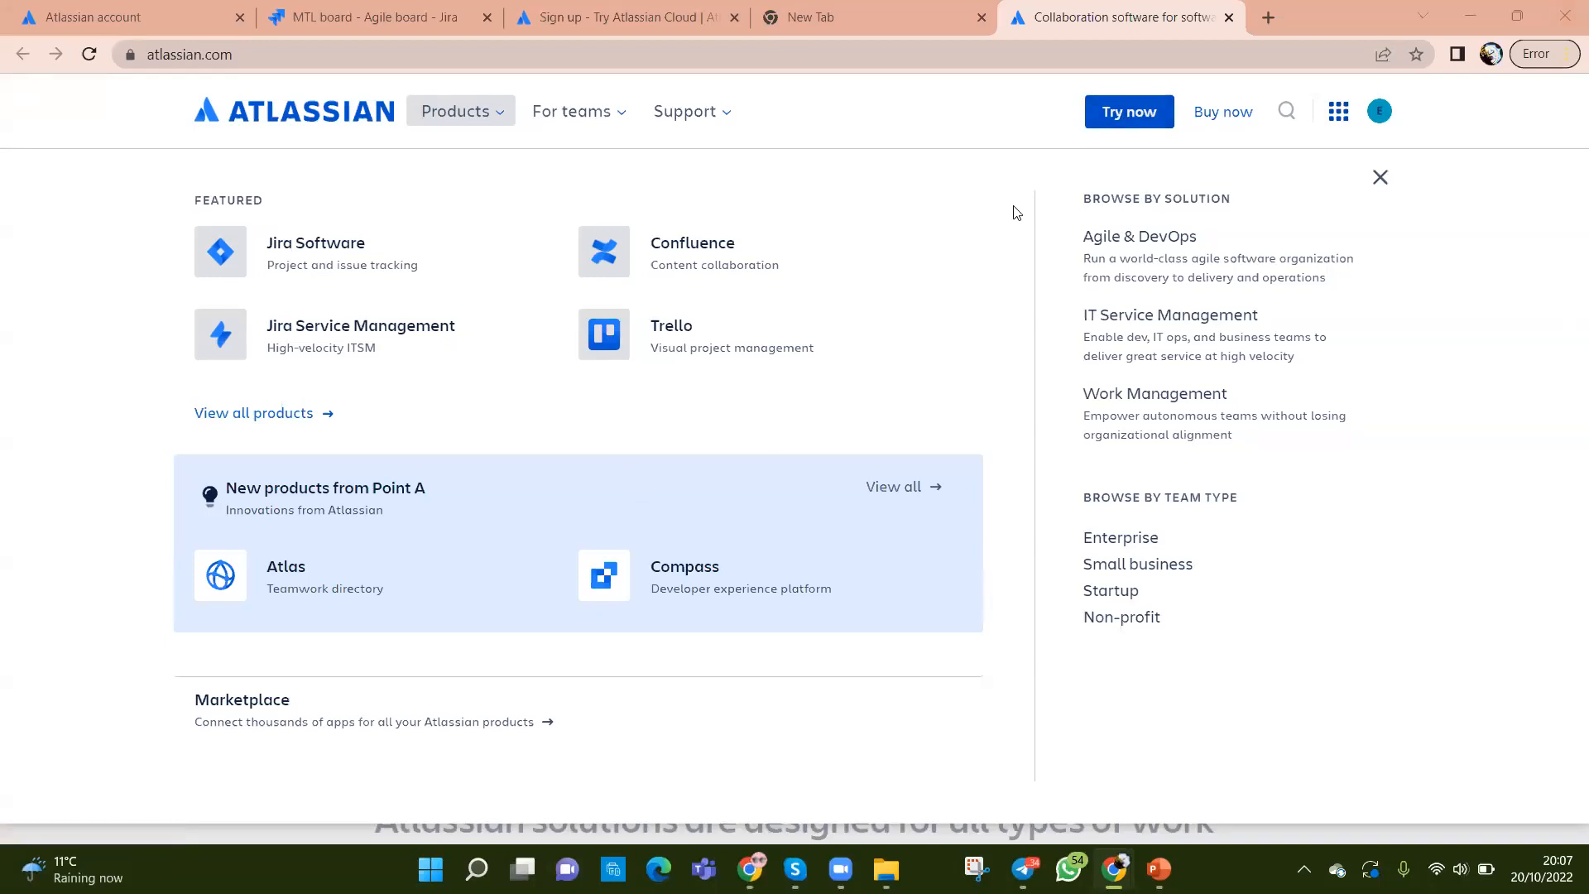
Step: Open the Atlassian free product trials page and browse the offers
left_click(1111, 116)
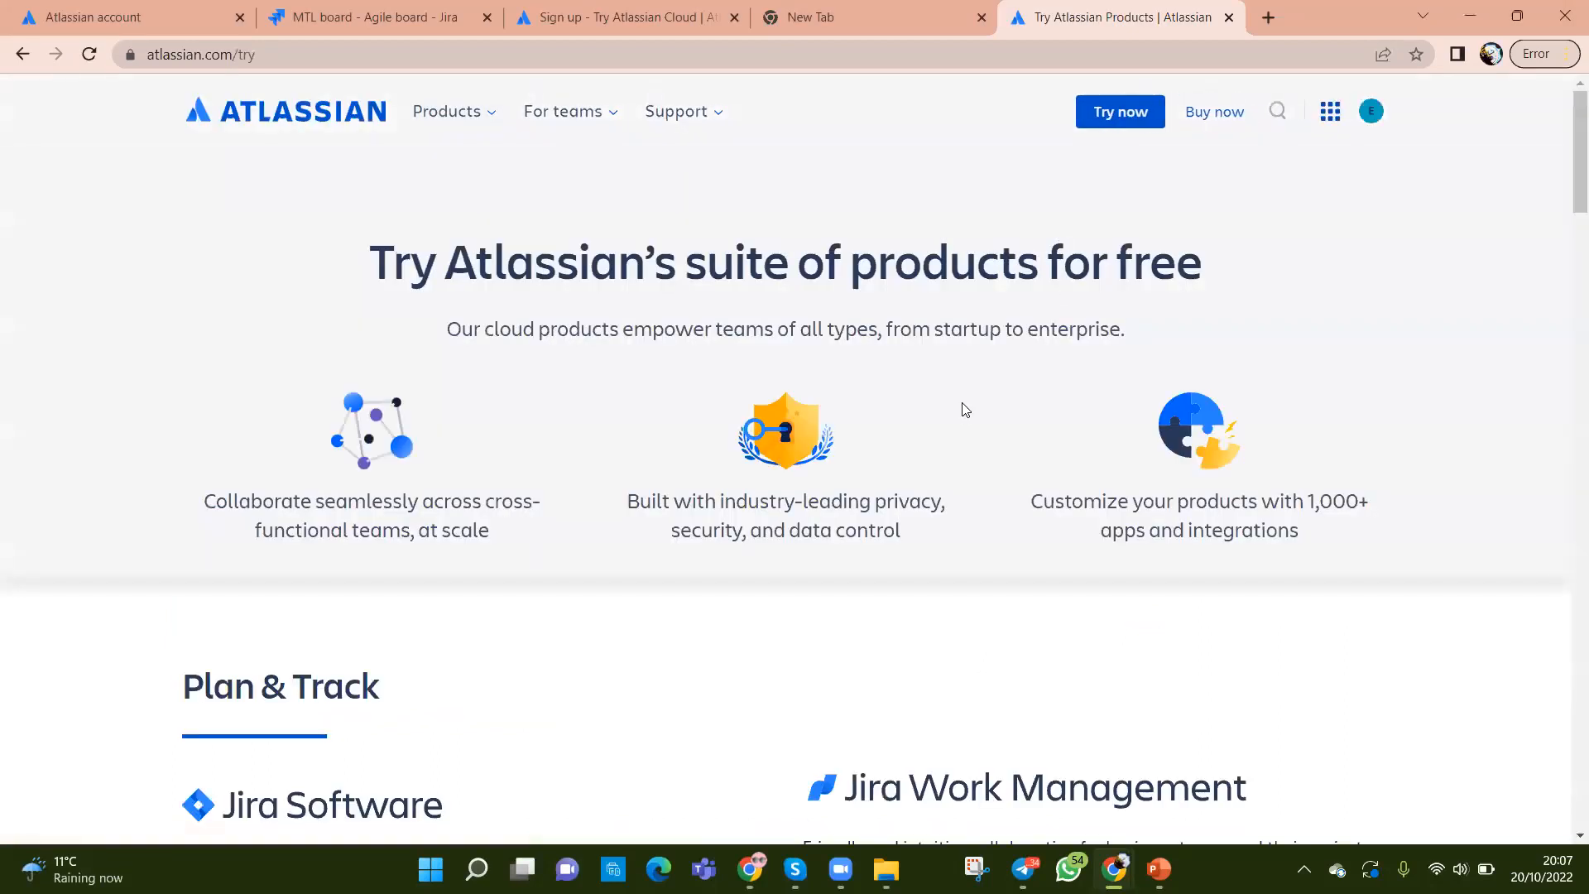
scroll(904, 451, "down", 20)
scroll(903, 451, "up", 9)
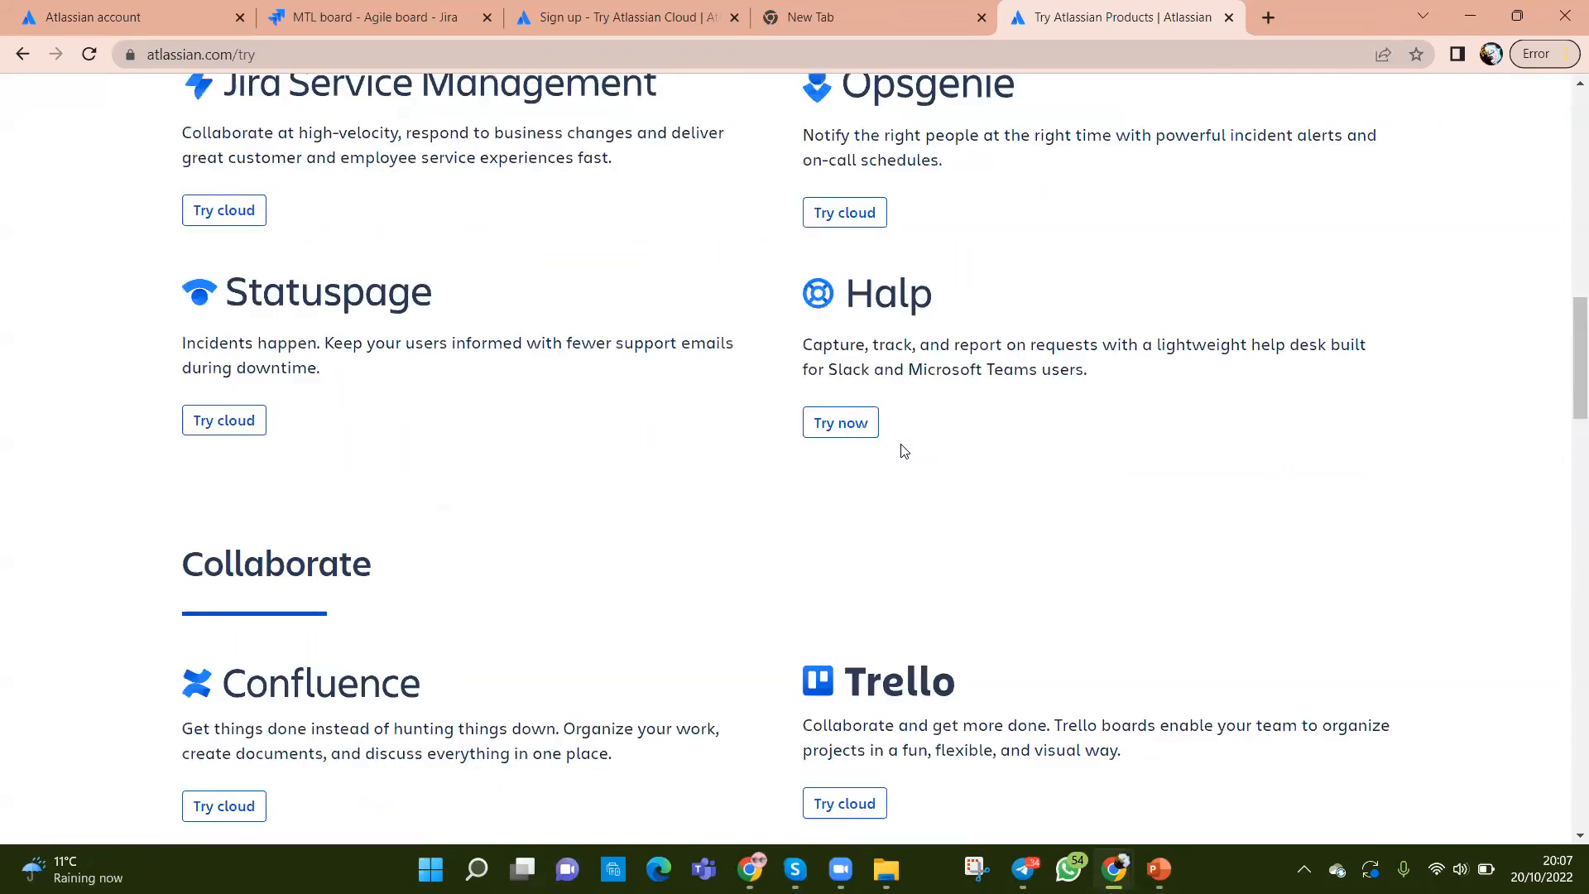
scroll(904, 451, "up", 10)
scroll(912, 469, "down", 10)
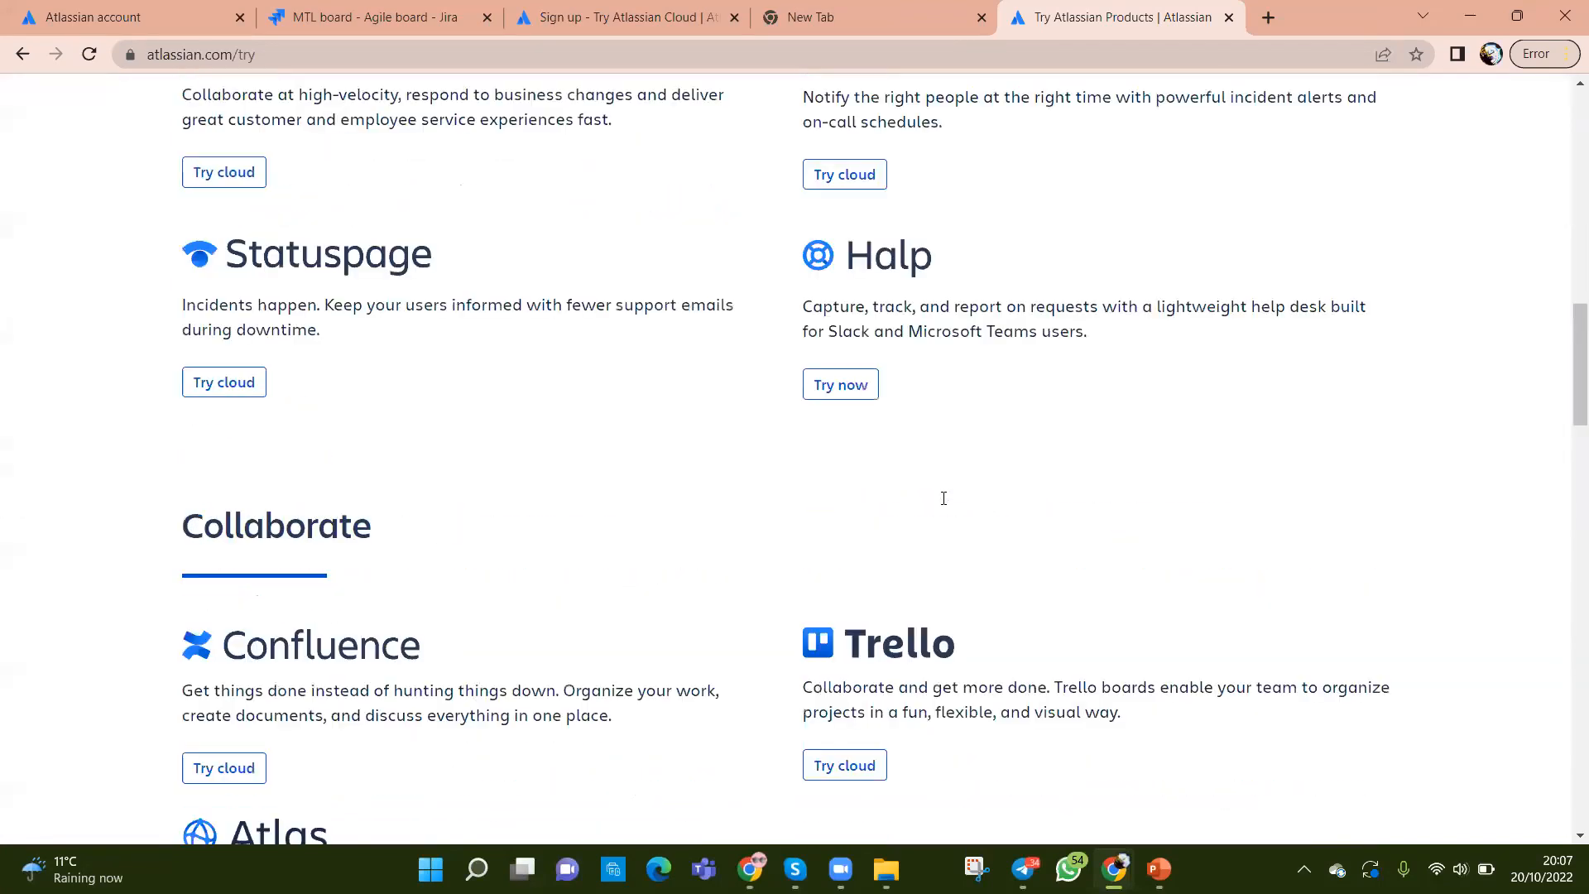
scroll(944, 498, "down", 15)
Step: Go to the Jira Software product page from the Products menu
scroll(942, 499, "up", 18)
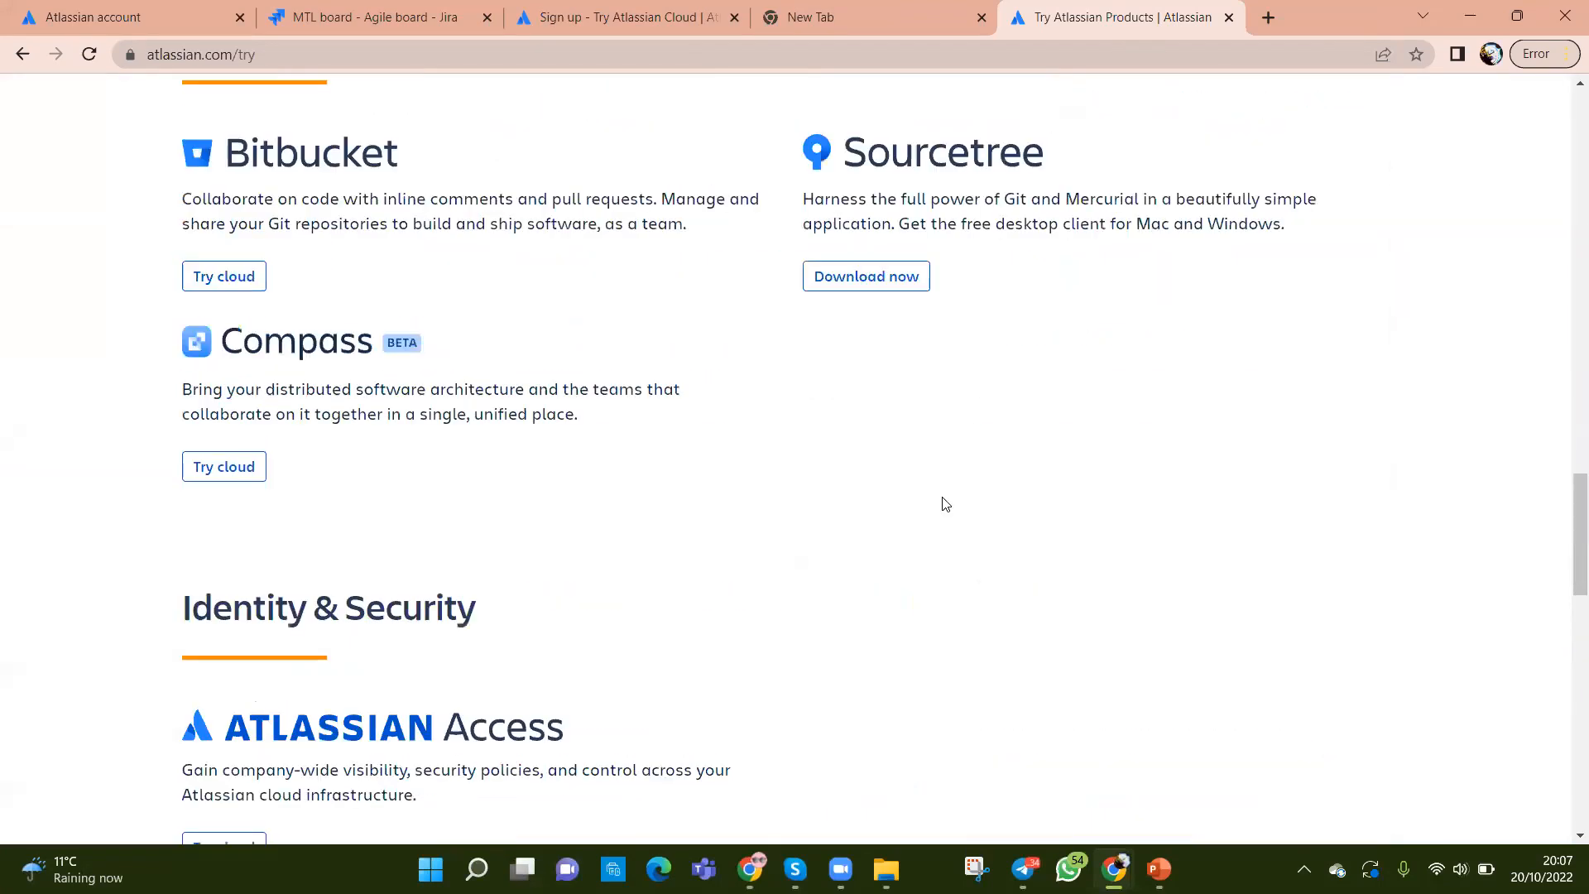
scroll(944, 503, "up", 7)
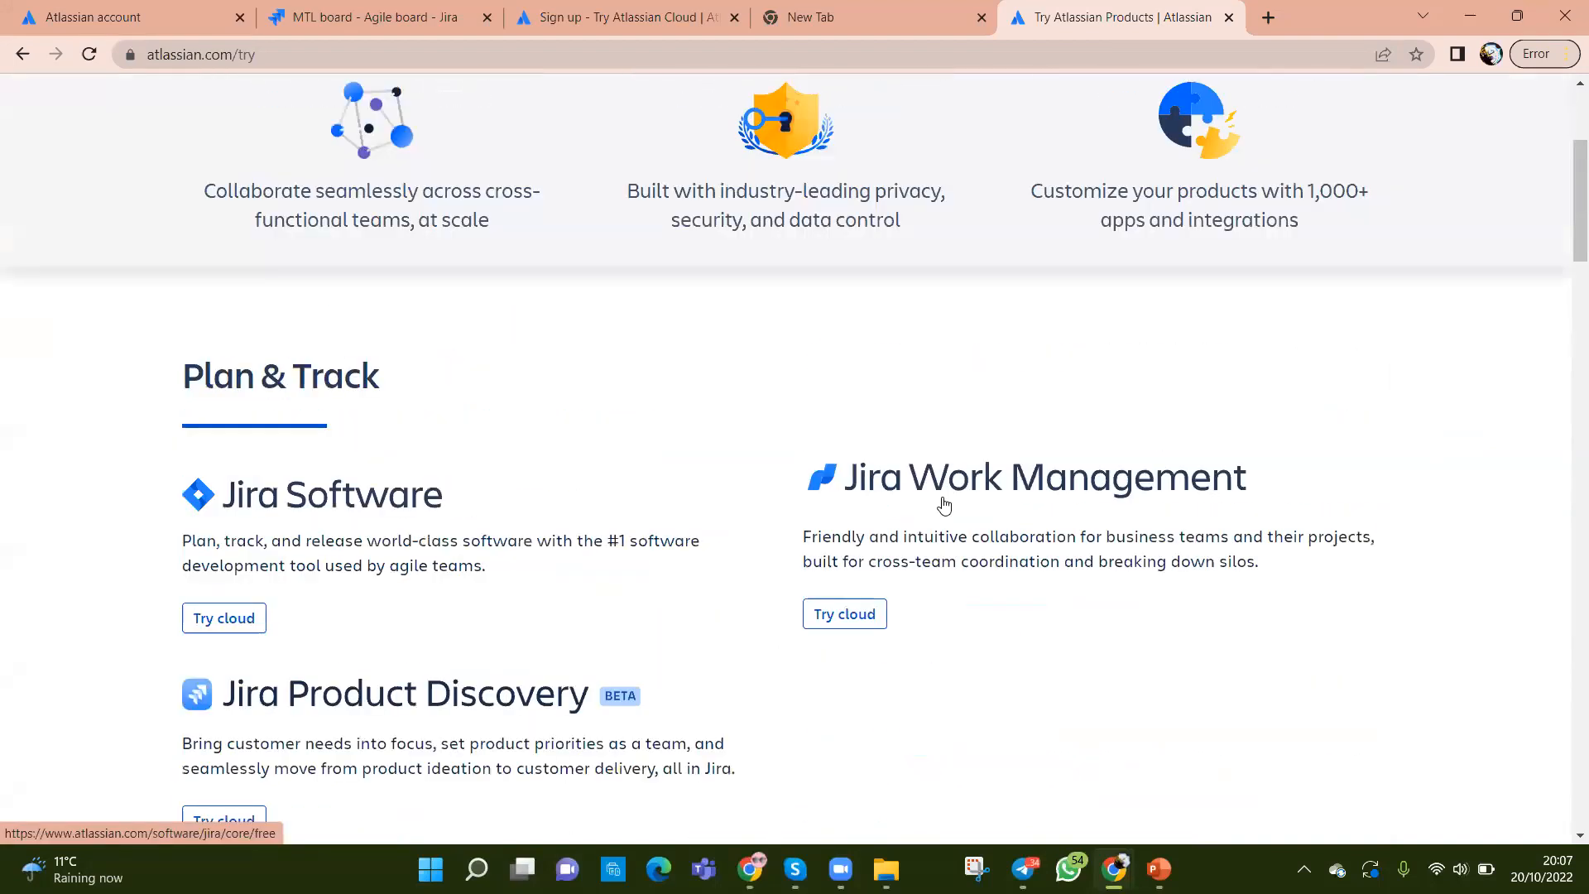
scroll(943, 505, "up", 3)
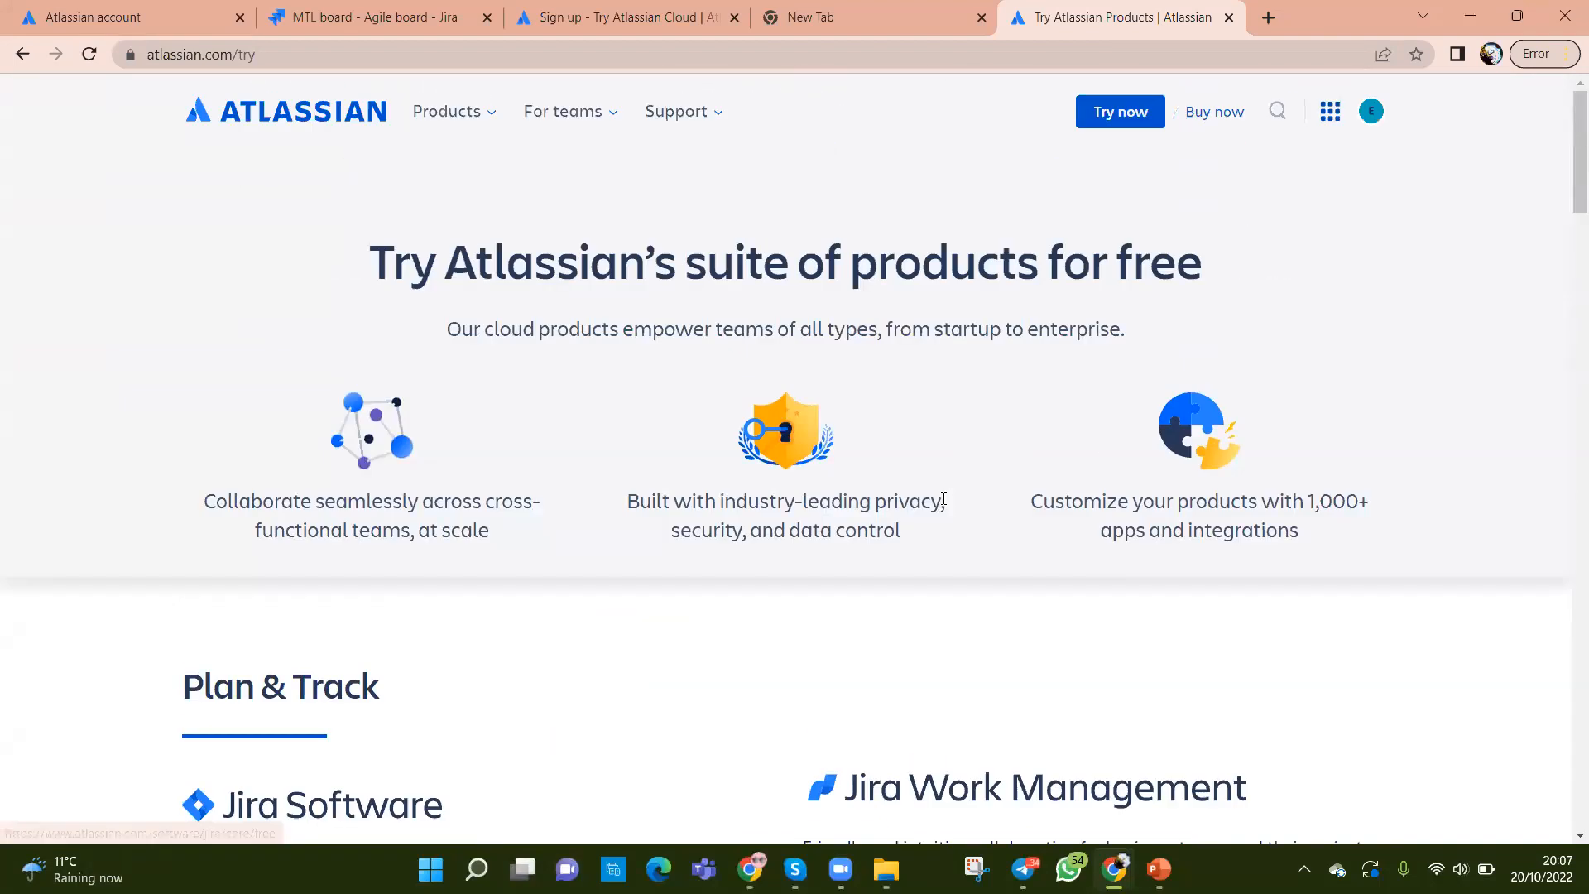
left_click(493, 111)
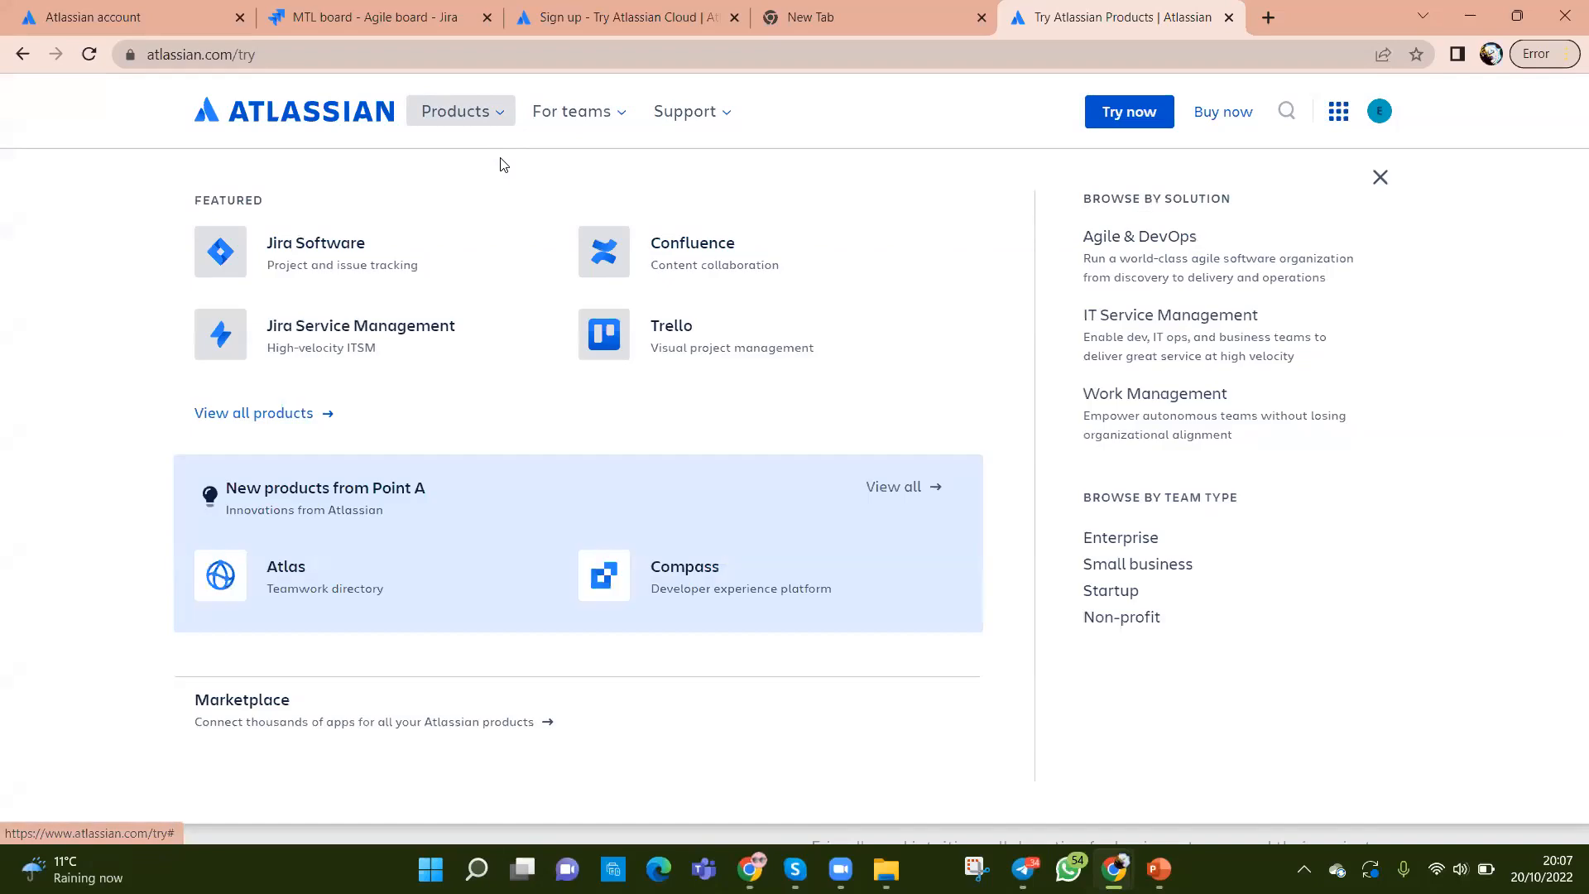
left_click(287, 247)
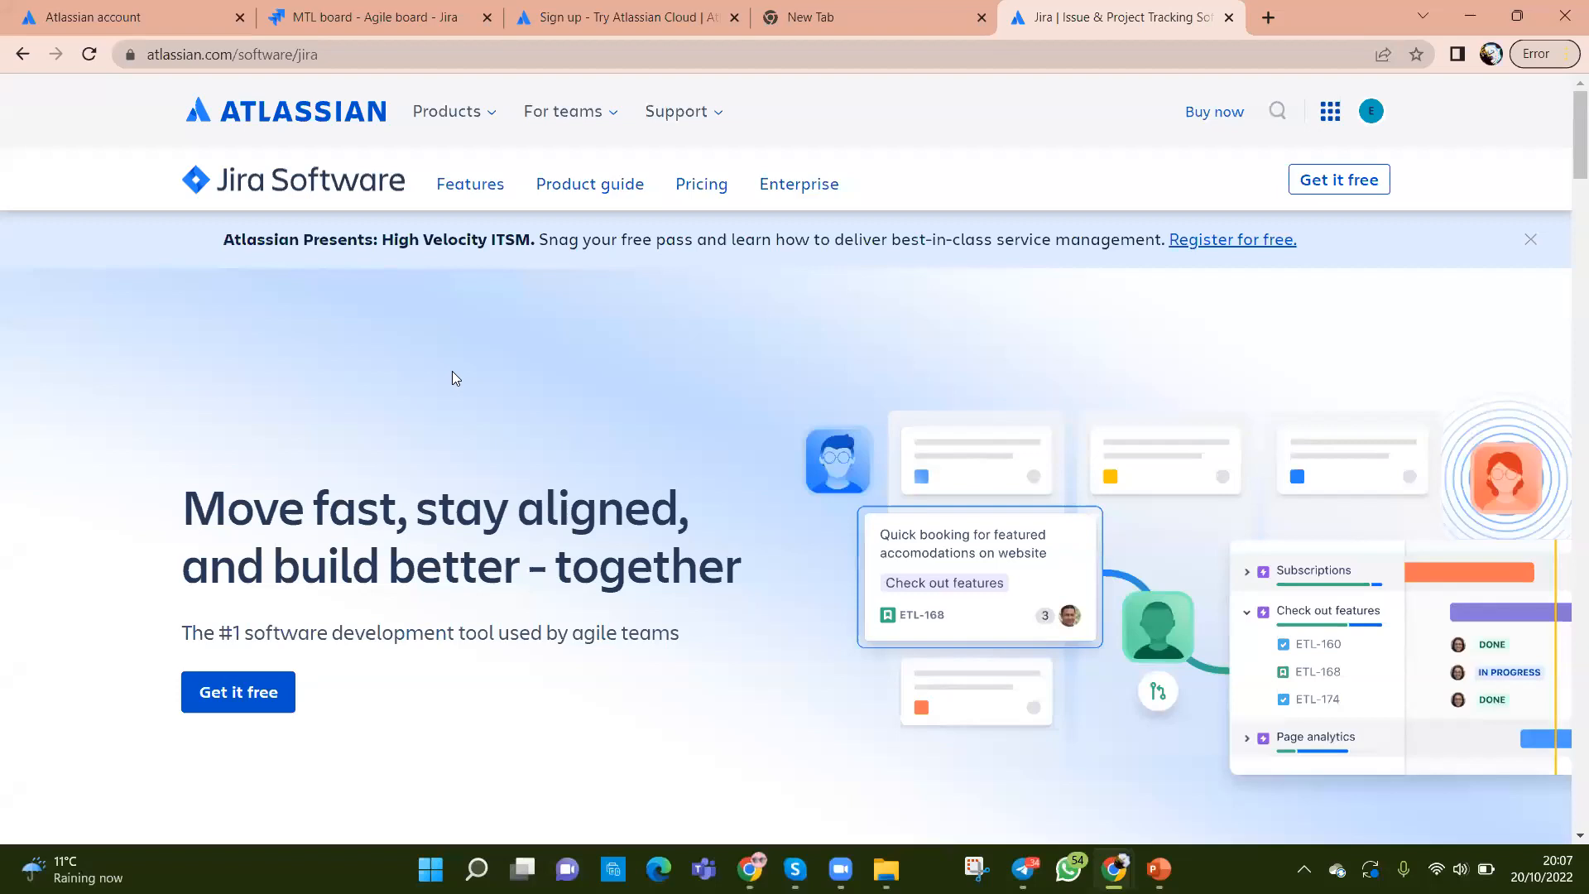
Step: Start the free Jira Software sign-up with Get it free
scroll(452, 372, "down", 2)
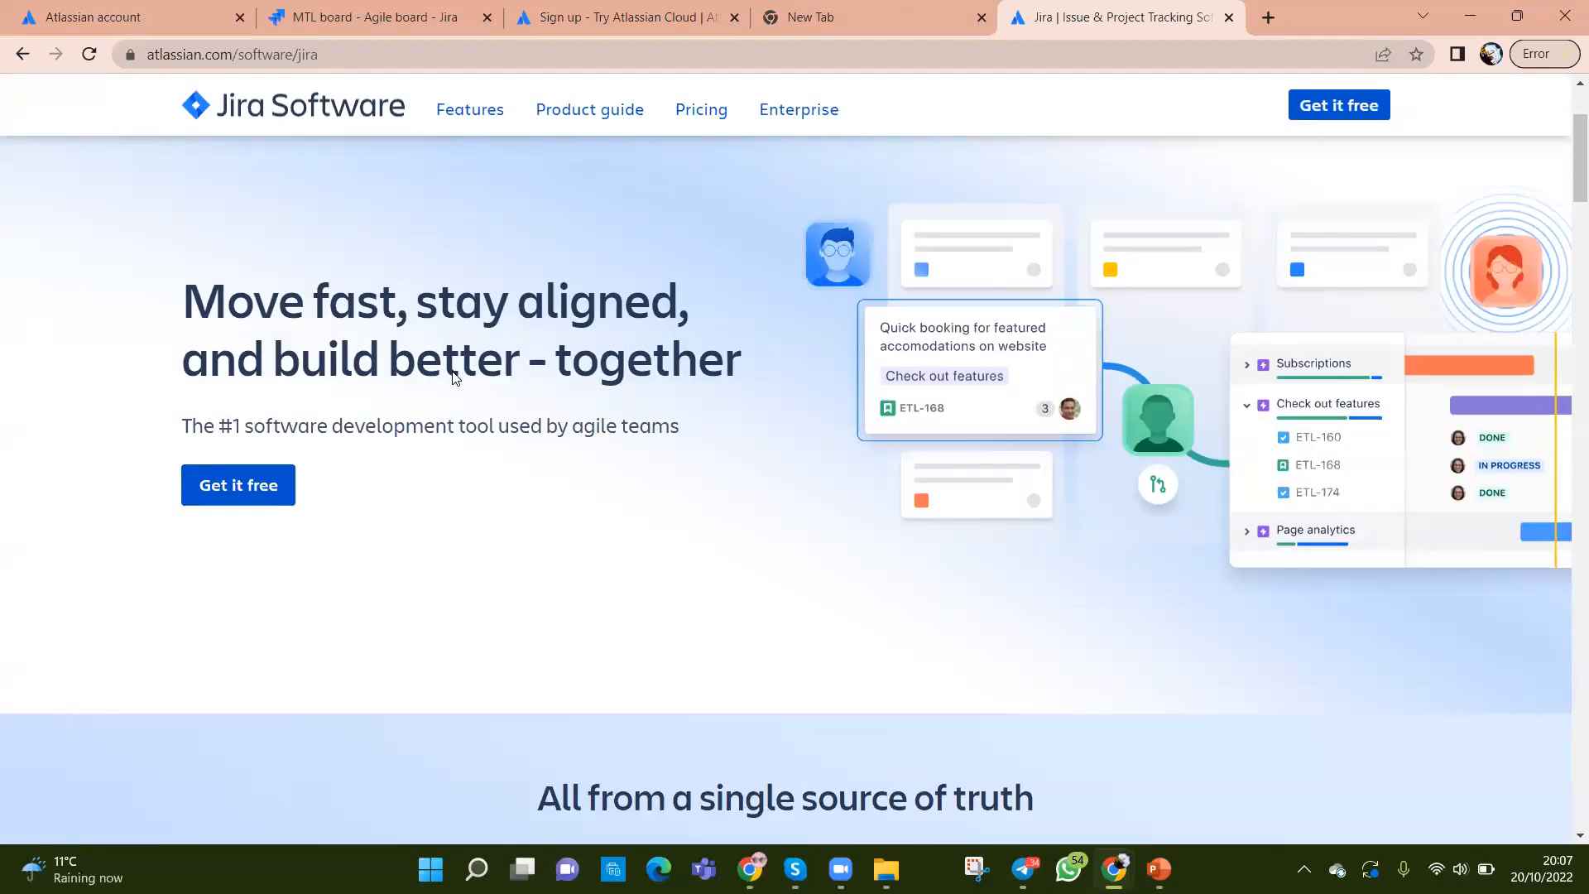
left_click(236, 494)
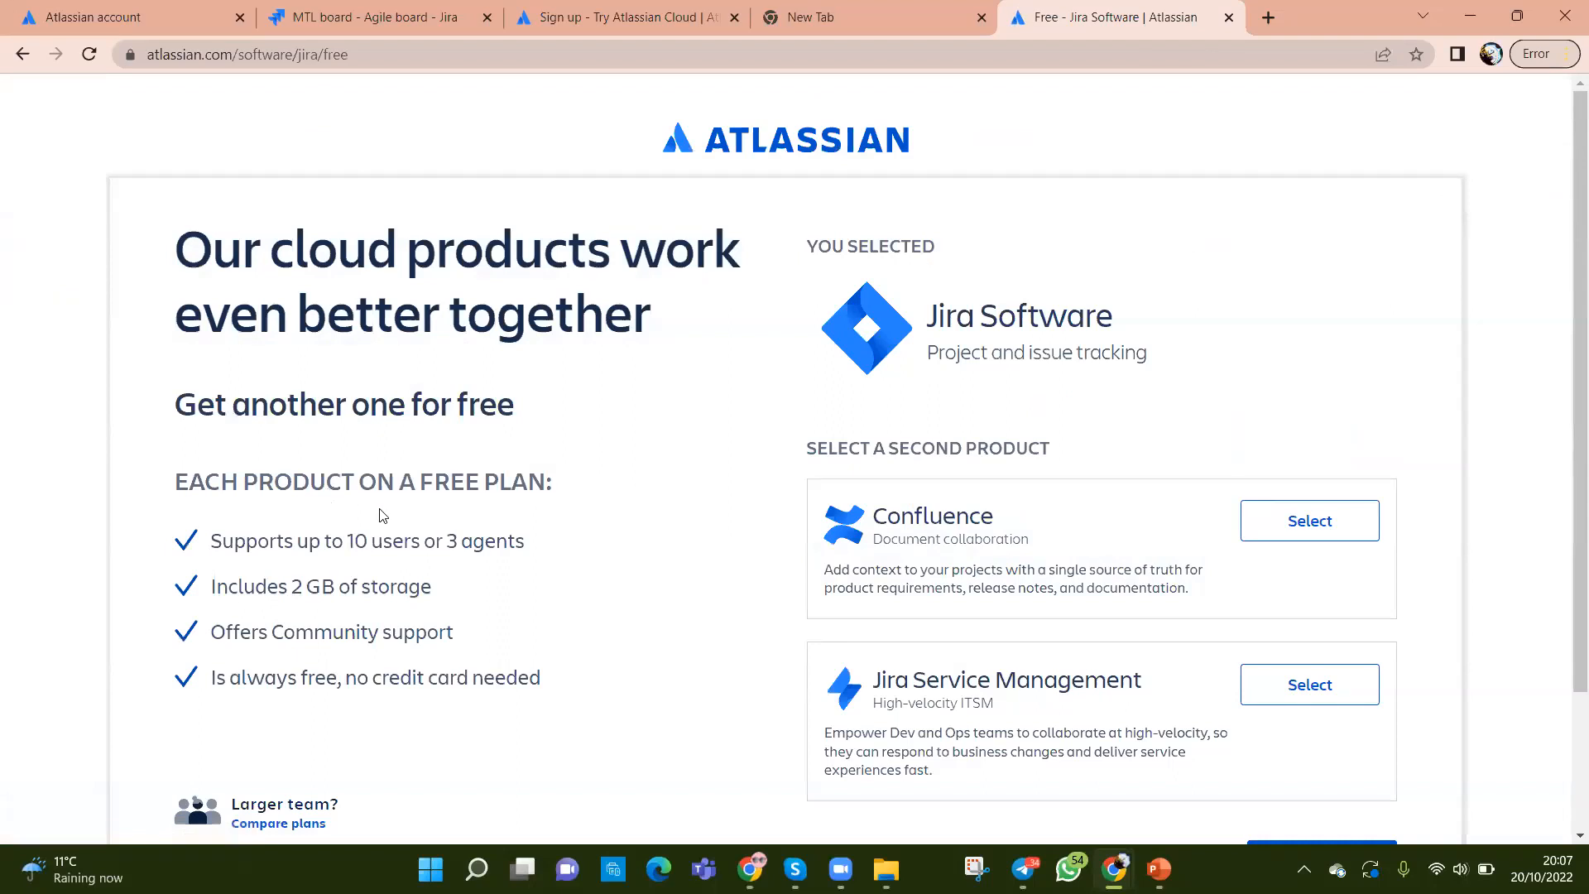
Step: Pick Confluence as the second free product, then swap it for Jira Service Management
scroll(506, 551, "down", 3)
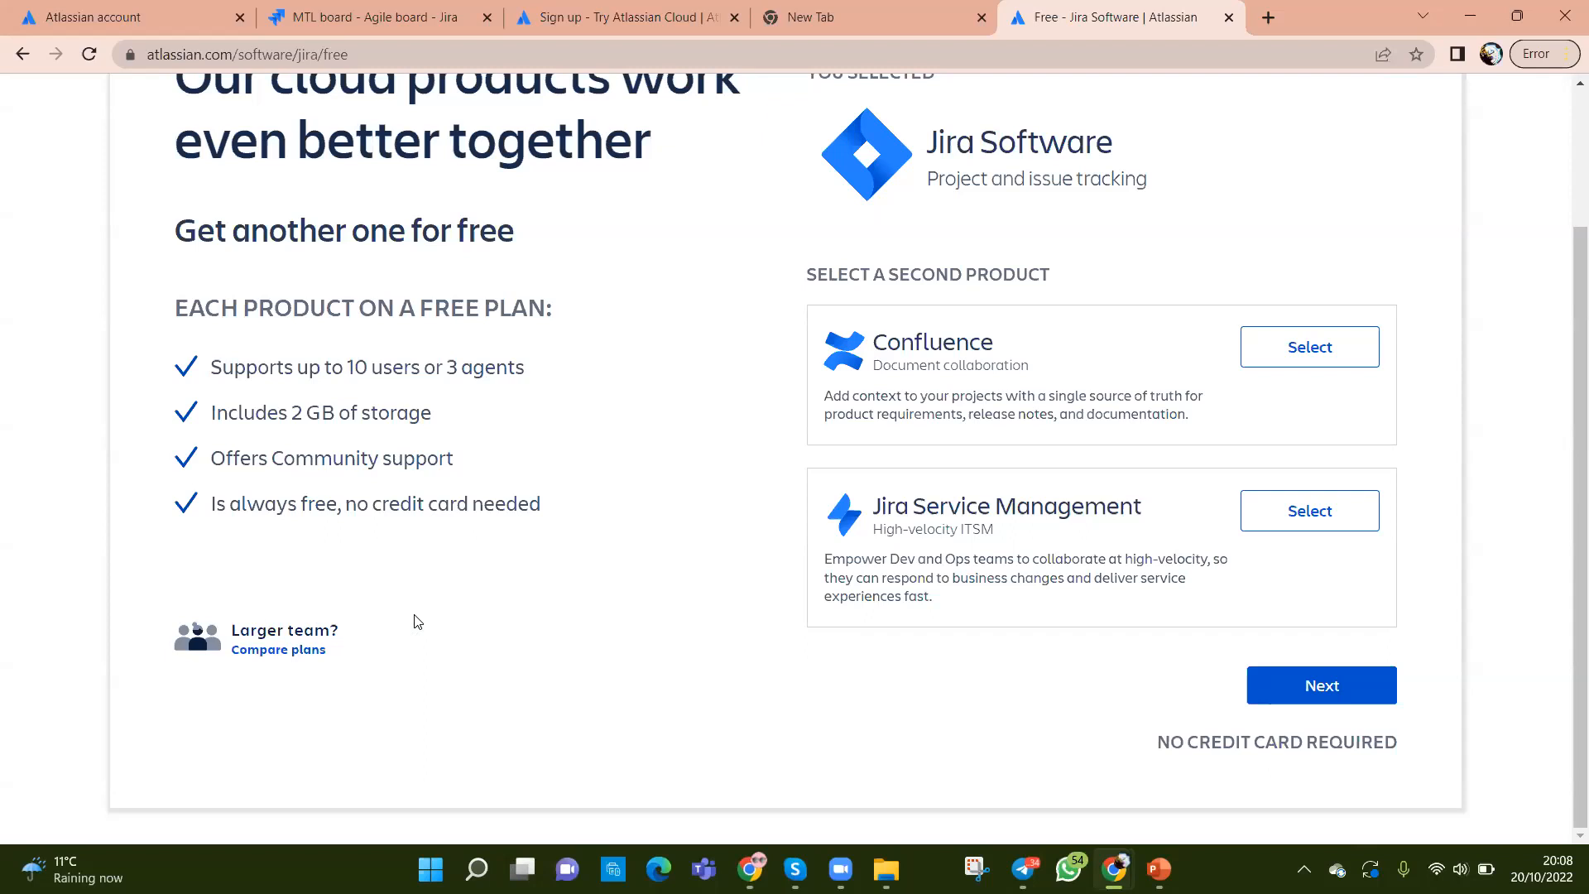
scroll(760, 687, "up", 2)
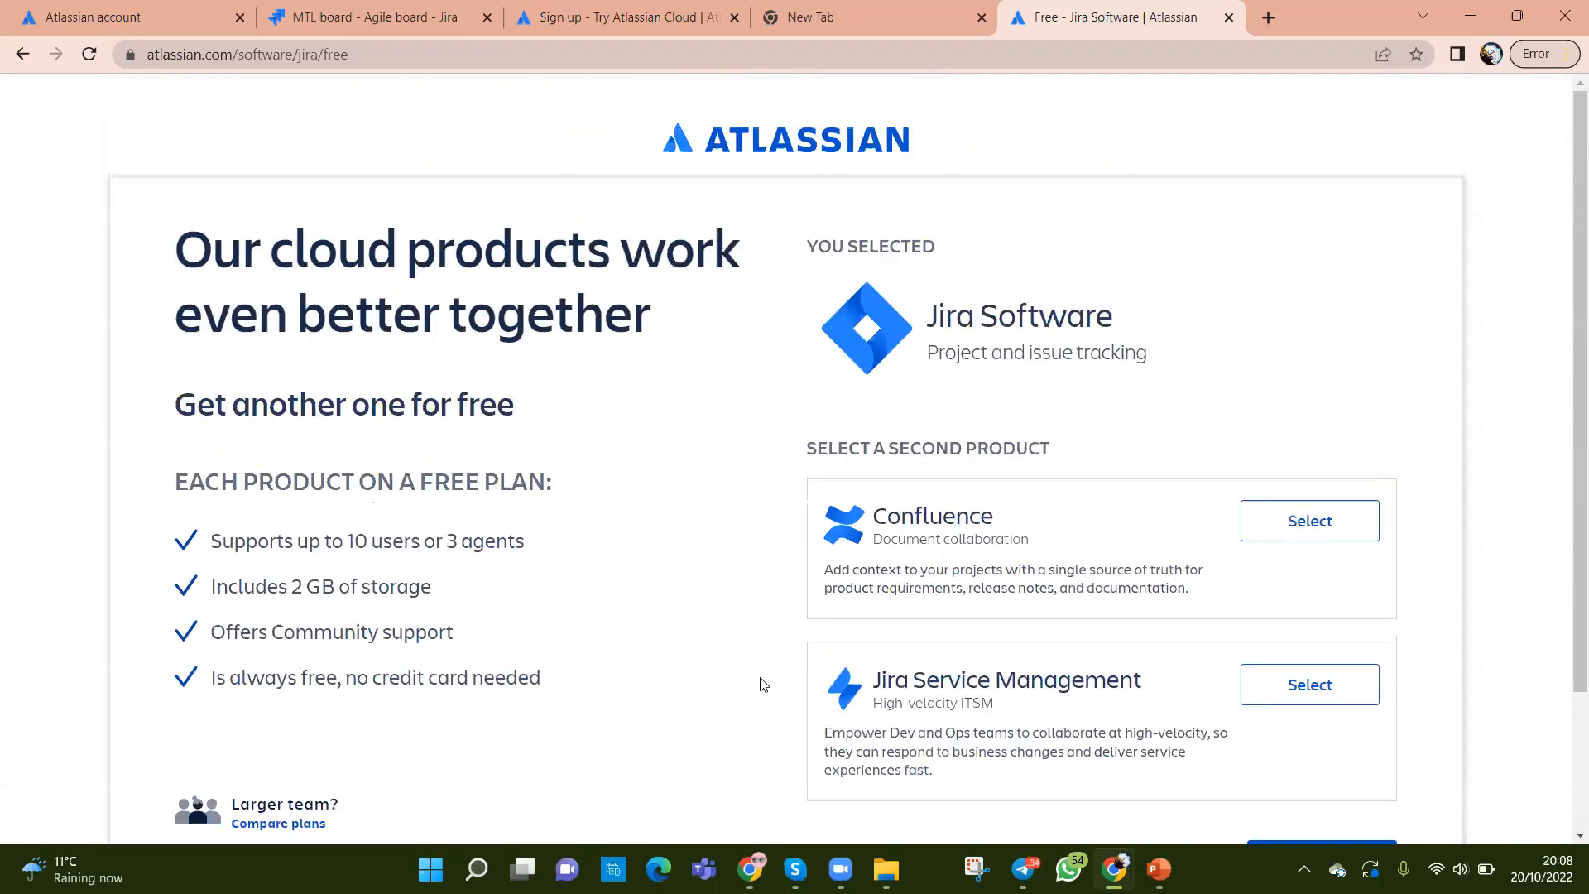
scroll(886, 610, "down", 1)
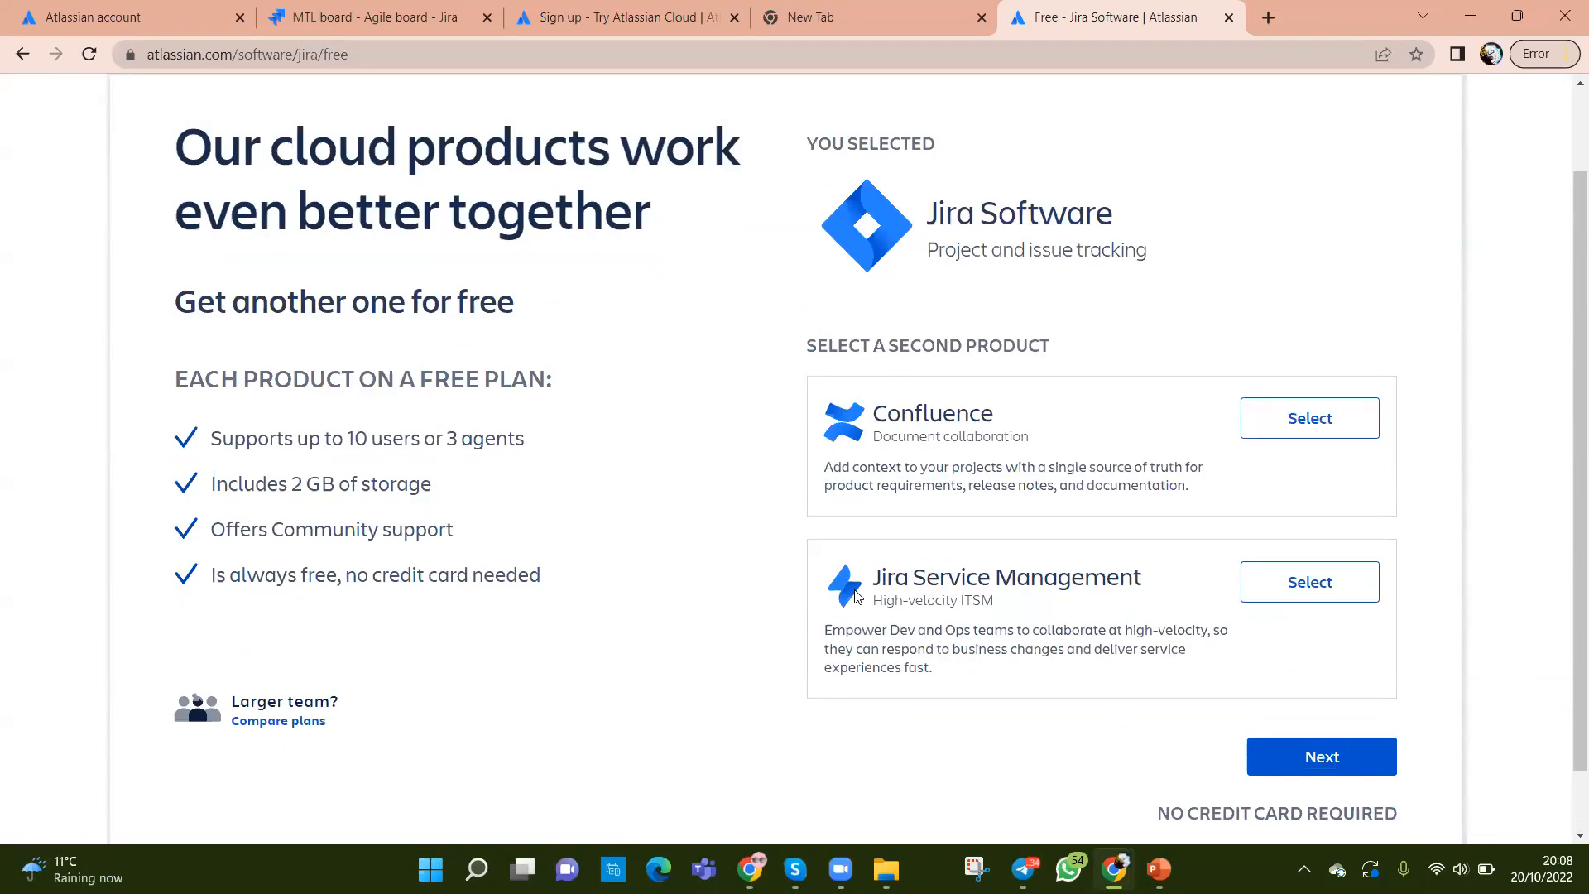
left_click(1248, 422)
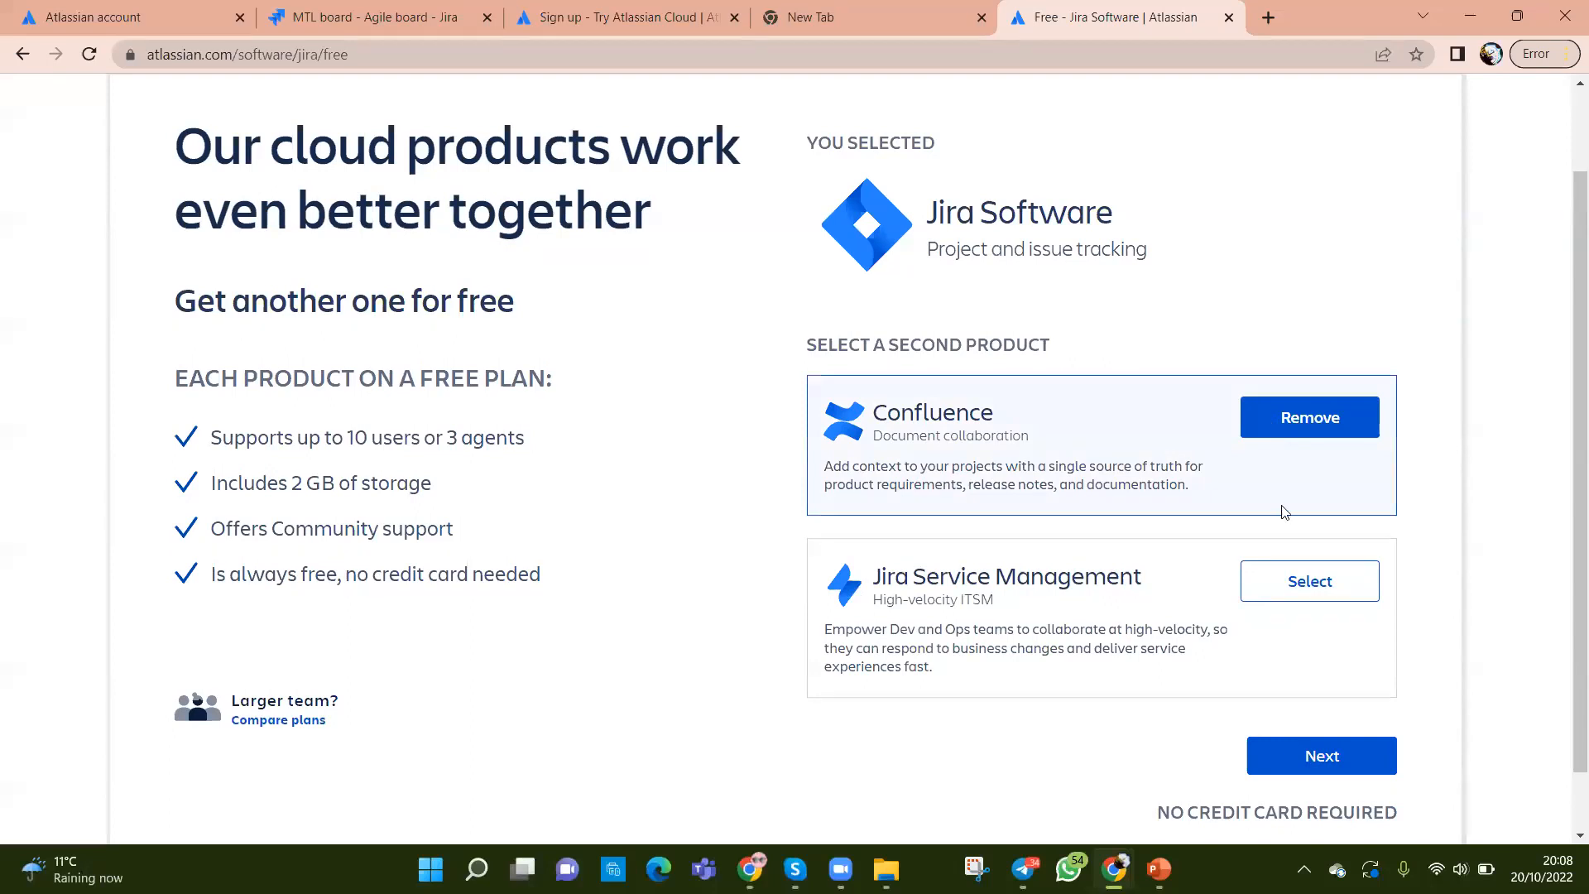
left_click(1287, 581)
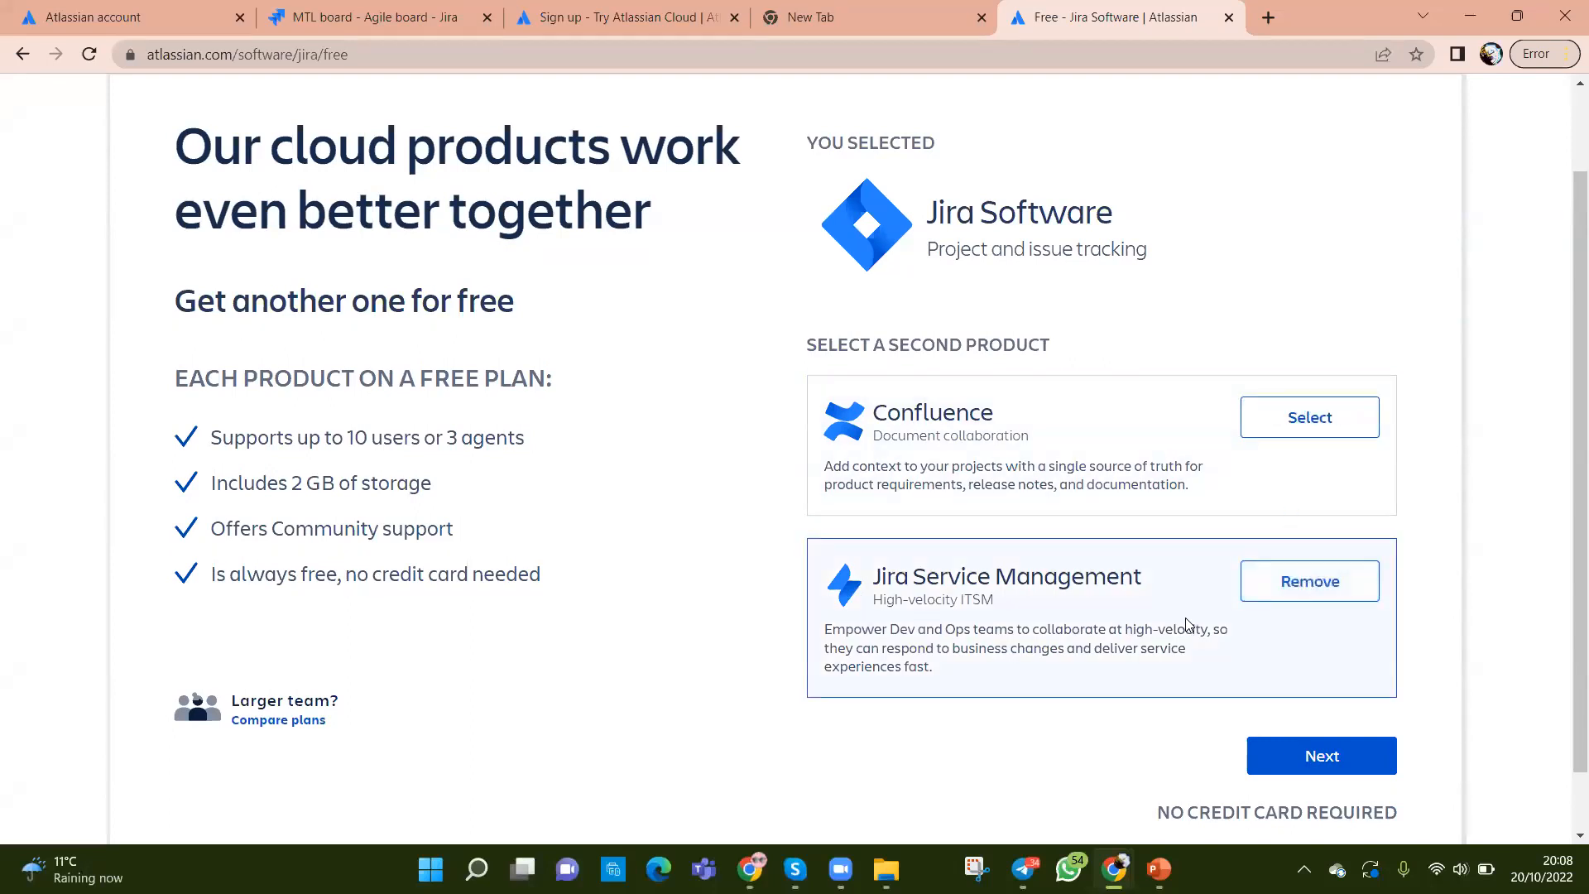
scroll(901, 645, "down", 1)
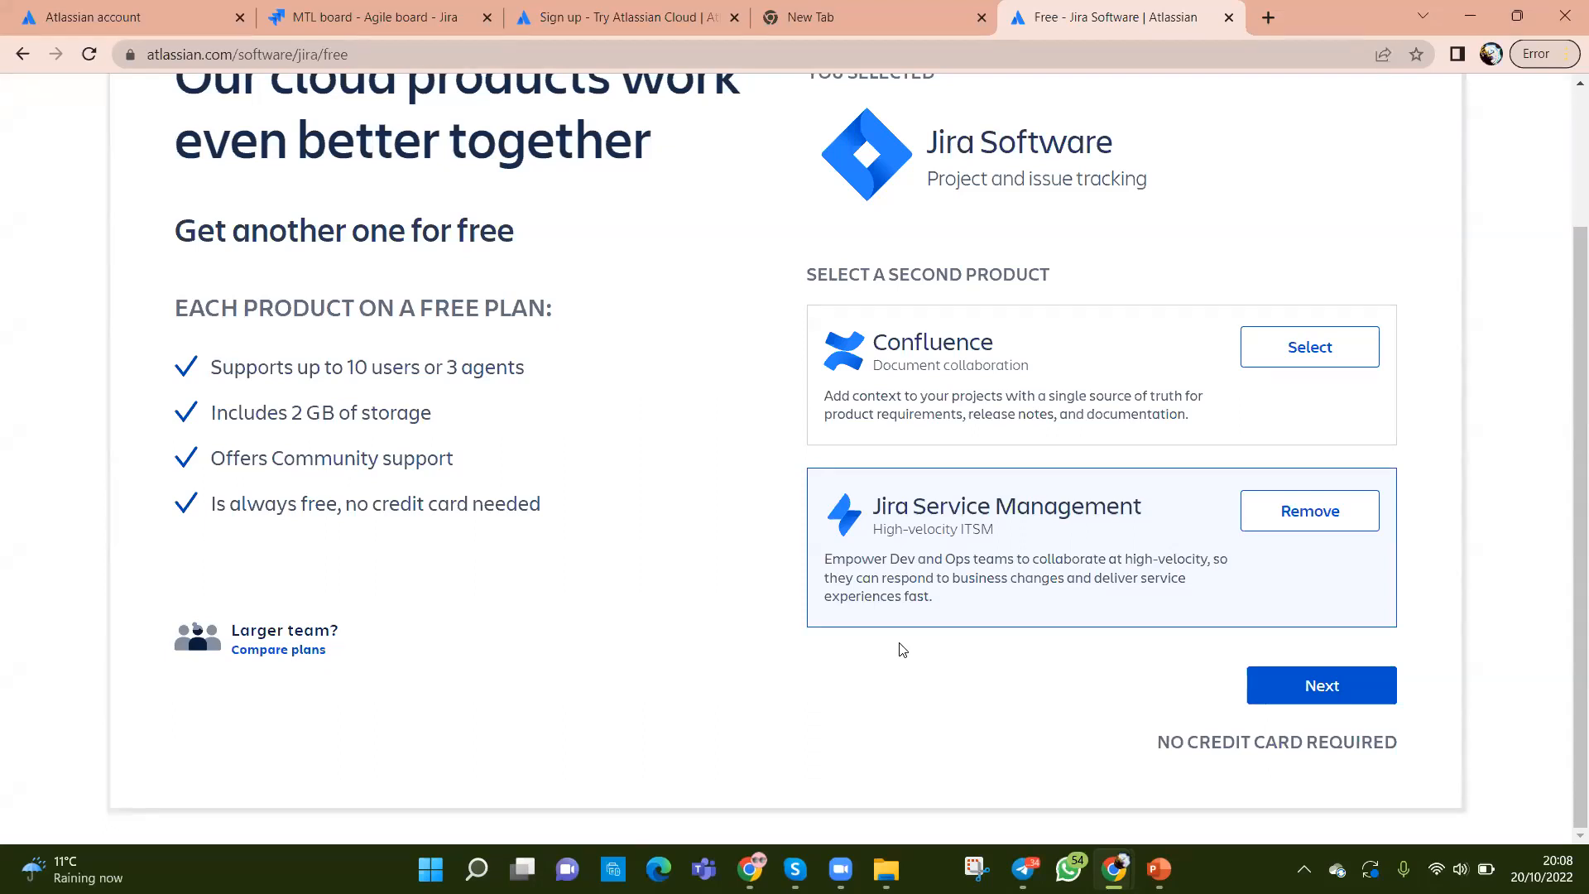
Step: Switch the second free product back to Confluence and continue to the sign-up form
scroll(593, 564, "up", 3)
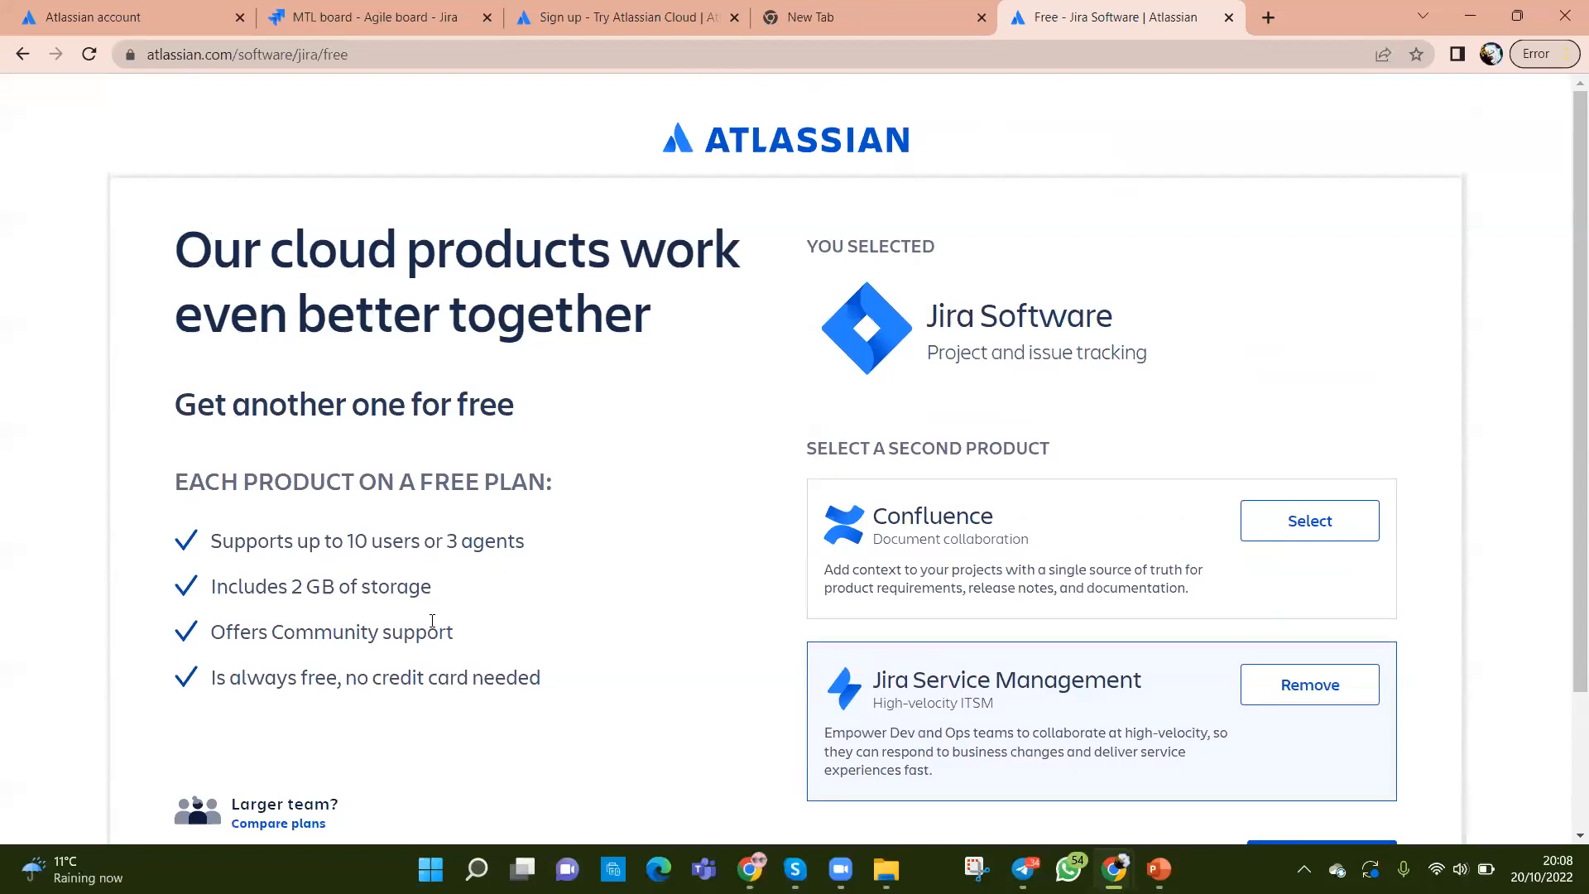
scroll(506, 578, "down", 3)
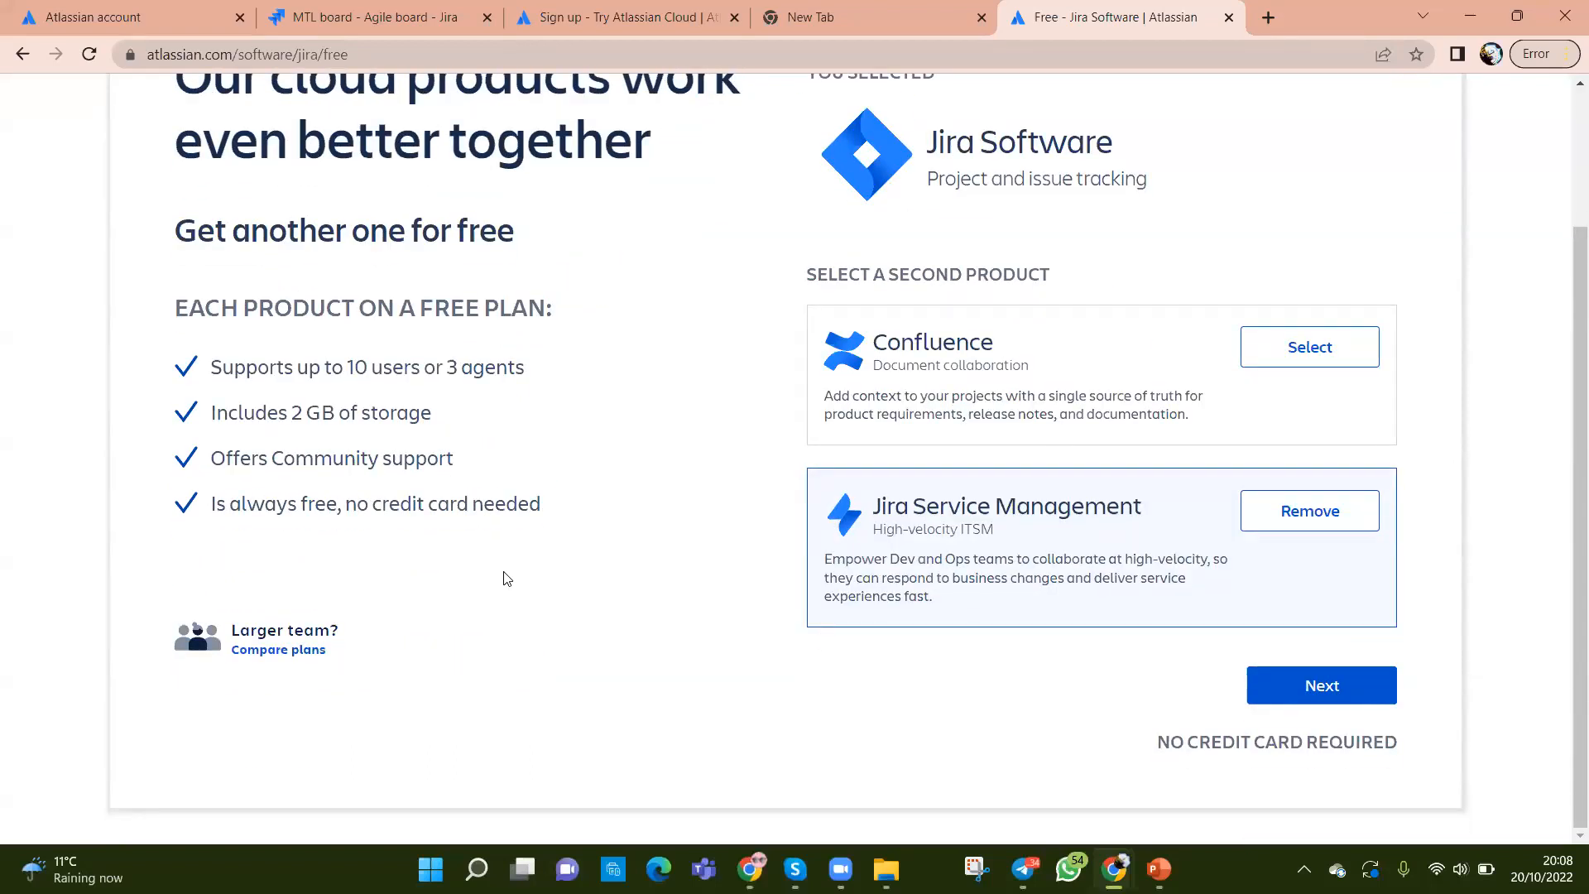
scroll(511, 313, "up", 3)
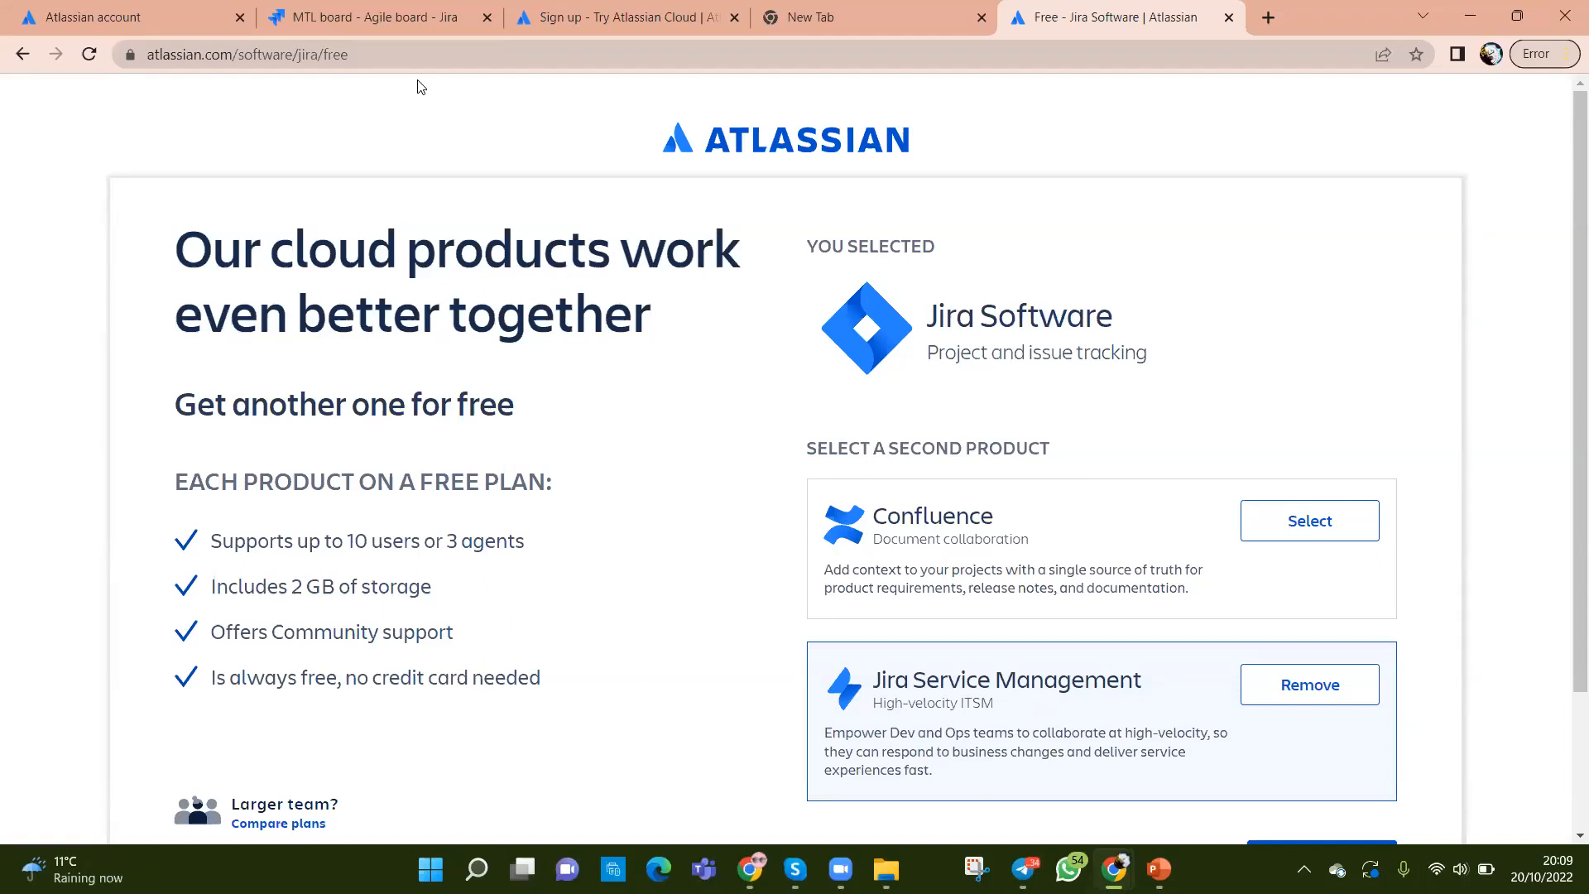
scroll(712, 459, "down", 2)
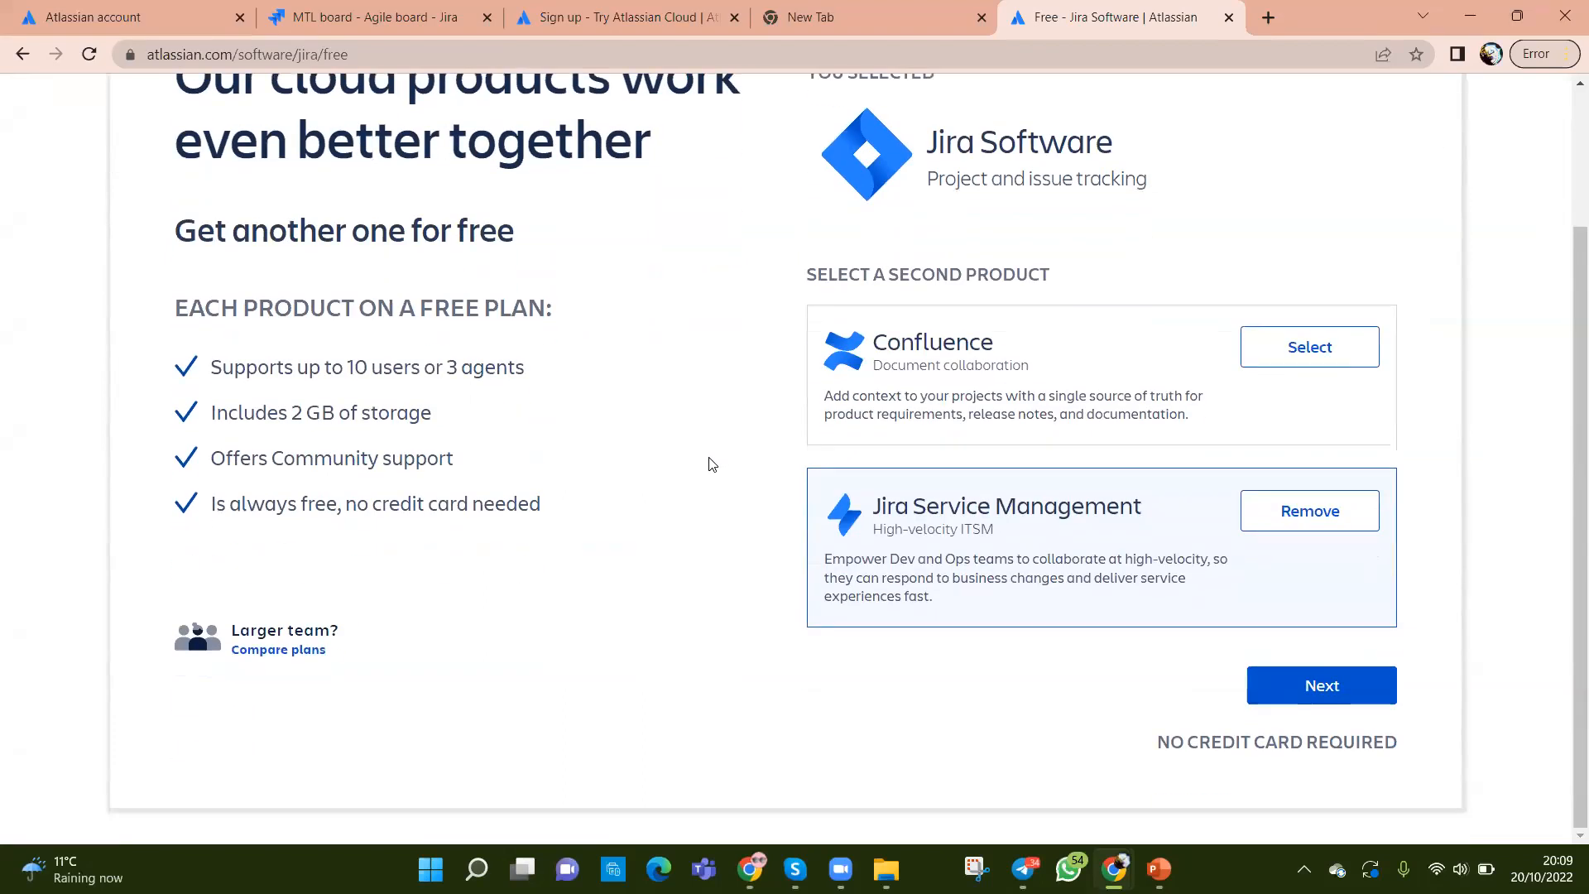
left_click(1290, 353)
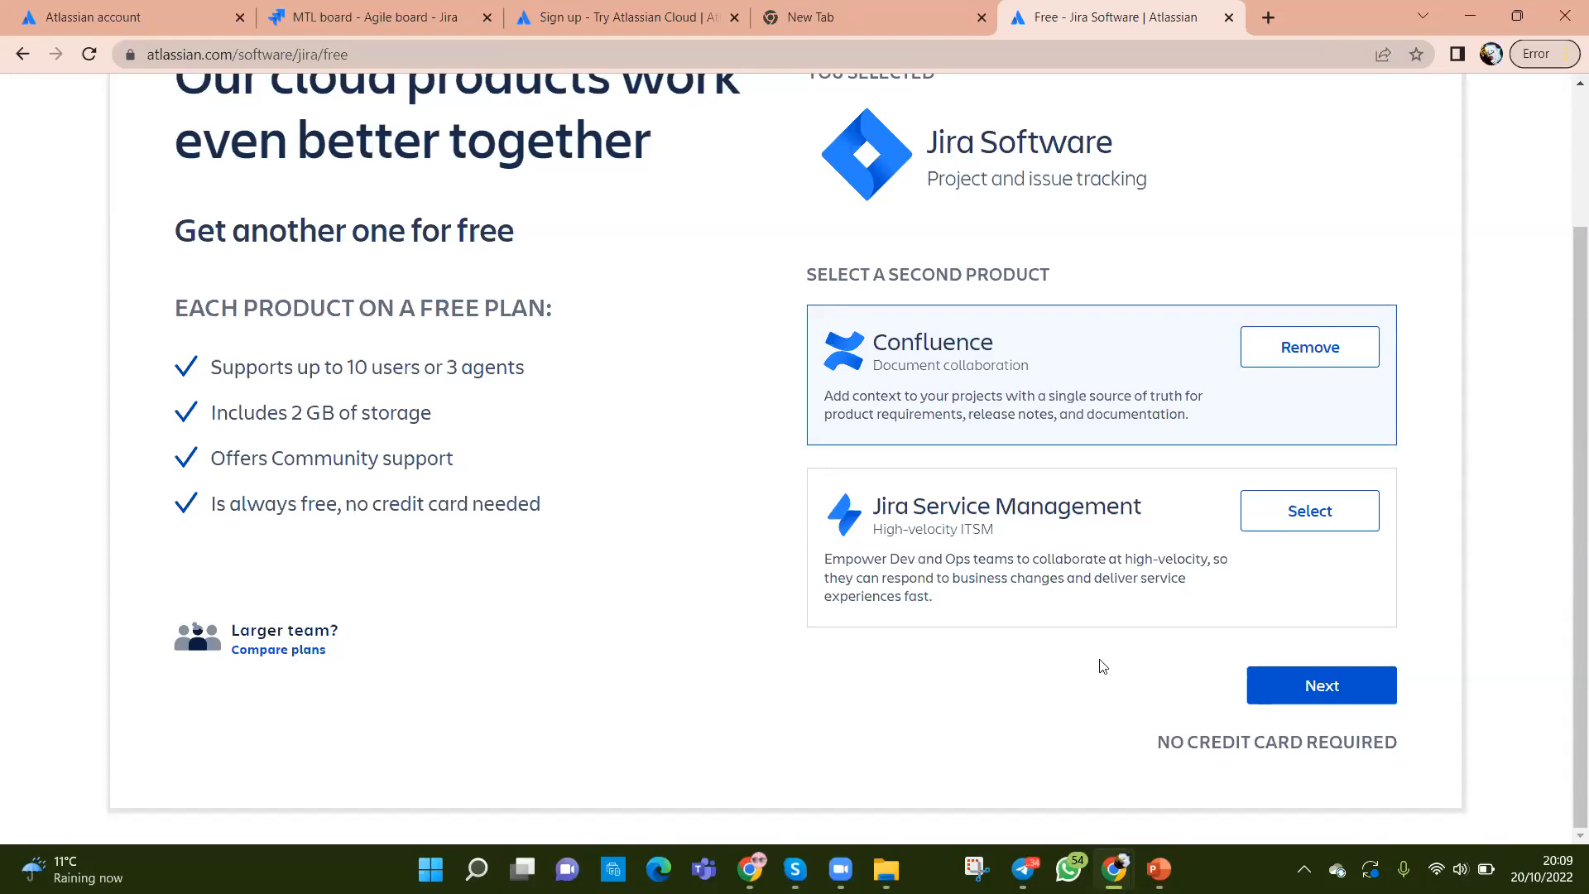
left_click(1294, 689)
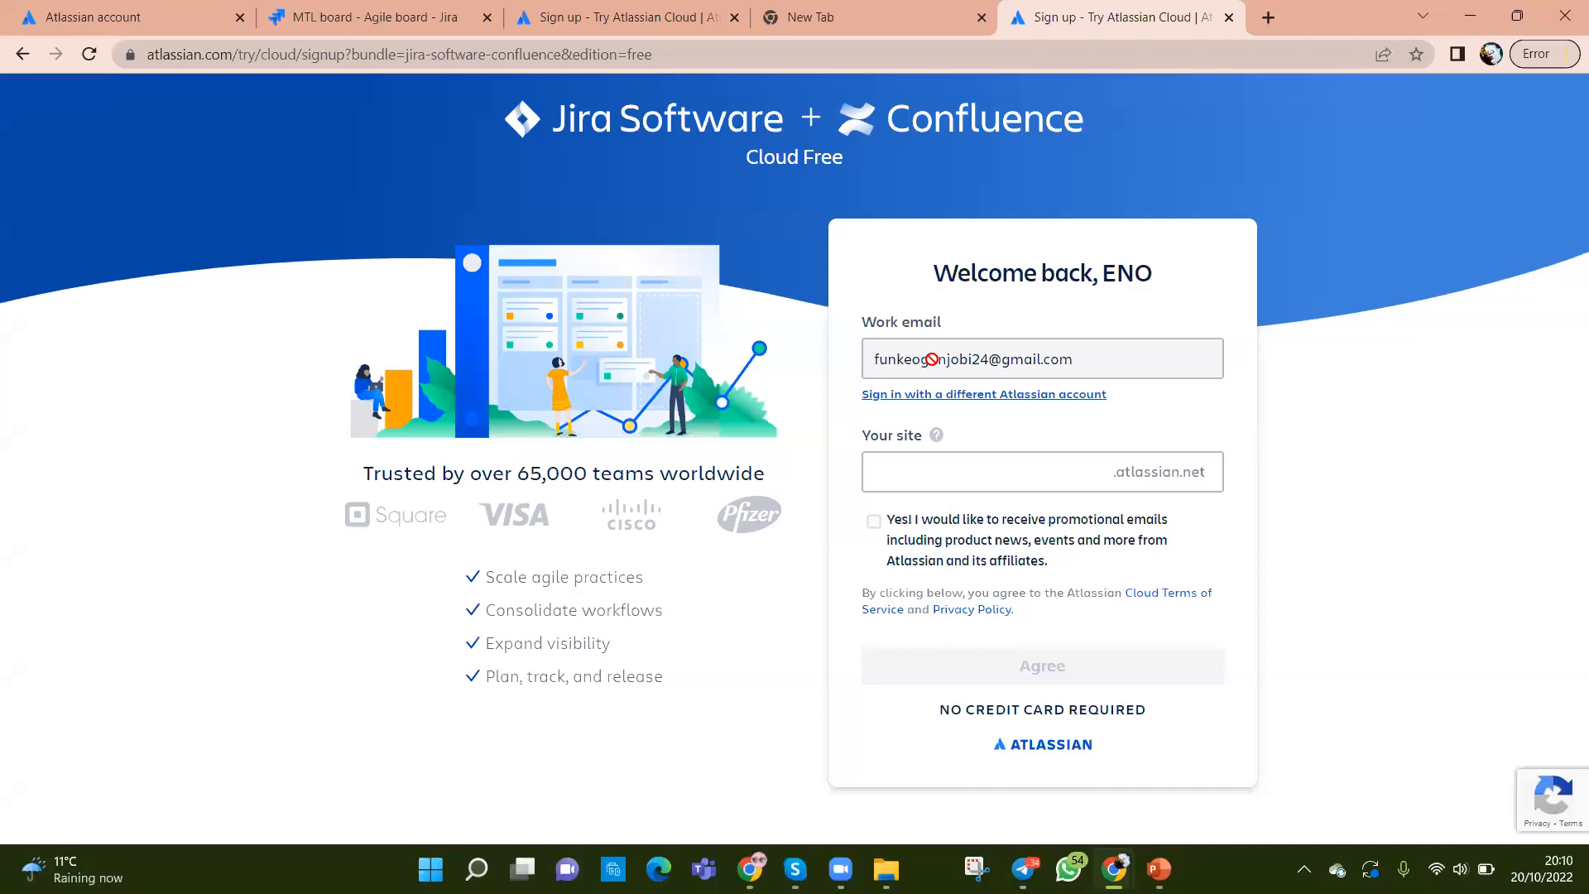
Step: Put the cursor in the Your site field of the Jira Software + Confluence sign-up form
left_click(932, 474)
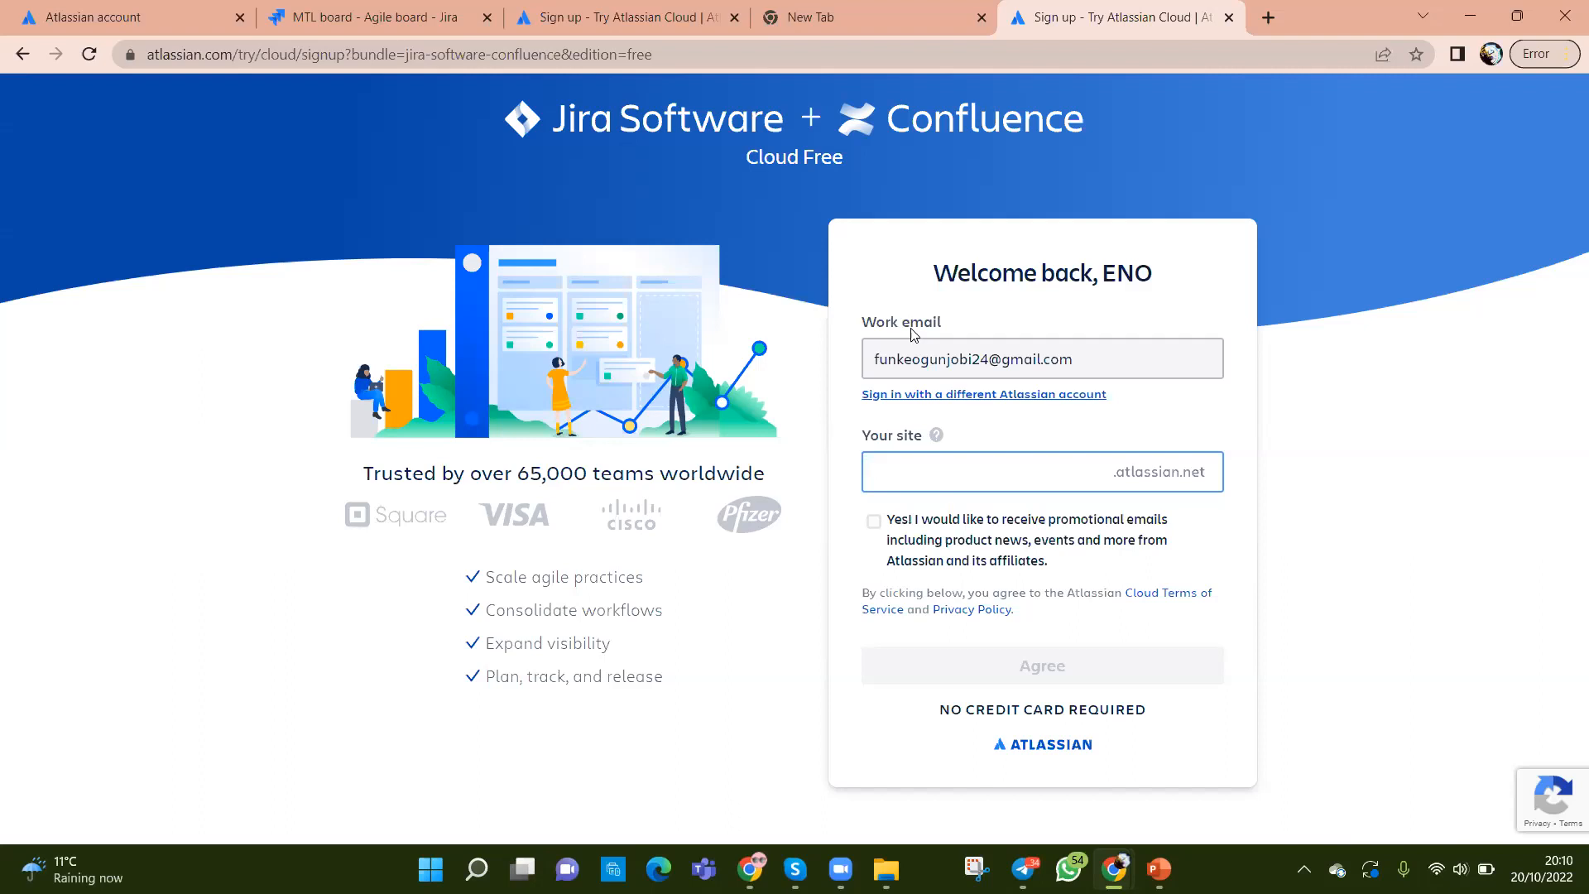
left_click(924, 485)
mouse_move(840, 869)
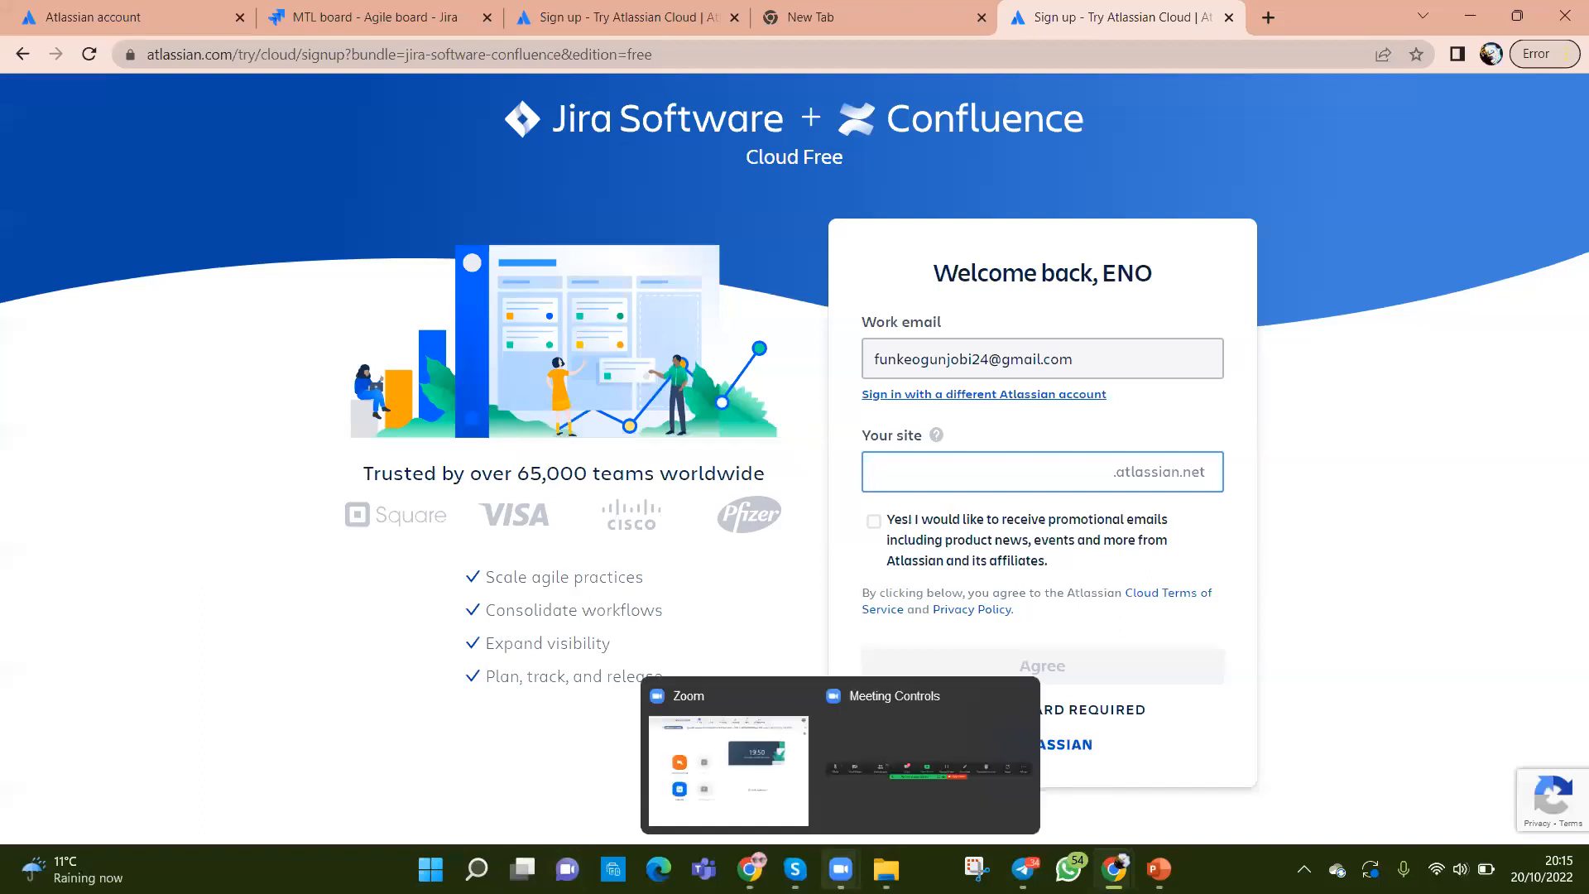
Step: Bring the Zoom meeting forward and dismiss its taskbar previews
left_click(840, 869)
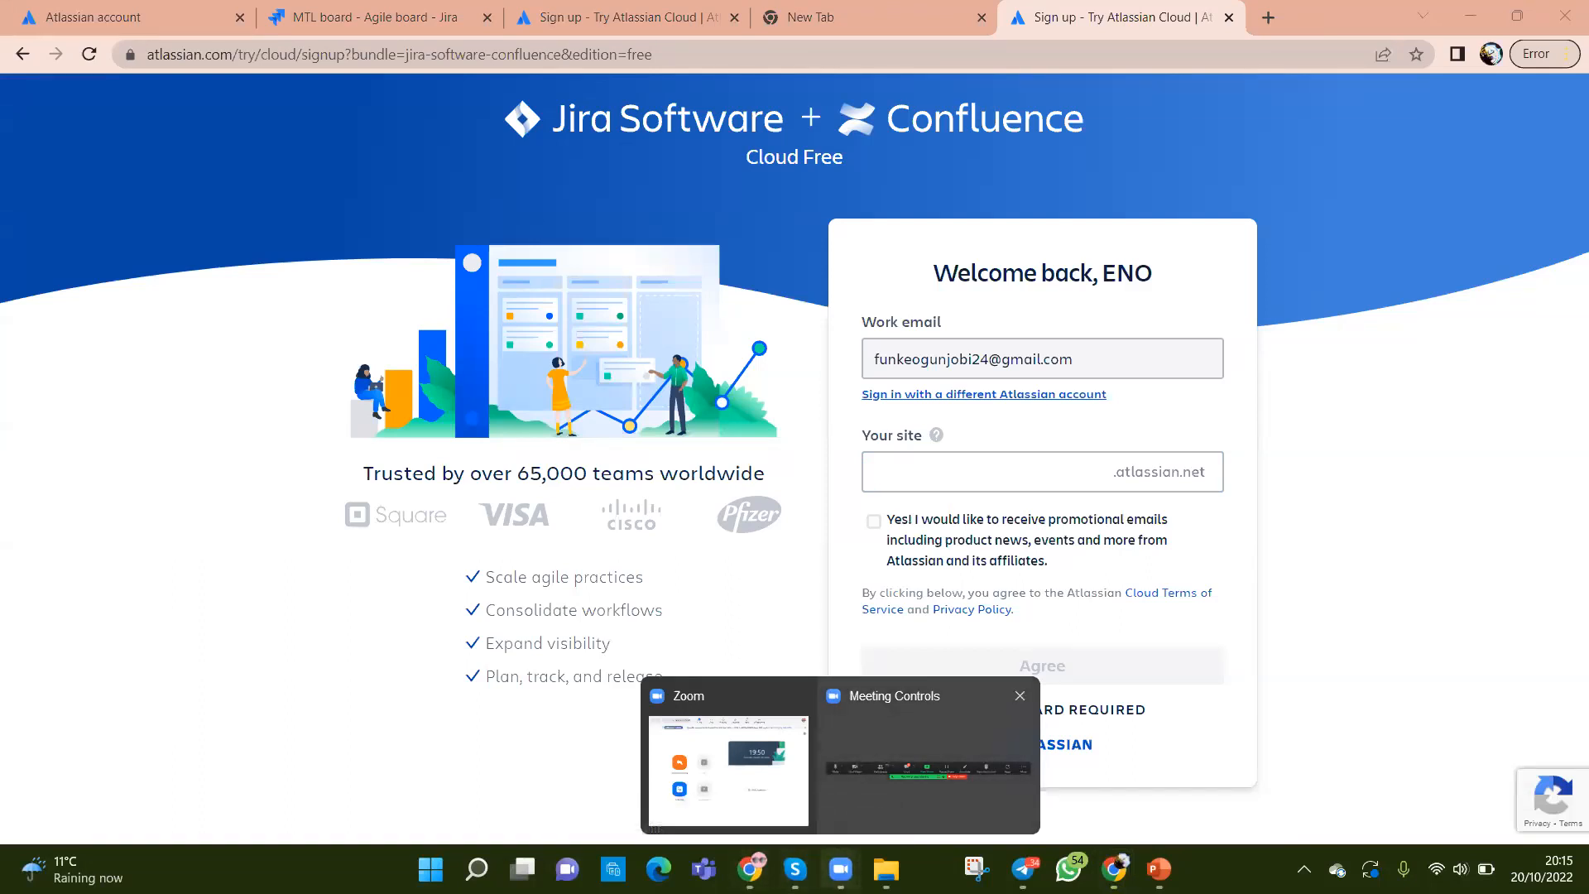
left_click(902, 772)
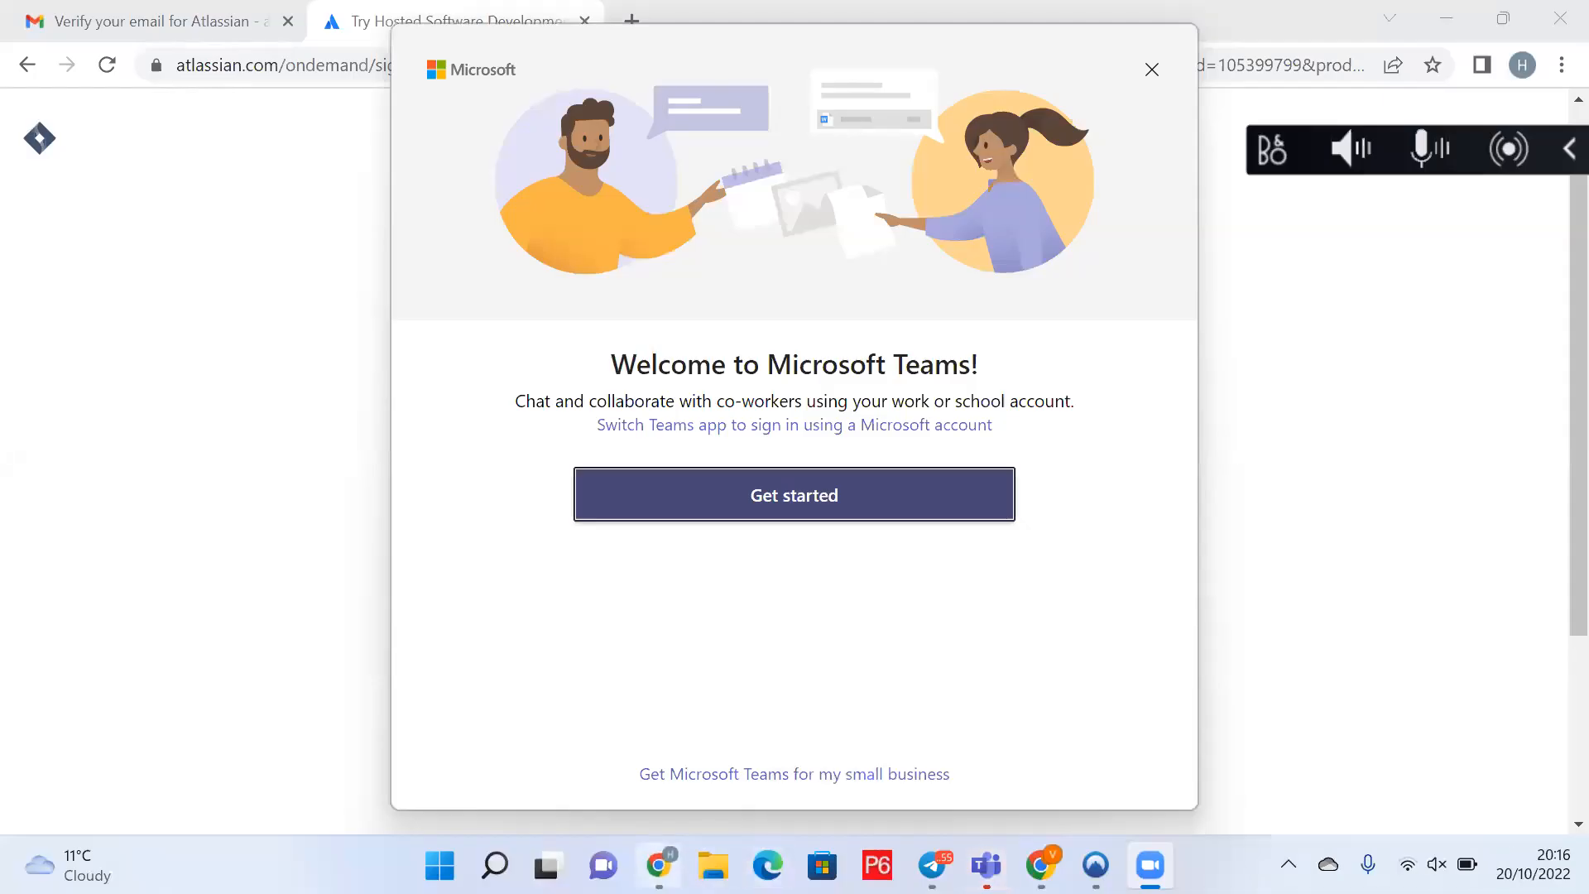
Step: Bring Chrome in front of Teams and skip the role and main-tasks questions
left_click(1174, 483)
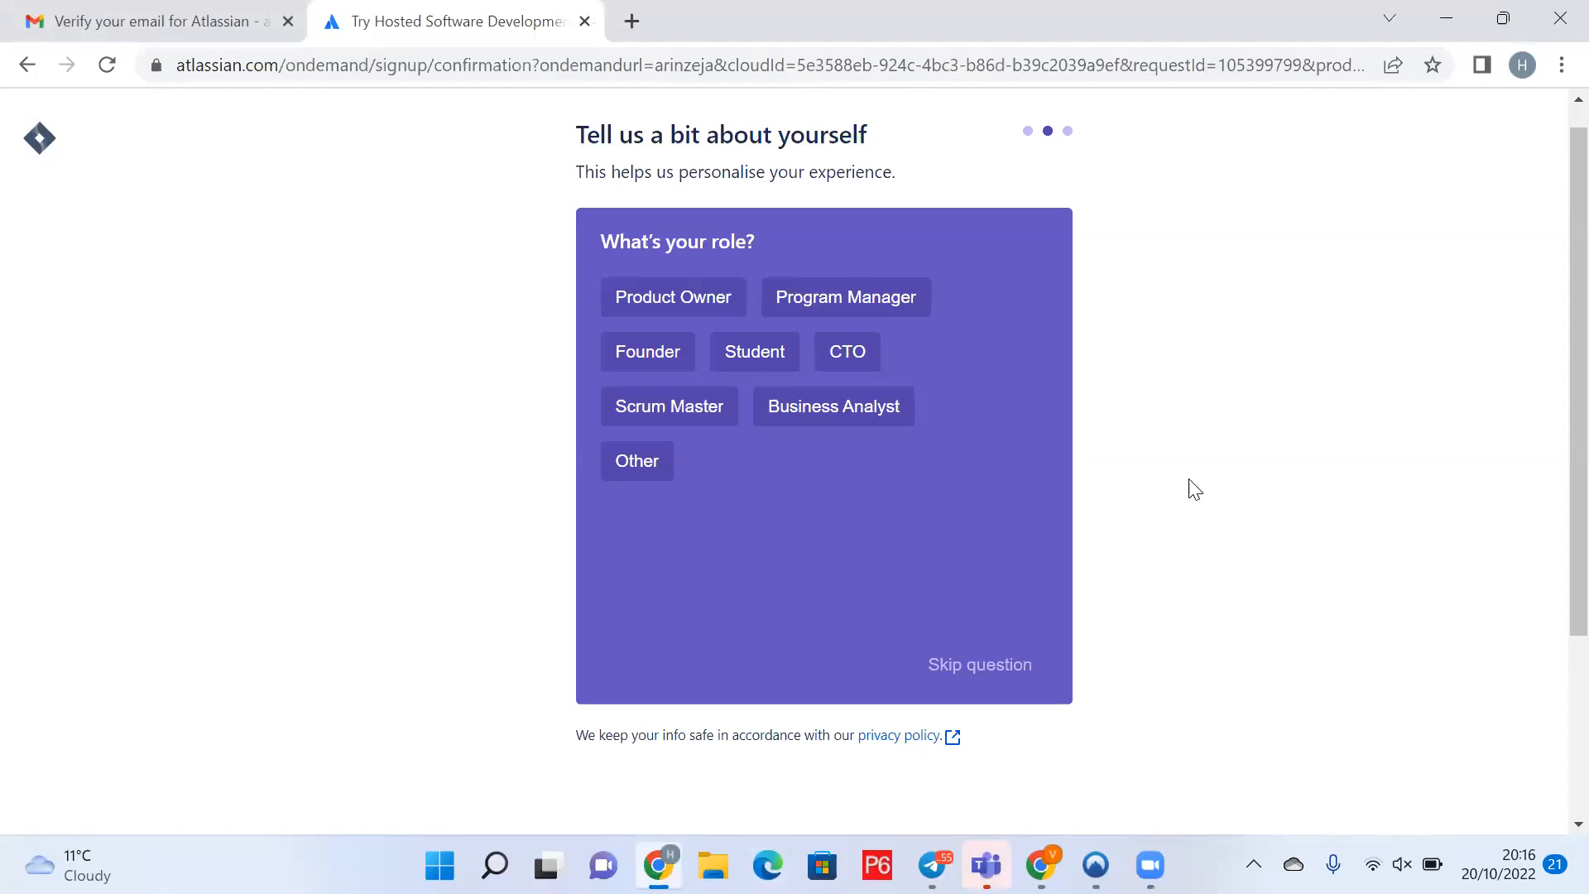
left_click(968, 674)
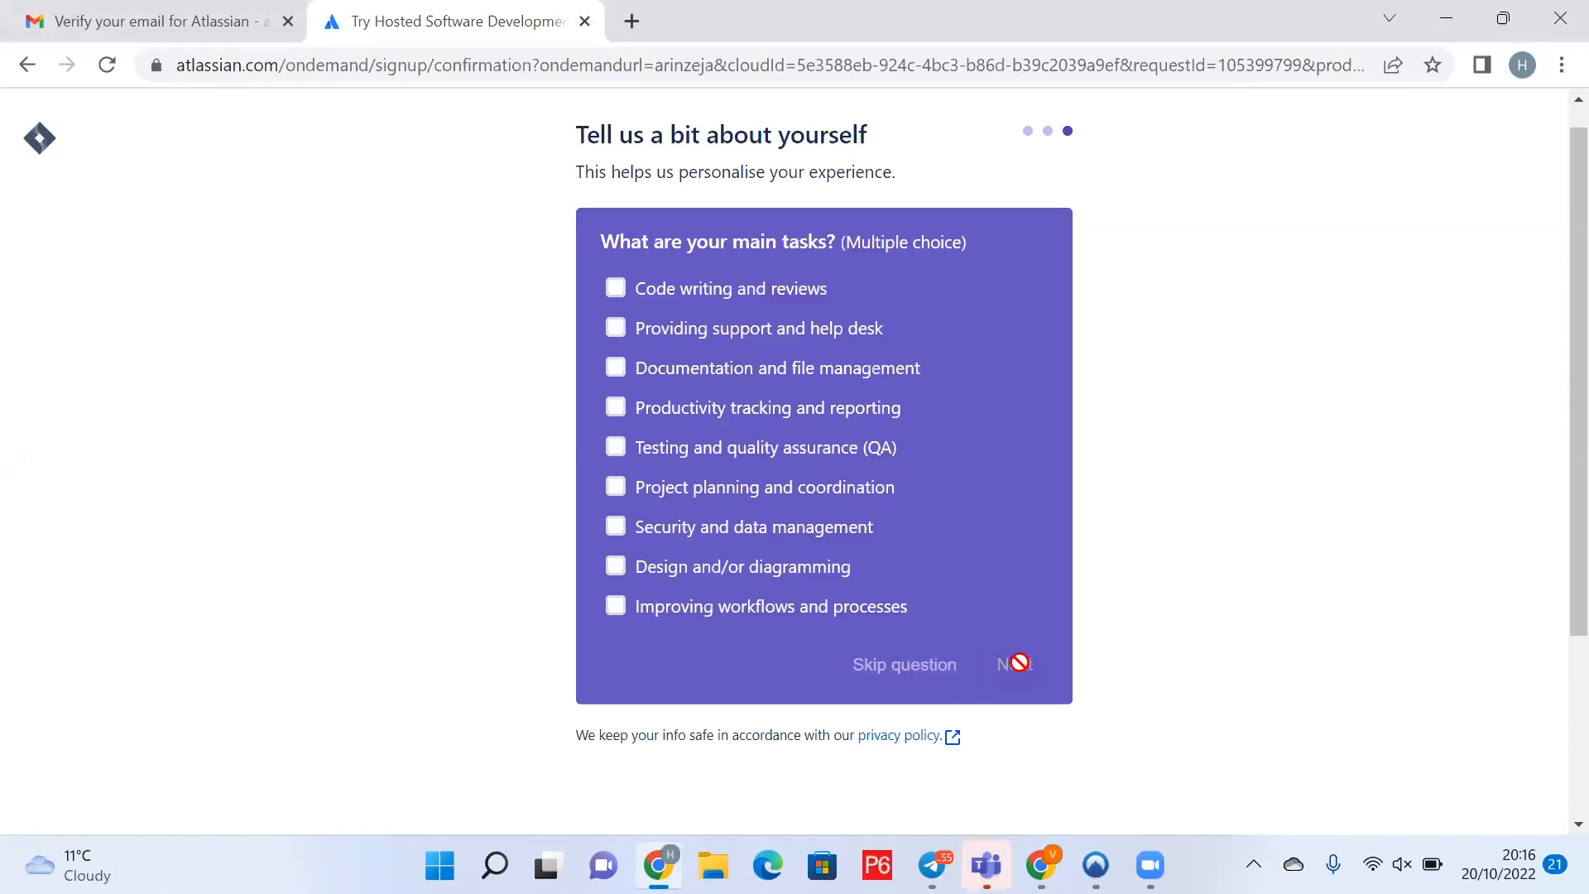
left_click(876, 672)
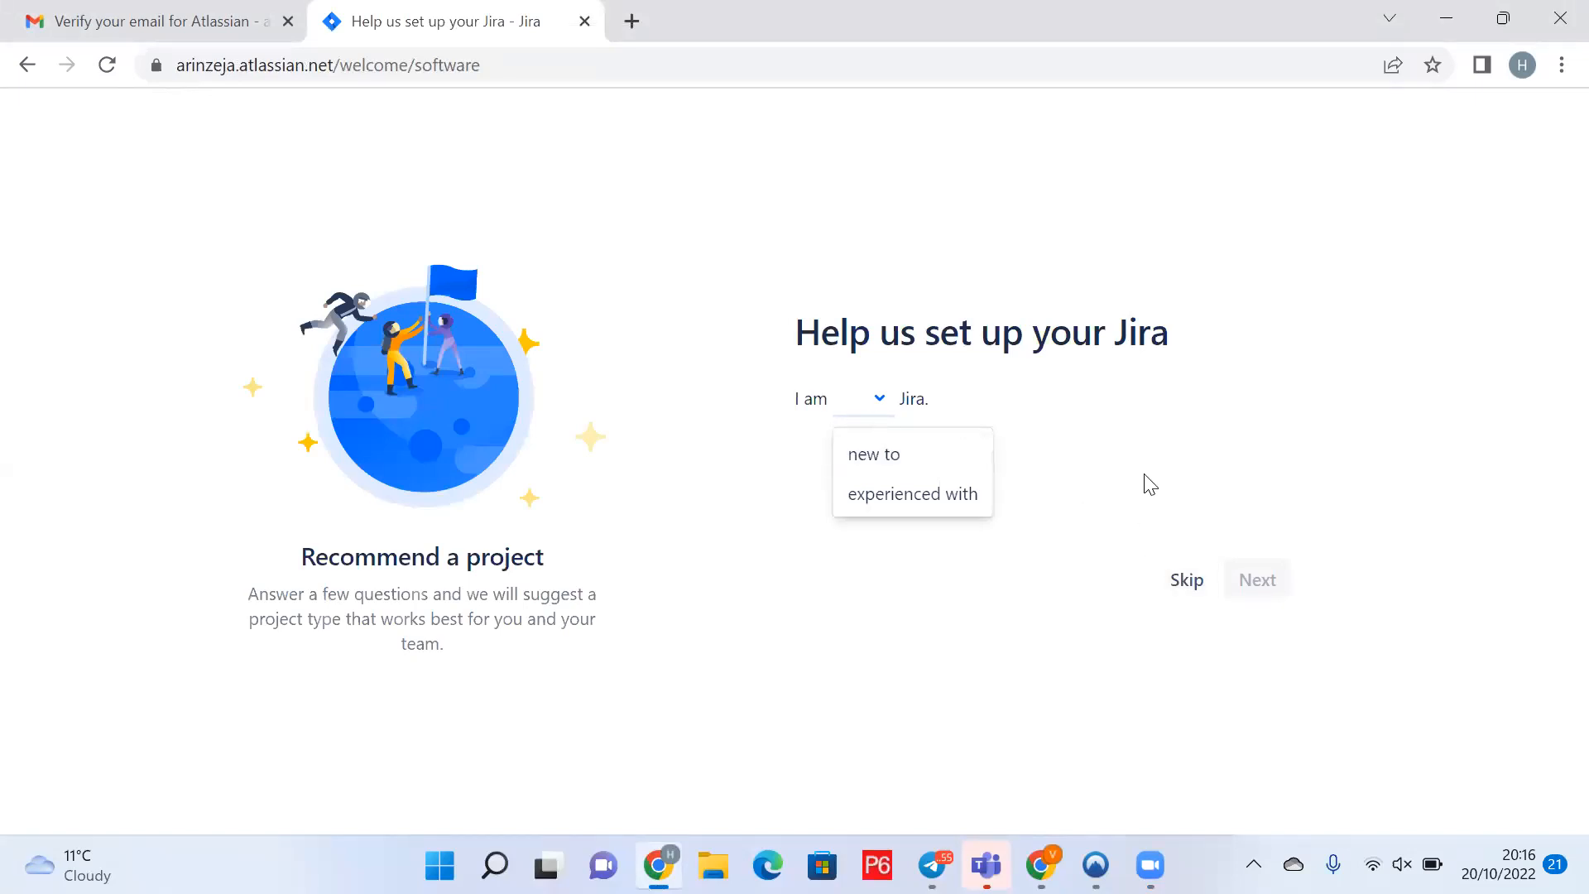
Step: Skip the 'Help us set up your Jira' questionnaire
left_click(1196, 585)
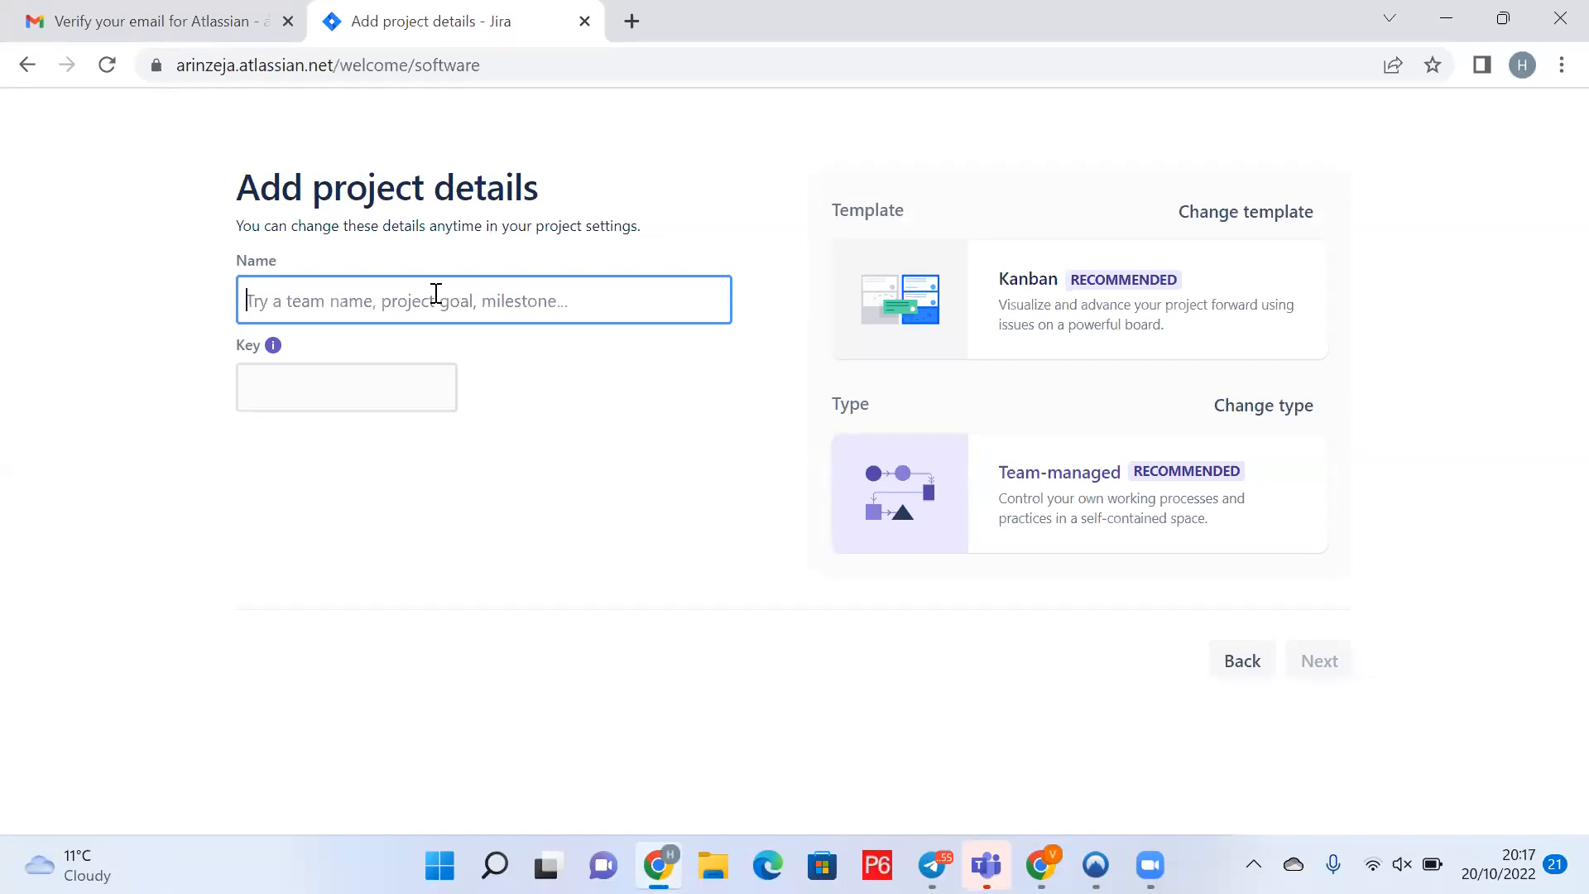
Step: Enter 'Diffie Project' as the project name, keeping key DP, and continue
type("Diffie")
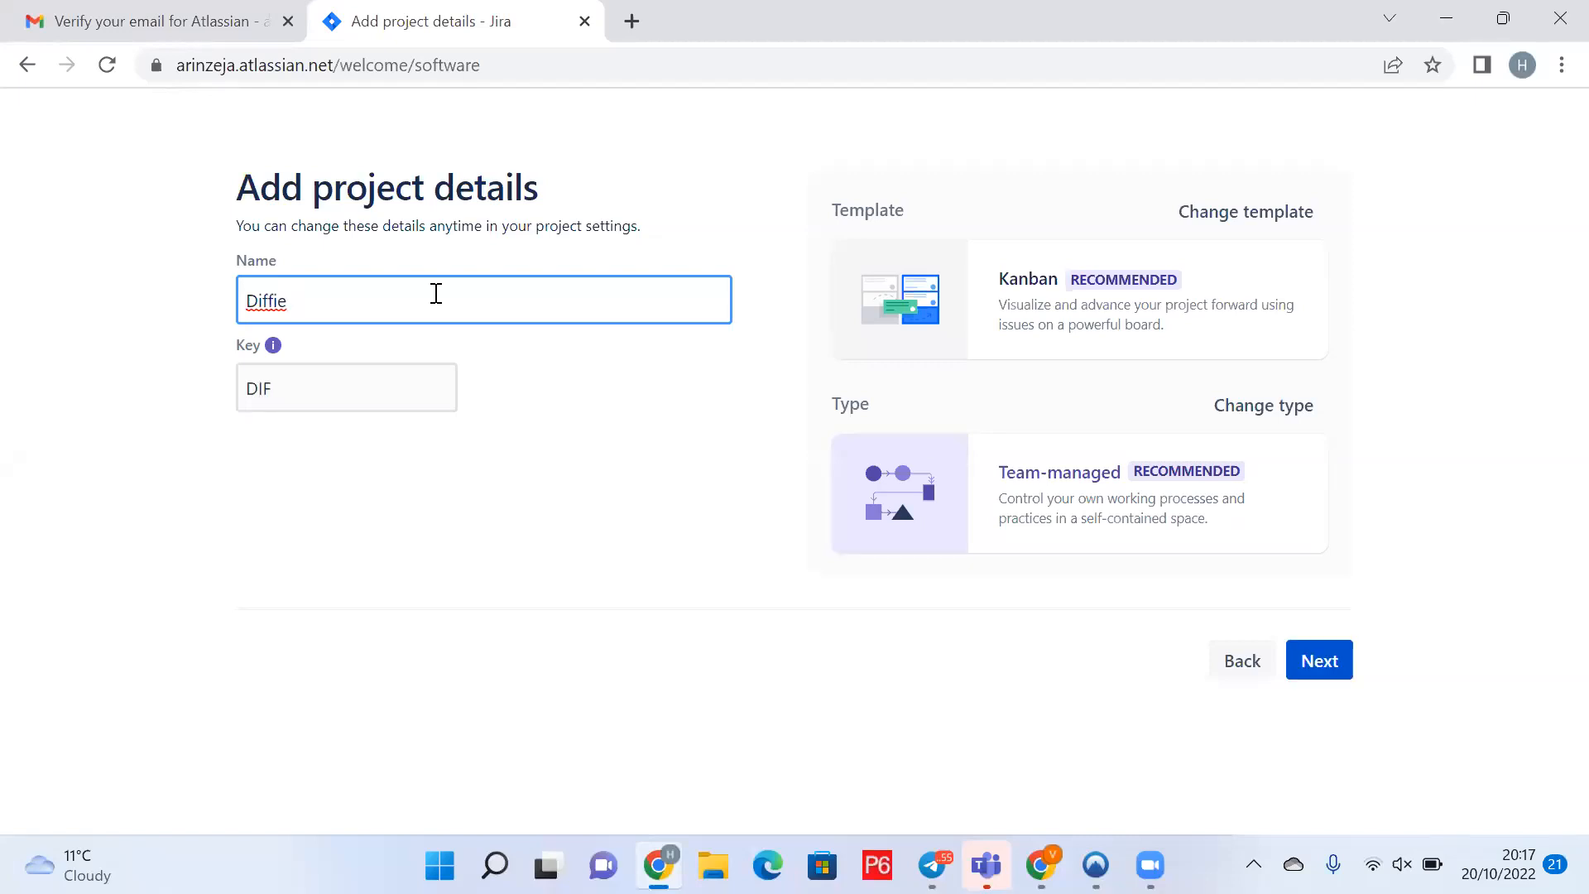
type("P")
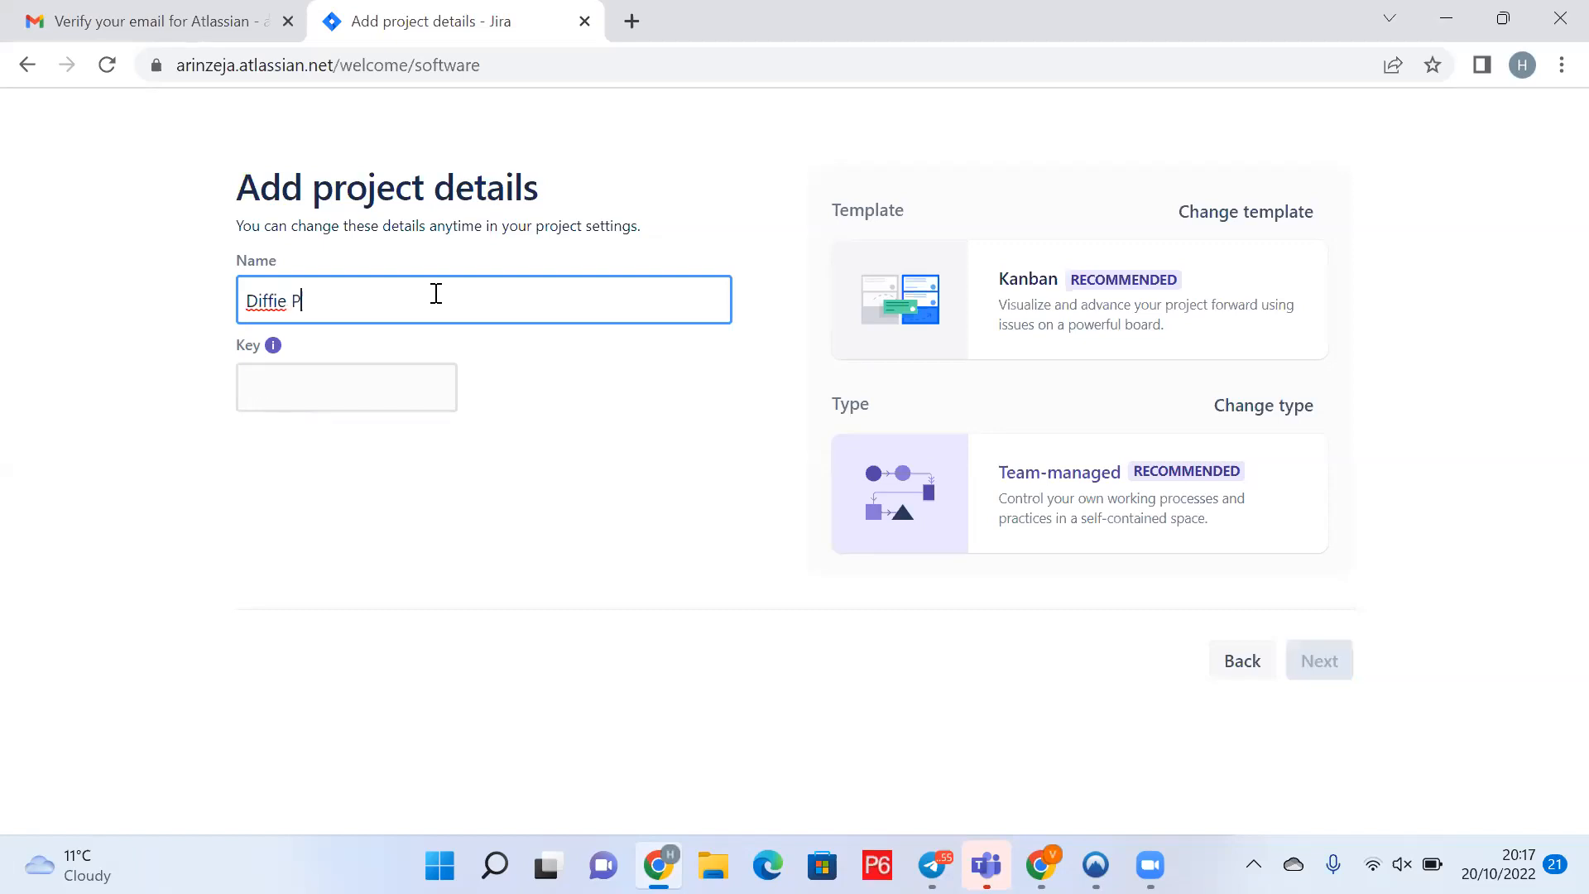
type("roject")
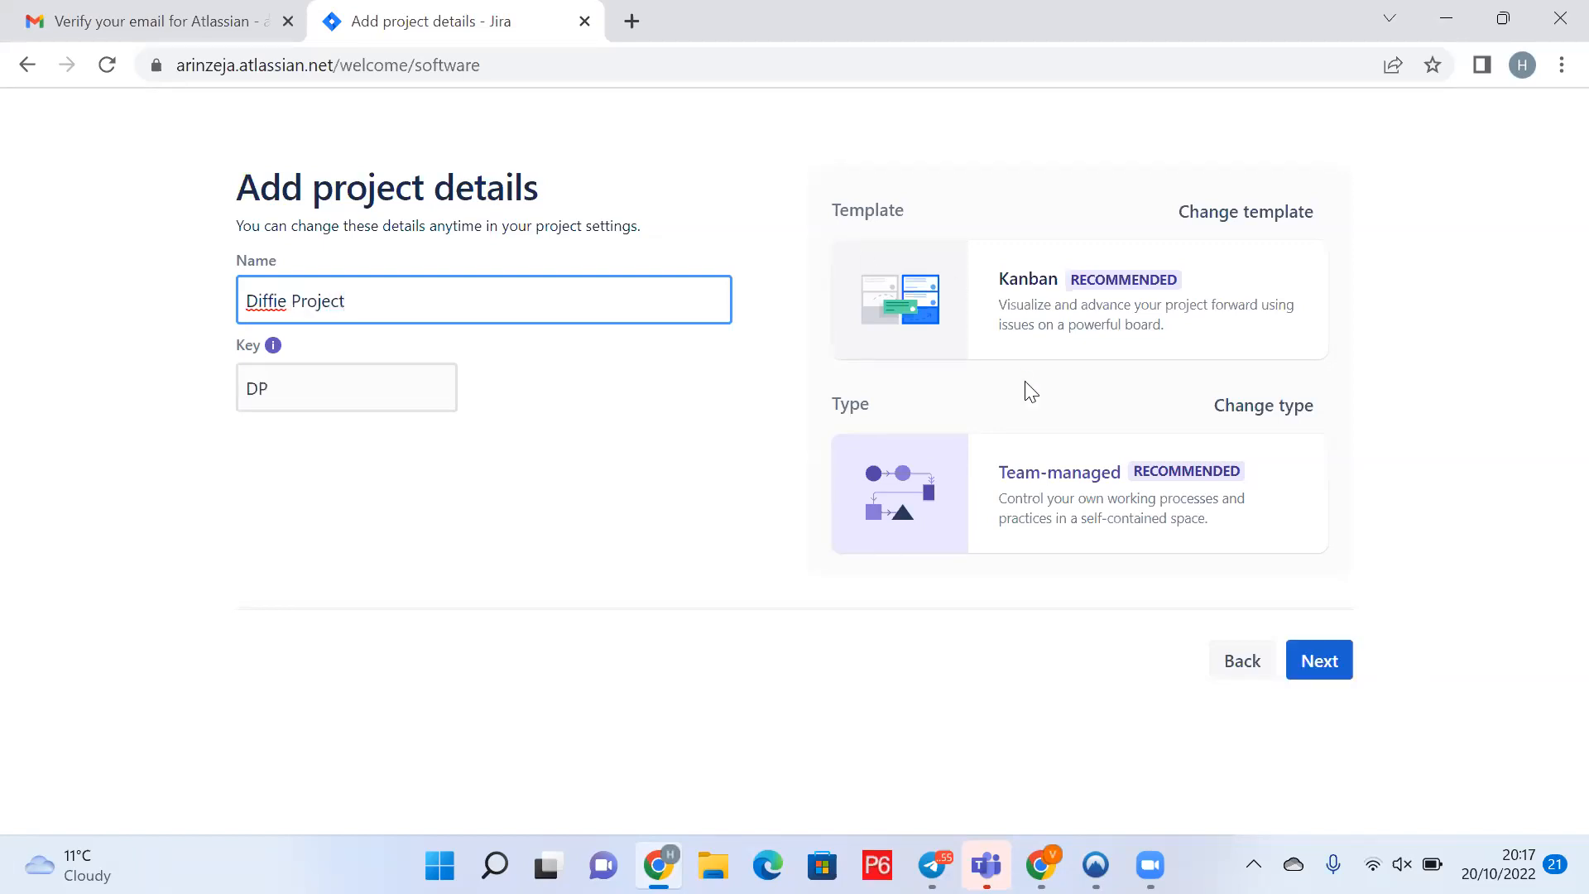
left_click(1325, 668)
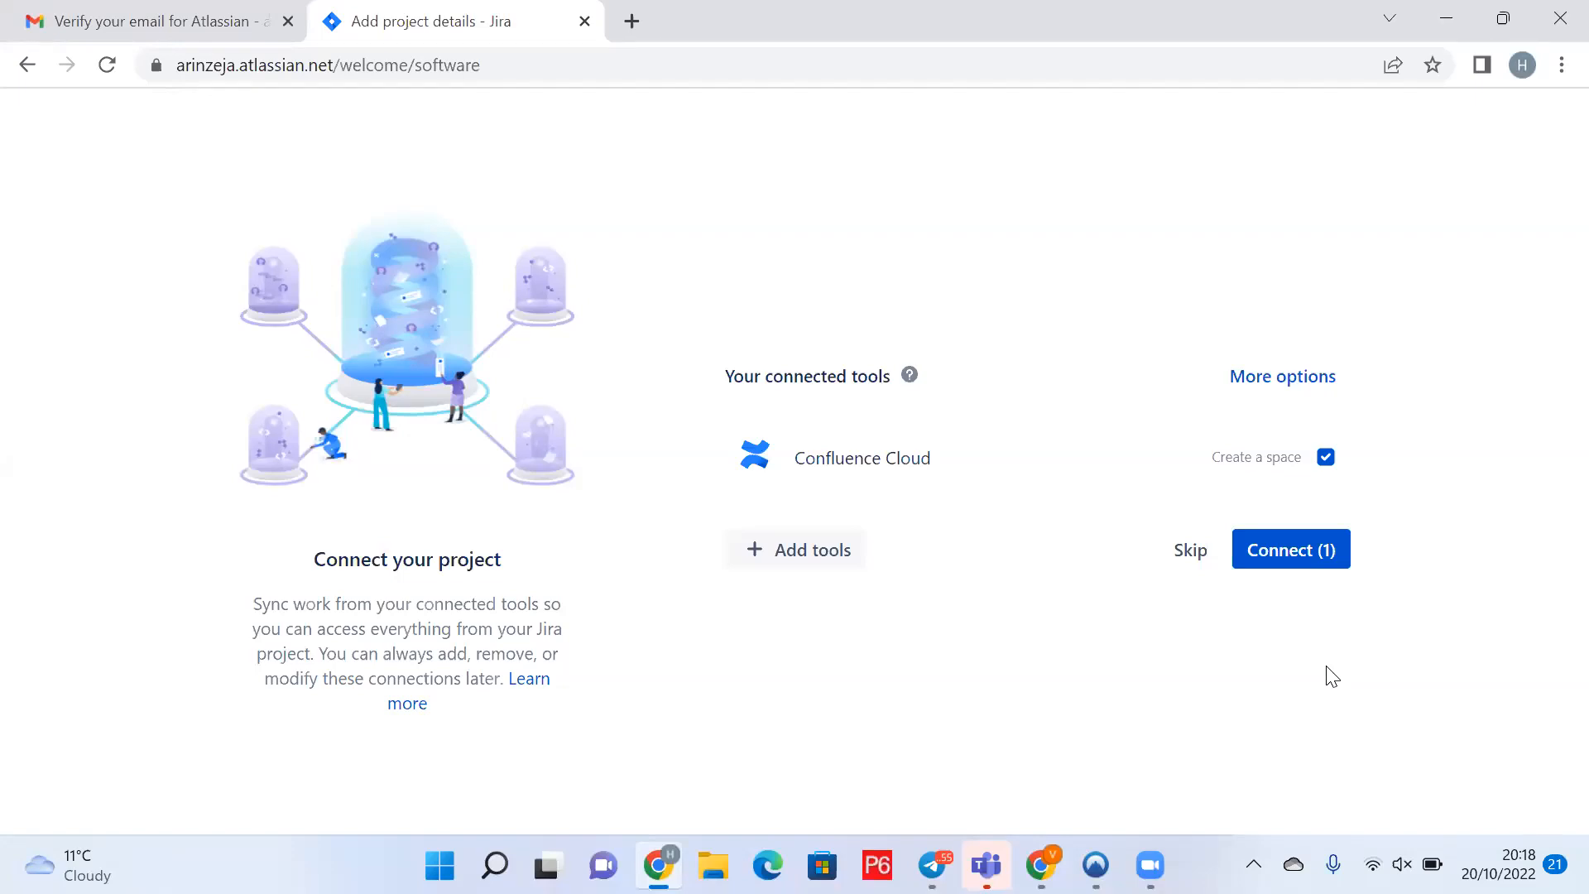
Step: Skip connecting Confluence Cloud and skip choosing tools for the project
left_click(1198, 547)
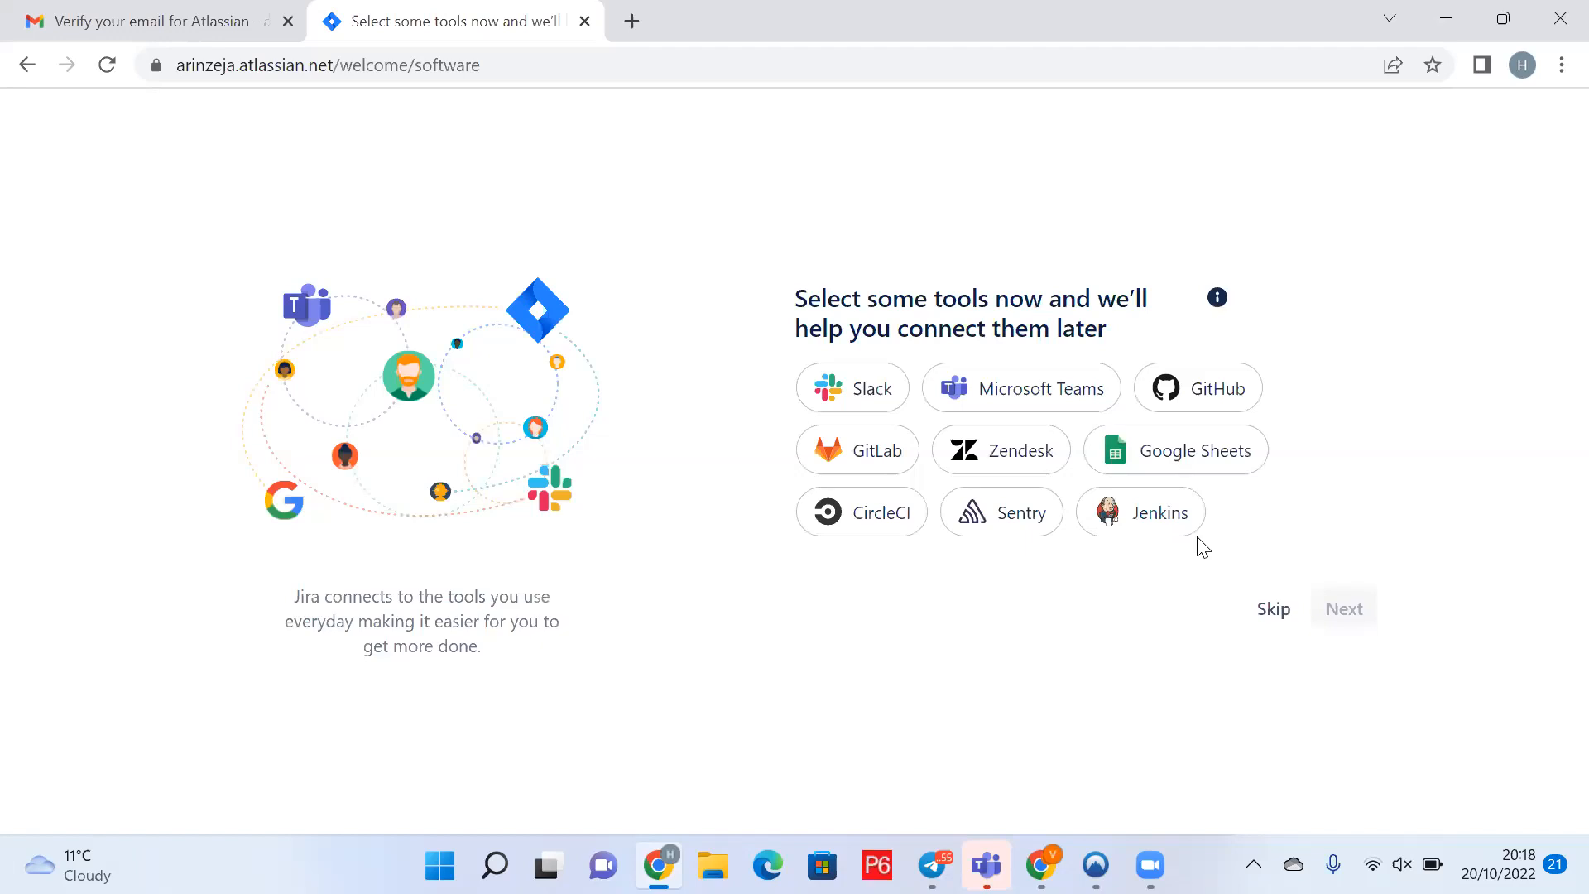
left_click(1273, 610)
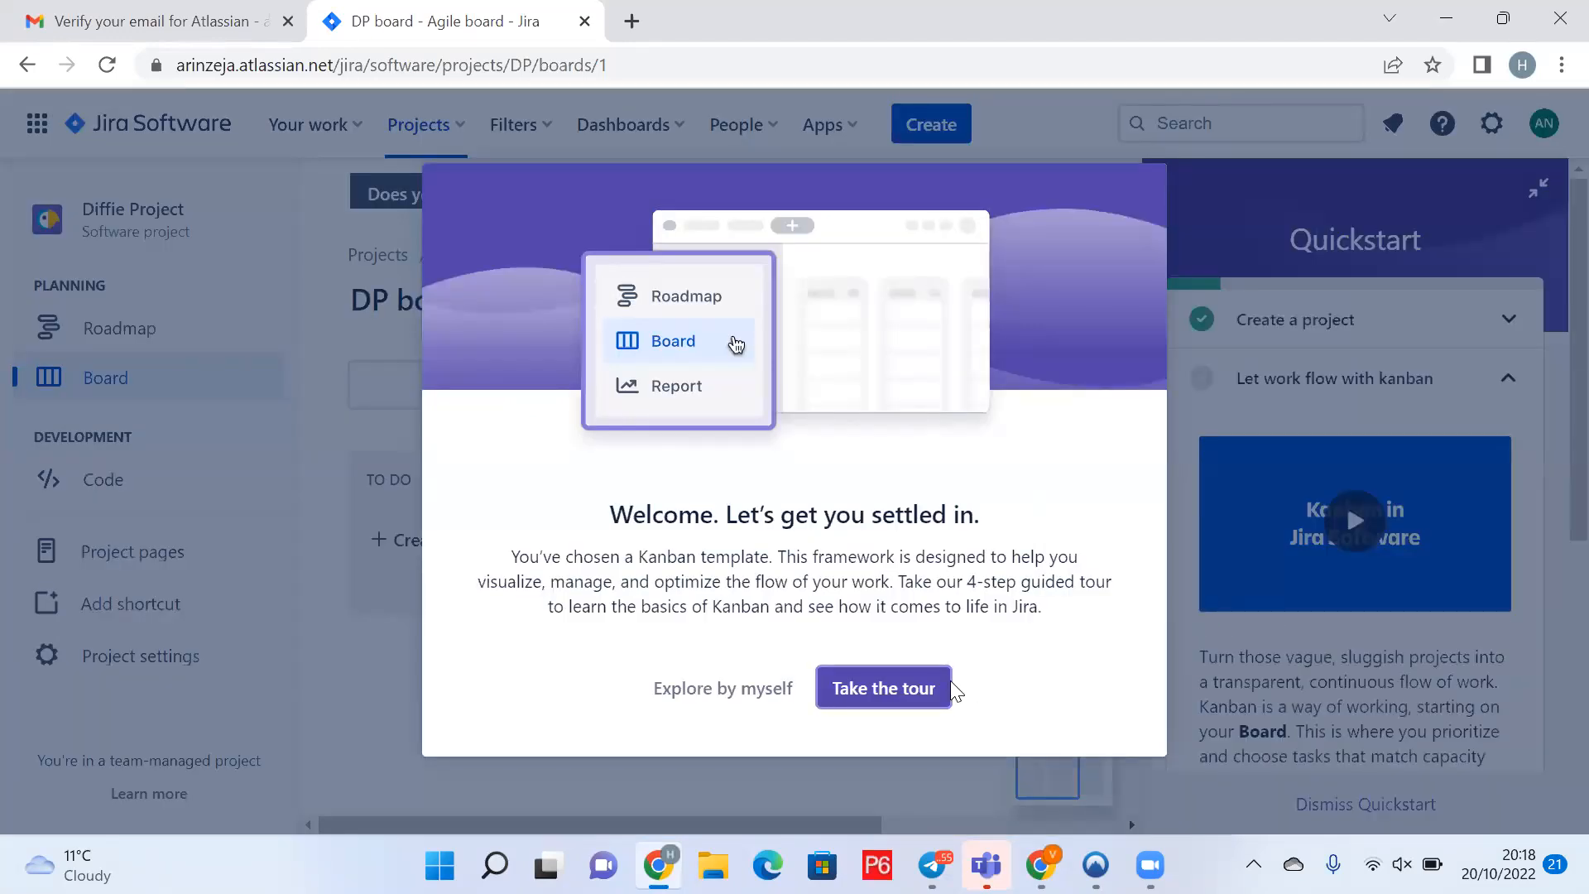
Step: Choose 'Explore by myself' to skip the guided tour and stay on the DP board
left_click(731, 694)
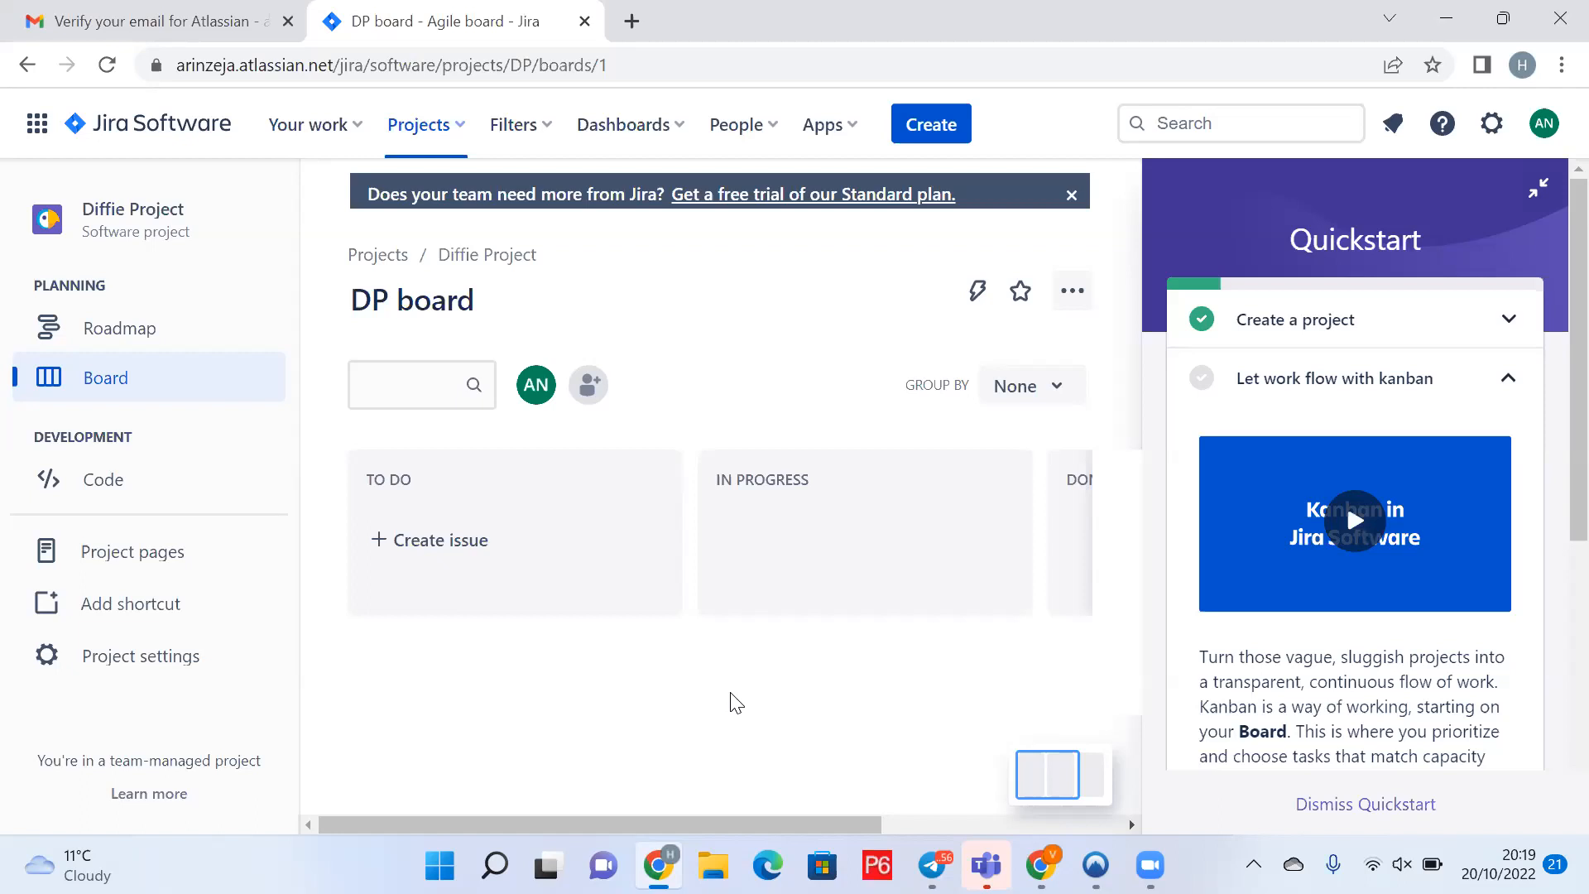
Step: Unmute and then re-mute the computer's sound in Windows quick settings
left_click(1402, 864)
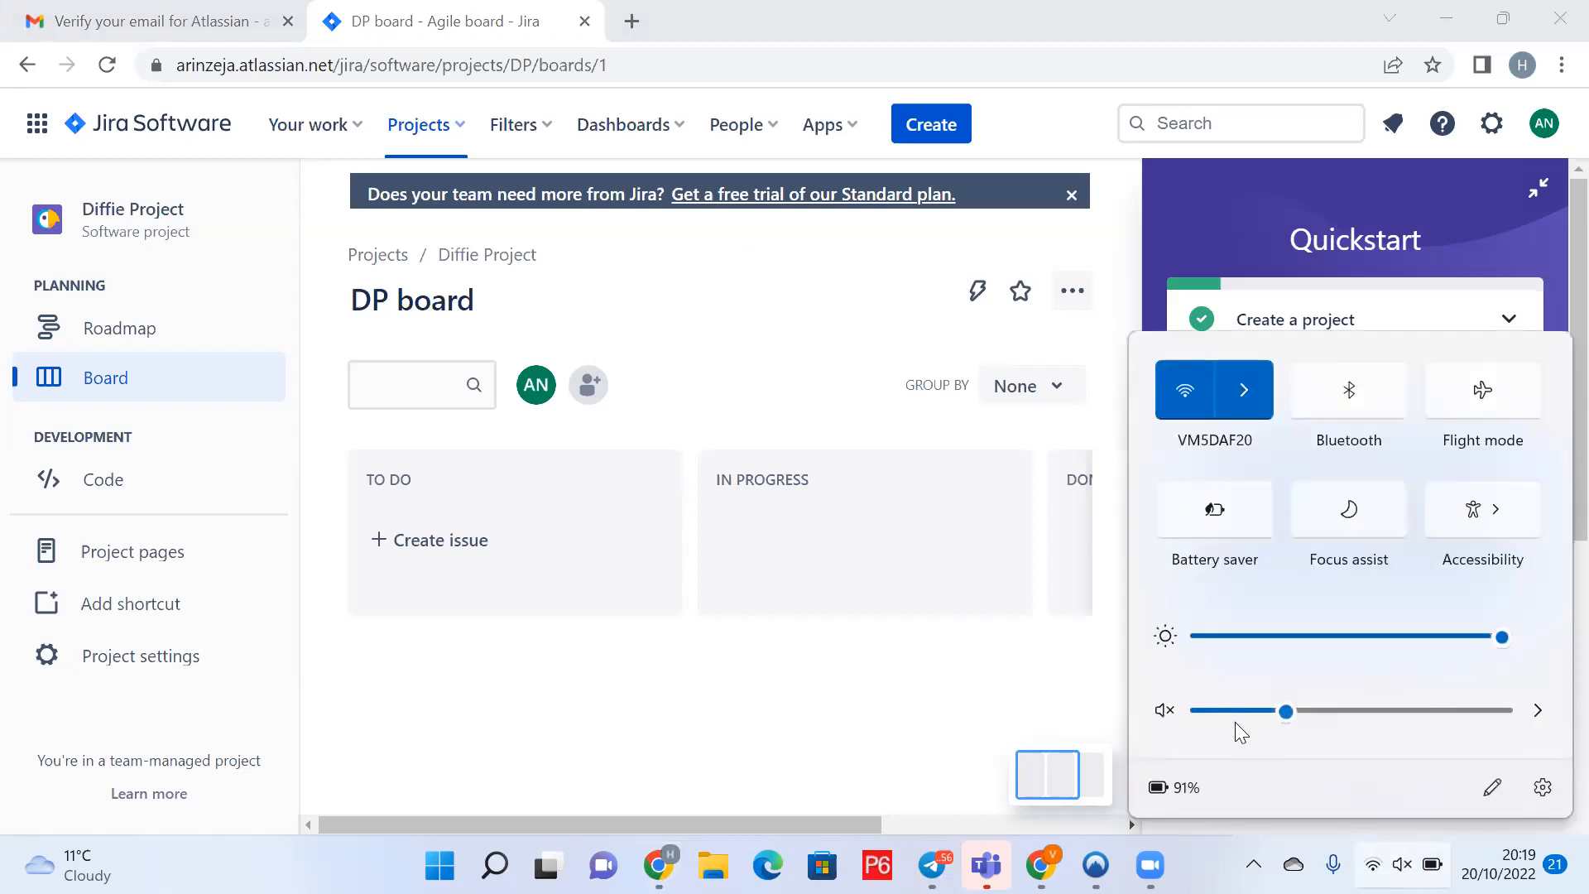
left_click(1162, 716)
left_click(1161, 711)
Step: Return to the other browser and close the Project templates gallery
left_click(960, 689)
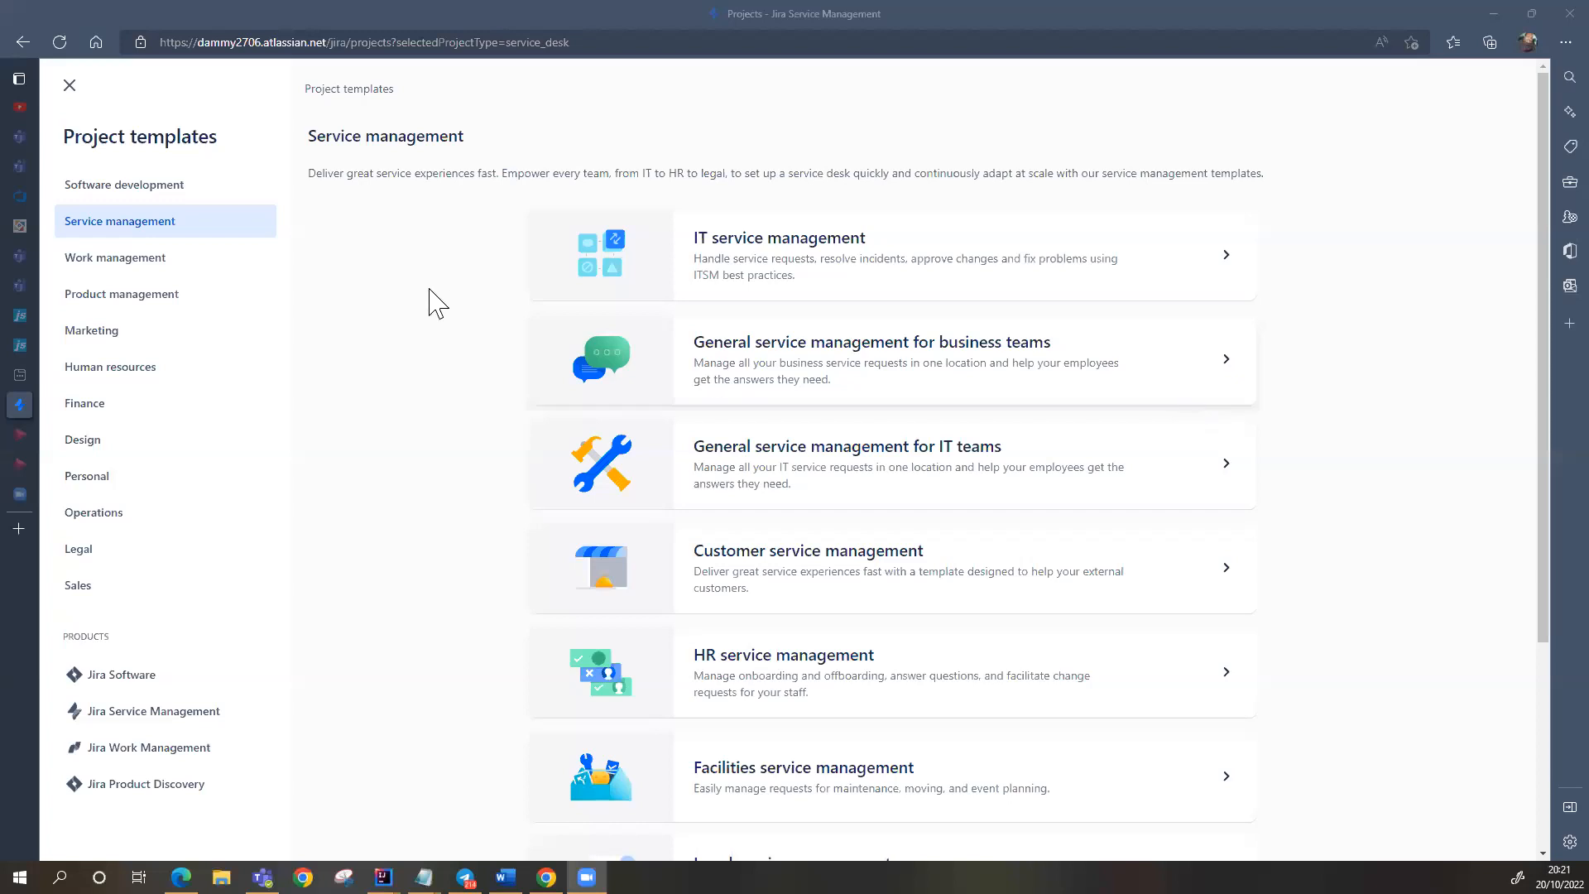
left_click(73, 93)
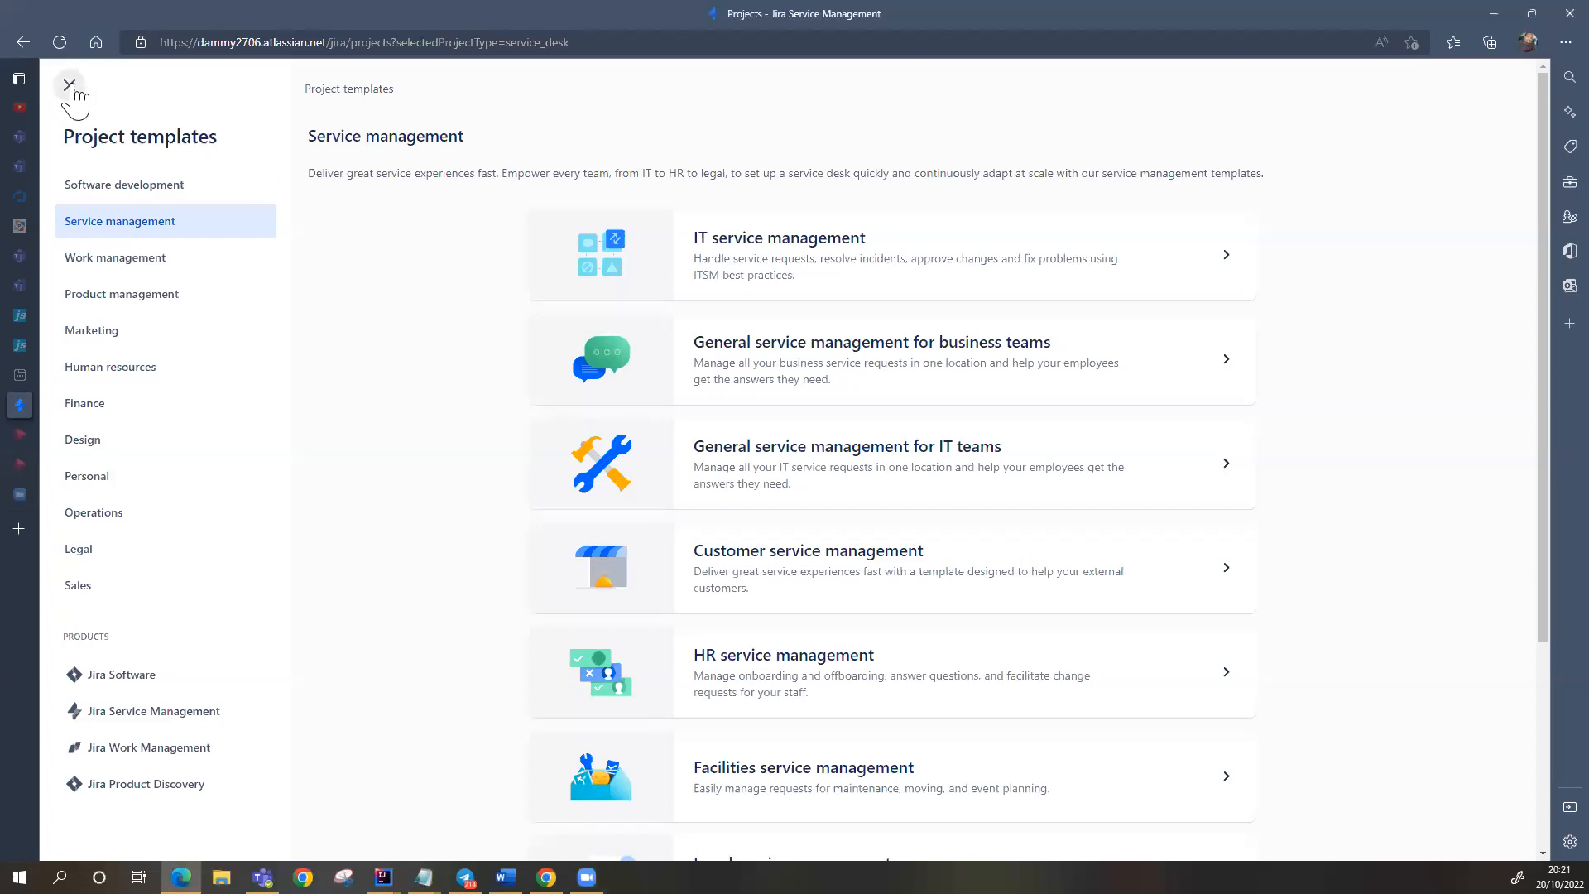
left_click(71, 86)
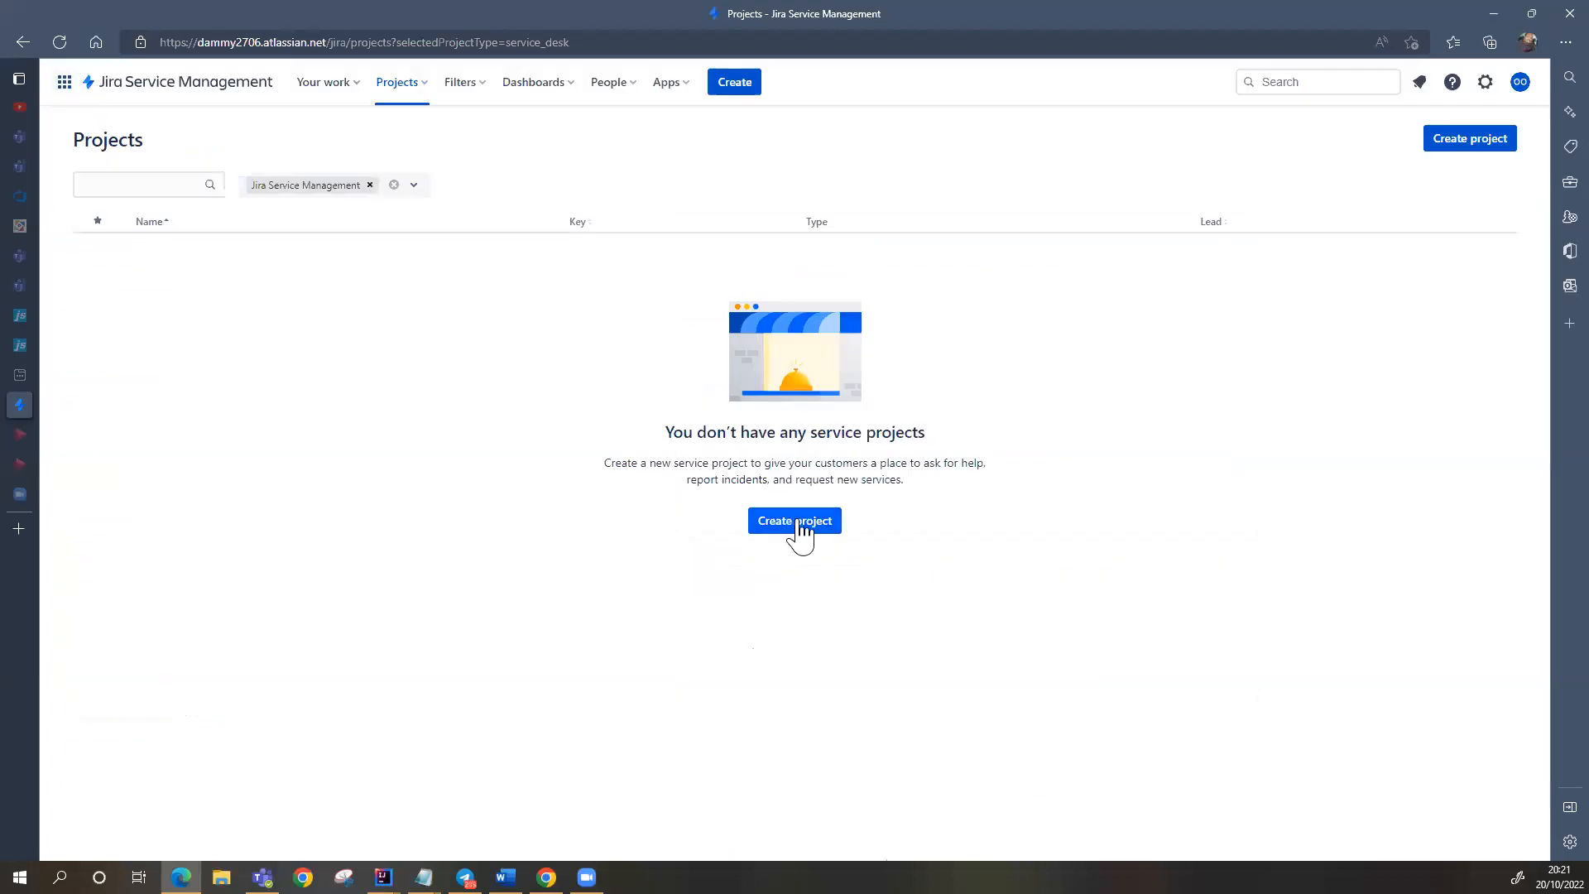
Step: Go back two pages to the Confluence 'My first space' overview
left_click(23, 43)
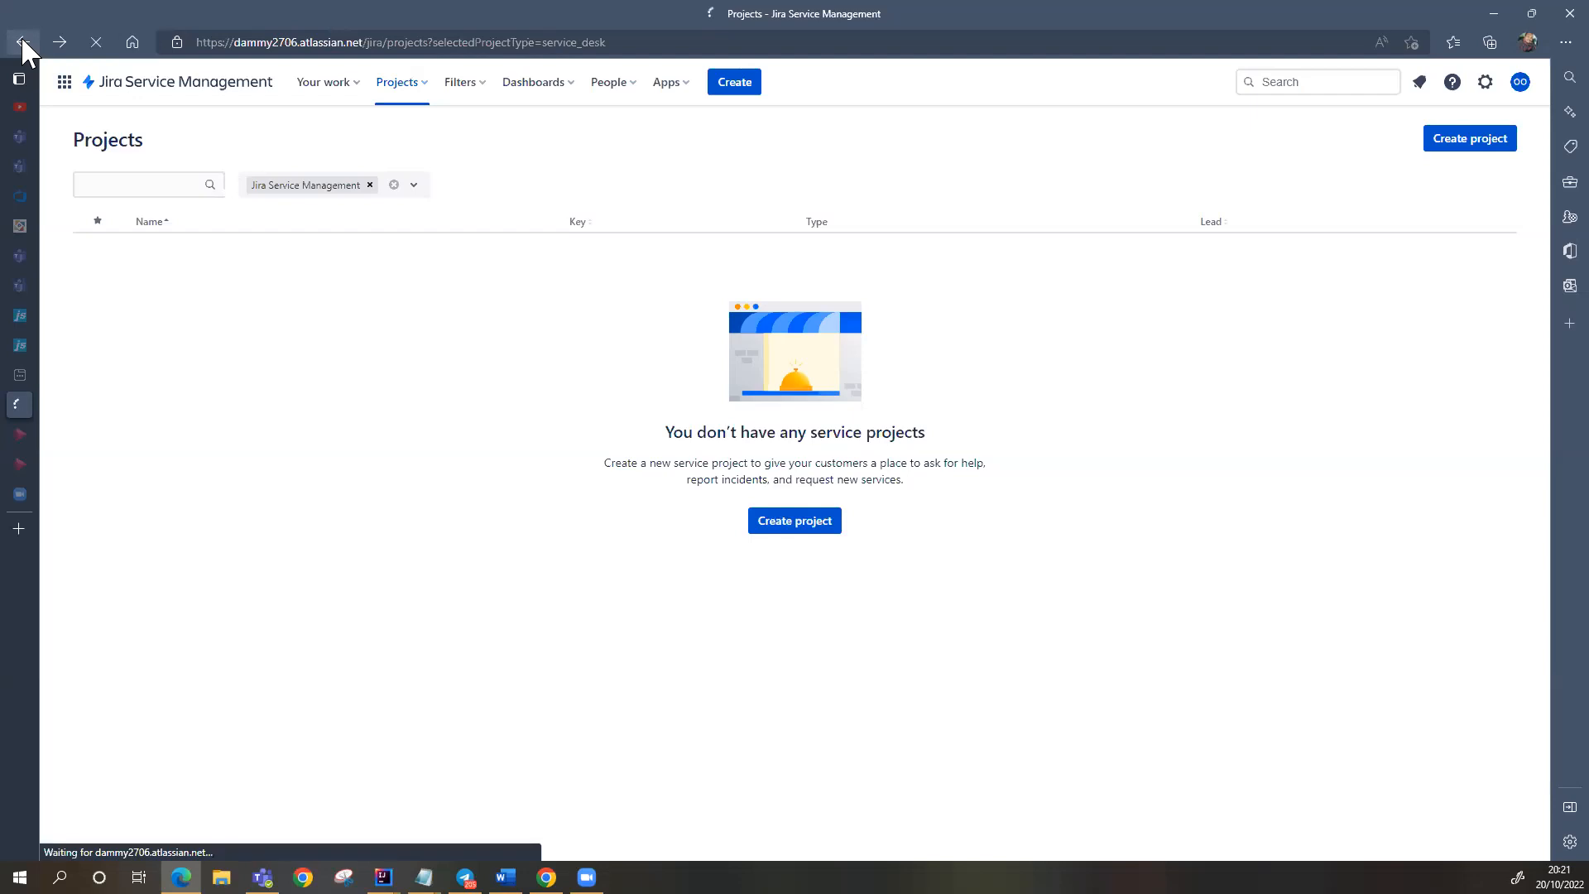
left_click(22, 43)
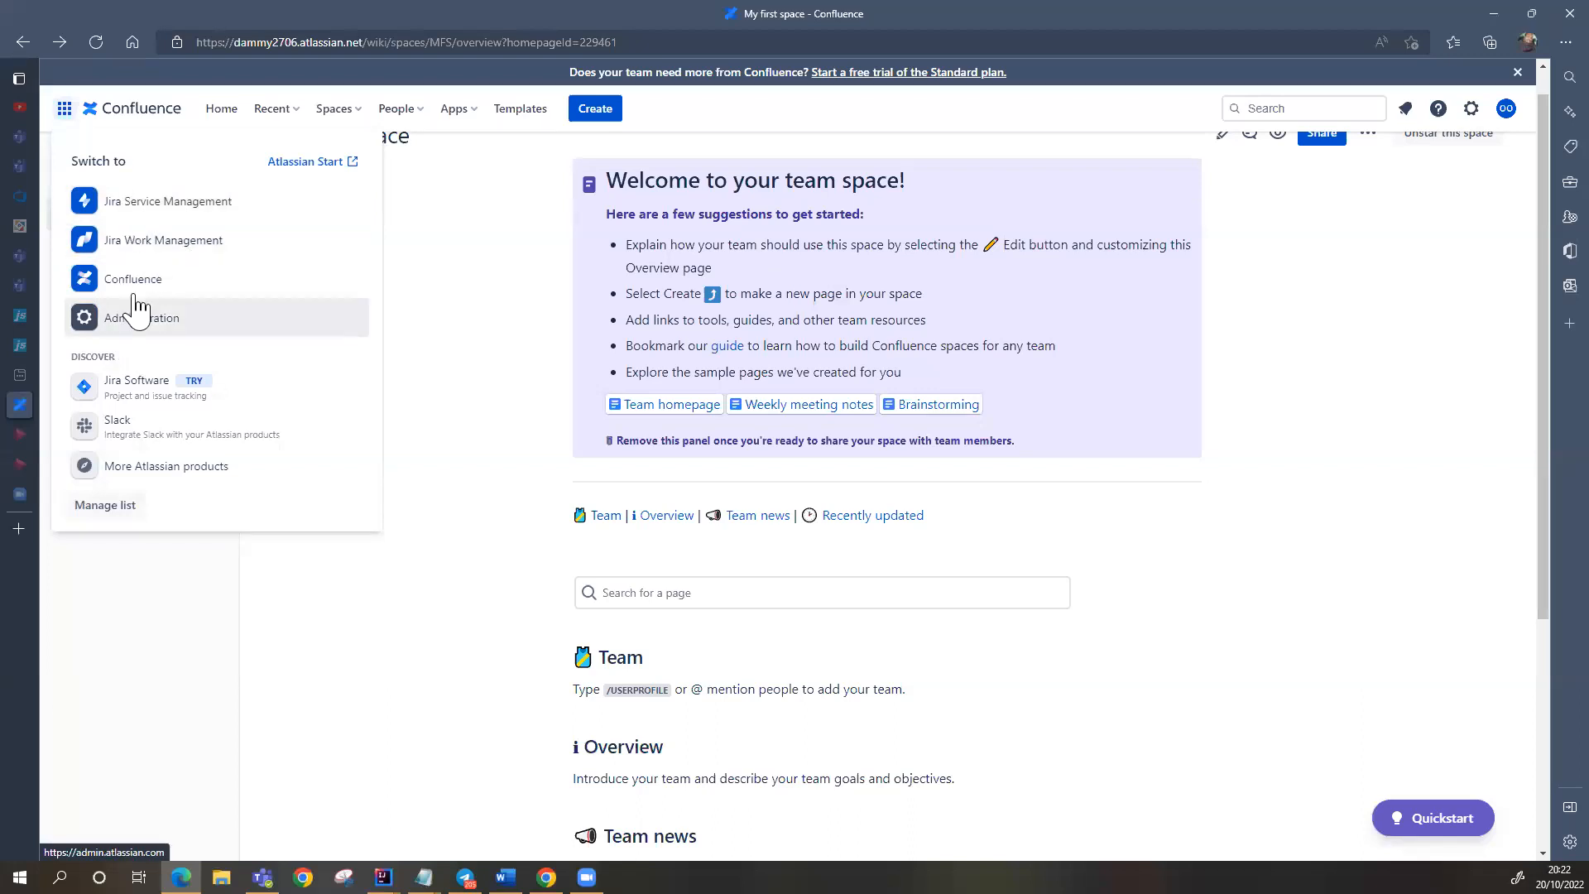
Step: Start the Jira Software trial from the app switcher, accept the Free plan, and go to Jira Software
left_click(126, 388)
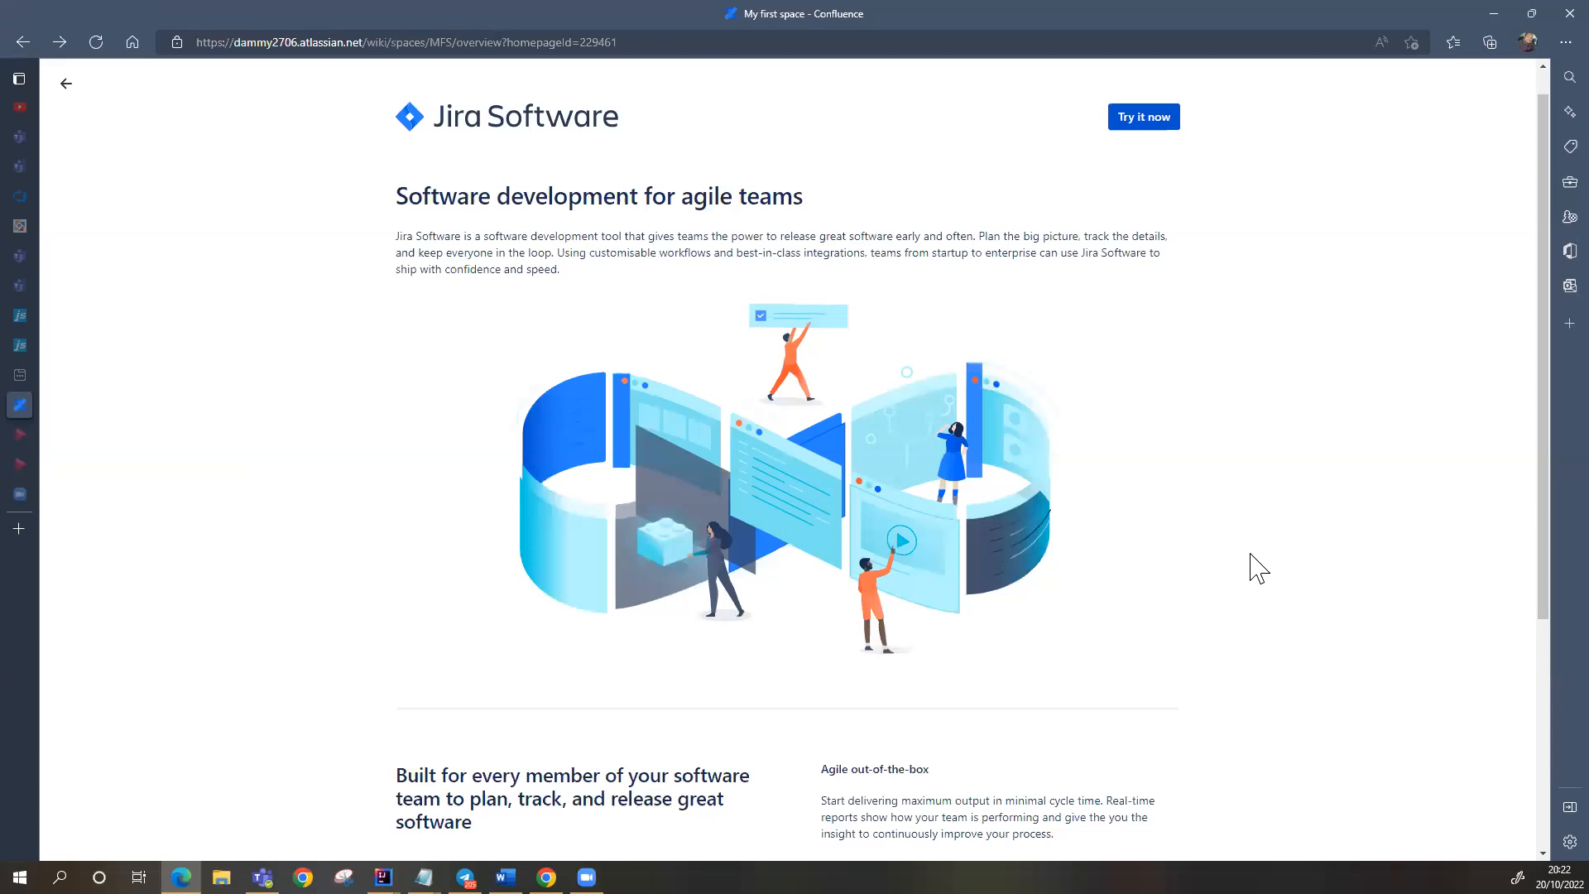
left_click(1140, 116)
left_click(1141, 114)
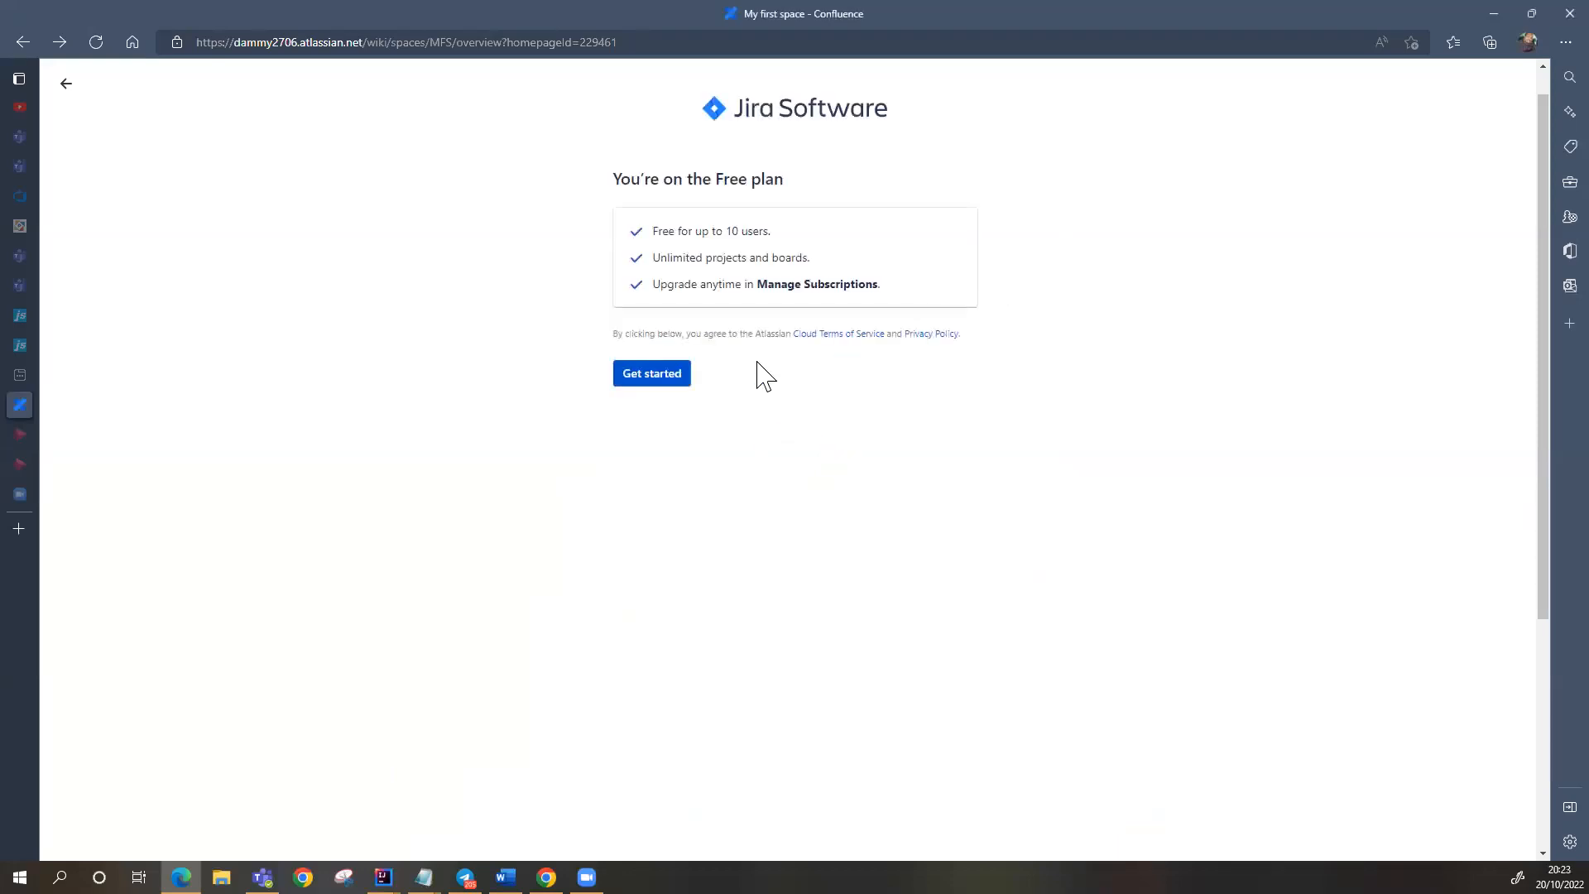
left_click(658, 379)
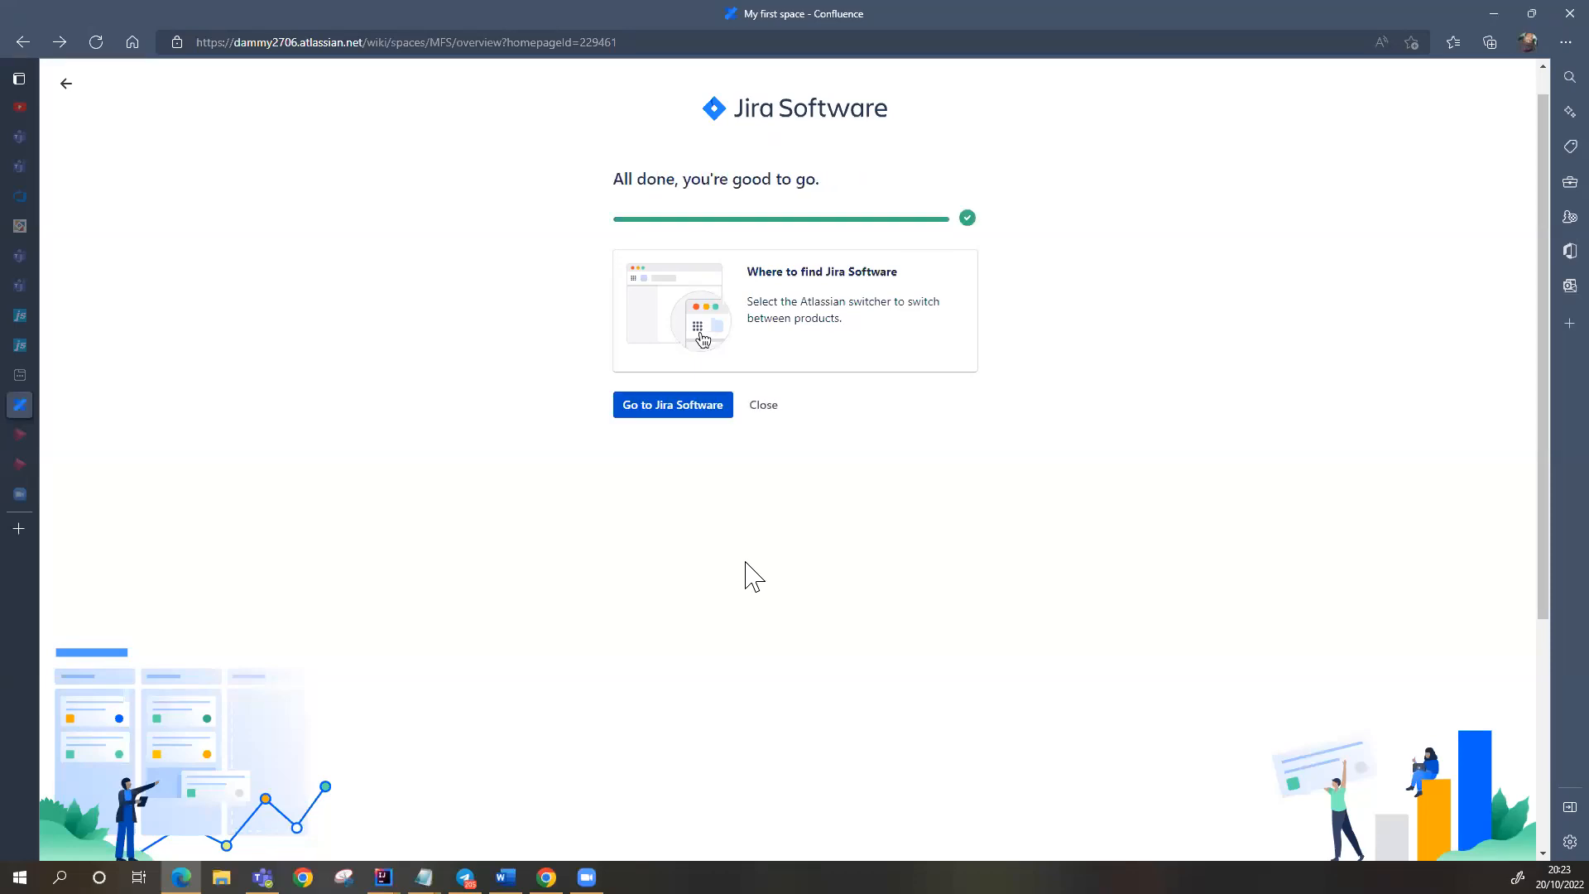
left_click(676, 406)
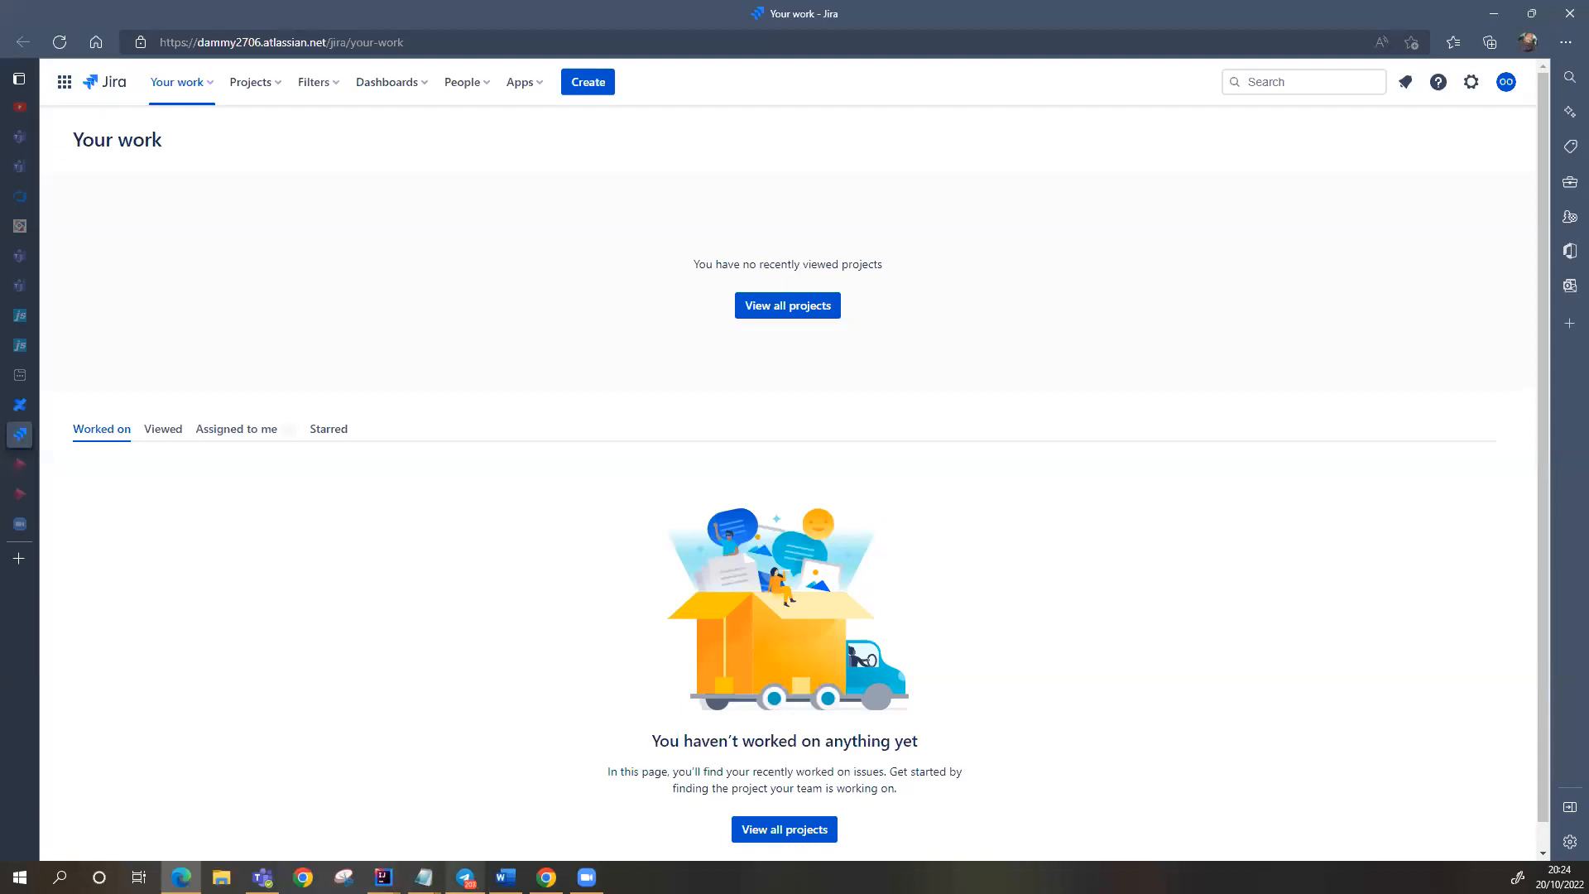
Step: Wait for the new Jira site's empty Your work page to finish loading
mouse_move(465, 877)
left_click(465, 807)
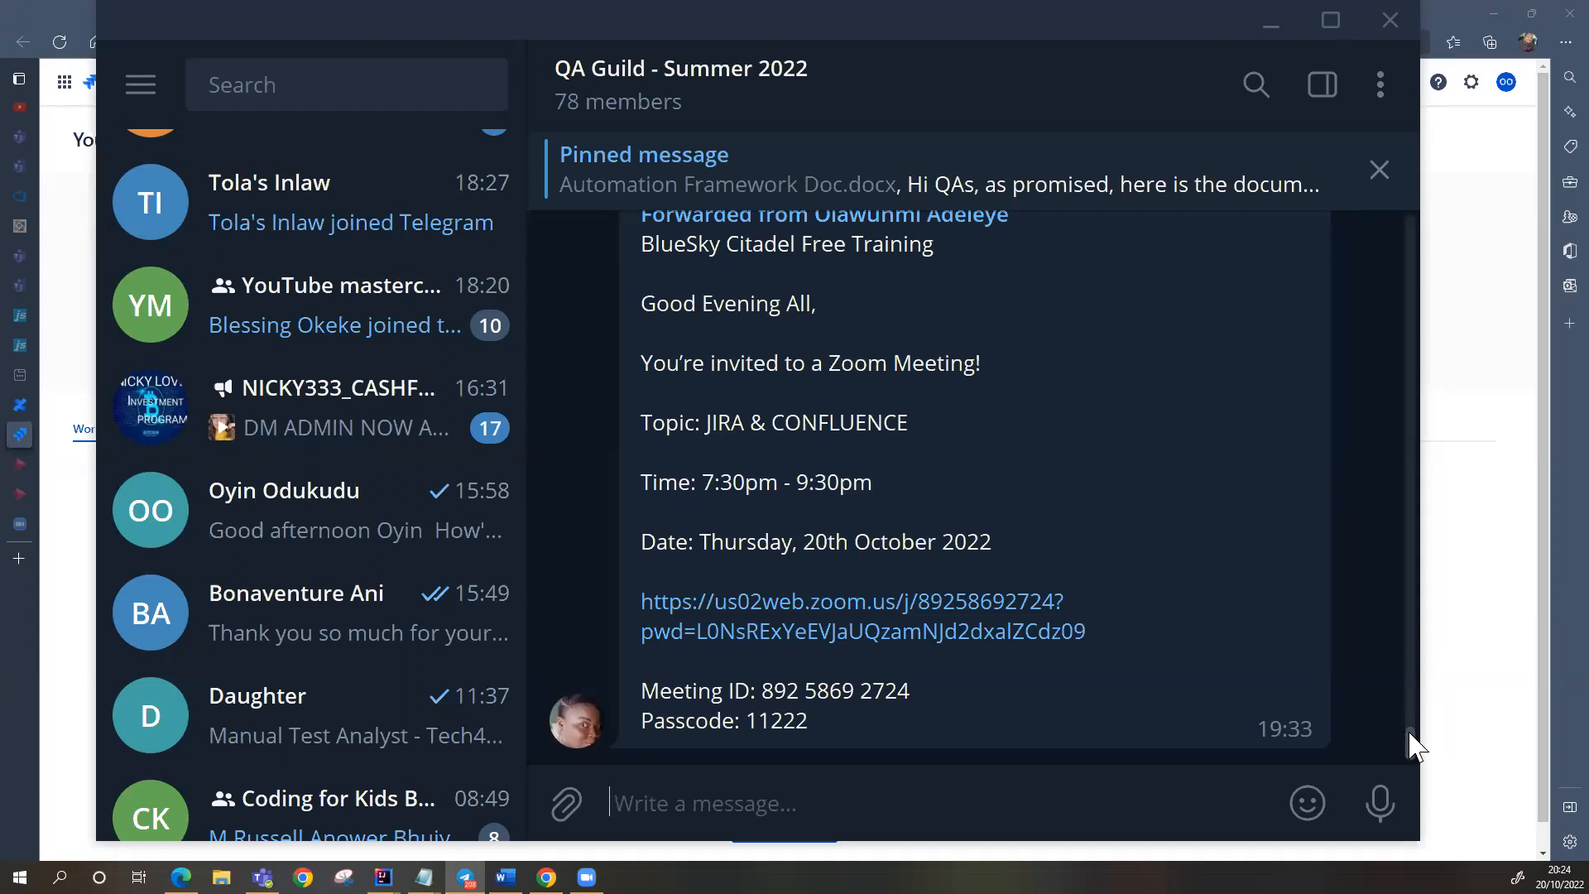
scroll(1410, 703, "up", 1)
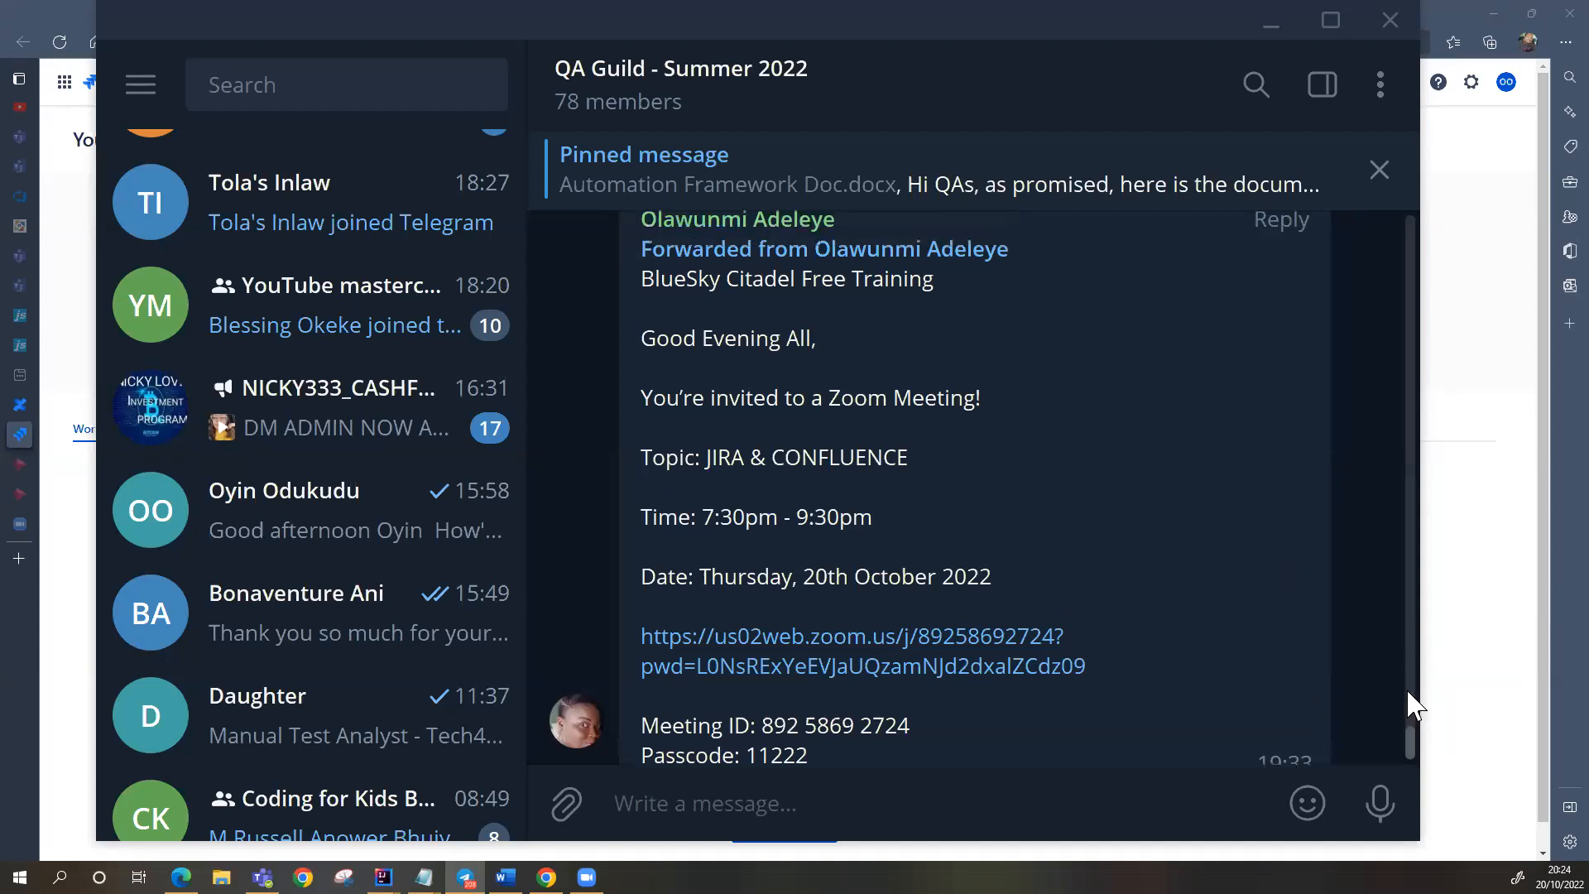
scroll(1410, 684, "up", 8)
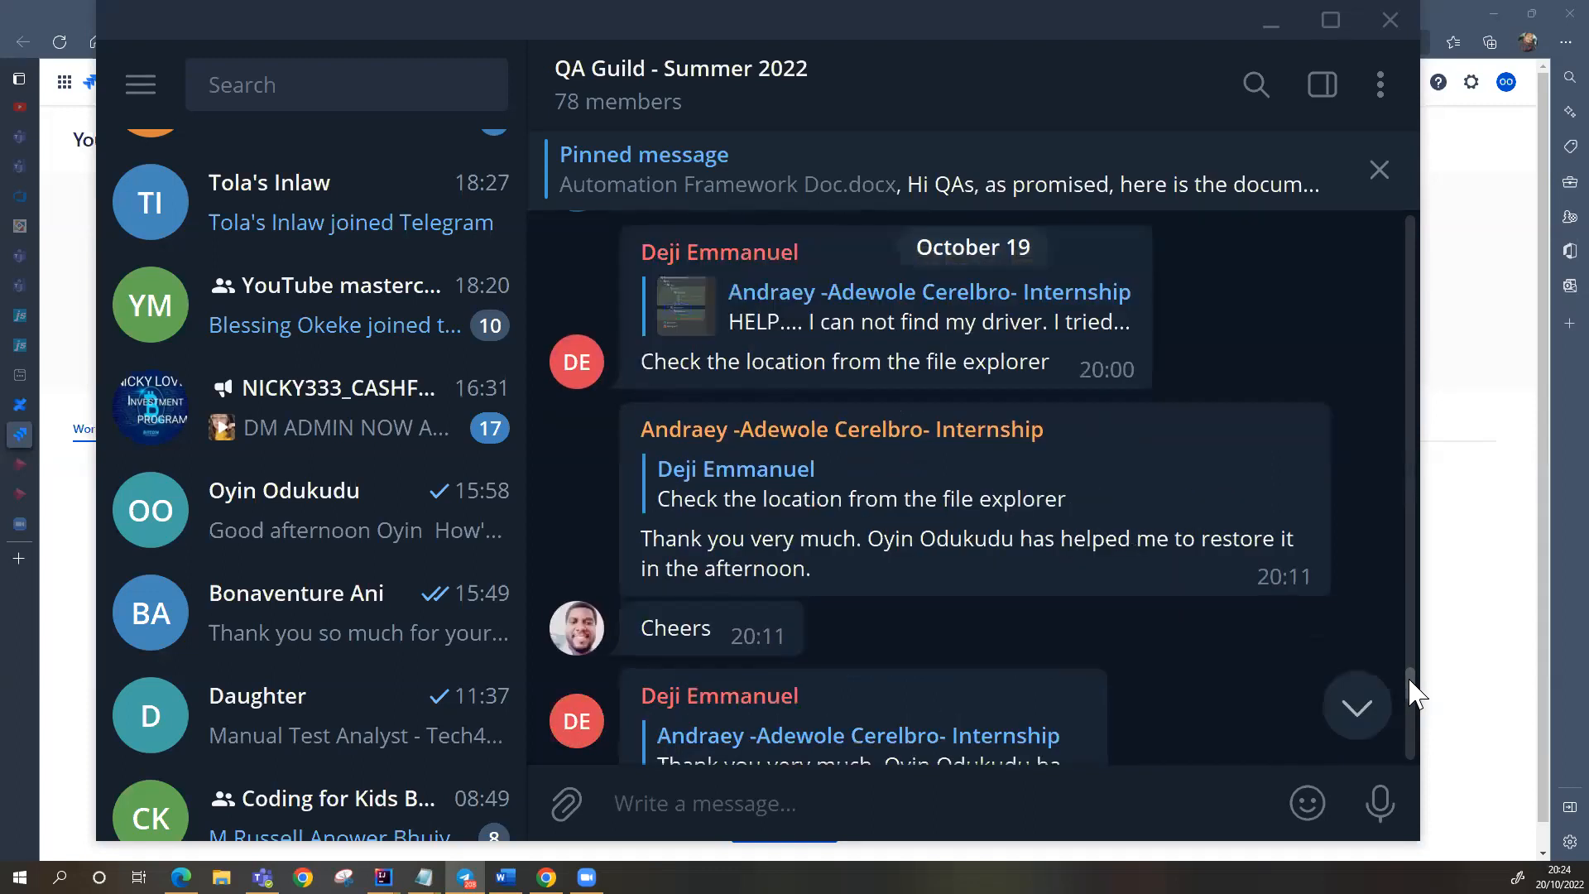
left_click_drag(1413, 648, 1419, 613)
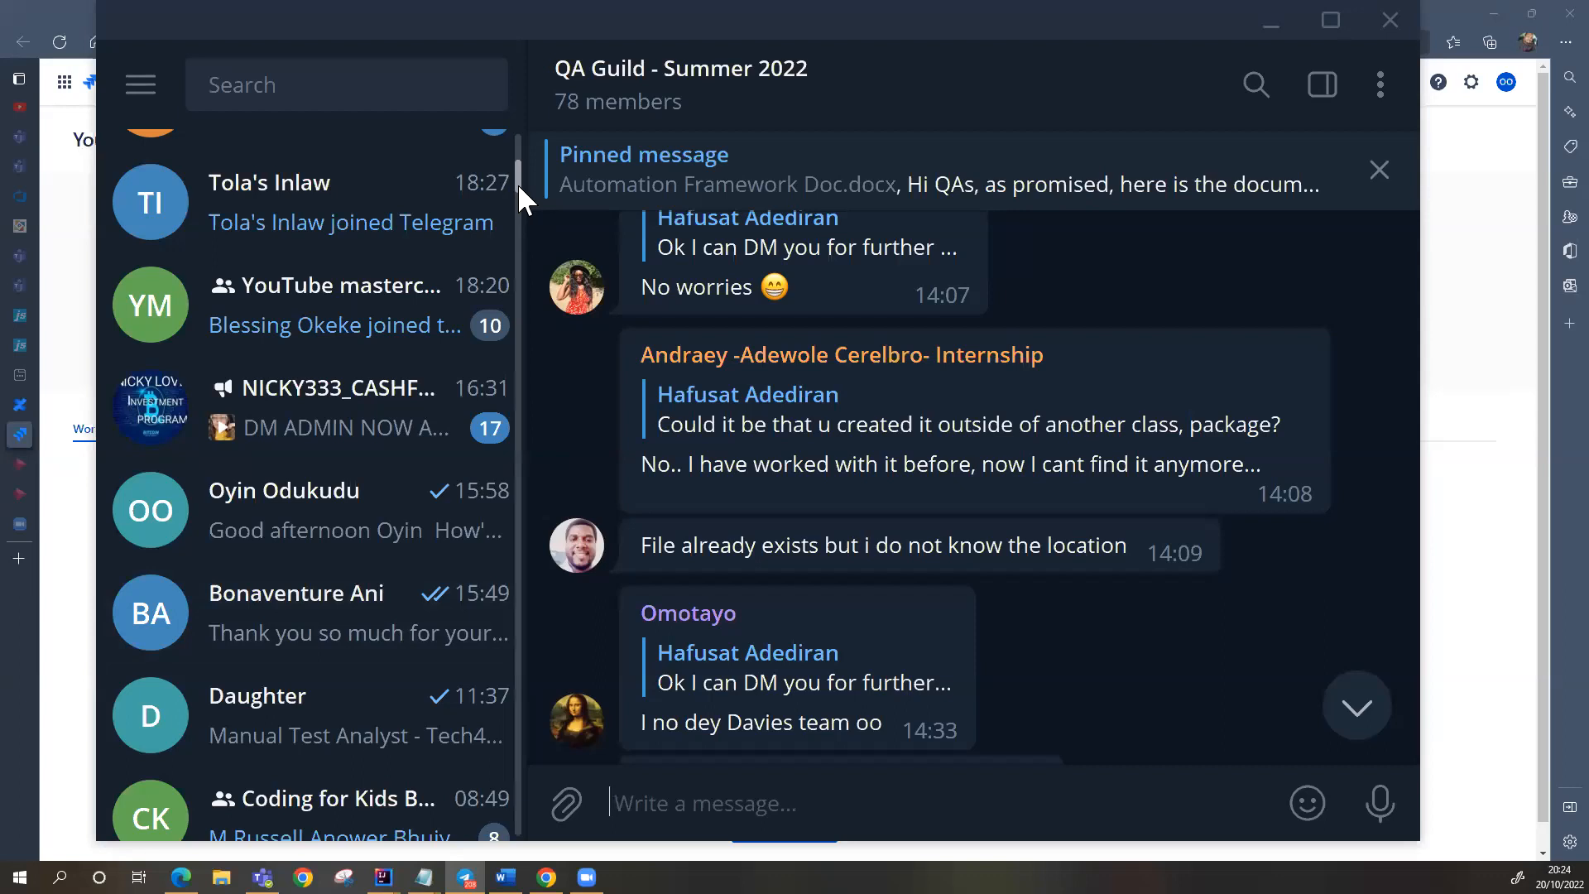
scroll(515, 194, "down", 3)
scroll(517, 207, "down", 2)
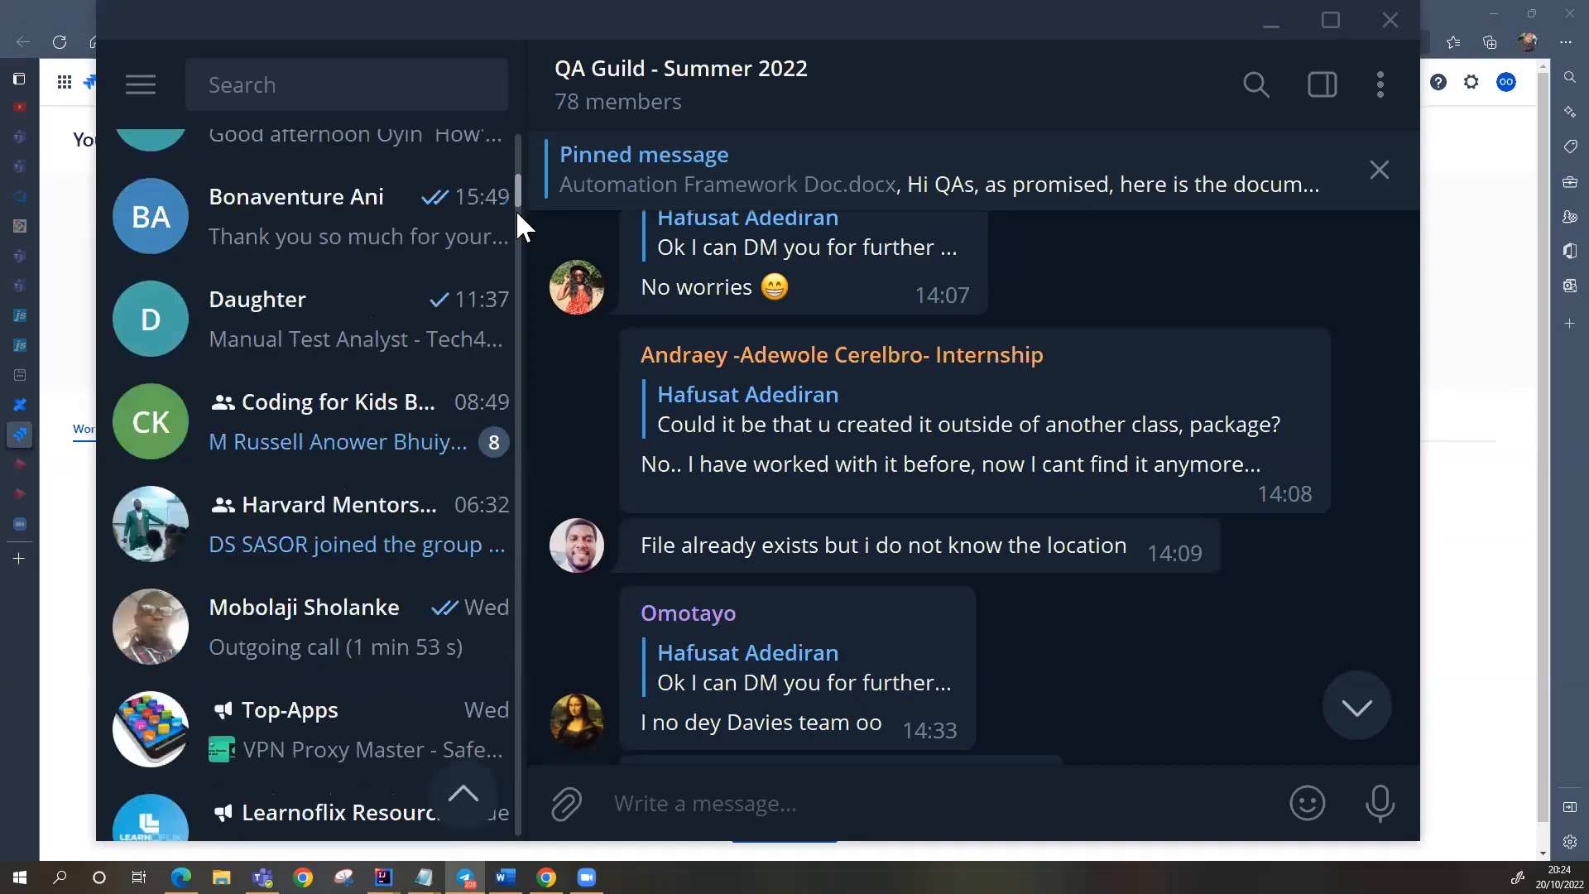
scroll(514, 206, "down", 3)
scroll(514, 197, "up", 2)
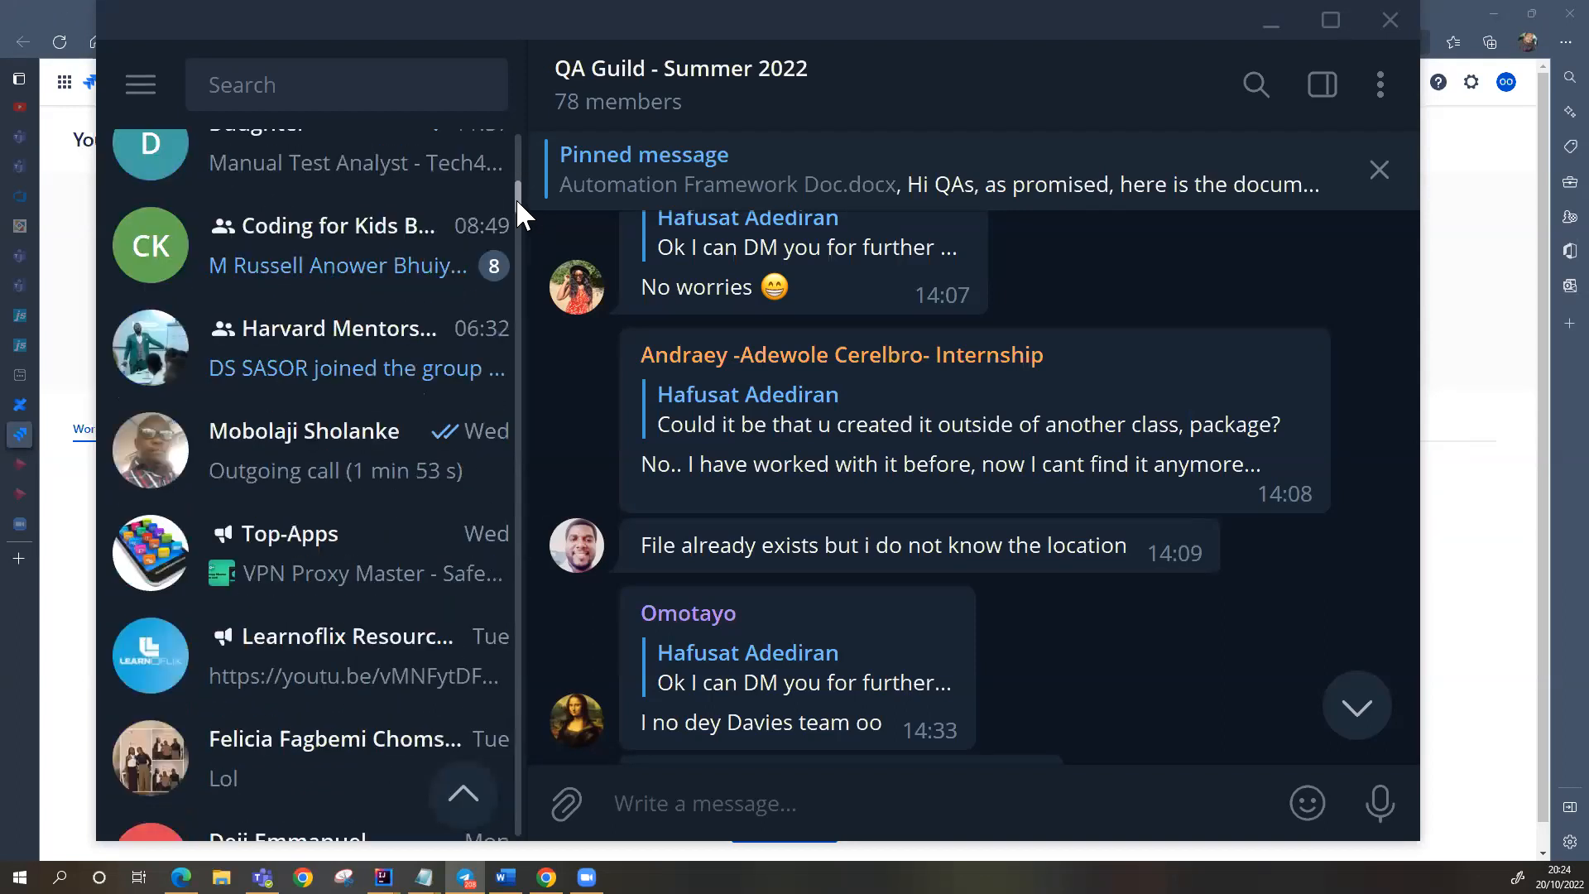
scroll(515, 190, "up", 1)
scroll(514, 185, "up", 1)
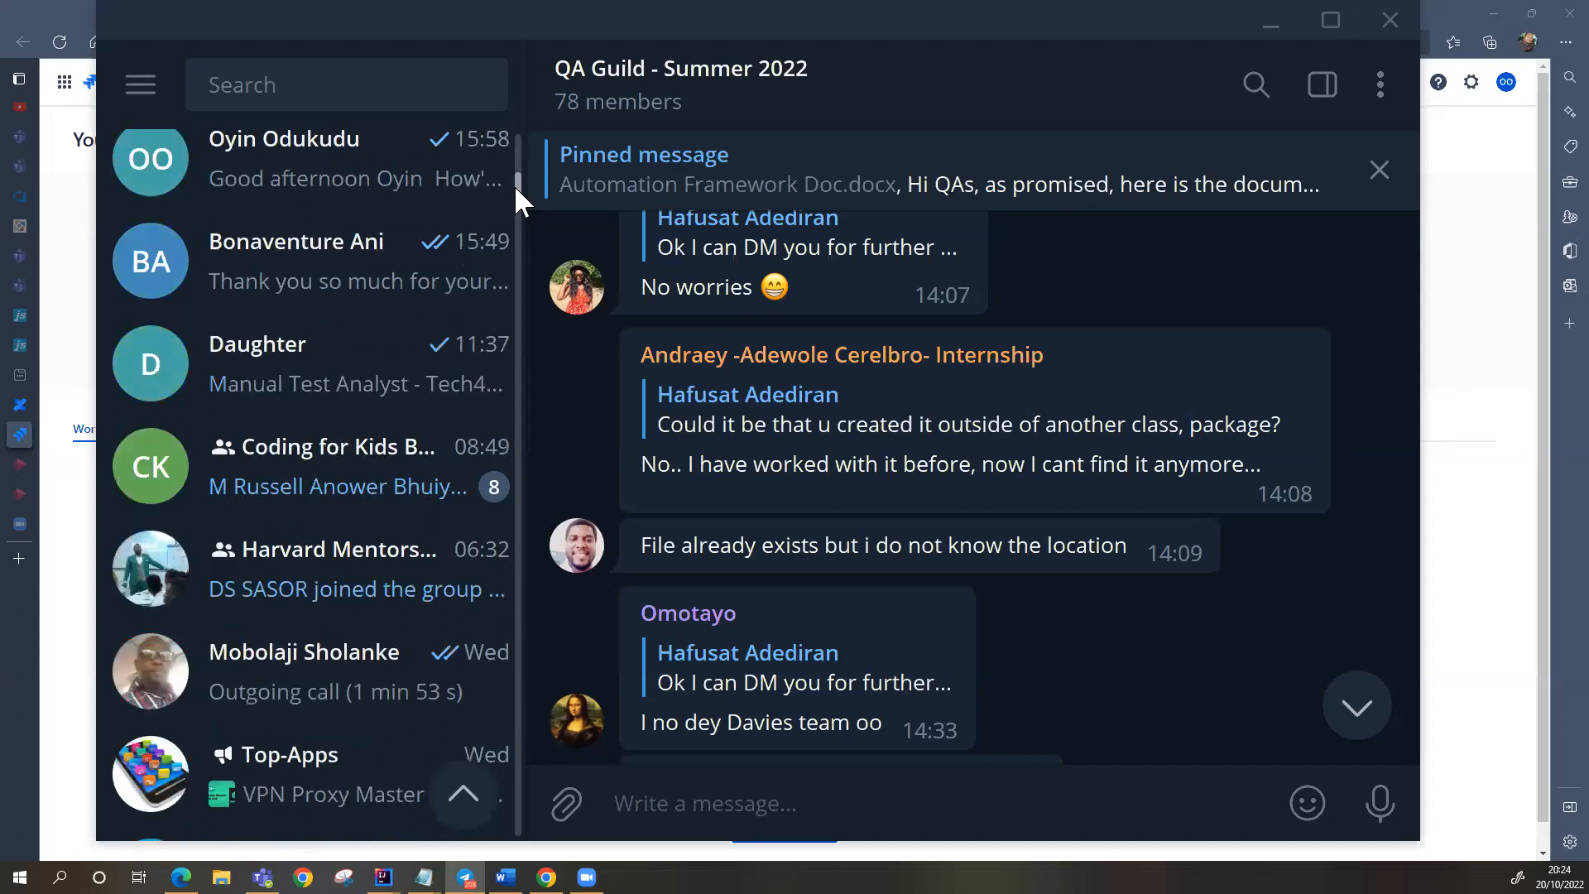
scroll(514, 186, "up", 2)
scroll(513, 185, "up", 2)
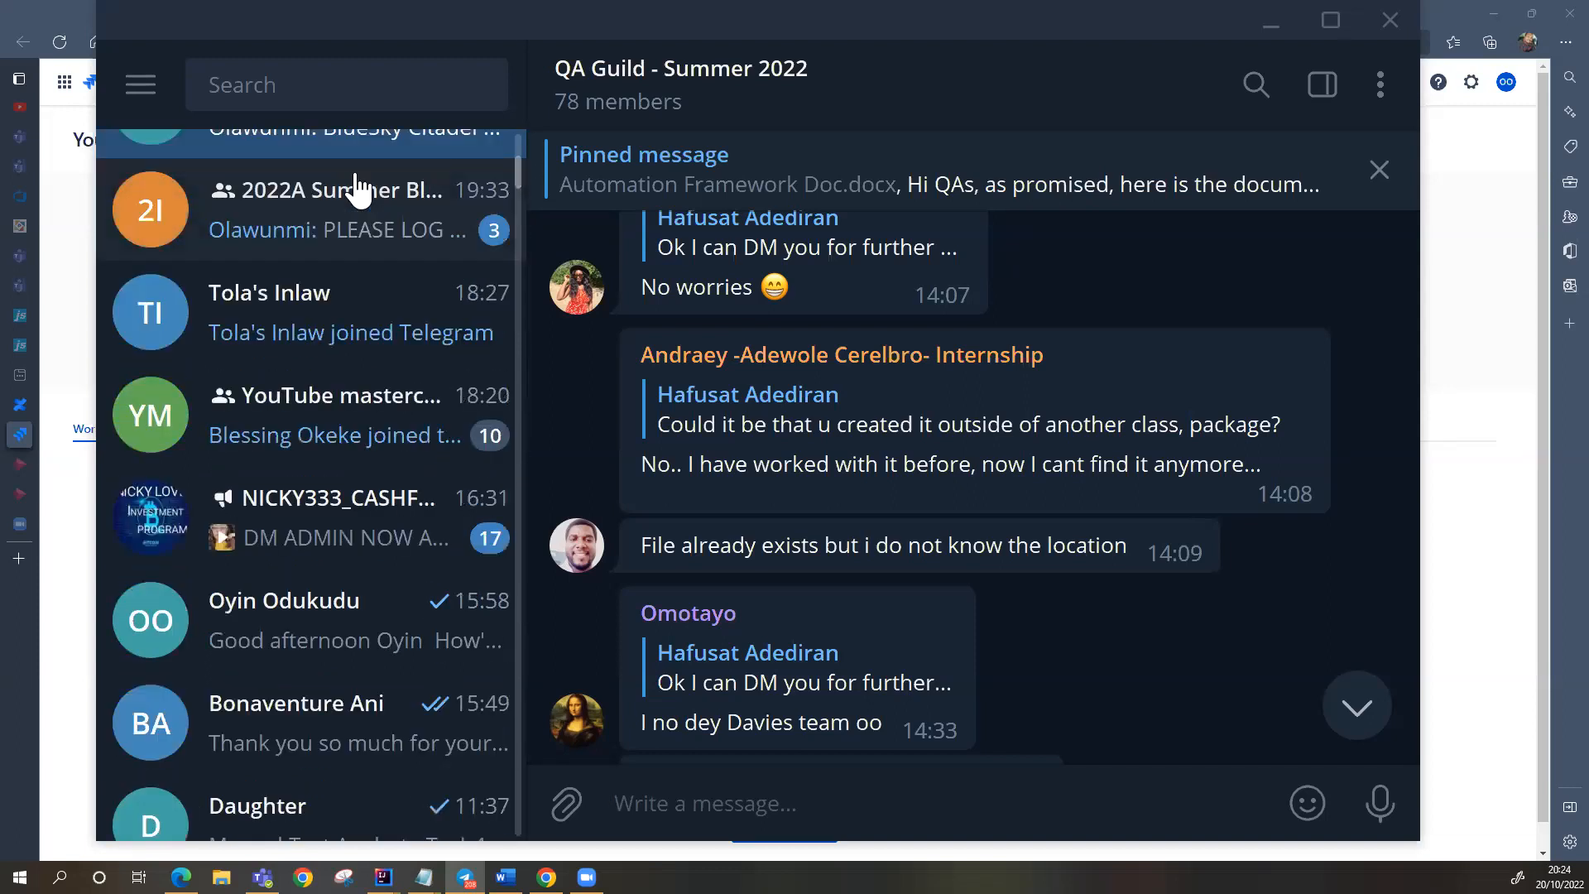
Step: Open the 2022A Summer Bluesky Internship group and scroll to the forwarded Jira 'Steps' message
left_click(356, 212)
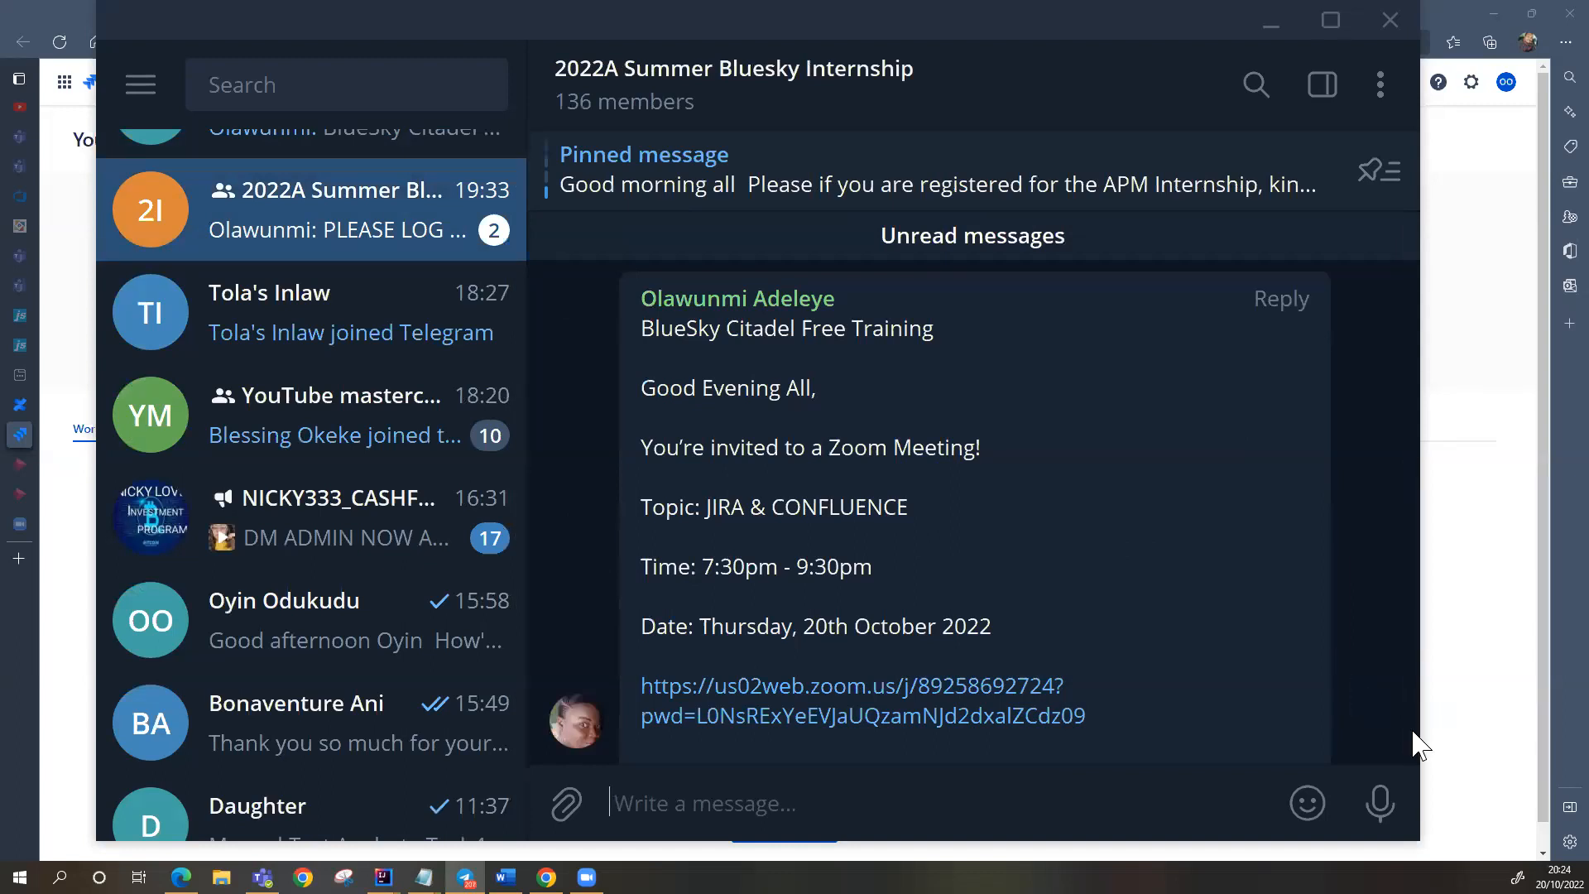
left_click_drag(1417, 691, 1417, 683)
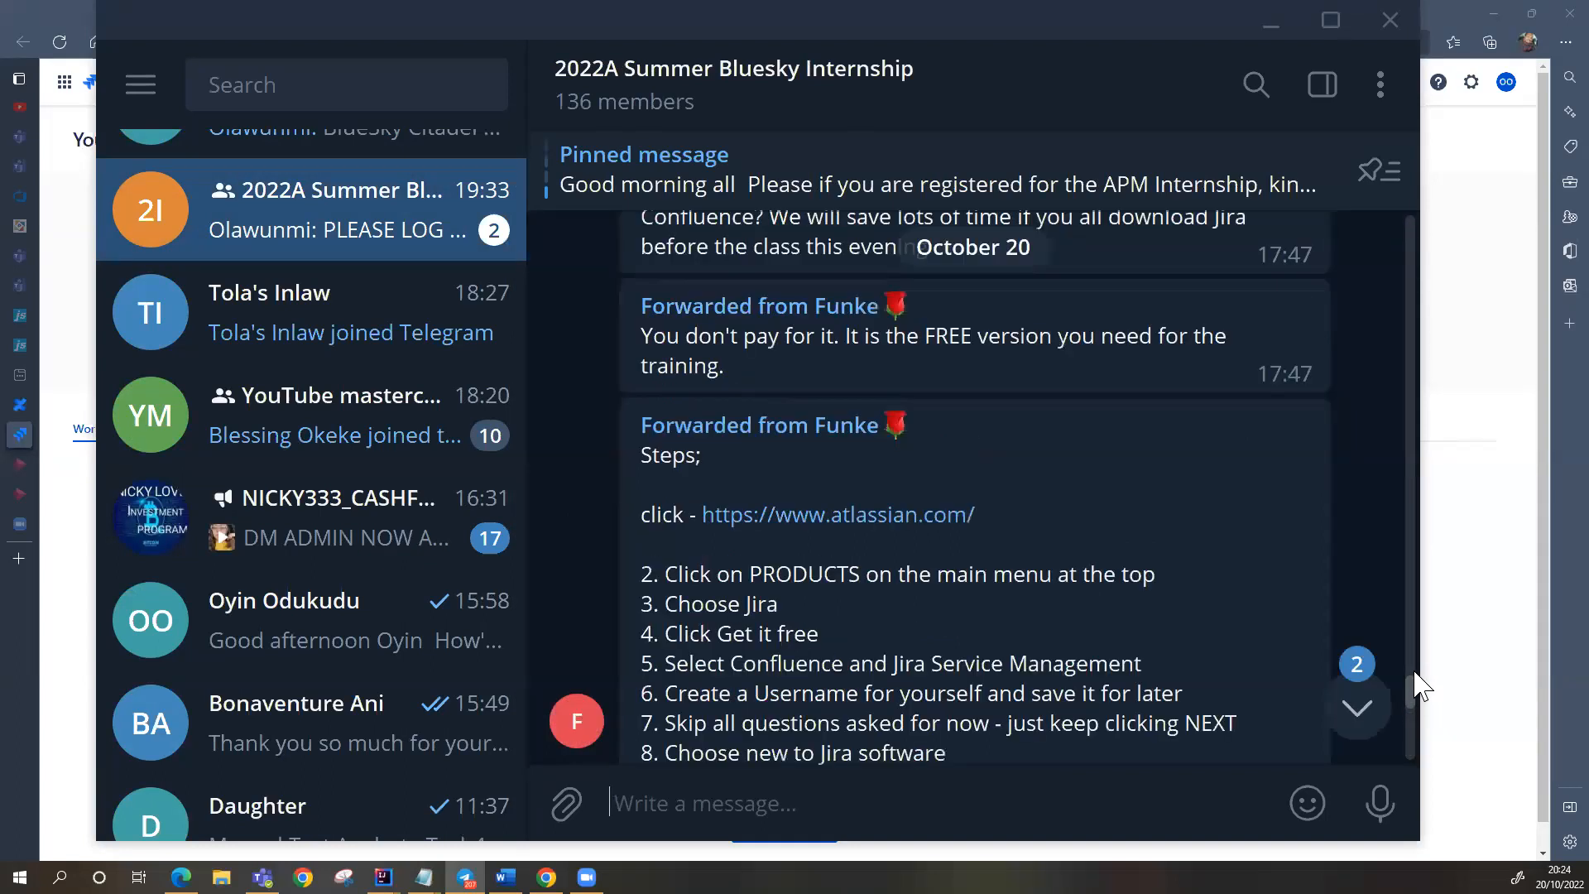
scroll(1420, 685, "up", 5)
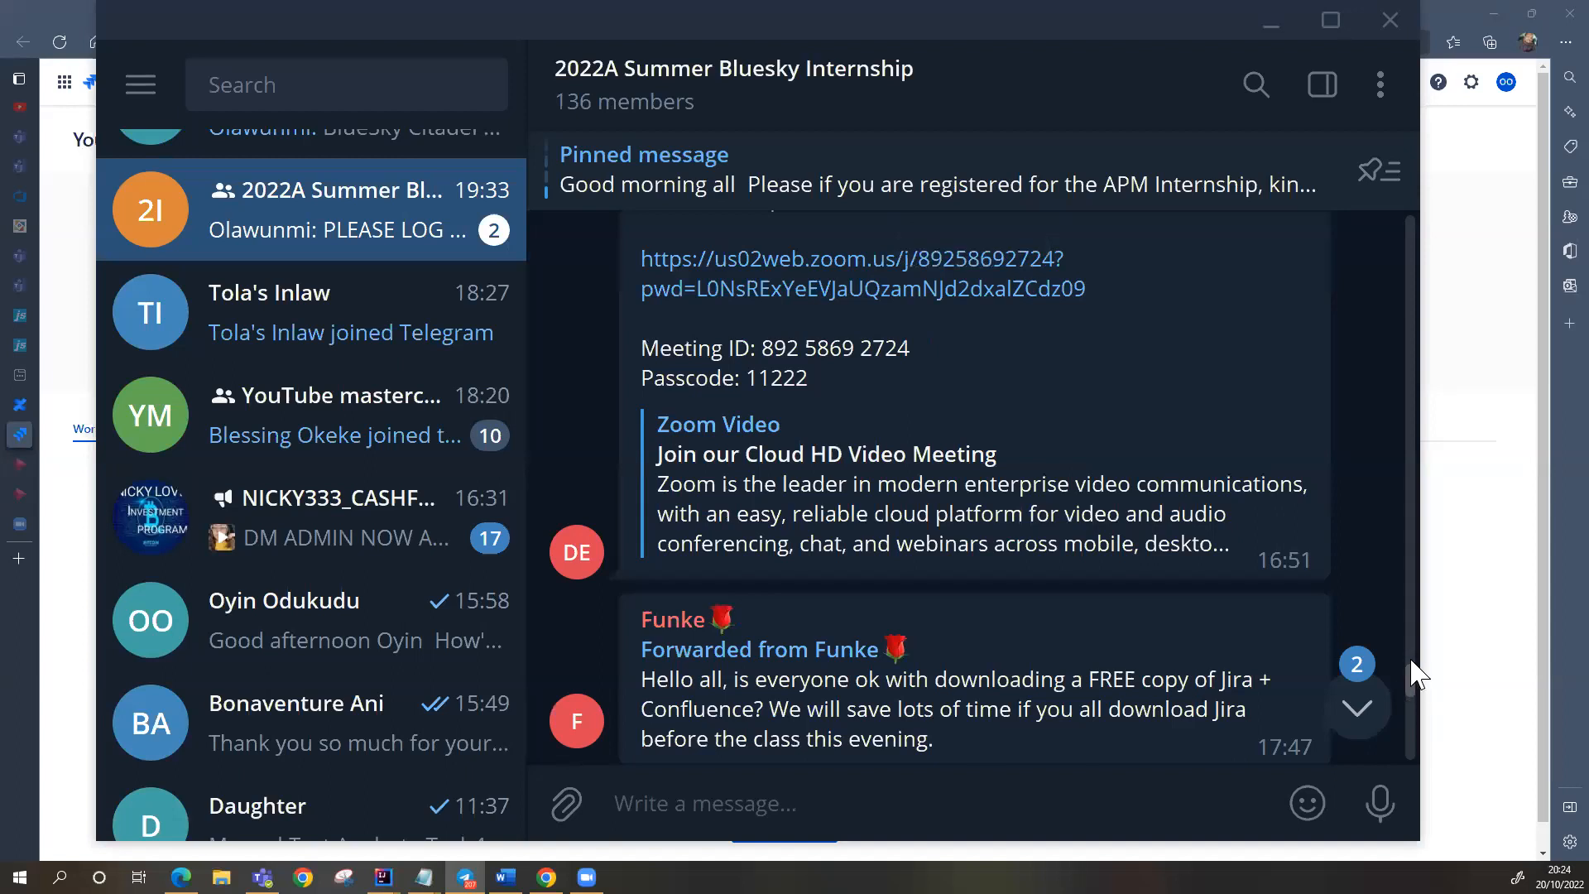
scroll(1418, 672, "up", 5)
scroll(1415, 667, "up", 3)
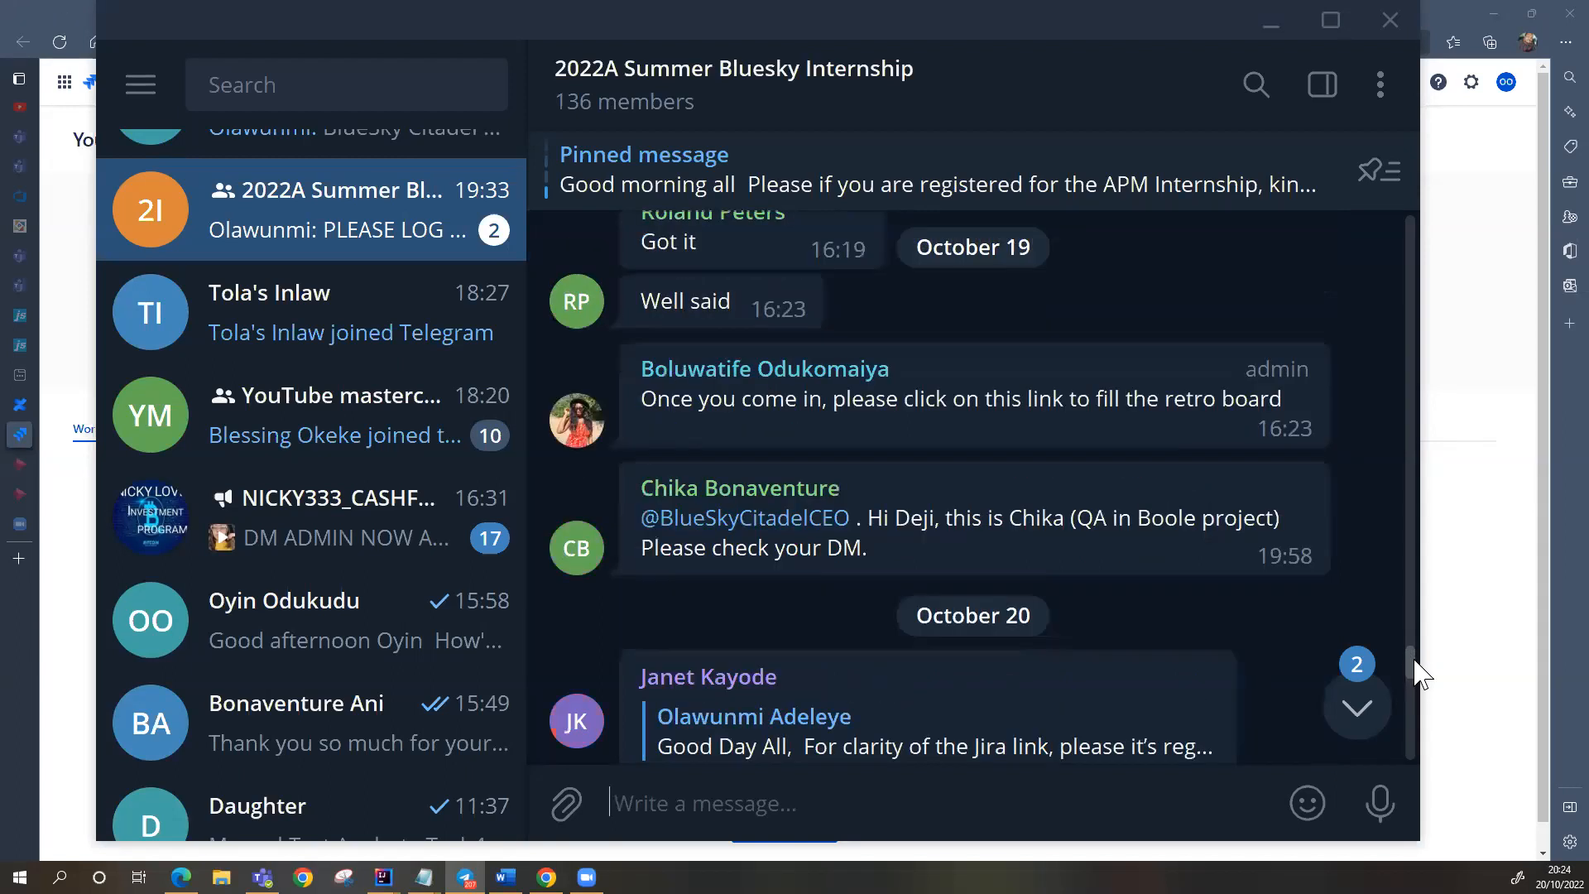
scroll(1415, 674, "down", 3)
scroll(1420, 684, "down", 5)
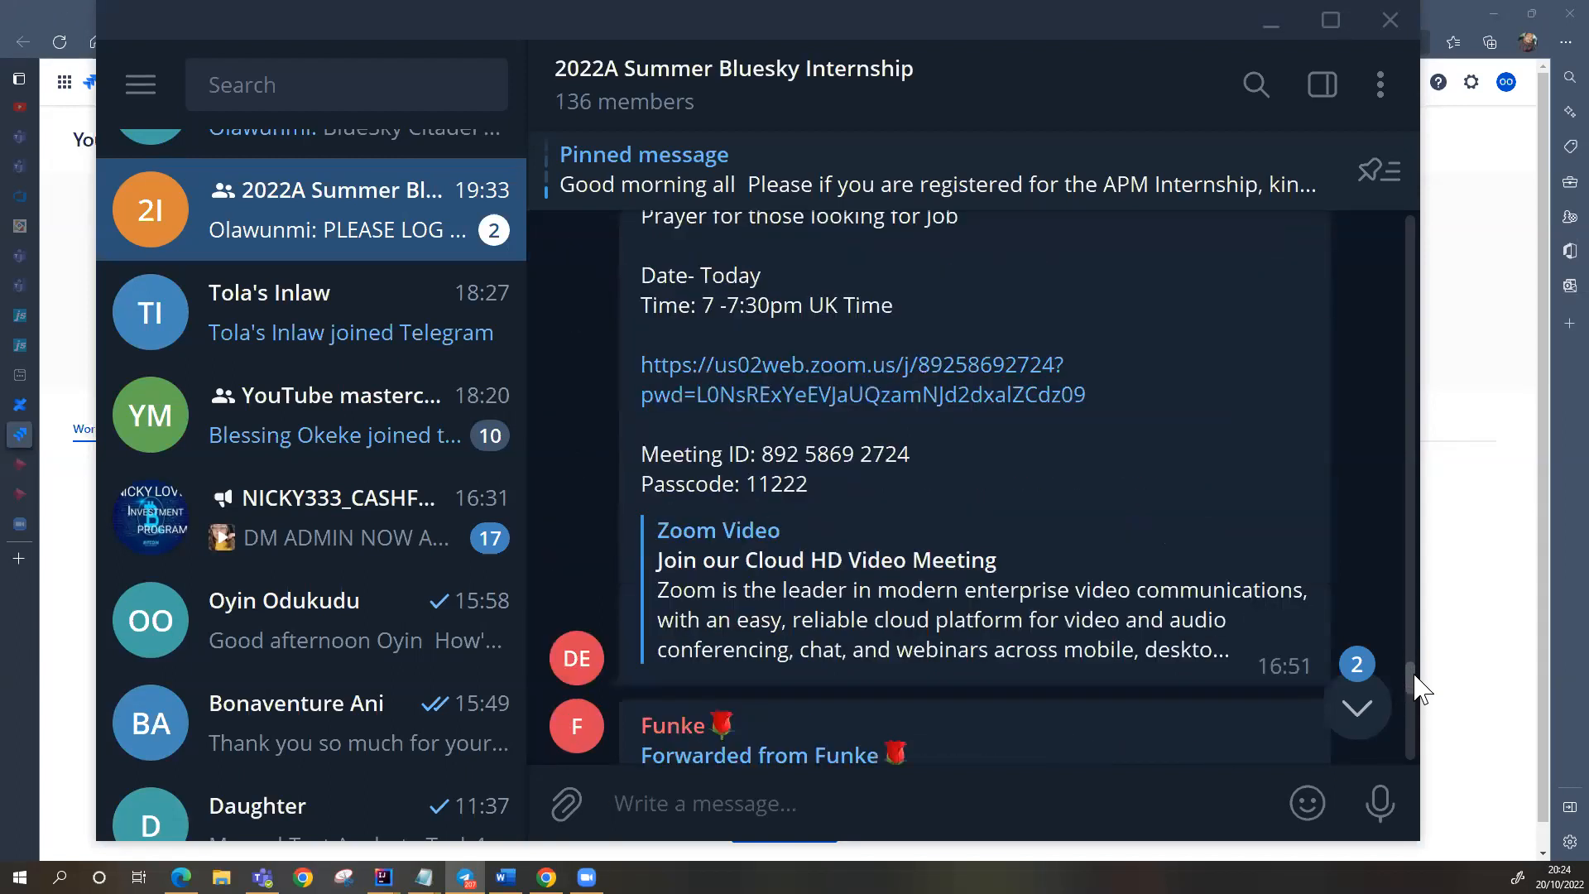
scroll(1417, 690, "down", 5)
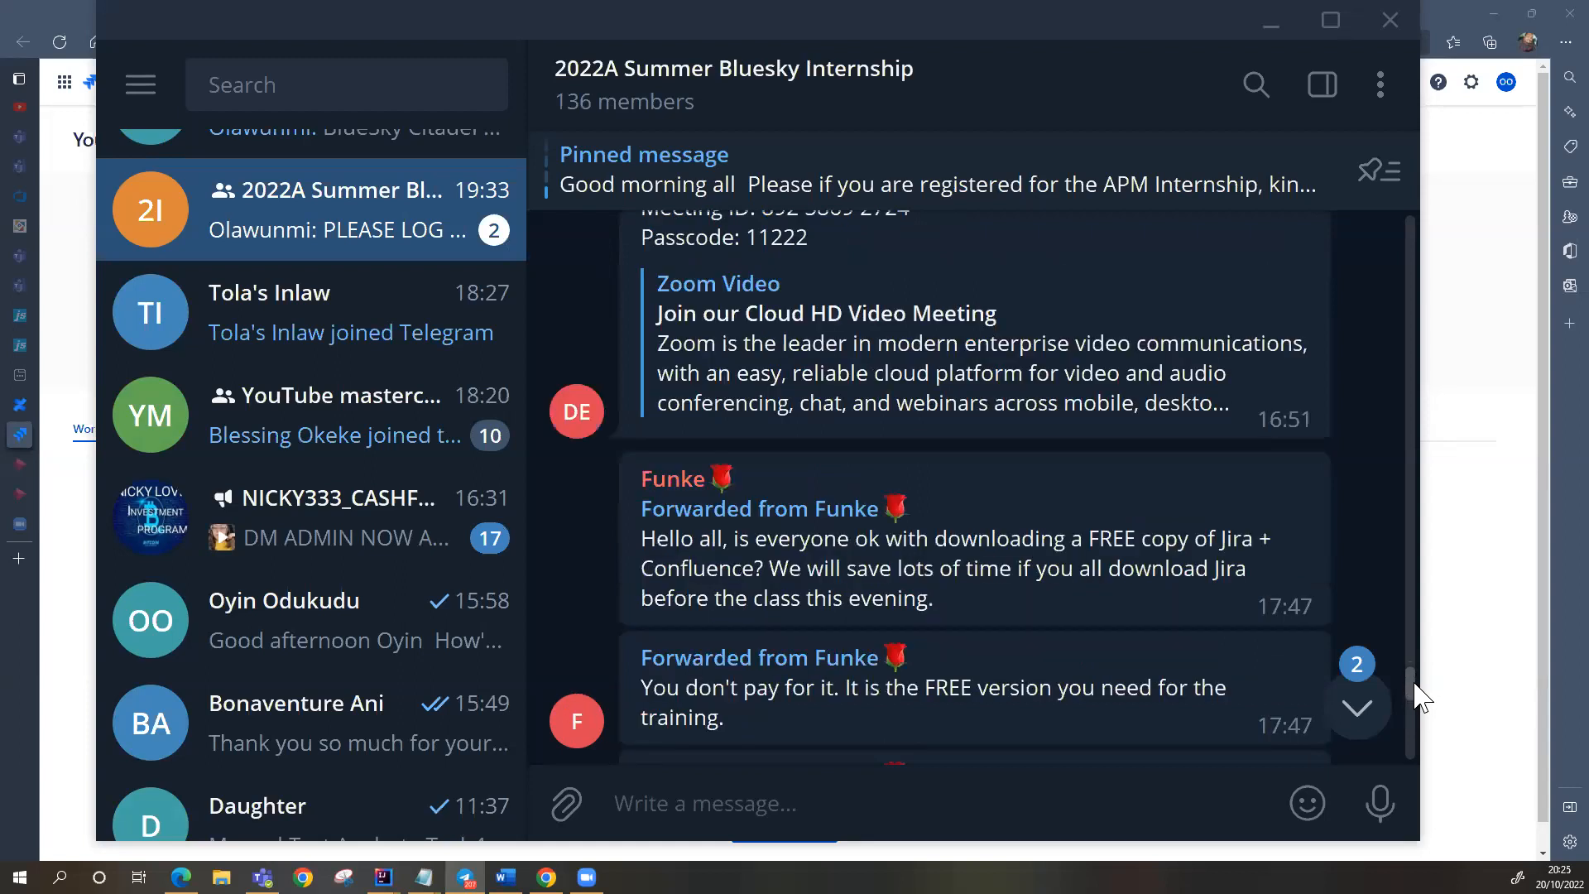
scroll(1419, 694, "down", 4)
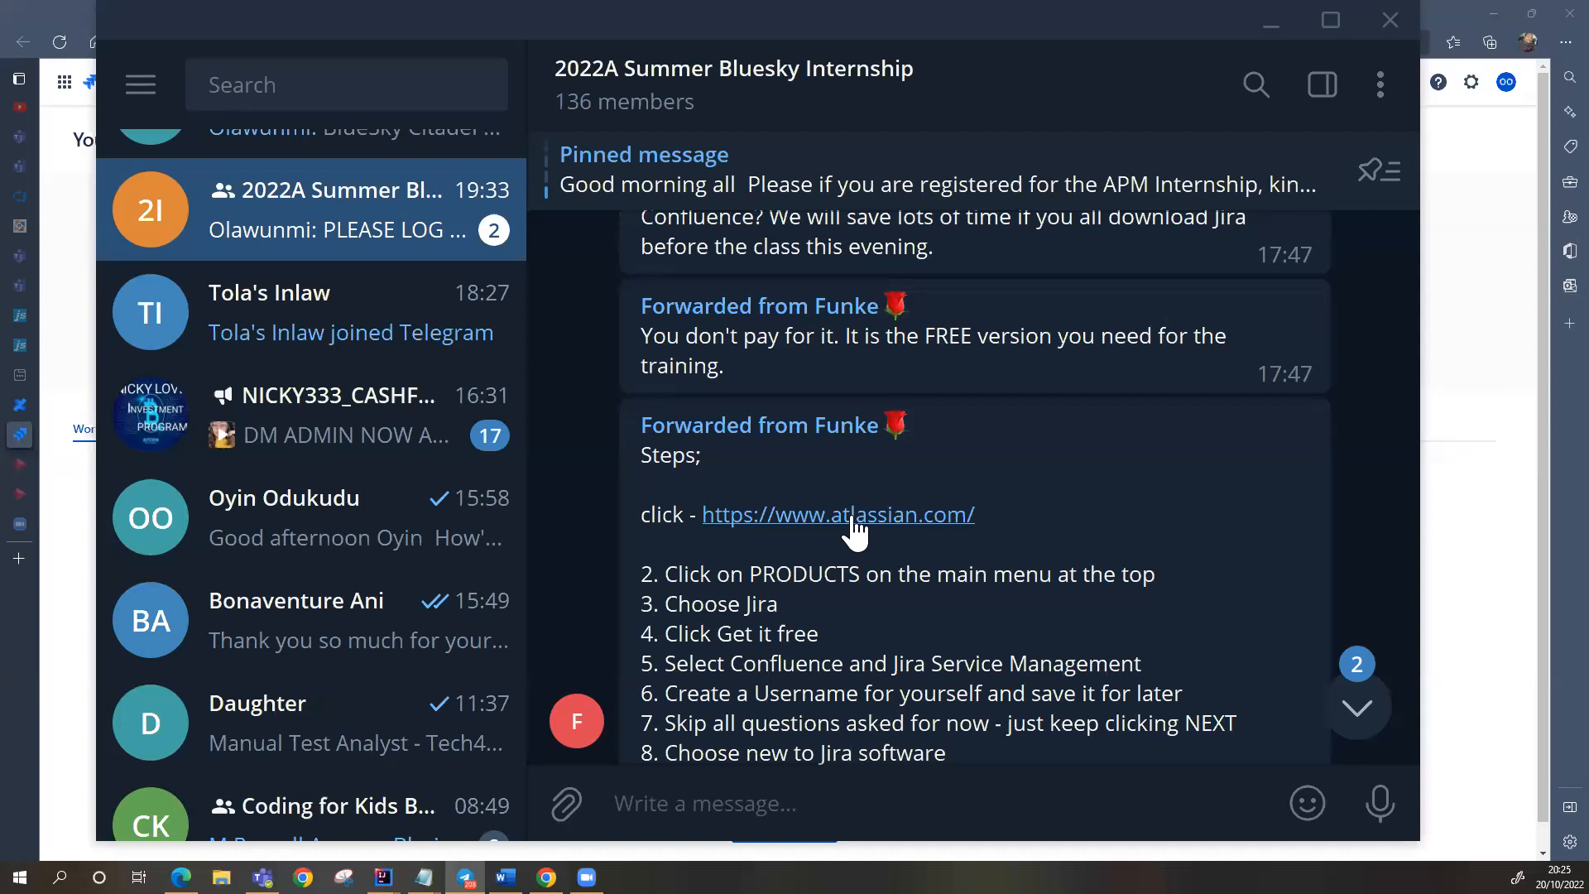
Step: Switch back to Edge and open the Jira Software page from the Atlassian Products menu
key("alt+Tab")
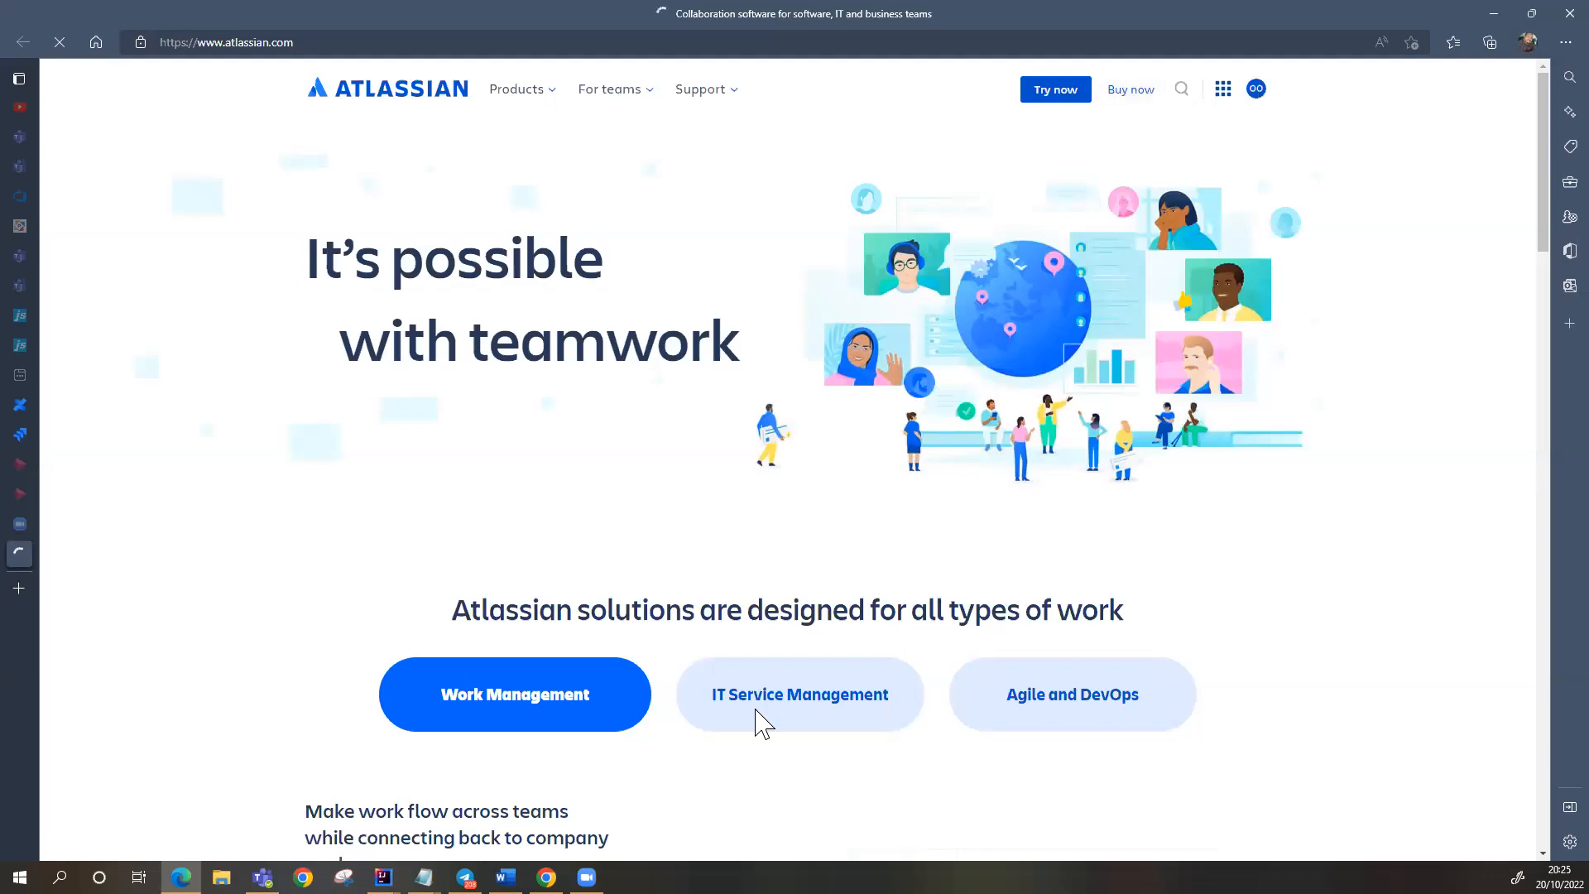
left_click(515, 91)
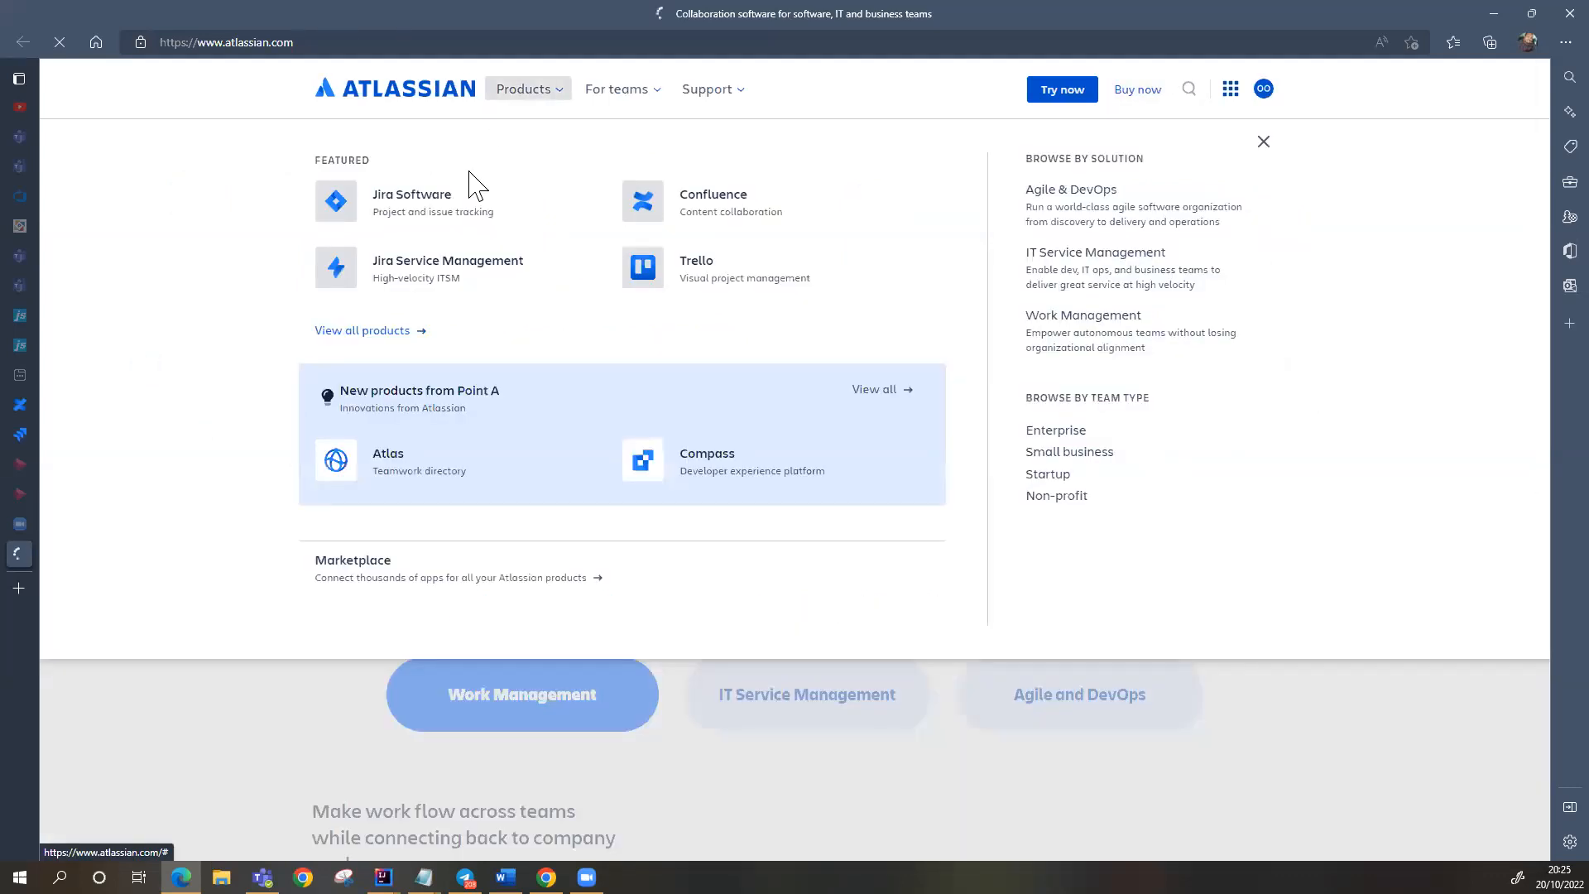
left_click(409, 203)
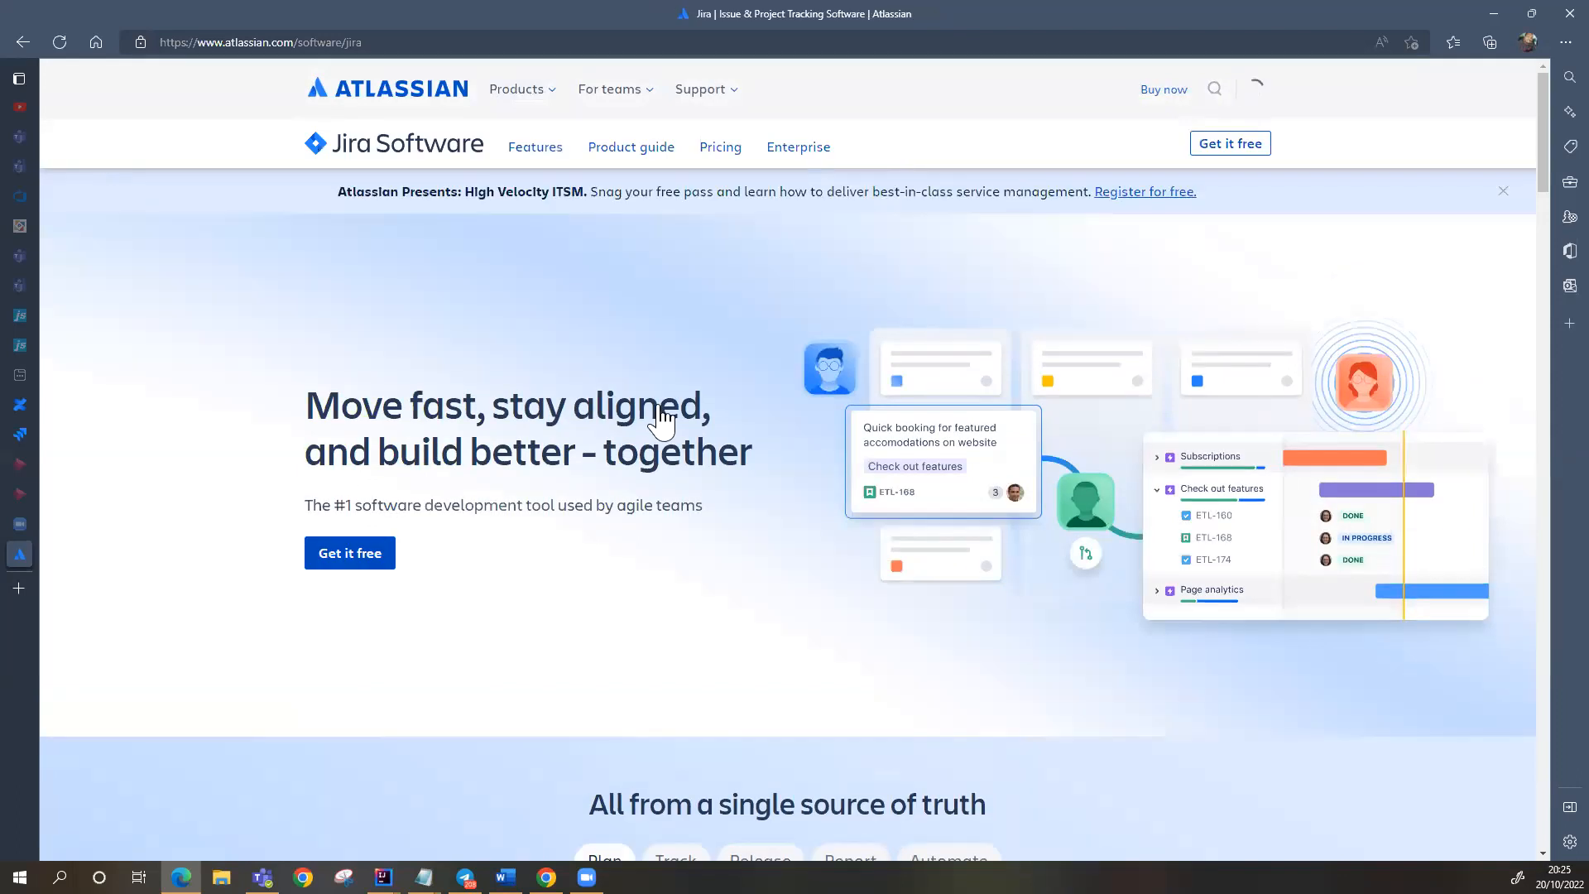
Step: Start the free Jira Software sign-up and settle on Confluence as the second product
left_click(341, 555)
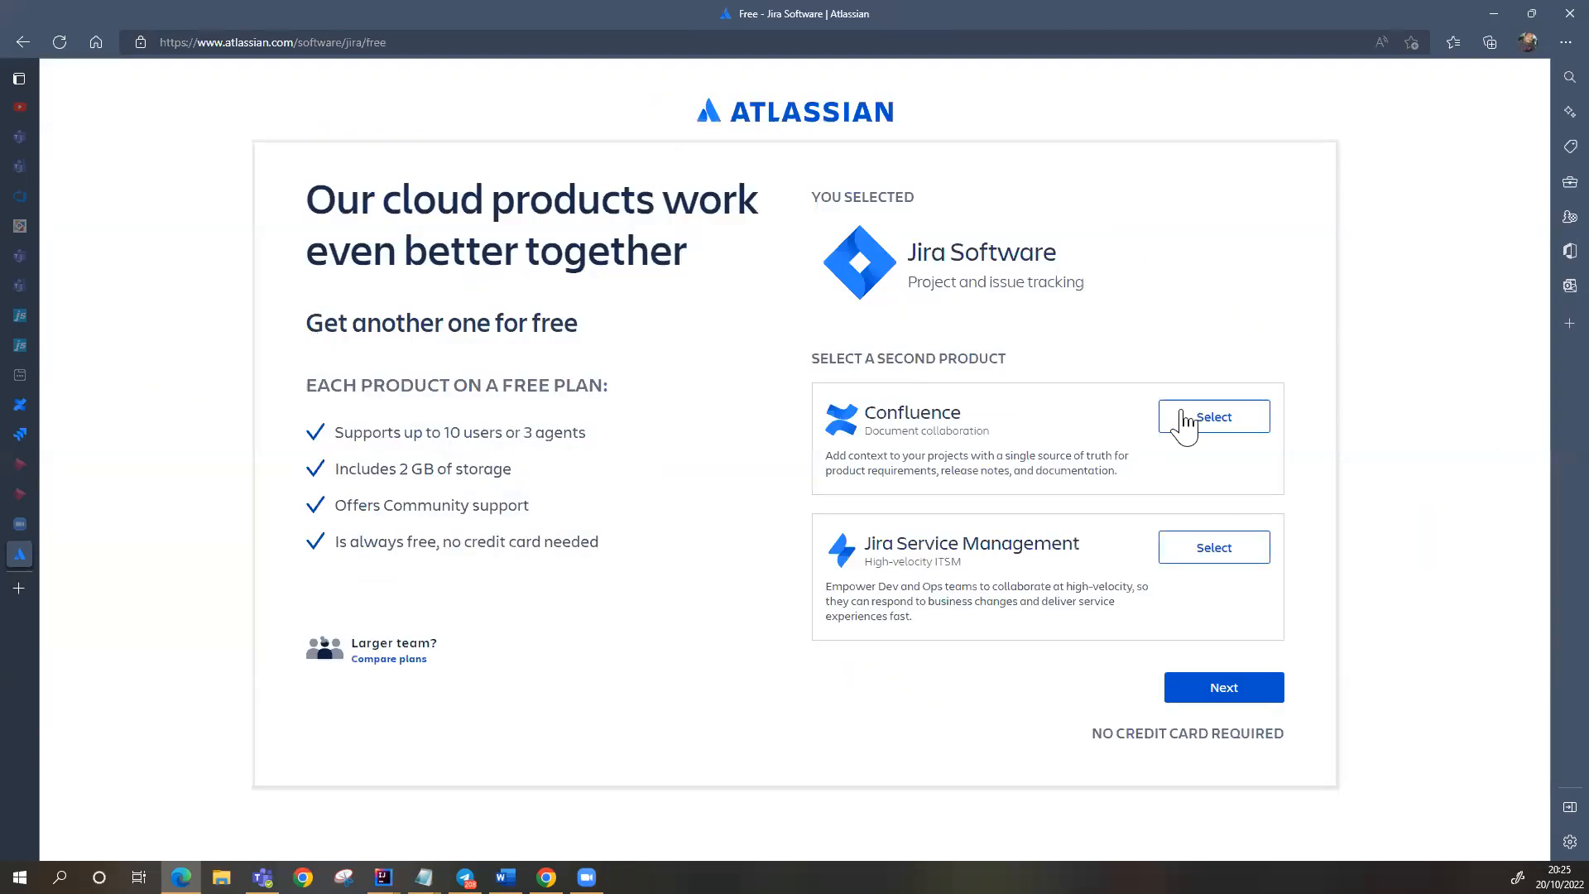
left_click(1193, 417)
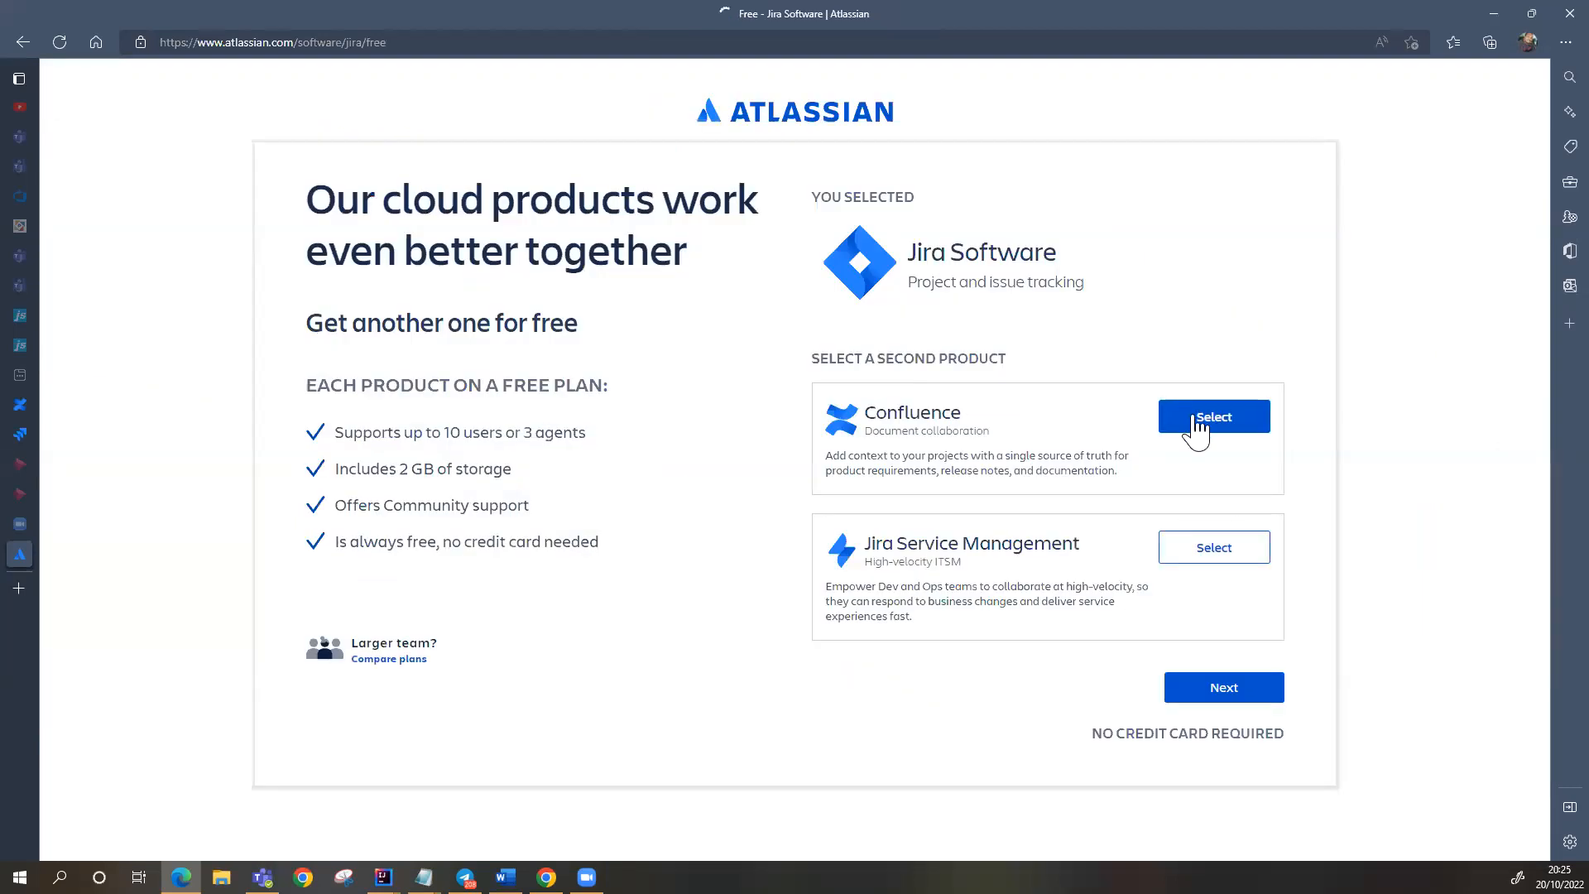
left_click(1207, 563)
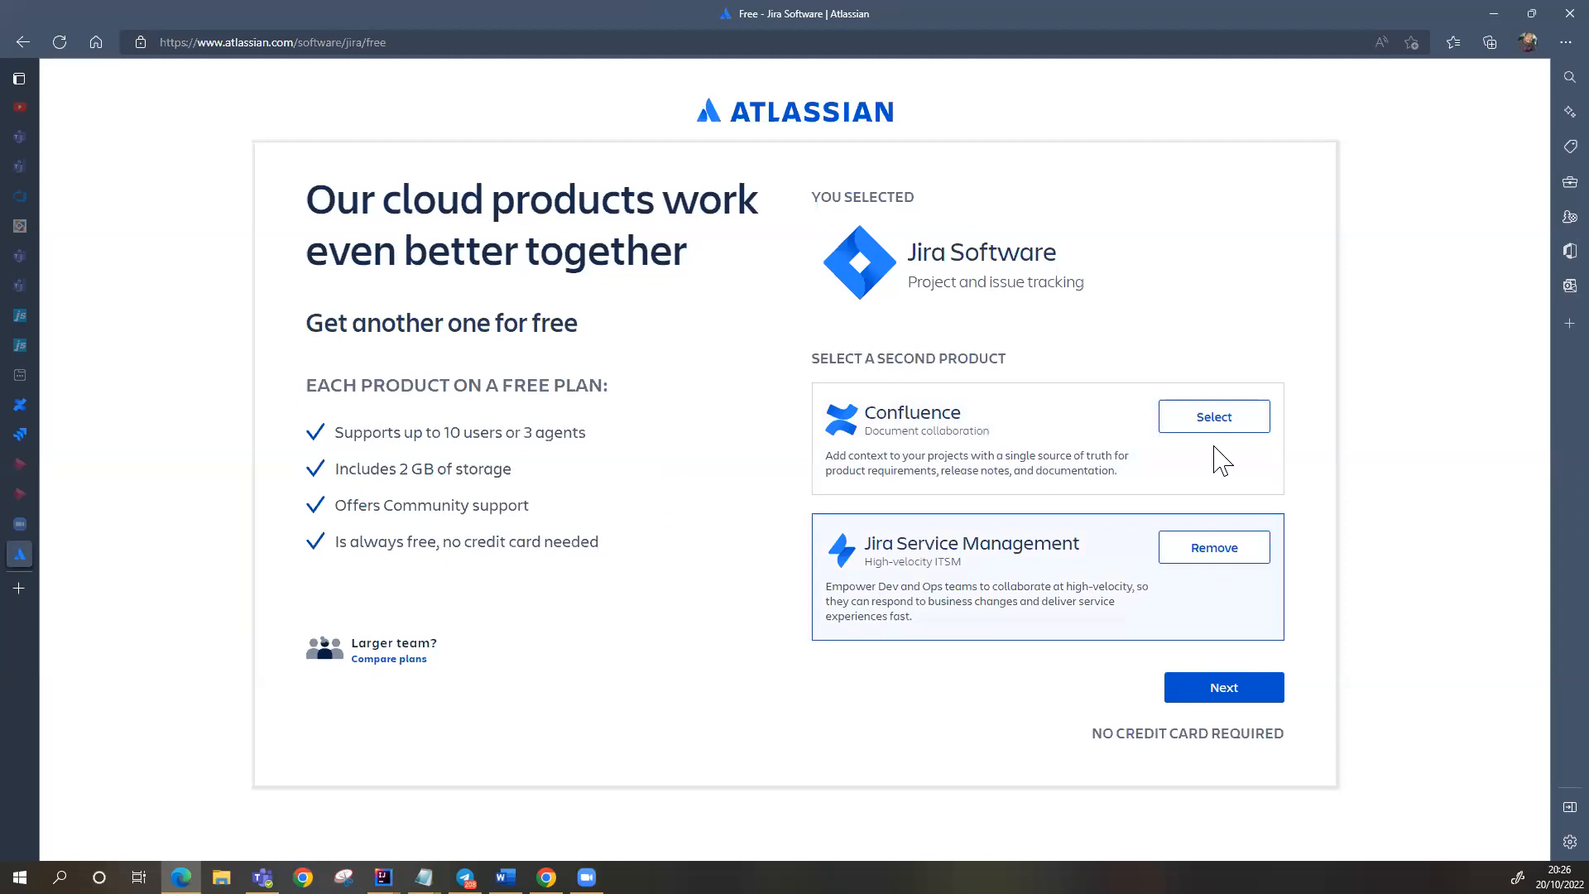
left_click(1204, 422)
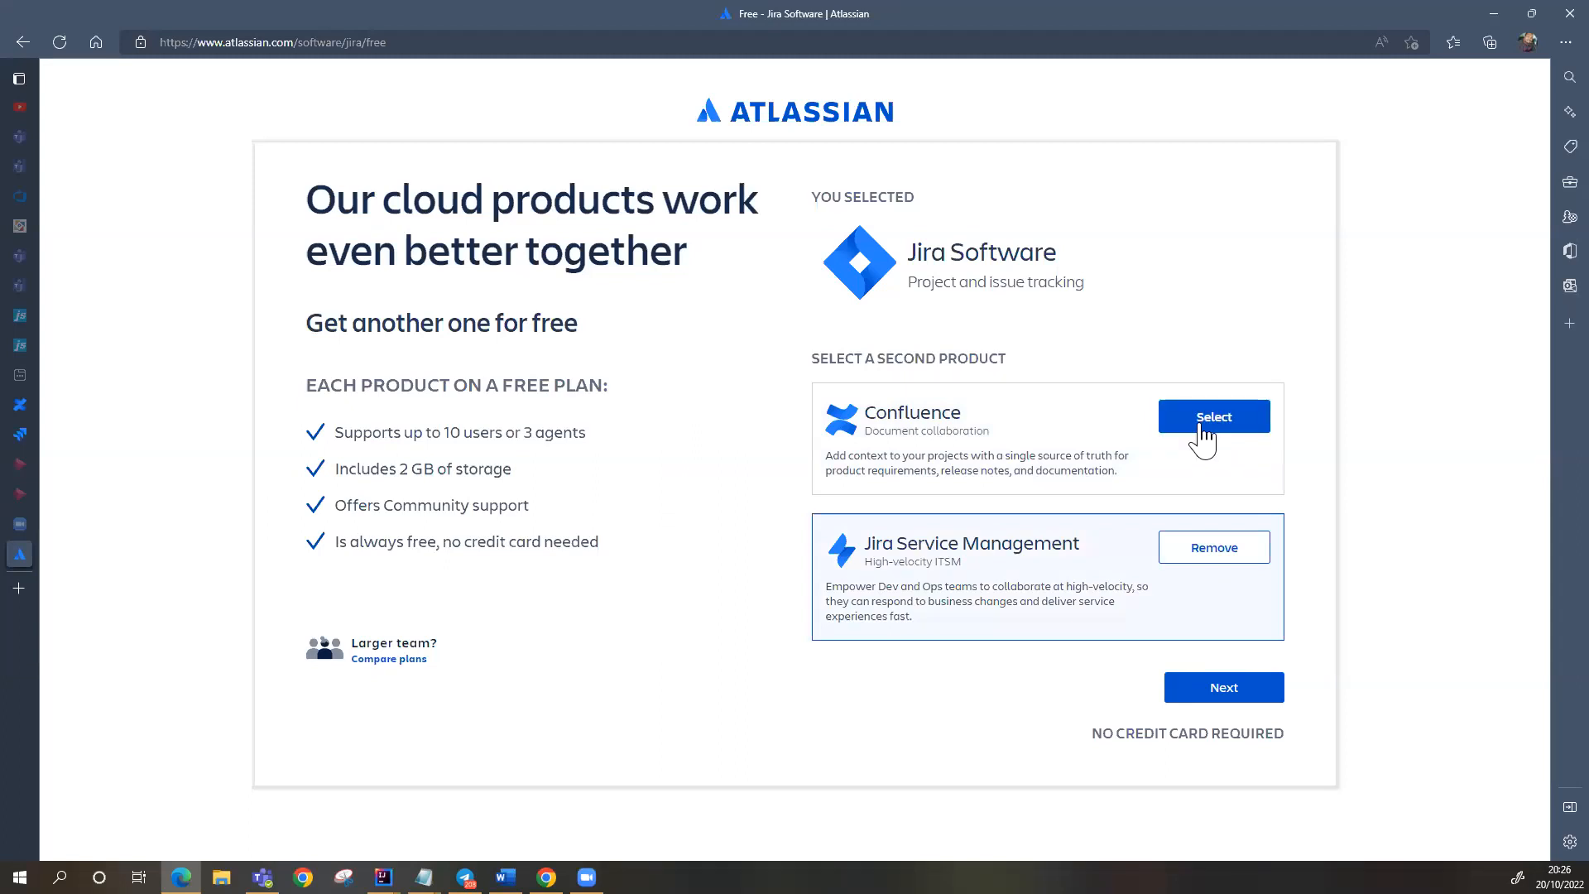
left_click(1204, 424)
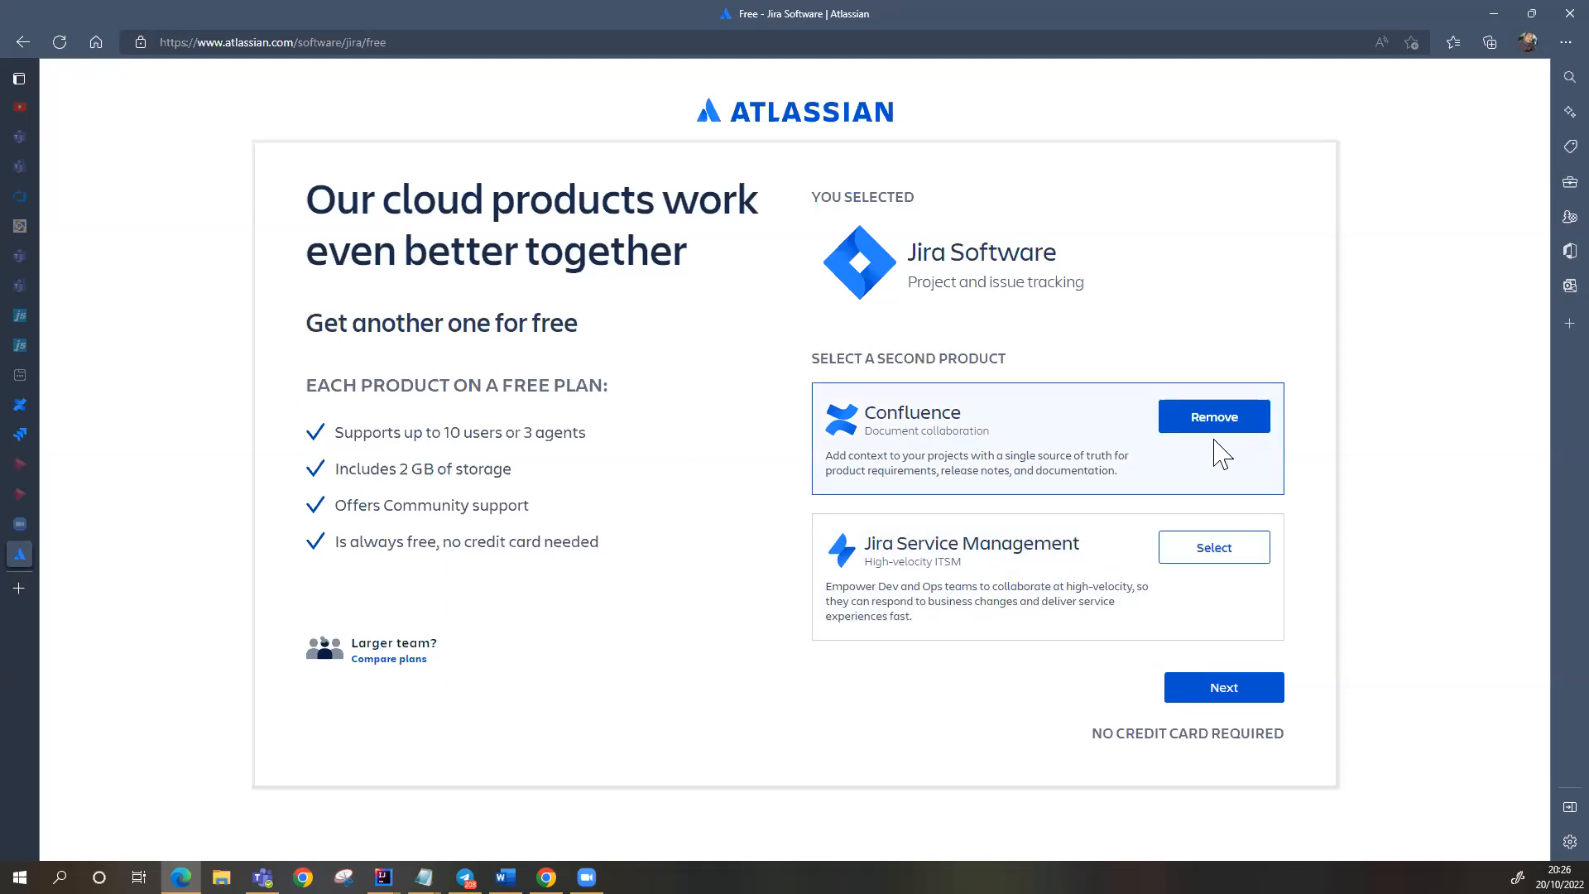
left_click(1195, 561)
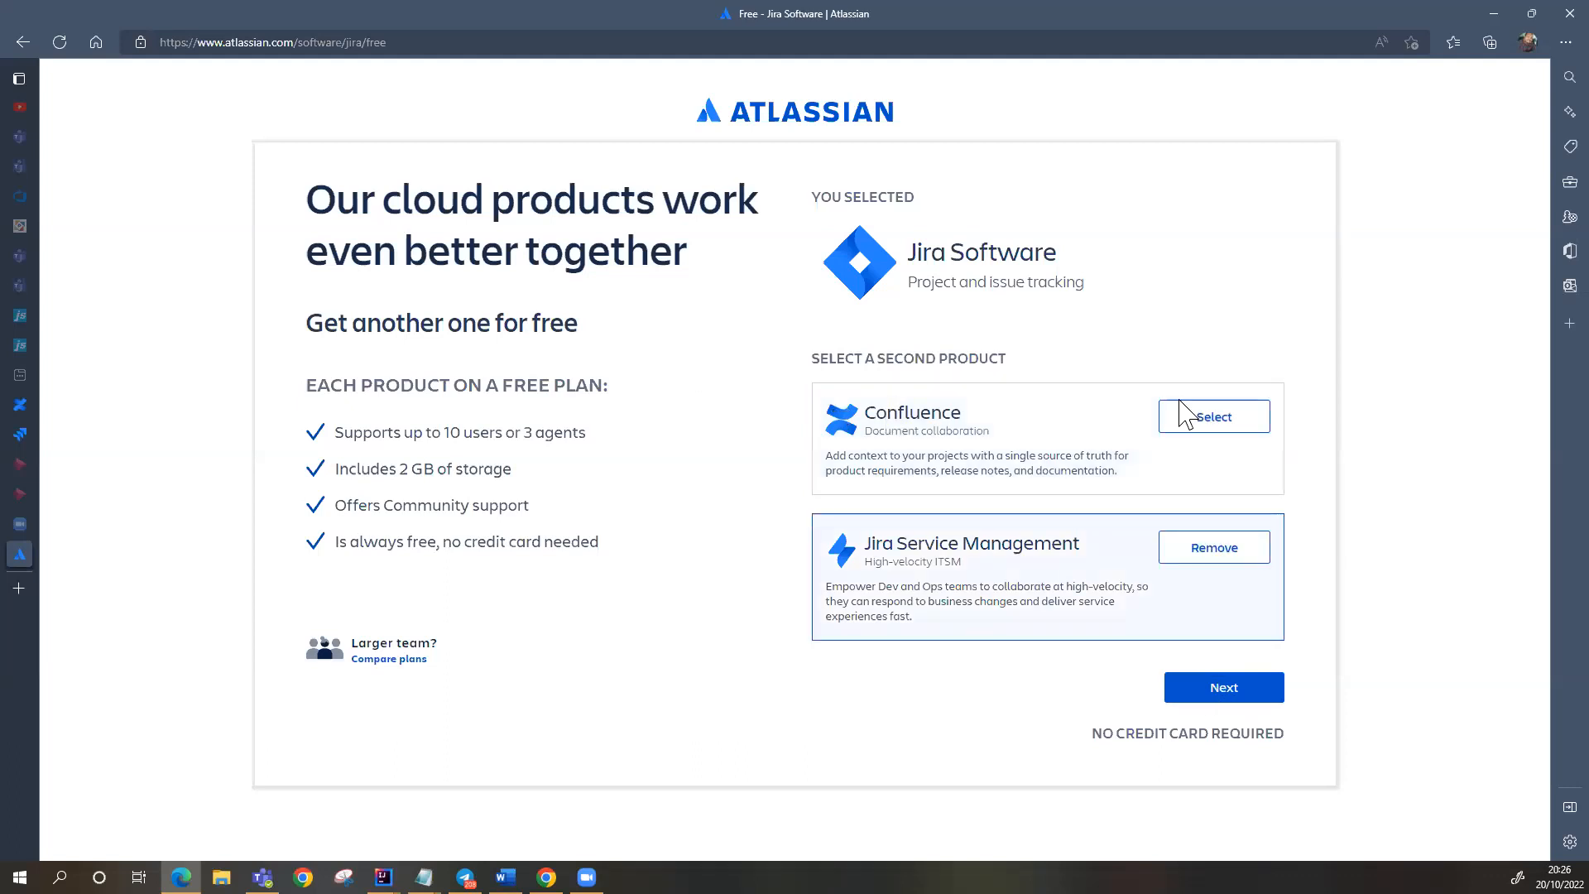
left_click(1204, 426)
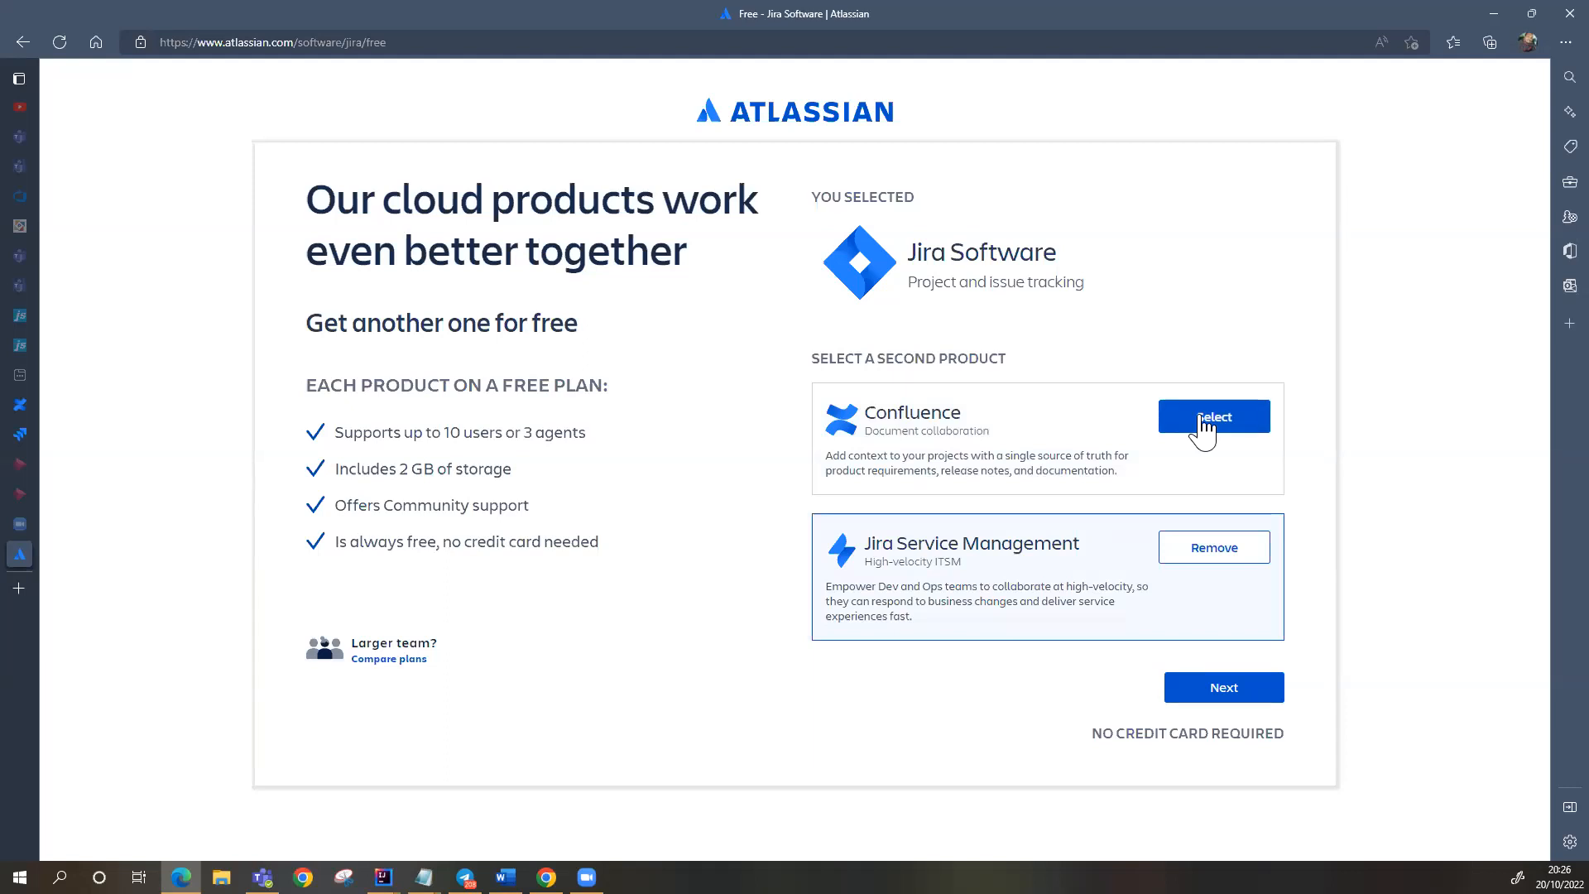
Step: Name the new site 'dammy', opt in to promotional emails, and agree to create it
left_click(1218, 685)
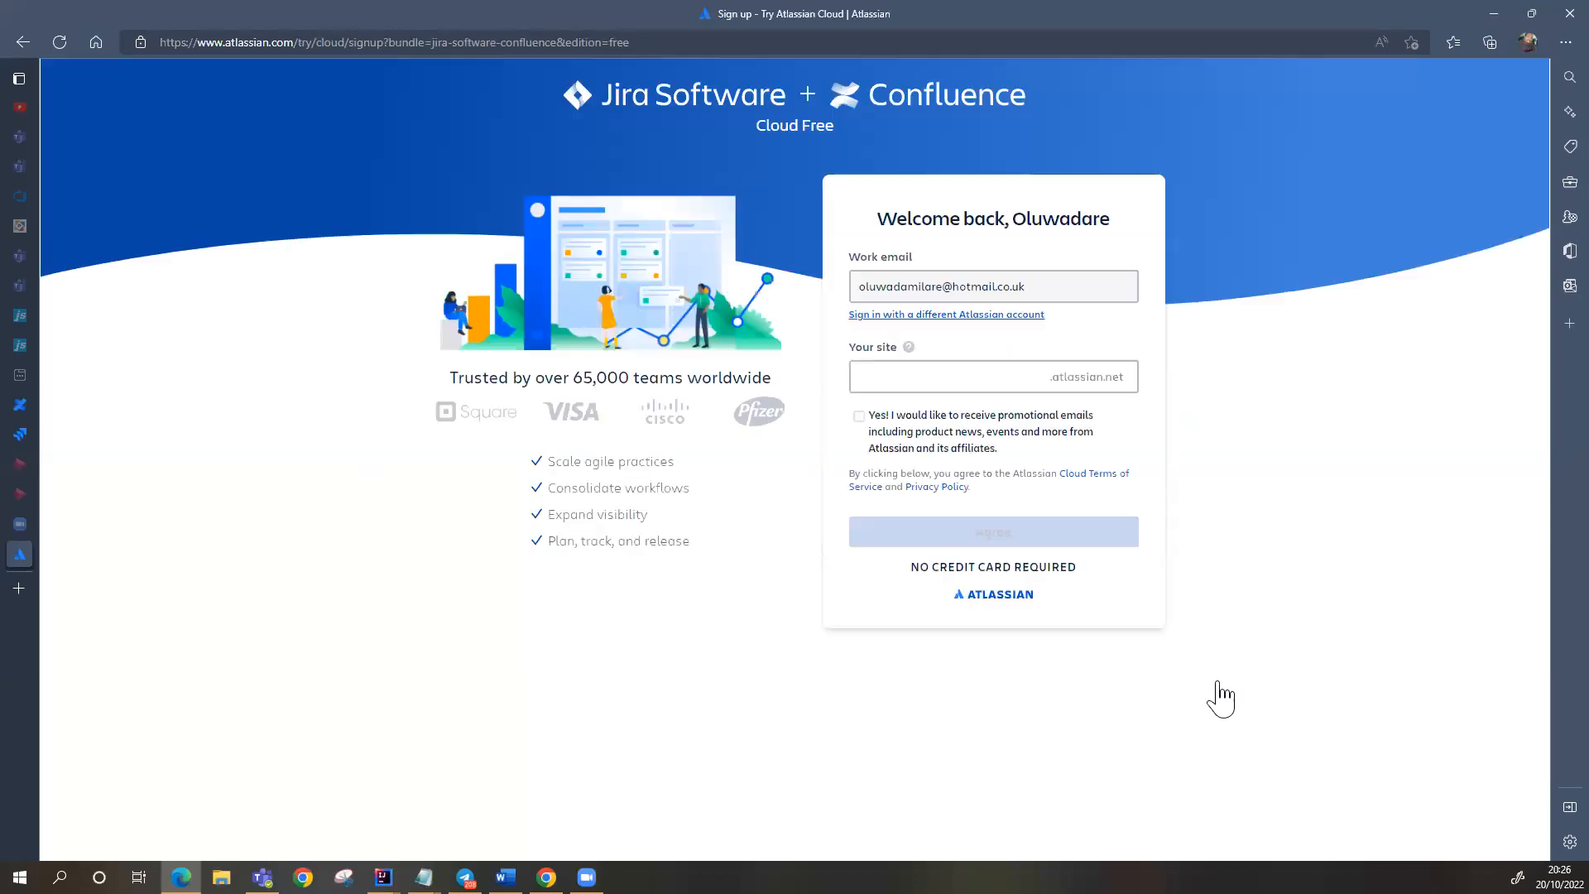
left_click(897, 378)
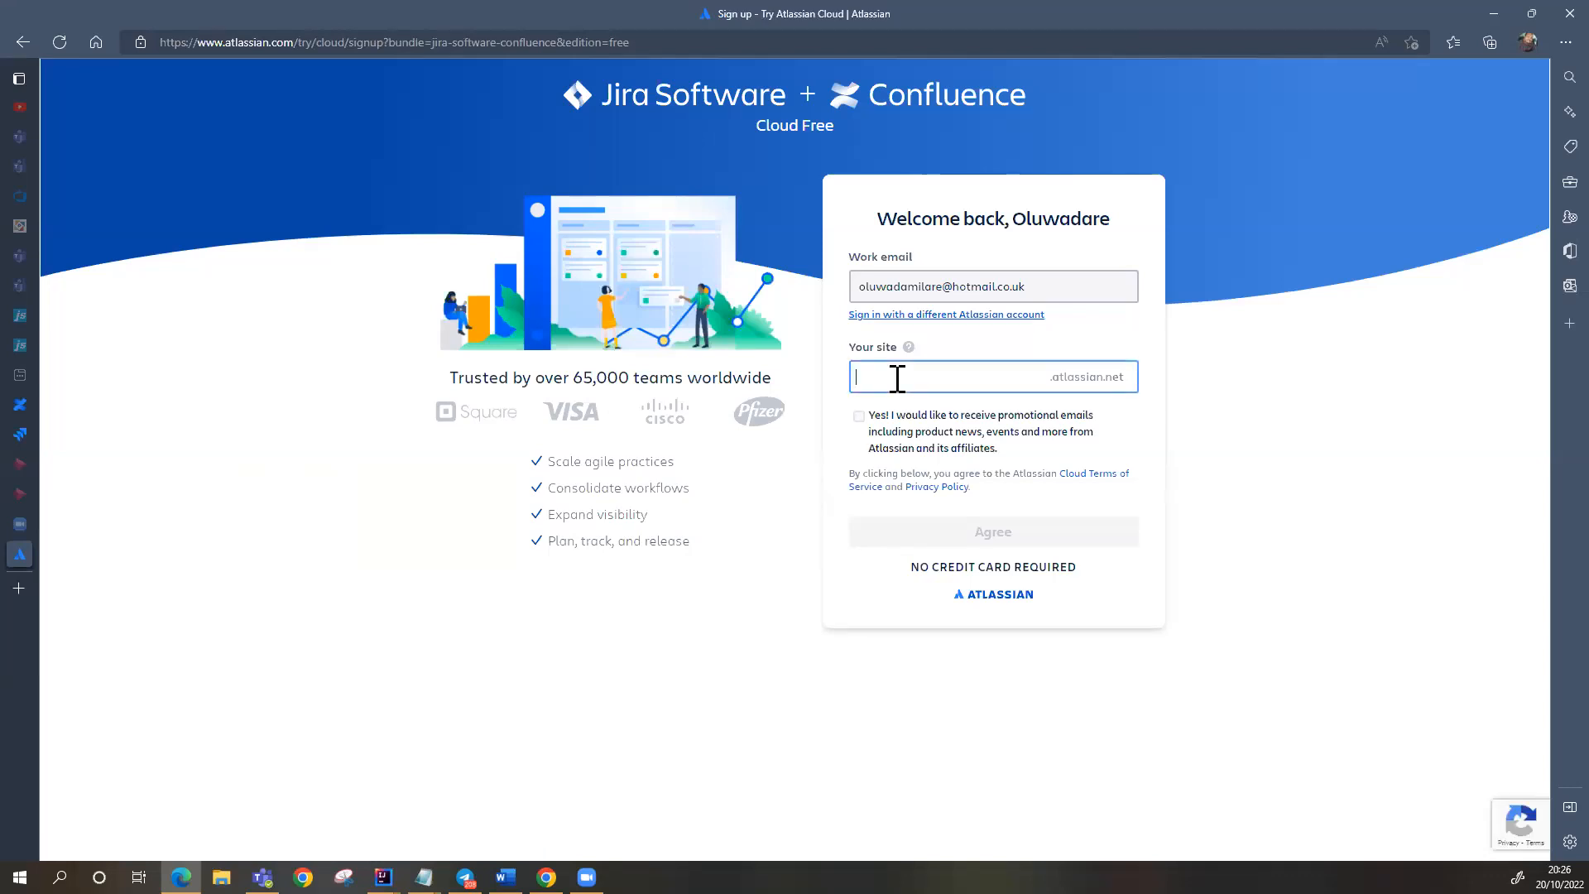
type("damm")
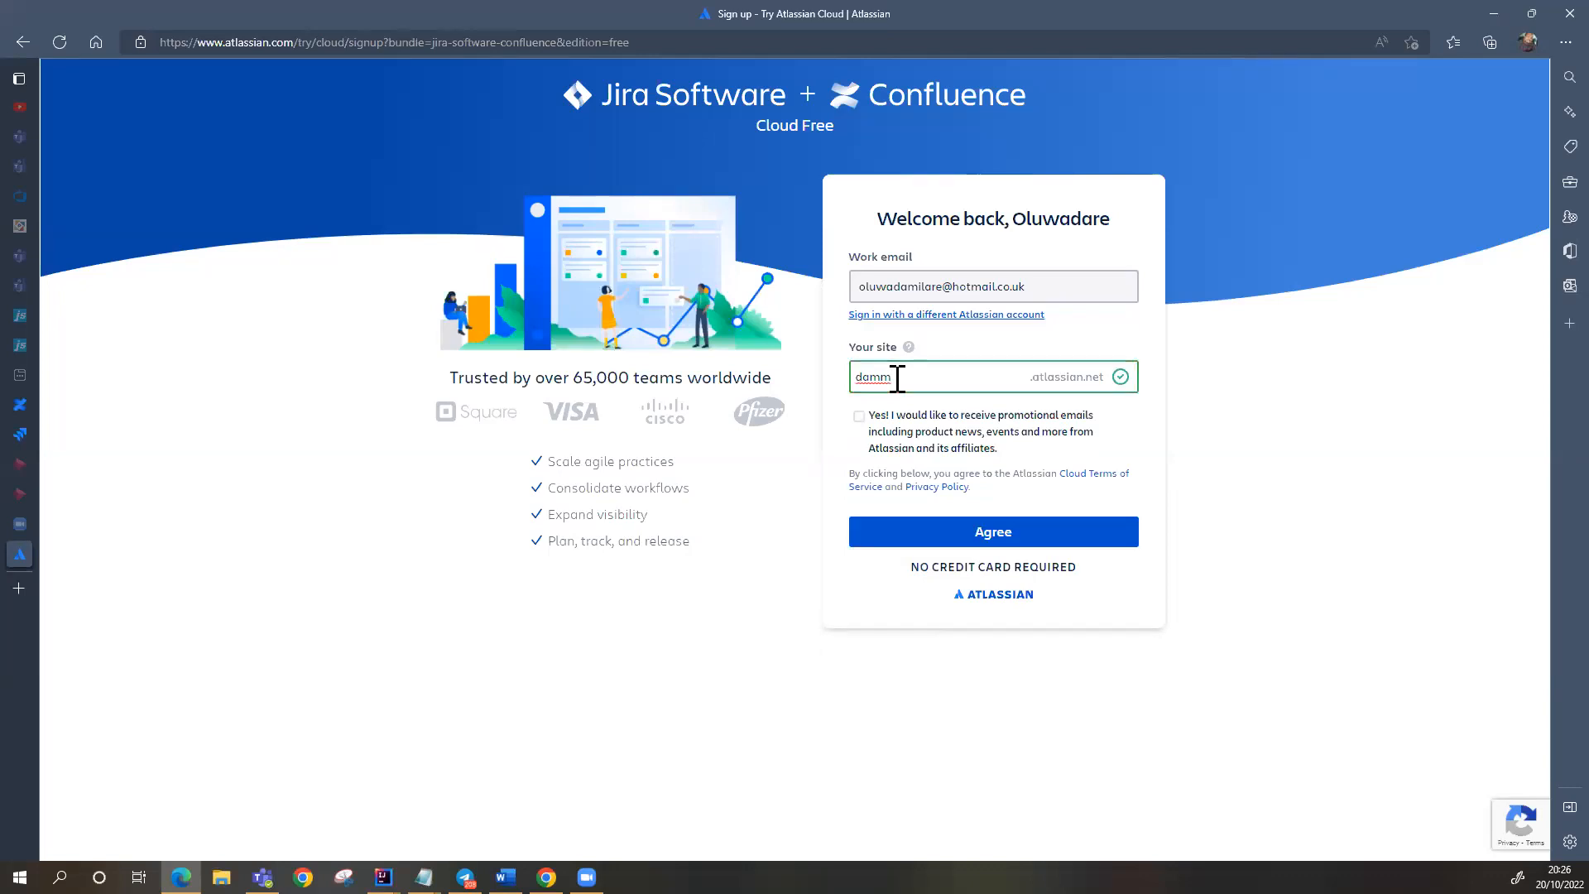
type("y")
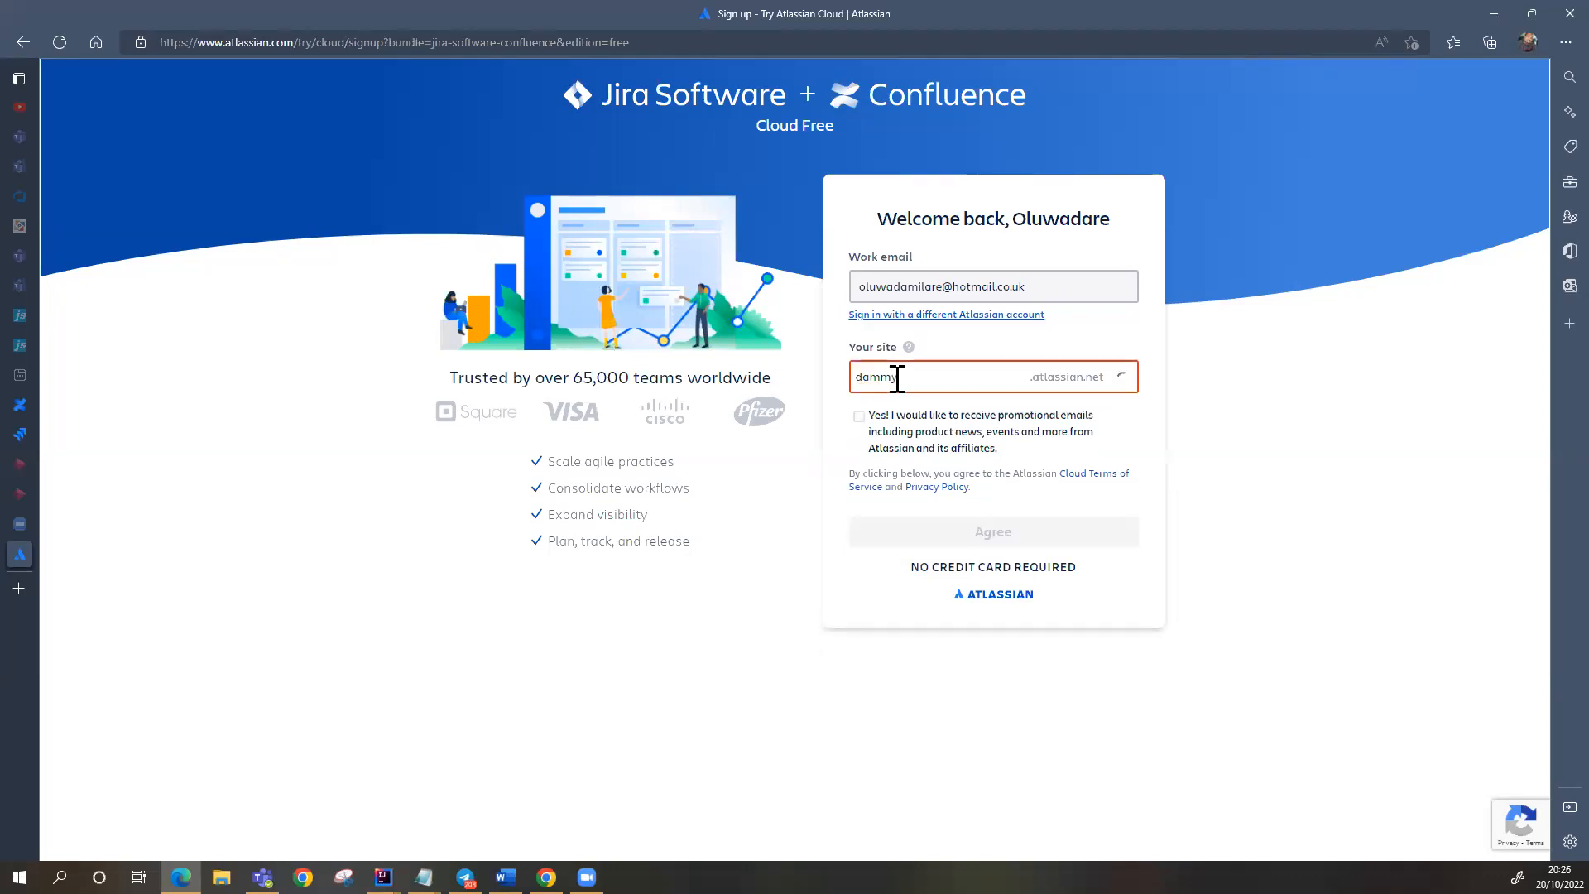
type("2706")
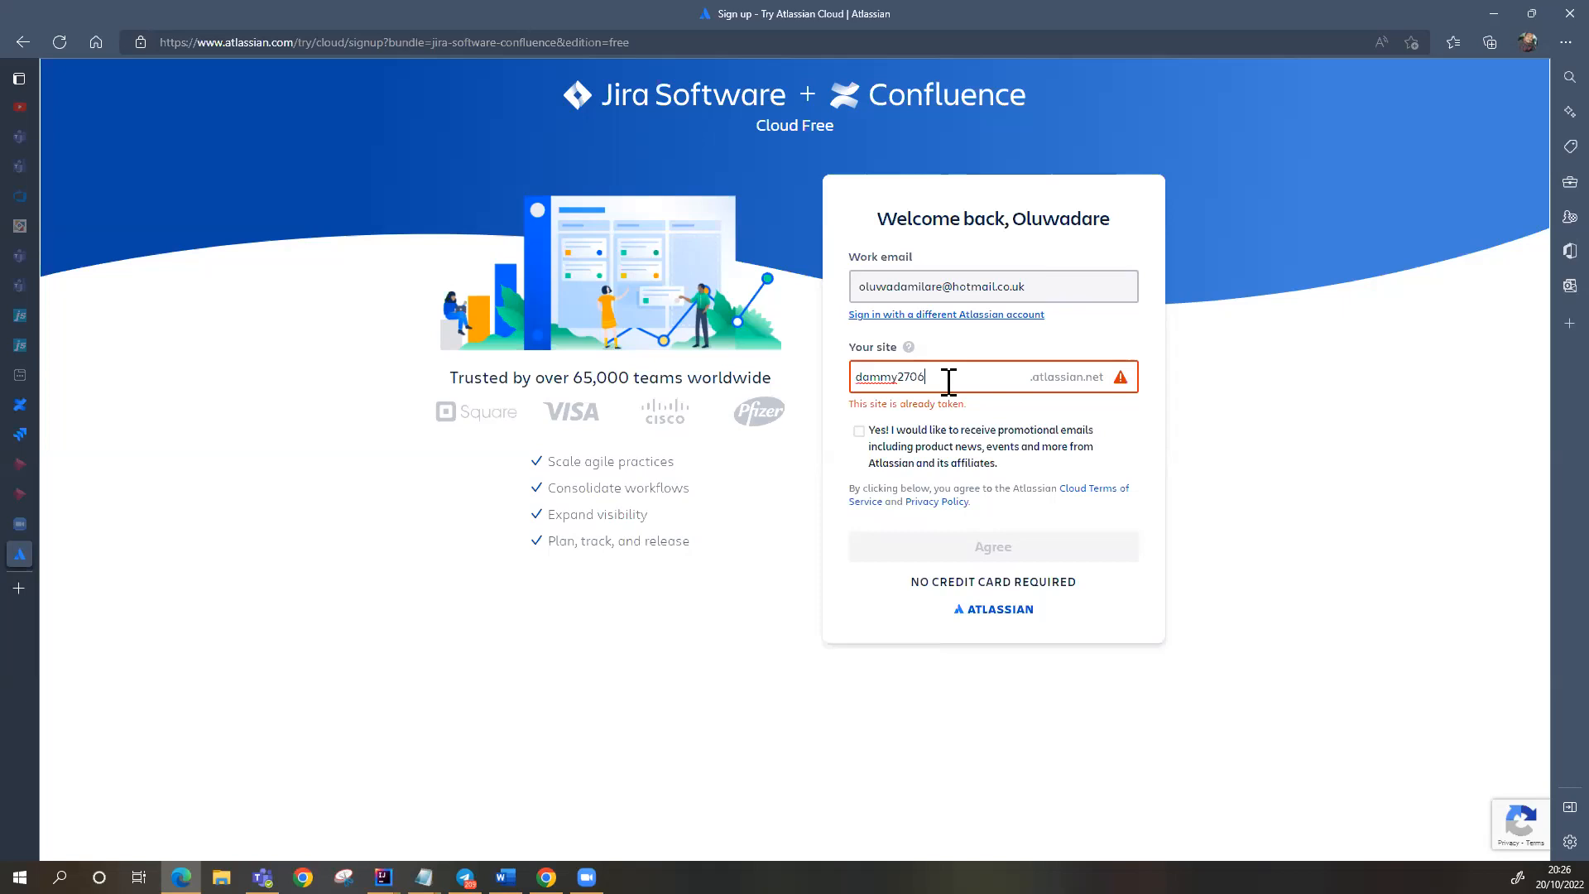
key("BackSpace")
key("BackSpace")
key("BackSpace")
key("BackSpace")
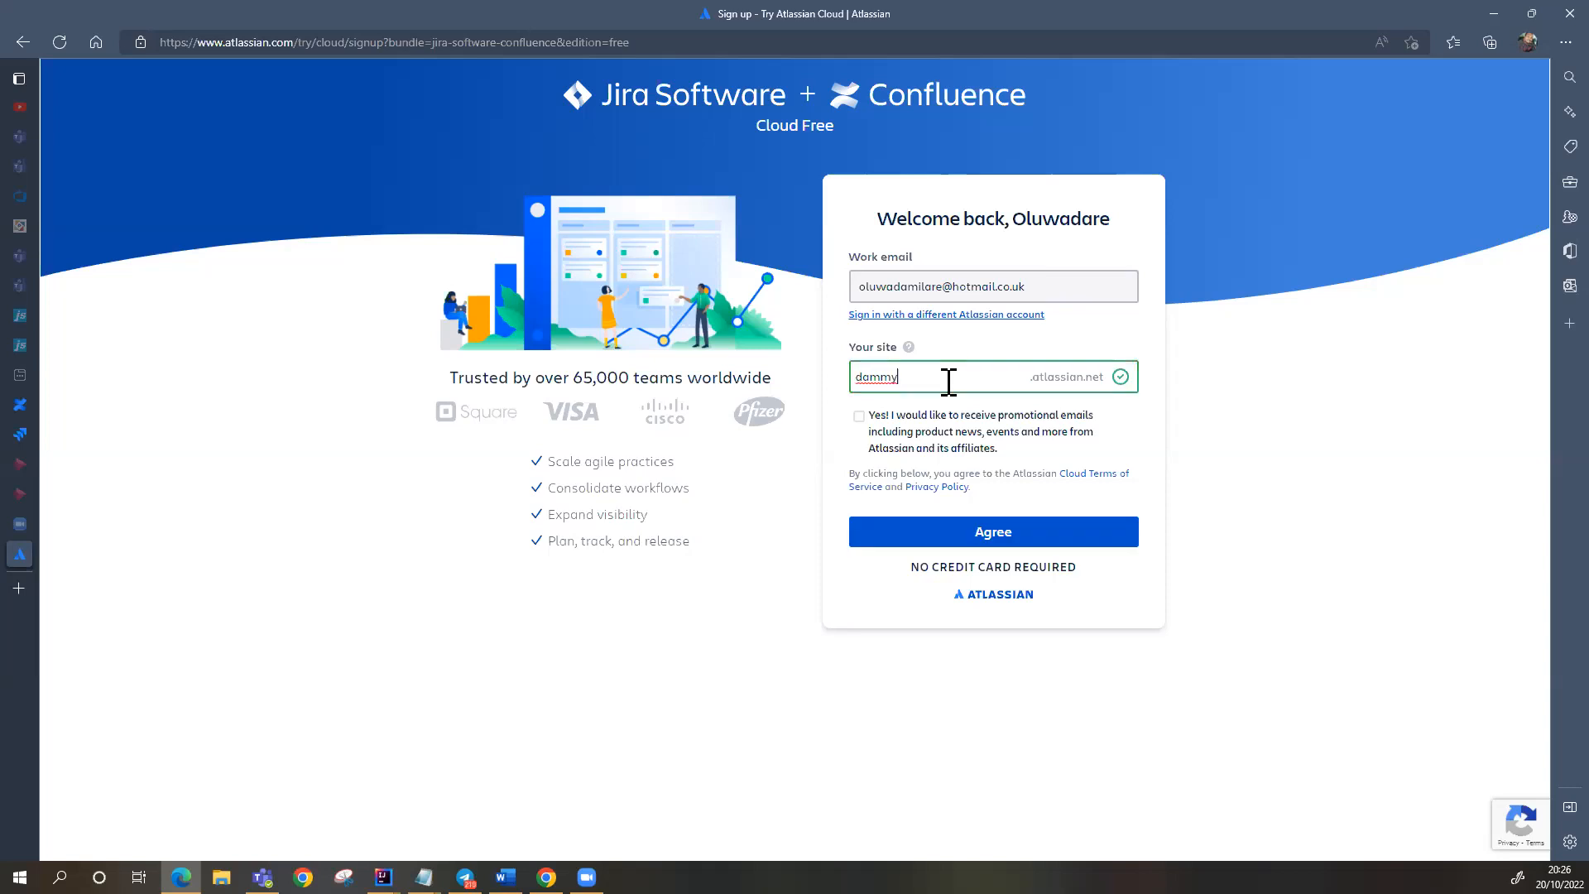
left_click(857, 418)
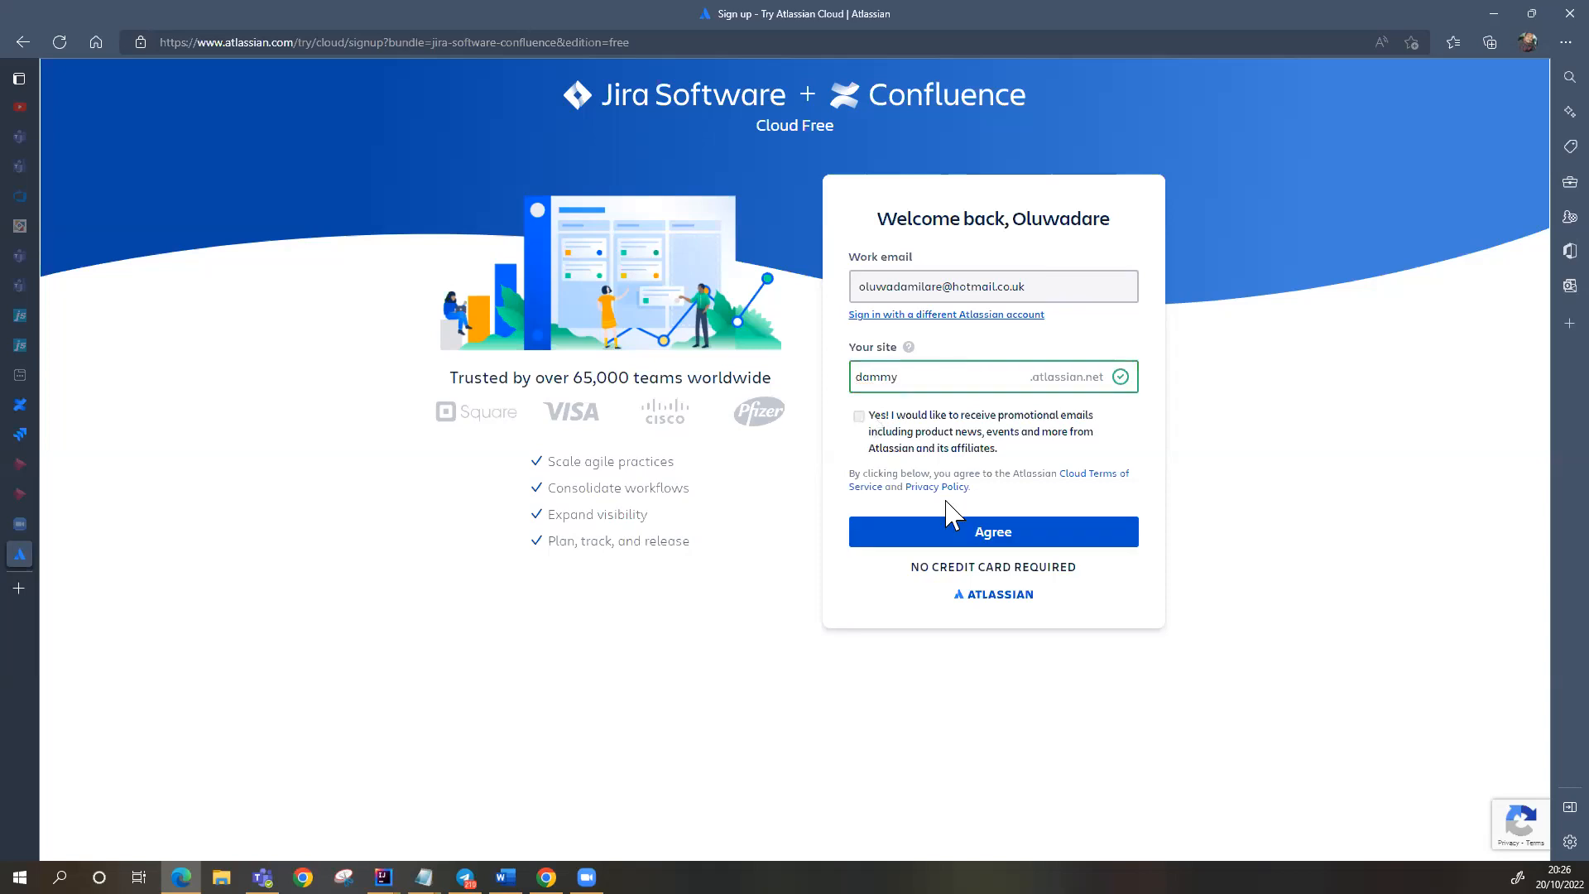
left_click(979, 534)
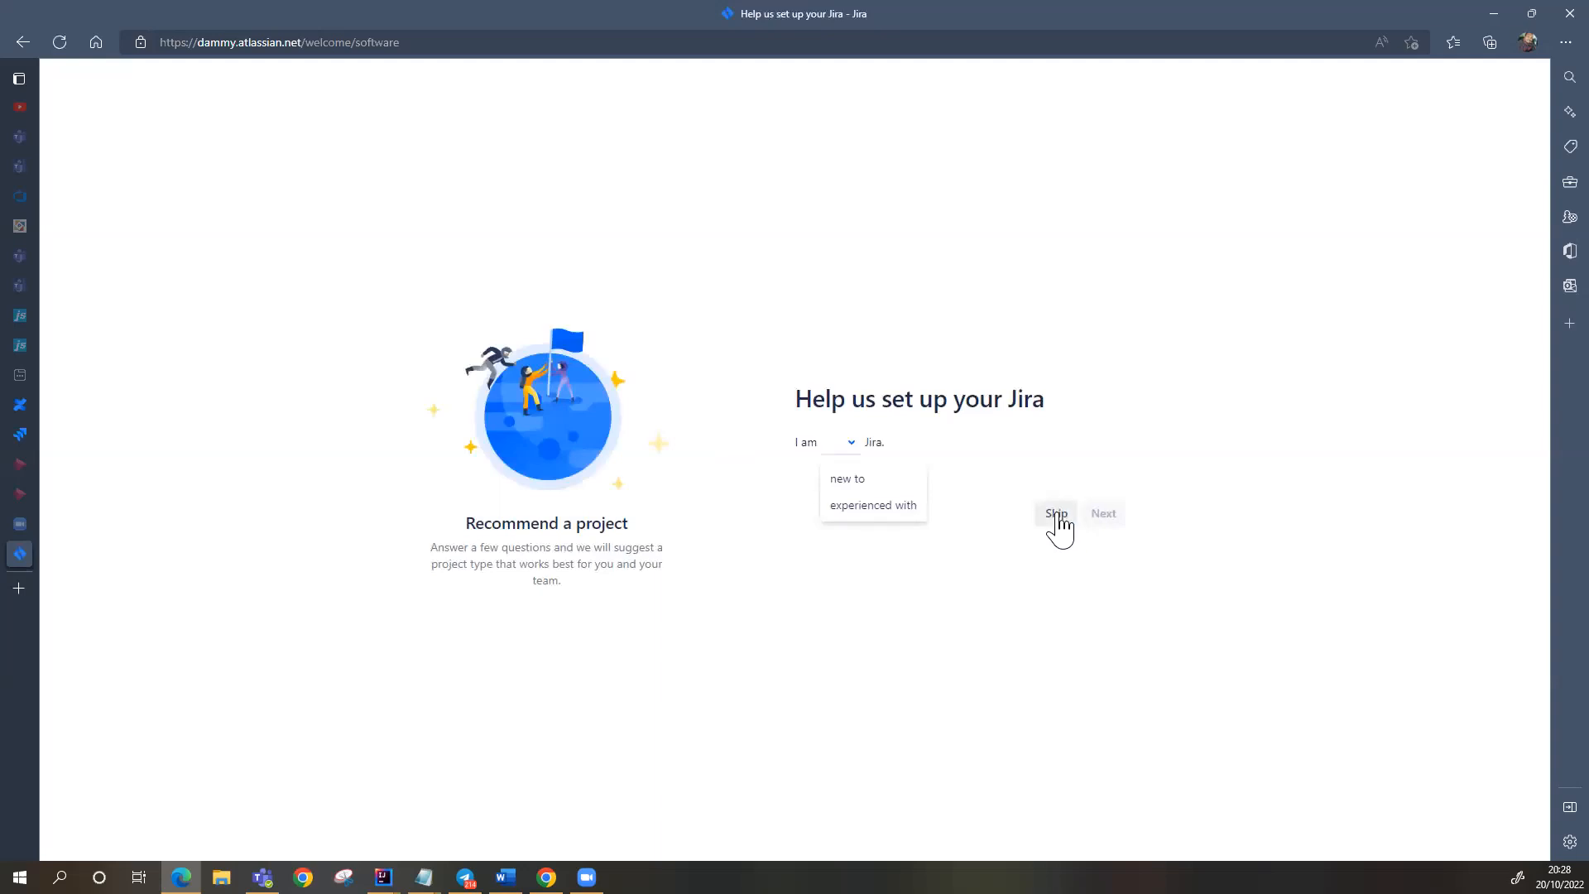
Step: Skip the 'Help us set up your Jira' questions to reach the Create project form
left_click(1056, 514)
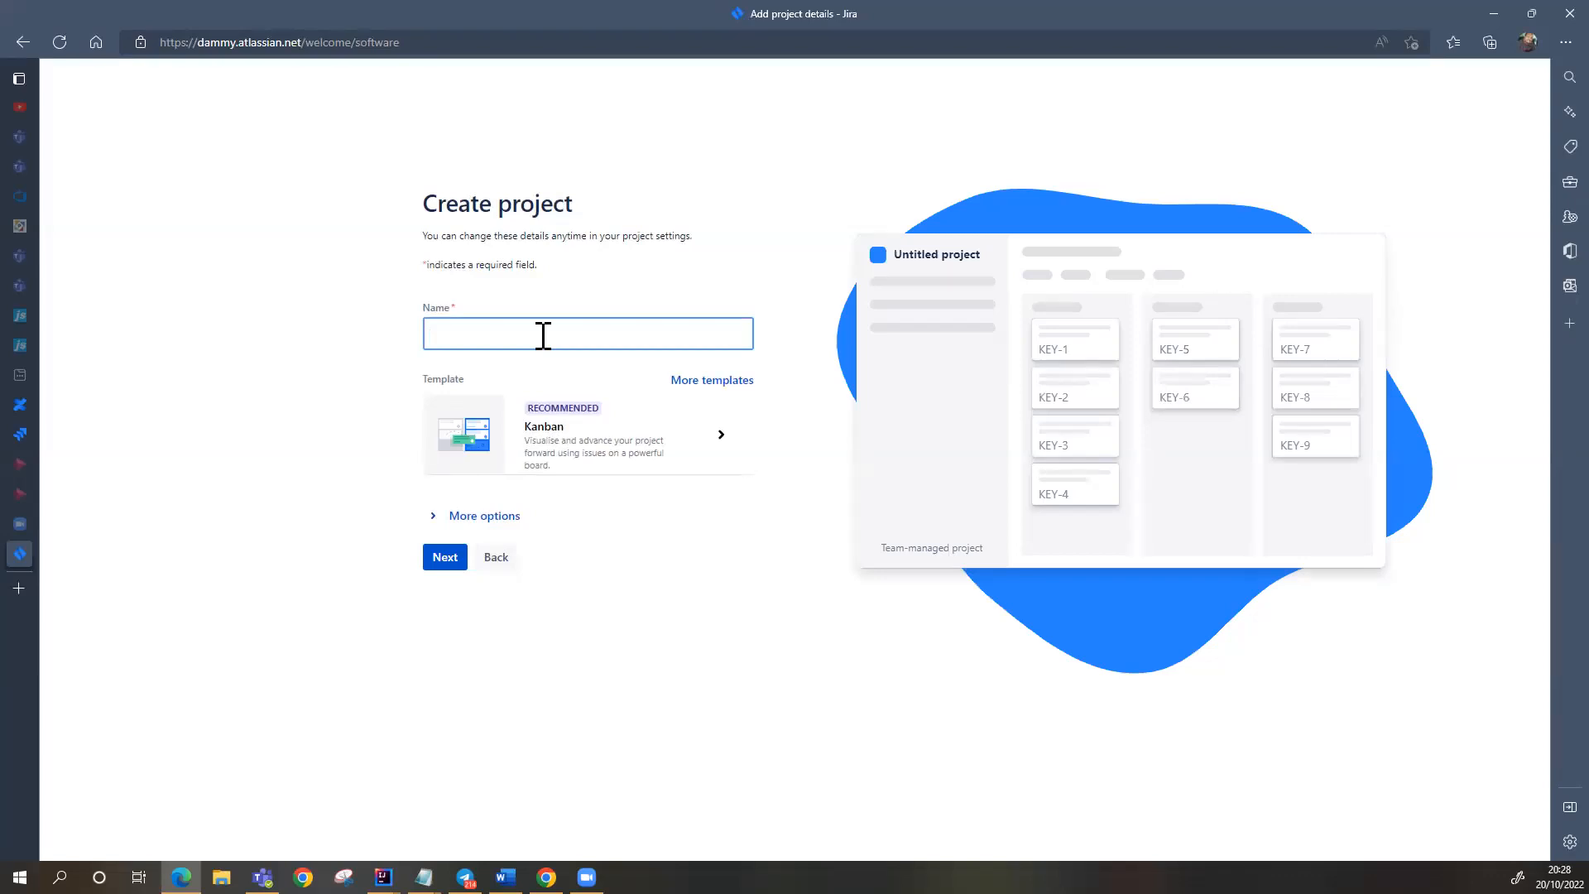
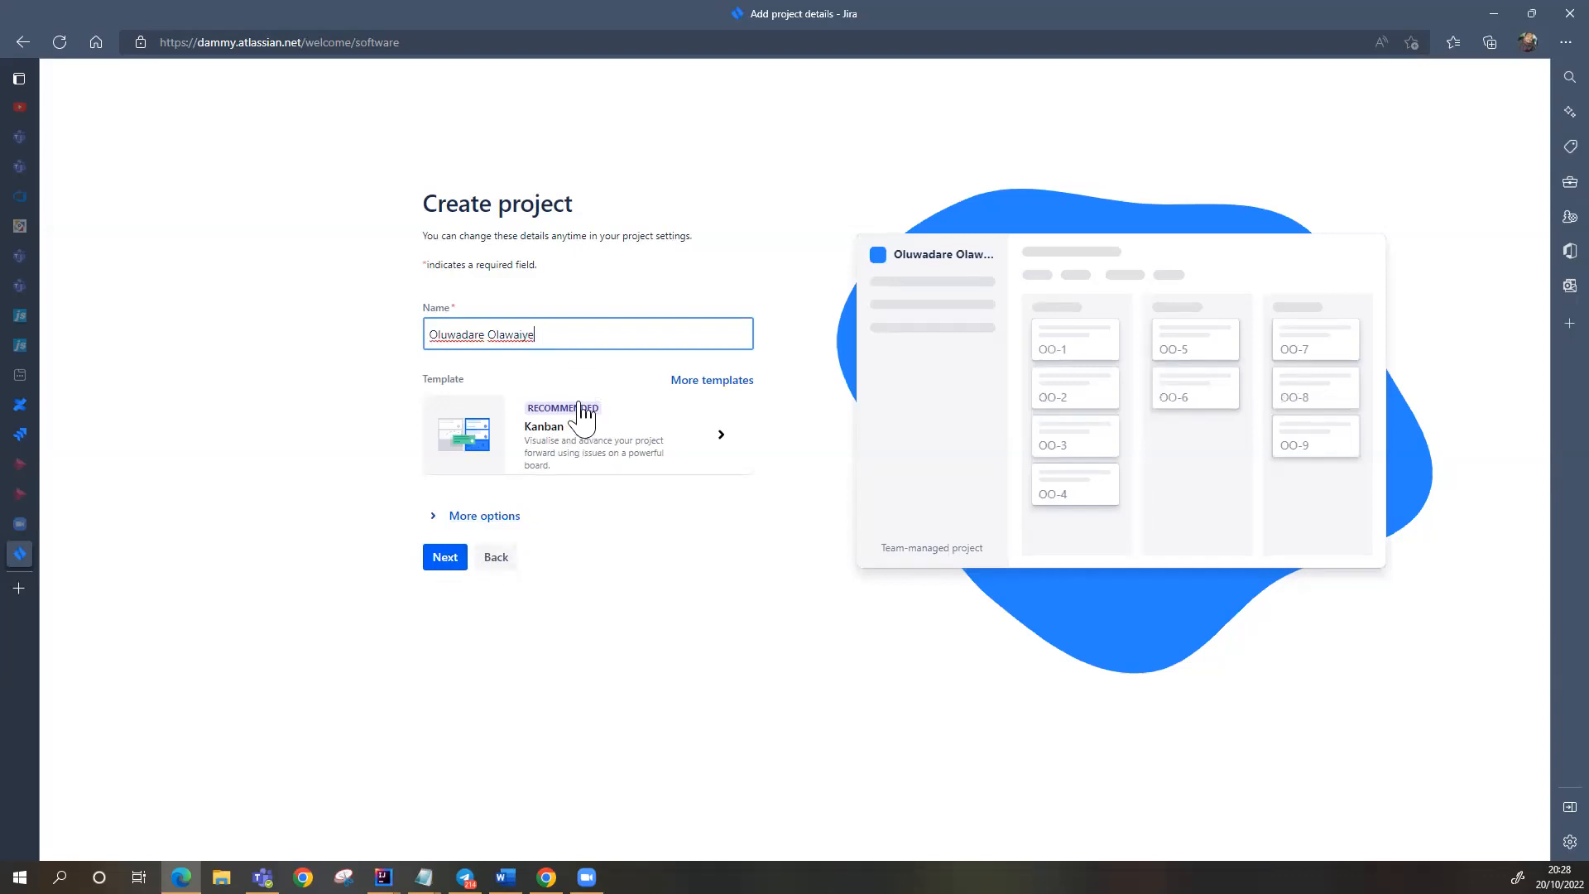
Step: Name the Kanban project with a company name ending in 'Project ltd', key DPL, and continue
right_click(553, 339)
key("Escape")
key("BackSpace")
key("BackSpace")
key("BackSpace")
key("BackSpace")
key("BackSpace")
key("BackSpace")
key("BackSpace")
key("BackSpace")
key("BackSpace")
key("BackSpace")
key("BackSpace")
key("BackSpace")
key("BackSpace")
key("BackSpace")
key("BackSpace")
key("BackSpace")
key("BackSpace")
key("BackSpace")
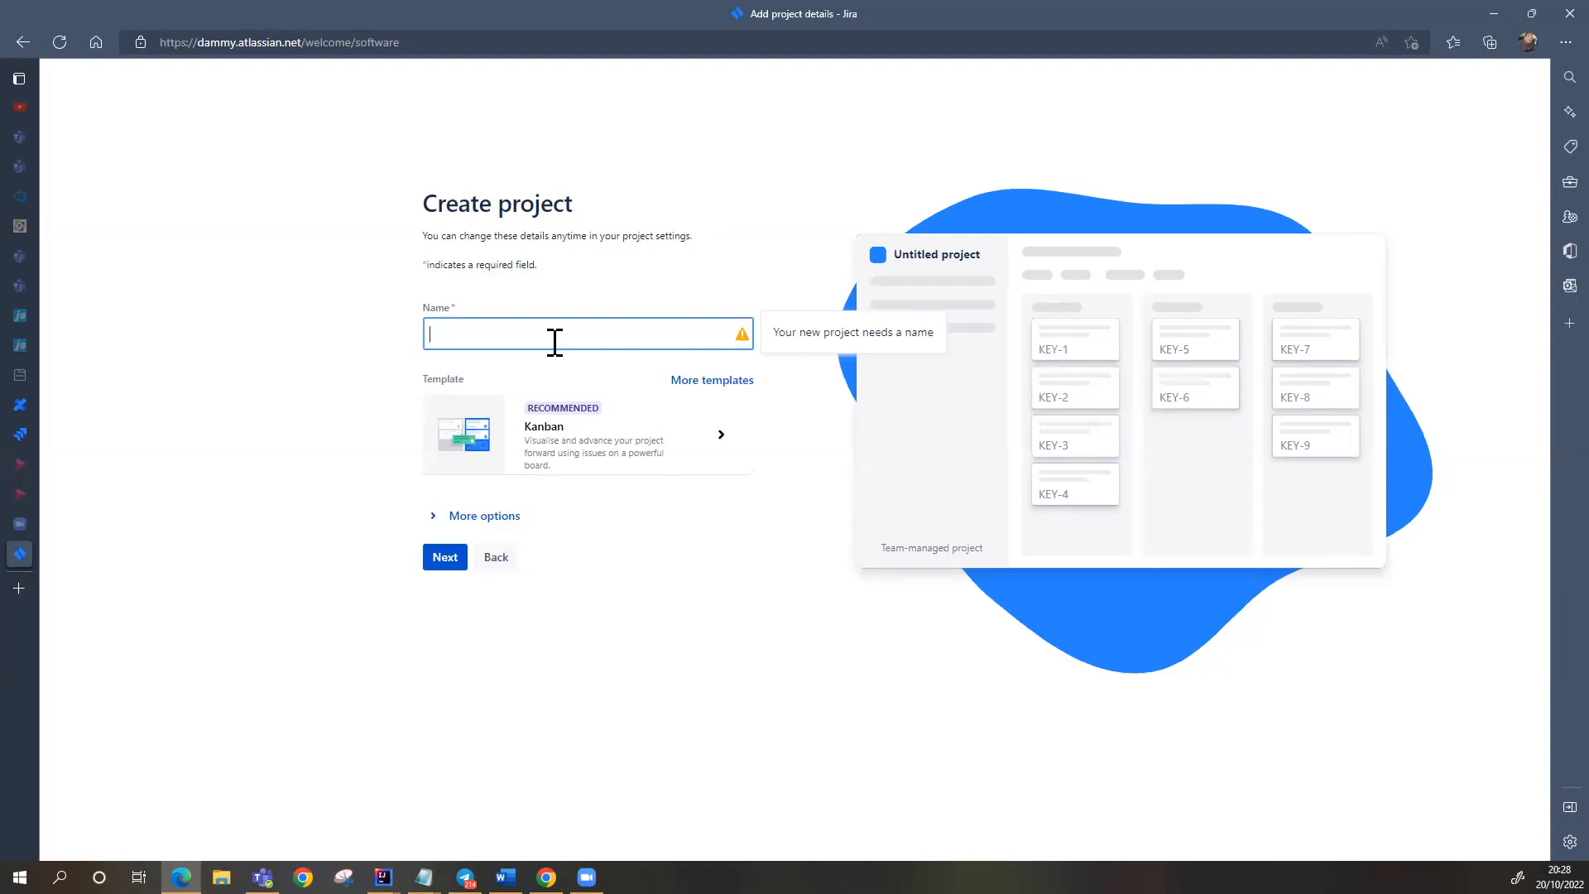
type("D")
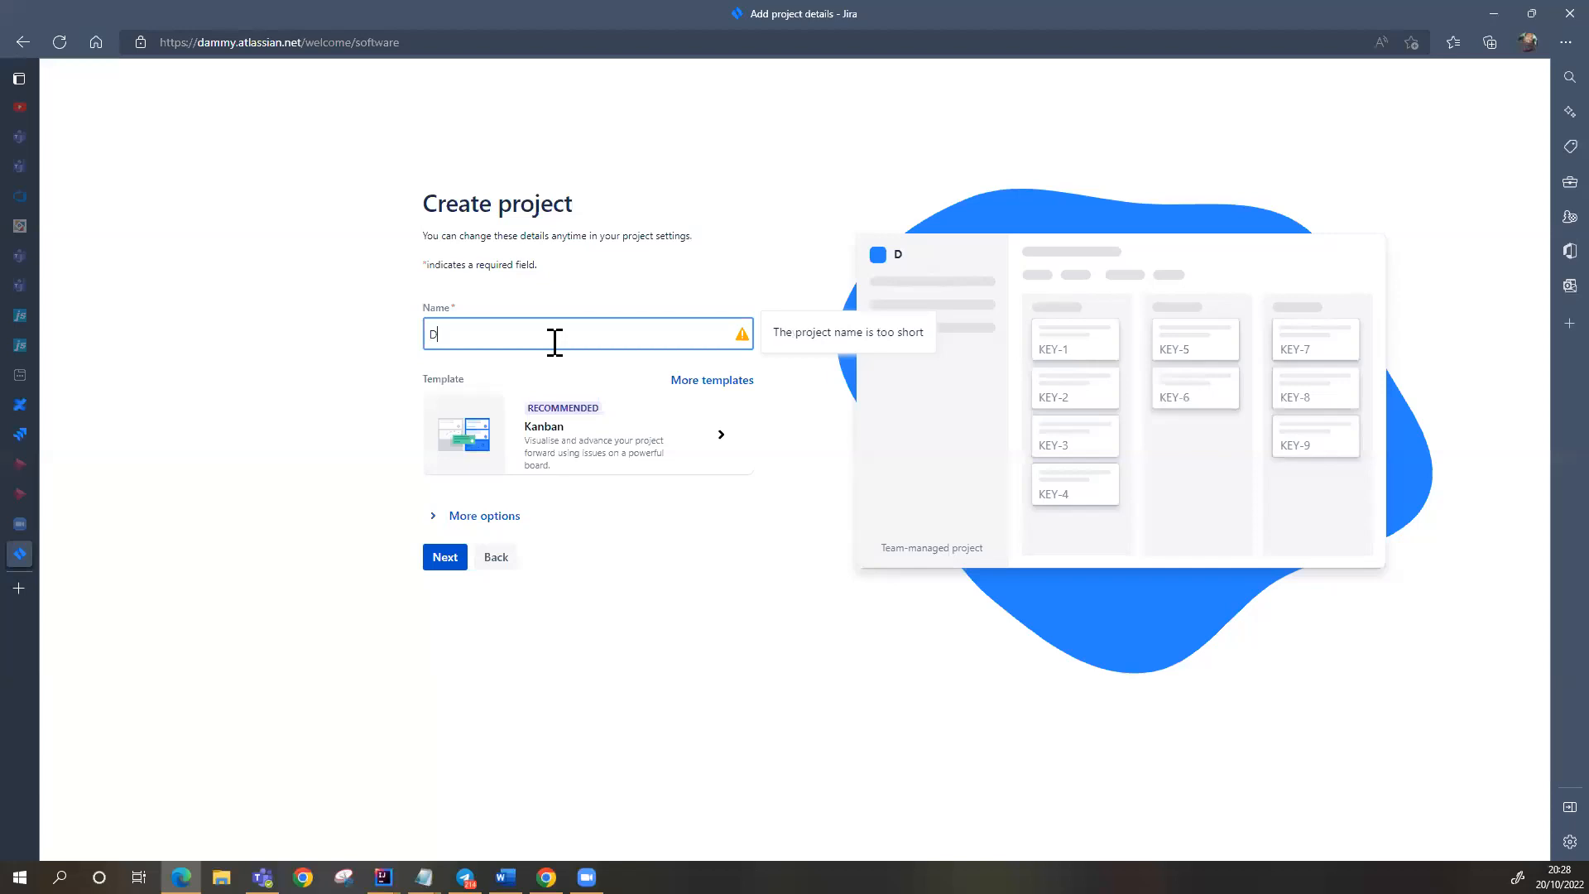
type("a")
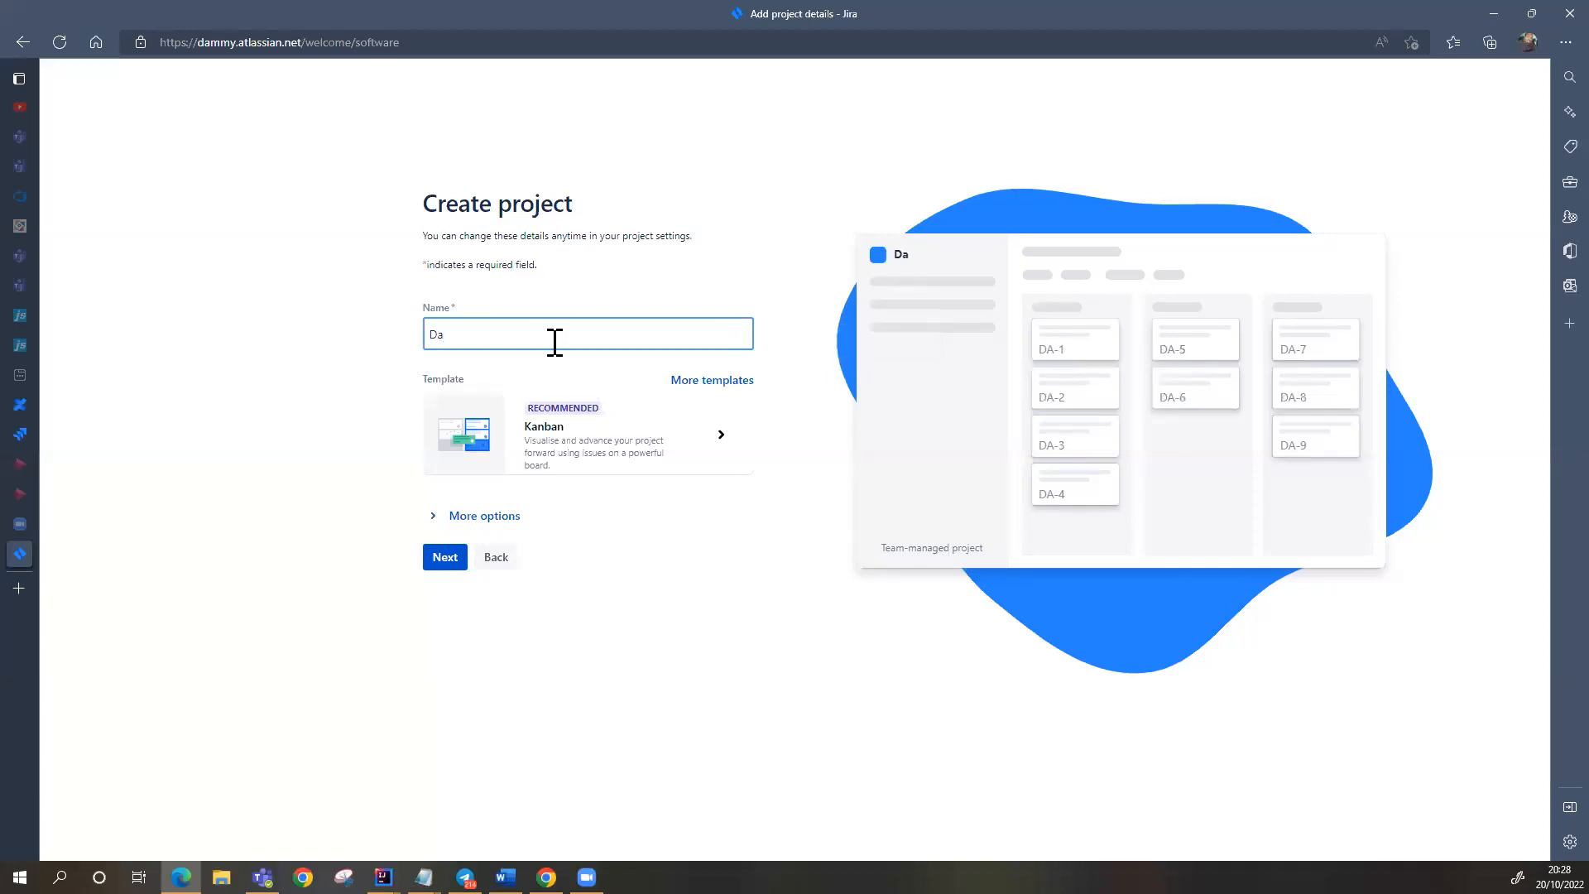
key("BackSpace")
key("BackSpace")
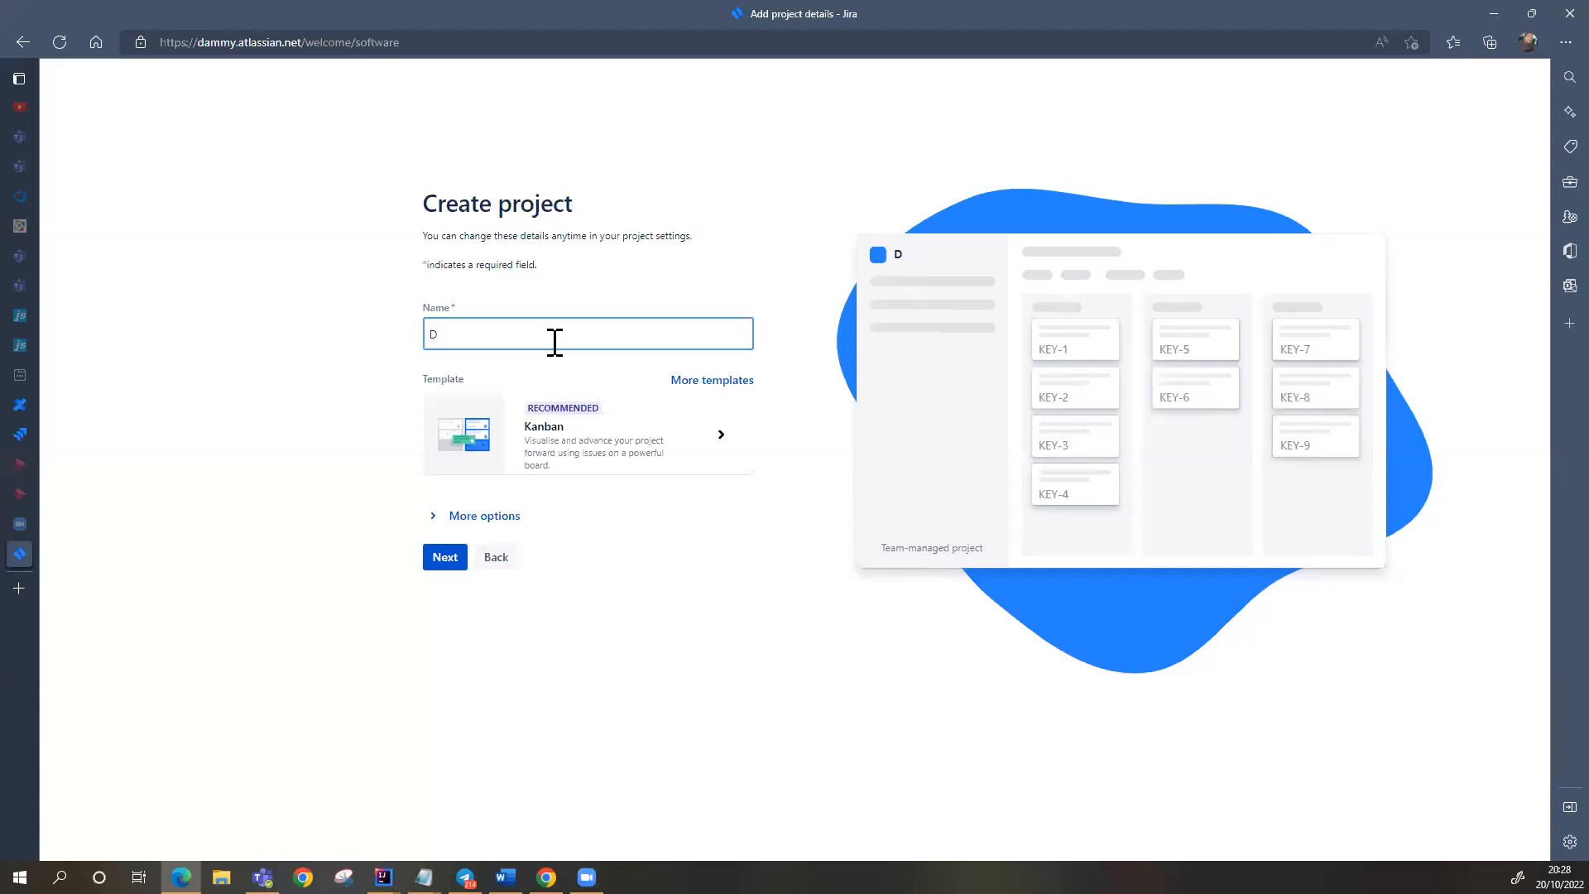
type("Dammilare")
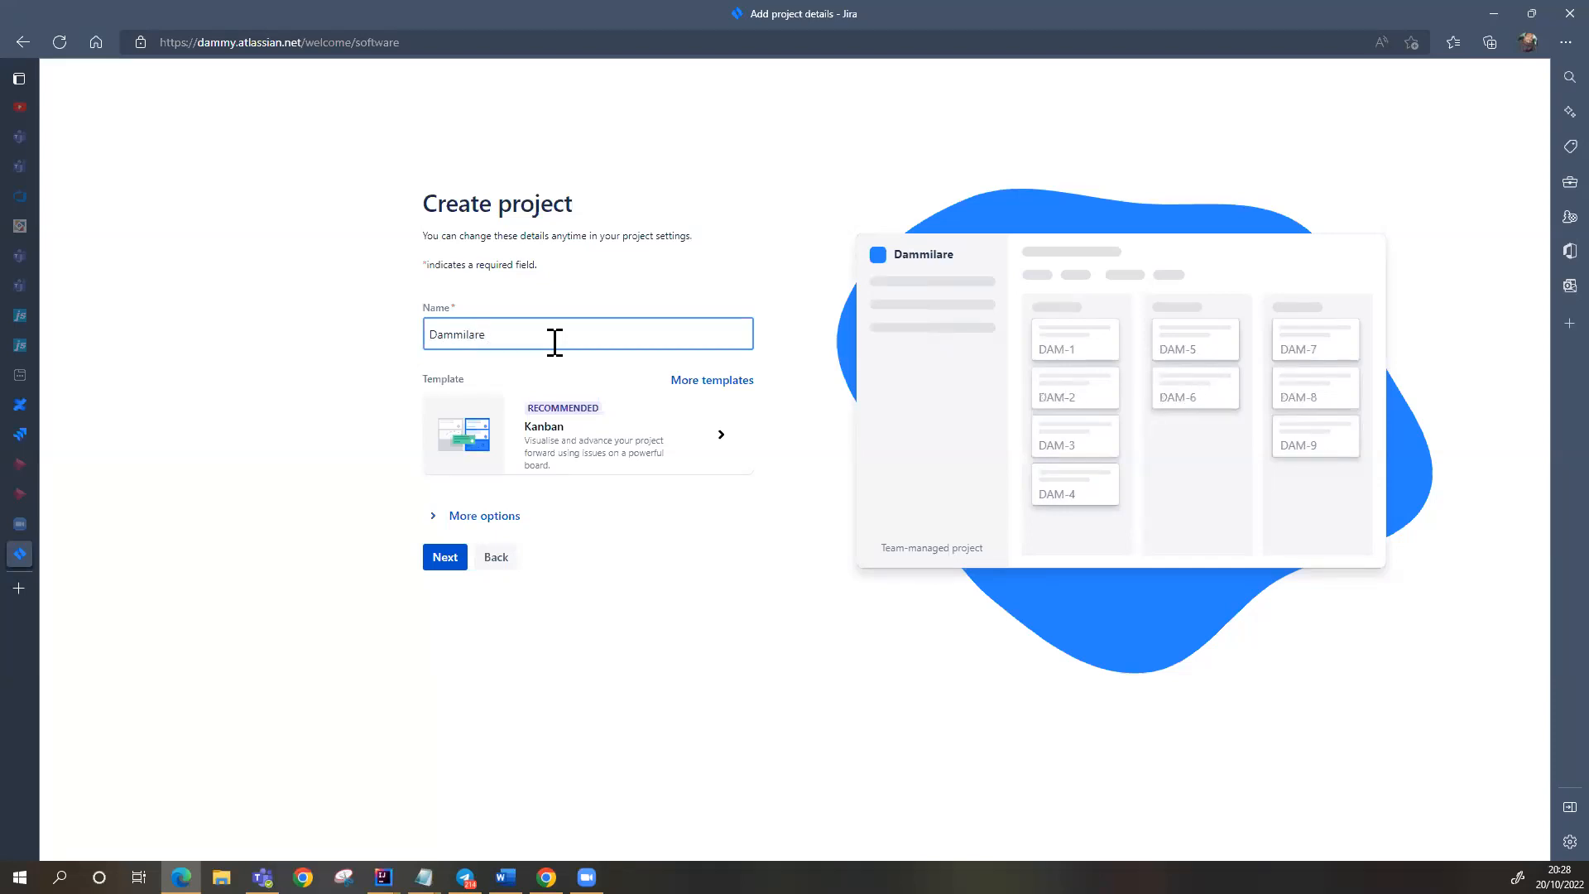
type(" p")
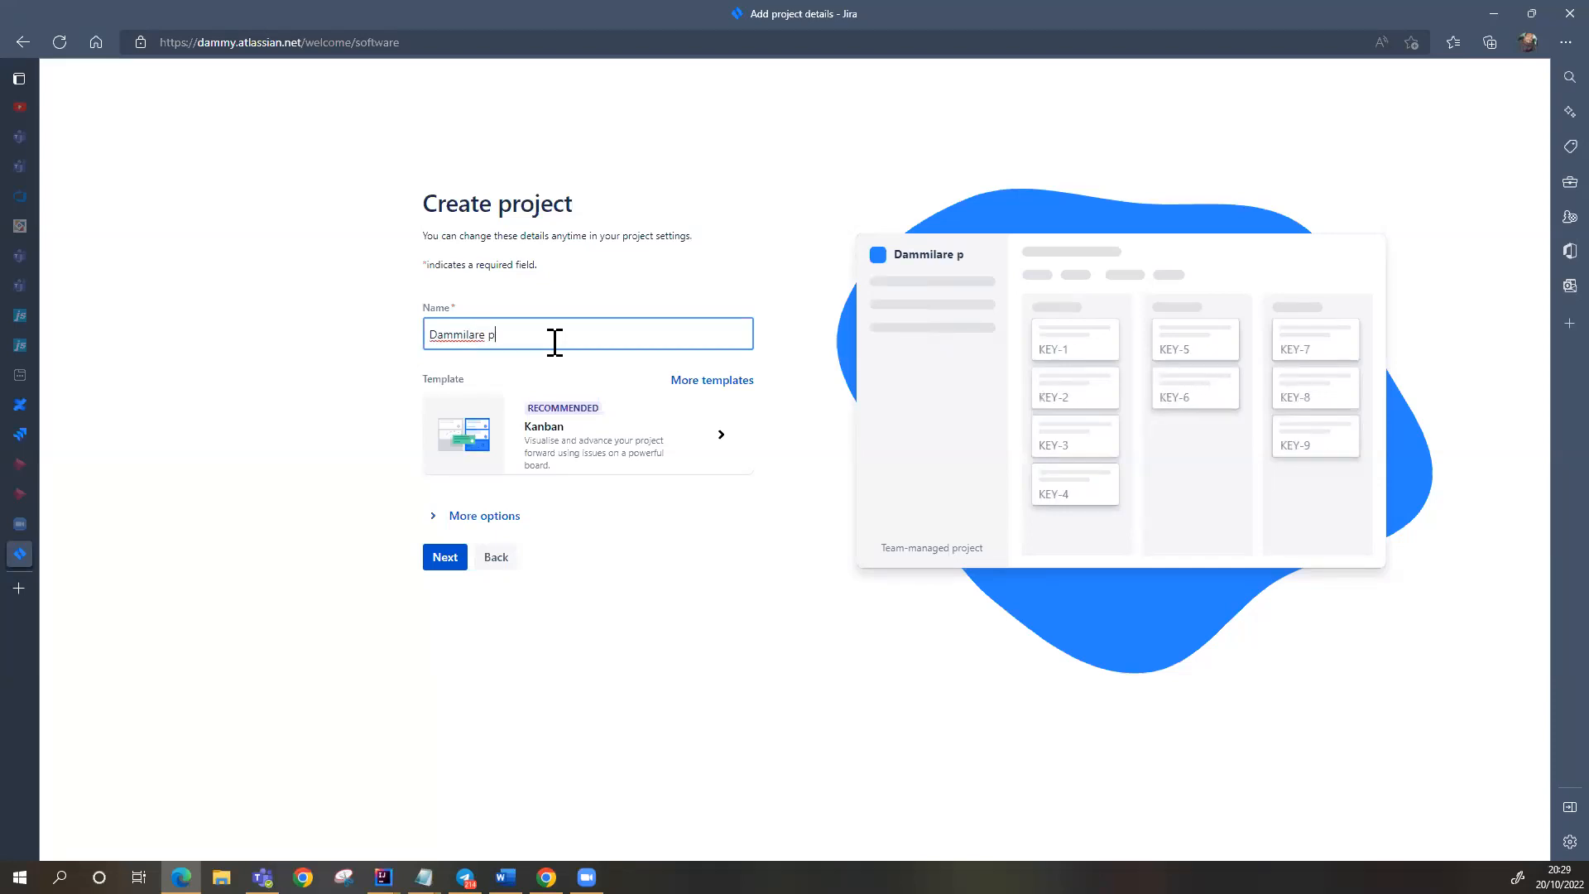
key("BackSpace")
type("P")
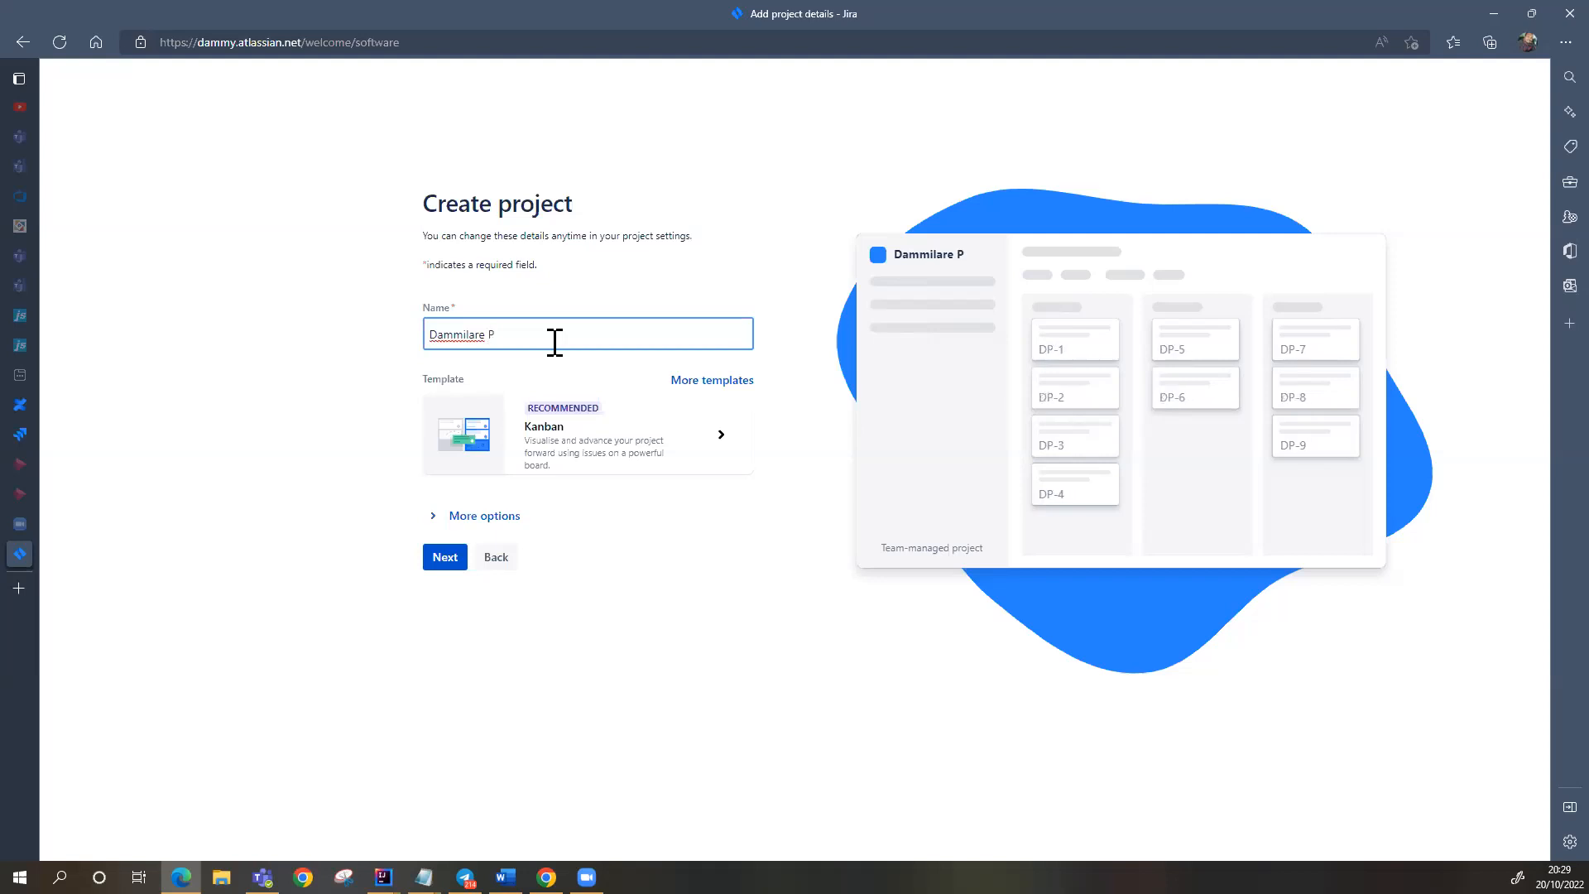
type("roject")
key("BackSpace")
key("BackSpace")
key("BackSpace")
key("BackSpace")
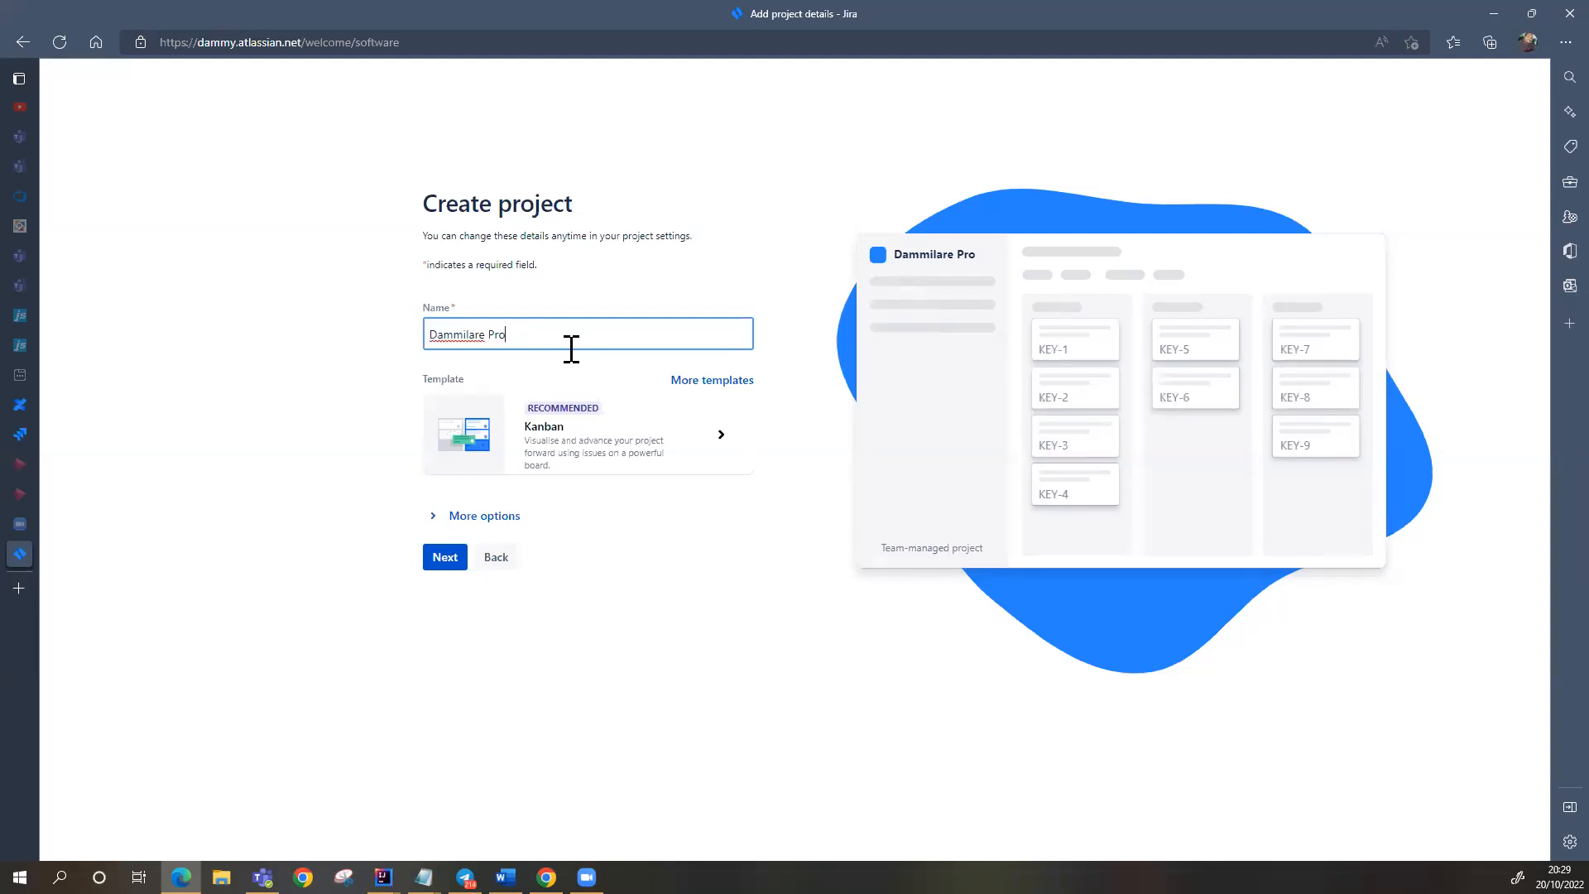
type("ject")
type("ltd")
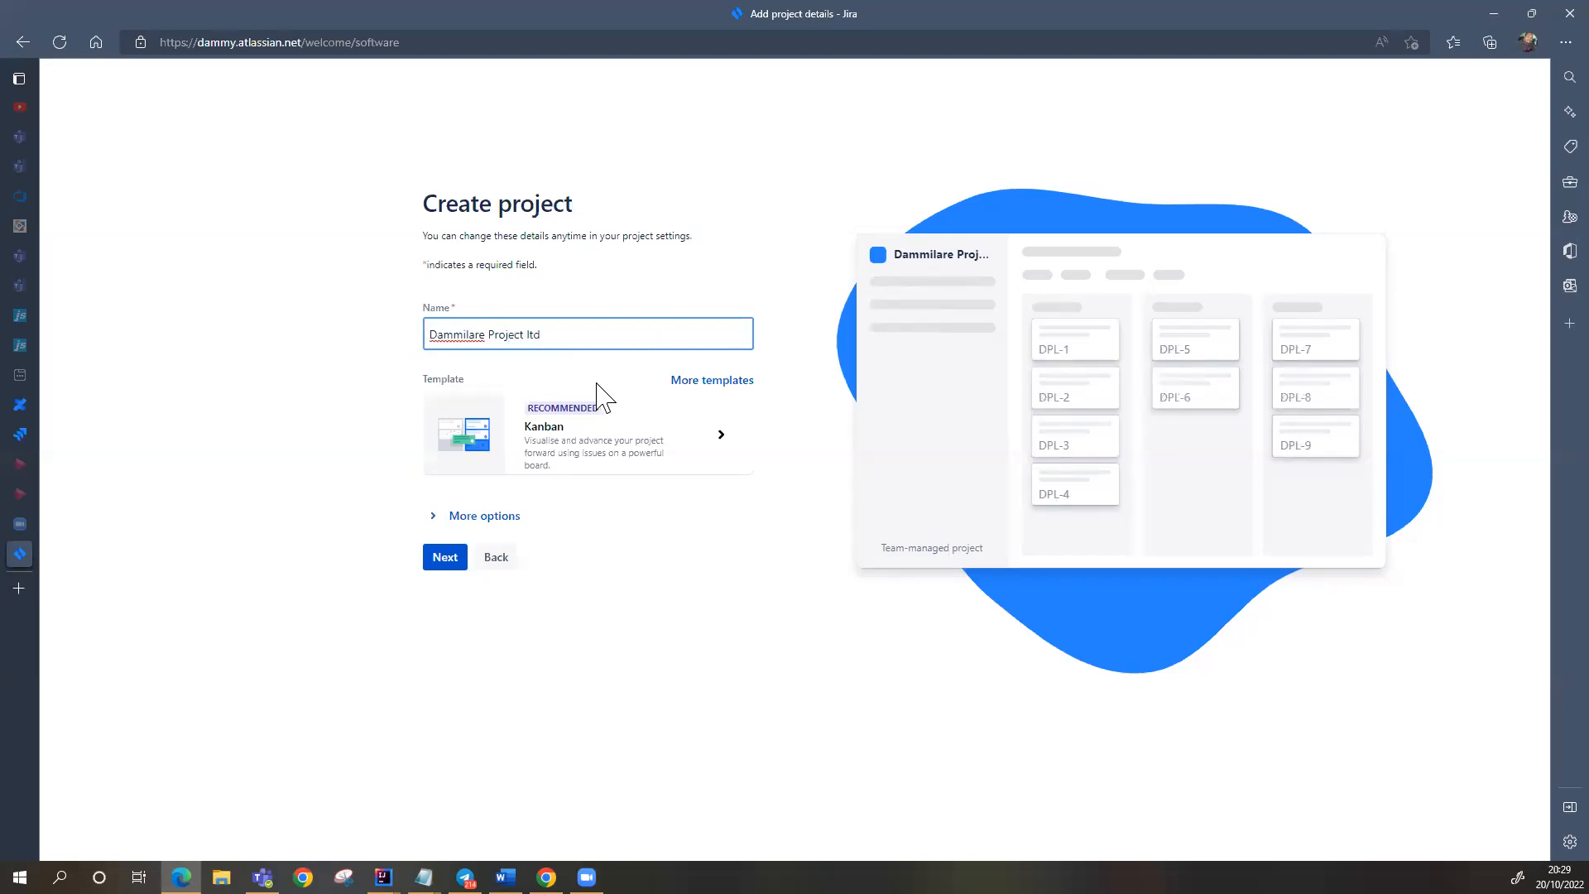
left_click(445, 559)
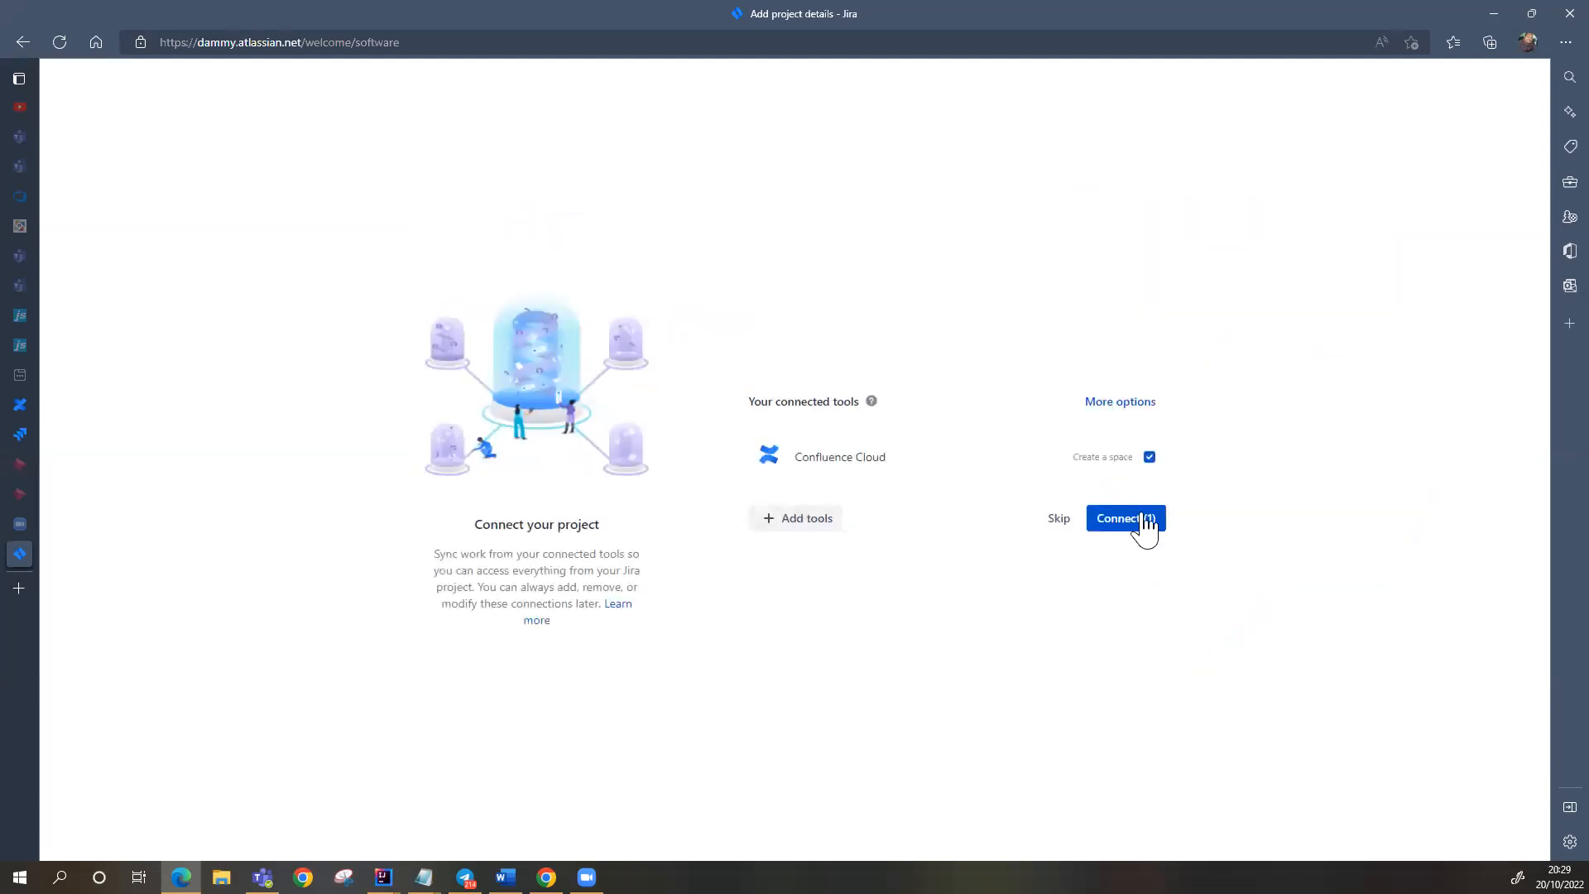
Step: Skip the Connect your project, tool selection and teammate-invite pages without adding anything
left_click(1059, 520)
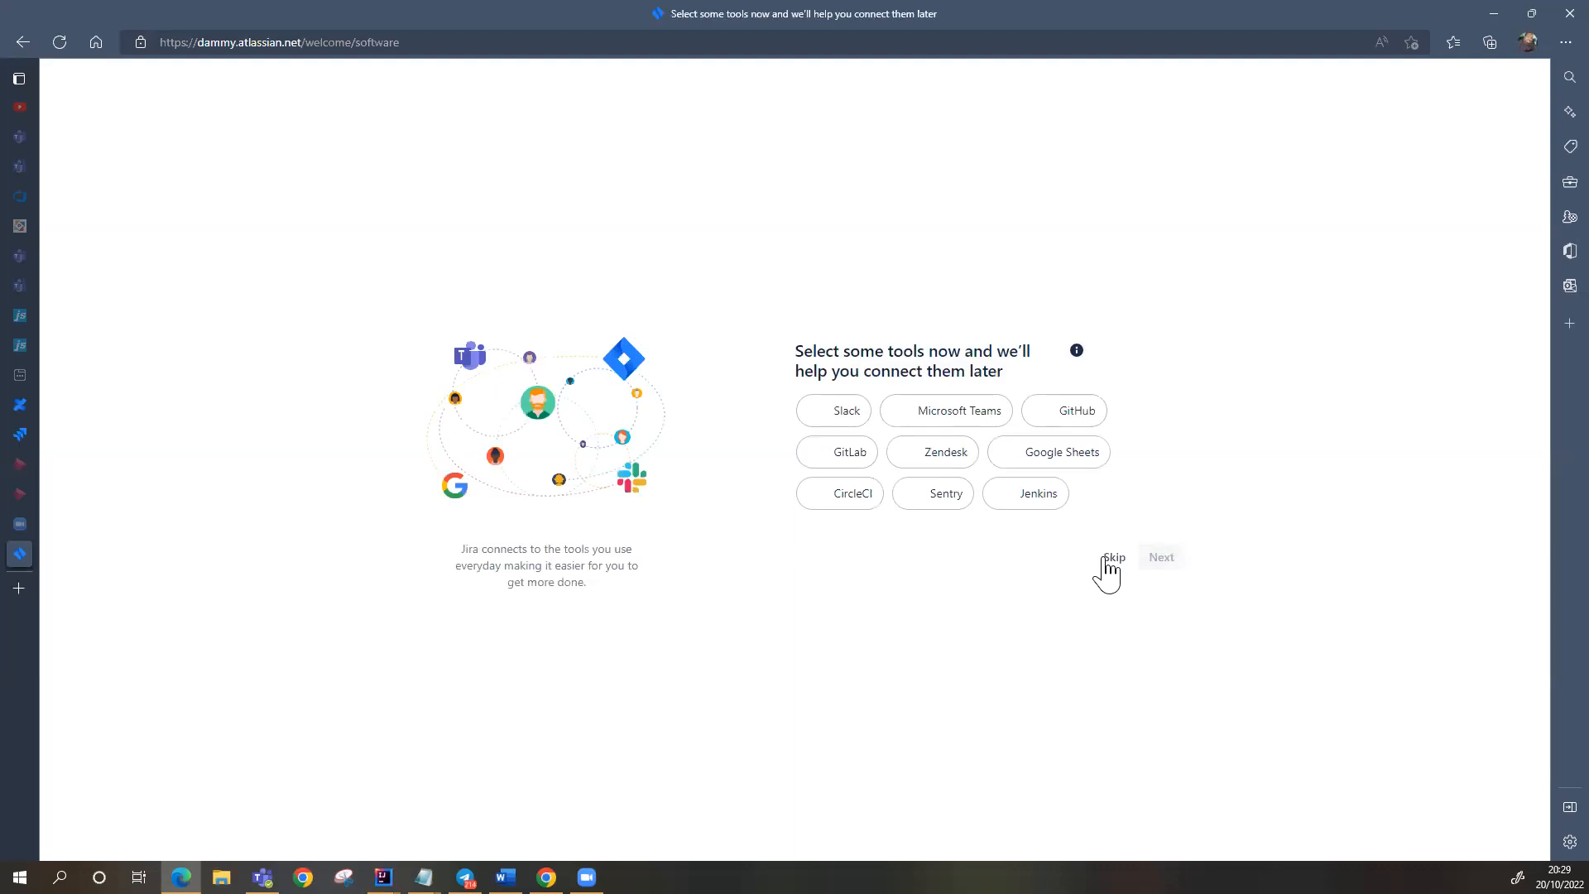
left_click(1109, 559)
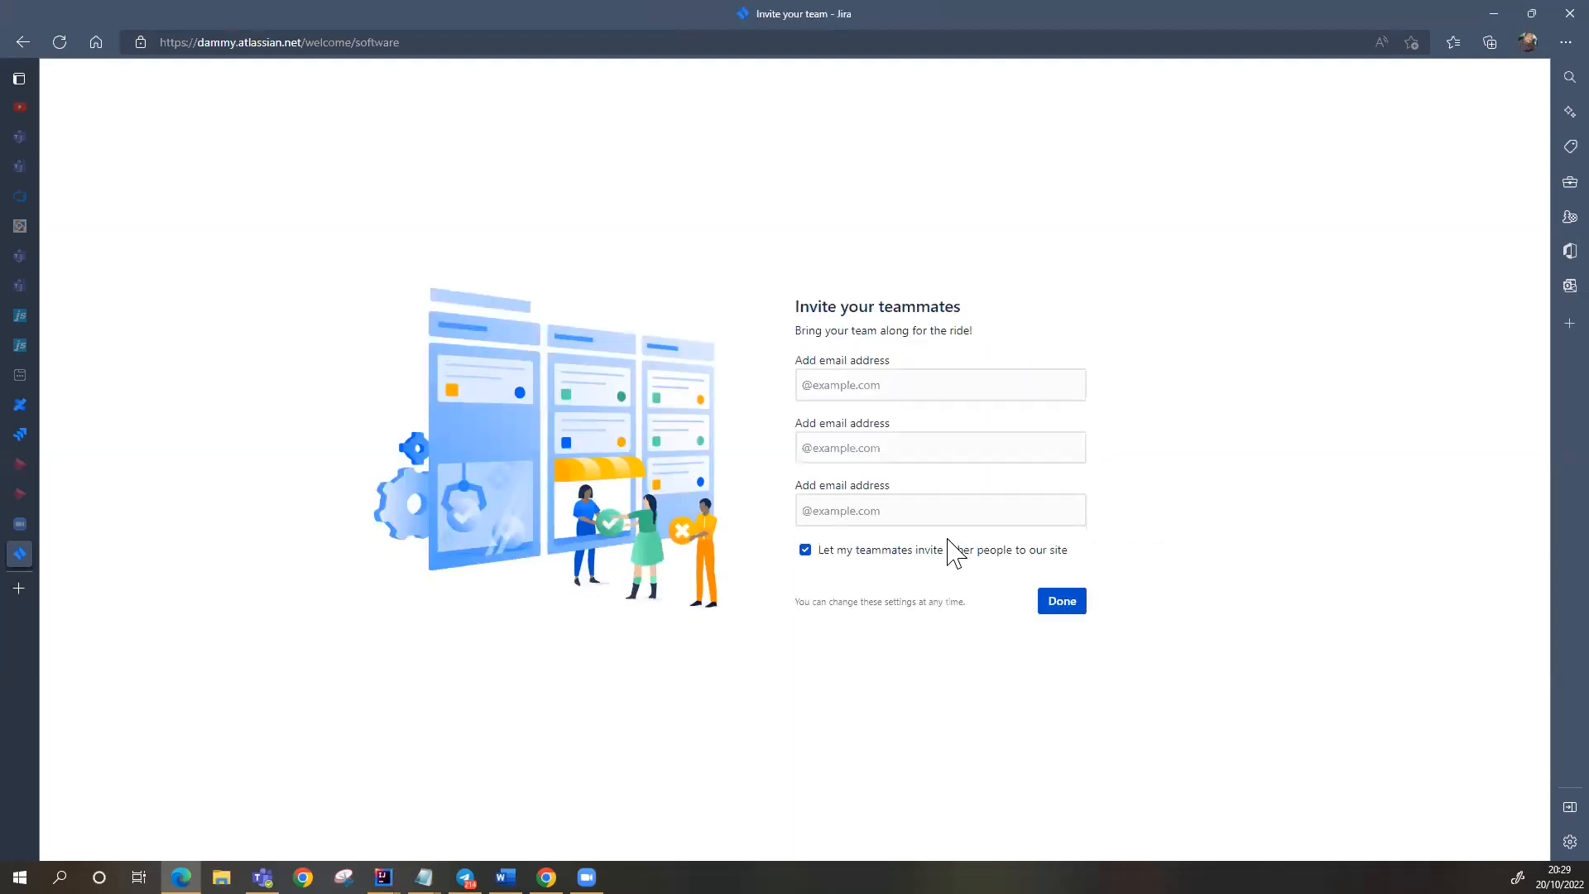
left_click(1066, 603)
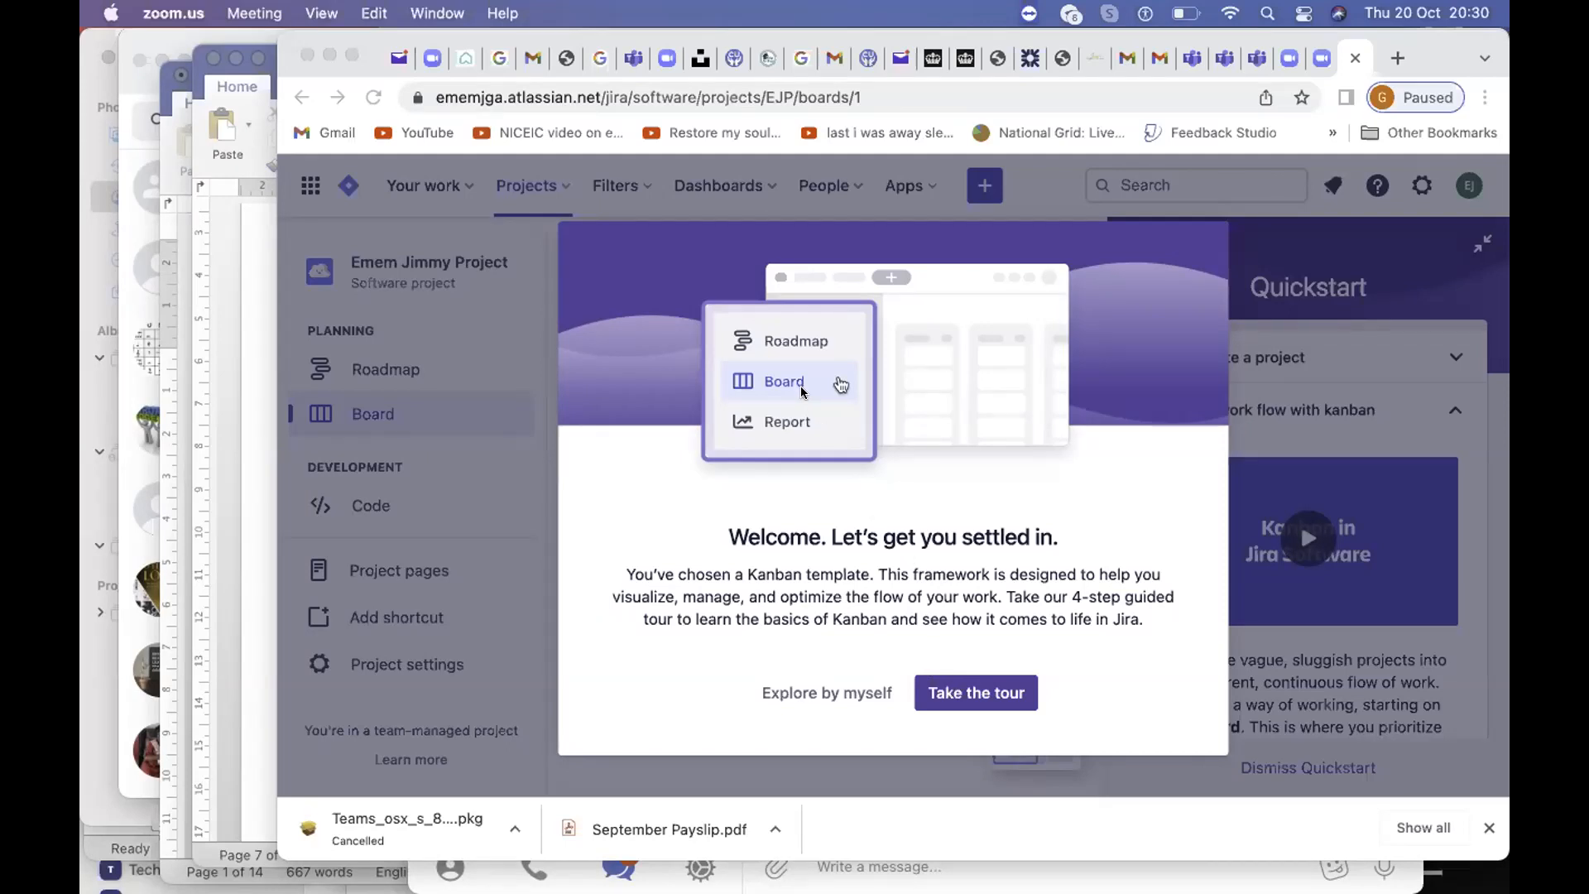
Step: Close the Welcome tour with 'Explore by myself' in the Chrome window
left_click(807, 693)
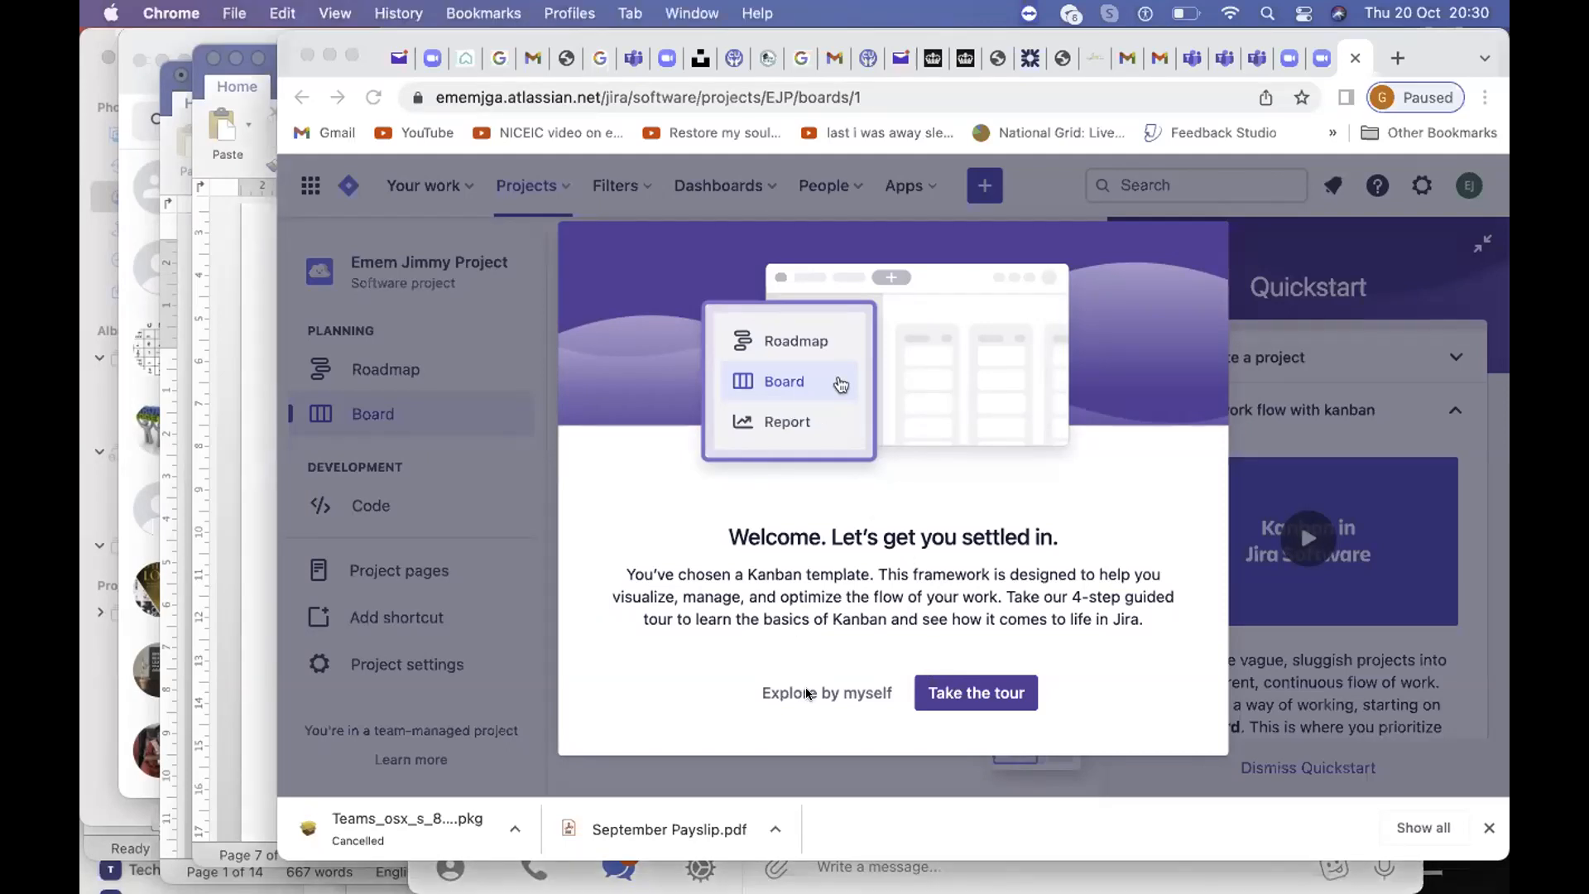
left_click(807, 693)
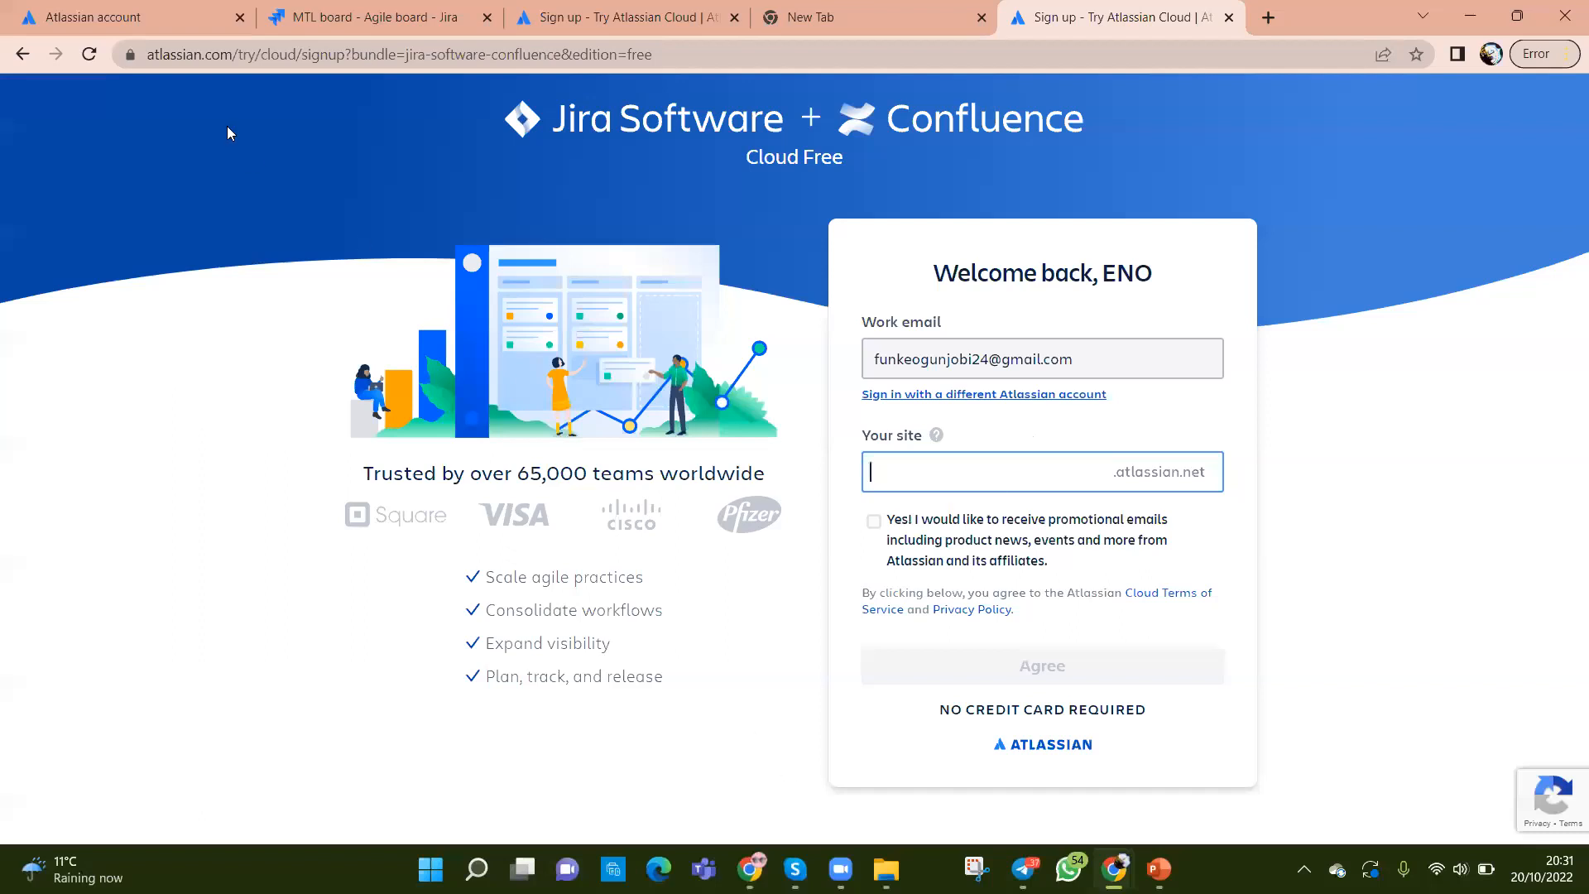
Step: Switch to the 'MTL board - Agile board - Jira' tab for Mentoring and Training Ltd
left_click(339, 16)
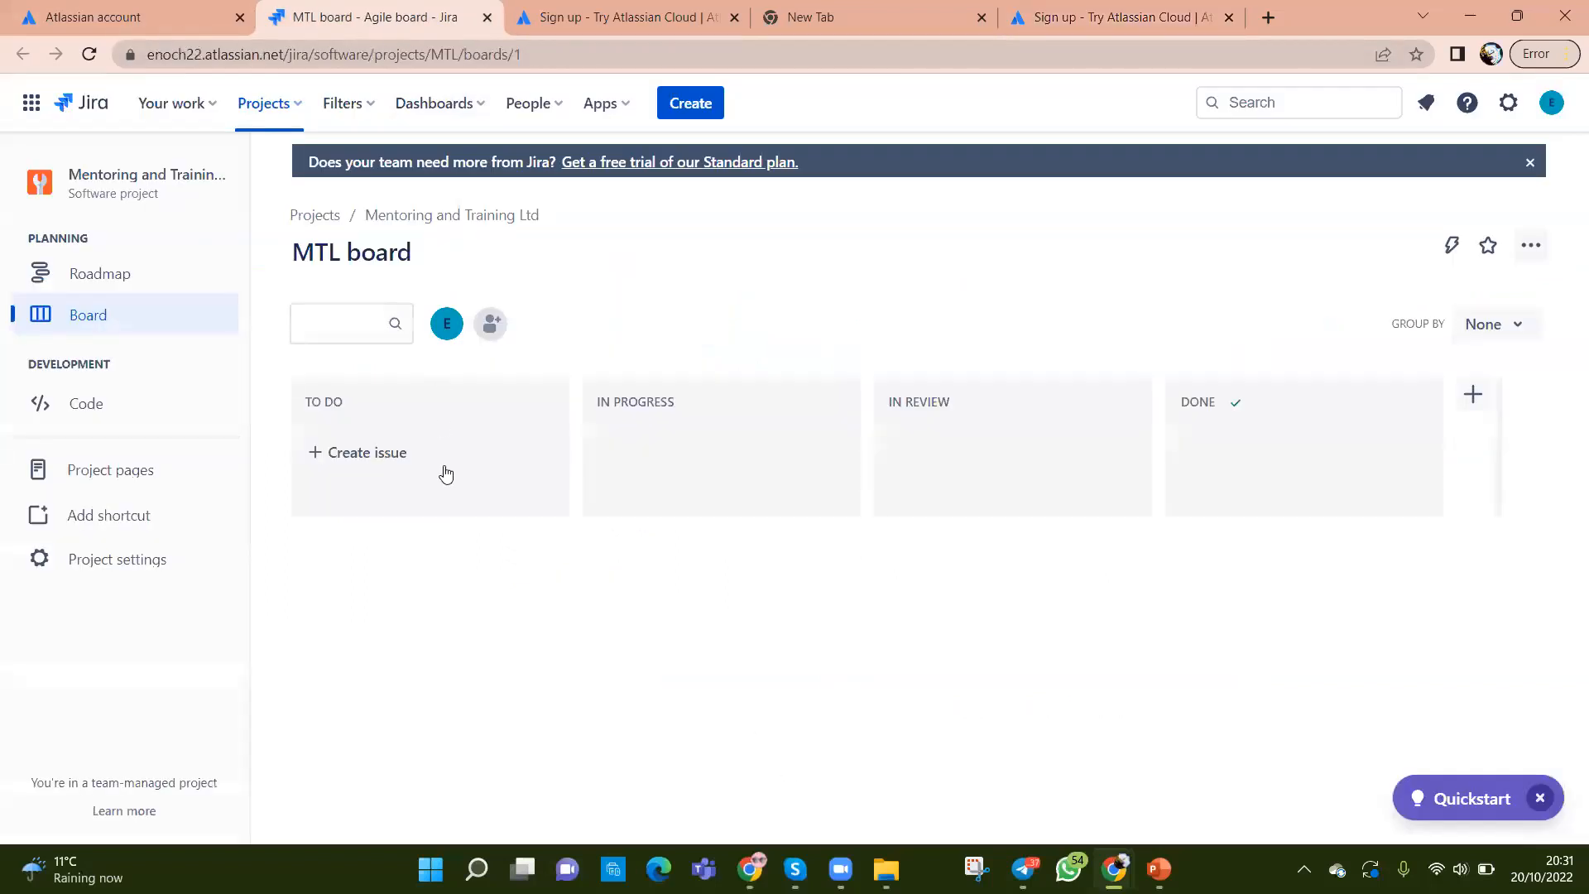
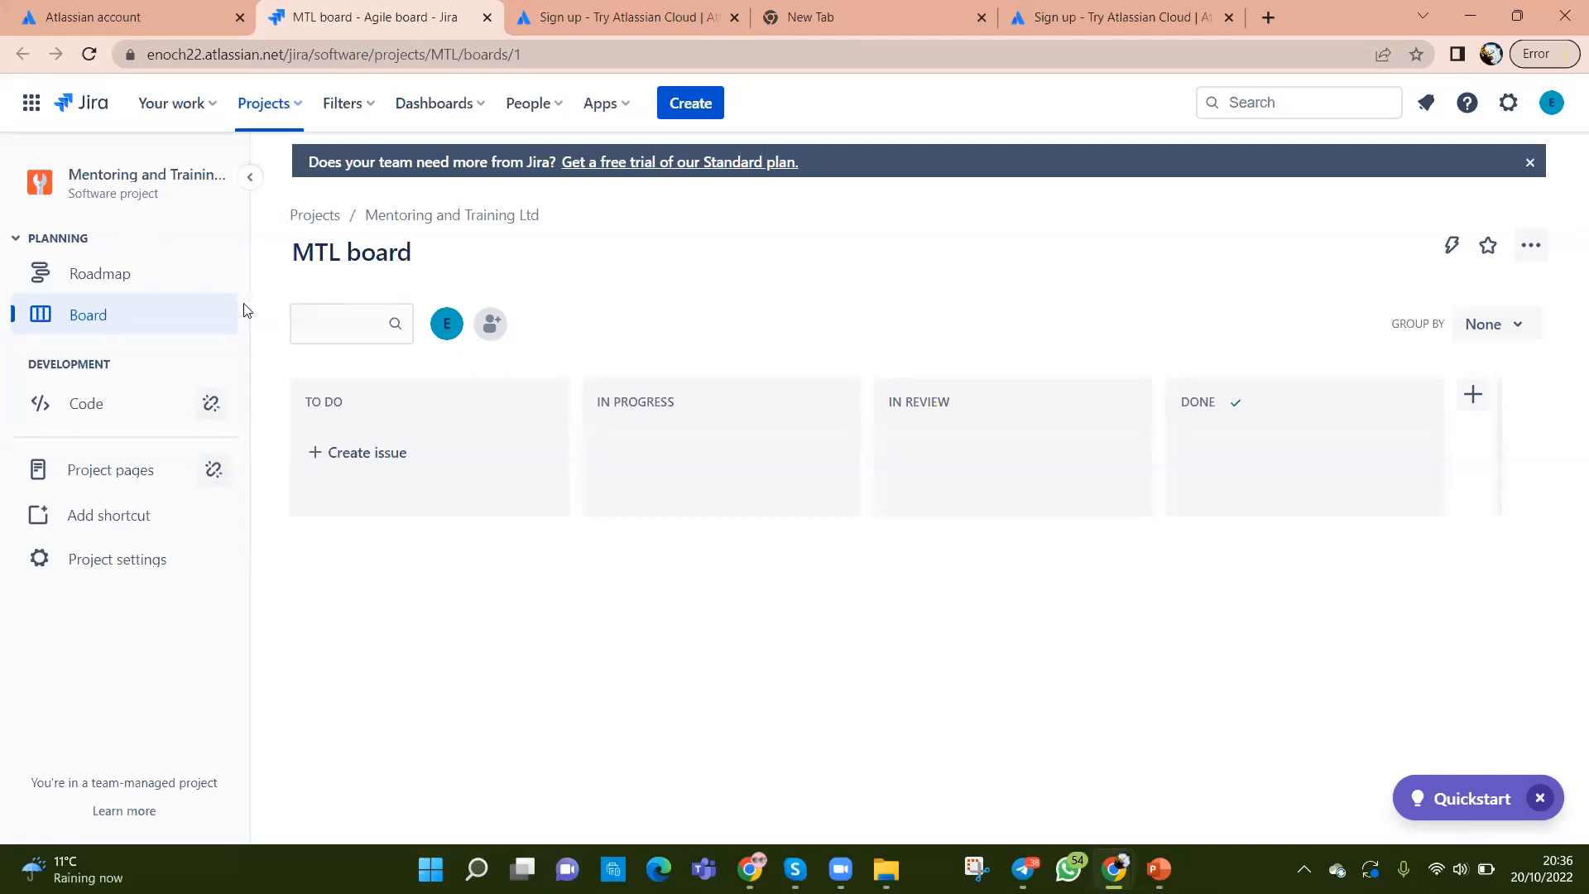
Step: Adjust the project sidebar width: widen it, then narrow it back down
left_click_drag(254, 331, 459, 326)
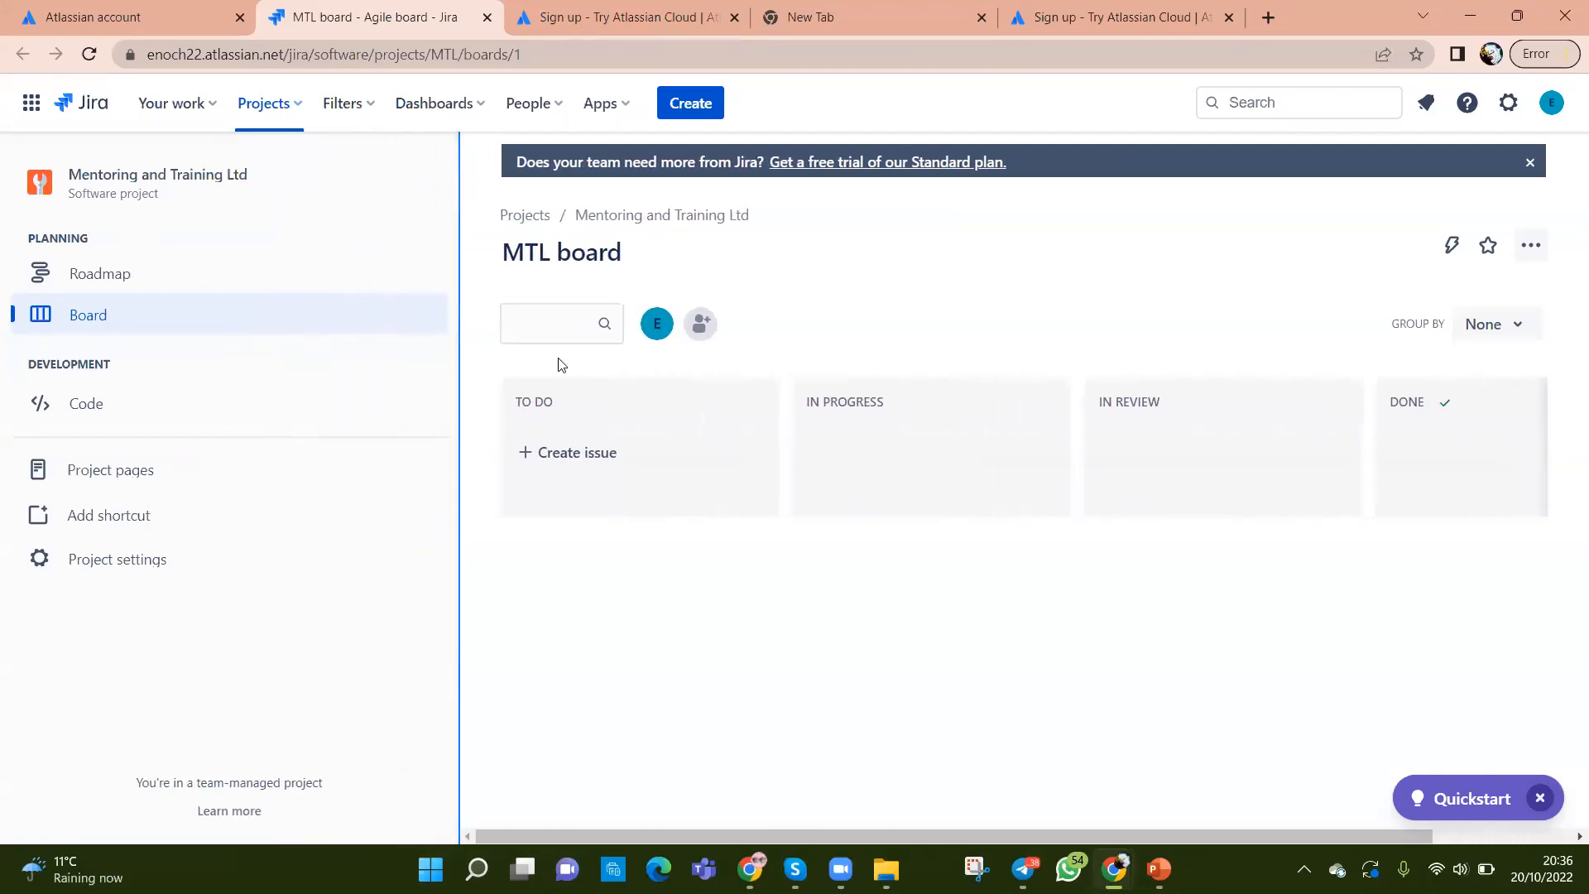
left_click_drag(460, 464, 444, 497)
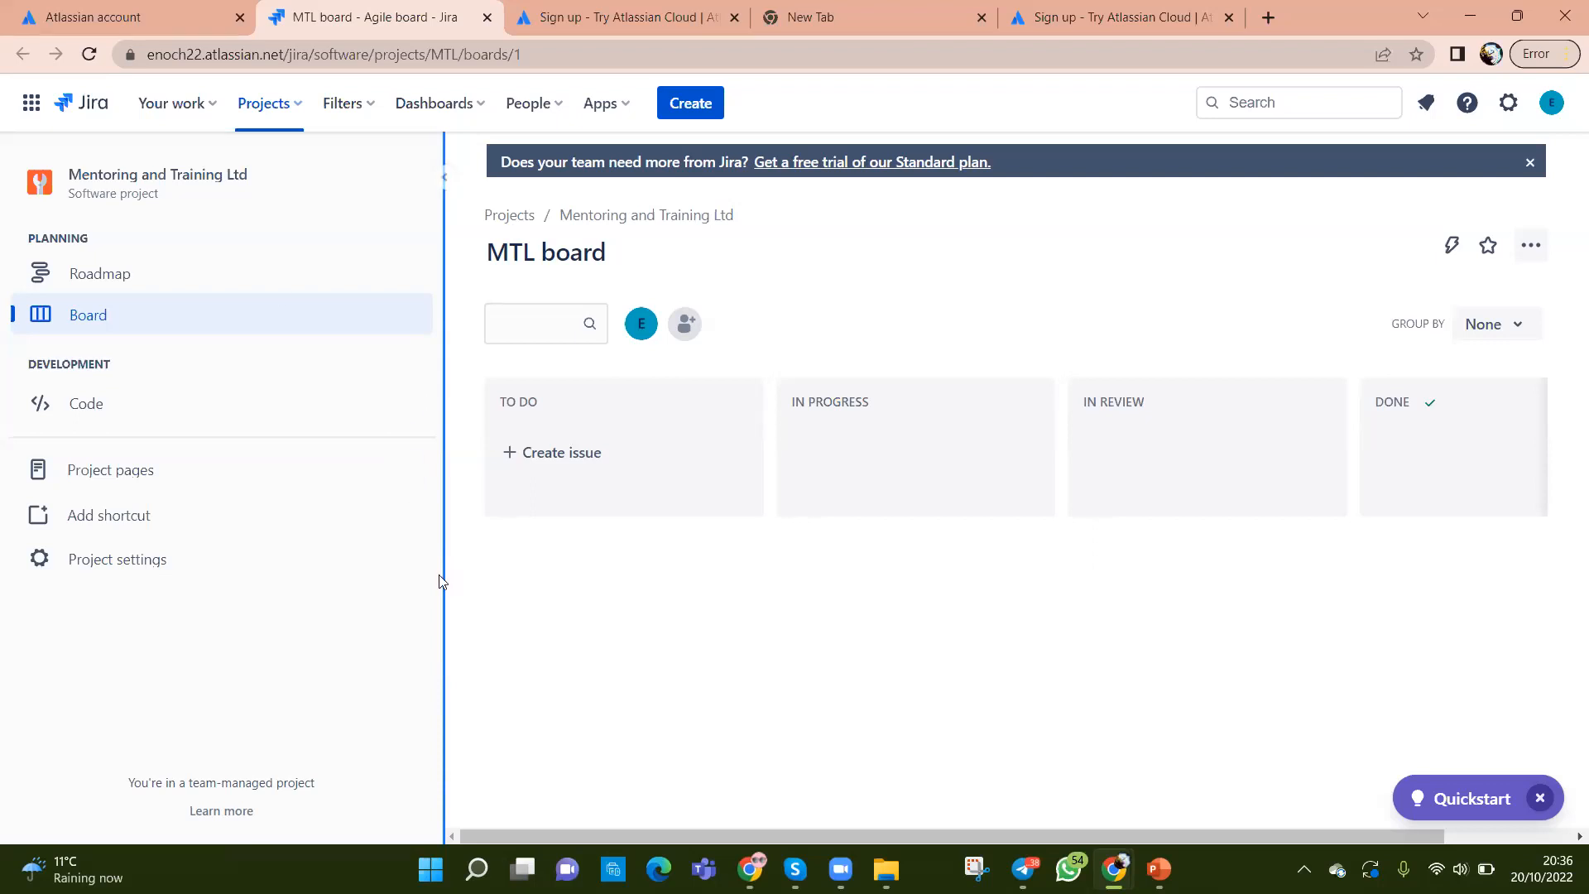
left_click_drag(416, 579, 339, 584)
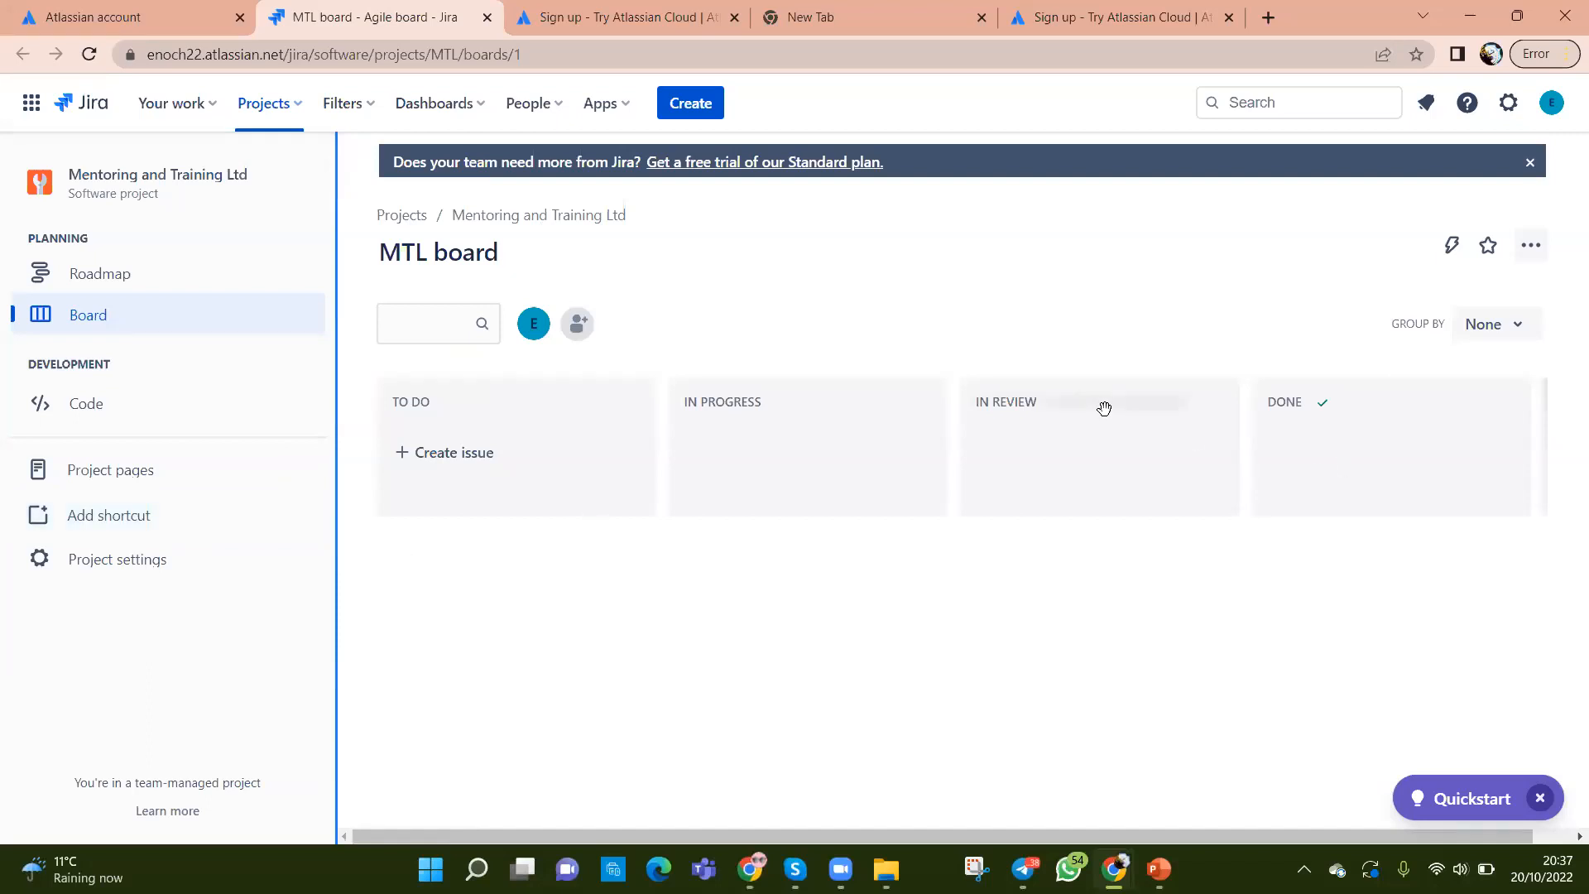
Step: Delete the IN REVIEW column from the MTL board, then go to the Roadmap
left_click(1214, 403)
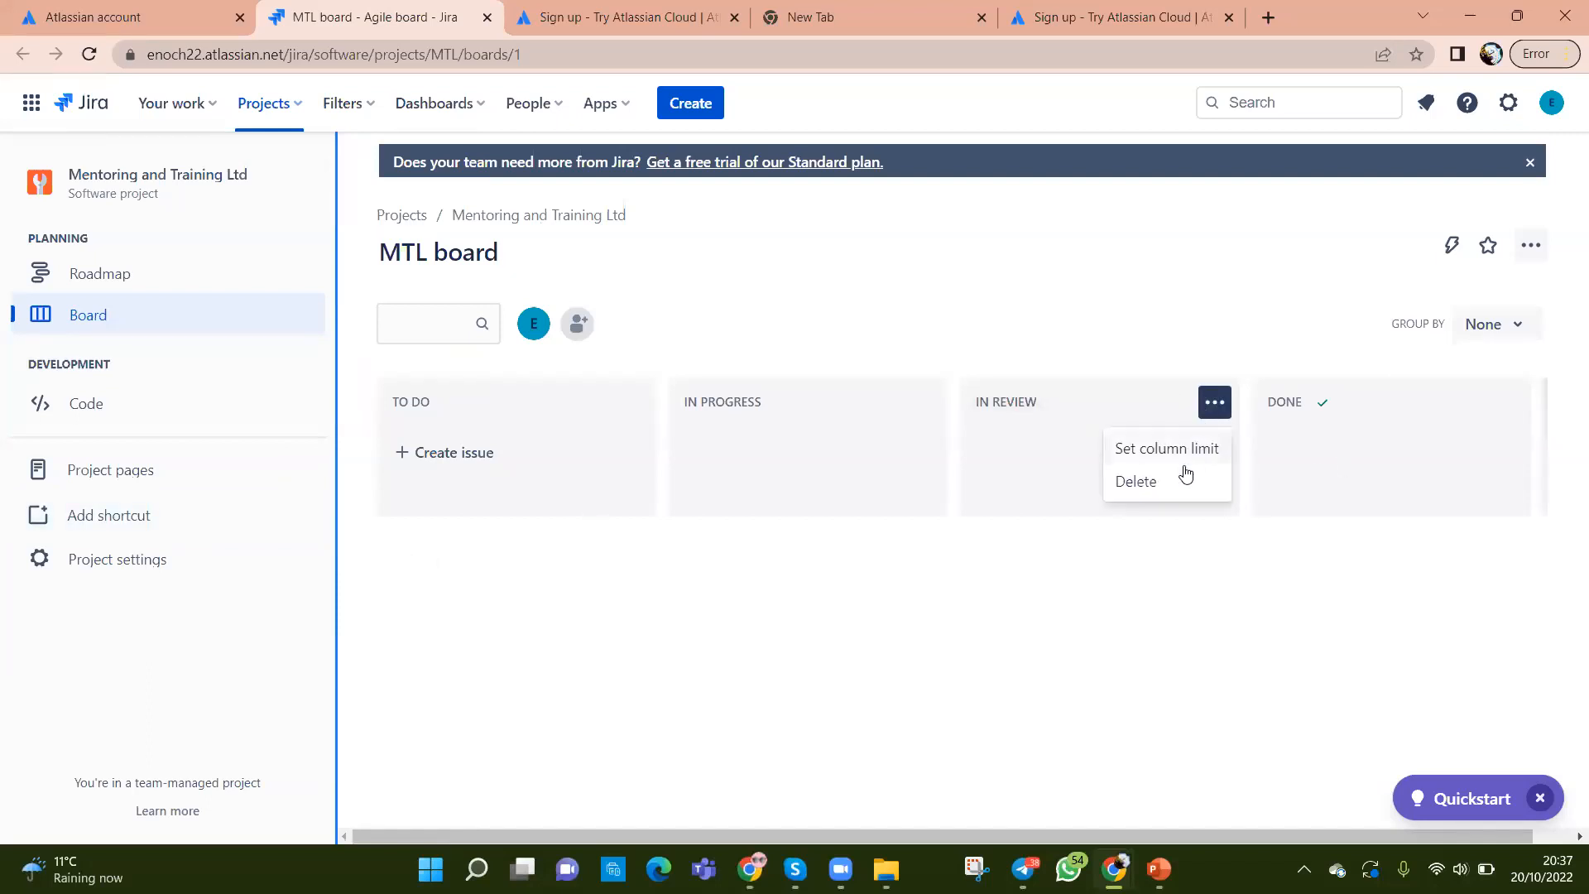
left_click(1173, 484)
left_click(985, 379)
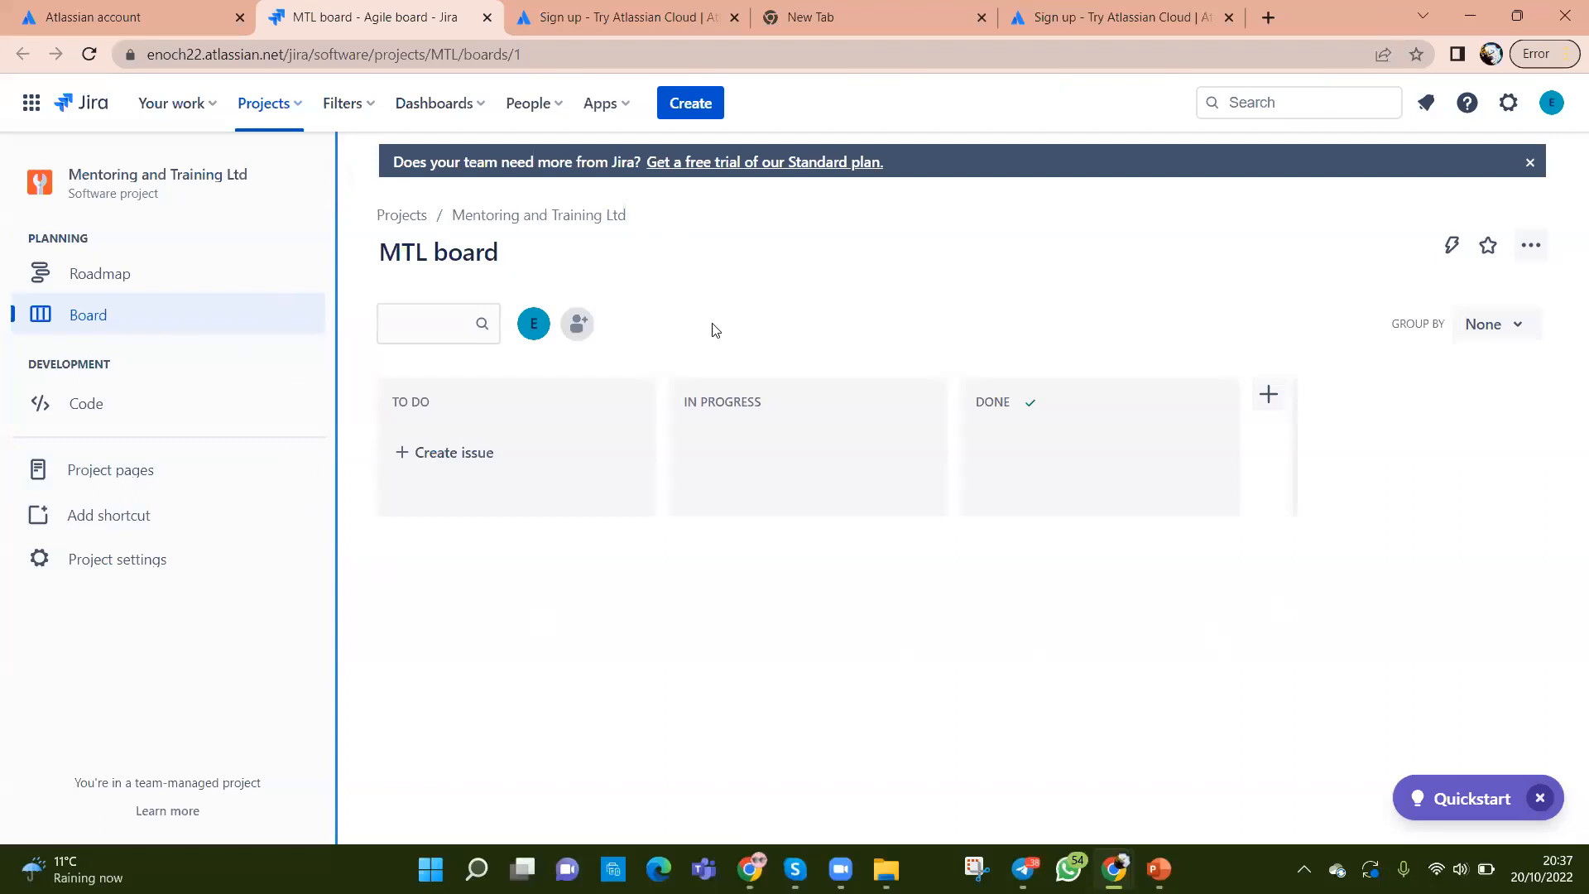
left_click(78, 272)
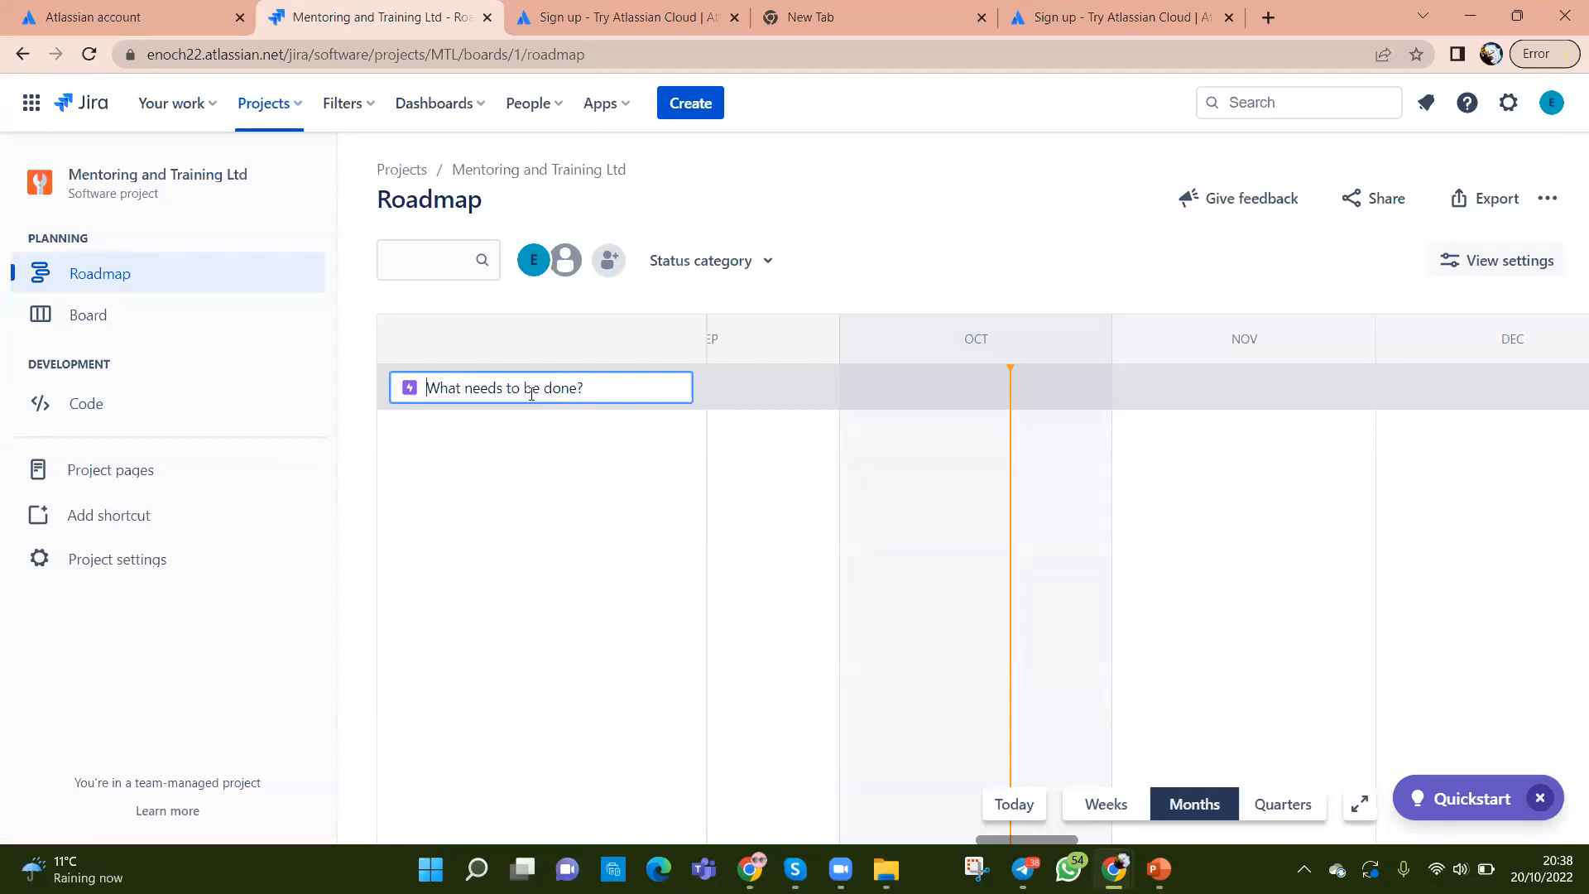
Step: Create the epic 'Build a ship' on the roadmap and discard an extra empty epic entry
type("Build a ship")
key("Return")
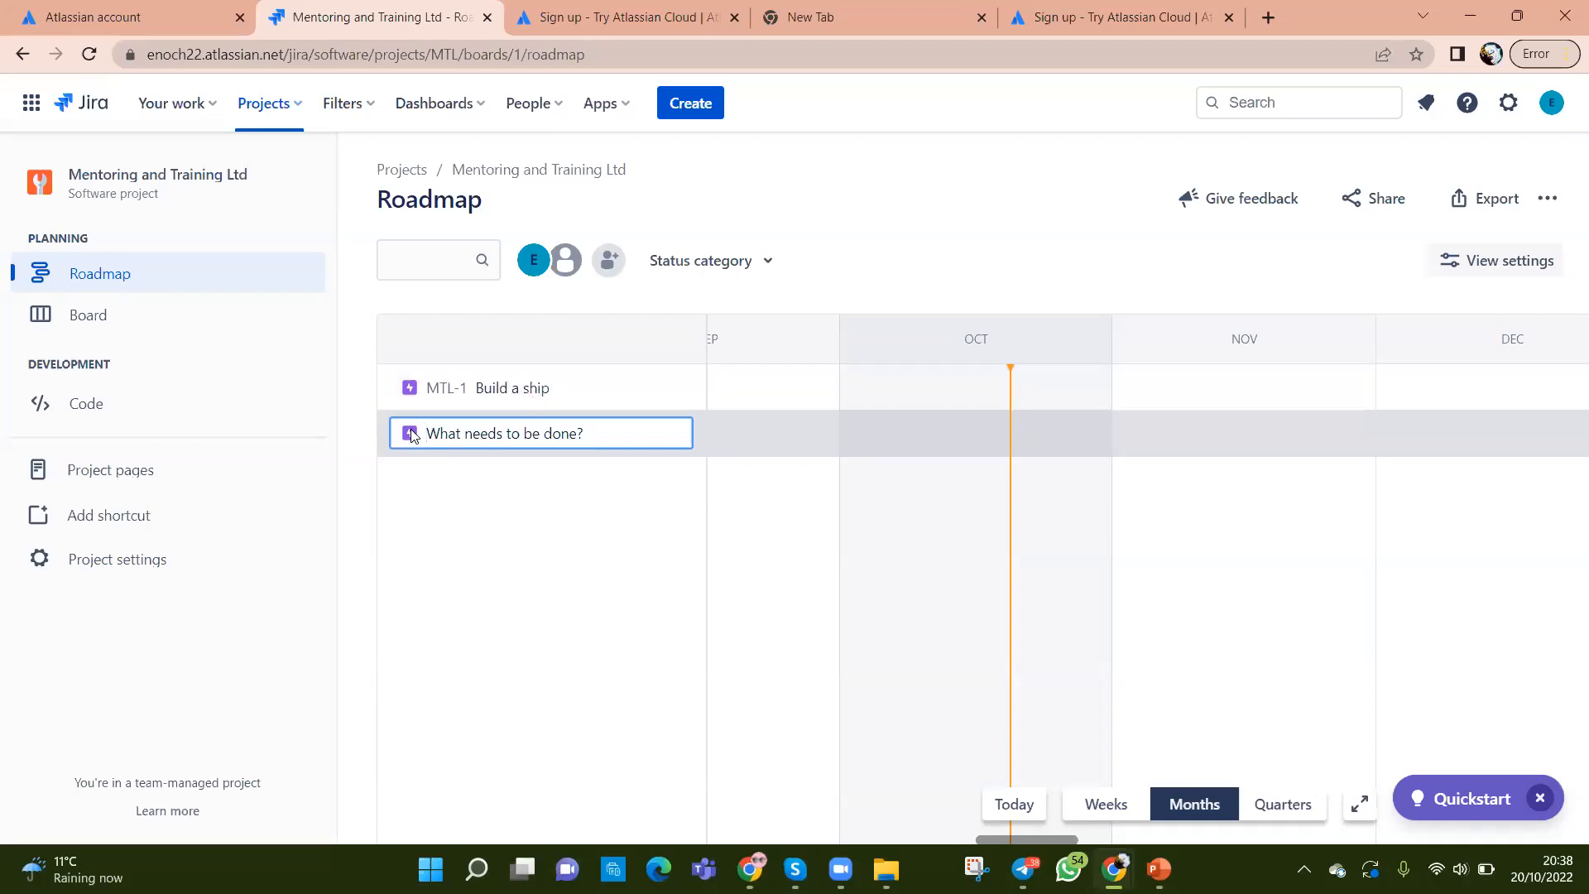
left_click(380, 450)
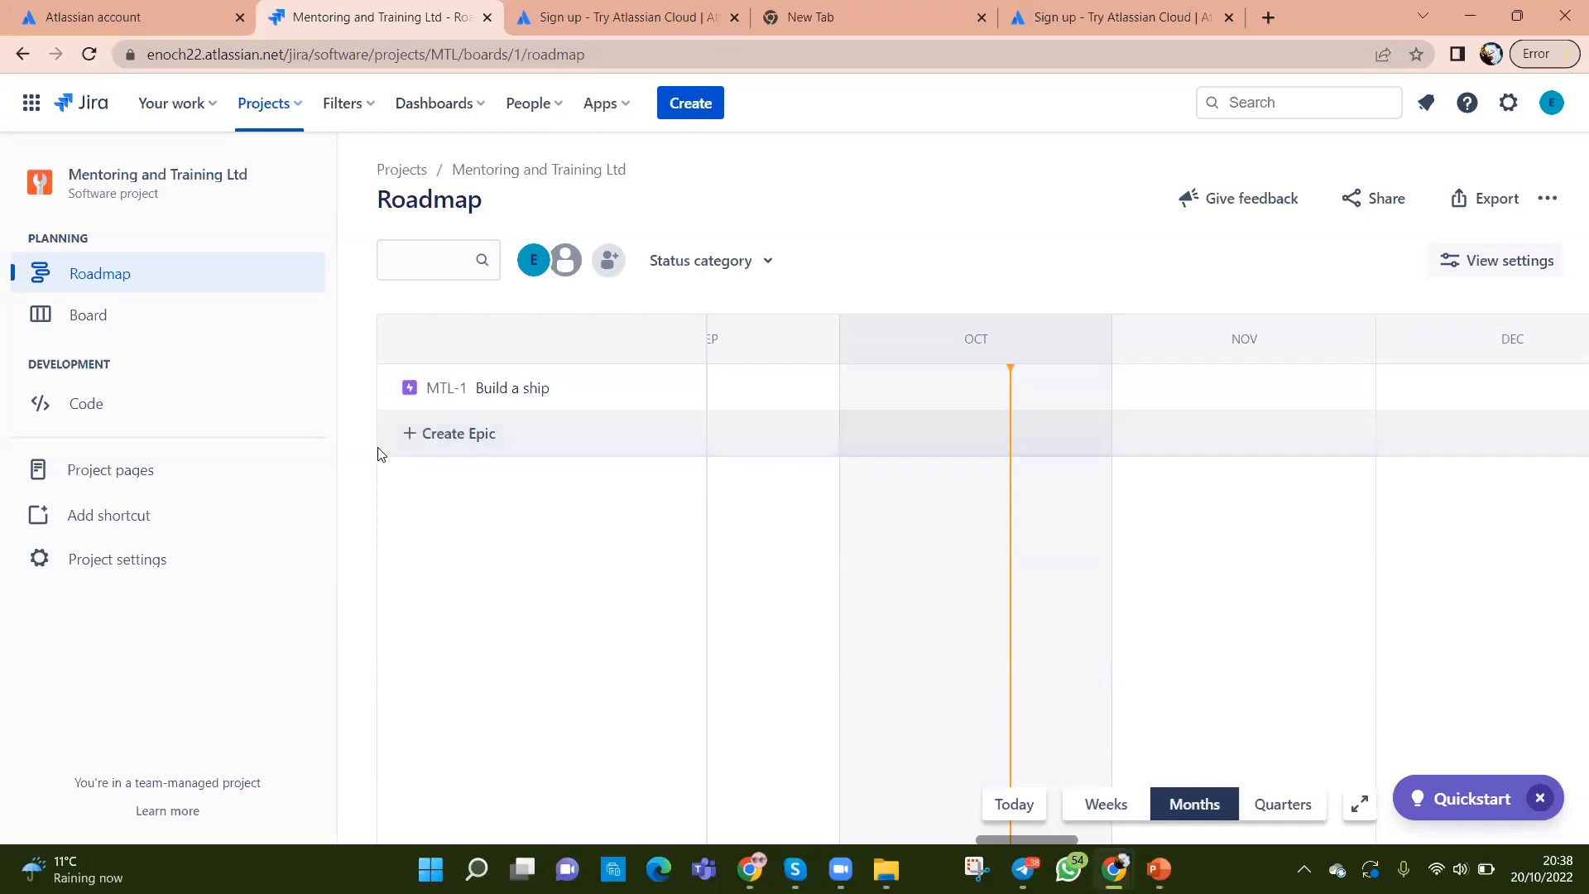
left_click(438, 437)
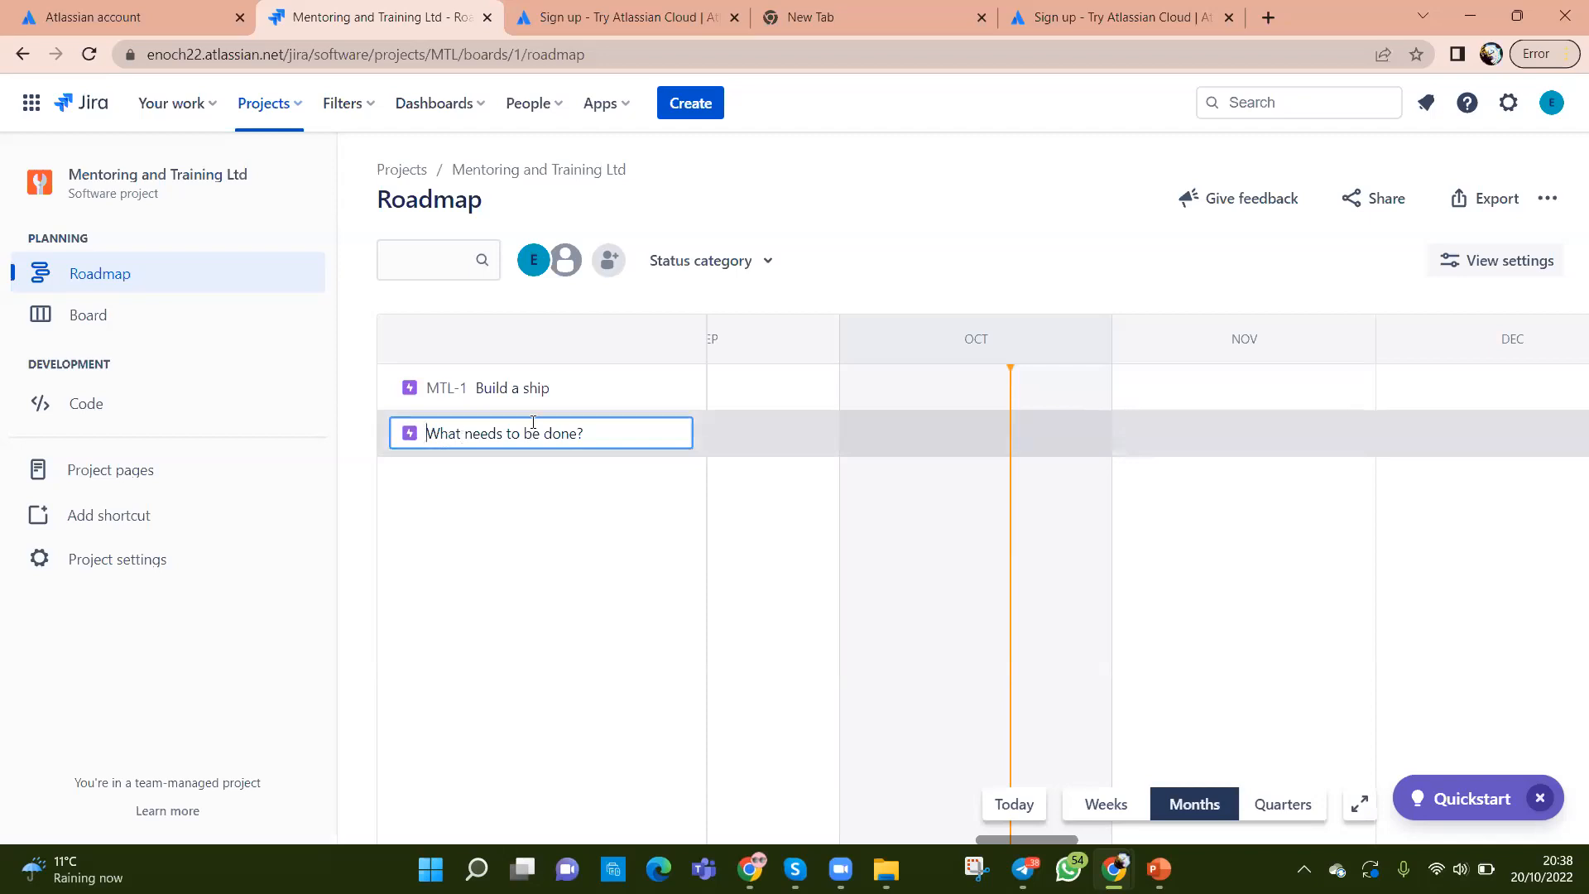
left_click(612, 622)
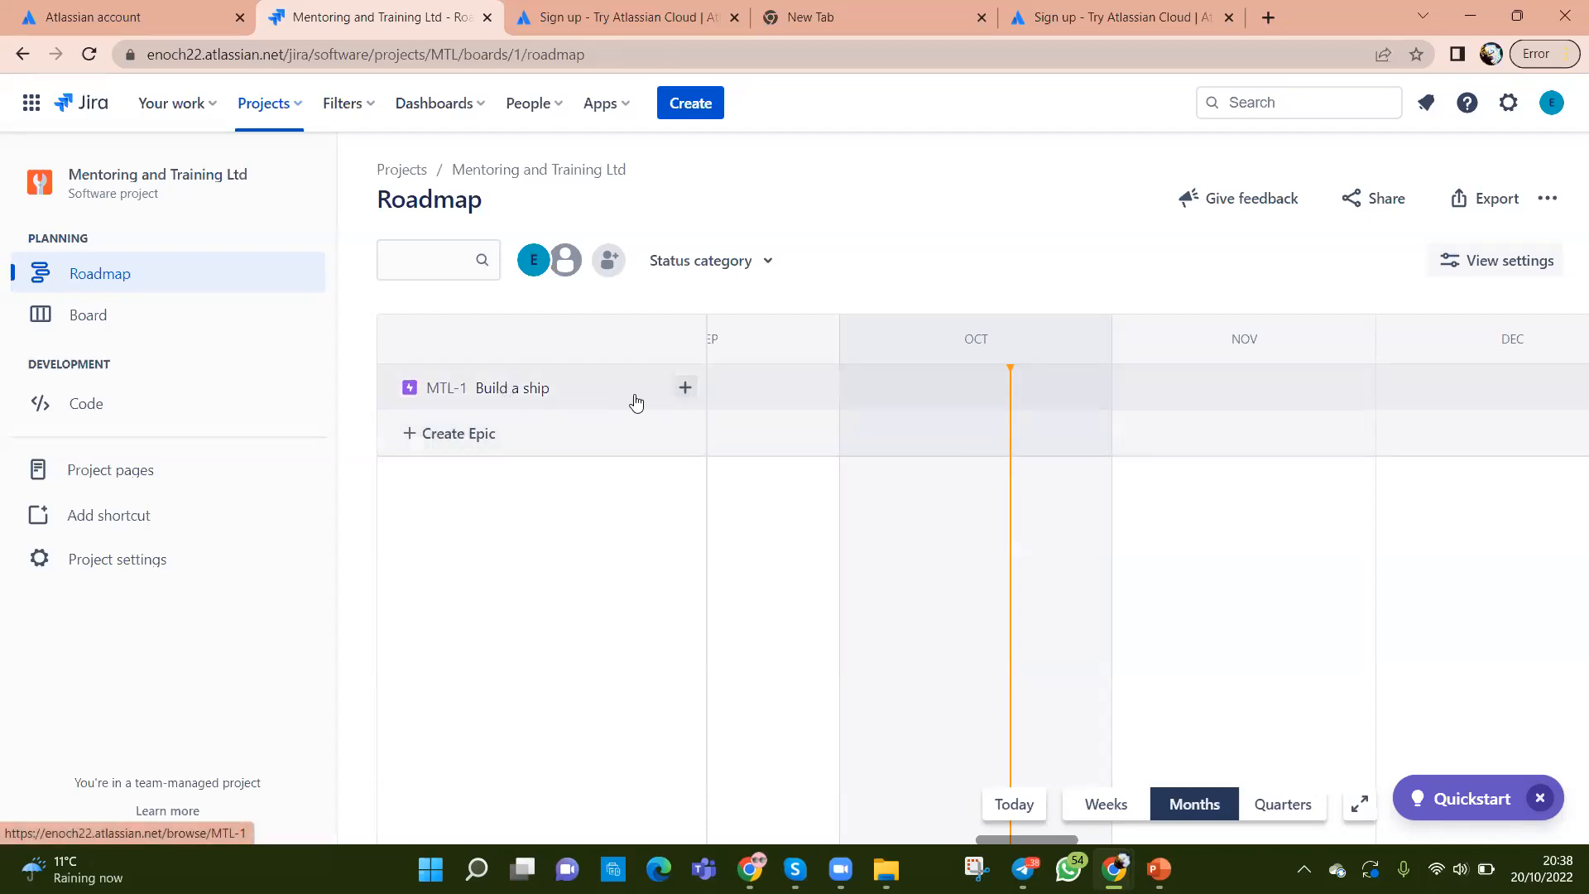
Step: Add child issues 'Understand Reqs' and 'Building' under Build a ship
left_click(687, 389)
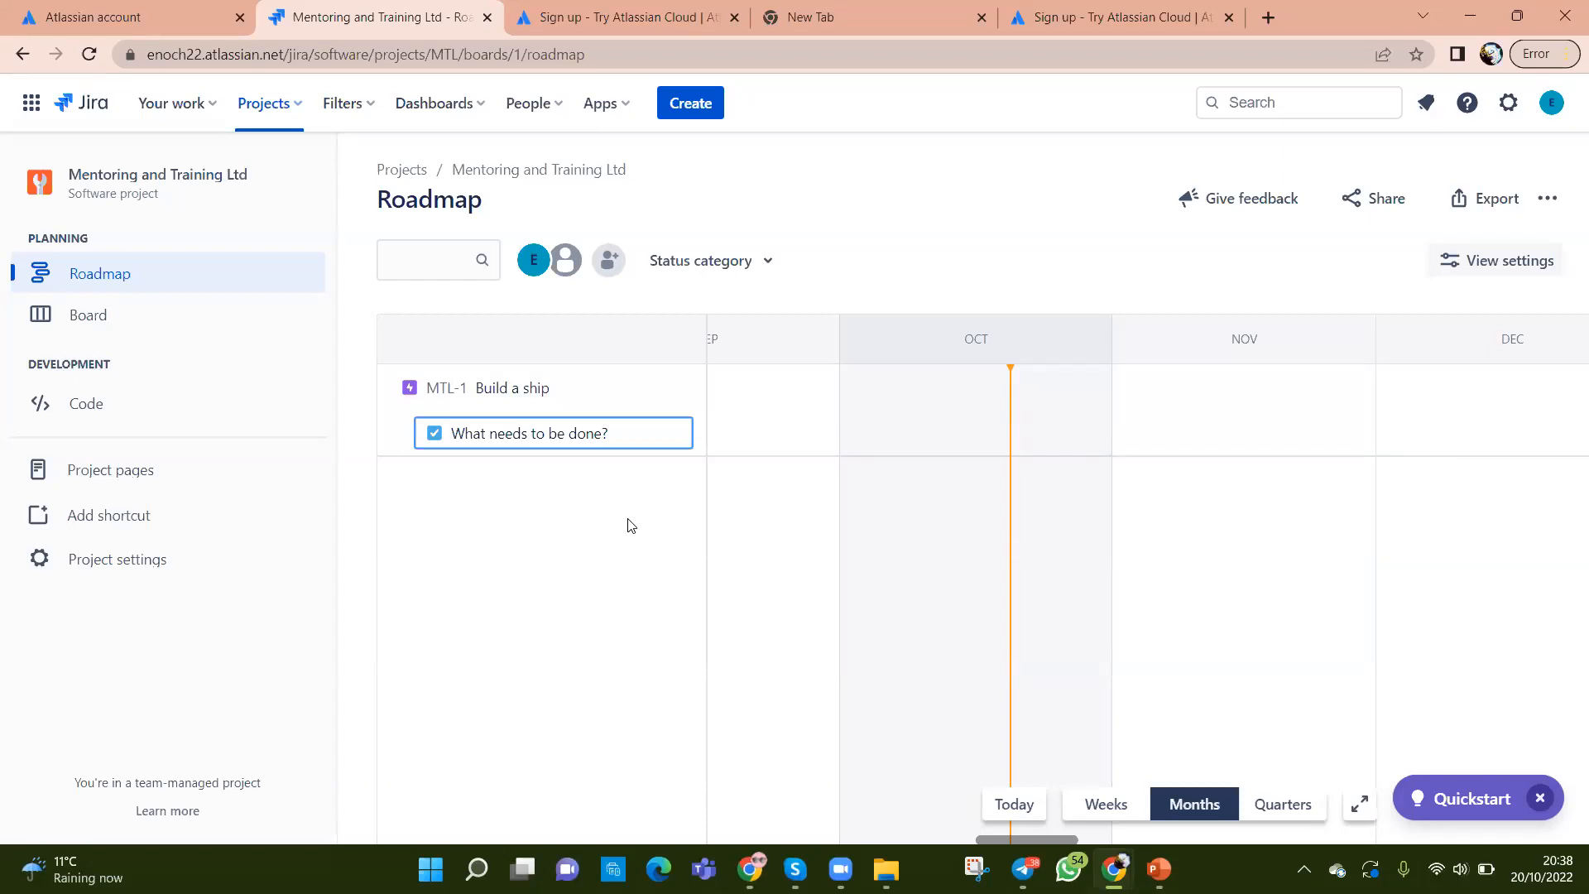
type("ra")
key("BackSpace")
key("BackSpace")
type("Understand  Reqs")
key("Return")
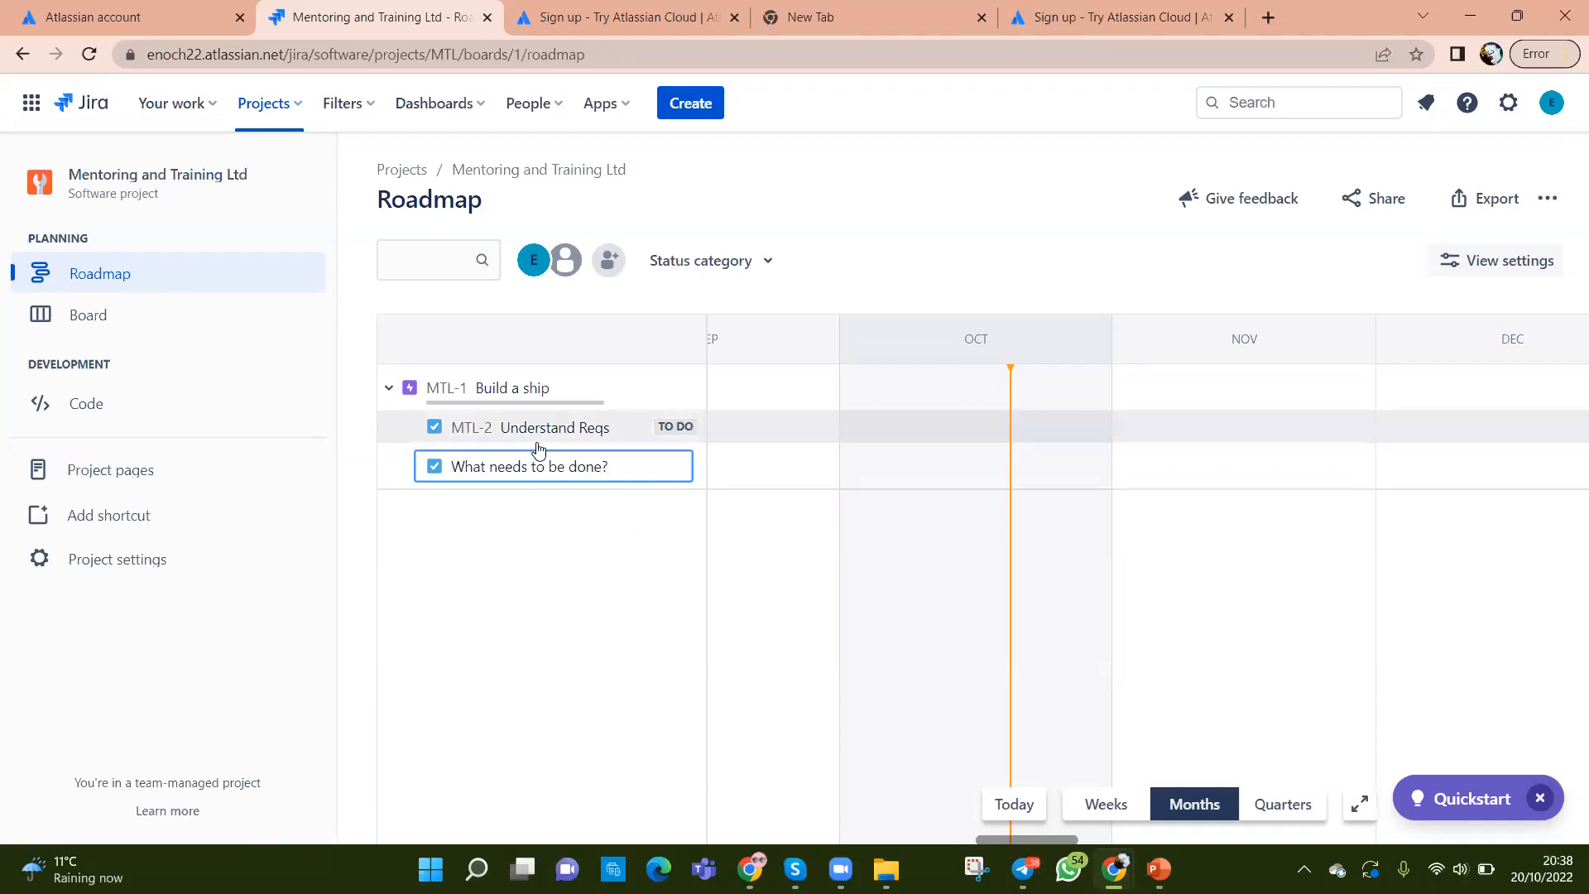
type("Building")
key("Return")
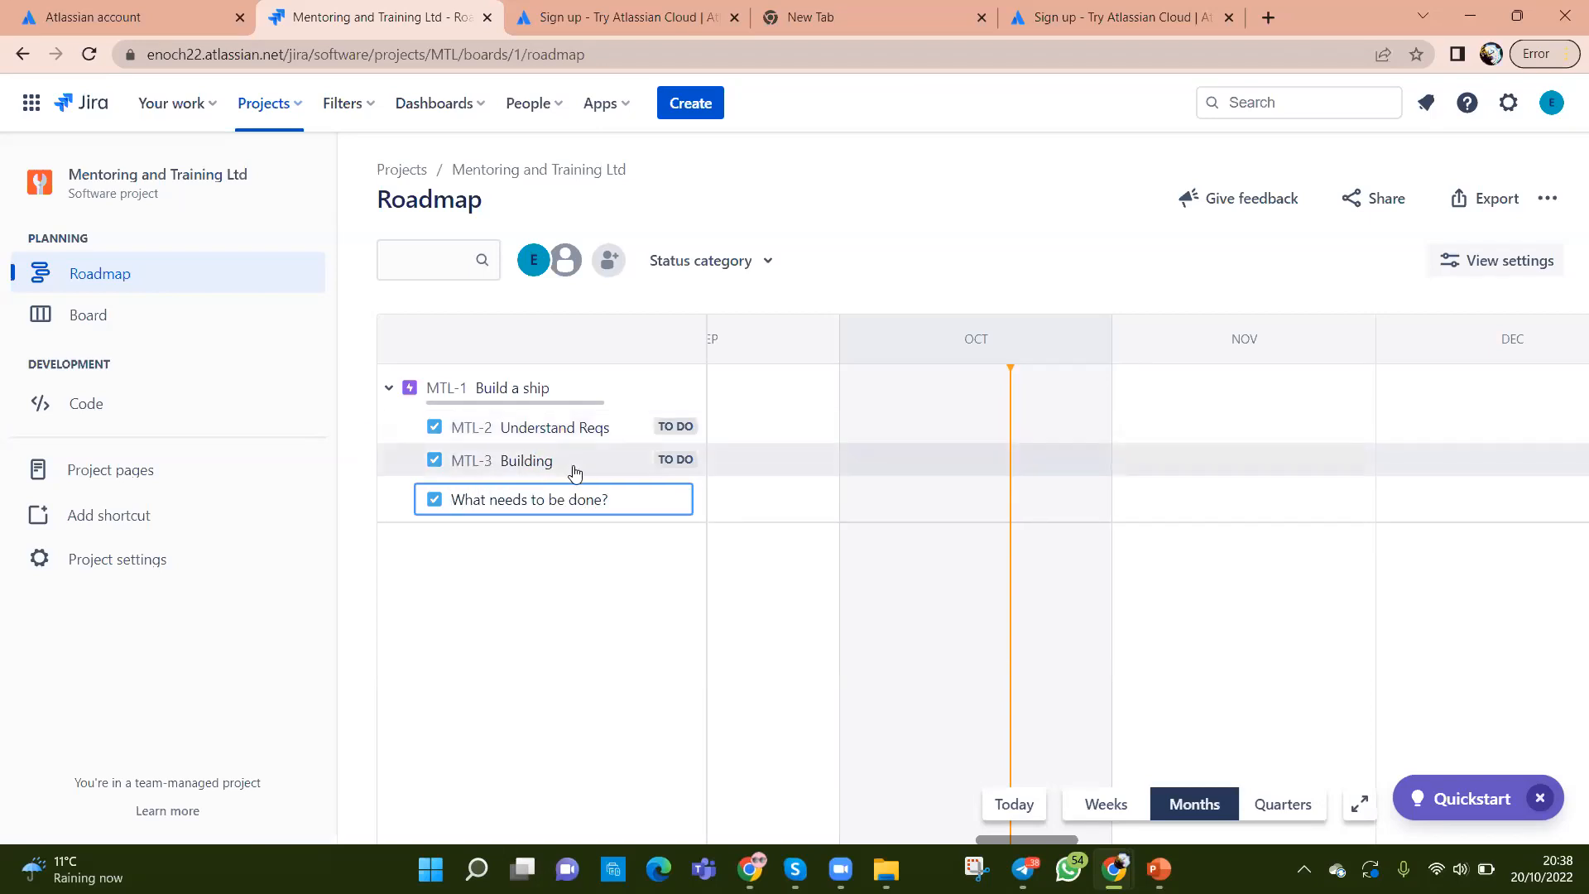
Step: Add child issues 'Test' and 'handover to client', then collapse and re-expand the epic
type("Test")
key("Return")
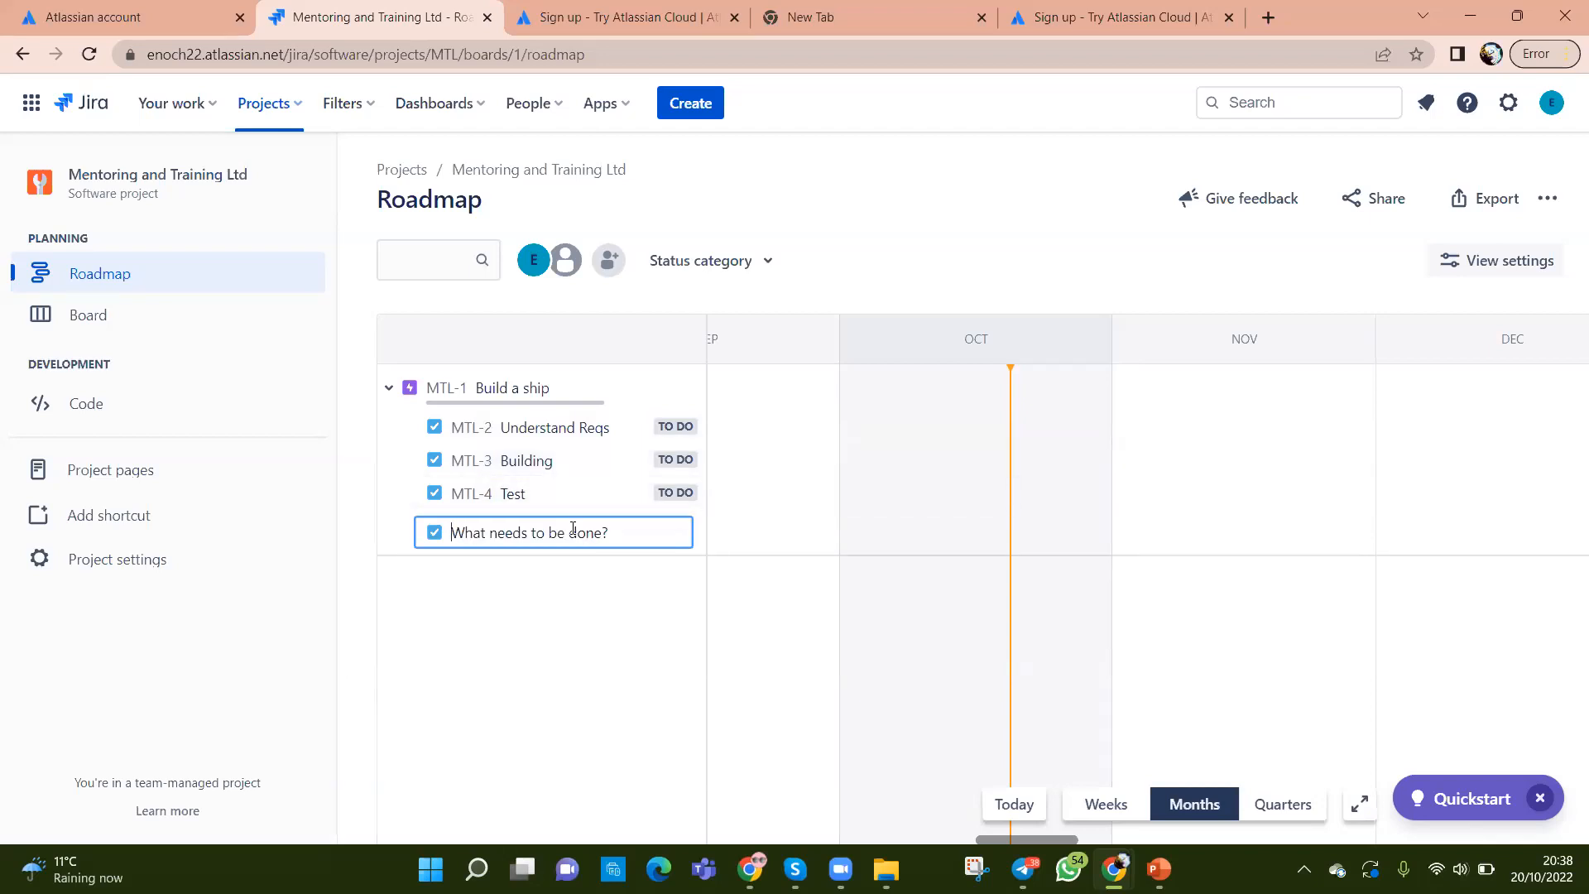
type("handover to client")
key("Return")
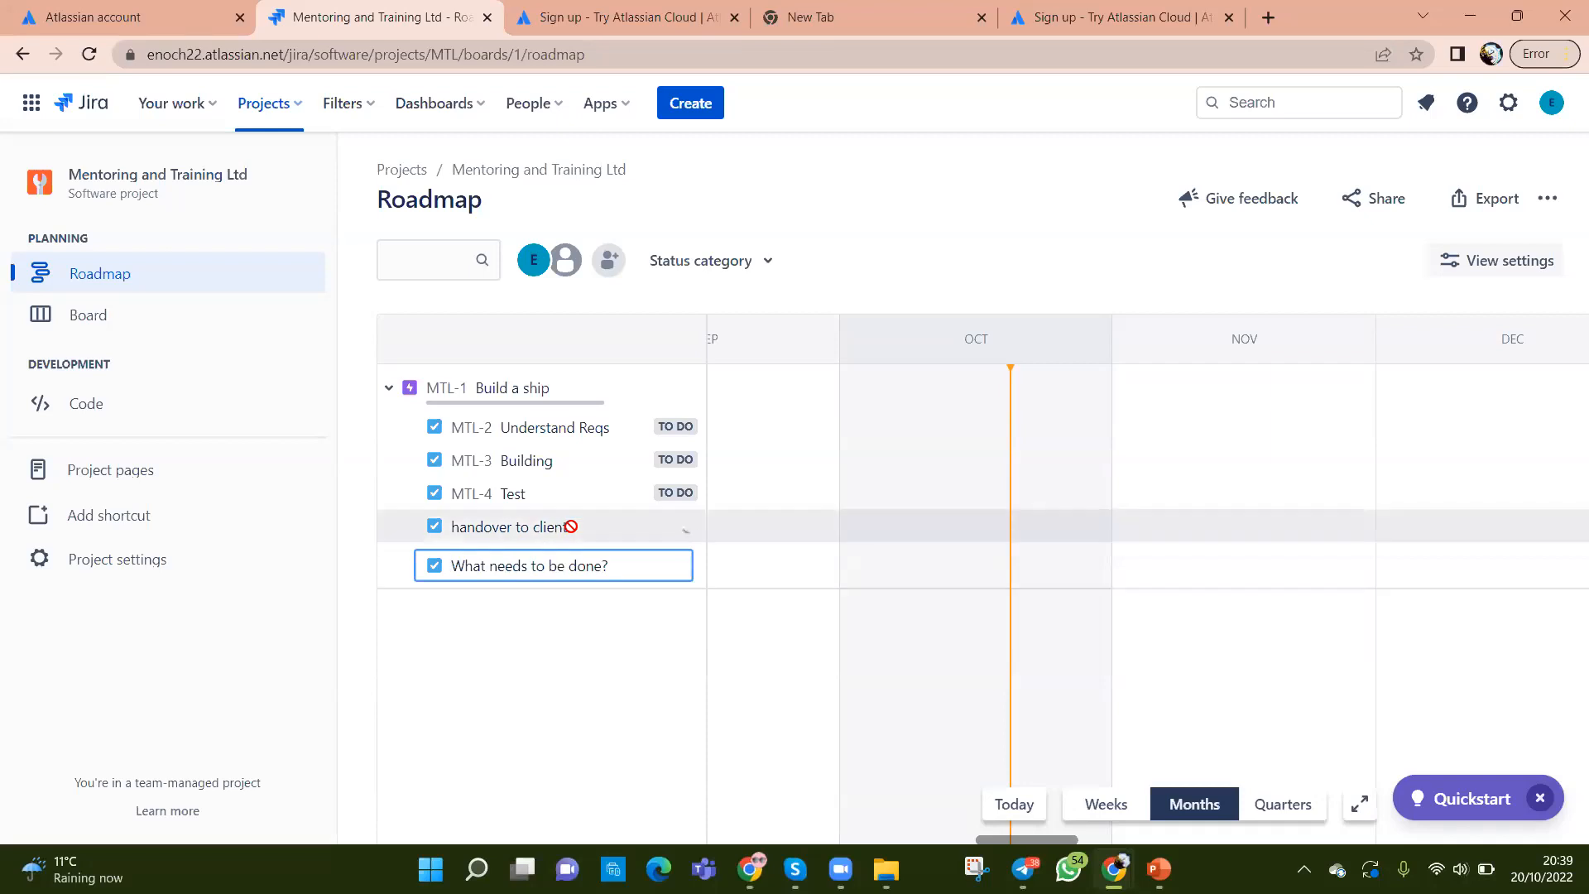
left_click(628, 709)
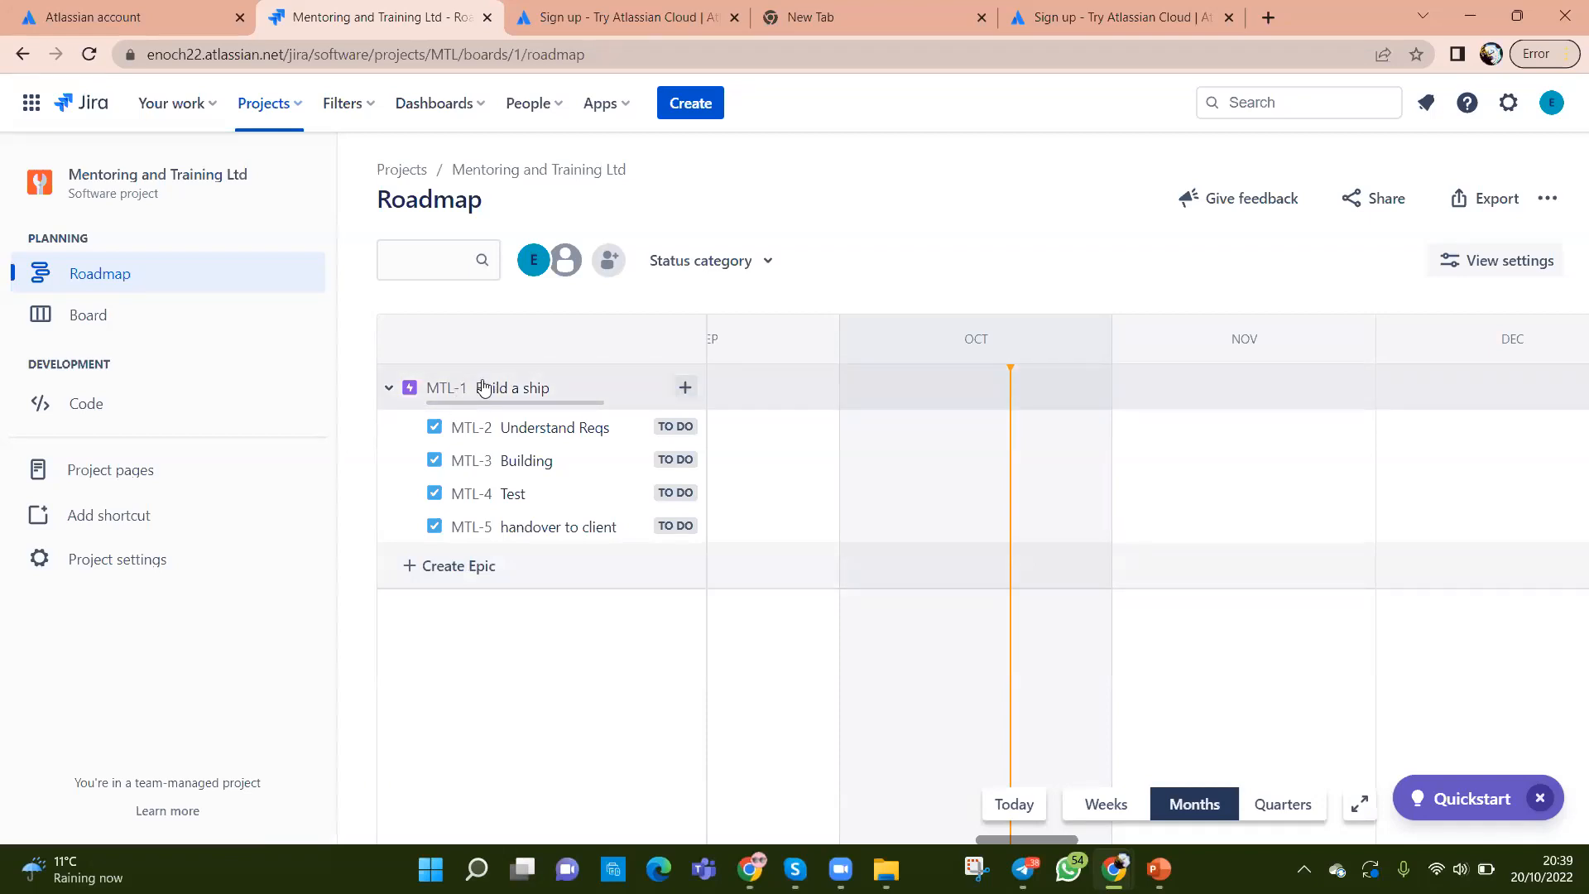
left_click(390, 389)
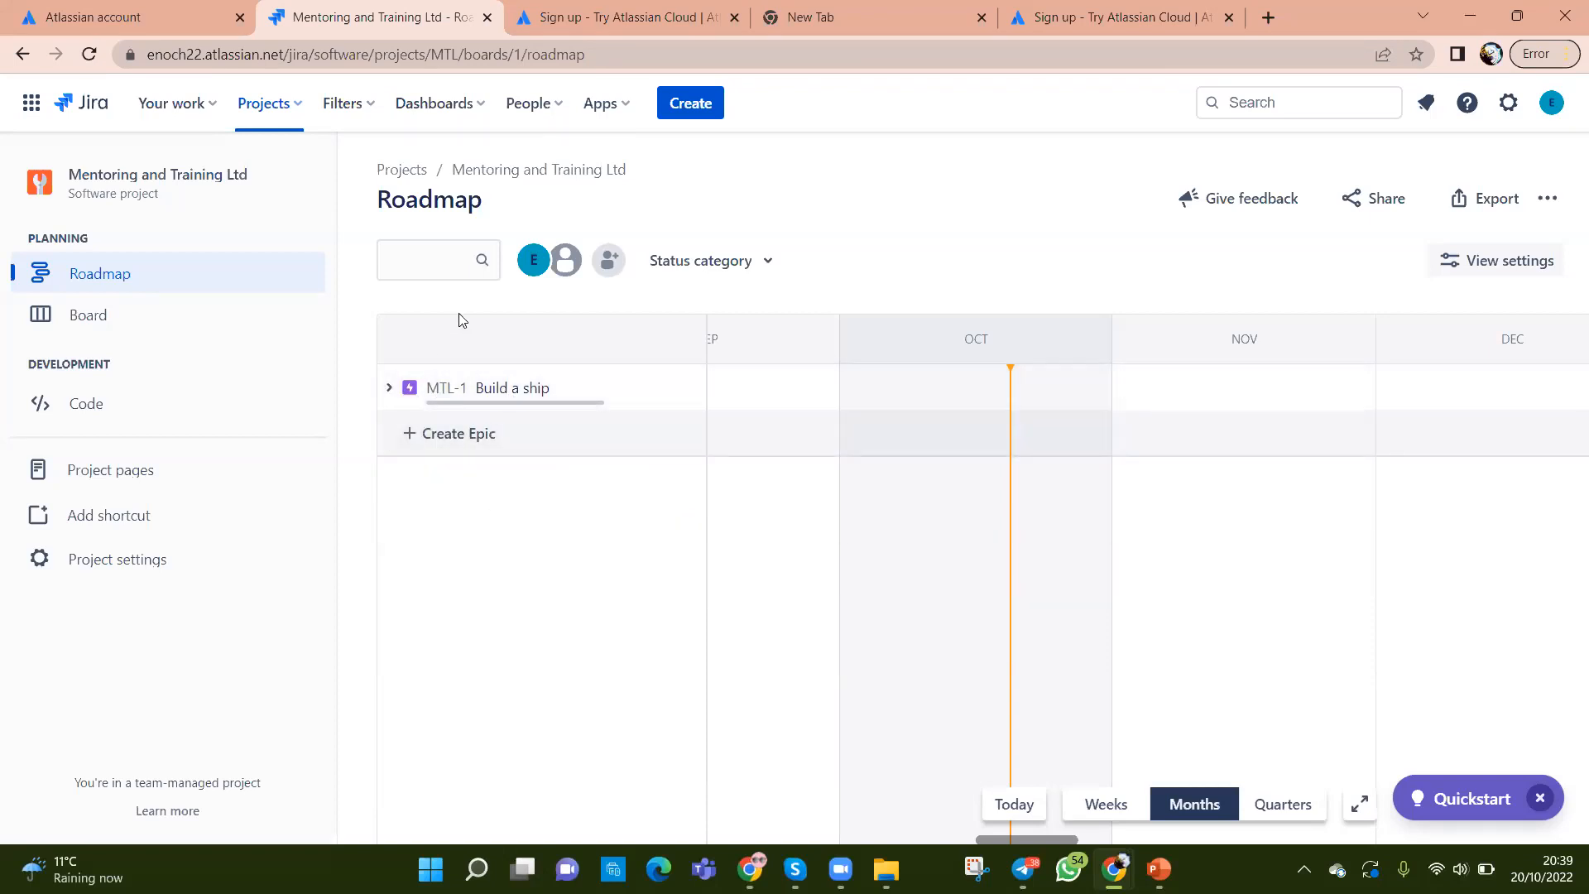
left_click(391, 389)
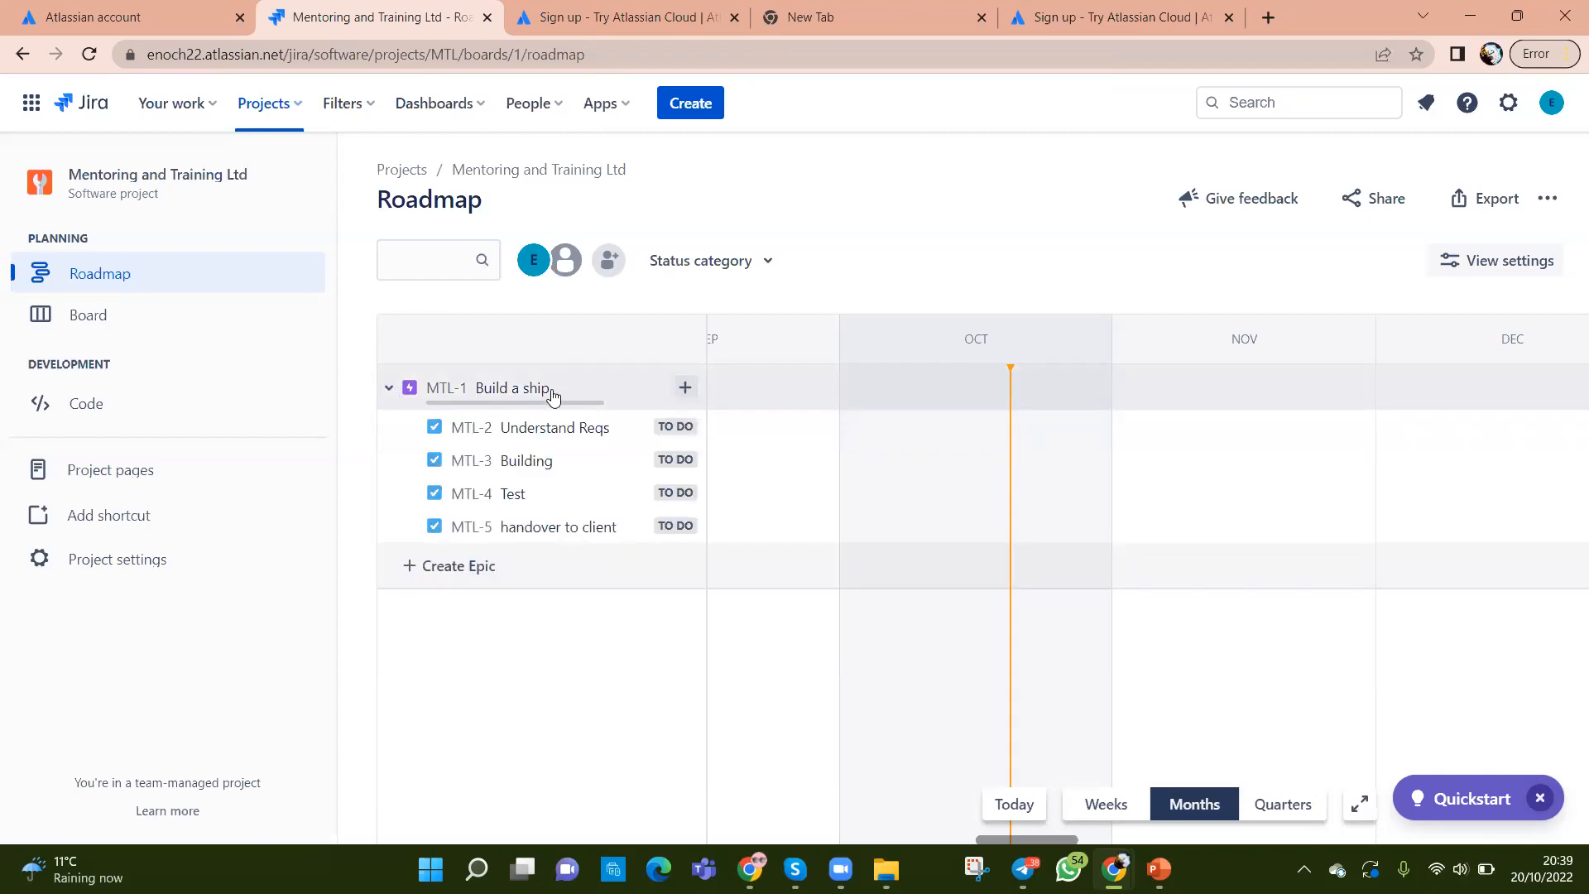
Step: Create the epic 'Shopping list' with child issues Asda and Tesco
left_click(410, 568)
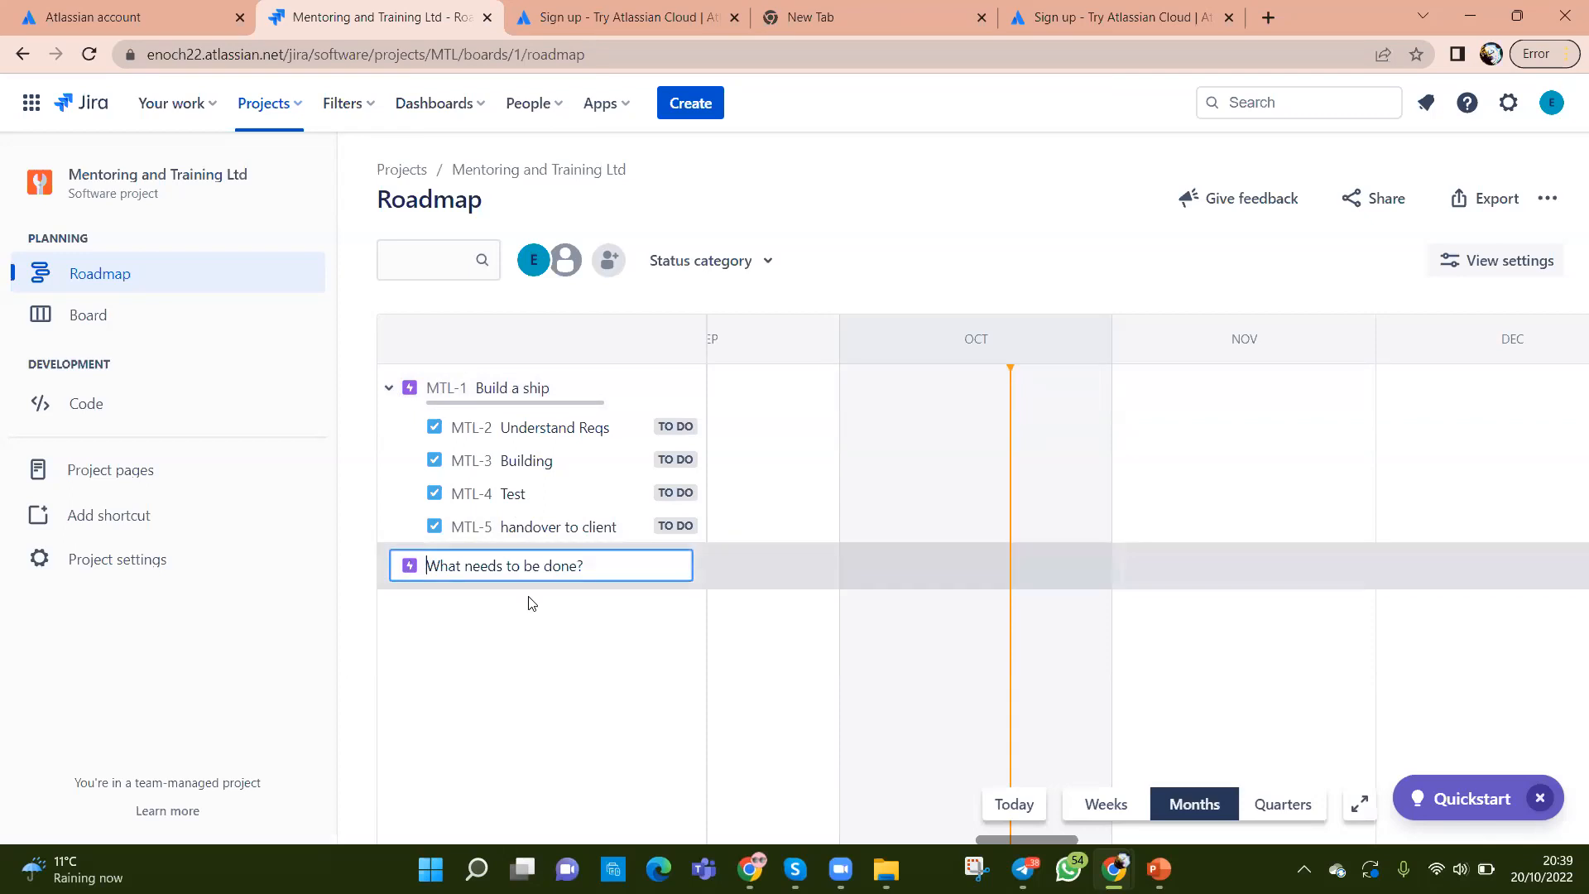
type("Shopping list")
key("Return")
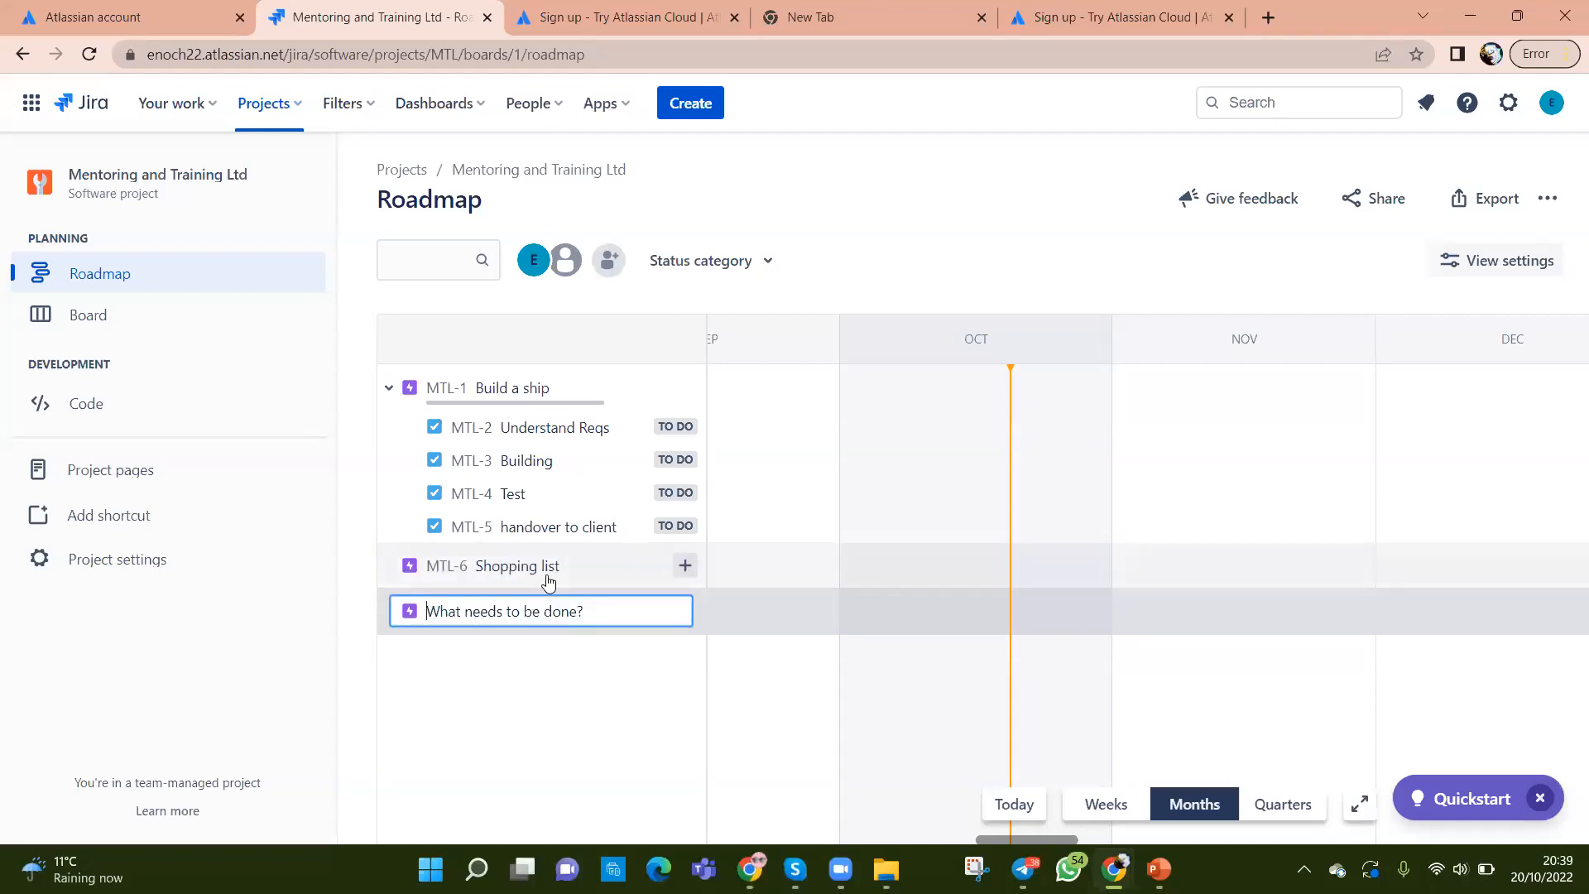
left_click(683, 571)
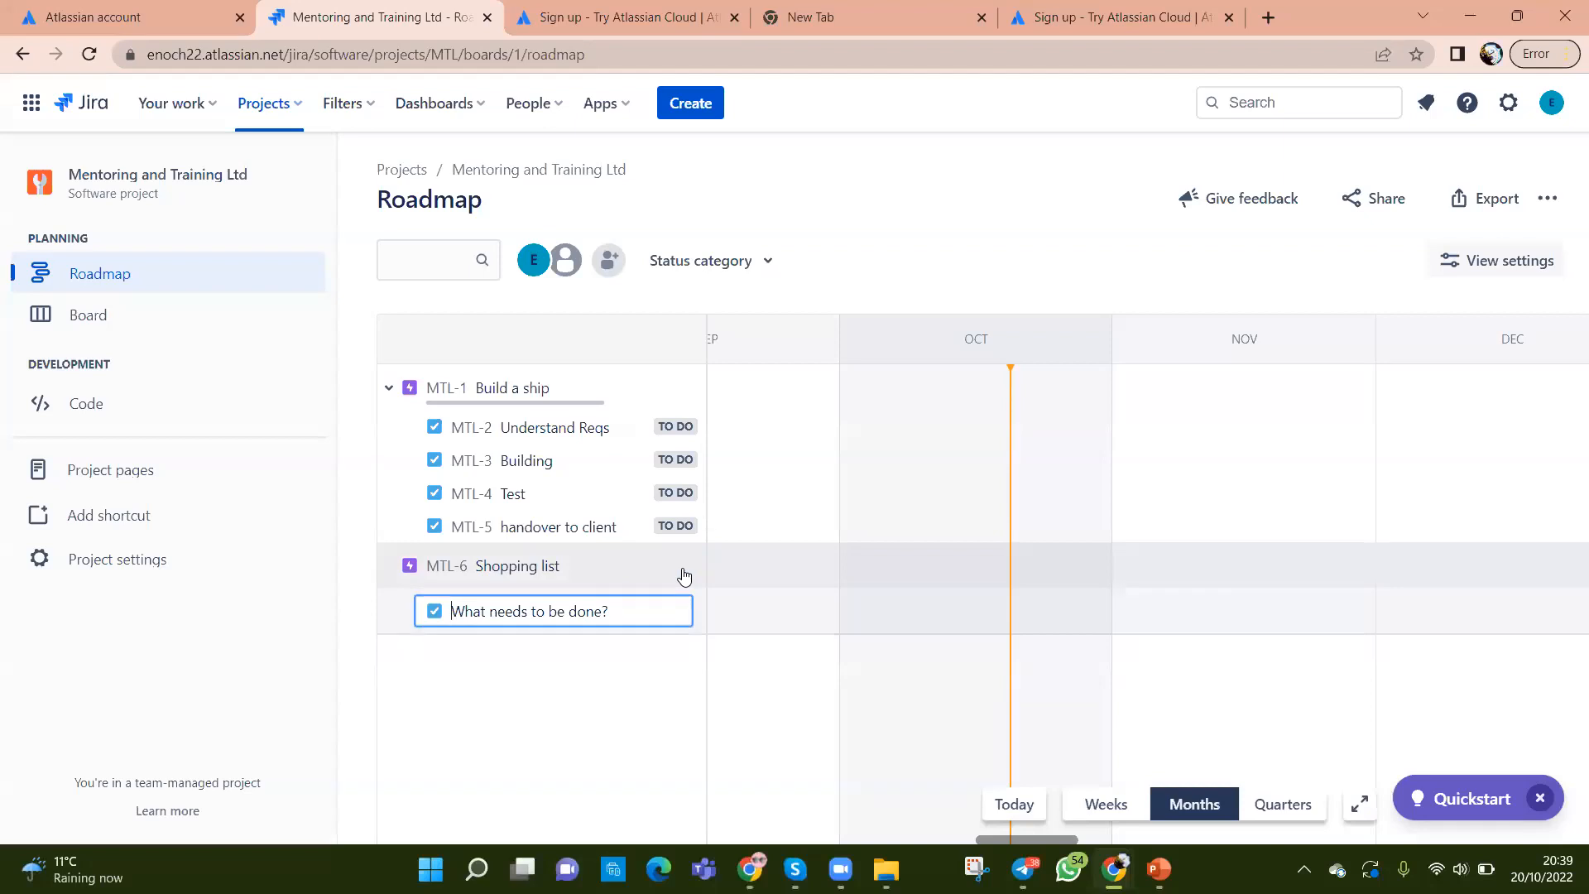
type("Asdas")
key("Return")
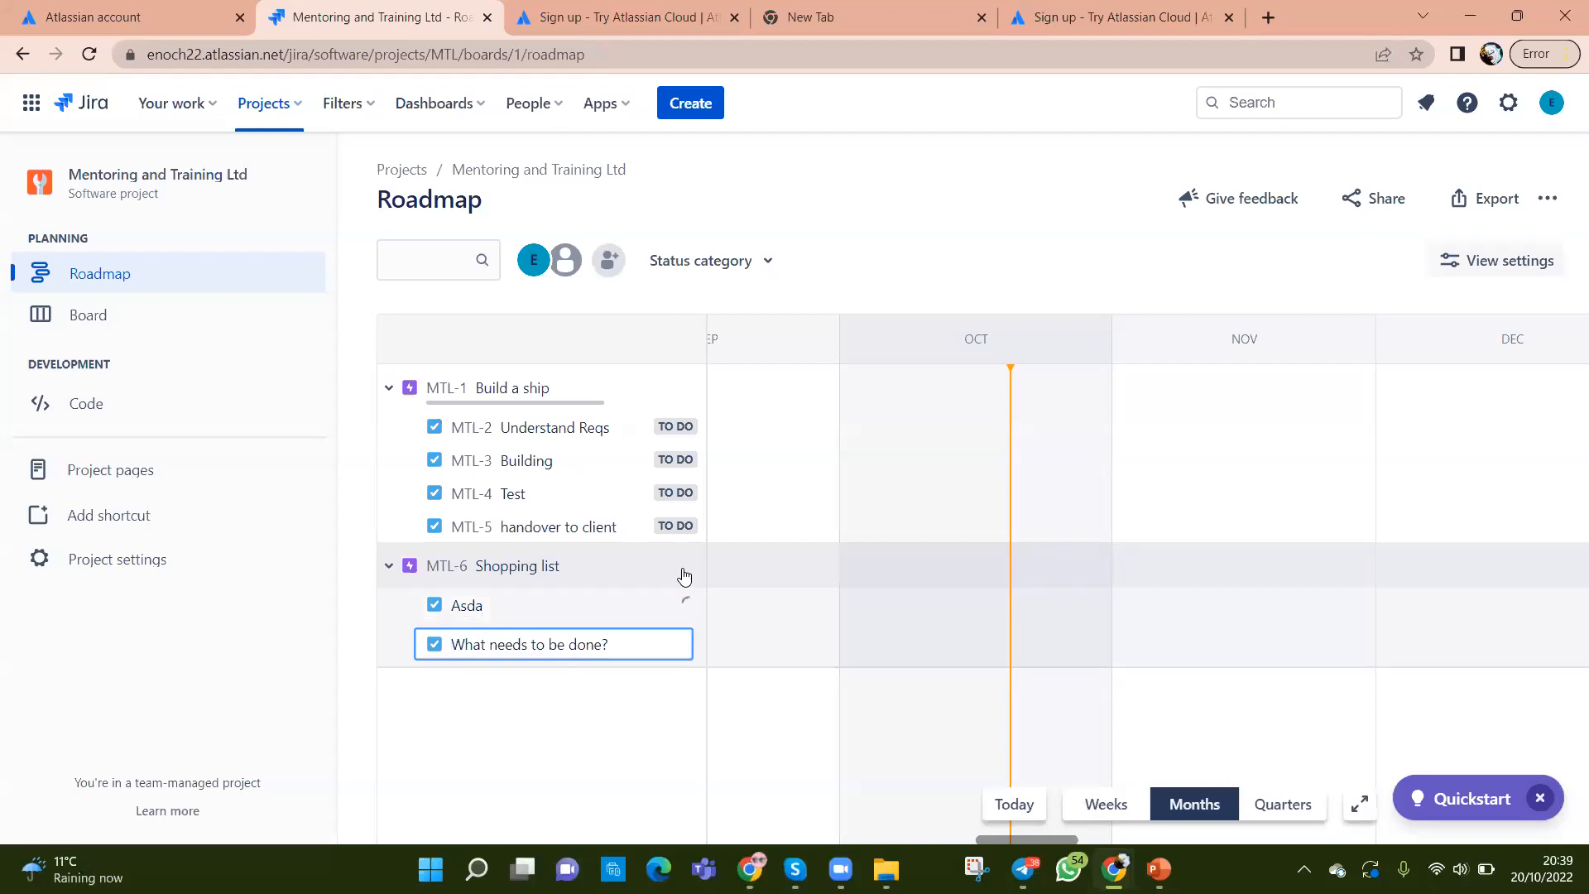
type("Tesco")
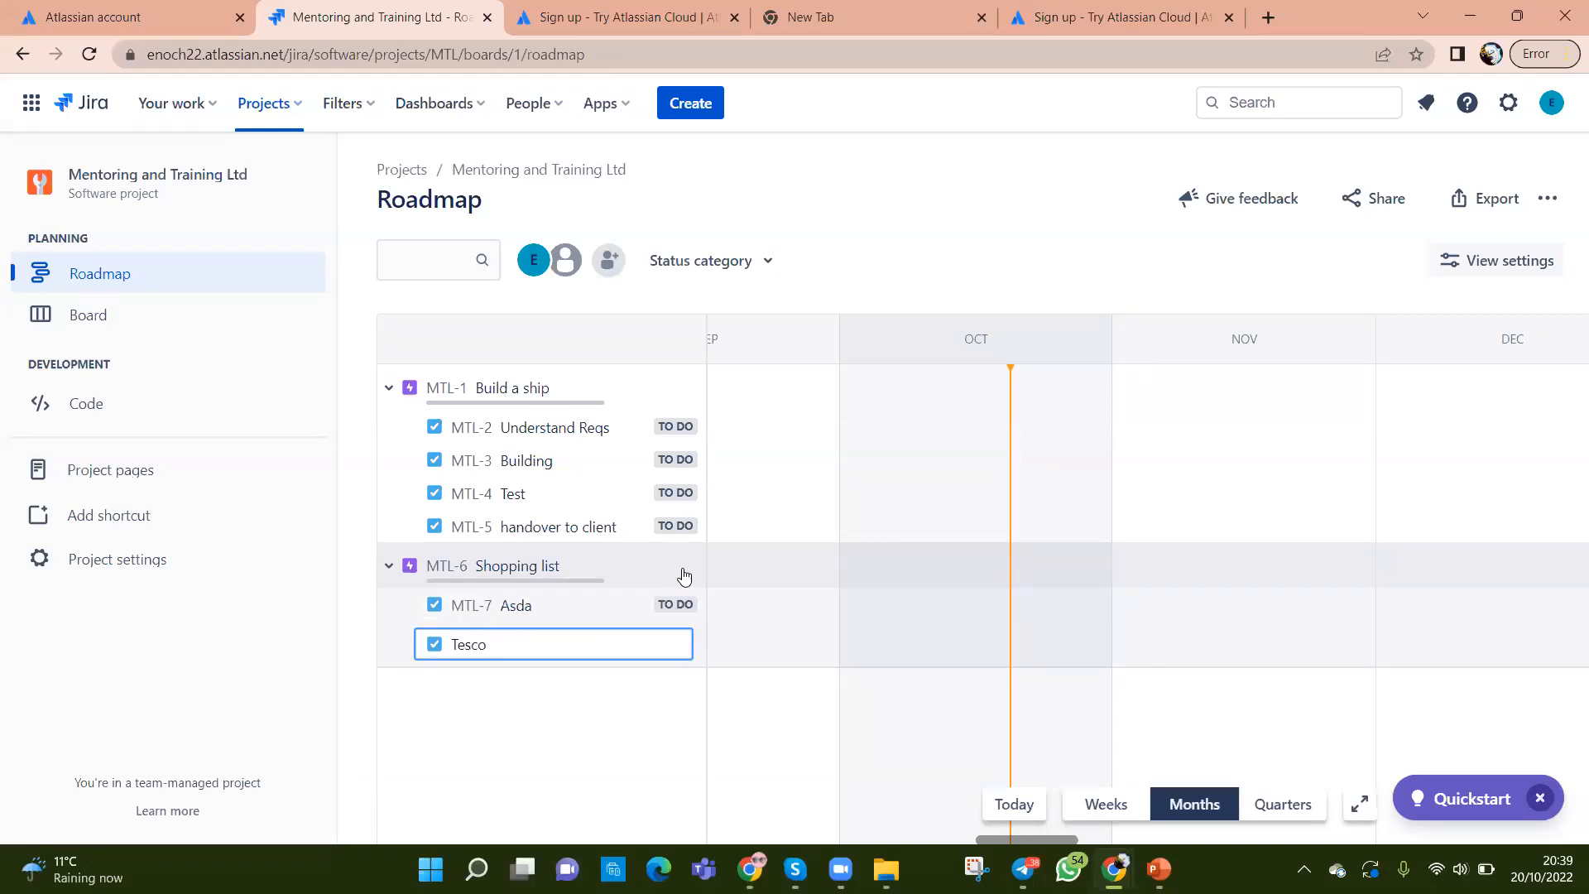
key("Return")
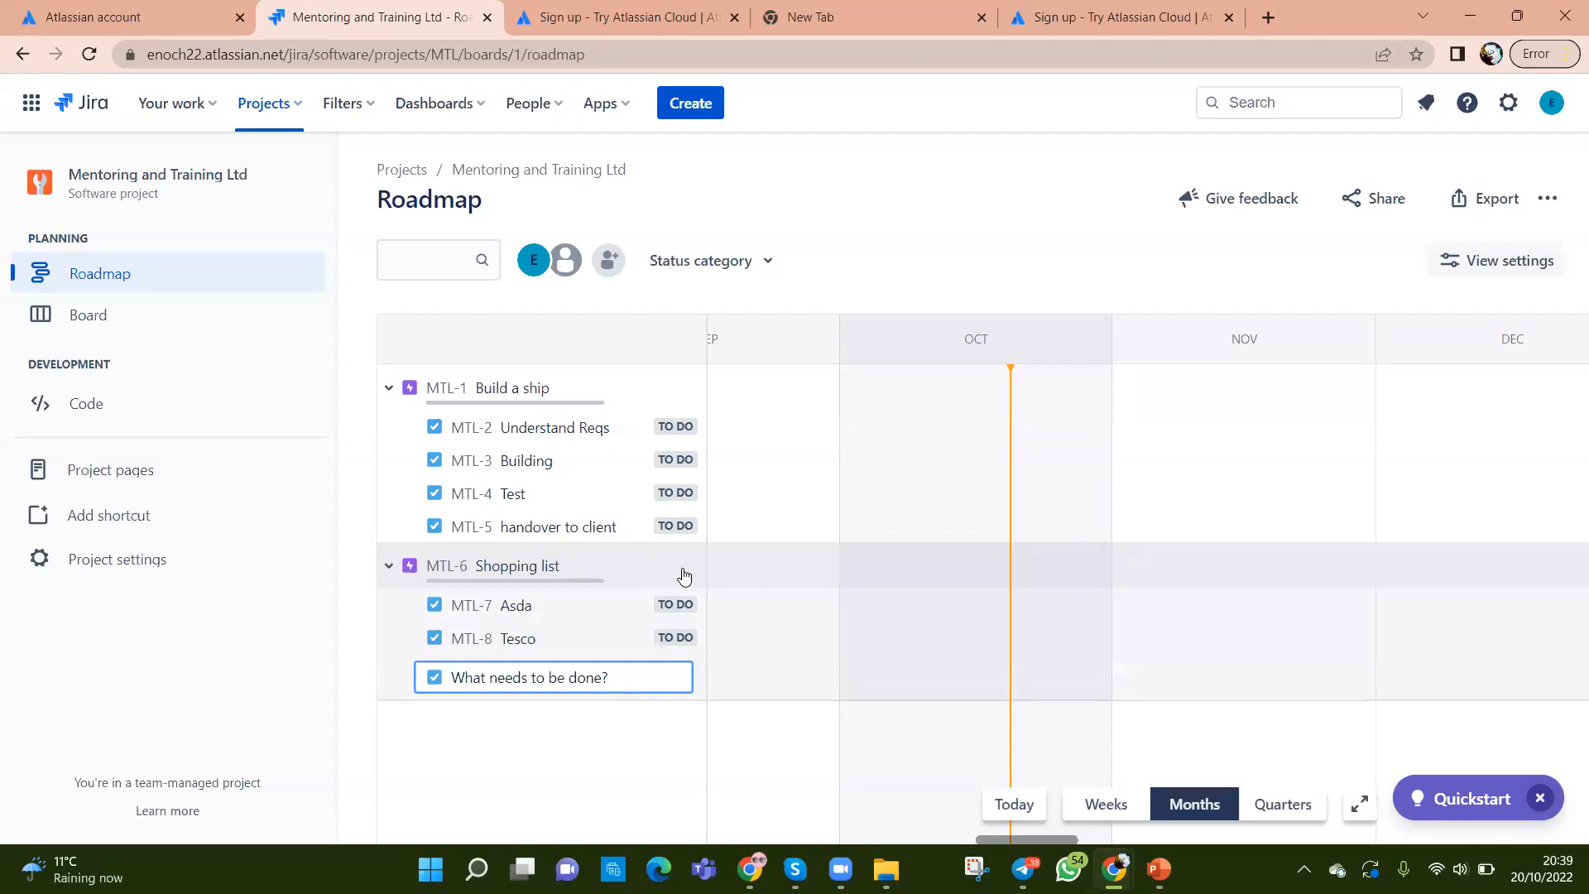
Step: Add Dishes and Laundry under Shopping list and show the epic's details
type("Dishes")
key("Return")
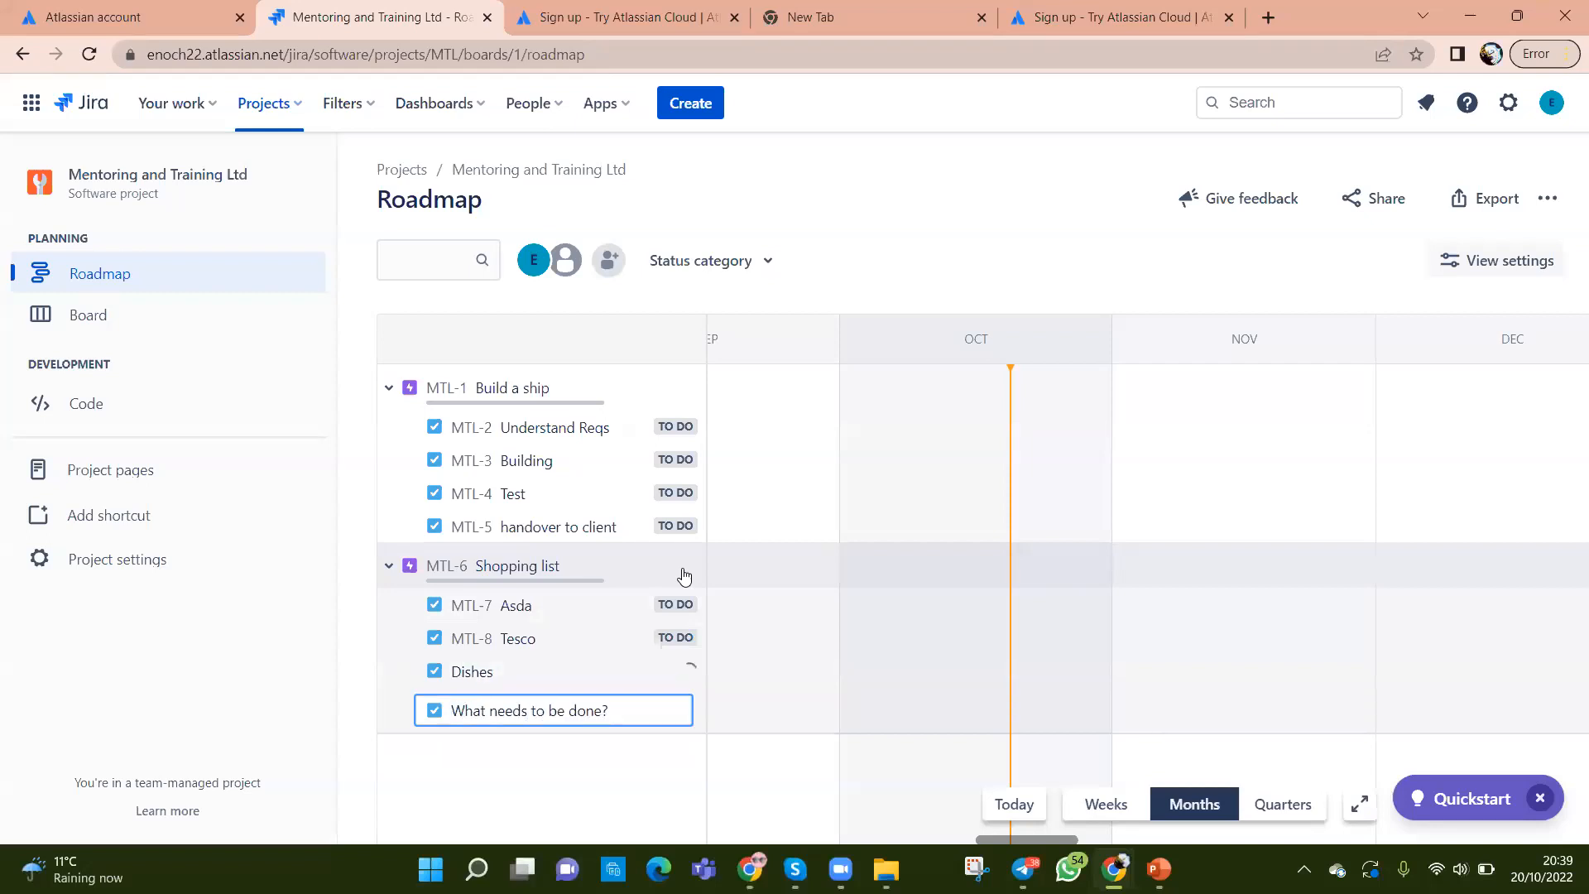
type("Laundry")
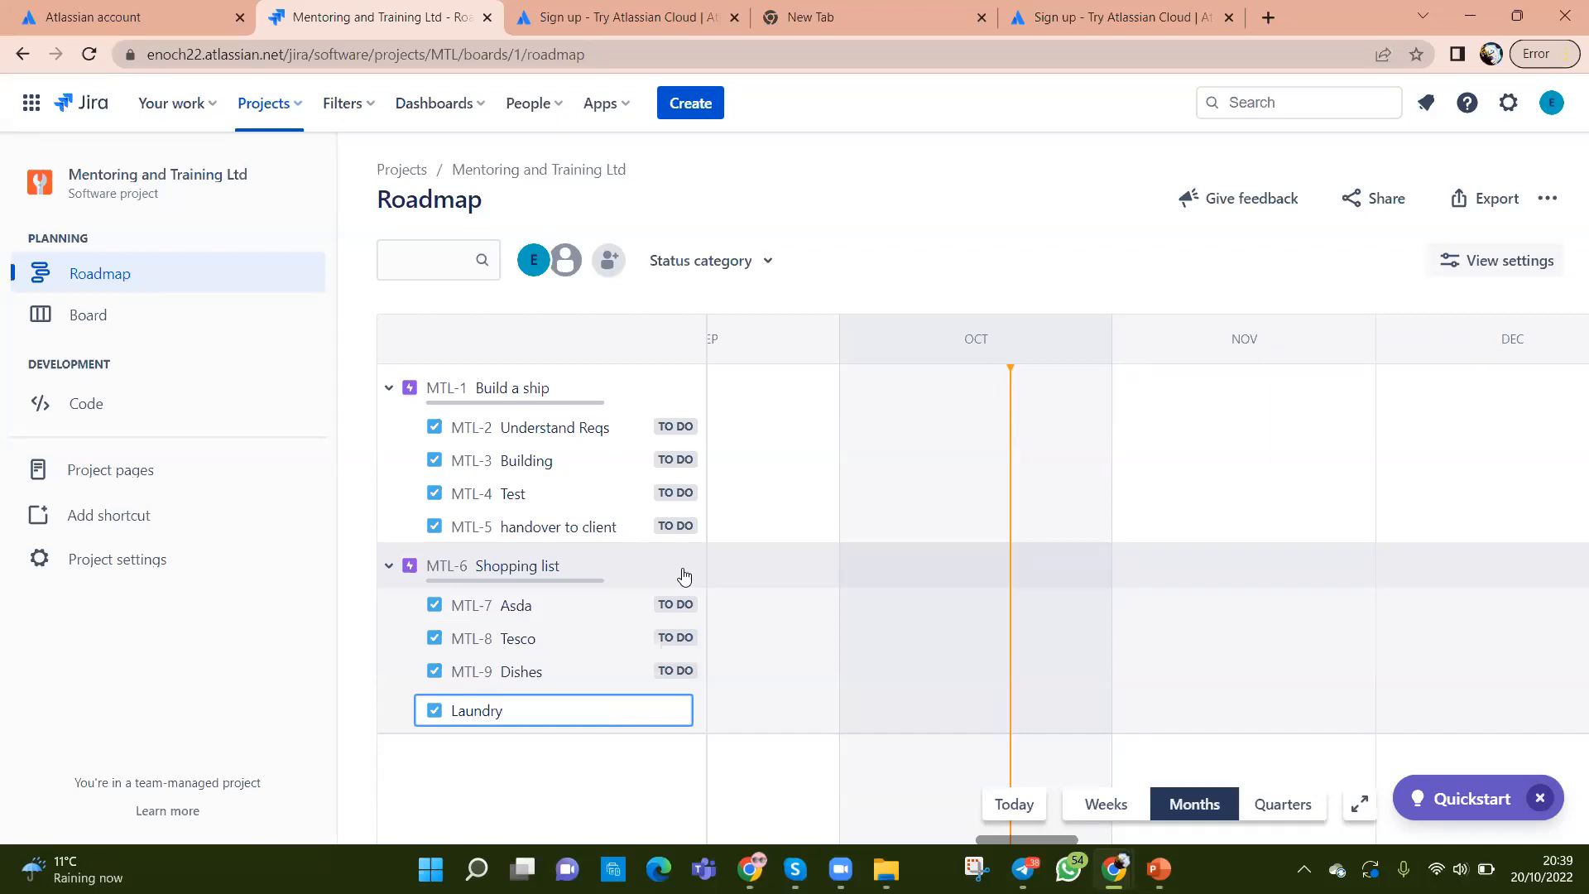
key("Return")
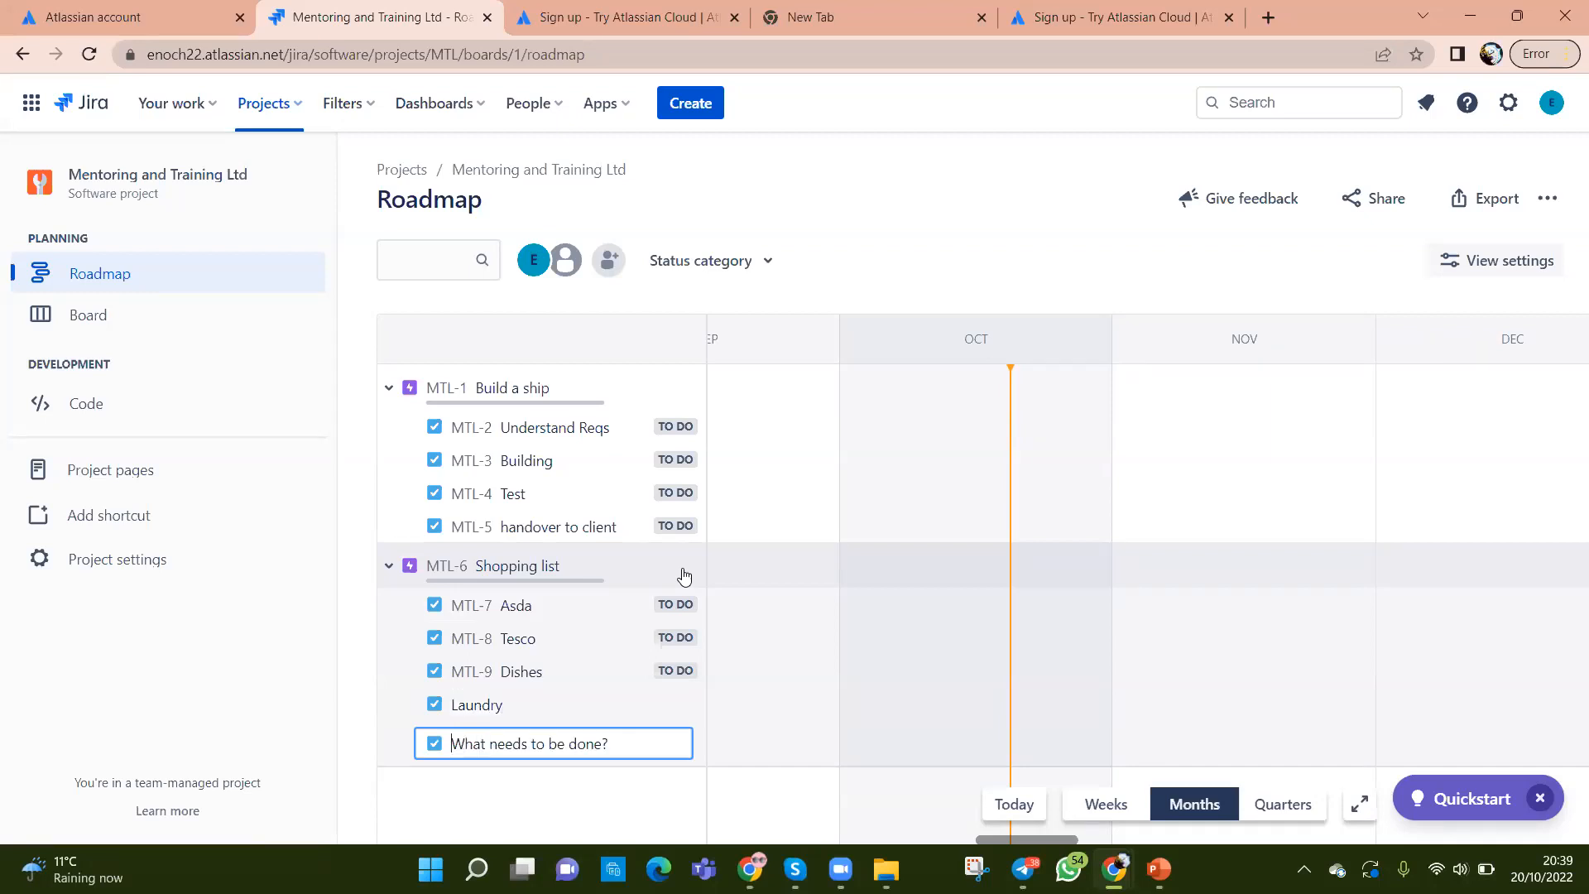
left_click(535, 568)
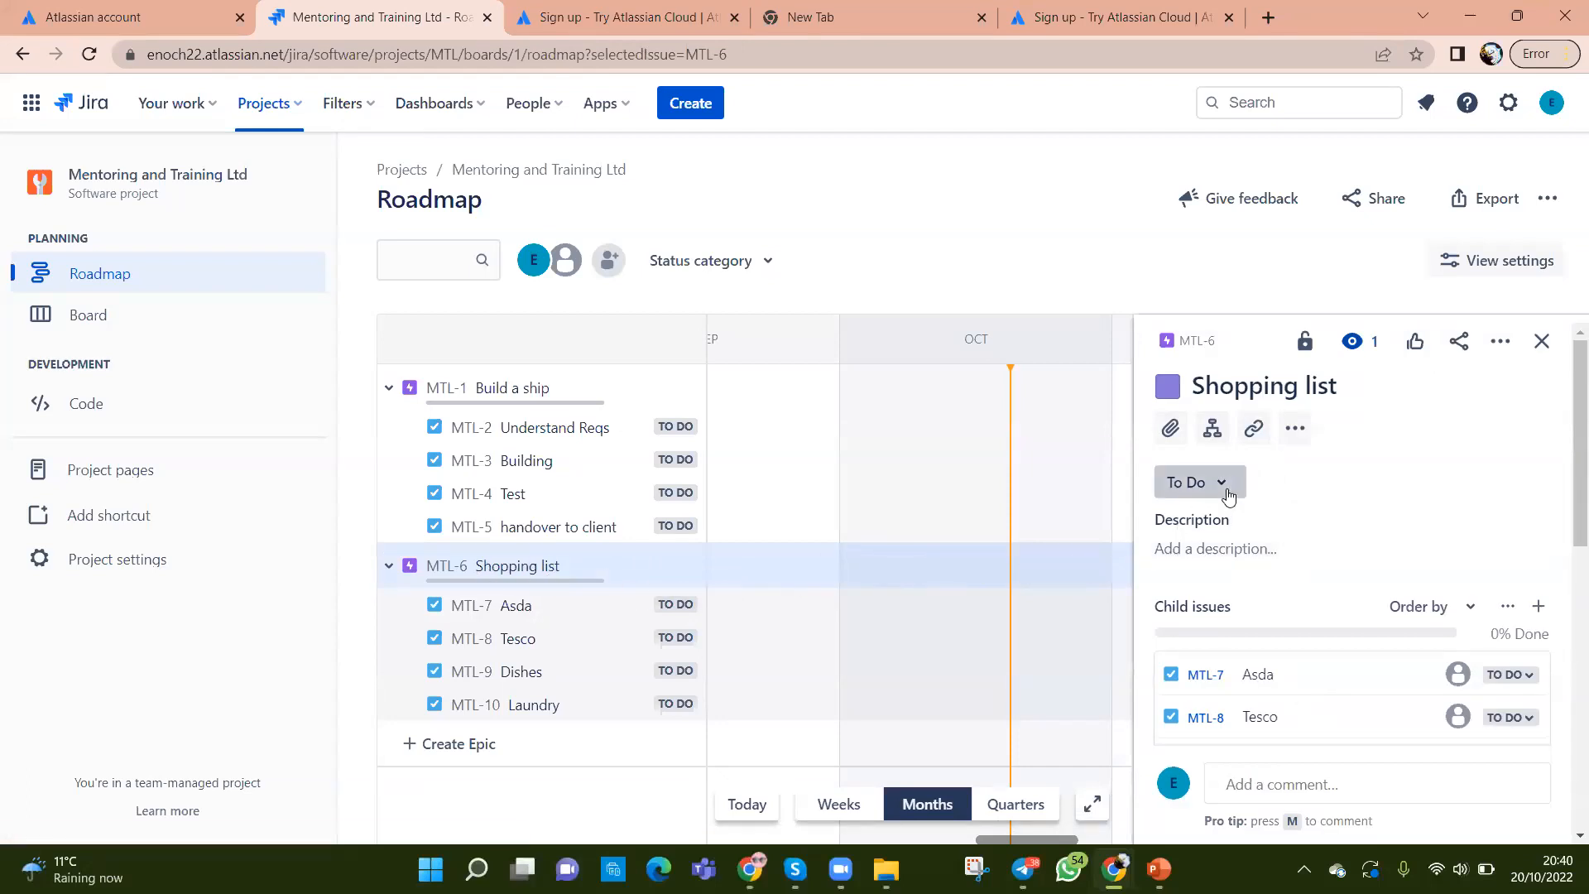
scroll(1284, 585, "down", 1)
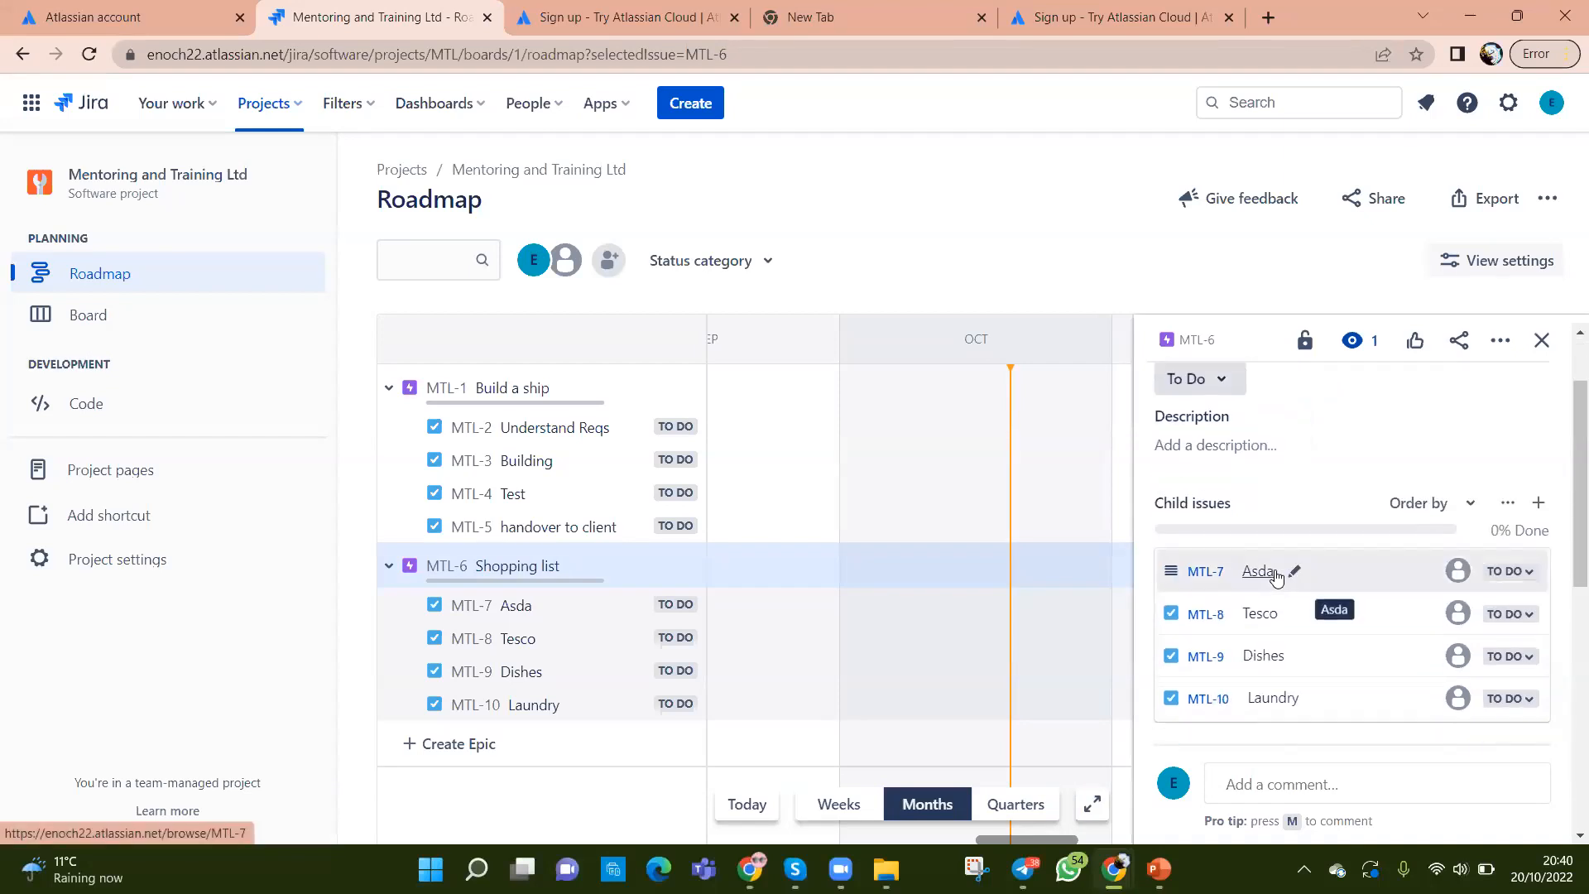
Step: Append '(22.10.22)' to the Shopping list epic title in its details panel after checking today's date
scroll(1276, 577, "up", 1)
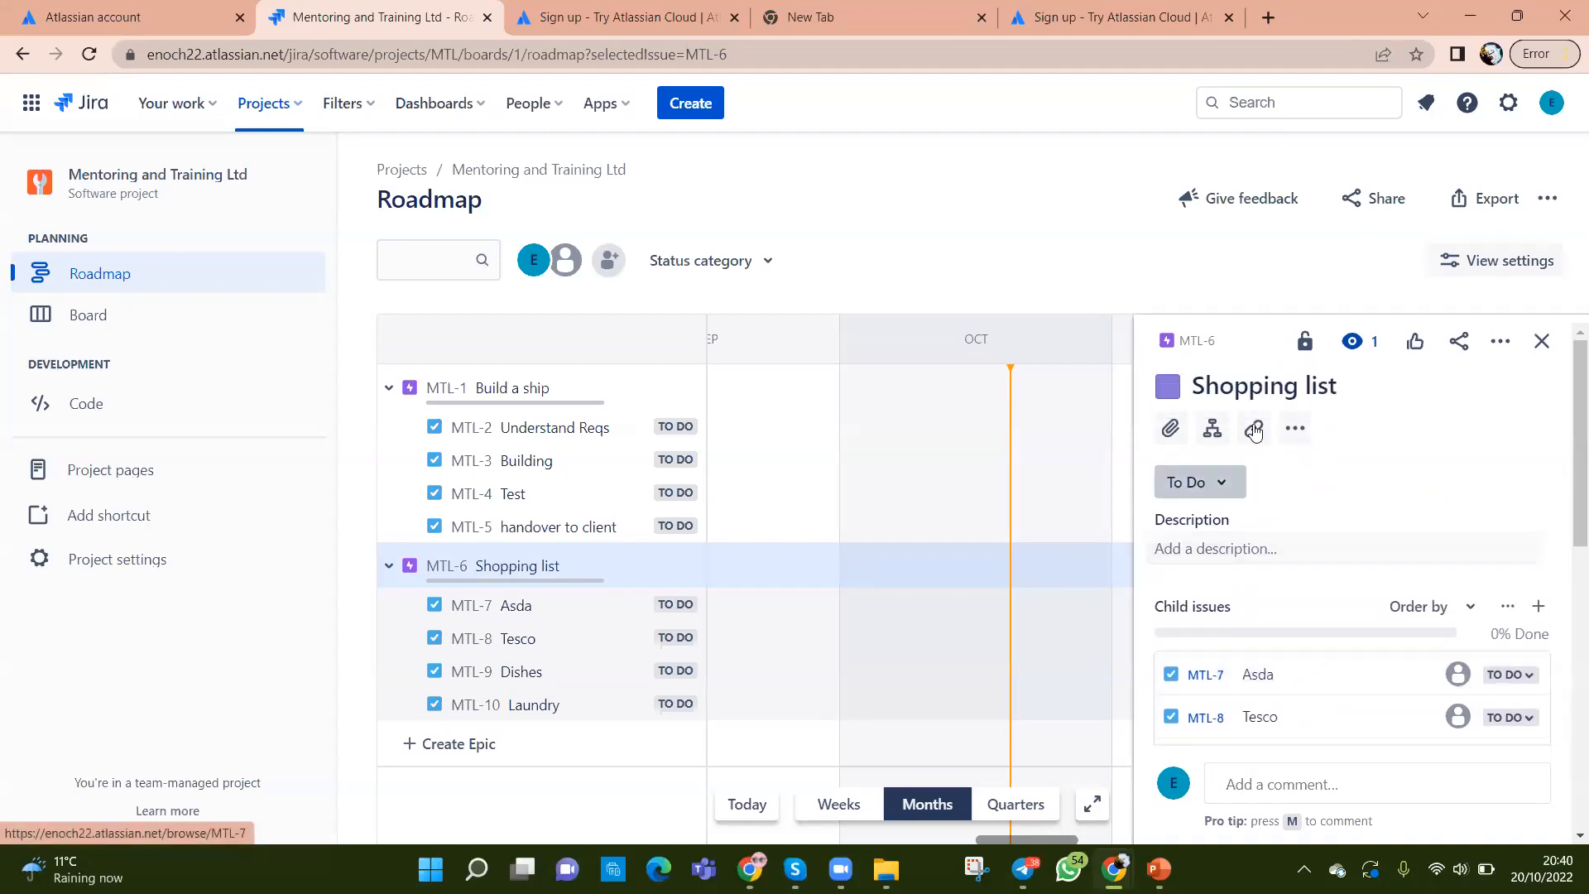
left_click(1349, 394)
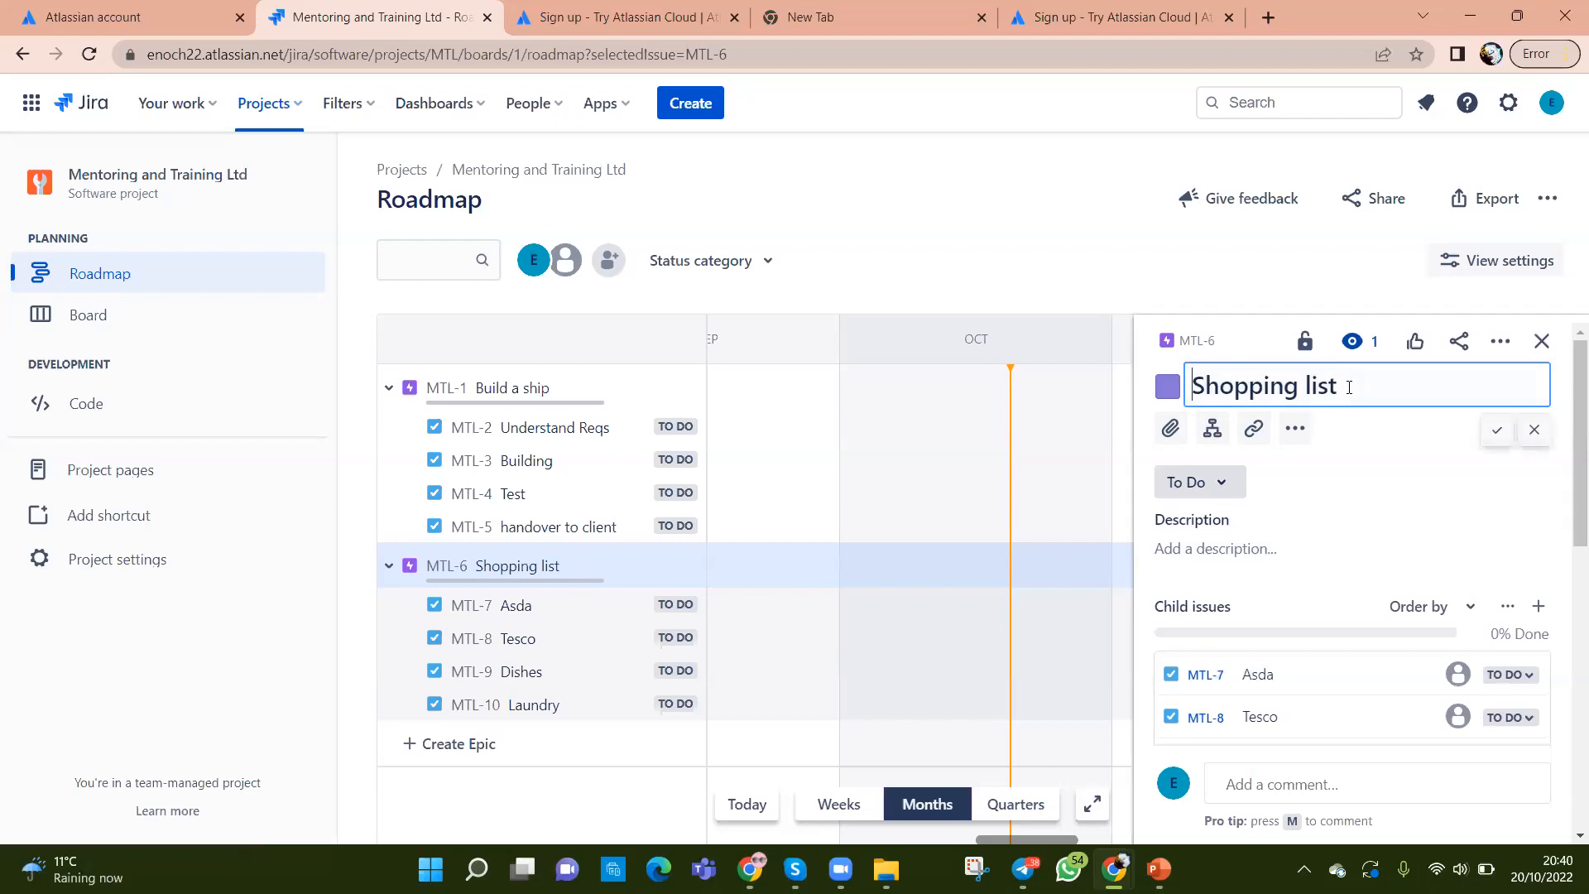
type("(")
left_click(1541, 869)
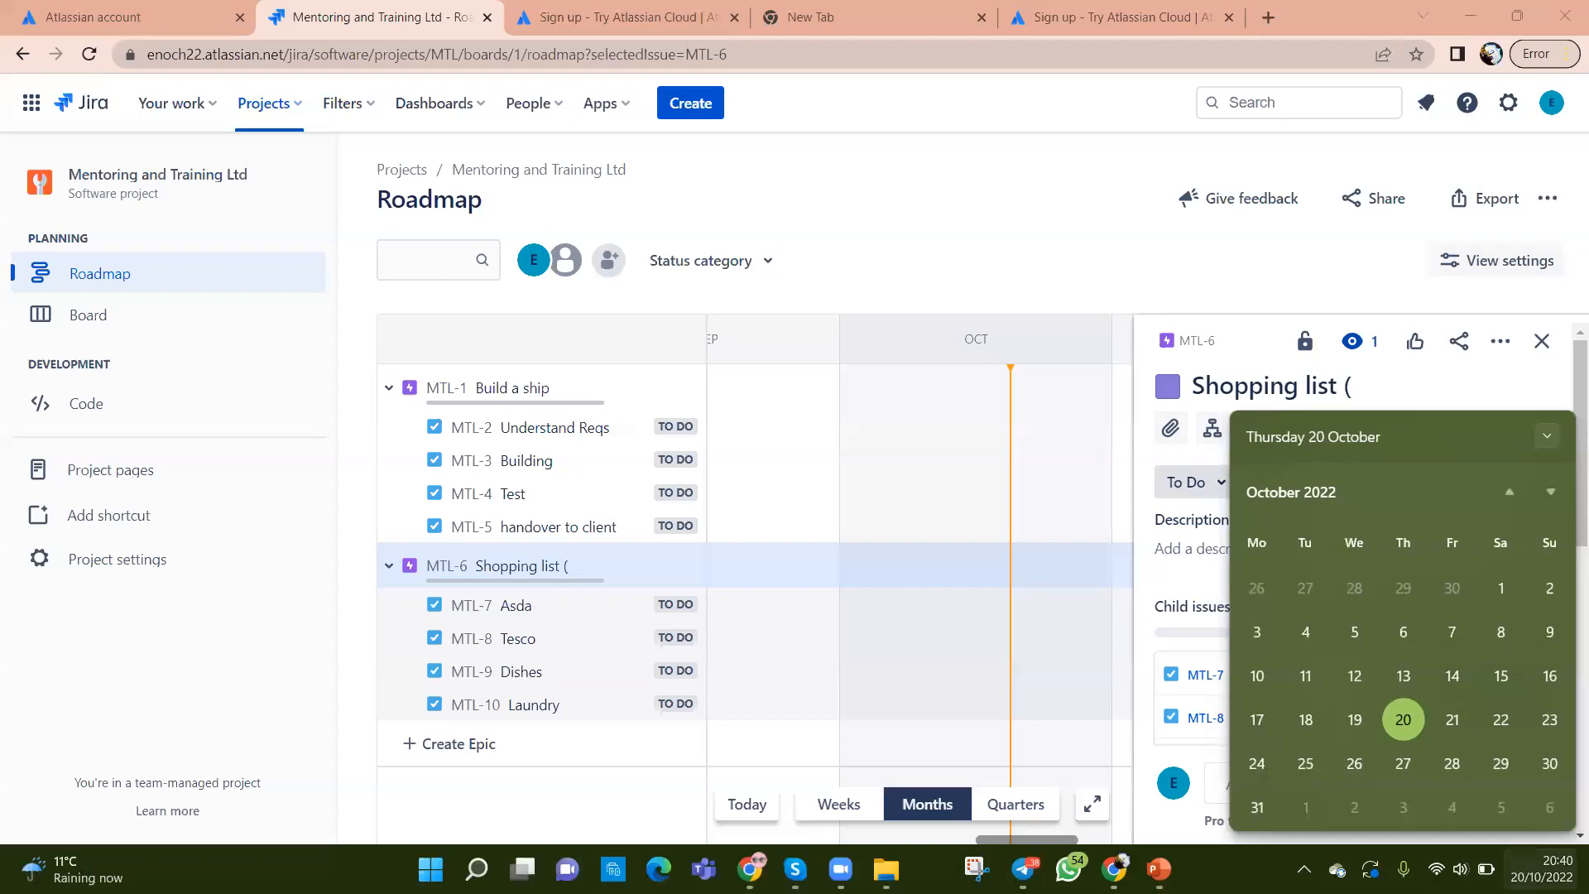
key("Escape")
left_click(1360, 385)
left_click(1360, 385)
type("22")
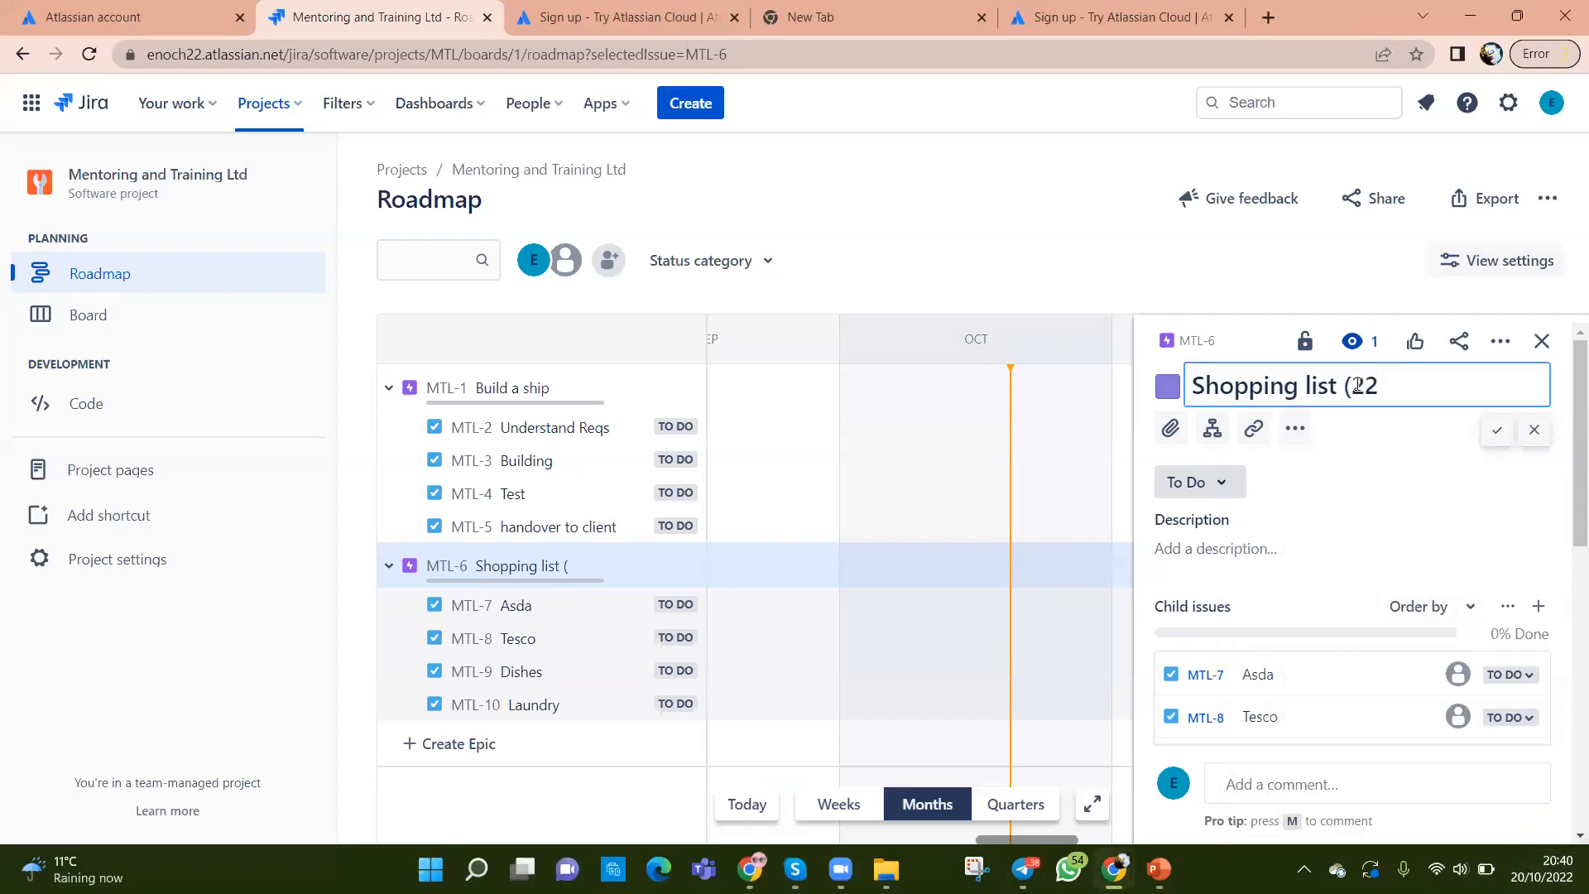
type(".10.22)")
key("Return")
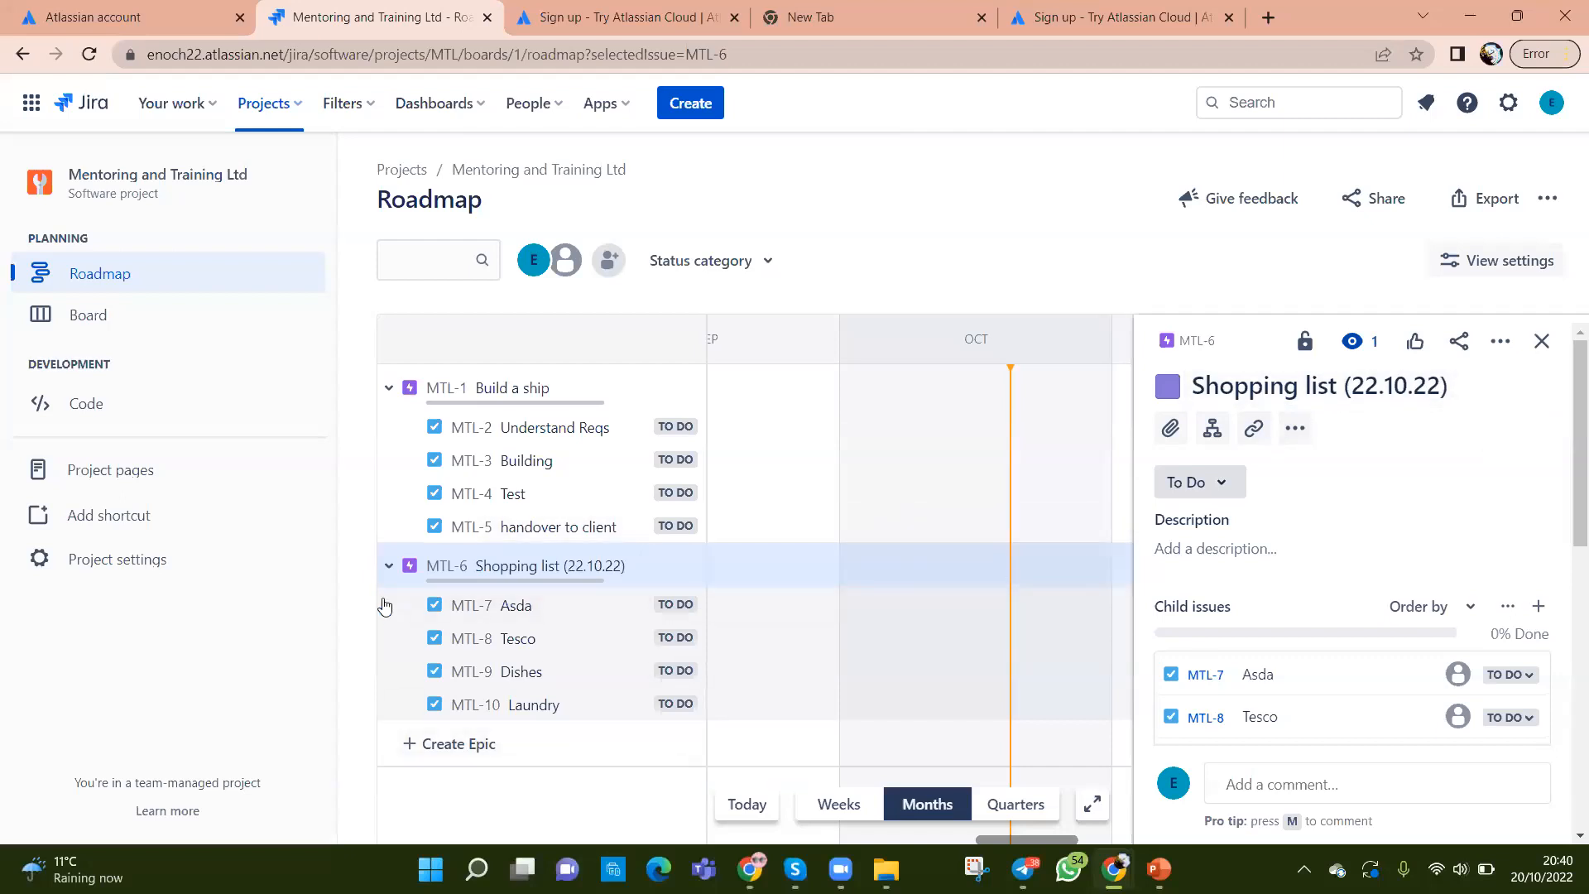
Step: Collapse epic MTL-6's child issues and discard an empty new-epic entry
left_click(389, 567)
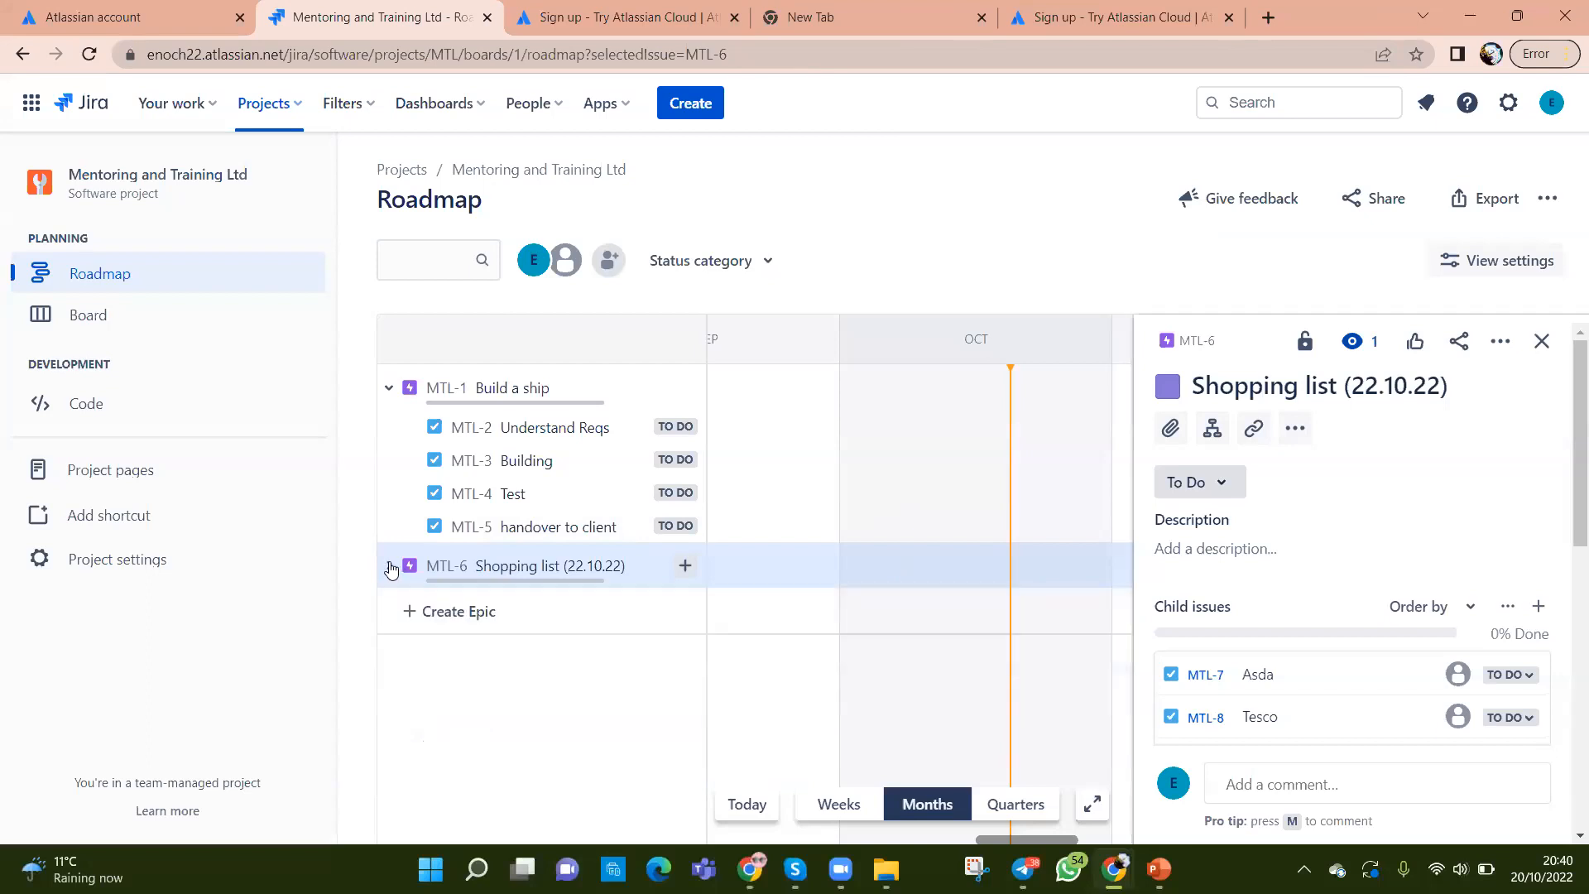
left_click(408, 612)
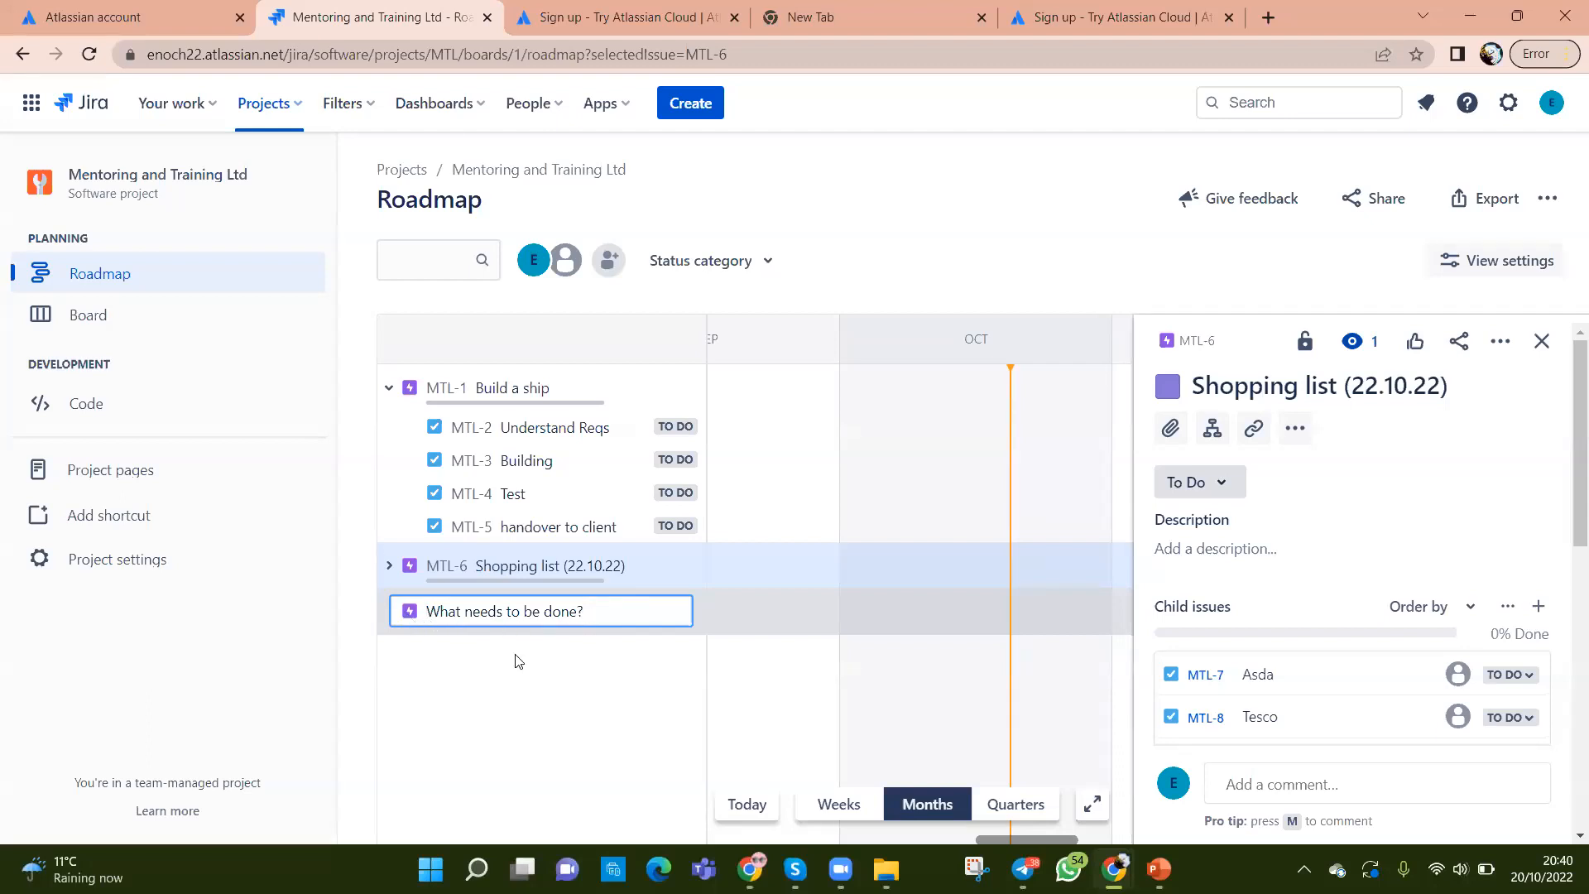
left_click(544, 692)
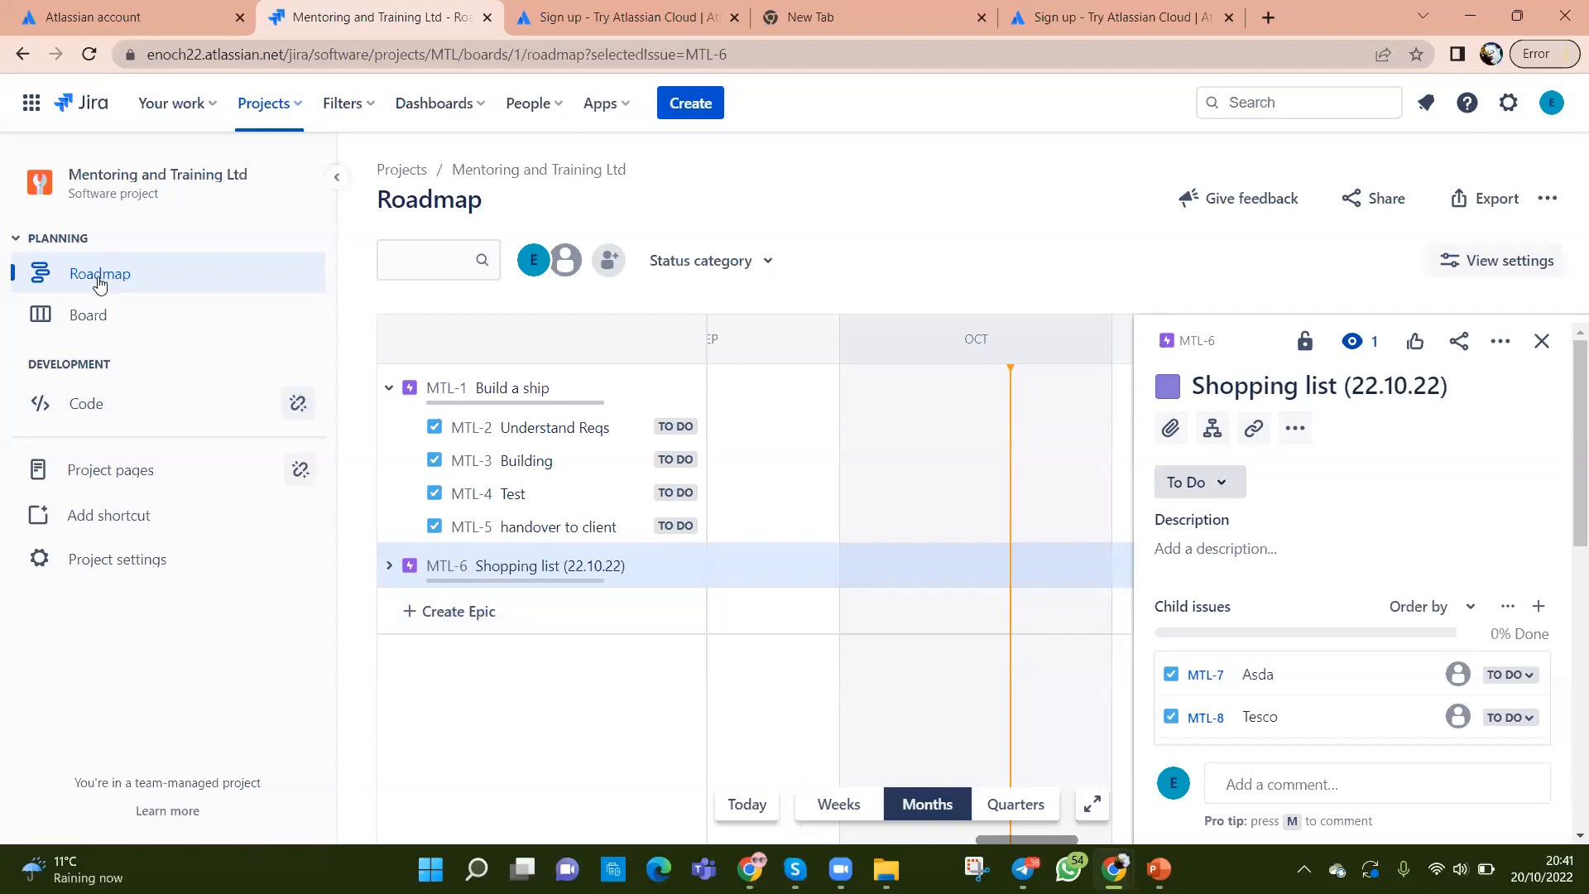
Step: Show the MTL board and scroll through its eight To Do issues
left_click(91, 328)
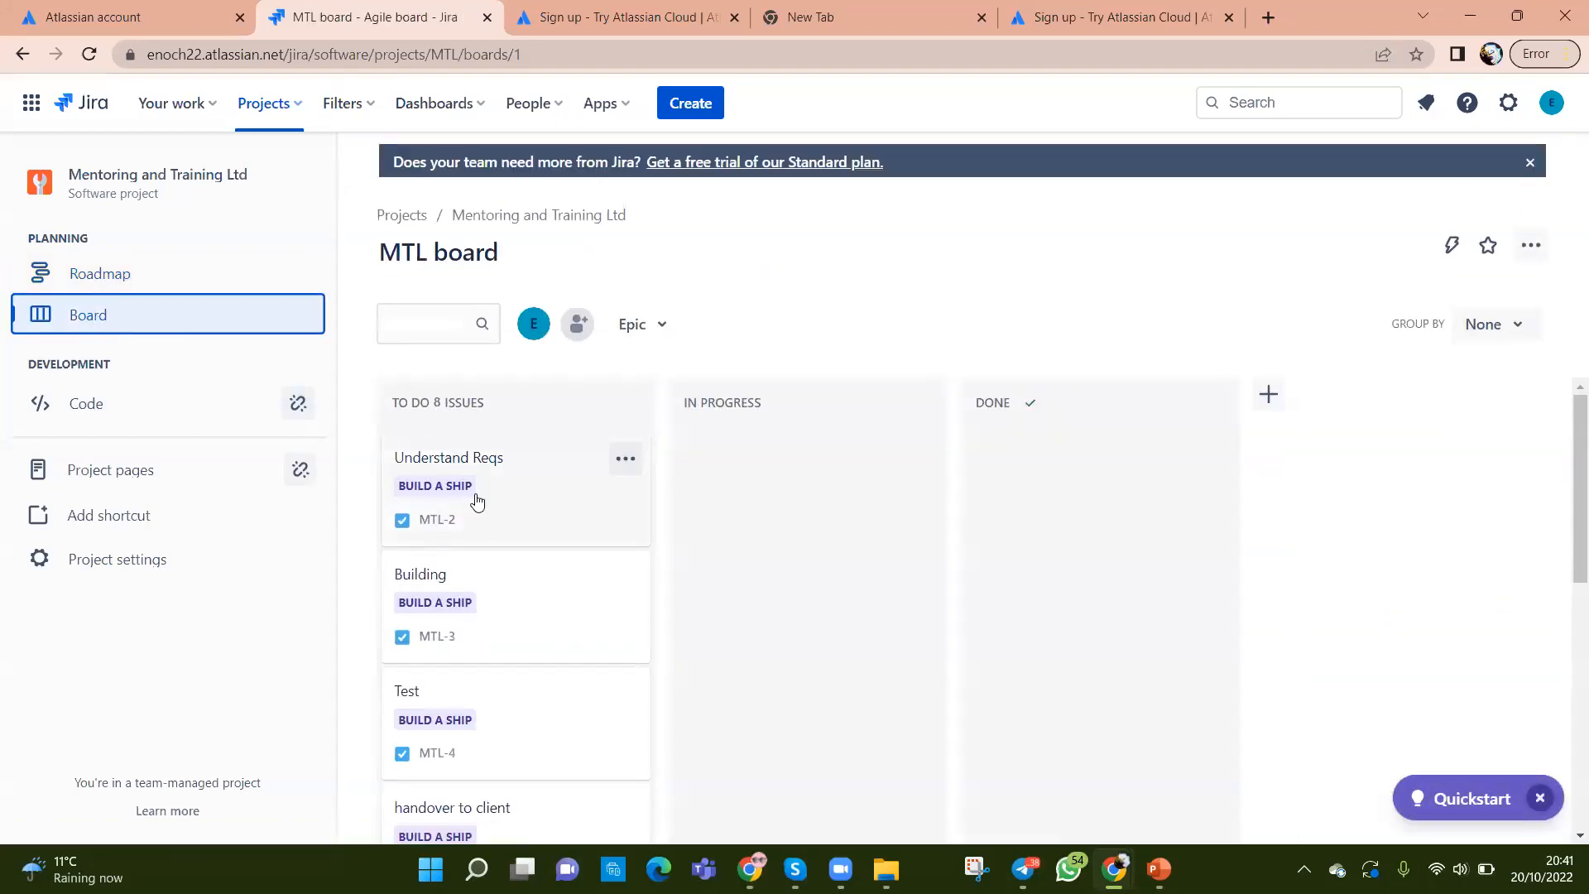
scroll(500, 549, "down", 6)
scroll(503, 563, "down", 2)
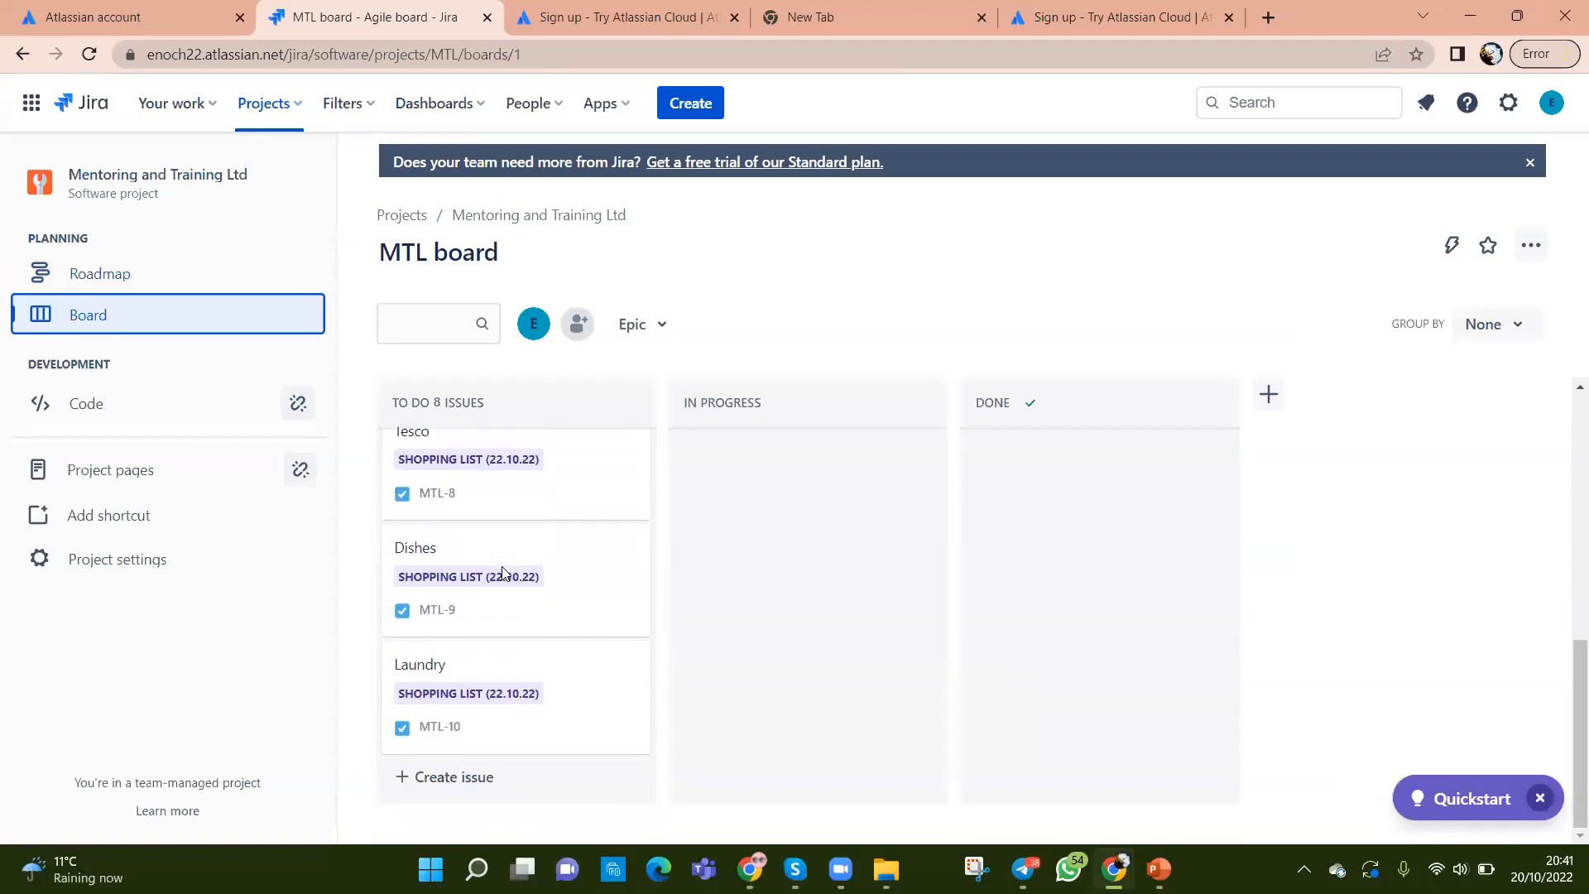
scroll(502, 572, "up", 8)
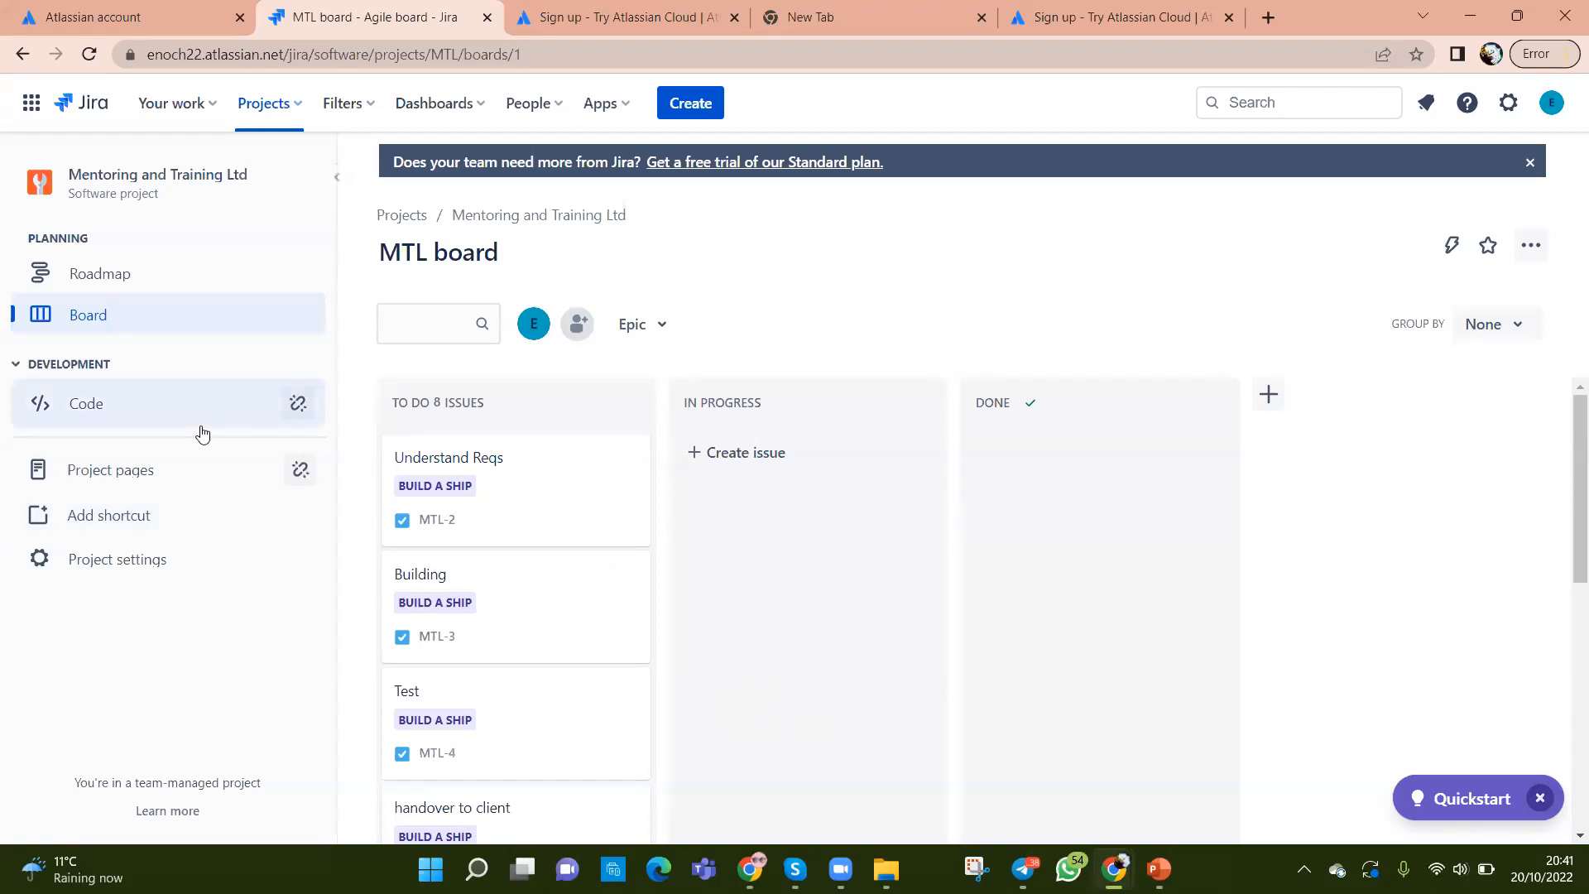
Step: Return to the Roadmap and expand Build a ship and Shopping list to show their child issues
left_click(104, 284)
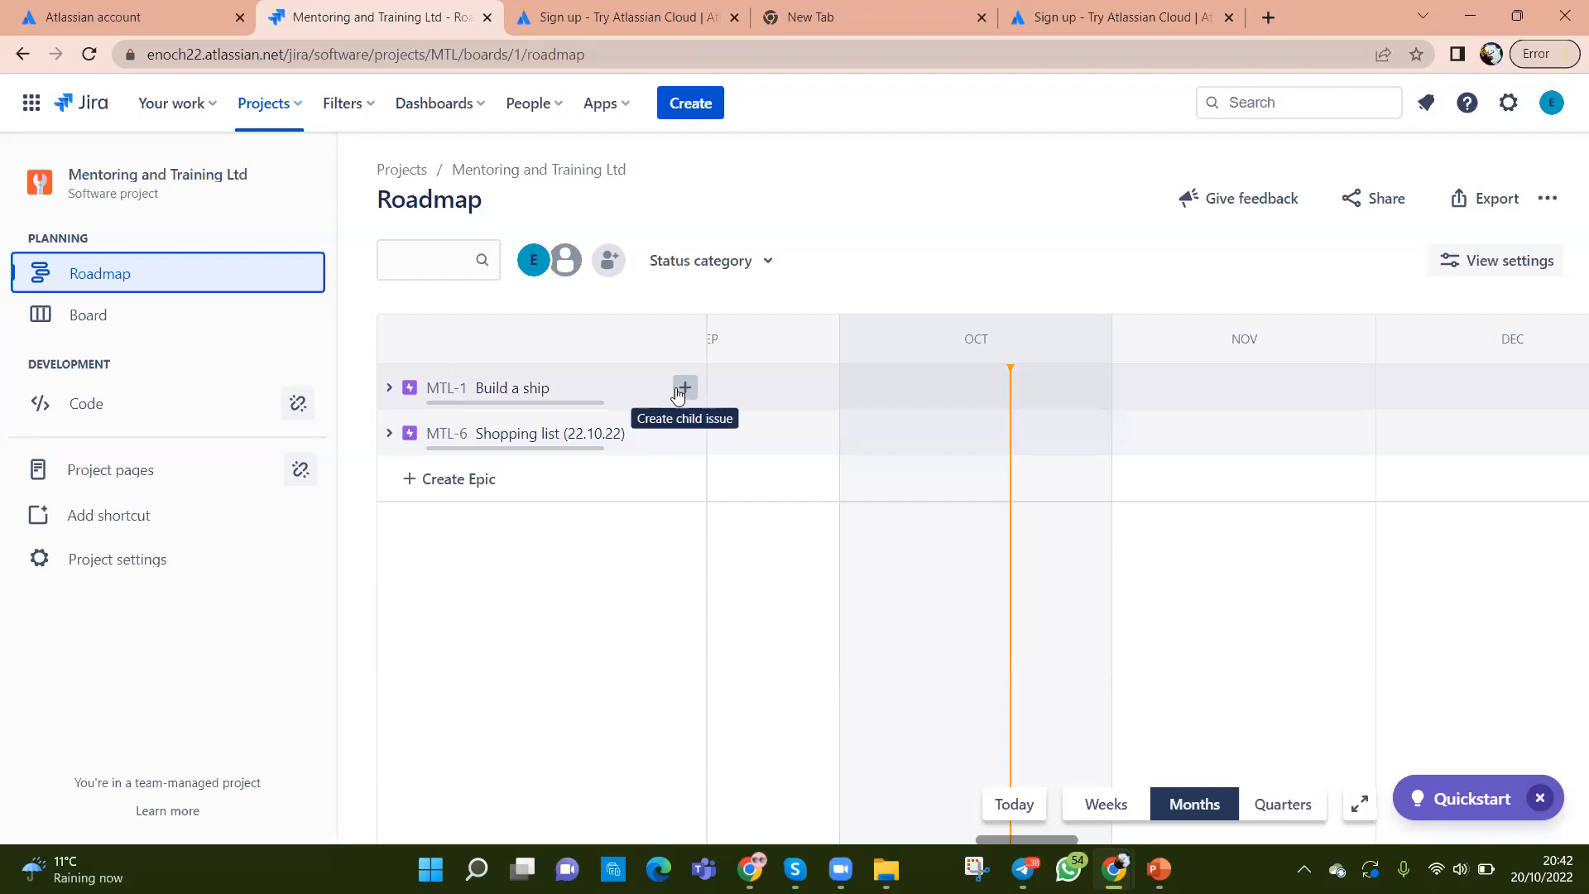
left_click(389, 389)
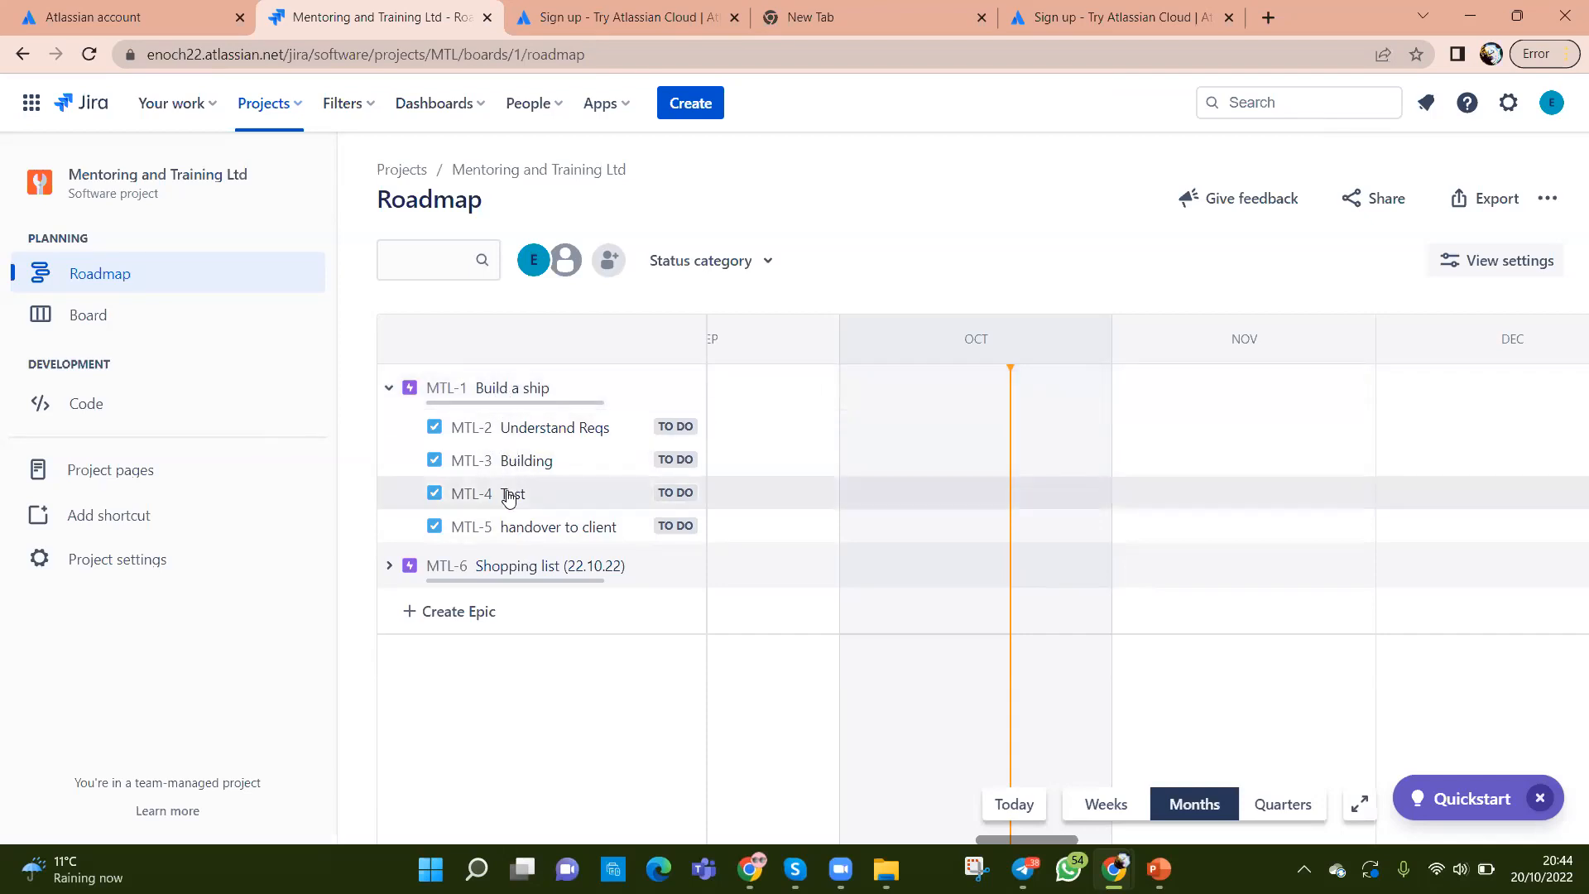
left_click(389, 566)
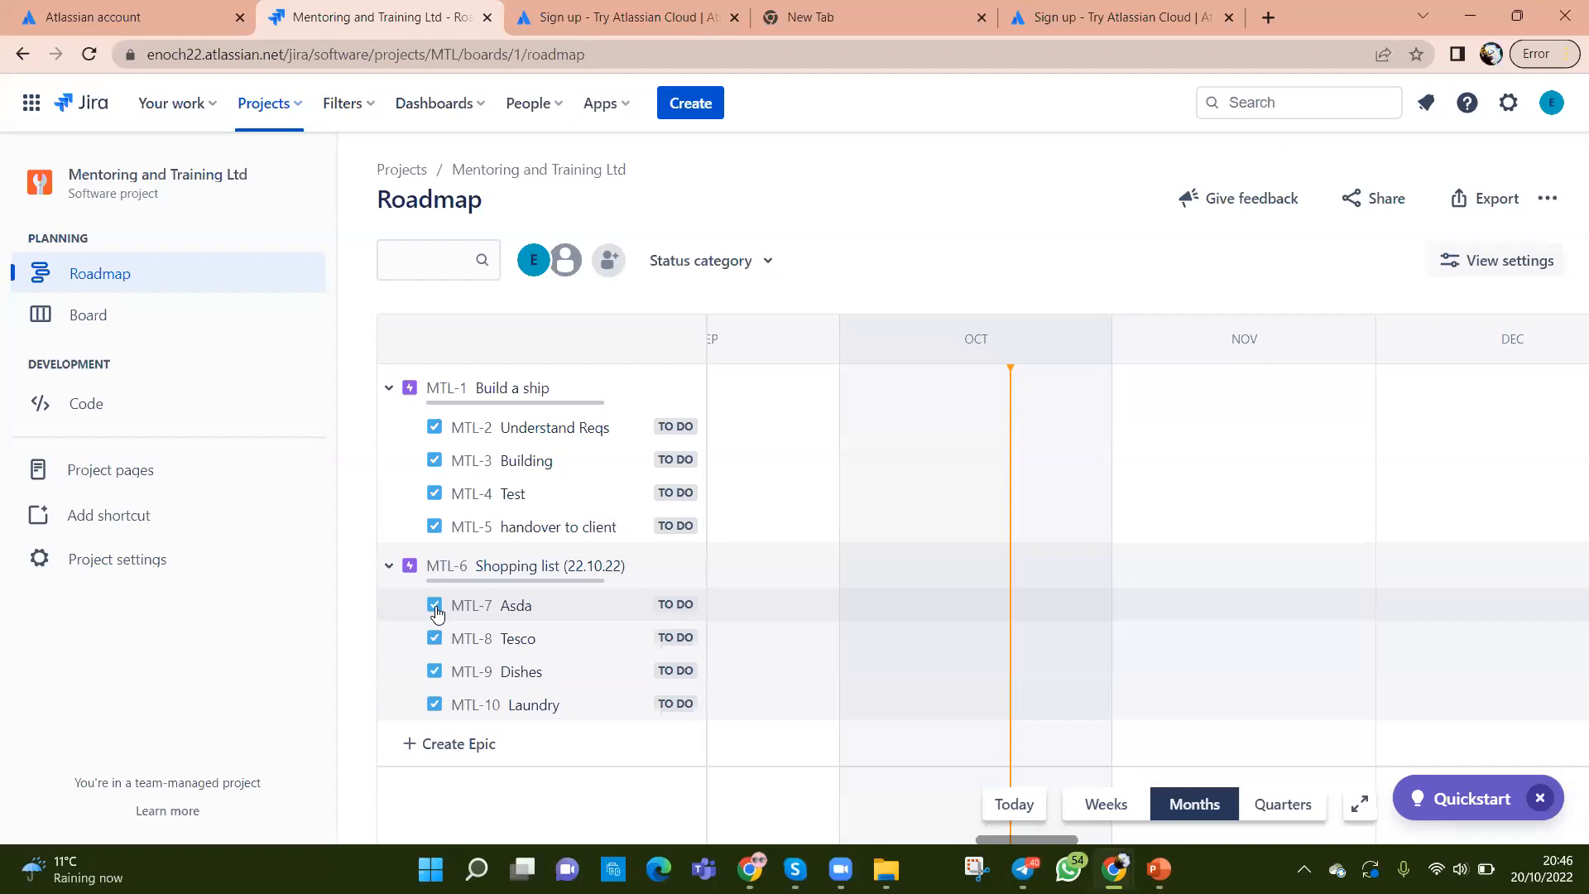
Step: Comment 'Awaiting approval' on Laundry issue MTL-10, fixing the misspelling before saving
left_click(487, 718)
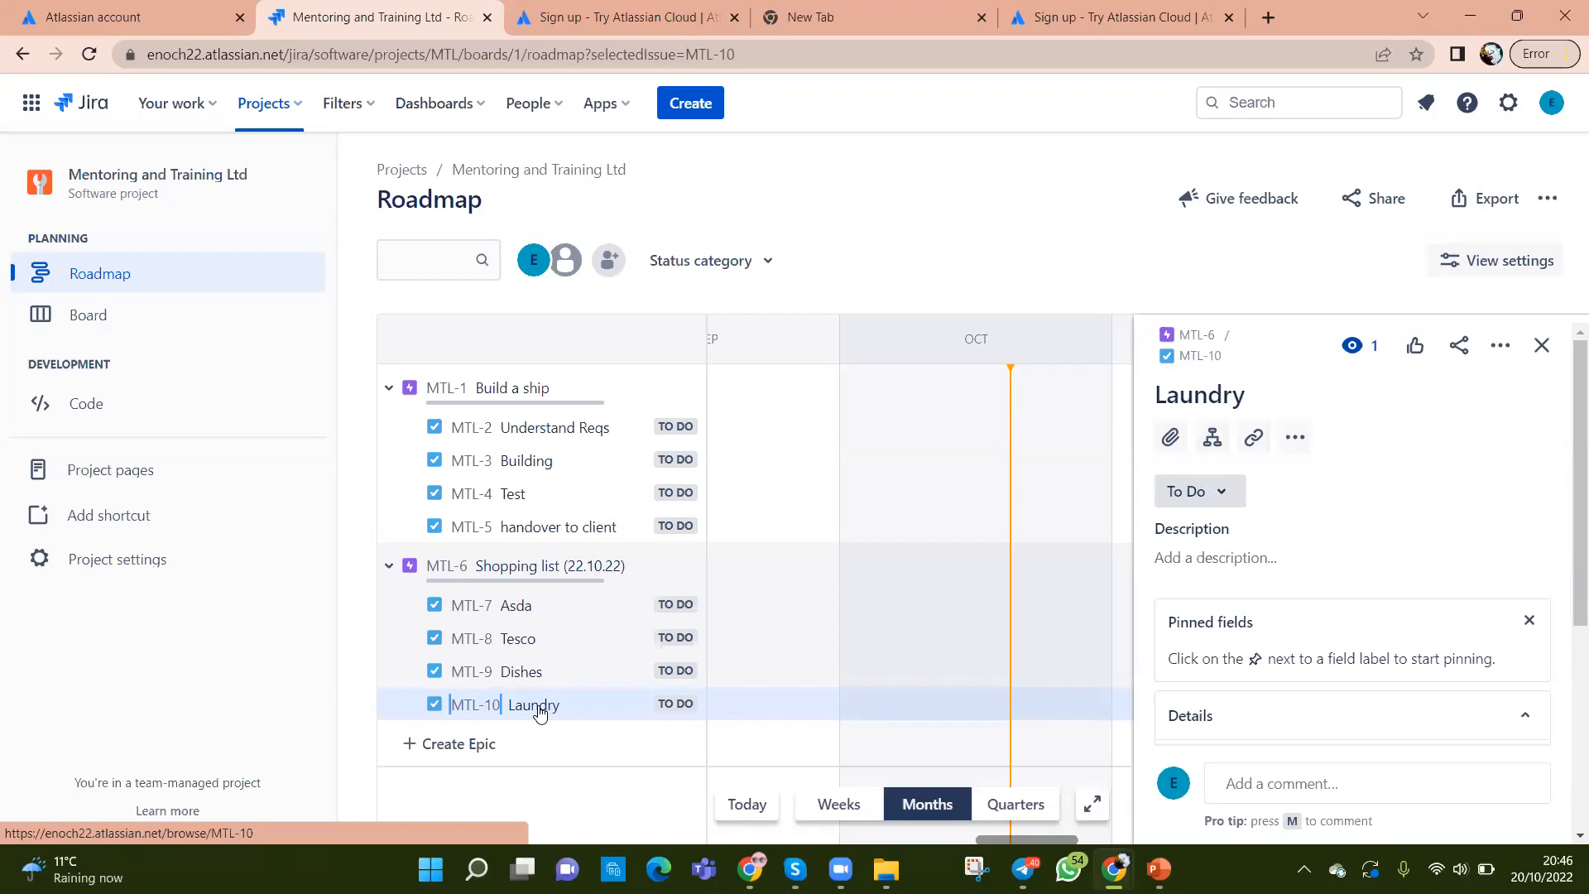
scroll(1246, 617, "down", 5)
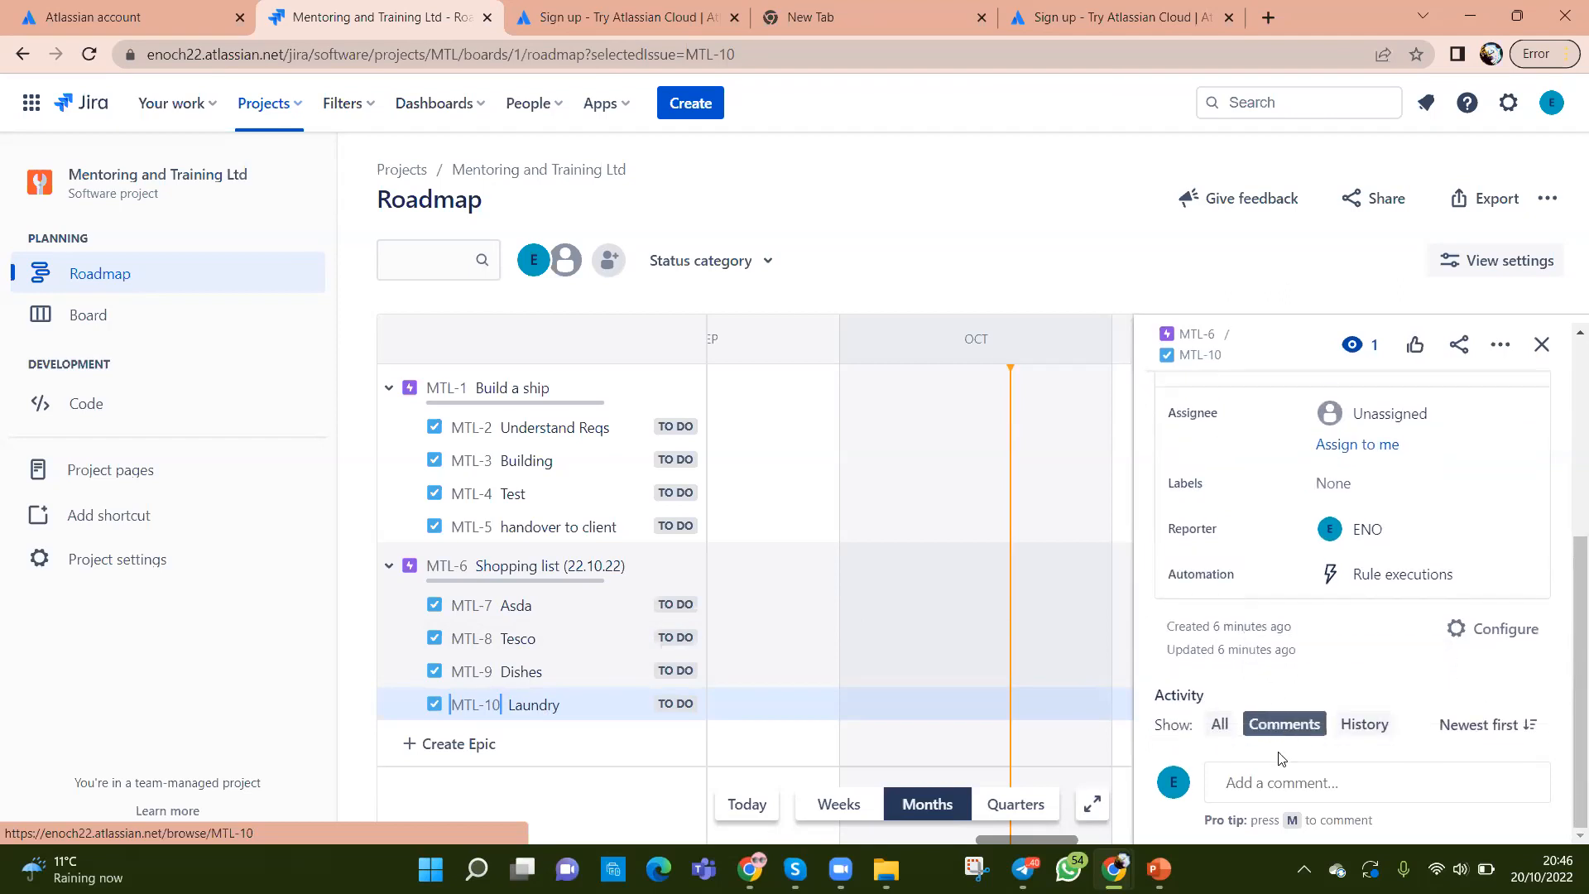
left_click(1278, 784)
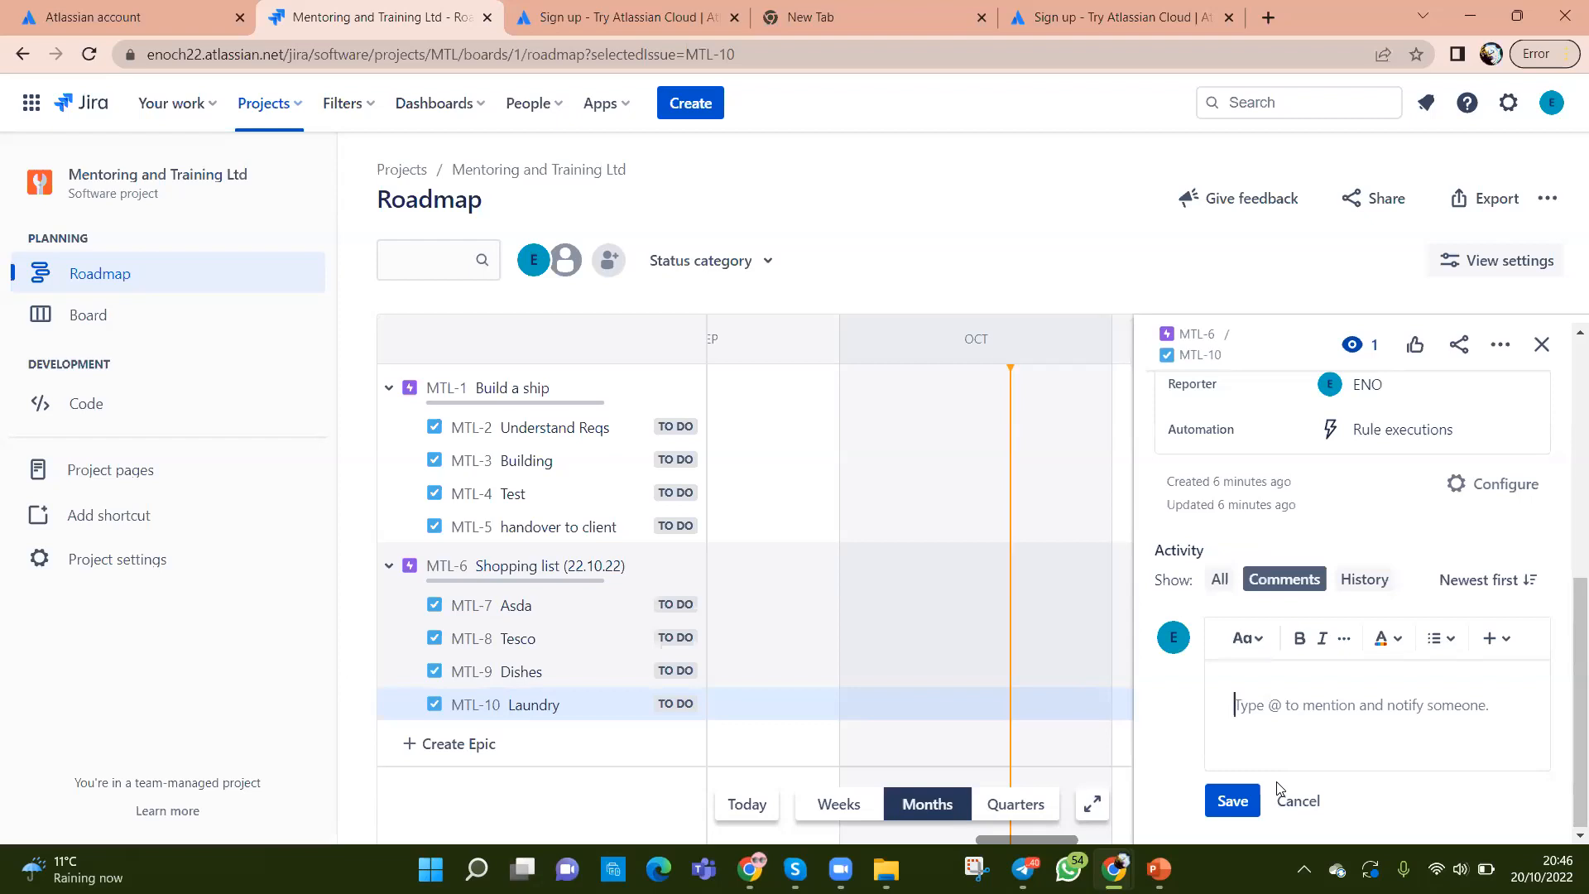
type("A")
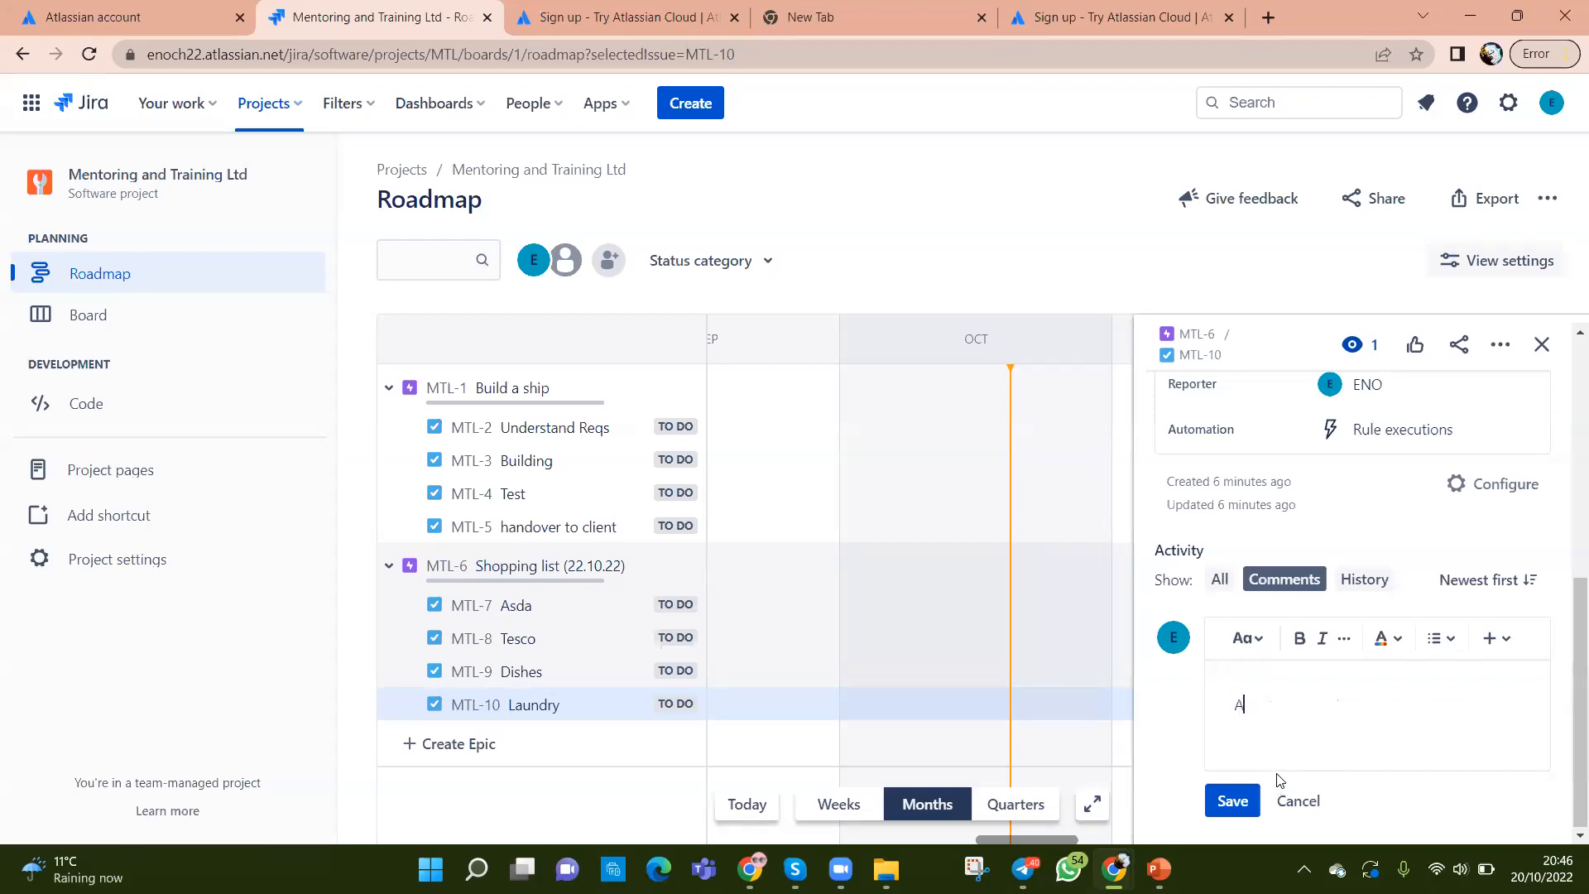
type("waaiting approval")
right_click(1257, 705)
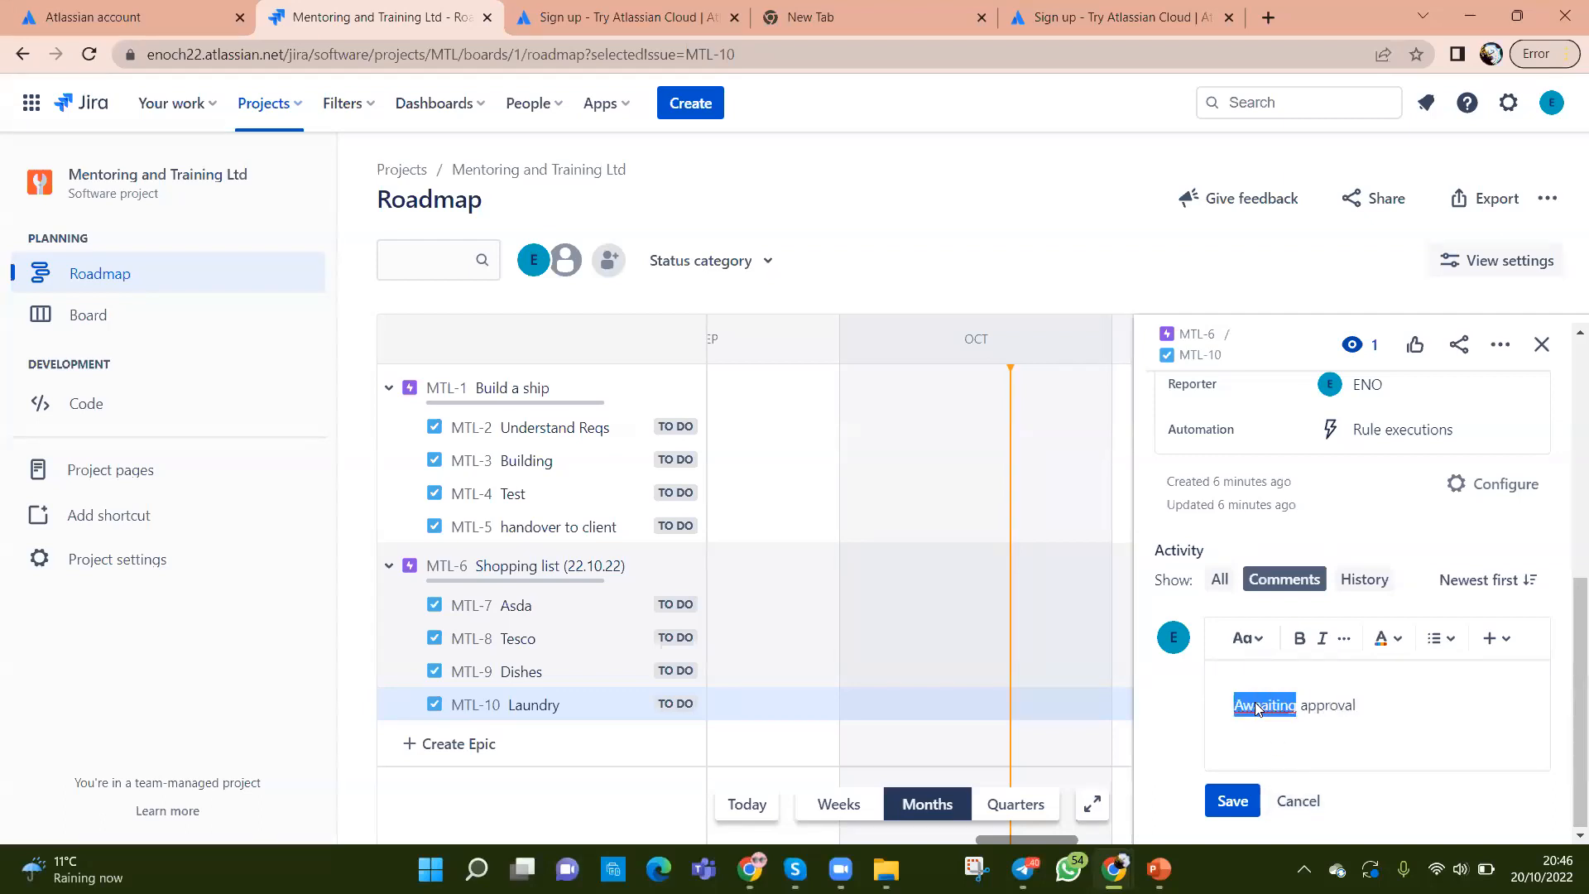
left_click(1304, 474)
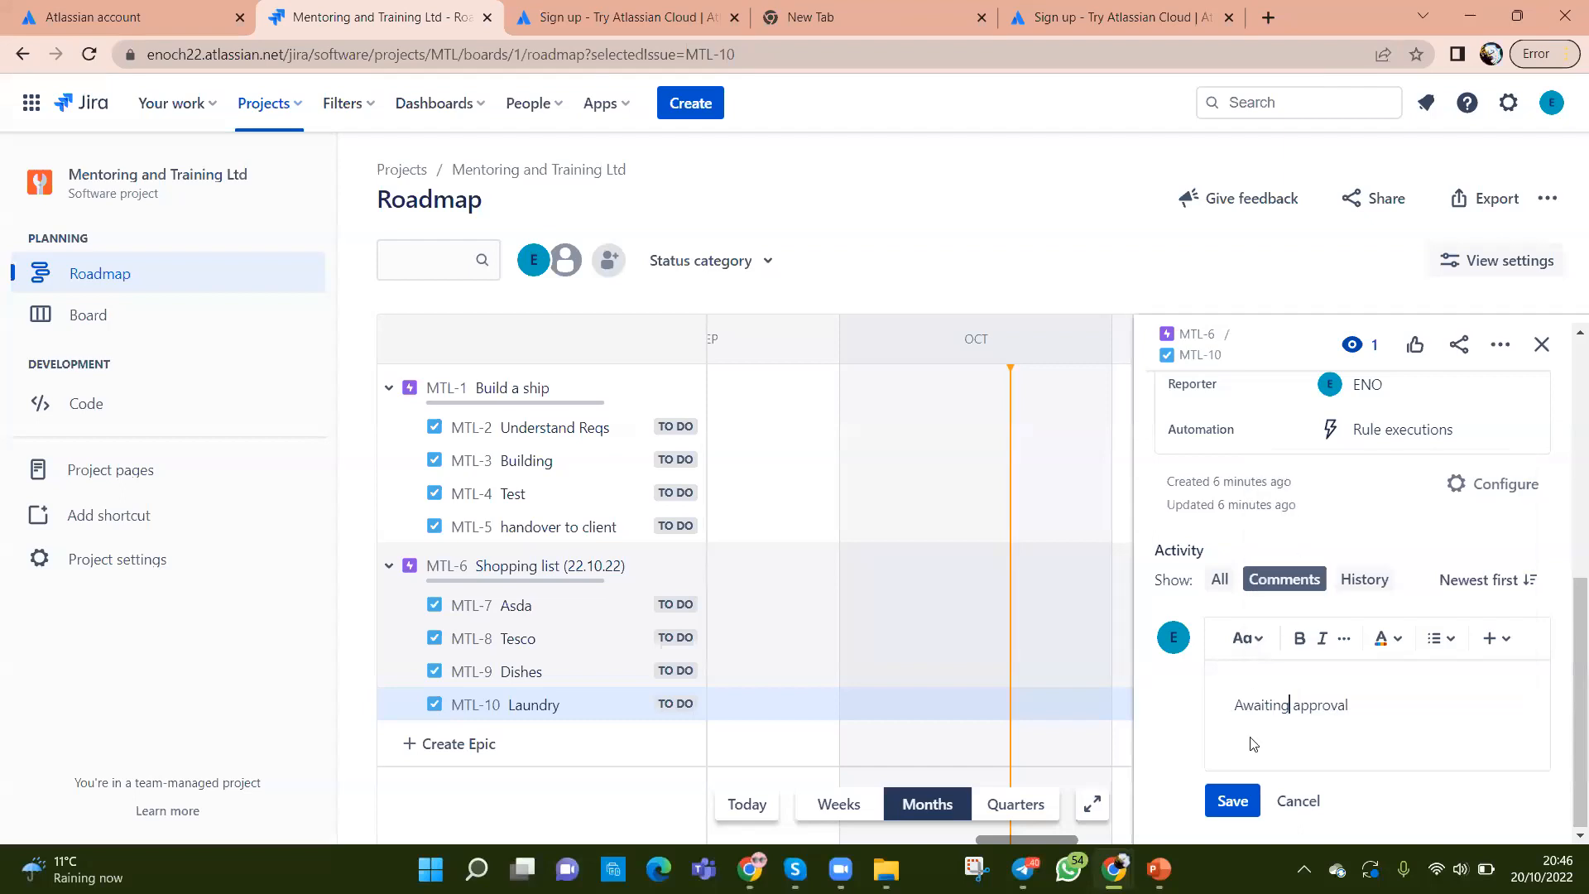
left_click(1232, 801)
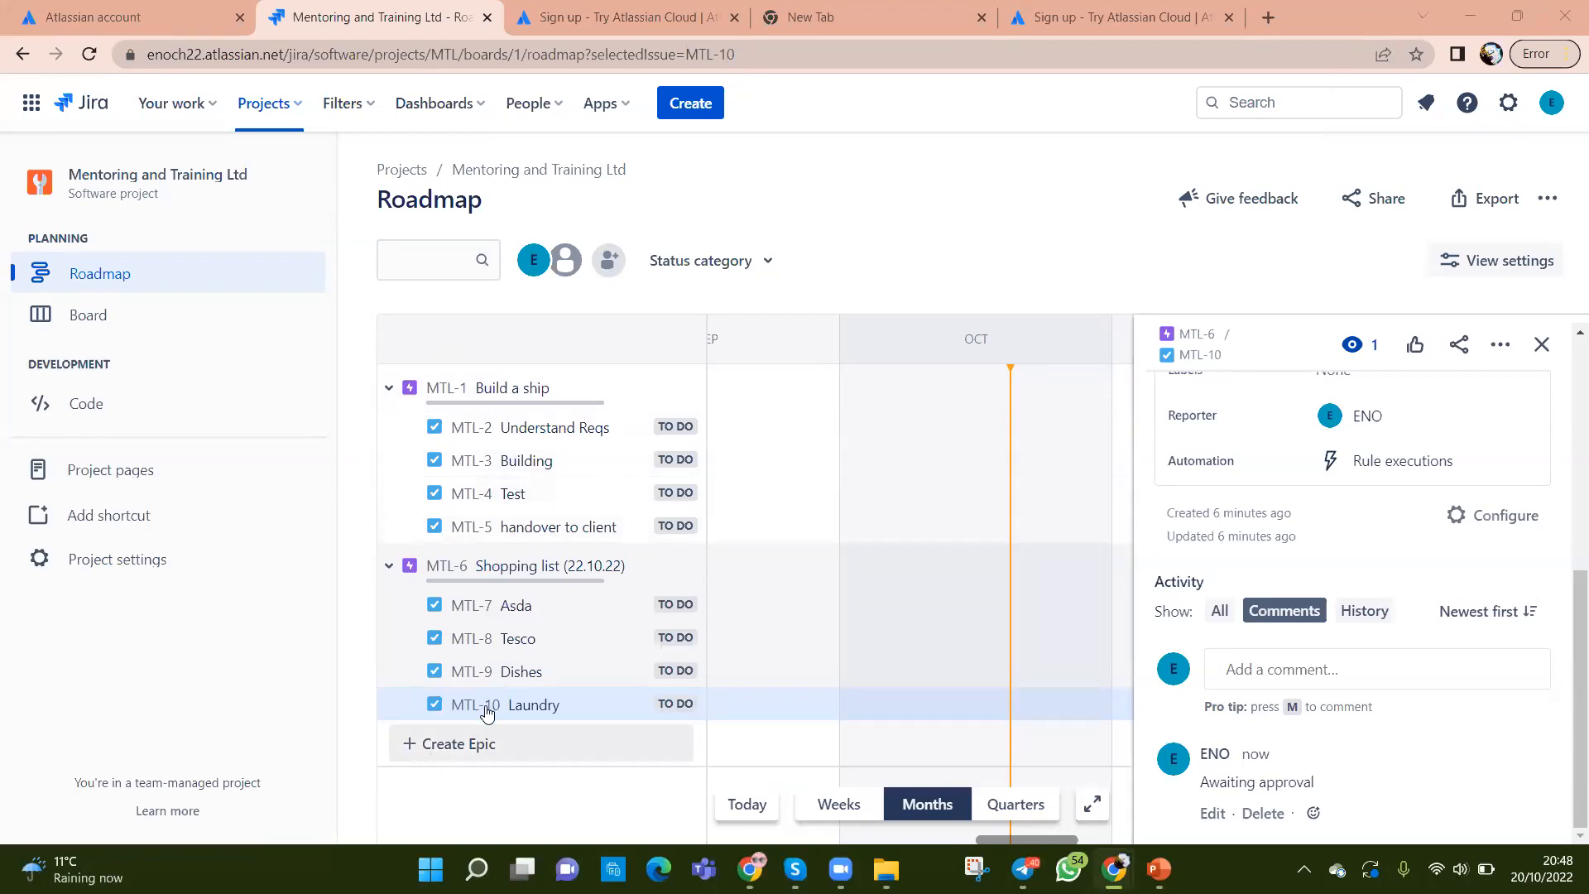
Step: Dismiss the browser's image menu and scroll the Laundry issue panel back to the top
right_click(431, 703)
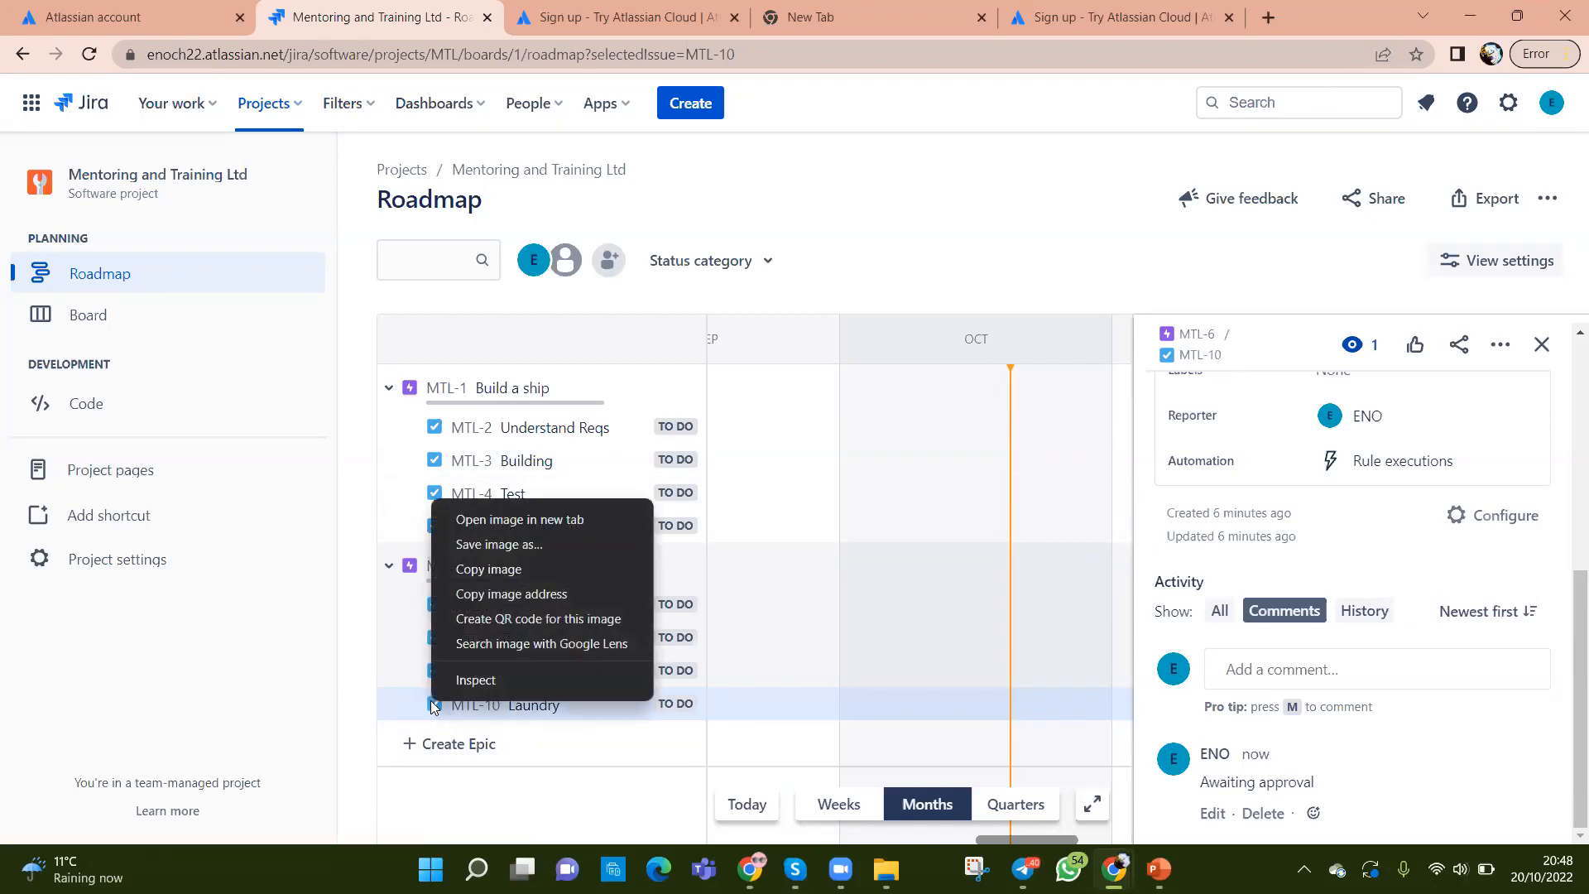
left_click(1416, 604)
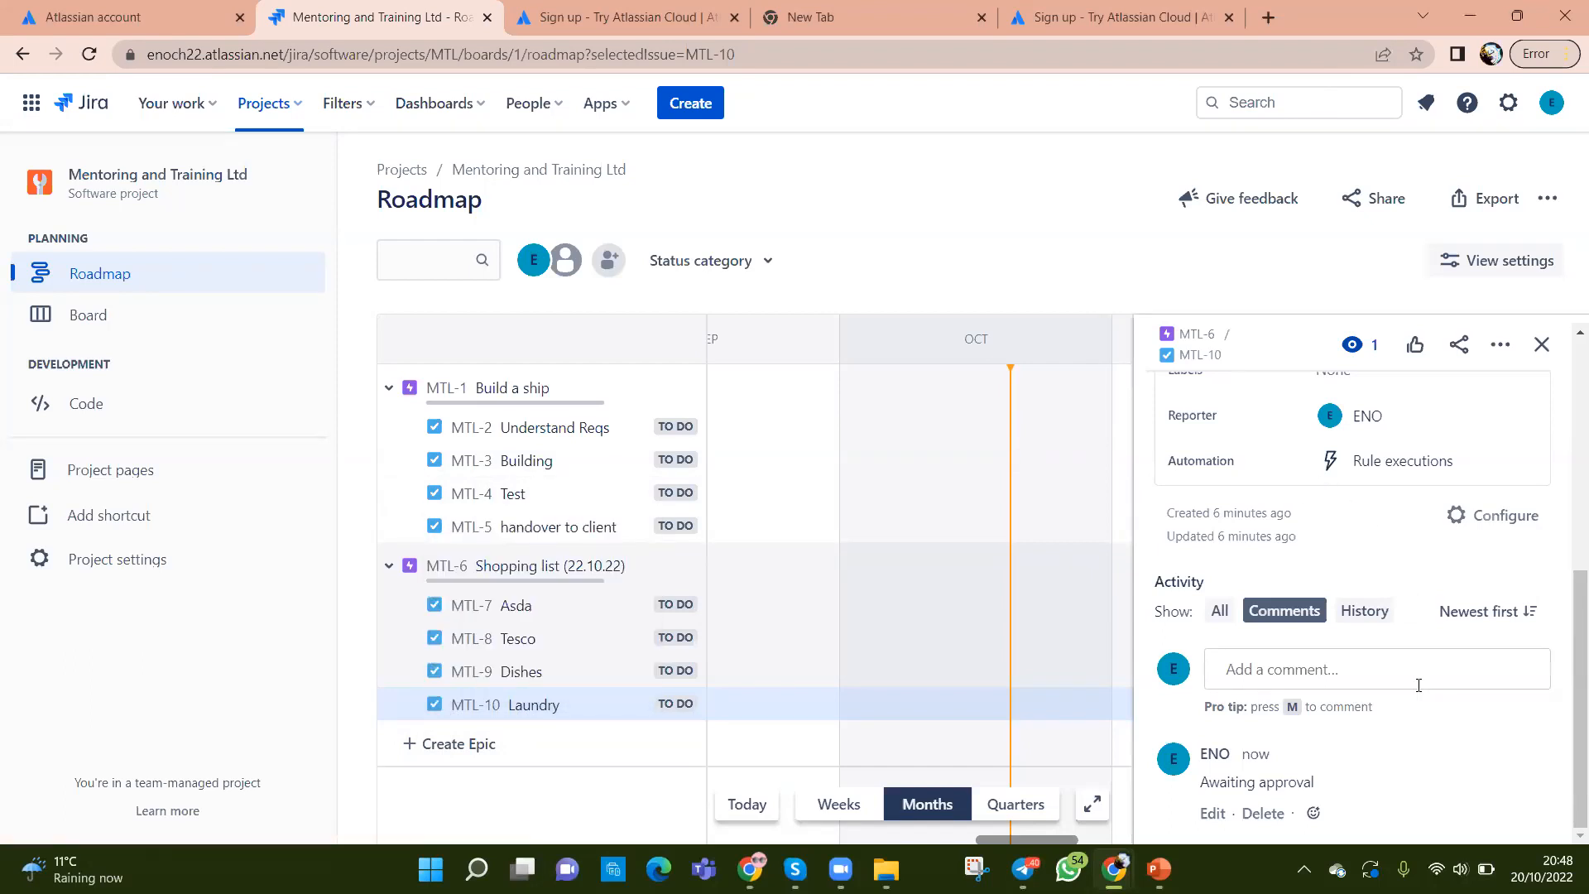
scroll(1402, 641, "up", 5)
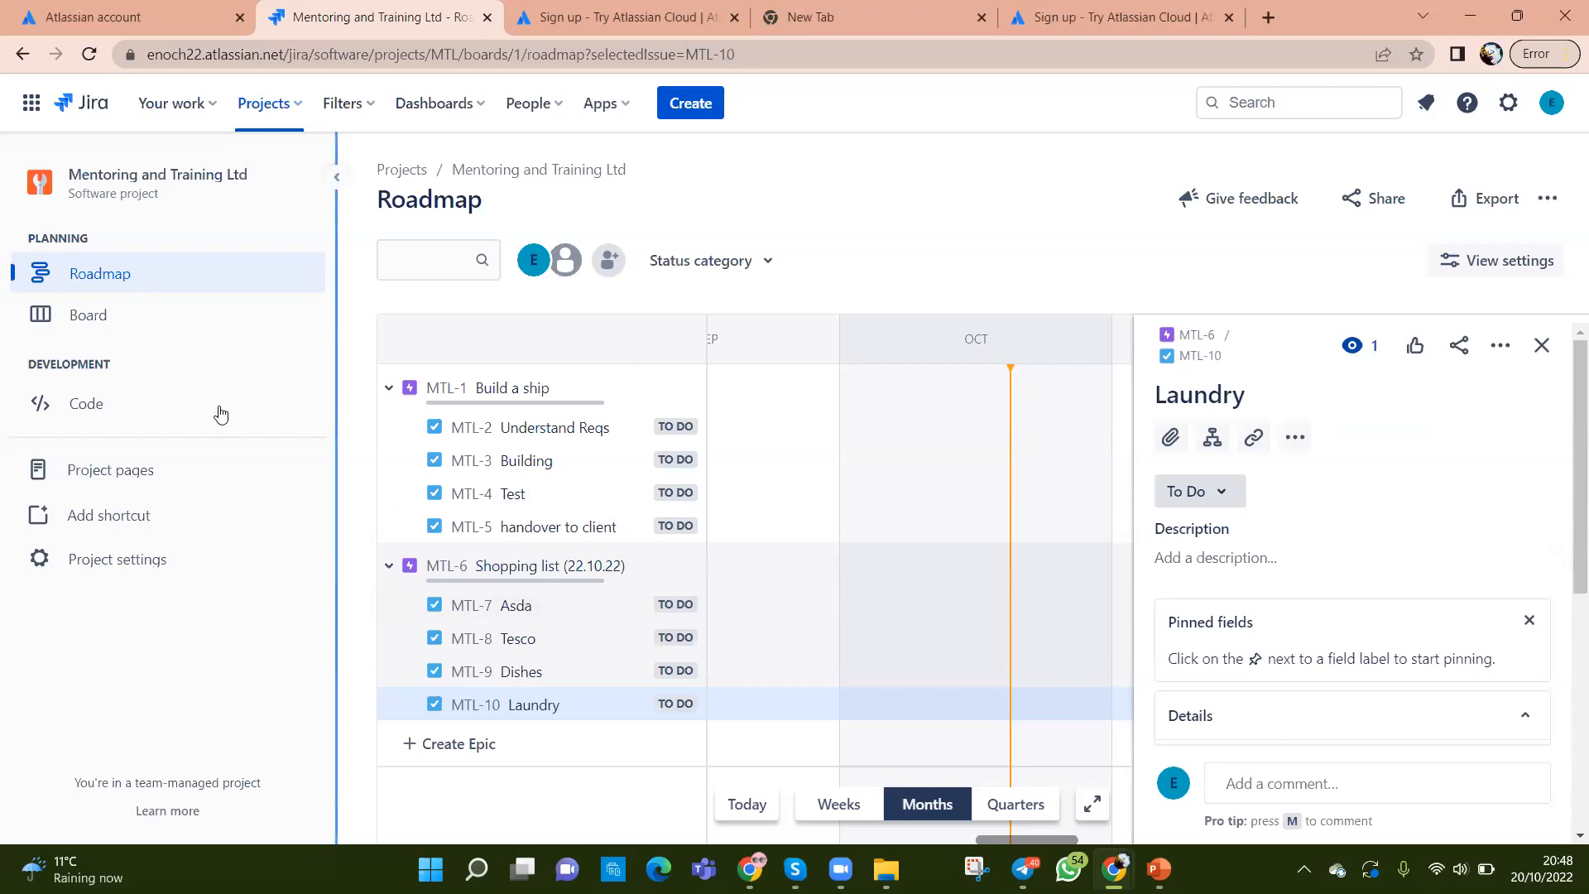
Step: Return to the MTL board with all 8 issues in To Do, after a quick Roadmap visit
left_click(104, 331)
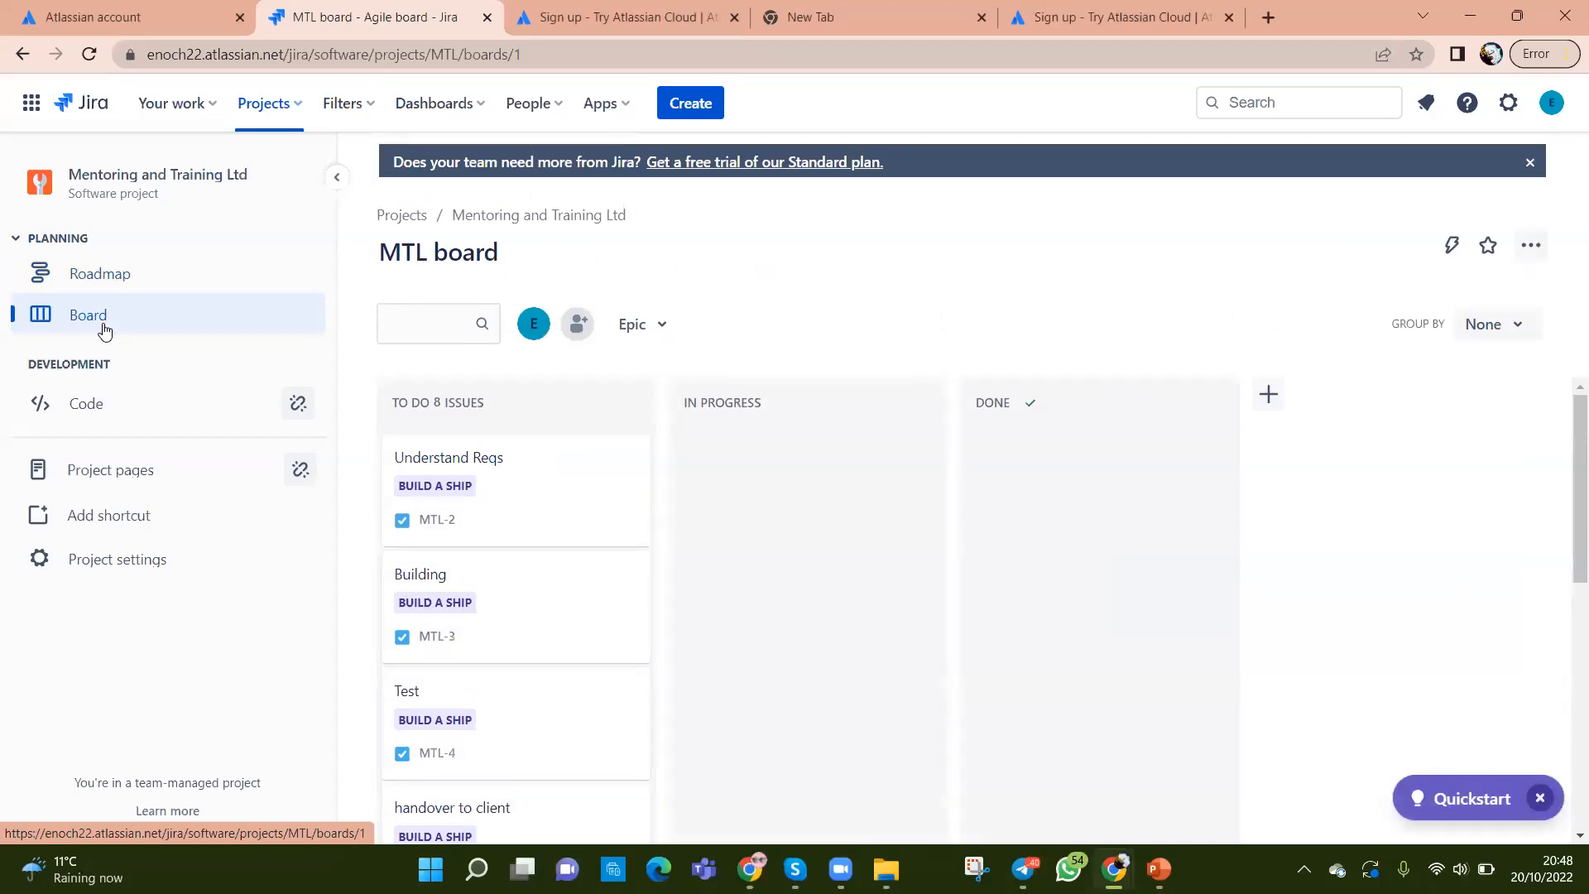
left_click(98, 275)
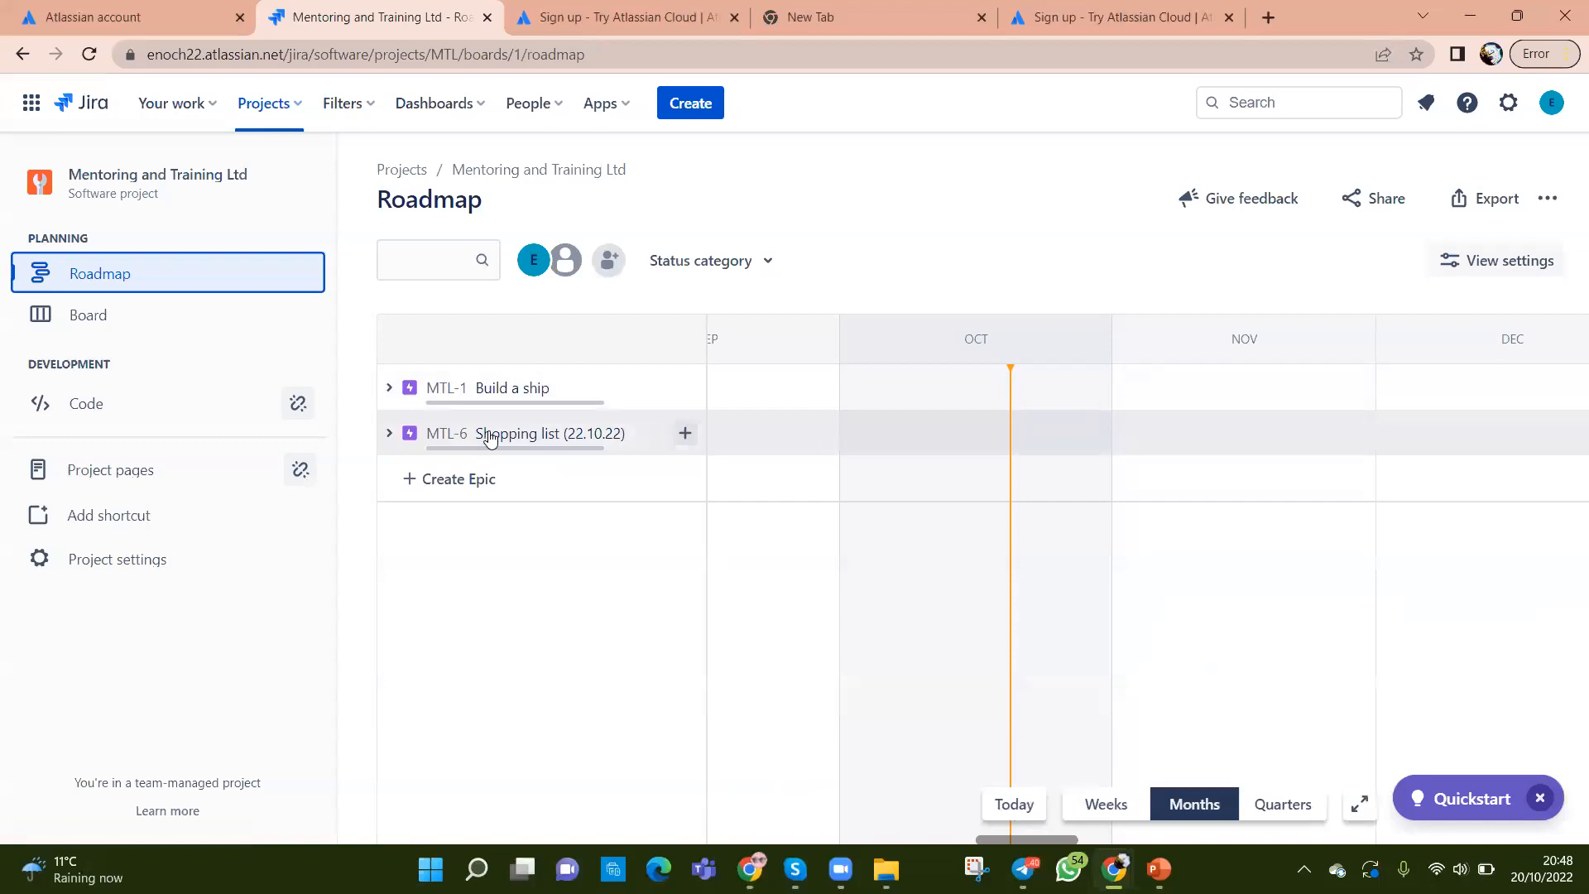
left_click(91, 316)
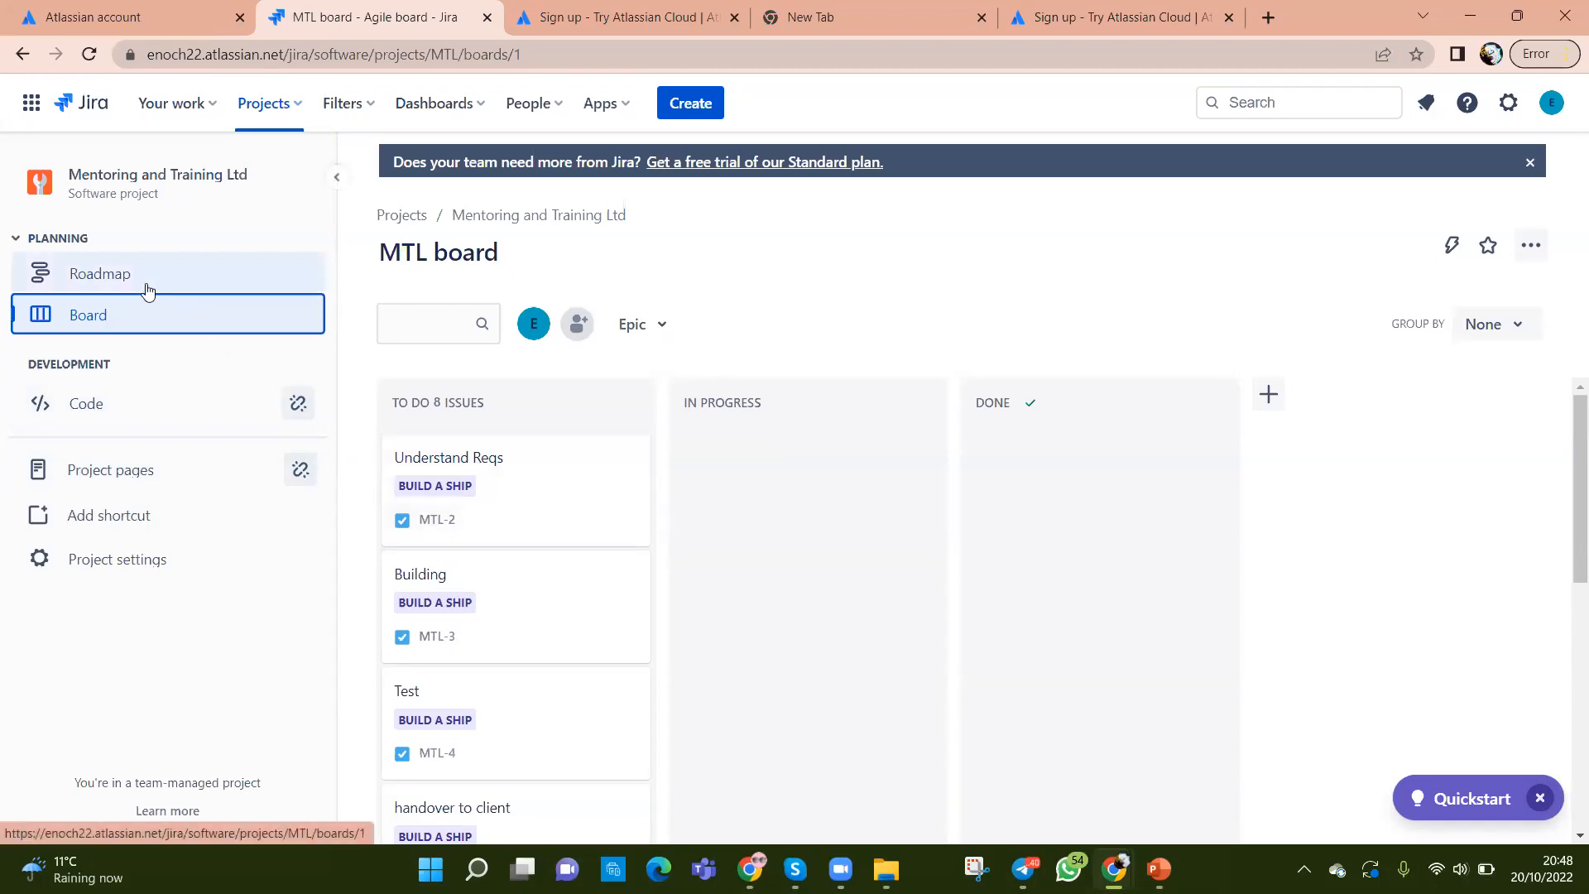
Step: Browse the Code page's options to connect Bitbucket, GitHub, GitLab or other tools
left_click(97, 413)
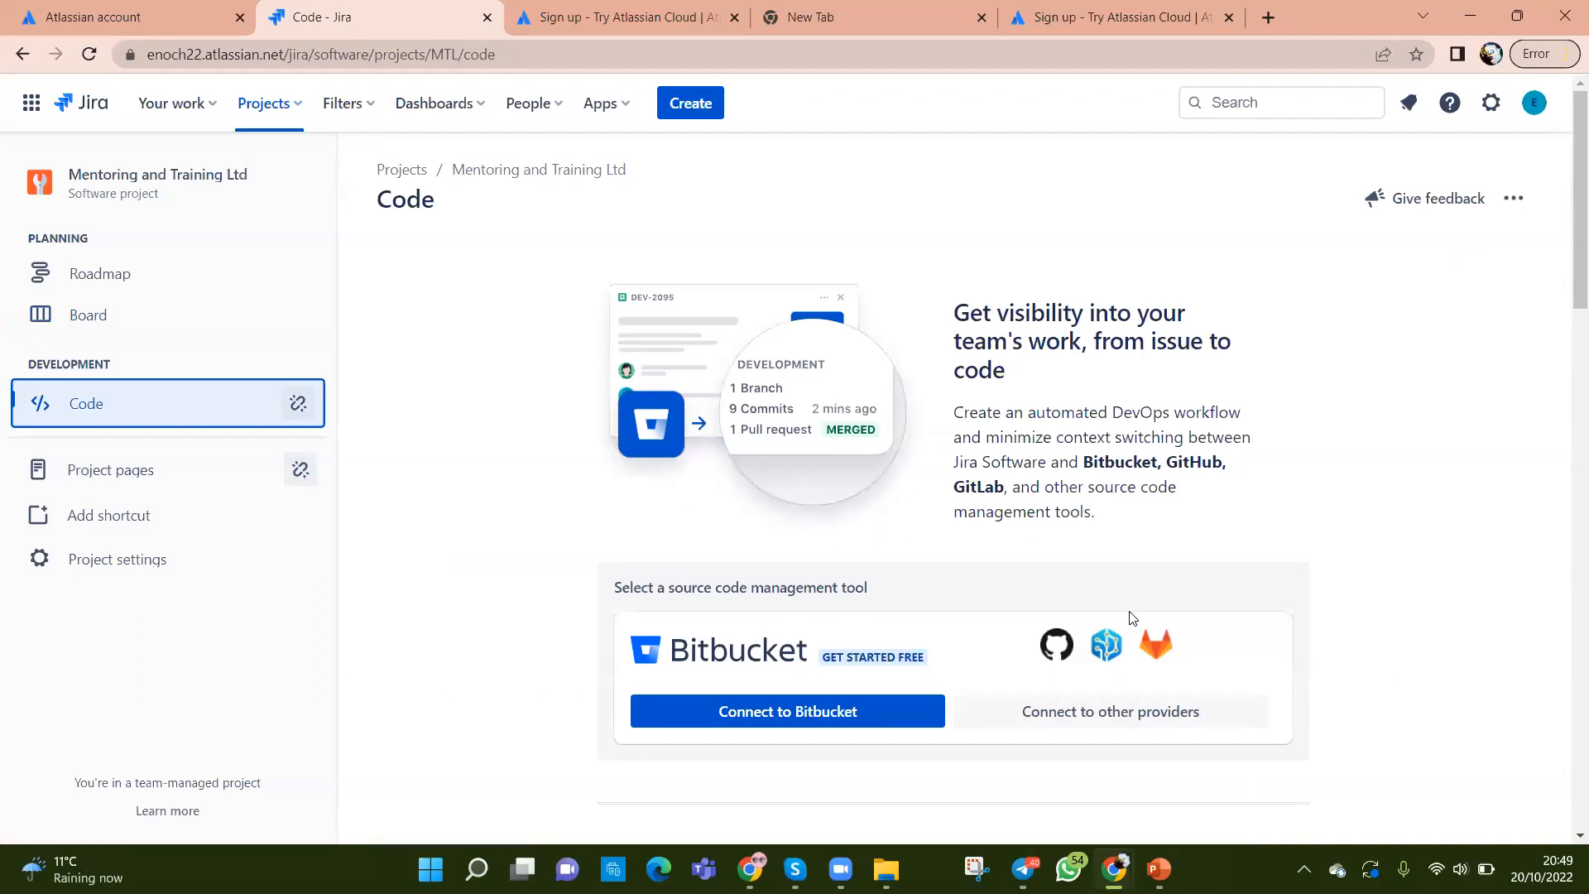
scroll(1199, 549, "down", 2)
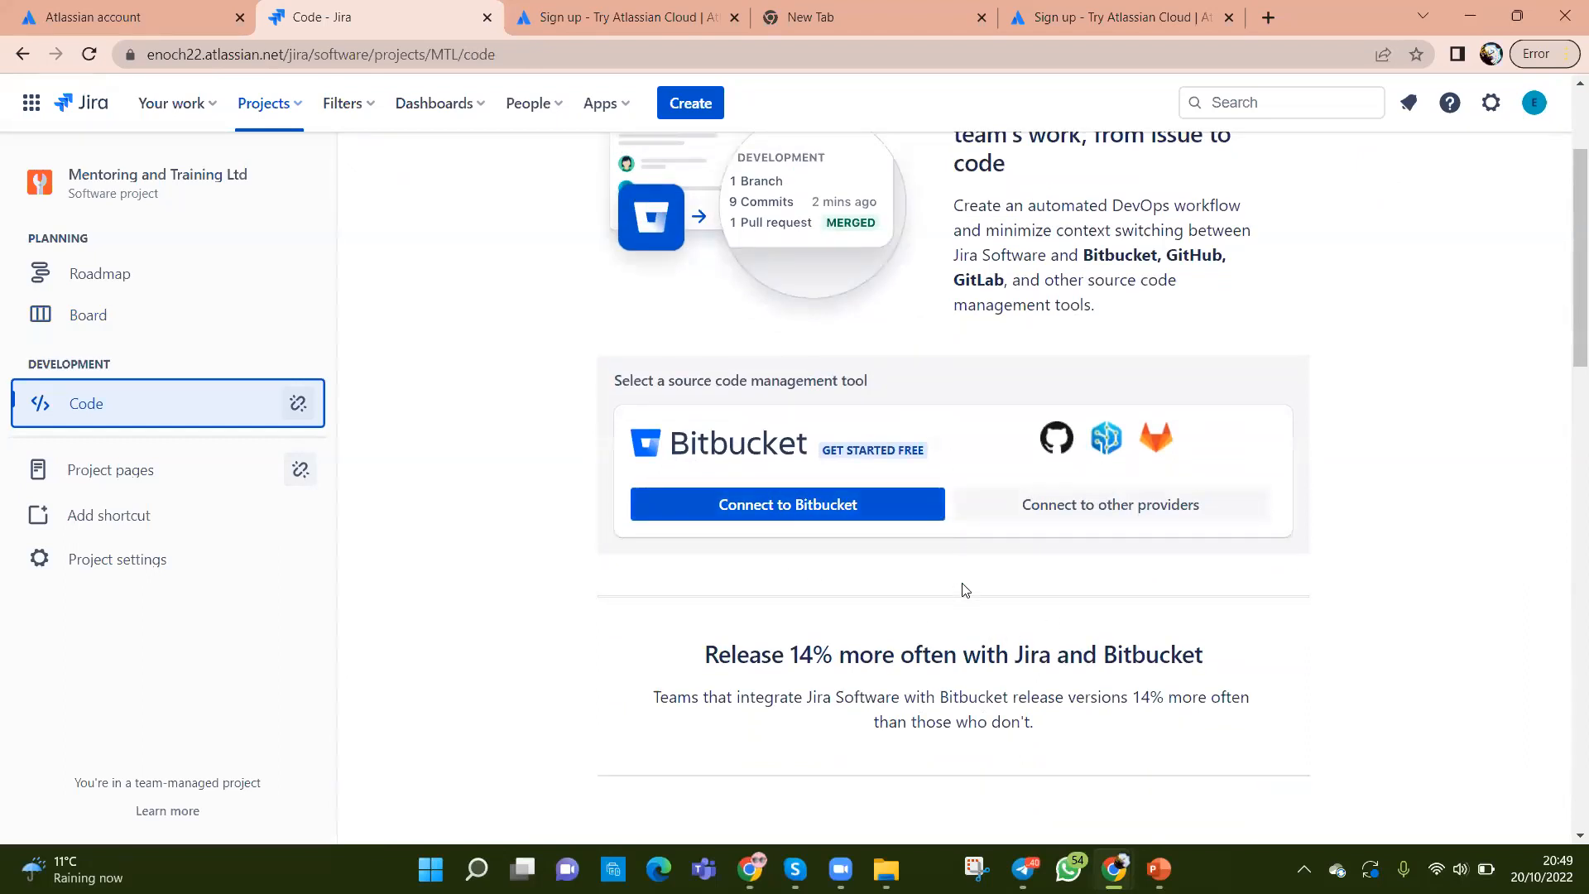
scroll(952, 588, "up", 3)
scroll(952, 588, "down", 4)
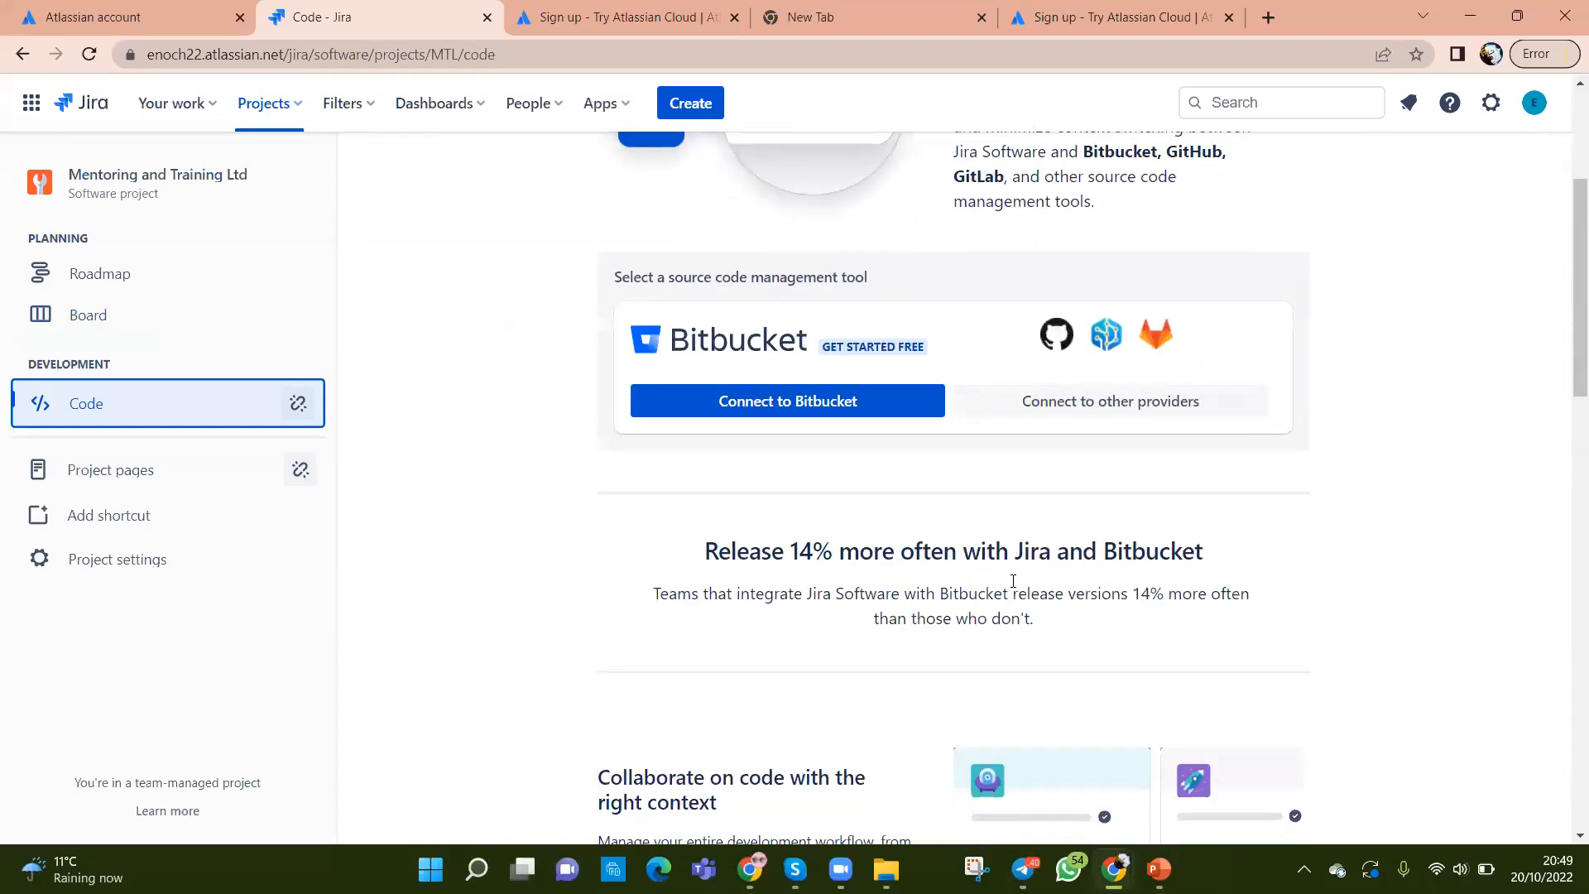
scroll(1026, 590, "up", 4)
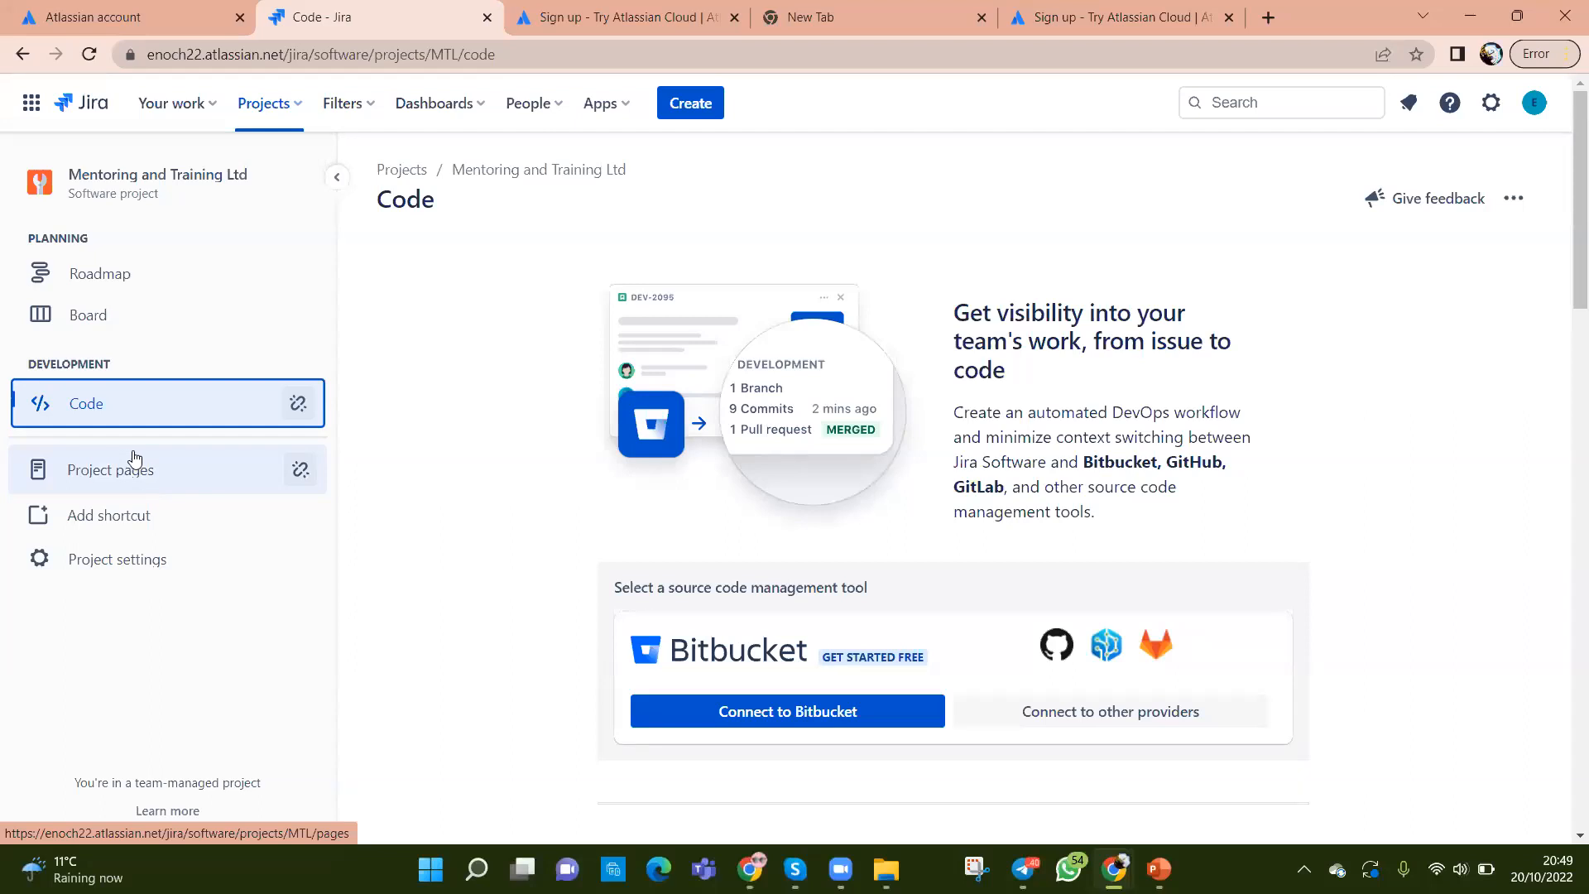
Step: Show the project Roadmap with epics MTL-1 and MTL-6, then head back to the board
left_click(108, 284)
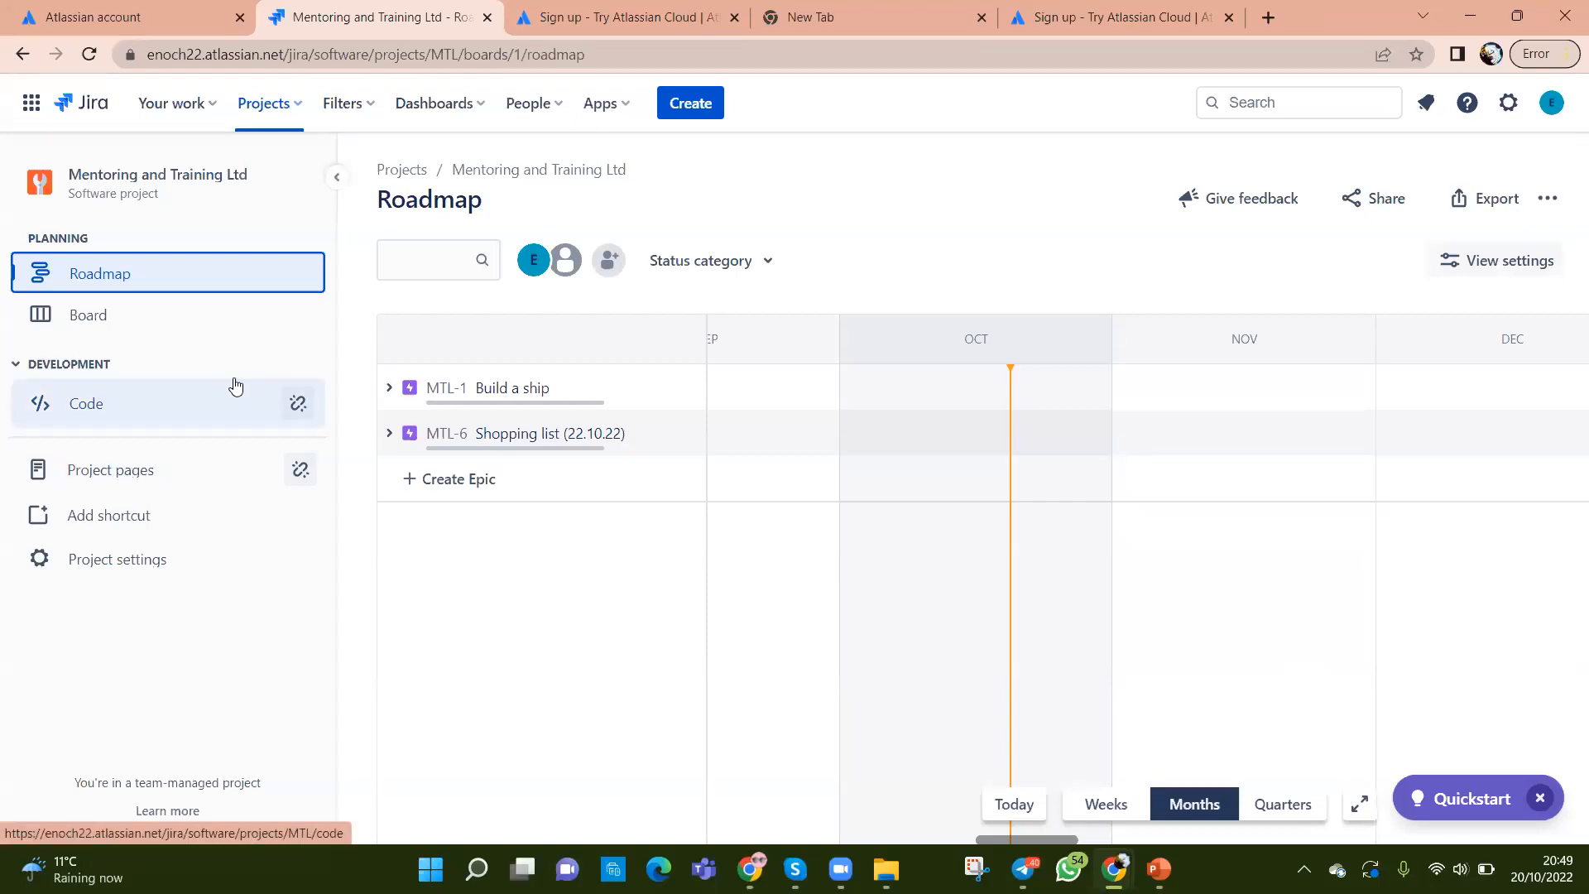
left_click(89, 318)
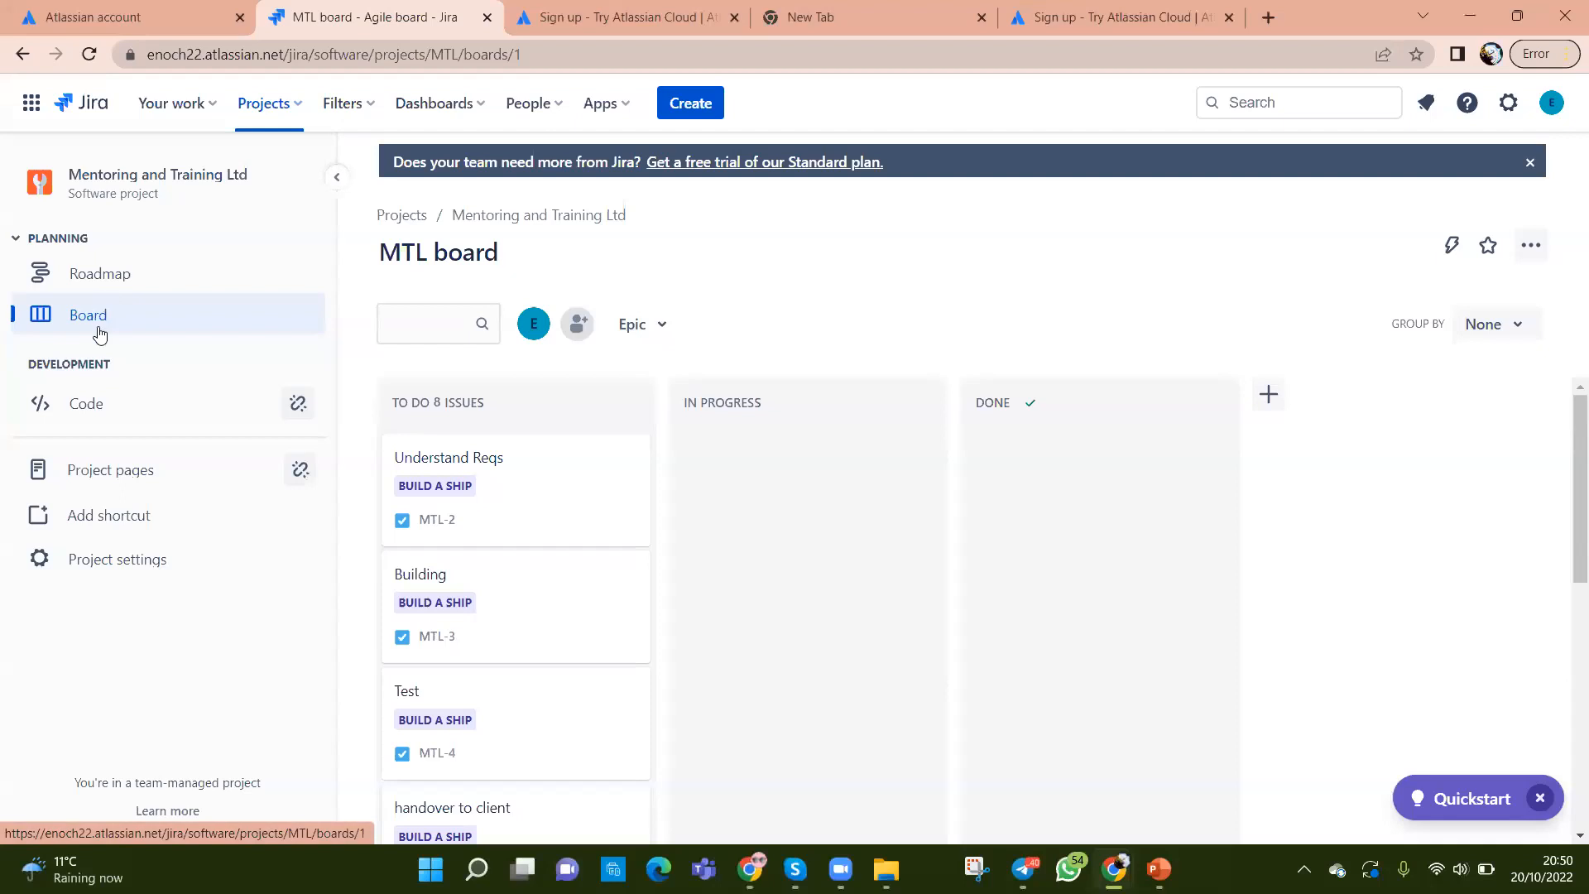
Step: Show Project pages with Confluence templates like Blank page, Decision and Meeting notes
left_click(87, 469)
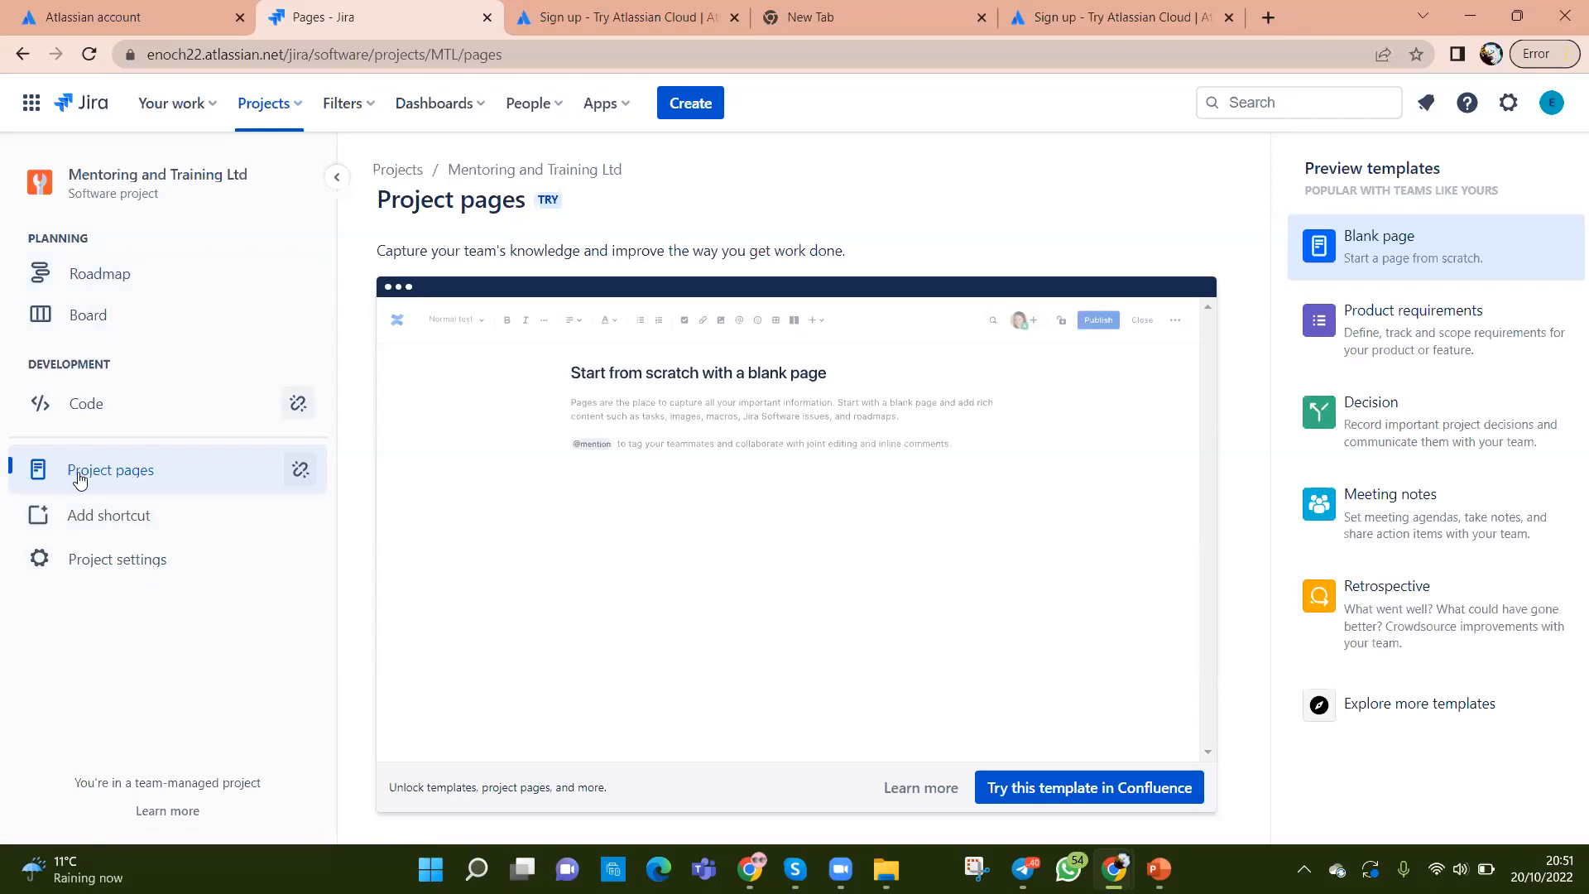
Step: Begin a web-link shortcut, cancel it, and go to the project settings Details page
left_click(106, 519)
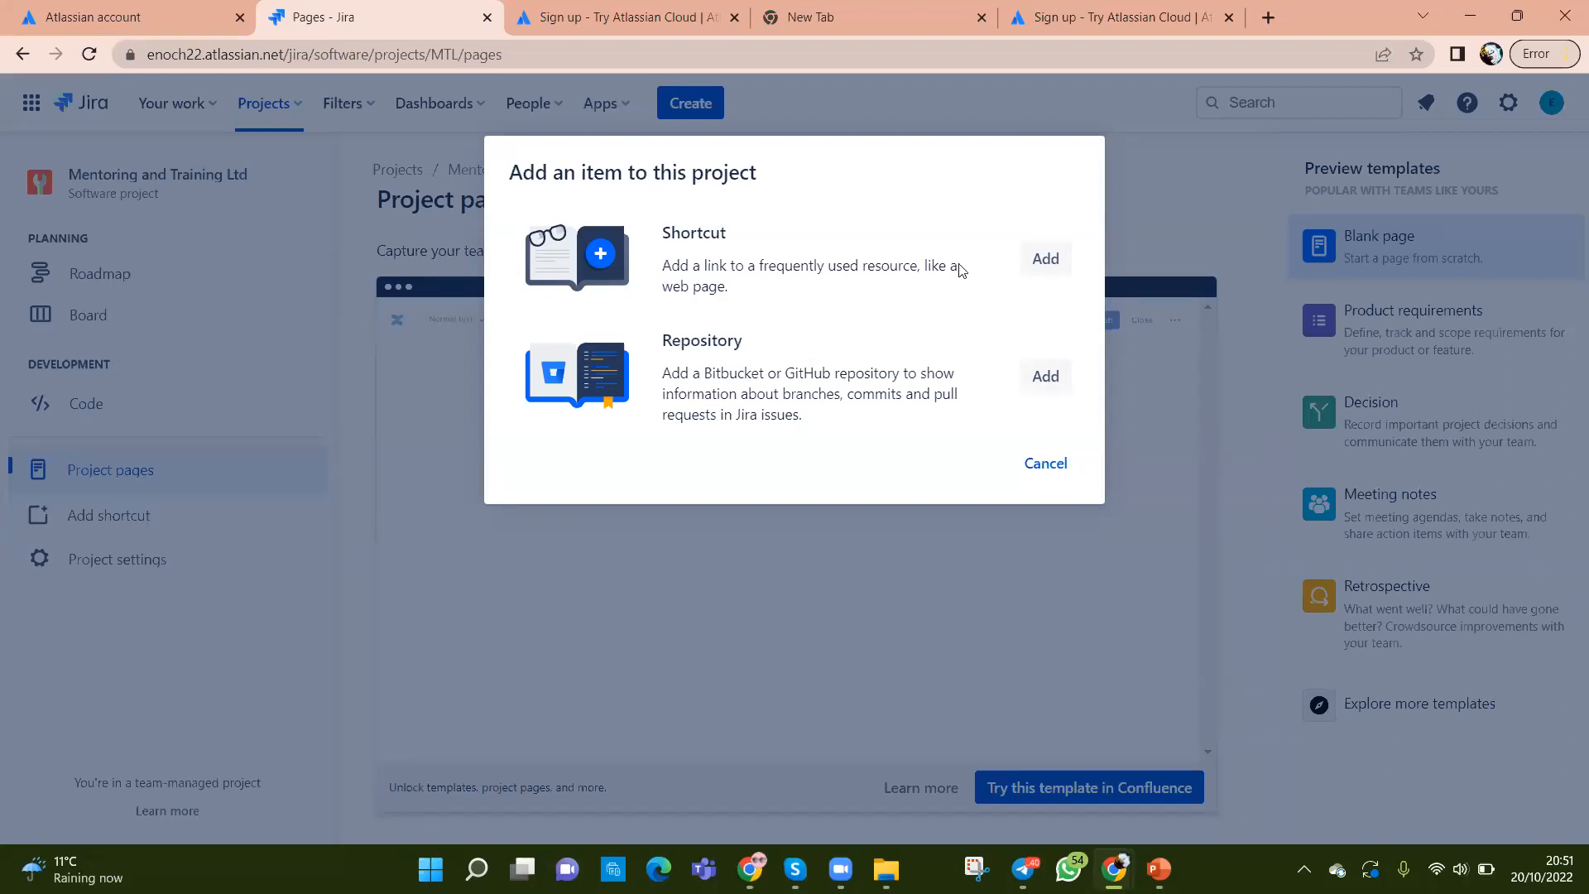
left_click(1052, 262)
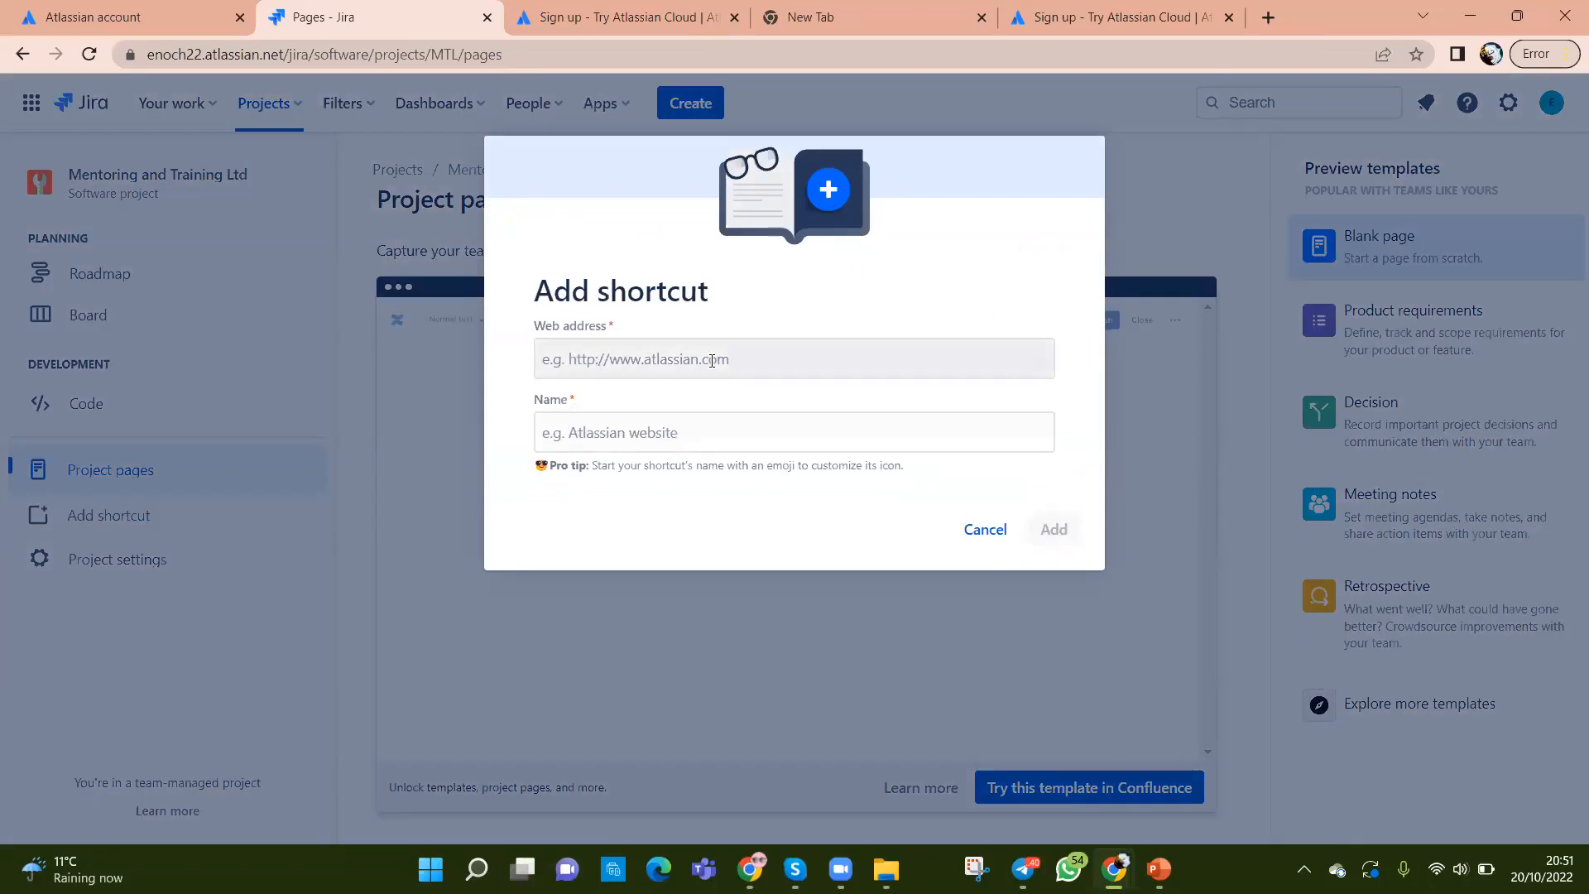
left_click(712, 361)
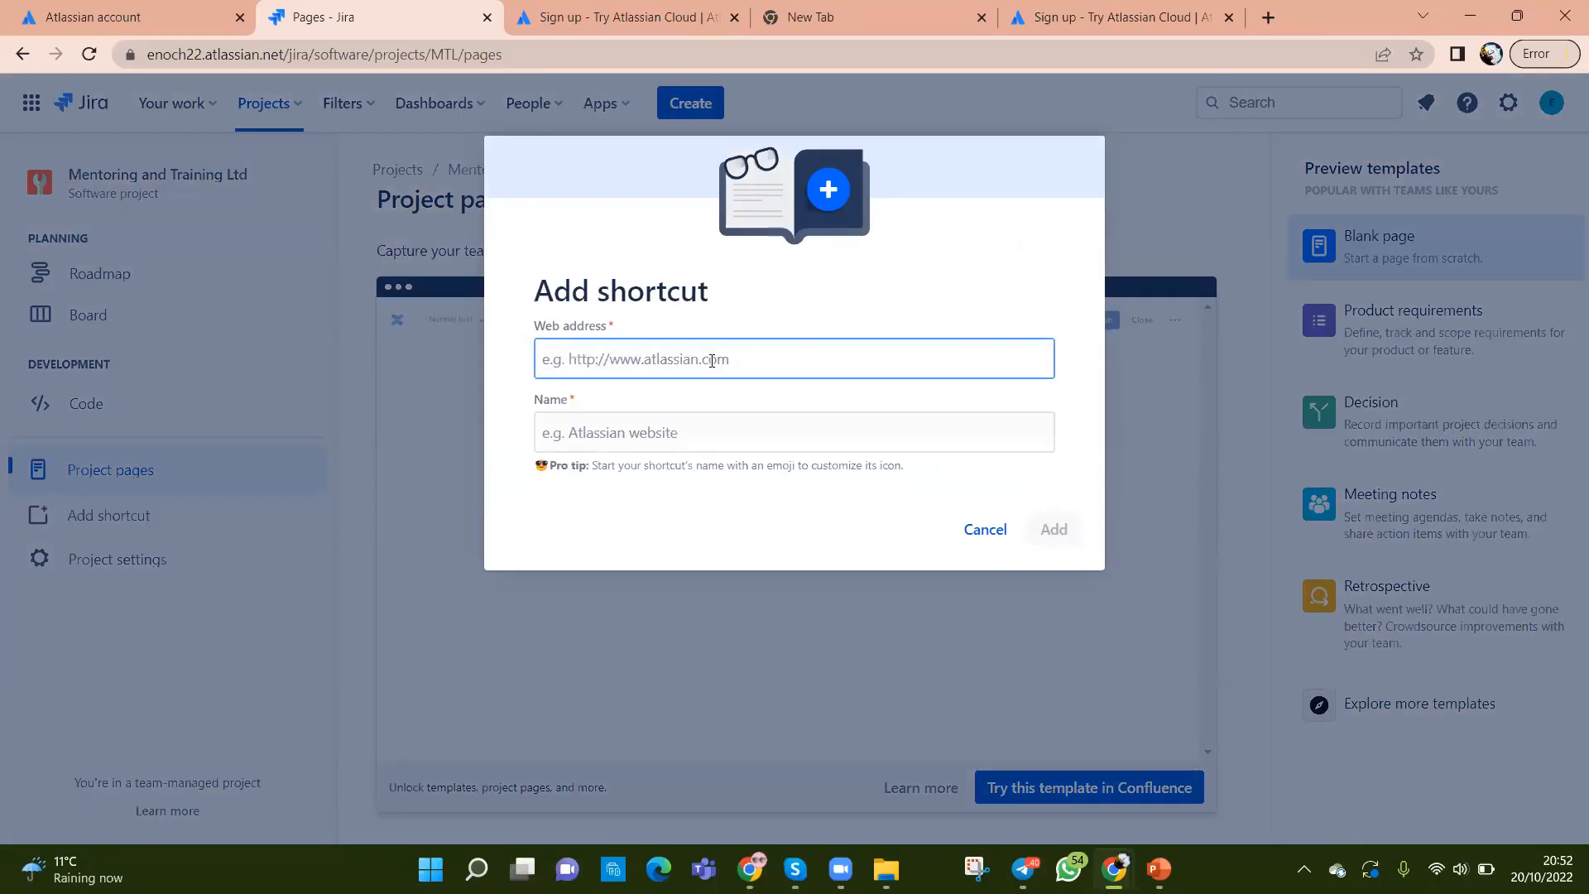
left_click(986, 530)
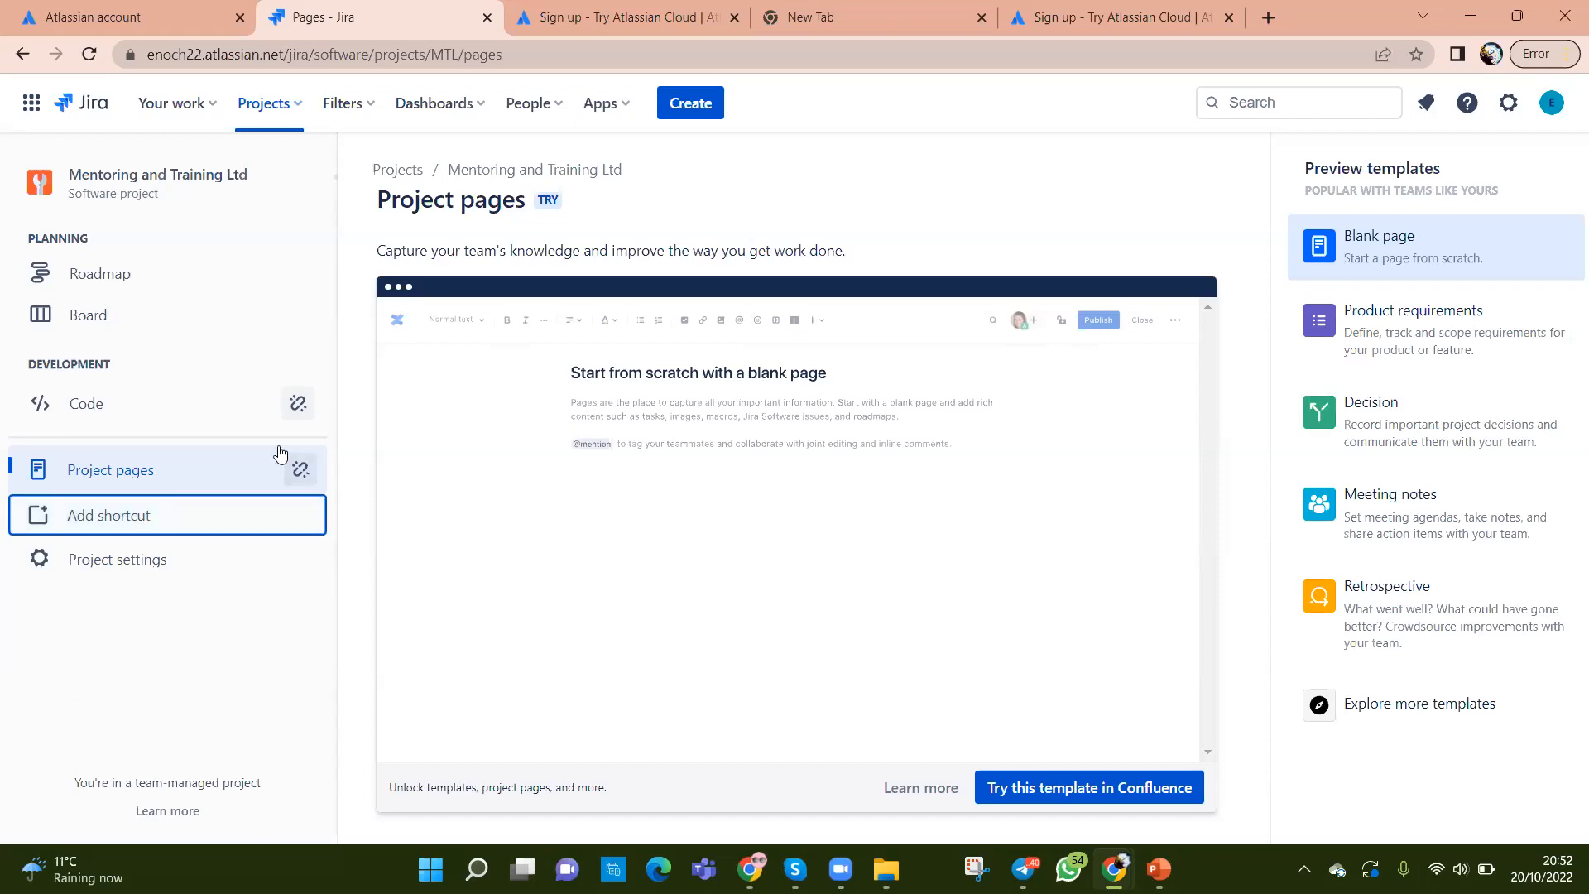
left_click(135, 562)
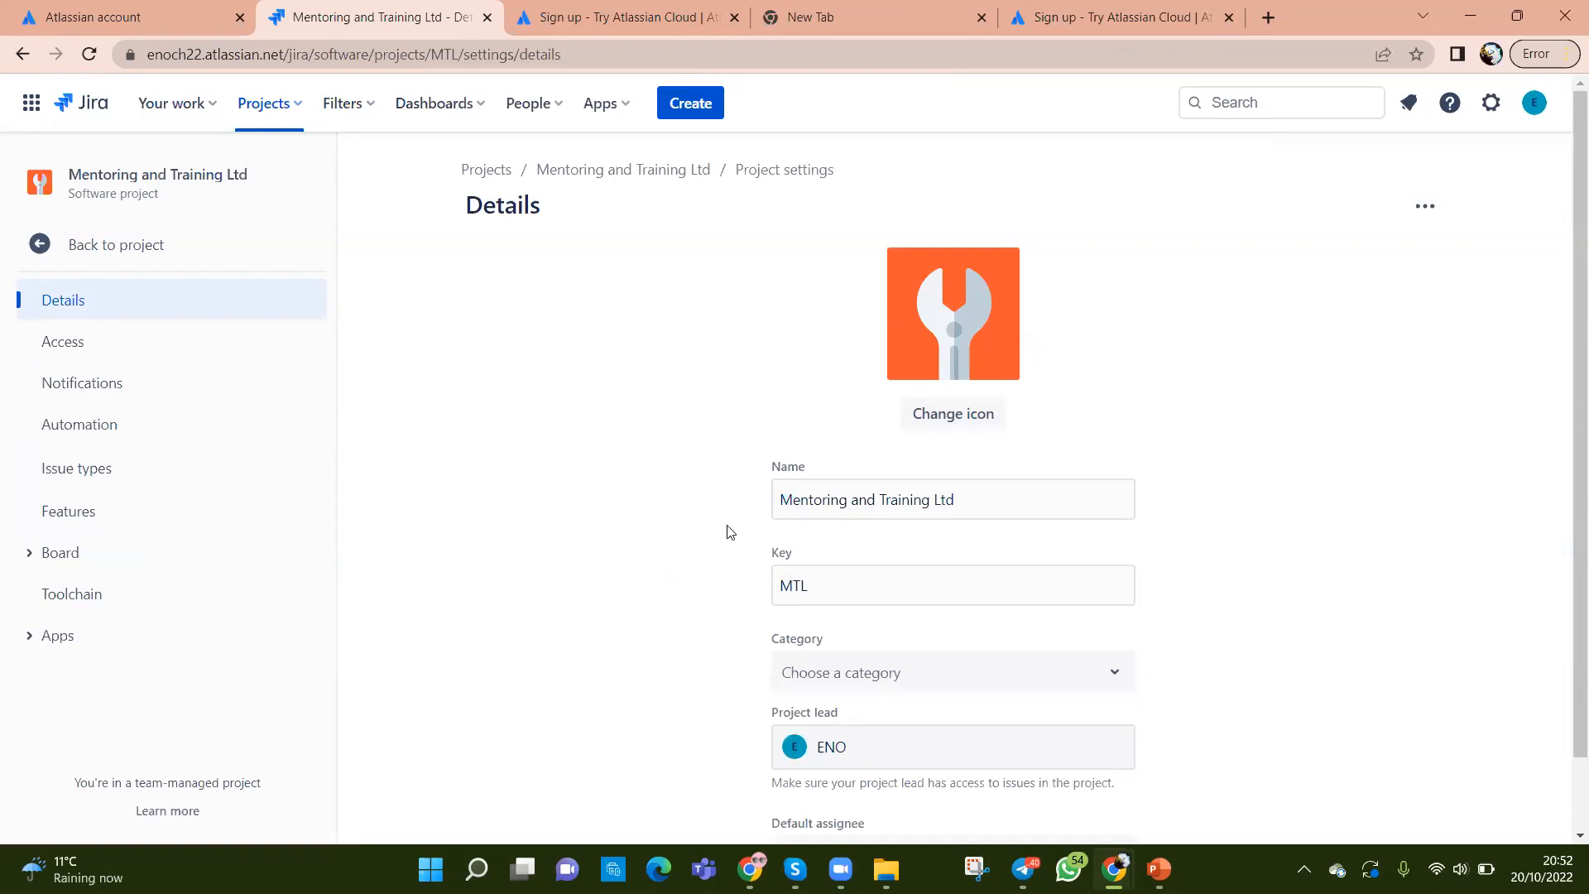
Step: Look over the Details page name field, then view Access listing one Administrator
scroll(935, 531, "down", 1)
left_click(967, 423)
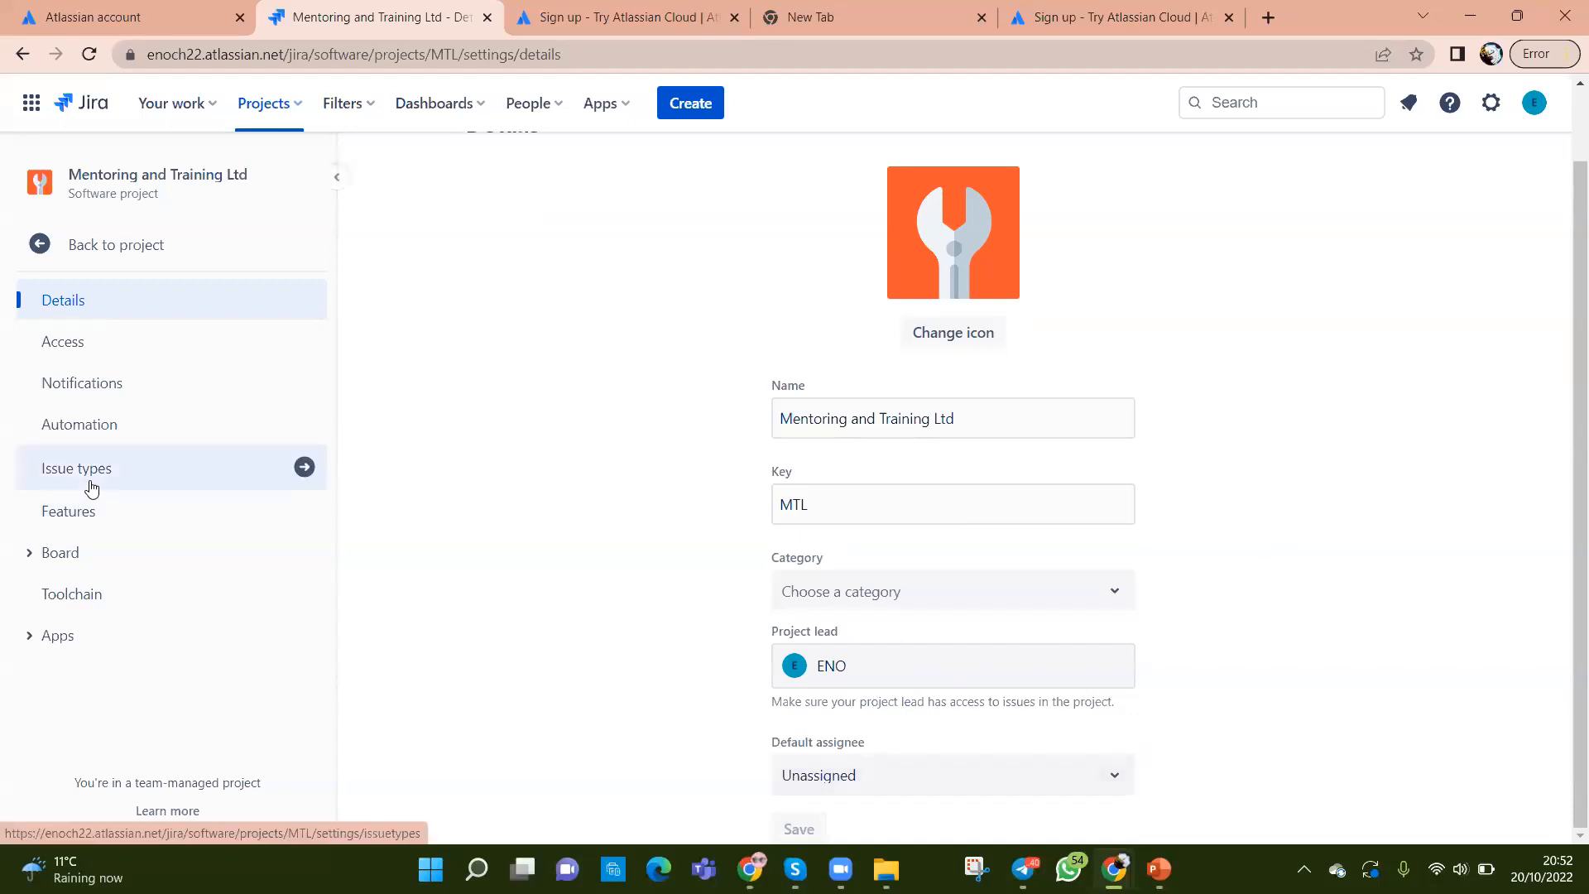
left_click(50, 345)
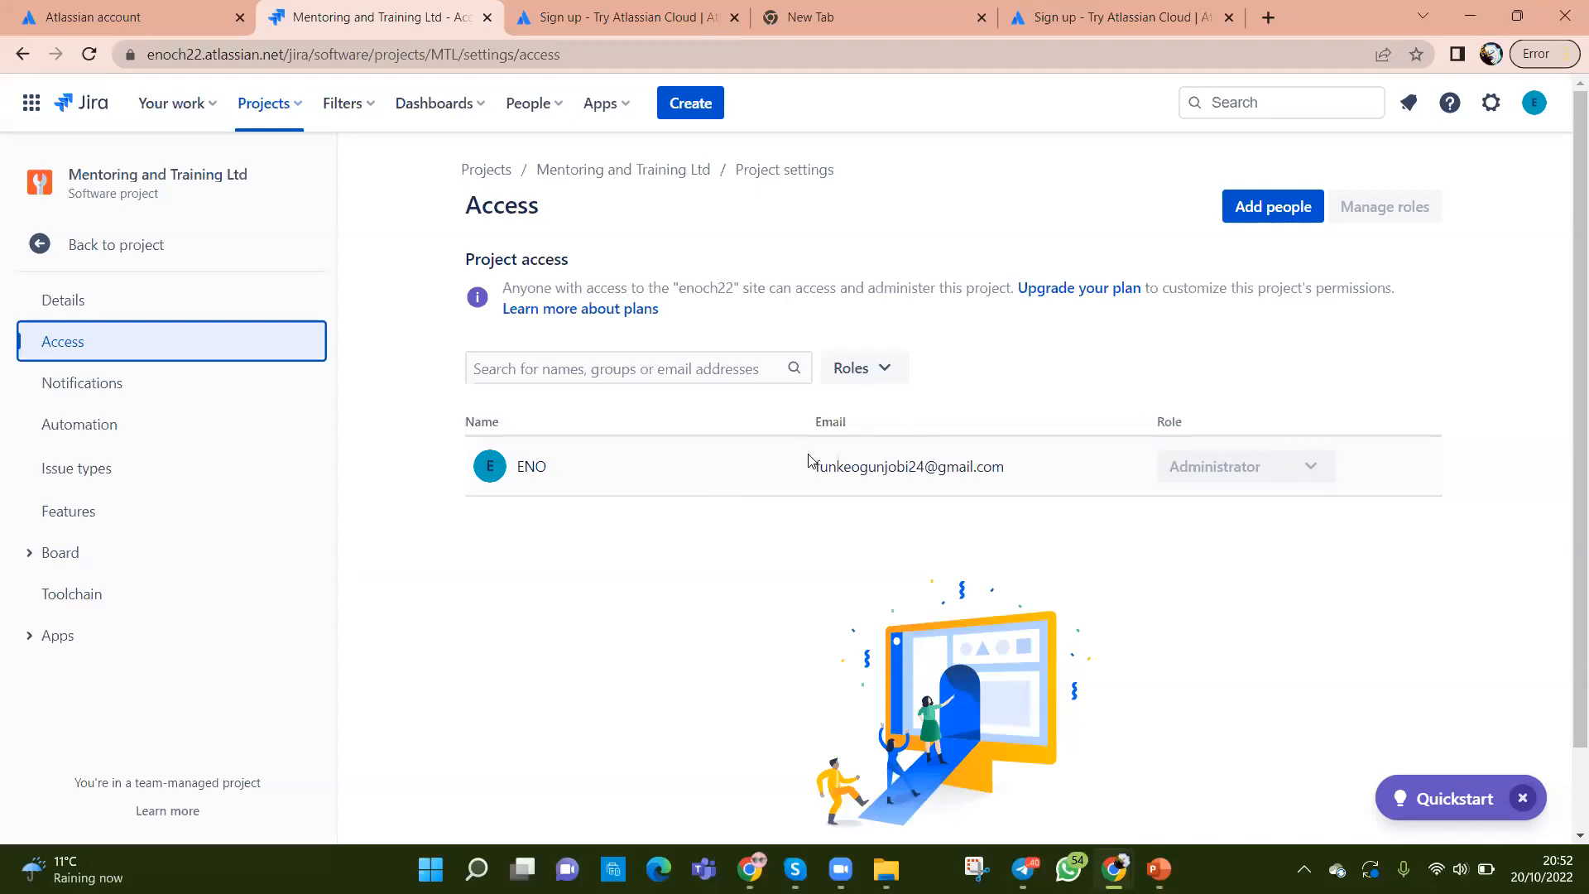
Step: Search the Access list by a member's name and close the Roles filter unchanged
left_click(784, 371)
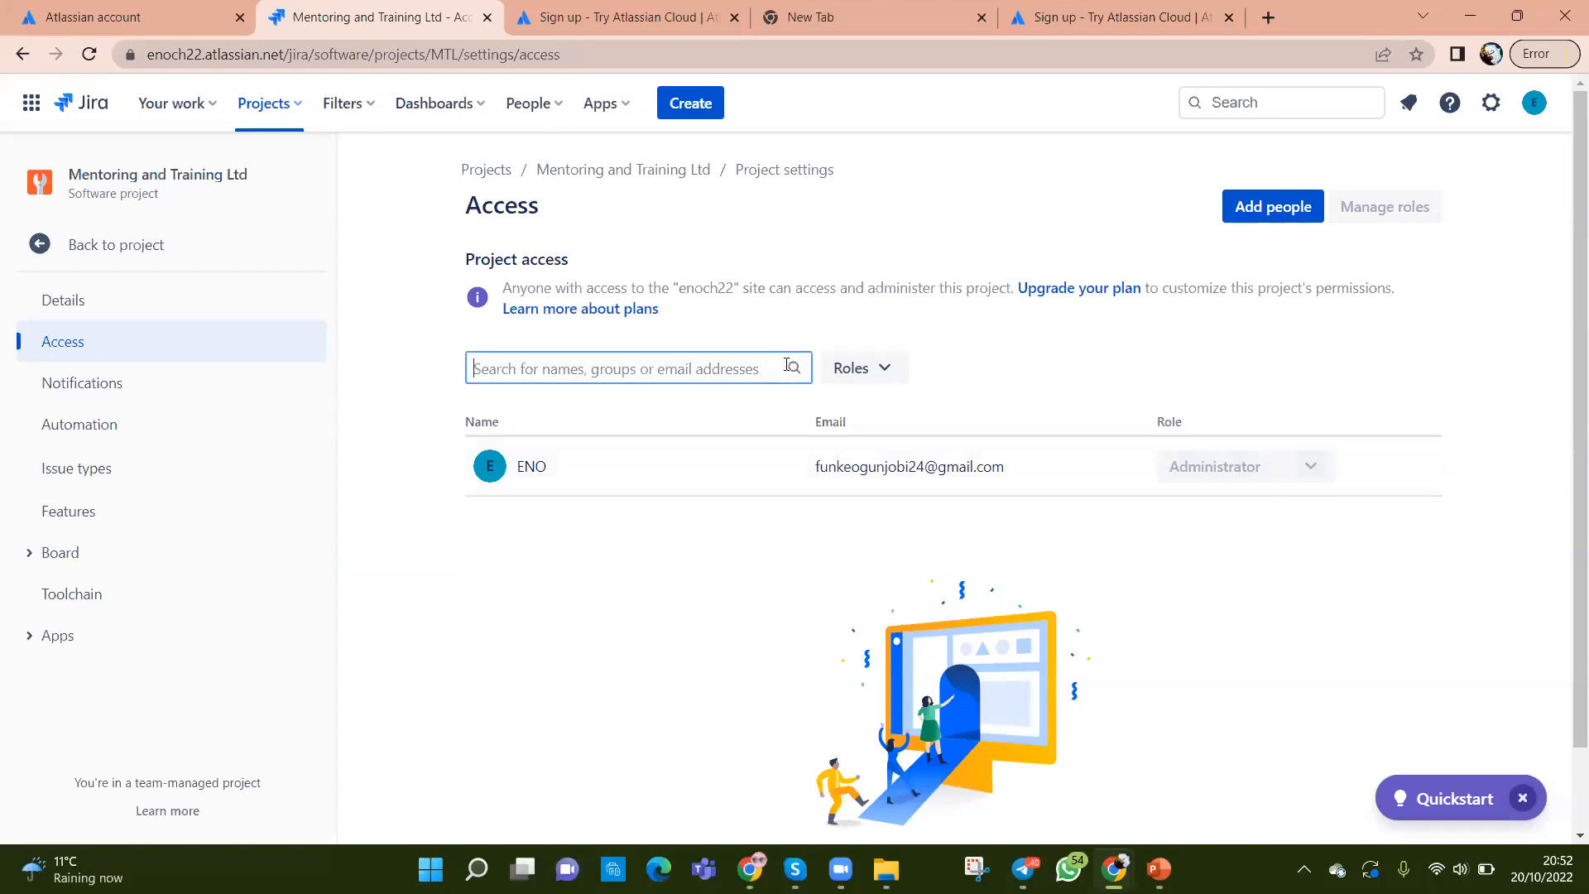
type("Funke")
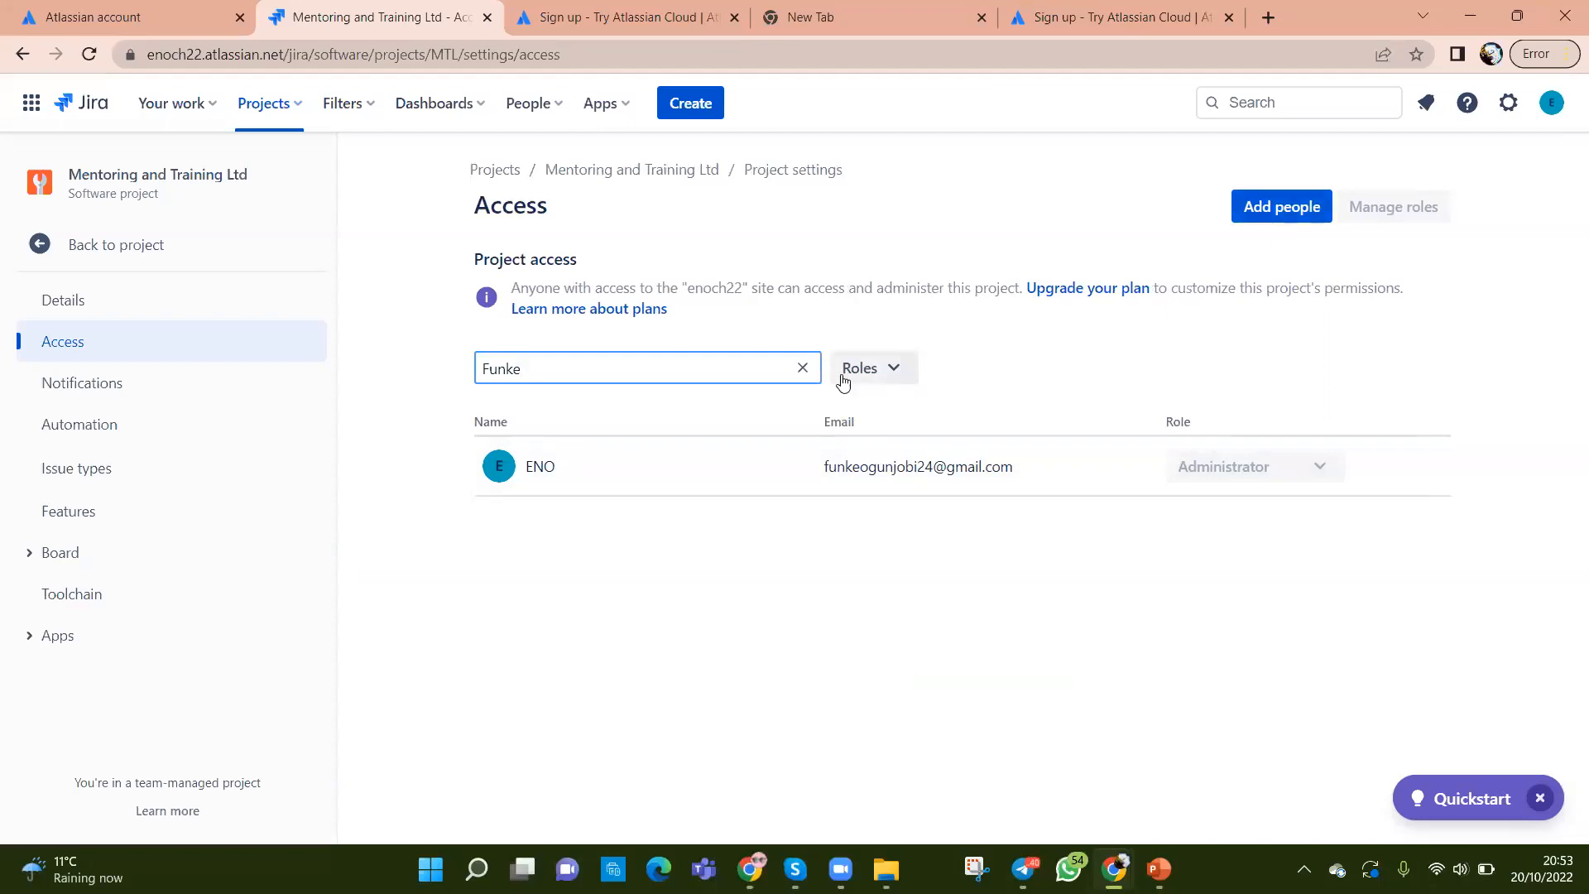
left_click(891, 374)
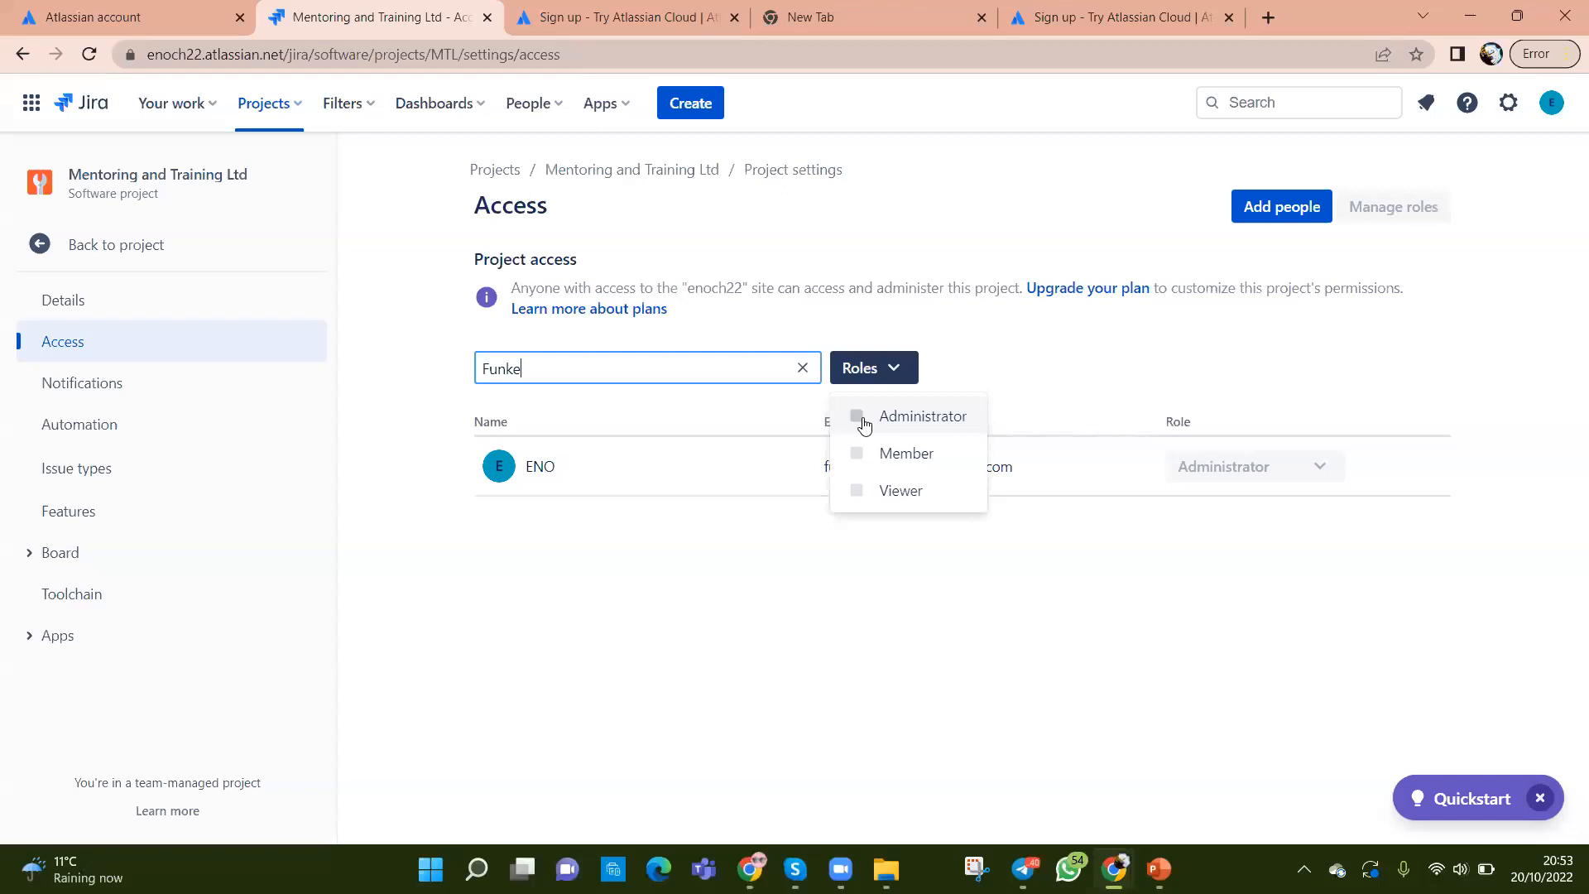
left_click(985, 644)
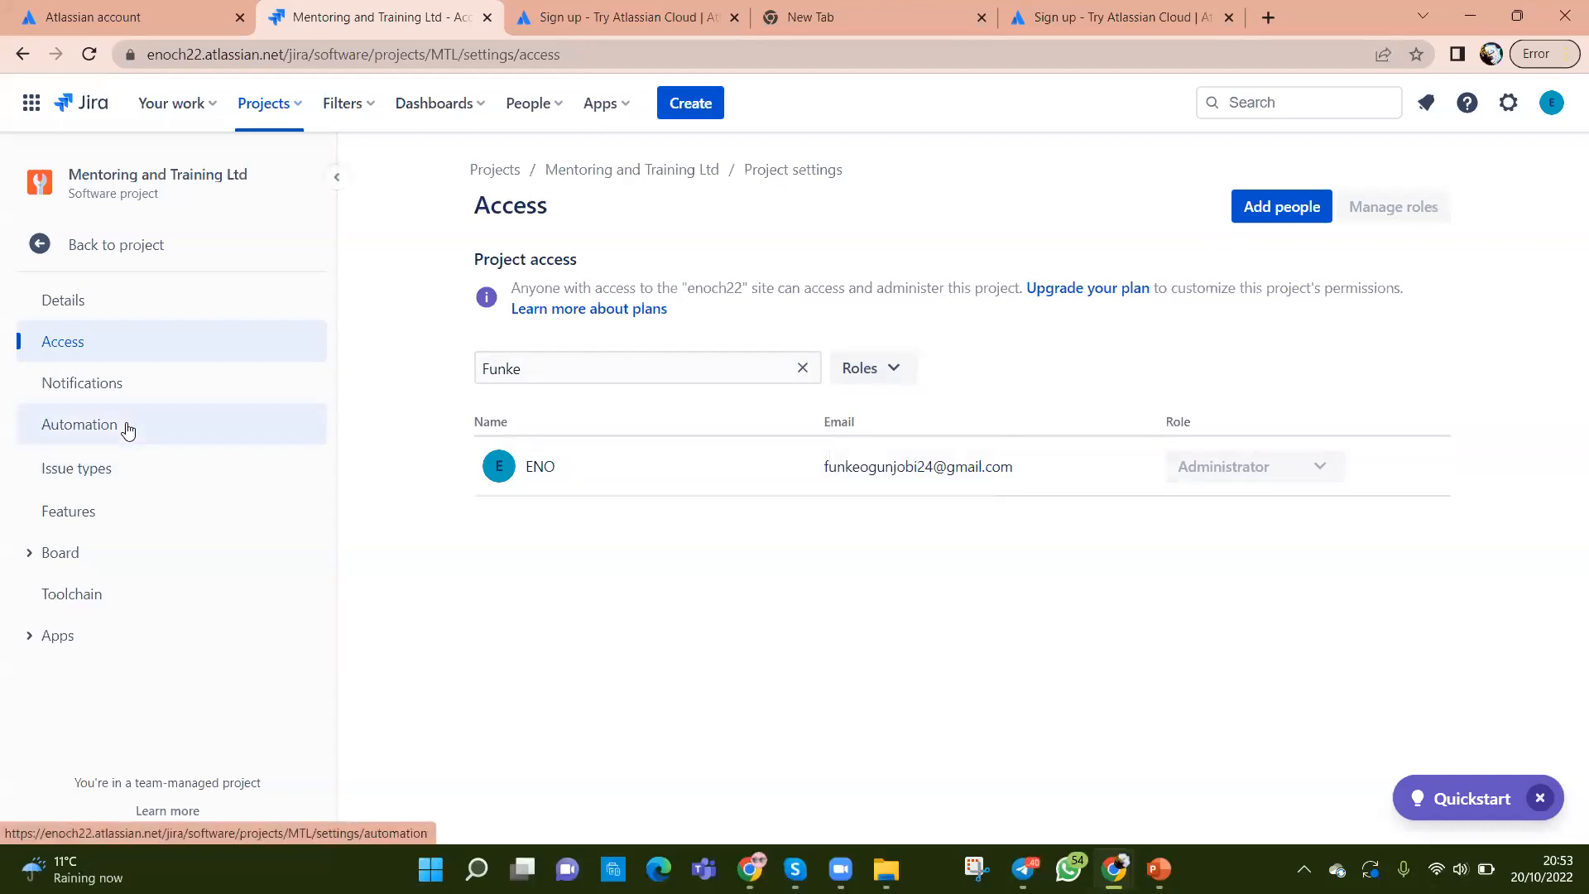
Step: Look through the Notifications settings, then go to the project's Automation settings
left_click(107, 388)
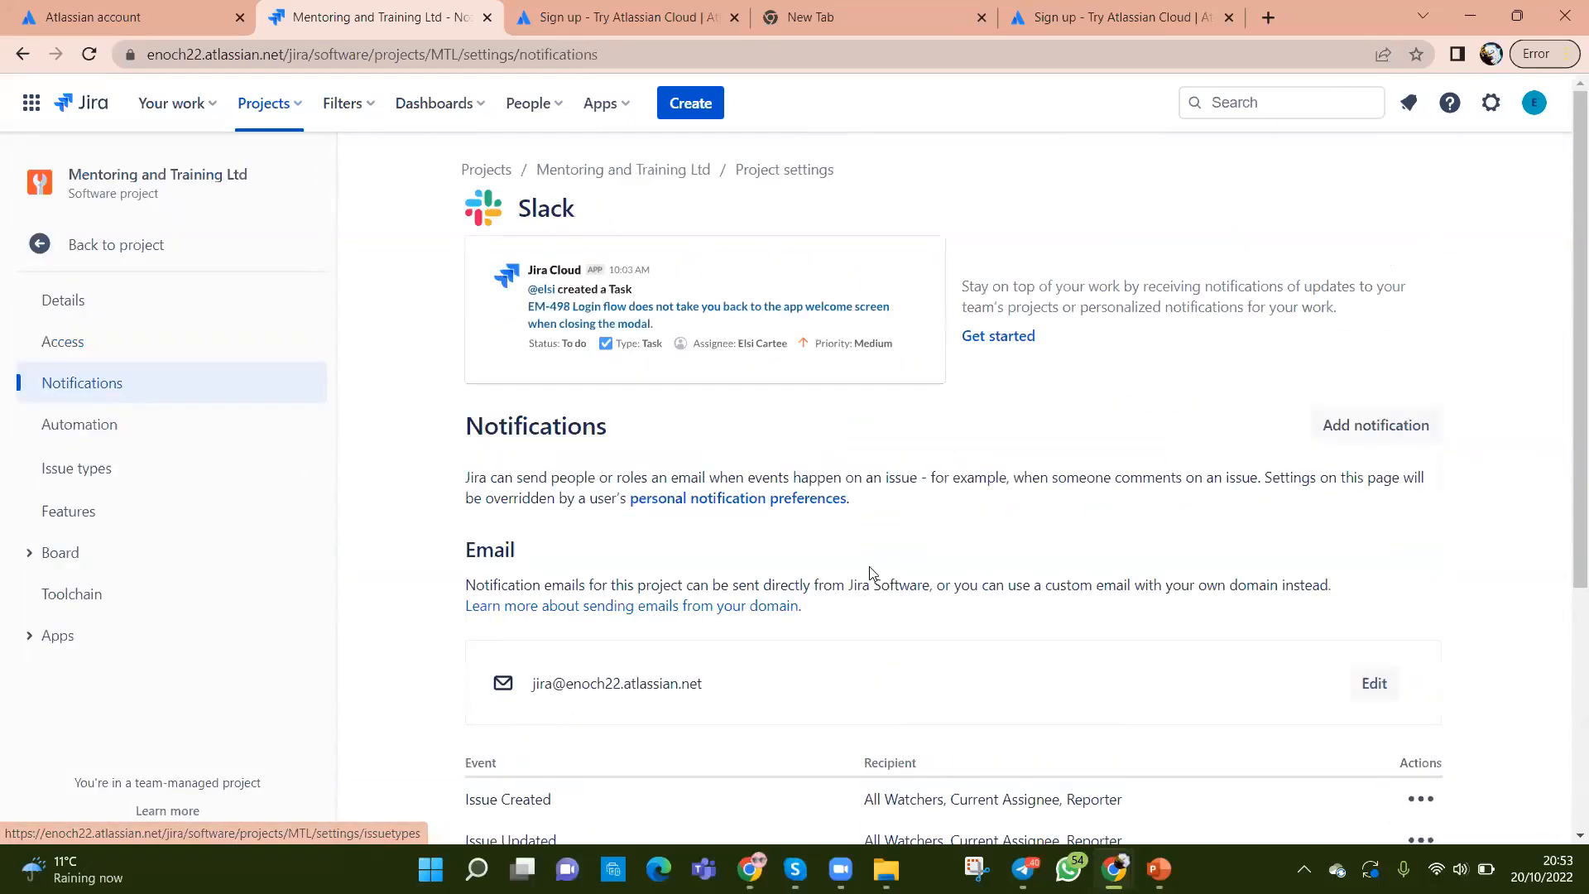
scroll(873, 575, "down", 3)
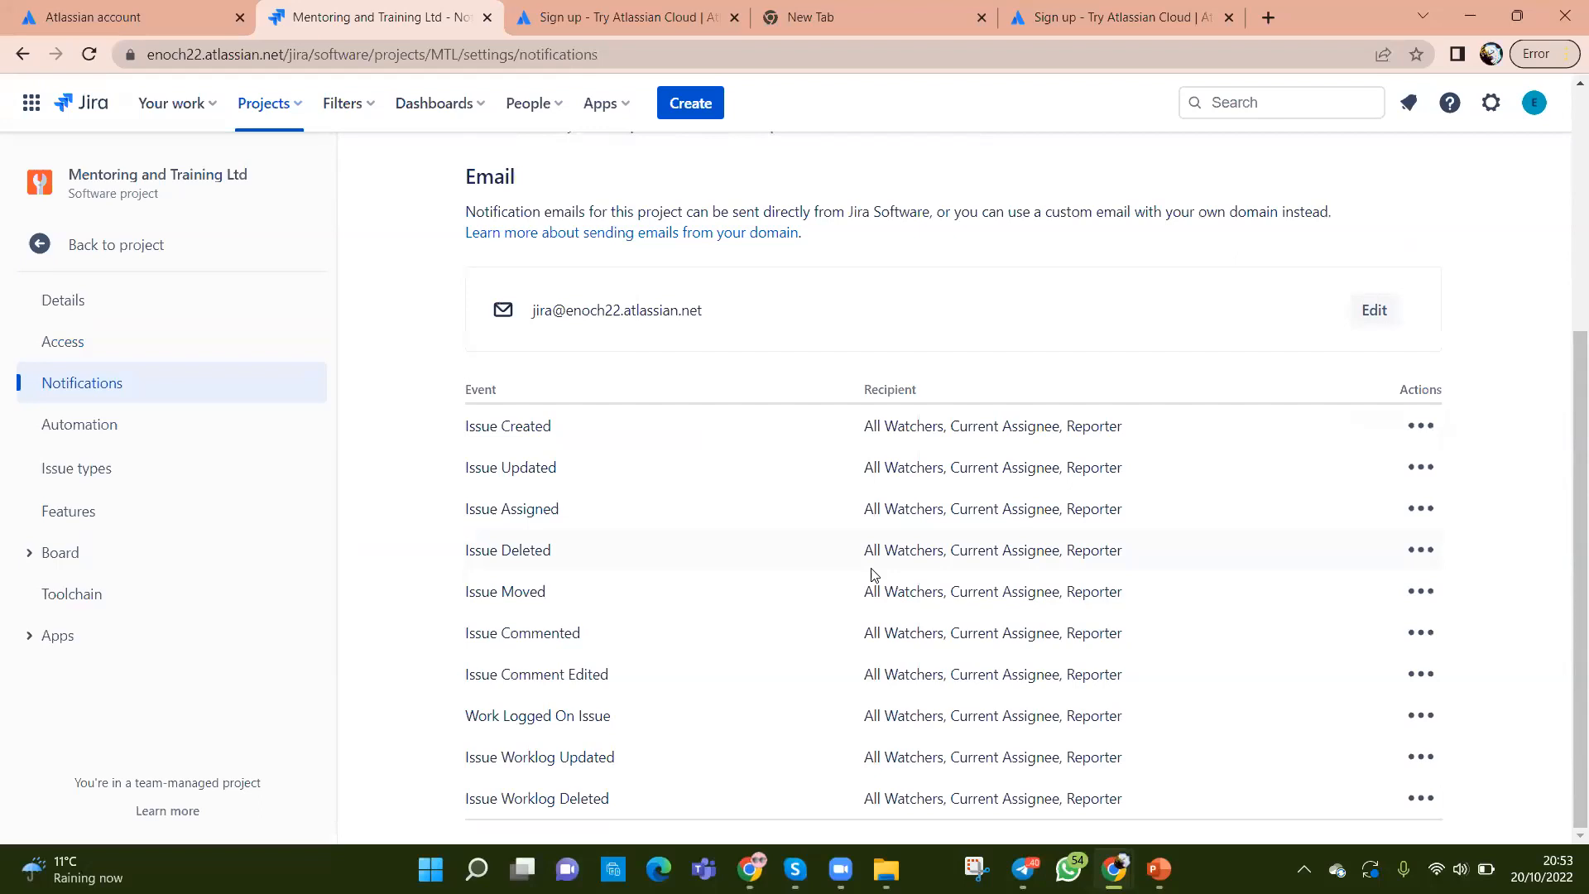
scroll(873, 574, "up", 4)
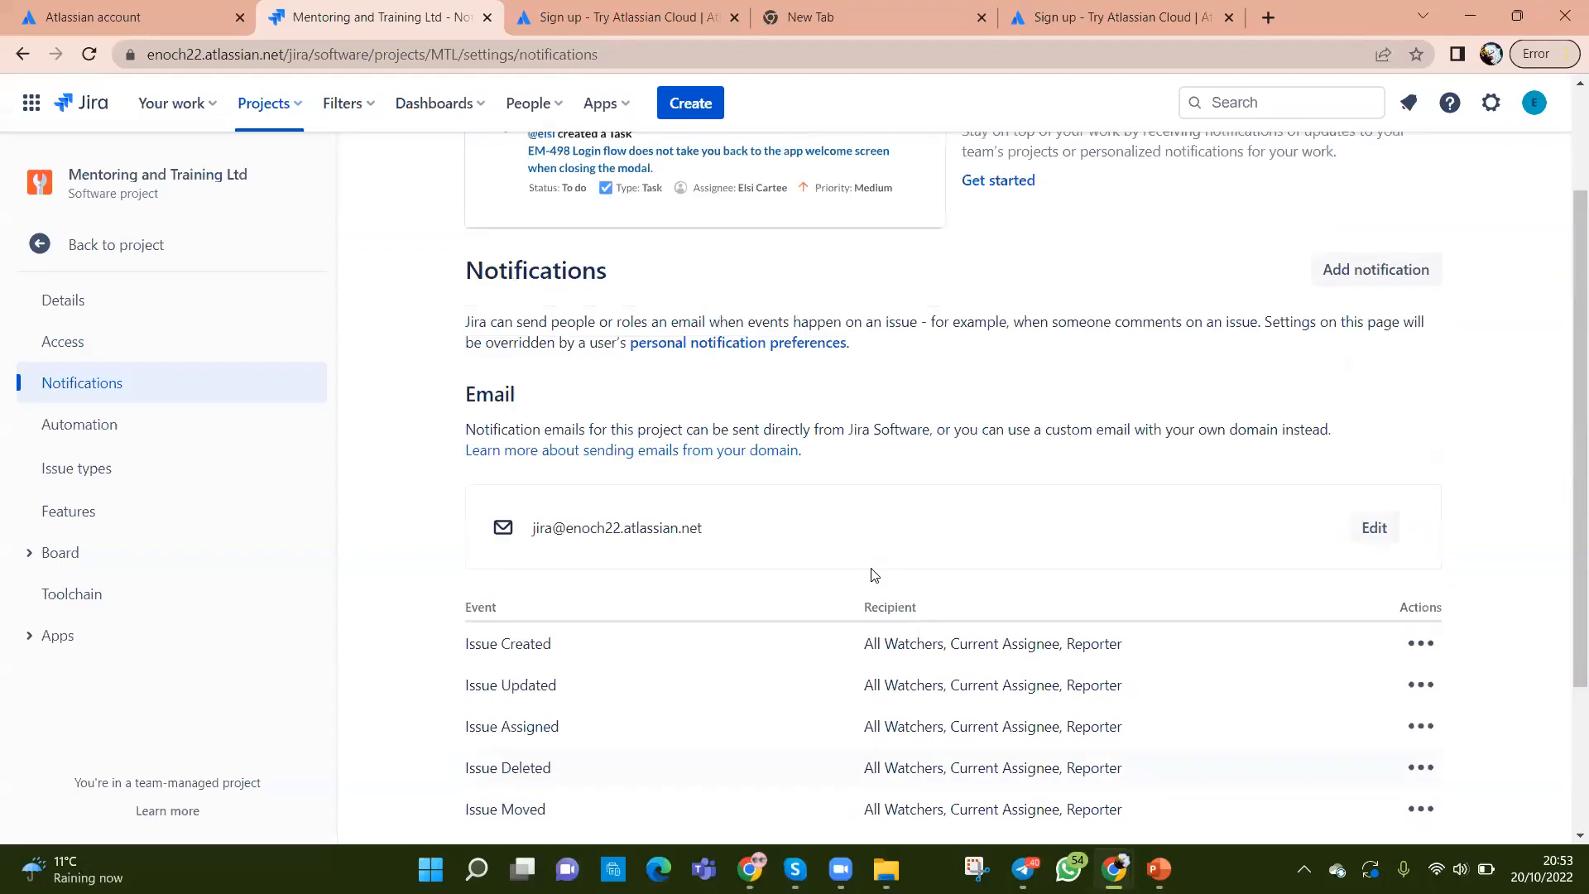
left_click(98, 431)
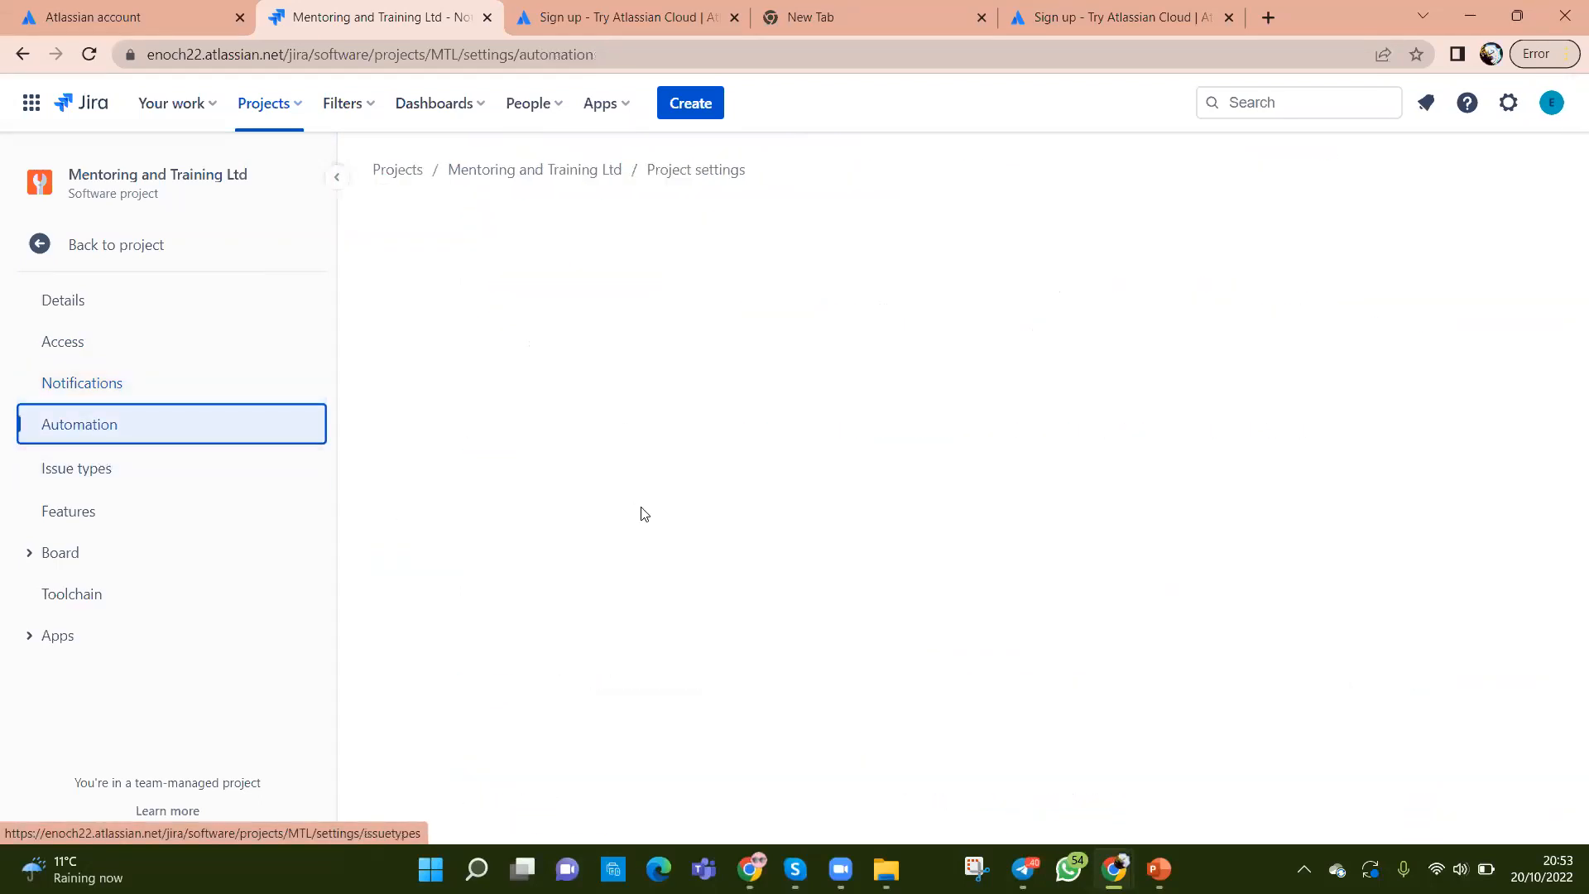
Step: Add the Story issue type to the MTL project
left_click(101, 484)
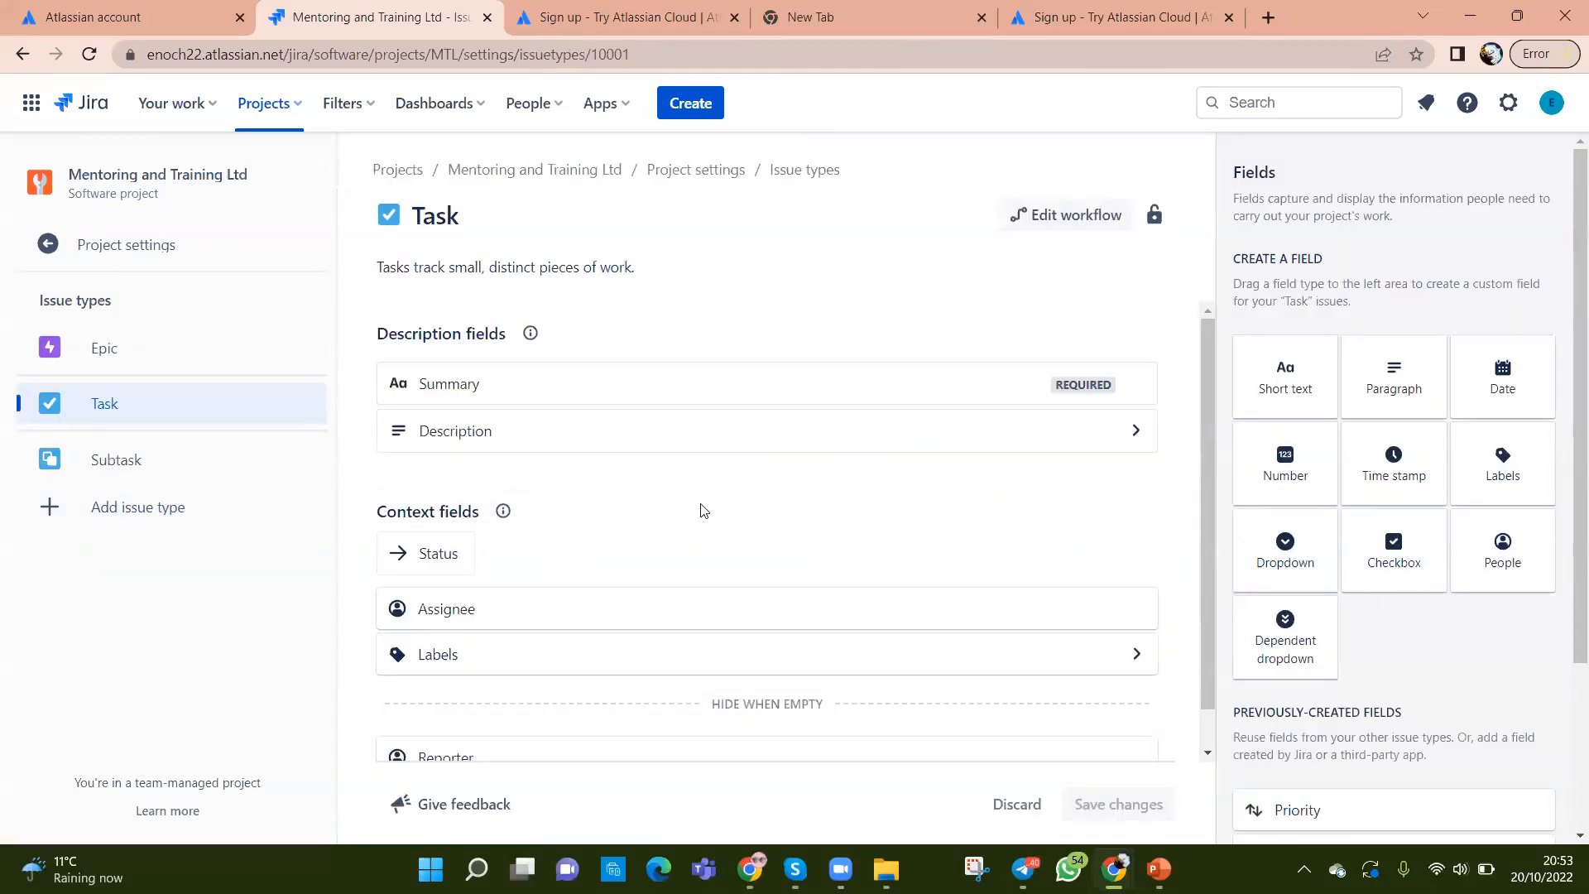
mouse_move(509, 438)
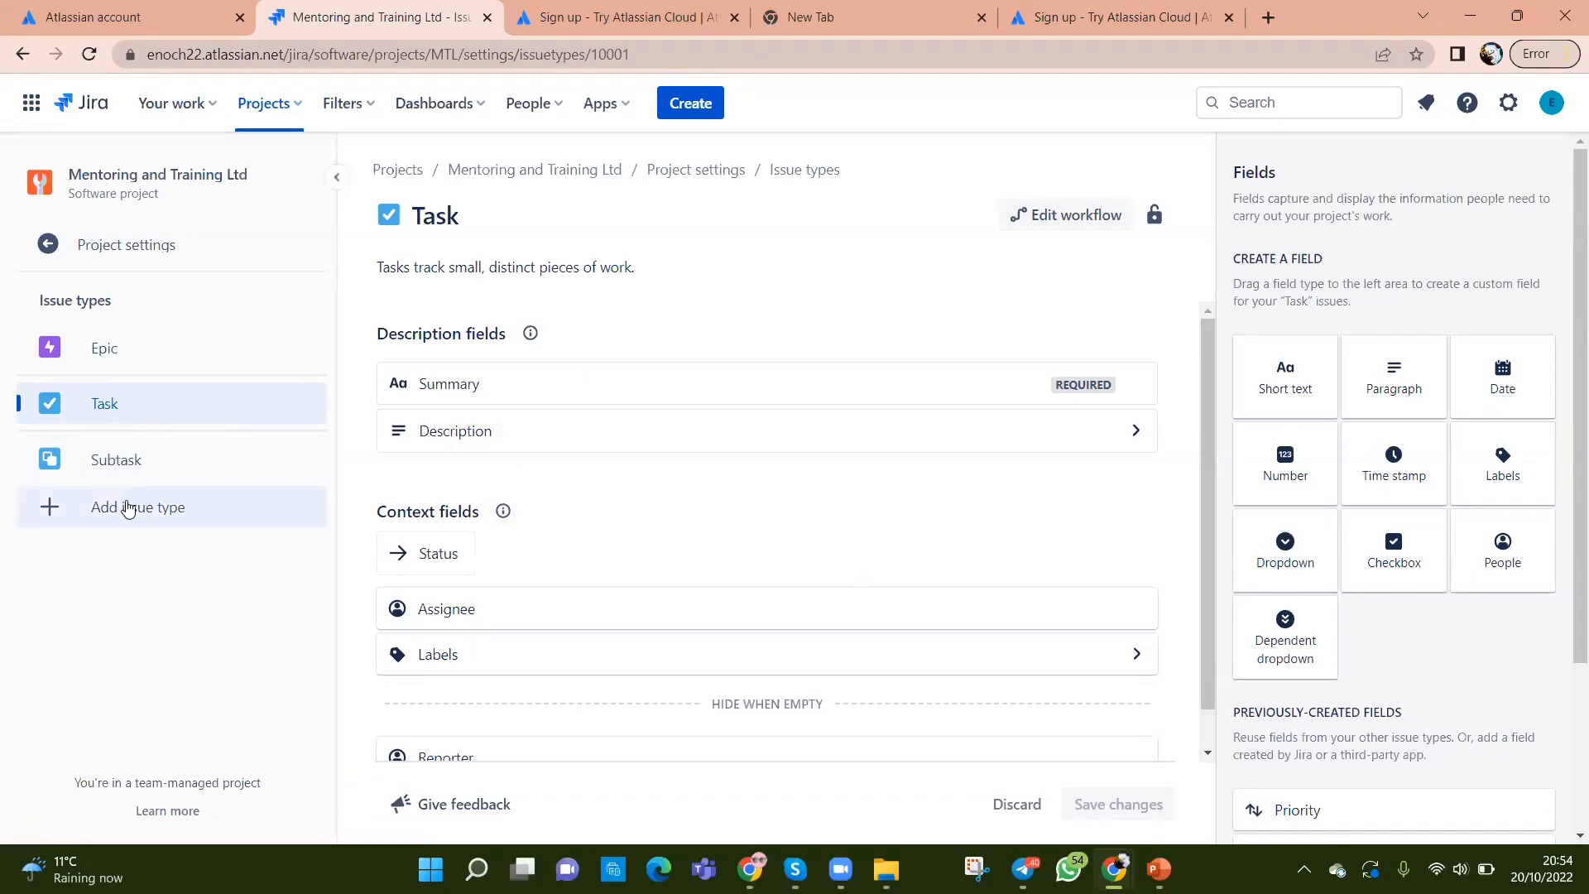
left_click(53, 513)
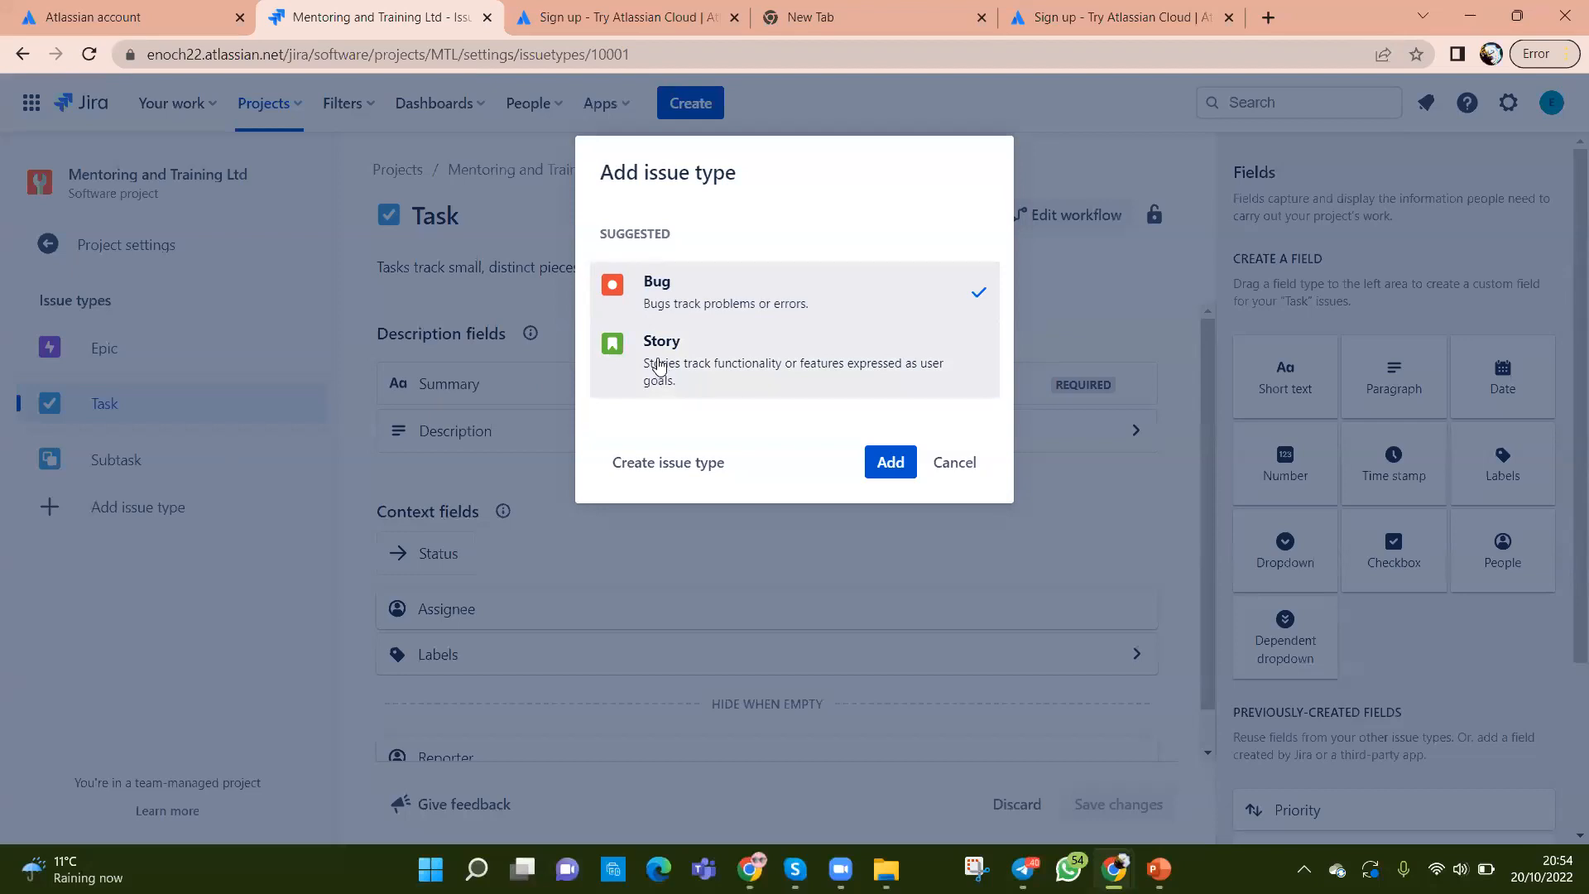
left_click(659, 367)
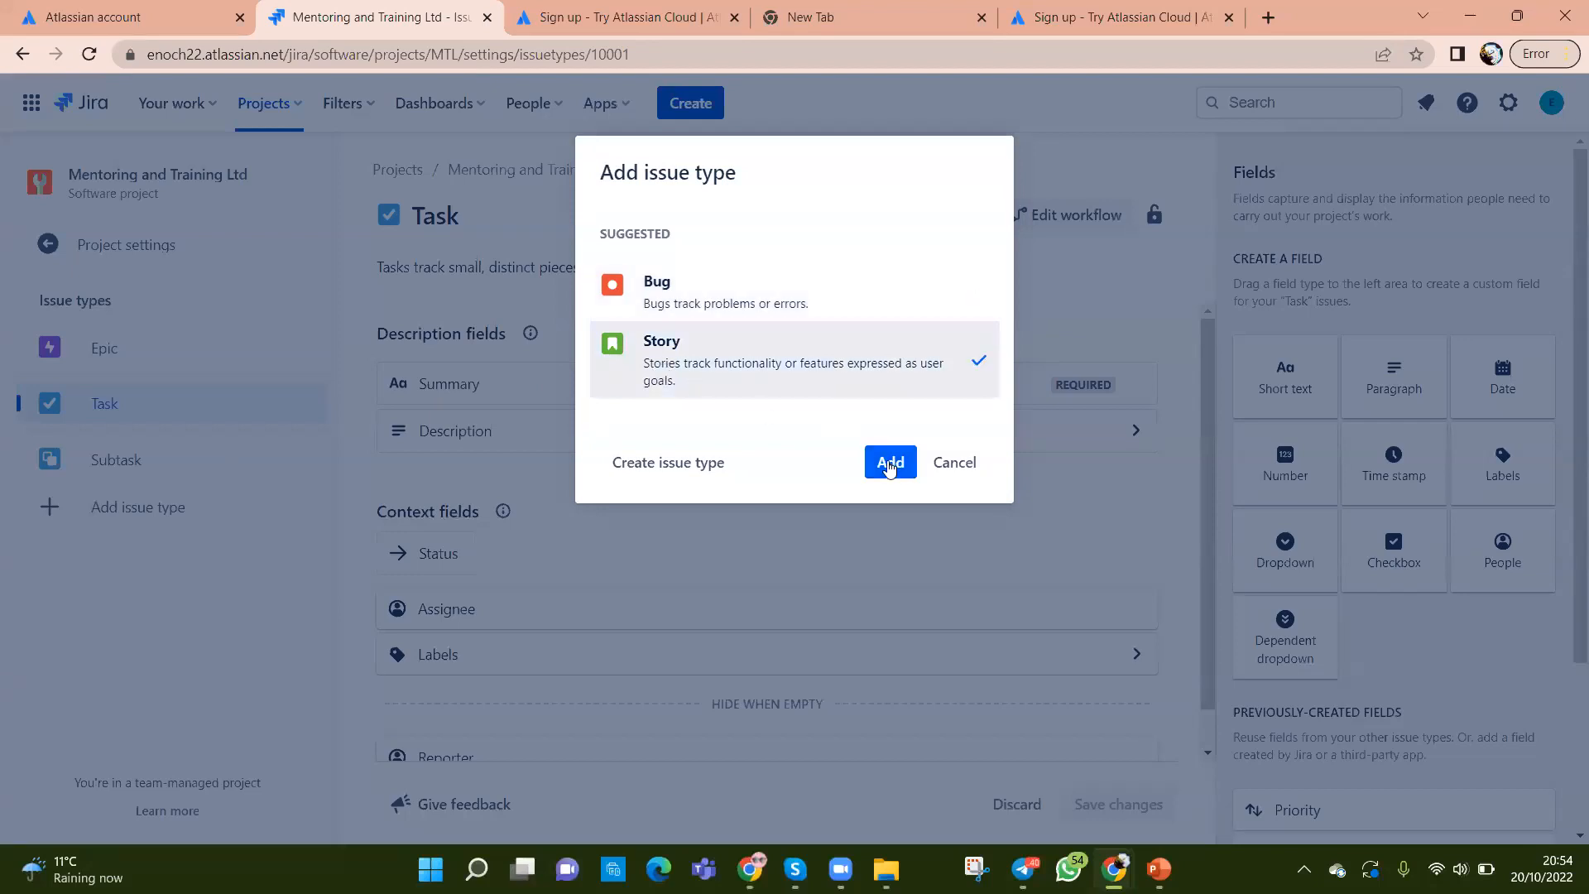
left_click(890, 465)
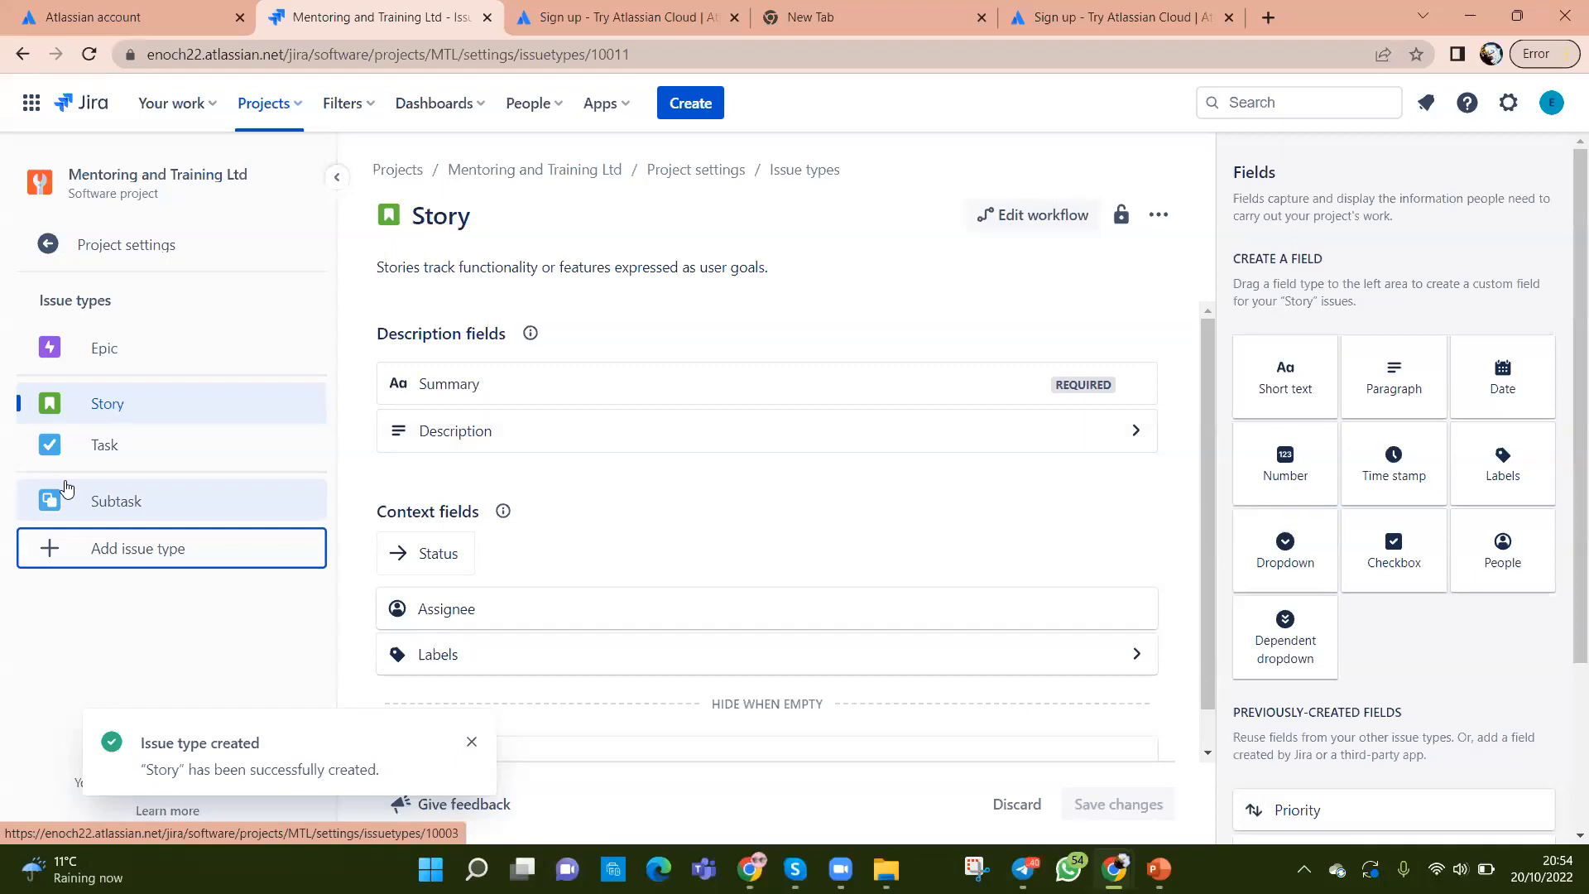
Step: Add the Bug issue type and return to the project settings Details page
left_click(58, 547)
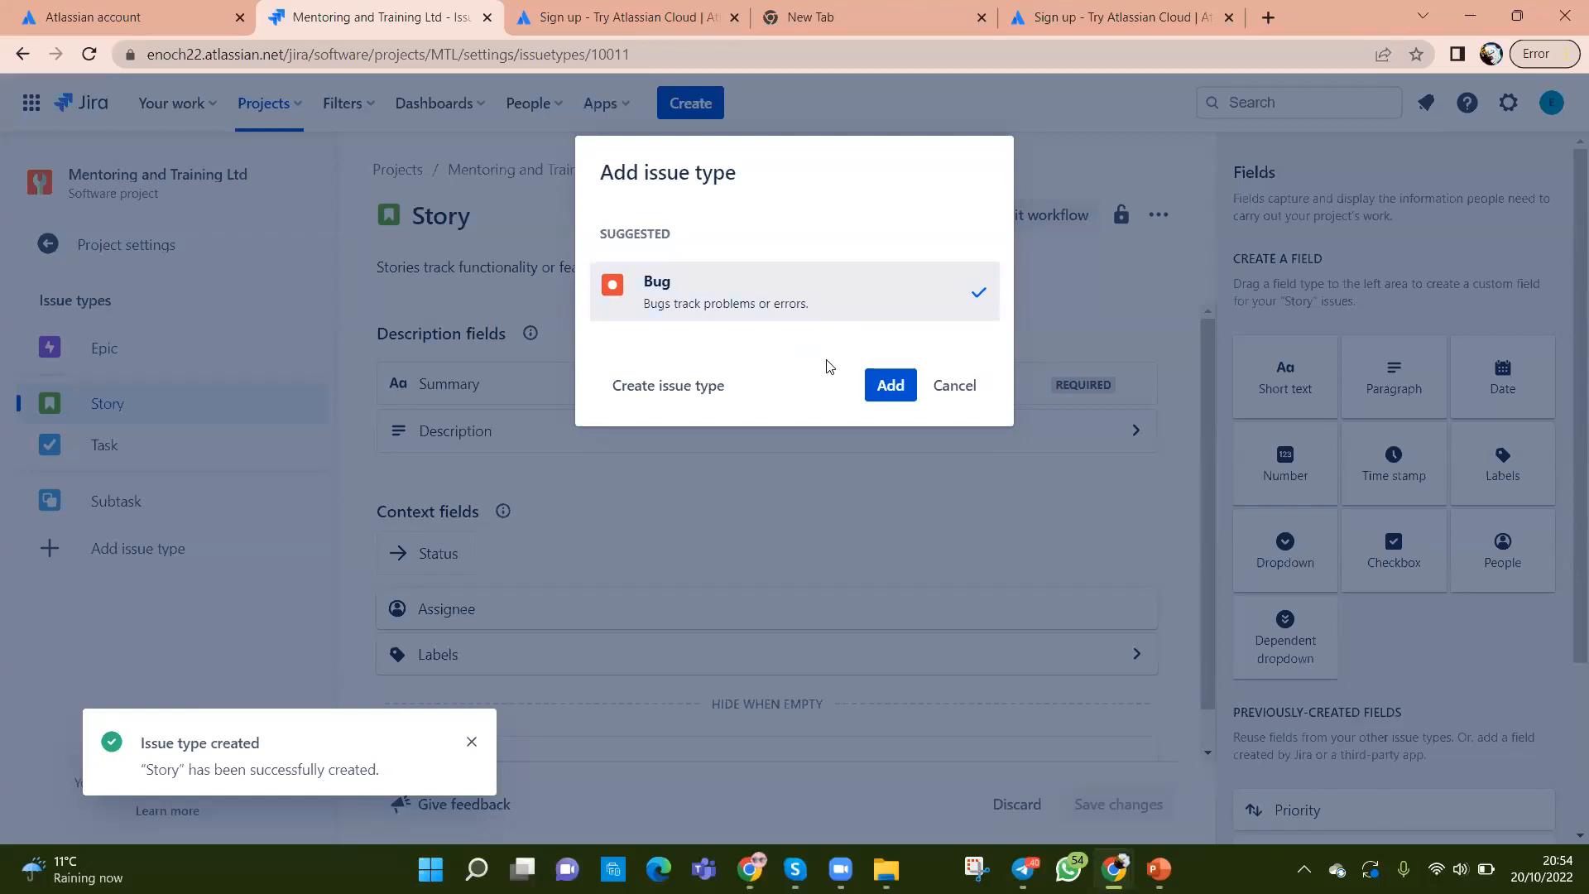
left_click(886, 385)
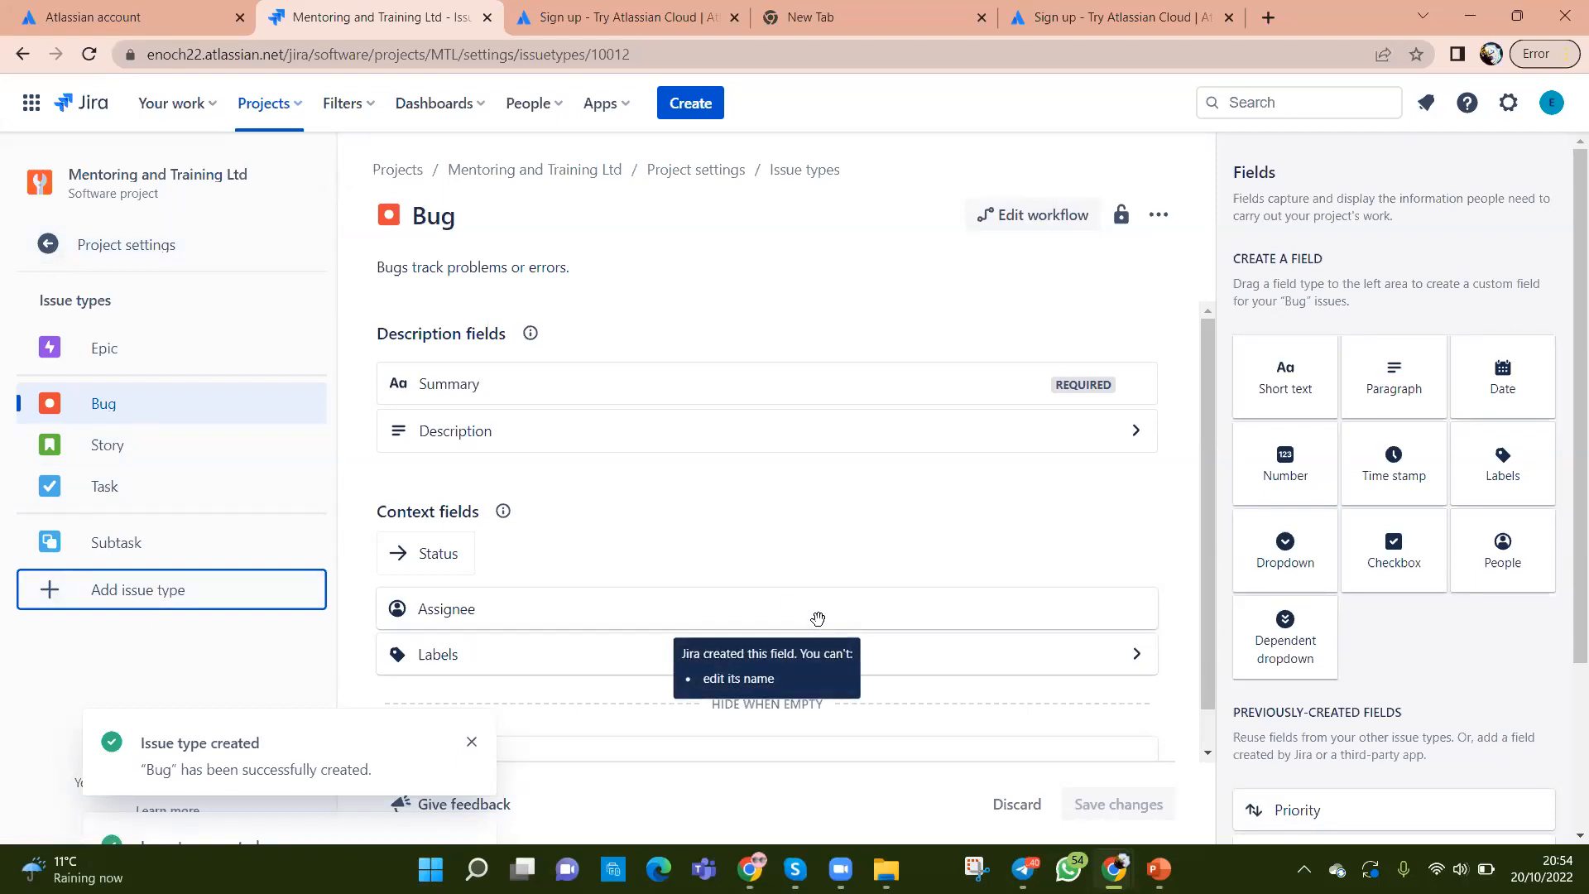
left_click(40, 246)
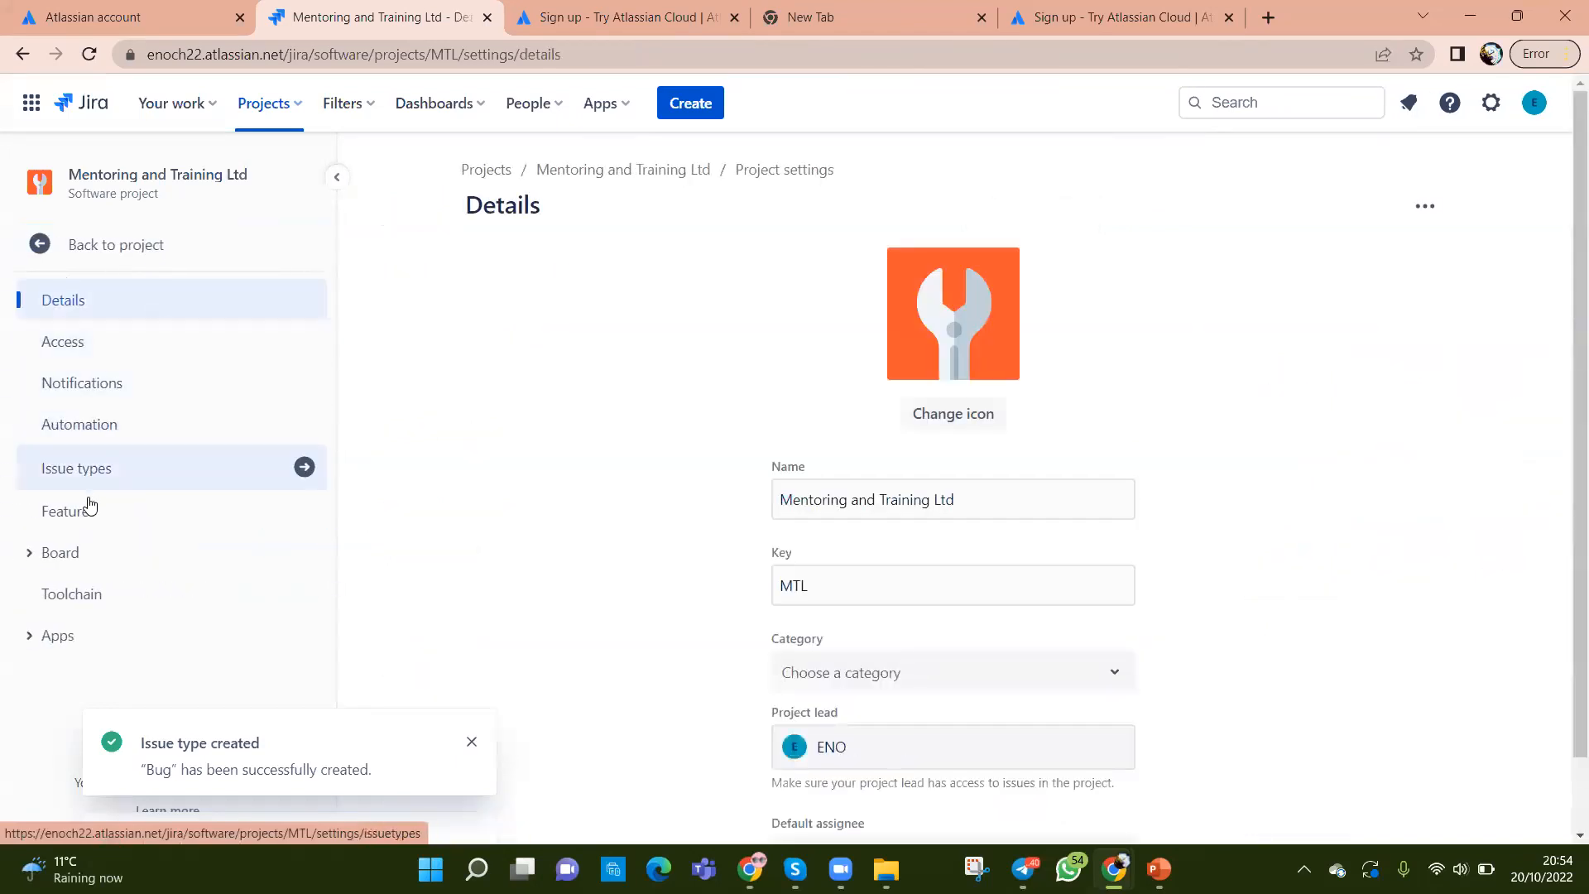
left_click(74, 308)
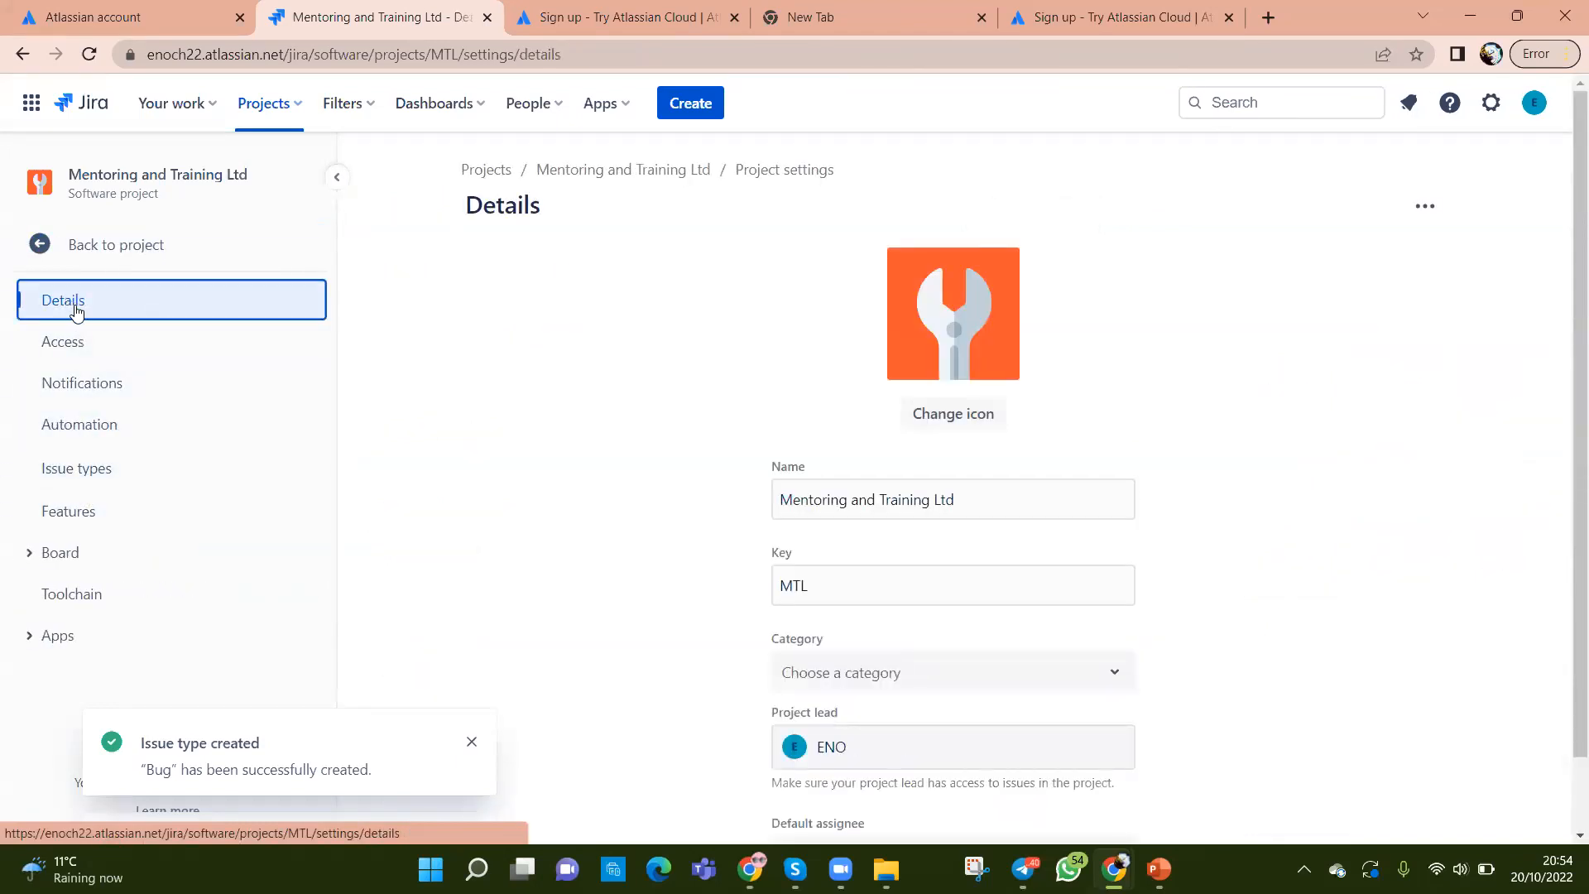
left_click(78, 342)
left_click(88, 468)
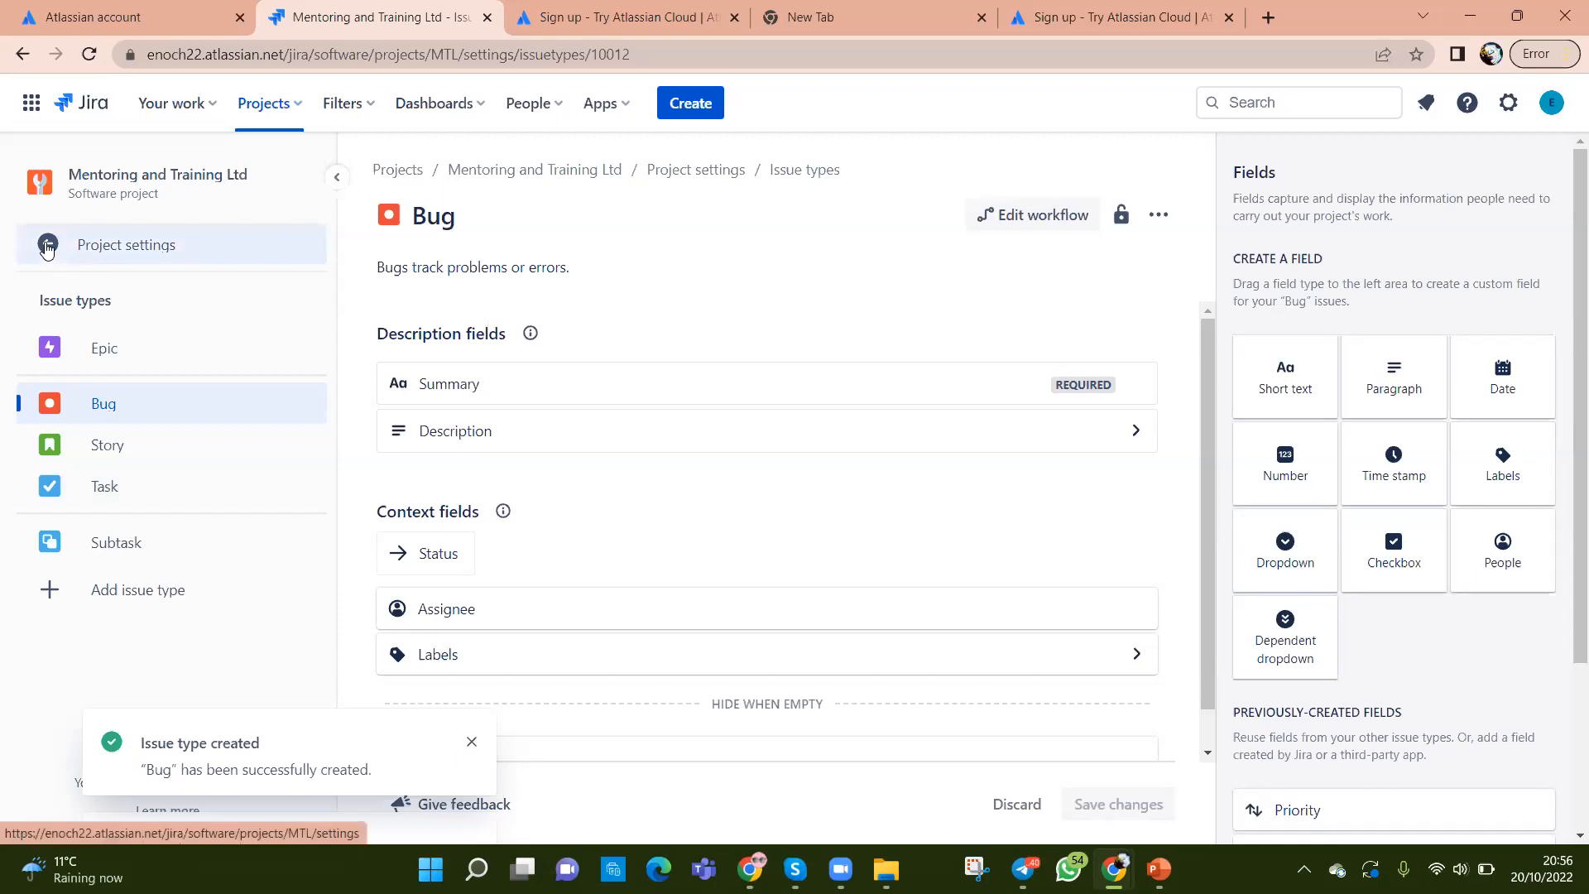
left_click(47, 245)
scroll(142, 447, "down", 1)
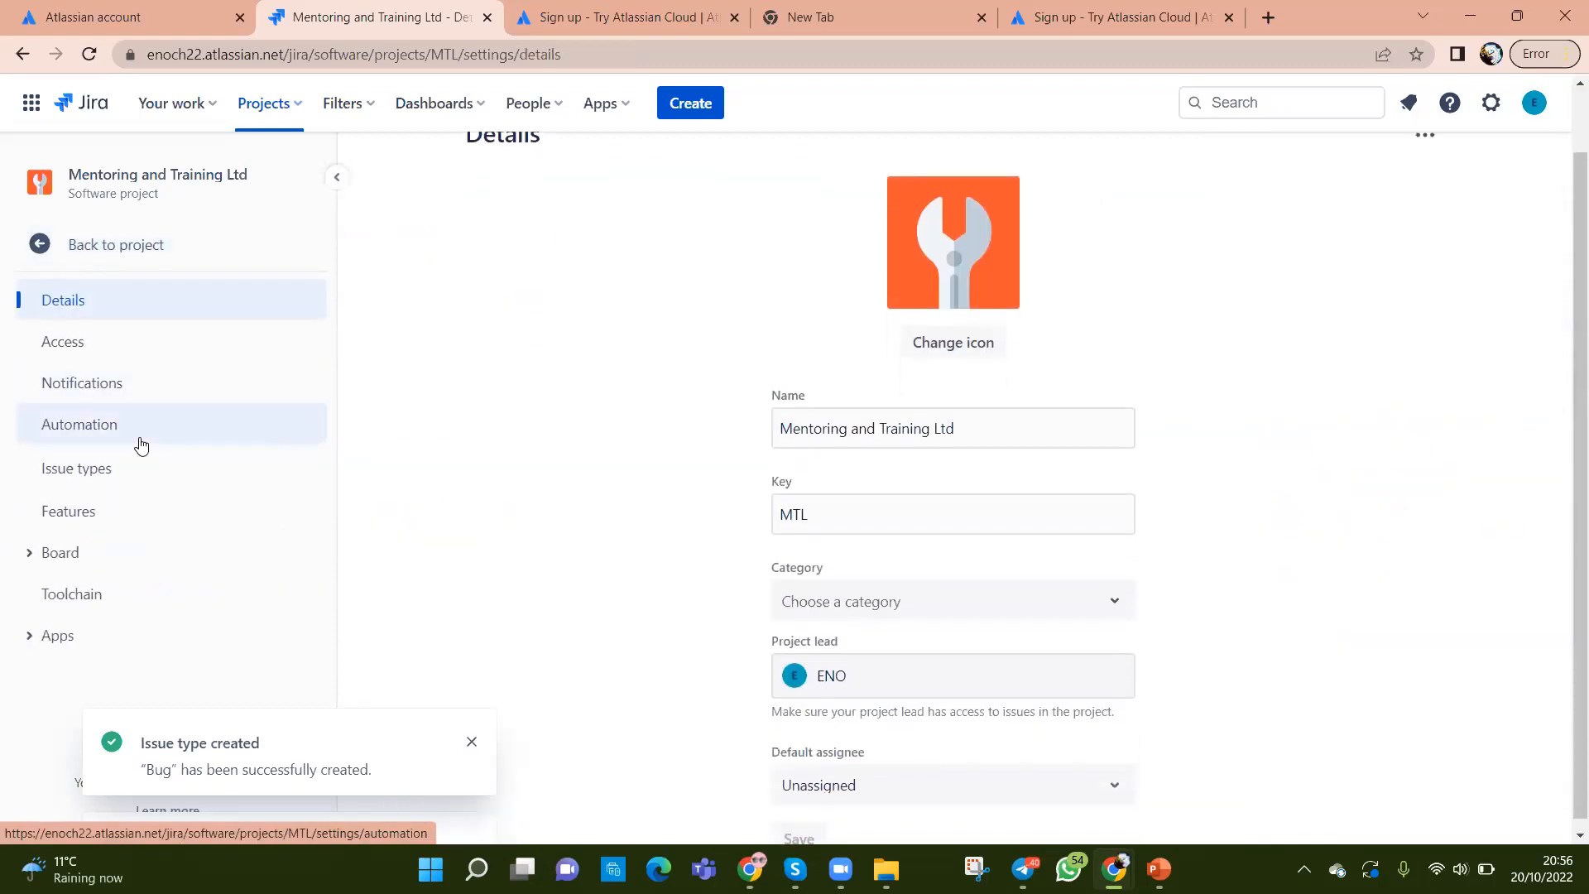
left_click(91, 522)
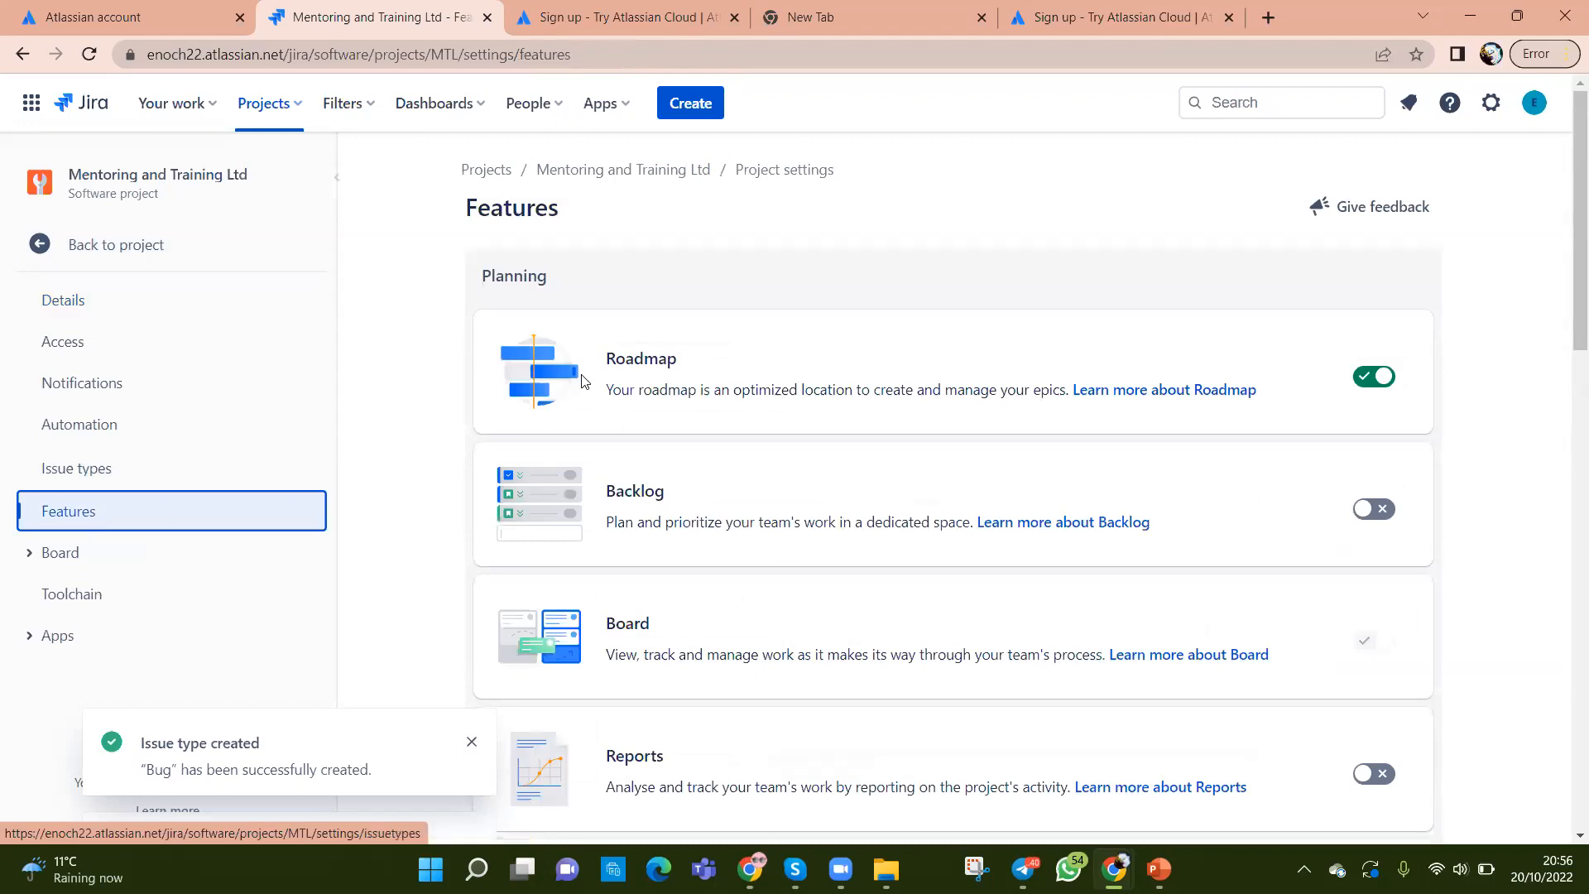
Step: Switch the Backlog feature on, then leave settings for the project
scroll(705, 490, "down", 5)
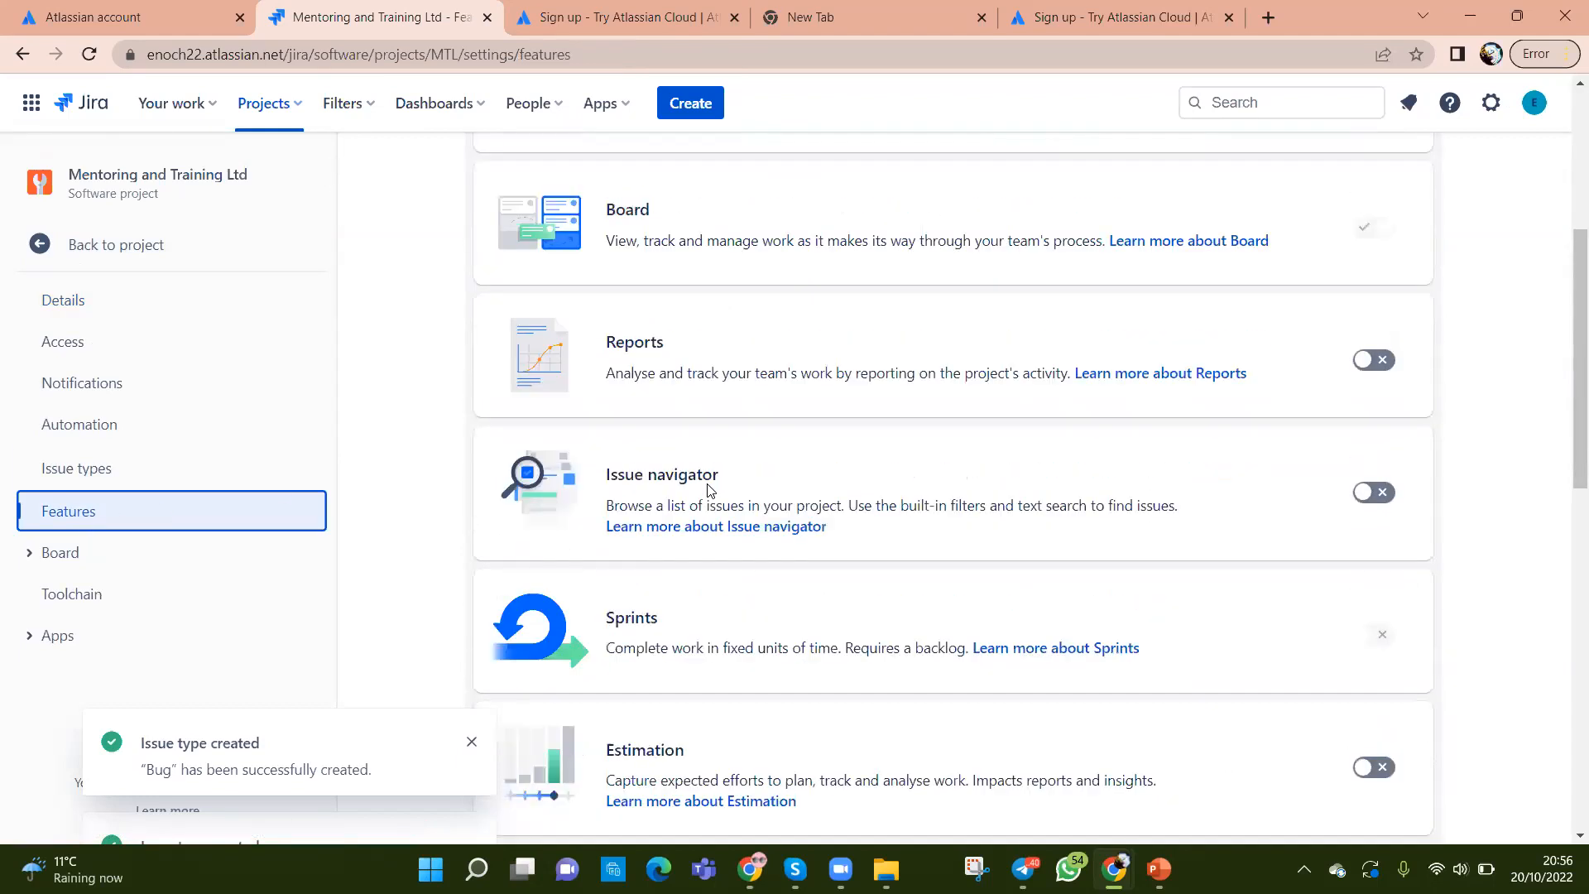
scroll(708, 490, "up", 5)
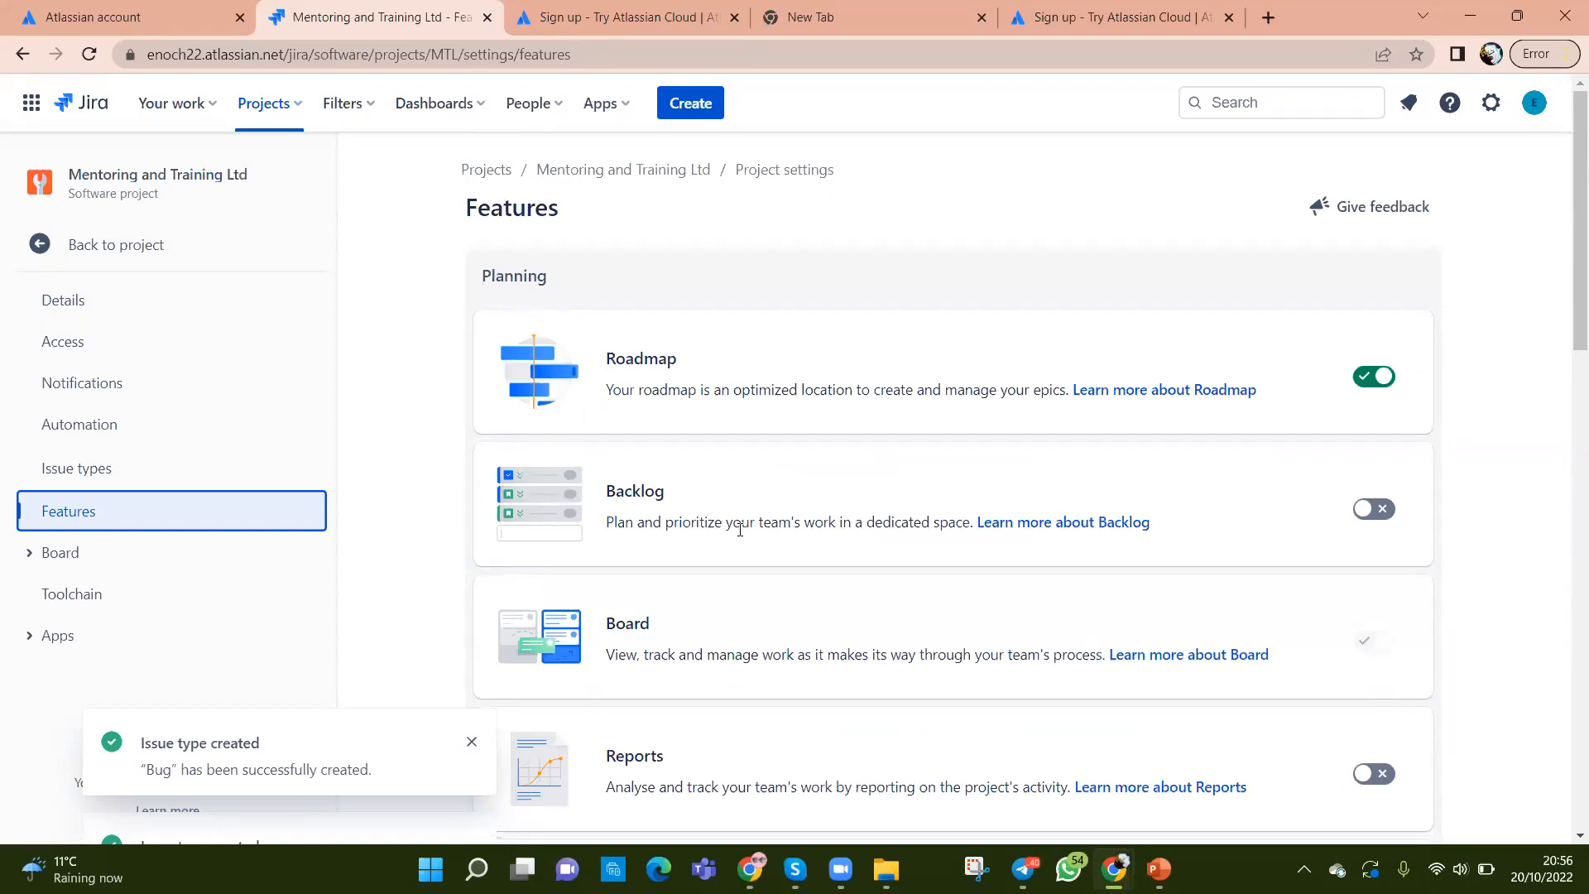
left_click(1375, 512)
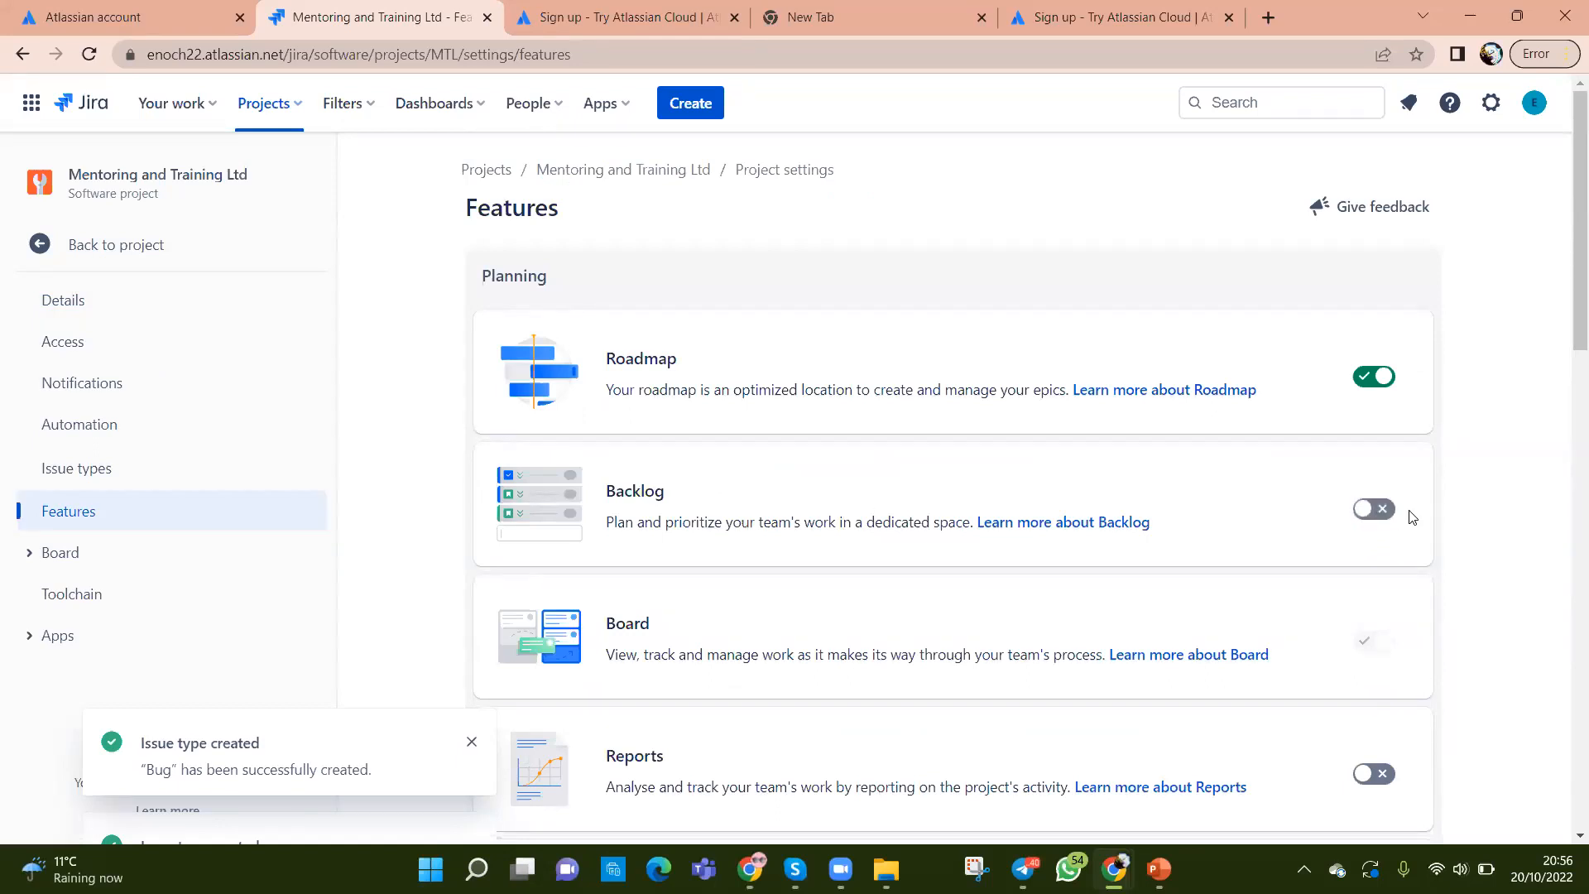
left_click(1381, 510)
scroll(1372, 527, "down", 1)
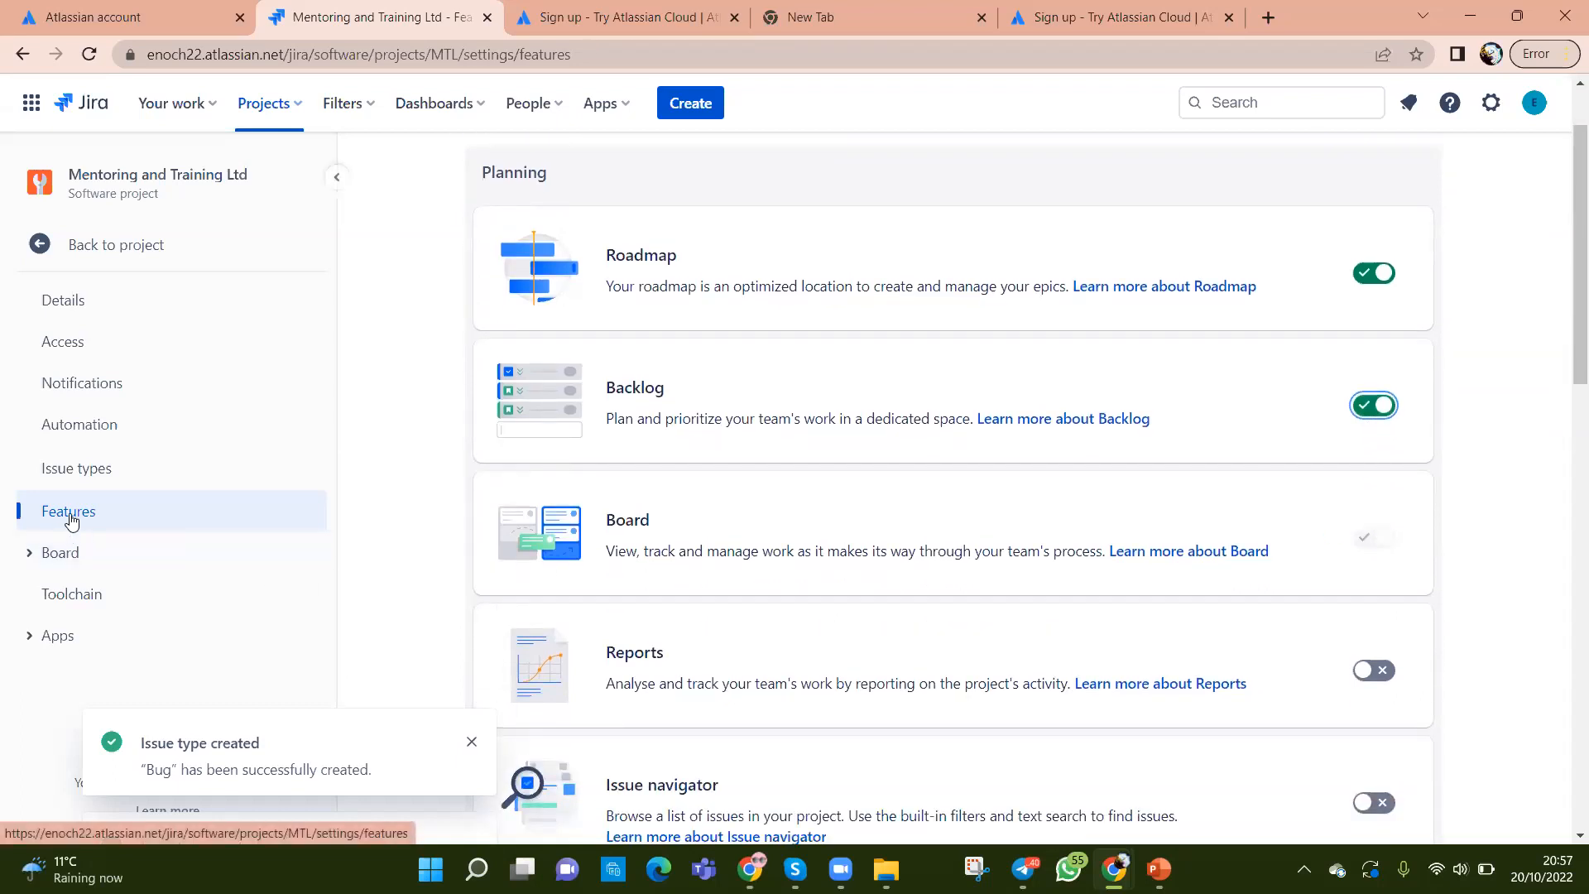
left_click(79, 244)
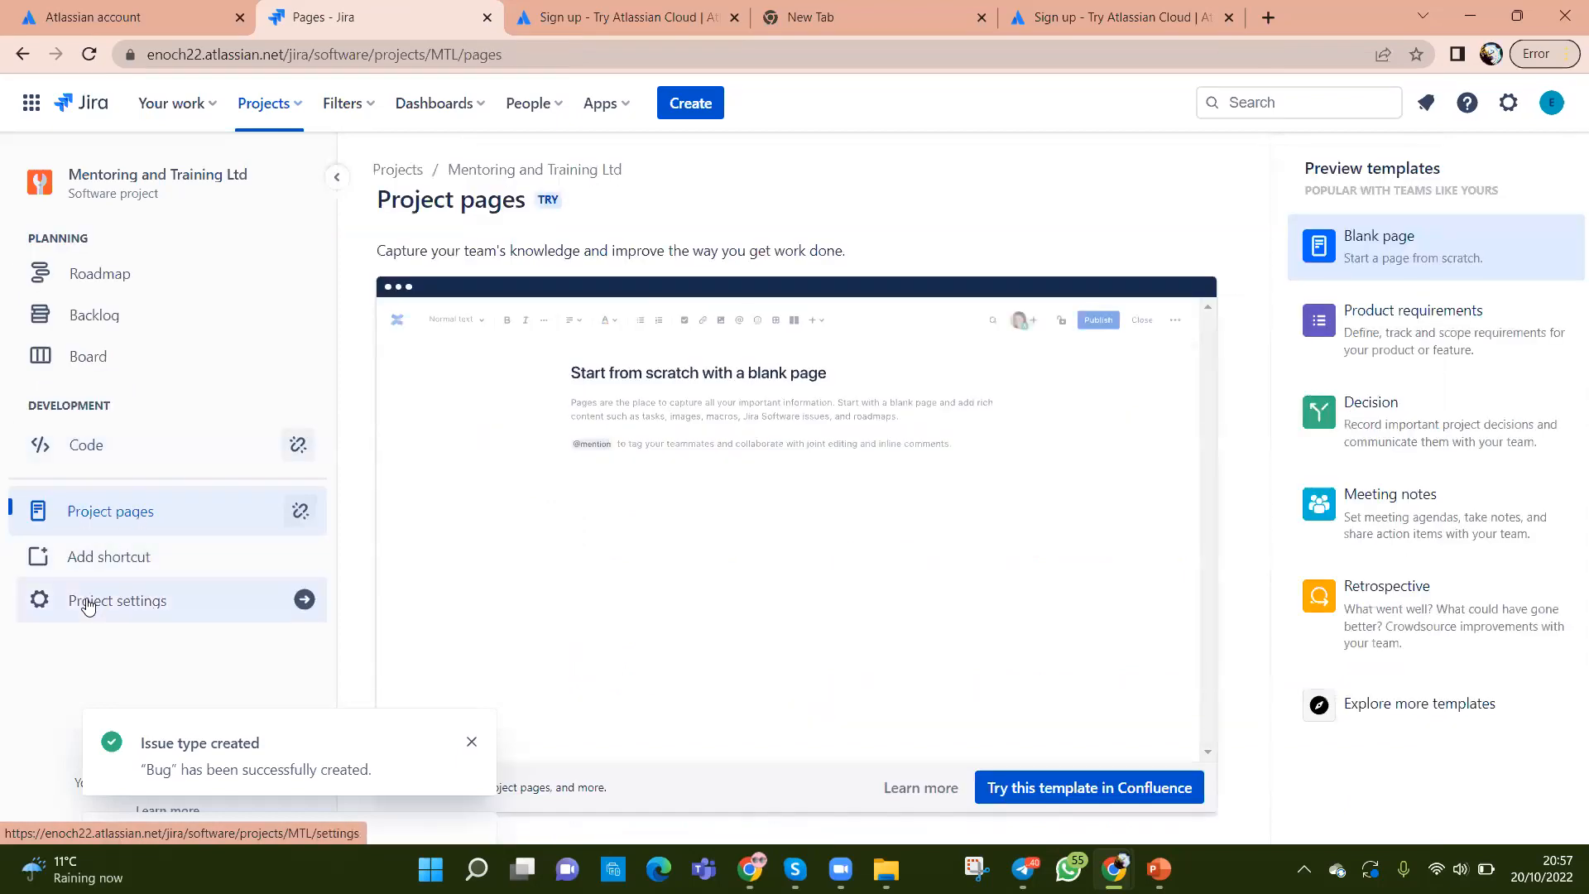
Step: Open the Details page of Project settings for Mentoring and Training Ltd (key MTL)
left_click(105, 513)
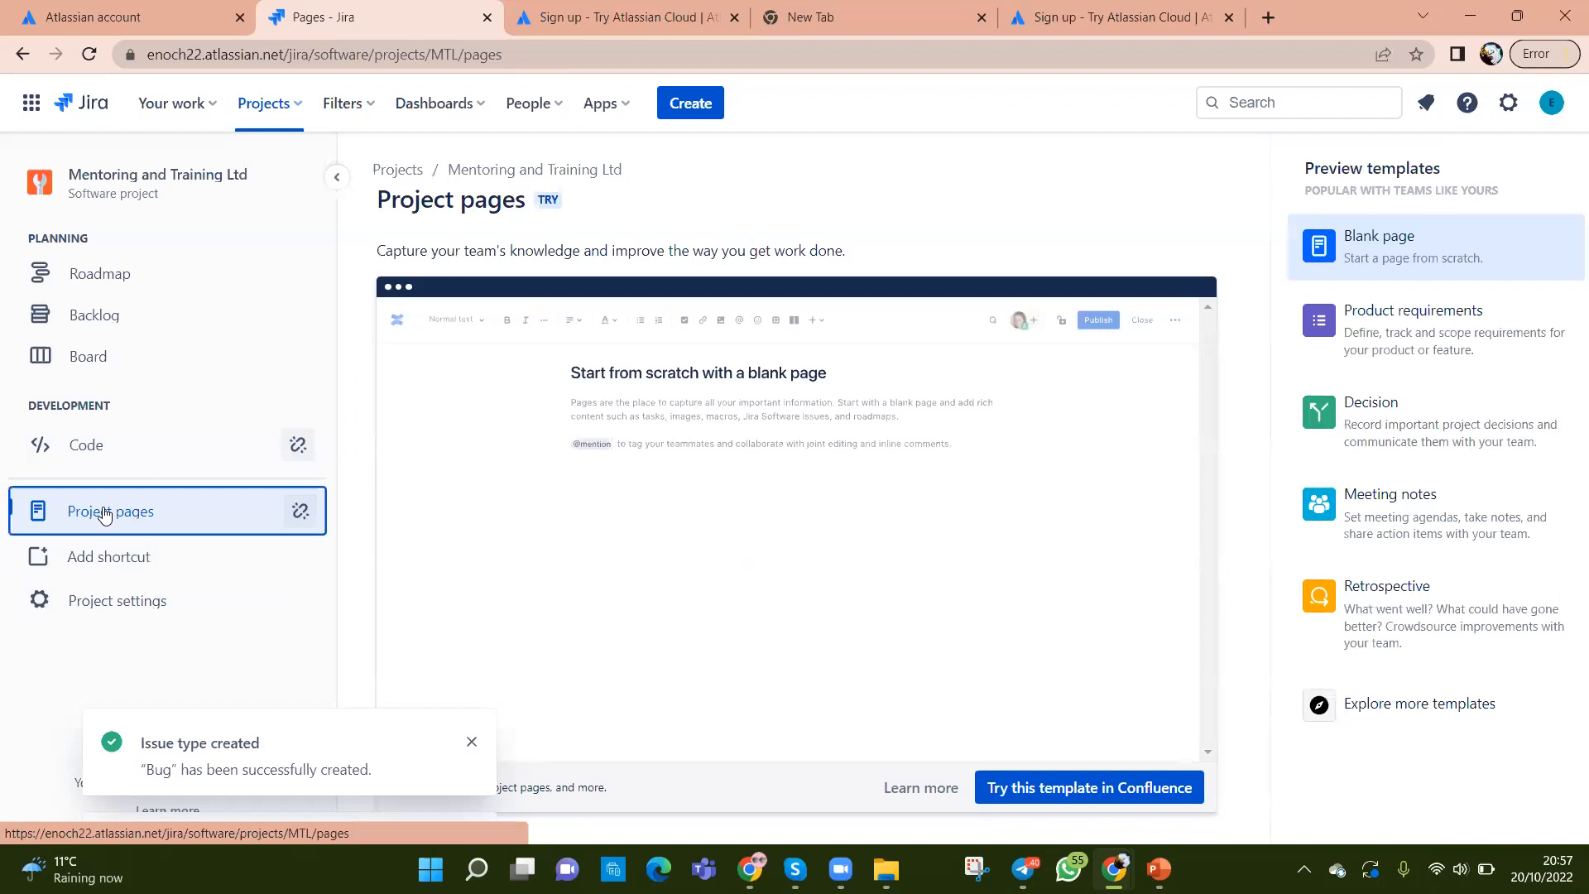
left_click(100, 599)
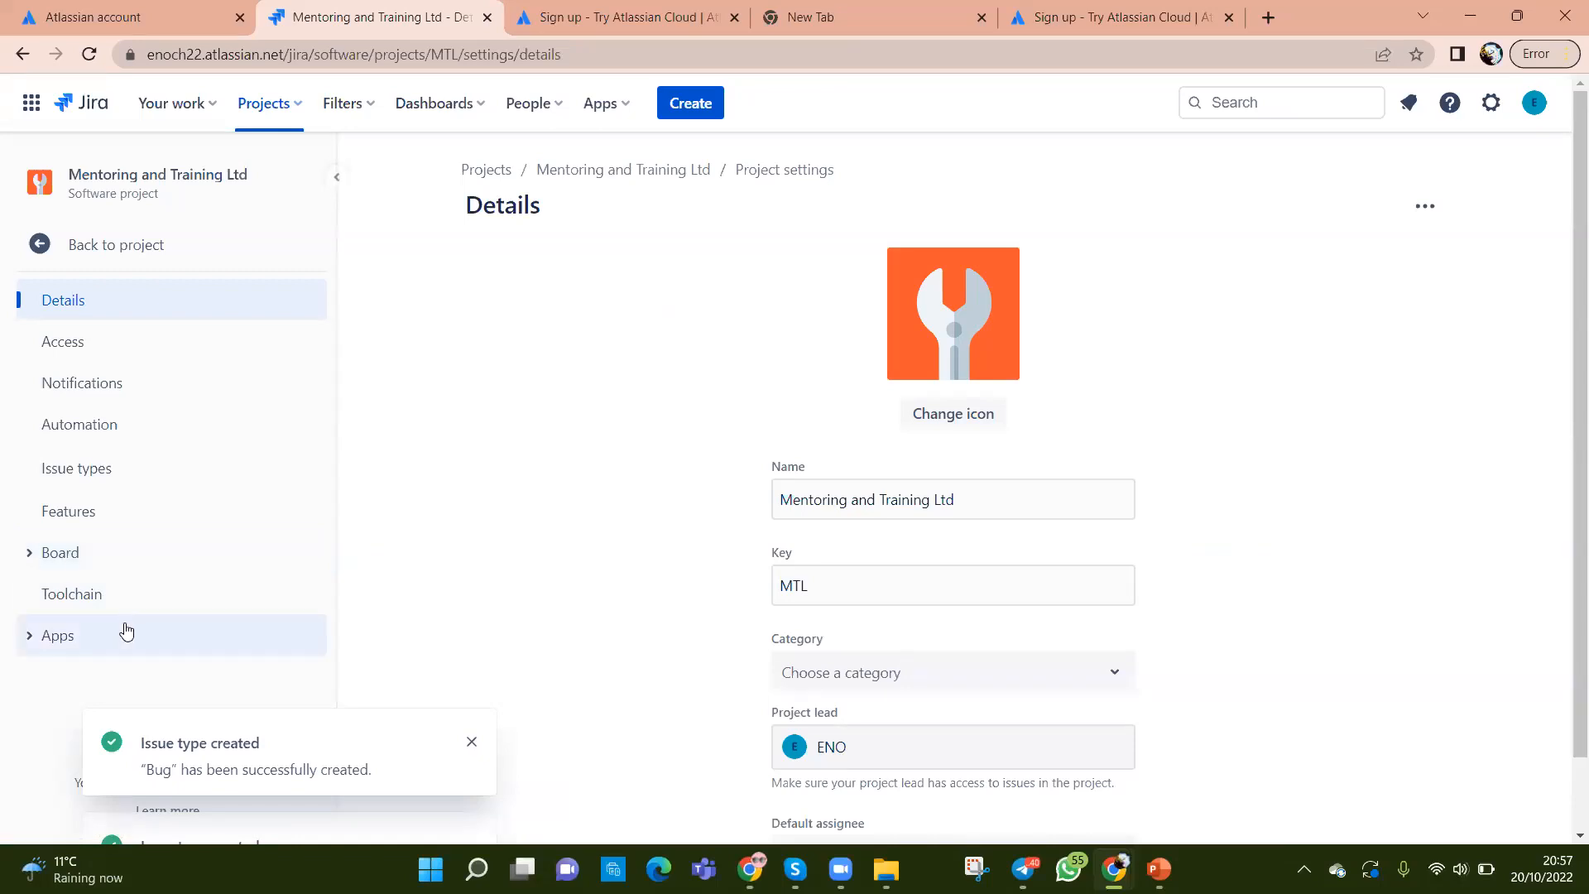
Step: Switch on the Reports, Issue navigator, Sprints and Estimation features, keeping Story points estimation
left_click(95, 526)
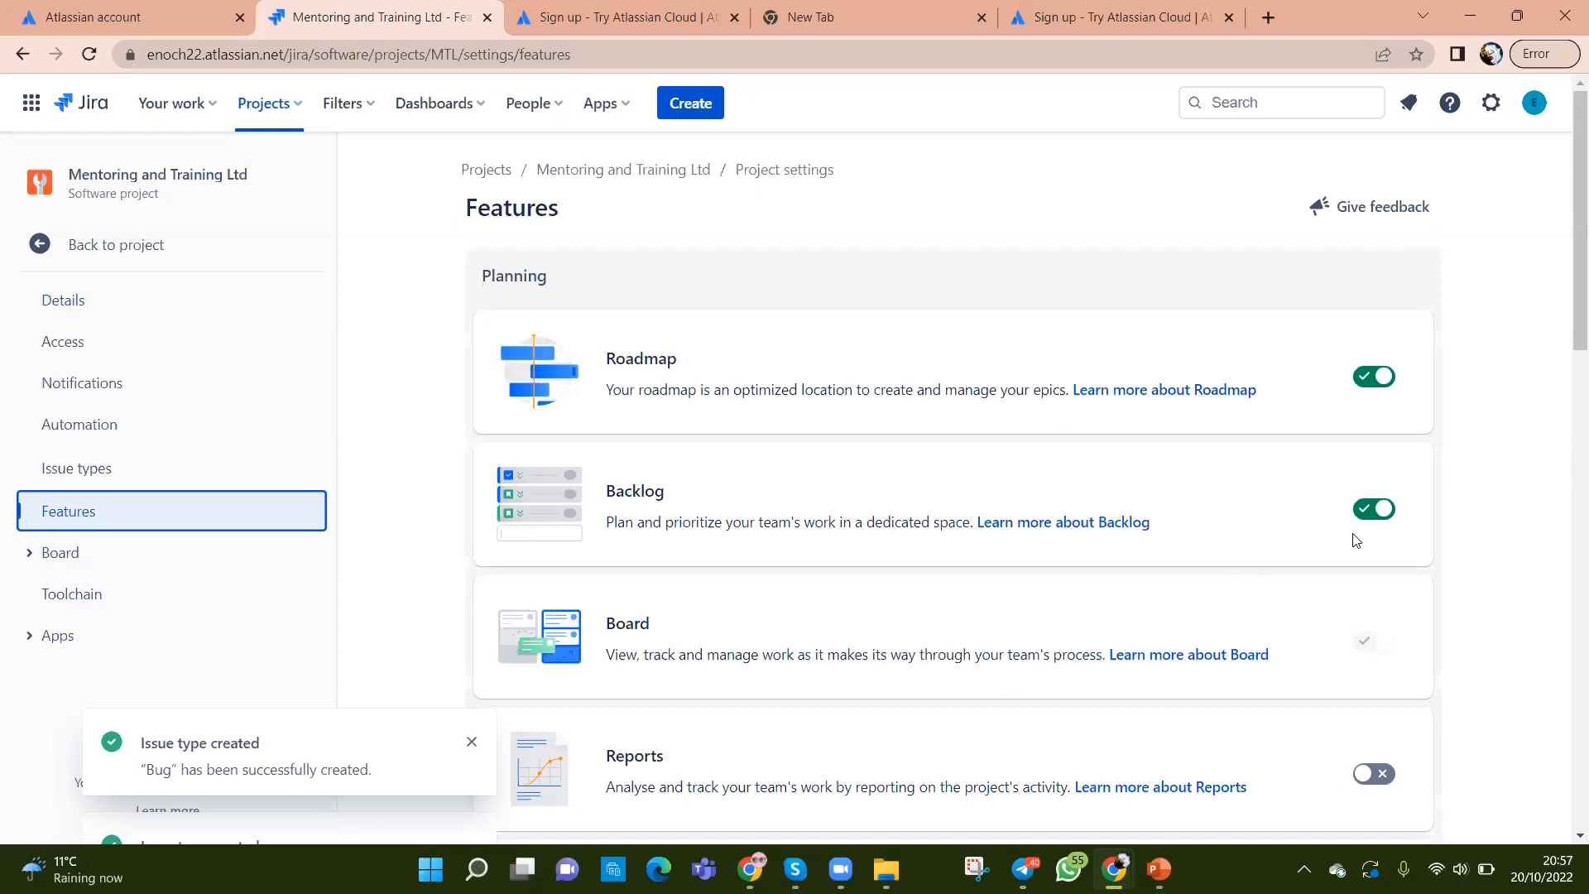
scroll(1355, 540, "down", 2)
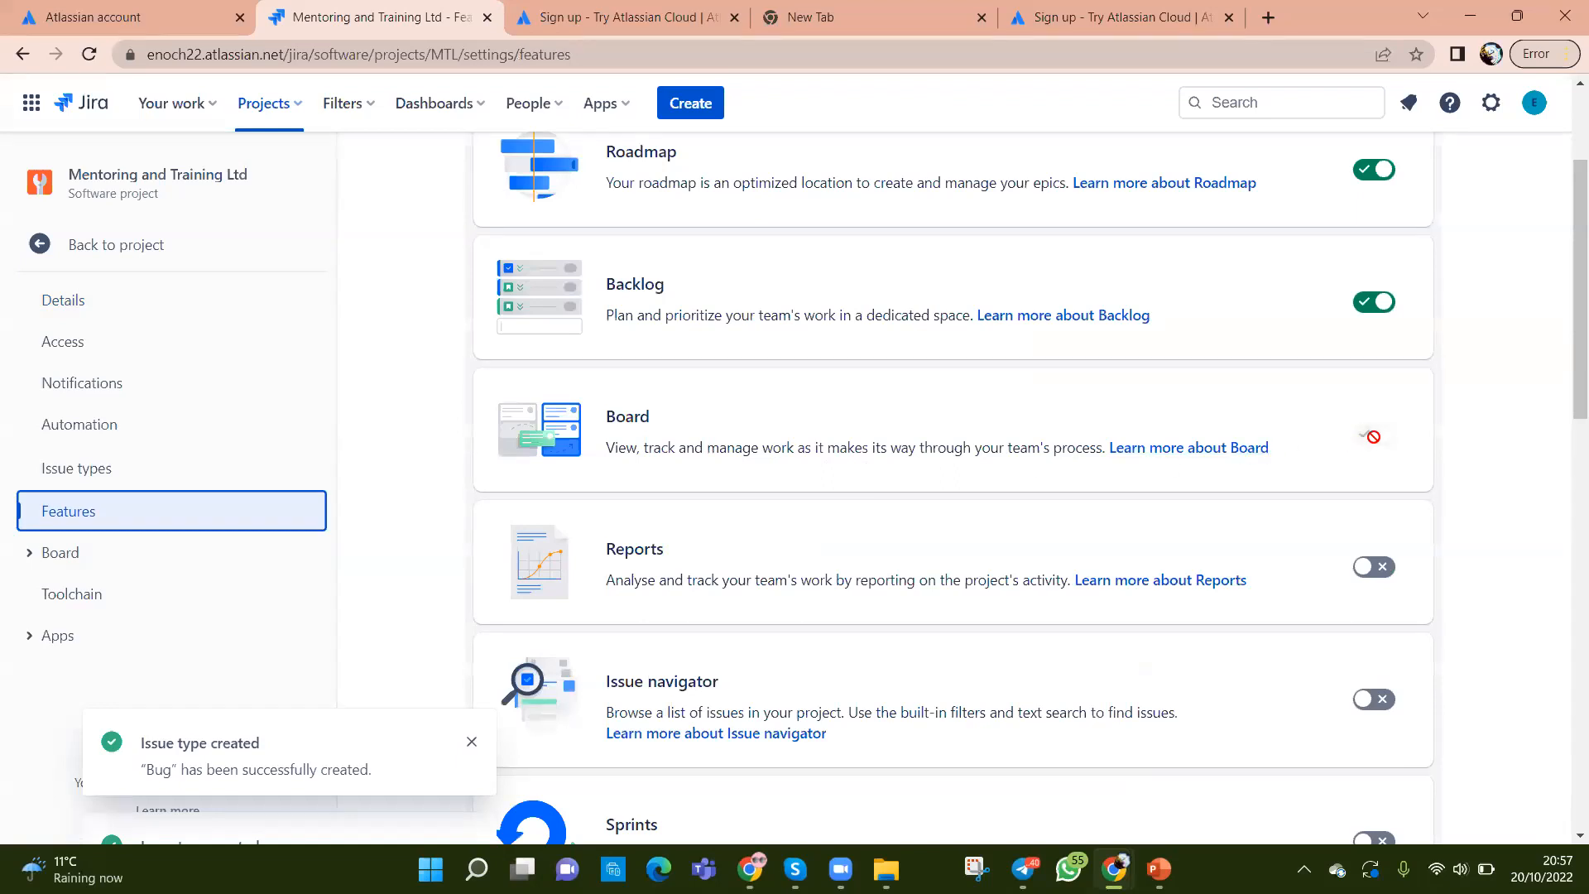
scroll(910, 572, "down", 2)
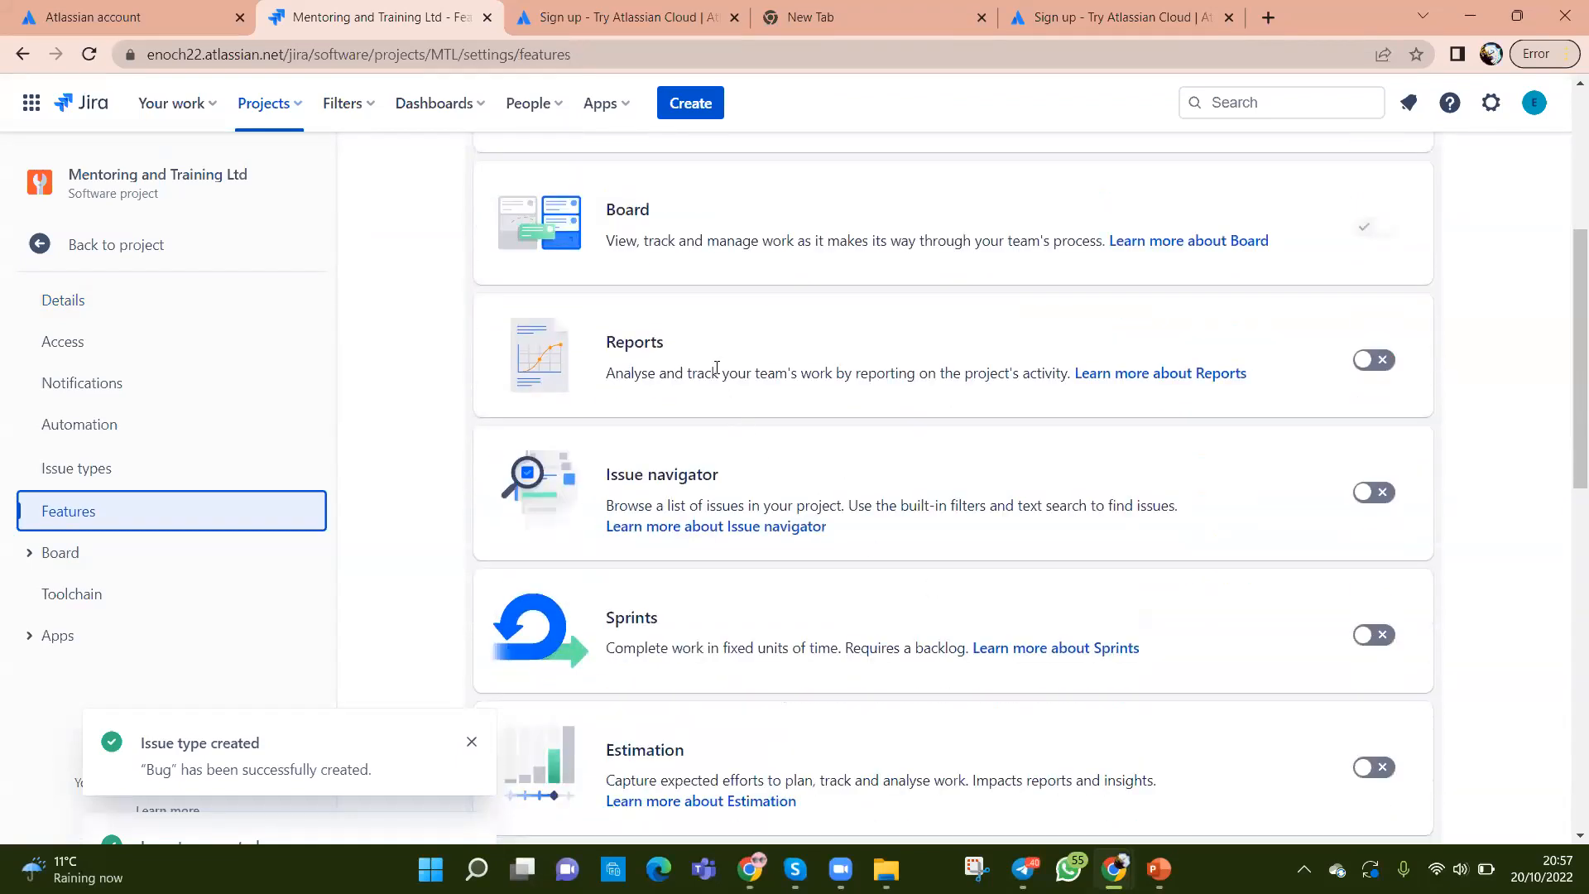
left_click(1374, 362)
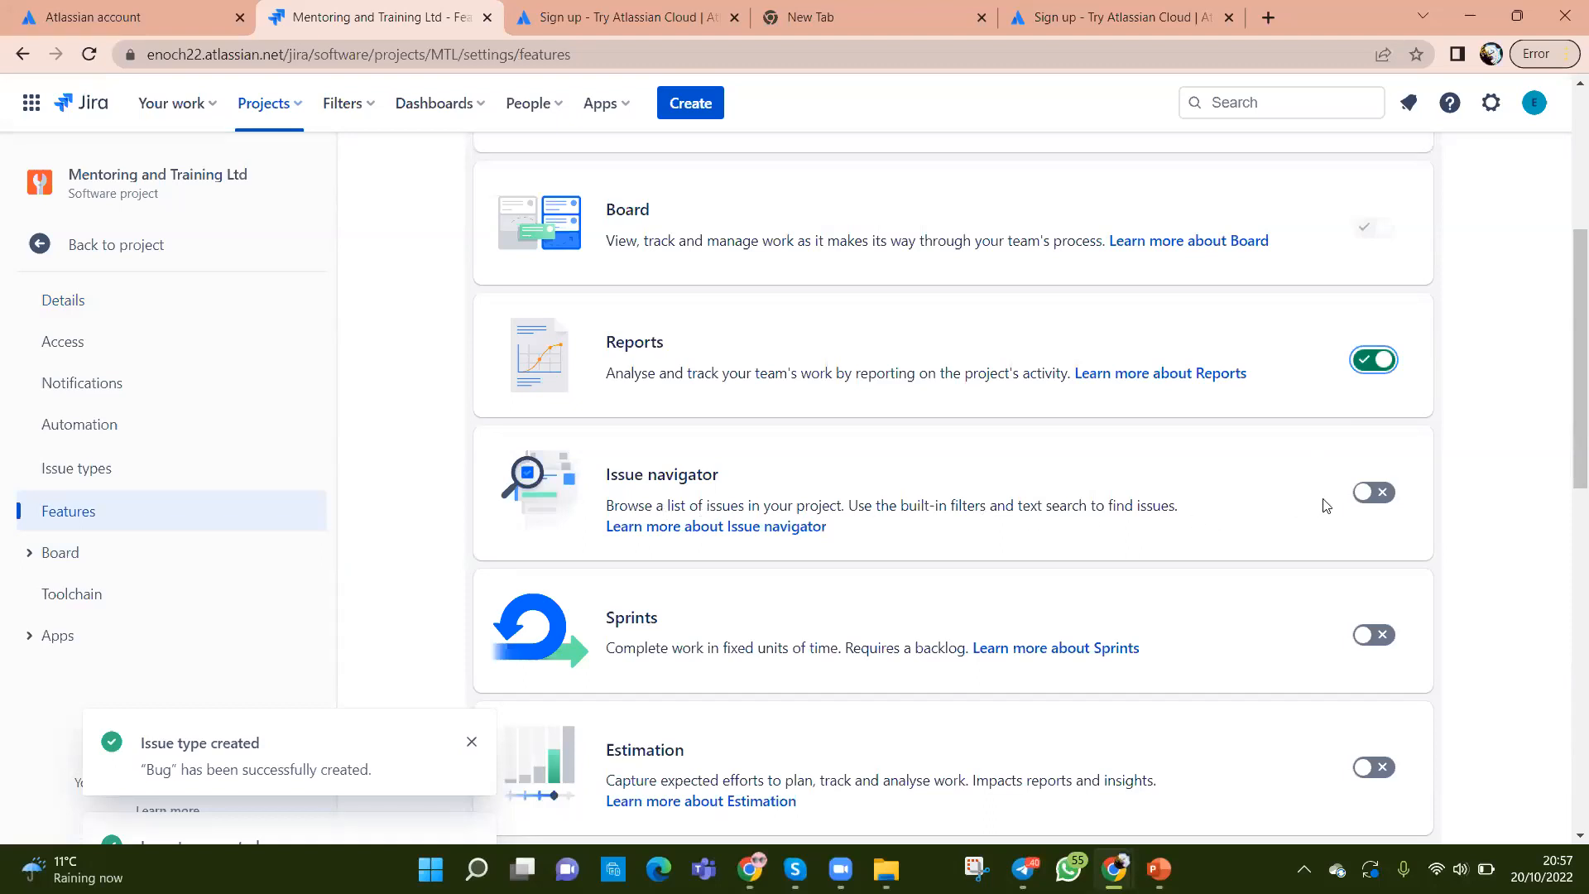
left_click(1375, 494)
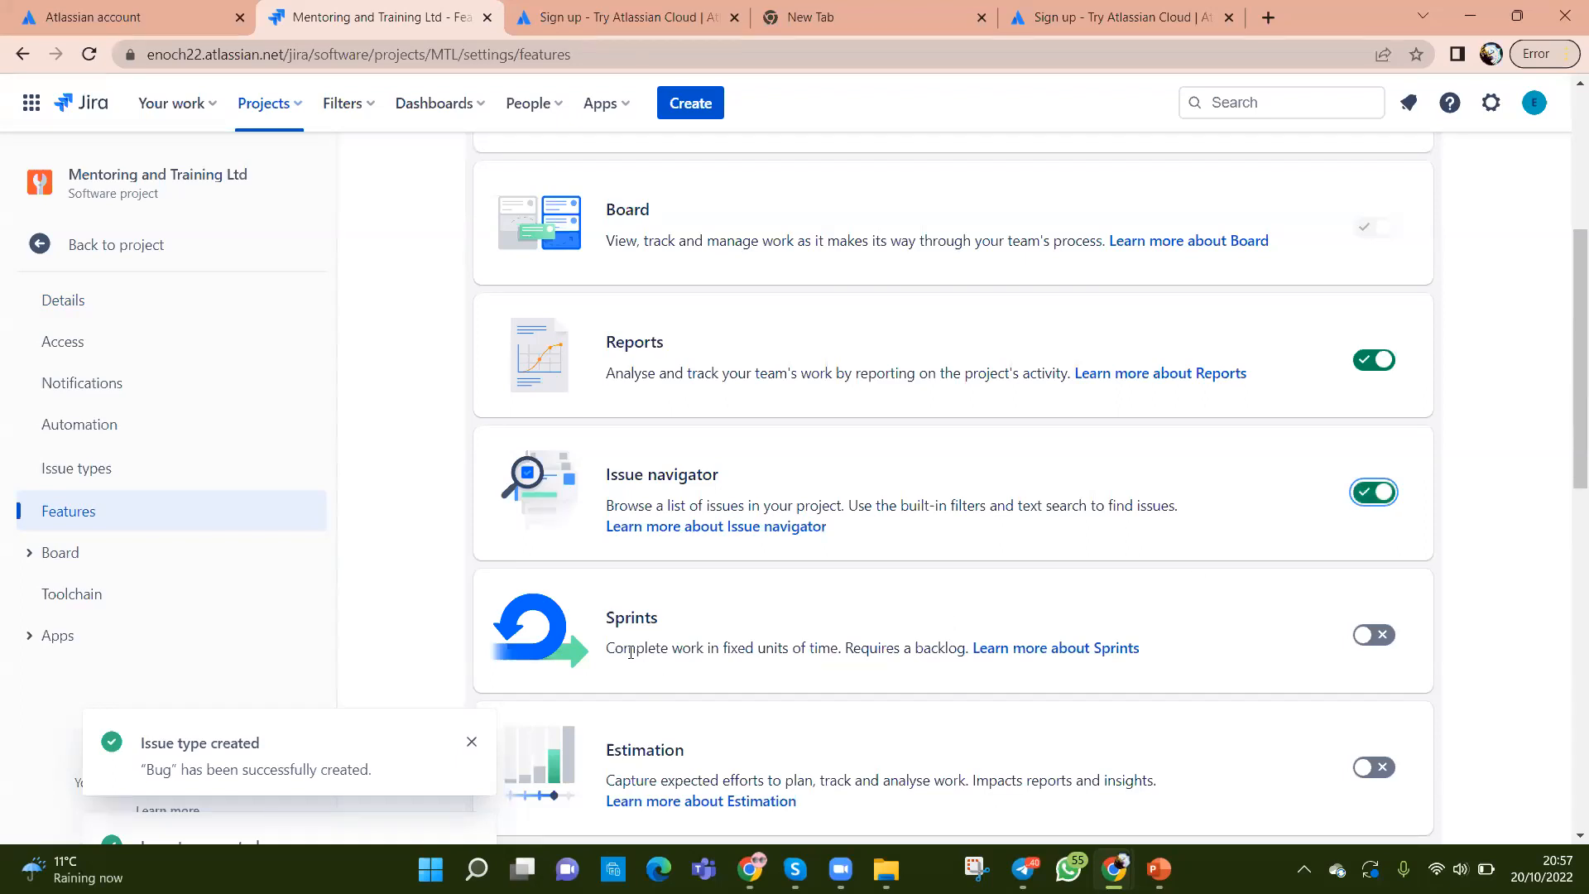
scroll(985, 650, "down", 1)
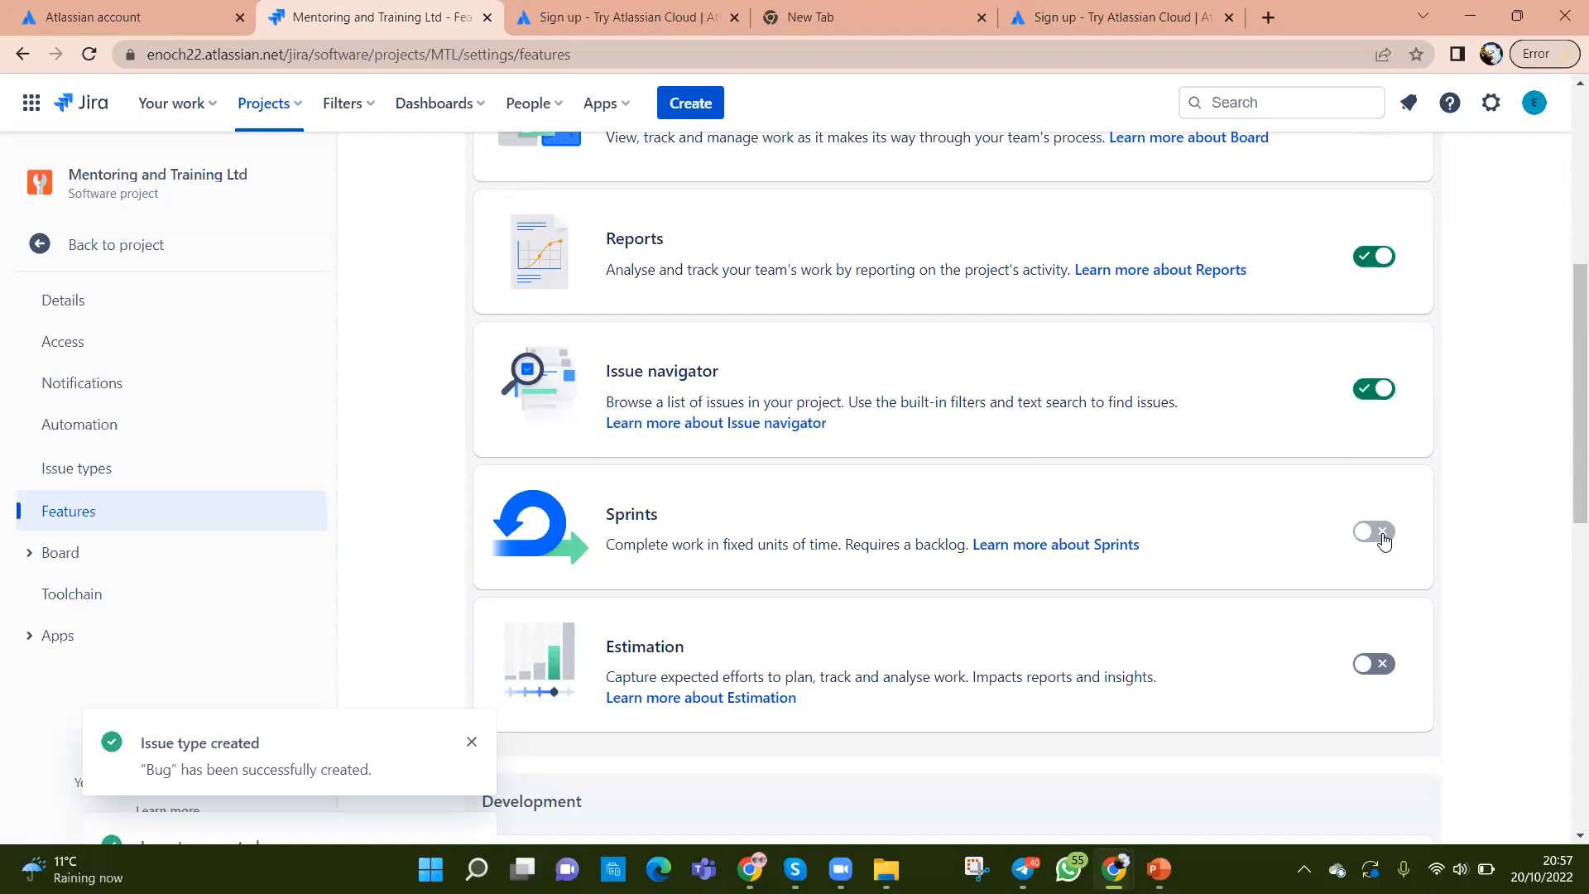
left_click(1381, 533)
scroll(1283, 674, "down", 1)
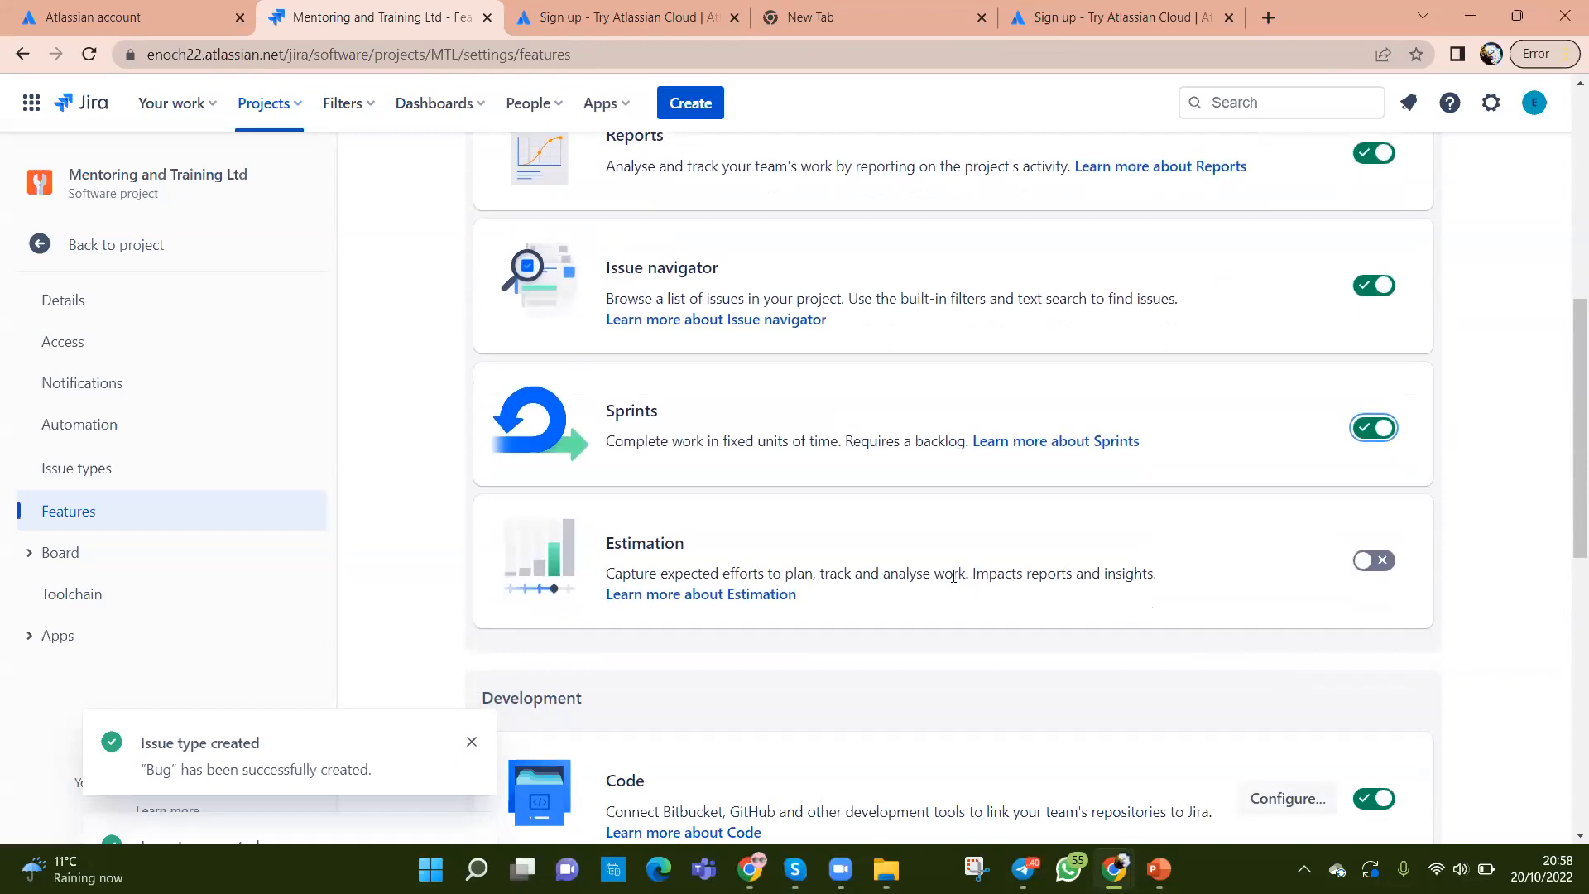
left_click(1390, 569)
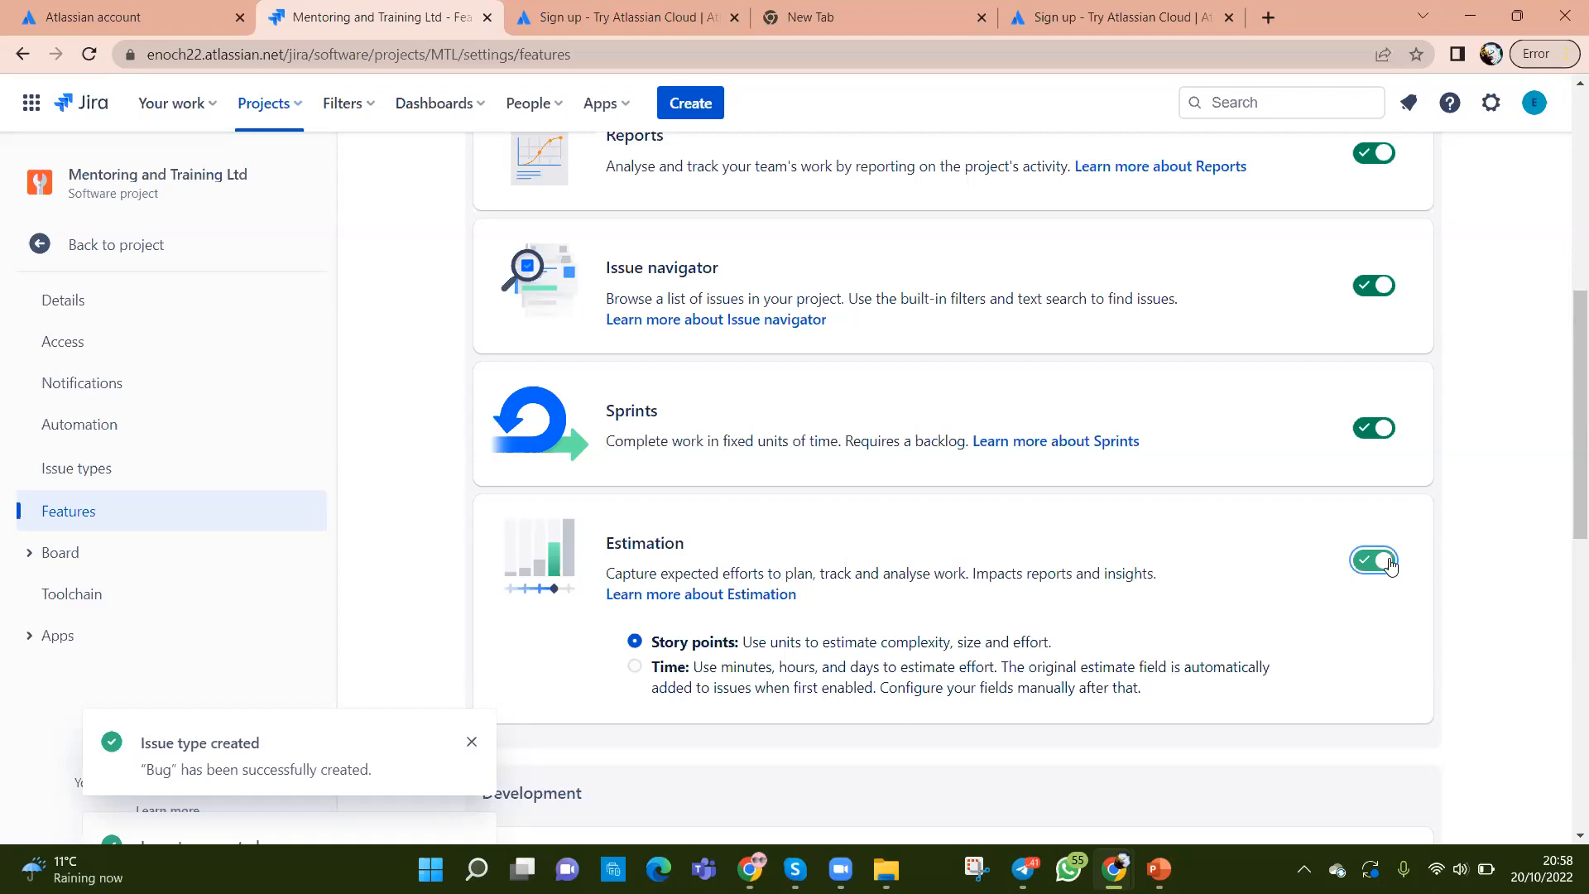
Step: Turn on the Releases feature under Development
scroll(816, 564, "down", 7)
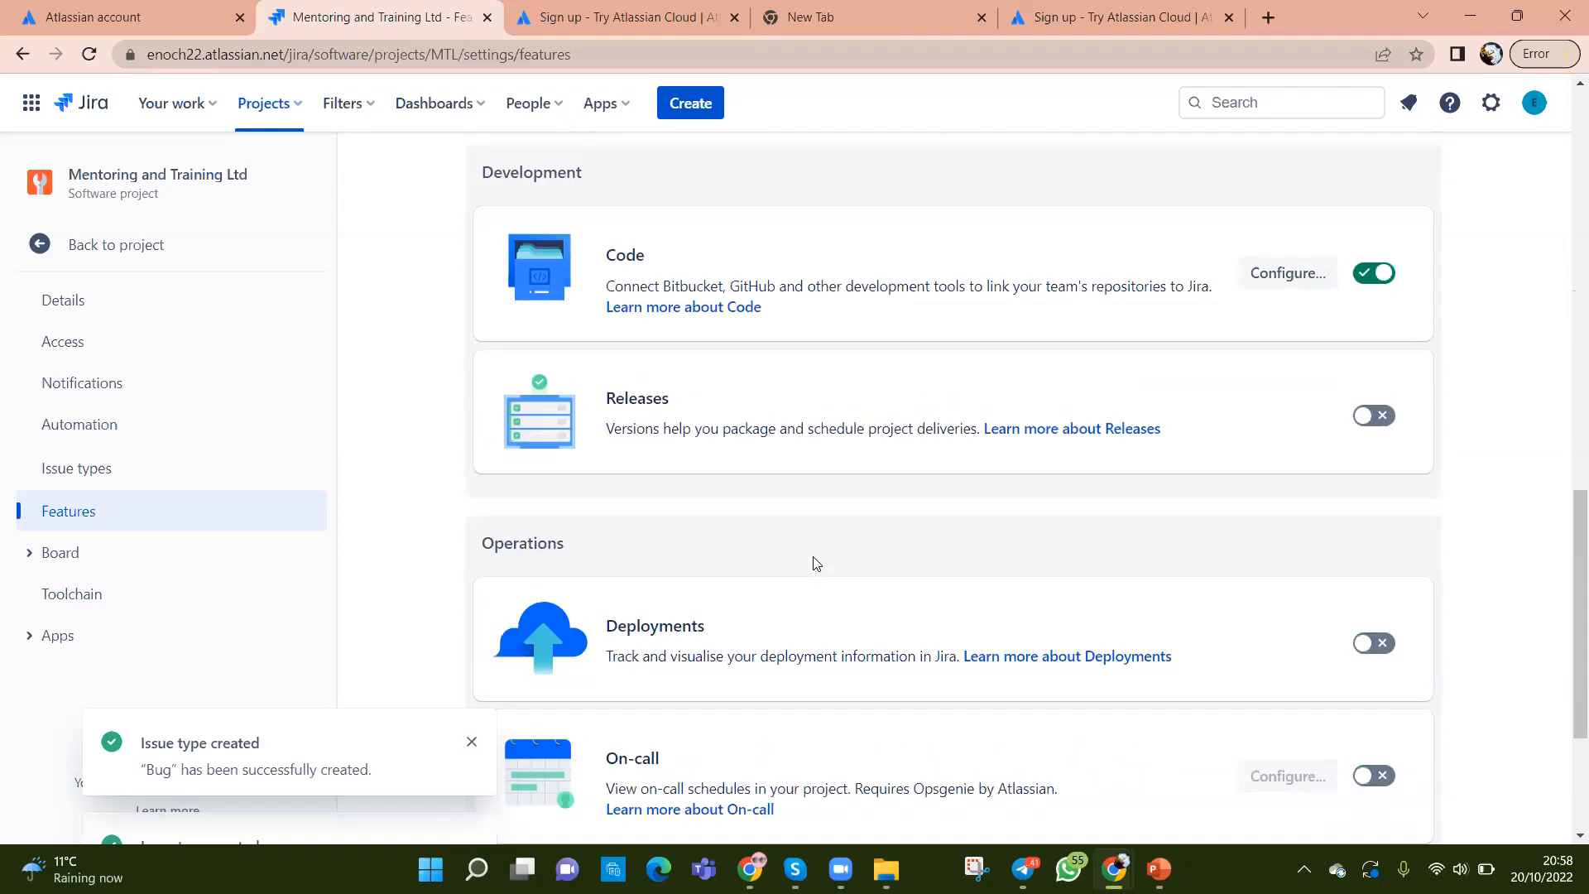
scroll(816, 564, "up", 1)
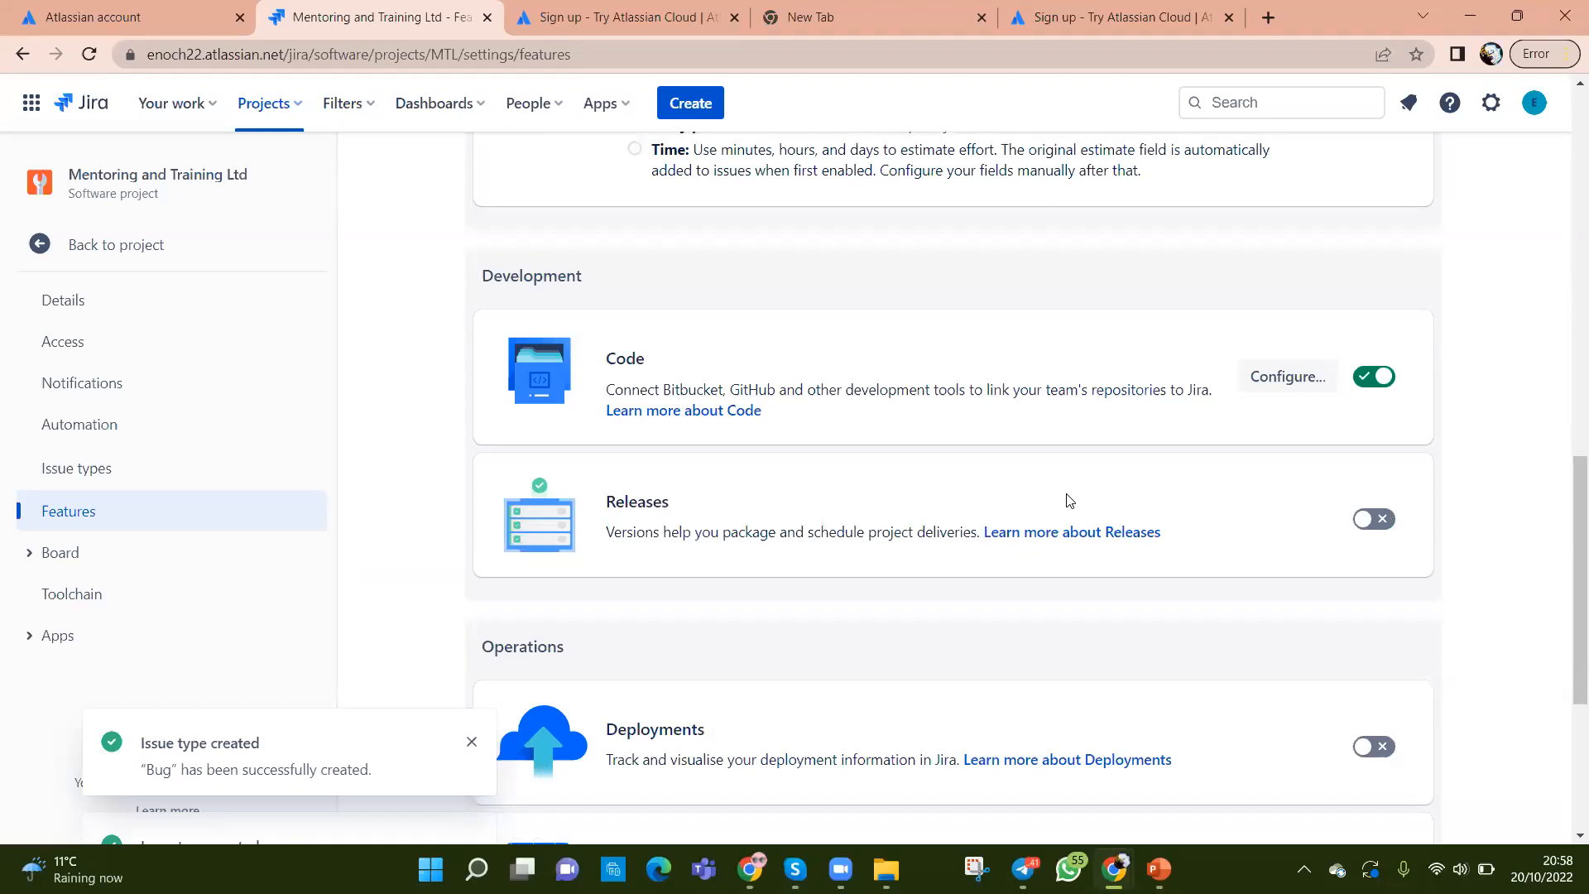
left_click(1375, 525)
left_click(1377, 527)
Step: Dismiss the Bug and Story issue-type-created notifications
scroll(1267, 571, "down", 2)
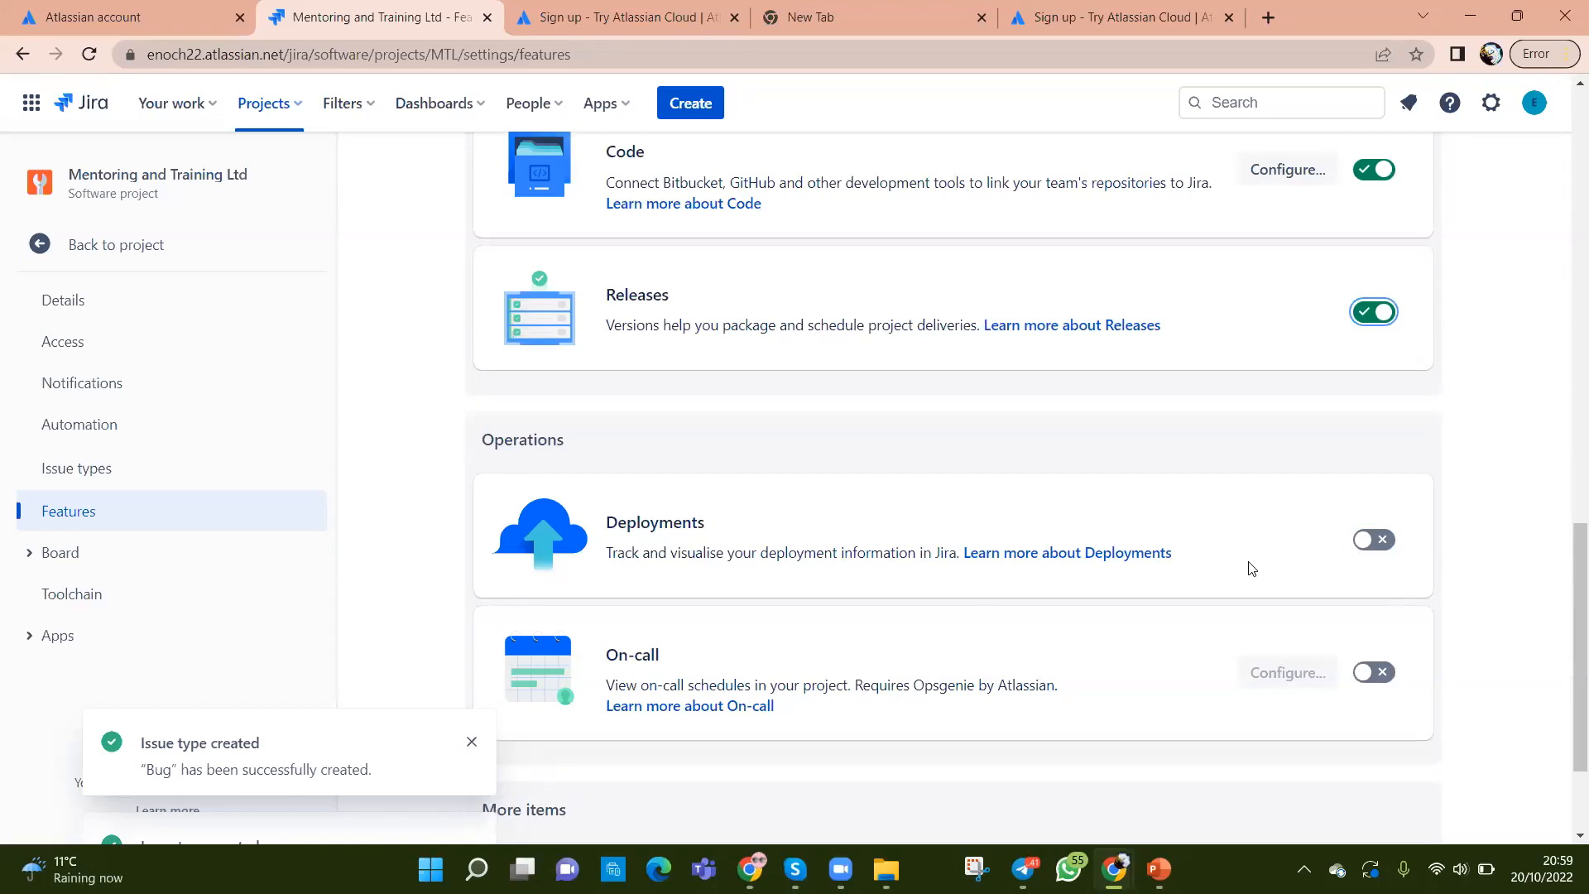
scroll(1267, 566, "down", 2)
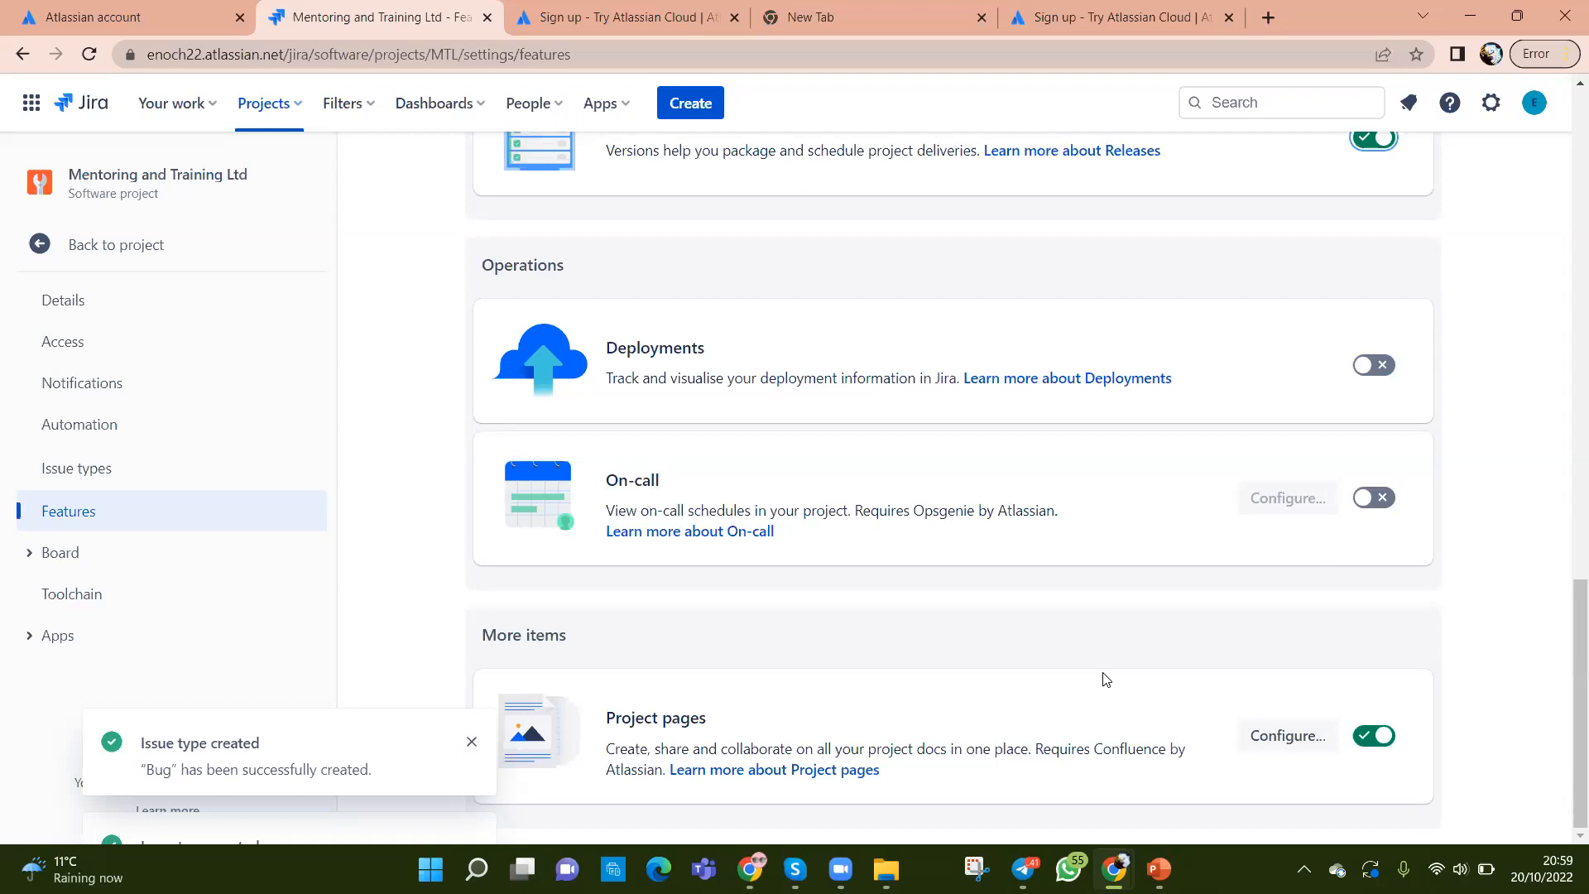
left_click(471, 742)
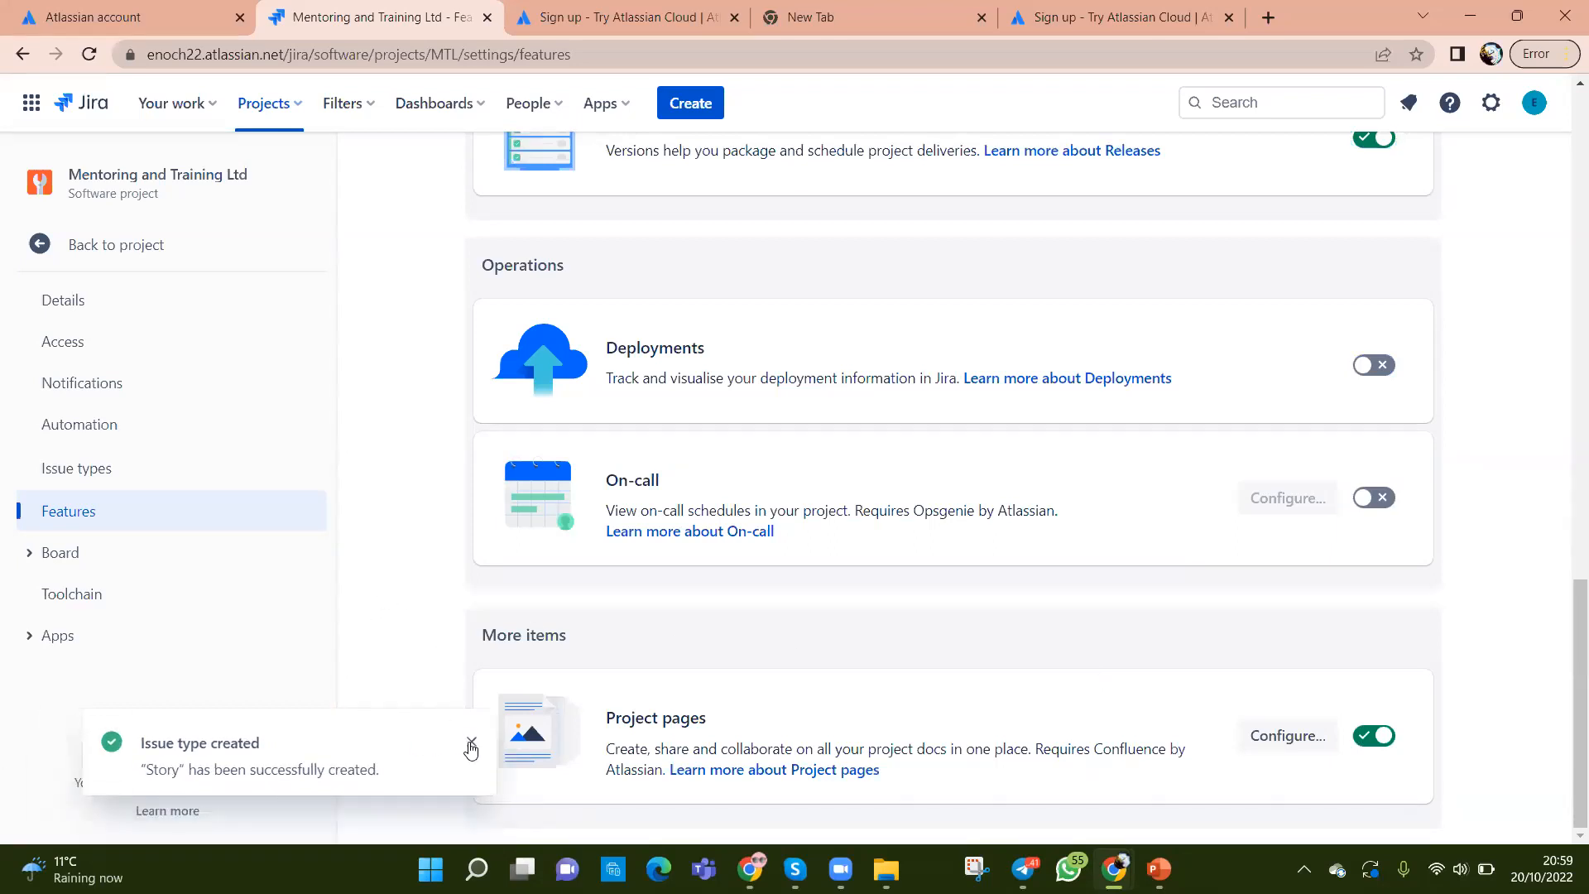
left_click(471, 742)
Step: Open Board > Columns and statuses, showing 10 issues in To Do
left_click(55, 558)
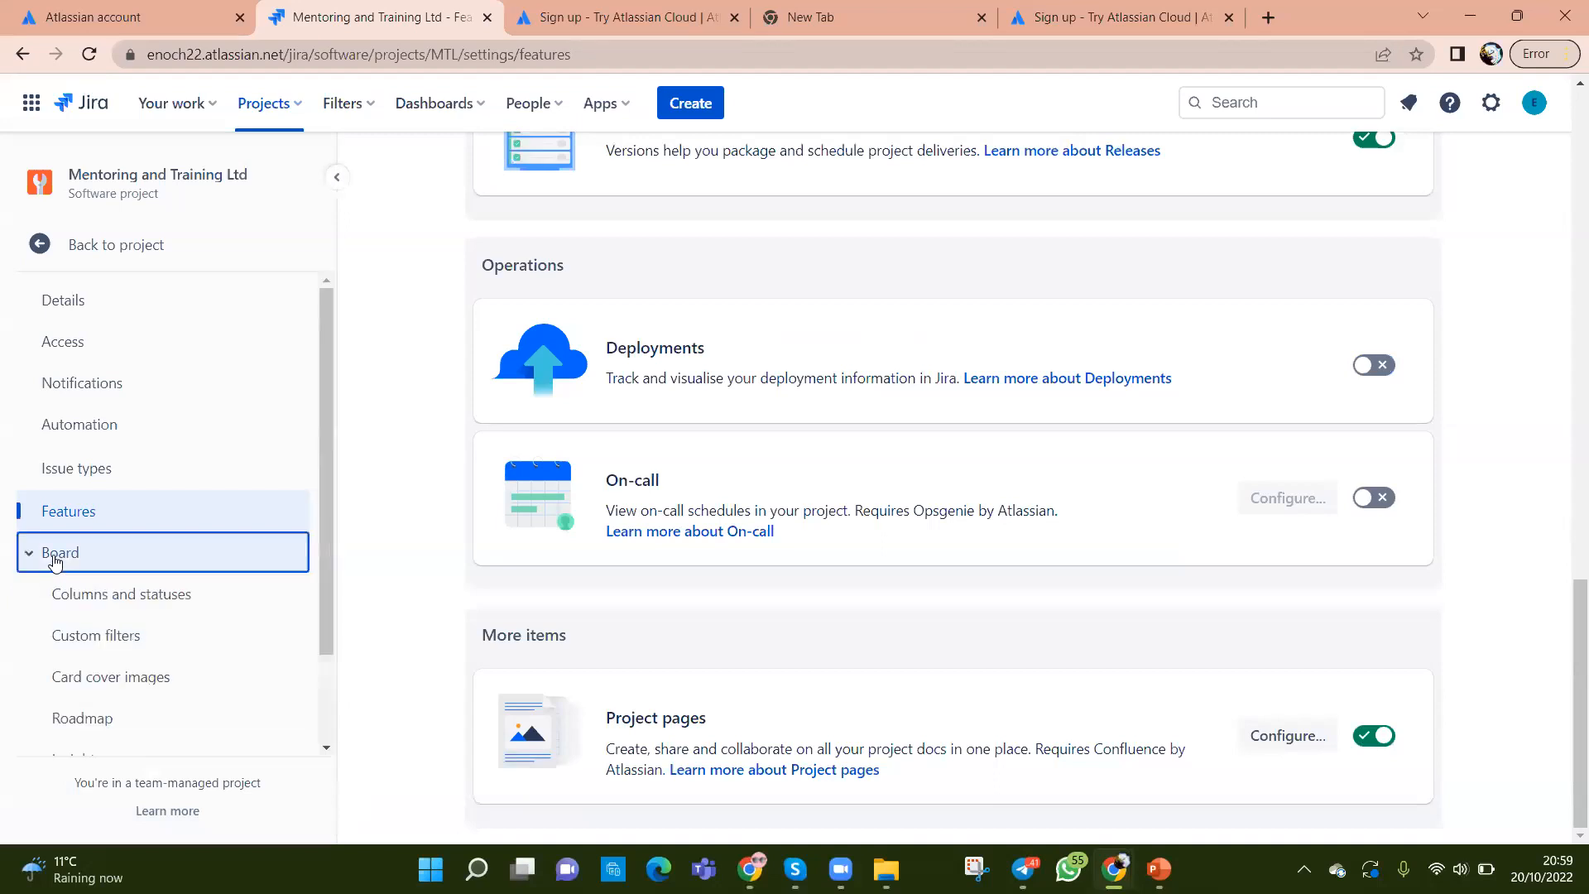
left_click_drag(328, 625, 318, 724)
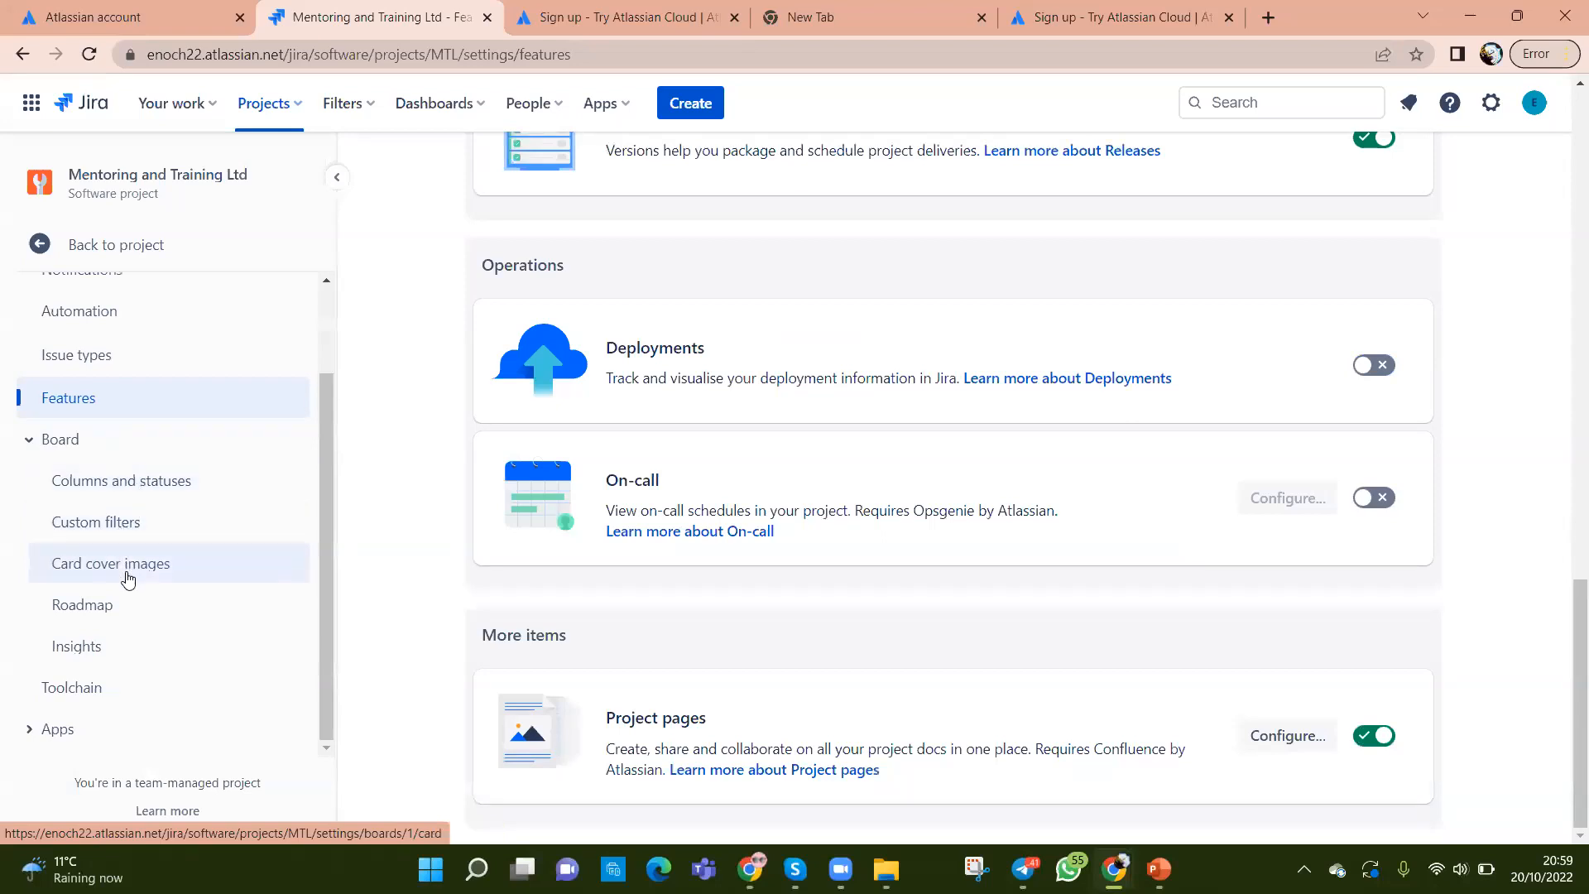
left_click(113, 489)
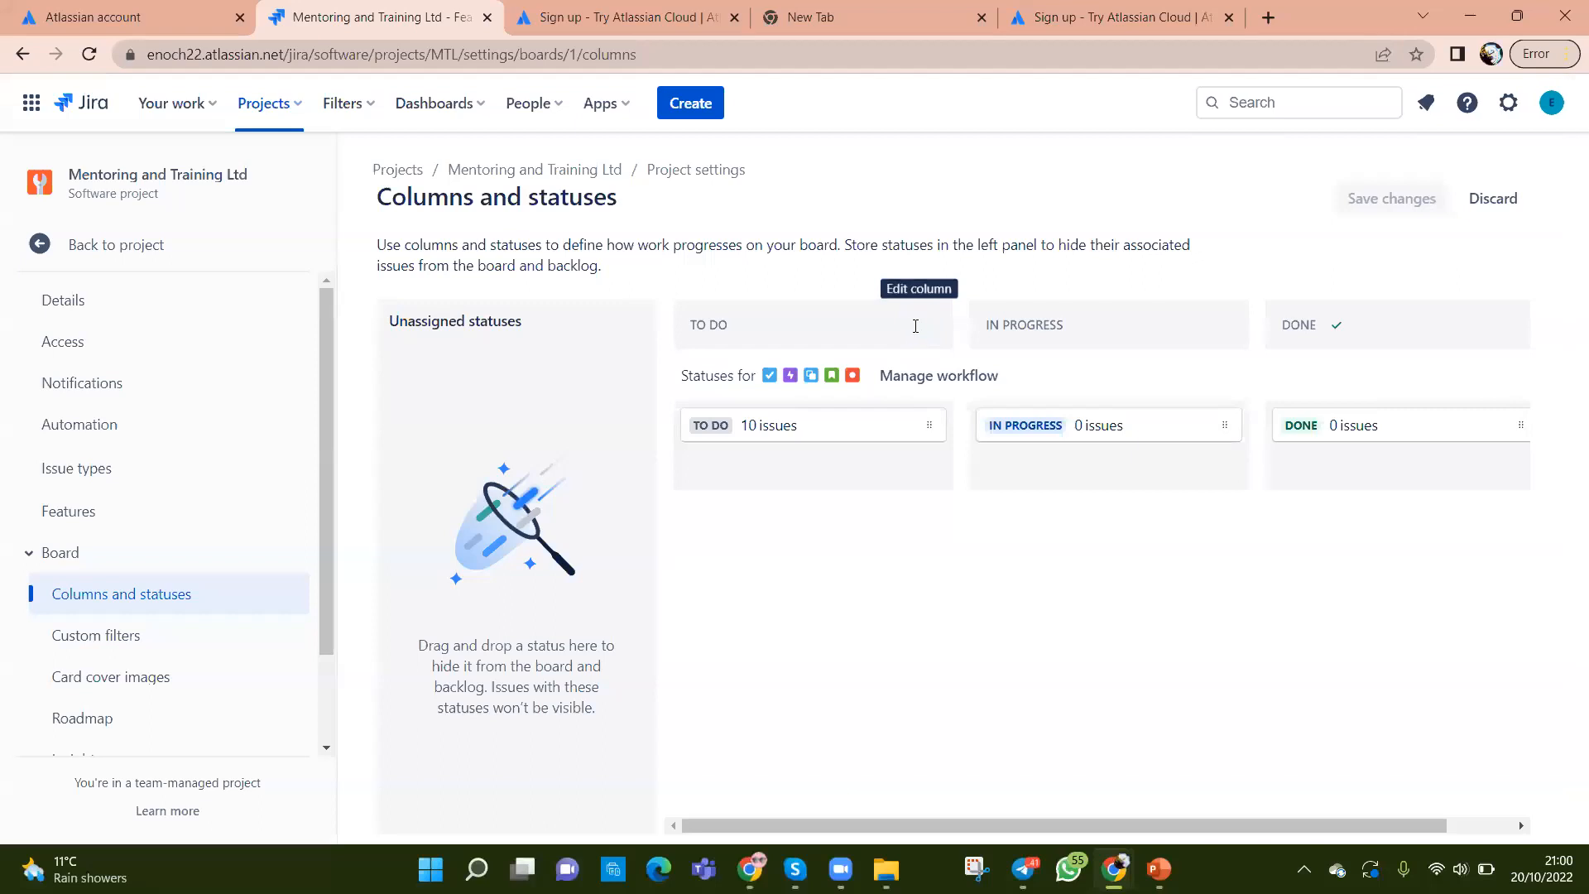
left_click(916, 324)
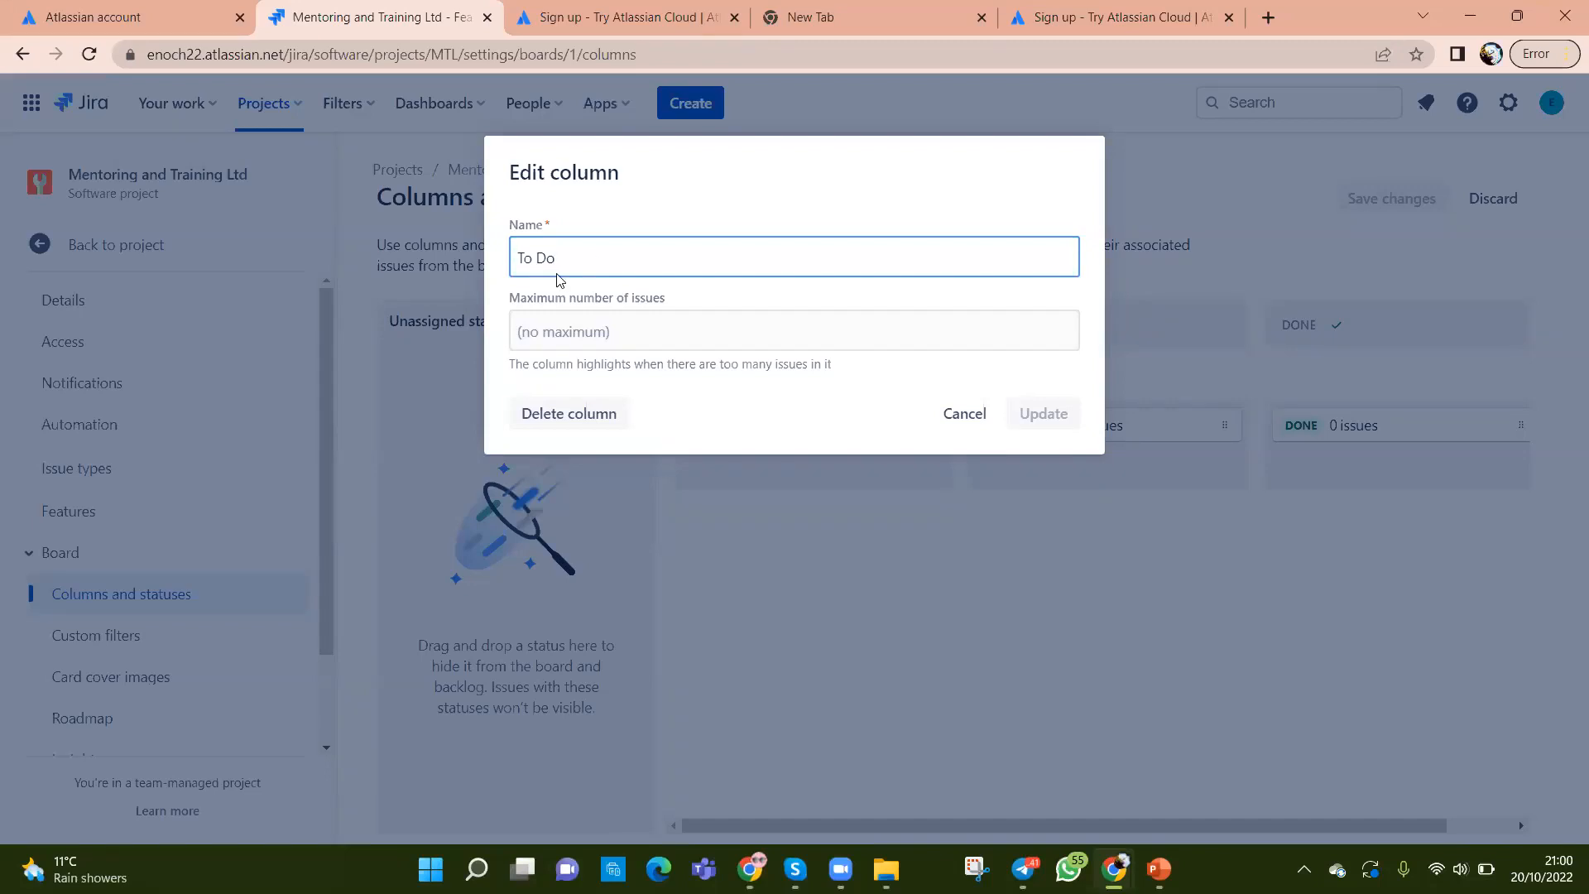
left_click(976, 424)
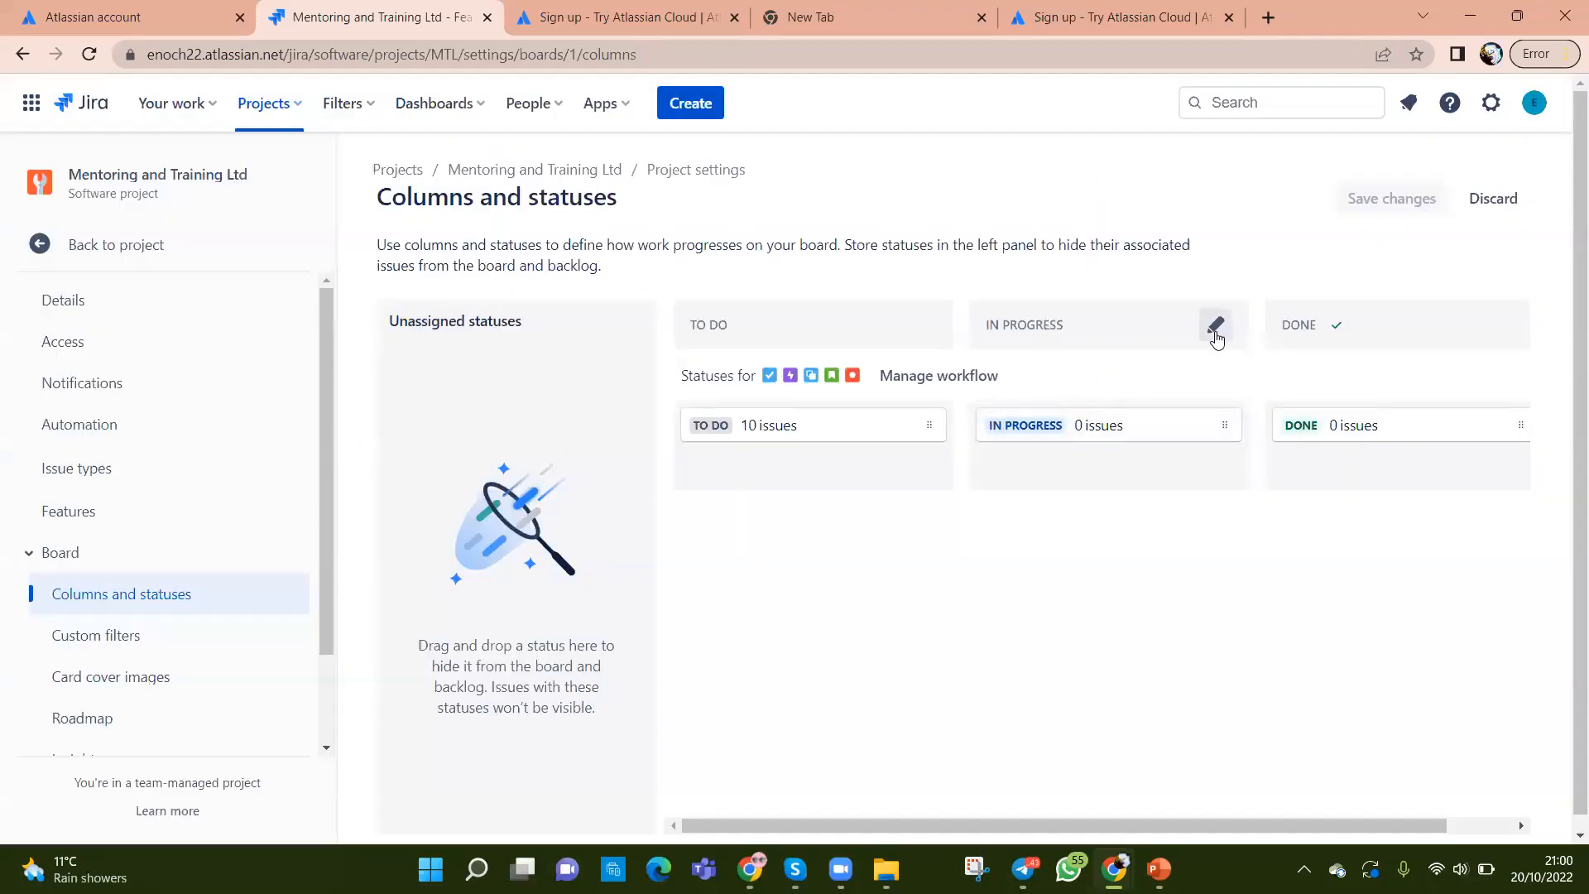
left_click(1214, 325)
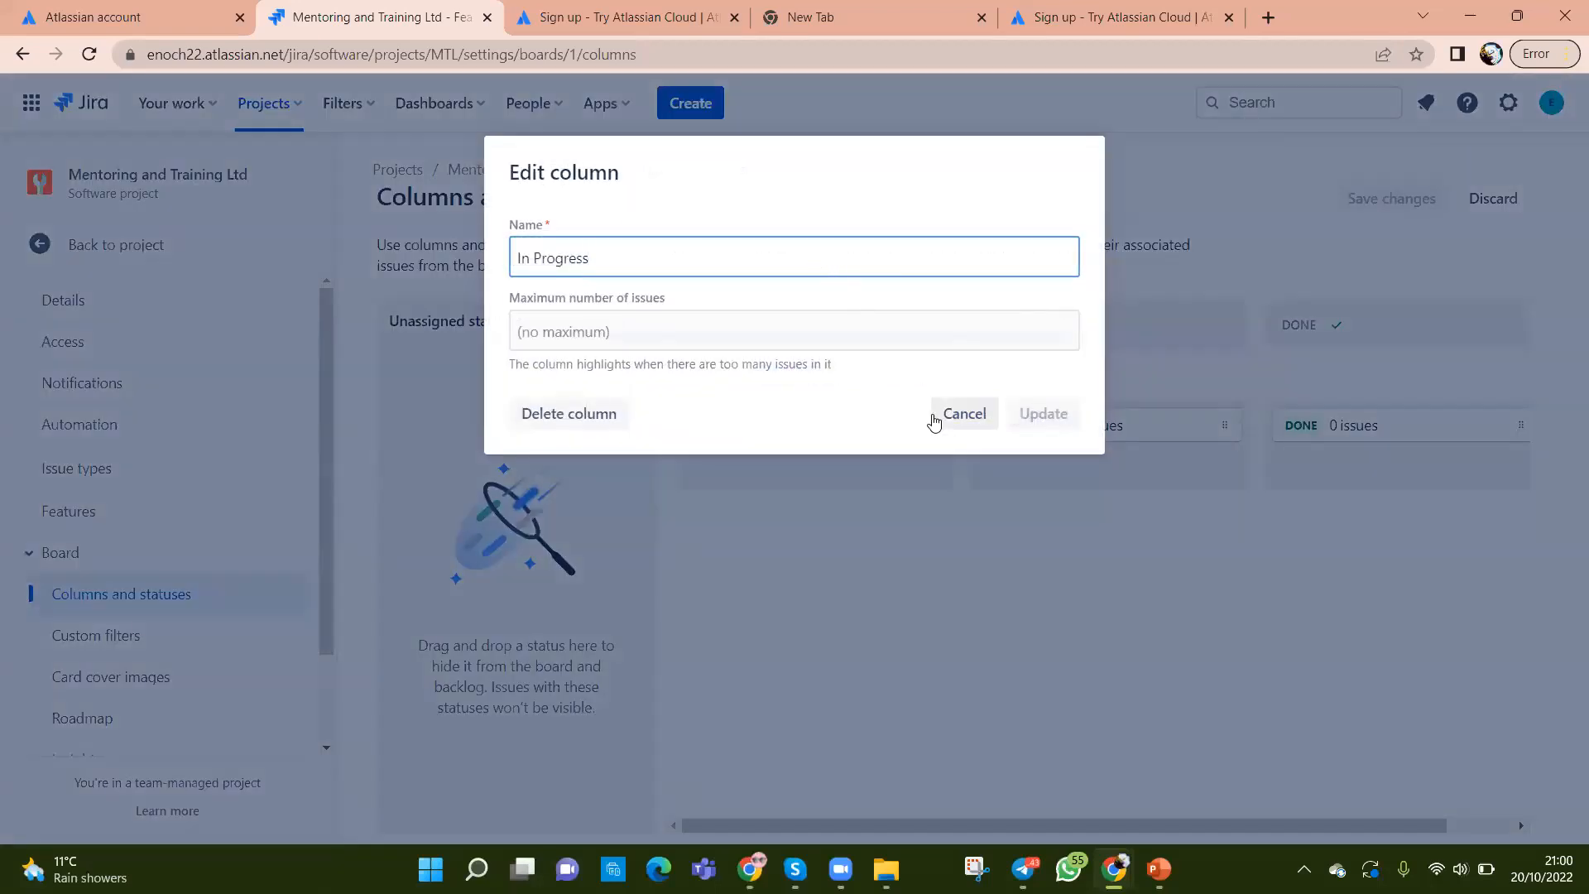
left_click(952, 414)
mouse_move(1341, 326)
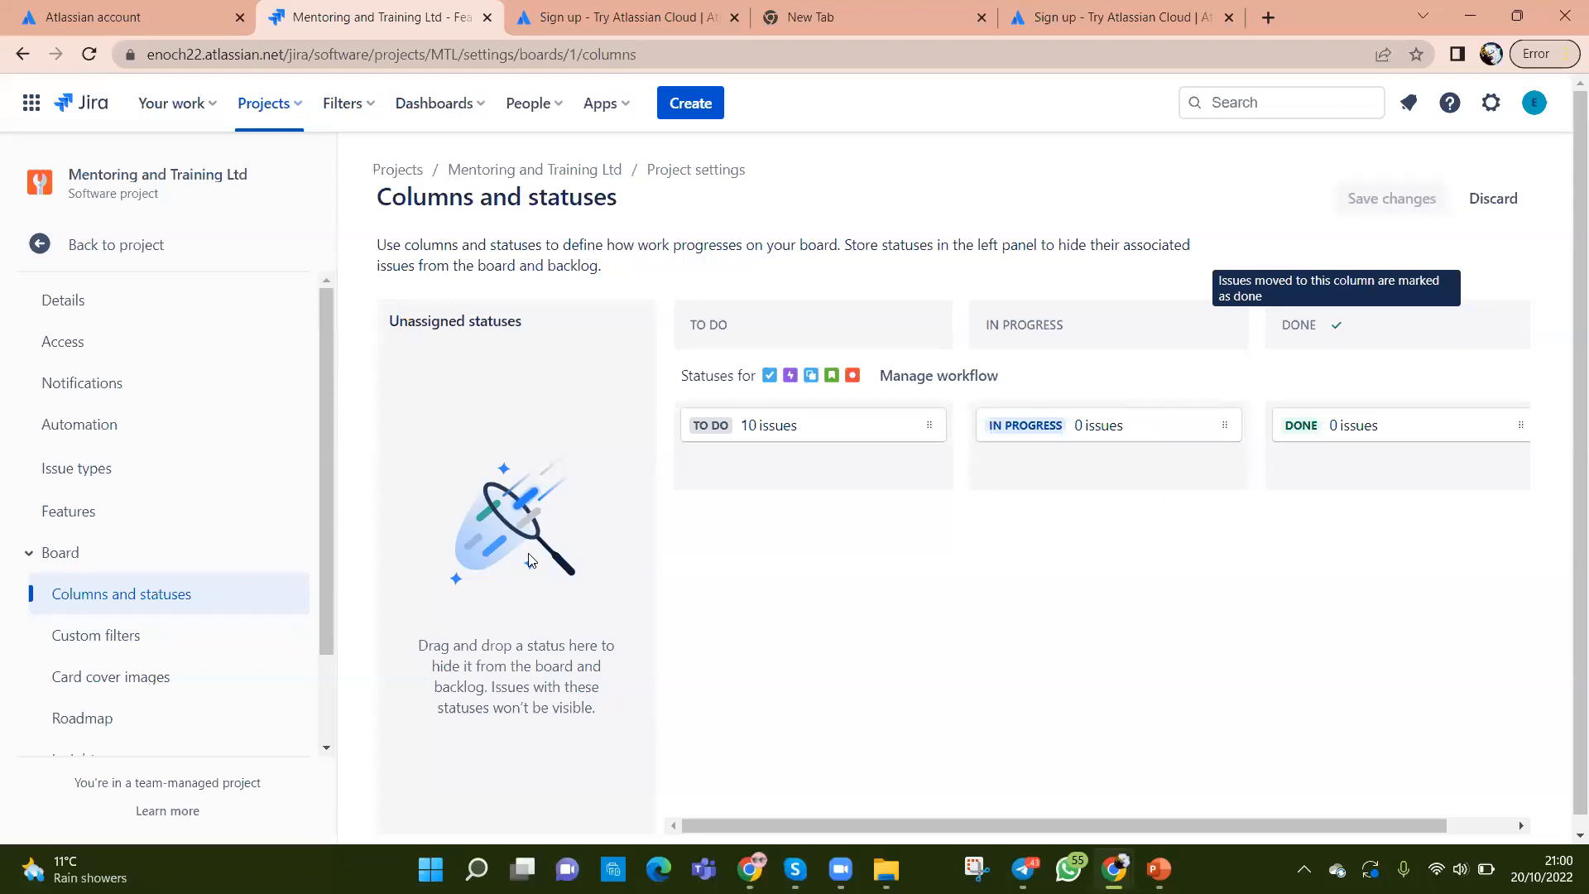
scroll(169, 612, "down", 2)
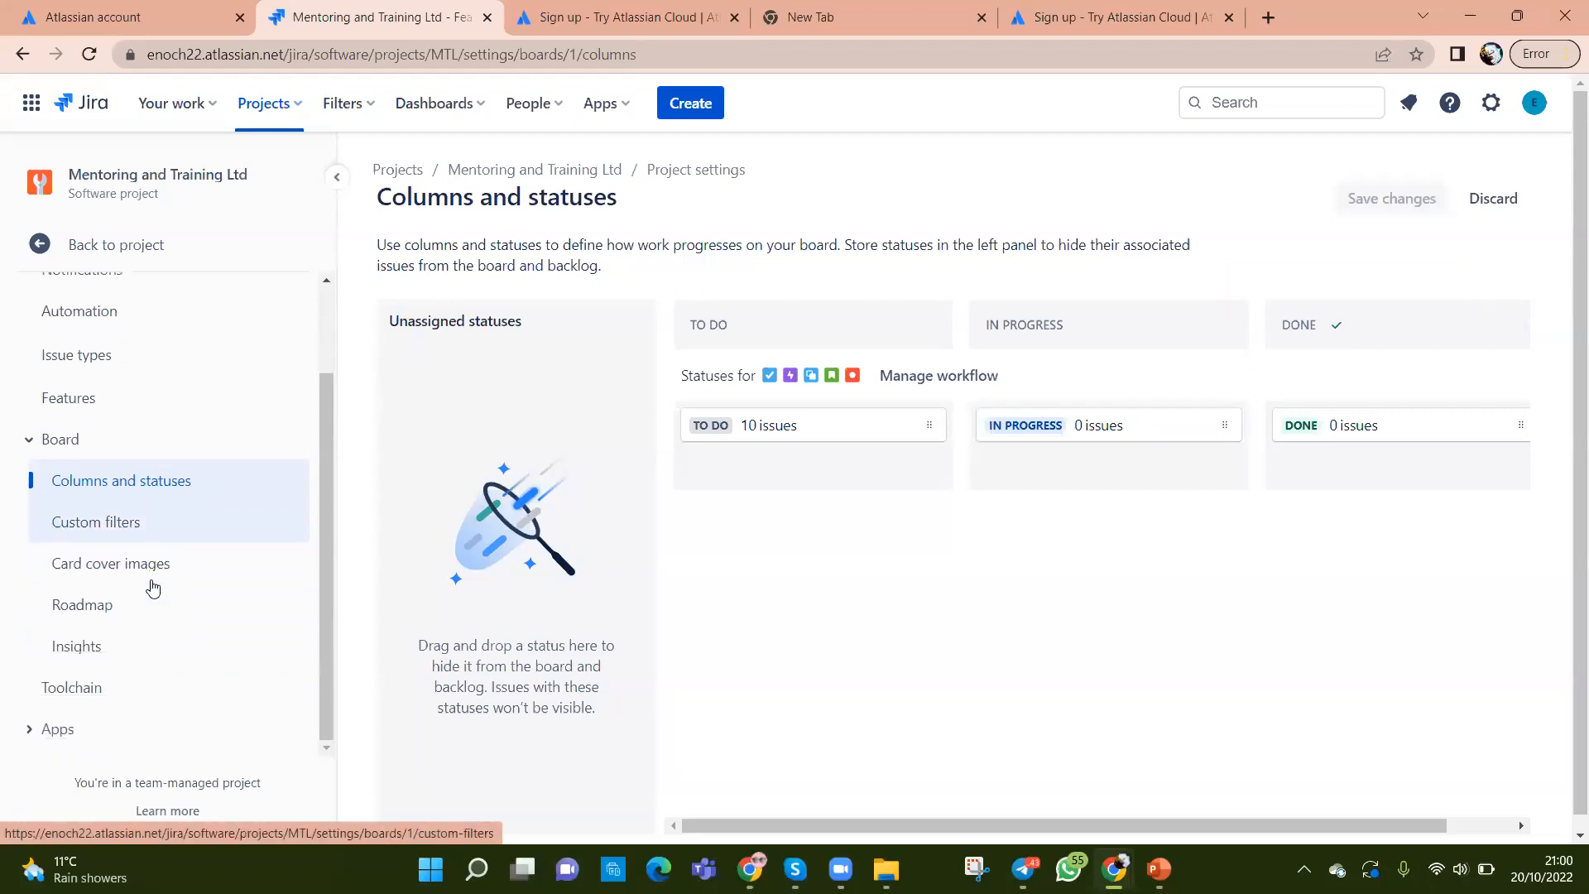
Step: Go back to the MTL project from settings and open its board via the backlog
left_click(150, 529)
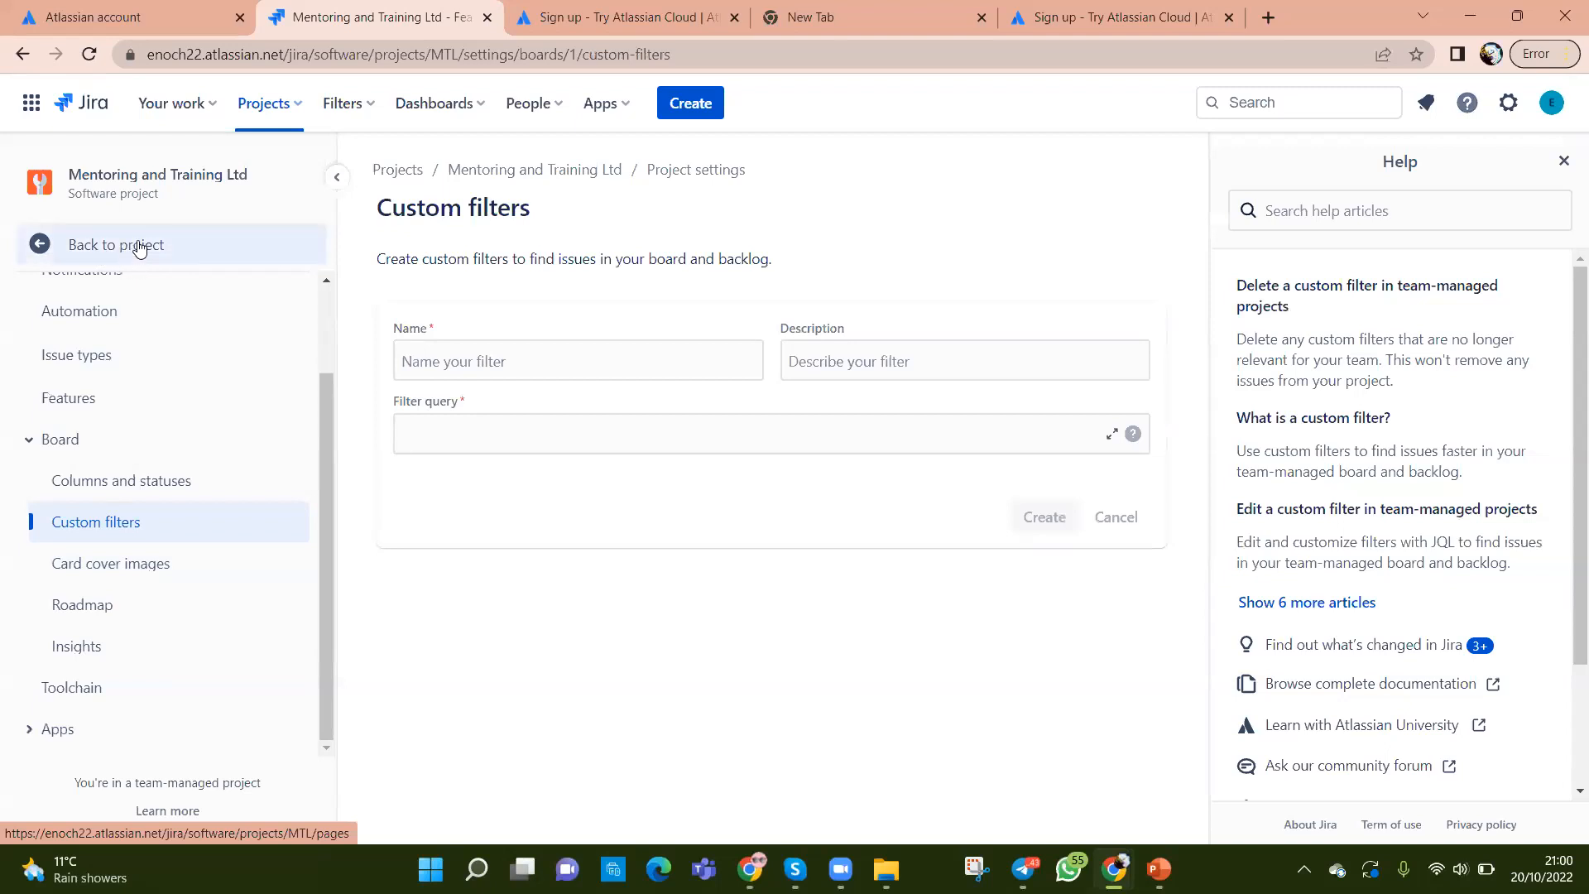
left_click(41, 242)
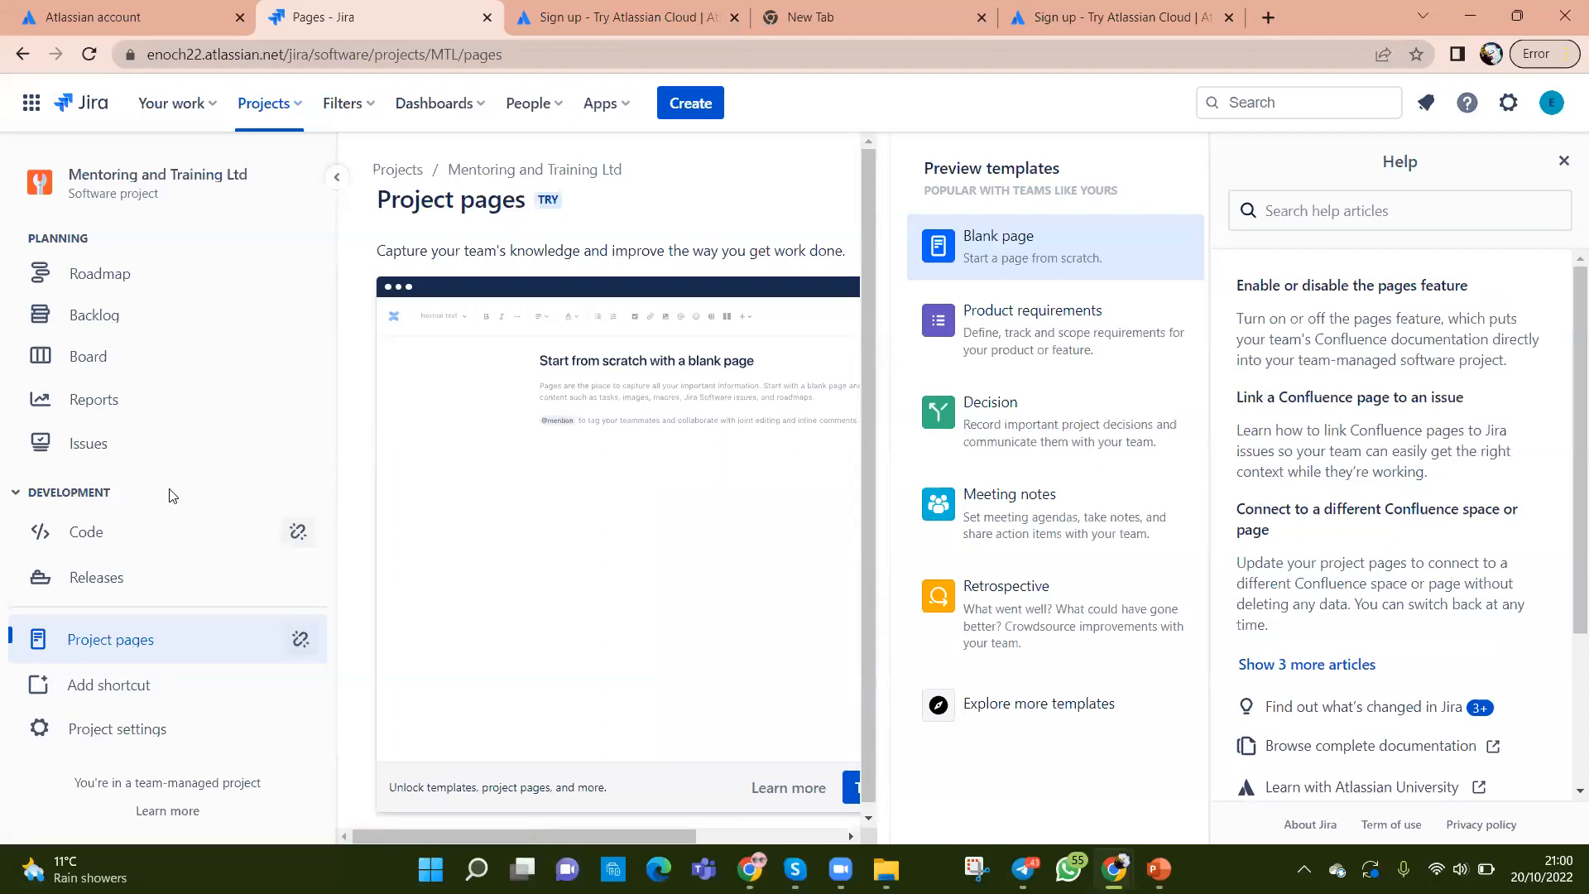
left_click(108, 315)
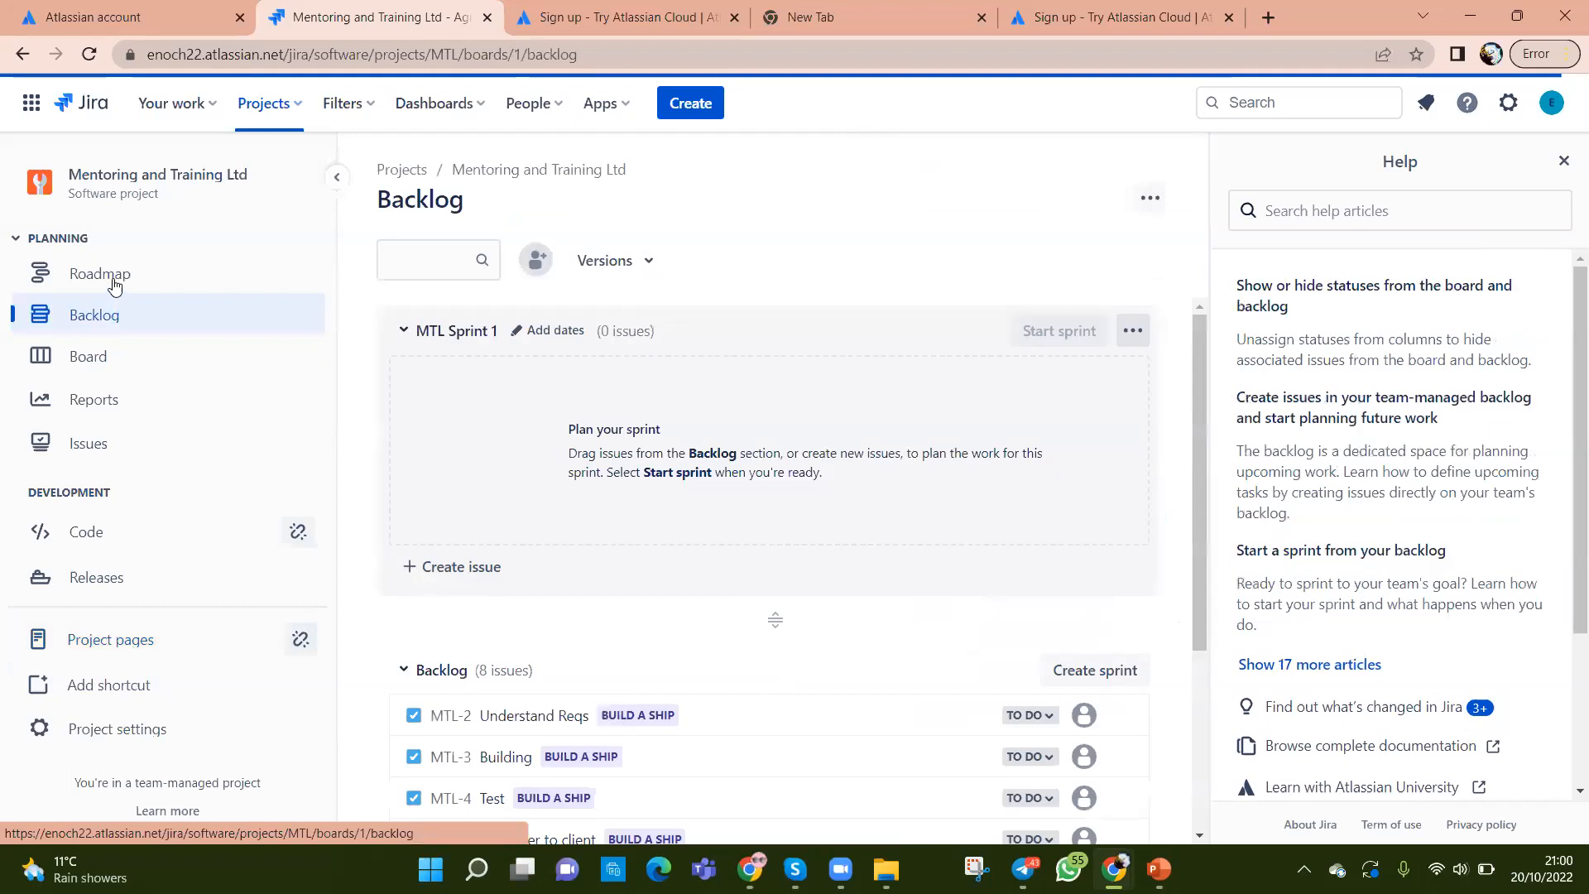
left_click(102, 355)
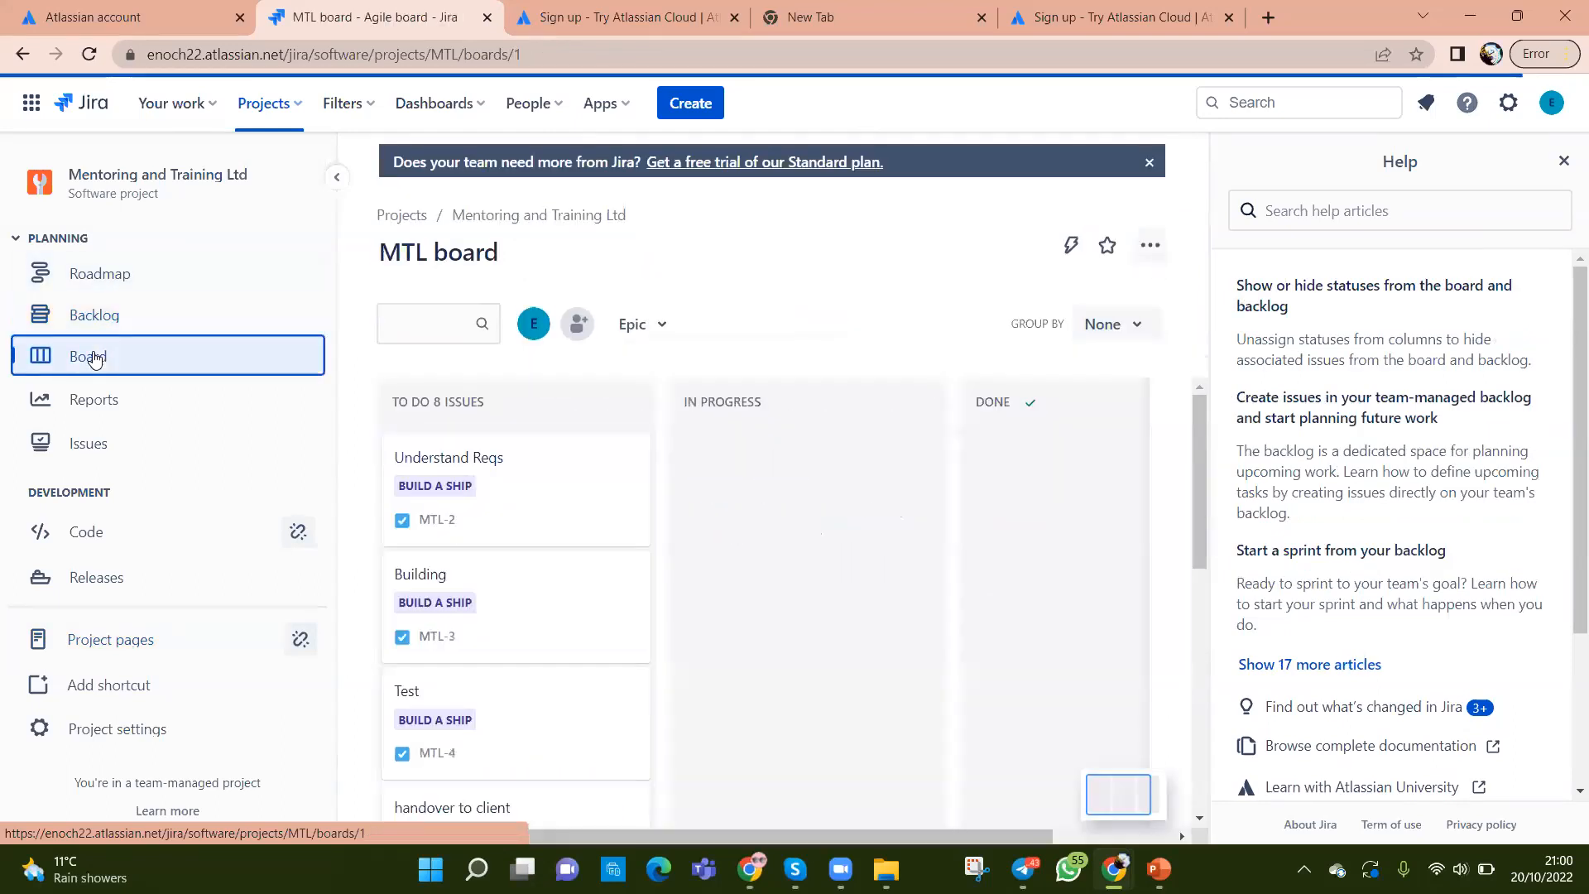
Step: Close the Help panel so the MTL board spans the full page width
left_click(1561, 162)
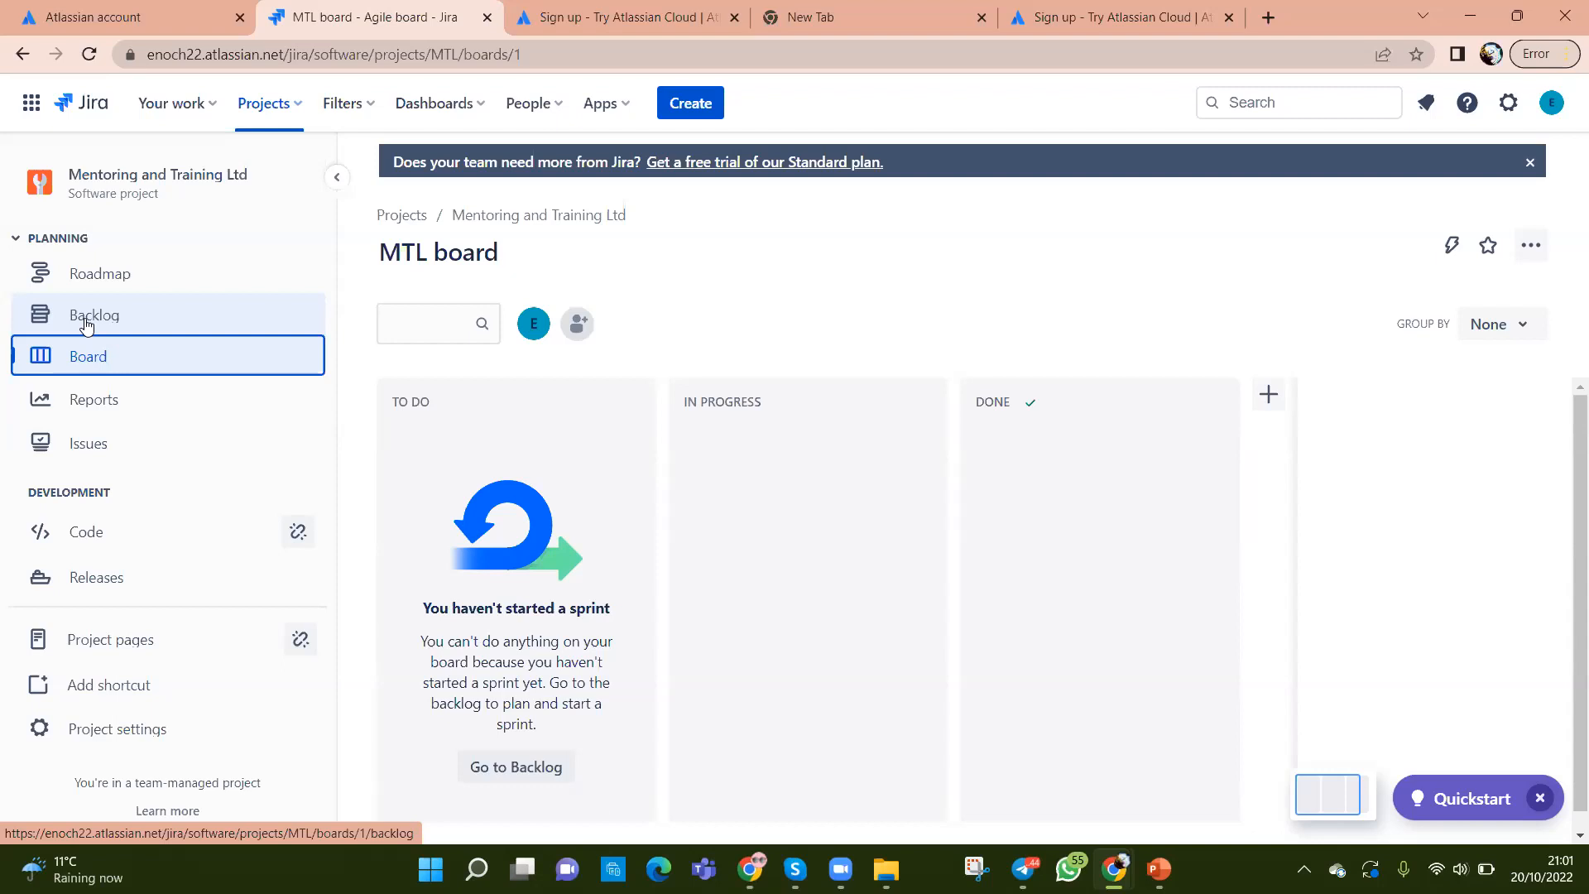
Step: In the backlog, view MTL-2's actions menu and close it without choosing anything
left_click(86, 324)
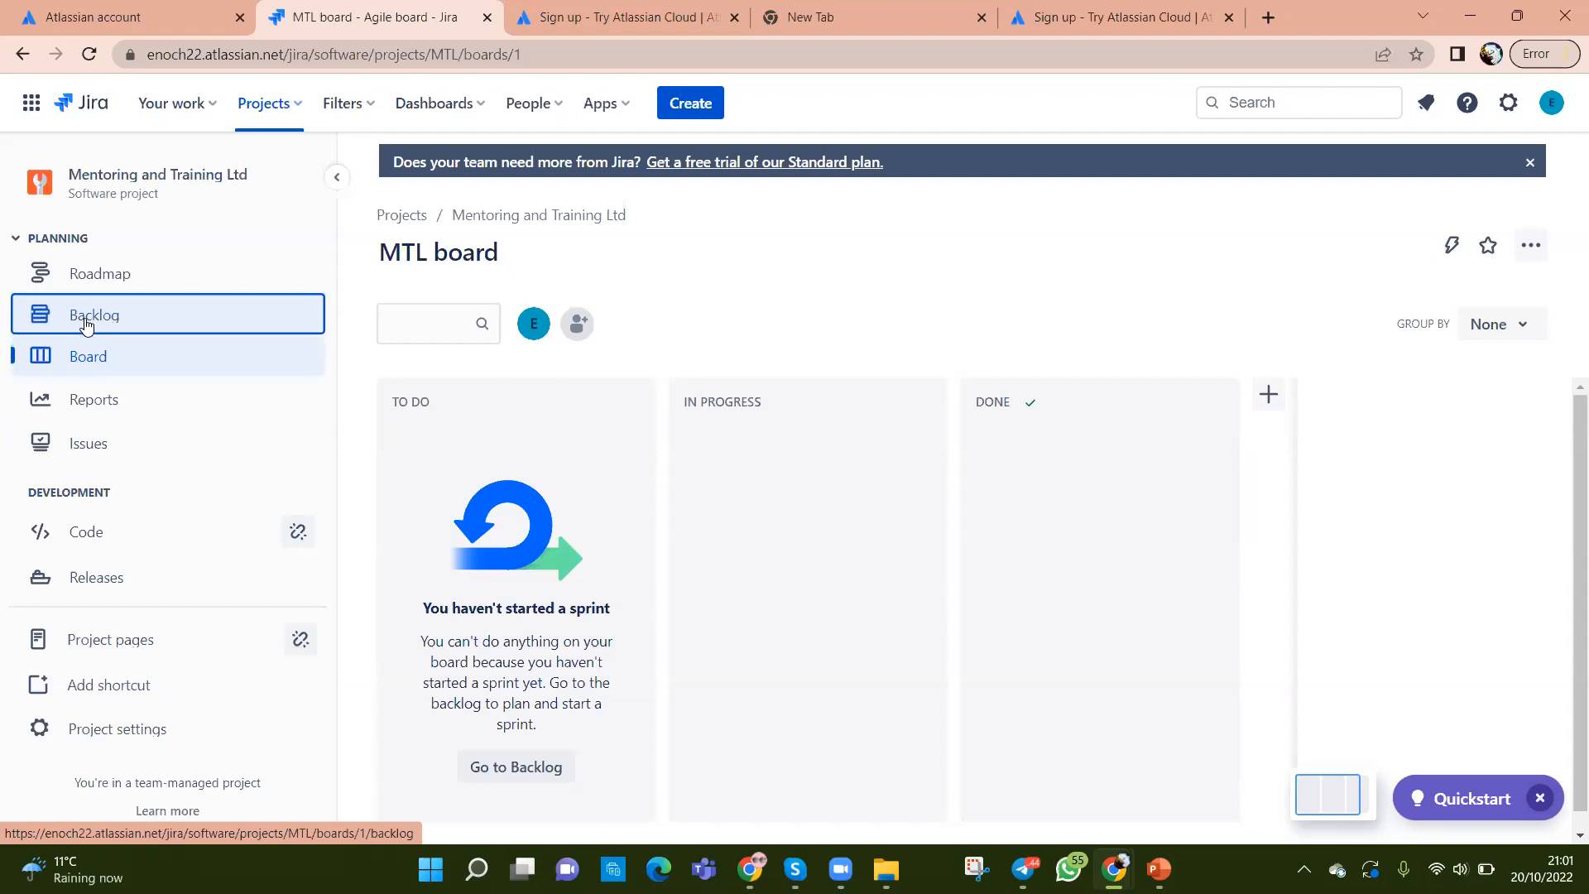
scroll(768, 640, "down", 4)
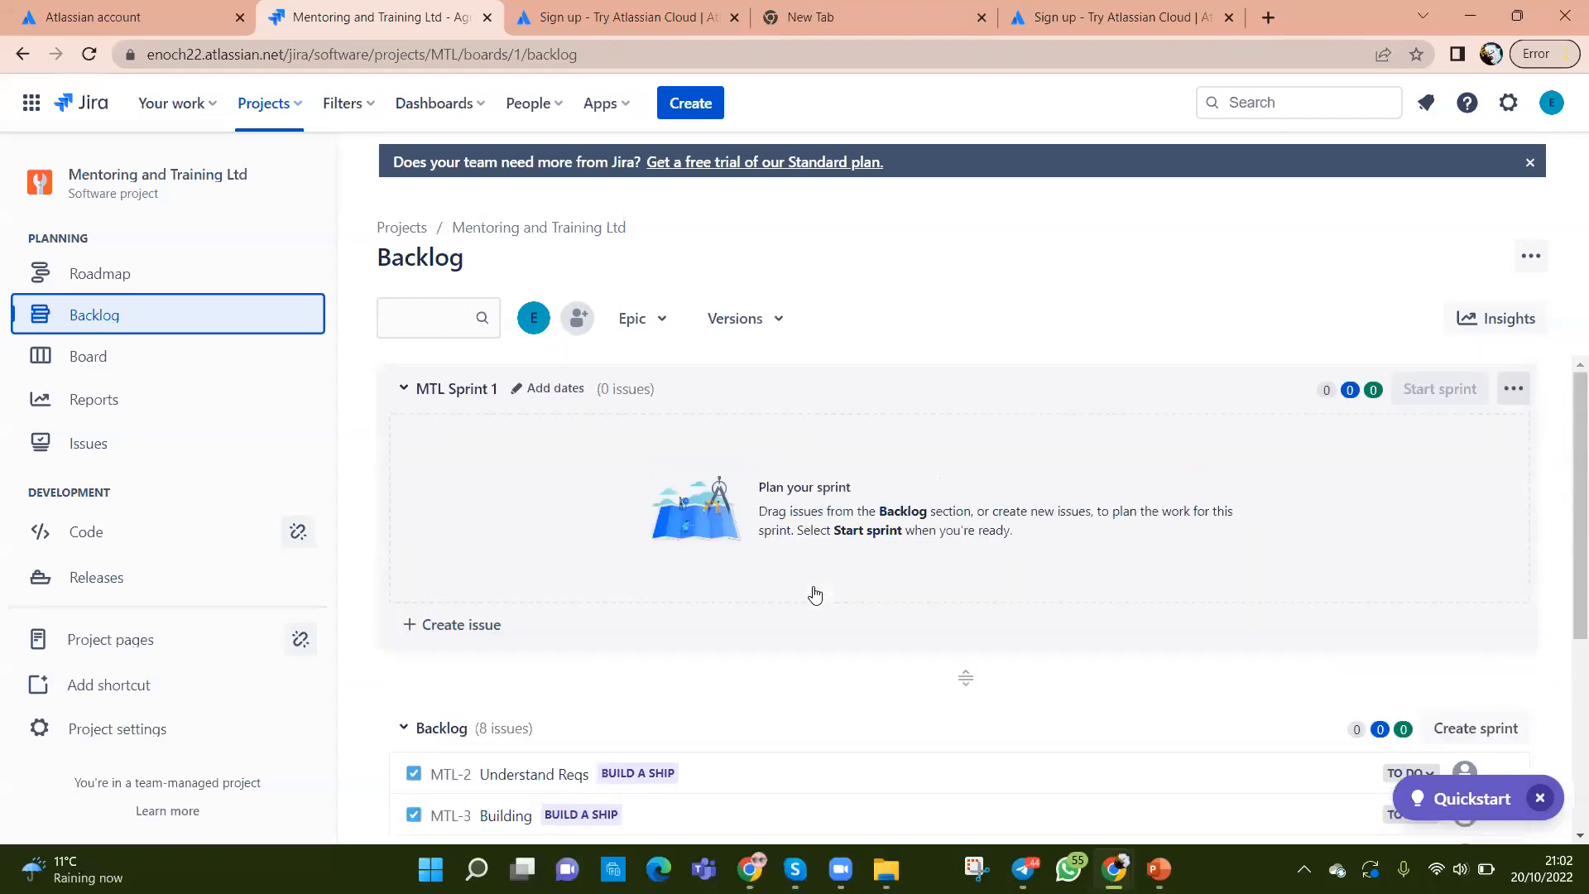
scroll(815, 593, "down", 4)
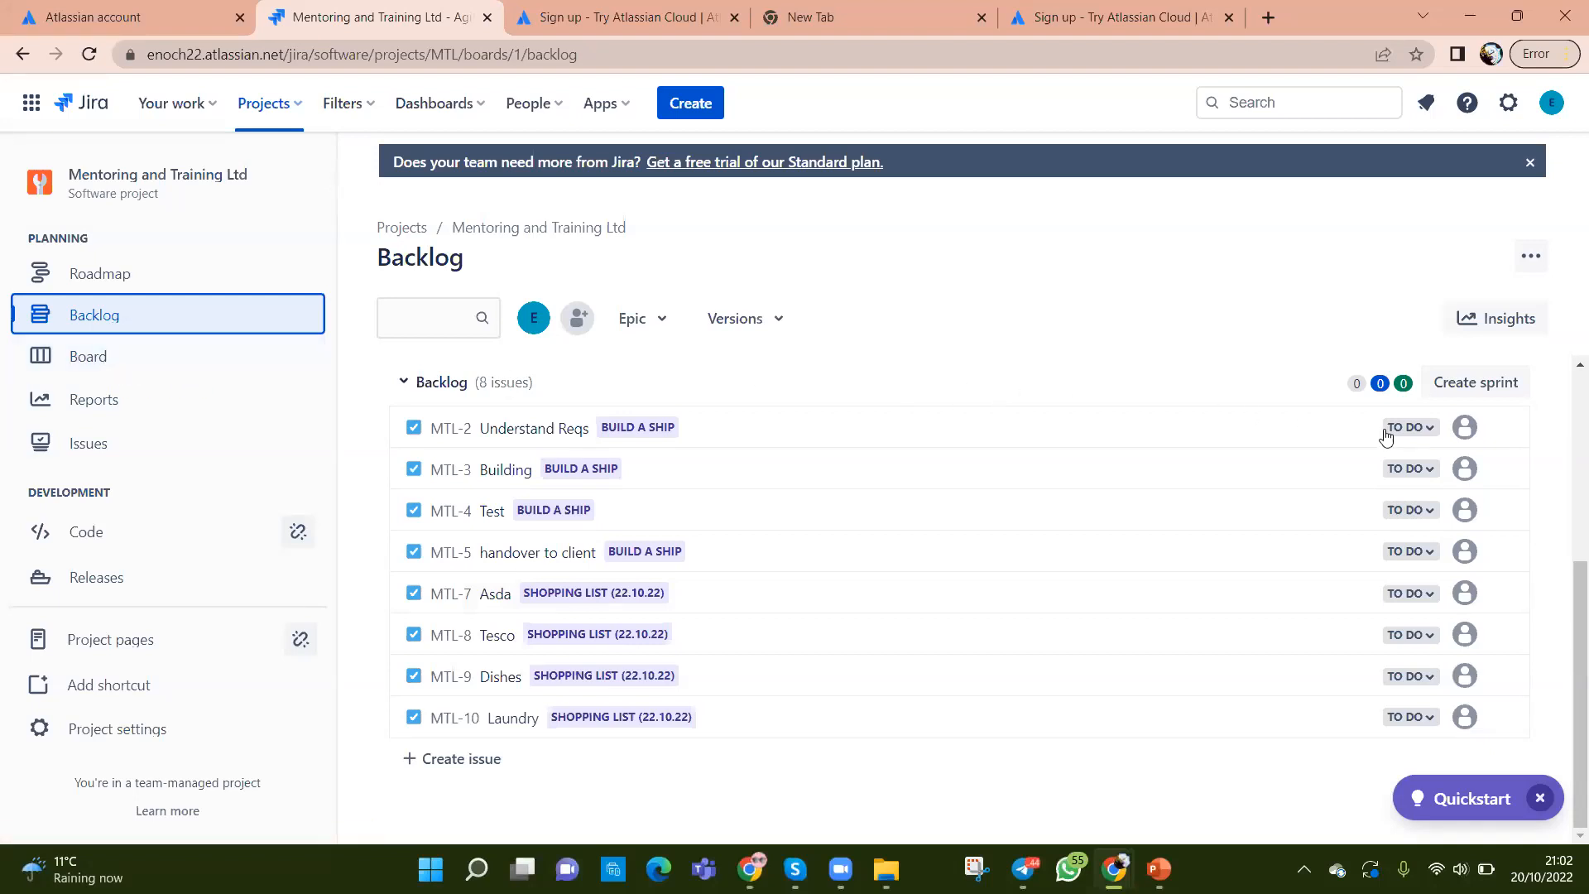
left_click(1502, 428)
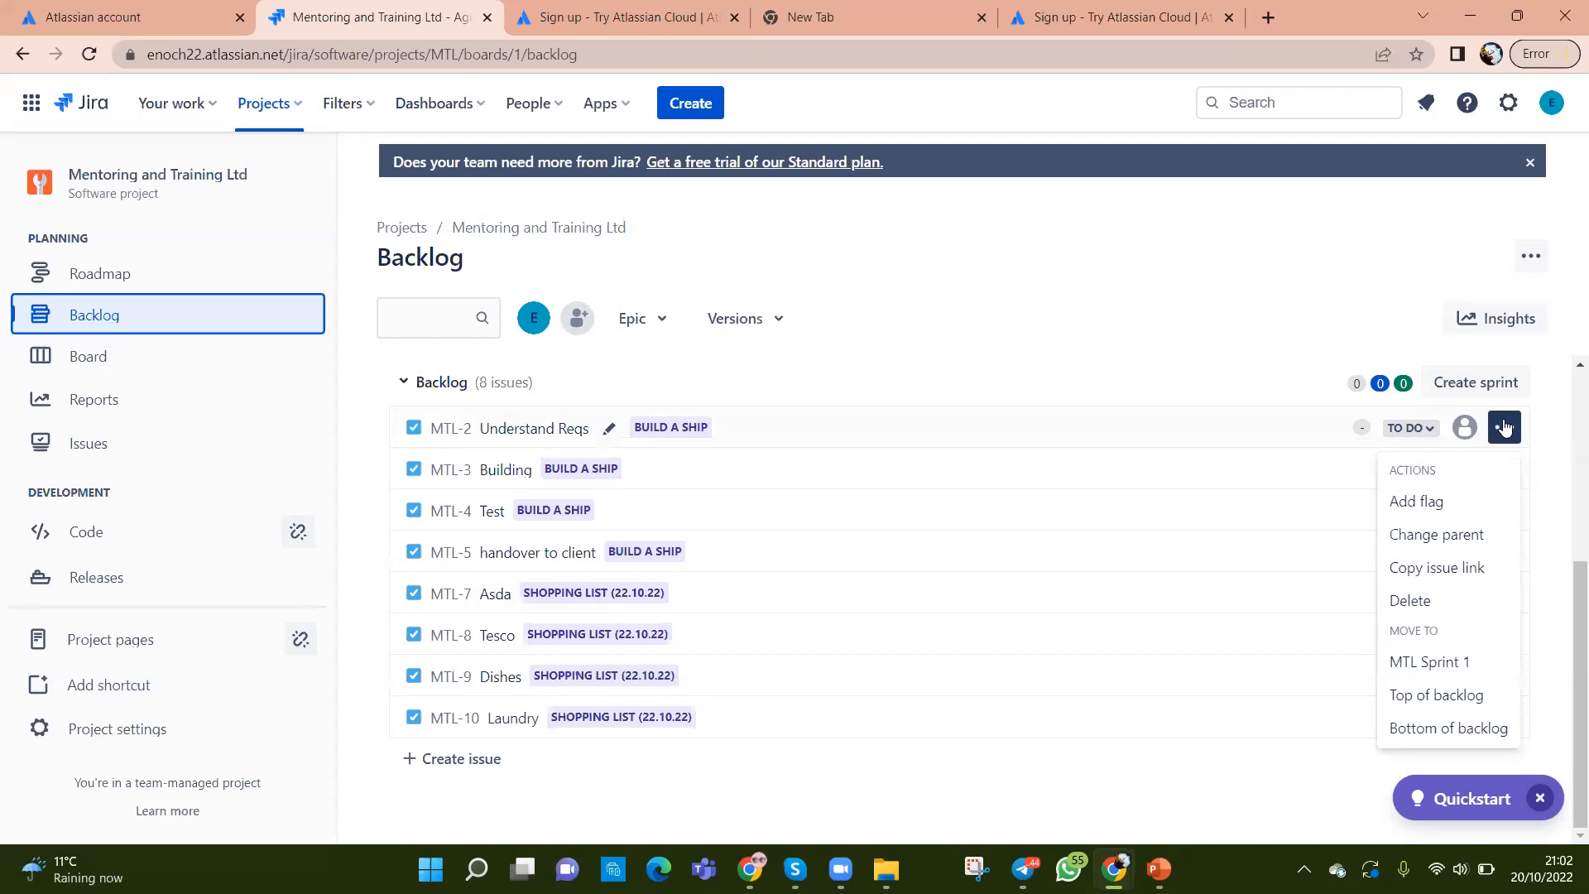
left_click(1040, 798)
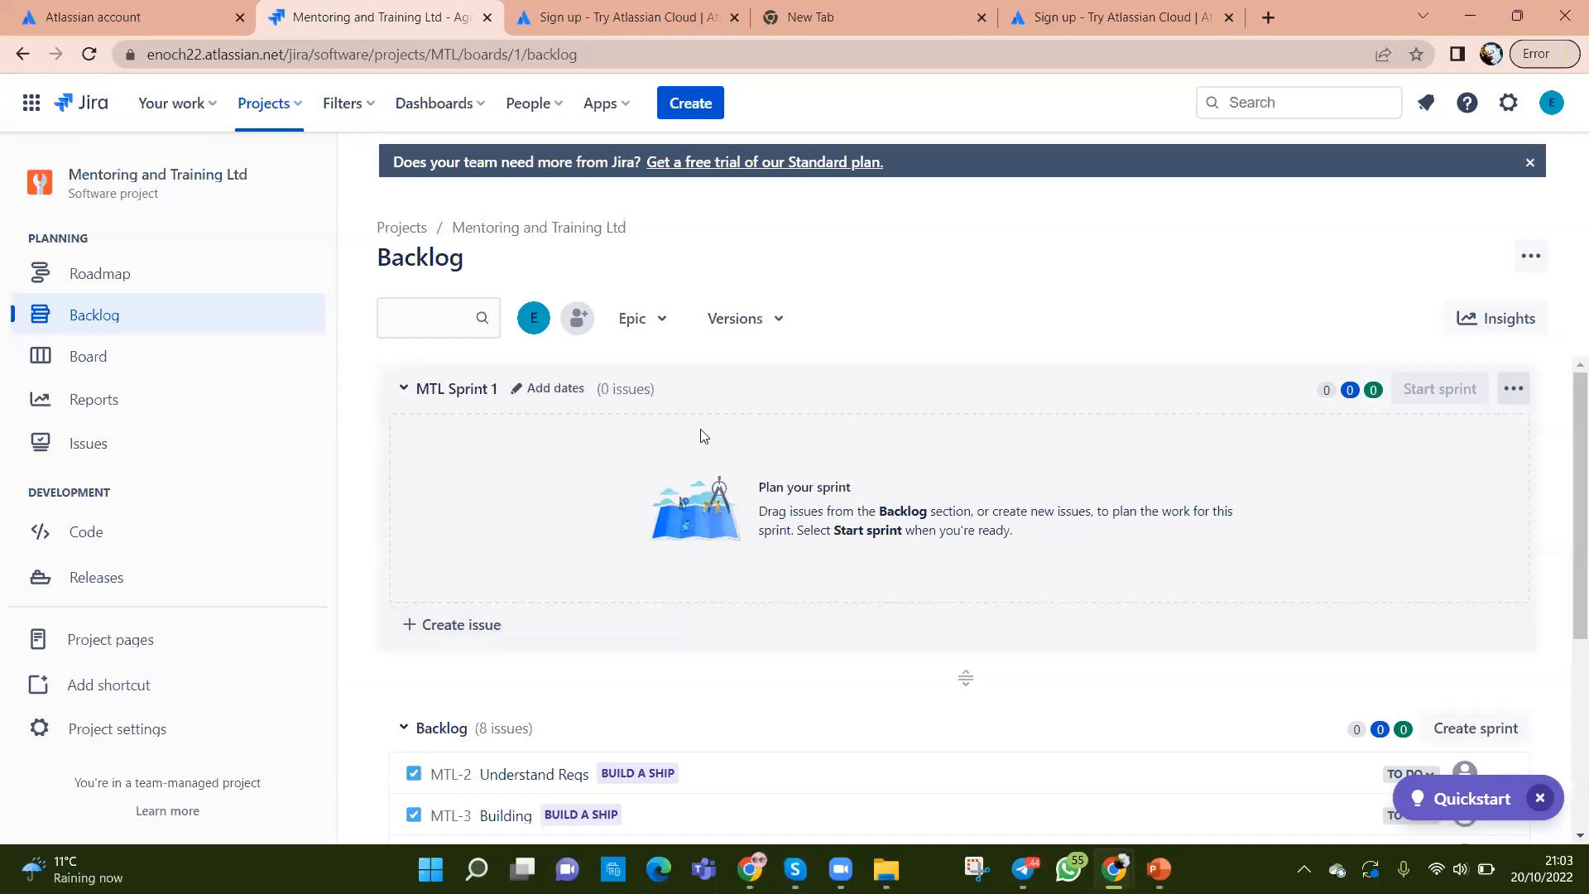
Step: Return to the MTL board with its empty To Do, In Progress and Done columns
scroll(1103, 546, "down", 4)
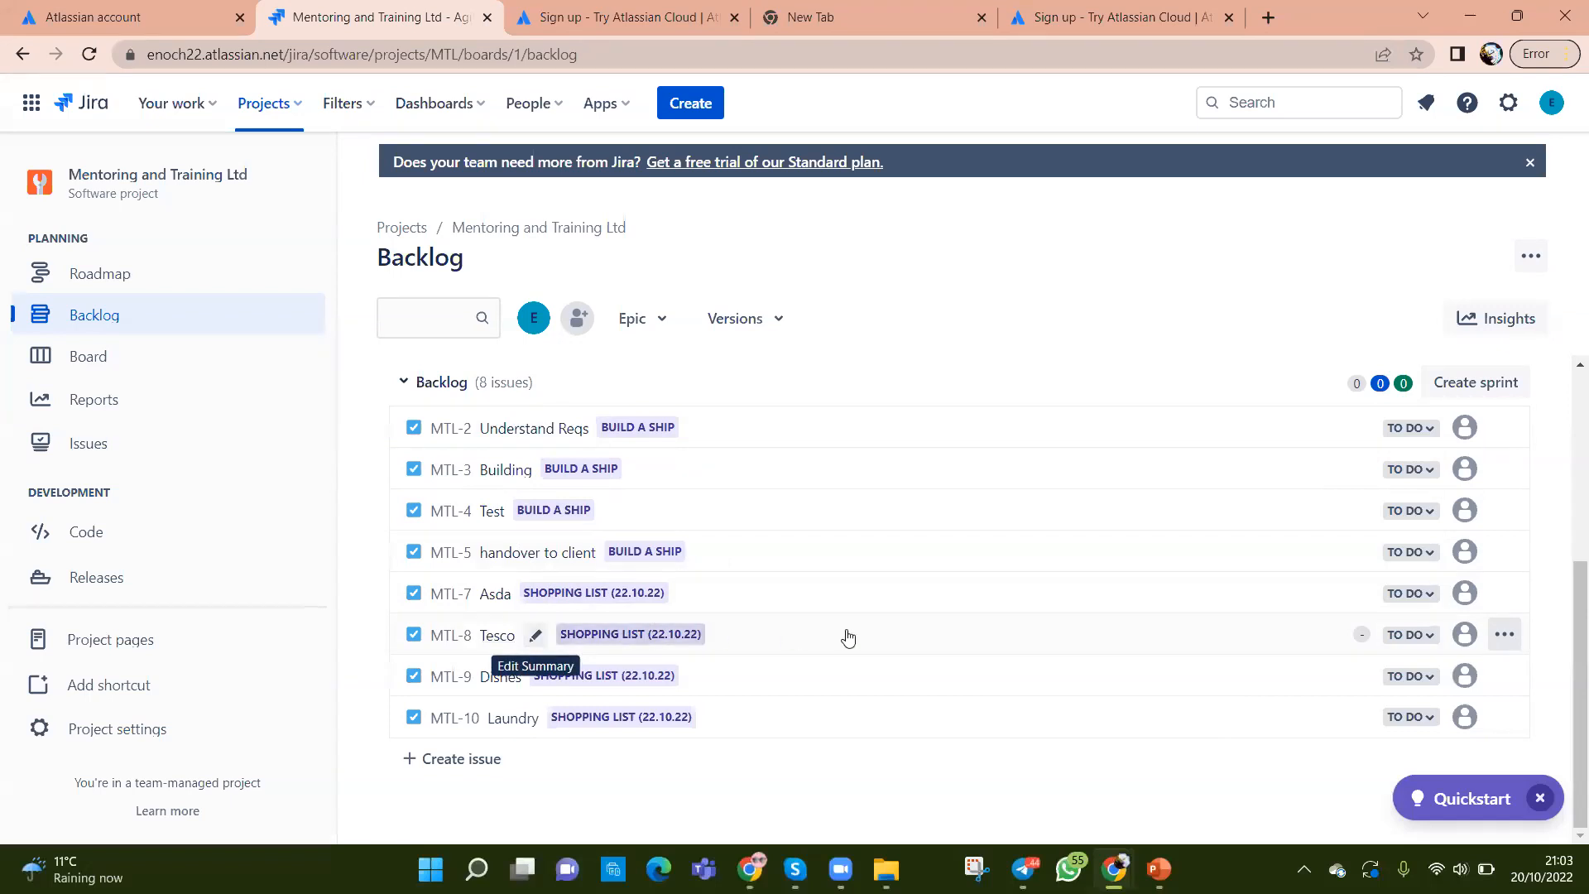
scroll(847, 636, "up", 4)
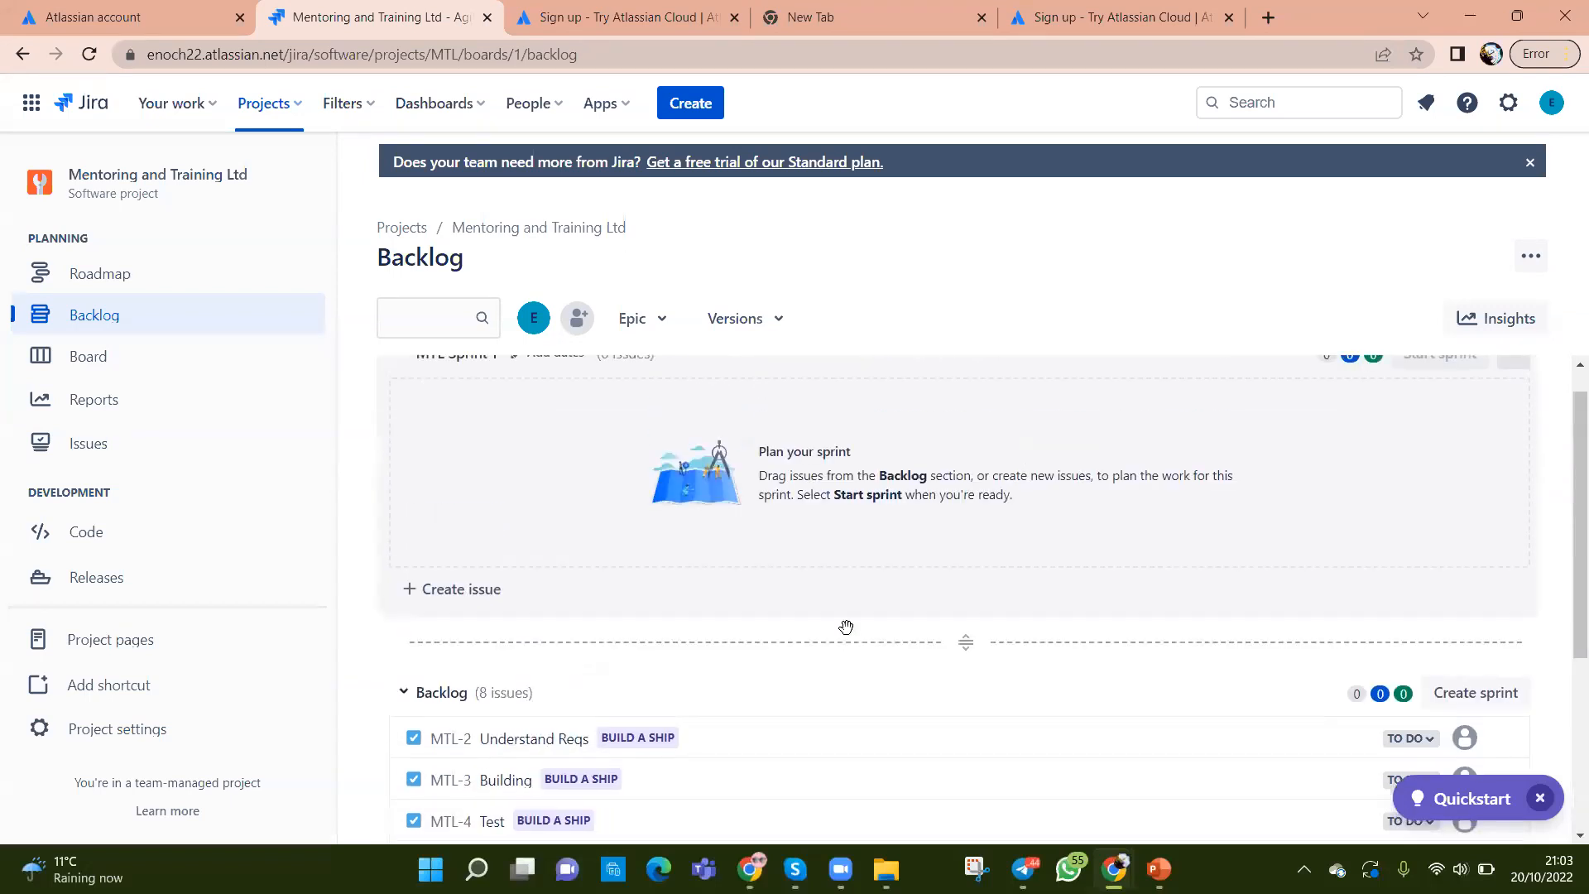
left_click(121, 371)
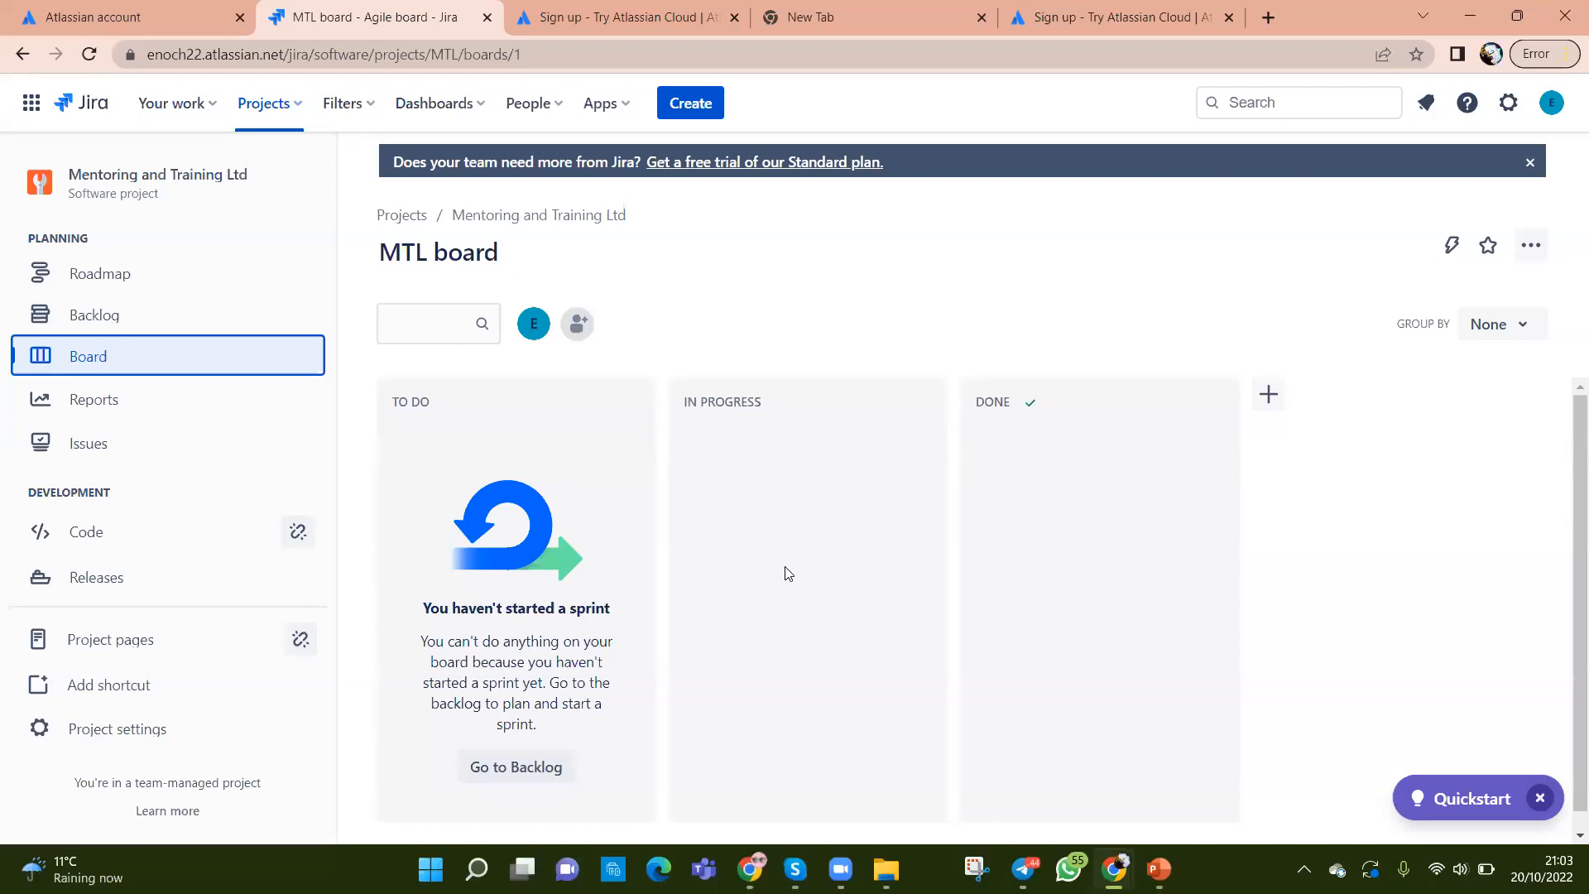
Step: Return to the Backlog, showing empty MTL Sprint 1 above 8 backlog issues
left_click(120, 321)
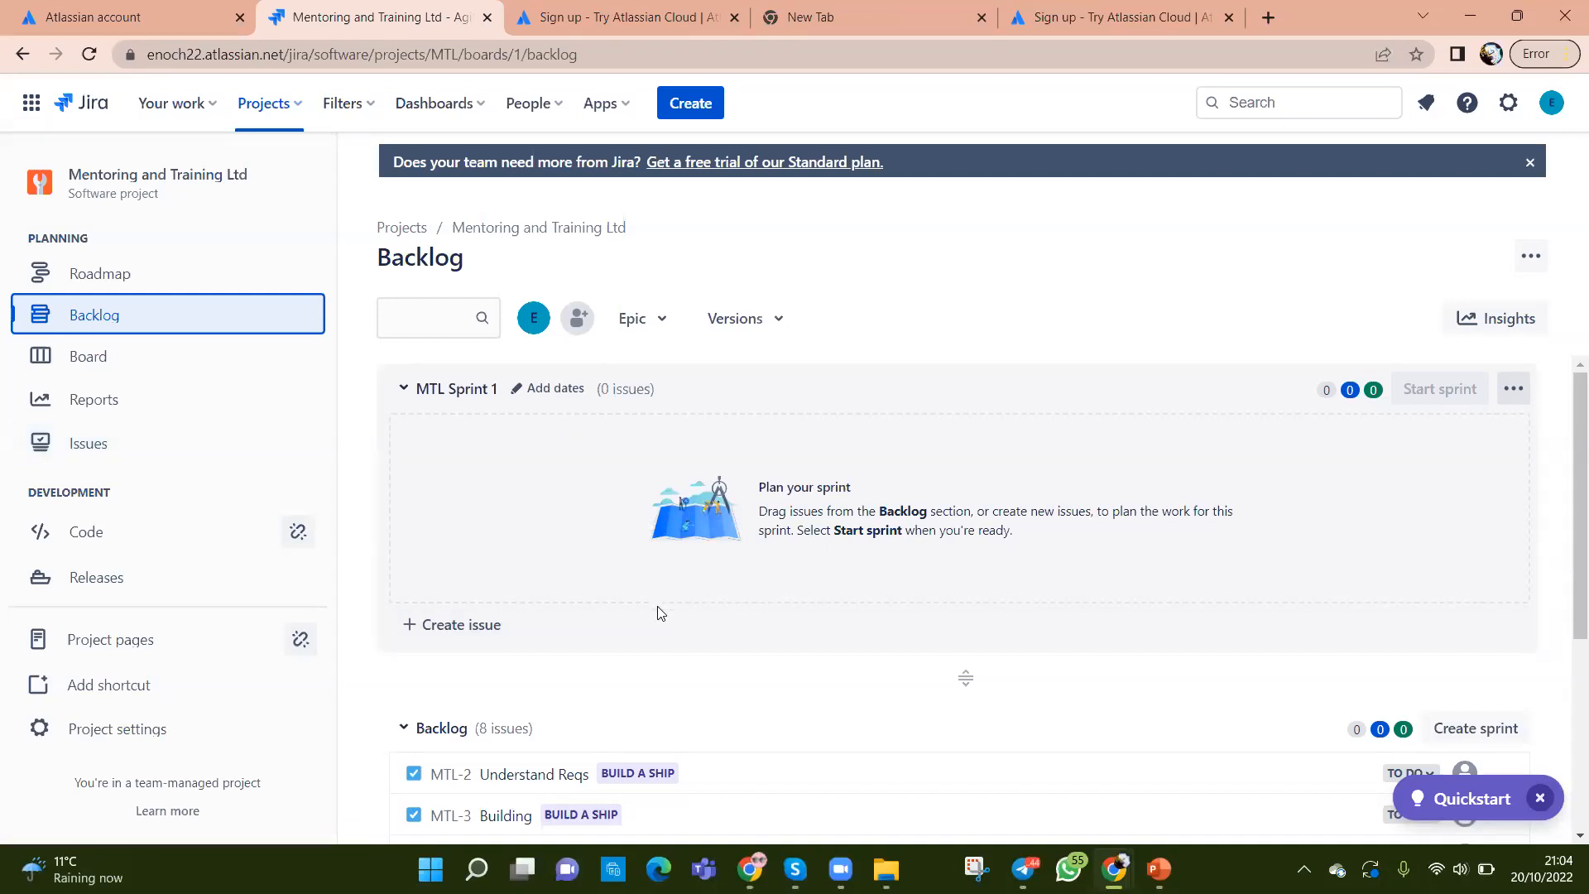
Step: Drag MTL-2 Understand Reqs and MTL-3 Building into MTL Sprint 1, with MTL-3 on top
scroll(721, 709, "down", 2)
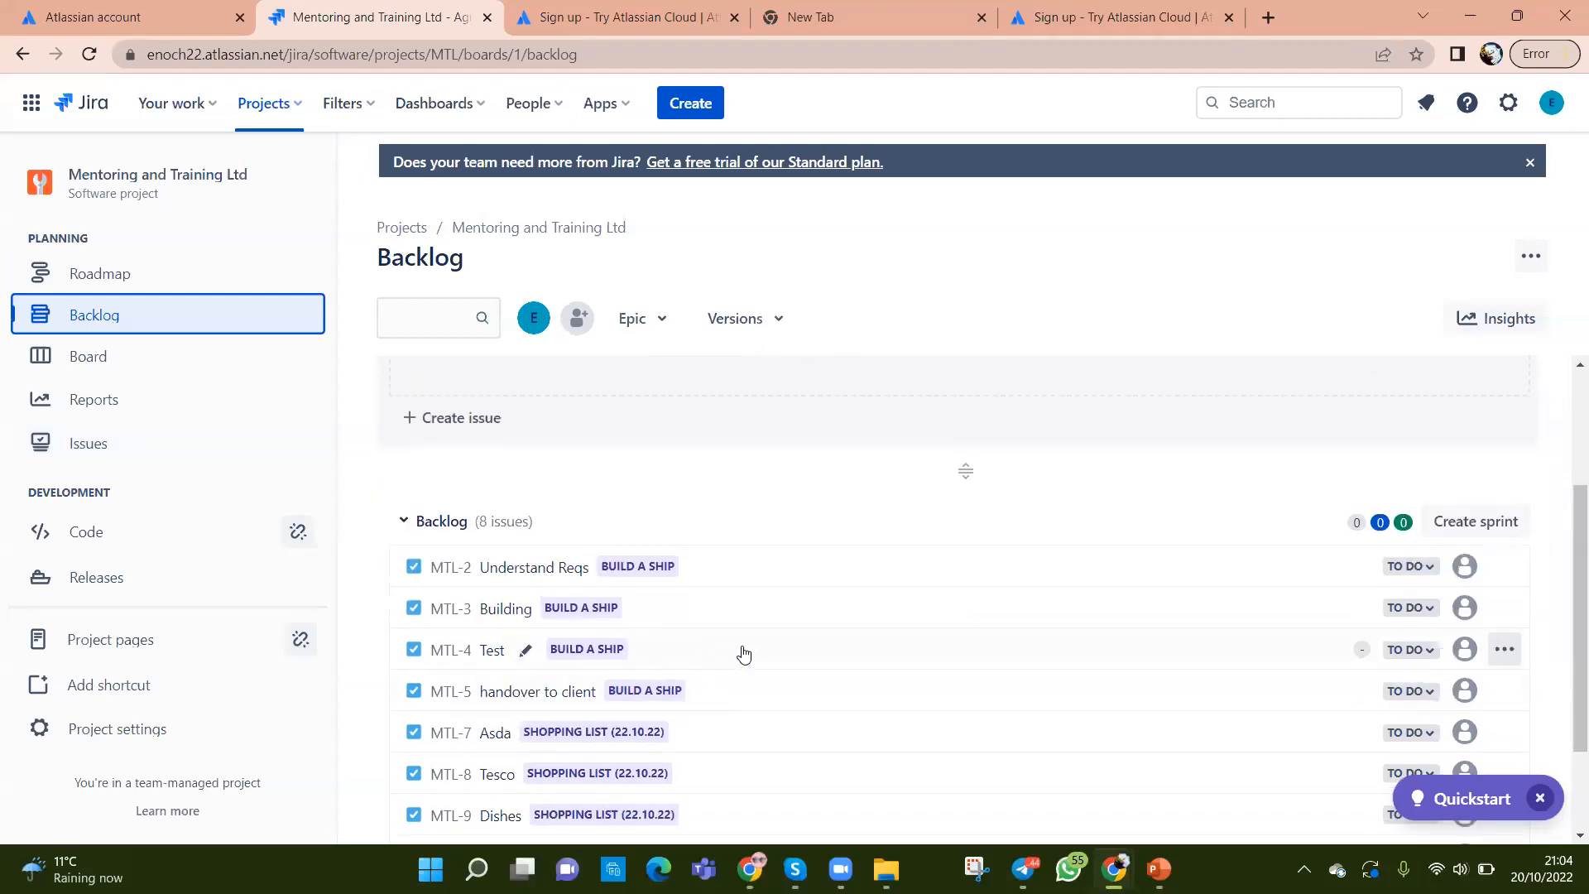
scroll(736, 654, "up", 2)
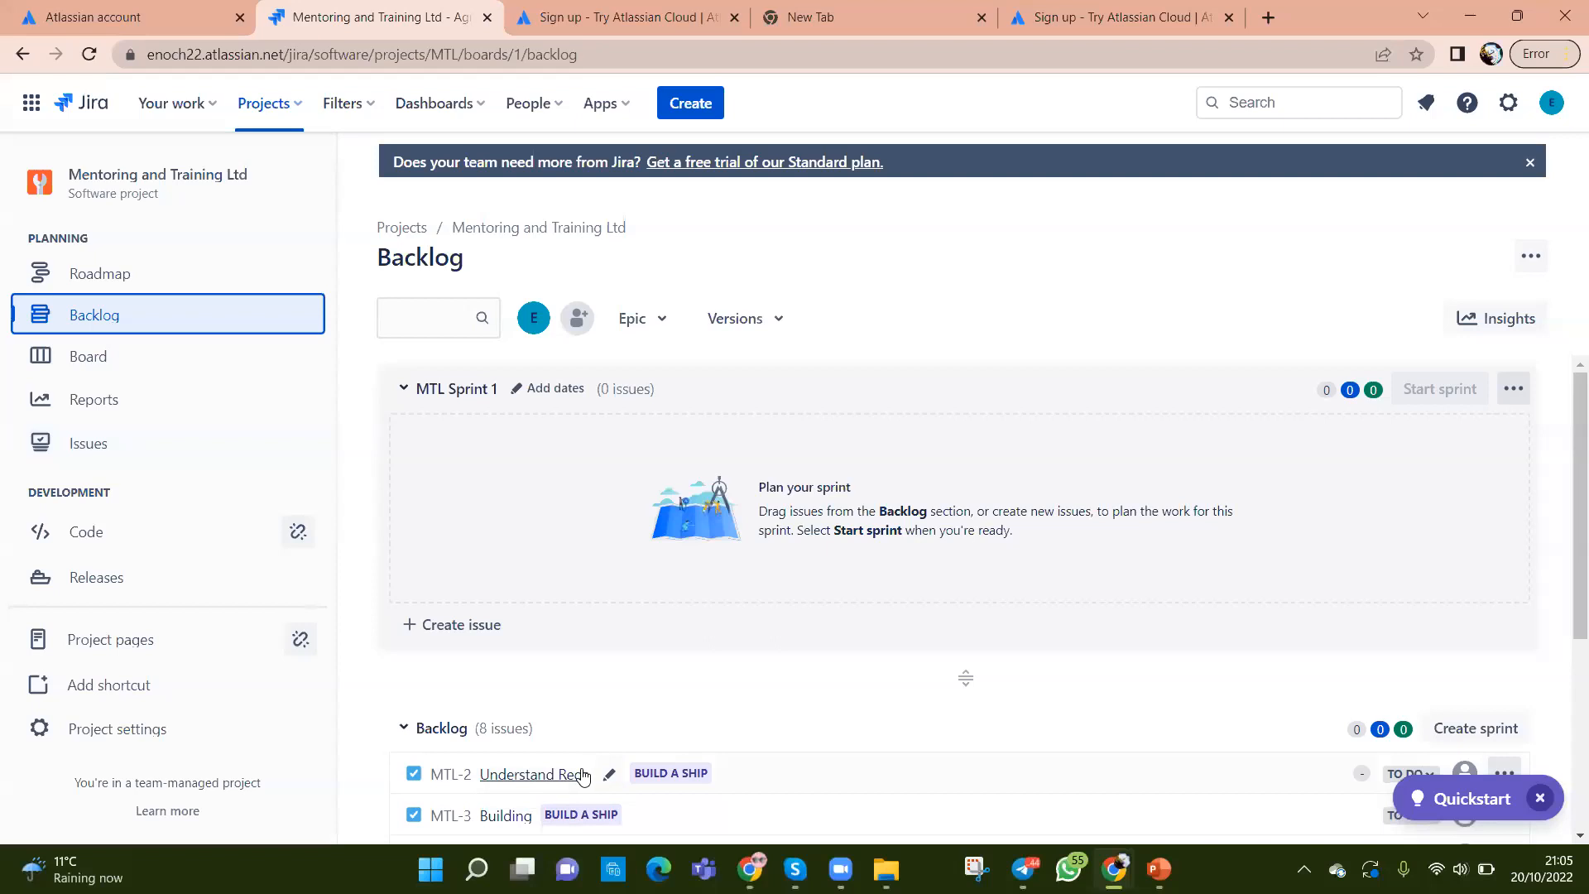
left_click(825, 761)
left_click_drag(824, 722, 825, 429)
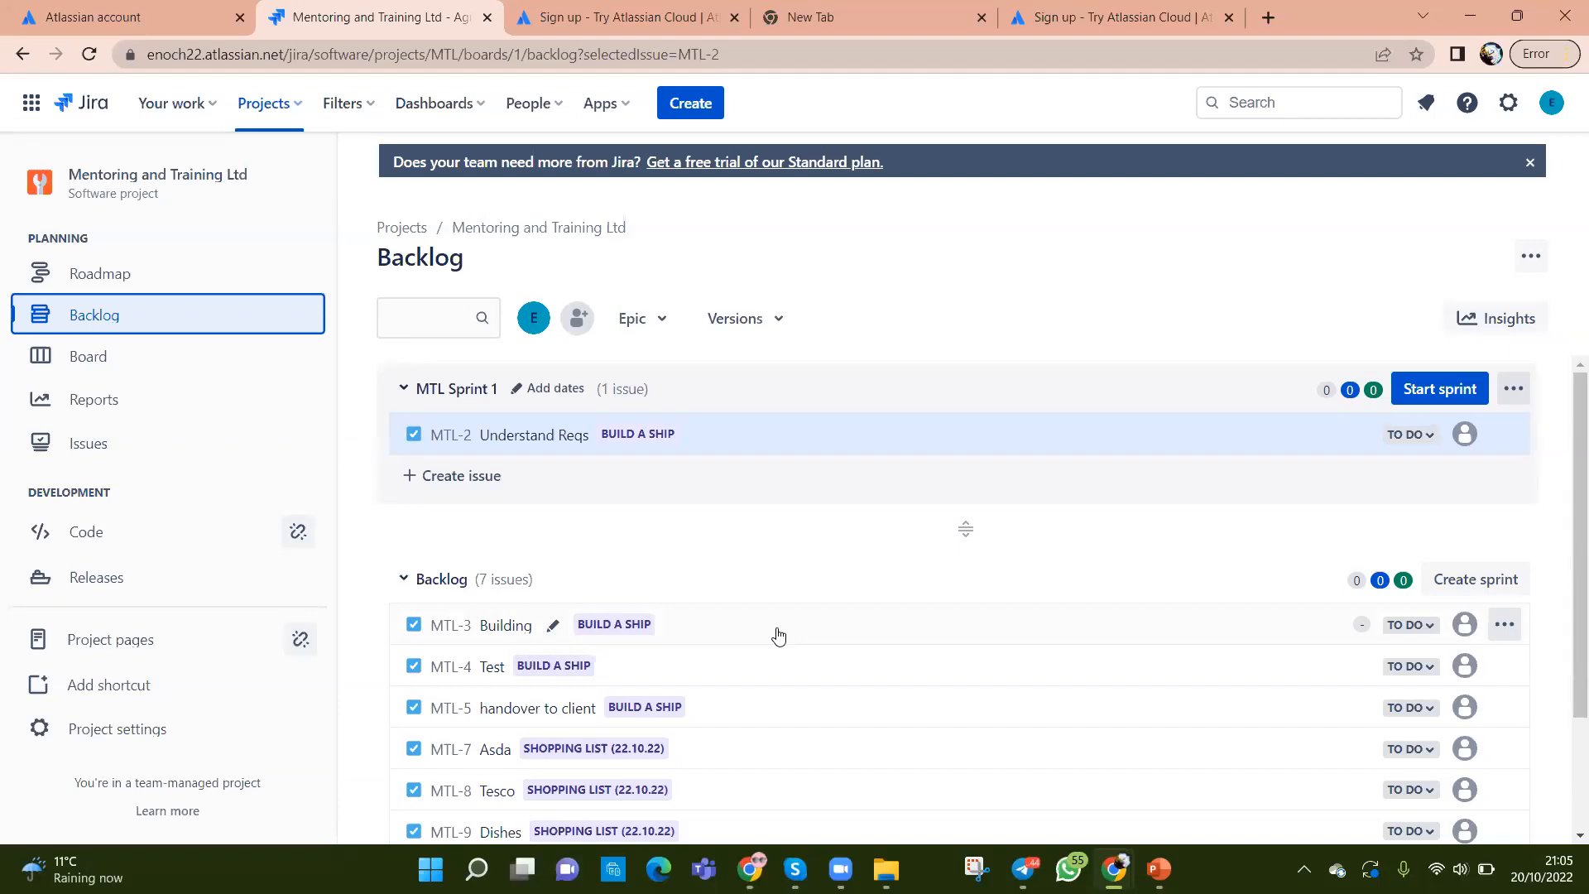
left_click_drag(778, 635, 781, 477)
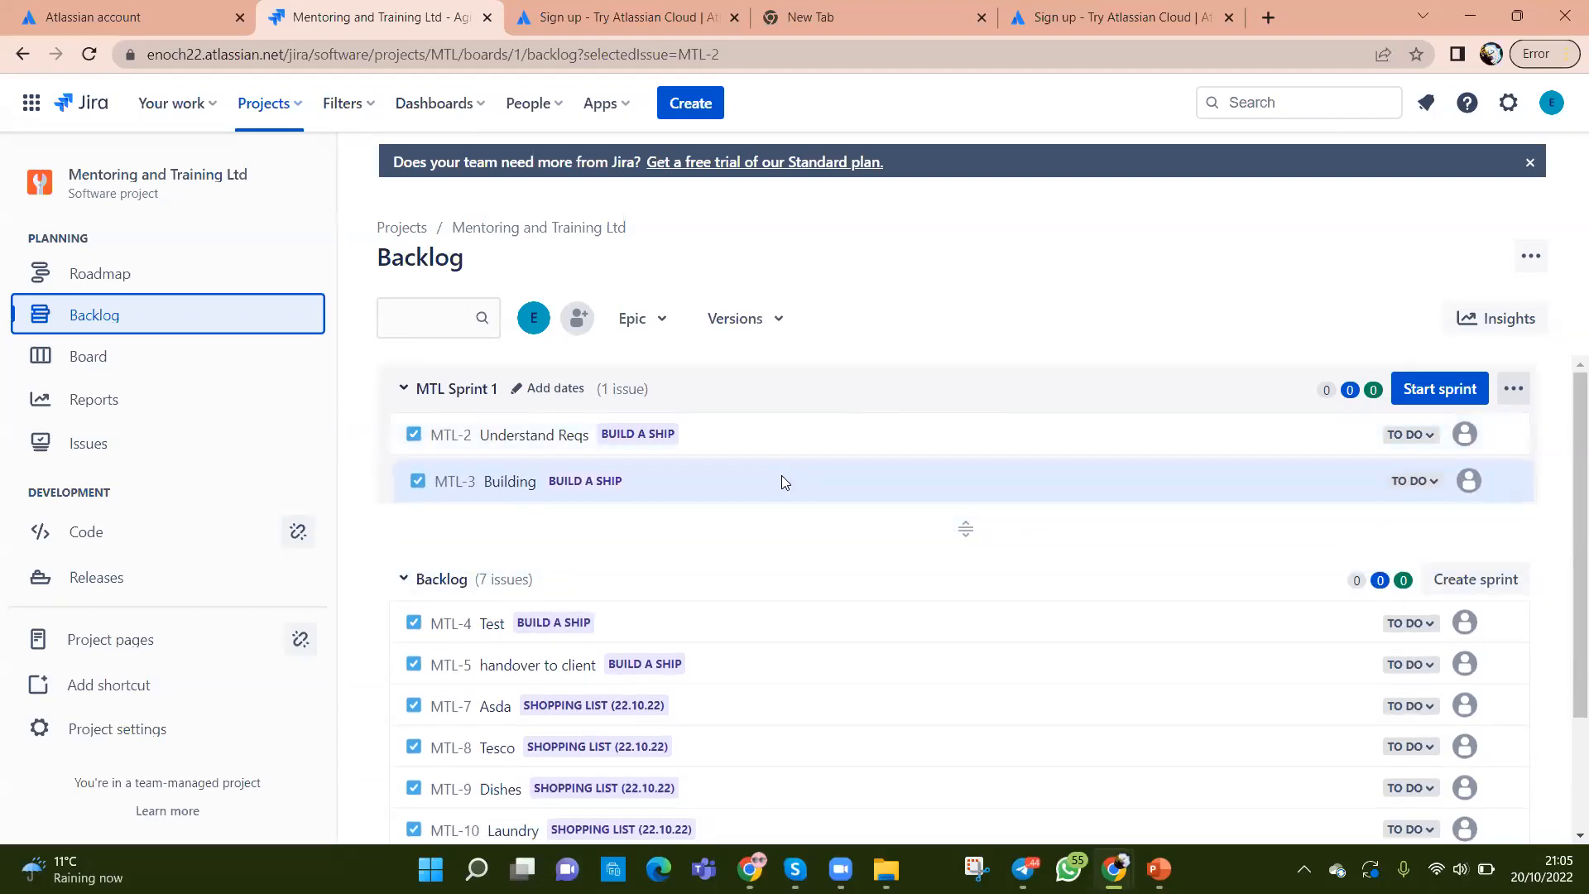
left_click_drag(844, 638, 833, 439)
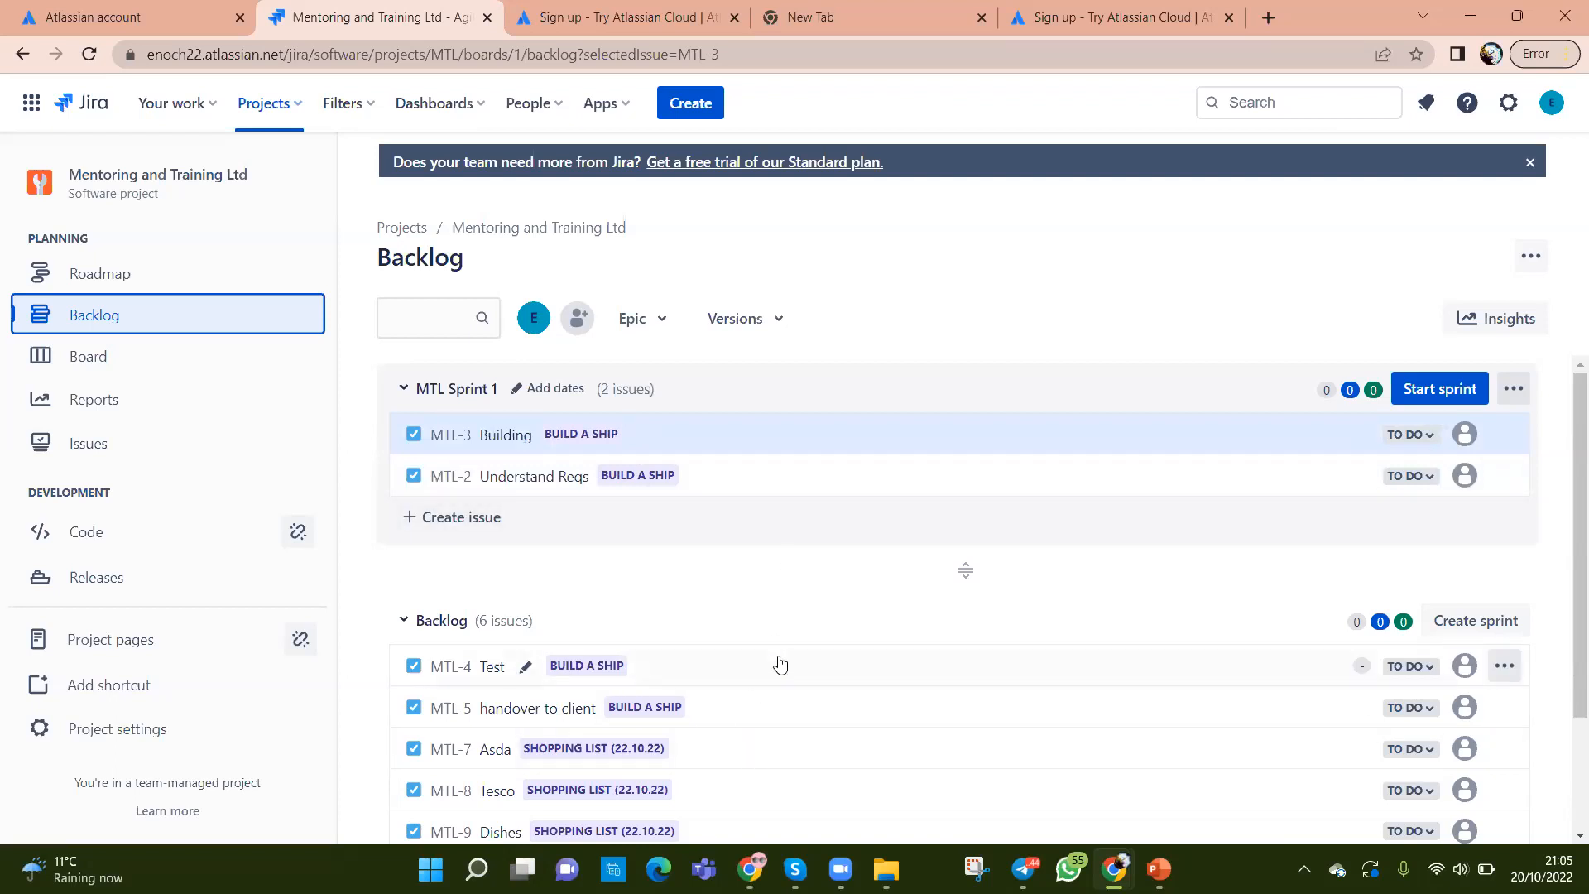
Step: Open the Actions menu of the MTL-4 Test issue through its '...' button
right_click(728, 665)
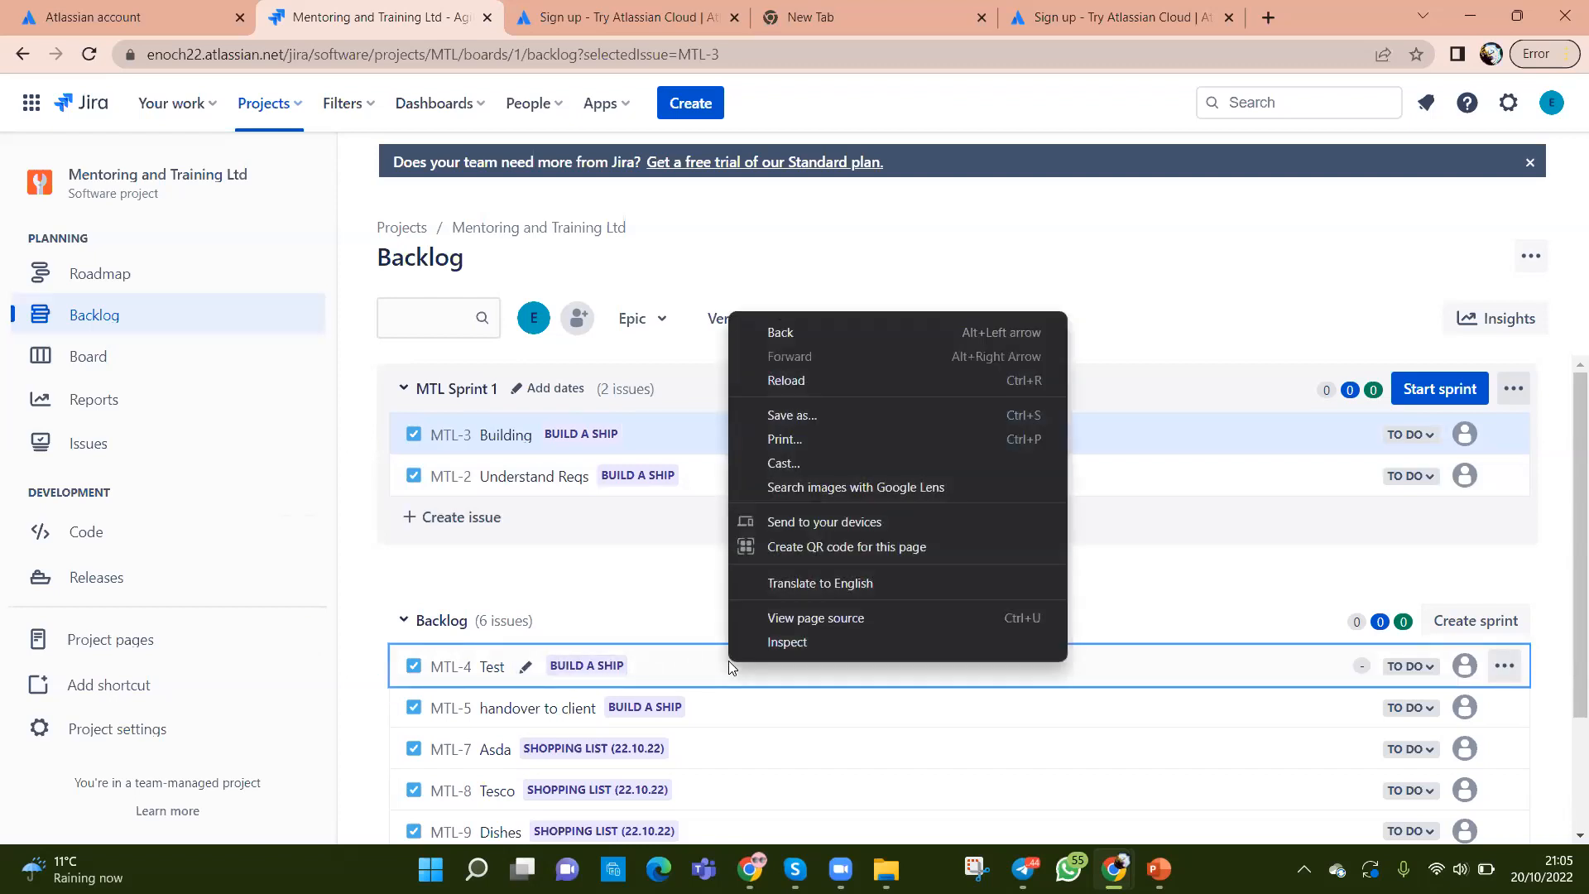
left_click(659, 616)
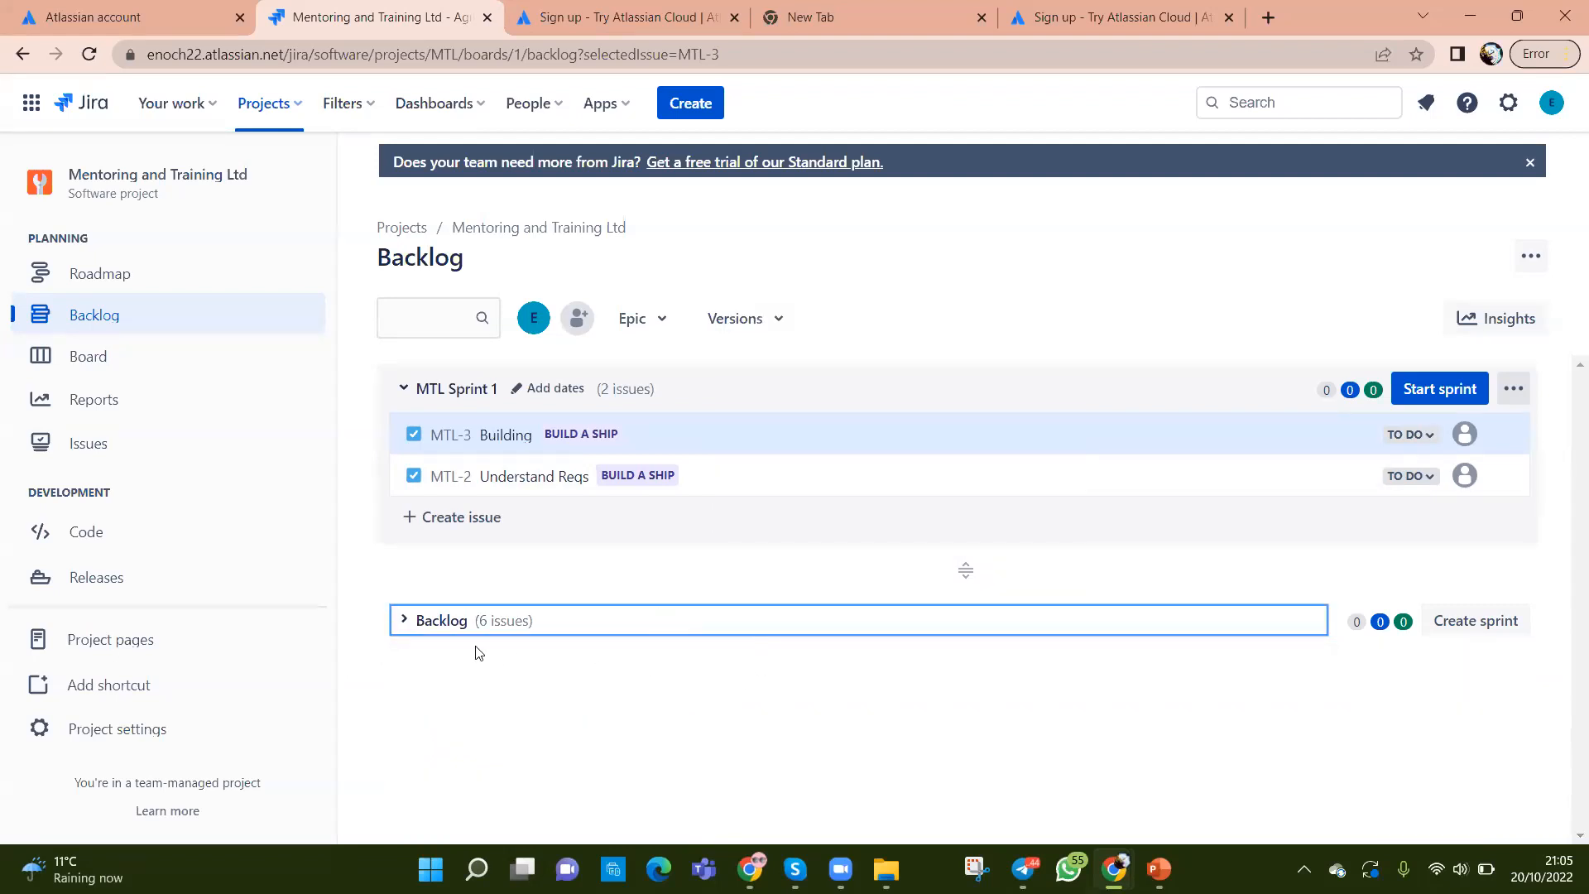
left_click(404, 619)
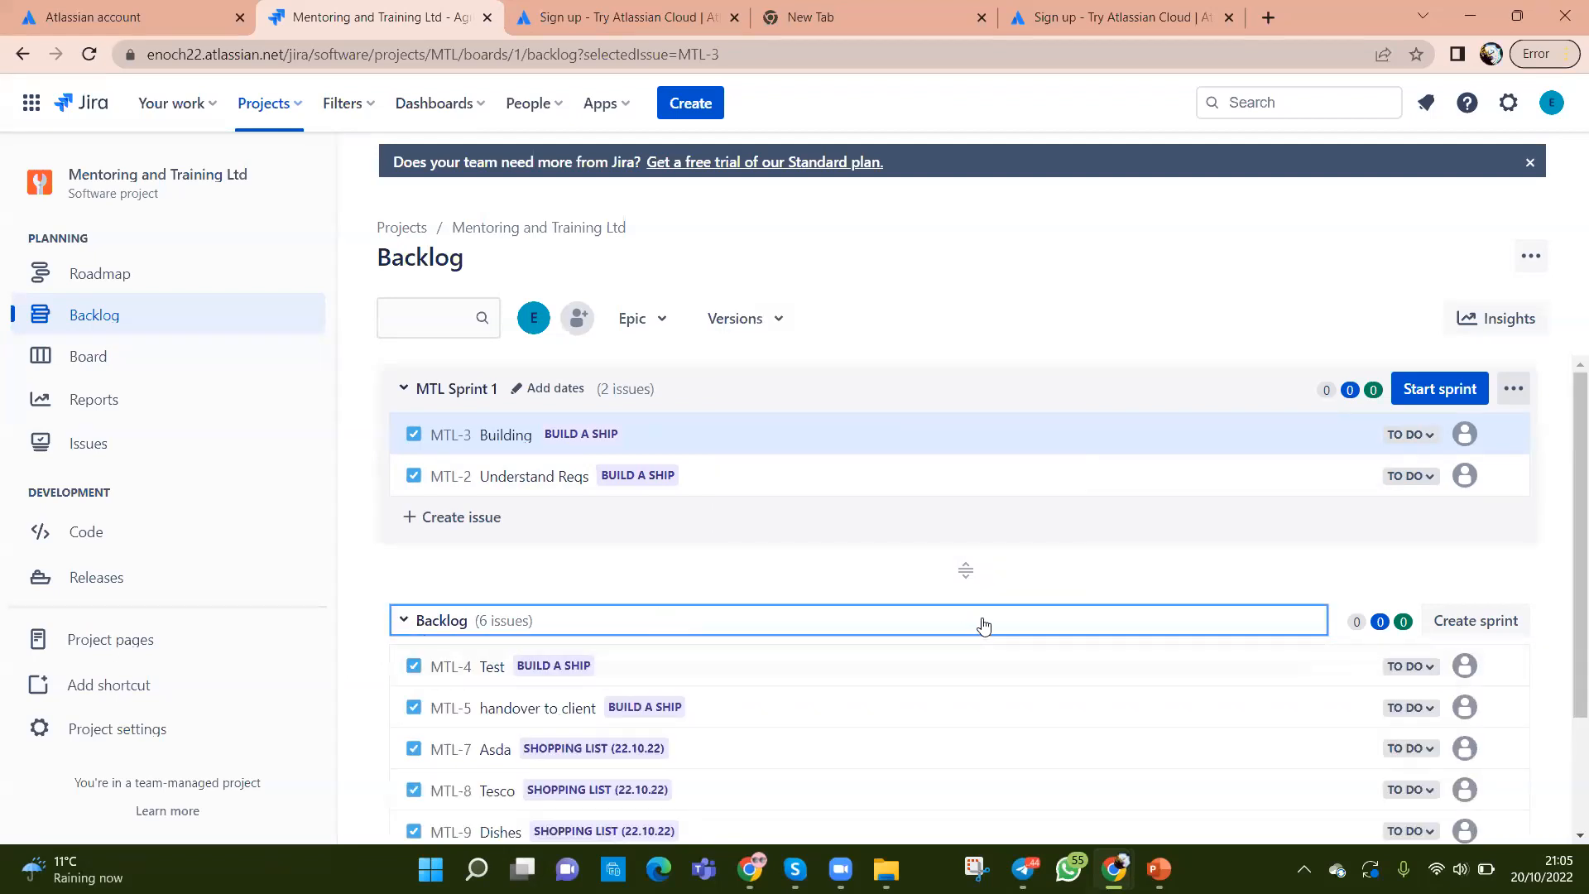
right_click(936, 676)
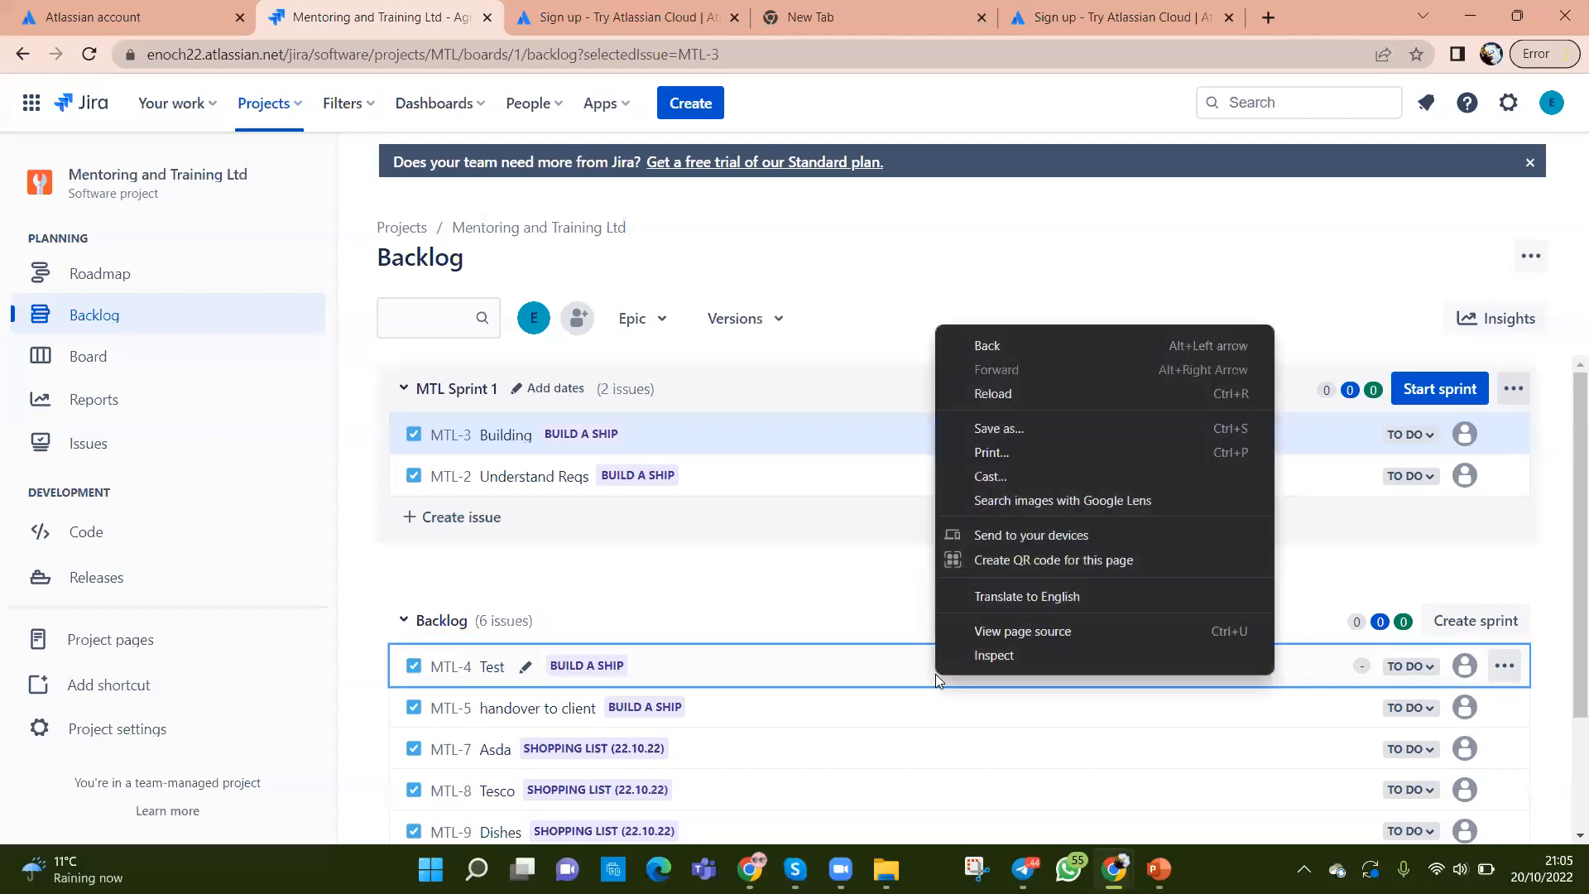
right_click(770, 685)
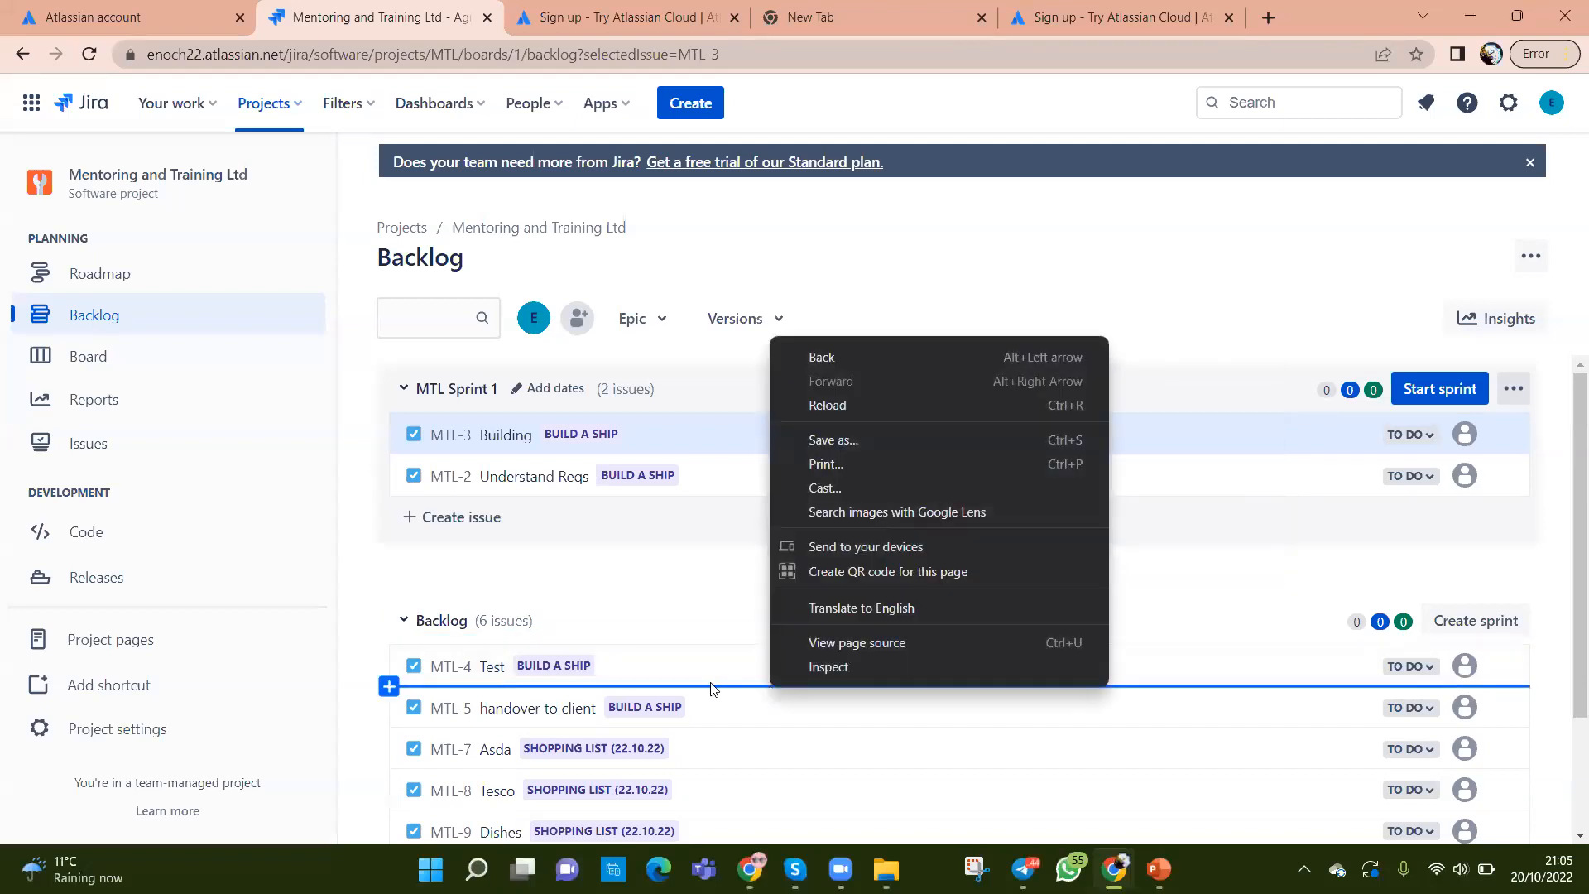
right_click(684, 669)
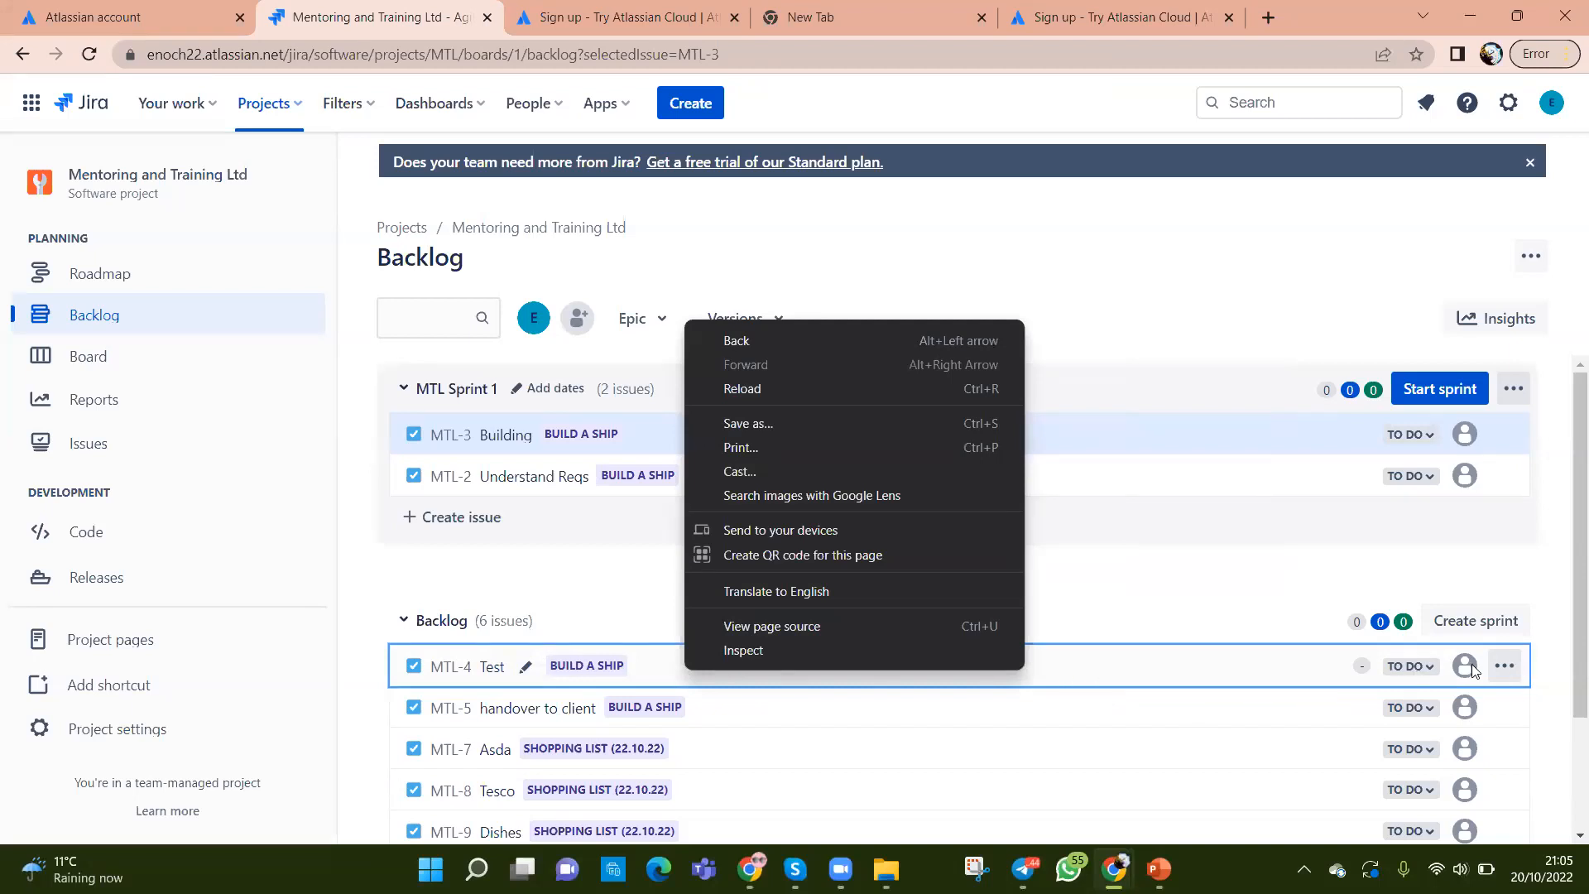
left_click(1382, 617)
left_click(1502, 666)
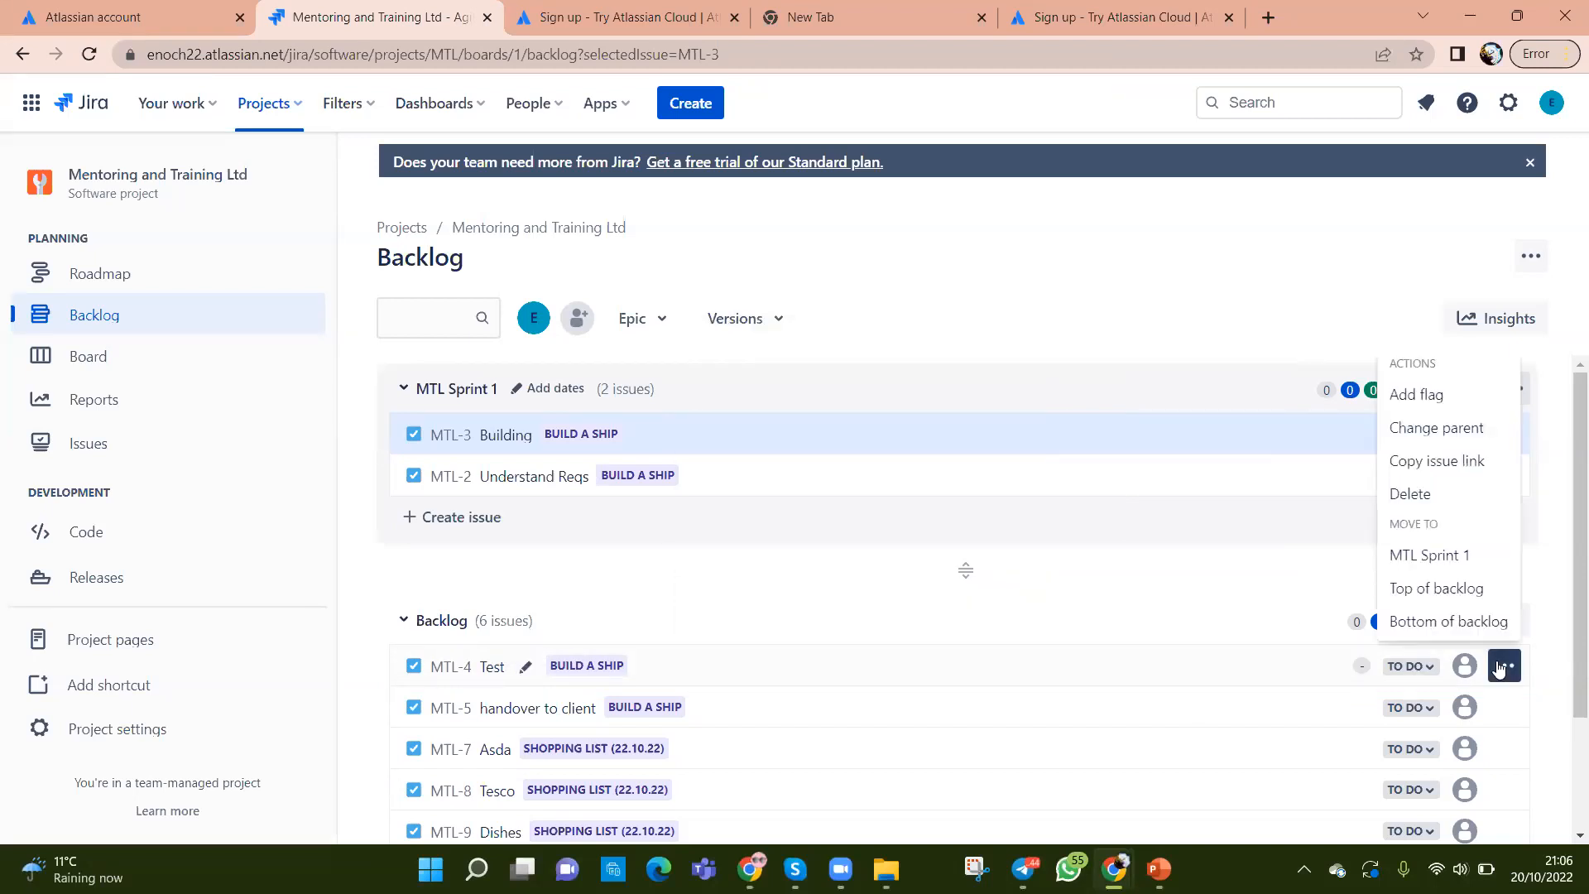
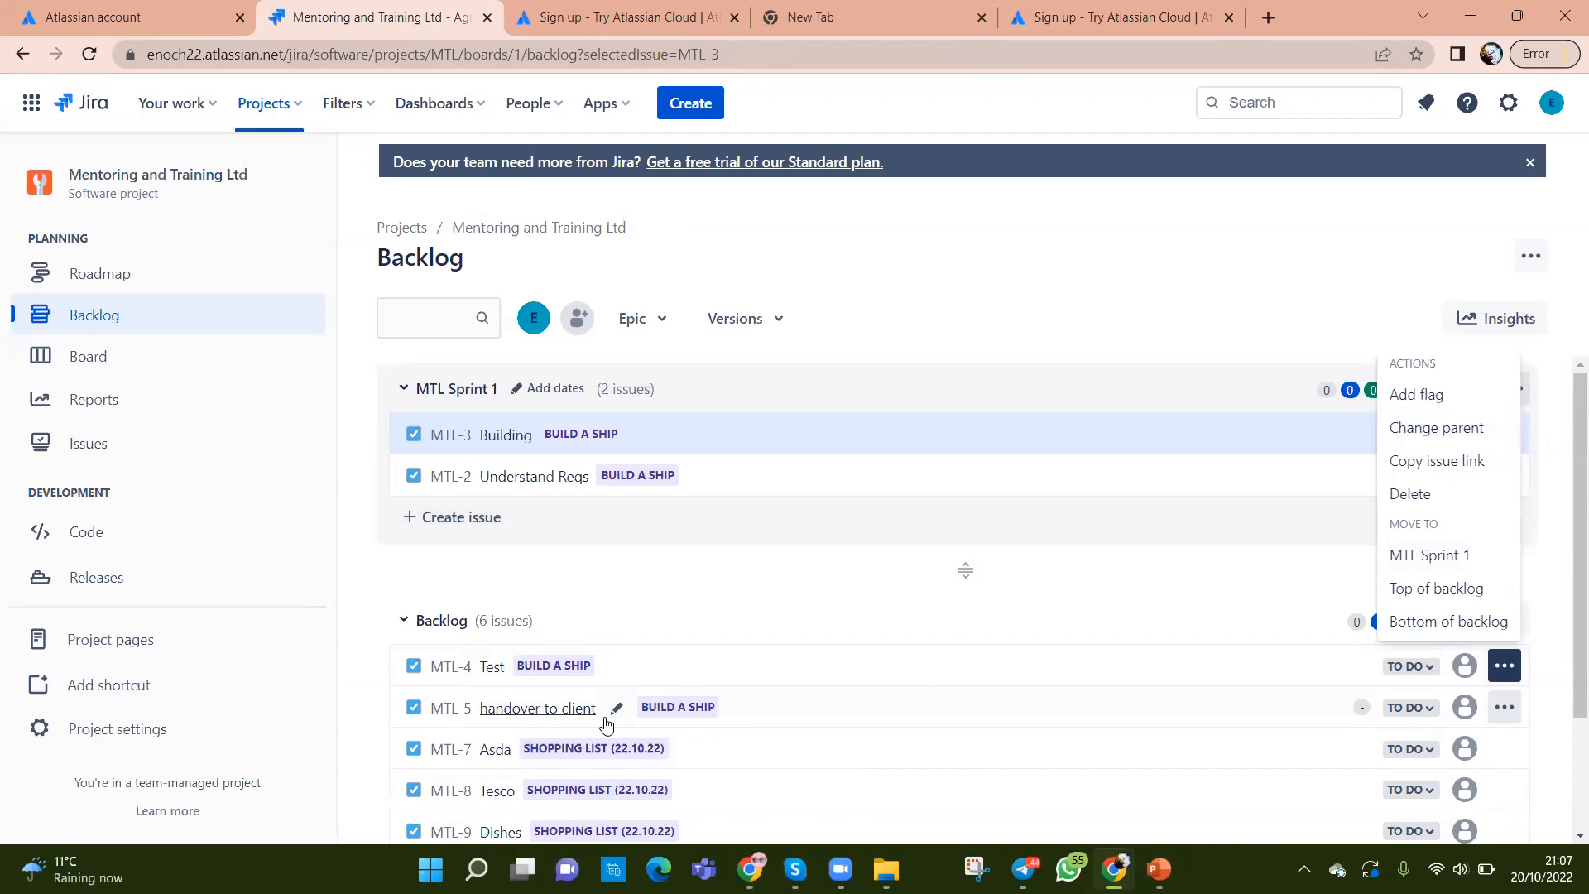
Step: Choose Change parent for MTL-4 and list the epics Build a ship and Shopping list (22.10.22)
scroll(608, 695, "down", 2)
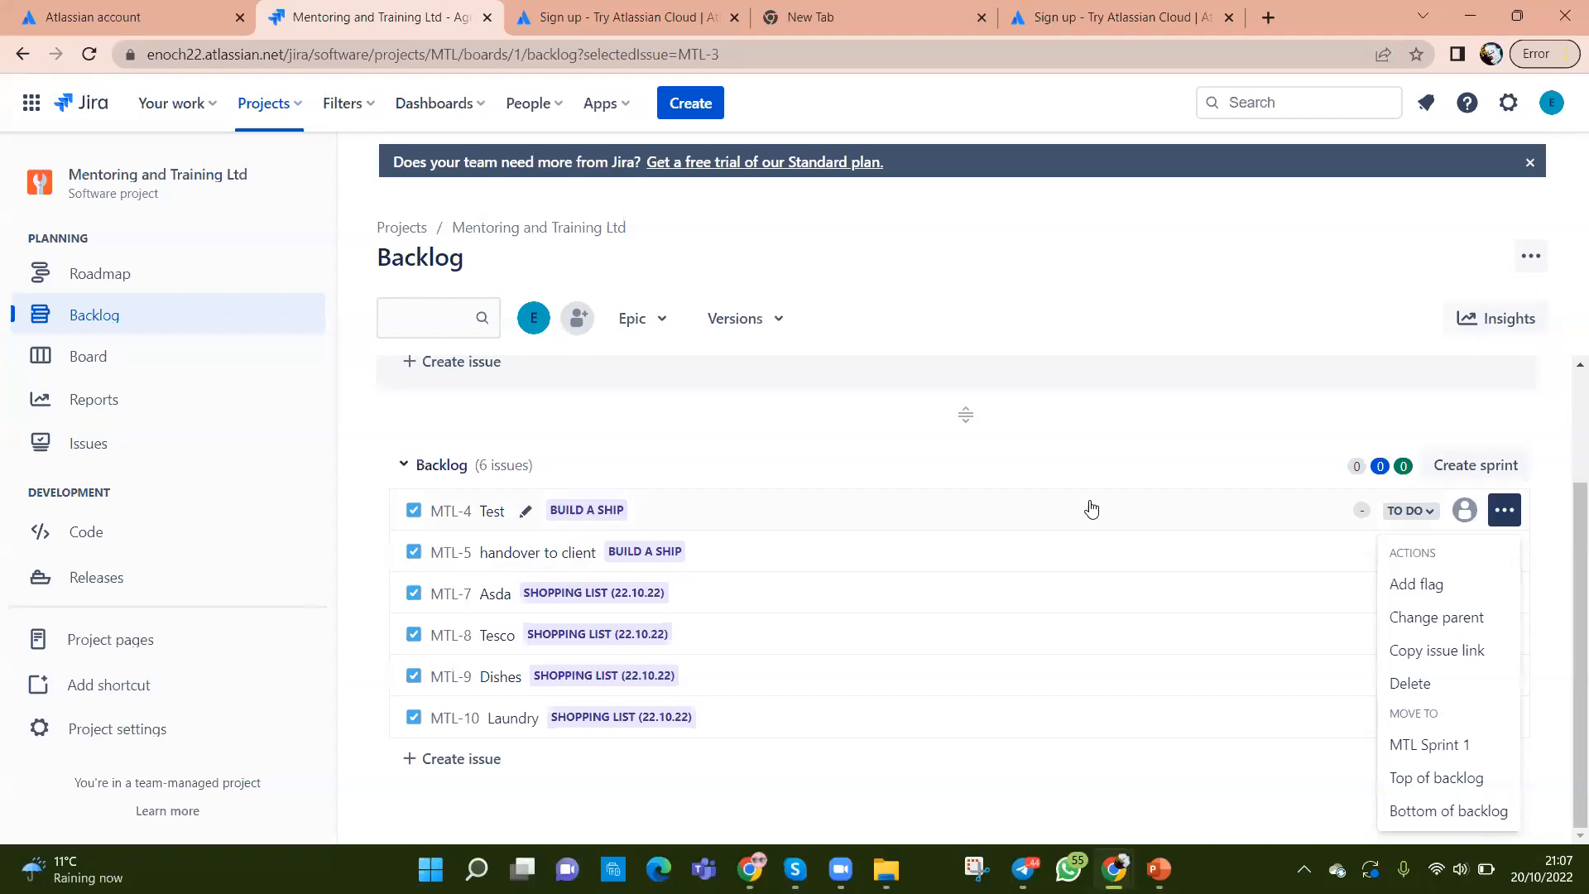
left_click(1504, 513)
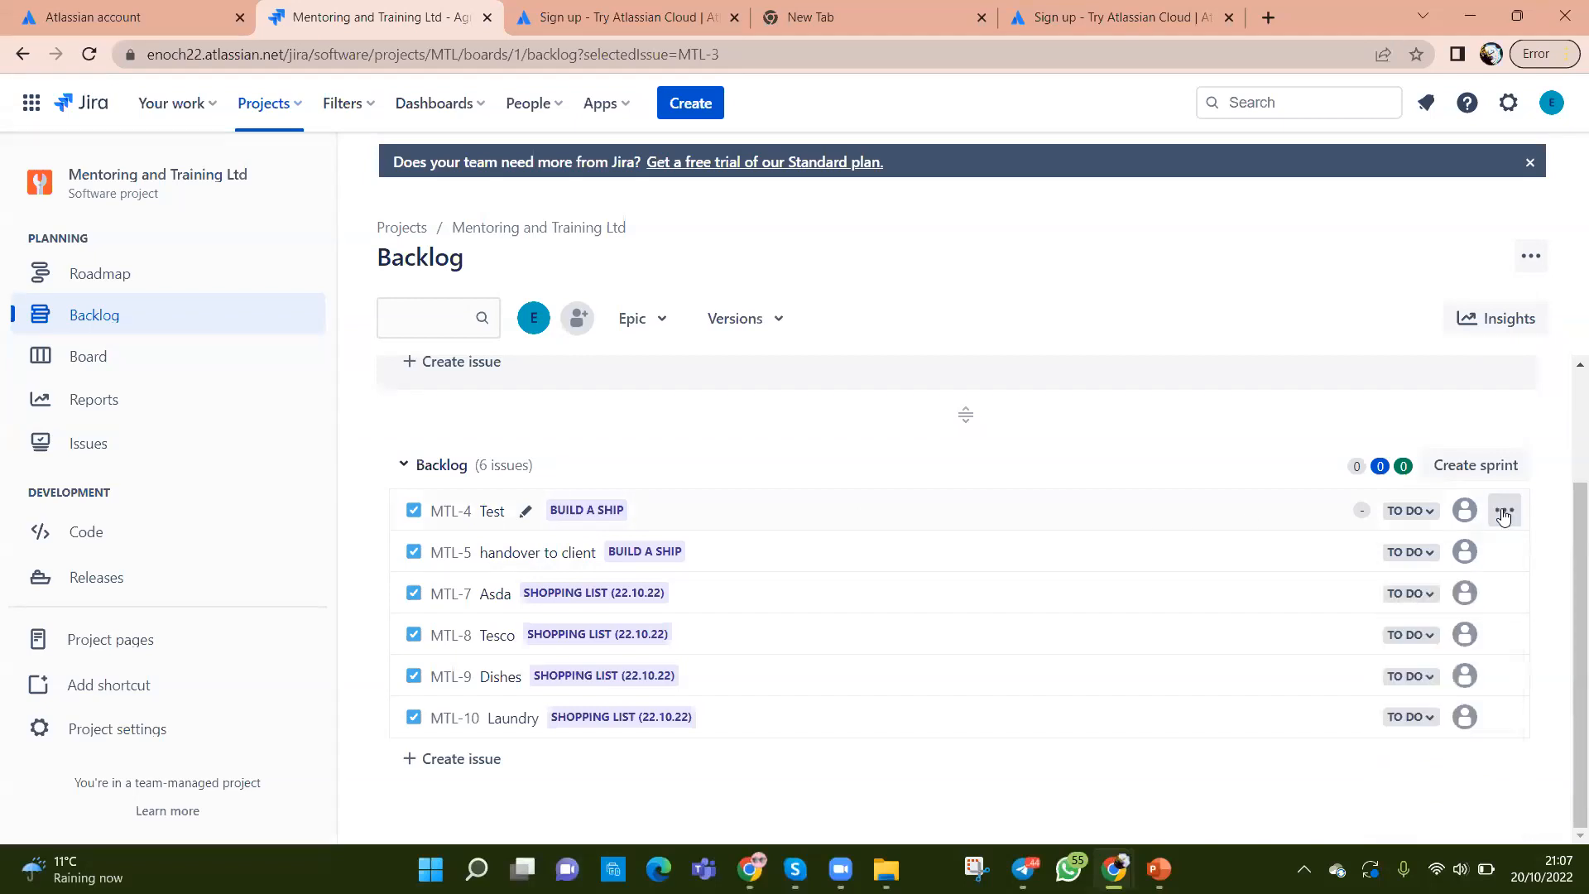
left_click(1504, 513)
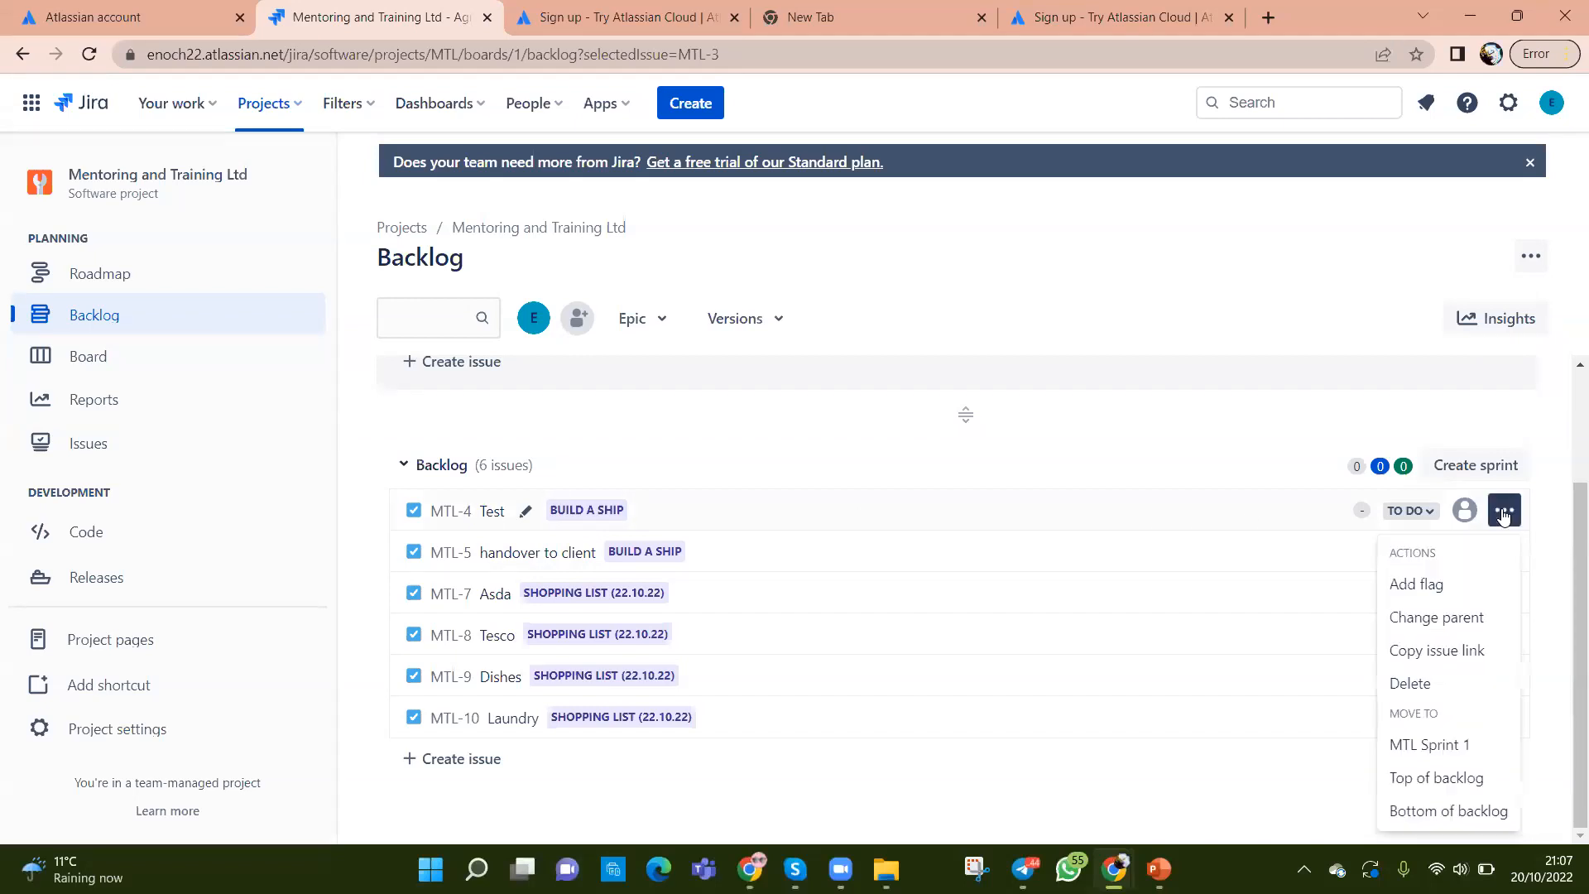
left_click(1430, 620)
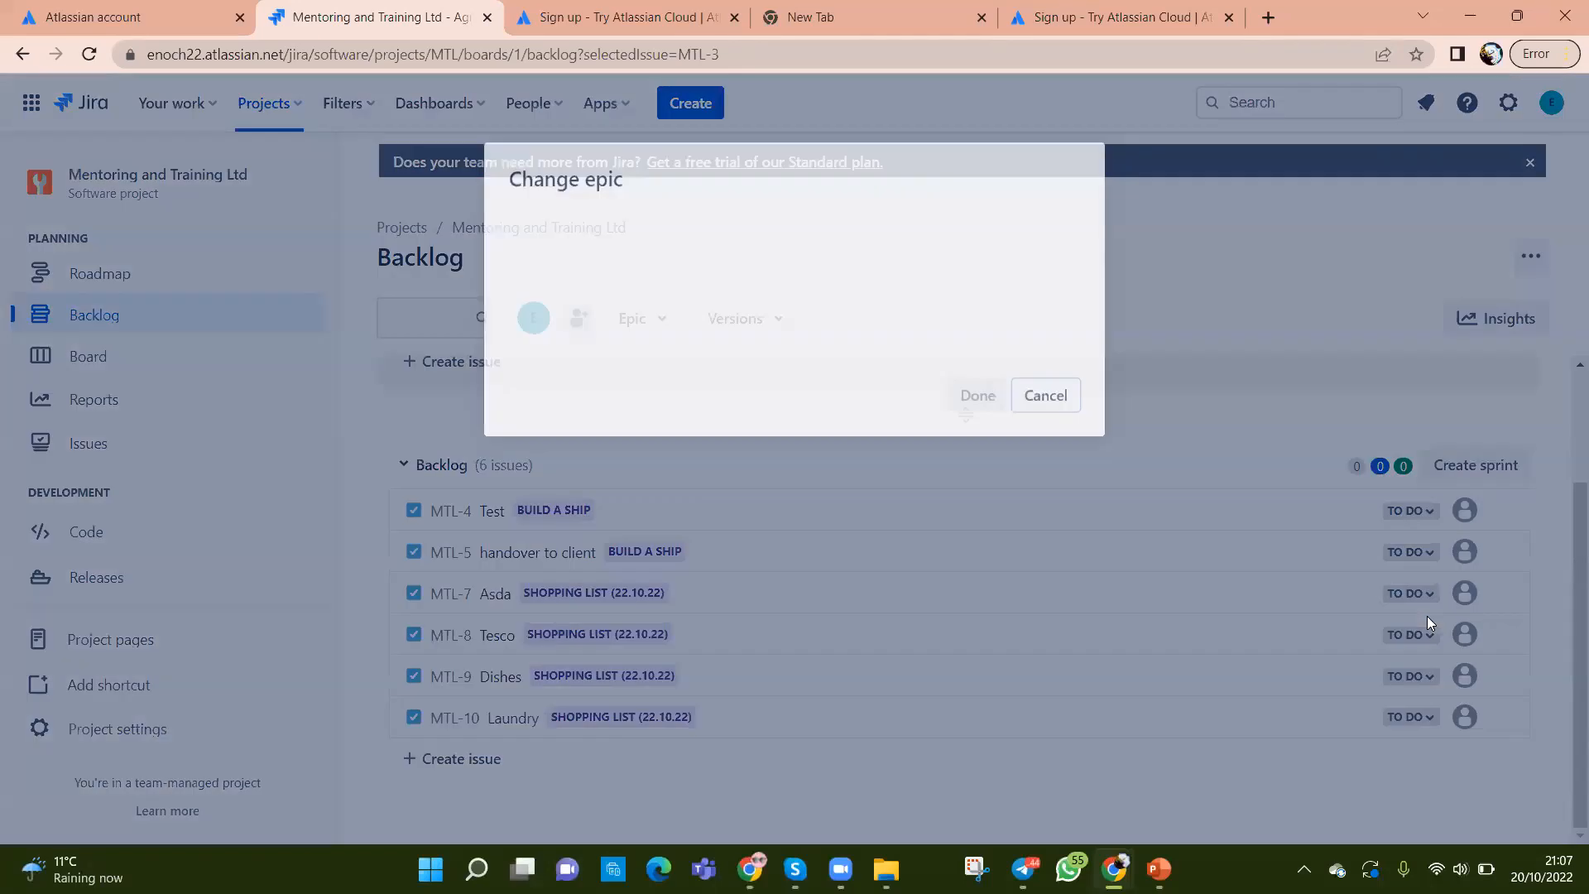
left_click(1056, 326)
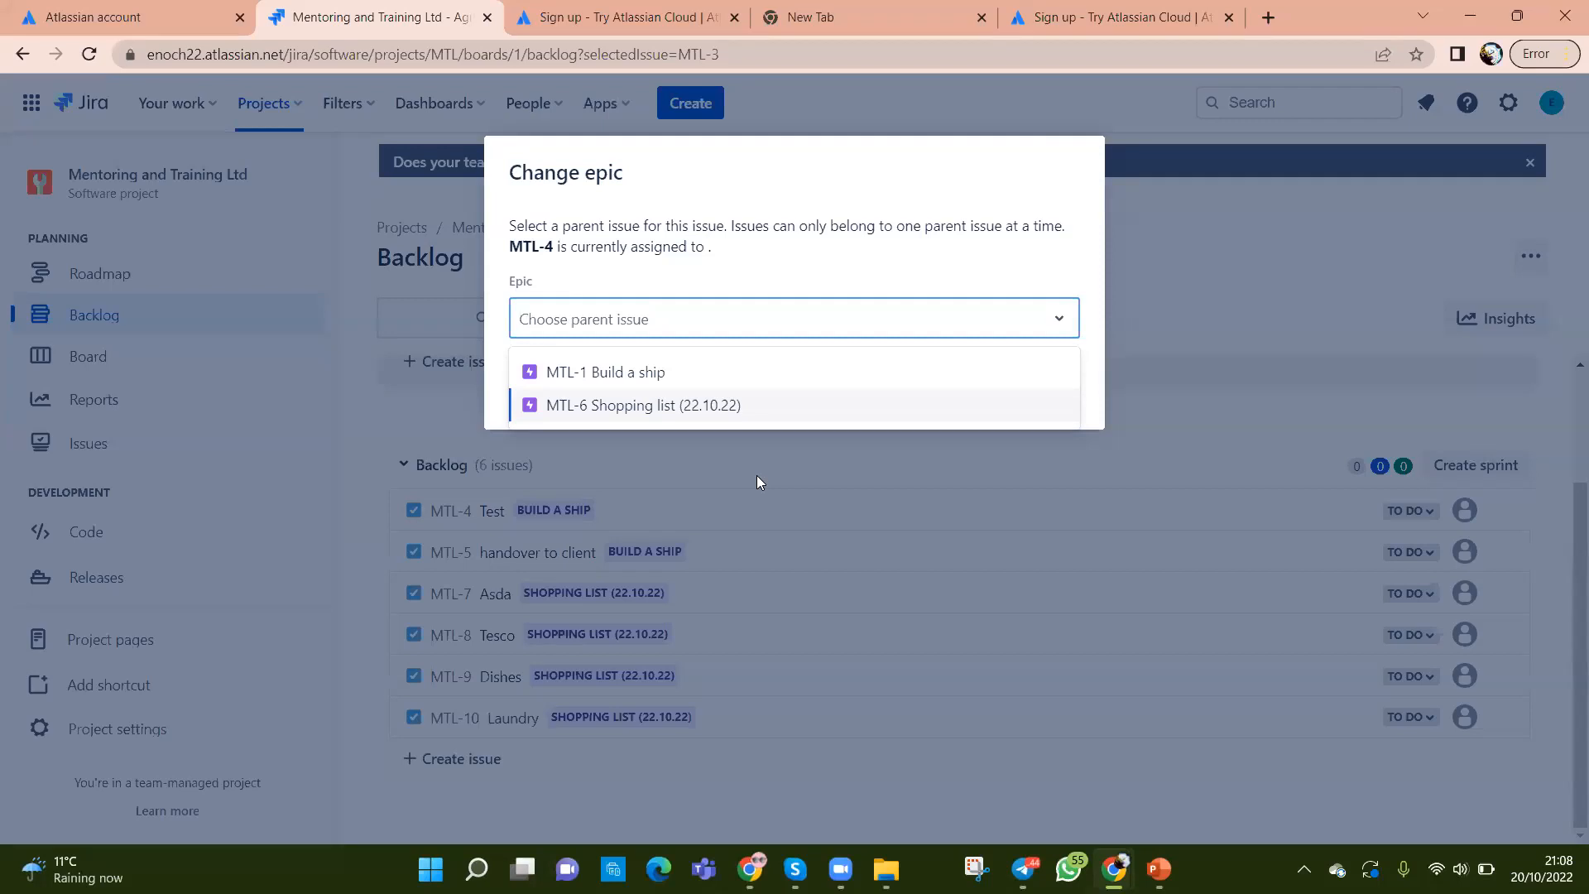
Step: Dismiss the parent-epic chooser, leaving MTL-4 Test under BUILD A SHIP
left_click(1311, 296)
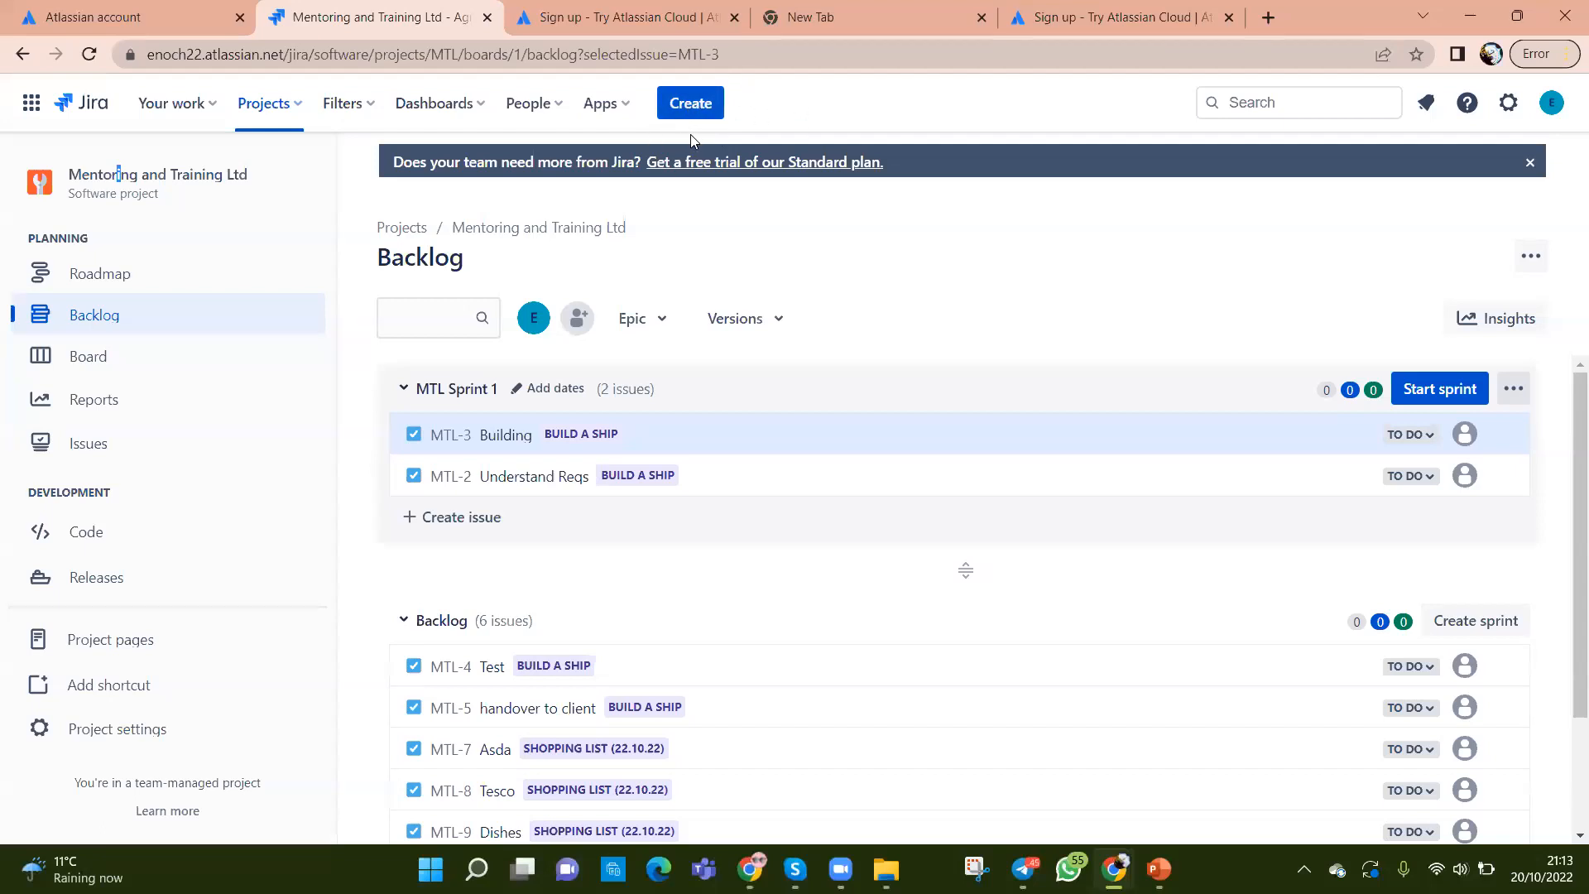
Step: Cancel the empty new-issue form and go to the MTL board's To Do, In Progress and Done columns
left_click(690, 108)
left_click(1154, 752)
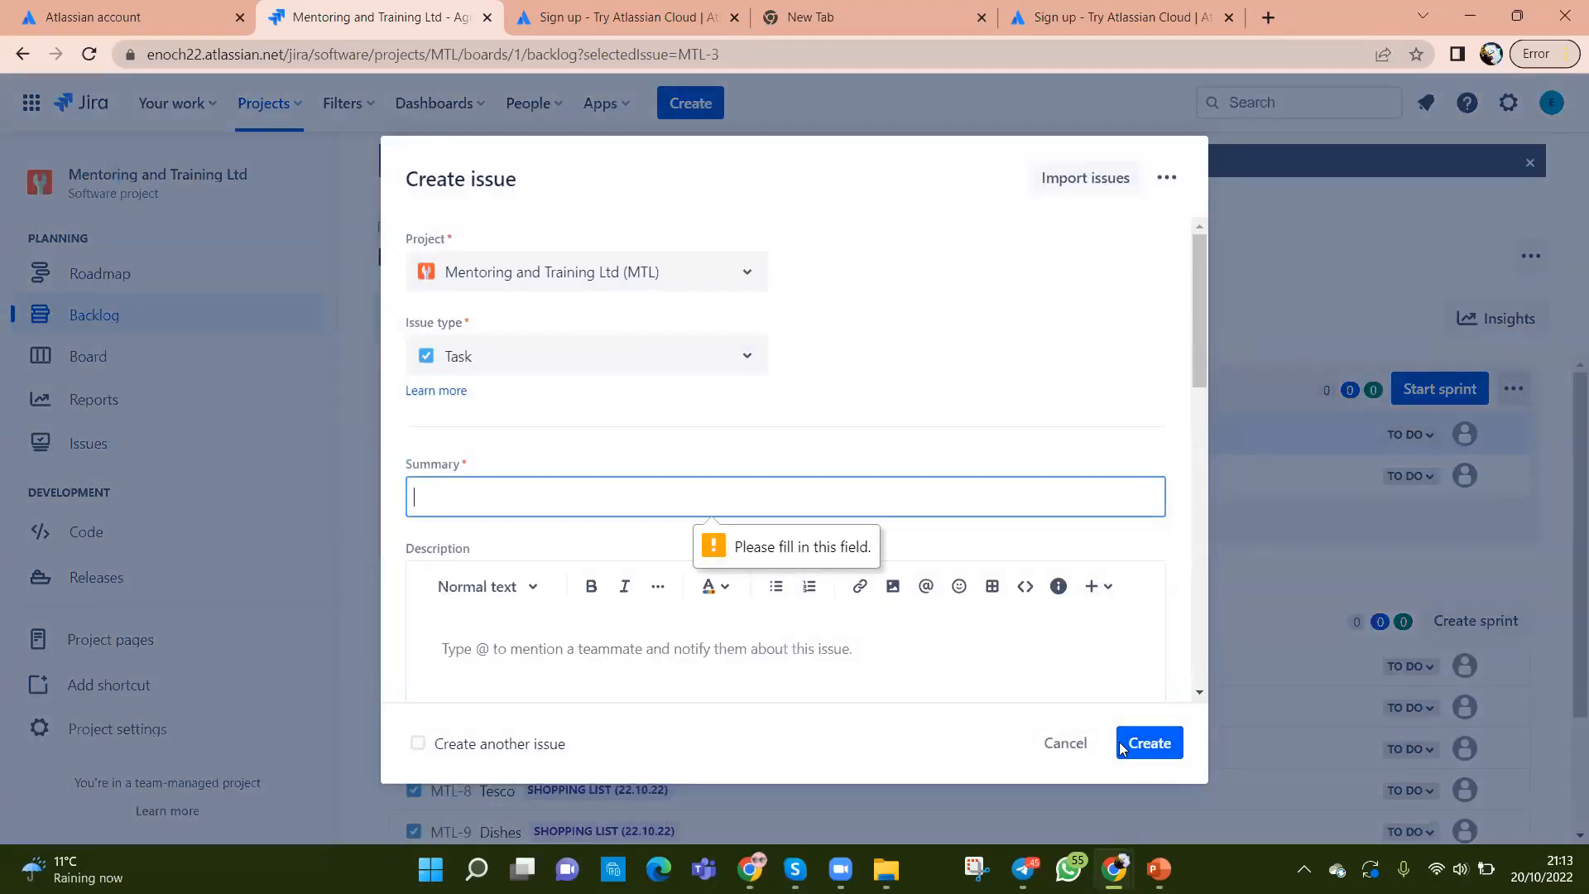
left_click(1058, 744)
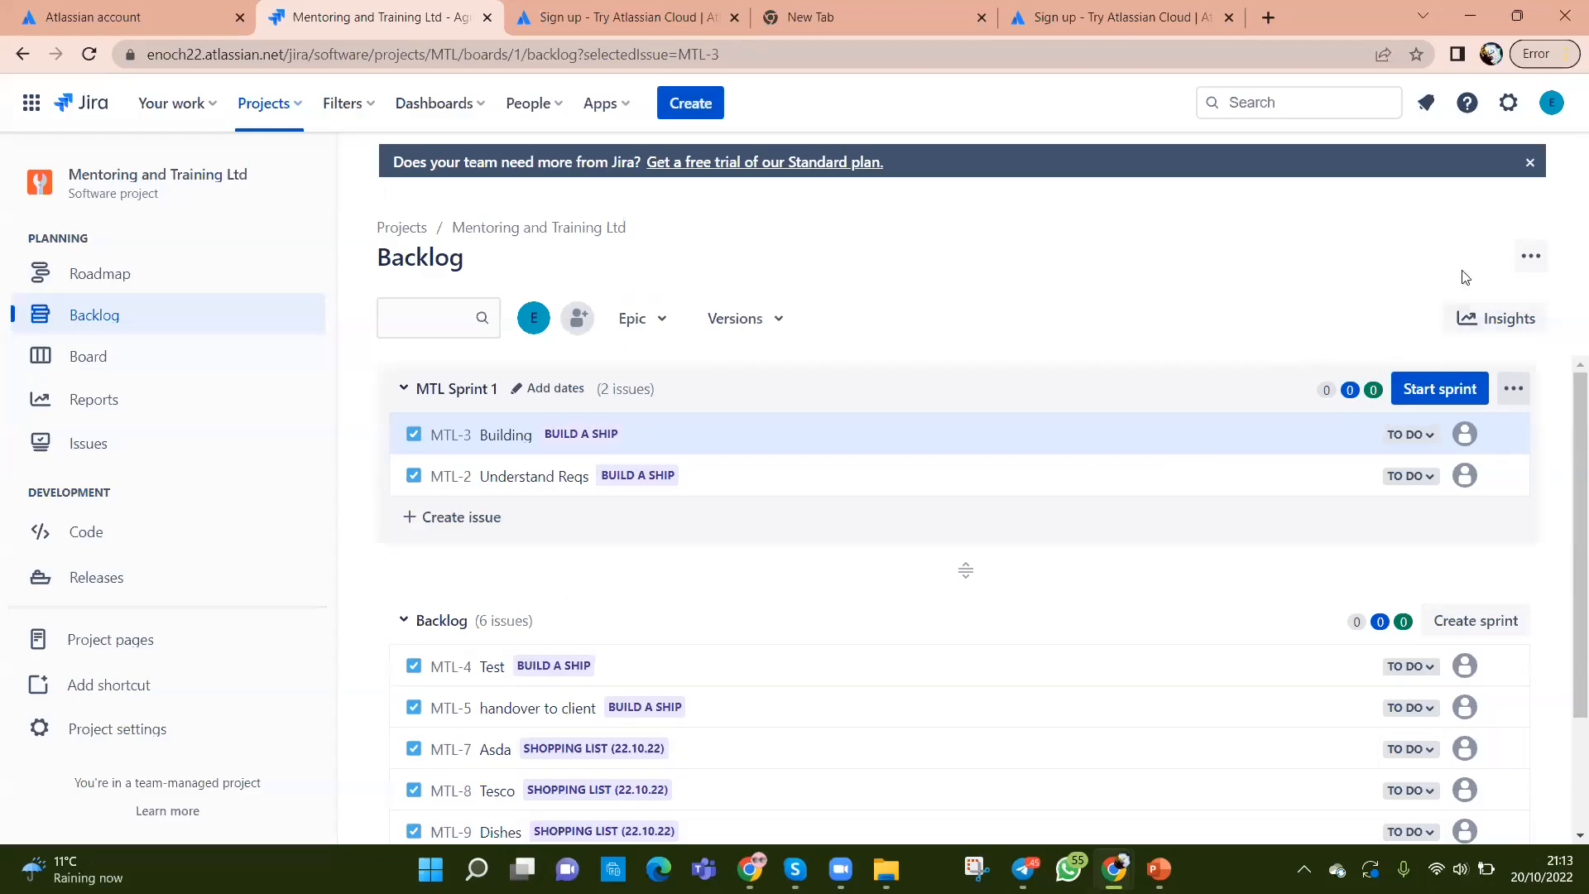
left_click(104, 358)
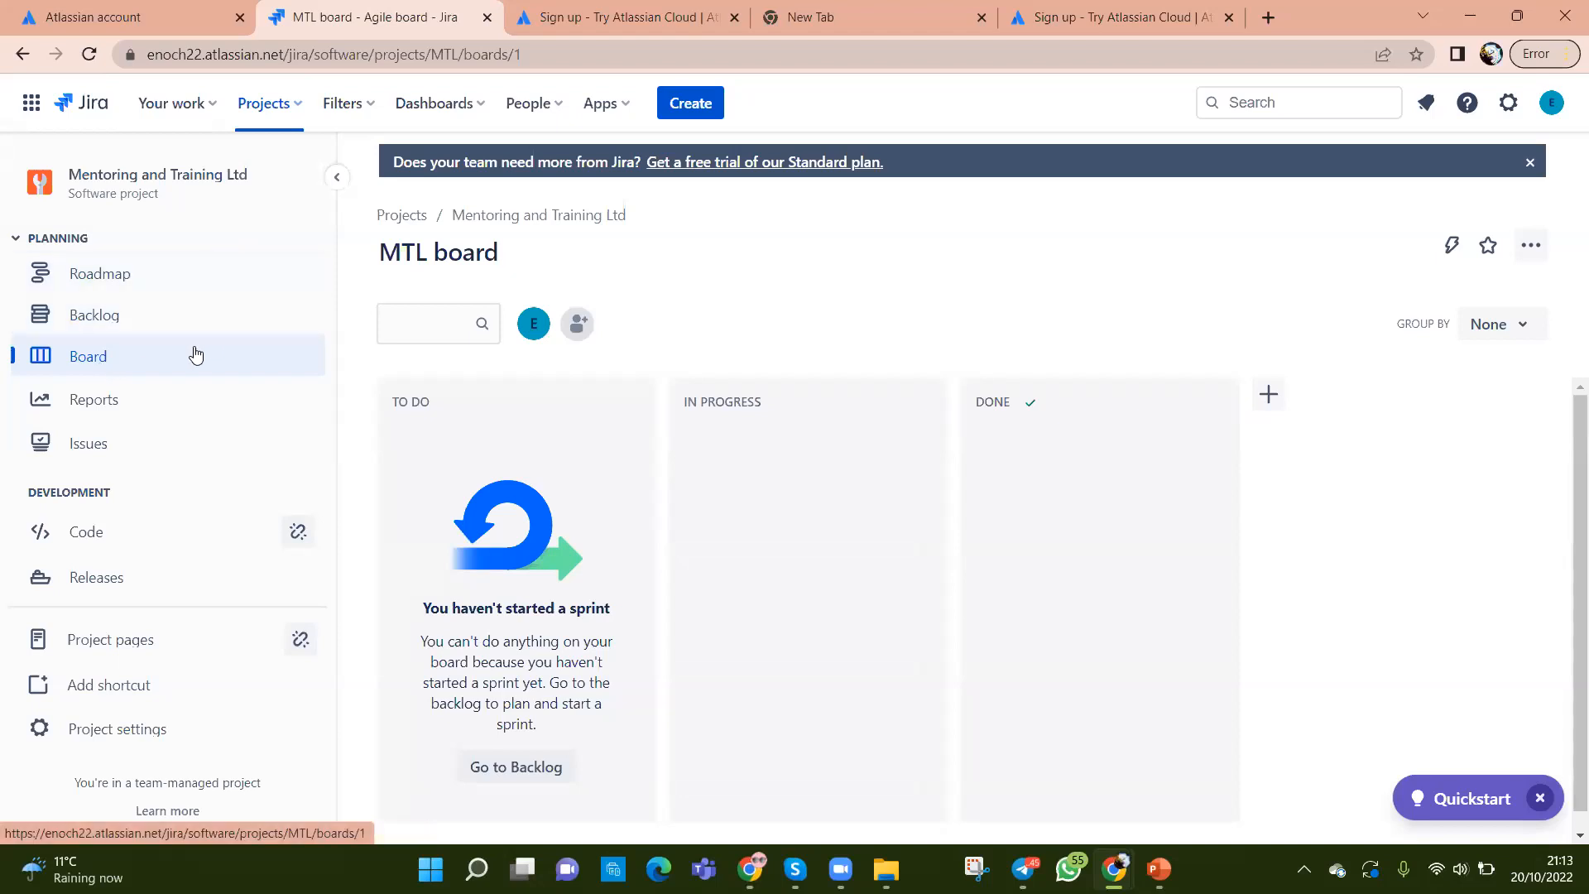
Step: Reopen the MTL board, glance at its ••• options, then show the recent projects list
left_click(142, 367)
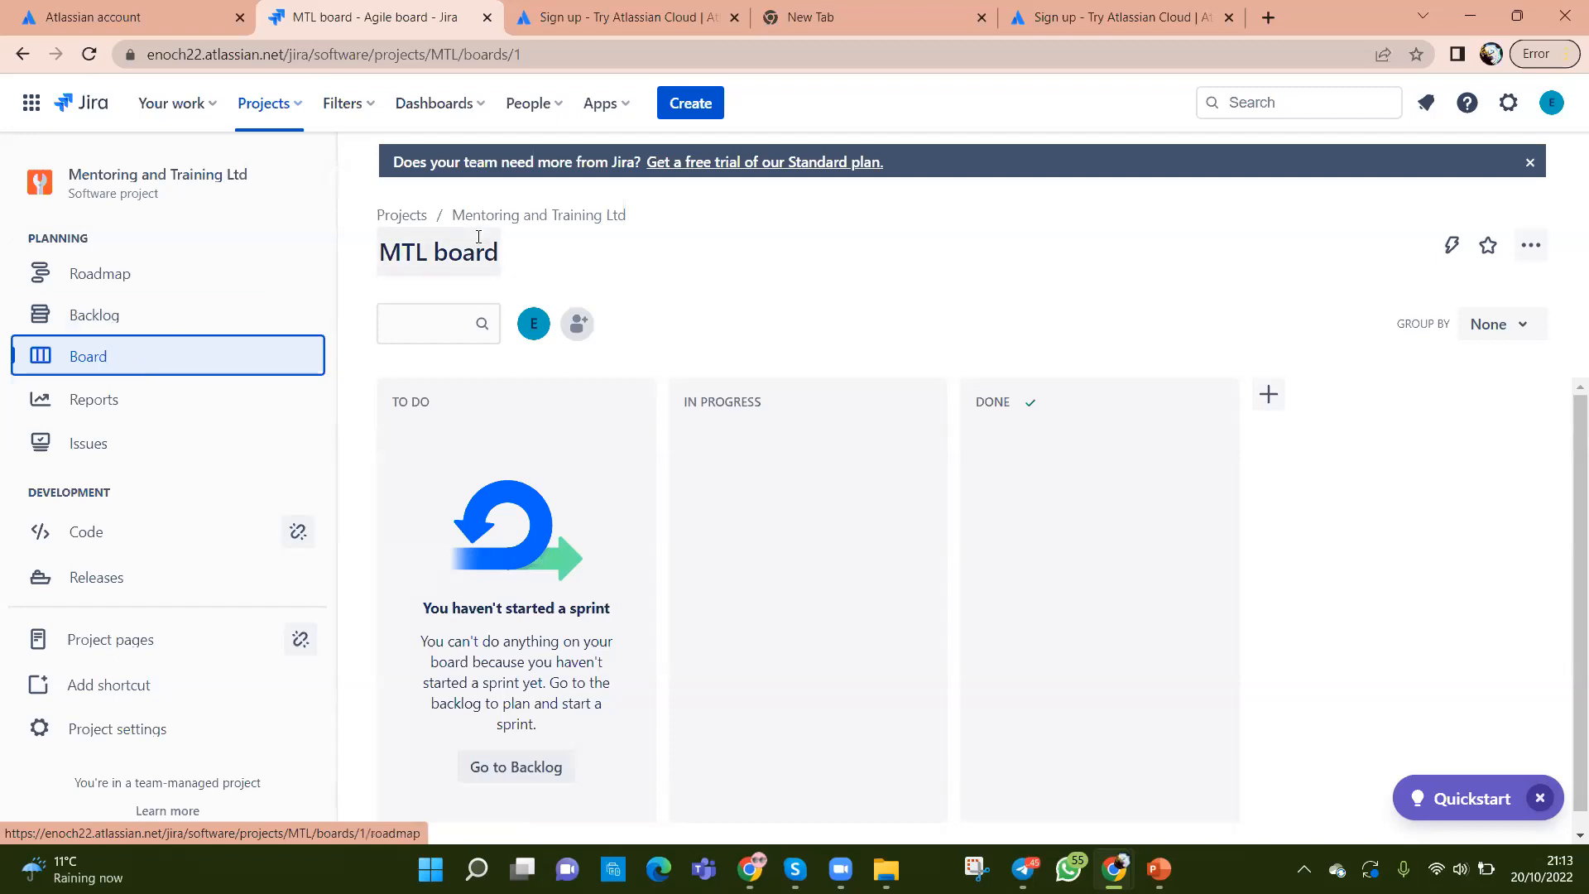
left_click(1529, 254)
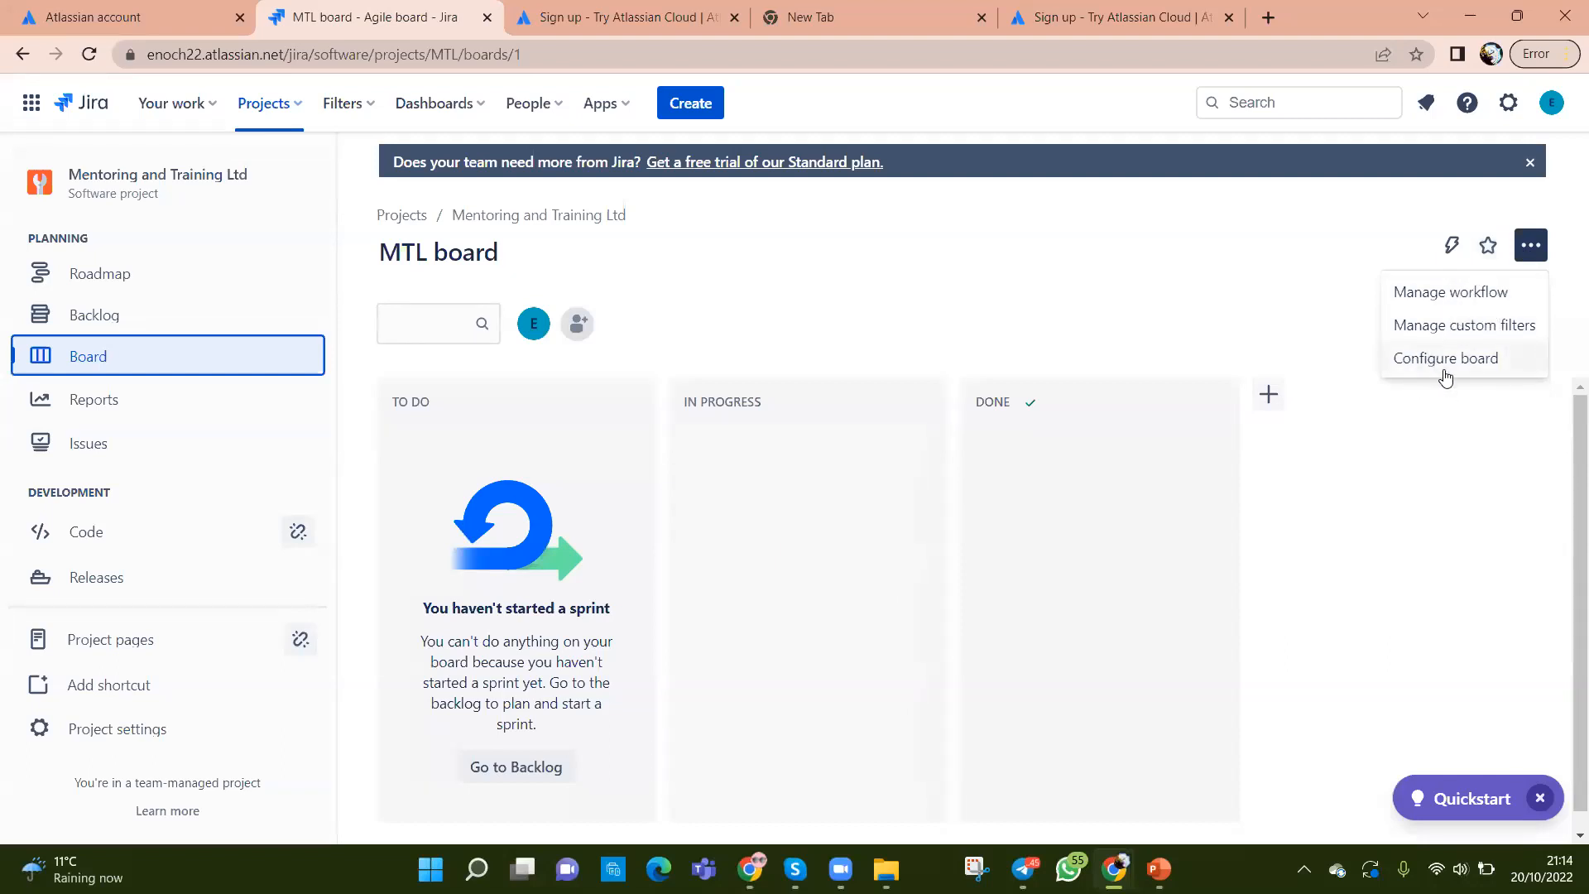
left_click(1241, 256)
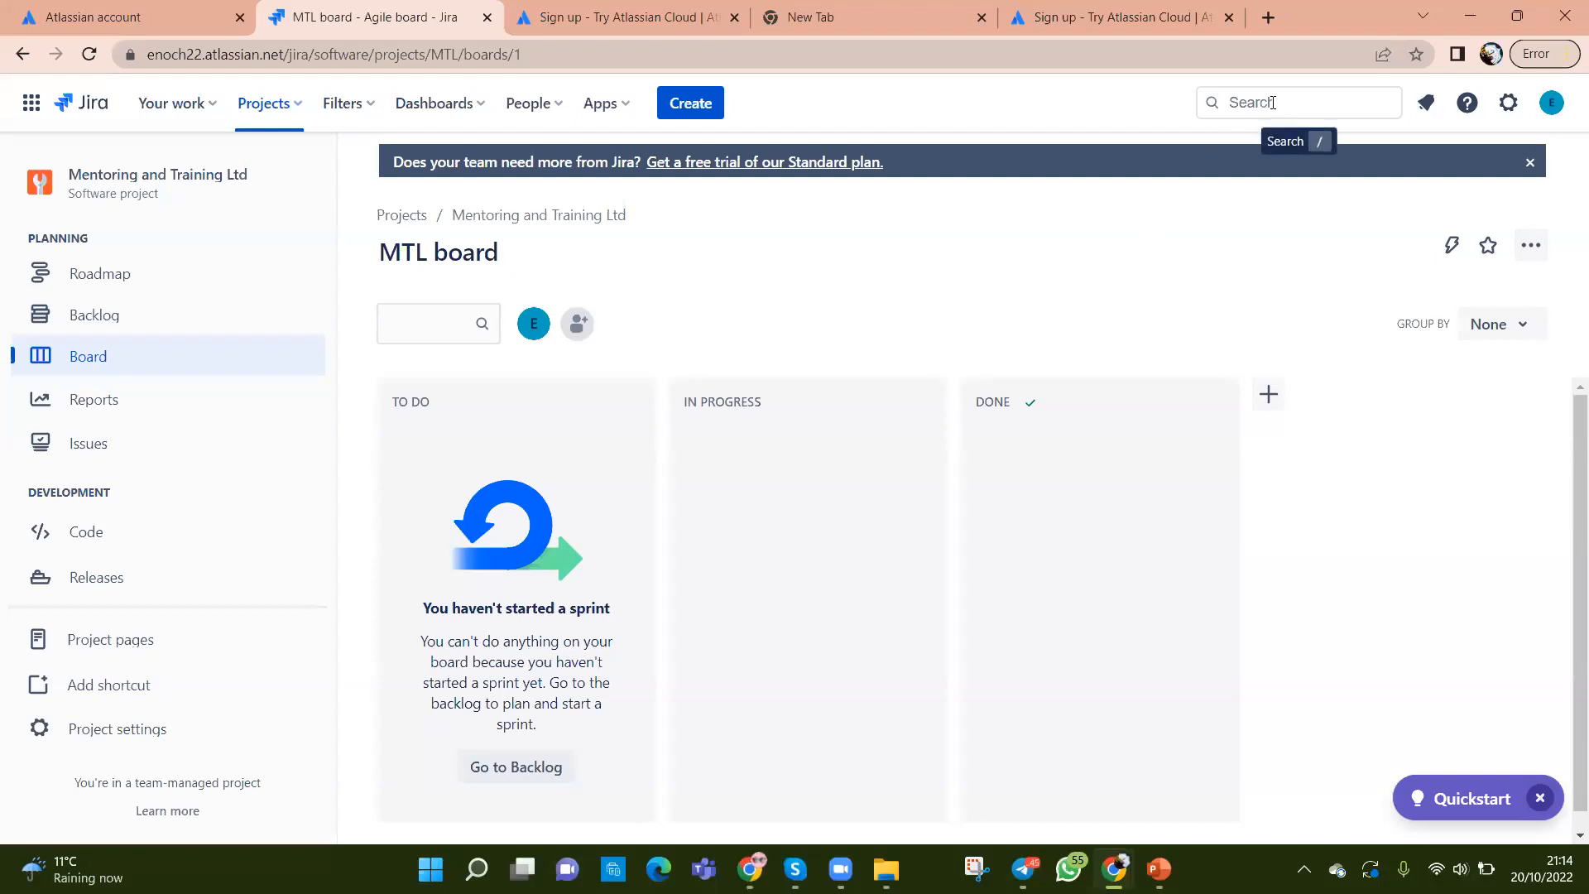
left_click(295, 103)
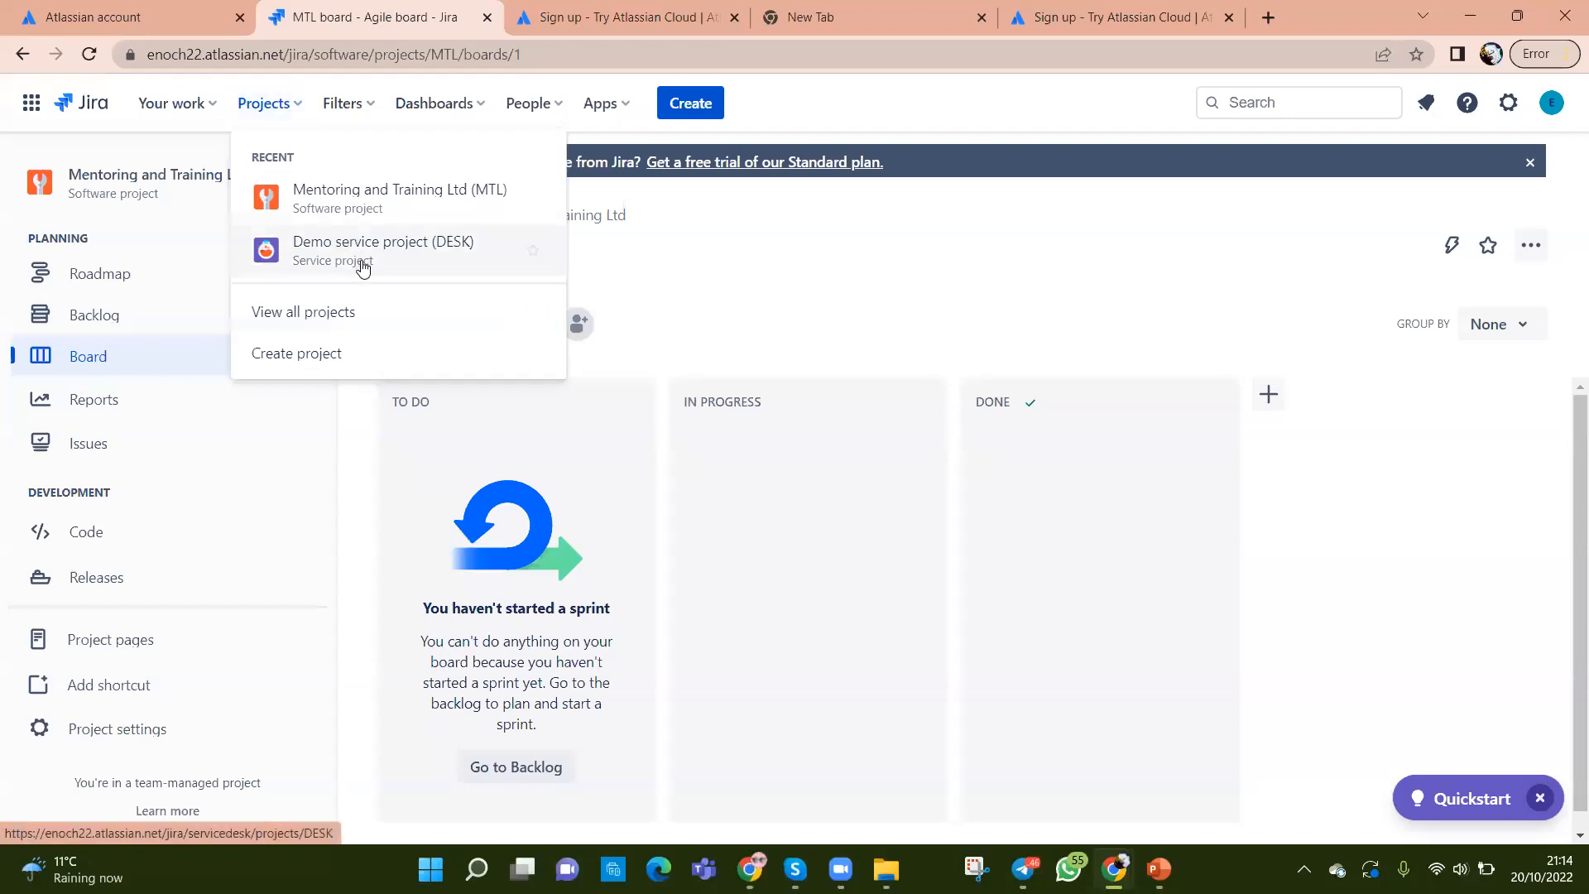
Step: Close the projects list and show Jira search with recent MTL-10, MTL-6 and MTL, TRAIN boards
left_click(874, 312)
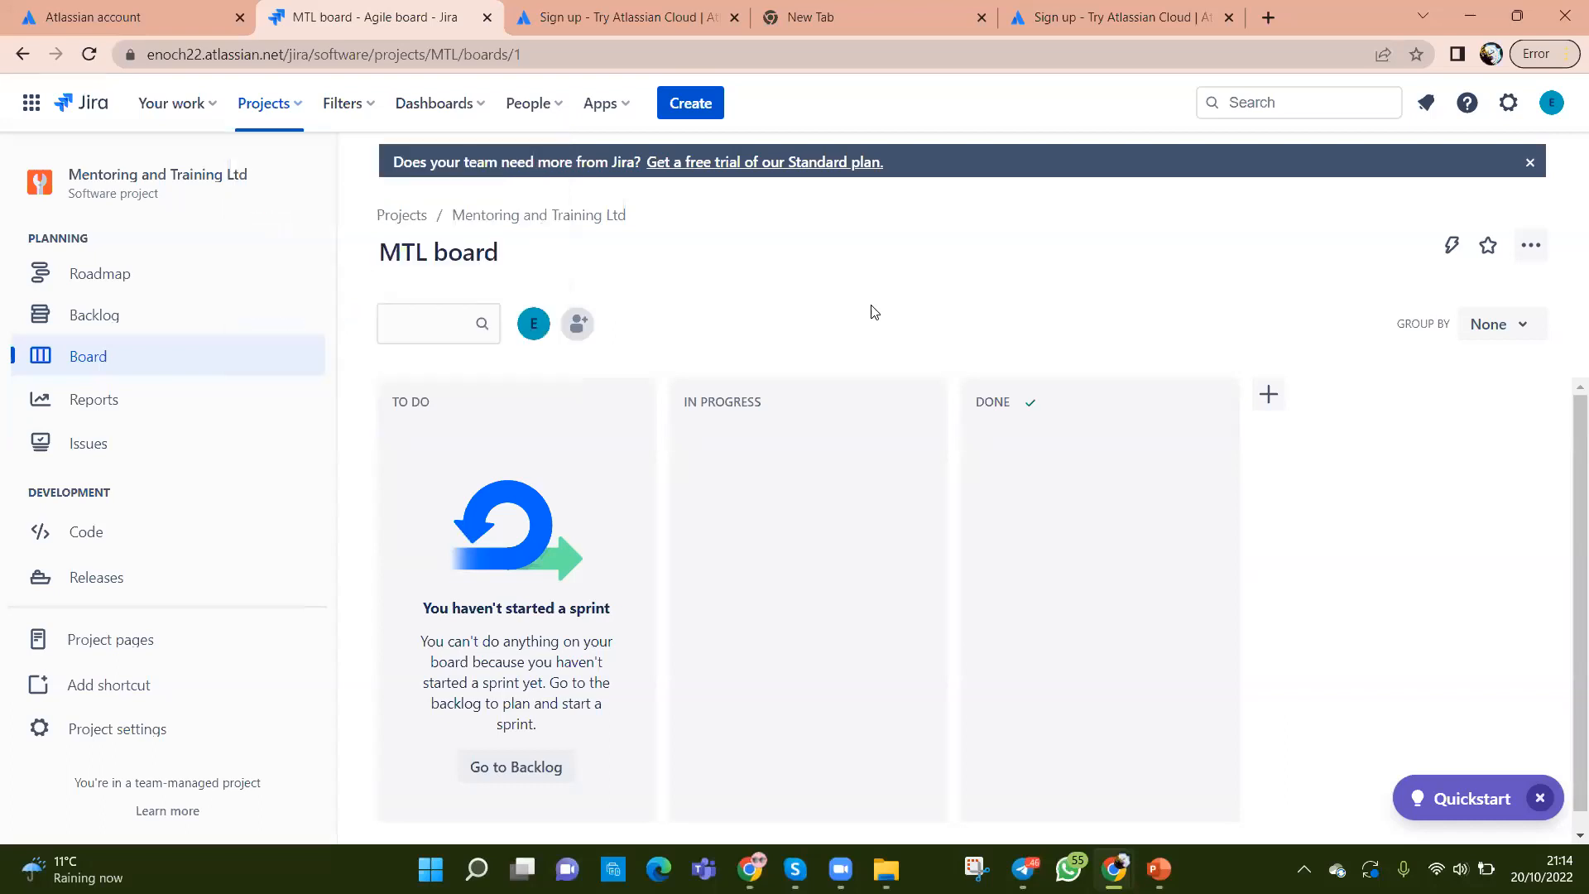
left_click(1245, 101)
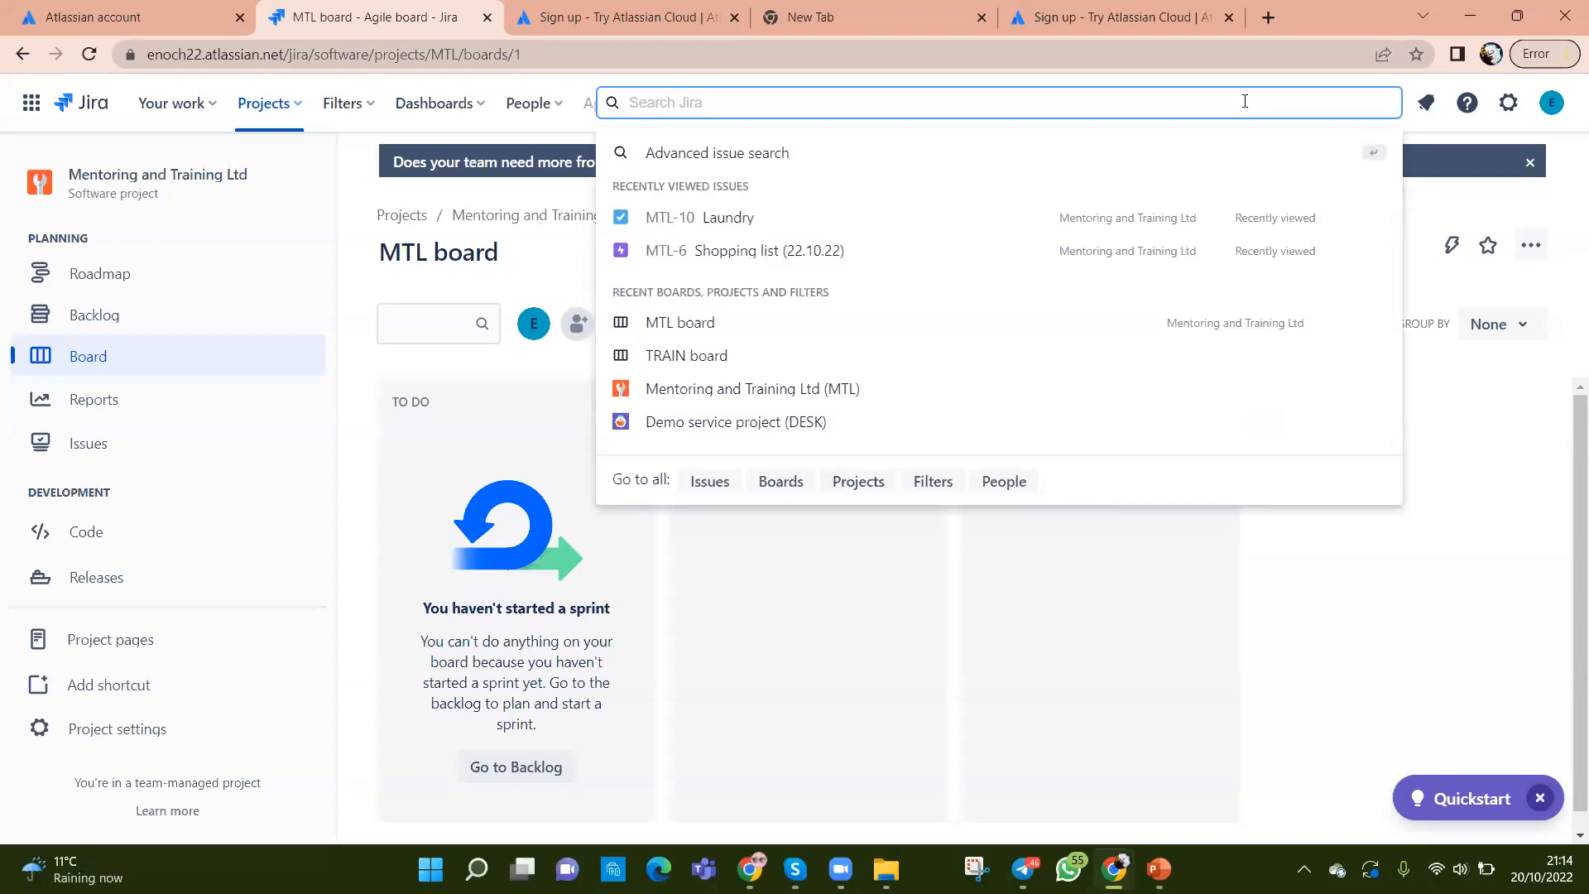
left_click(1507, 509)
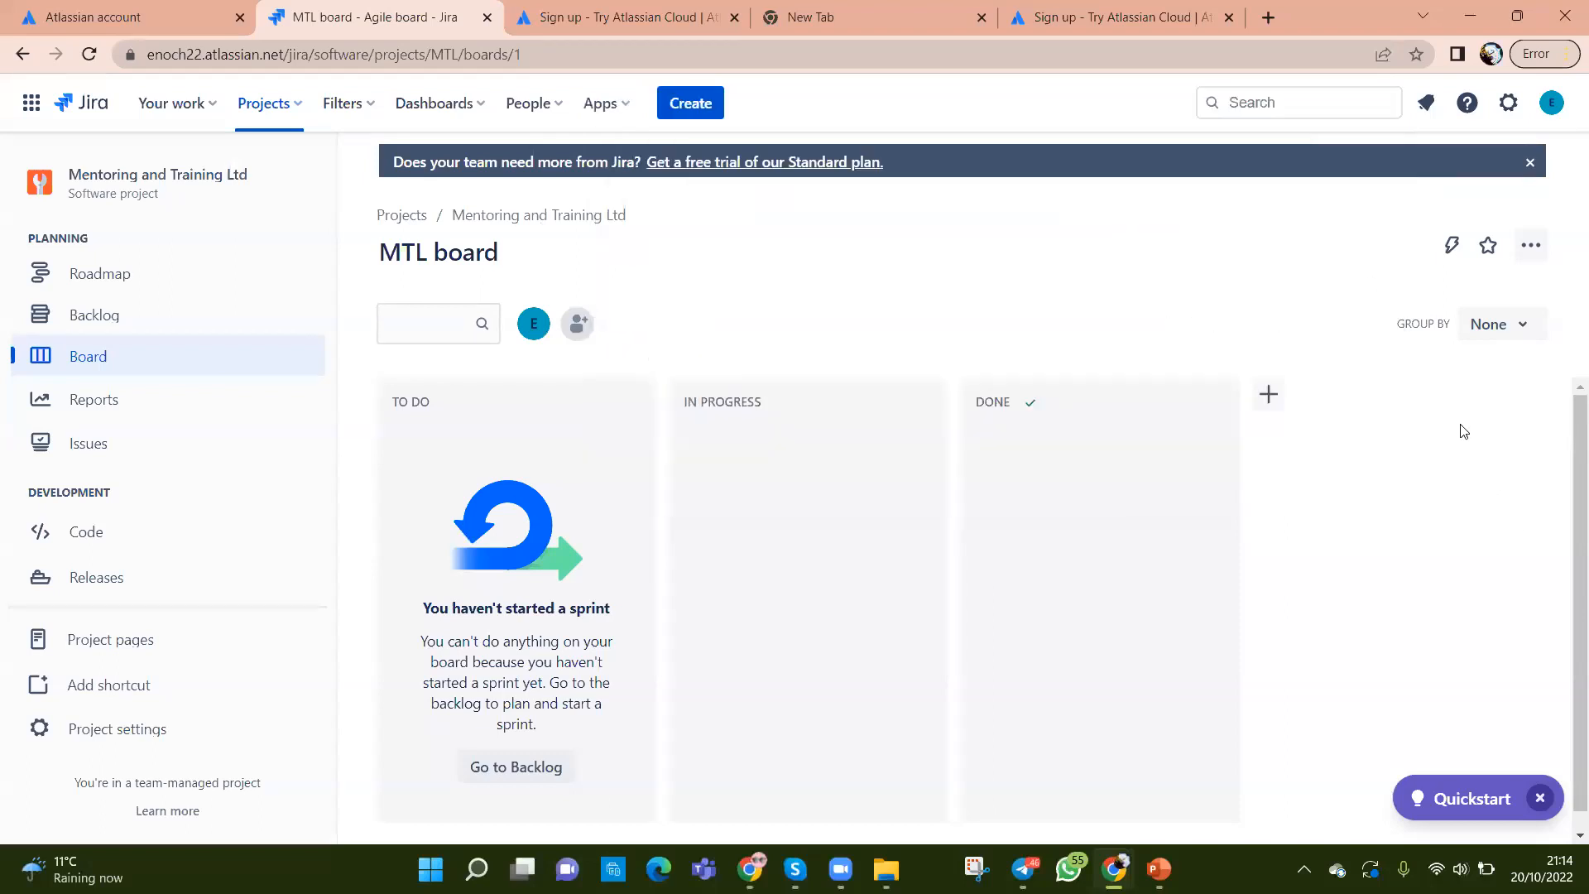
left_click(1263, 101)
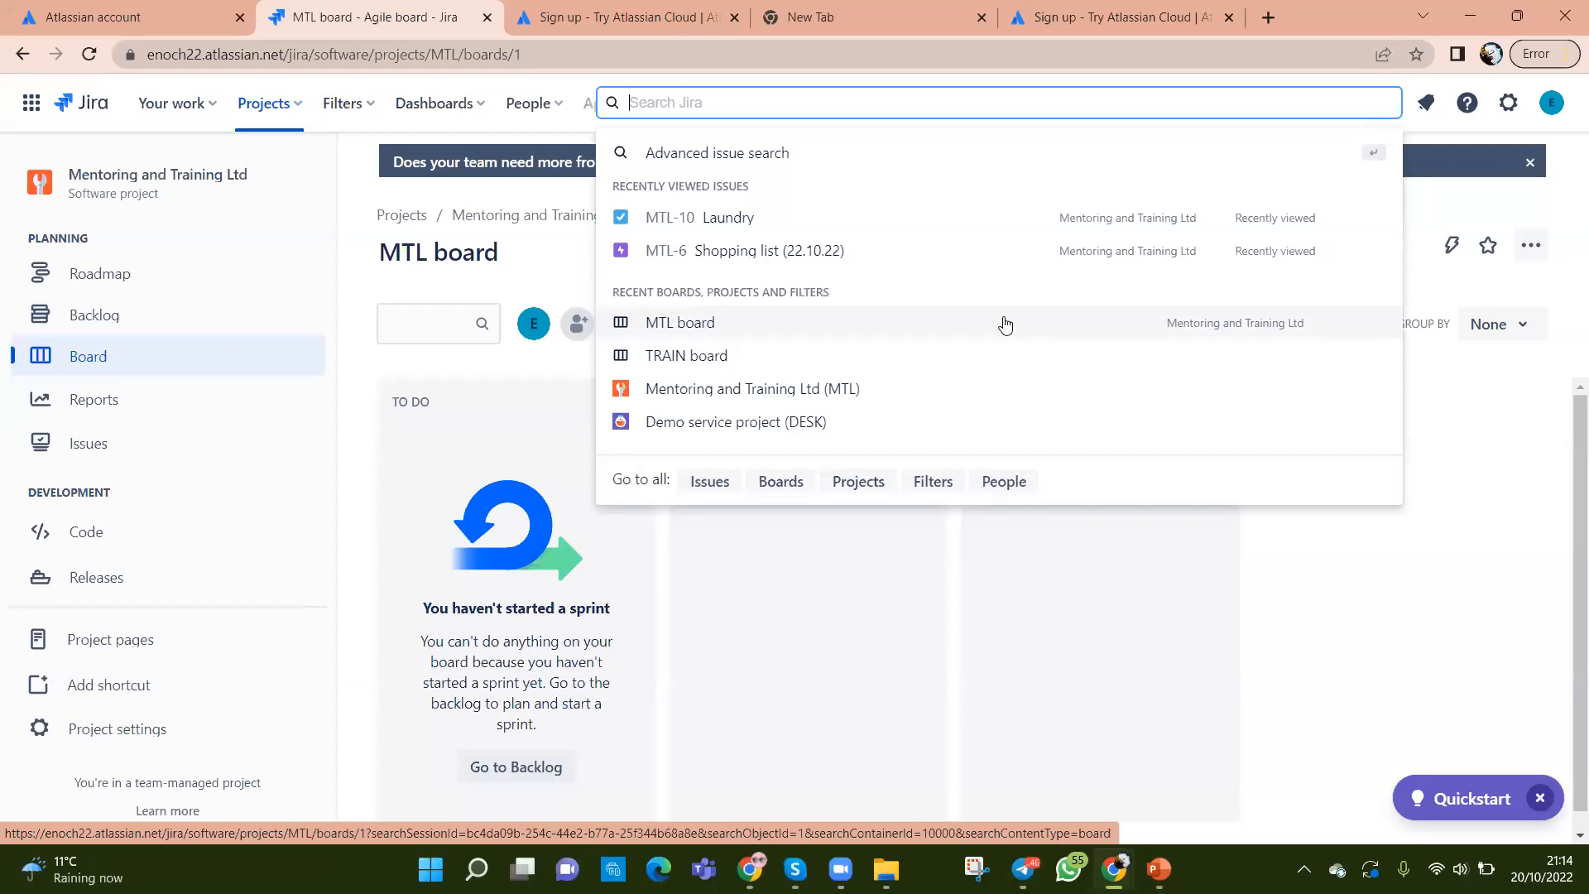
left_click(885, 619)
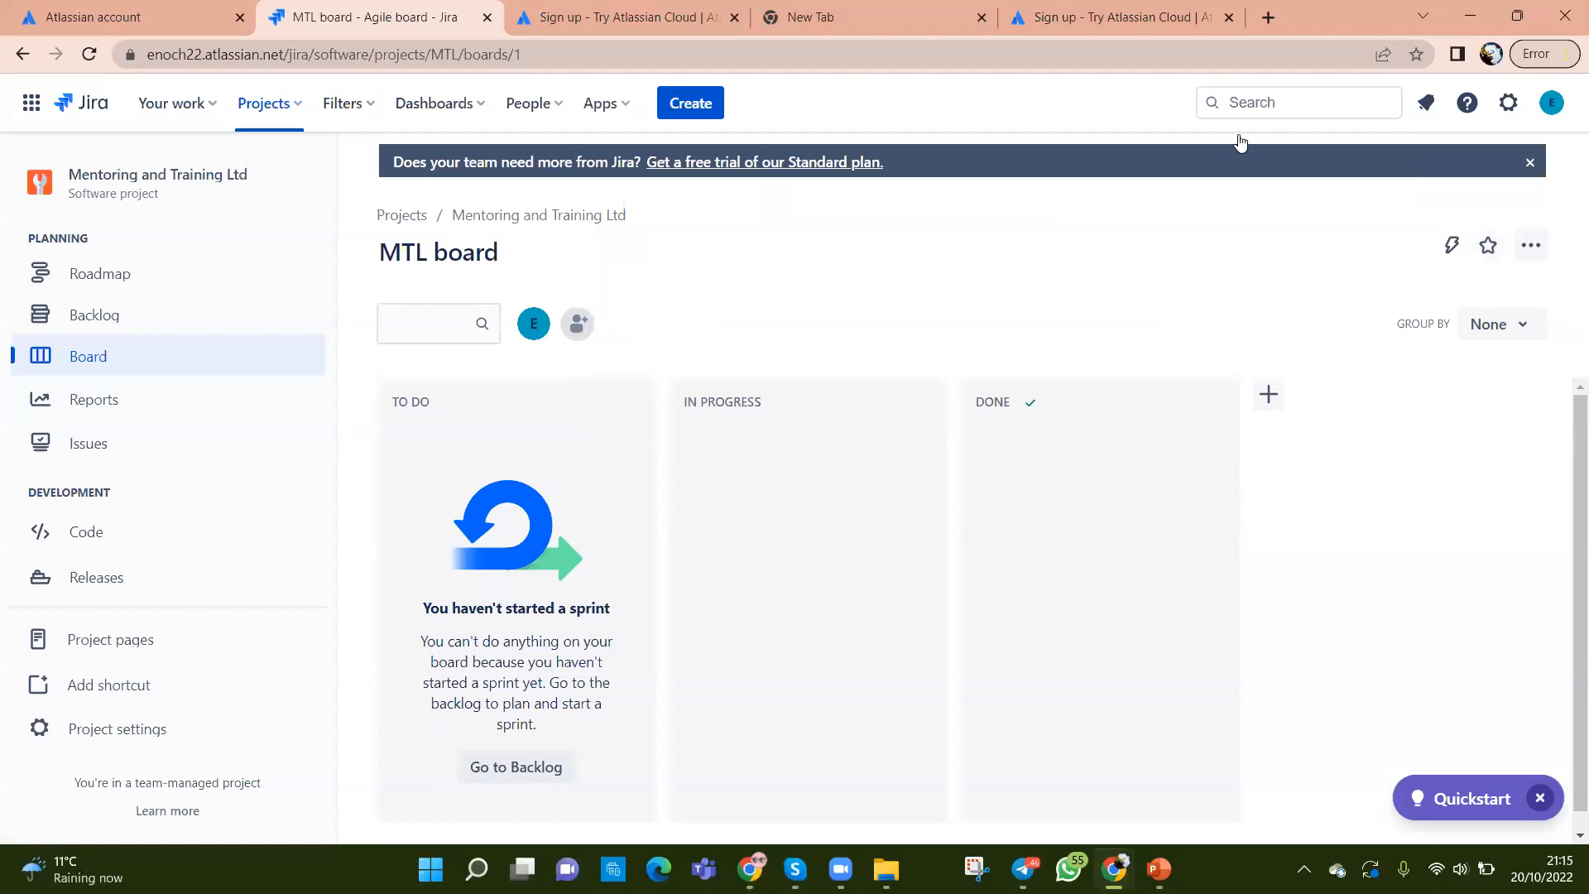
left_click(1246, 102)
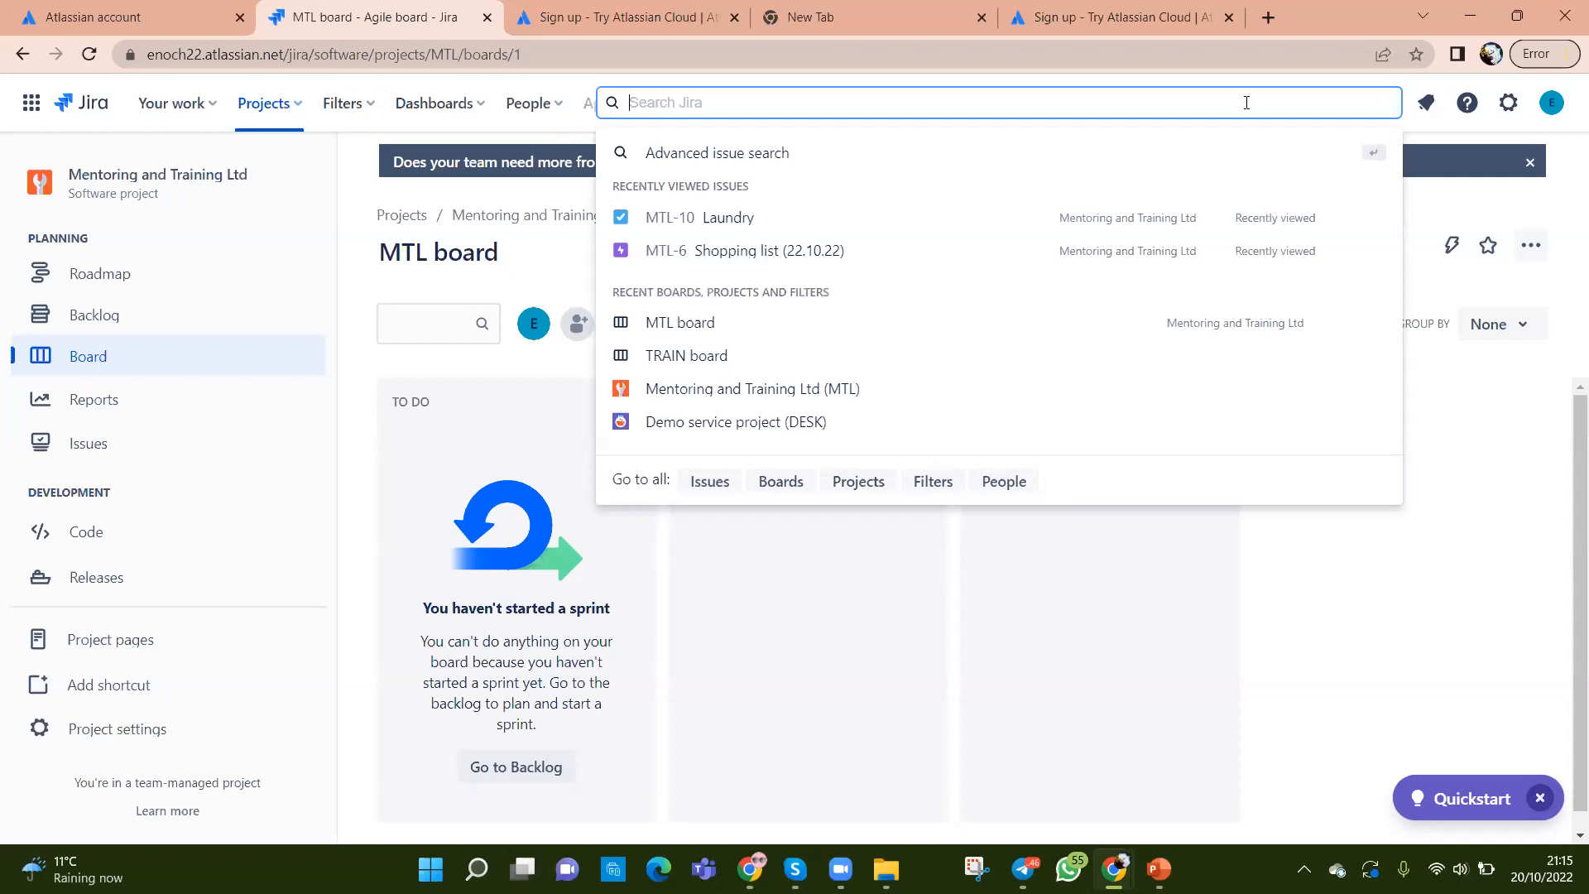
Step: Open the Boards page, which lists only the MTL board for Mentoring and Training Ltd
left_click(773, 494)
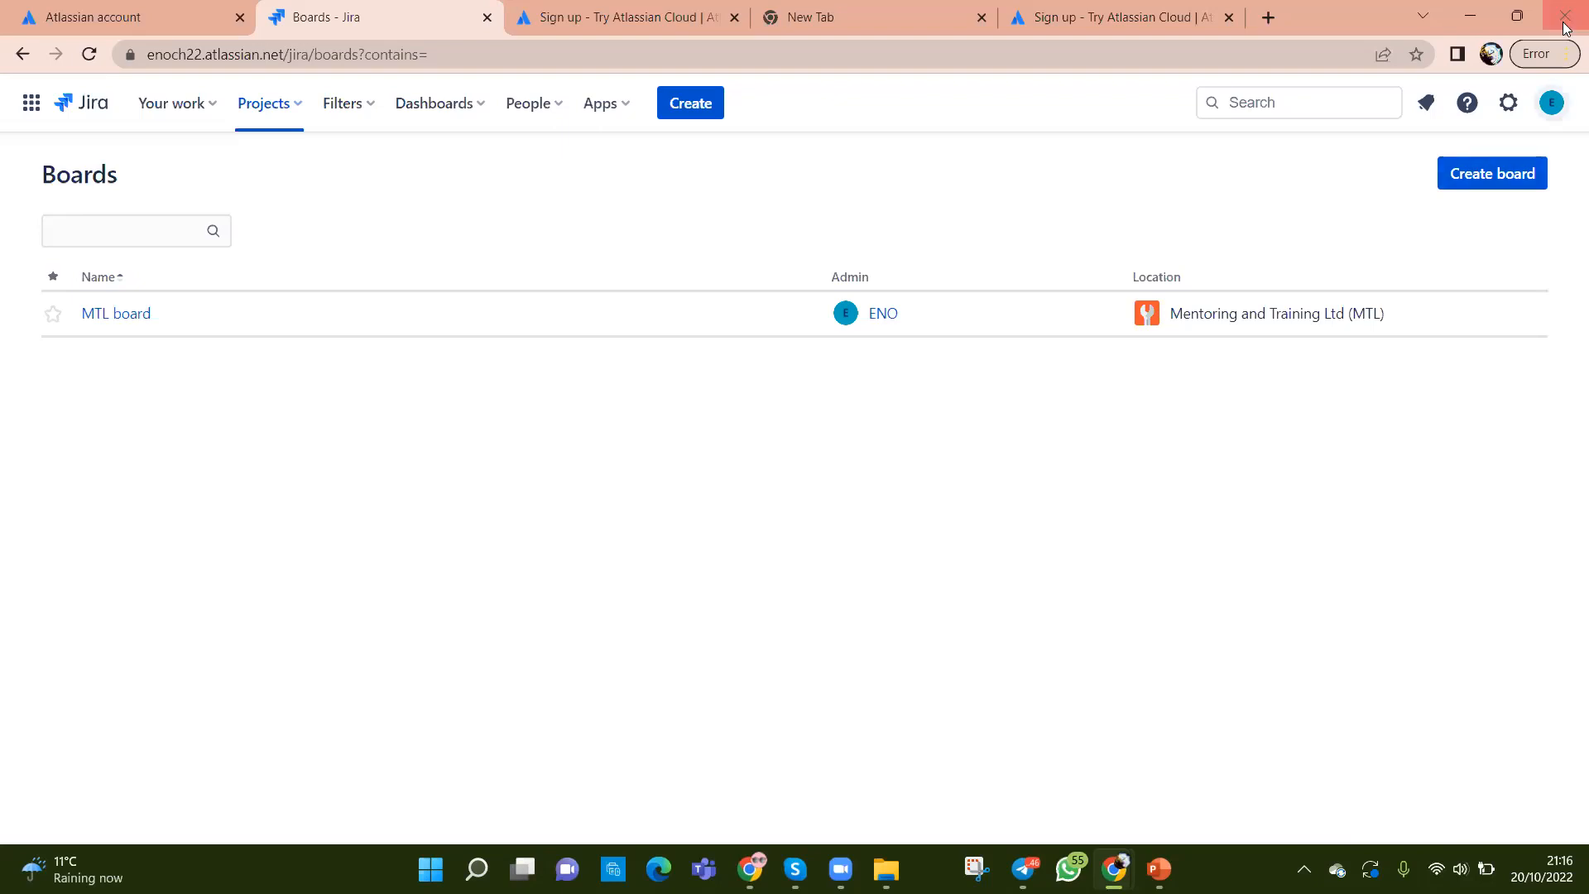
left_click(1300, 94)
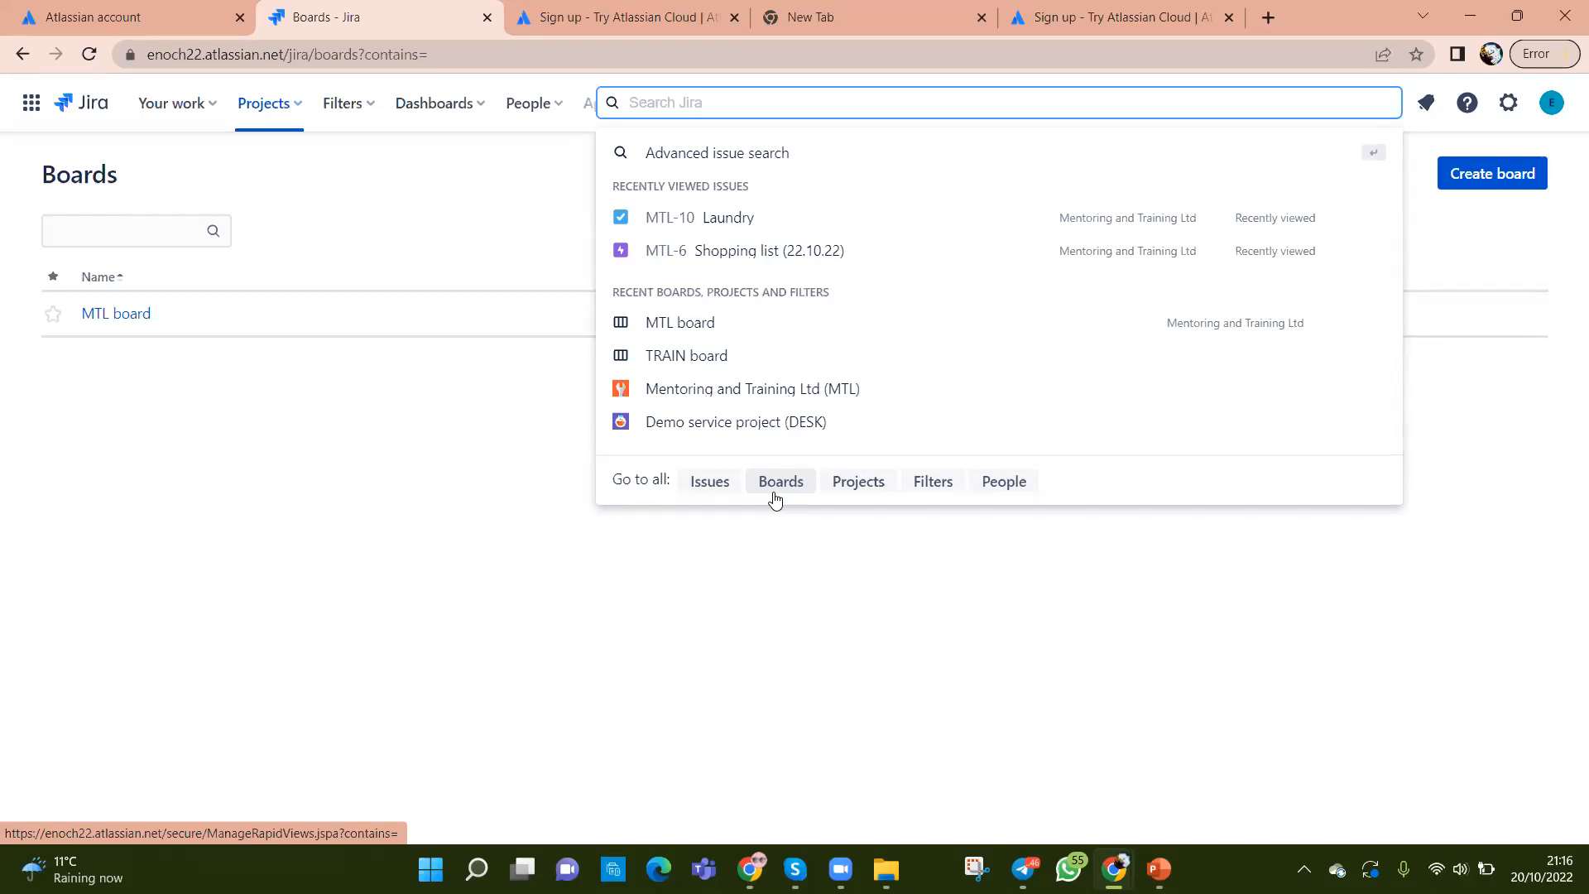
left_click(788, 580)
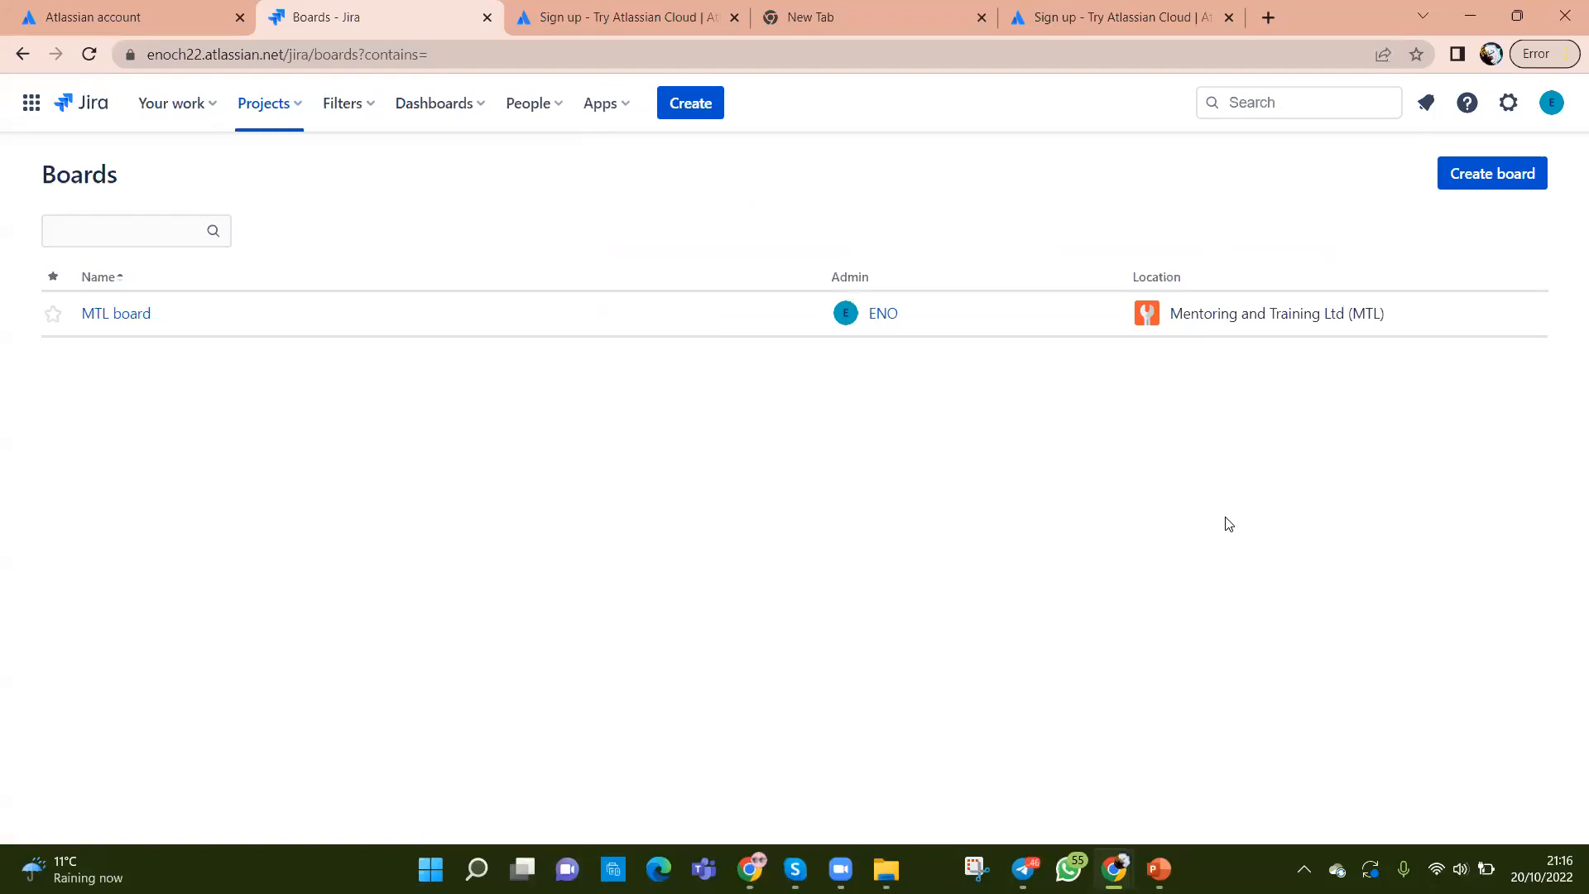
Step: Start a Kanban board created with a new Software project, reaching the project details form
left_click(1472, 176)
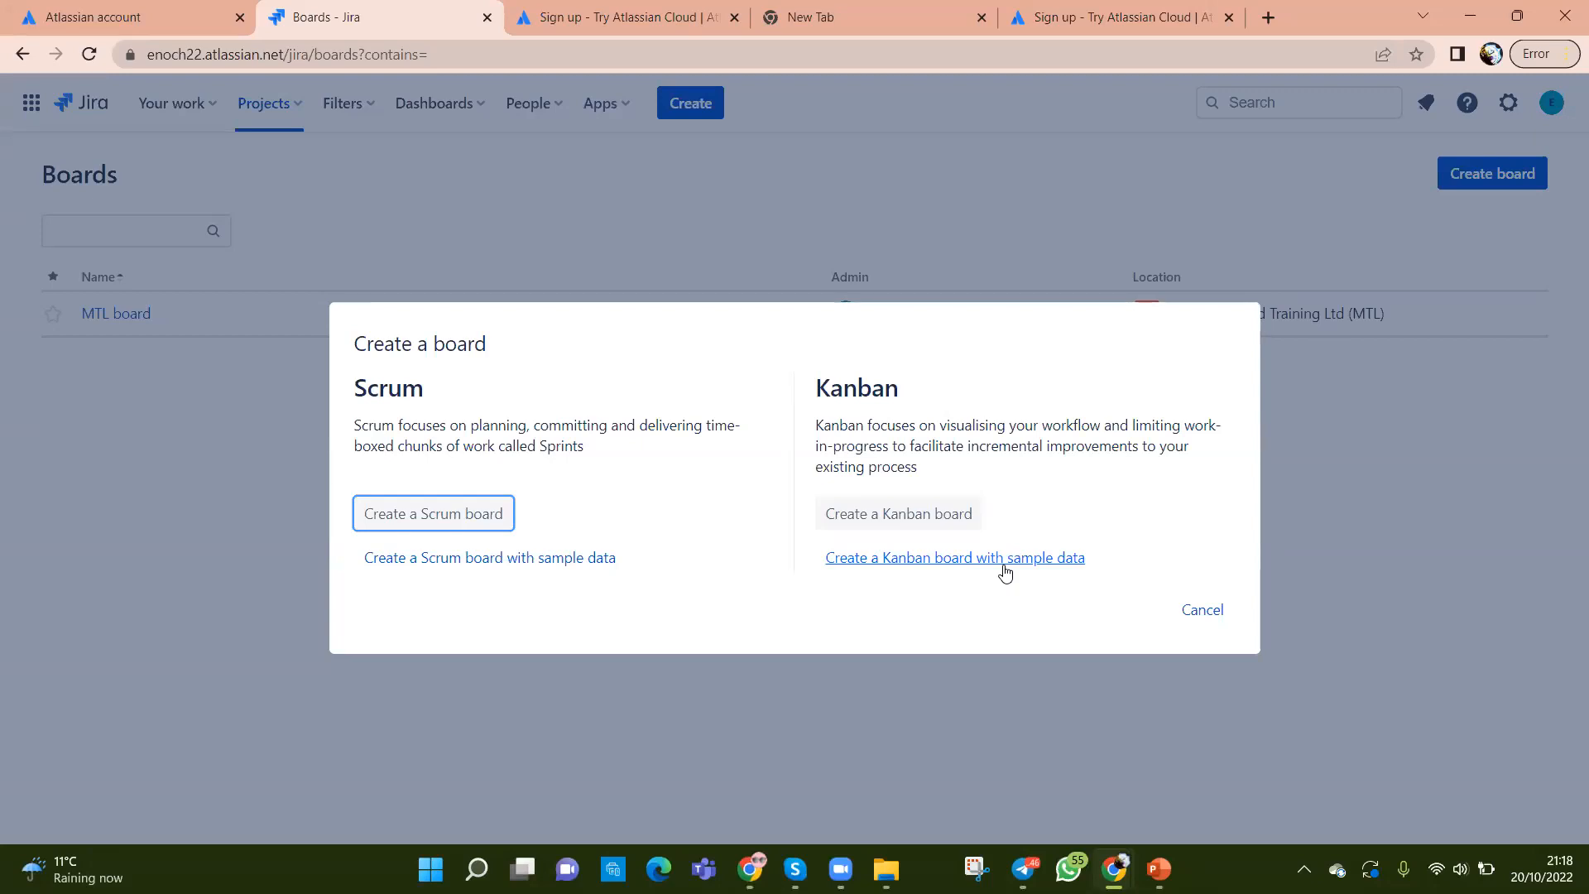
left_click(879, 515)
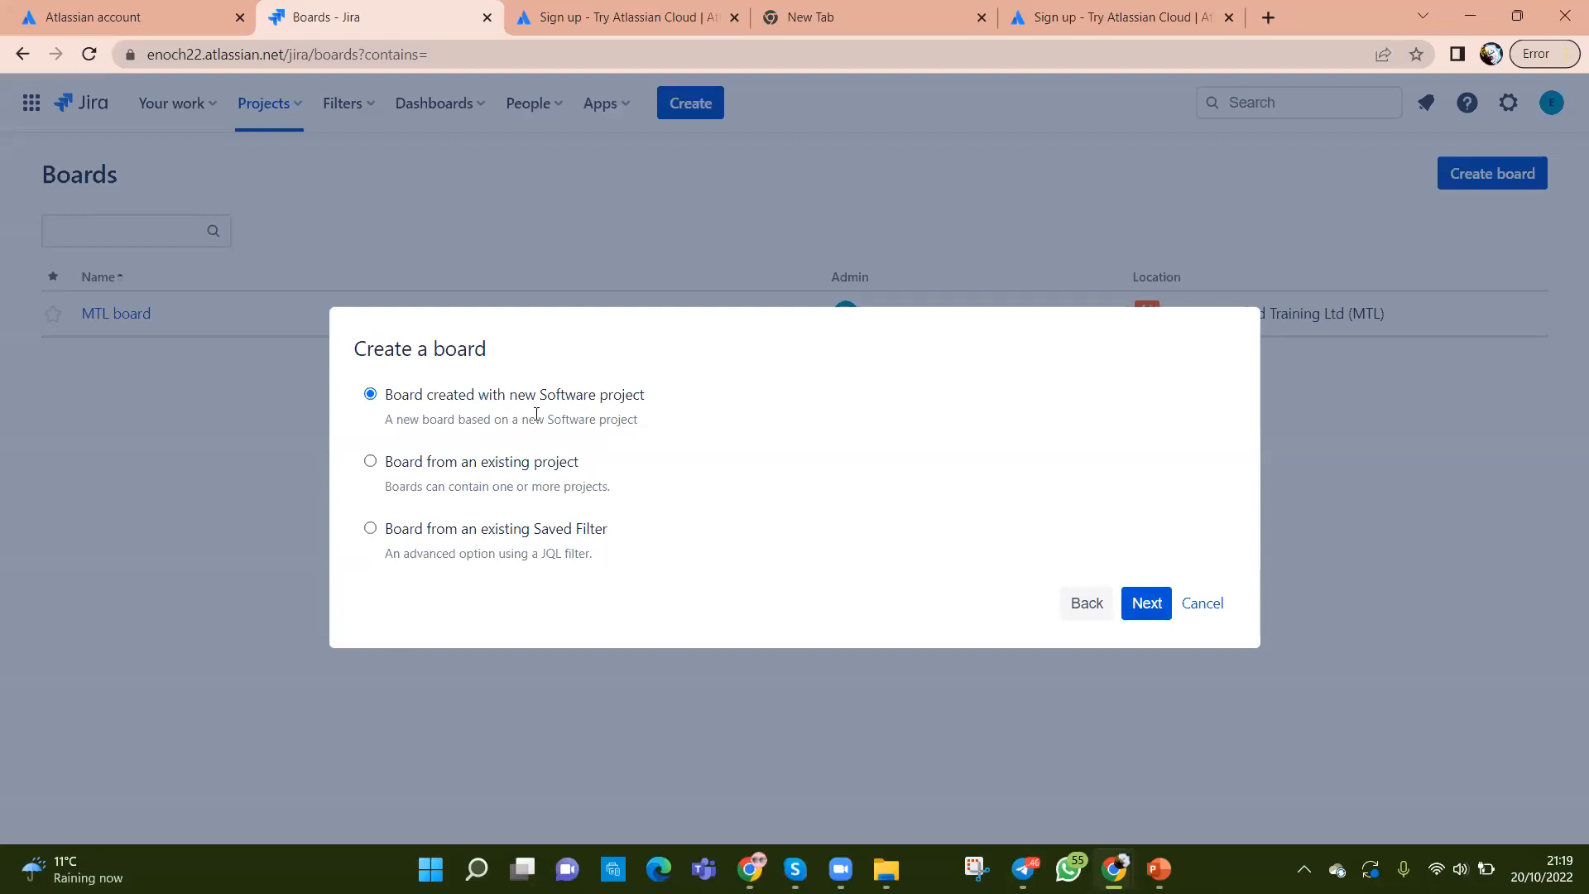
left_click(1133, 612)
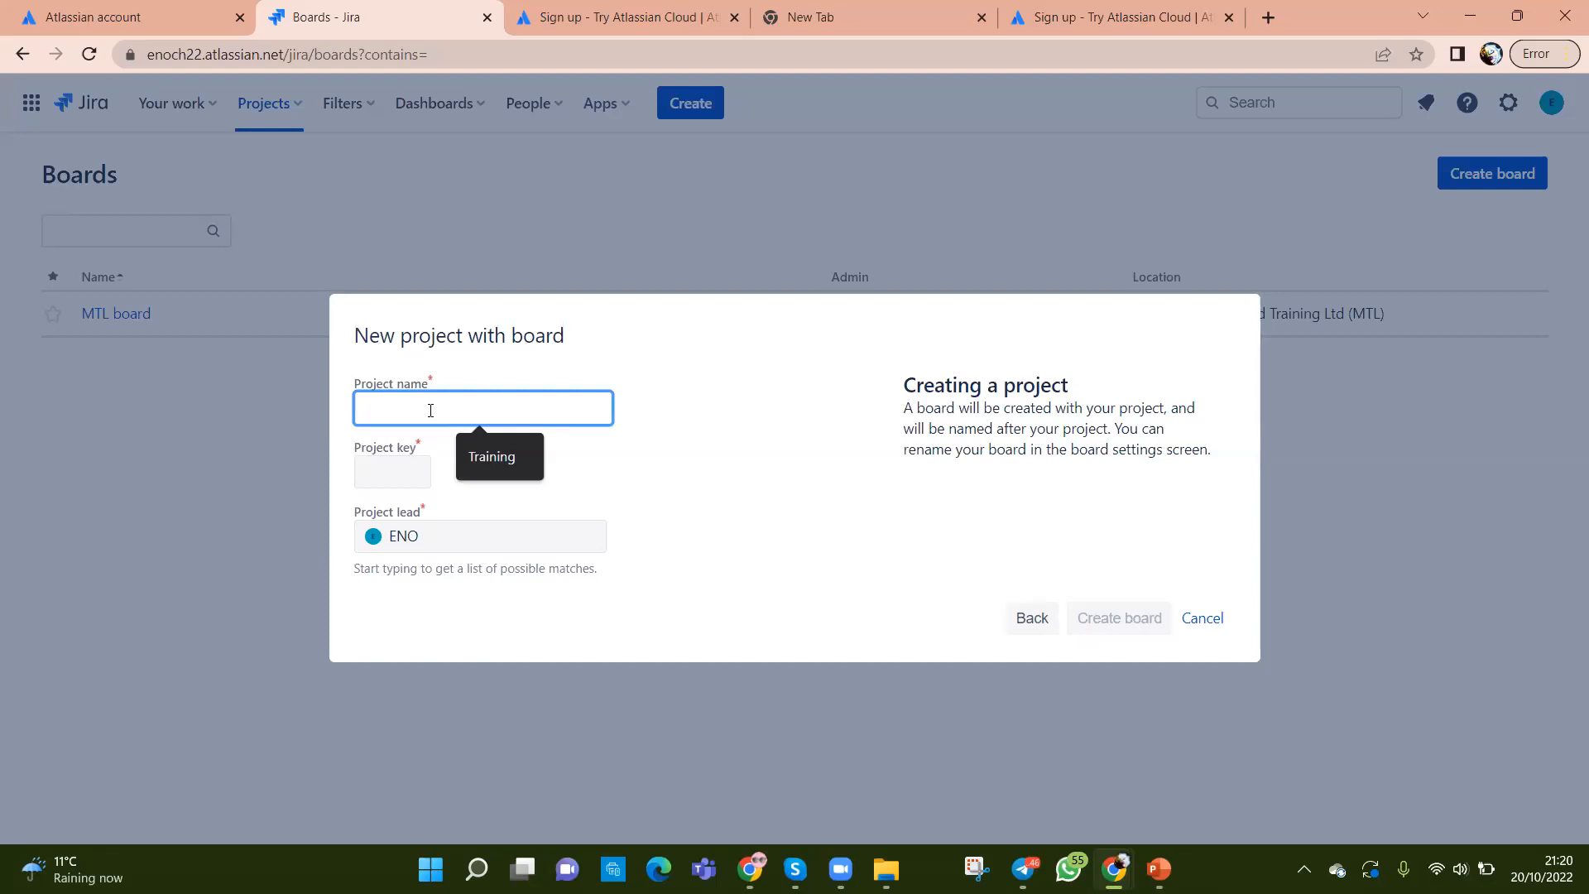
Step: Name the project 'Bluesky Ltd' and create it along with its BL Kanban board
type("Blues")
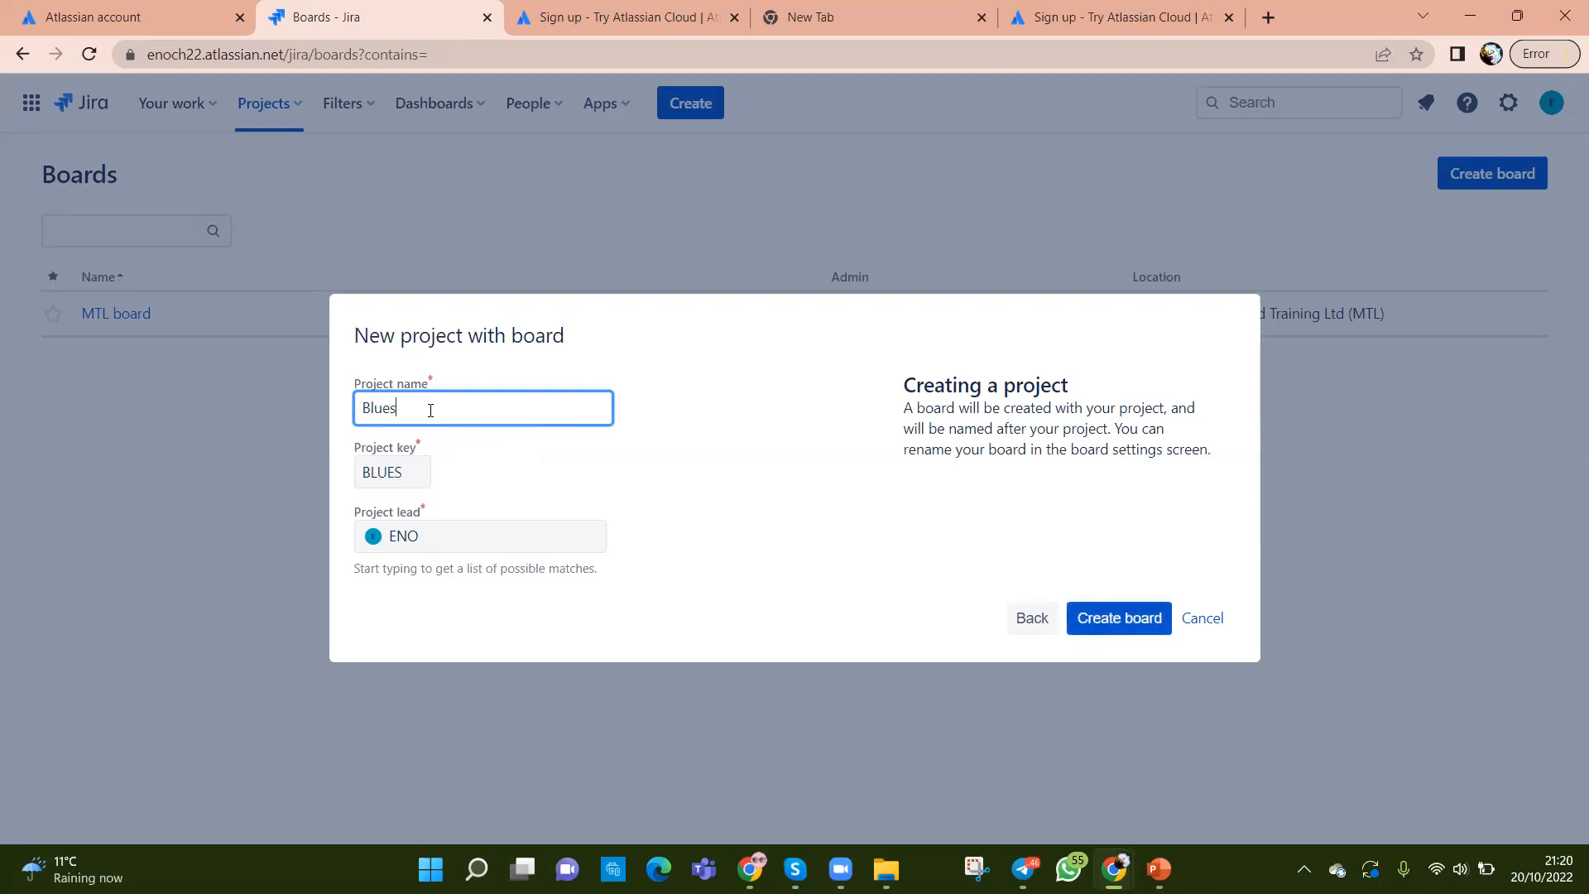
type("ky Lr")
key("BackSpace")
type("td")
left_click(1101, 629)
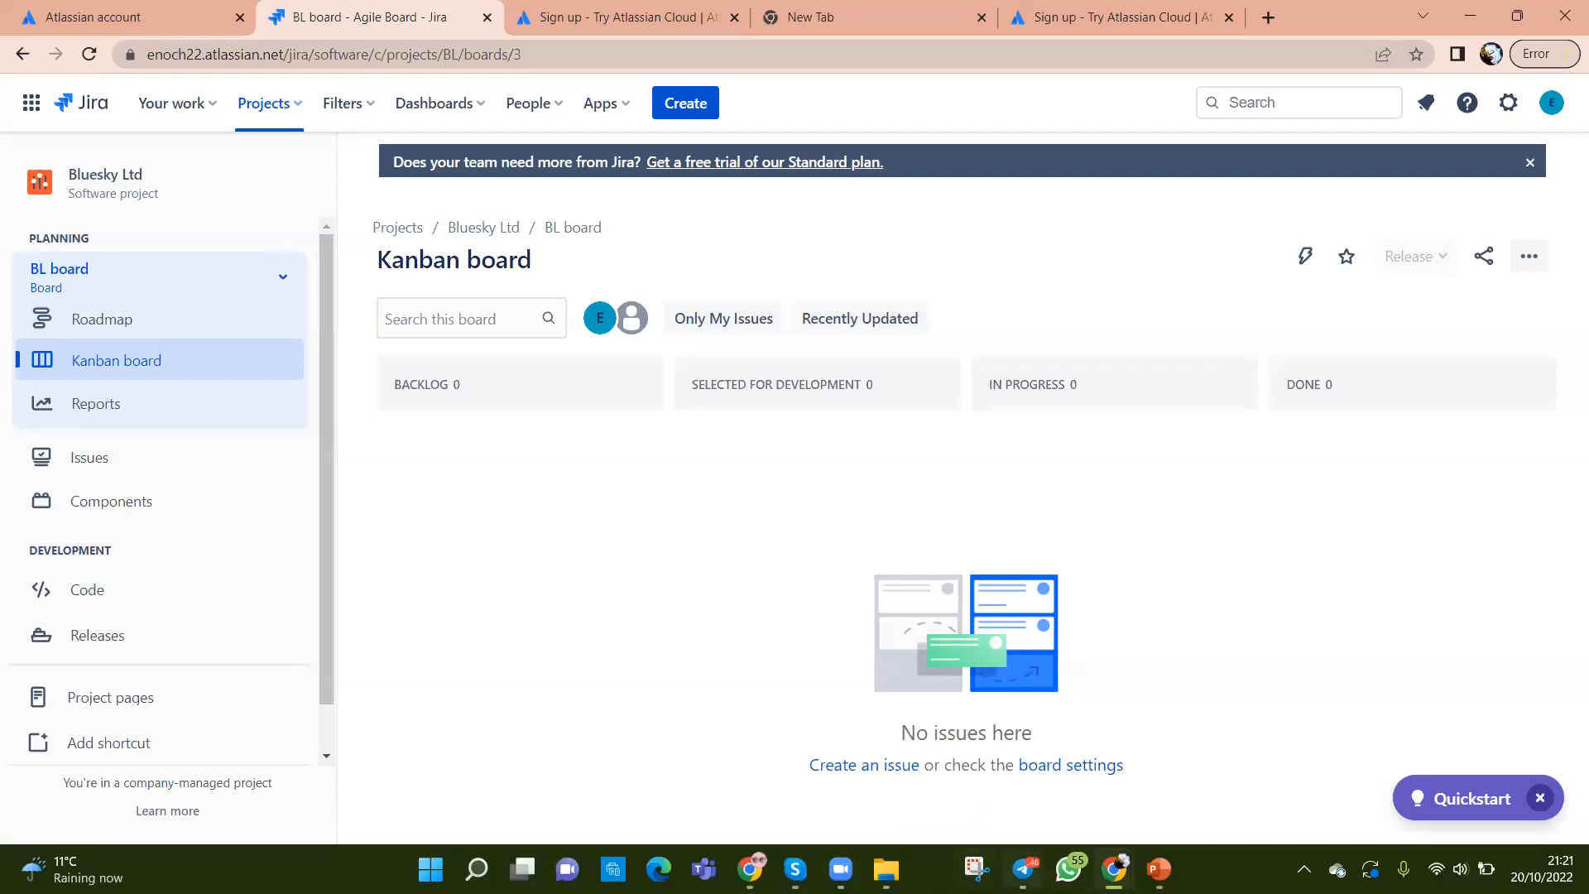
Step: Switch to the 2022B BlueSky Citadel Summer Internship chat in Telegram
left_click(1023, 869)
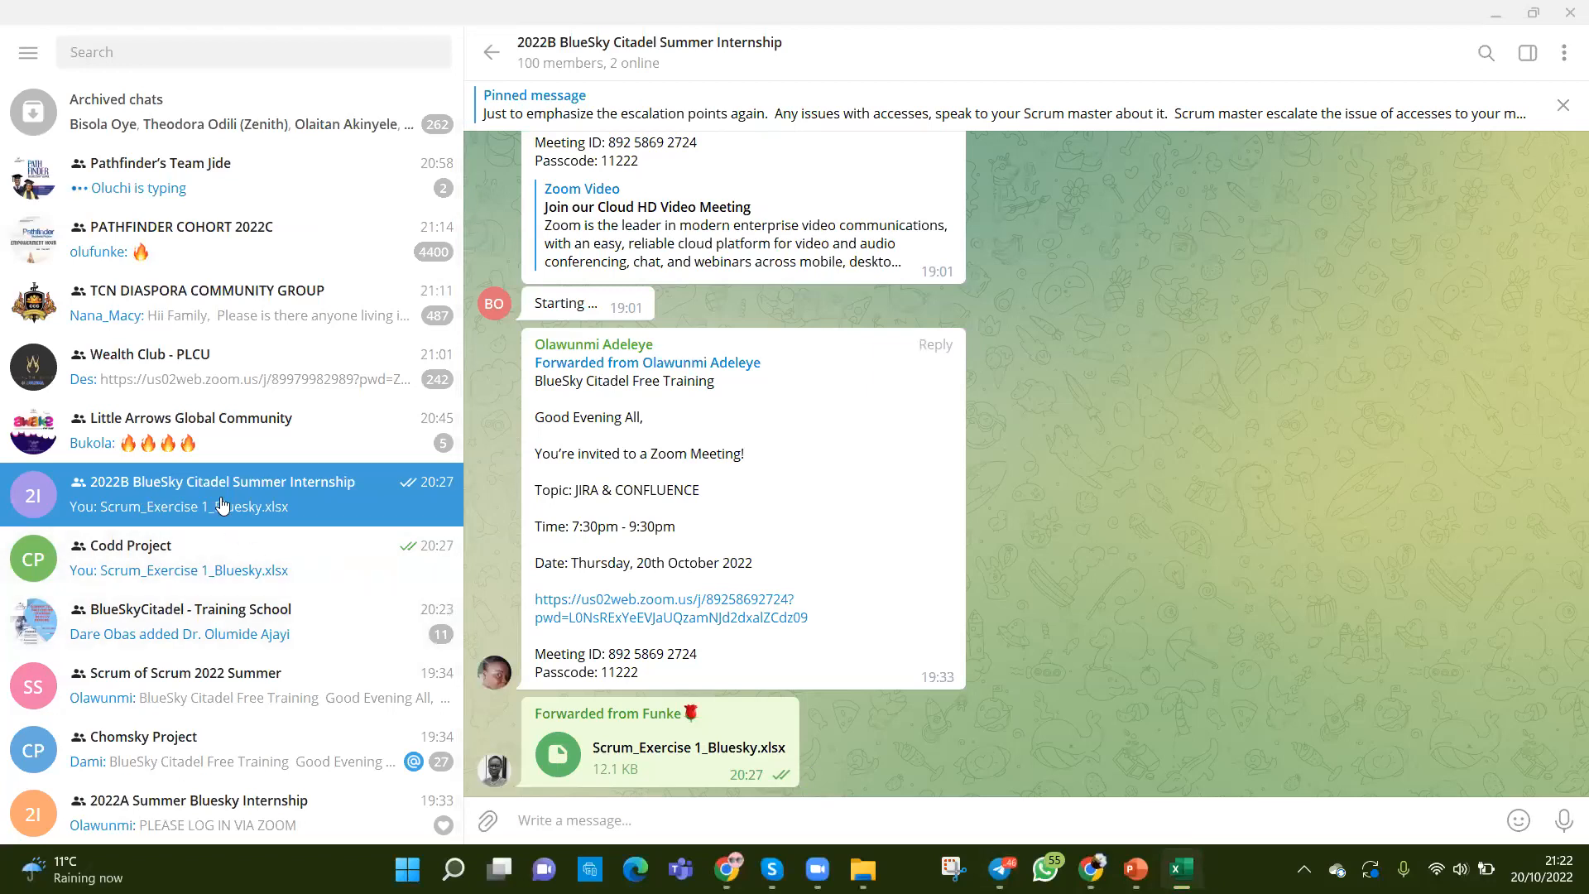
Step: Minimize Telegram and show Scrum_Exercise 1_Bluesky.xlsx maximized in Excel
left_click(636, 771)
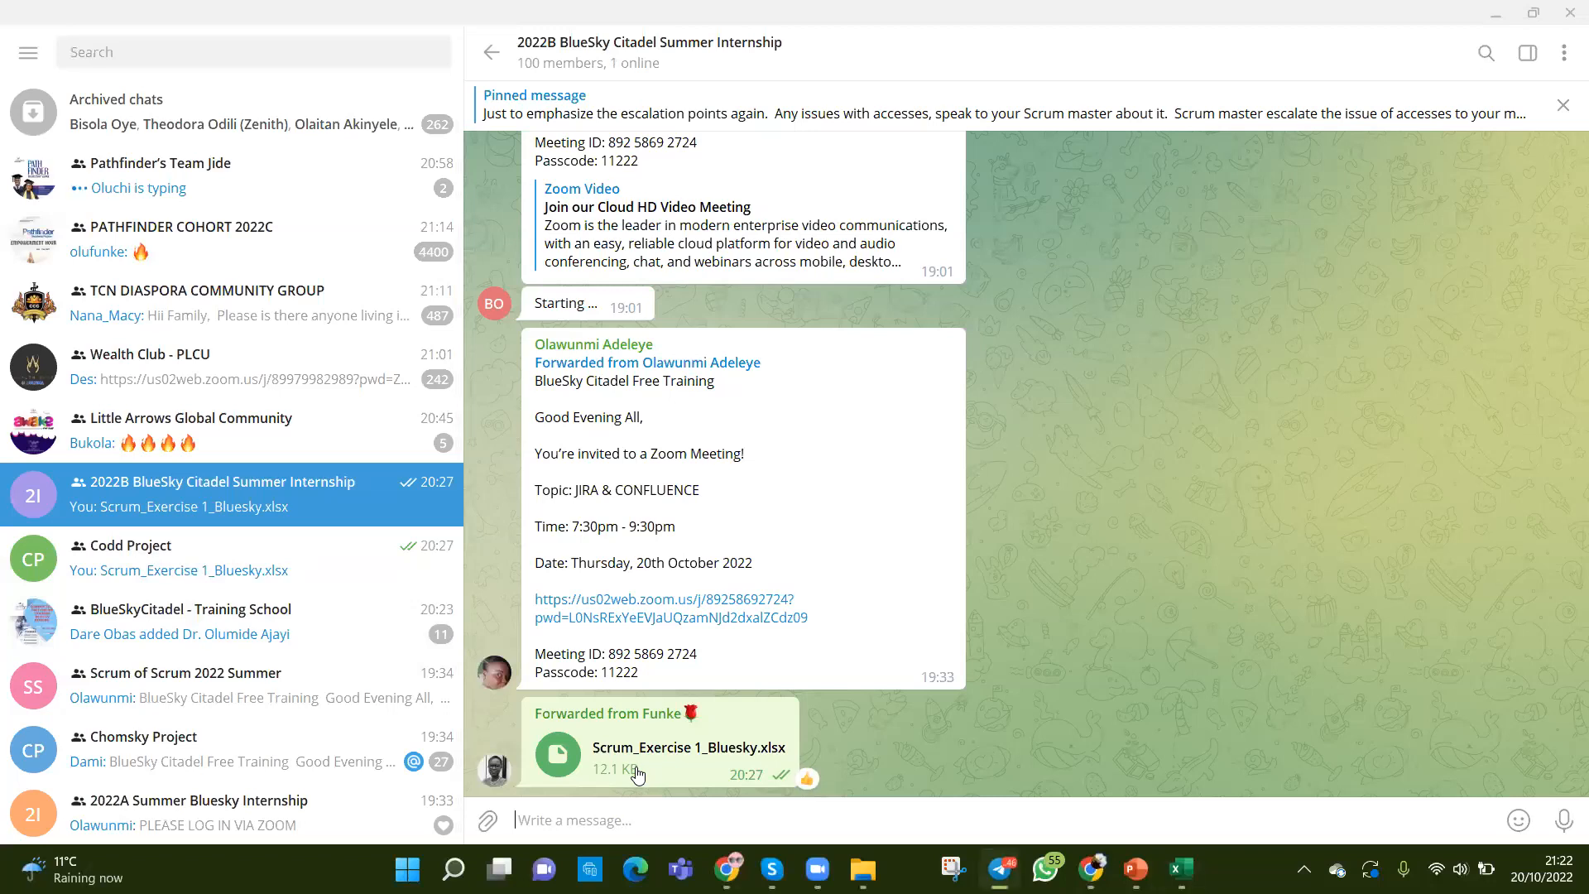
left_click(1495, 16)
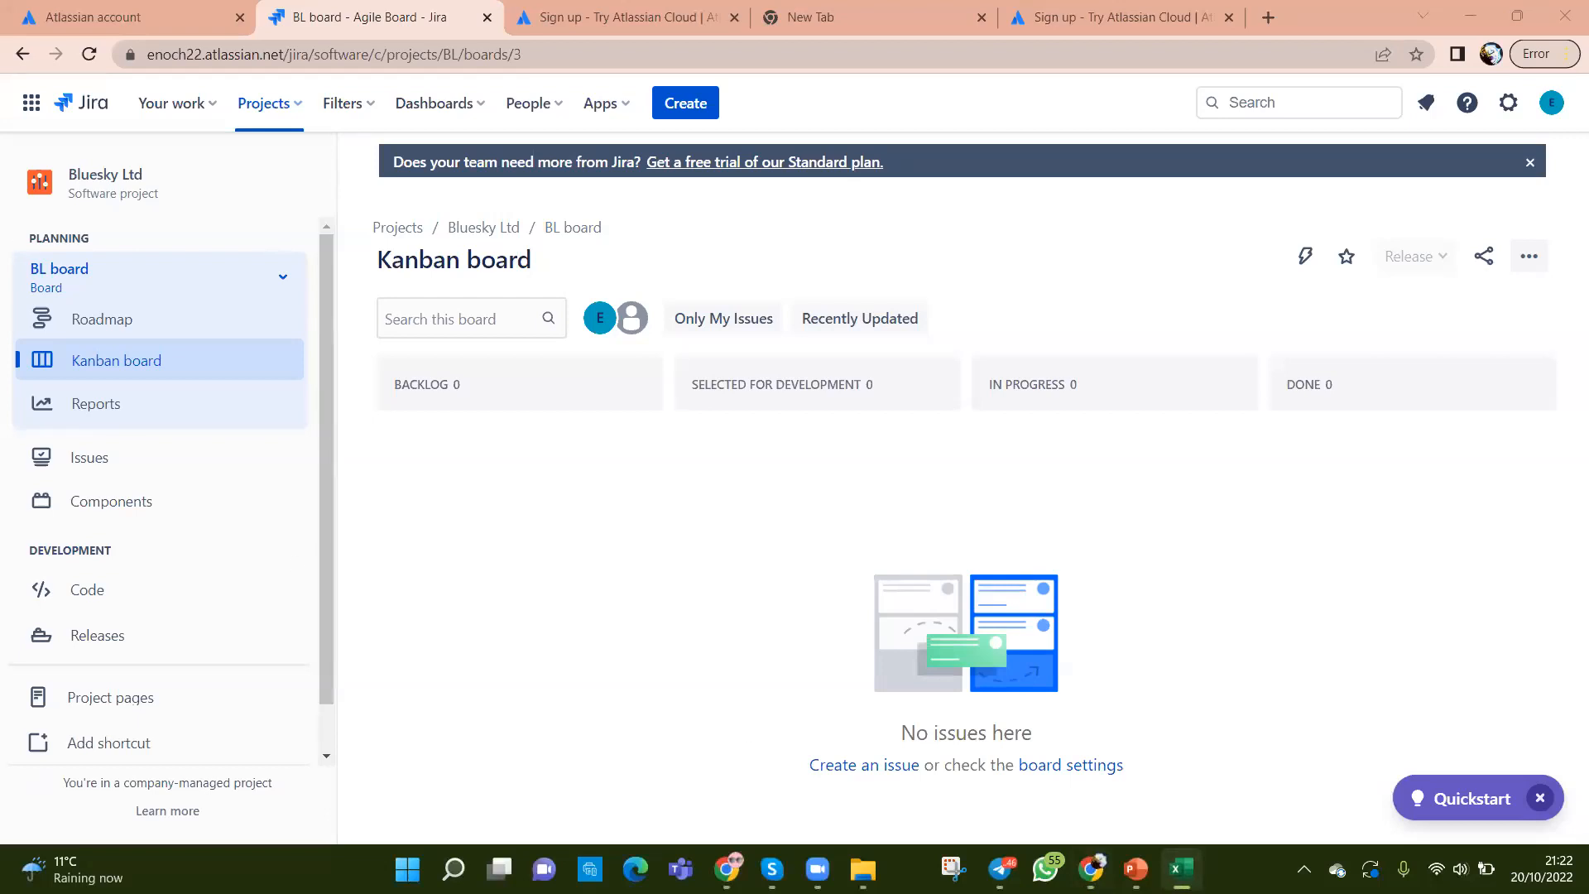
left_click(1181, 869)
left_click(1330, 157)
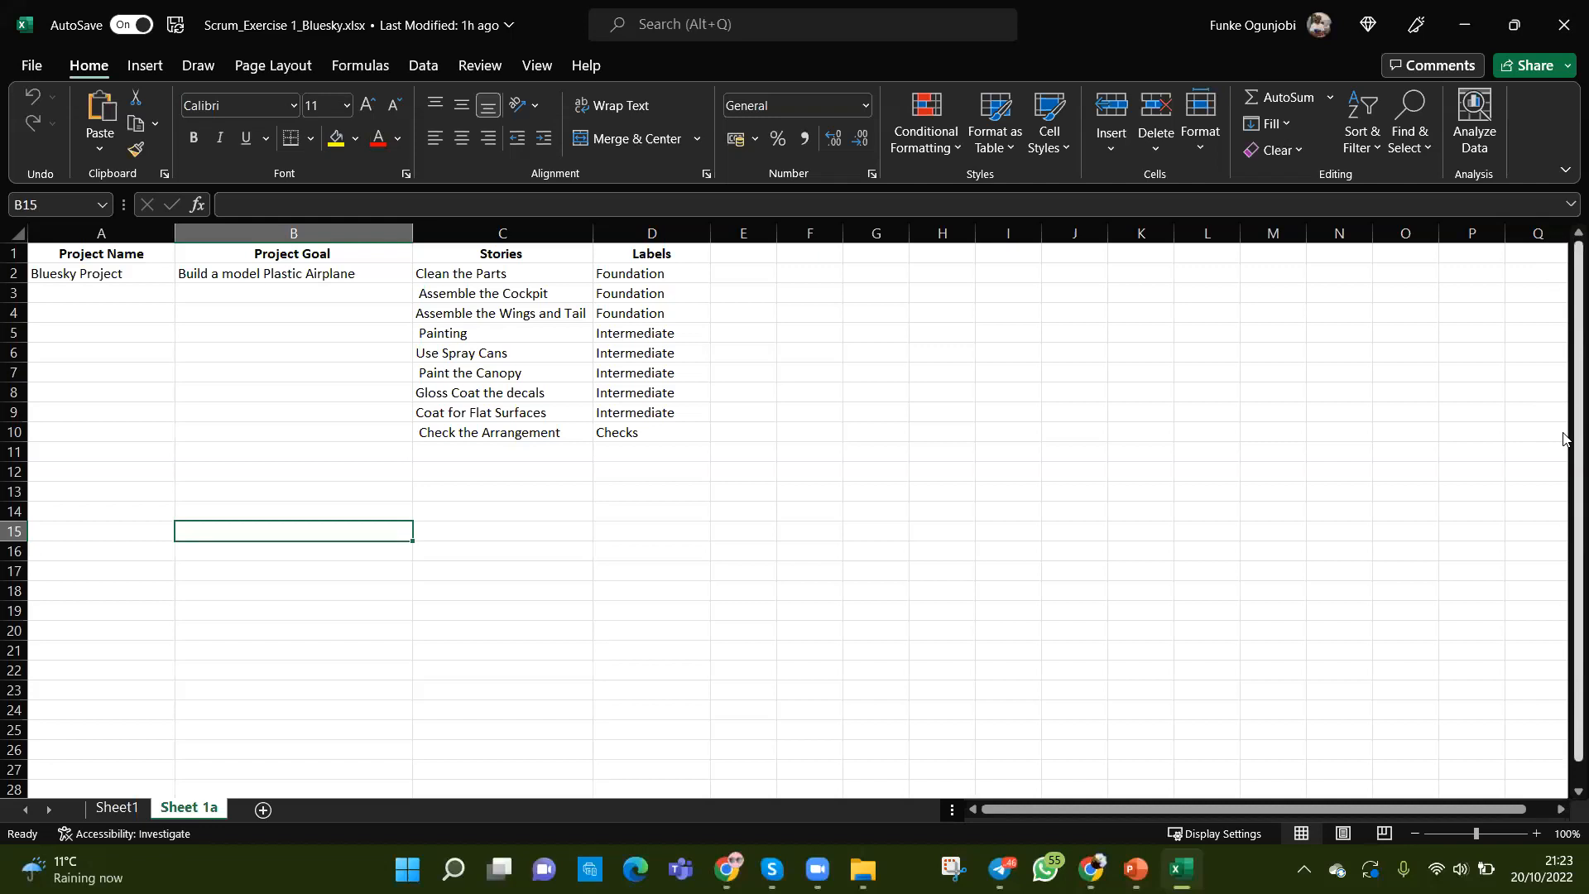
Step: Restore the Excel workbook to a window at the top-left, narrower and stretched taller
left_click_drag(1564, 447, 1522, 449)
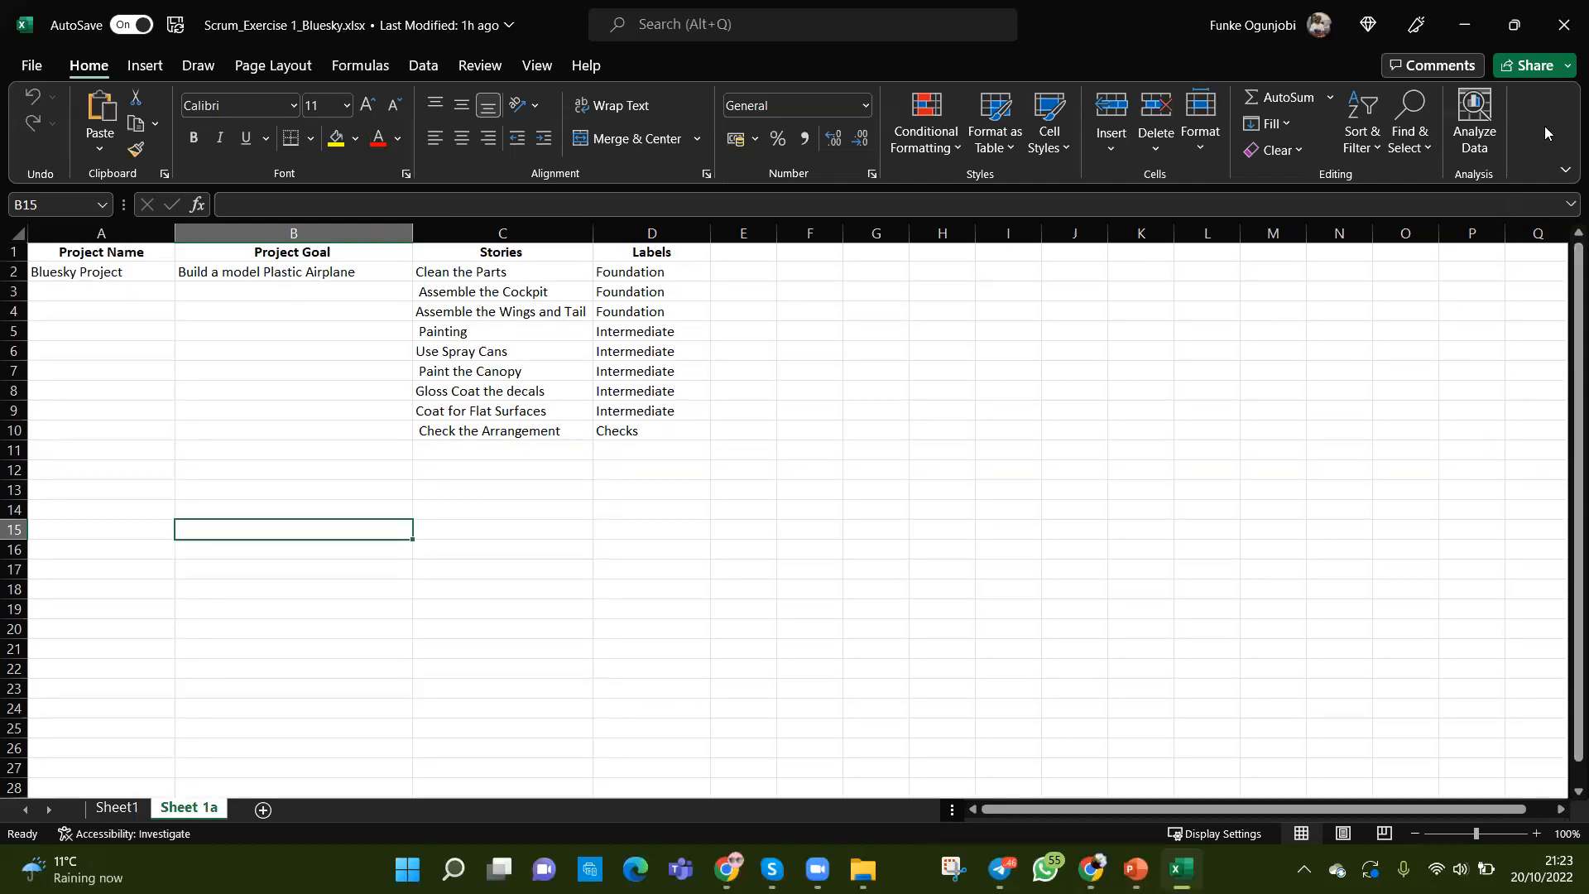
left_click(1514, 25)
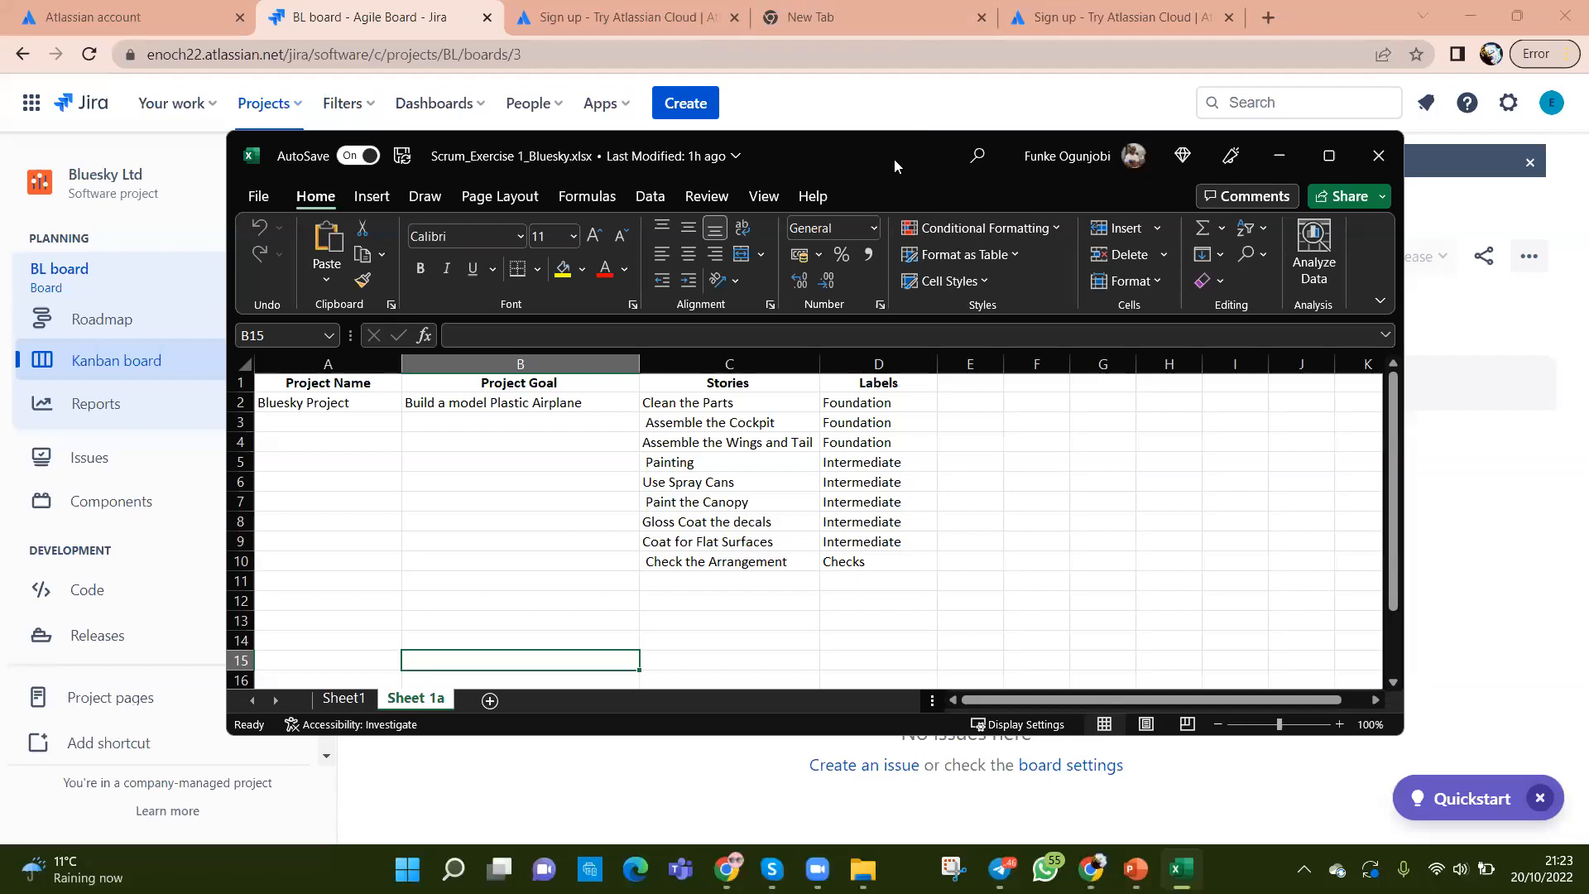
left_click_drag(894, 159, 678, 32)
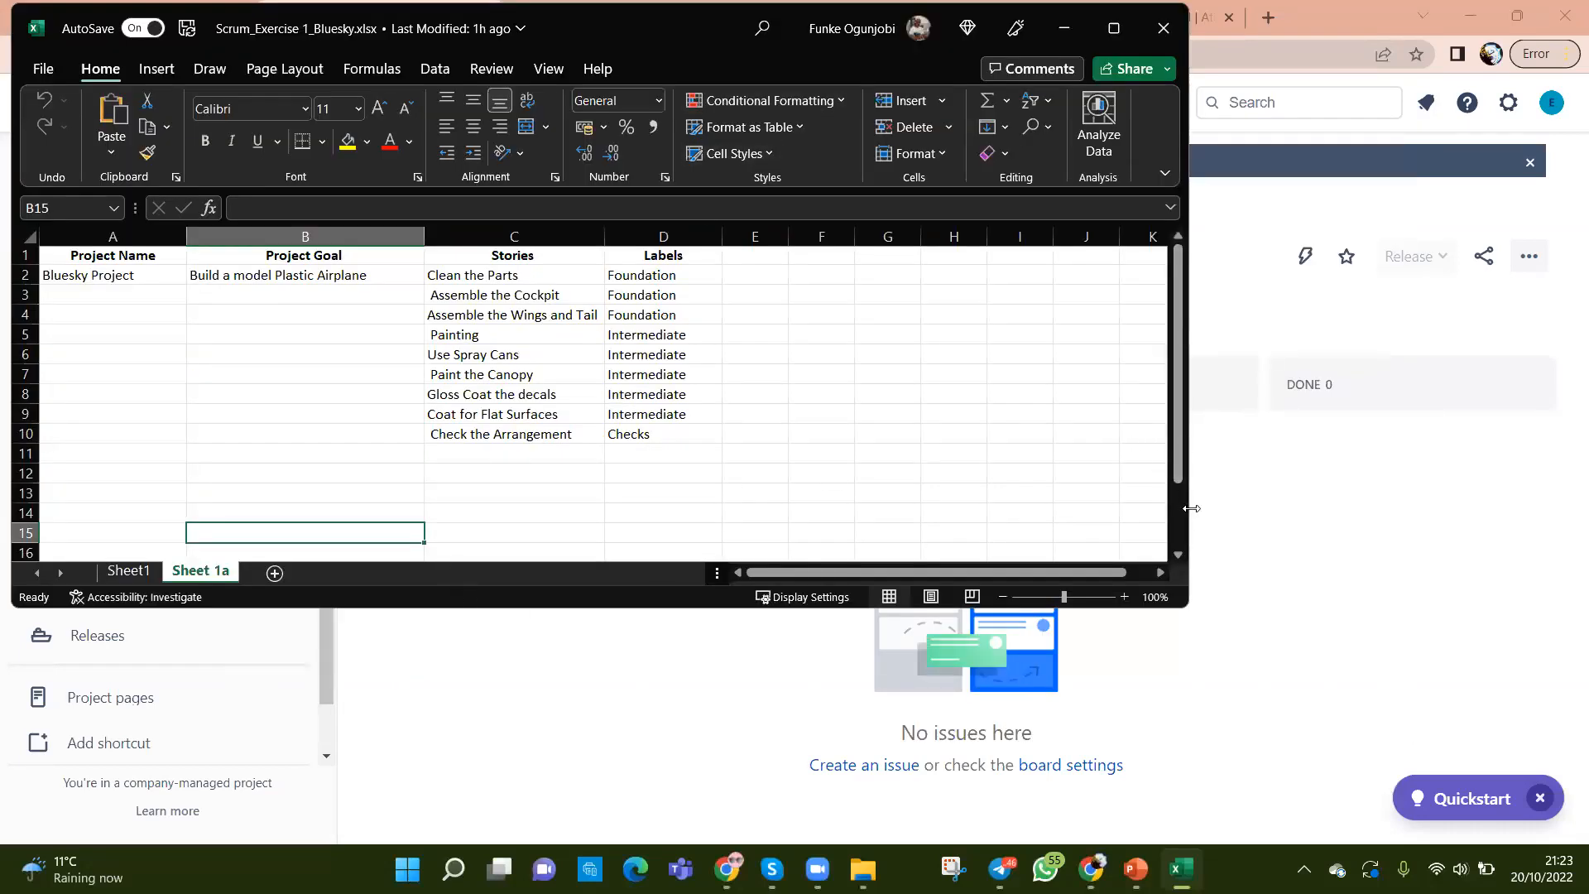
left_click_drag(1192, 509, 663, 539)
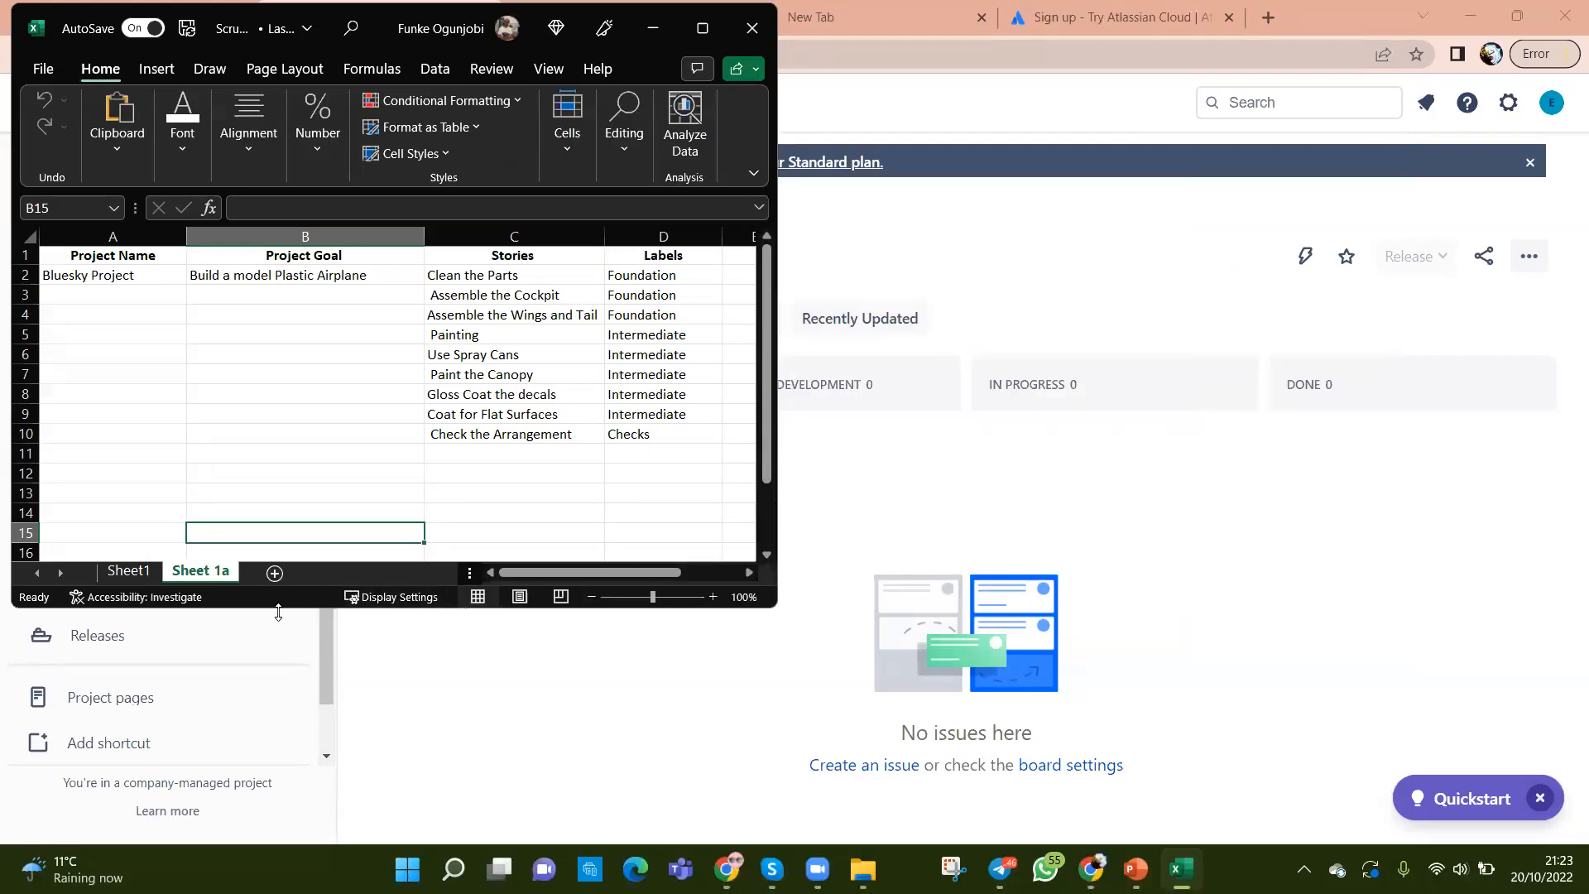
left_click_drag(278, 612, 279, 843)
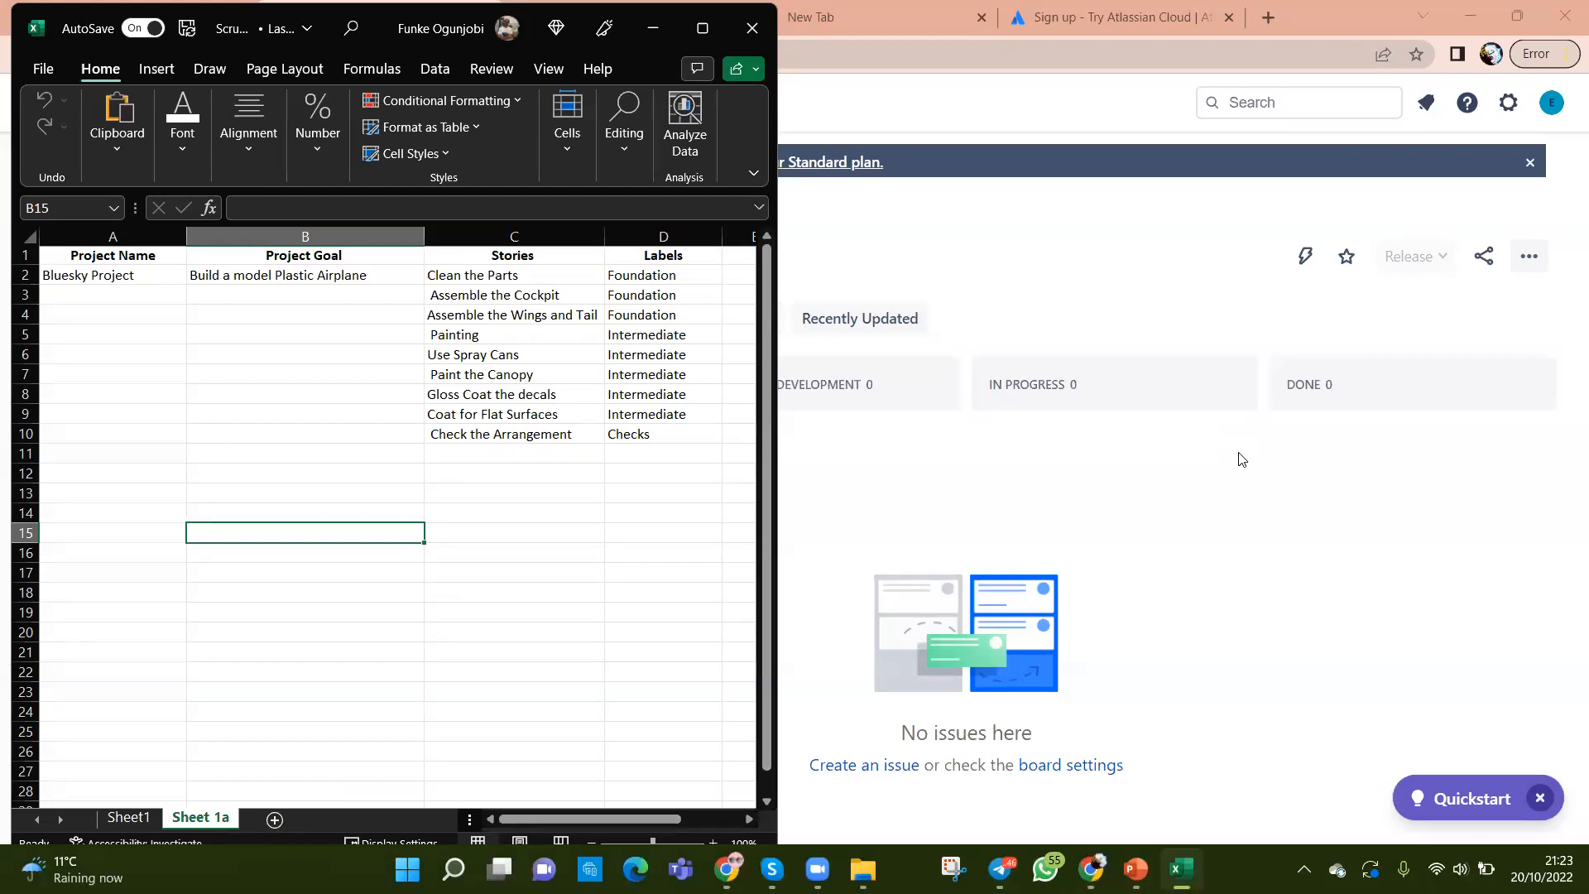
Step: Briefly check the internship group chat, then widen the workbook to show columns E and F
left_click(1001, 869)
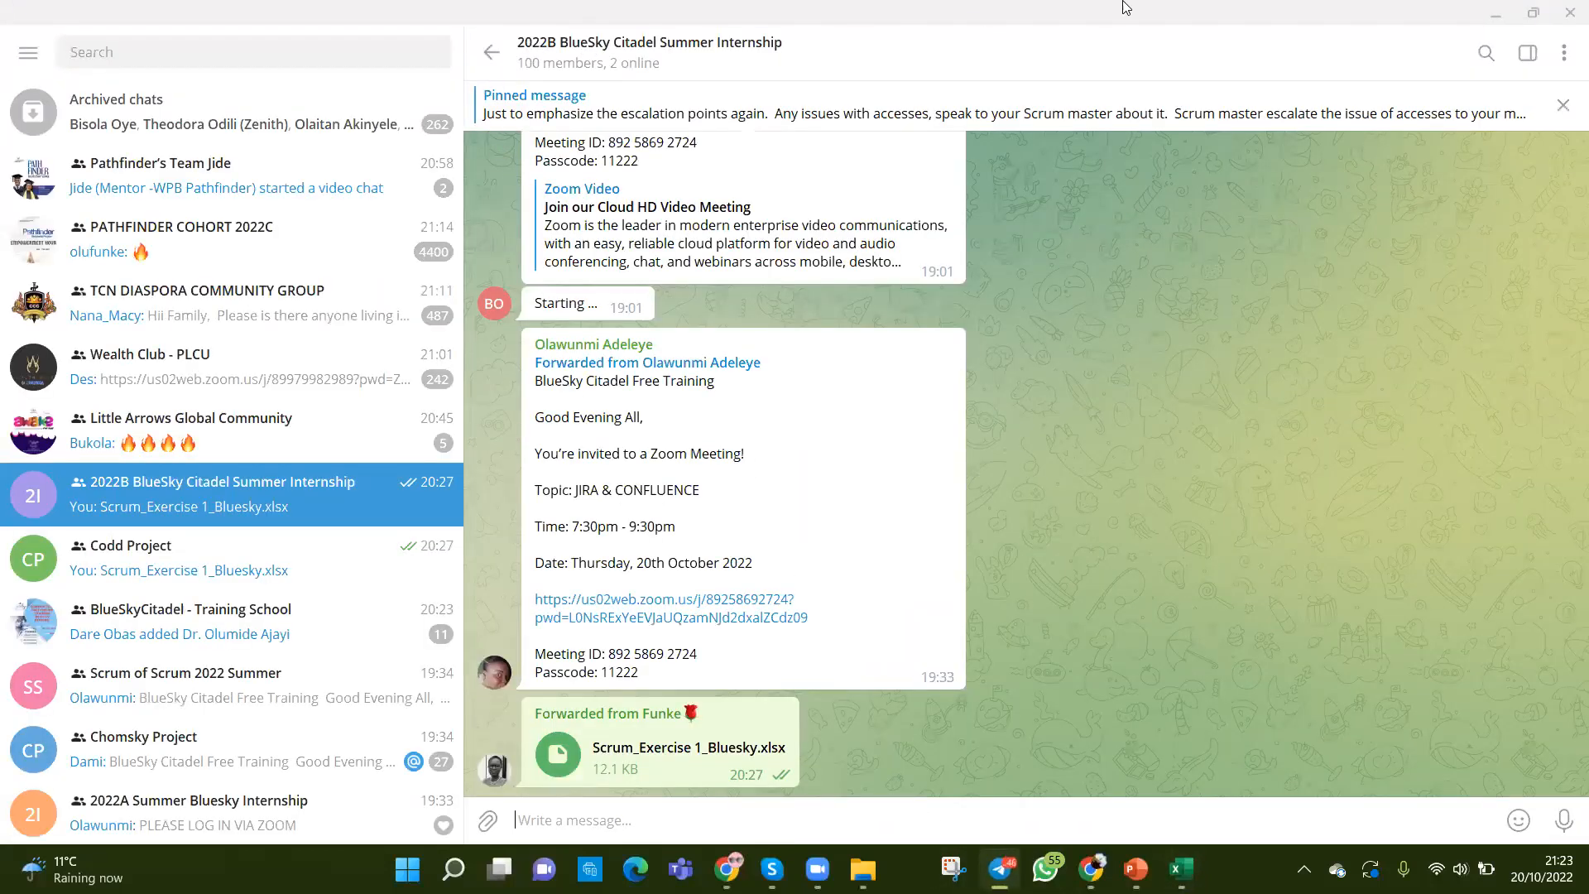
left_click(1495, 16)
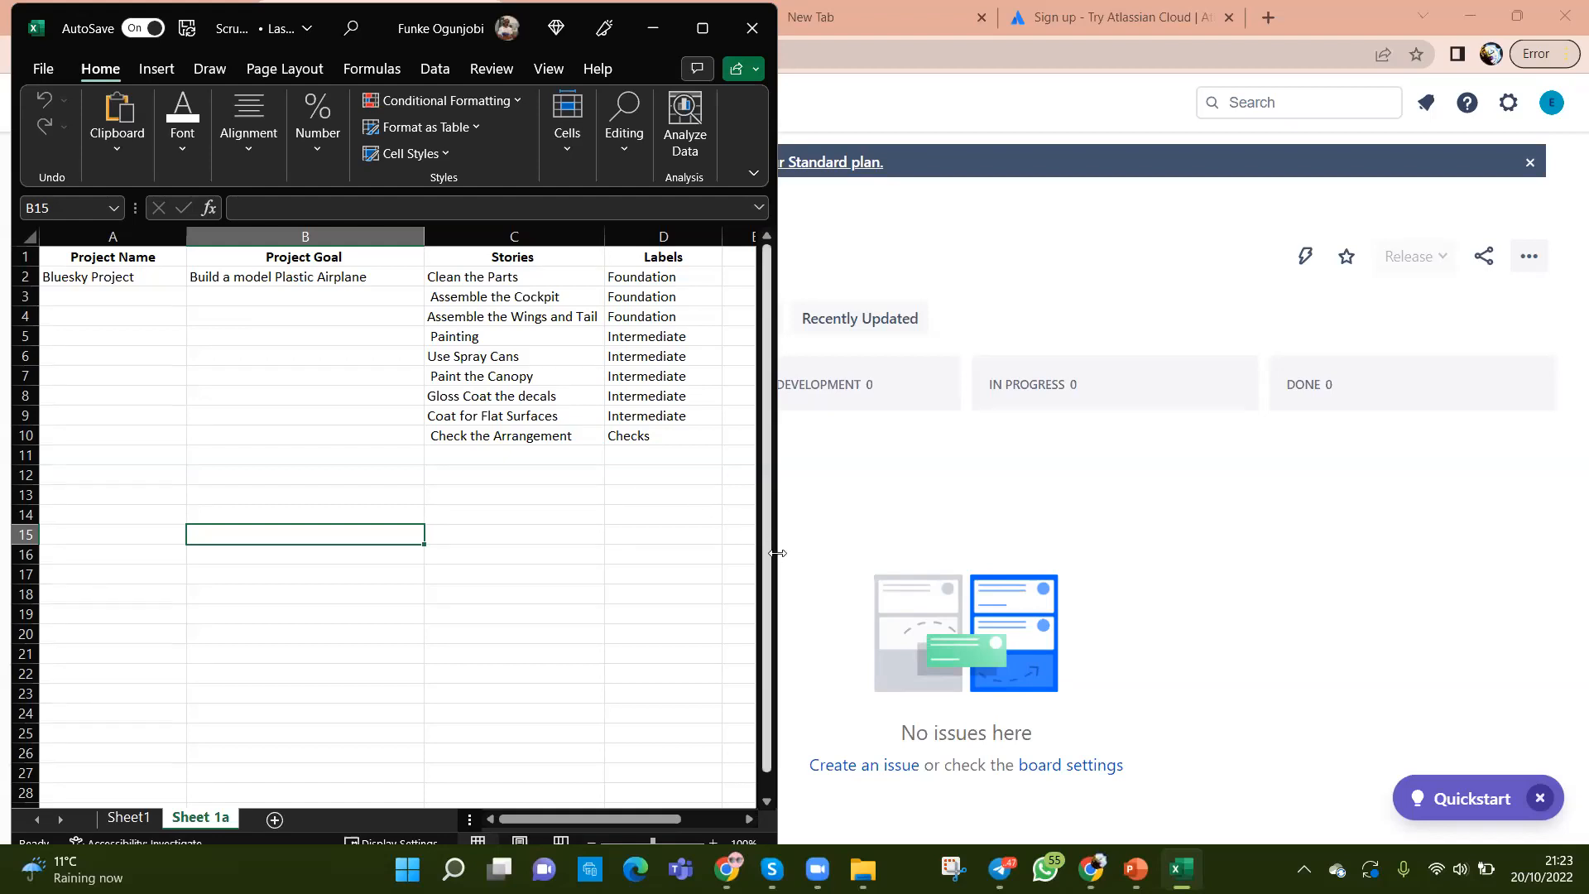
left_click_drag(780, 565, 848, 564)
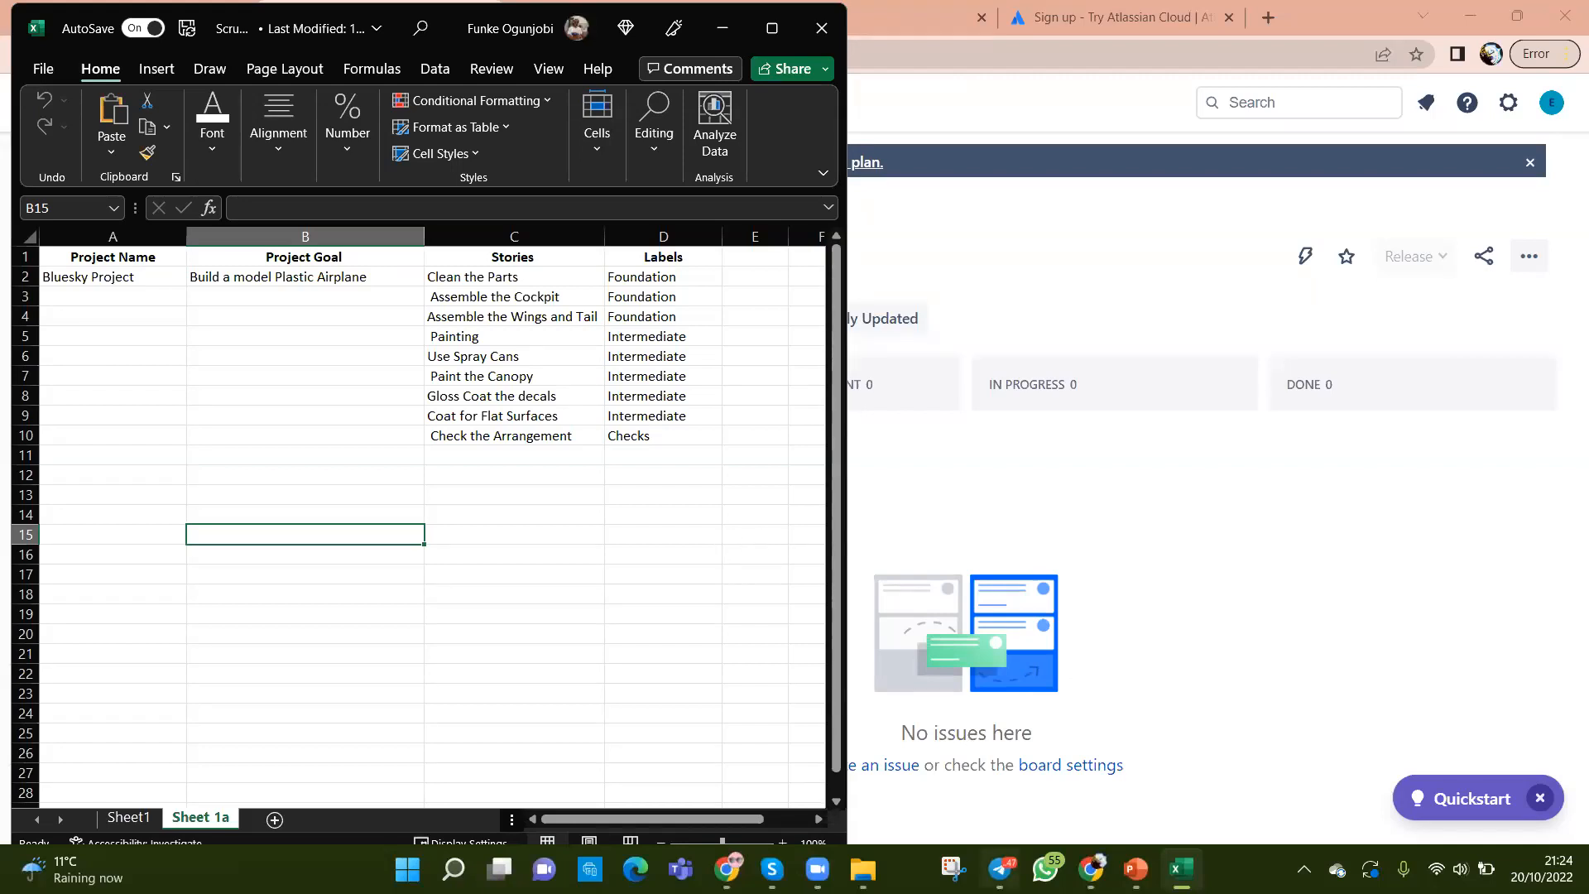
mouse_move(1000, 869)
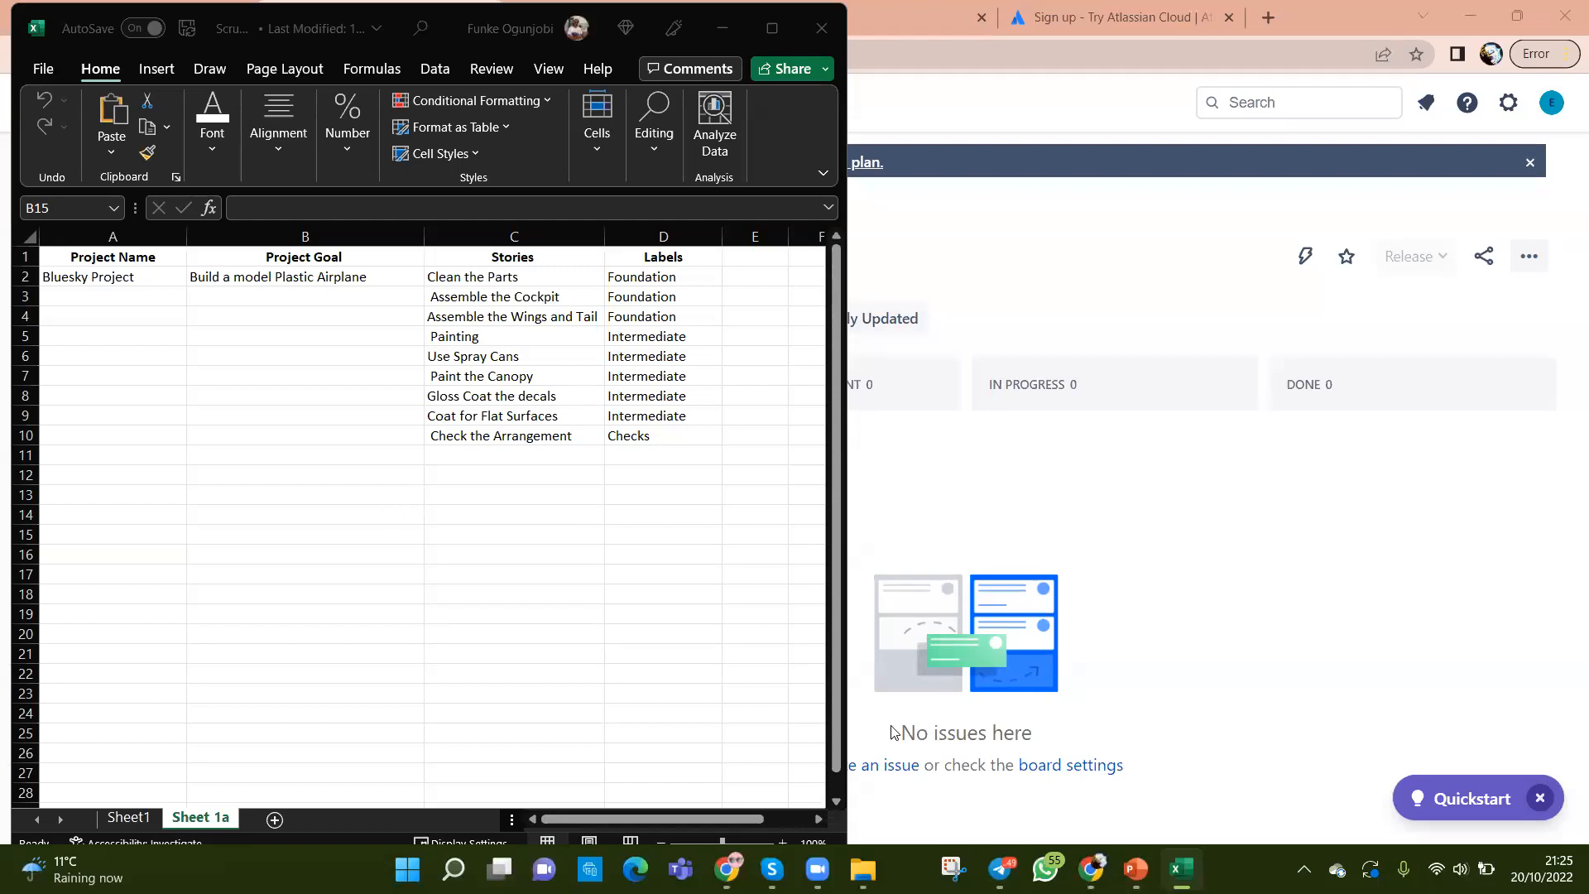
Step: Go through the group chats to the Codd Project chat holding the shared workbook
left_click(999, 869)
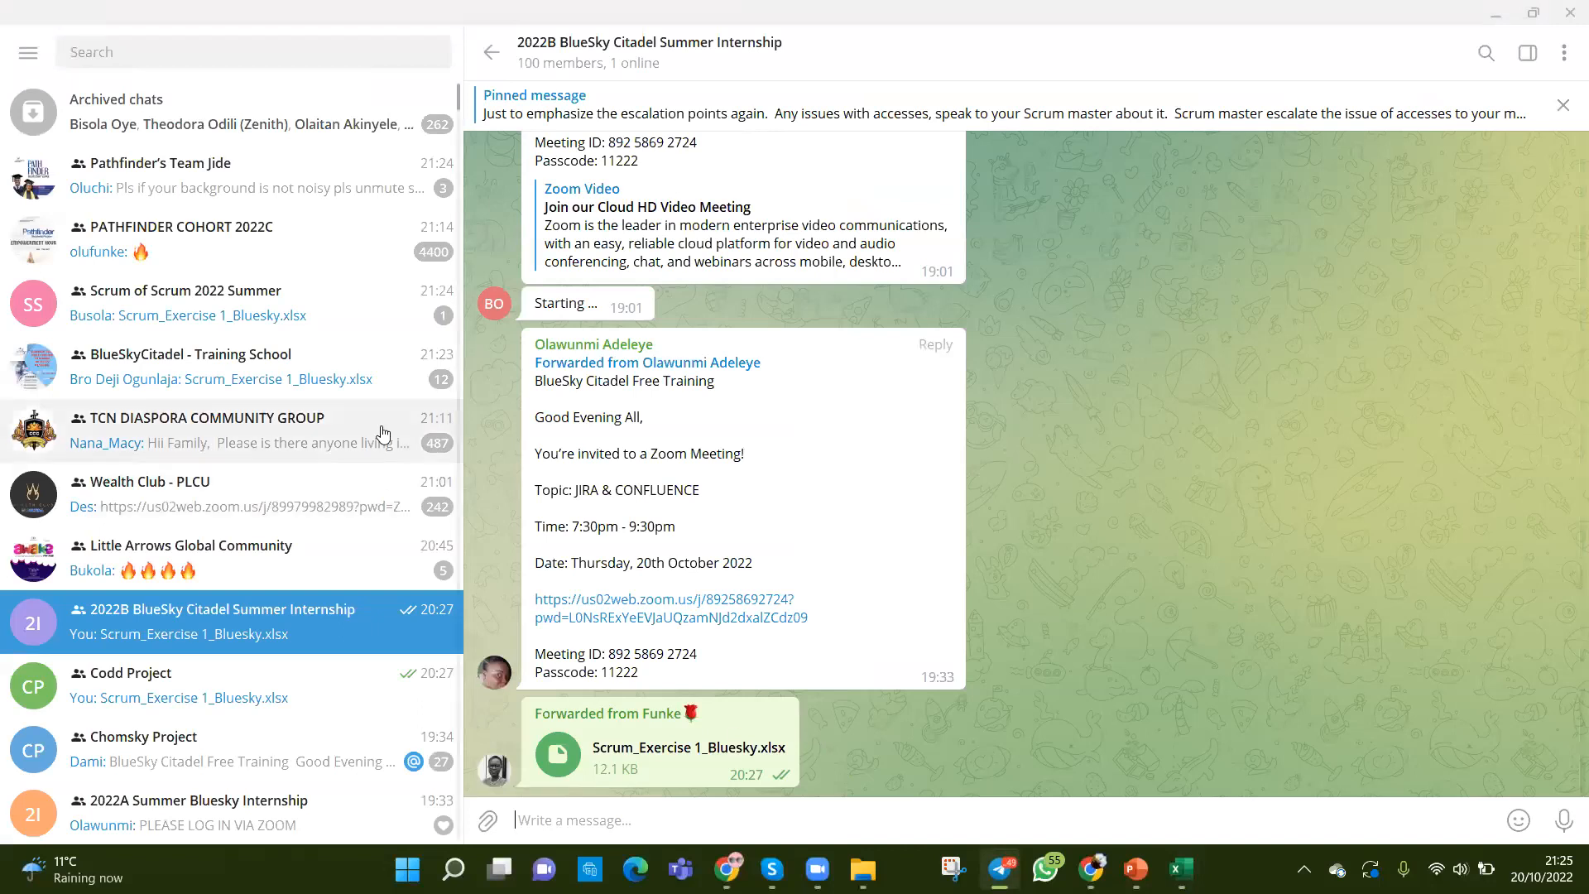
left_click(286, 297)
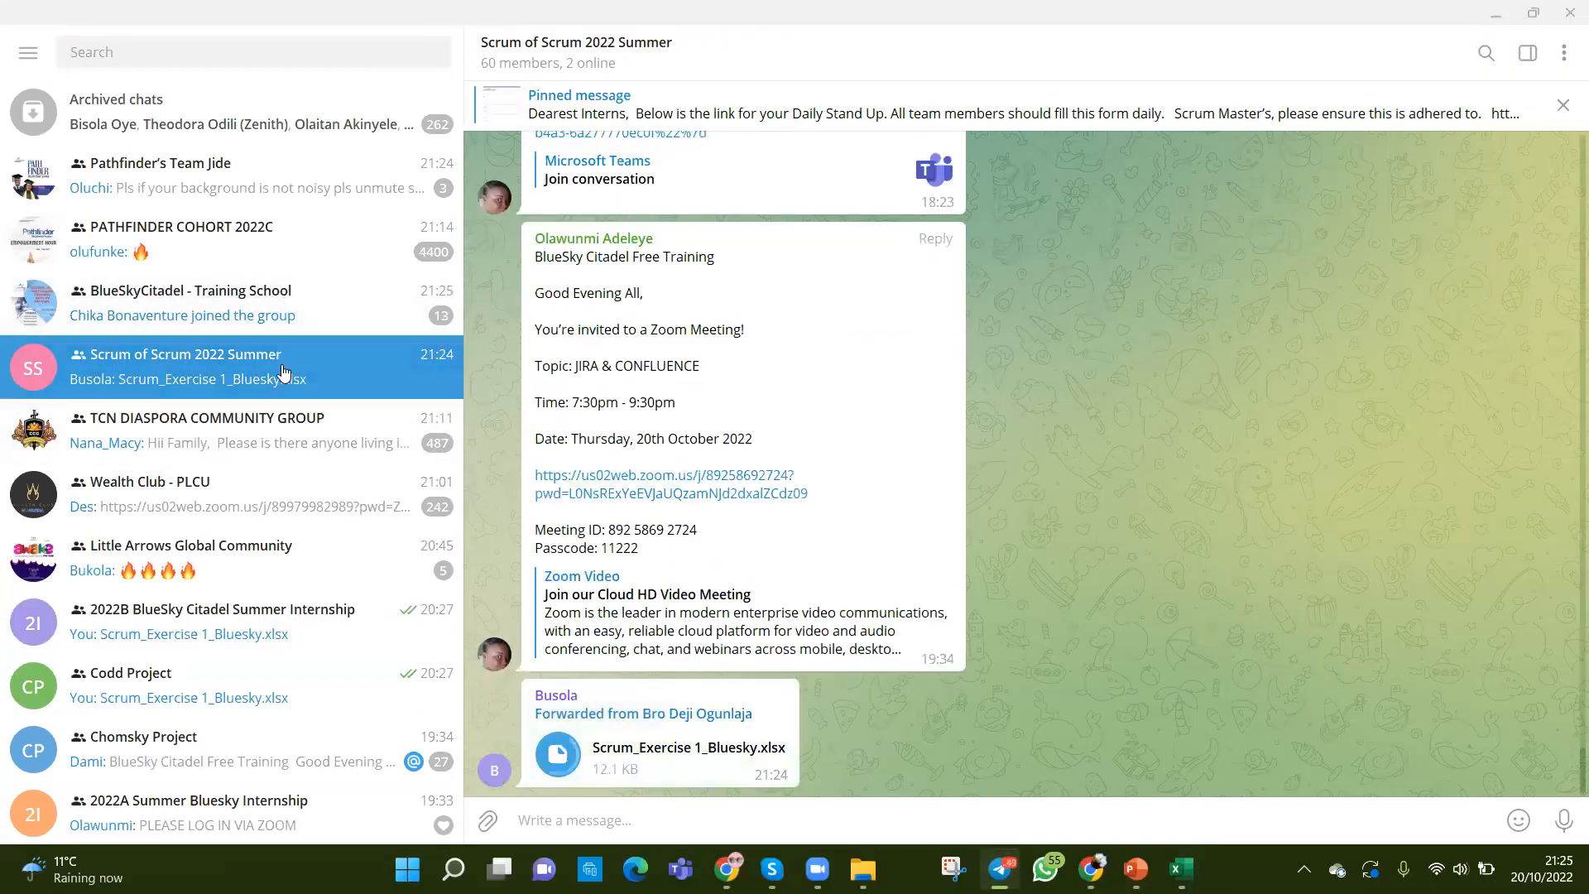
left_click(282, 688)
Step: Forward Scrum_Exercise 1_Bluesky.xlsx to the Chomsky Project group, then minimize Telegram
right_click(710, 763)
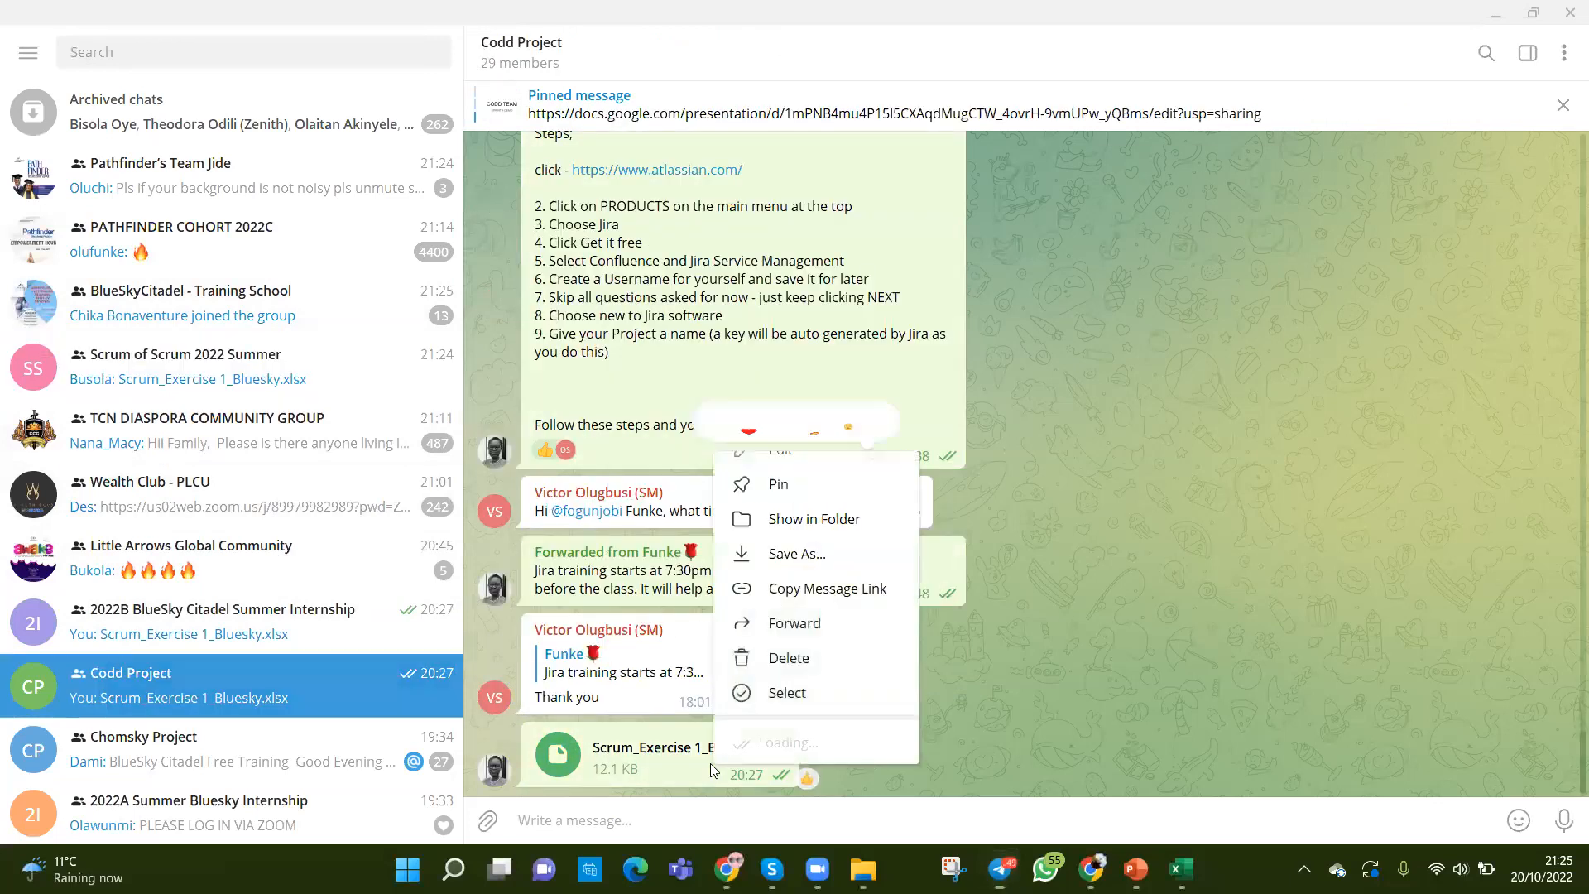
left_click(829, 617)
scroll(807, 495, "down", 4)
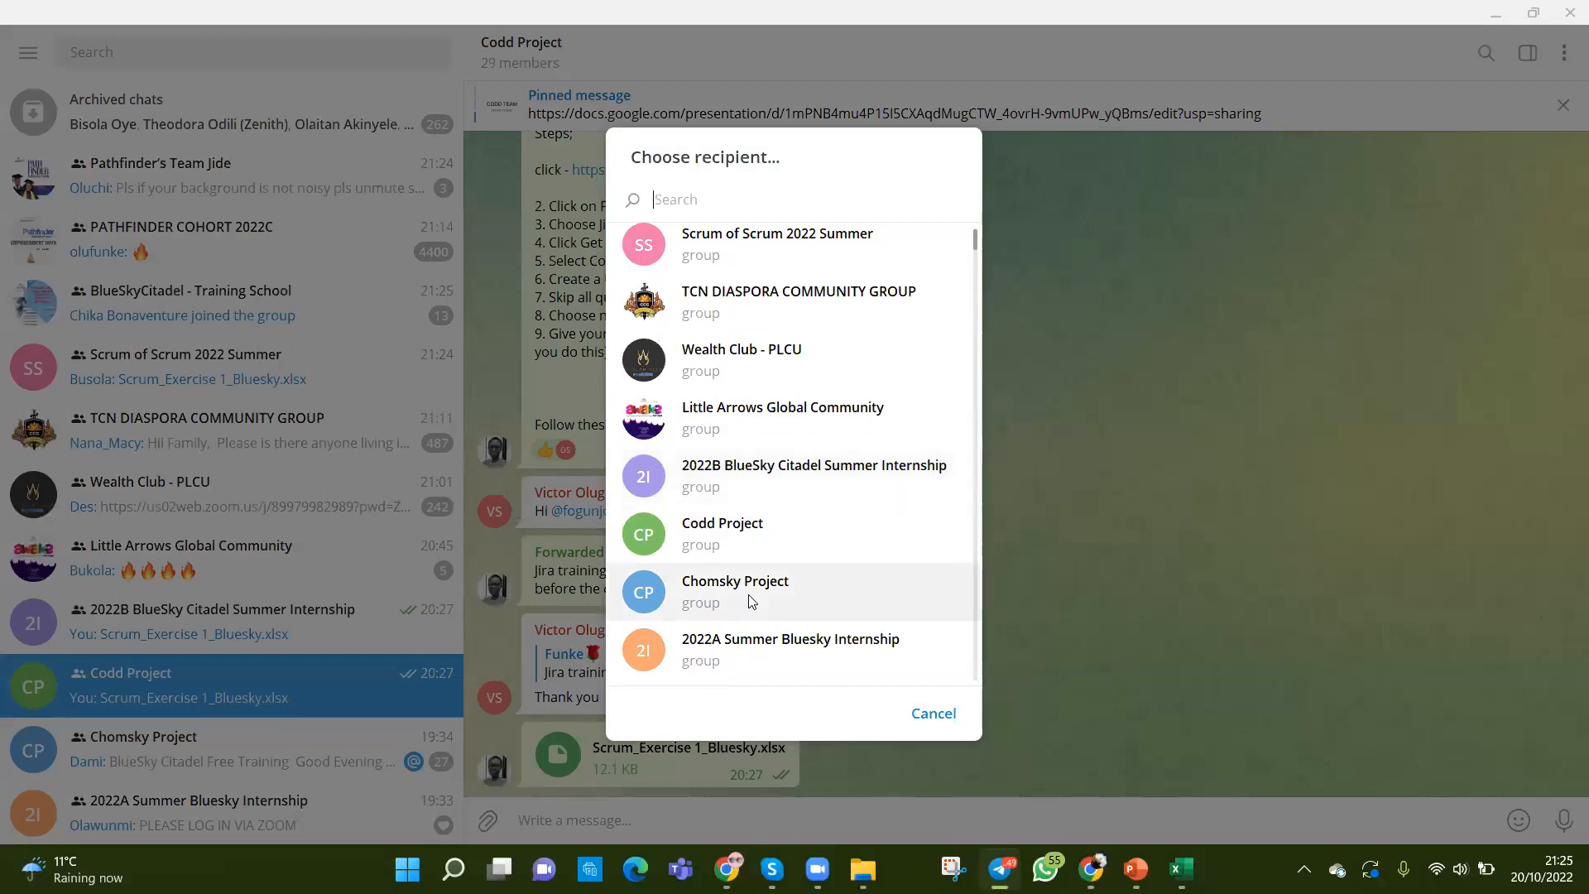
left_click(761, 589)
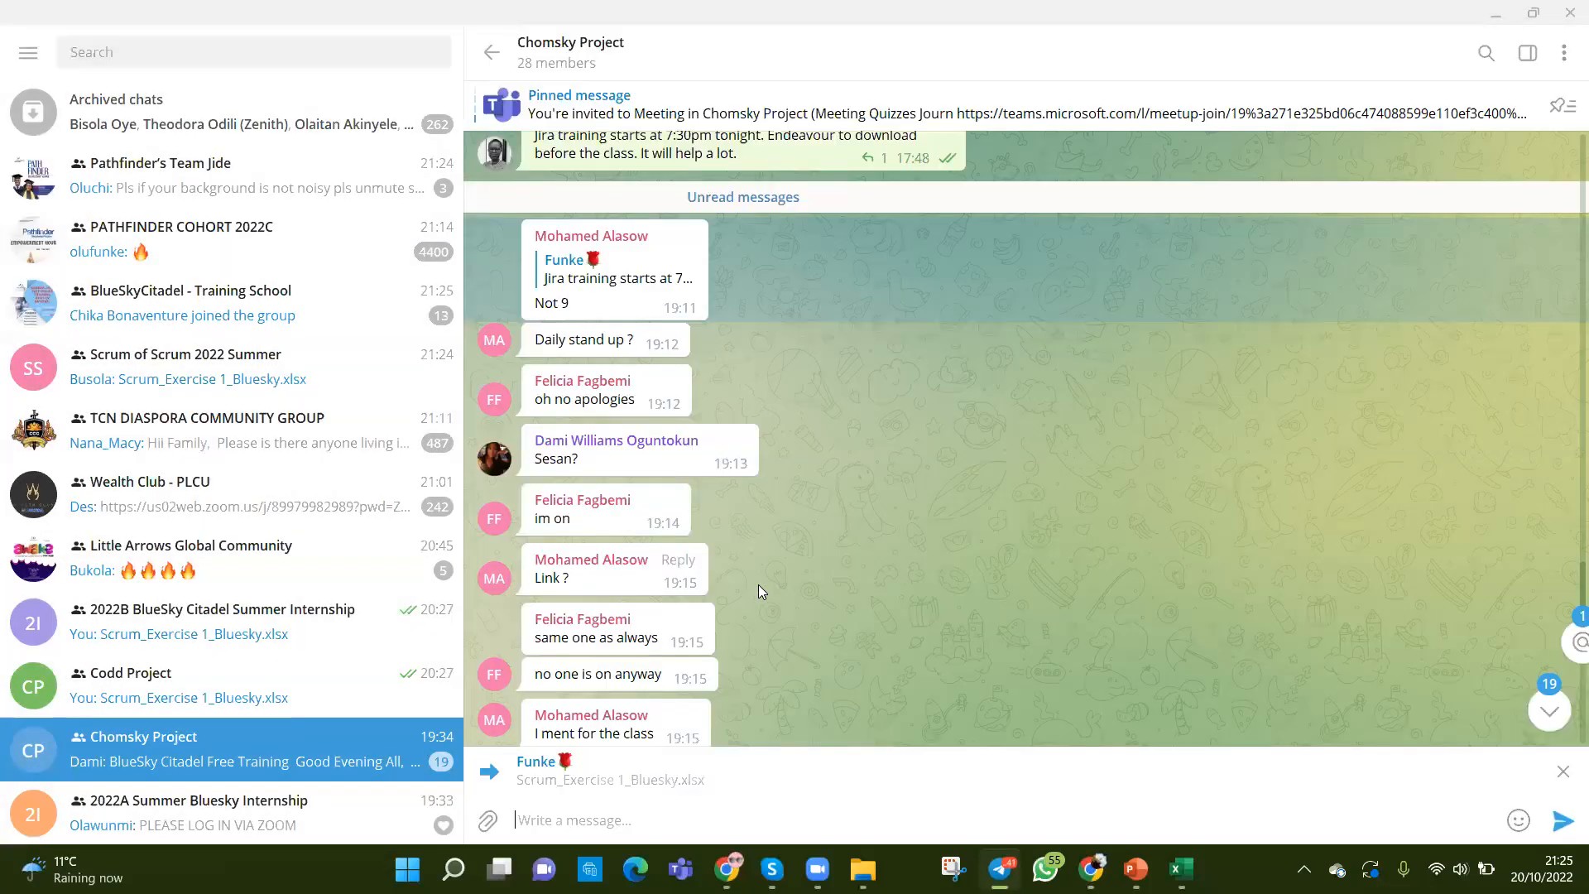
key("Return")
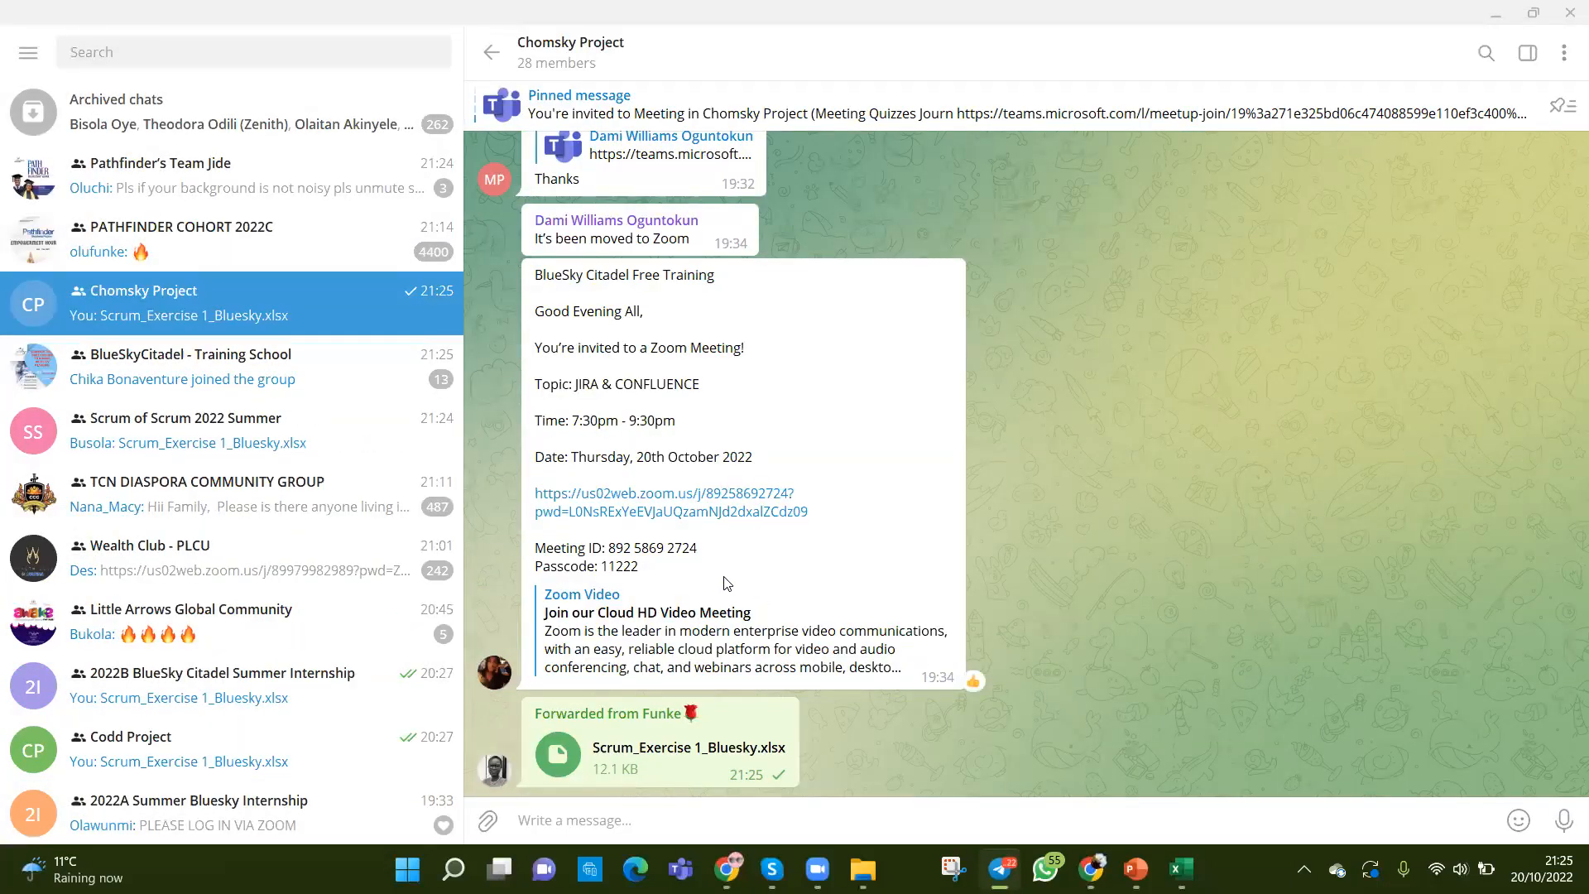
left_click(1498, 17)
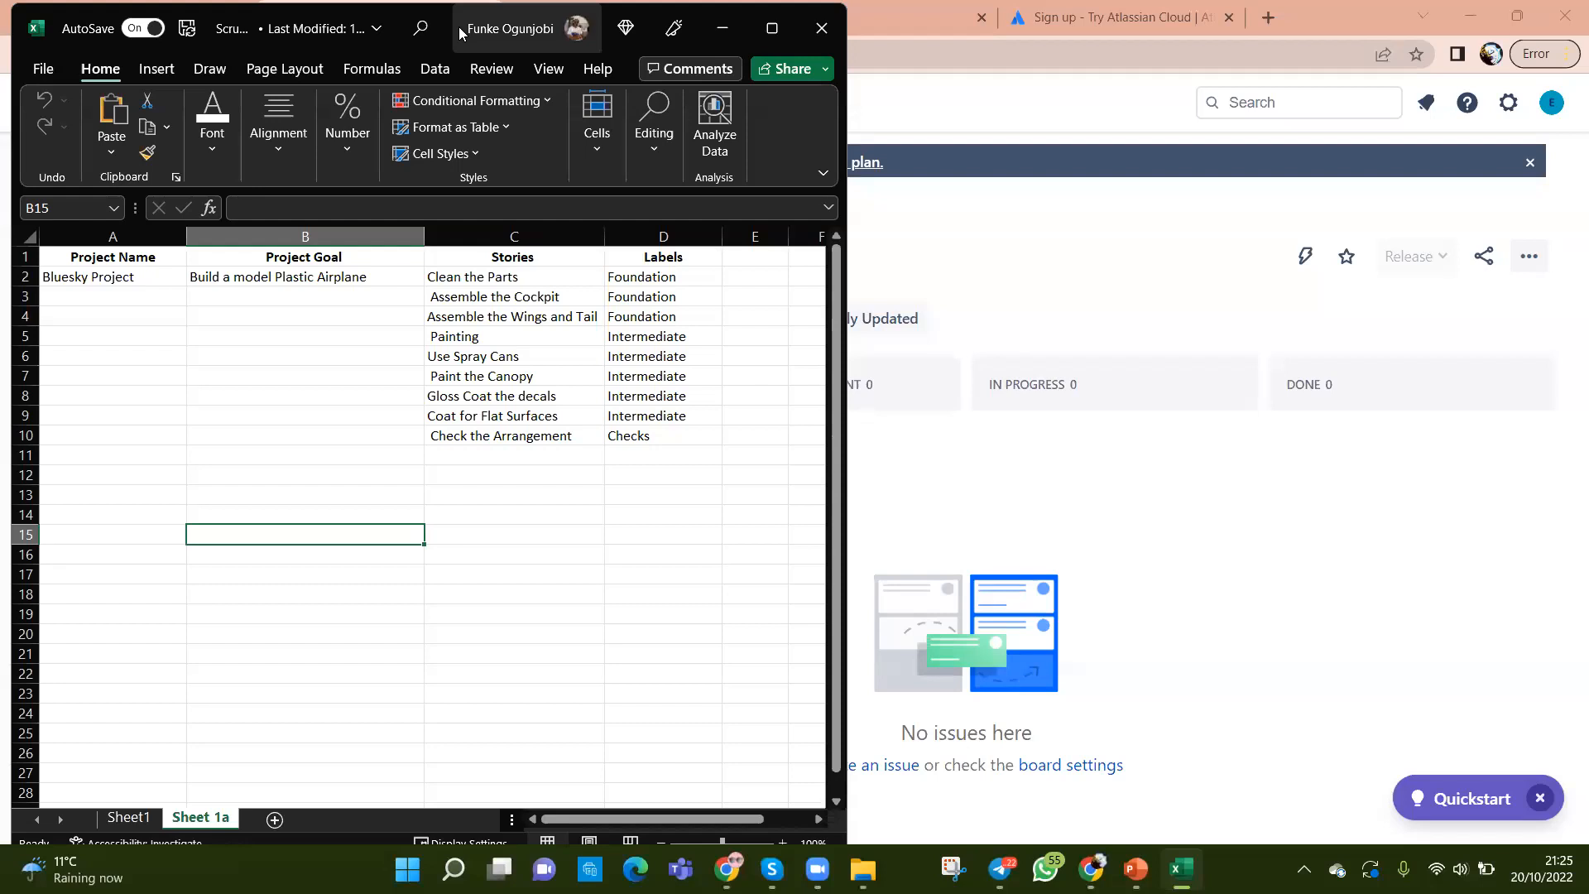
Step: Move the workbook right to uncover the Jira board, then select the project, goal, stories and labels cells
left_click_drag(458, 27, 996, 24)
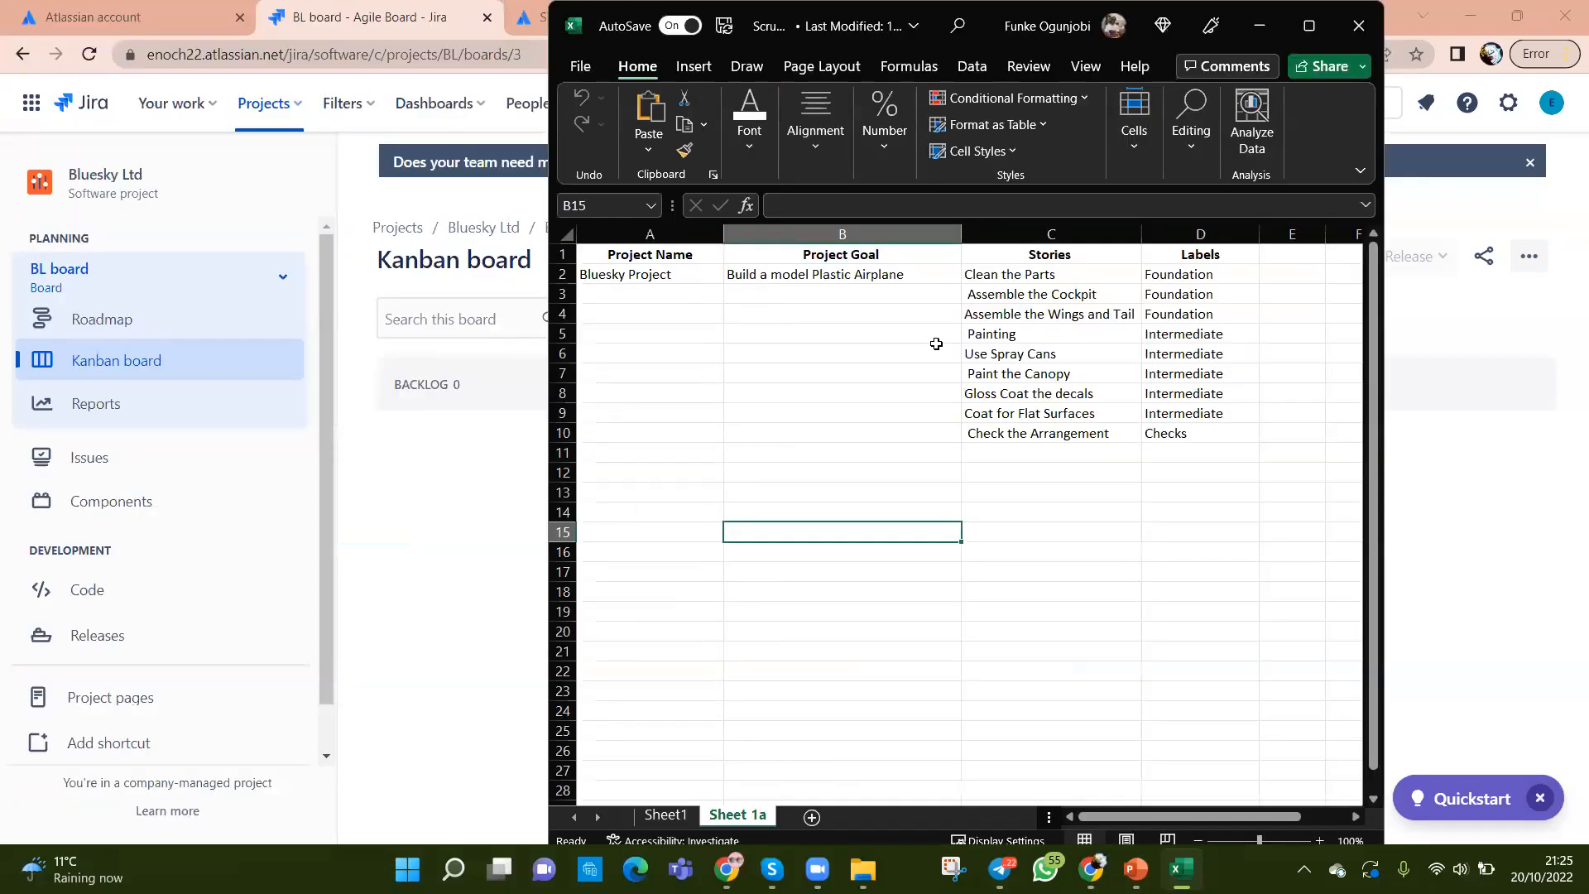
left_click(643, 277)
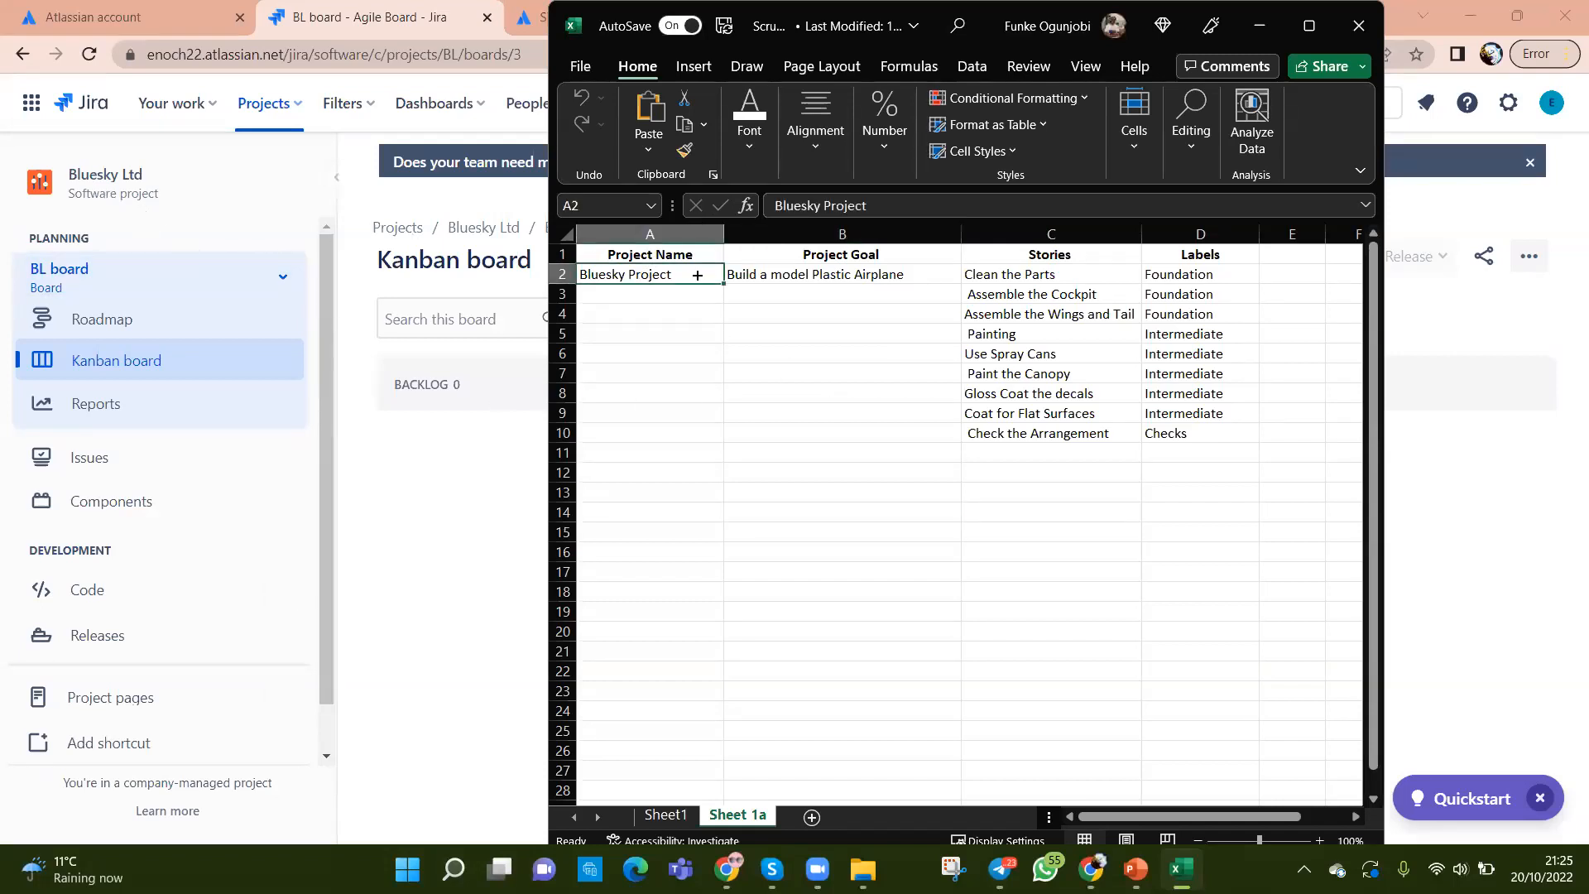
left_click(797, 276)
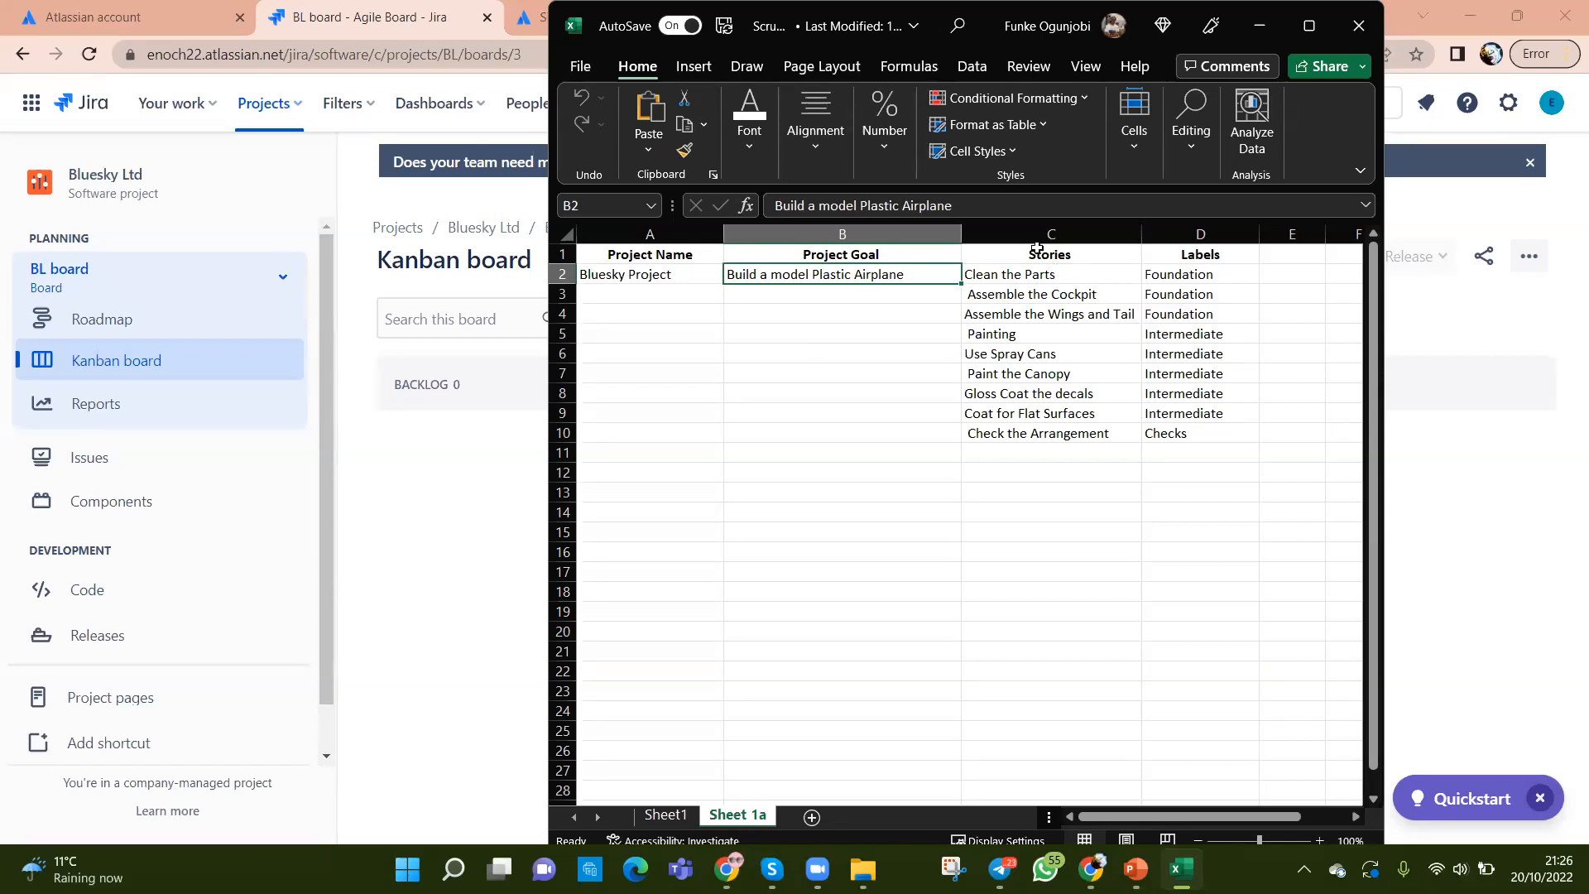
left_click_drag(1035, 272, 1044, 433)
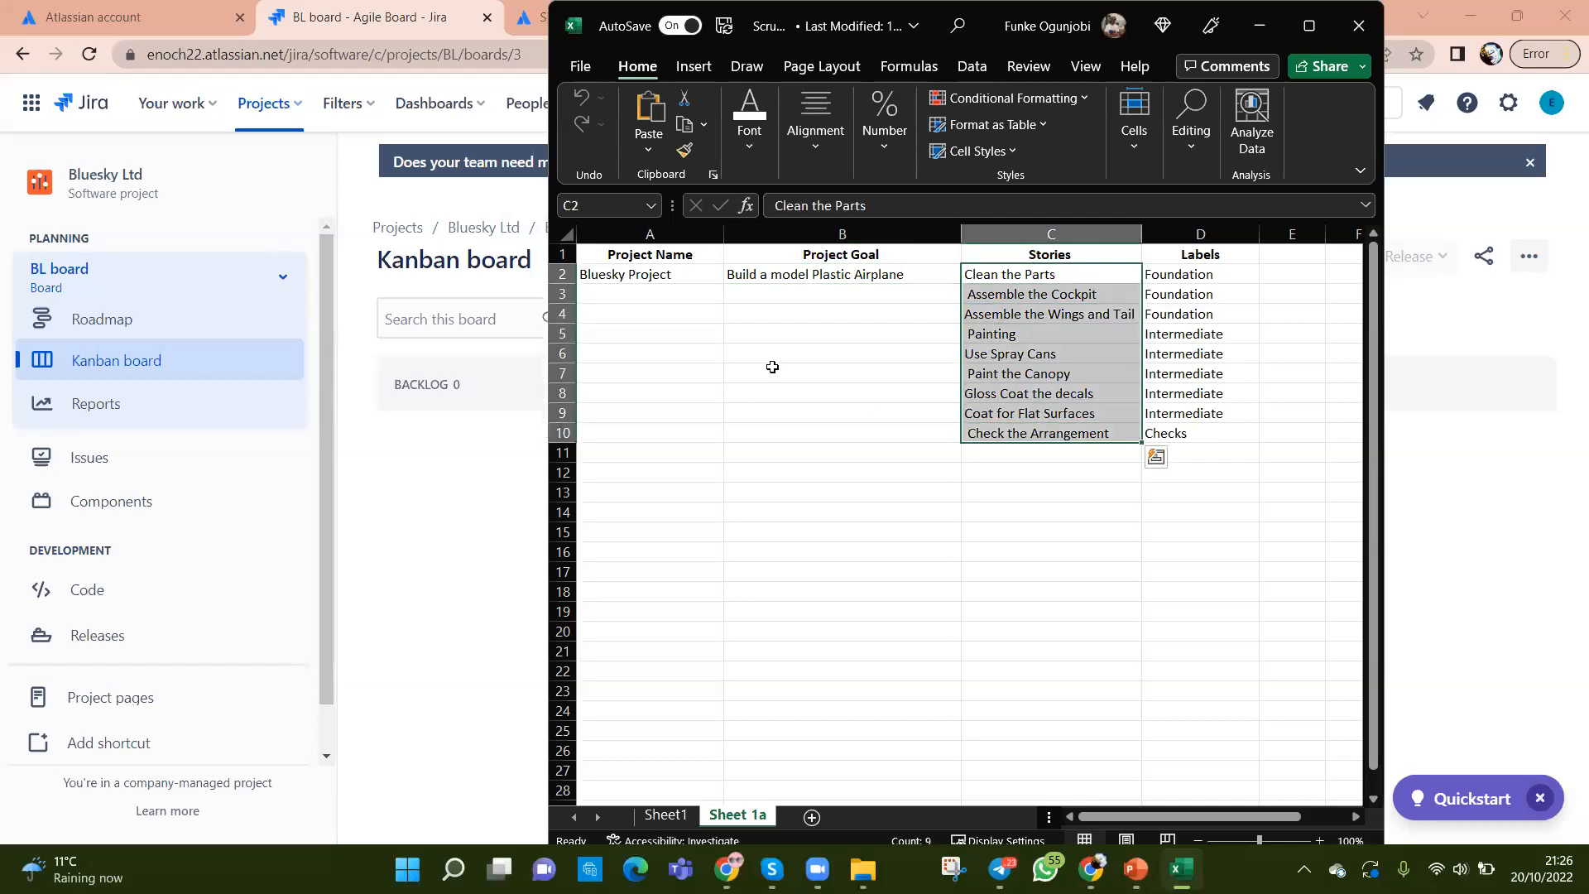
left_click(765, 273)
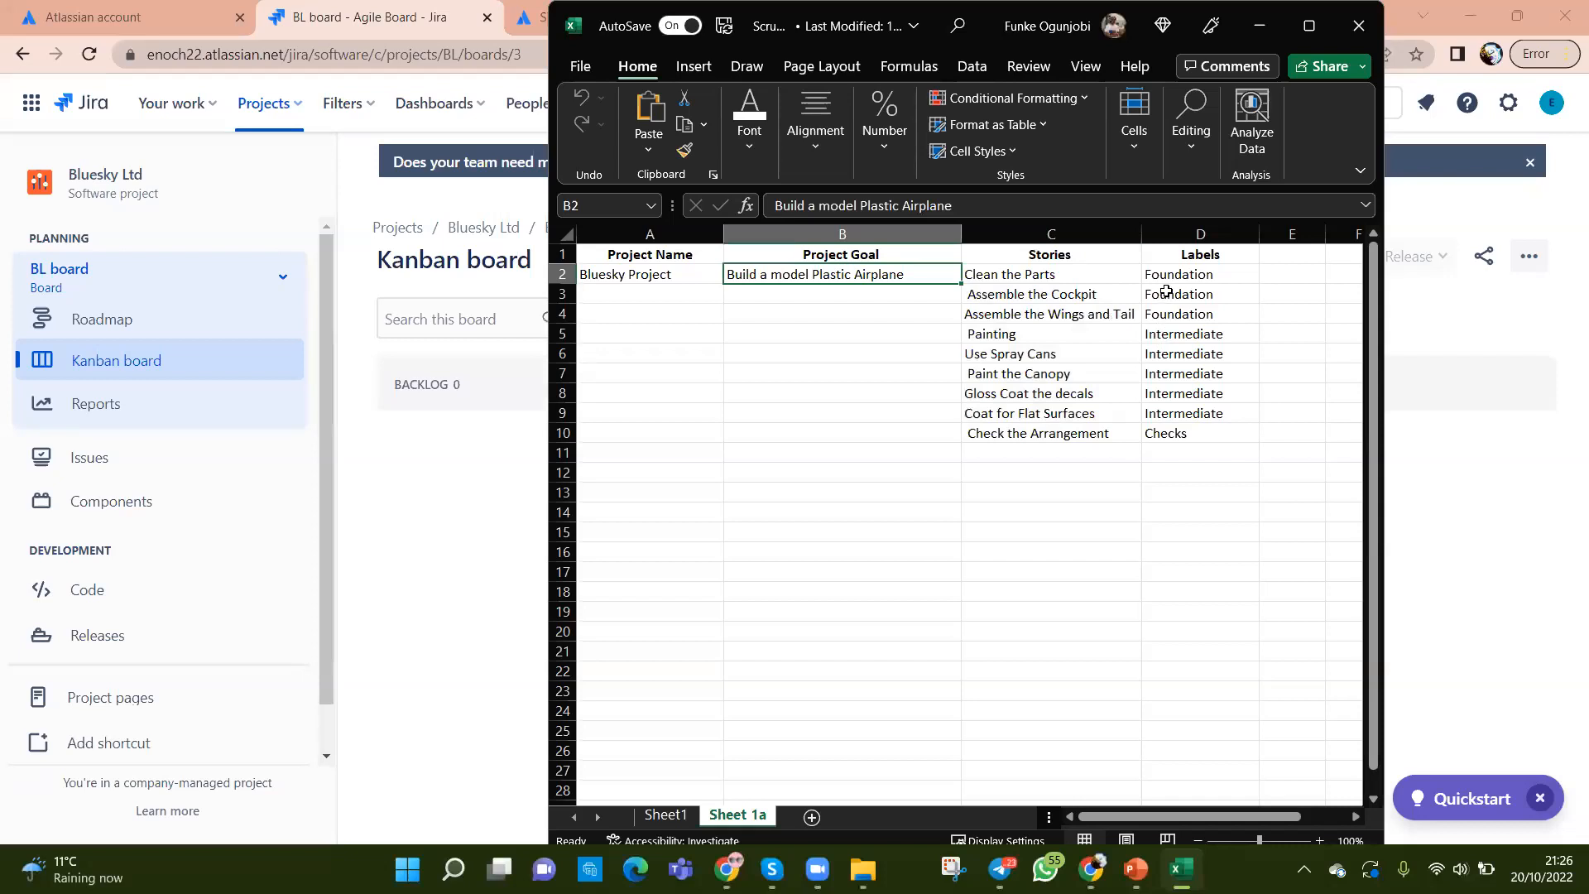
left_click_drag(1169, 274, 1182, 439)
left_click(1184, 511)
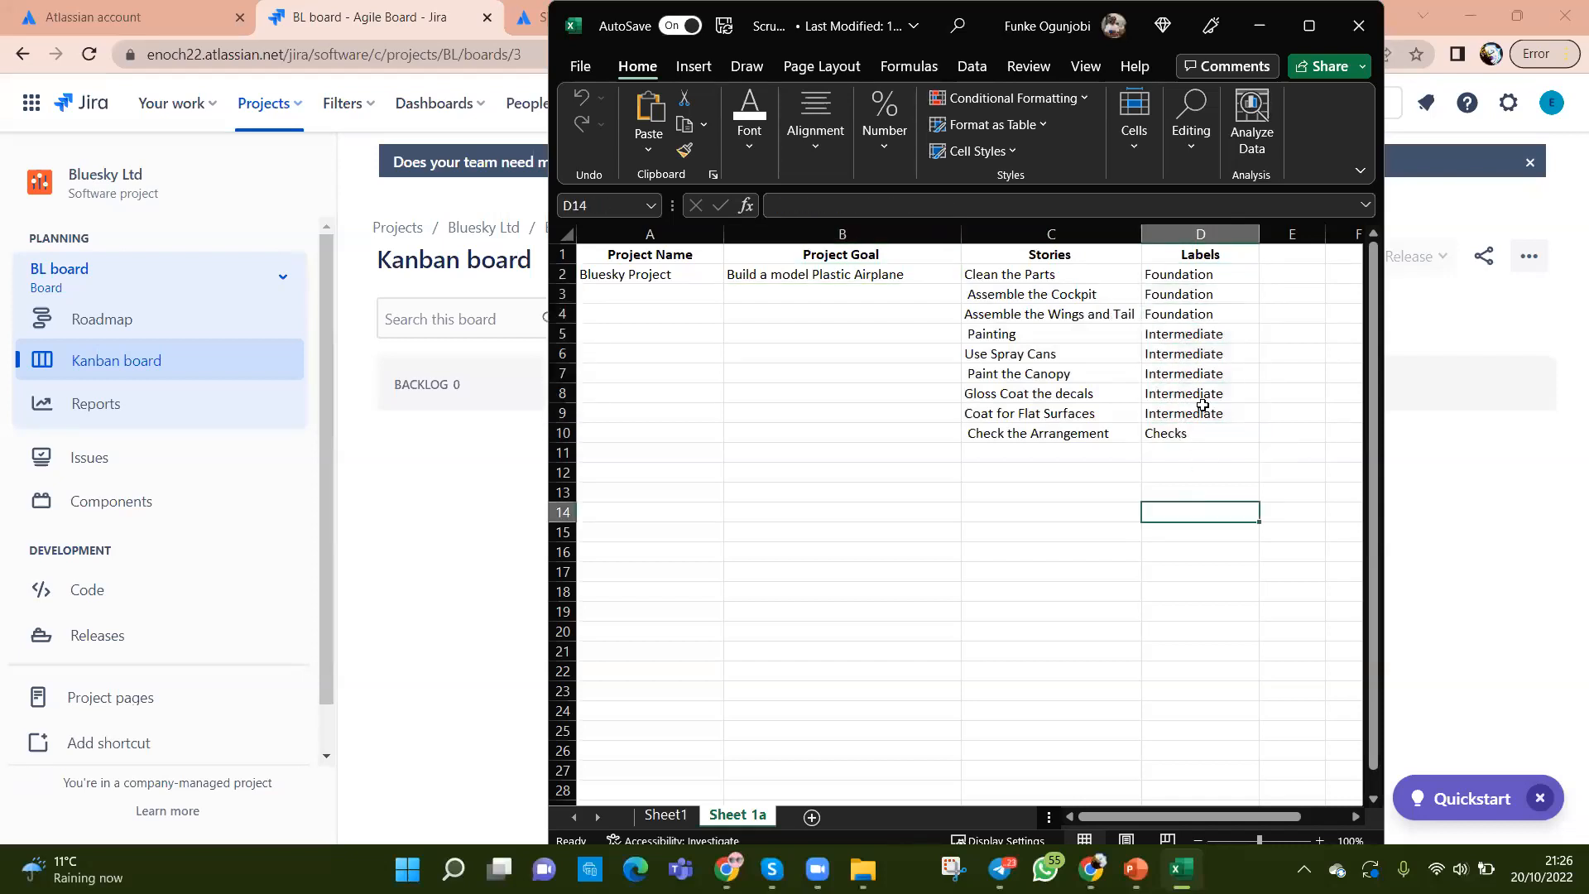
Step: Replace the Labels heading in D1 with EPICS
left_click(1198, 259)
type("EPICS")
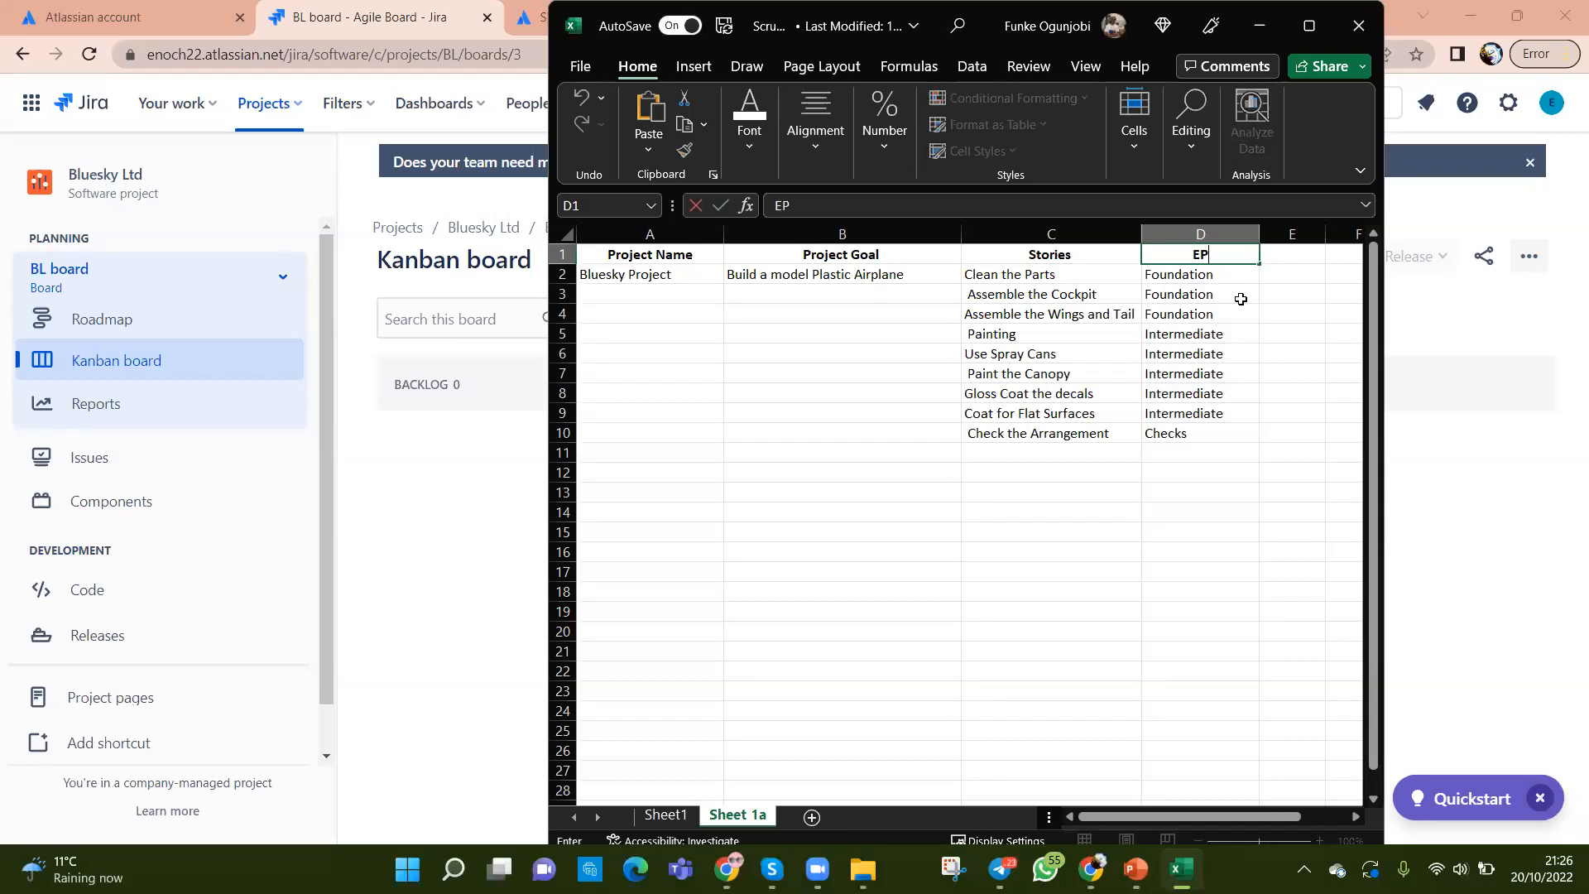
key("Return")
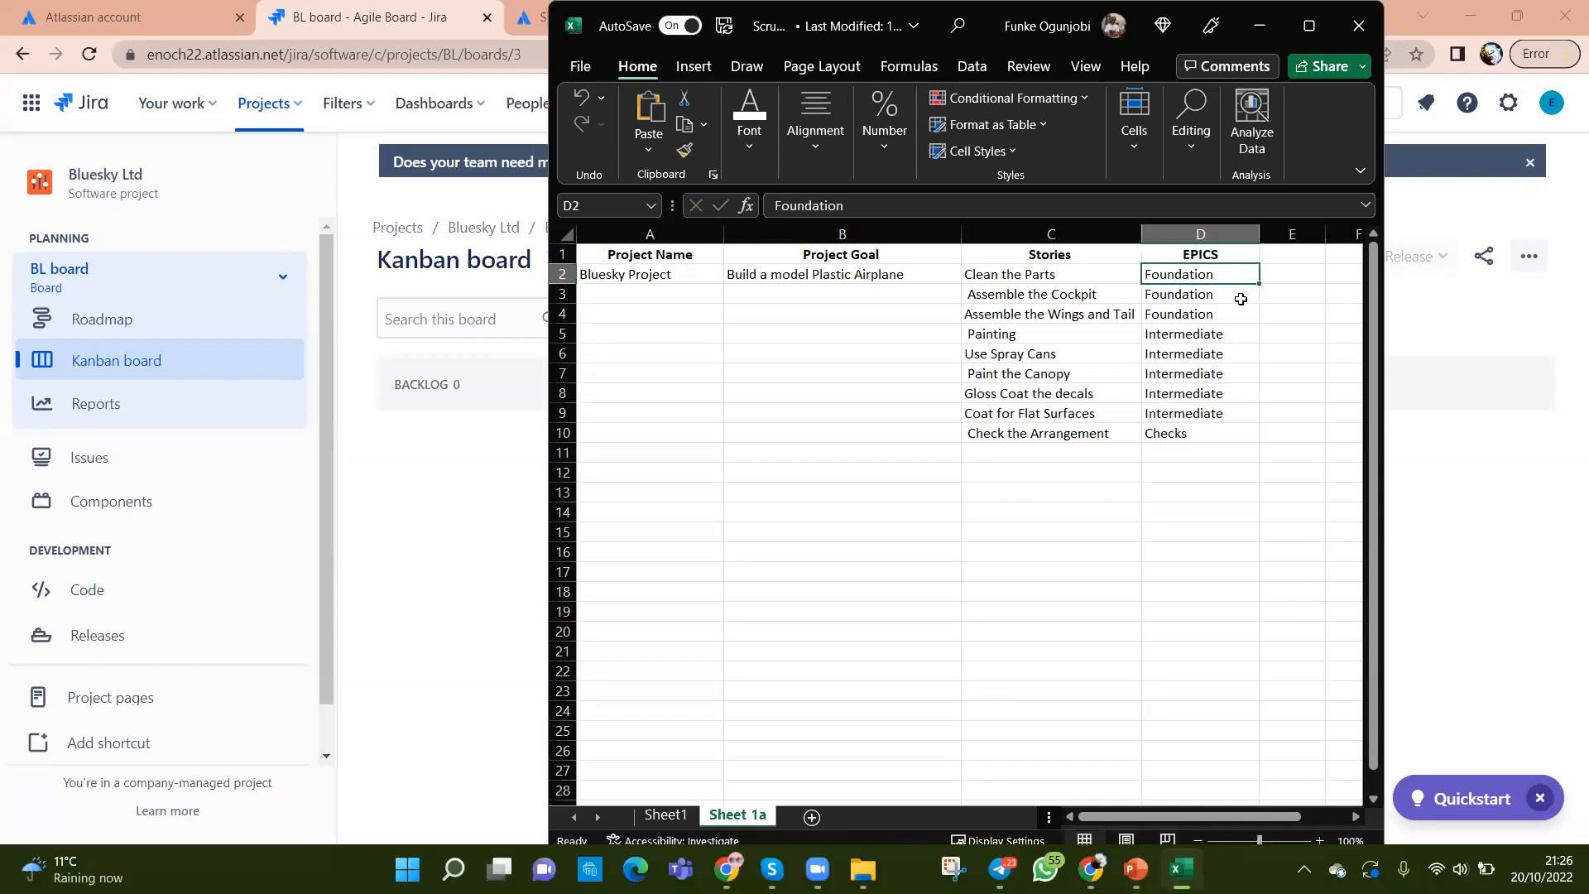
left_click(1238, 492)
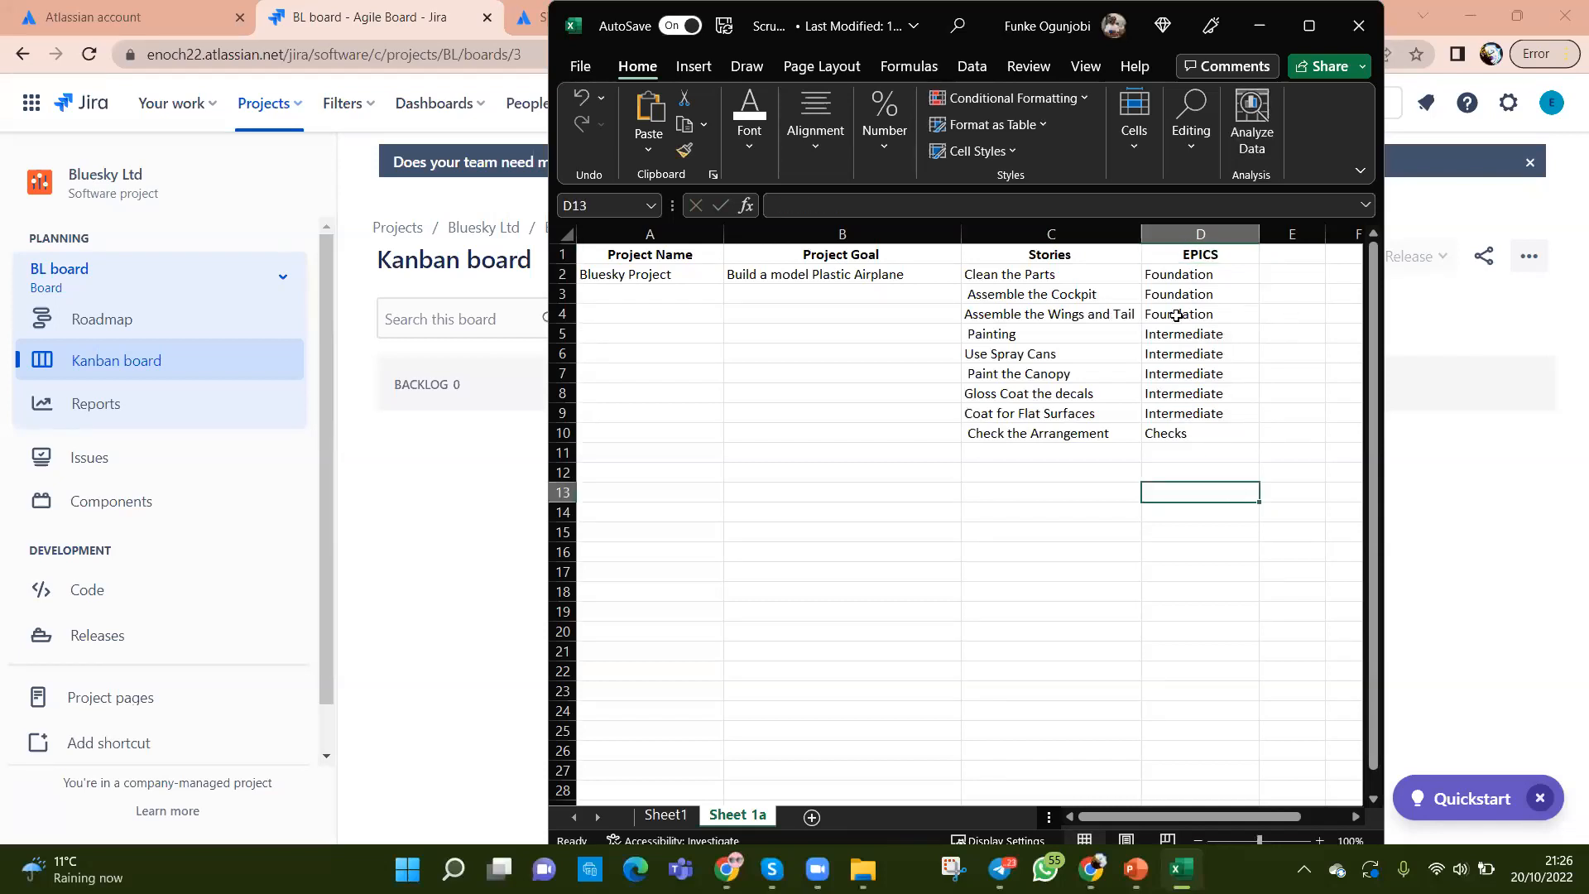
Step: Review the epic values in D2:D10 and the stories in C2:C10
left_click(1188, 266)
left_click(1193, 254)
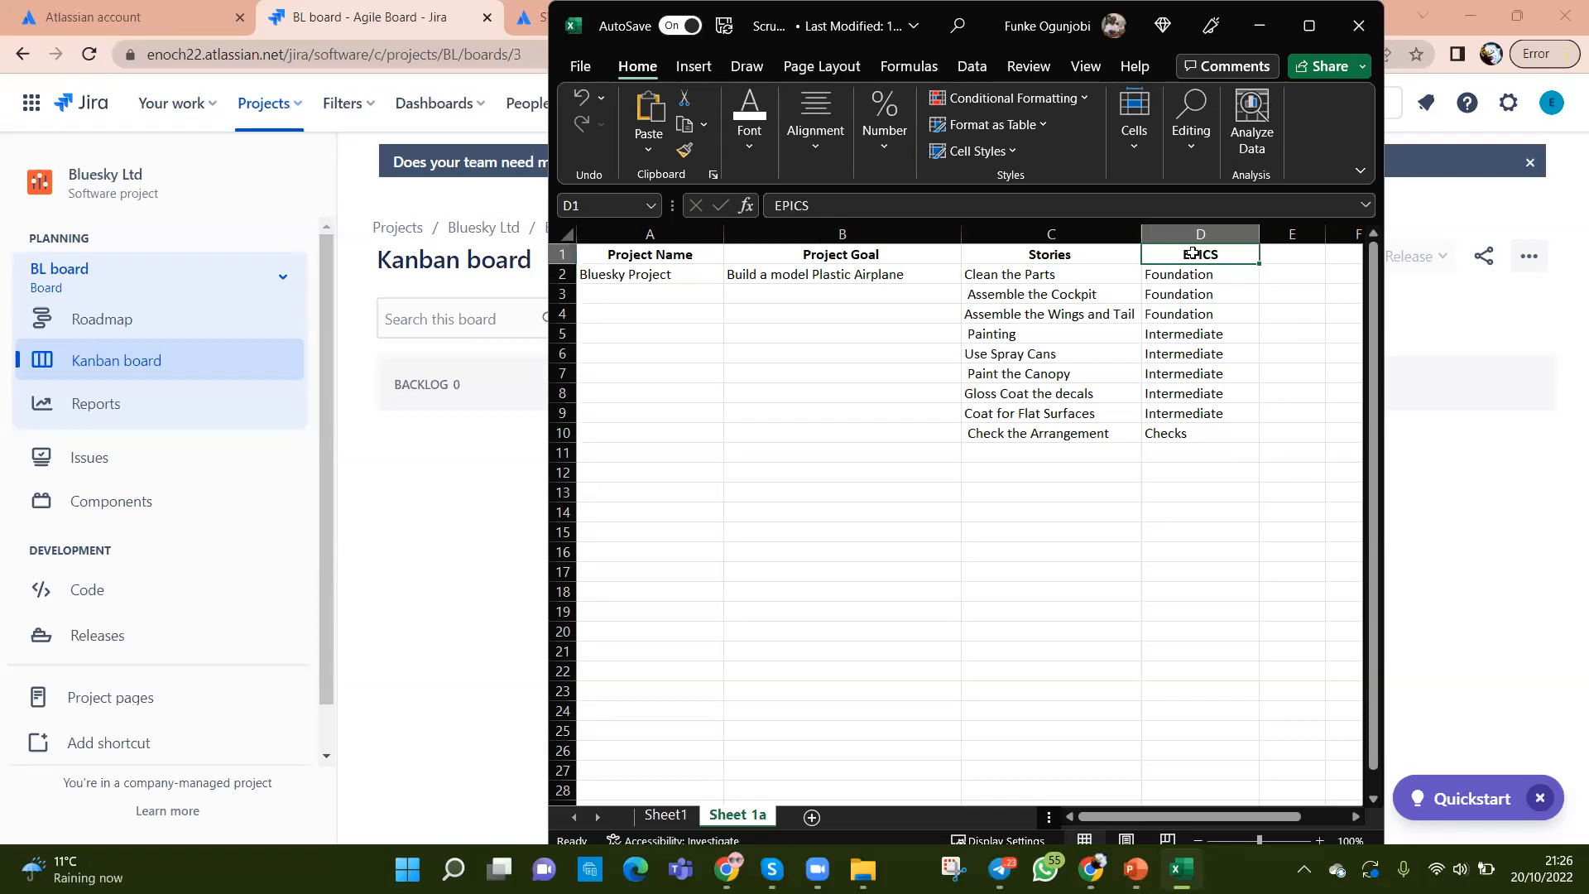
left_click(1184, 435)
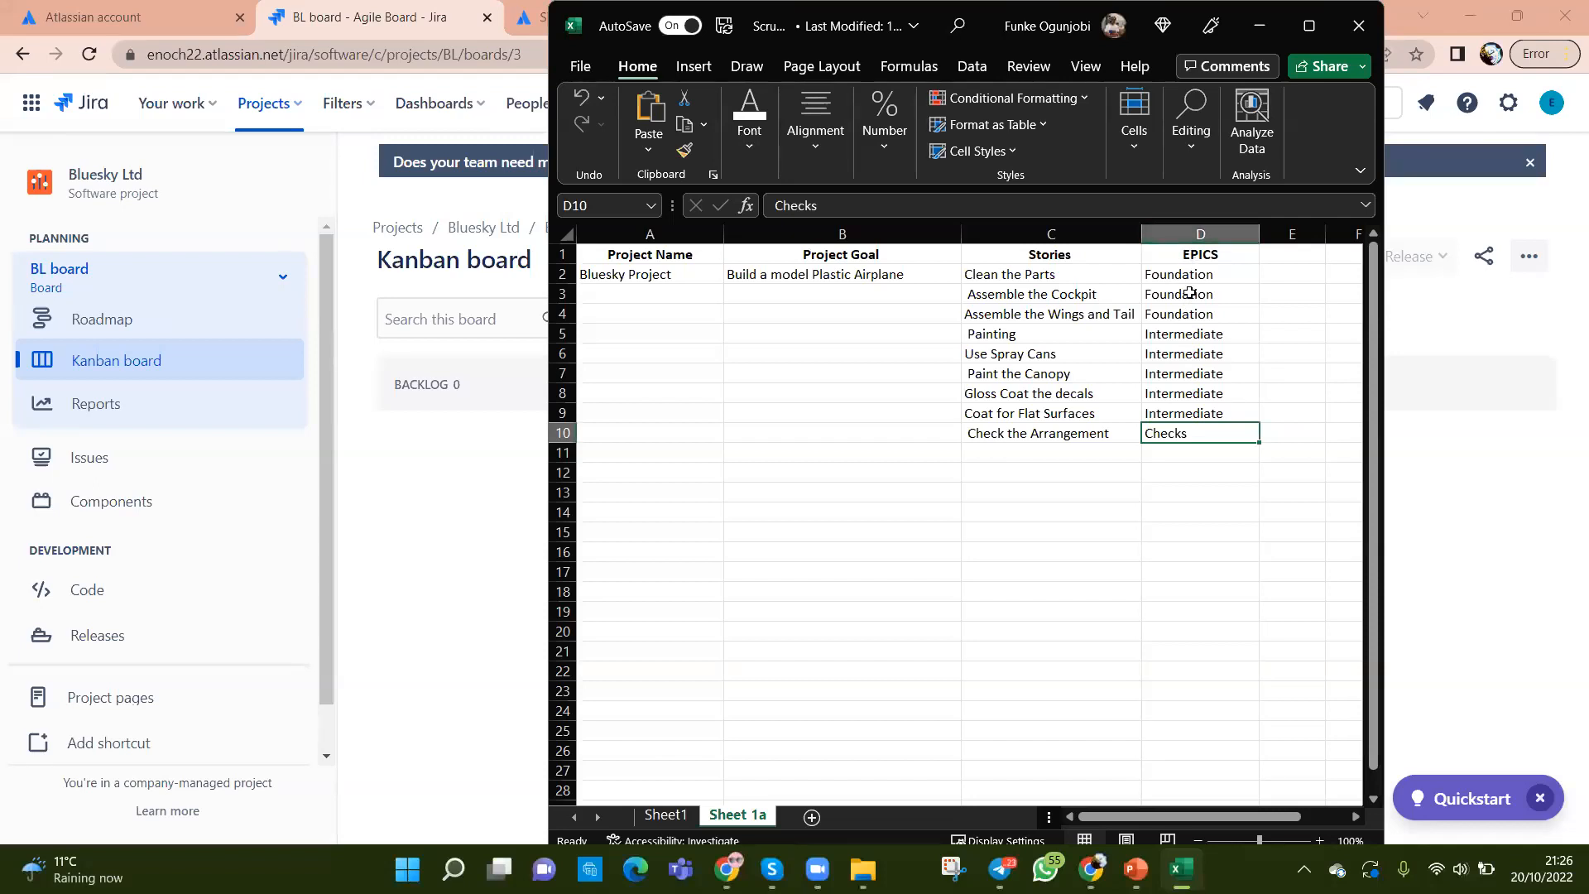
left_click_drag(1188, 277, 1169, 436)
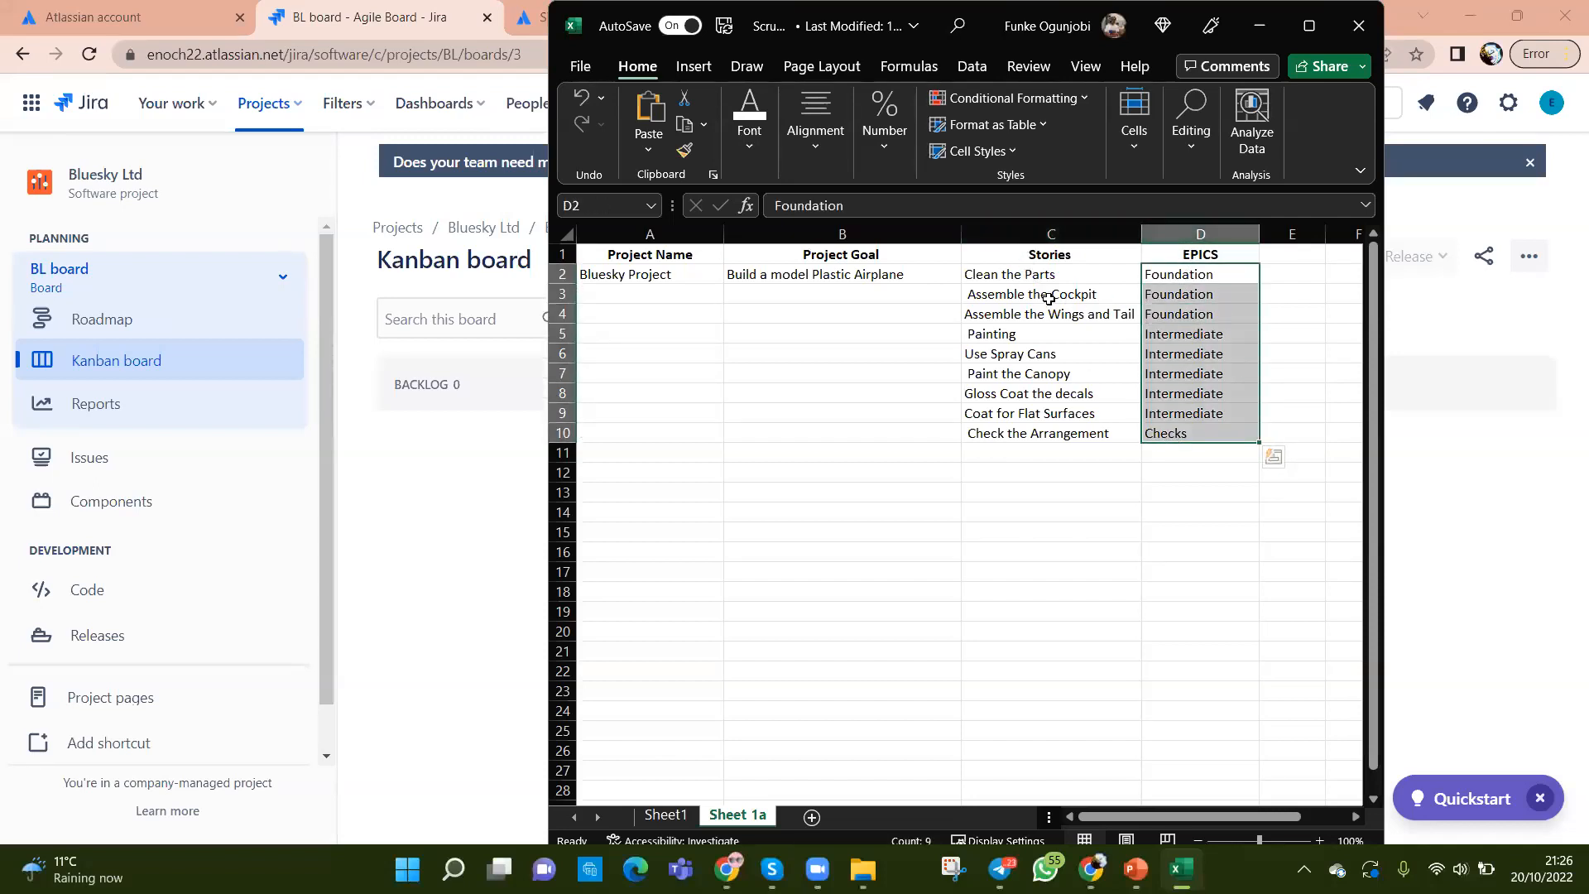
left_click_drag(1036, 281, 1054, 439)
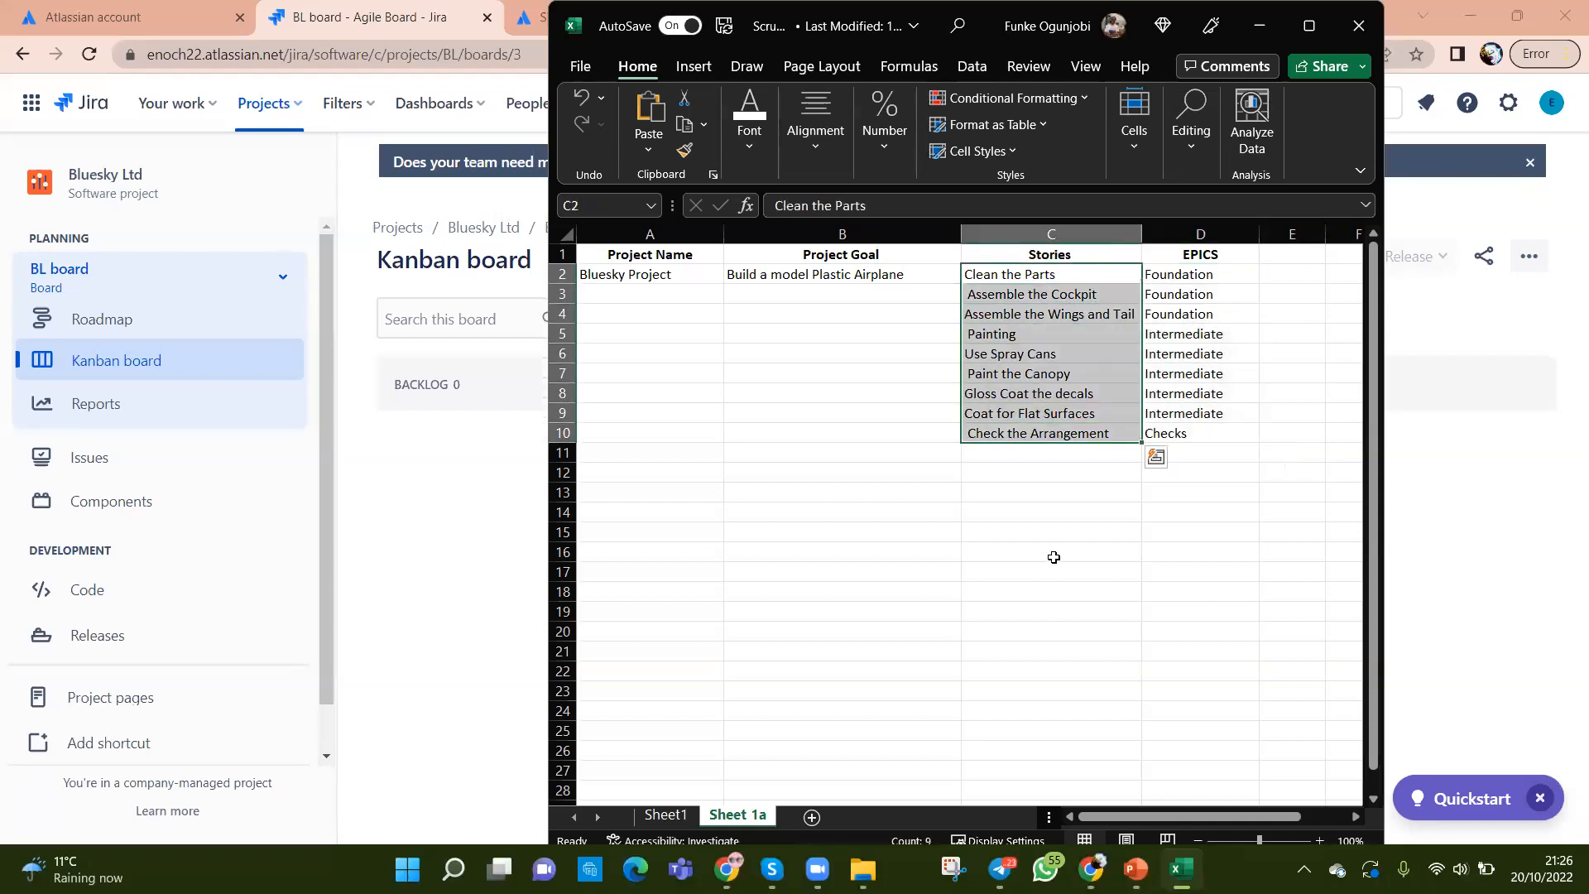
left_click(1053, 557)
left_click(817, 275)
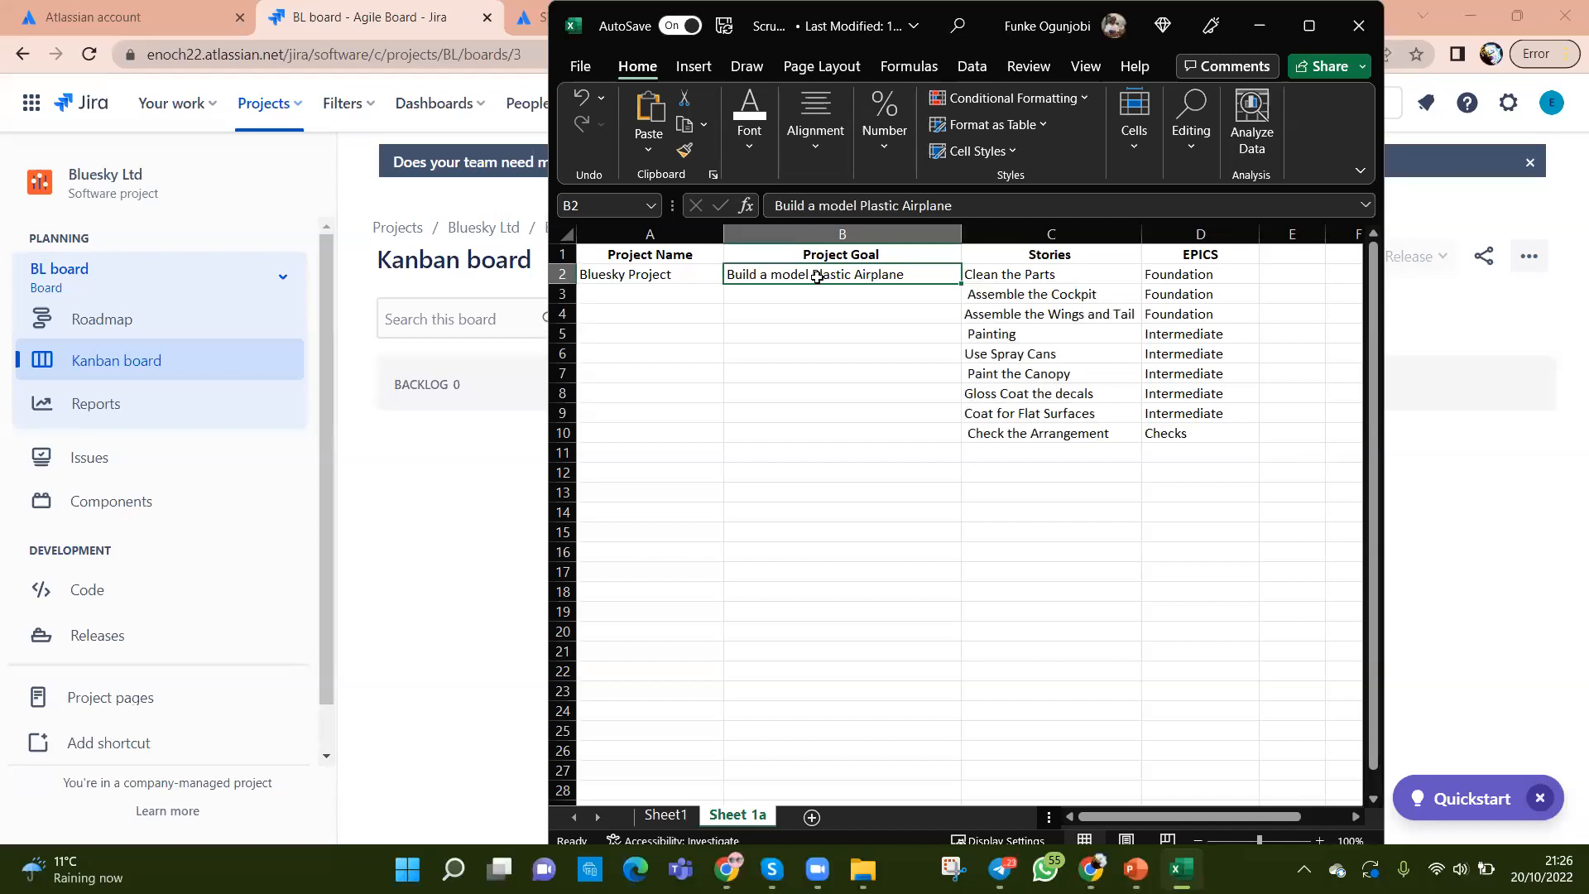
Step: Compare the Jira board with the workbook, checking the Foundation and Intermediate epics in D2, D6 and D9
left_click(414, 544)
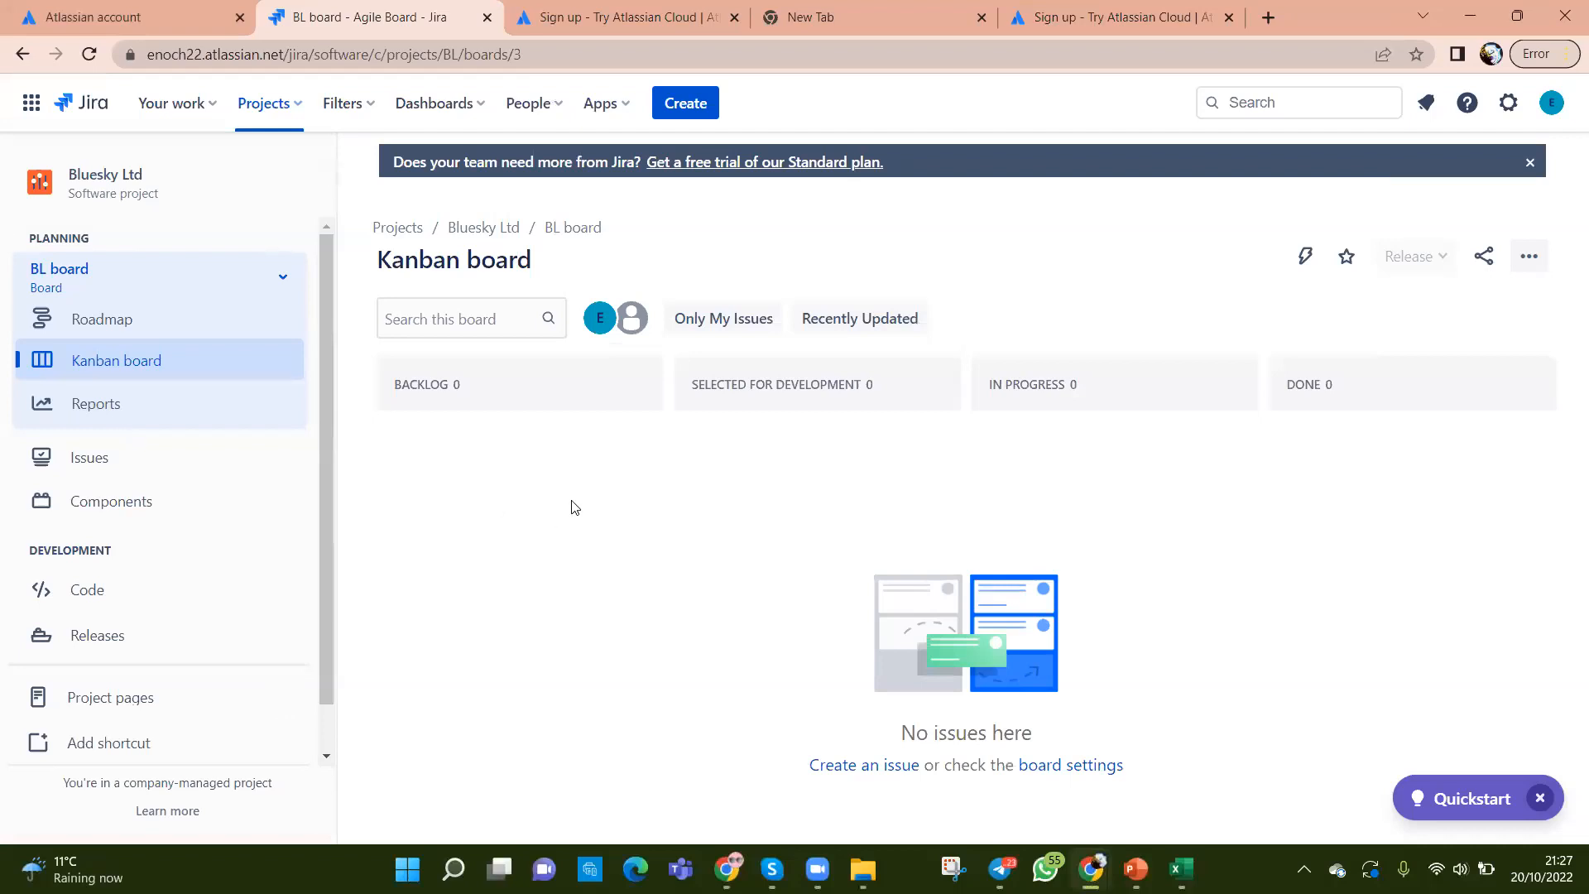
key("alt+Tab")
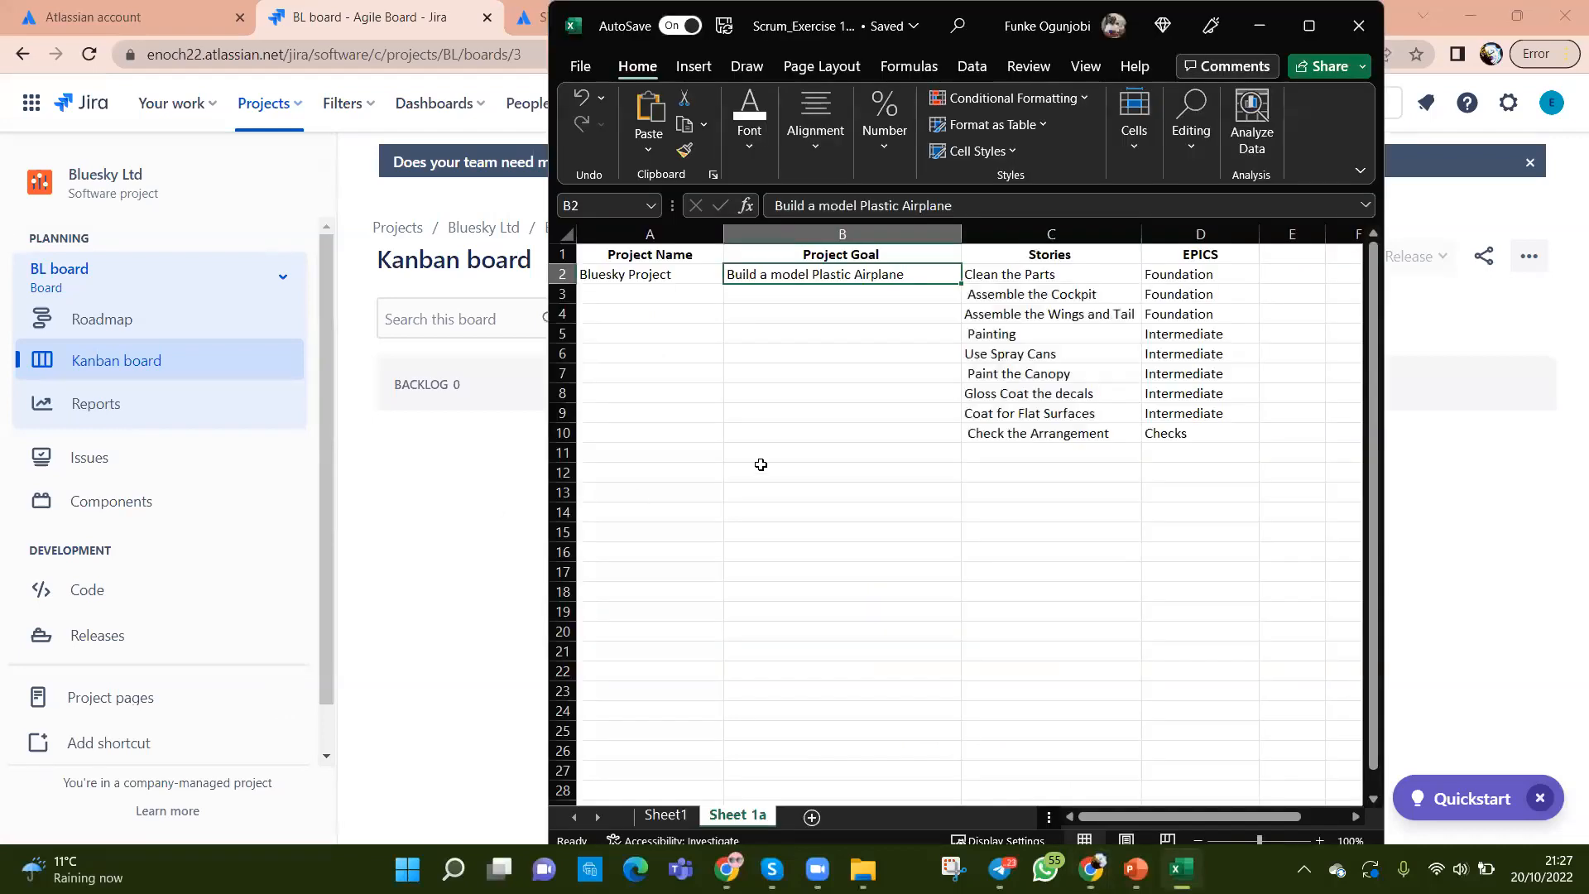
left_click(1163, 282)
left_click(1170, 354)
left_click(1184, 405)
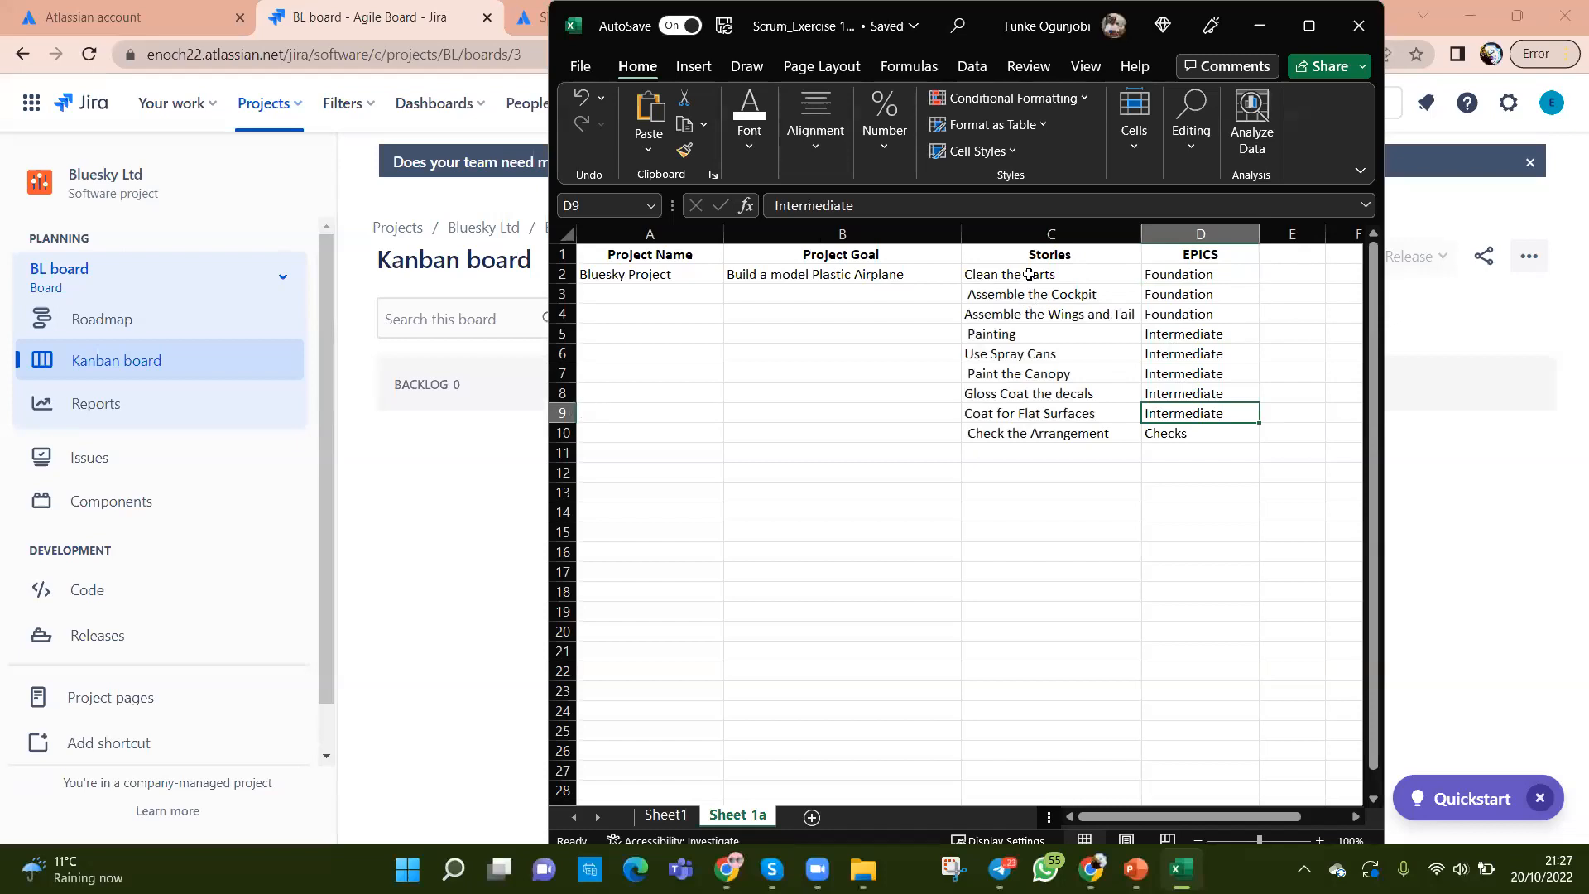
Step: Select the Stories range C2:C10 and EPICS range D2:D10, then return to the Jira Kanban board
left_click(448, 554)
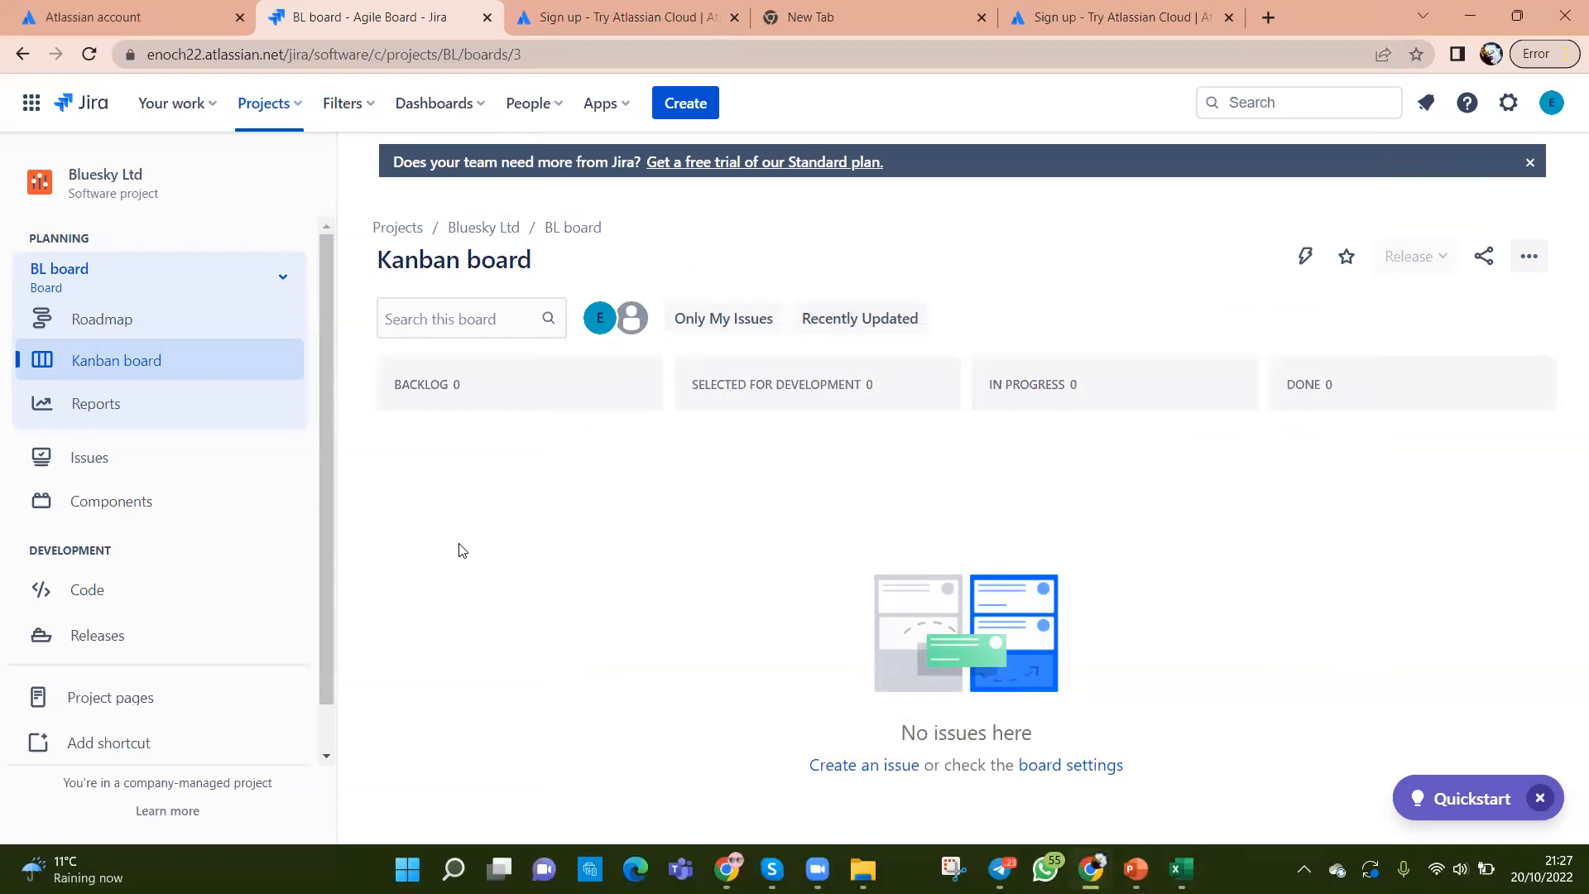
key("alt+Tab")
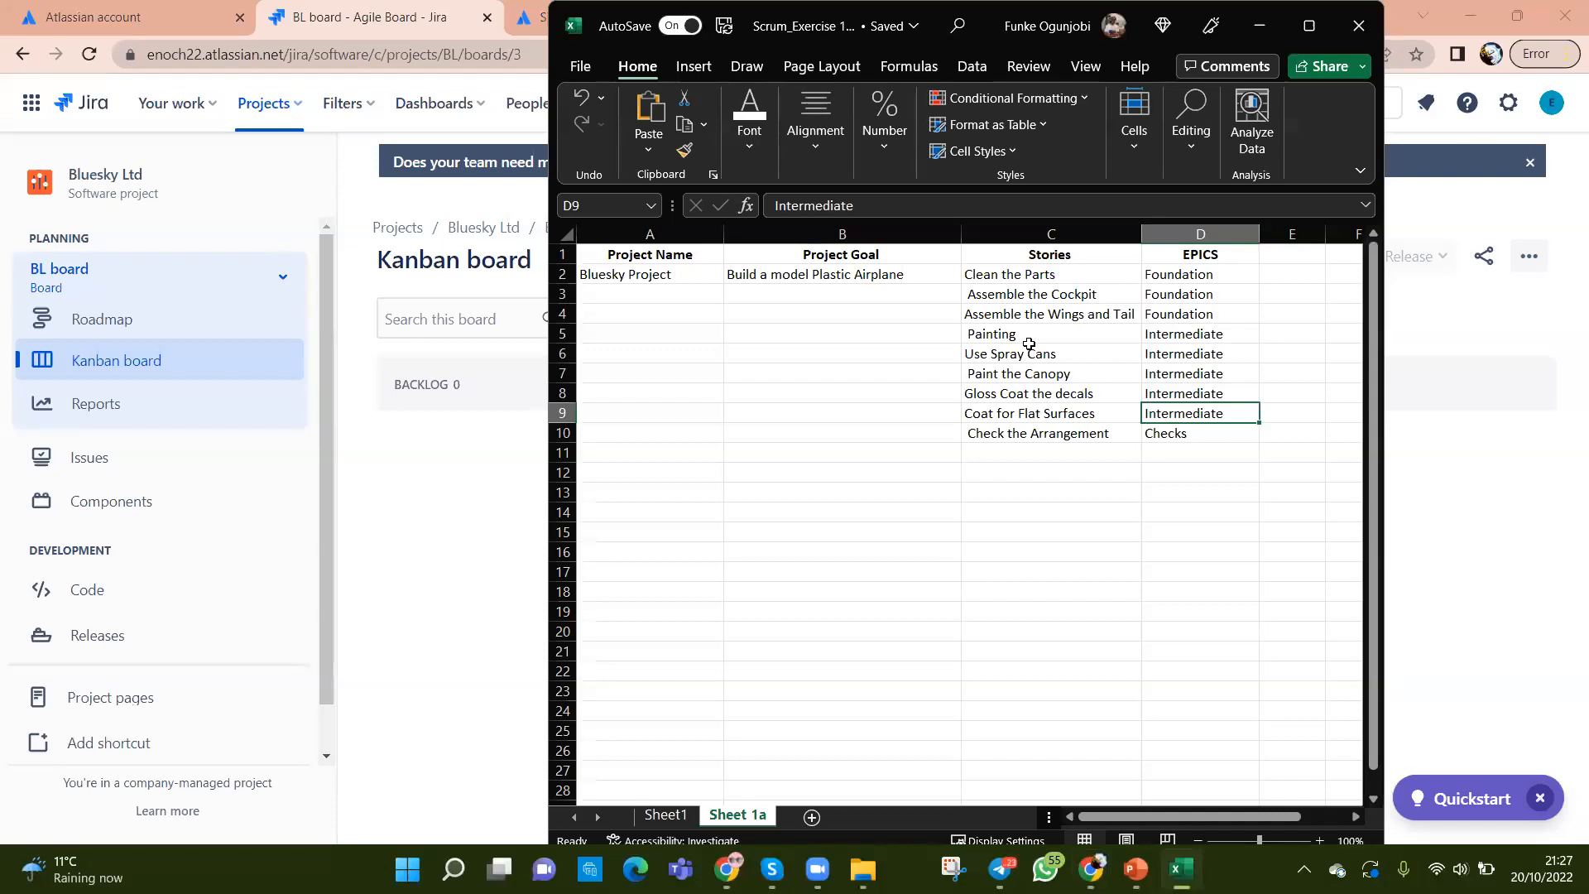
left_click_drag(1012, 276, 1012, 433)
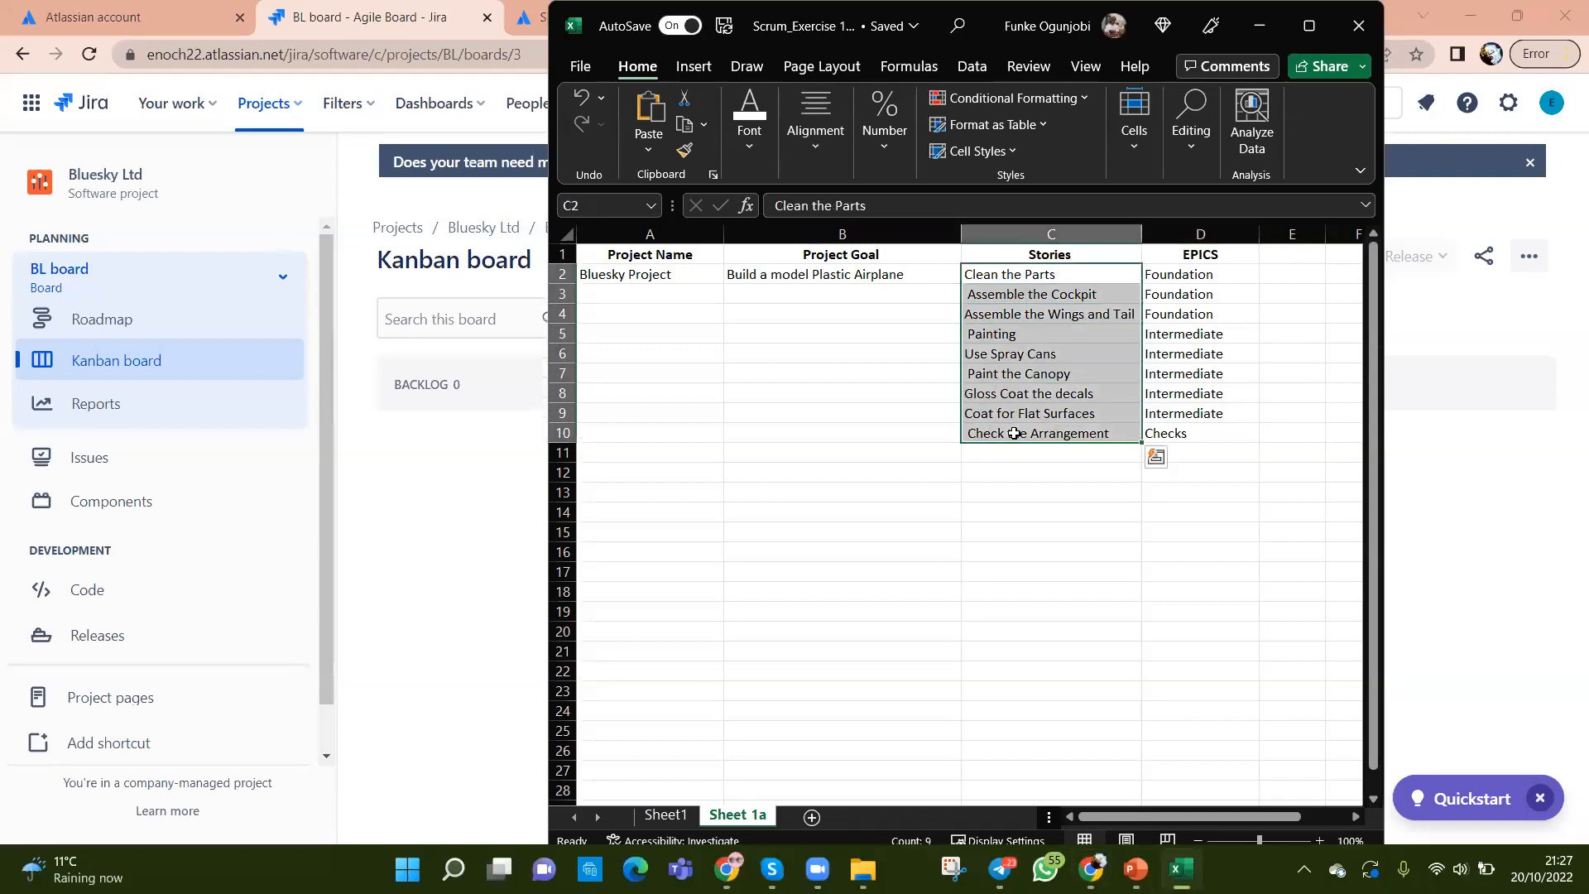
left_click_drag(1177, 275, 1169, 429)
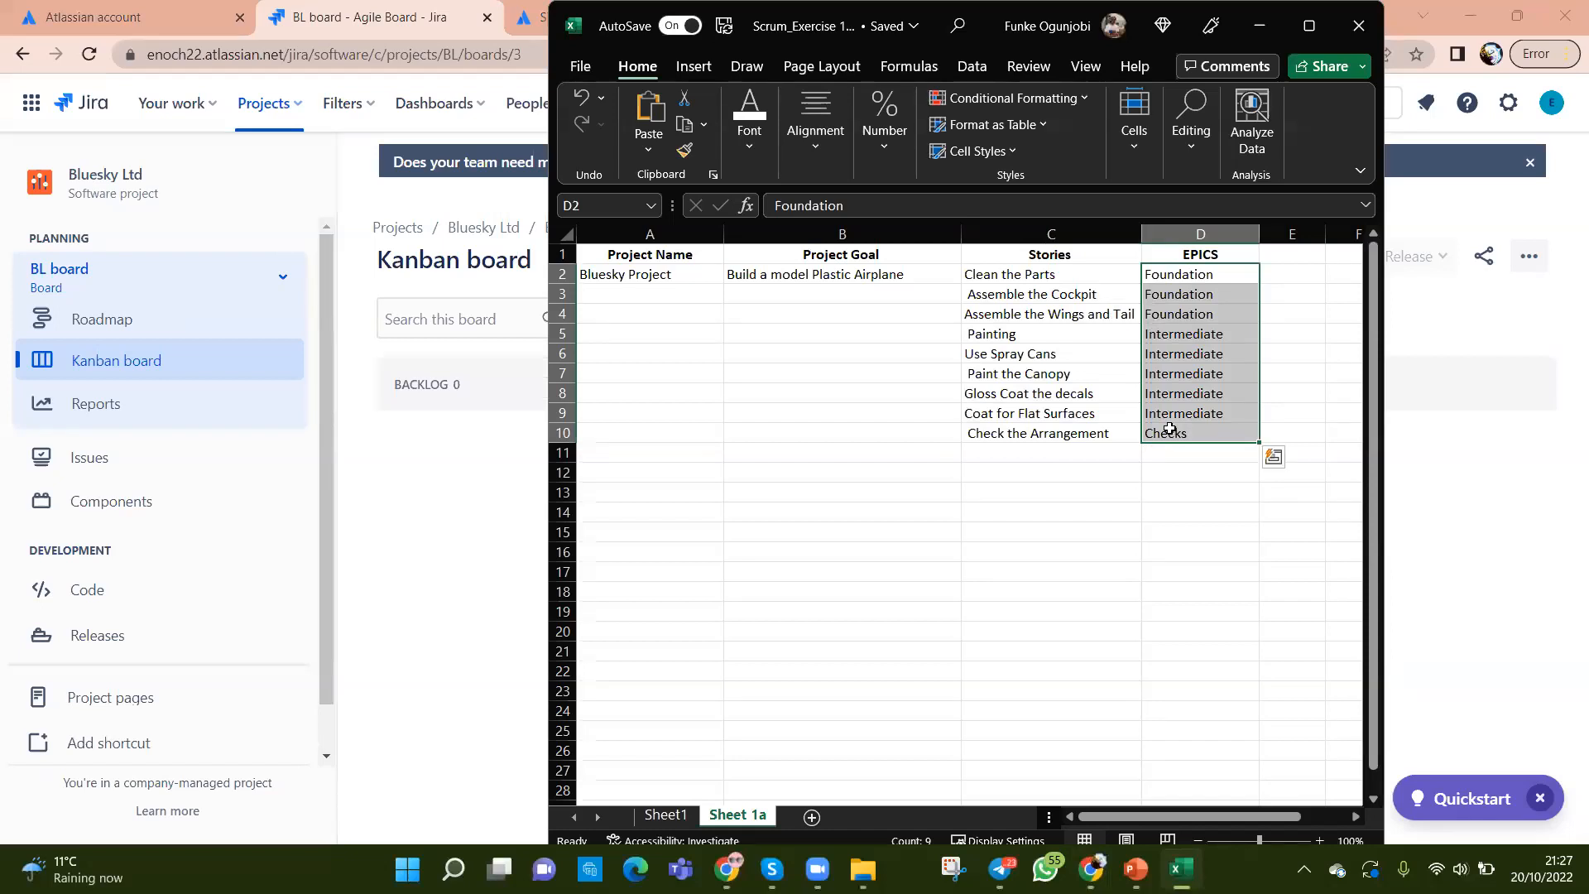
left_click(454, 568)
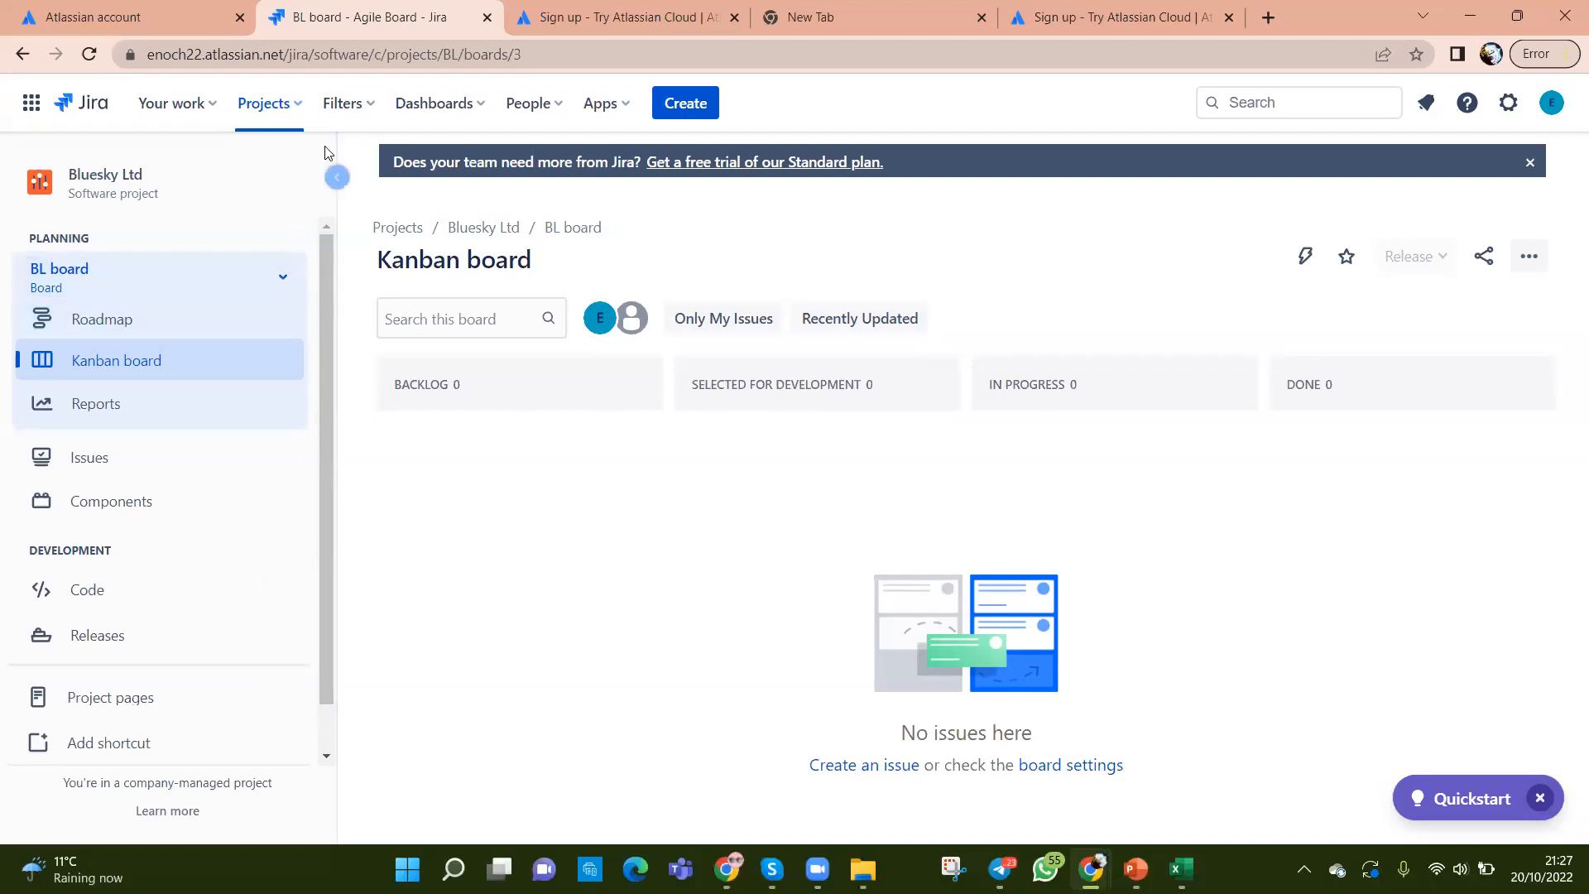
left_click(303, 118)
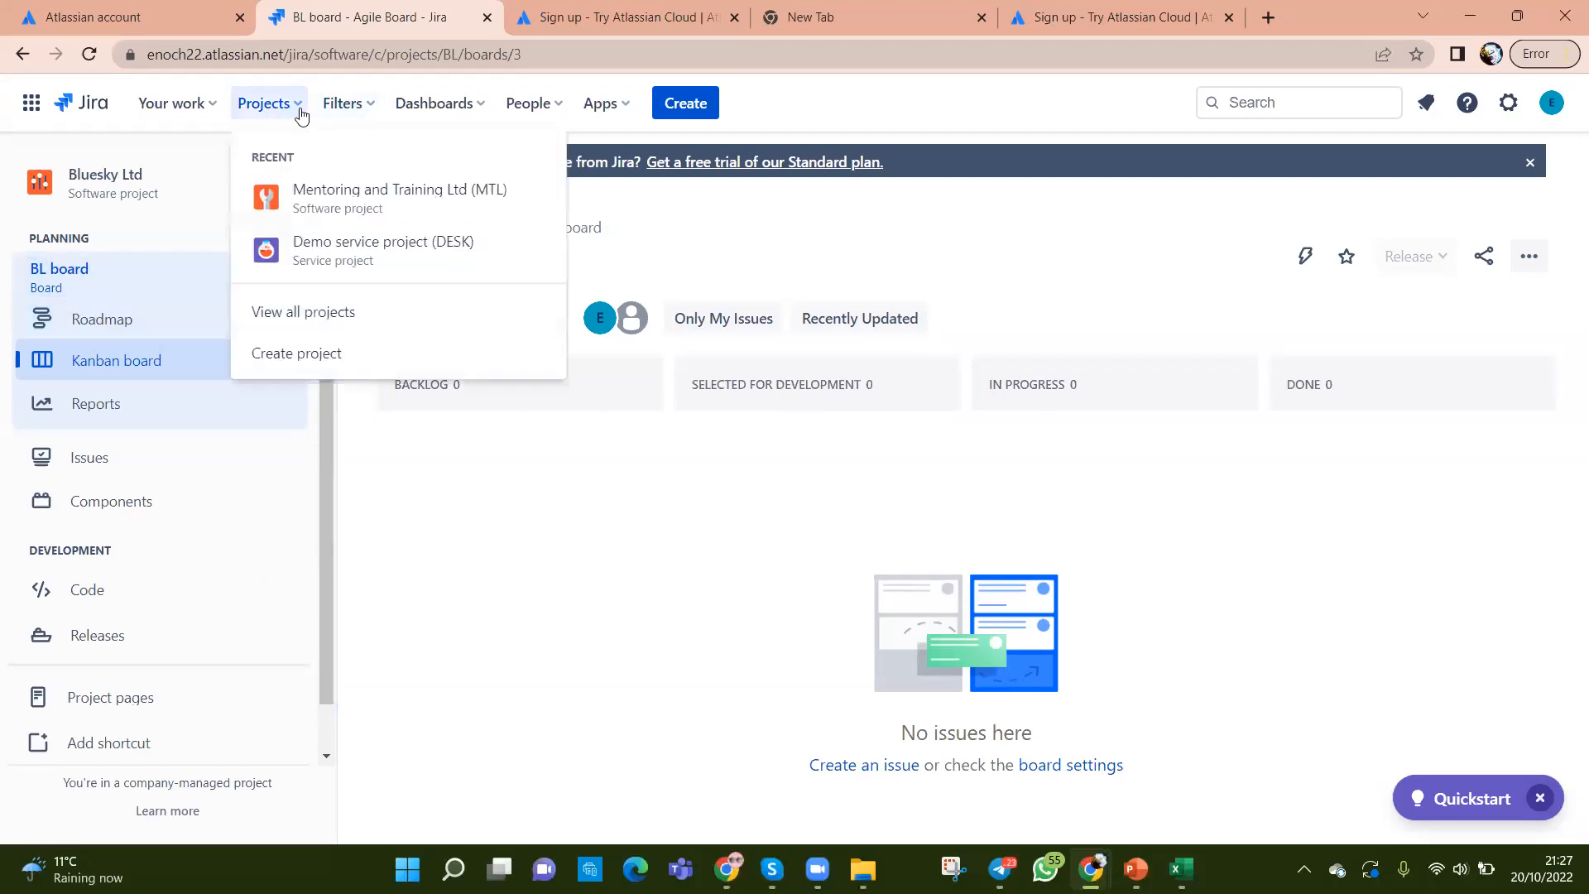
left_click(577, 548)
left_click(1525, 259)
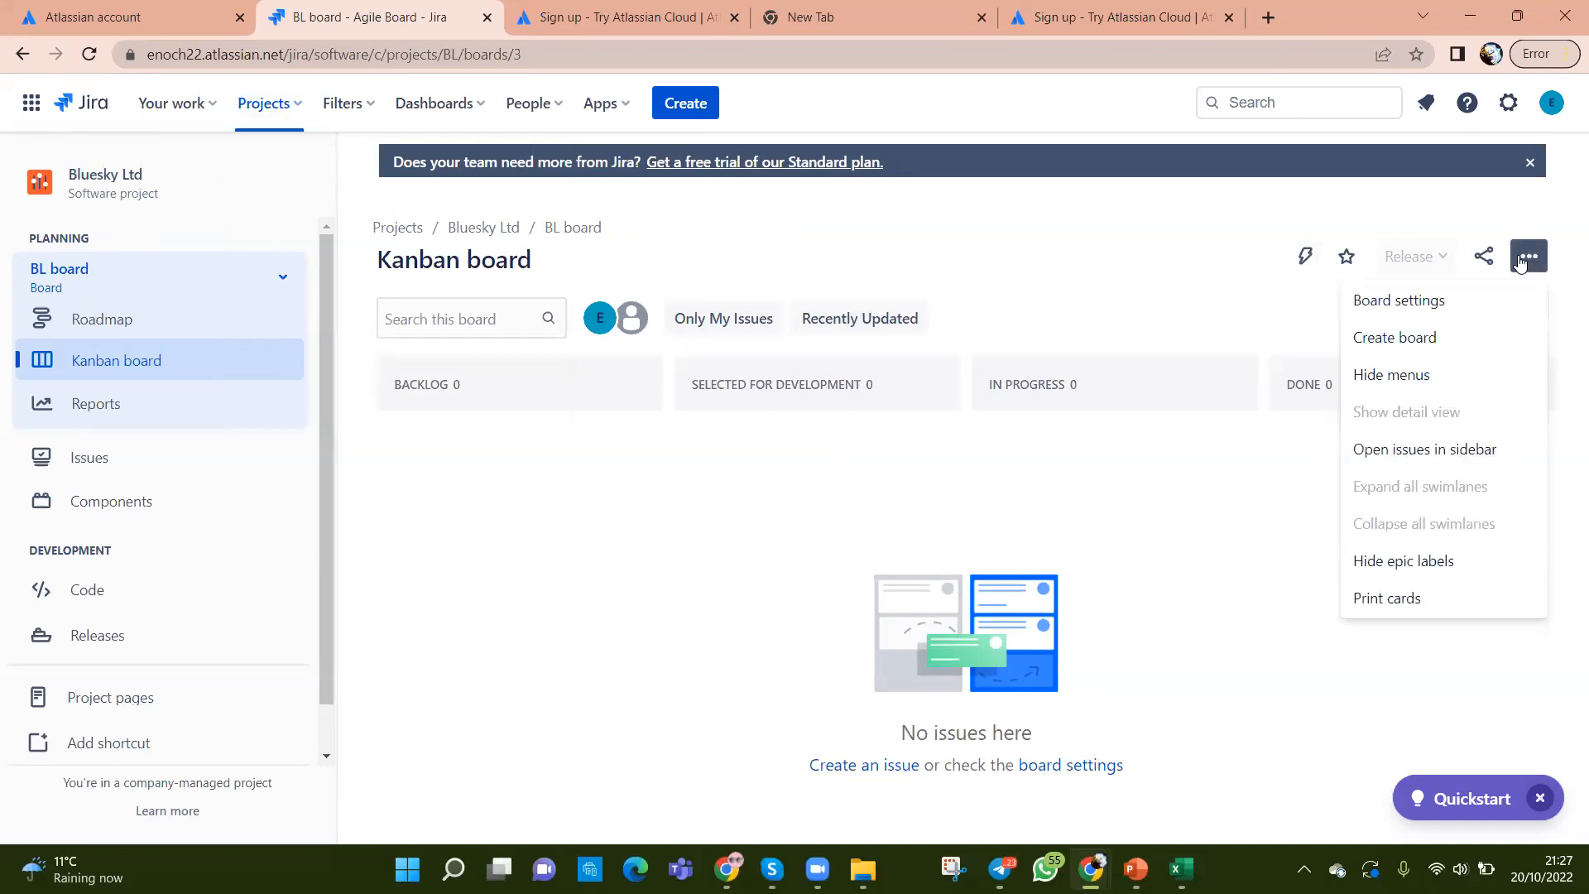
left_click(652, 598)
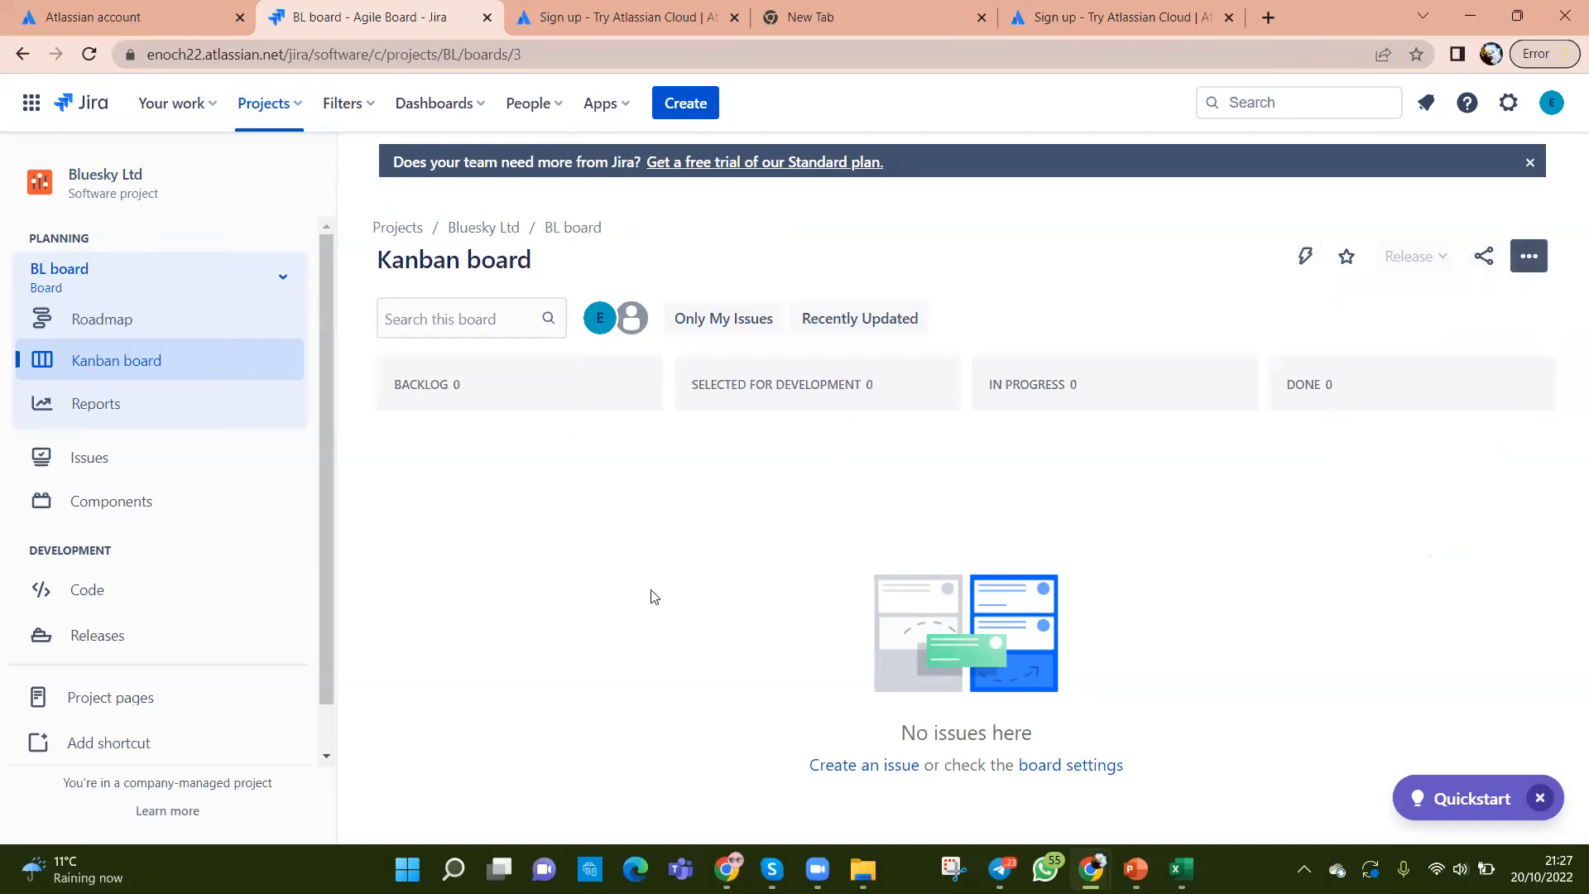
Step: Start a Create issue dialog keeping project Bluesky Ltd (BL) and issue type Story, with the Summary field ready
left_click(694, 106)
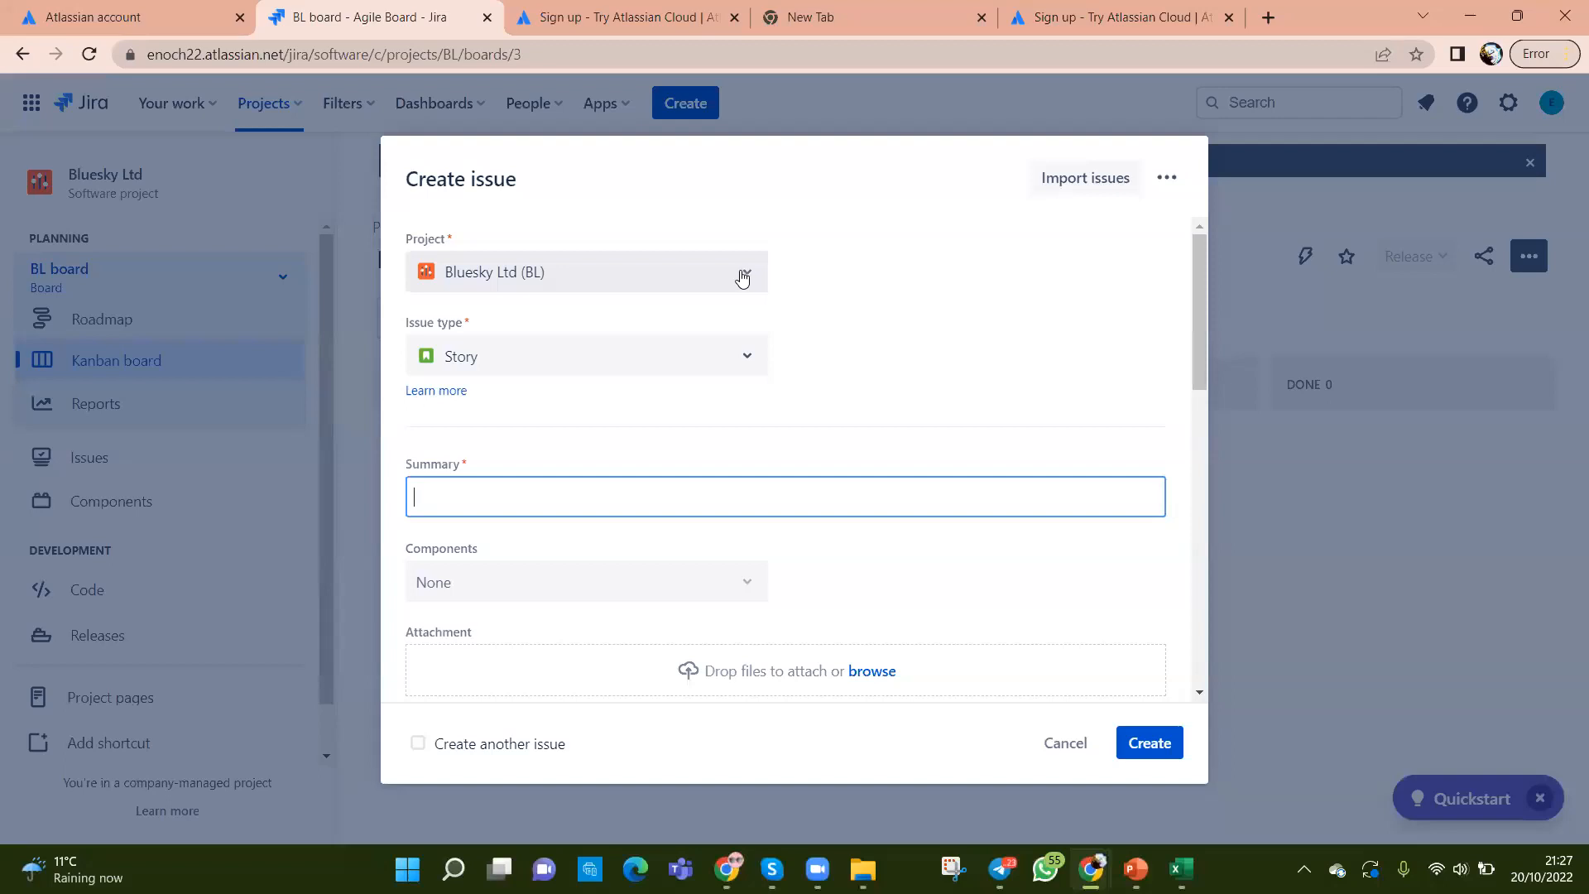
left_click(743, 279)
left_click(743, 279)
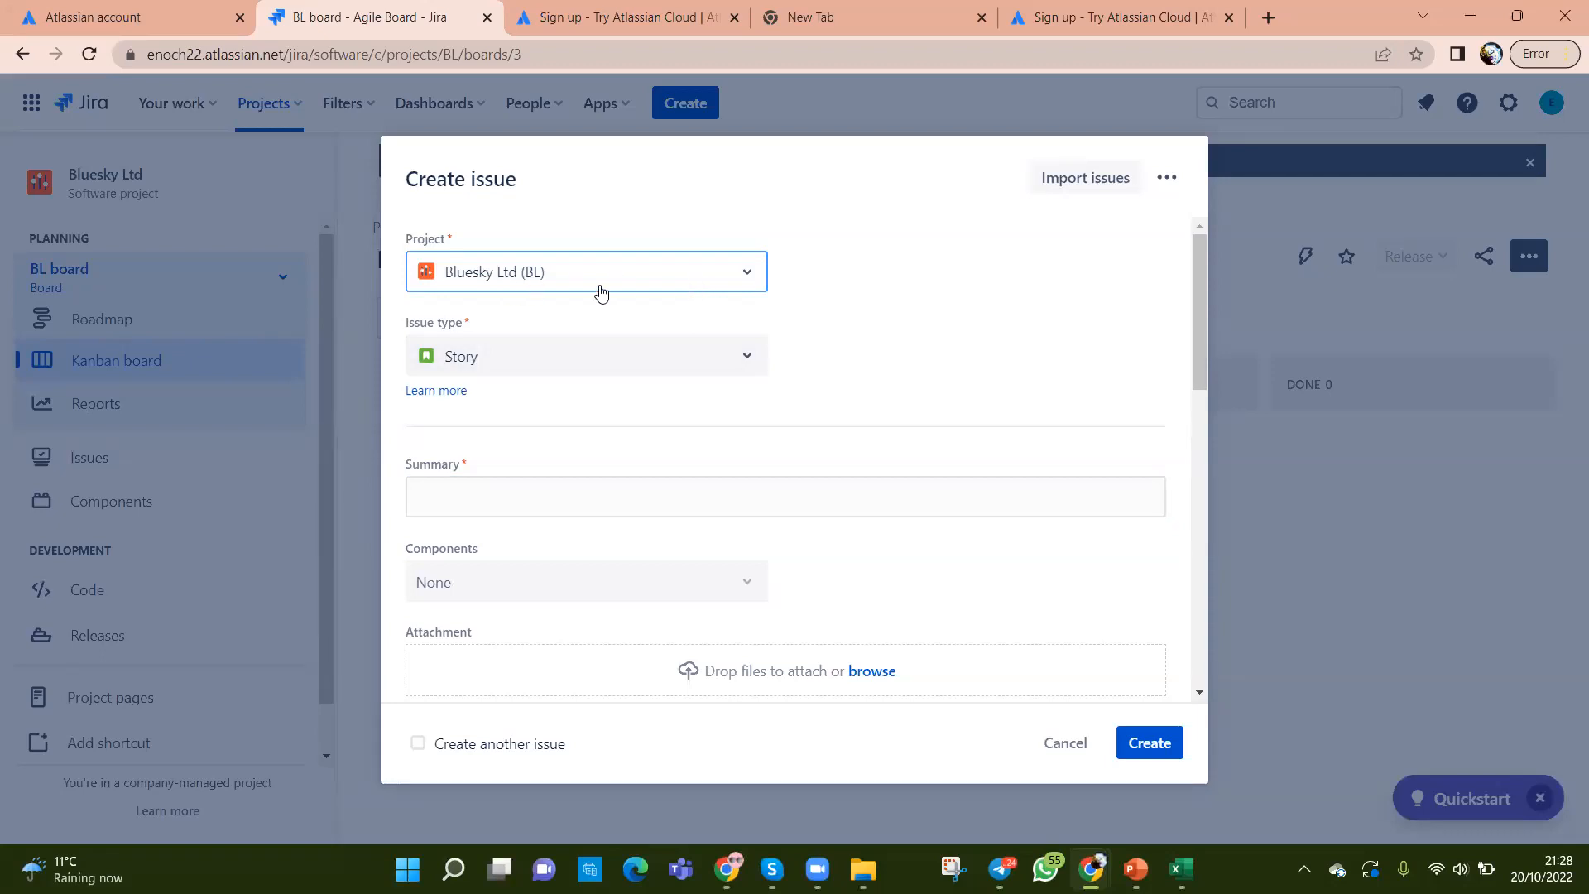
left_click(743, 283)
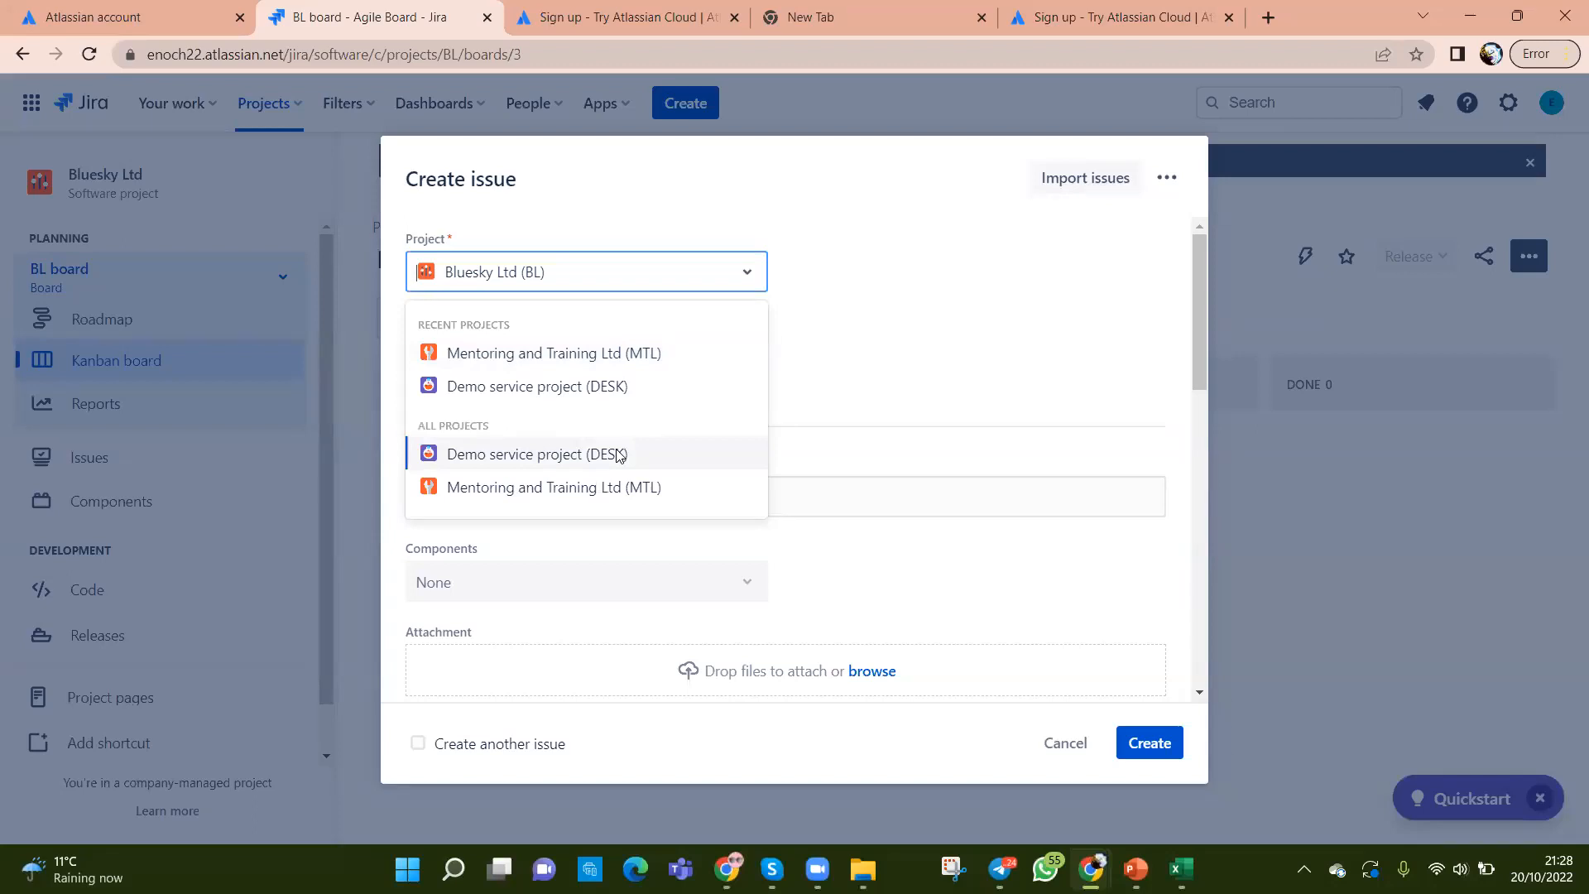
left_click(942, 328)
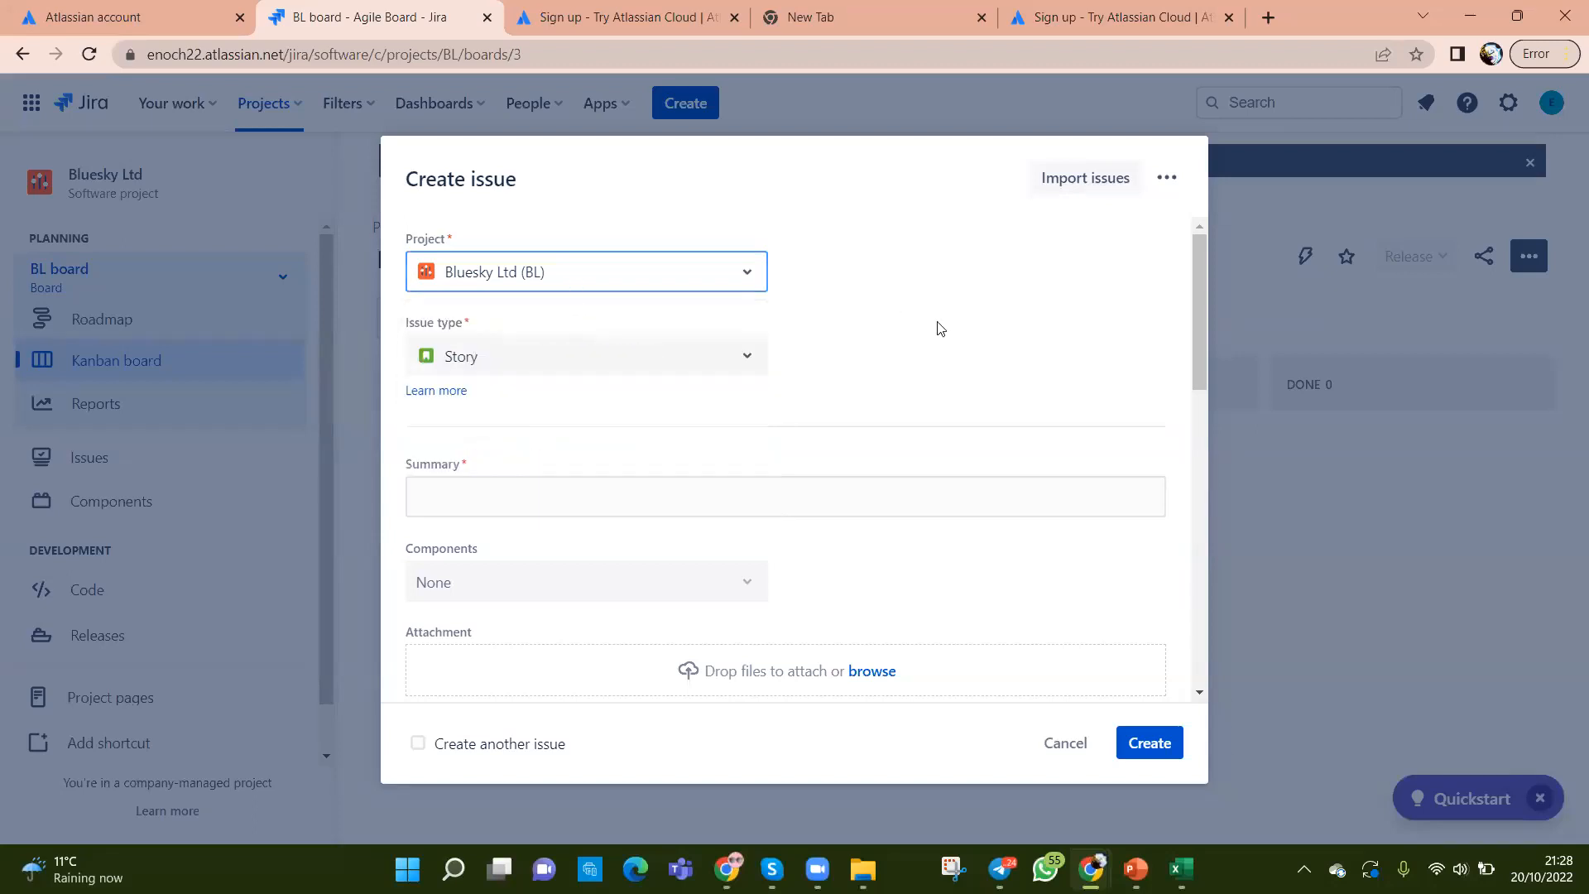
left_click(748, 363)
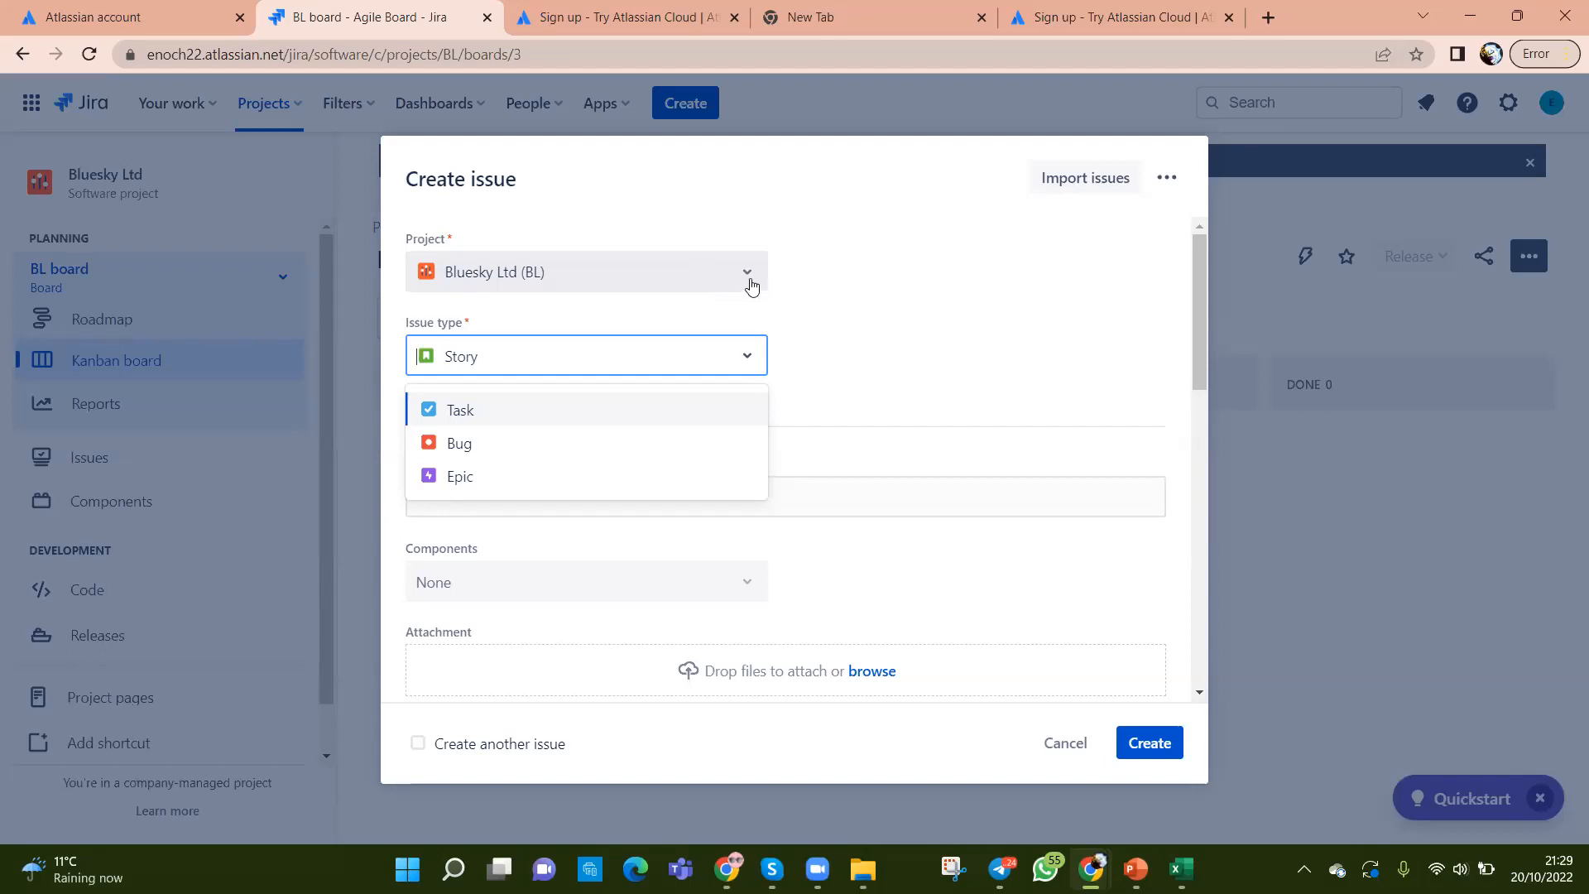
left_click(749, 279)
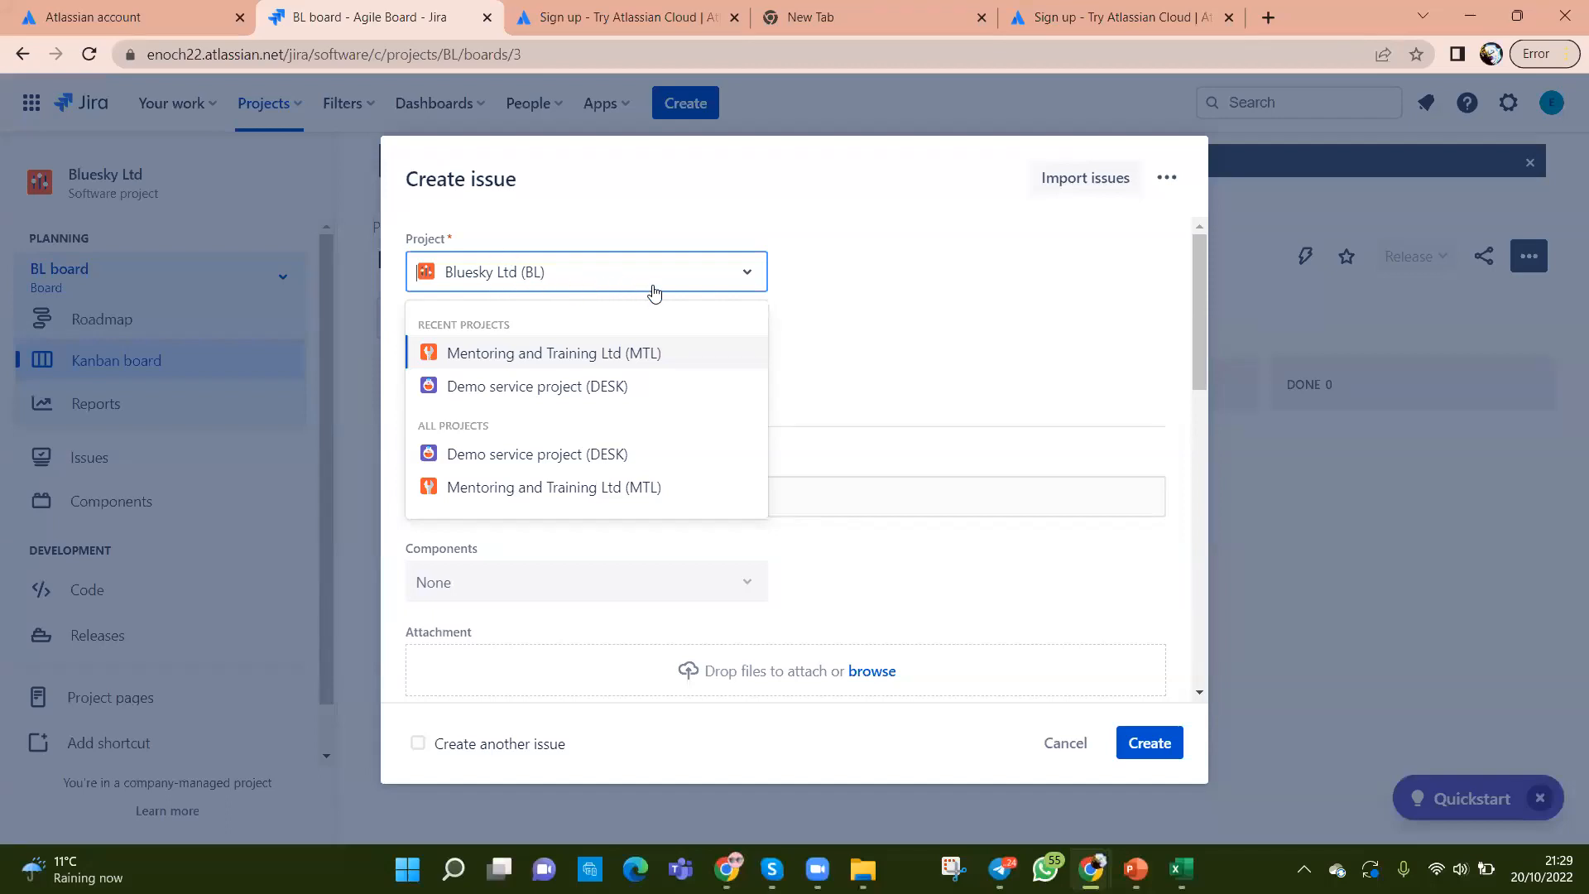
left_click(950, 327)
left_click(745, 360)
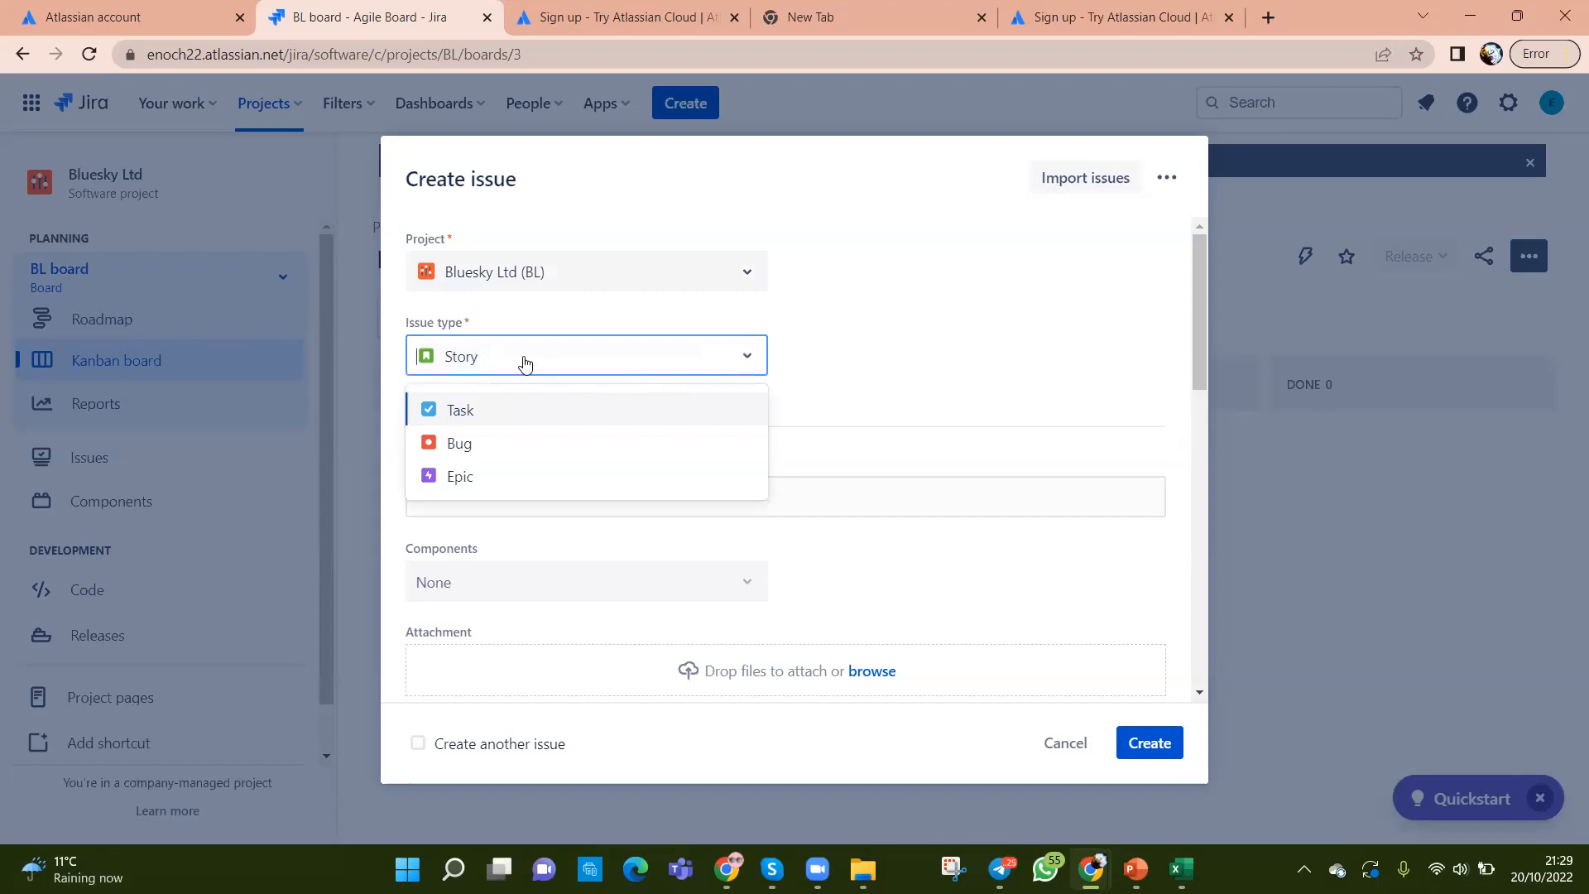
left_click(876, 375)
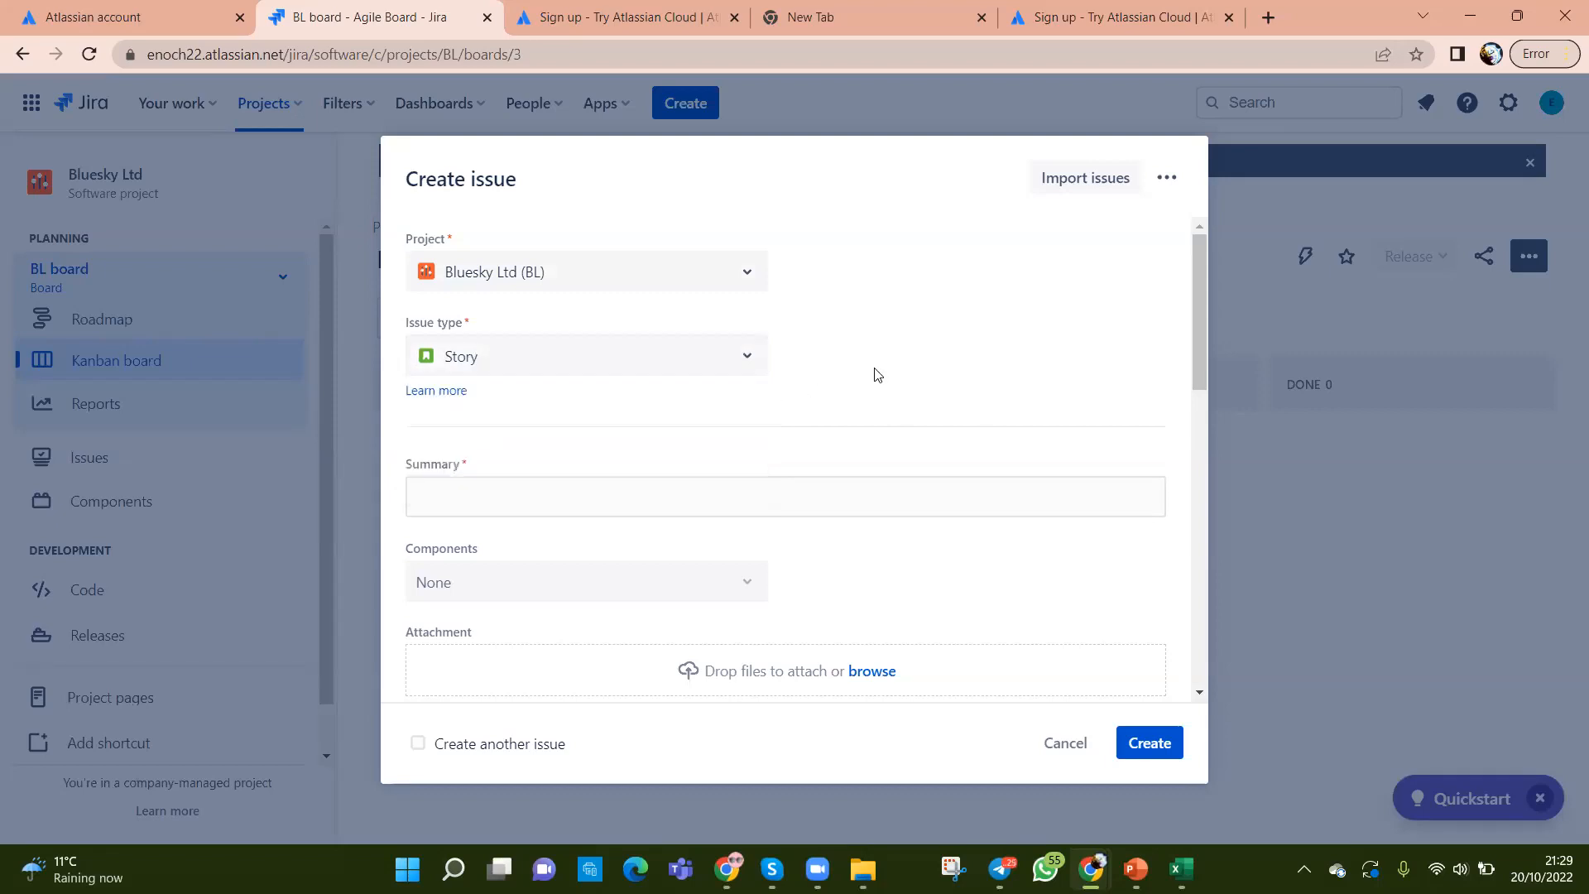
left_click(647, 488)
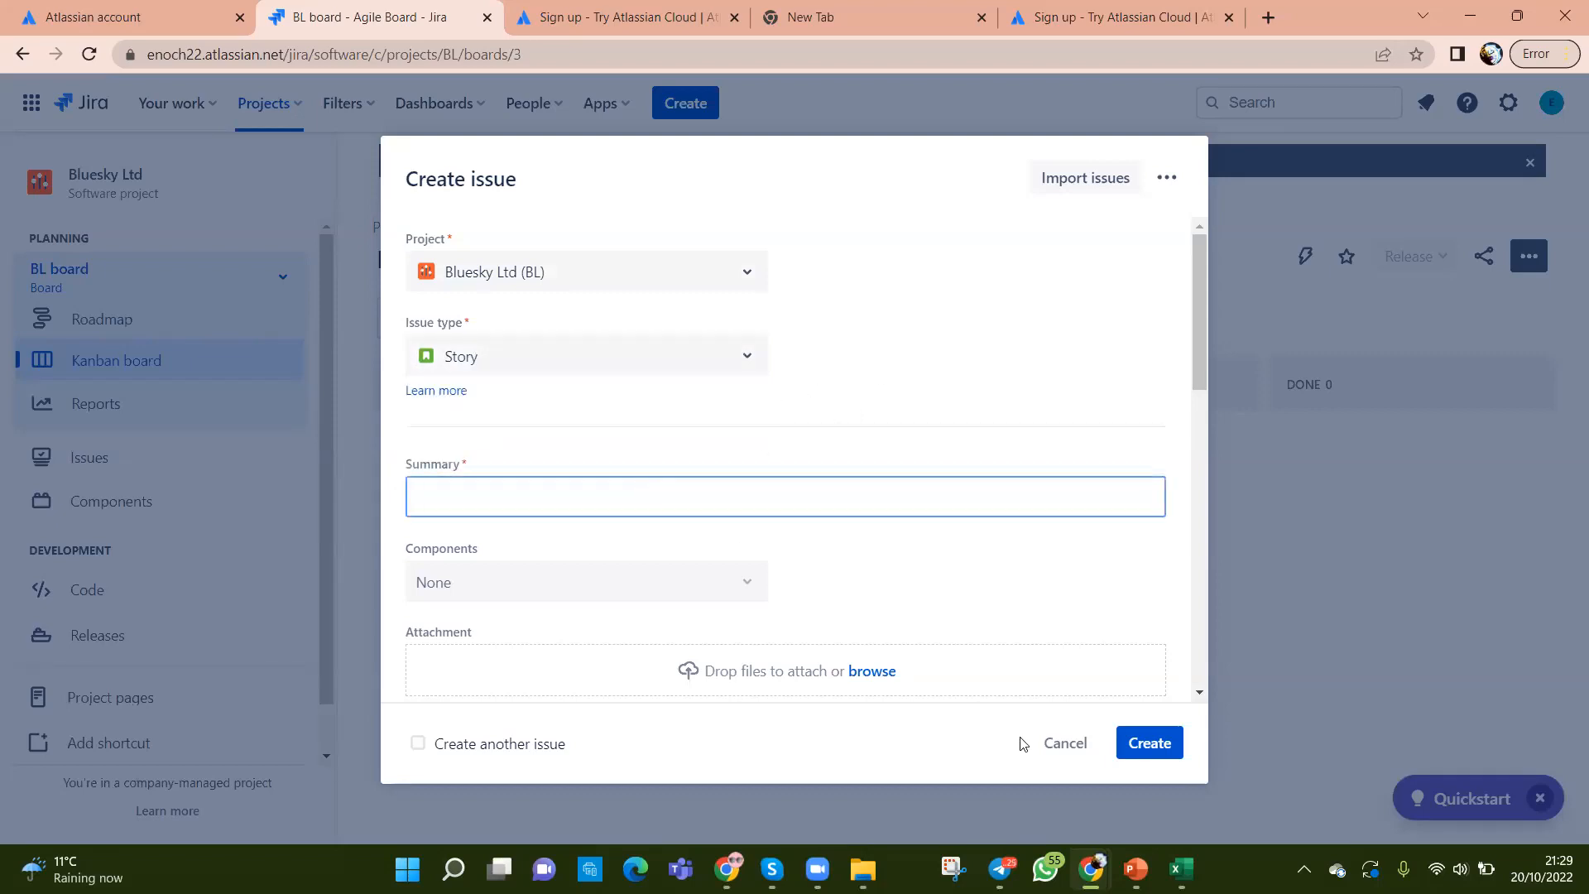
left_click(1180, 869)
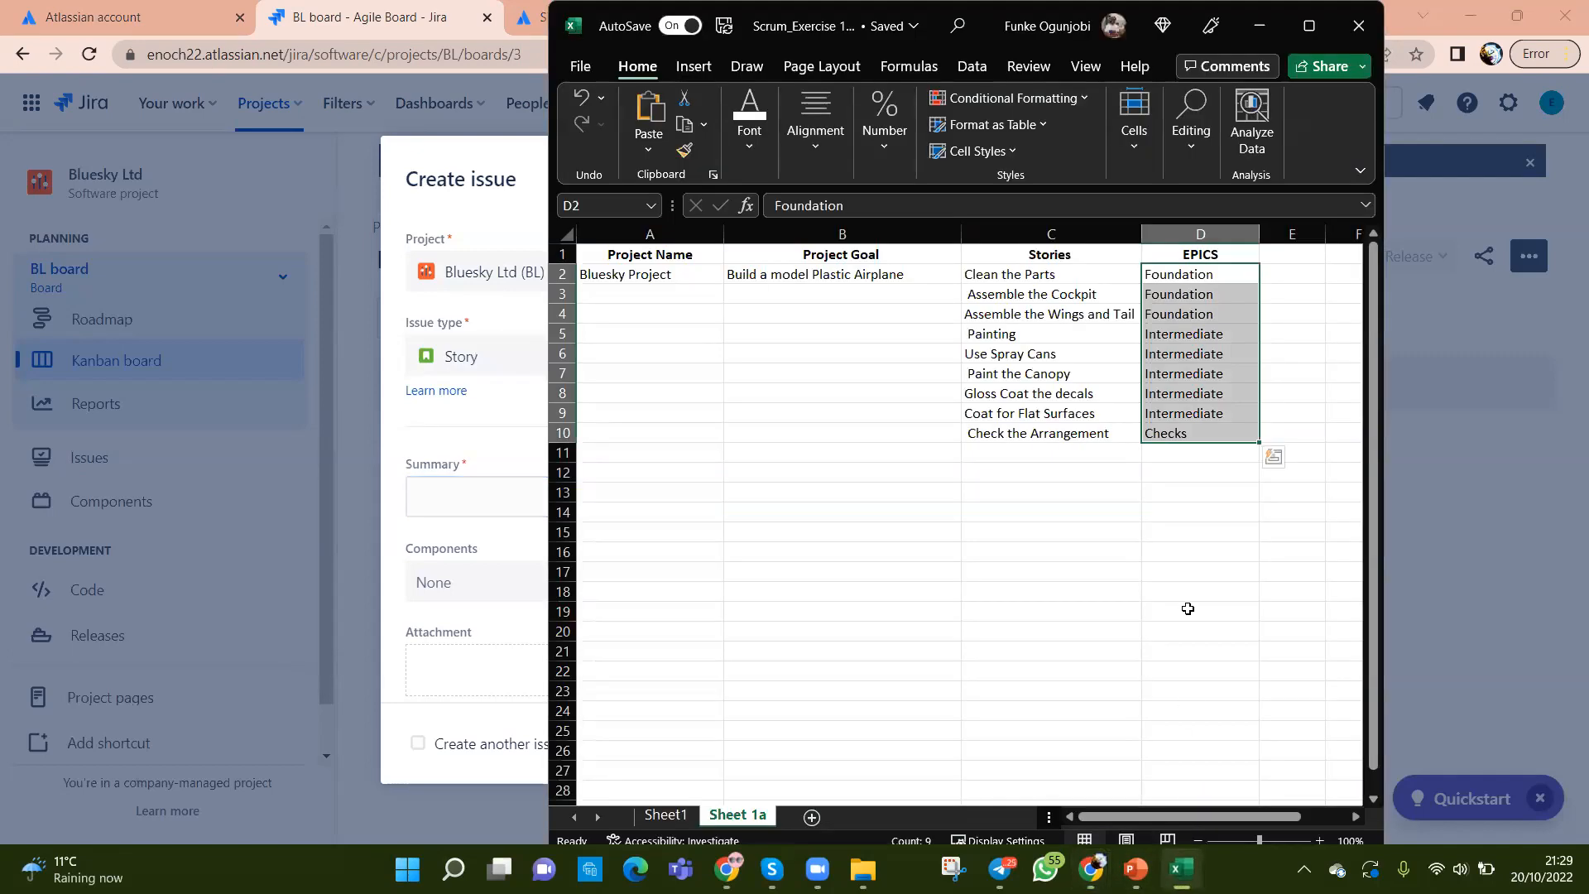
left_click(1126, 597)
left_click(1026, 274)
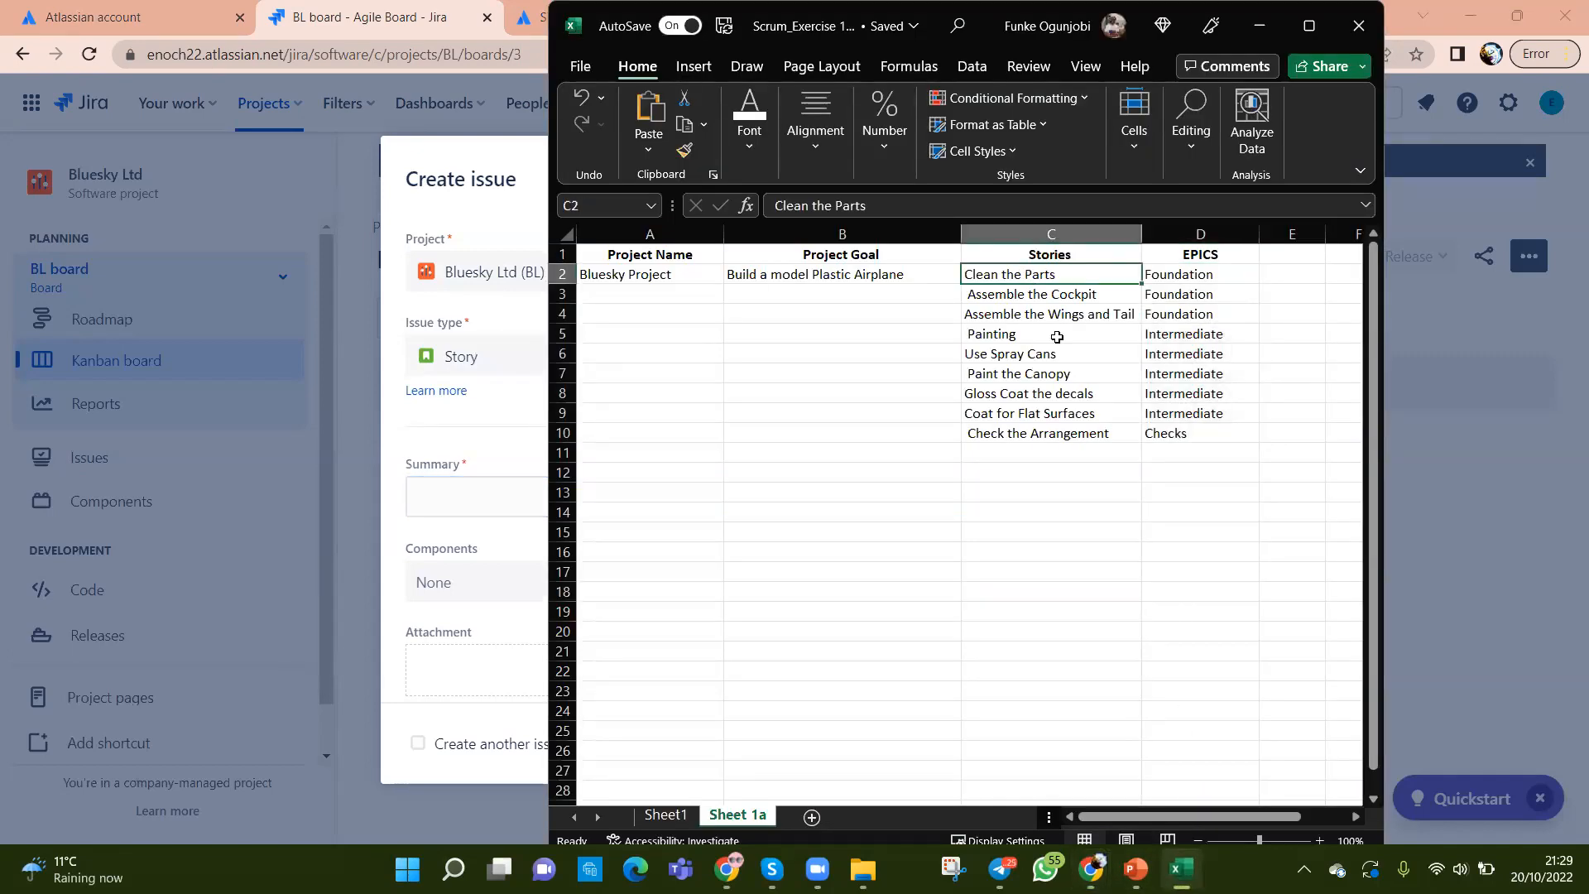
key("ctrl+c")
key("alt+Tab")
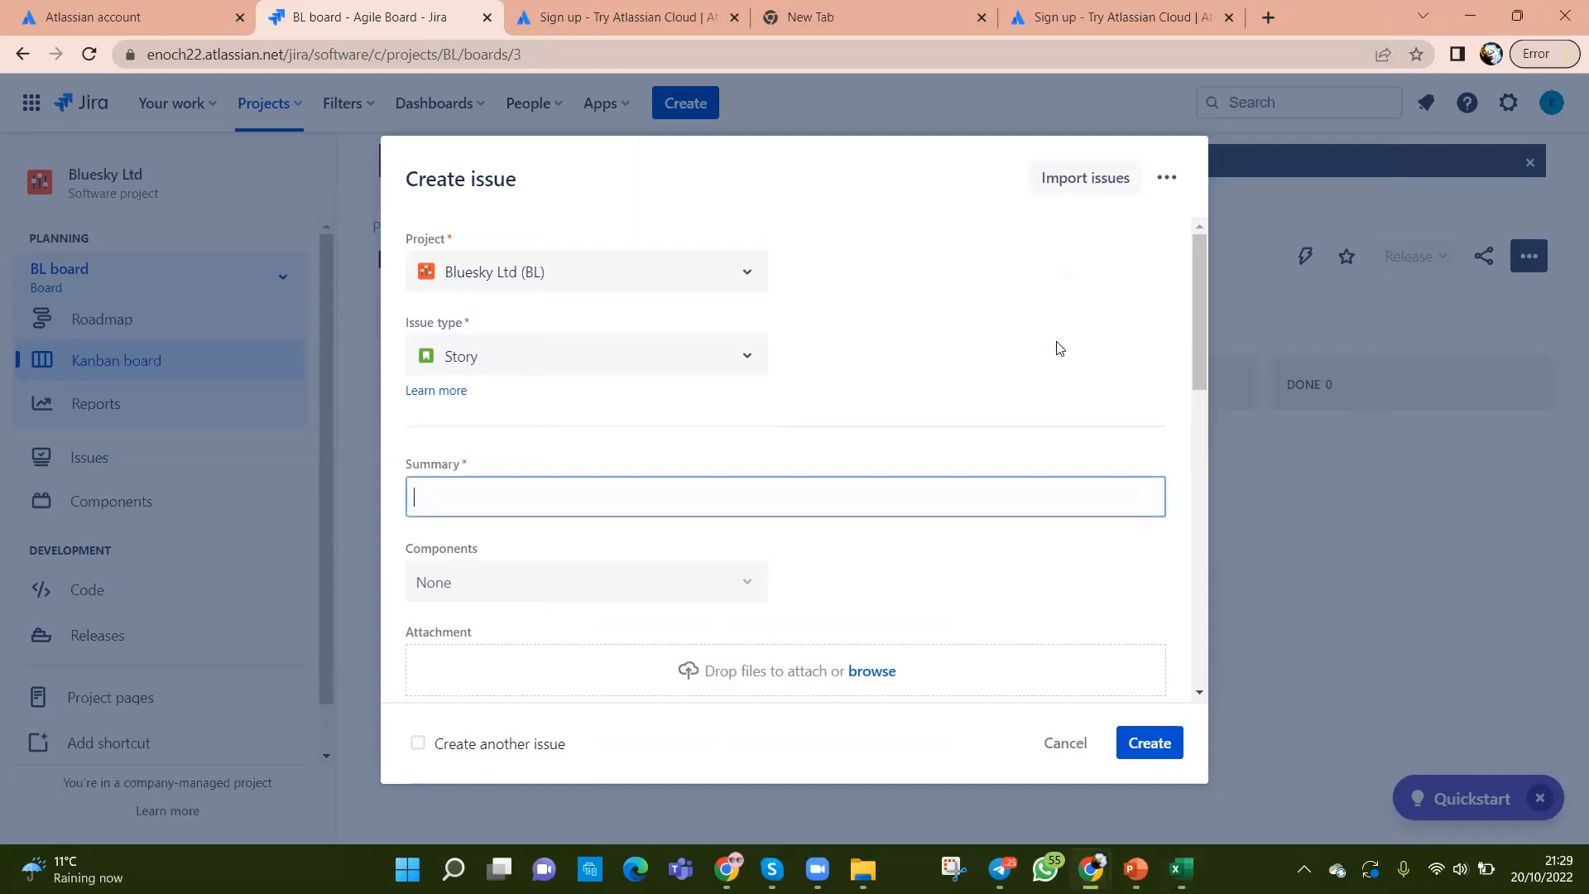
key("ctrl+v")
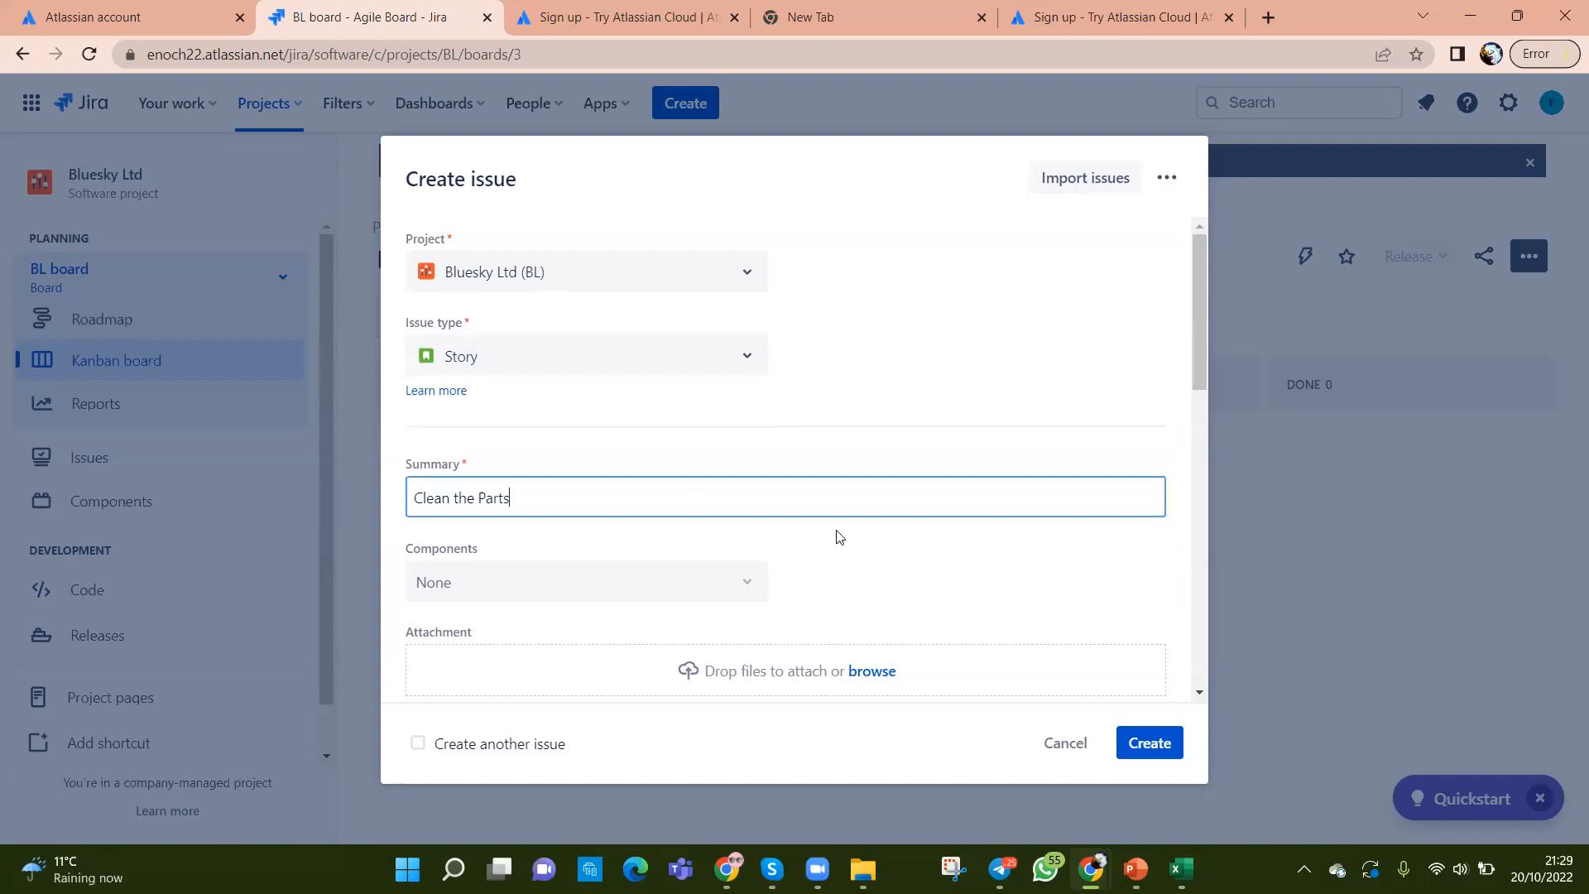
scroll(841, 534, "down", 1)
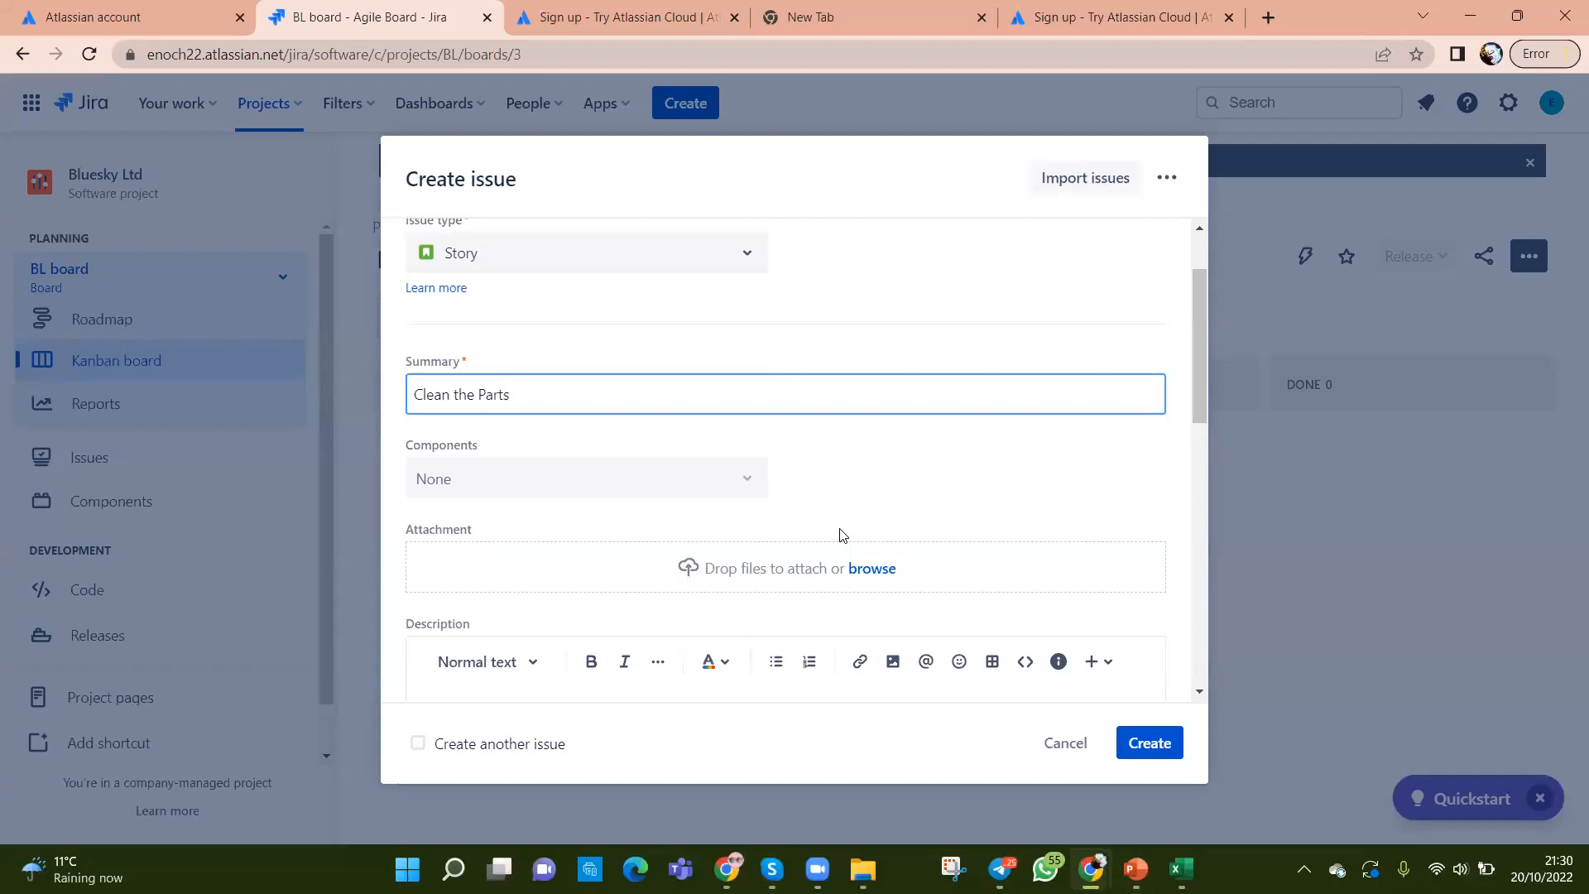
scroll(841, 534, "up", 1)
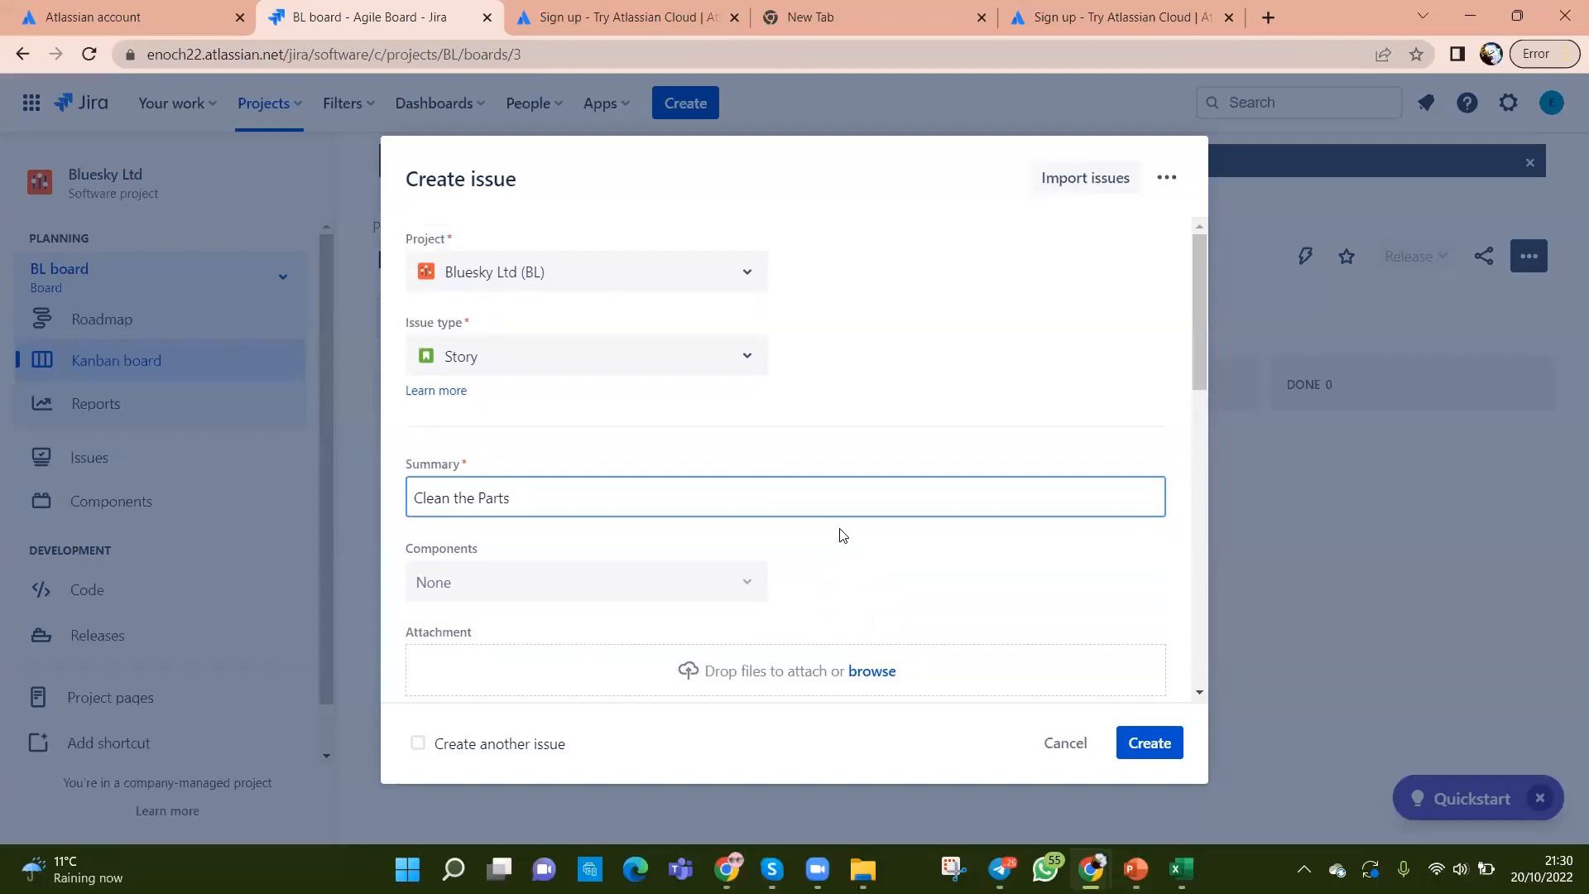
scroll(841, 534, "down", 3)
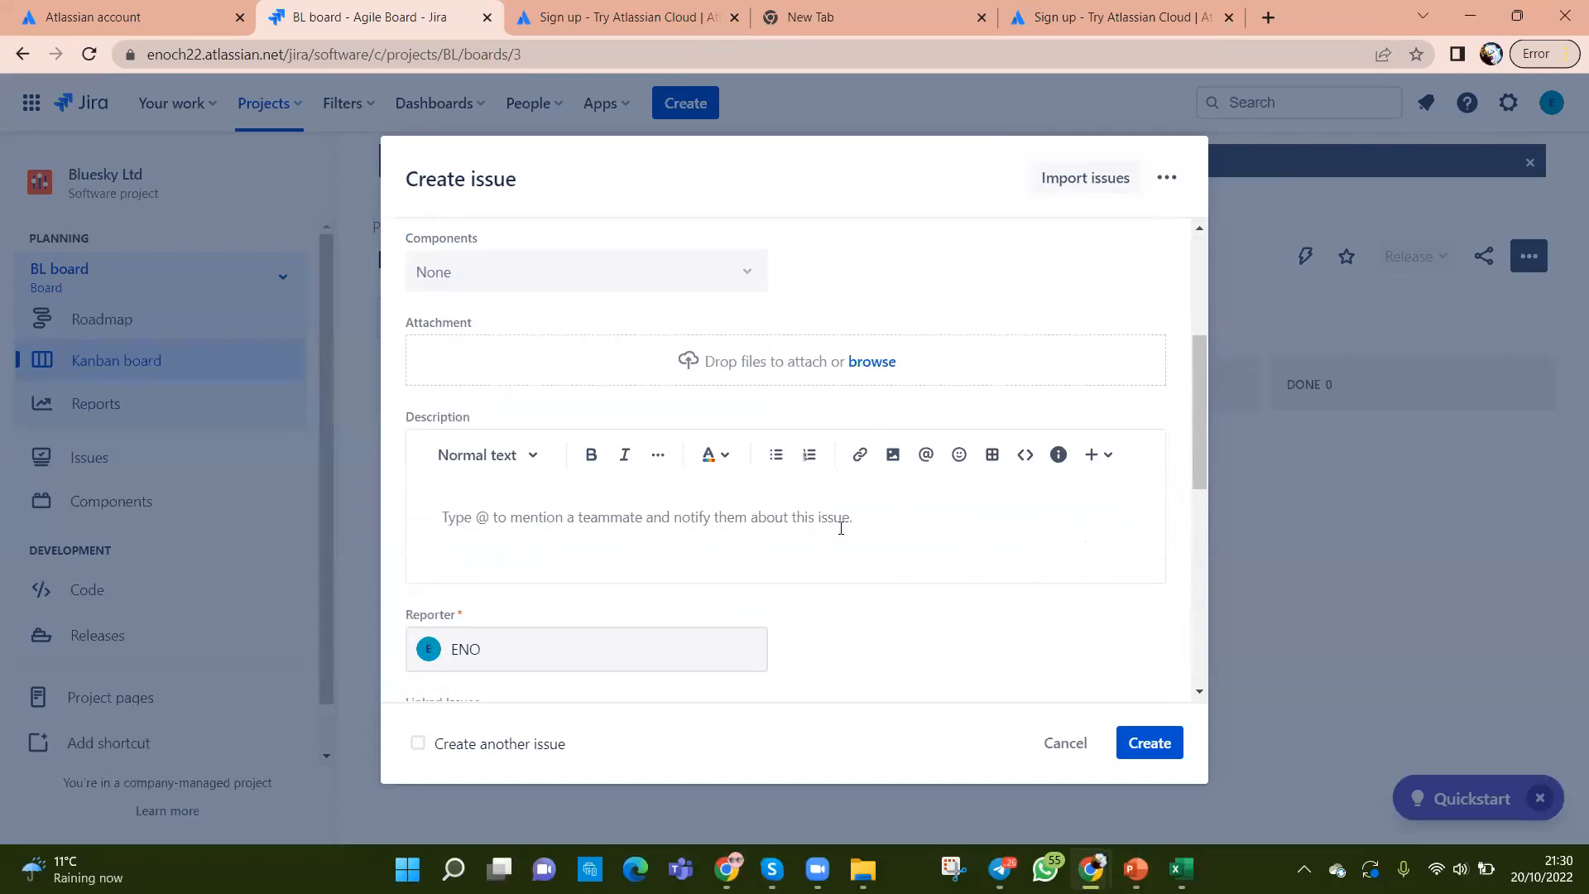
scroll(840, 528, "up", 3)
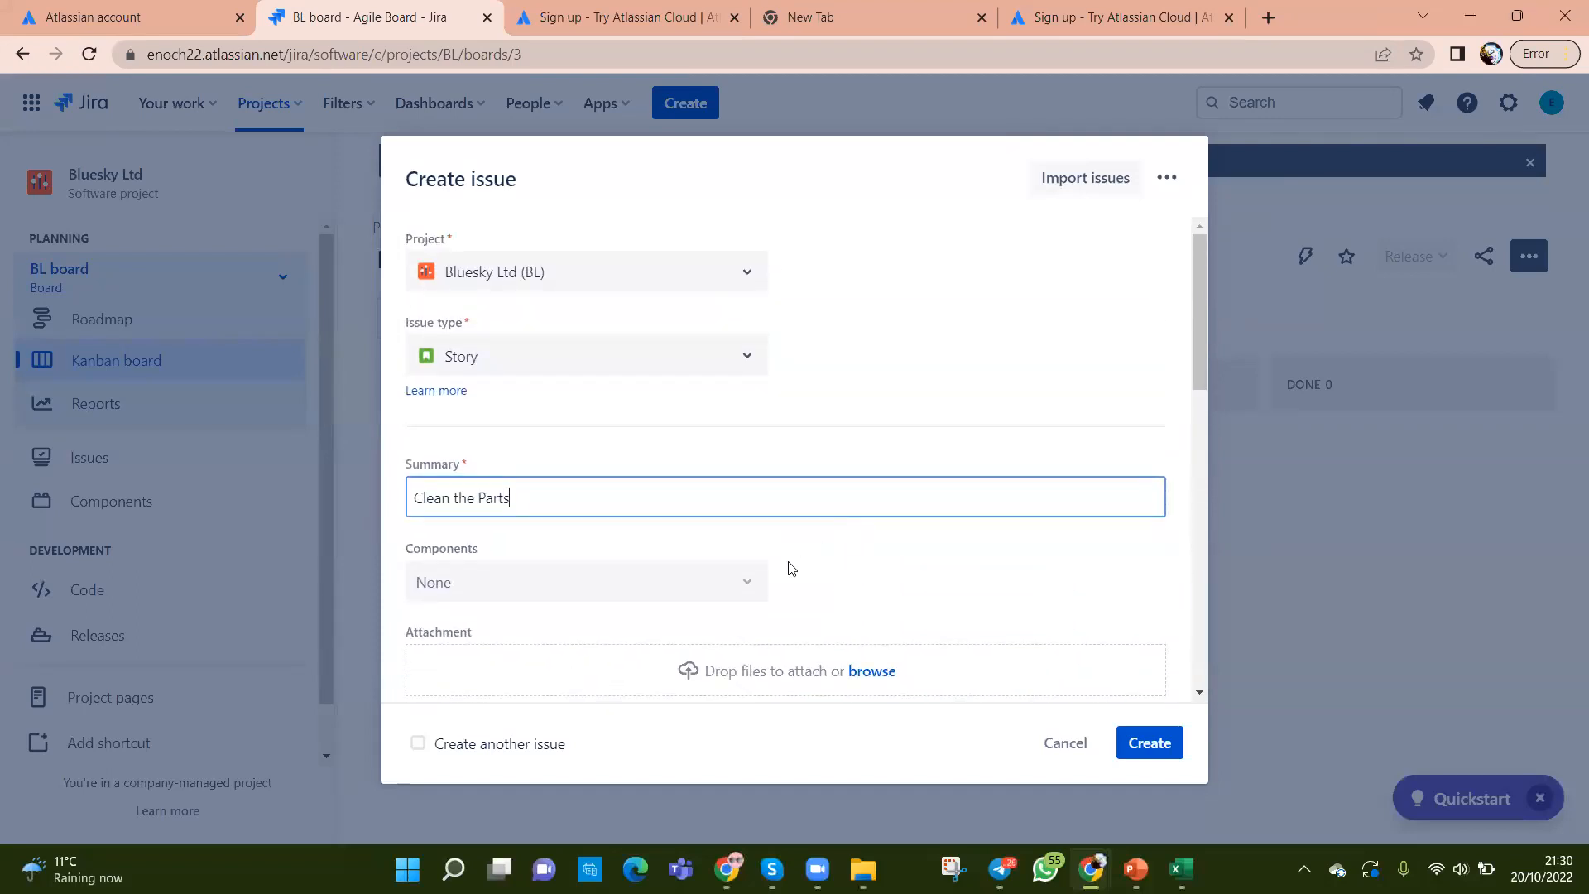
scroll(828, 550, "down", 1)
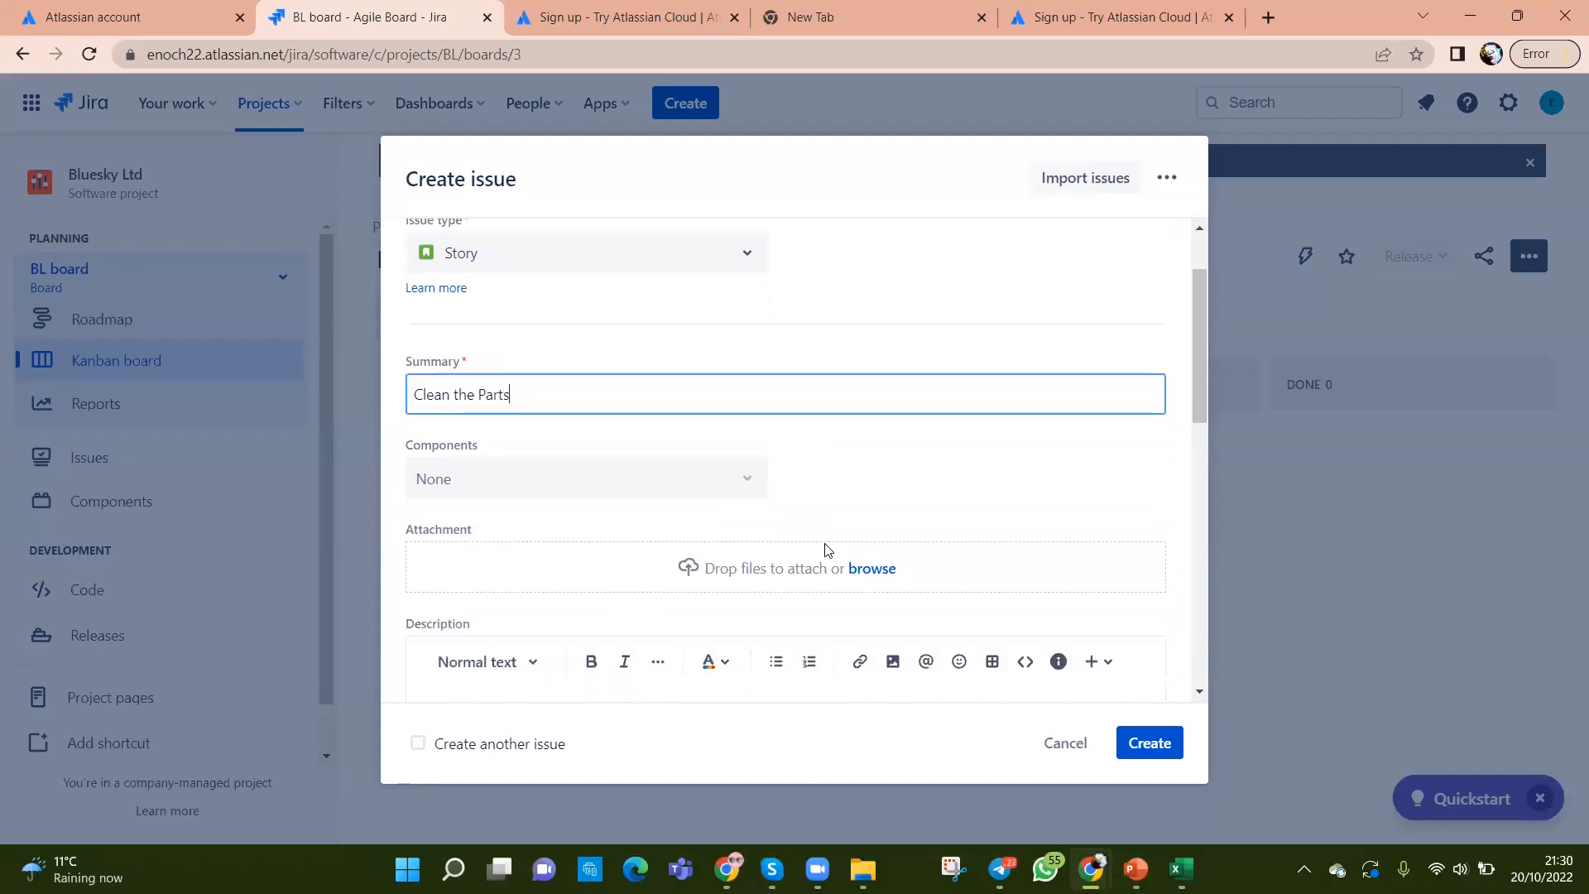
scroll(828, 550, "up", 1)
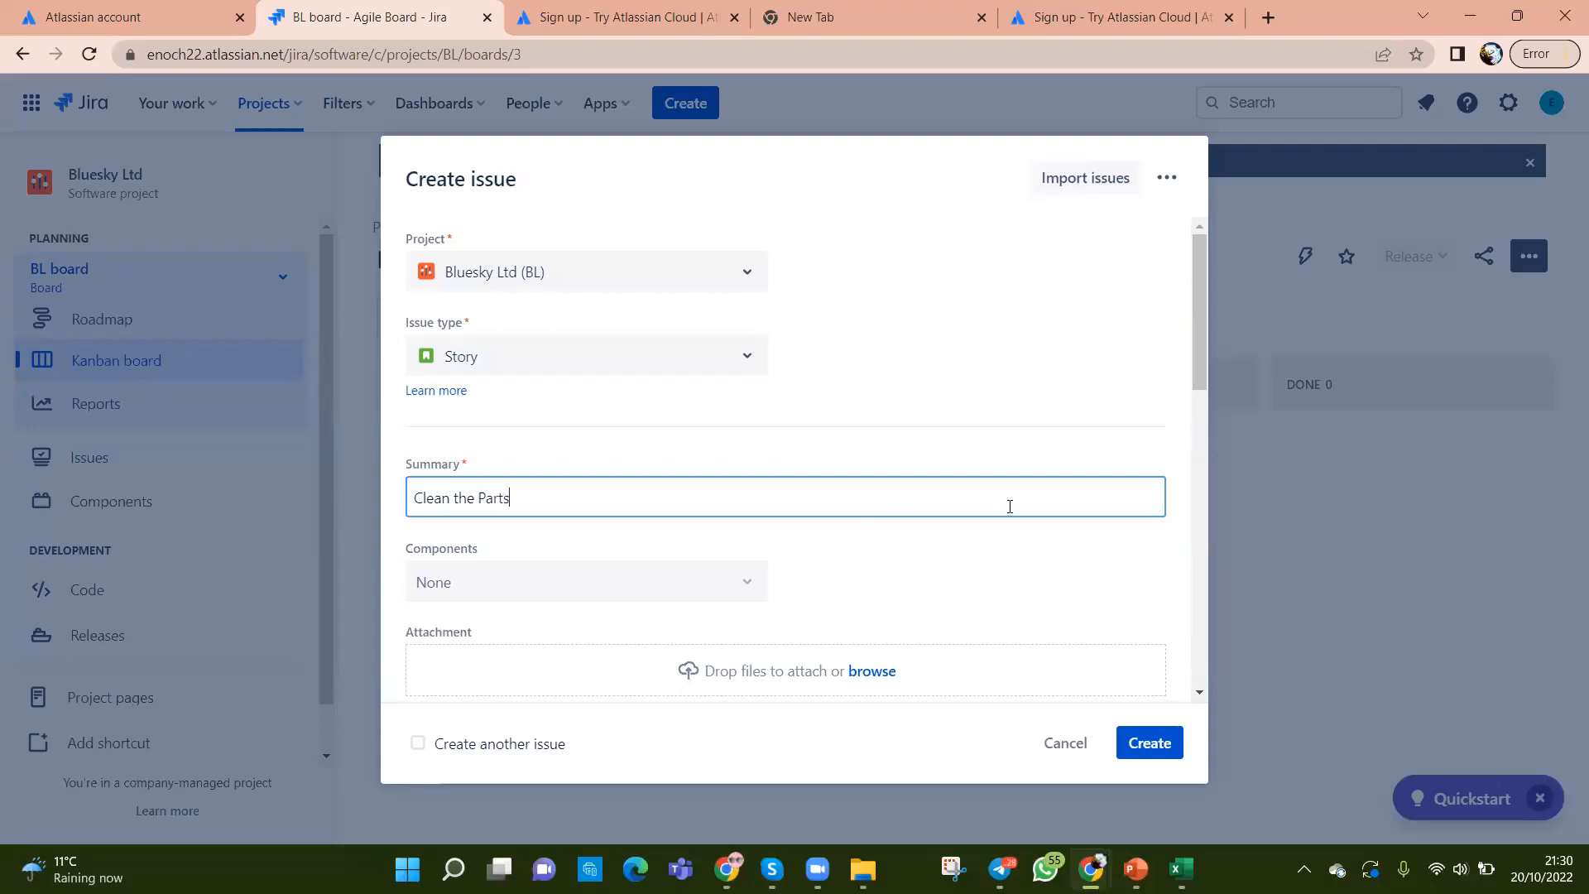
scroll(1007, 505, "down", 1)
scroll(1011, 514, "up", 1)
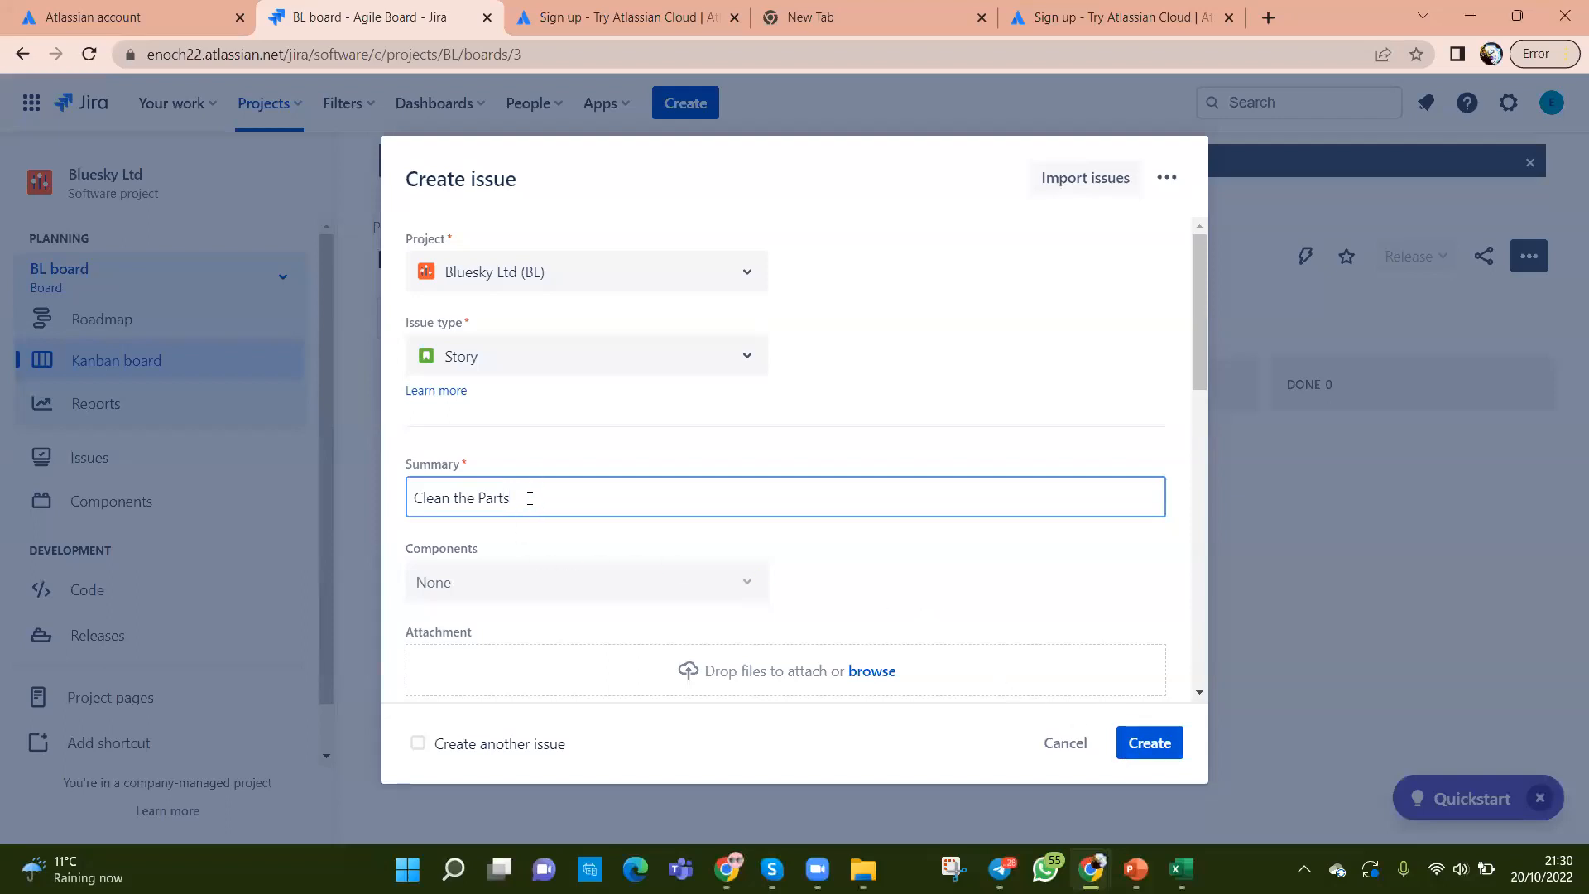
scroll(531, 498, "down", 1)
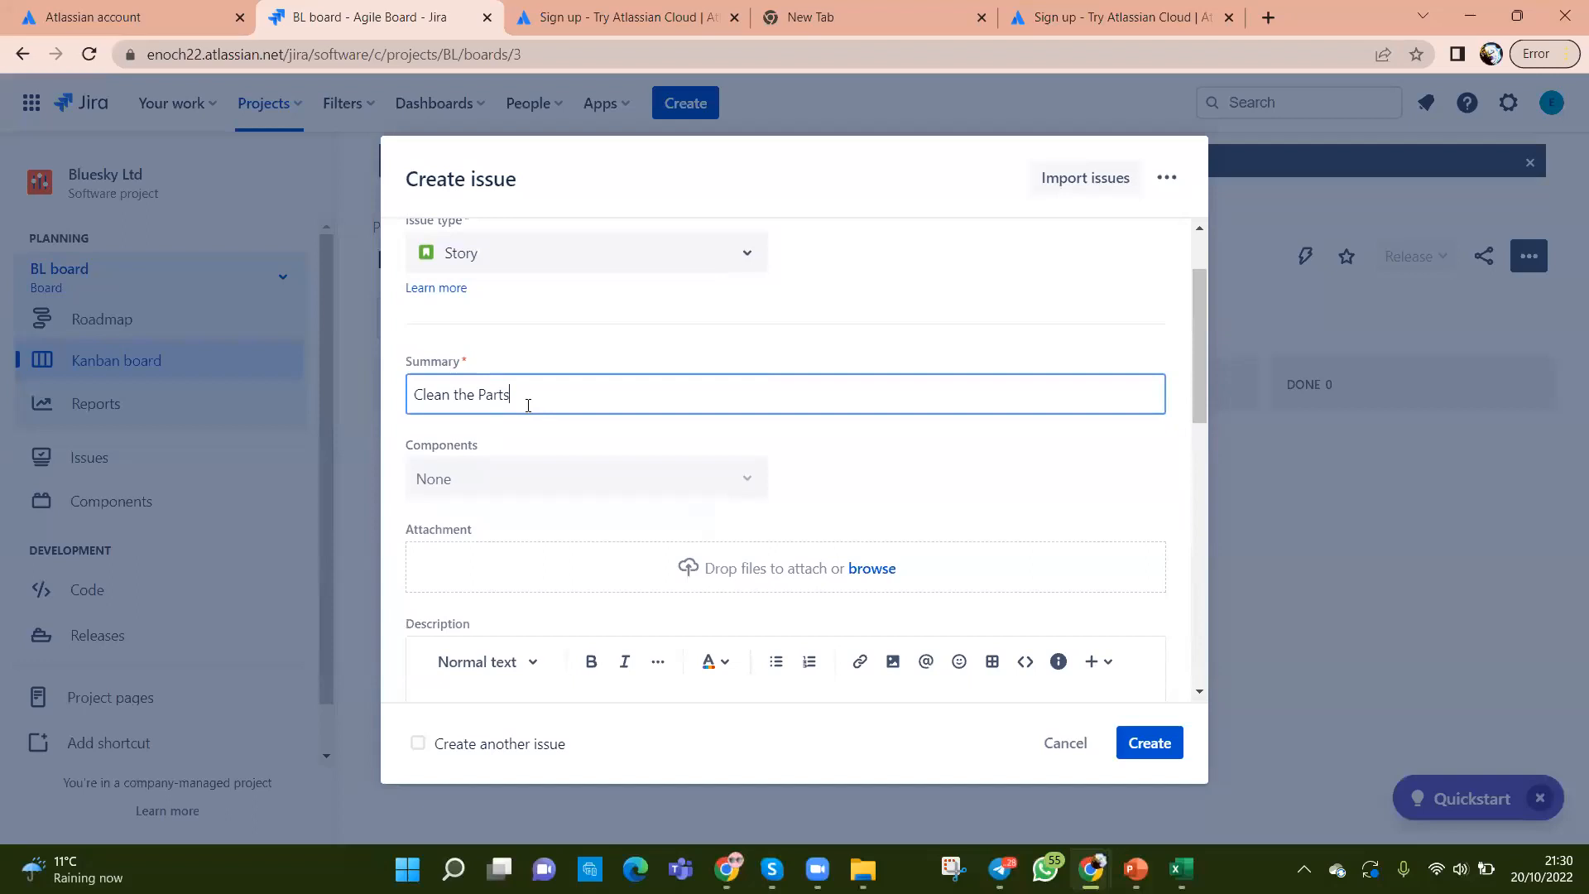
scroll(529, 406, "up", 1)
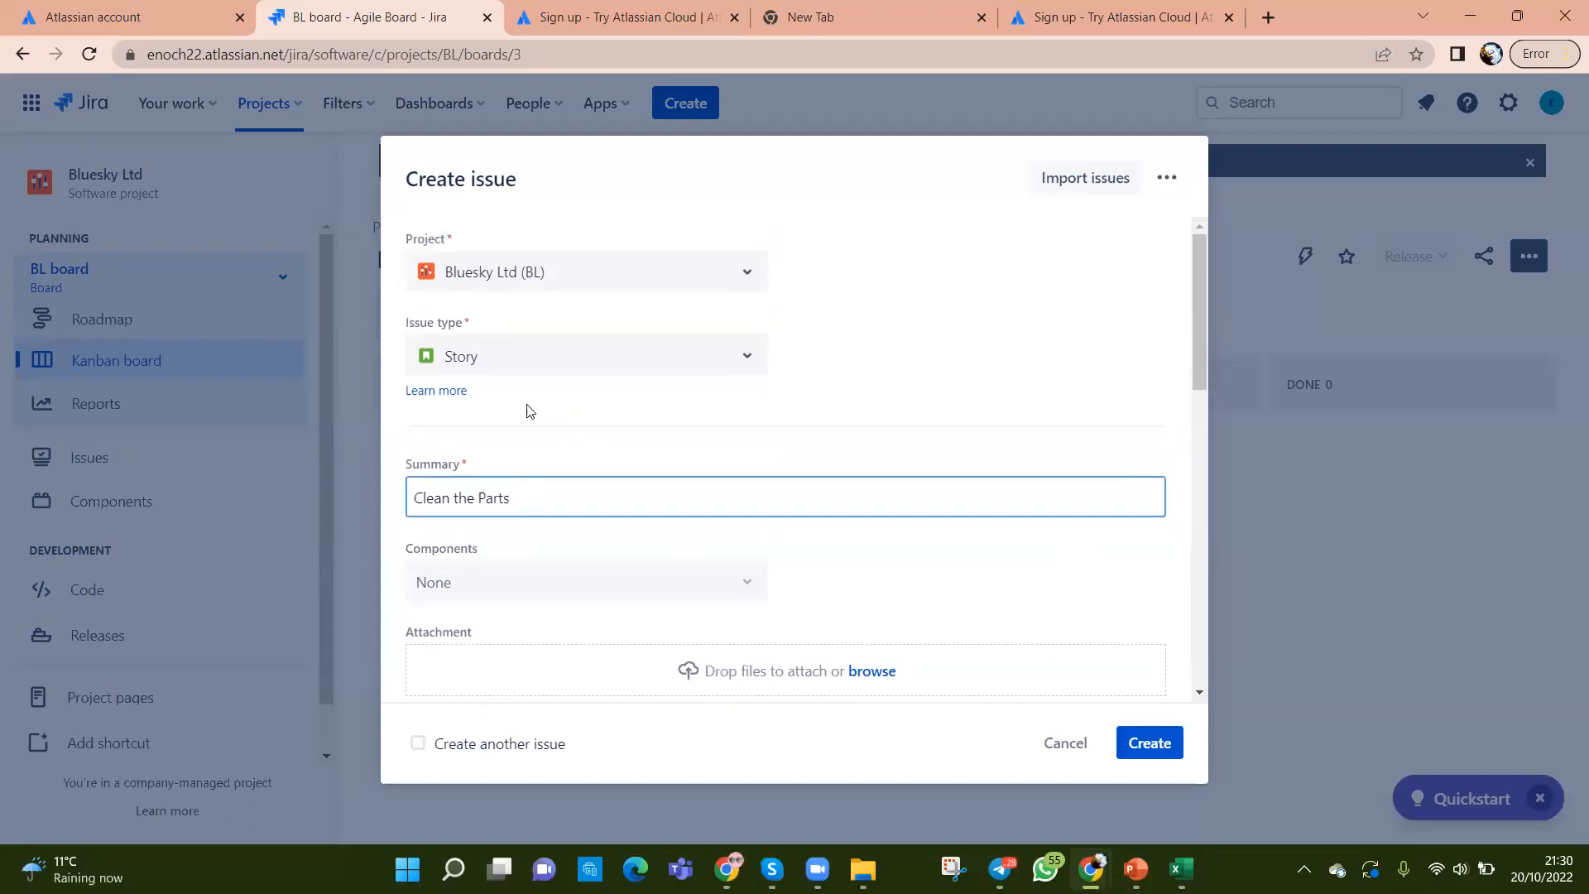
left_click(749, 357)
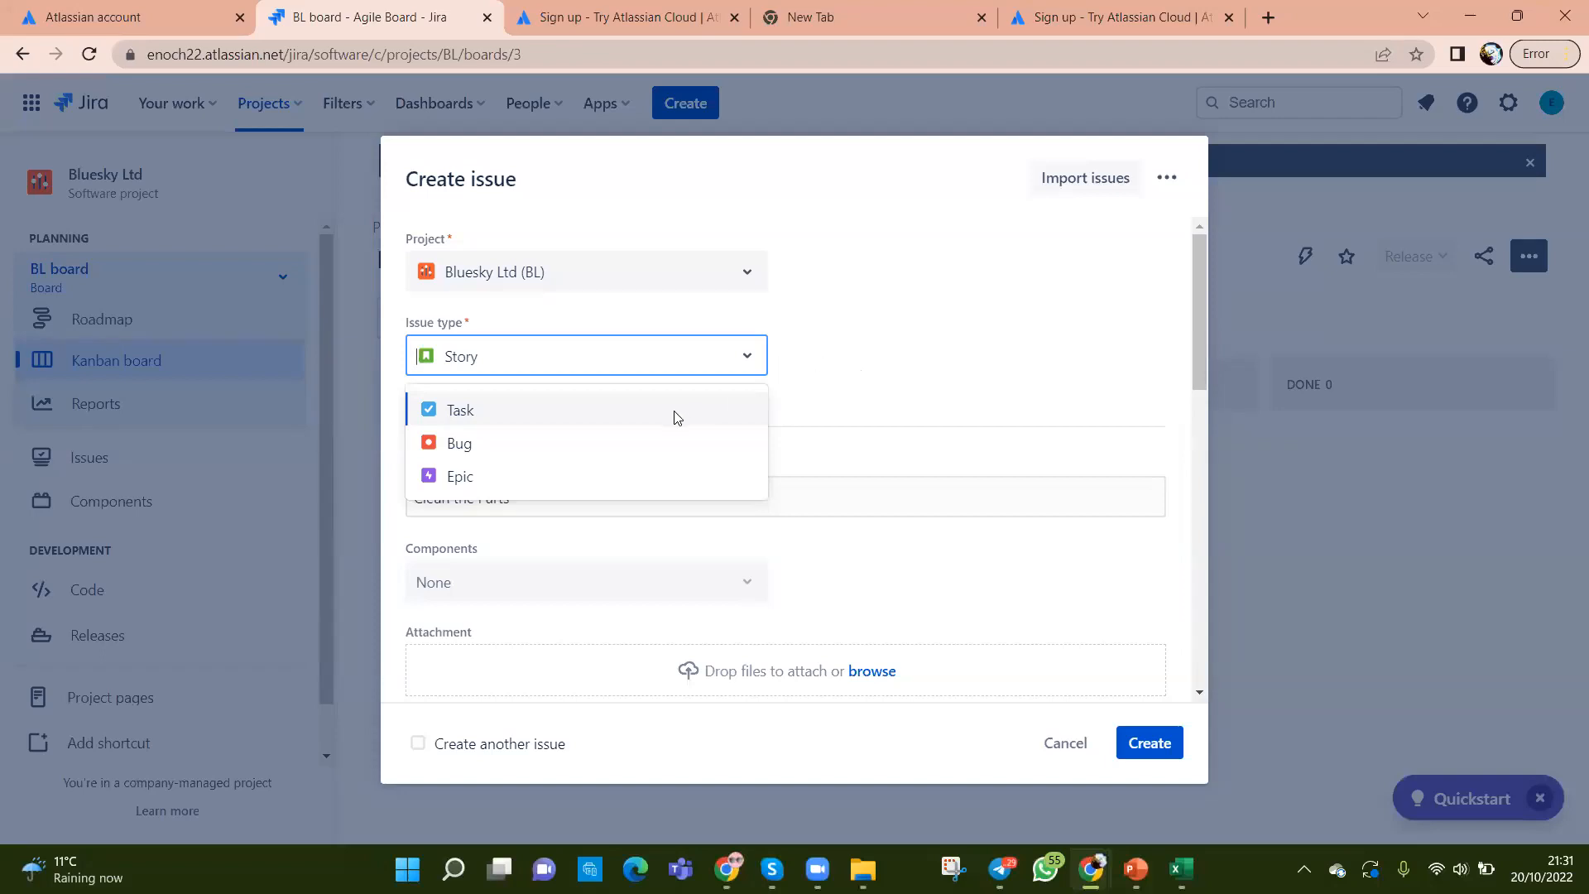
left_click(847, 375)
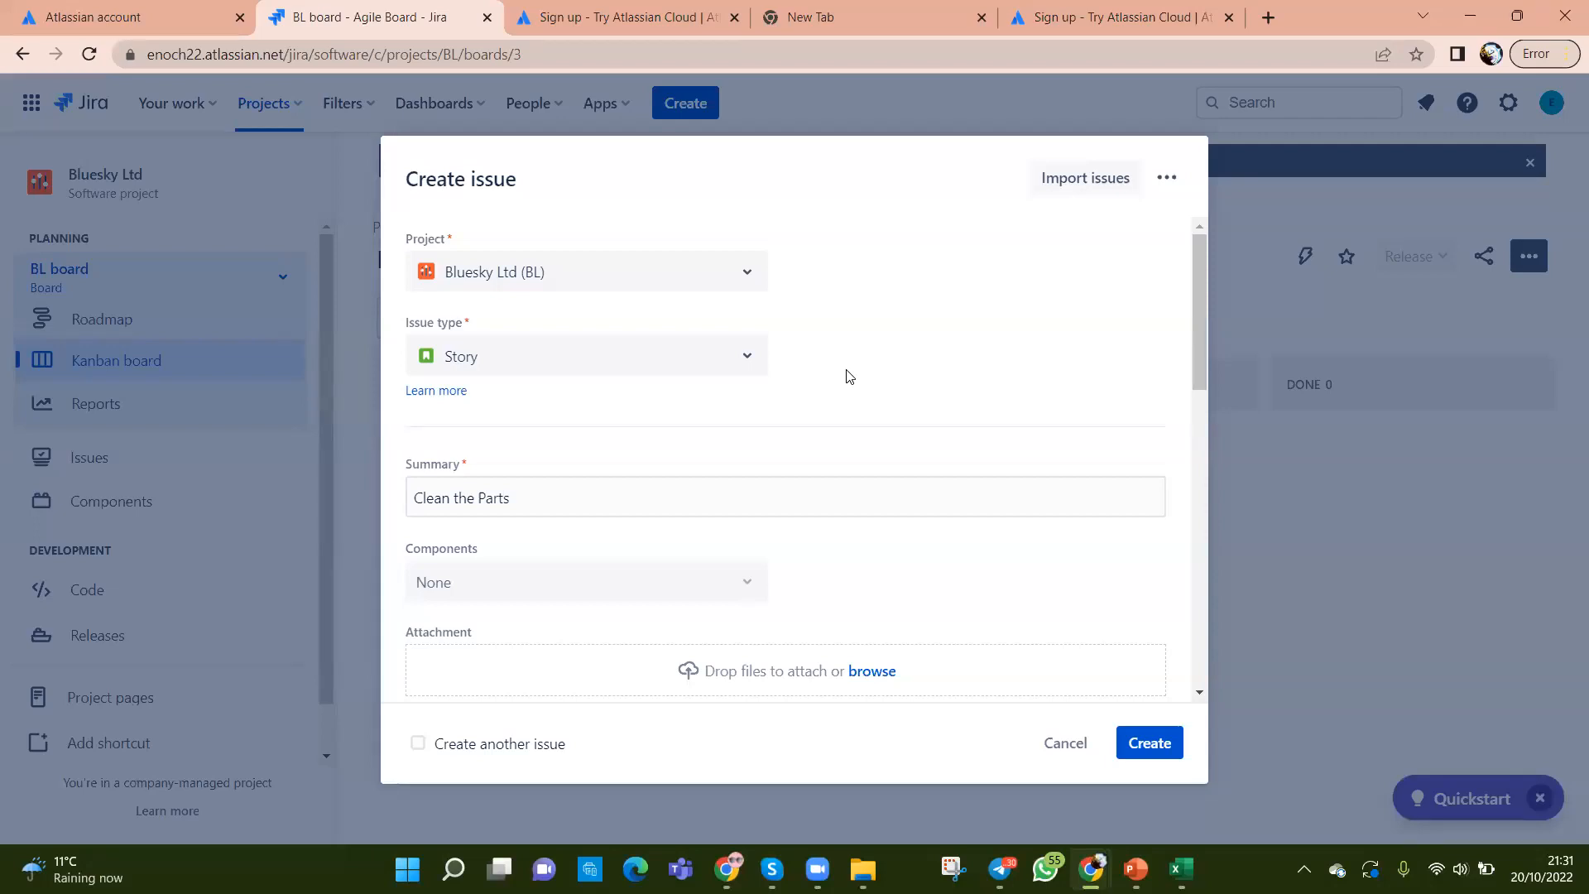
left_click(1179, 869)
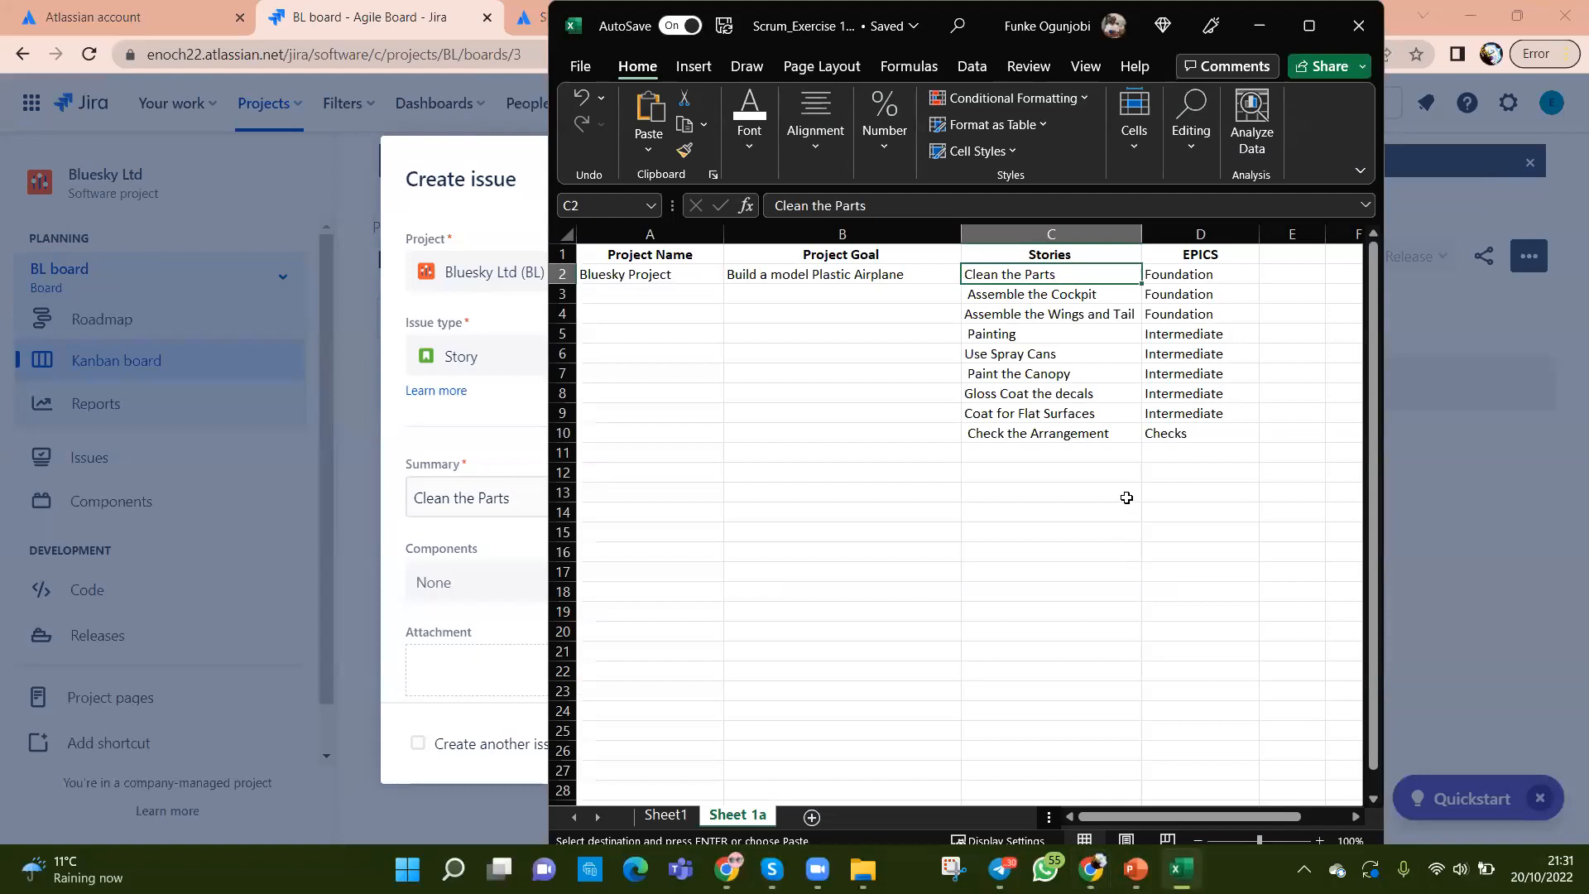
left_click(1174, 354)
left_click(976, 391)
left_click(1200, 379)
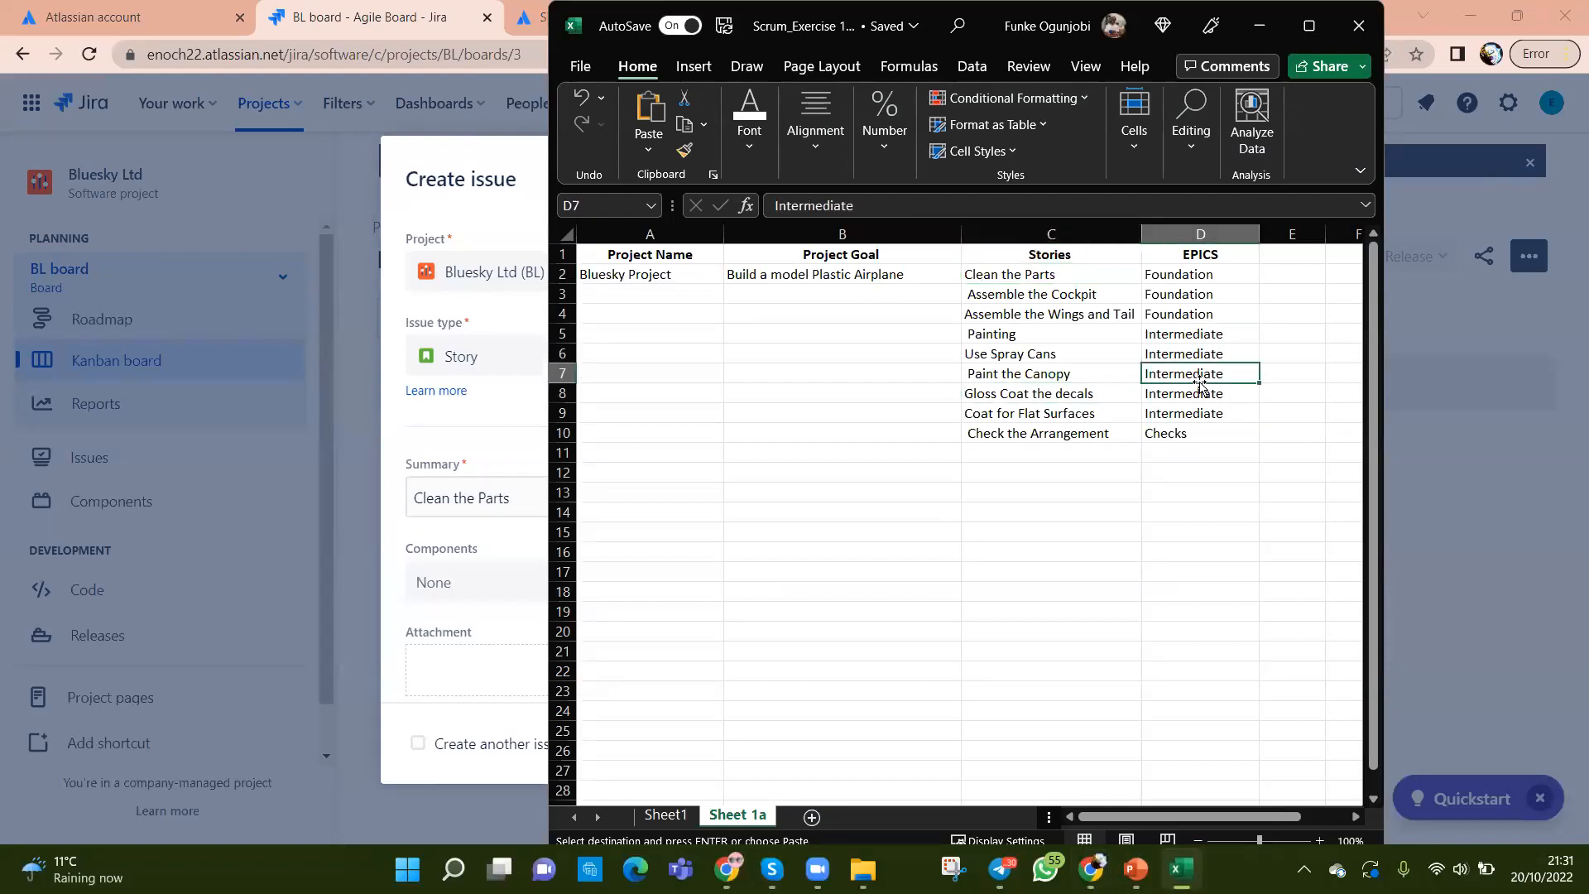
left_click(1014, 432)
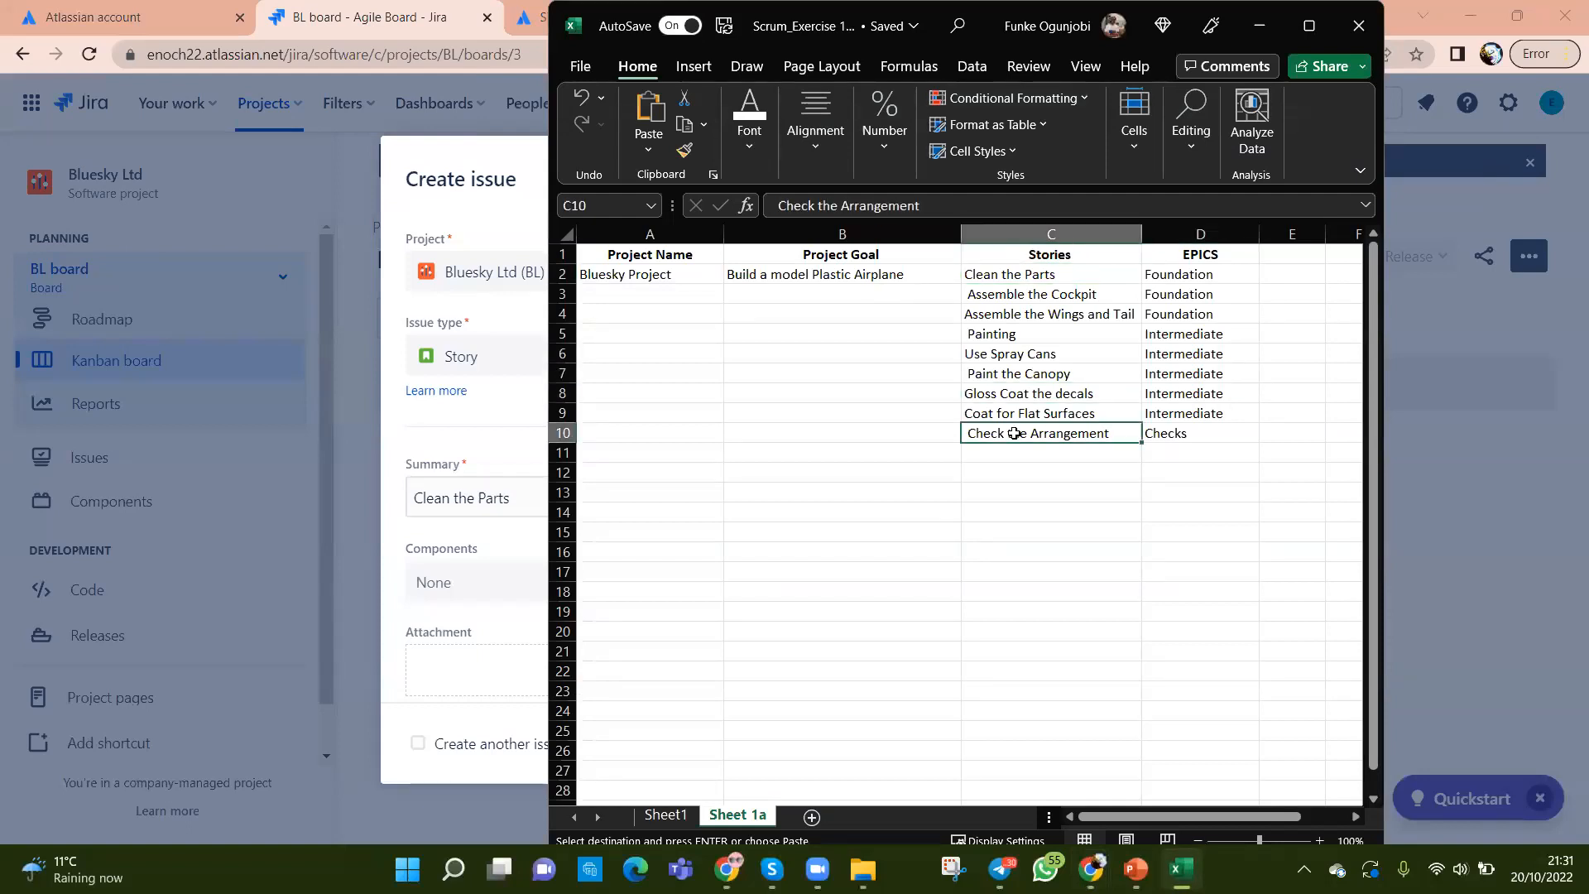
left_click(1176, 388)
left_click(992, 371)
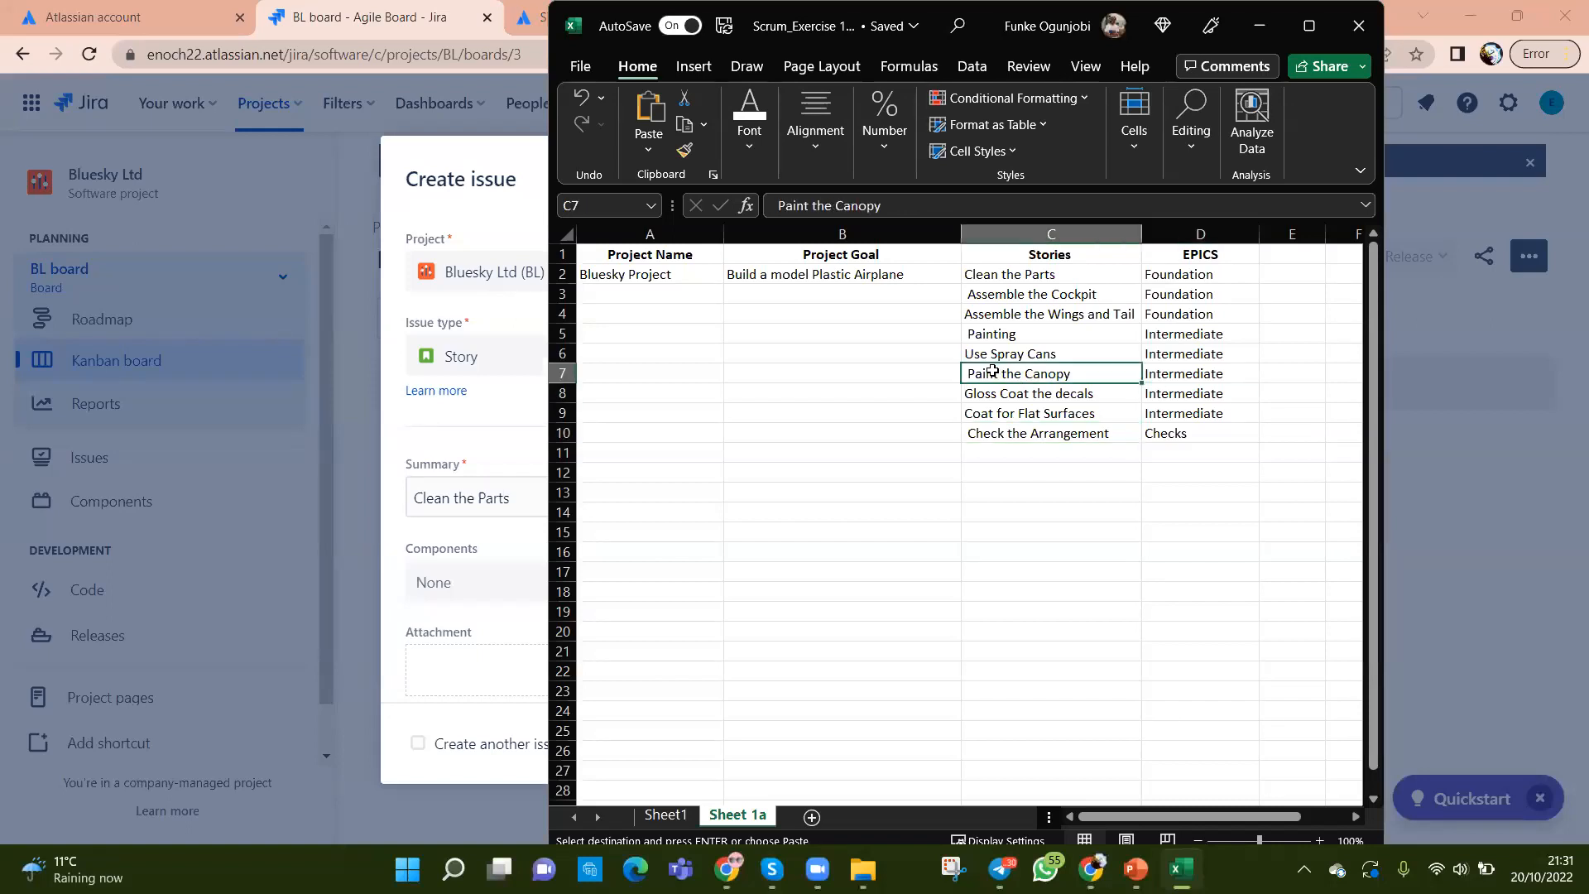
left_click(513, 424)
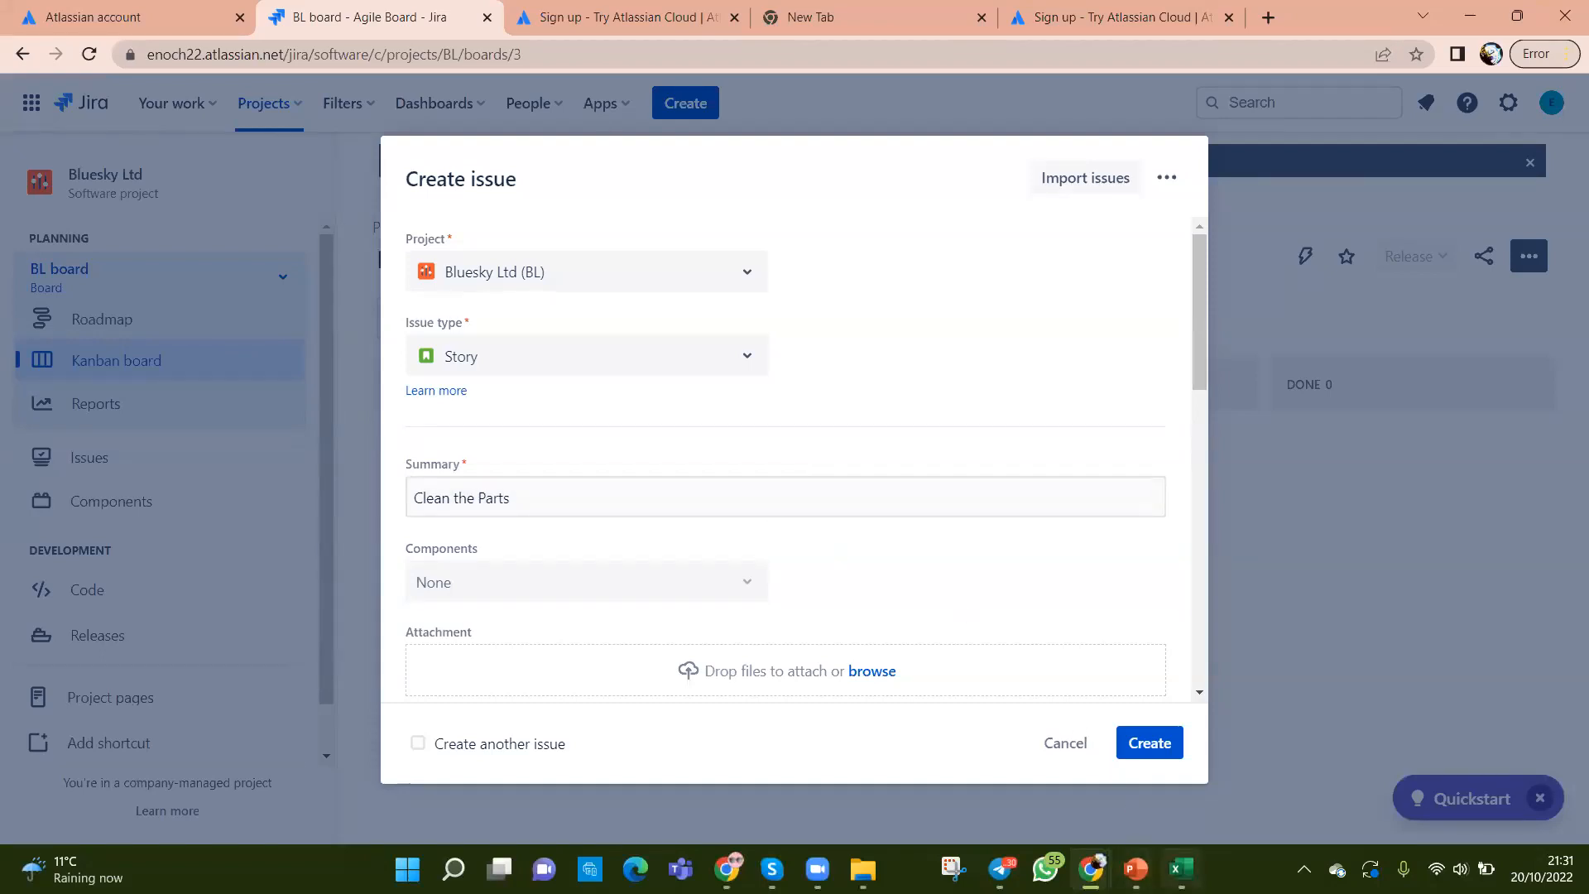
left_click(1179, 869)
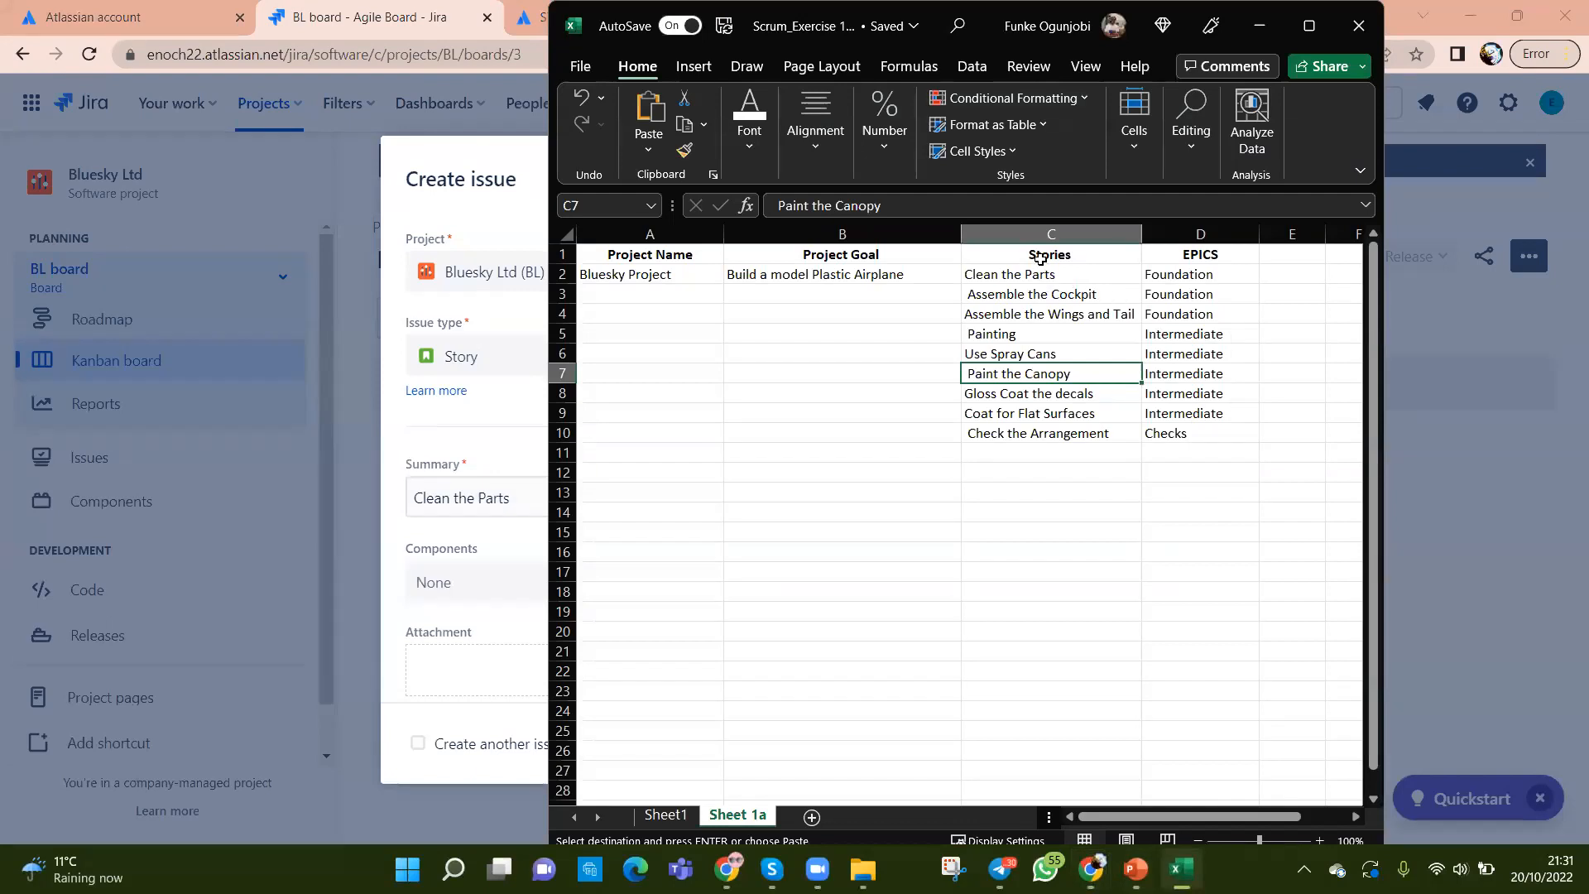
left_click_drag(1037, 275, 1027, 430)
left_click_drag(1177, 274, 1176, 431)
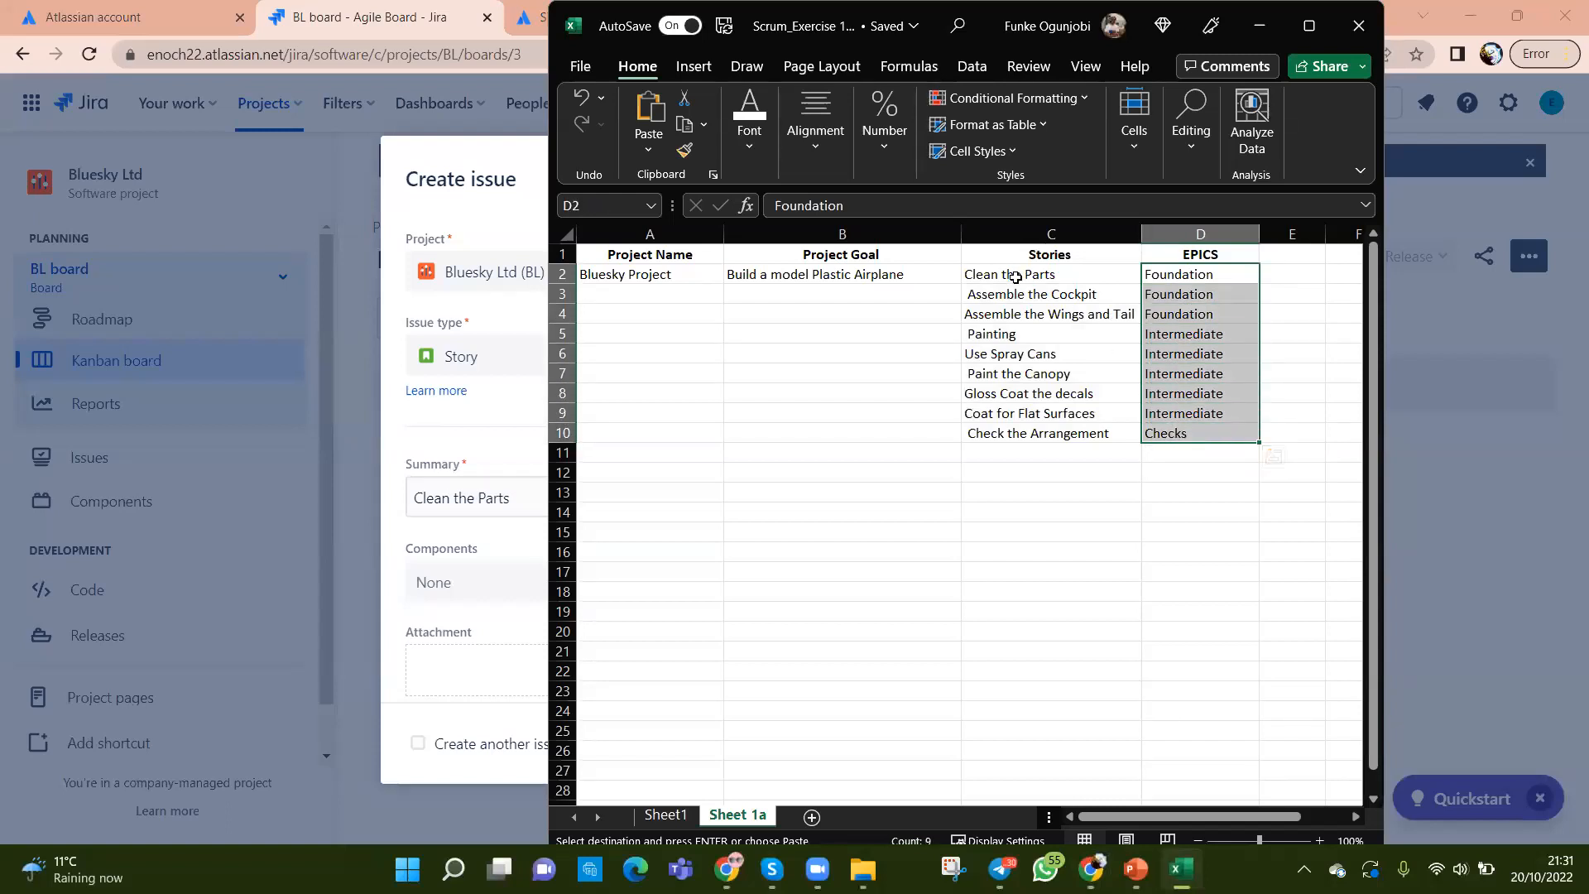
left_click(1044, 278)
left_click(1197, 276)
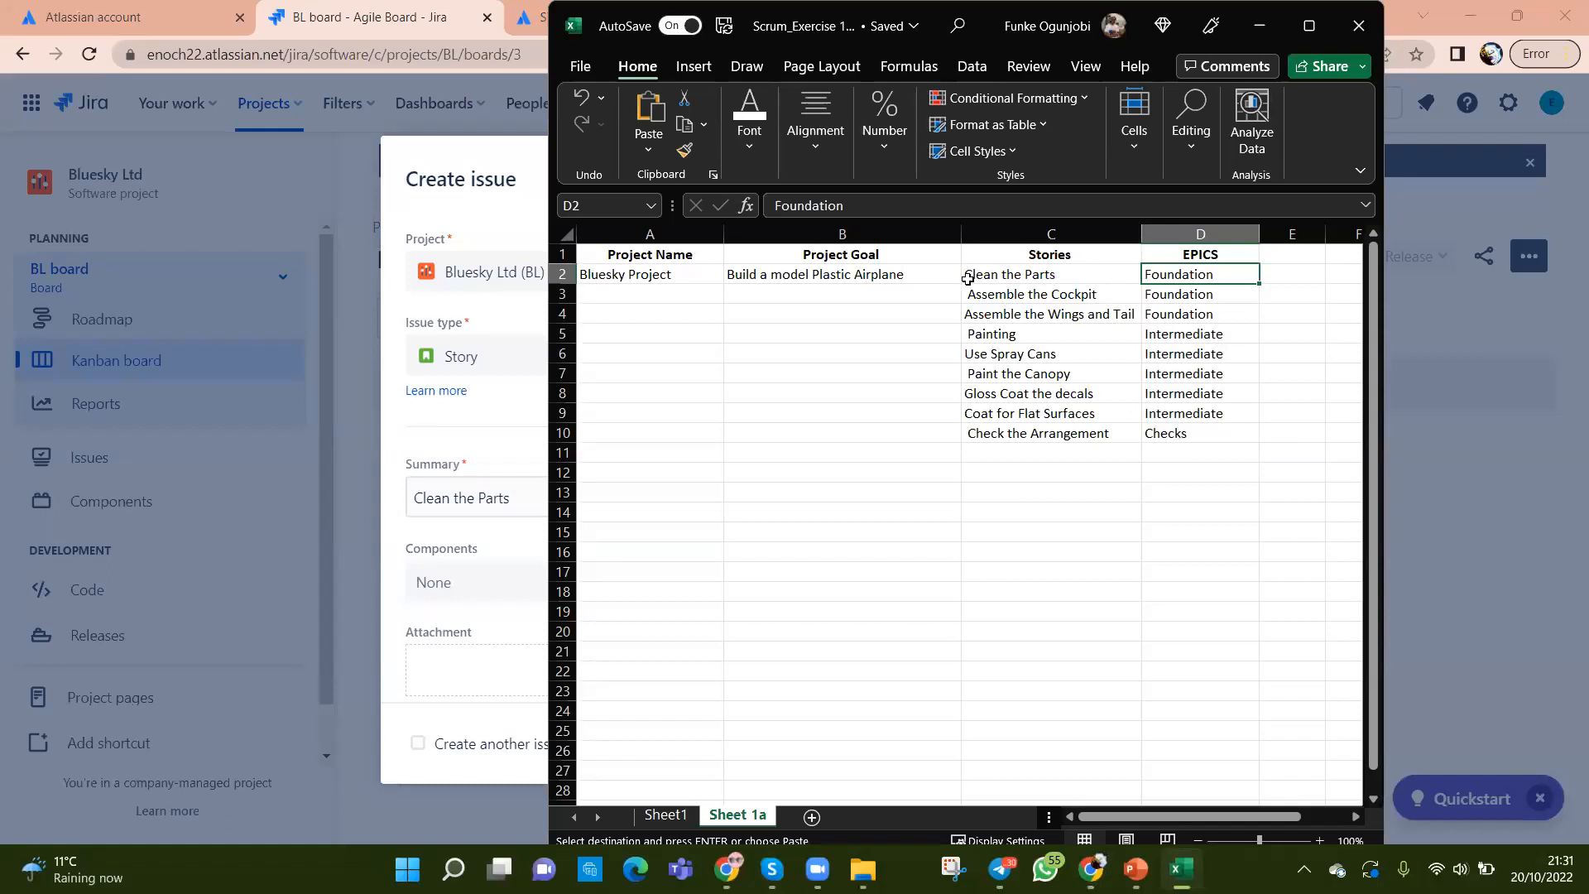
left_click(1021, 281)
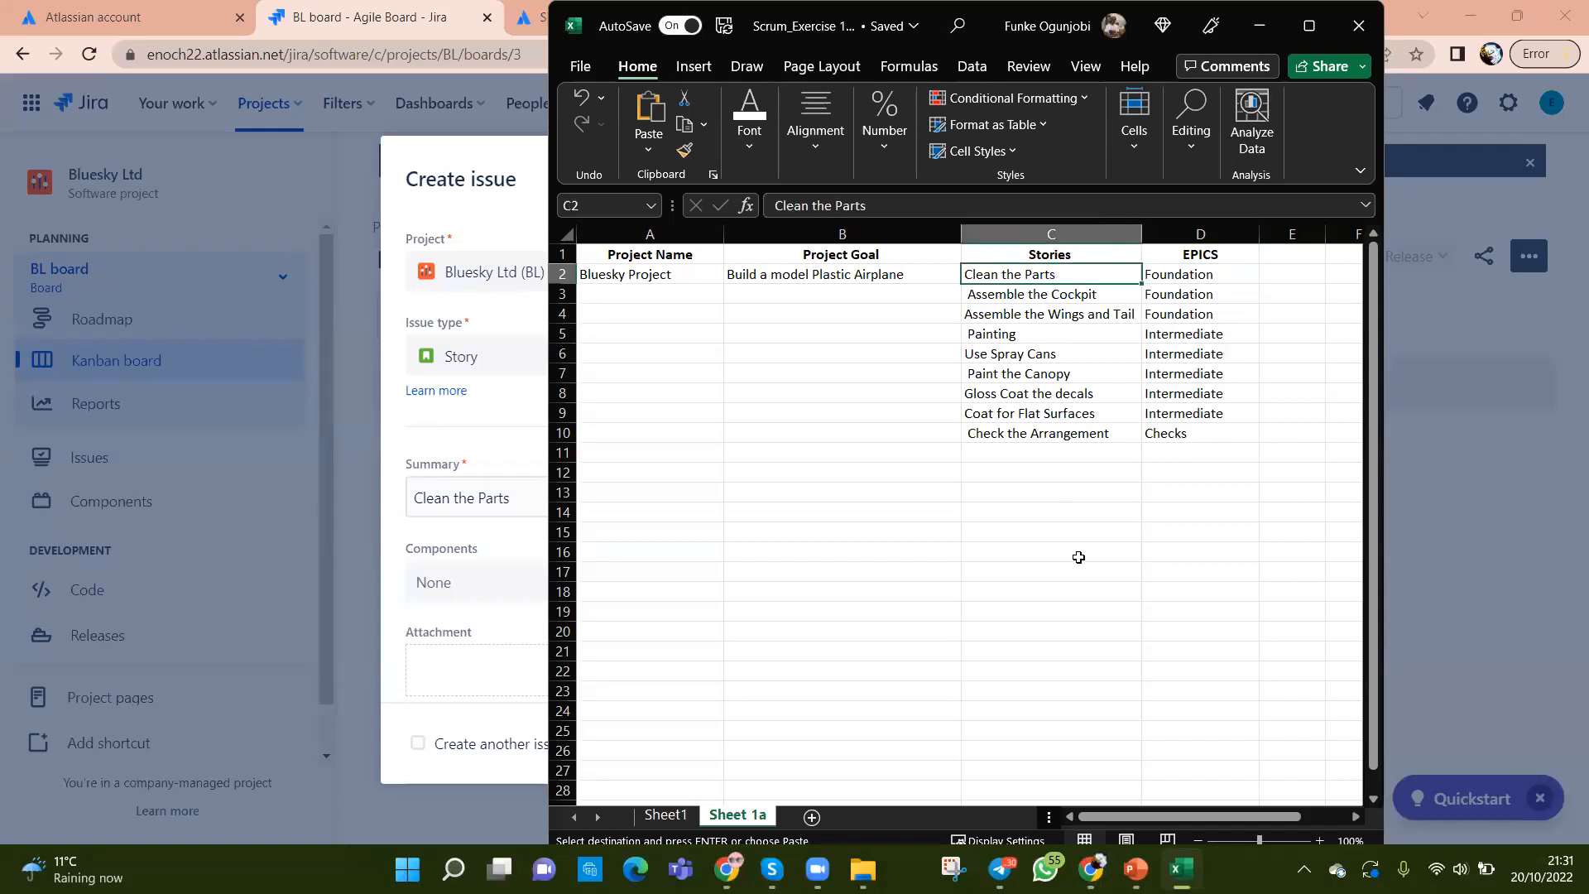
left_click(457, 441)
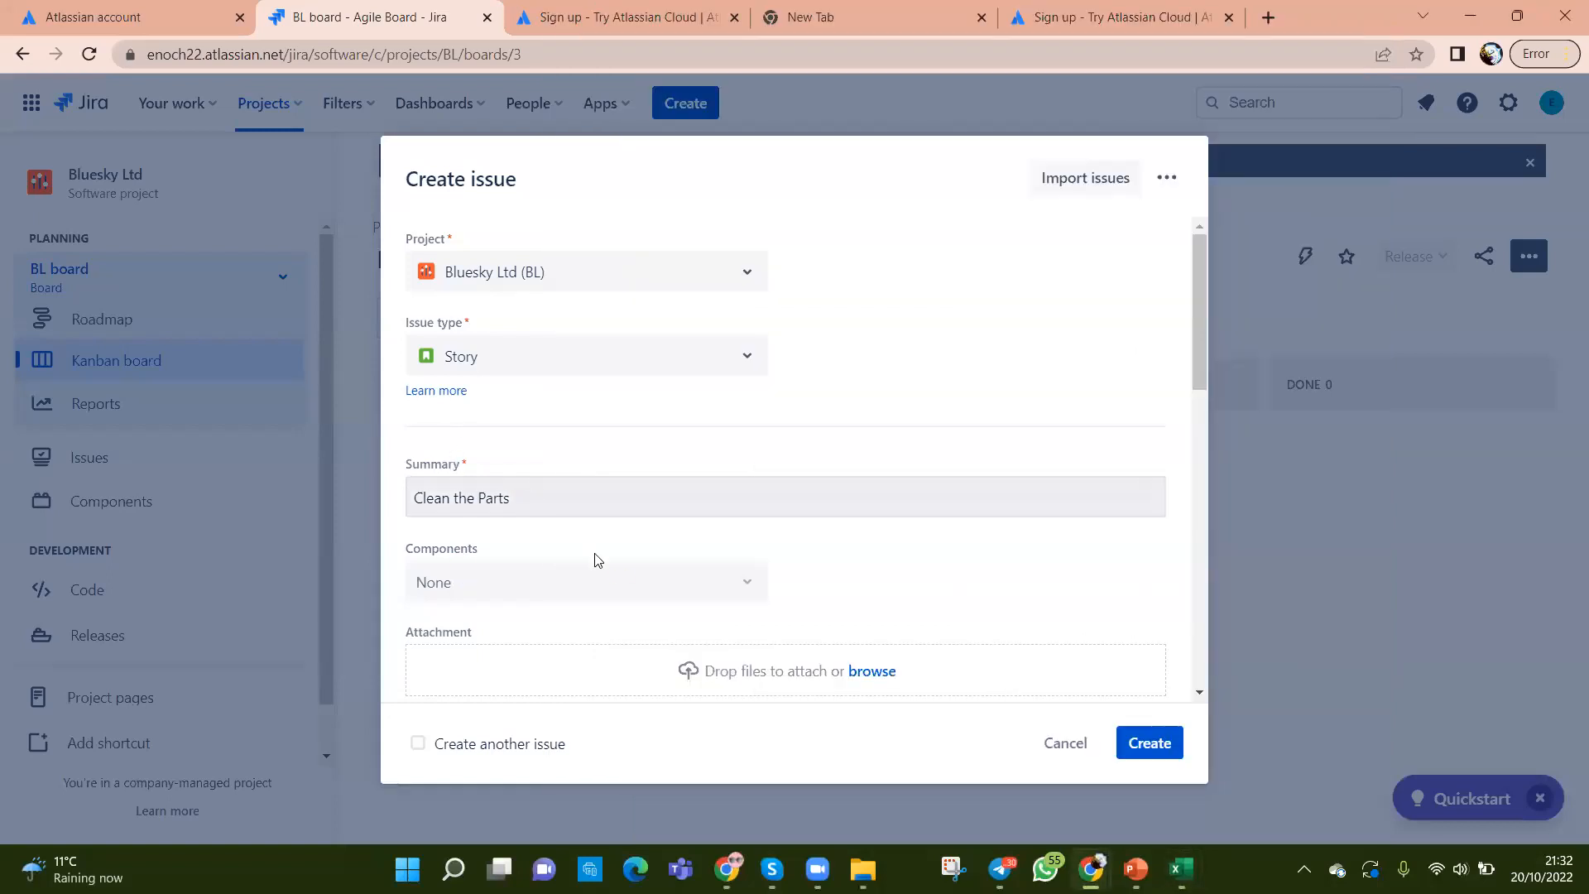
Step: Enter the description 'To ensure the parts are cleaned out before build activites', correcting typos while typing
scroll(612, 571, "down", 3)
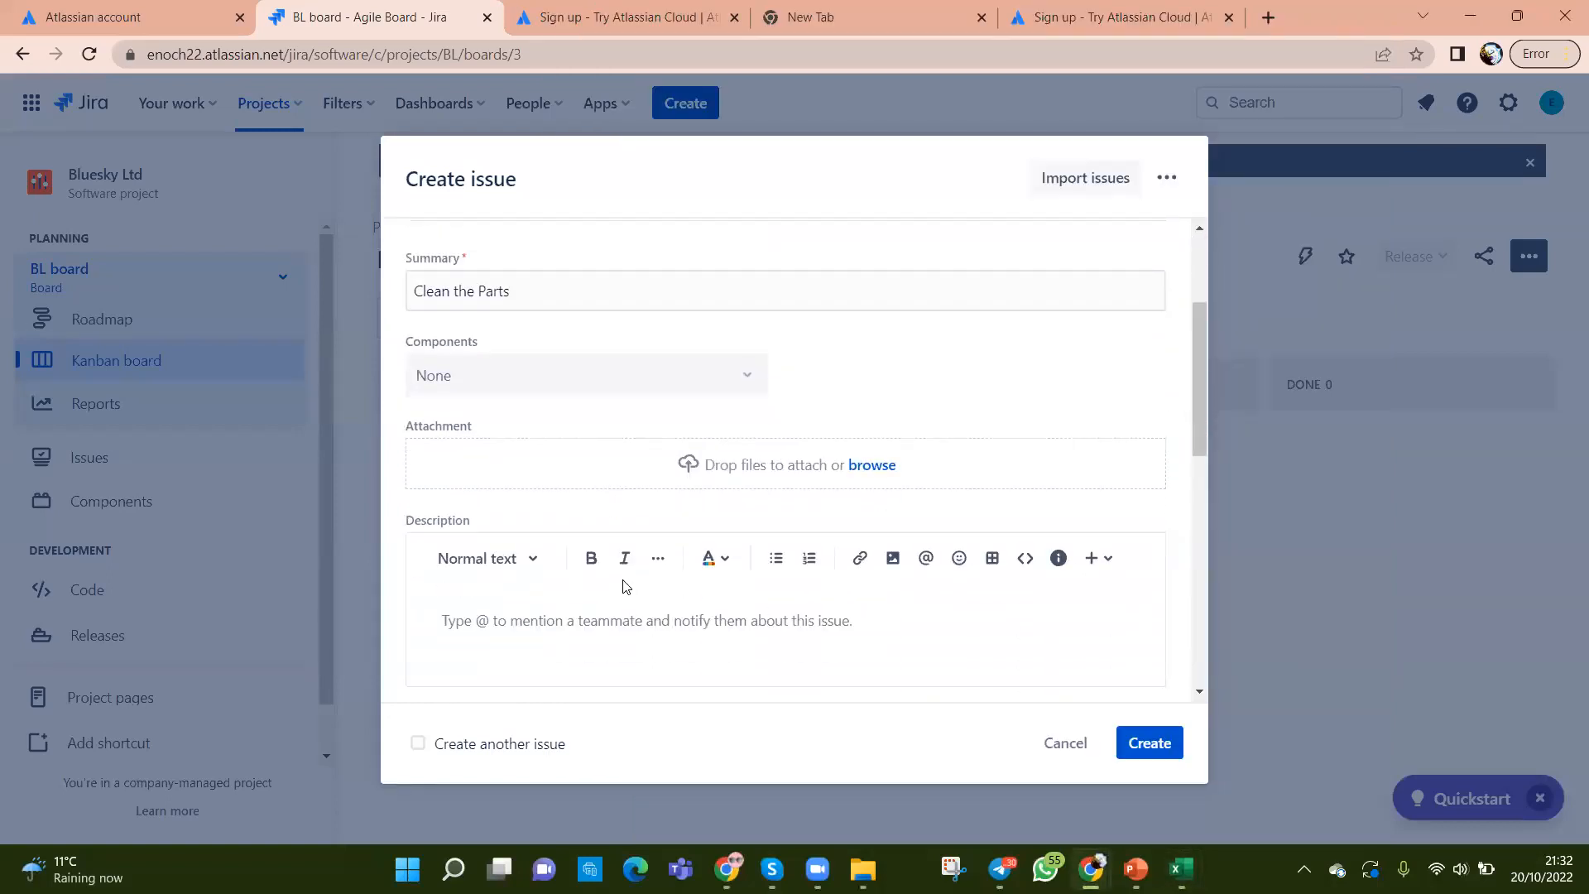
left_click(677, 624)
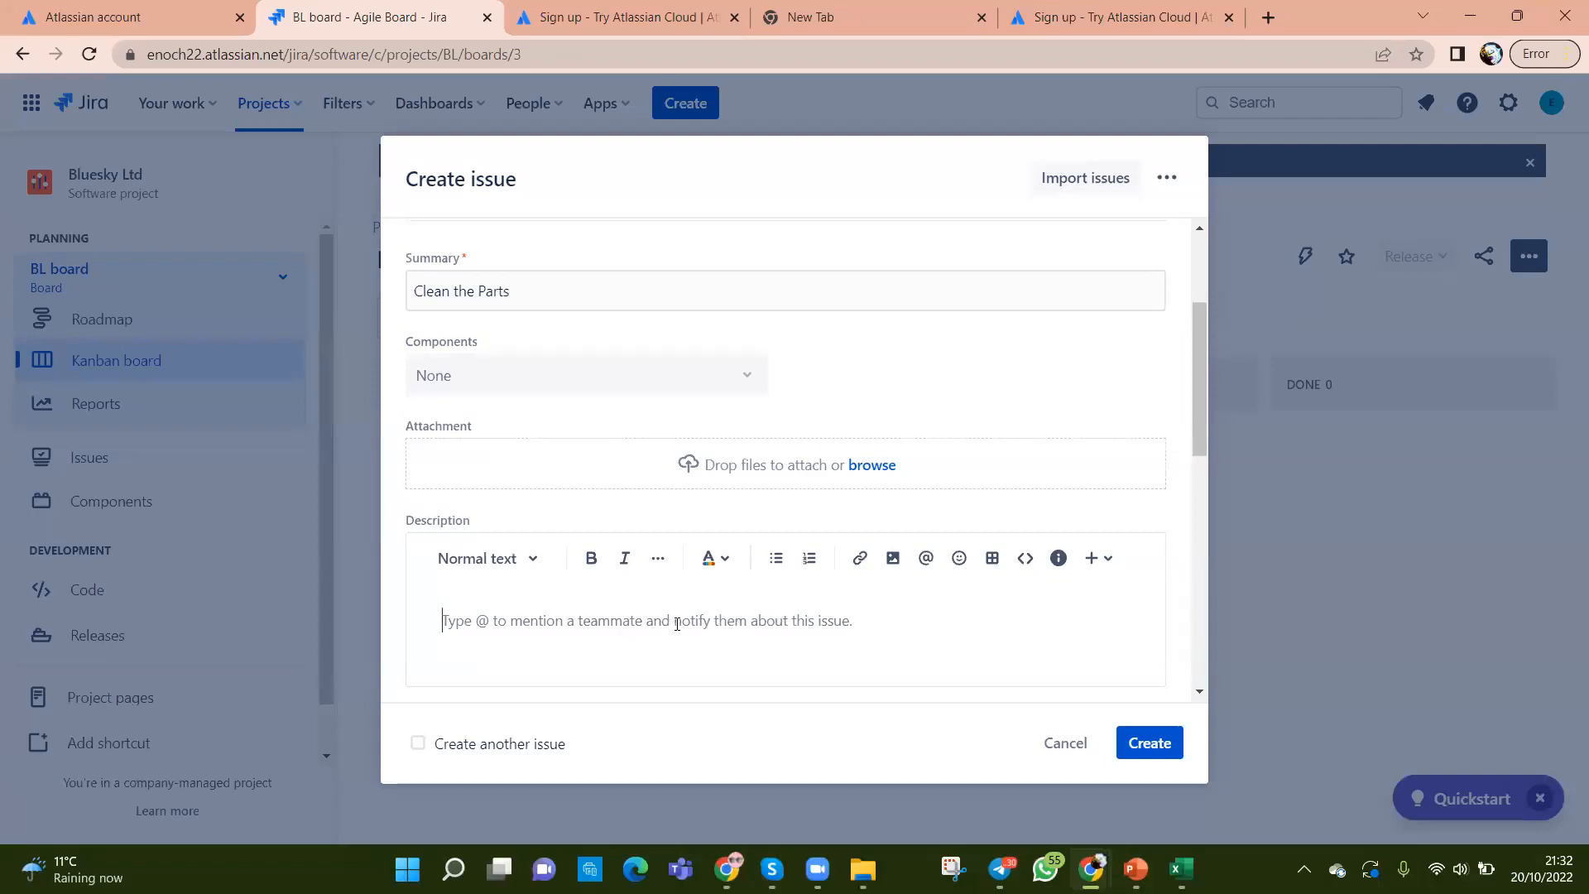
scroll(526, 497, "up", 3)
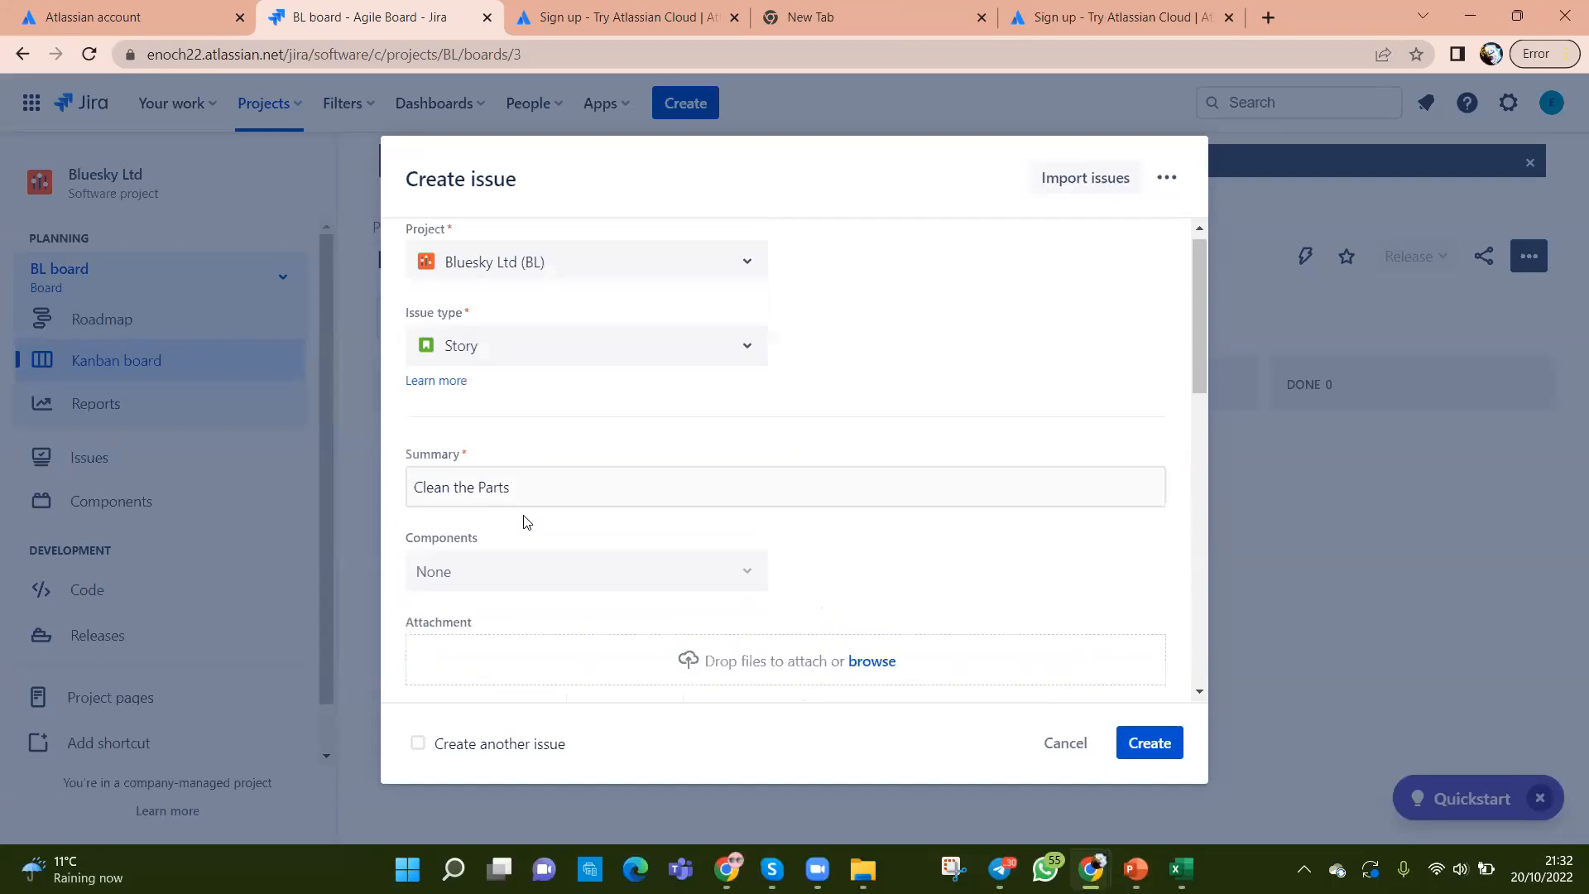
scroll(509, 613, "down", 3)
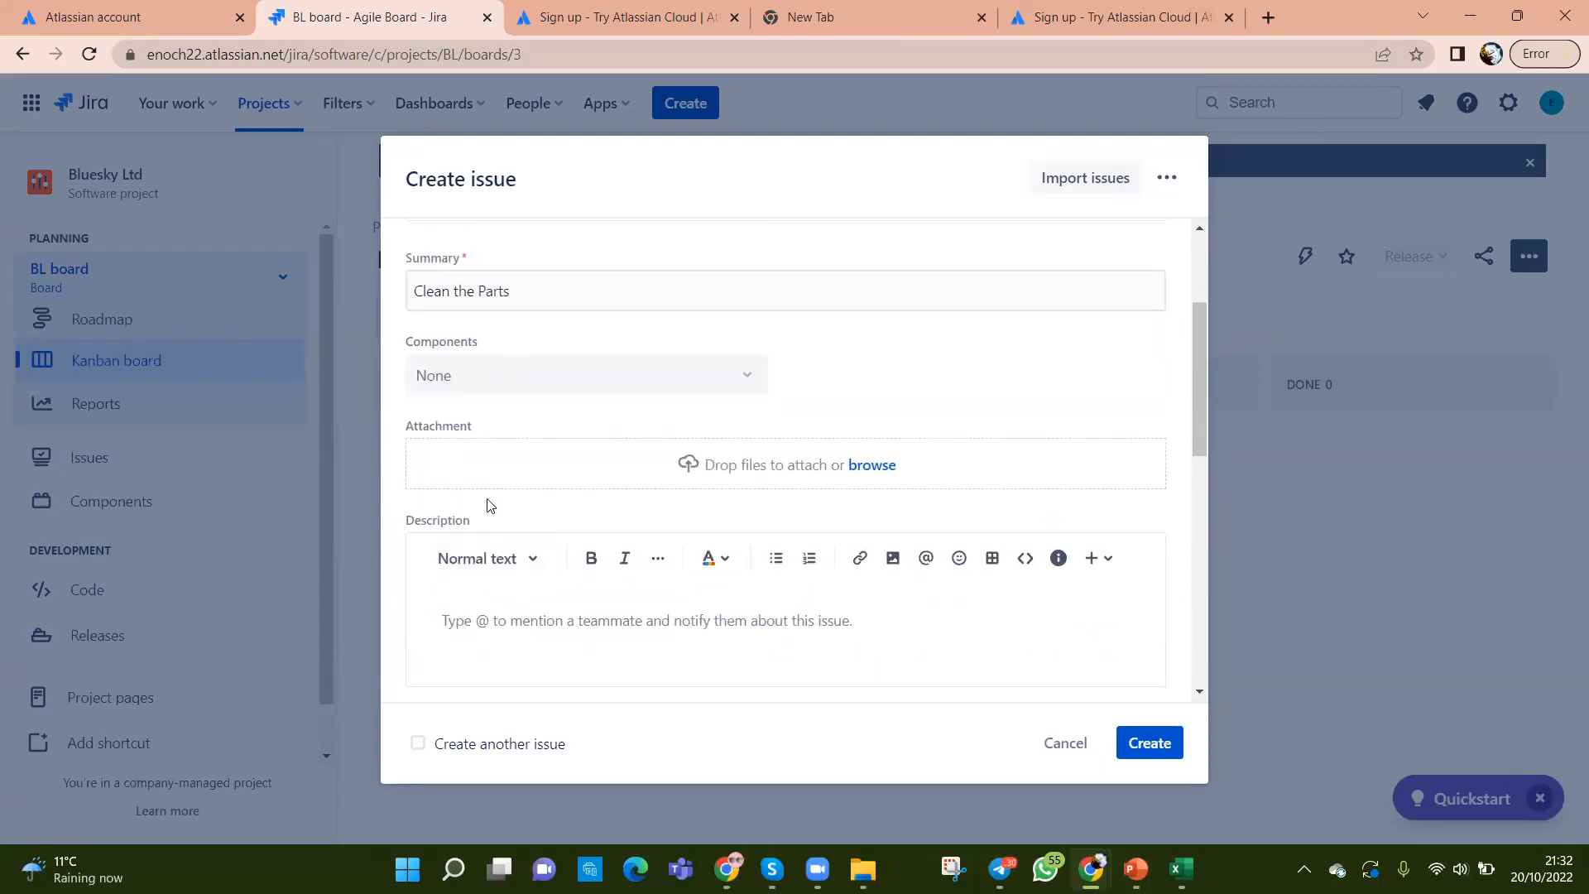
scroll(489, 505, "down", 2)
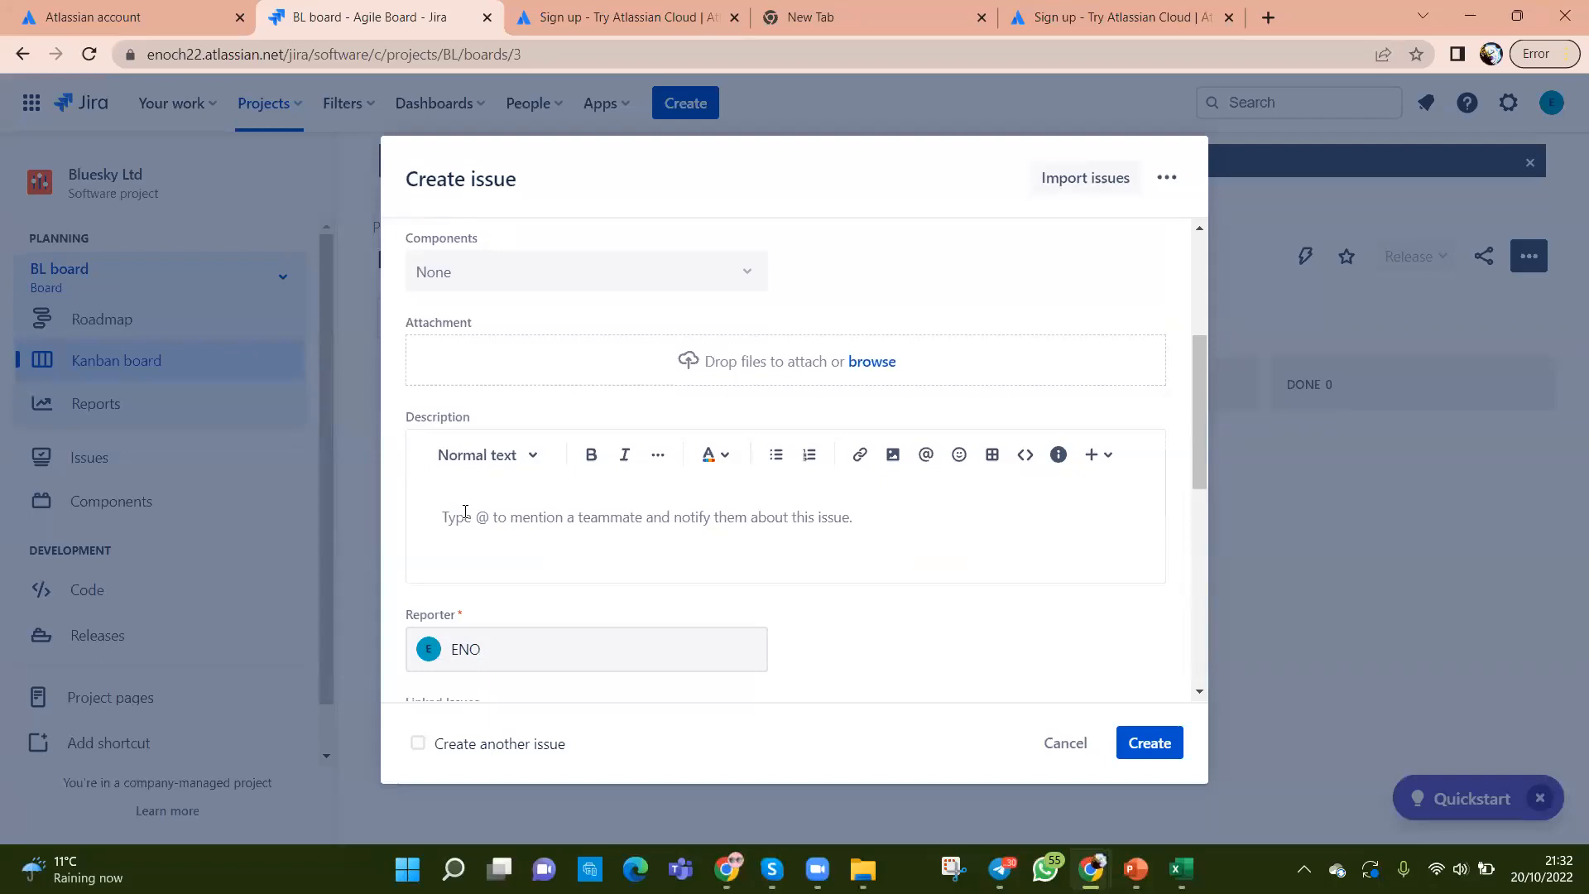
type("To resure")
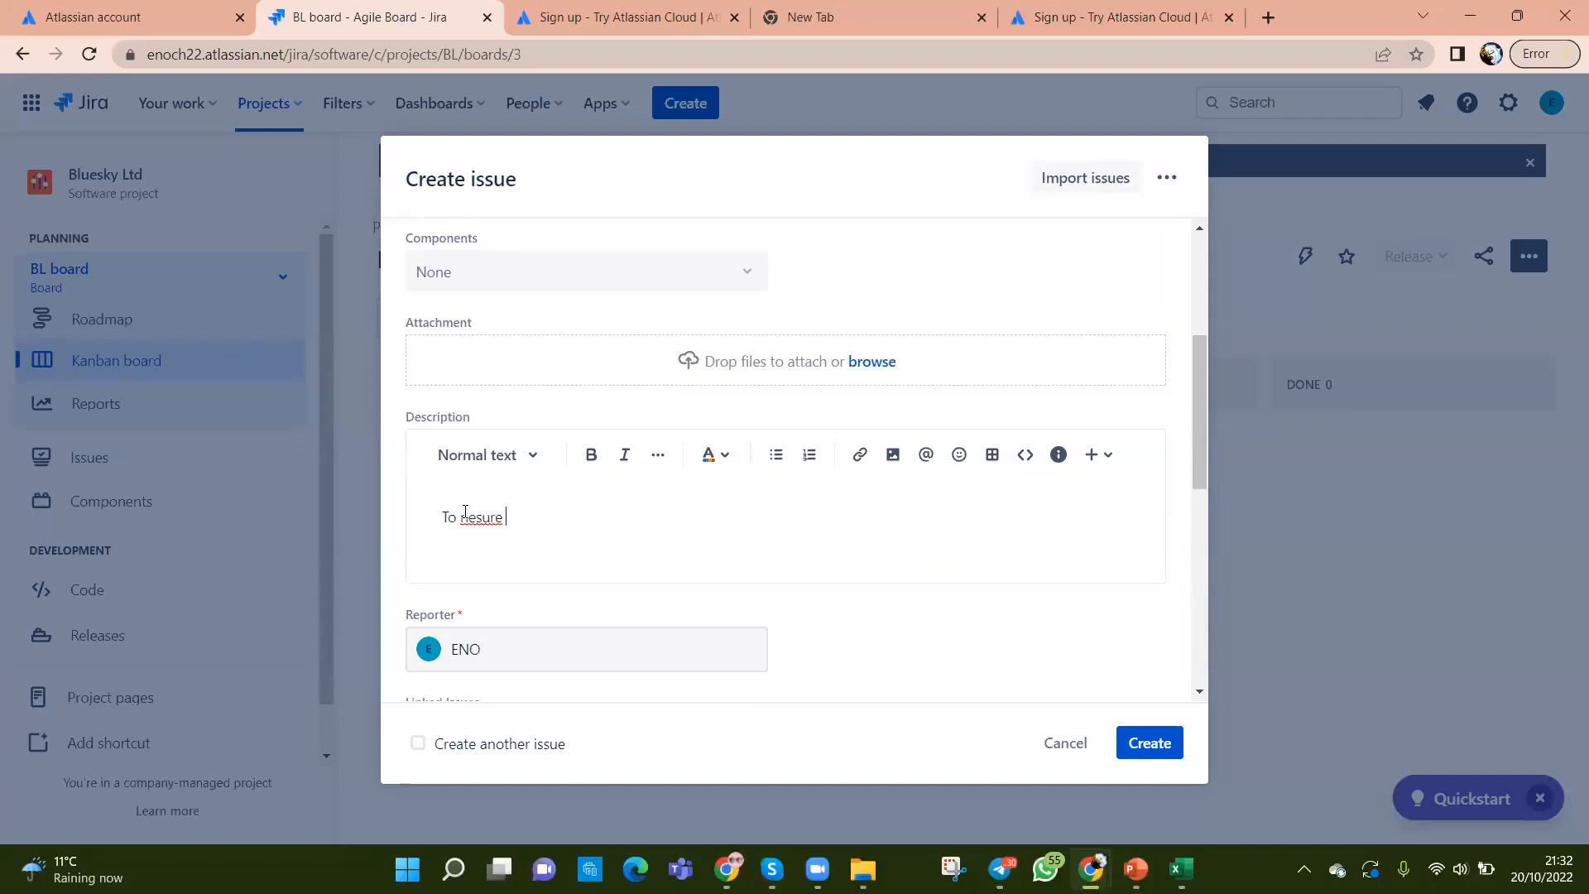
key("BackSpace")
key("BackSpace")
key("BackSpace")
key("BackSpace")
key("BackSpace")
key("BackSpace")
key("BackSpace")
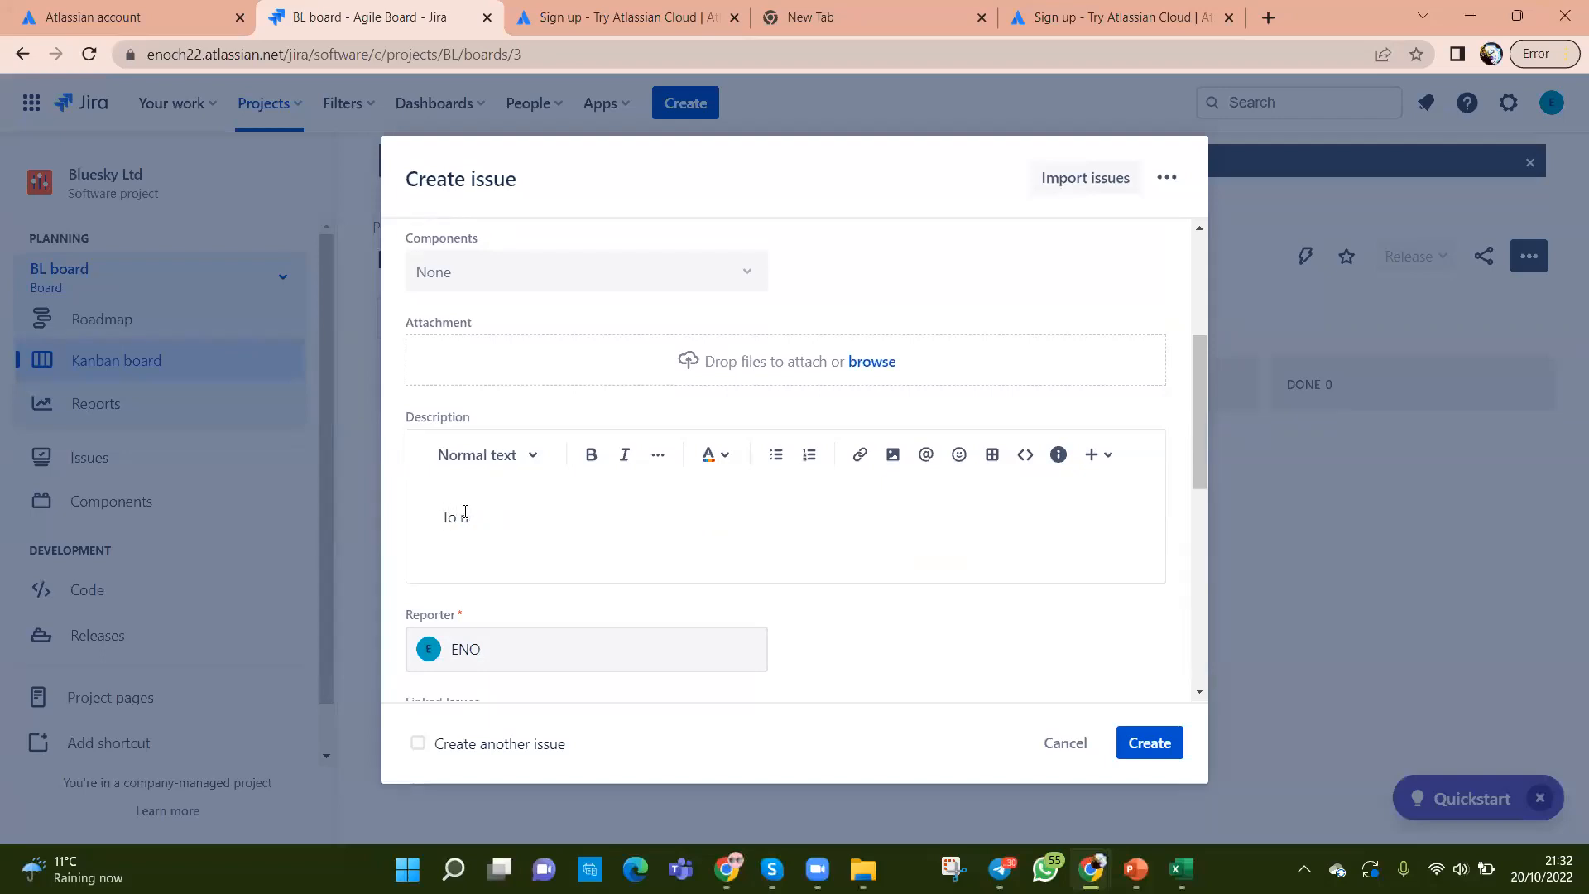
type("ensure the")
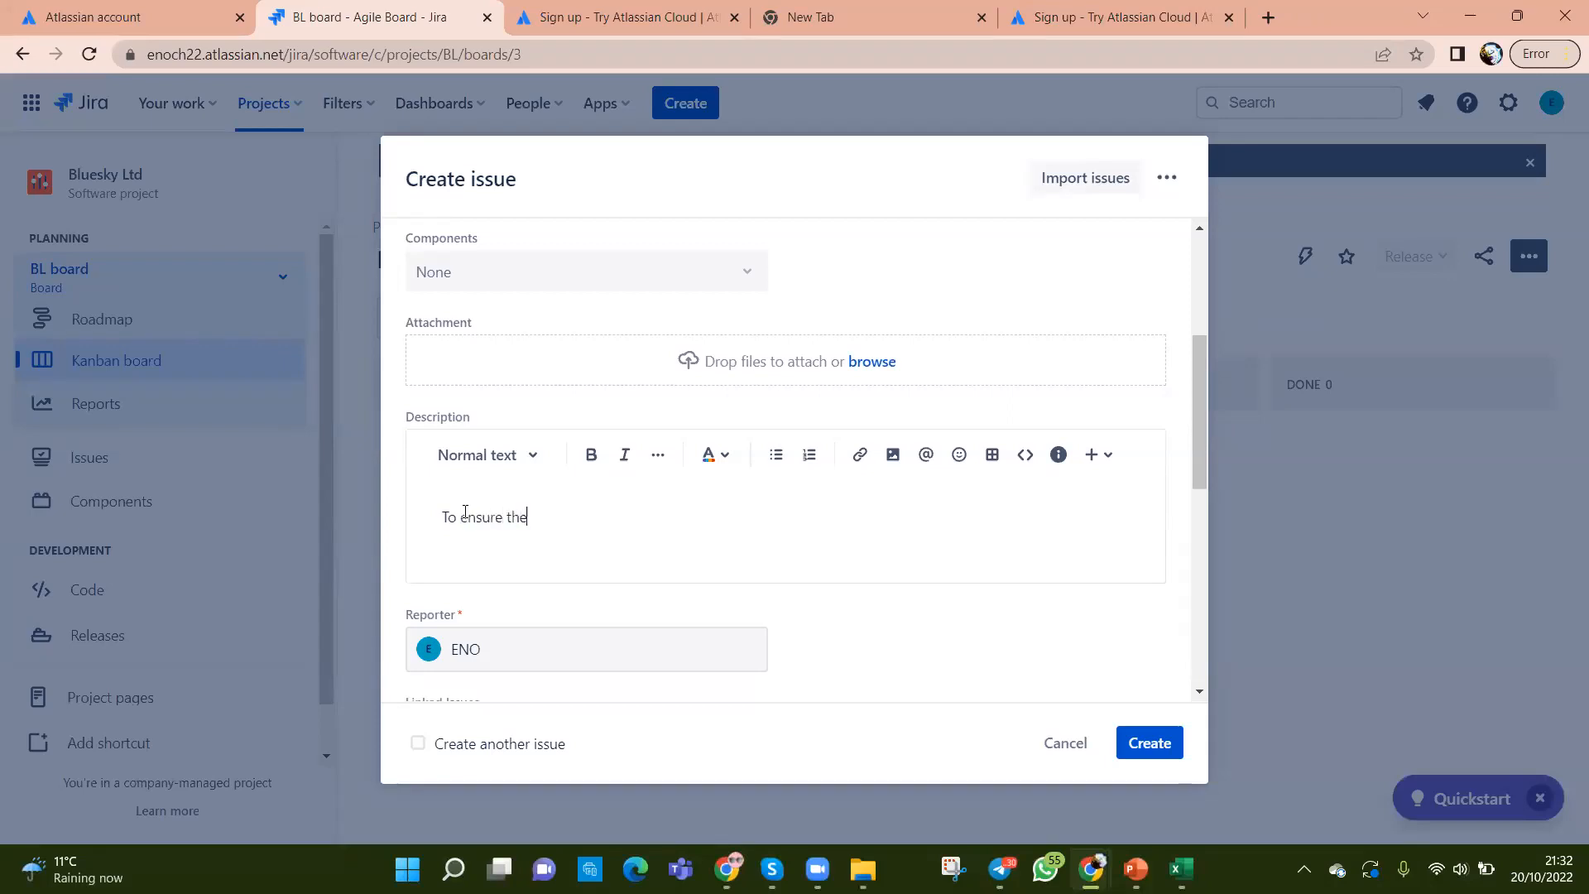
type(" parts are")
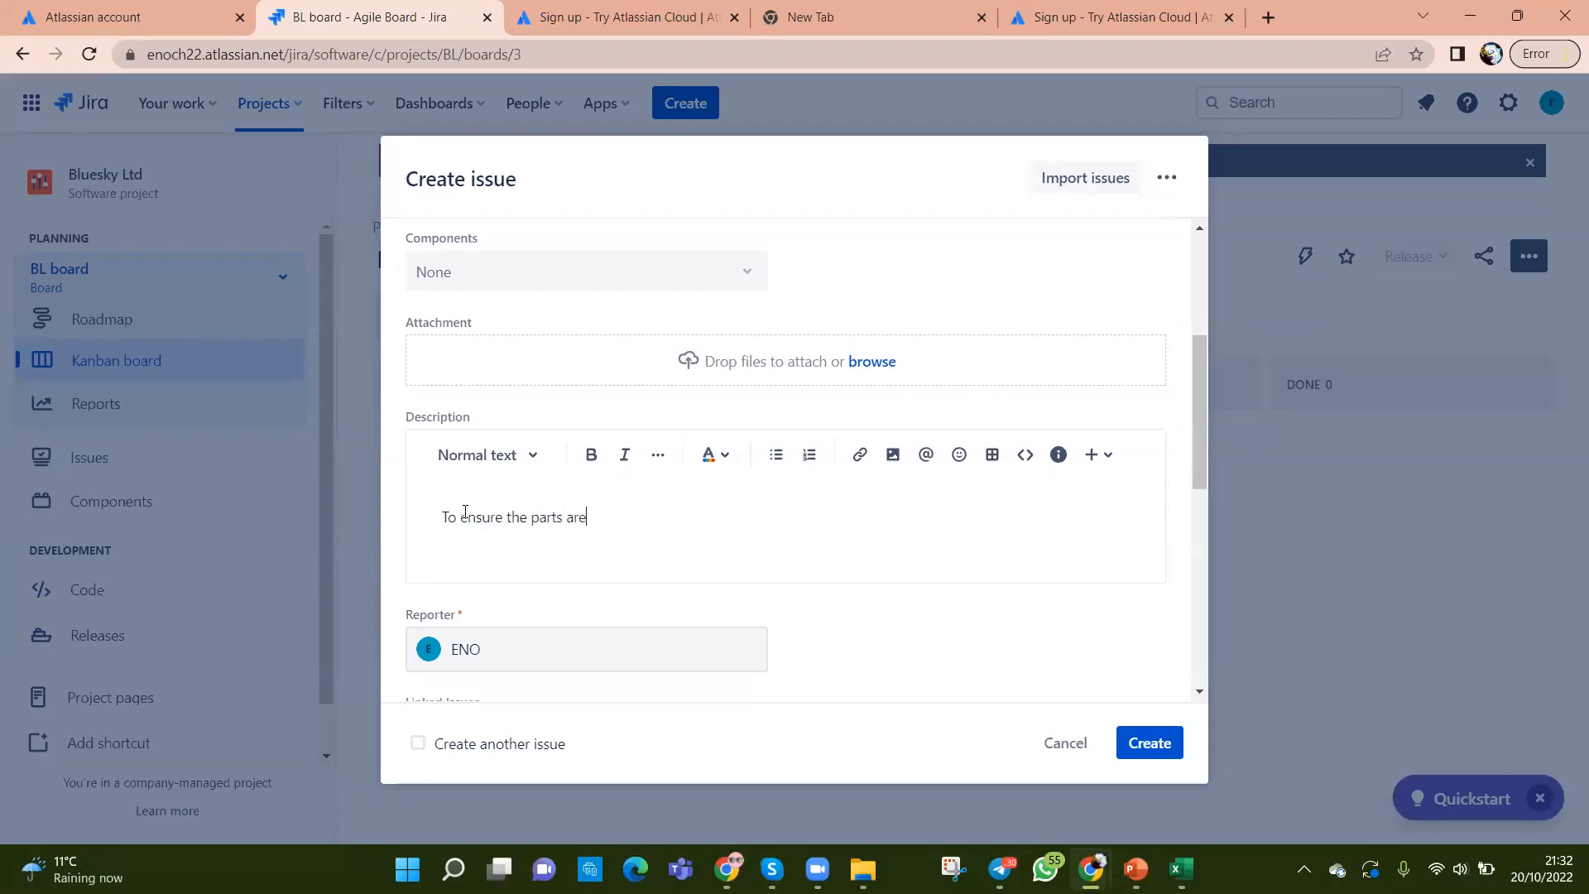
type(" celand")
key("BackSpace")
key("BackSpace")
key("BackSpace")
key("BackSpace")
key("BackSpace")
key("BackSpace")
type("leaned out befoer")
key("BackSpace")
type("re build ")
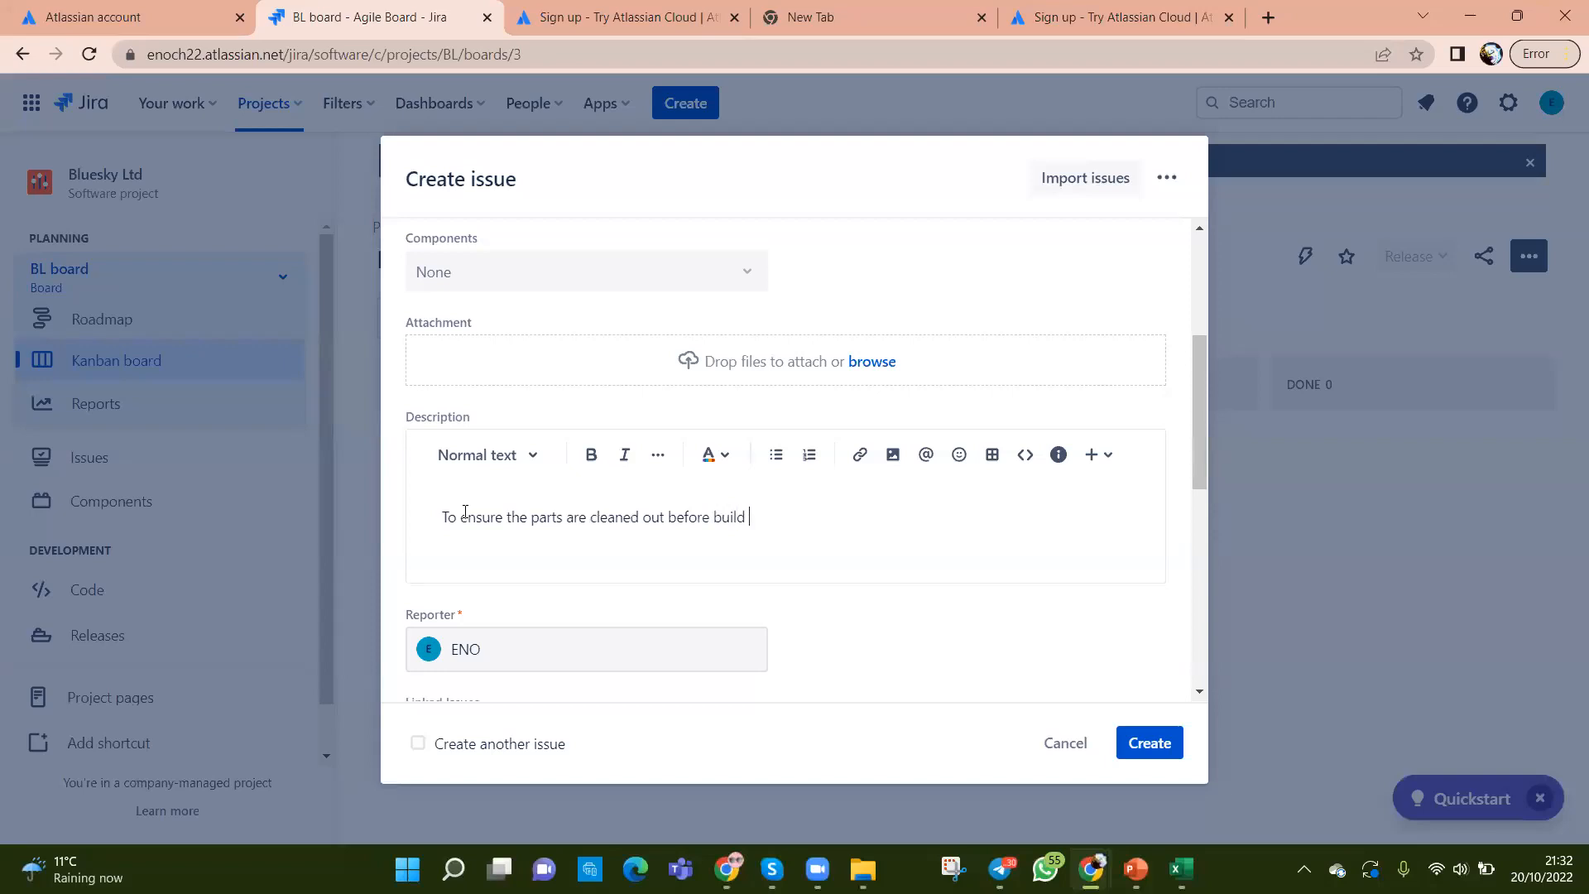
type("activites")
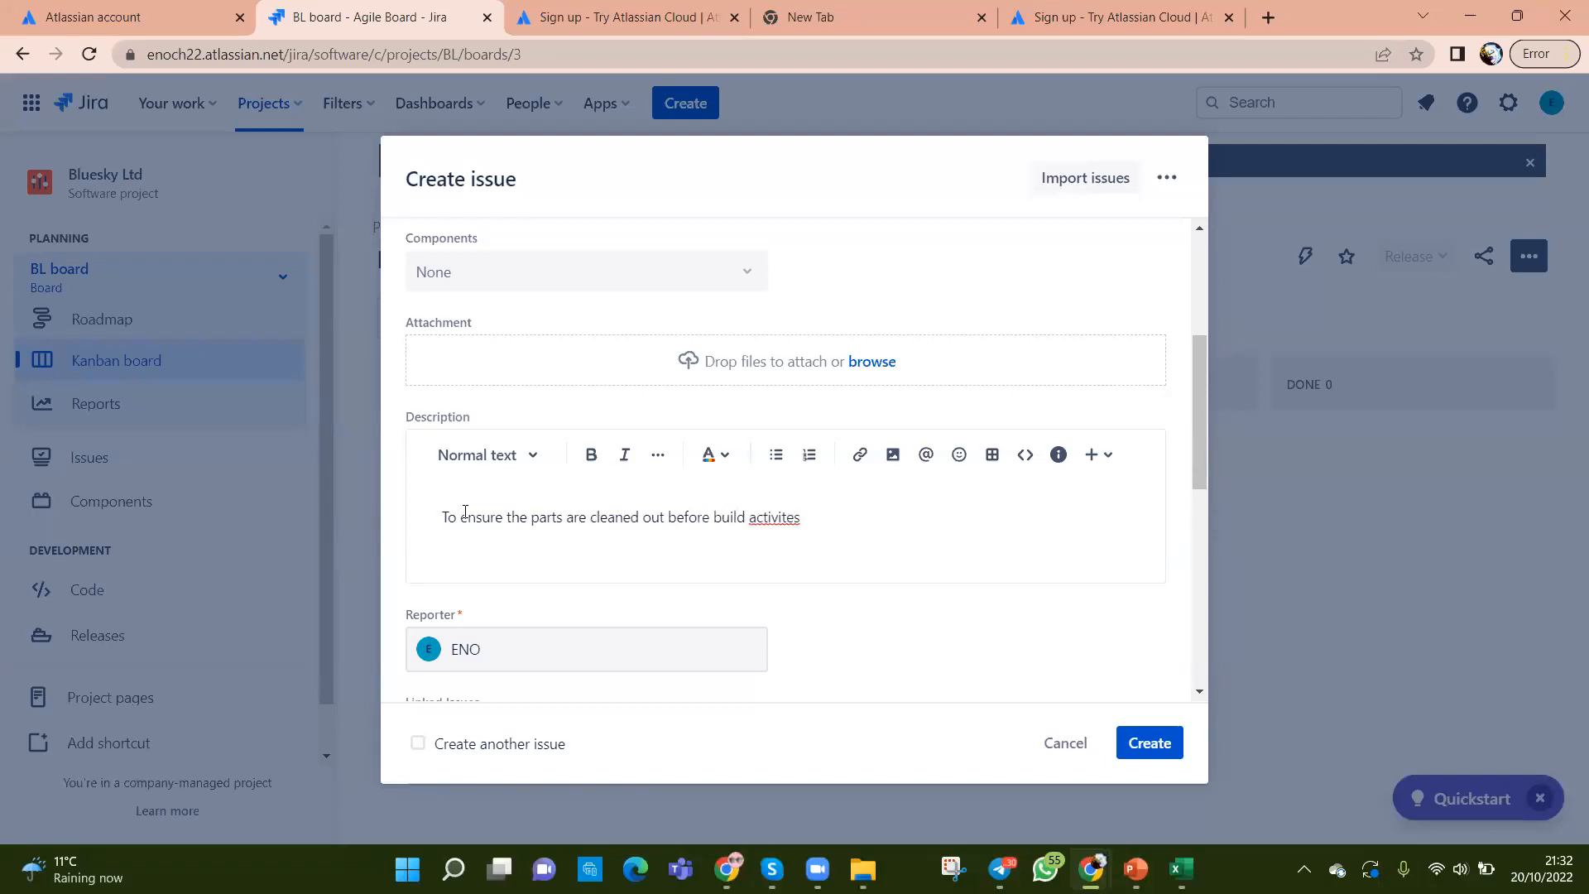
Step: Correct 'activites' to 'activities' using the spelling suggestion
right_click(772, 517)
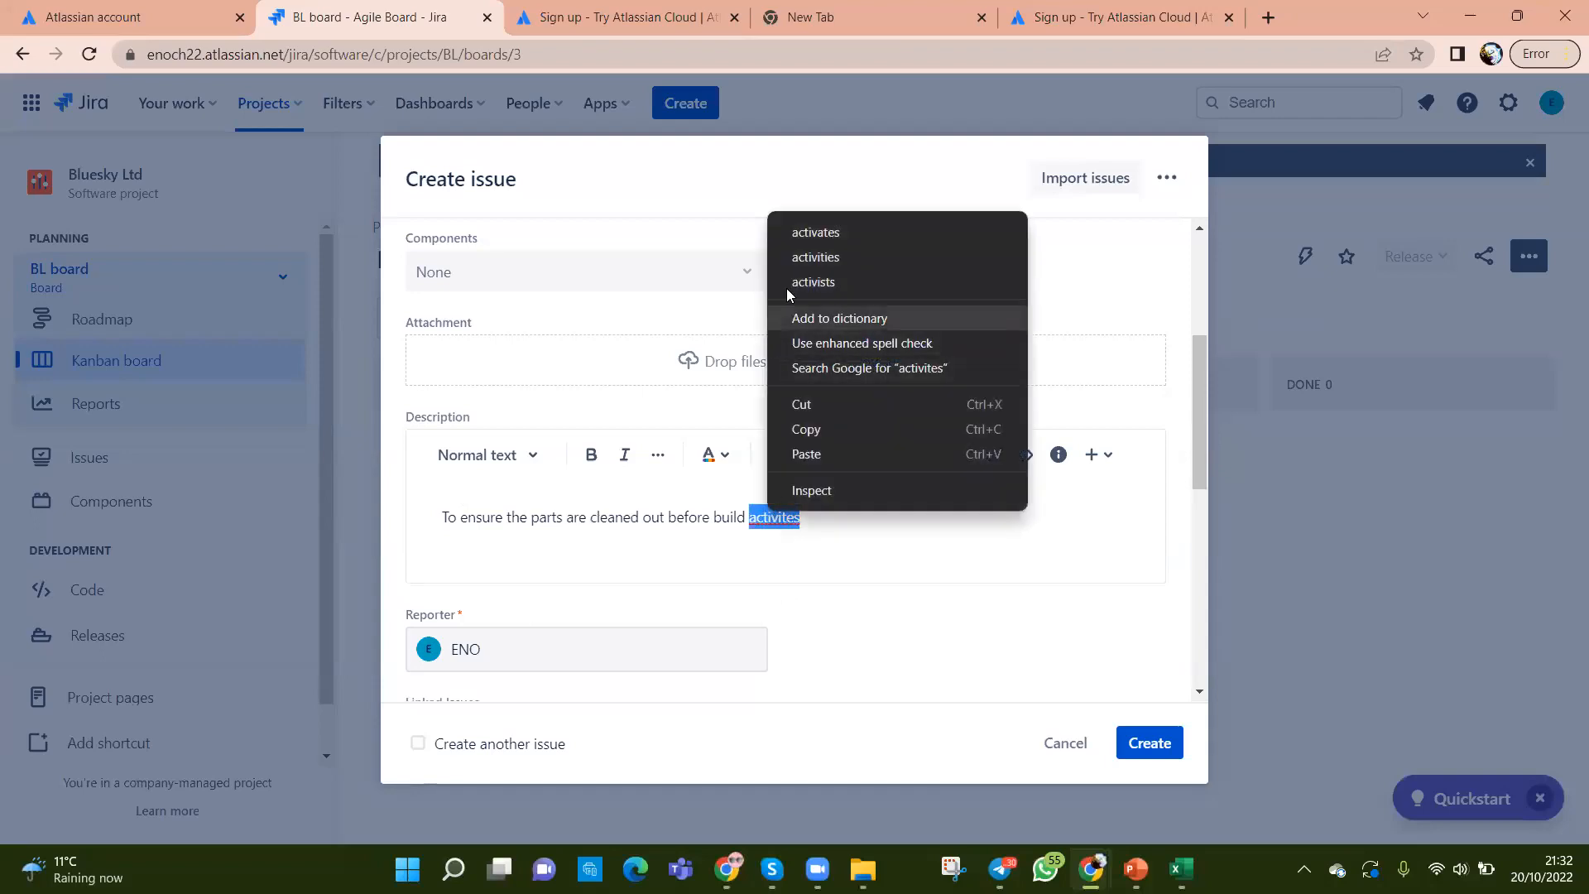
left_click(811, 256)
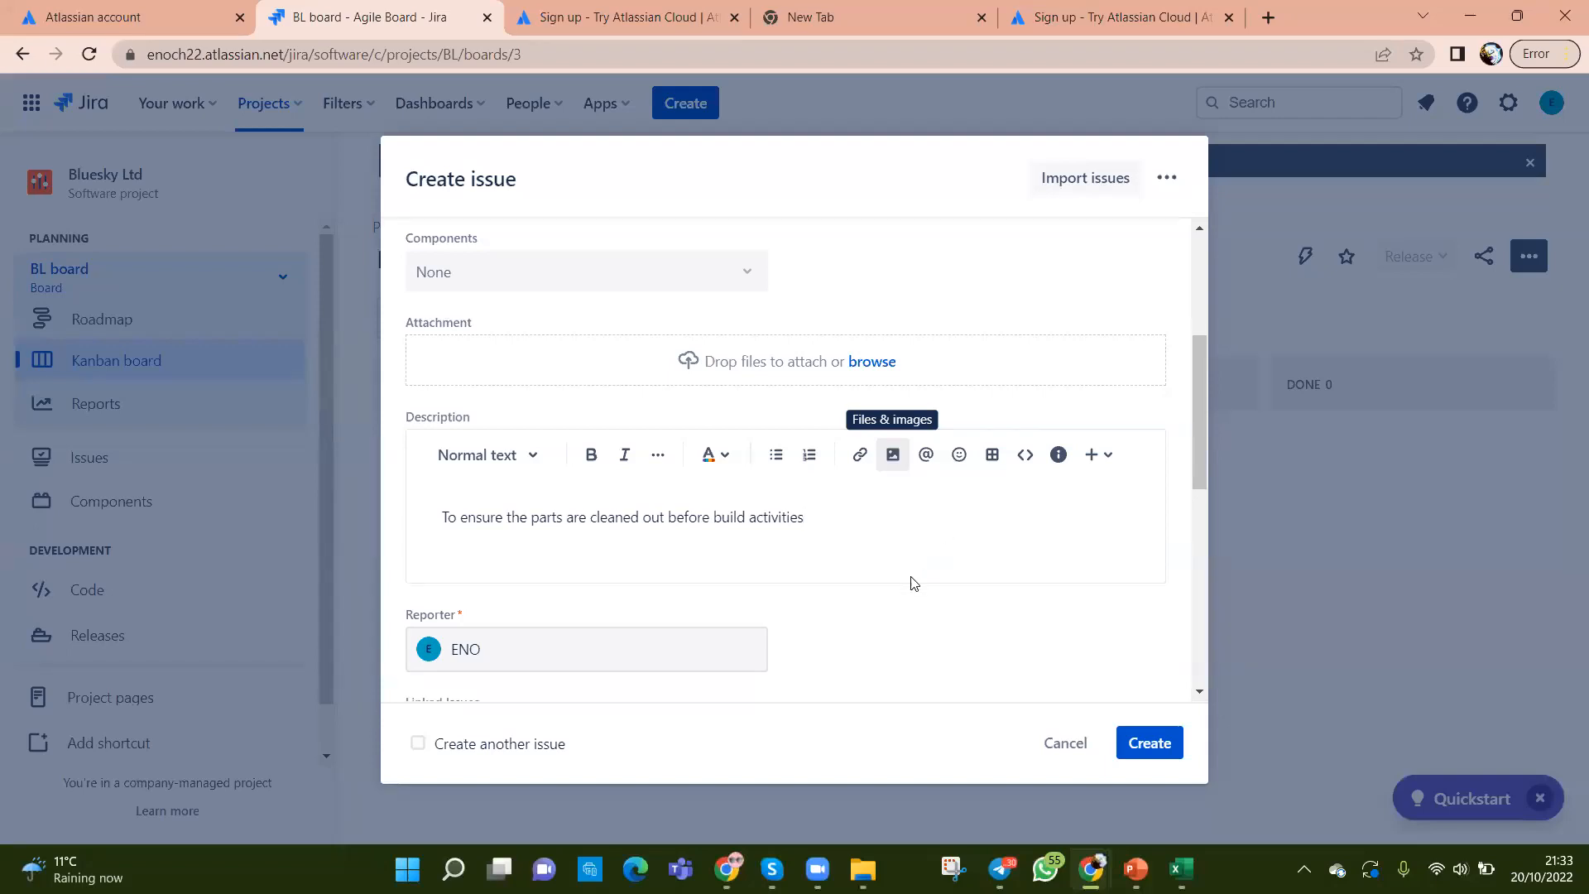
Step: Scroll down the Create issue form and assign the story to yourself
scroll(910, 584, "down", 4)
scroll(823, 458, "up", 4)
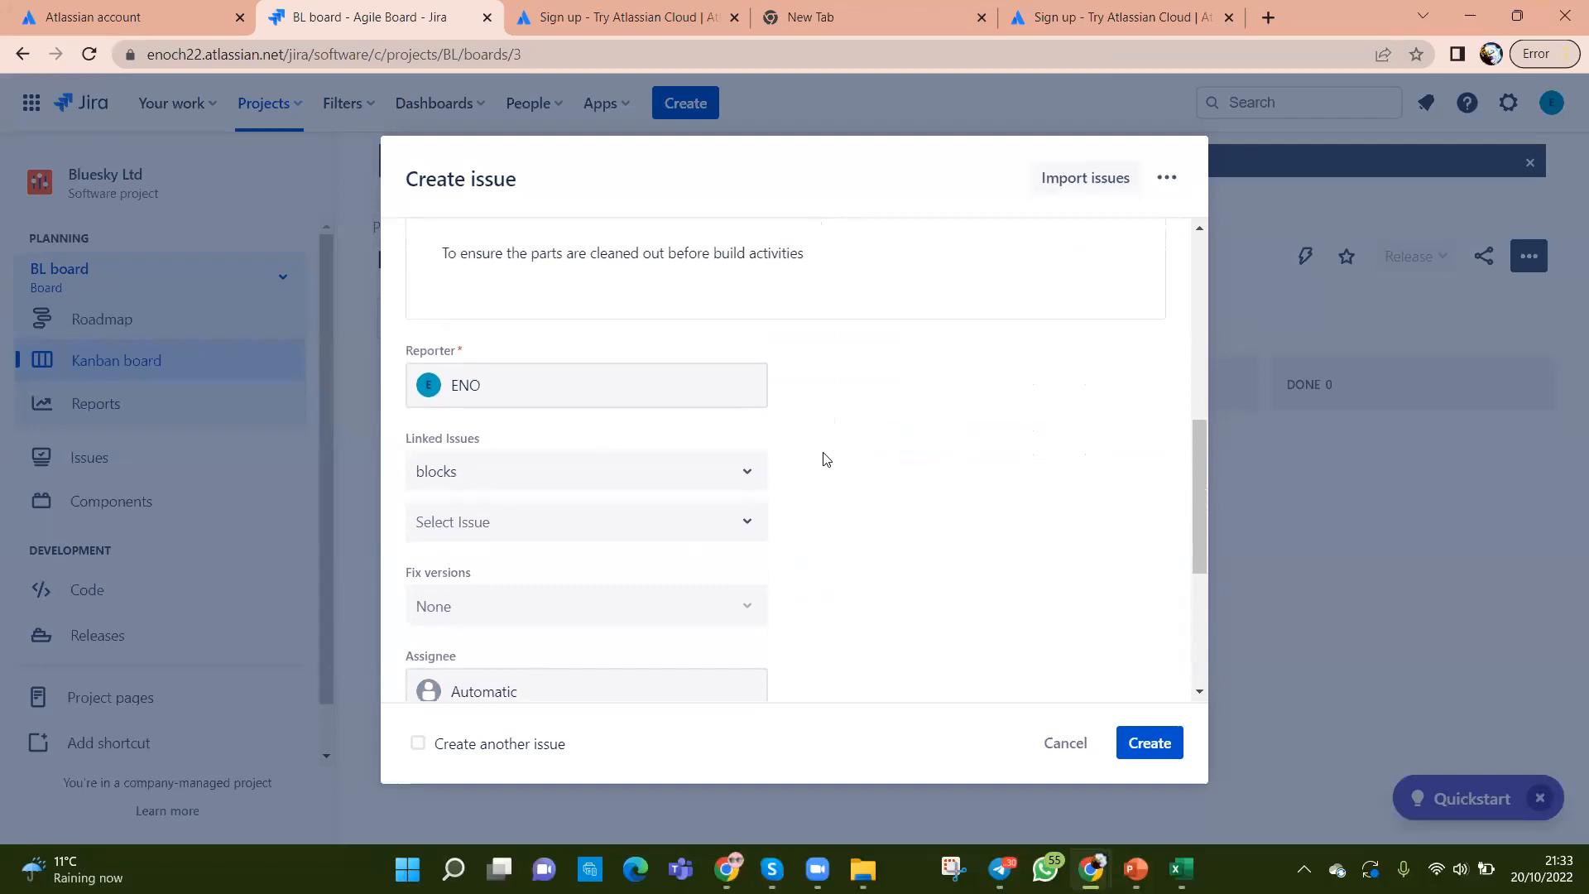
scroll(774, 608, "down", 1)
scroll(770, 608, "down", 2)
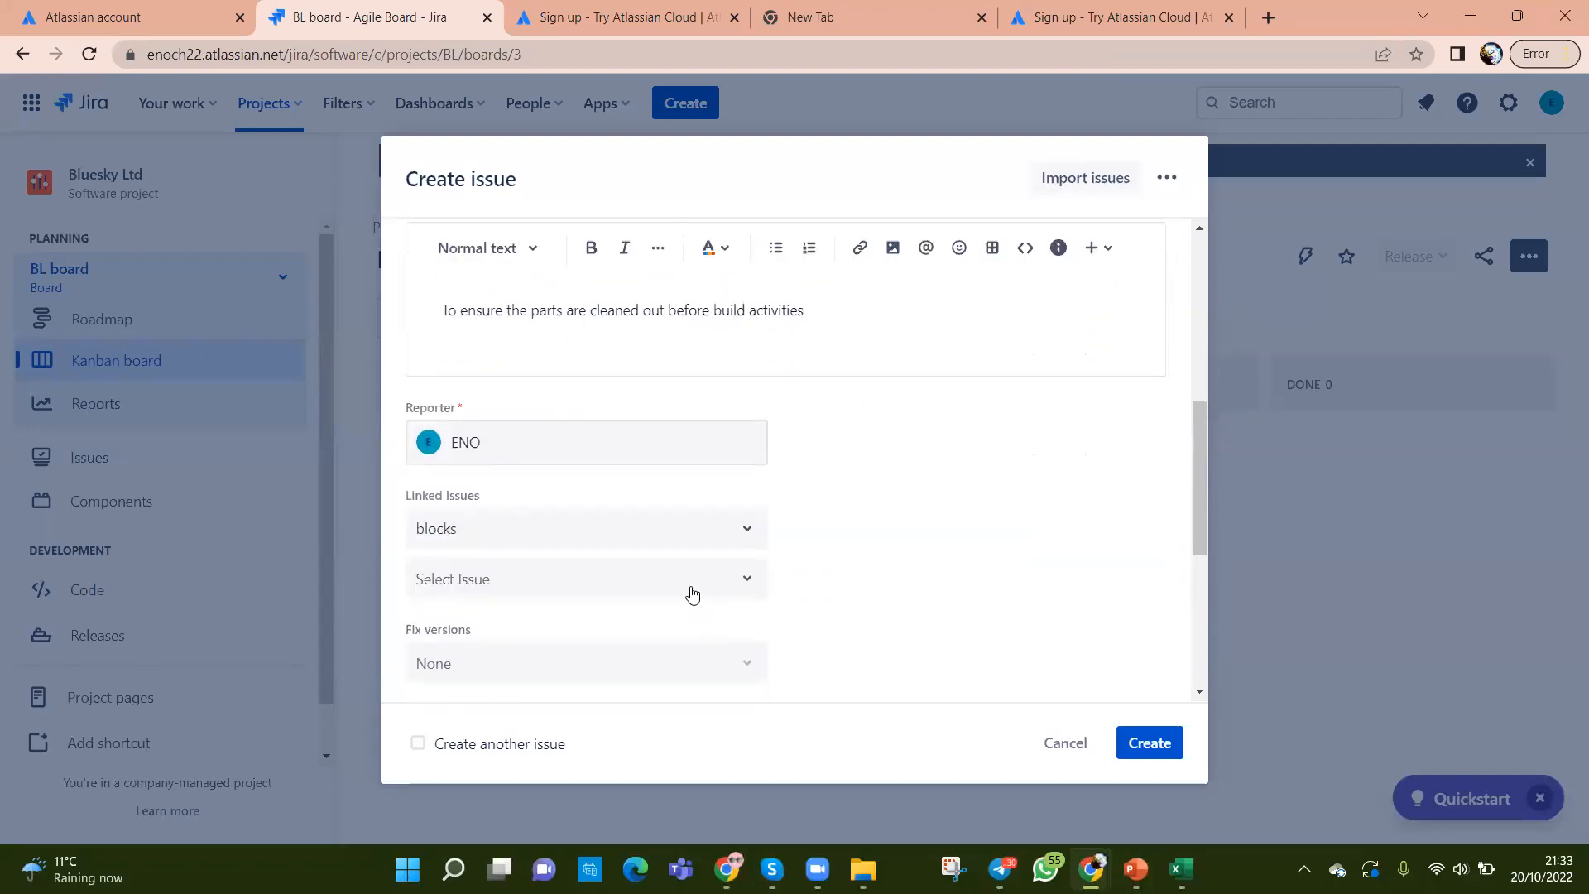
scroll(684, 556, "down", 2)
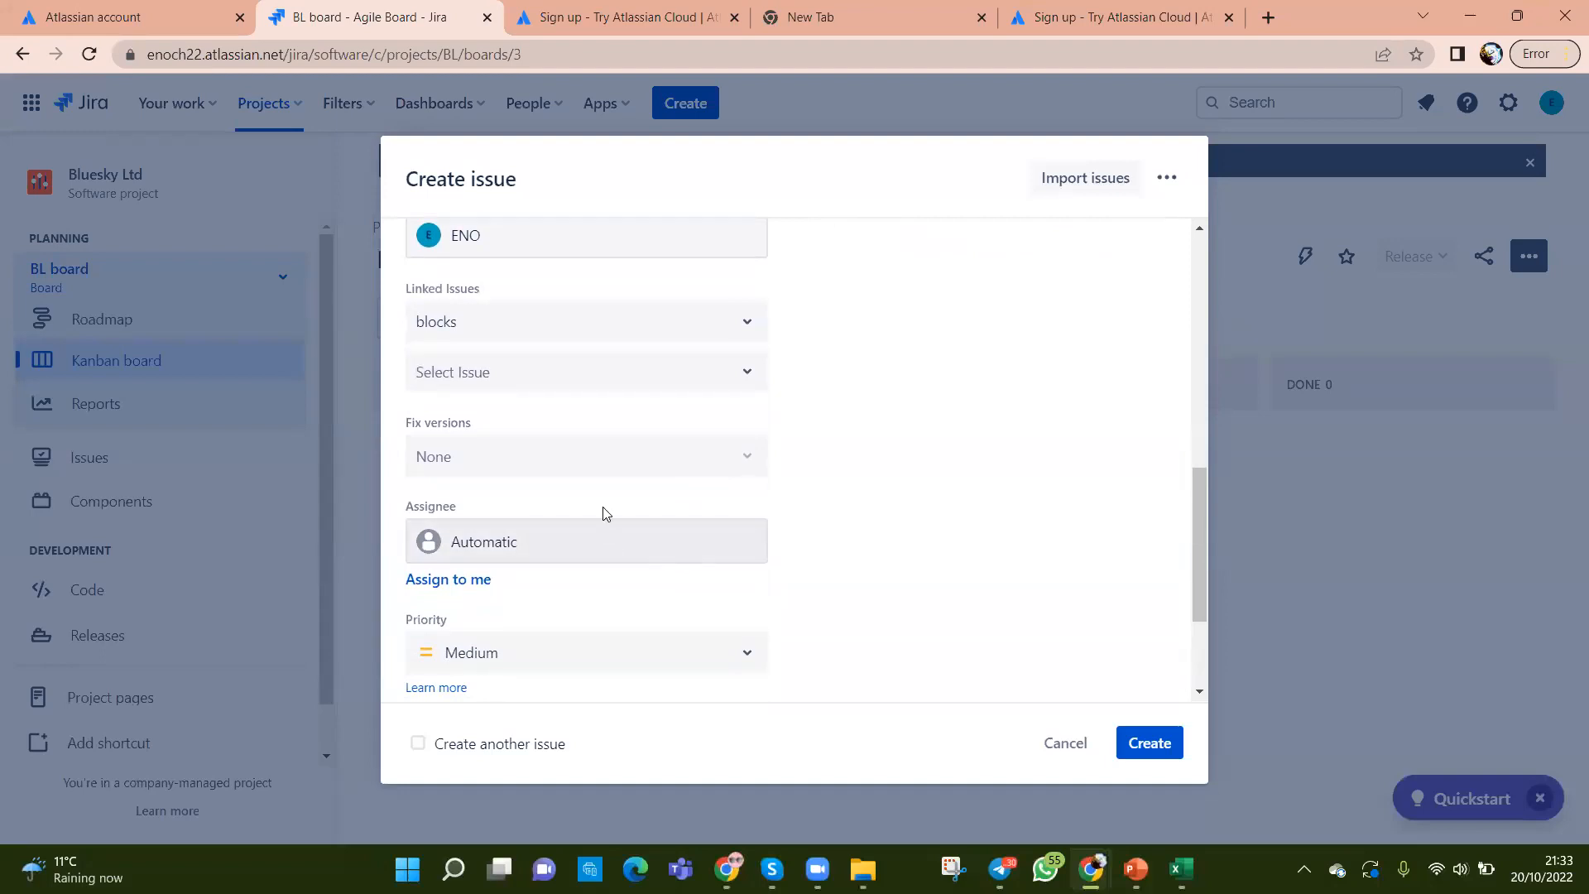
scroll(706, 579, "down", 1)
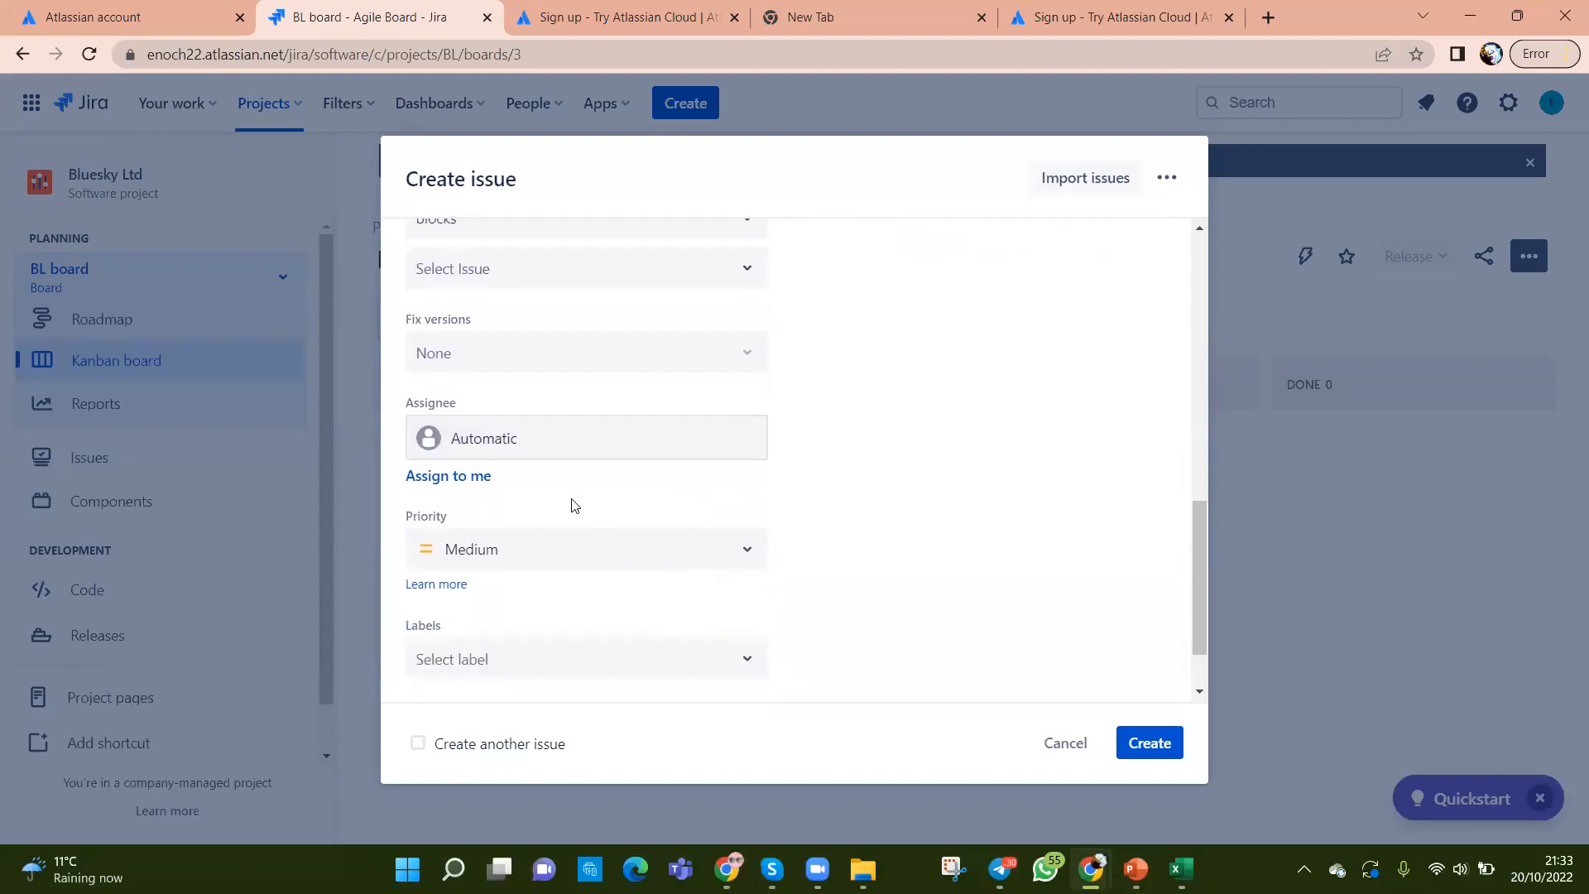
left_click(451, 475)
Step: Check the epic link list without choosing one, then scroll back through the remaining fields
scroll(894, 529, "down", 1)
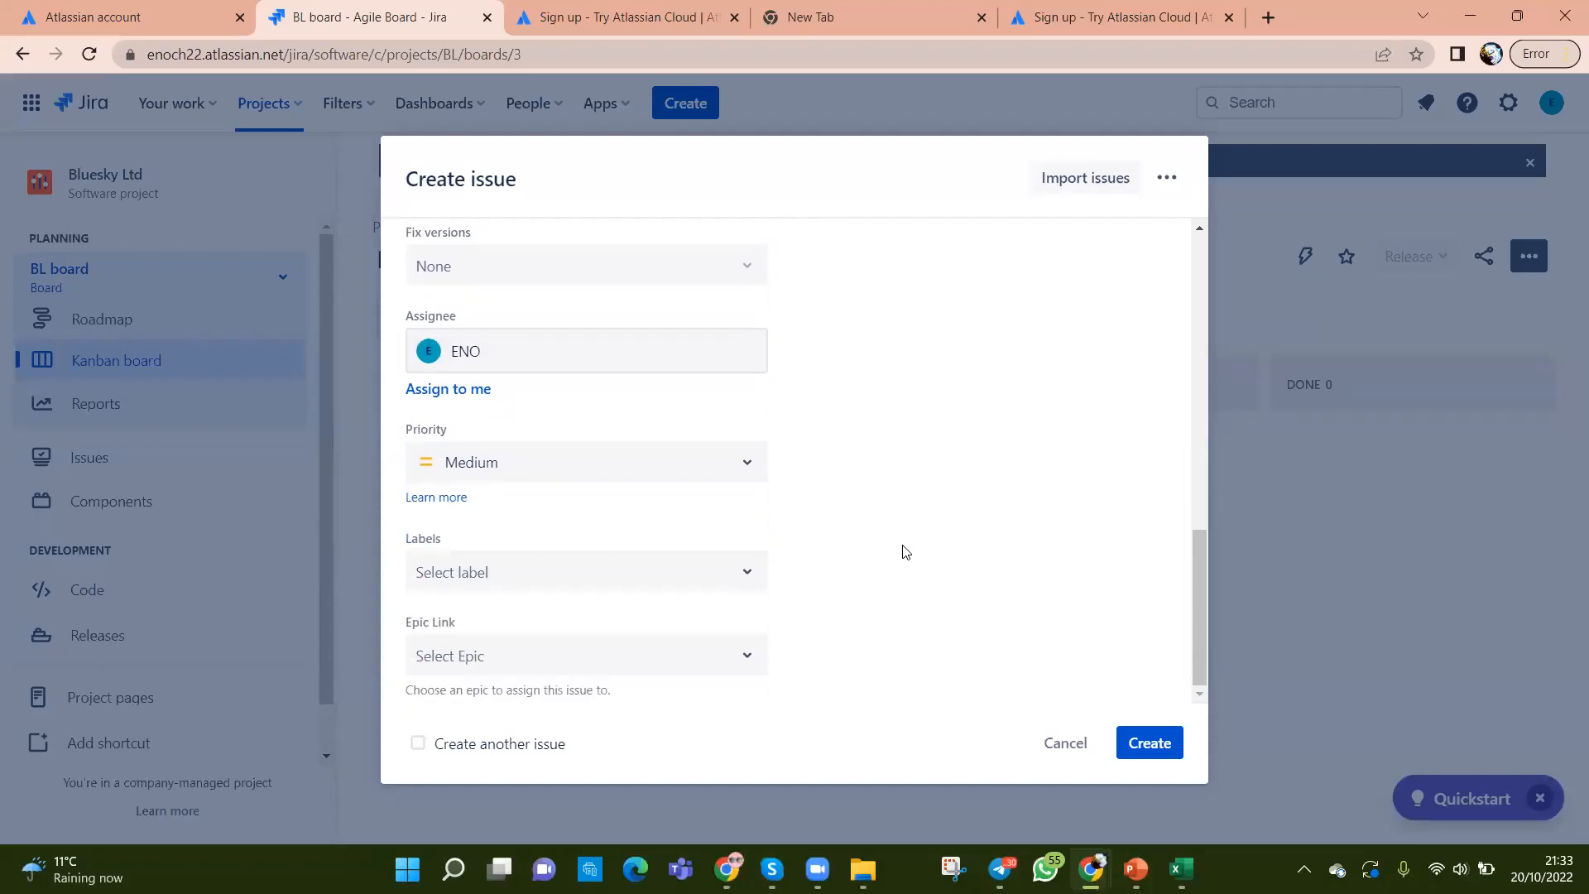
left_click(741, 664)
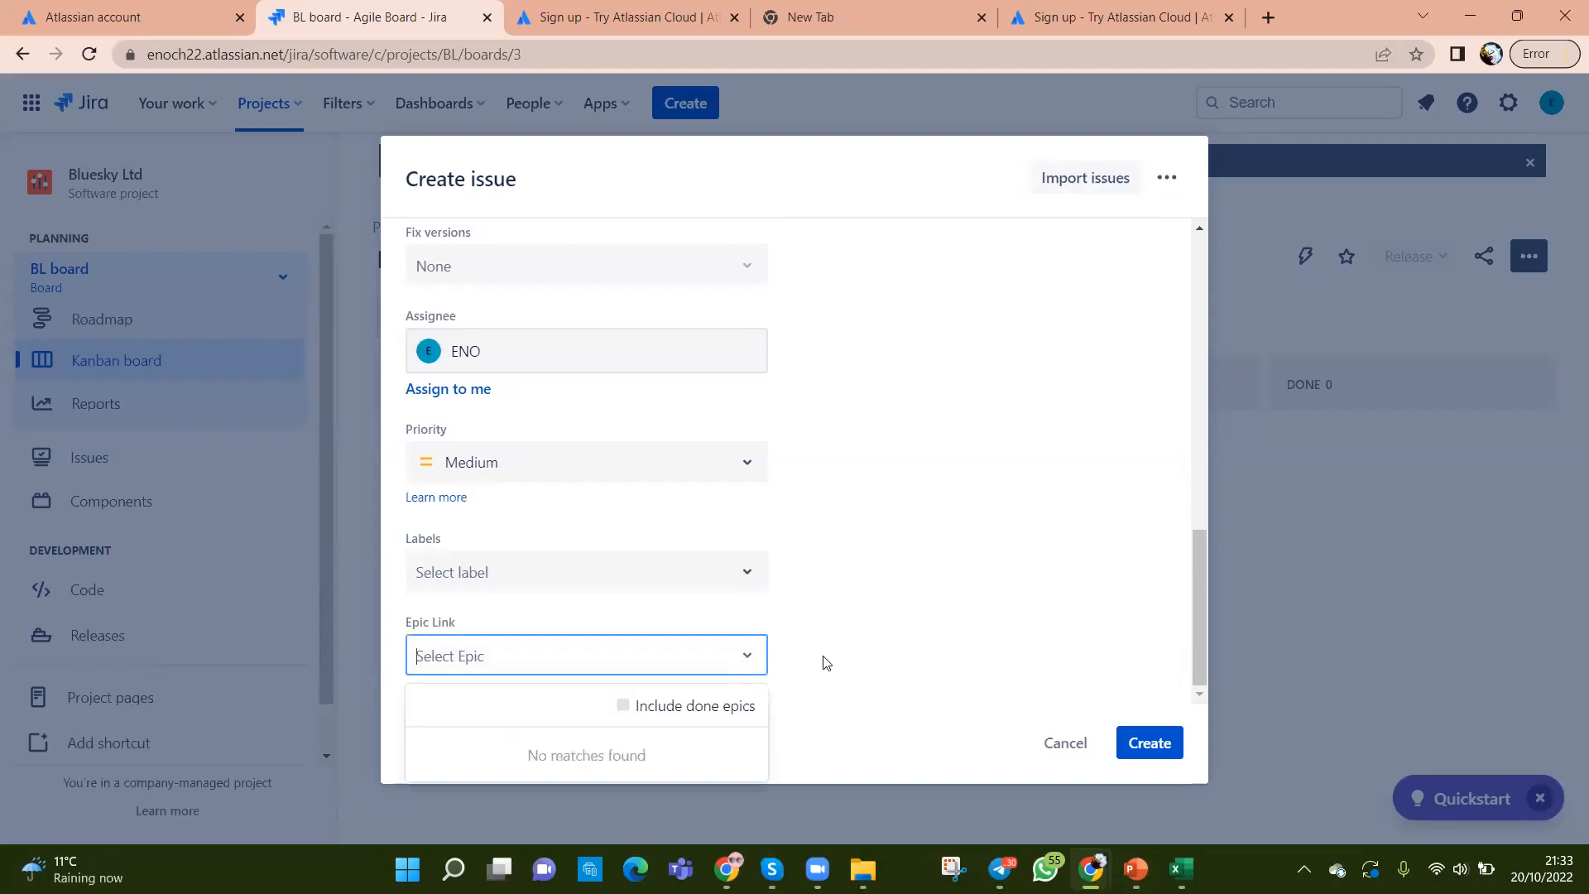
left_click(1205, 646)
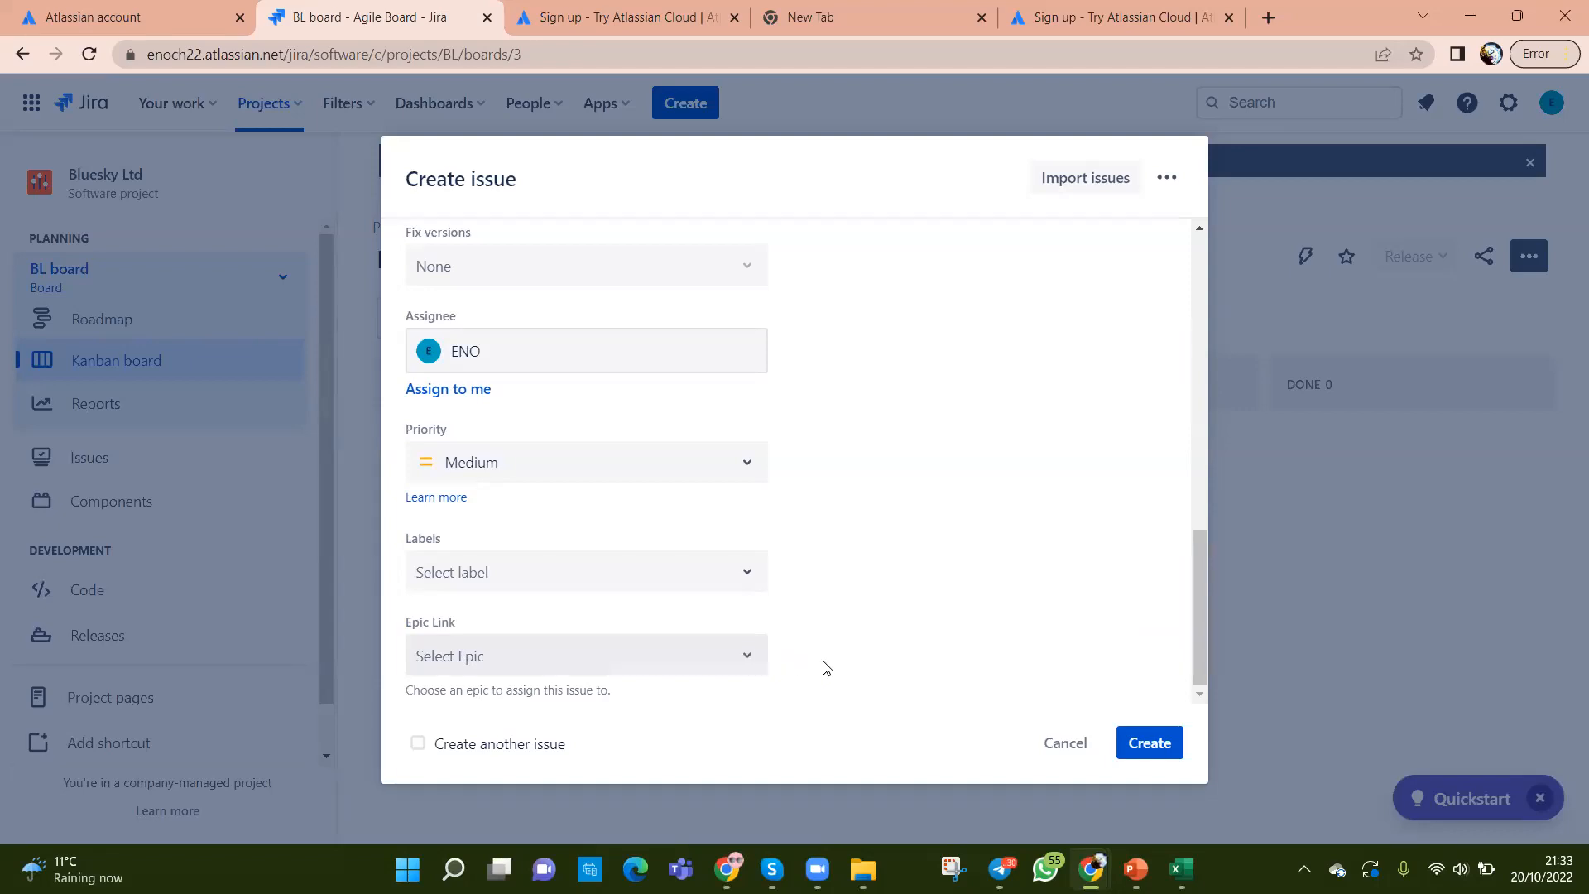
scroll(902, 635, "up", 5)
scroll(902, 636, "up", 5)
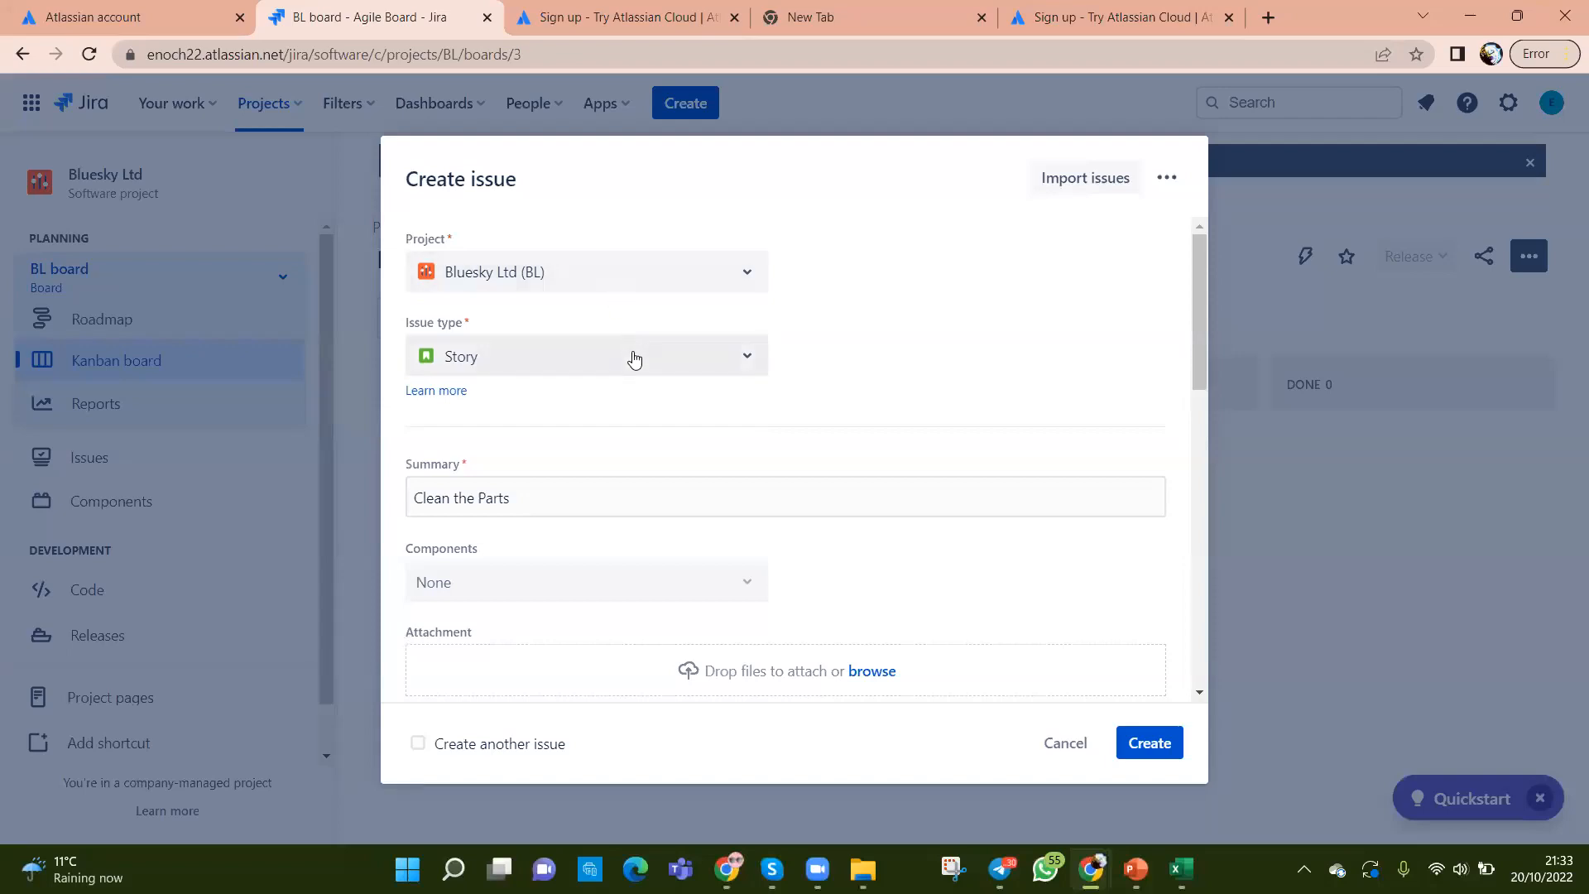
scroll(632, 355, "down", 3)
scroll(646, 327, "down", 4)
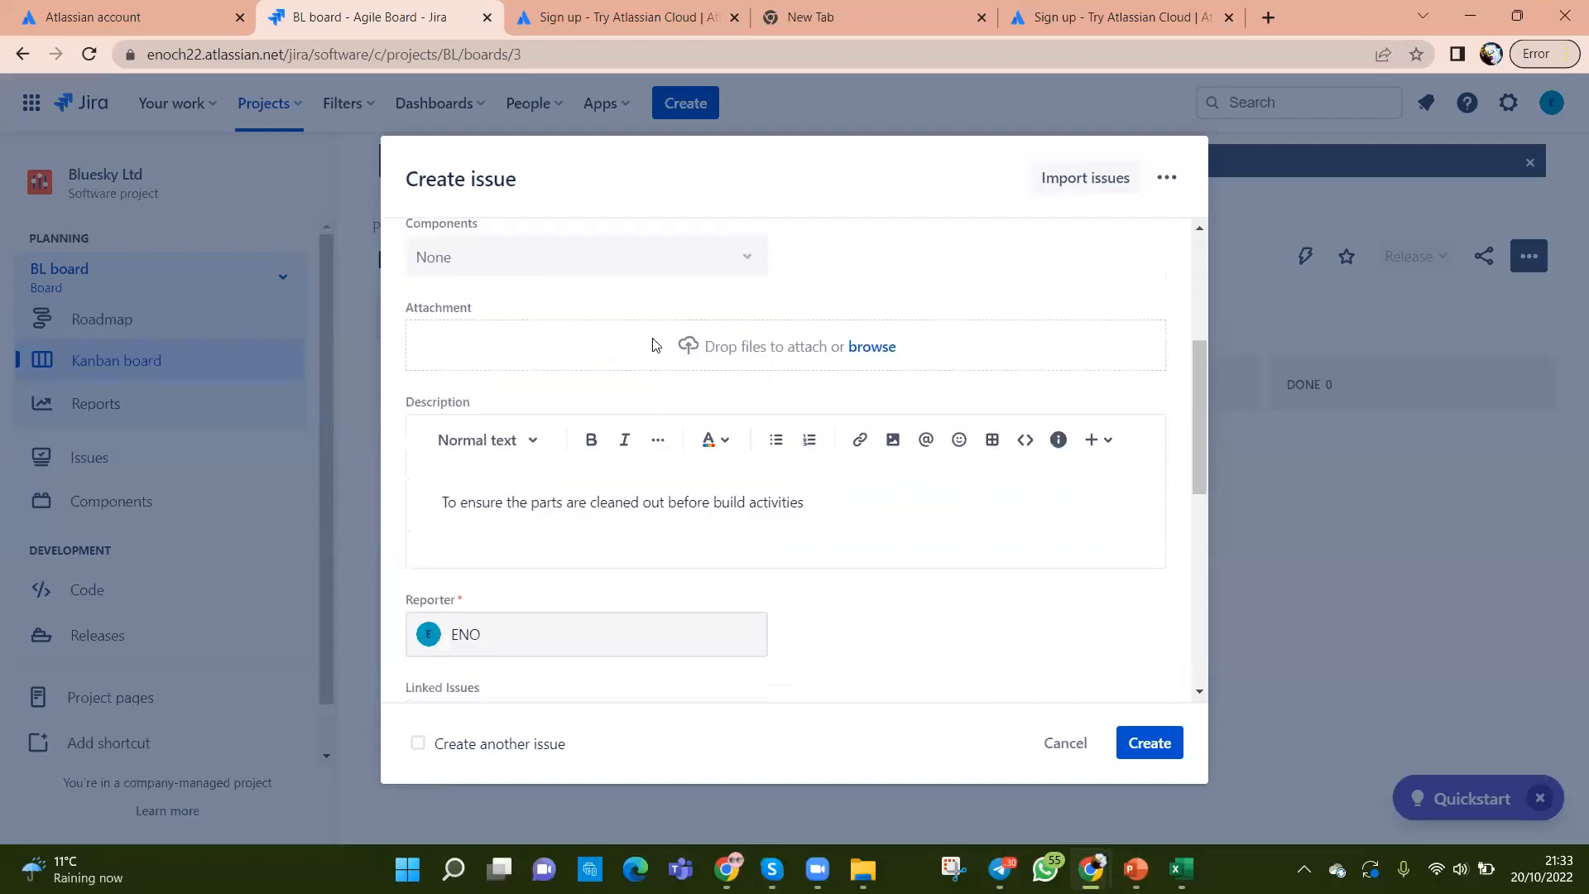
scroll(749, 417, "up", 3)
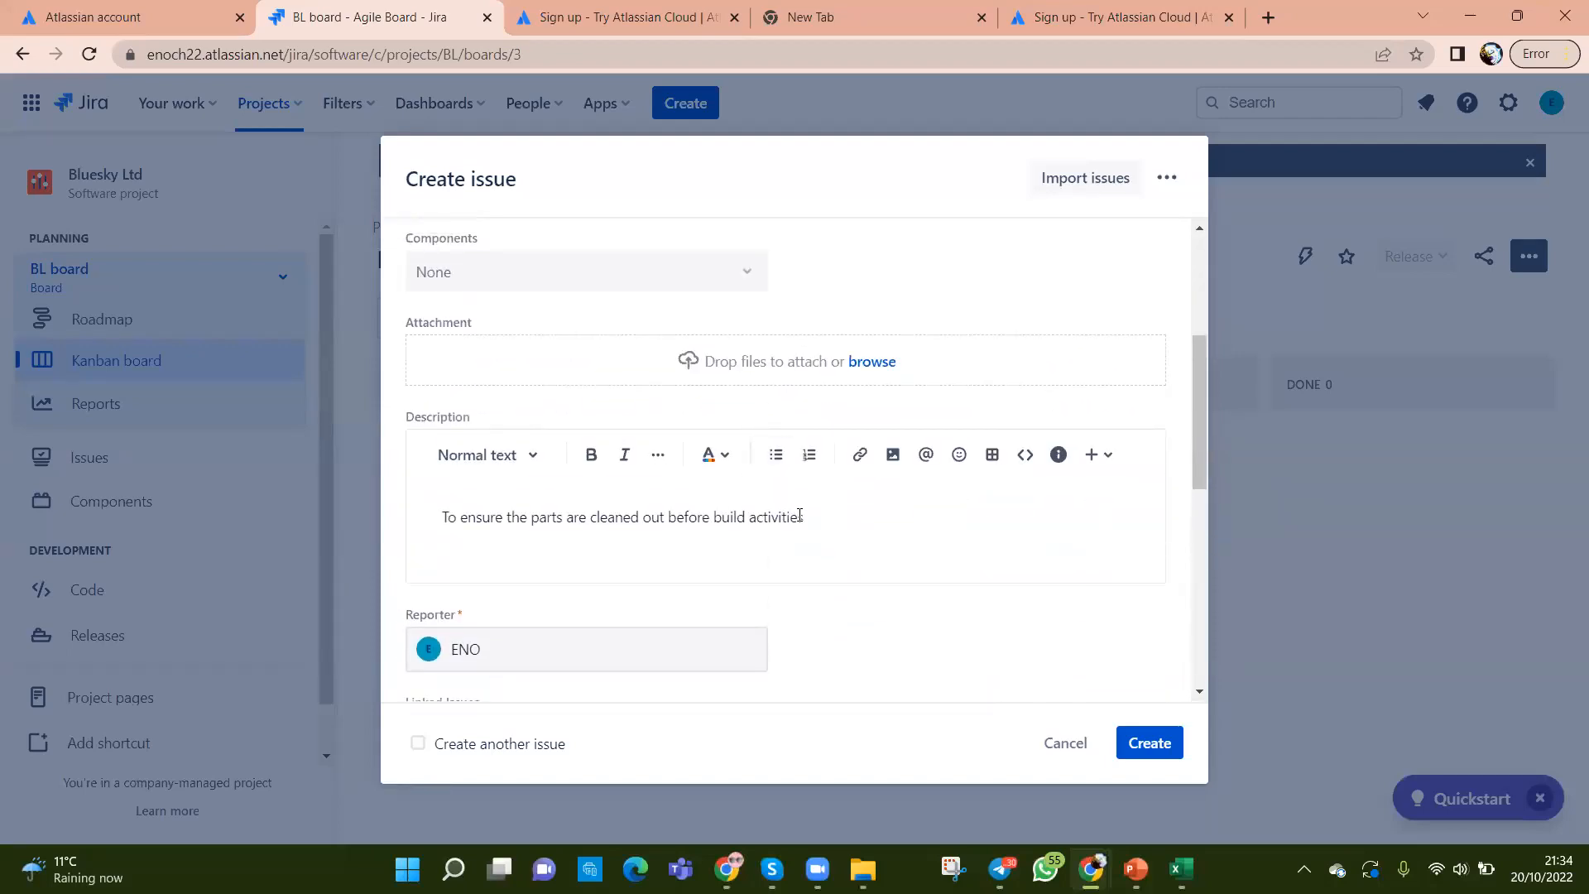
scroll(799, 515, "down", 5)
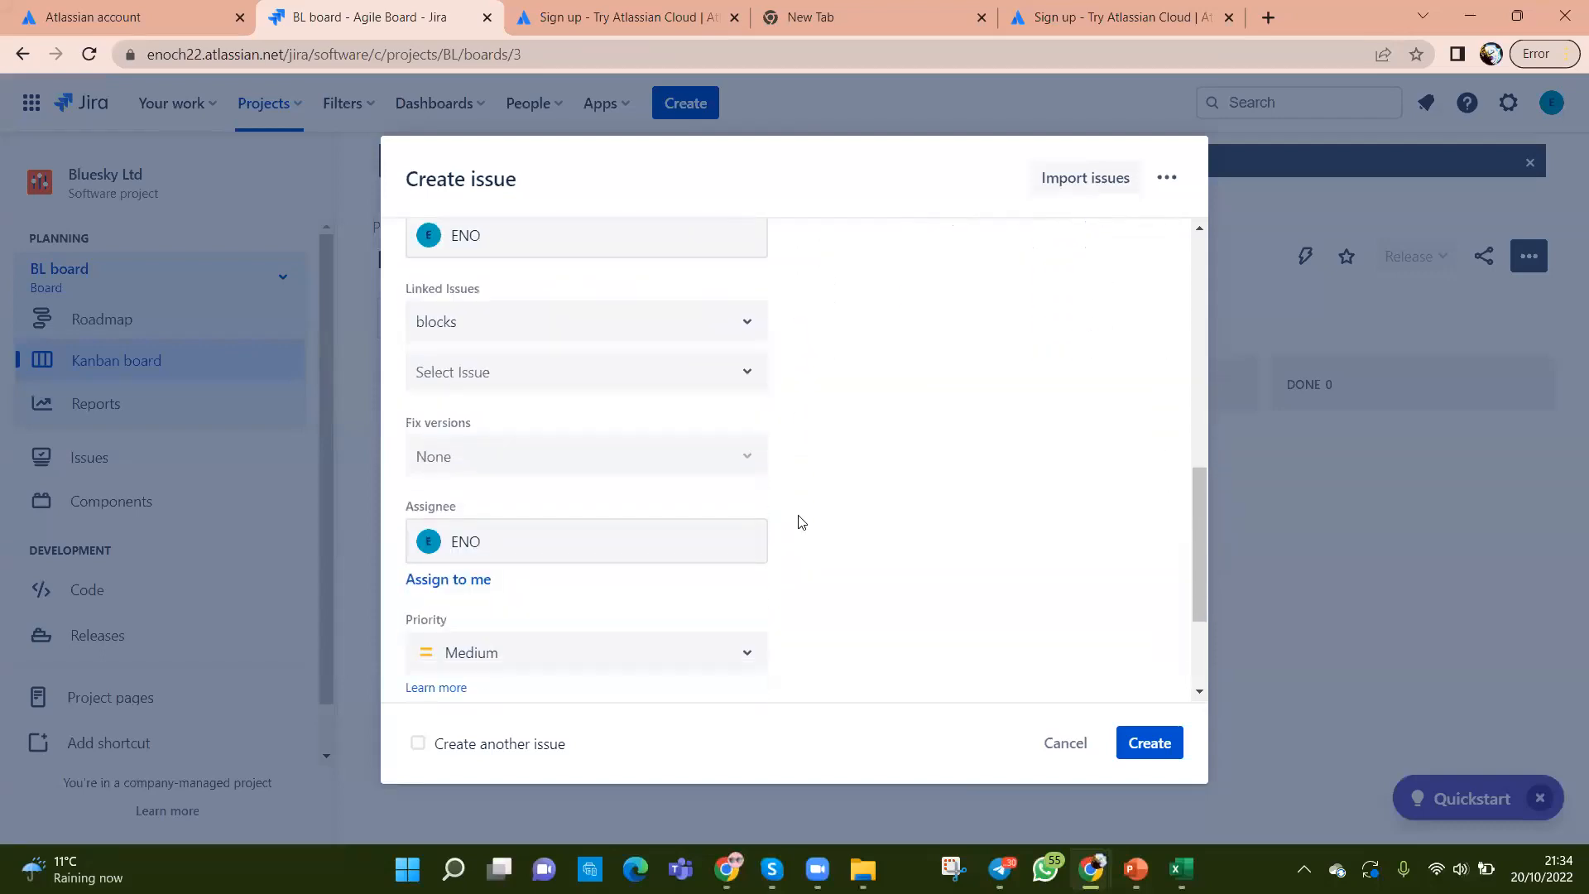
scroll(799, 521, "down", 2)
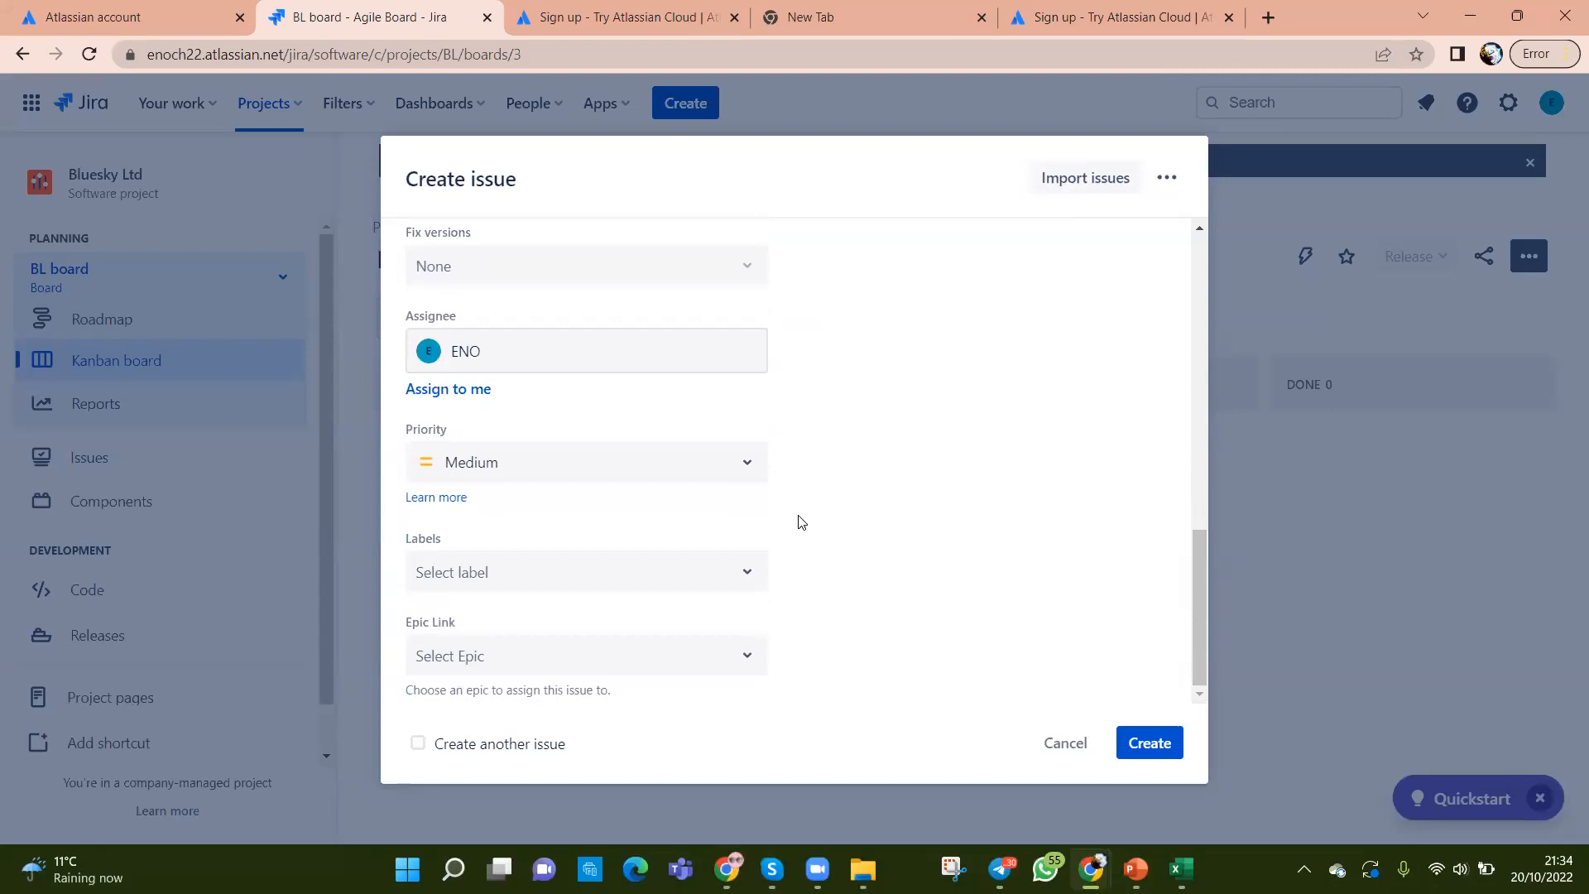
scroll(798, 522, "up", 2)
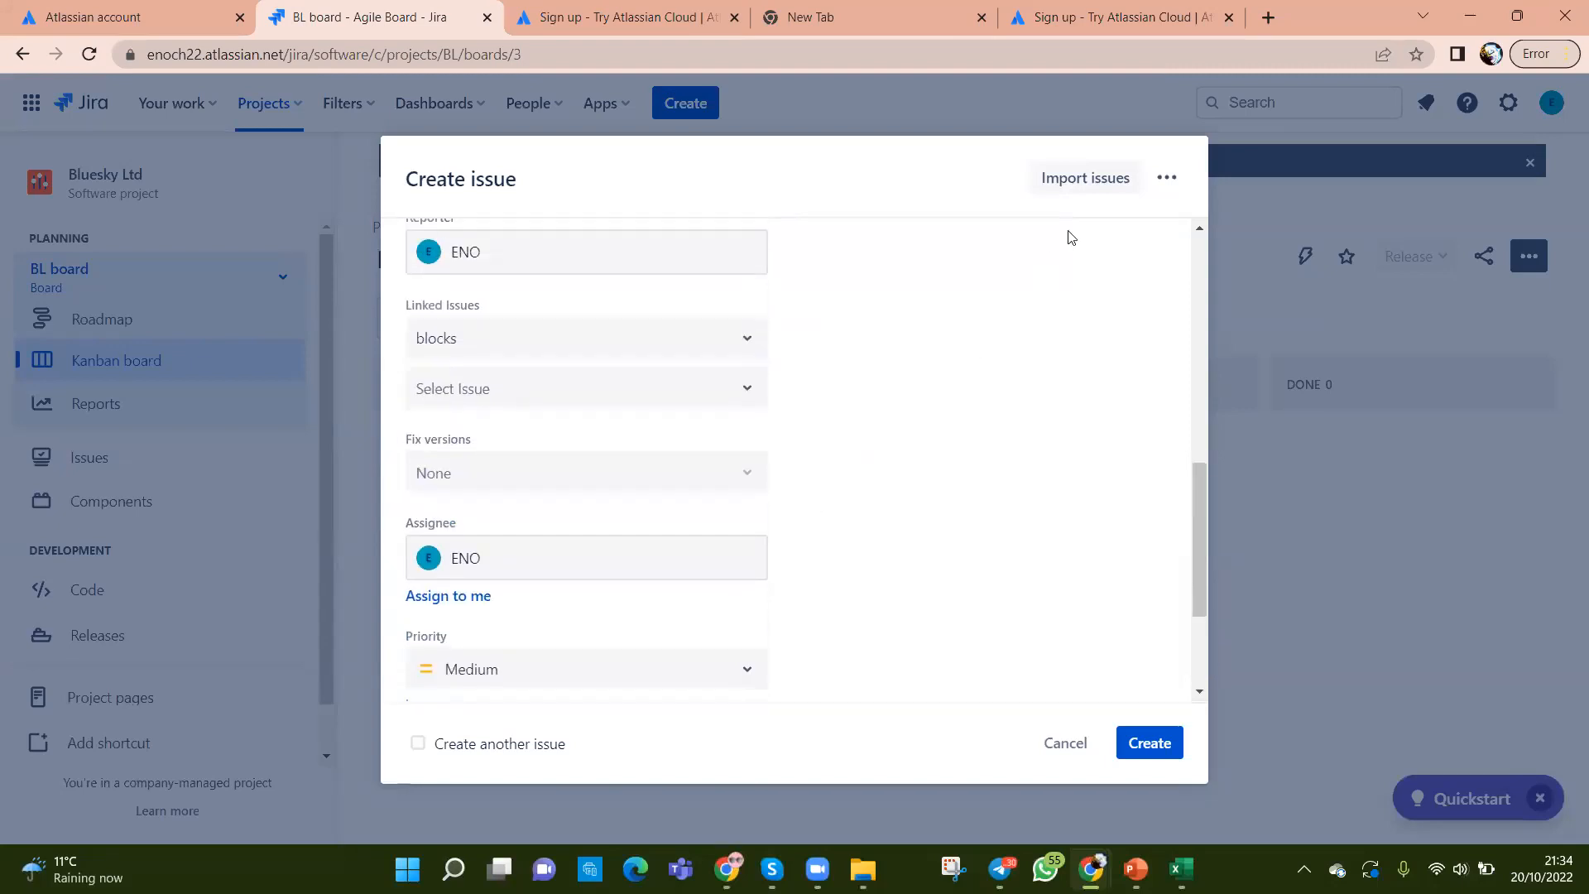
left_click(1086, 186)
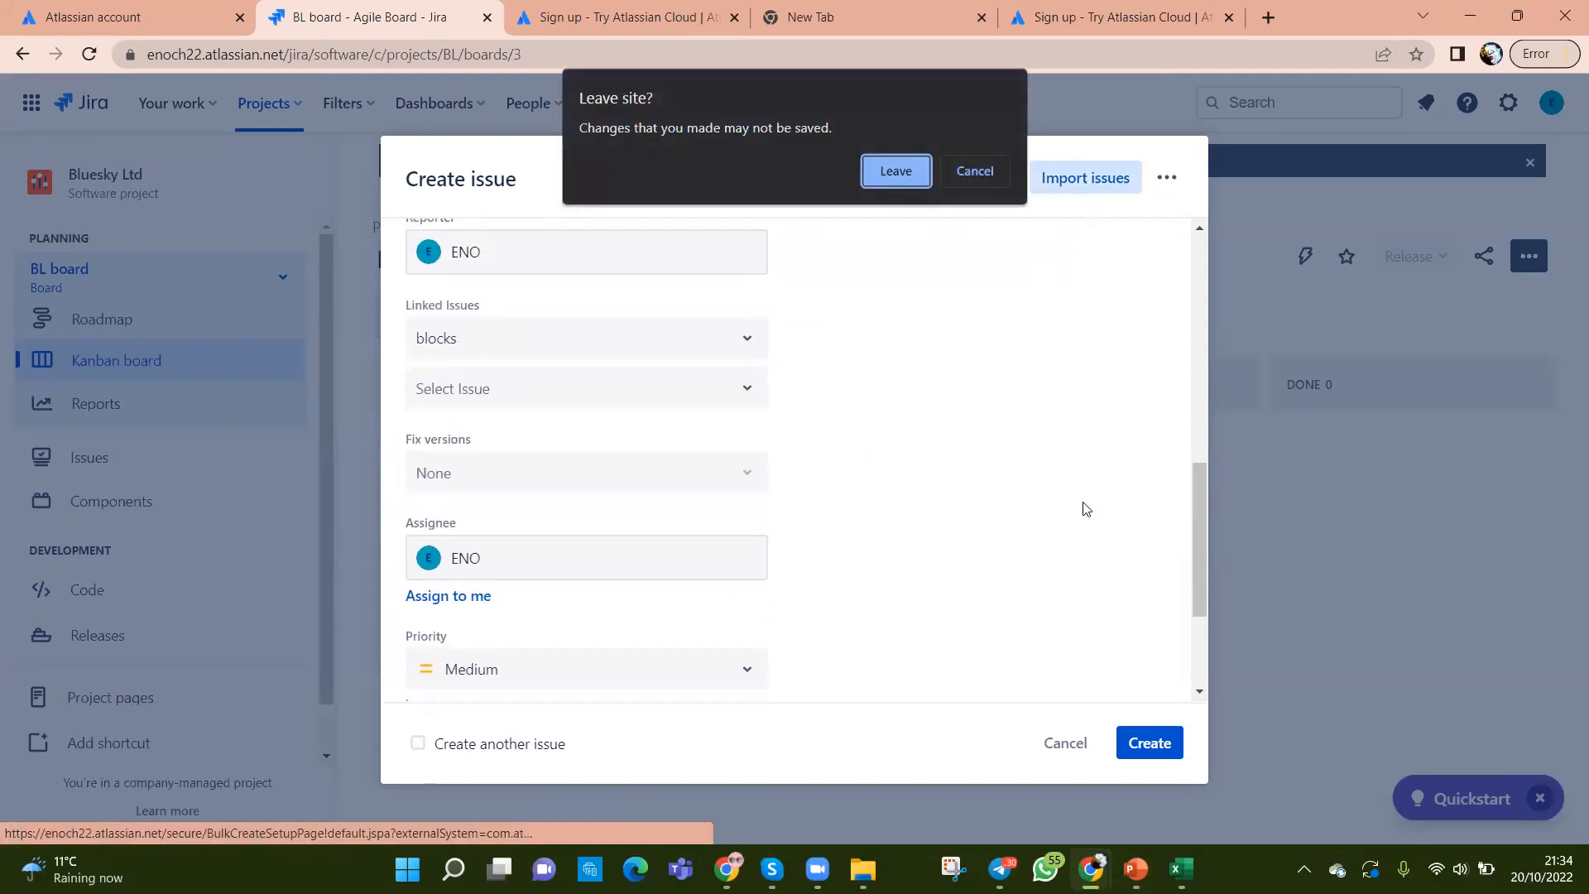
left_click(974, 171)
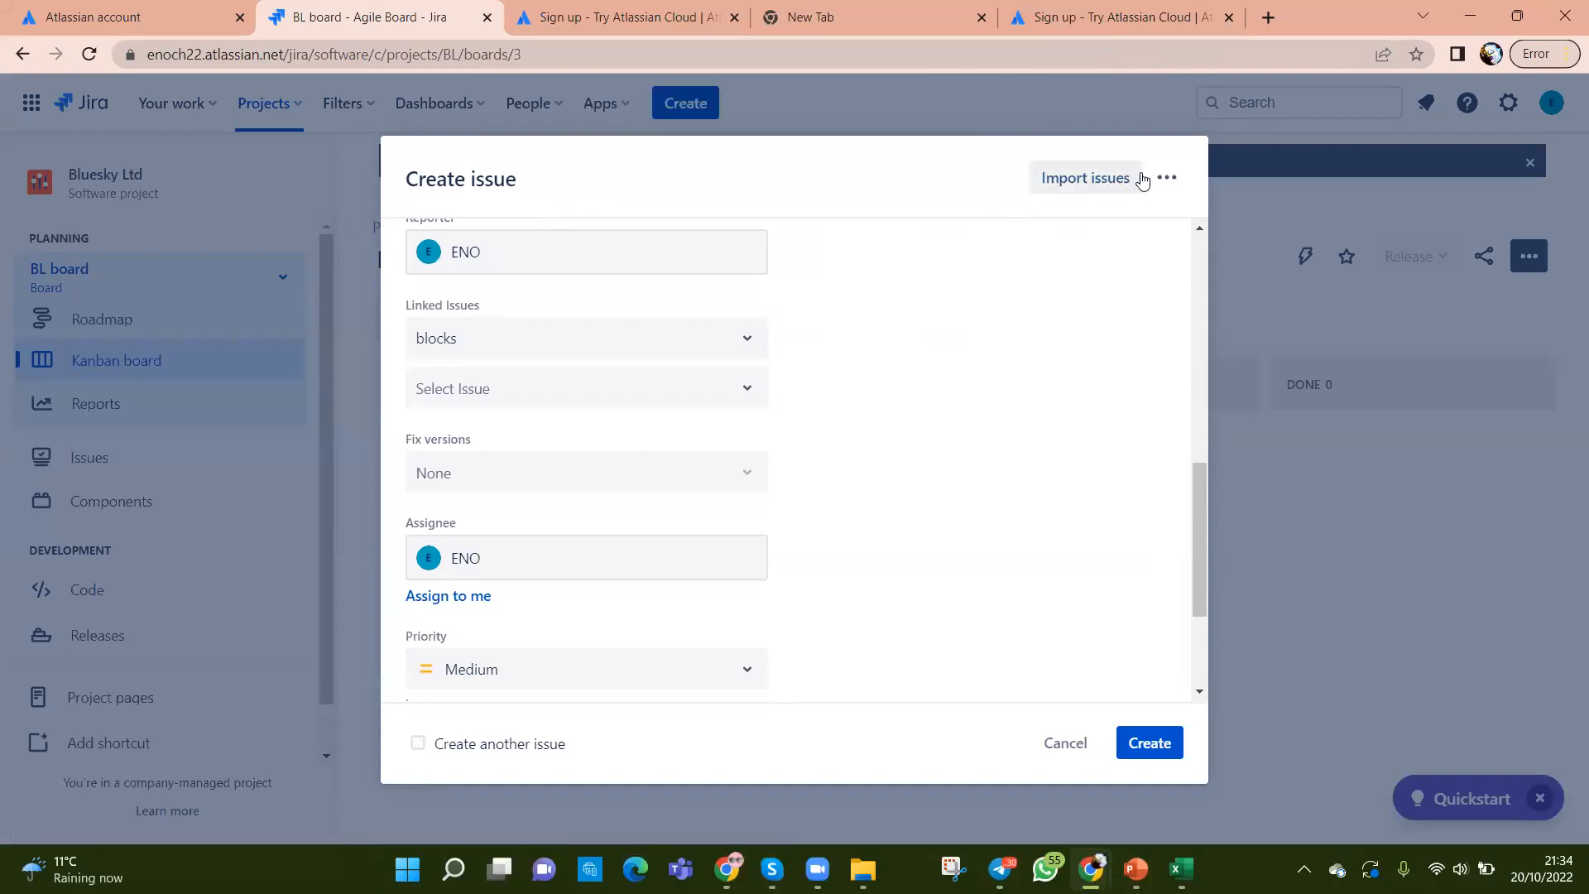
left_click(1166, 177)
left_click(1119, 231)
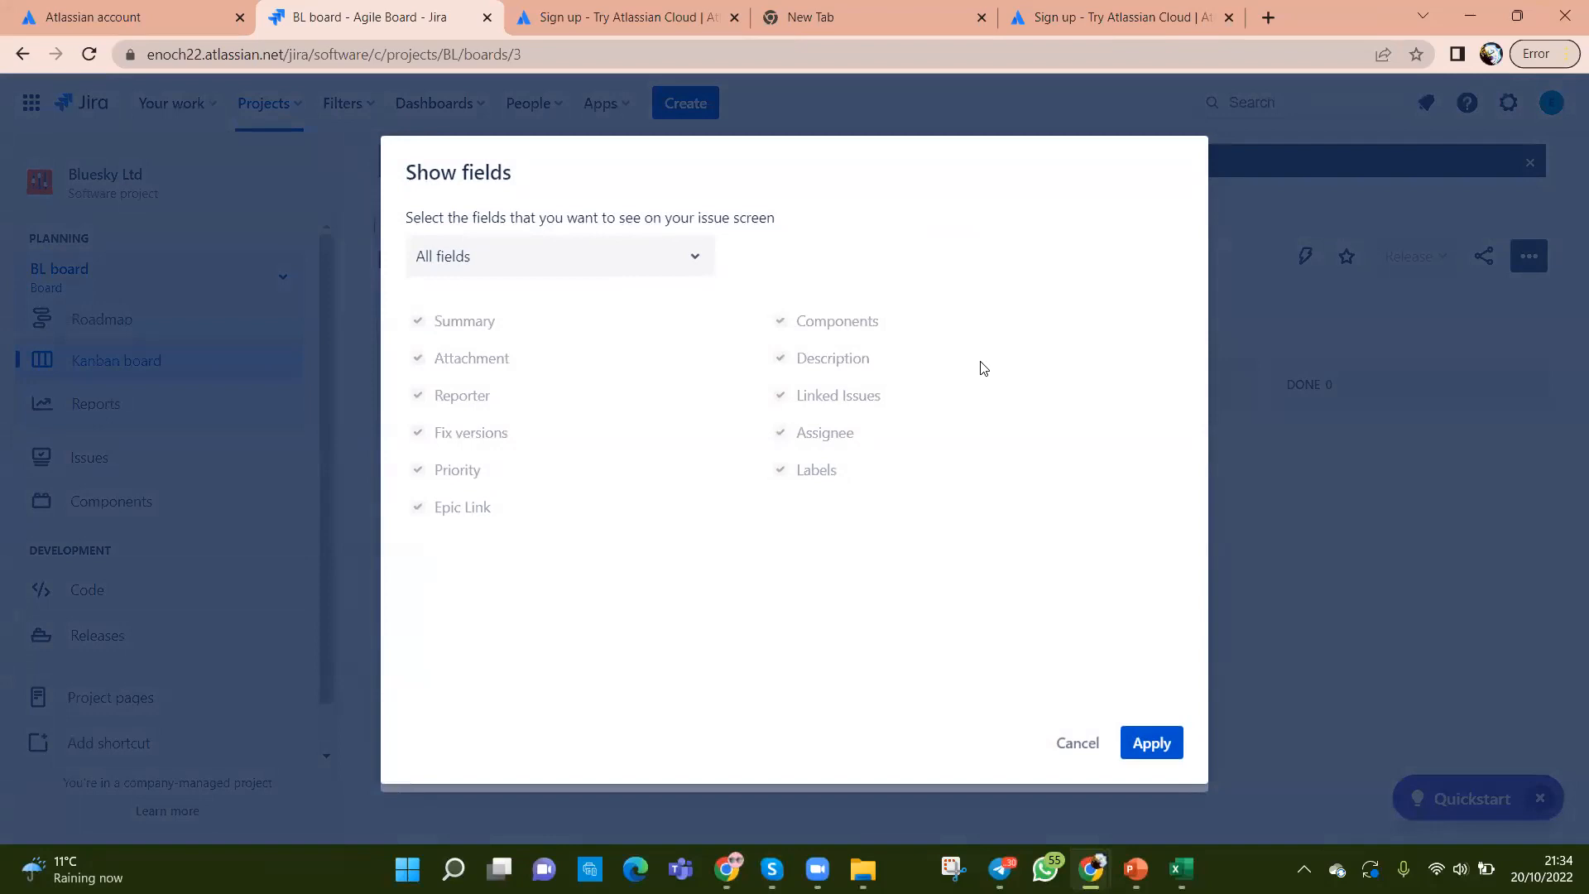
left_click(696, 262)
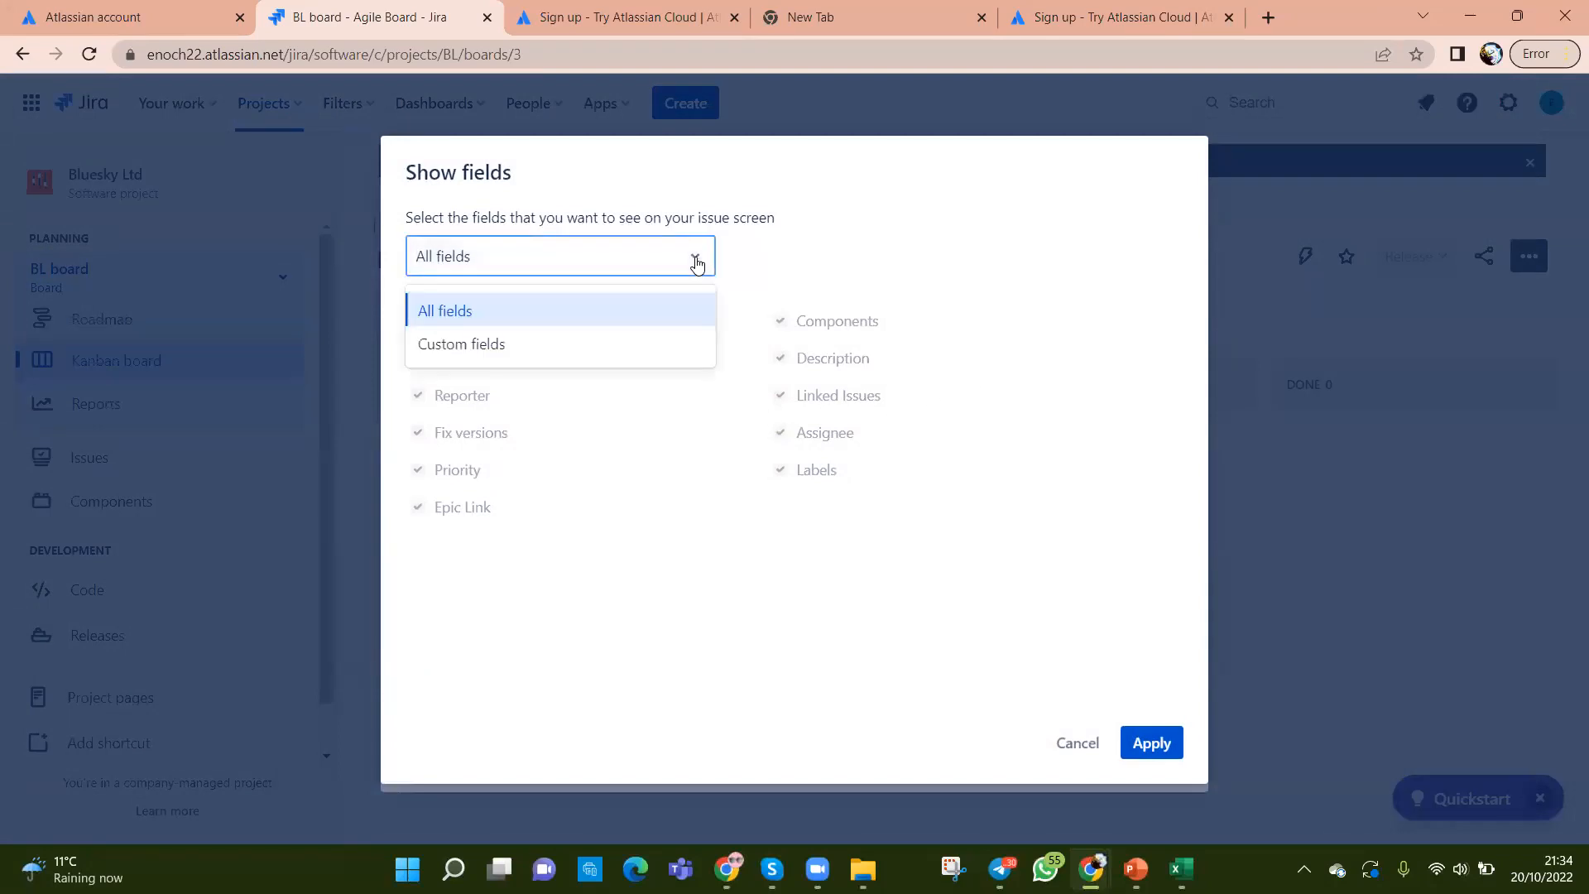
left_click(1073, 751)
scroll(830, 569, "down", 3)
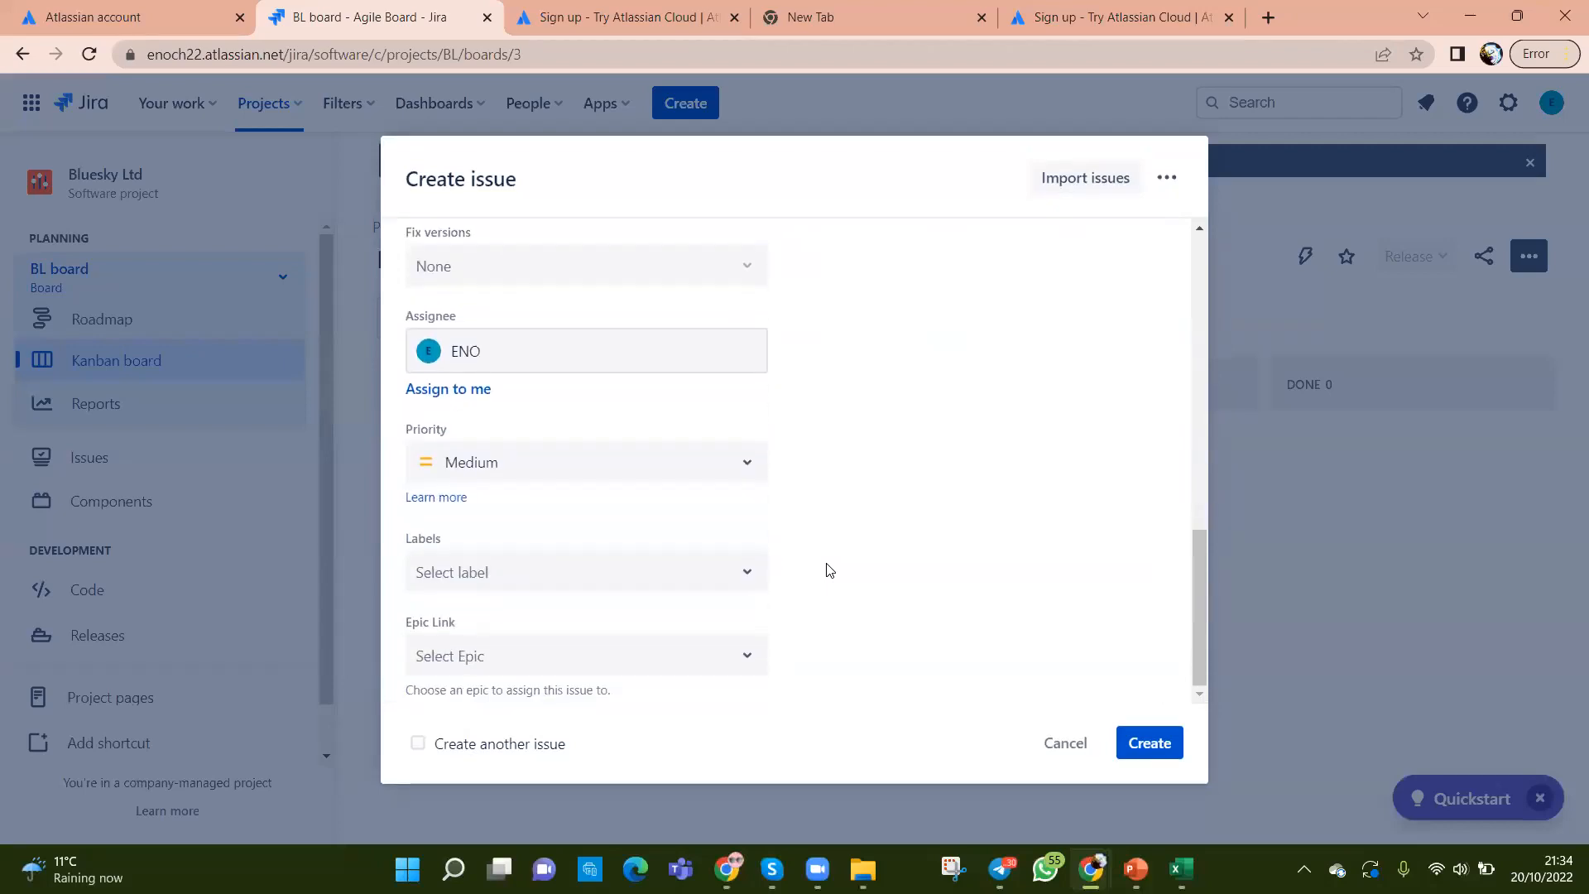
Step: Scroll through the Clean the Parts form, confirm the issue type stays Story, and open the issue-type help link
scroll(829, 570, "up", 4)
scroll(829, 569, "up", 8)
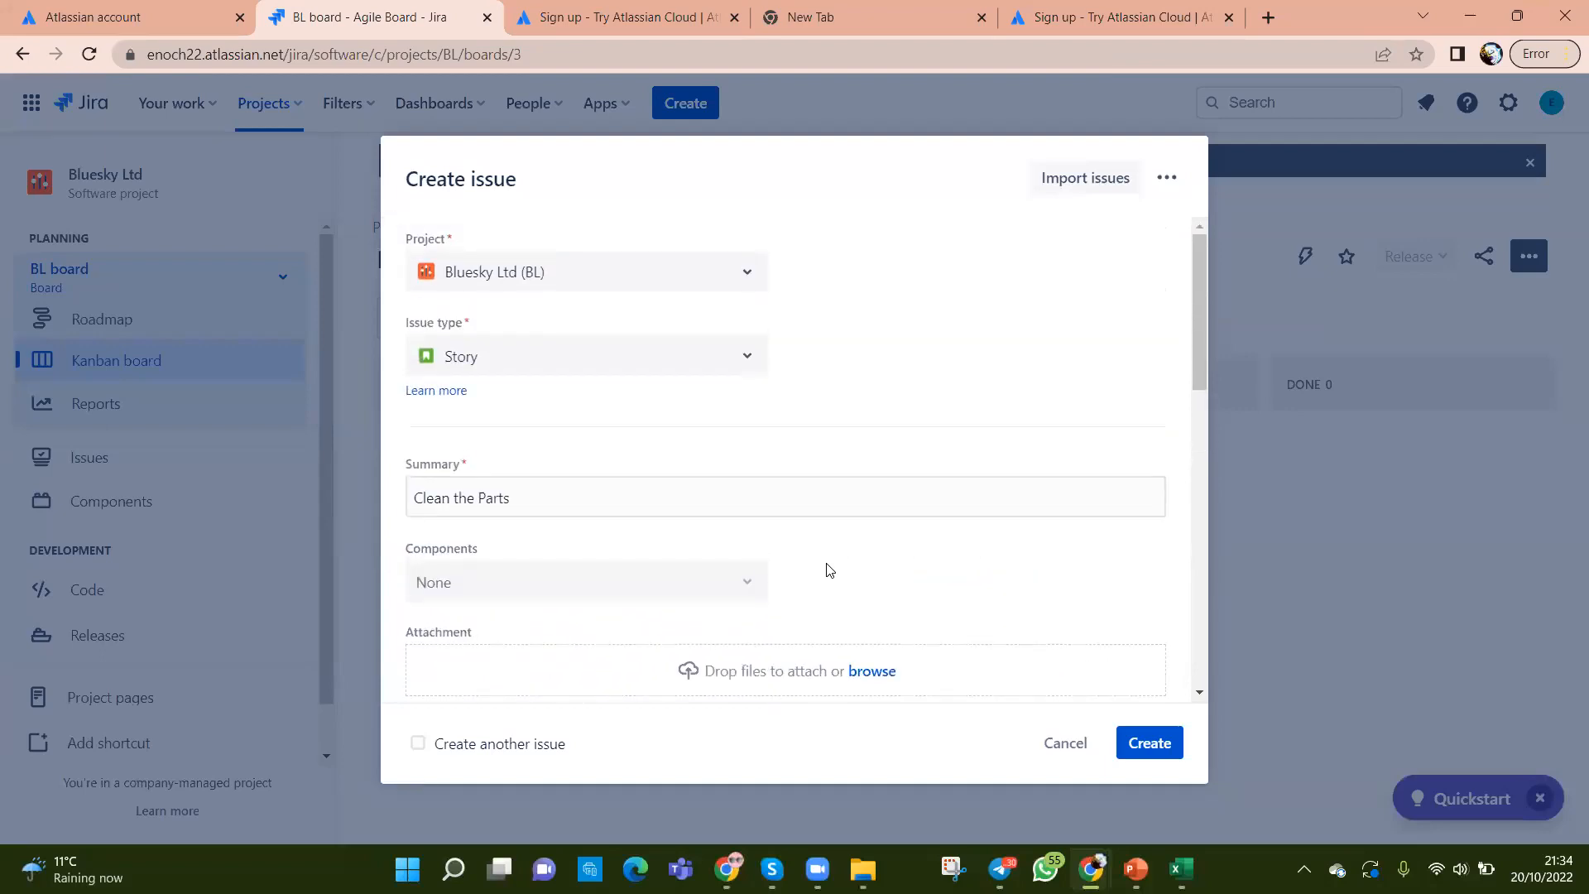
scroll(829, 569, "down", 4)
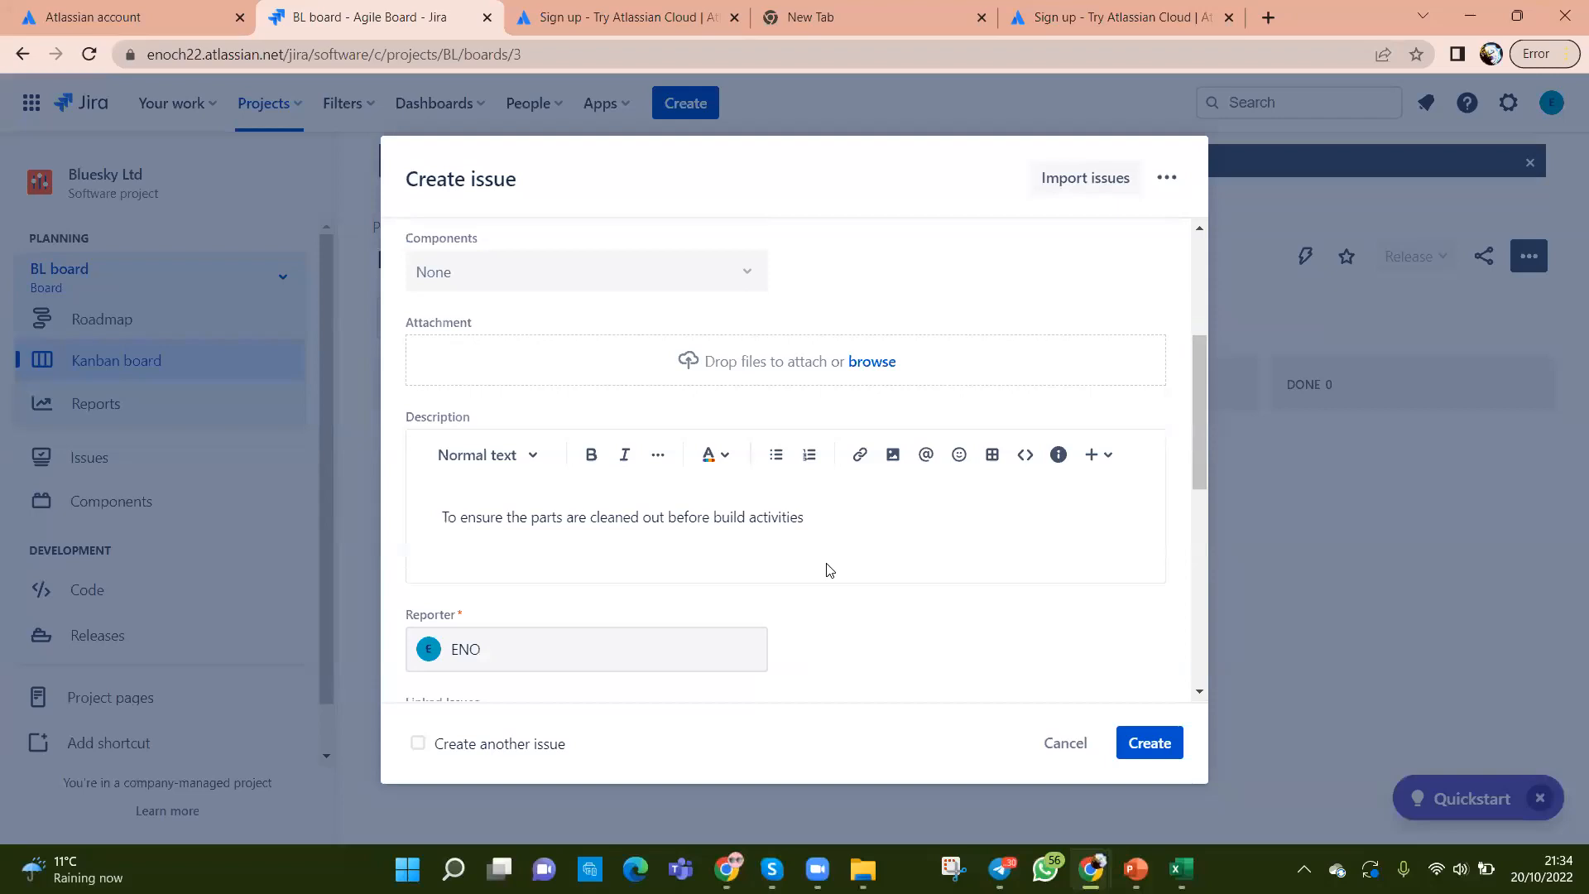
scroll(830, 570, "down", 8)
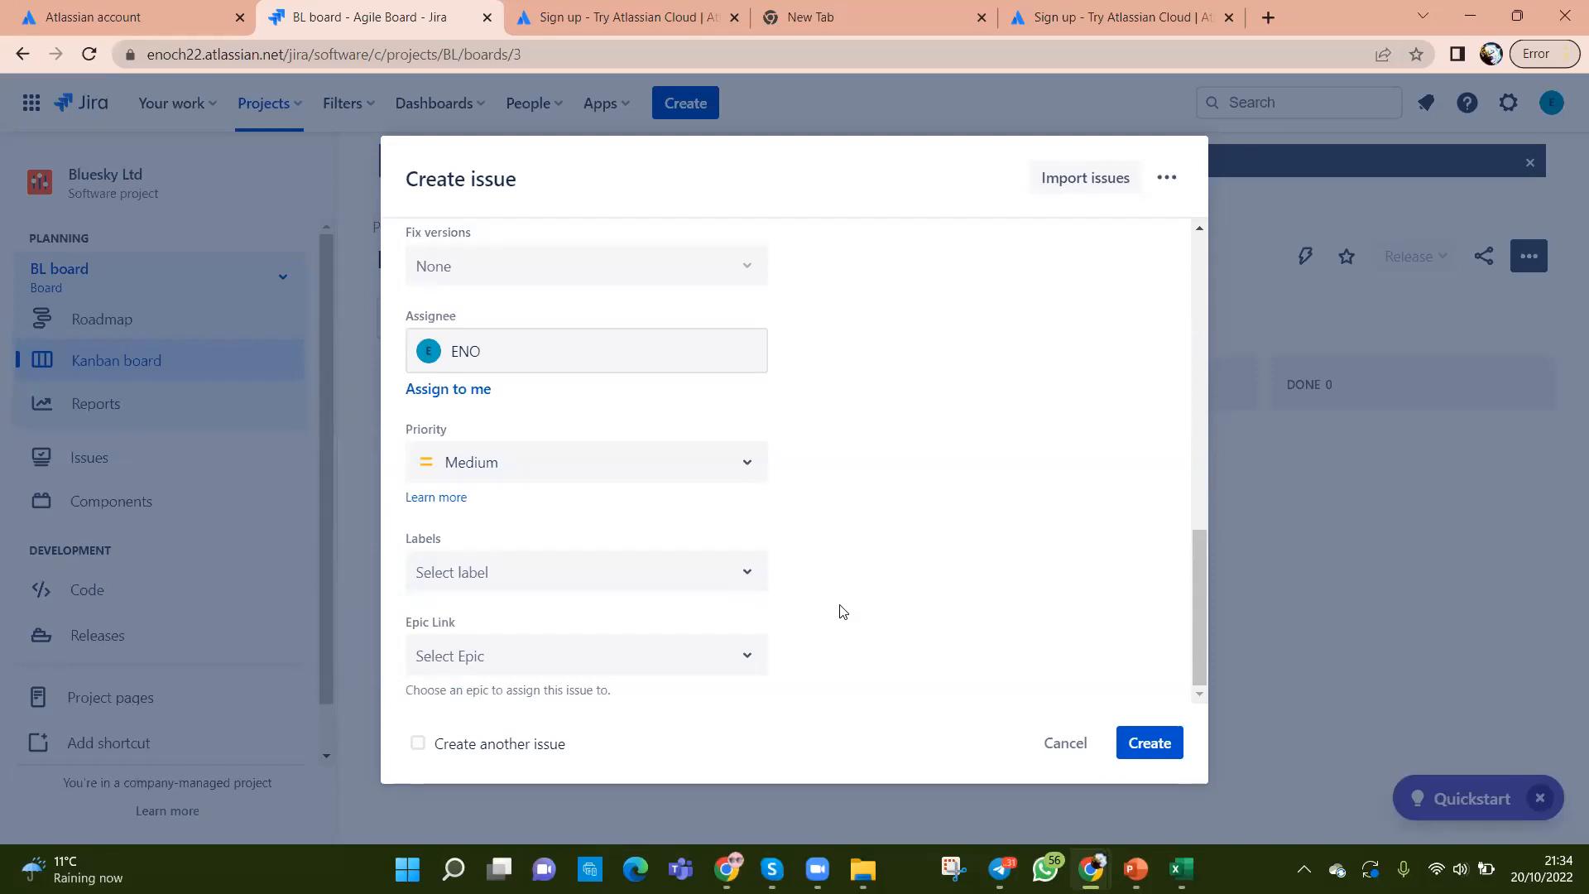
scroll(841, 611, "up", 10)
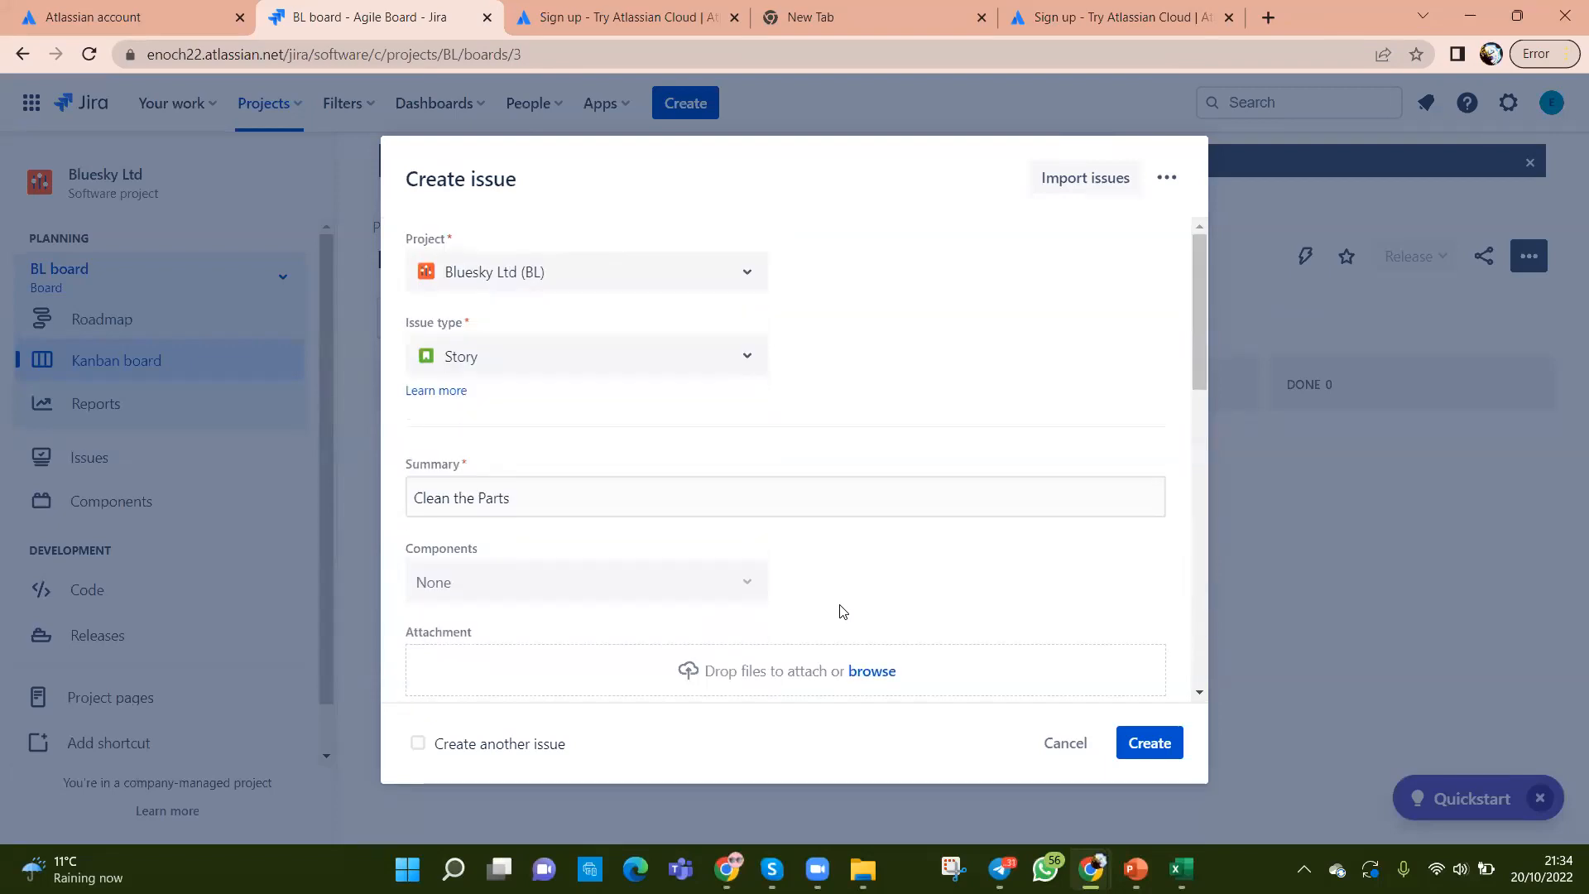
left_click(746, 360)
left_click(914, 379)
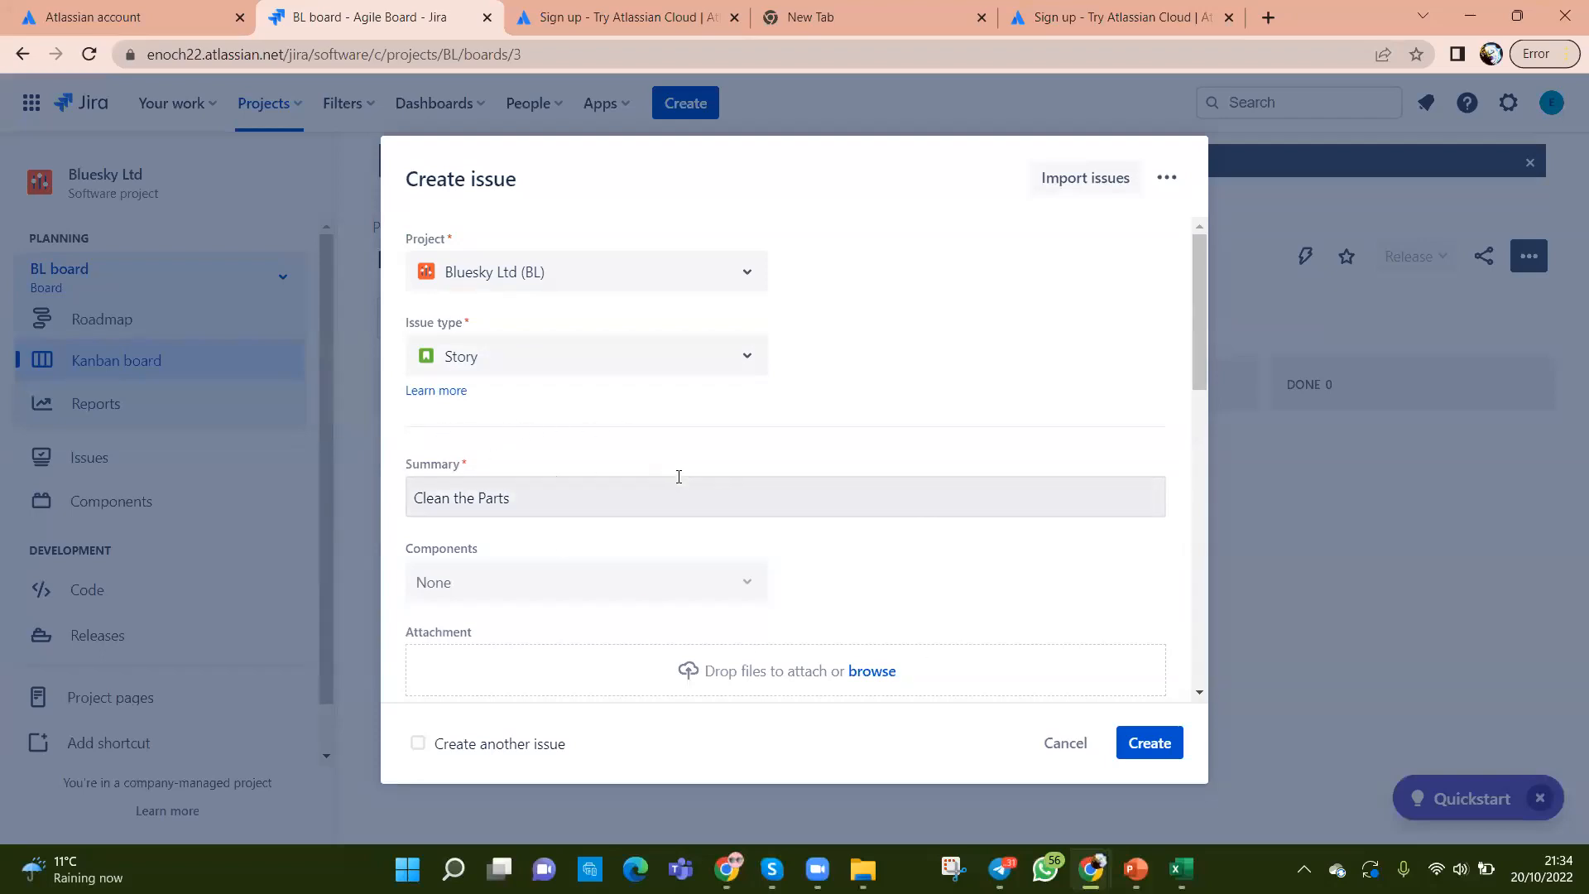
left_click(438, 391)
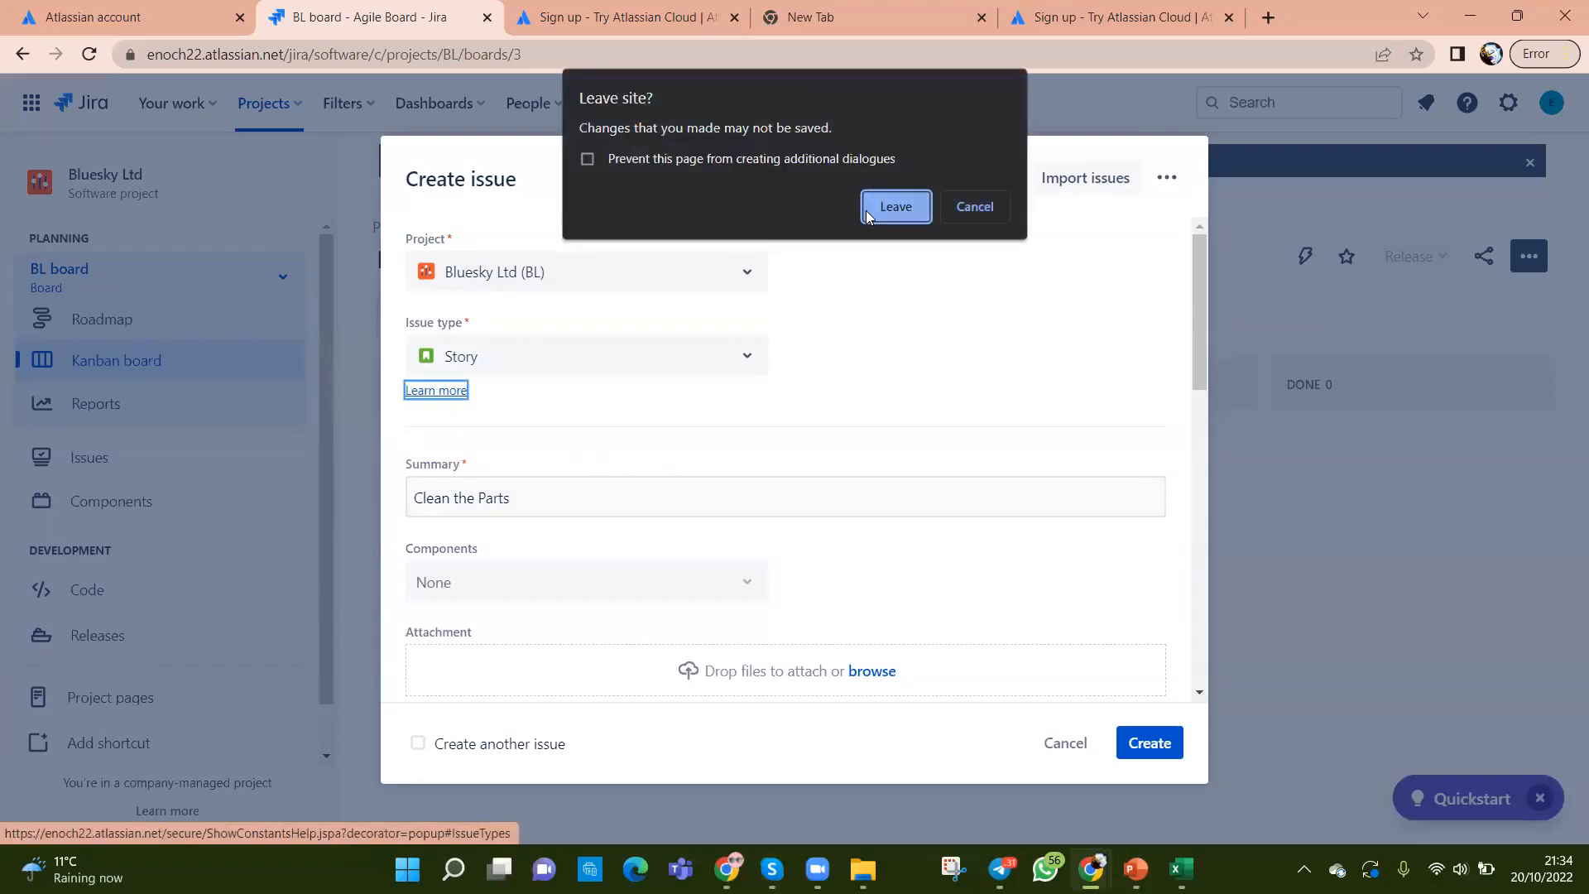
Step: Dismiss the Leave site prompt, review the form, and create story BL-1 'Clean the Parts'
left_click(976, 208)
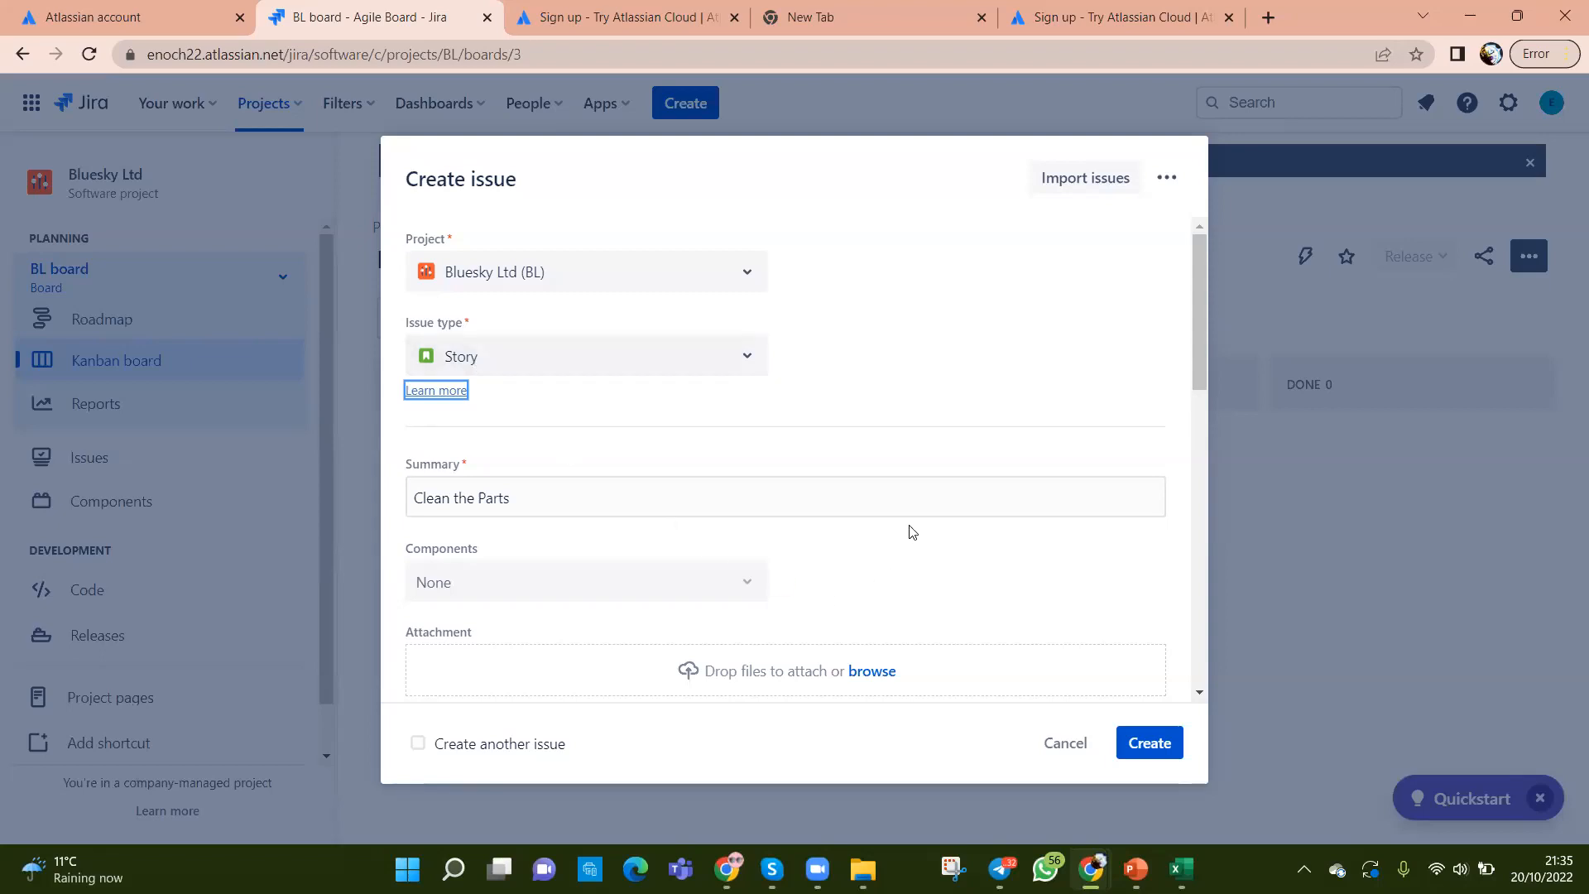
scroll(960, 550, "down", 4)
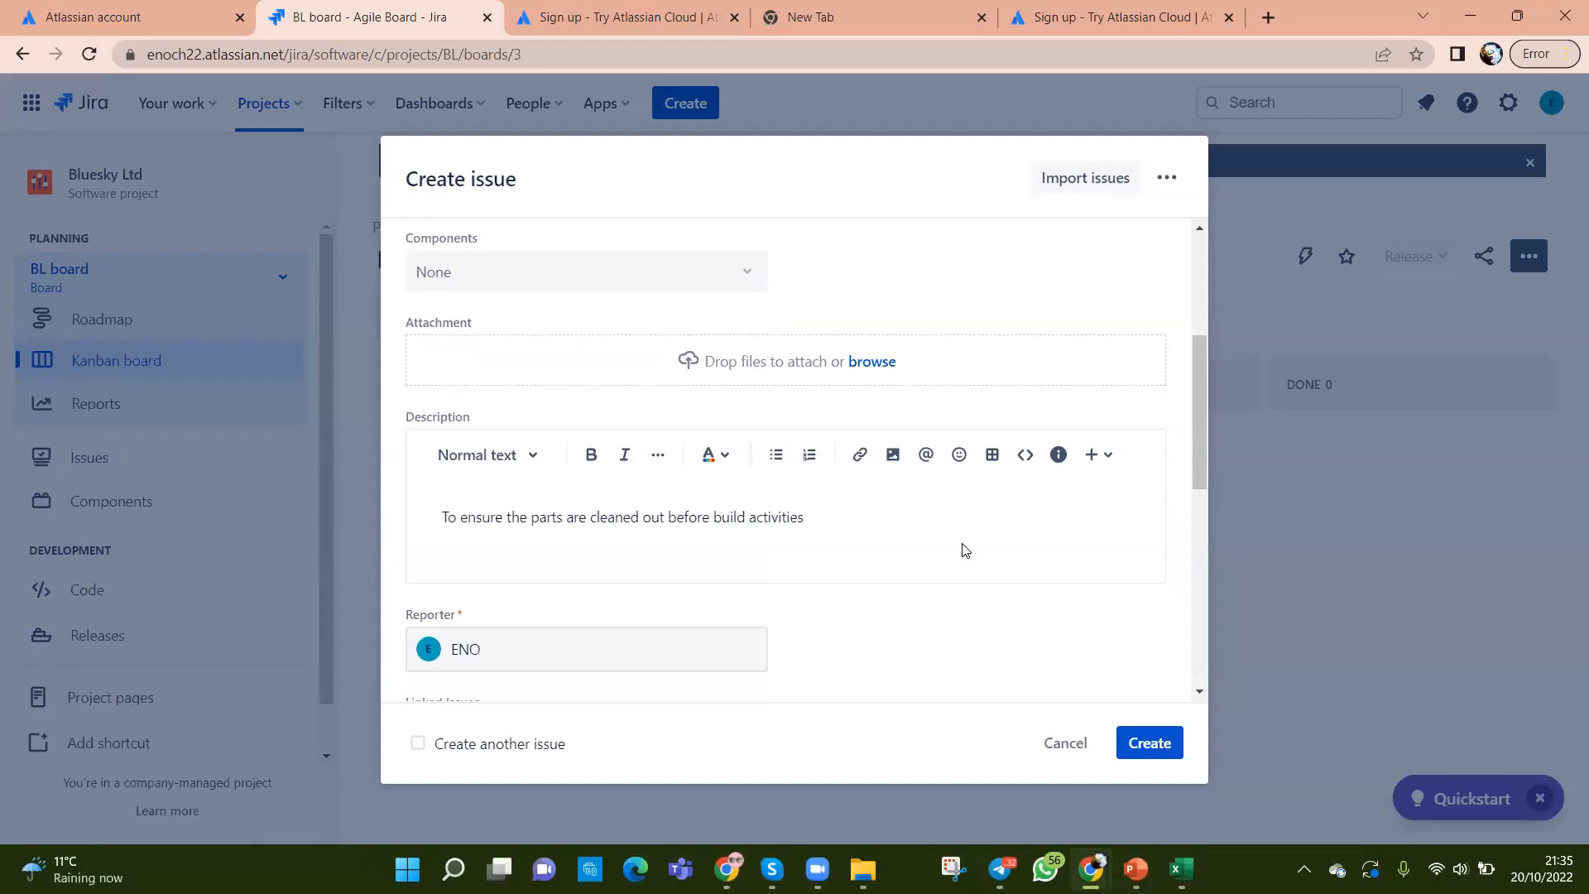
scroll(965, 551, "up", 3)
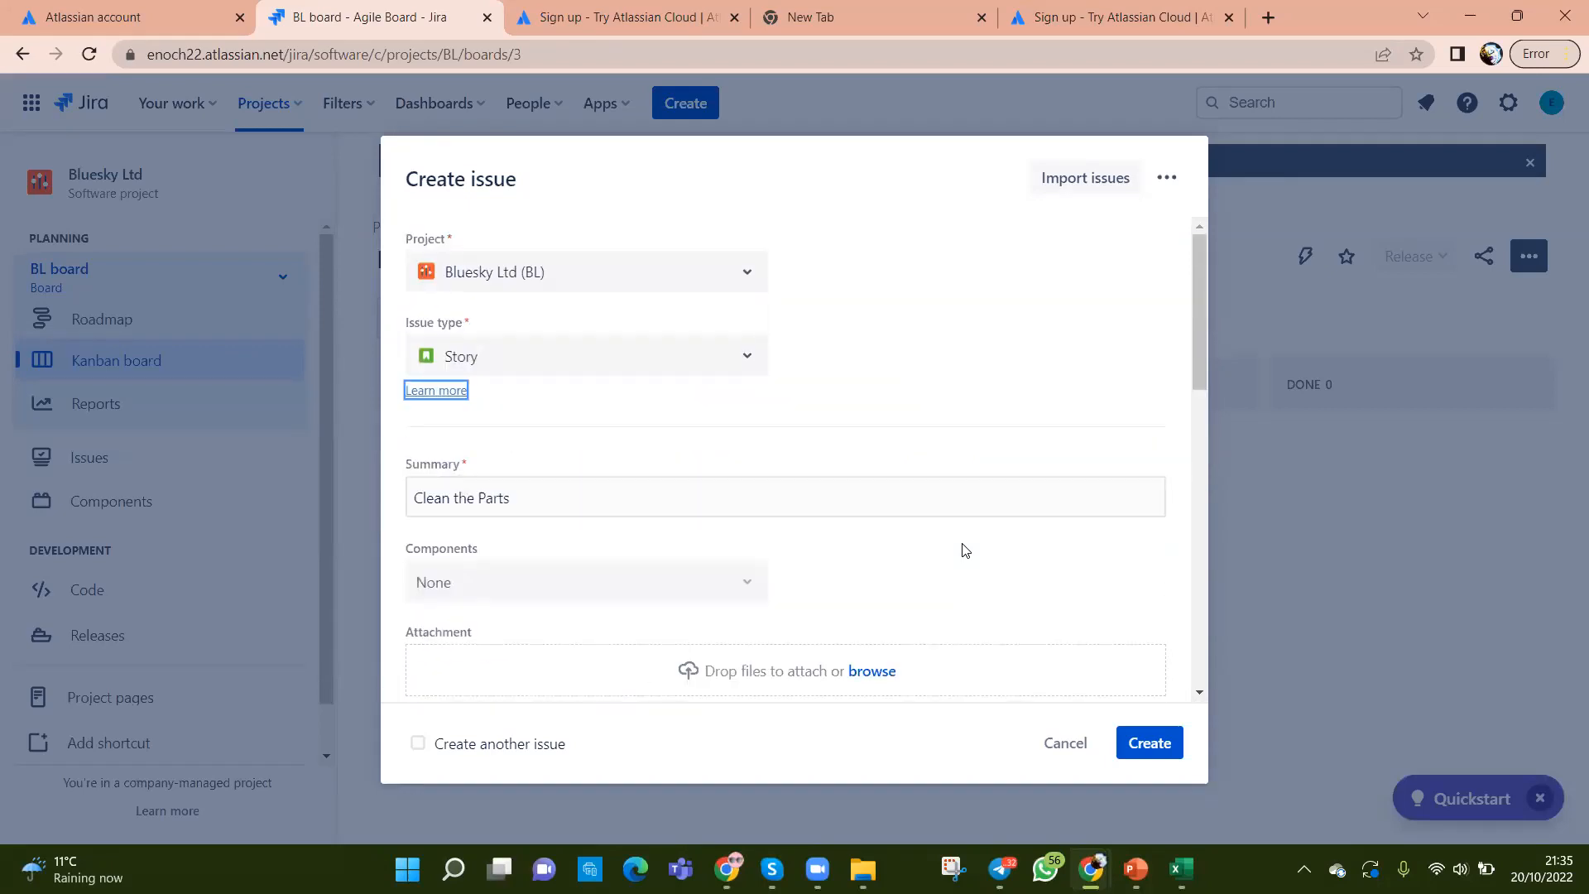
scroll(888, 547, "down", 3)
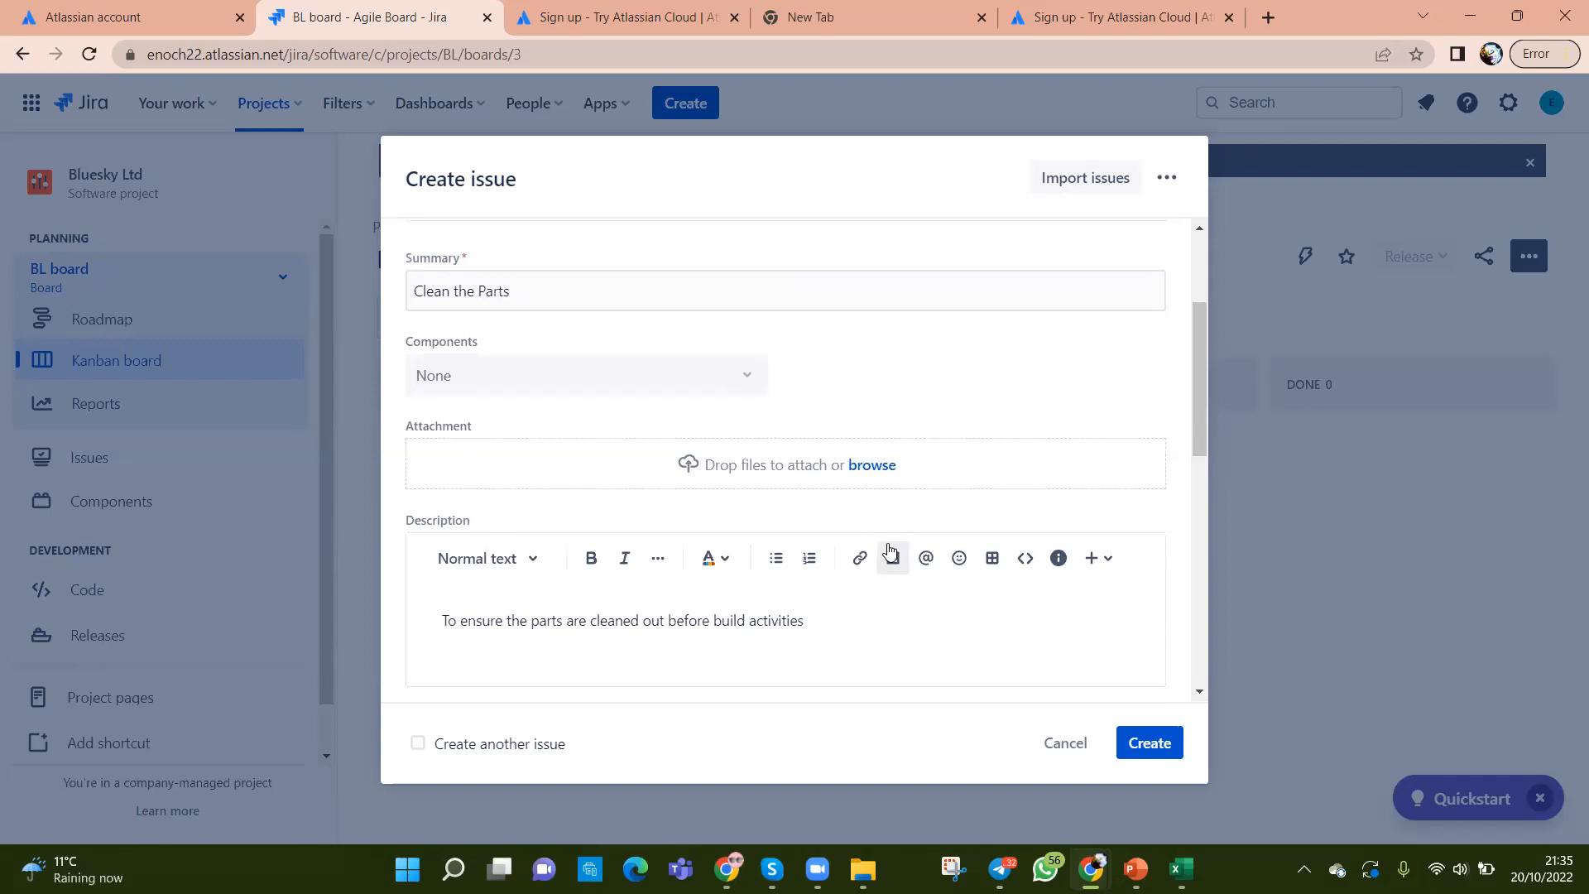
scroll(889, 552, "down", 10)
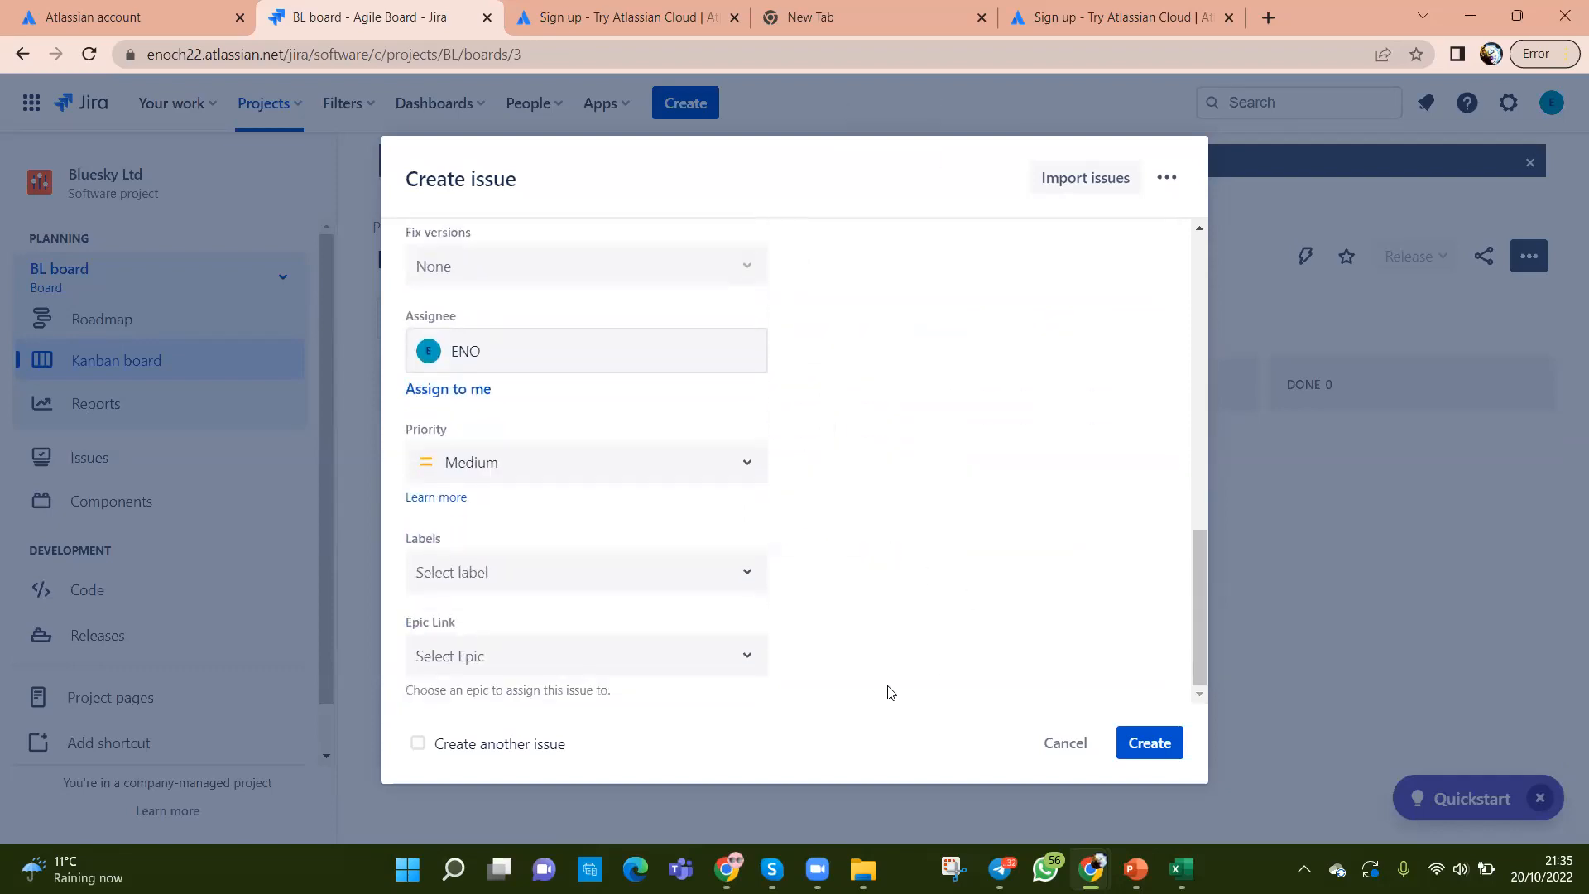
left_click(1150, 749)
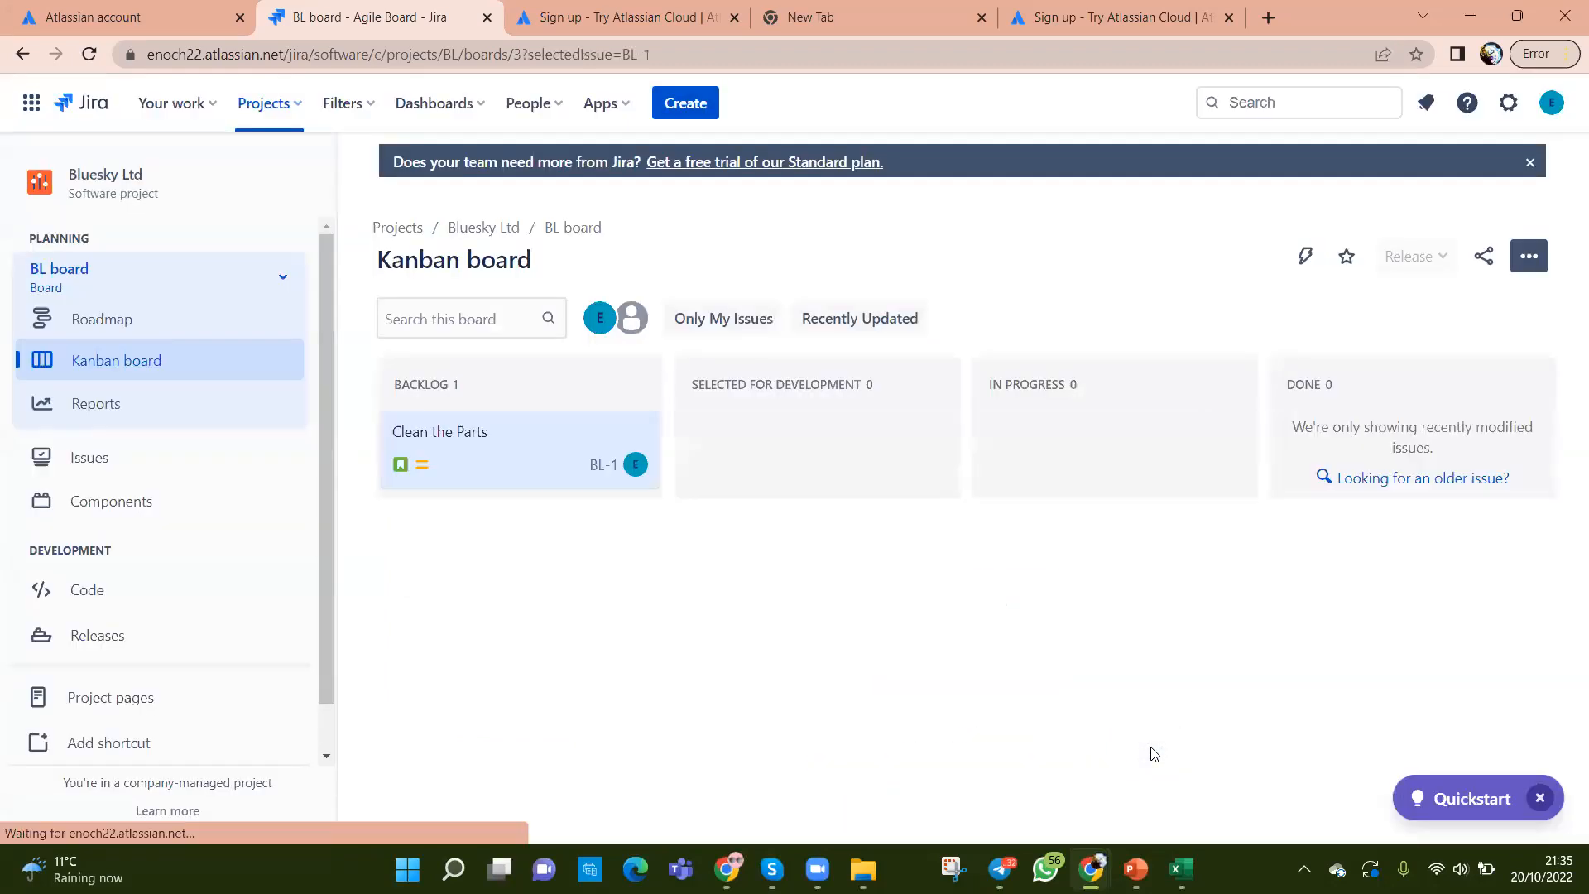
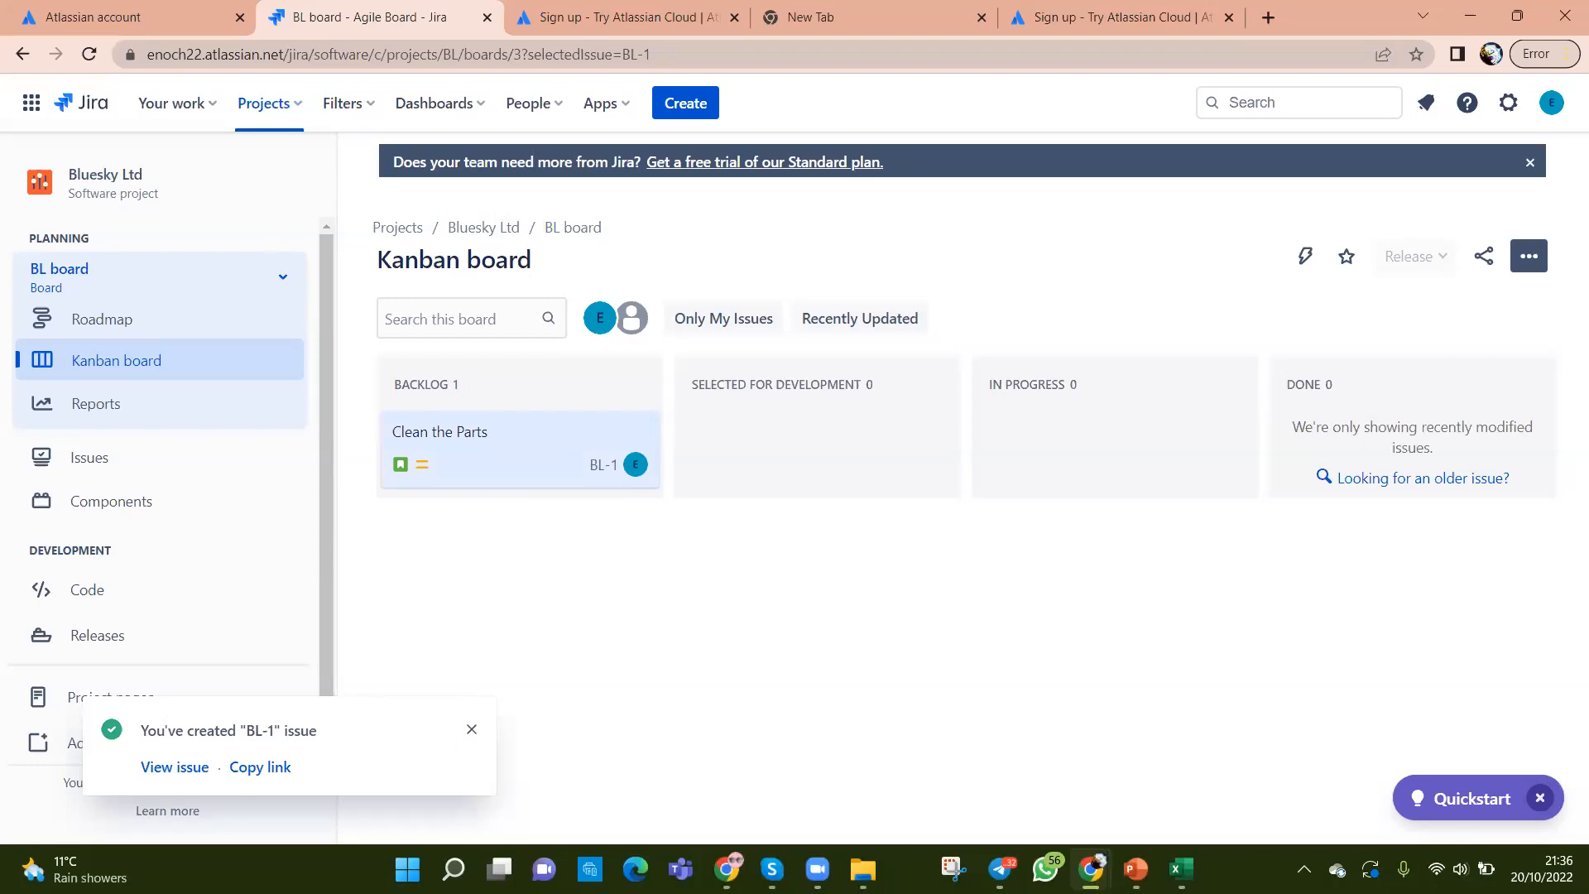
Step: Select the story names in column C of the stories spreadsheet
left_click(1181, 869)
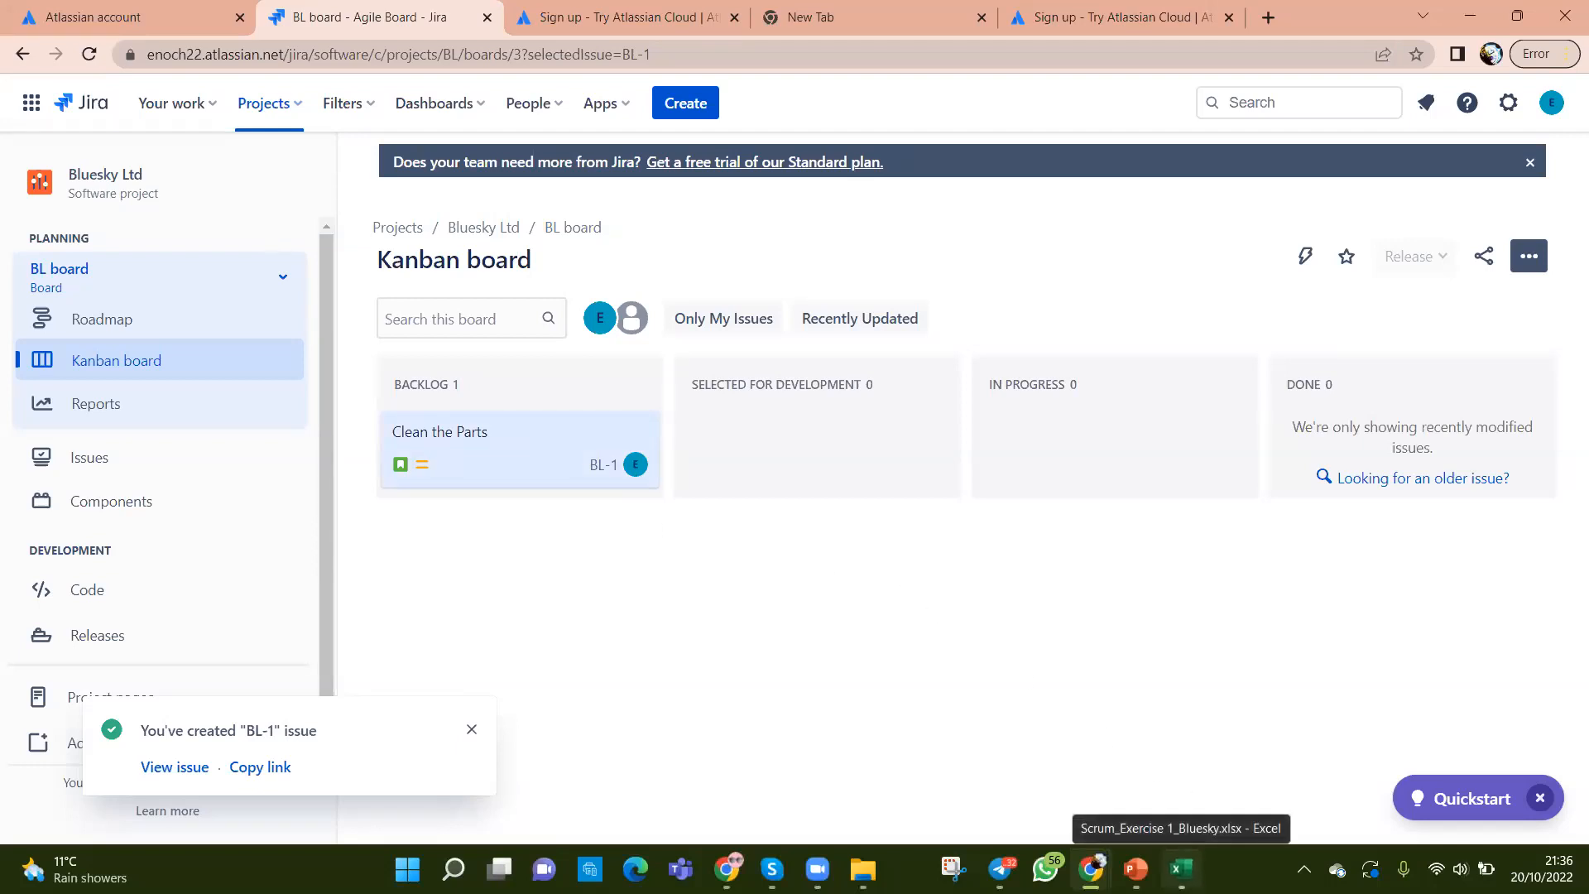
left_click(1059, 550)
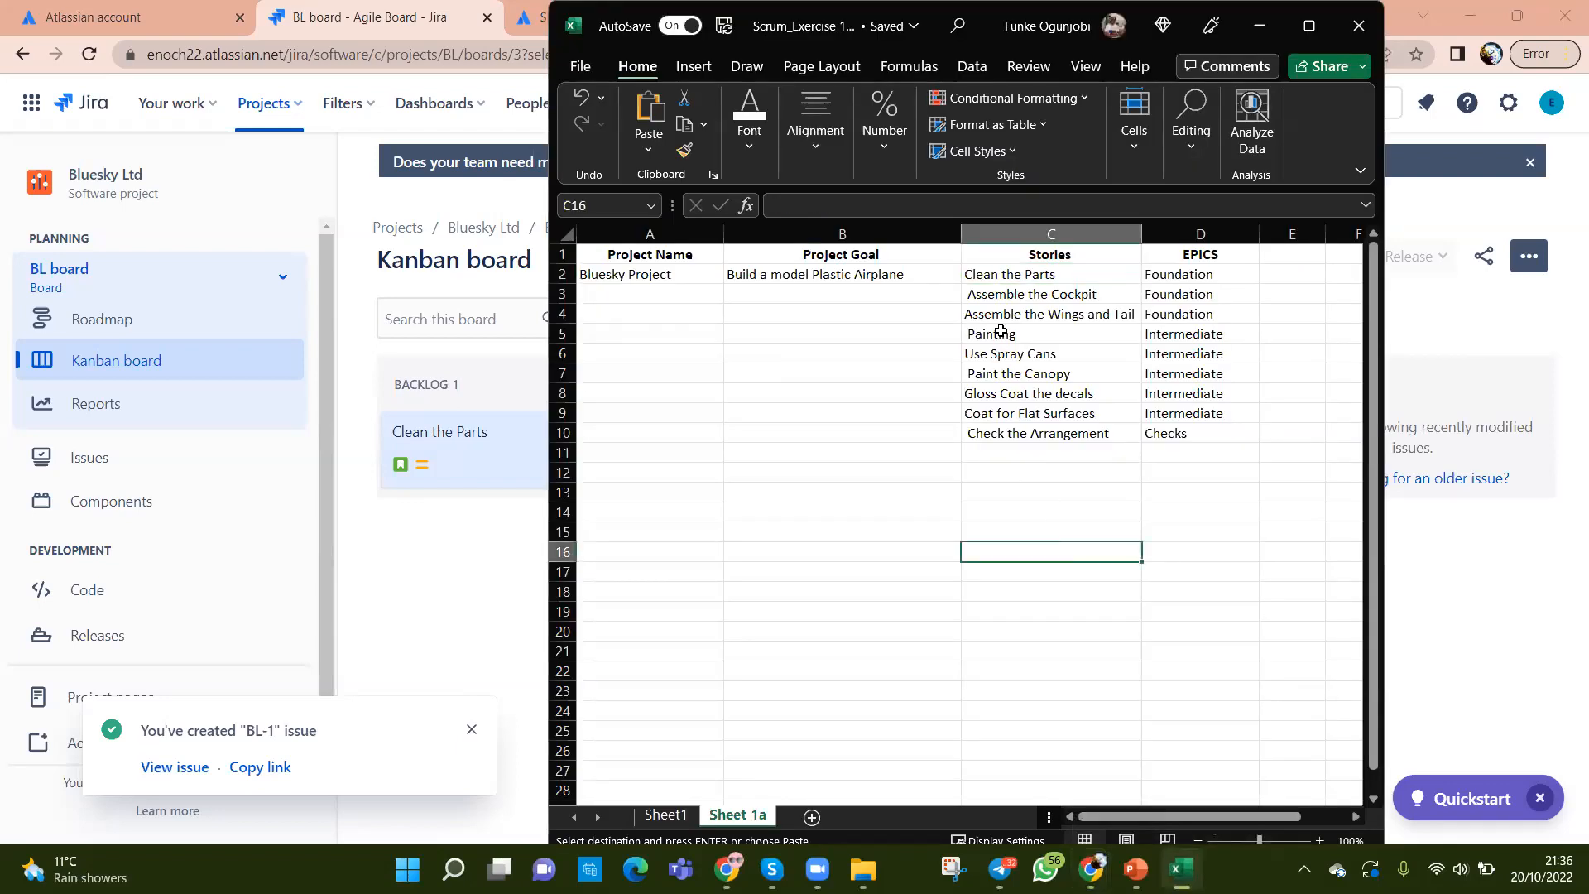
left_click_drag(1003, 296, 1026, 432)
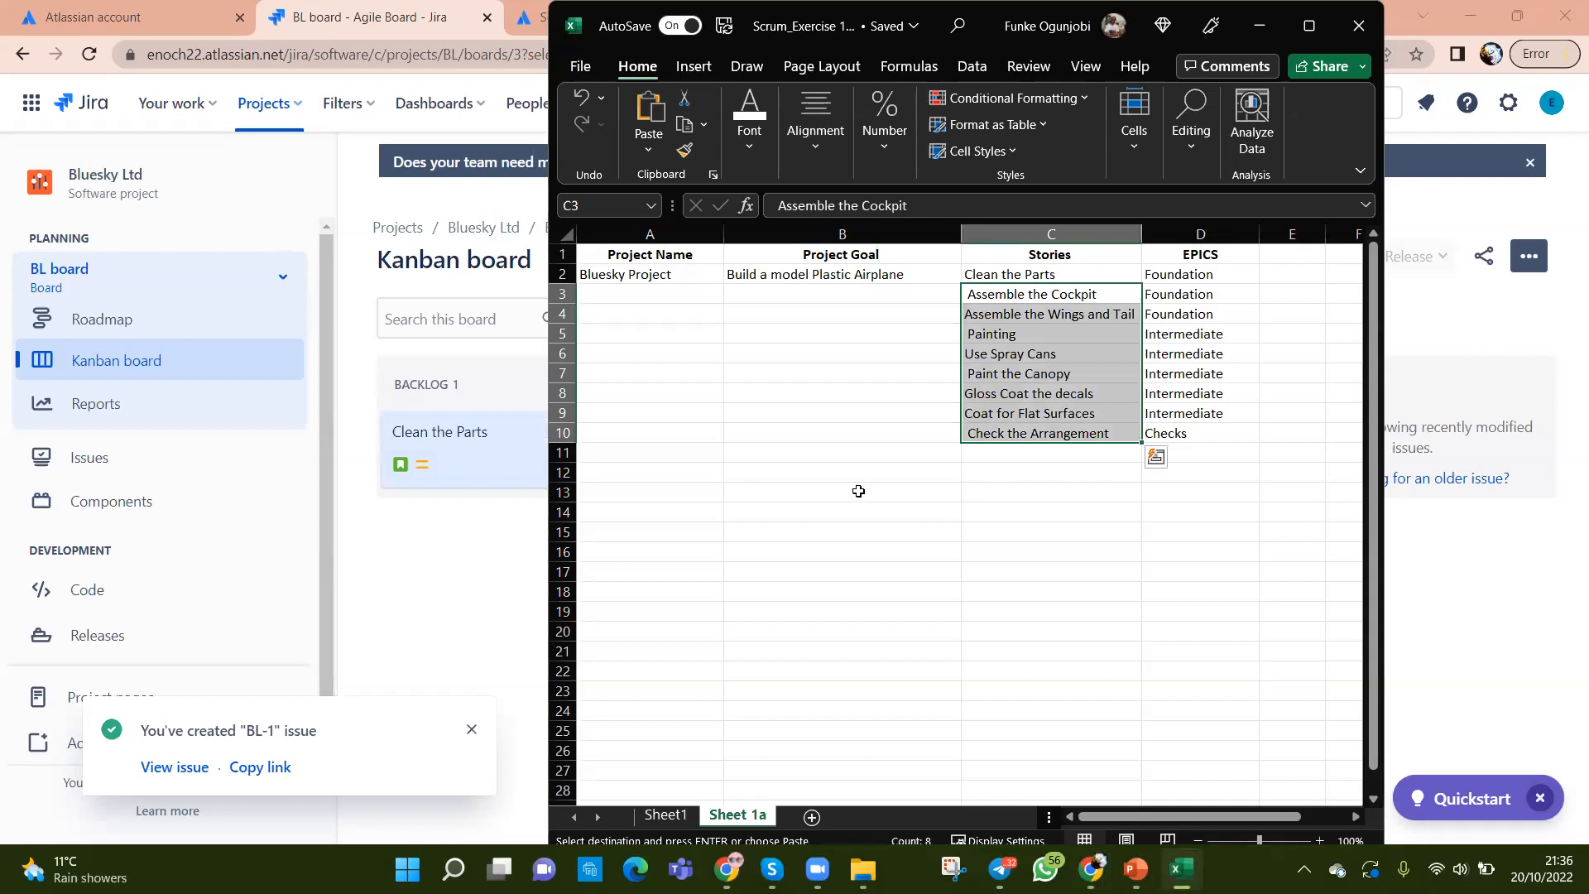
Step: Dismiss the BL-1 created notice and open a fresh Create issue form from the reloaded board
left_click(447, 584)
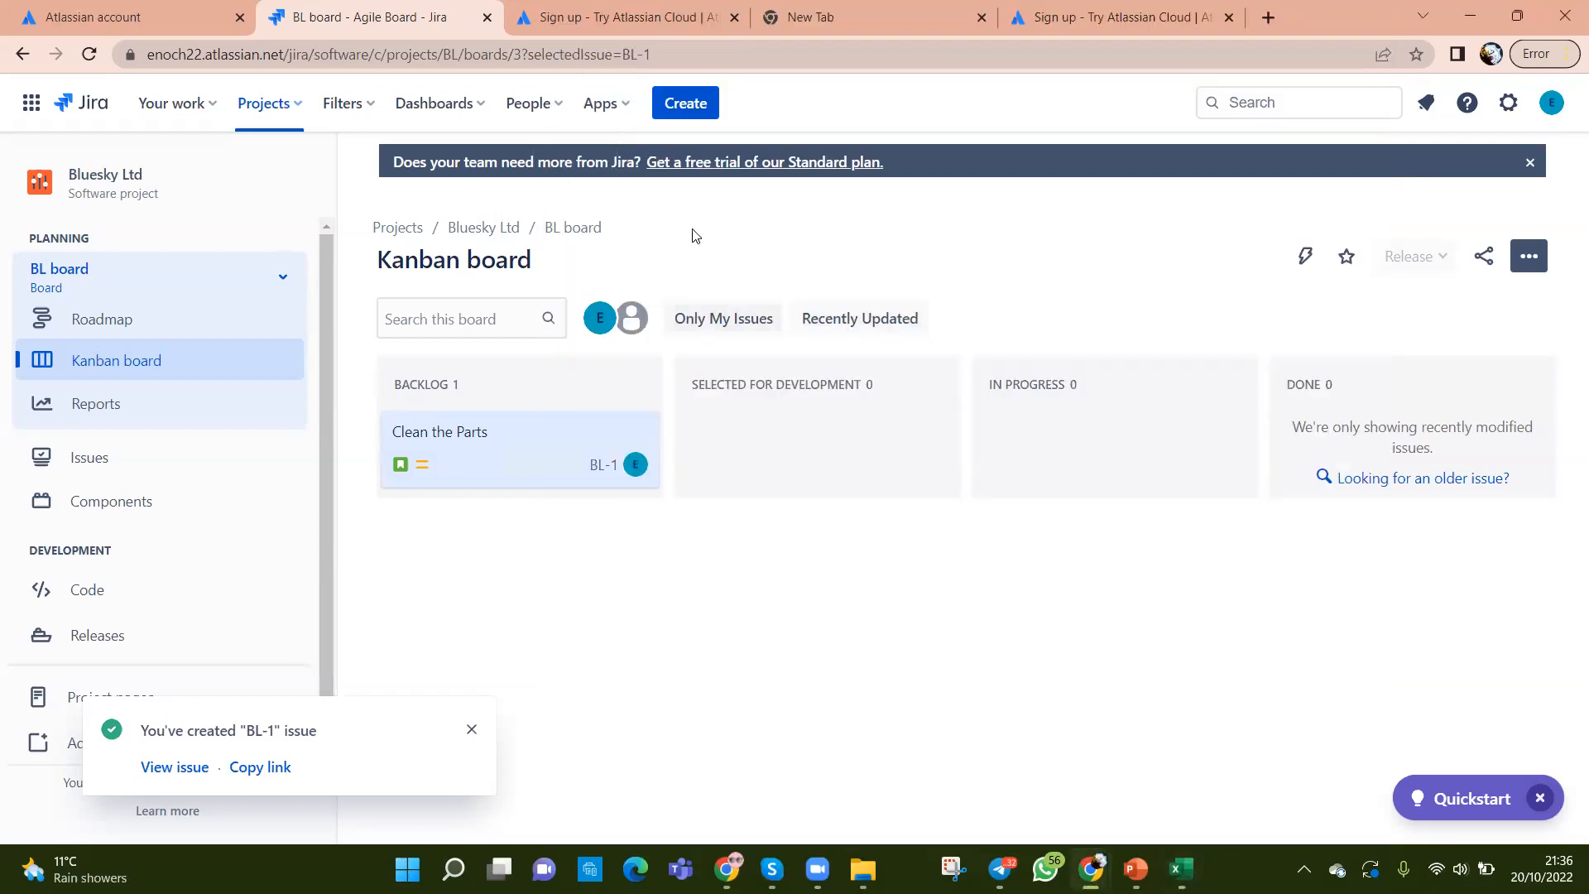
left_click(685, 103)
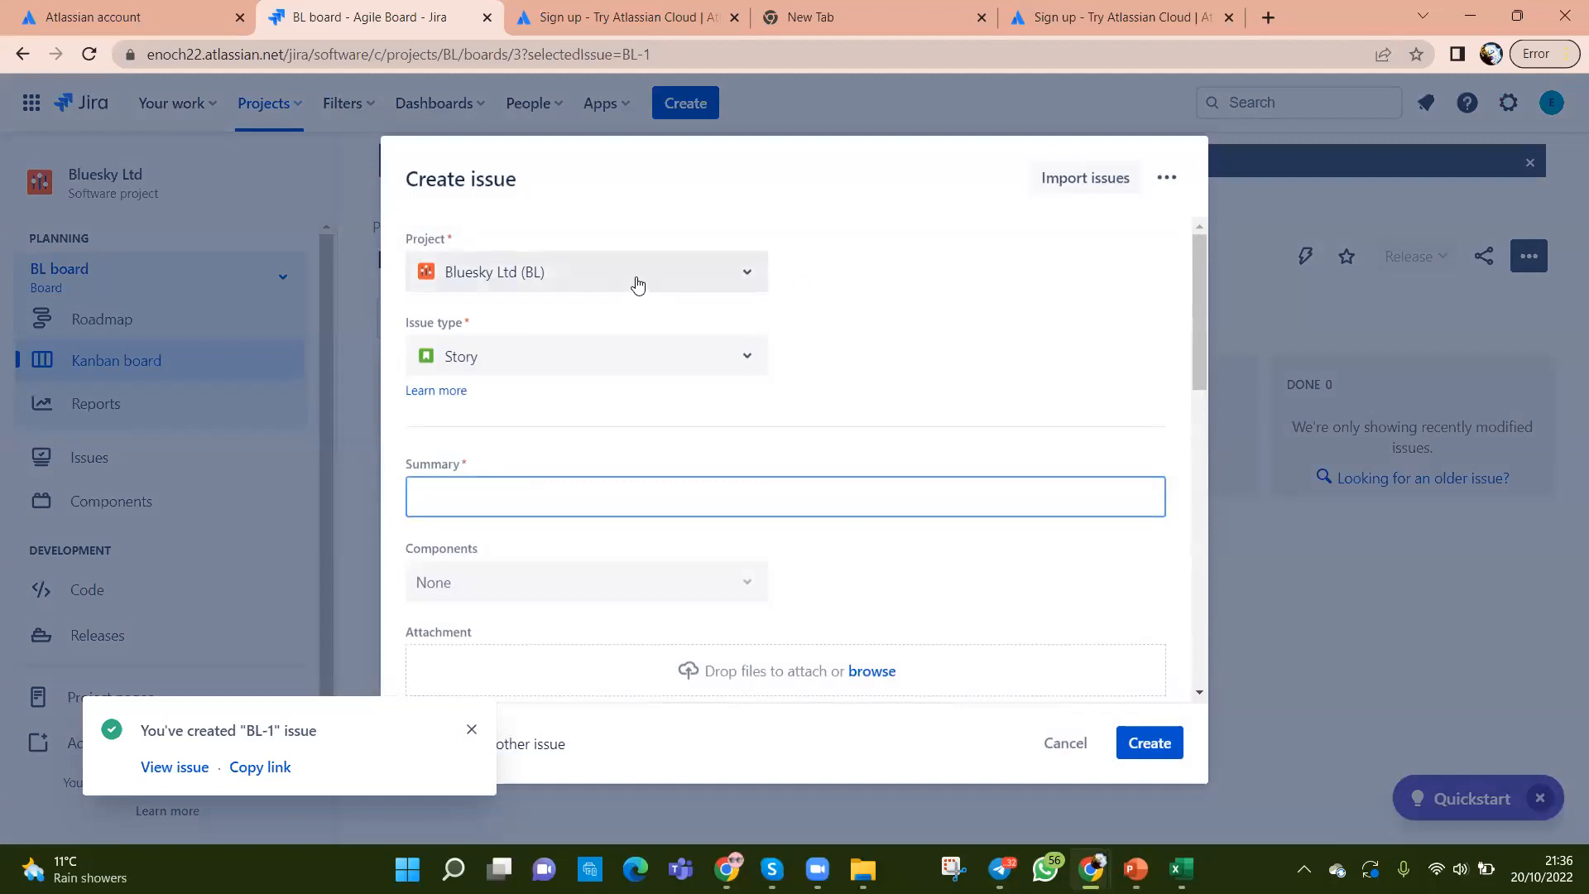
left_click(472, 730)
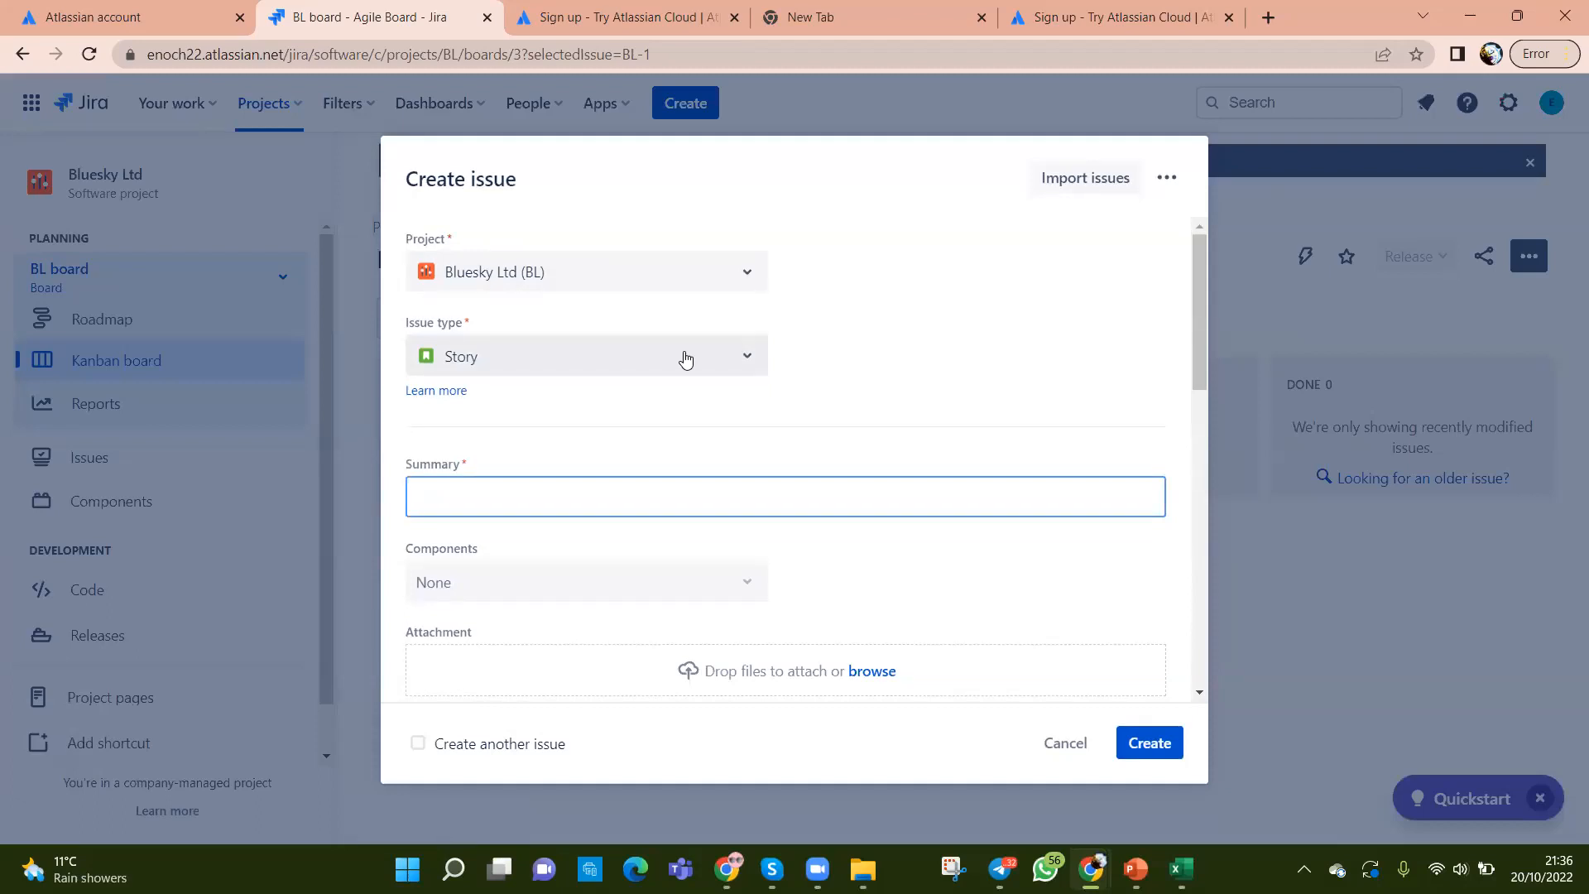
left_click(1282, 626)
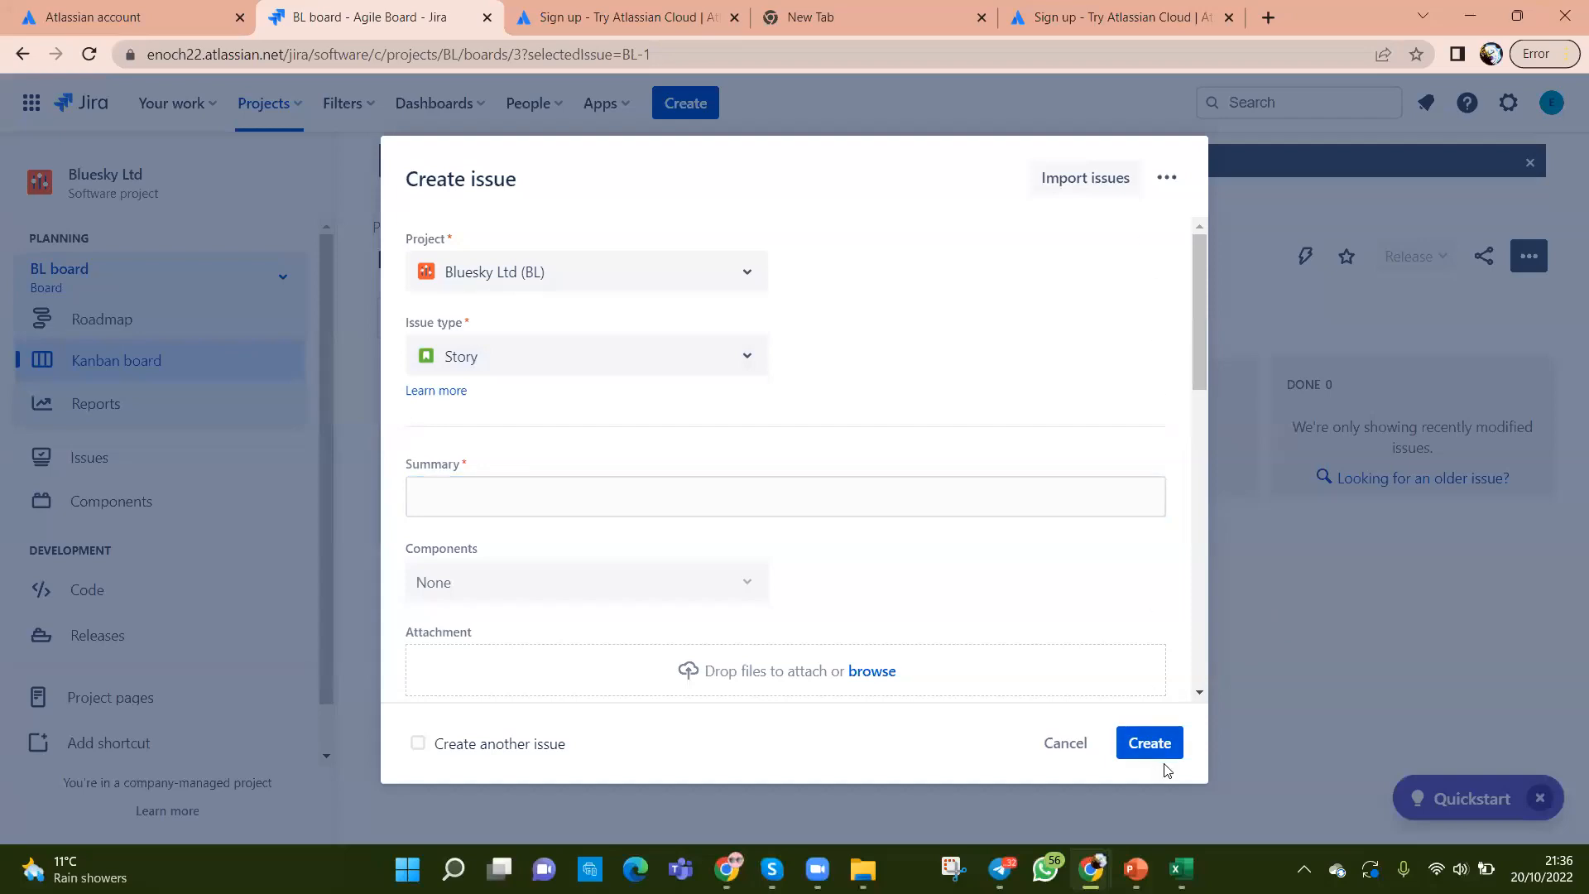
left_click(1065, 743)
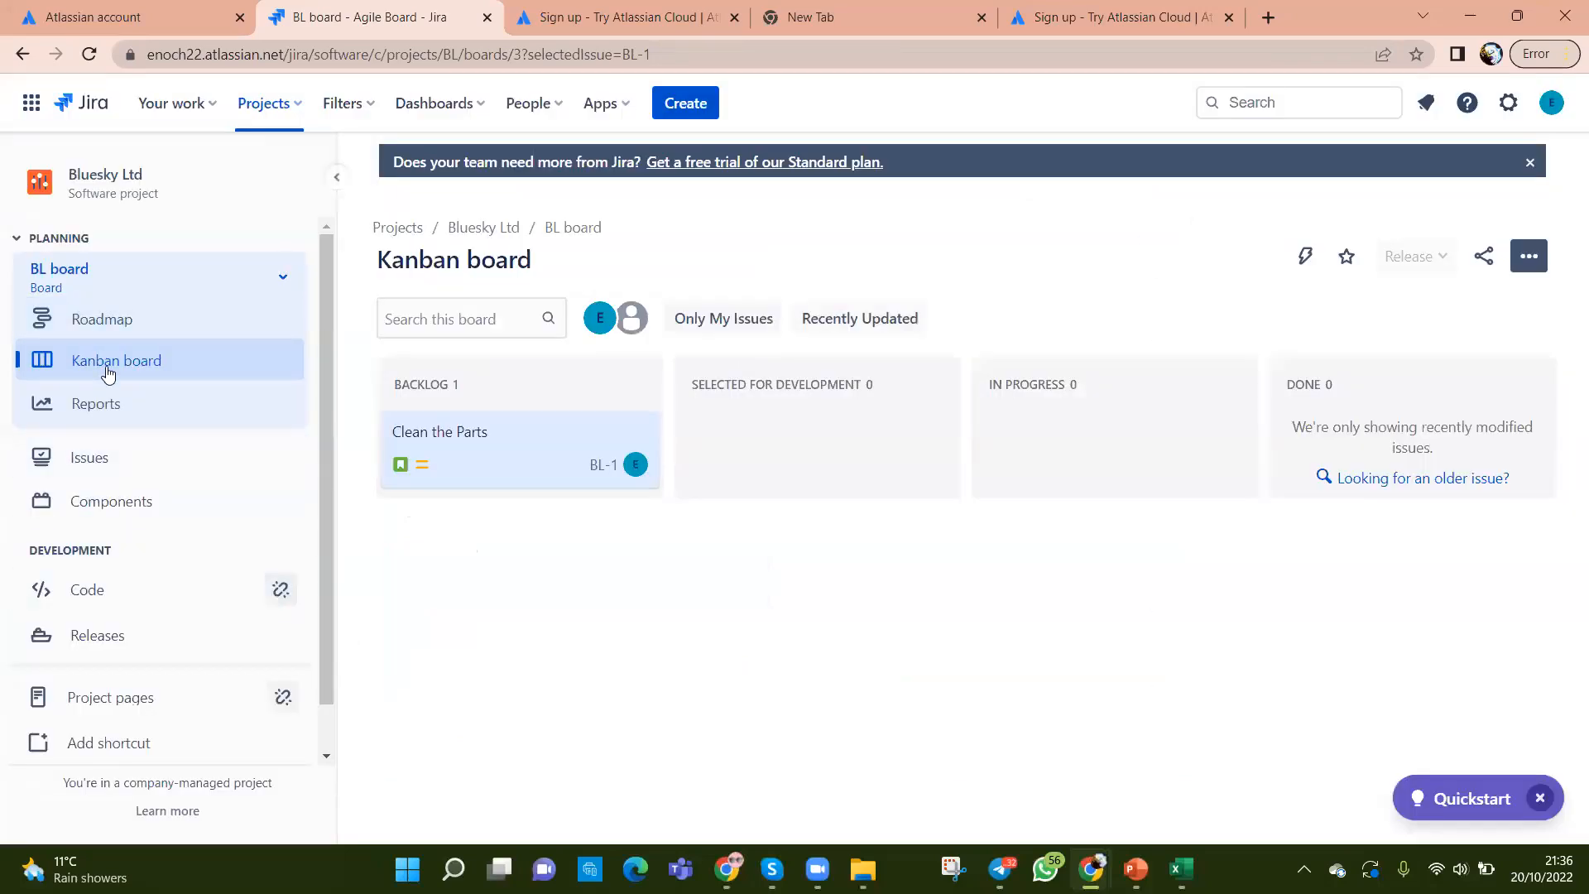
left_click(139, 368)
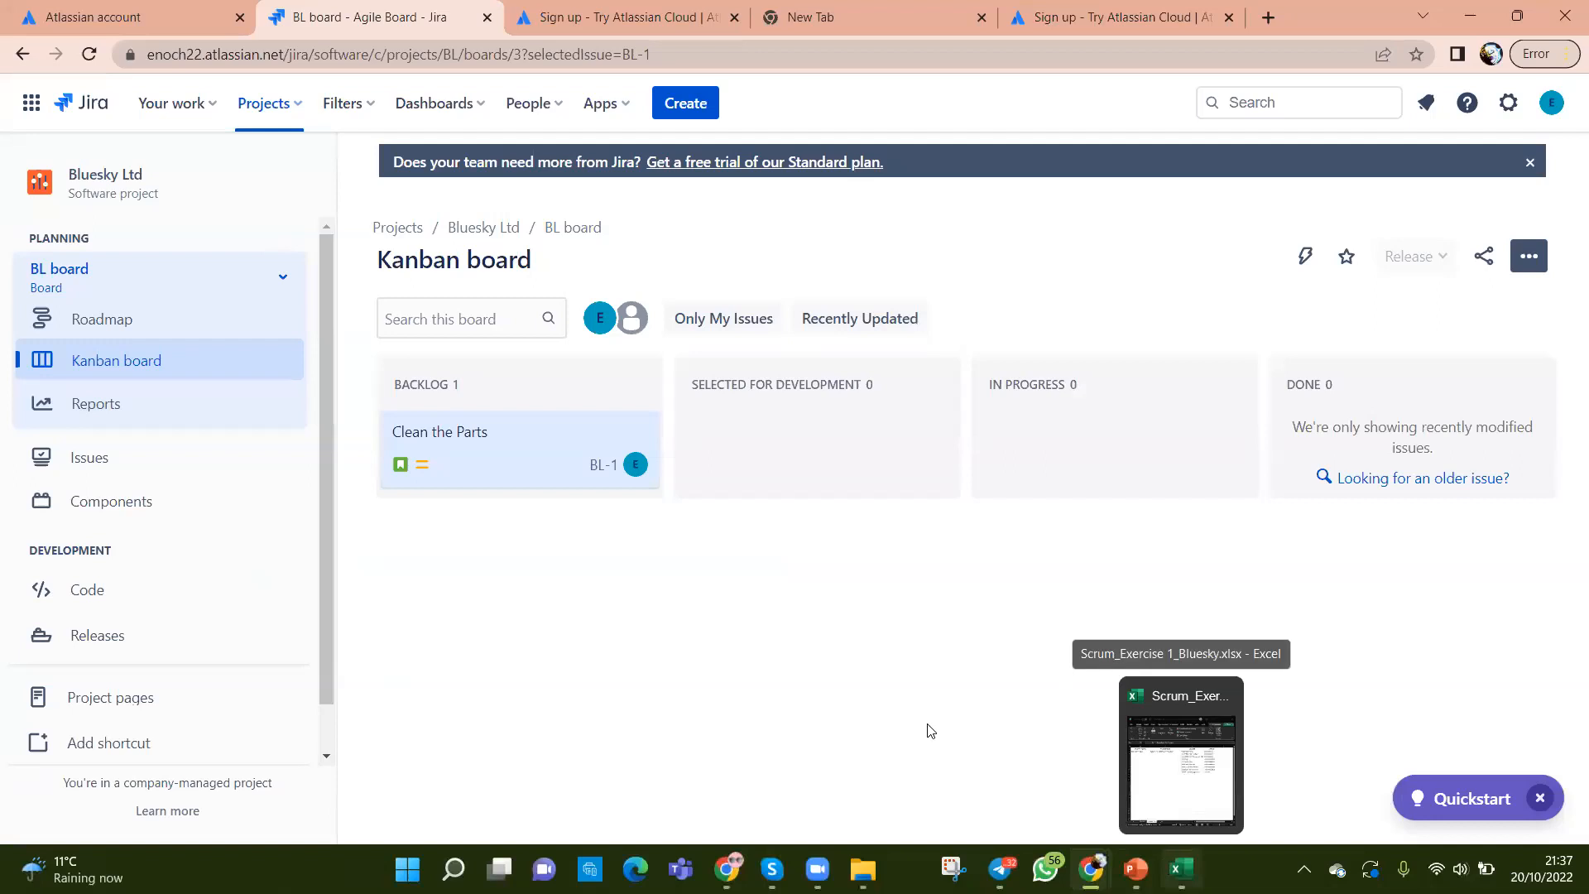
left_click(676, 105)
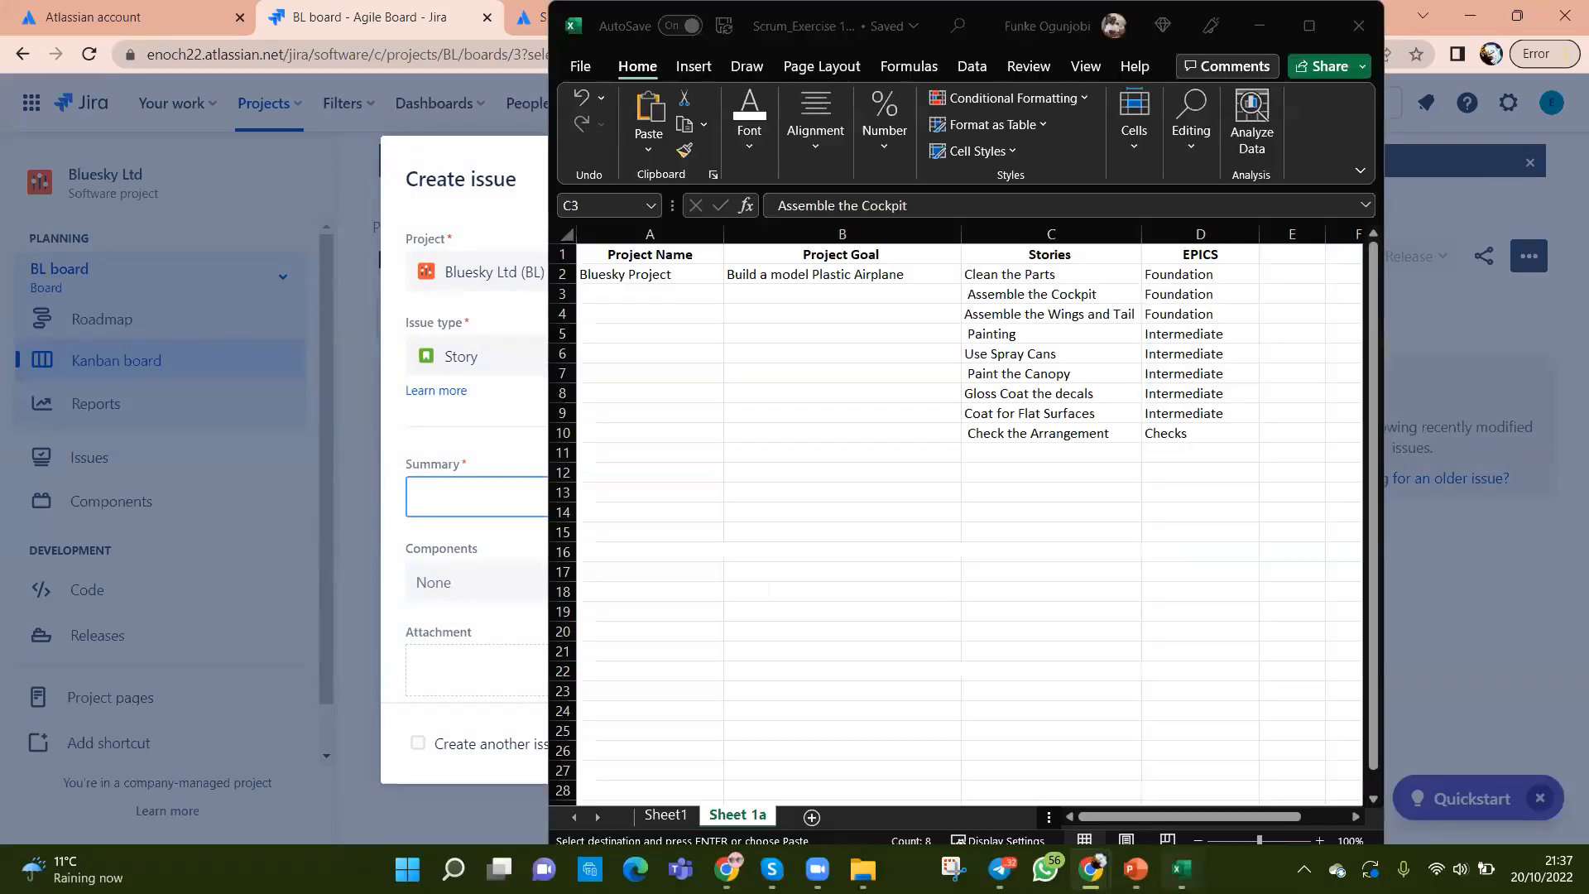
Step: Copy 'Assemble the Cockpit' from the spreadsheet into the Summary field
left_click(1181, 869)
left_click(1040, 552)
left_click(1010, 298)
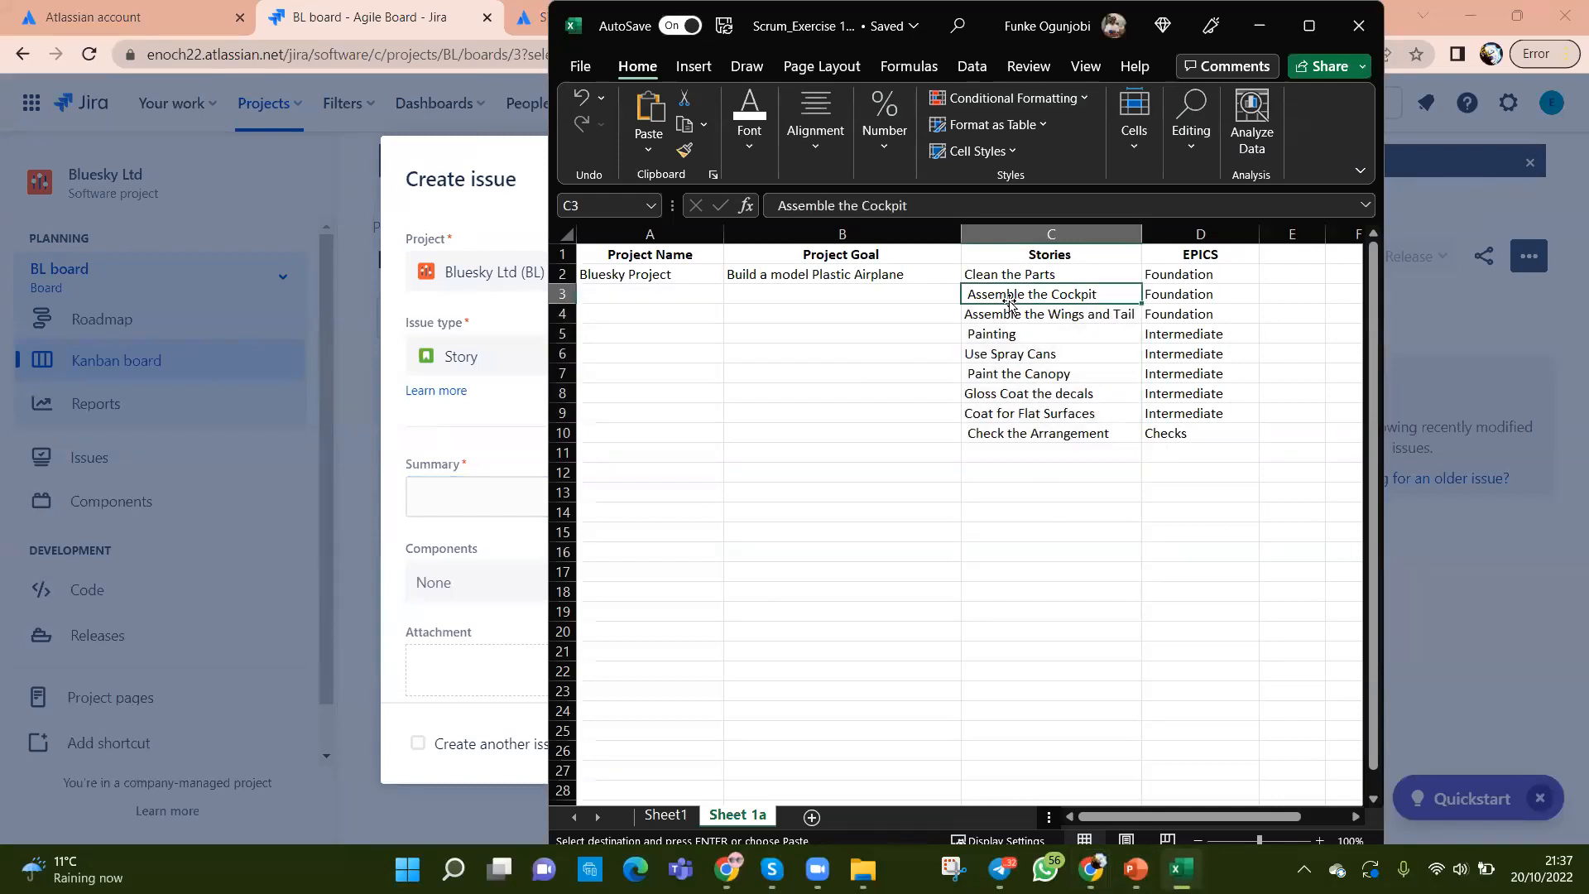
key("ctrl+c")
key("alt+Tab")
left_click(649, 497)
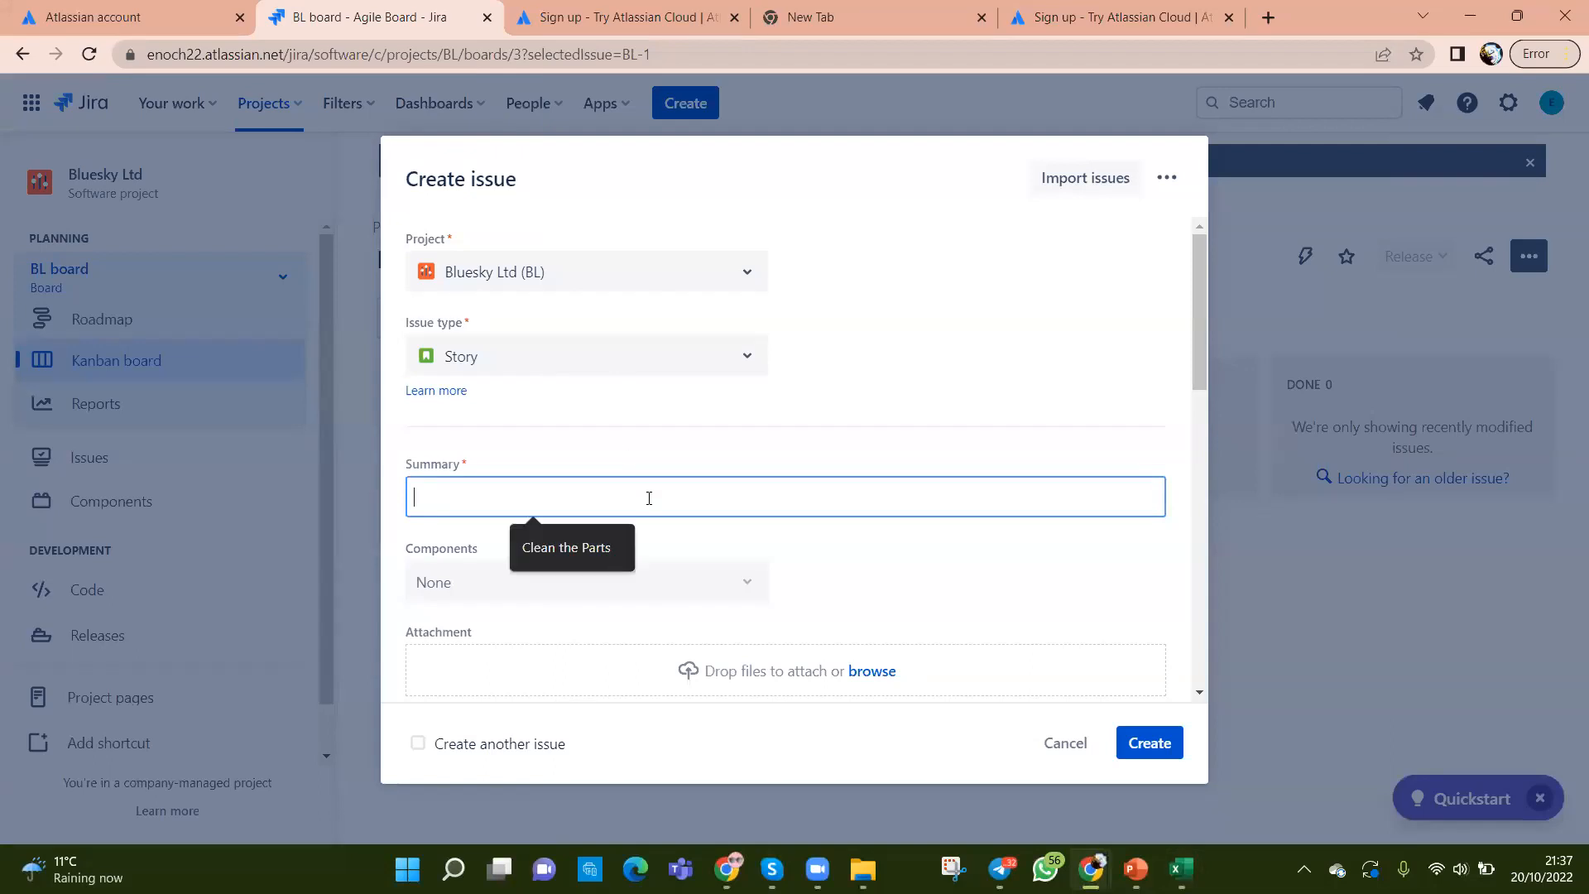
key("ctrl+v")
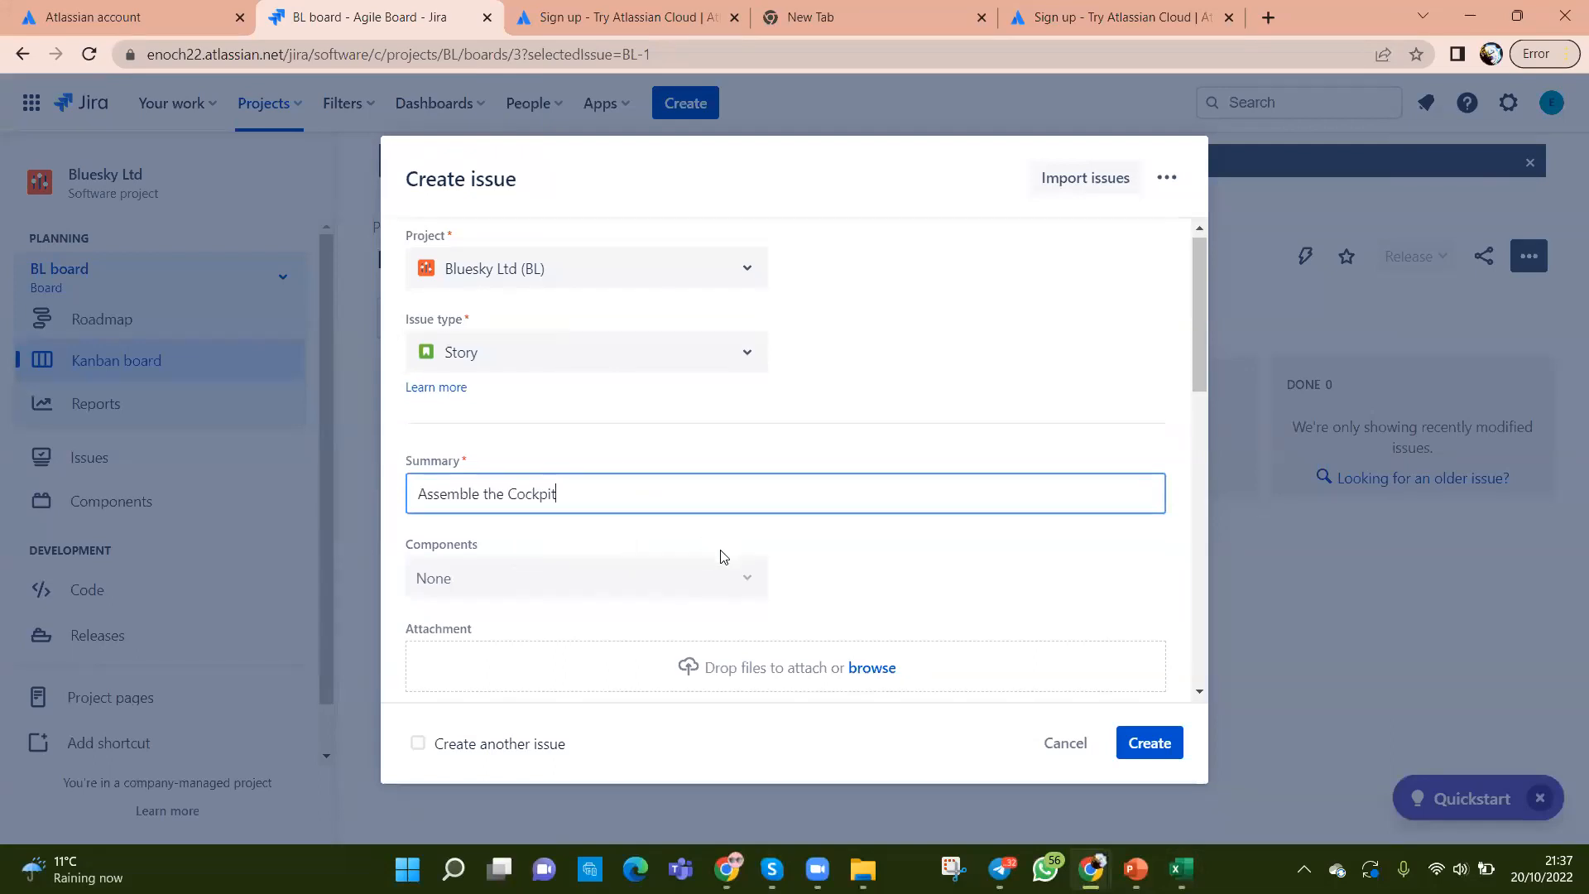
Step: Assign the story to yourself, set priority to Highest, and tick Create another issue
scroll(722, 557, "down", 2)
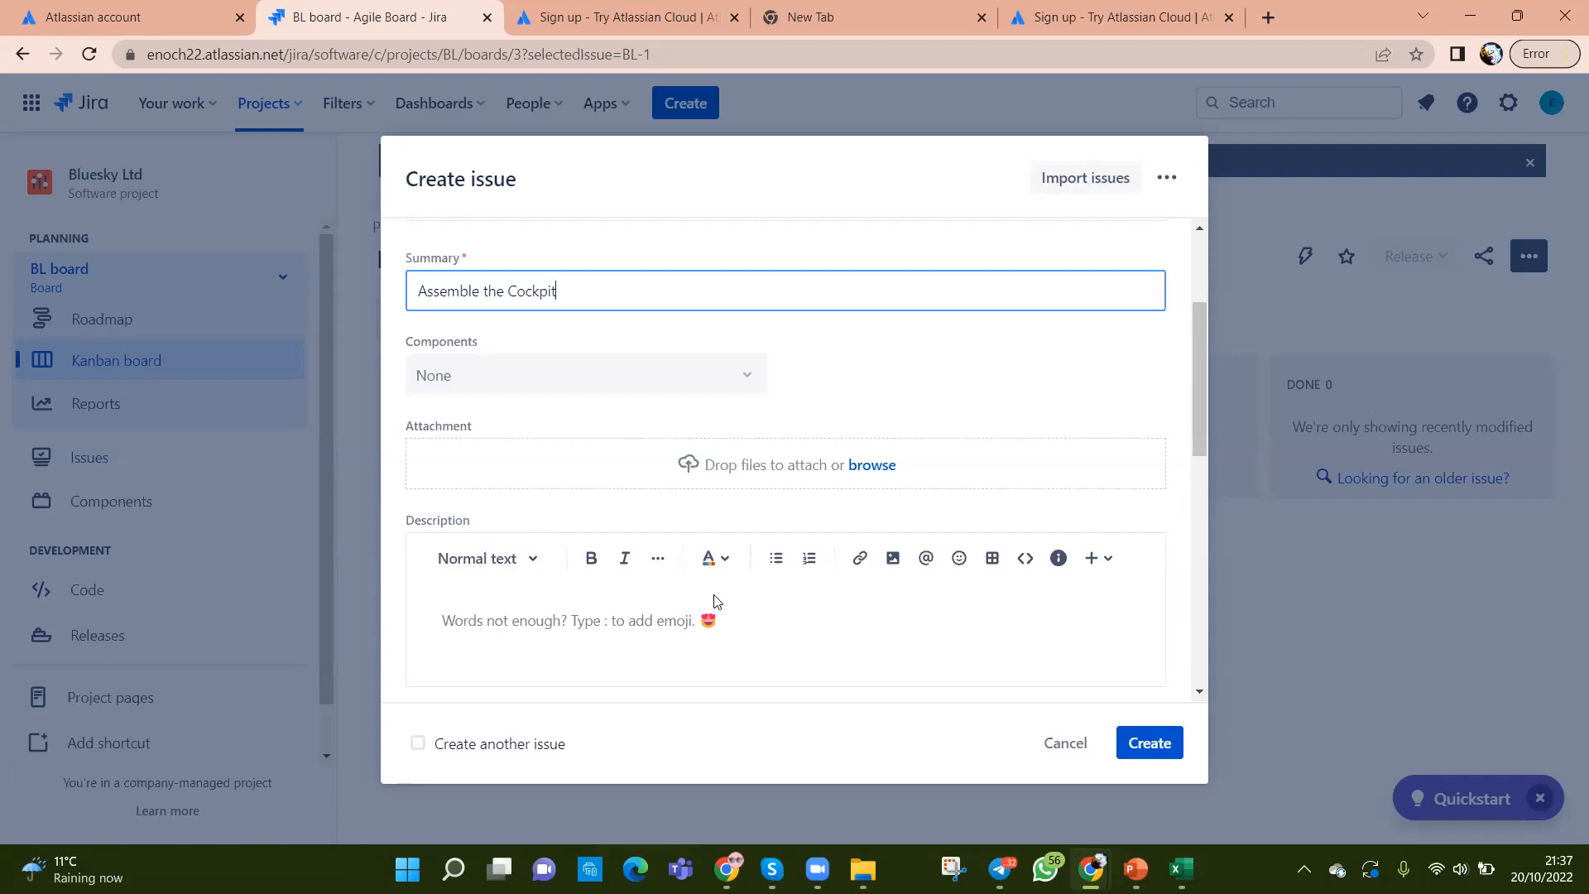
scroll(716, 602, "down", 5)
scroll(717, 602, "down", 3)
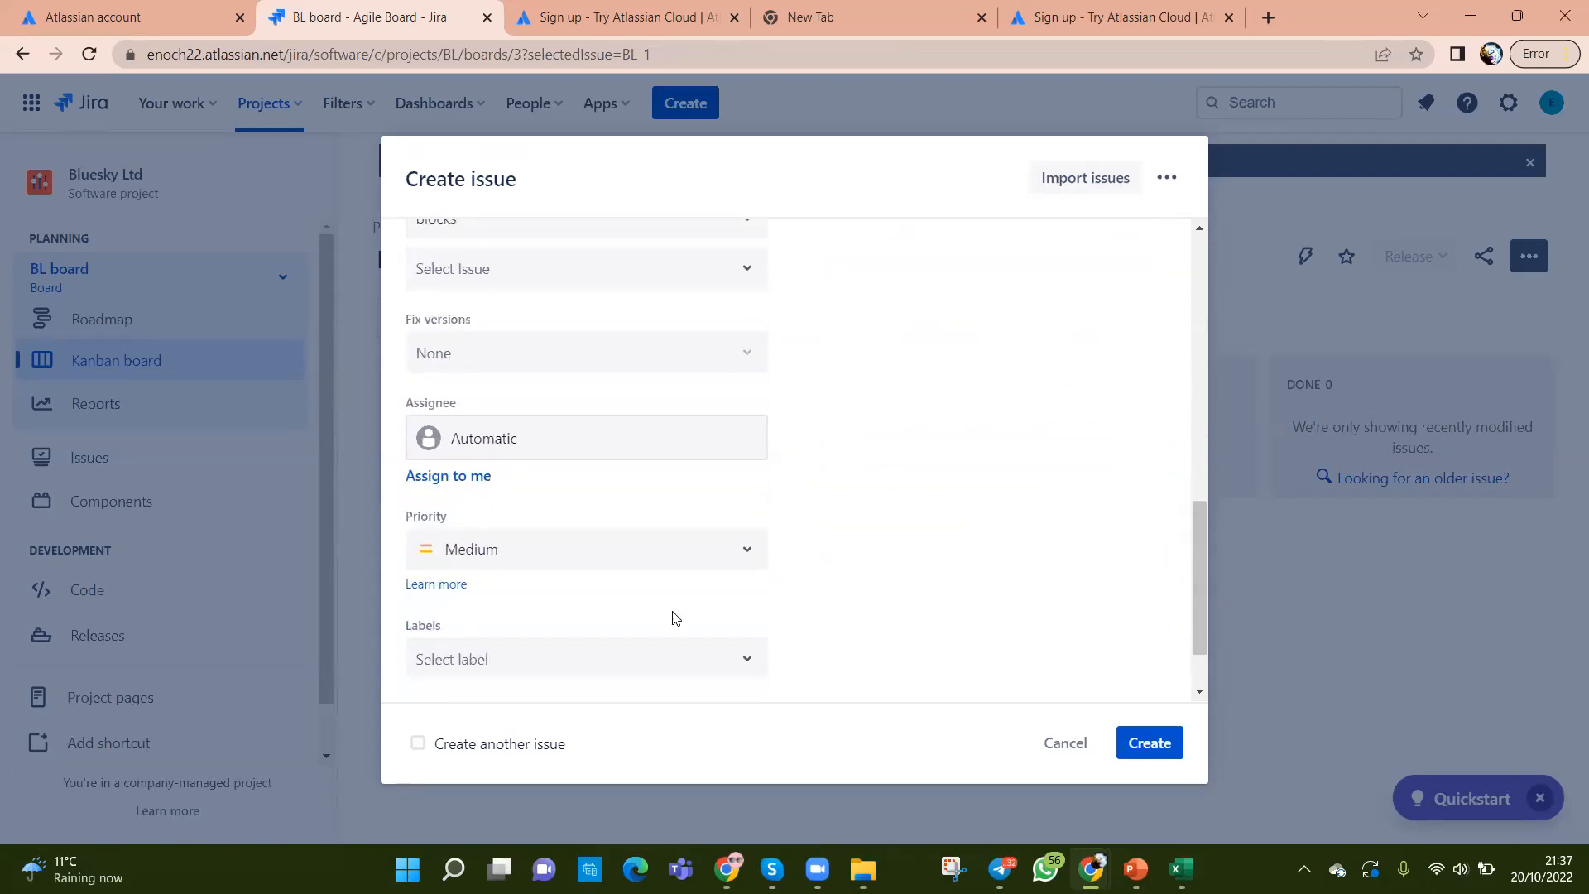
left_click(454, 476)
scroll(753, 626, "down", 1)
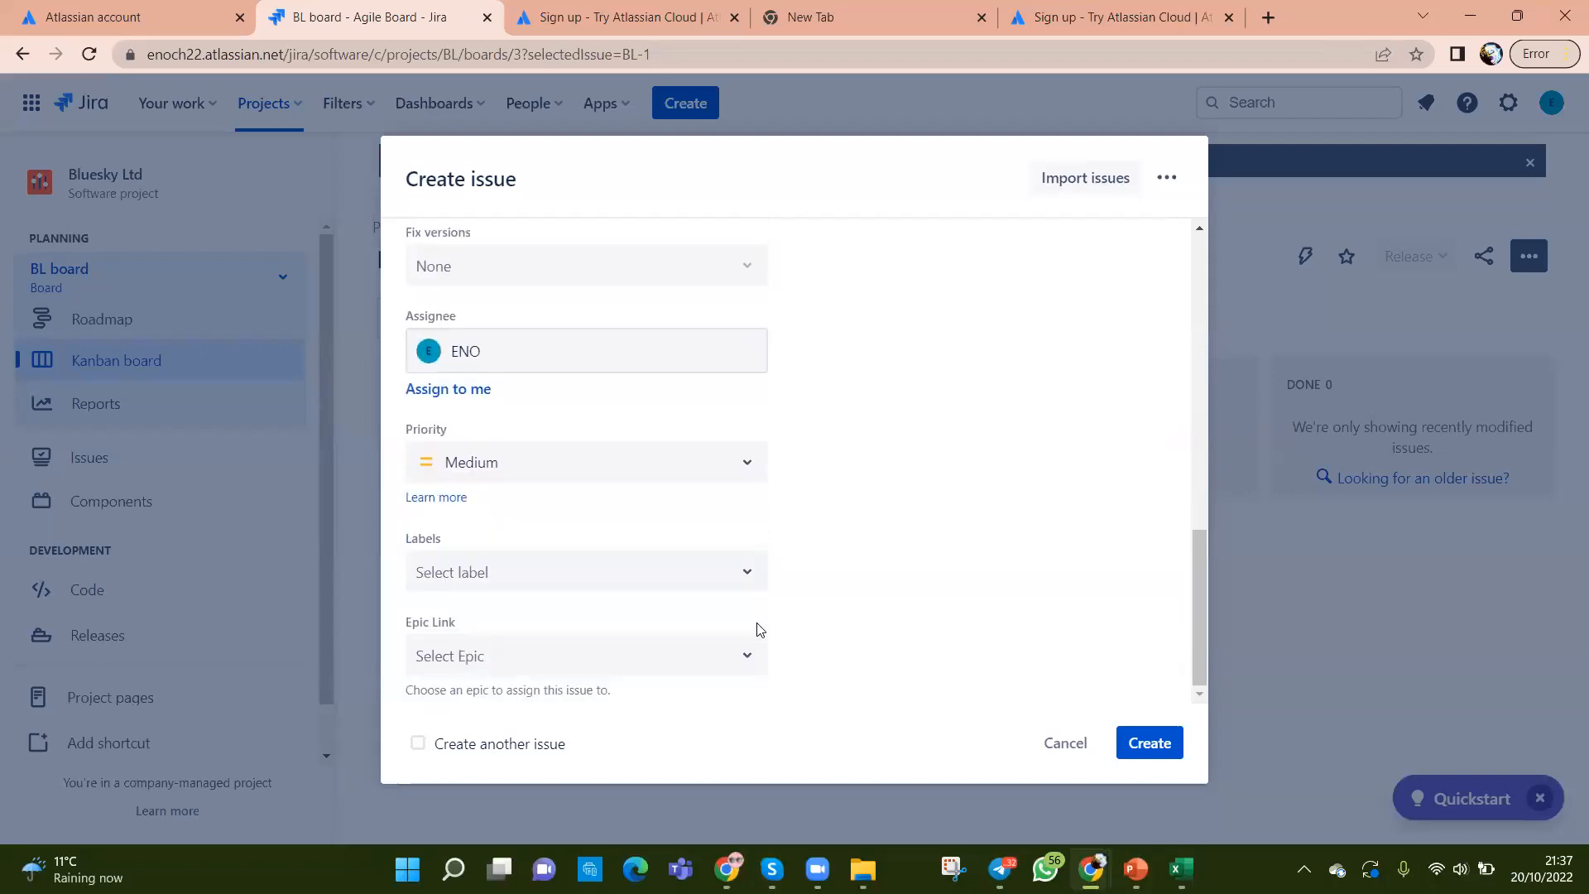
left_click(743, 467)
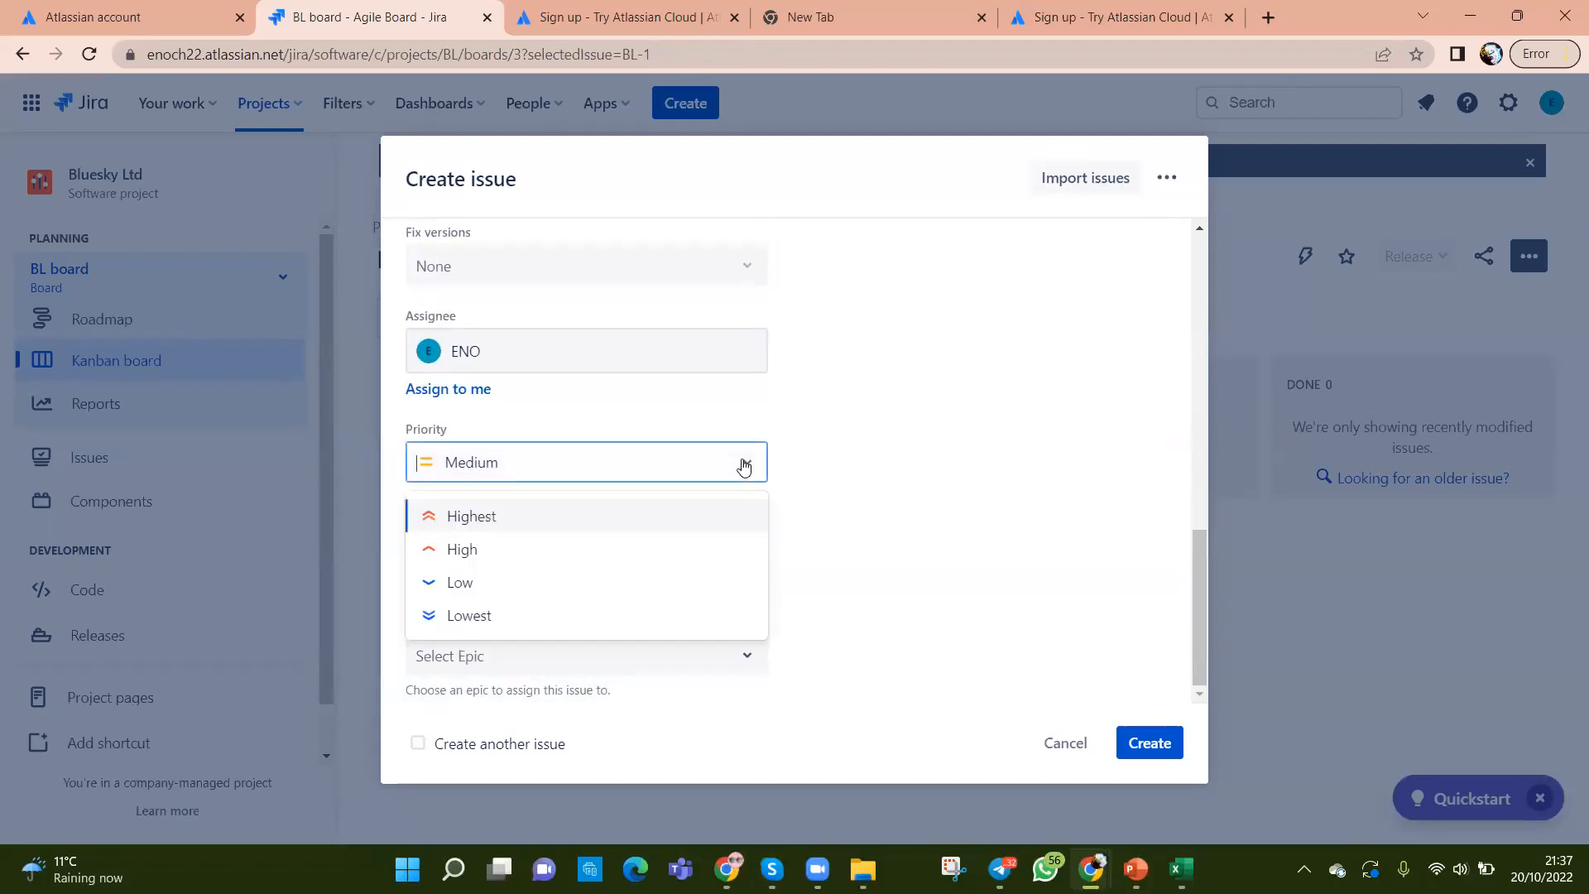
left_click(485, 521)
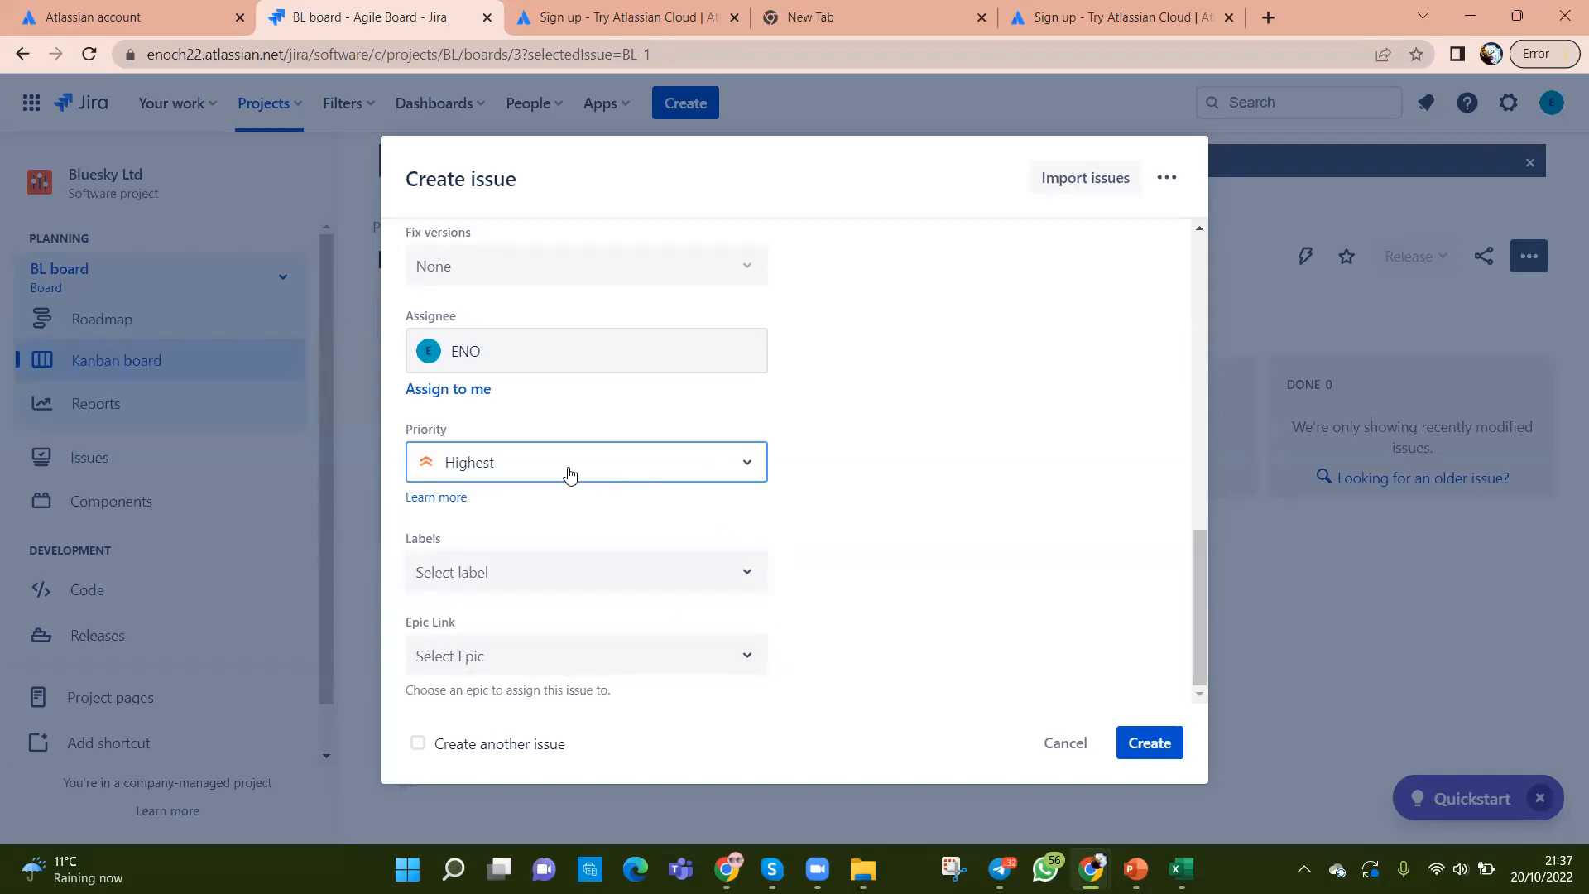
left_click(750, 466)
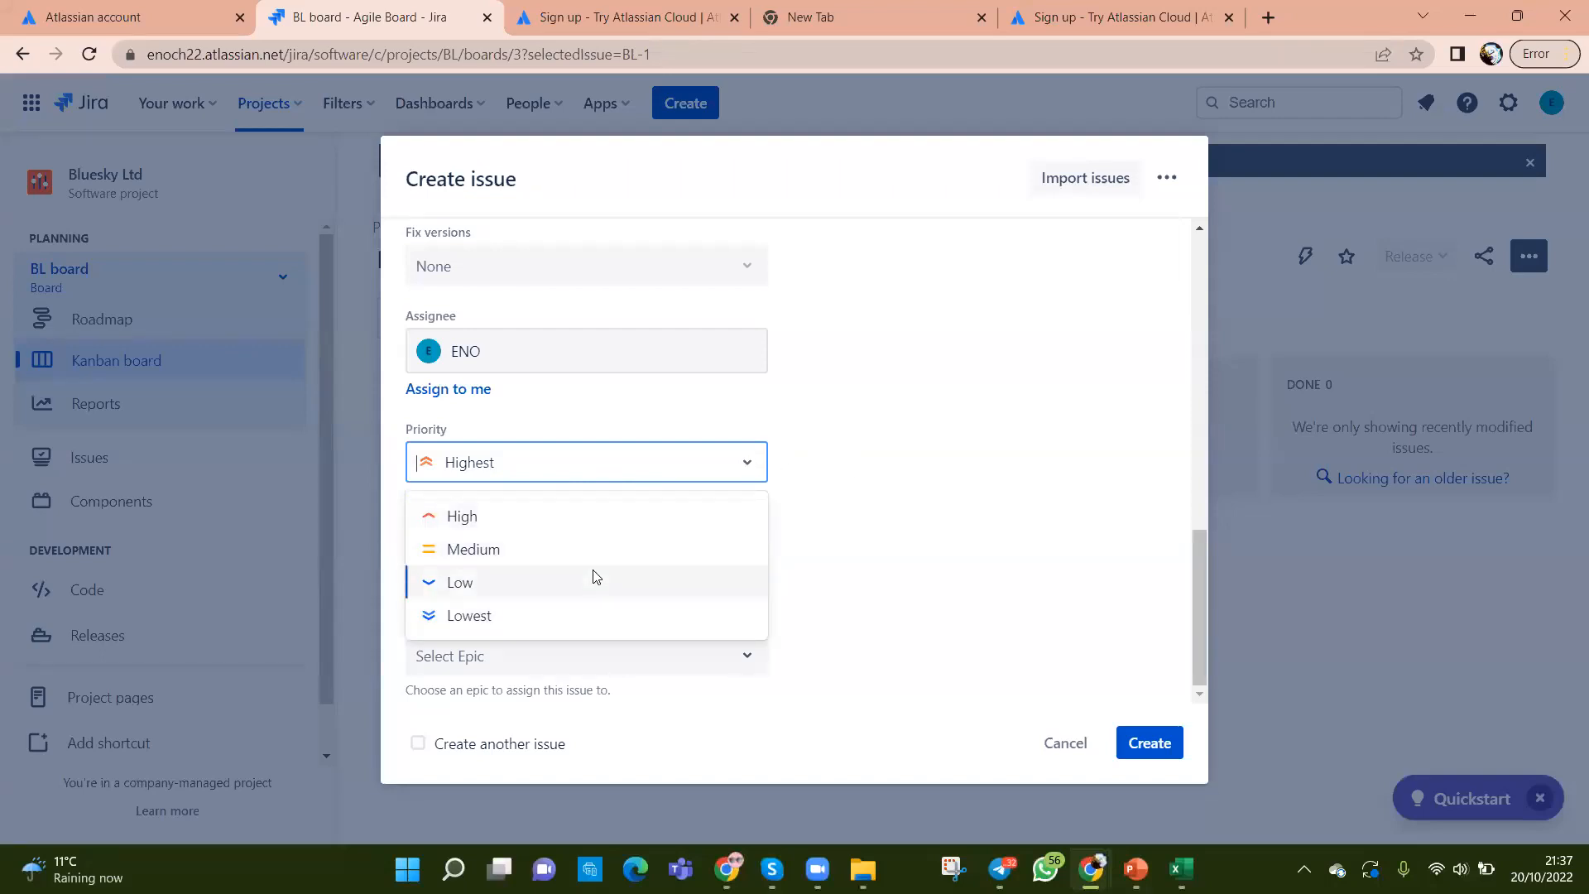
left_click(1018, 509)
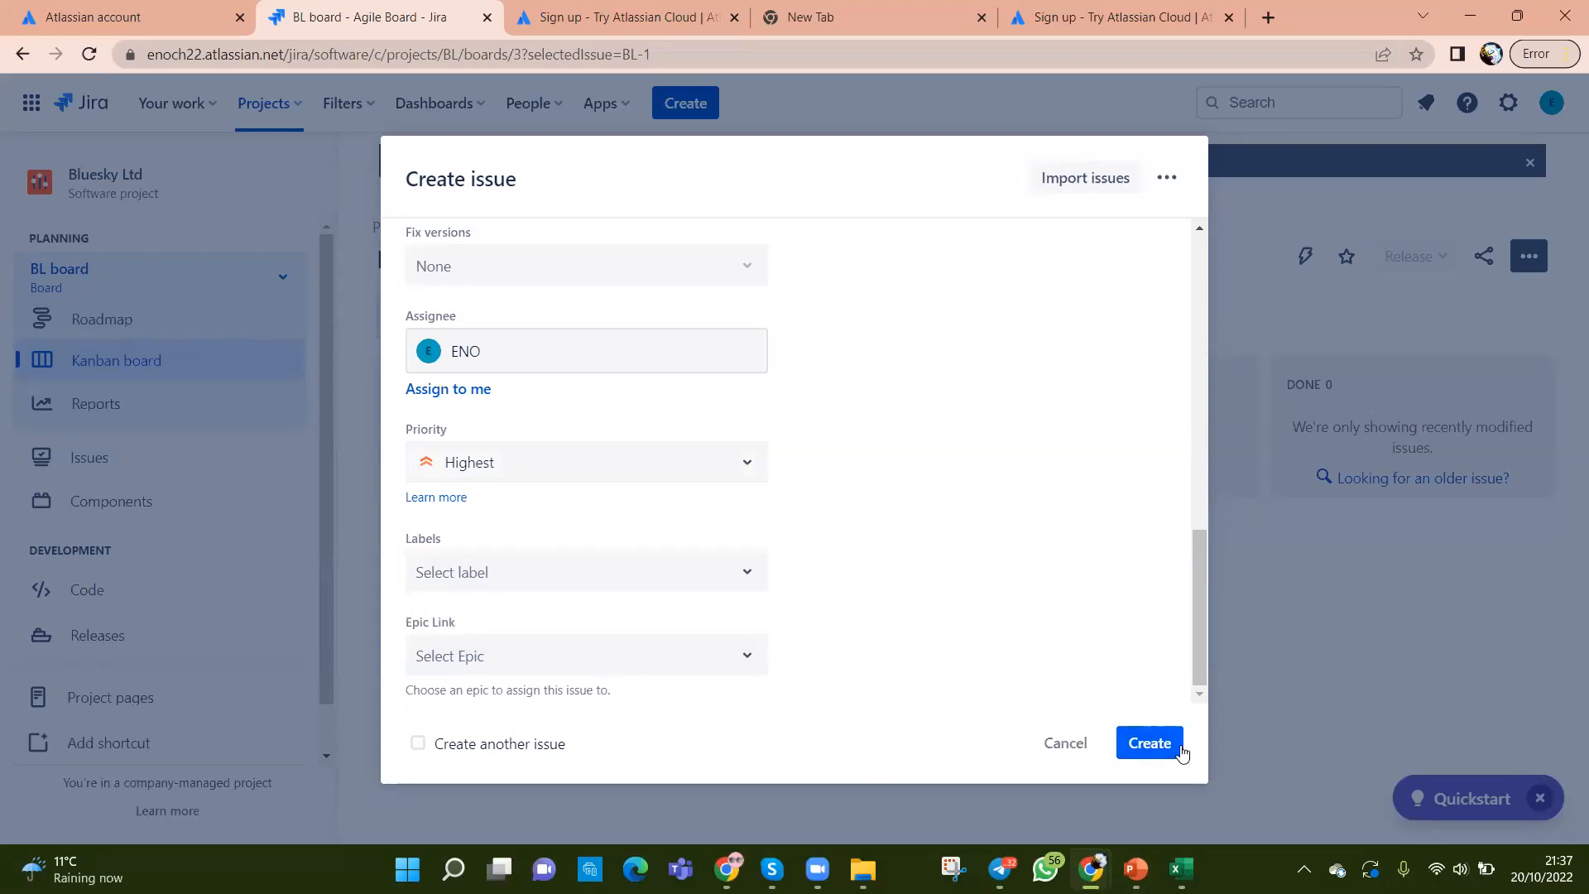
left_click(418, 744)
Step: Submit the Assemble the Cockpit story
left_click(1144, 744)
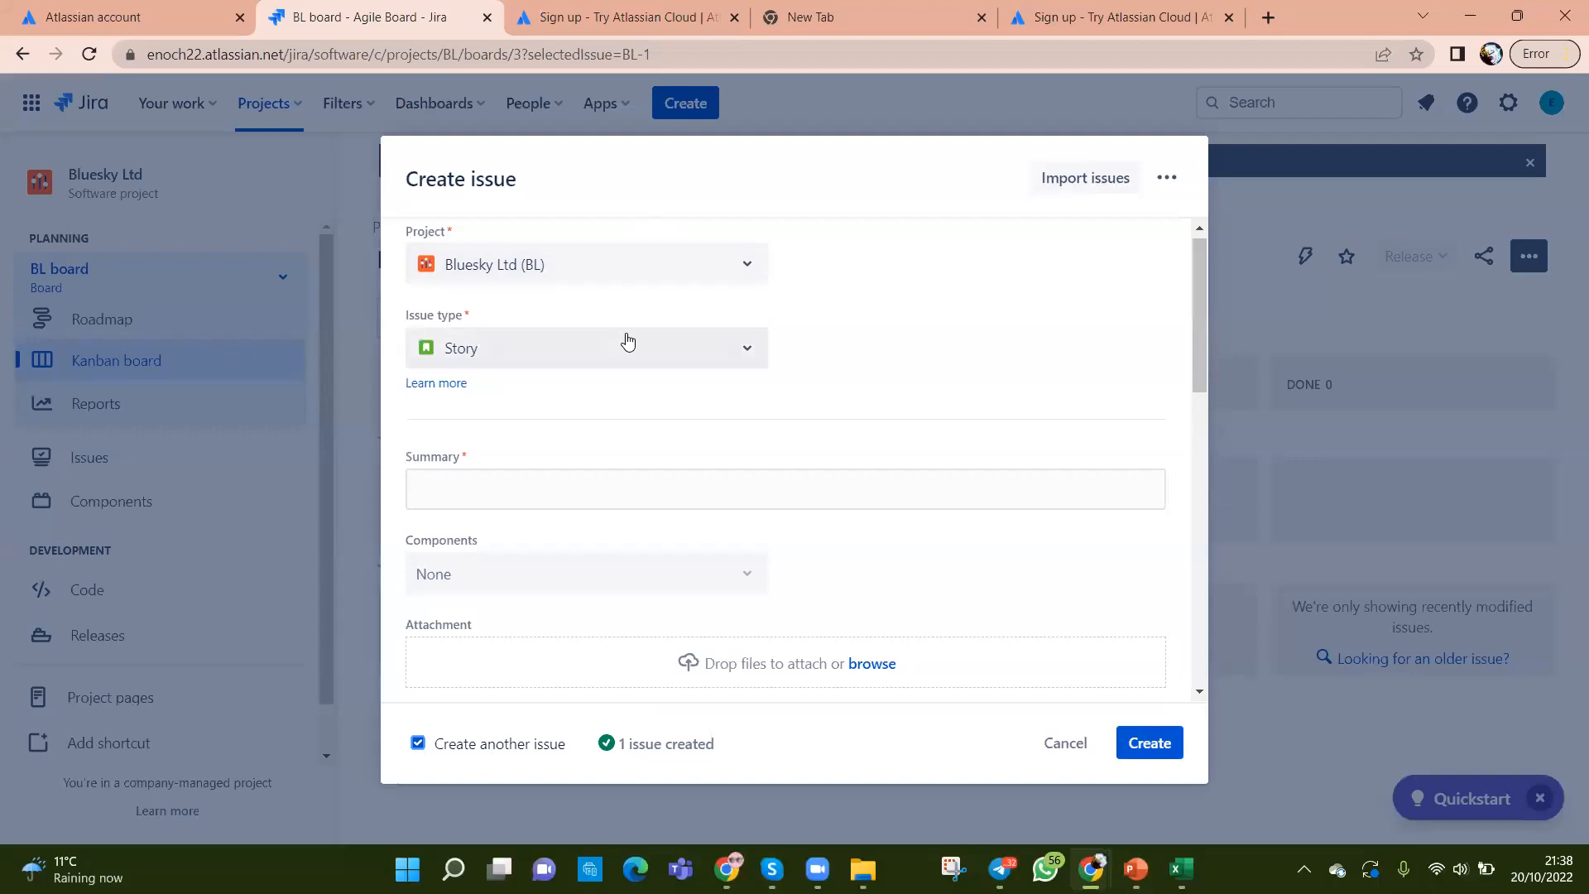
scroll(835, 596, "down", 10)
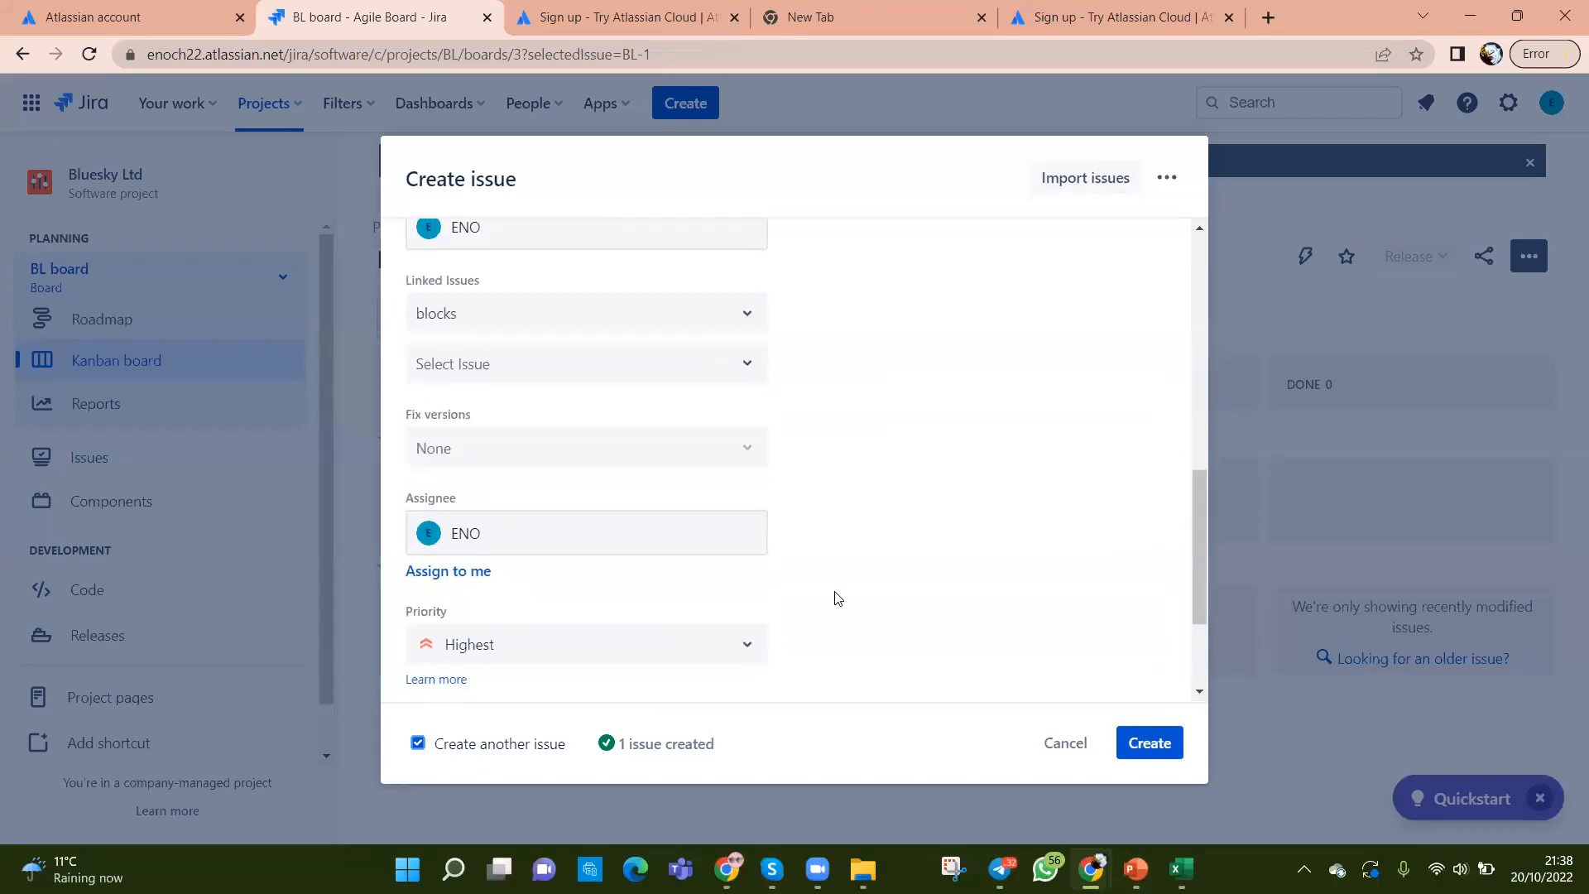
scroll(836, 596, "up", 9)
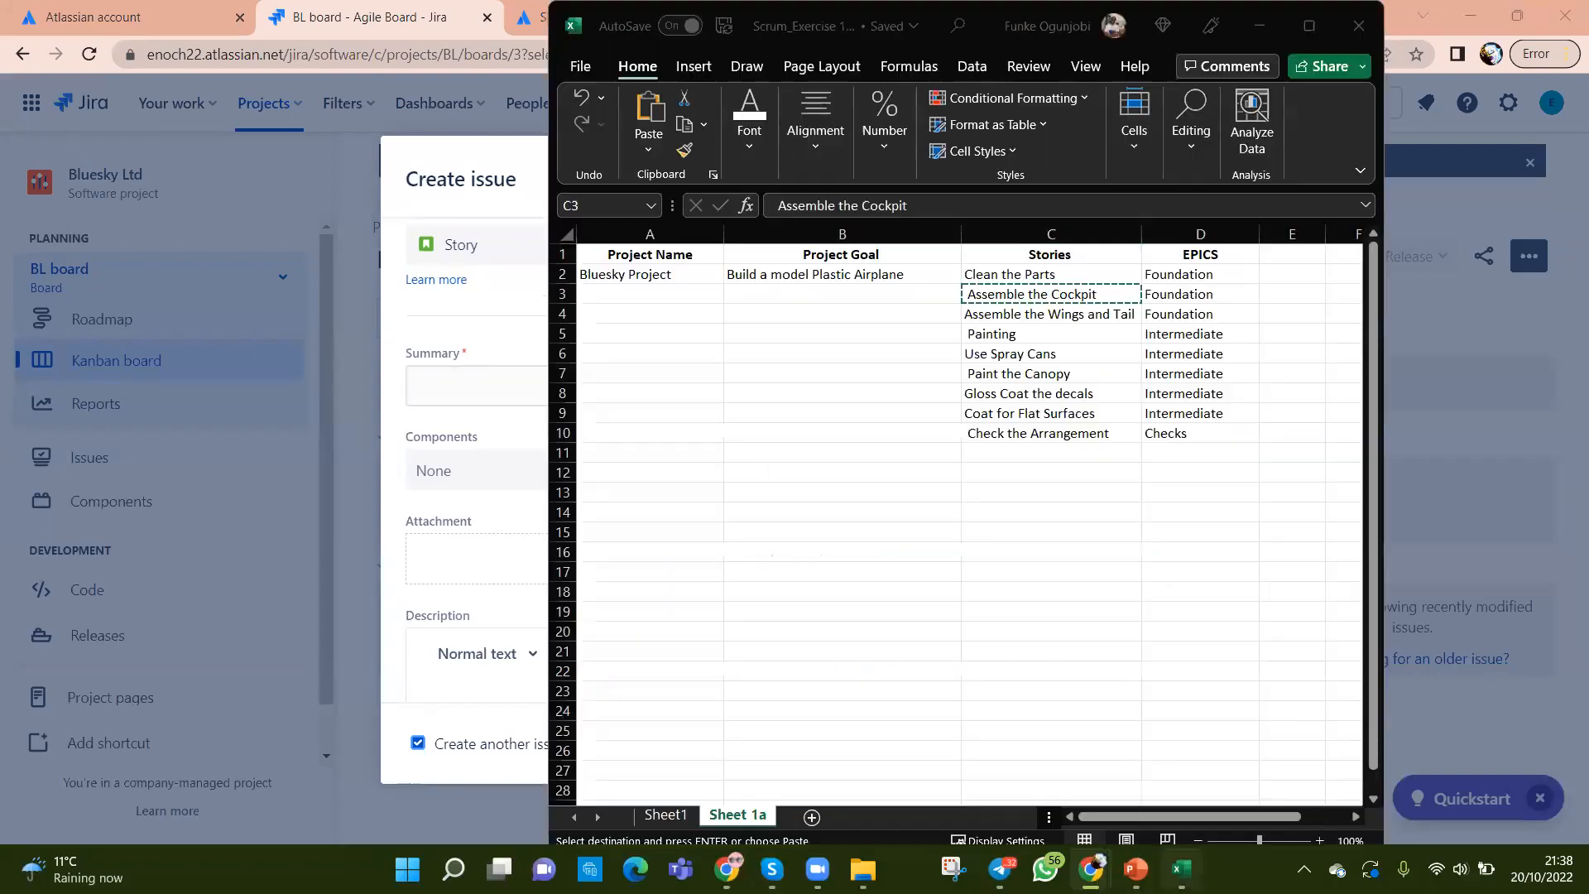
Step: Copy 'Assemble the Wings and Tail' from C4 into Summary and create the story
left_click(1180, 869)
left_click(1055, 314)
key("ctrl+c")
key("alt+Tab")
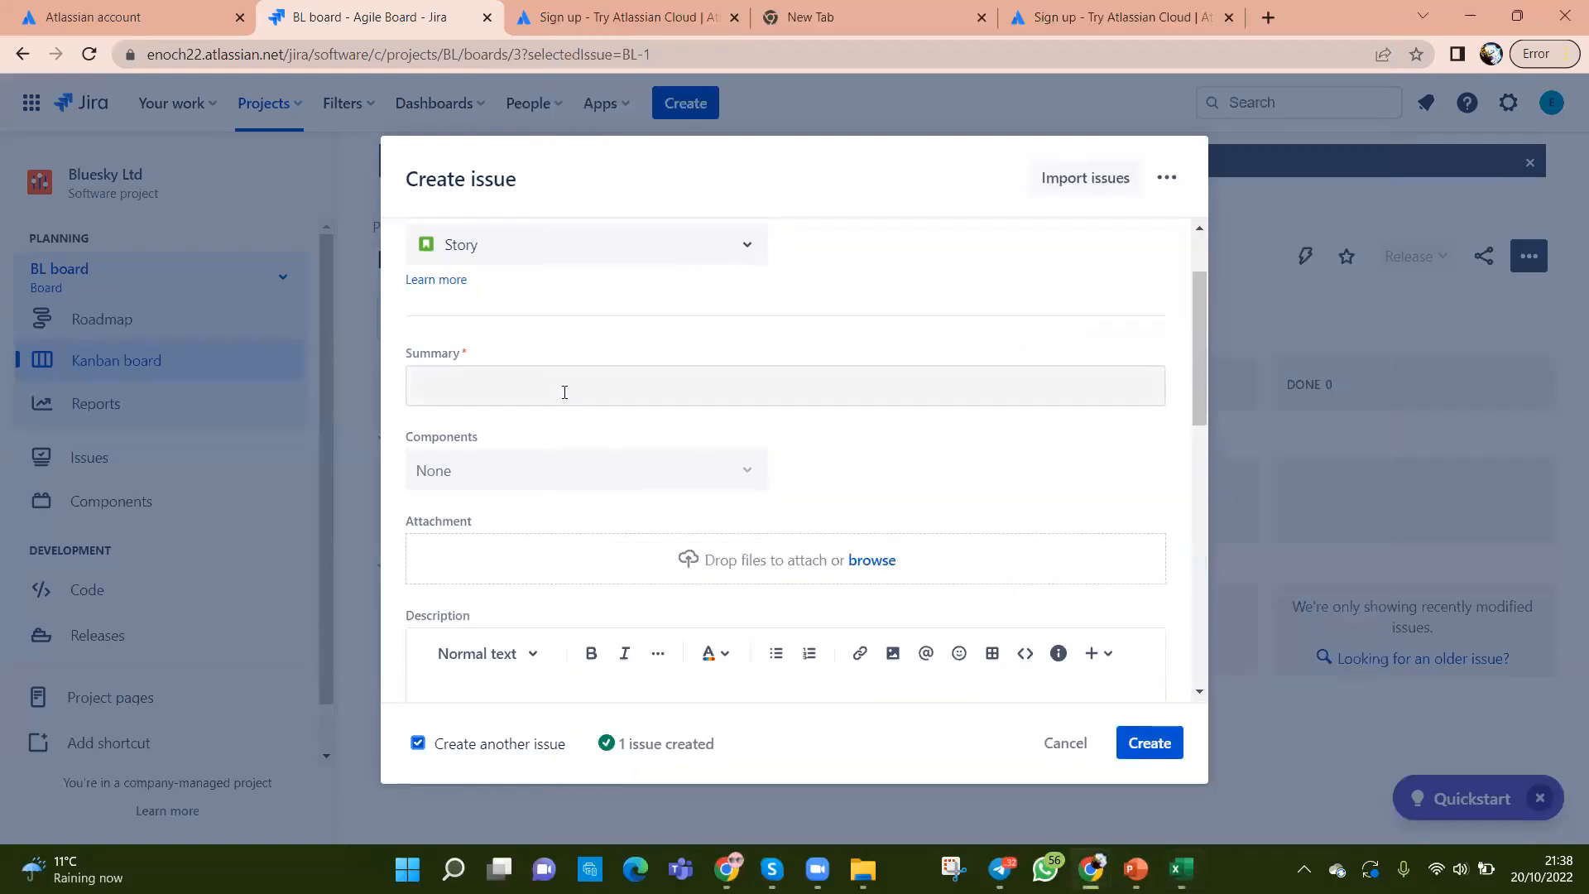
left_click(566, 389)
key("ctrl+v")
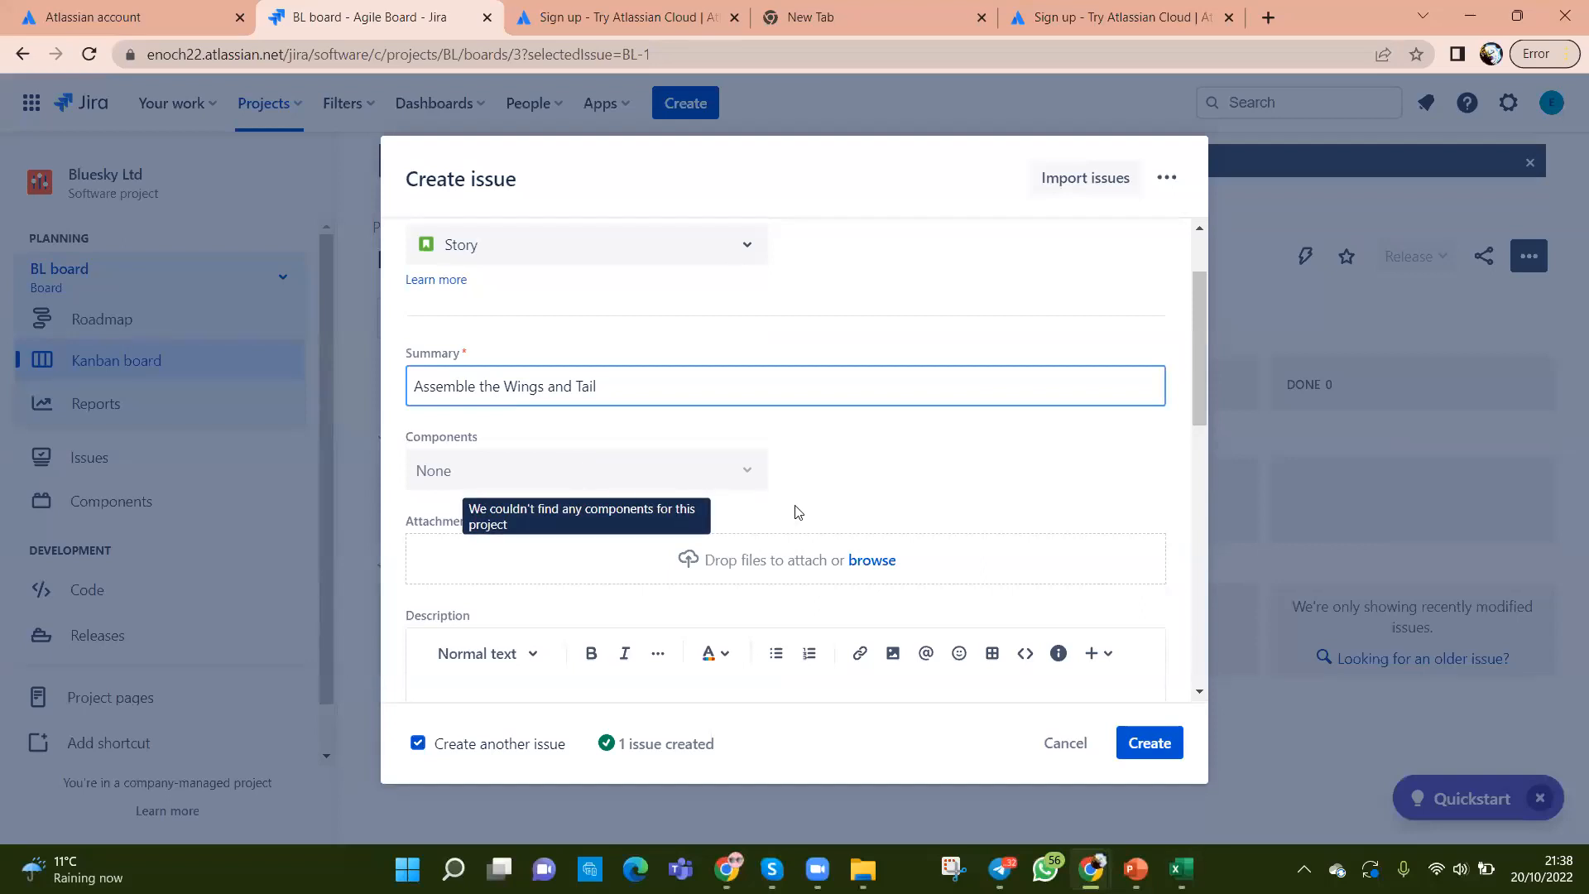
scroll(823, 498, "down", 1)
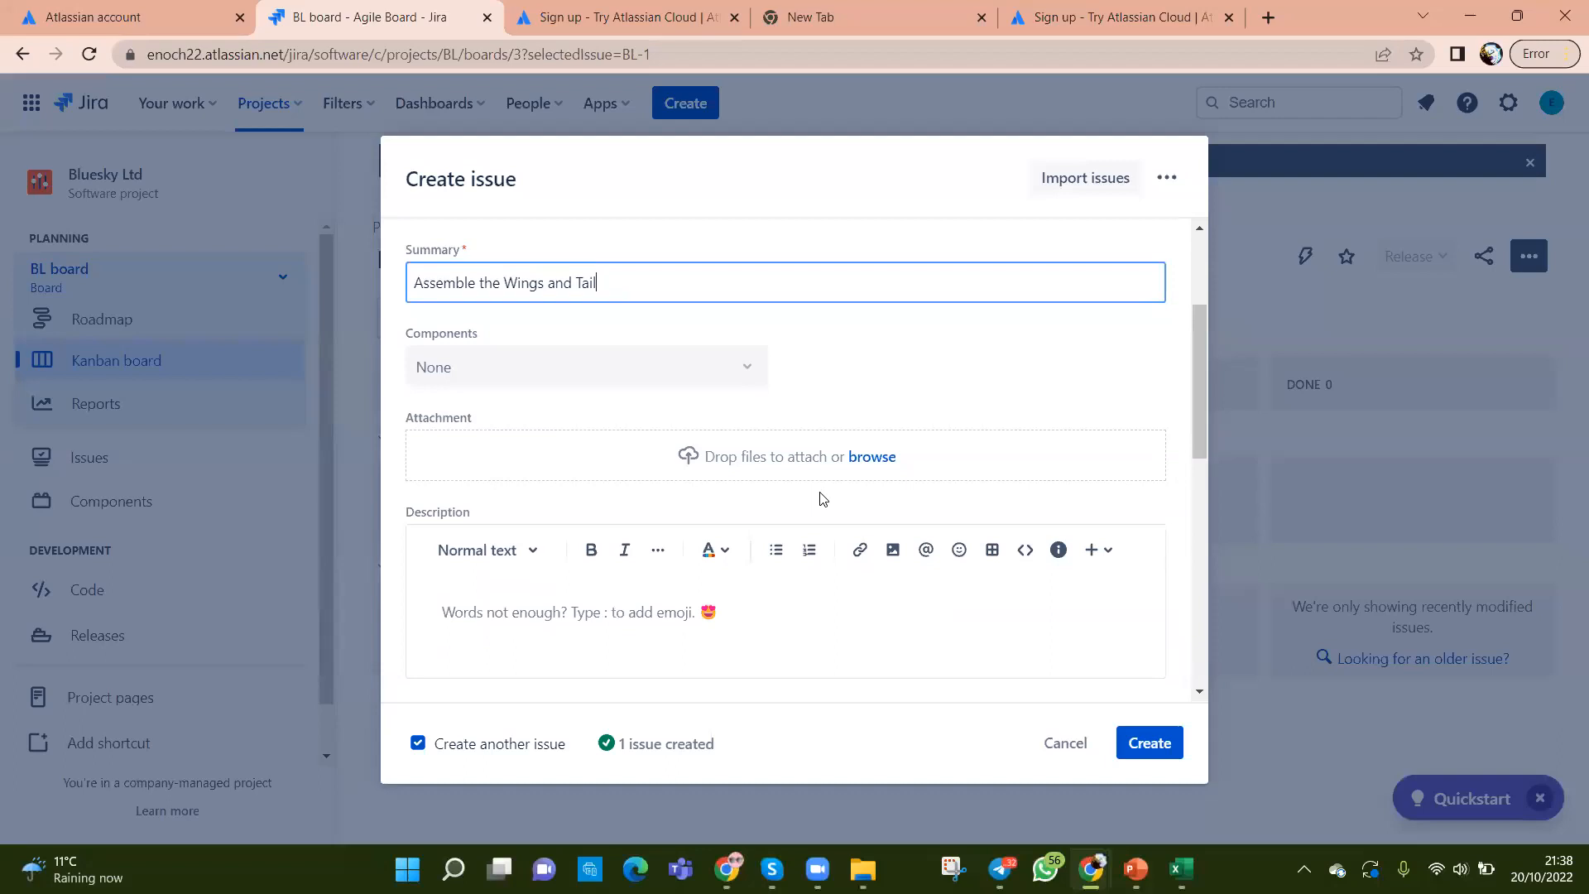
scroll(824, 498, "down", 7)
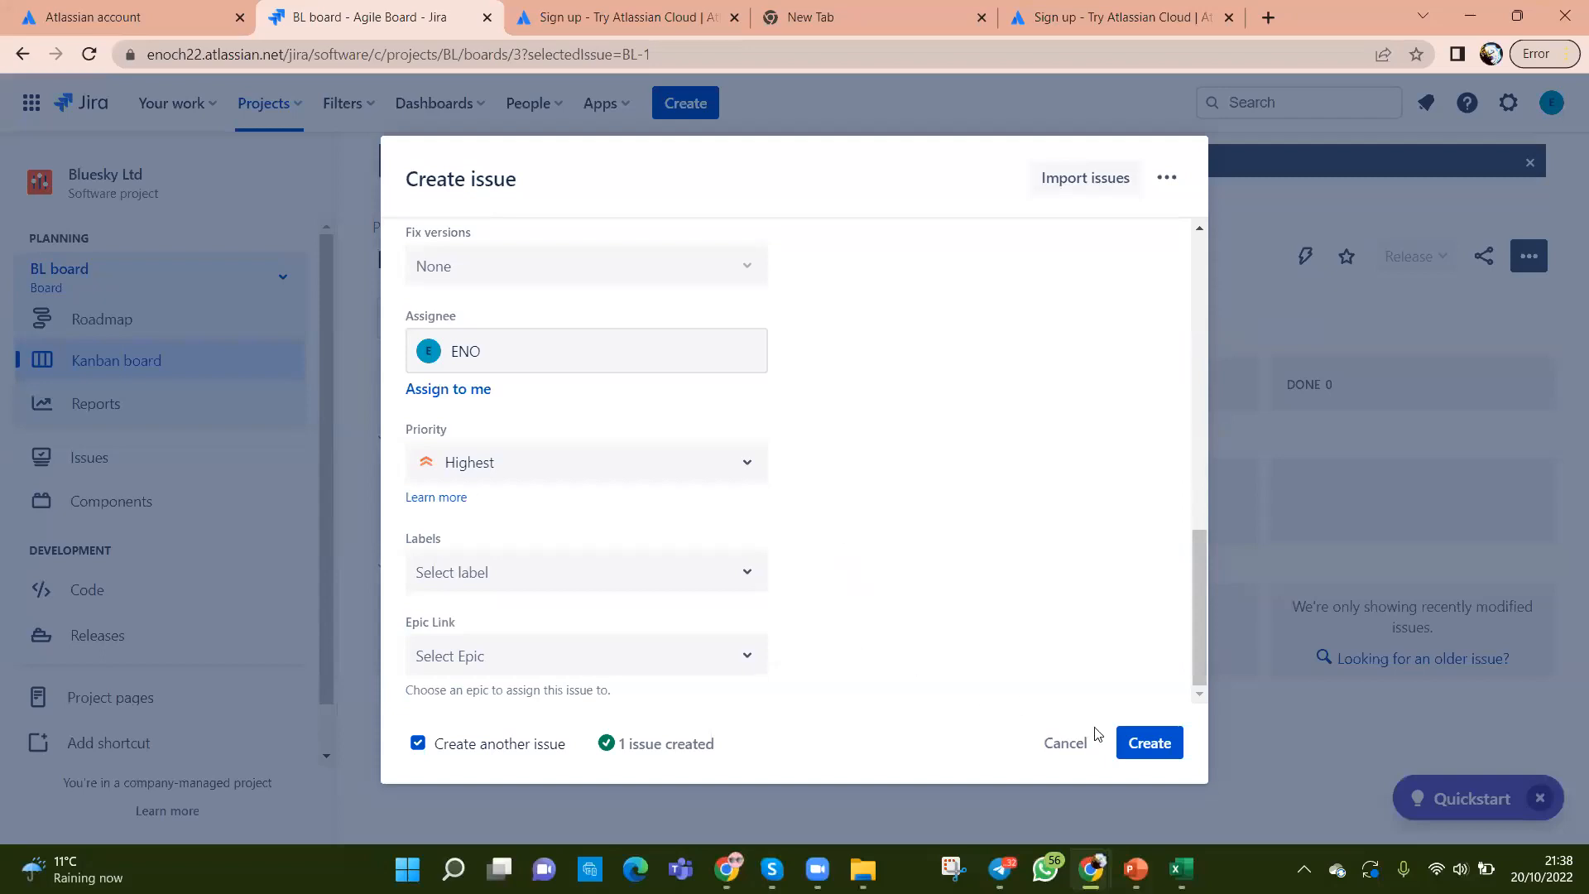
left_click(1122, 747)
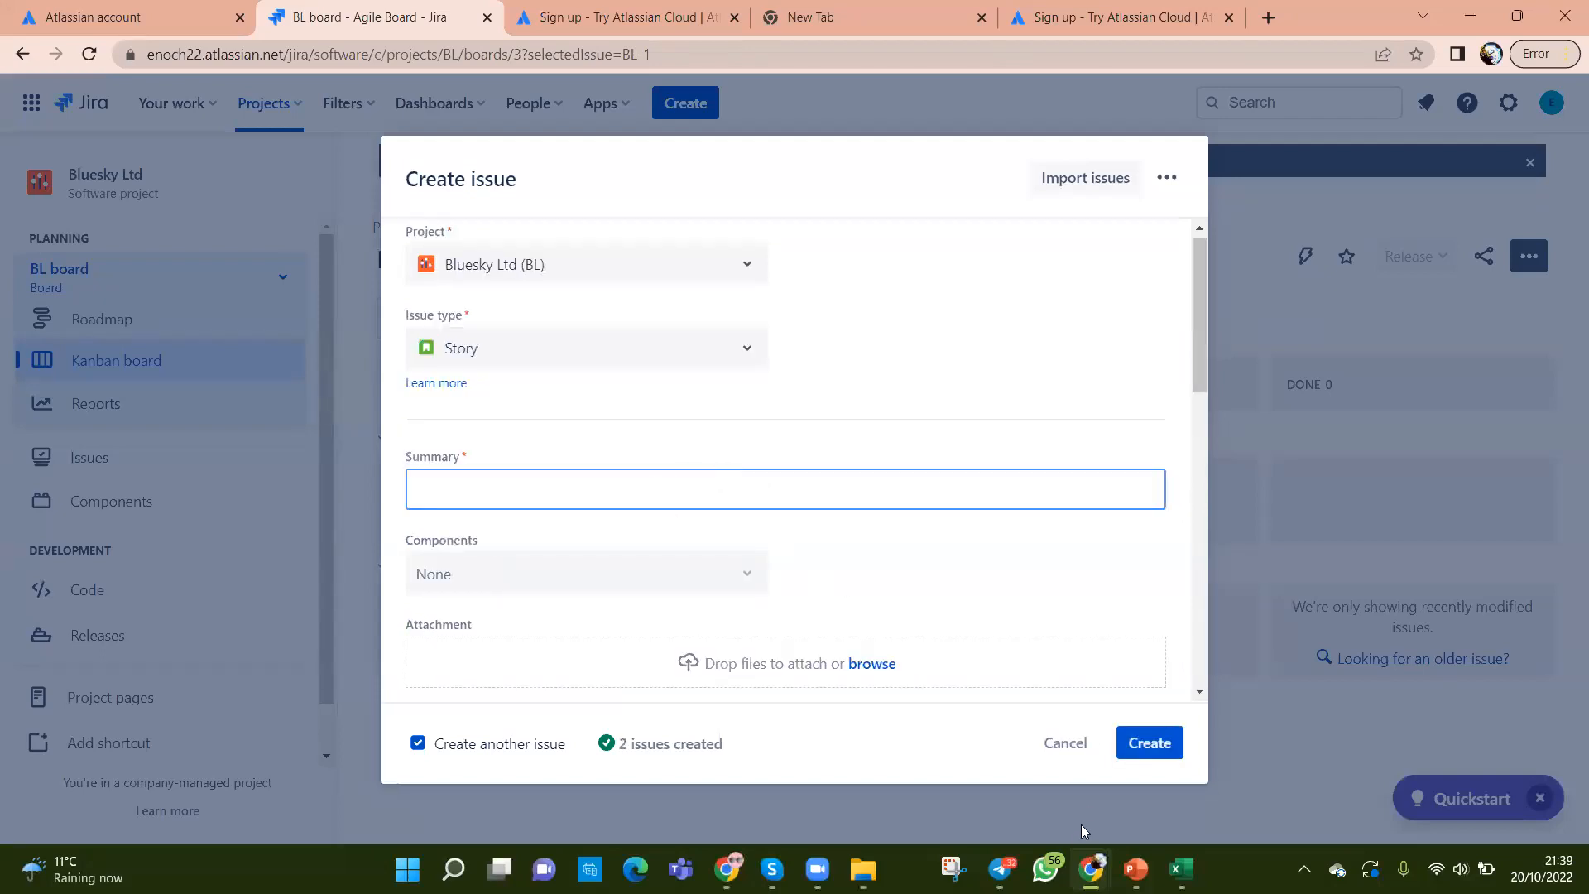
Step: Copy 'Painting' from the spreadsheet into Summary and create the story
left_click(1179, 869)
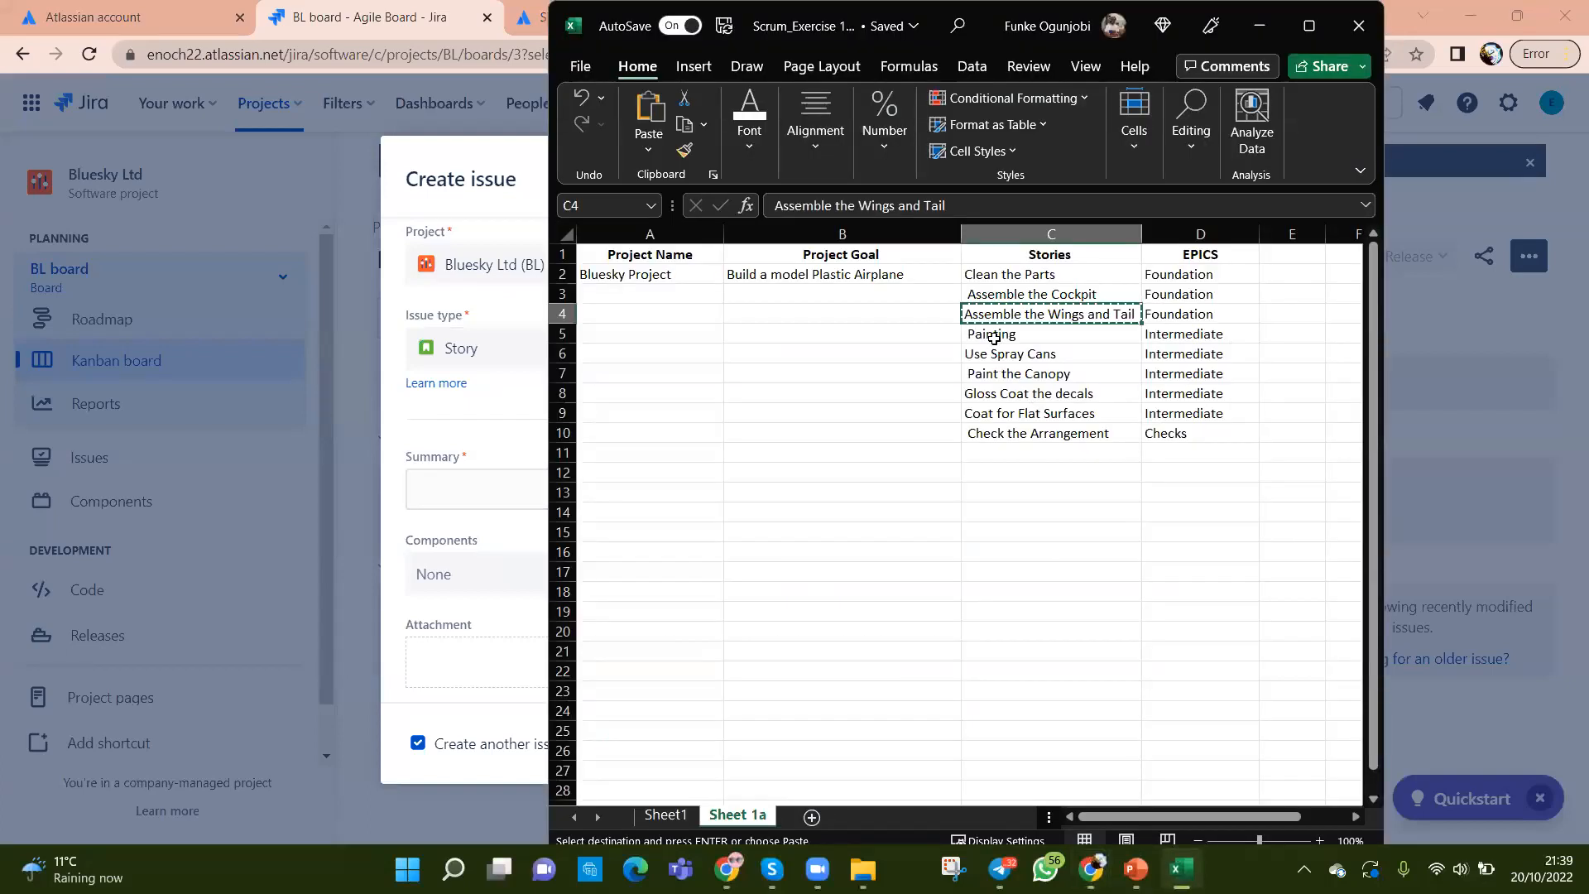
left_click(997, 339)
key("ctrl+c")
key("alt+Tab")
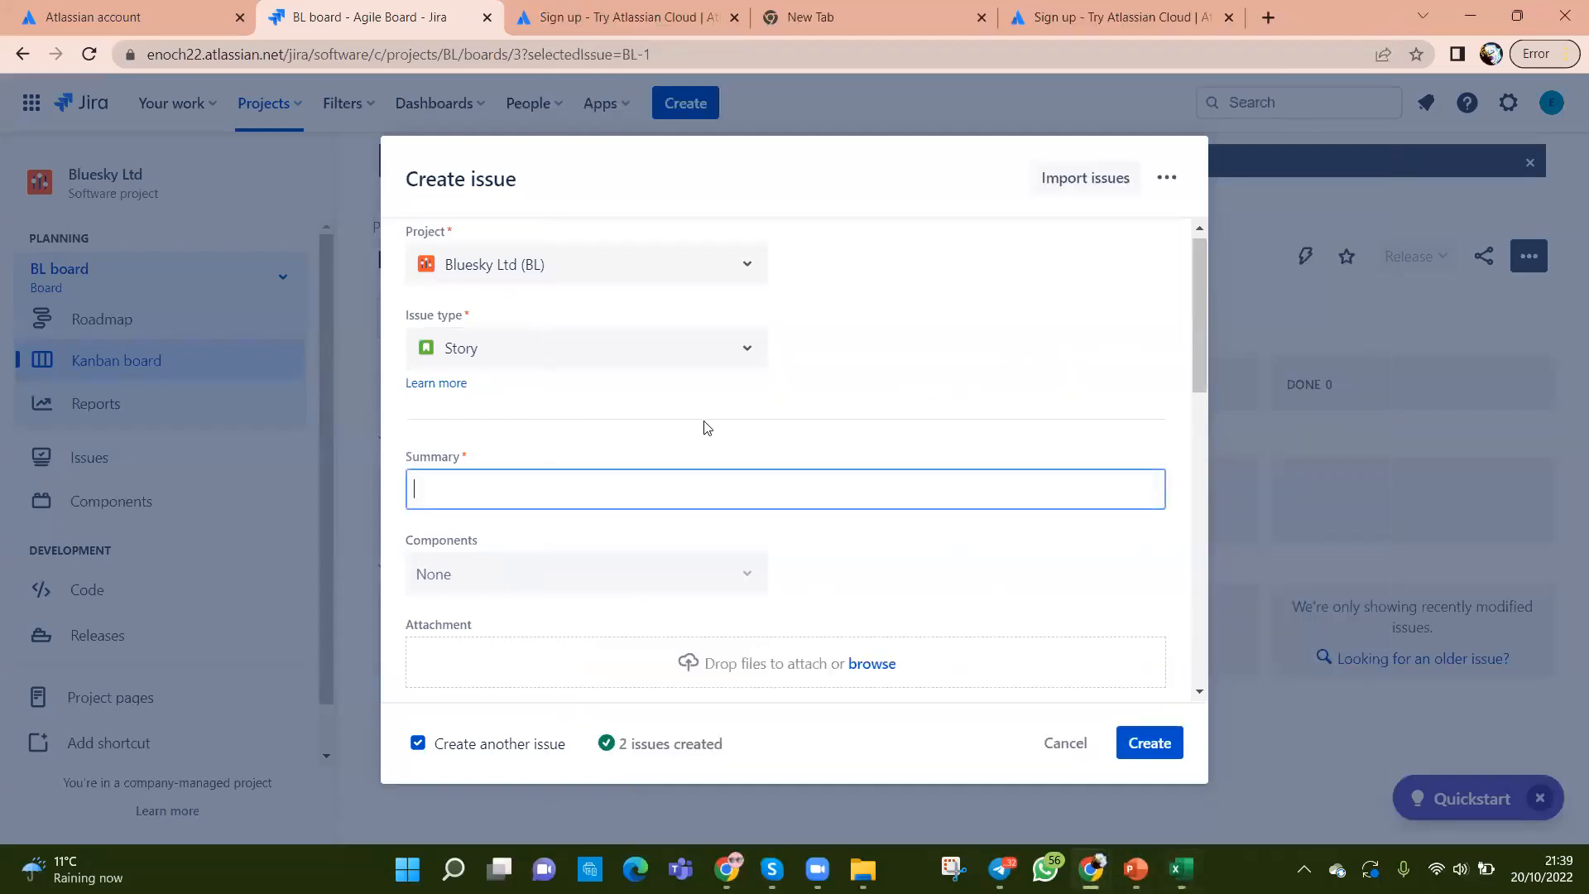
key("ctrl+v")
scroll(933, 612, "down", 10)
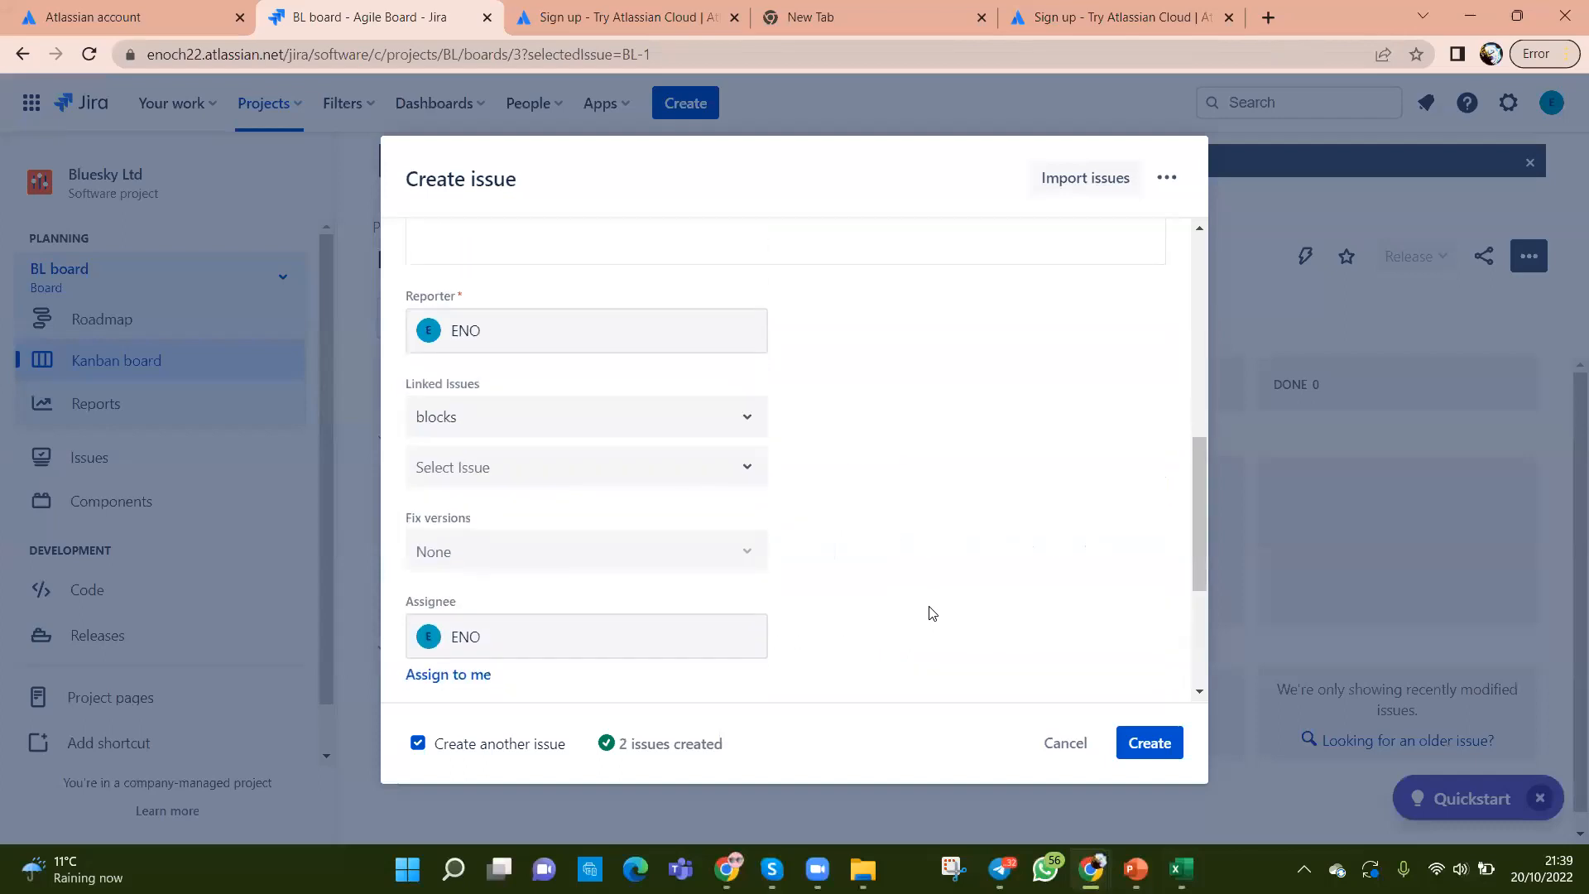
left_click(1145, 748)
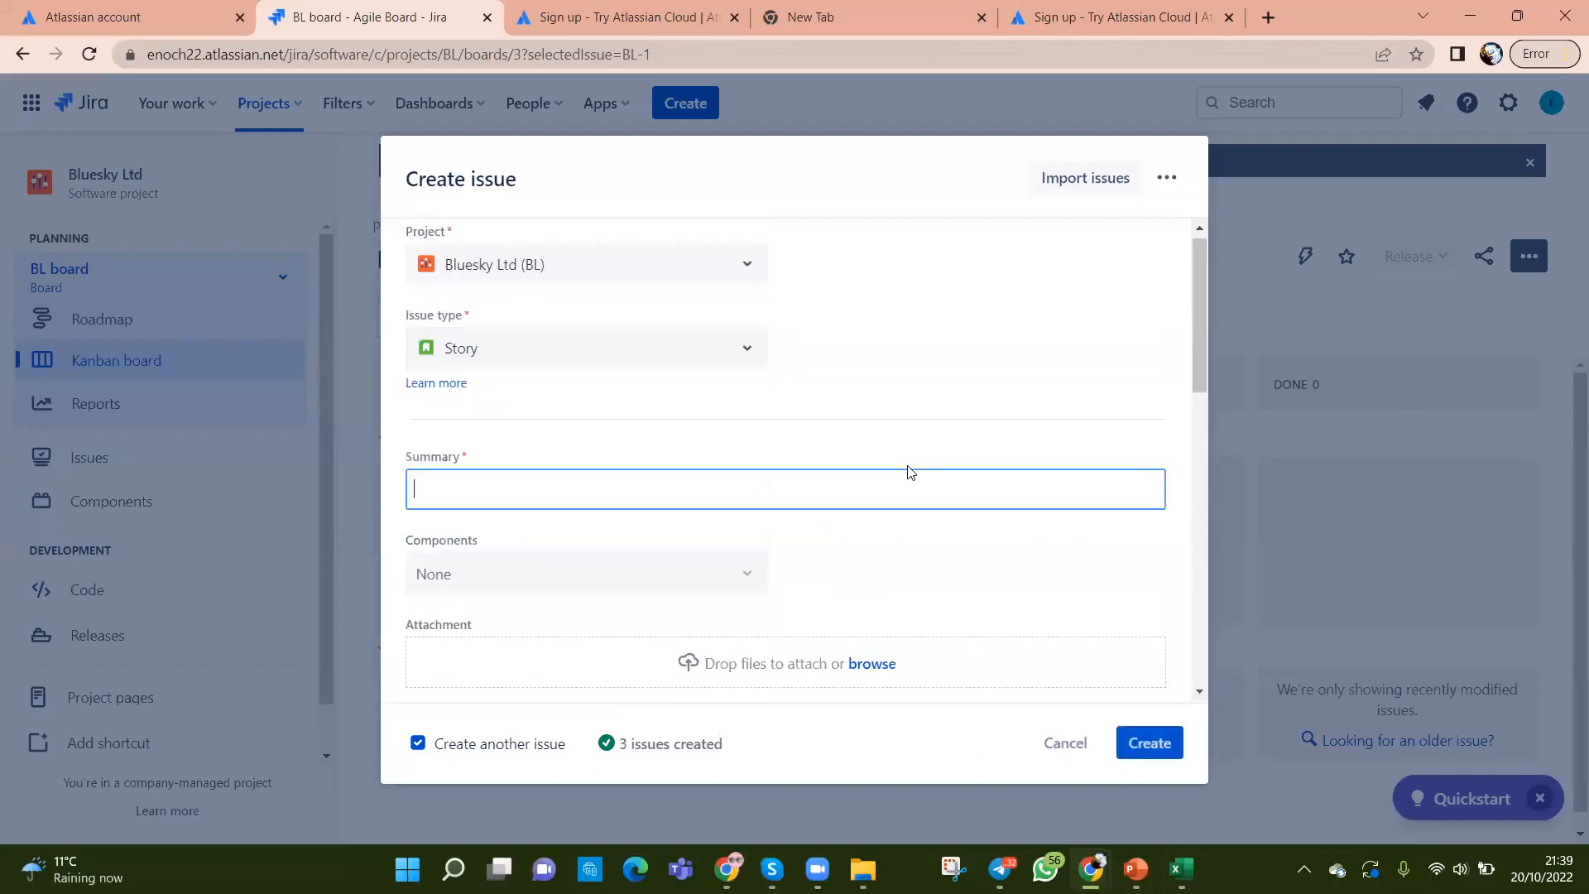
Step: Create the story 'Use Spray Cans' copied from C6
key("alt+Tab")
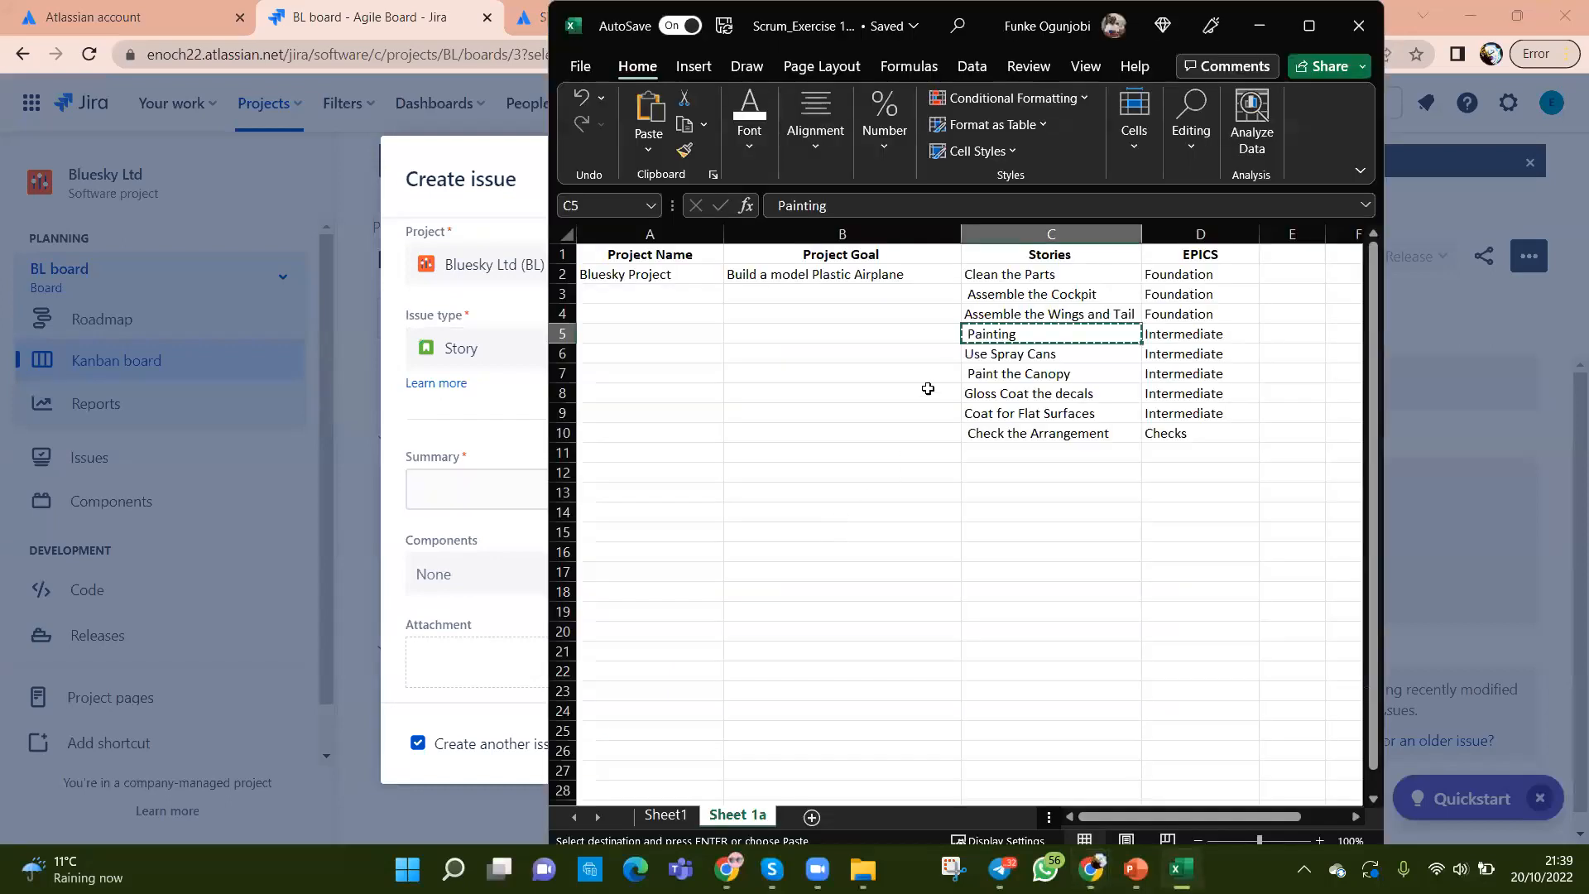
left_click(978, 353)
key("ctrl+c")
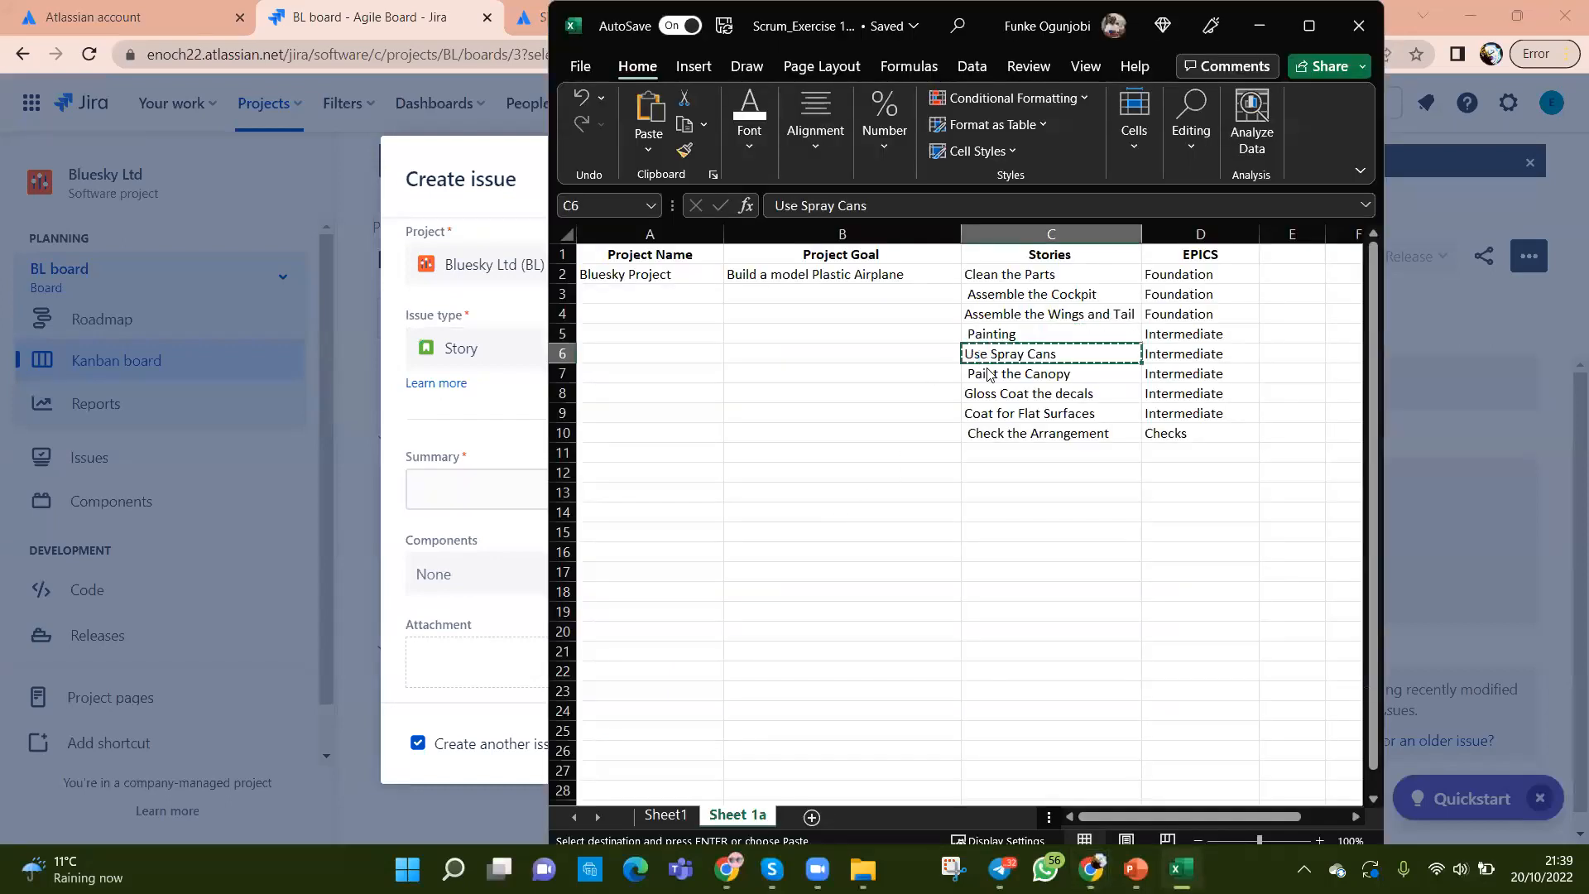
key("alt+Tab")
left_click(732, 486)
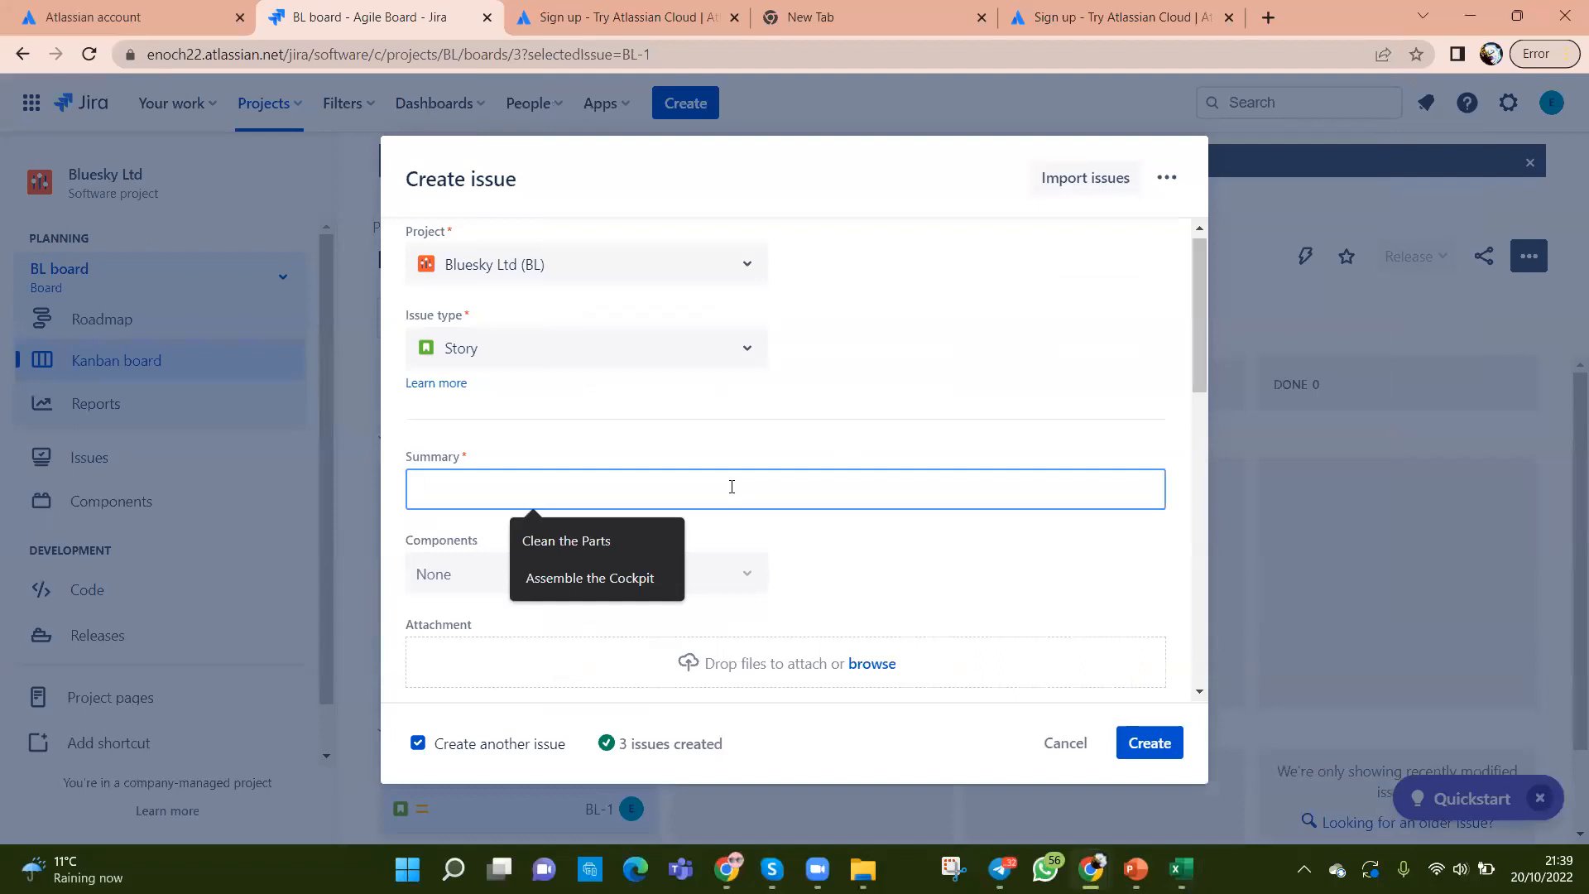
key("ctrl+v")
left_click(1163, 744)
Step: Create the story 'Paint the Canopy' copied from C7
key("alt+Tab")
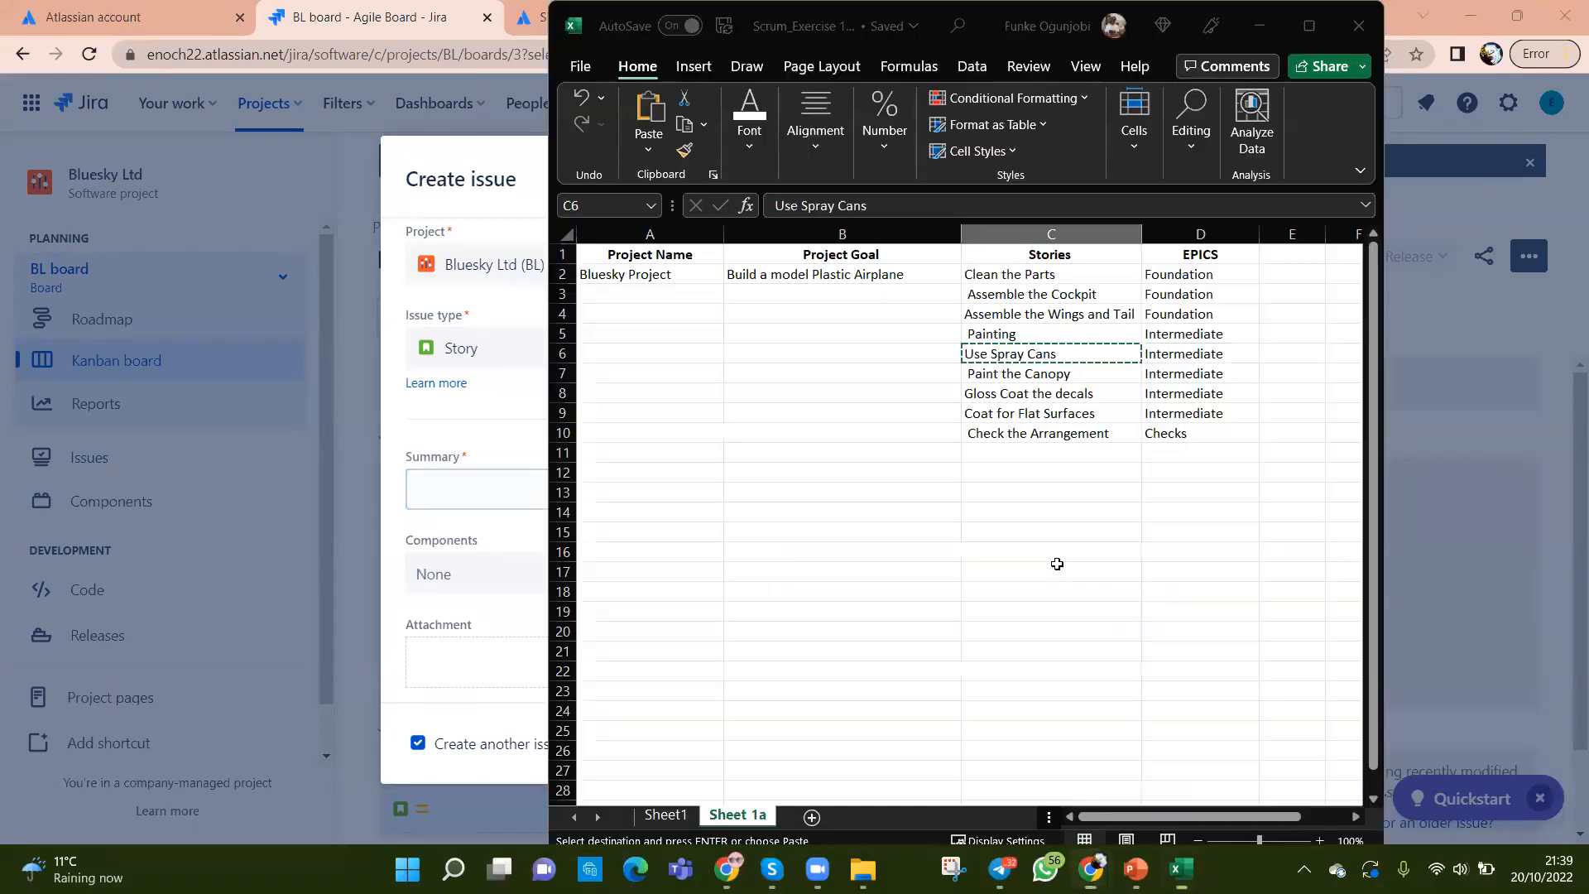
left_click(997, 370)
key("ctrl+c")
key("alt+Tab")
left_click(797, 494)
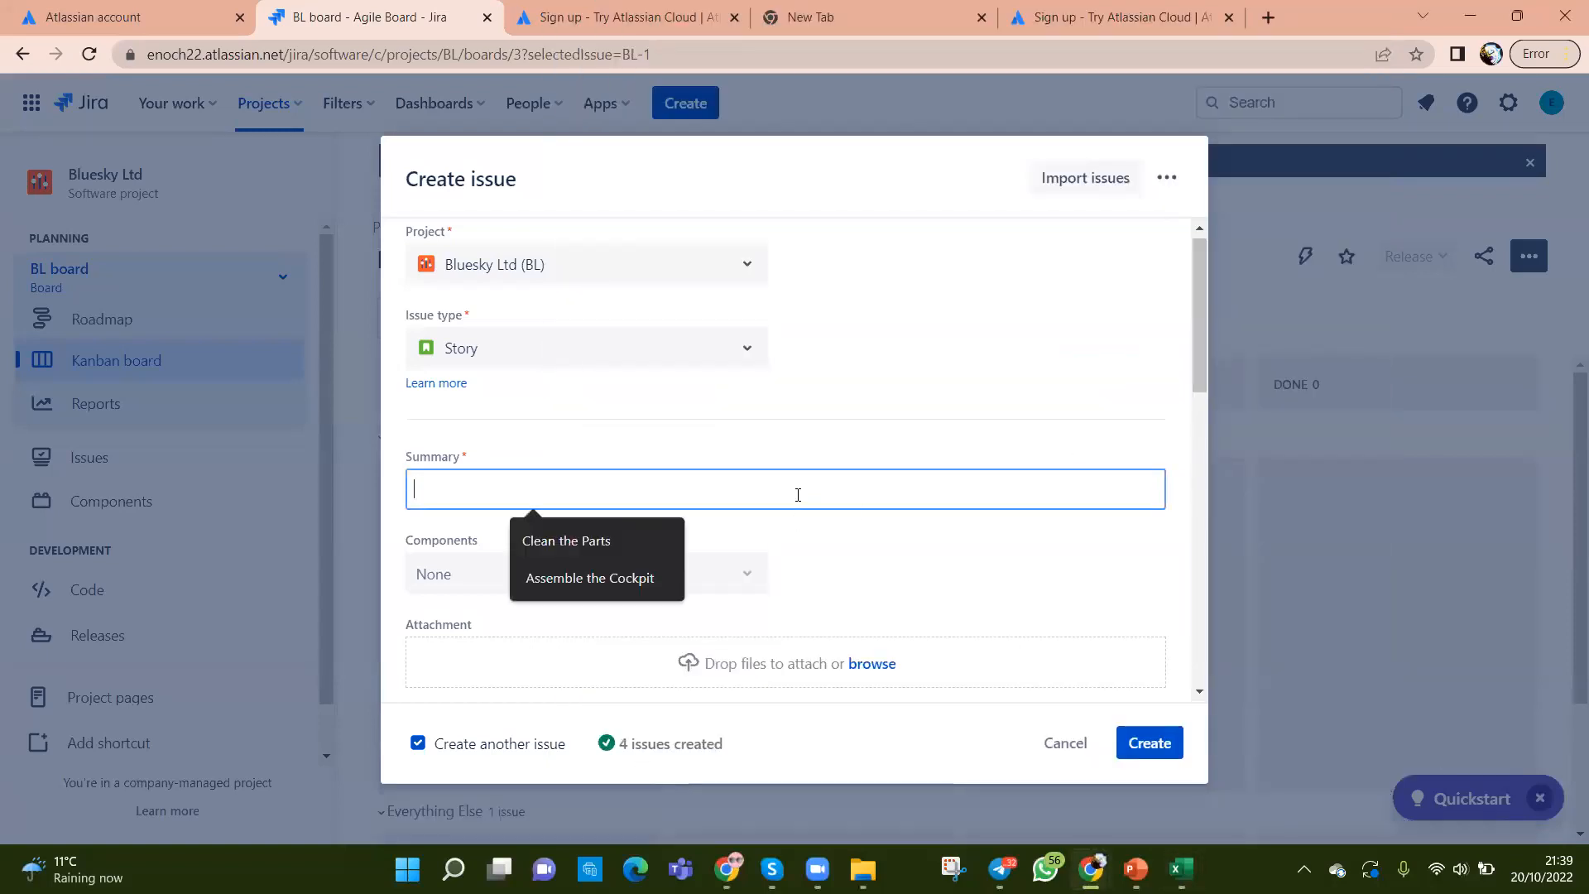
key("ctrl+v")
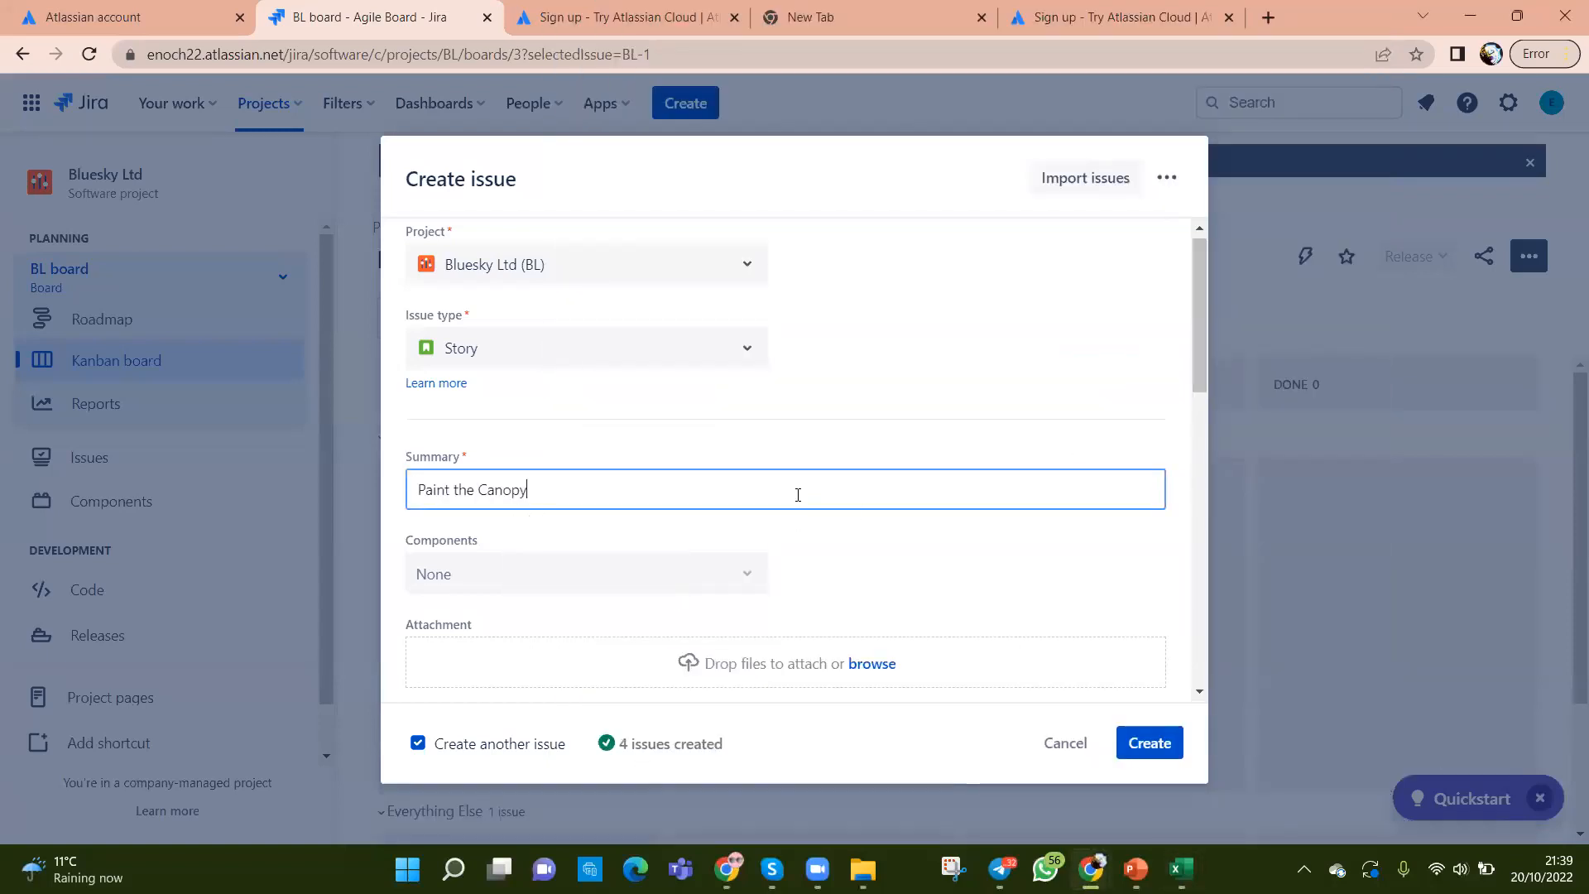
left_click(1162, 750)
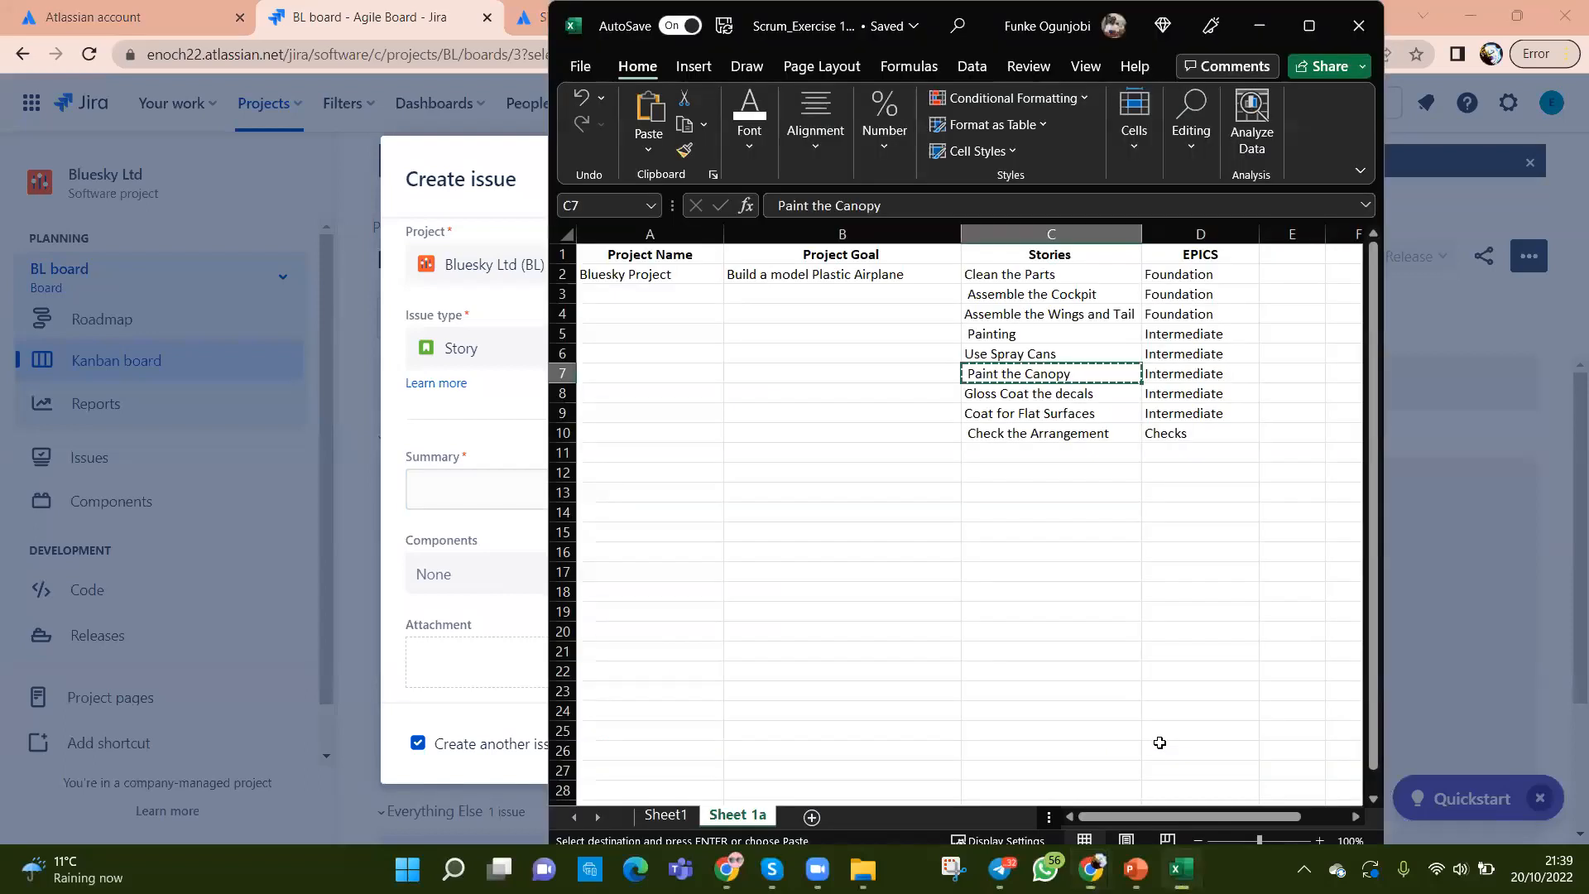
Step: Create the story 'Gloss Coat the decals' copied from C8
key("alt+Tab")
left_click(1004, 394)
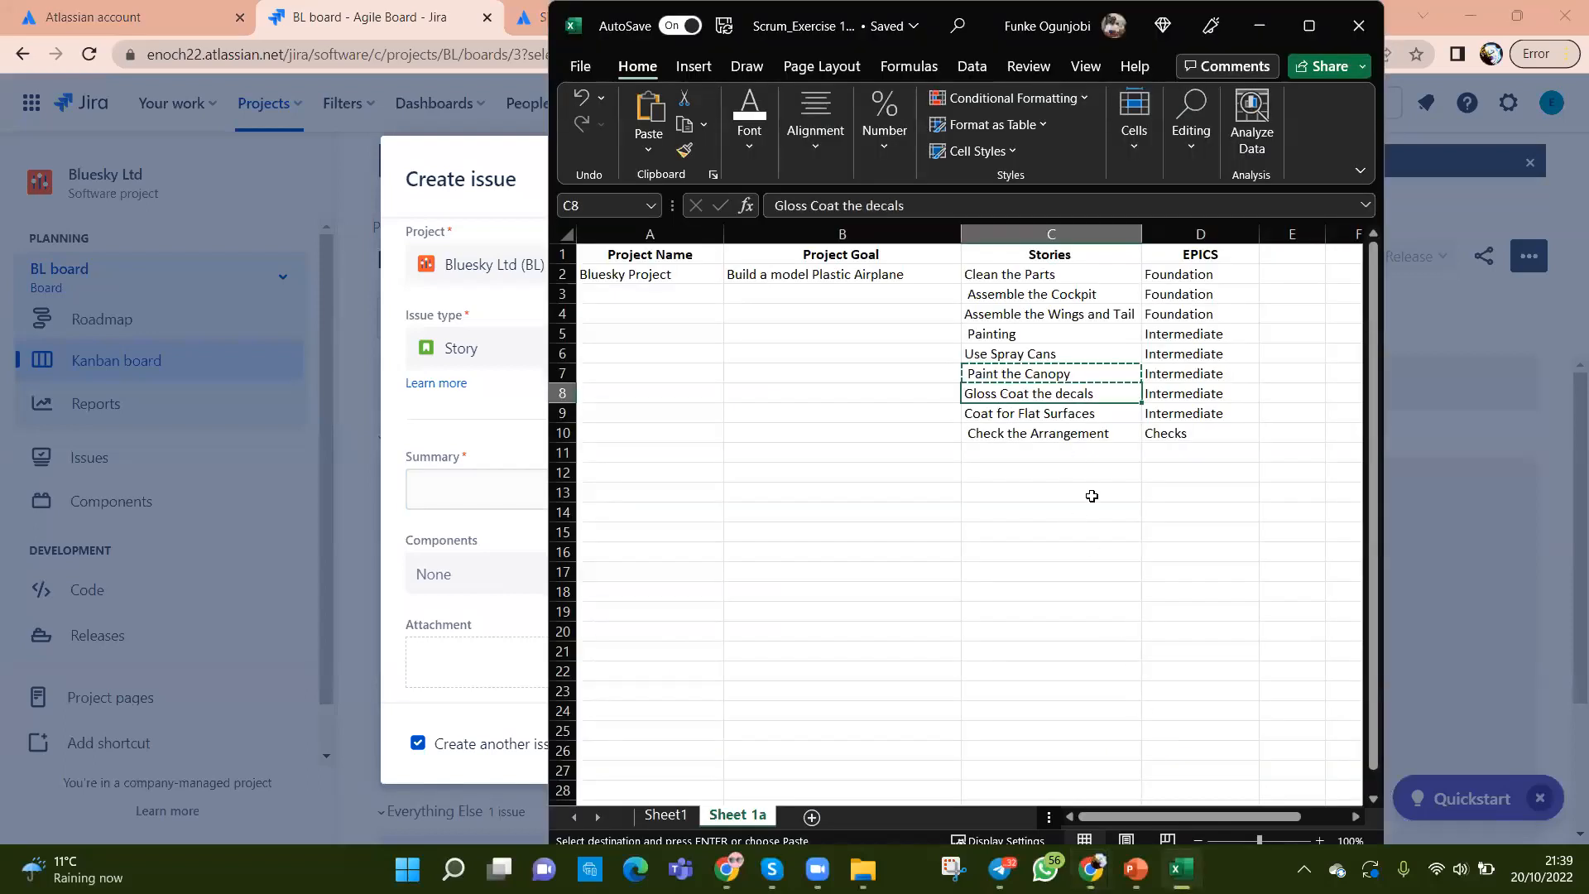
key("ctrl+c")
key("alt+Tab")
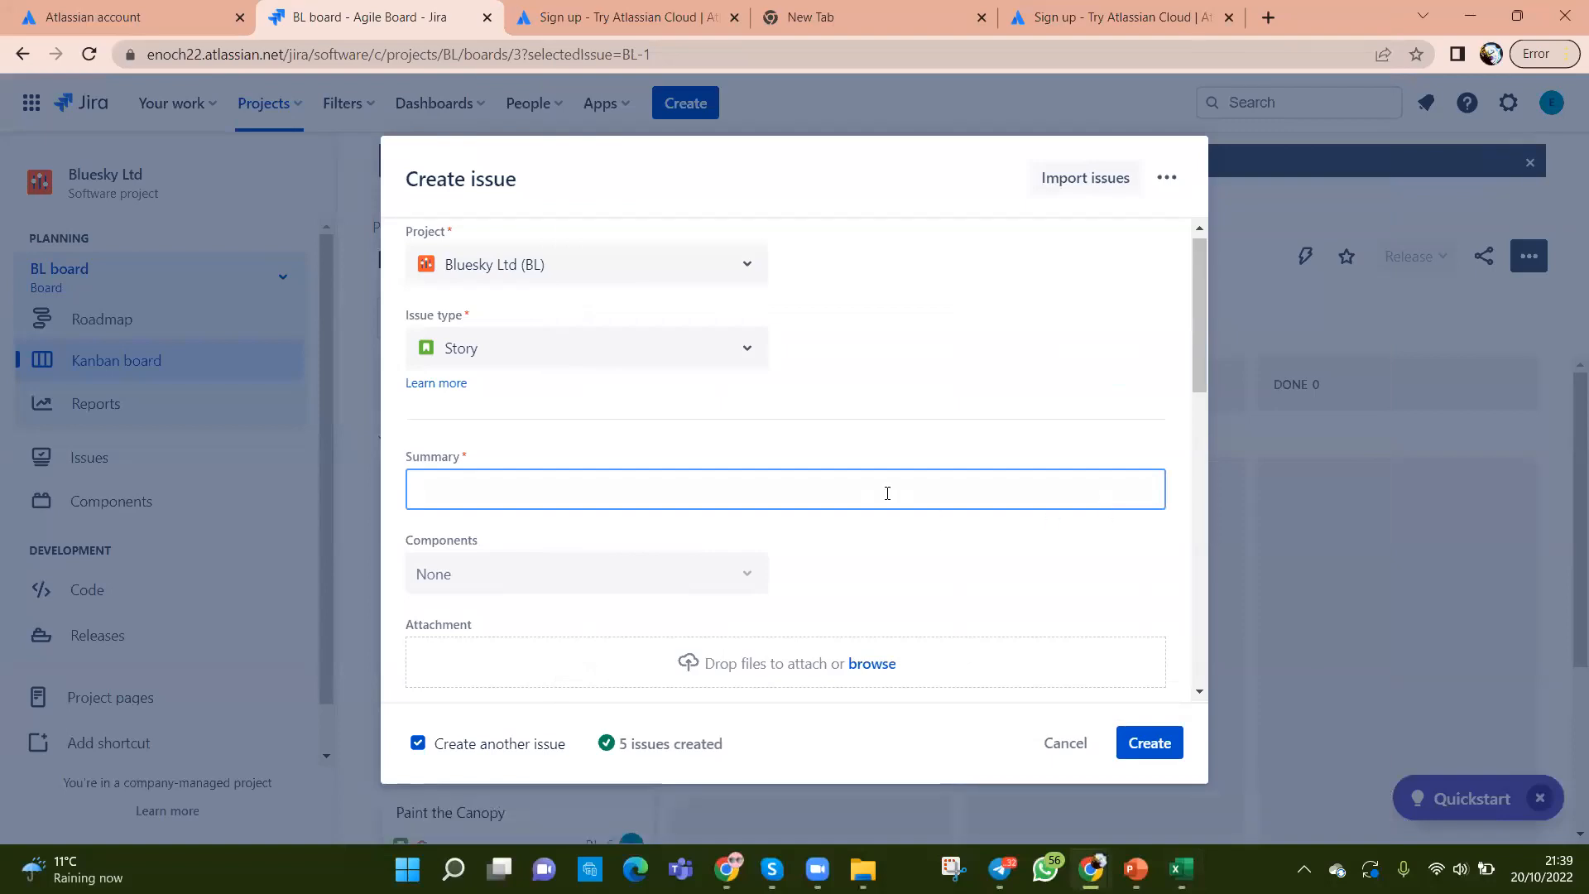
left_click(888, 493)
key("ctrl+v")
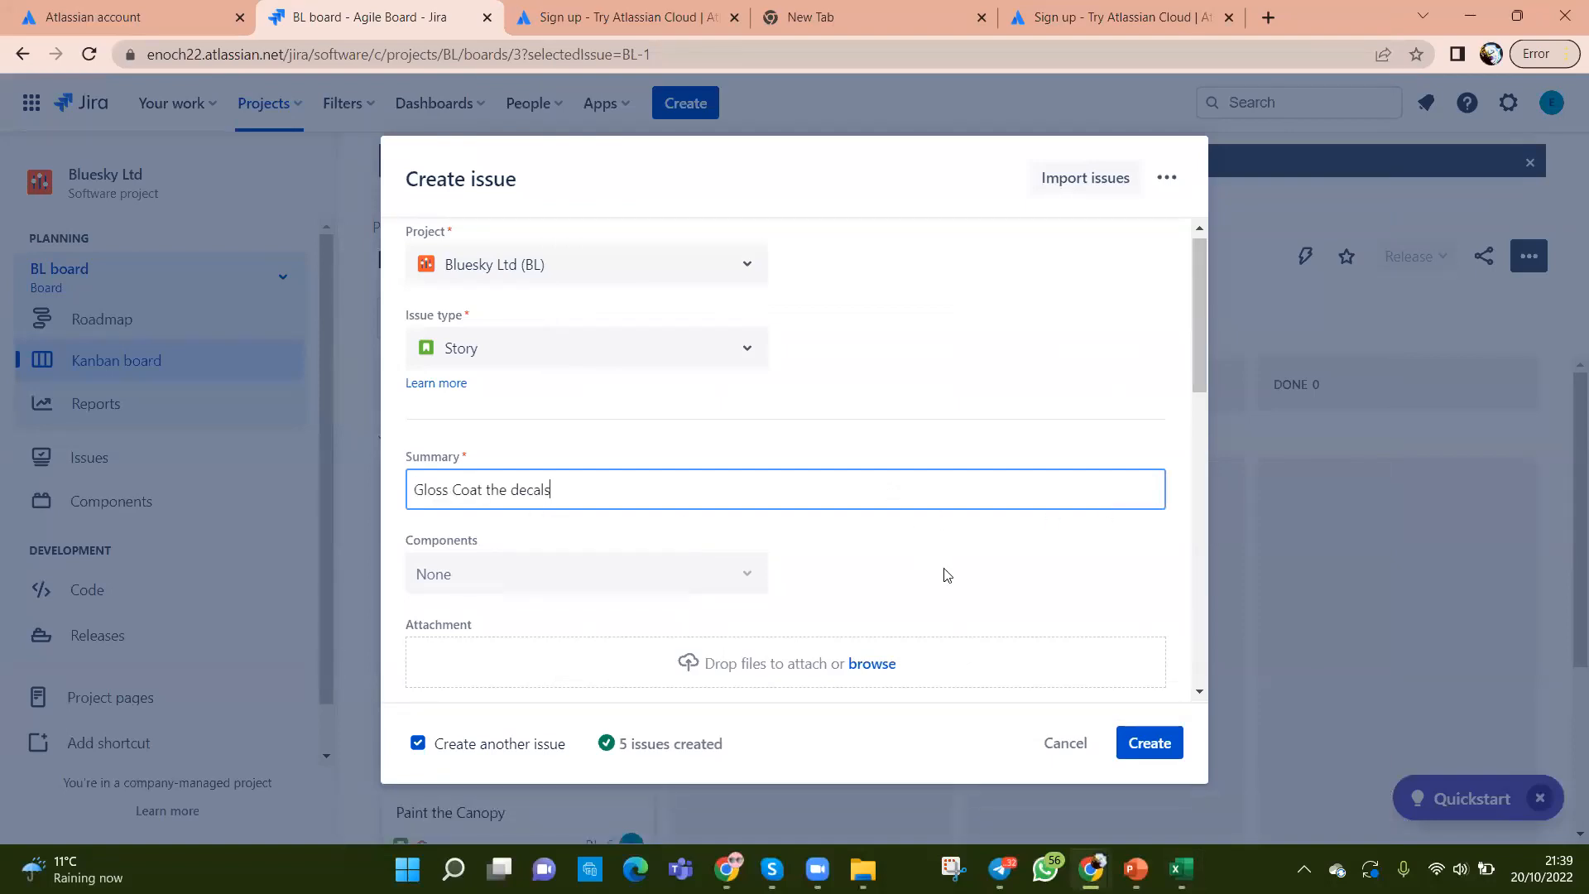
left_click(1146, 744)
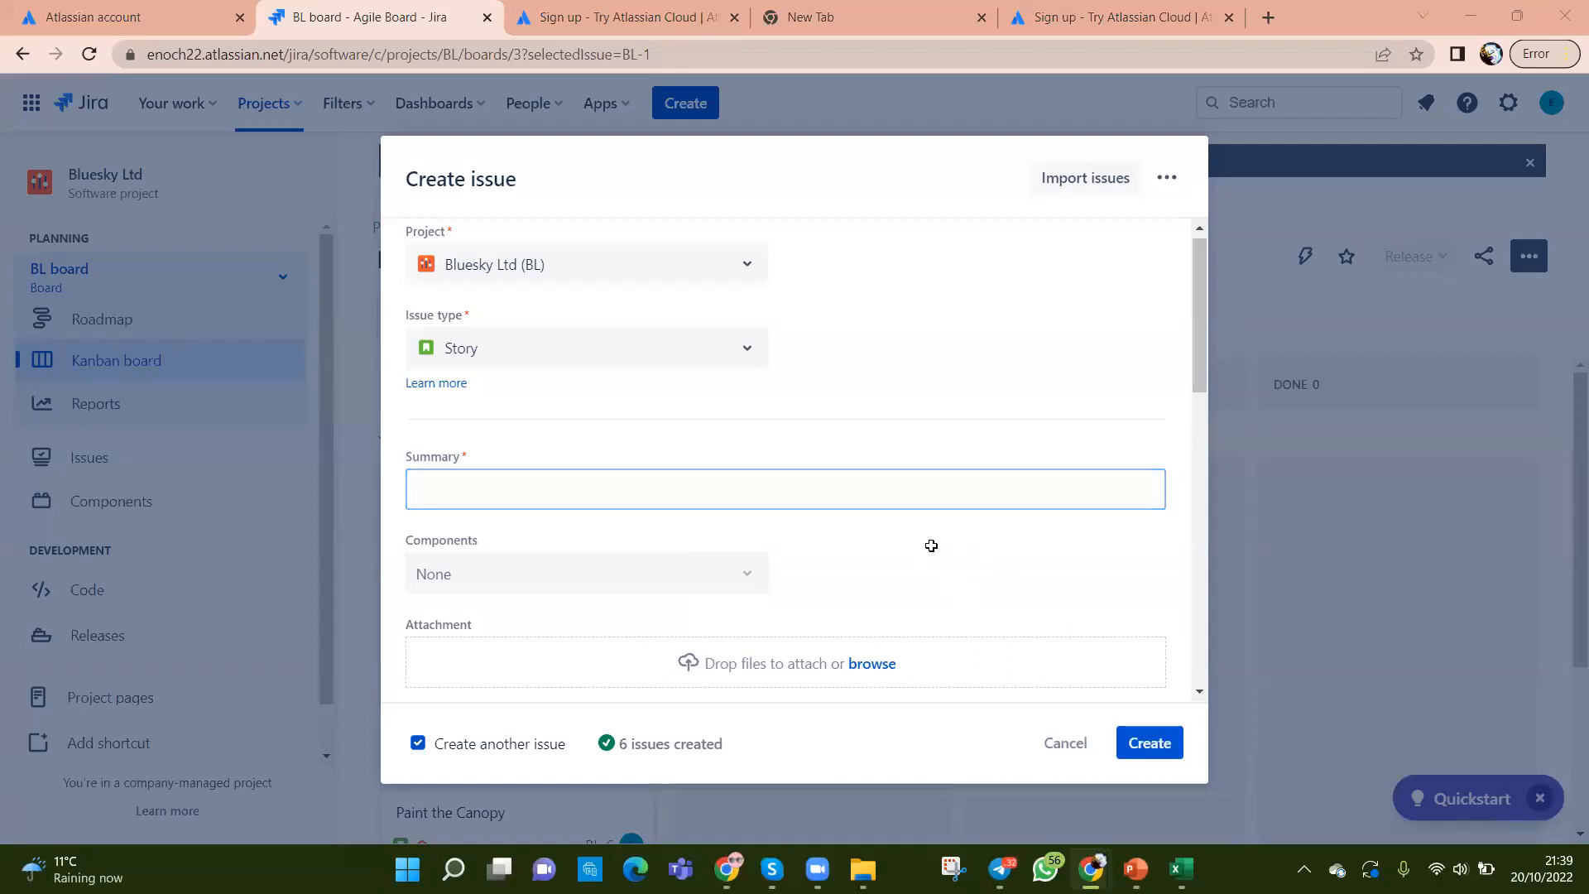
Step: Create the story 'Coat for Flat Surfaces' copied from C9
key("alt+Tab")
left_click(1016, 415)
key("ctrl+c")
key("alt+Tab")
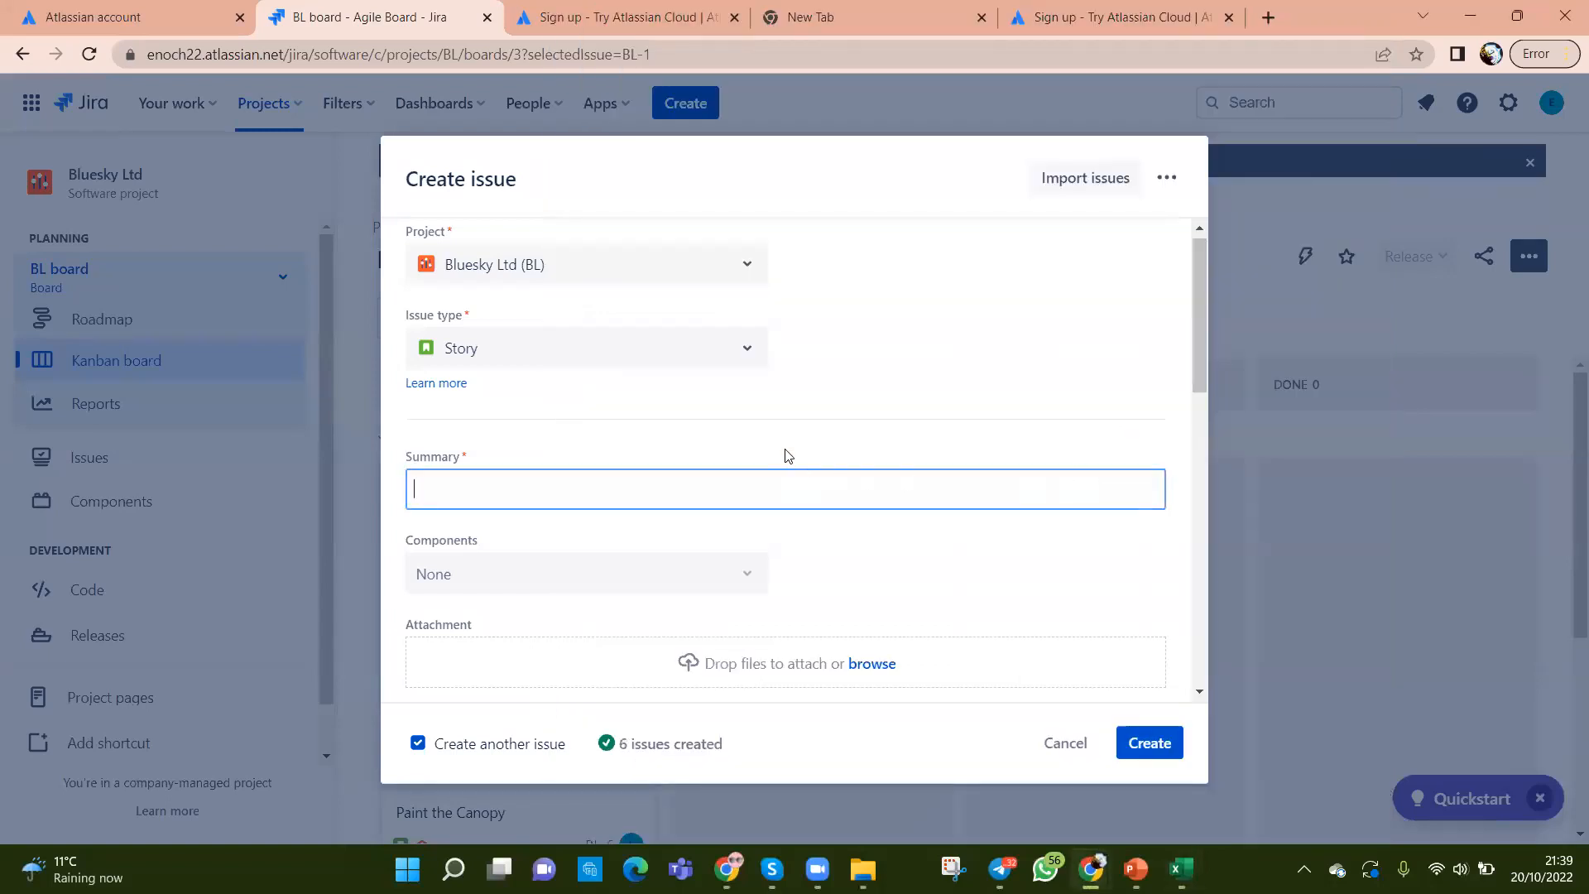
key("ctrl+v")
left_click(1156, 750)
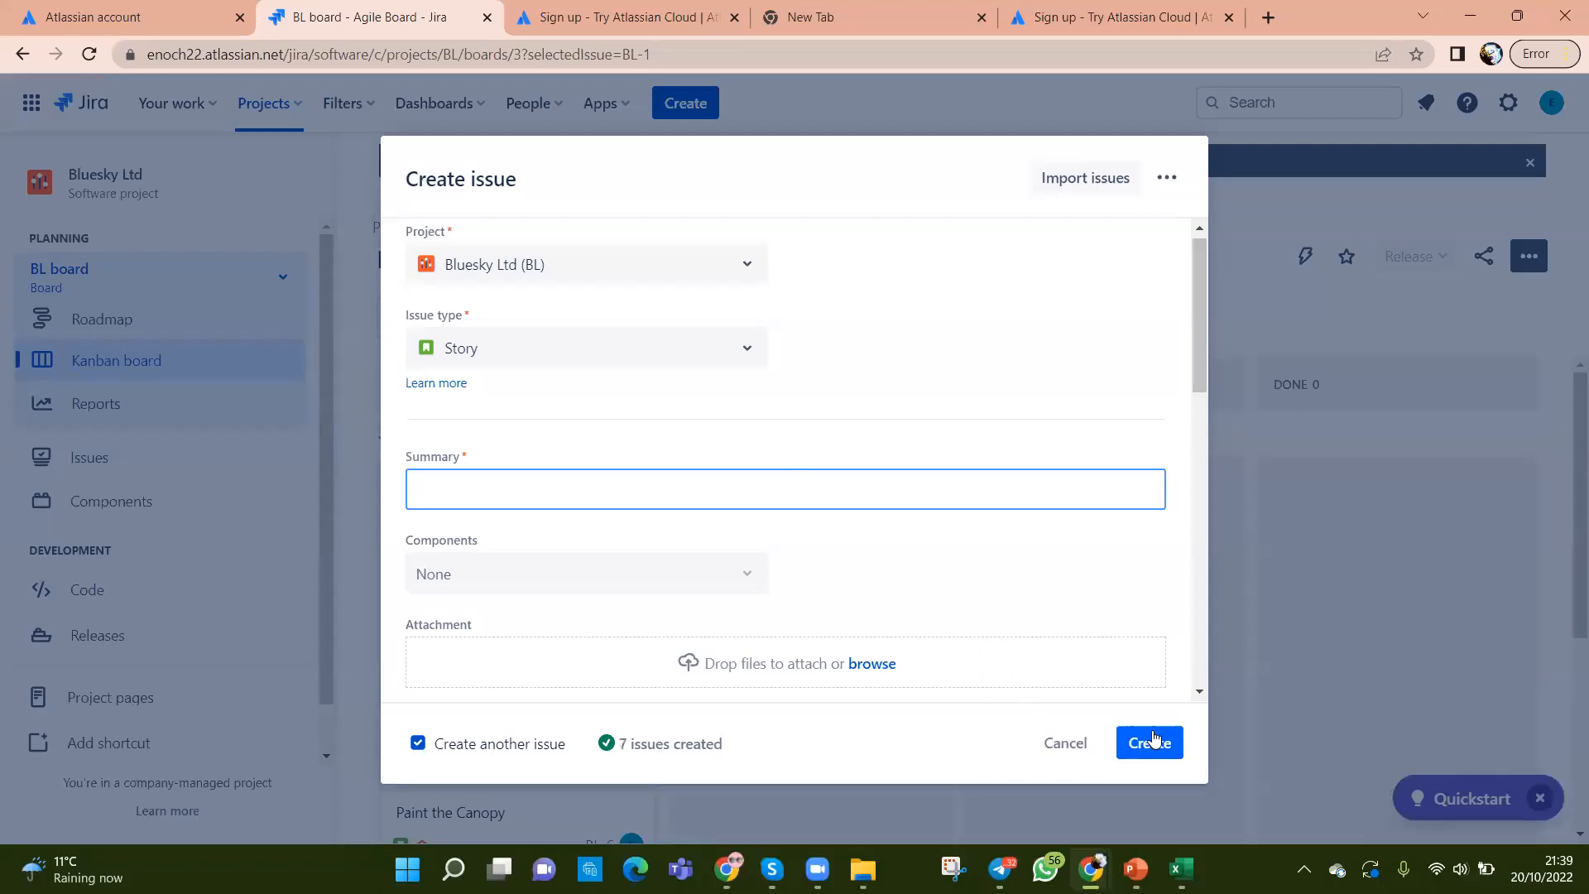
Step: Create the story 'Check the Arrangement' copied from C10
key("alt+Tab")
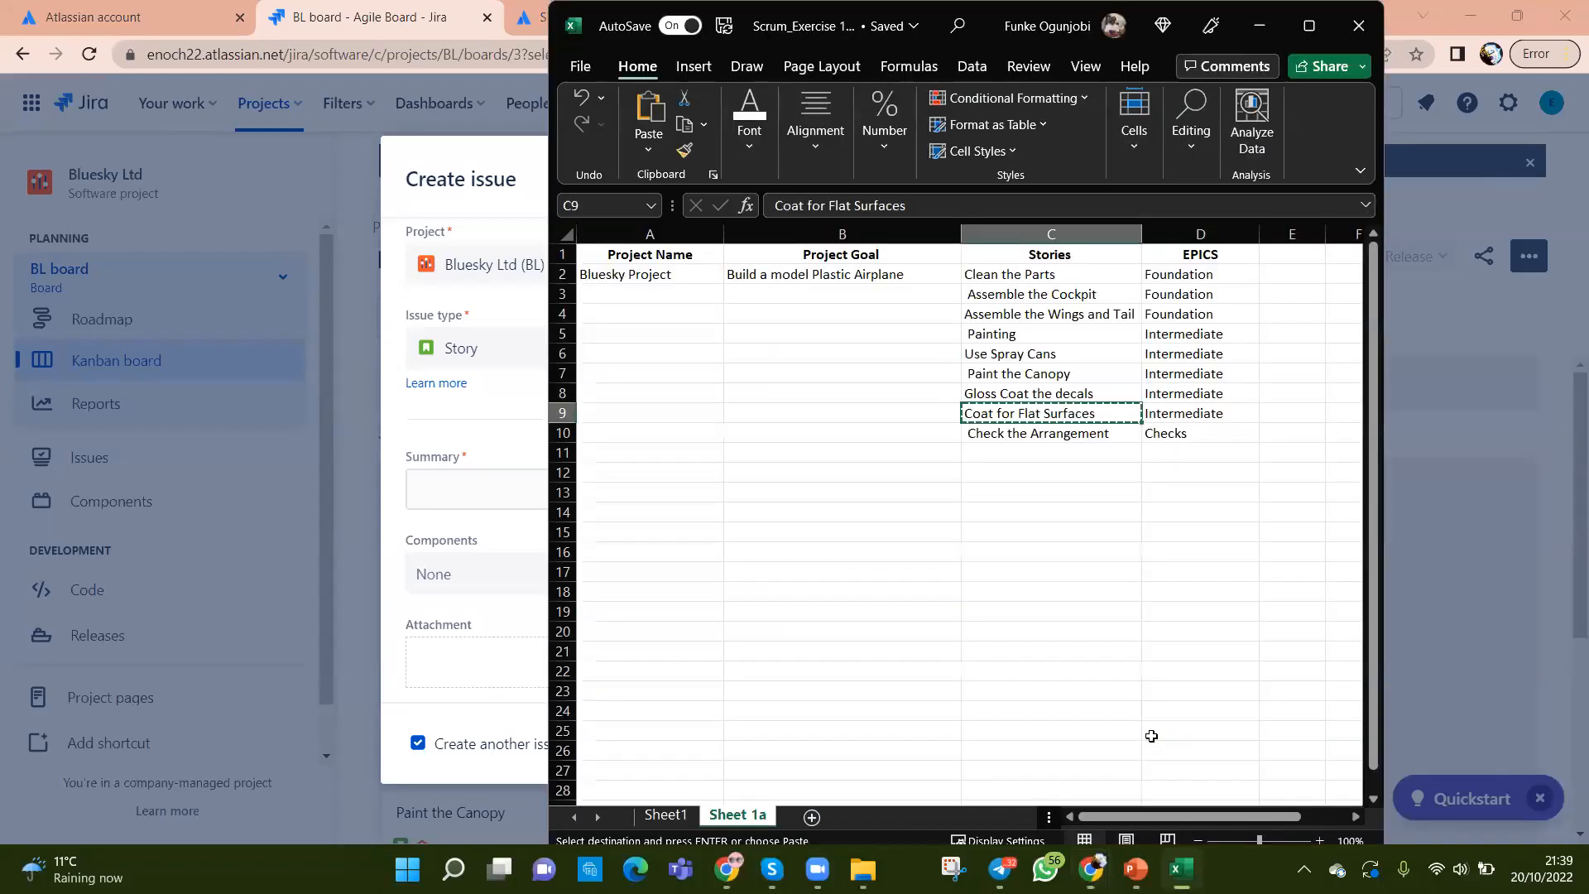
left_click(1021, 432)
key("ctrl+c")
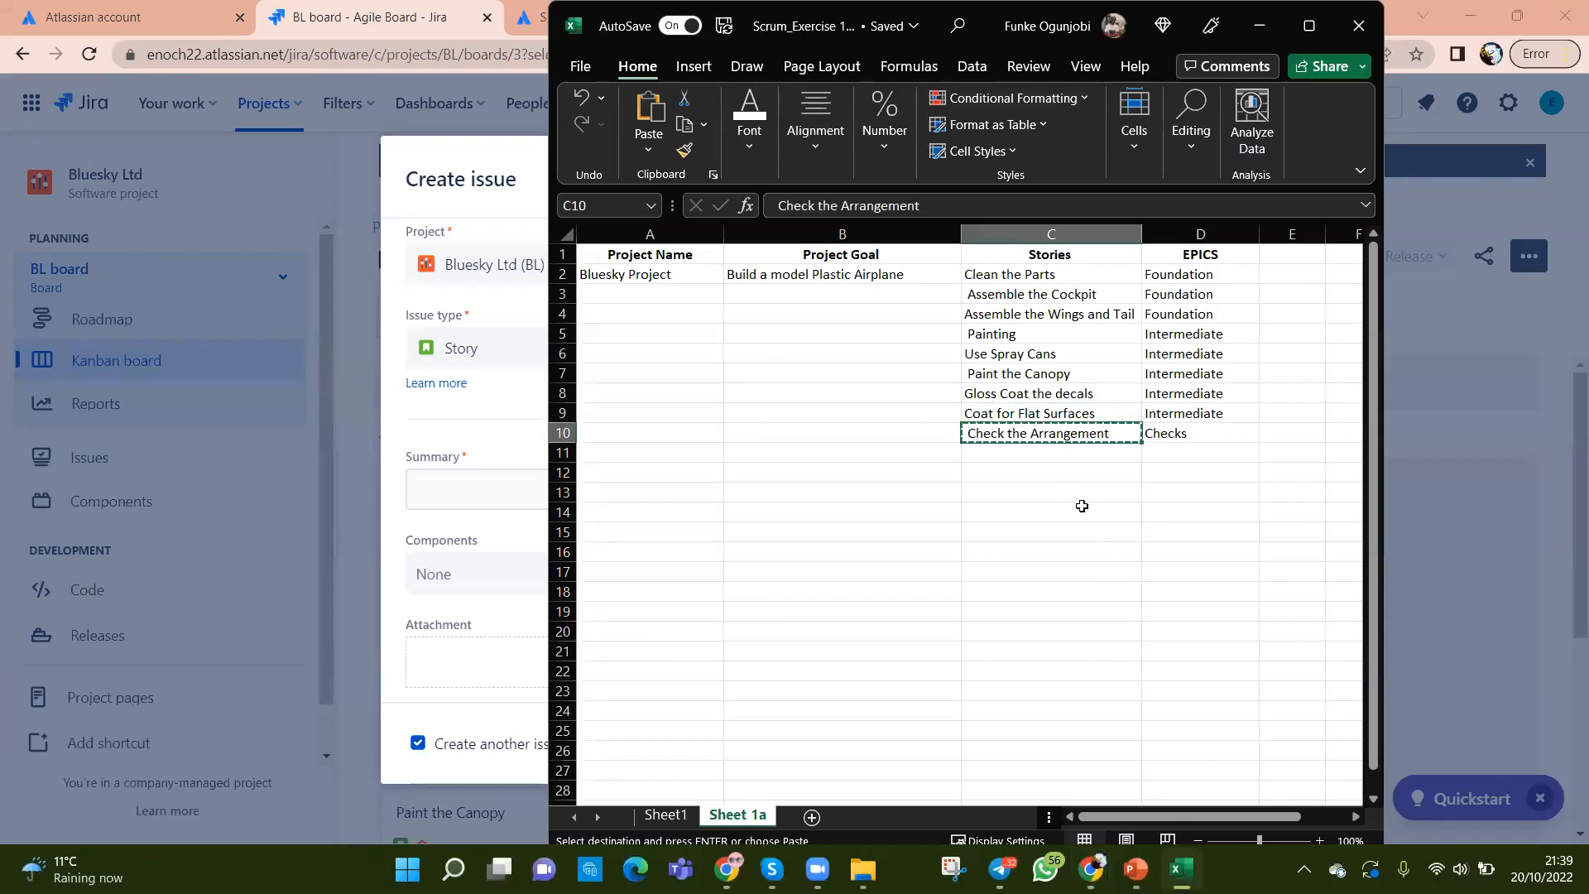
key("alt+Tab")
left_click(660, 487)
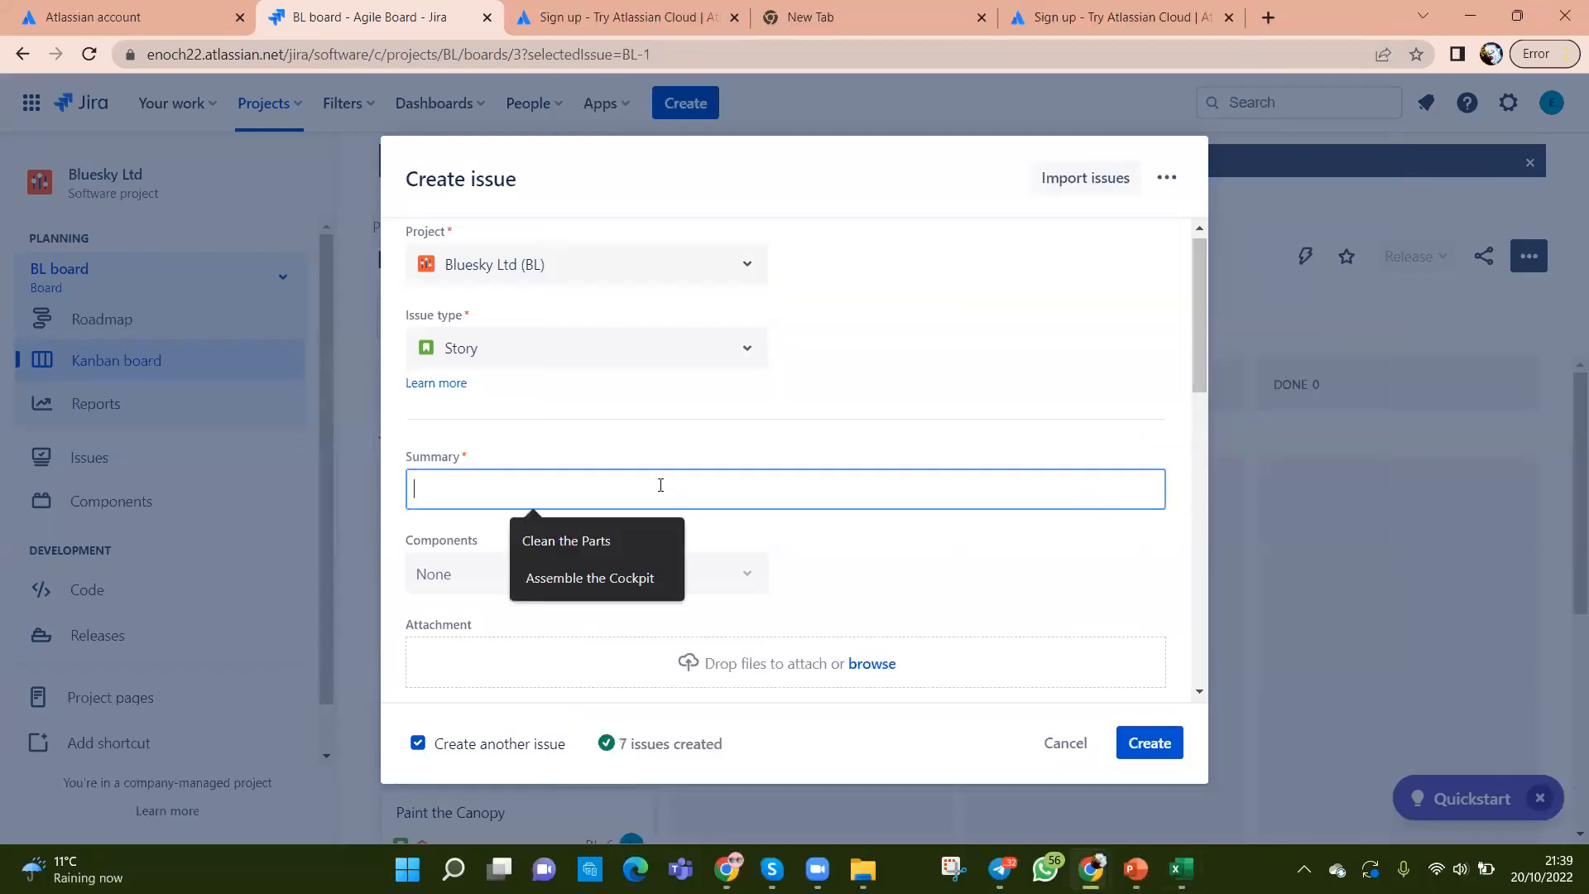
key("ctrl+v")
left_click(1128, 744)
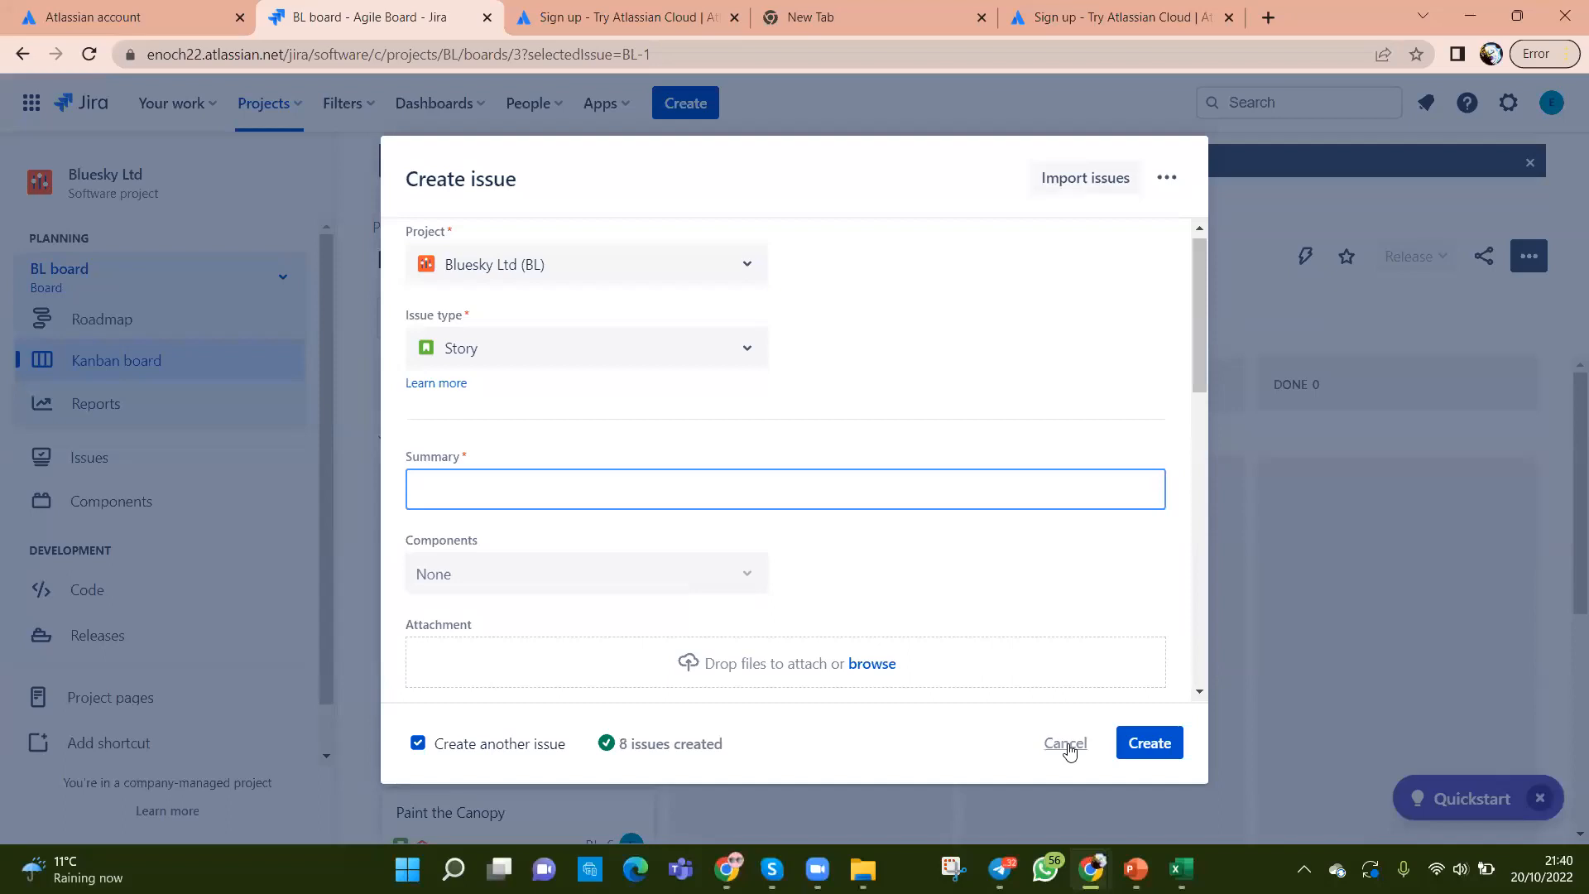
Step: Discard the blank Create issue form with Cancel and Discard issue
scroll(921, 570, "down", 5)
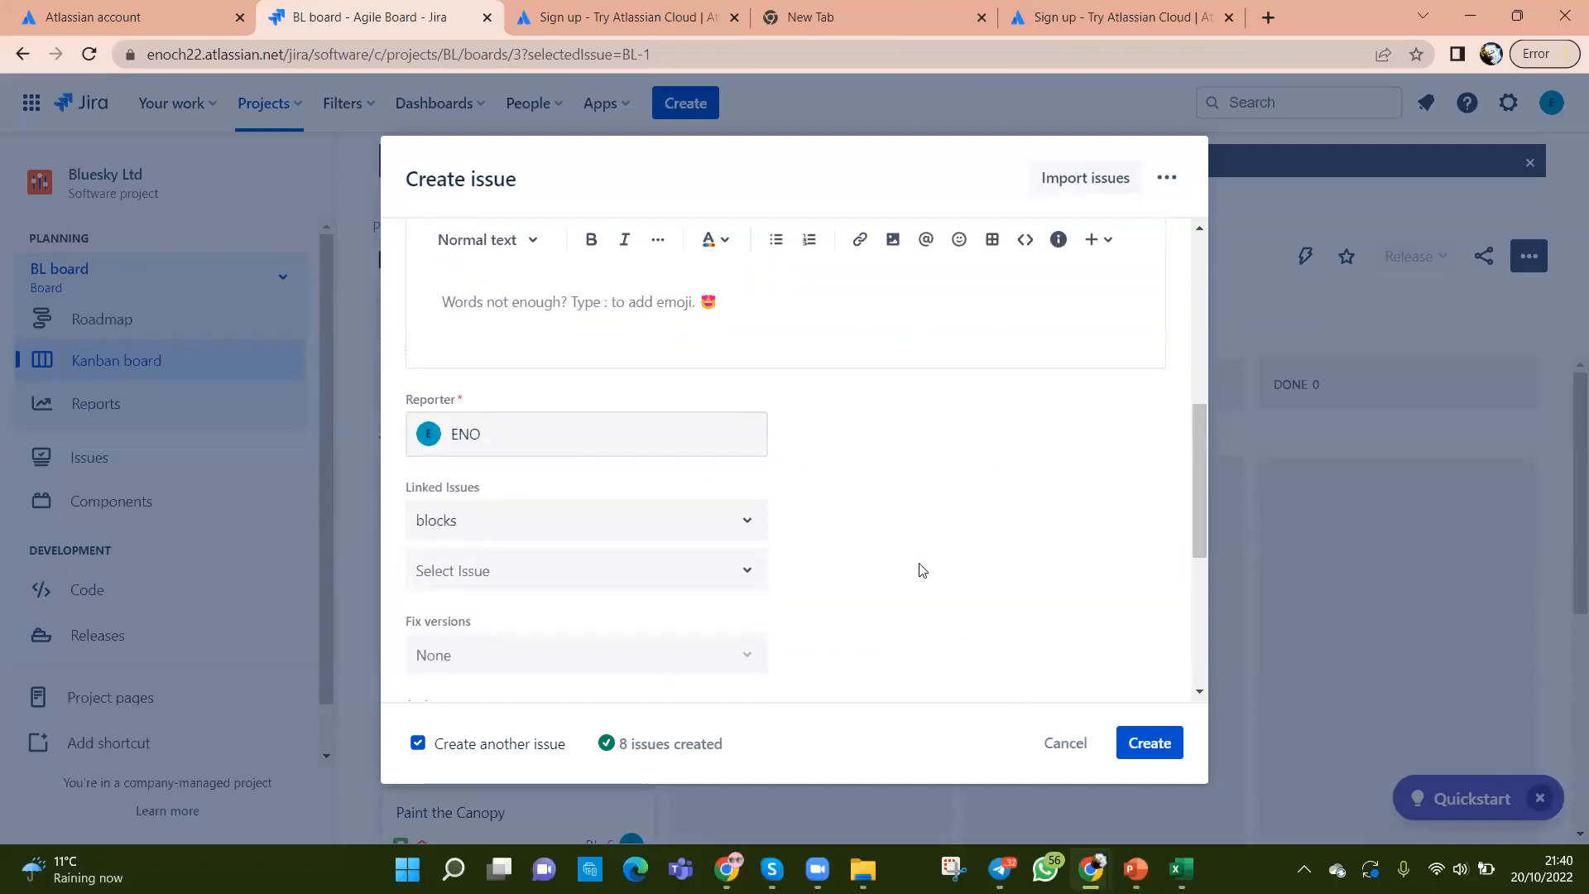
left_click(1064, 744)
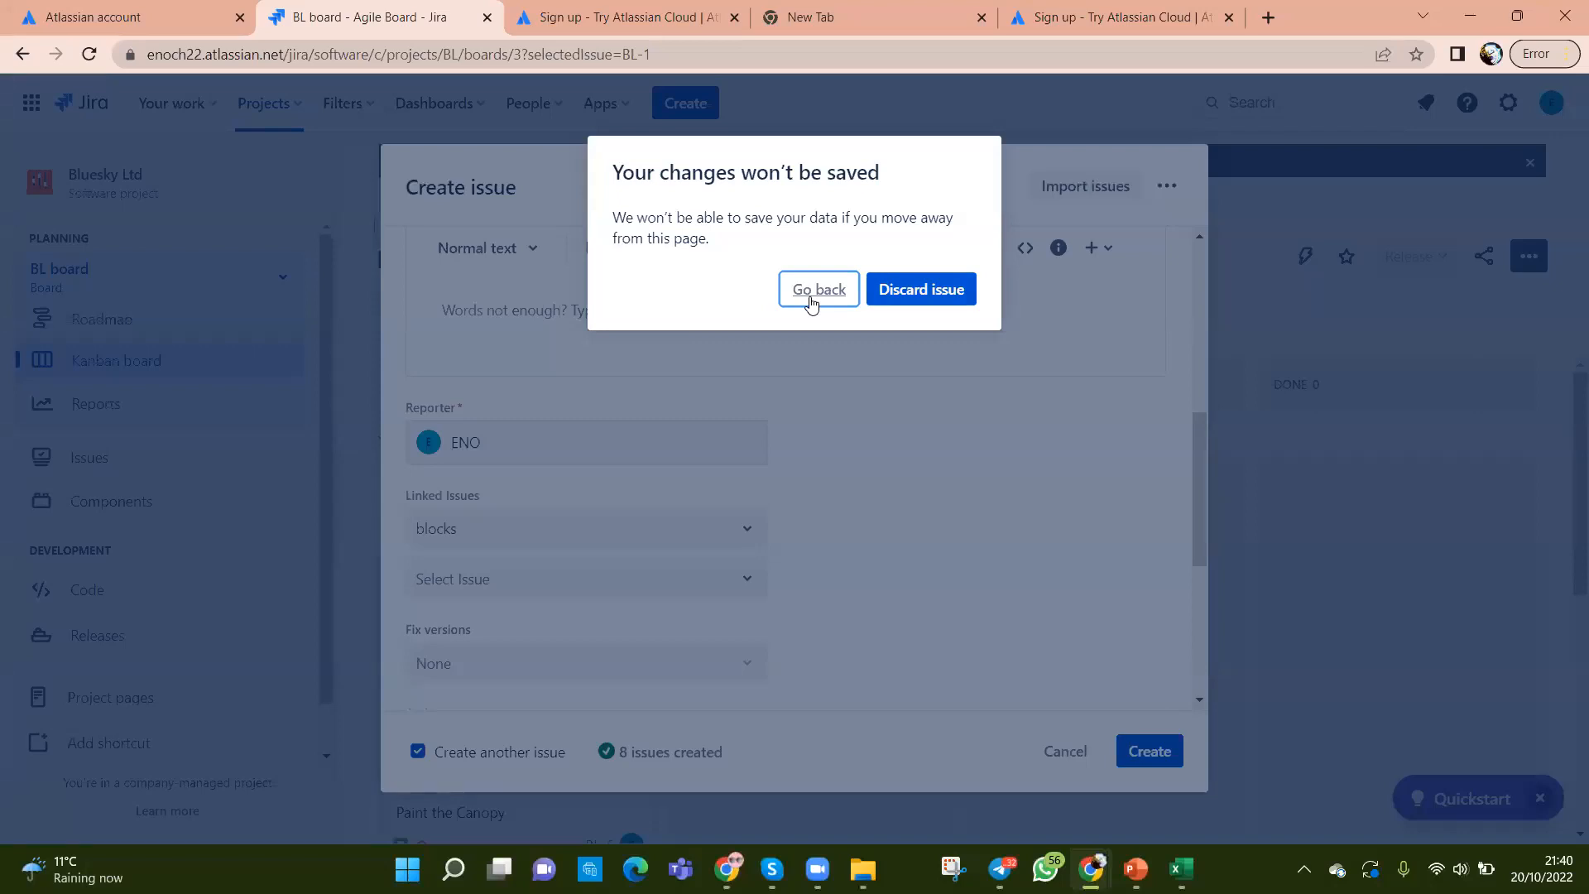
left_click(901, 427)
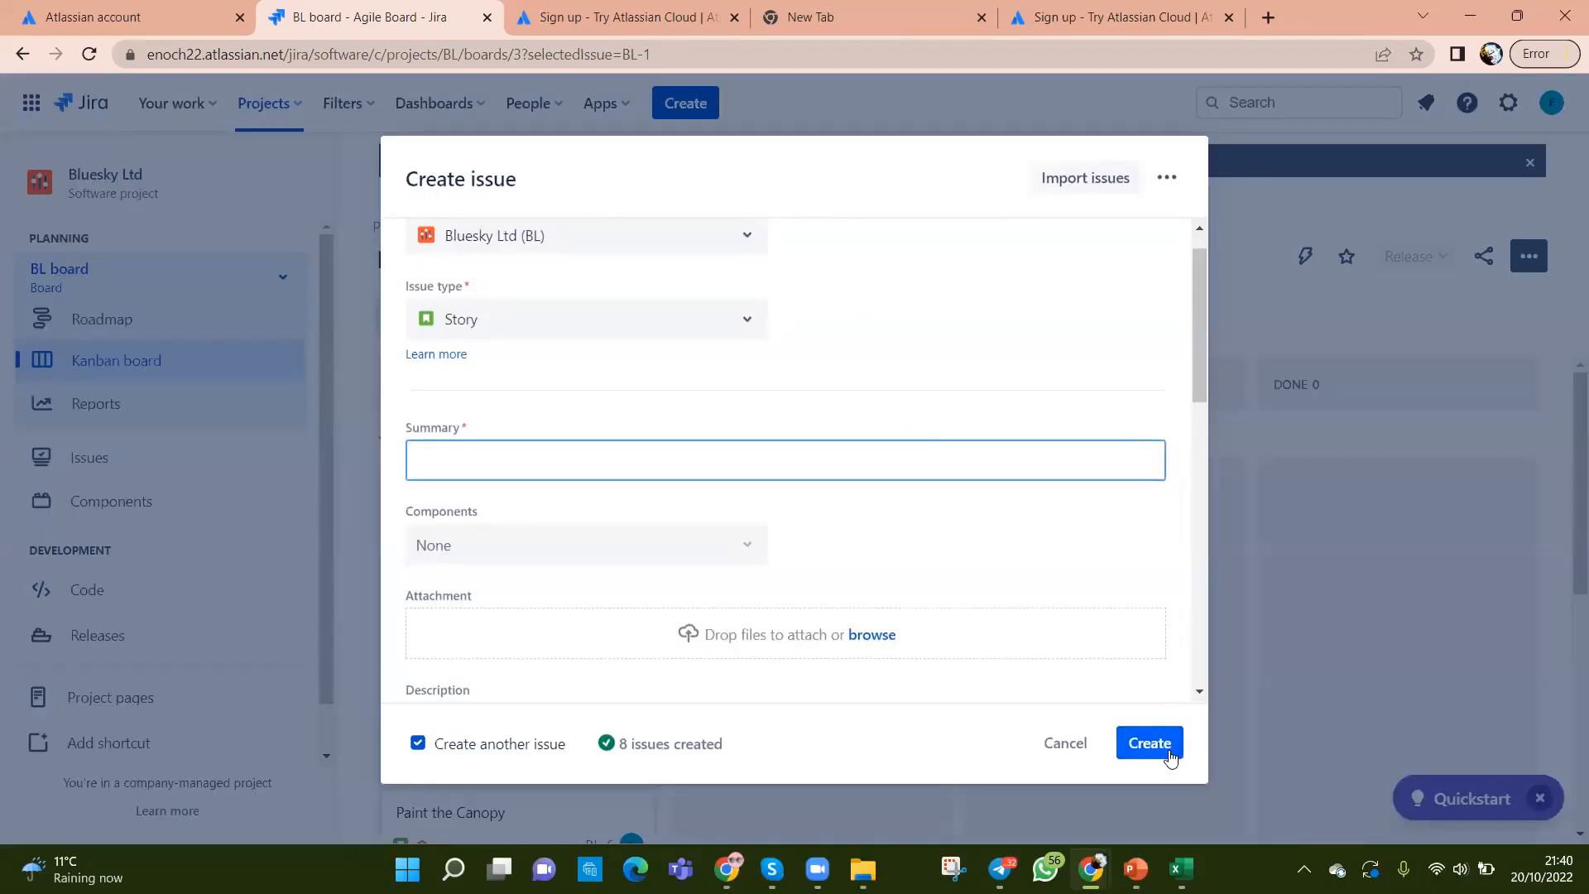
scroll(912, 561, "up", 1)
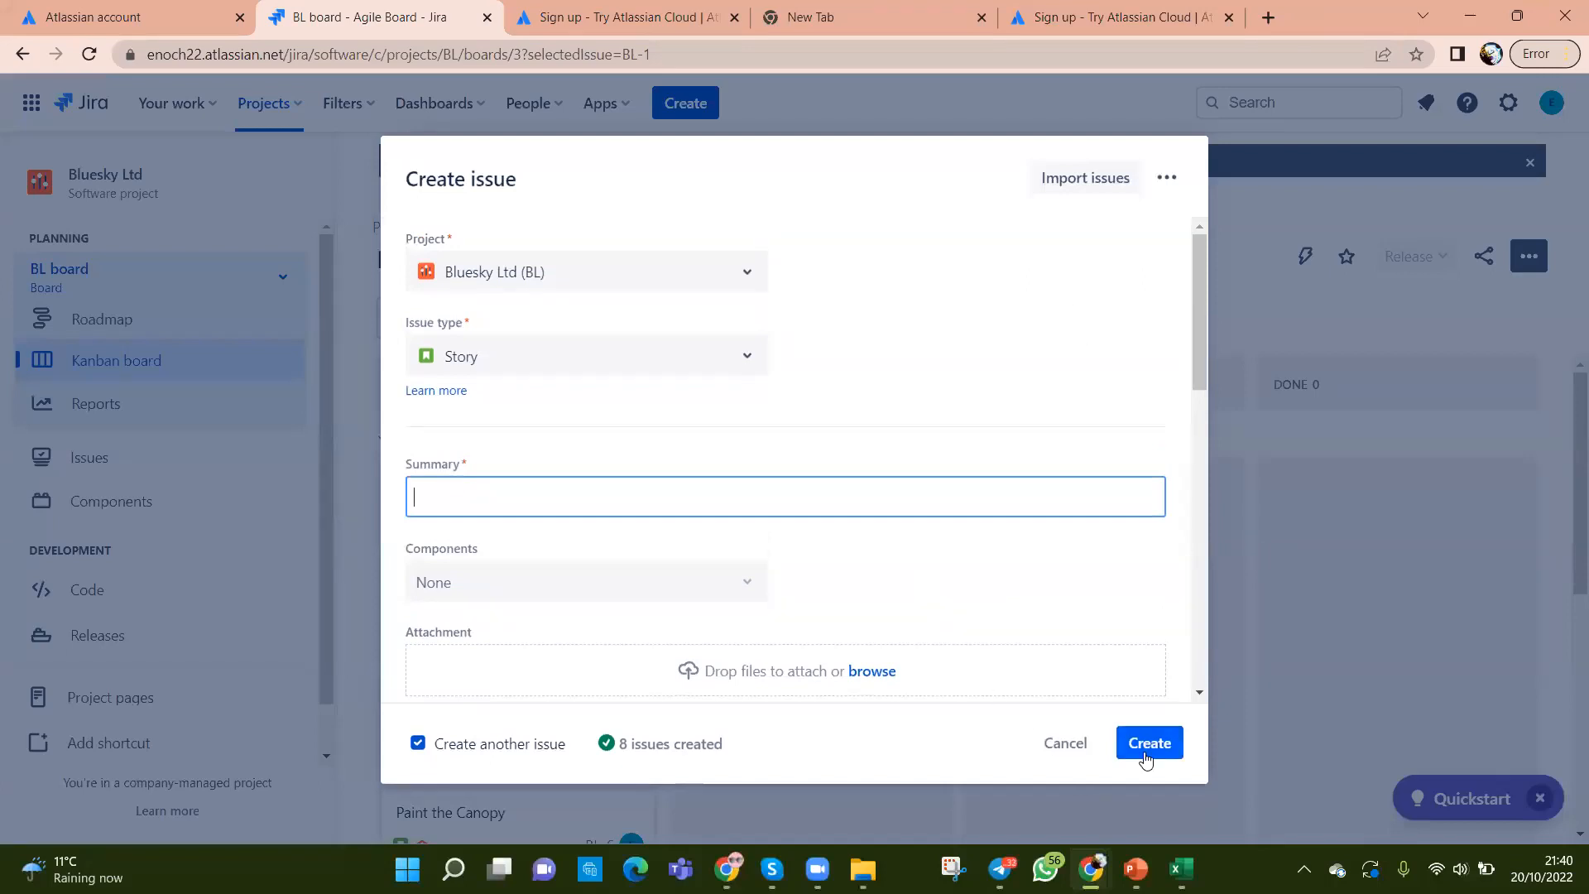
left_click(1144, 753)
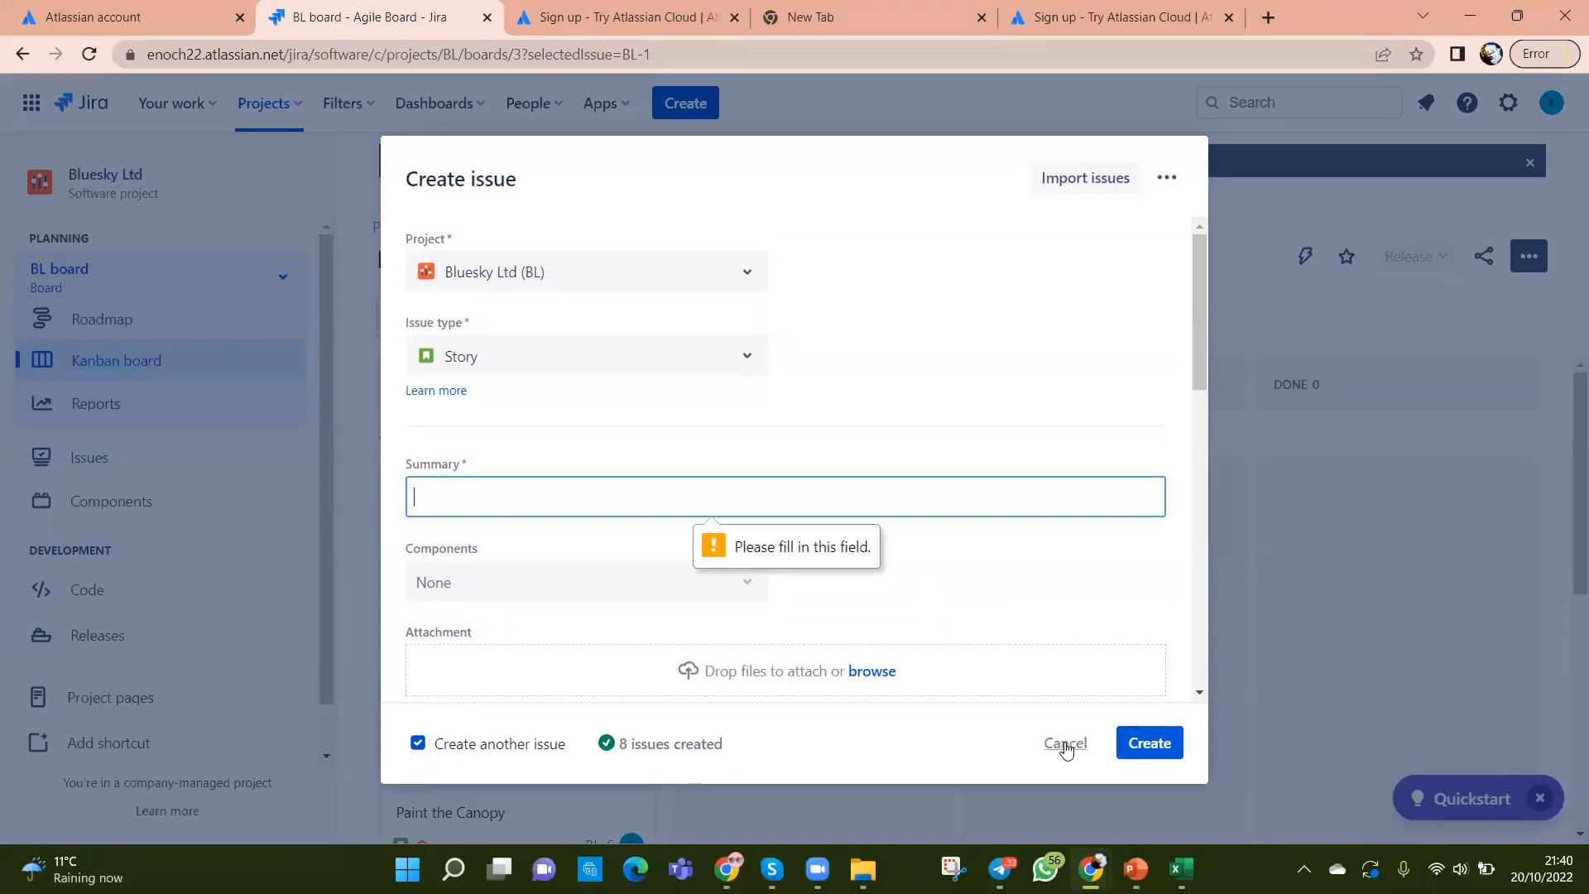
left_click(1065, 743)
left_click(917, 291)
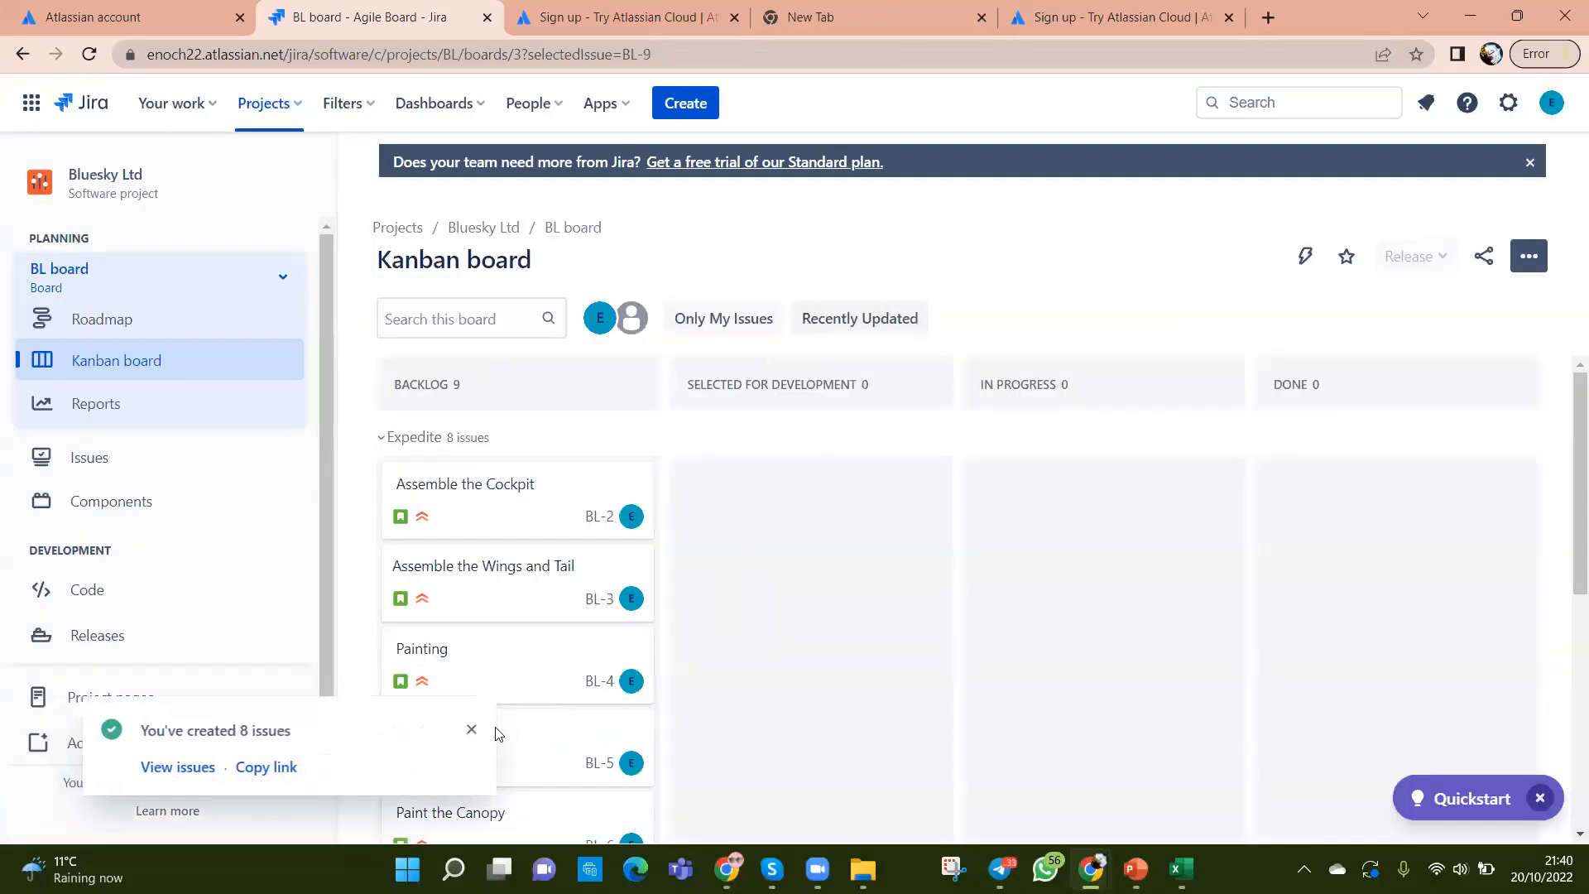
Step: Close the 8 issues created notice, check the board through Check the Arrangement (BL-9), and switch to Excel
left_click(472, 729)
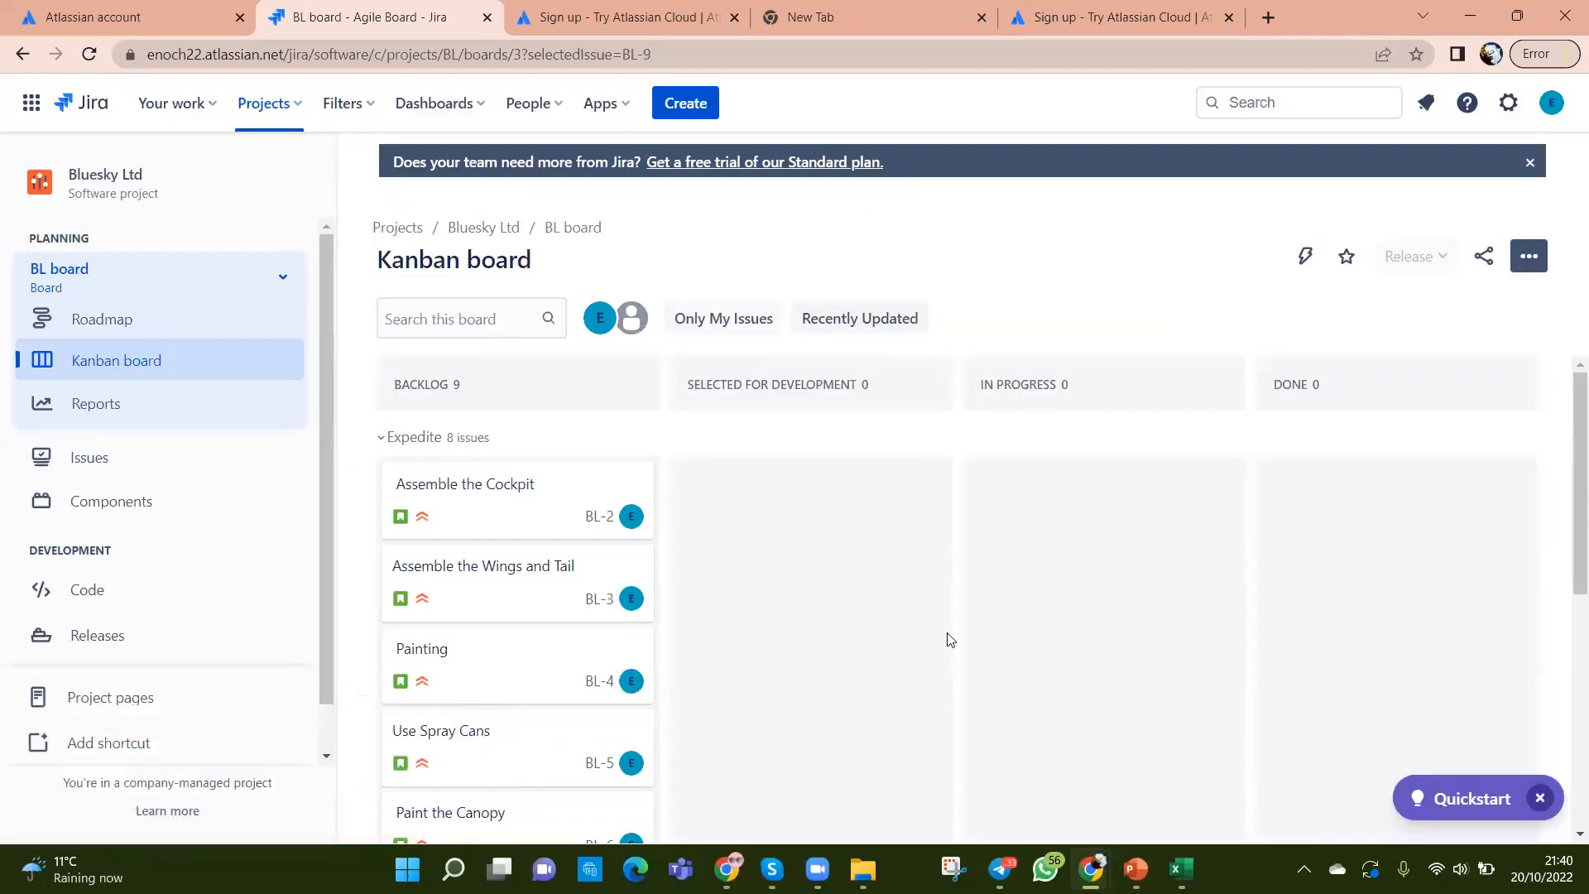
scroll(830, 661, "down", 5)
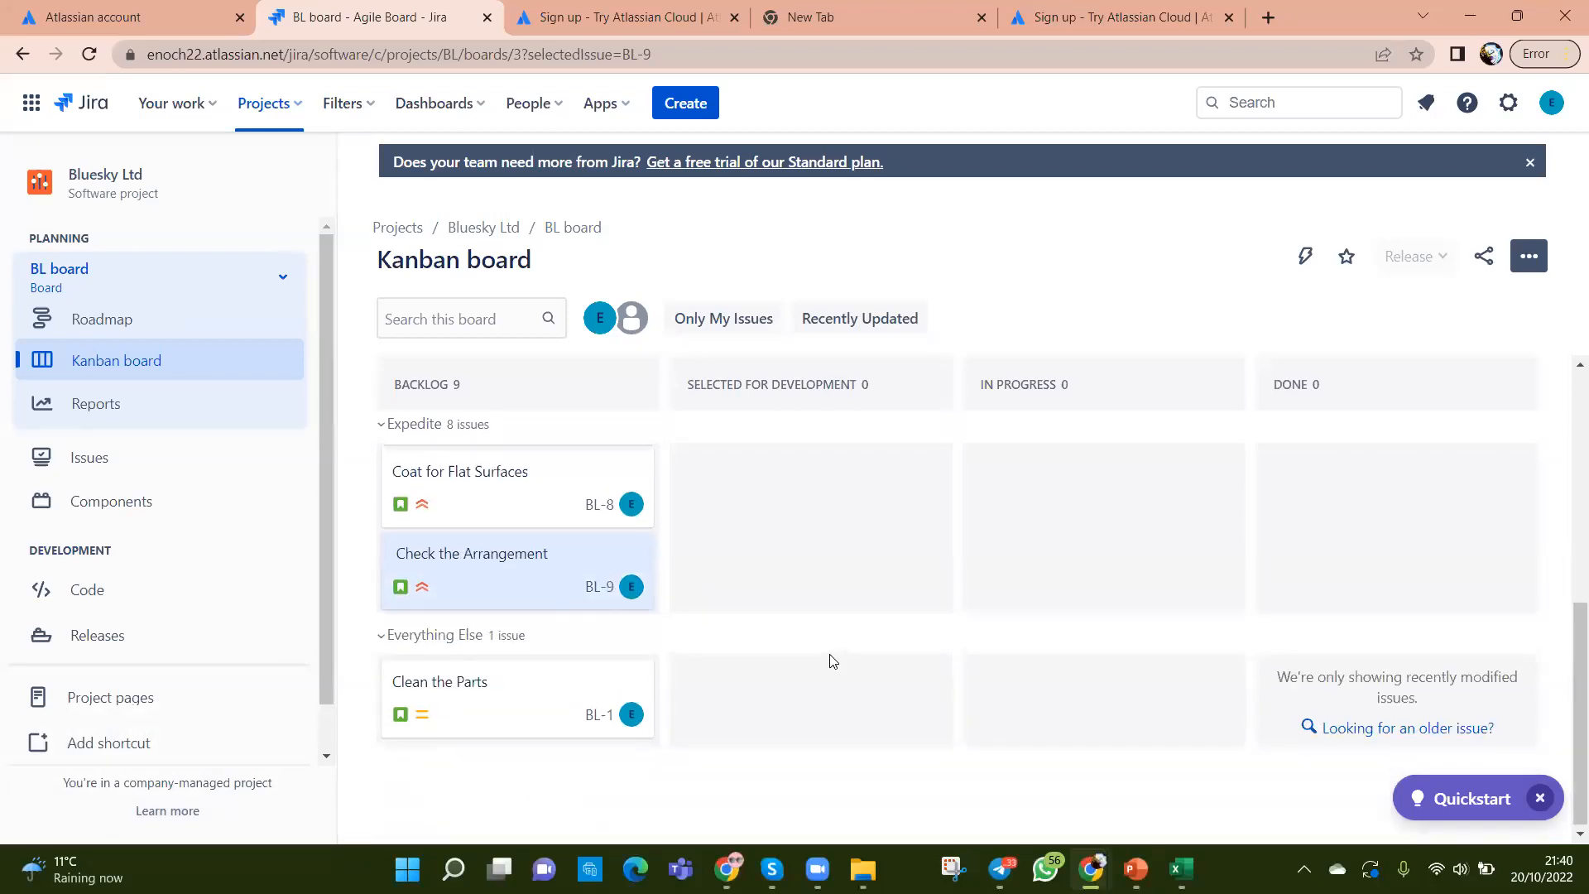
scroll(831, 659, "up", 5)
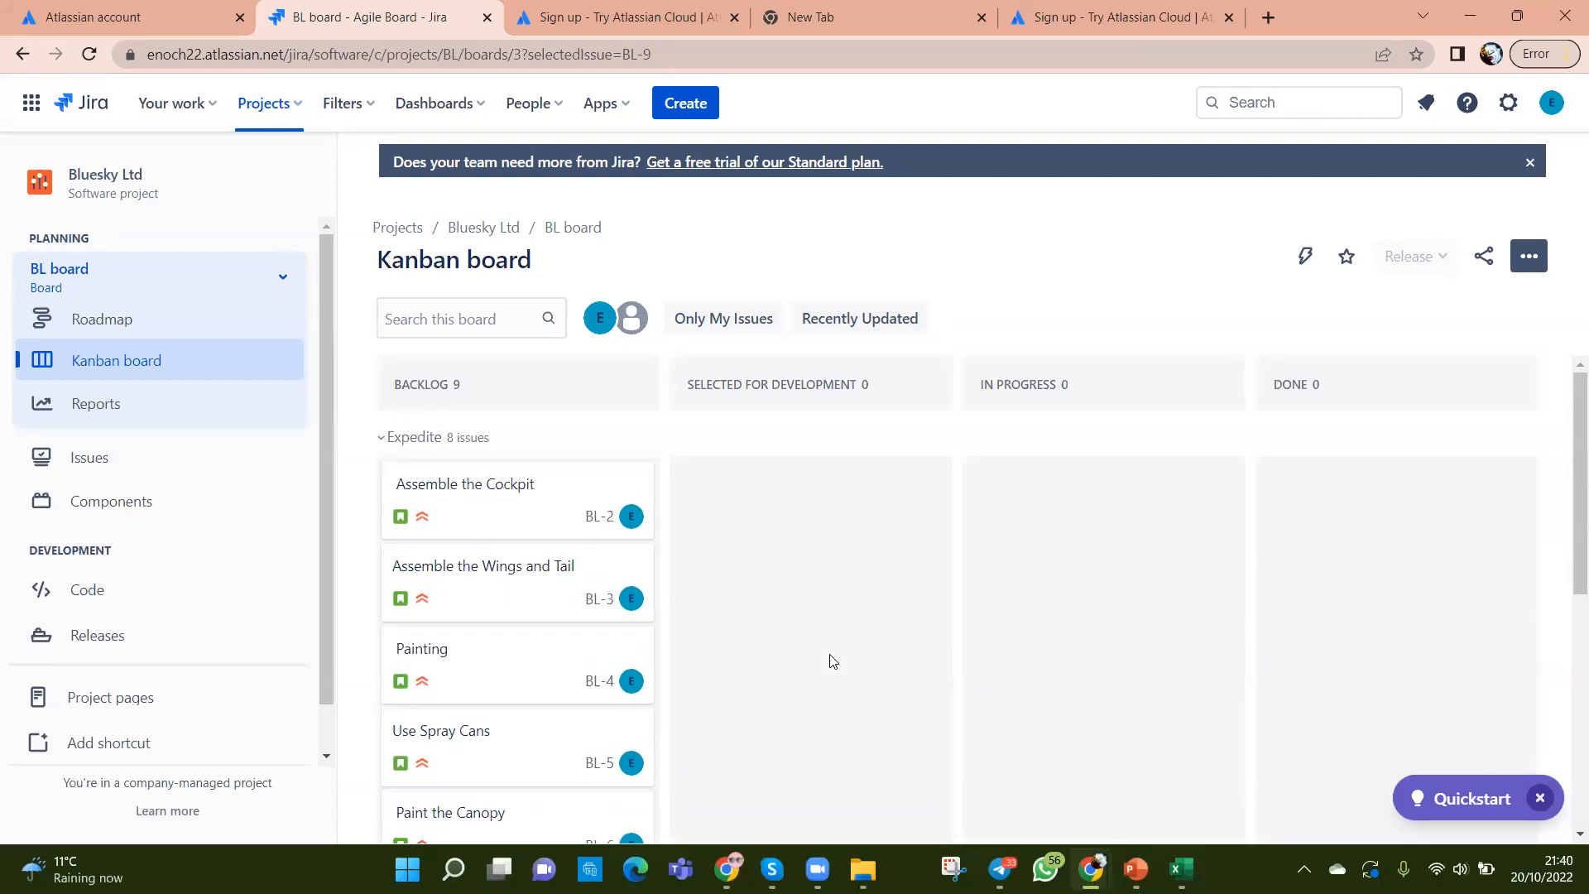
scroll(832, 661, "down", 5)
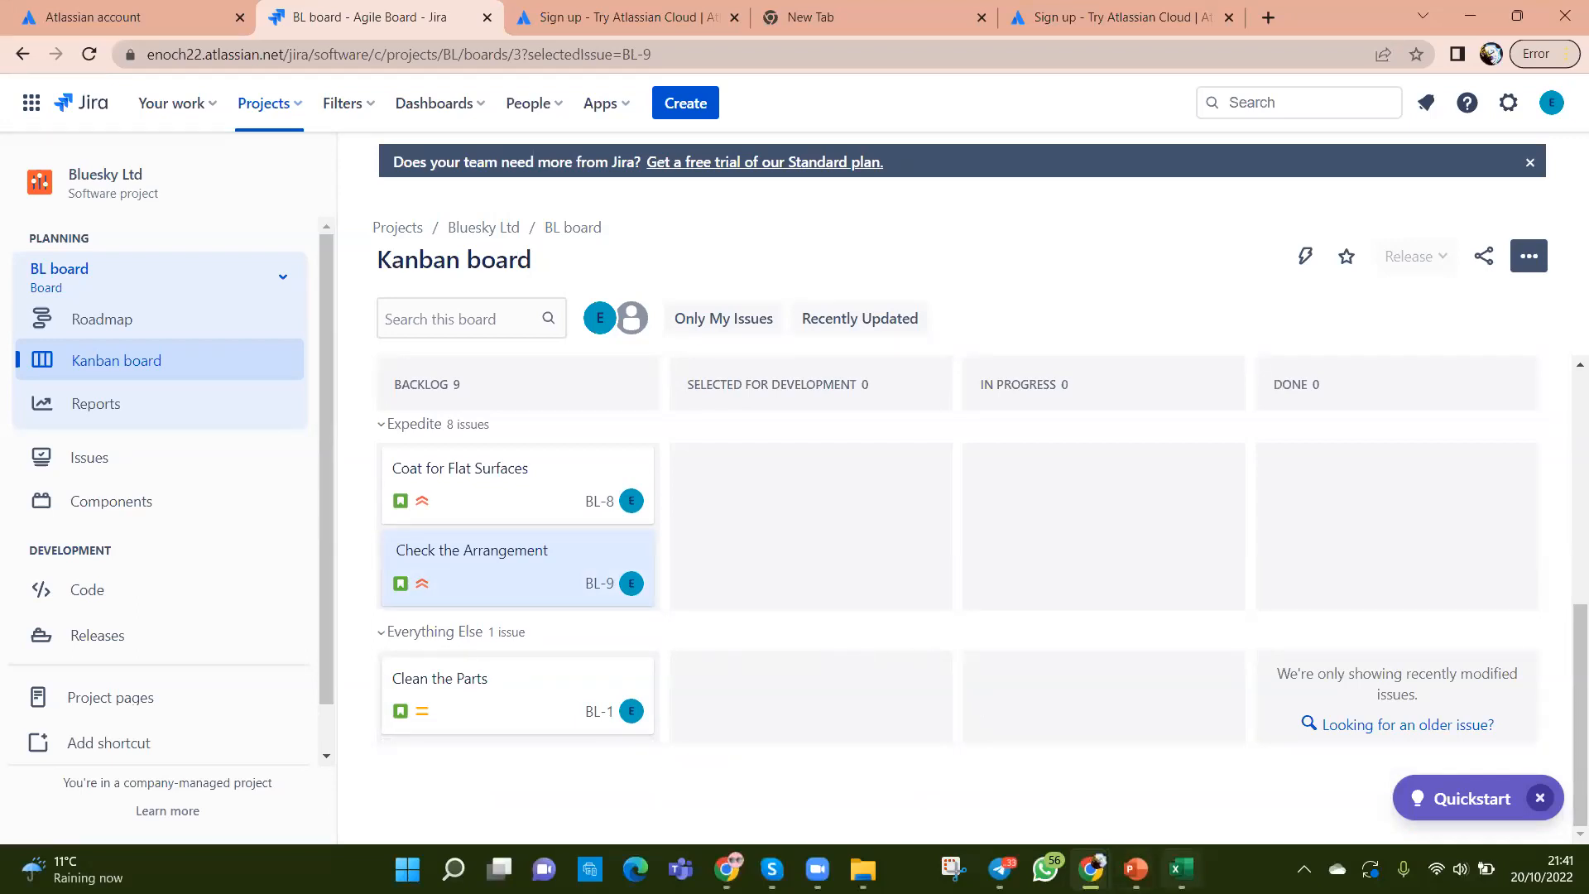
left_click(1179, 869)
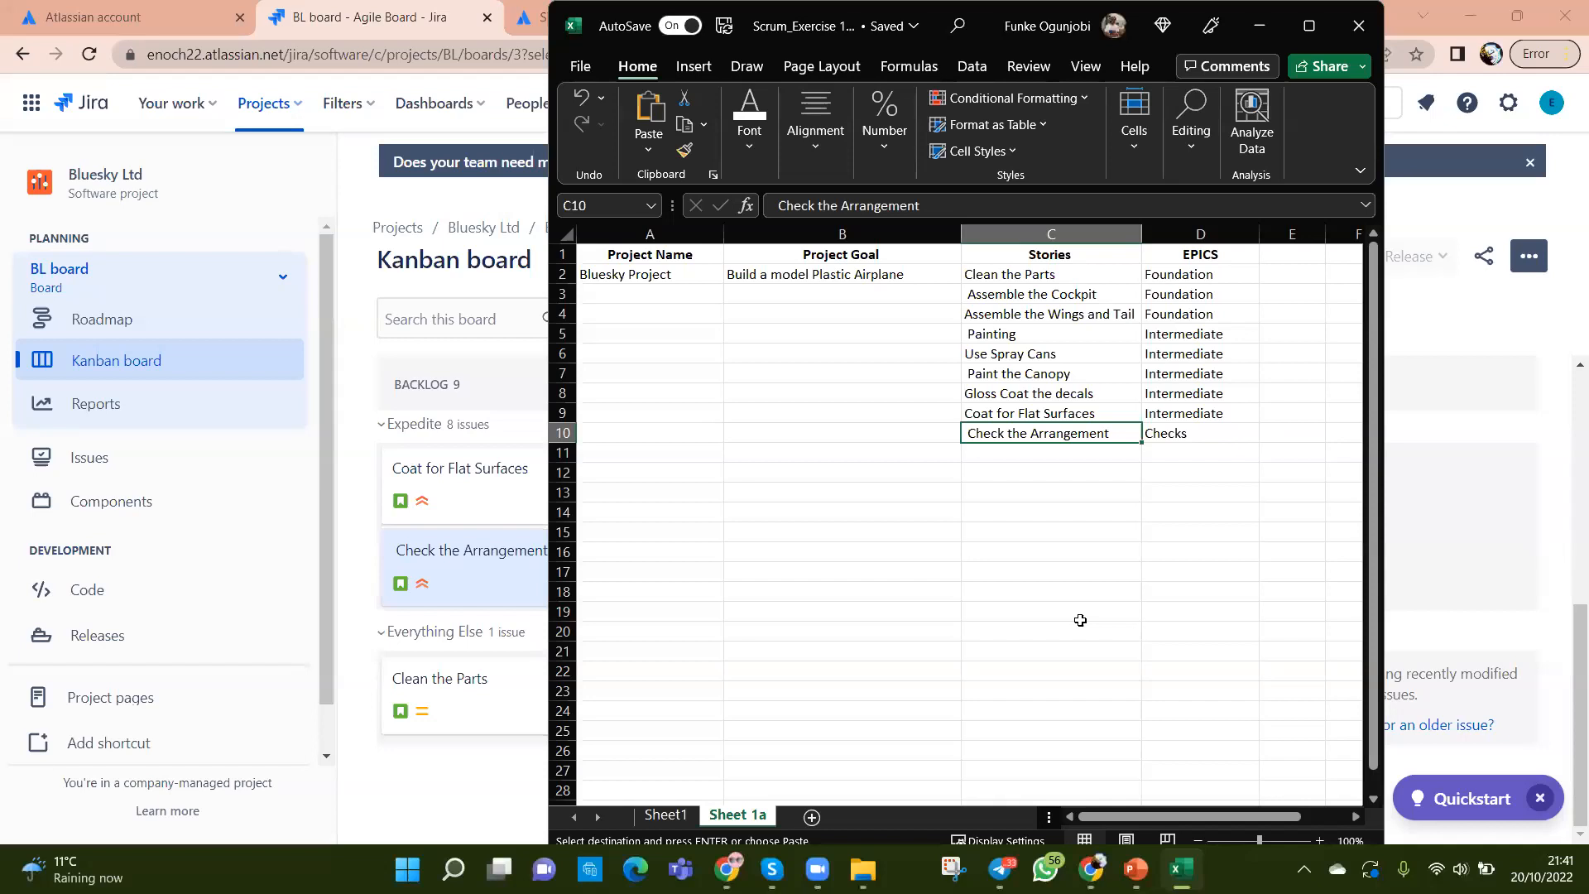
Step: Select an empty cell and minimize Excel to reveal the Kanban board
left_click(789, 559)
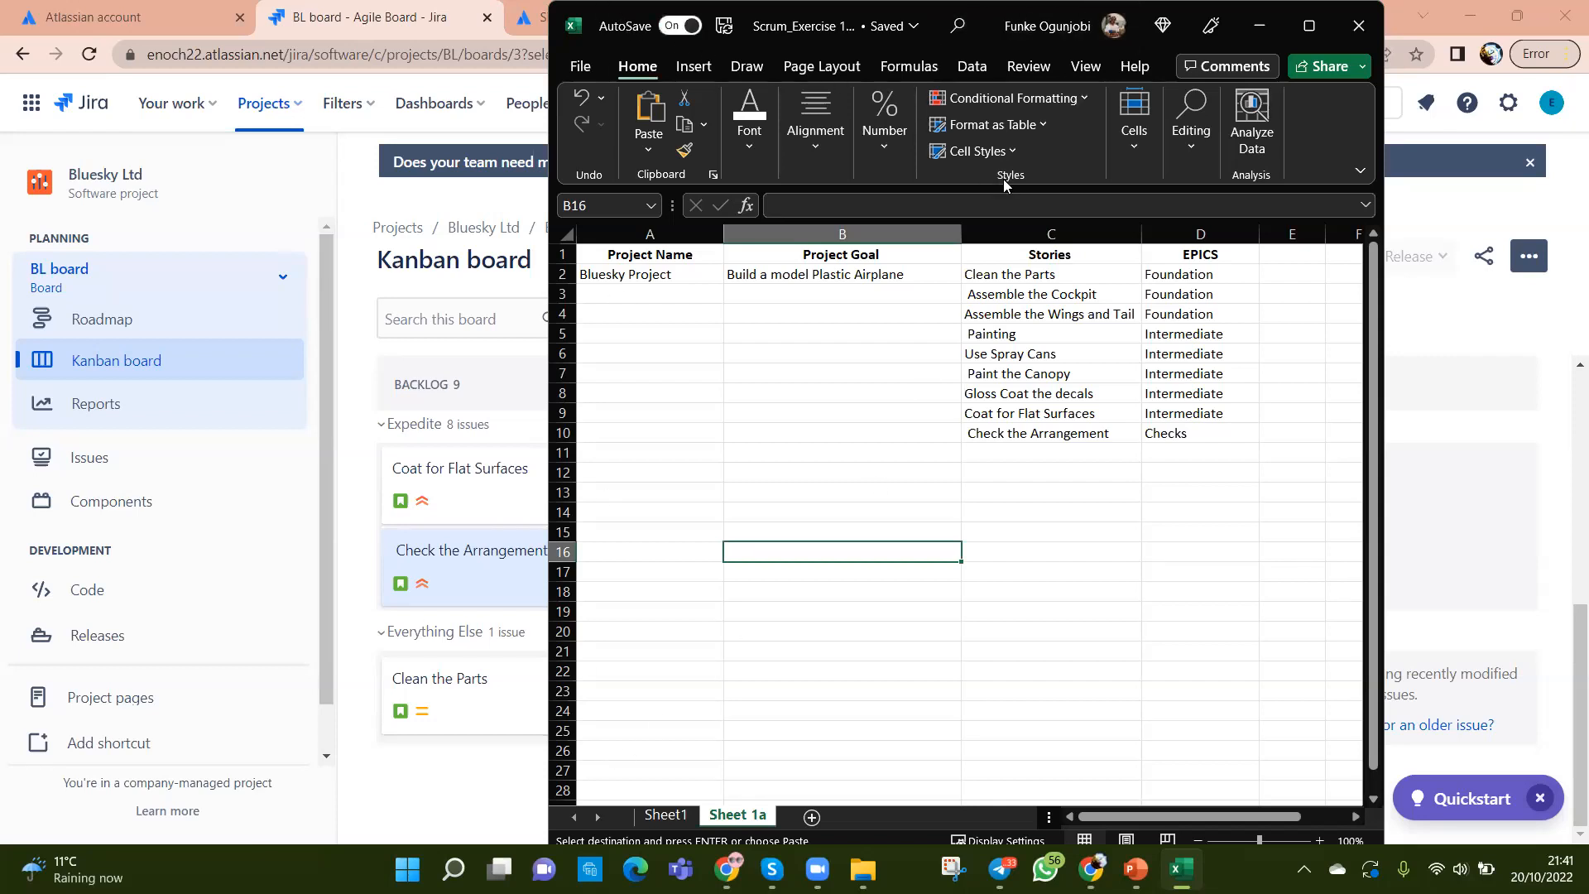
left_click(1259, 26)
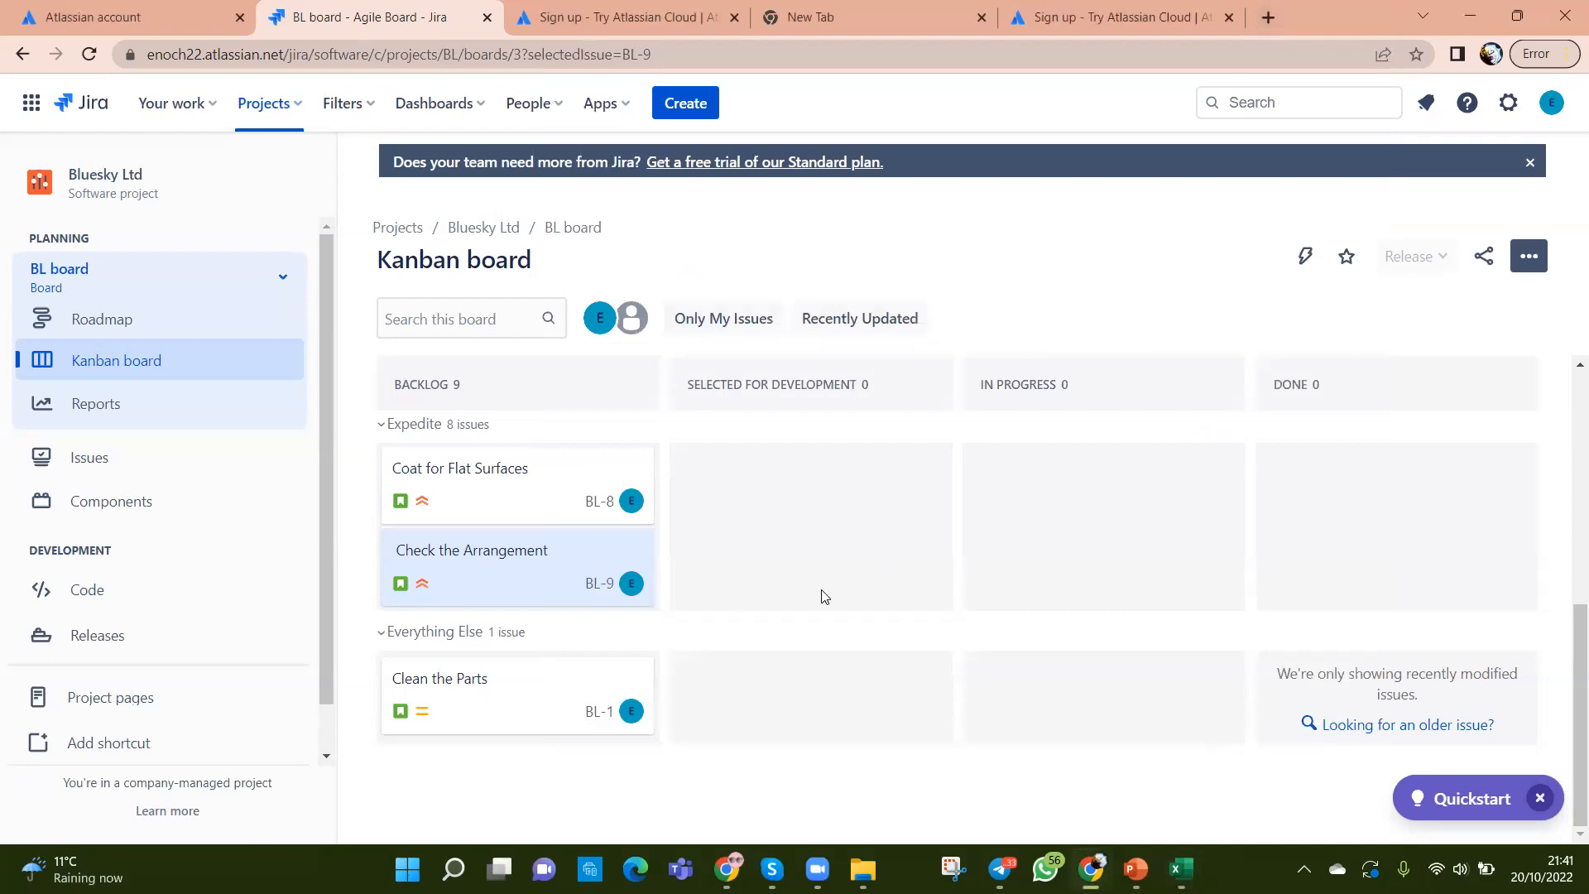
scroll(823, 571, "up", 6)
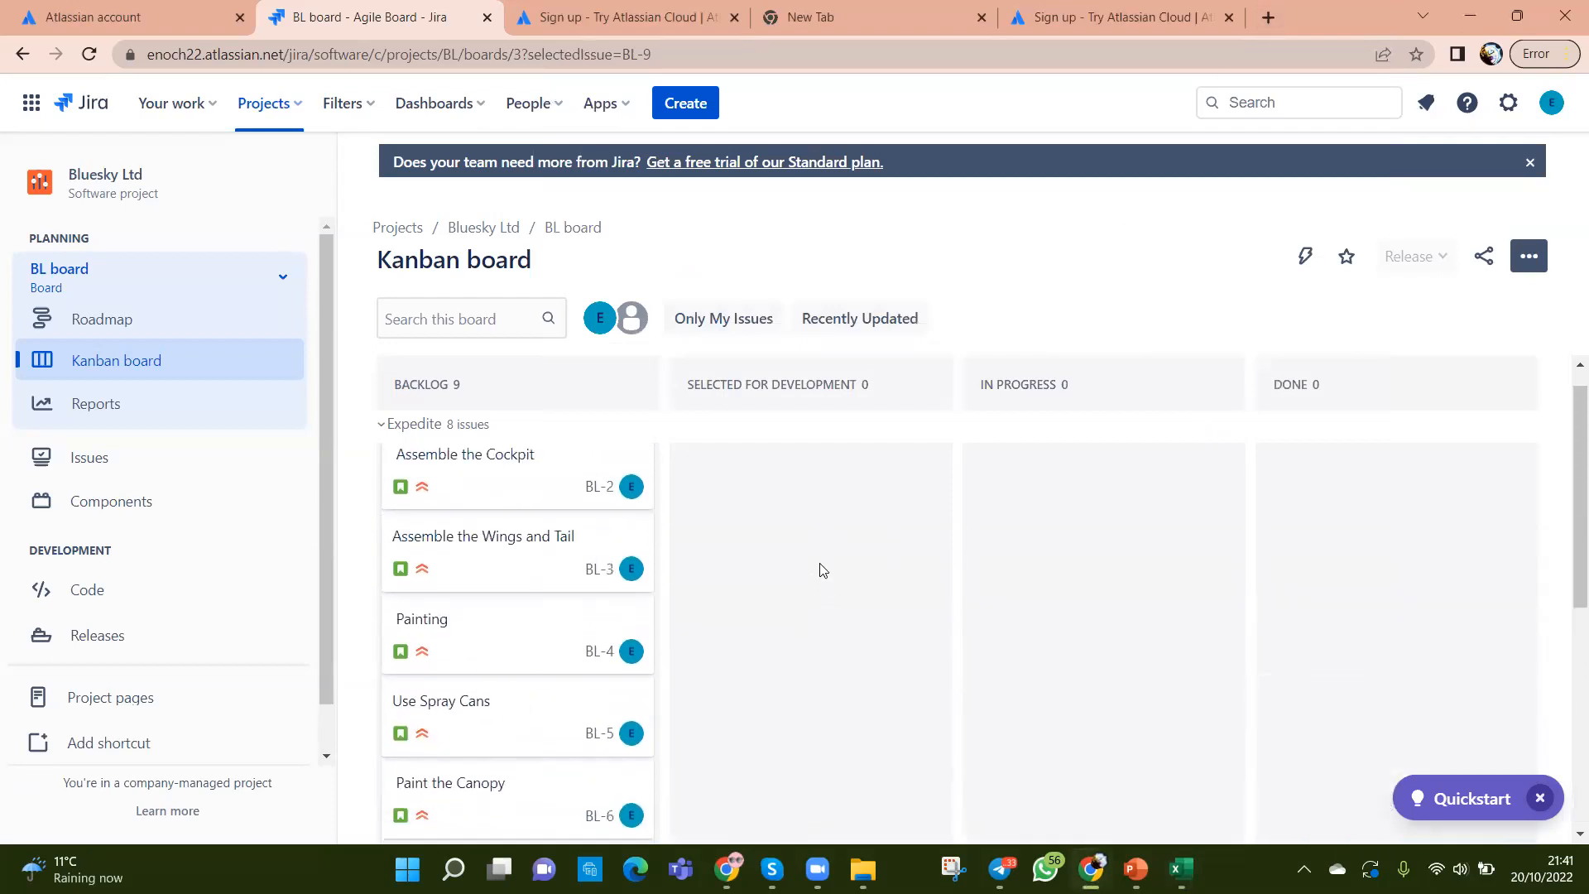
scroll(823, 570, "down", 4)
scroll(823, 570, "down", 3)
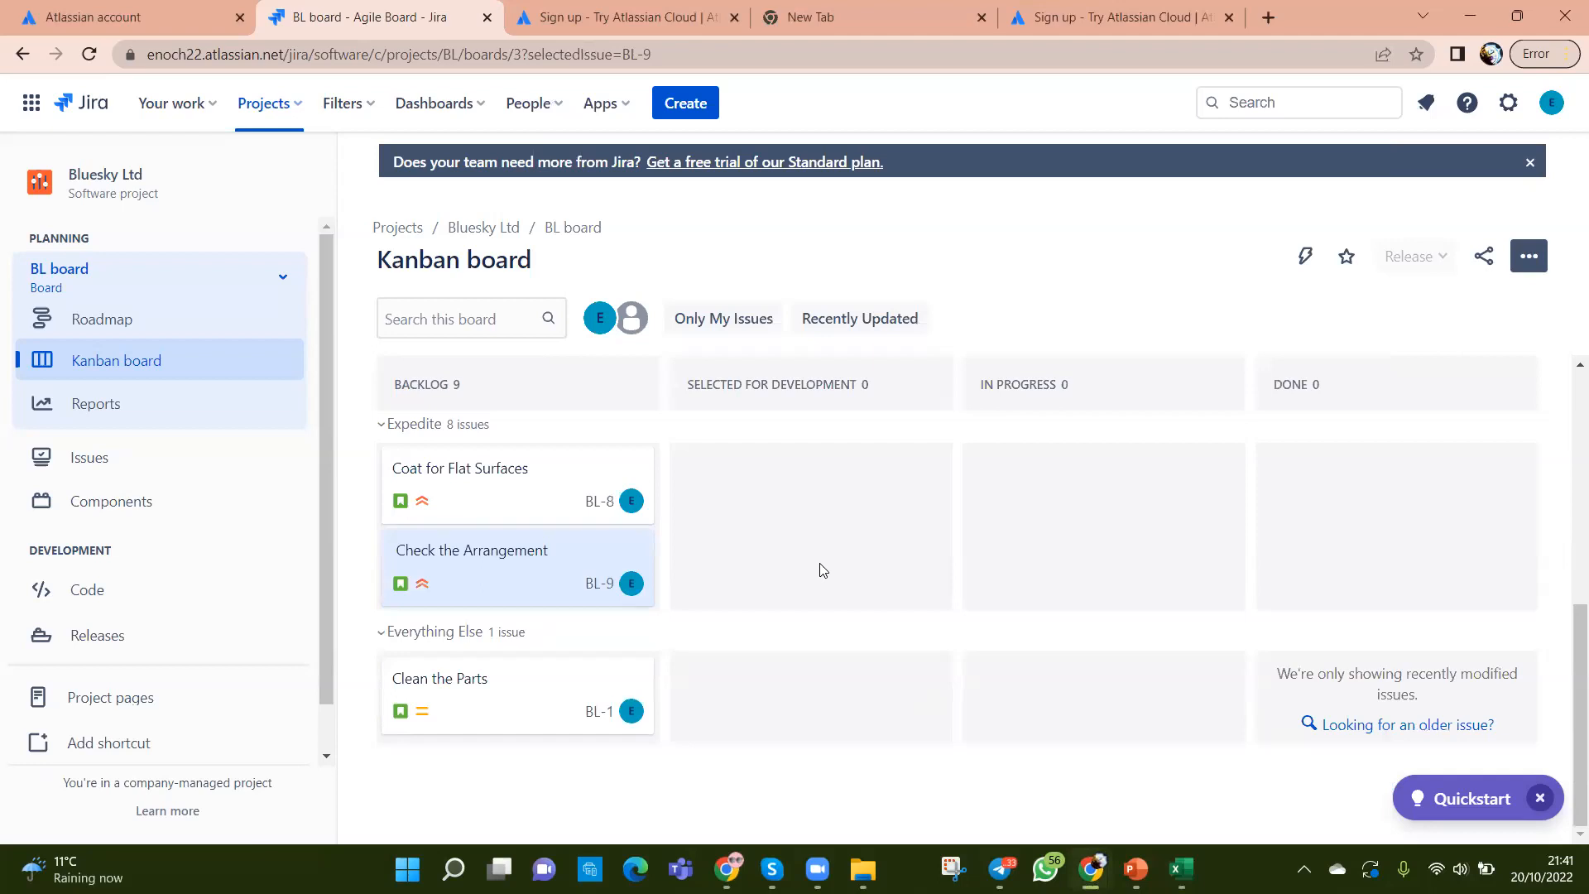
mouse_move(1101, 861)
scroll(739, 635, "up", 5)
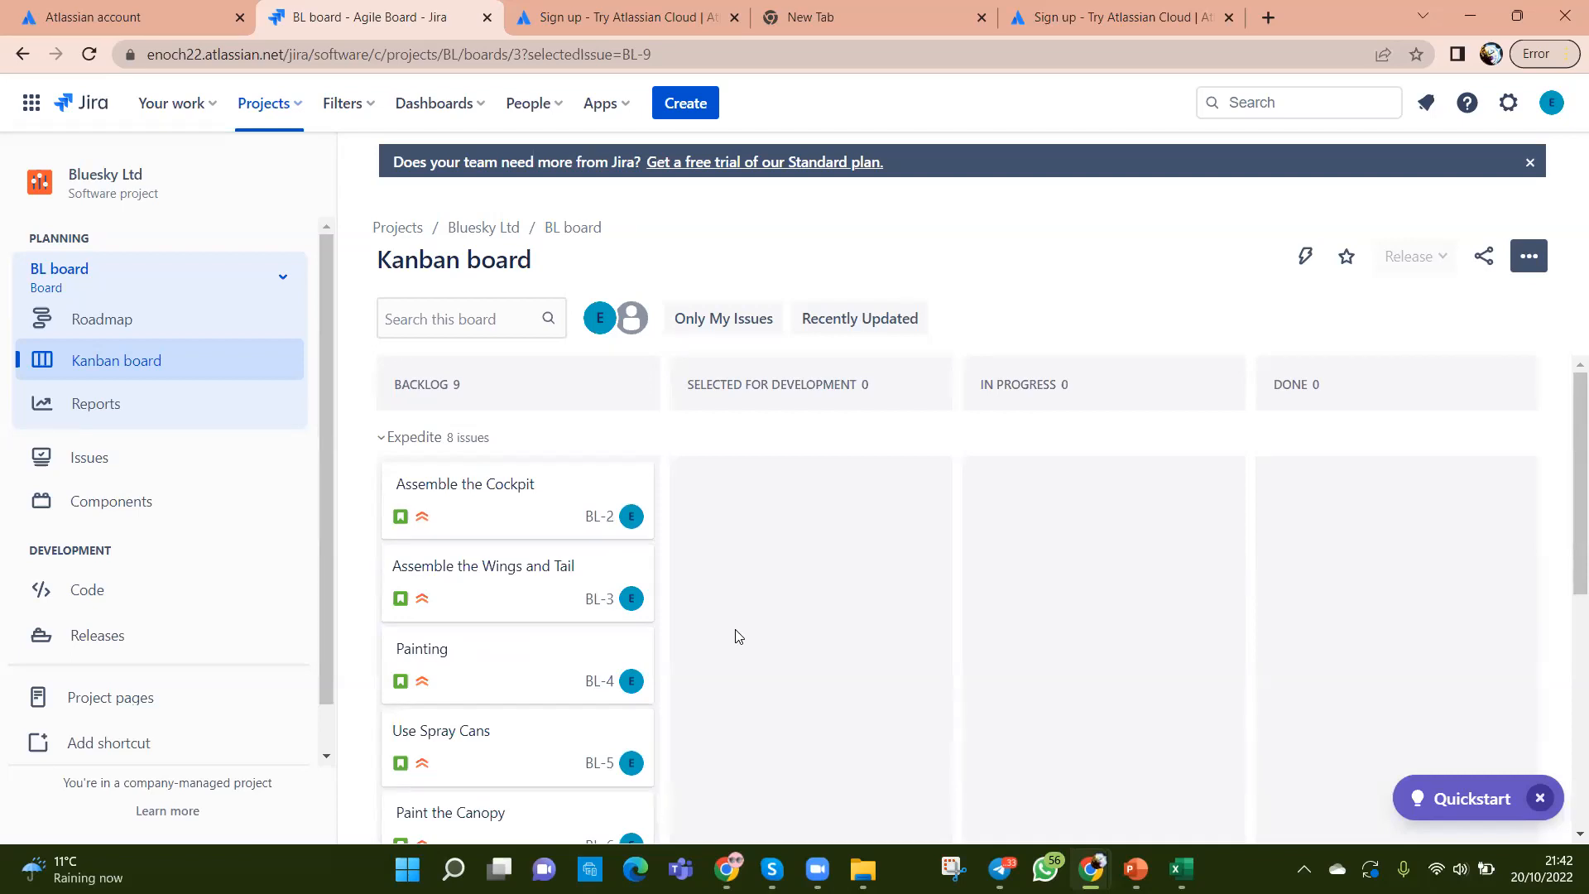
scroll(738, 635, "down", 5)
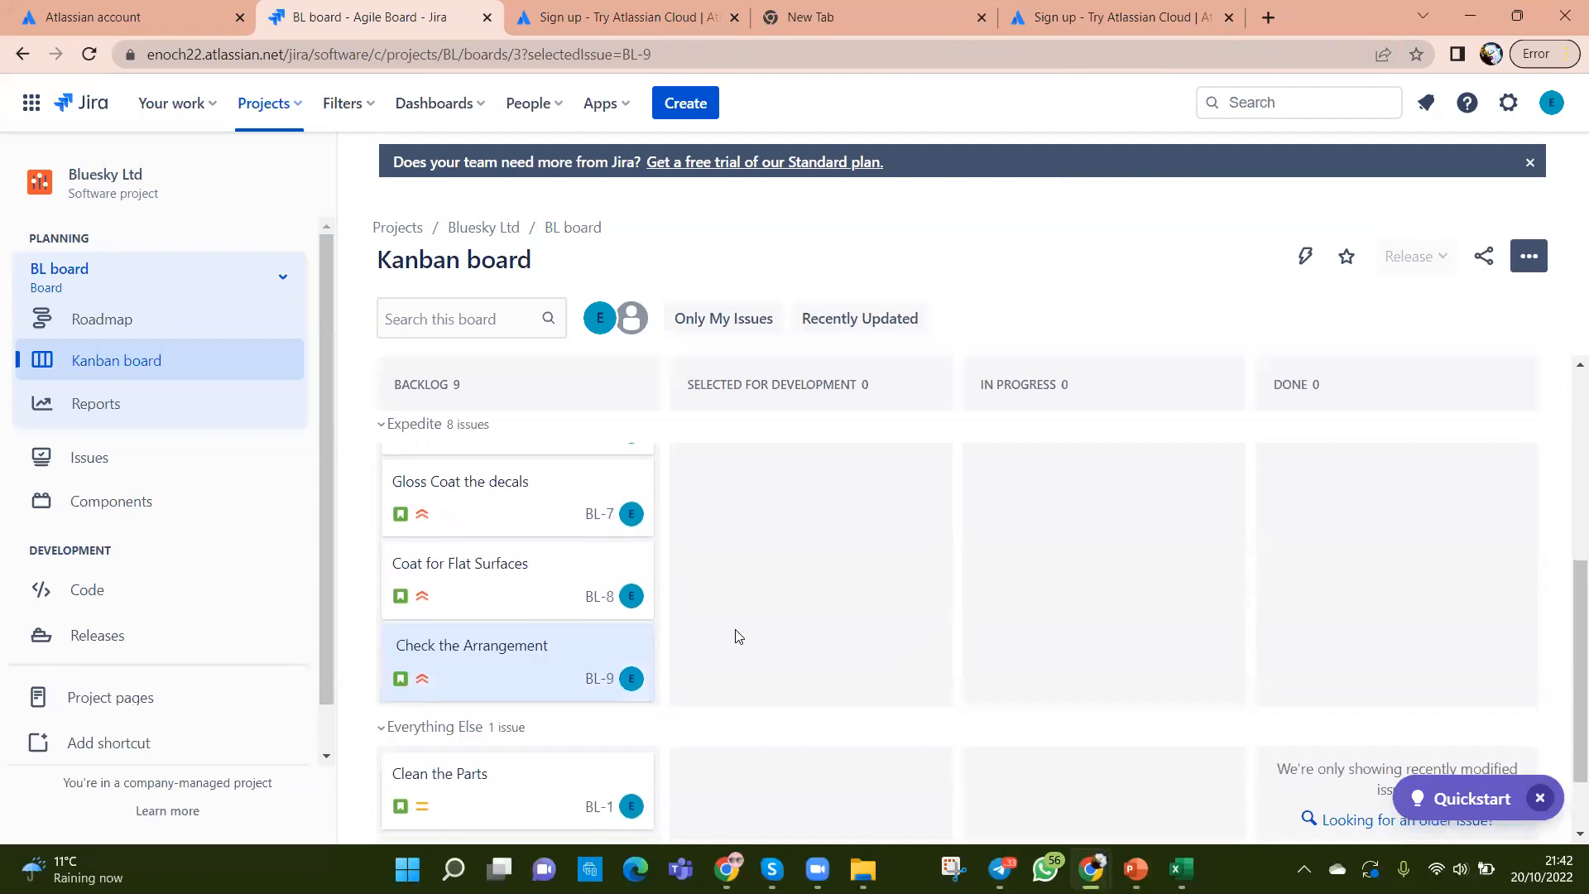
scroll(738, 635, "up", 5)
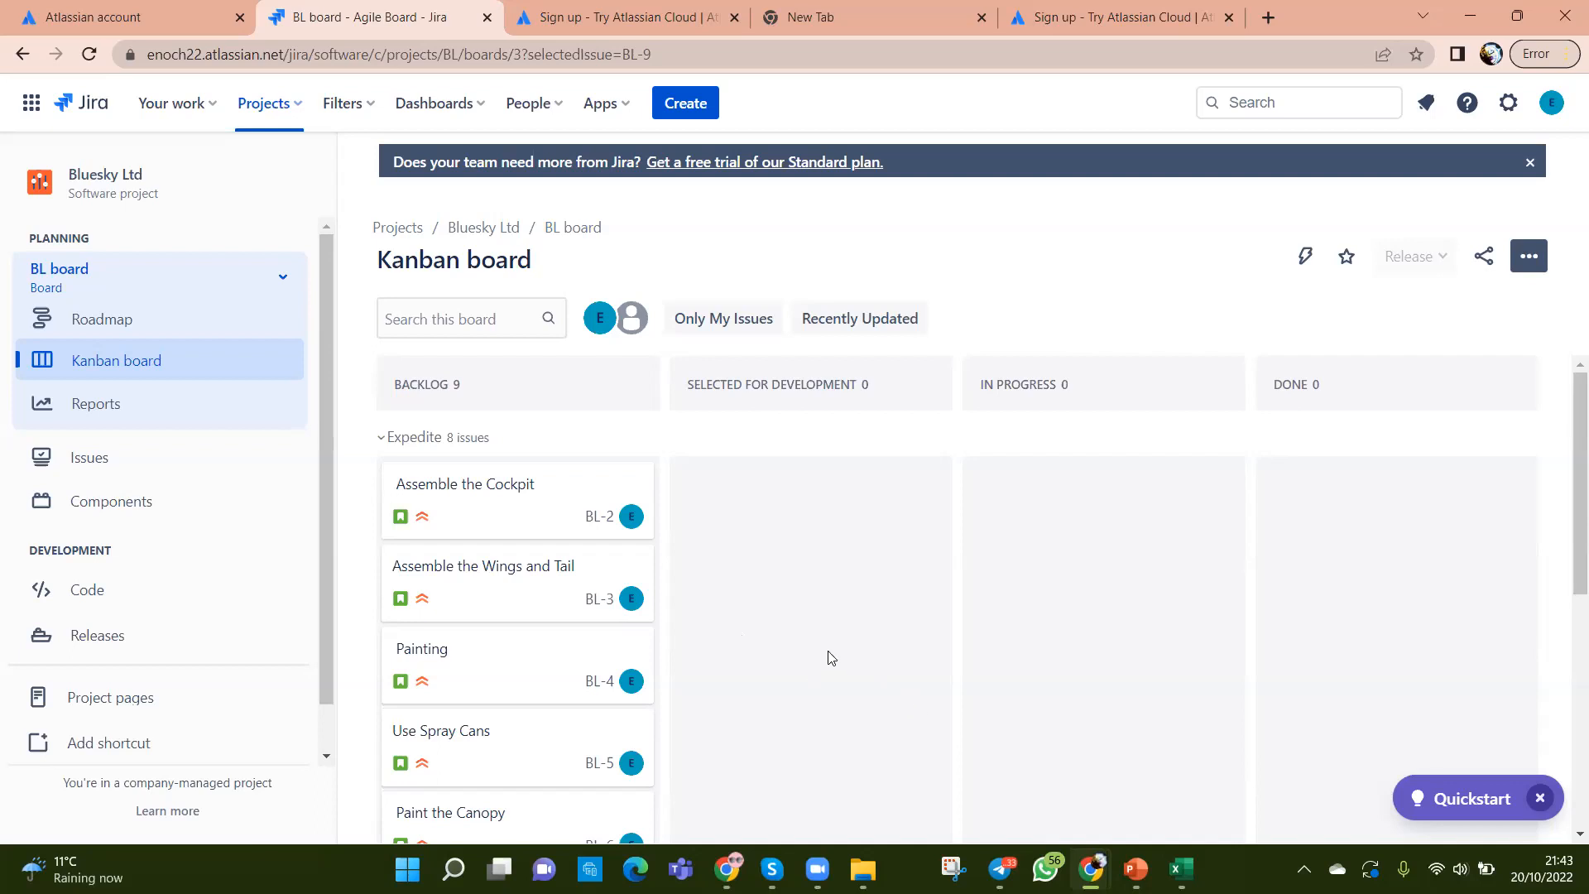
scroll(829, 655, "down", 3)
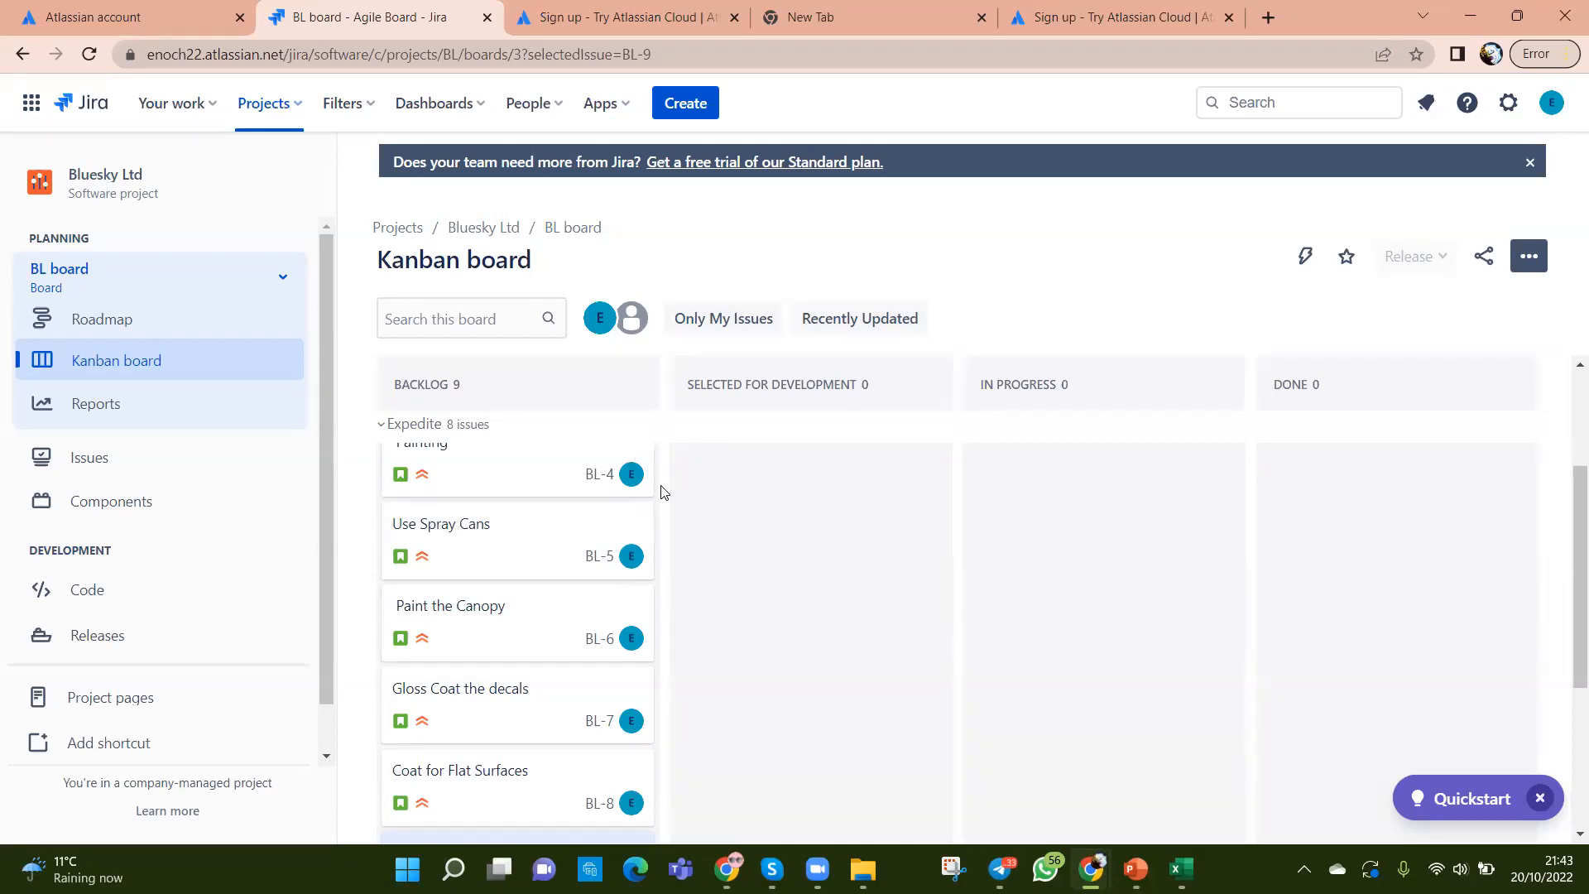
scroll(724, 556, "up", 3)
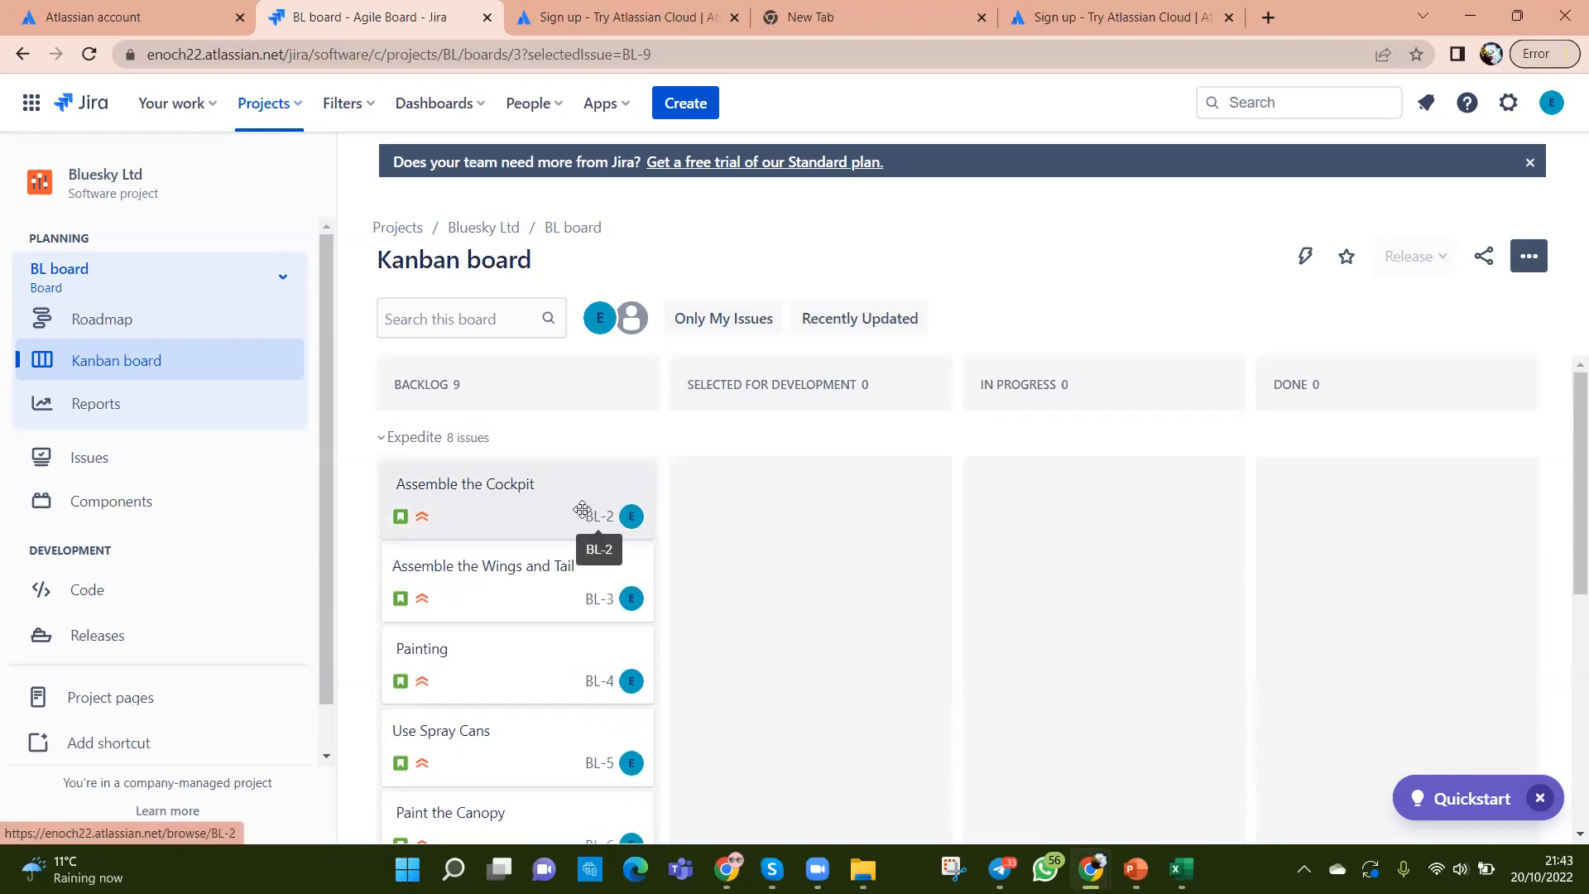
Step: Open BL-2 Assemble the Cockpit, dismiss the grouped-fields notice, and edit its Assignee
left_click(457, 488)
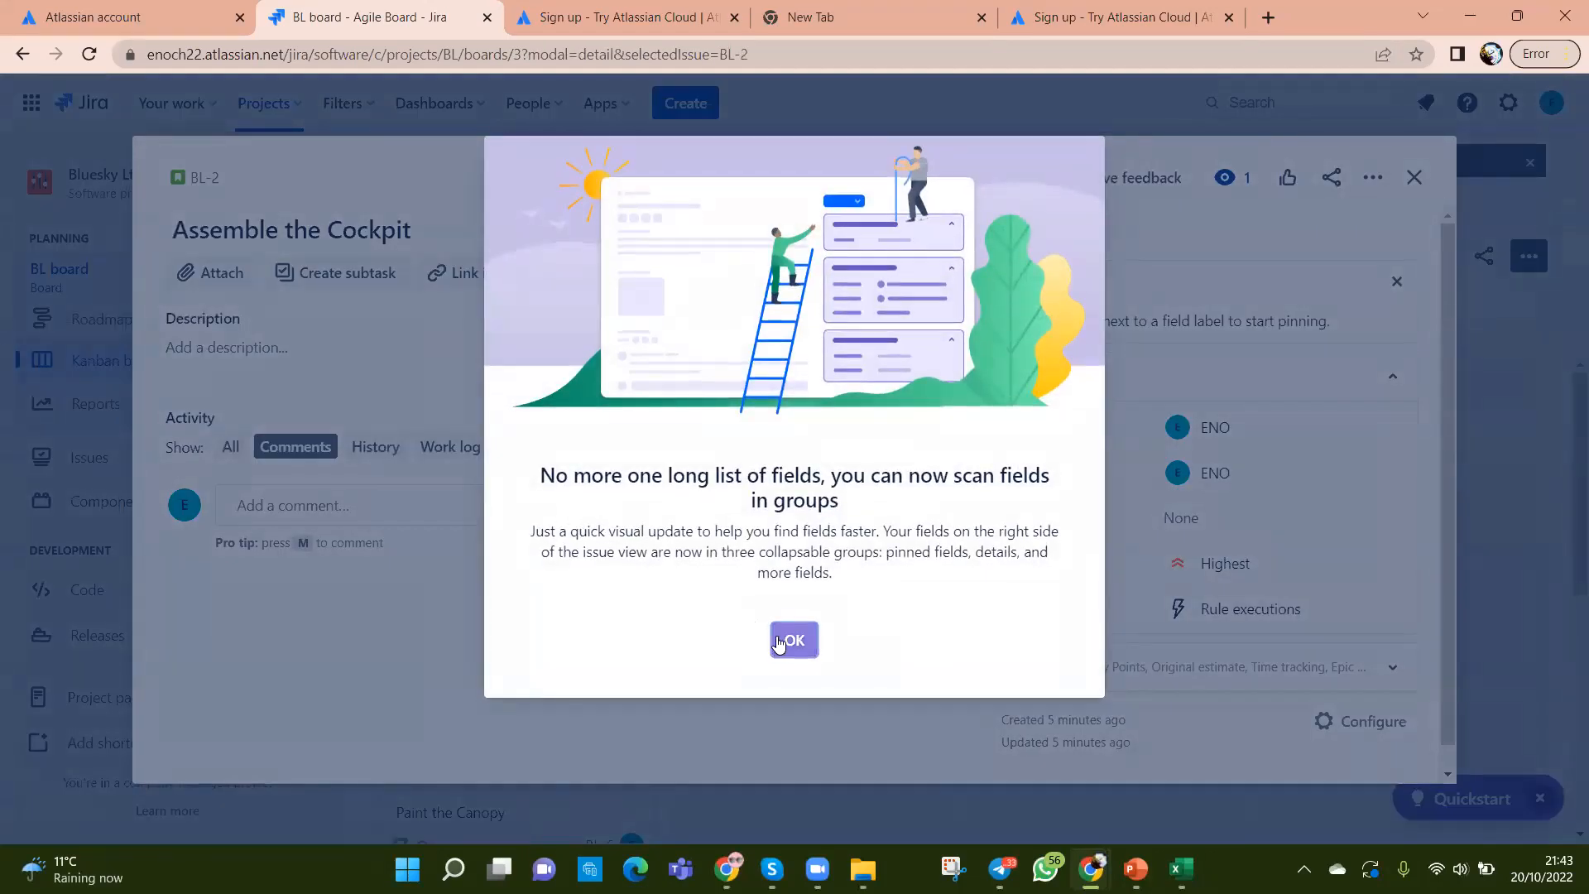
left_click(778, 644)
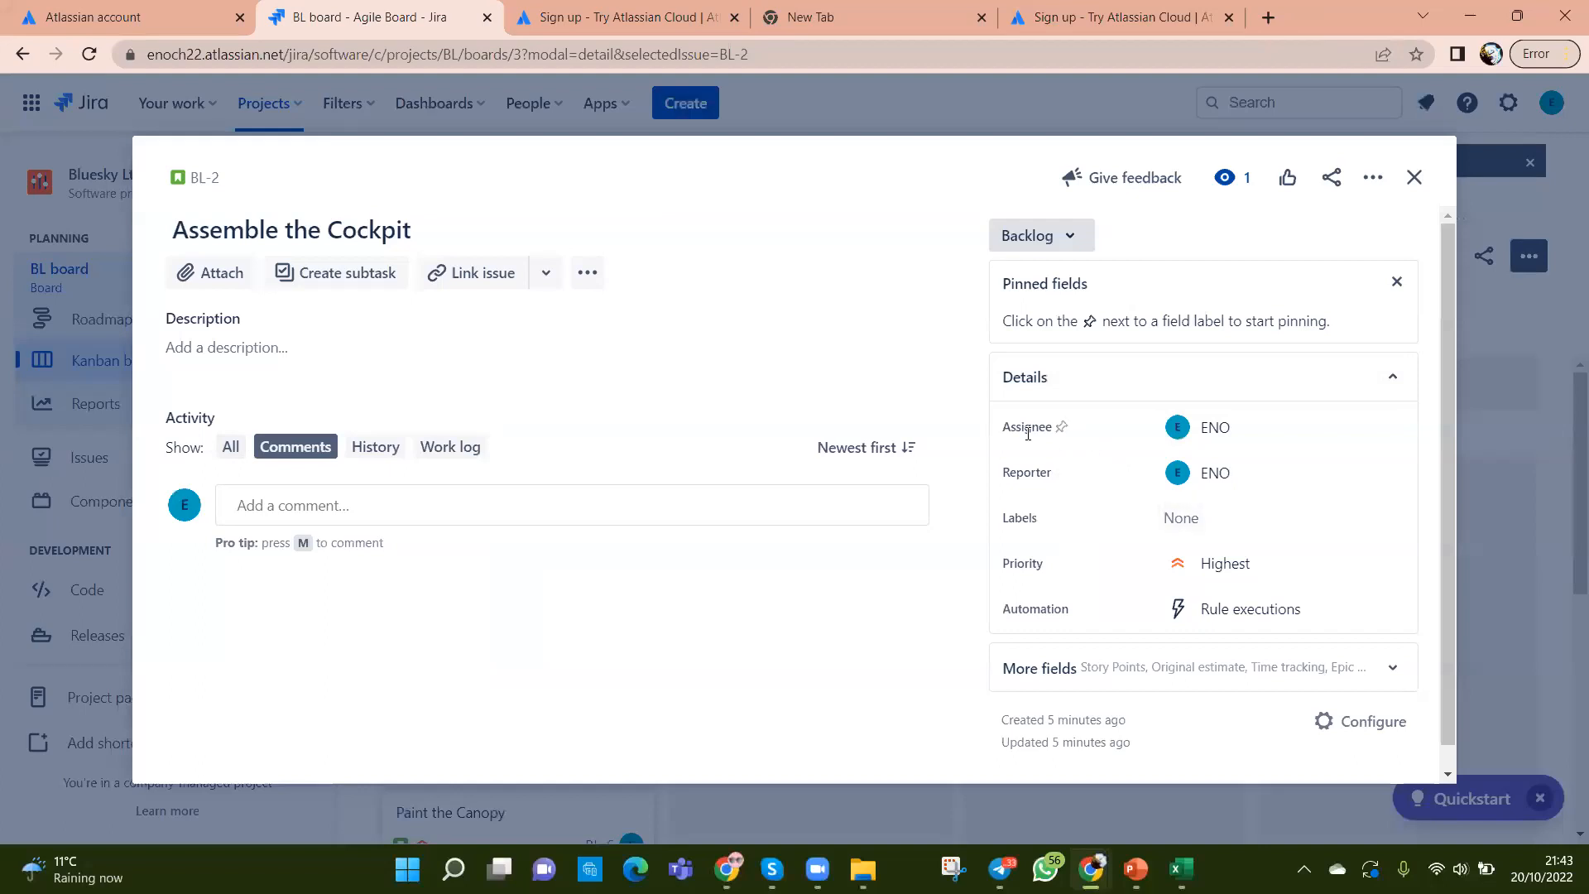
left_click(1233, 429)
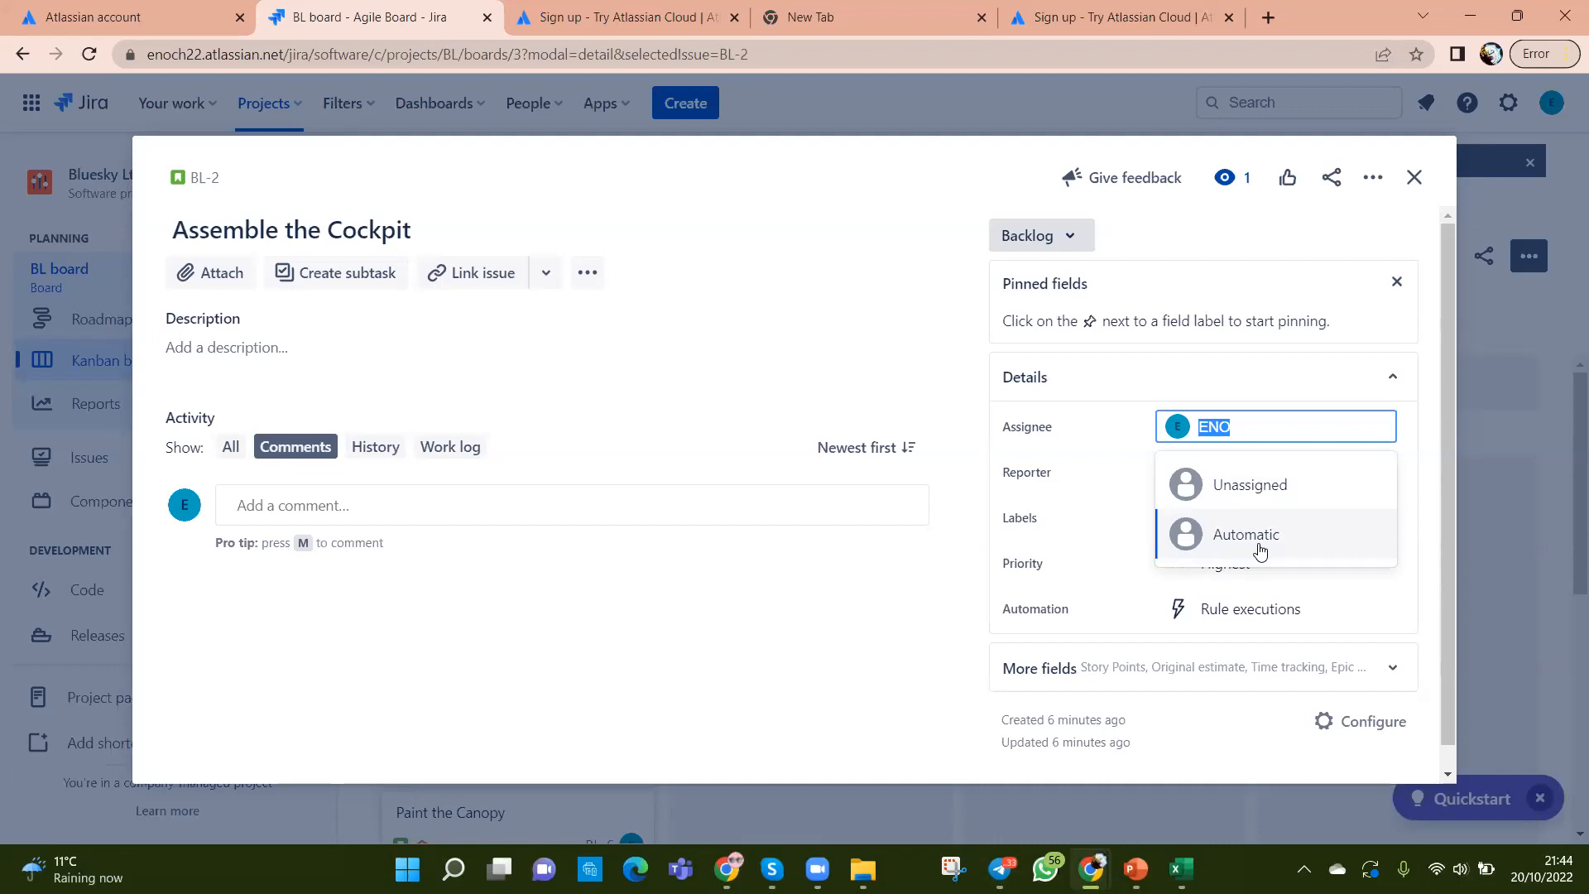
left_click(1414, 181)
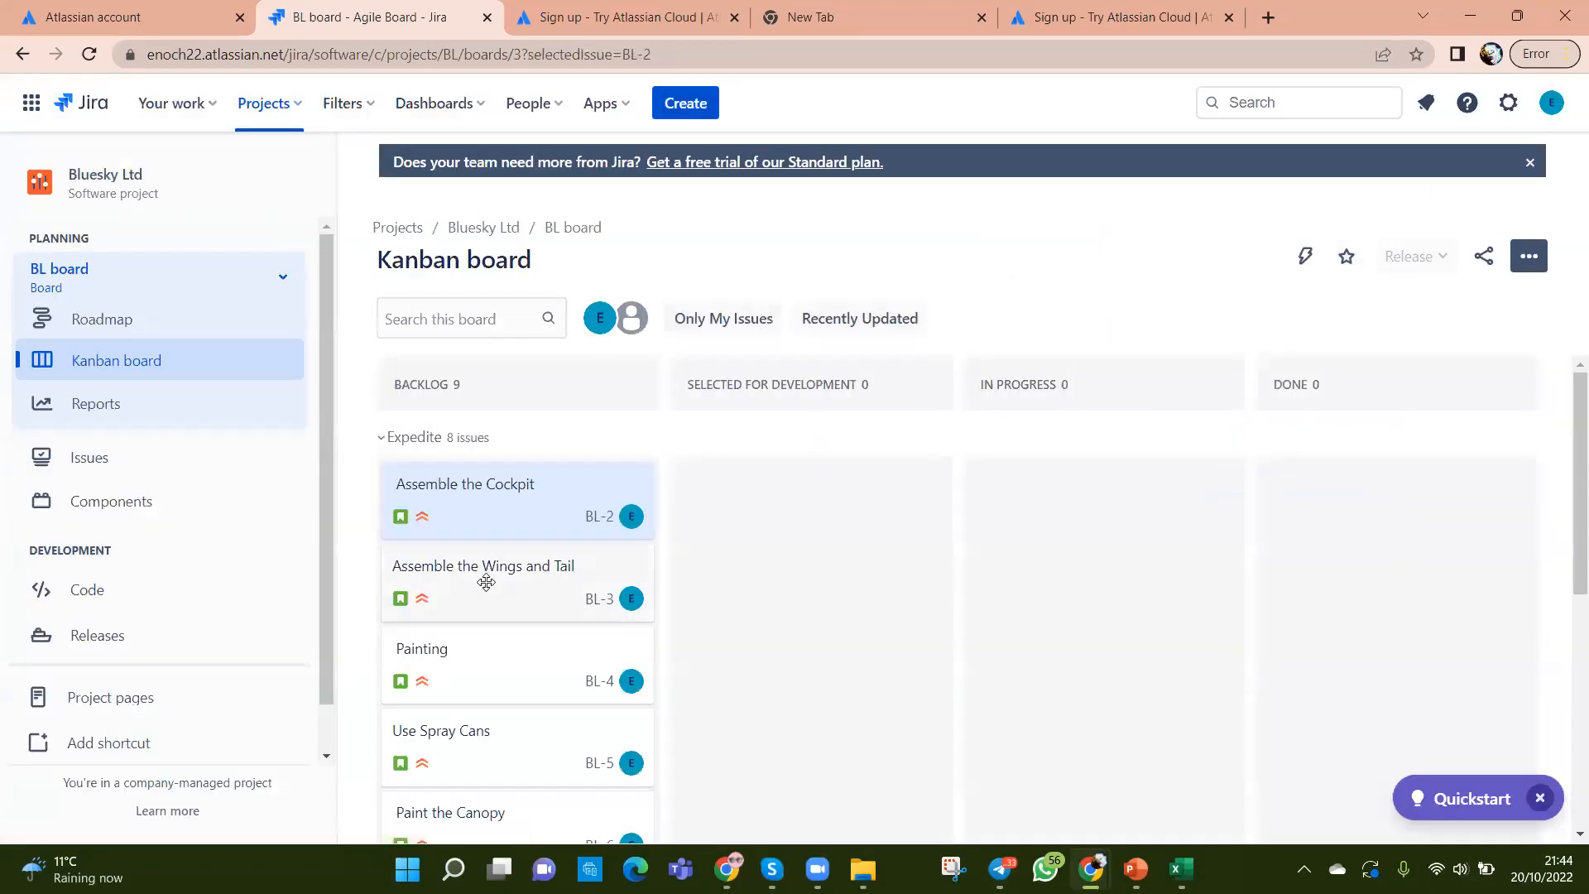
left_click(467, 493)
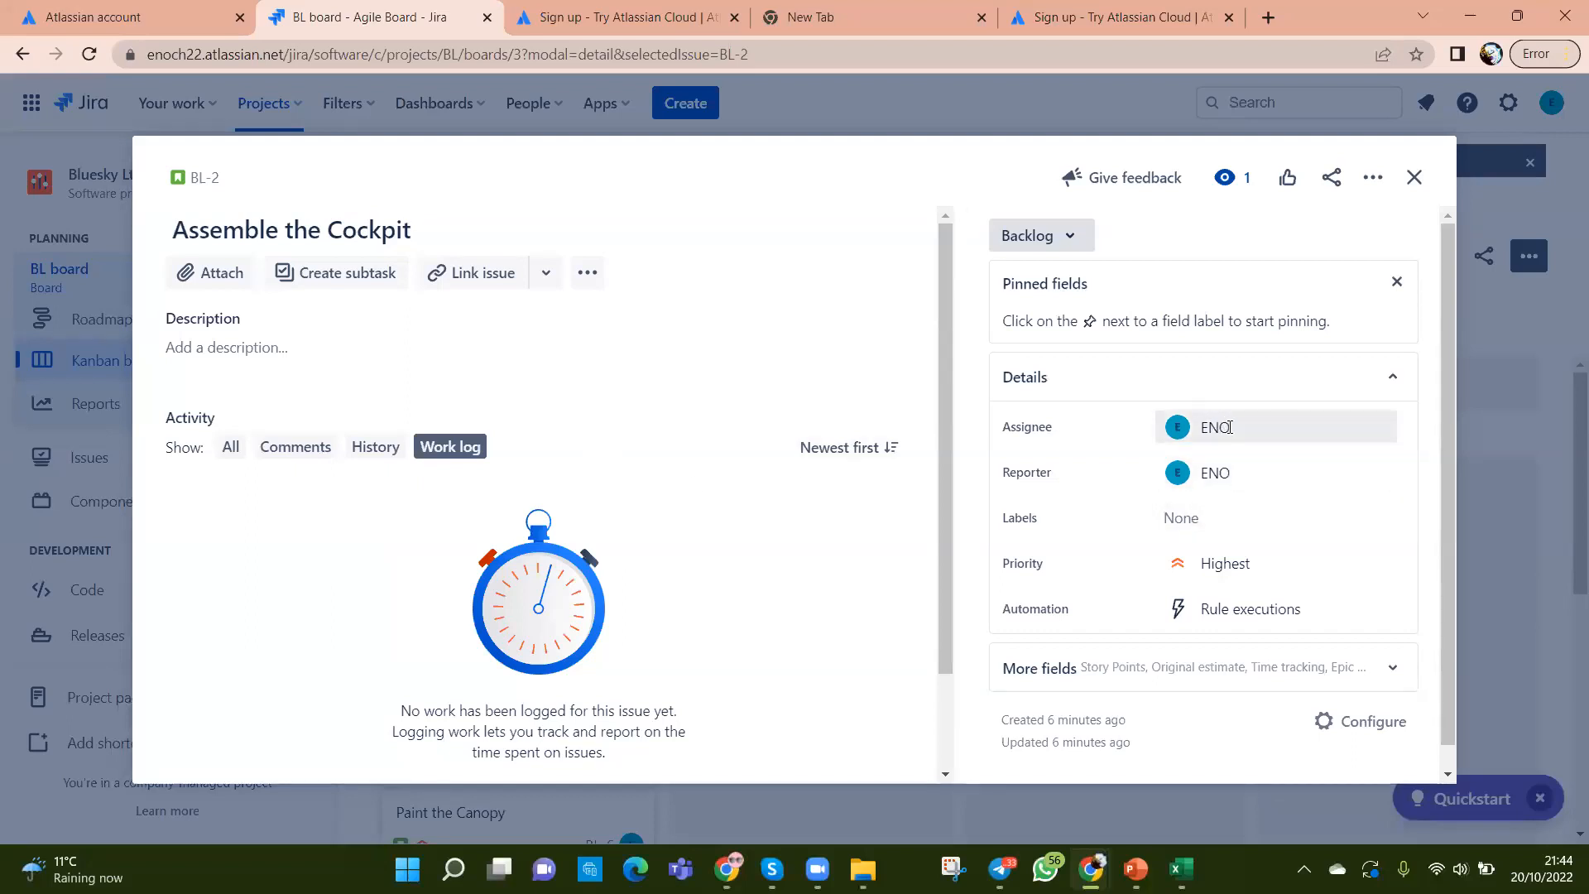
mouse_move(1232, 431)
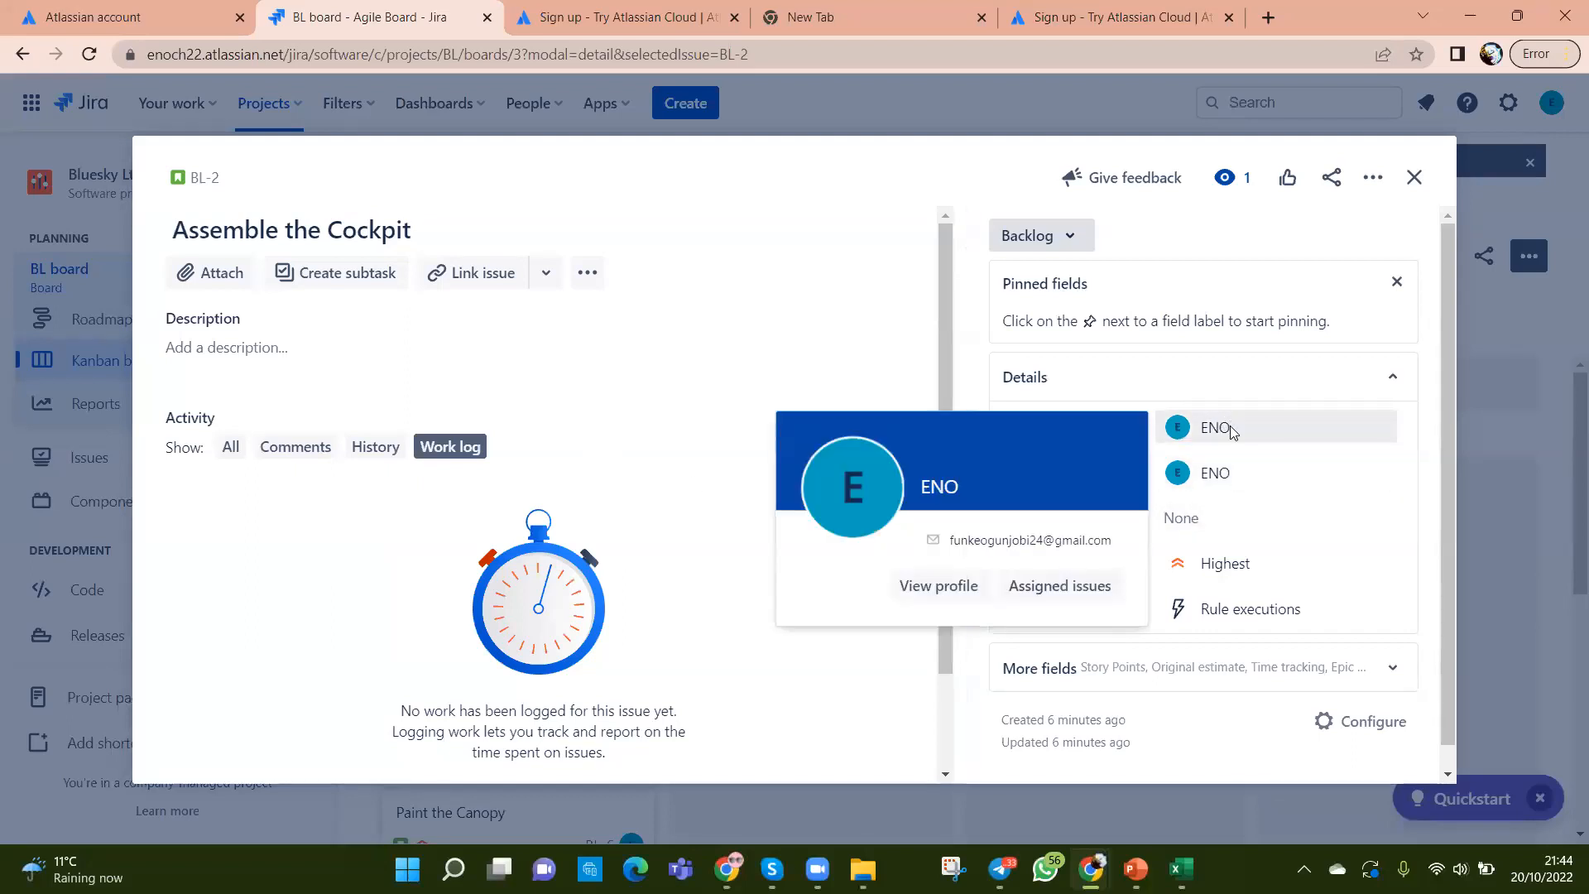
left_click(1233, 430)
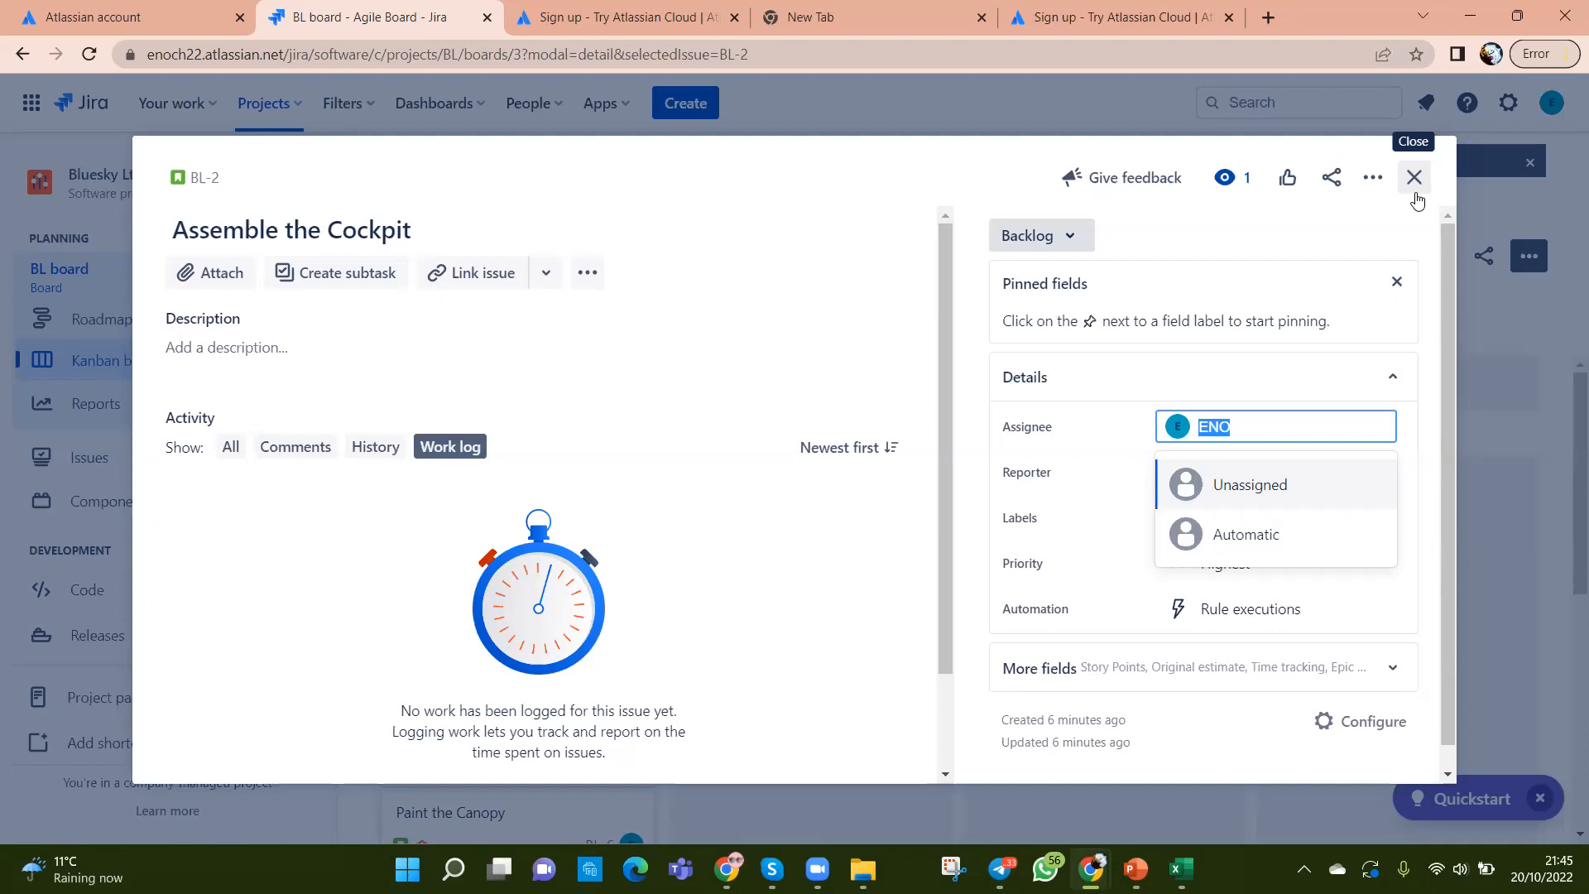
Step: Close the BL-2 details and scan the board's nine Backlog stories
left_click(1413, 179)
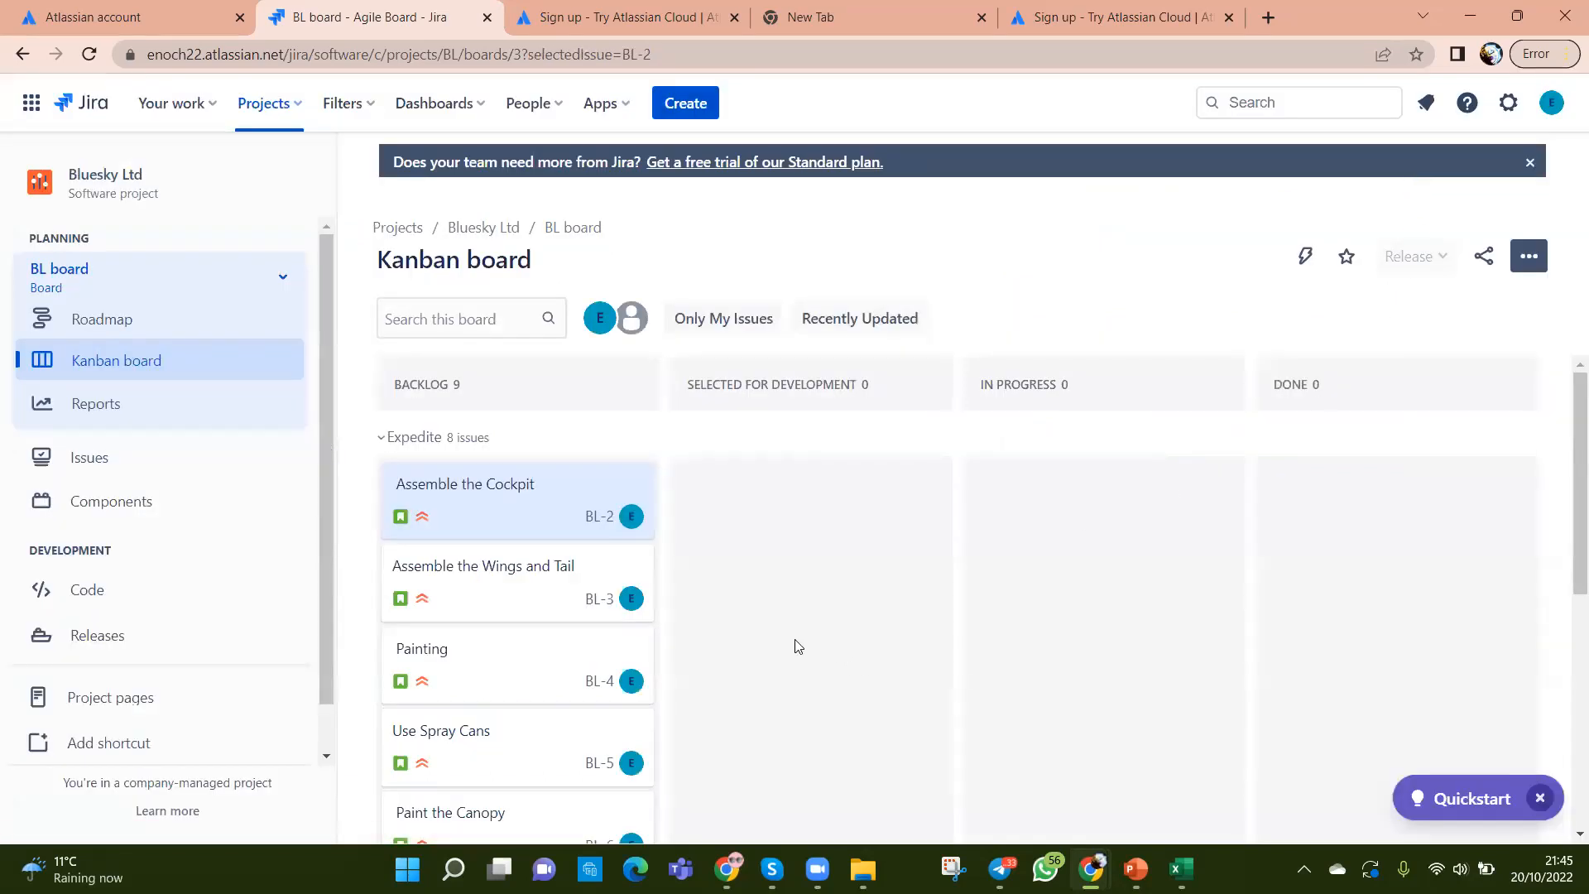
scroll(799, 650, "down", 5)
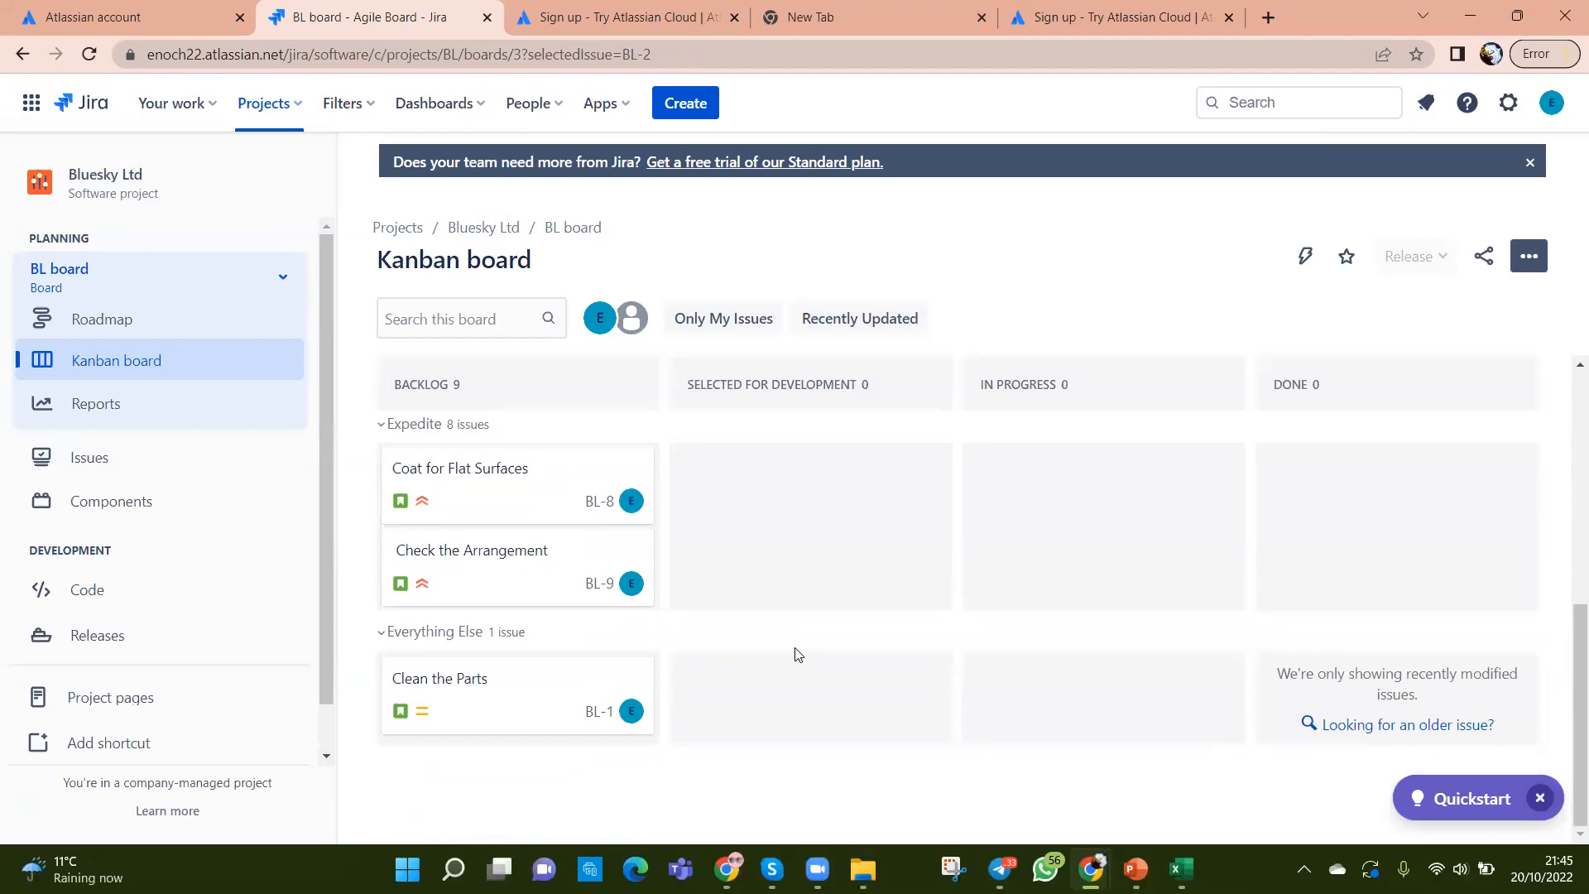
scroll(798, 655, "up", 5)
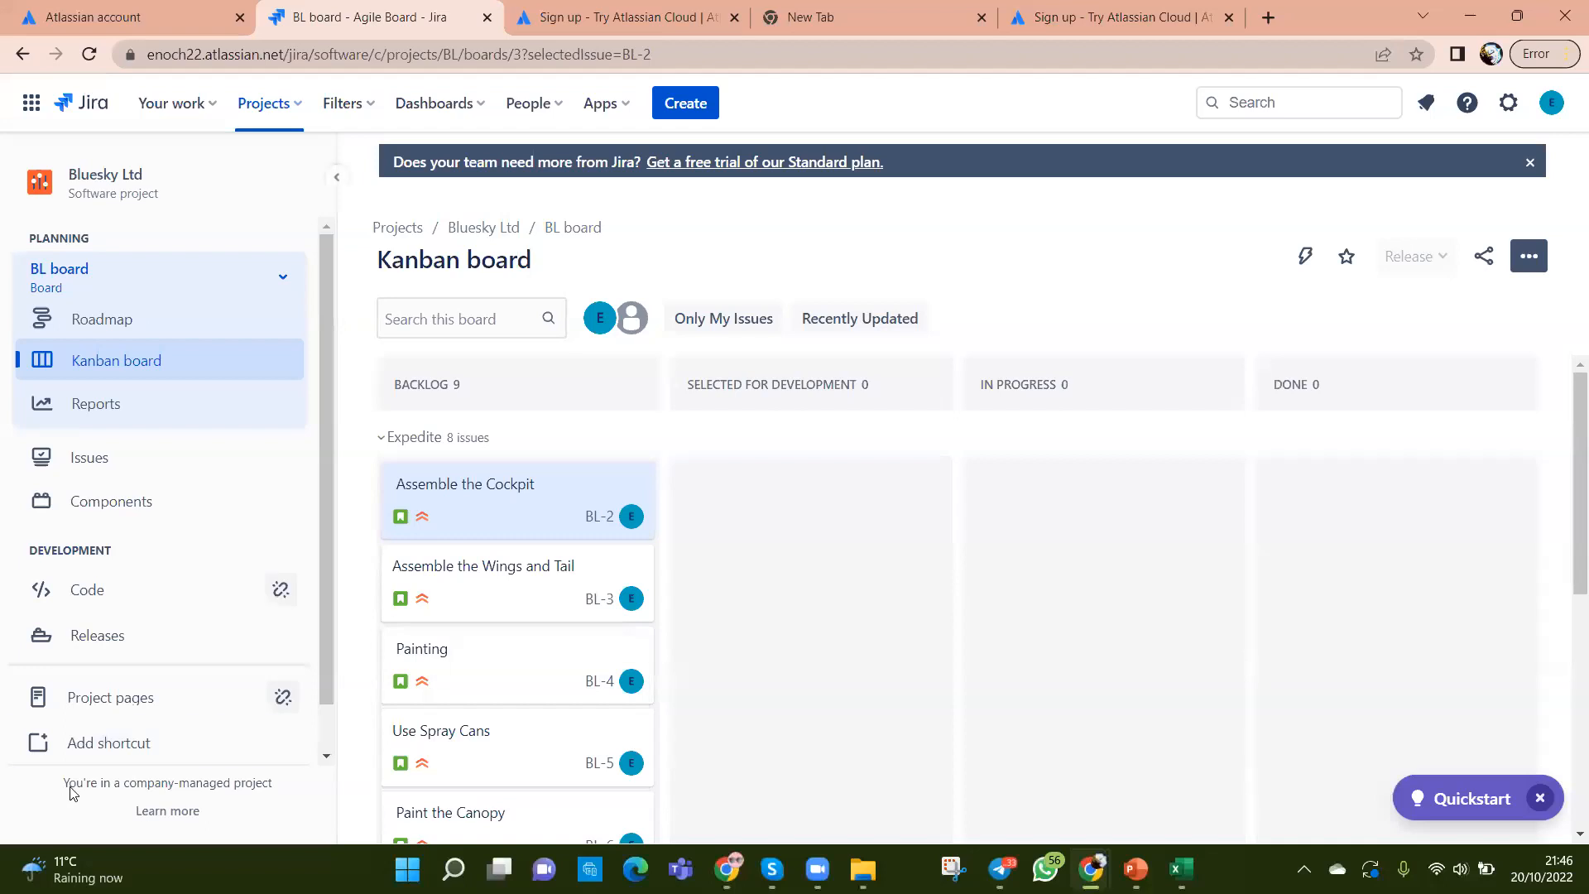
Step: Go to the Bluesky Ltd project settings from Project pages
left_click(106, 704)
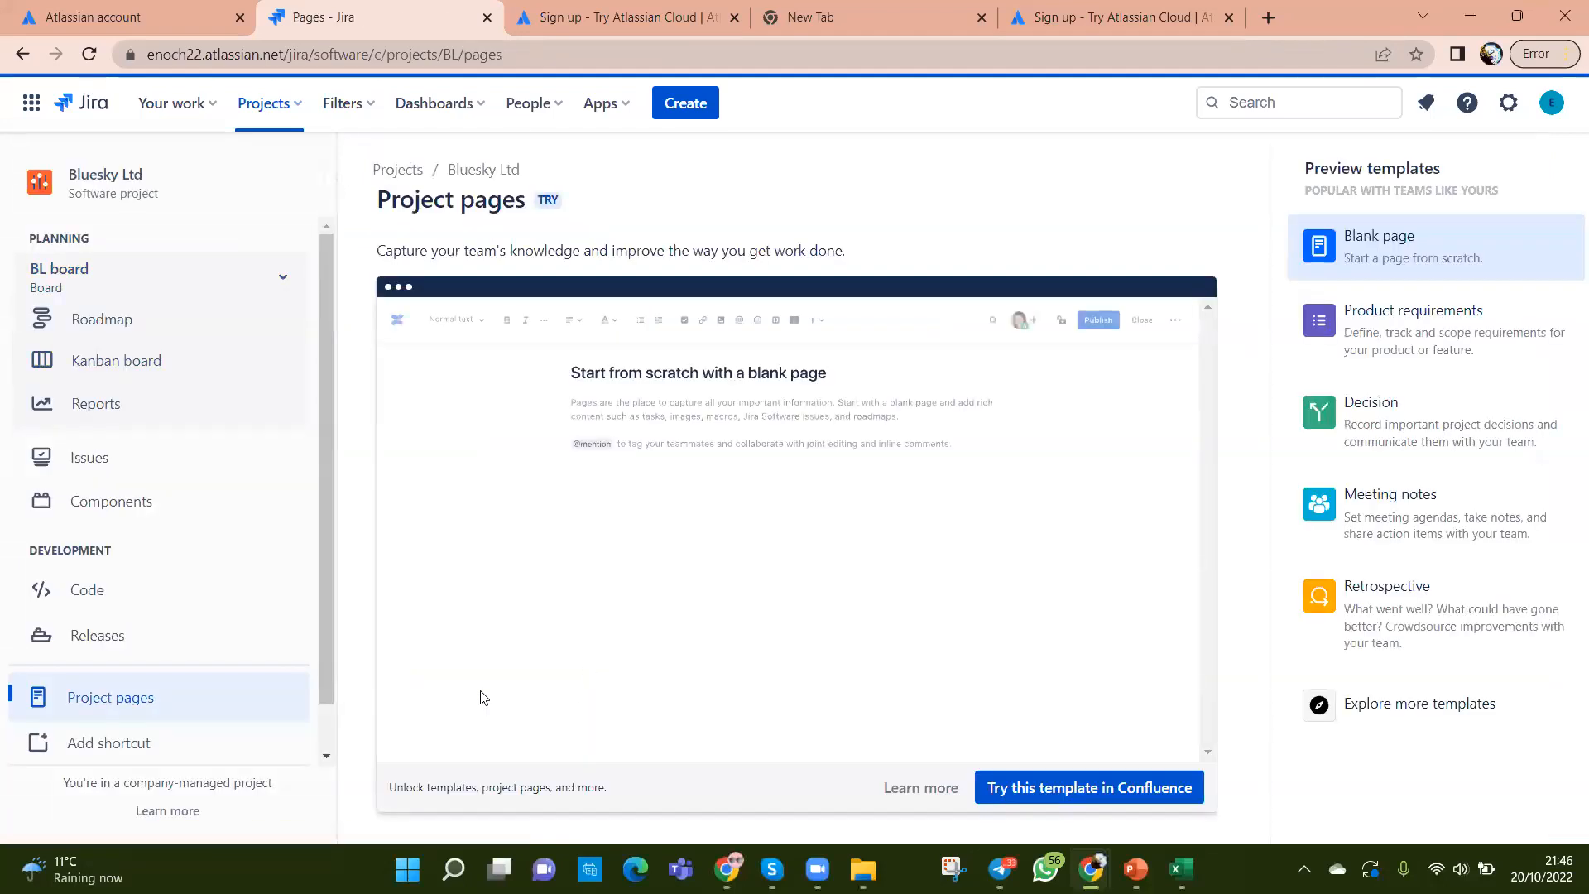
scroll(177, 729, "down", 1)
left_click(128, 734)
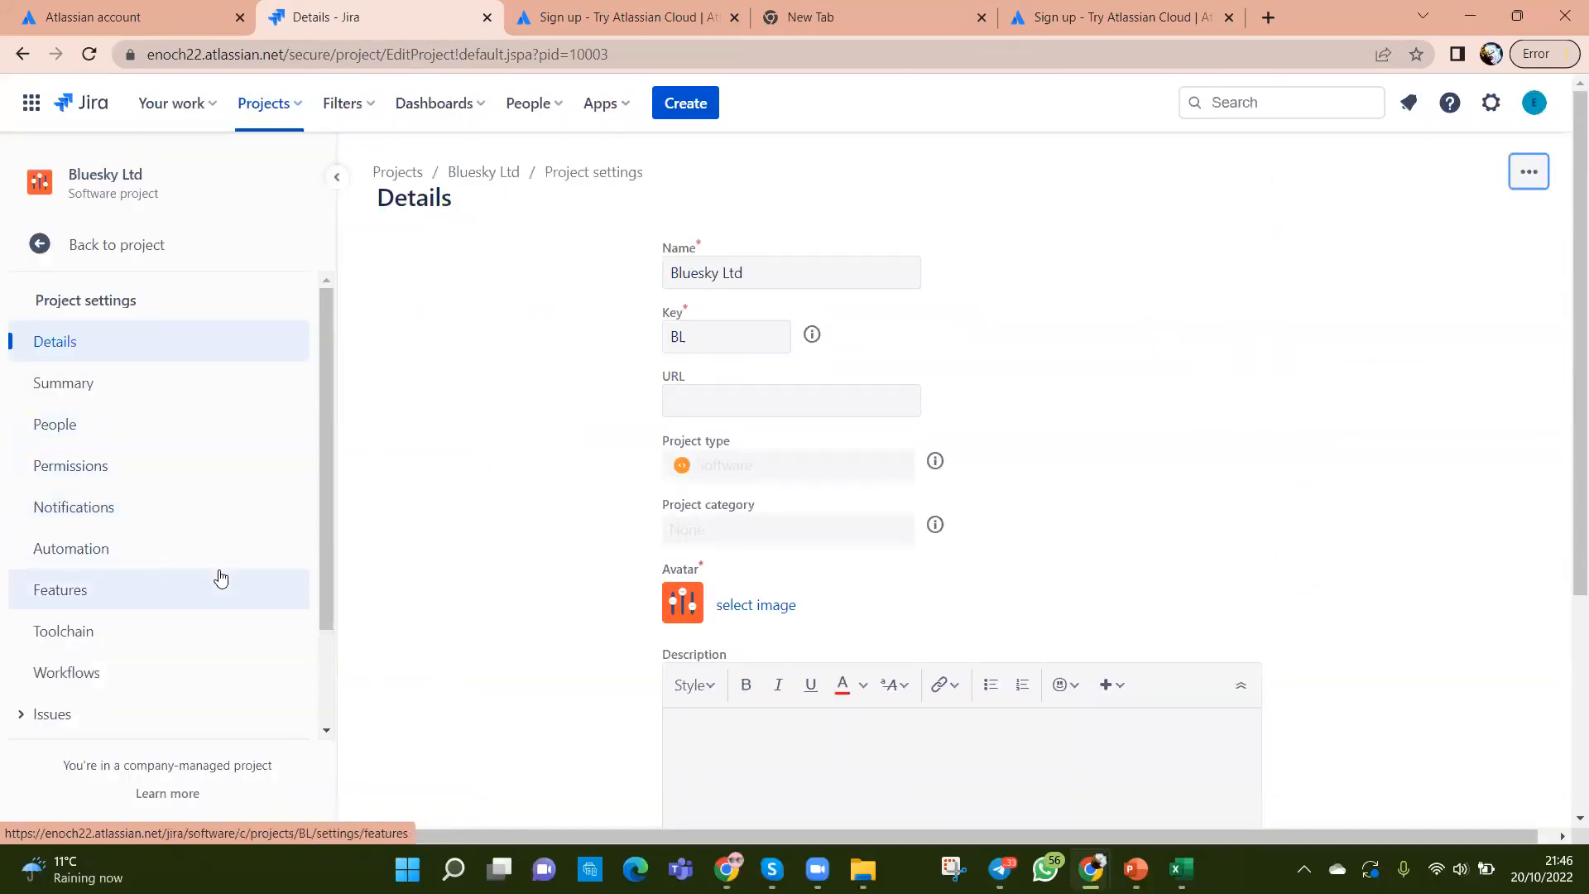
scroll(217, 575, "down", 3)
scroll(216, 575, "down", 3)
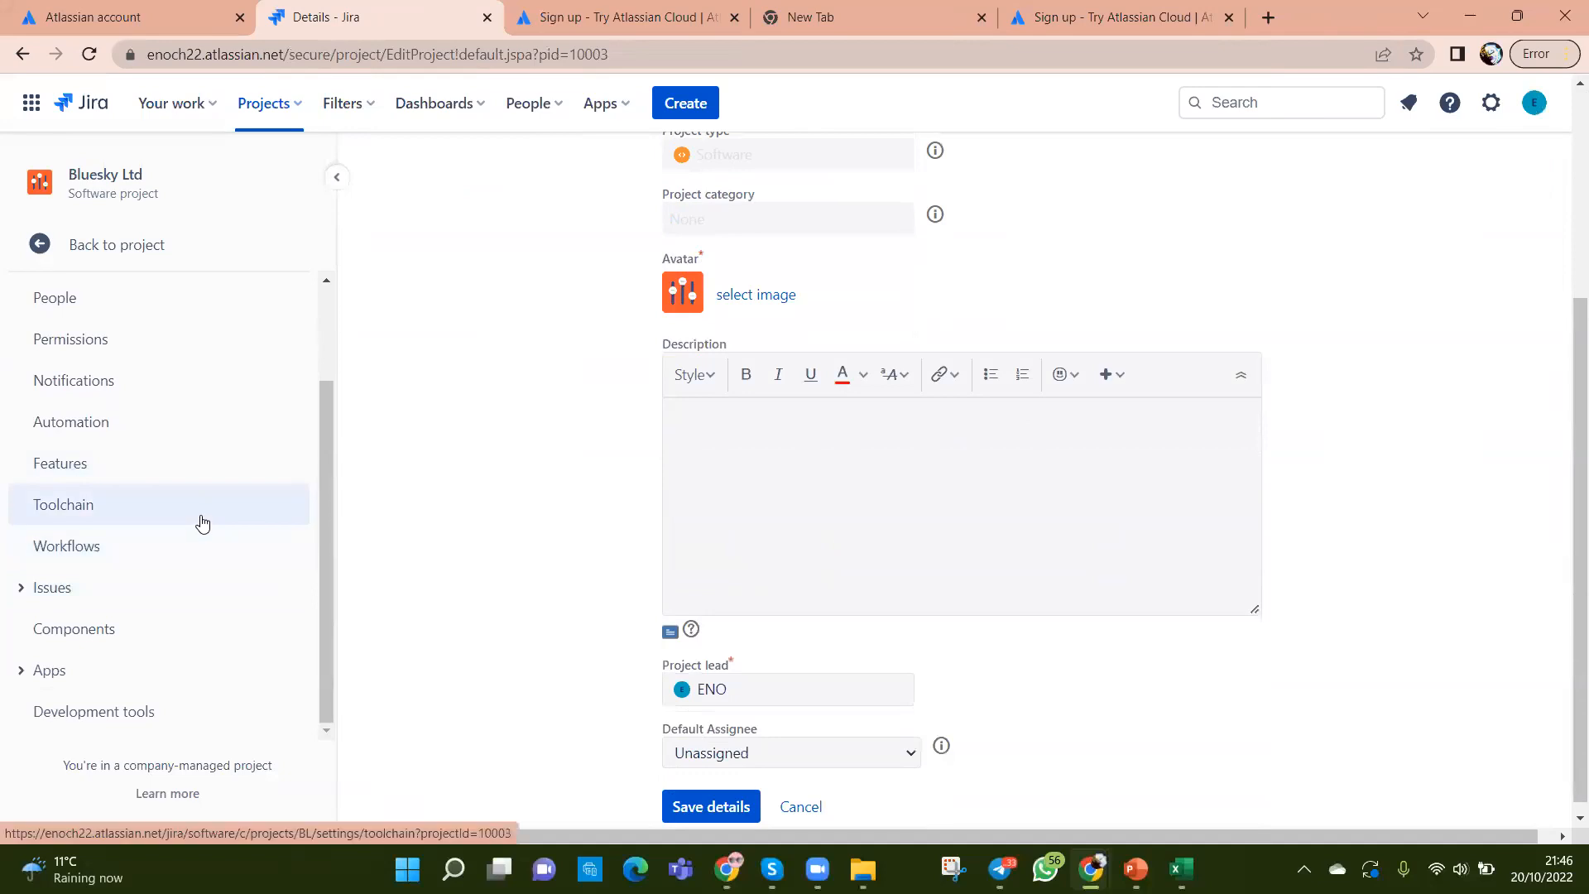
scroll(199, 522, "up", 3)
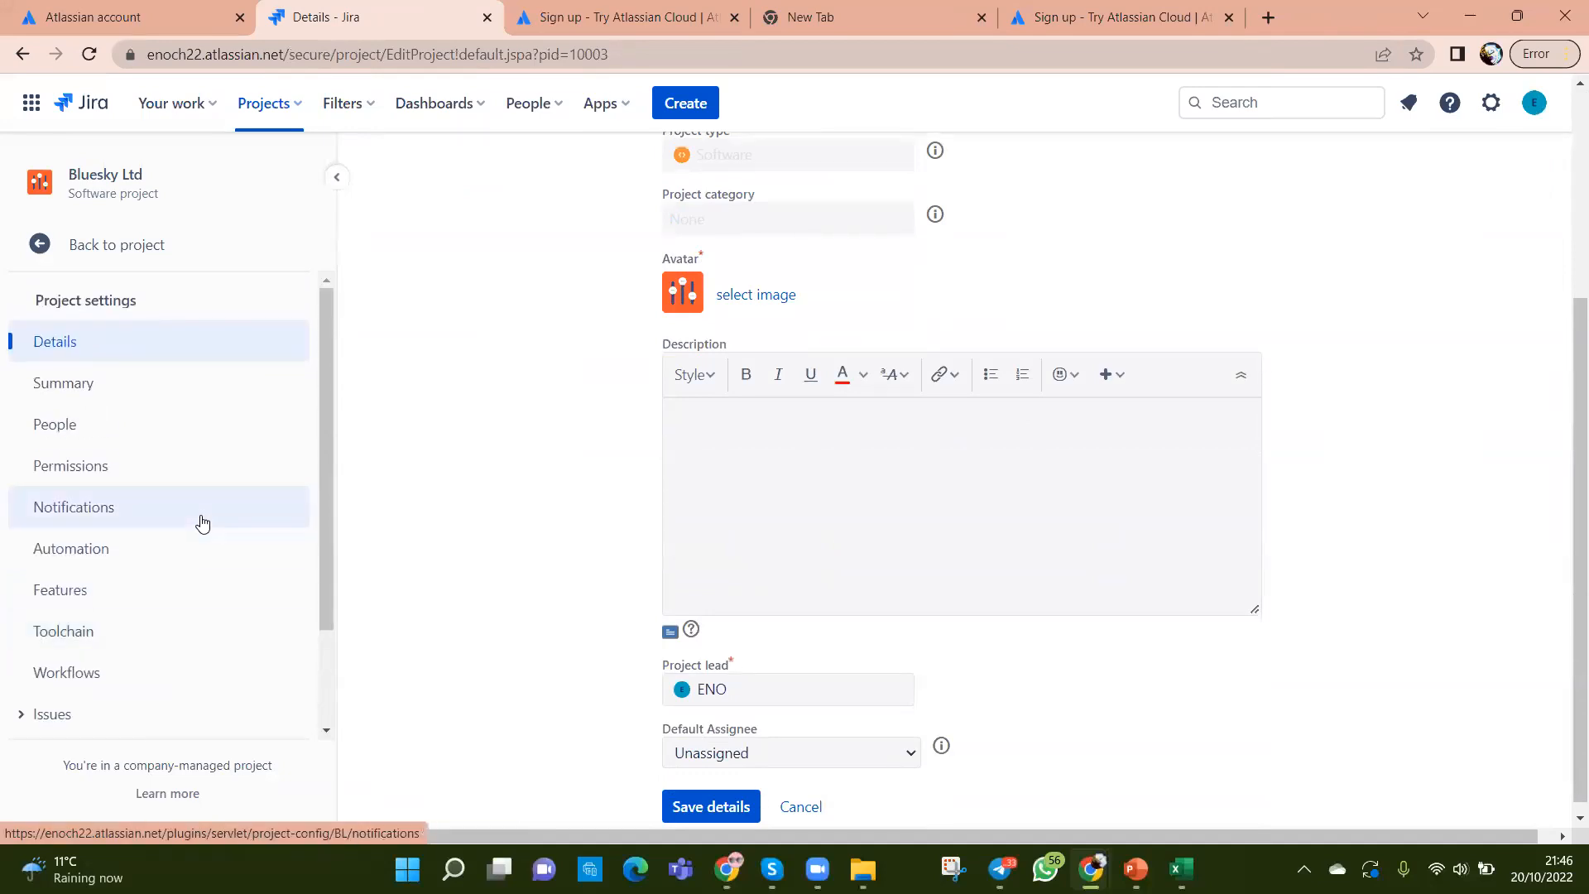
Step: View the Features page and try turning on Roadmap and Backlog
left_click(85, 605)
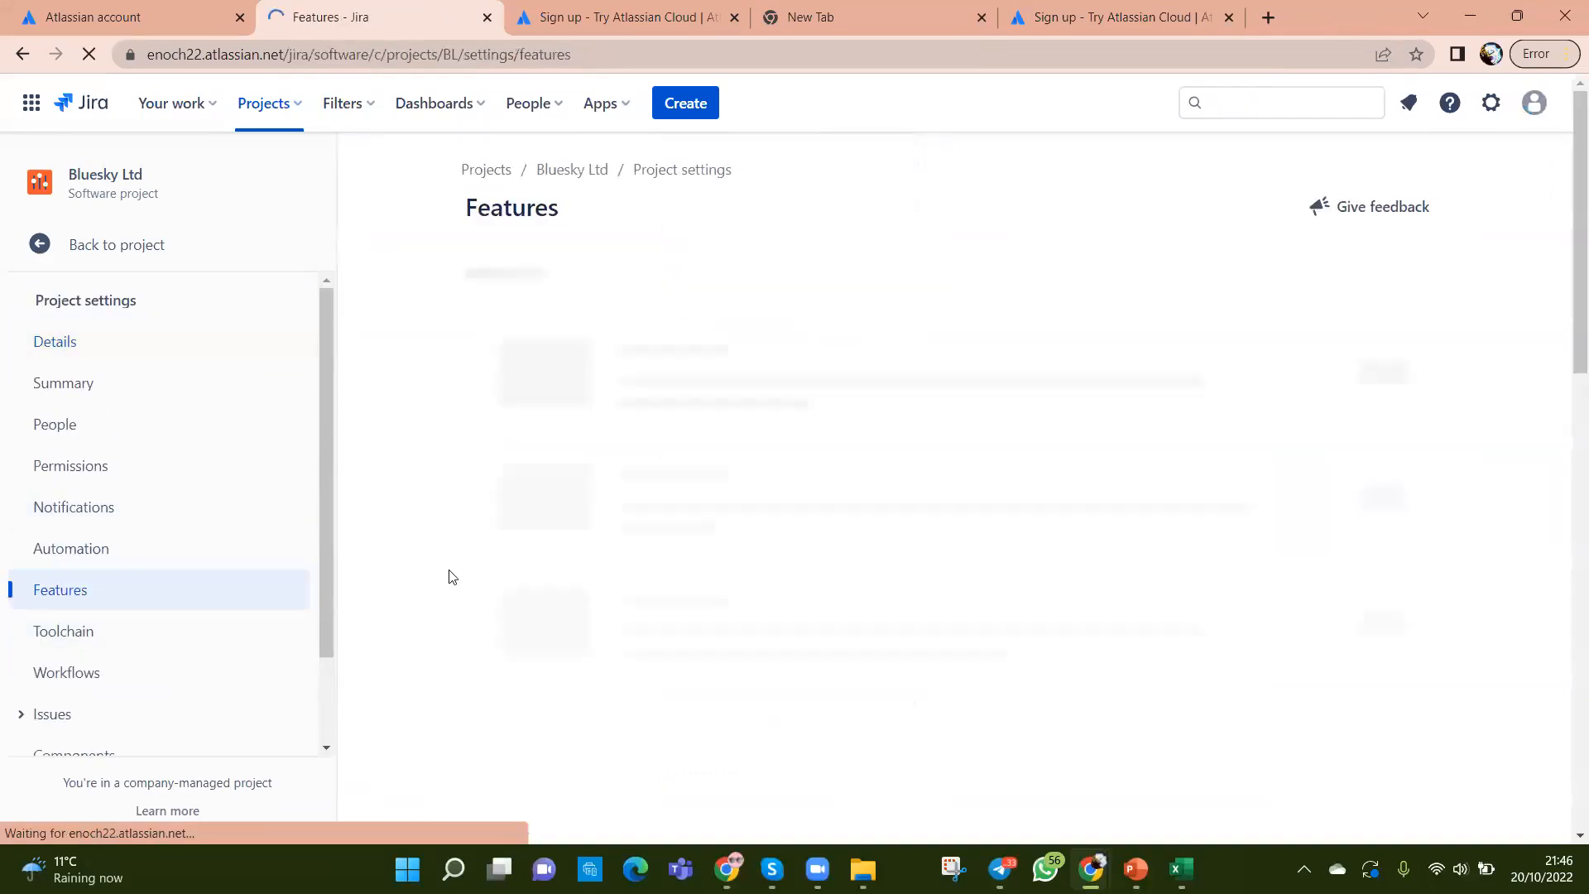
scroll(1008, 574, "down", 3)
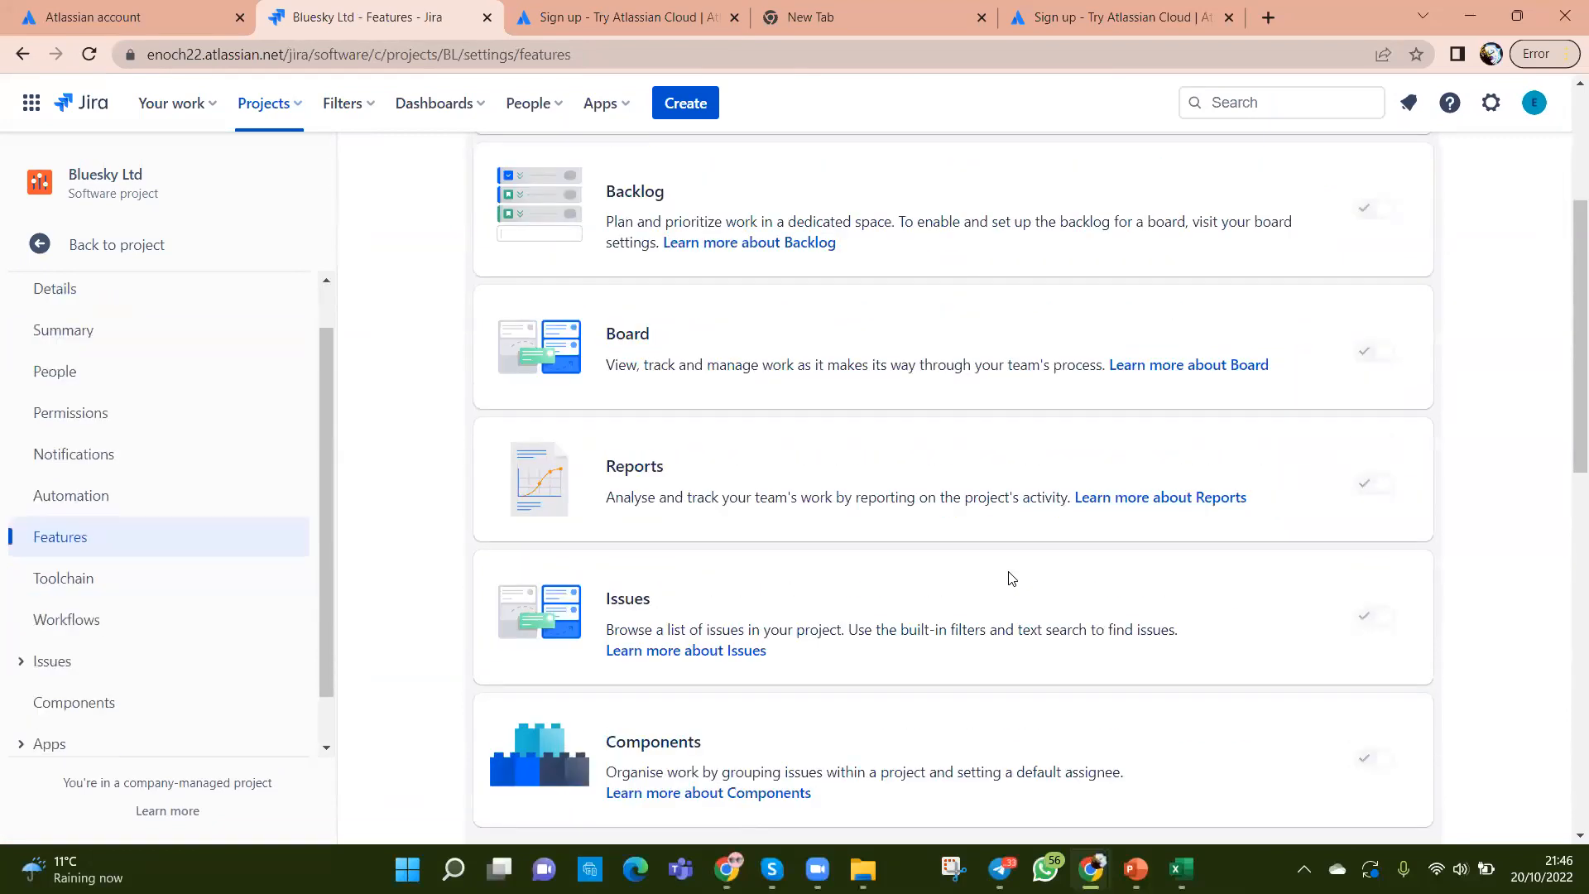
scroll(1011, 577, "up", 3)
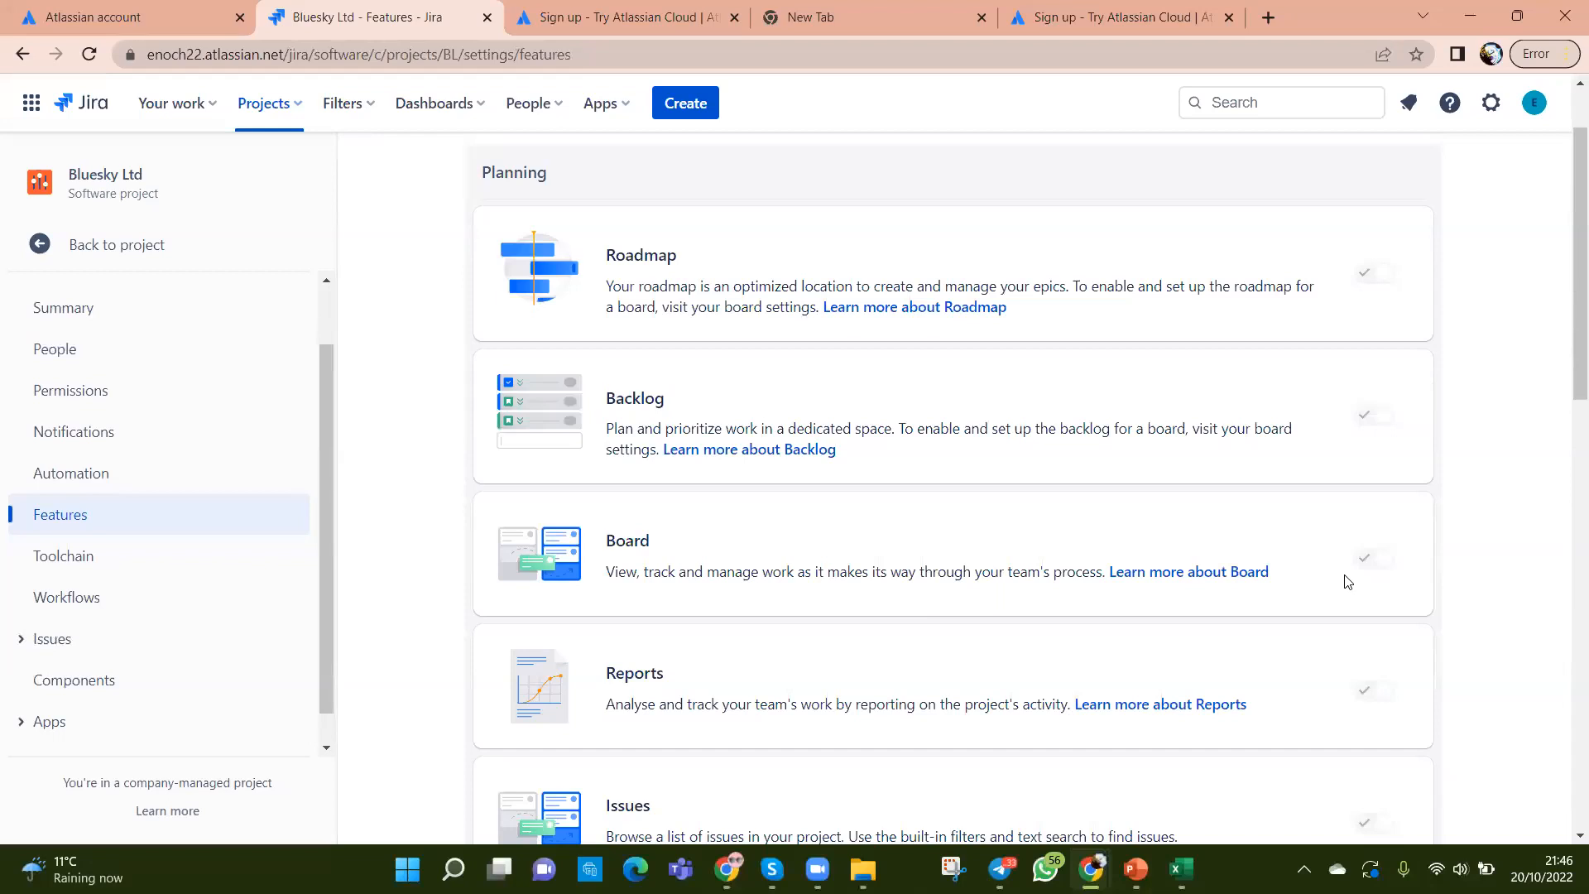
scroll(1348, 579, "up", 1)
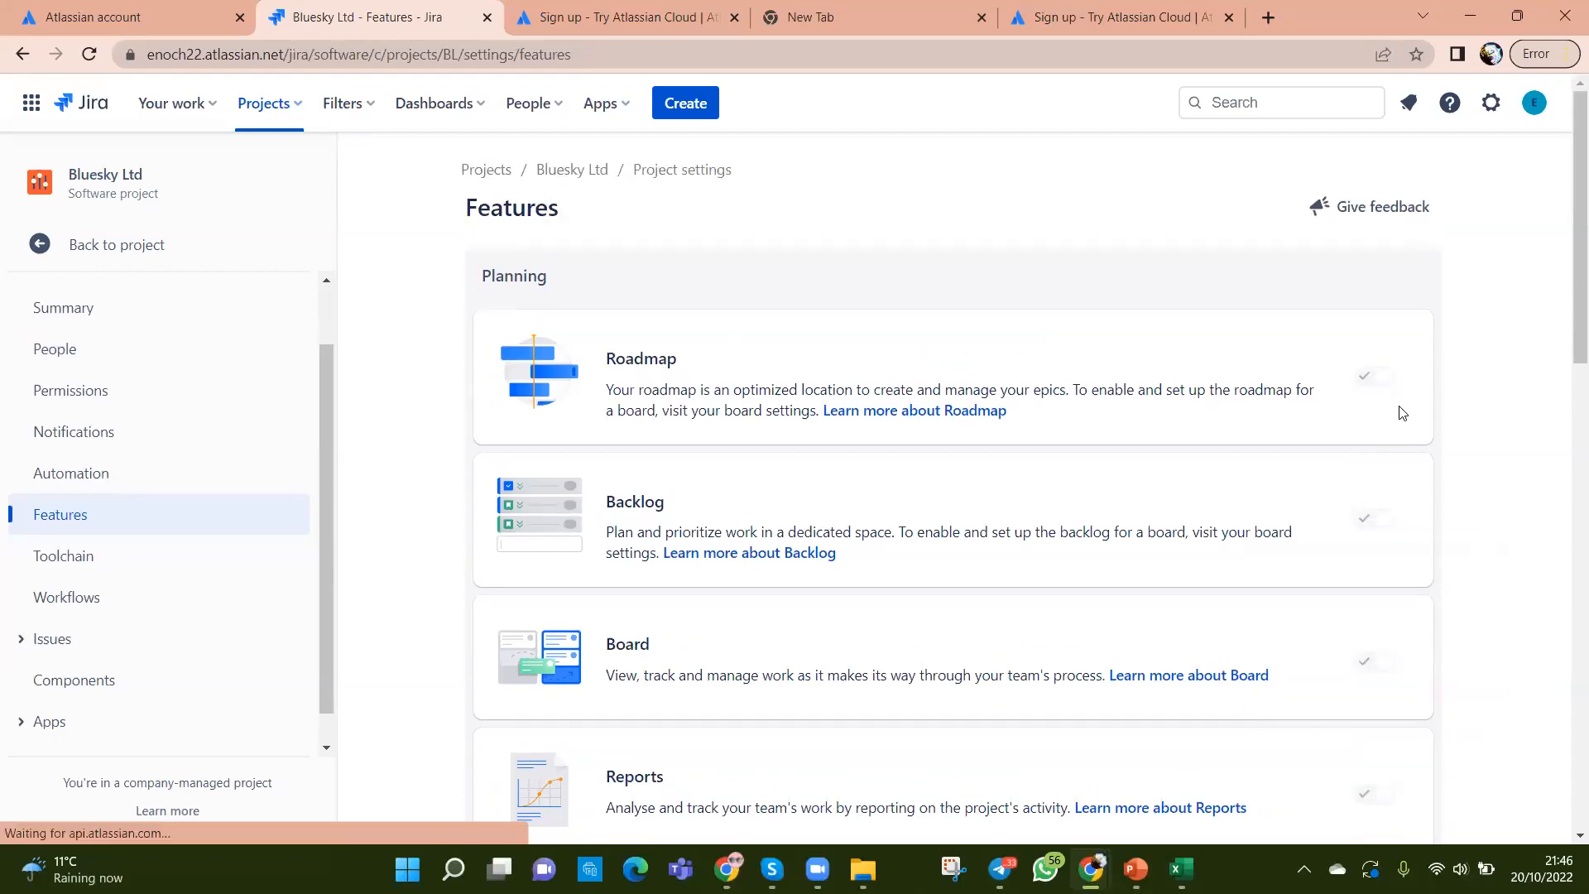
left_click(1377, 379)
left_click(1370, 519)
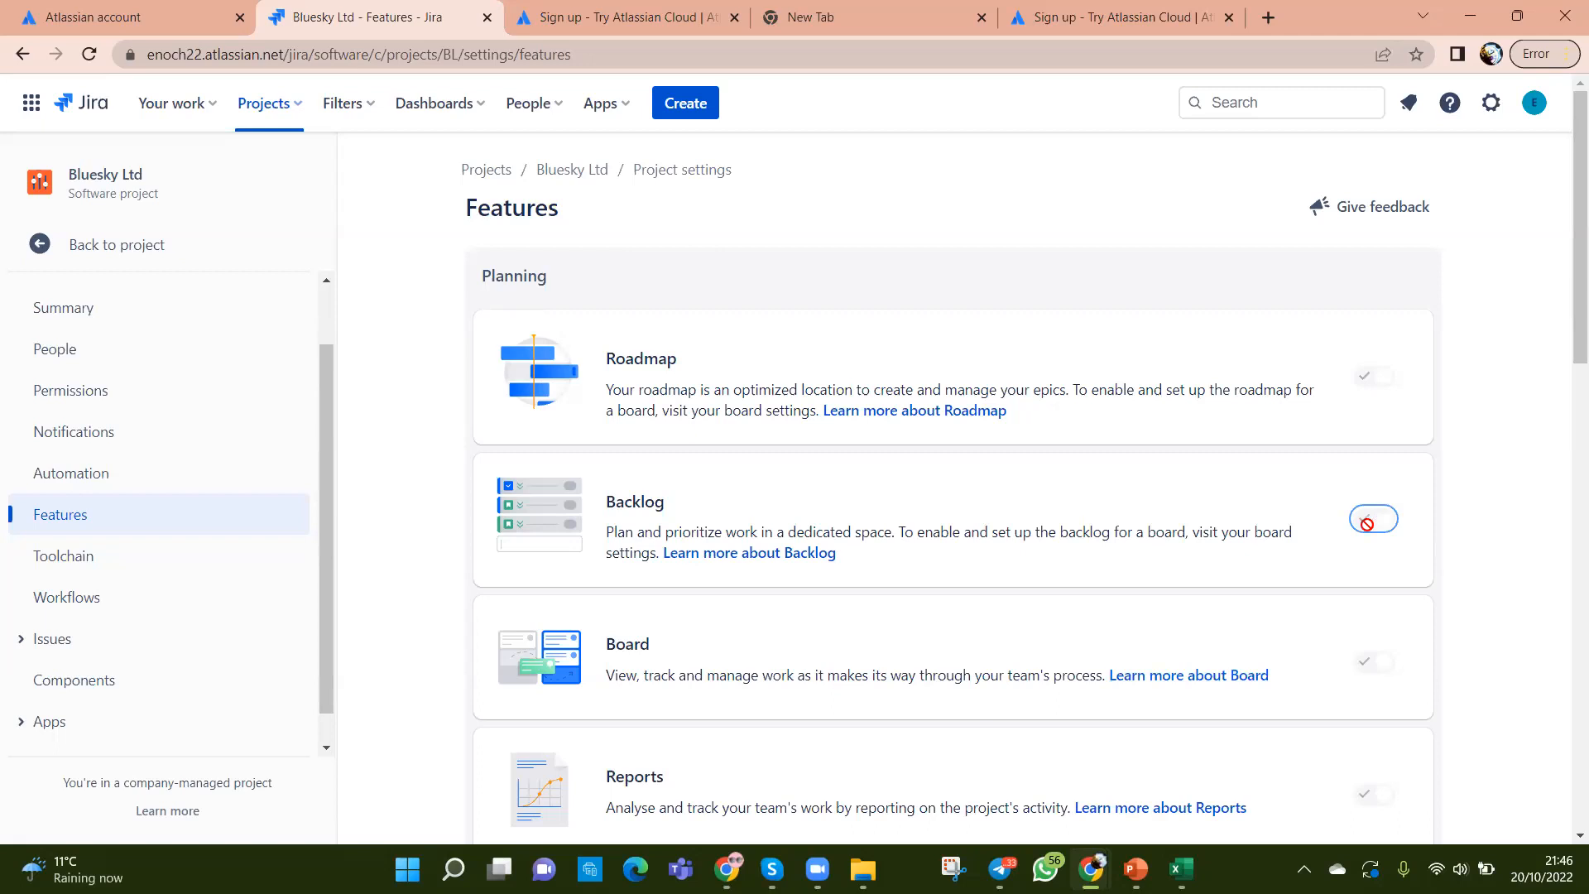
Step: Return to the BL board and look over its column management settings
left_click(28, 246)
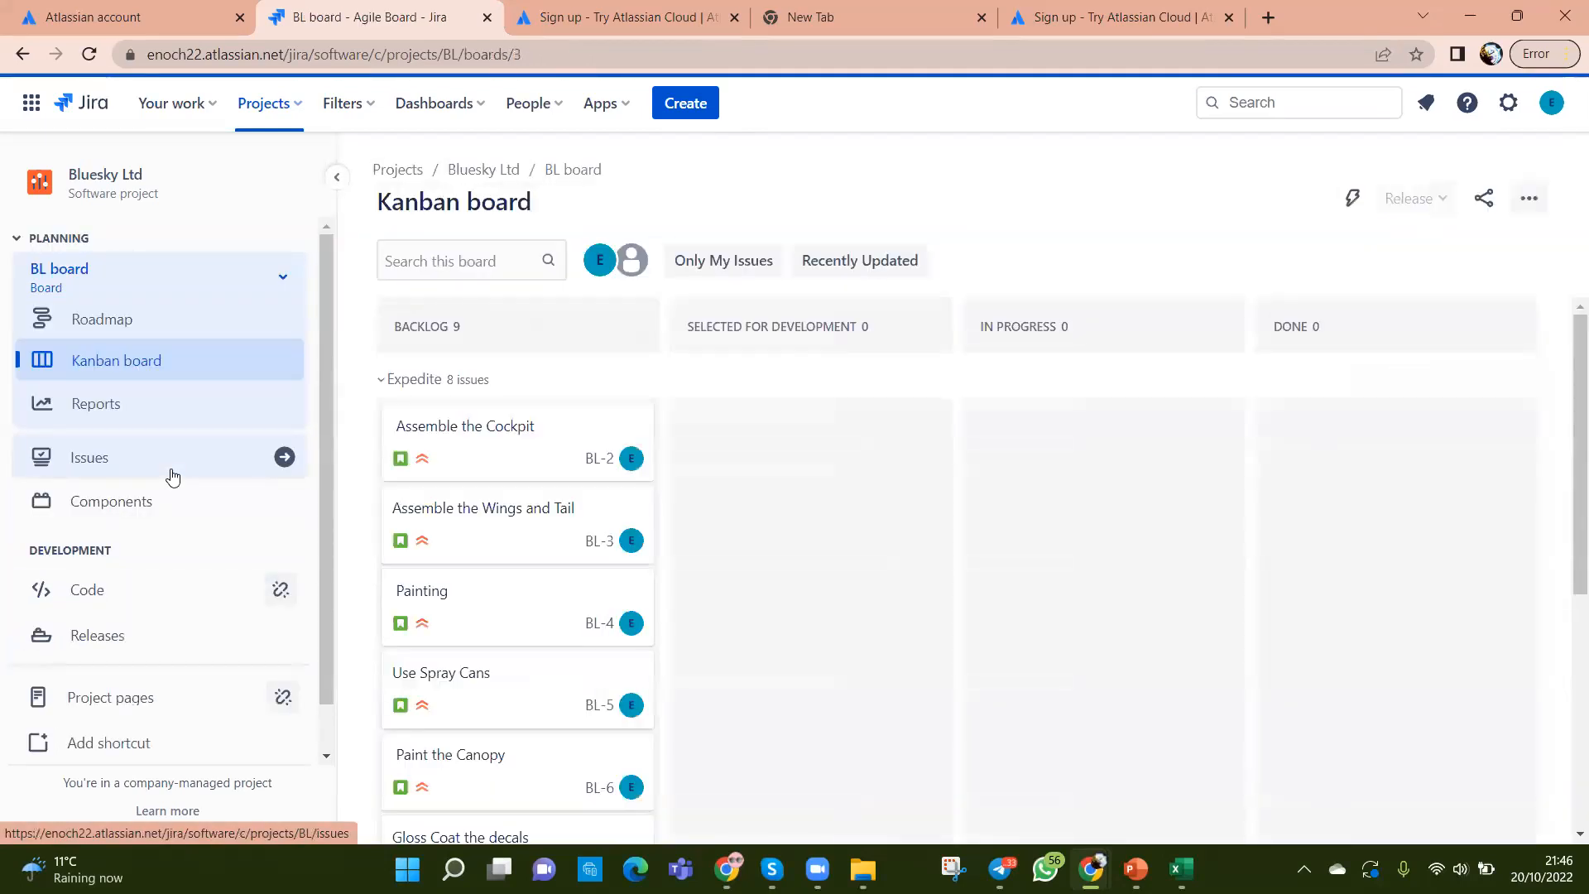
scroll(149, 543, "down", 1)
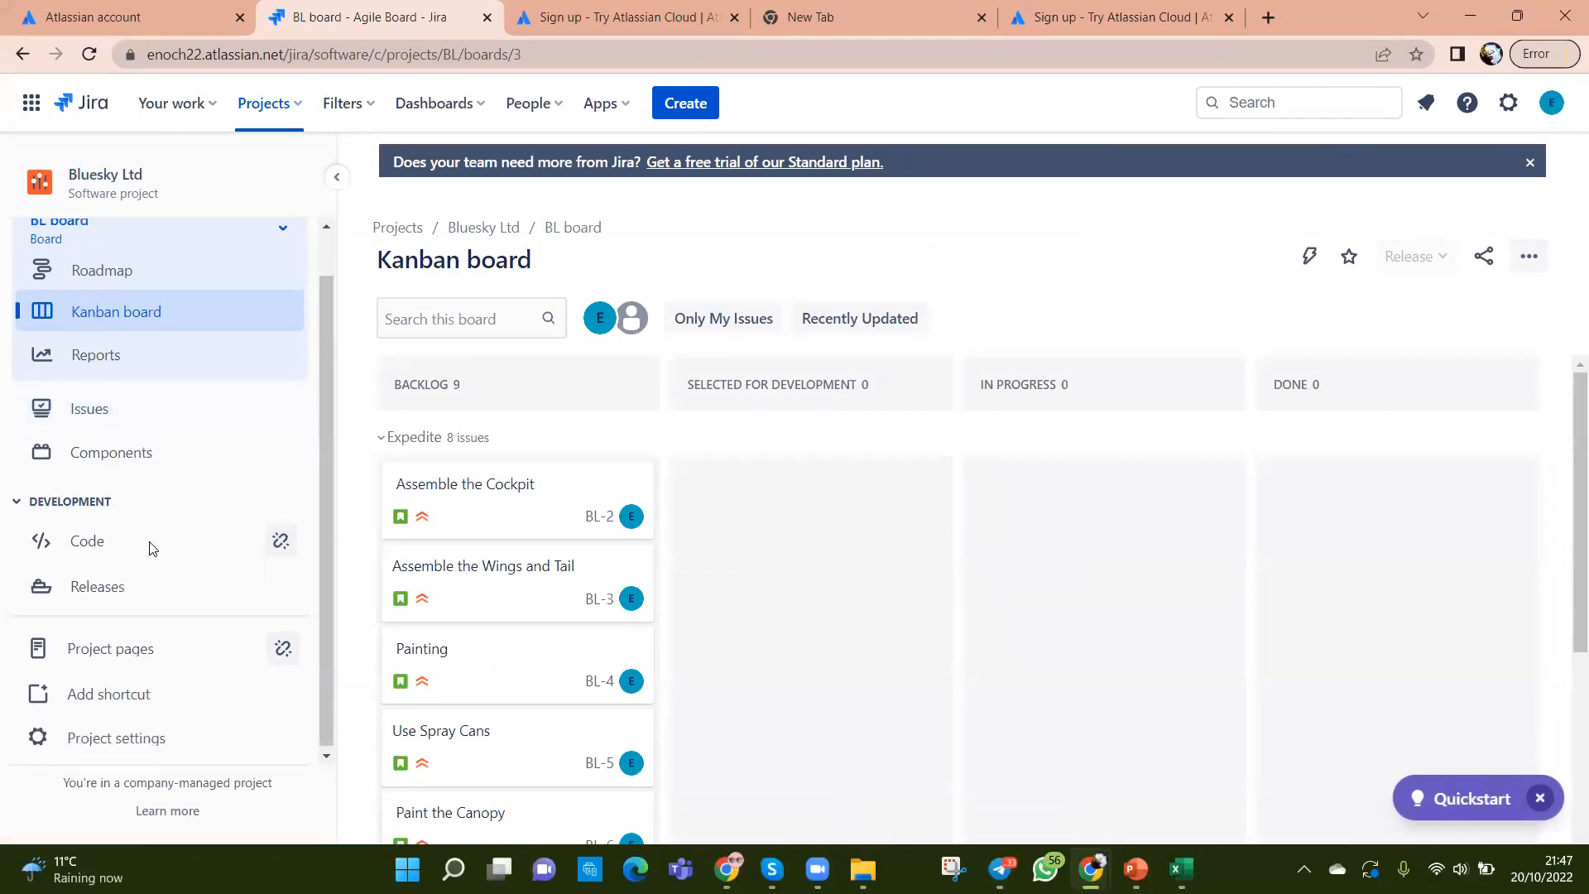
left_click(1517, 261)
left_click(1426, 303)
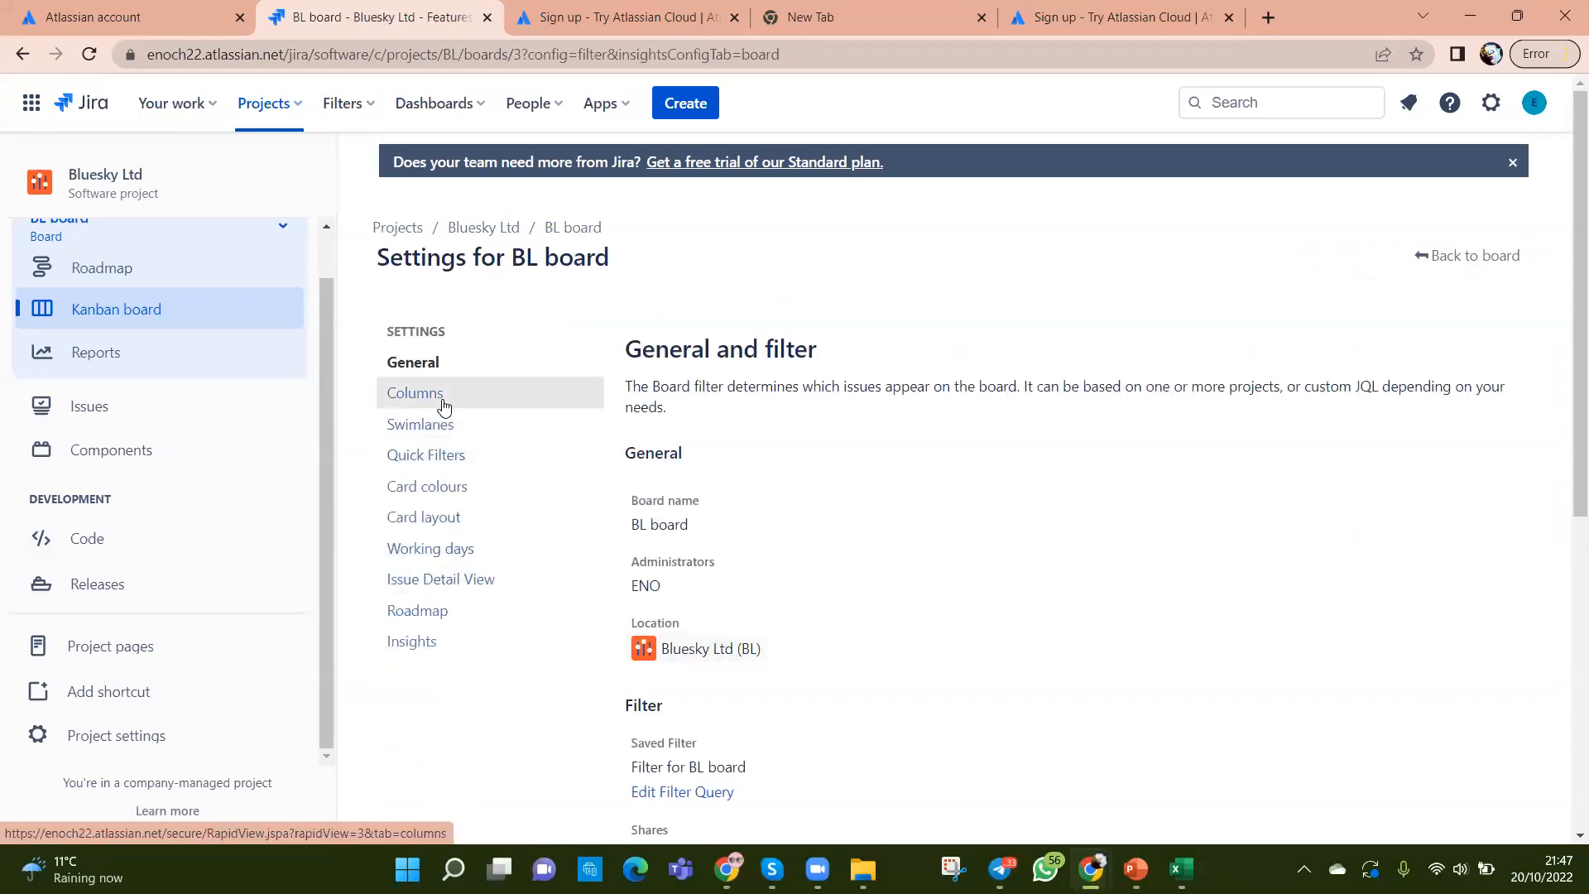
left_click(442, 400)
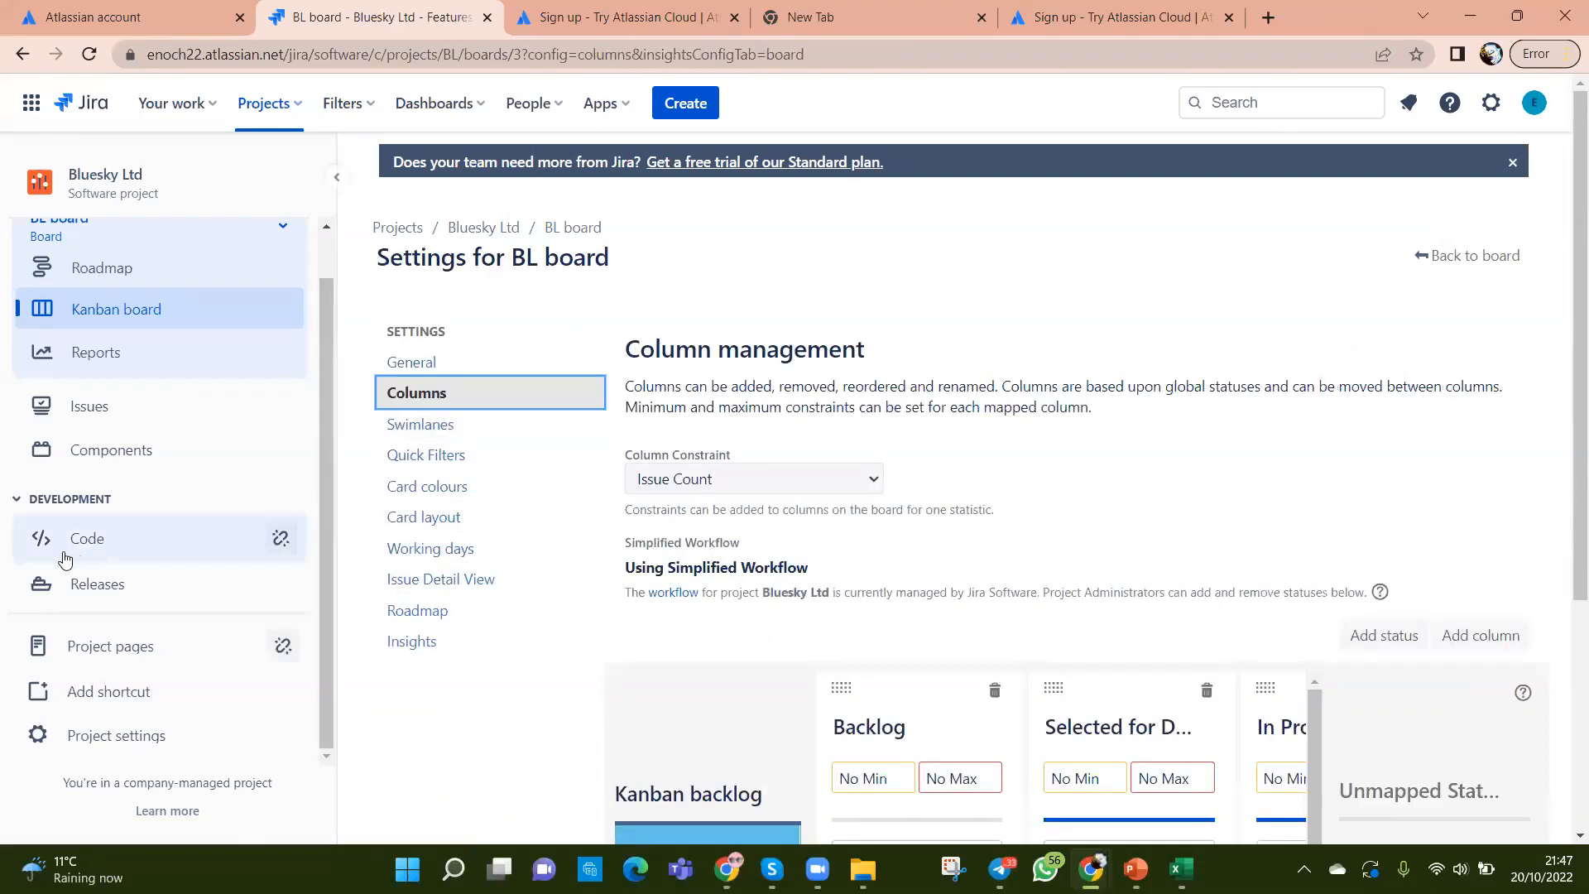
Step: Go back to the Kanban board and open its '...' more-actions menu
left_click(108, 322)
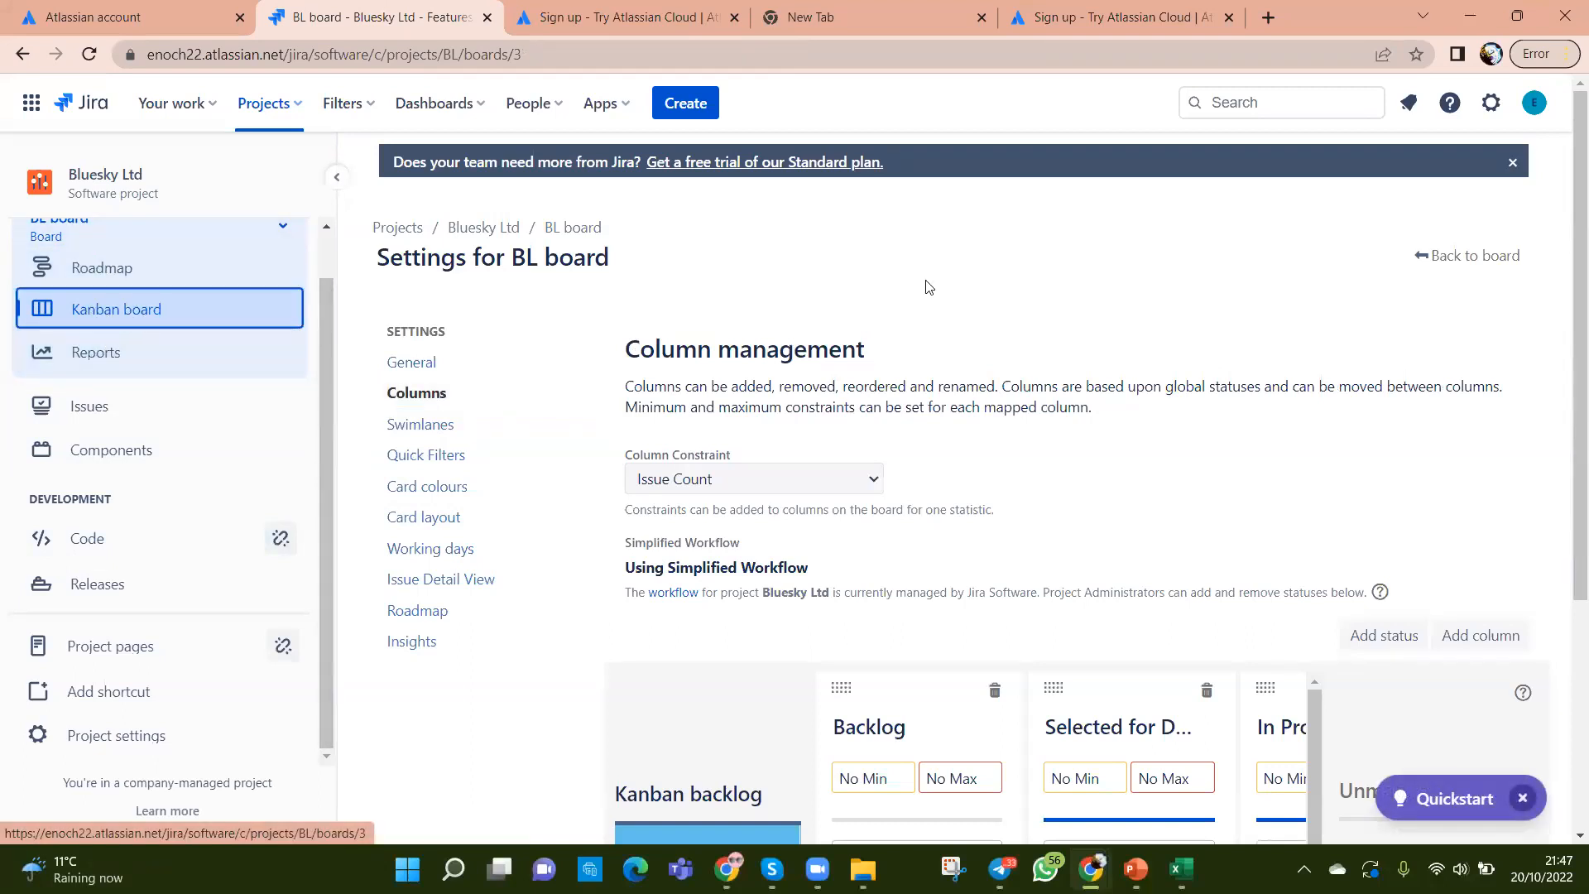
left_click(1499, 258)
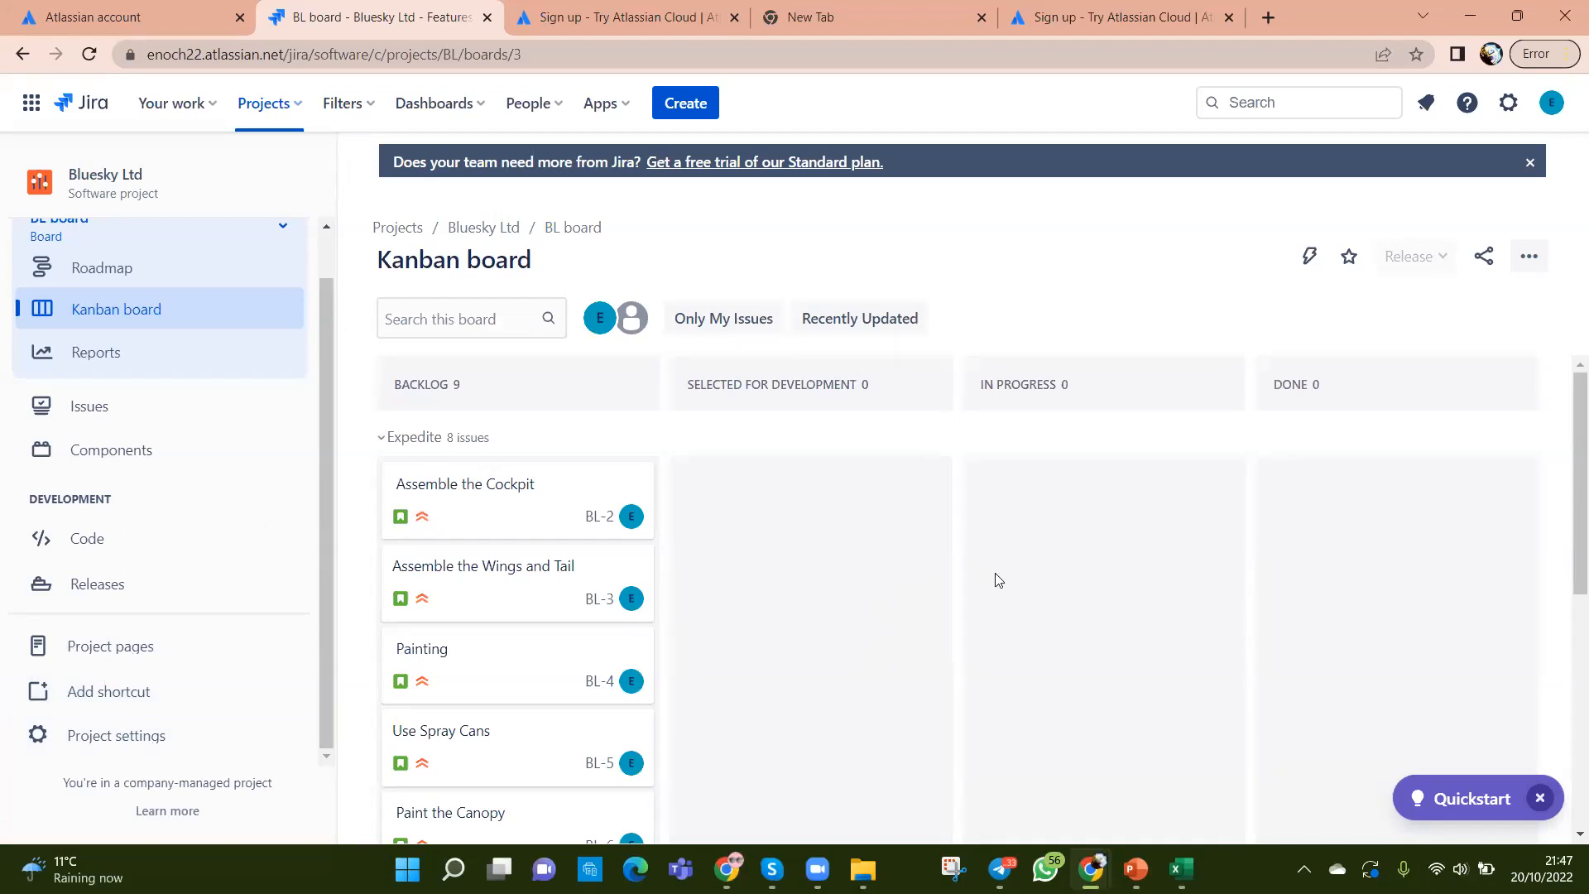
left_click(1529, 258)
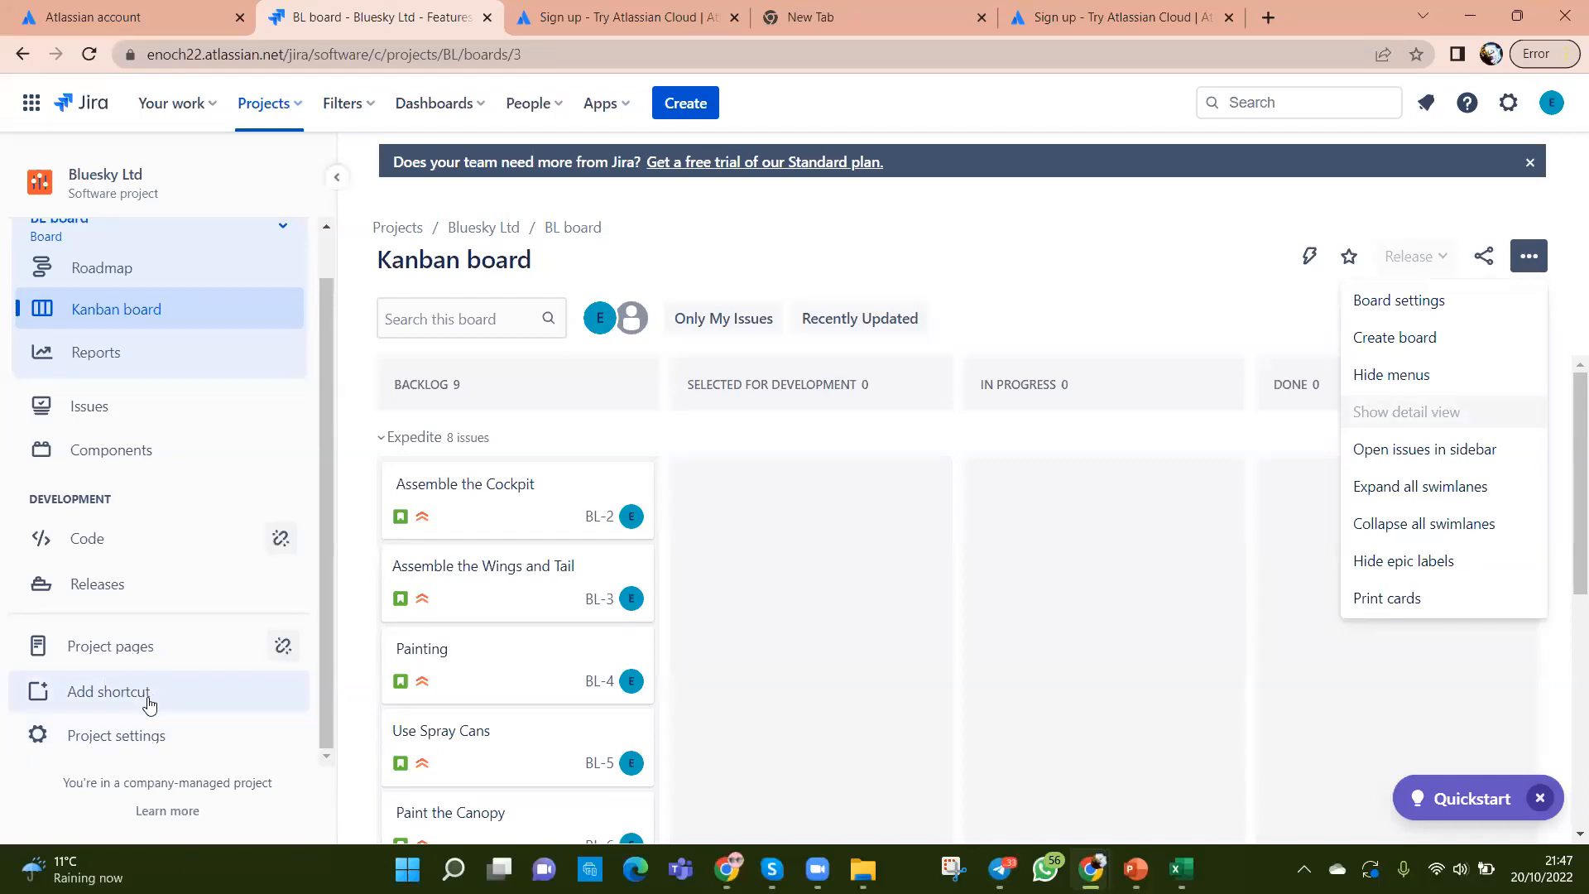
Step: Open Board settings and review the status-to-column mapping on the Column management page
left_click(1393, 303)
scroll(1310, 441, "down", 1)
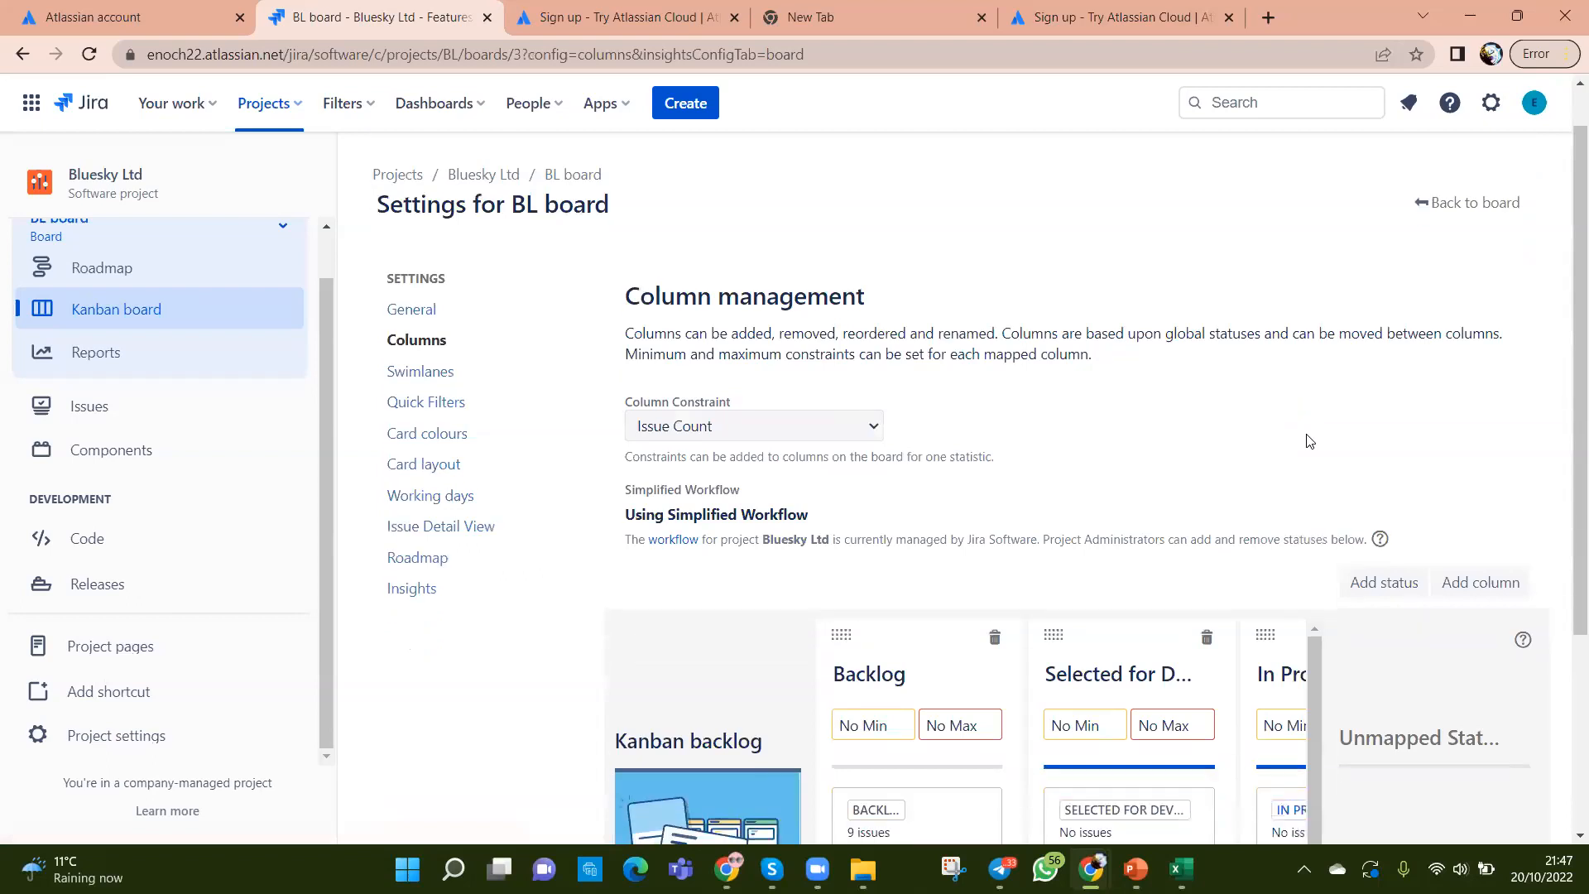
scroll(1310, 441, "down", 2)
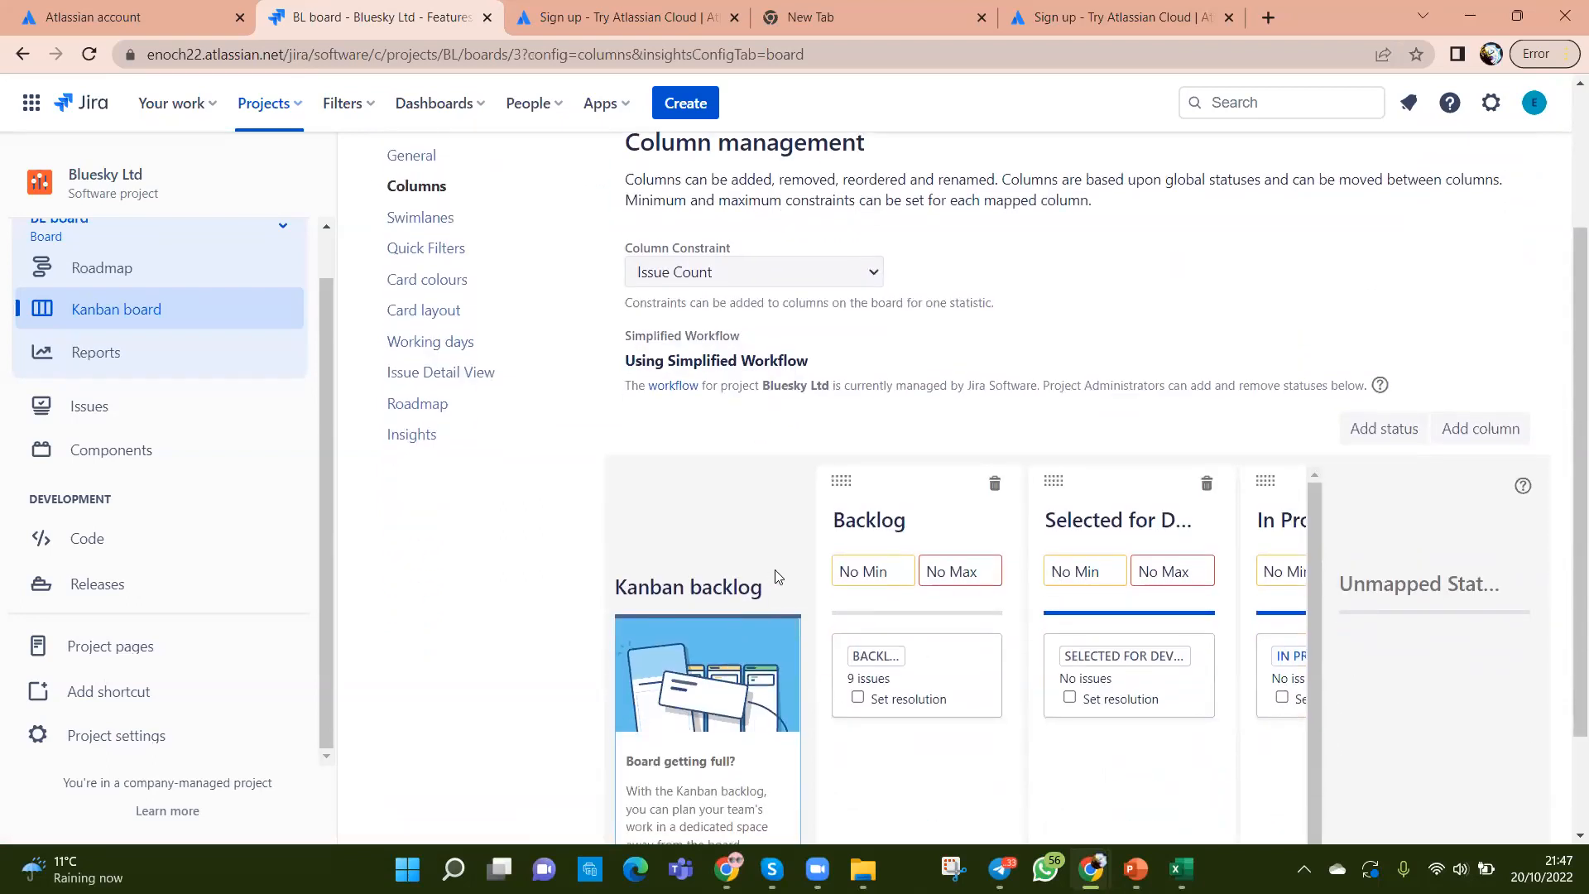
scroll(930, 656, "down", 1)
scroll(932, 660, "down", 1)
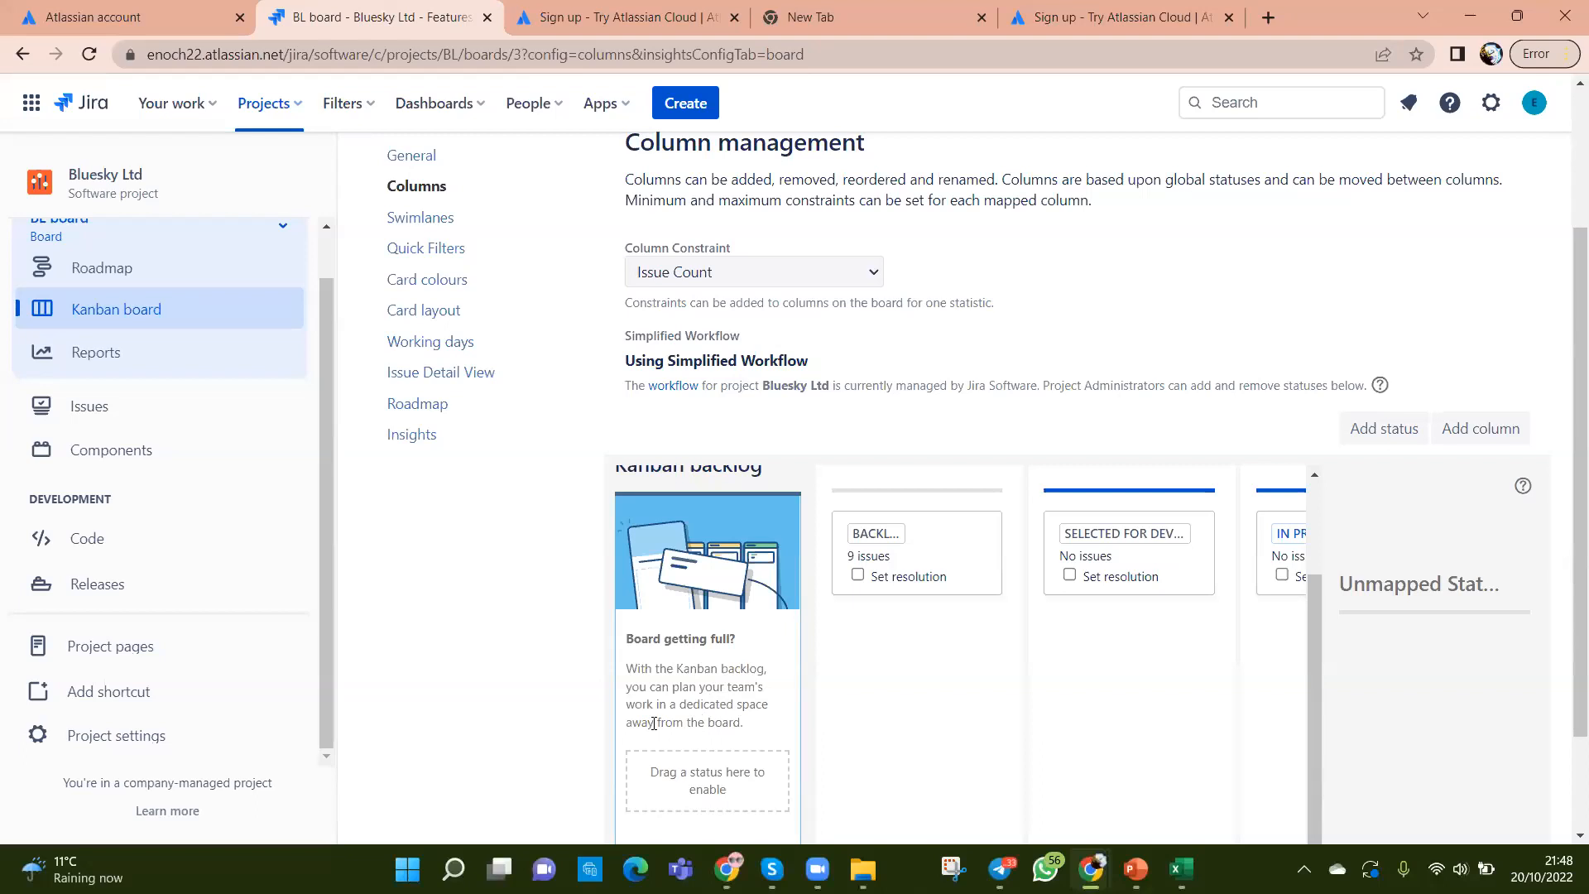
scroll(757, 727, "down", 1)
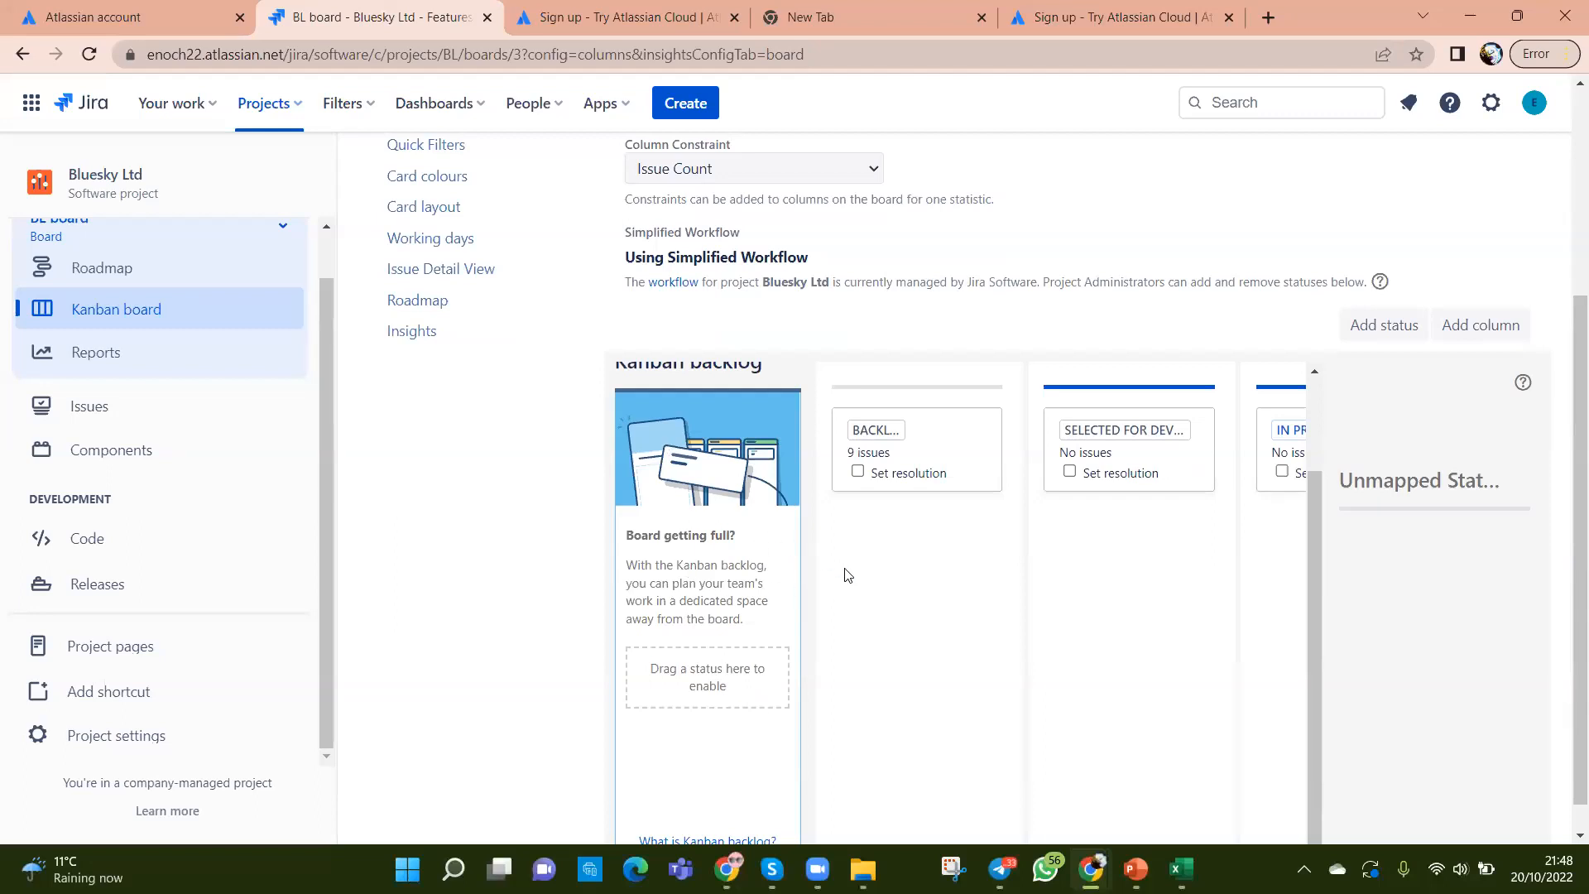
scroll(985, 578, "up", 1)
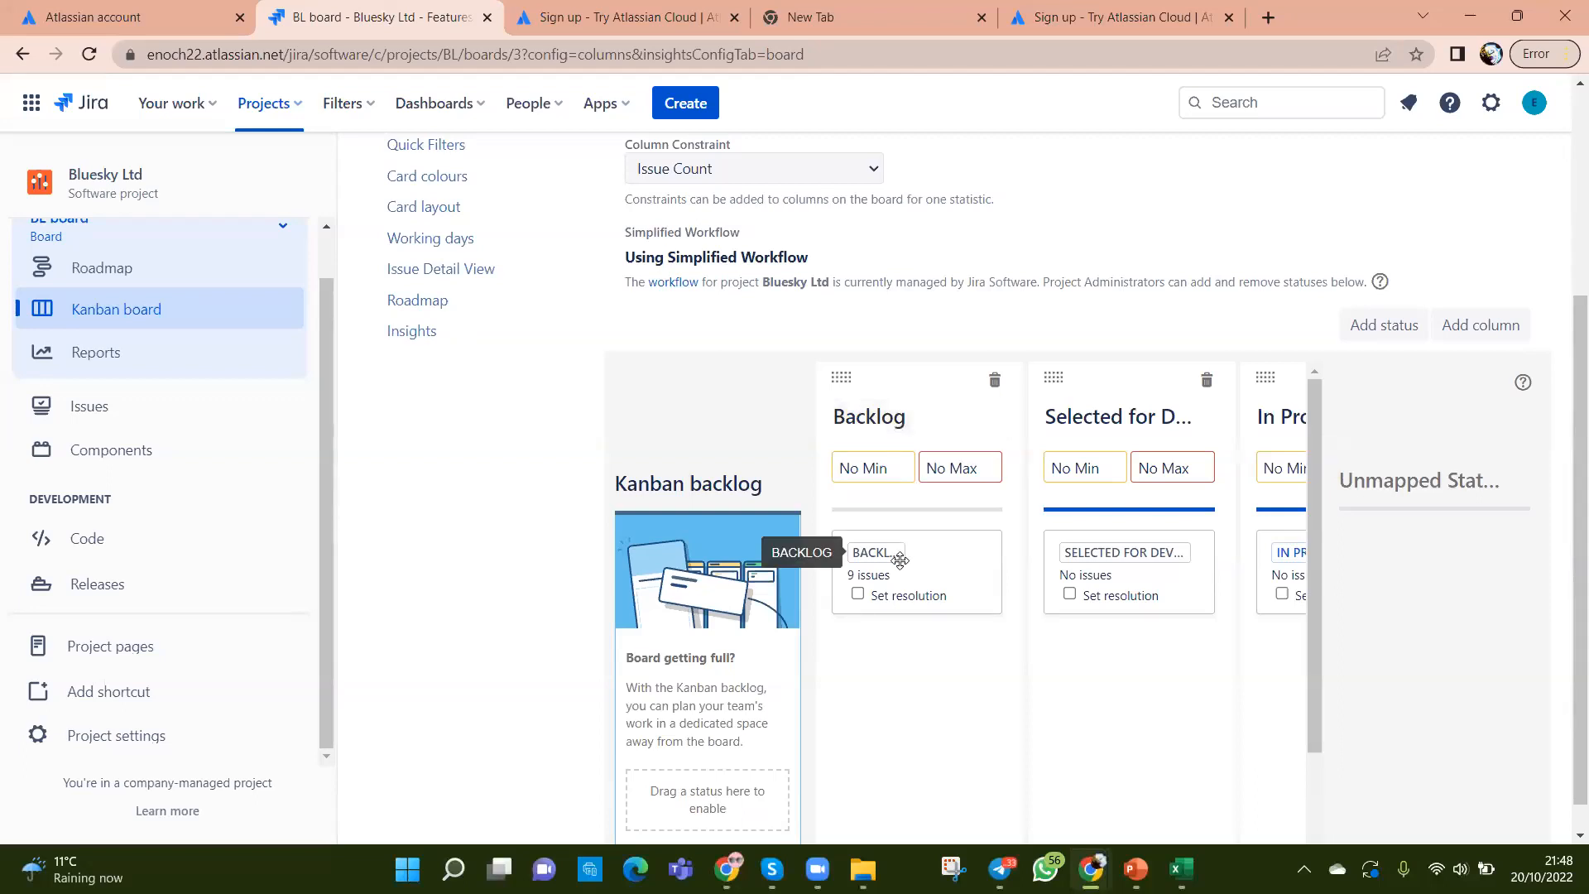
scroll(910, 563, "down", 1)
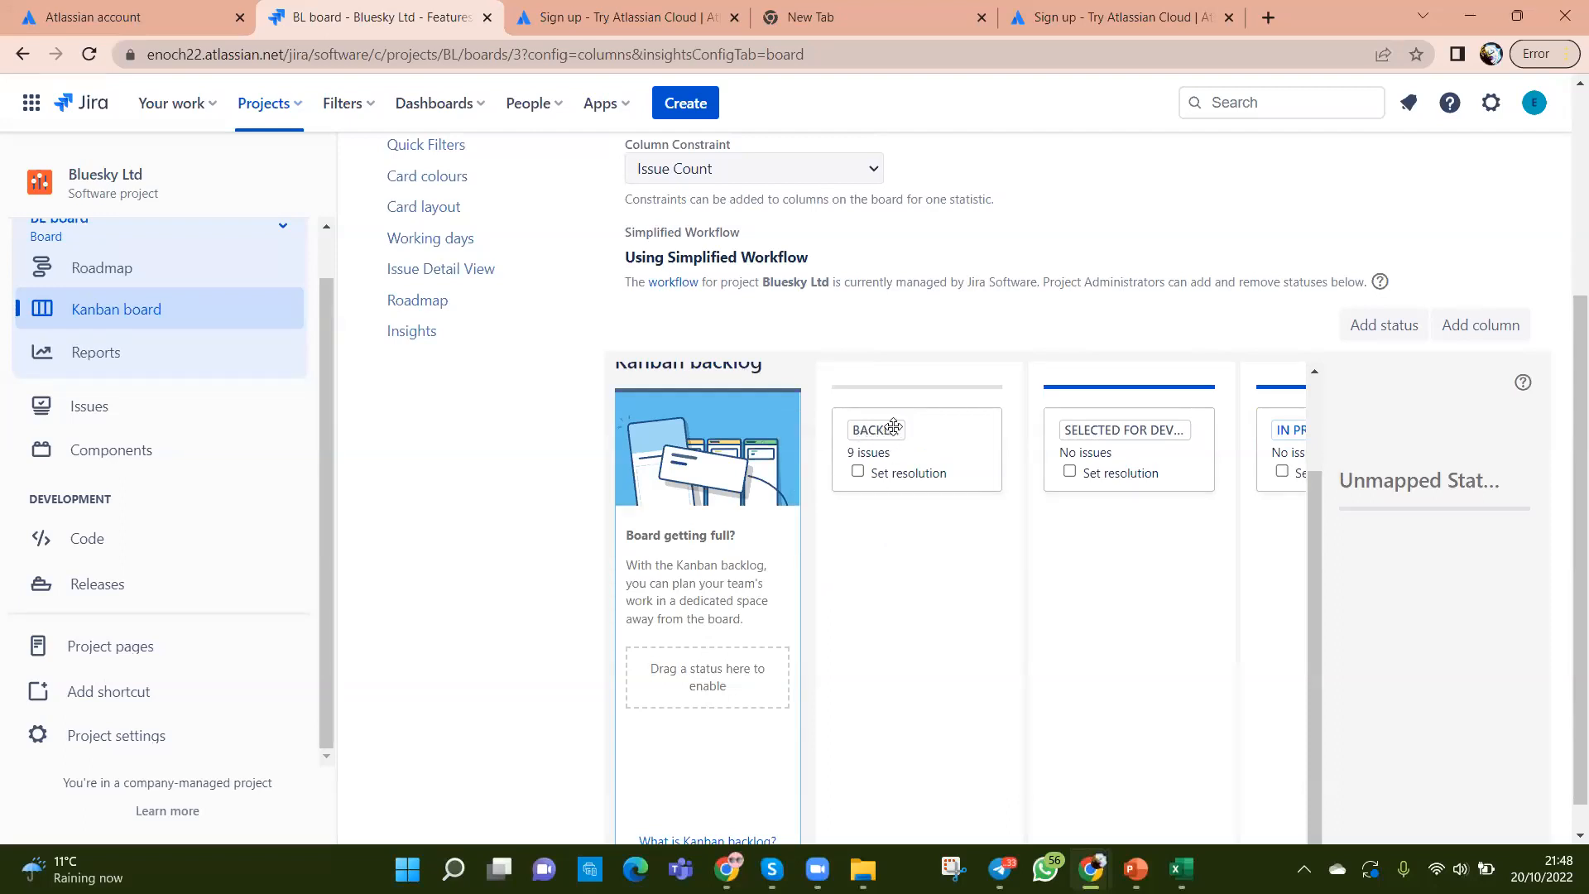
scroll(996, 649, "up", 2)
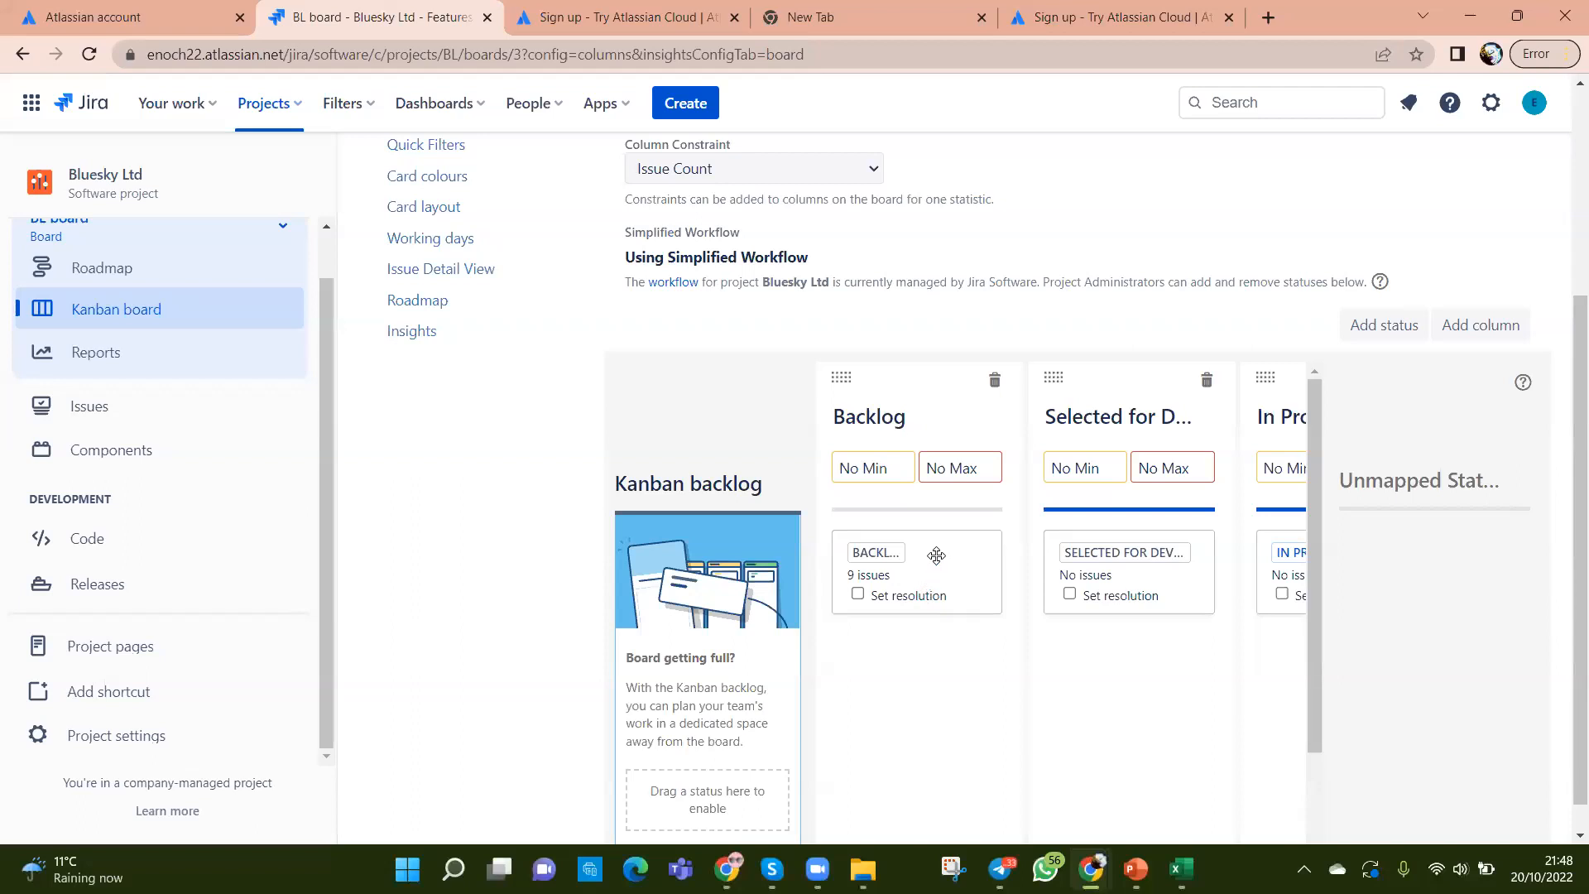
scroll(936, 556, "down", 1)
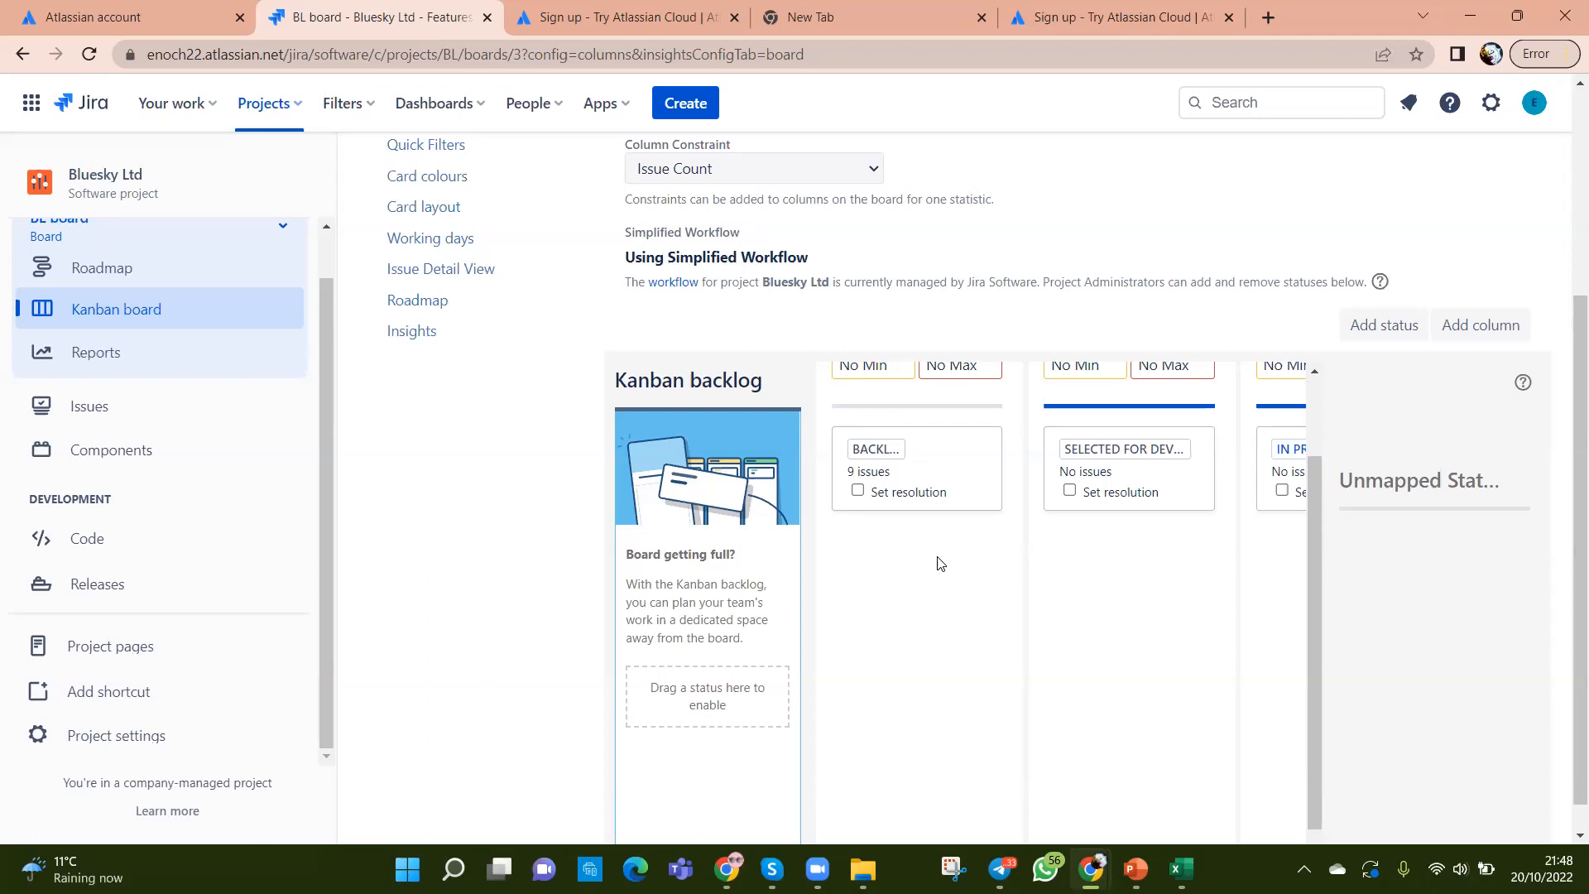
scroll(266, 437, "up", 1)
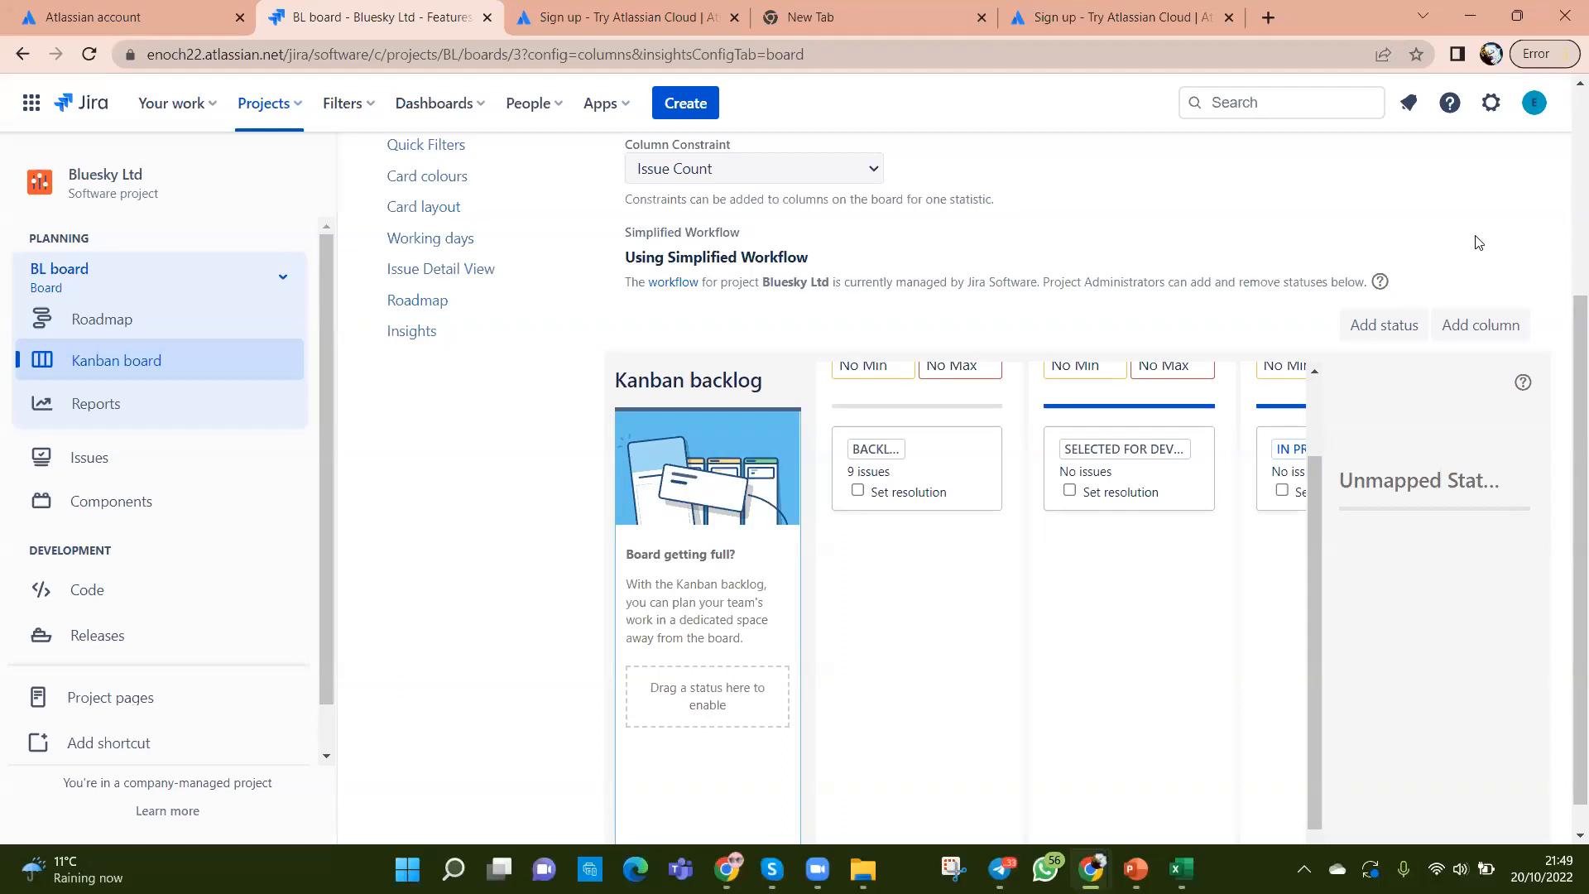
scroll(1456, 244, "up", 4)
Step: Return to the BL Kanban board and open its '...' more-actions menu again
left_click(1461, 260)
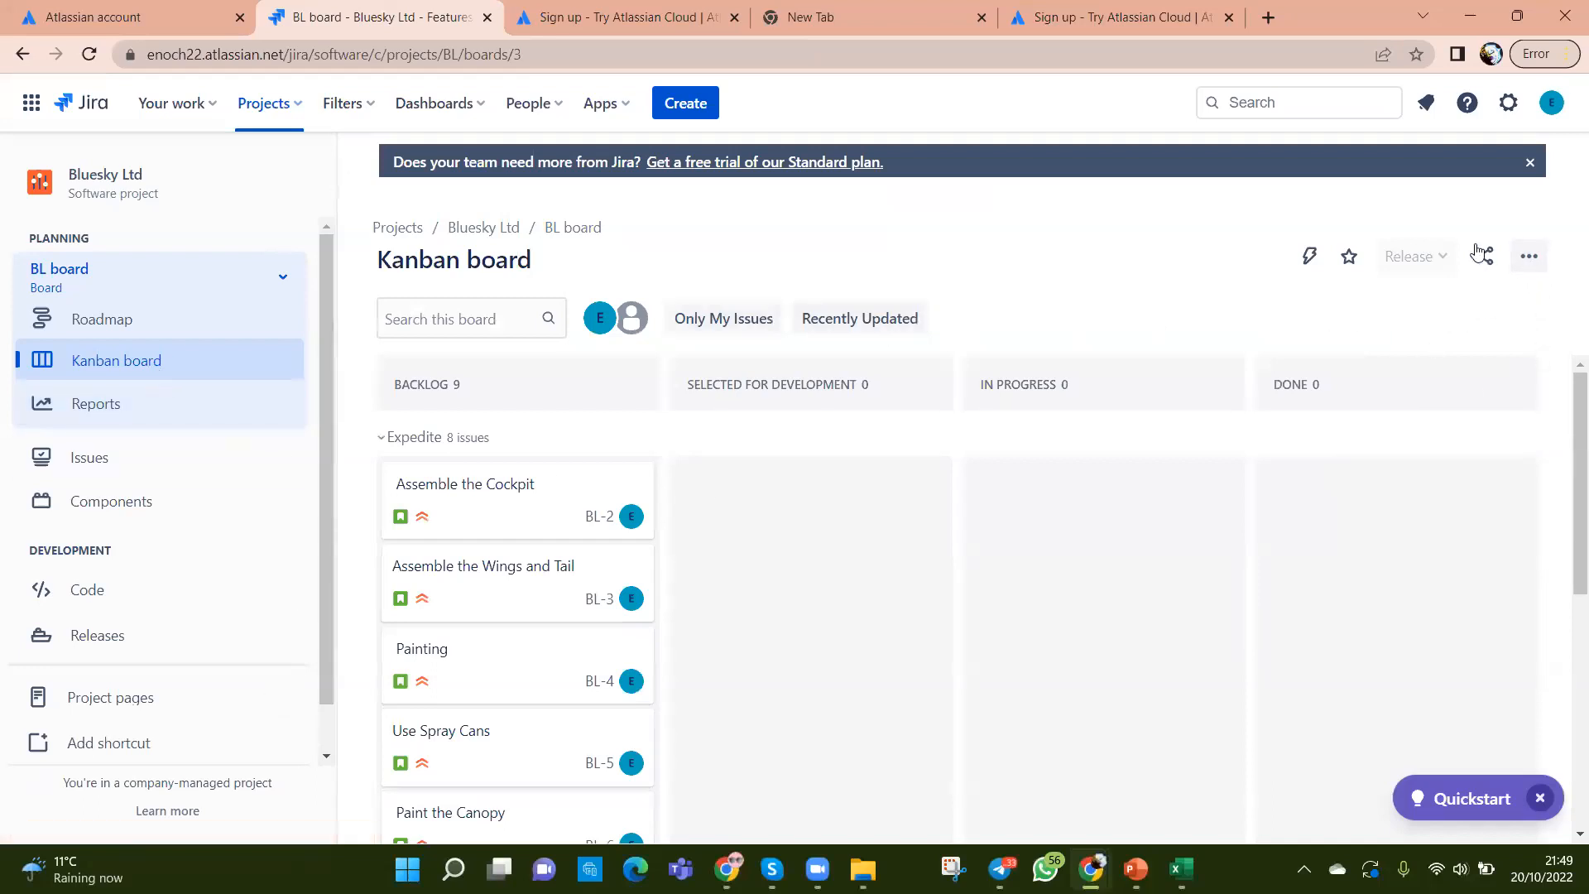
left_click(1530, 259)
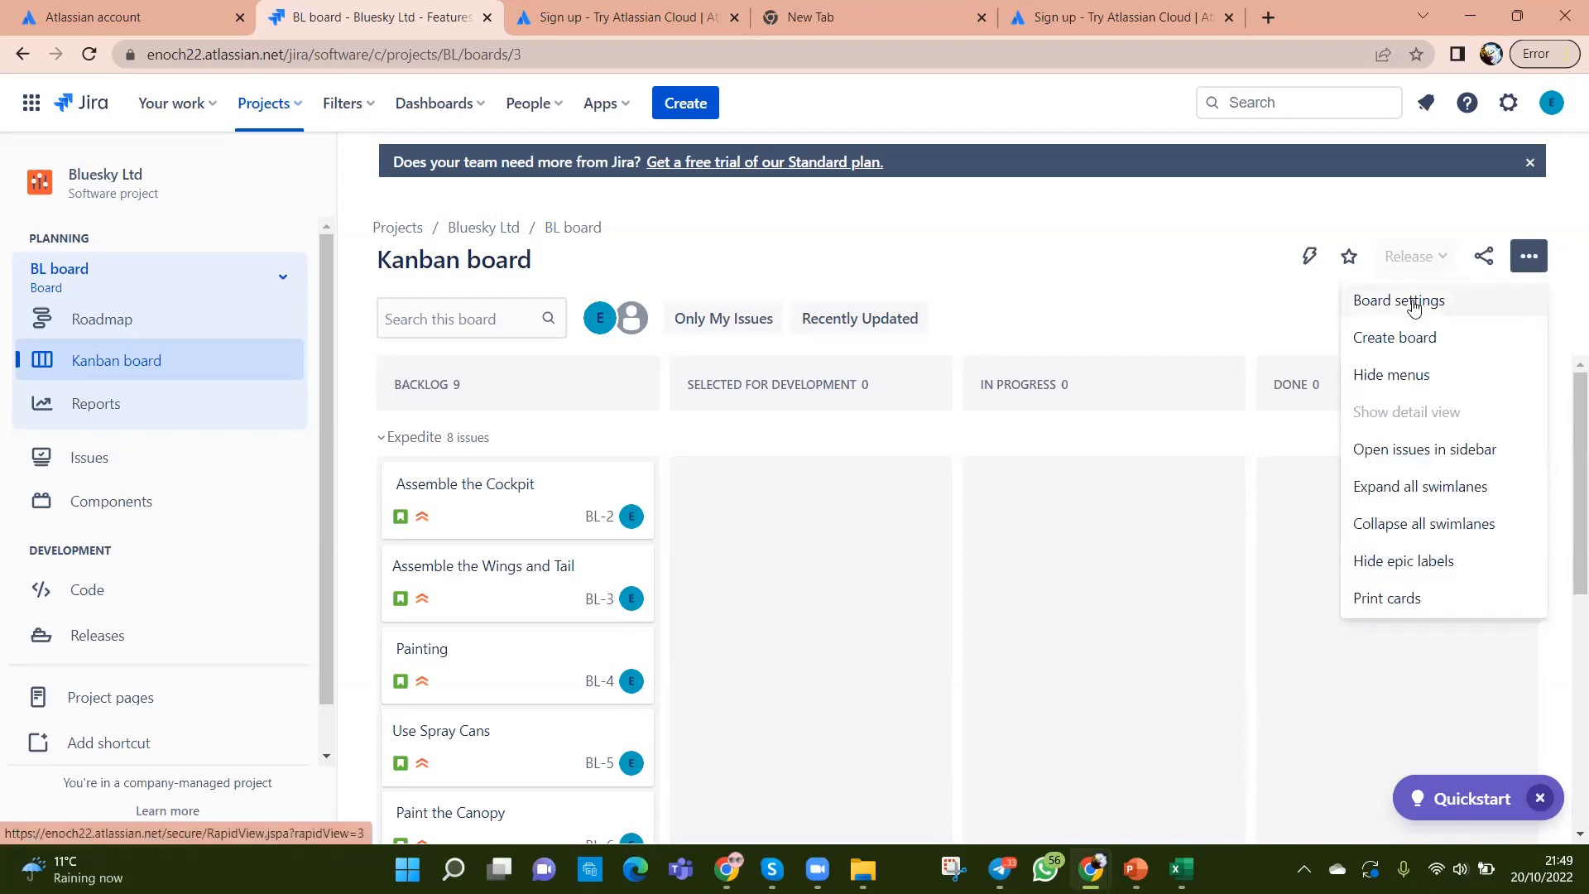
scroll(257, 687, "down", 1)
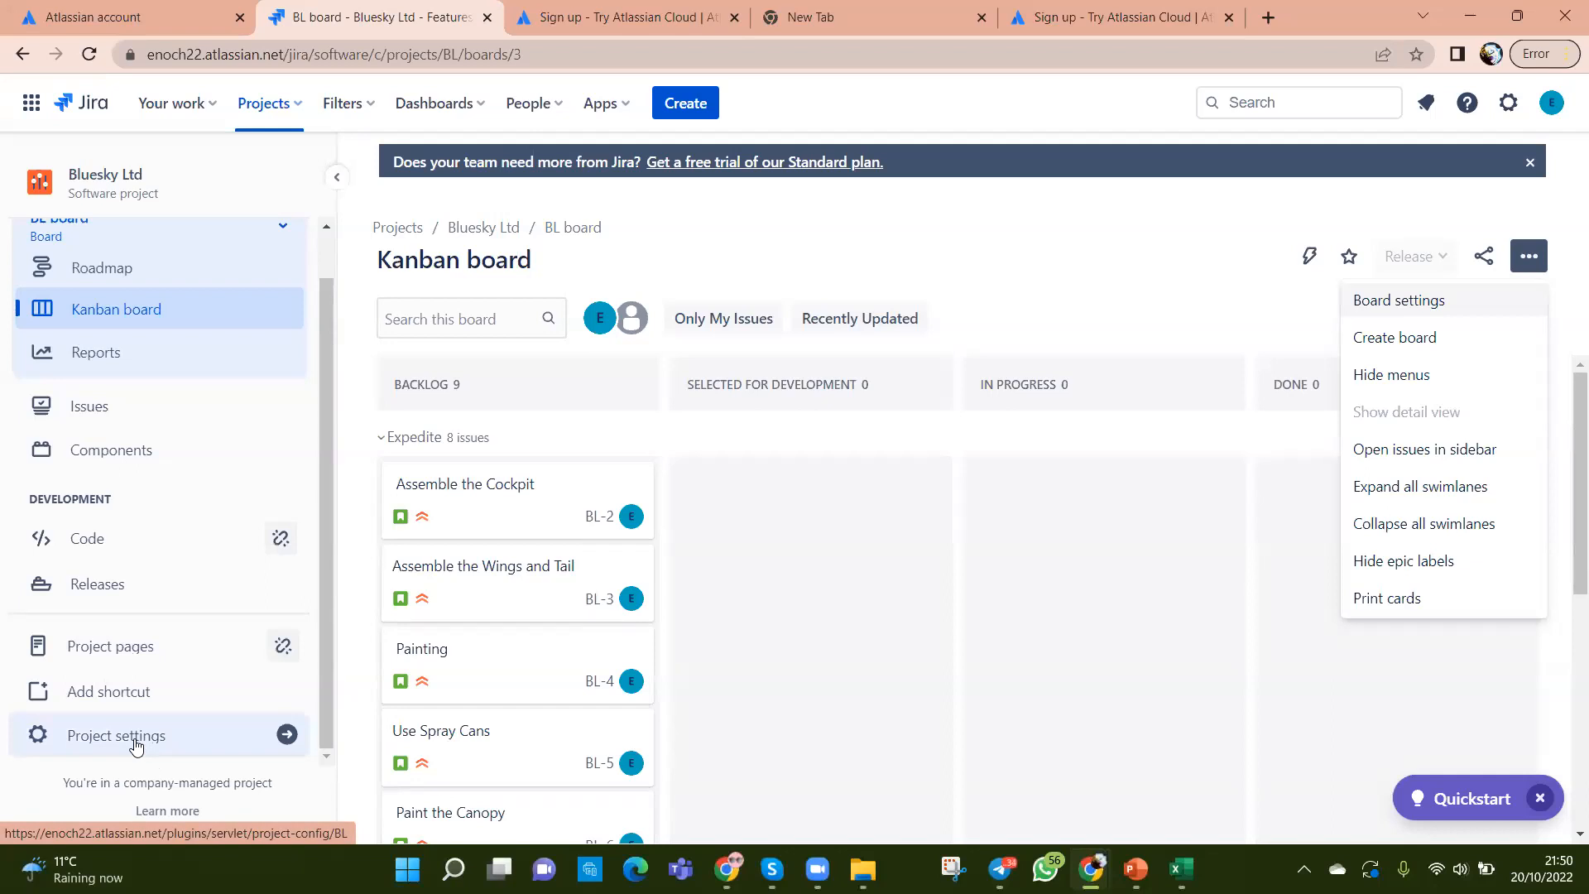
Step: Move the BACKLOG status card with its 9 issues into the Kanban backlog column
left_click(1393, 307)
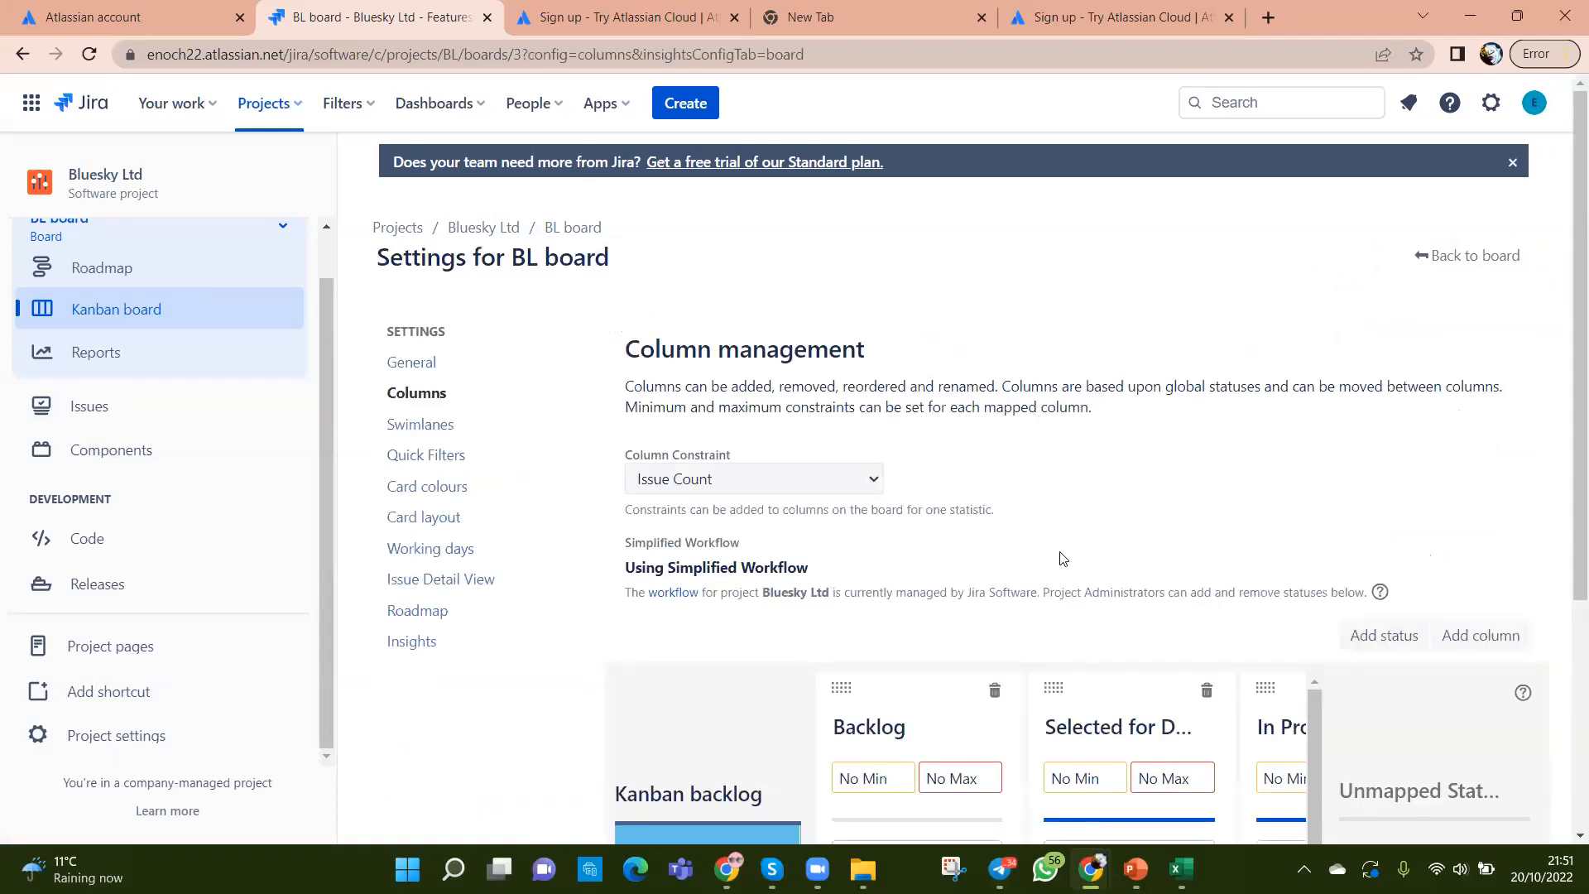
scroll(1059, 553, "down", 3)
scroll(1018, 612, "down", 2)
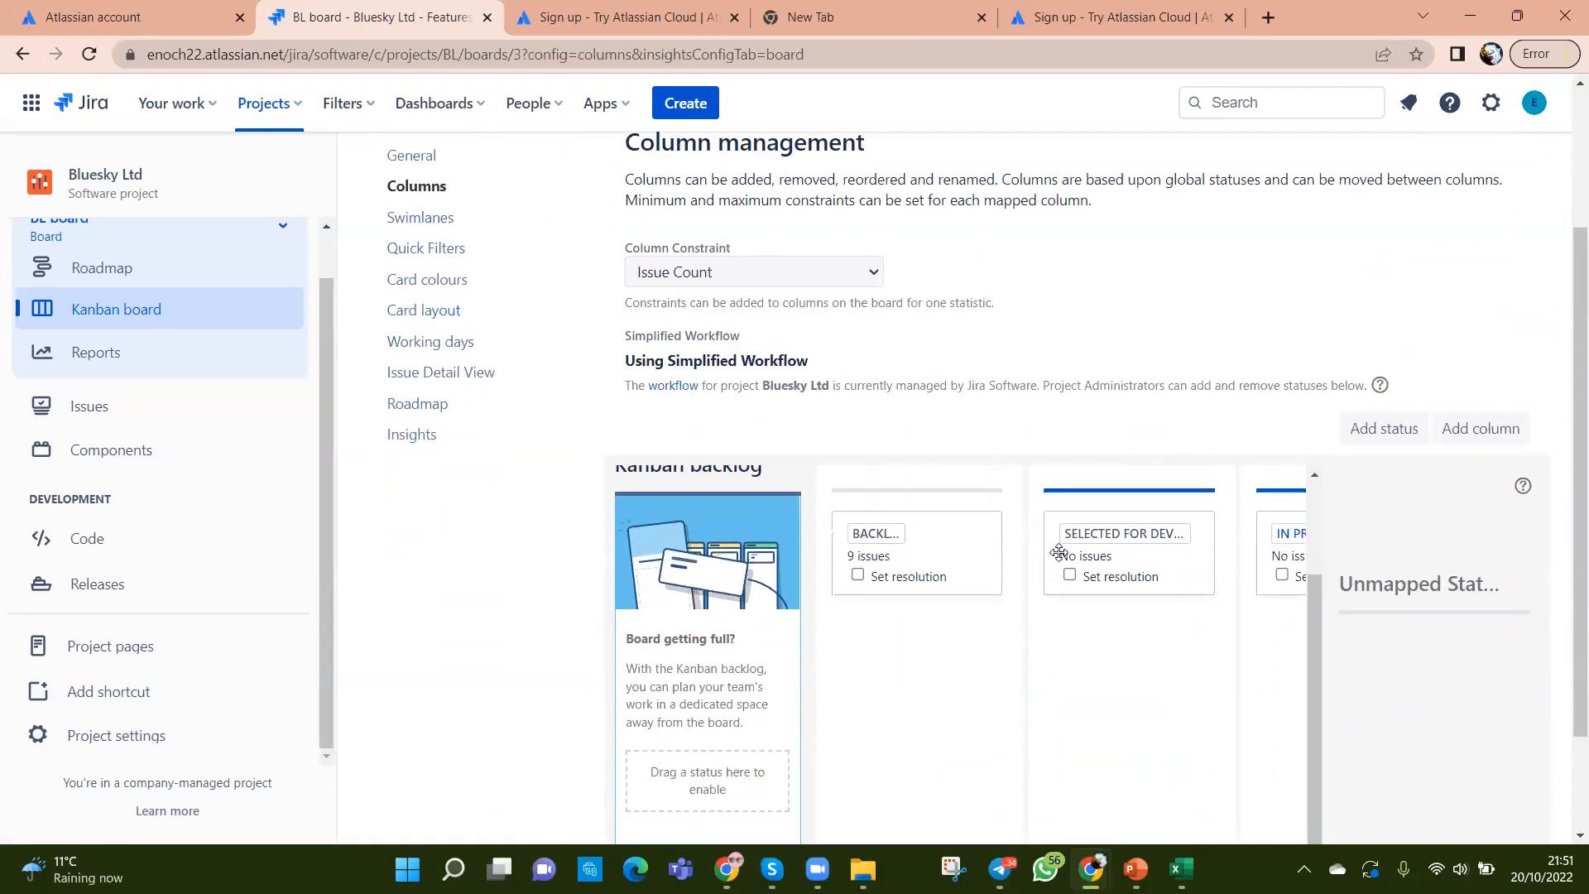
scroll(957, 675, "up", 1)
scroll(960, 562, "down", 1)
left_click_drag(913, 547, 711, 792)
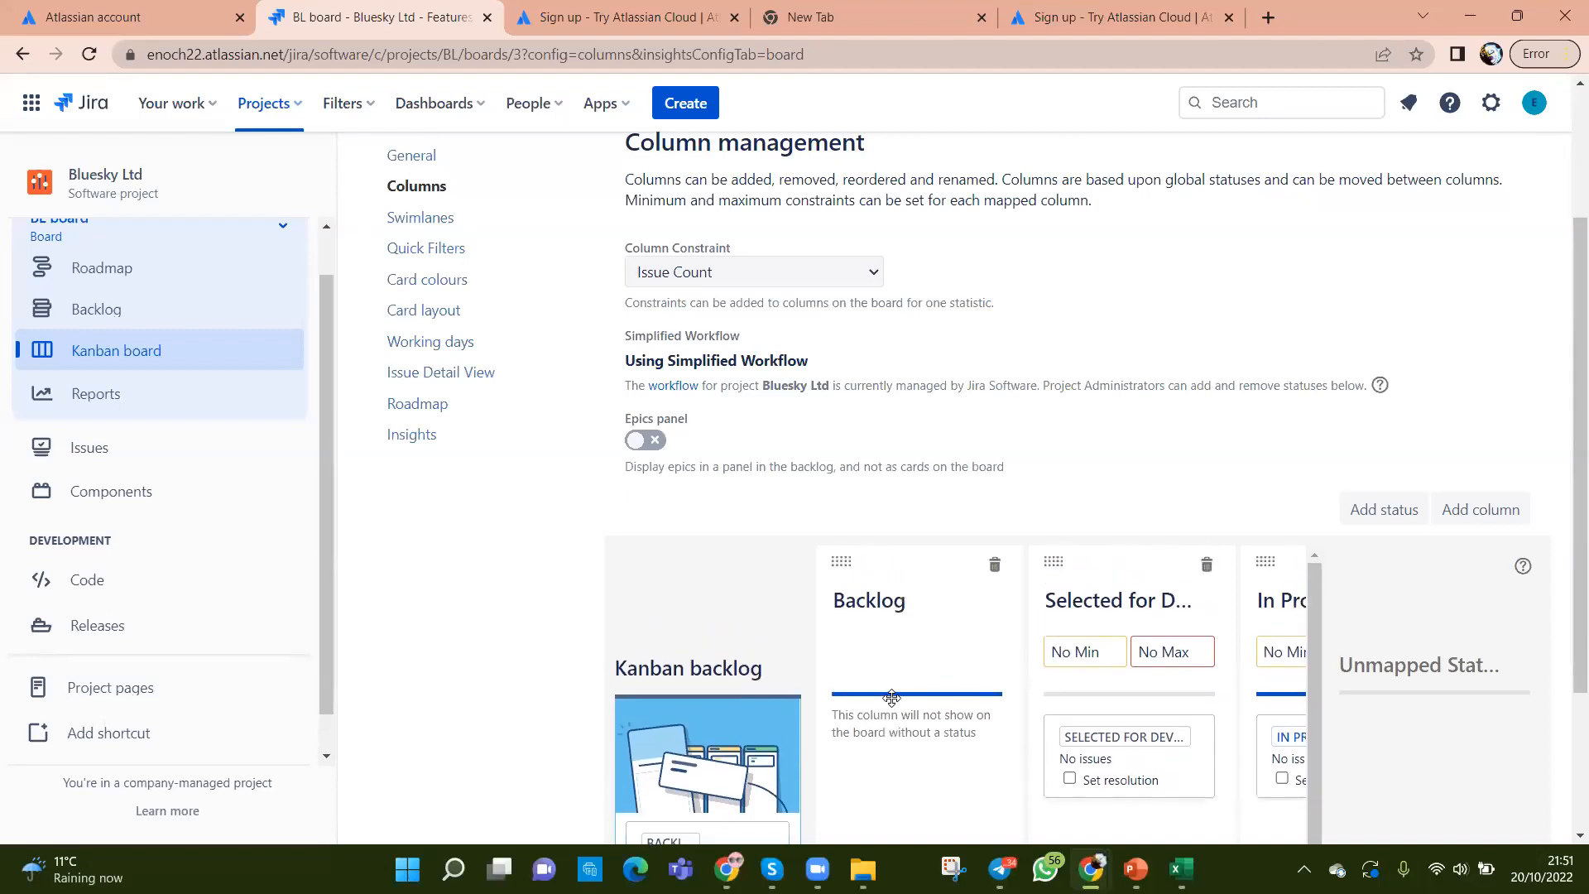
scroll(557, 380, "up", 3)
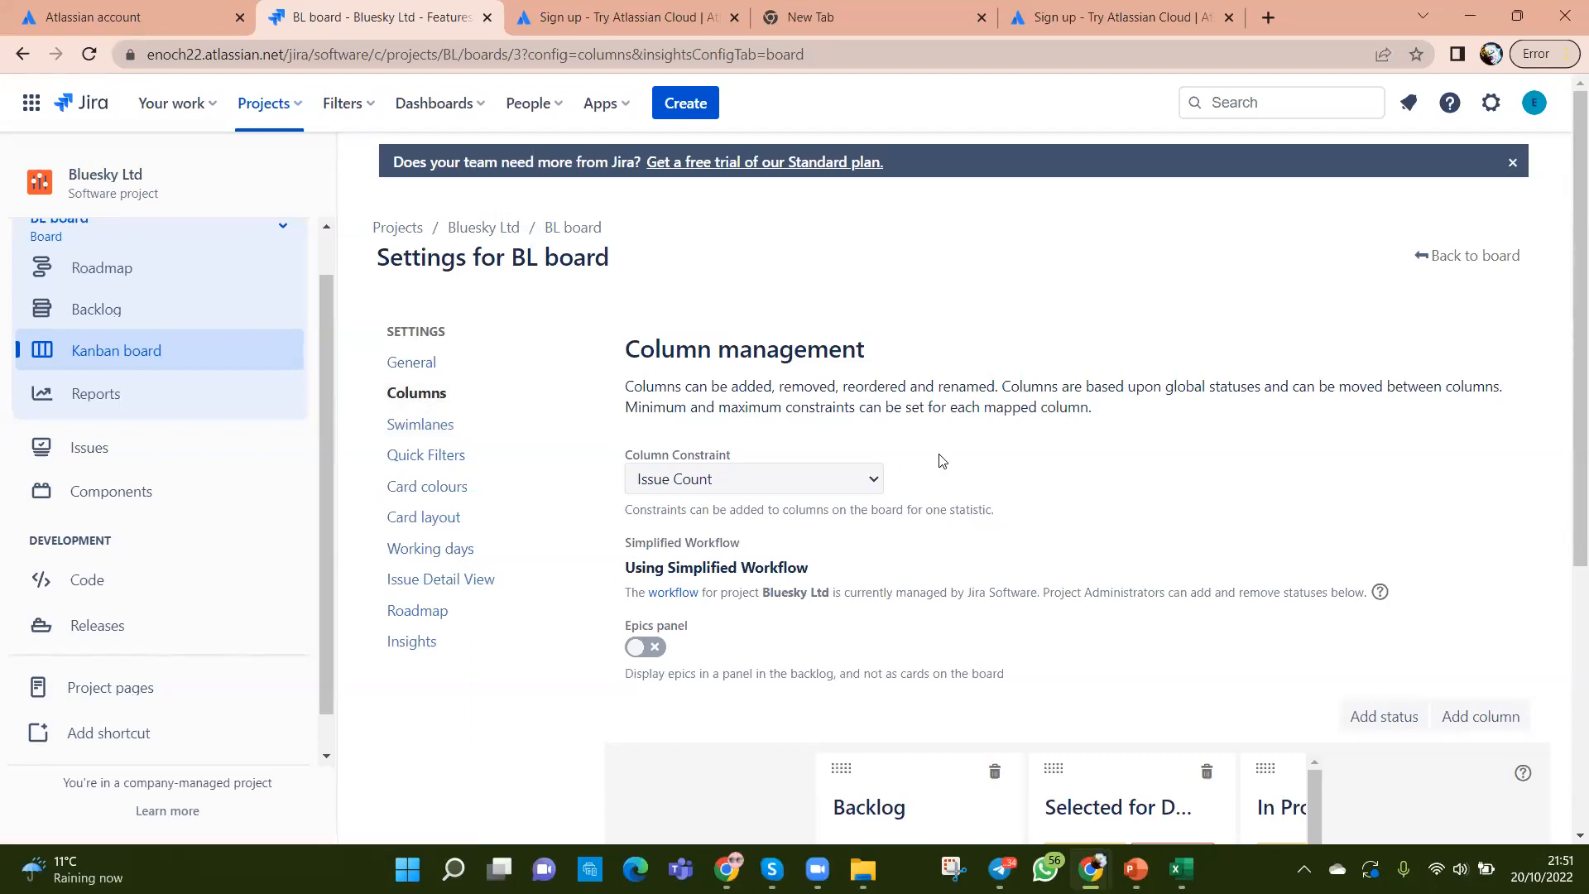
scroll(841, 461, "down", 5)
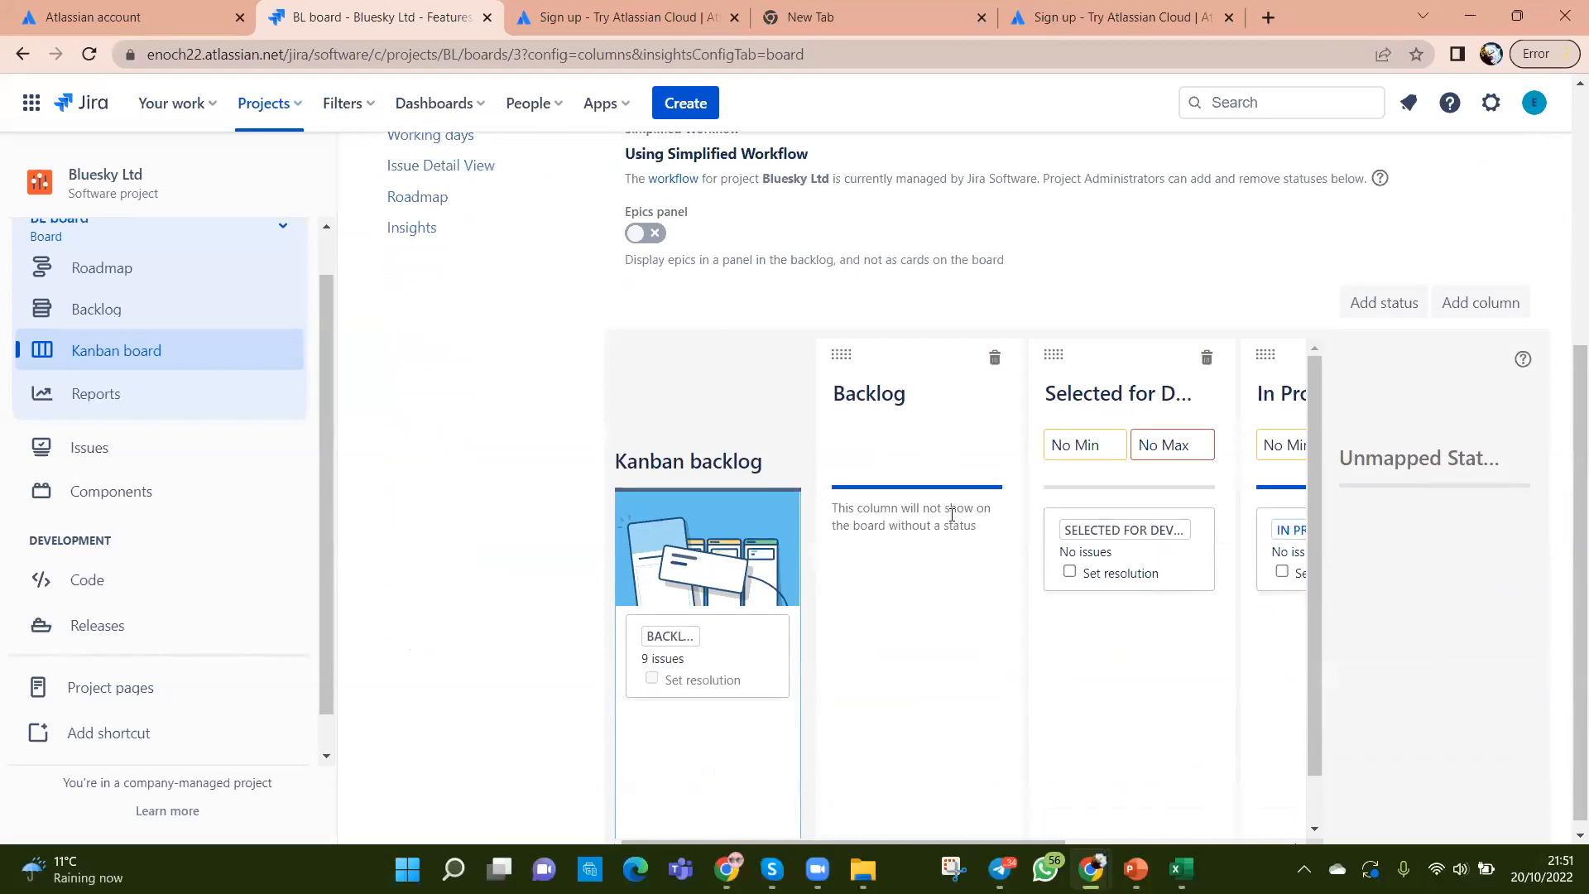
scroll(950, 515, "up", 1)
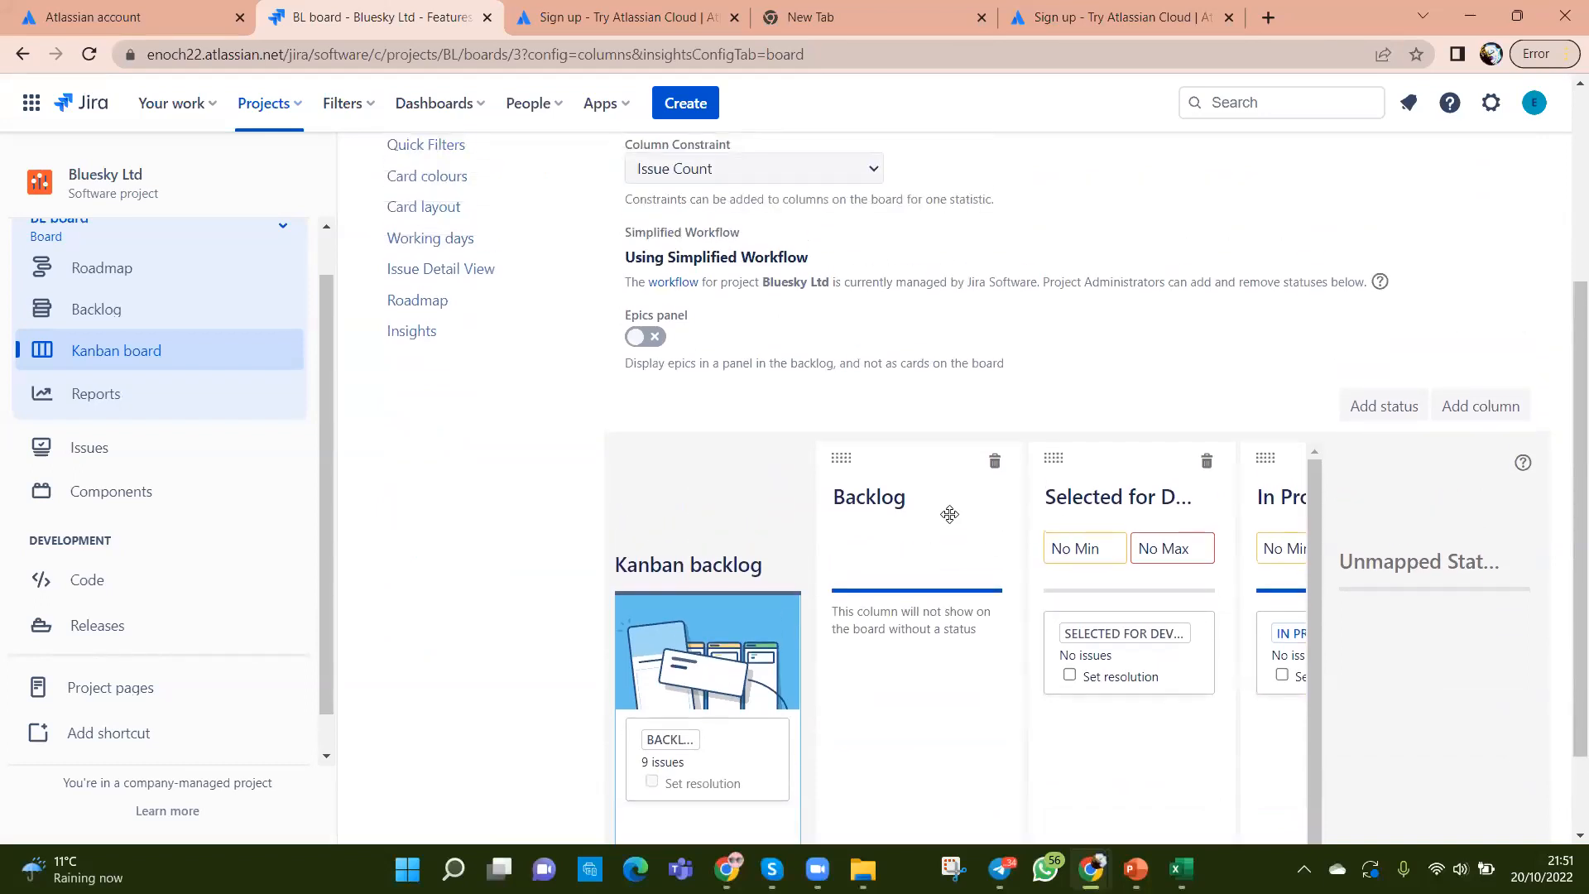
scroll(927, 518, "down", 1)
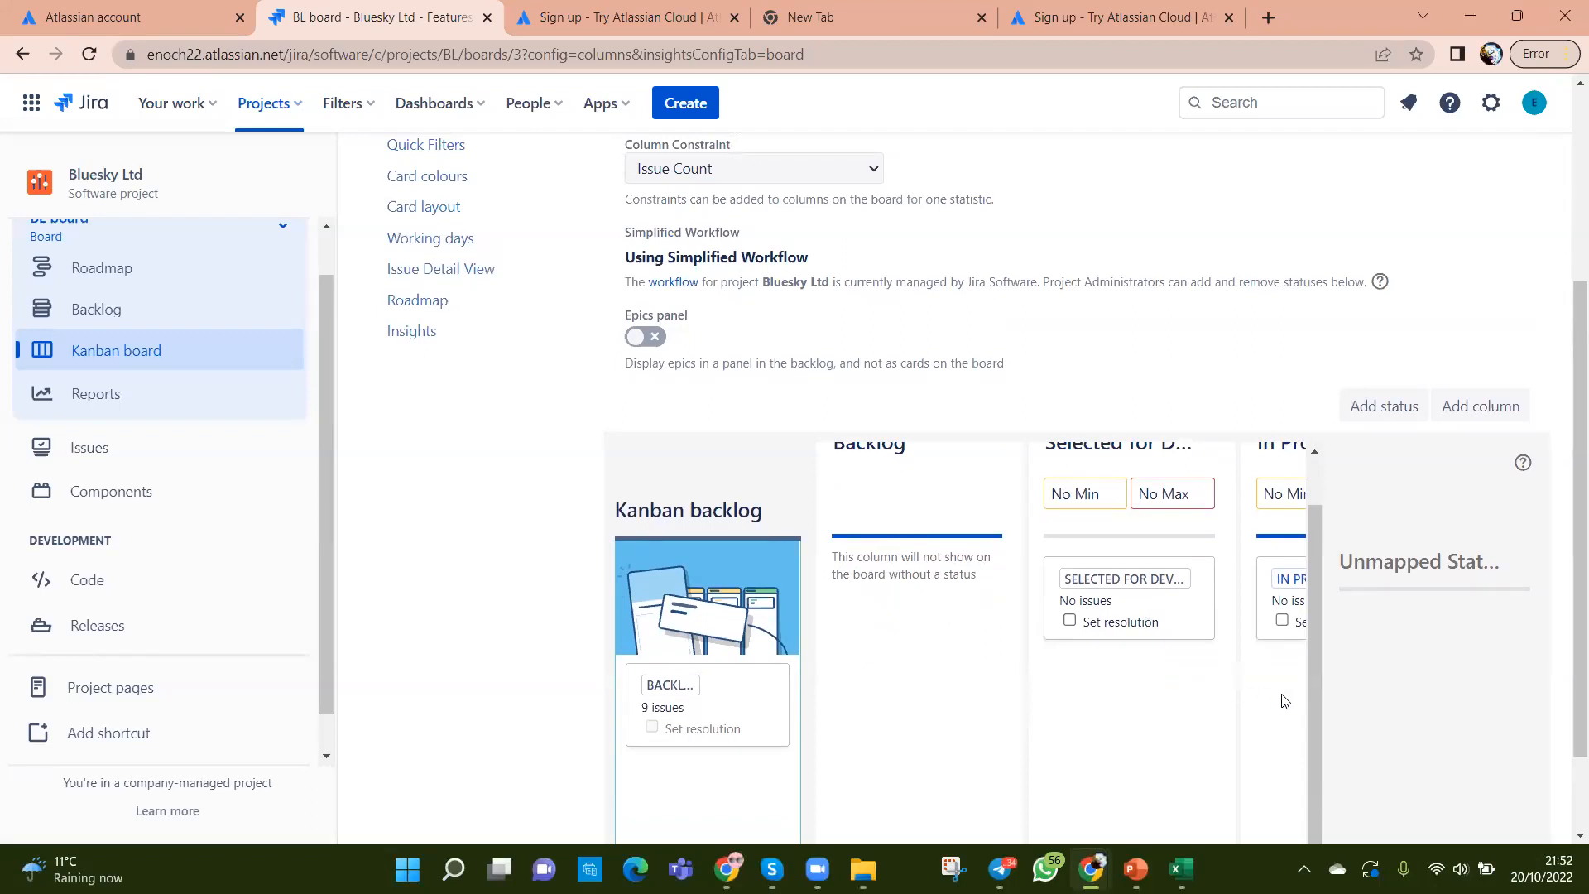
scroll(1026, 656, "up", 1)
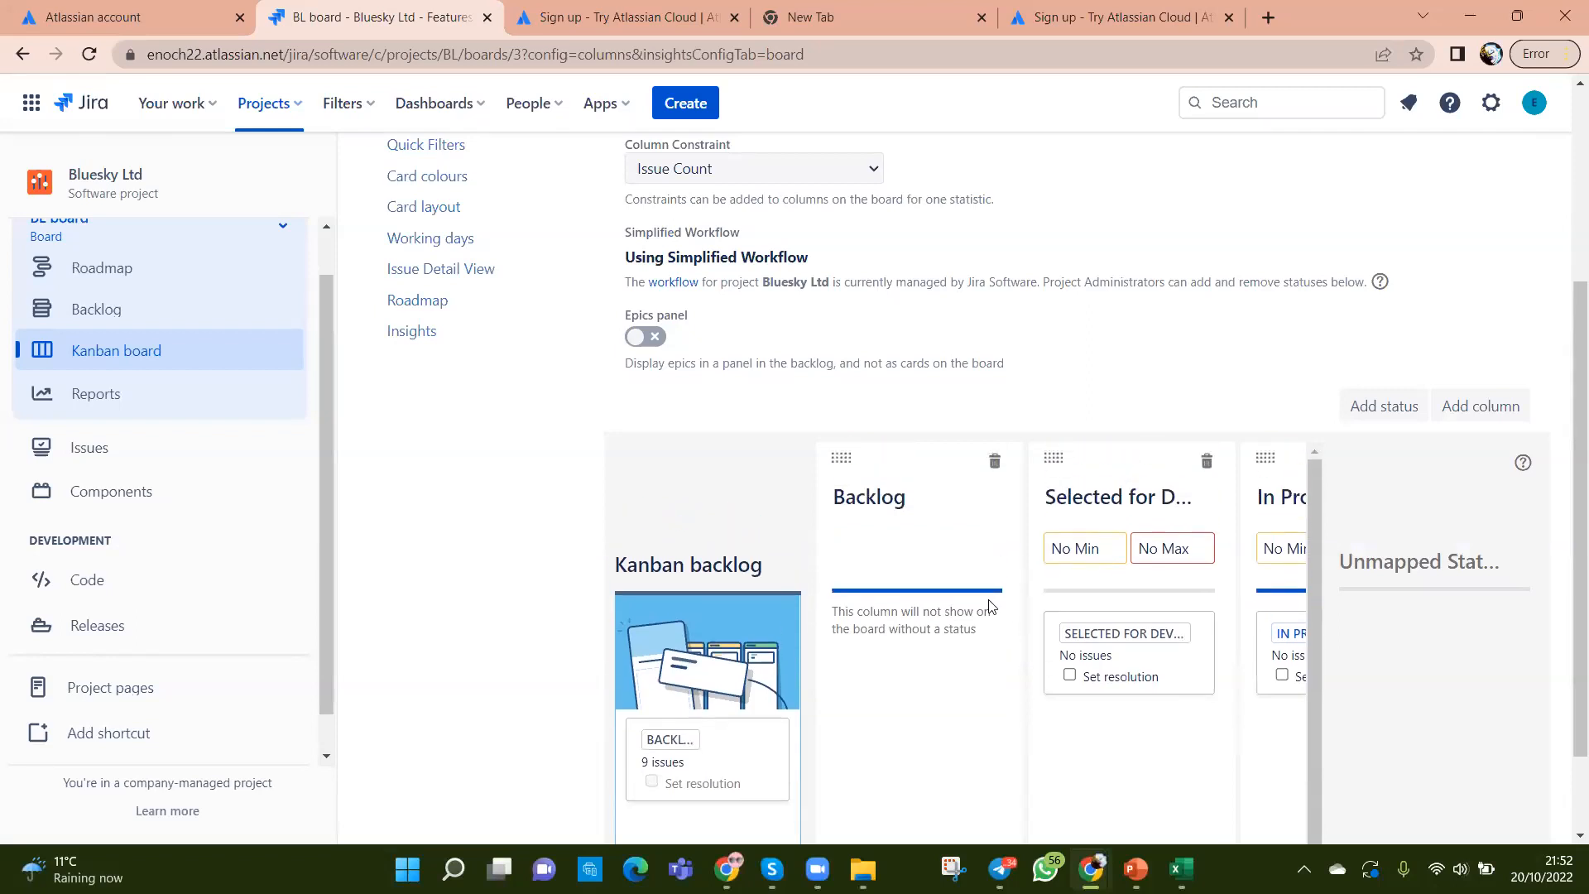
scroll(849, 383, "up", 3)
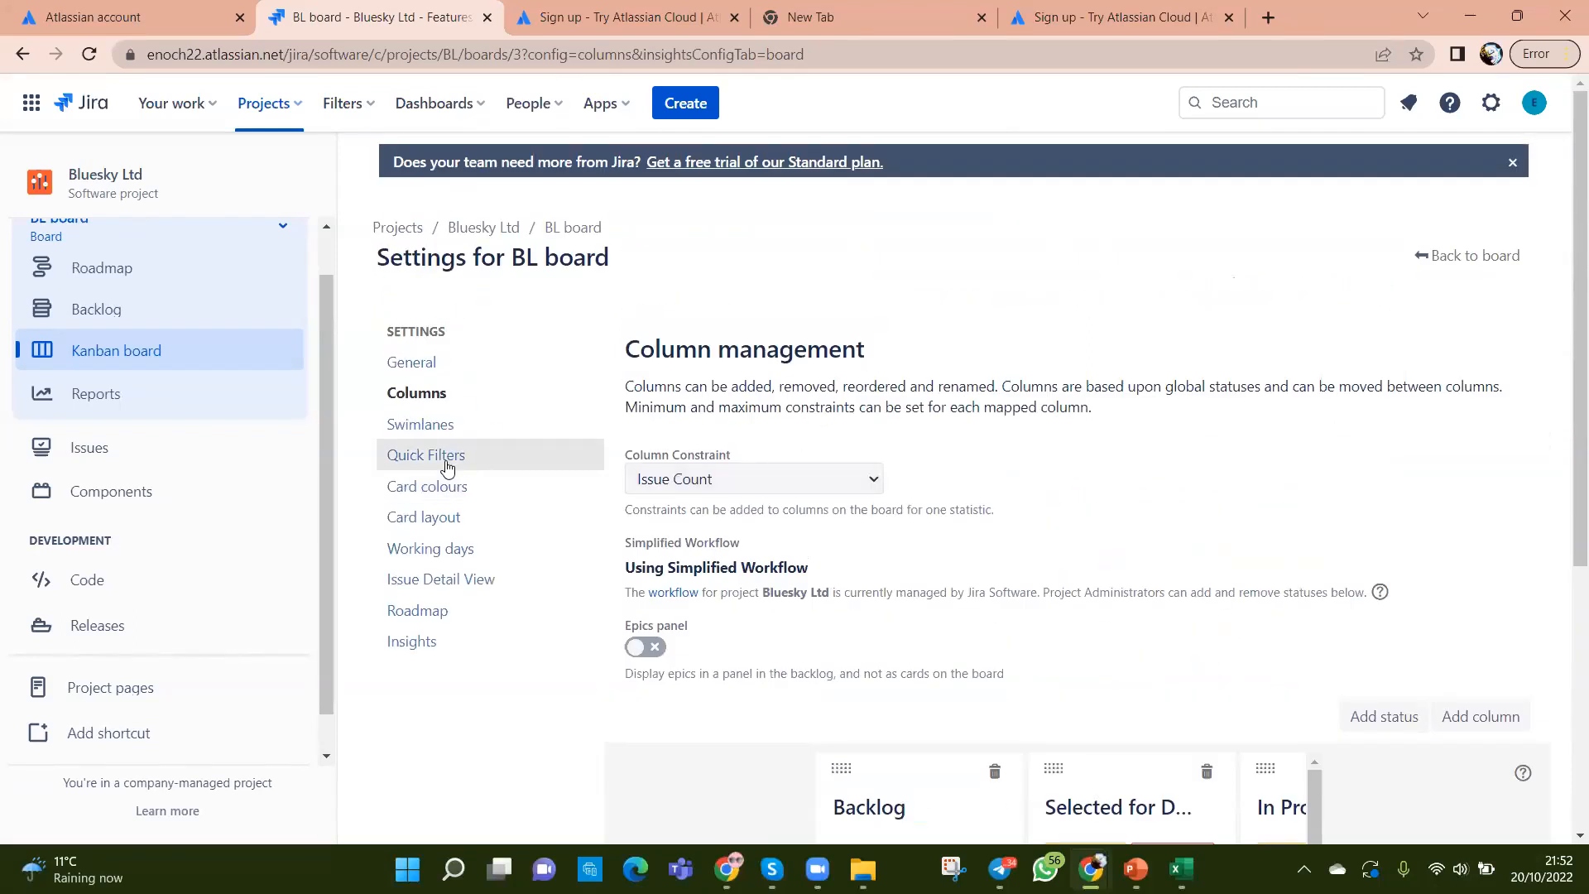
Step: Check the General and Columns settings, then return to the Kanban board
left_click(419, 364)
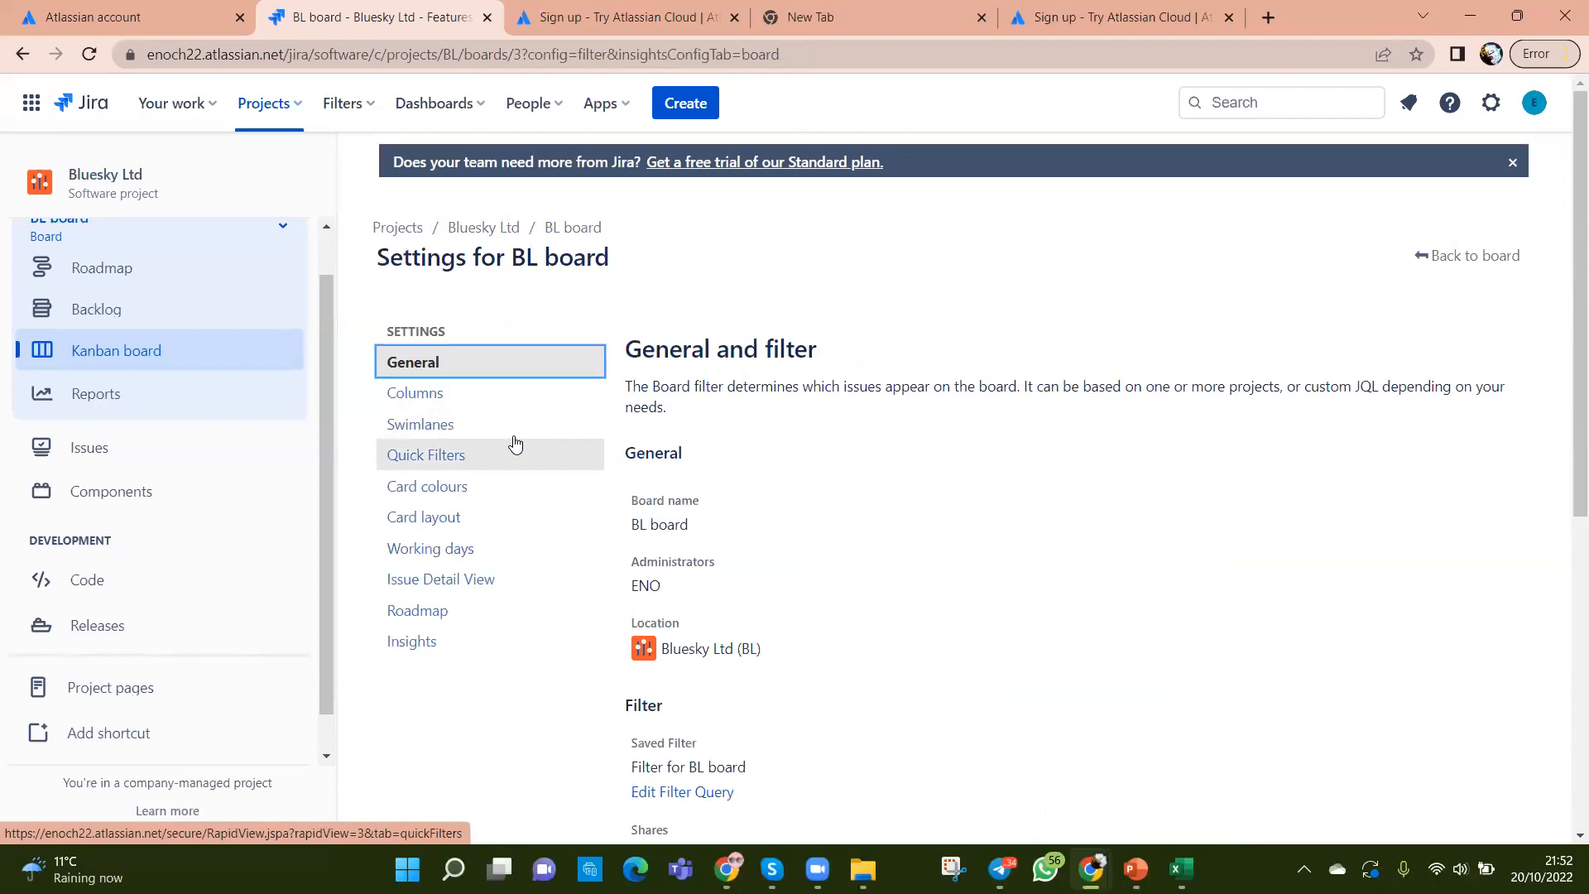
left_click(415, 396)
scroll(972, 708, "down", 5)
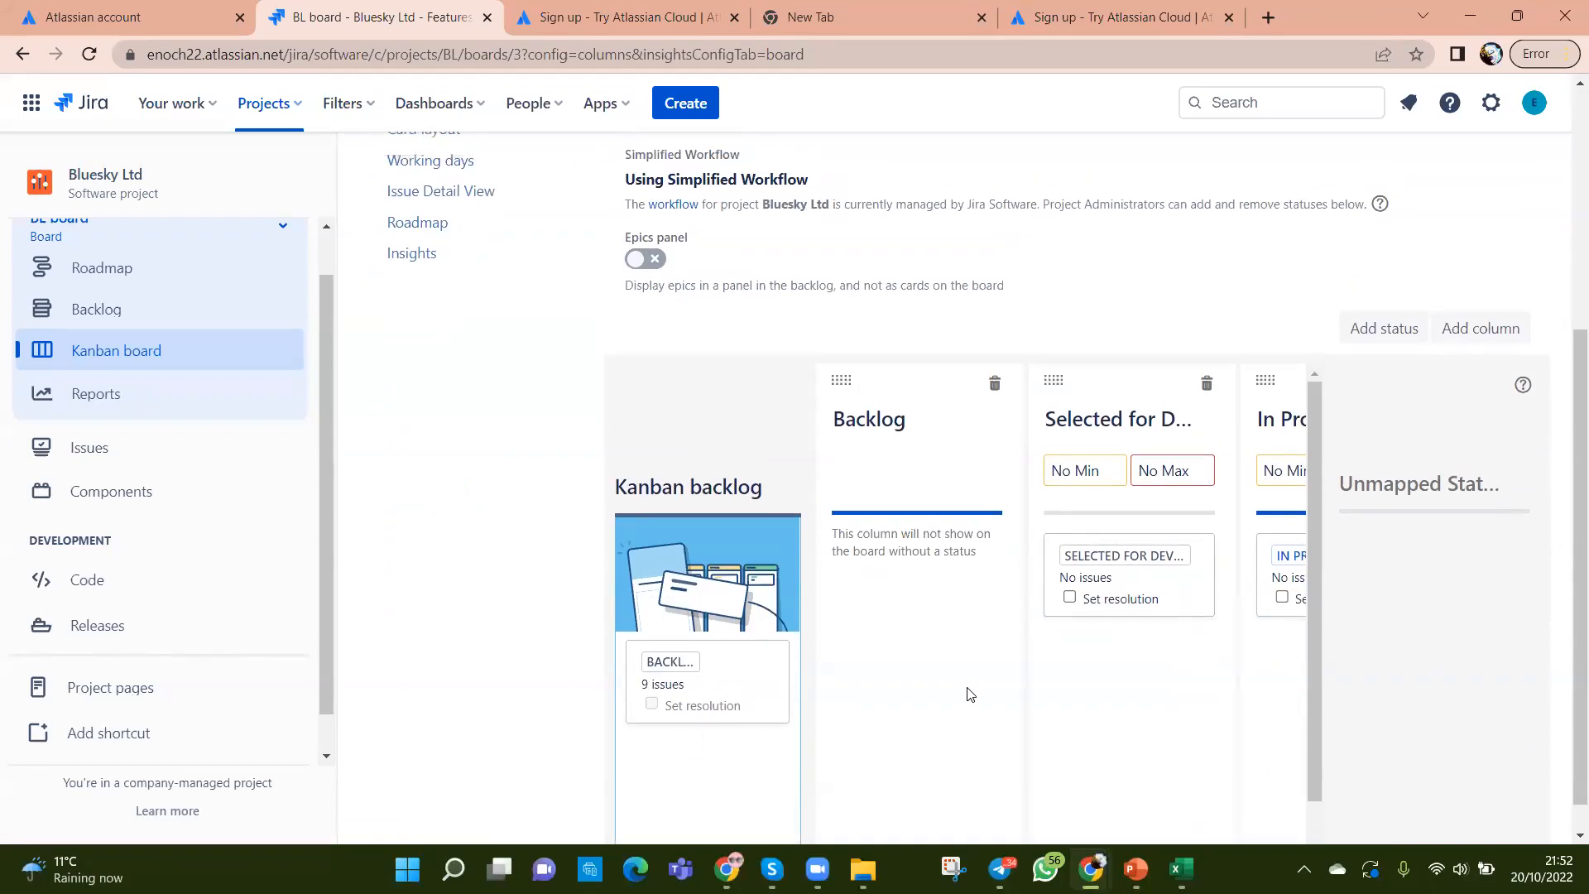
scroll(970, 694, "up", 5)
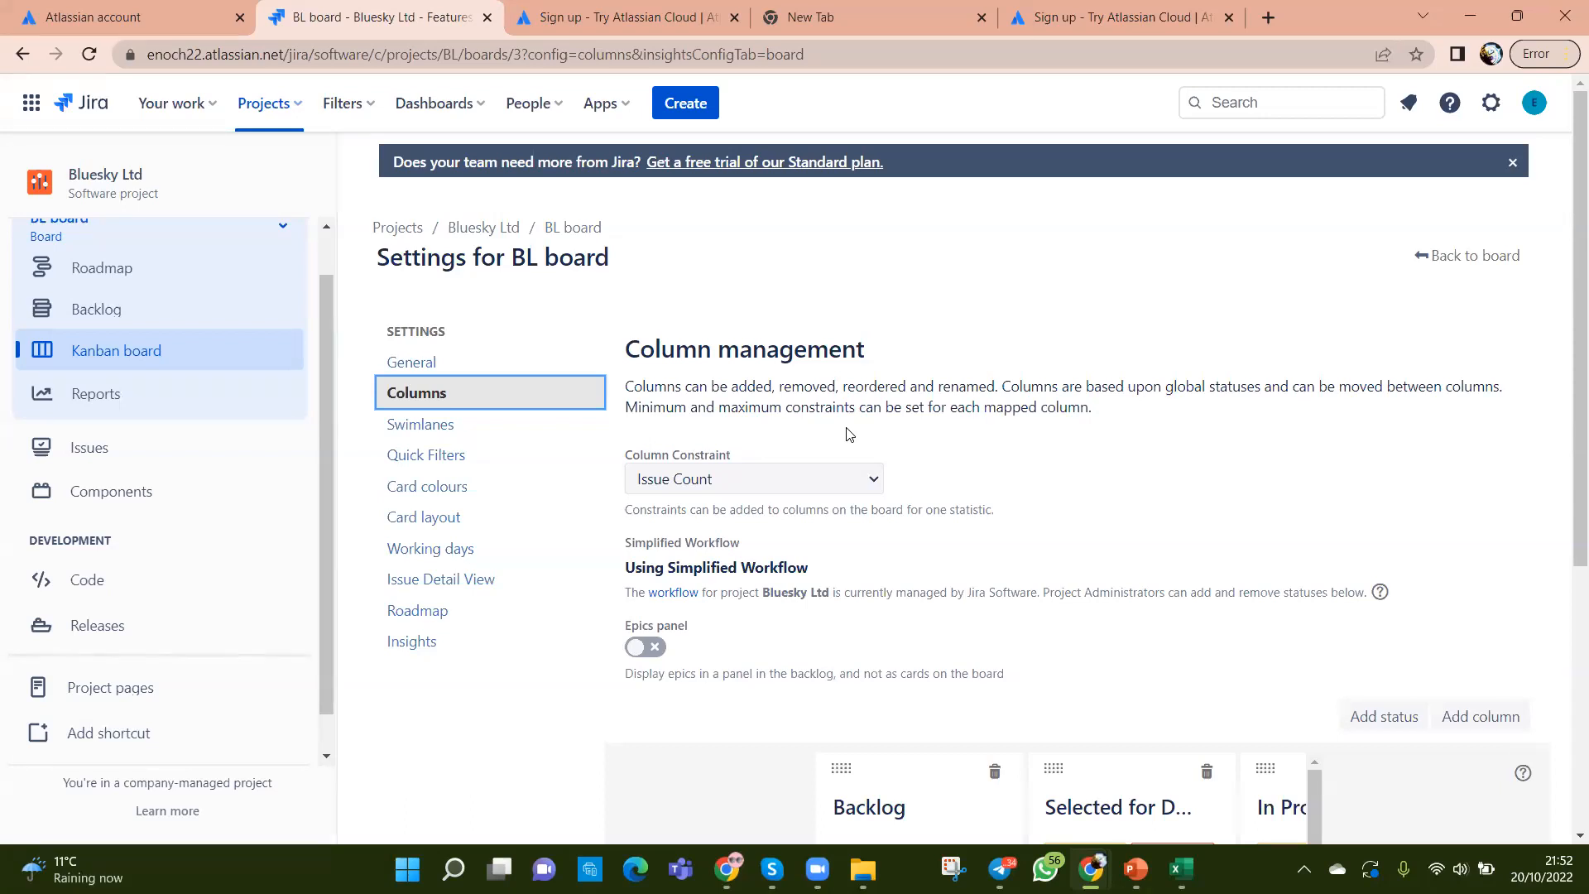
left_click(1436, 255)
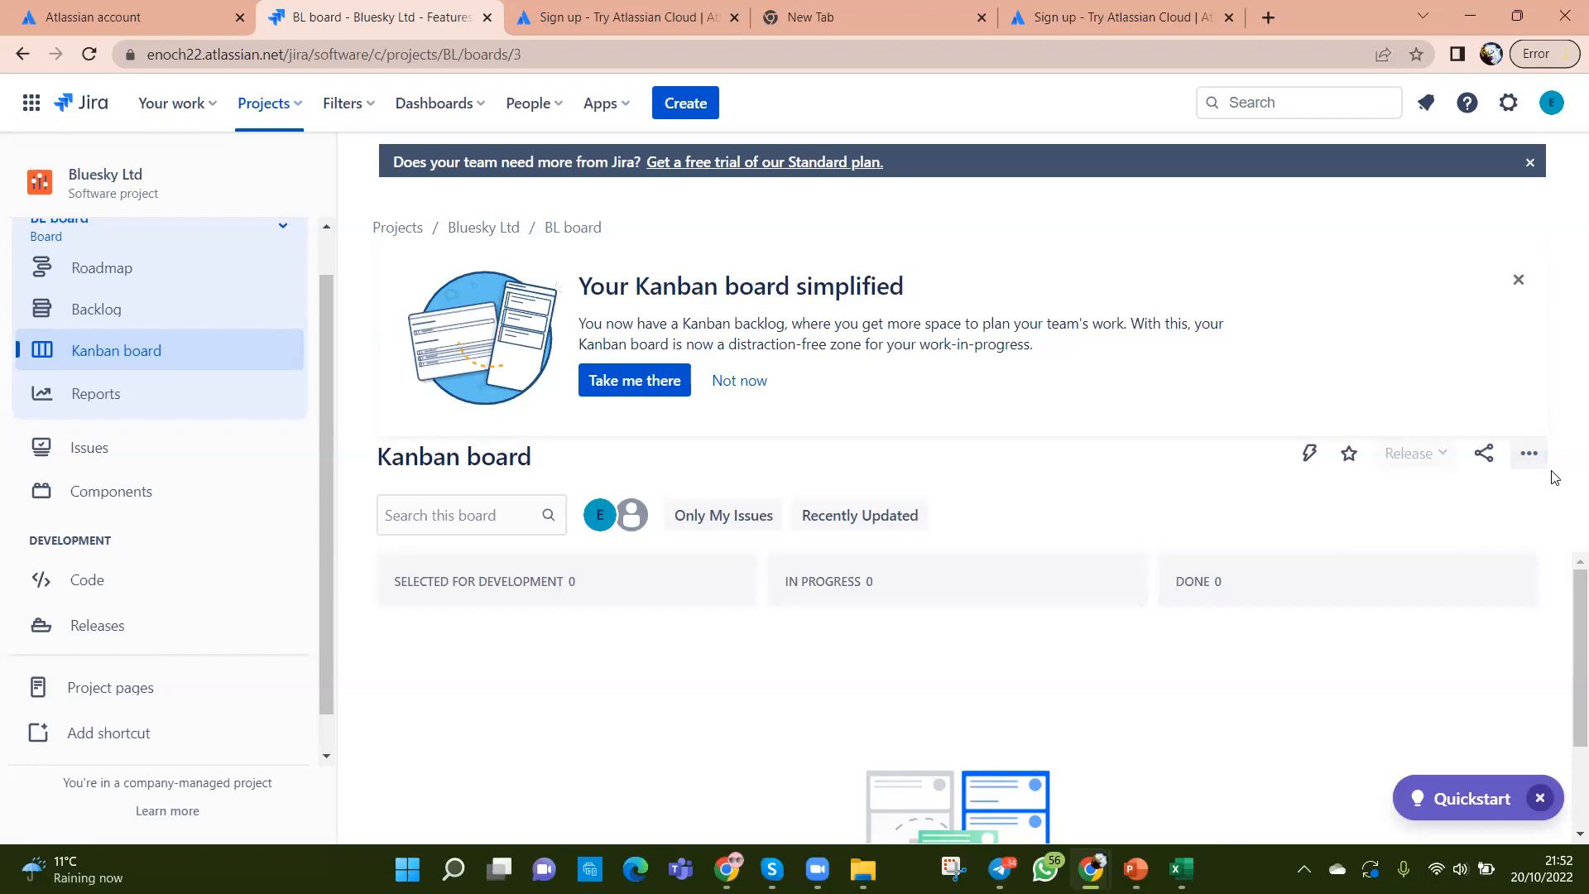
Step: Reopen Board settings from the '...' menu and scroll the BL board's Columns page
left_click(1528, 457)
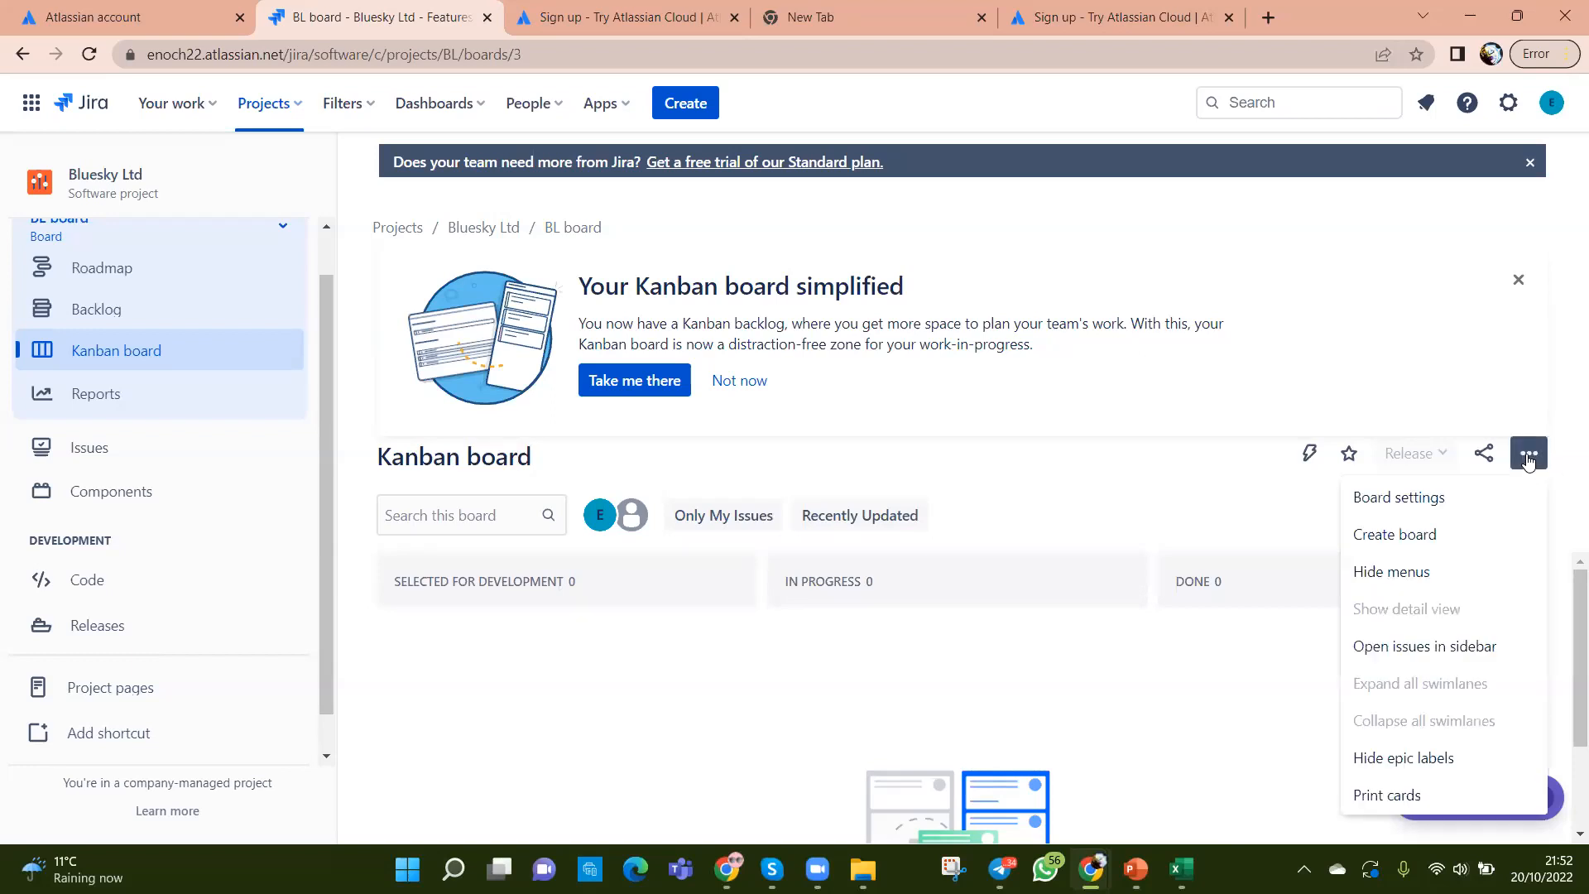
left_click(1417, 498)
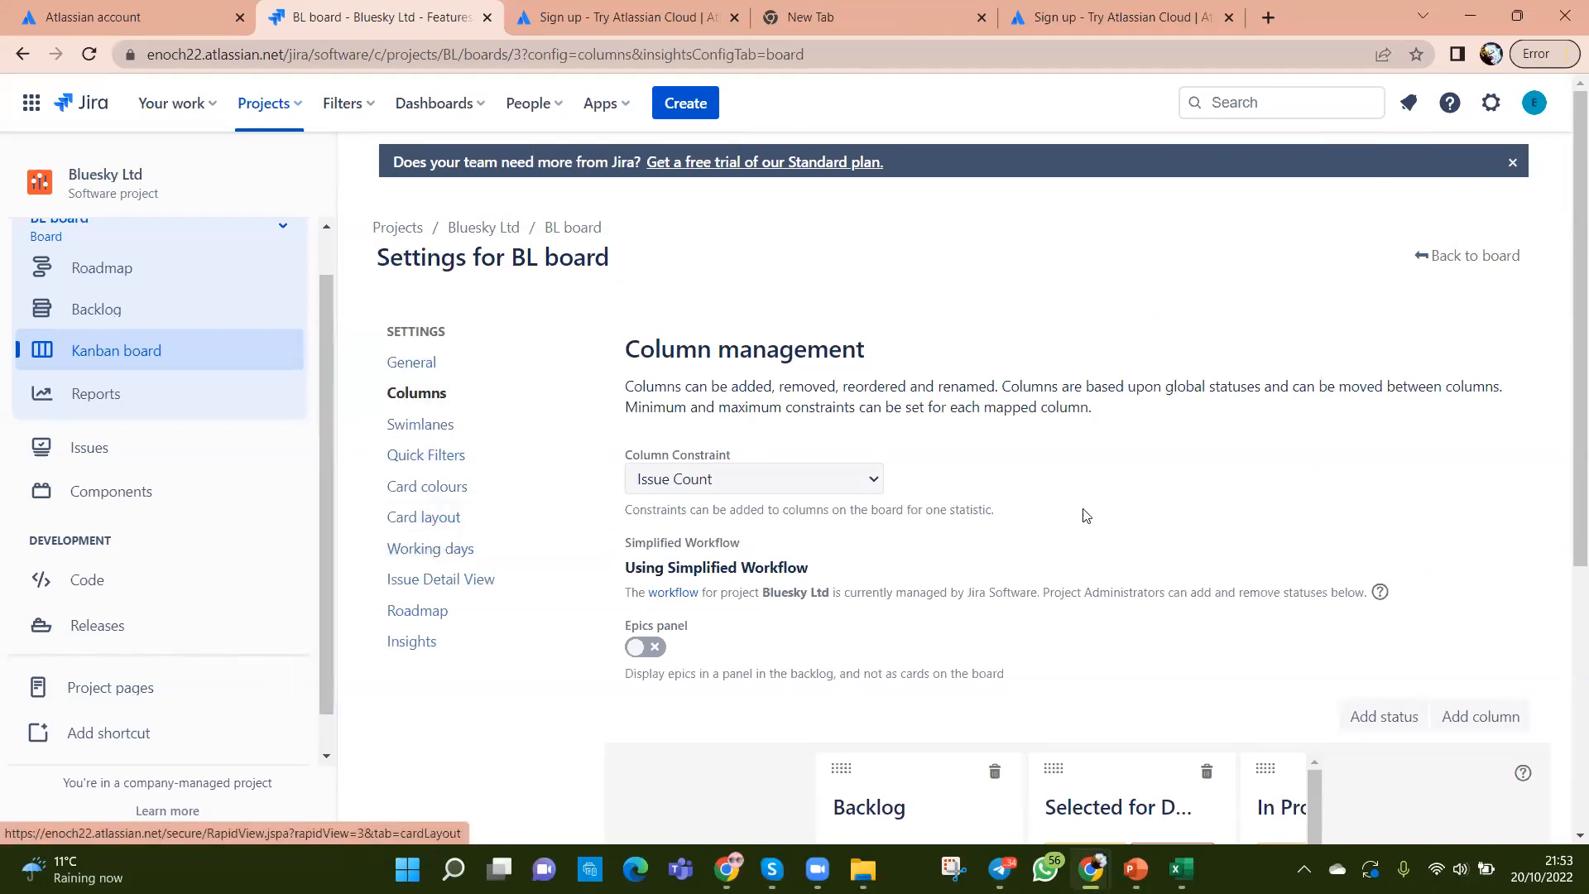
scroll(1086, 515, "down", 3)
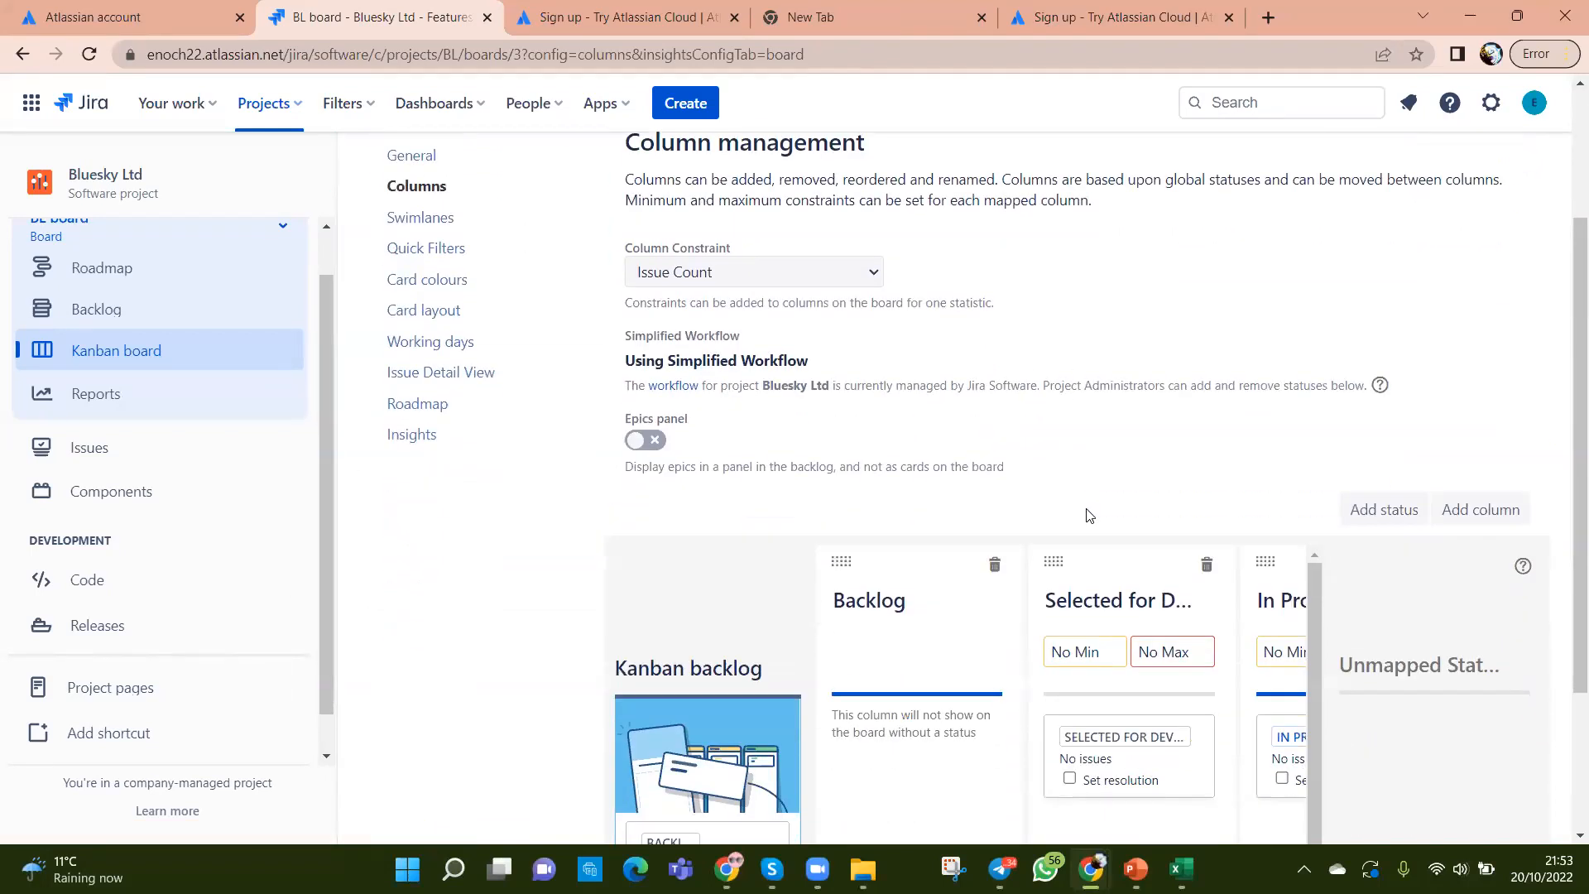
scroll(1089, 515, "up", 1)
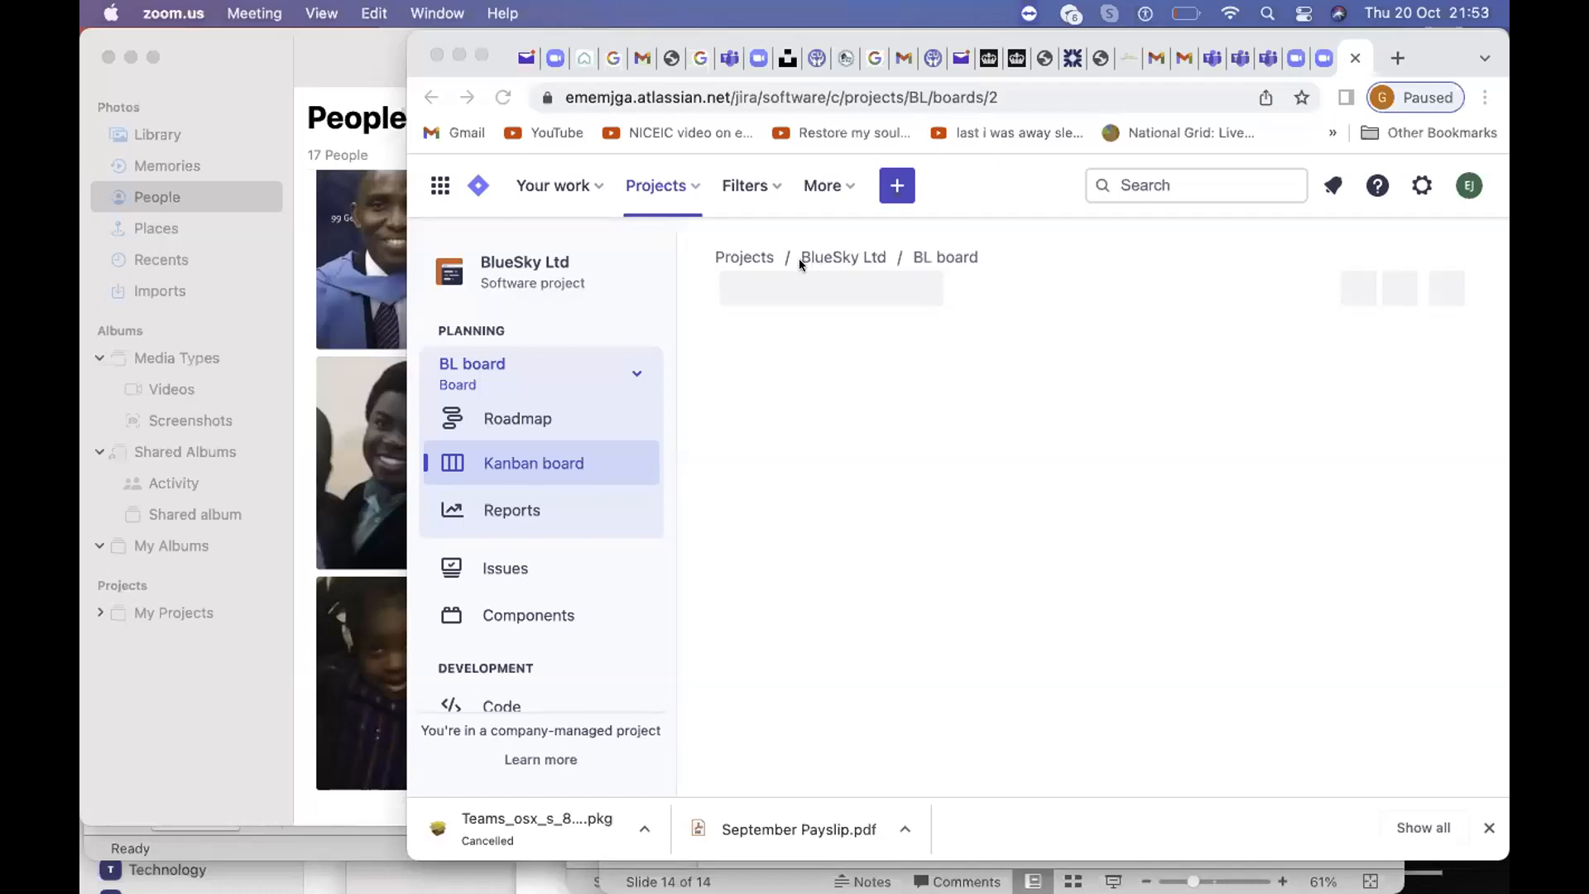
Step: Open the BlueSky Ltd Kanban board in a maximised, reloaded browser and go to Board settings
left_click(504, 469)
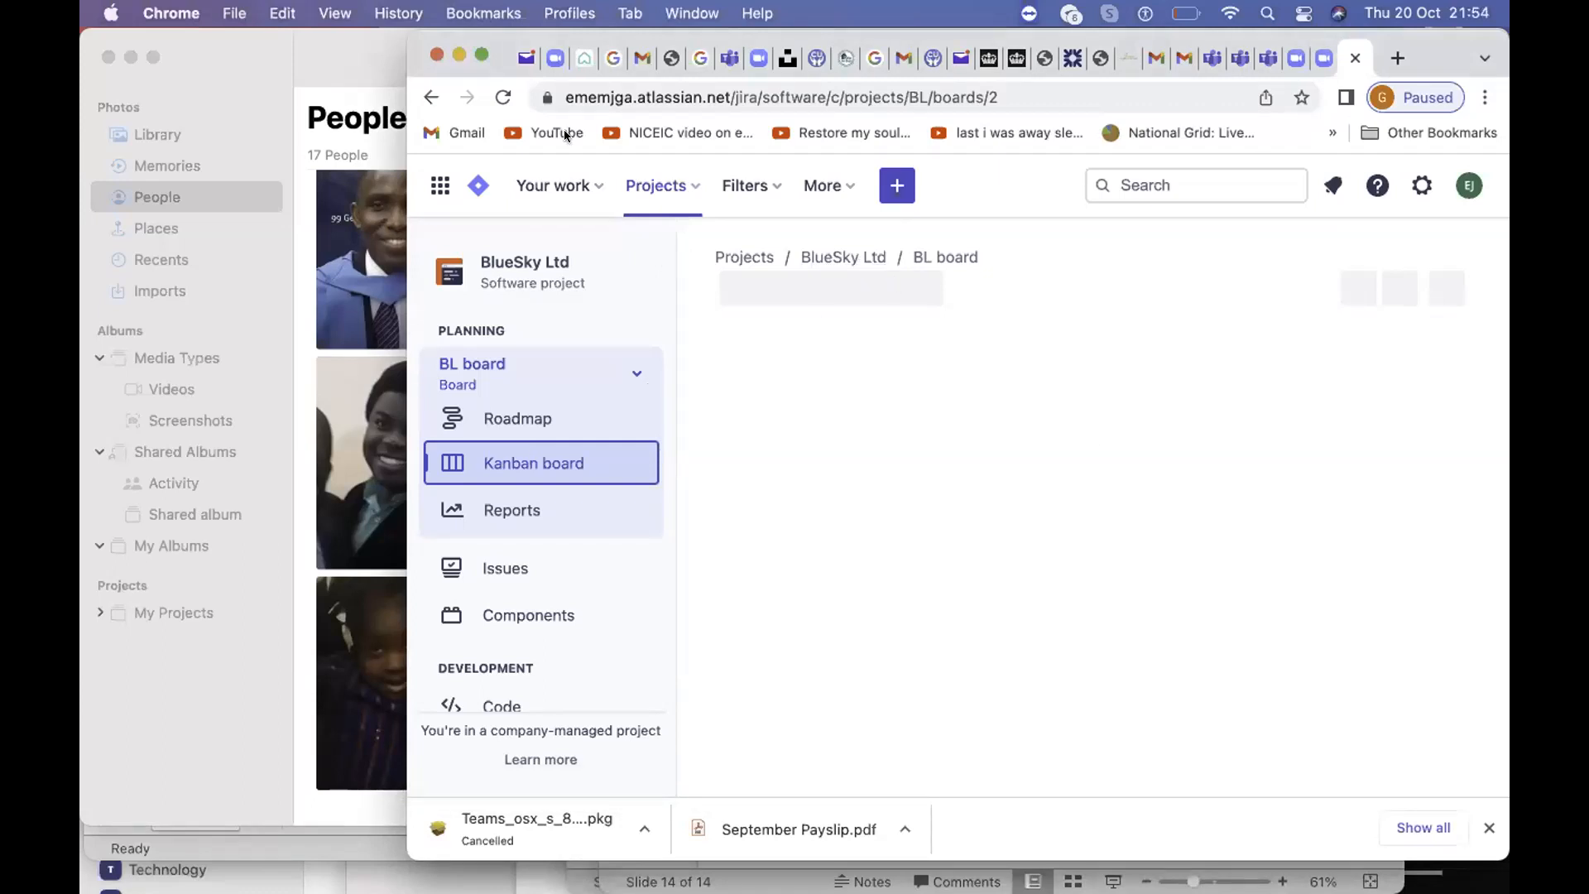
left_click(480, 55)
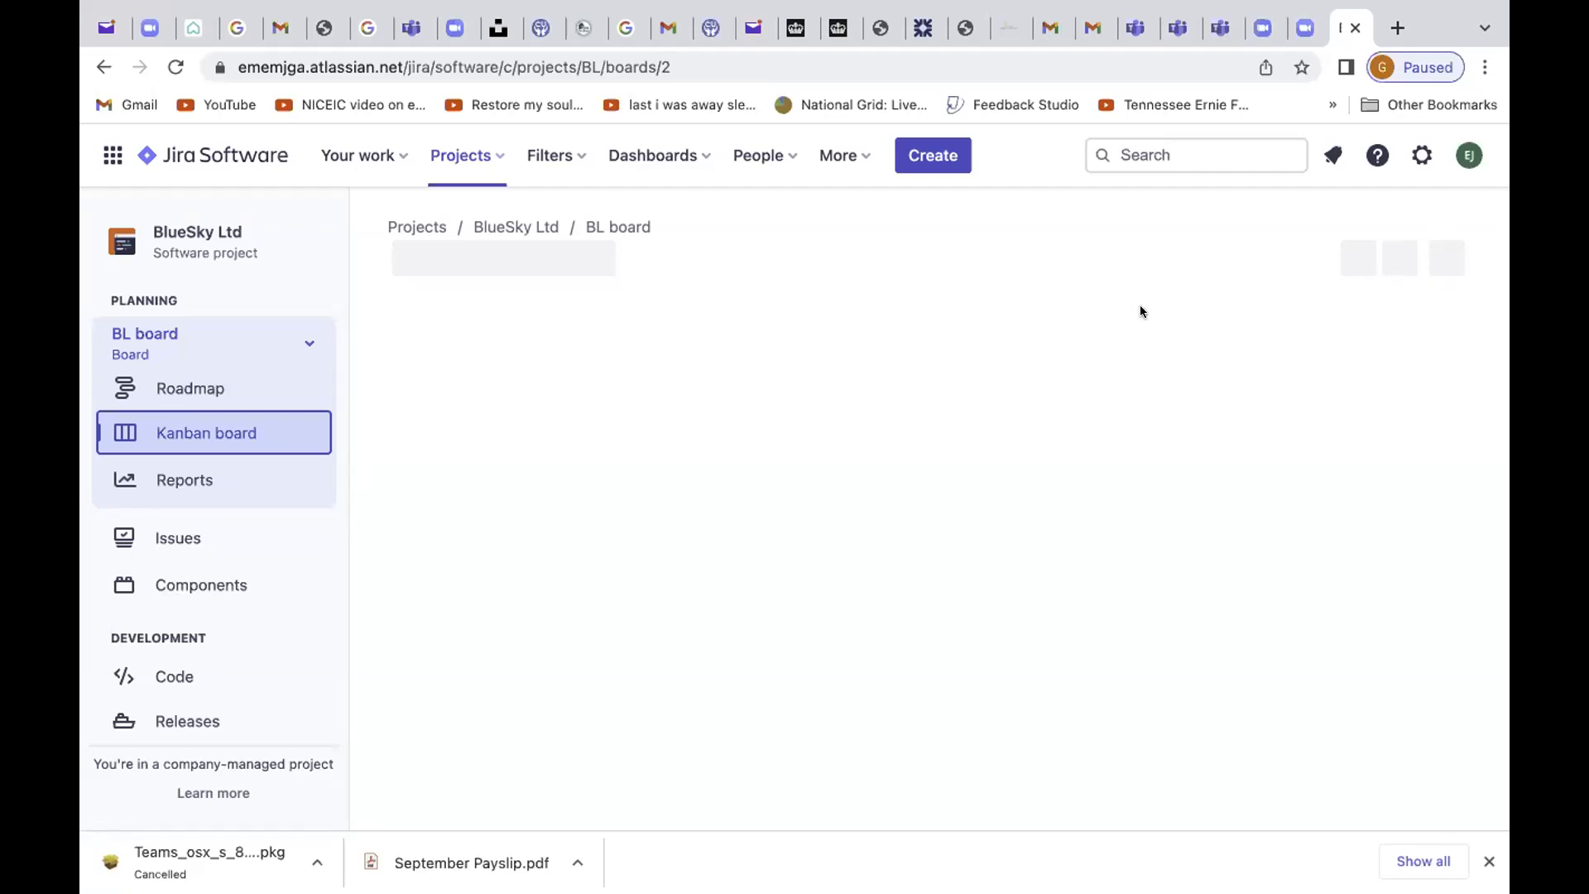
left_click(172, 68)
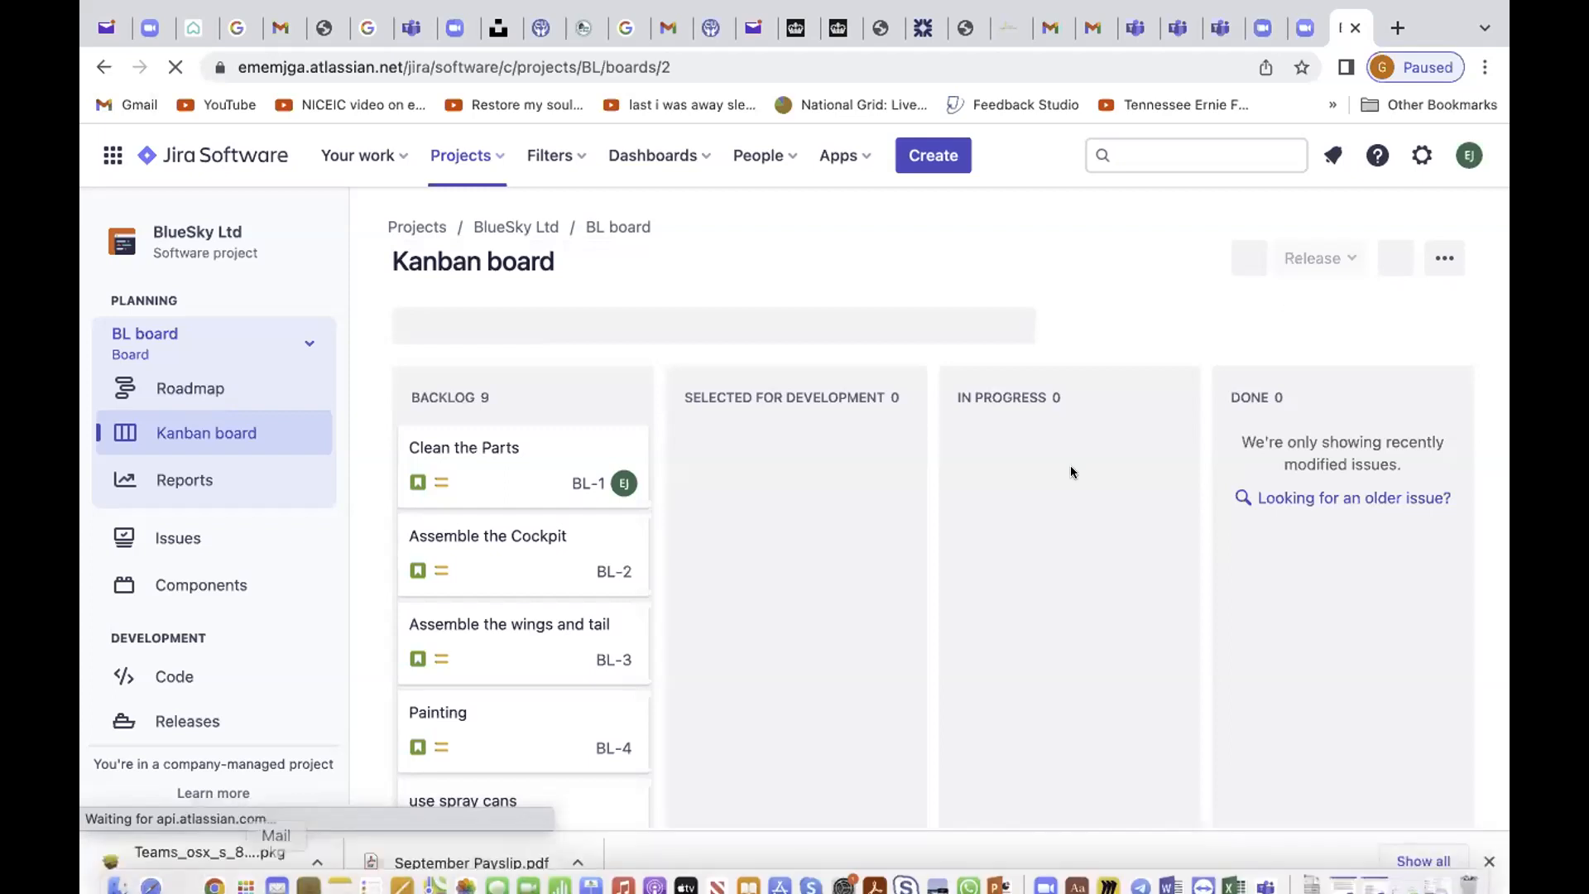
left_click(1442, 254)
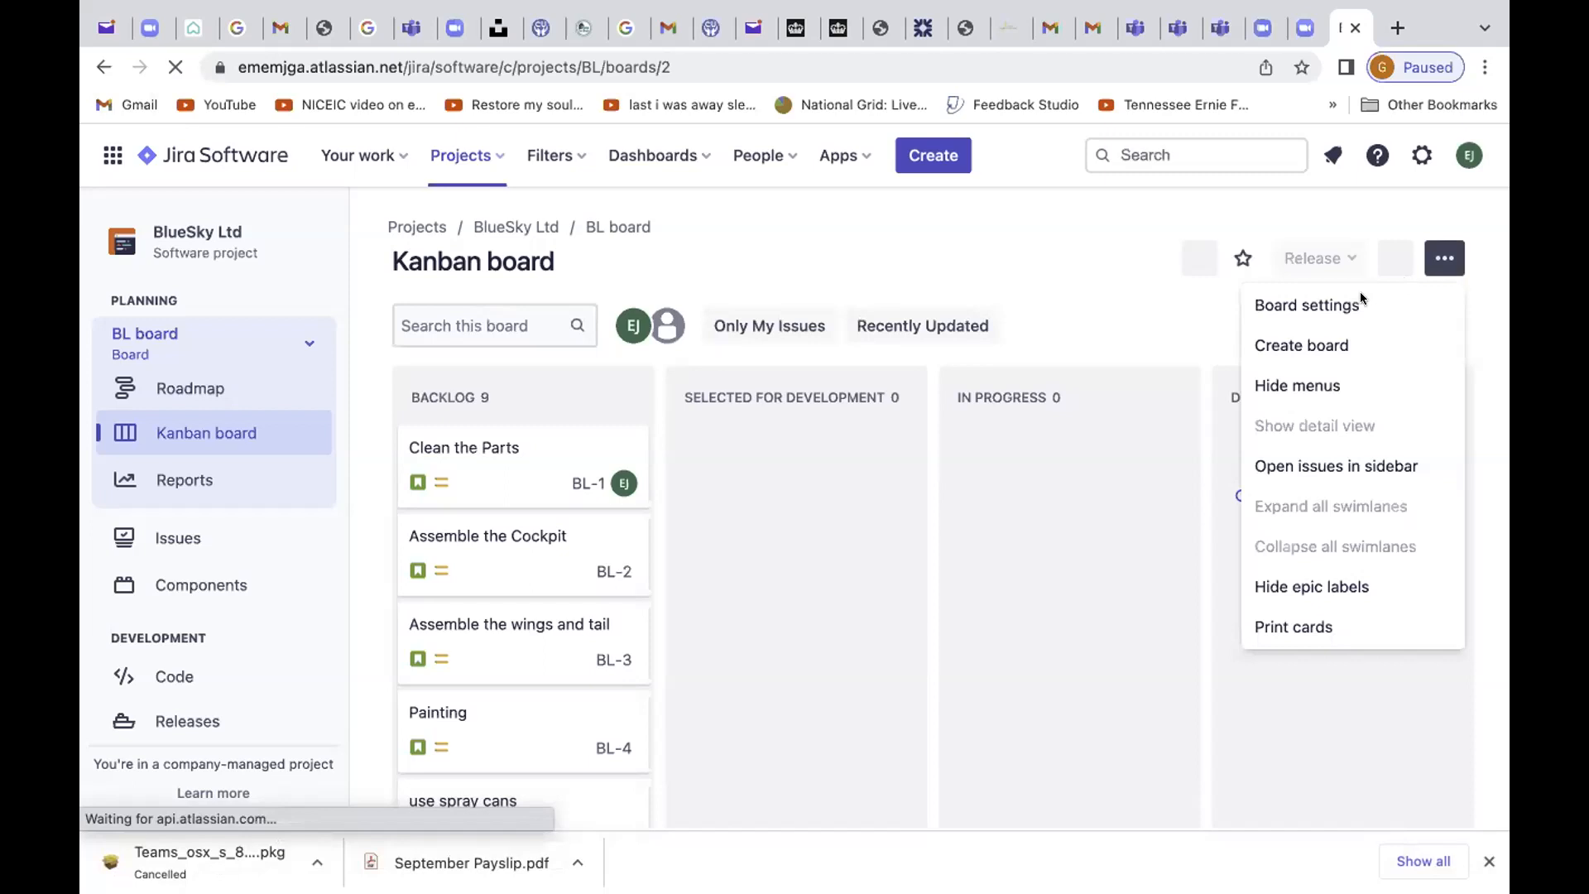
left_click(1317, 305)
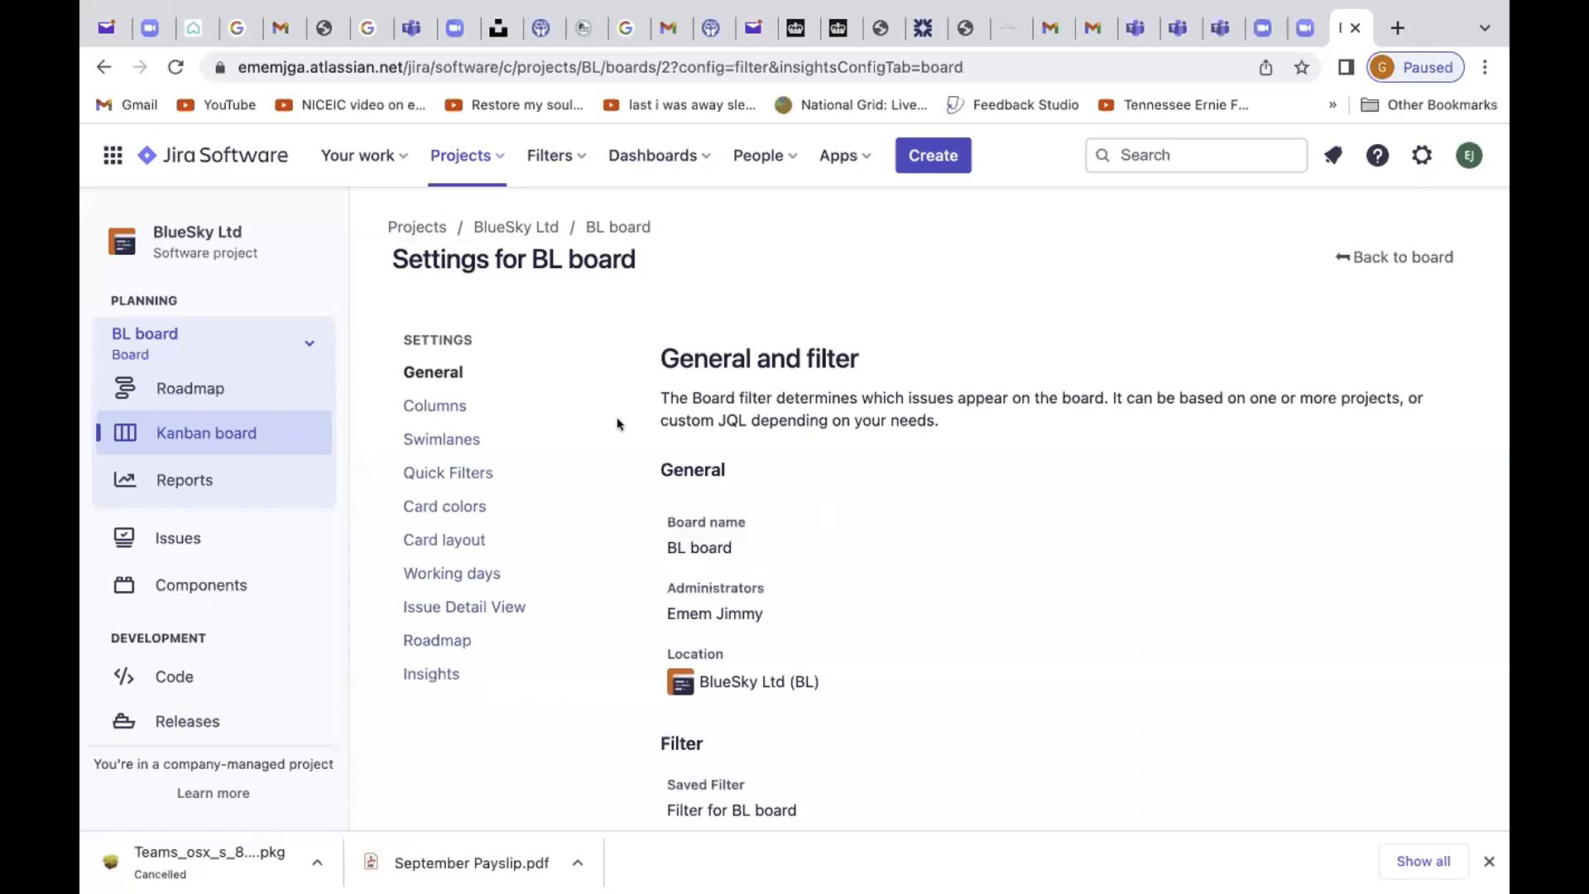
Step: On the Columns settings page, drag the BACKLOG status card into the Kanban backlog drop zone
left_click(466, 409)
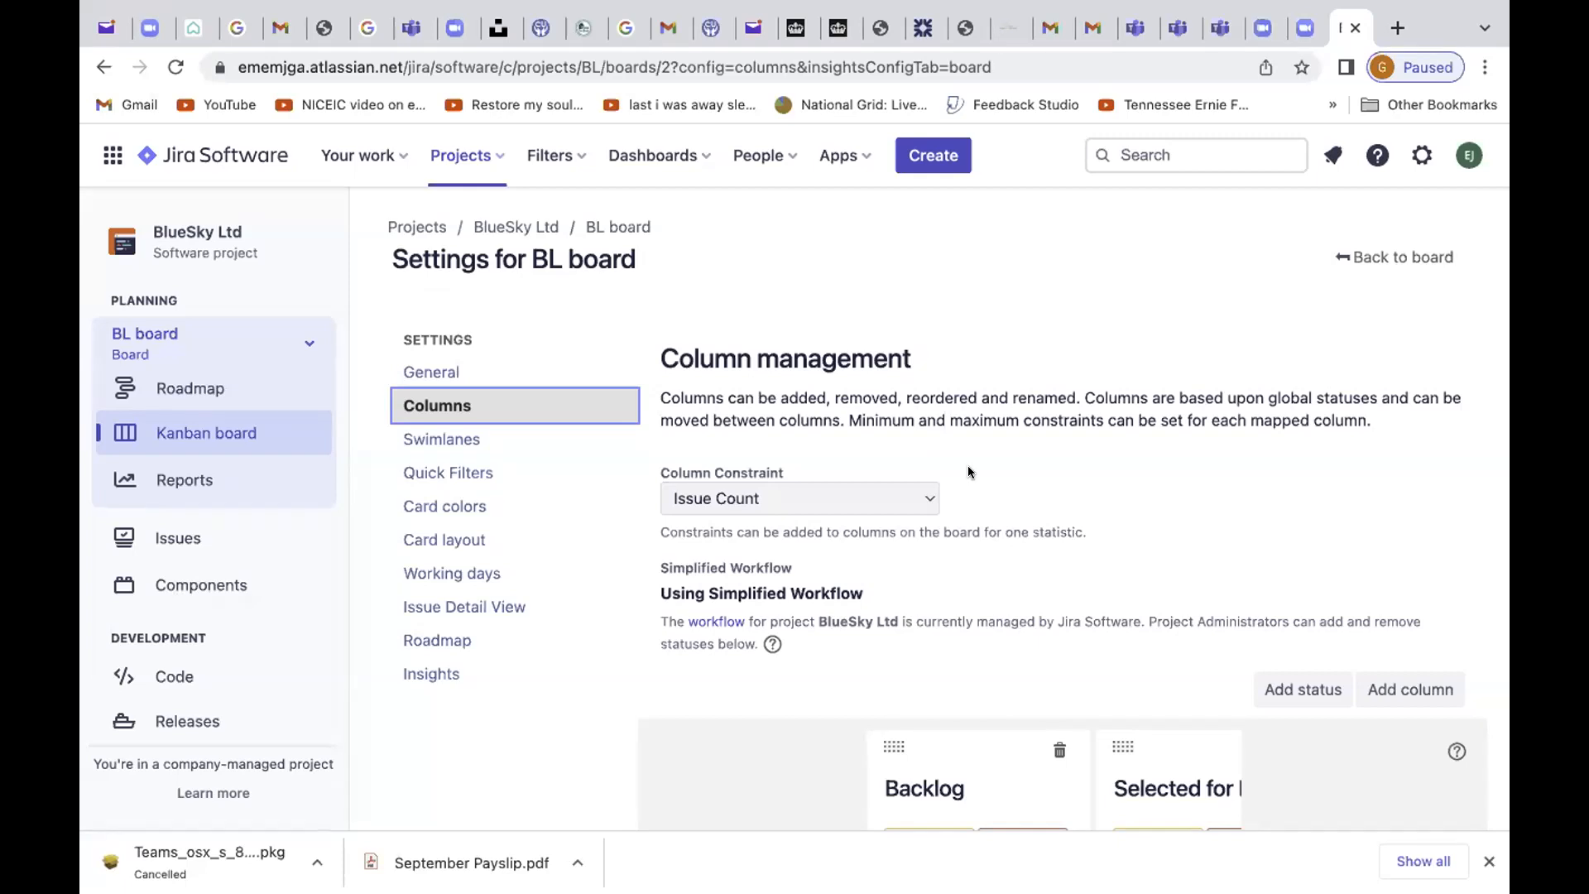
scroll(970, 472, "down", 5)
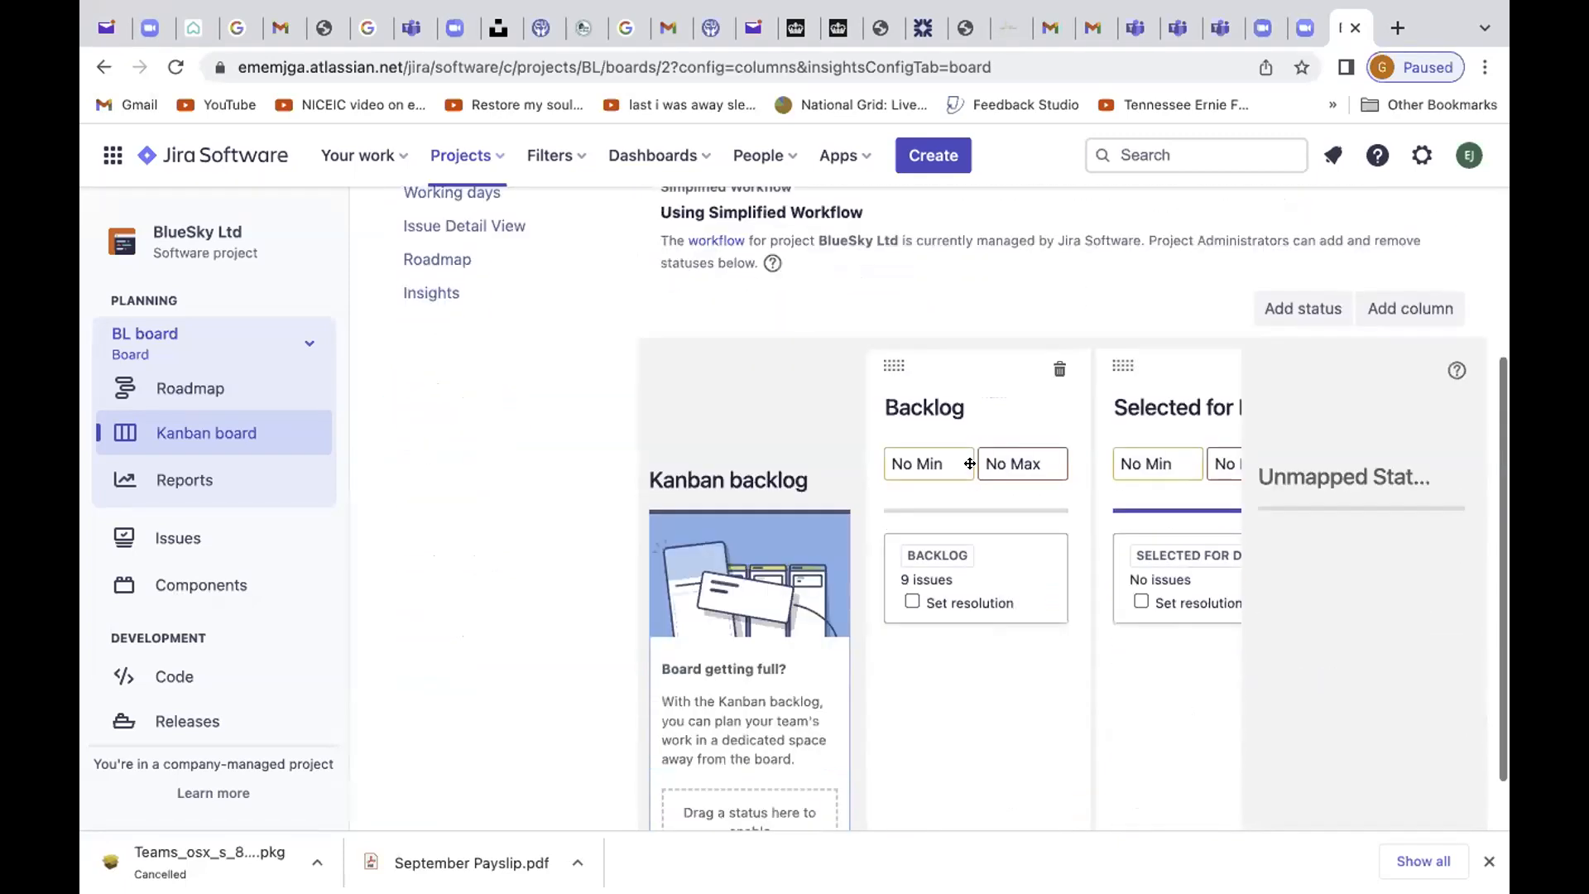
scroll(970, 464, "up", 2)
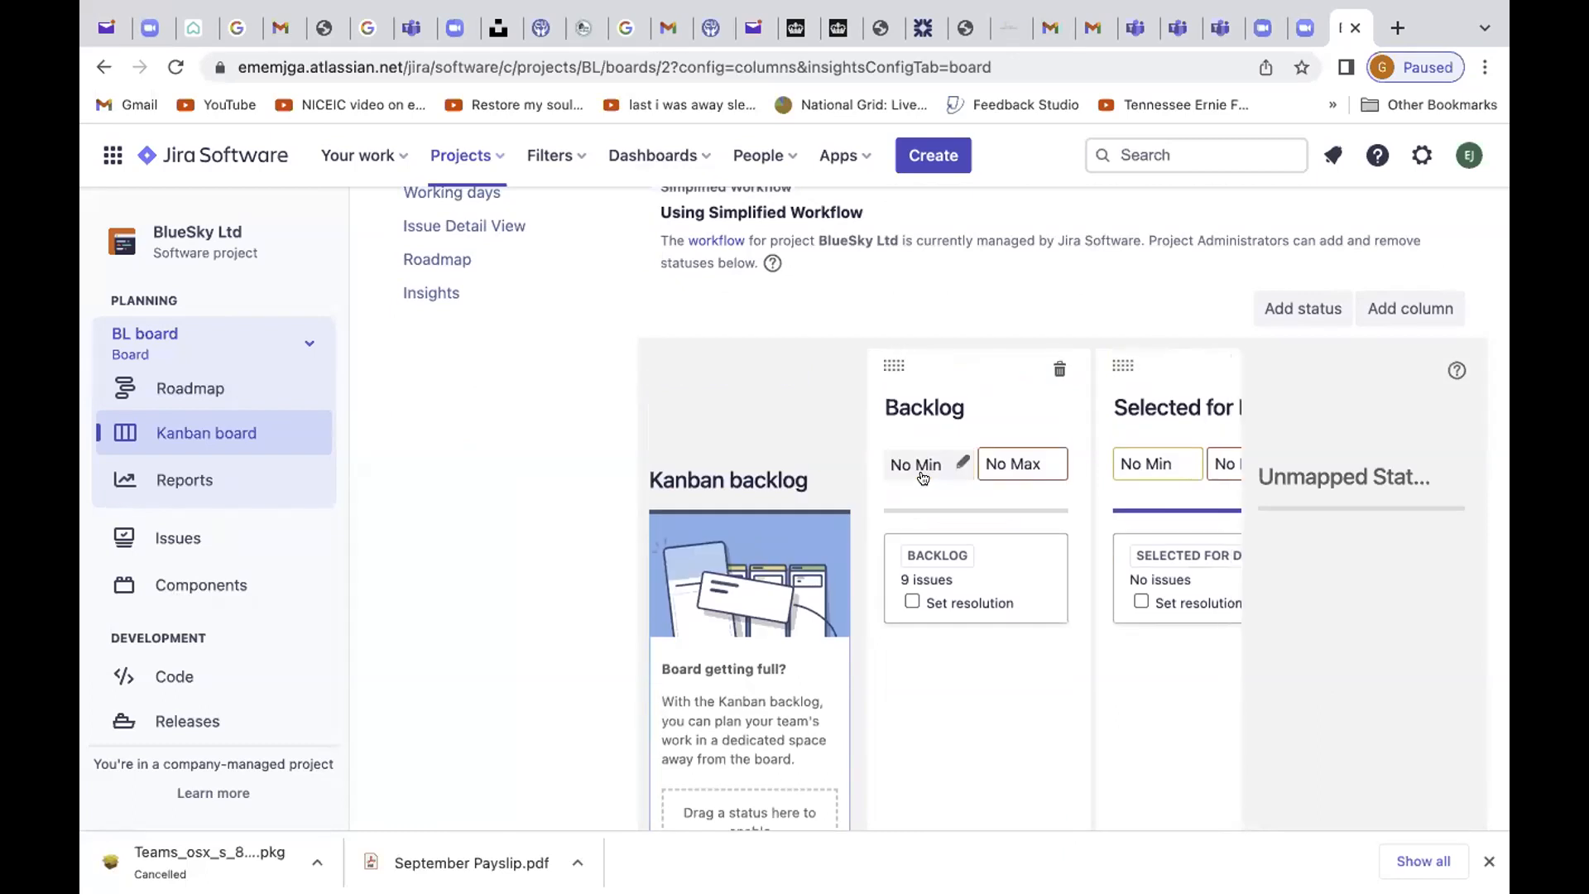
scroll(915, 534, "down", 2)
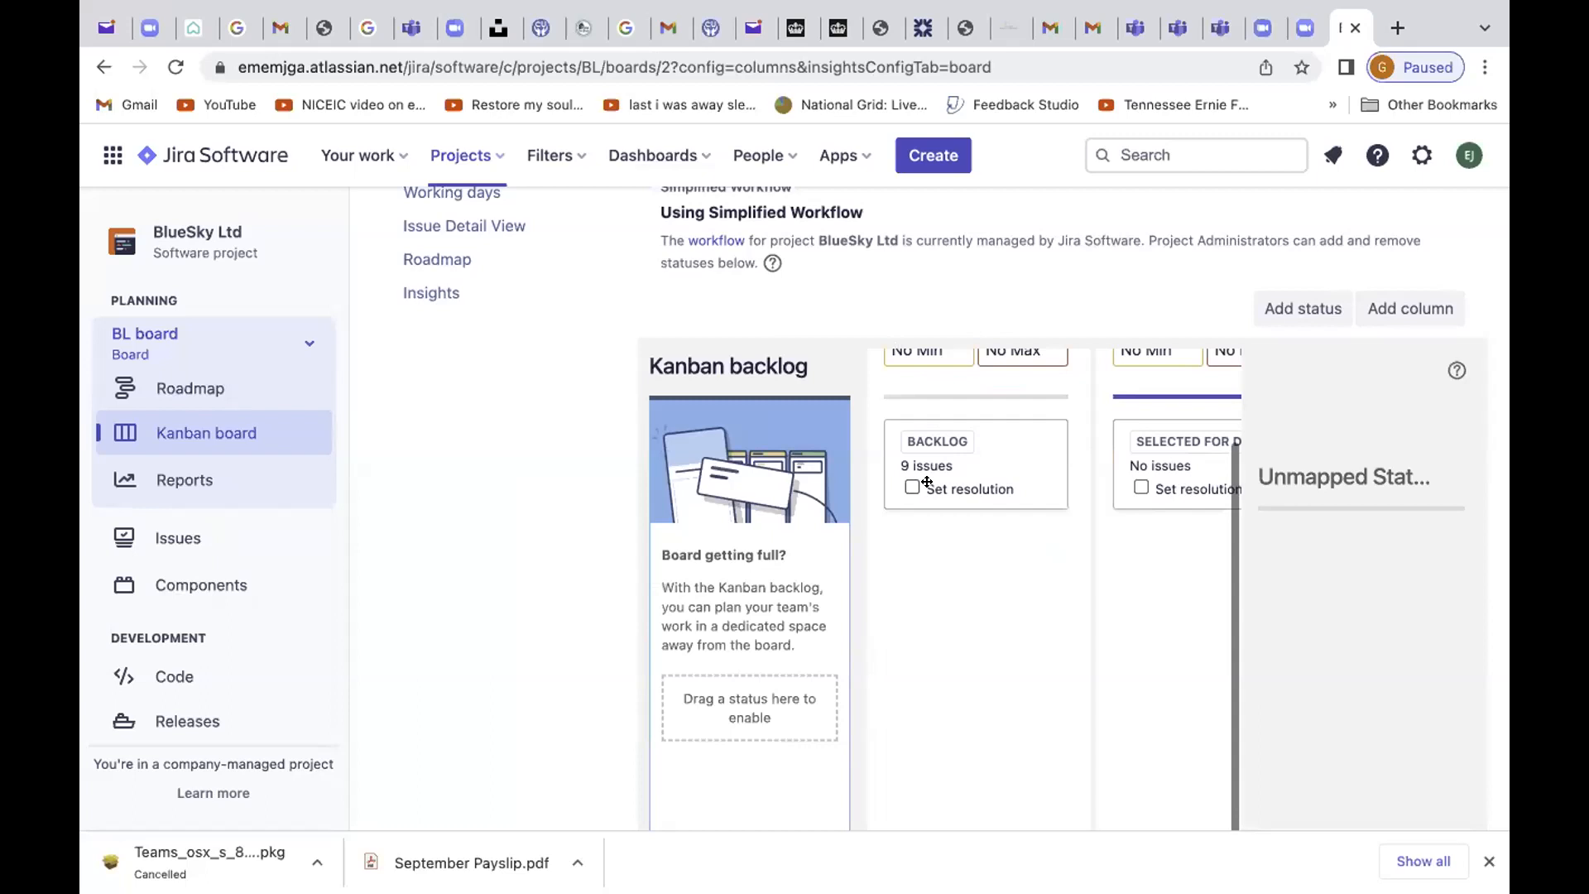
left_click_drag(915, 489, 717, 713)
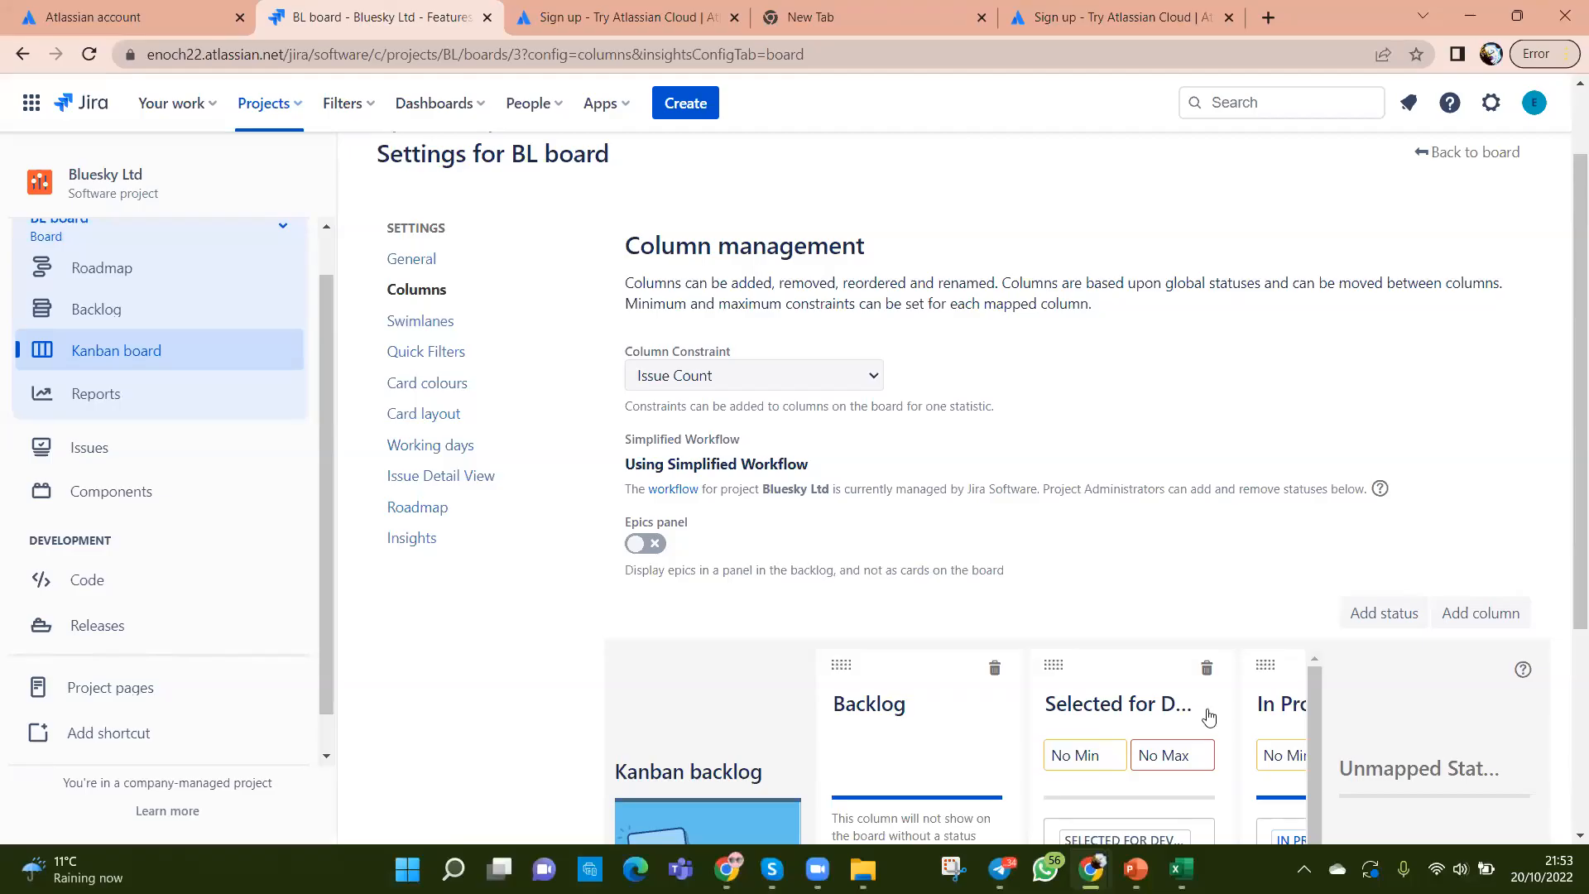
scroll(1142, 487, "down", 2)
scroll(1068, 627, "down", 2)
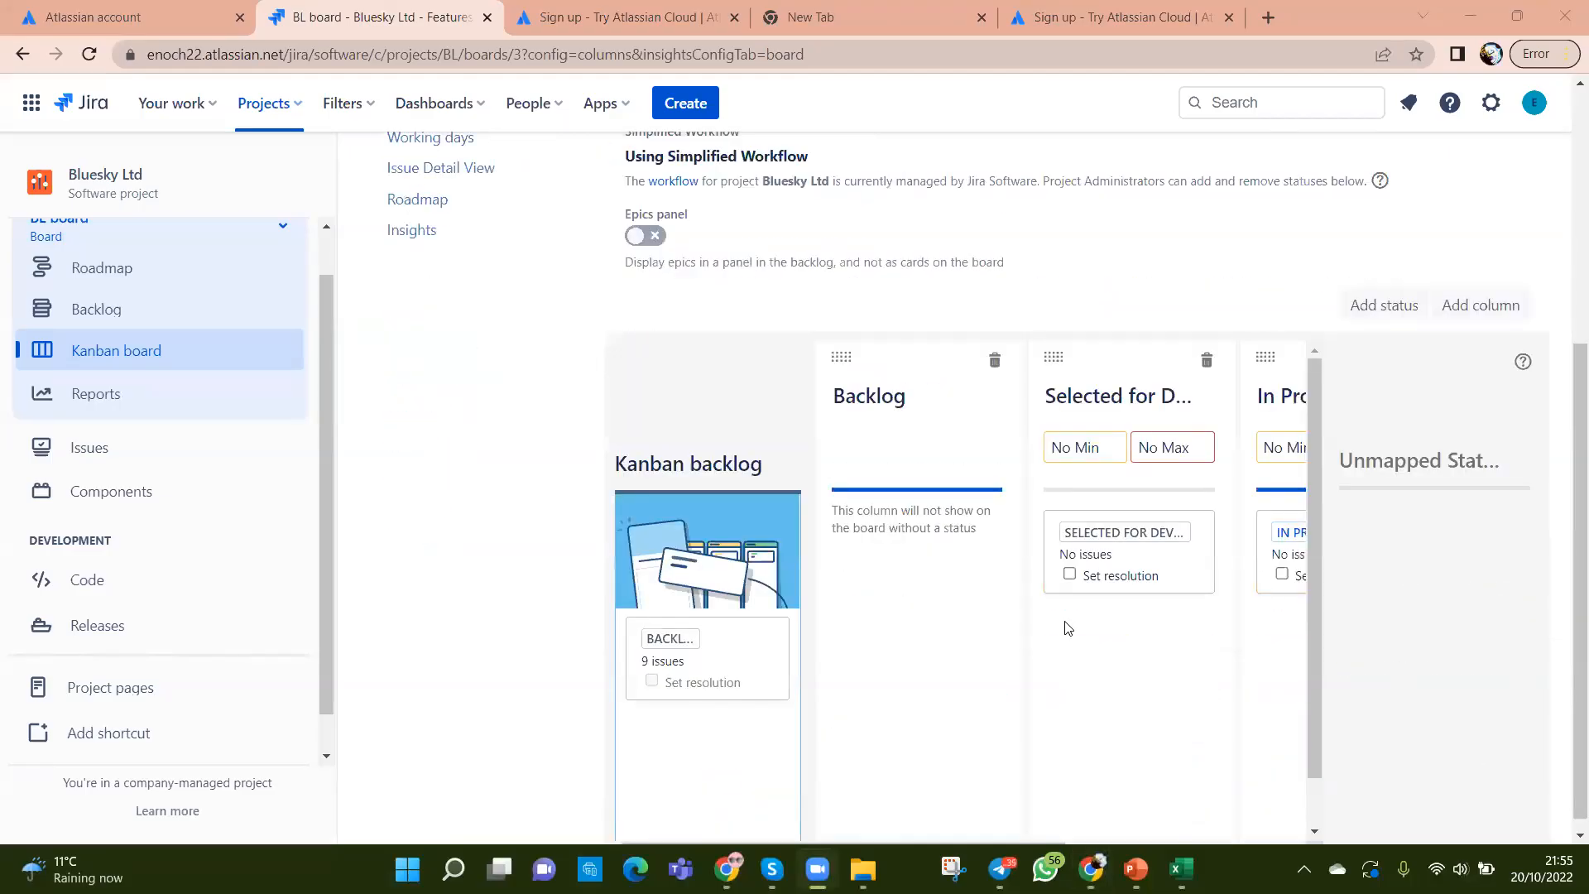
scroll(1066, 626, "up", 3)
scroll(1495, 273, "up", 2)
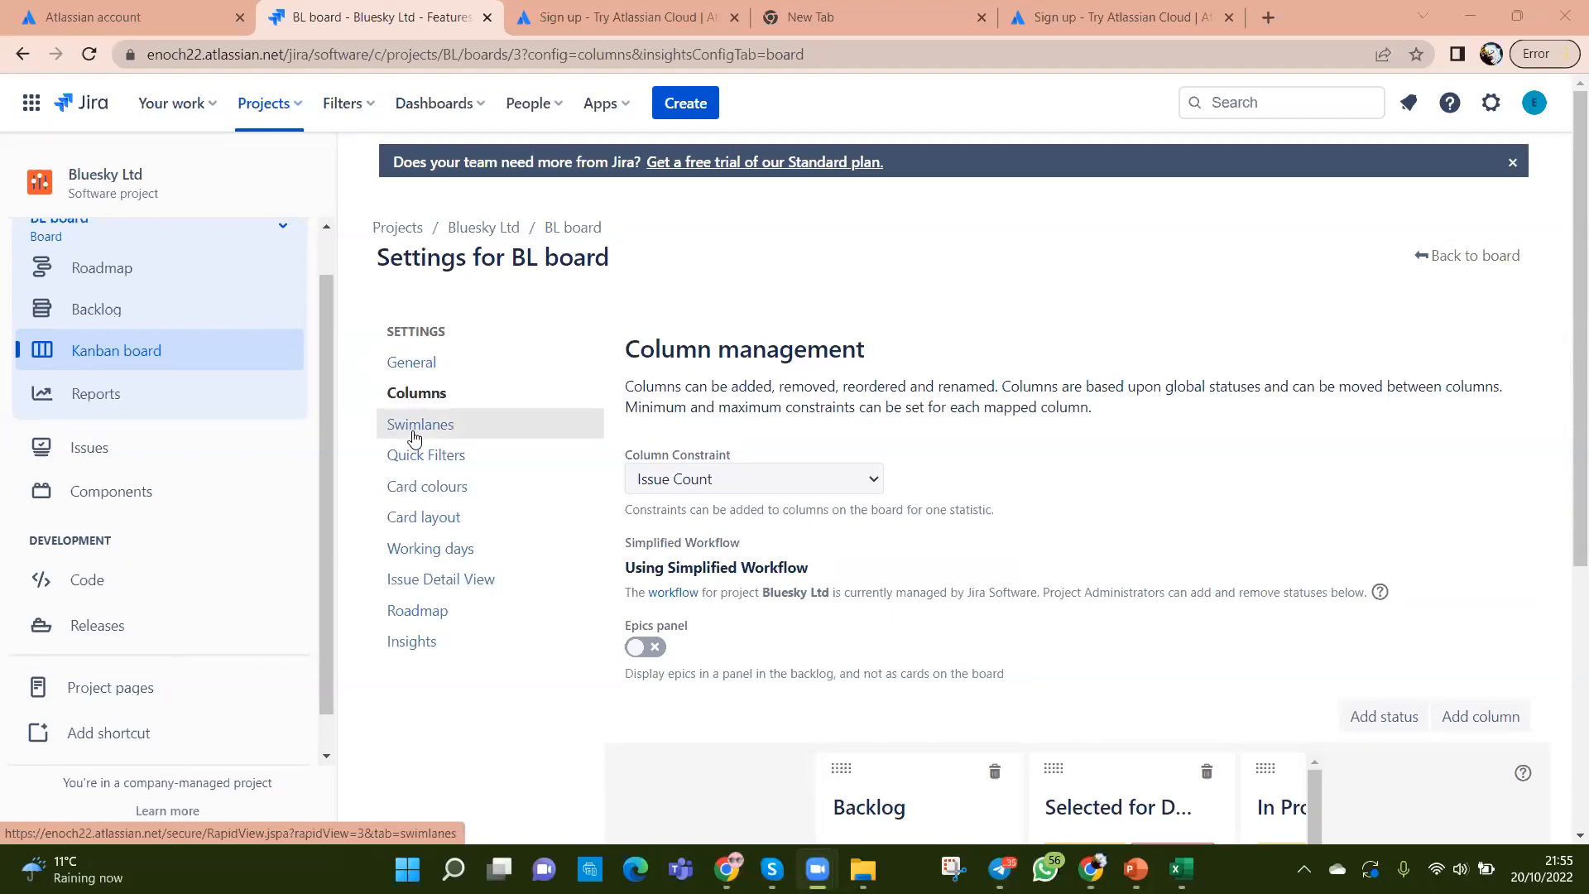
Step: Set Base Swimlanes on to Epics in the BL board's Swimlanes settings
left_click(482, 435)
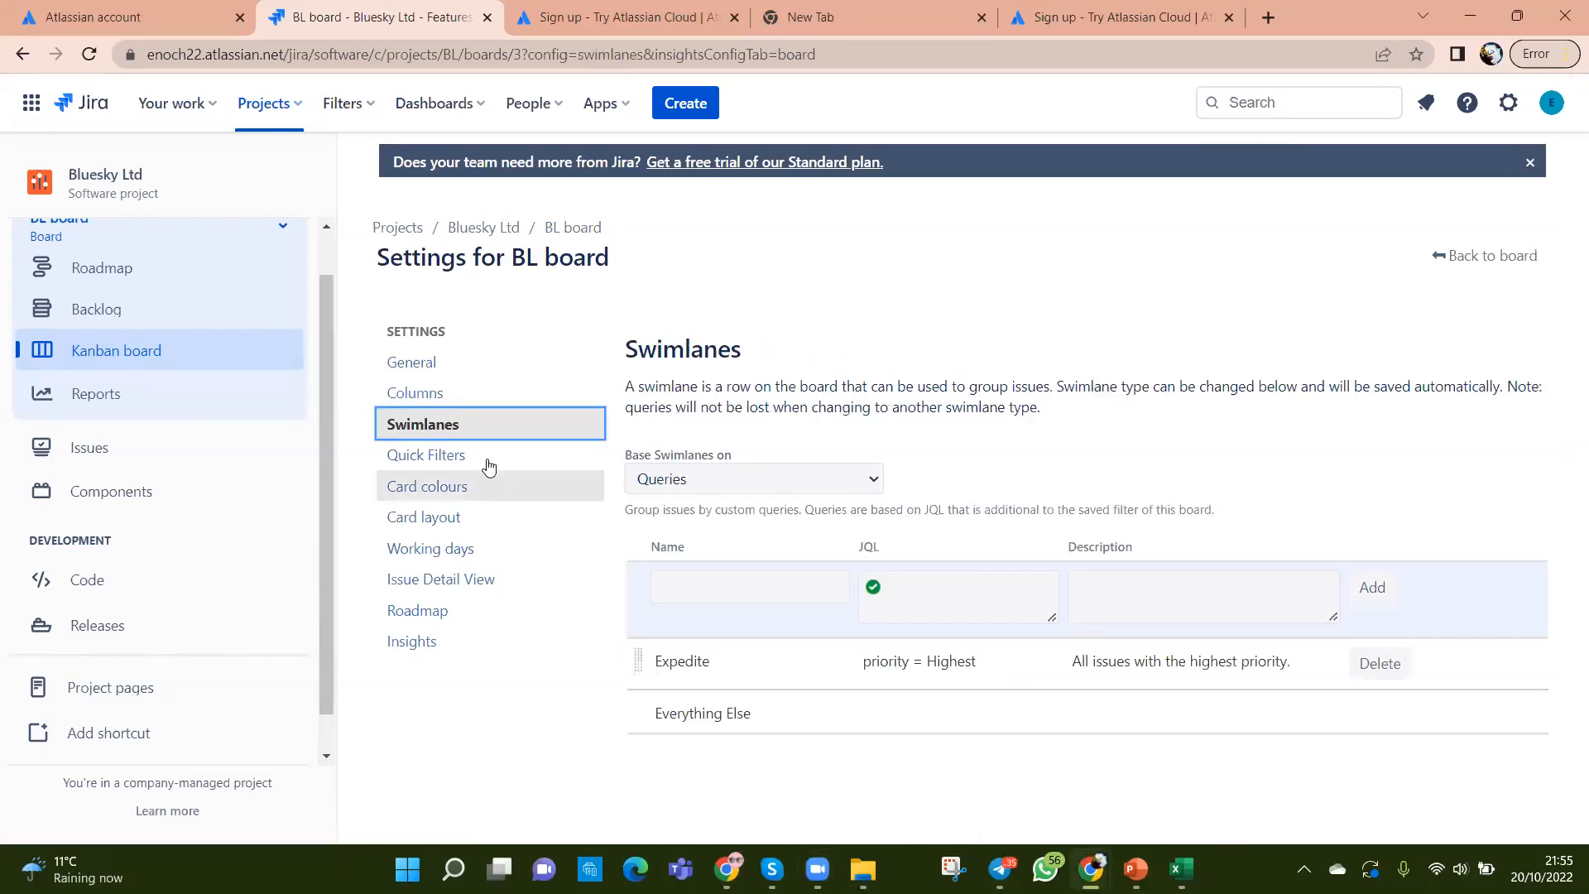
left_click(874, 479)
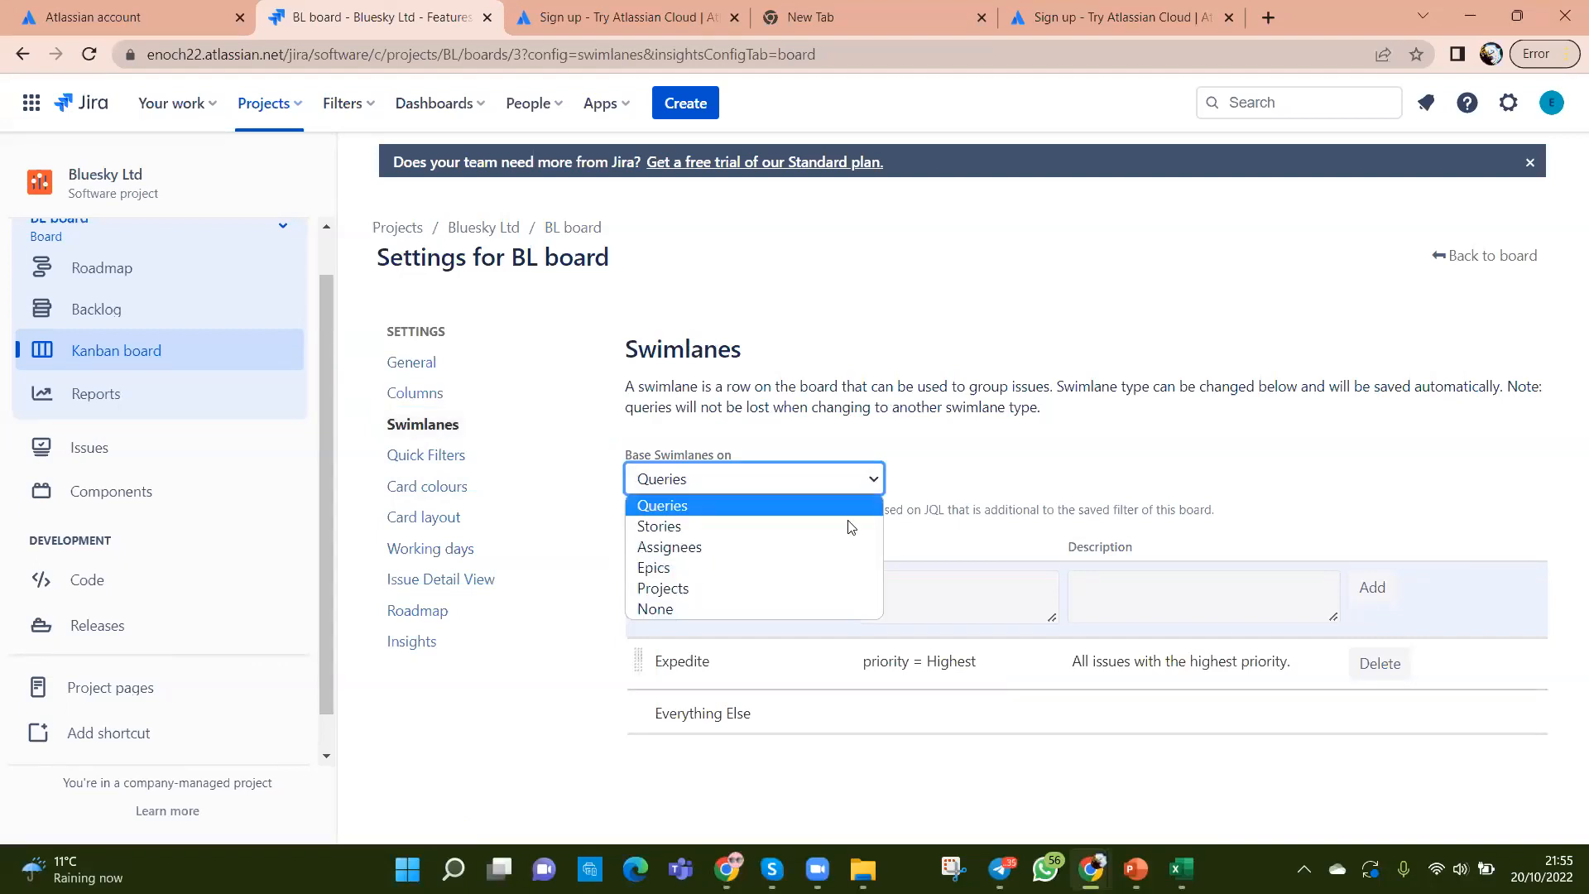
left_click(725, 553)
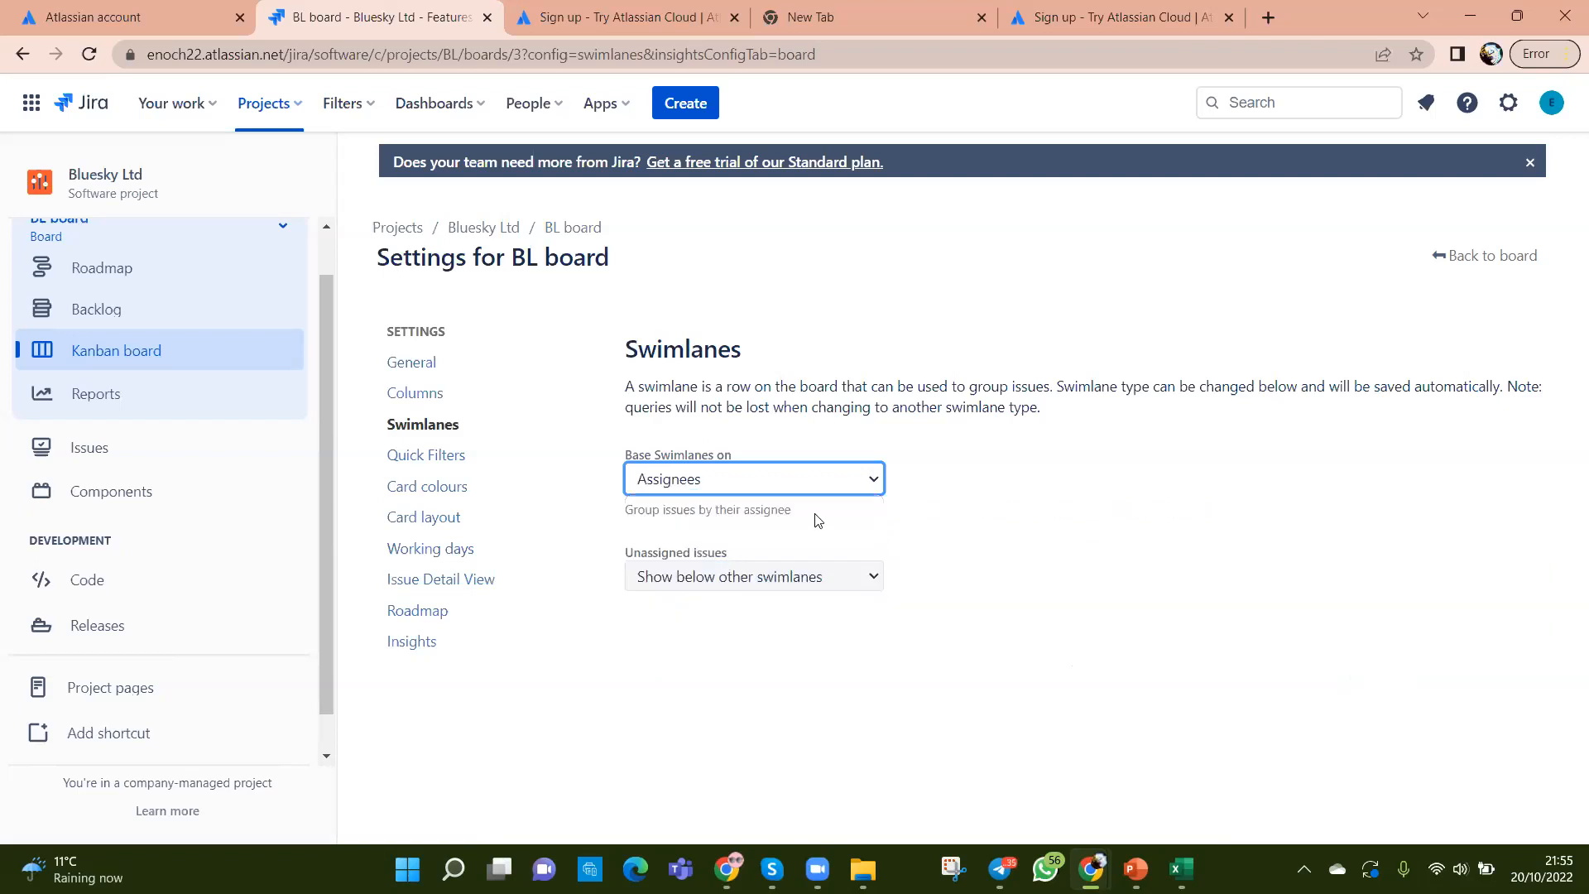
left_click(874, 481)
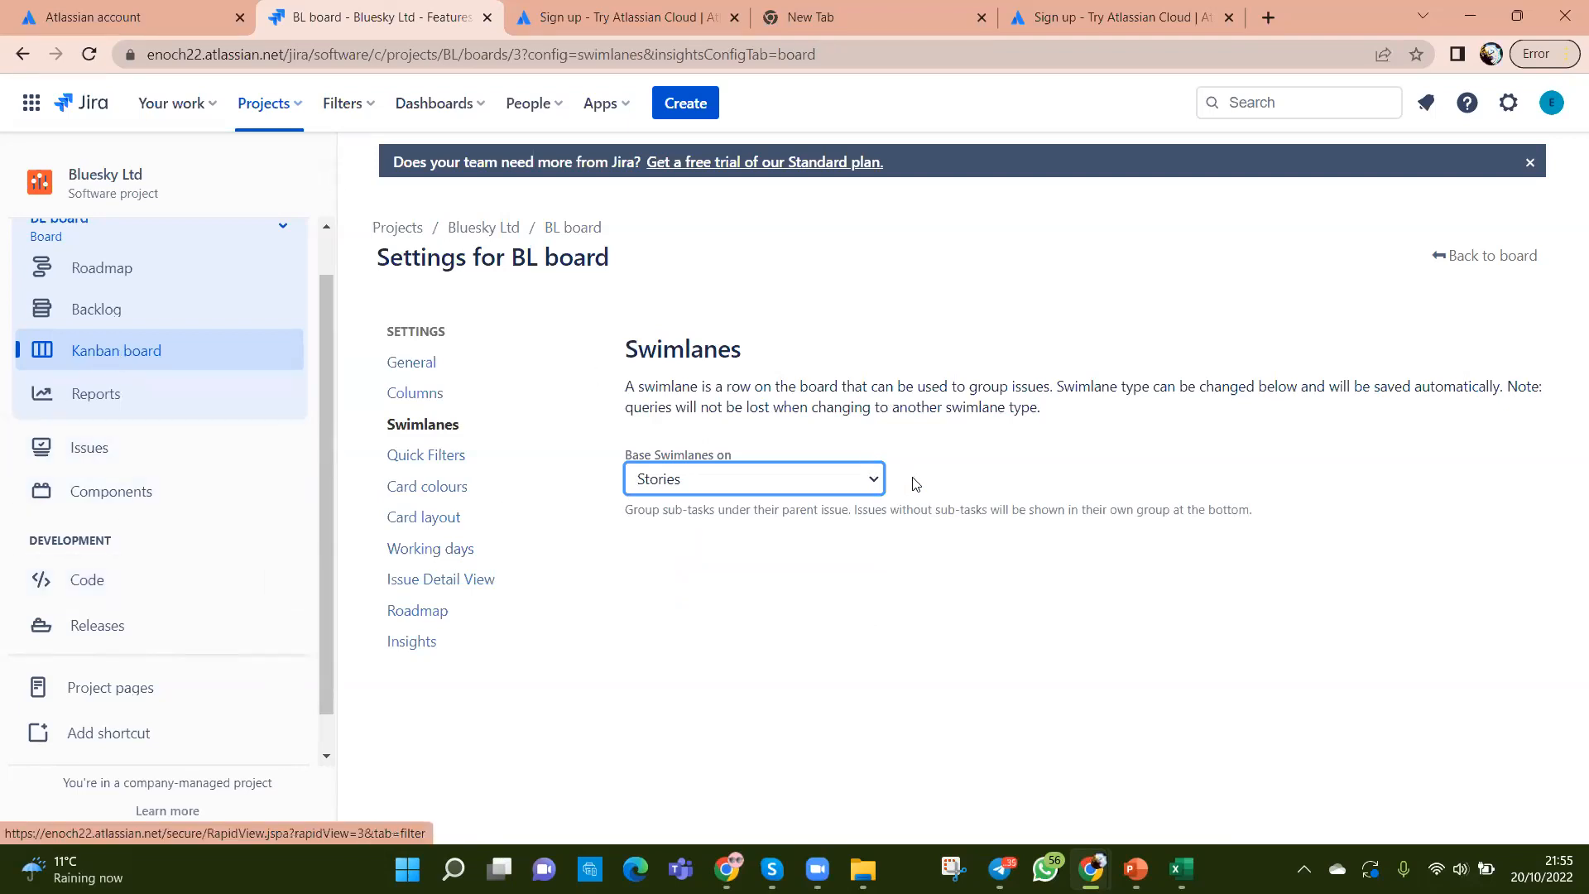
left_click(877, 485)
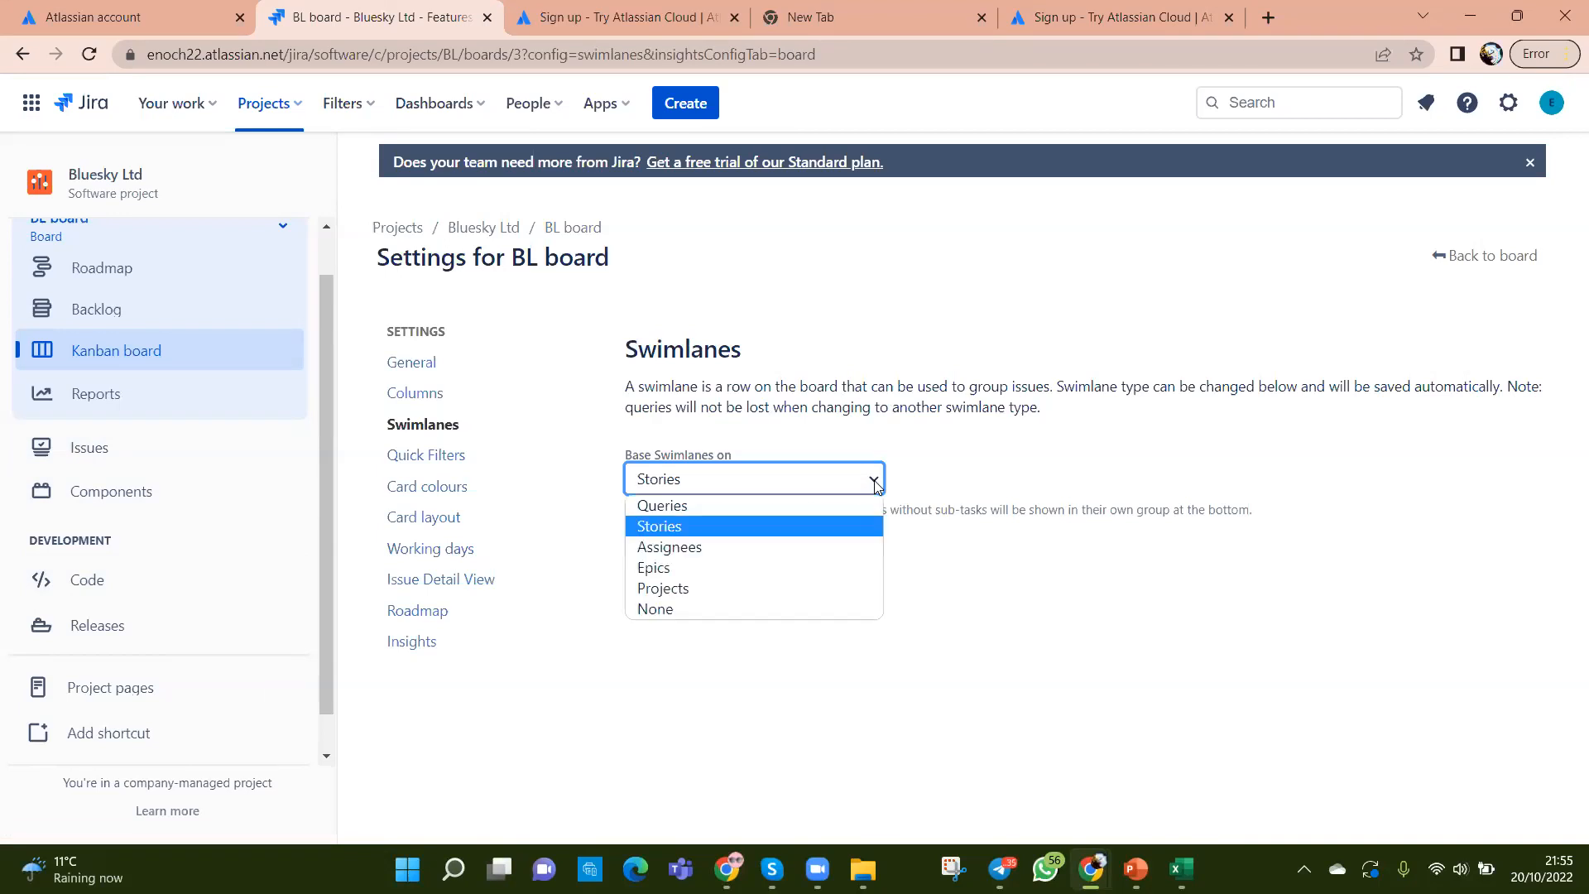
left_click(709, 568)
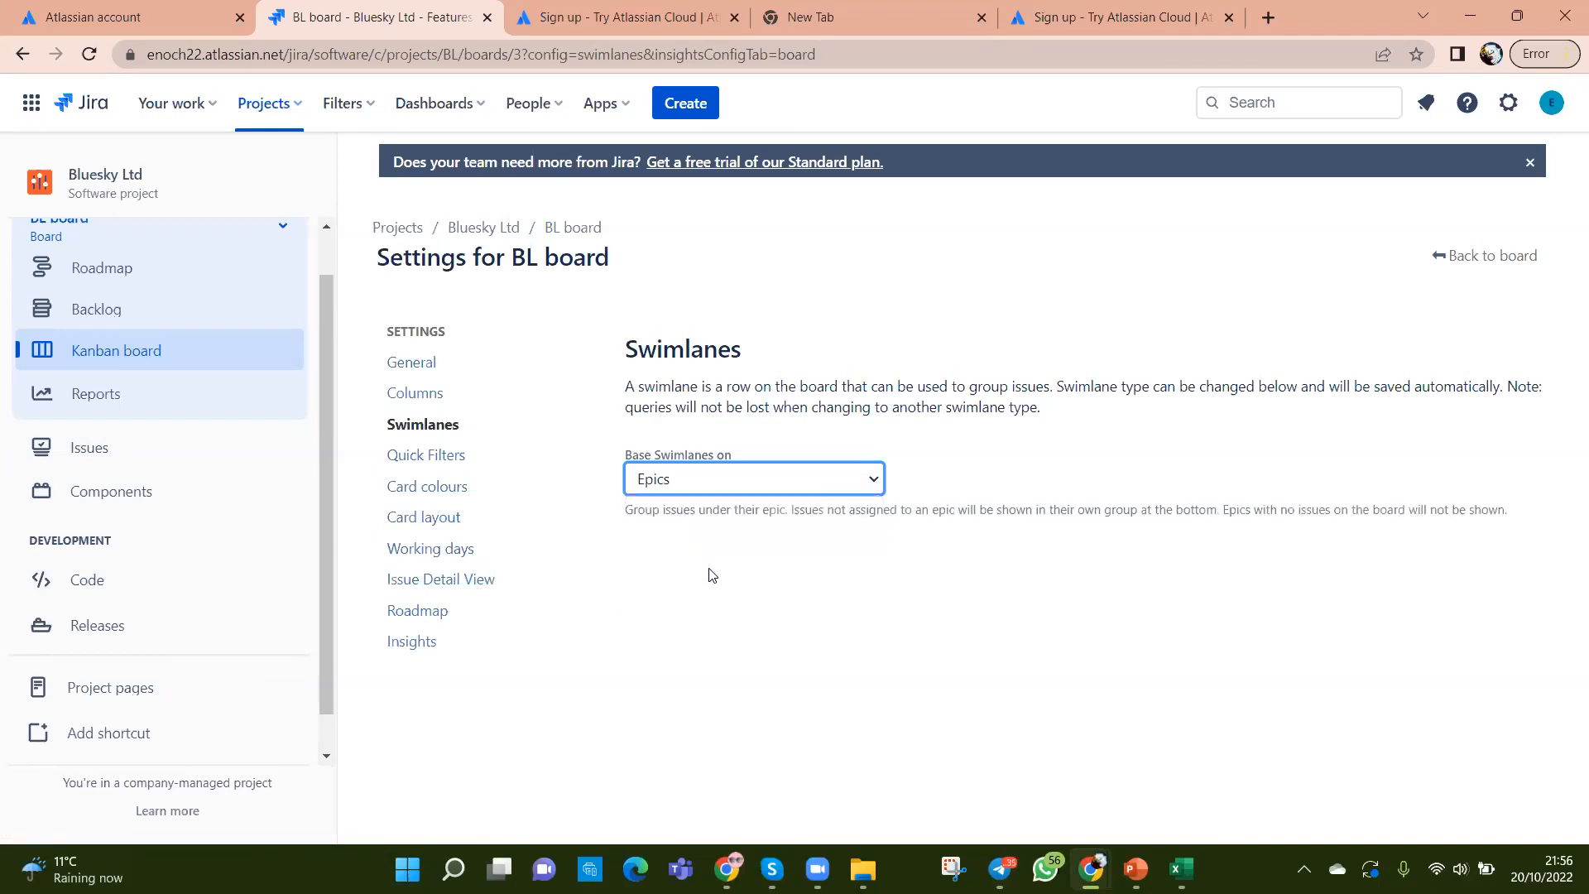
left_click(878, 481)
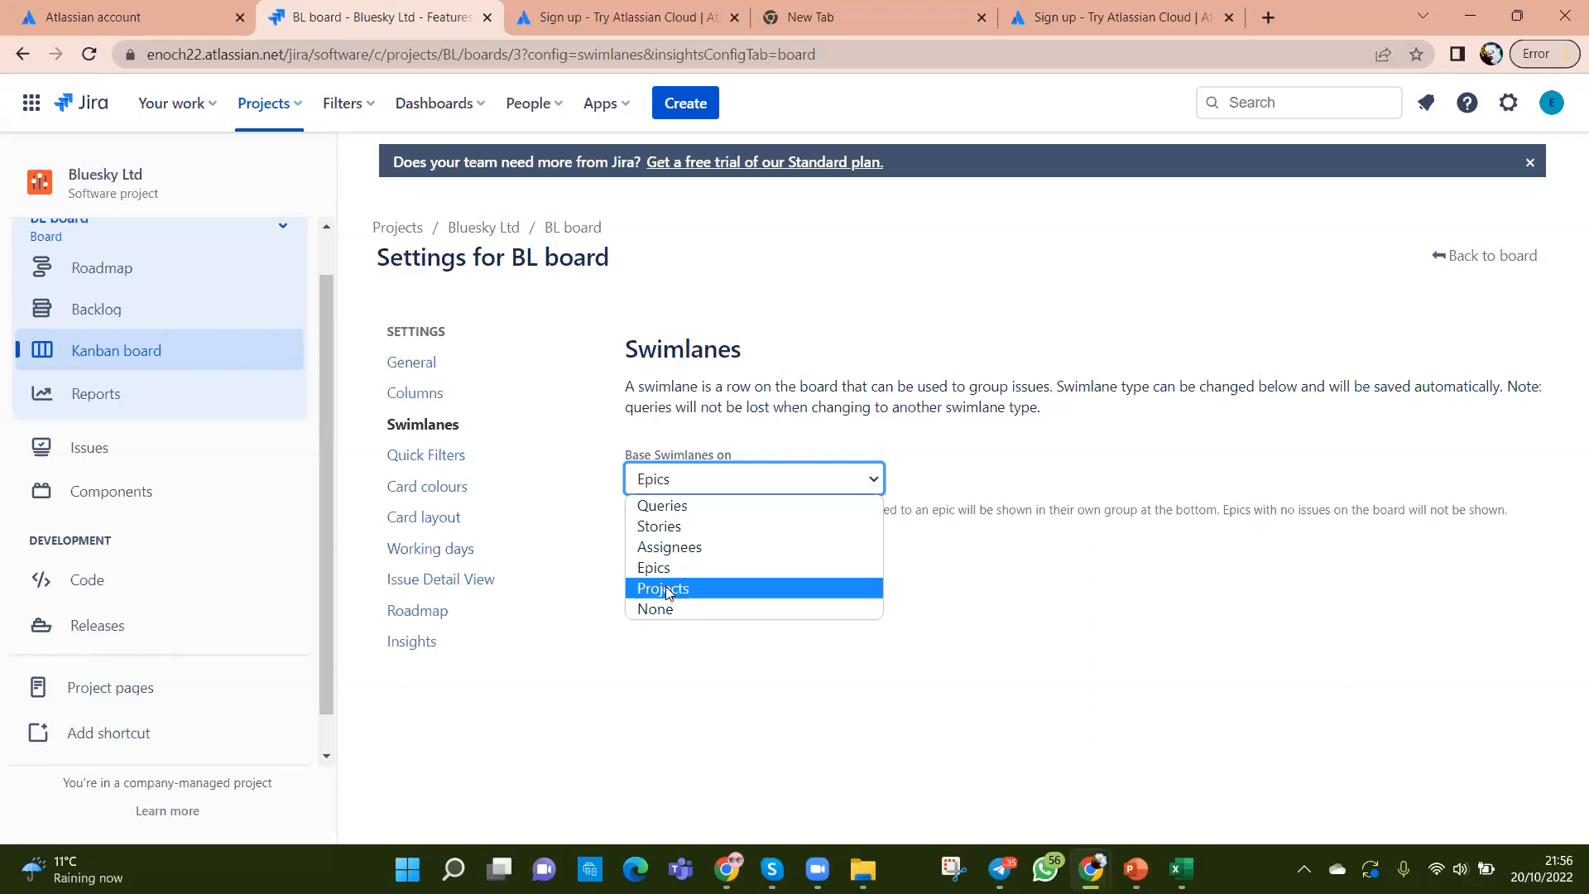
left_click(754, 738)
left_click(877, 488)
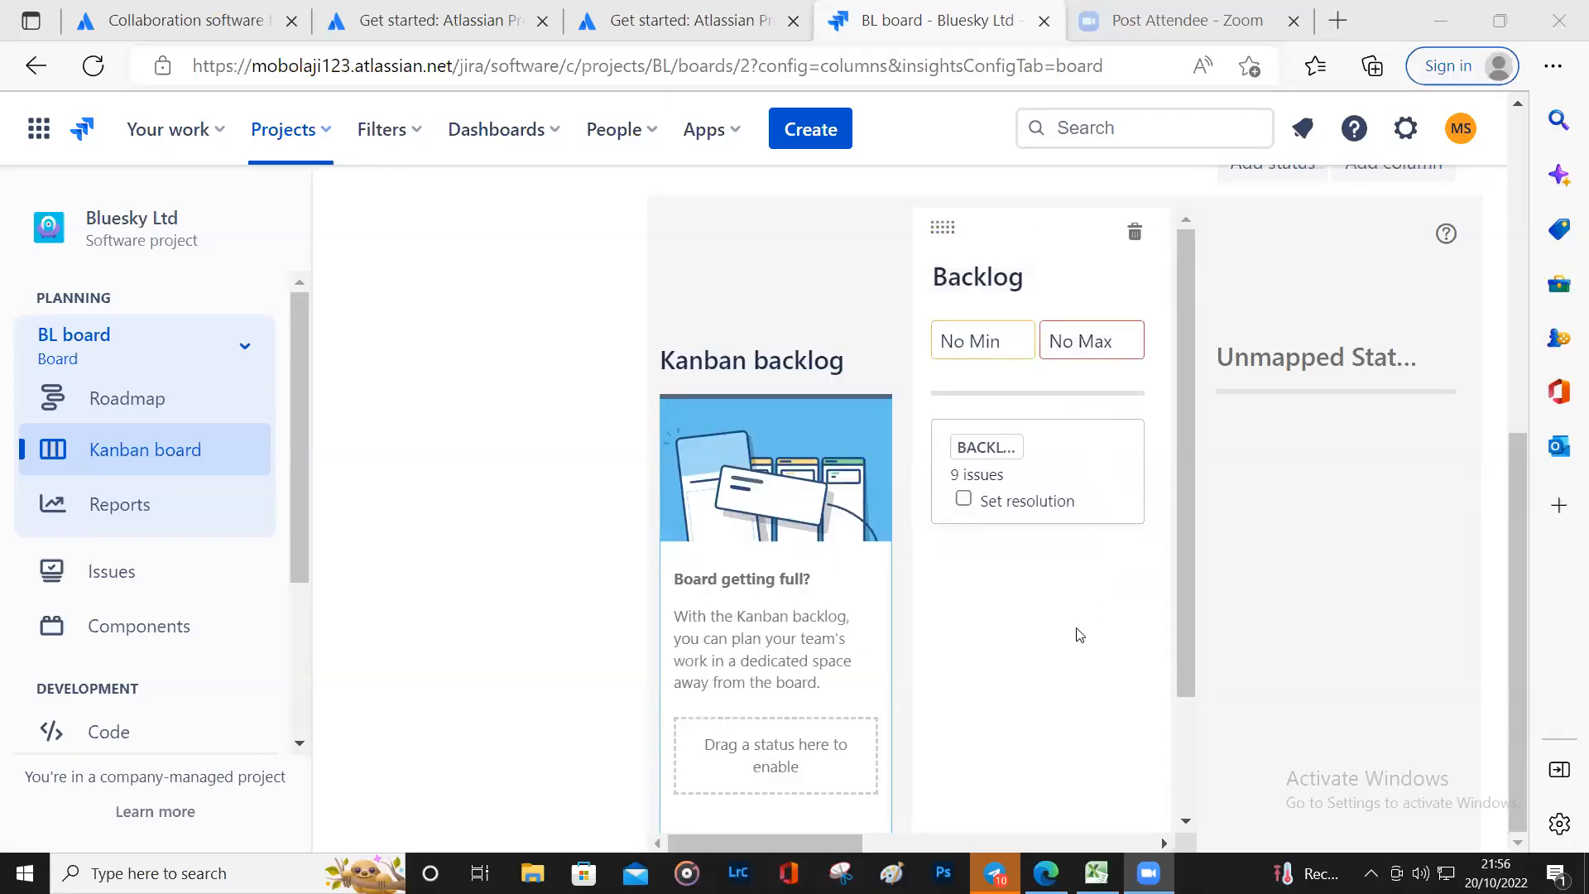
Step: Drag the BACKLOG status card from the Backlog column into the Kanban backlog
left_click_drag(1058, 277, 988, 309)
scroll(1051, 540, "up", 2)
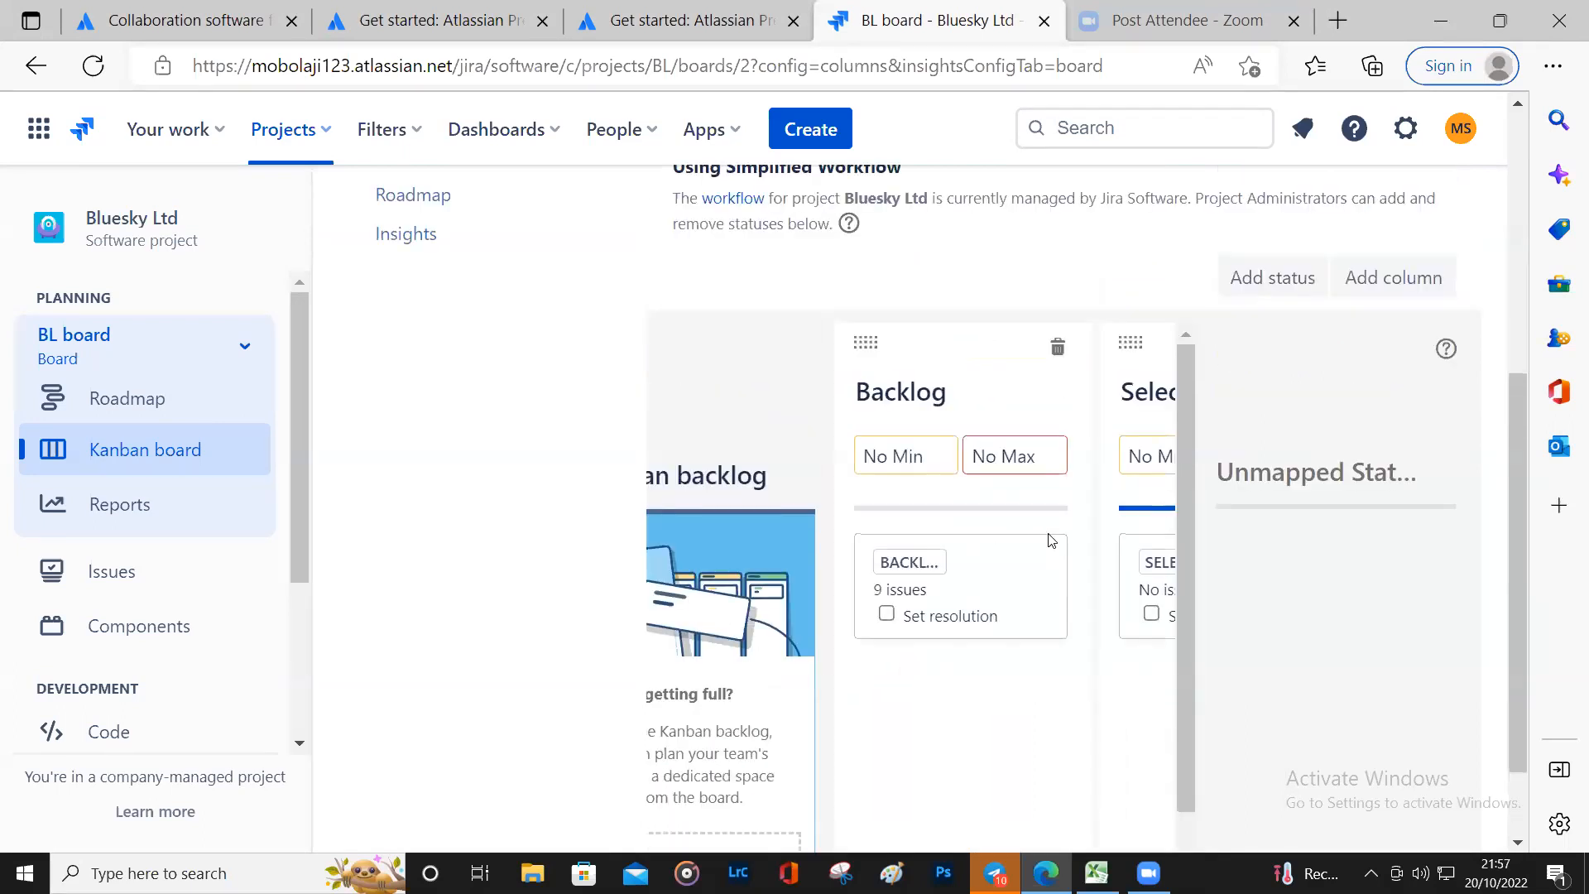
left_click_drag(1015, 578, 720, 856)
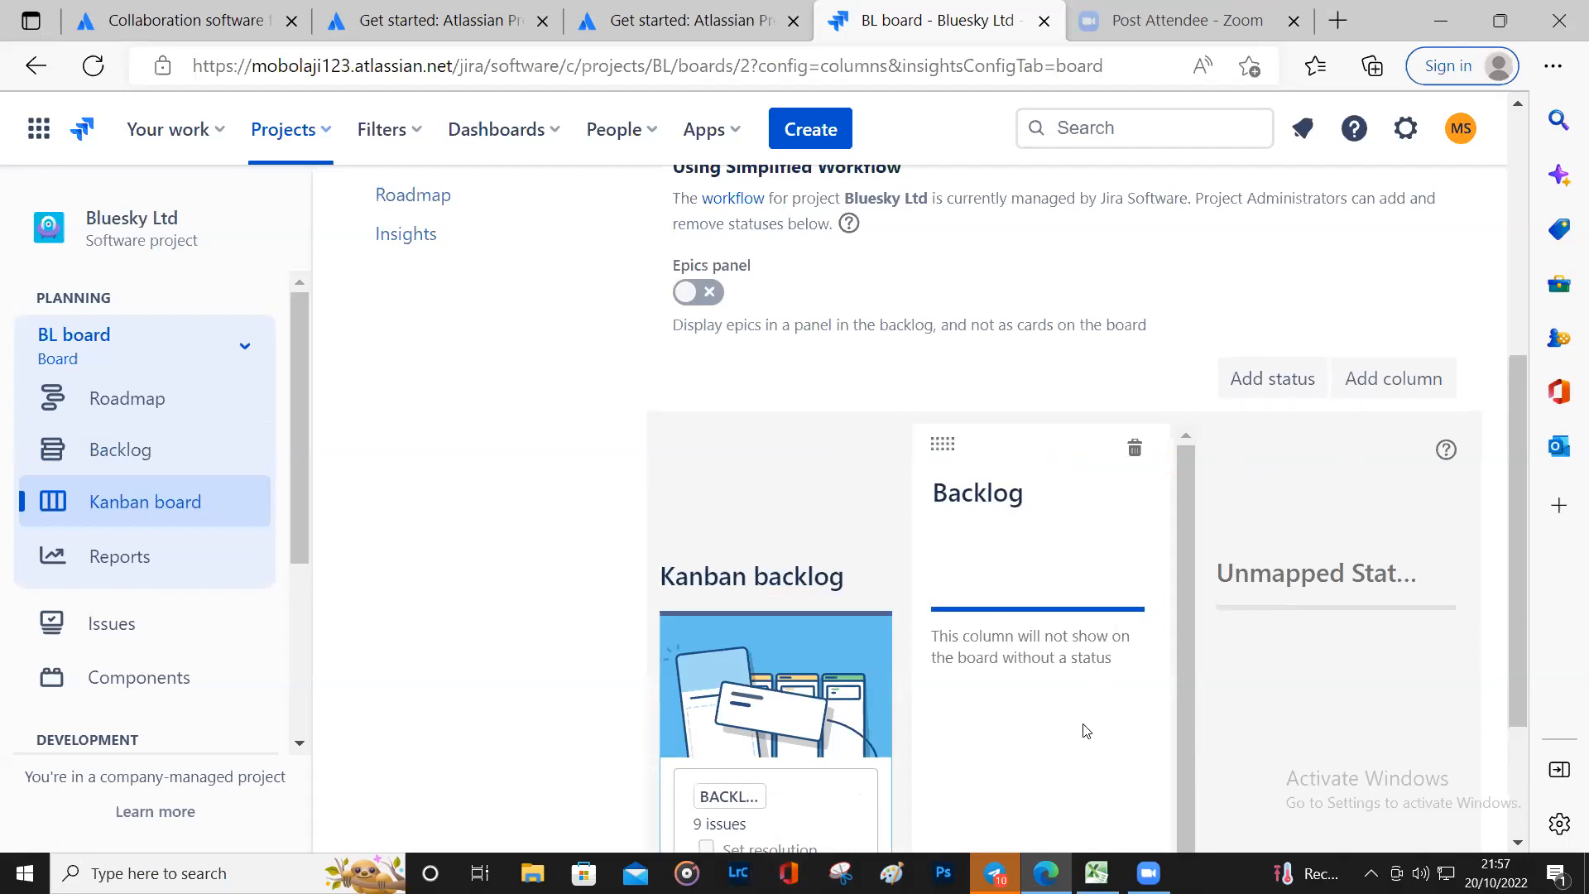
scroll(1088, 728, "down", 1)
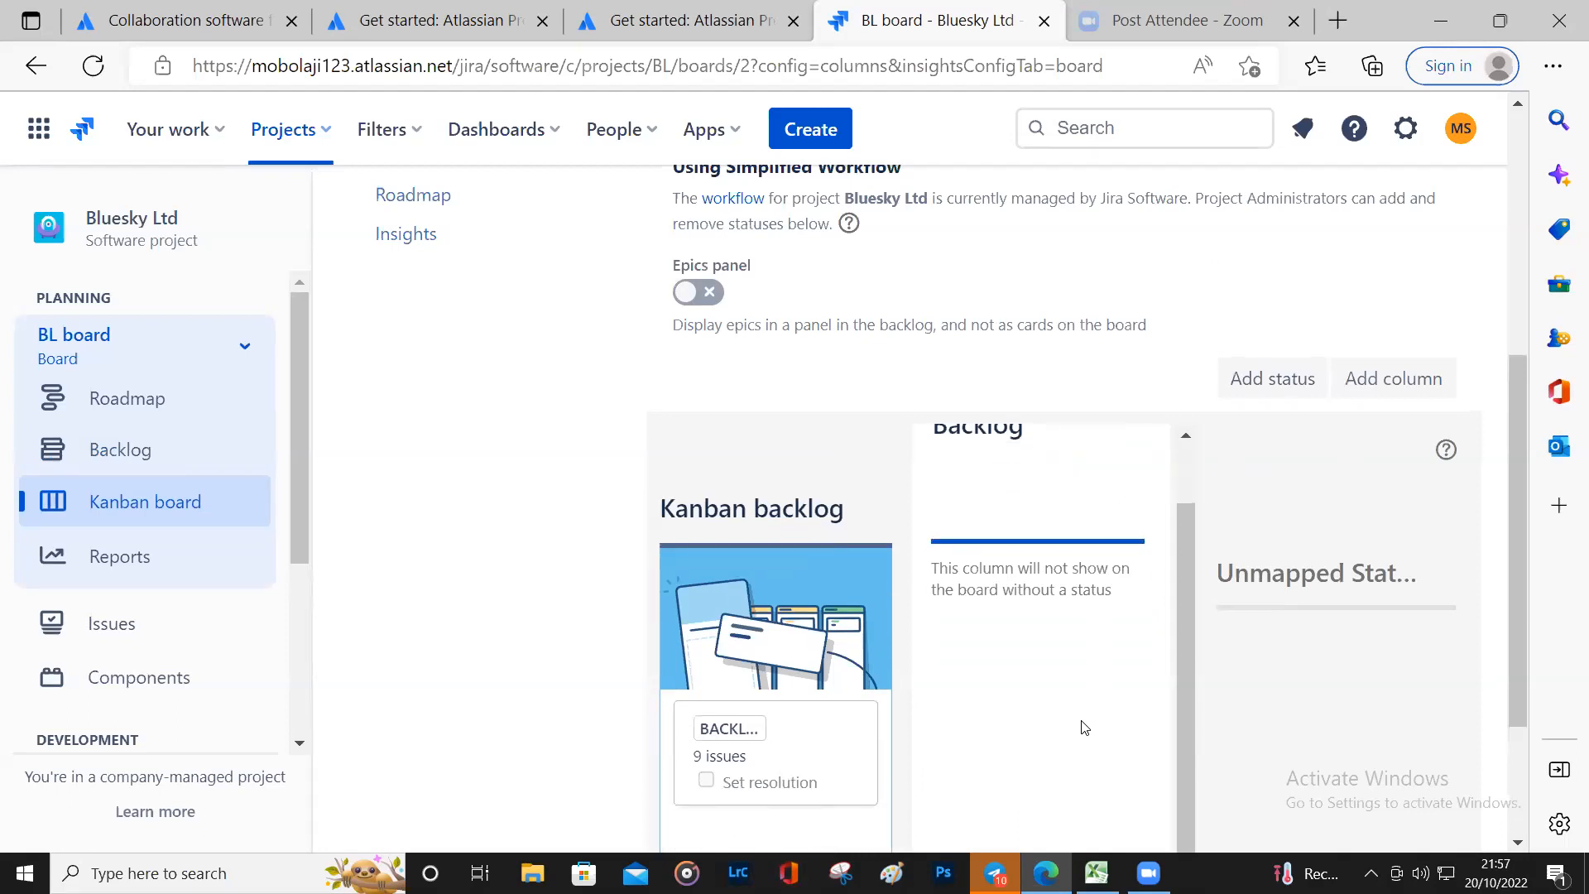
Step: Return to the Kanban board and look over the updated columns
left_click(163, 507)
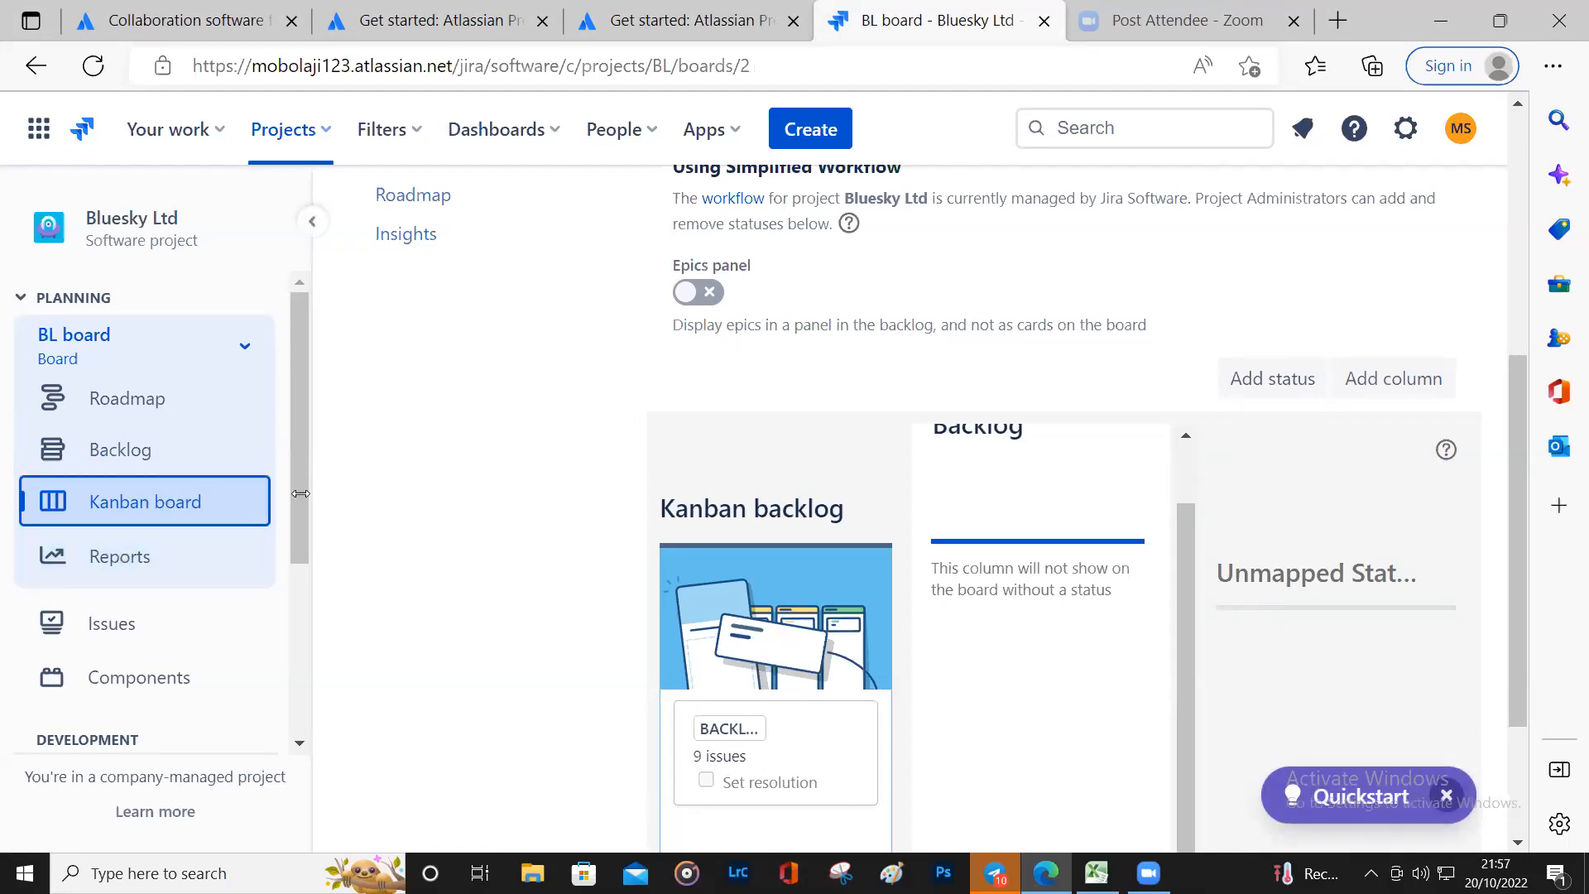
scroll(385, 492, "down", 2)
scroll(384, 492, "up", 2)
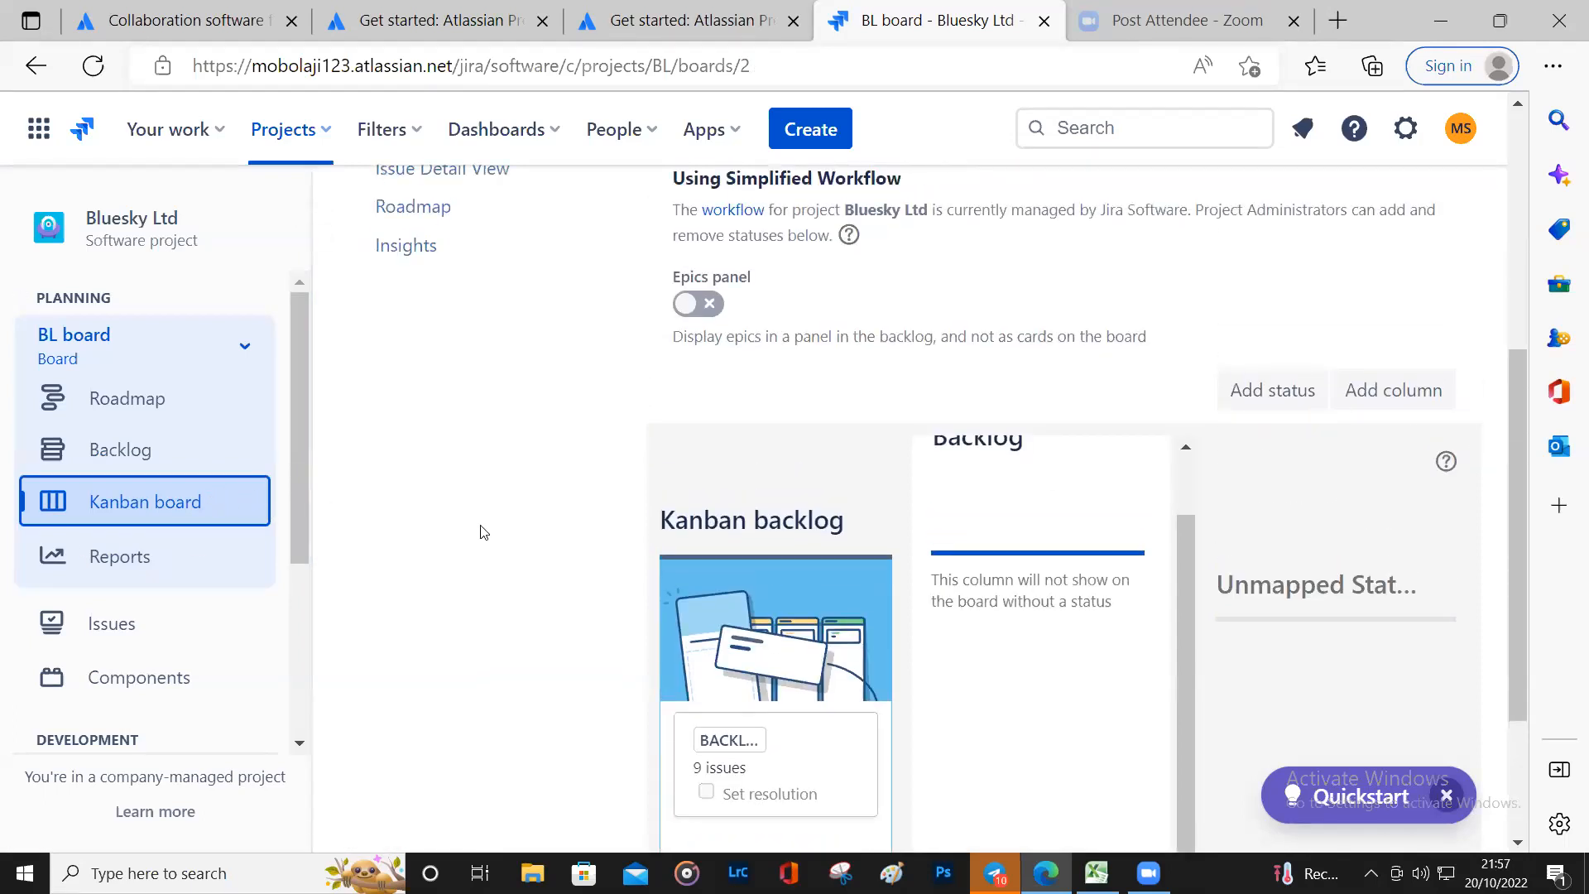
scroll(417, 417, "up", 3)
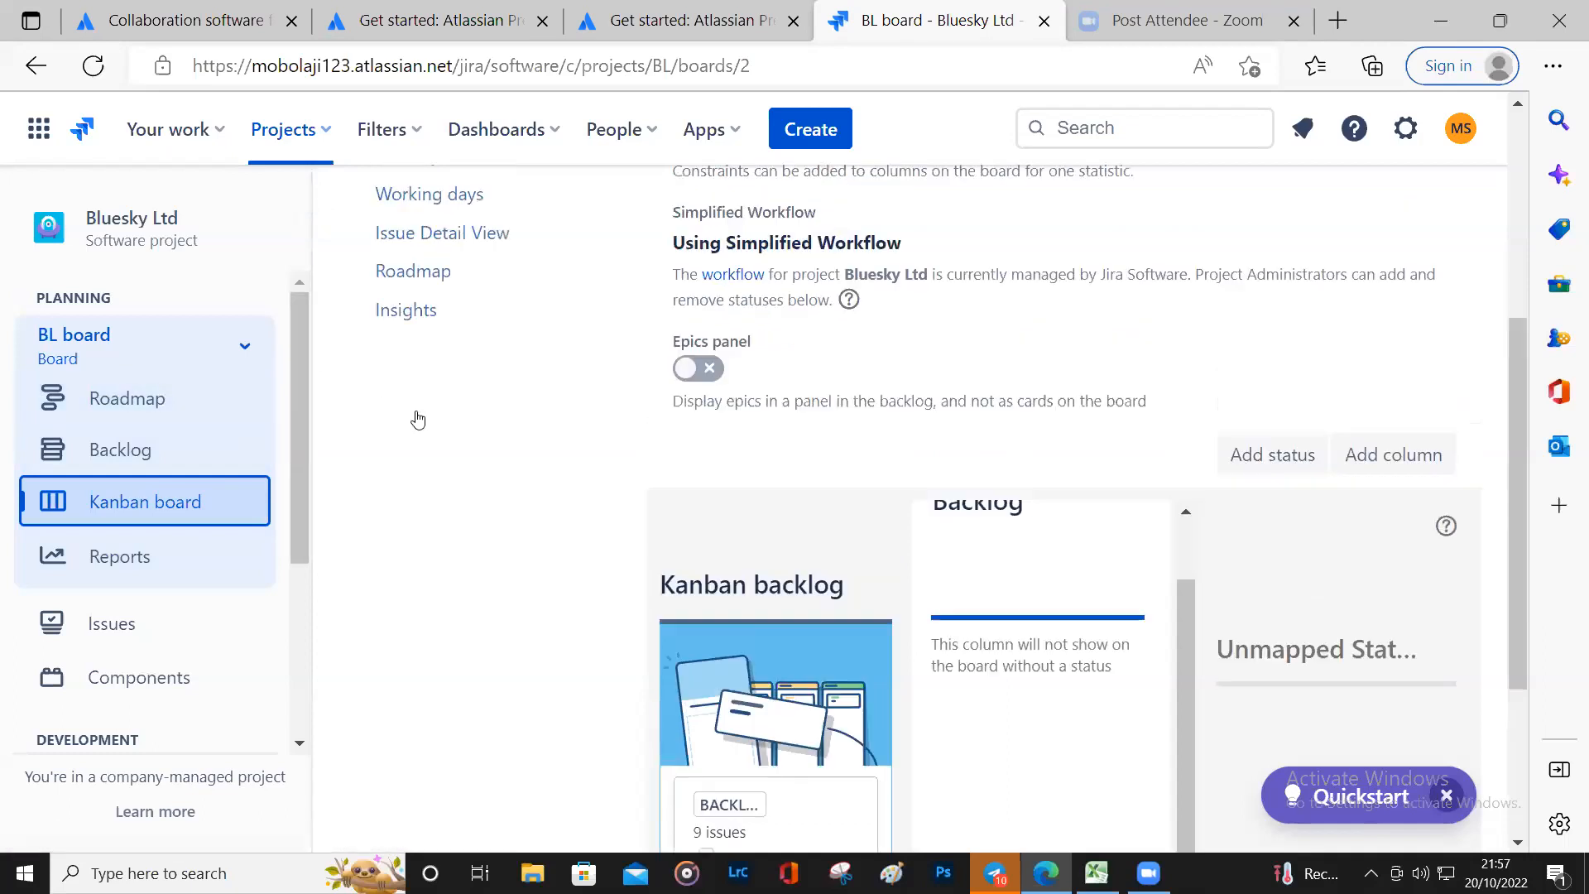
scroll(421, 410, "down", 2)
scroll(422, 407, "down", 3)
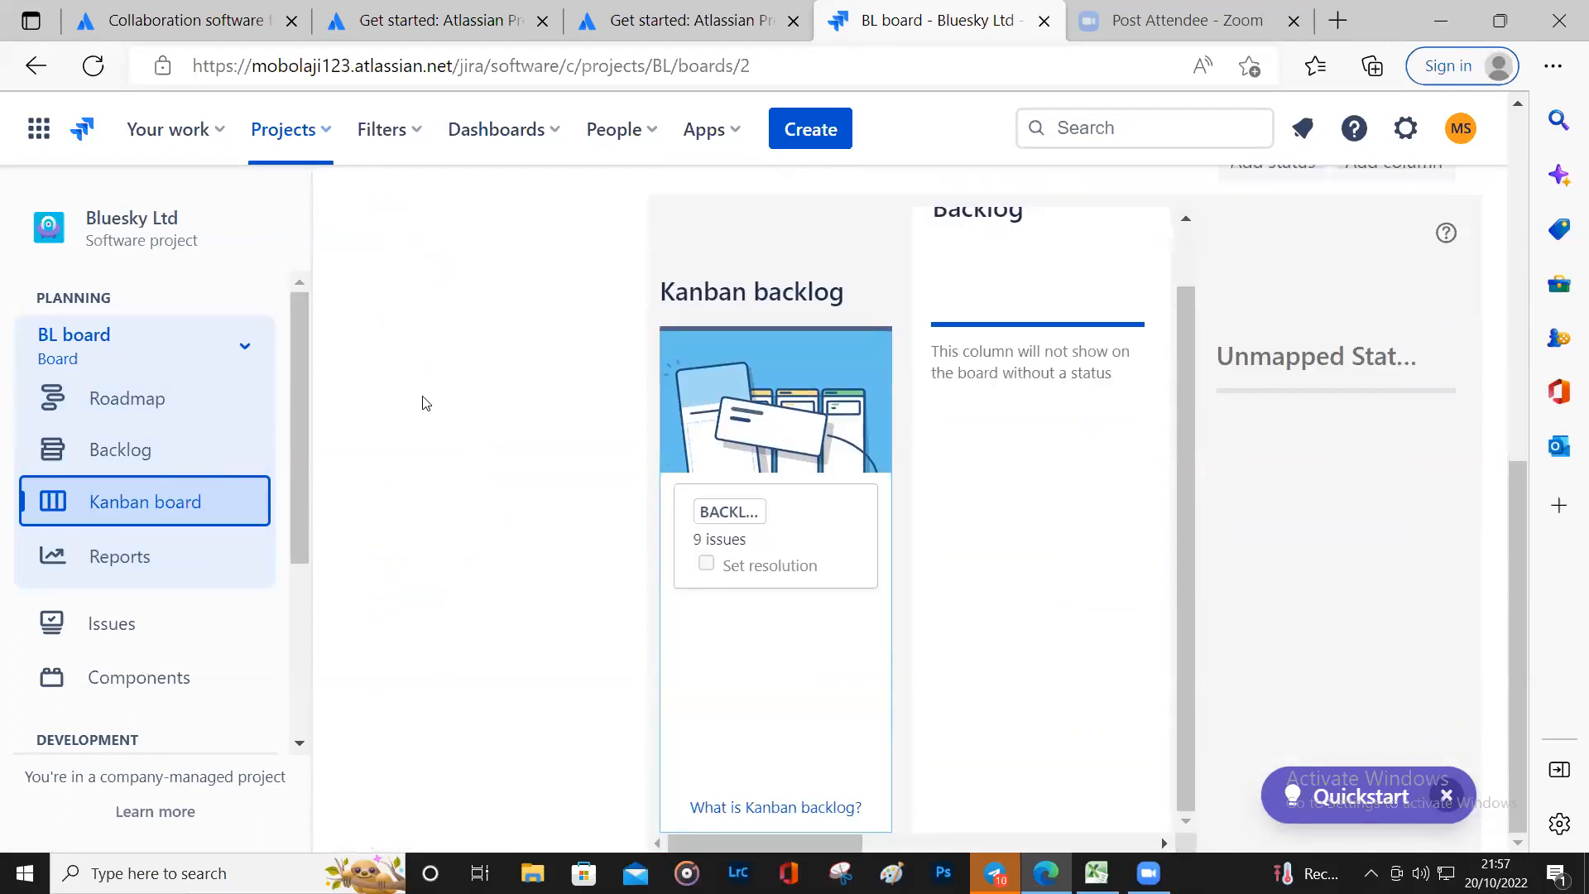
scroll(486, 426, "up", 7)
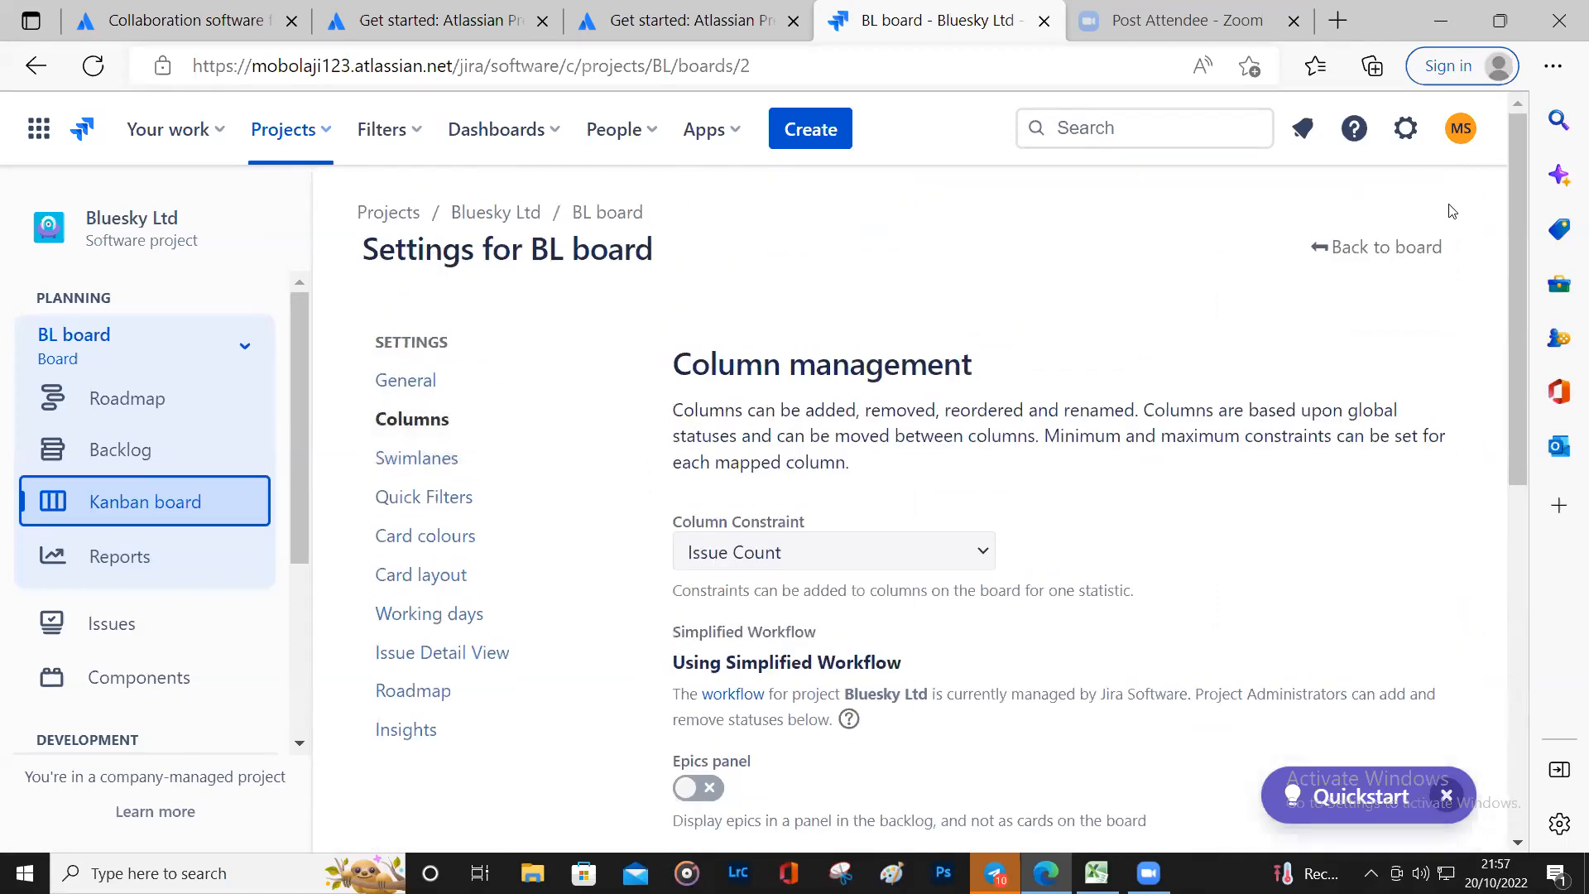
Step: Go back to the BL Kanban board, then minimise the browser to reveal the Bluesky spreadsheet
left_click(1434, 265)
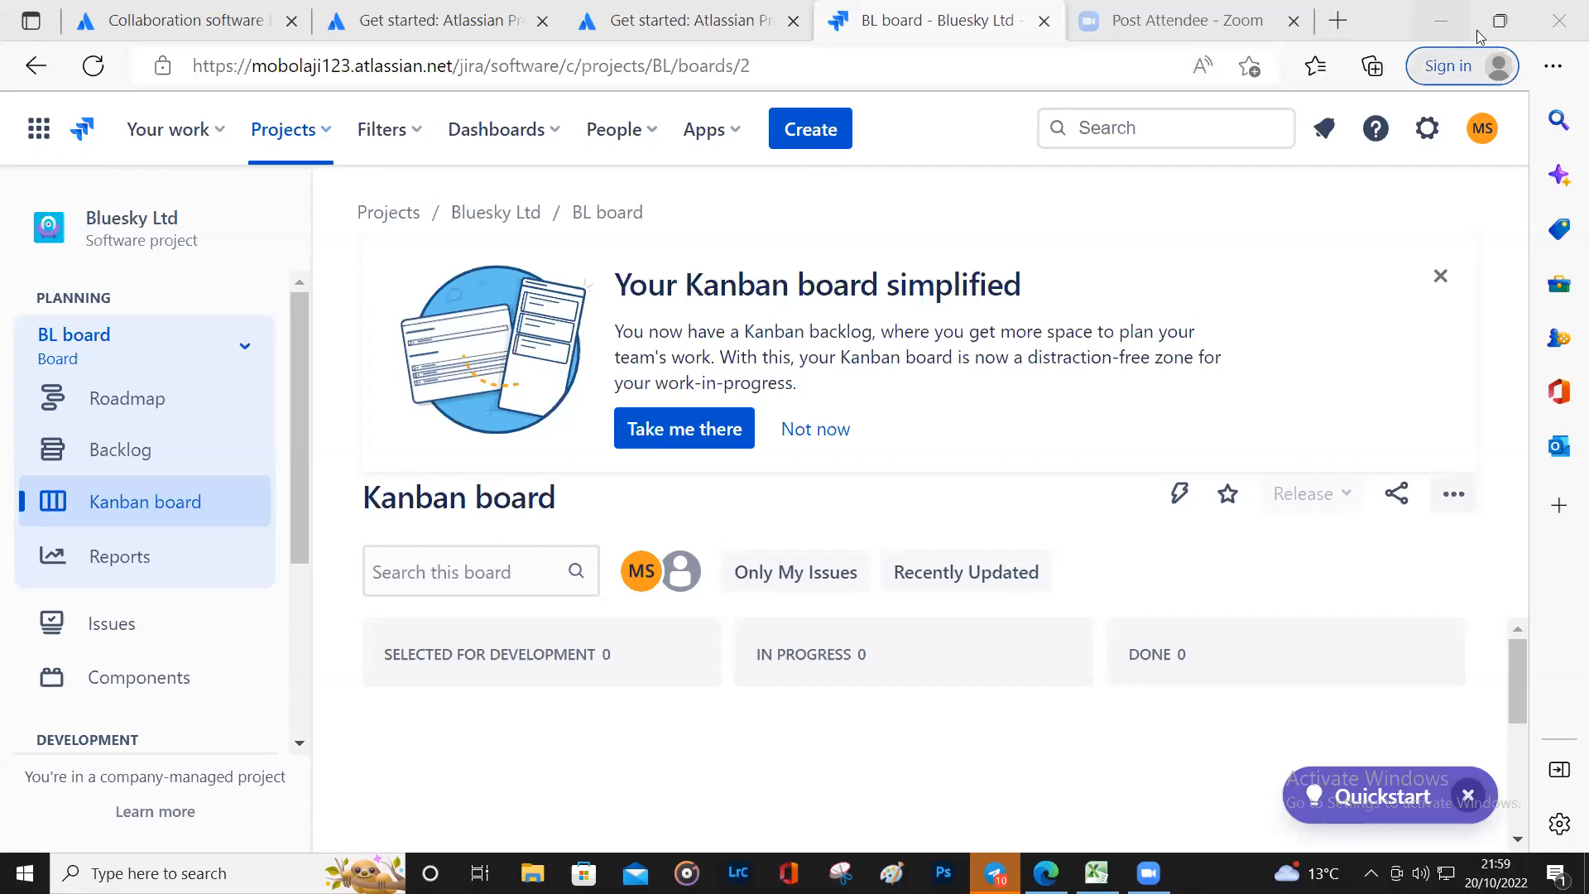
left_click(1441, 22)
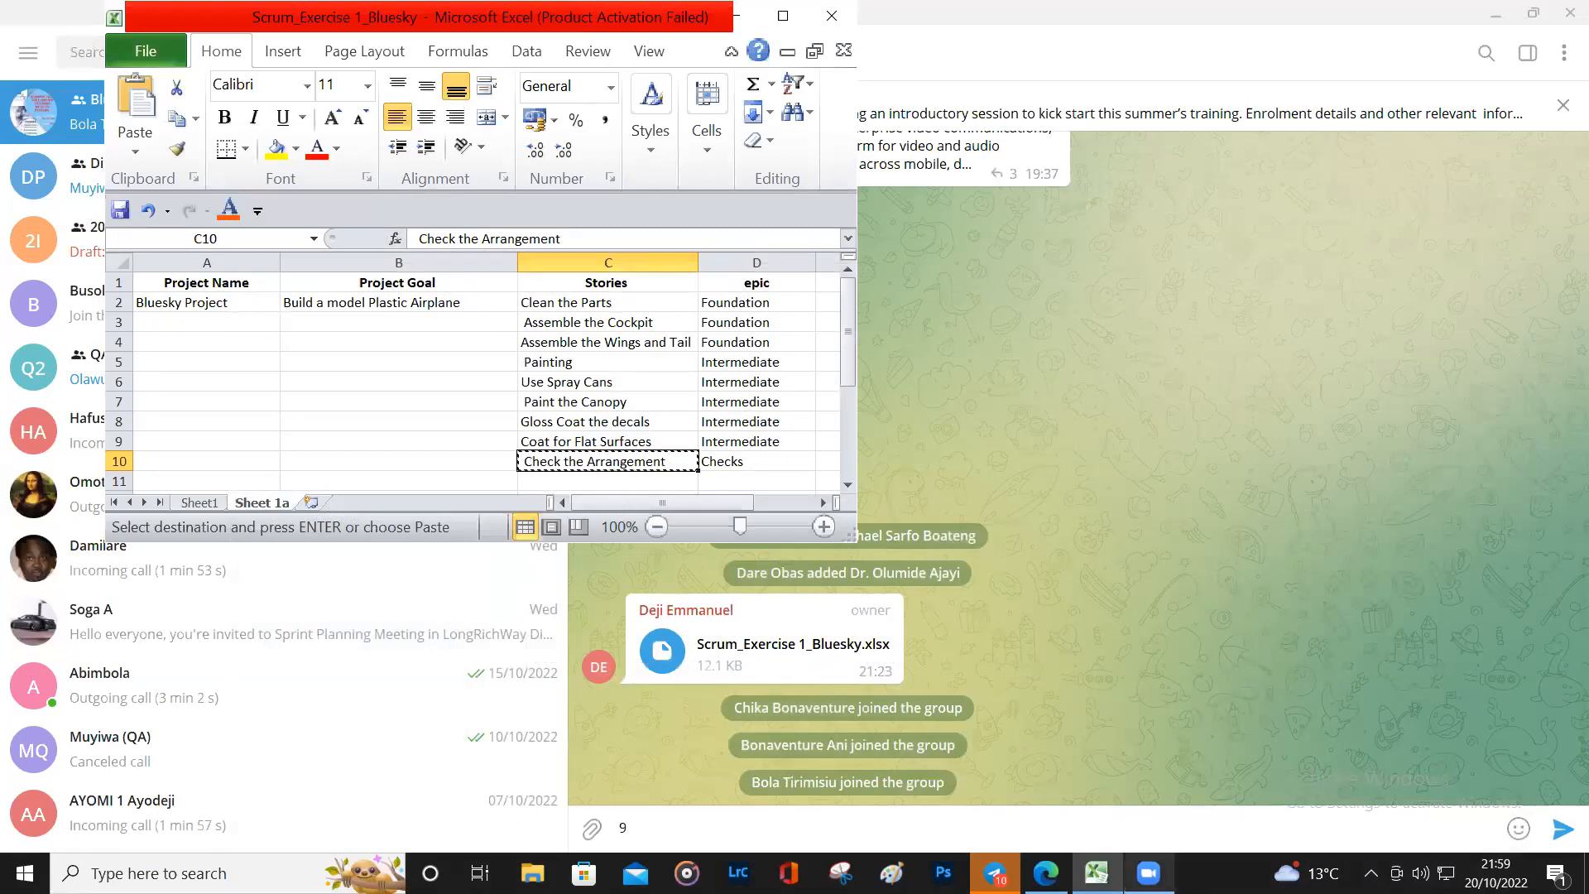
Step: Minimise the Scrum_Exercise_1_Bluesky workbook and every other window with Windows+D
left_click(1148, 873)
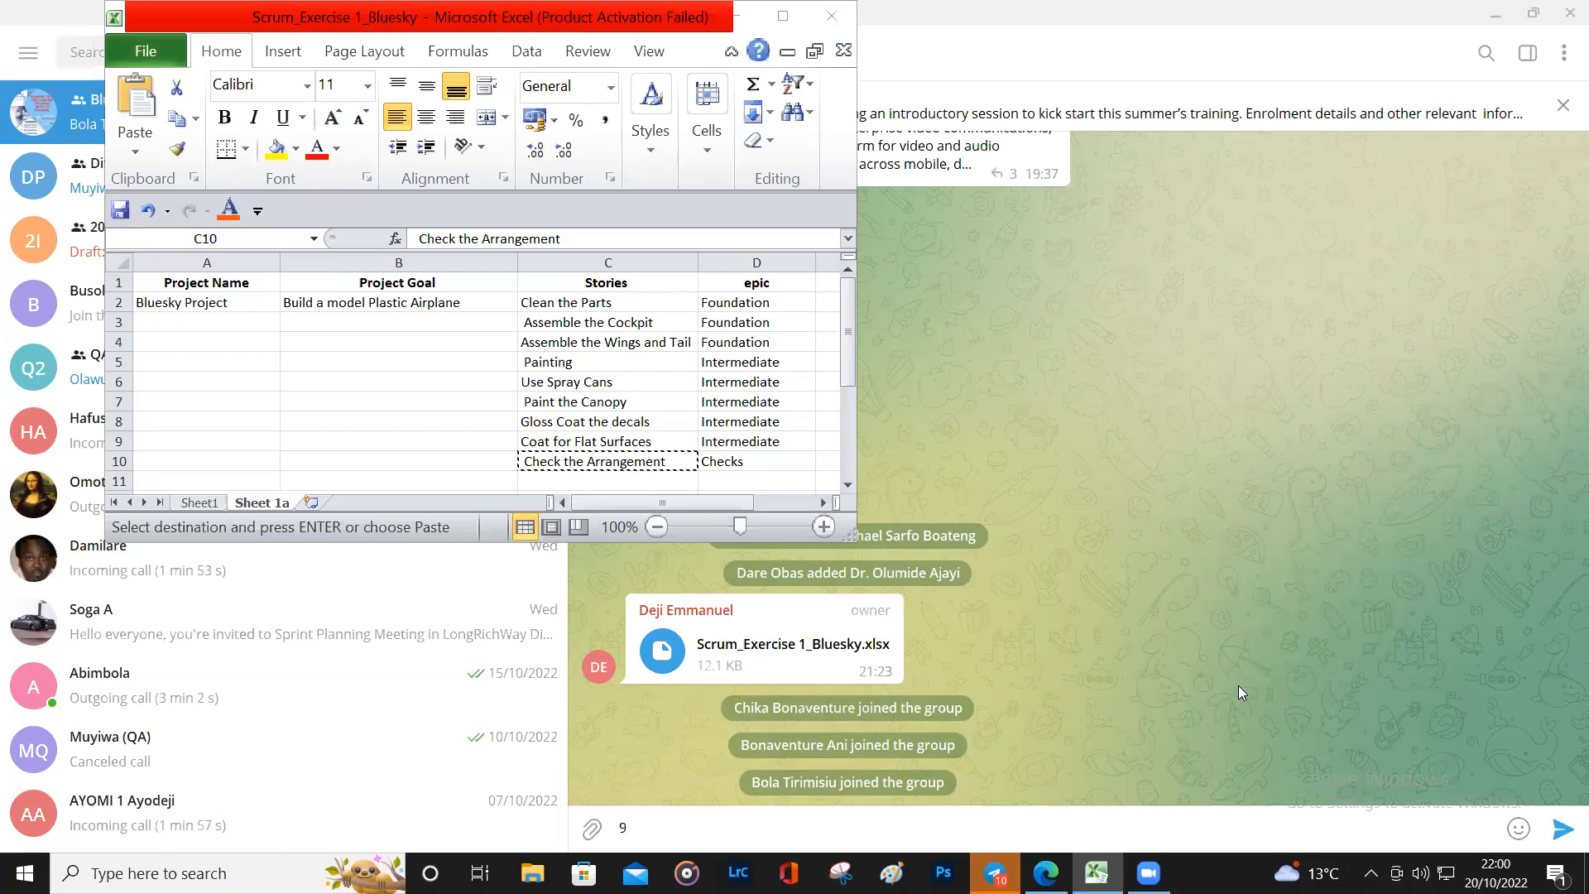
key("super+d")
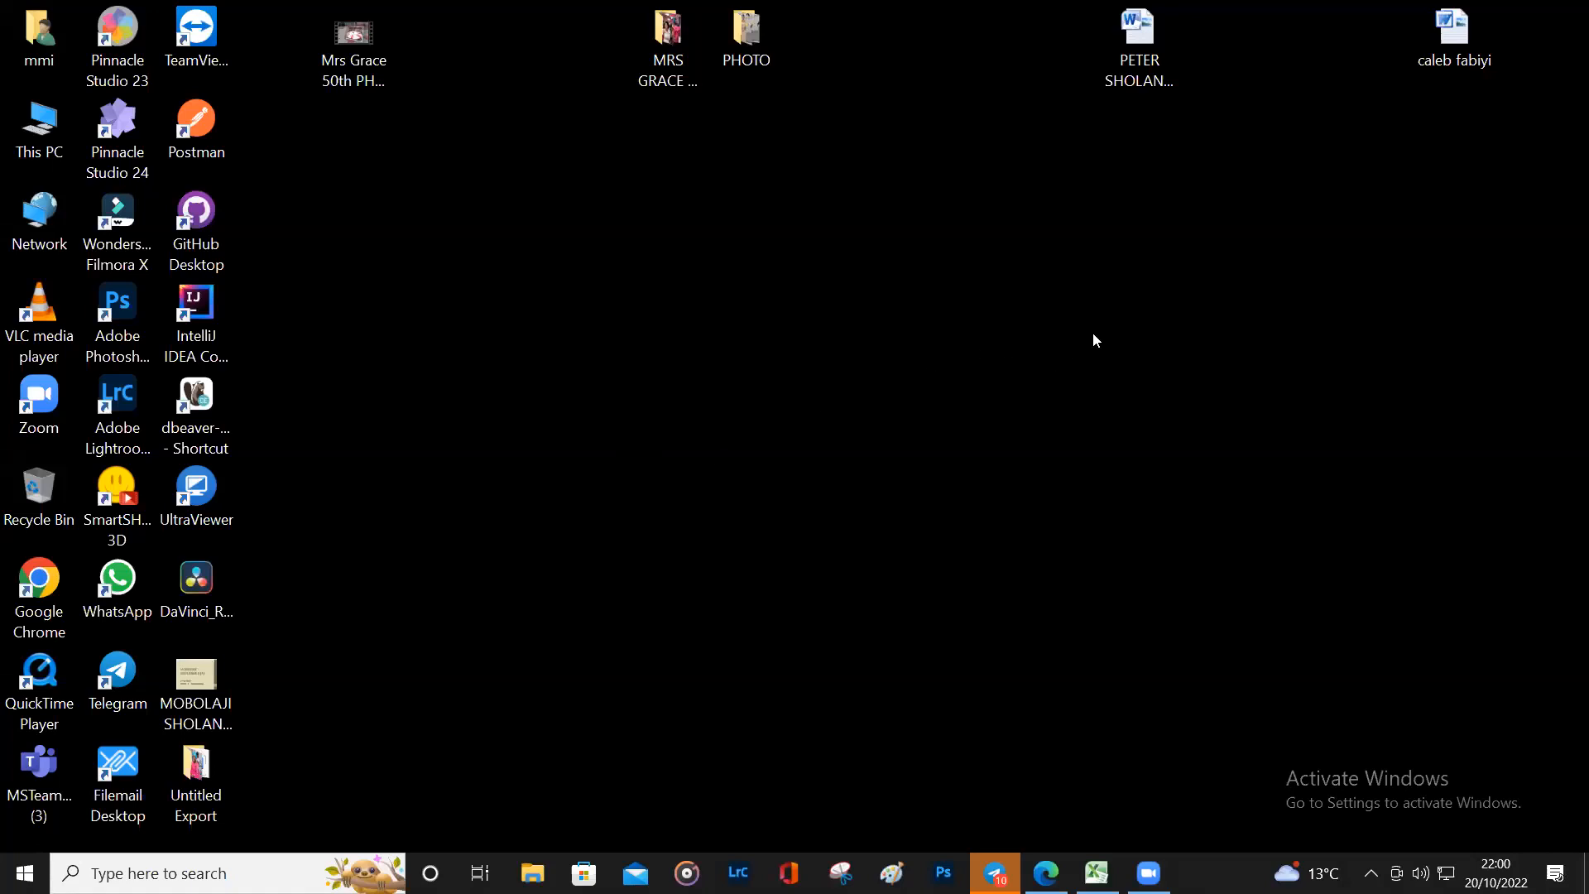
Step: Launch Zoom from its taskbar icon and bring up the meeting controls window
mouse_move(1024, 855)
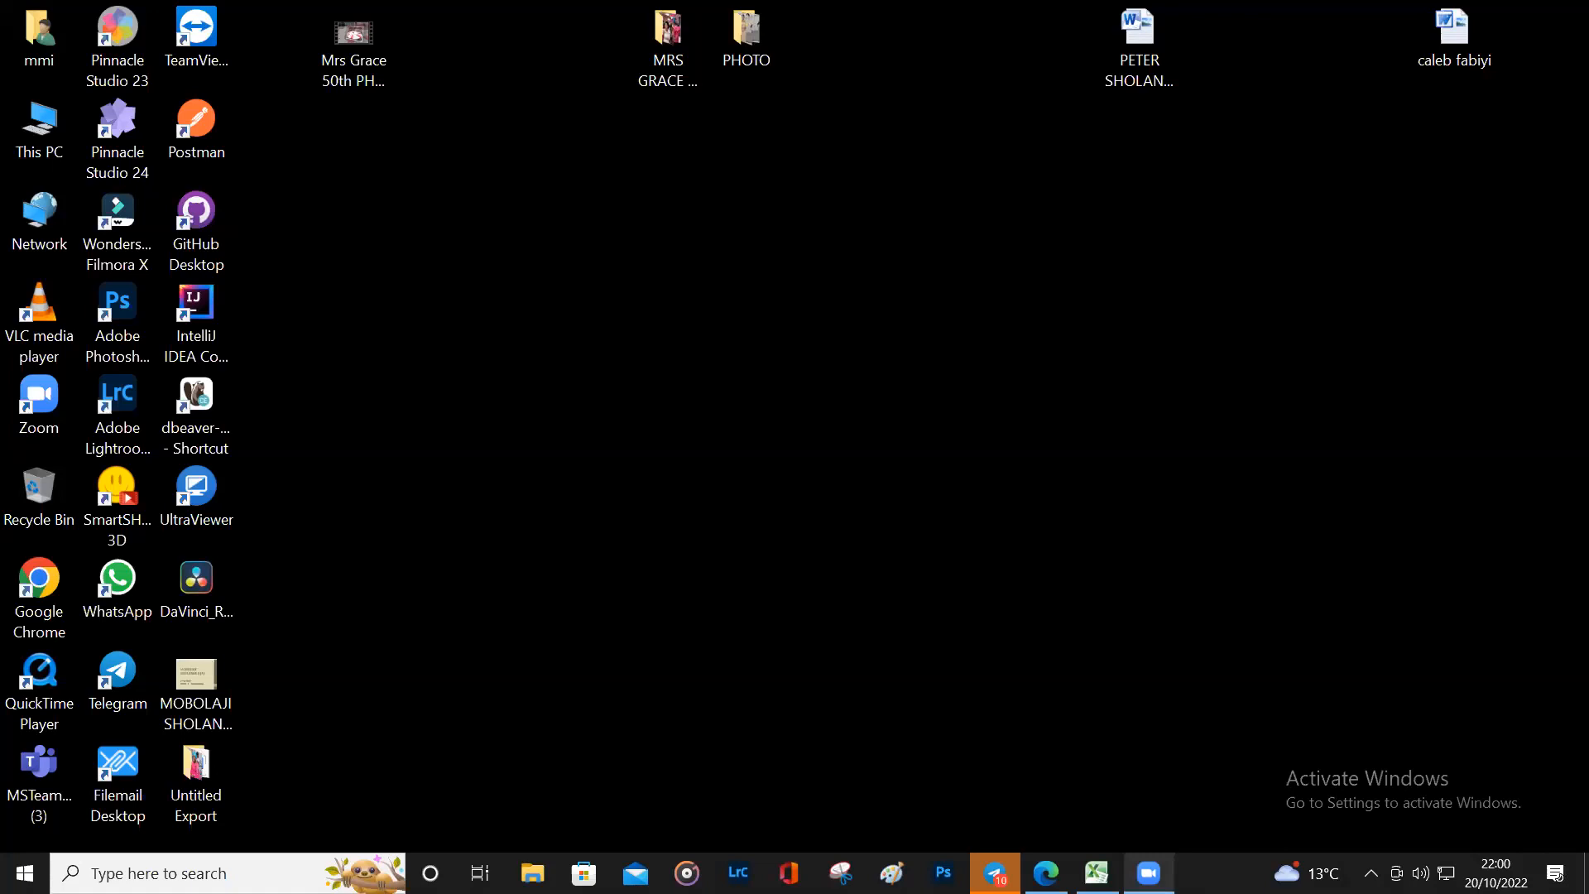
right_click(1149, 874)
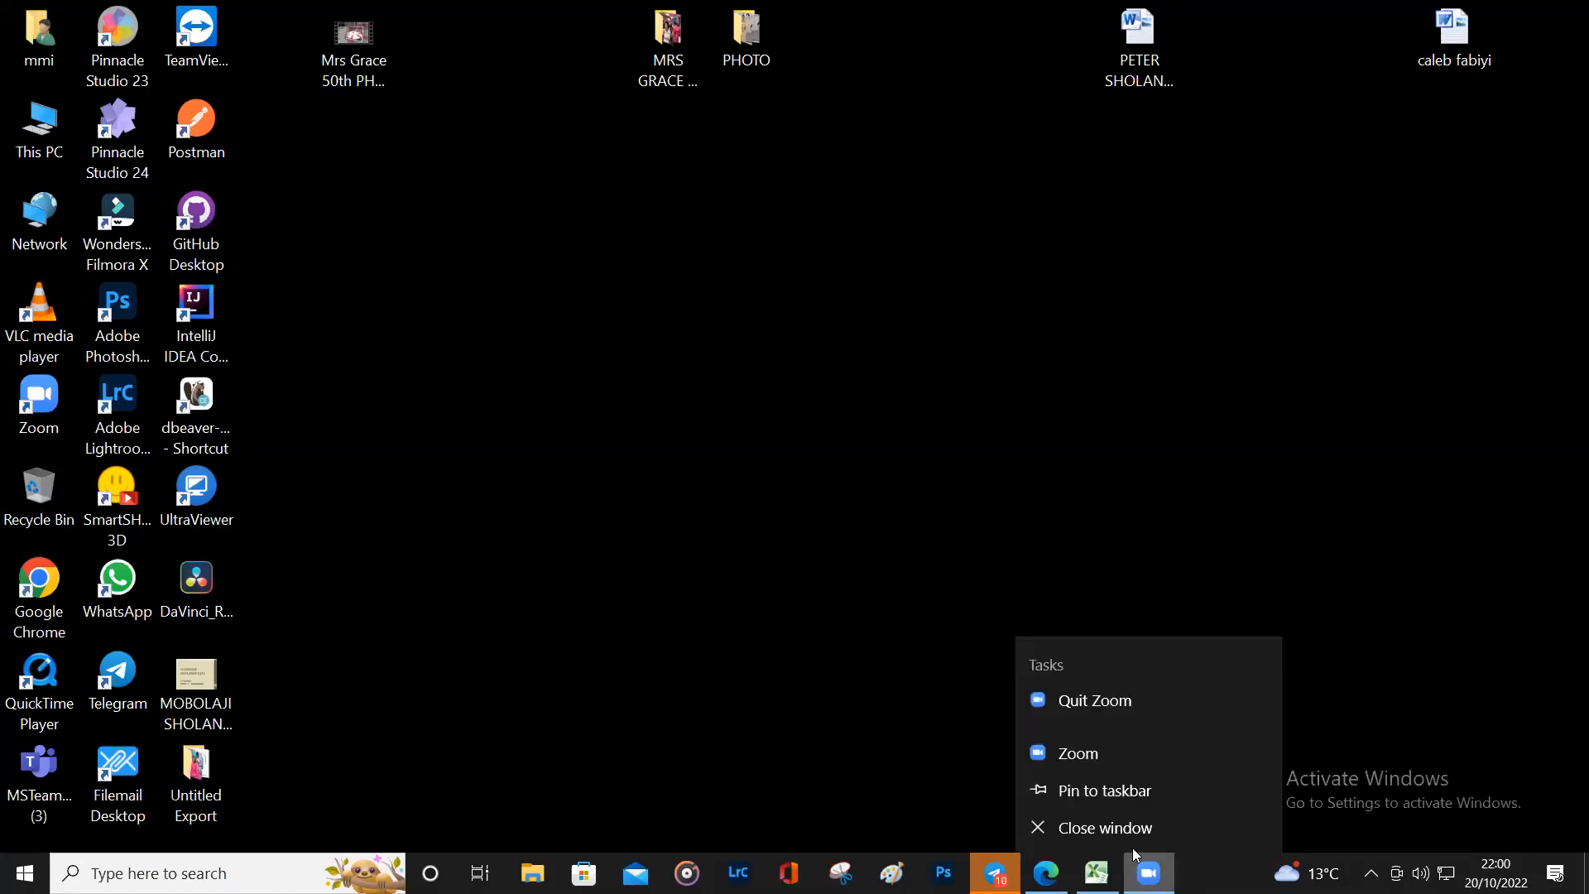
left_click(1102, 750)
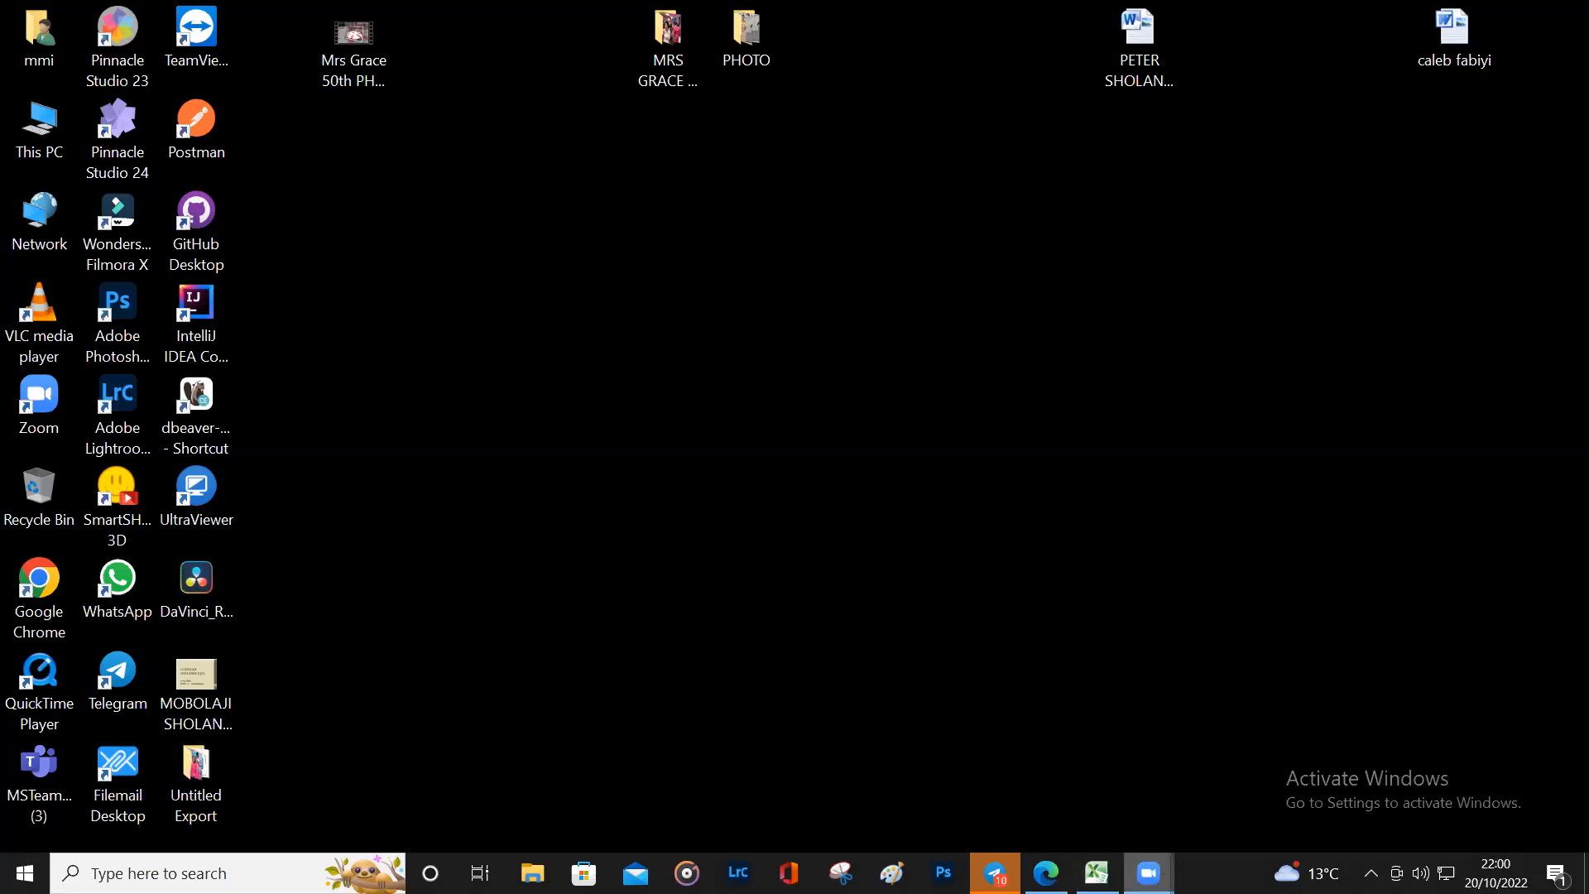
right_click(1149, 873)
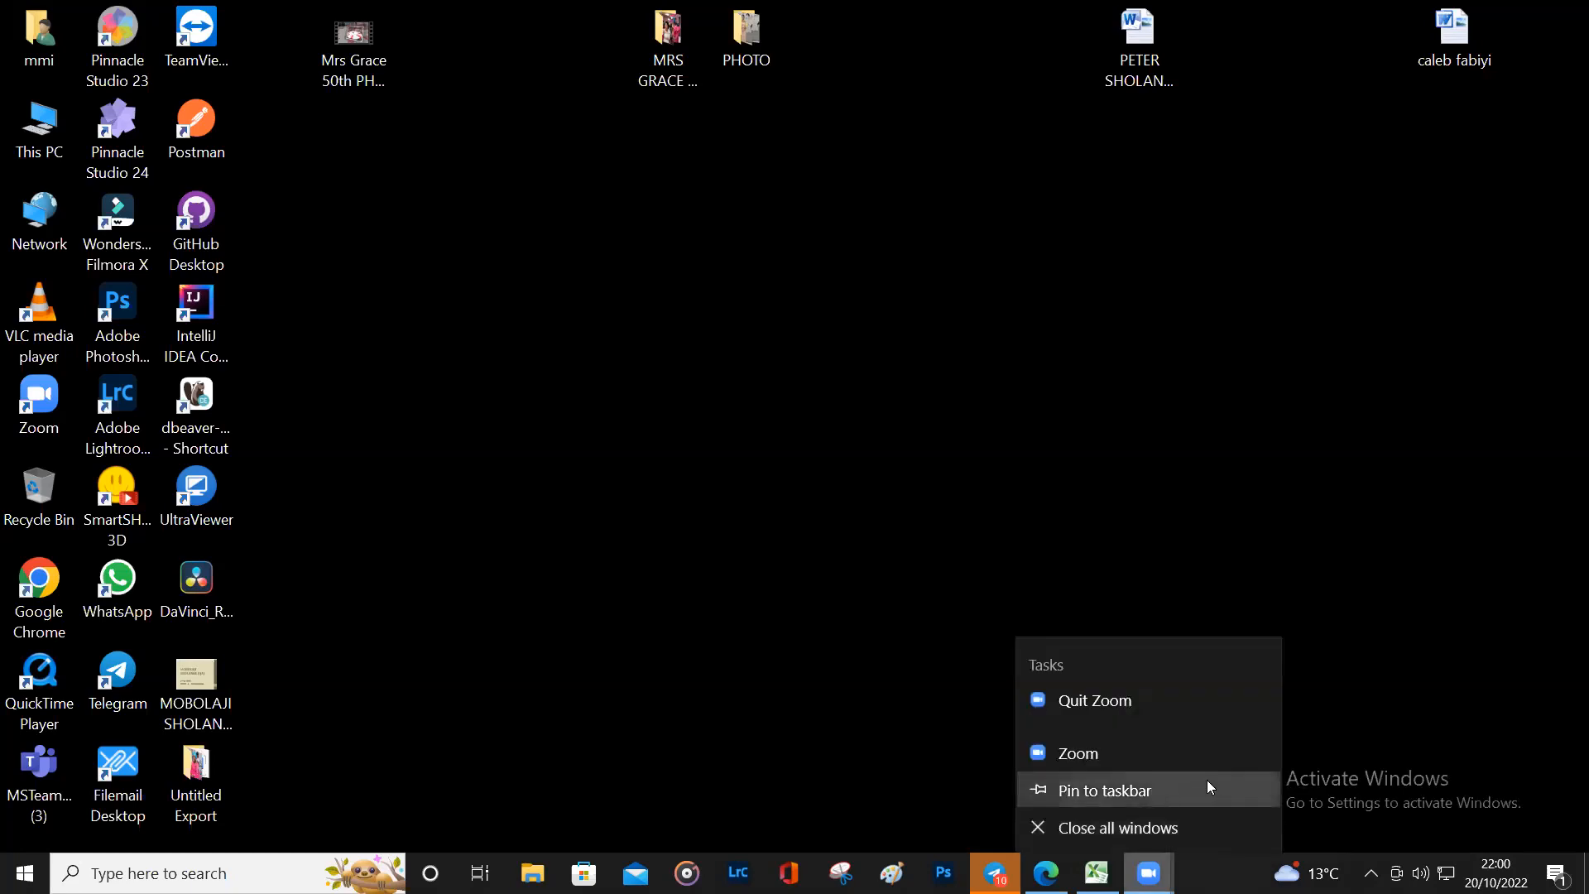
left_click(1147, 871)
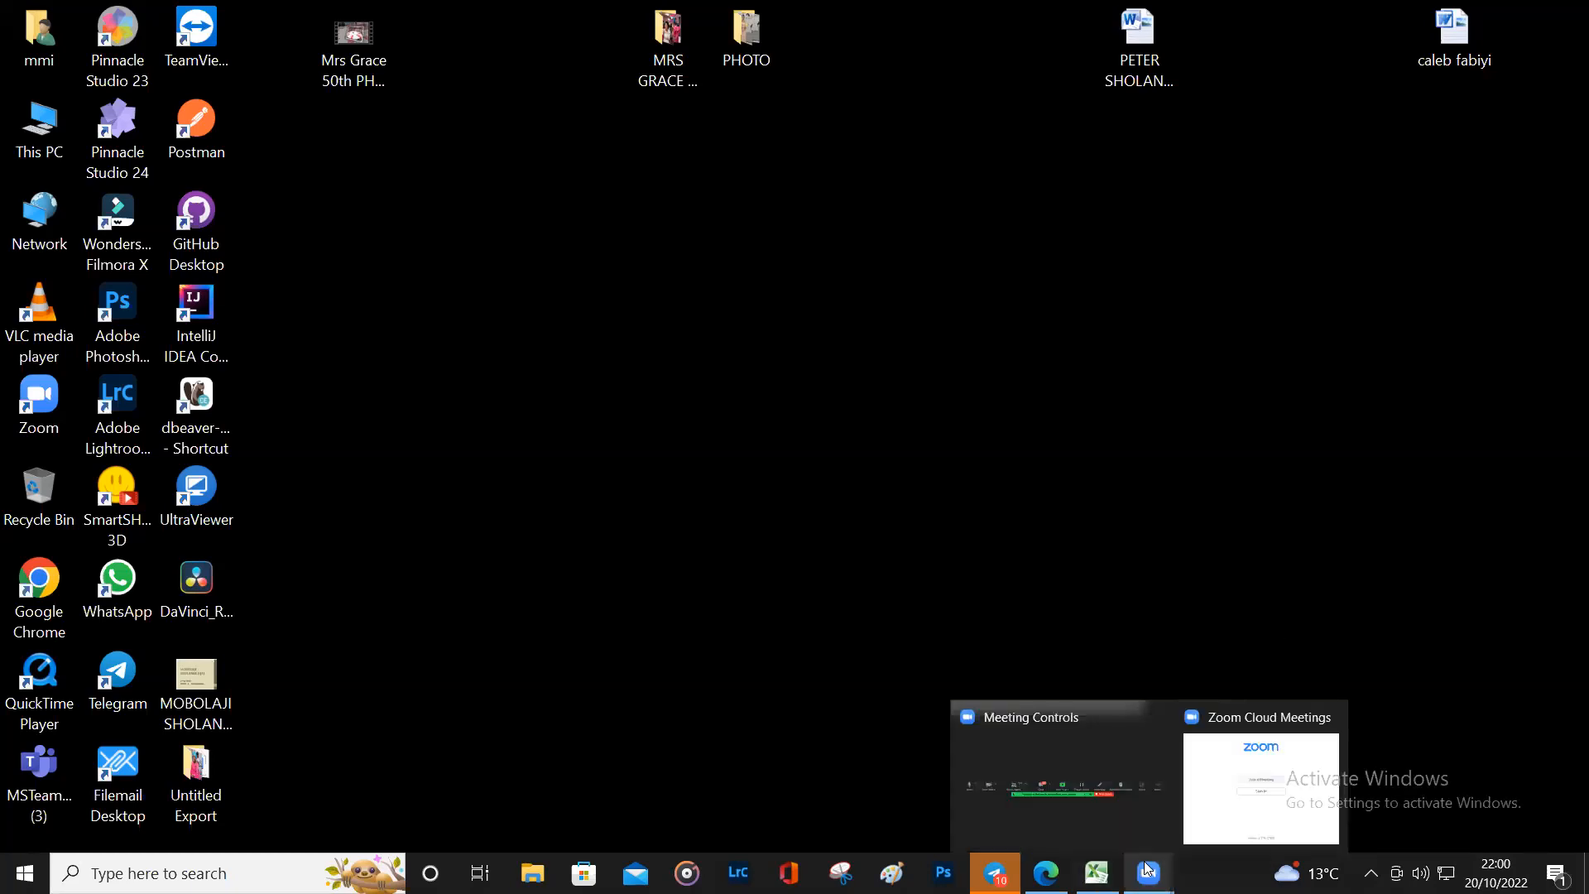
left_click(1101, 793)
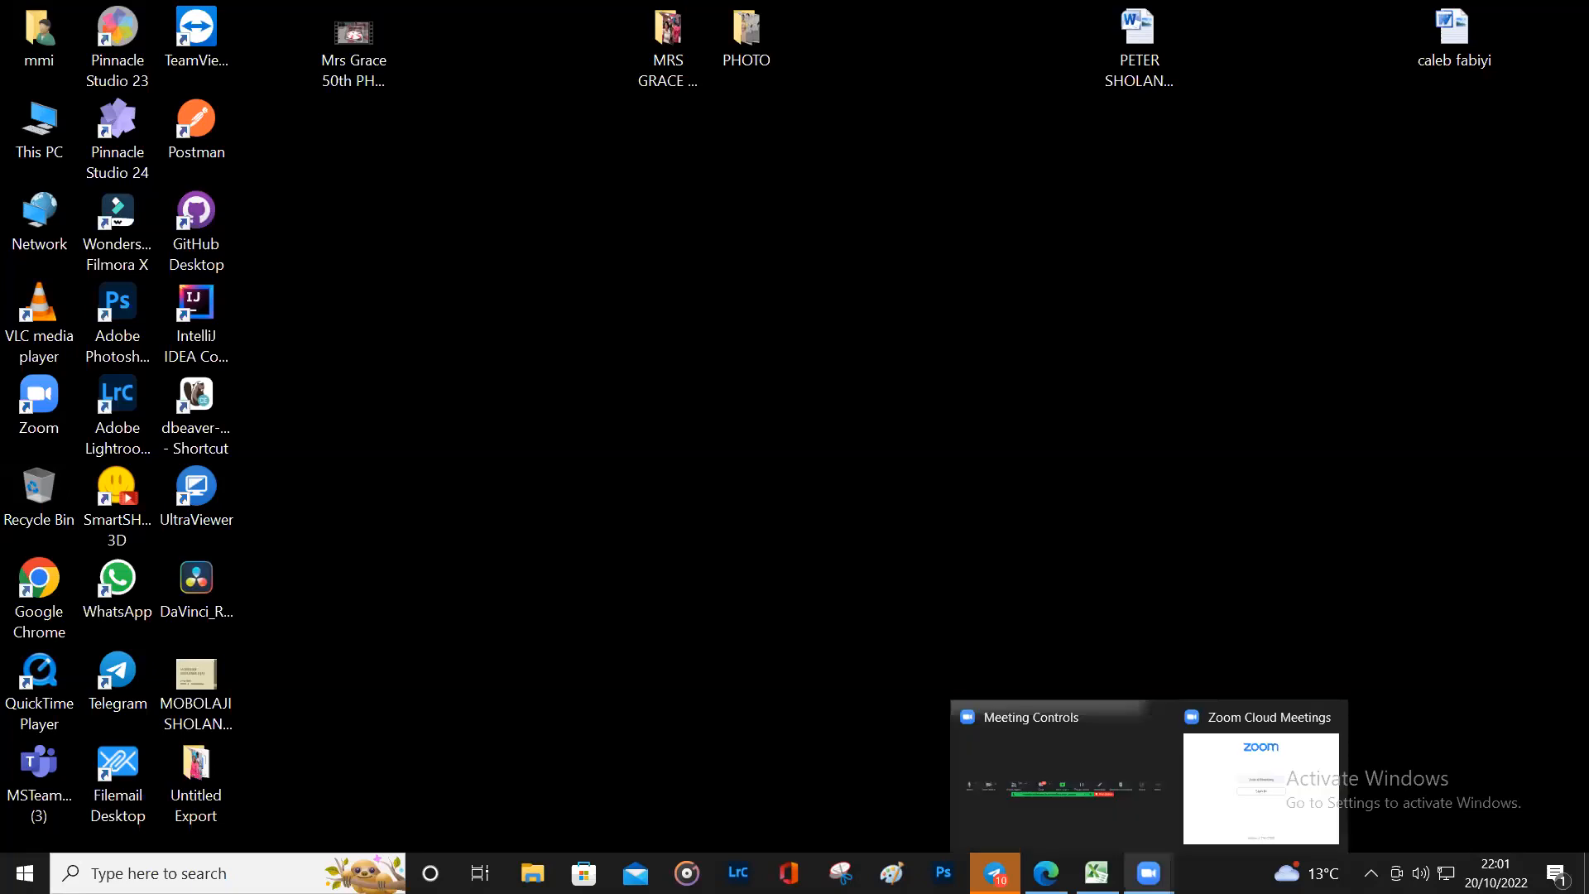
mouse_move(1147, 869)
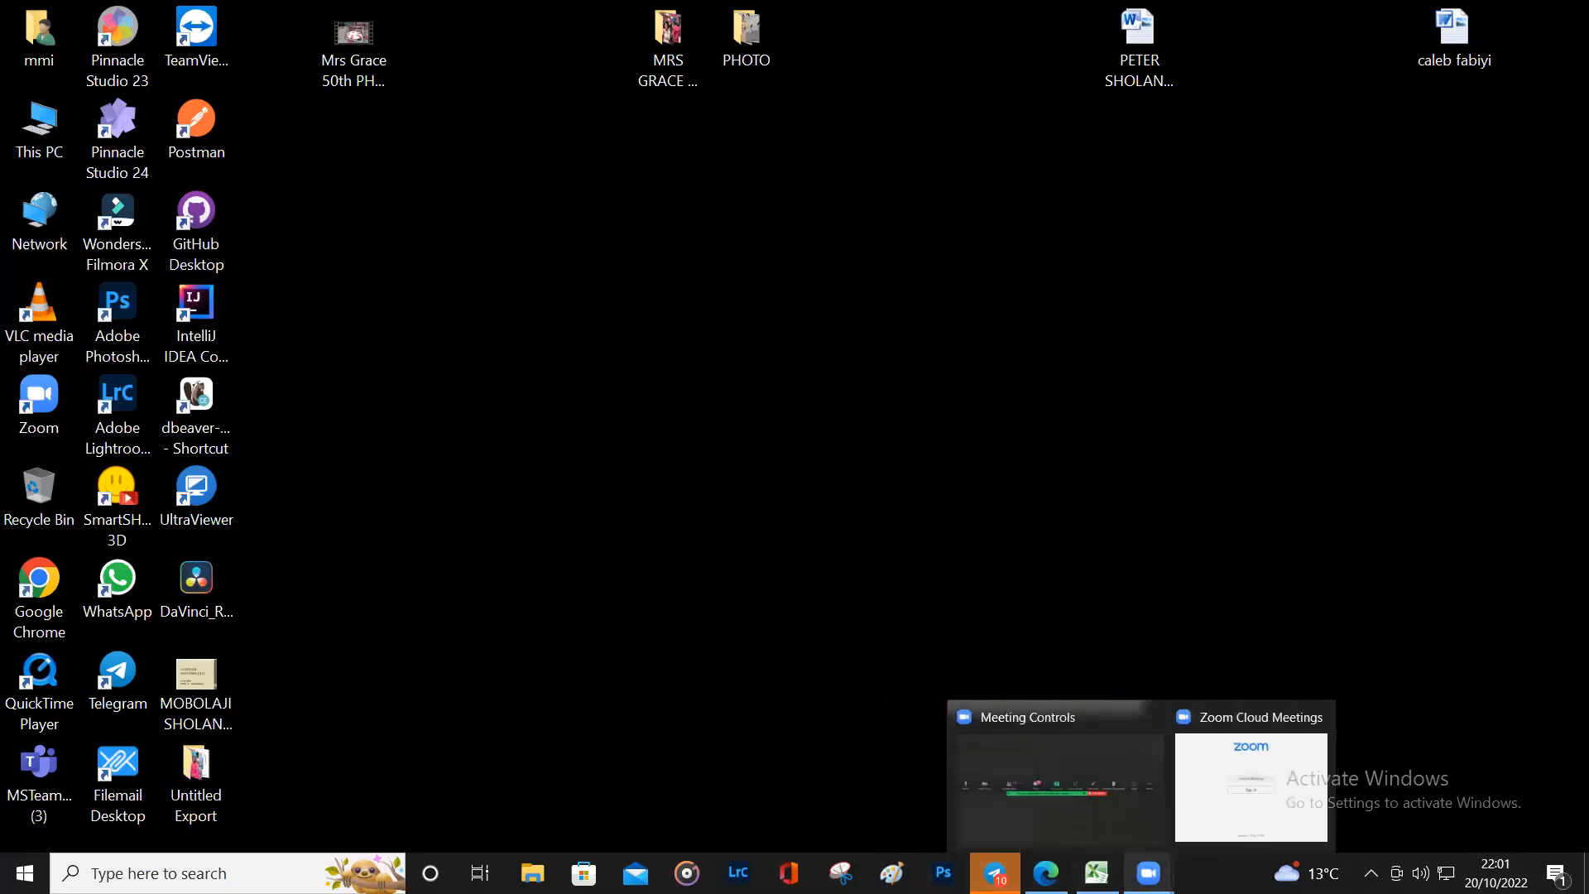
left_click(1109, 795)
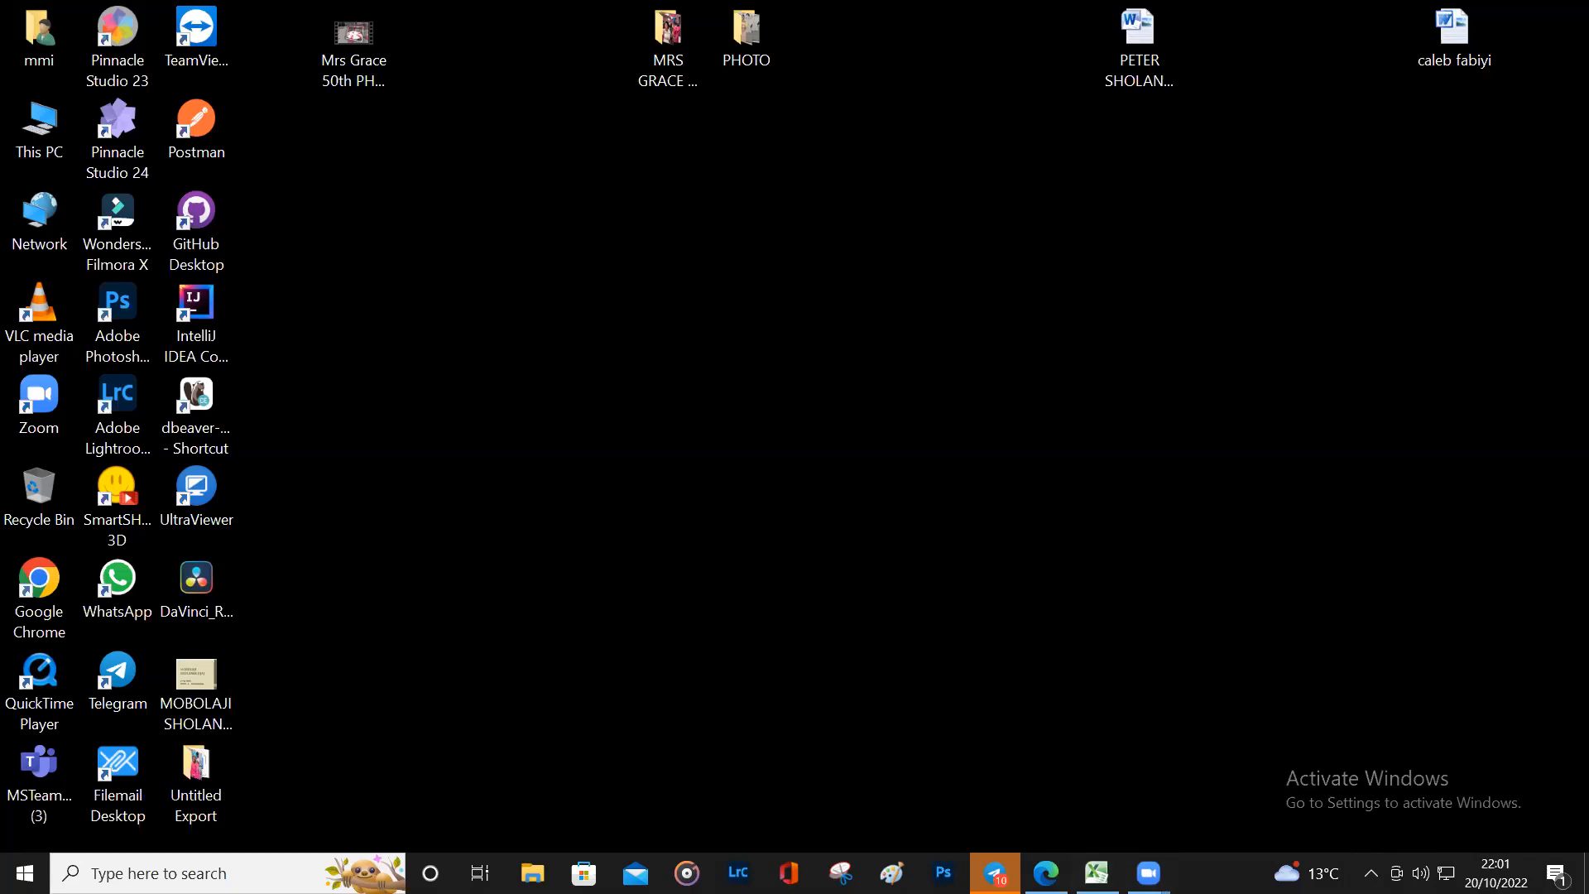
Step: Close all Zoom windows, unmute the microphone and stop sharing the screen
right_click(1149, 865)
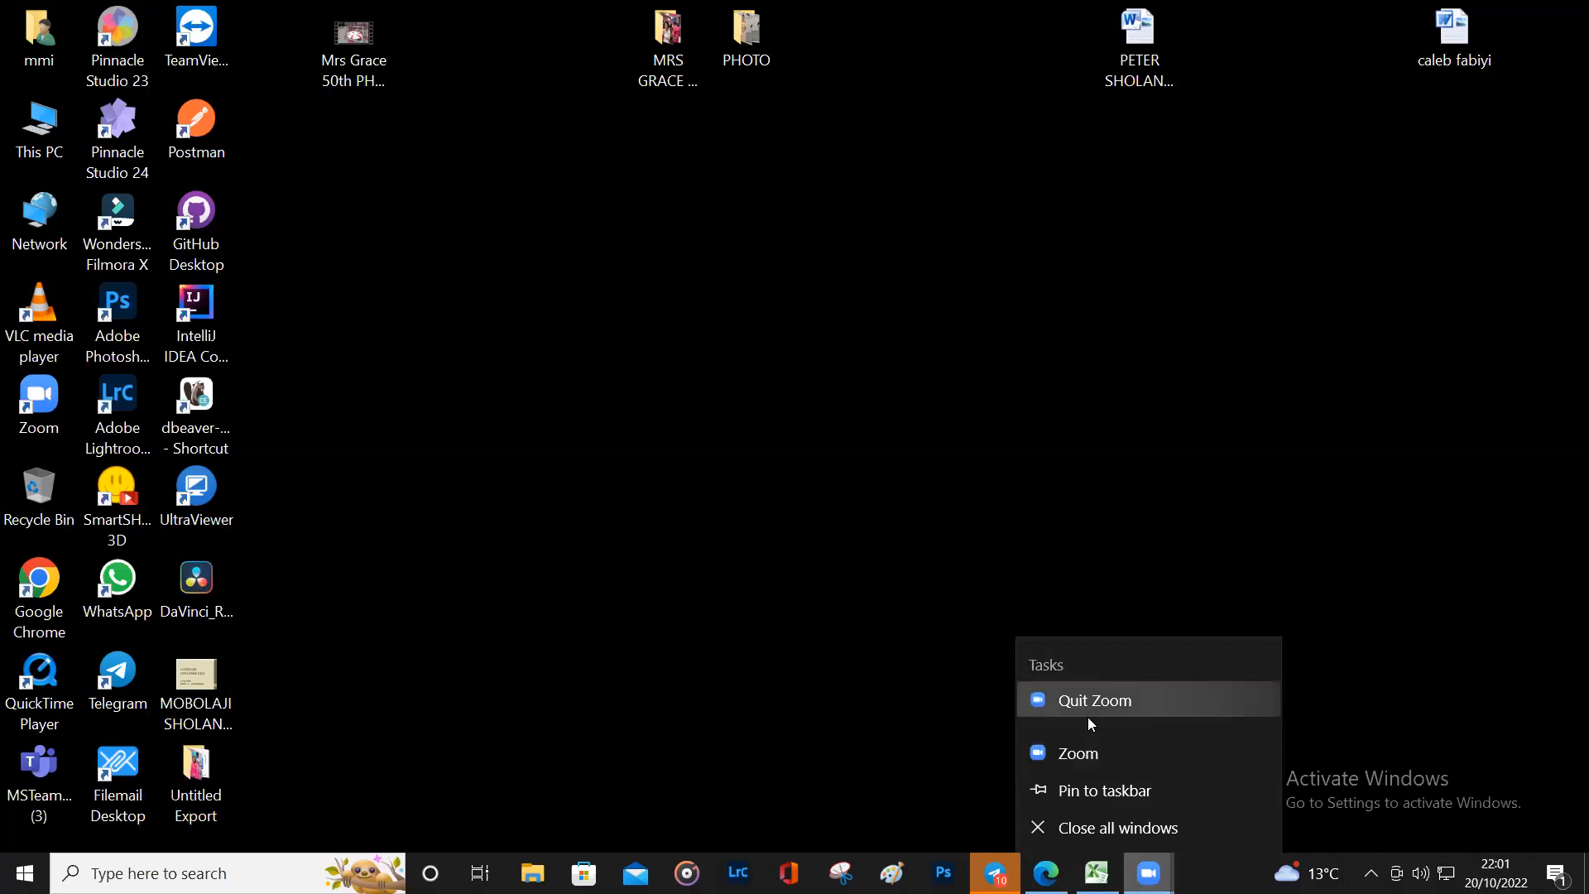
left_click(1041, 825)
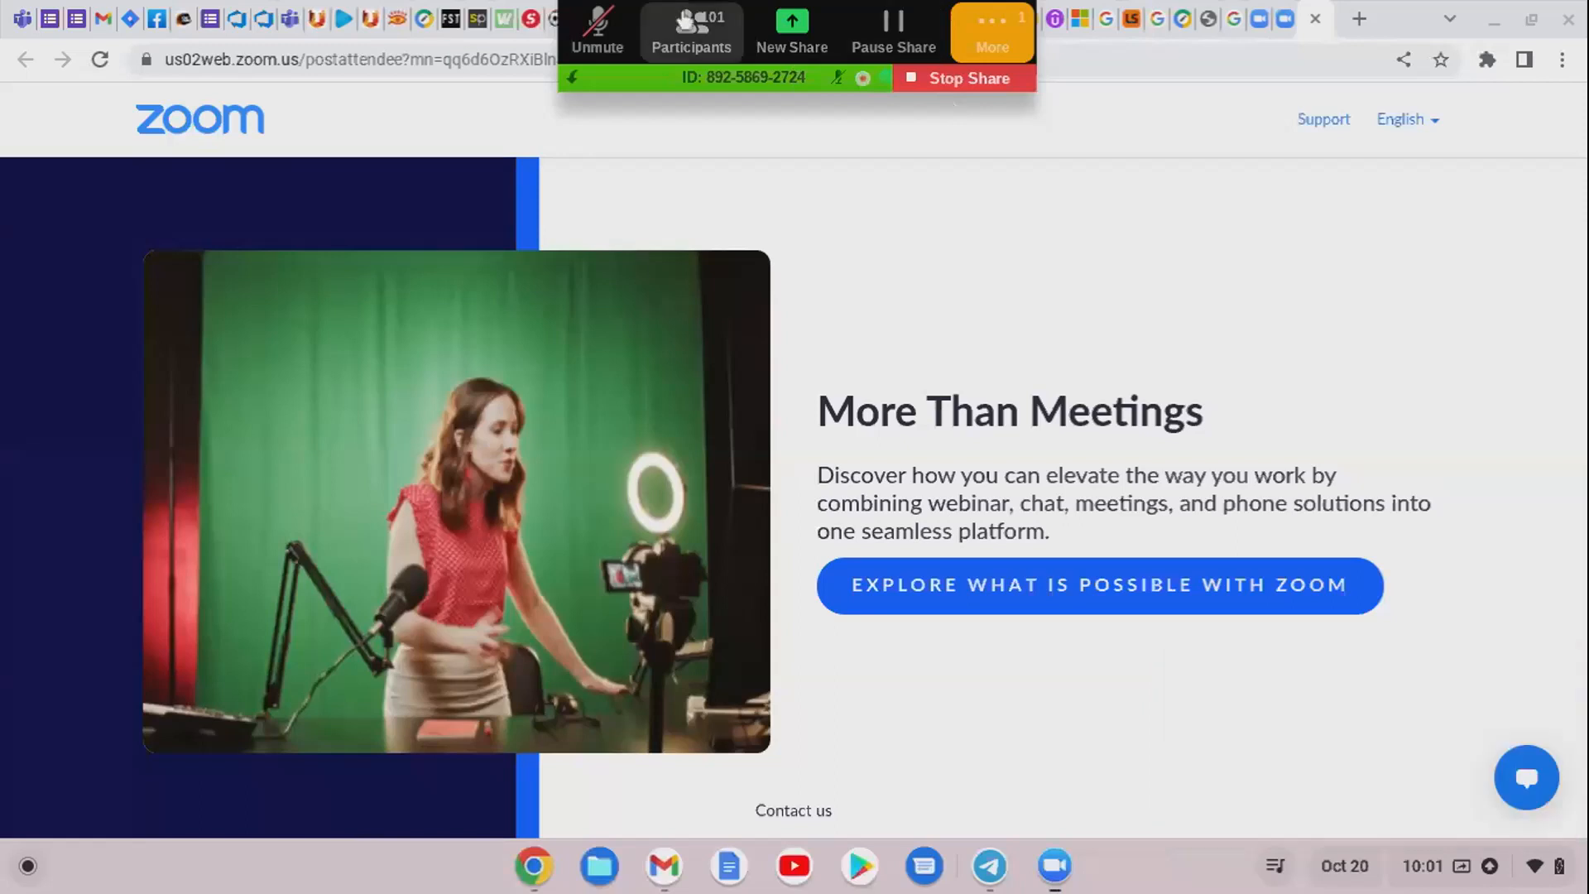
left_click(598, 26)
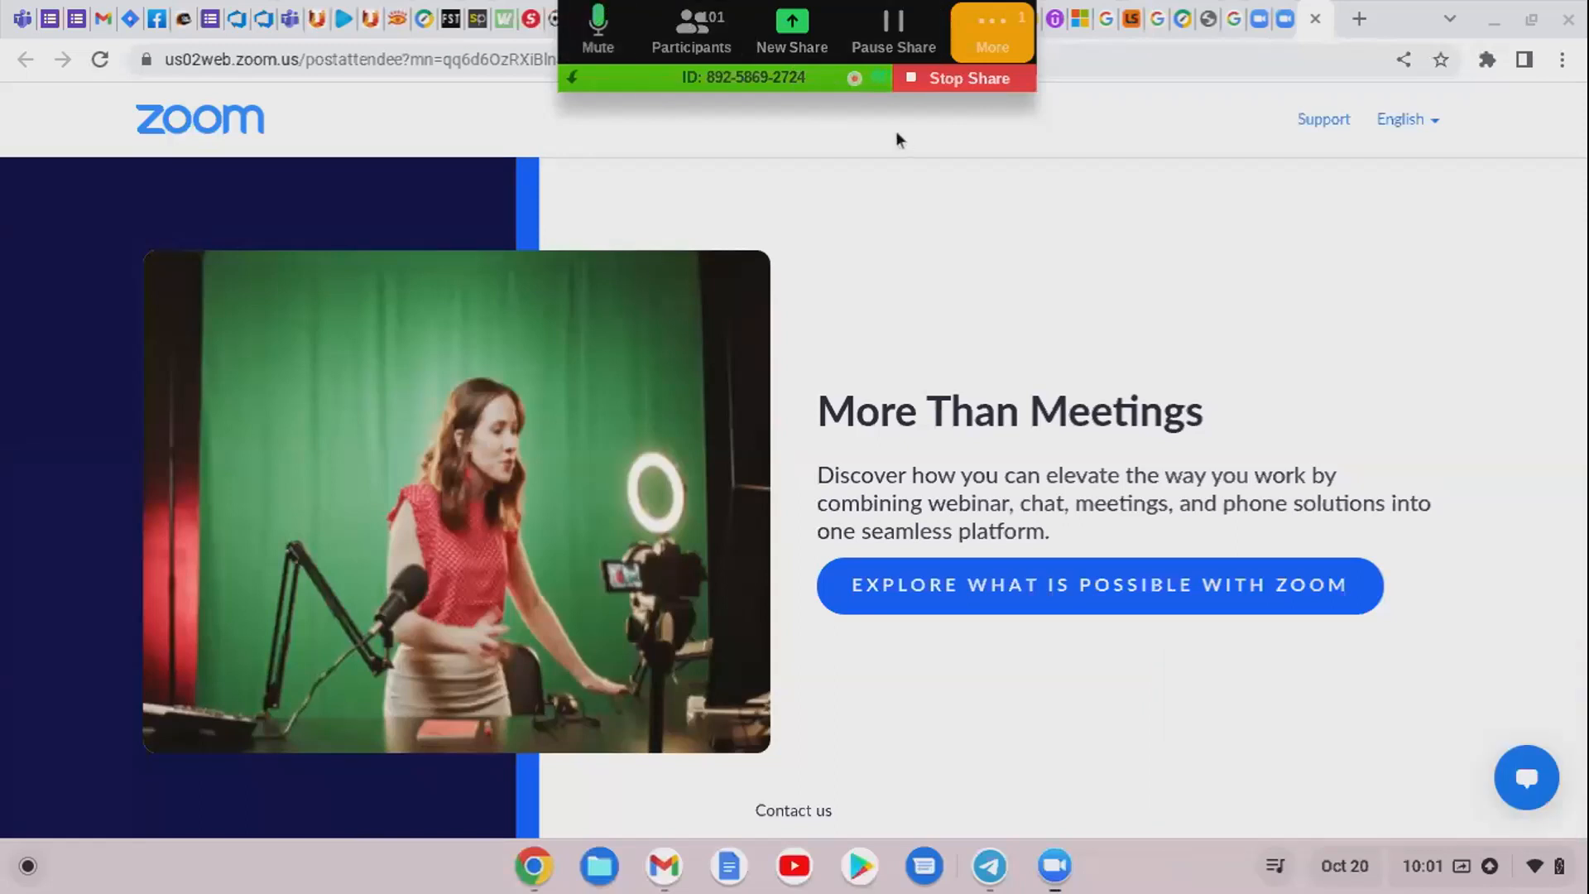
left_click(970, 76)
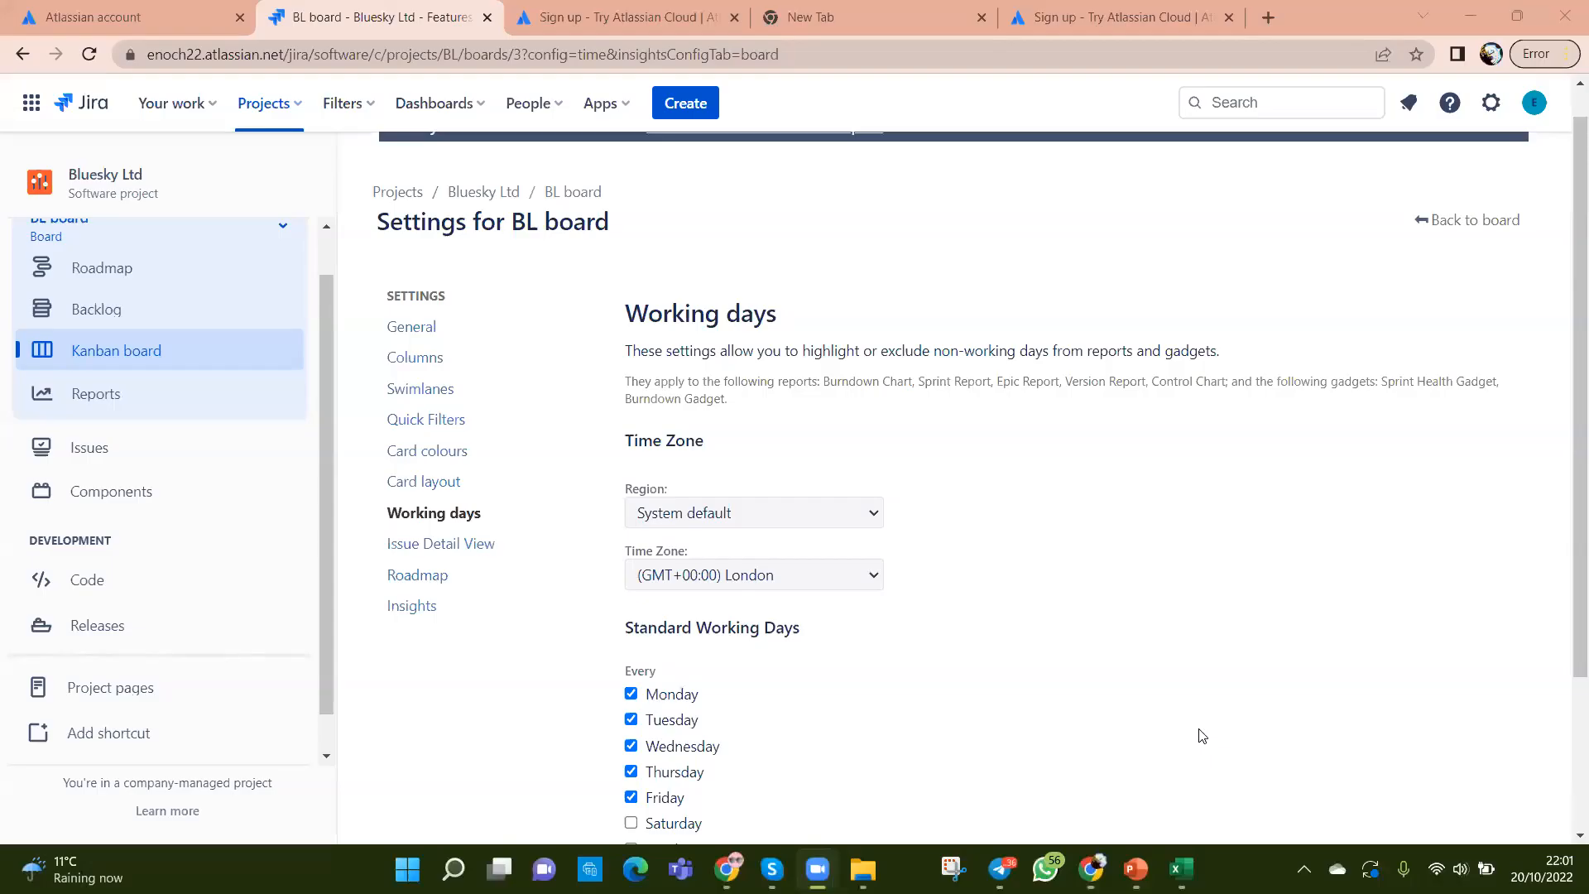
Step: Look at the Issue Detail View and Insights board settings, then return to the empty BL board
scroll(1140, 652, "down", 2)
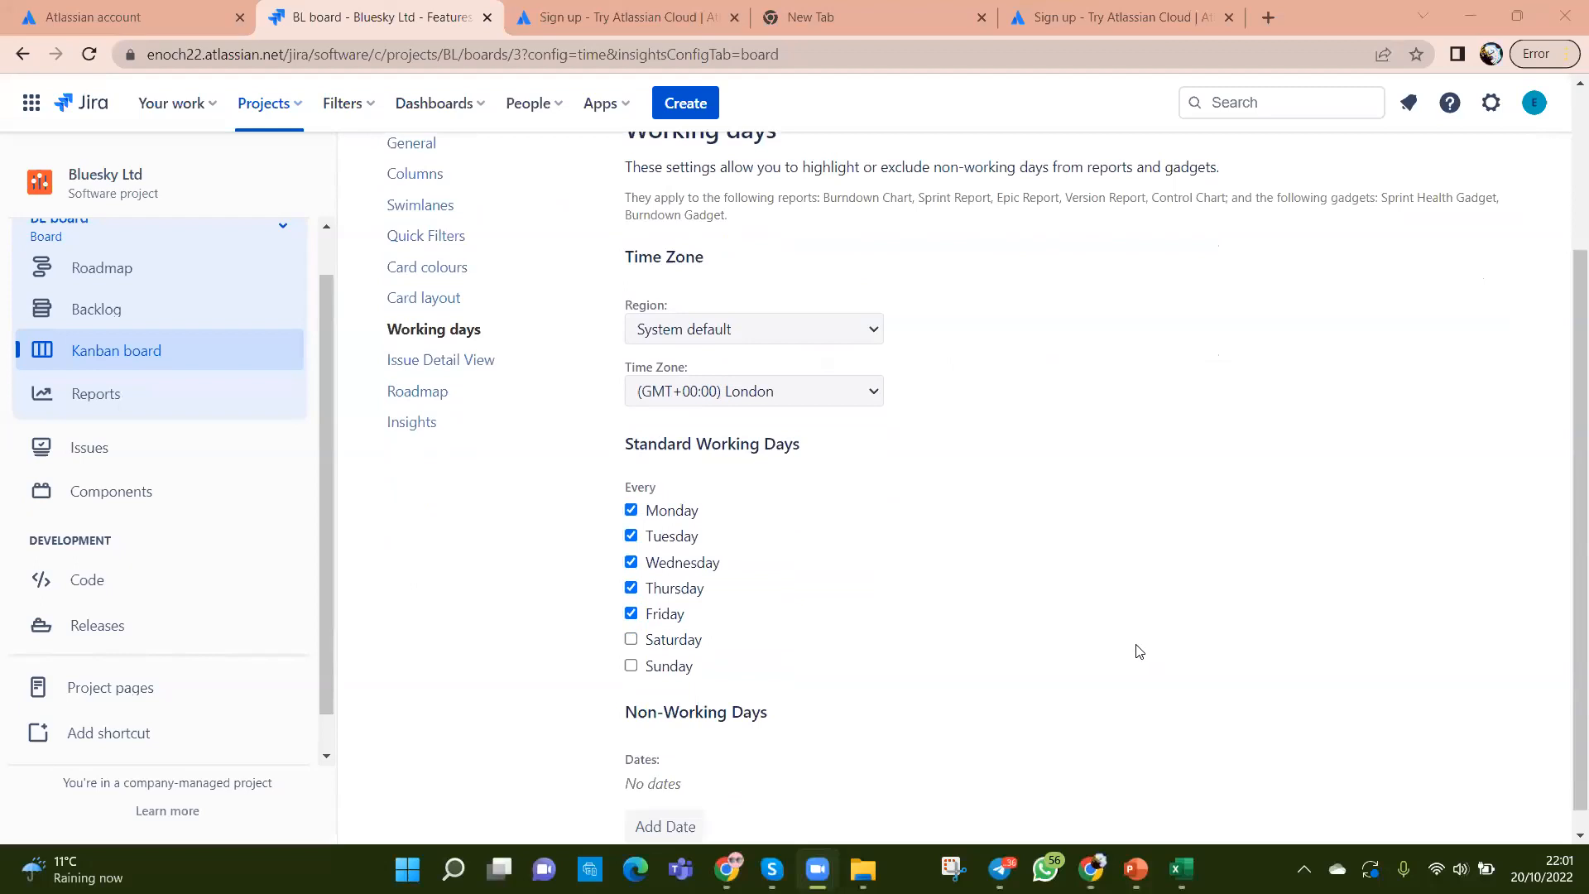
scroll(1140, 651, "up", 3)
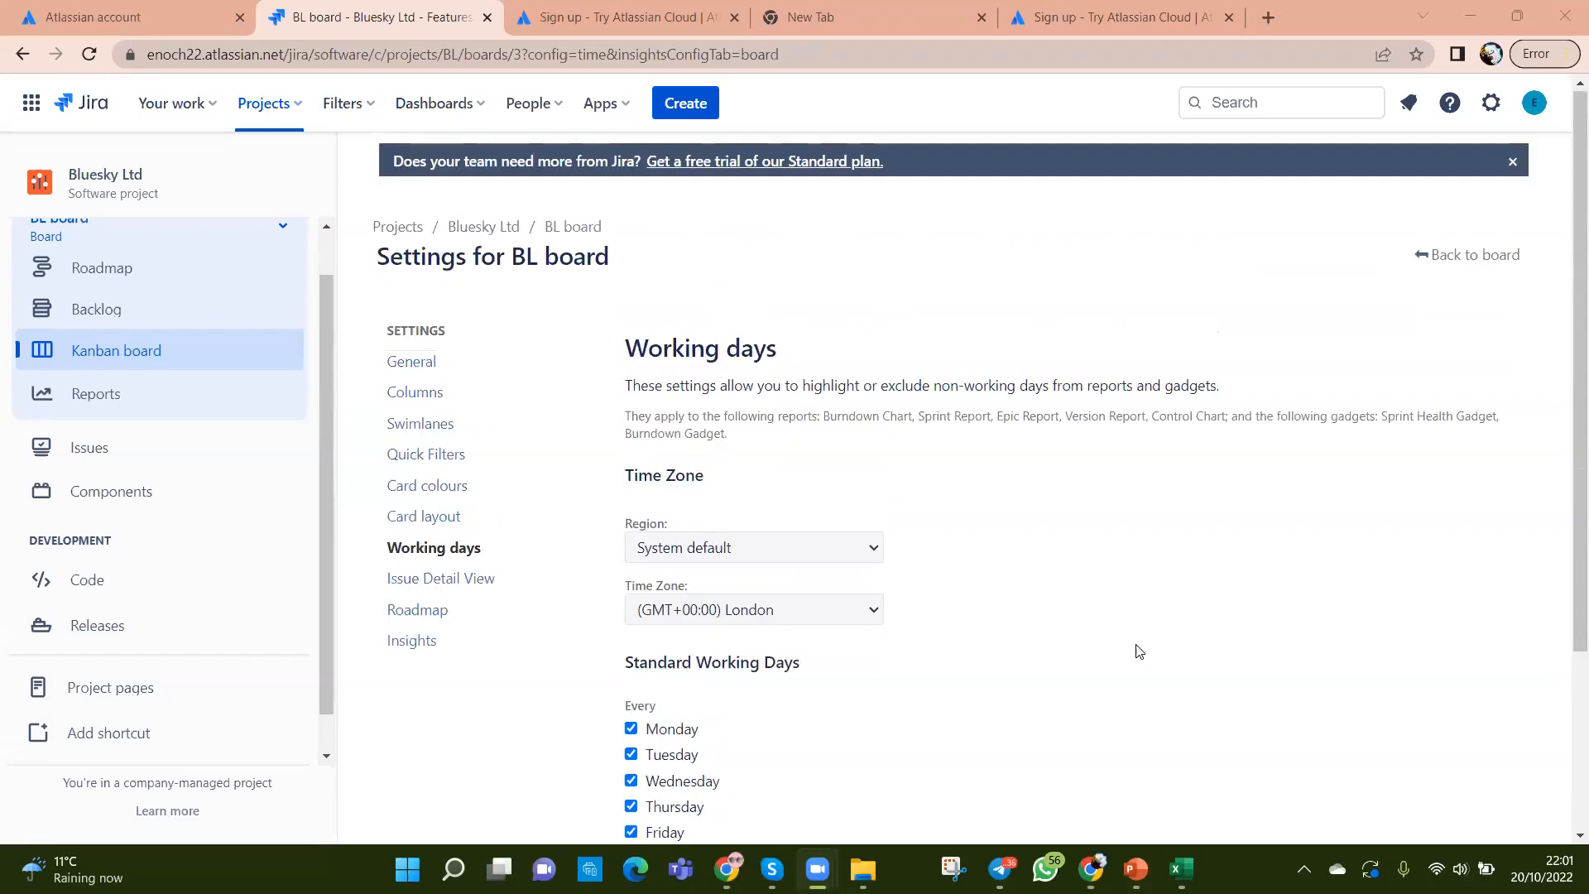
scroll(1139, 651, "down", 1)
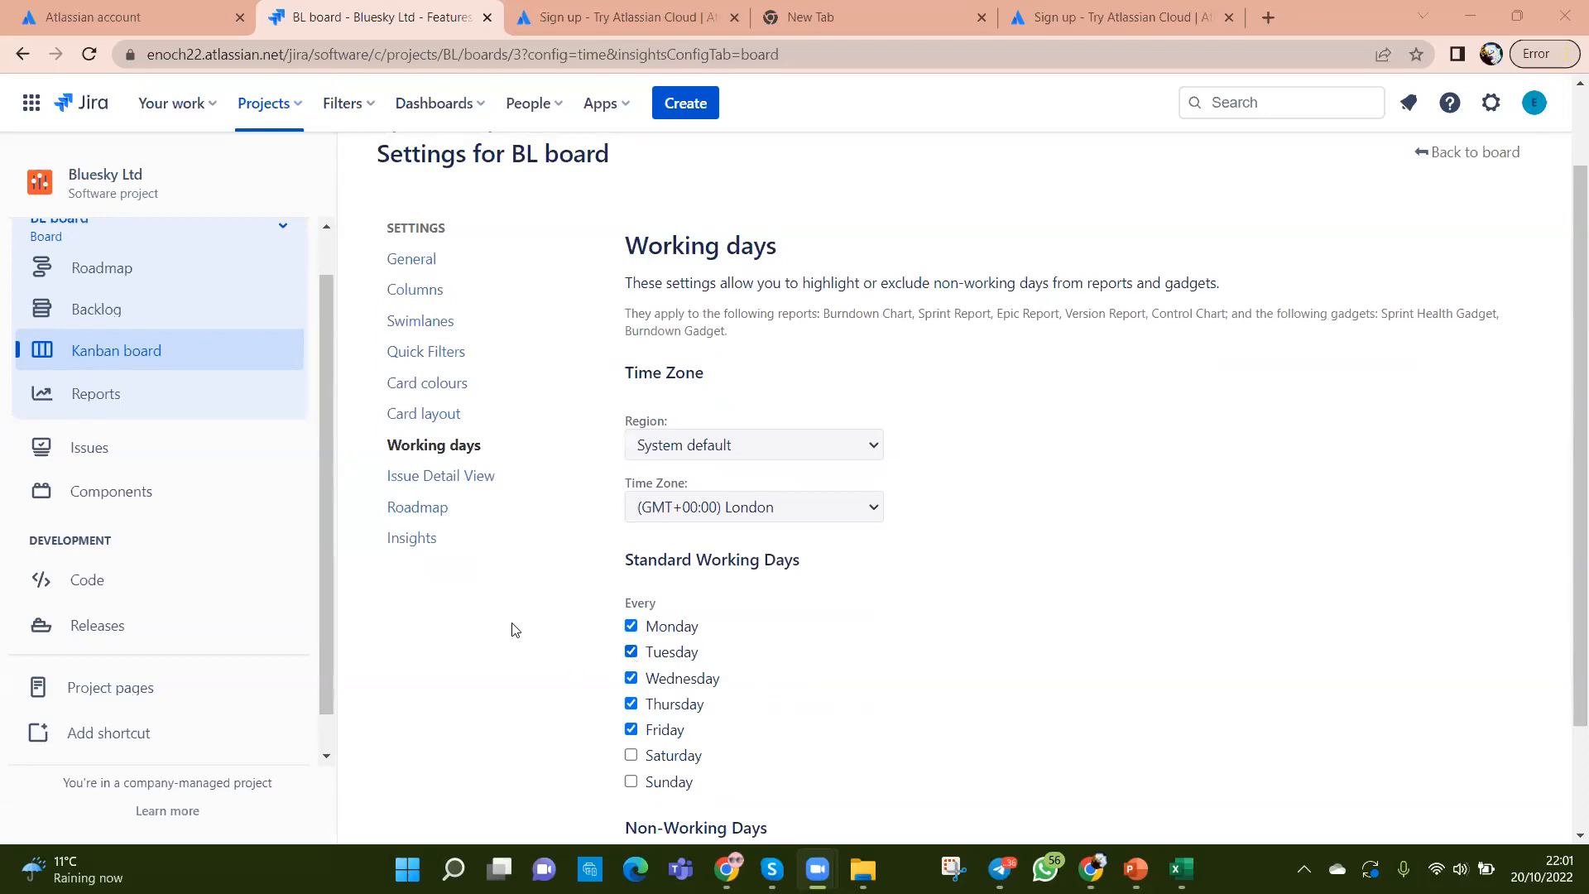
left_click(445, 475)
left_click(433, 538)
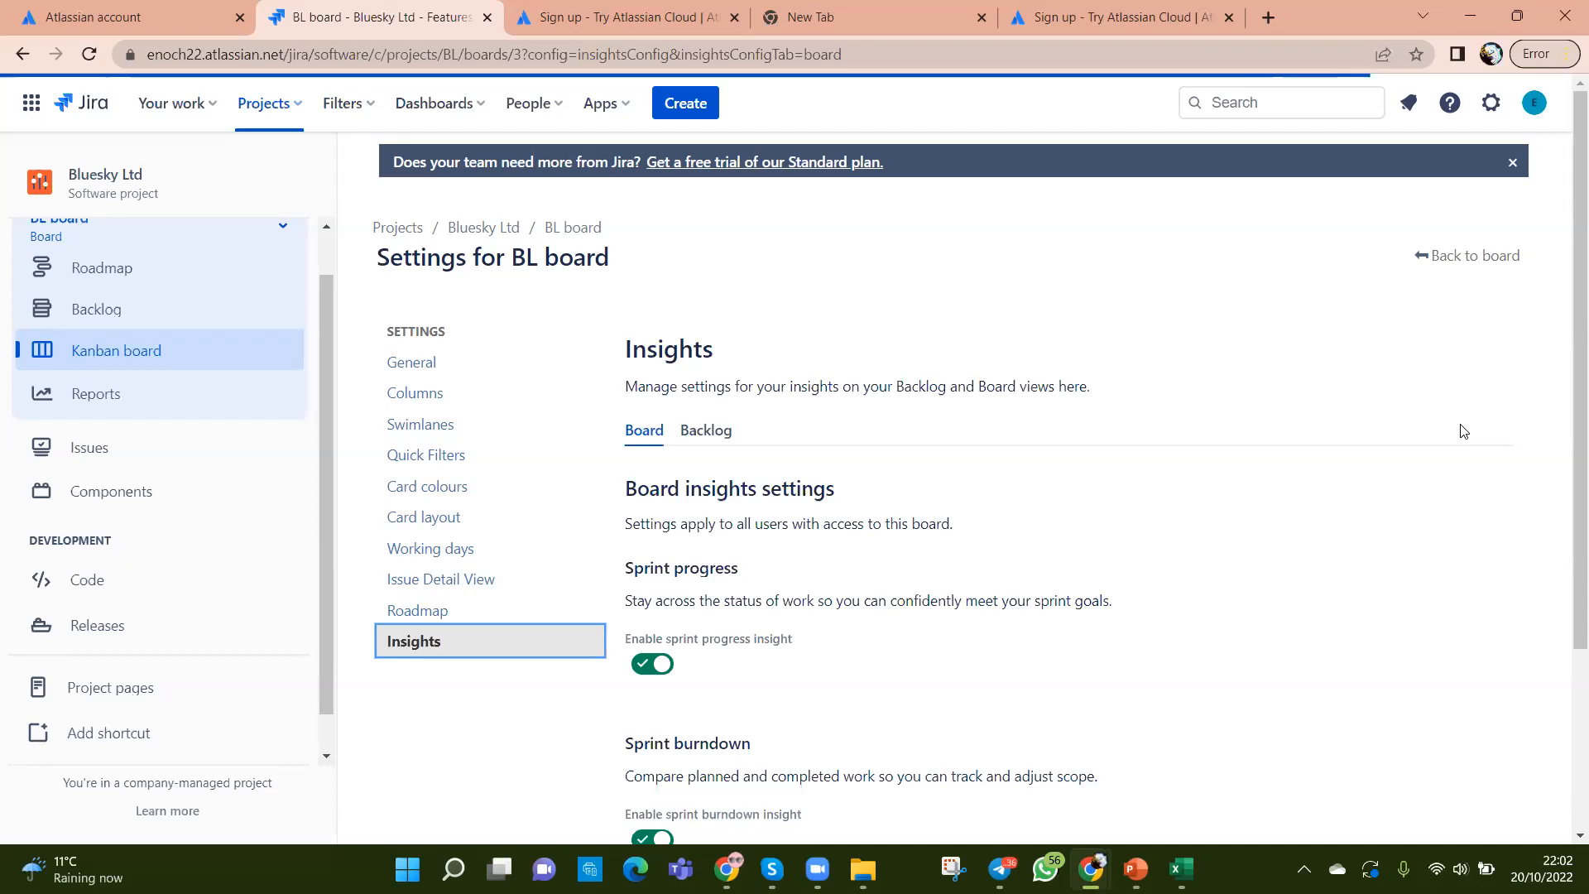
left_click(1450, 262)
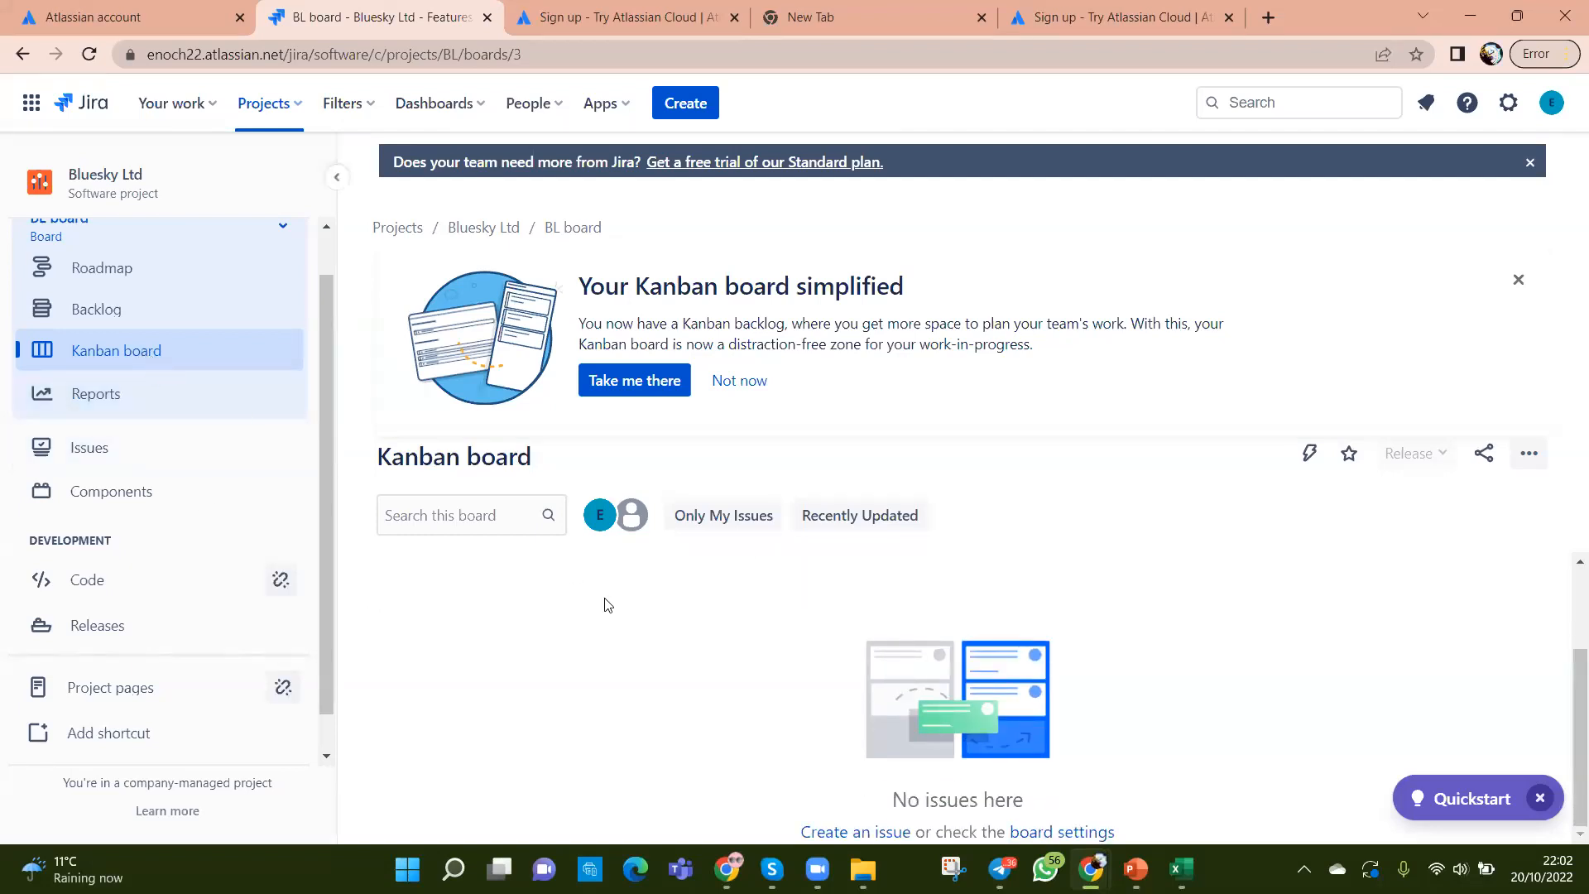
key("Tab")
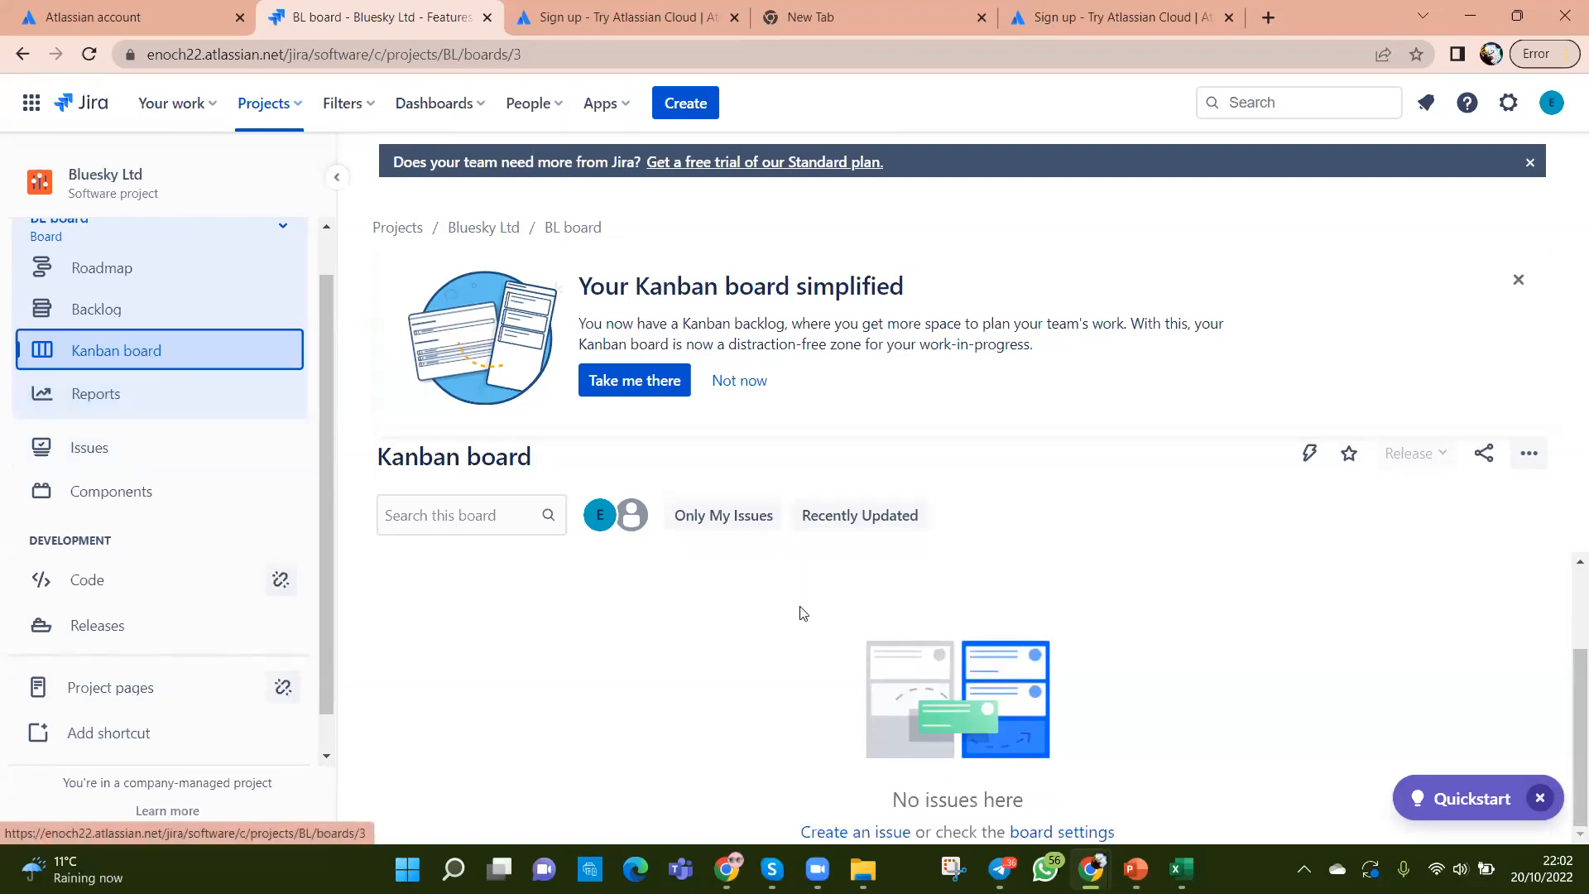
Step: Open the Backlog and scroll through its nine stories, BL-1 to BL-9
left_click(73, 311)
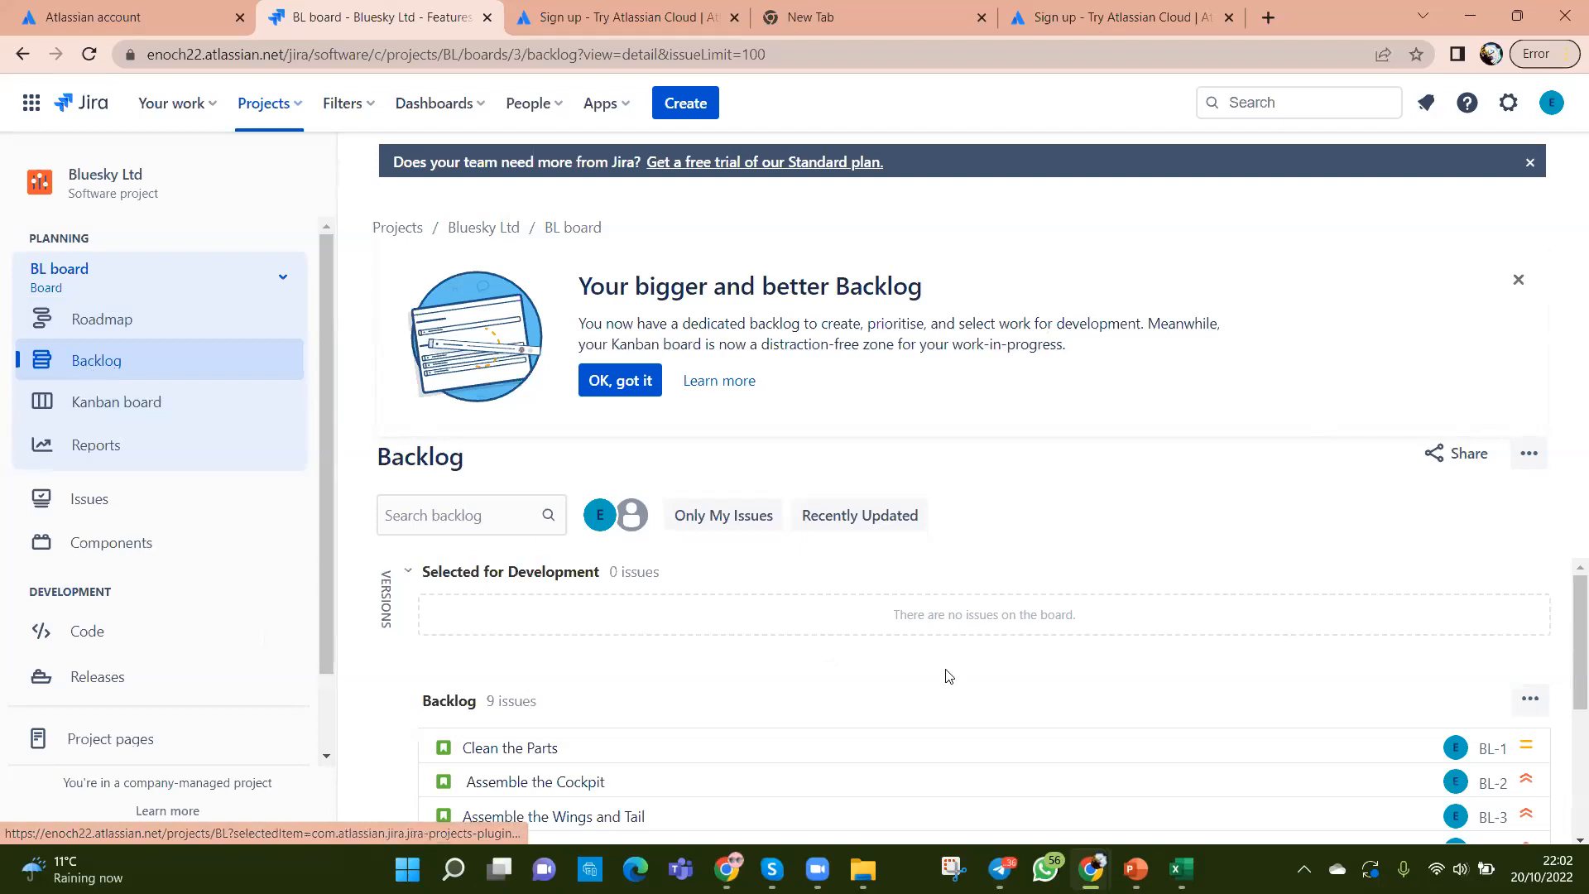
scroll(946, 667, "down", 3)
scroll(946, 667, "up", 3)
scroll(946, 667, "down", 3)
scroll(946, 667, "up", 3)
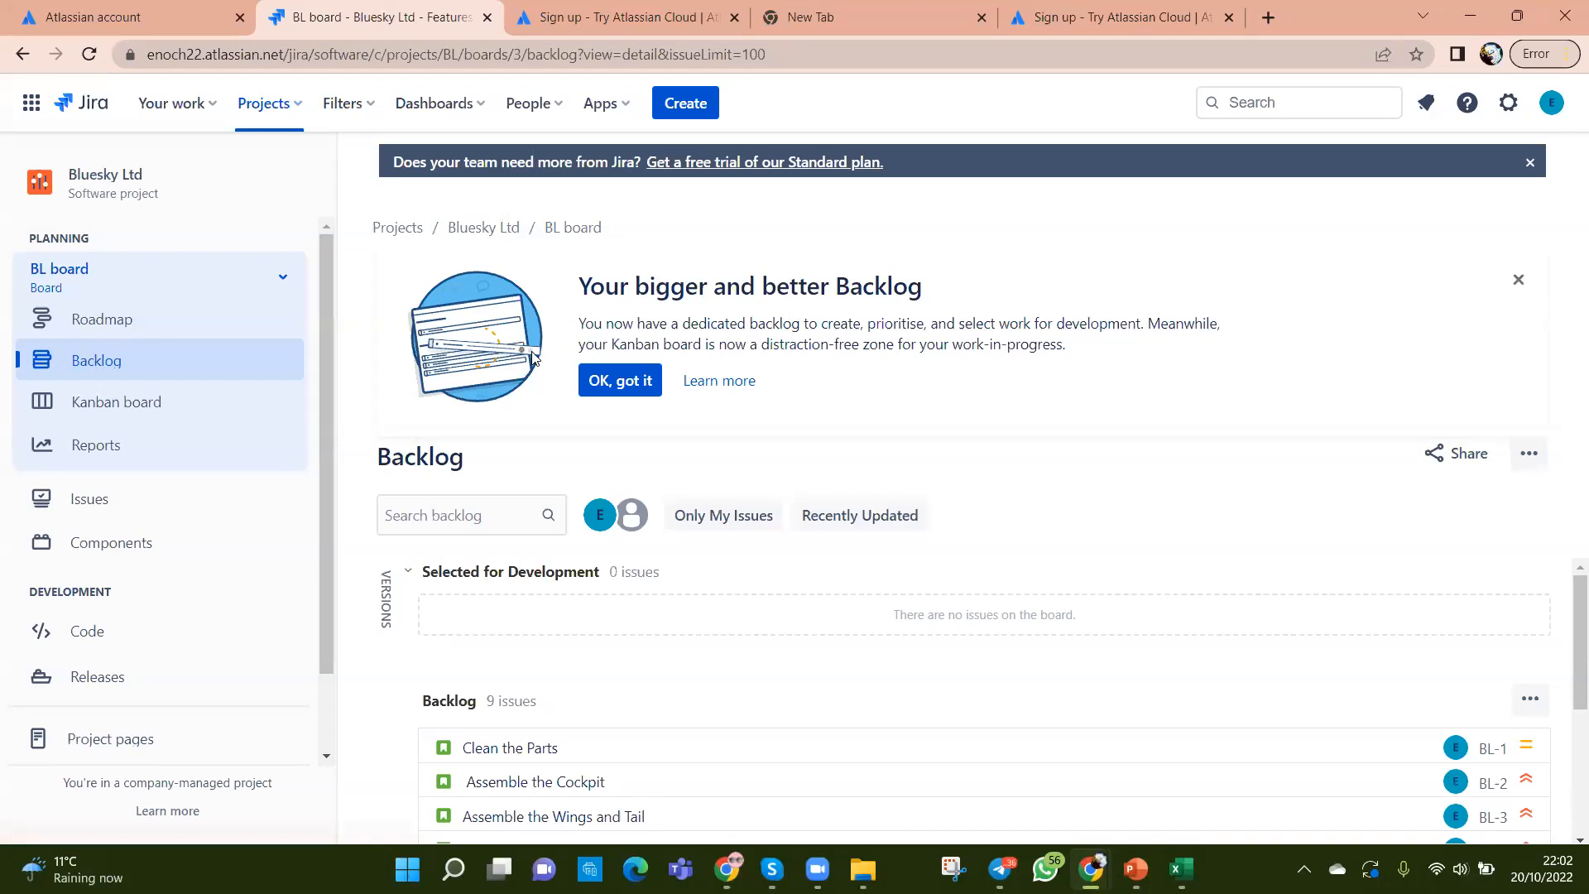
scroll(900, 617, "down", 3)
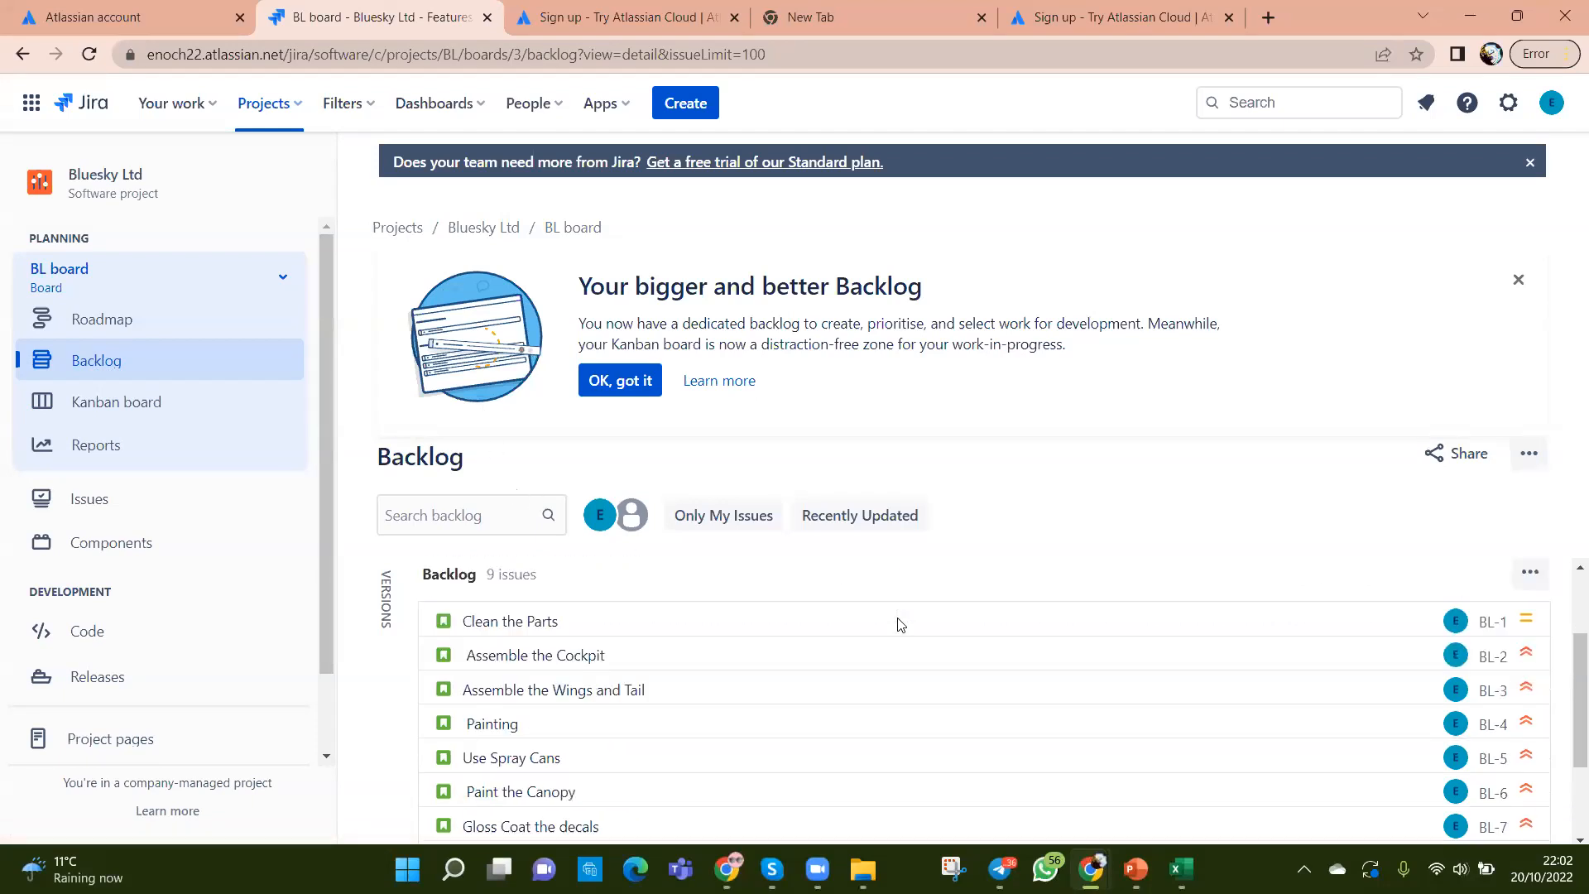
scroll(604, 745, "up", 3)
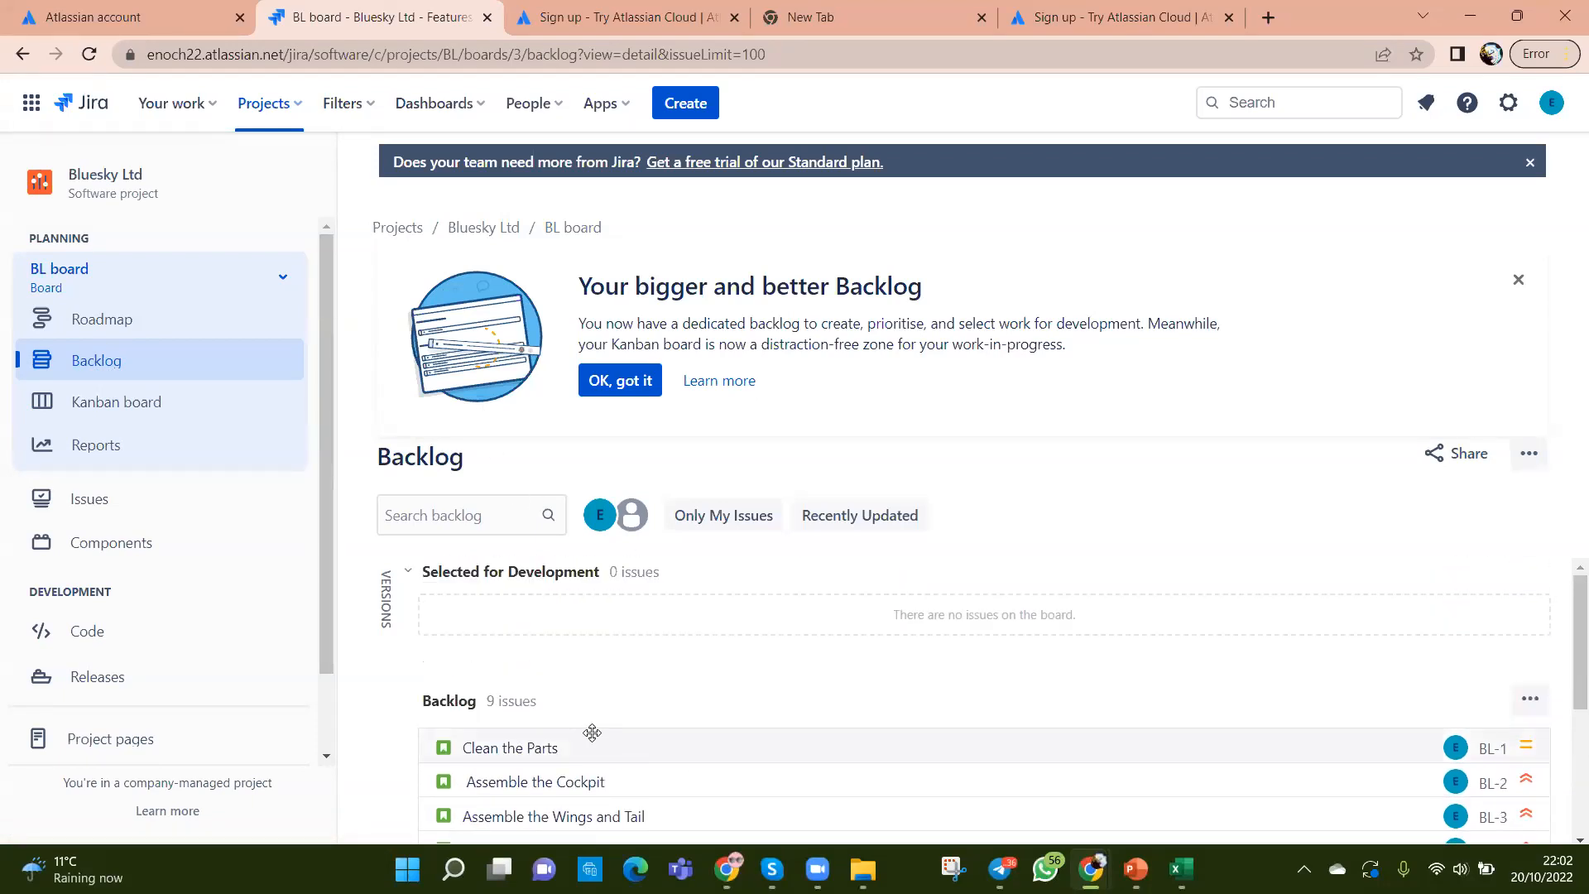
scroll(592, 734, "down", 1)
scroll(609, 761, "down", 1)
scroll(609, 761, "down", 3)
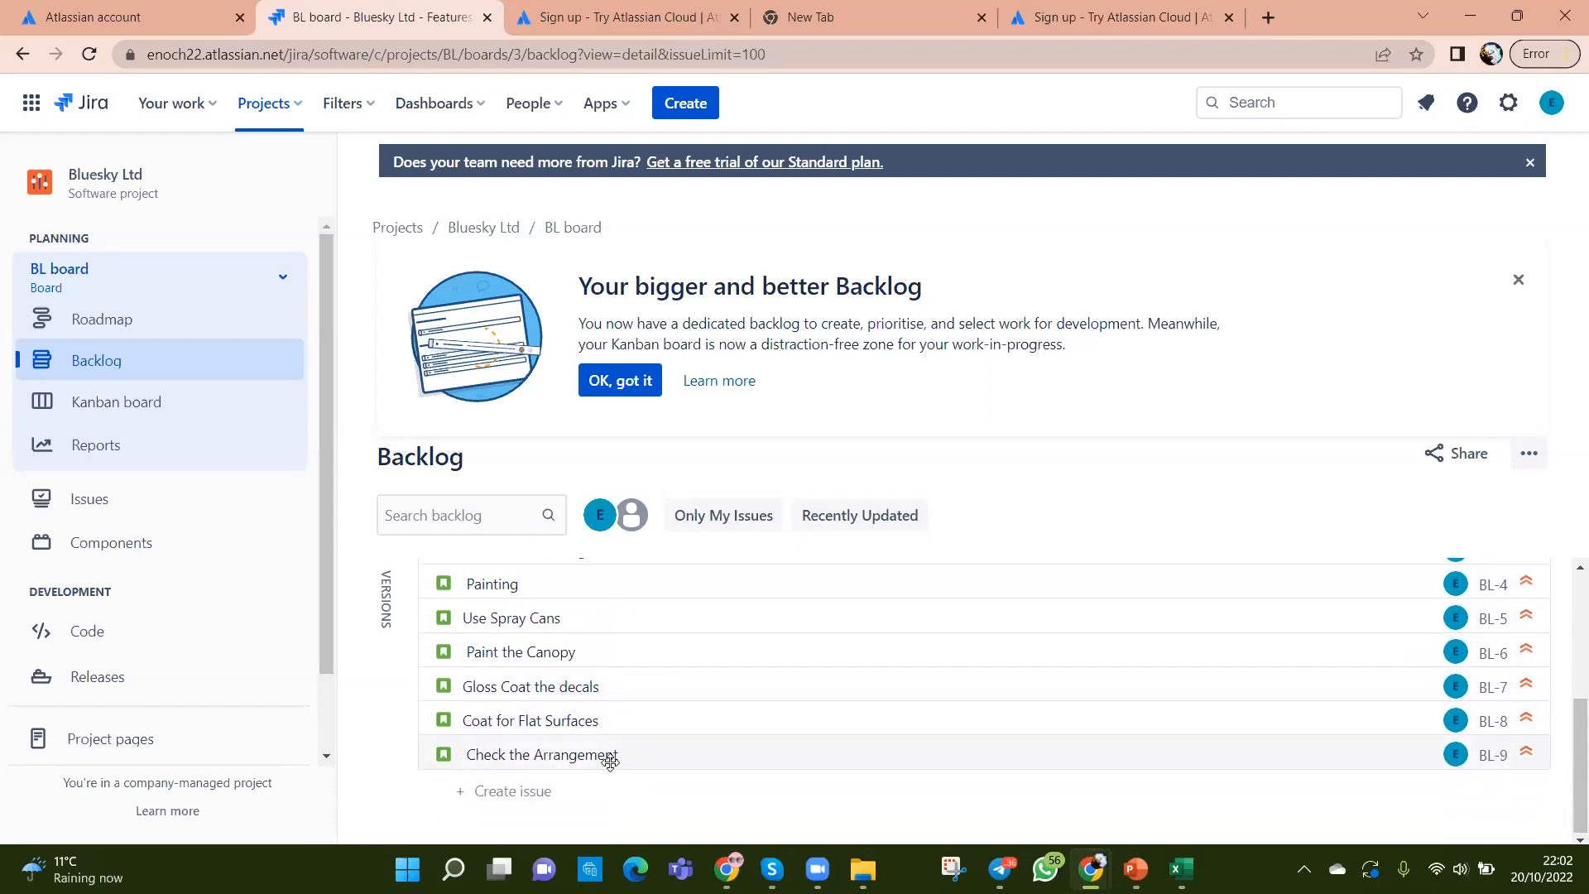
scroll(610, 762, "up", 3)
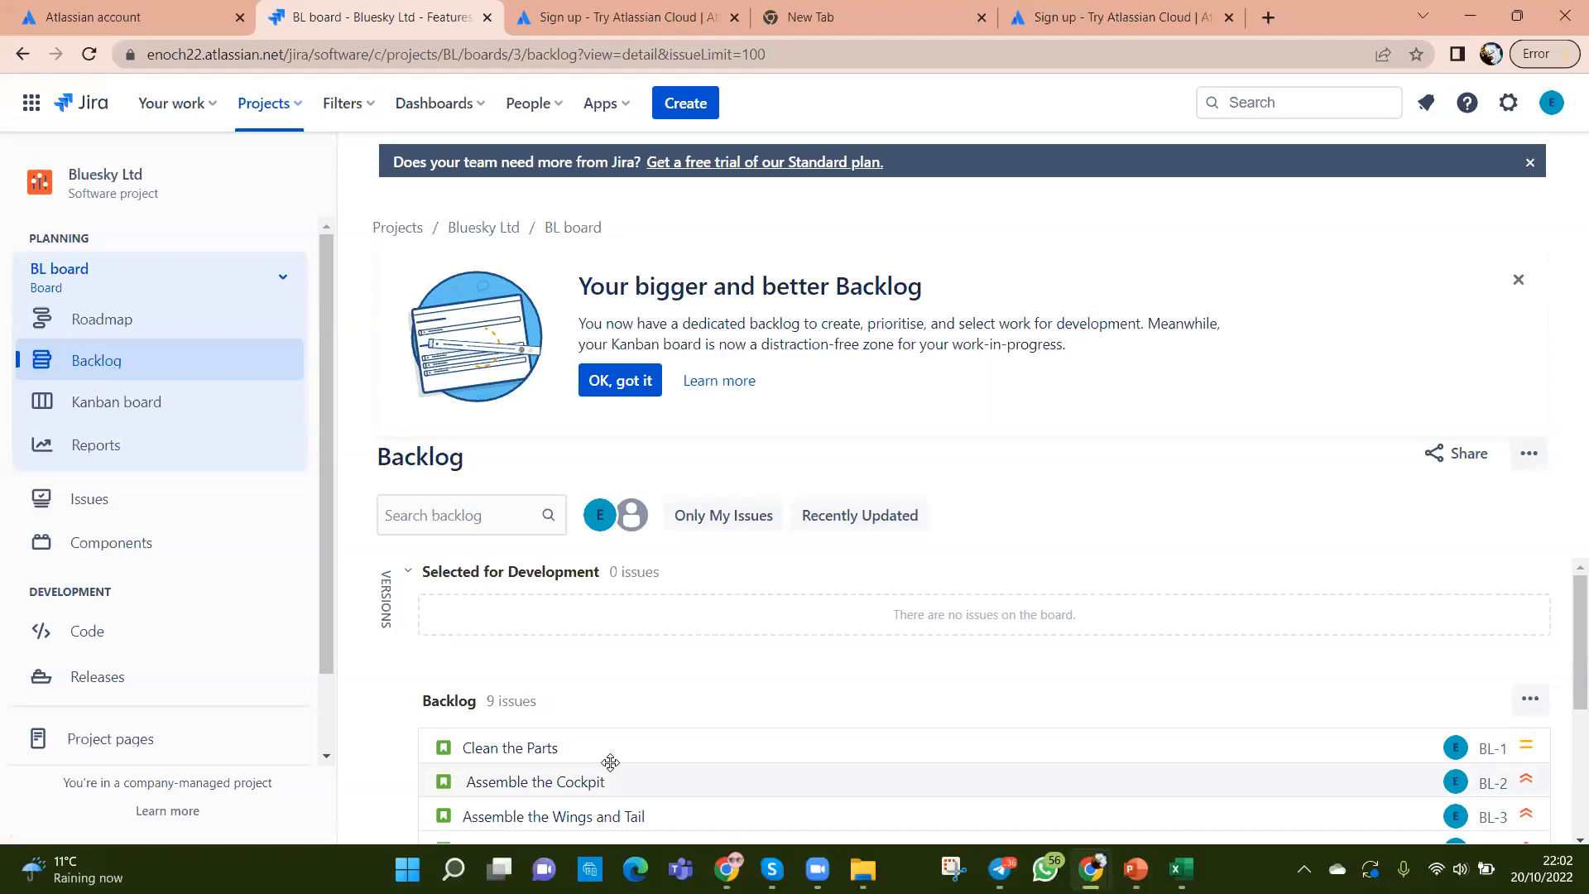
scroll(892, 751, "down", 2)
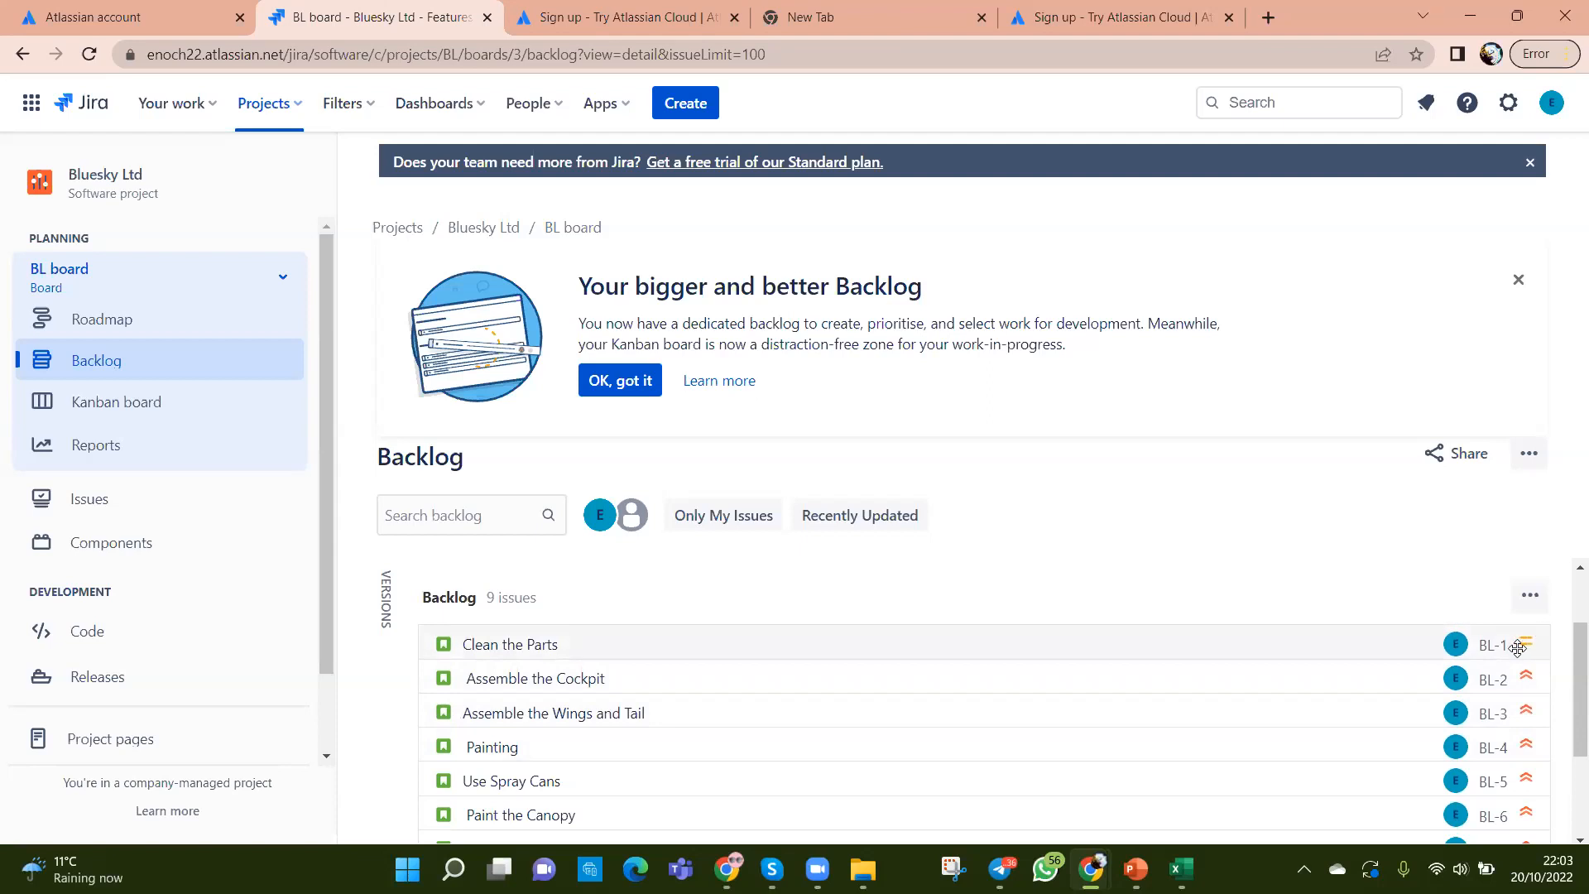
Step: Check the Clean the Parts actions menu without changes, then bring the stories spreadsheet forward
right_click(1129, 645)
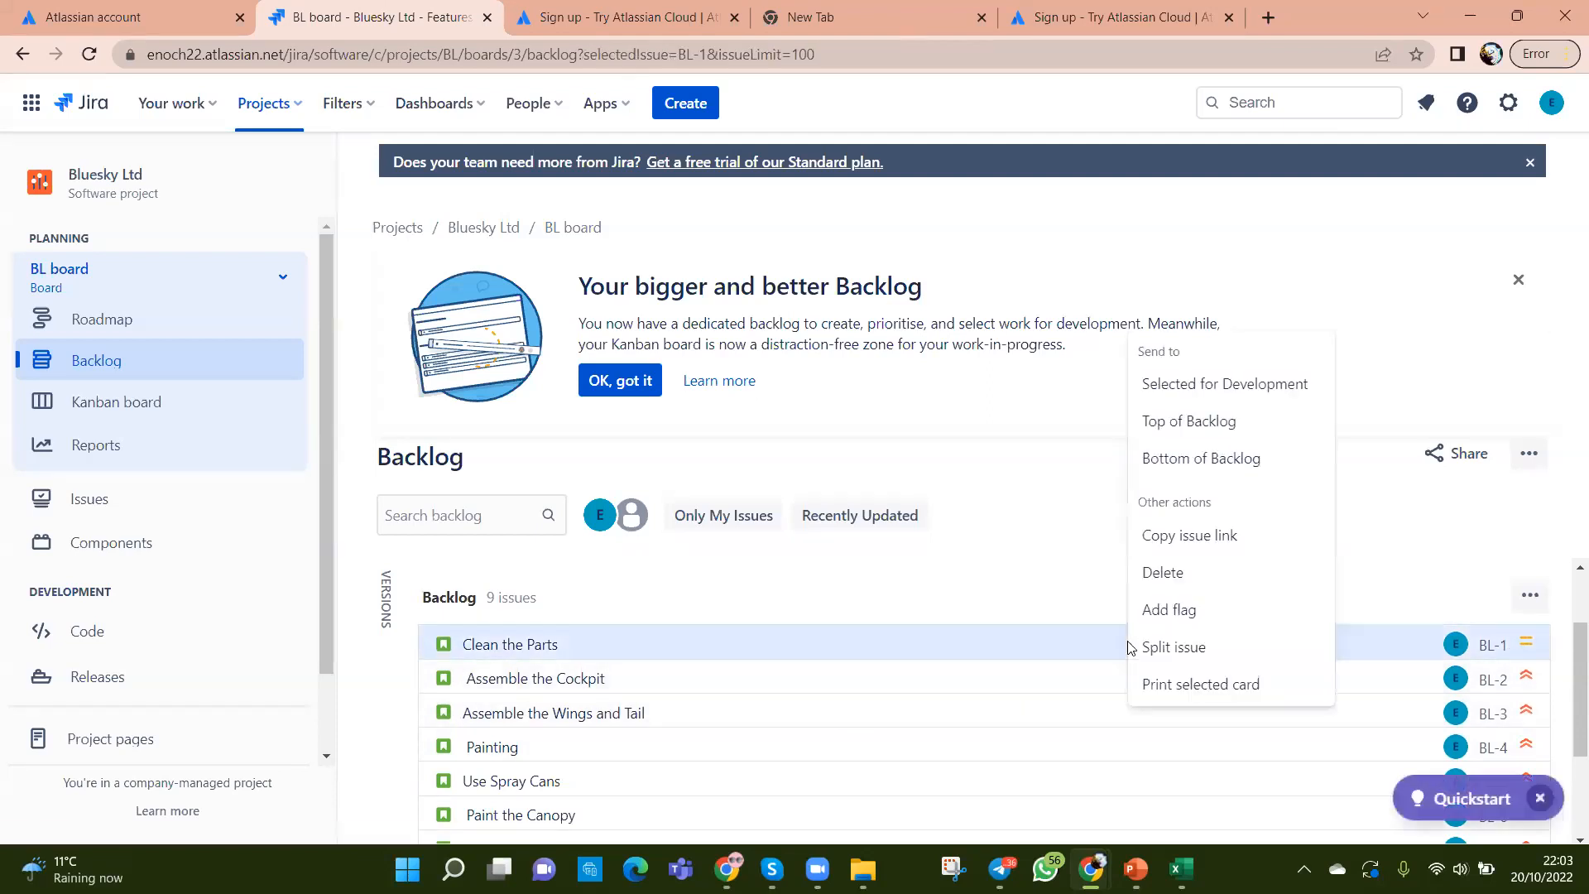
right_click(739, 643)
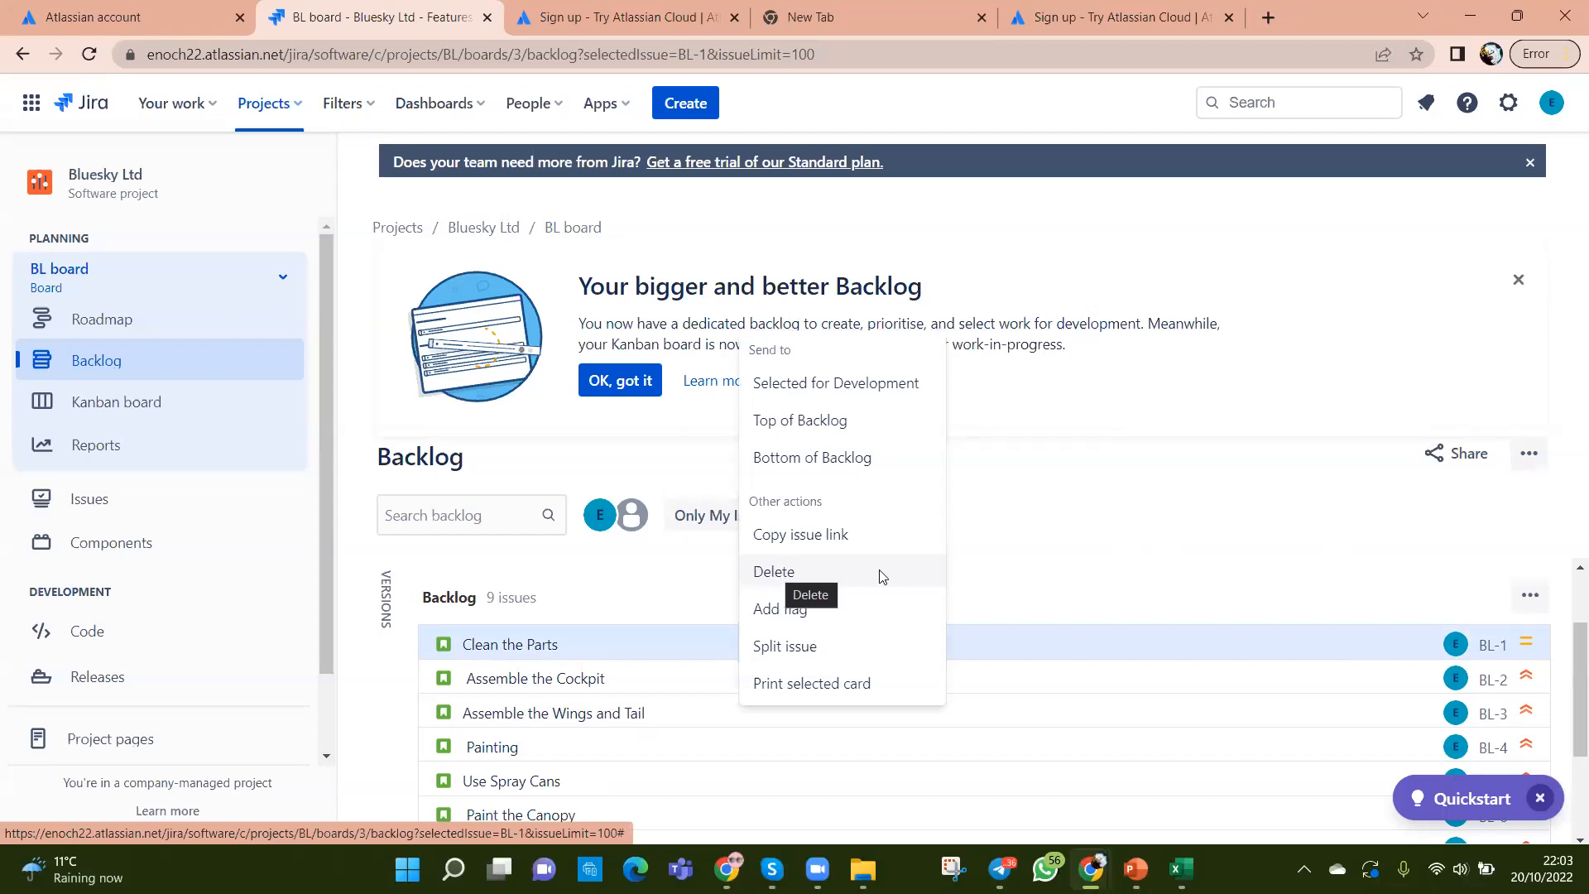
left_click(1102, 580)
scroll(1040, 644, "down", 2)
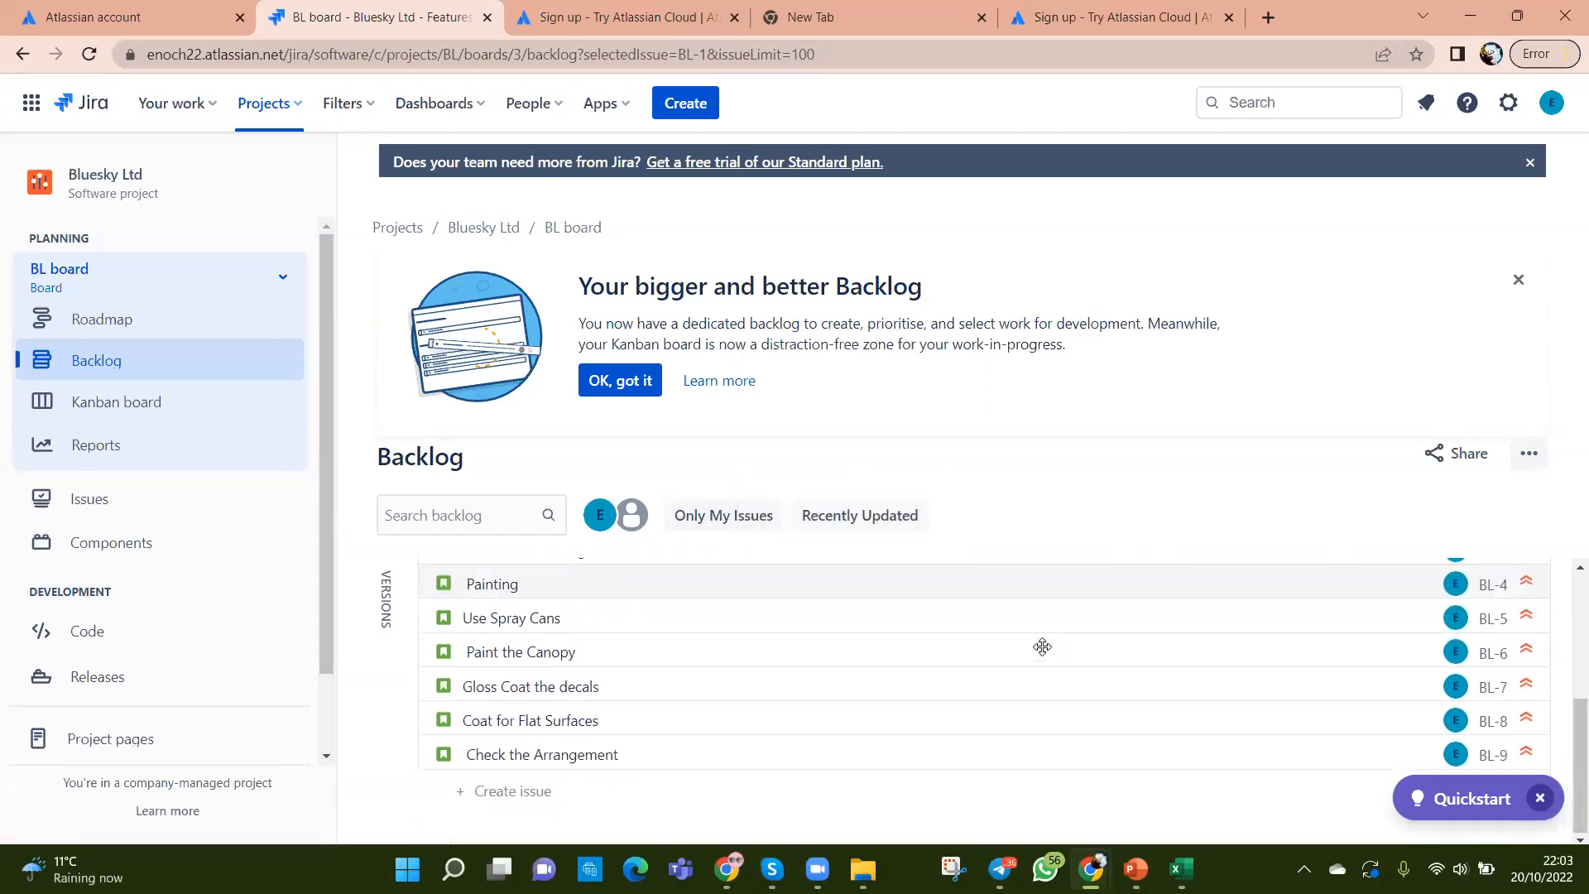
left_click(1181, 867)
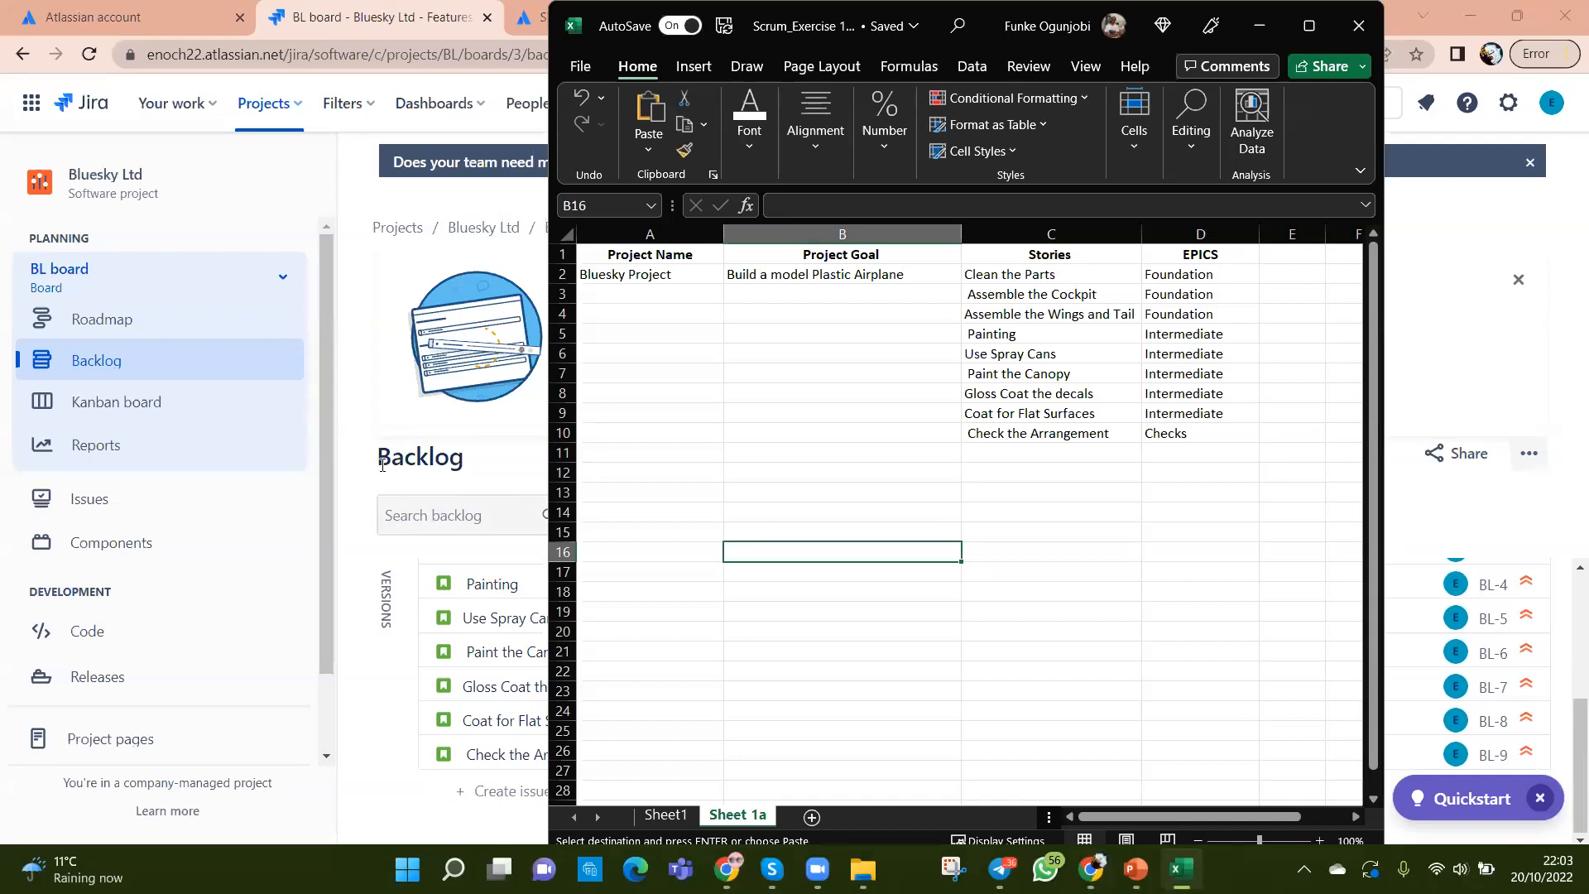
left_click(368, 532)
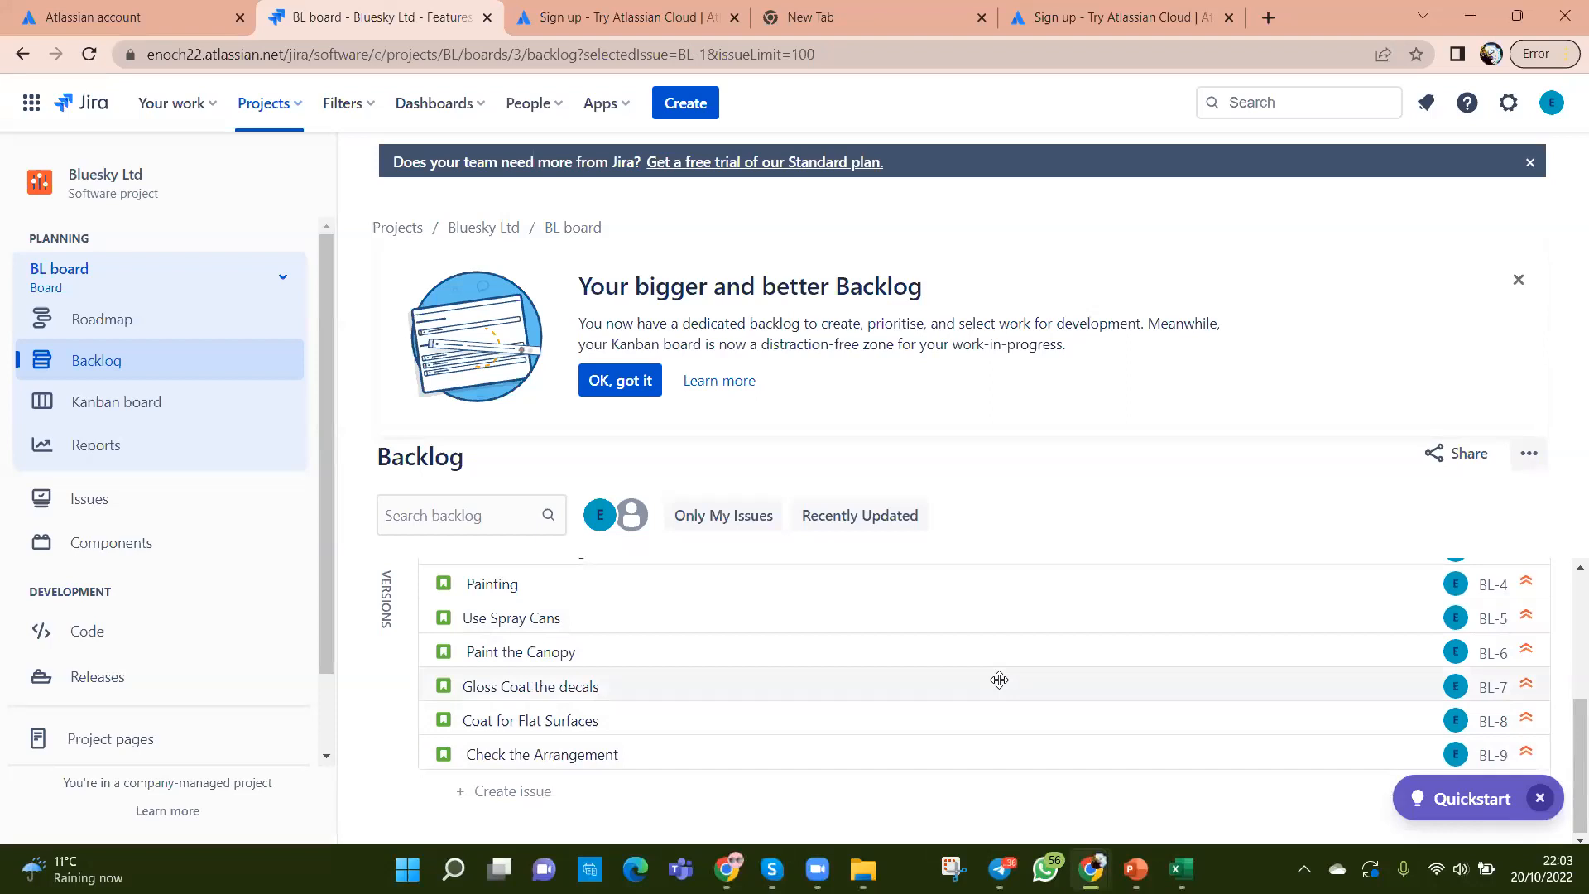
scroll(984, 685, "up", 1)
scroll(984, 684, "up", 2)
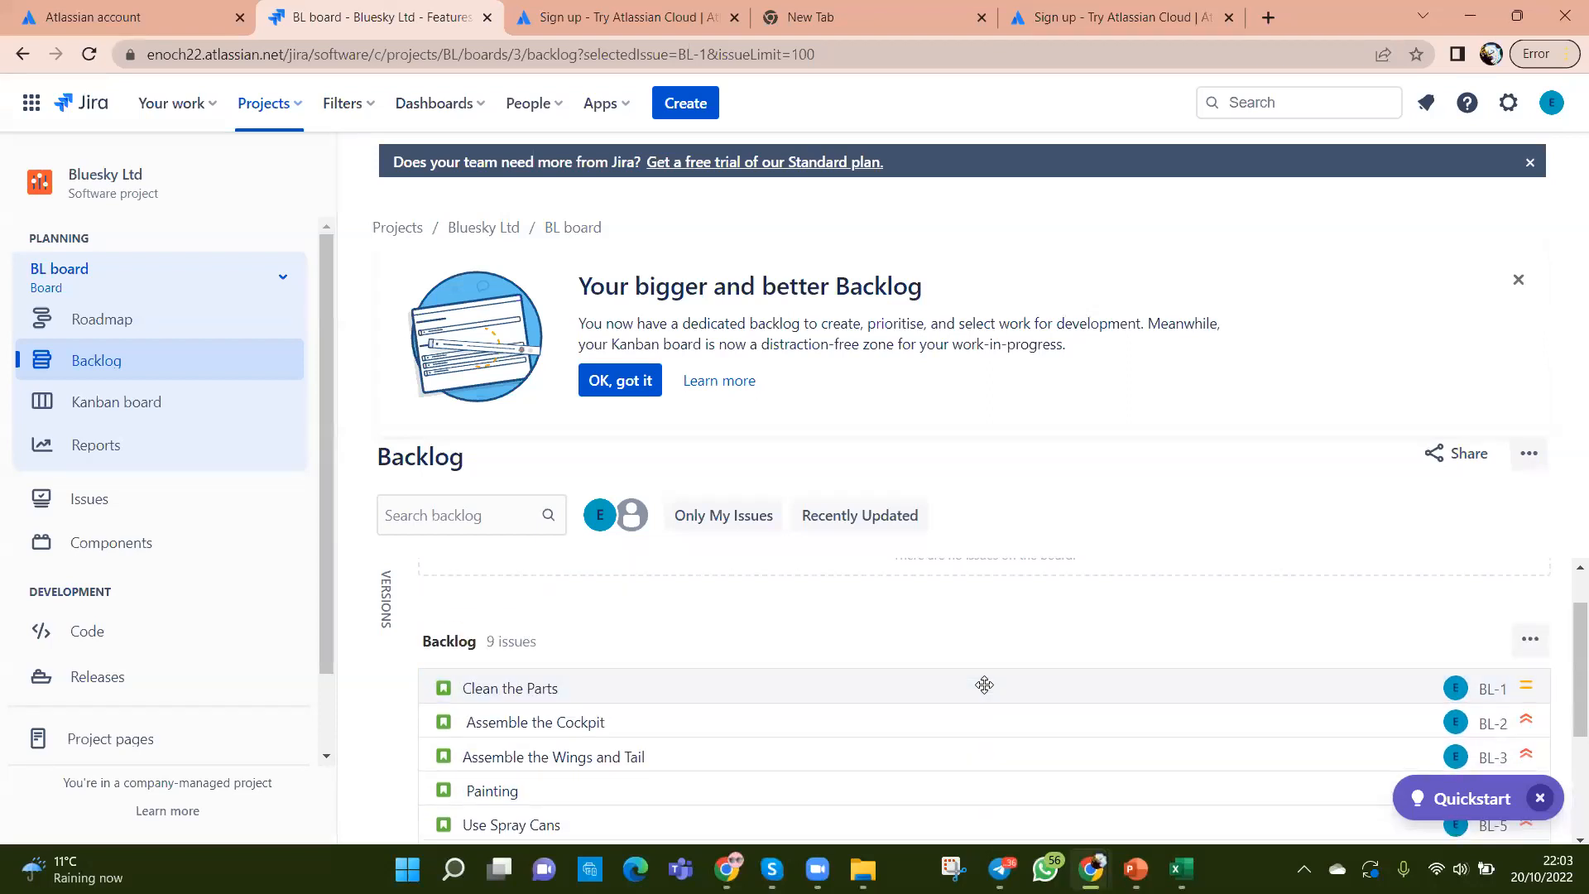
left_click(1180, 869)
left_click_drag(1169, 274, 1175, 413)
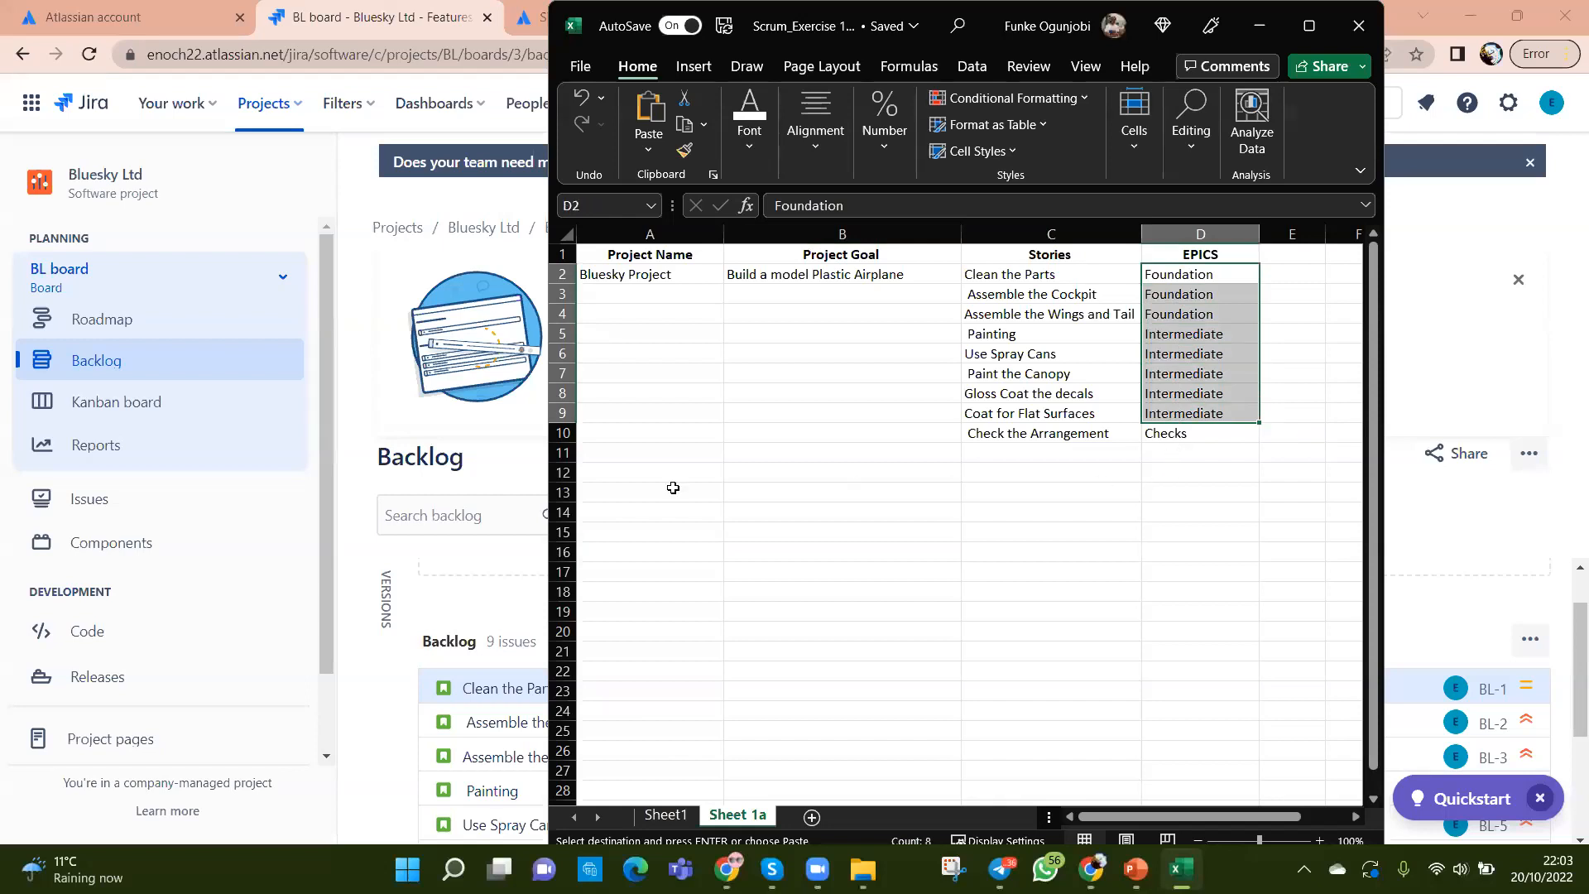
left_click(366, 585)
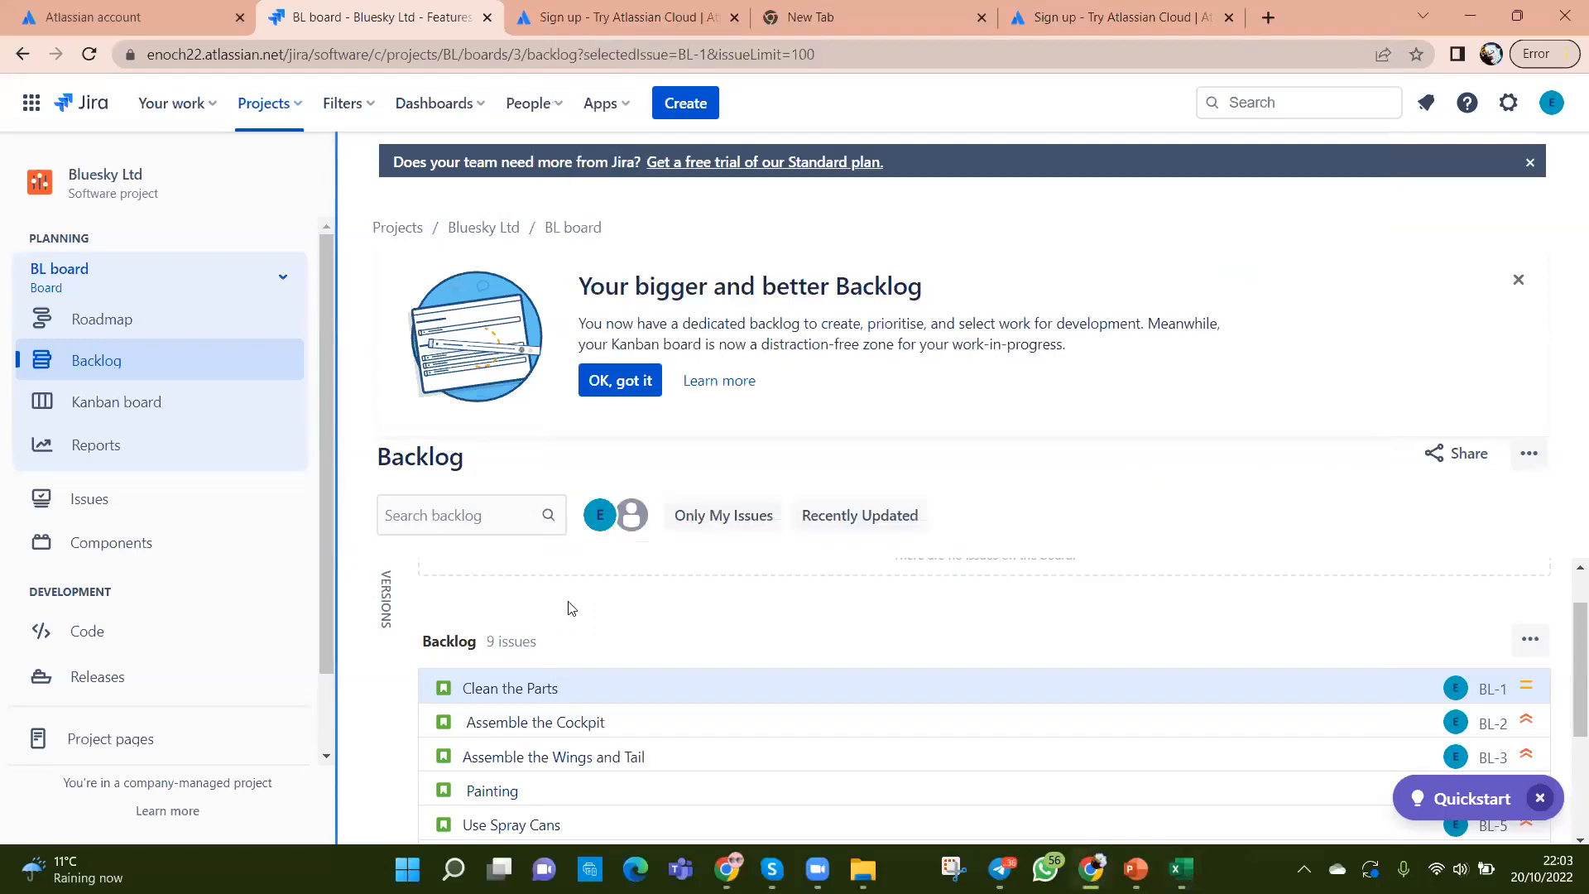
Step: Start a new issue with Issue type Epic, then switch to the Excel stories workbook
left_click(694, 104)
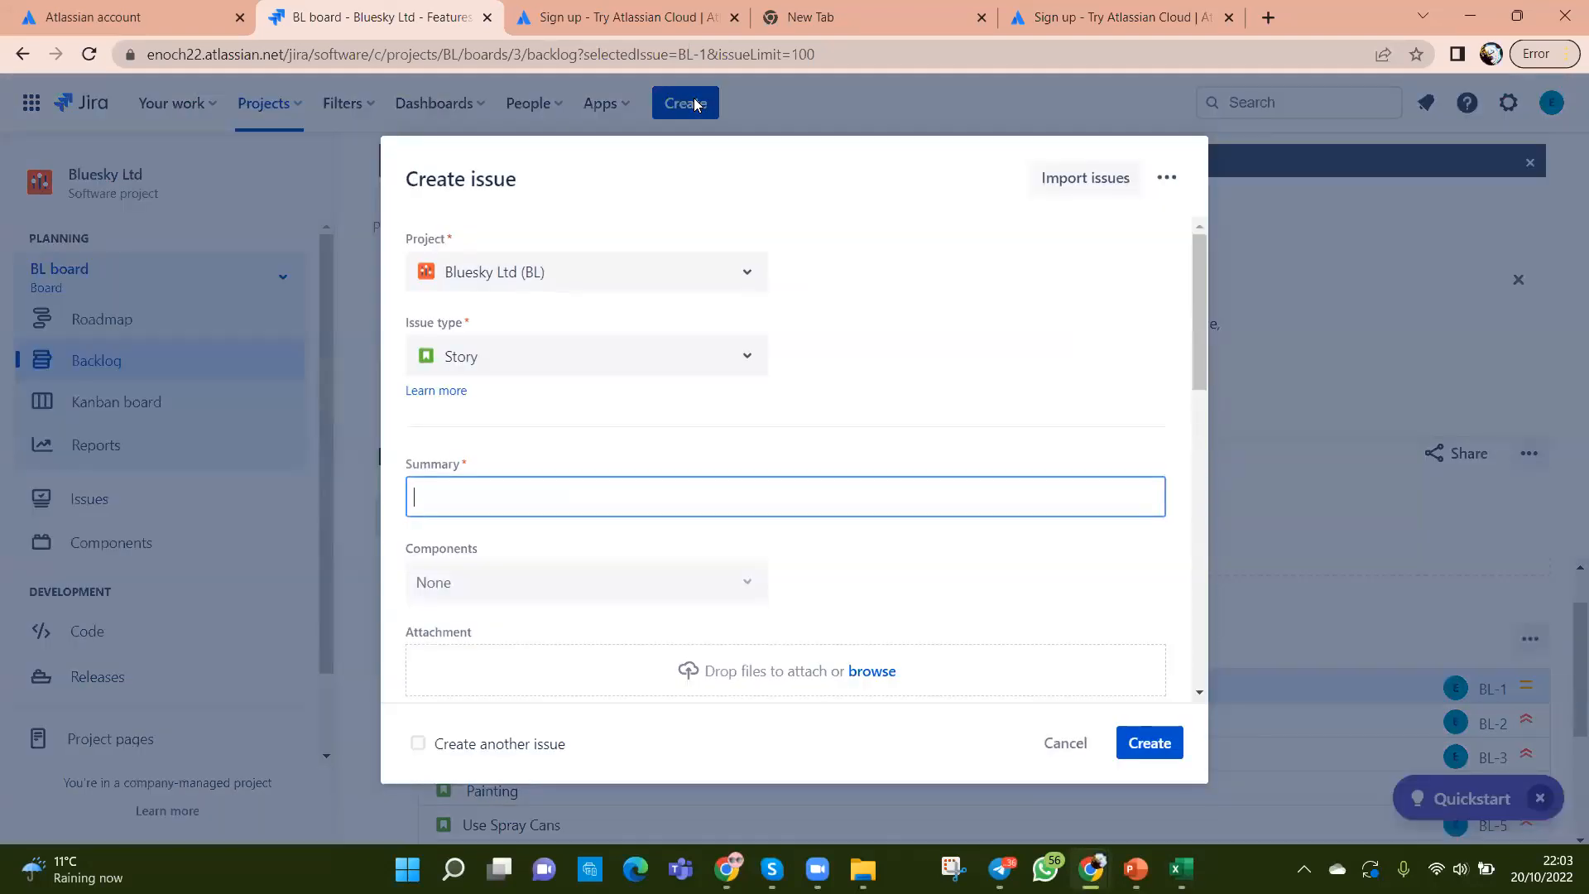
left_click(752, 363)
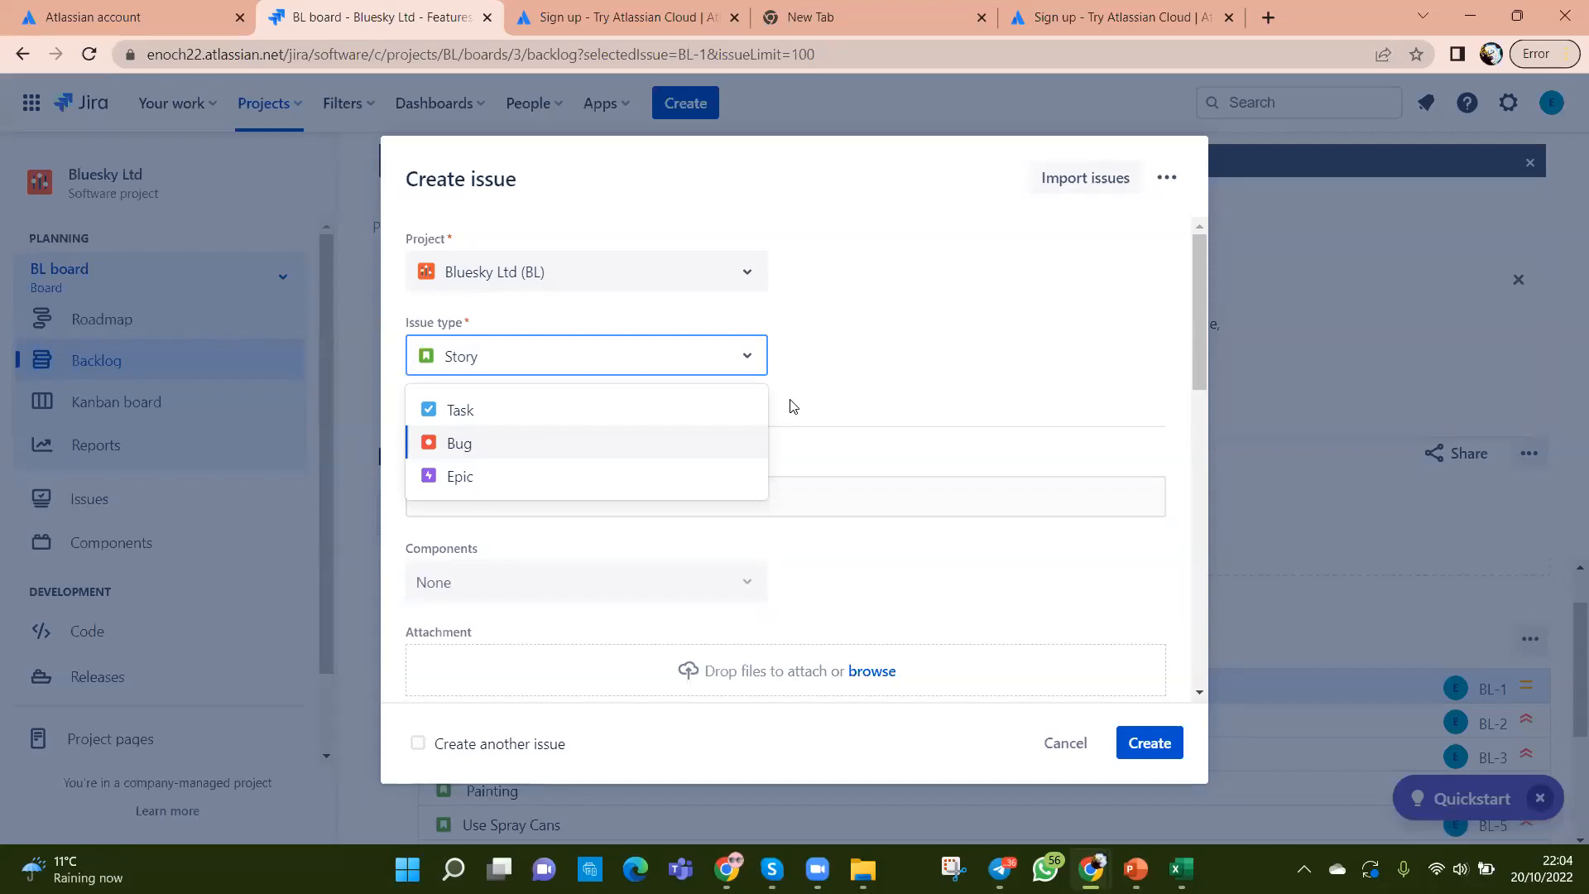
left_click(523, 495)
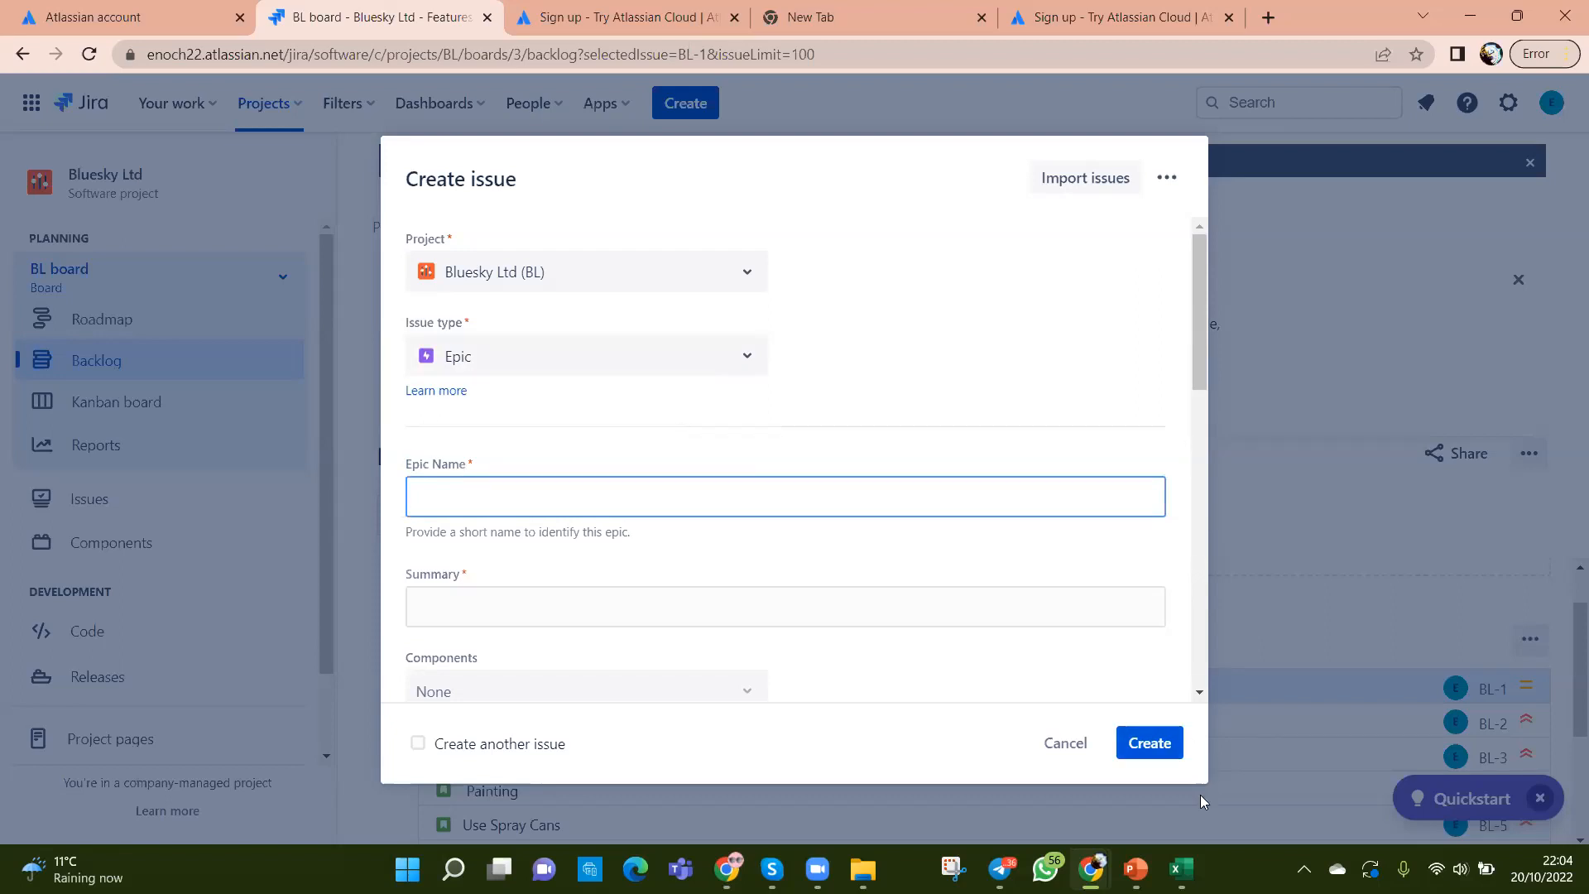
left_click(1181, 869)
Step: Copy 'Foundation' from cell D2 into both the Epic Name and Summary fields
left_click(1025, 589)
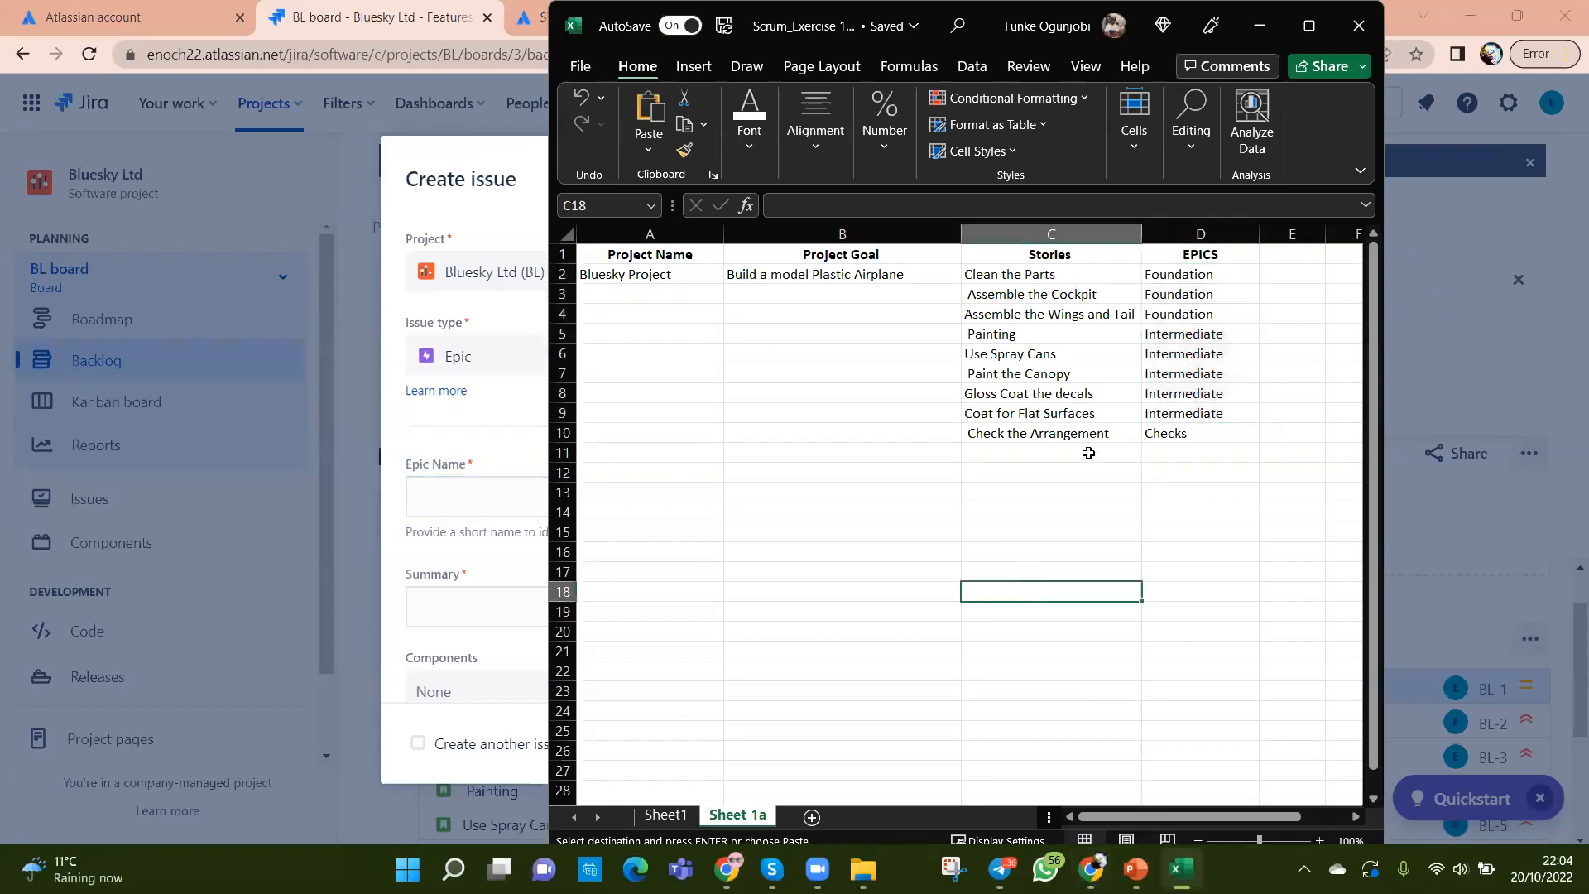
left_click(1164, 279)
key("ctrl+c")
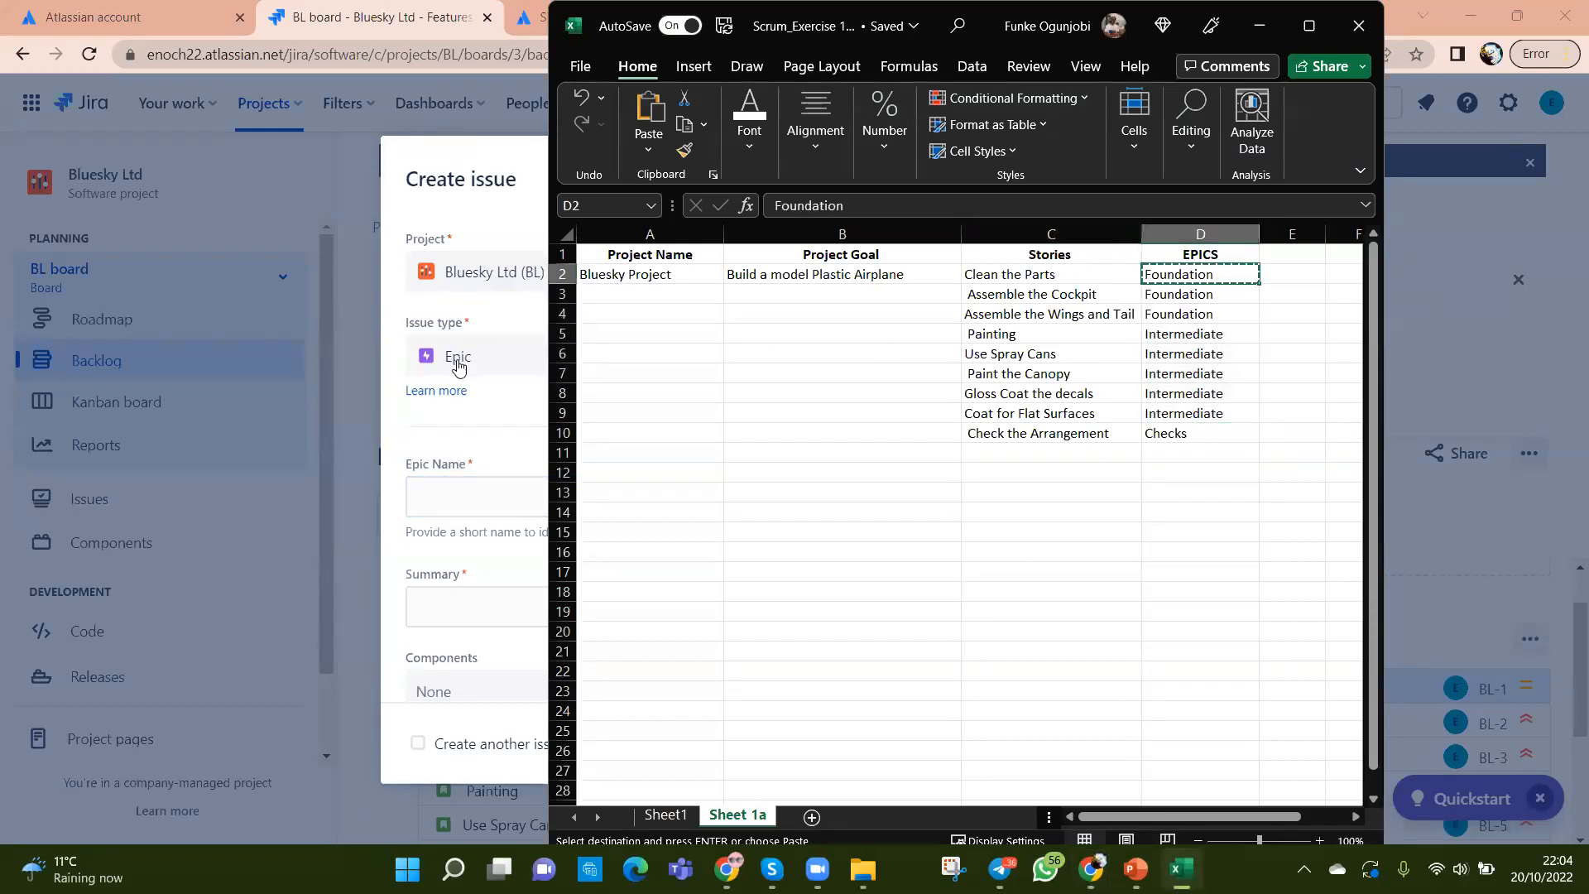
left_click(462, 497)
key("ctrl+v")
scroll(719, 556, "down", 3)
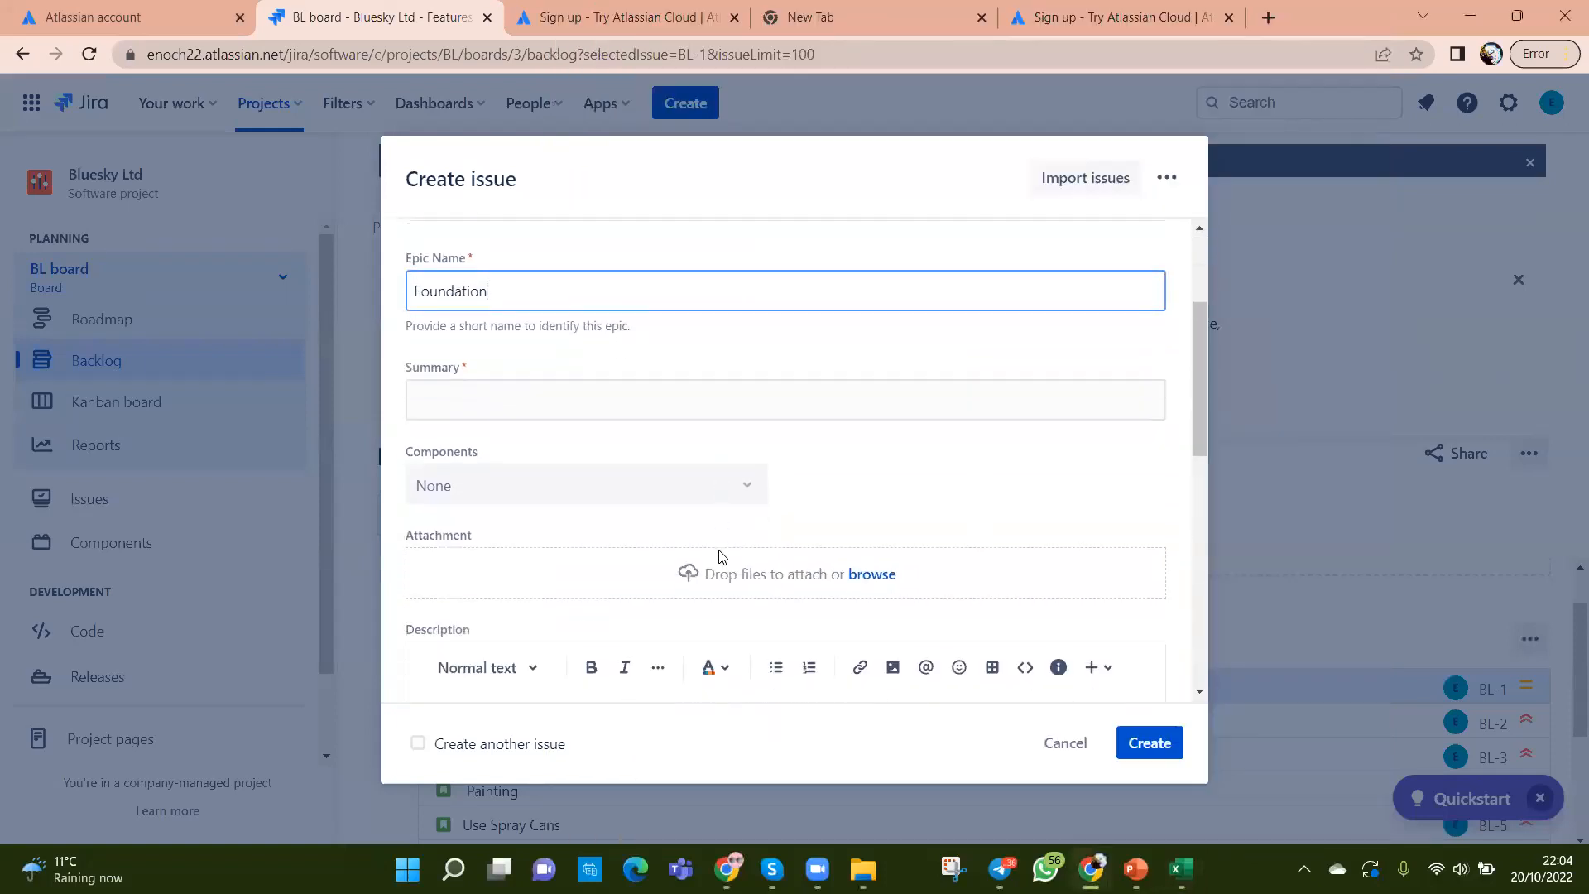
left_click_drag(500, 304, 389, 302)
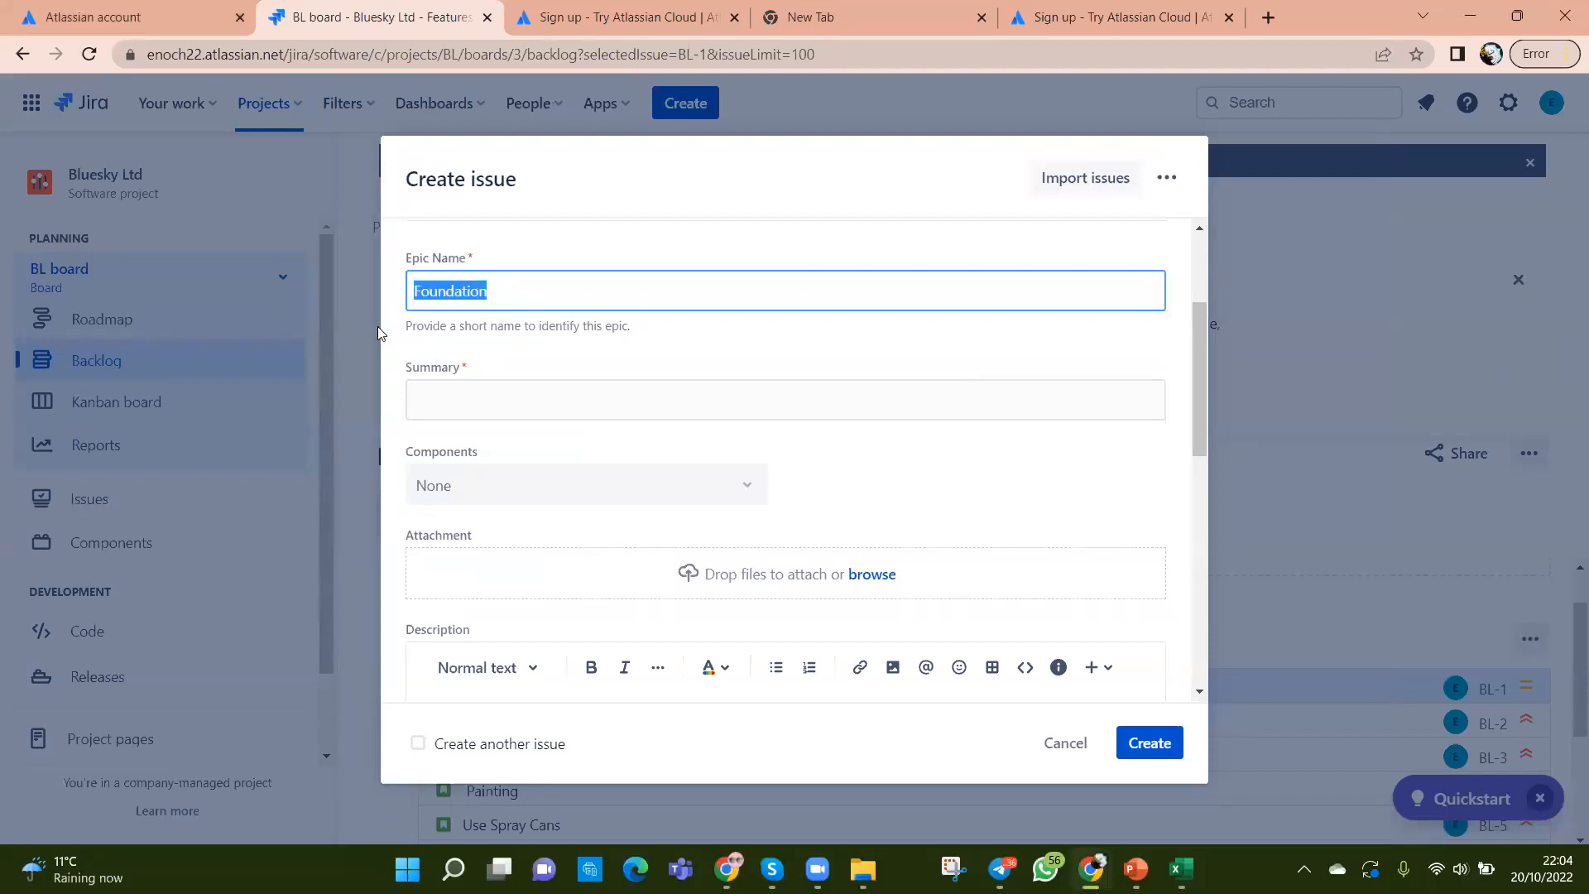
left_click(463, 402)
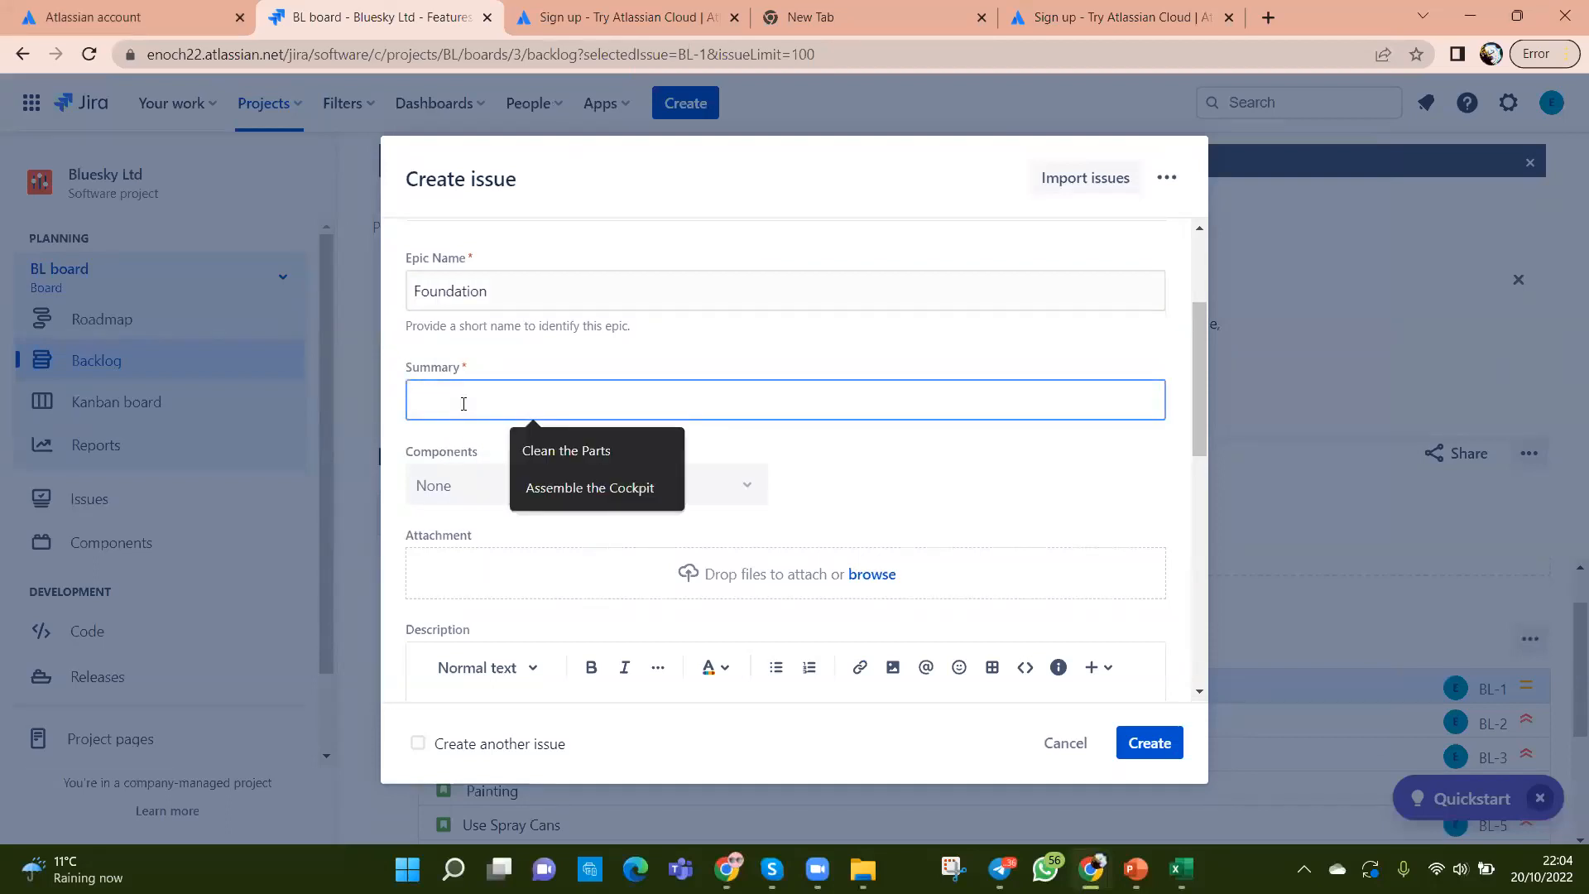
key("ctrl+v")
Step: Tick Create another issue and create the Foundation epic
scroll(720, 472, "up", 1)
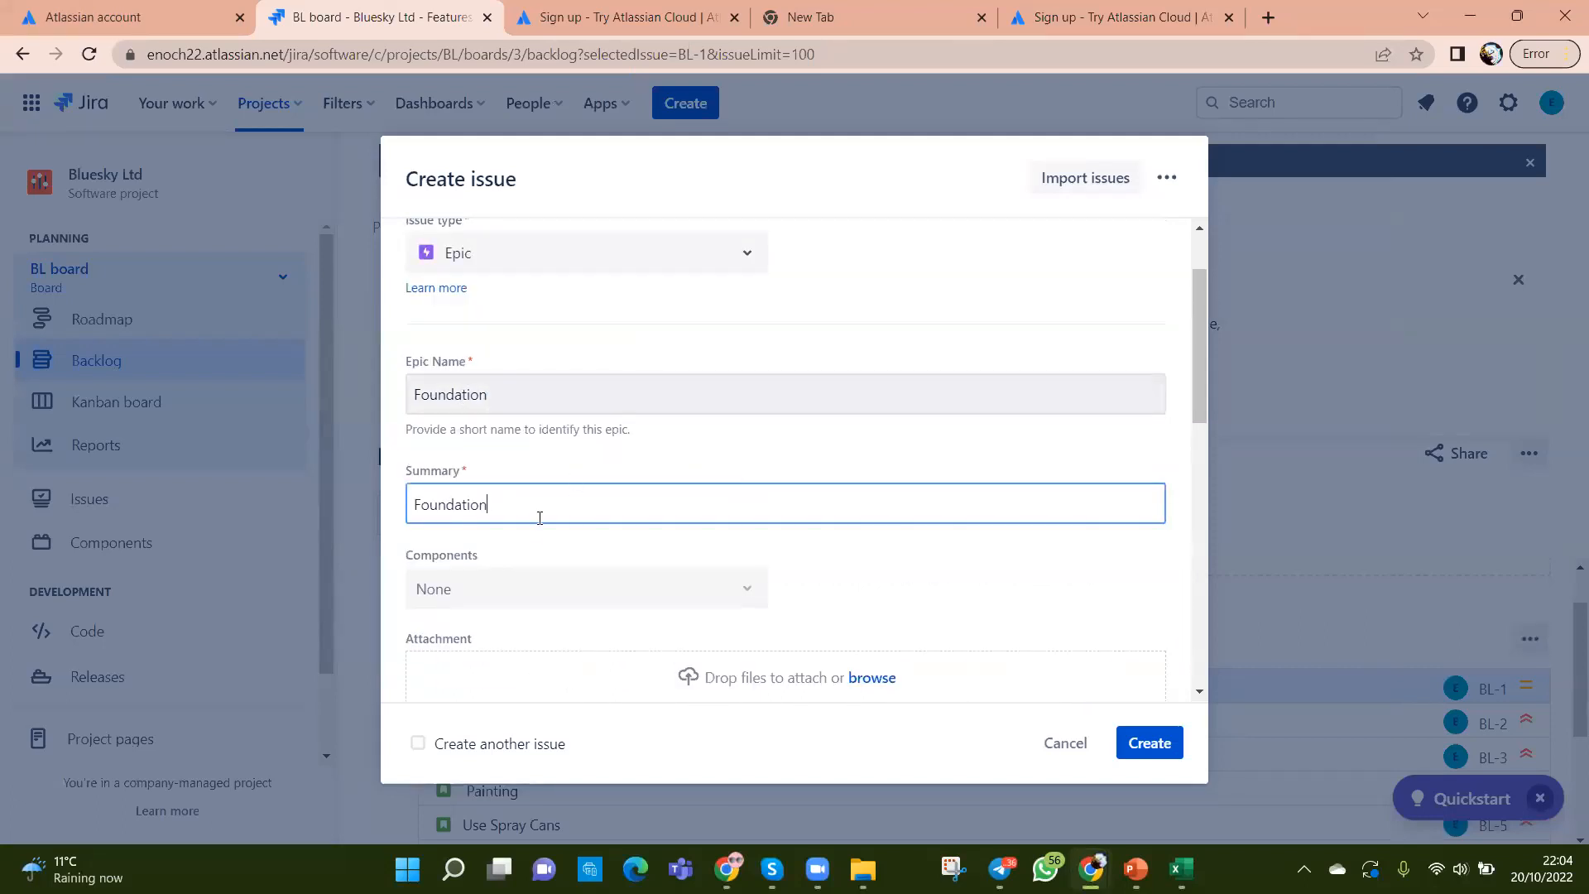
scroll(596, 504, "down", 3)
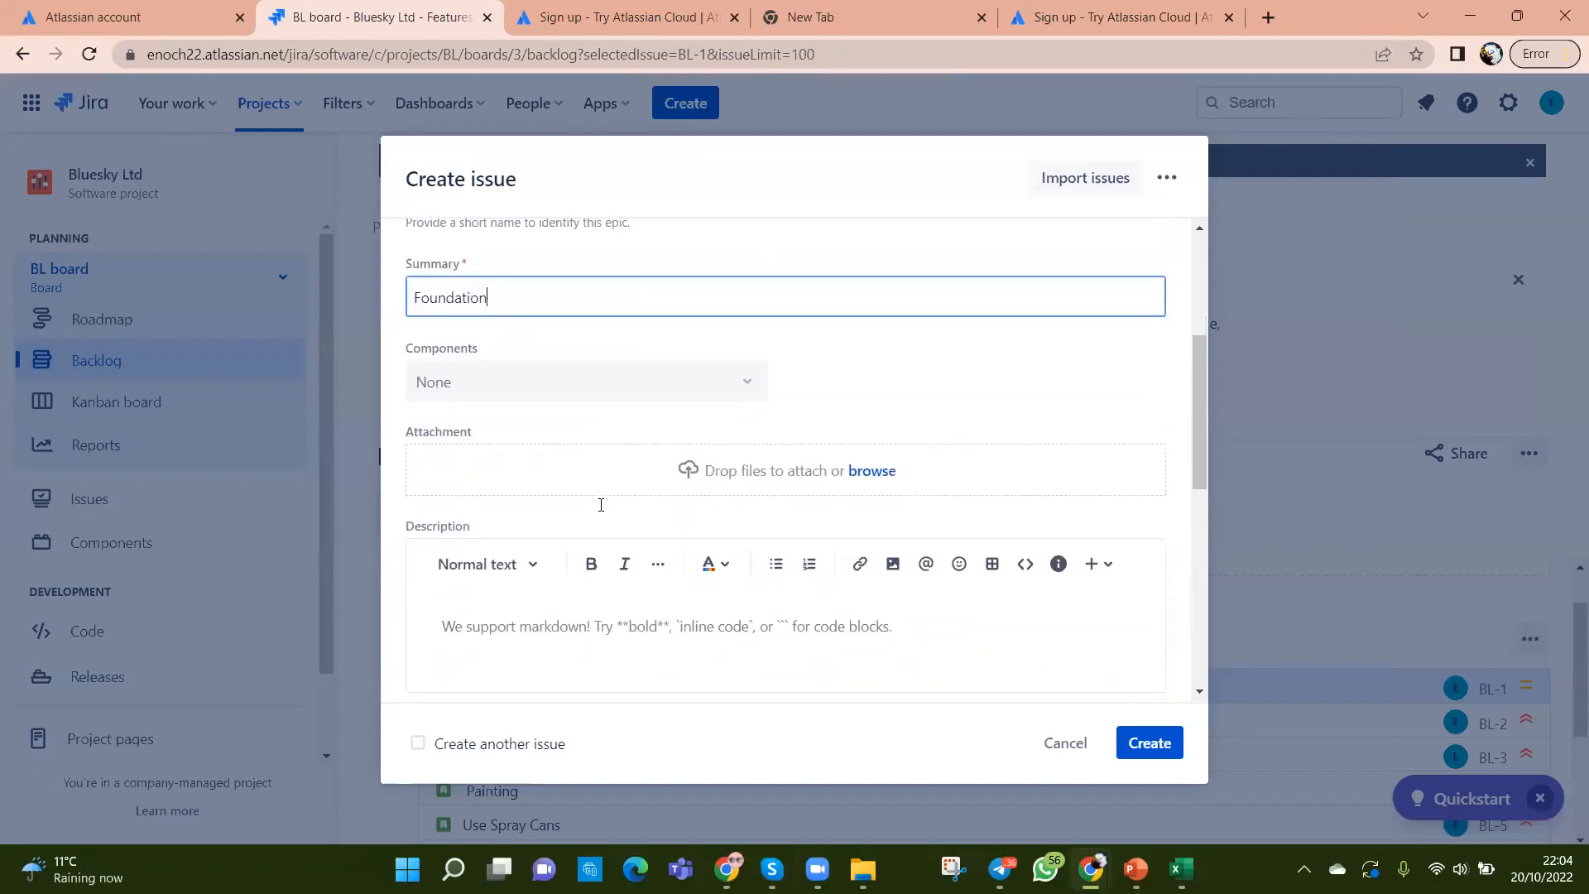
scroll(601, 505, "down", 6)
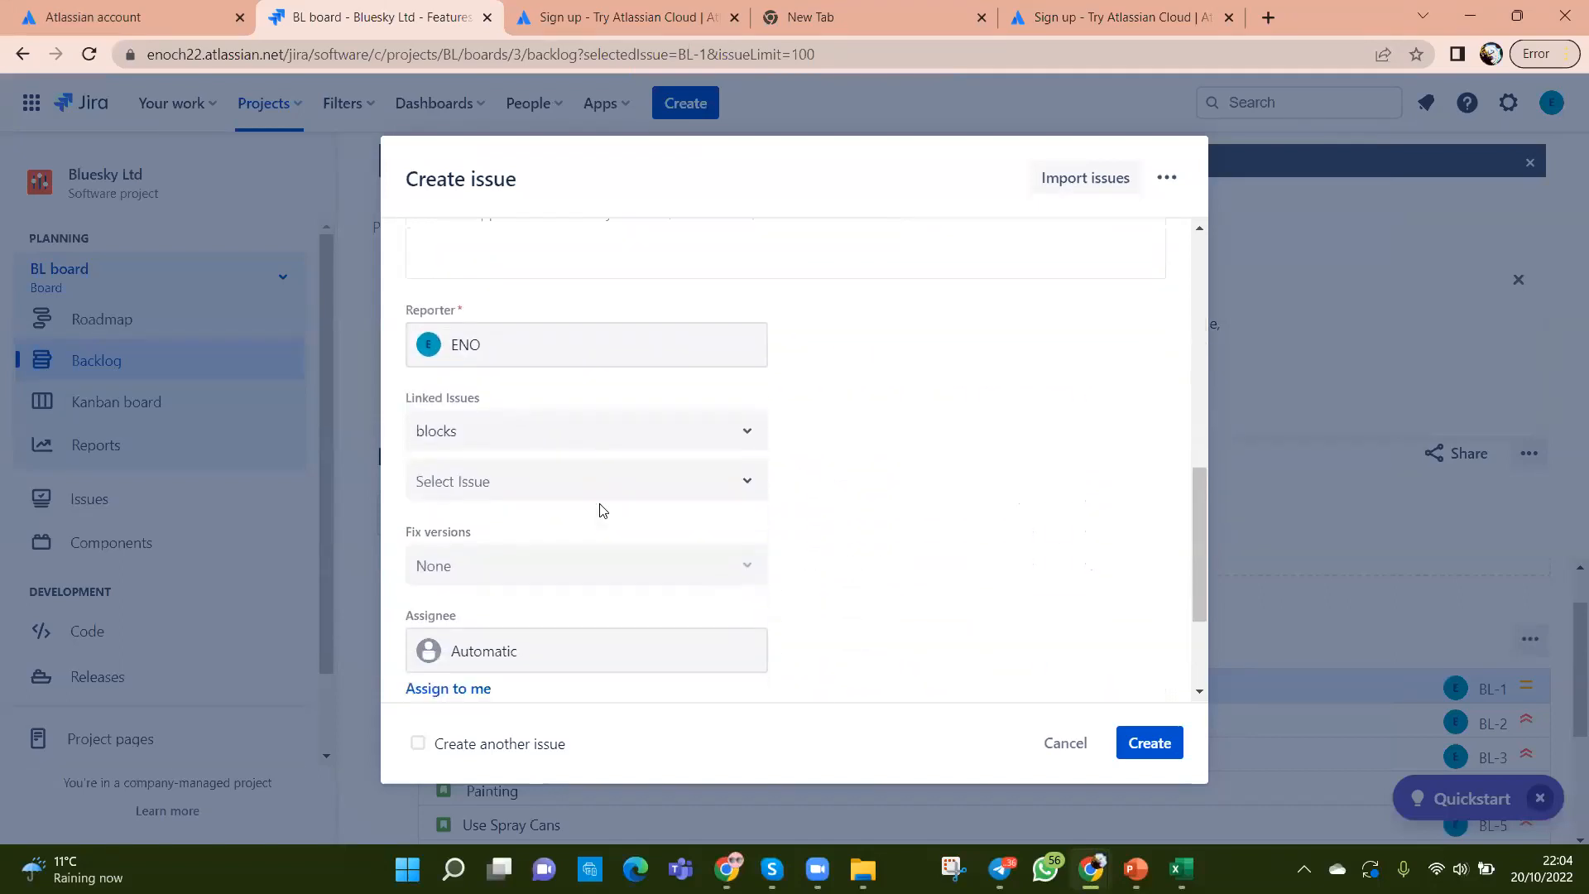
scroll(602, 508, "down", 2)
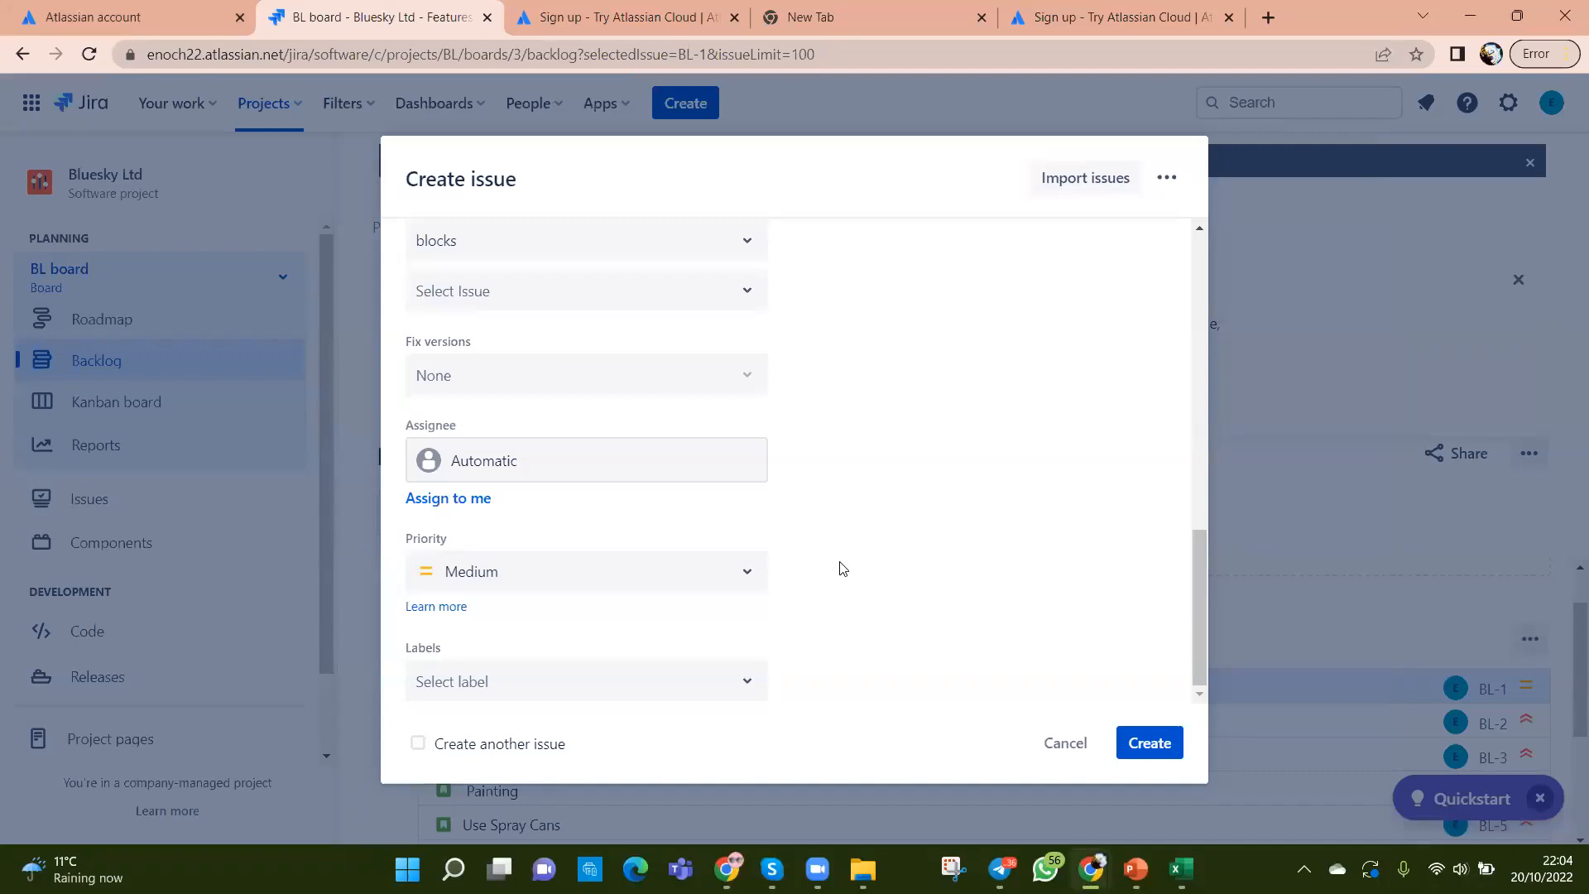
scroll(841, 568, "up", 9)
scroll(841, 568, "up", 1)
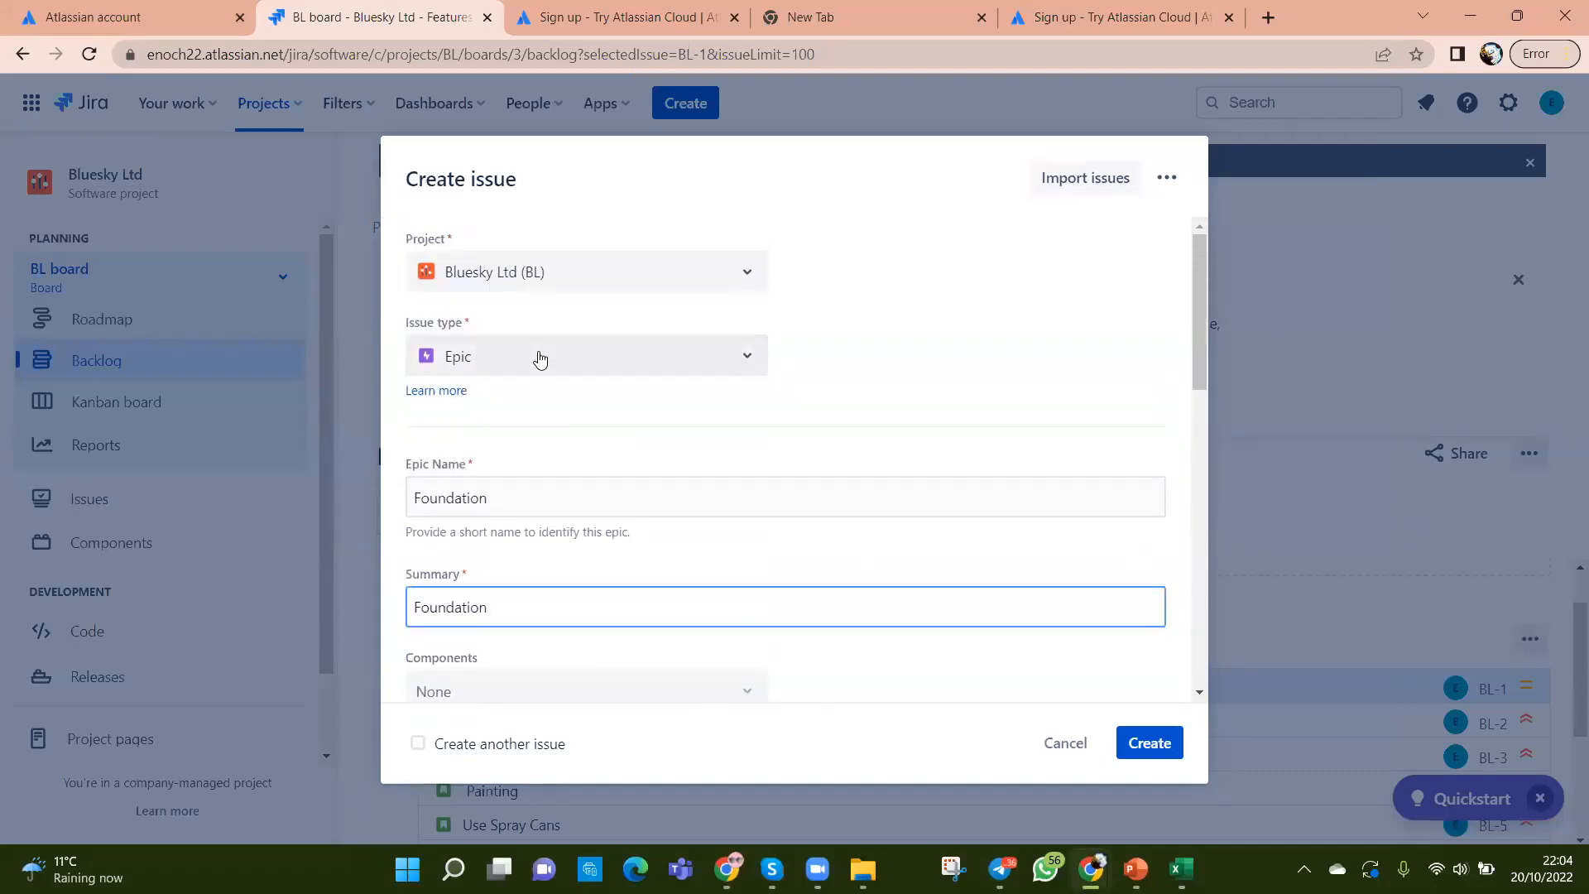
scroll(539, 357, "down", 2)
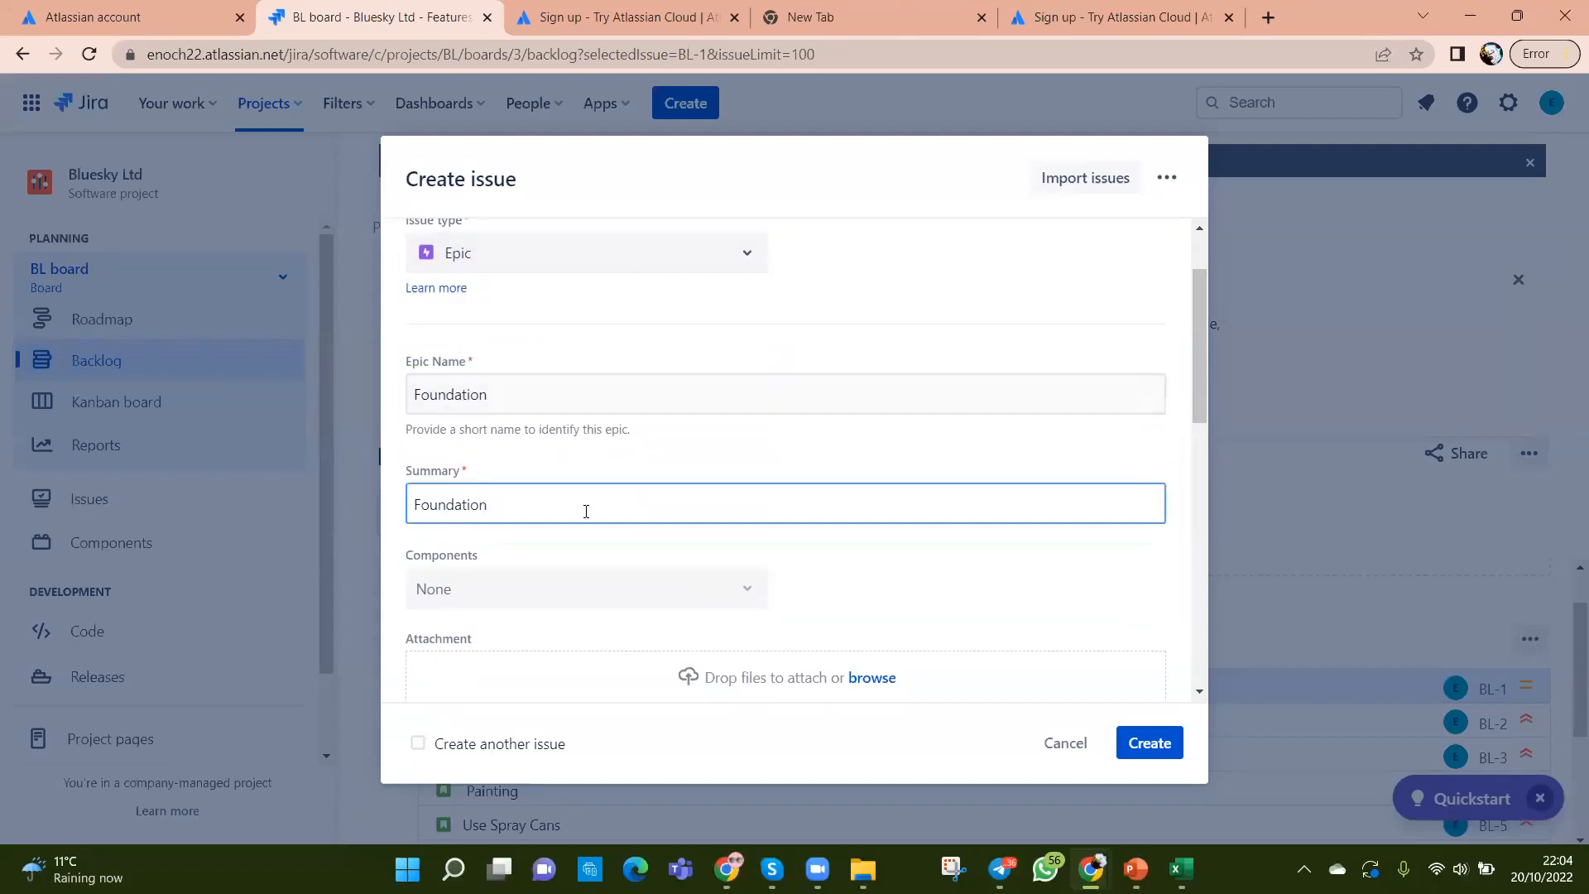
scroll(586, 503, "down", 12)
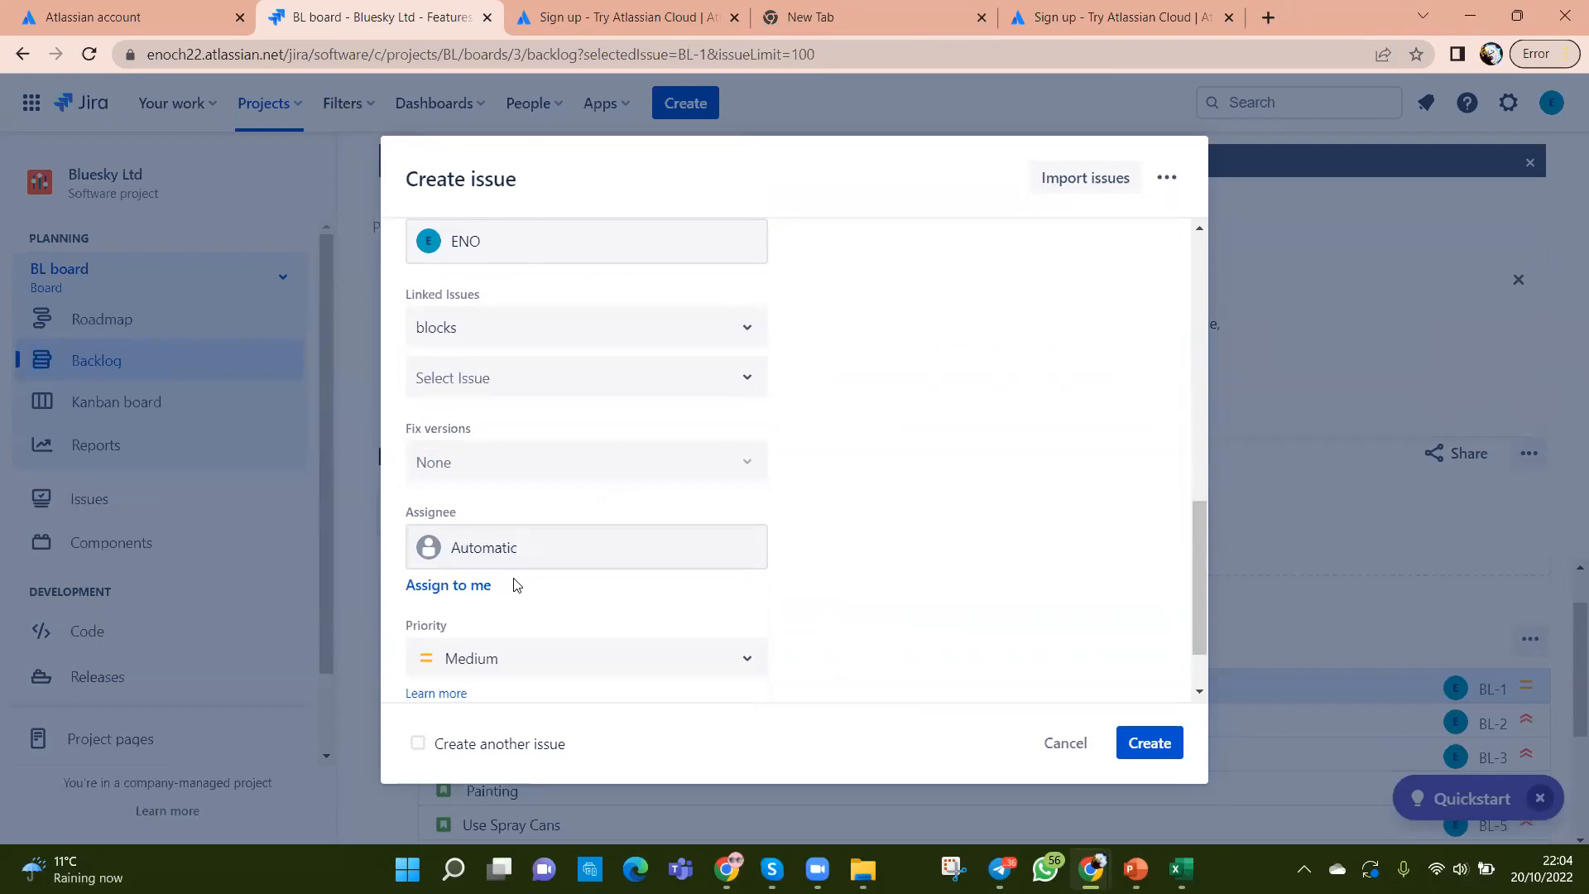
left_click(418, 744)
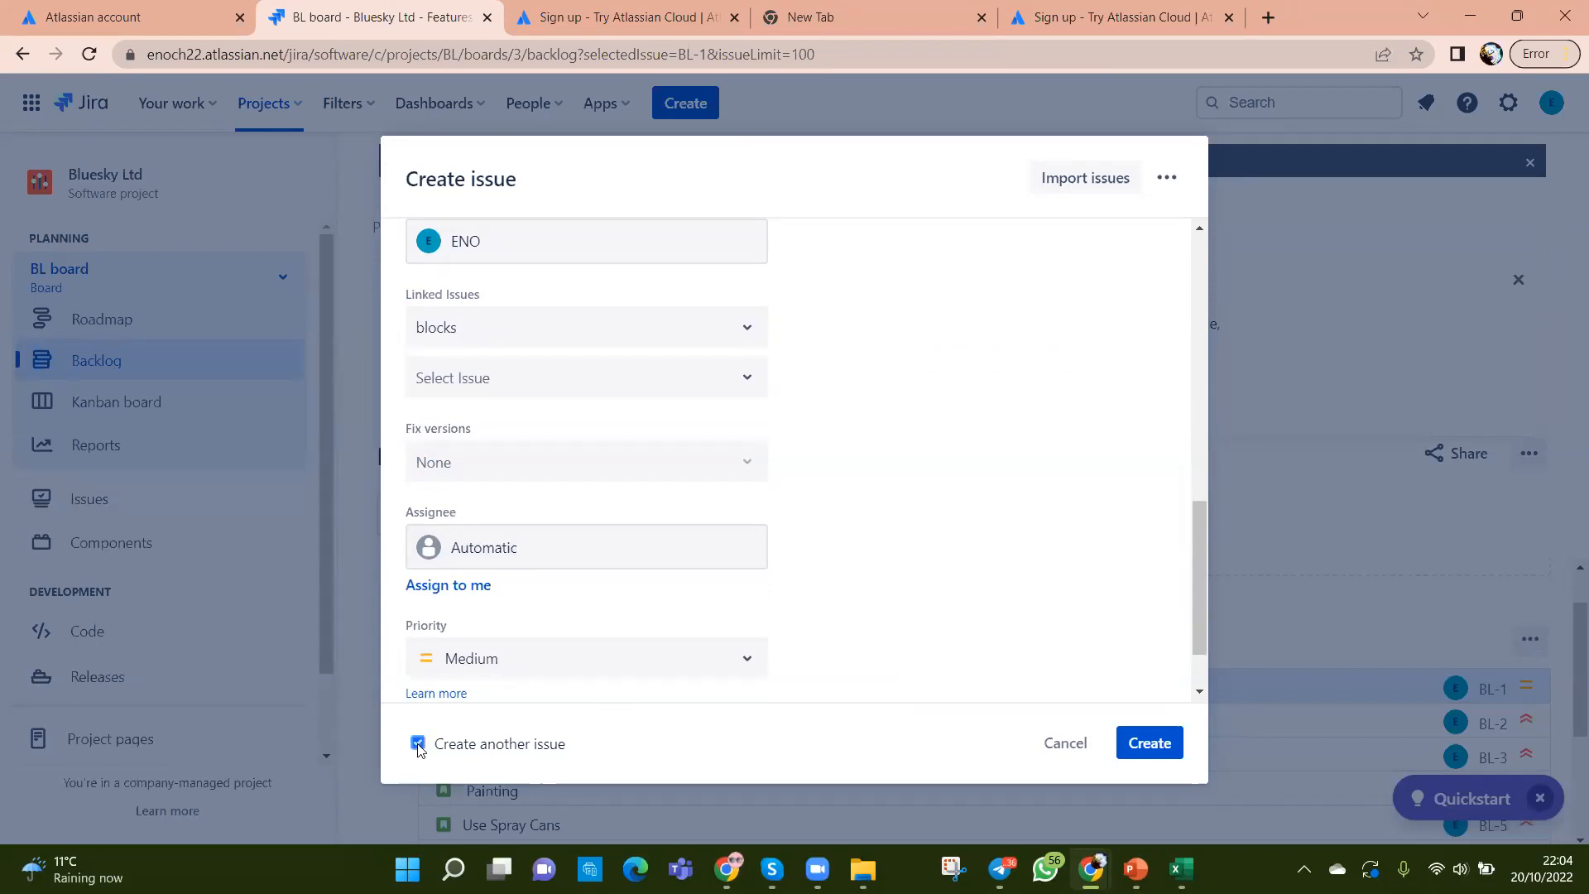
left_click(1146, 748)
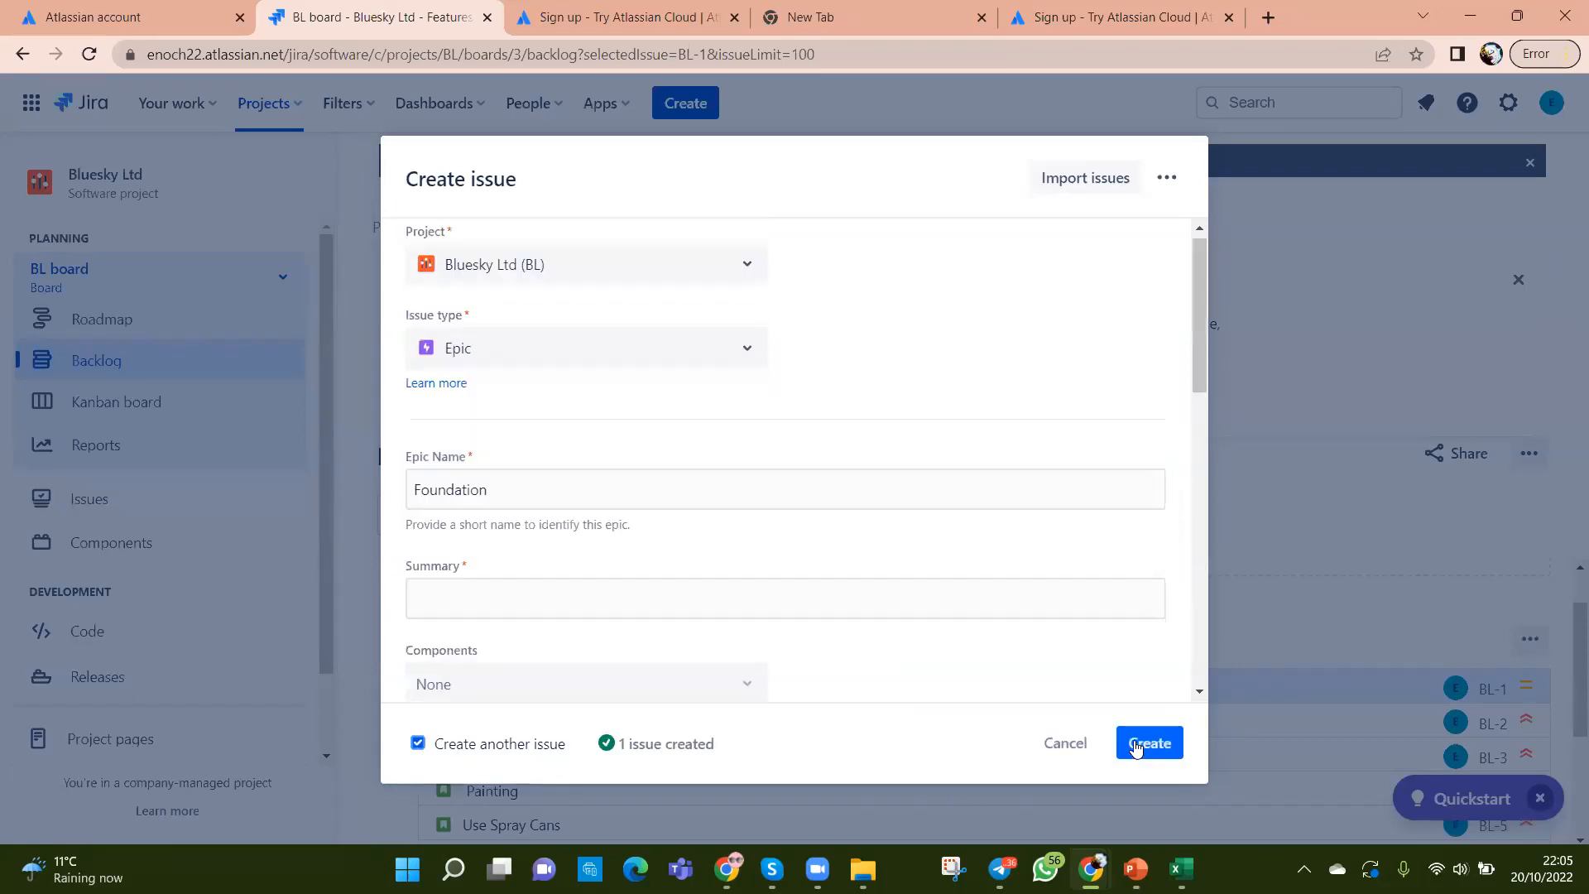
left_click(1181, 869)
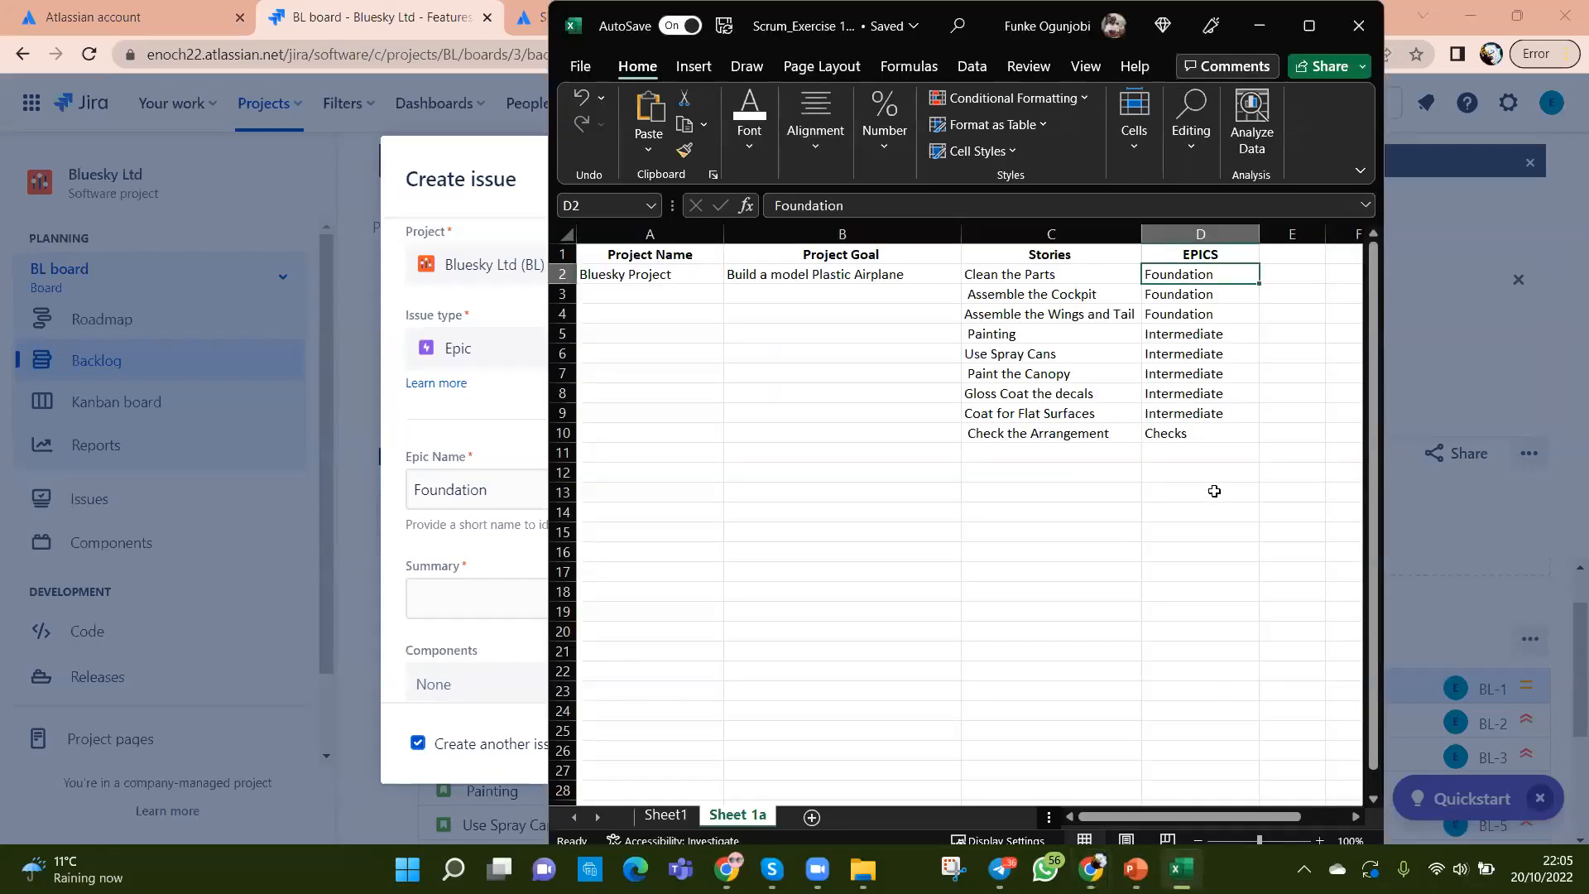
left_click(1157, 613)
left_click(1162, 336)
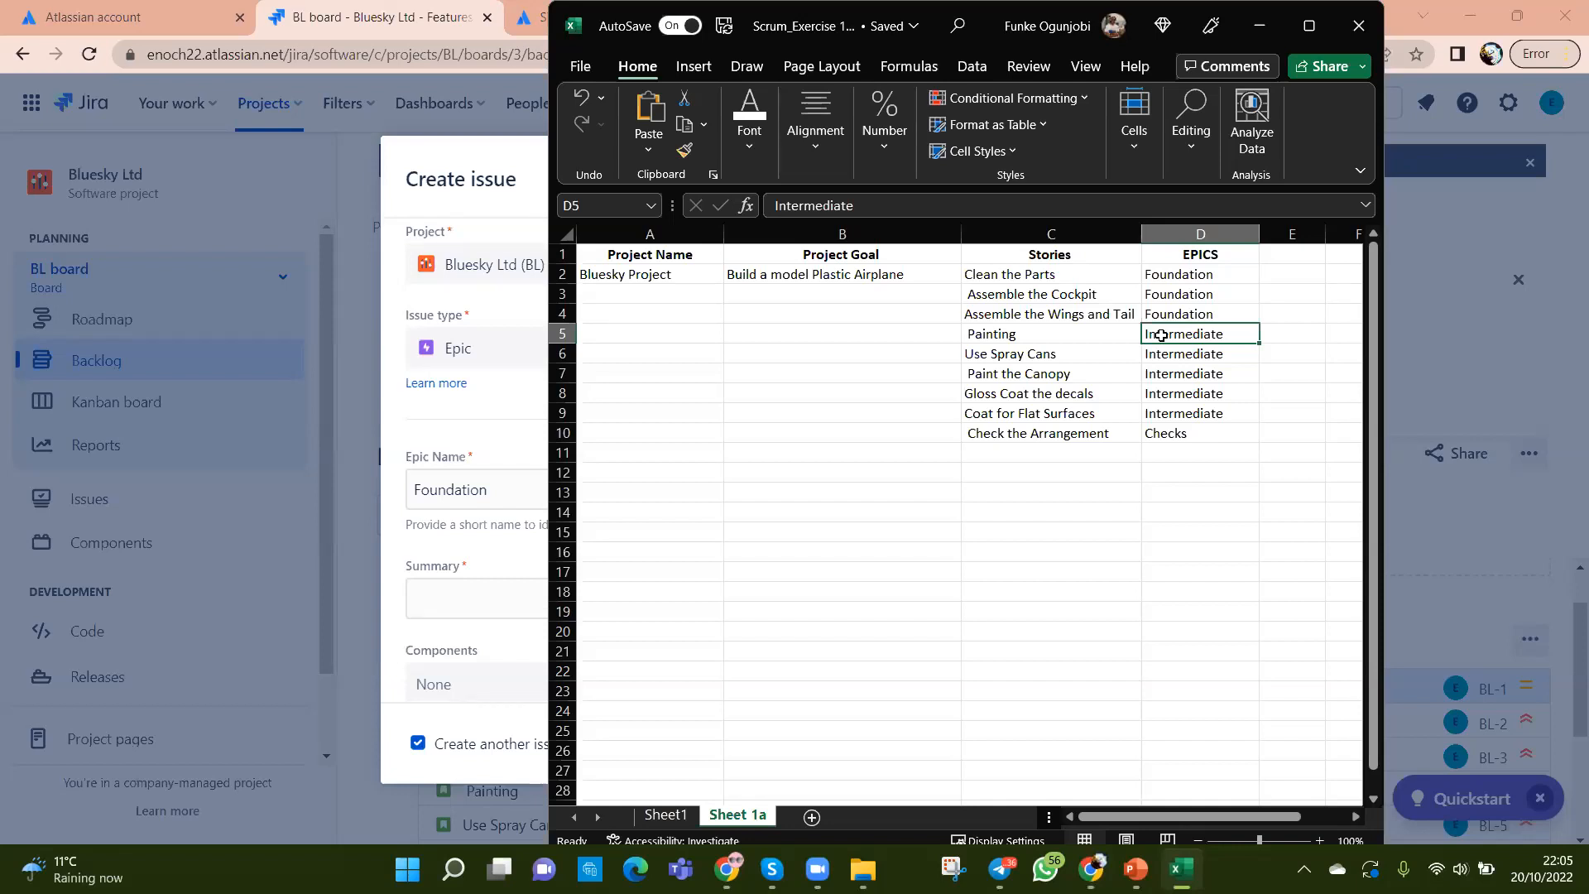
key("ctrl+c")
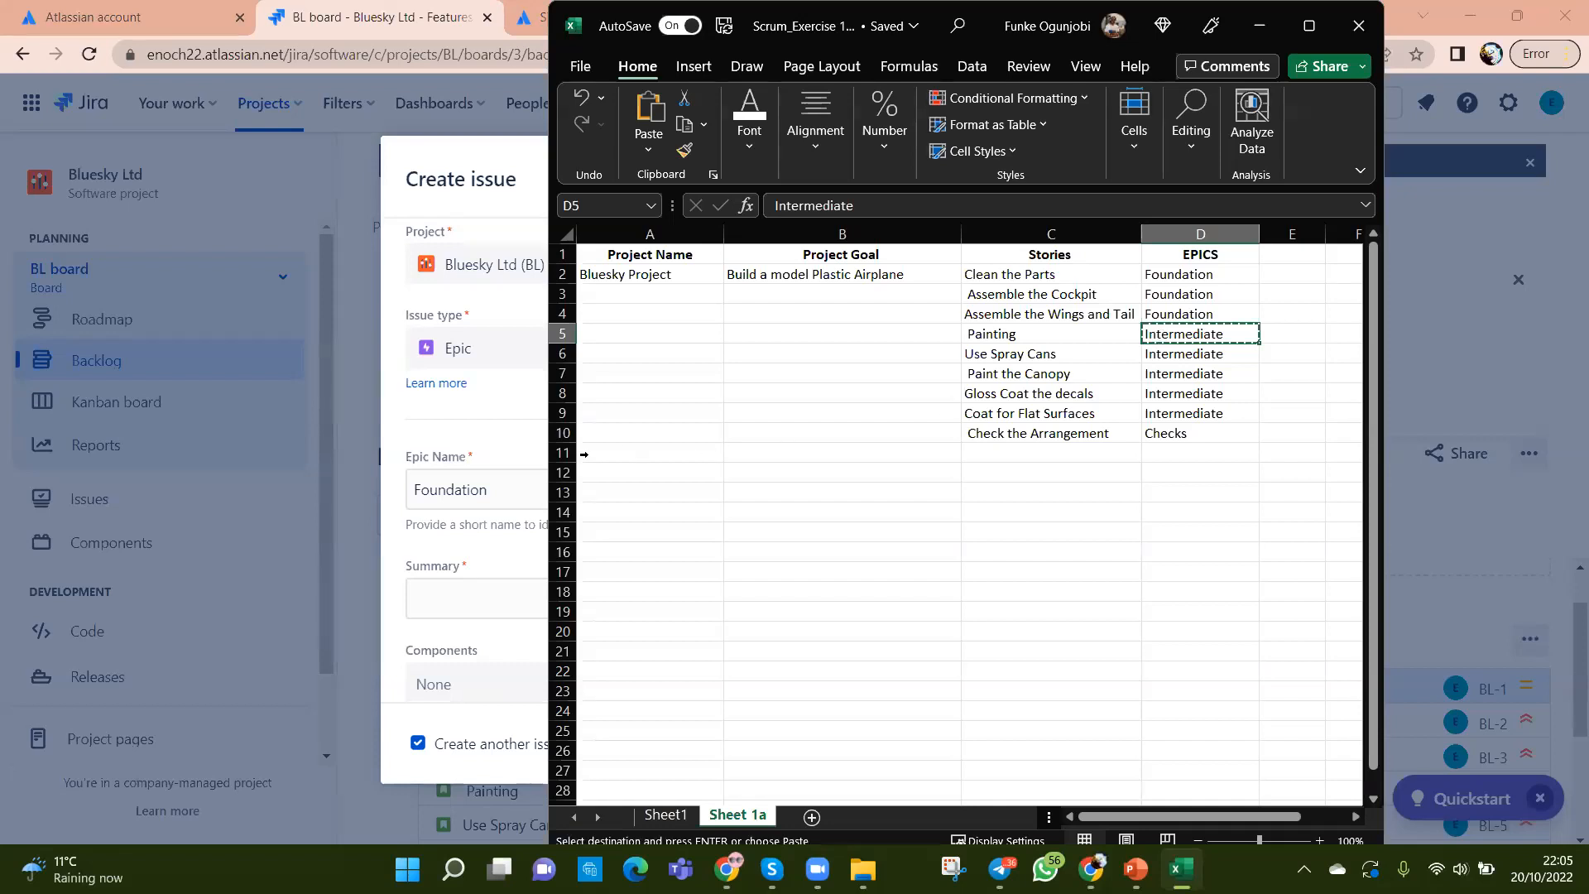
left_click(502, 307)
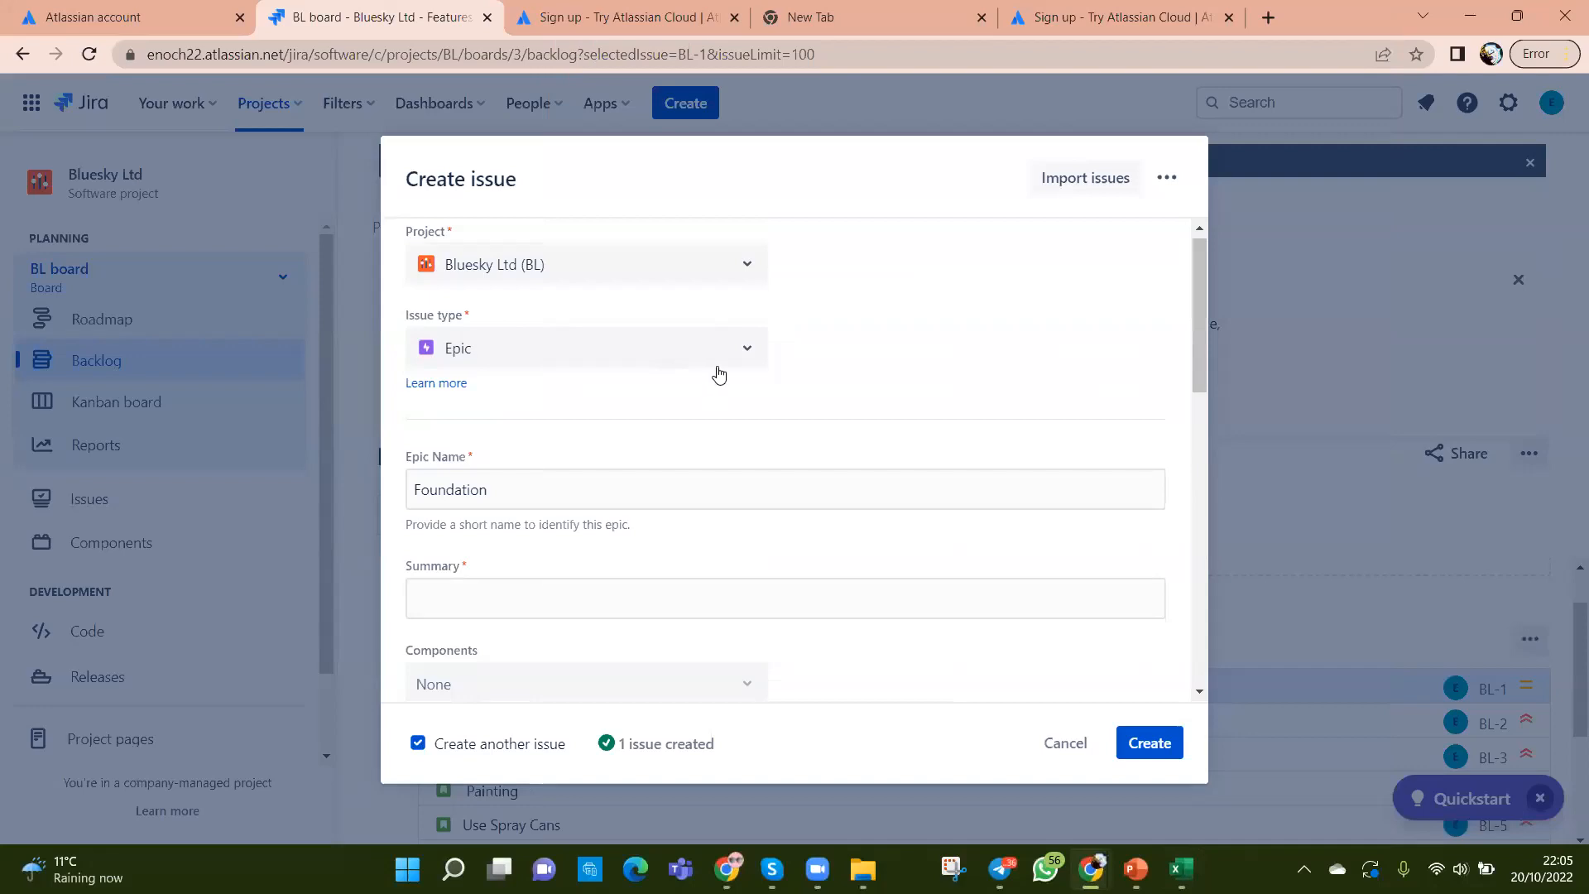
left_click(749, 353)
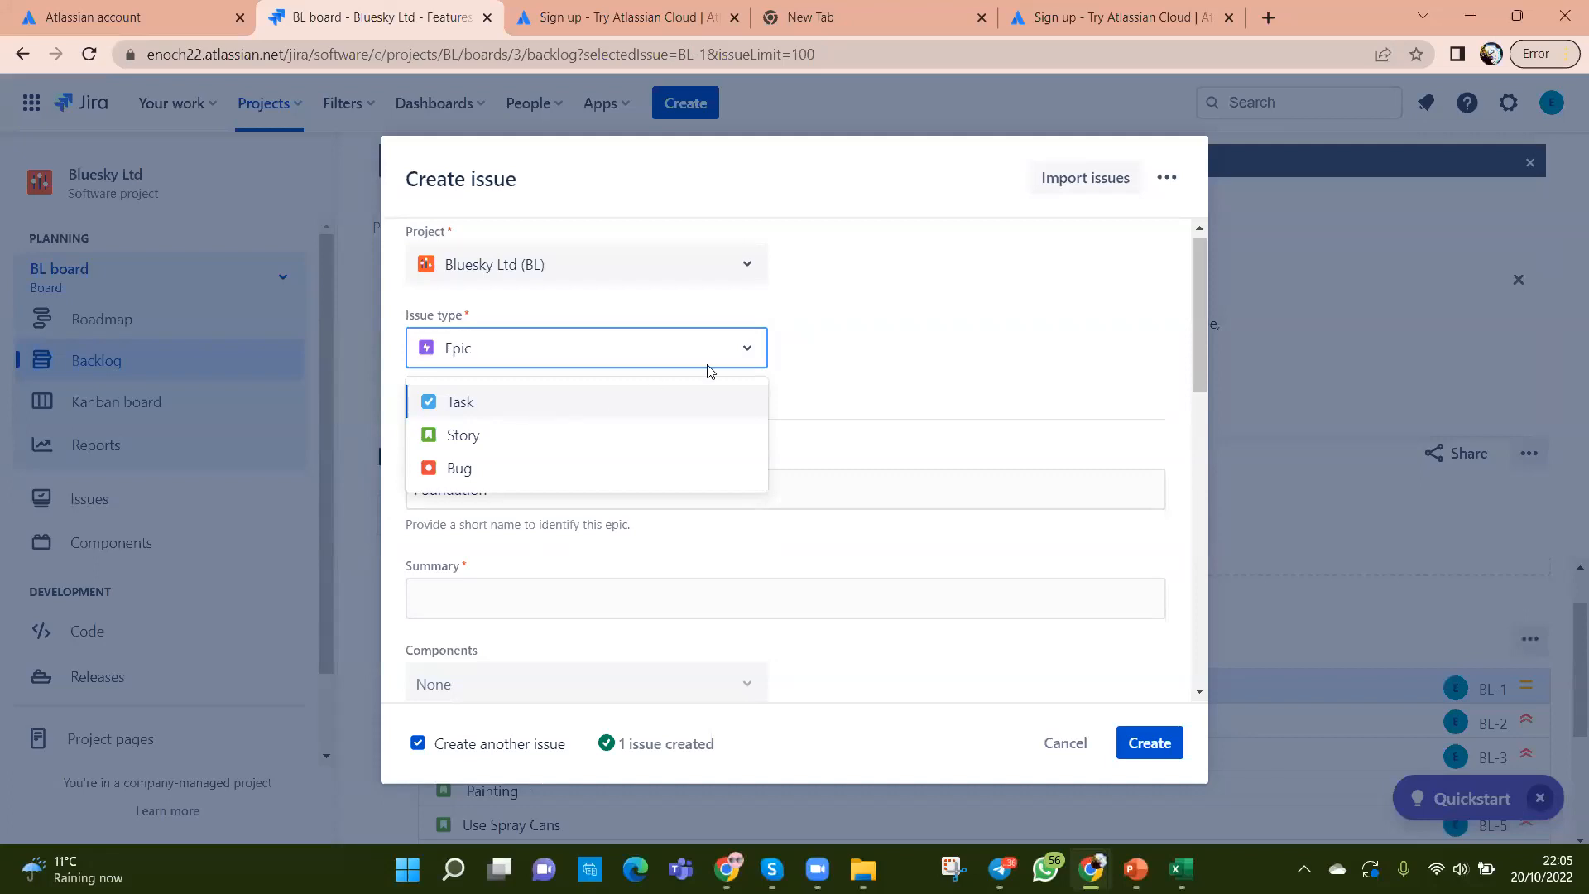
left_click(905, 345)
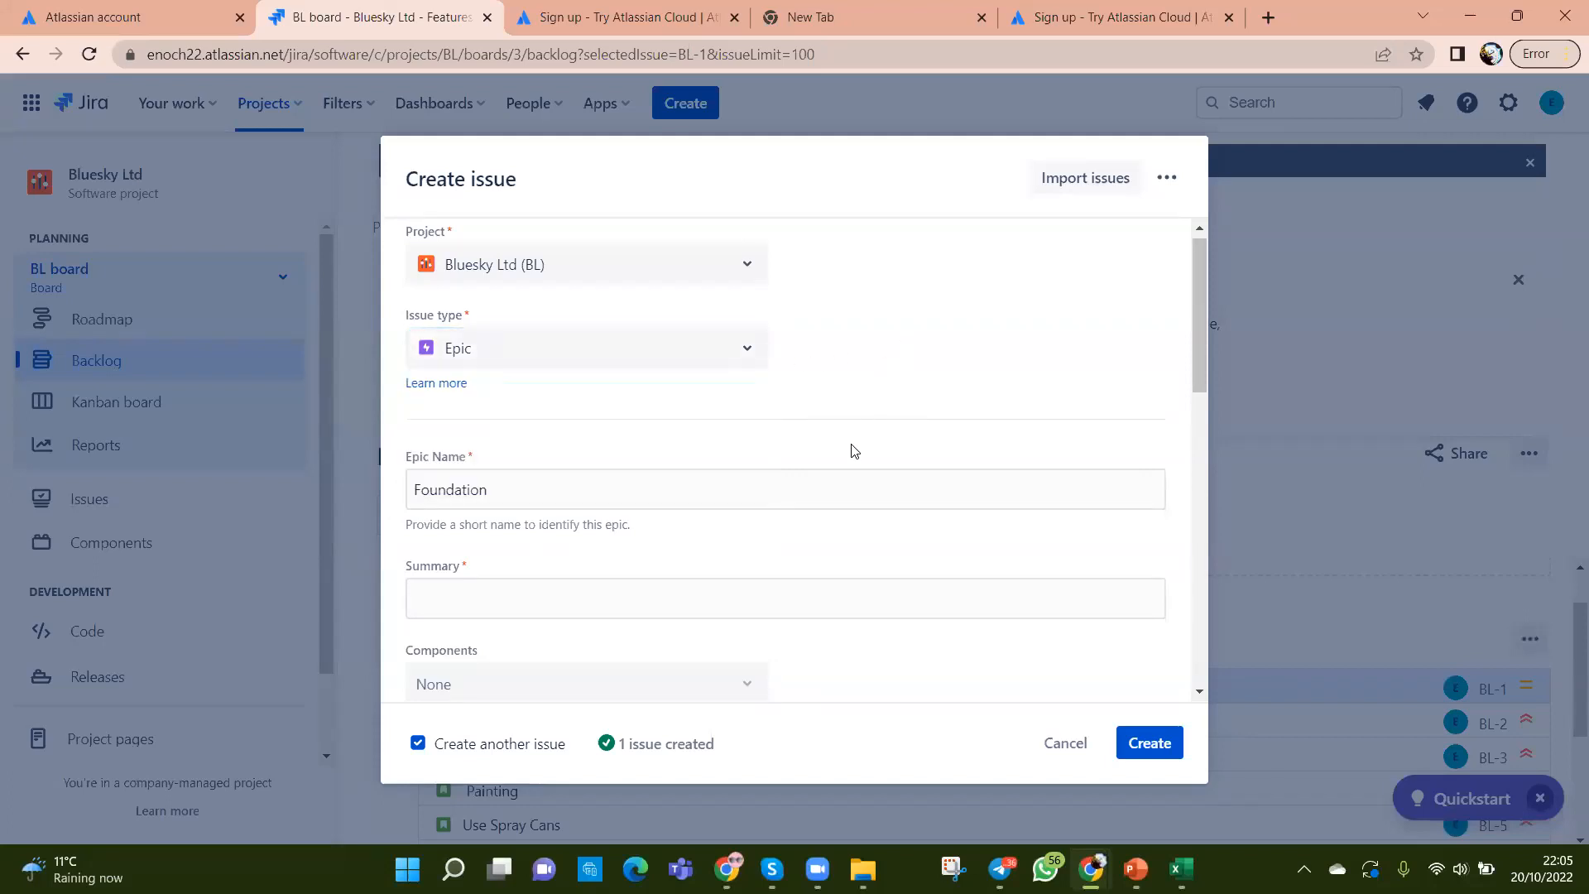
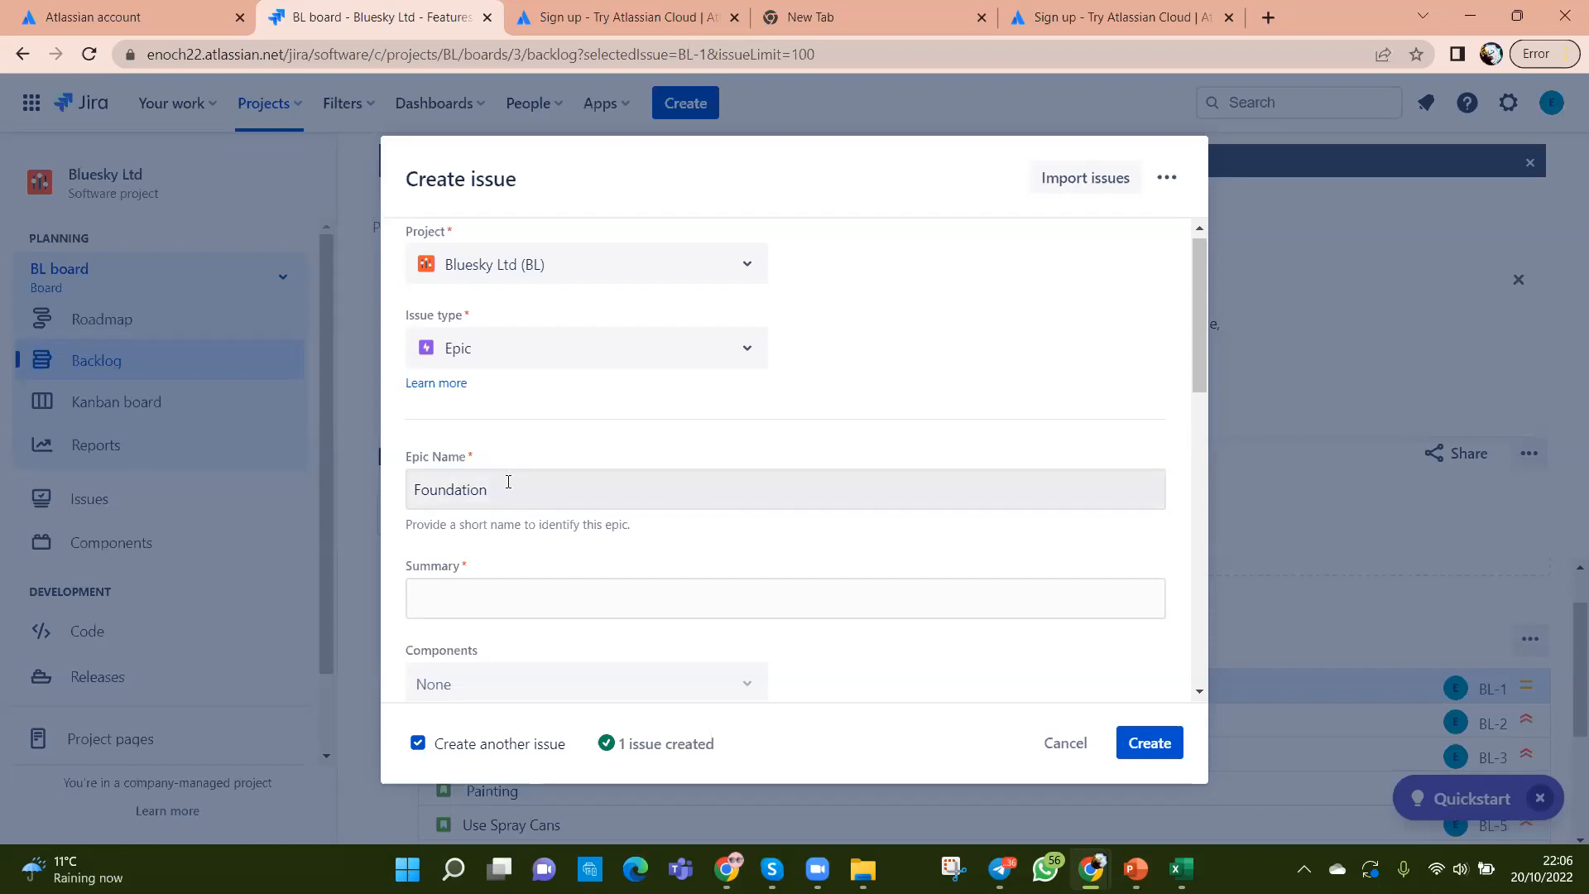
Step: Enter Intermediate as the new epic's Epic Name and paste it into Summary
left_click_drag(508, 481, 397, 499)
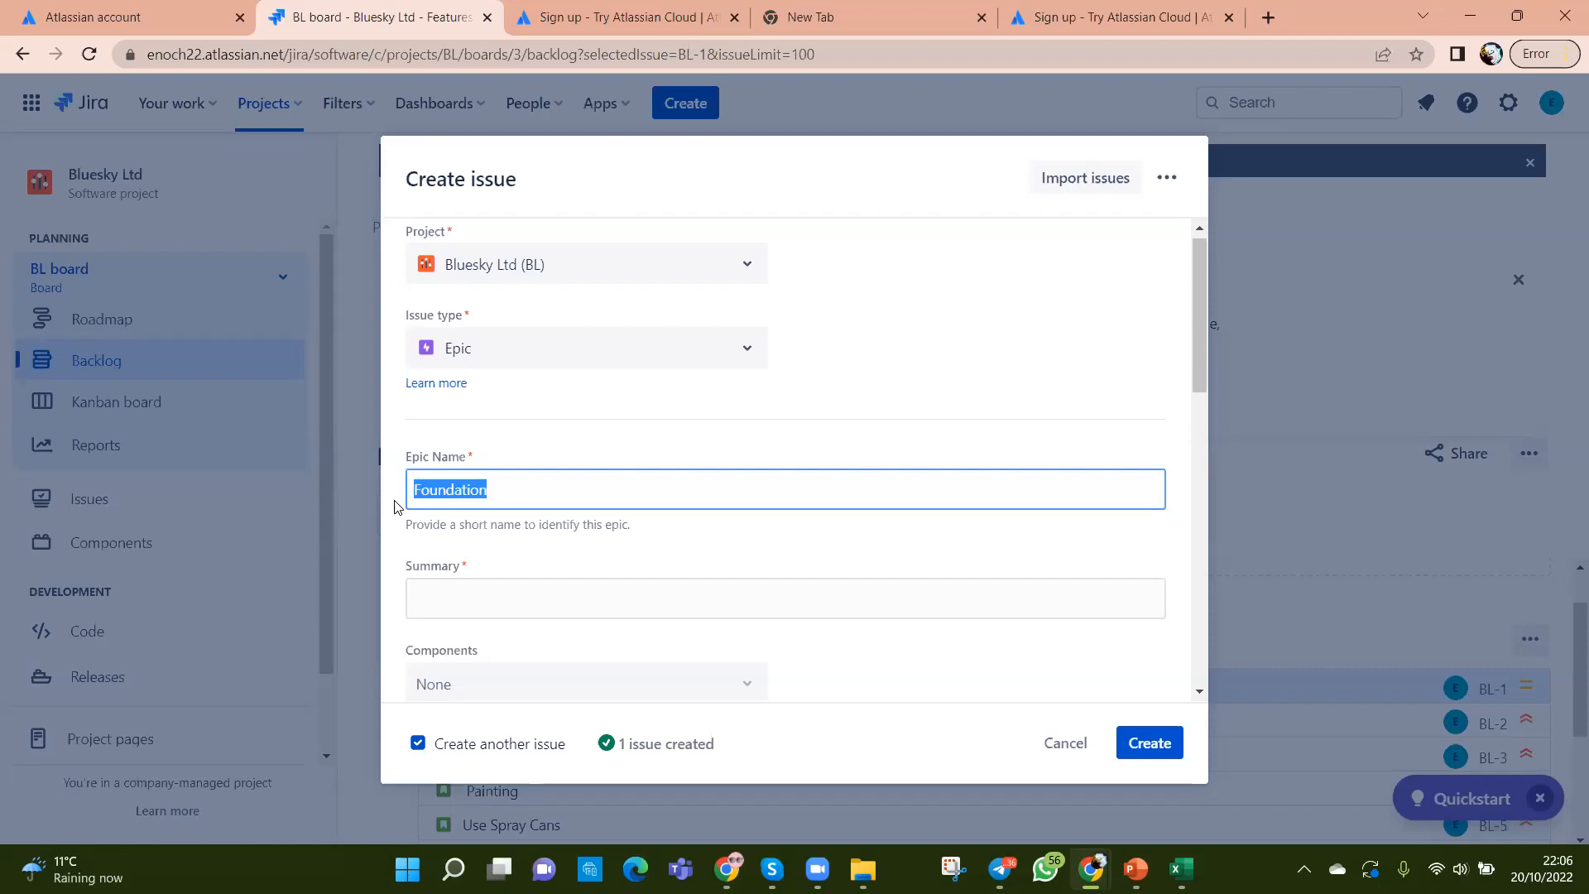
type("Intermediate")
left_click(551, 597)
type("Intermediate")
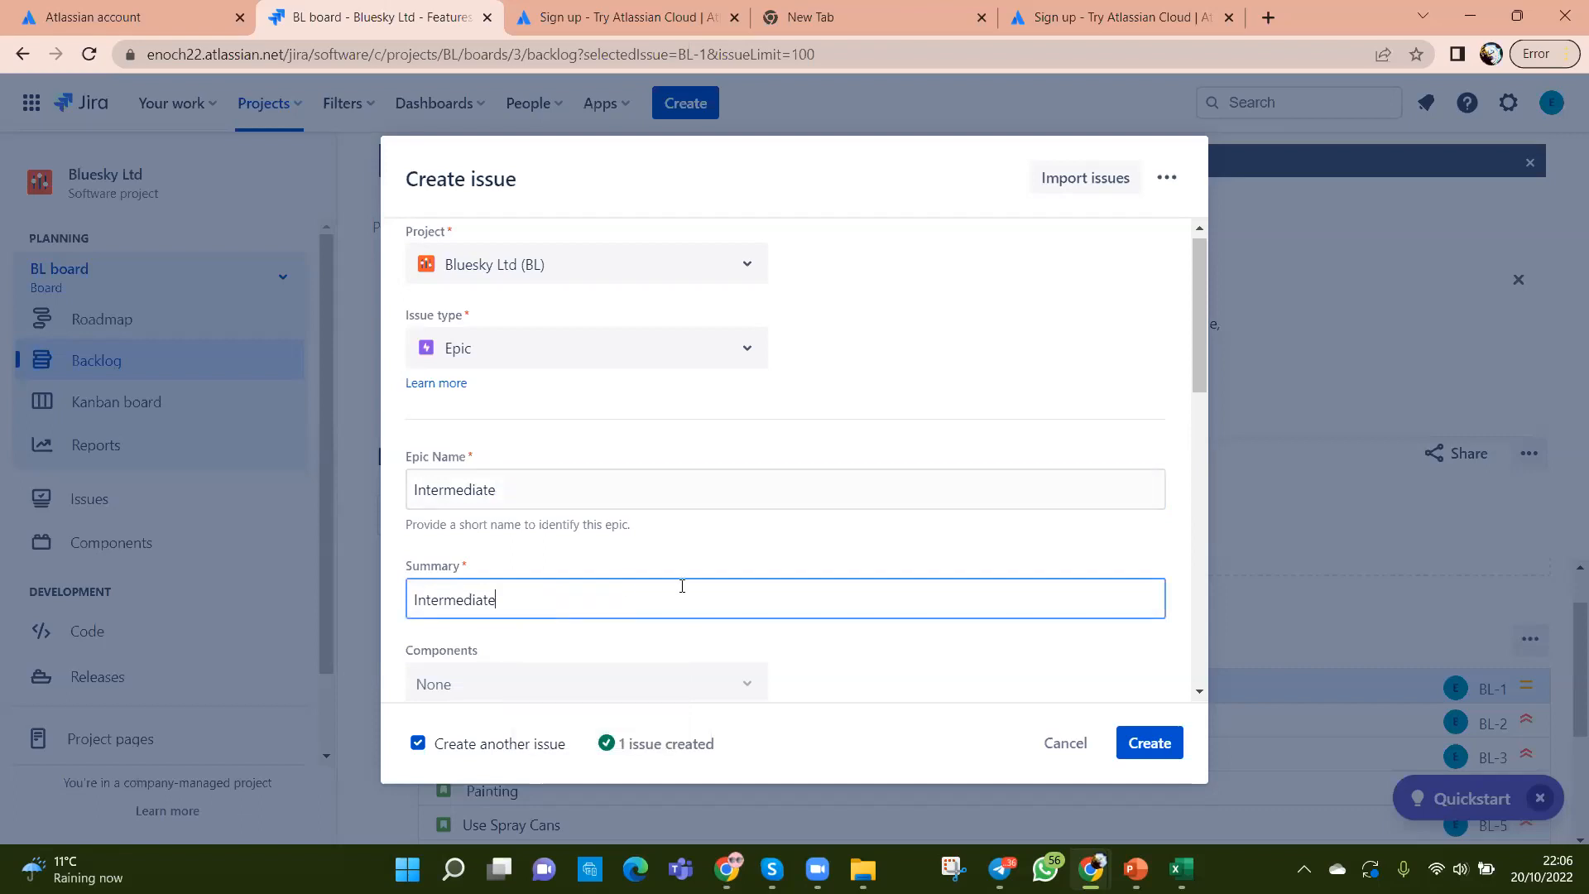
Step: Assign the Intermediate epic to yourself
scroll(682, 586, "down", 3)
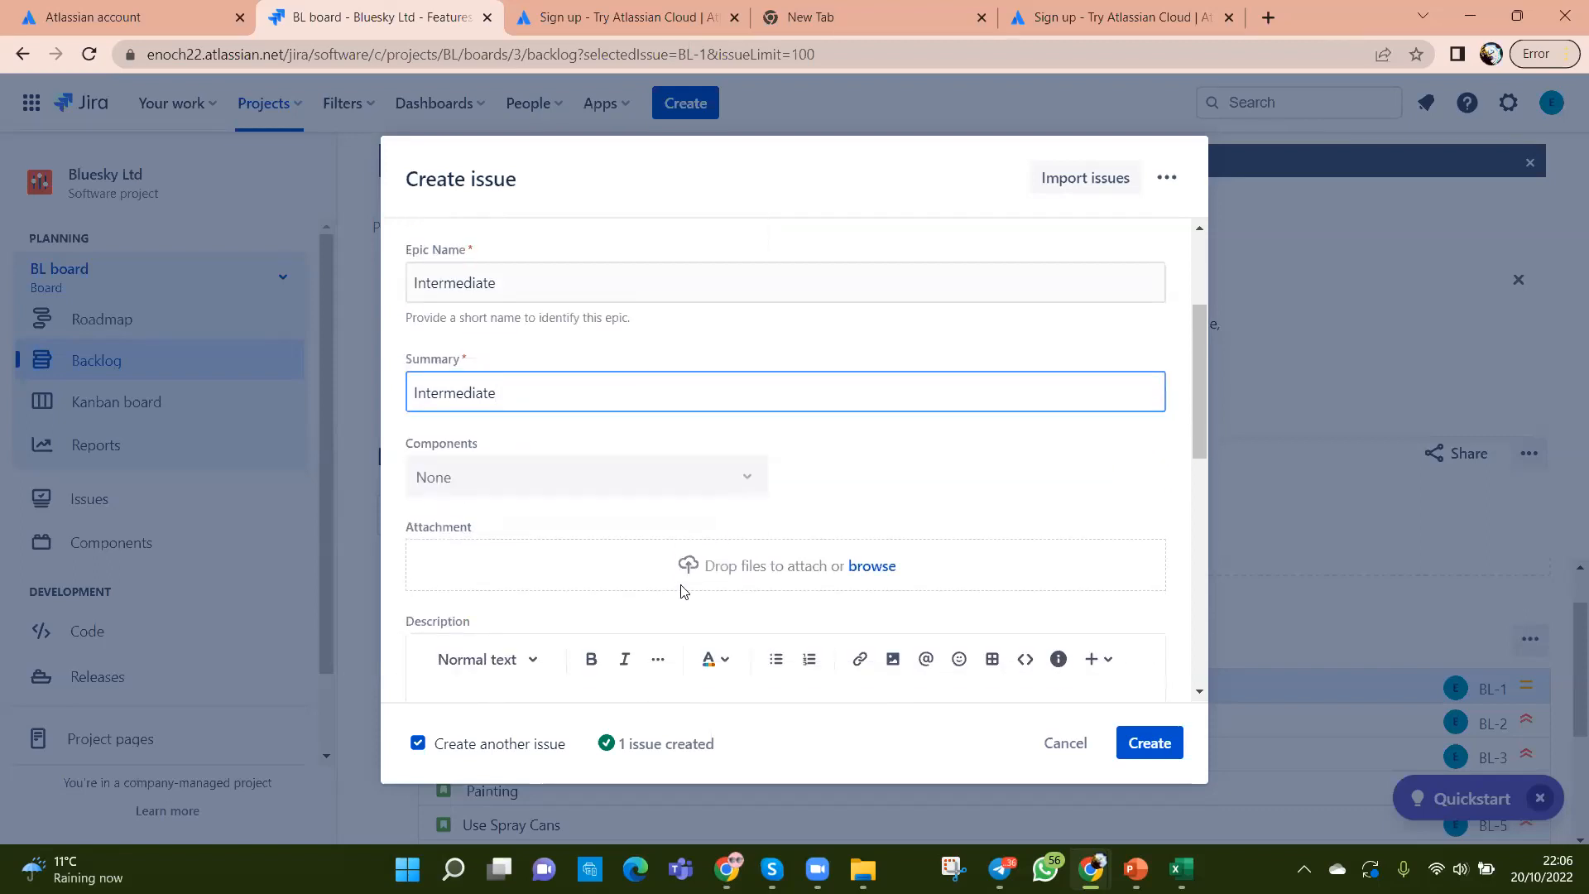
scroll(682, 590, "down", 4)
scroll(682, 590, "down", 5)
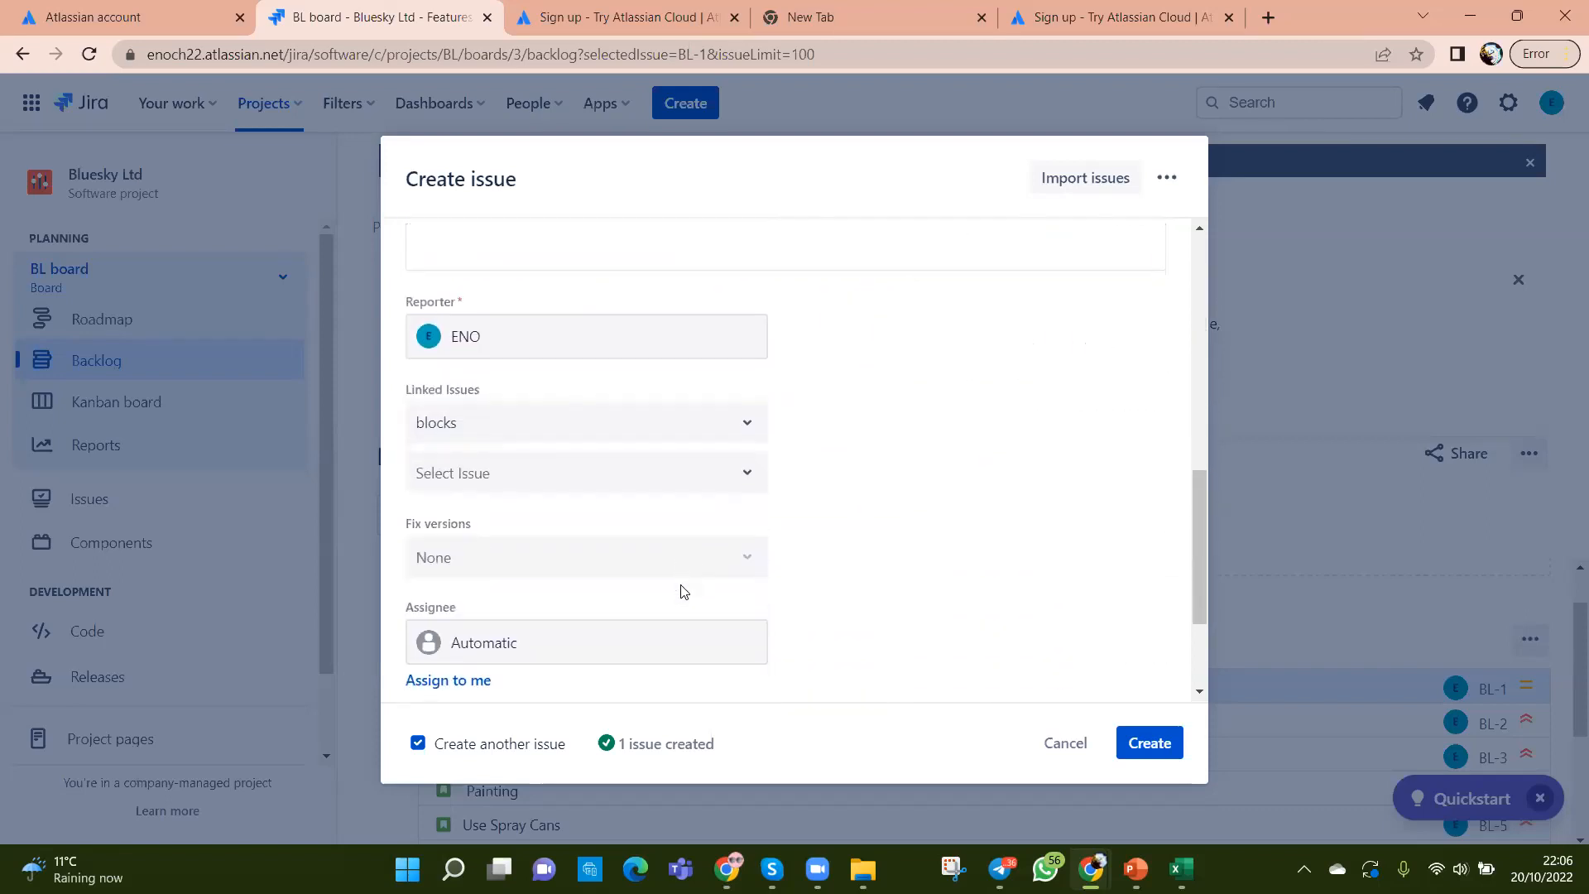
left_click(477, 501)
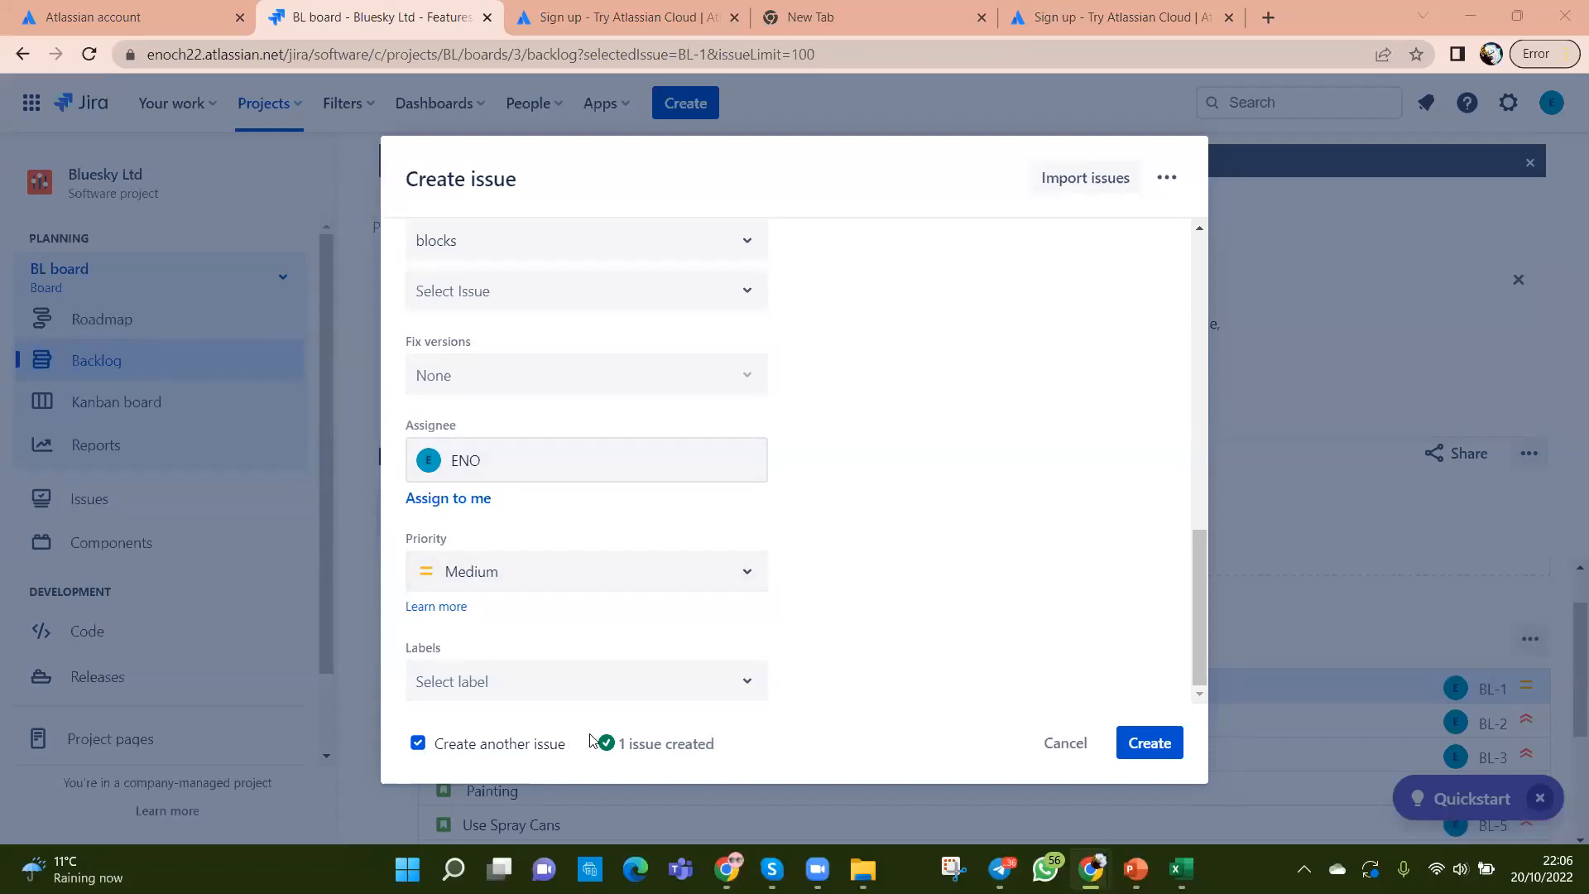
Step: Check the Intermediate epic entry in the Excel sheet, then return to the Jira form
left_click(1180, 868)
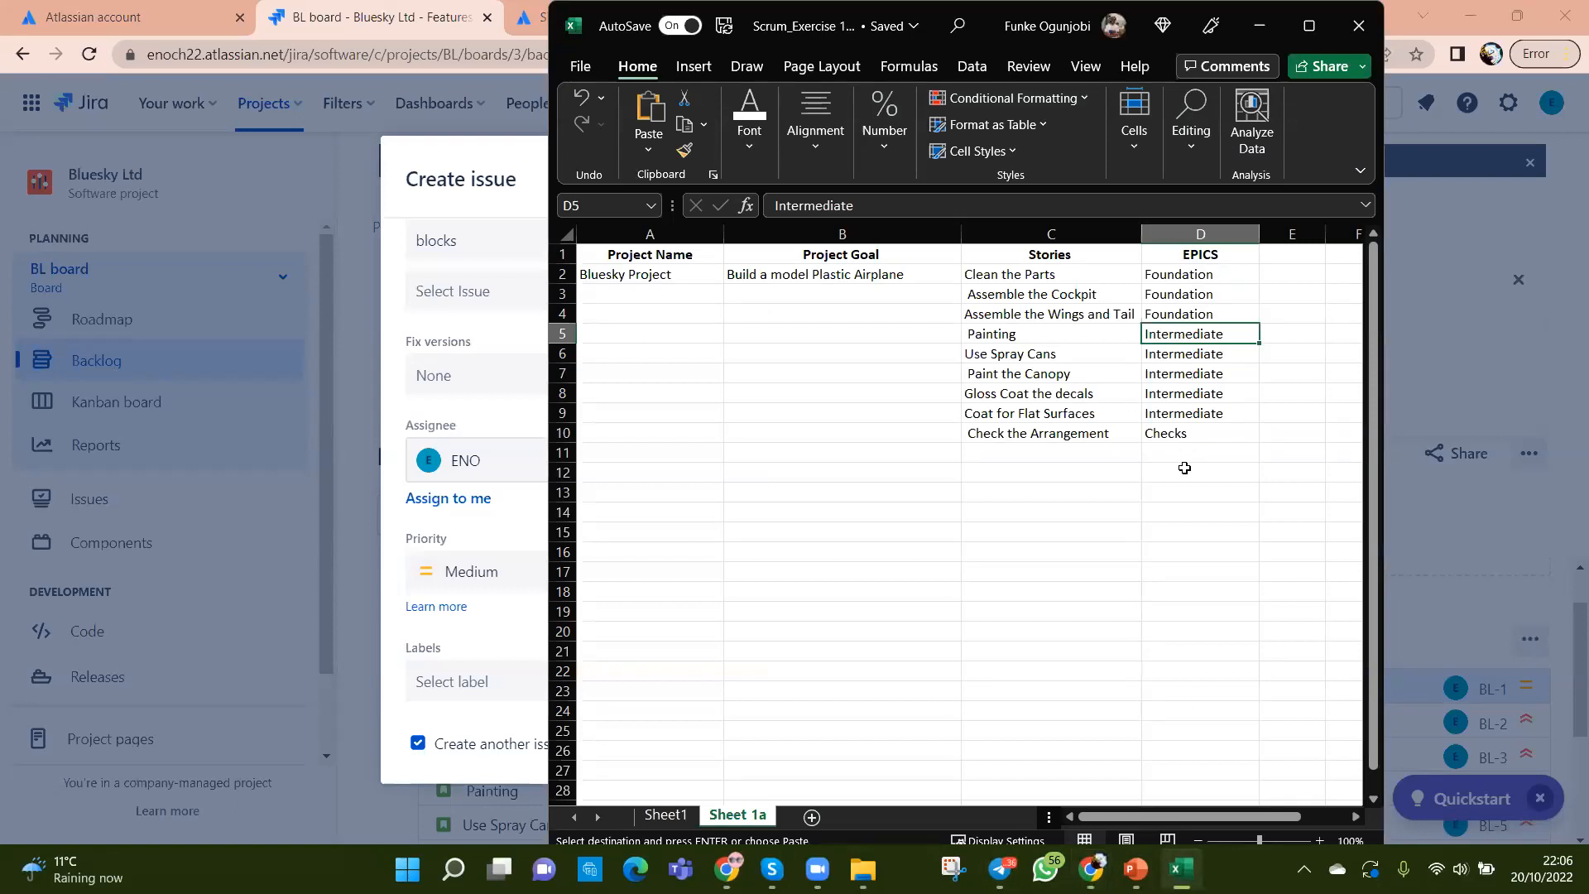
left_click(482, 339)
key("alt+Tab")
left_click(406, 350)
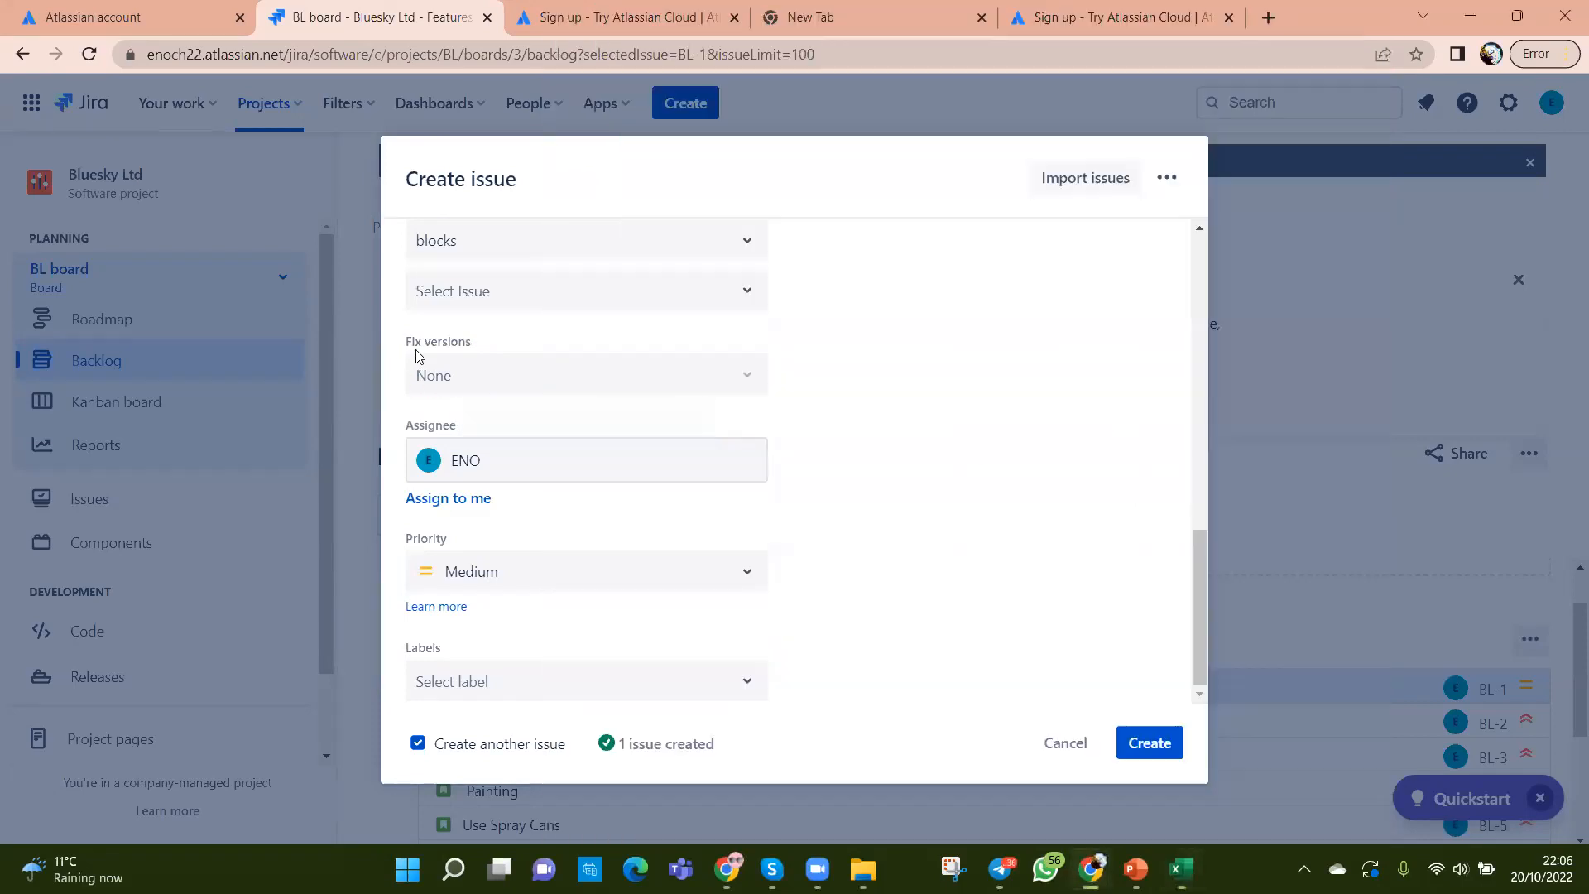
left_click(1141, 747)
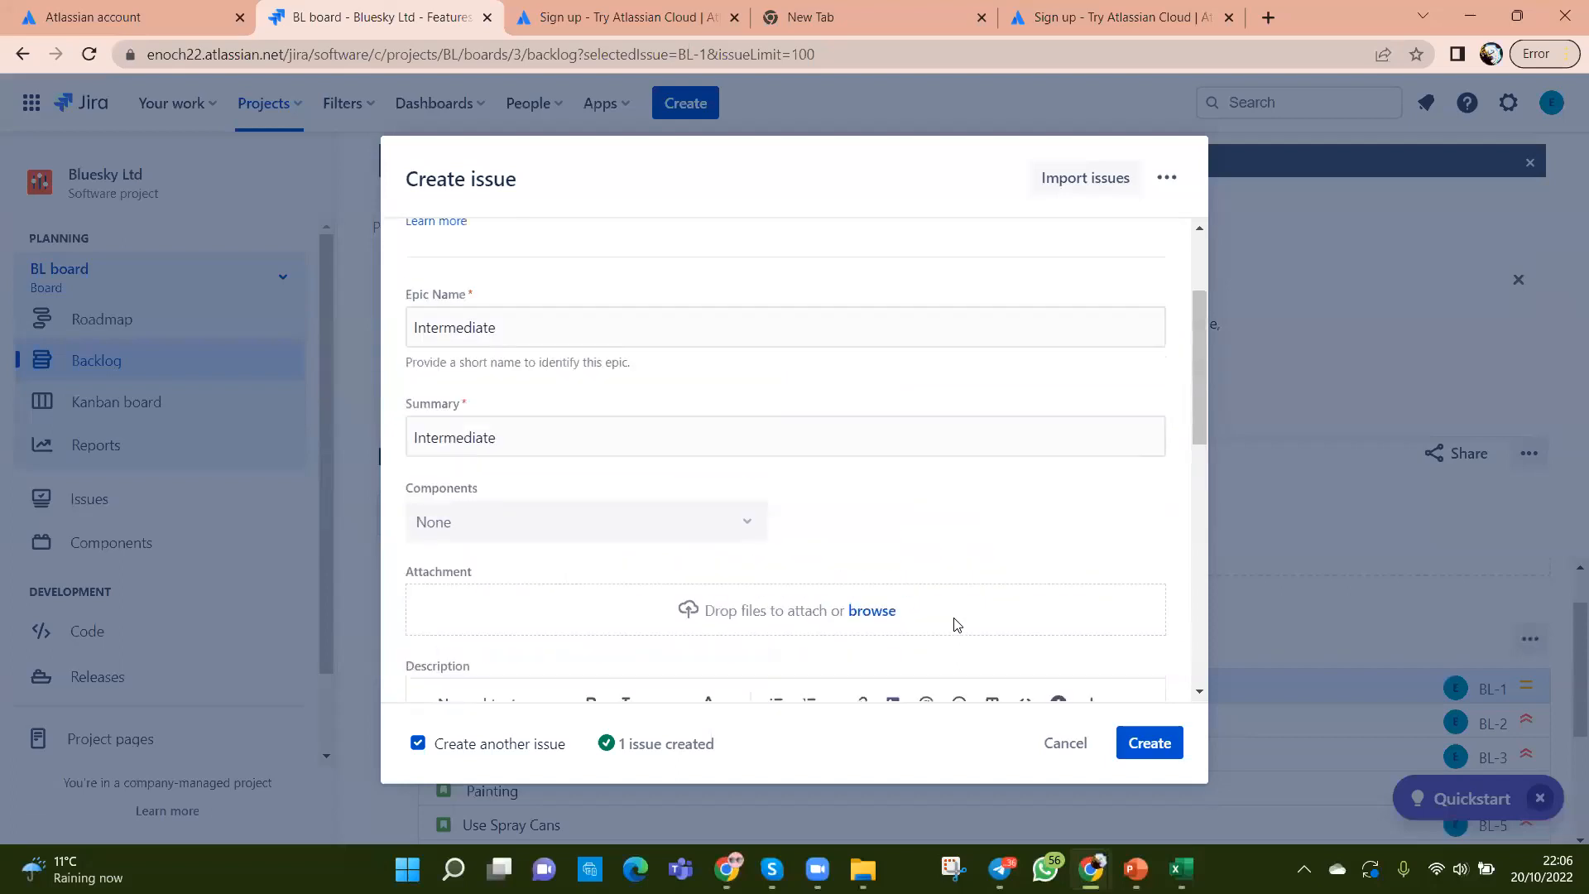
scroll(956, 624, "up", 1)
scroll(957, 625, "down", 6)
scroll(956, 623, "up", 7)
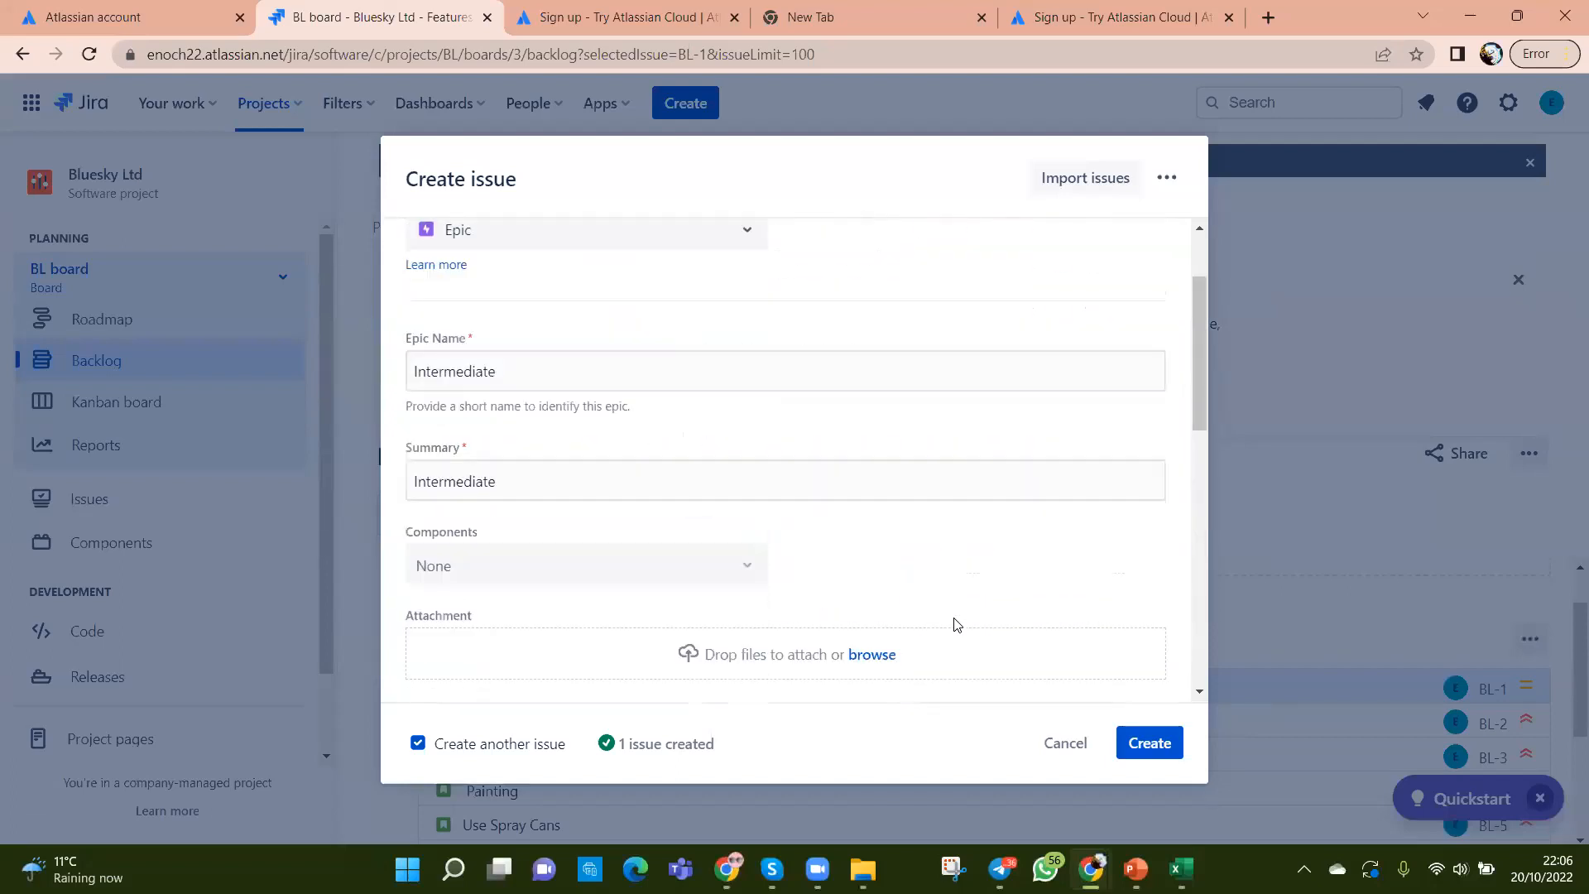
scroll(955, 621, "down", 3)
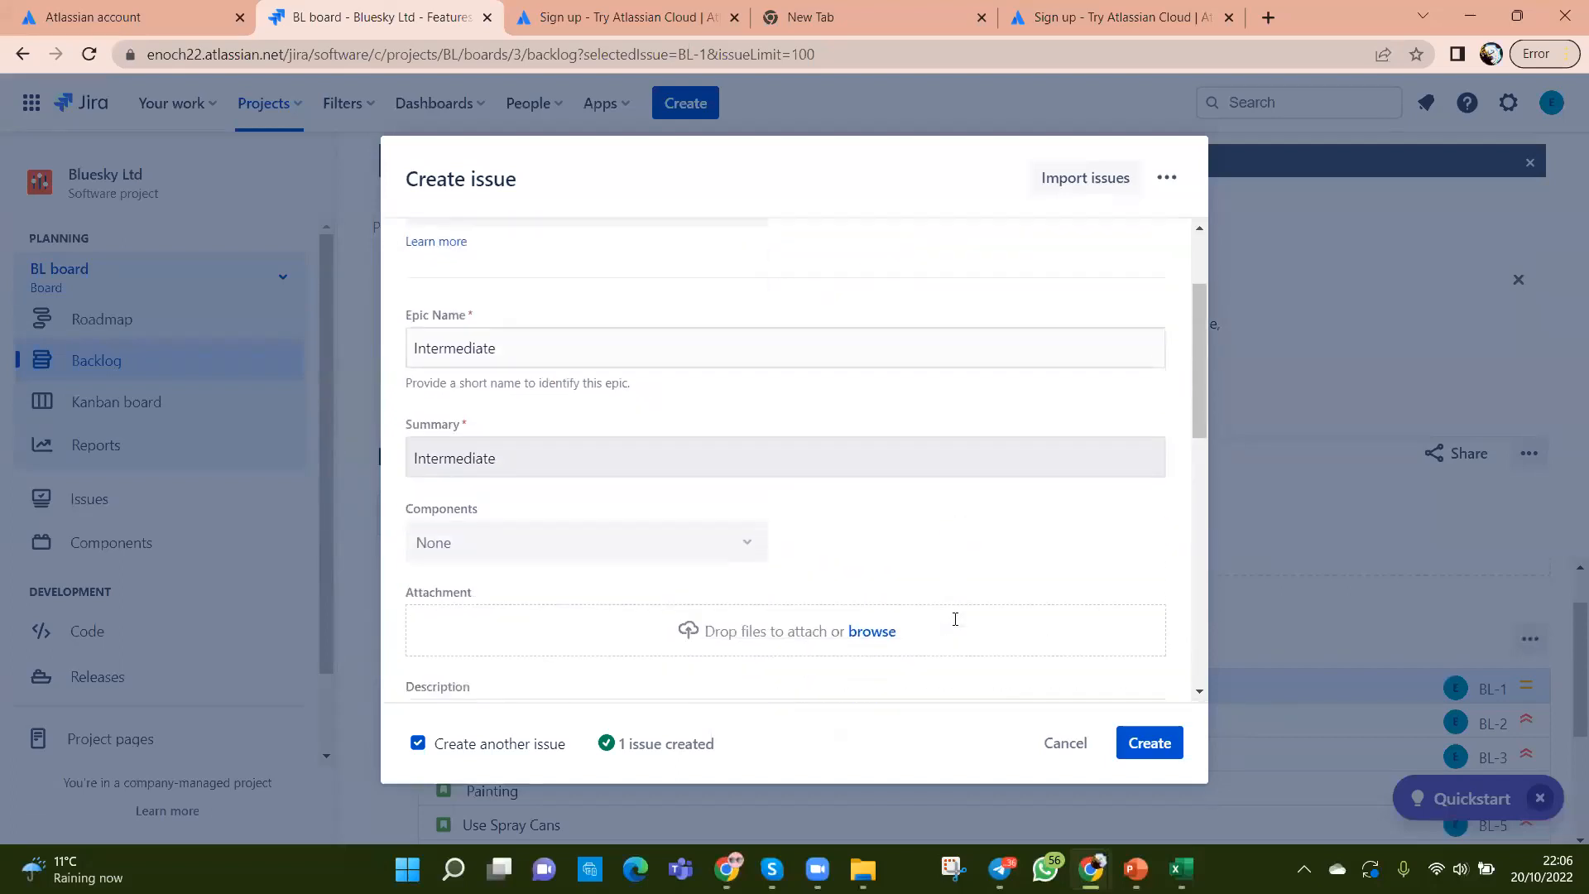
scroll(792, 624, "up", 1)
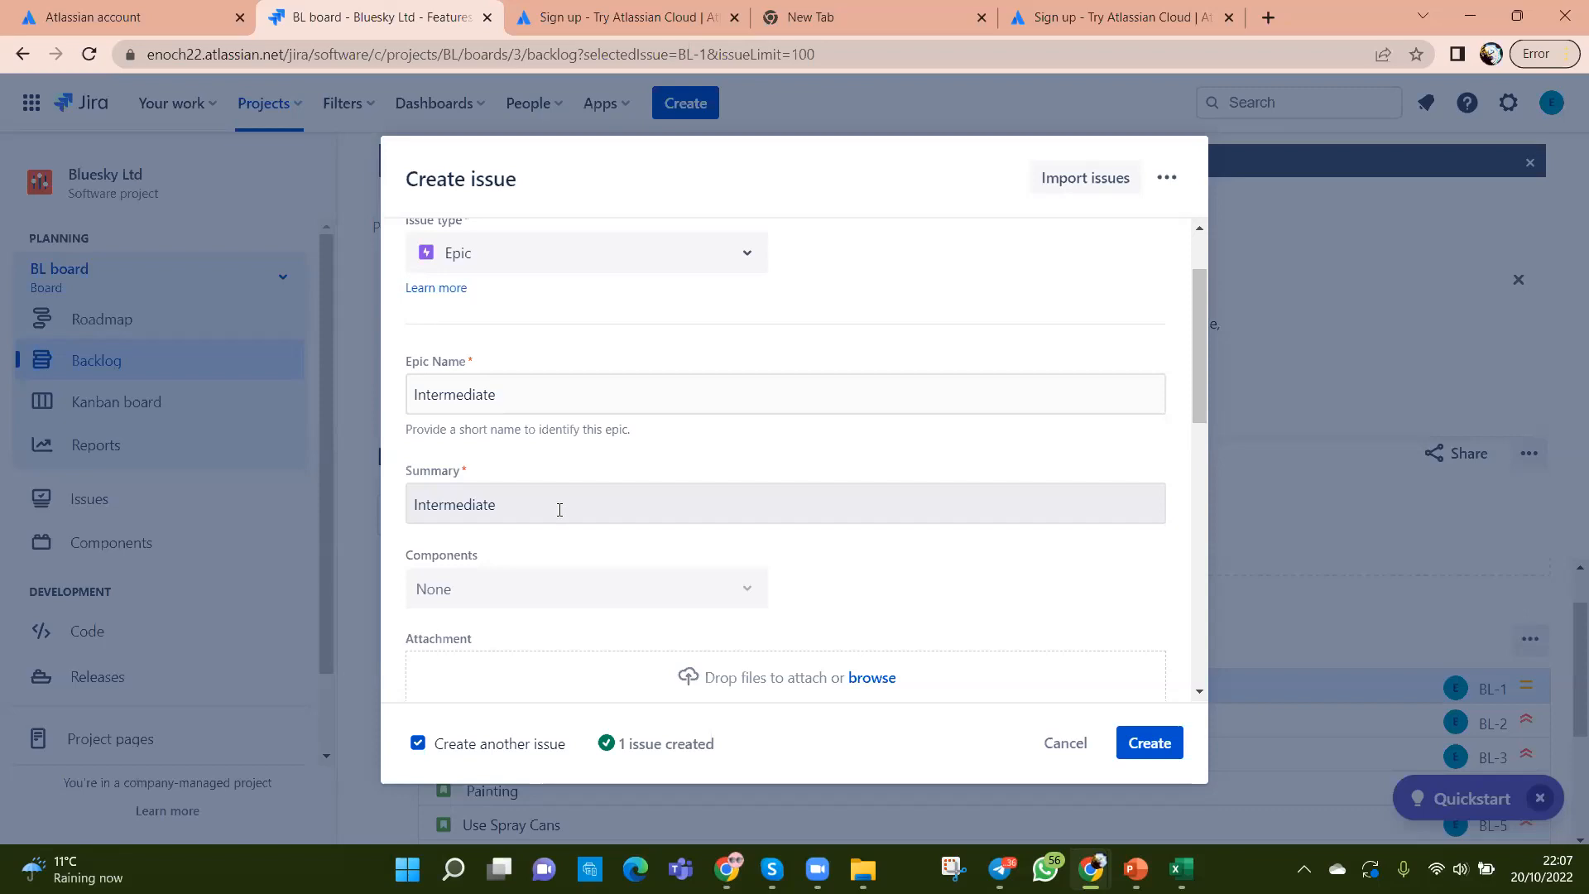
scroll(558, 508, "up", 1)
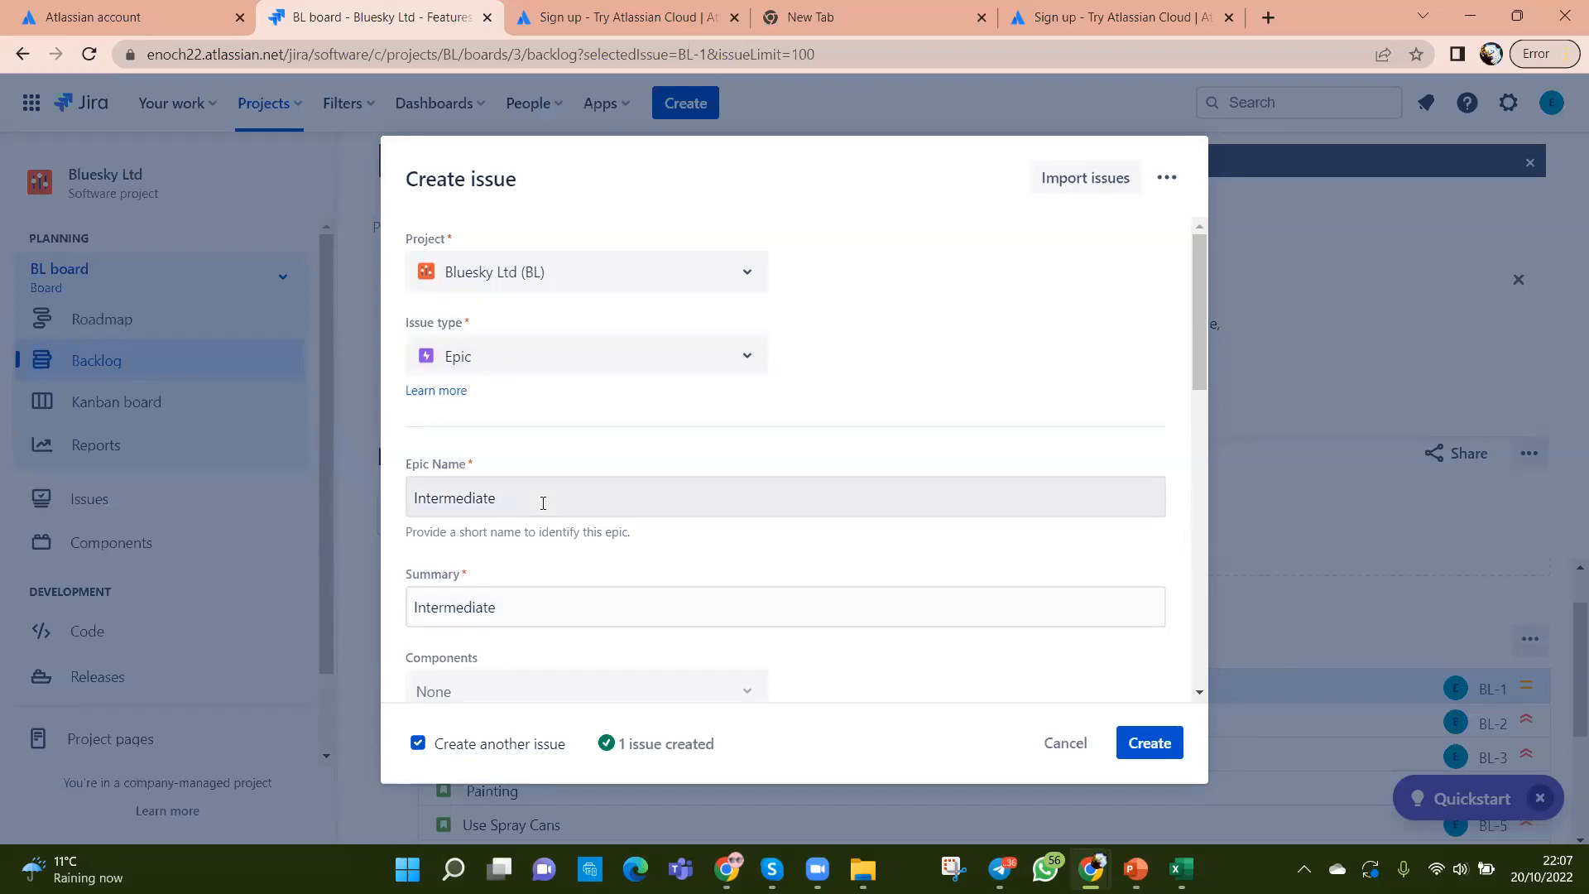
scroll(545, 504, "down", 1)
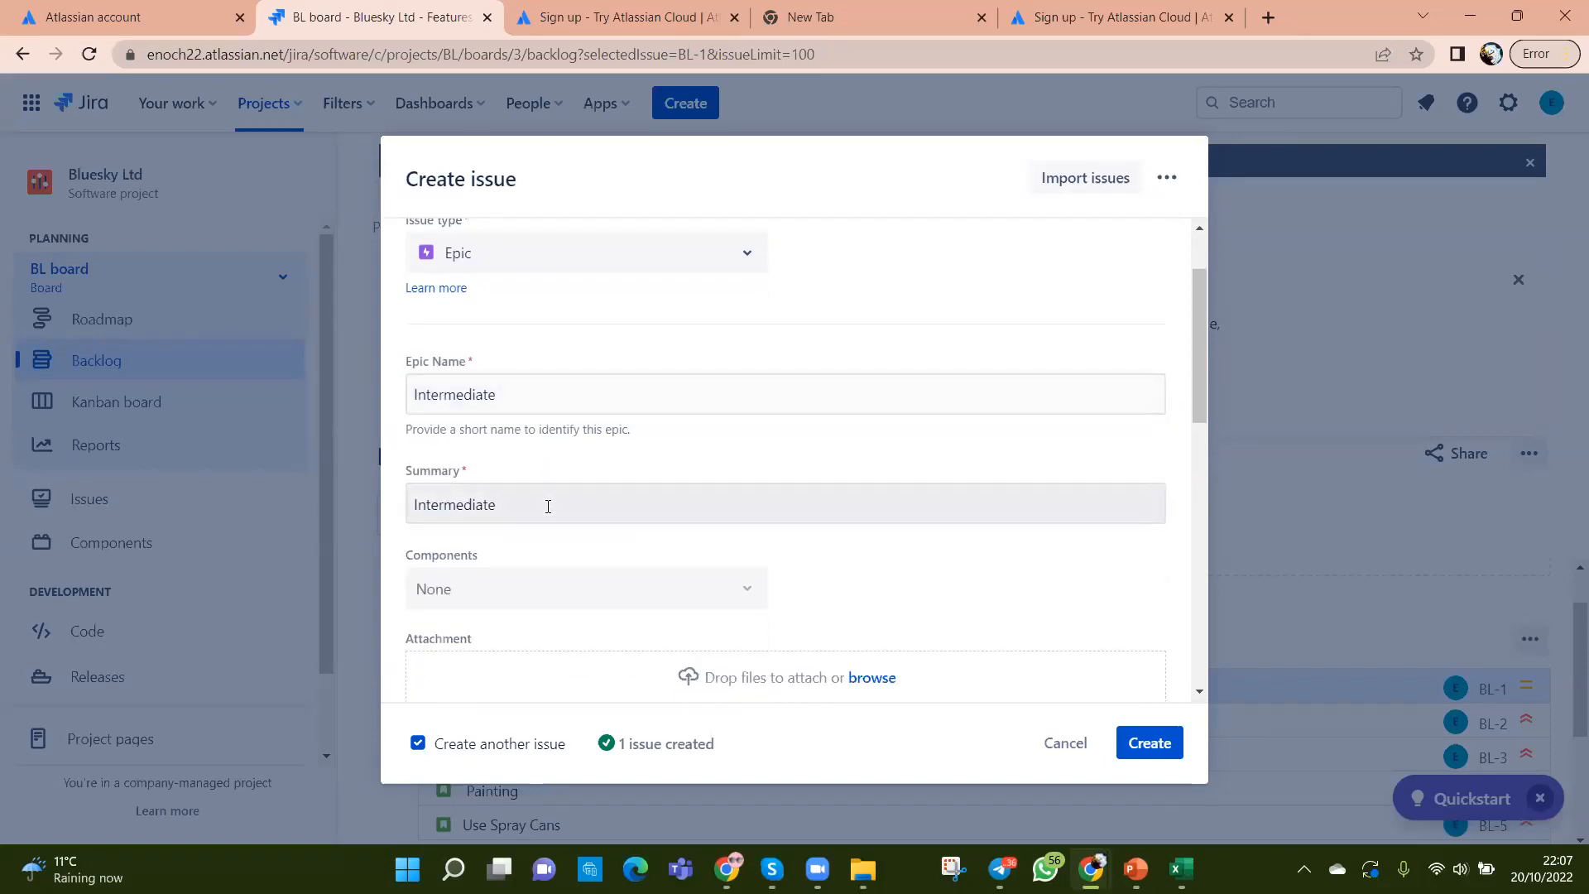
scroll(548, 507, "up", 1)
scroll(674, 522, "down", 2)
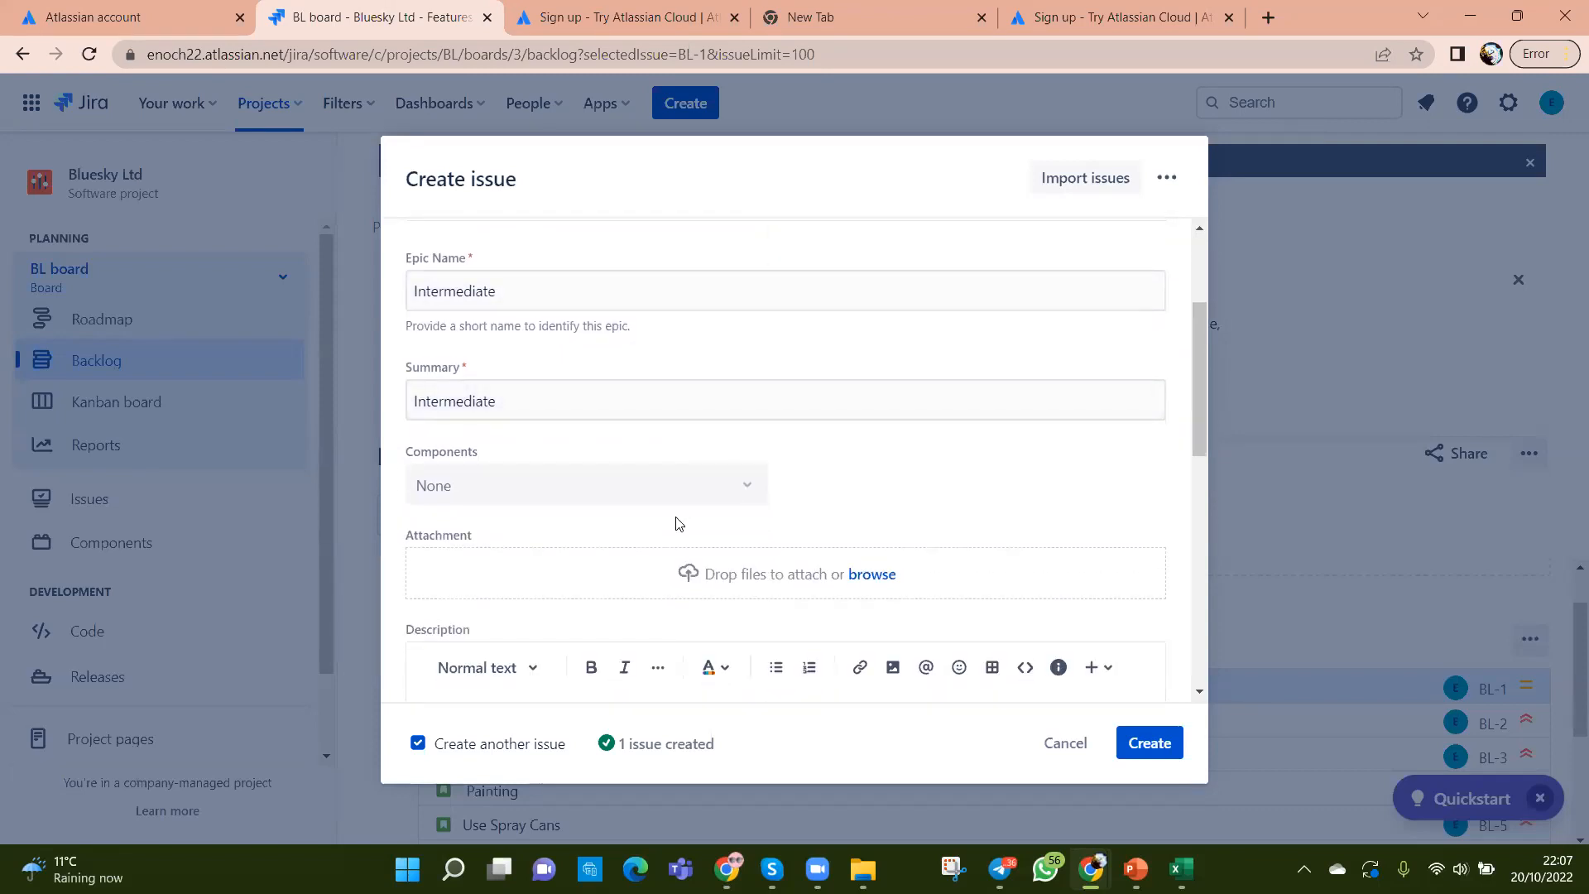
scroll(676, 521, "up", 1)
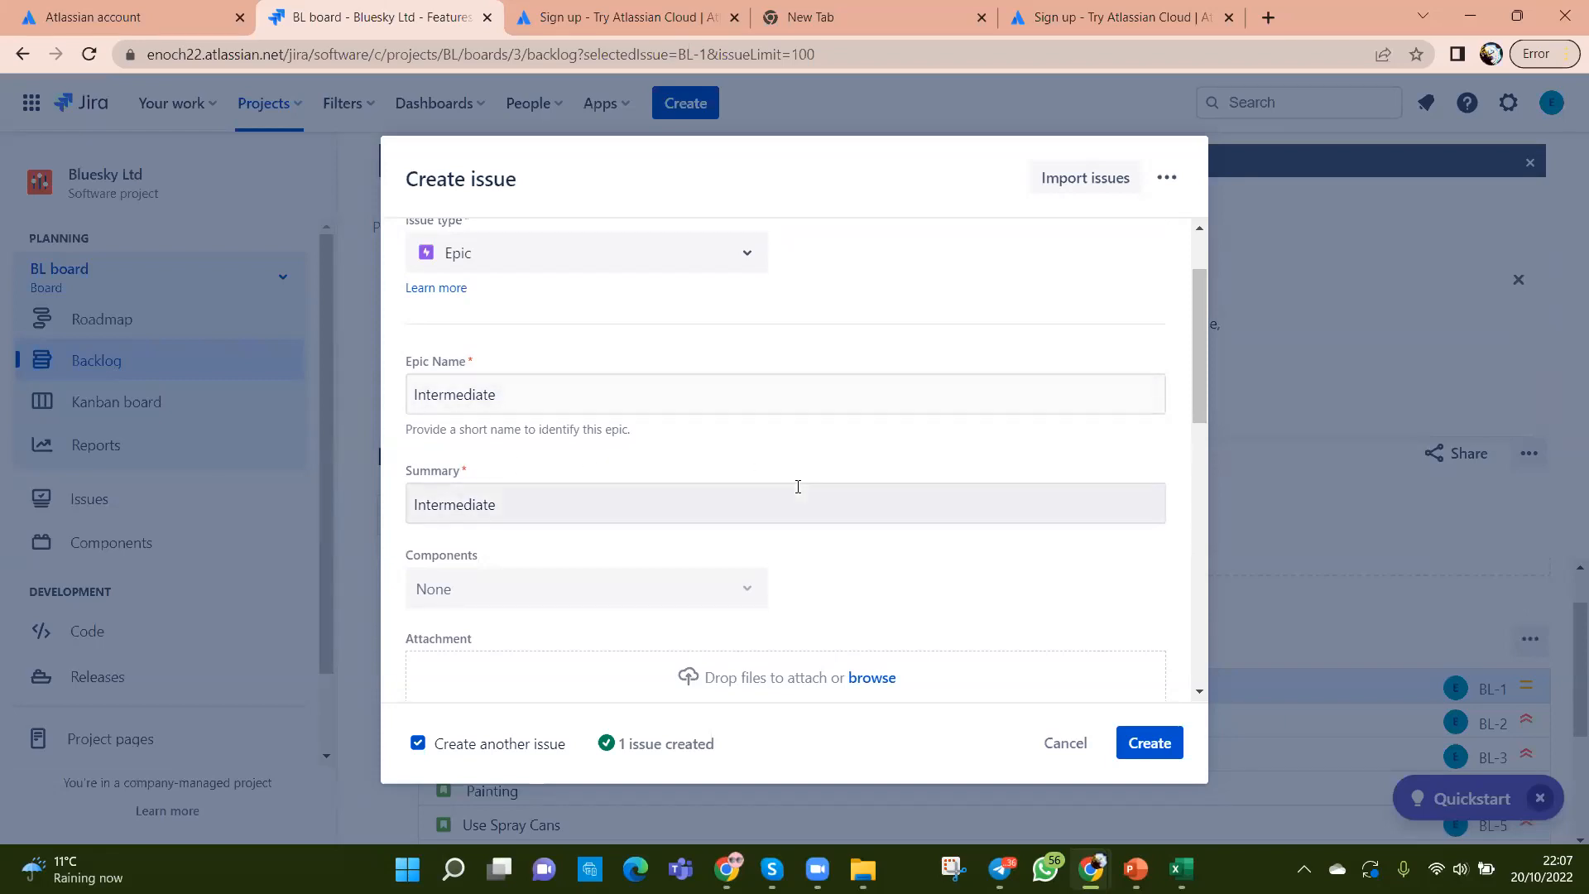
scroll(791, 480, "up", 2)
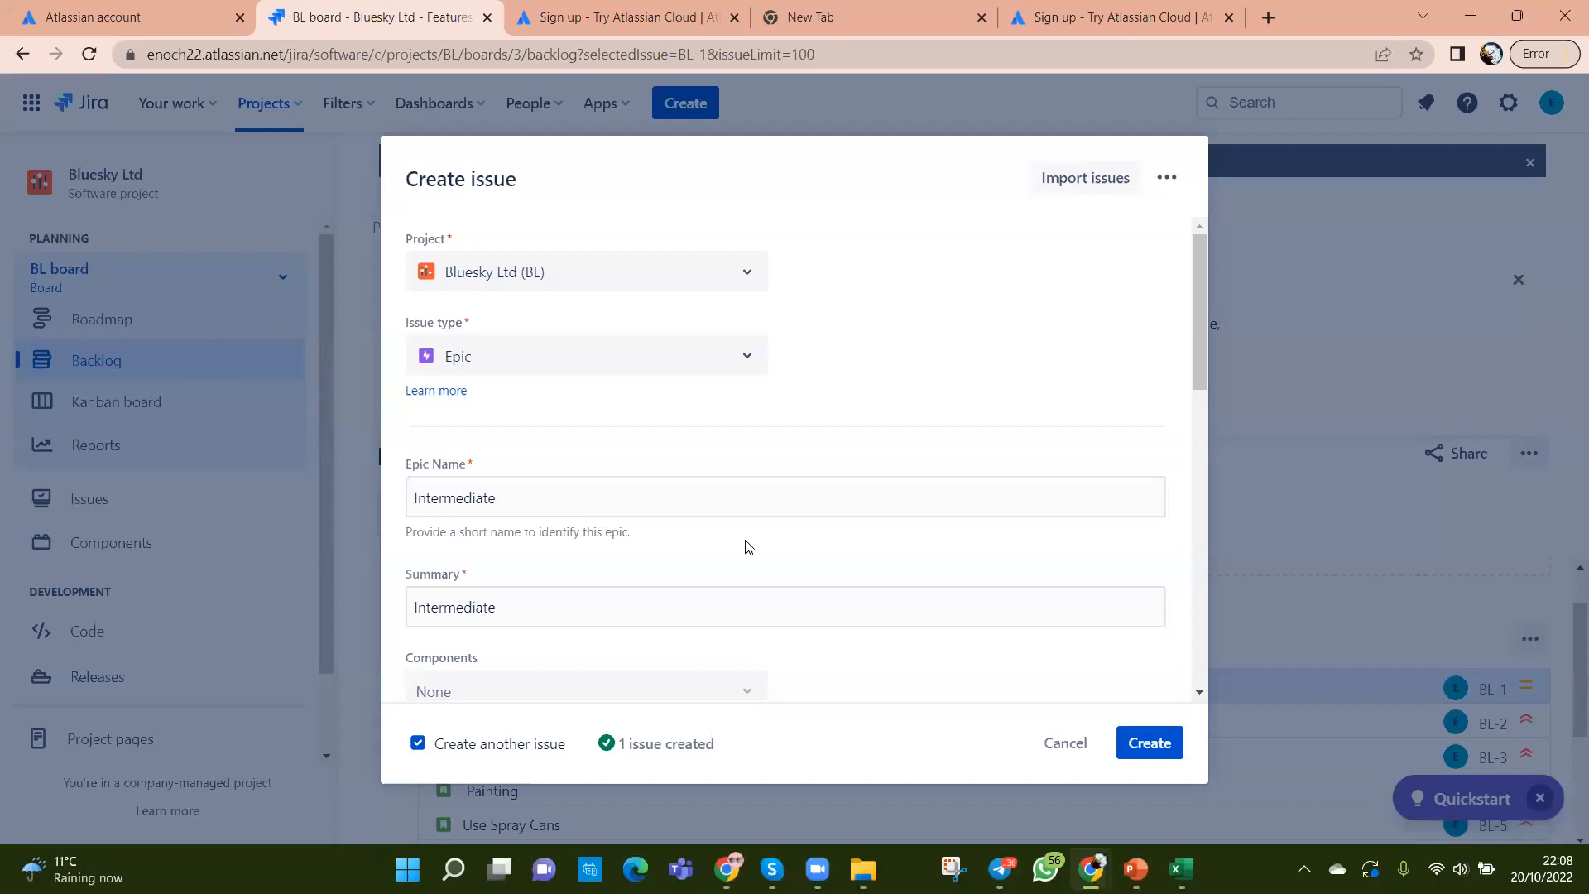
scroll(748, 546, "down", 4)
scroll(773, 589, "down", 6)
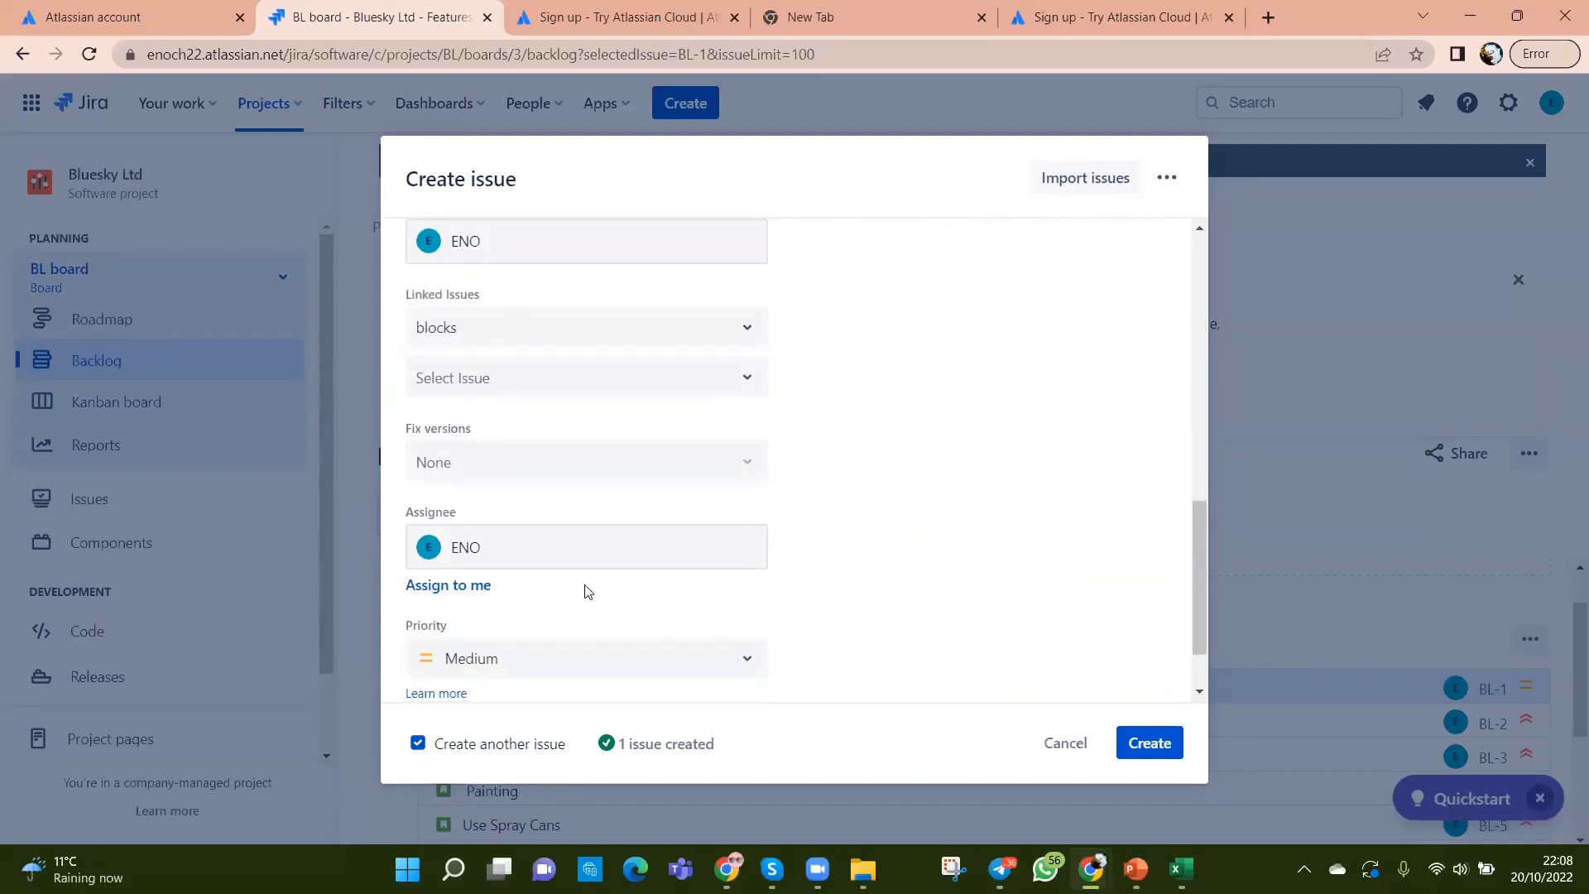
scroll(840, 639, "down", 1)
Step: Create the Intermediate epic, then enter Checks as the next epic's name and summary
left_click(1132, 742)
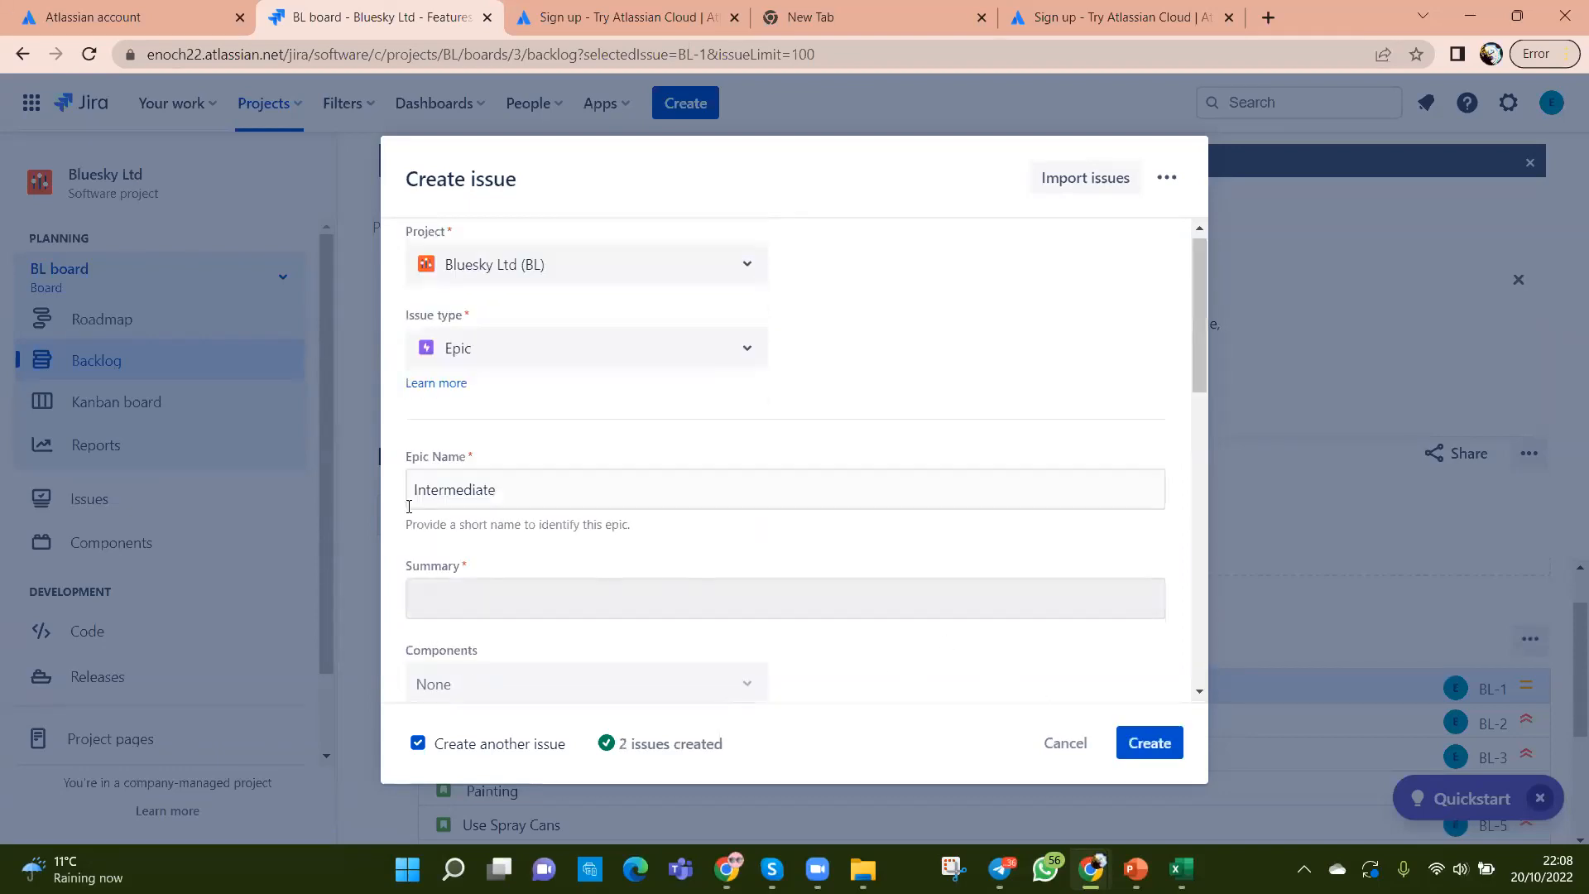
left_click_drag(525, 489, 369, 496)
key("ctrl+shift+c")
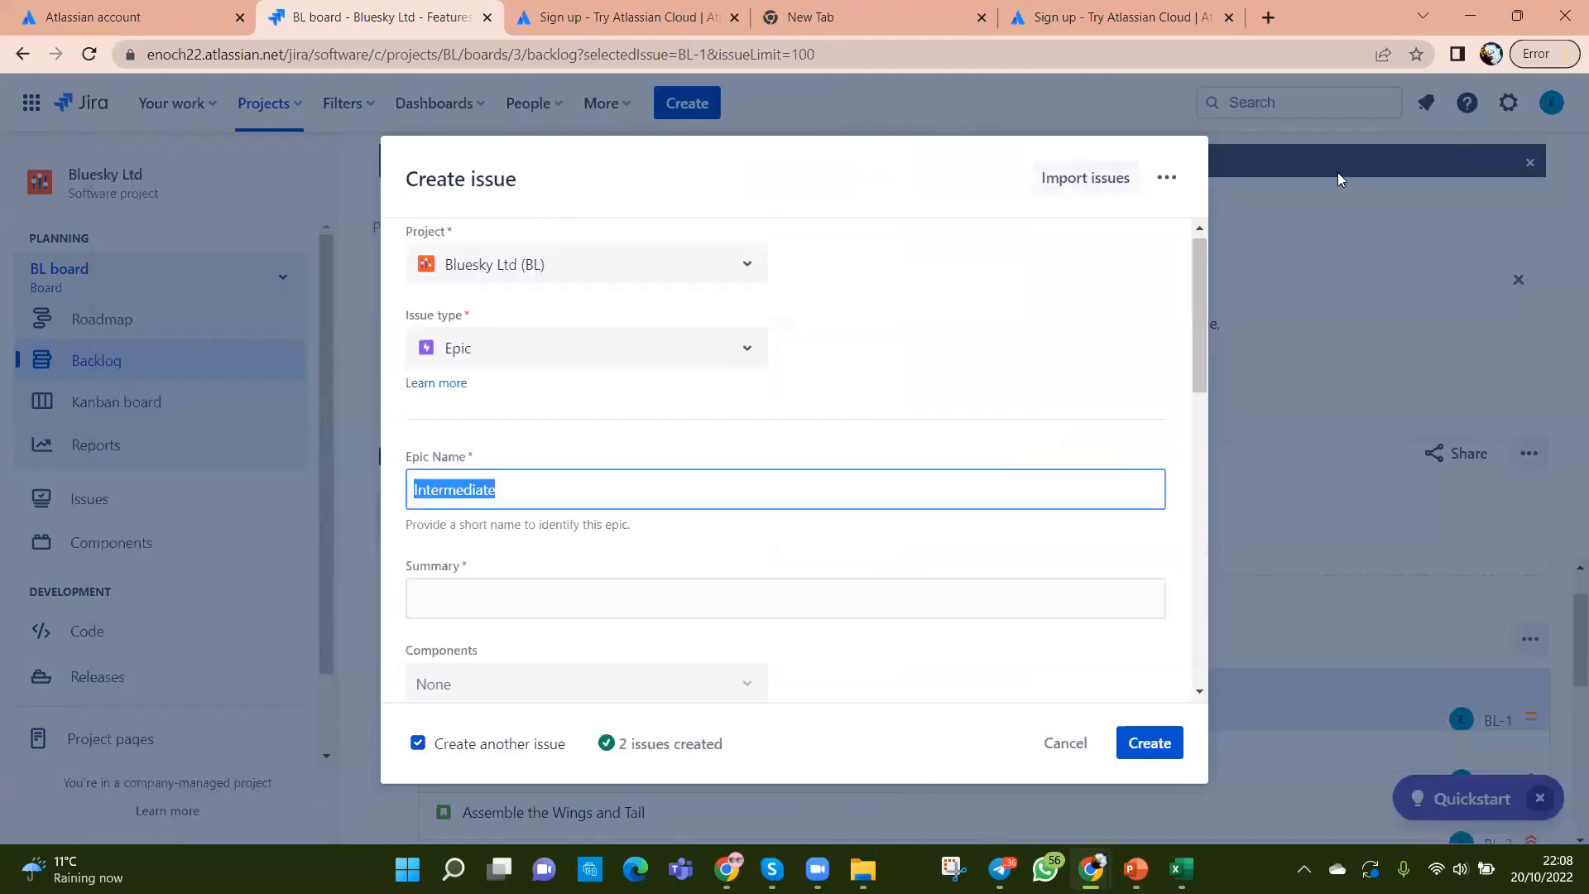
left_click(1573, 86)
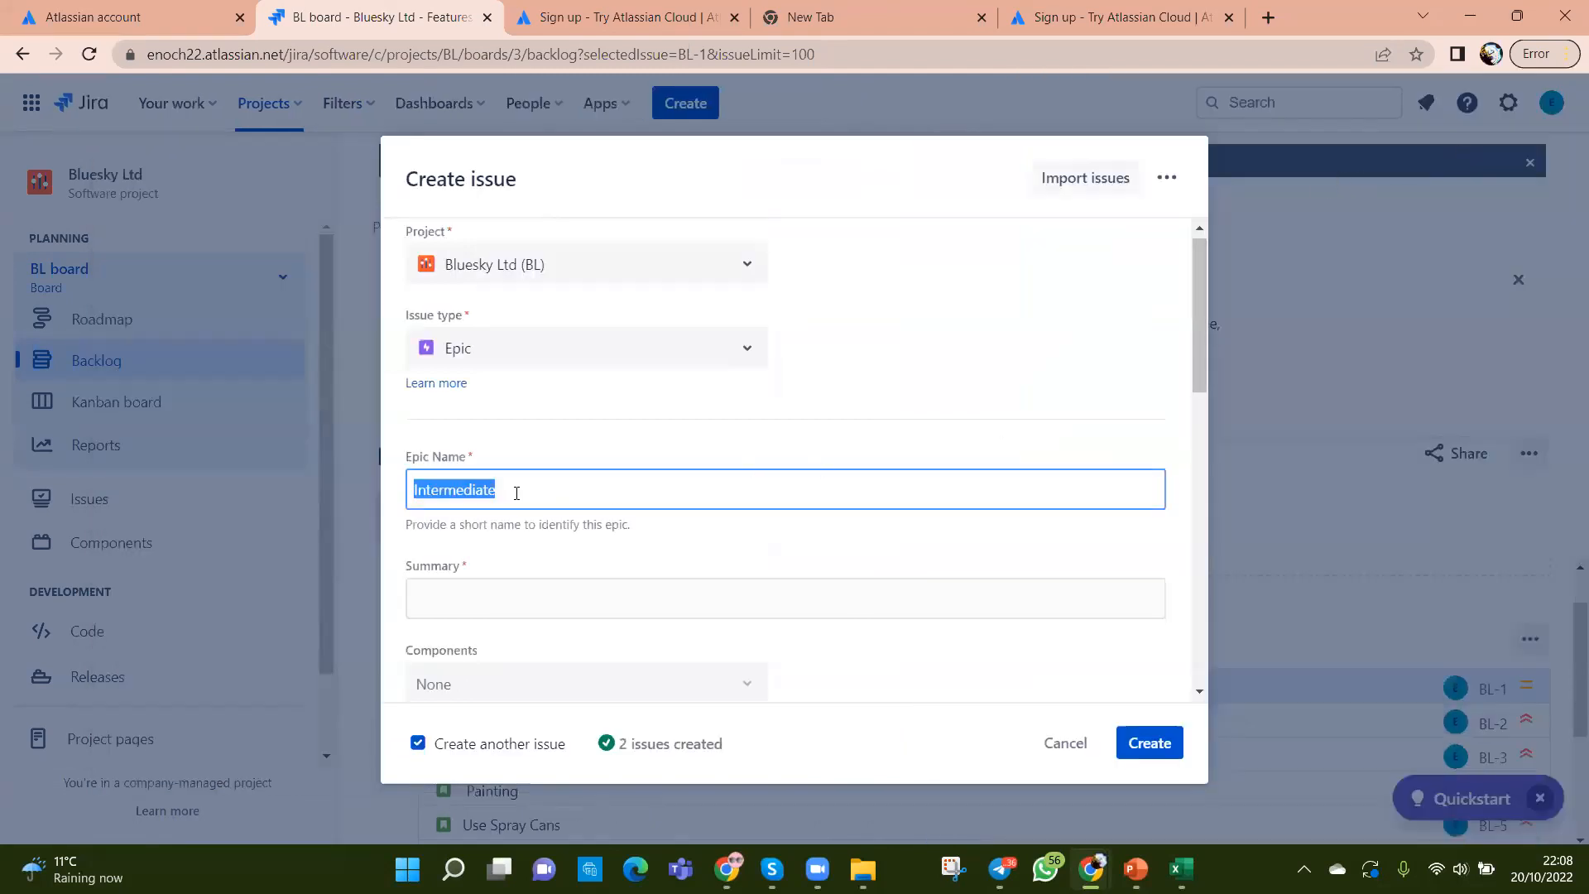
type("Checks")
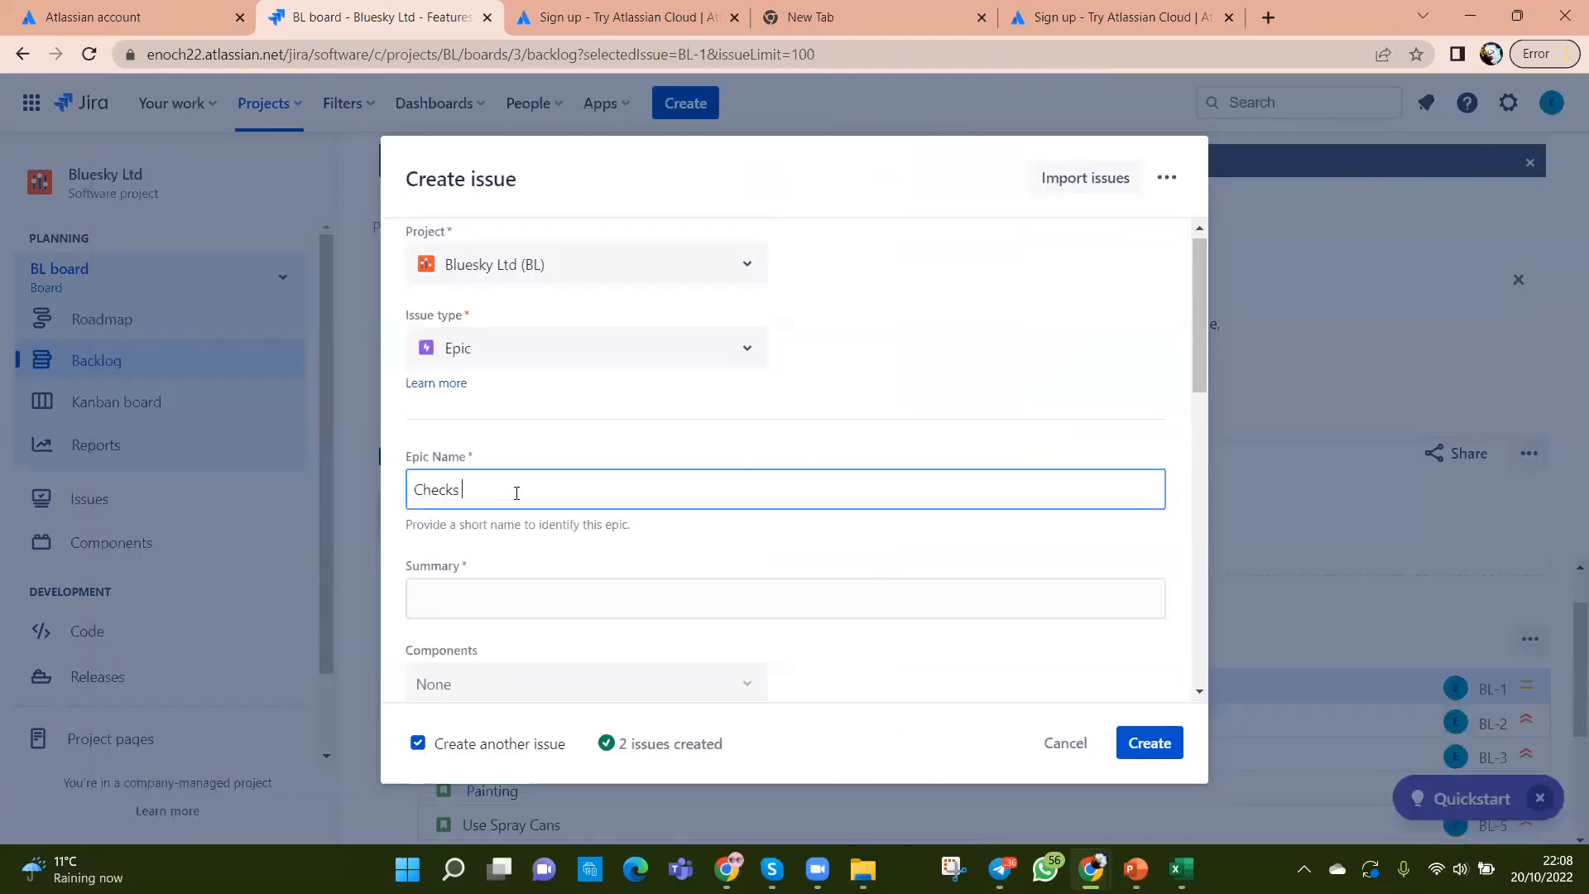
left_click(508, 610)
type("Checks")
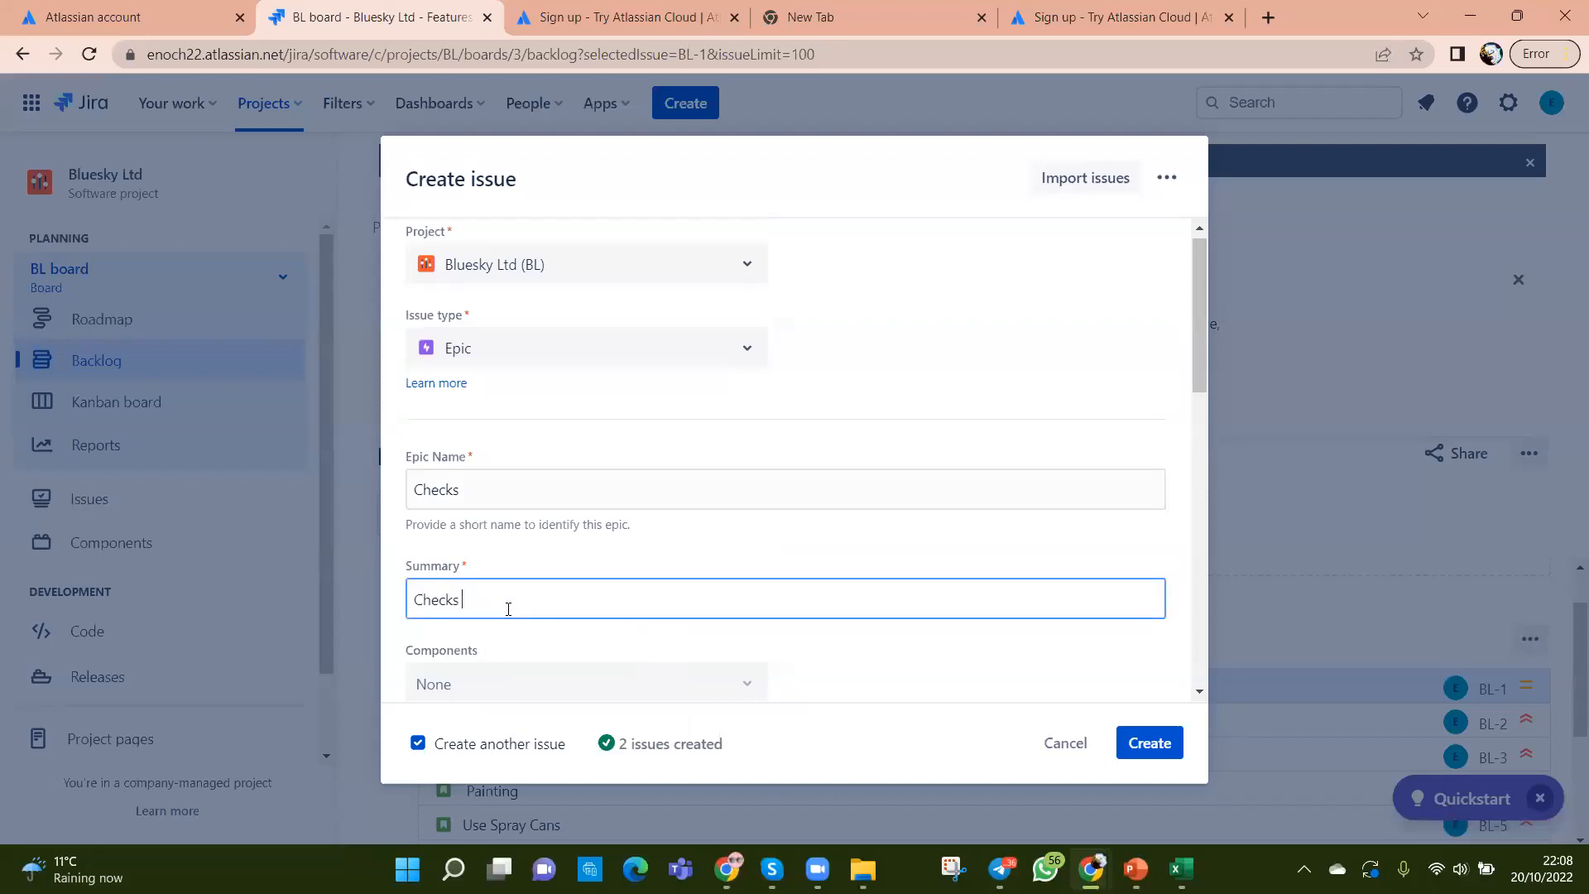
Step: Untick Create another issue and create the Checks epic
scroll(550, 643, "down", 5)
scroll(561, 606, "down", 3)
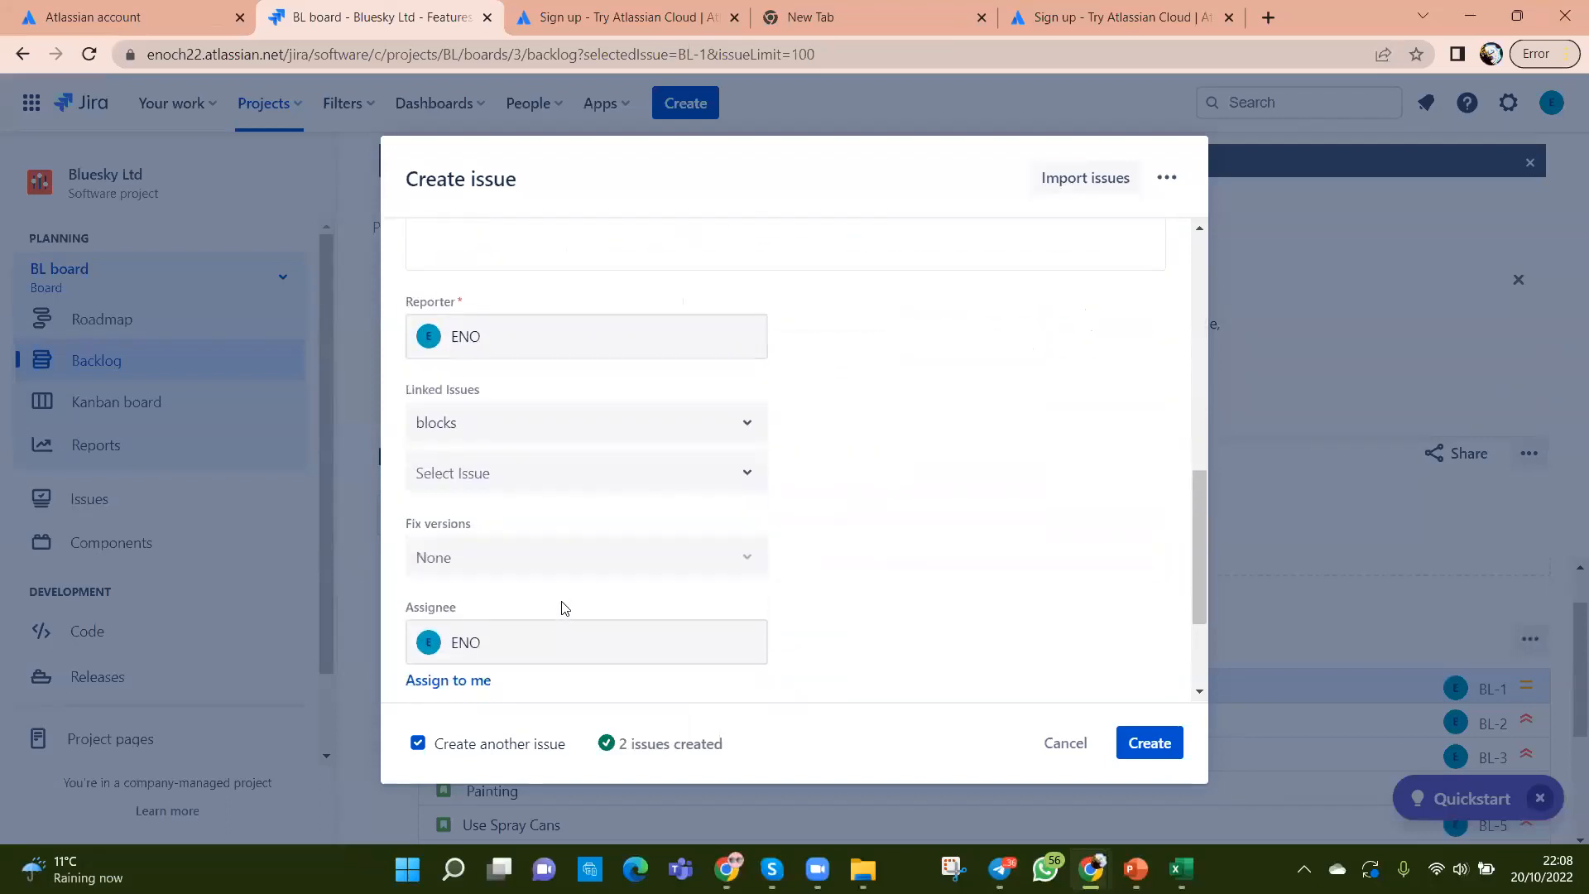
scroll(642, 660, "down", 2)
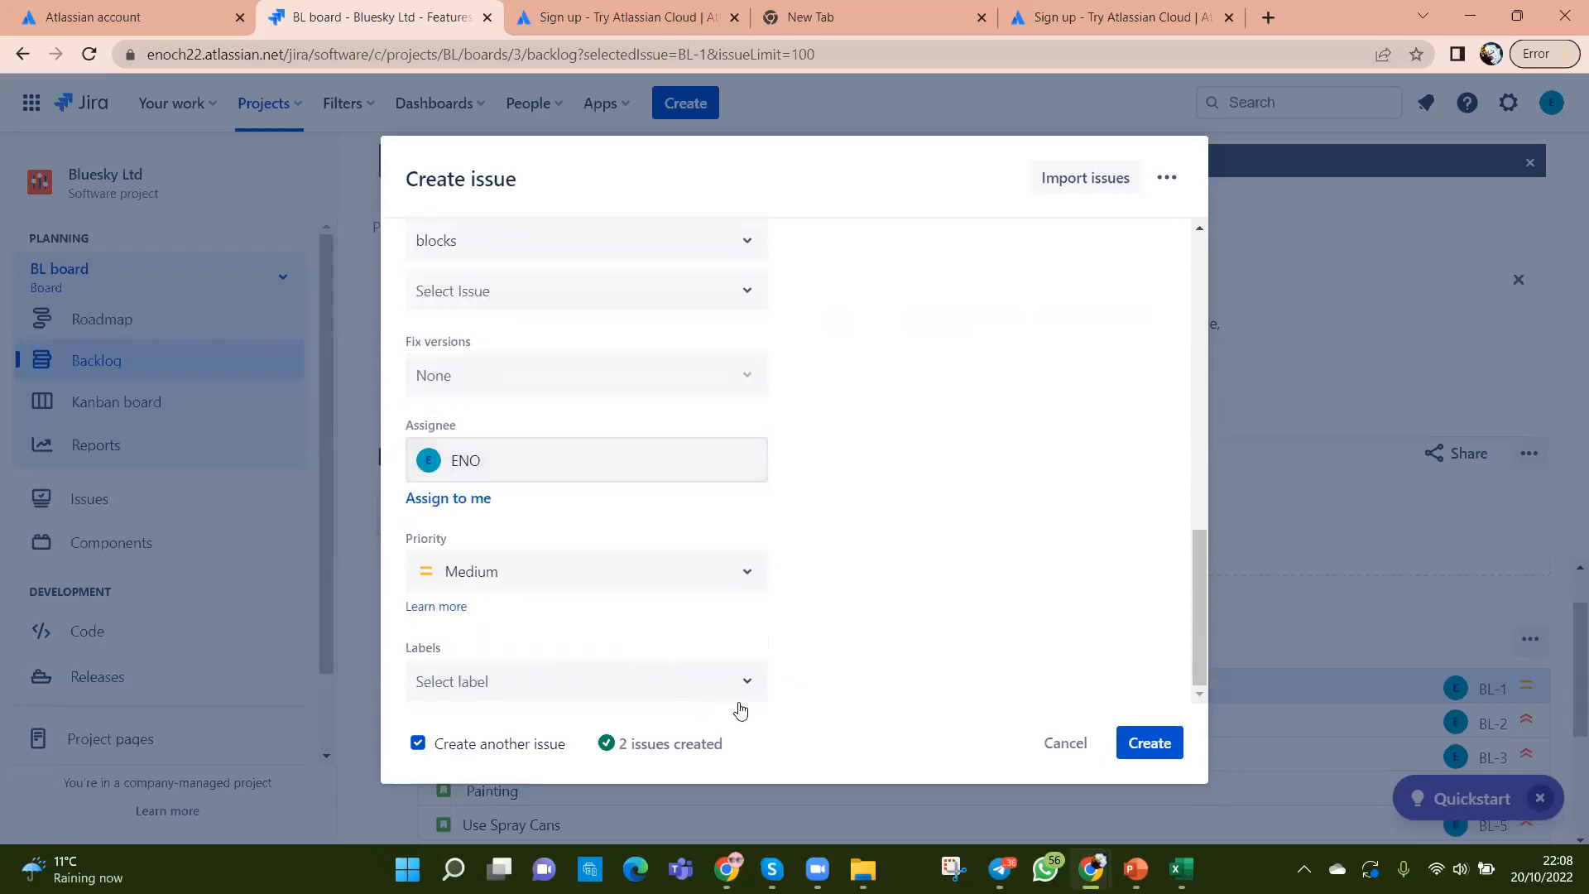
left_click(418, 743)
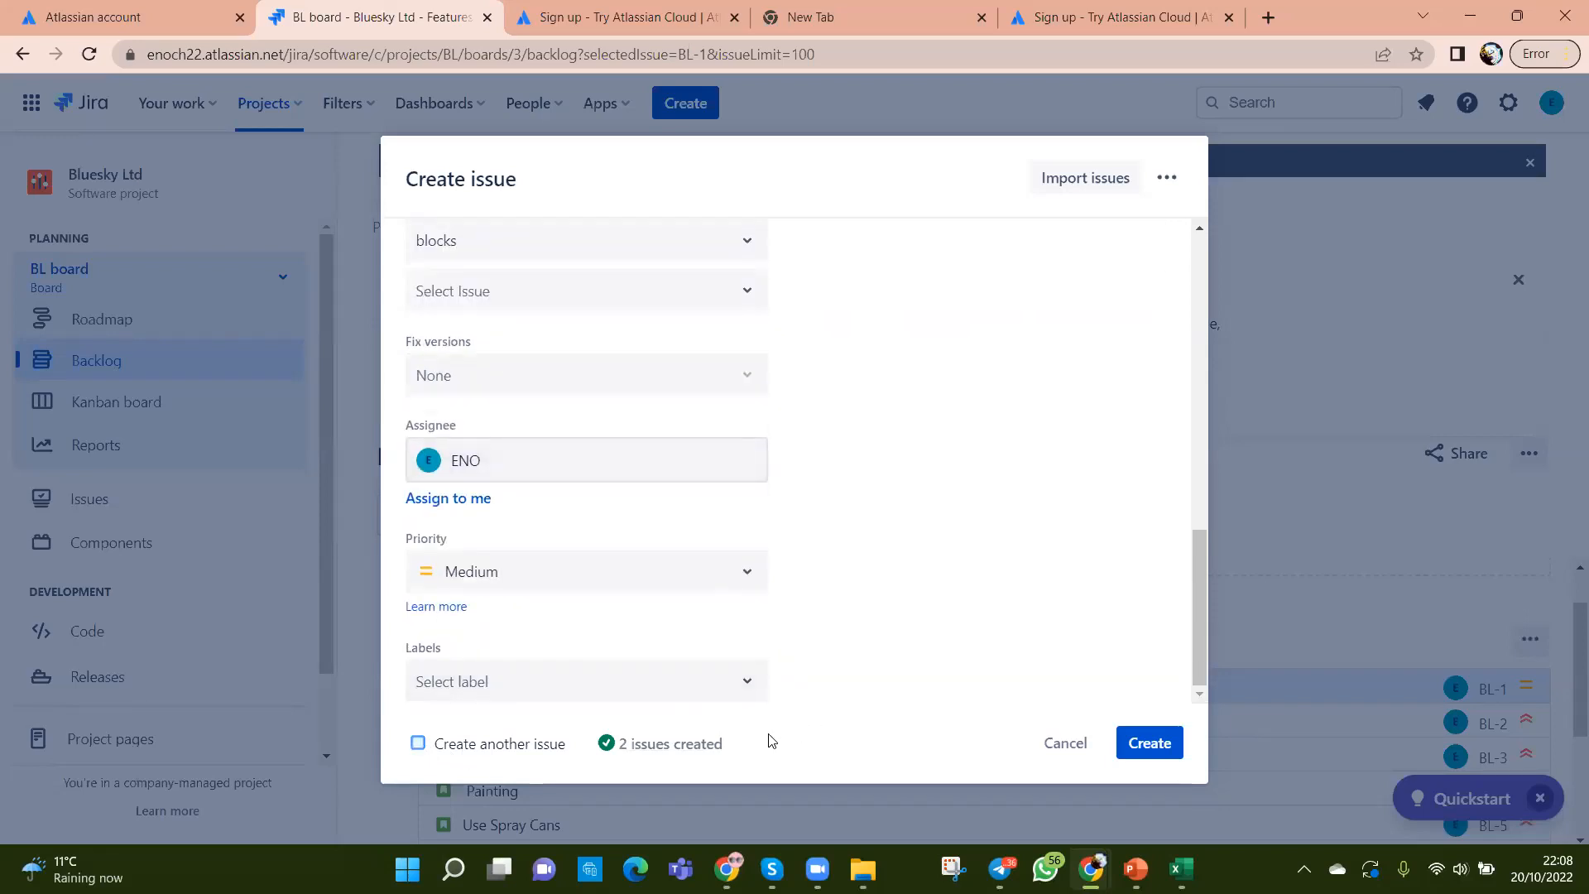
left_click(1137, 749)
scroll(1014, 660, "down", 5)
scroll(1011, 687, "up", 5)
Step: Dismiss the issues-created notice and close the 'Your bigger and better Backlog' banner
left_click(471, 730)
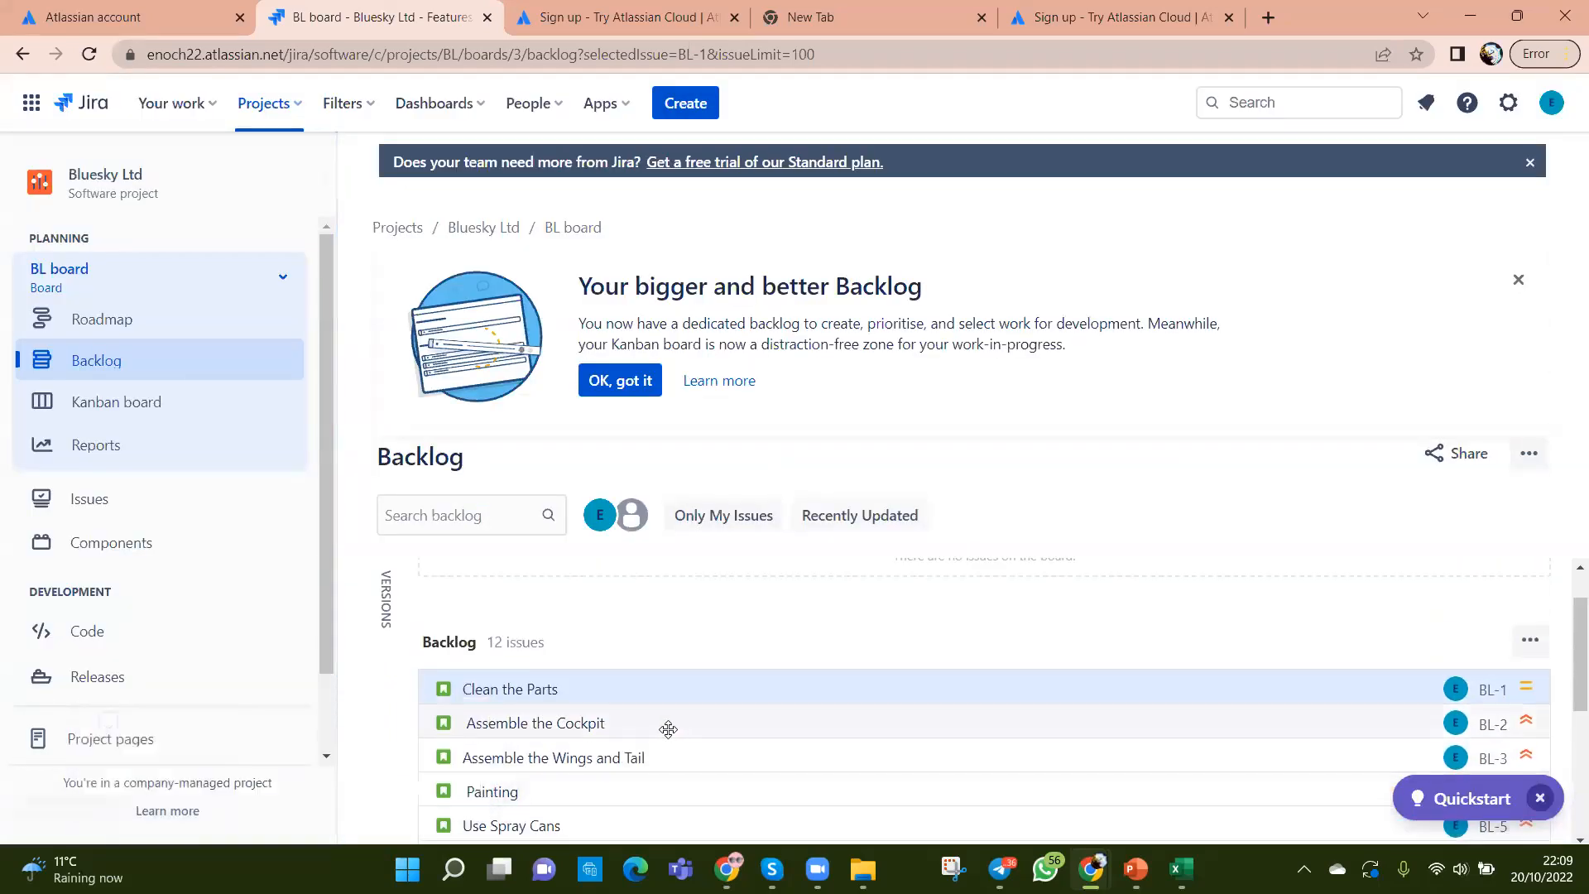
scroll(675, 726, "down", 3)
scroll(700, 743, "up", 4)
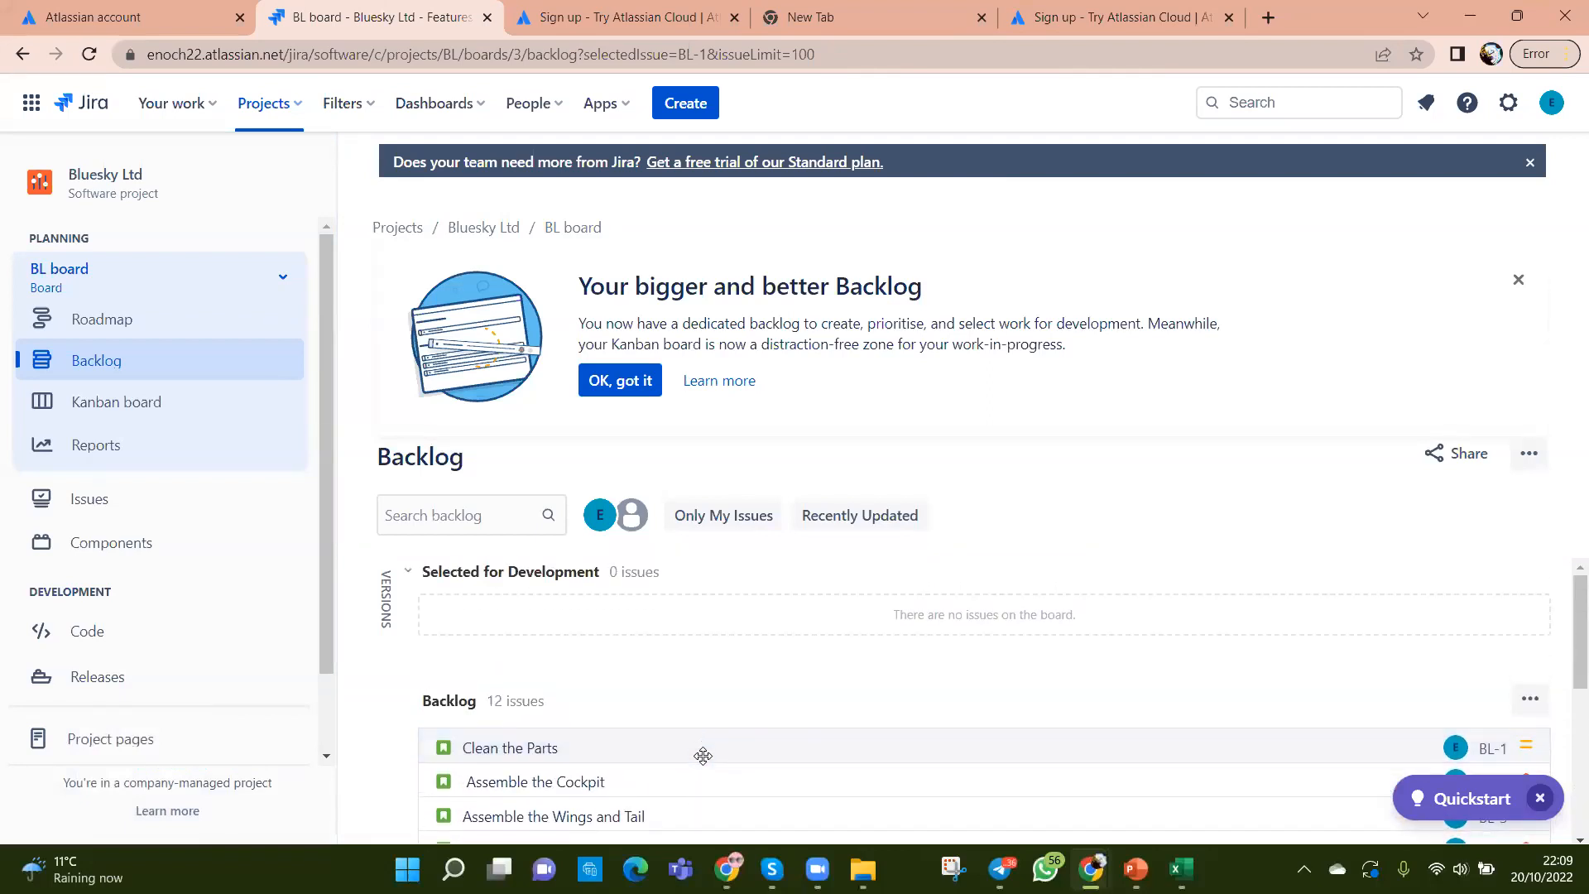
scroll(904, 732, "down", 4)
scroll(905, 733, "down", 2)
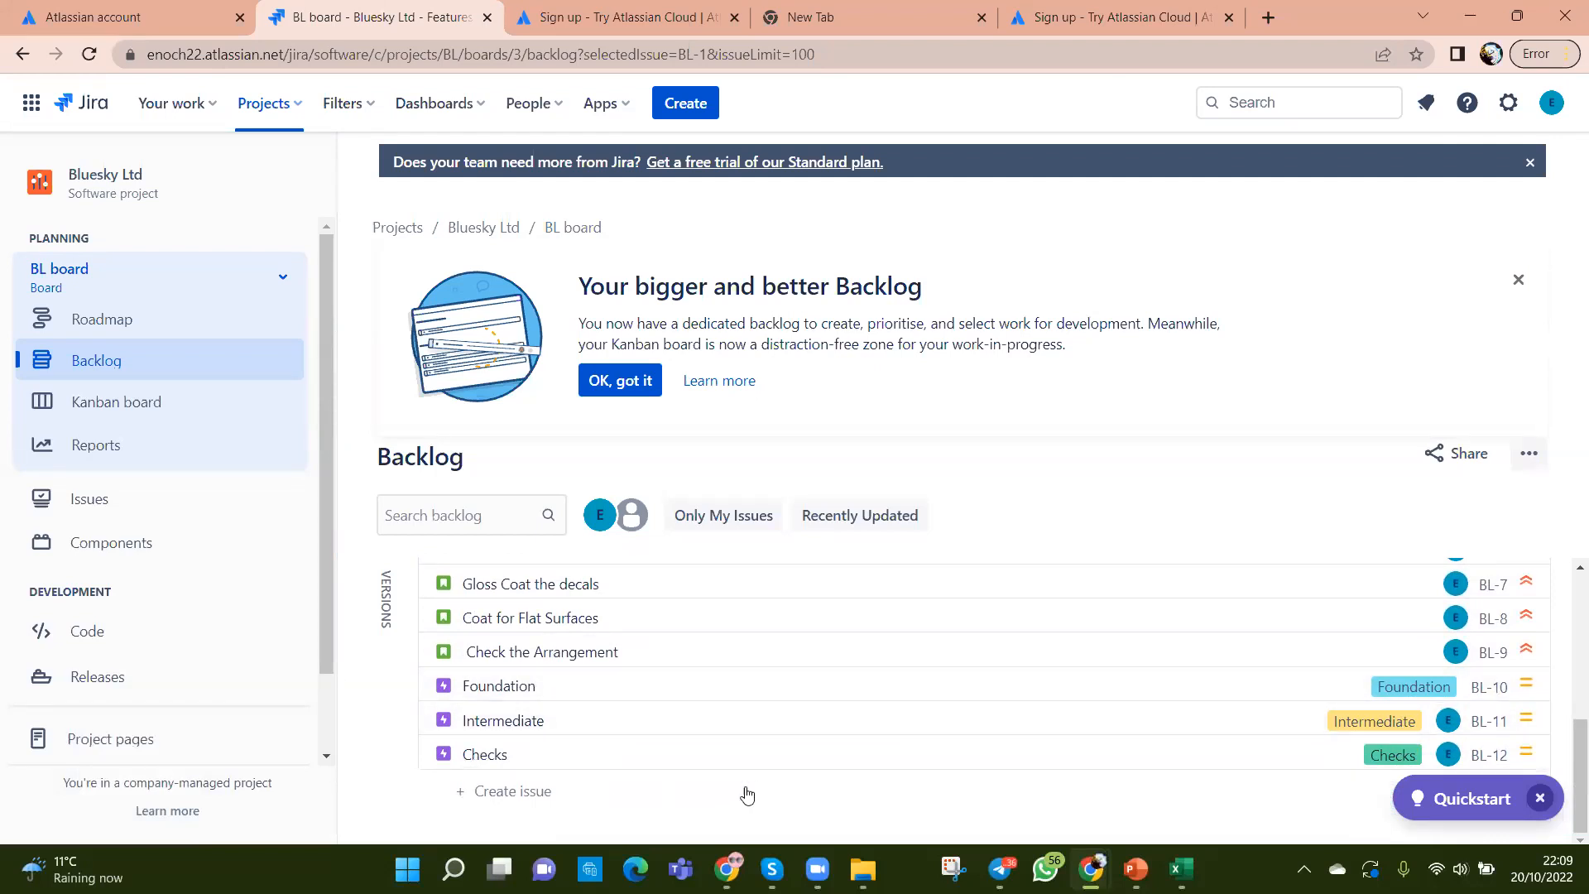
scroll(816, 738, "up", 4)
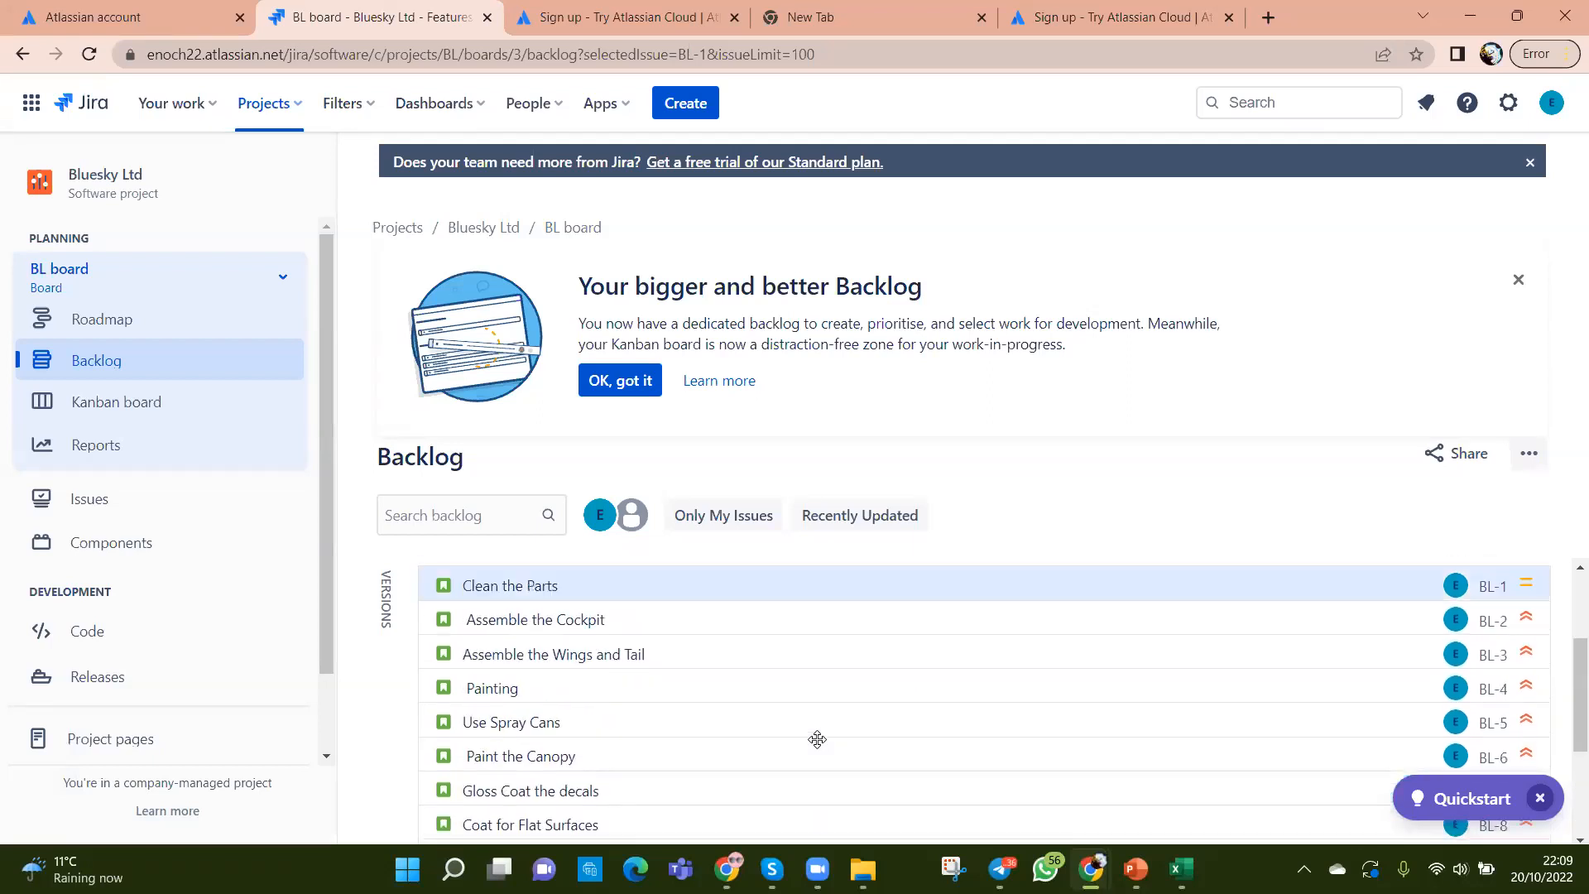
scroll(817, 739, "up", 1)
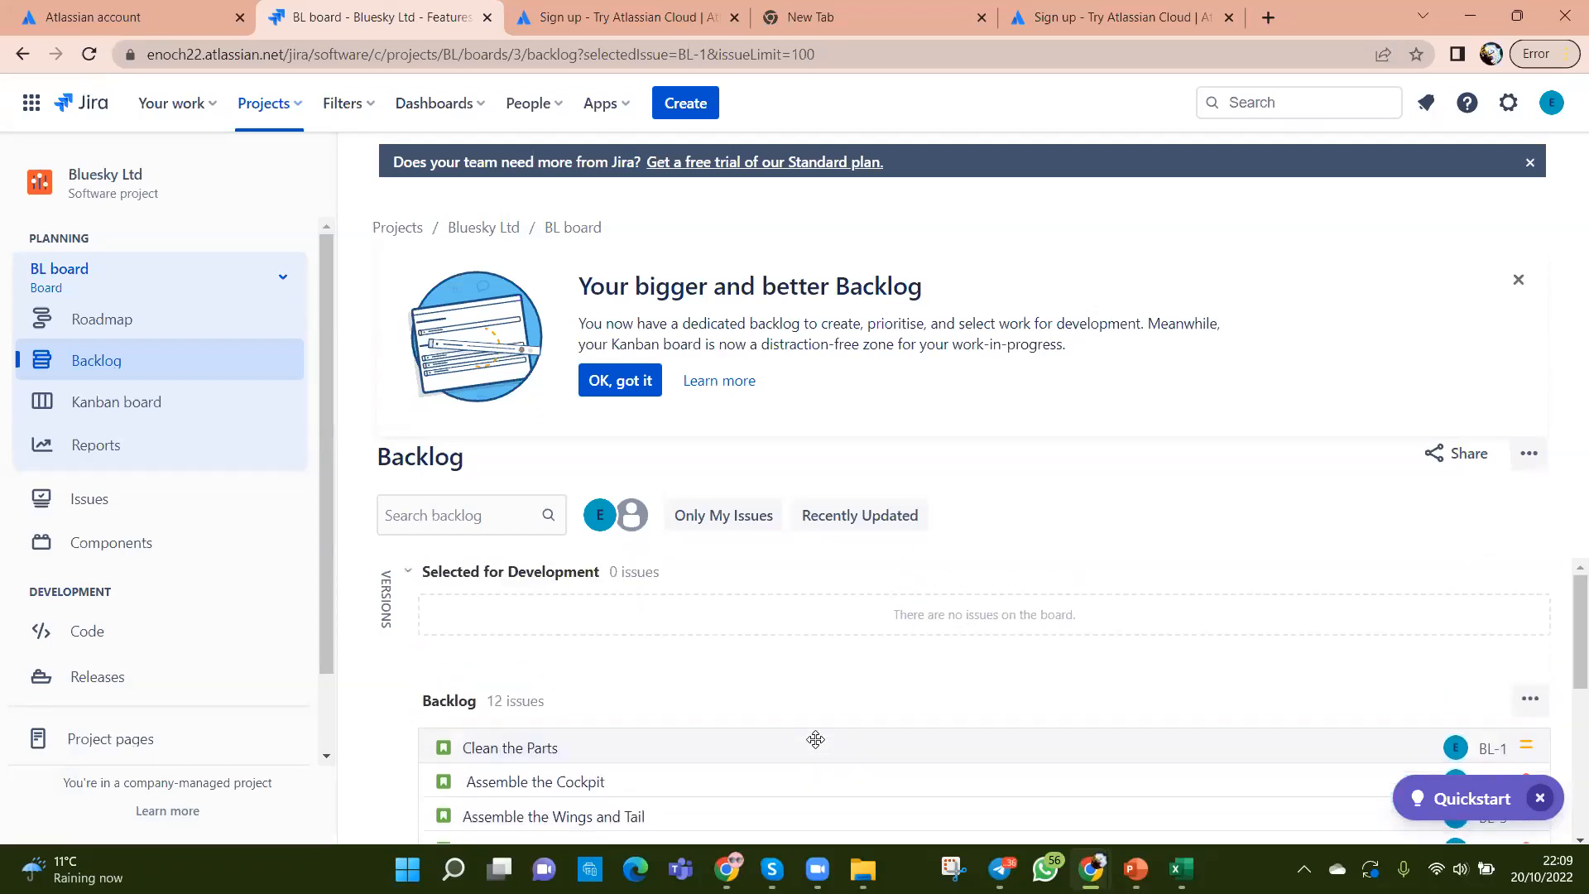
left_click(1518, 280)
scroll(1249, 643, "down", 3)
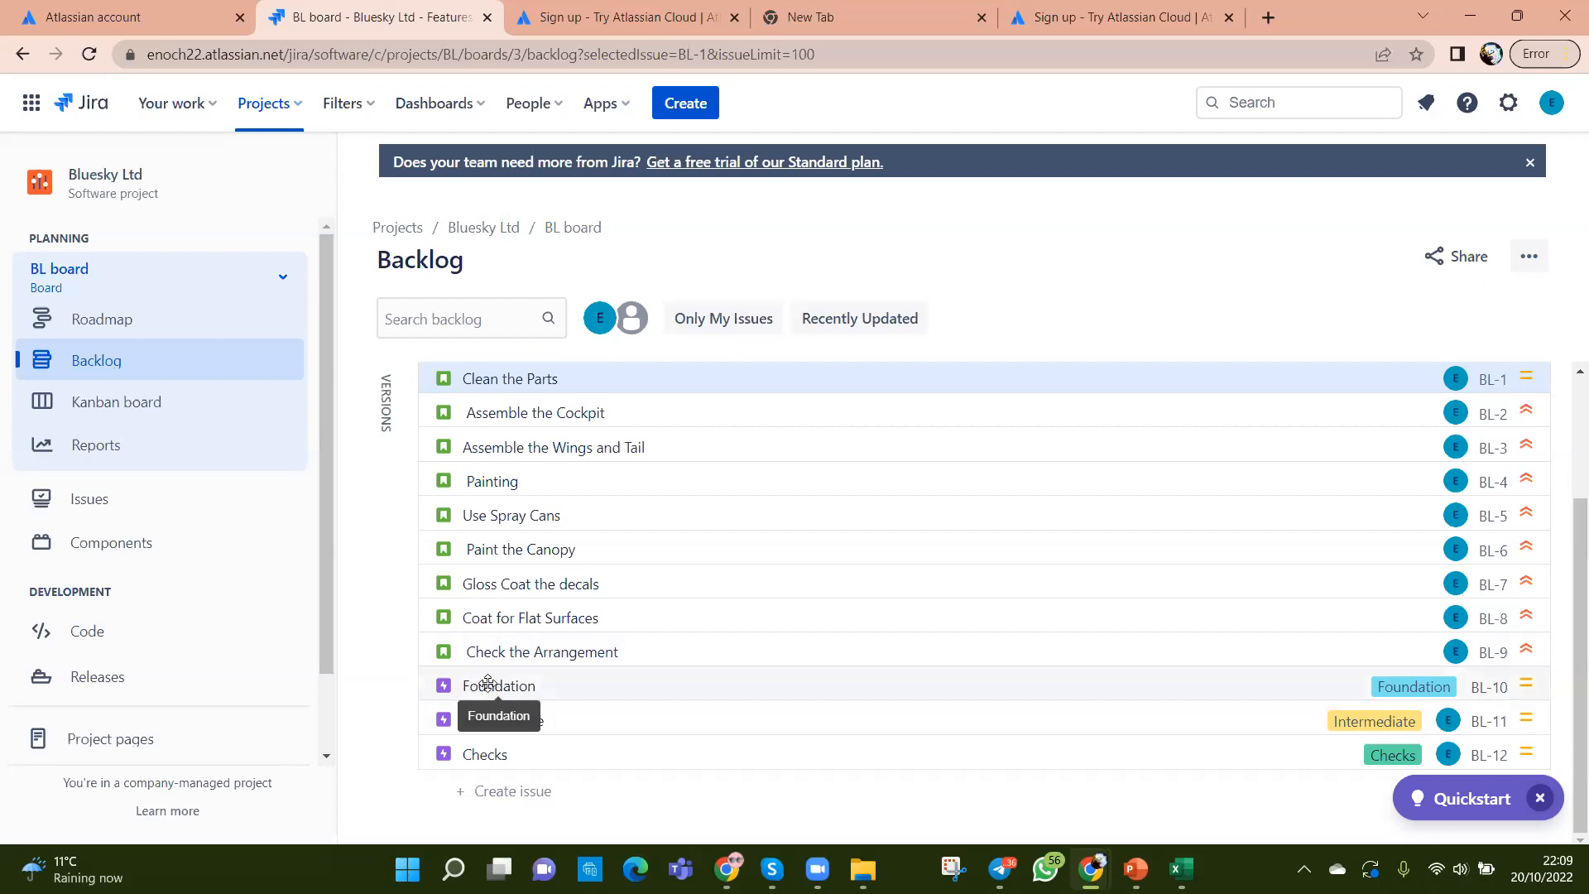
Step: Open the Foundation epic BL-10, assign it to yourself, and close its details
left_click(688, 683)
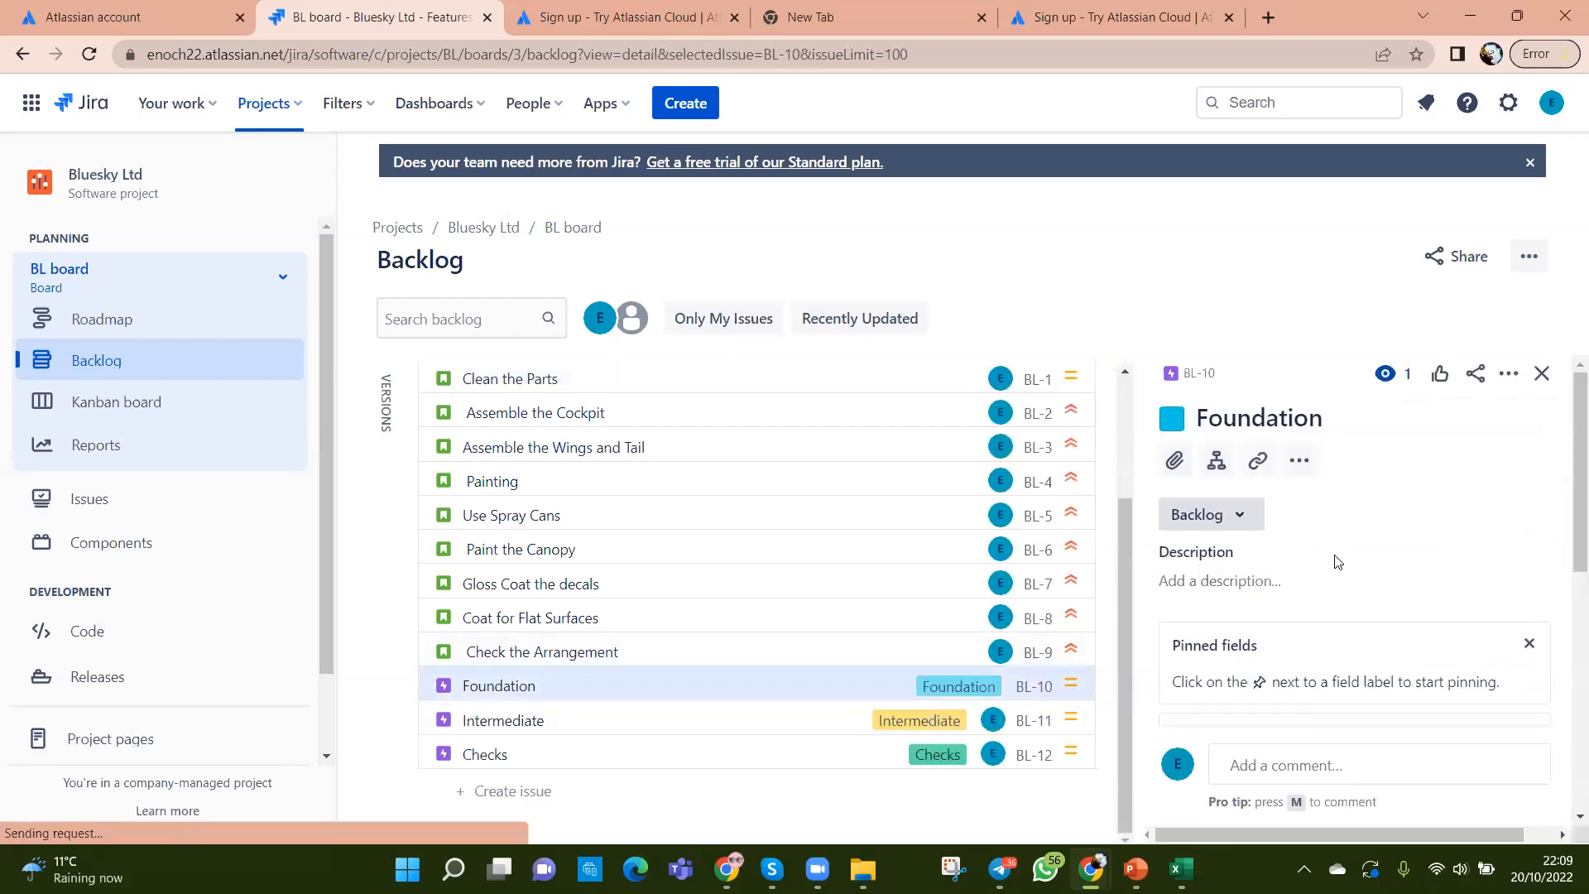
scroll(1337, 562, "down", 4)
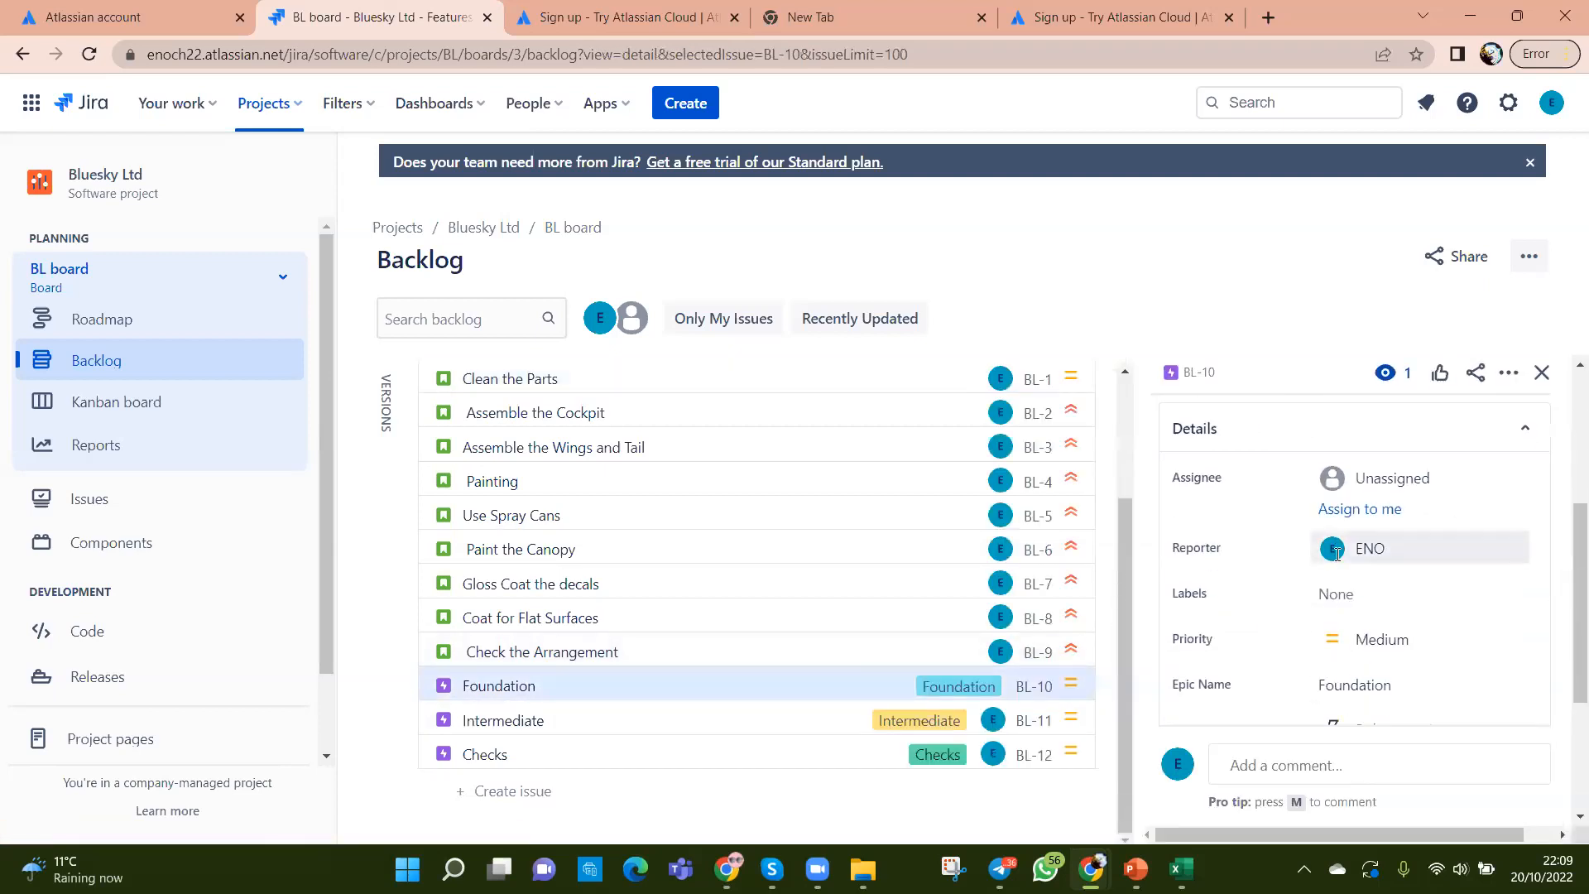
left_click(1404, 512)
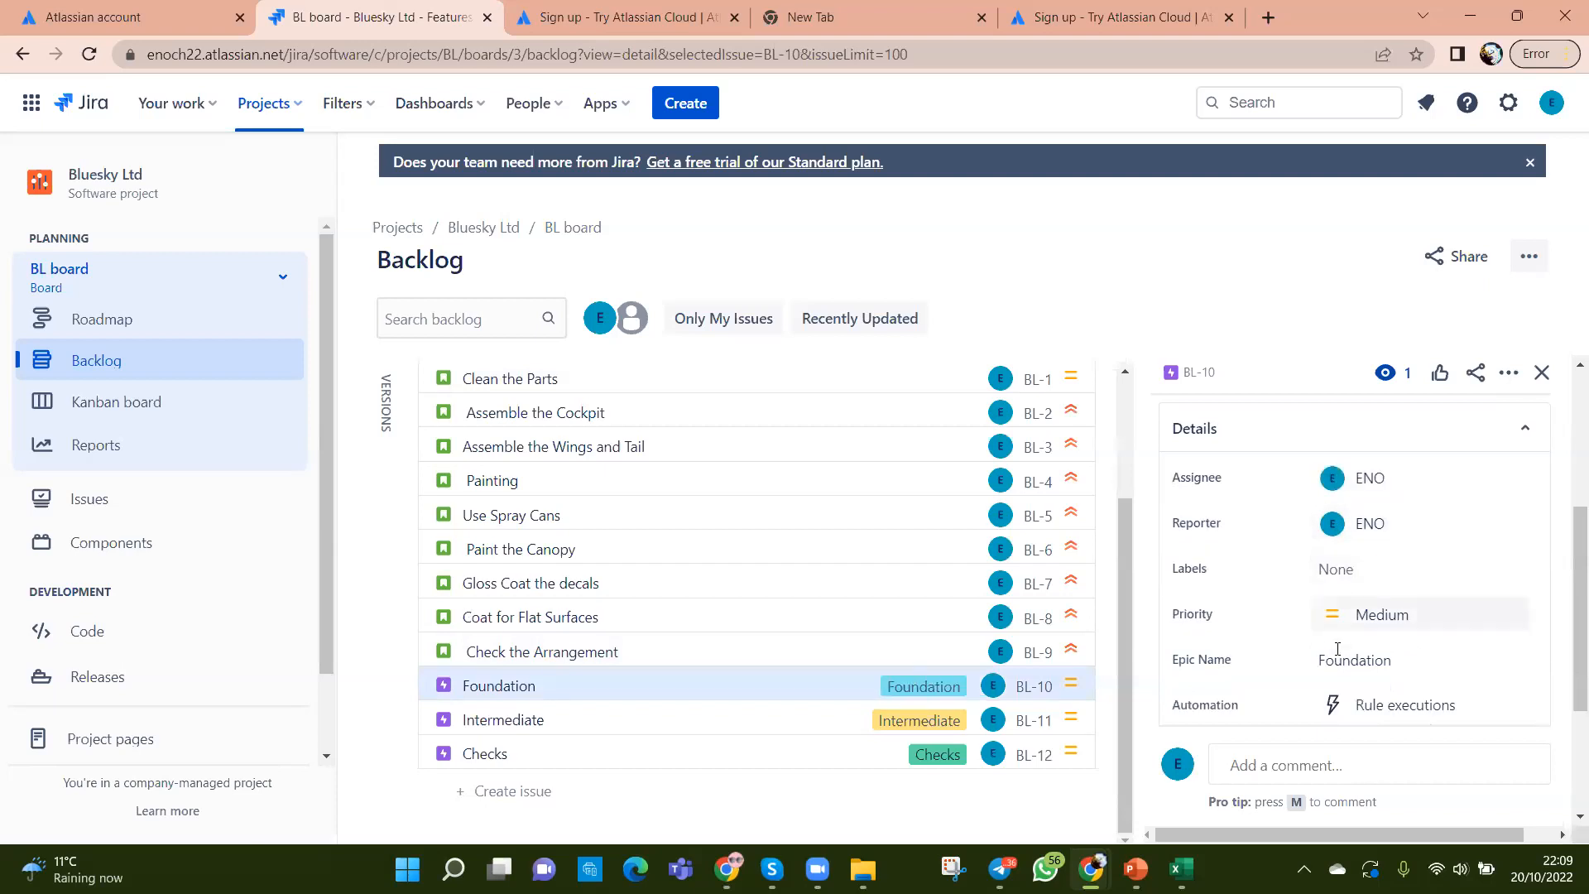
scroll(1332, 658, "down", 3)
left_click(1541, 372)
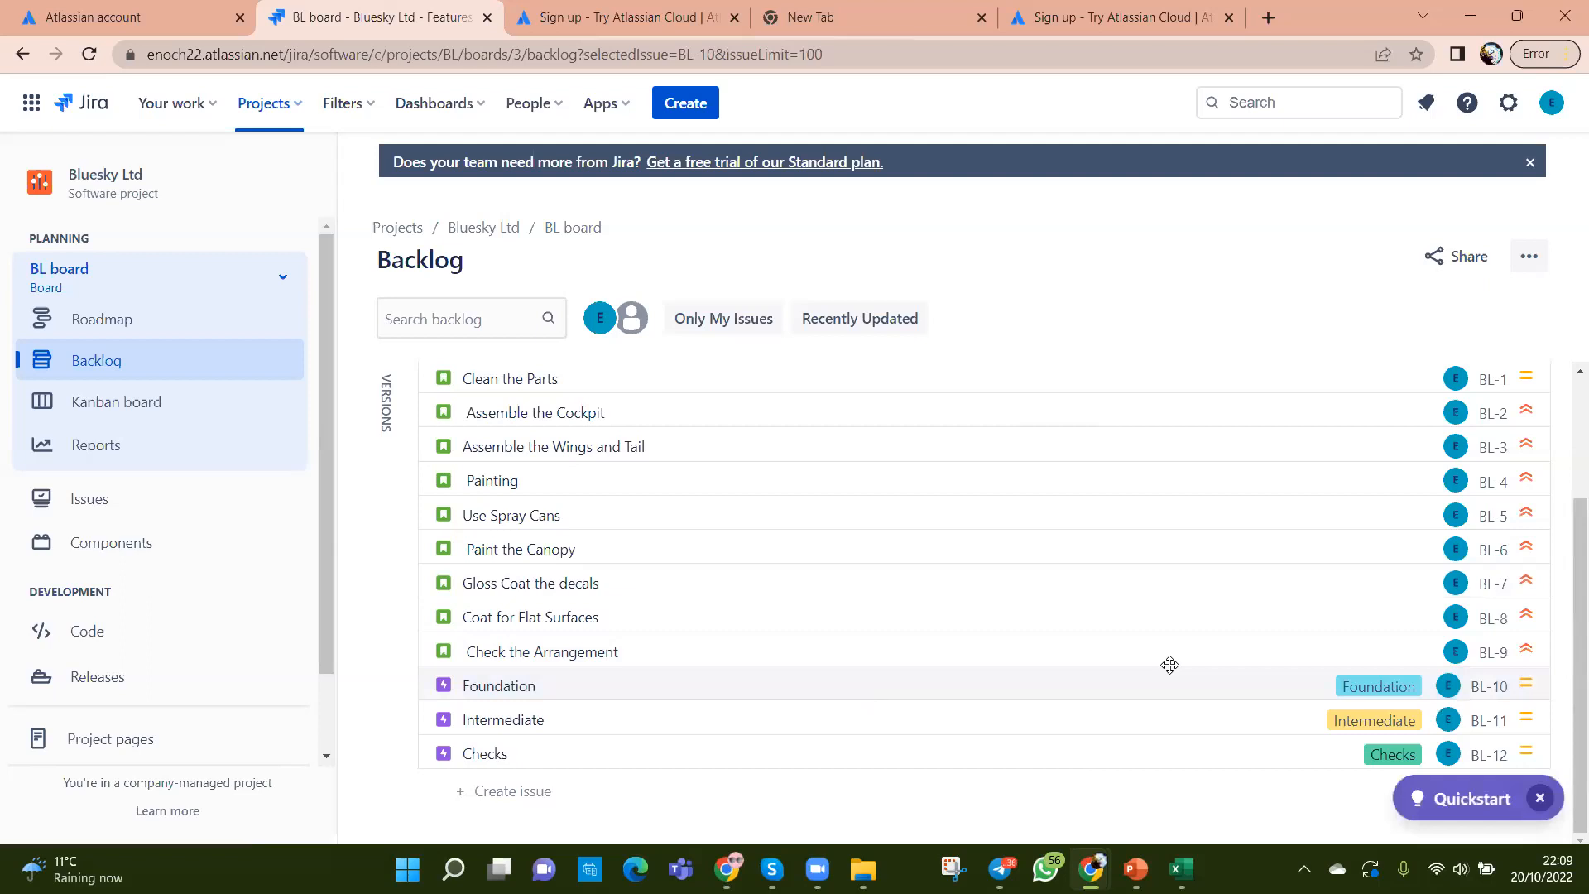
Step: Review the backlog, then switch to Excel and select the Foundation epic entries D2:D3
scroll(1169, 665, "up", 2)
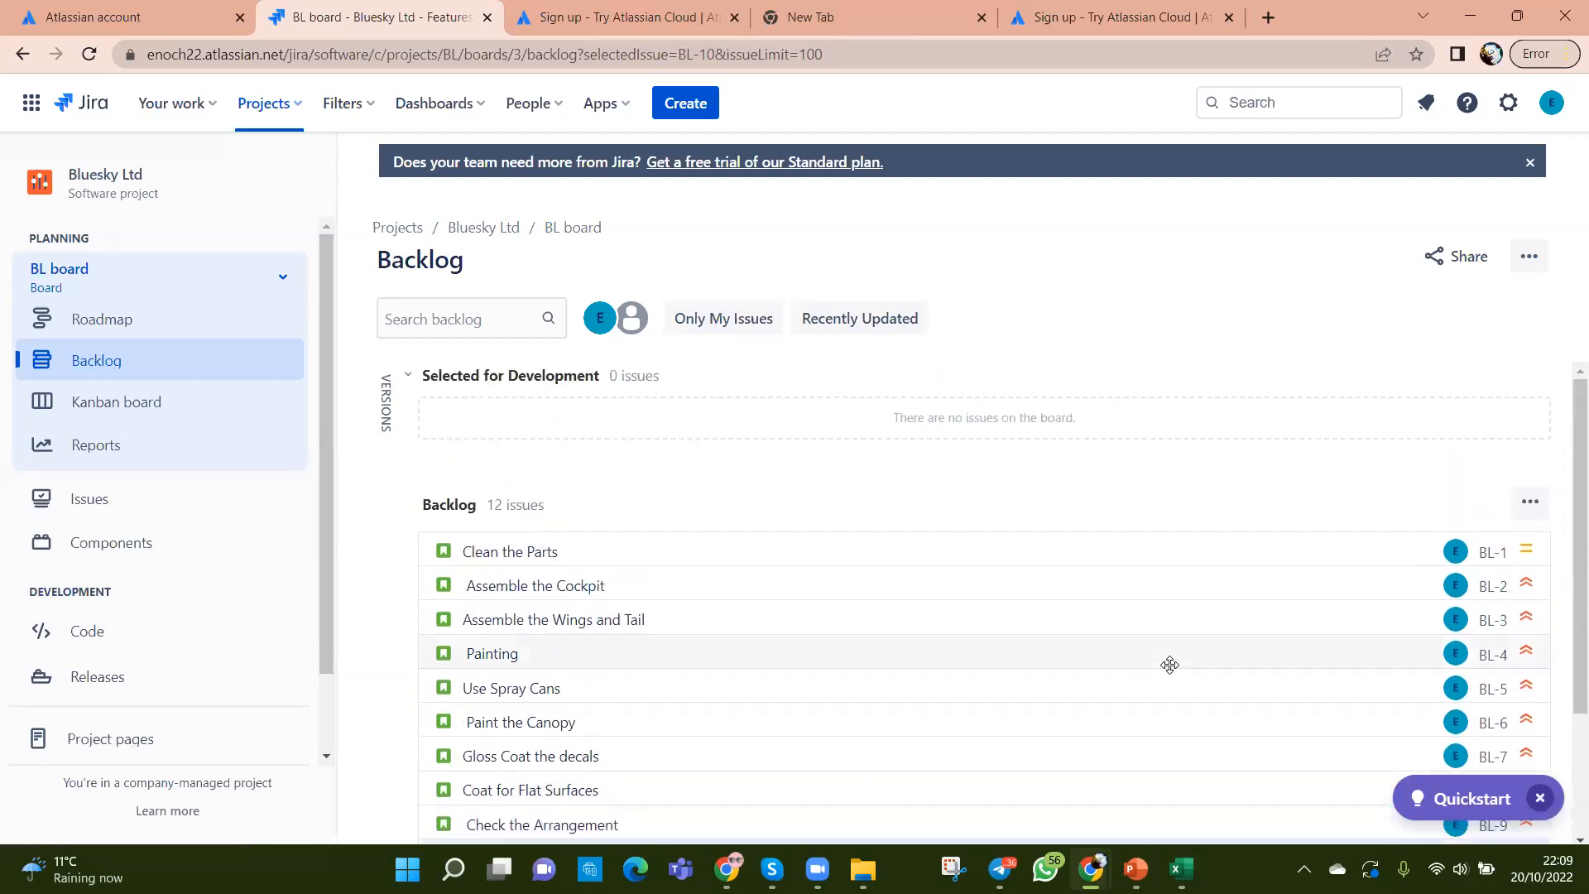
scroll(1170, 665, "down", 2)
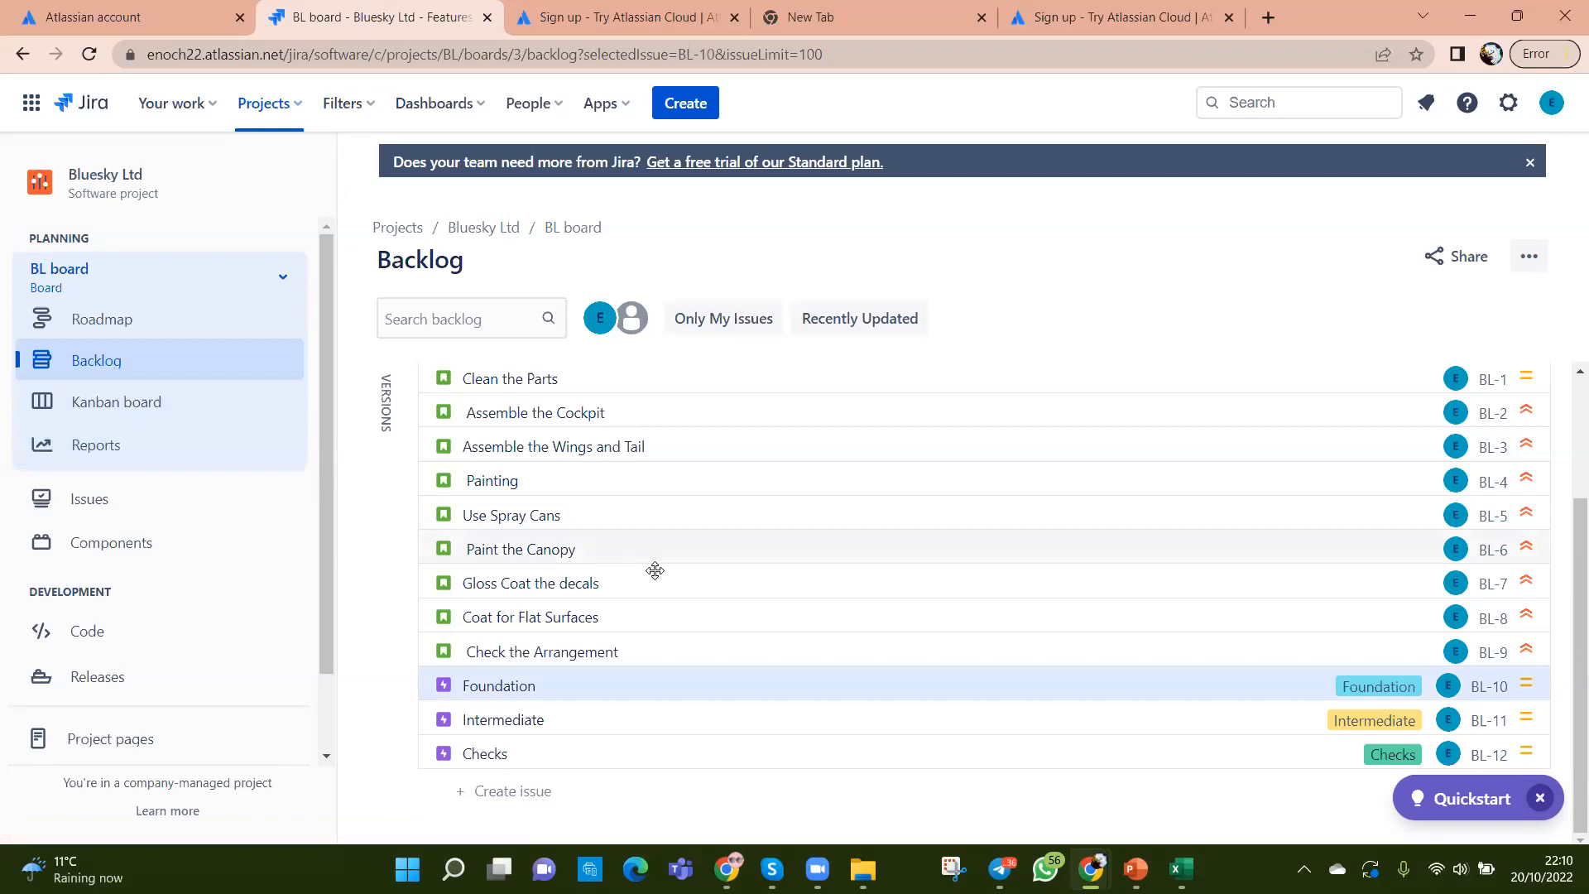
scroll(969, 696, "up", 2)
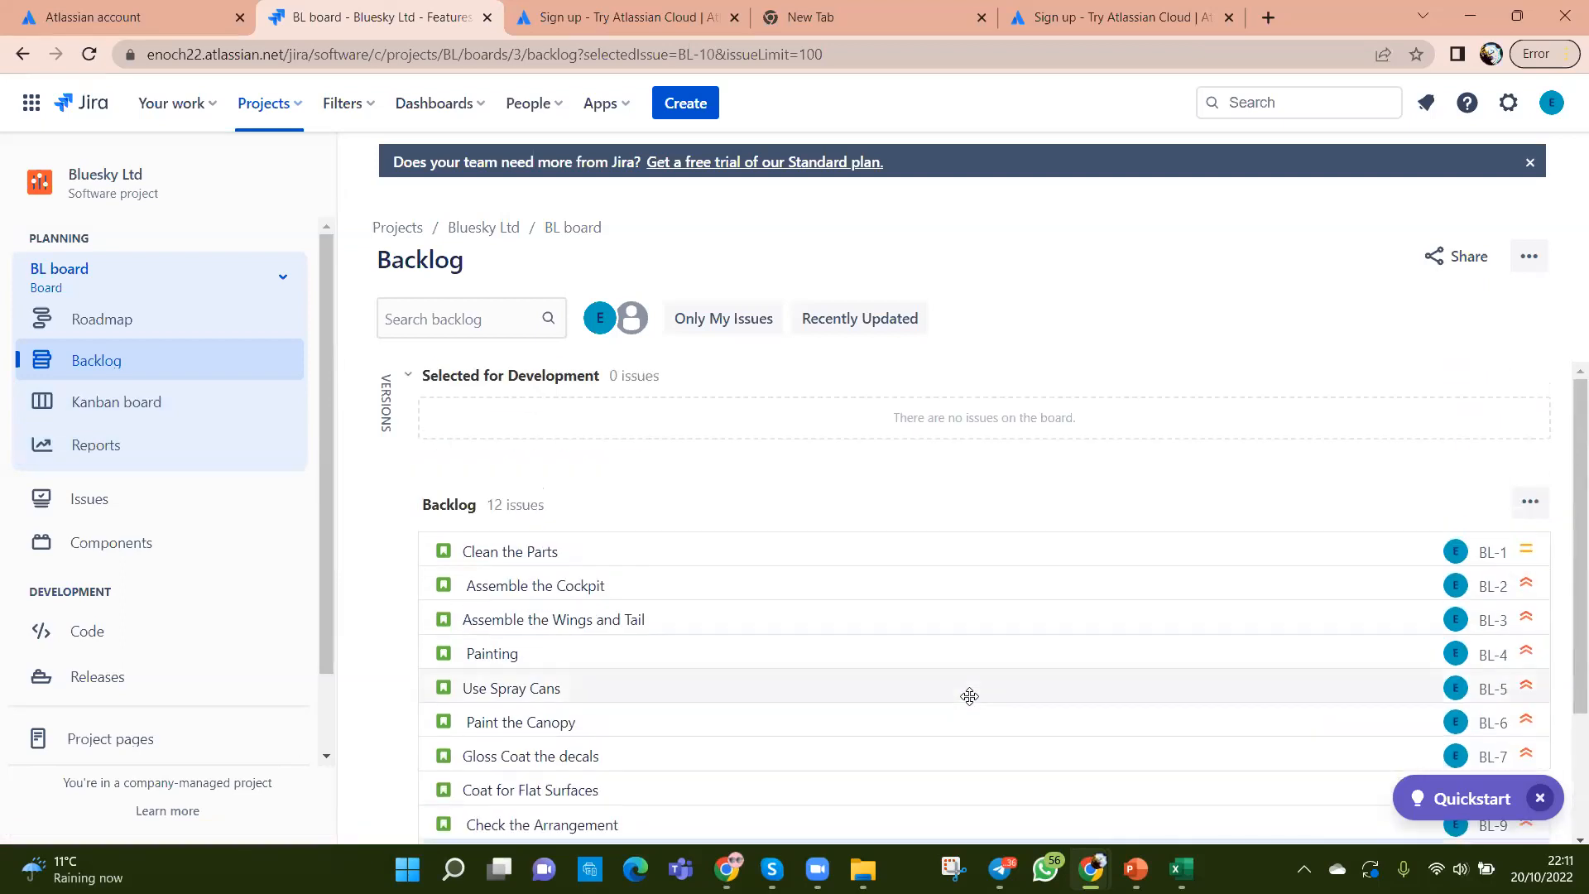
scroll(970, 696, "down", 2)
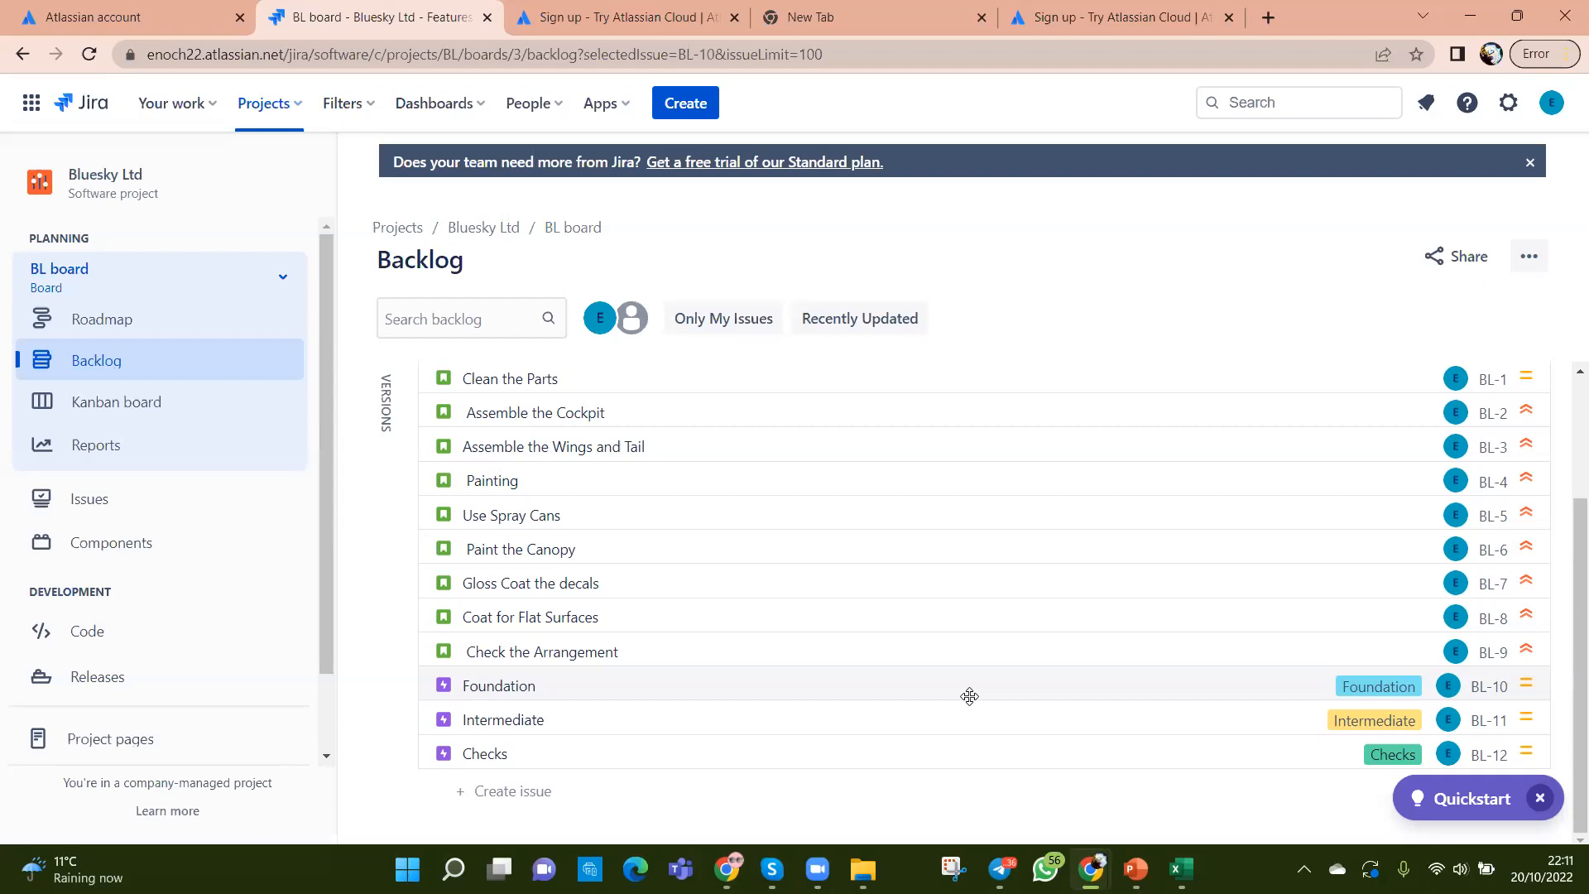
scroll(969, 696, "up", 2)
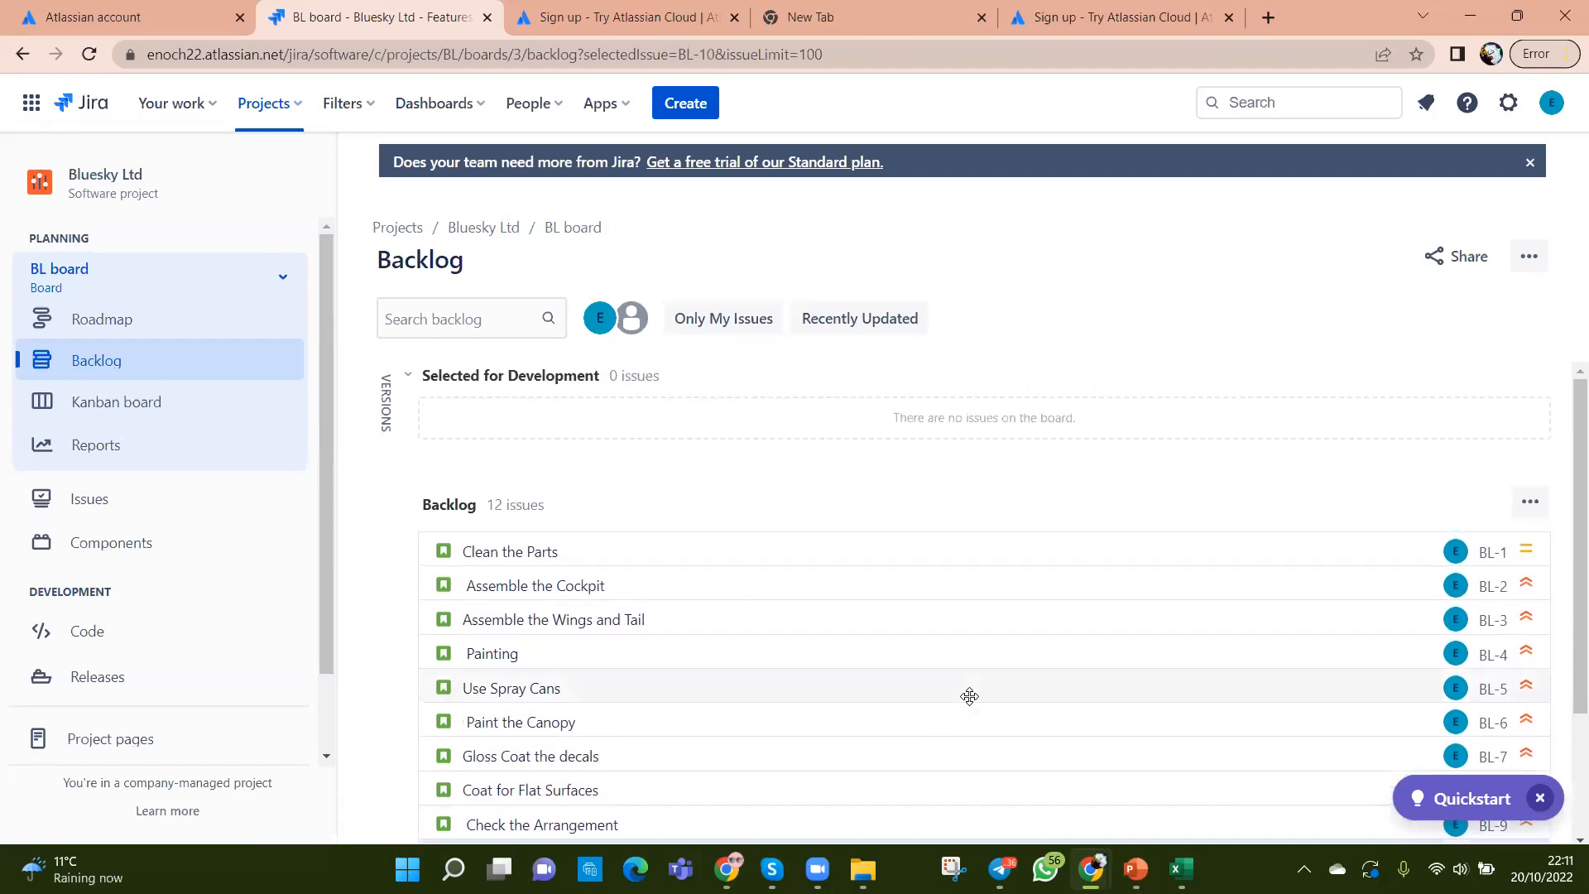
scroll(970, 696, "down", 2)
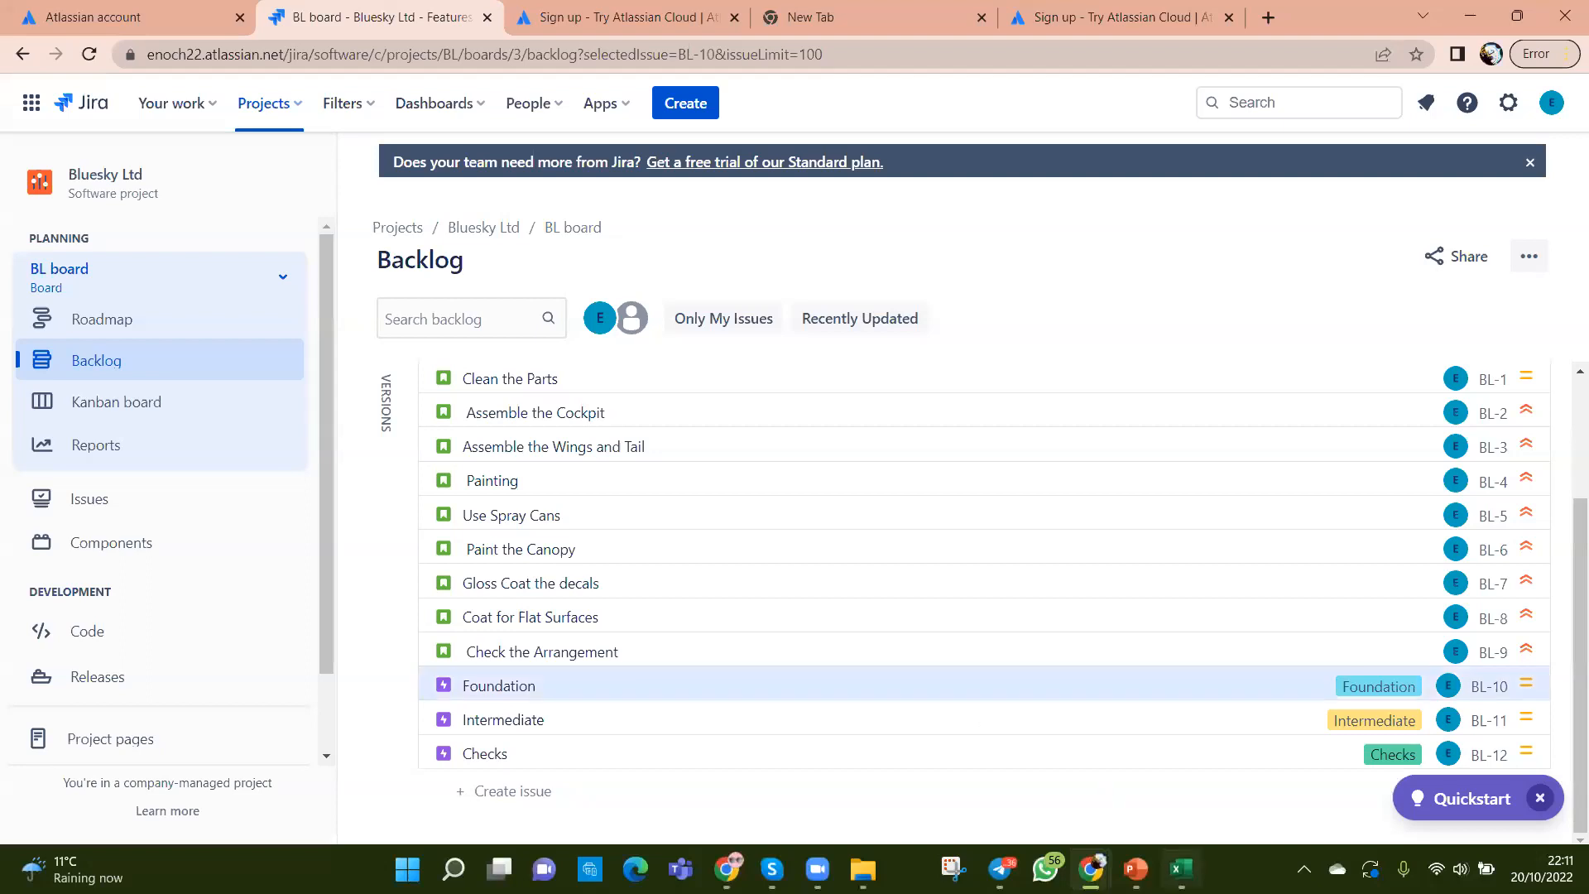
left_click(1179, 869)
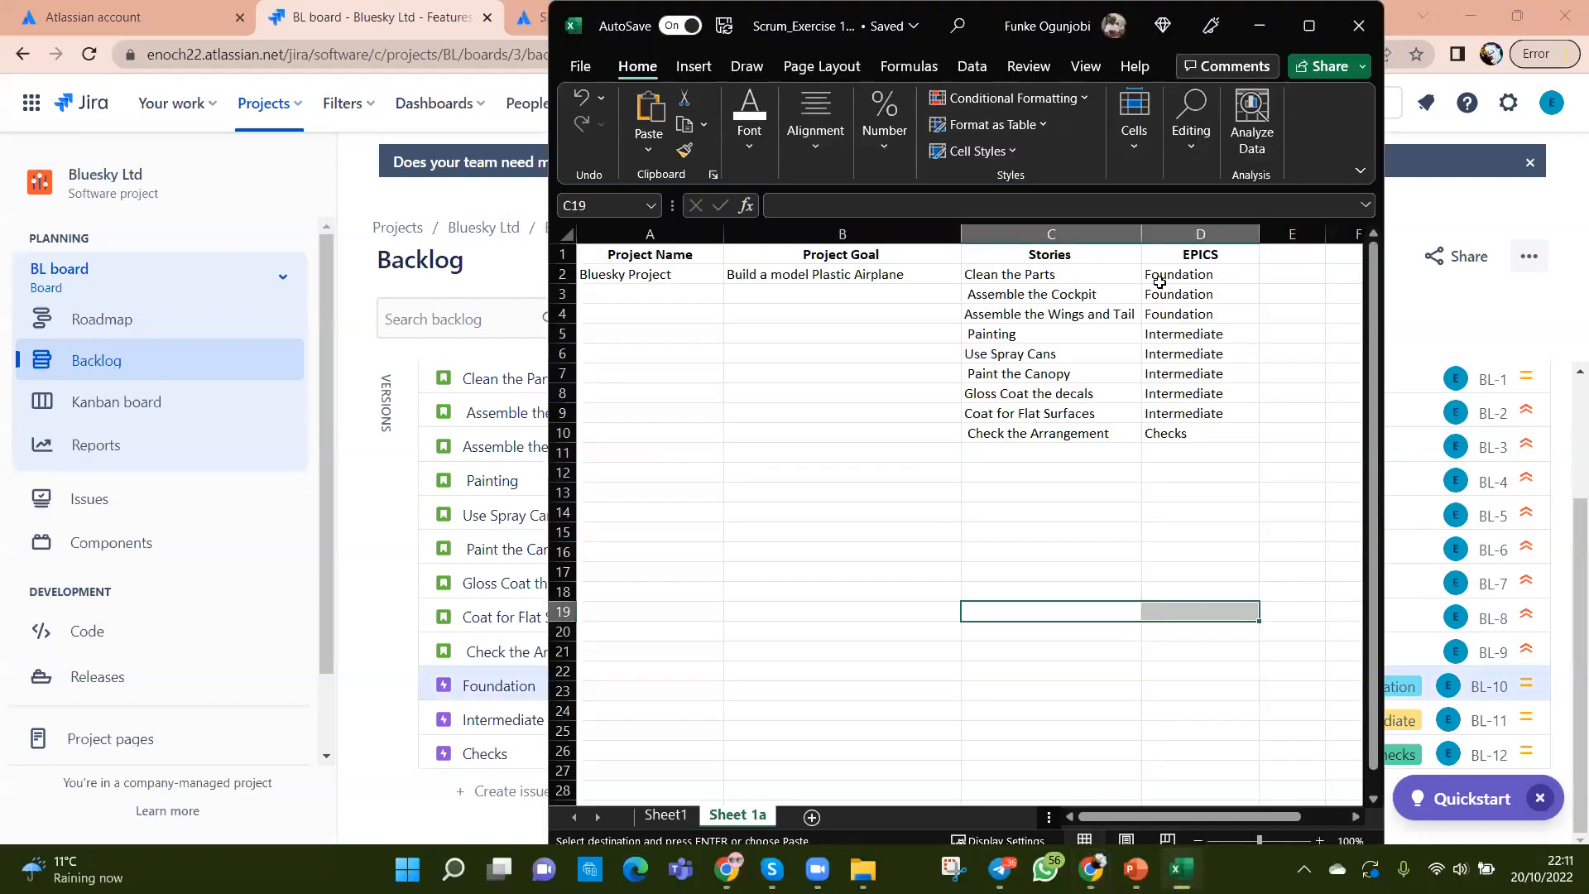
left_click_drag(1160, 282, 1163, 294)
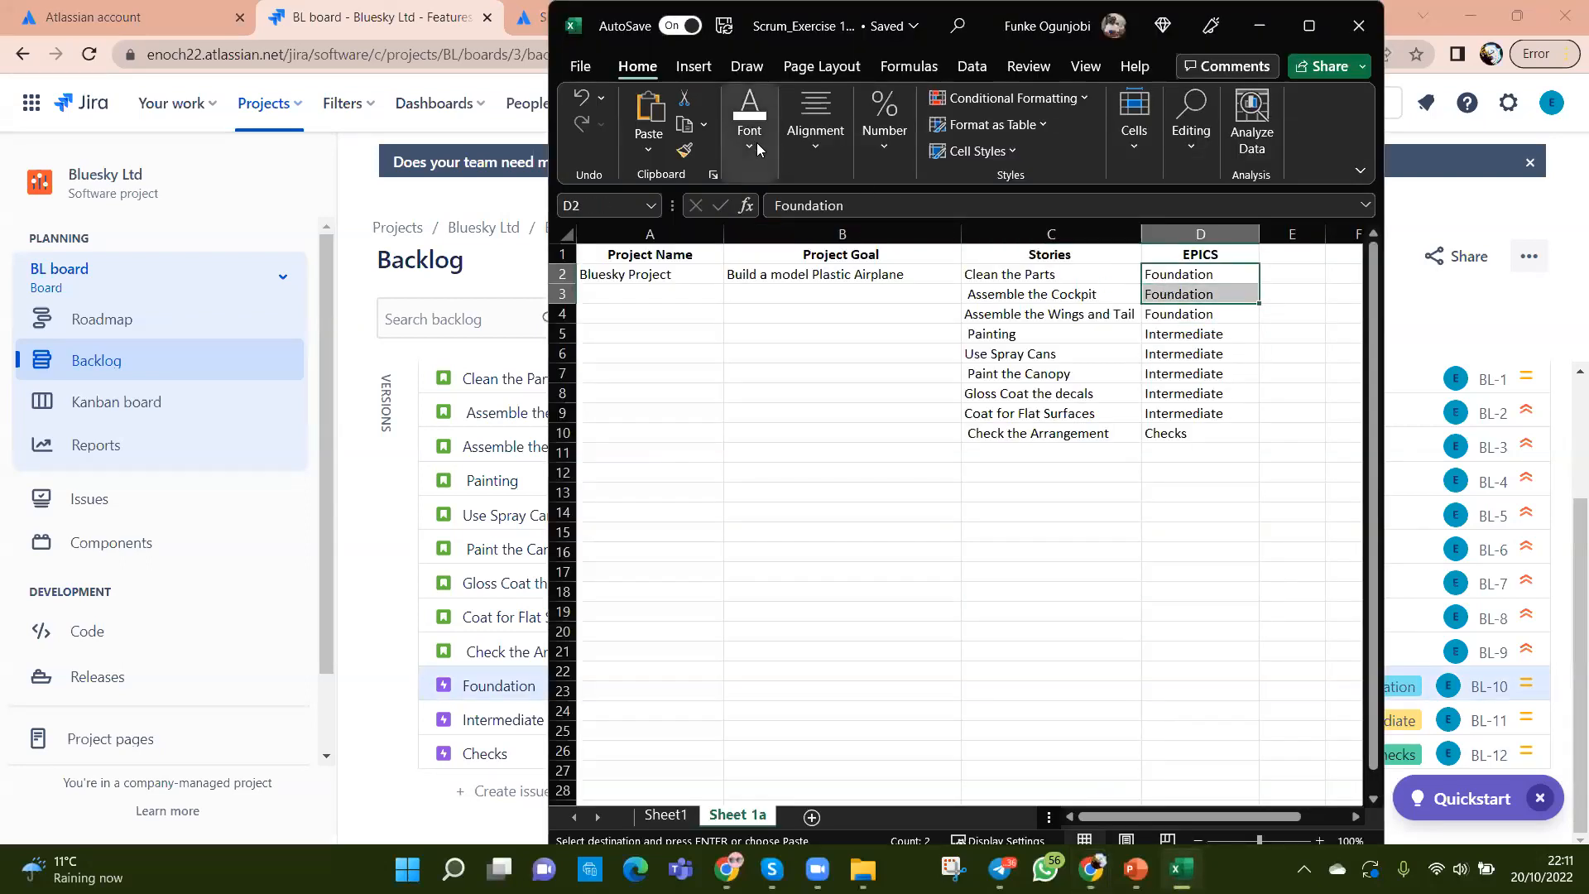
Step: Highlight Foundation stories C2:C4, Intermediate stories C5:C9 and Checks story C10, then return to Jira
mouse_move(1020, 275)
left_mouse_down()
mouse_move(1020, 292)
mouse_move(1008, 270)
mouse_move(1010, 288)
left_mouse_up()
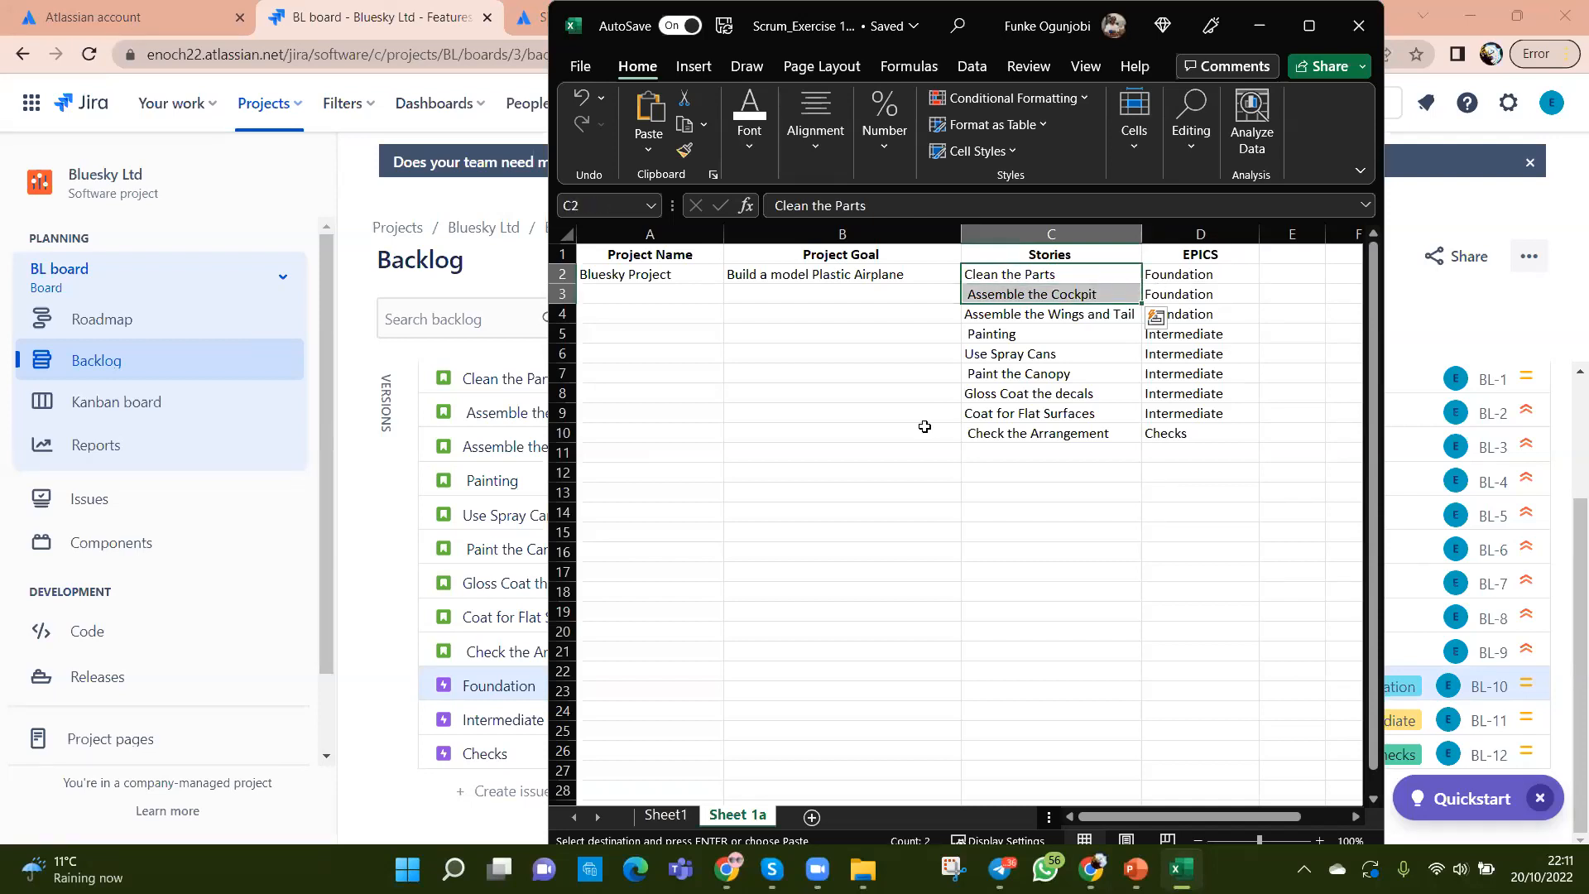
left_click(391, 605)
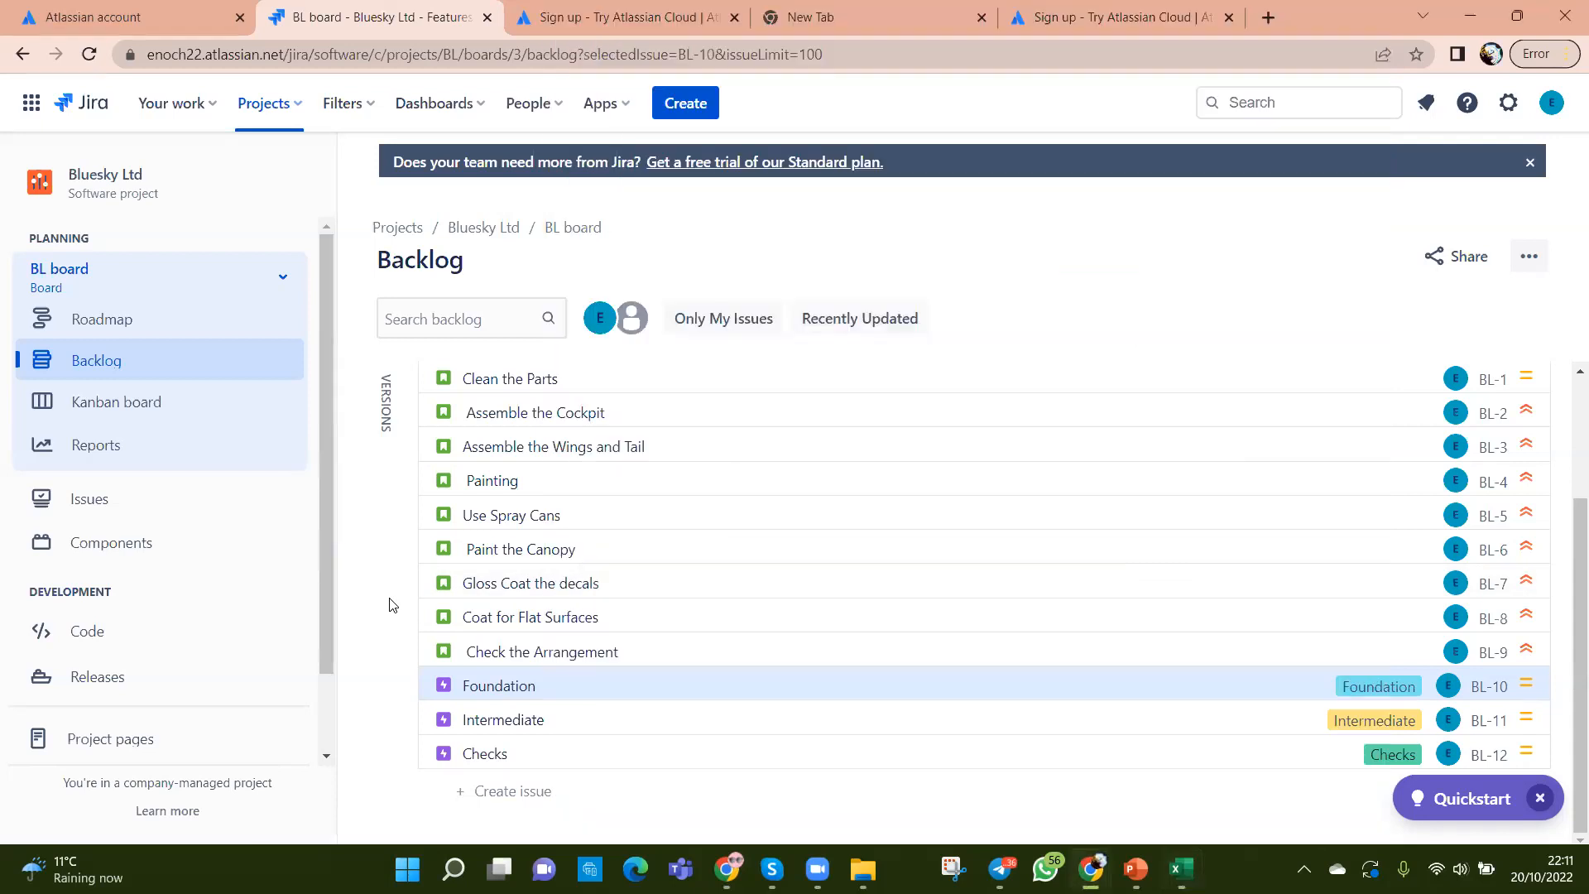
key("alt+Tab")
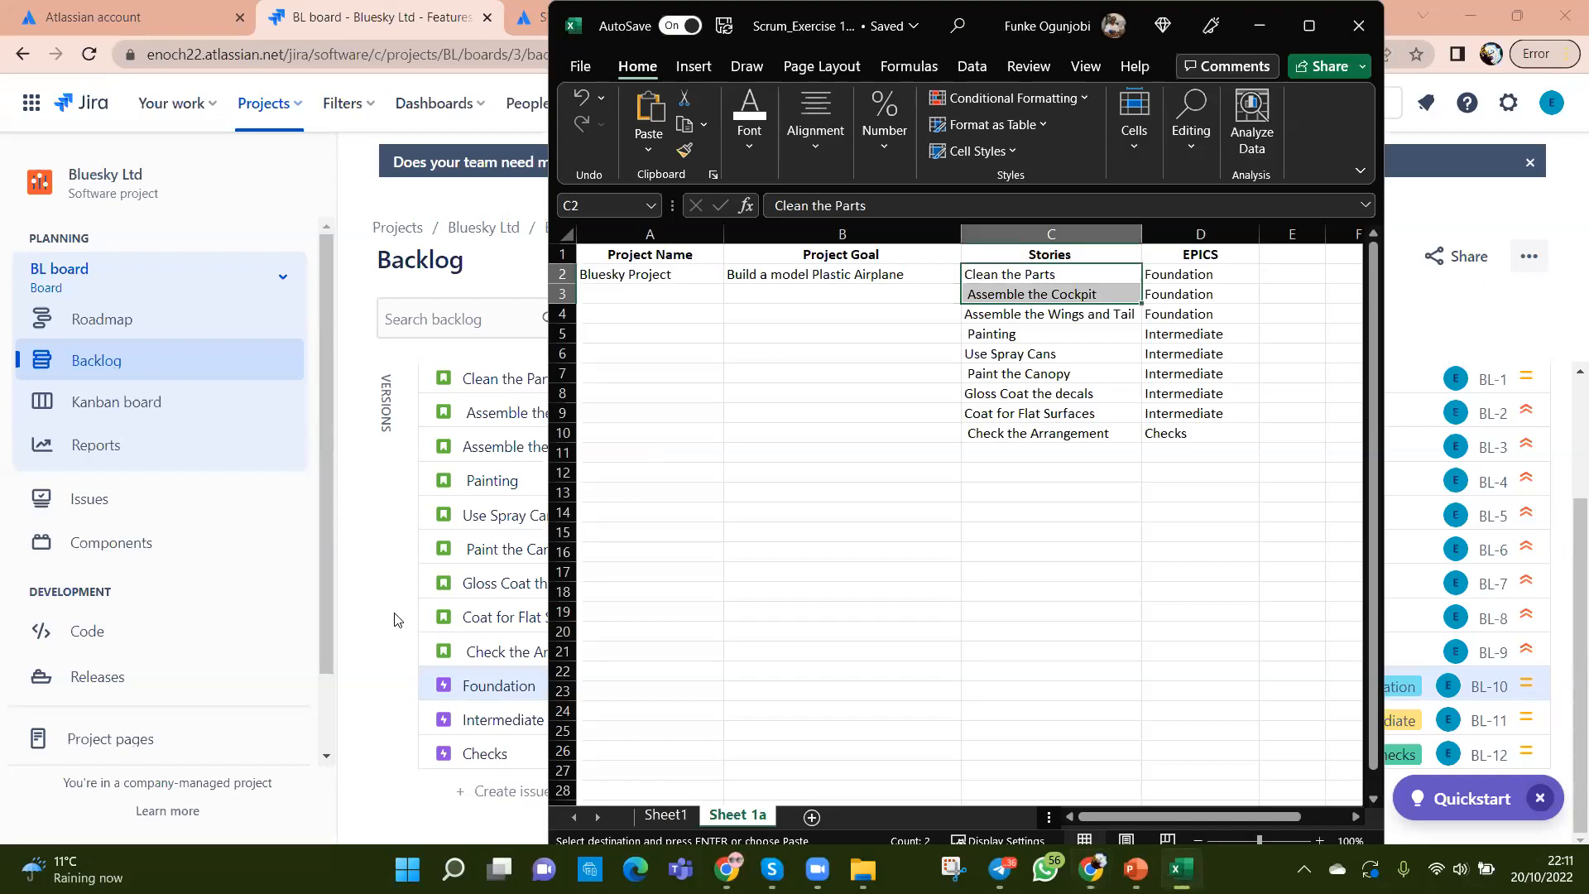
left_click(1180, 546)
left_click_drag(1013, 274, 1014, 315)
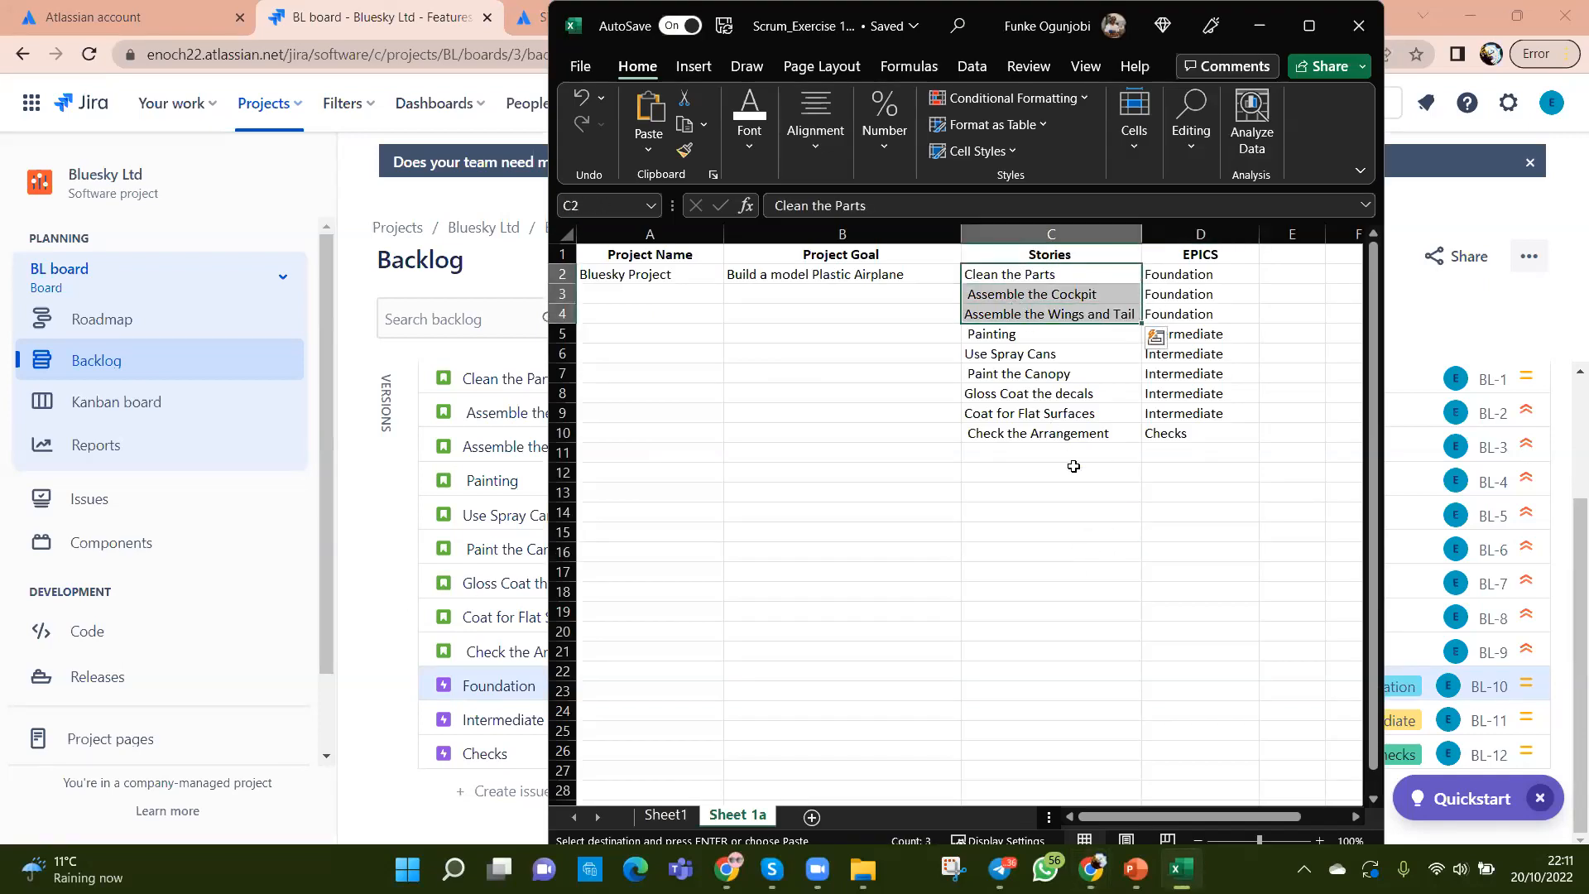
left_click_drag(1024, 333, 1029, 414)
left_click(1033, 433)
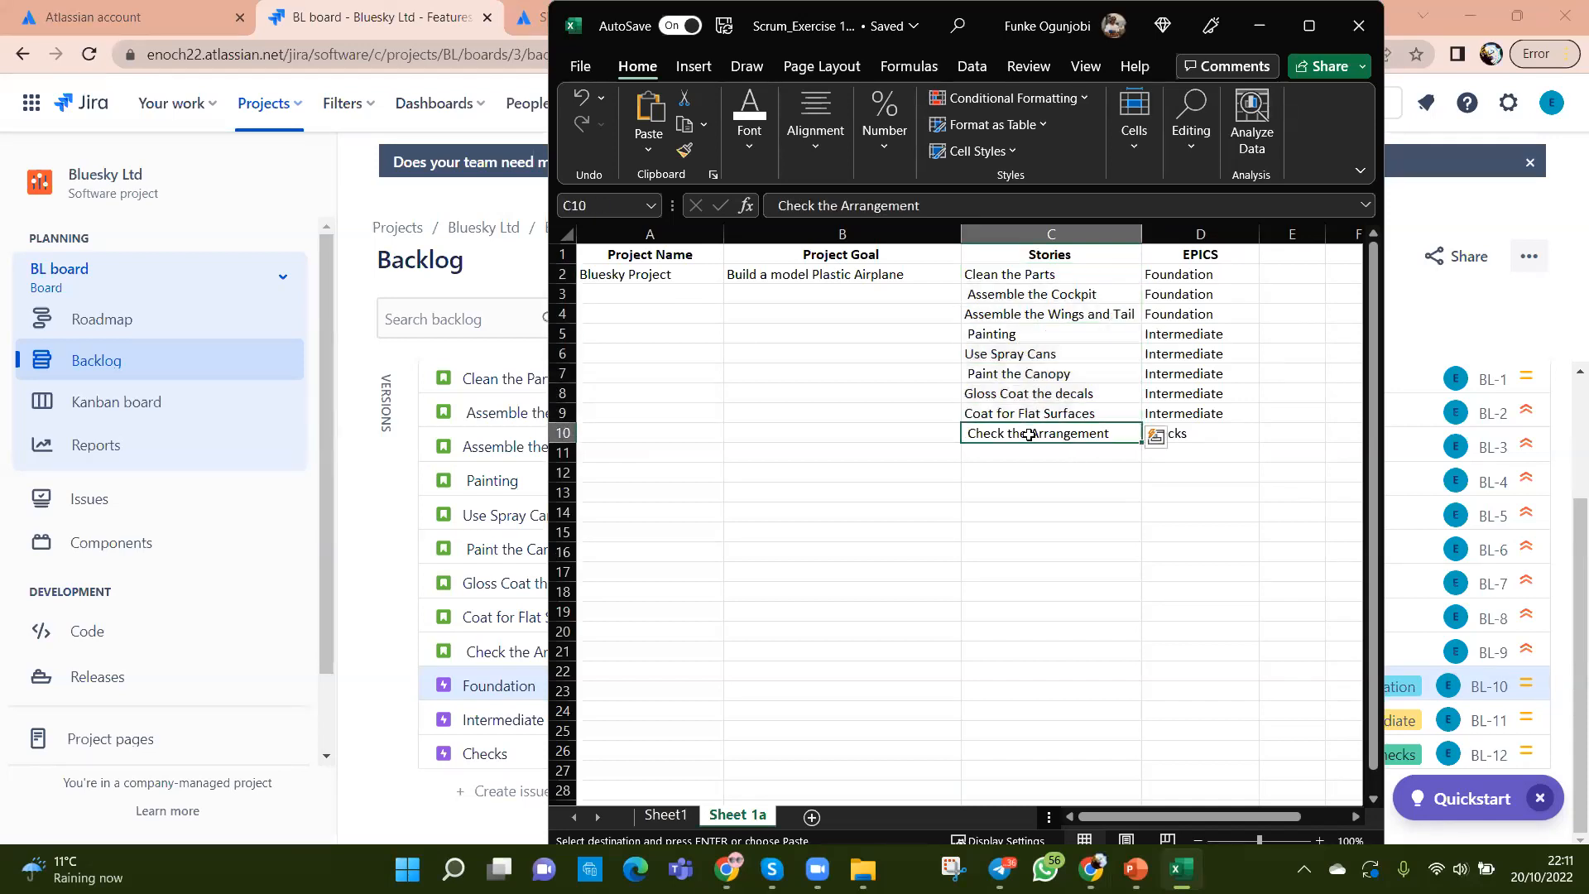
left_click(368, 584)
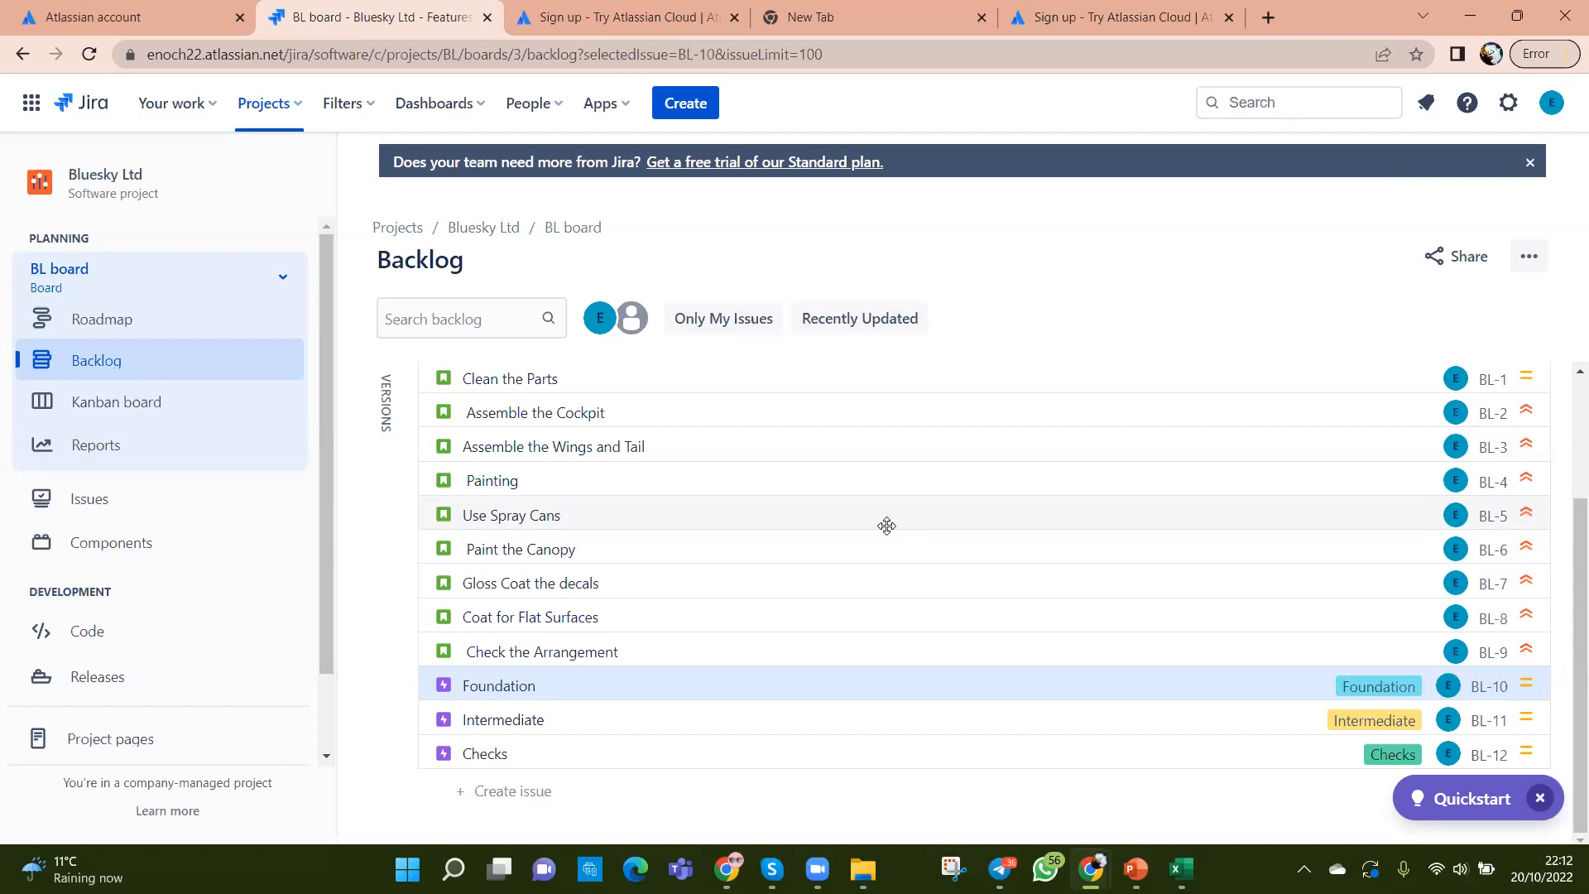
left_click(564, 379)
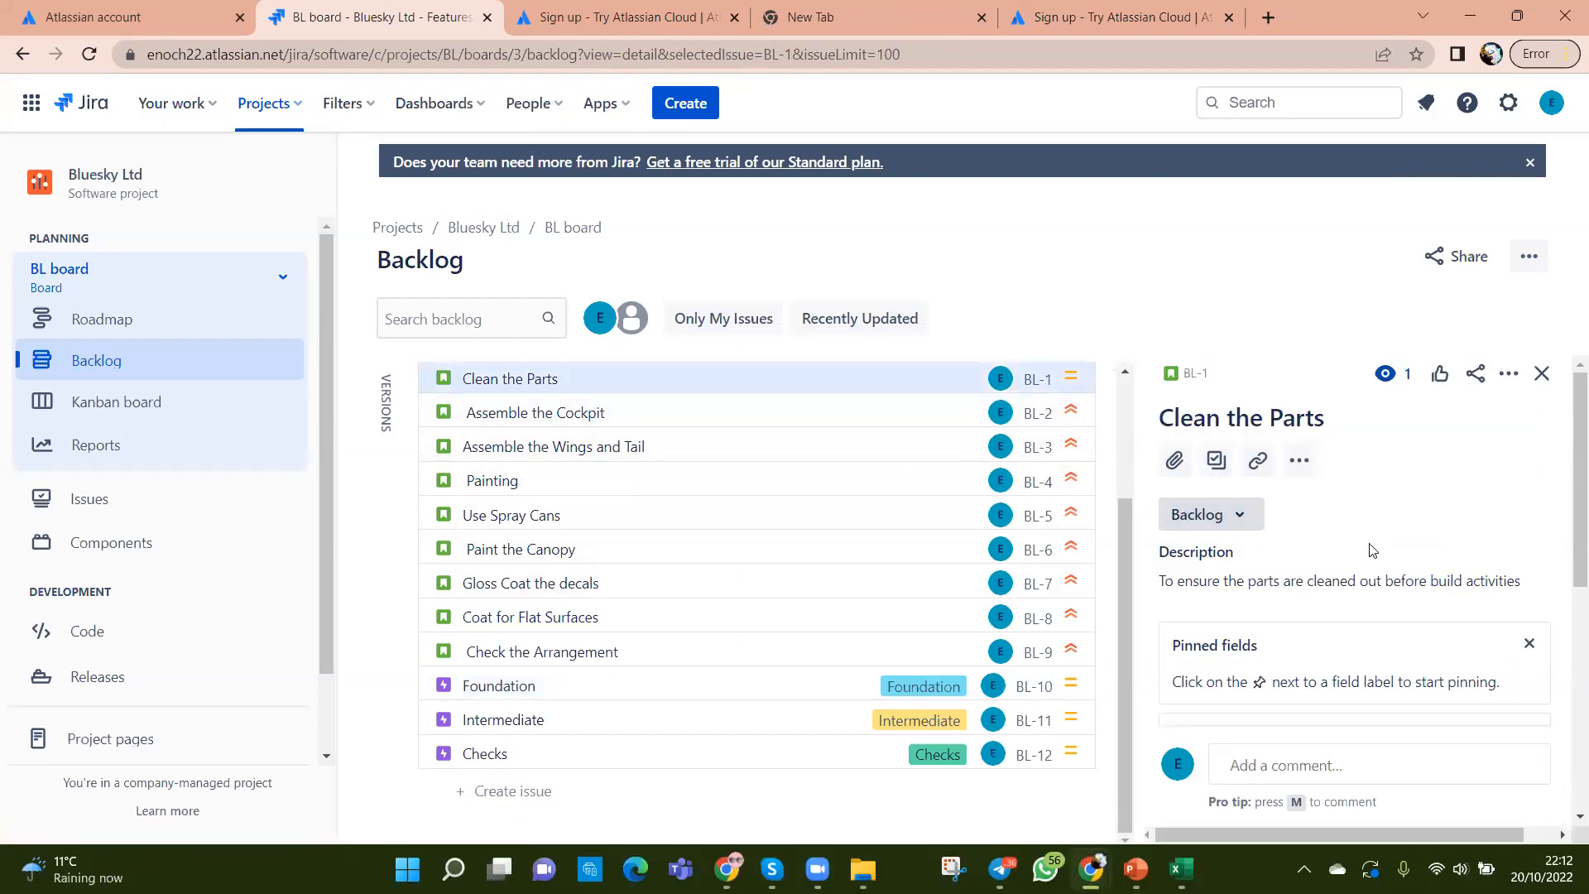
scroll(1373, 550, "down", 4)
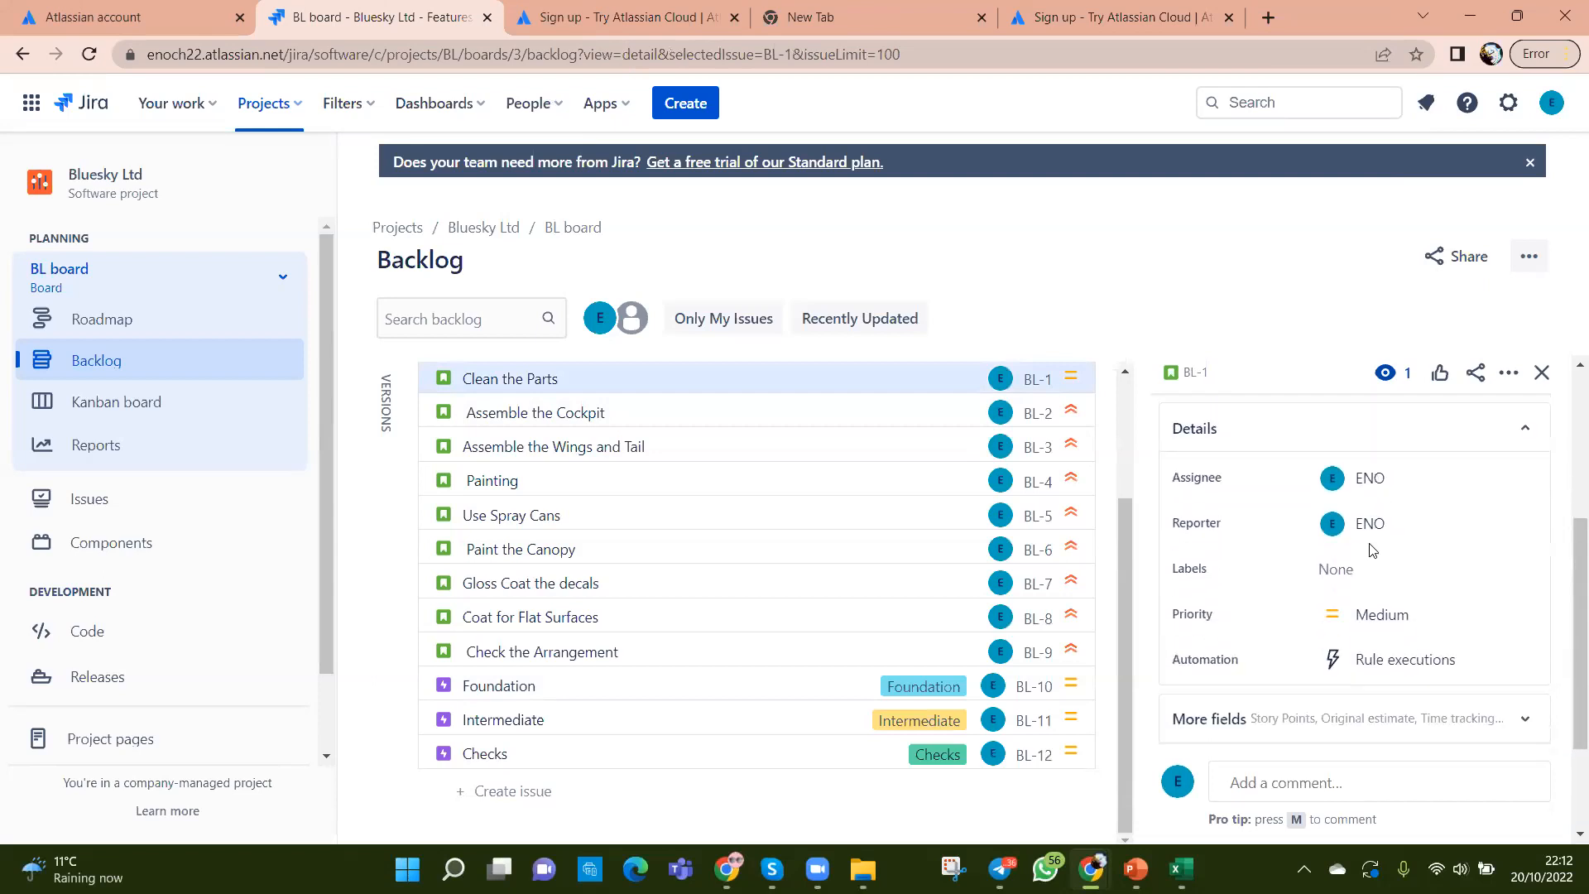
scroll(1372, 551, "down", 2)
scroll(1370, 543, "up", 3)
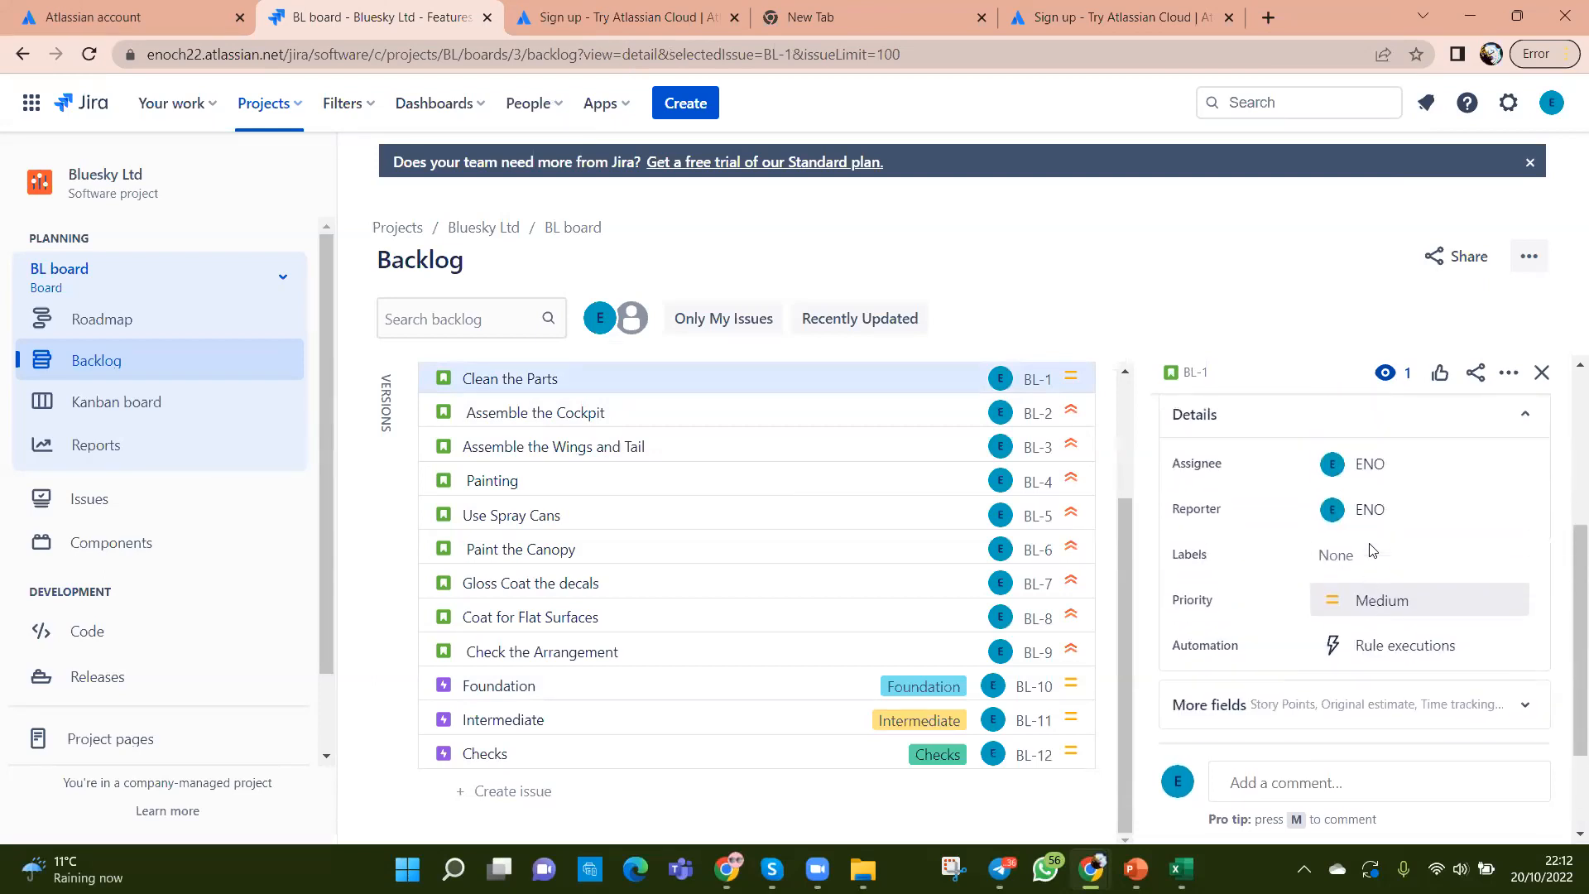
mouse_move(1370, 546)
scroll(1370, 543, "up", 3)
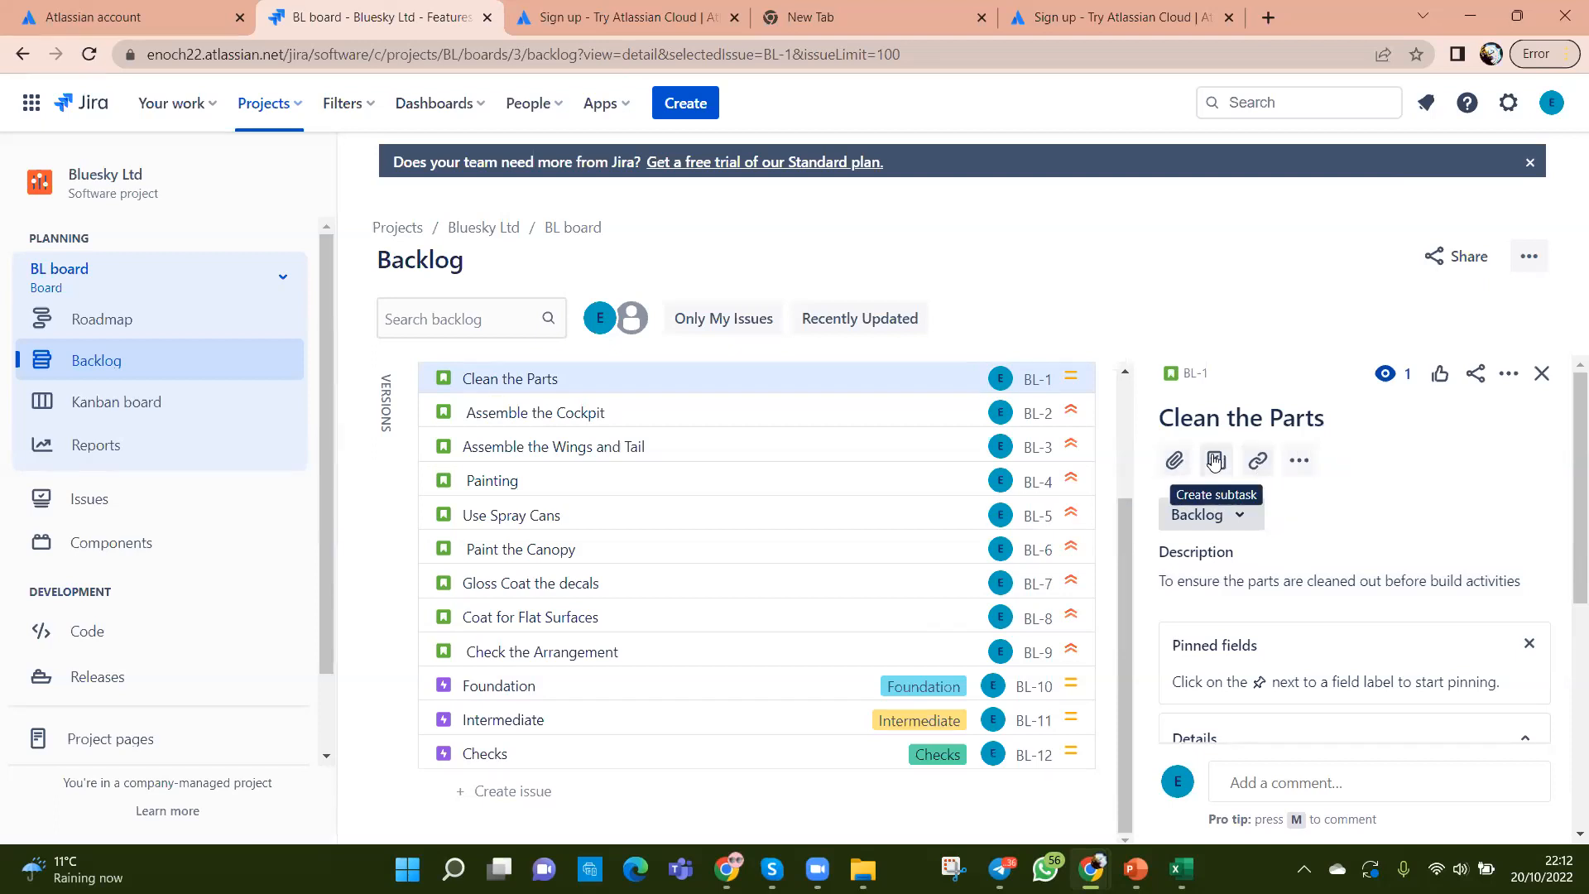
scroll(1342, 513, "down", 2)
scroll(1342, 513, "down", 3)
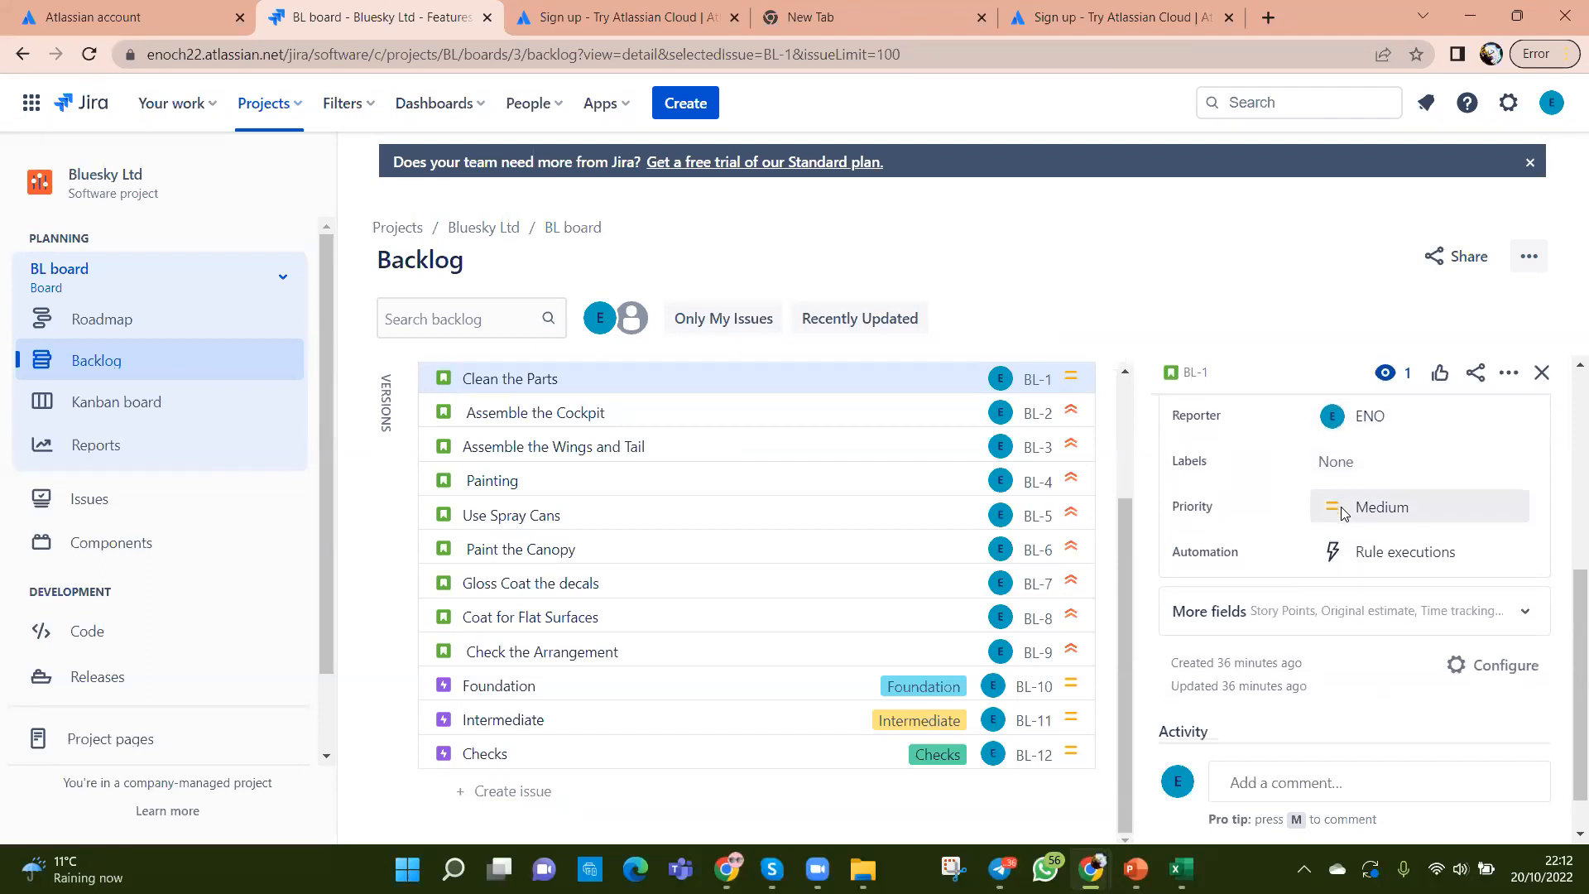
scroll(1343, 513, "down", 1)
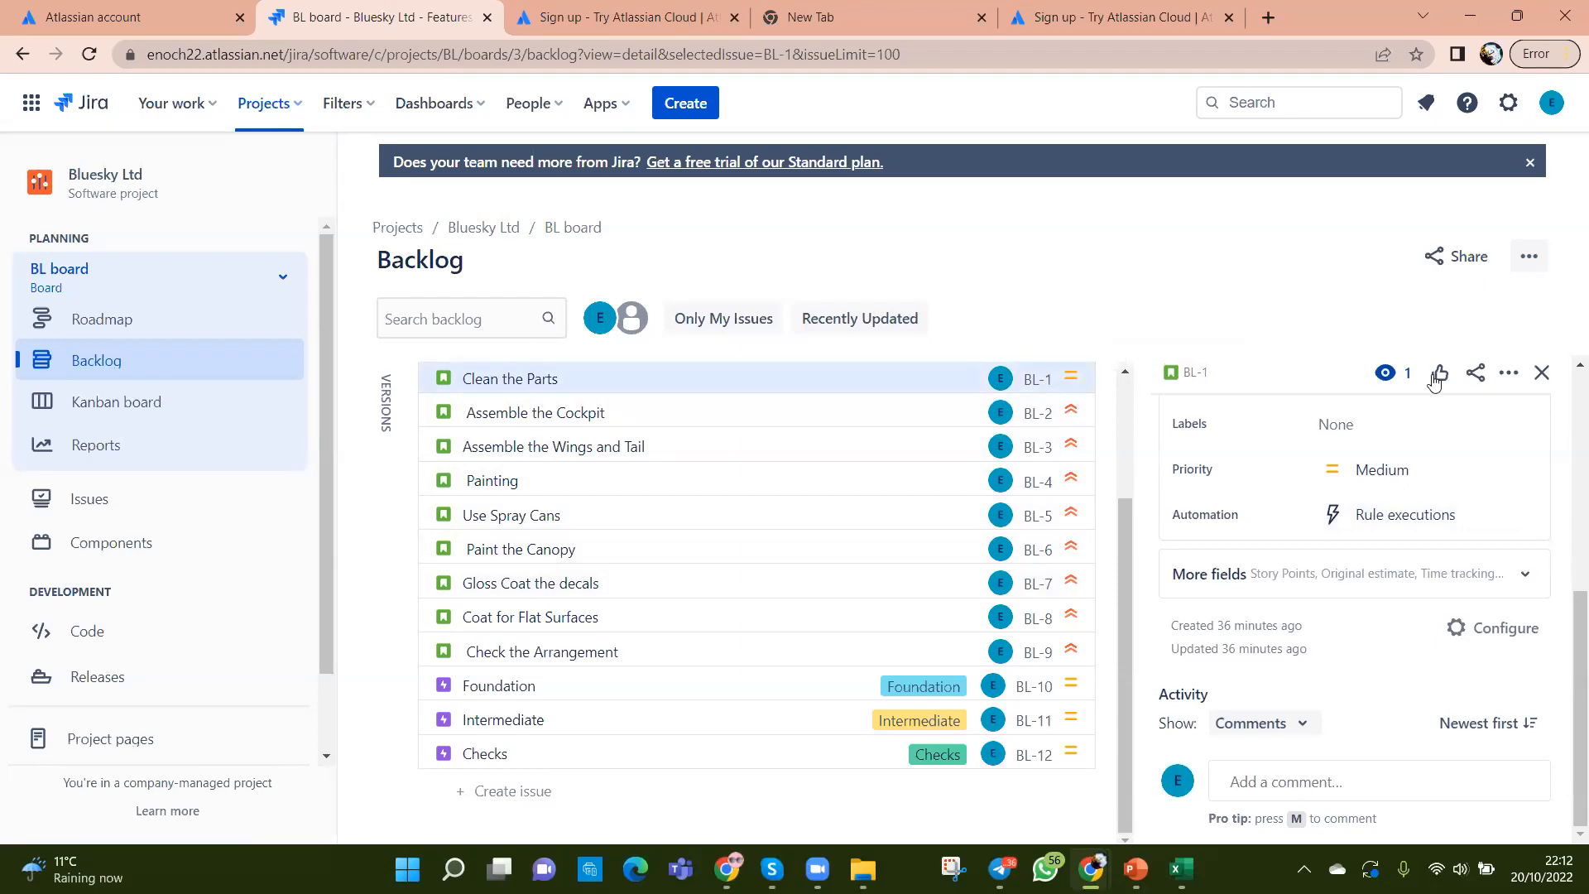
left_click(1541, 373)
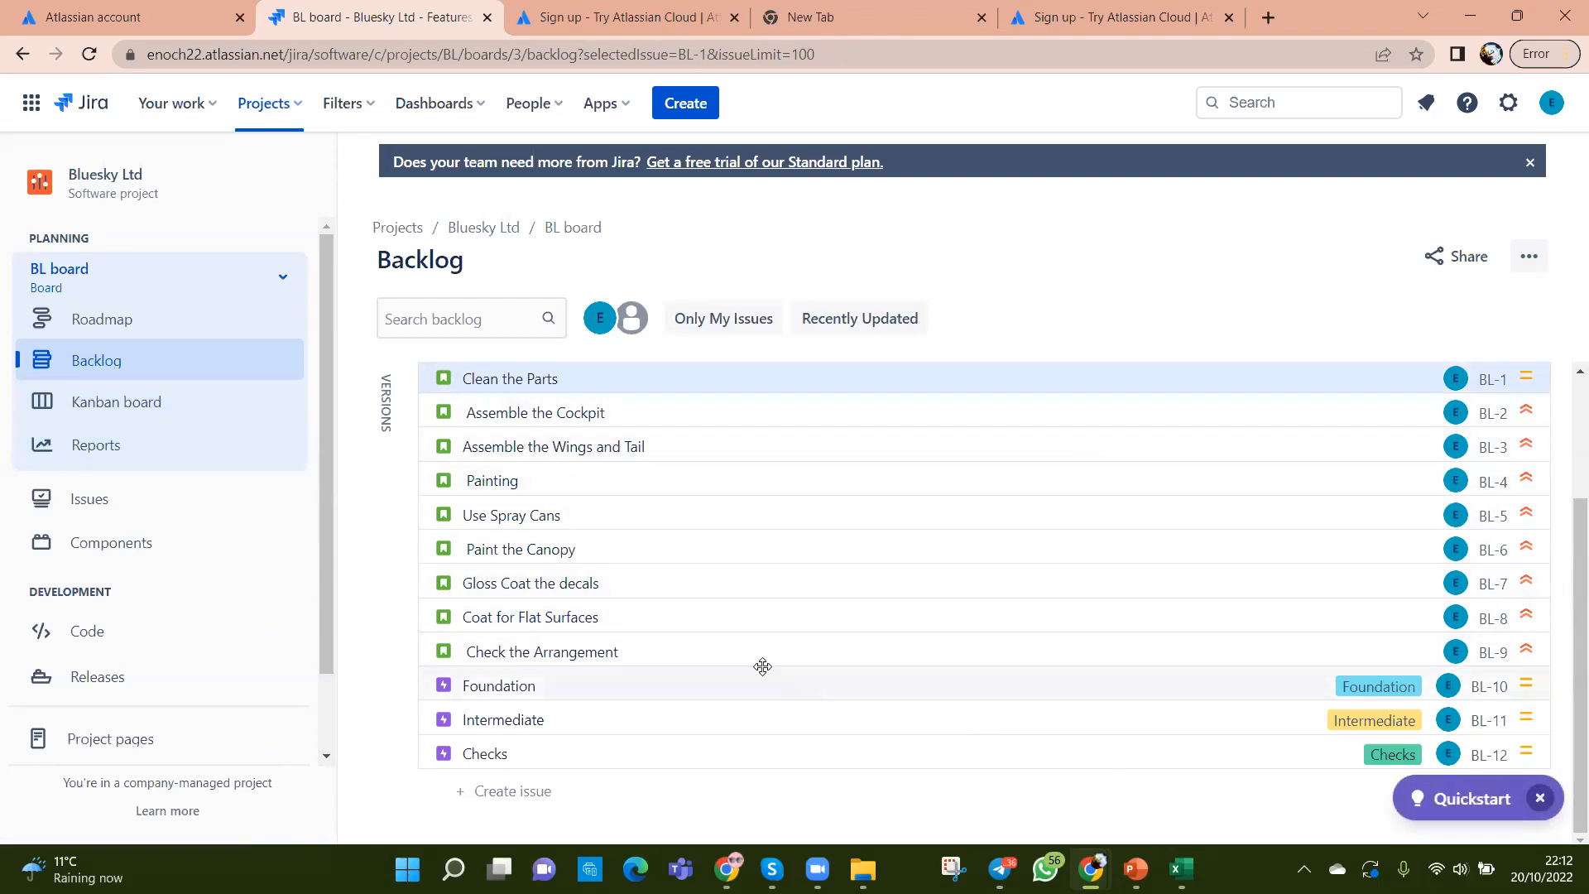
Step: Open the Clean the Parts story's details panel beside the backlog
right_click(742, 617)
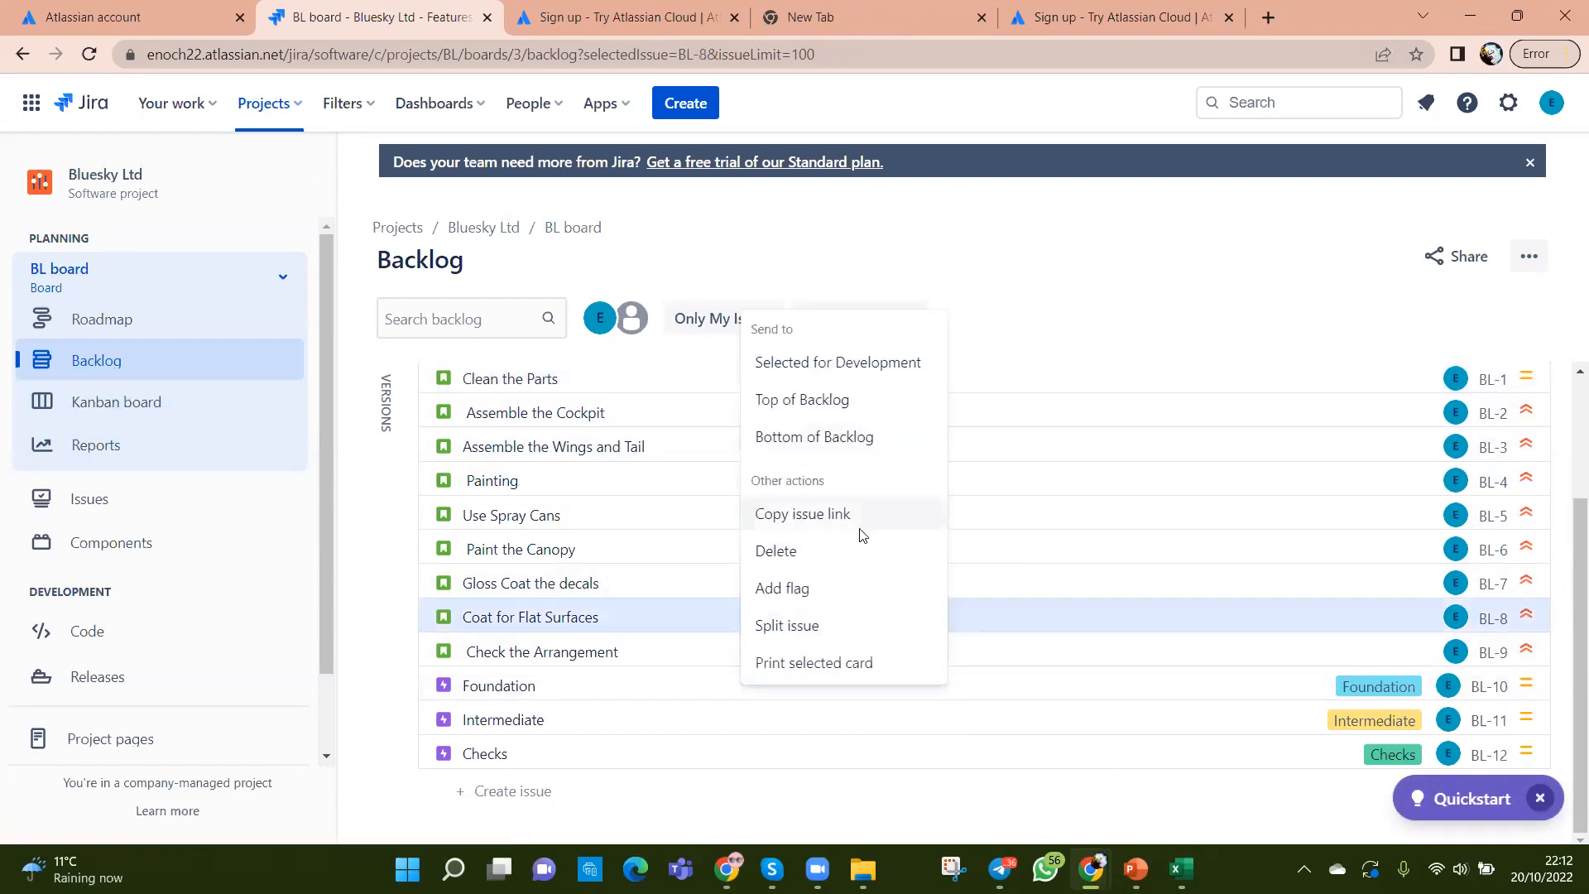
left_click(767, 503)
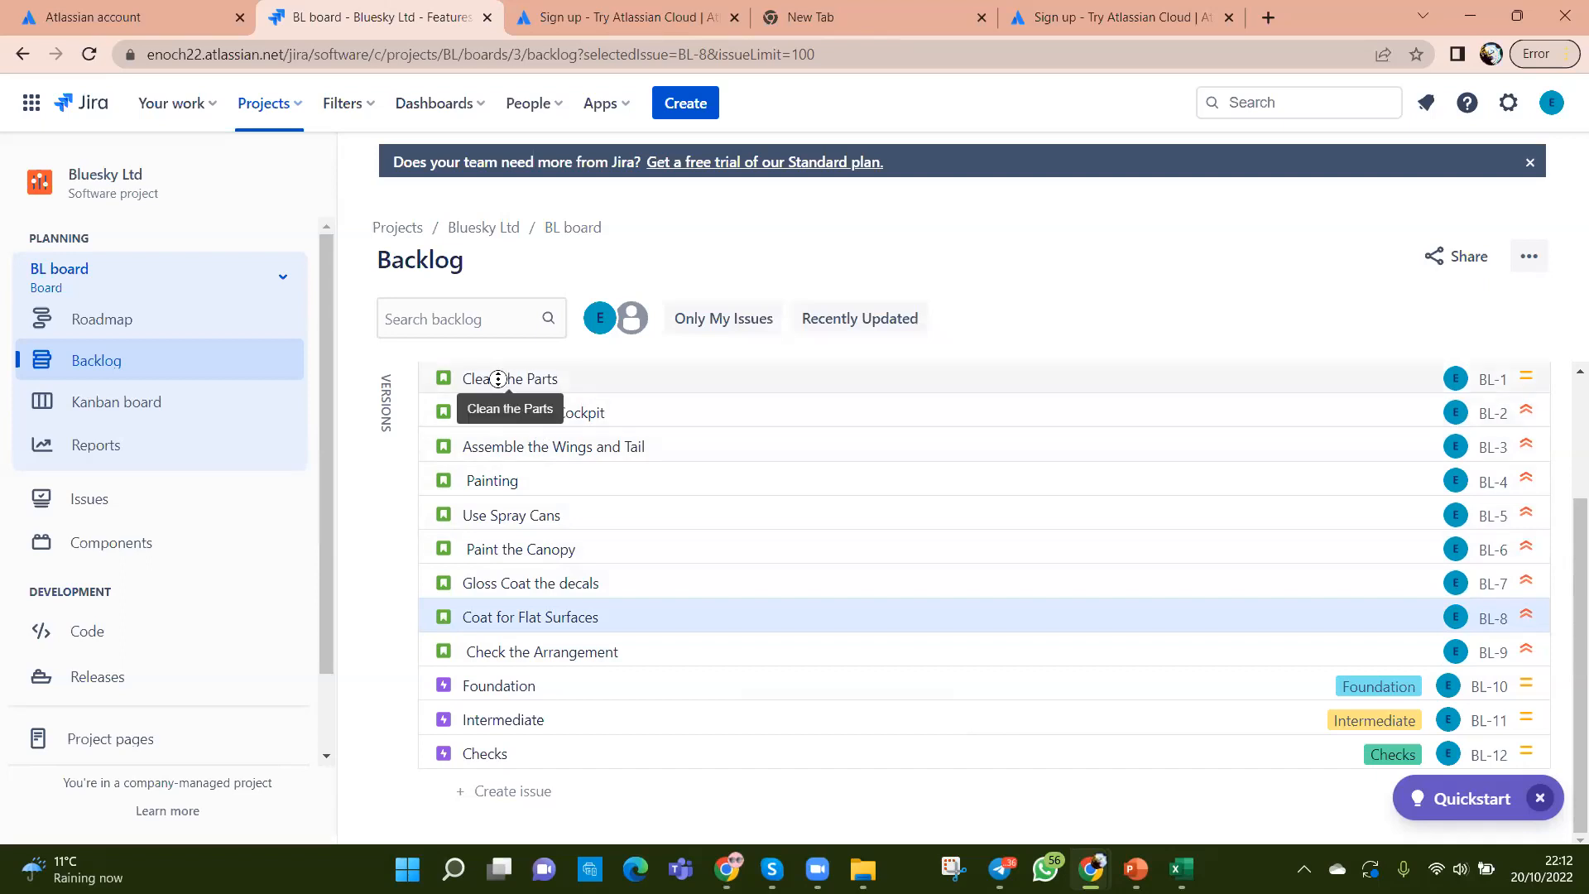
scroll(826, 375, "up", 1)
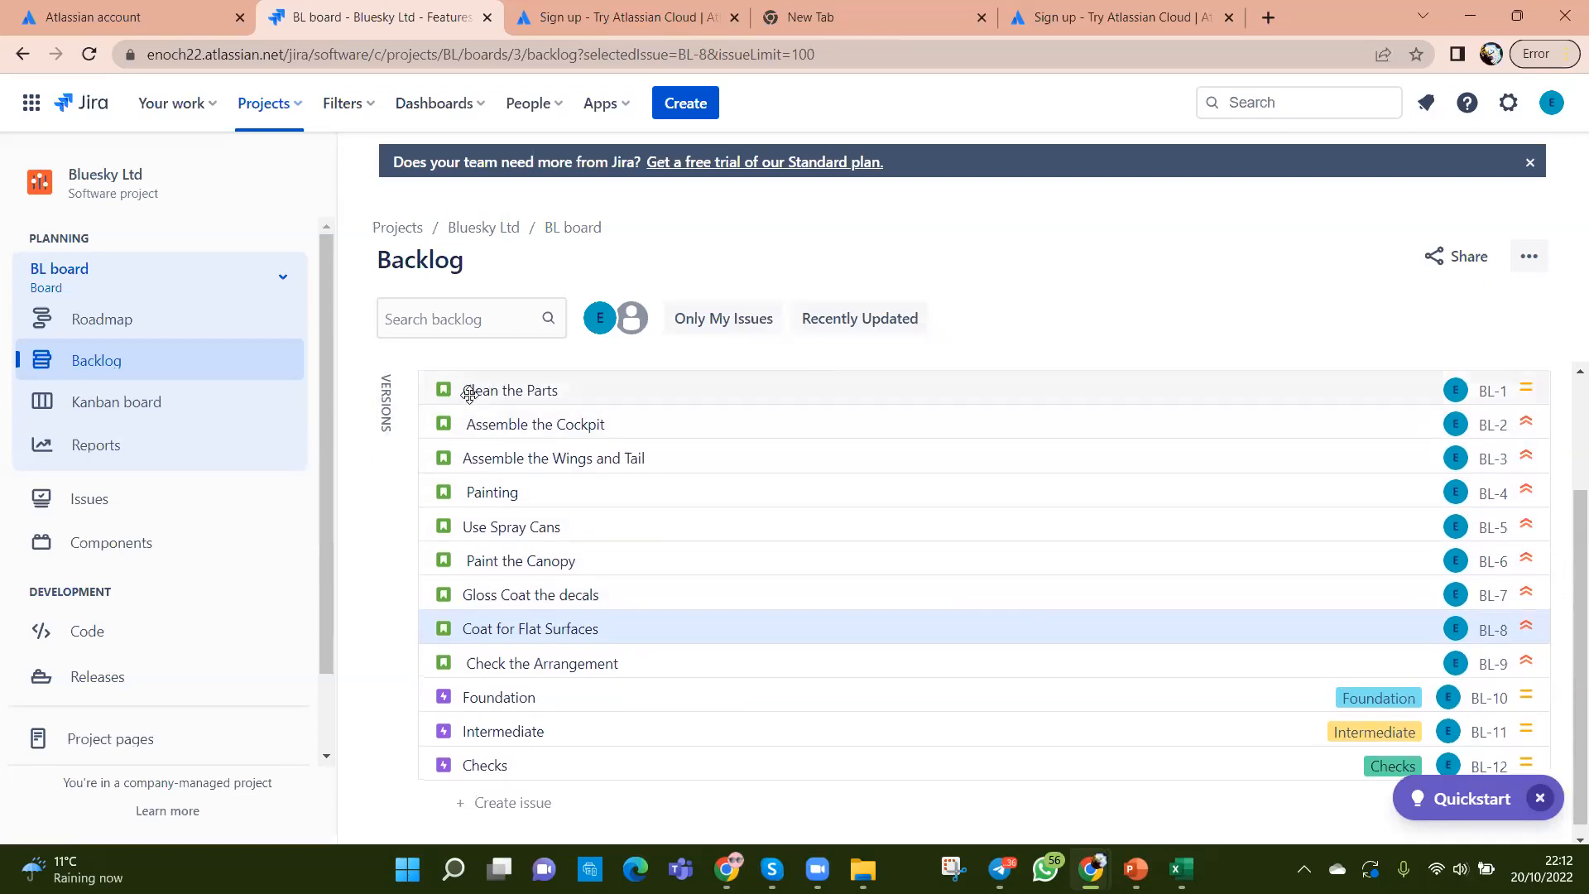
right_click(519, 387)
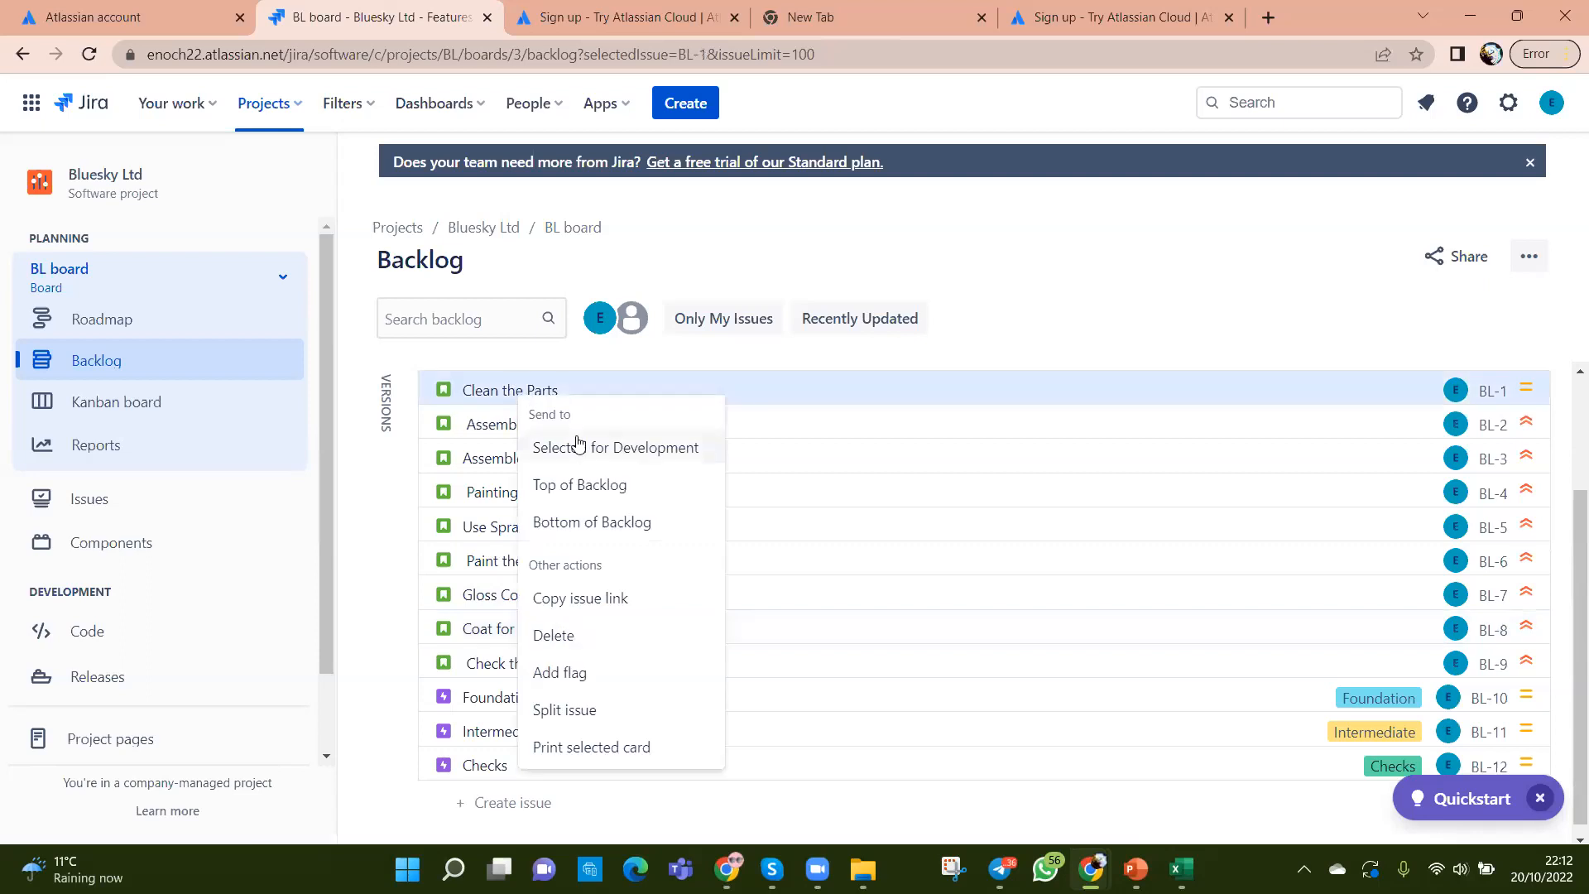
left_click(803, 385)
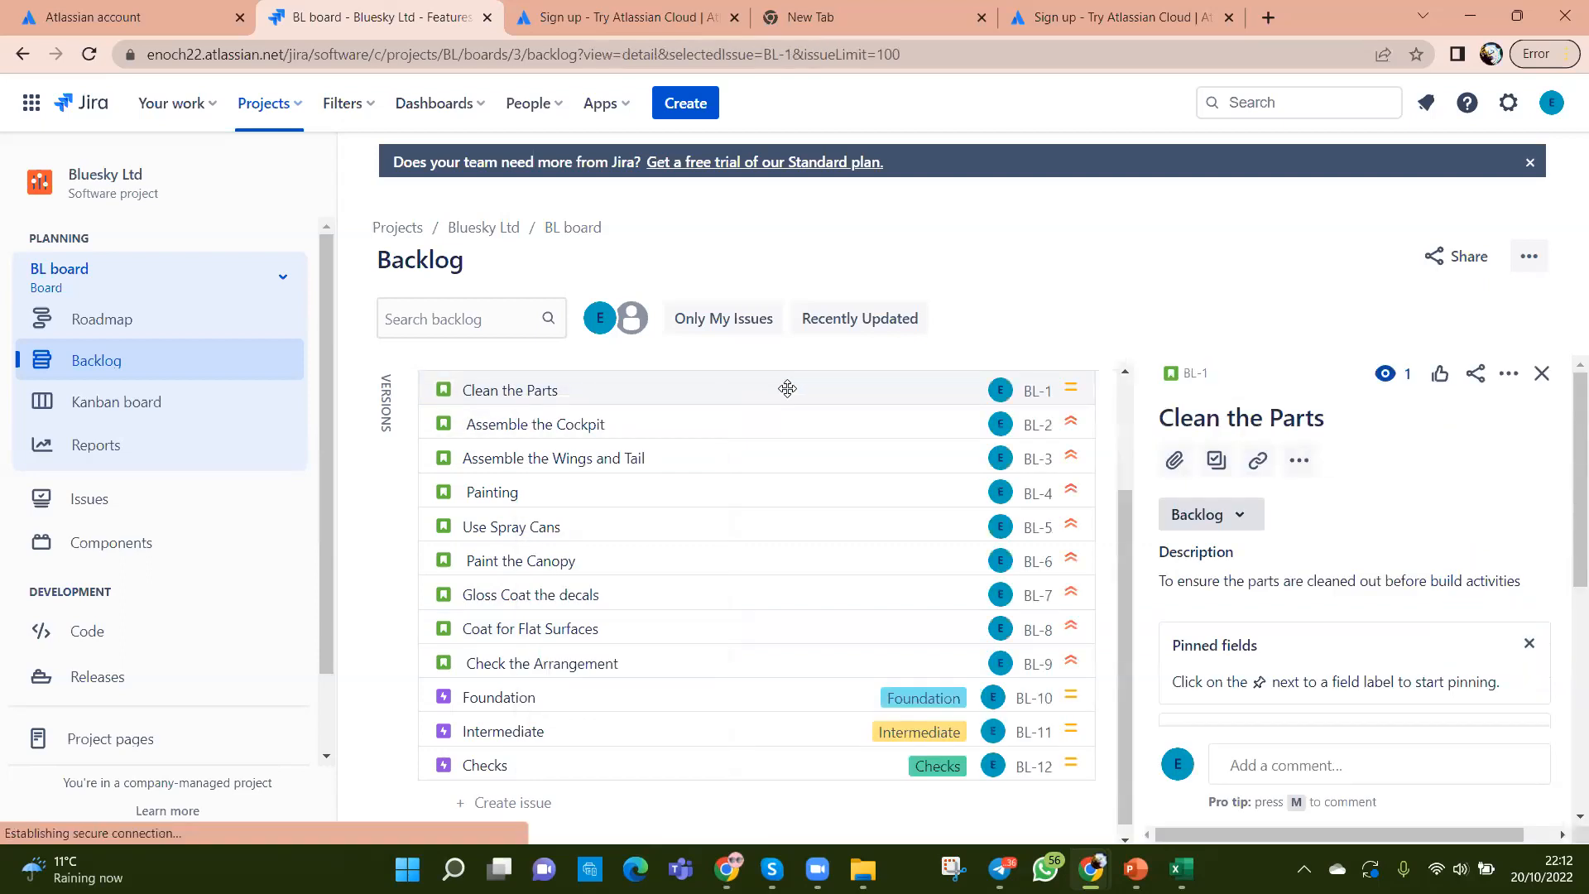
left_click(1235, 517)
left_click(1376, 490)
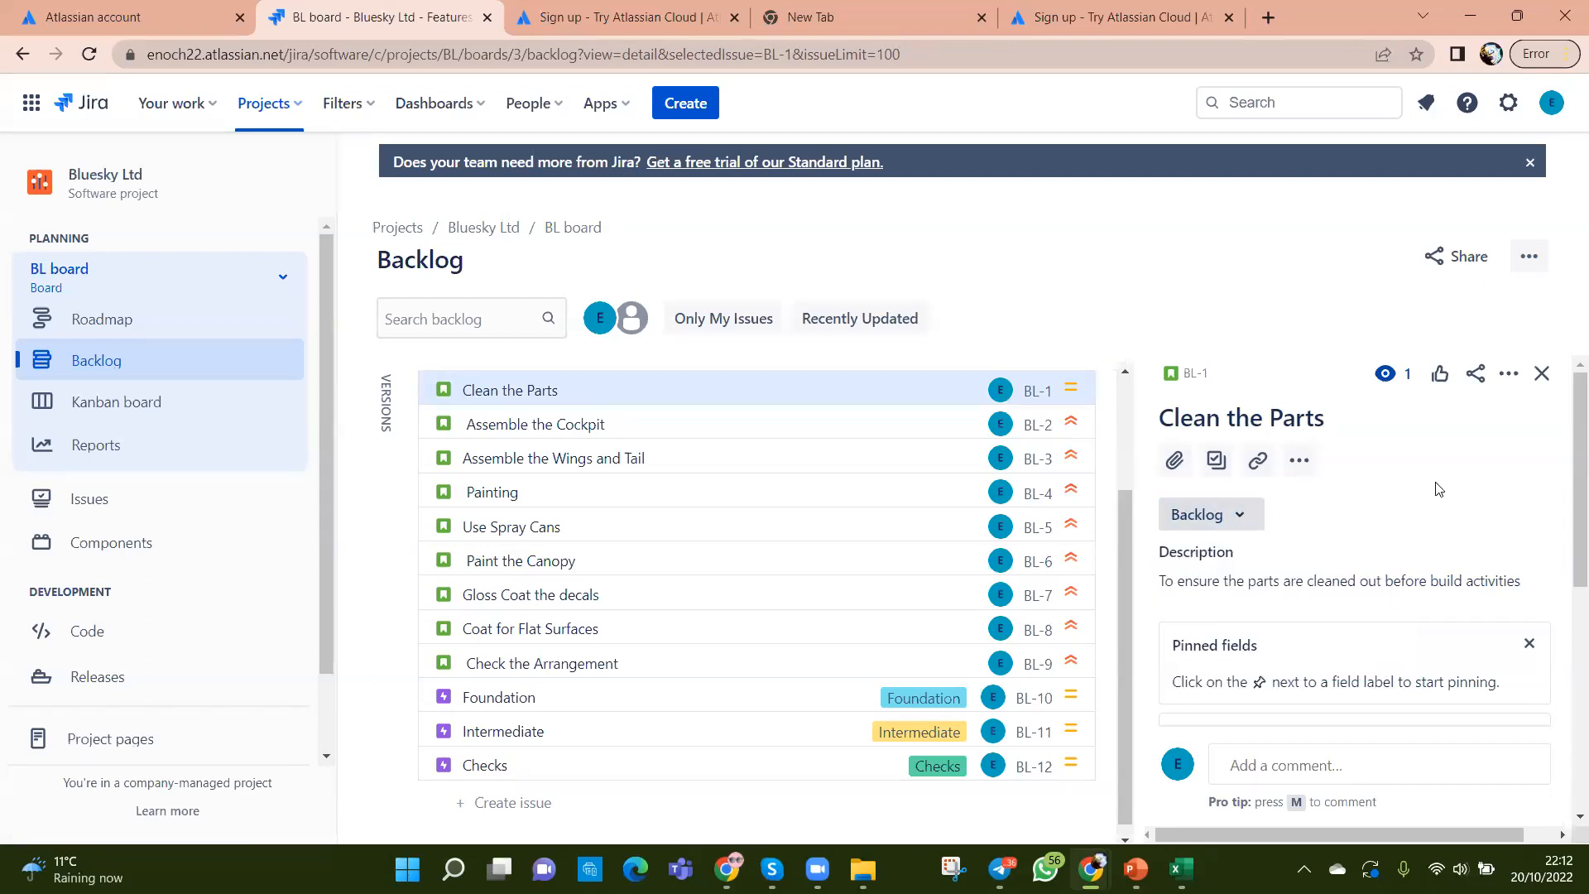
Step: Open story BL-1 in a new browser tab
scroll(1437, 489, "down", 5)
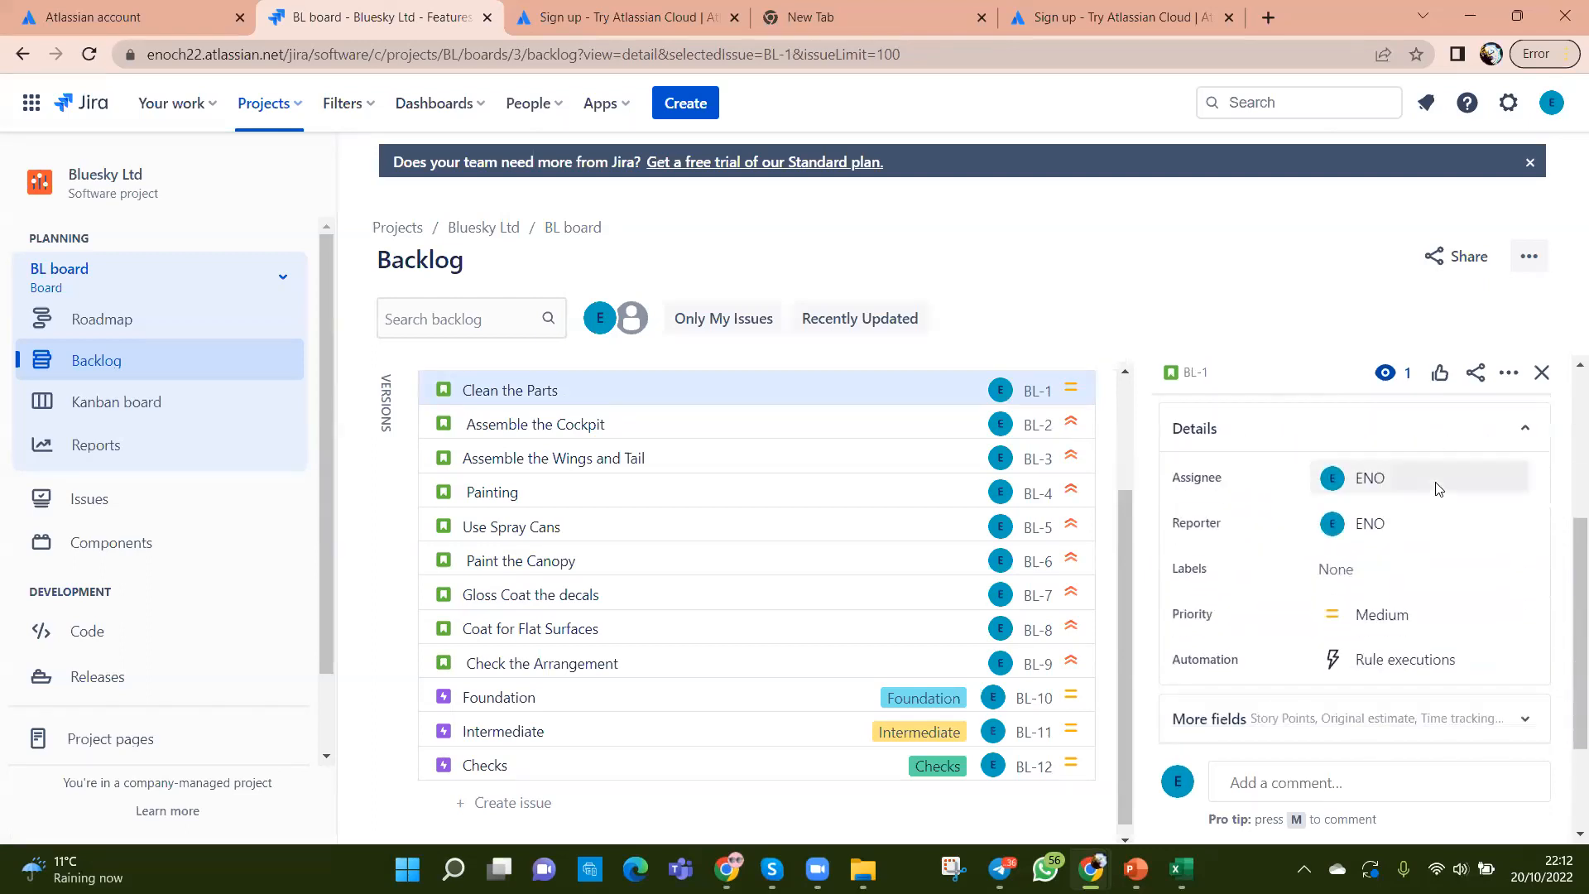
scroll(1438, 489, "down", 2)
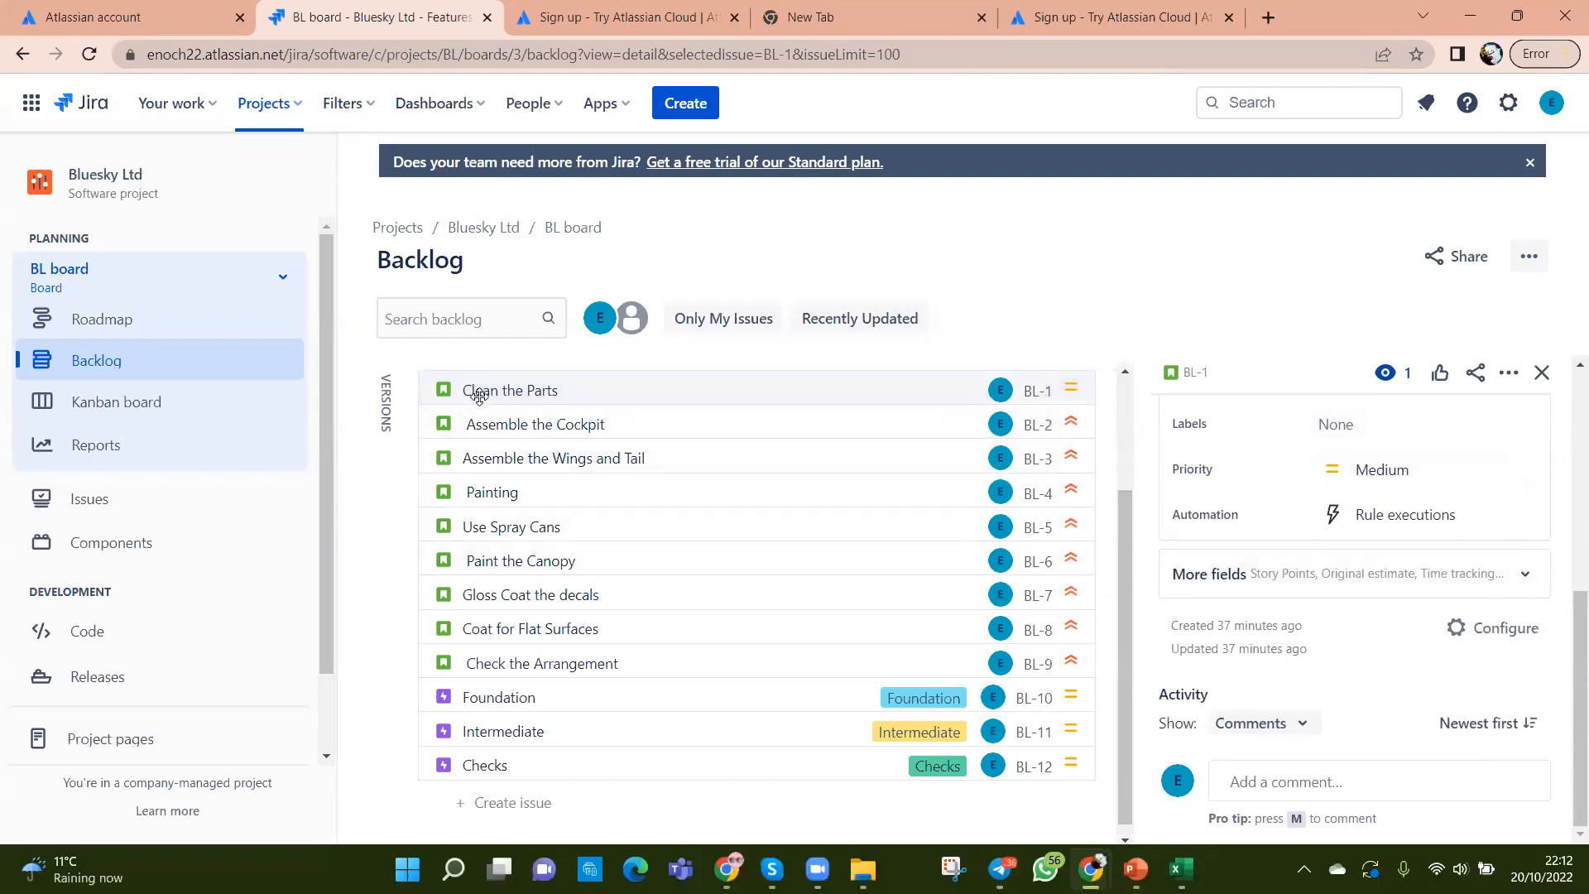
right_click(1031, 390)
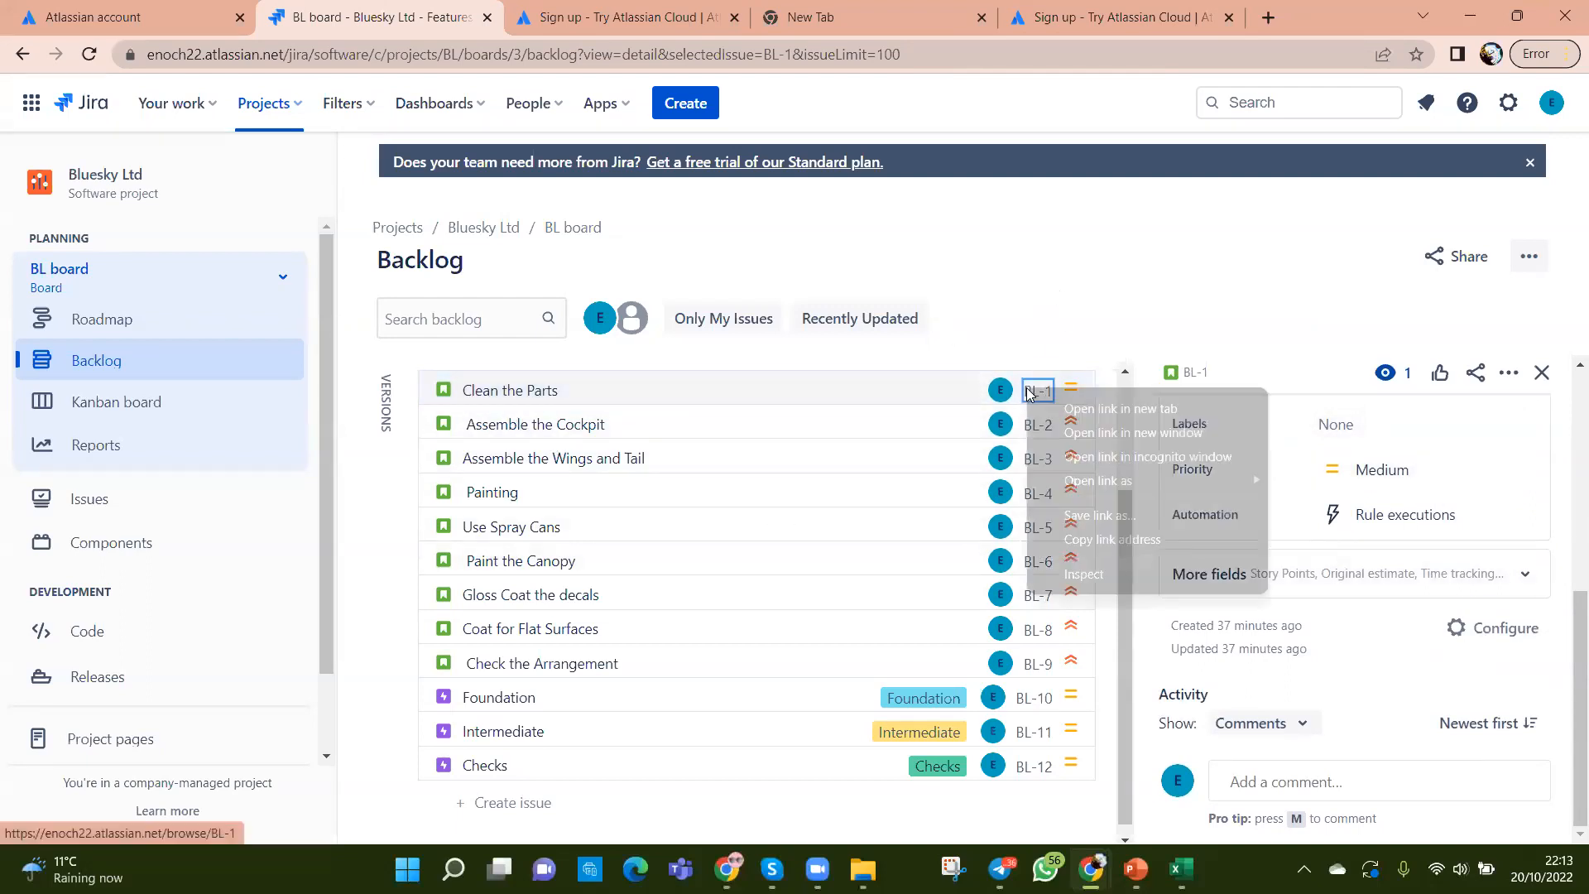
left_click(1113, 408)
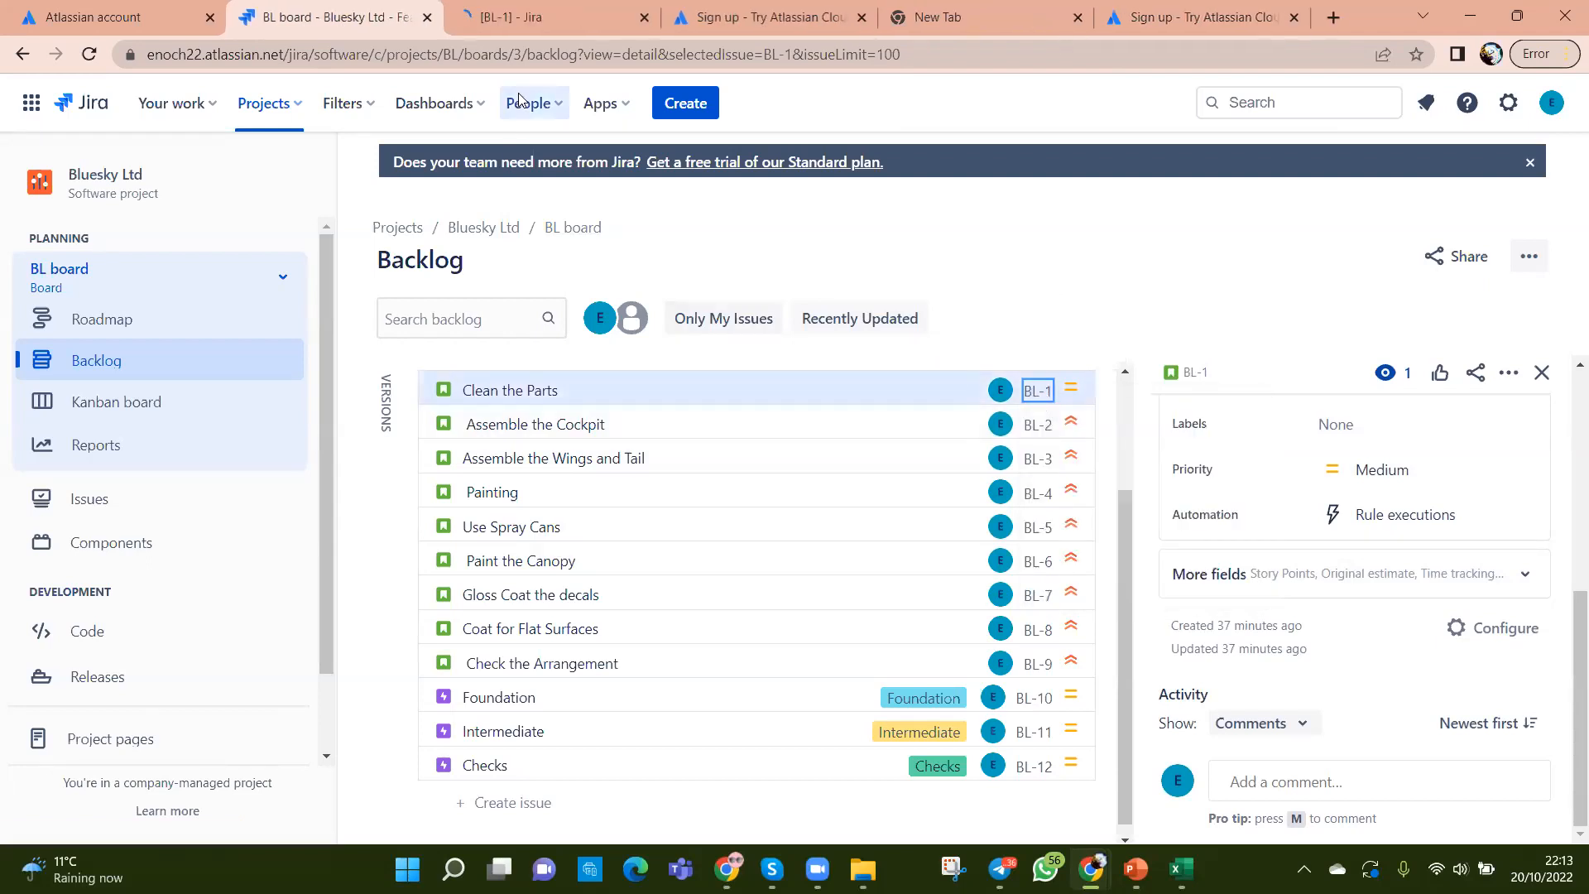
Step: Switch to the BL-1 tab and dismiss the new issue view welcome tour
left_click(517, 21)
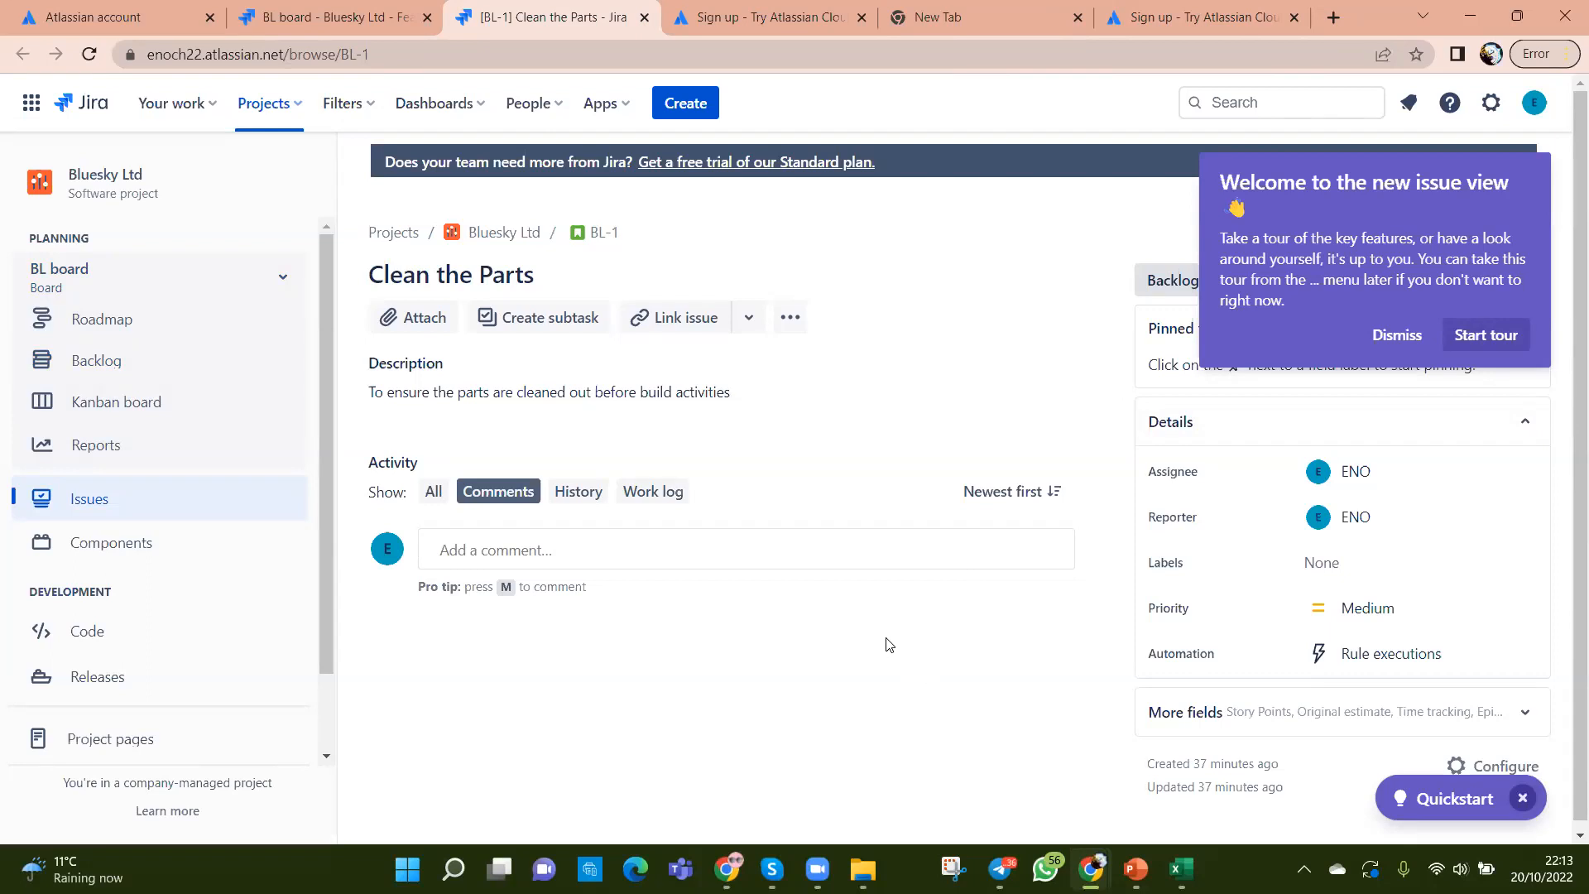
left_click(788, 320)
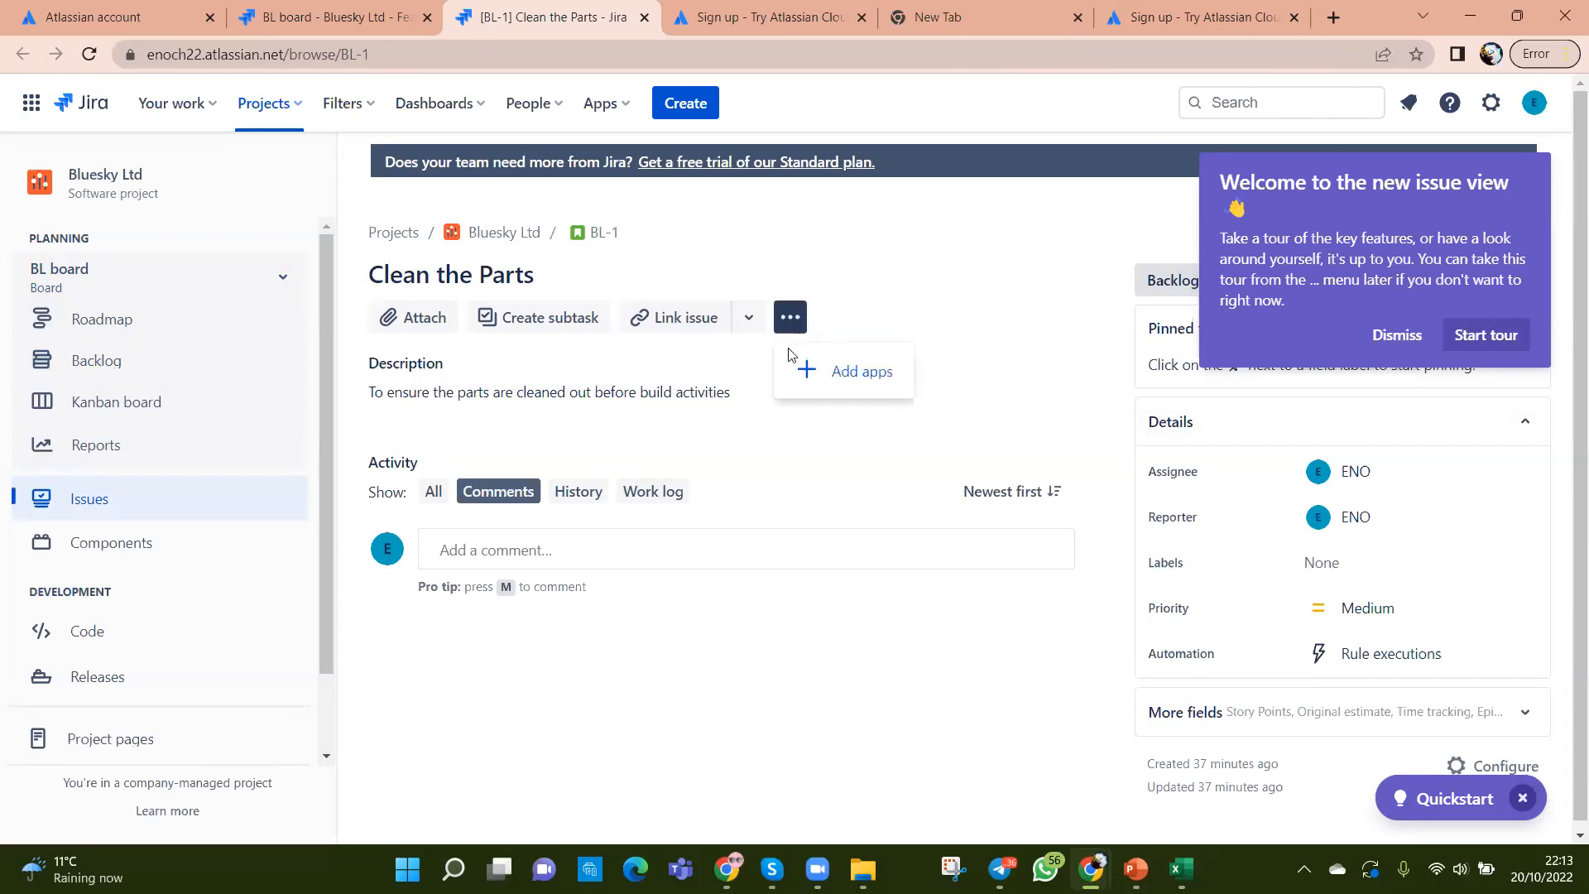
left_click(792, 477)
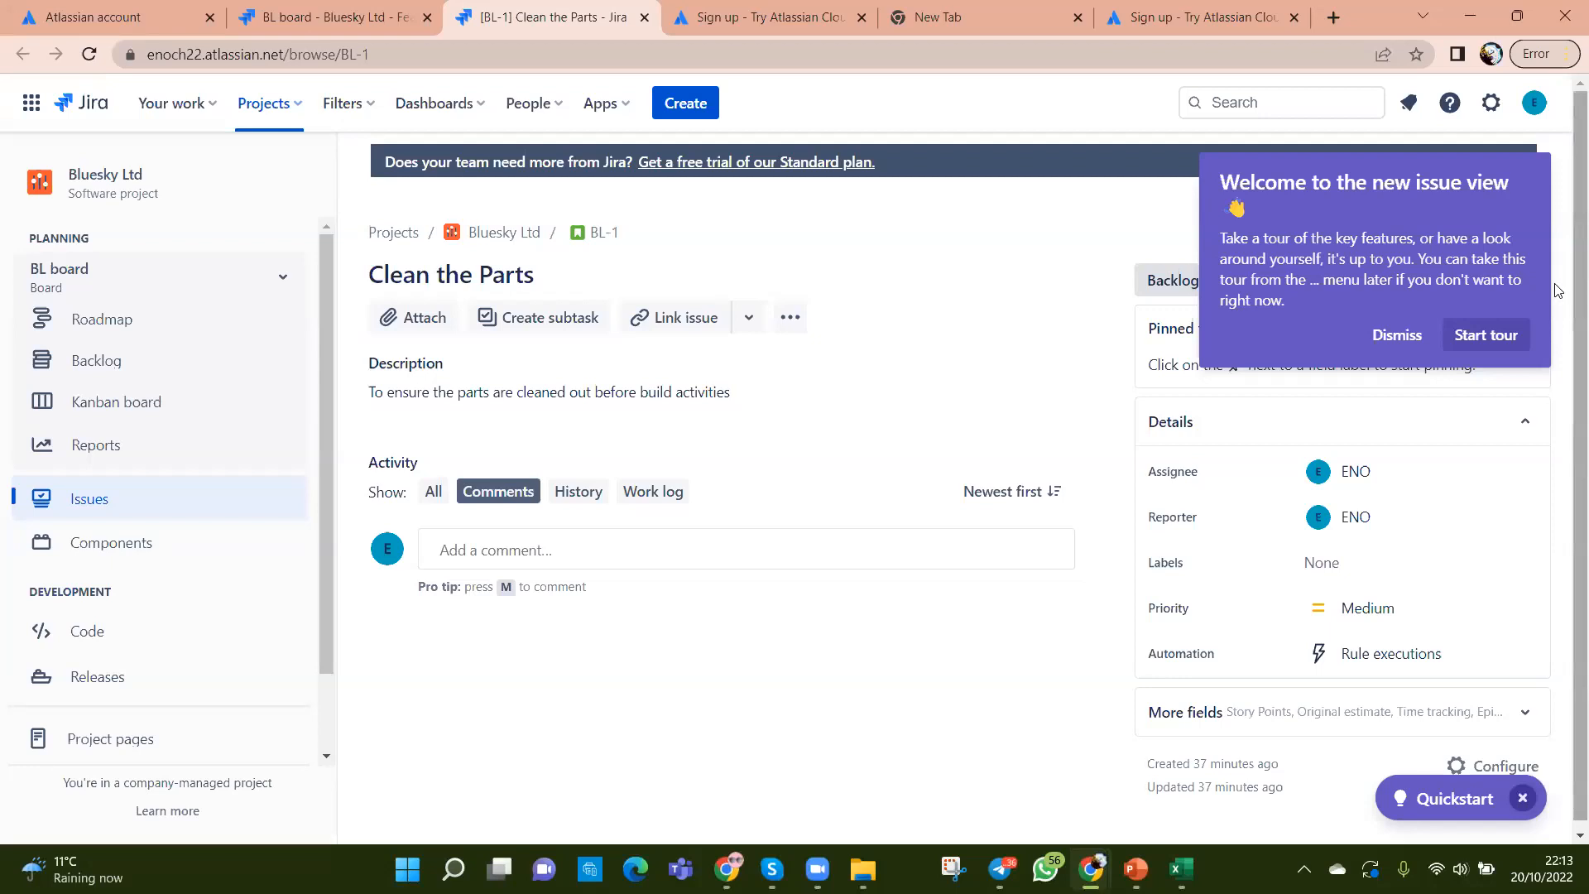
left_click(1404, 341)
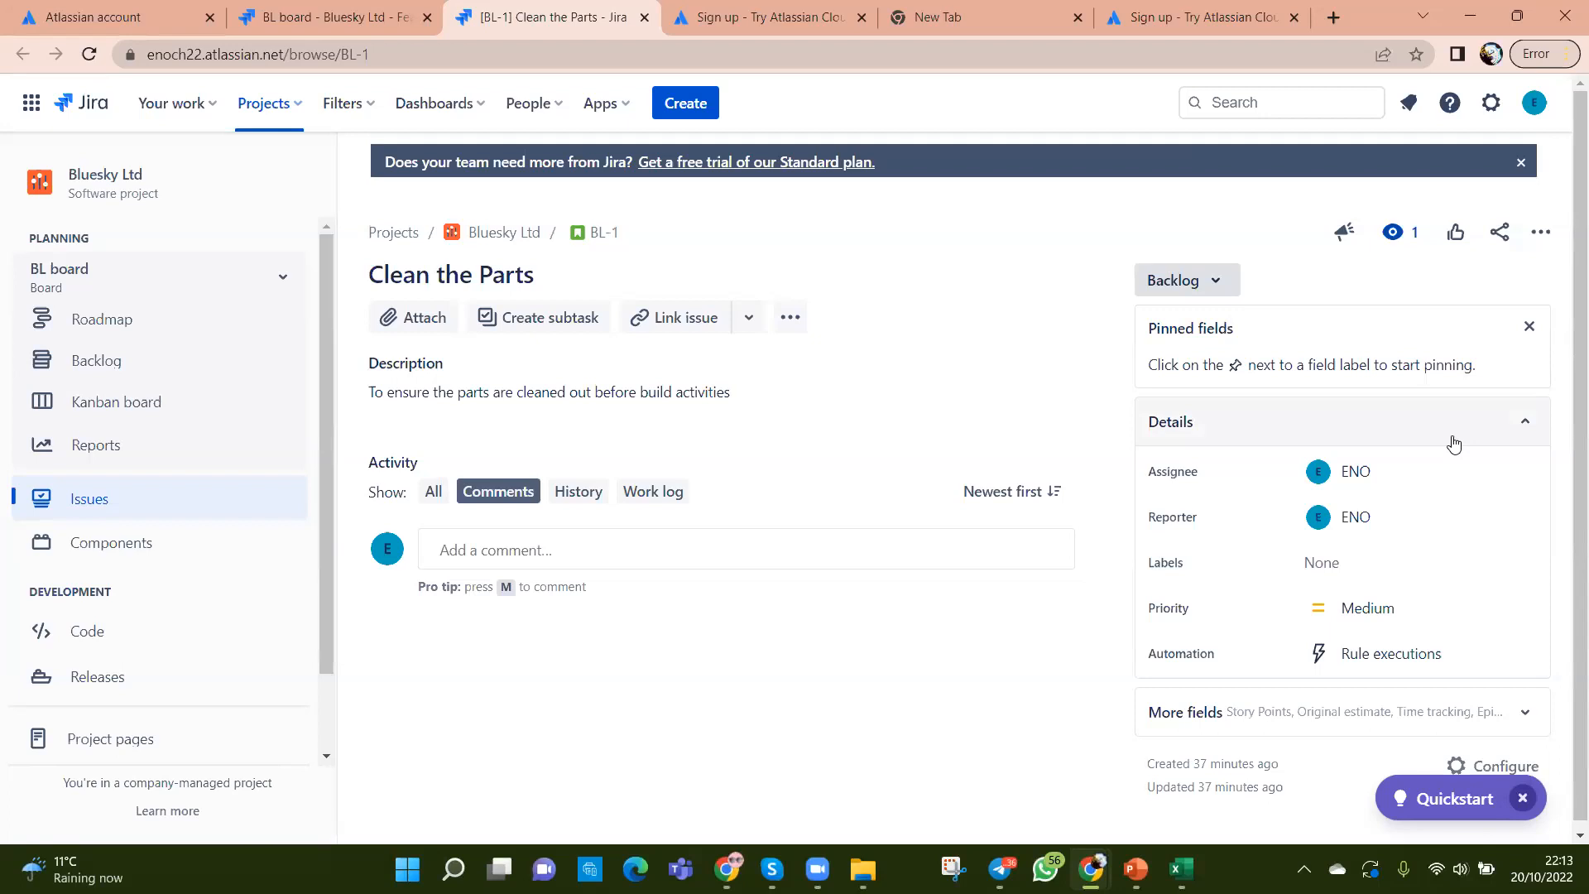
Step: Open BL-1's description editor and review its insert options
left_click(748, 319)
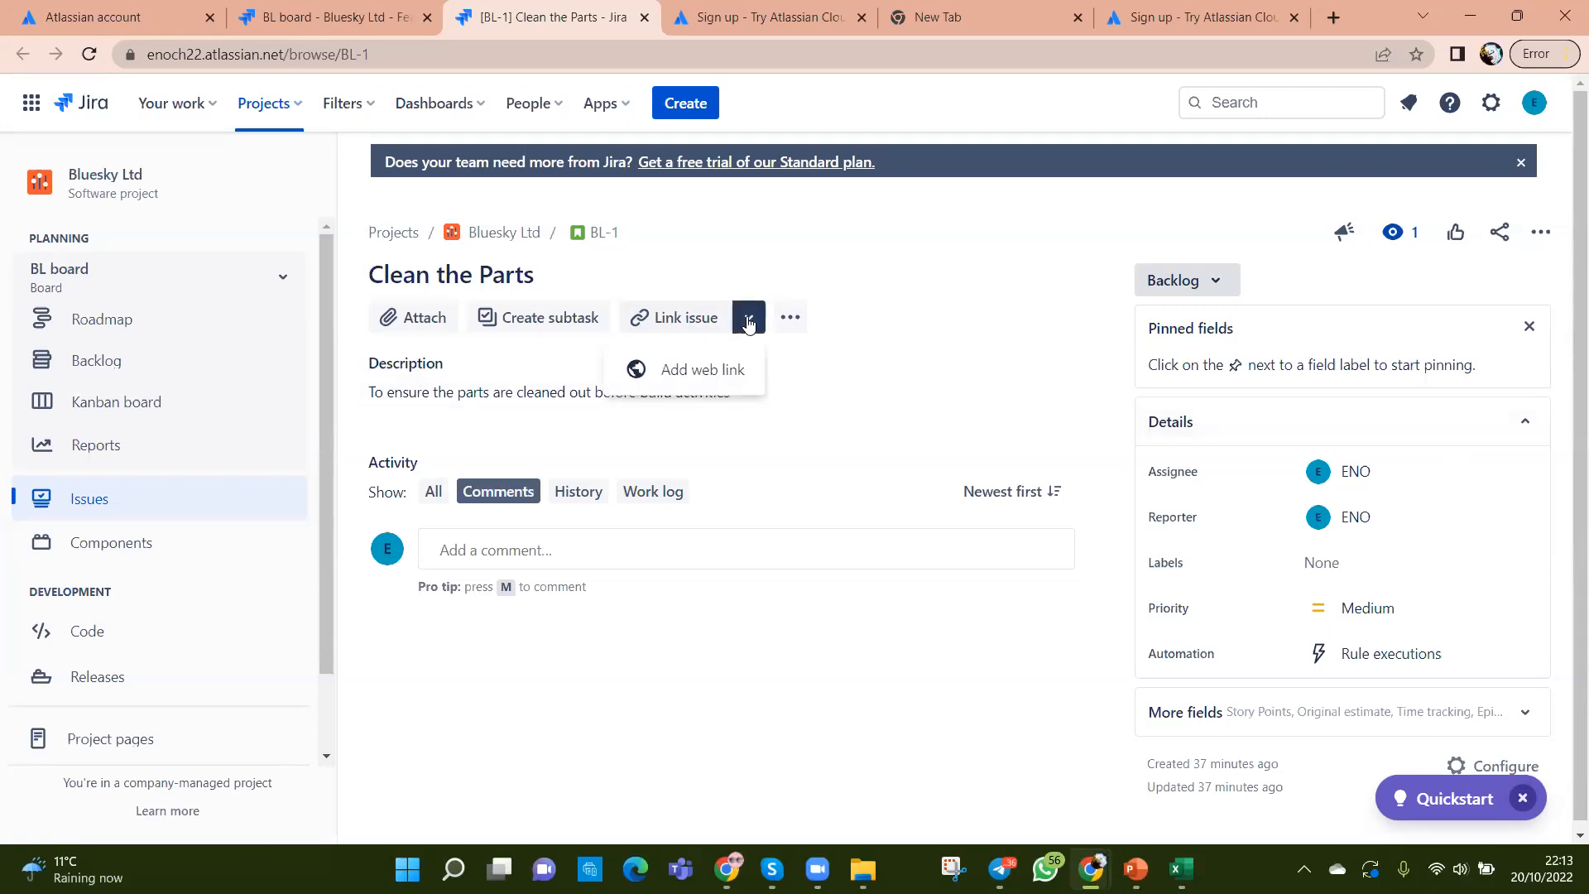
left_click(902, 394)
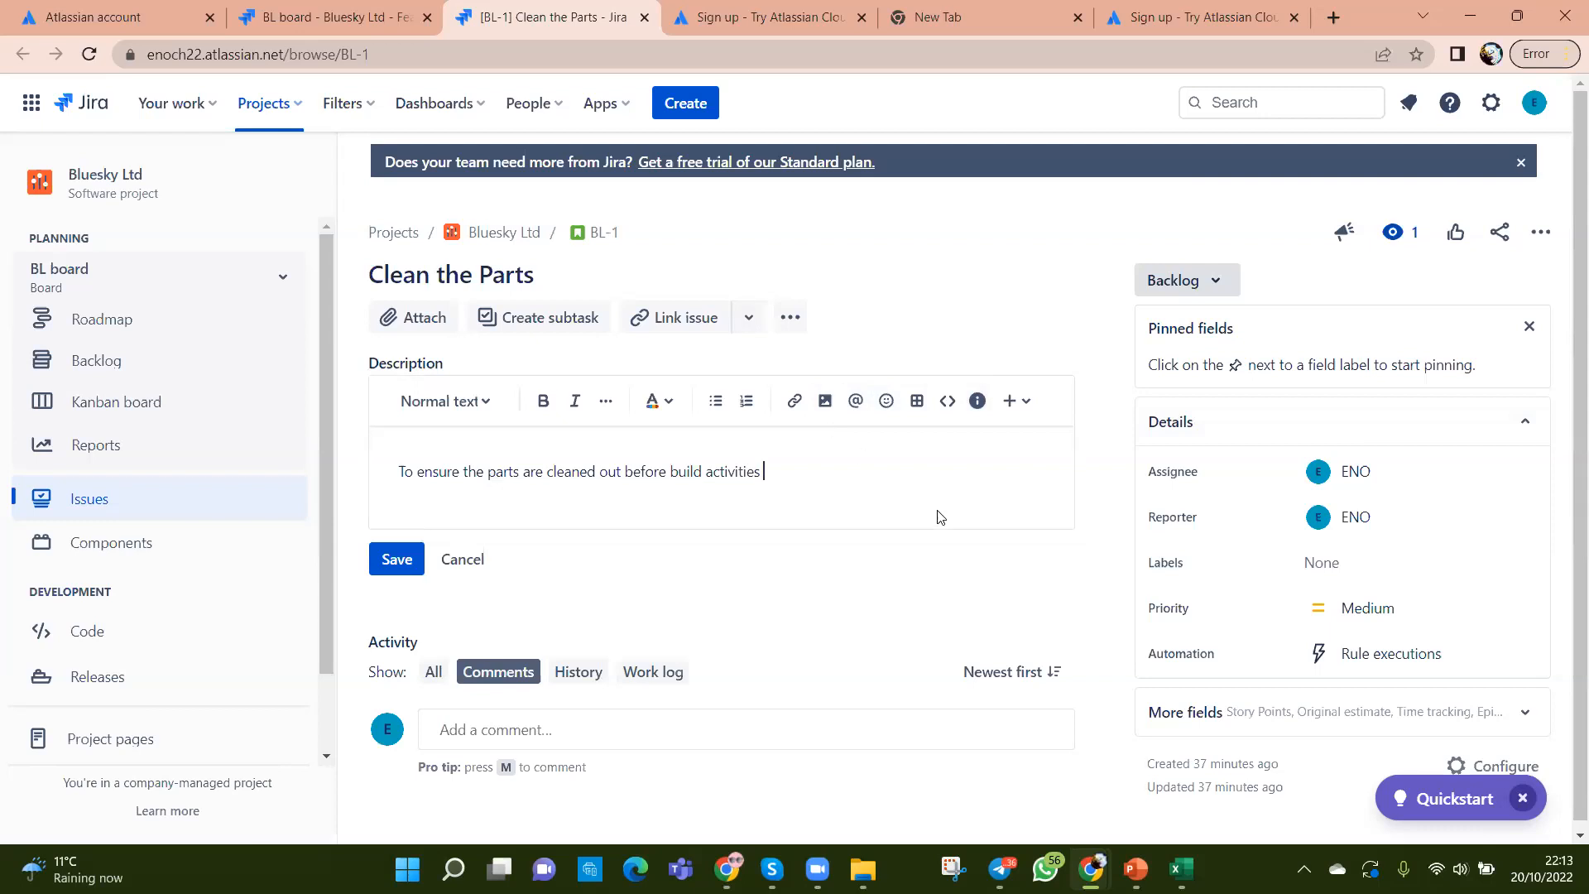
scroll(941, 518, "down", 1)
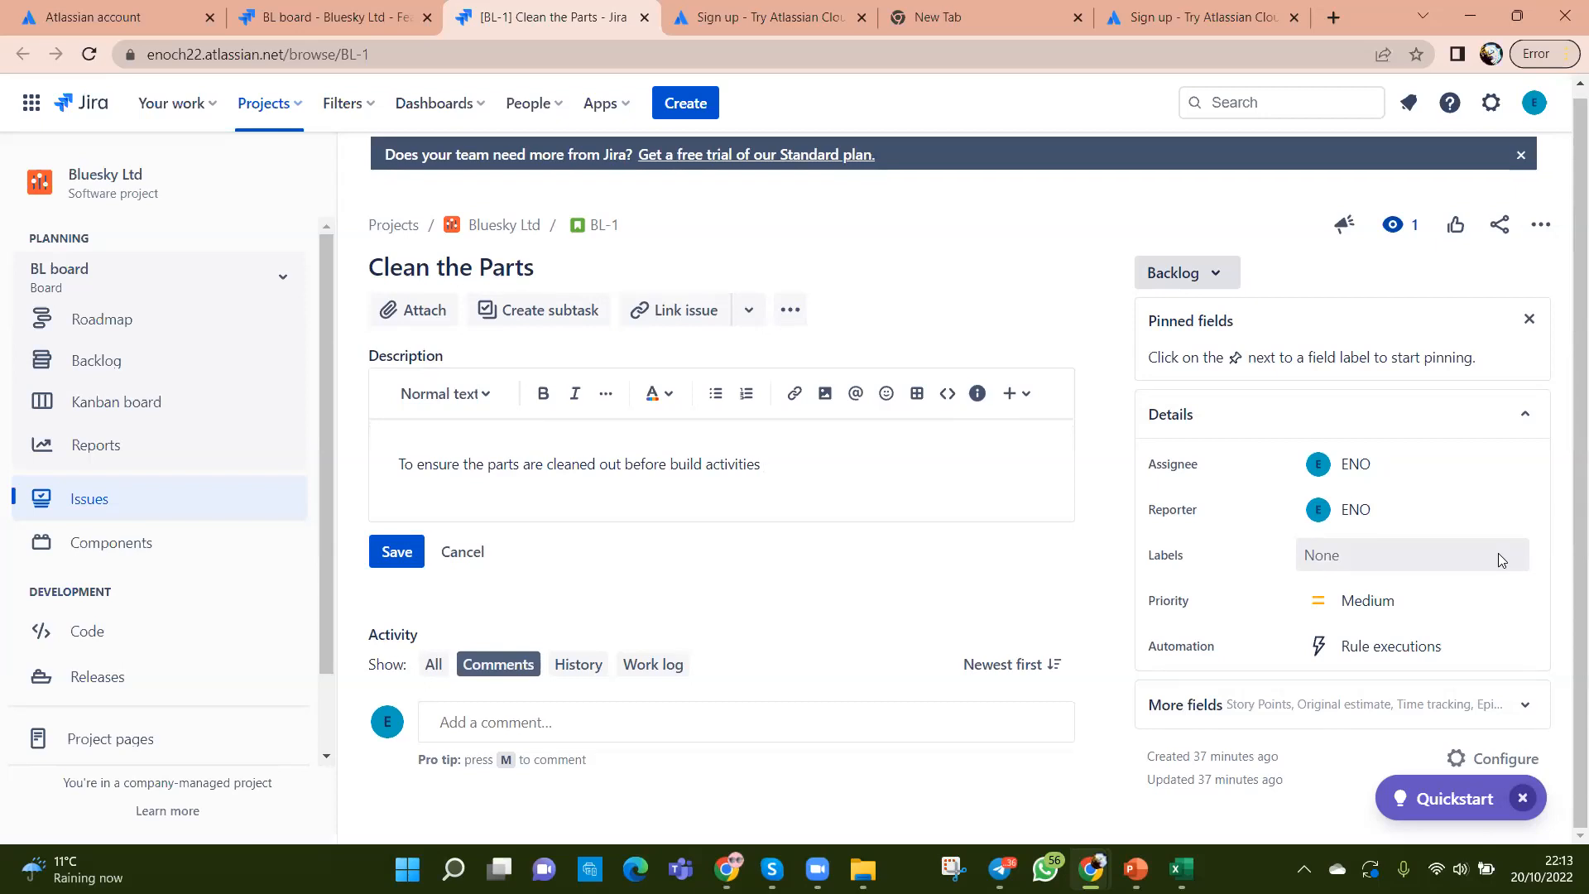
left_click(1023, 399)
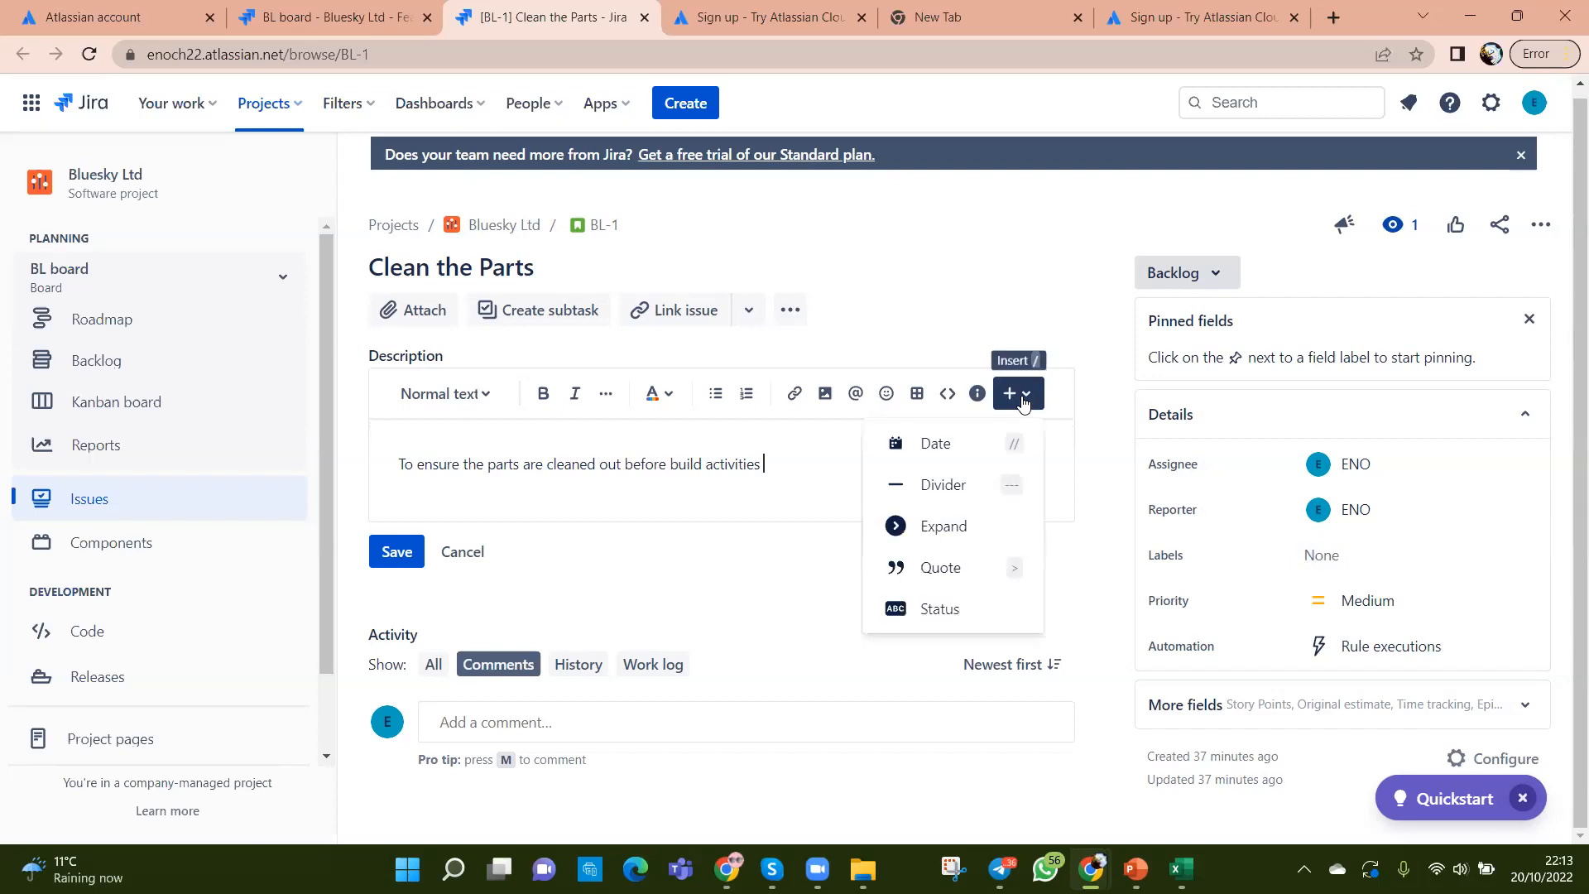
left_click(971, 308)
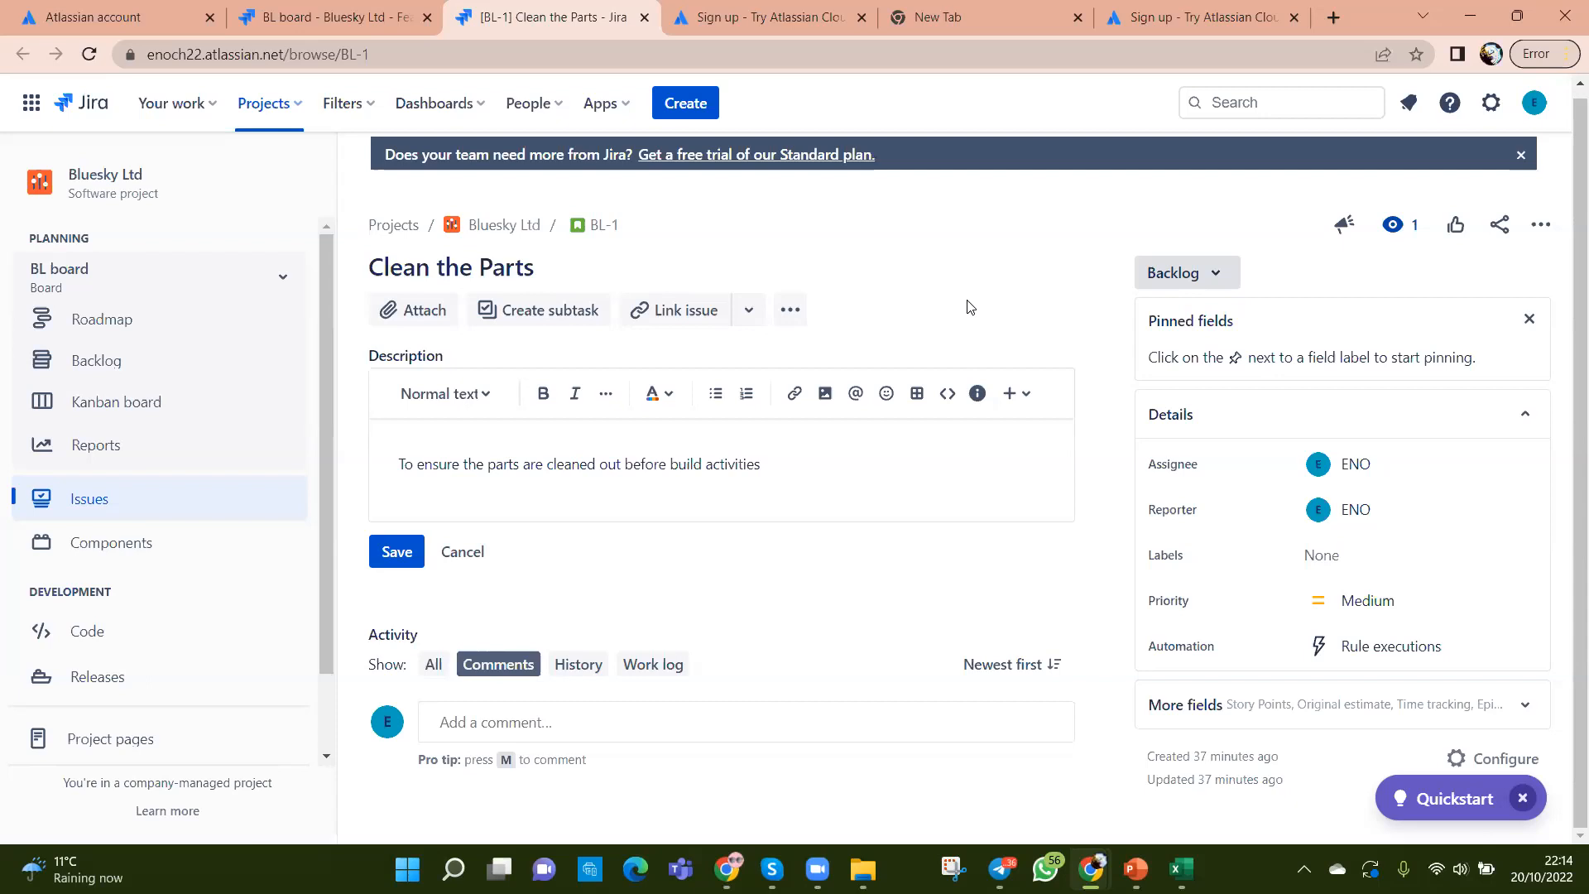
Step: Add a linked-issue entry to BL-1, keeping the relationship as 'is blocked by'
left_click(689, 315)
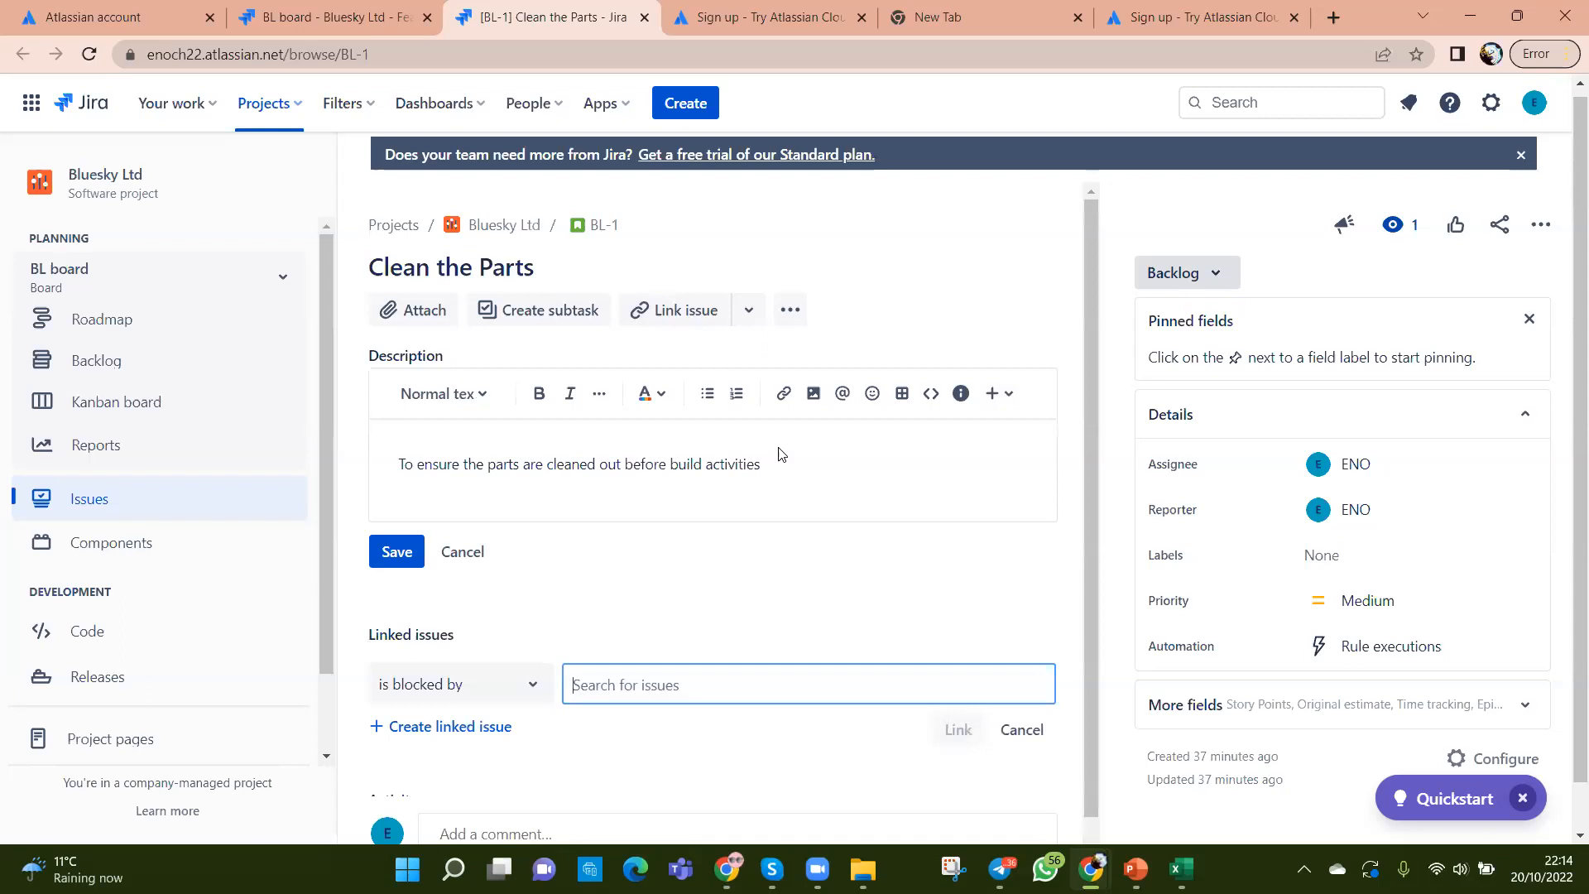
left_click(534, 695)
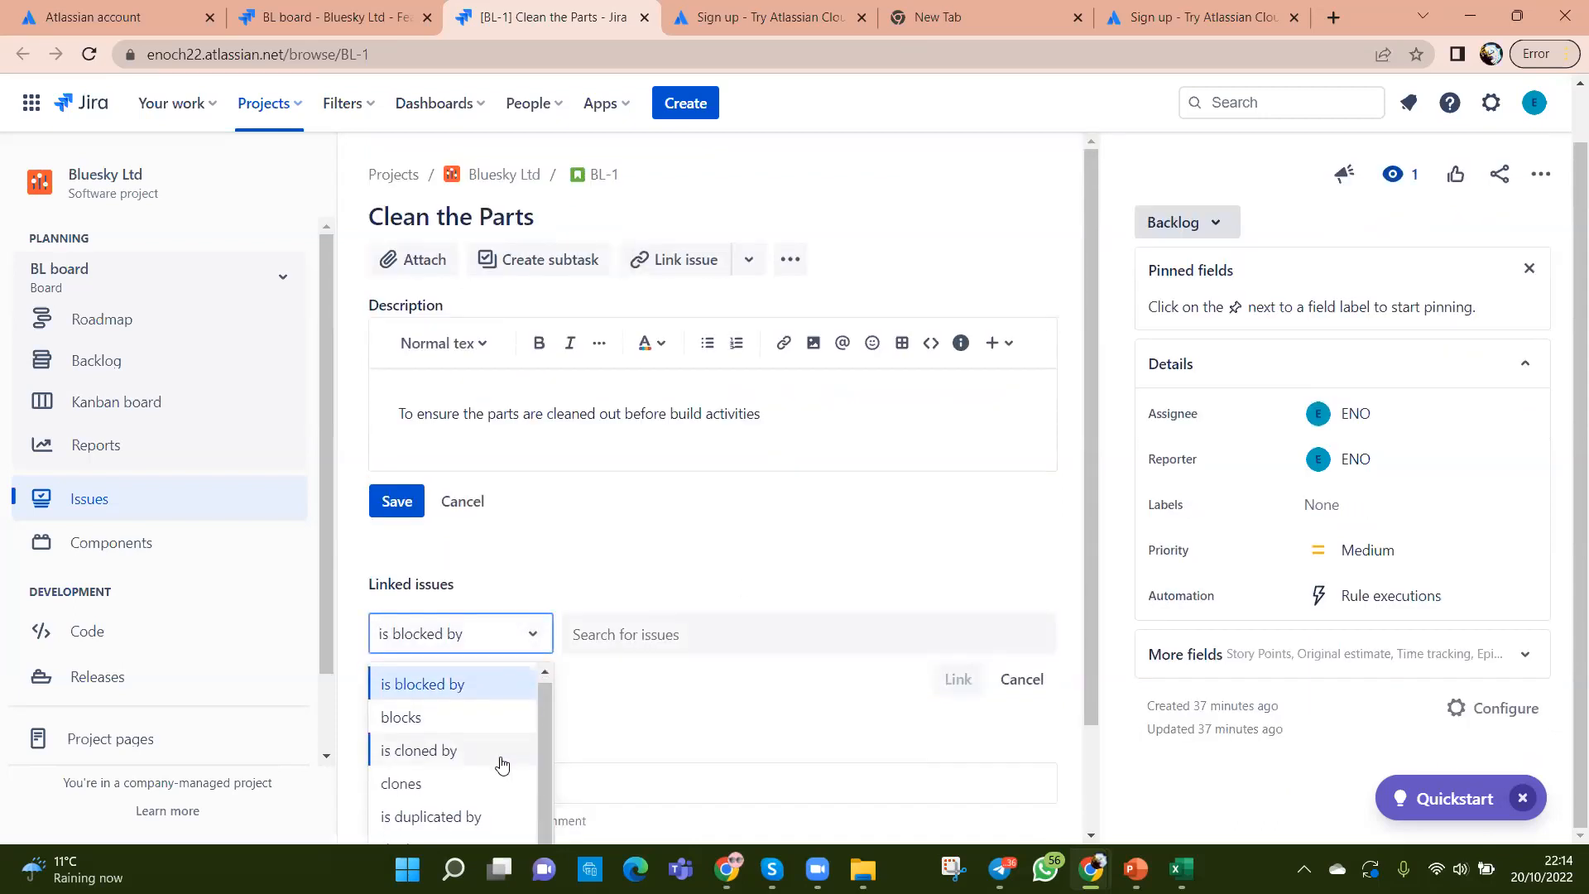
left_click_drag(1093, 711, 1095, 816)
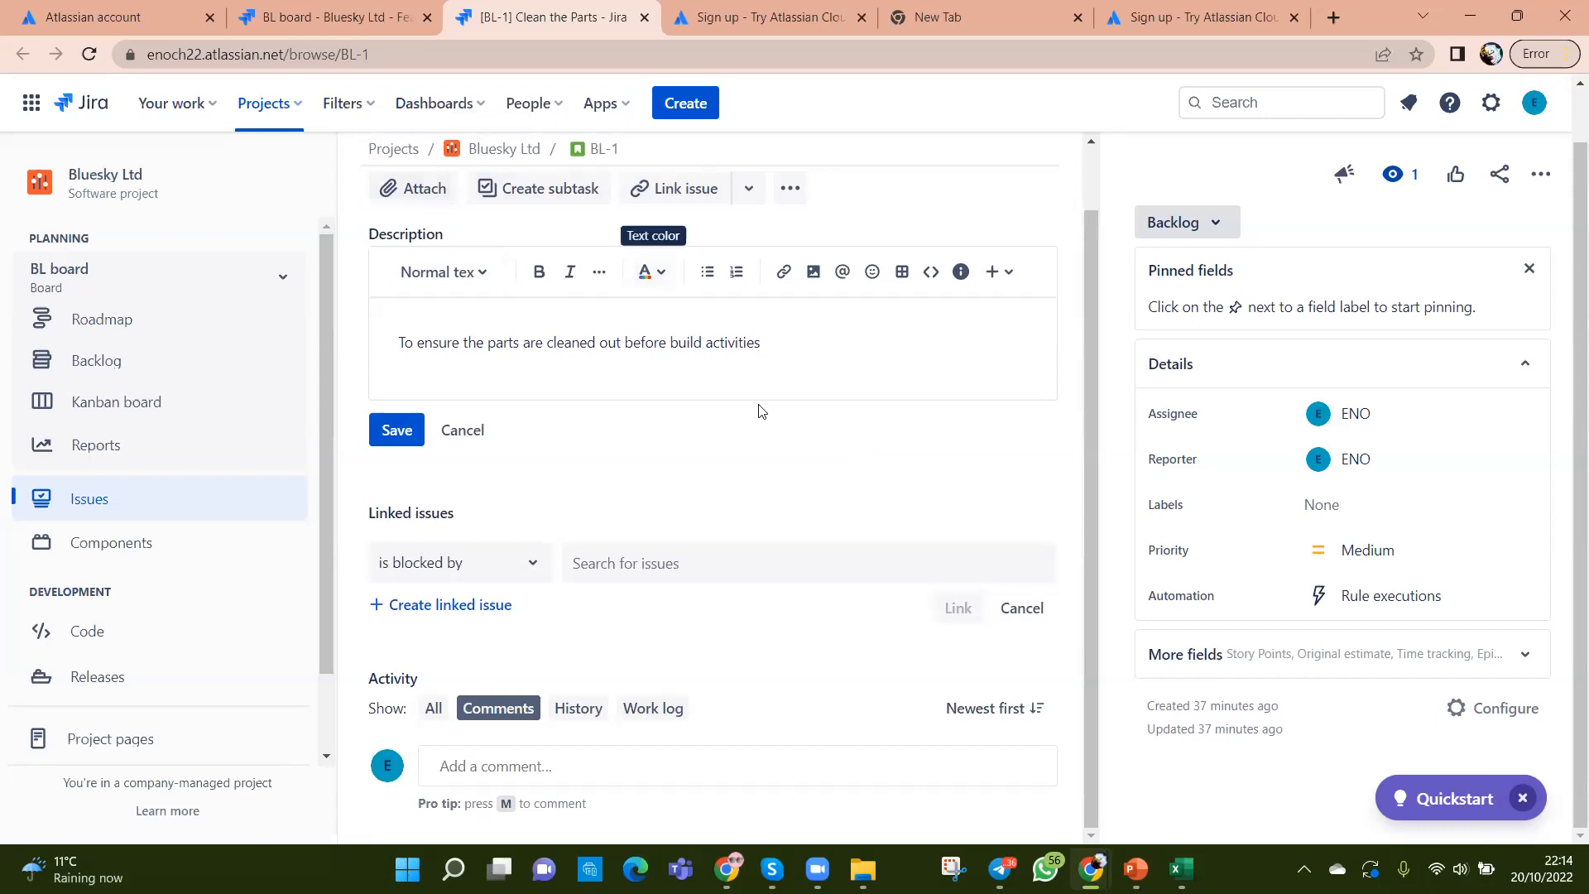
scroll(830, 426, "up", 1)
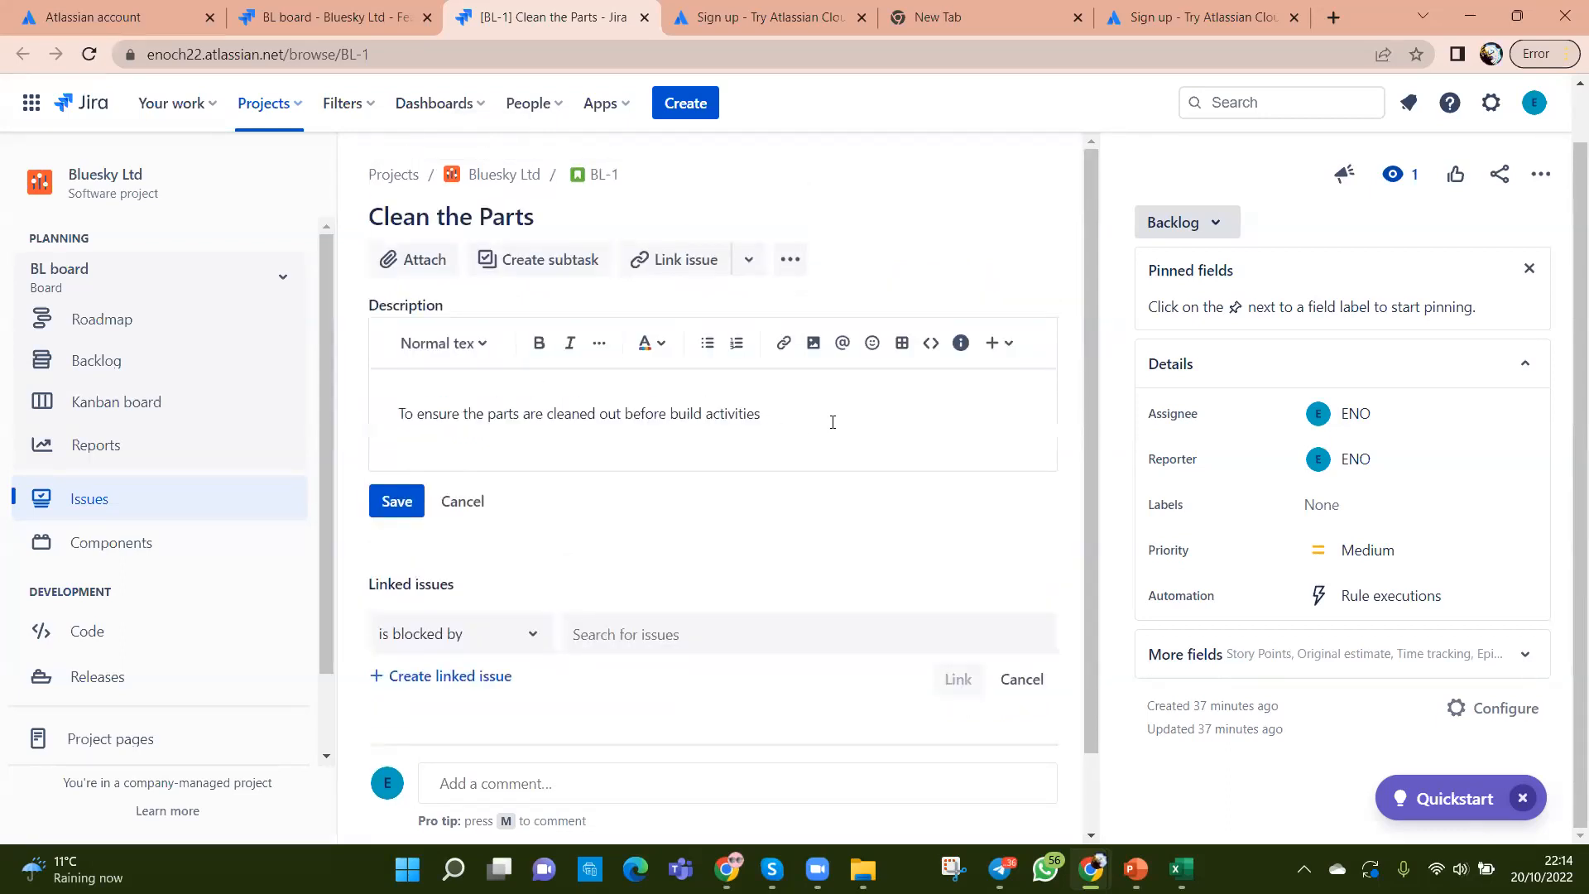
left_click(748, 259)
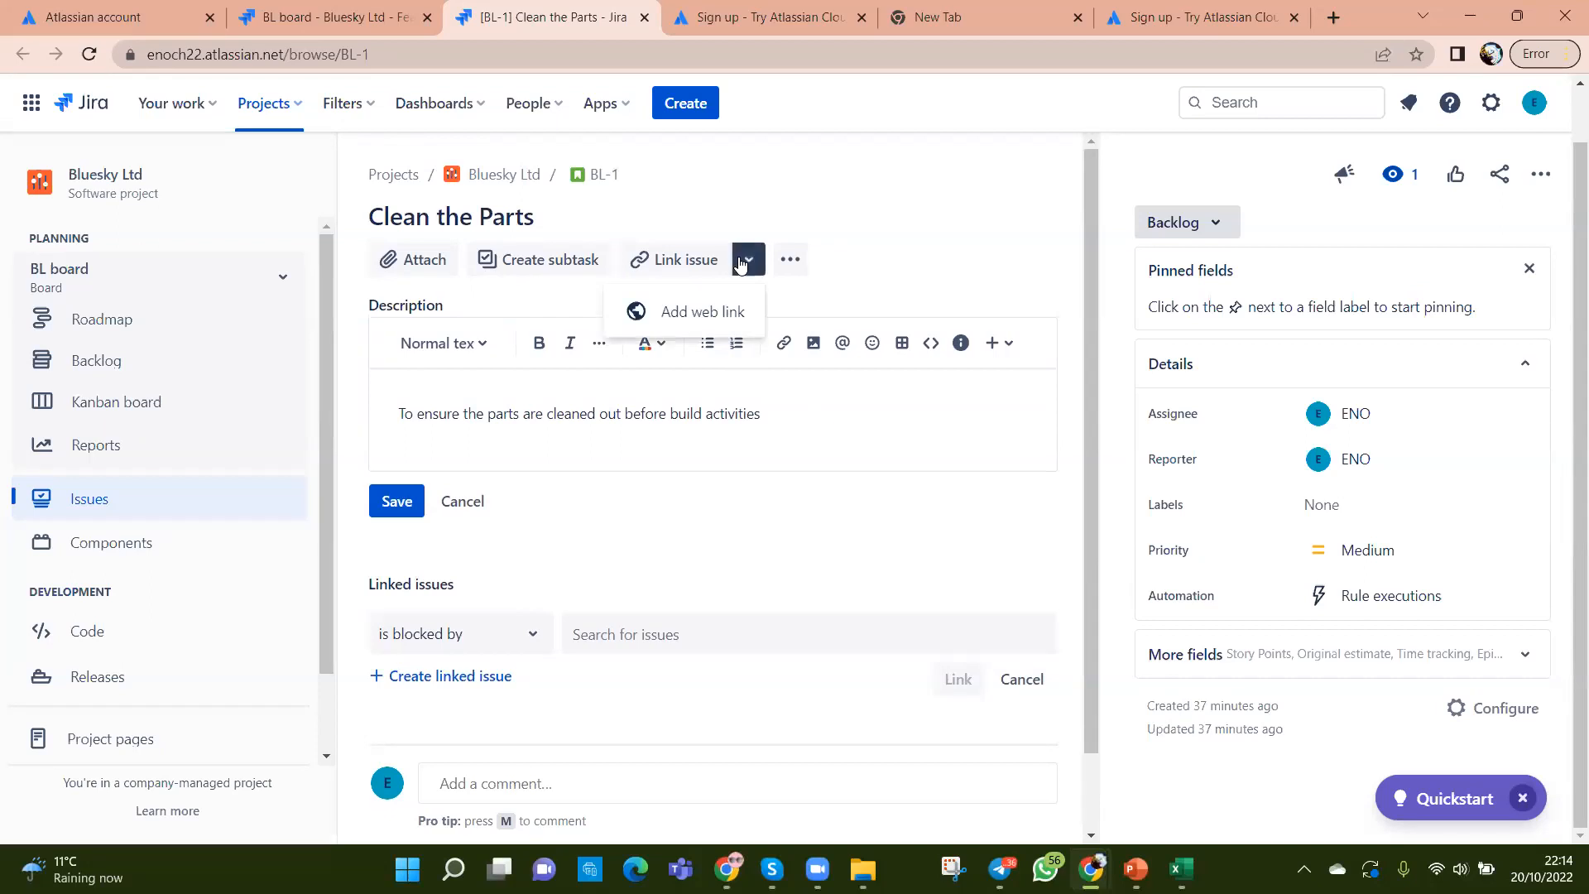
left_click(793, 264)
left_click(860, 245)
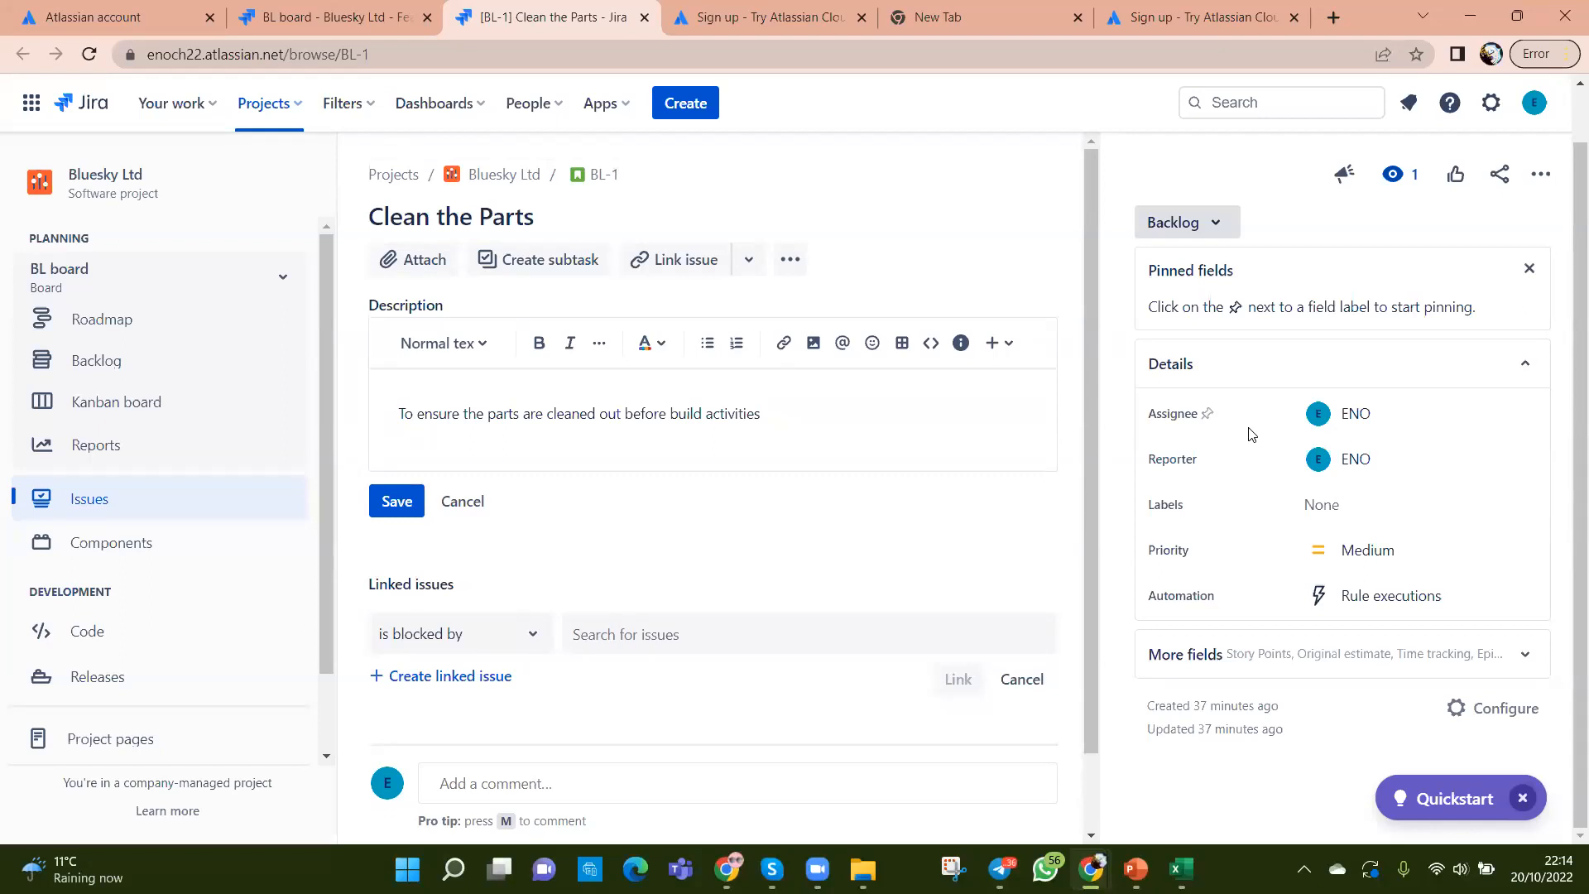
Step: Set BL-1's Epic Link to Foundation and go back to the BL board backlog tab
left_click(1525, 659)
scroll(1399, 633, "down", 3)
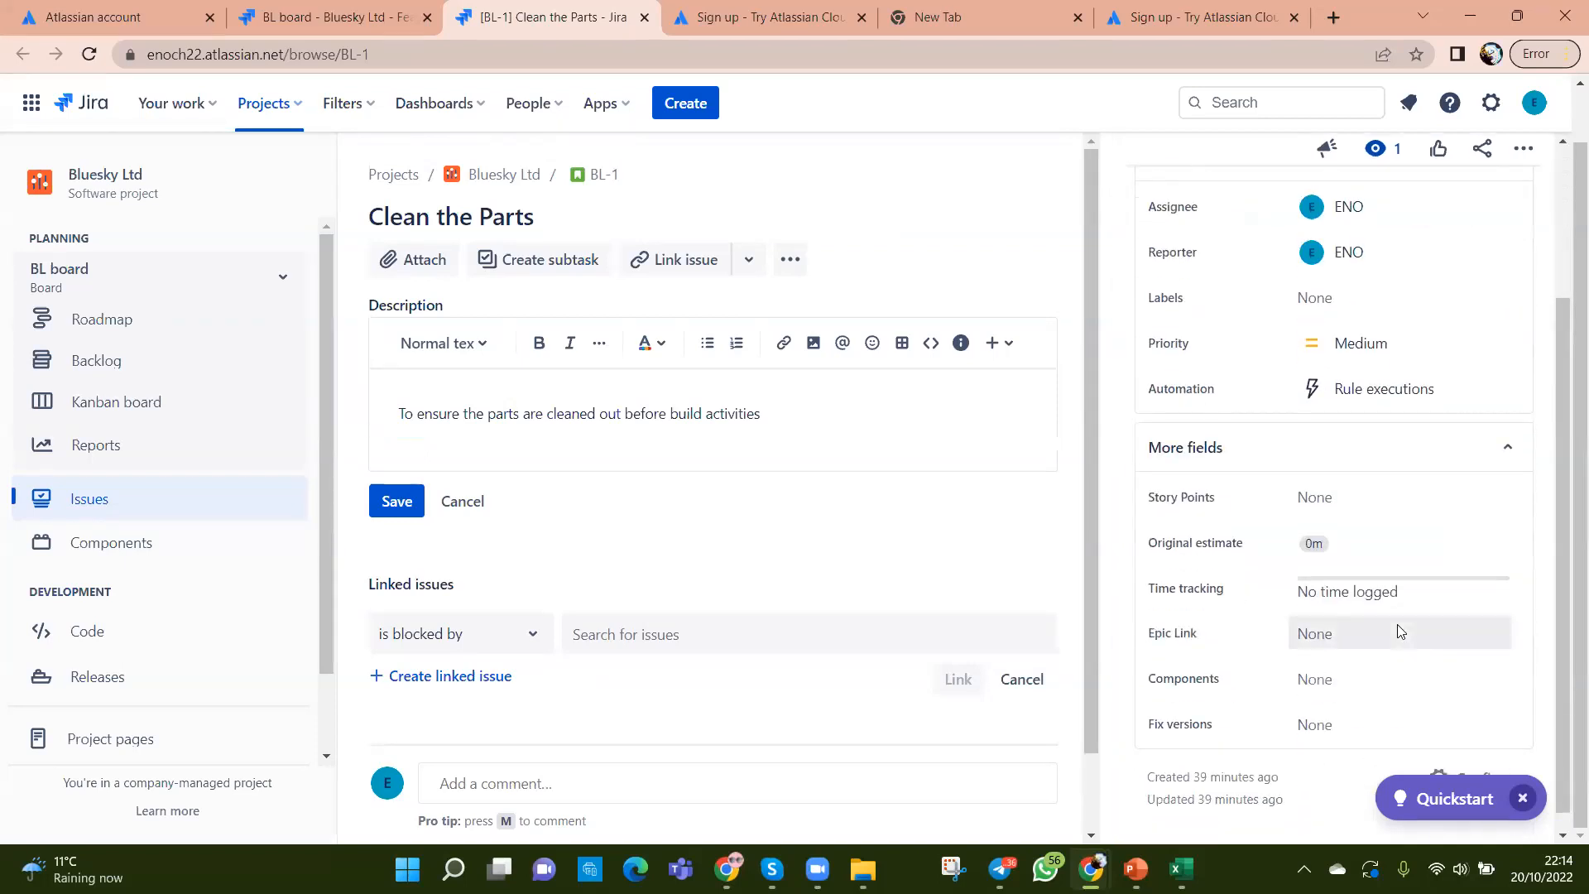
left_click(1328, 642)
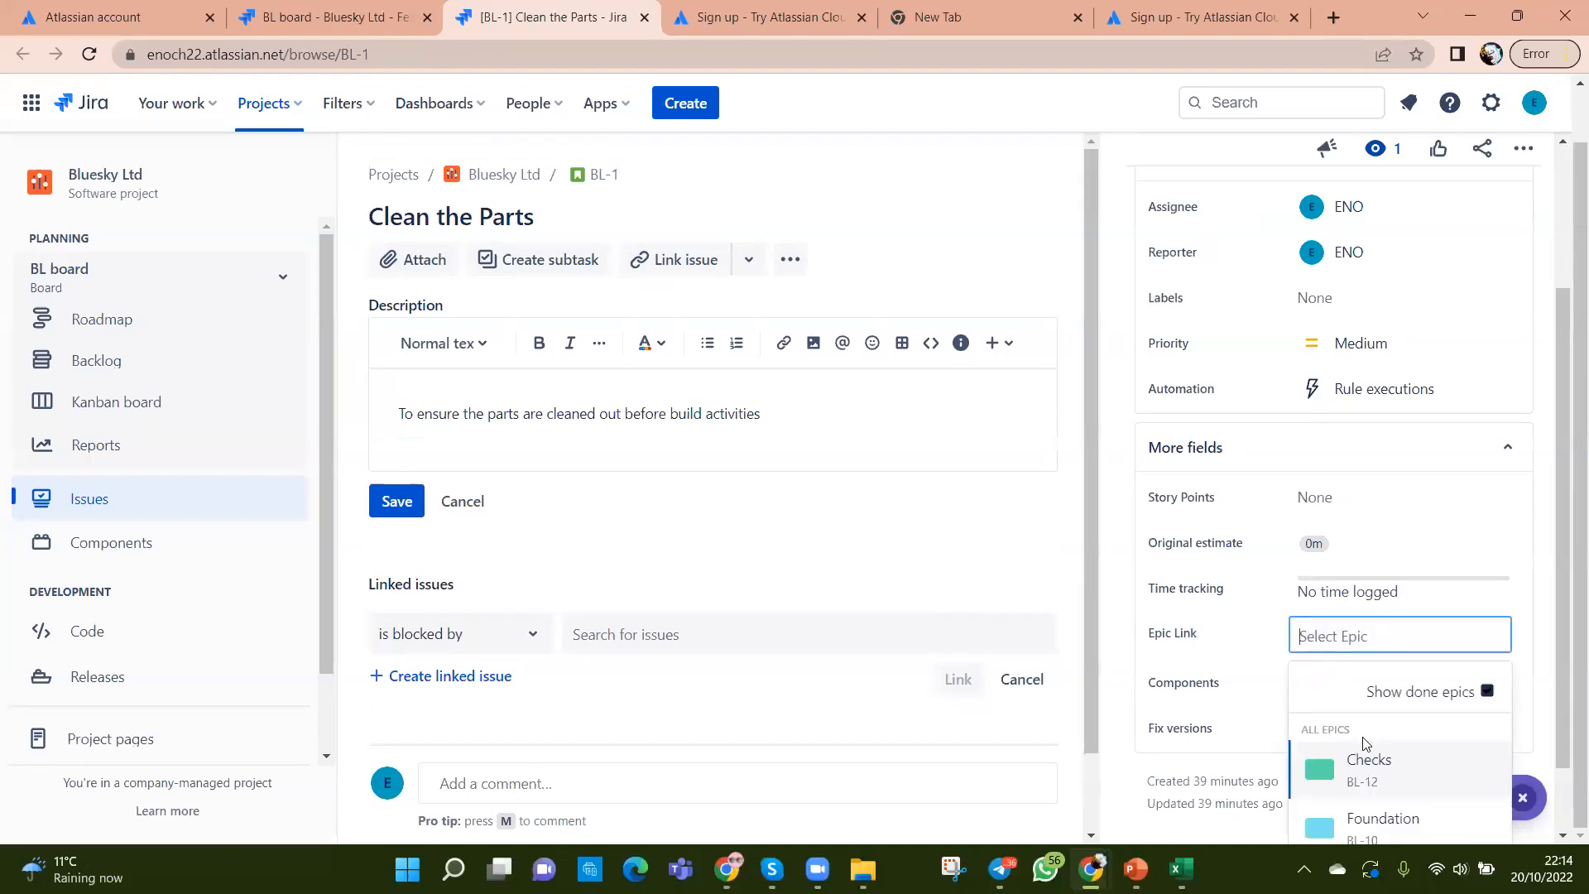
scroll(1564, 751, "down", 1)
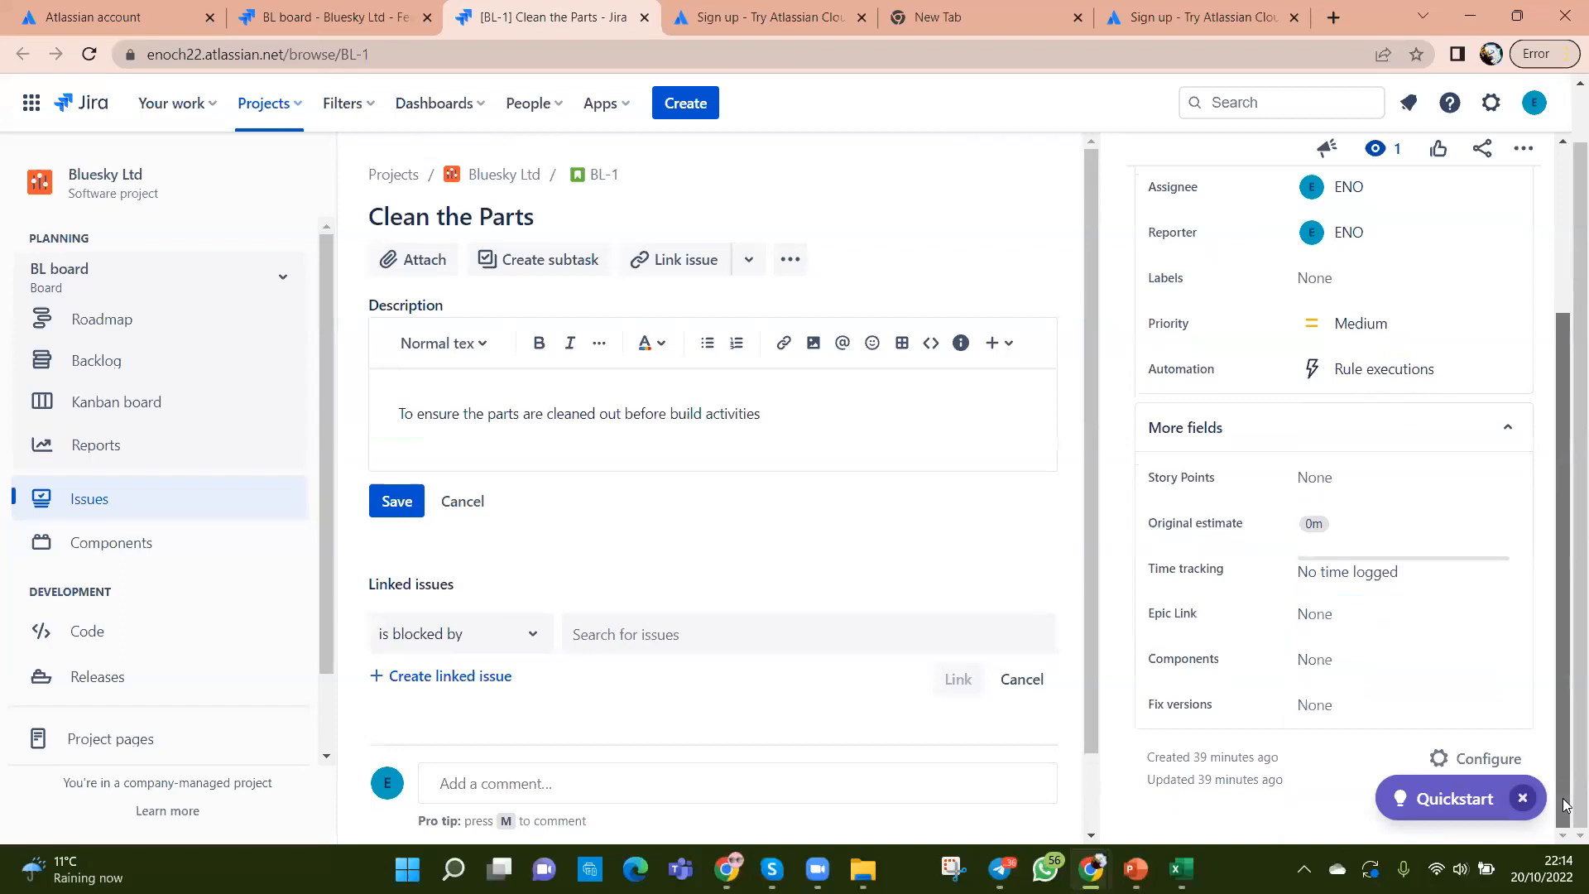
left_click(1334, 614)
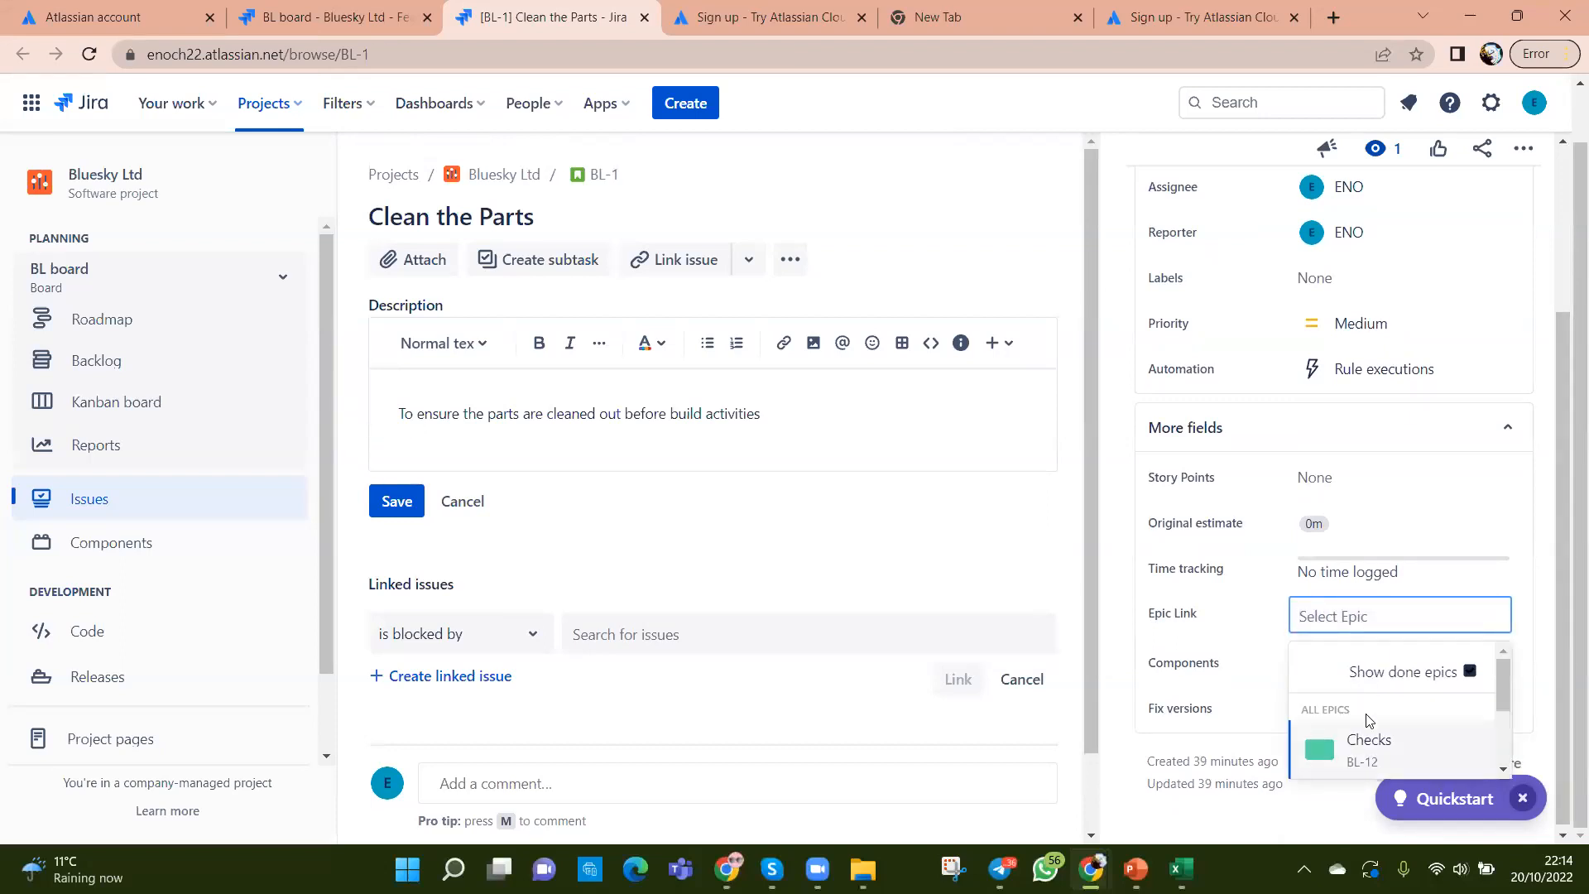
scroll(1394, 753, "down", 3)
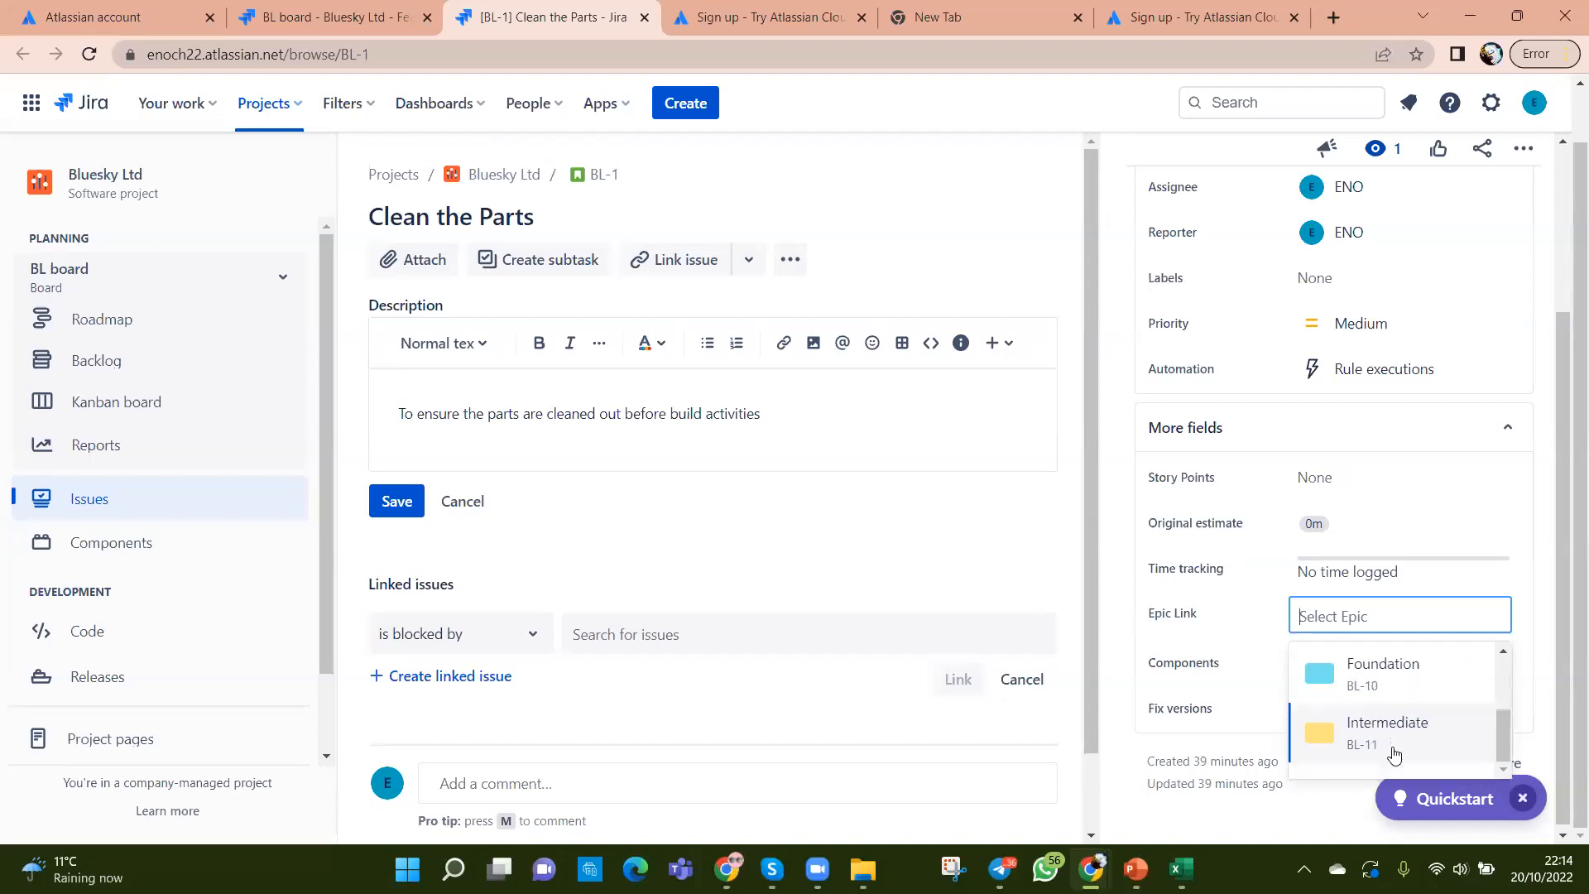
left_click(1366, 684)
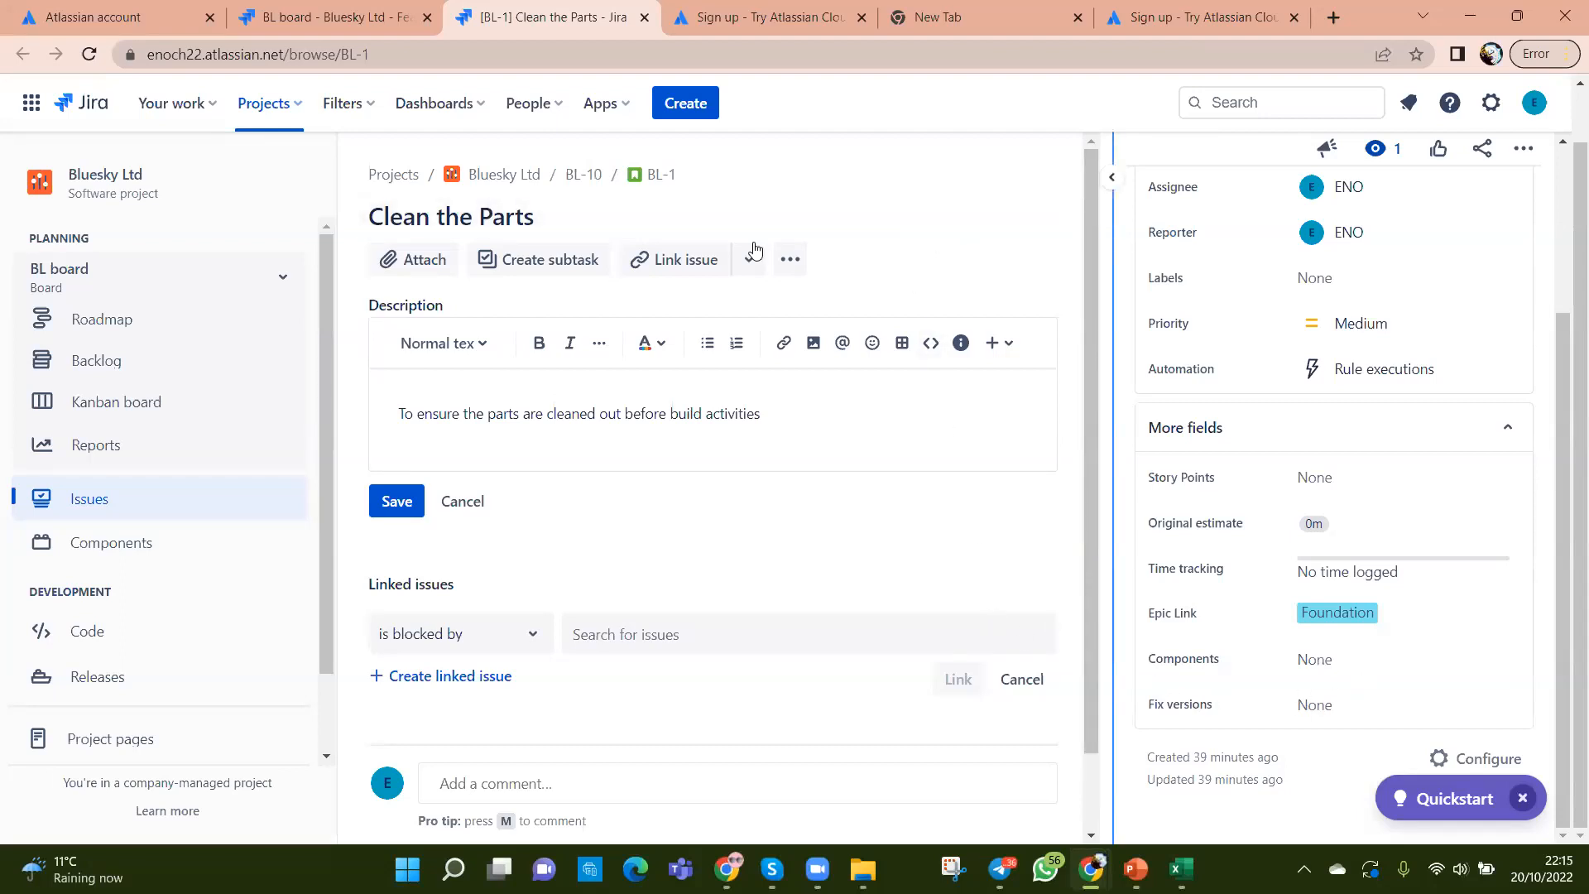
left_click(326, 21)
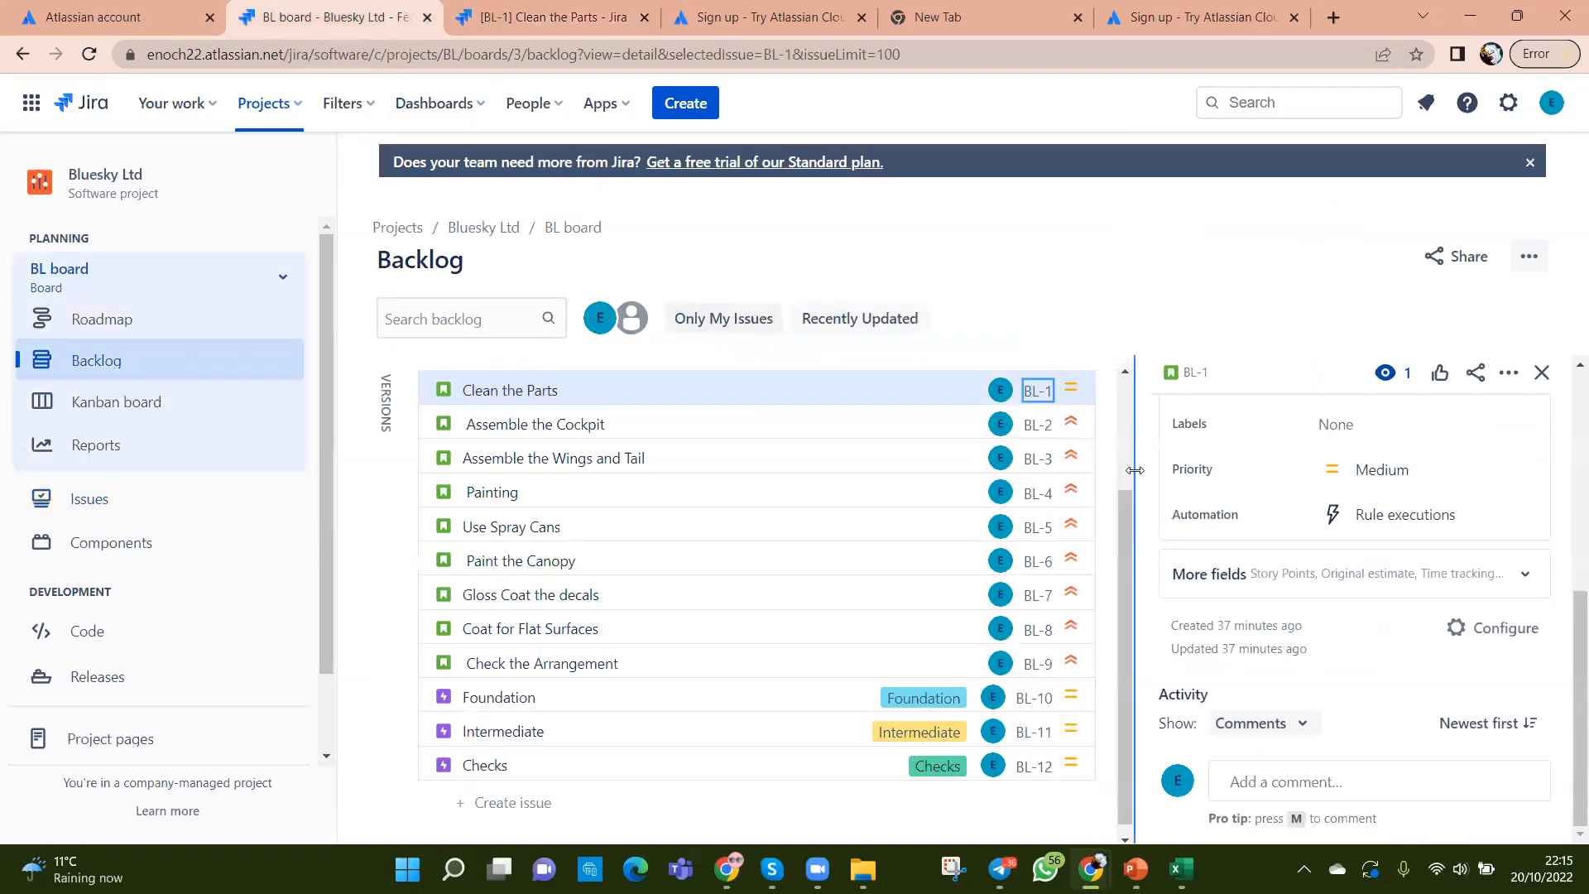
Step: Reload the backlog and open Clean the Parts in the details panel
left_click(88, 54)
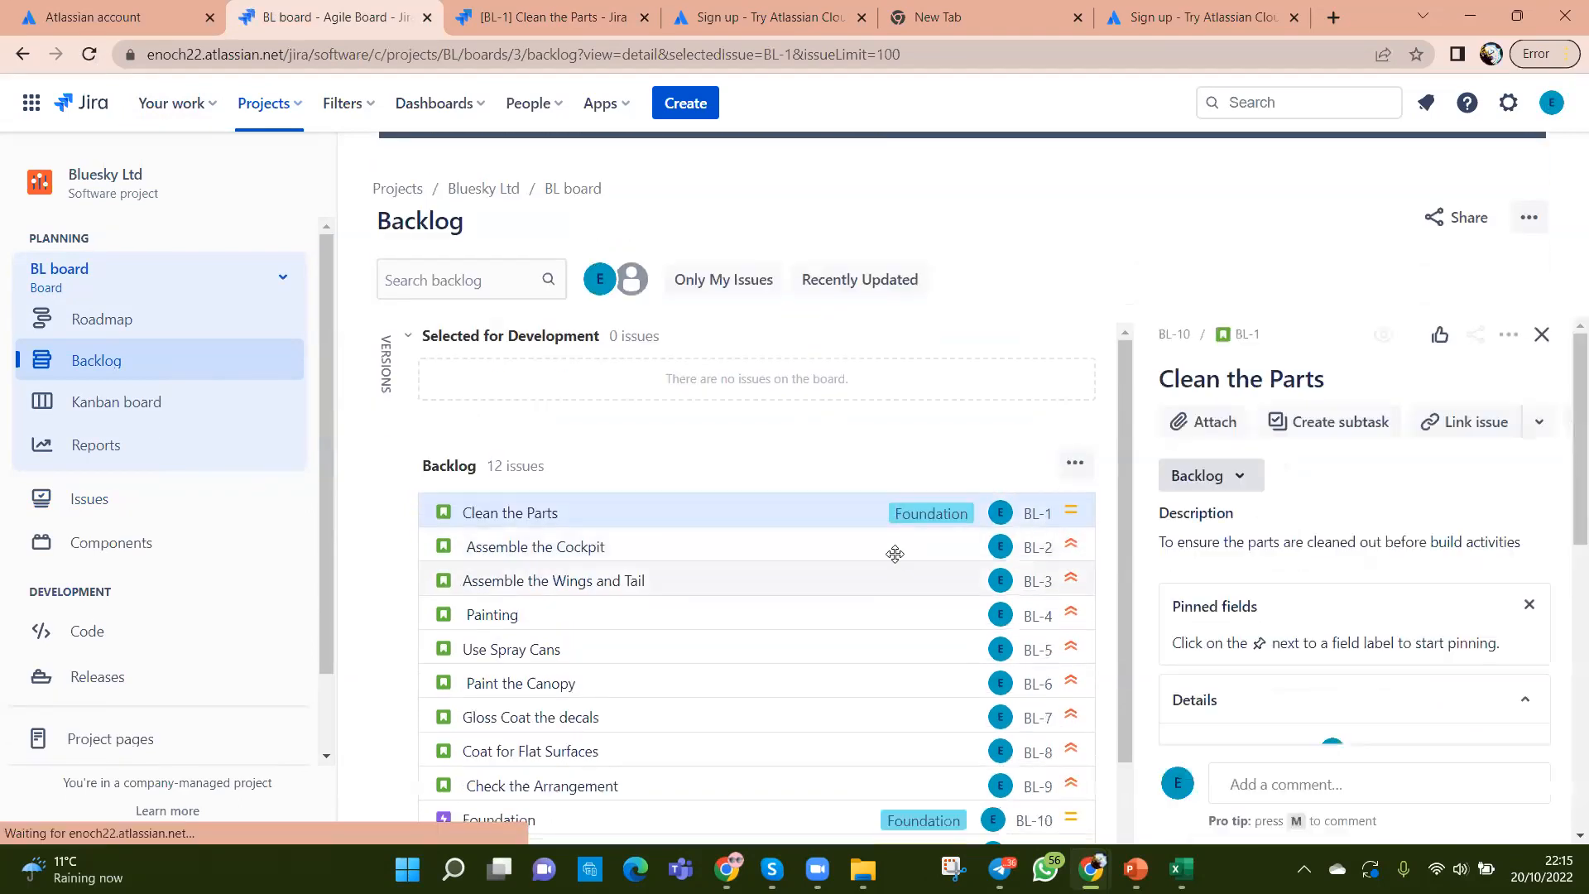
left_click(625, 527)
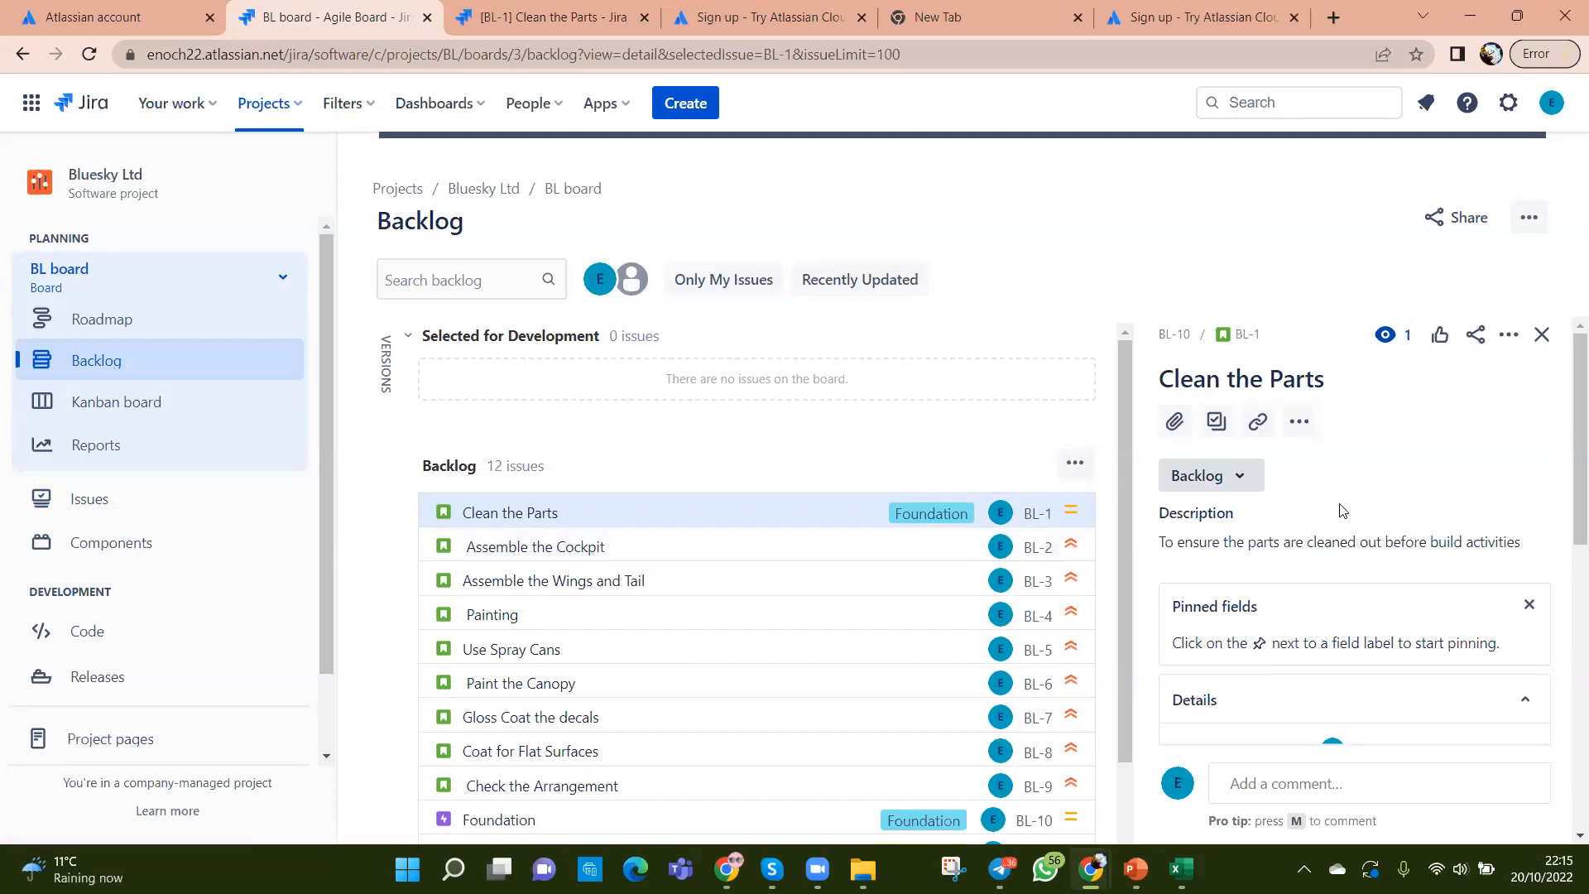
scroll(1399, 602, "down", 1)
scroll(1399, 602, "down", 4)
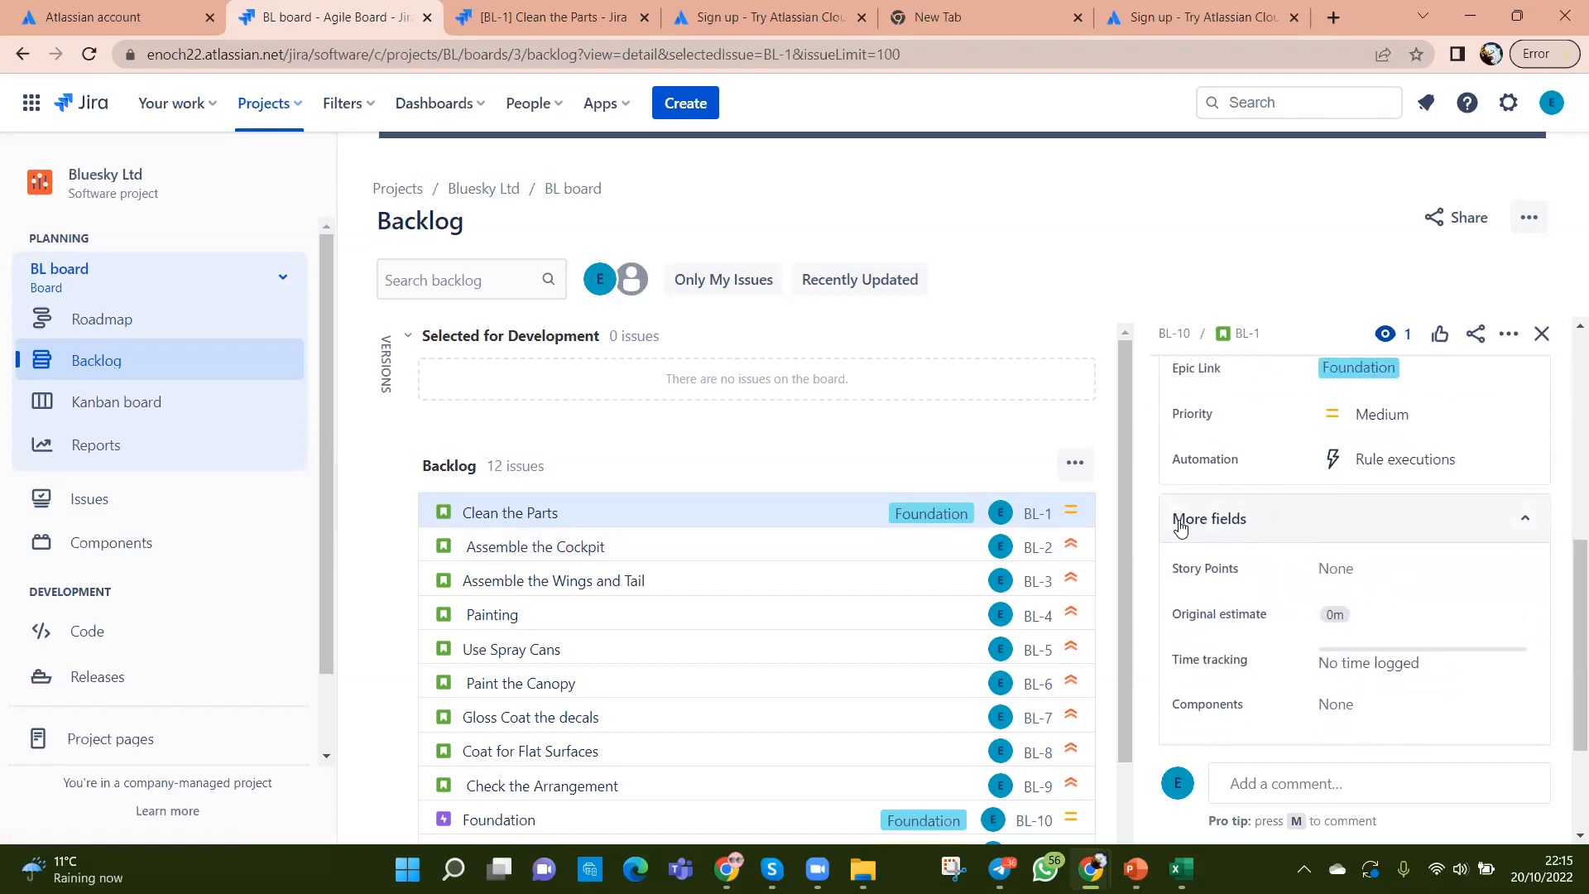
Step: Check Clean the Parts' More fields: Epic Link reads Foundation, priority Medium
left_click(1524, 520)
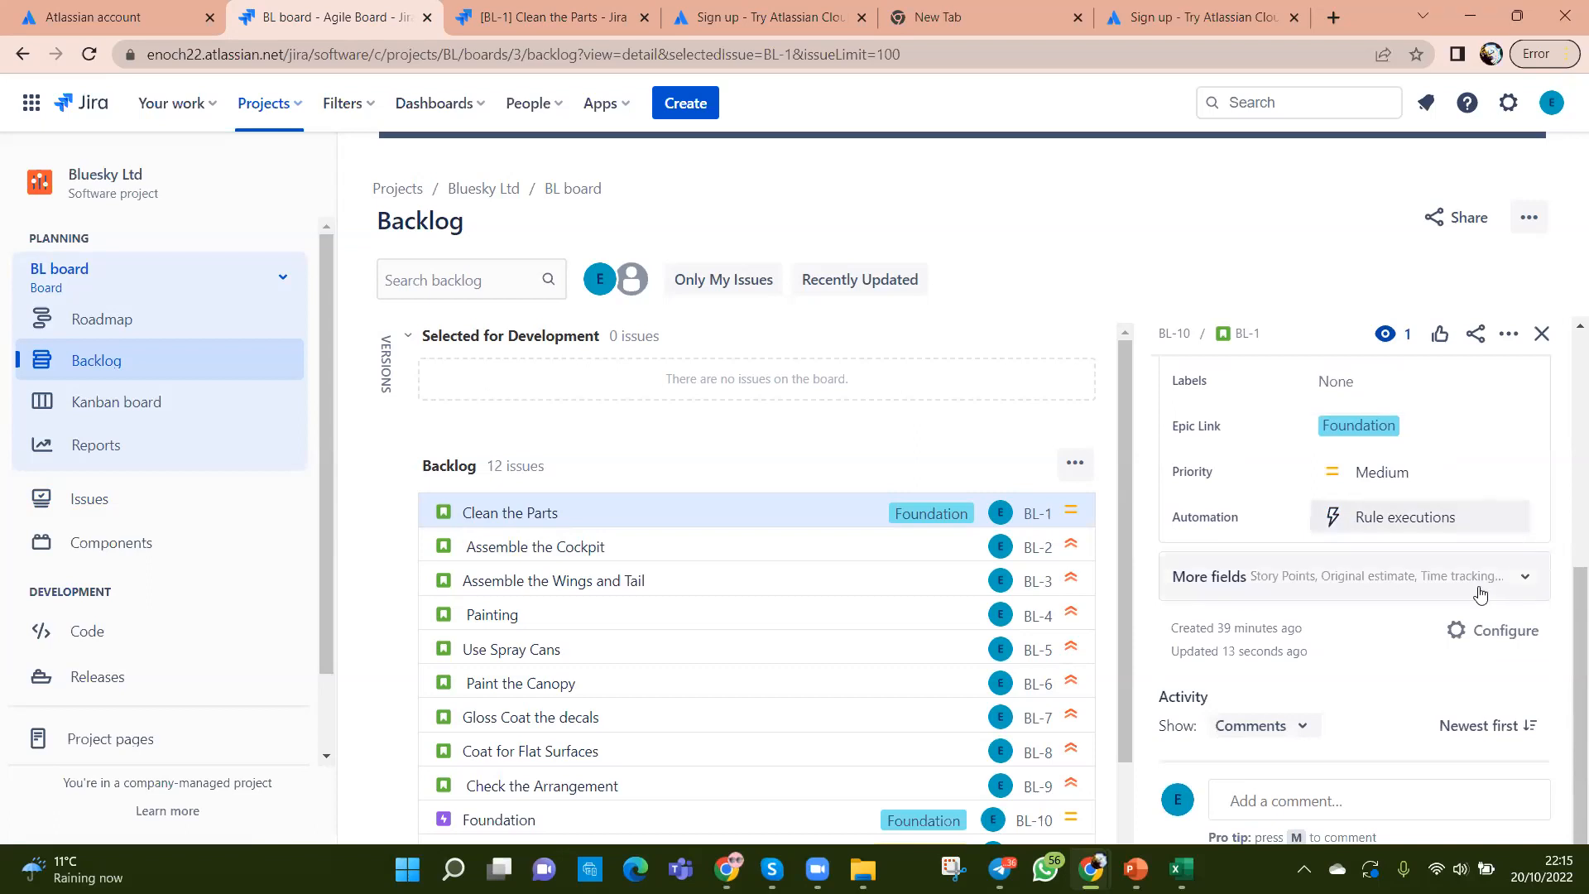
left_click(1527, 579)
scroll(1397, 646, "down", 2)
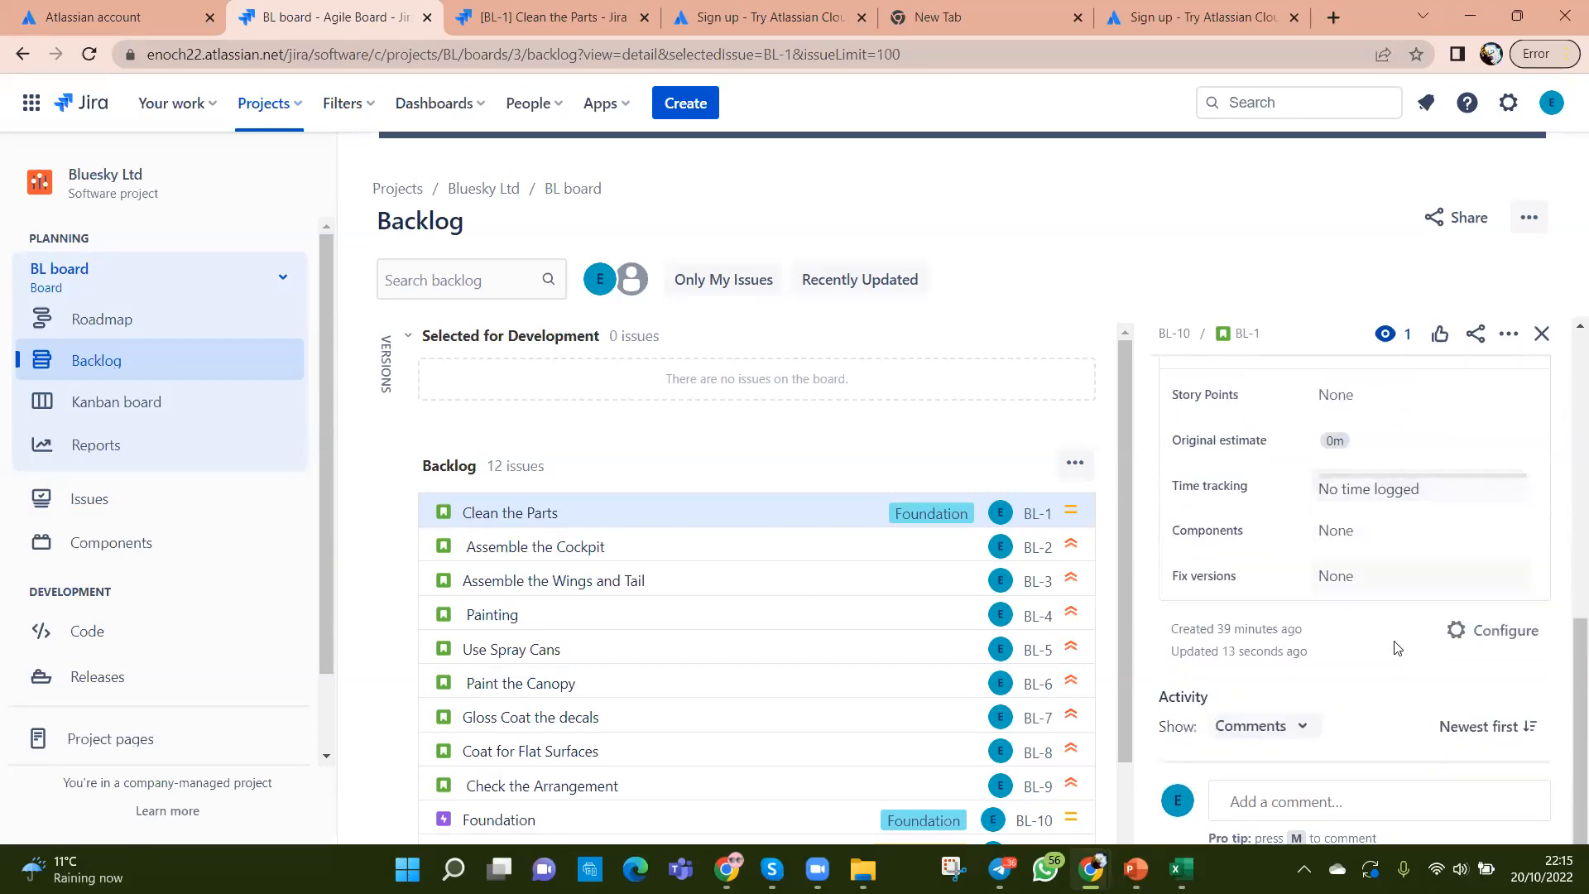
scroll(1397, 648, "up", 1)
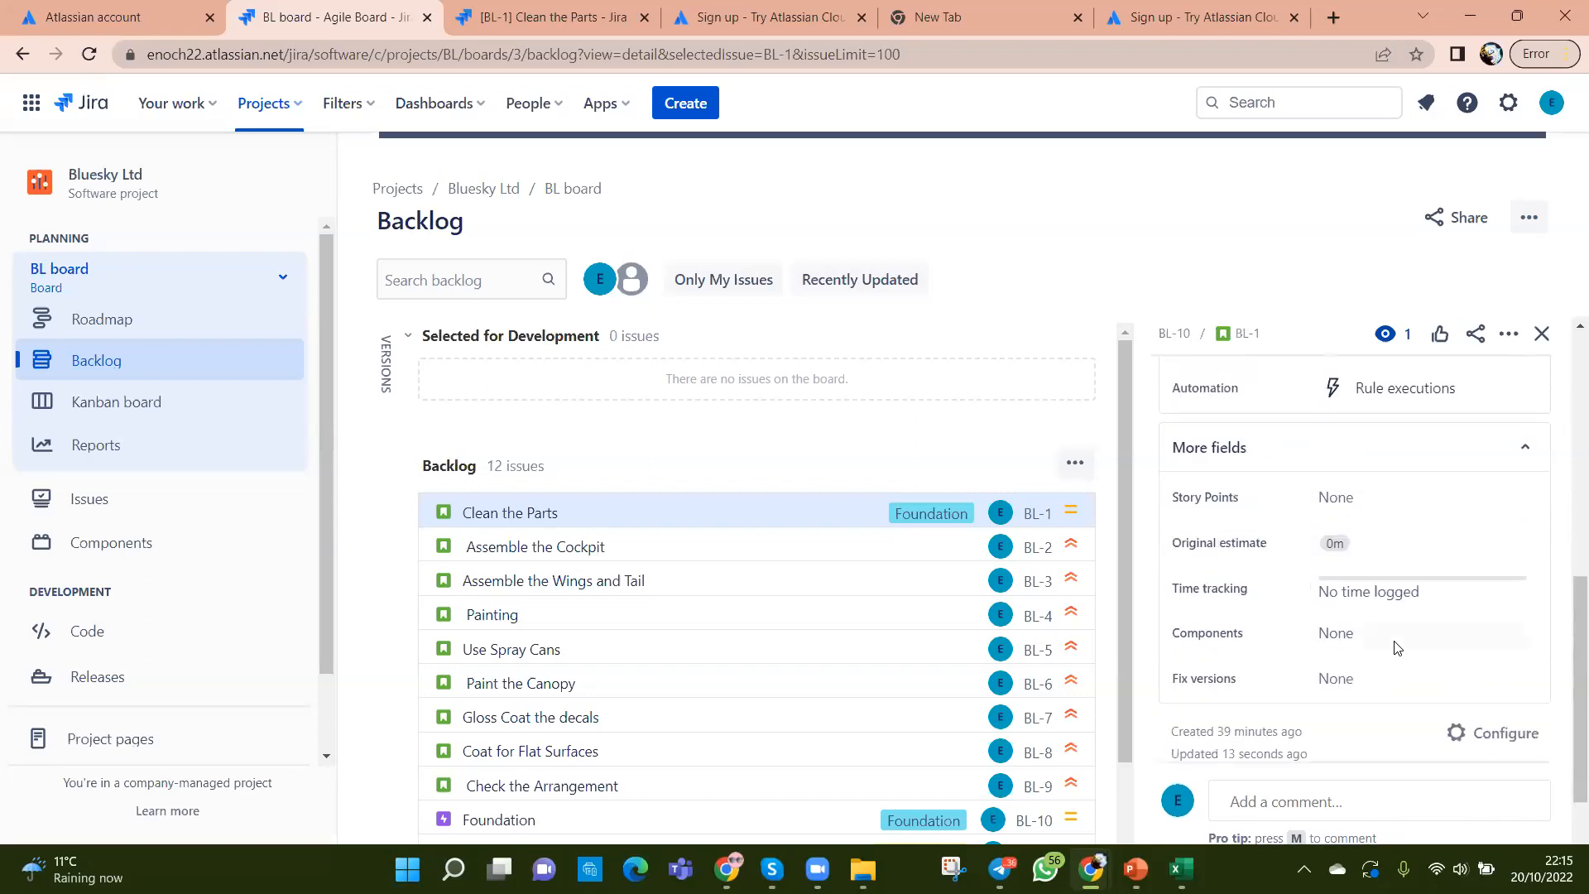
scroll(1397, 648, "down", 1)
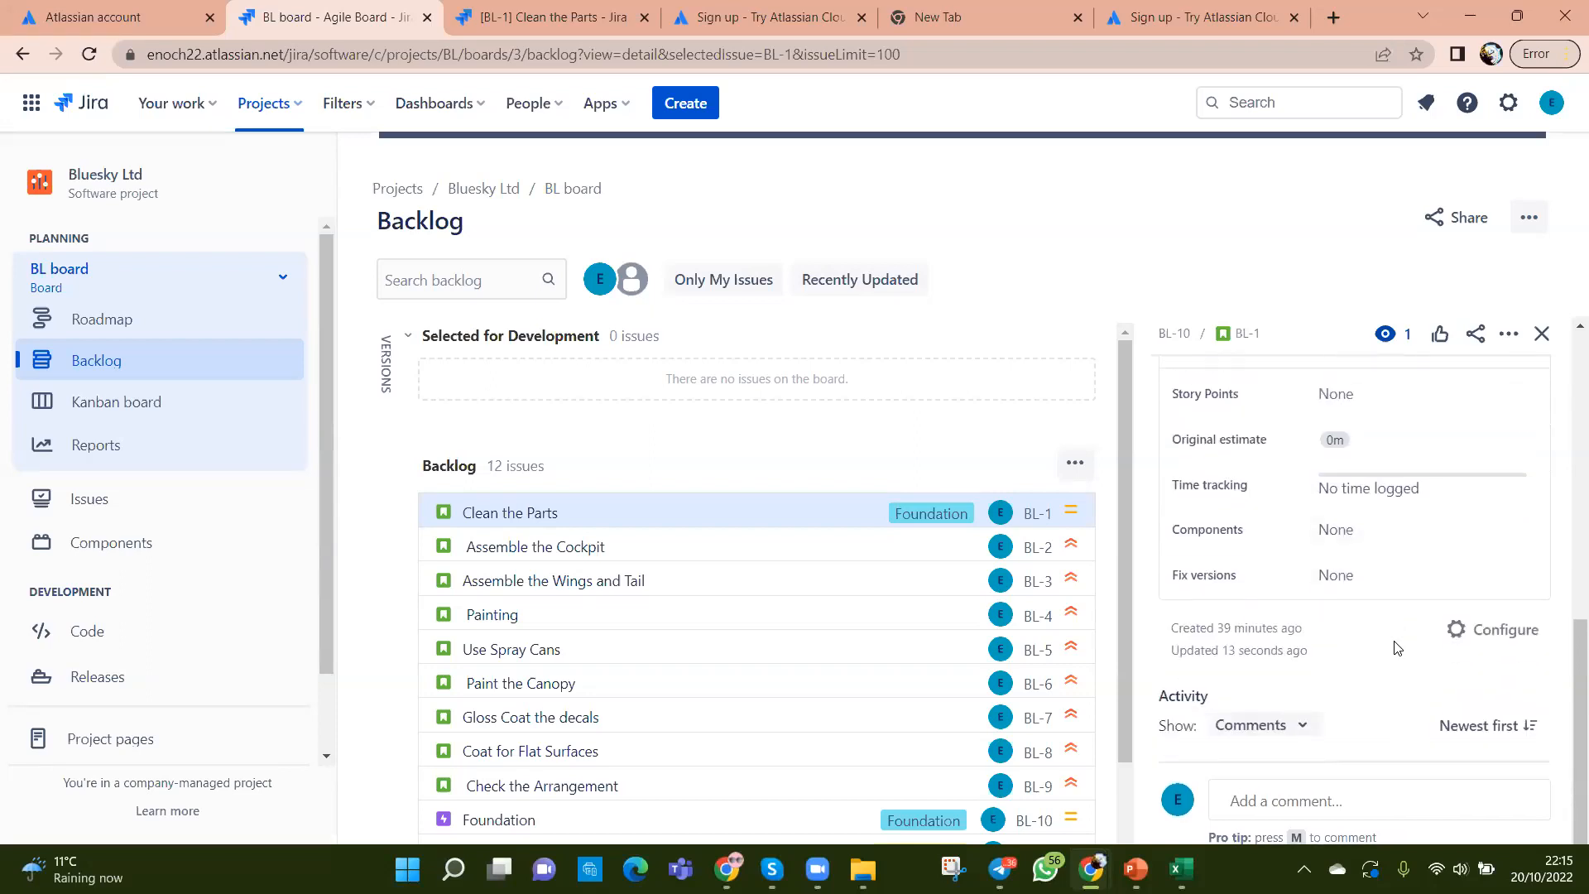
scroll(1397, 648, "up", 2)
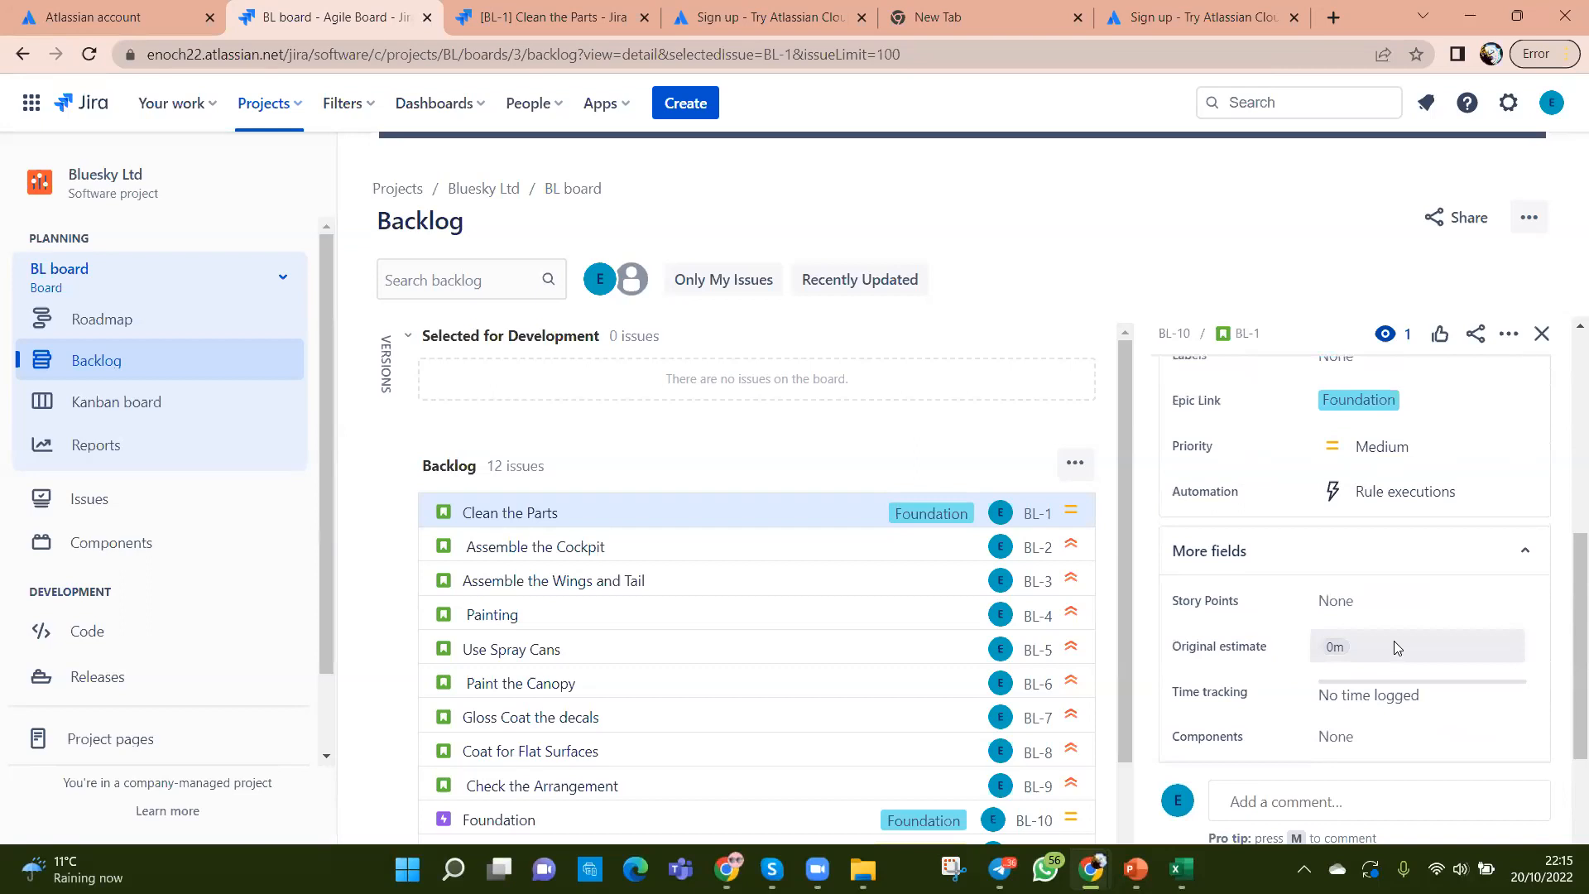
scroll(1397, 648, "down", 2)
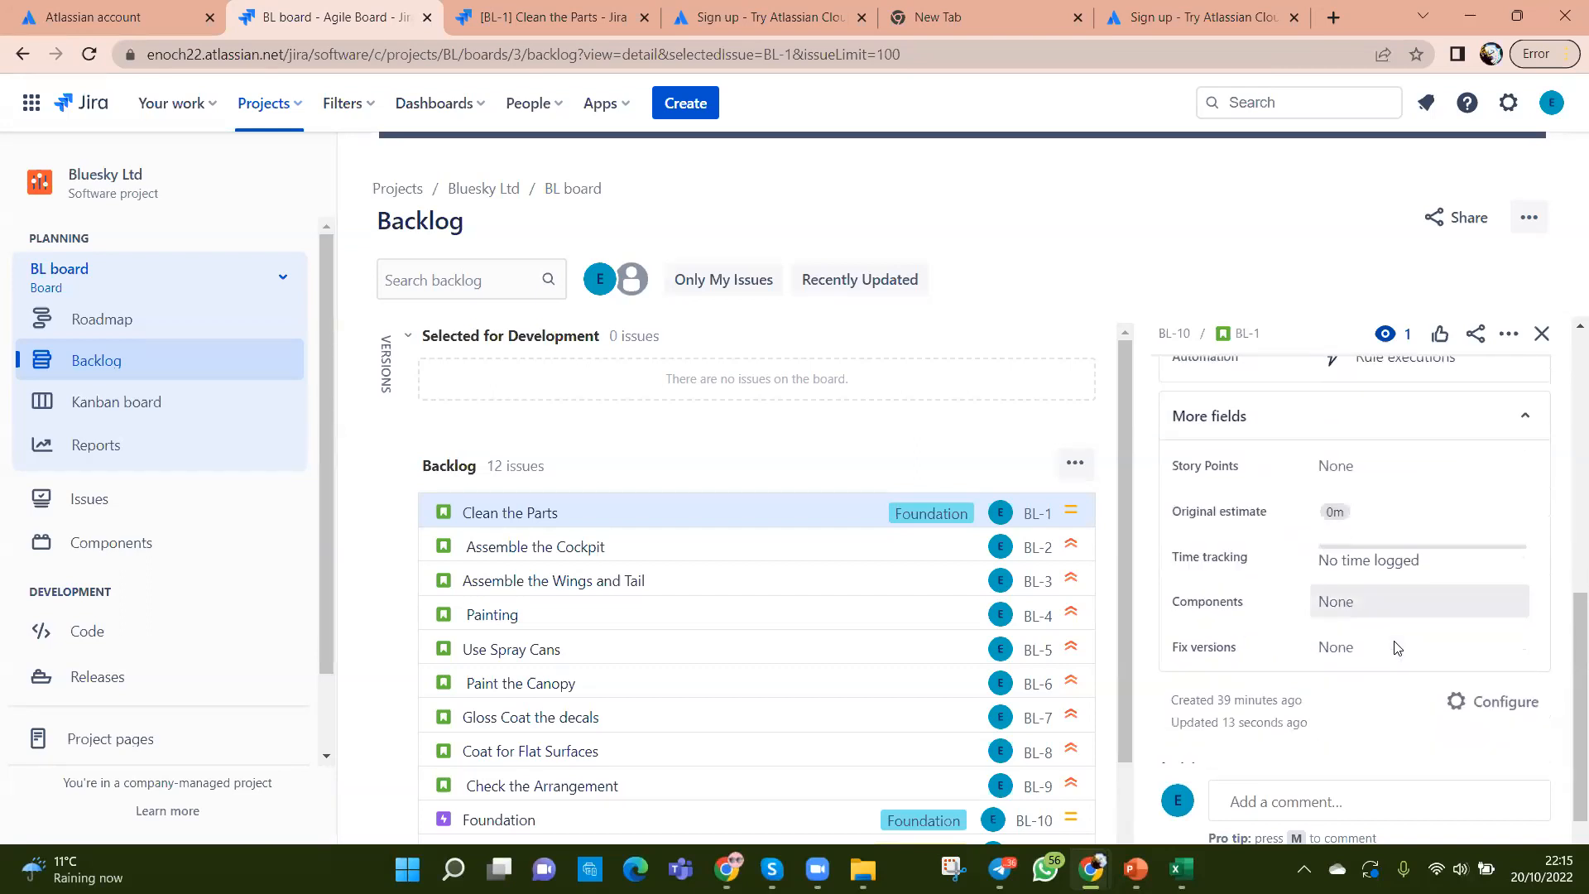
scroll(1397, 648, "down", 1)
scroll(1397, 648, "up", 2)
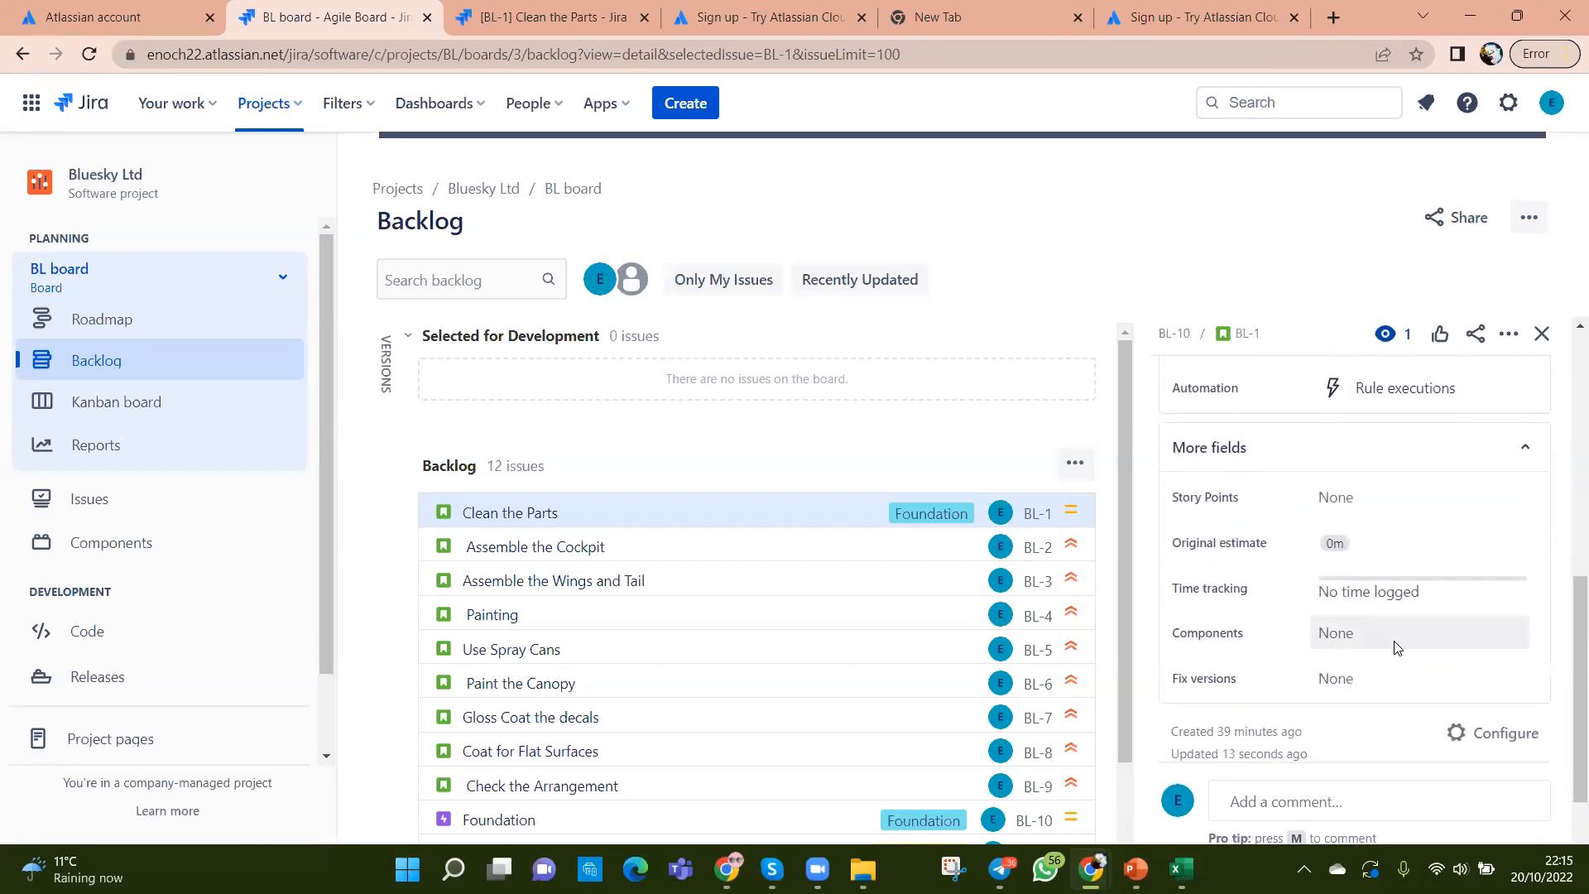
left_click(1527, 456)
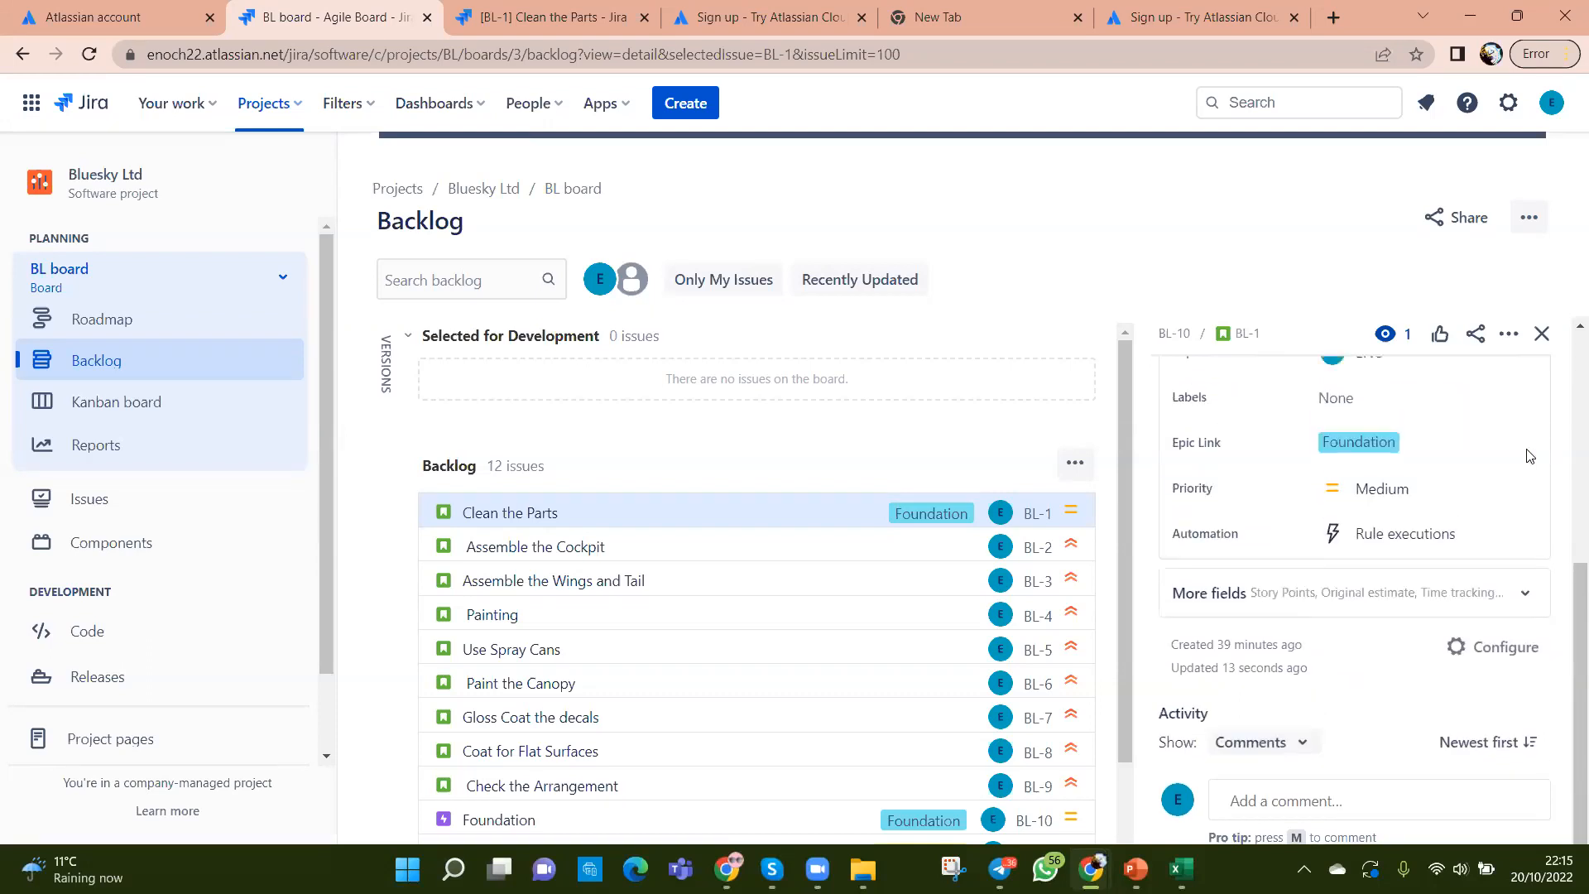
scroll(1425, 483, "up", 1)
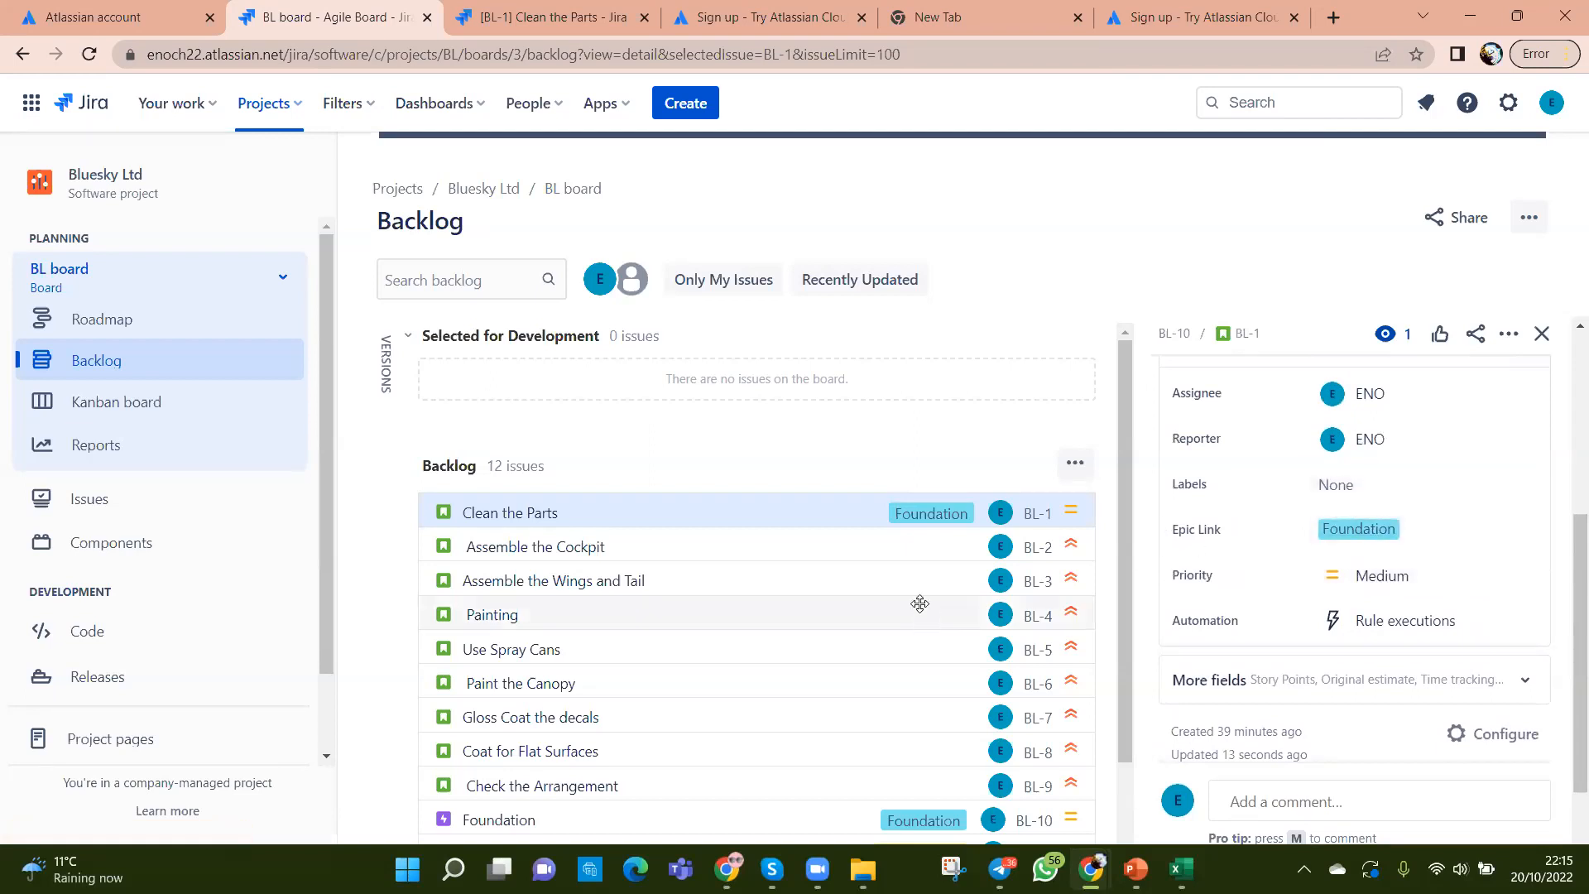
Step: Open Assemble the Cockpit (BL-2) and confirm its Epic Link is still None at Highest priority
left_click(638, 545)
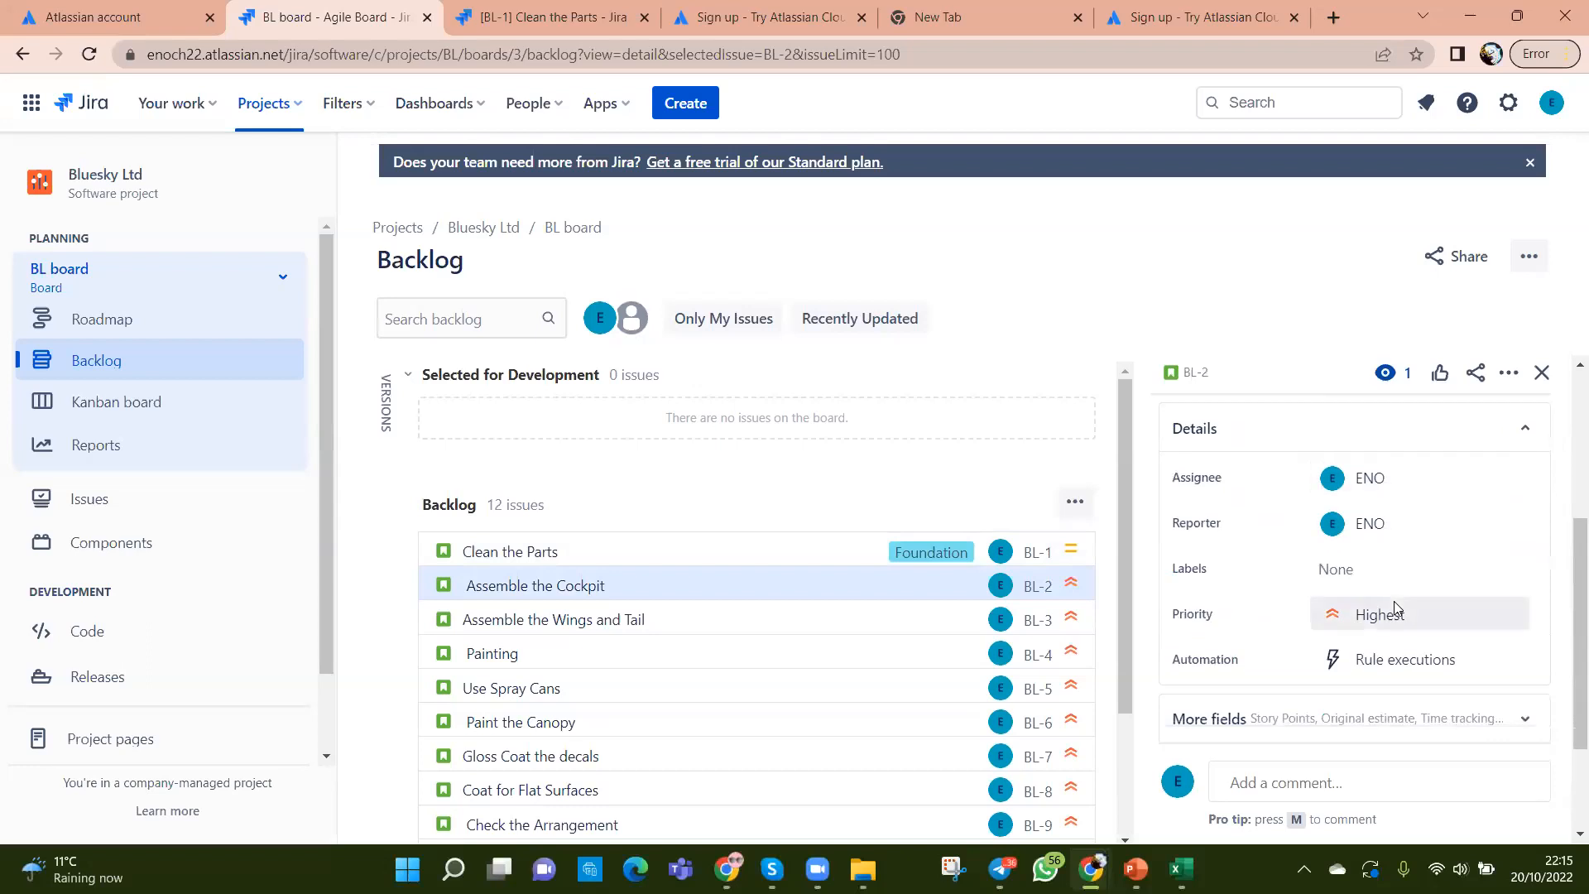
scroll(1389, 648, "down", 2)
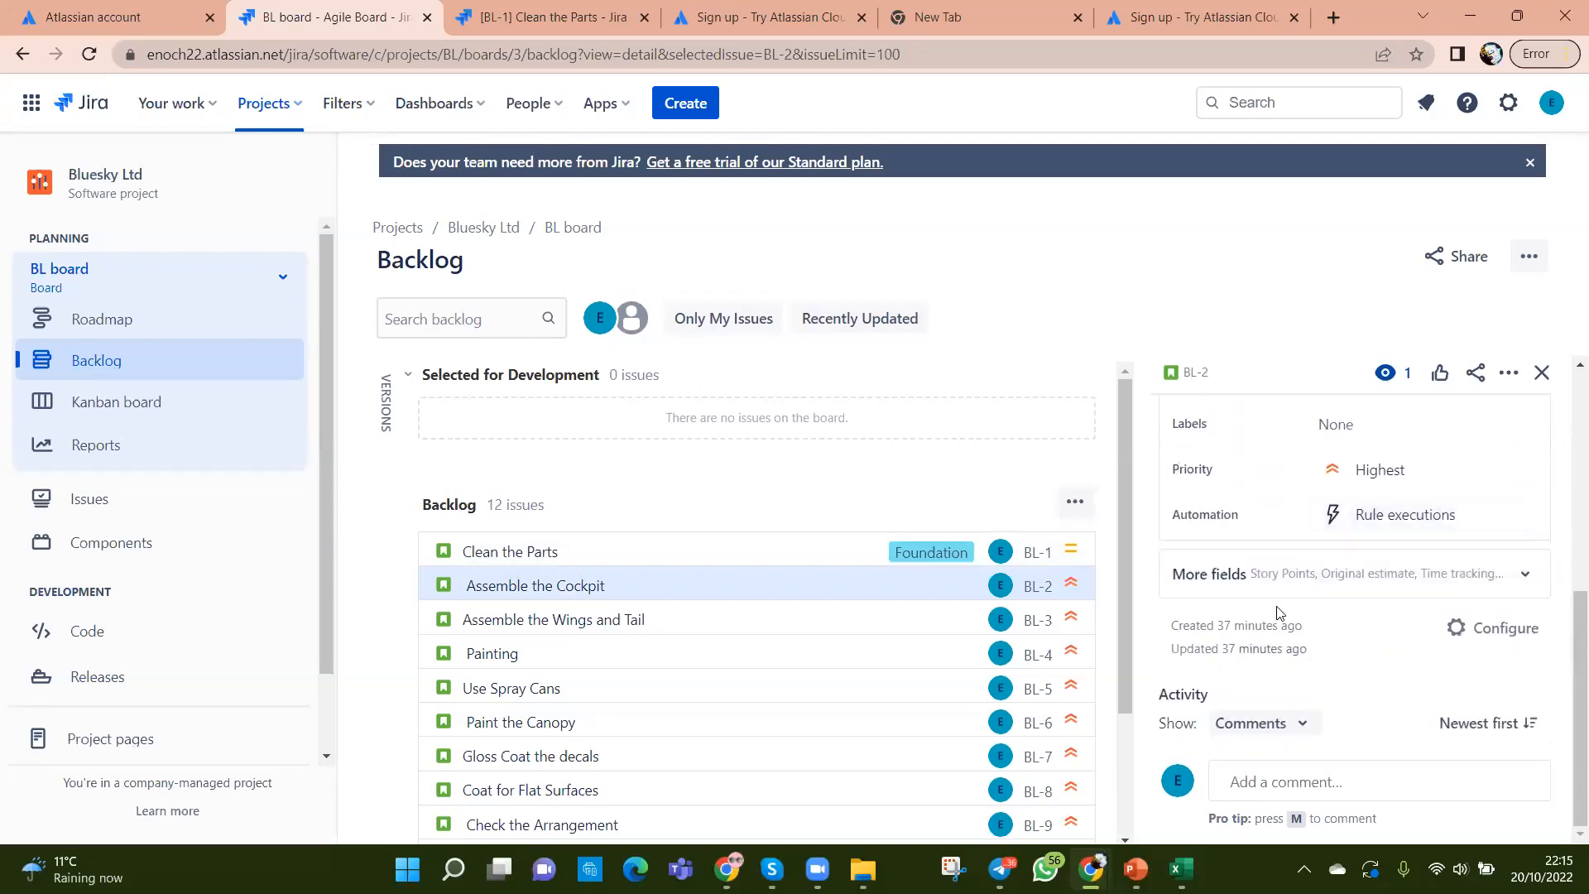
left_click(1527, 577)
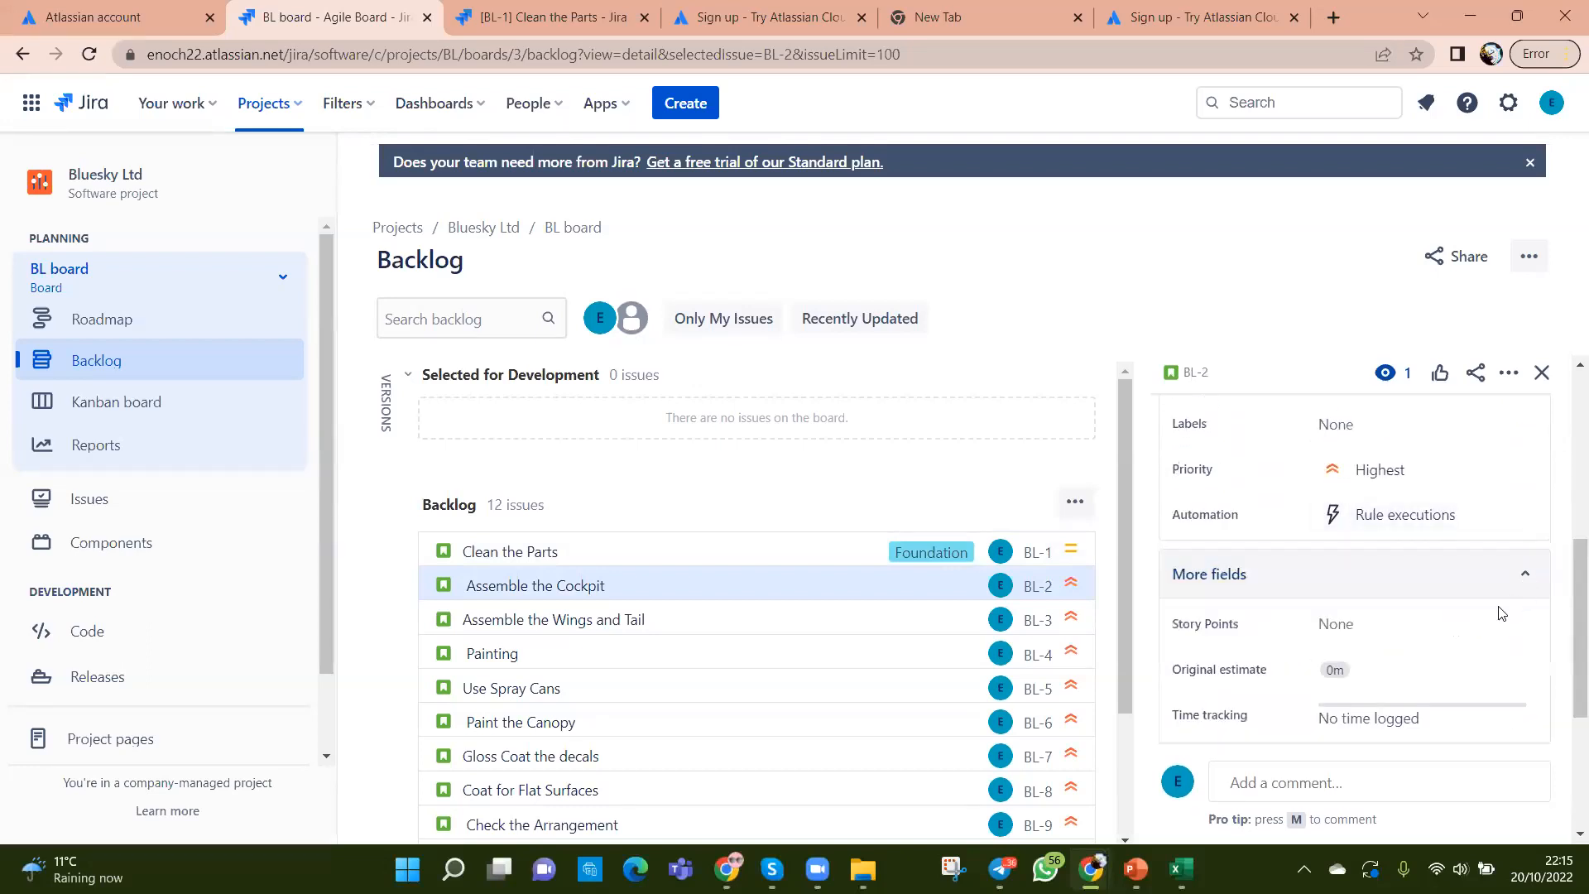
scroll(1298, 650, "down", 2)
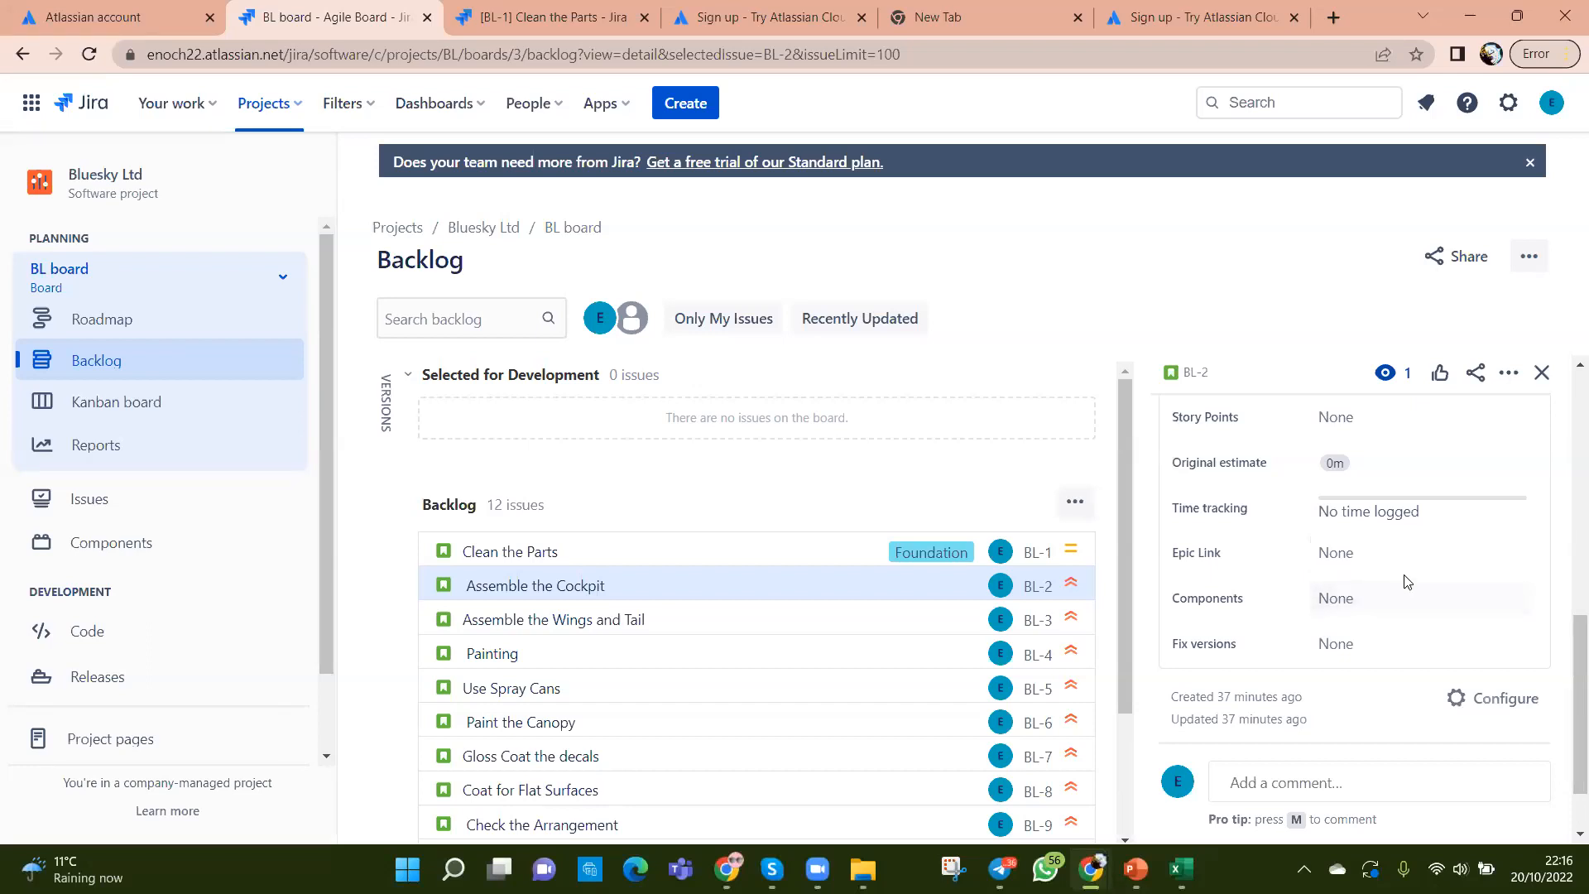
scroll(1457, 571, "up", 1)
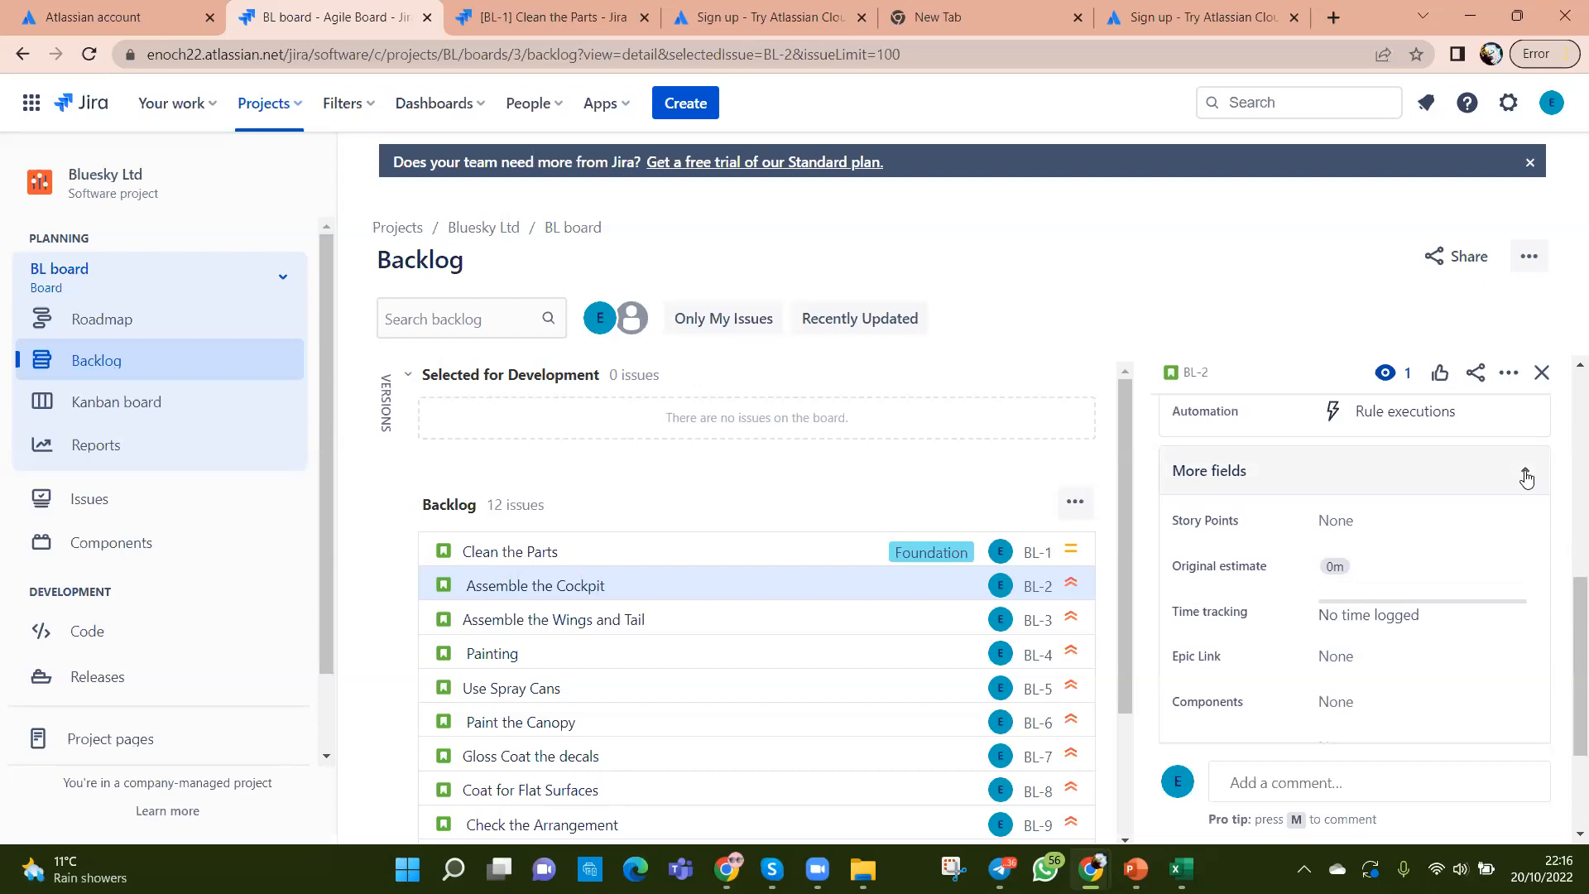
scroll(1490, 571, "down", 1)
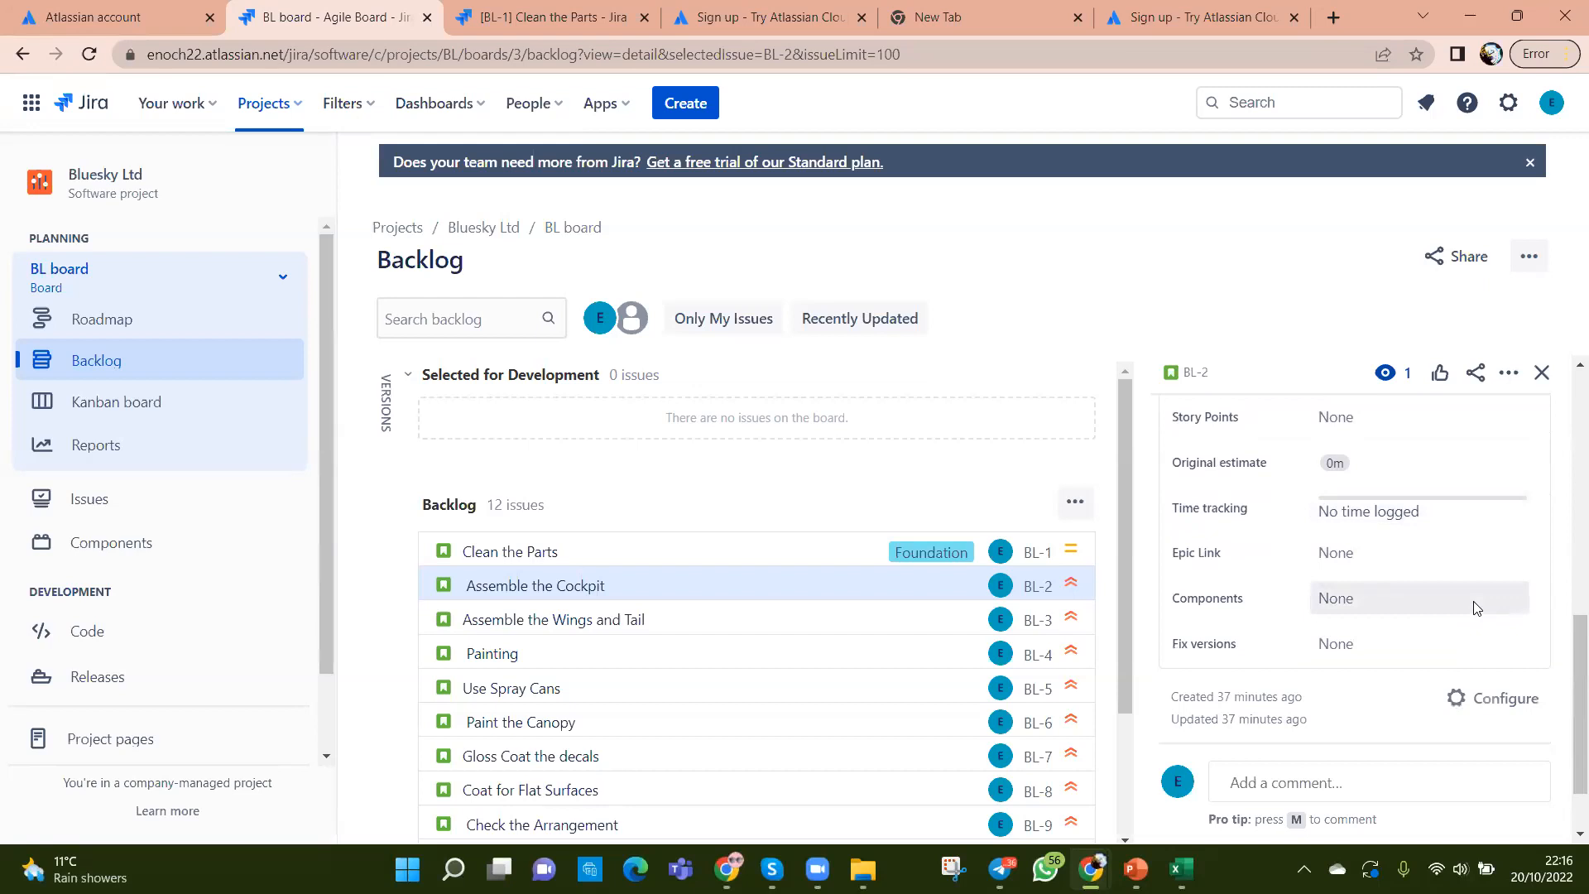
scroll(1477, 609, "up", 2)
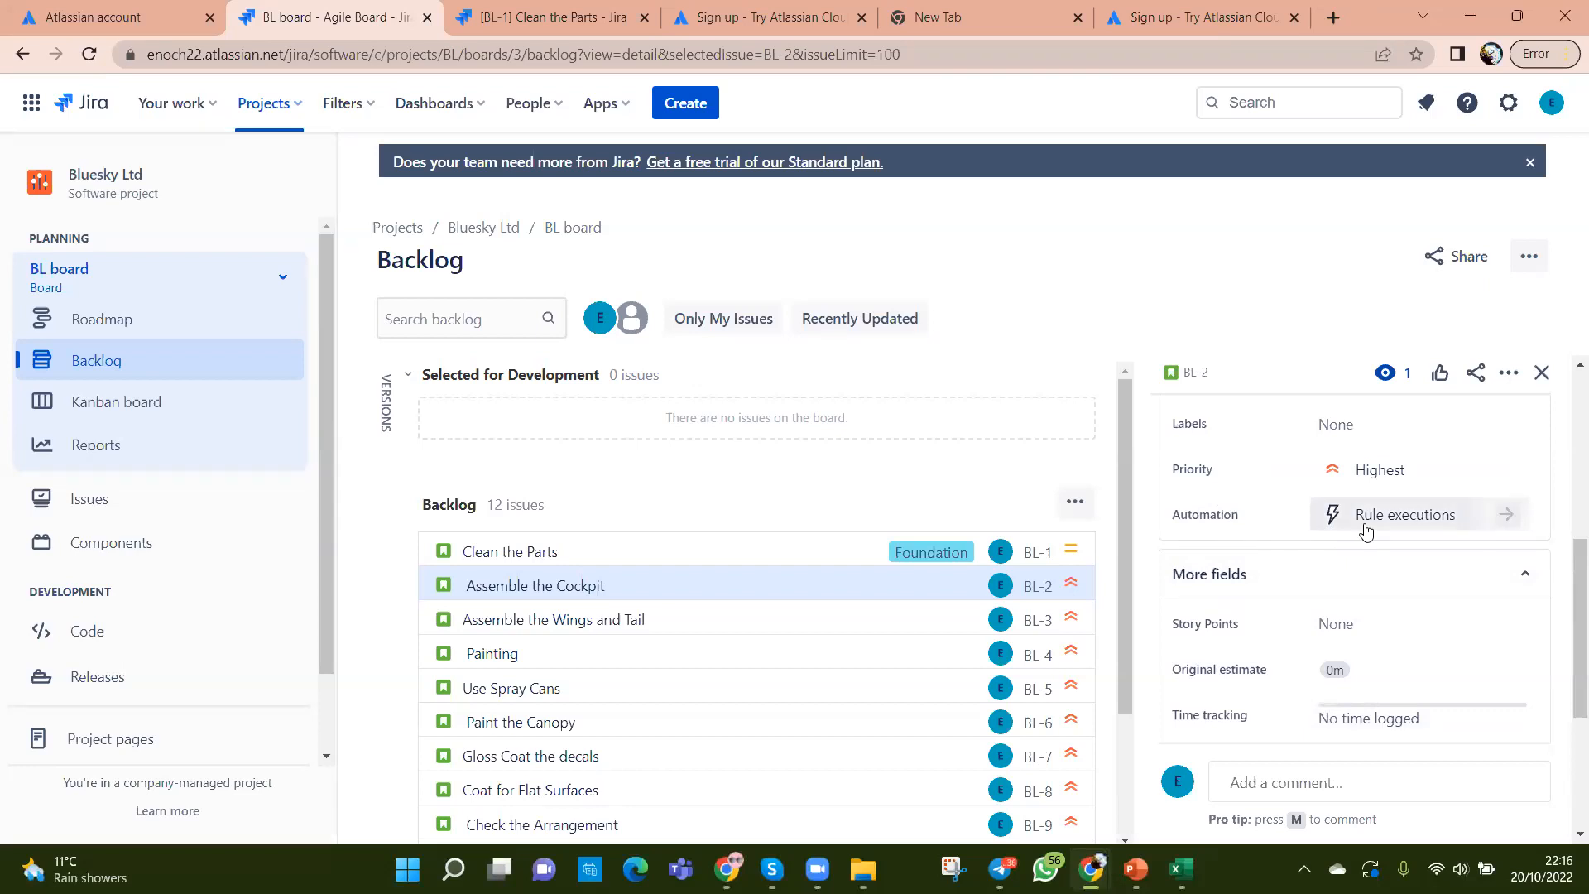
scroll(1395, 584, "down", 2)
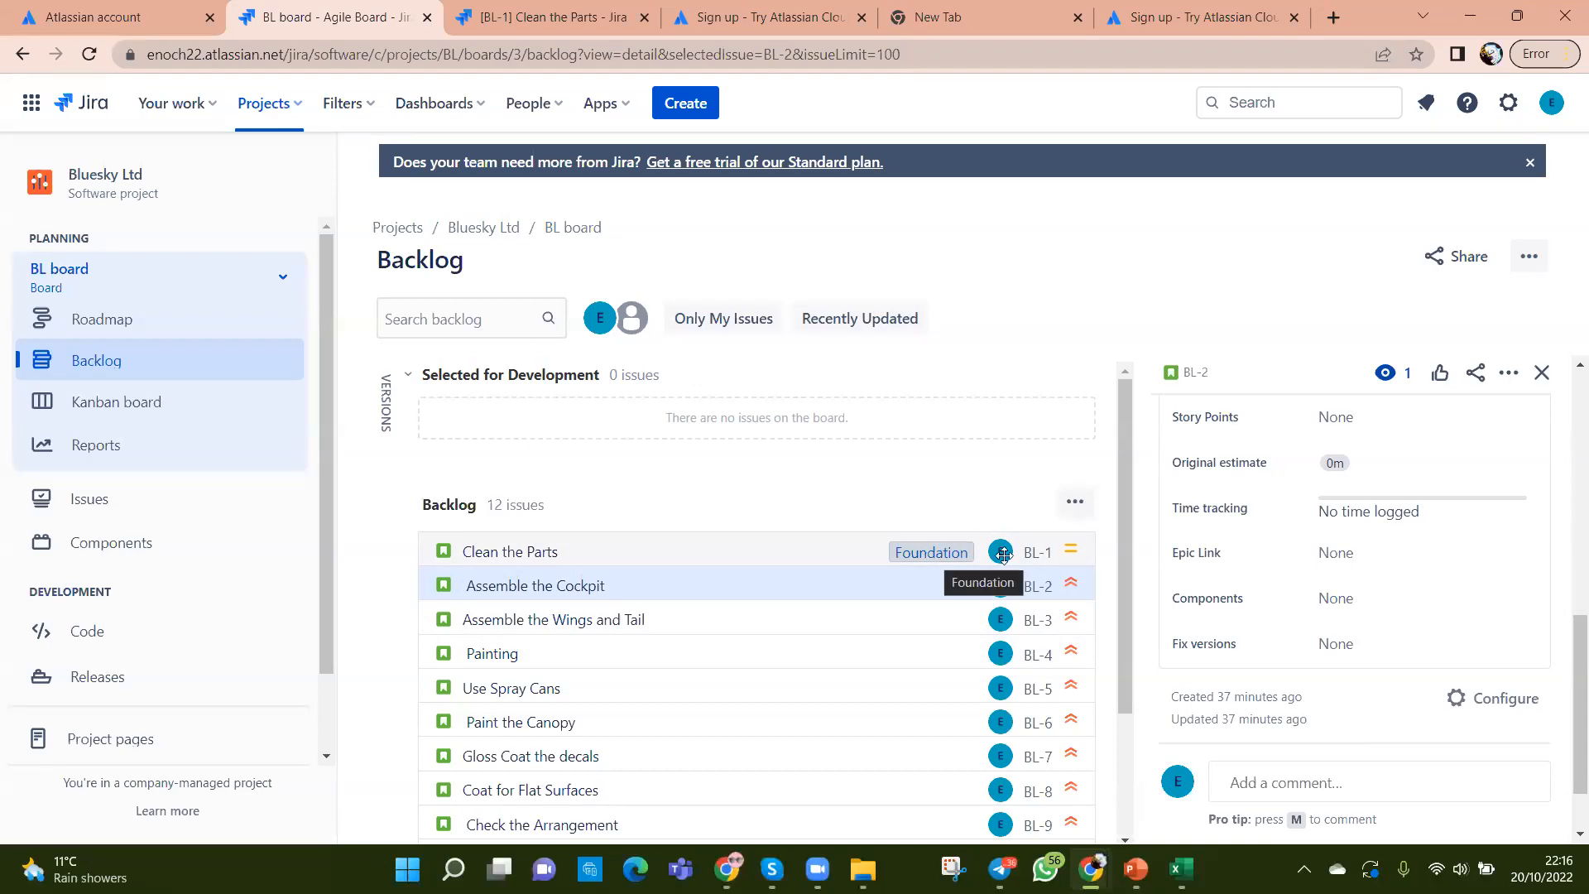
Step: Link Assemble the Cockpit (BL-2) to the Foundation epic and open Assemble the Wings and Tail (BL-3)
left_click(1360, 558)
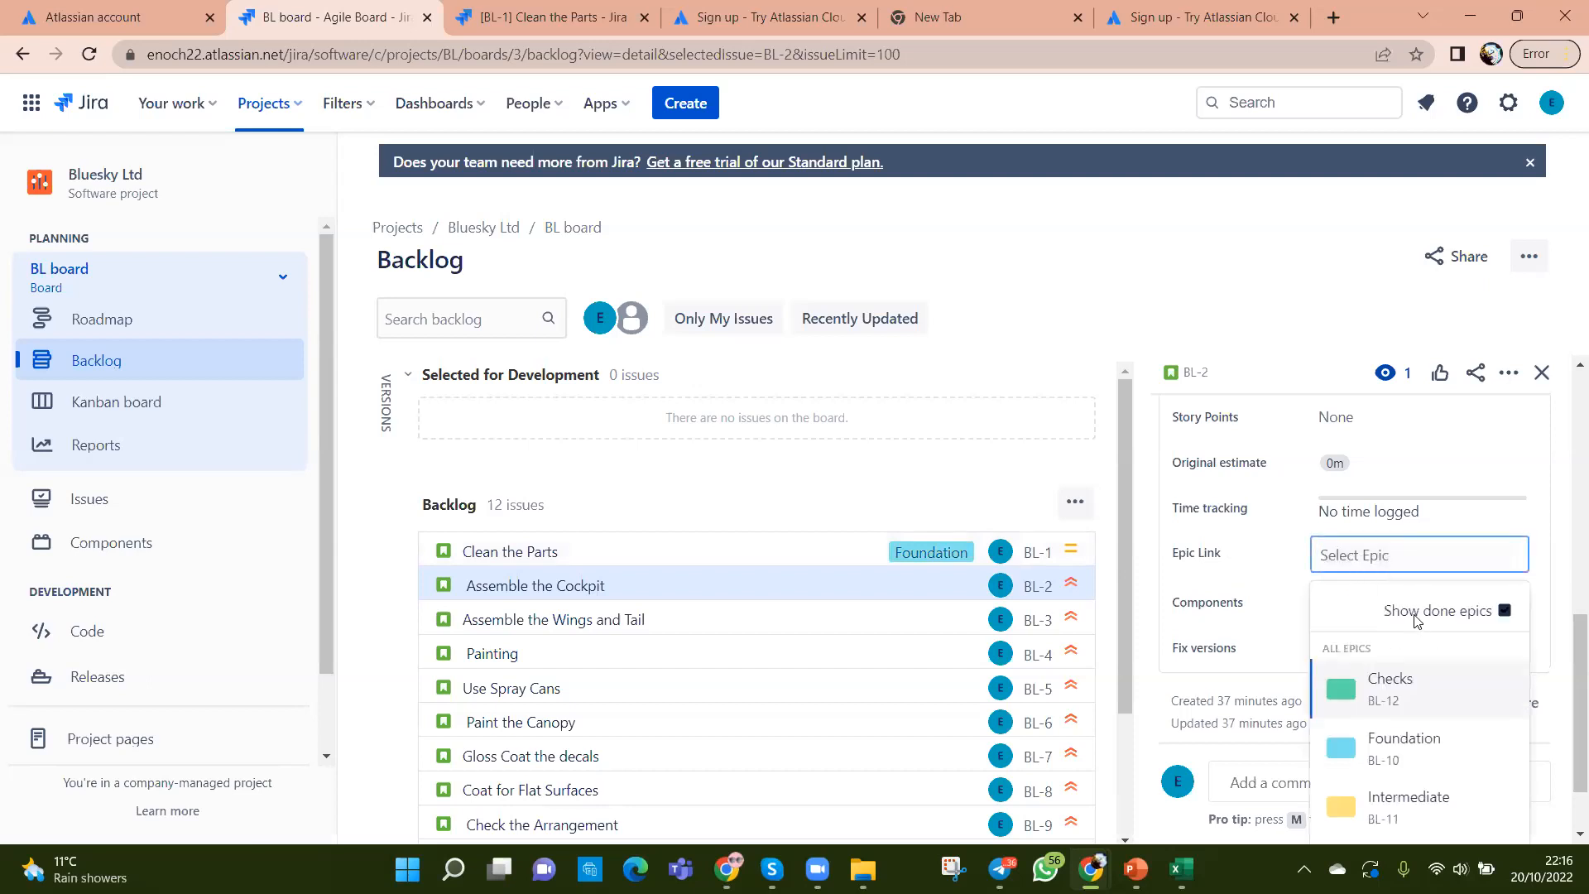
left_click(1417, 753)
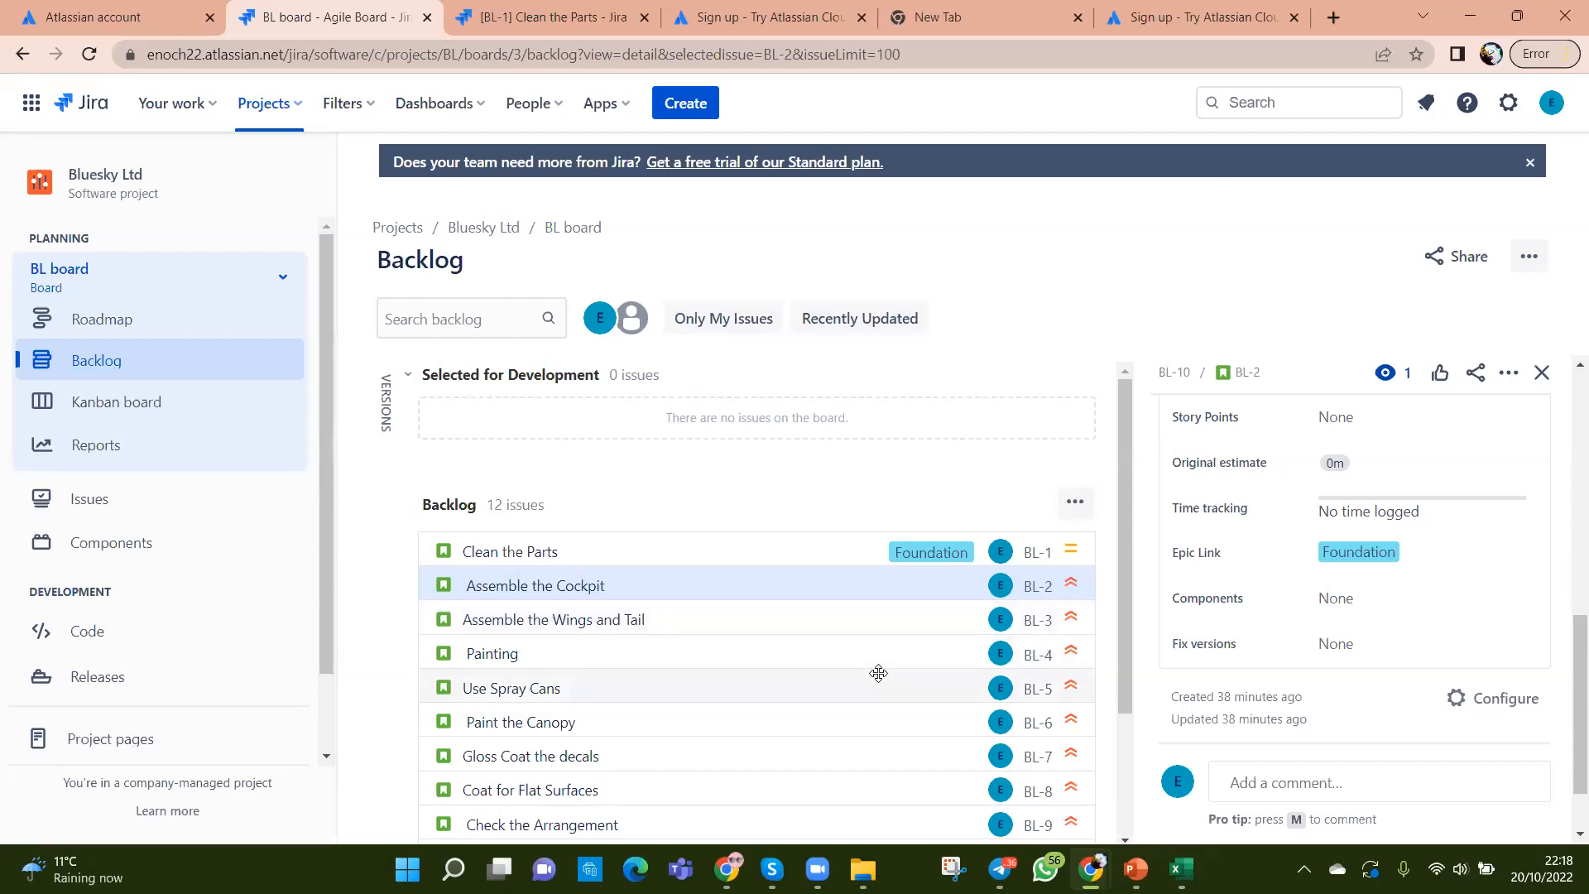
left_click(813, 623)
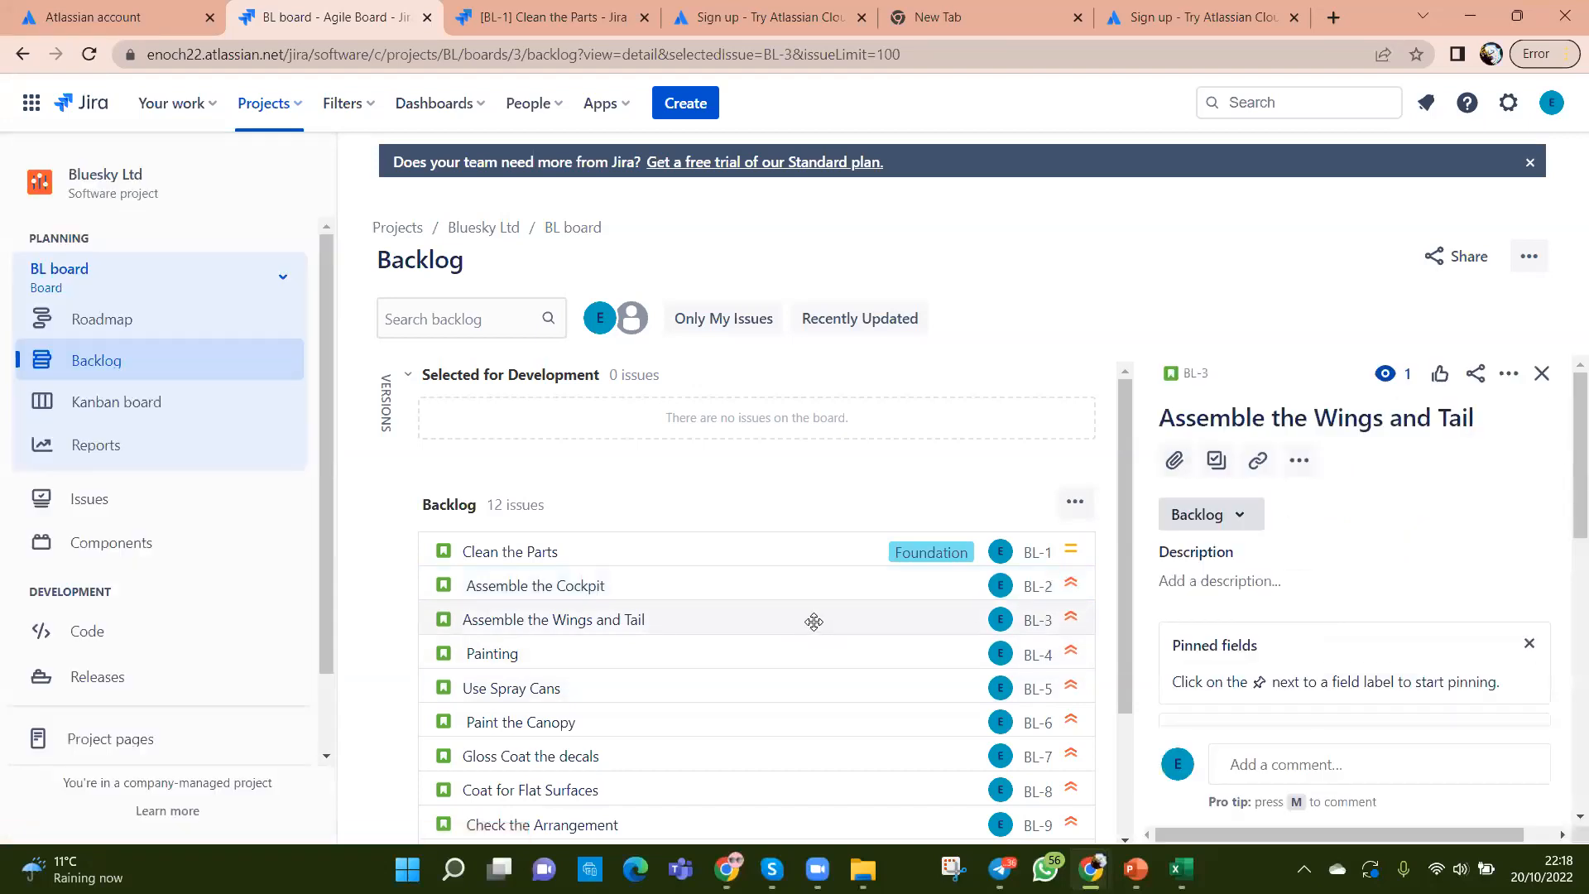
Step: Link Assemble the Wings and Tail (BL-3) to Foundation, then open Painting (BL-4)
scroll(1470, 642, "down", 3)
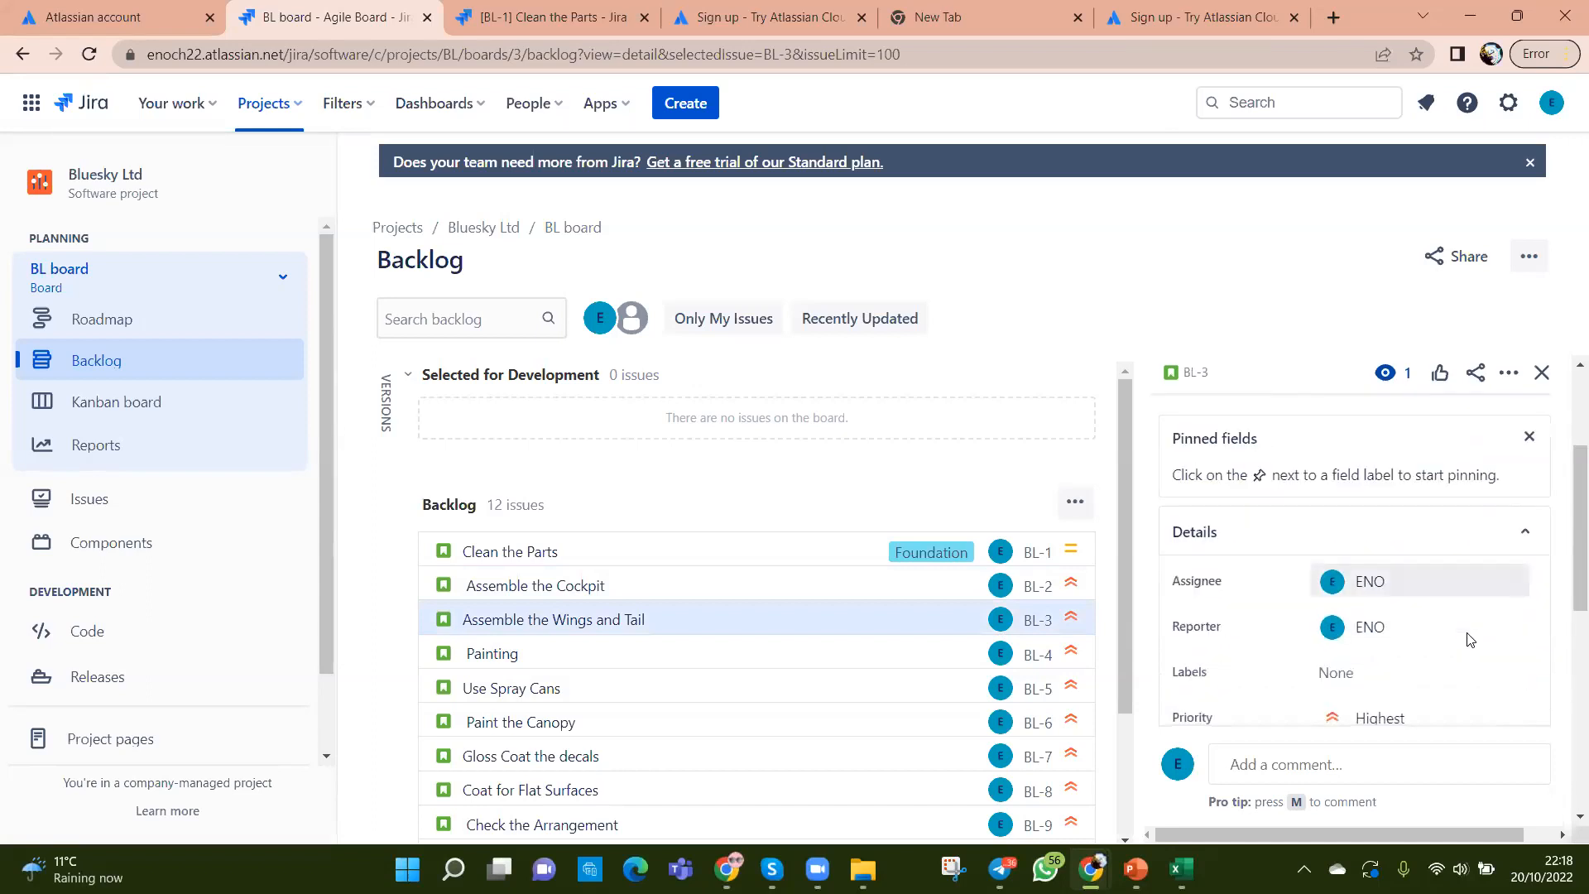
scroll(1498, 588, "down", 3)
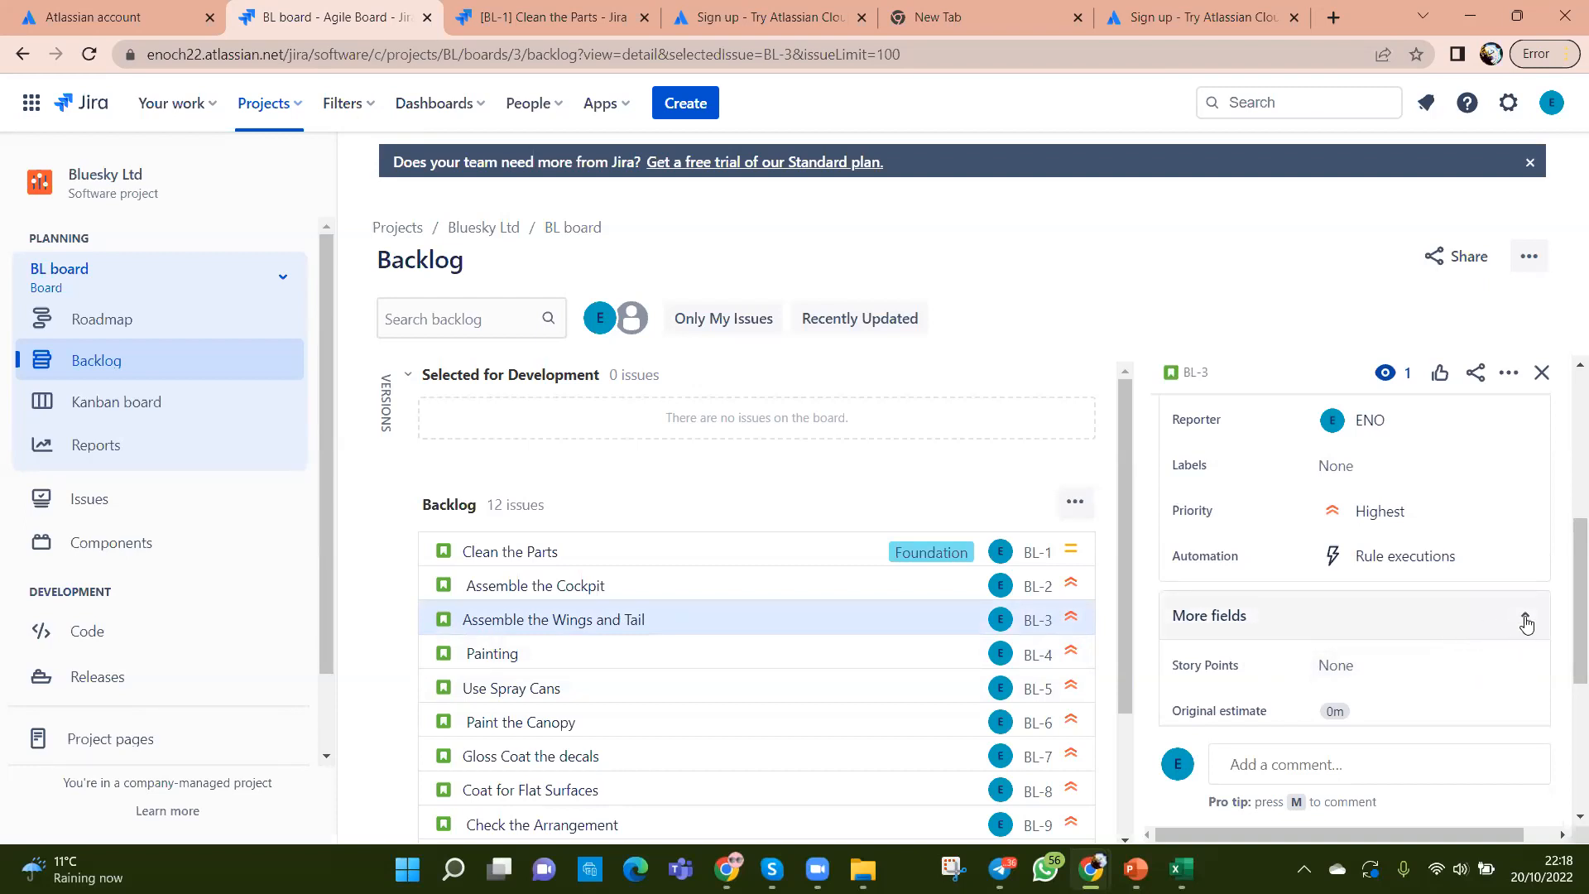
scroll(1527, 622, "down", 3)
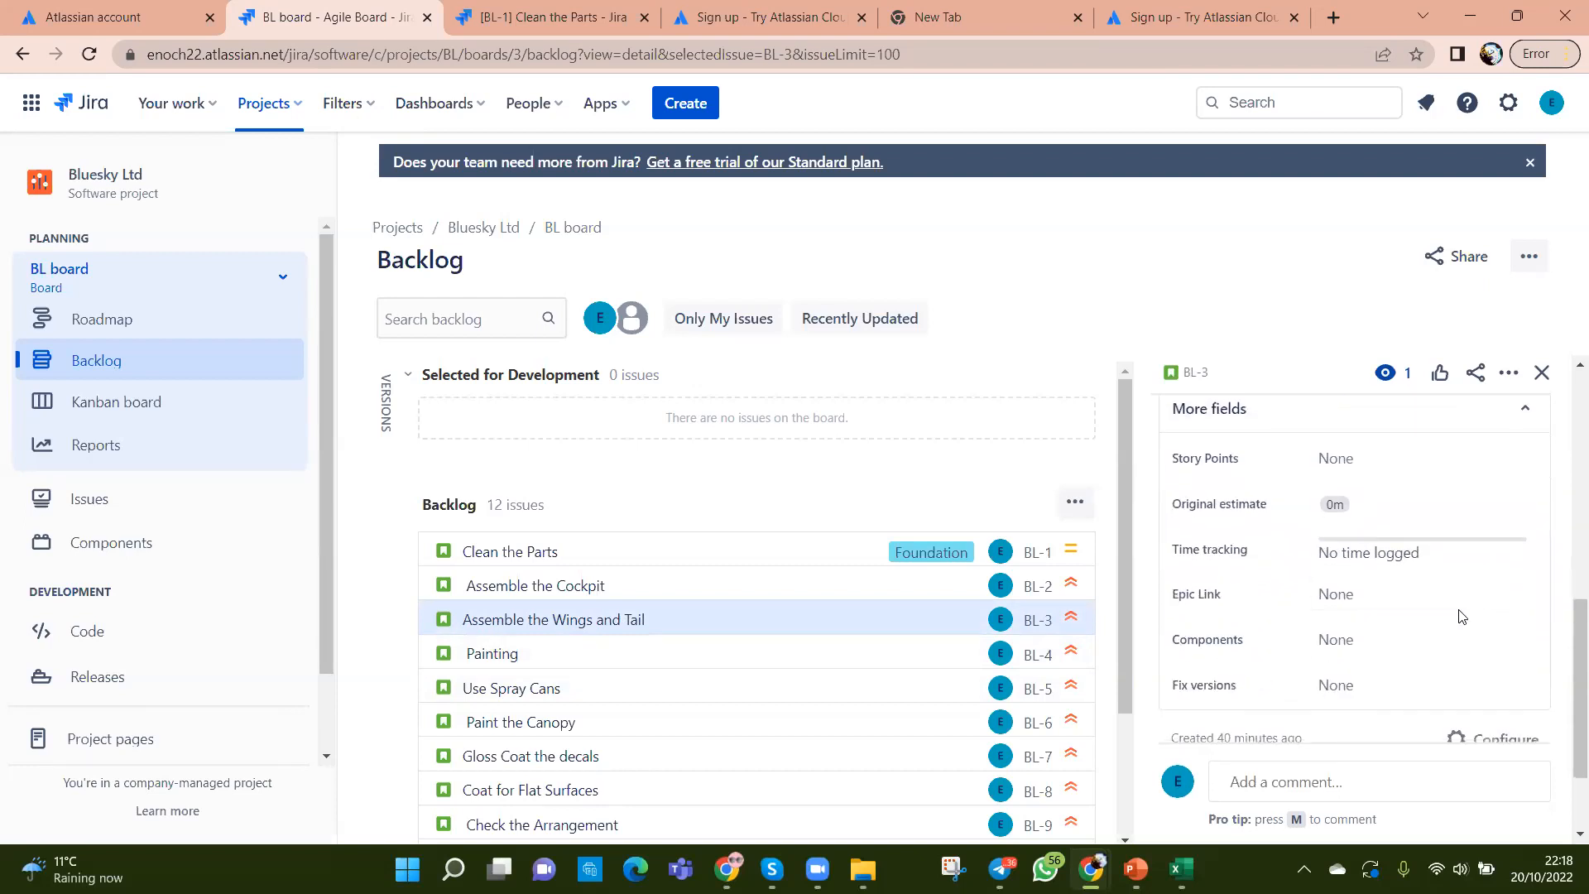
left_click(1357, 604)
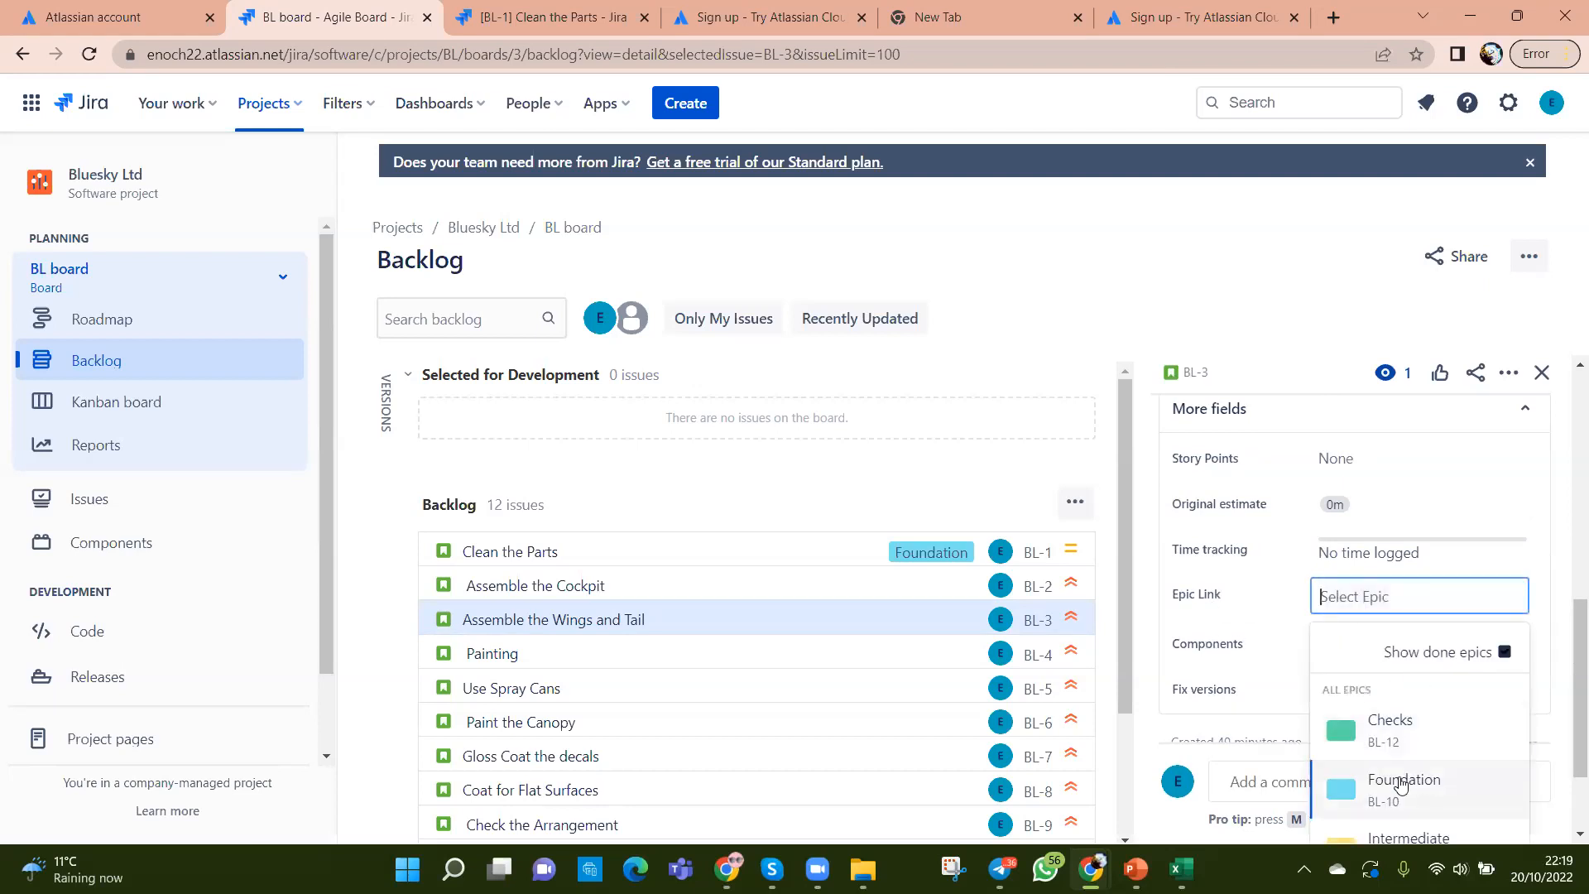
left_click(1401, 784)
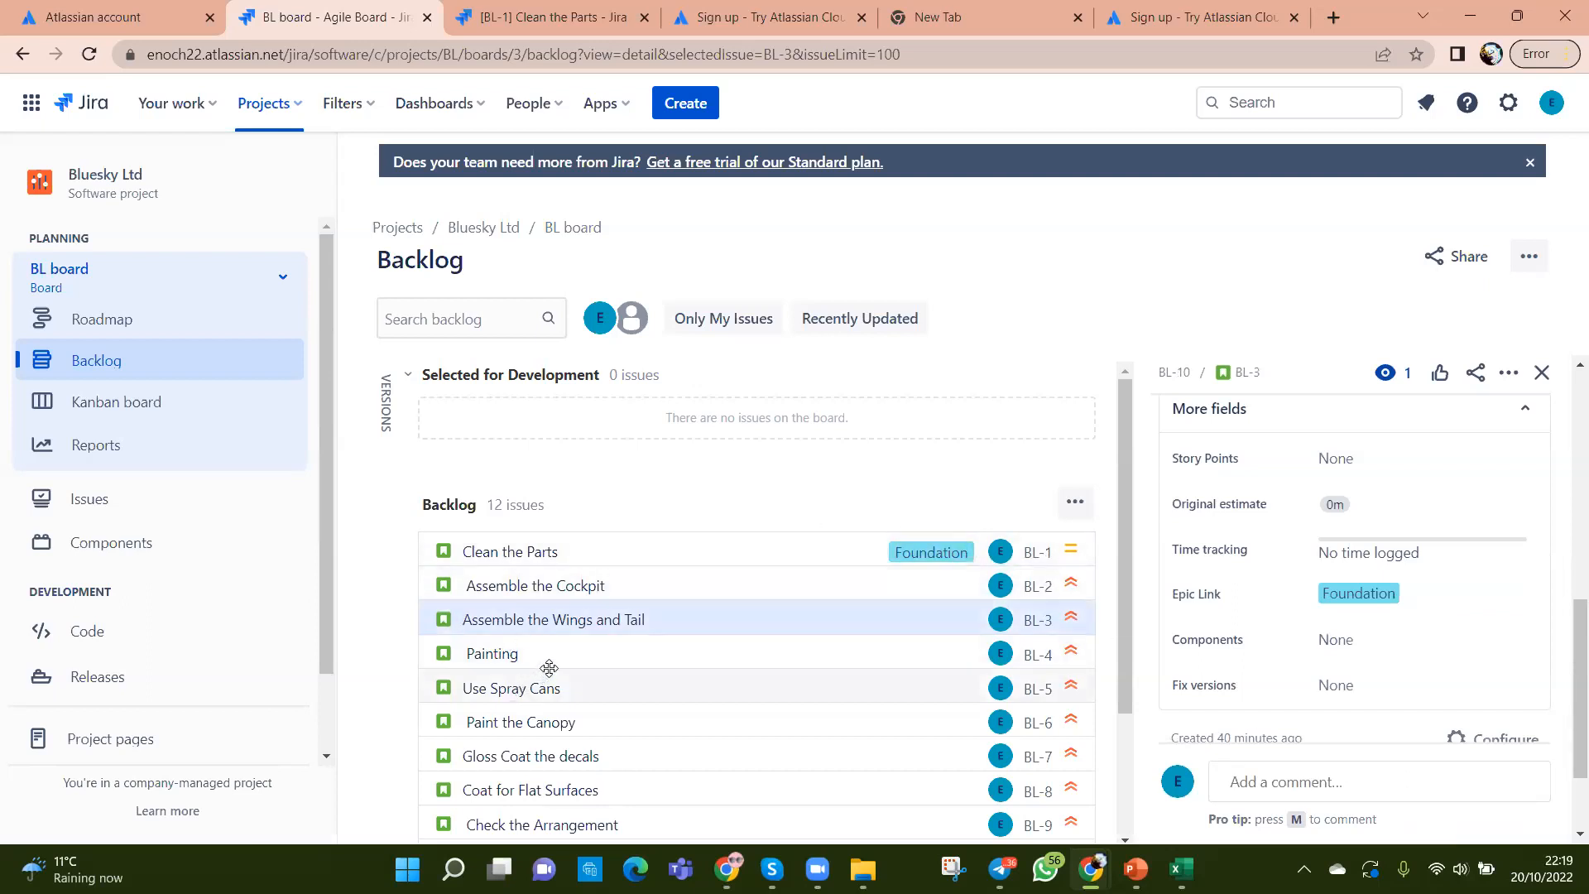
left_click(583, 653)
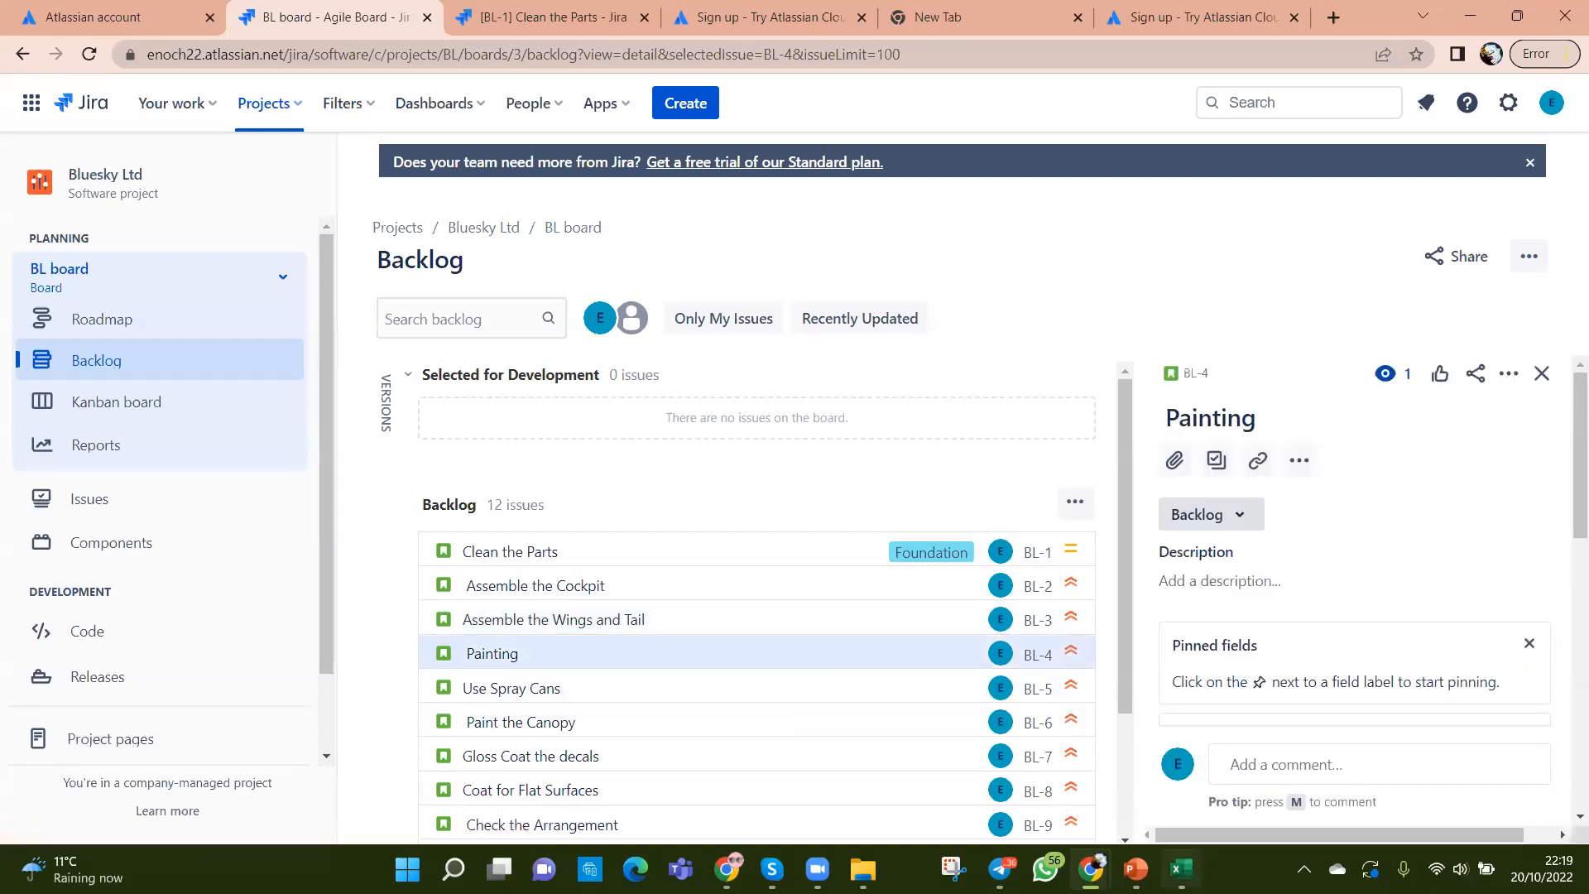
Step: Check the exercise sheet in Excel, then return to Painting's More fields in Jira
left_click(1181, 869)
left_click(1181, 869)
scroll(1362, 659, "down", 5)
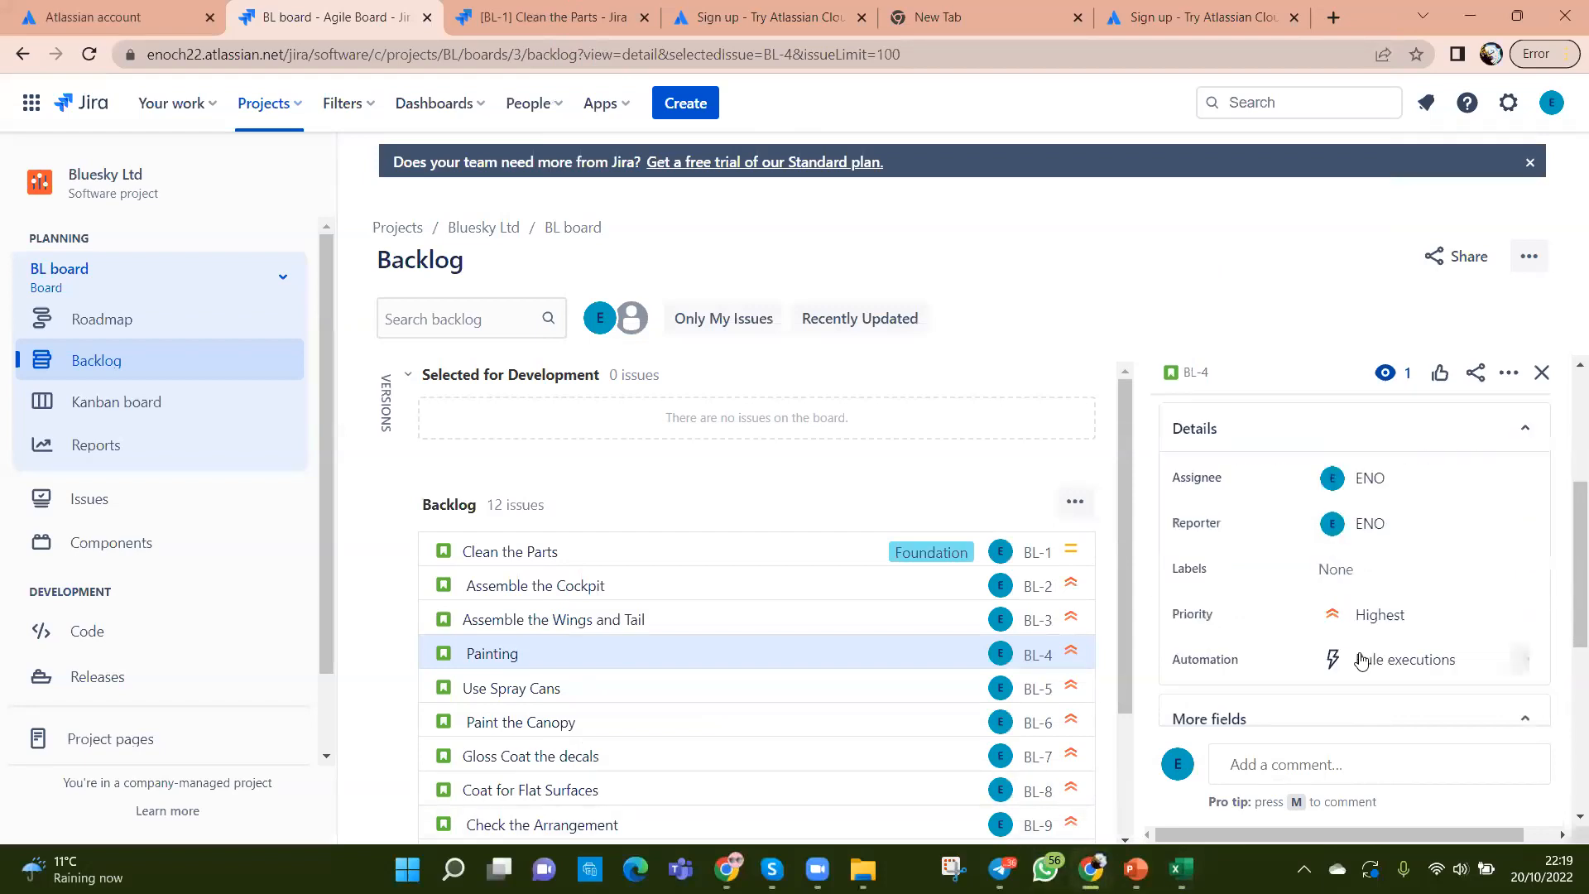
scroll(1362, 660, "down", 3)
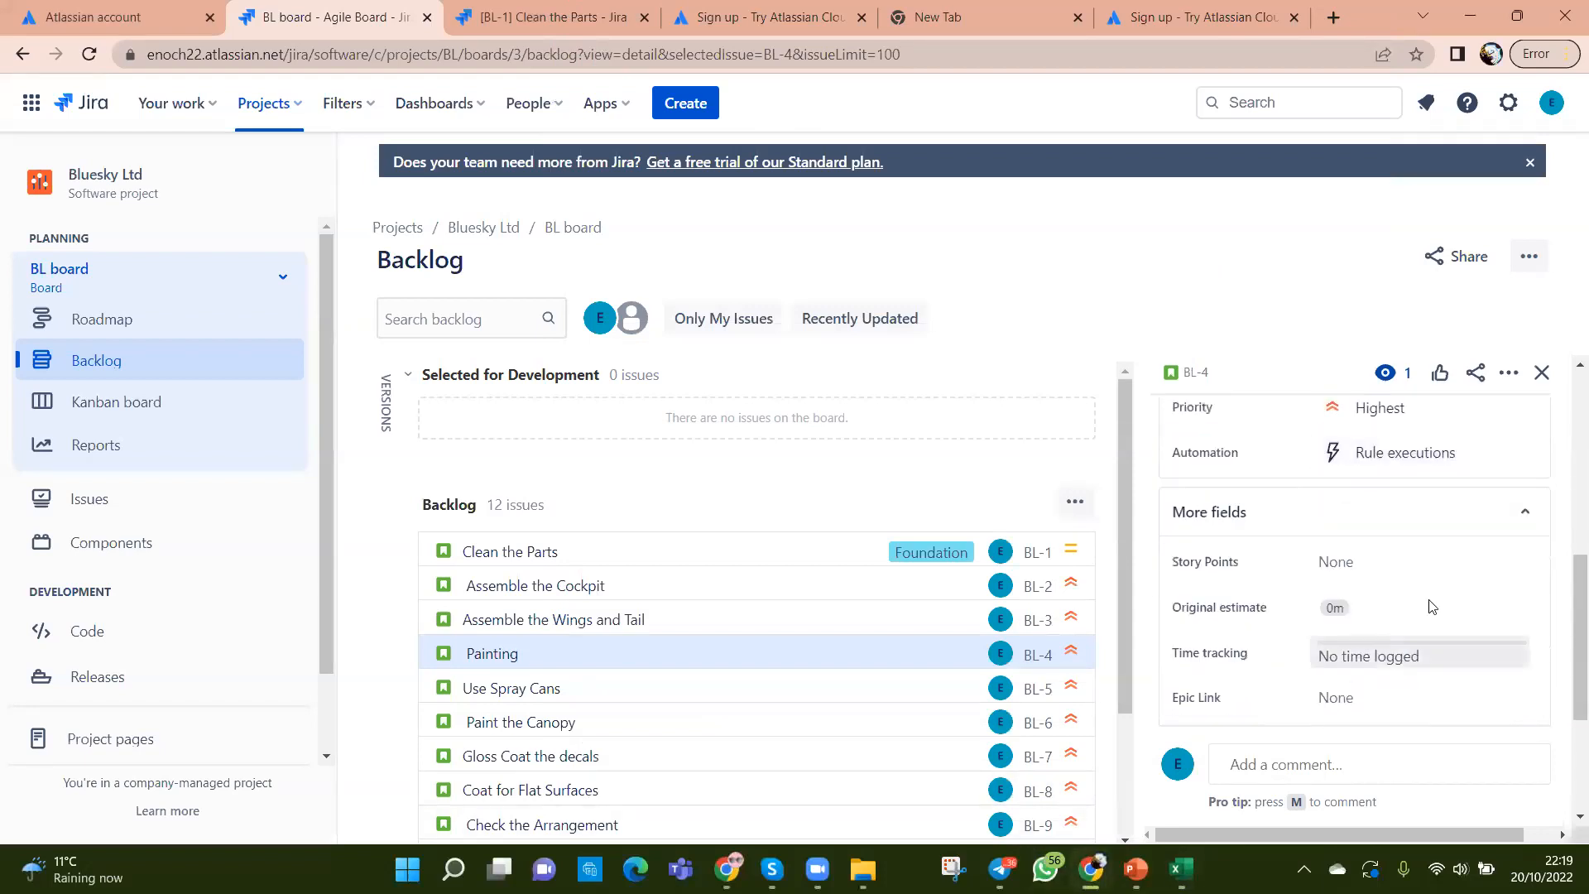
left_click(1527, 510)
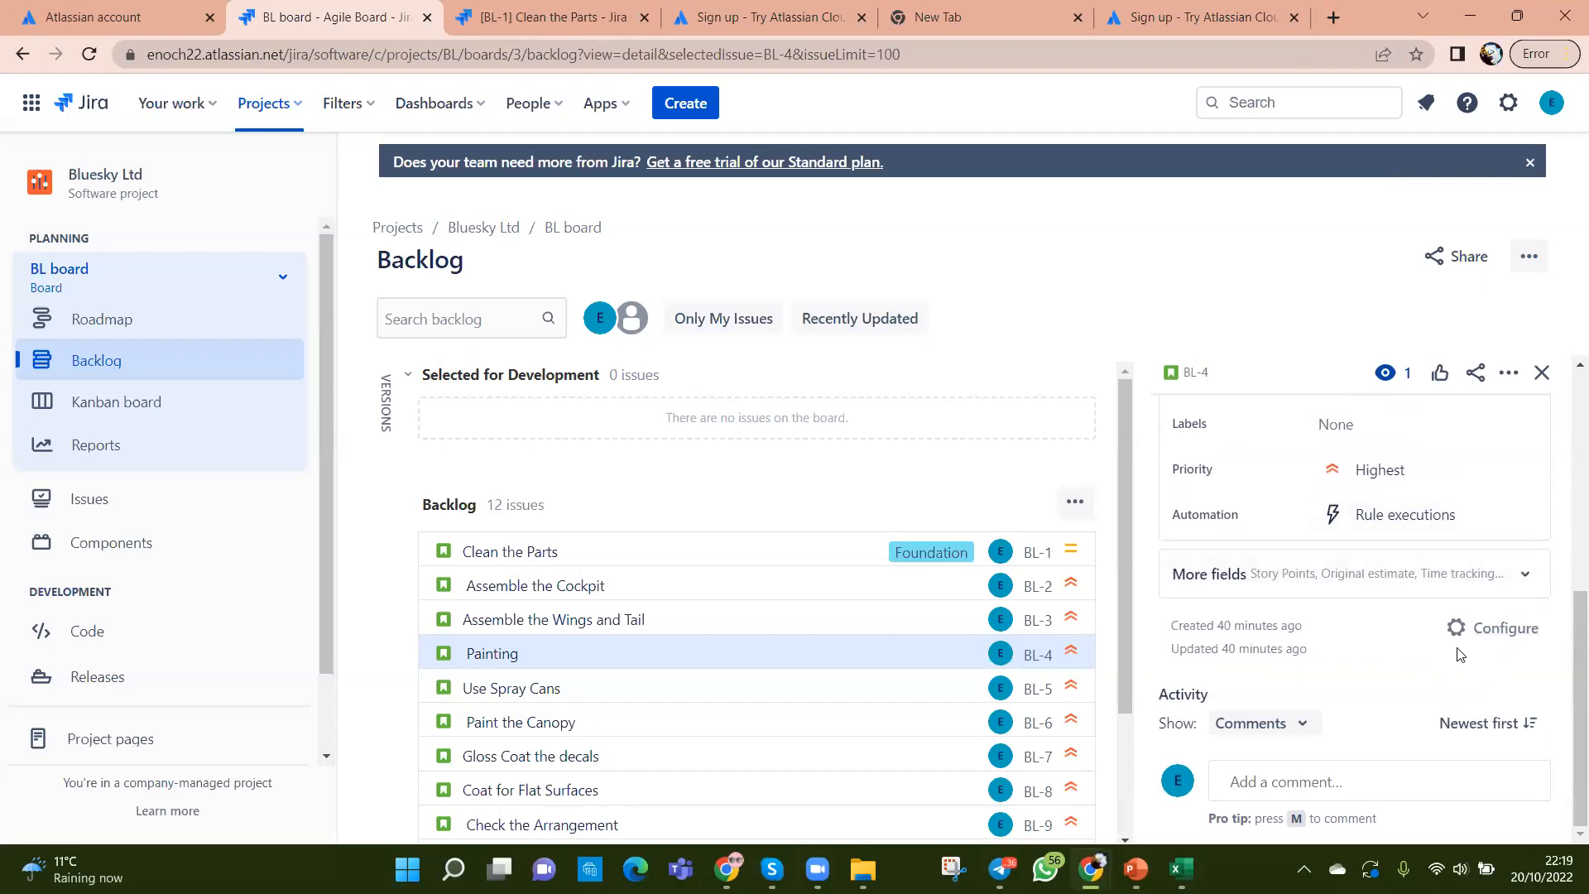
left_click(1518, 575)
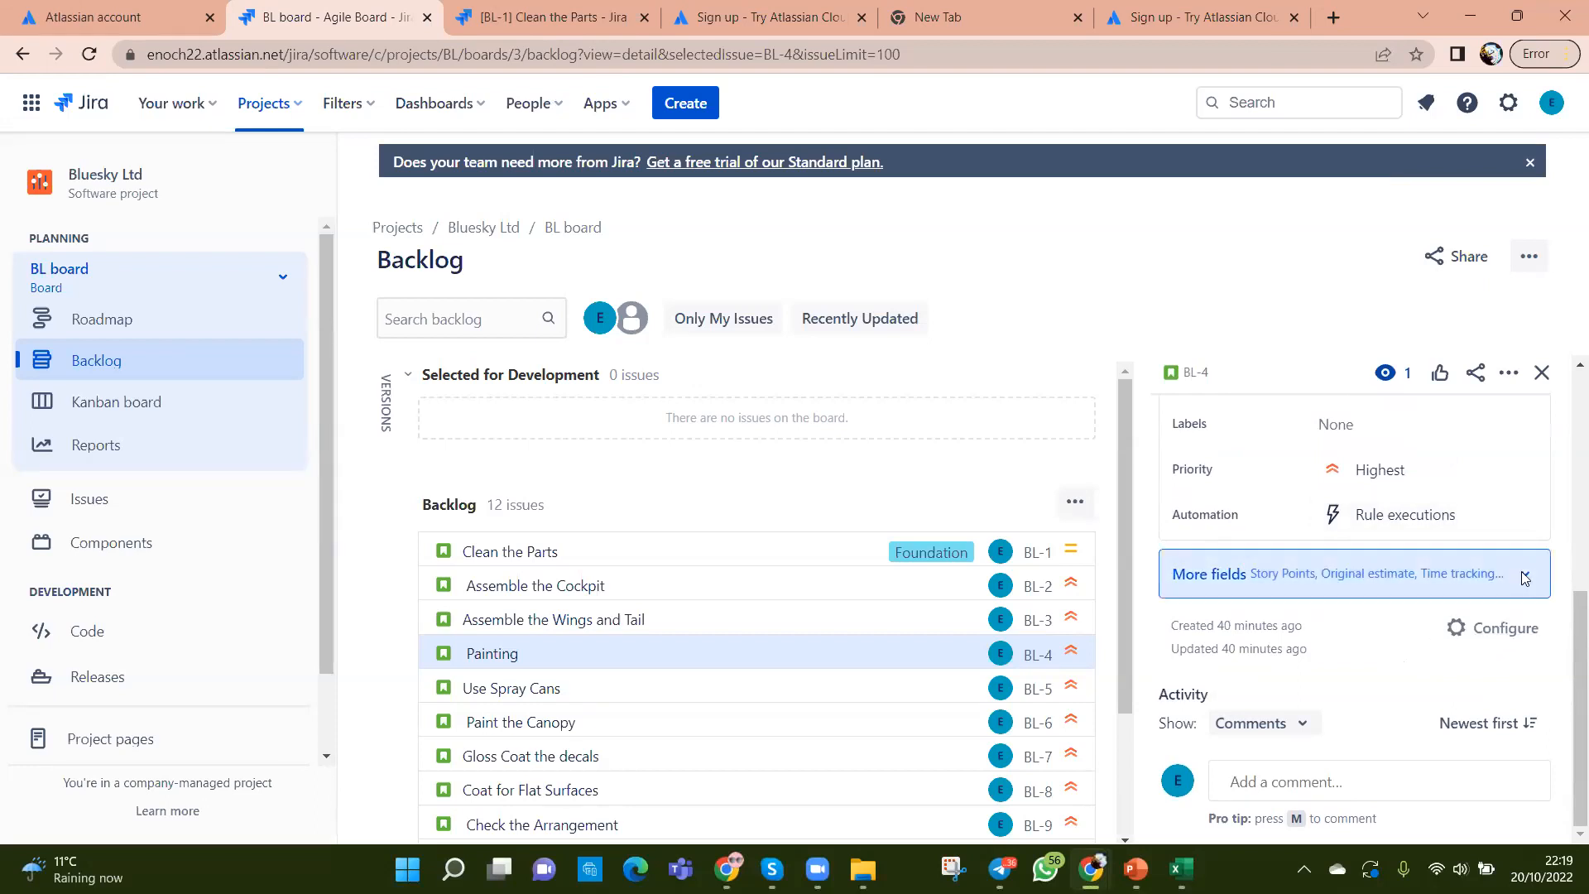
Step: Link Painting (BL-4) to the Intermediate epic and open Use Spray Cans (BL-5)
scroll(1465, 600, "down", 2)
scroll(1444, 607, "down", 1)
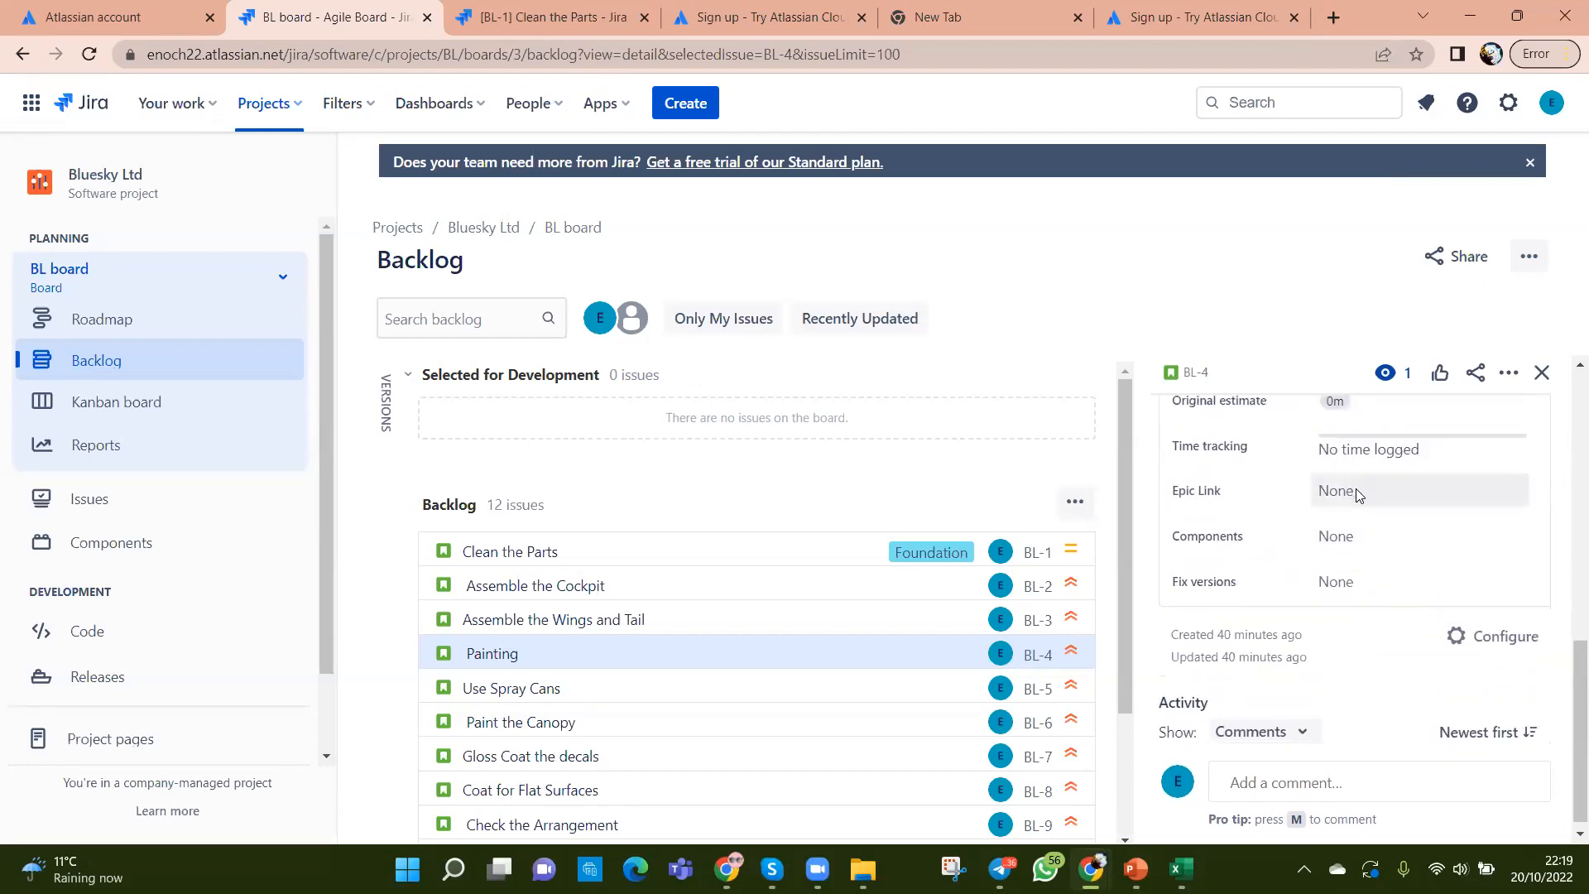
left_click(1355, 488)
left_click(1383, 736)
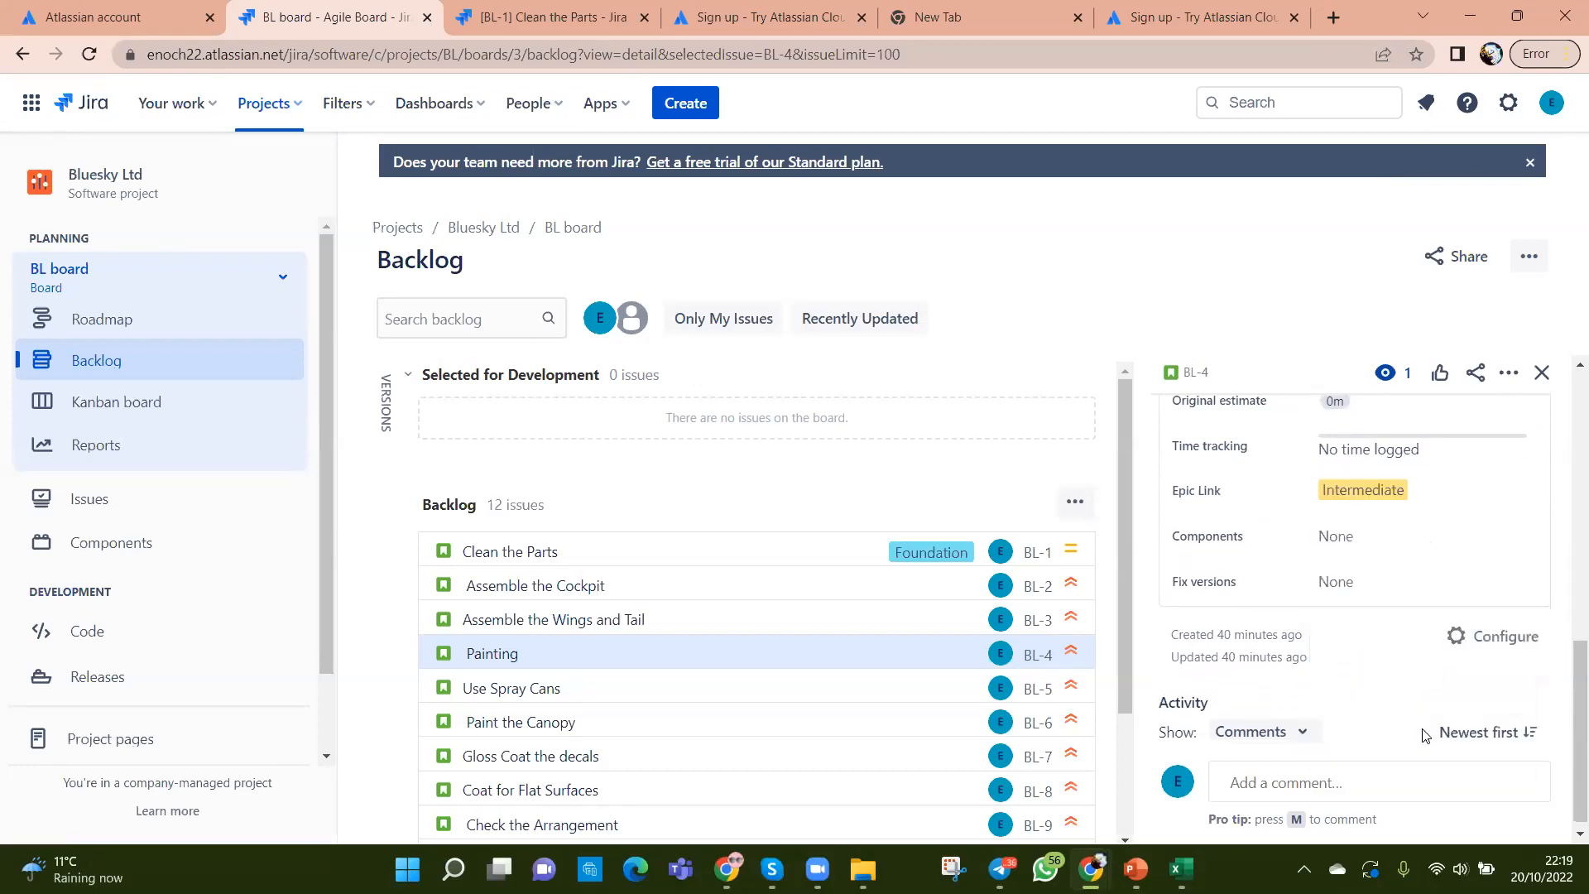
left_click(683, 687)
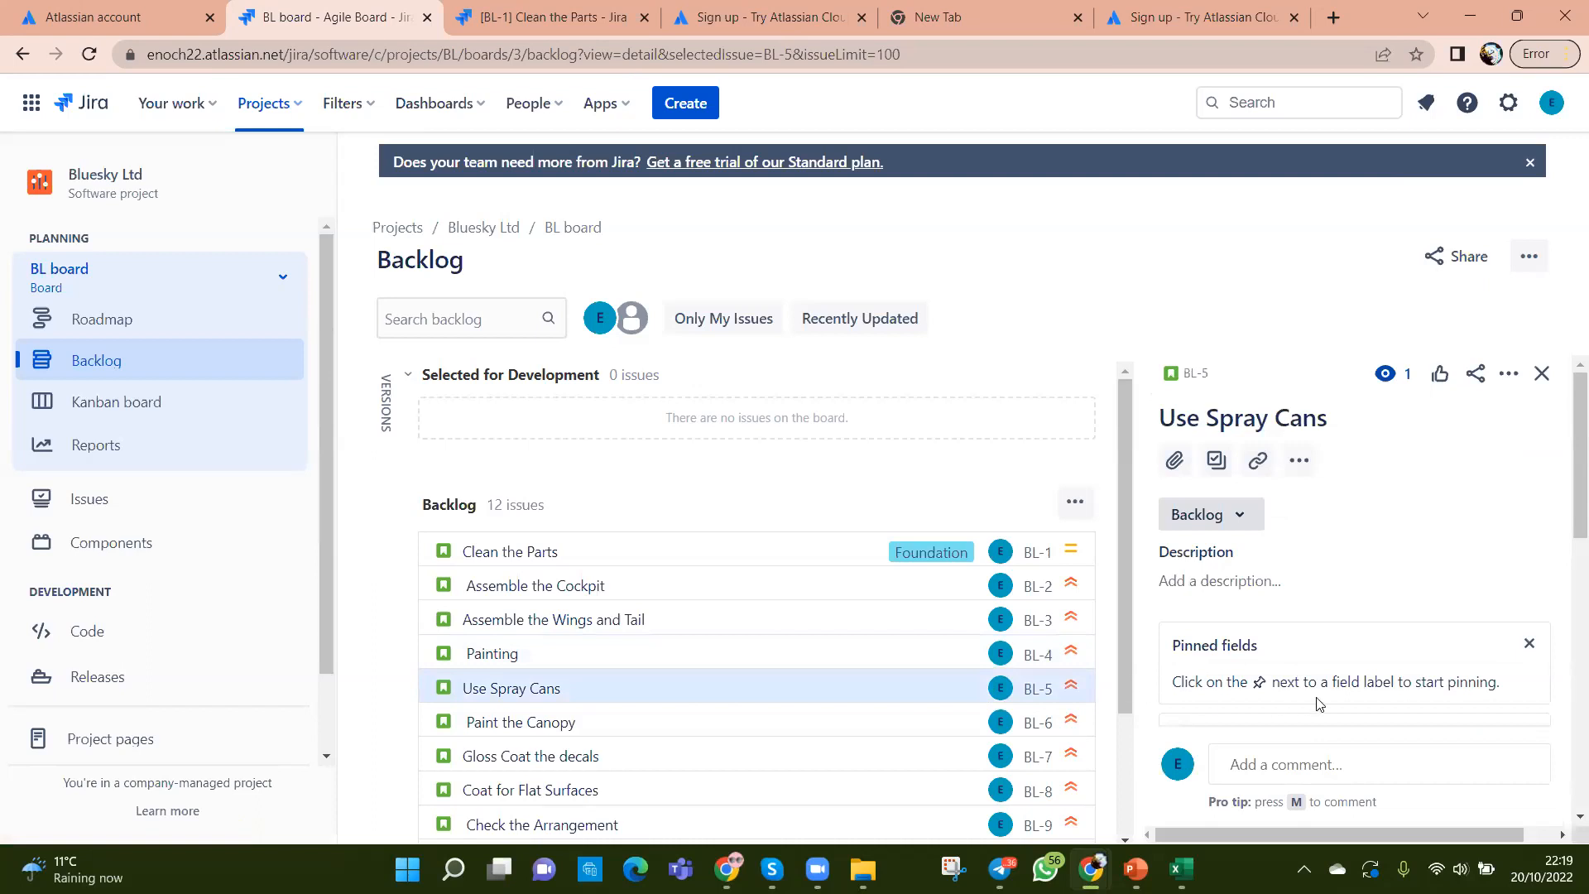
Step: Reload the backlog so the updated epic labels appear
scroll(1322, 695, "down", 3)
scroll(1322, 697, "down", 2)
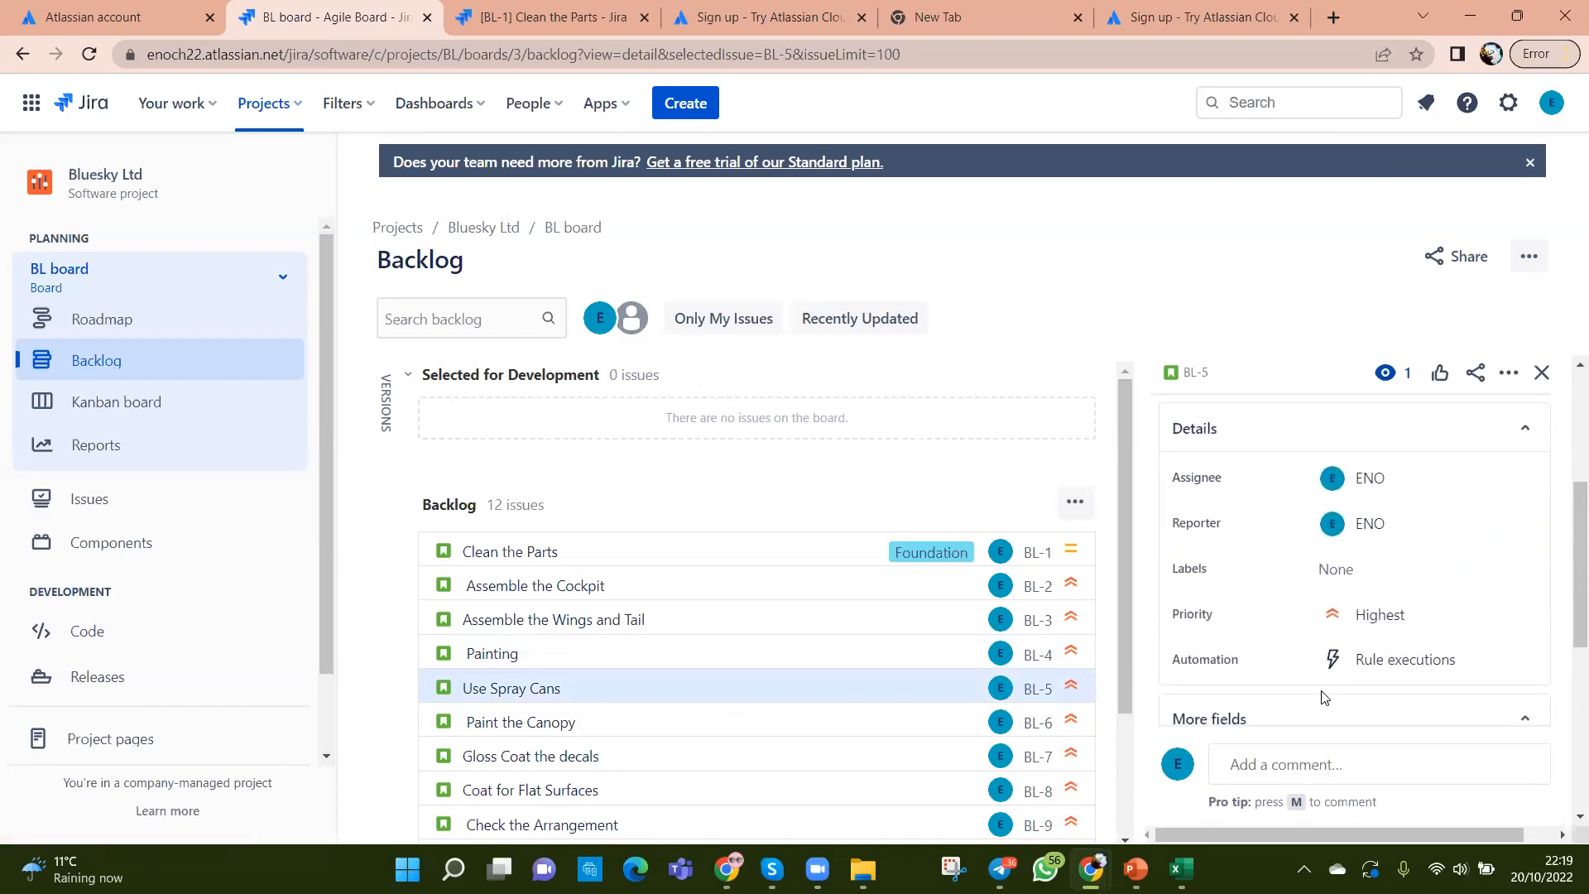
scroll(1322, 697, "down", 3)
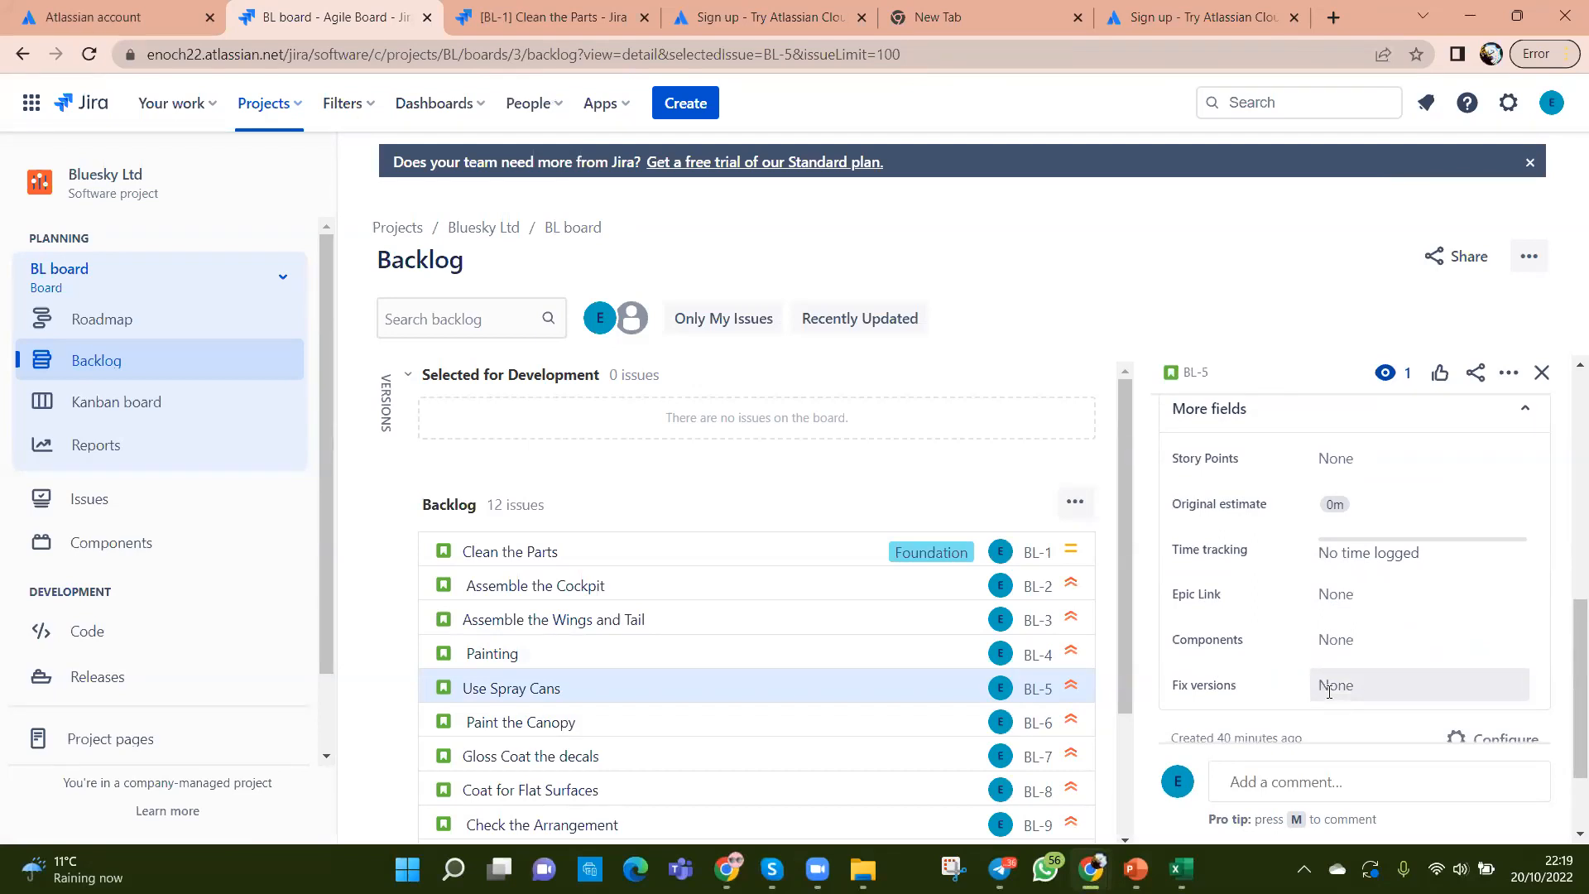
scroll(1399, 641, "down", 2)
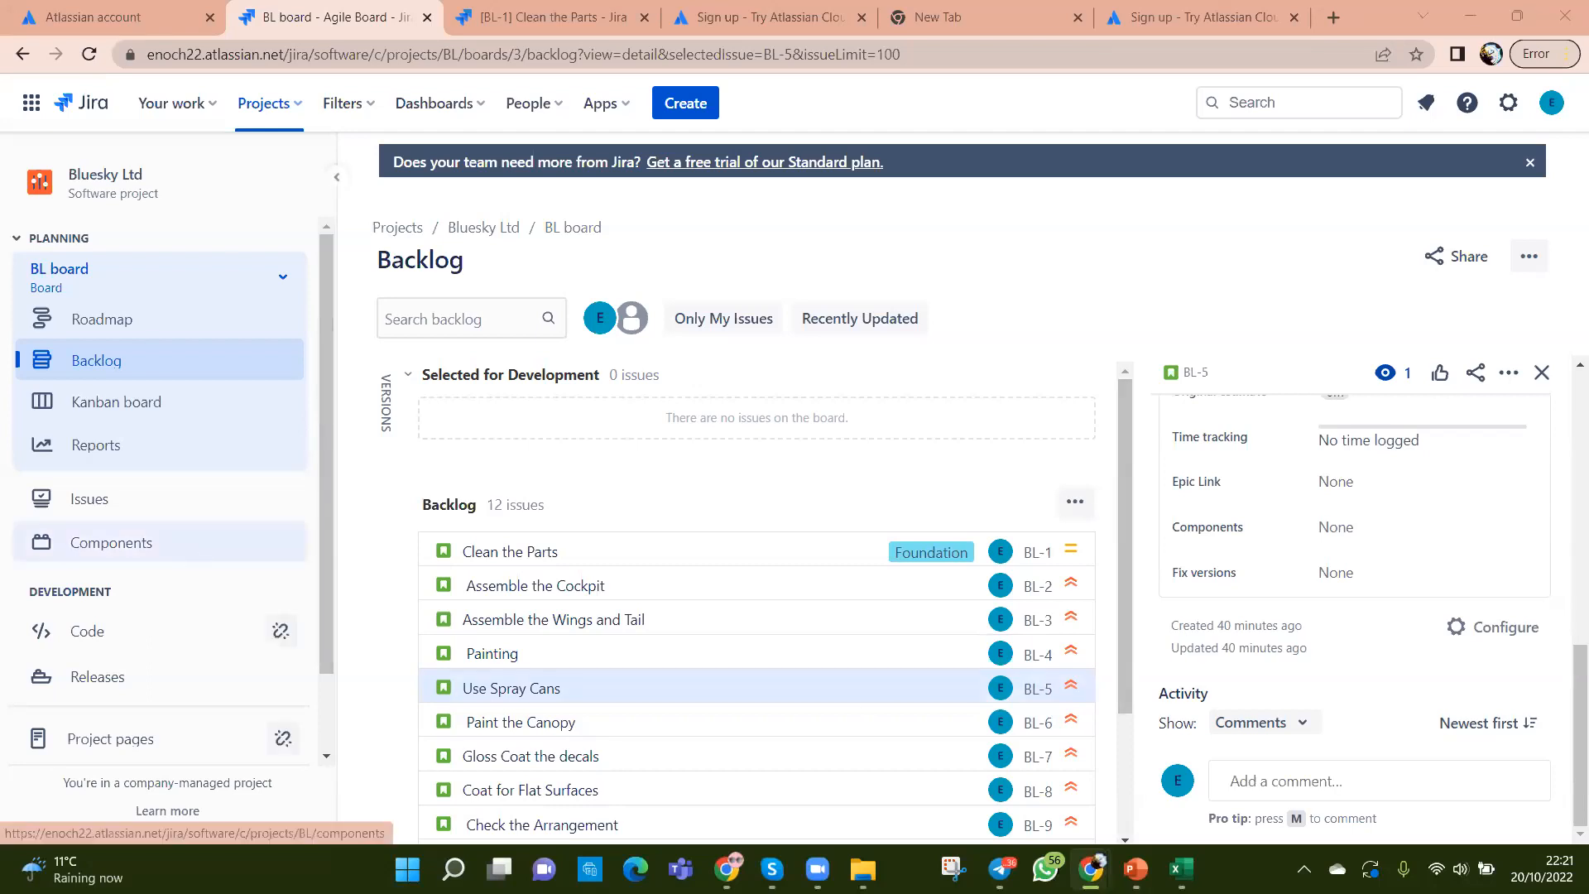
left_click(89, 54)
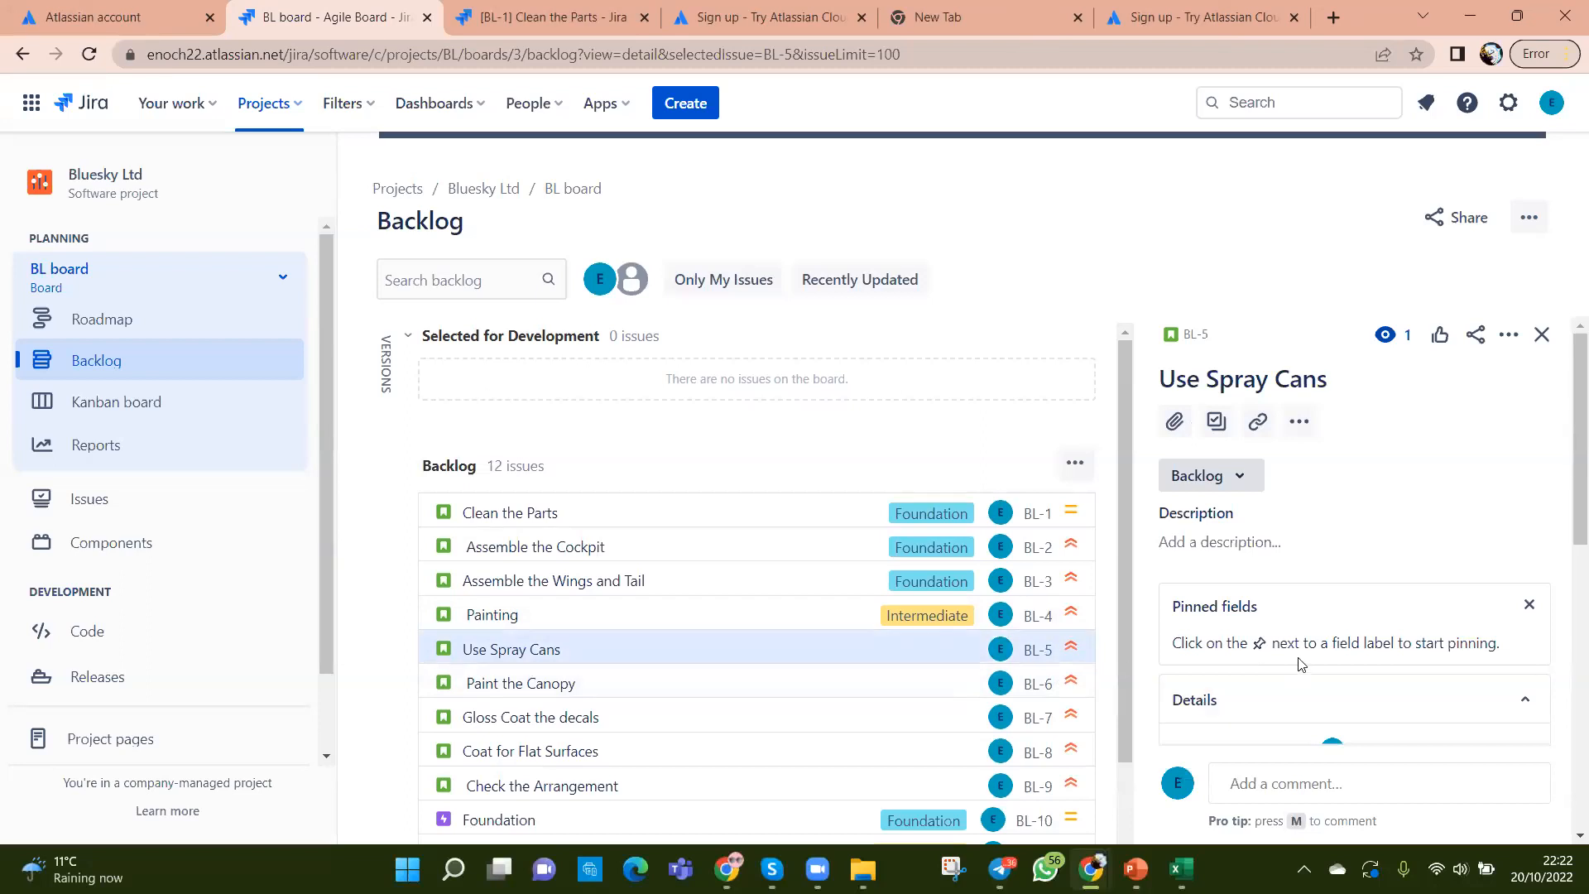
Step: Link Use Spray Cans (BL-5) to the Intermediate epic through its More fields
scroll(1298, 660, "down", 2)
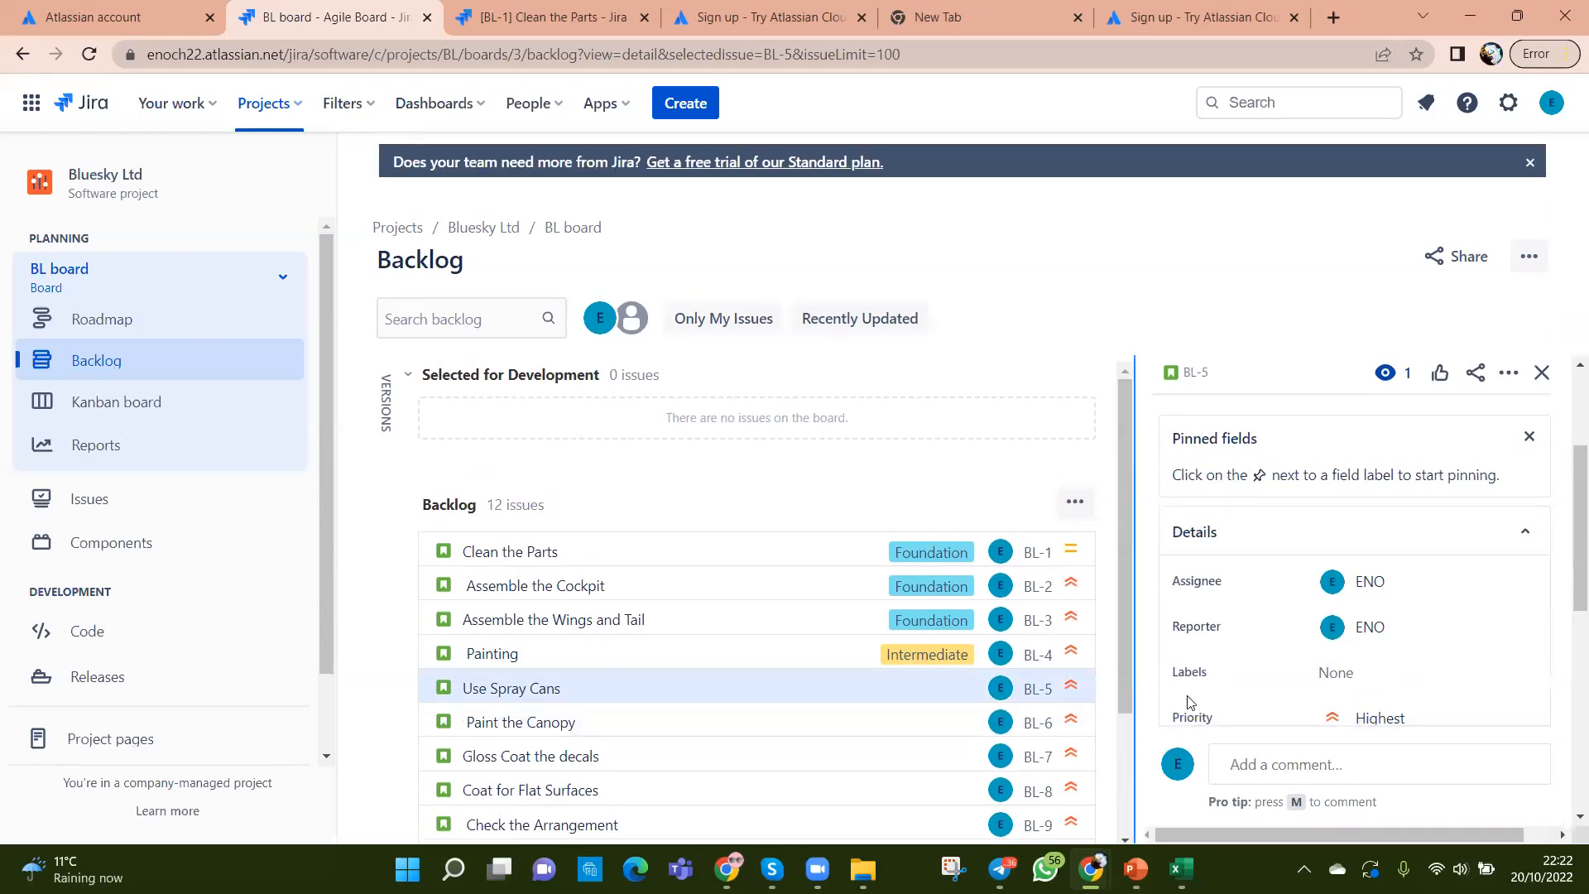
scroll(1239, 638, "down", 3)
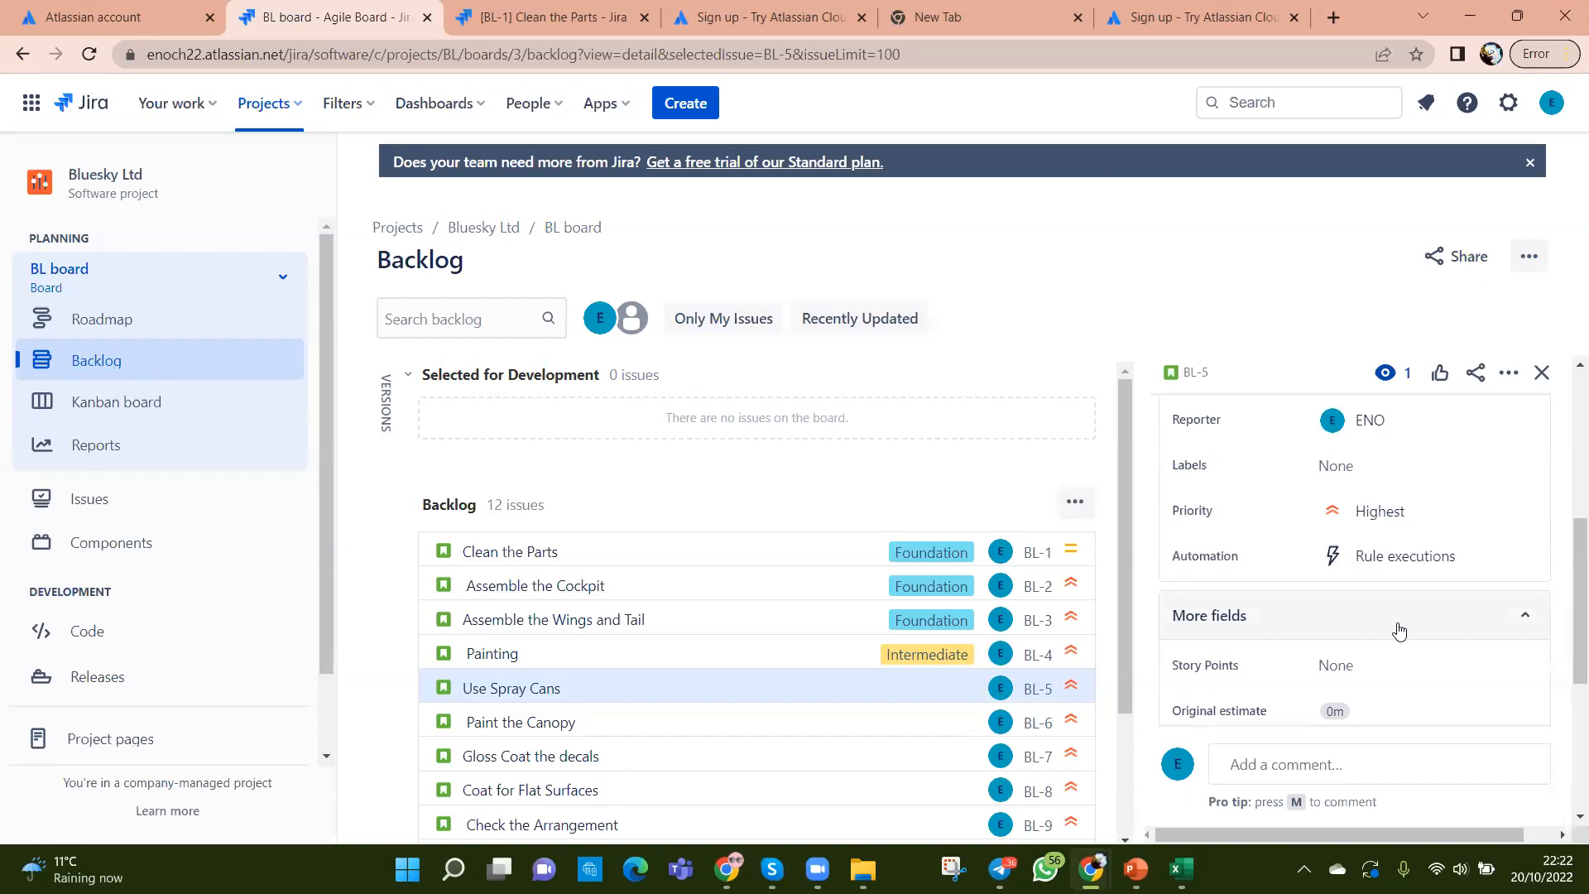
left_click(1527, 615)
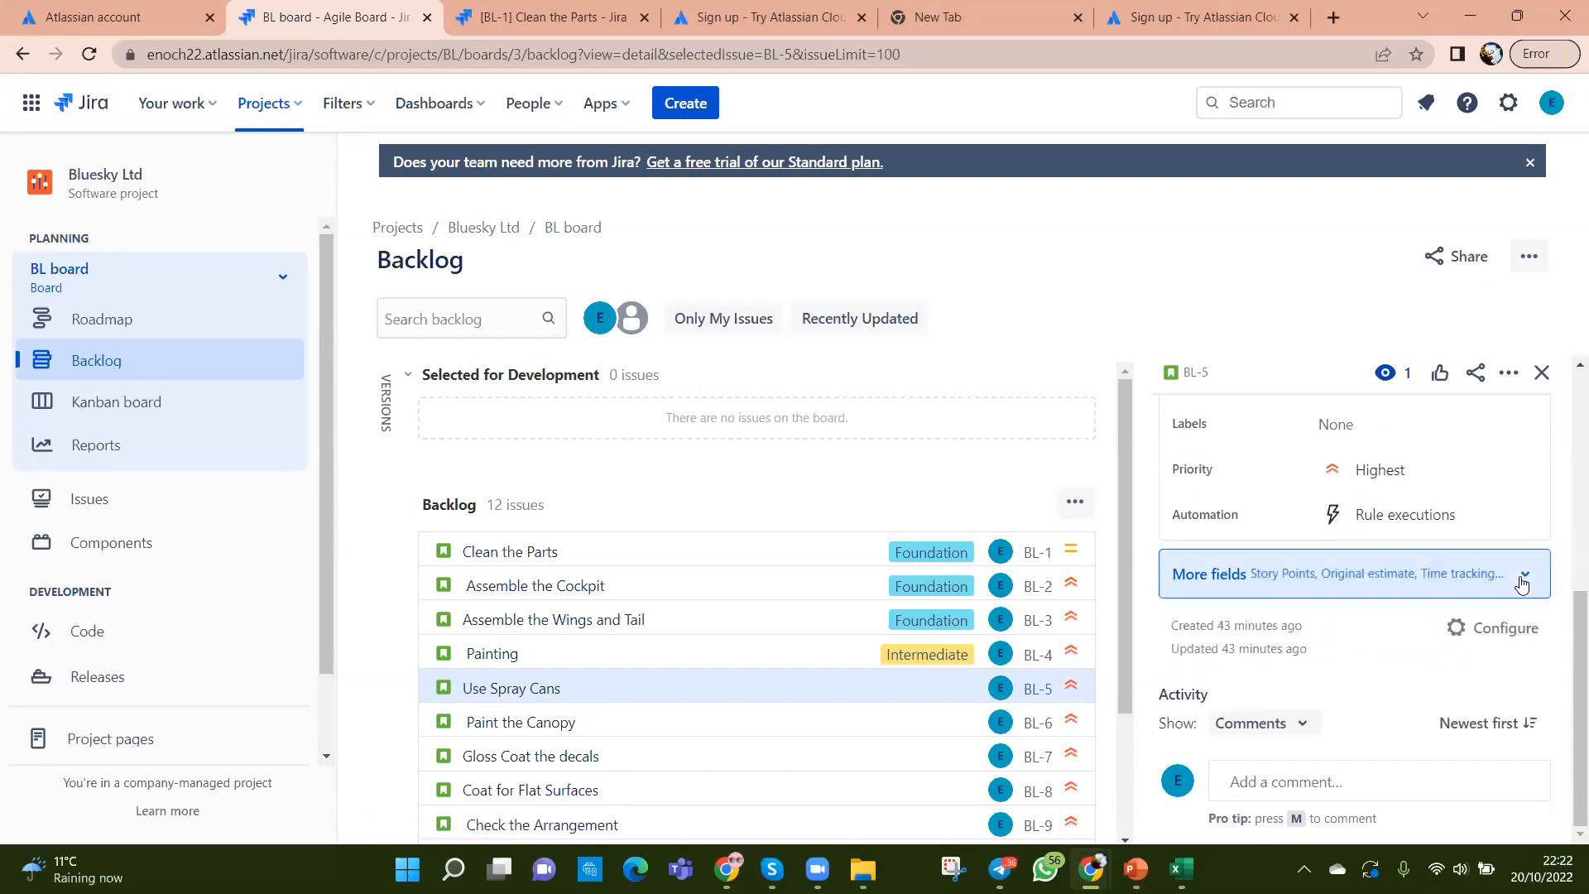
left_click(1521, 584)
scroll(1396, 647, "down", 3)
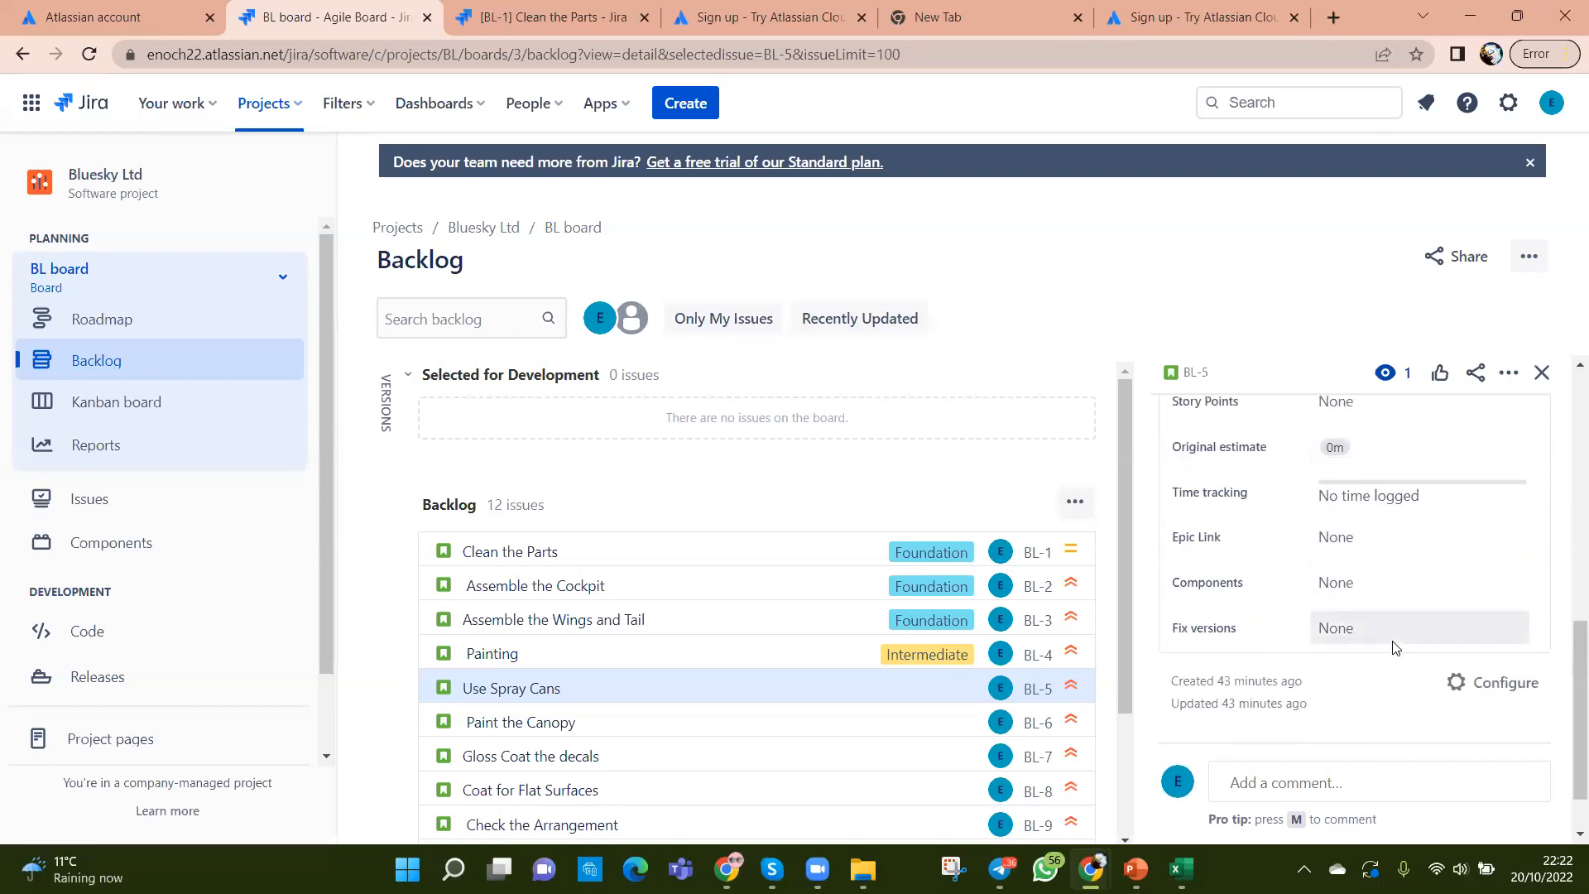
scroll(1396, 647, "up", 3)
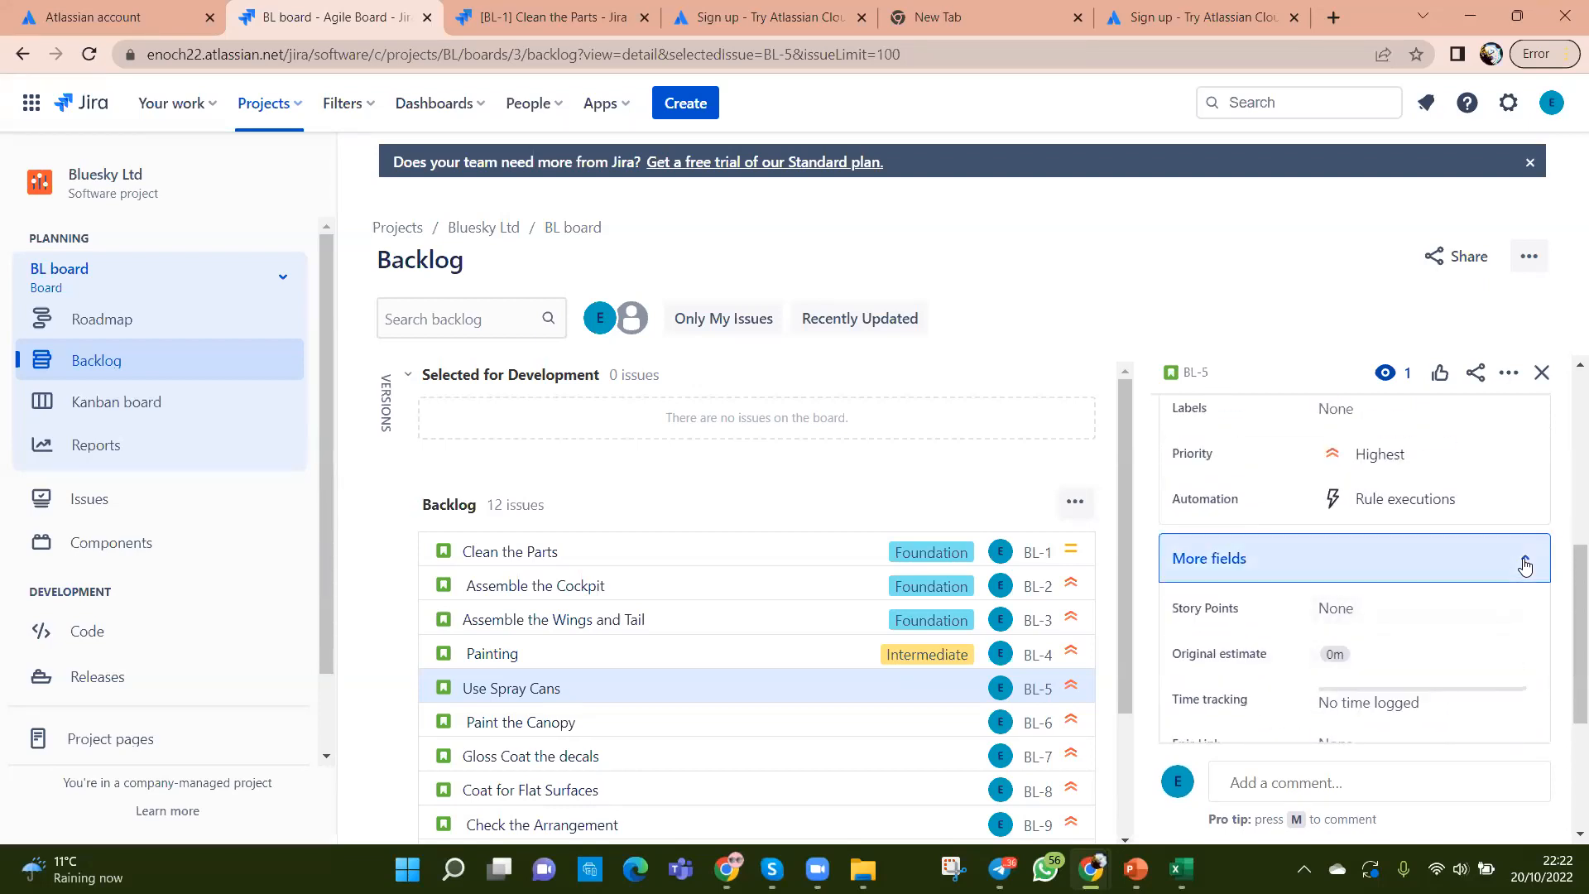
left_click(1525, 566)
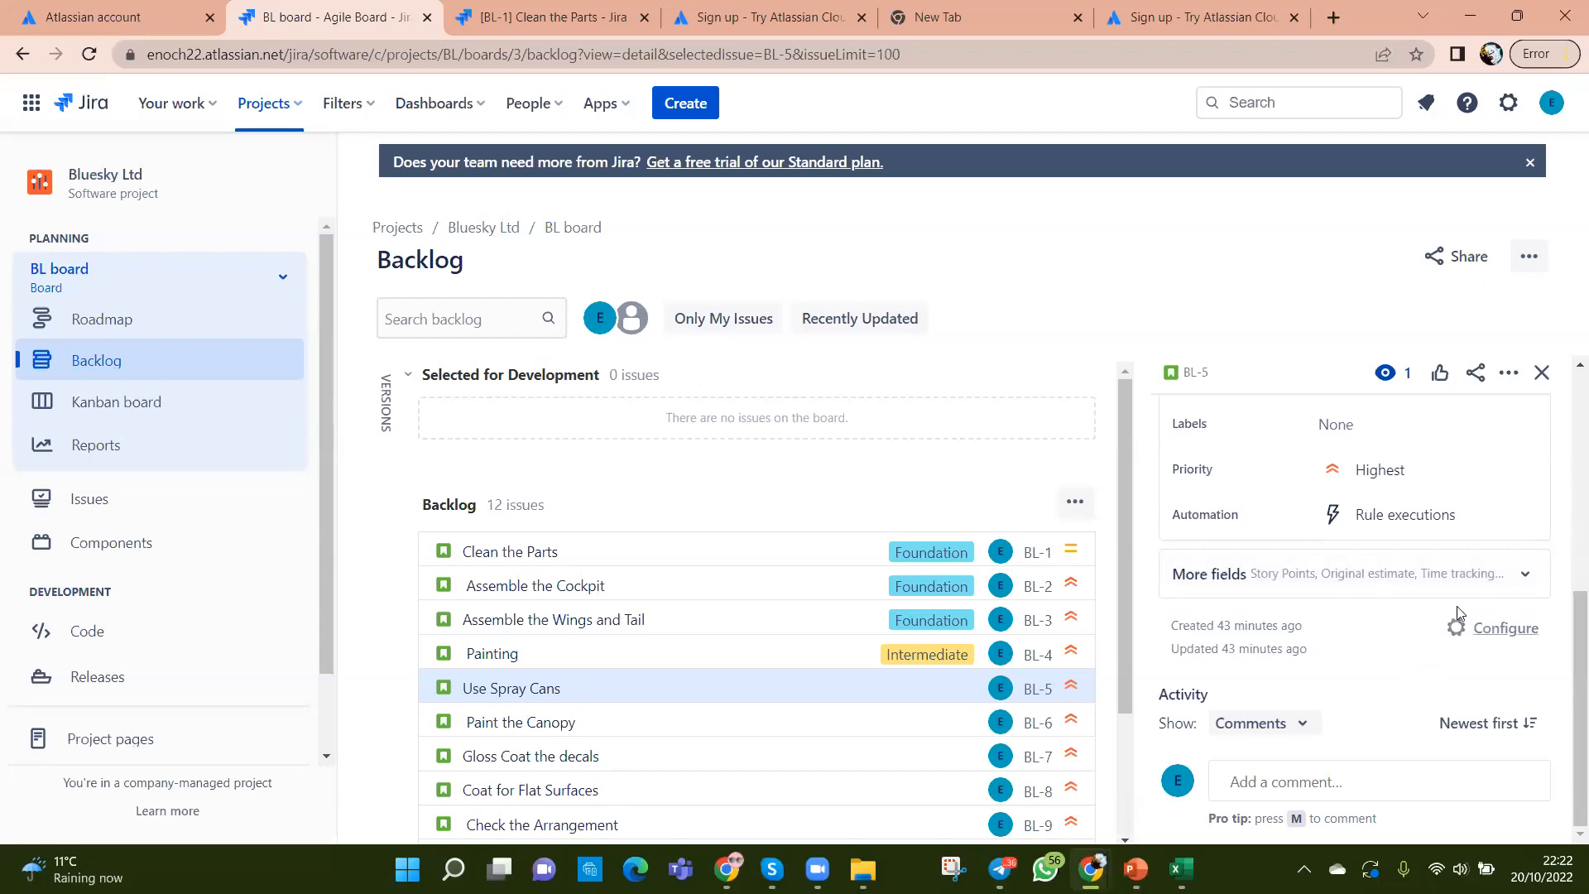
left_click(1527, 576)
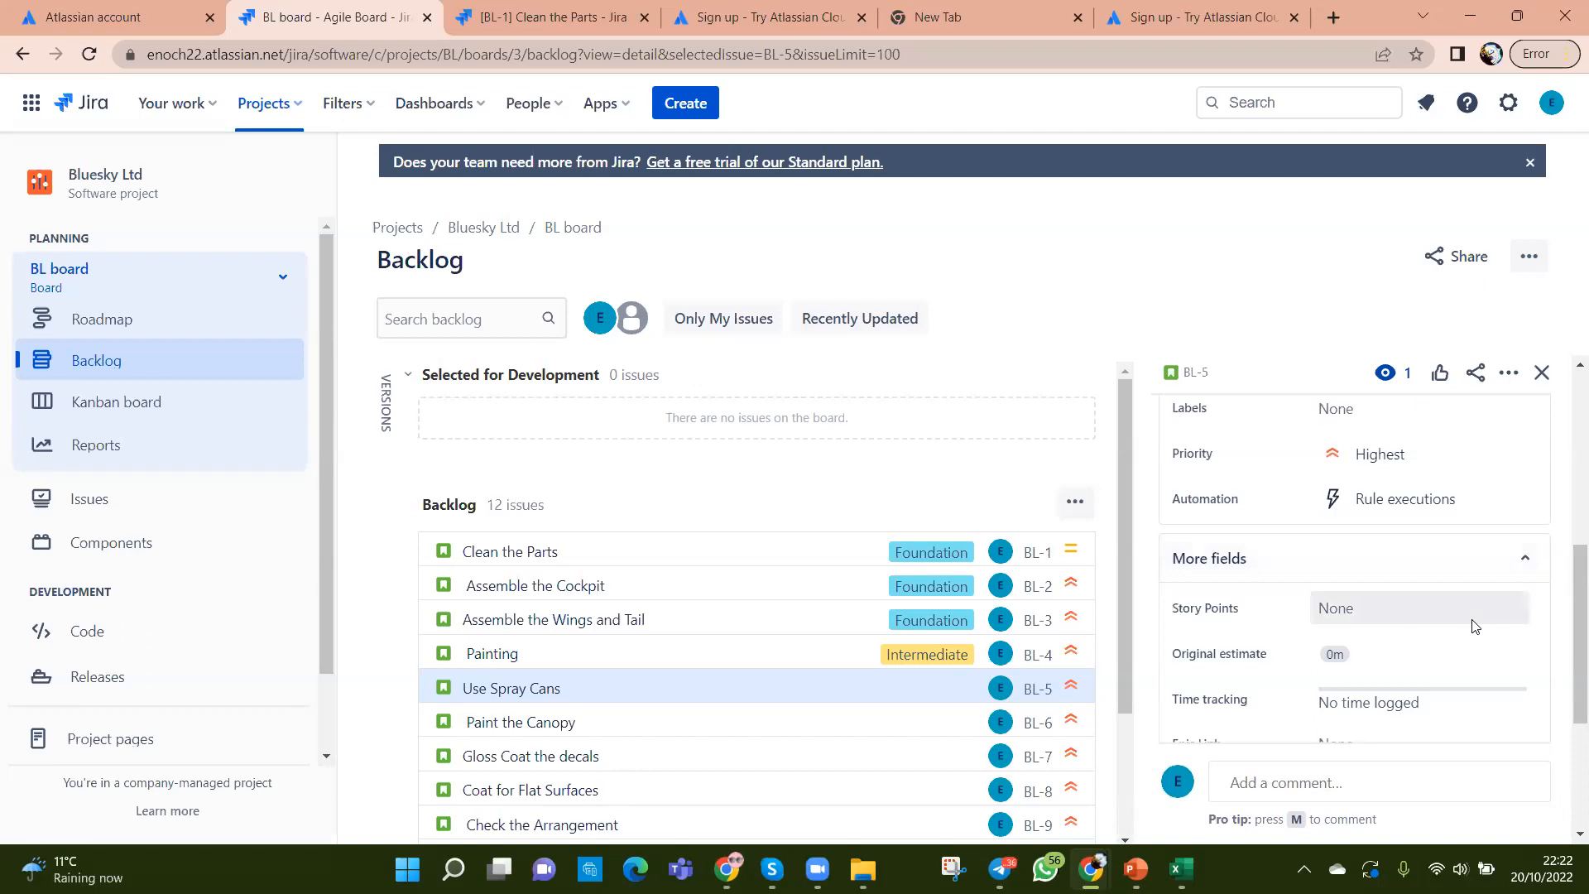
scroll(1472, 627, "down", 3)
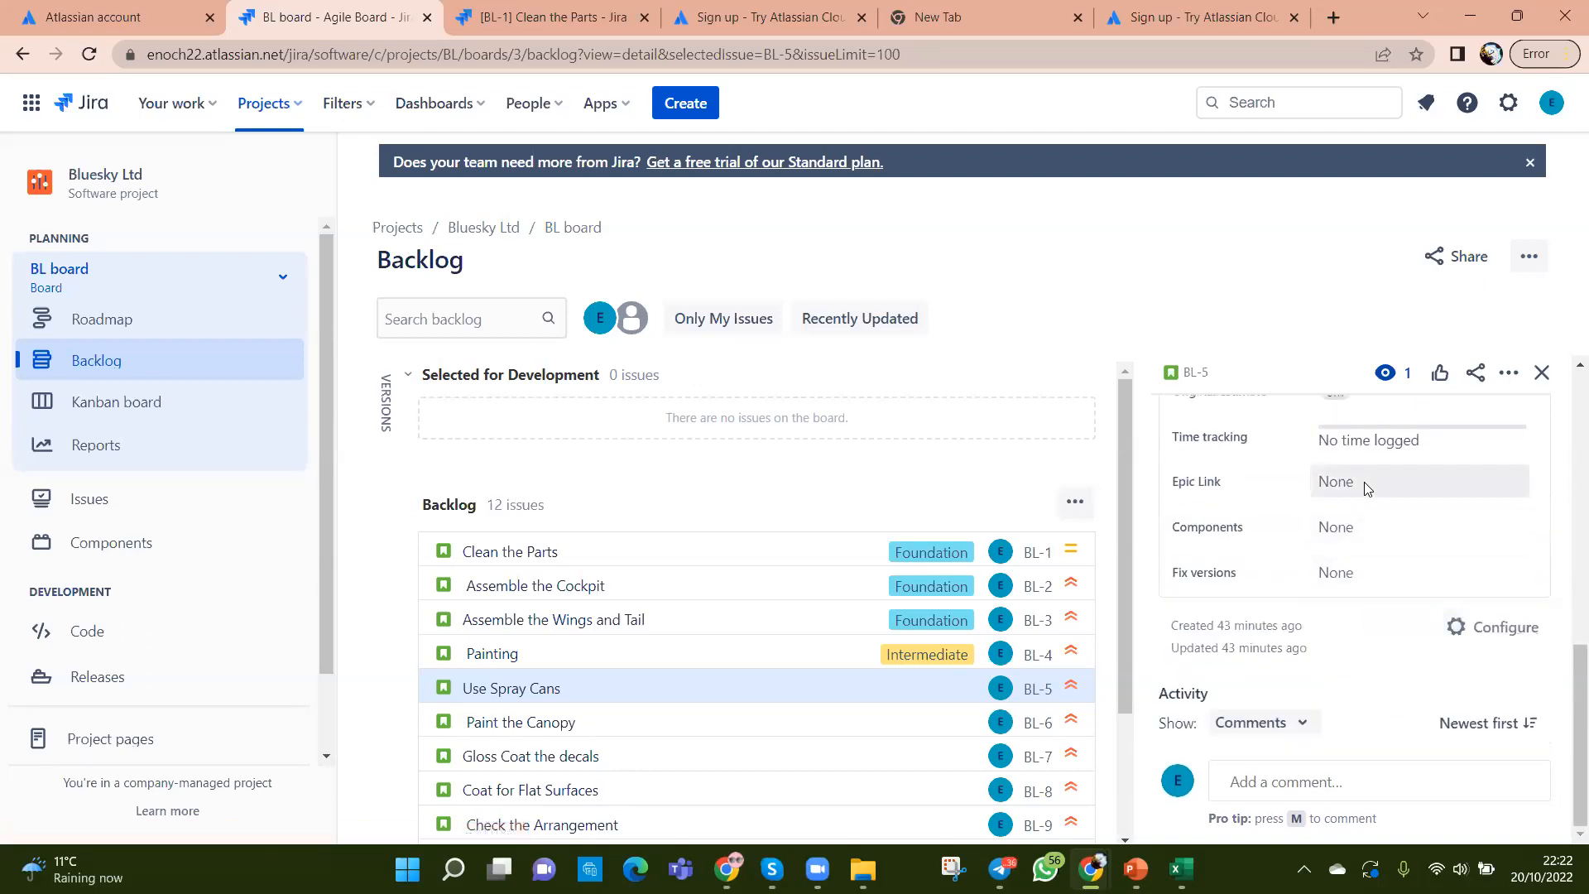
left_click(1364, 481)
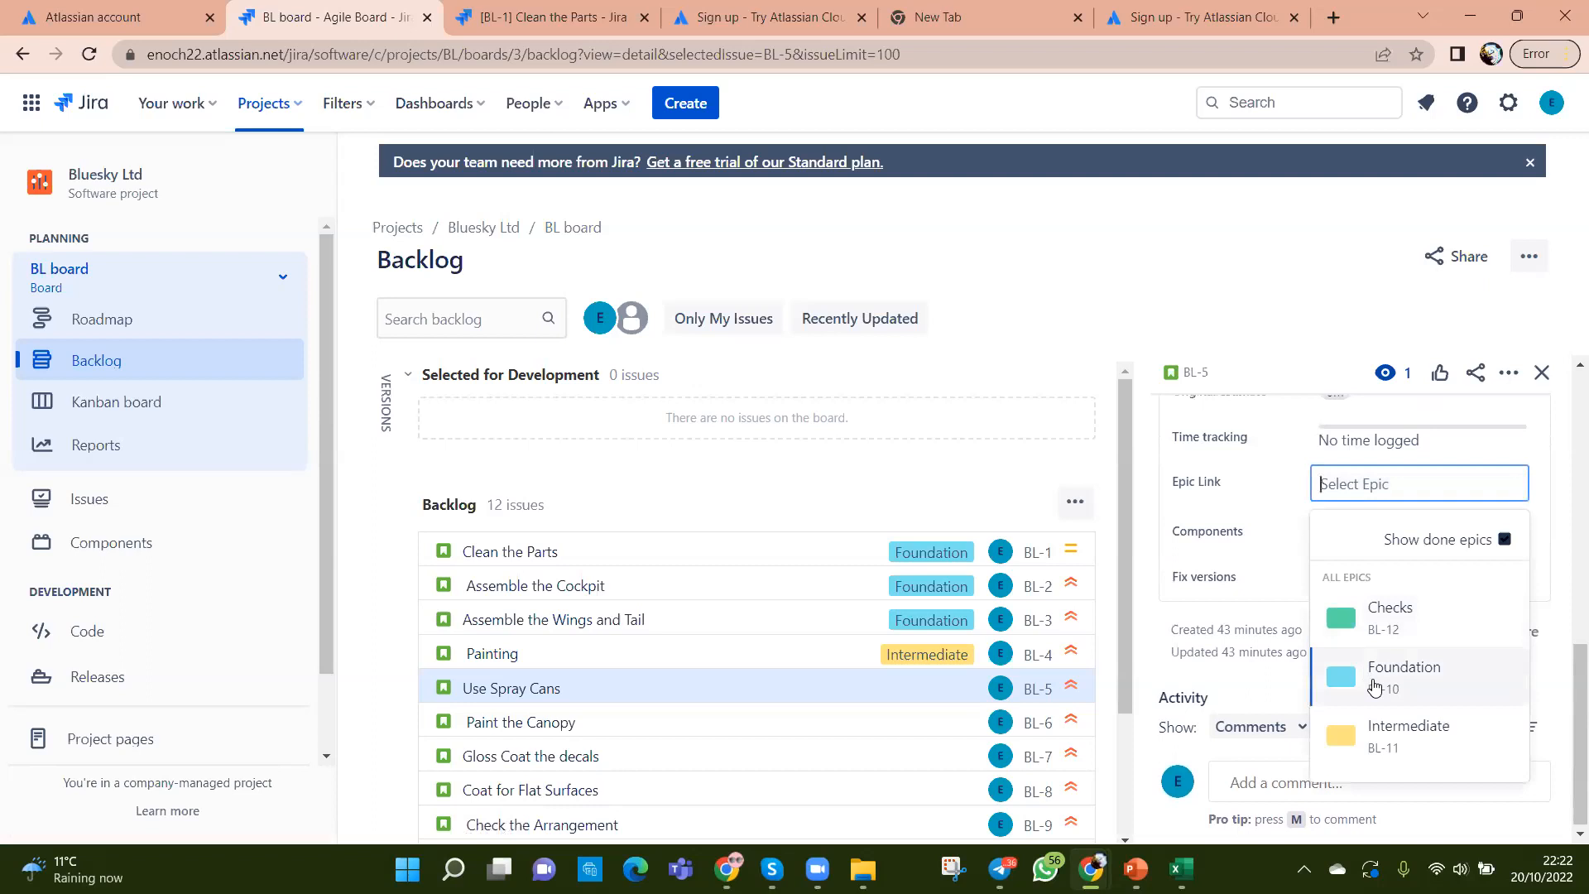
left_click(1390, 730)
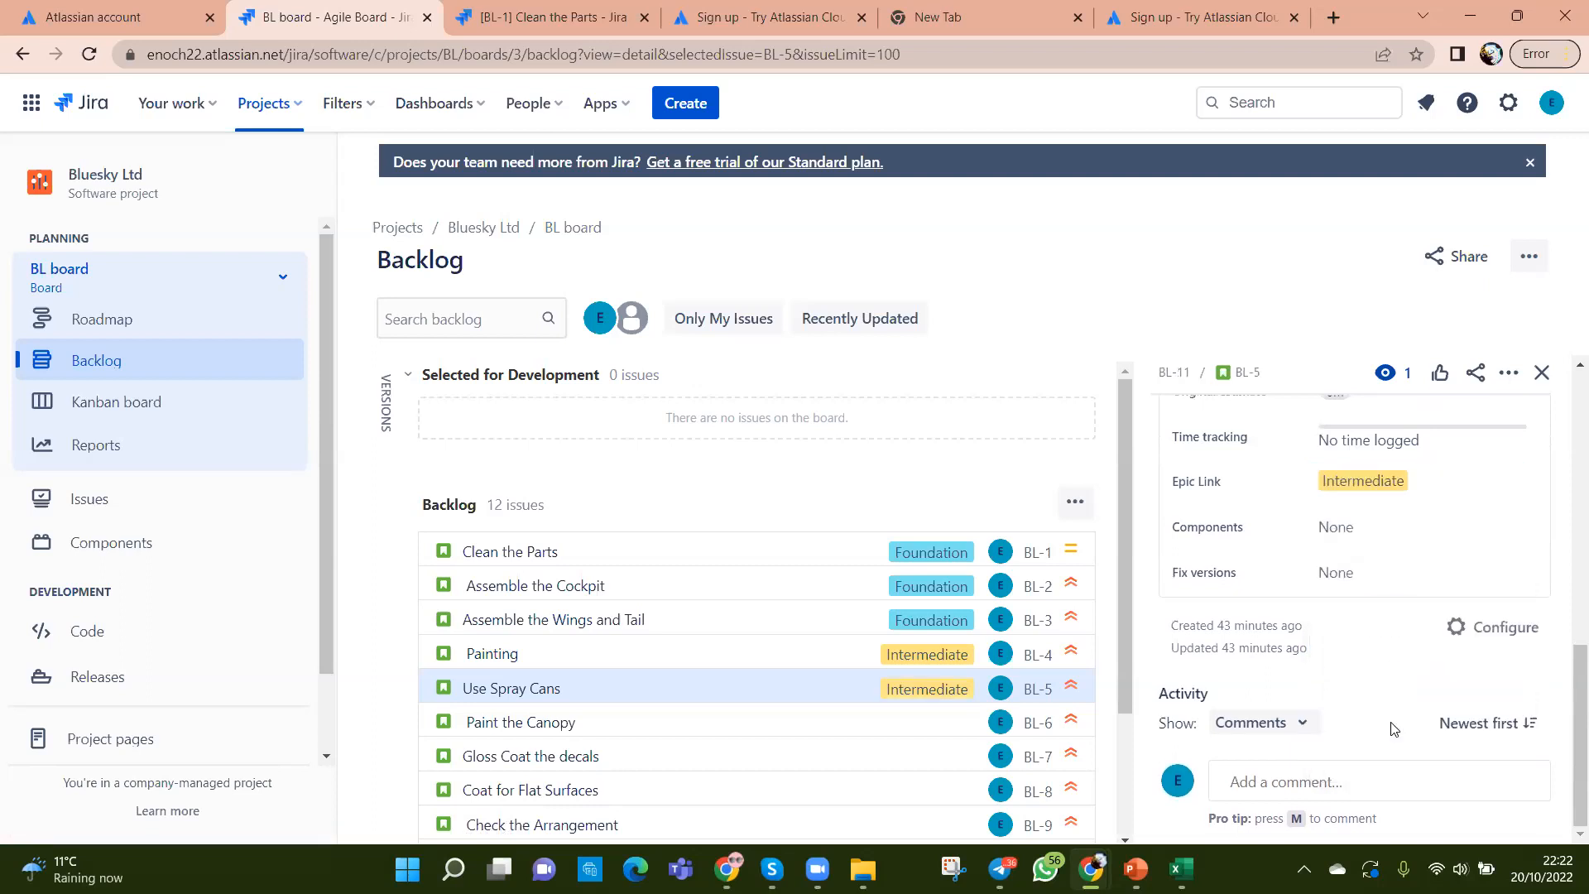
Step: Link Paint the Canopy (BL-6) to the Intermediate epic
left_click(767, 725)
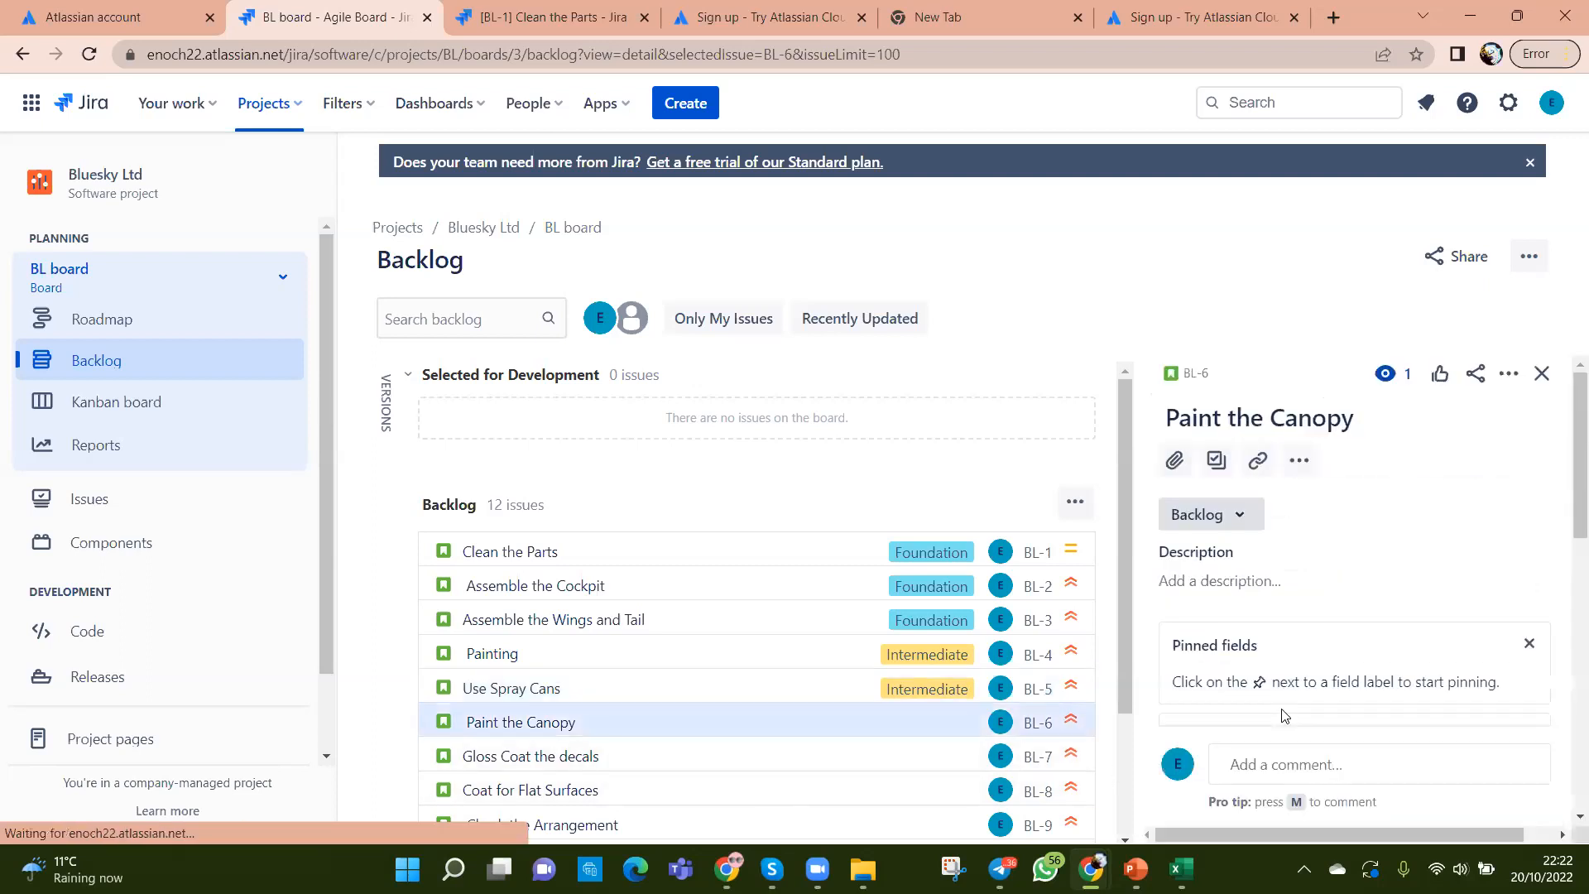
scroll(1283, 715, "down", 8)
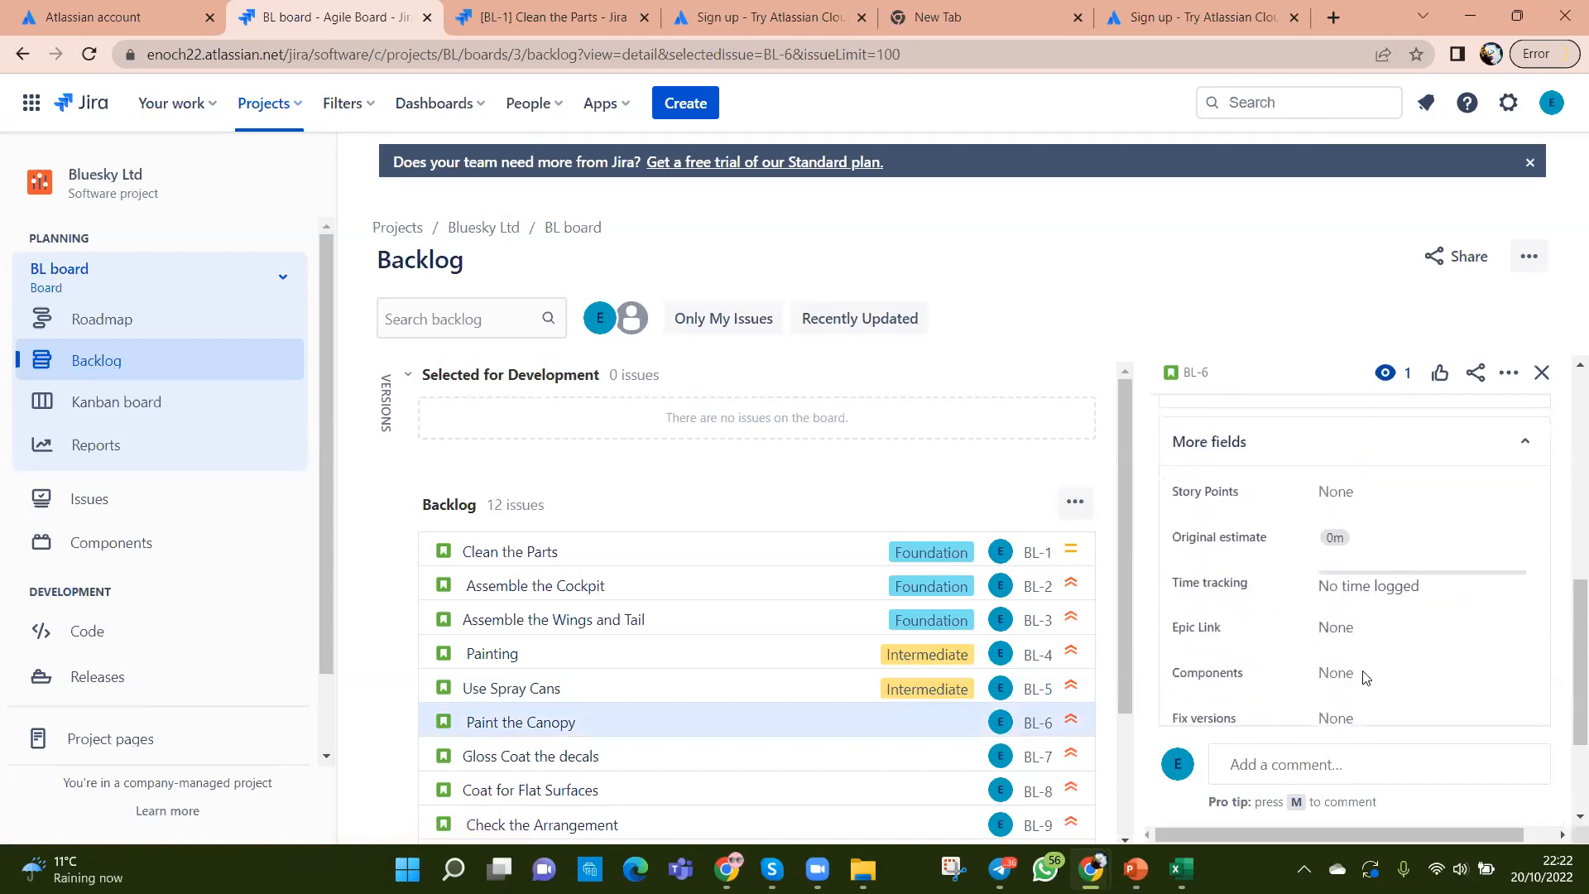
scroll(1365, 677, "down", 1)
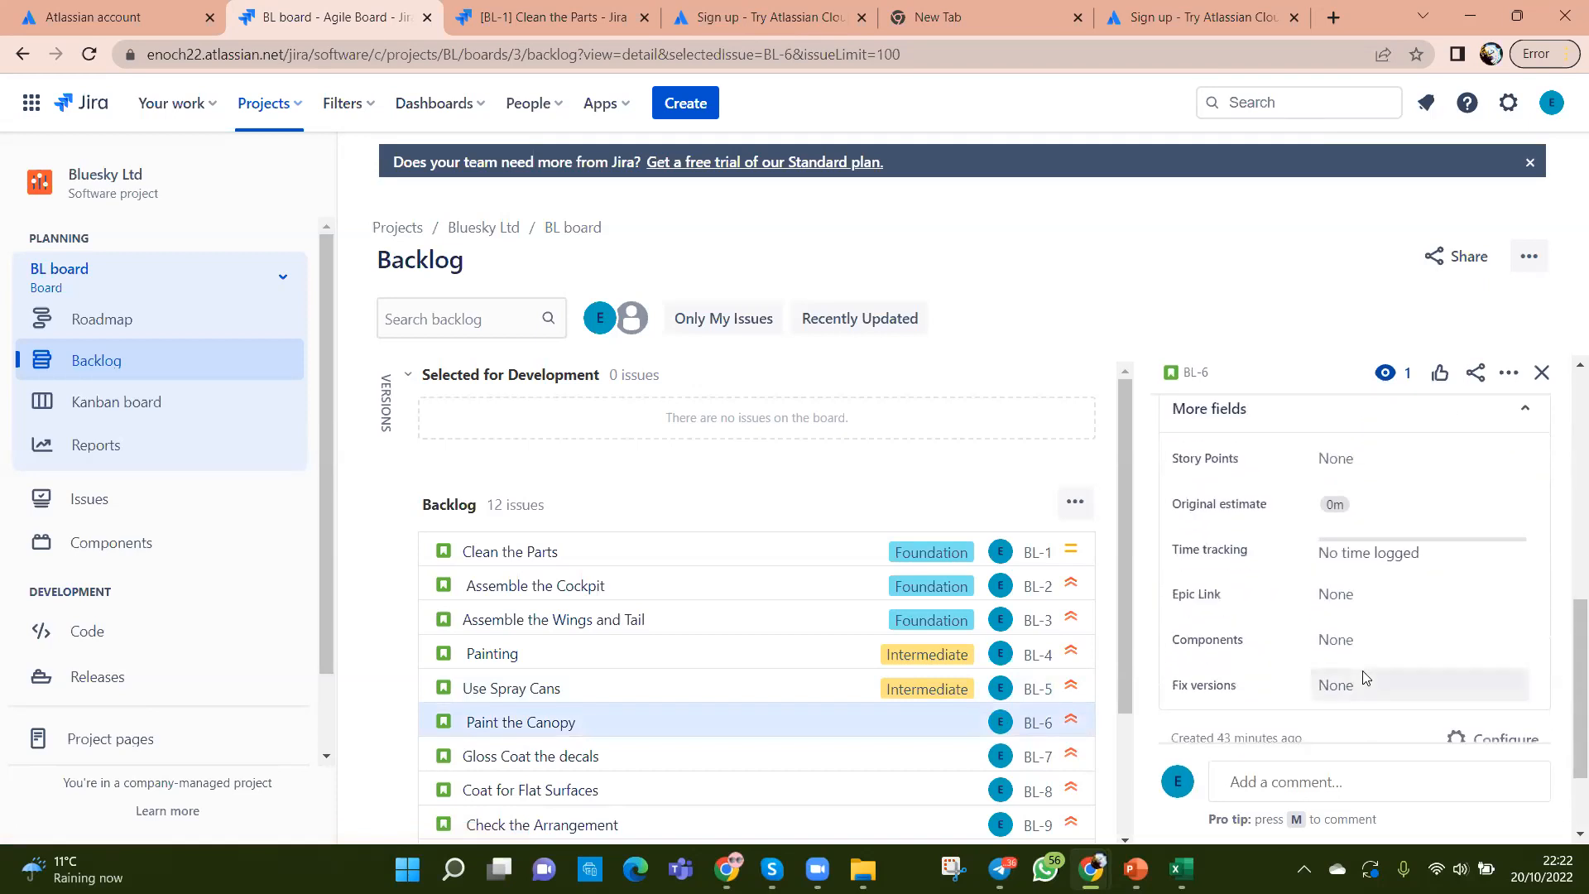
left_click(1354, 594)
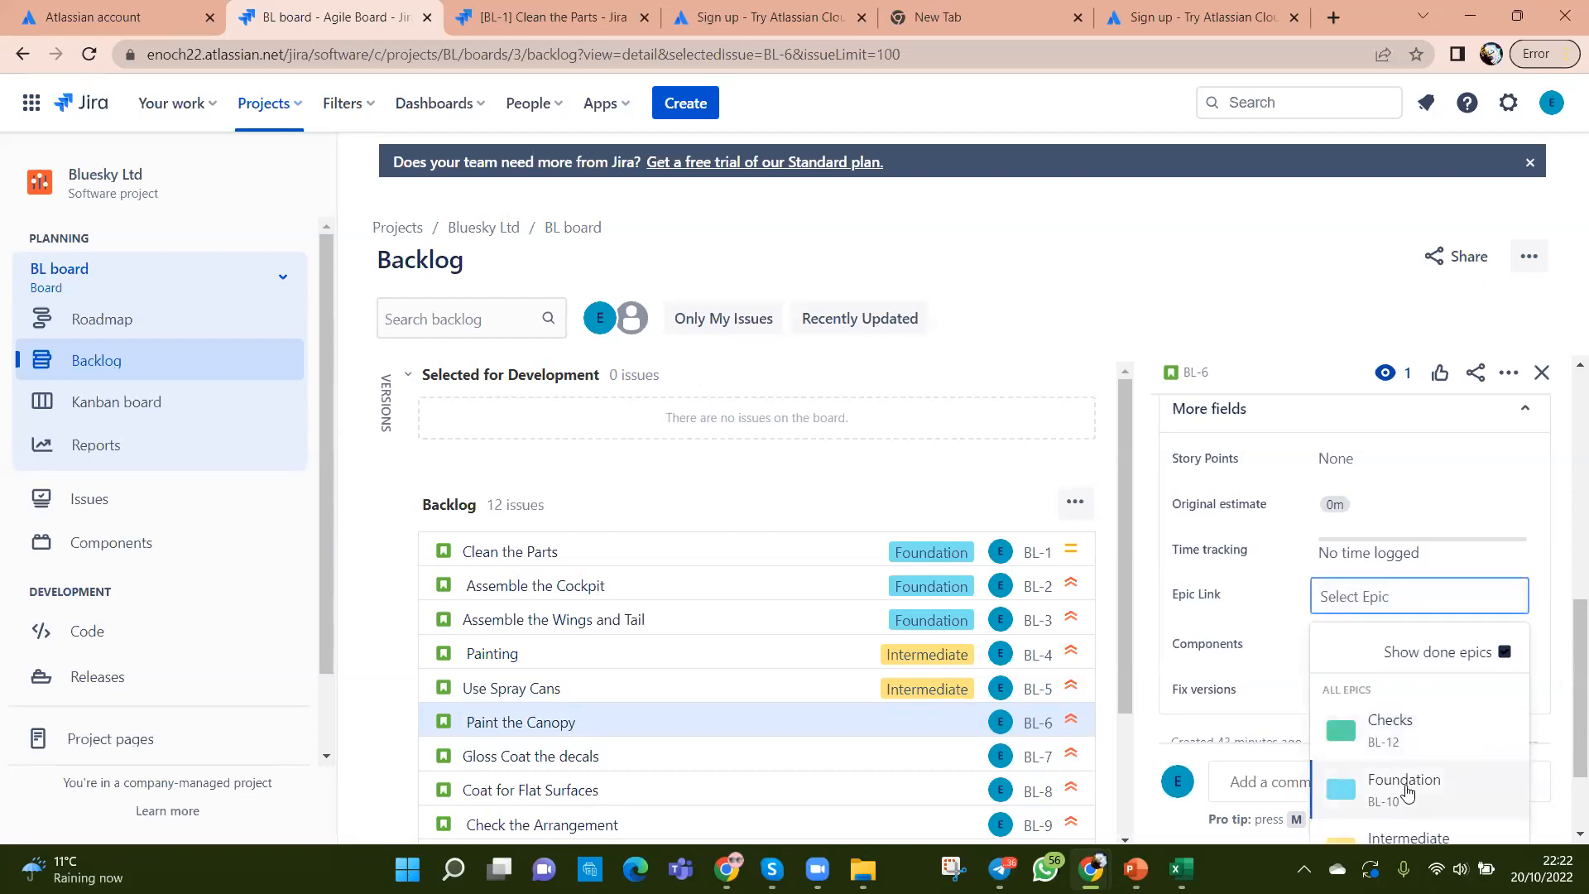
left_click(1416, 838)
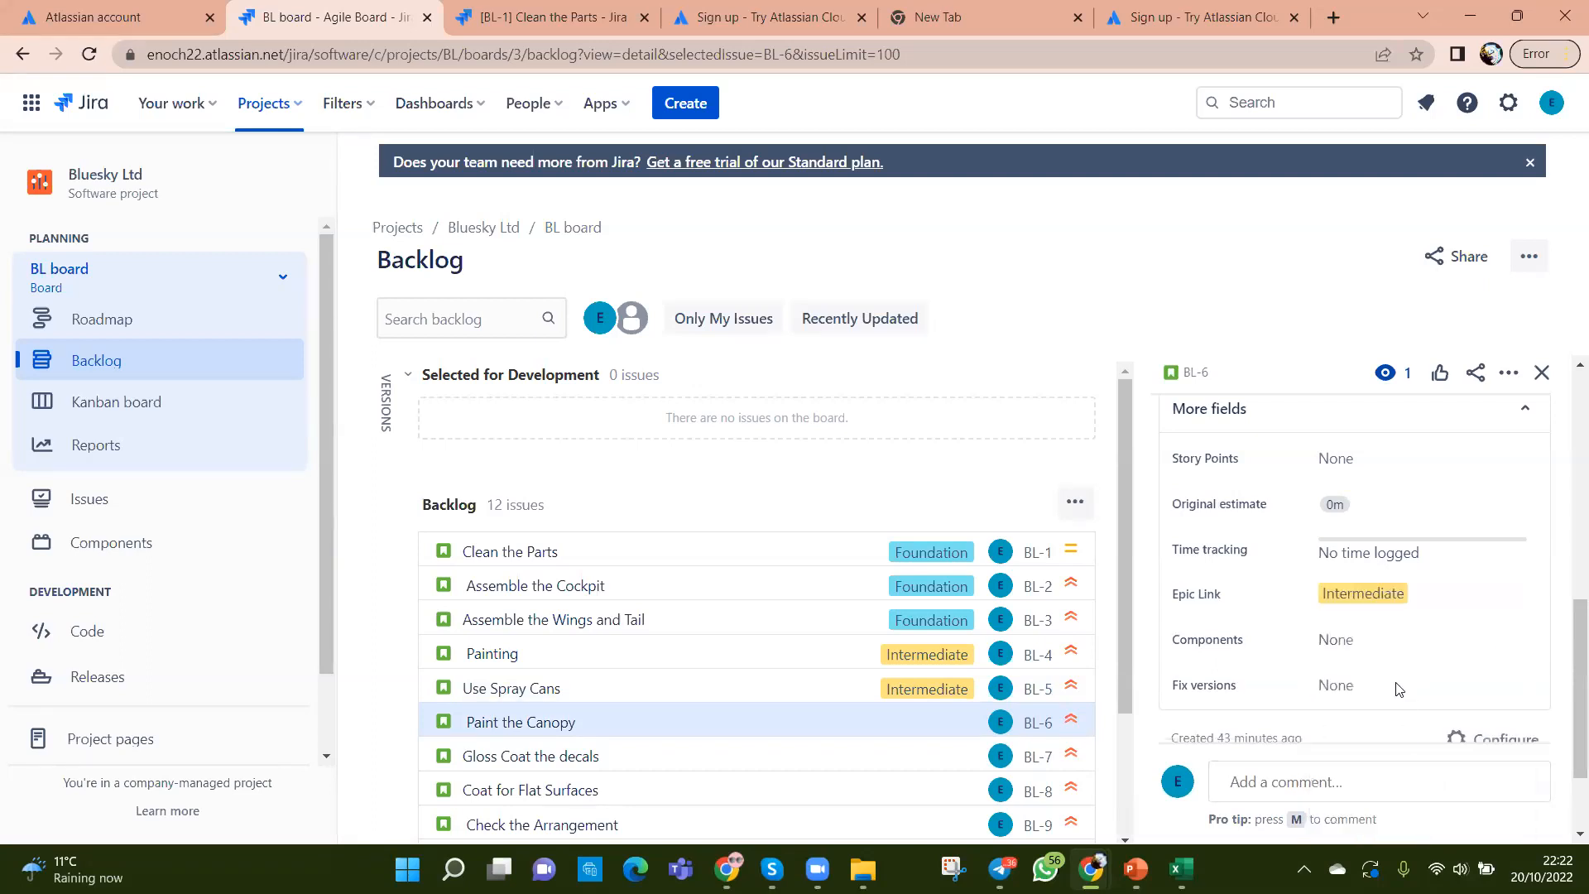
scroll(807, 728, "down", 3)
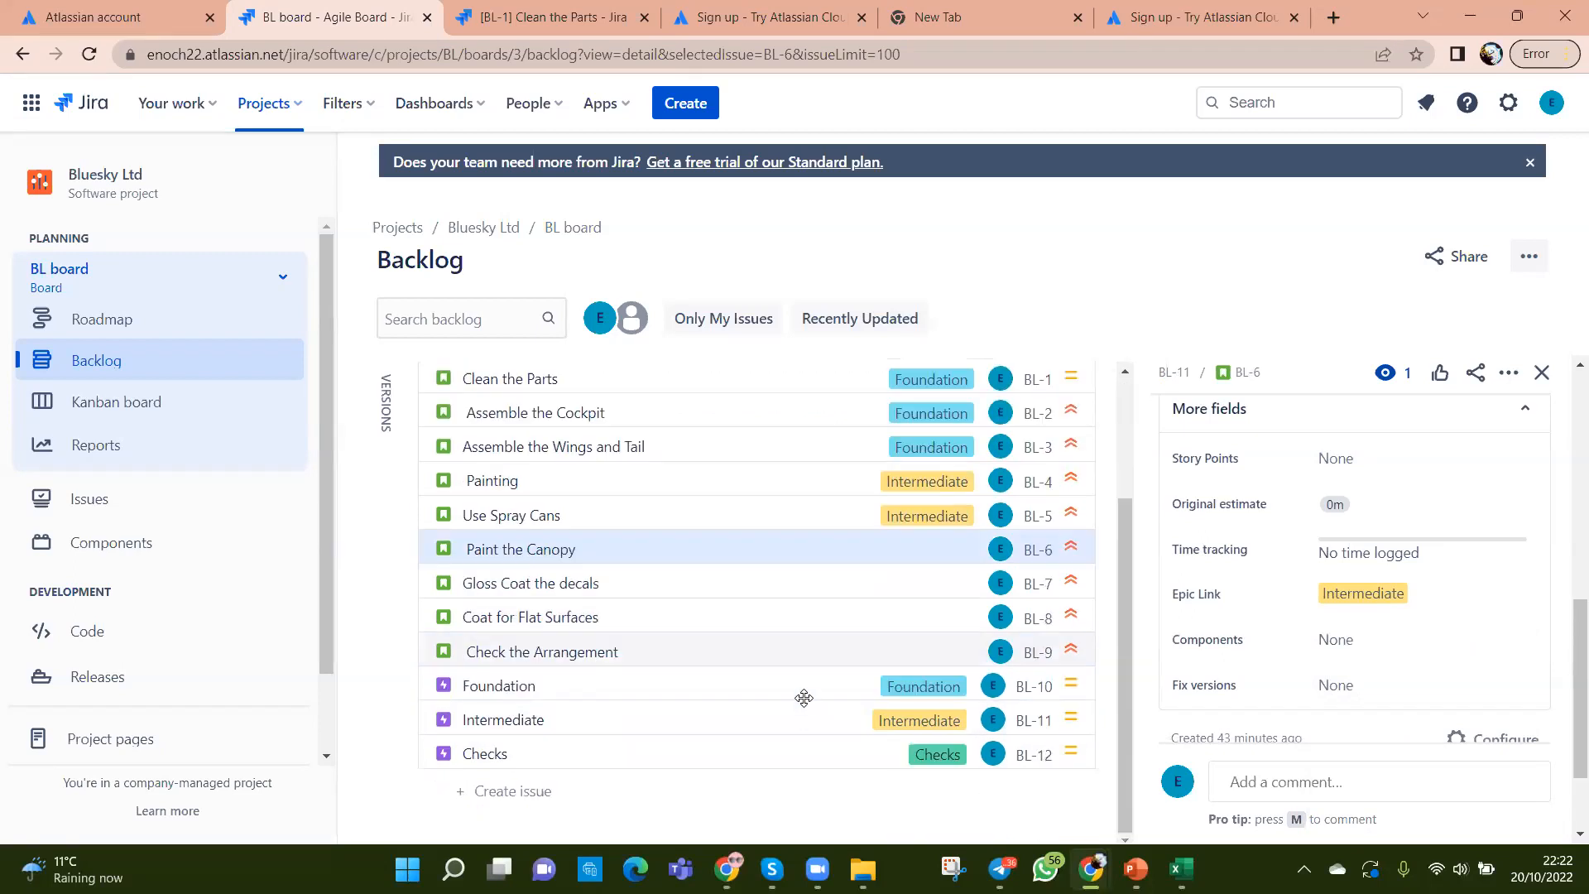
Step: Link Gloss Coat the decals (BL-7) to Intermediate and reload the backlog
left_click(761, 583)
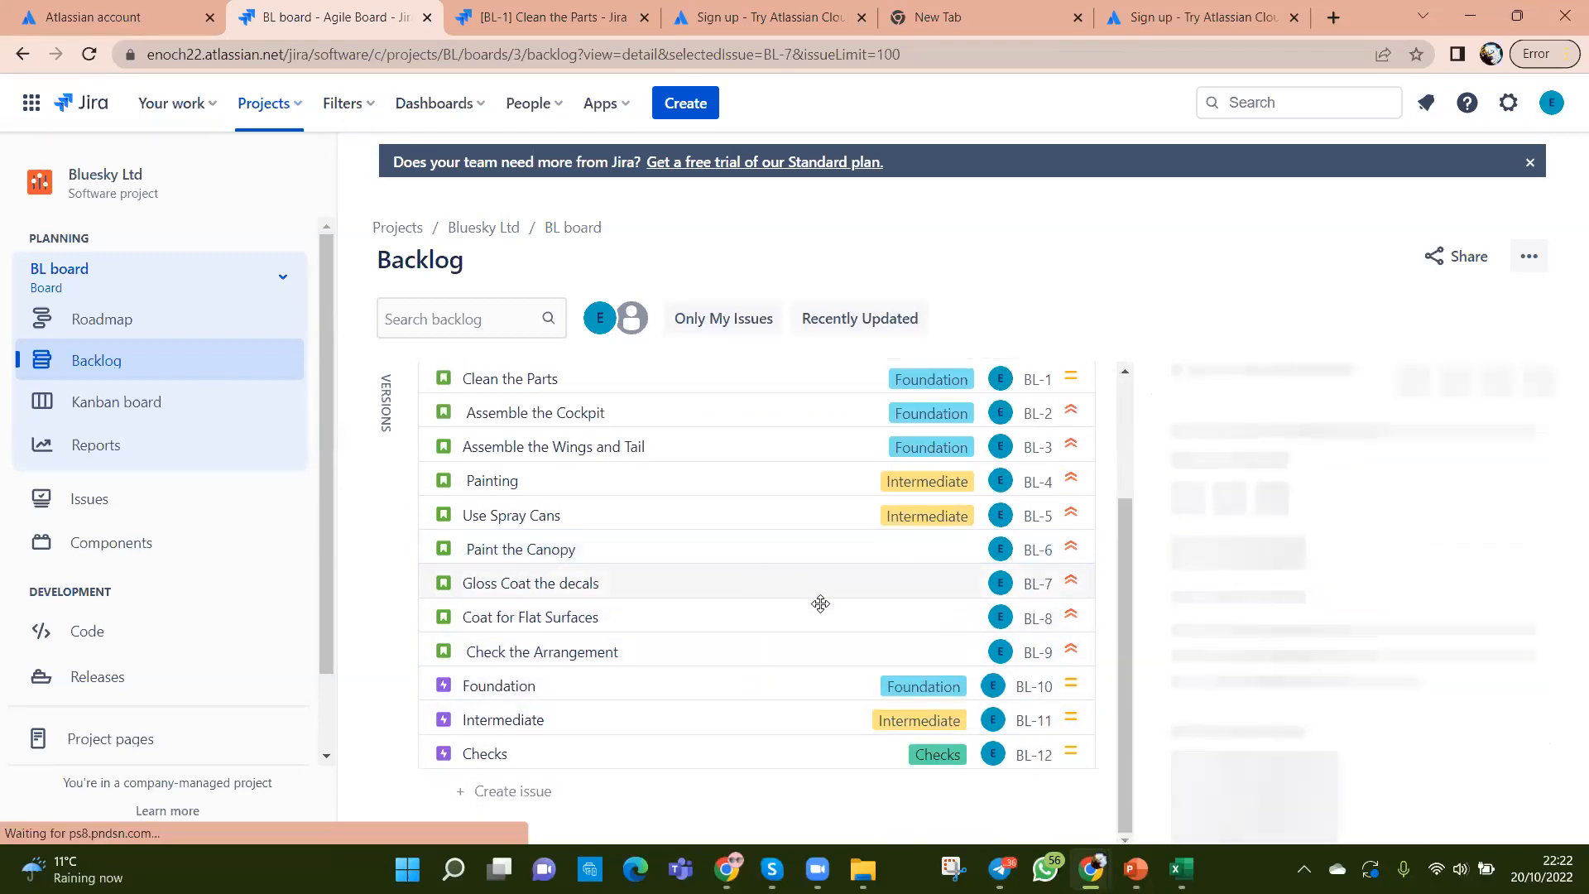
scroll(1283, 677, "down", 5)
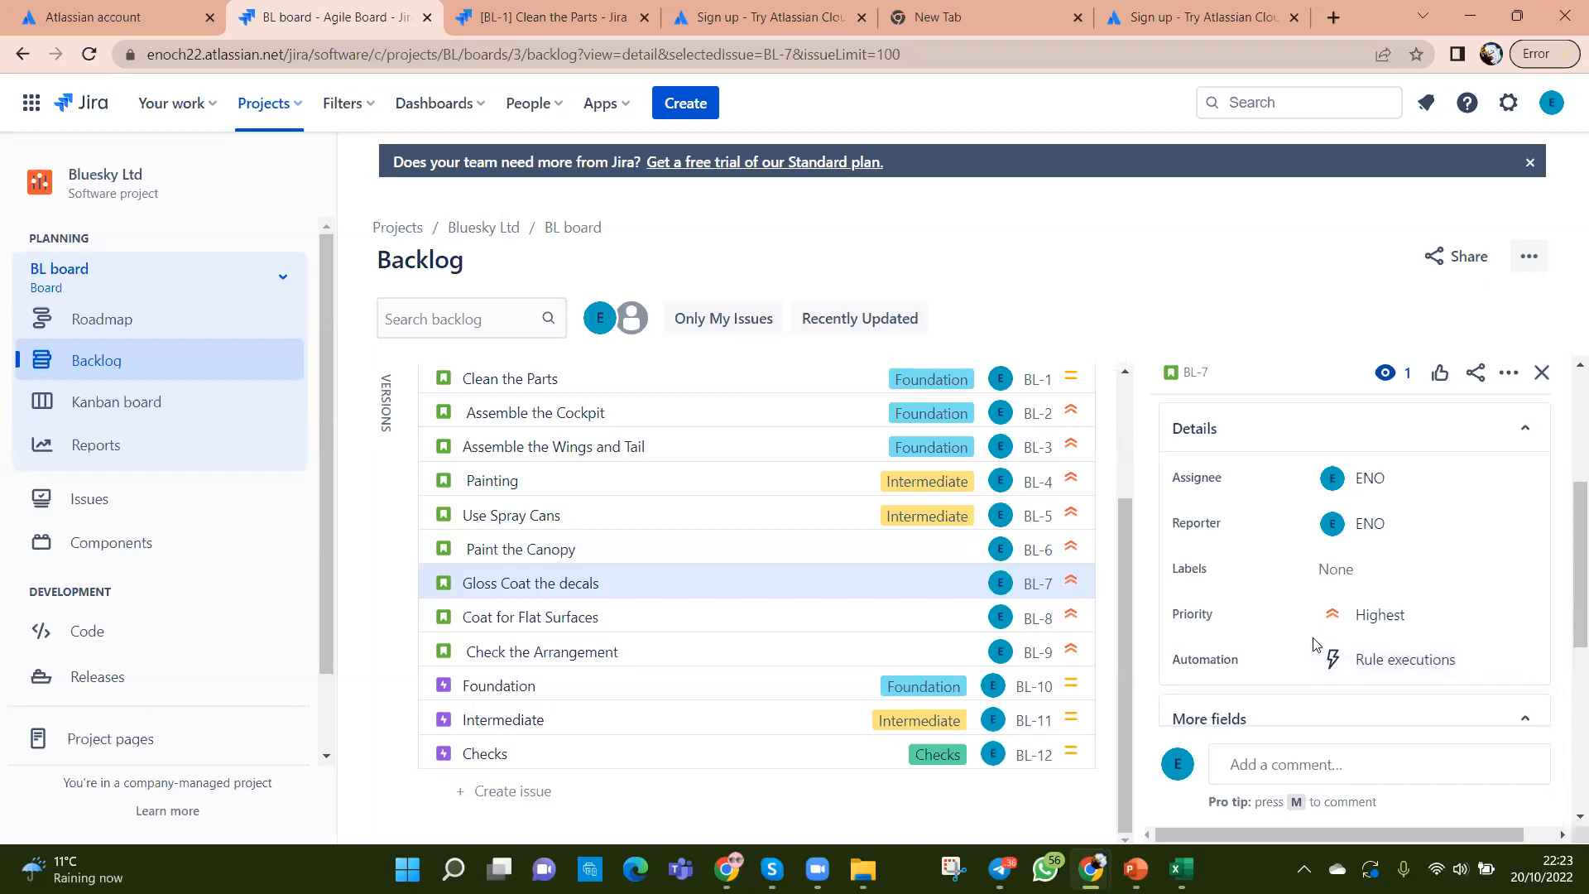
scroll(1314, 647, "down", 1)
left_click(1524, 615)
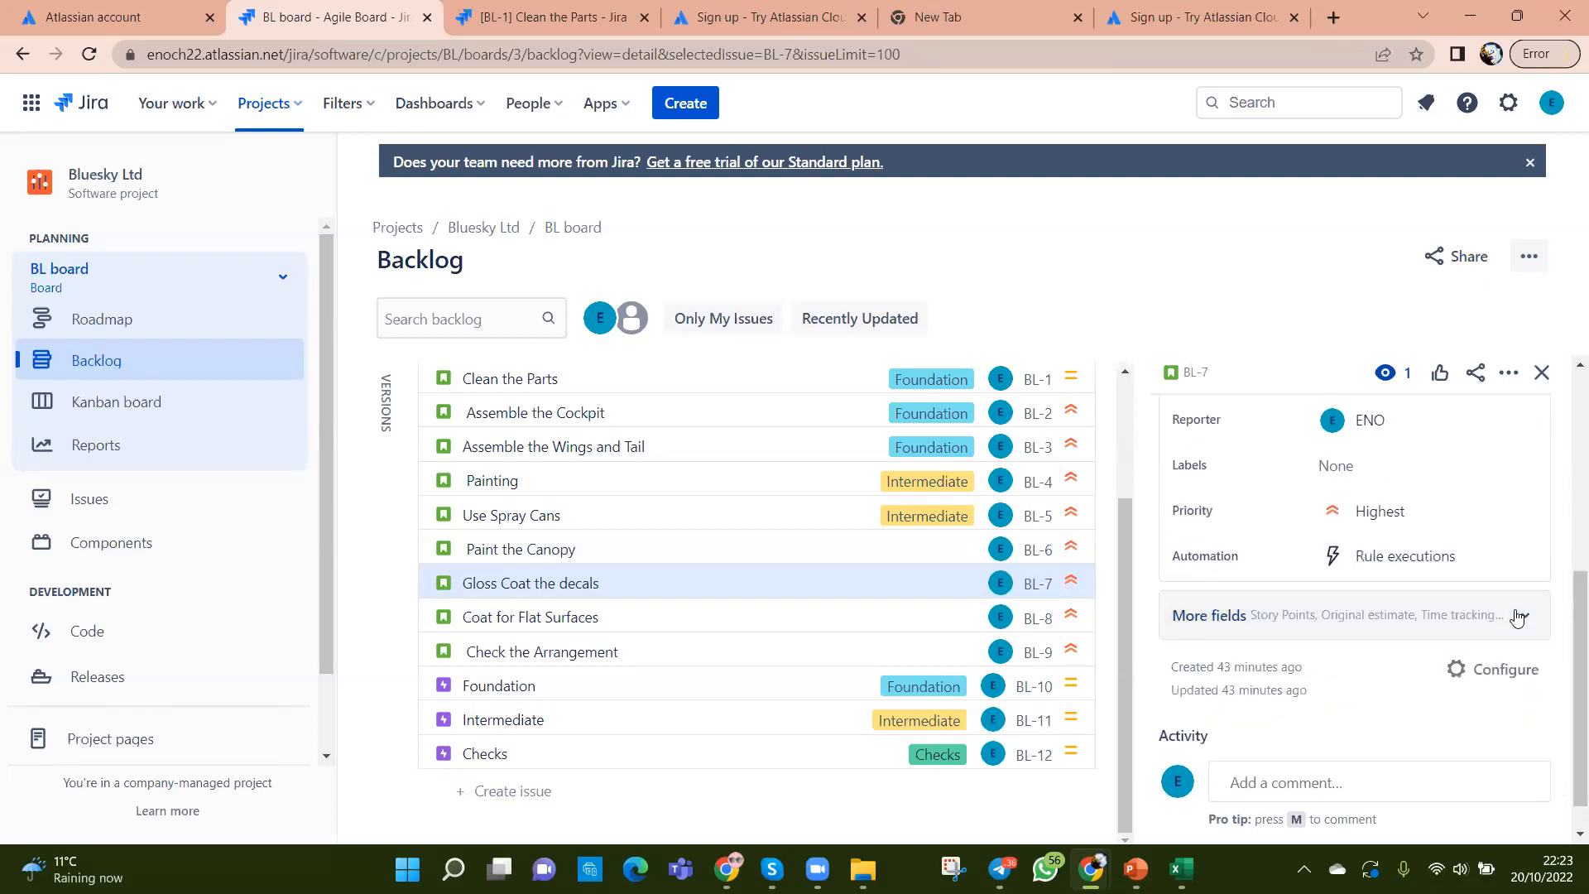
left_click(1525, 622)
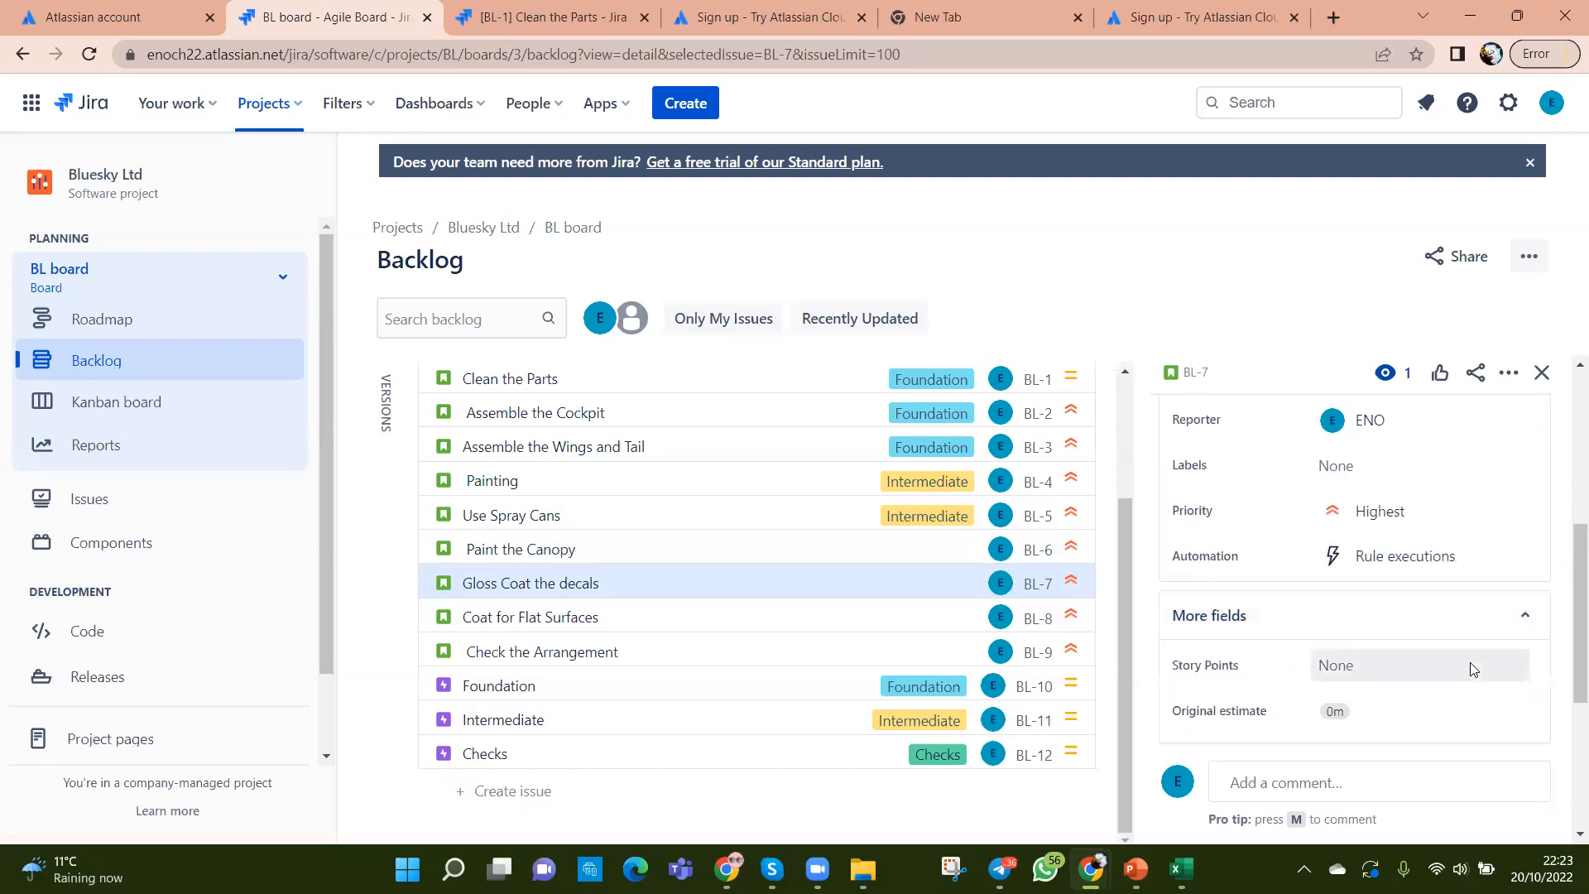
scroll(1472, 662, "down", 3)
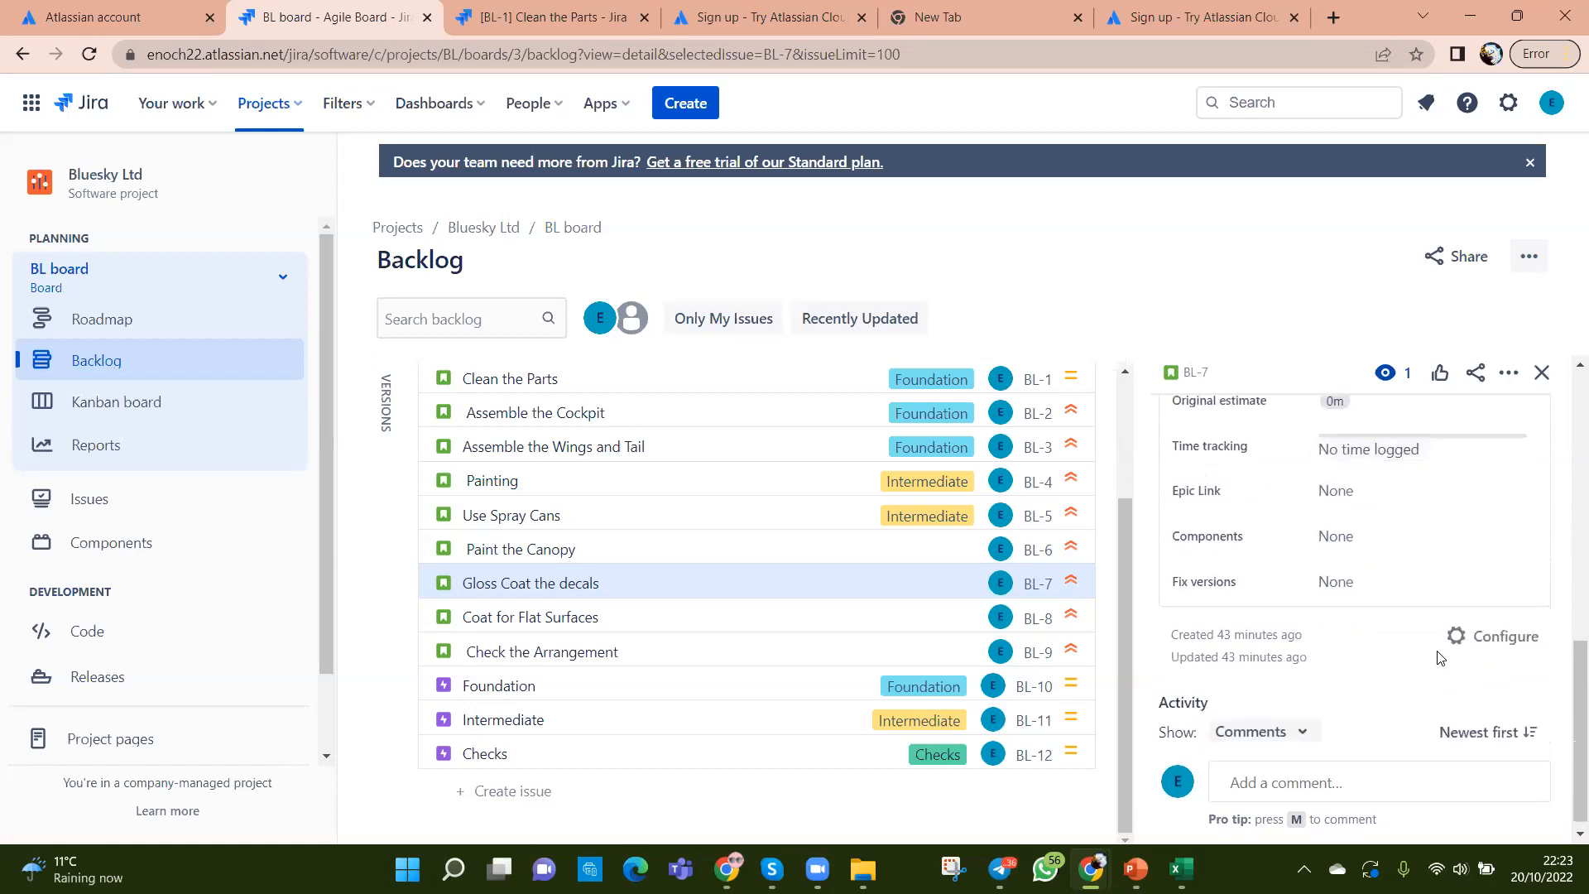
left_click(1378, 501)
left_click(1404, 745)
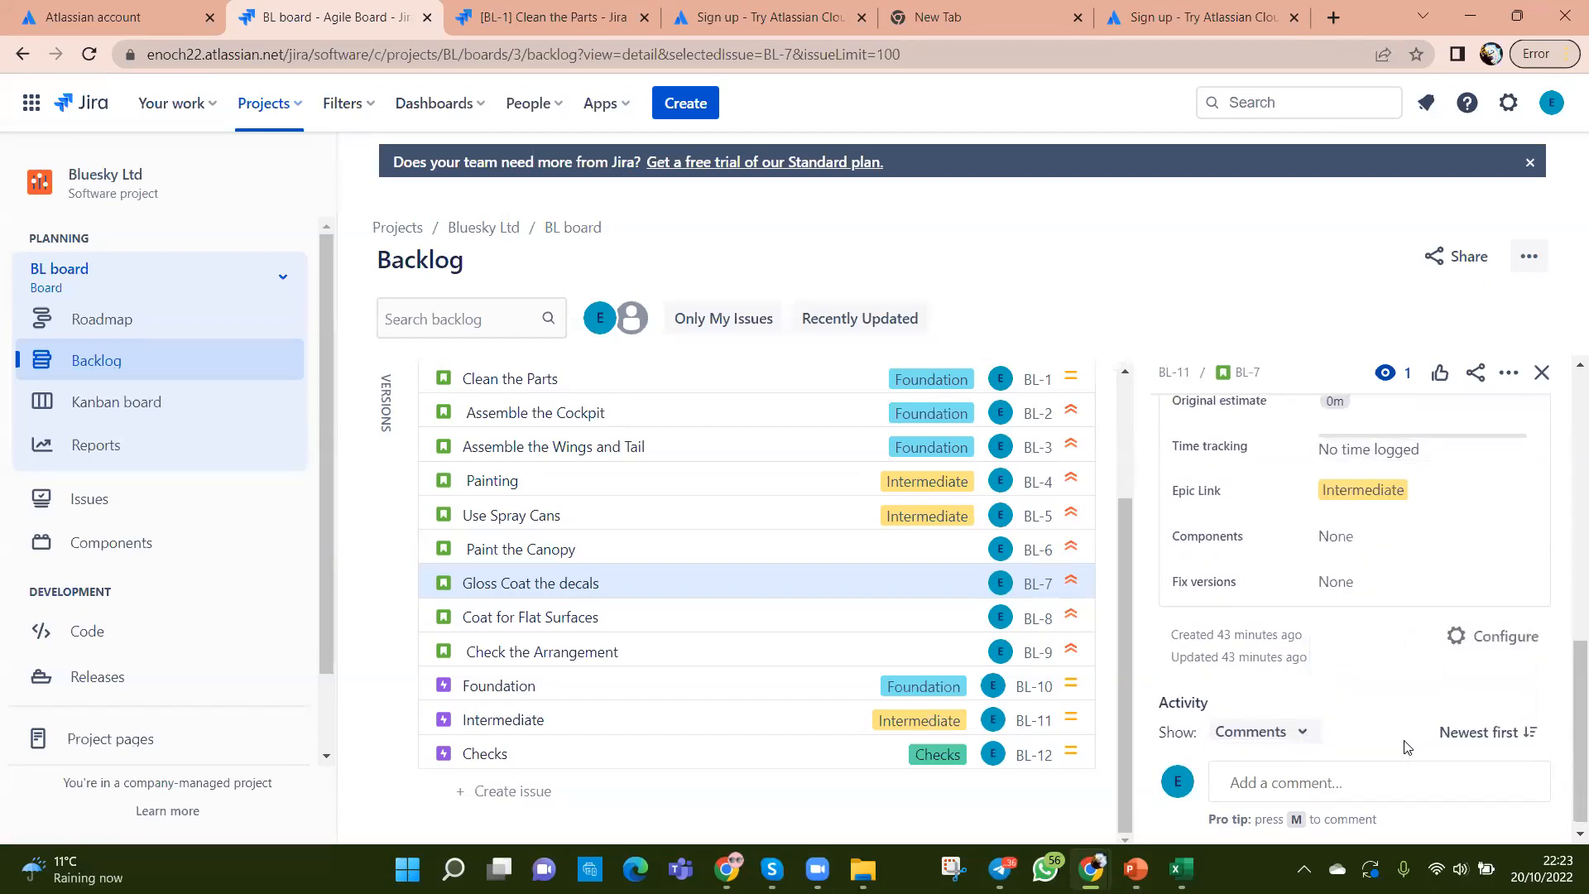
left_click(89, 54)
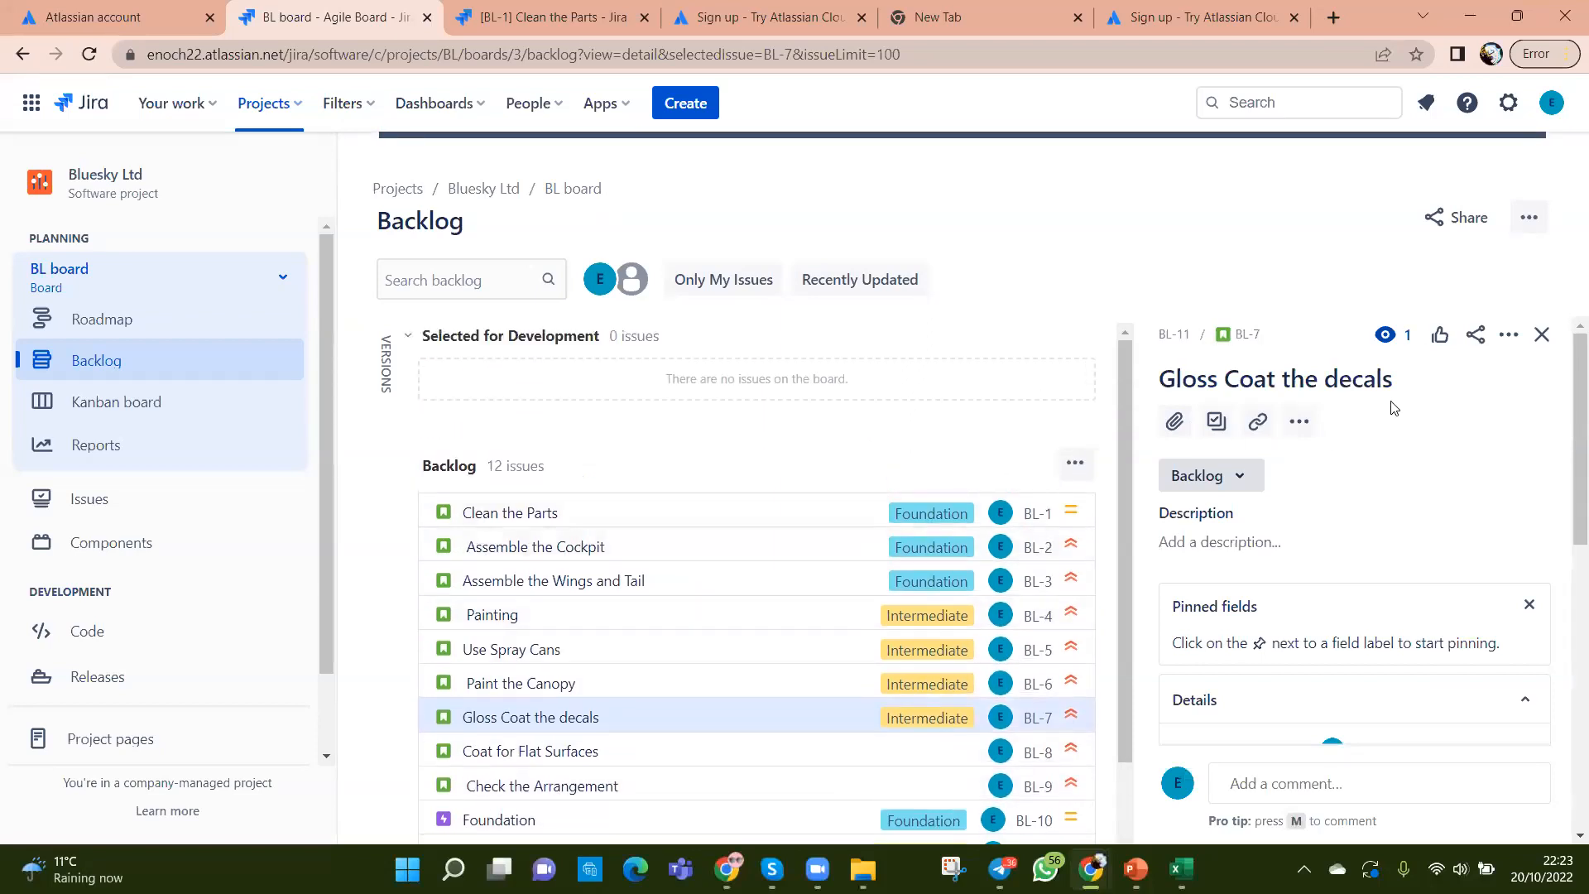
Step: Close the Gloss Coat the decals details panel
left_click(1541, 334)
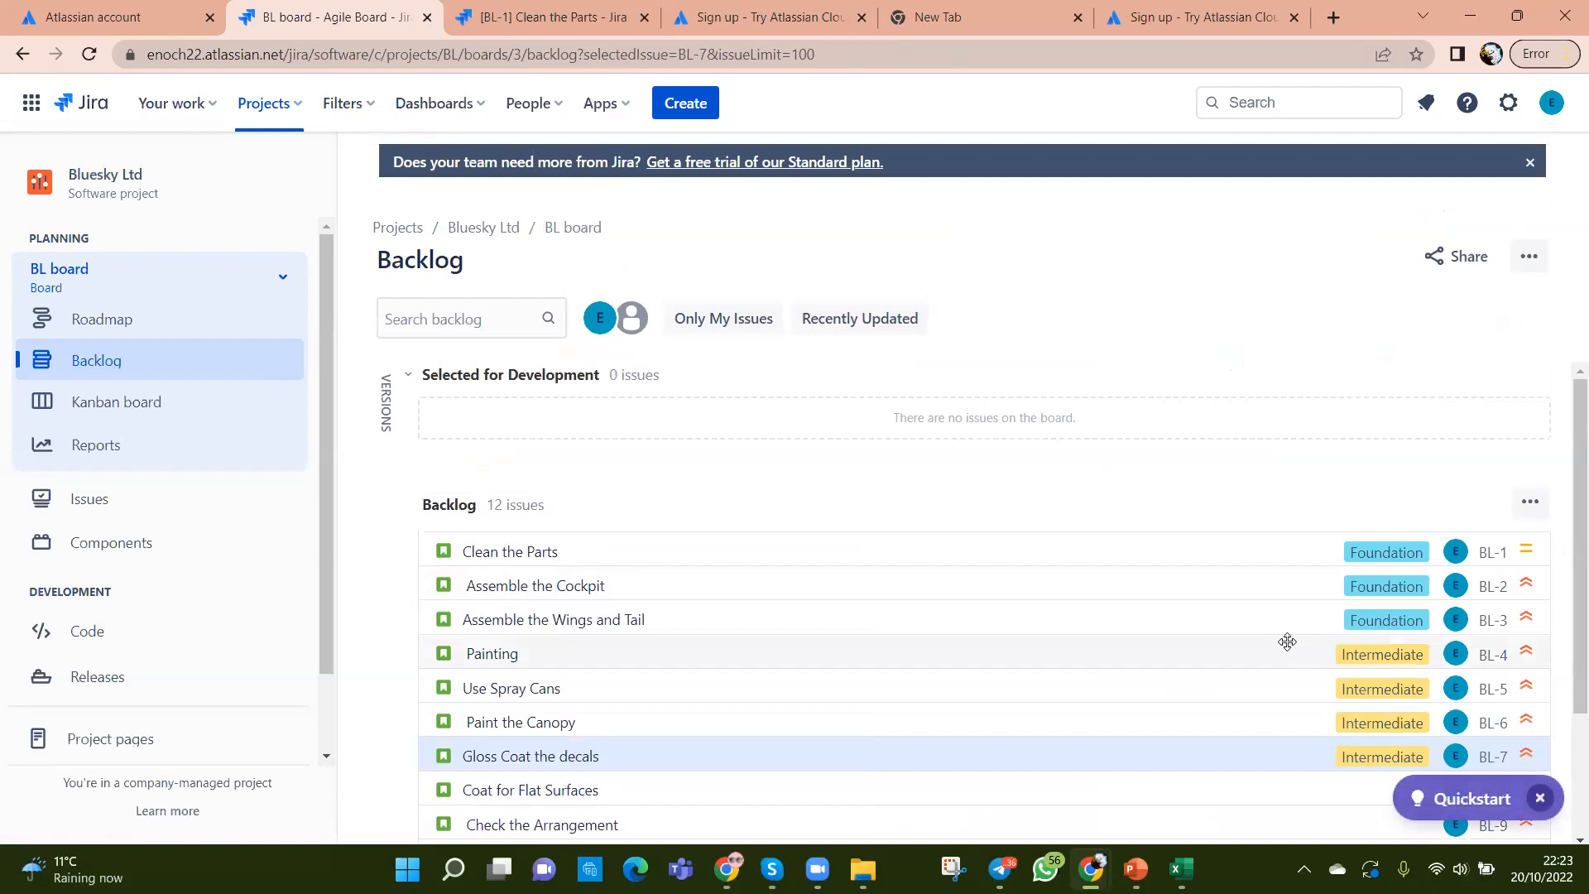
scroll(1284, 642, "down", 2)
scroll(1204, 675, "up", 2)
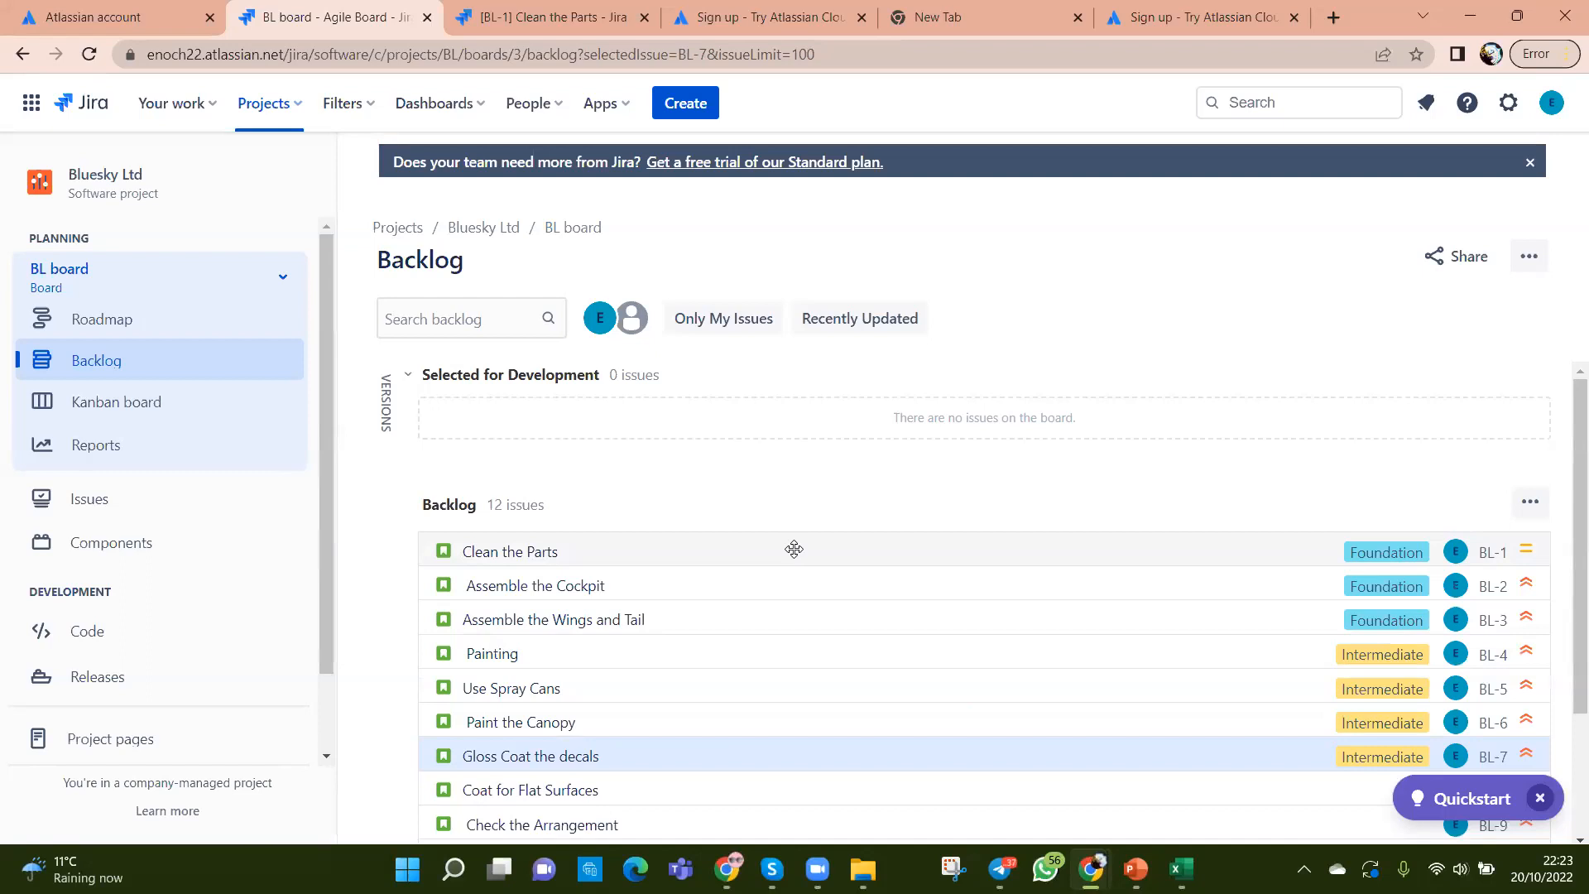
Step: Drag the Foundation stories Clean the Parts and Assemble the Cockpit into Selected for Development
left_click_drag(793, 549, 787, 415)
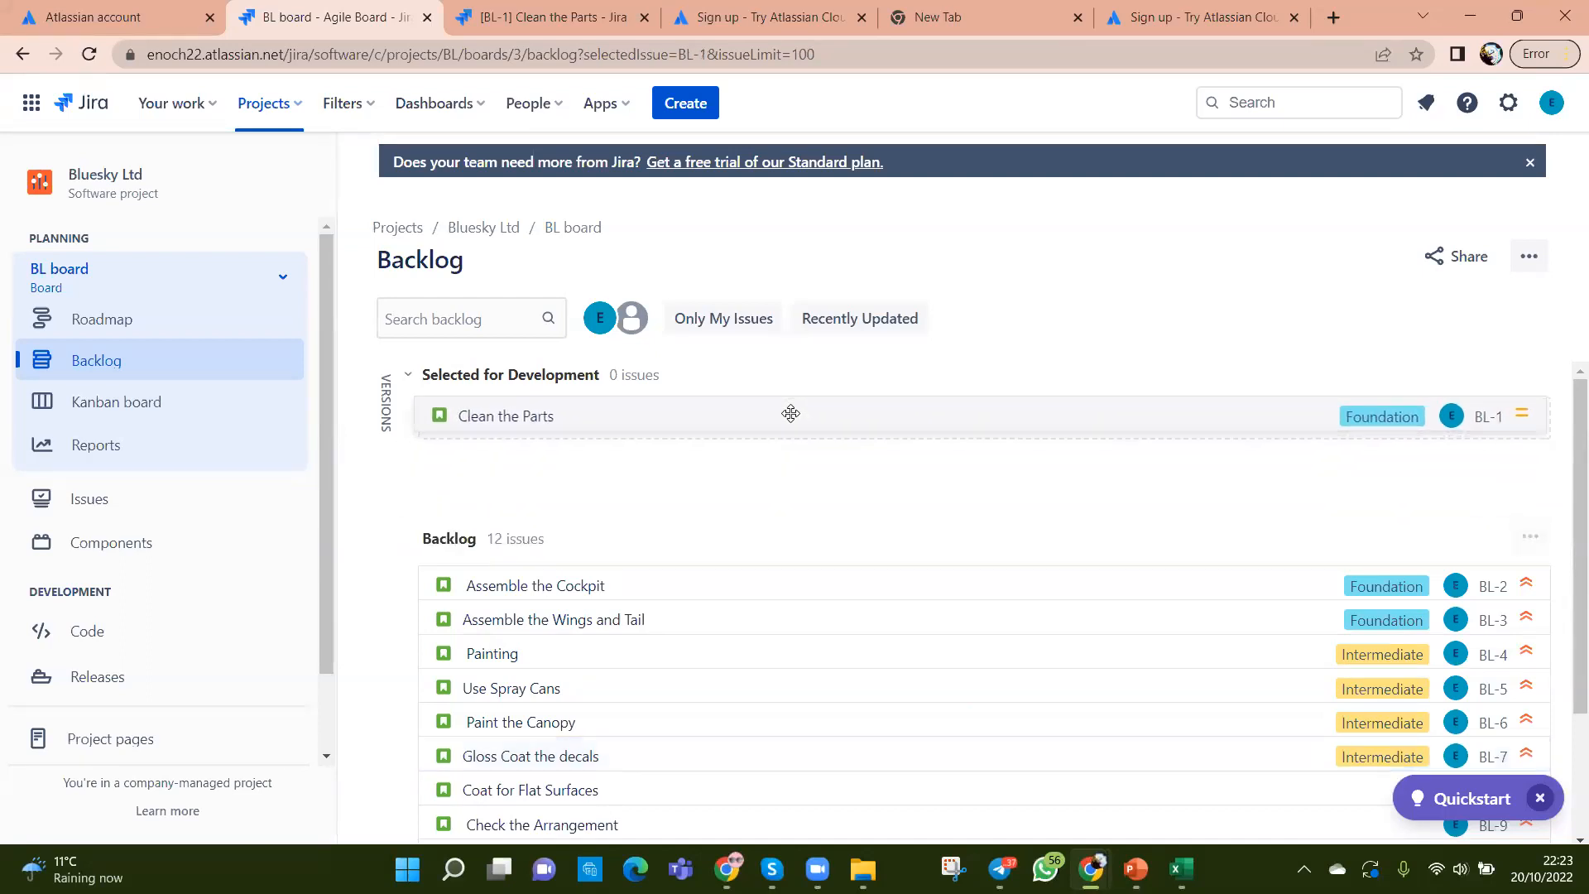
left_click_drag(834, 538, 830, 439)
left_click_drag(847, 567, 853, 467)
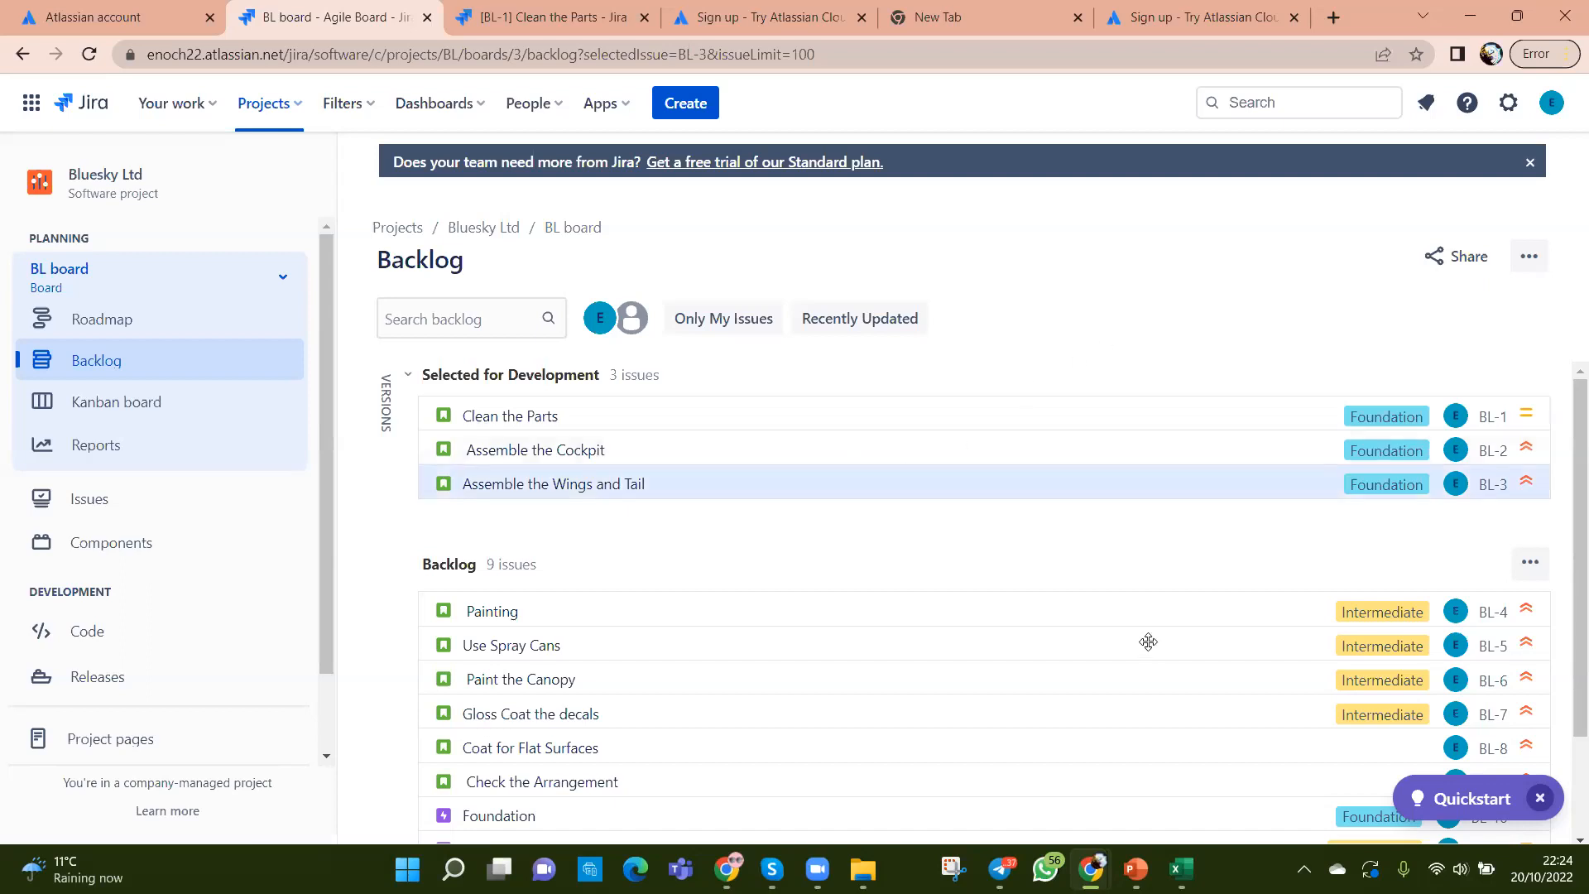
scroll(1150, 646, "down", 2)
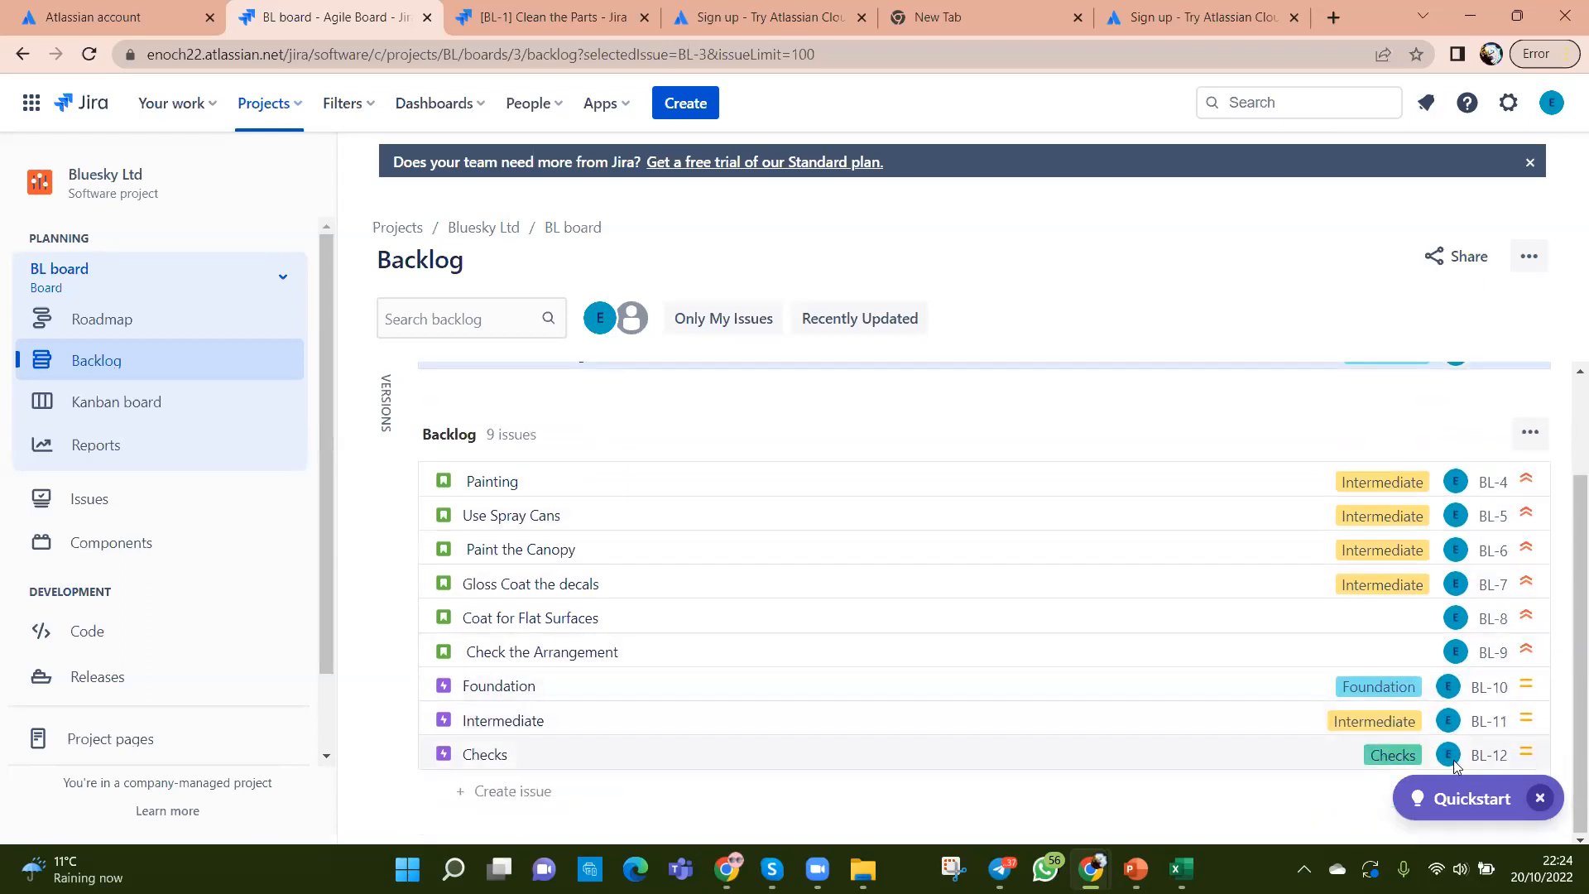
scroll(1274, 678, "up", 2)
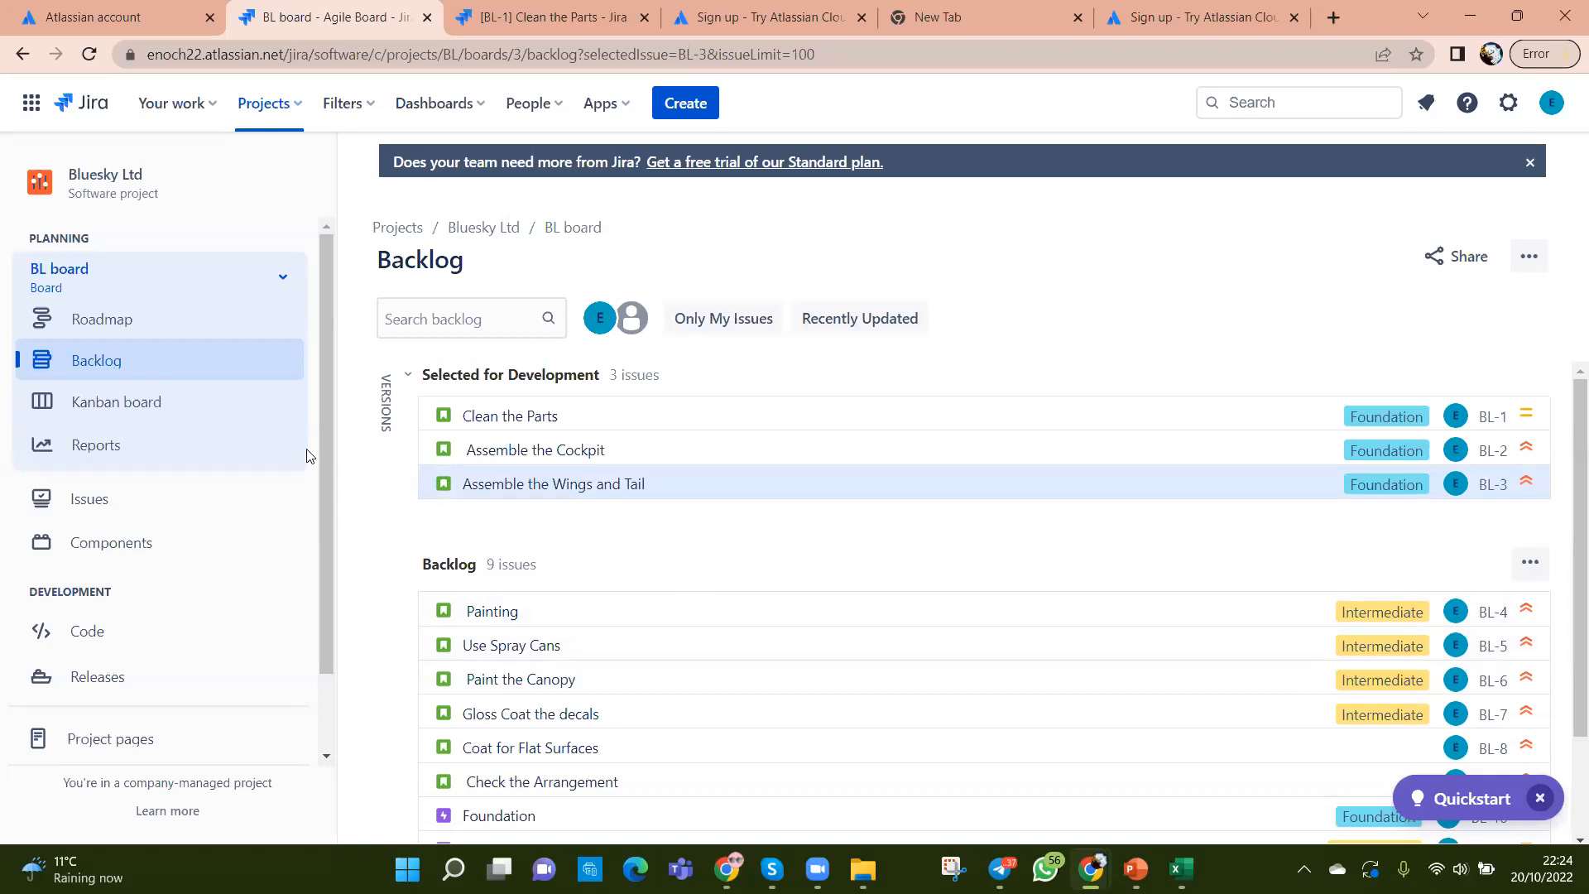
Step: Open the BL board's Kanban board, briefly revisit the Backlog, then return to the Kanban board
left_click(144, 404)
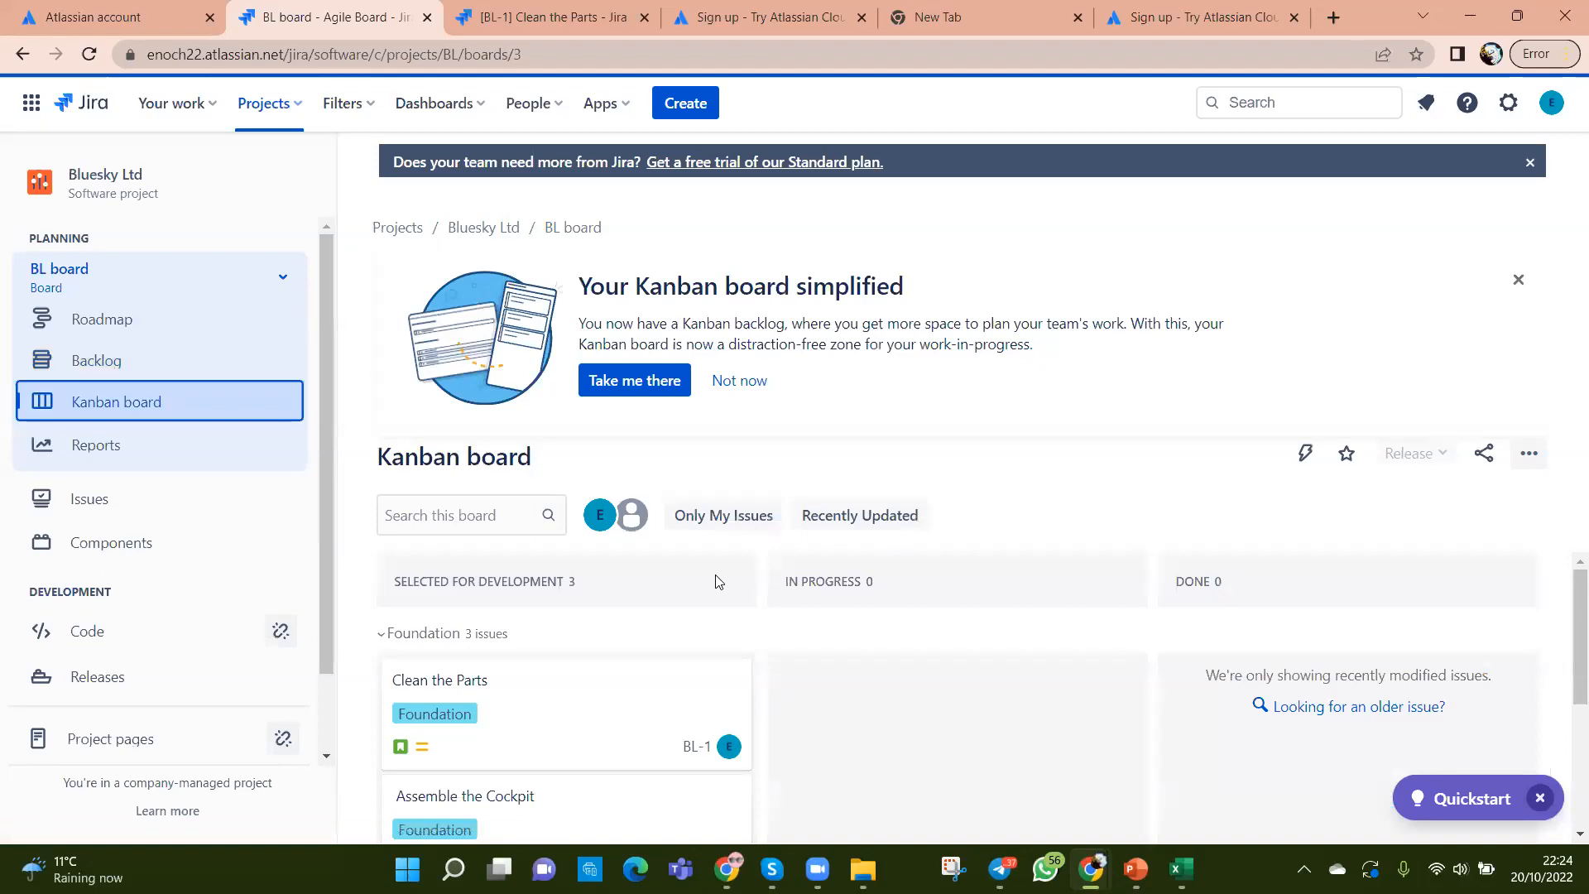
scroll(962, 662, "down", 1)
scroll(991, 722, "up", 1)
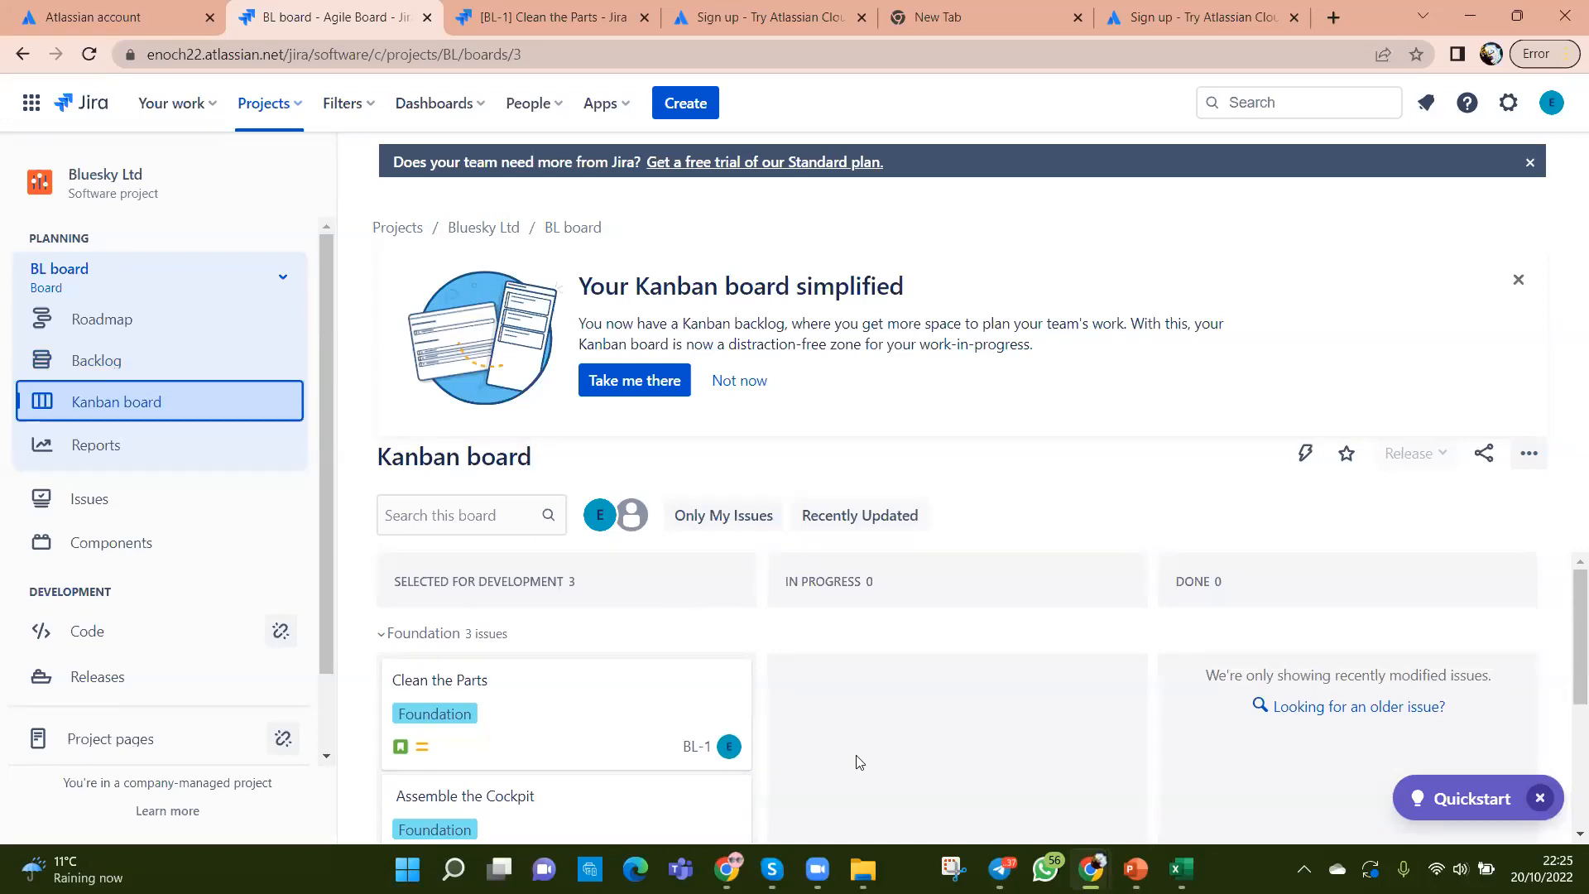
scroll(859, 762, "down", 2)
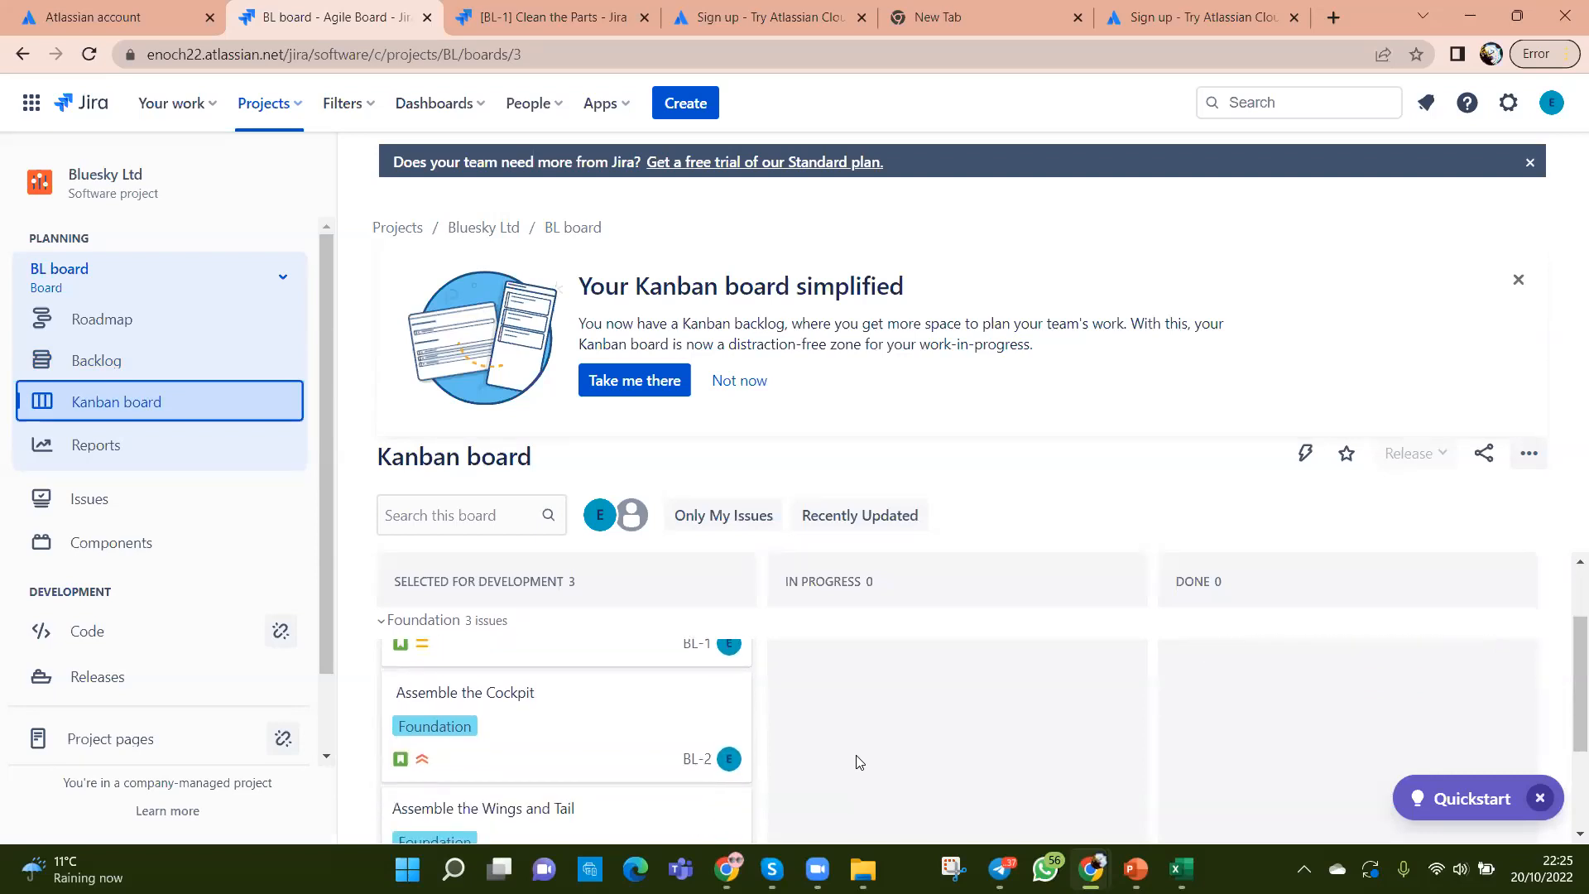
scroll(858, 759, "up", 2)
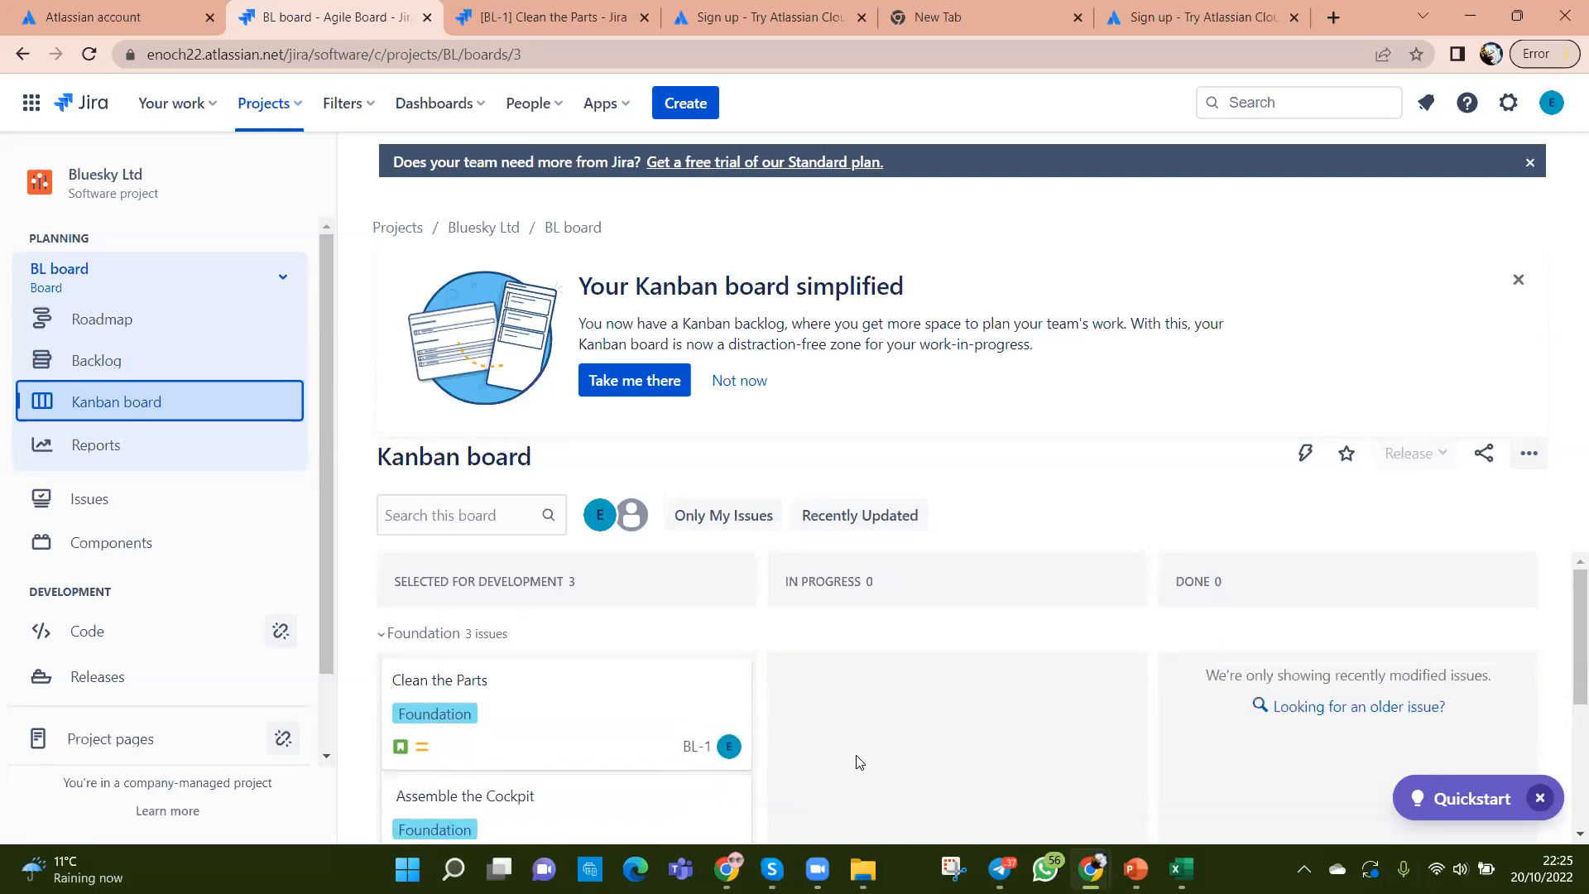
left_click(85, 362)
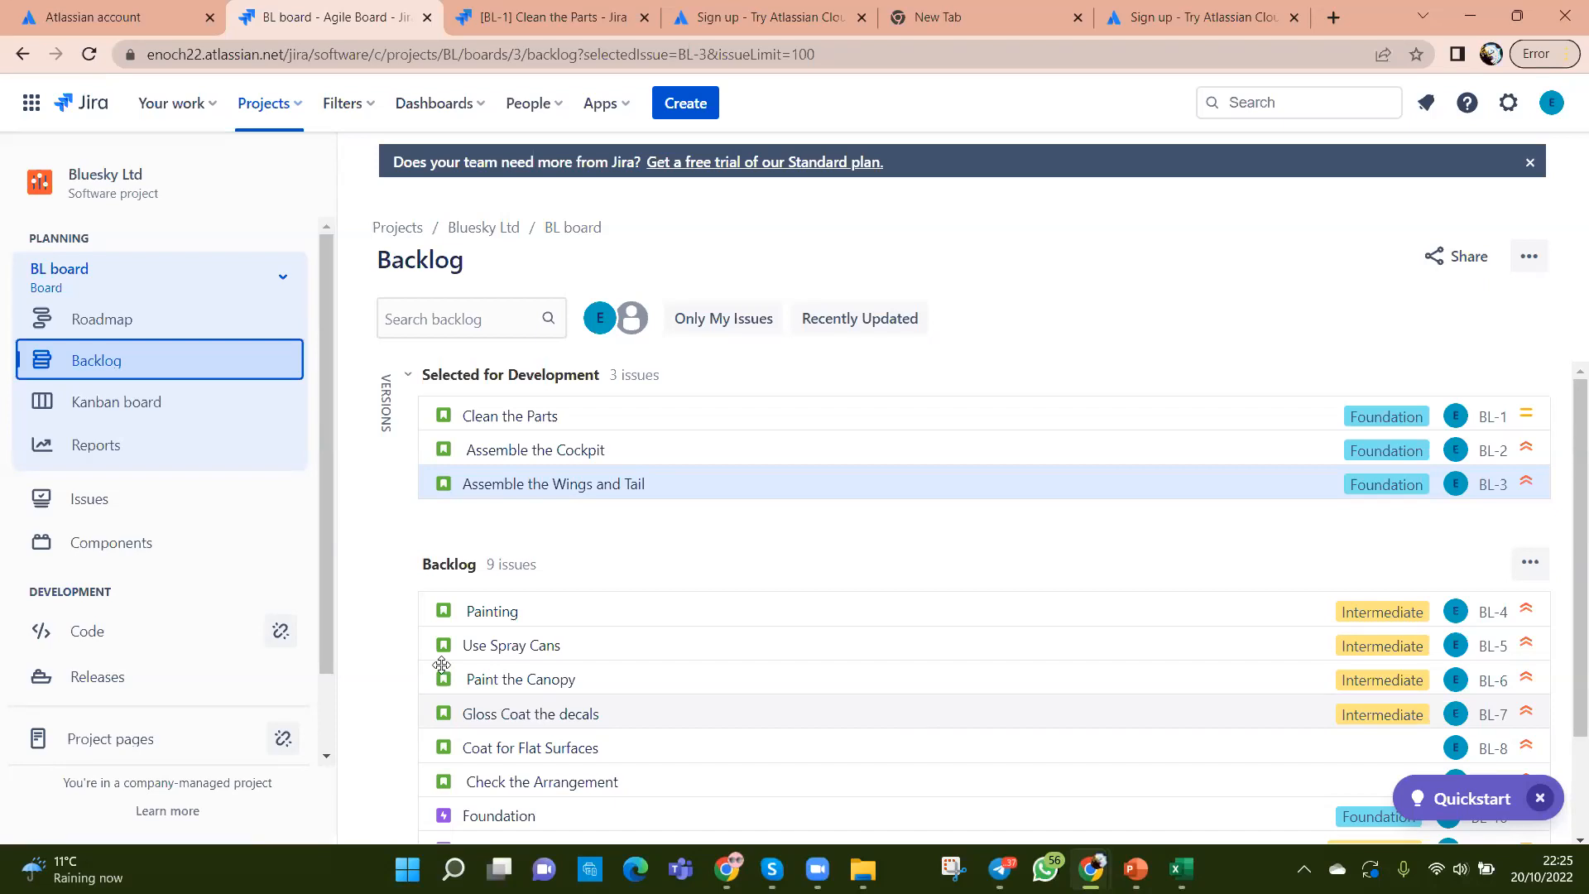
left_click(97, 419)
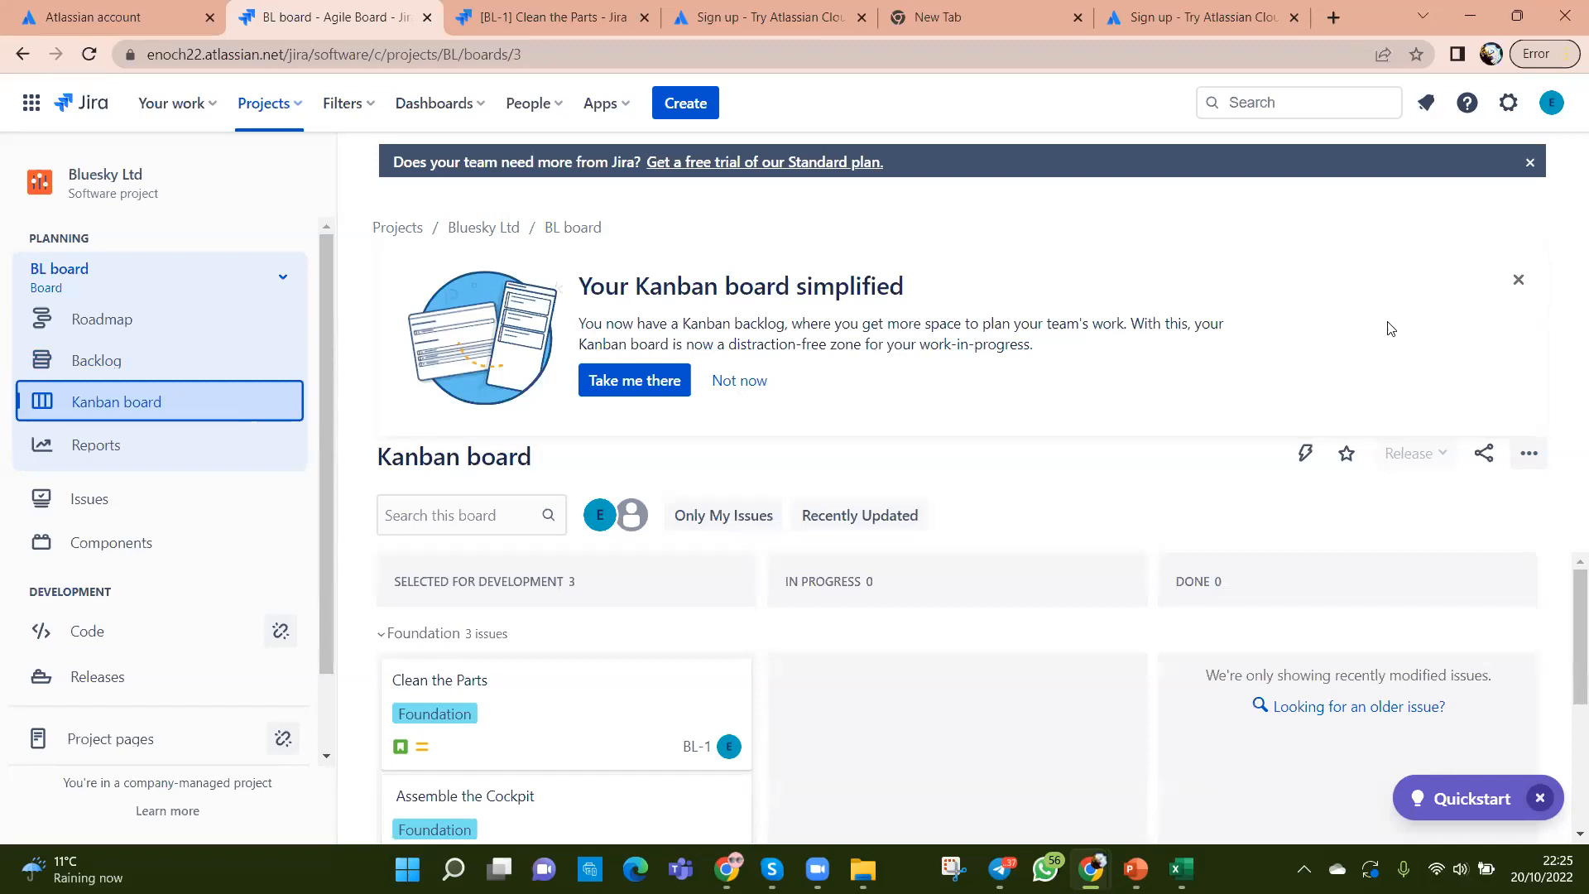
Step: Close the 'Your Kanban board simplified' banner
left_click(1525, 282)
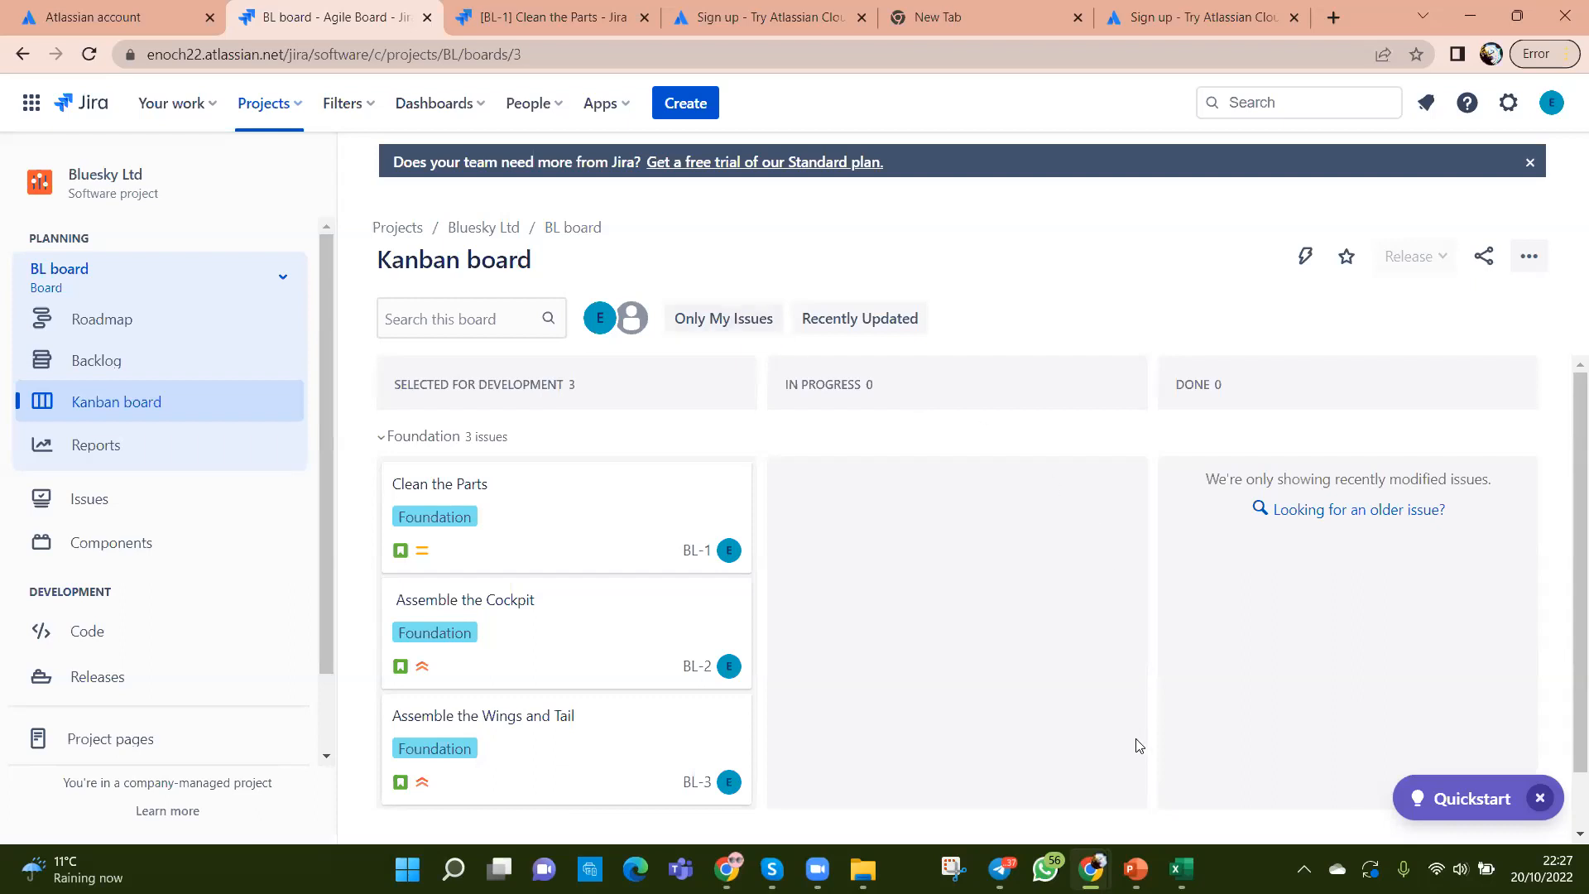
Step: Switch to the Scrum_Exercise workbook and review the project name, goal, first story and its epic in A2–D2
left_click(1181, 869)
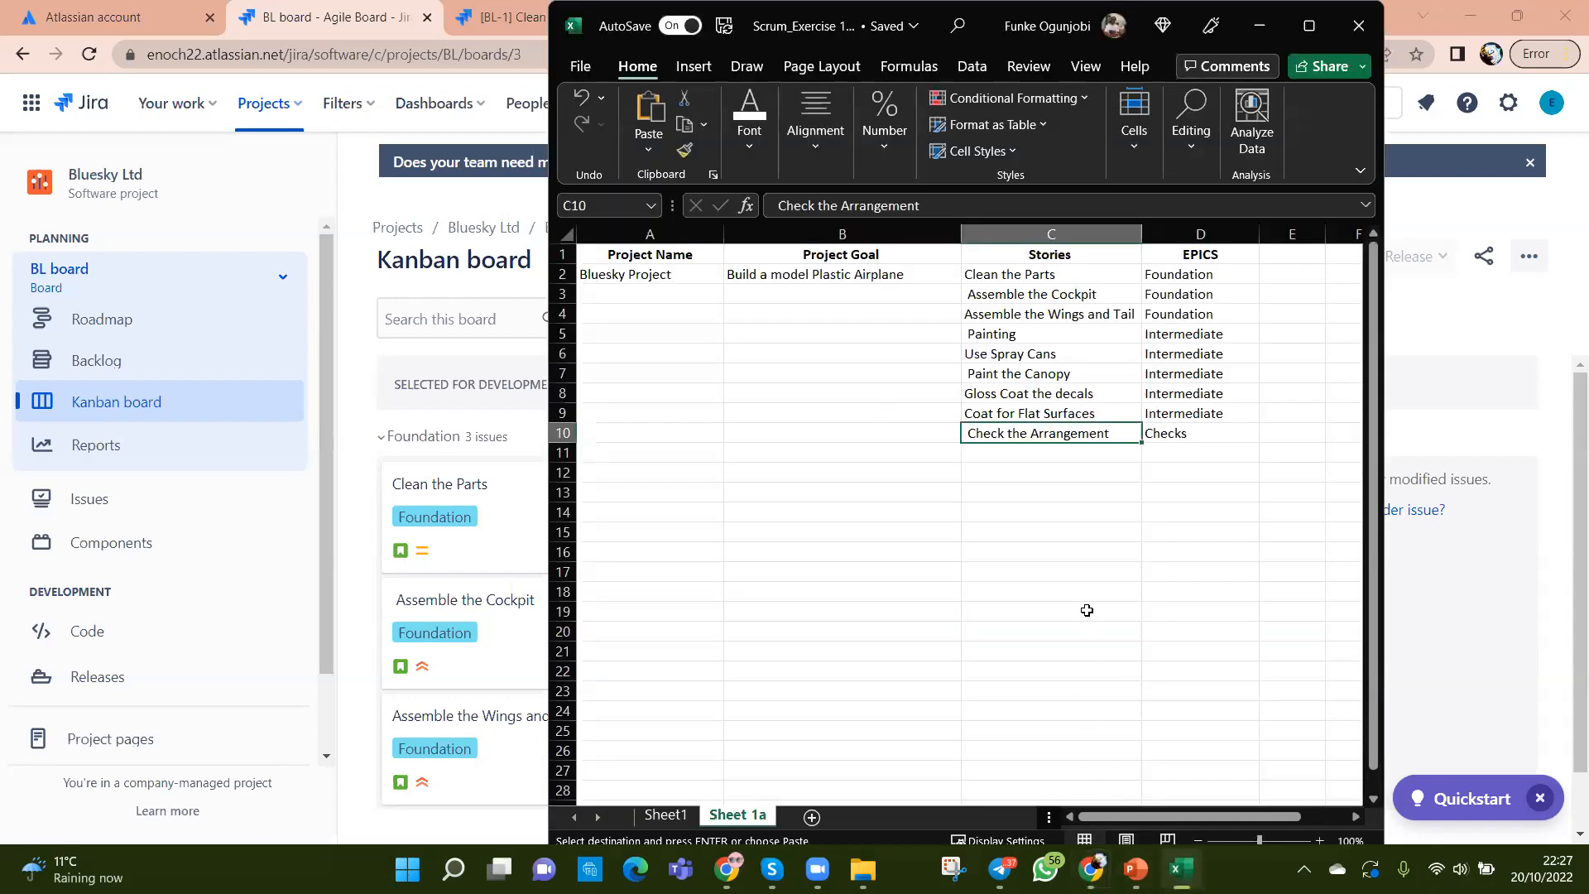
left_click(655, 273)
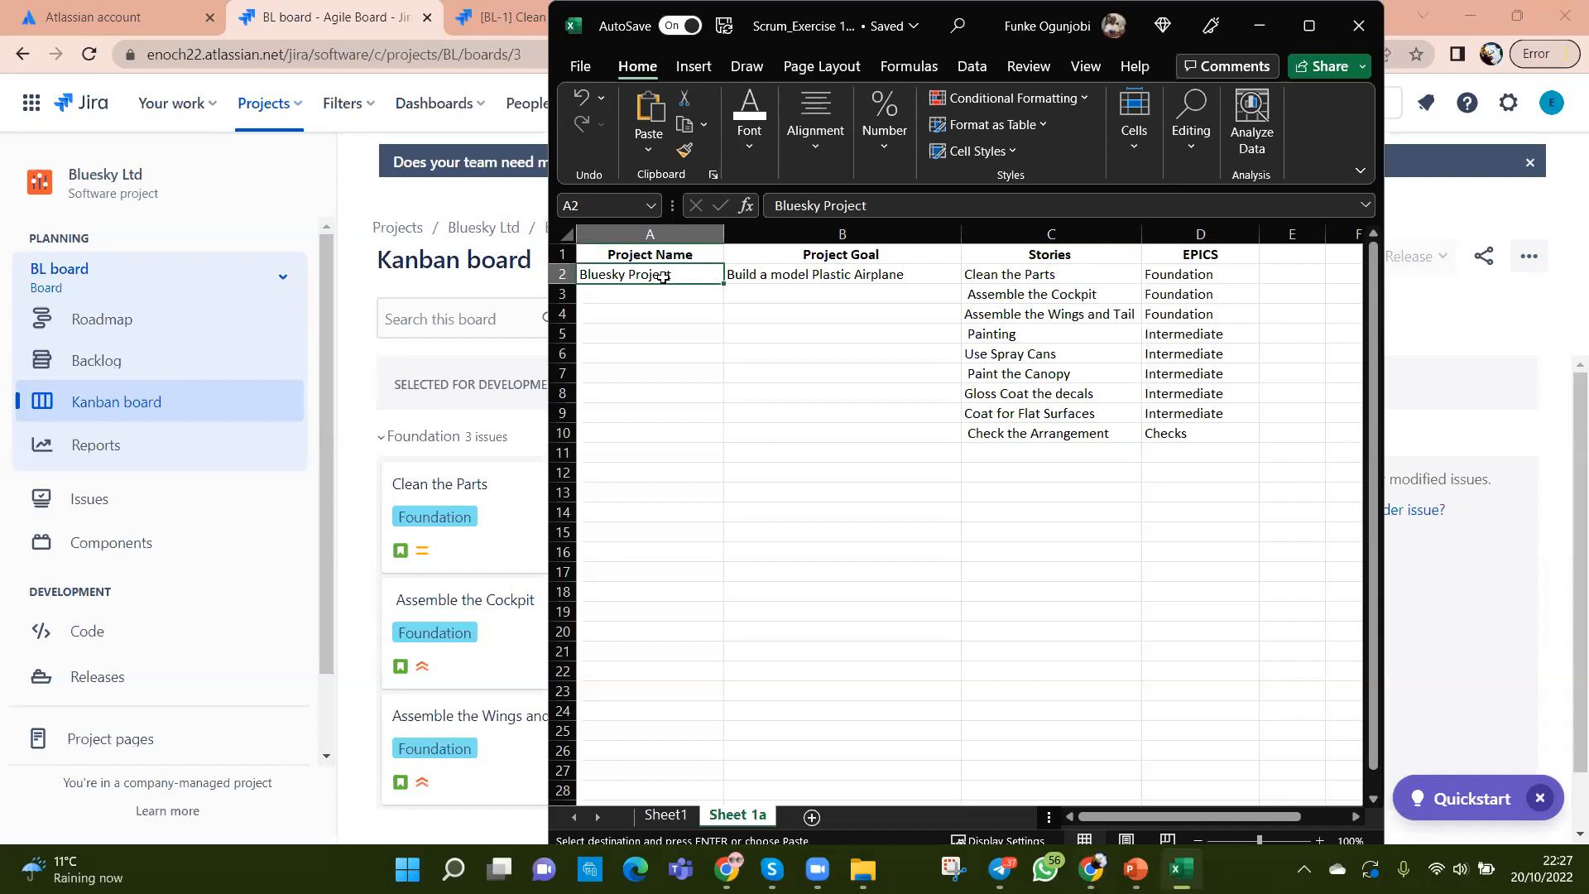
left_click(805, 277)
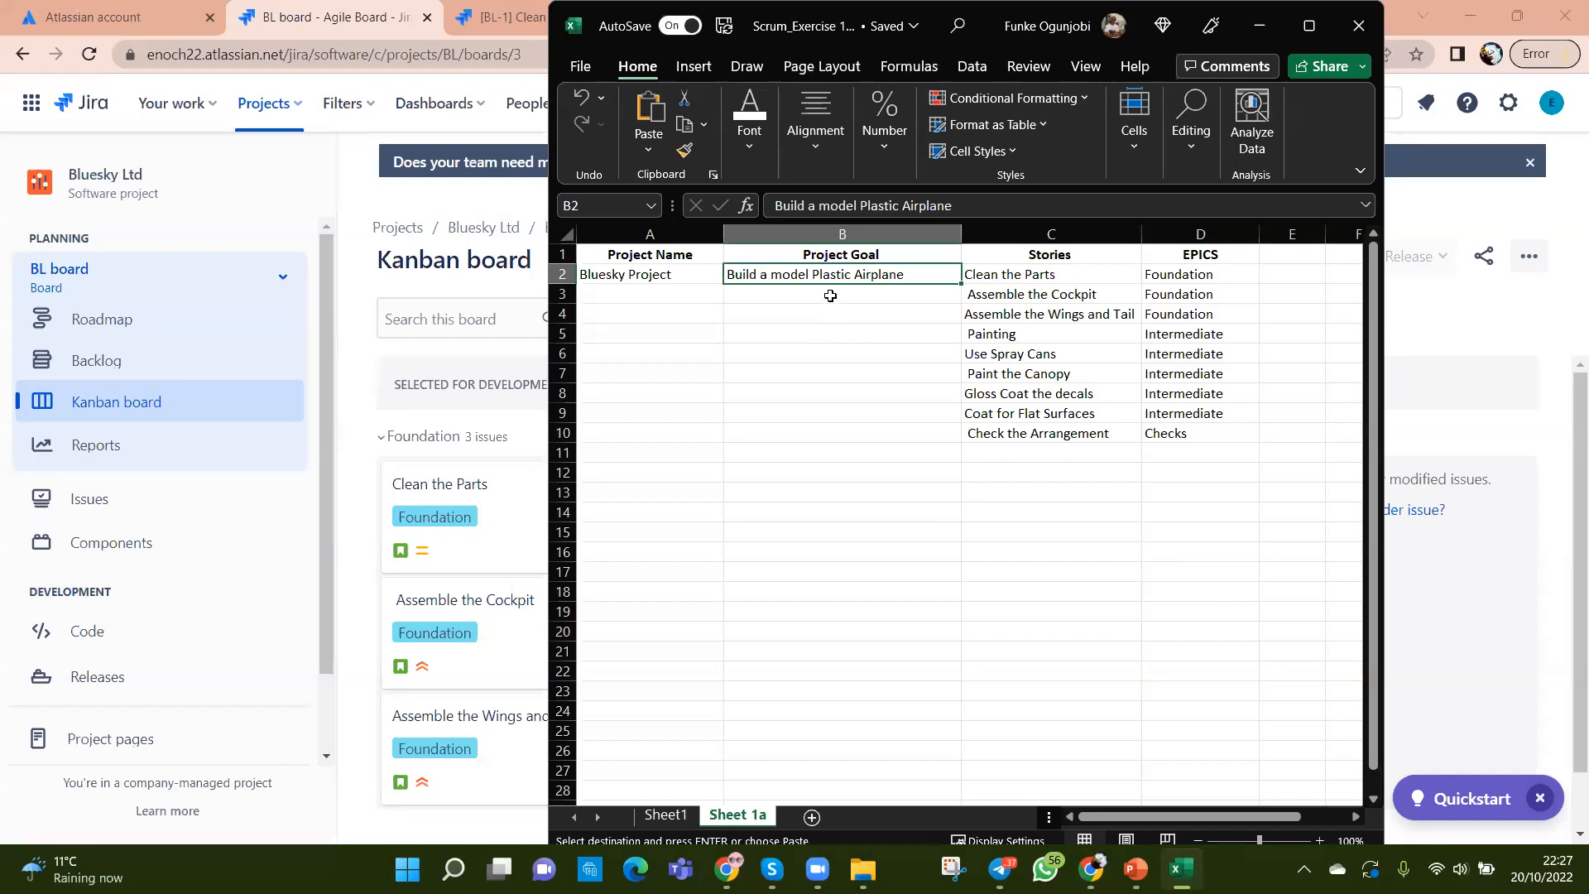
left_click(1008, 272)
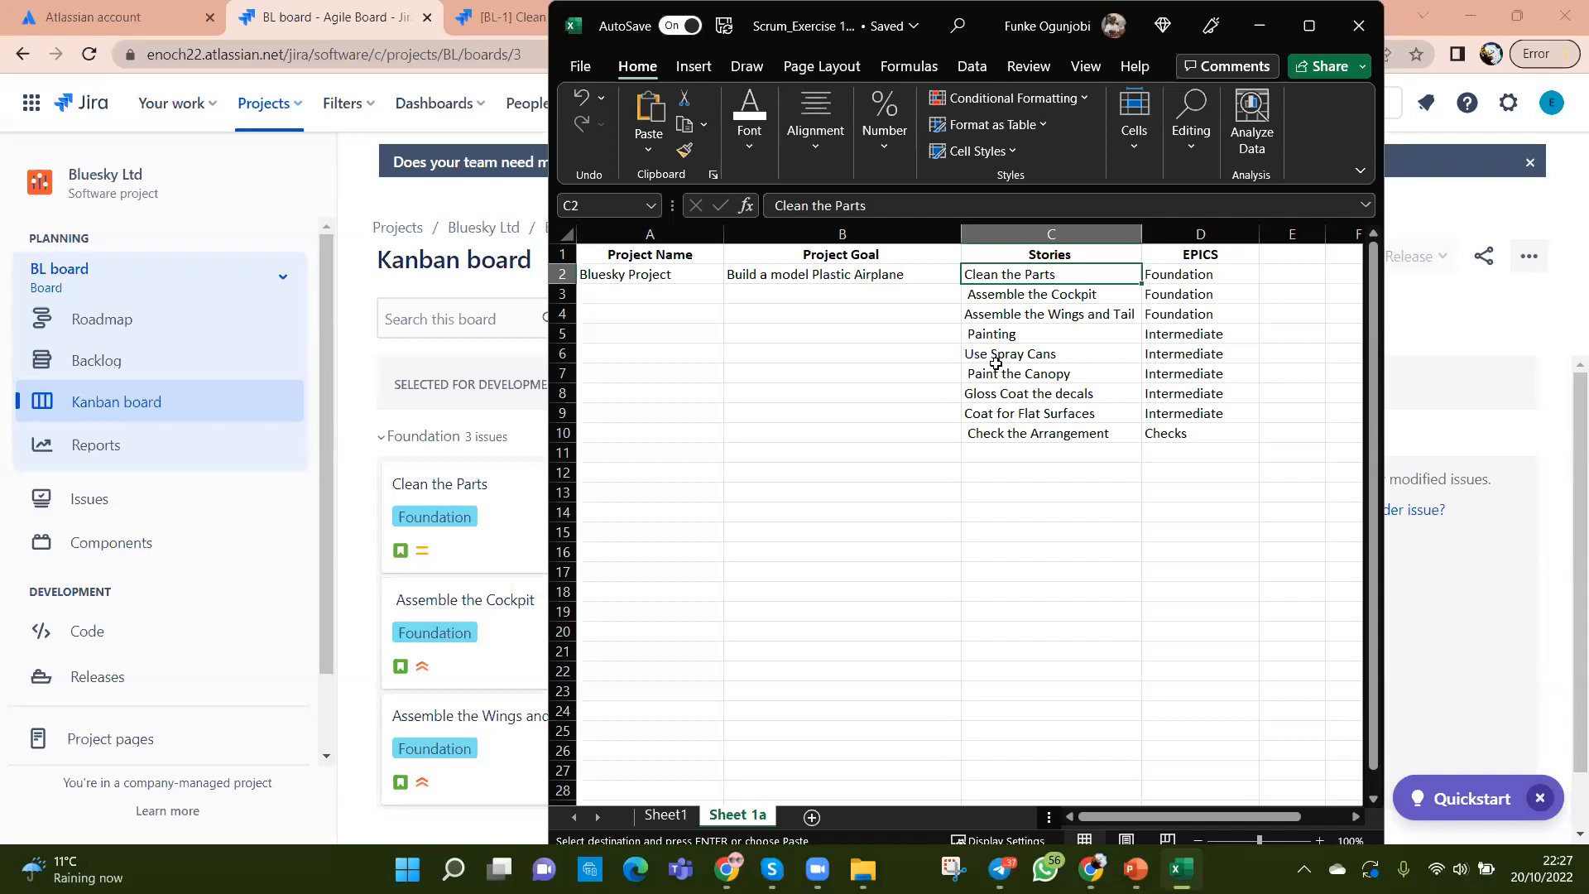
left_click(1190, 273)
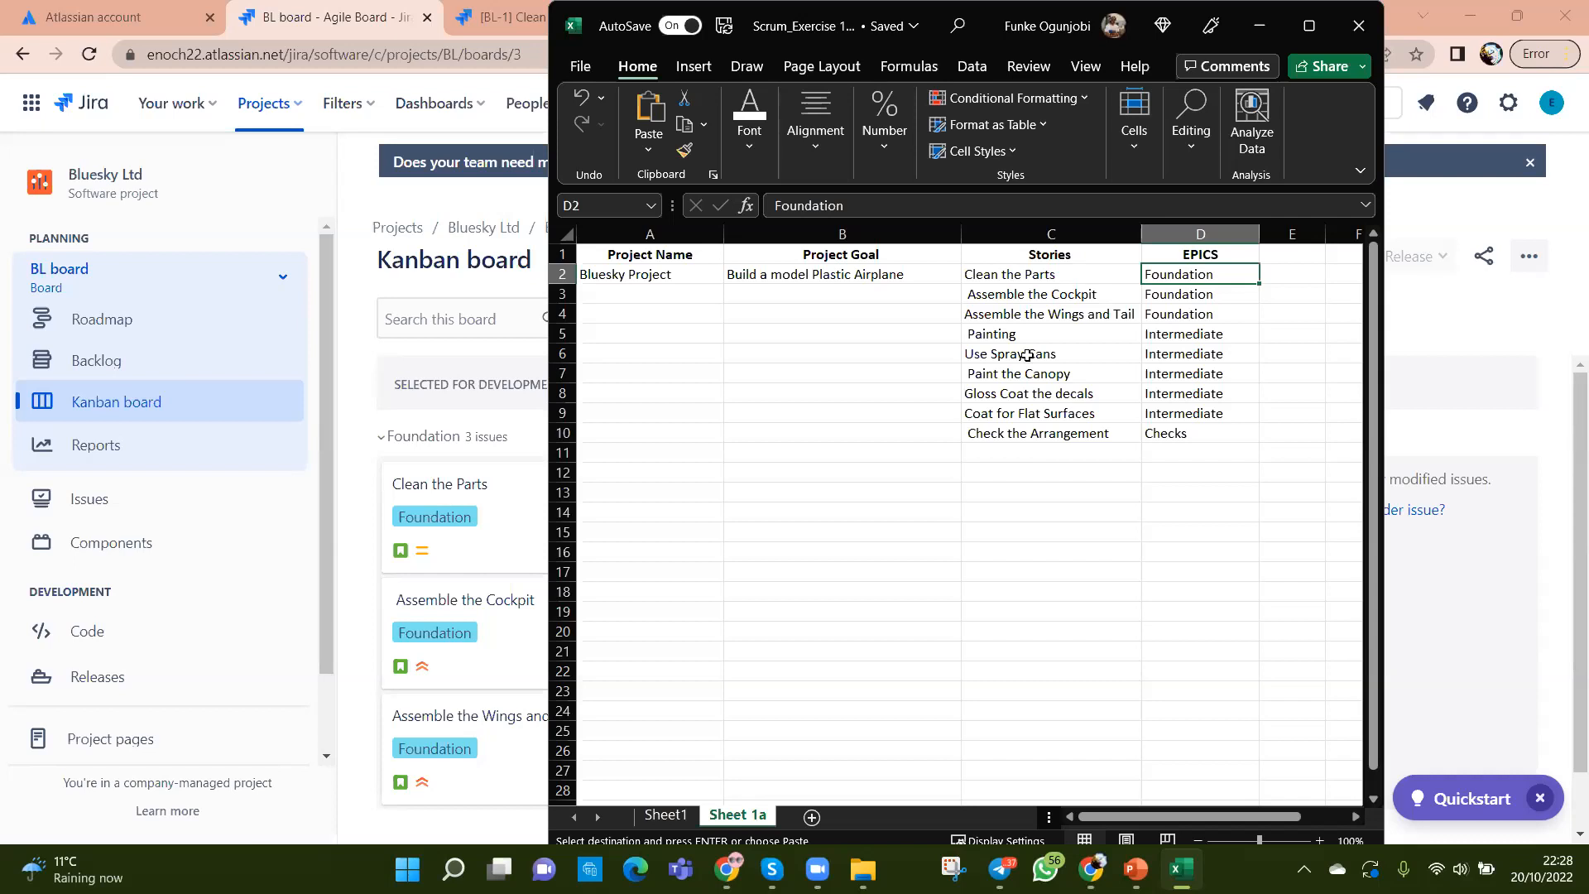
Step: Bring the Chrome window with the Jira Kanban board in front of the Excel workbook
left_click(273, 211)
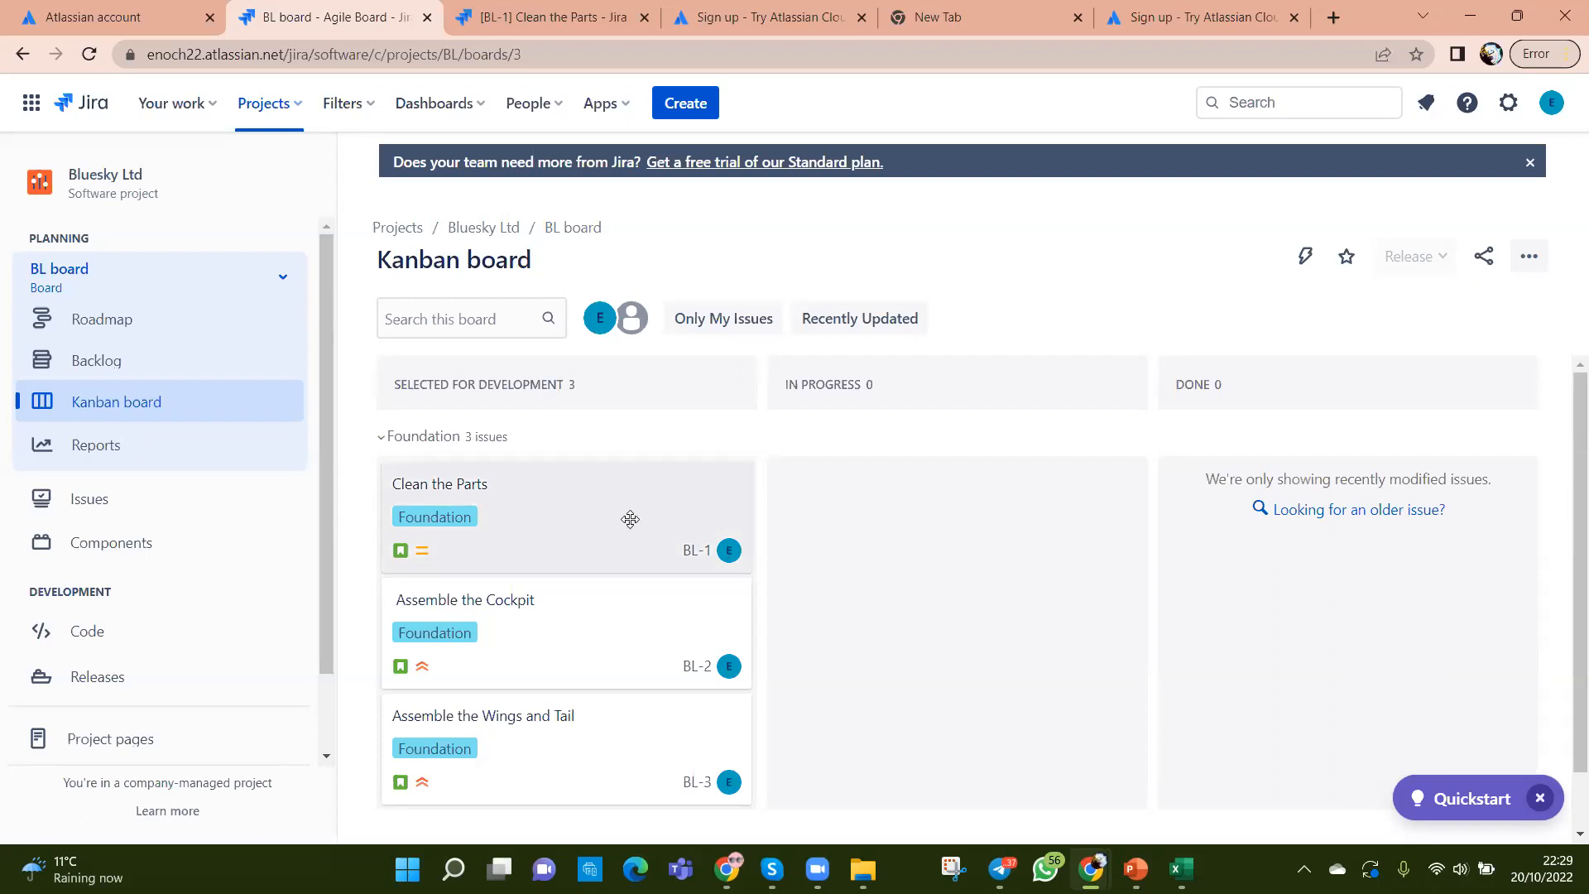
Step: Drag the BL-1 Clean the Parts card into the In Progress column
left_click_drag(631, 519, 1030, 538)
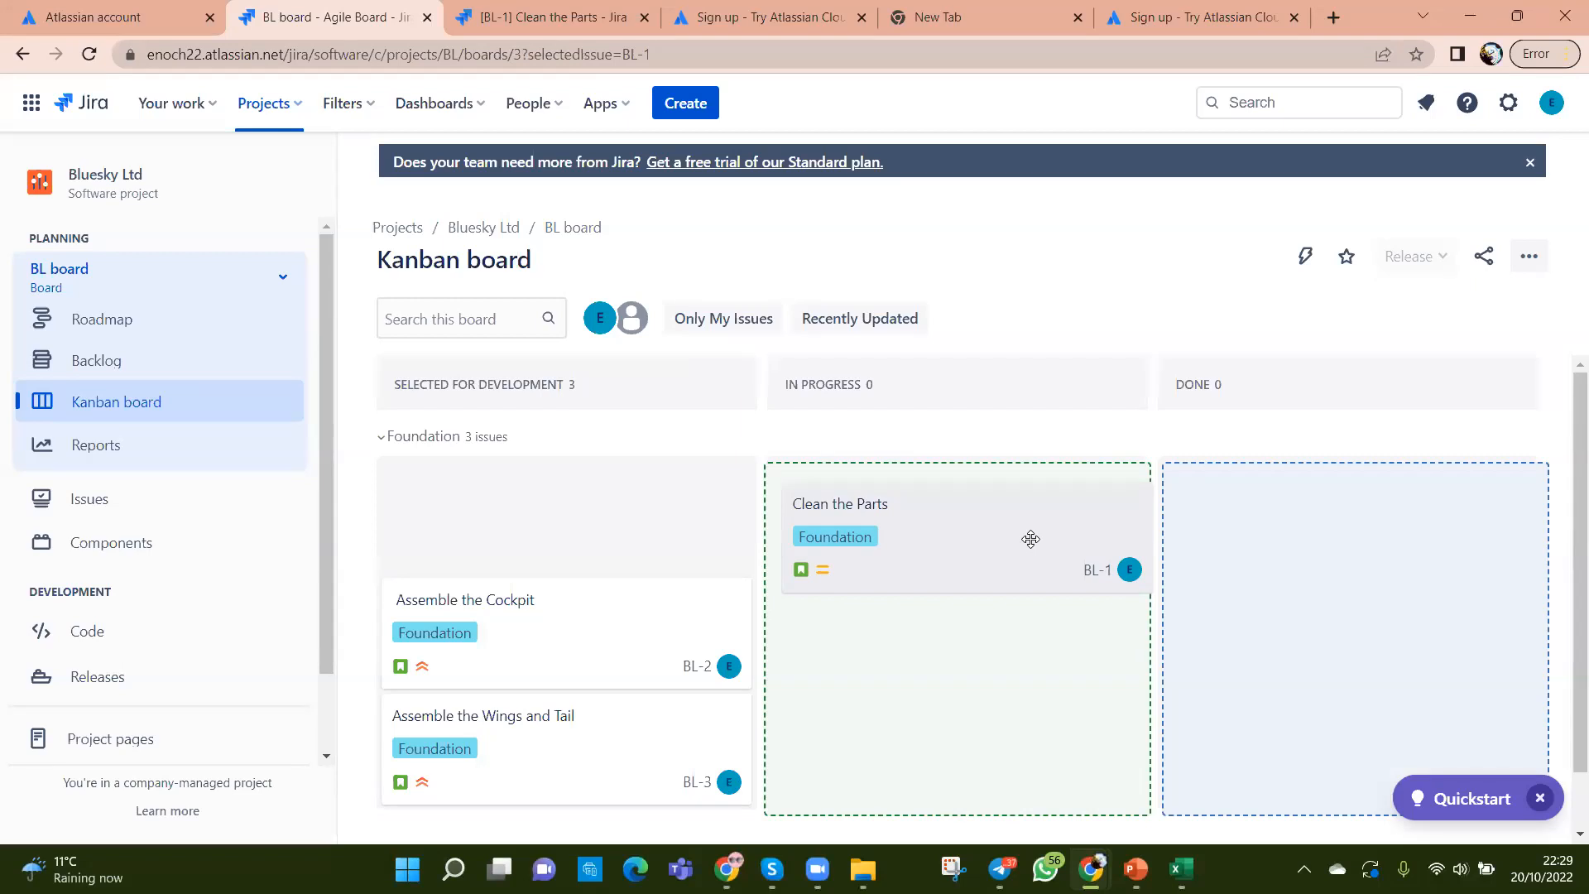
left_click_drag(1030, 538, 1025, 532)
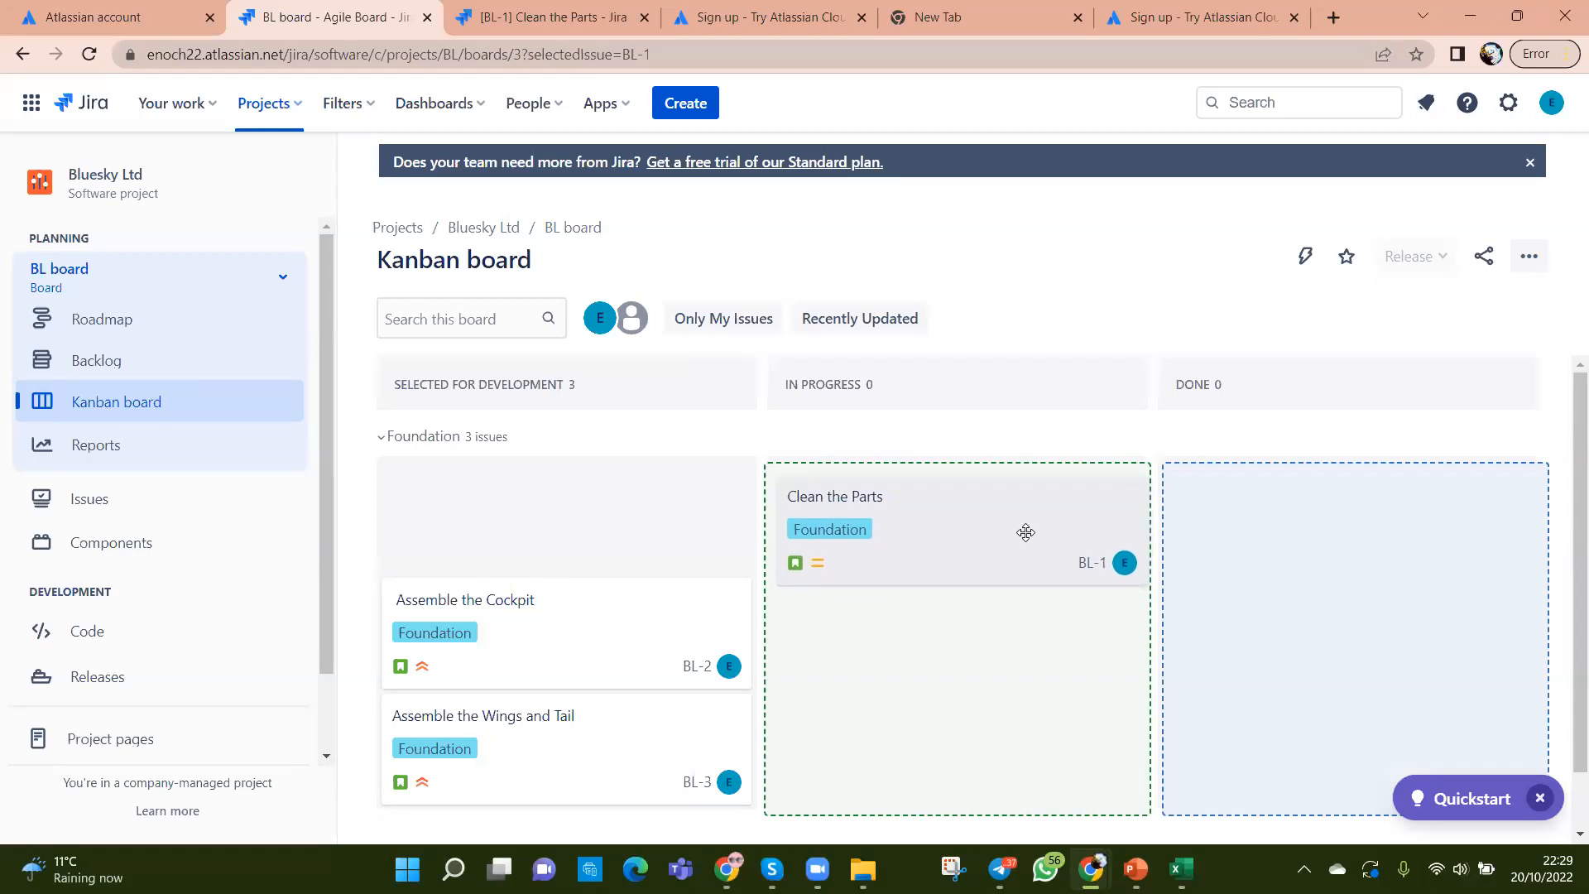
left_click_drag(1026, 533, 1011, 531)
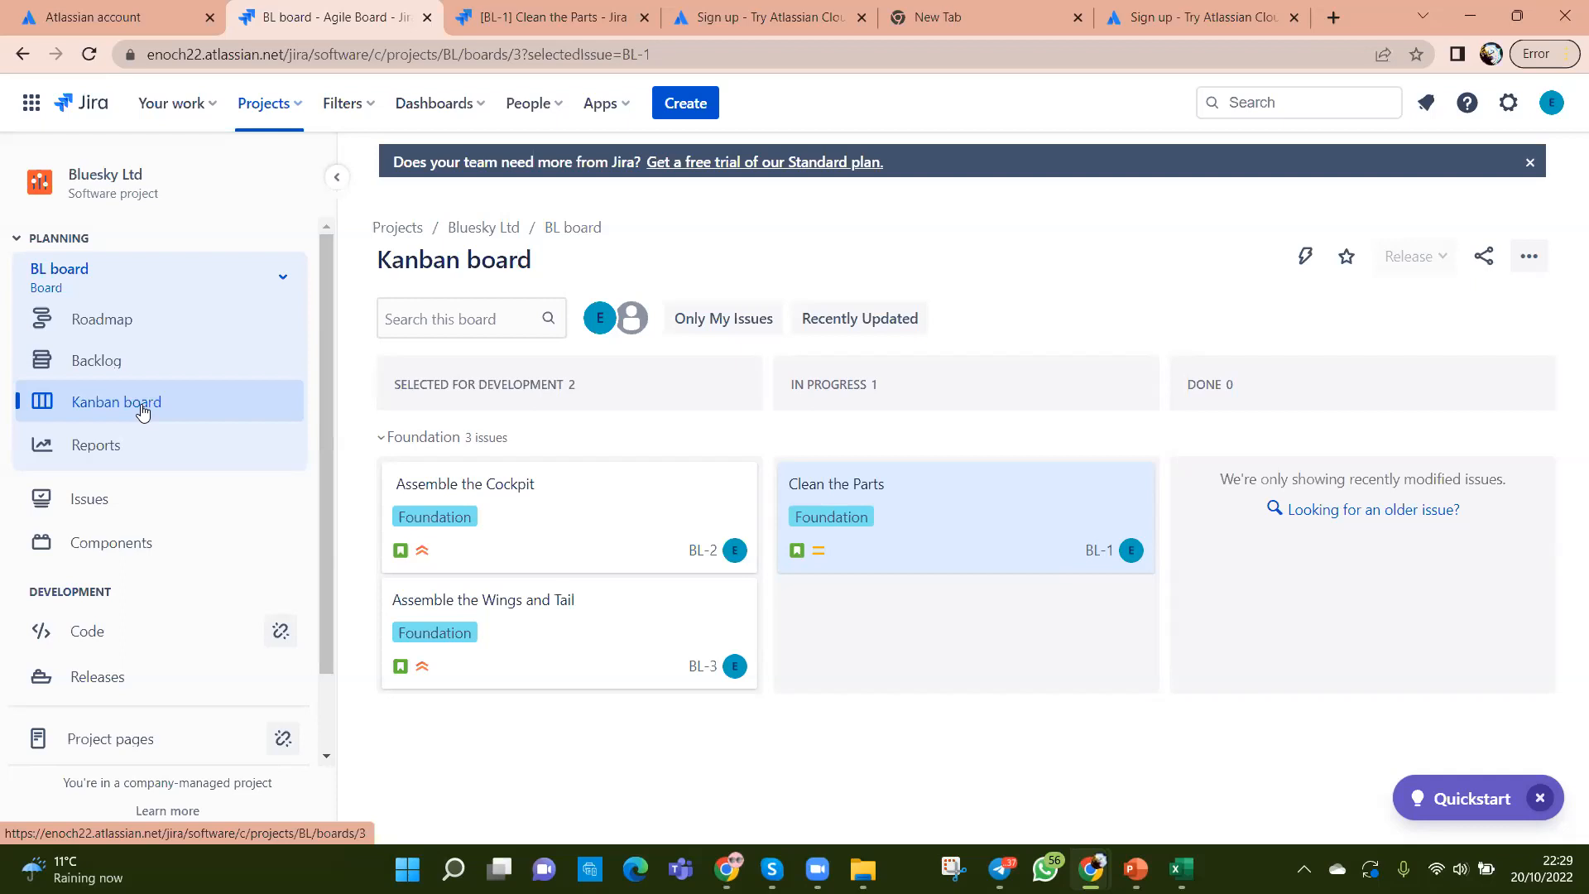
Step: Open the Backlog and move BL-4 Painting below BL-5 Use Spray Cans
left_click(104, 367)
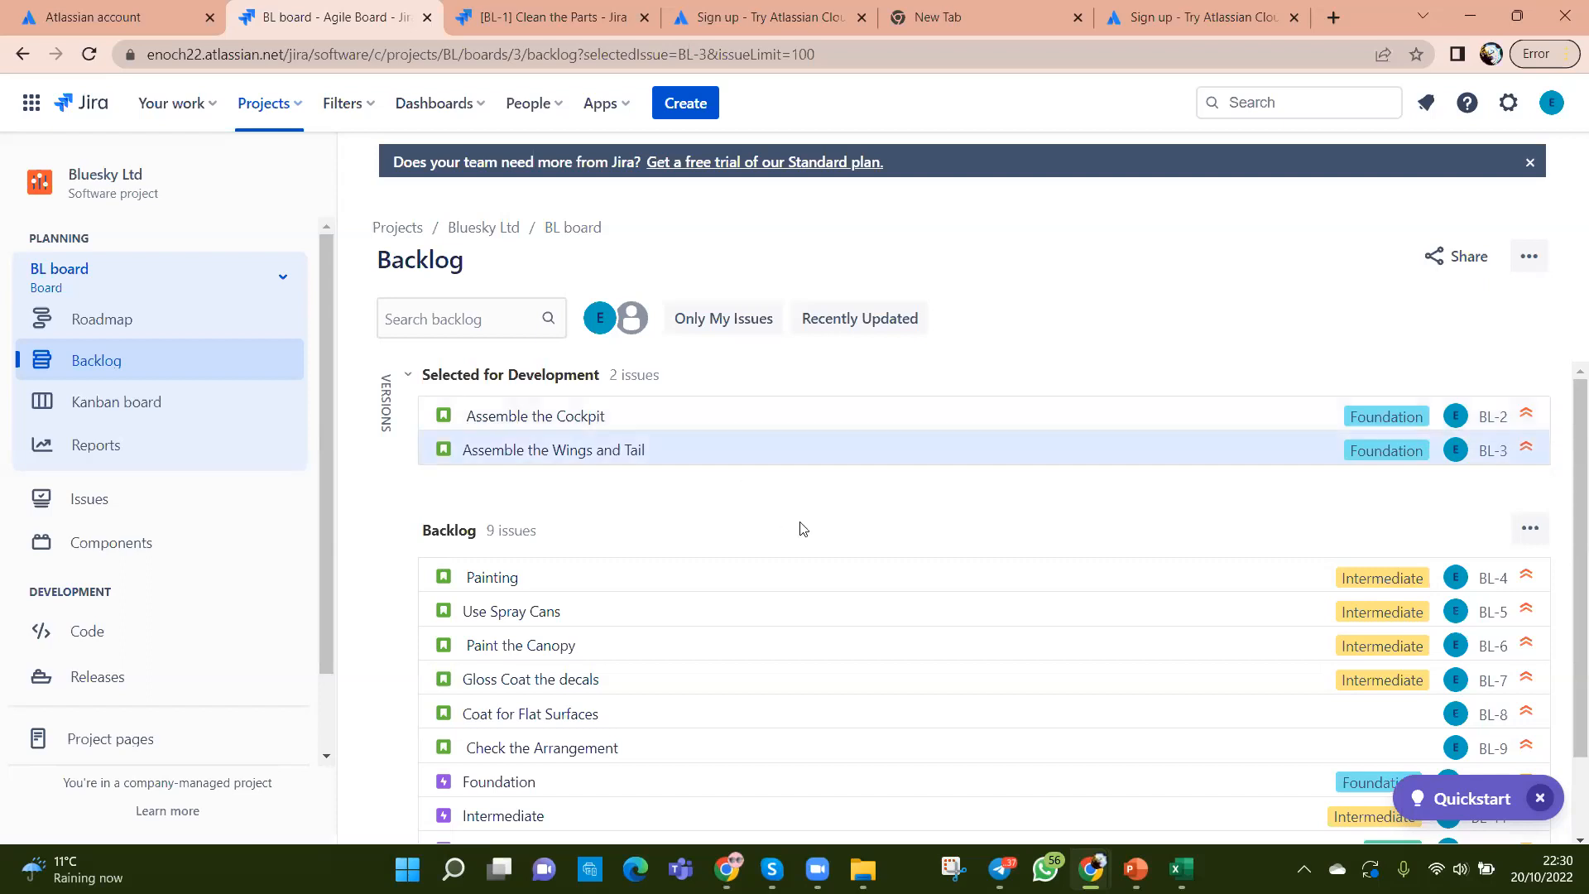
scroll(827, 579, "down", 2)
scroll(853, 673, "up", 2)
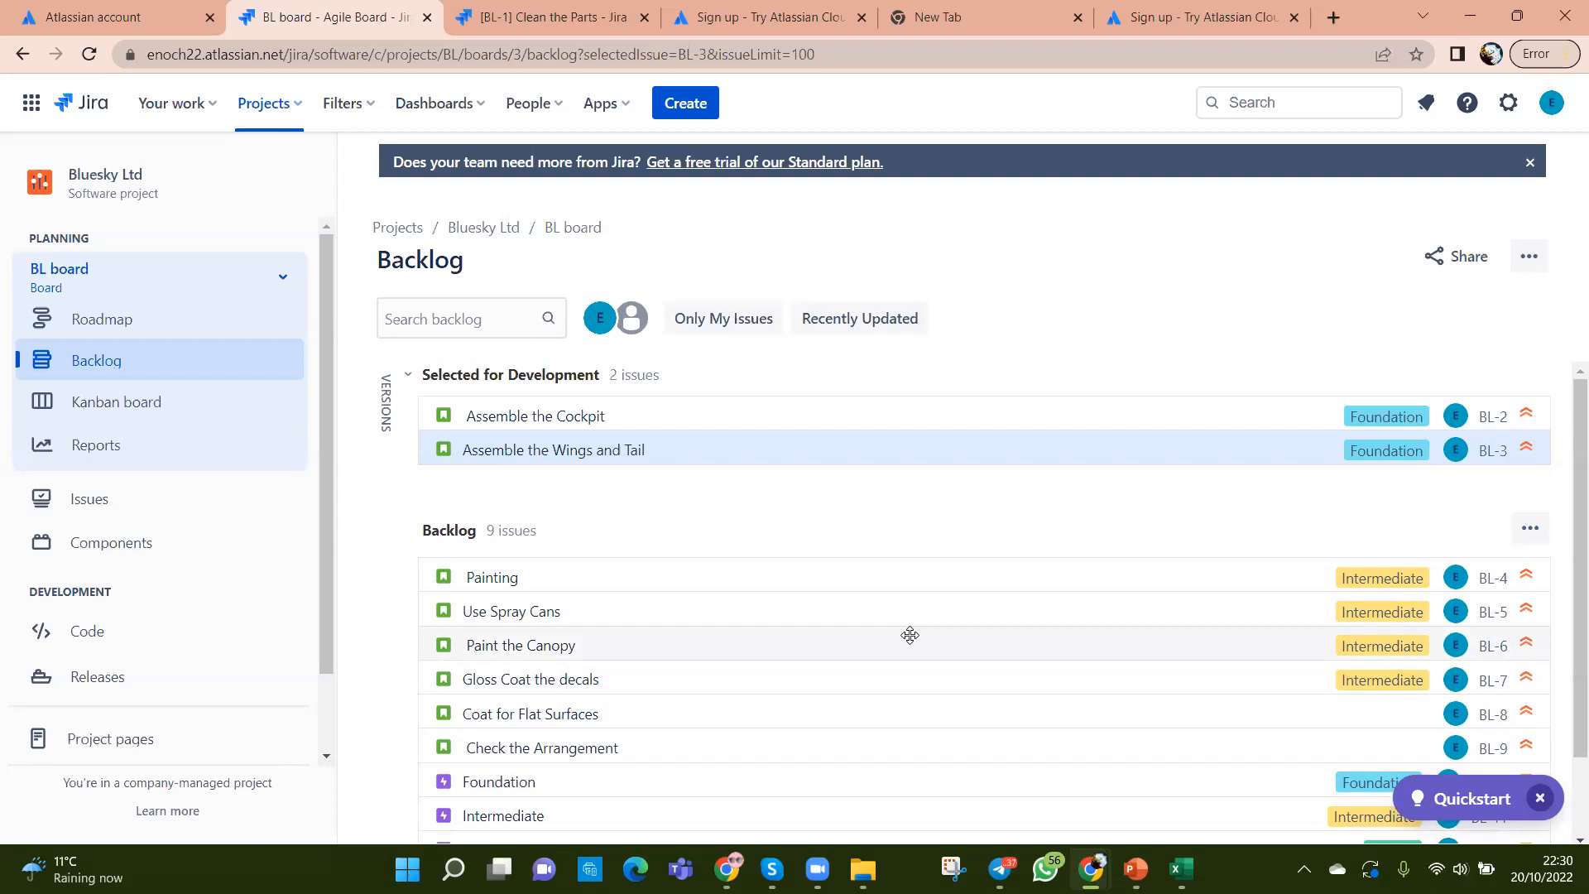
mouse_move(737, 564)
left_mouse_down()
mouse_move(752, 430)
mouse_move(755, 546)
mouse_move(779, 433)
mouse_move(773, 507)
mouse_move(762, 454)
mouse_move(756, 585)
left_mouse_up()
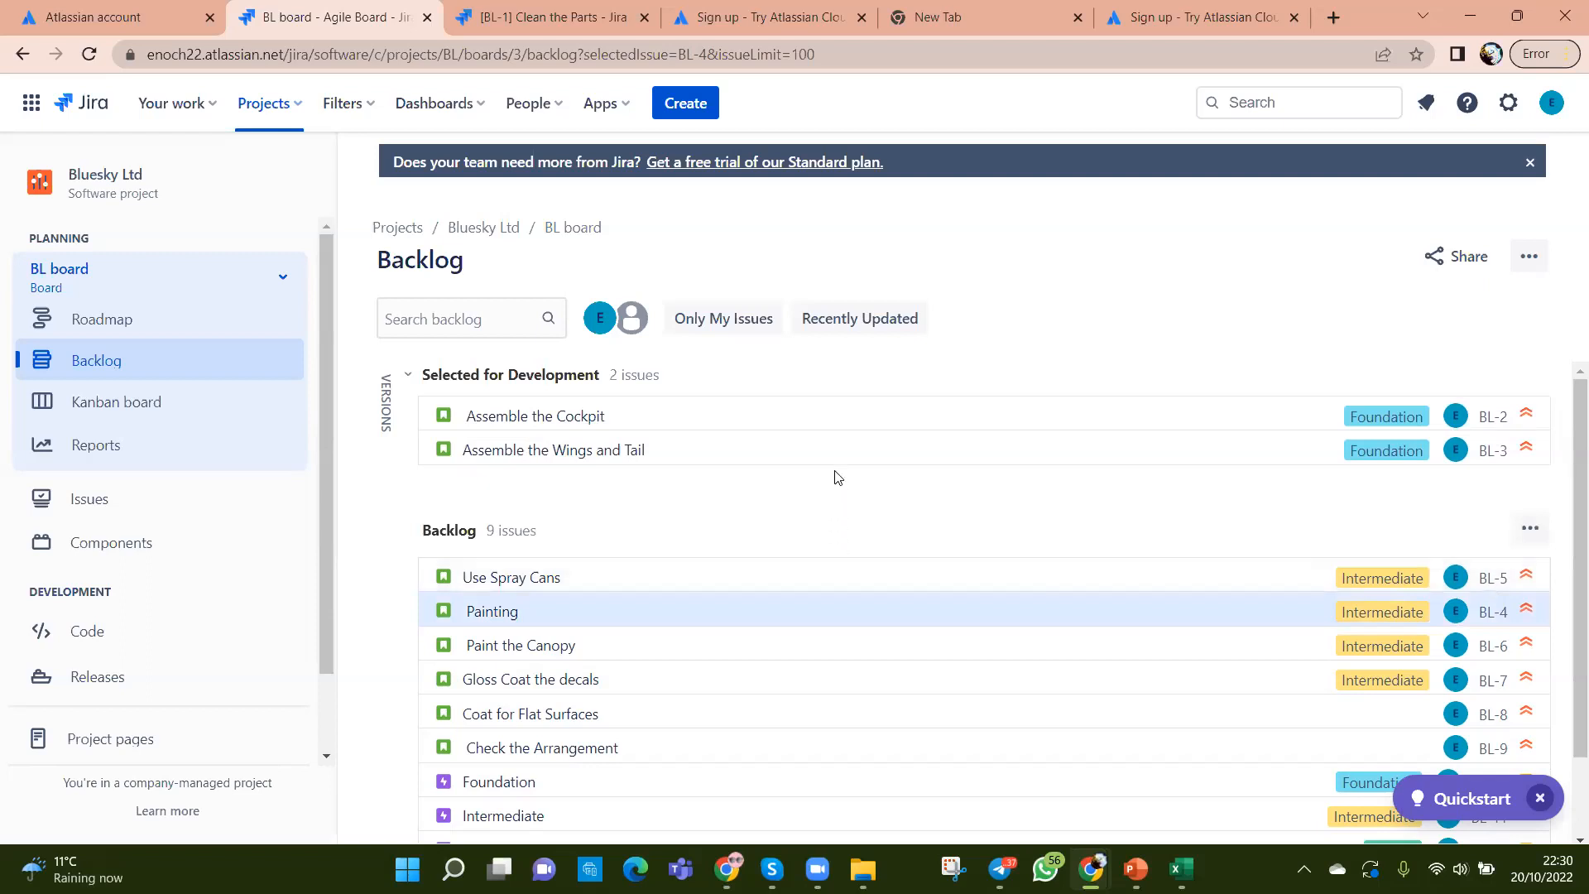
right_click(857, 577)
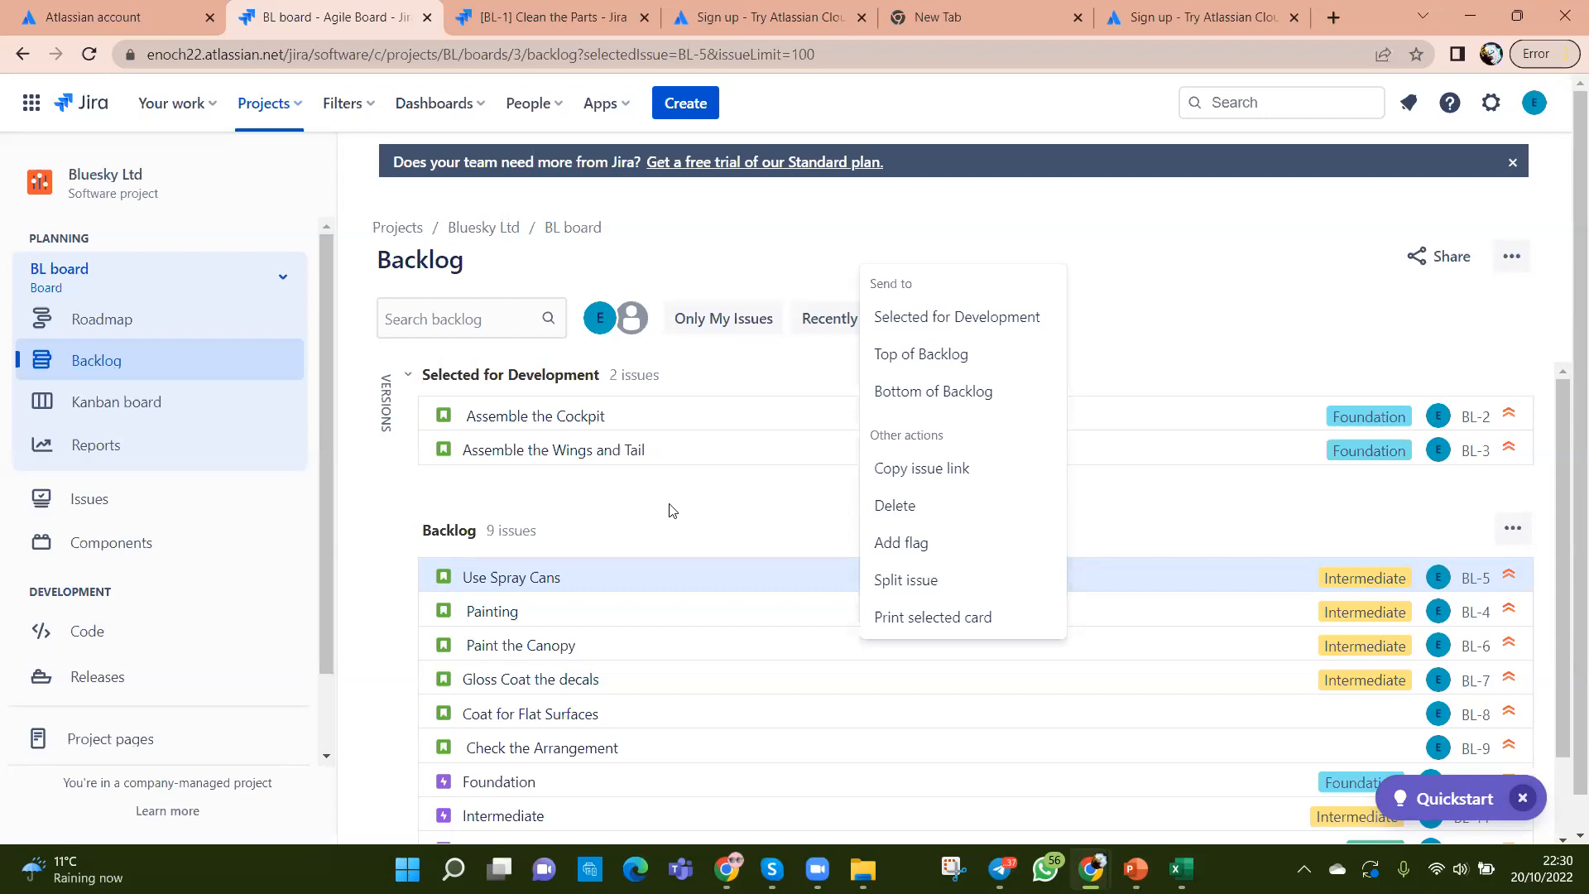
left_click(824, 517)
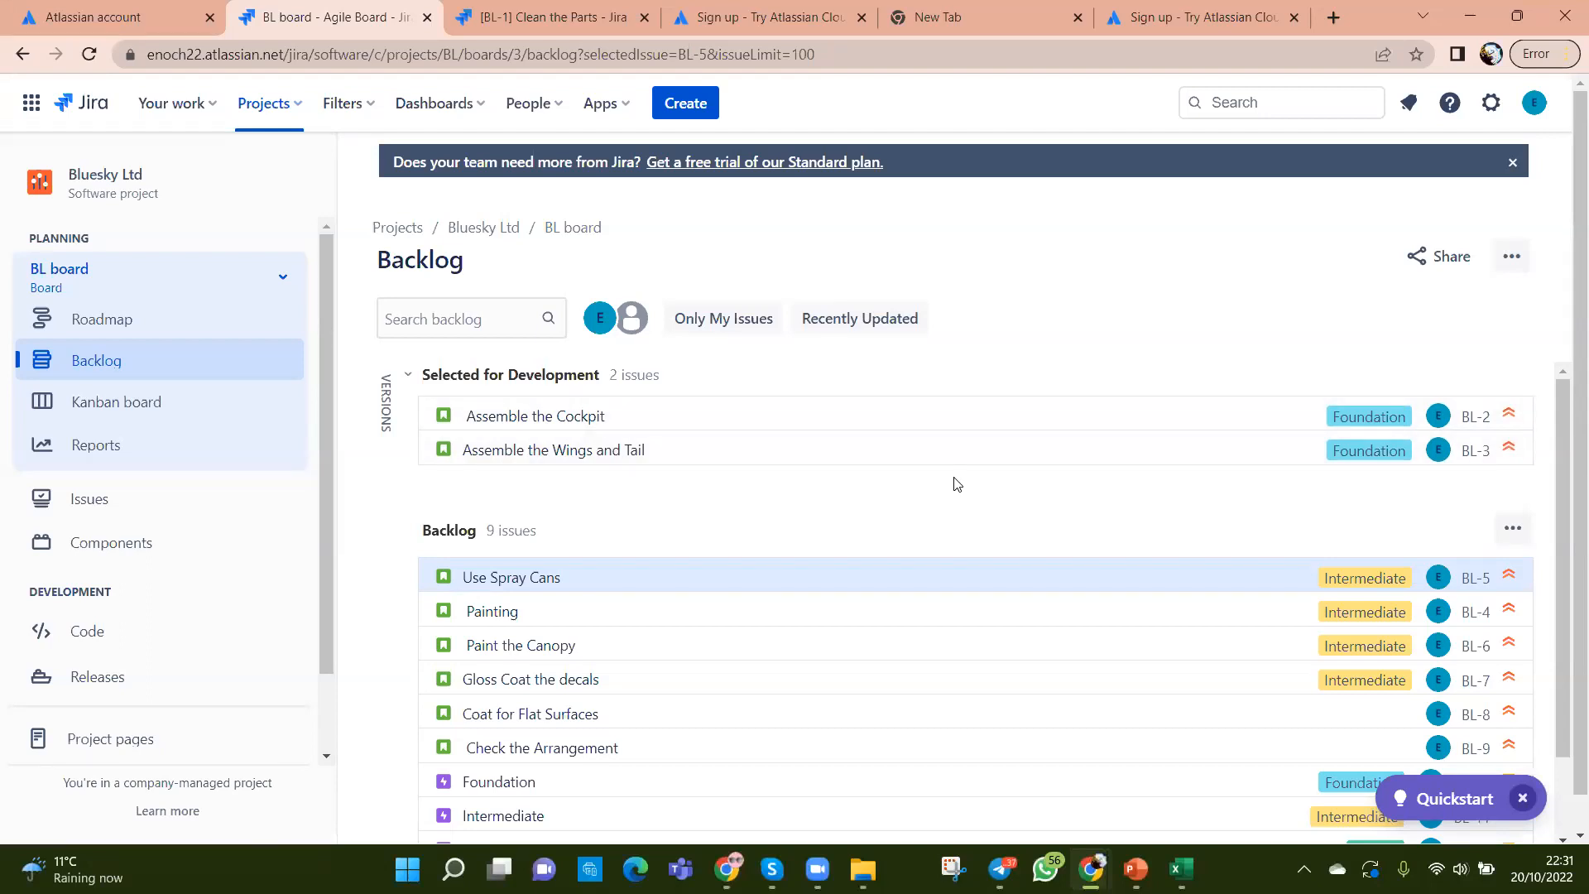
mouse_move(1180, 869)
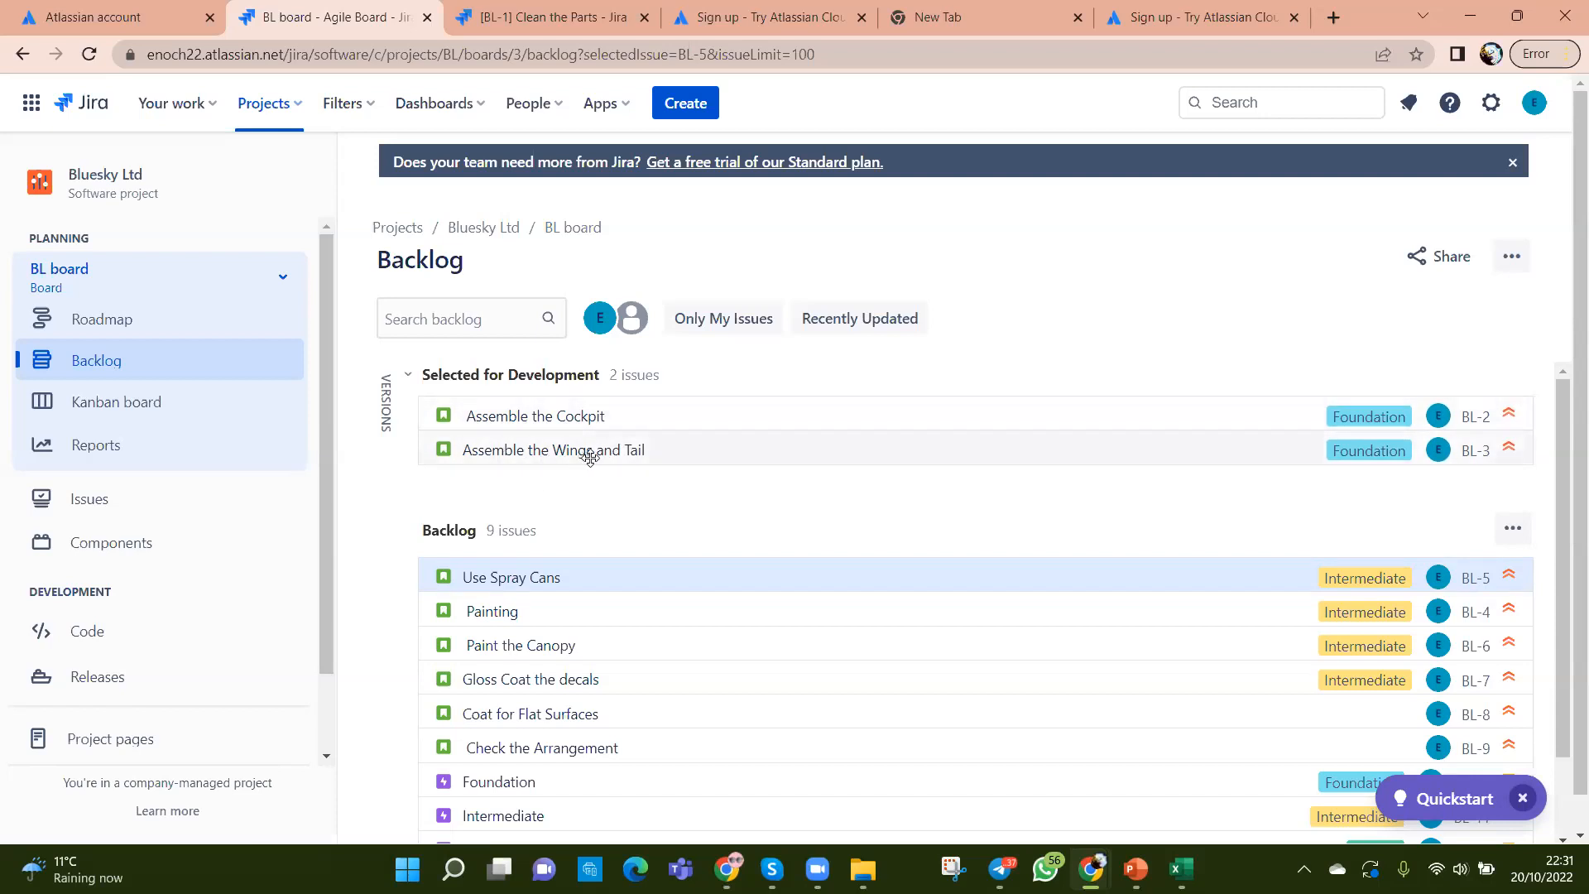
Step: Open the Assemble the Cockpit issue, then the Coat for Flat Surfaces (BL-8) details
left_click(686, 415)
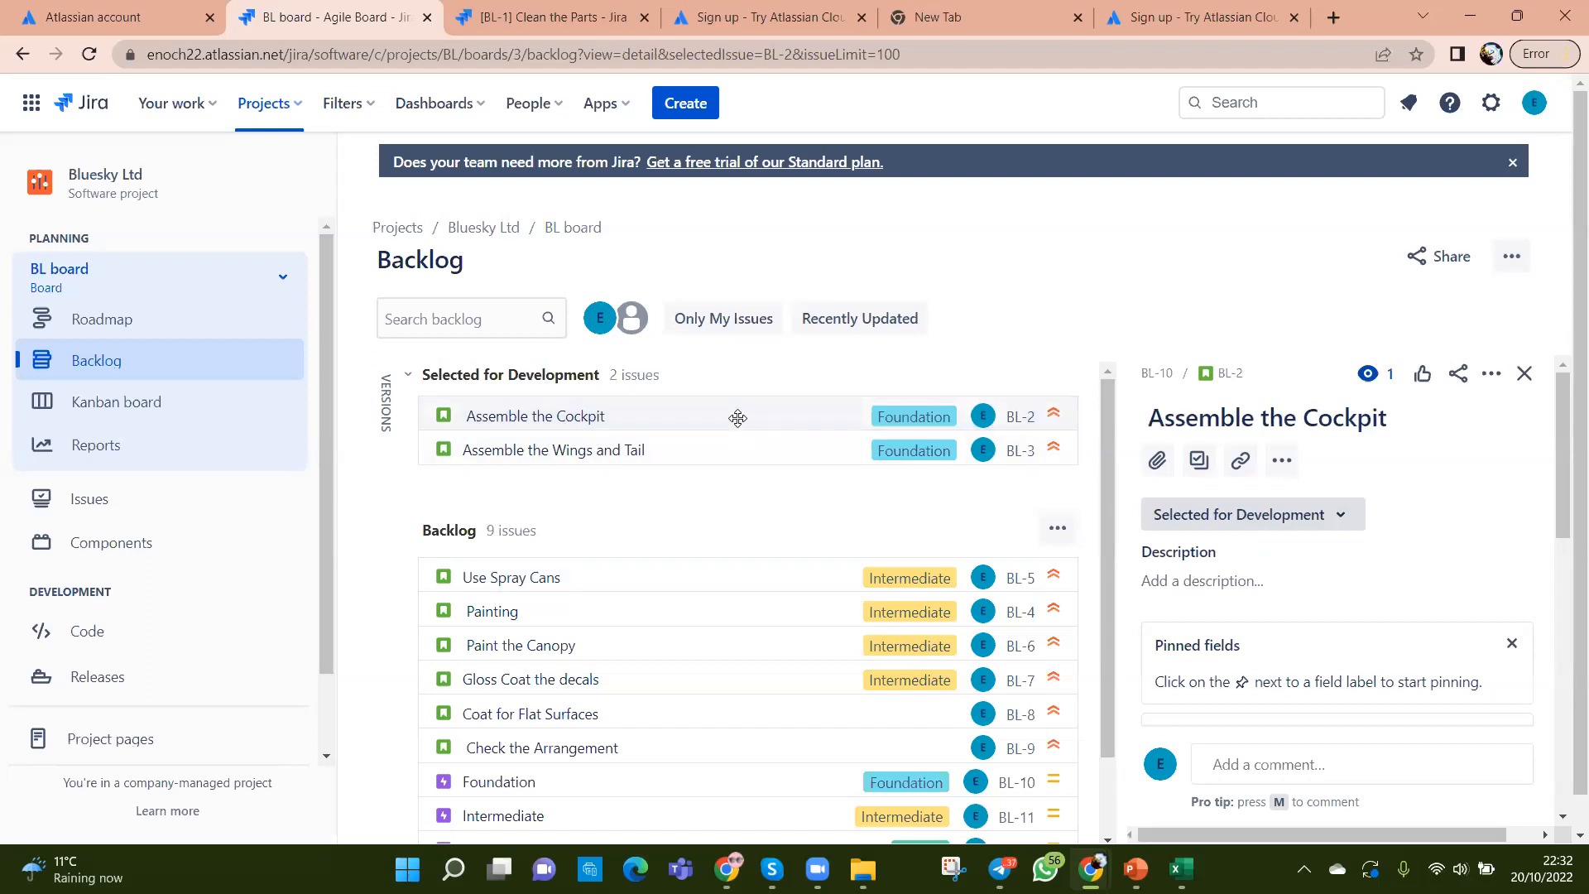
scroll(1258, 559, "down", 5)
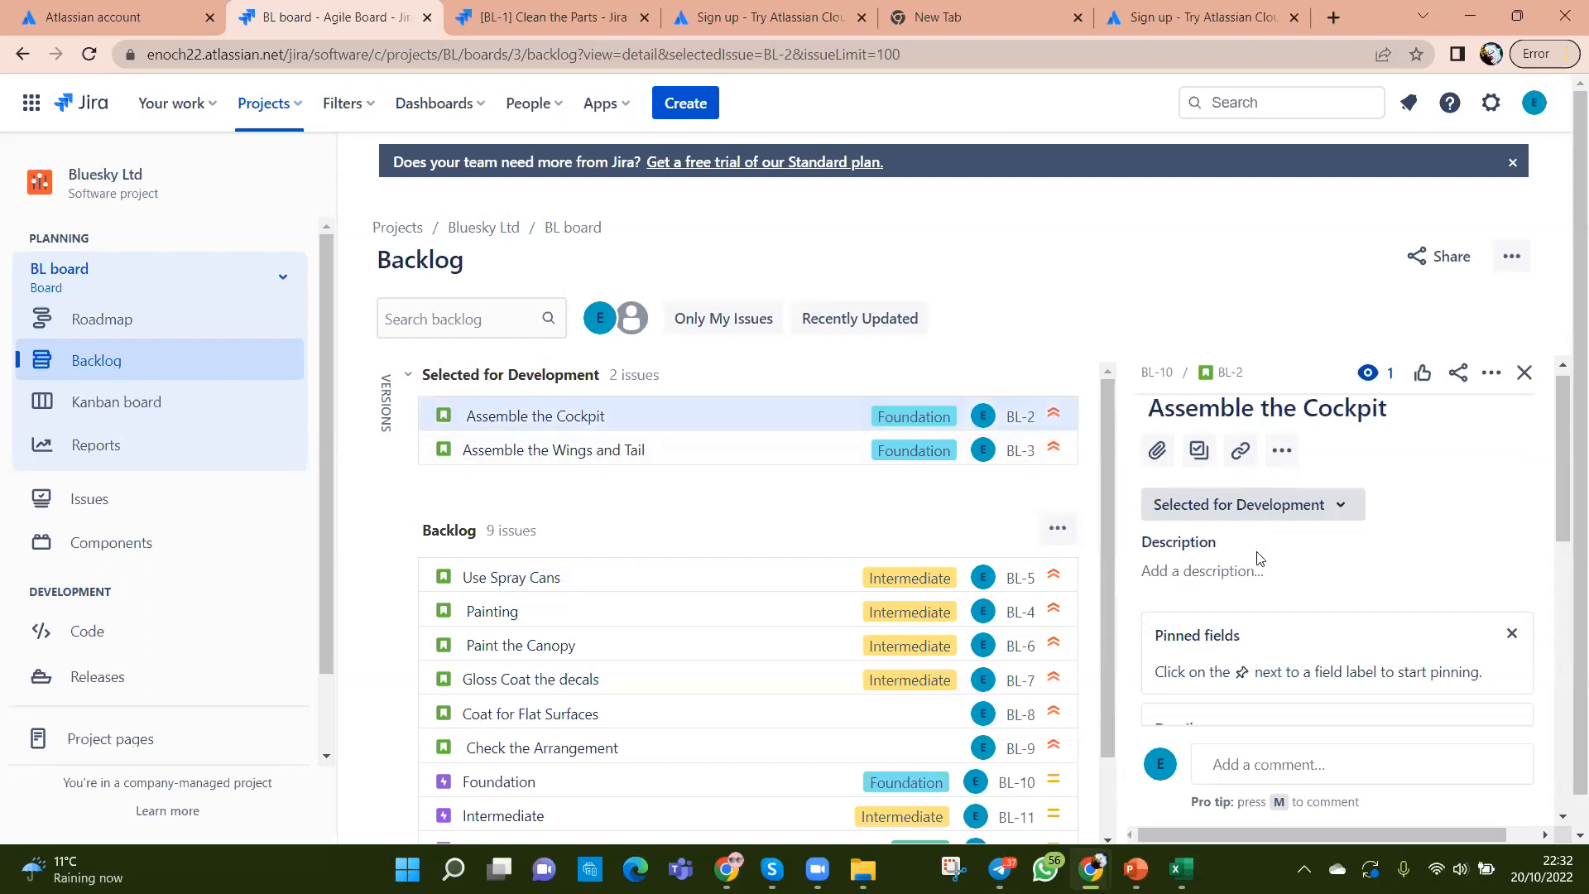
scroll(1257, 556, "down", 4)
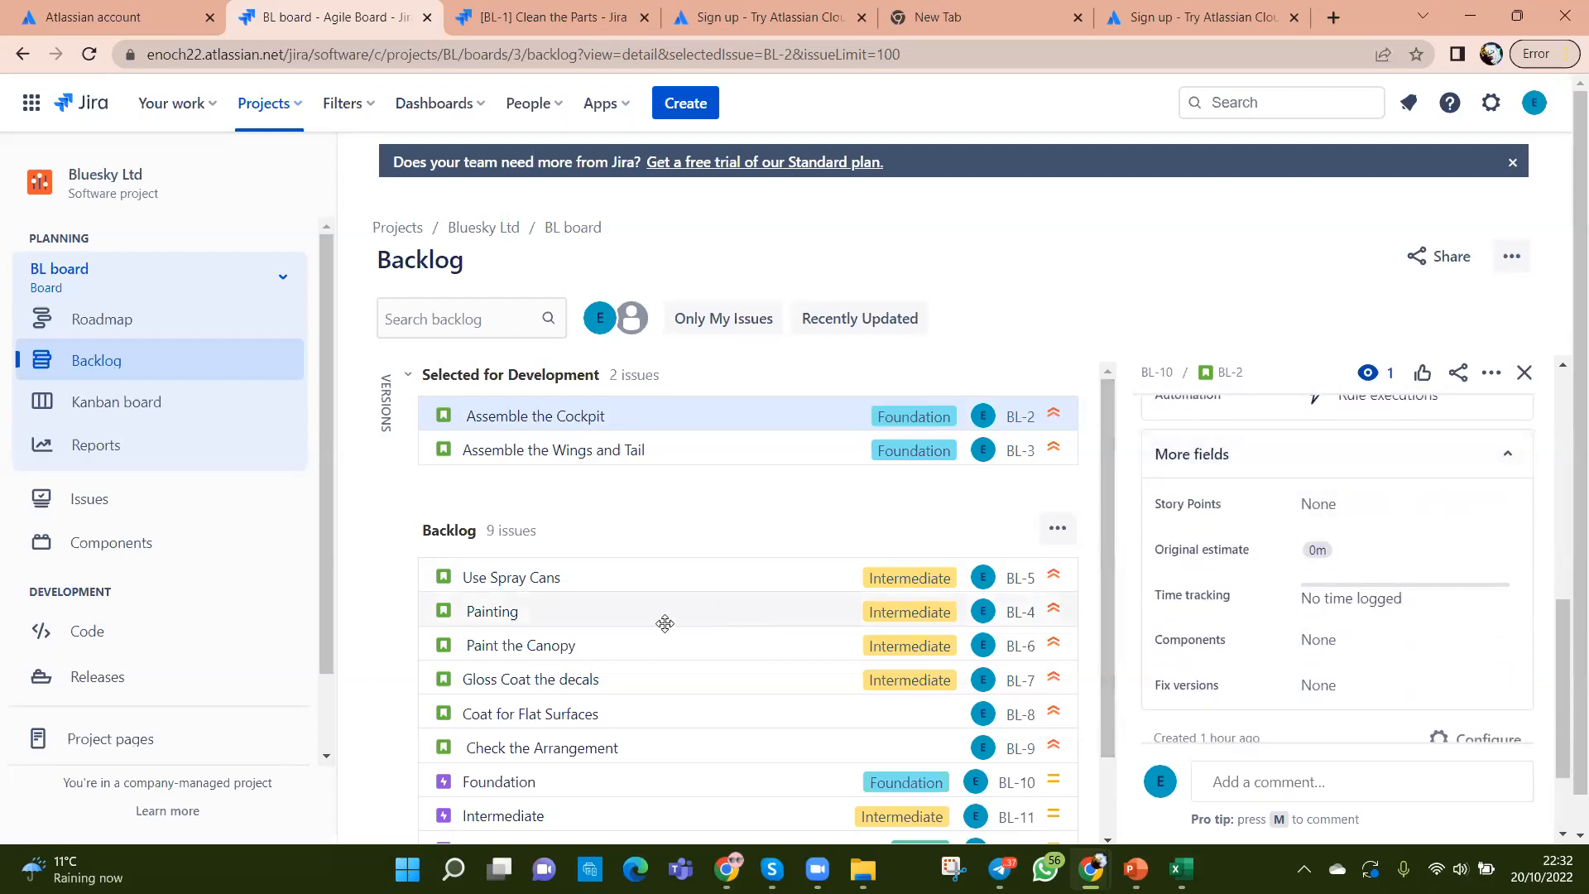
left_click(631, 712)
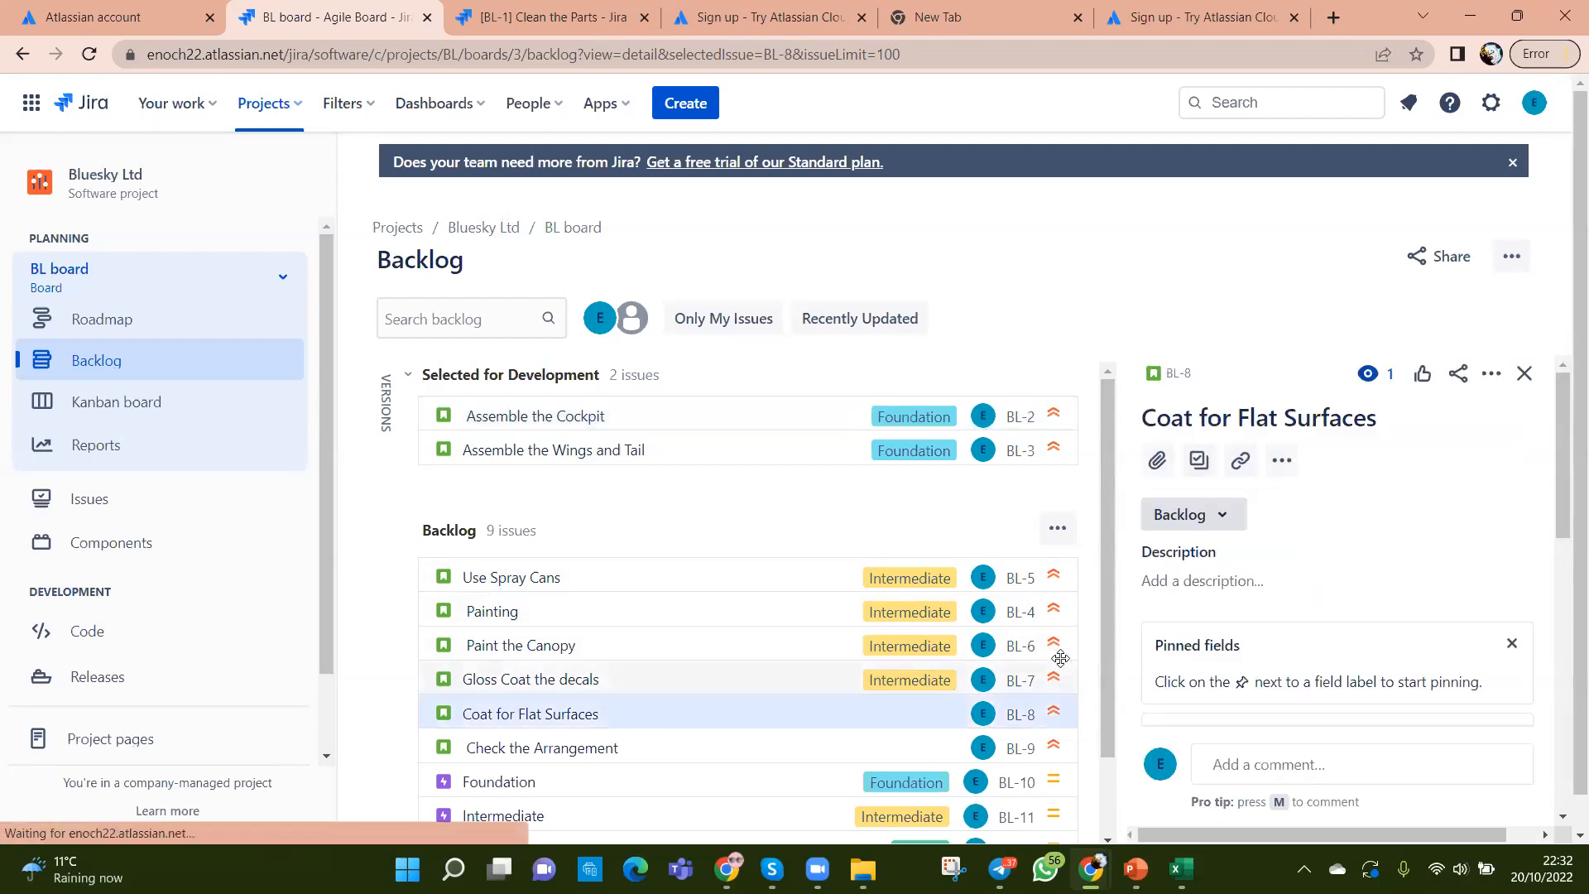
scroll(1297, 629, "down", 8)
scroll(1296, 629, "up", 4)
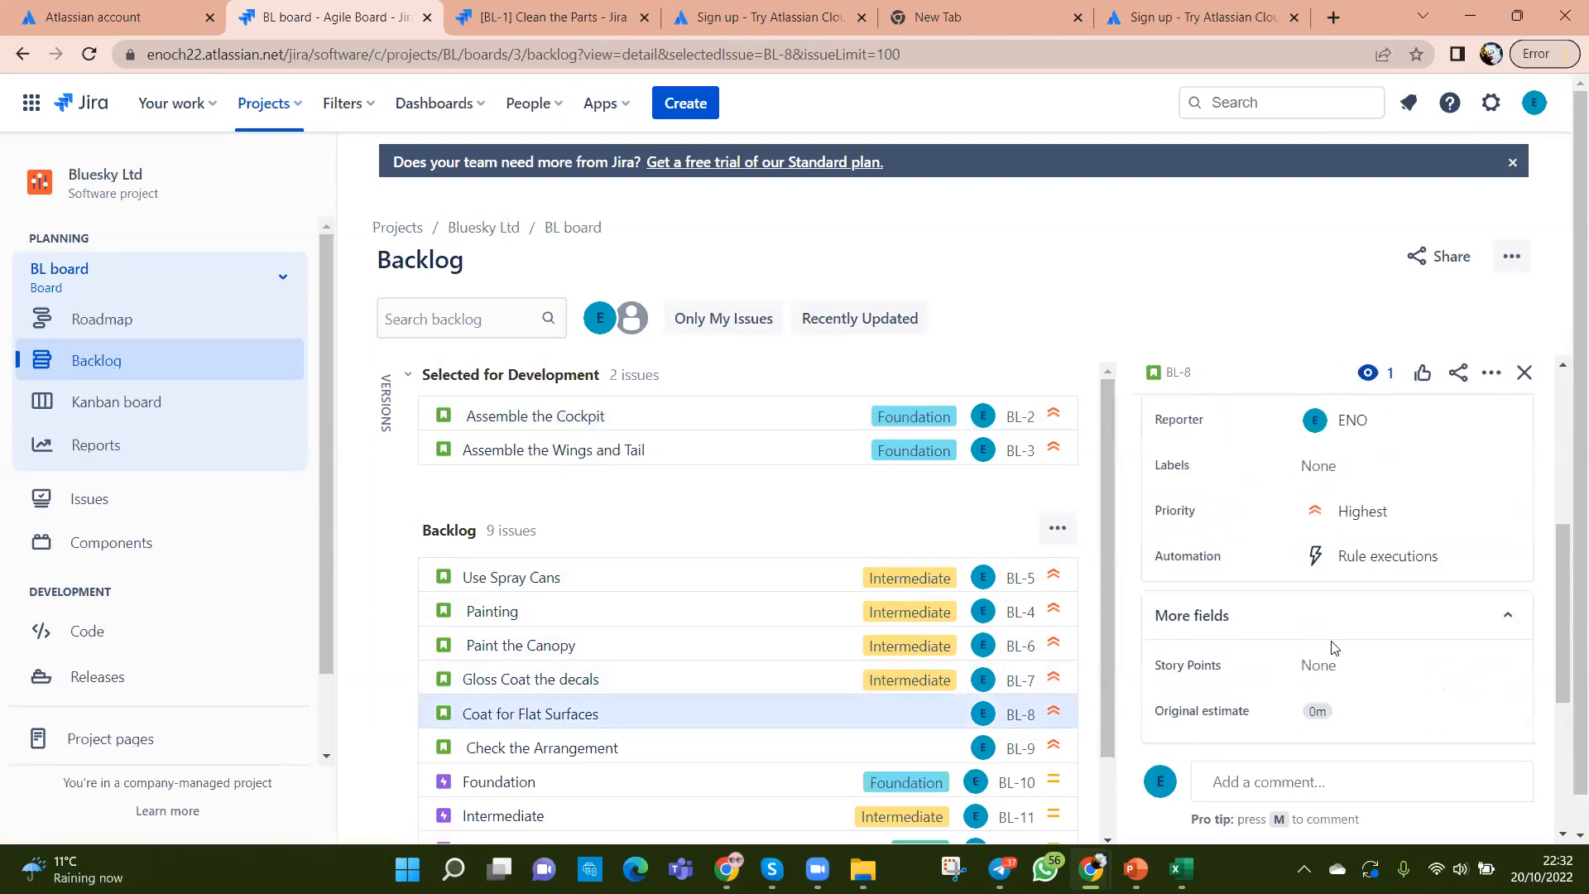
scroll(1502, 633, "down", 3)
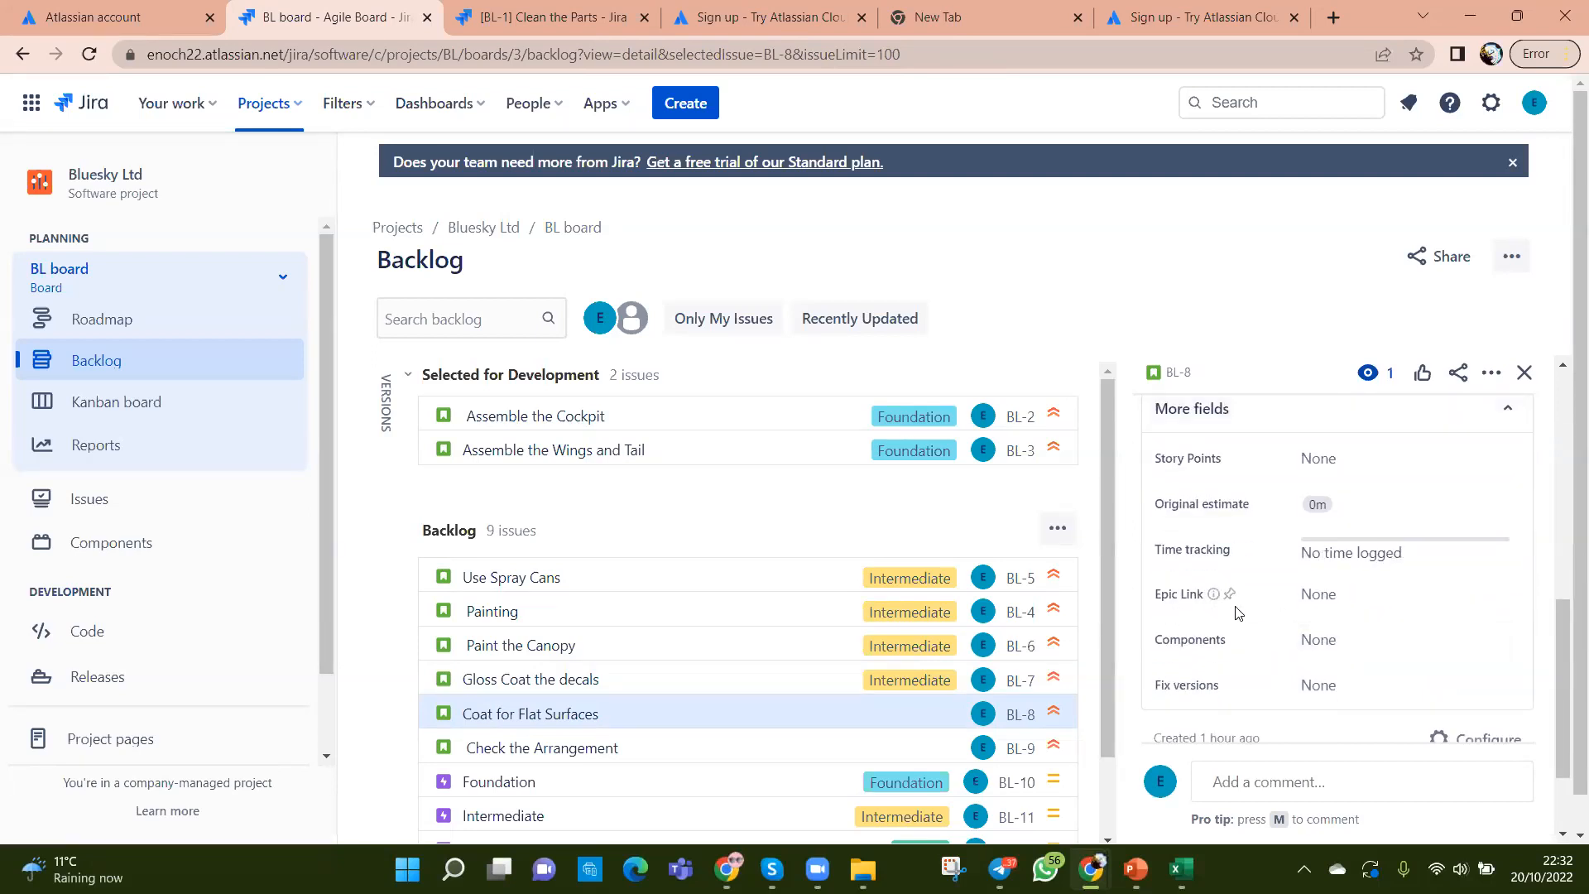
Step: Set BL-8's Epic Link to Foundation and open the Foundation epic page
left_click(1342, 607)
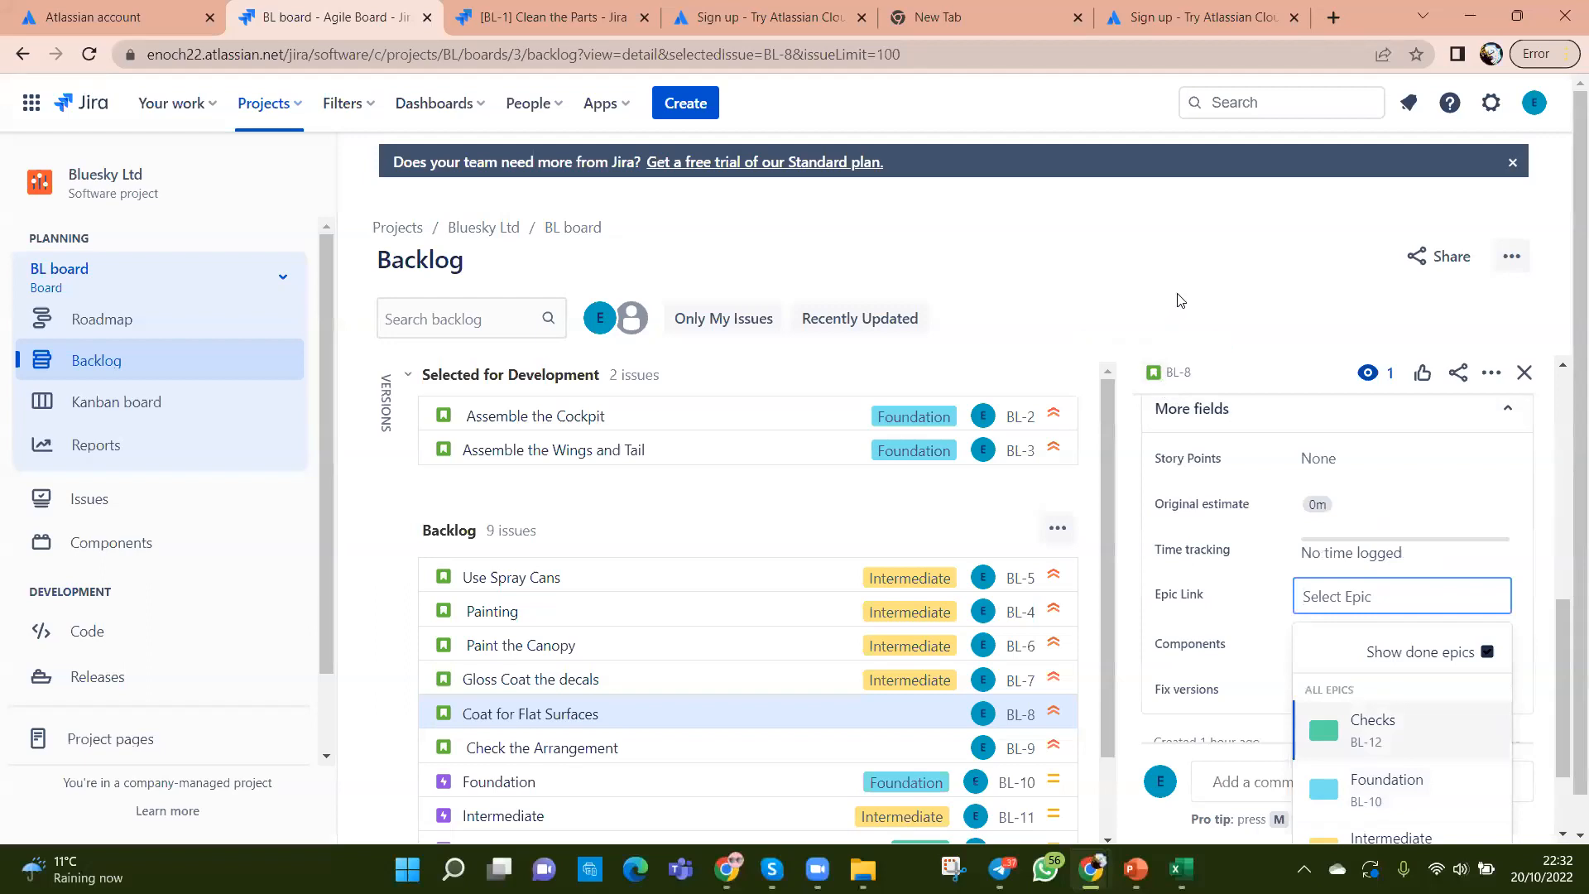
left_click(1345, 797)
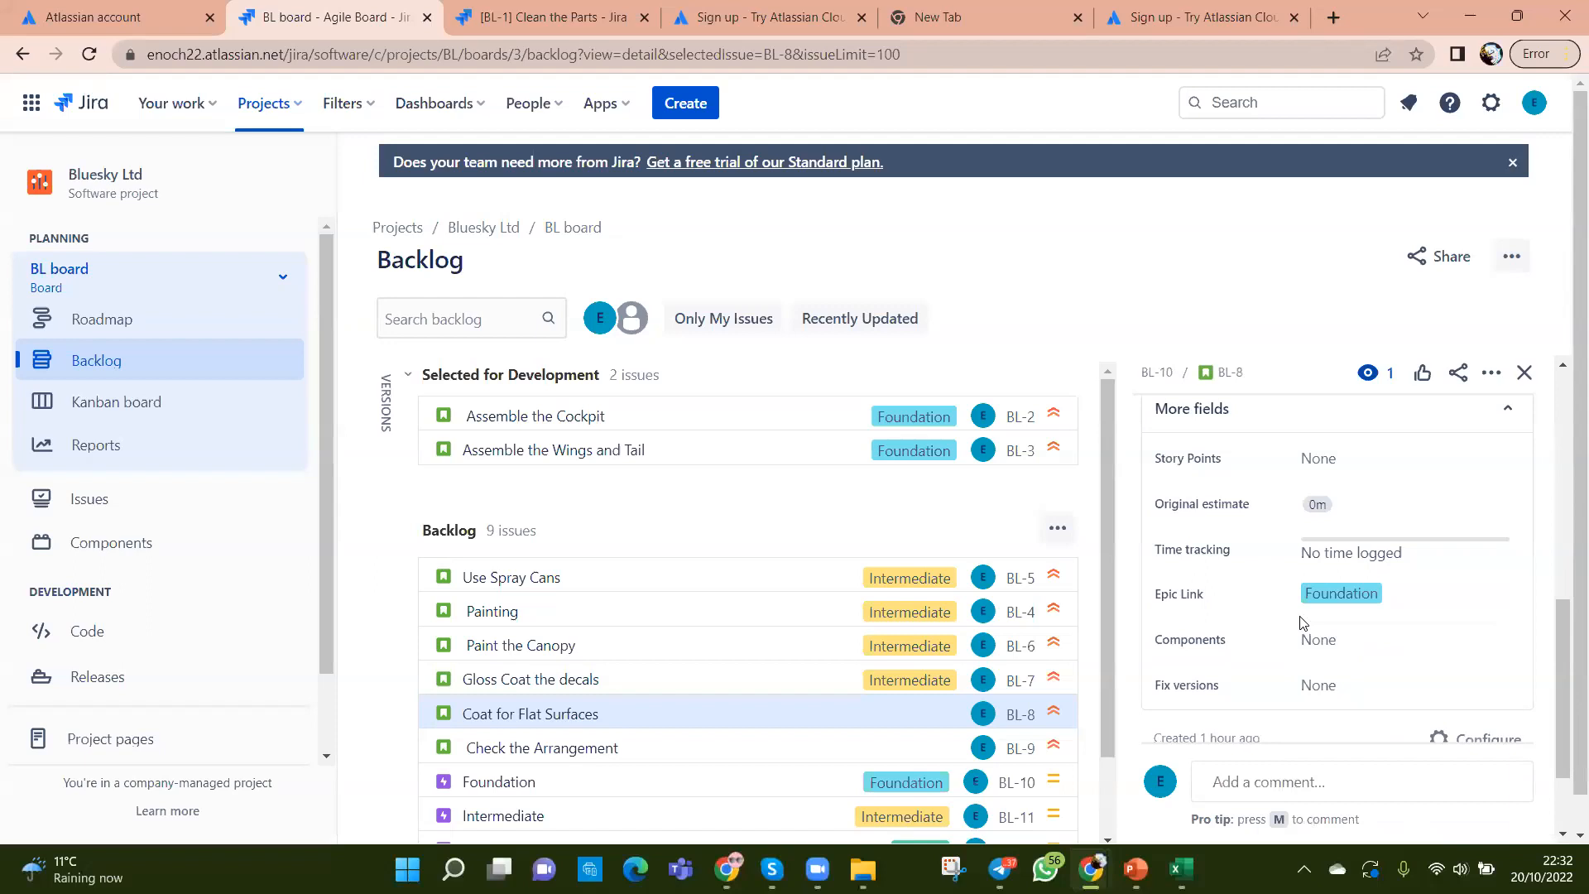
left_click(1362, 596)
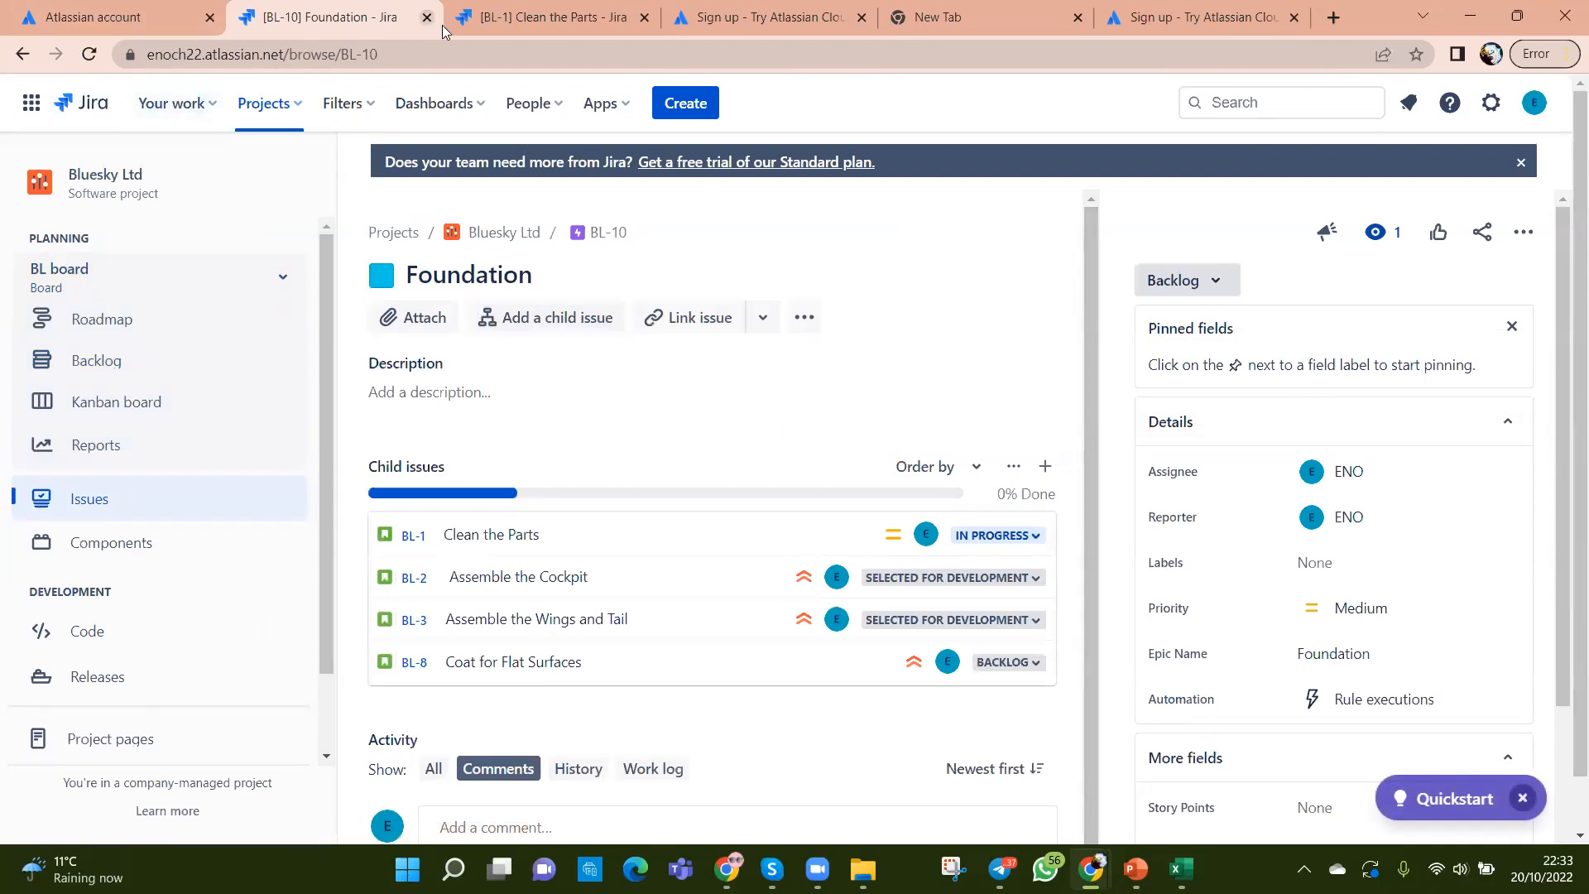
Step: Get back to the Foundation epic page (BL-10) and dismiss the pinned fields tip
left_click(142, 21)
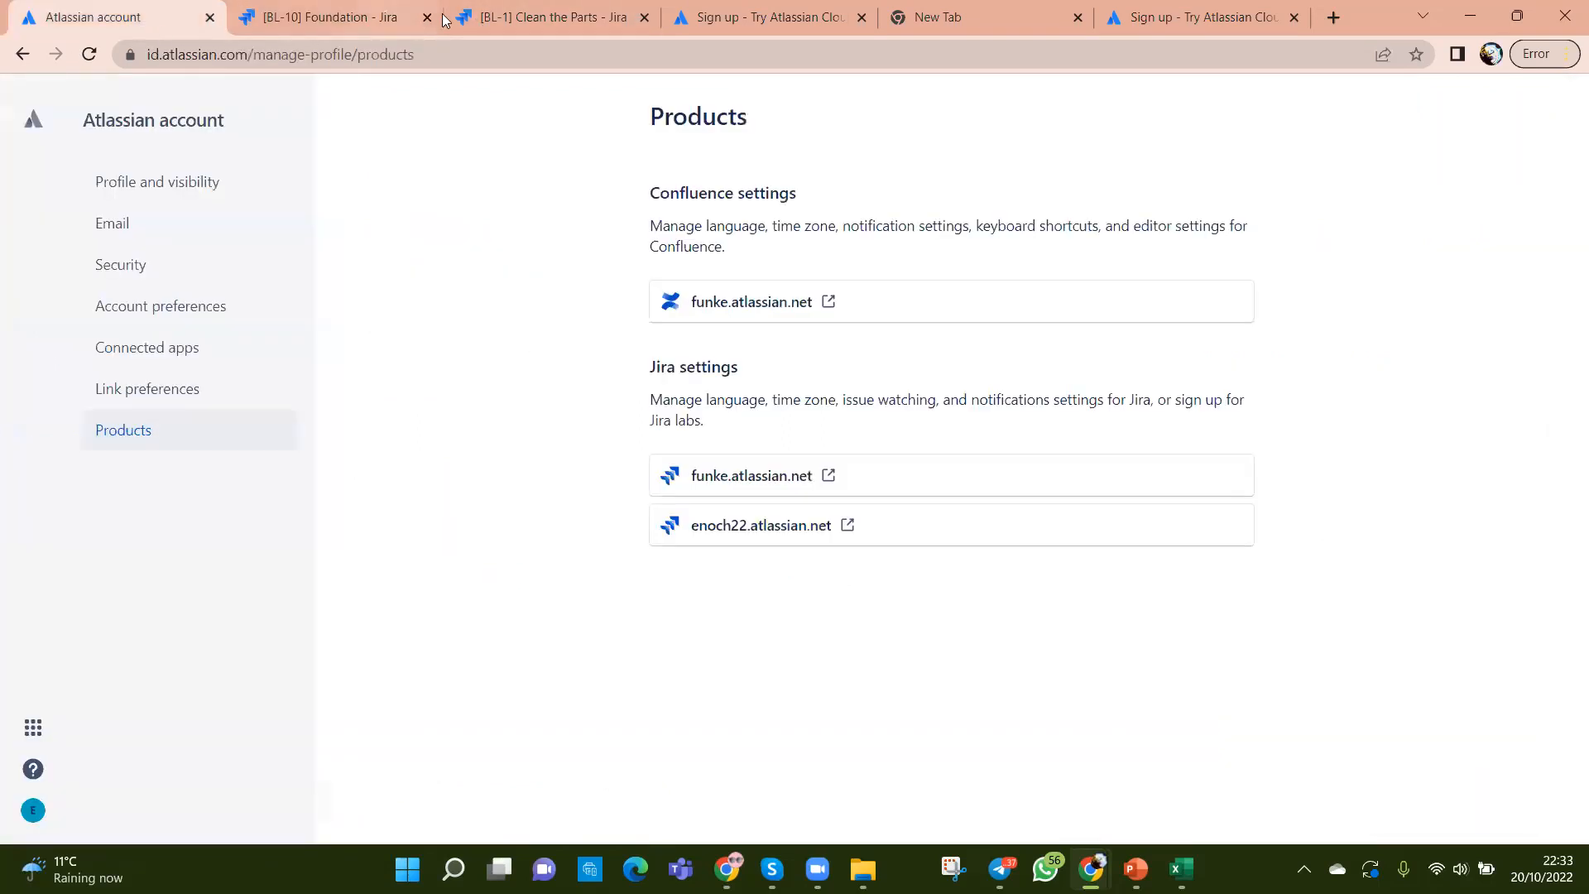
left_click(495, 22)
left_click(376, 25)
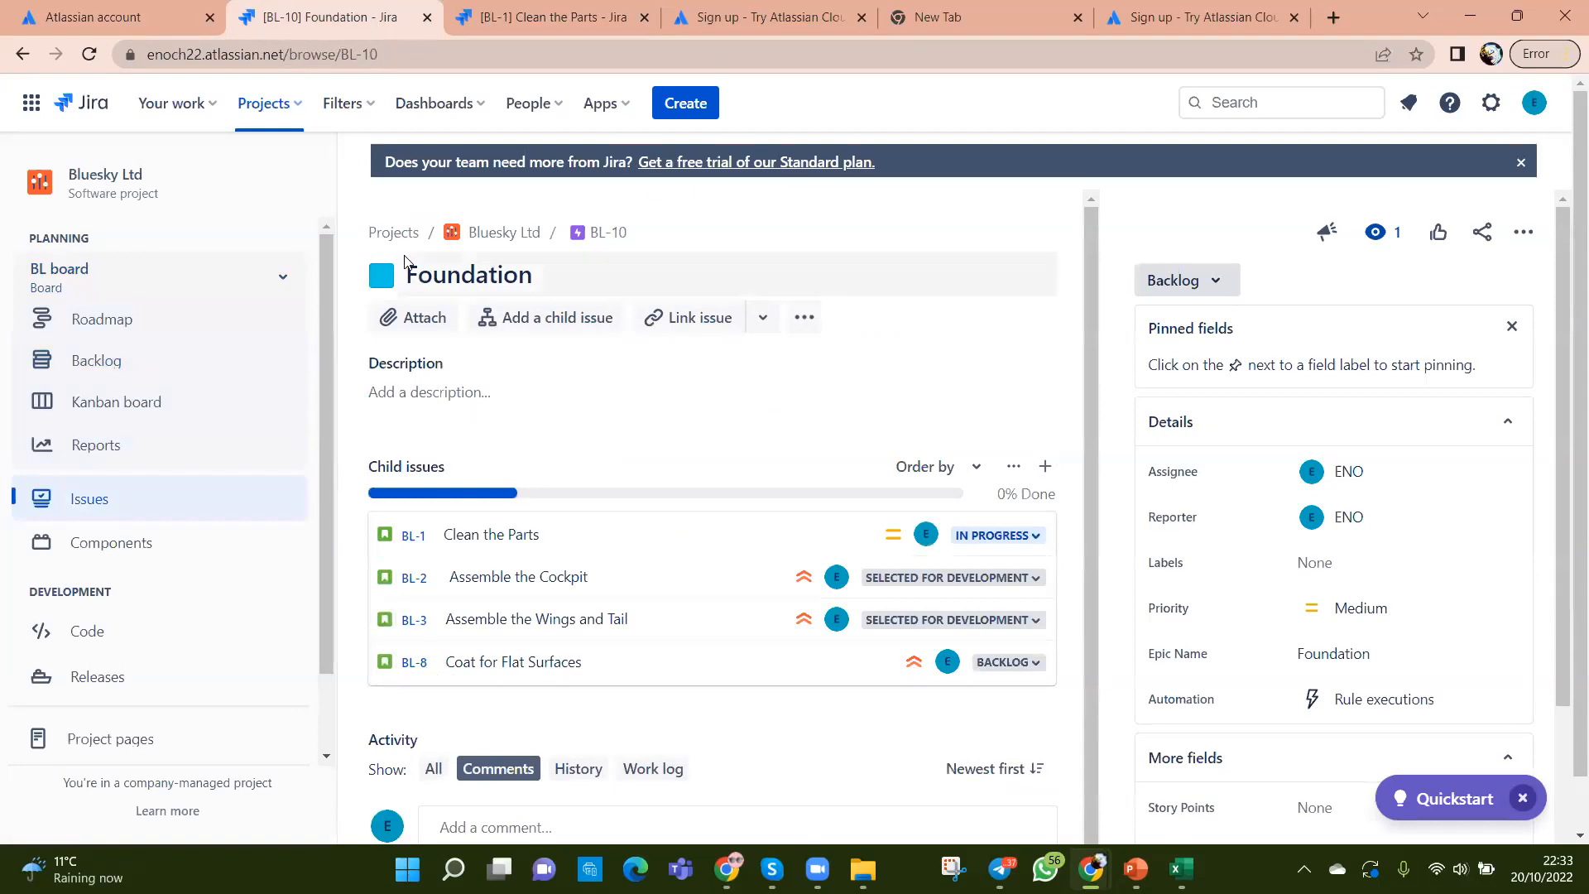
left_click(1509, 329)
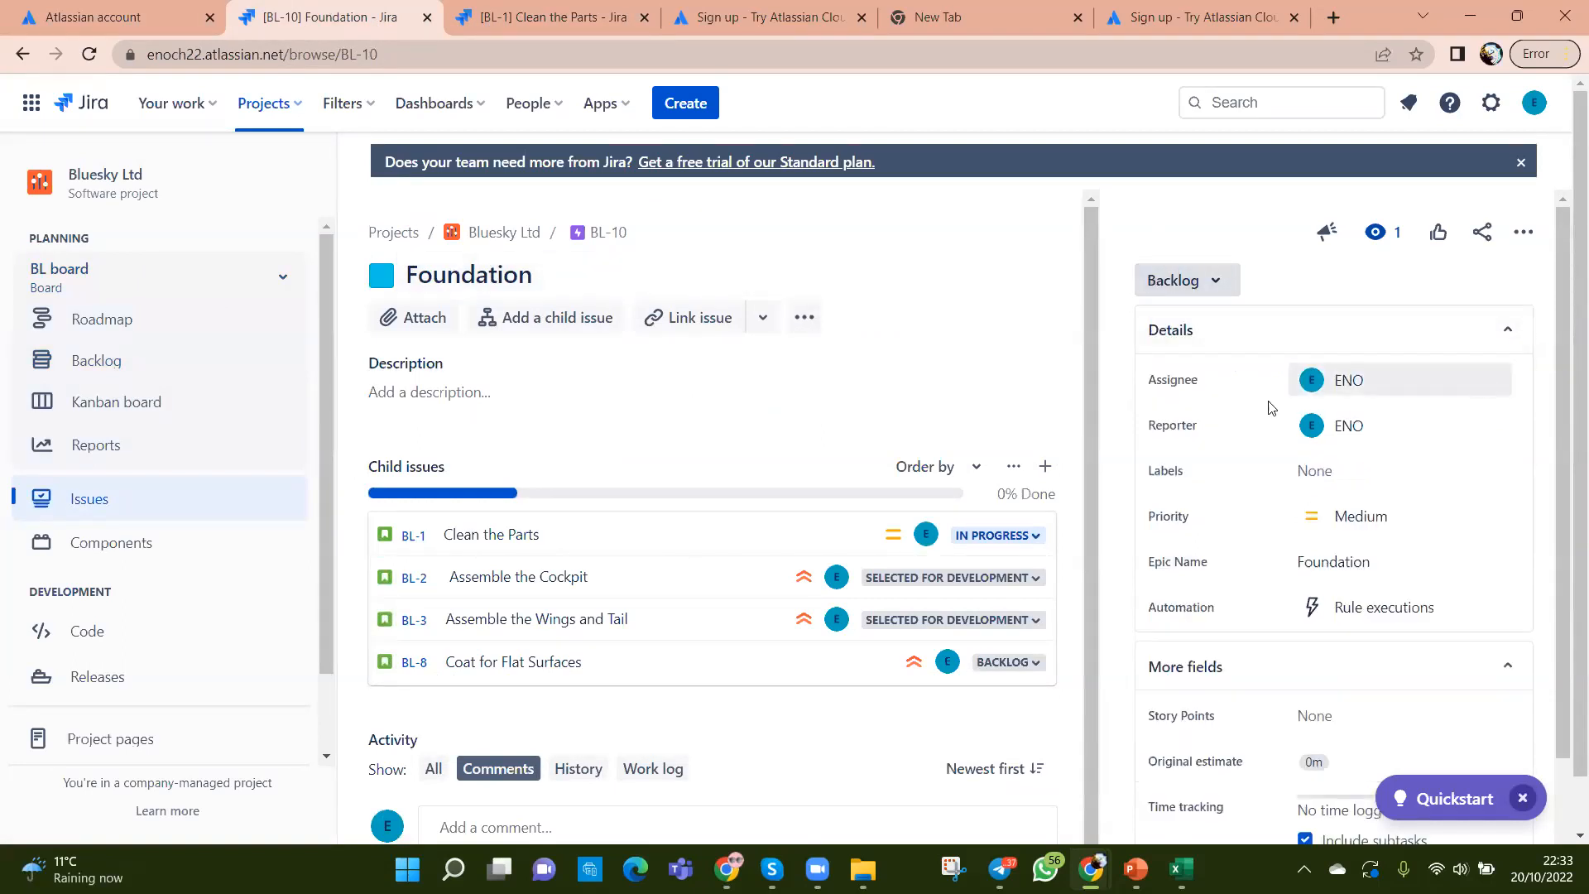
left_click(881, 388)
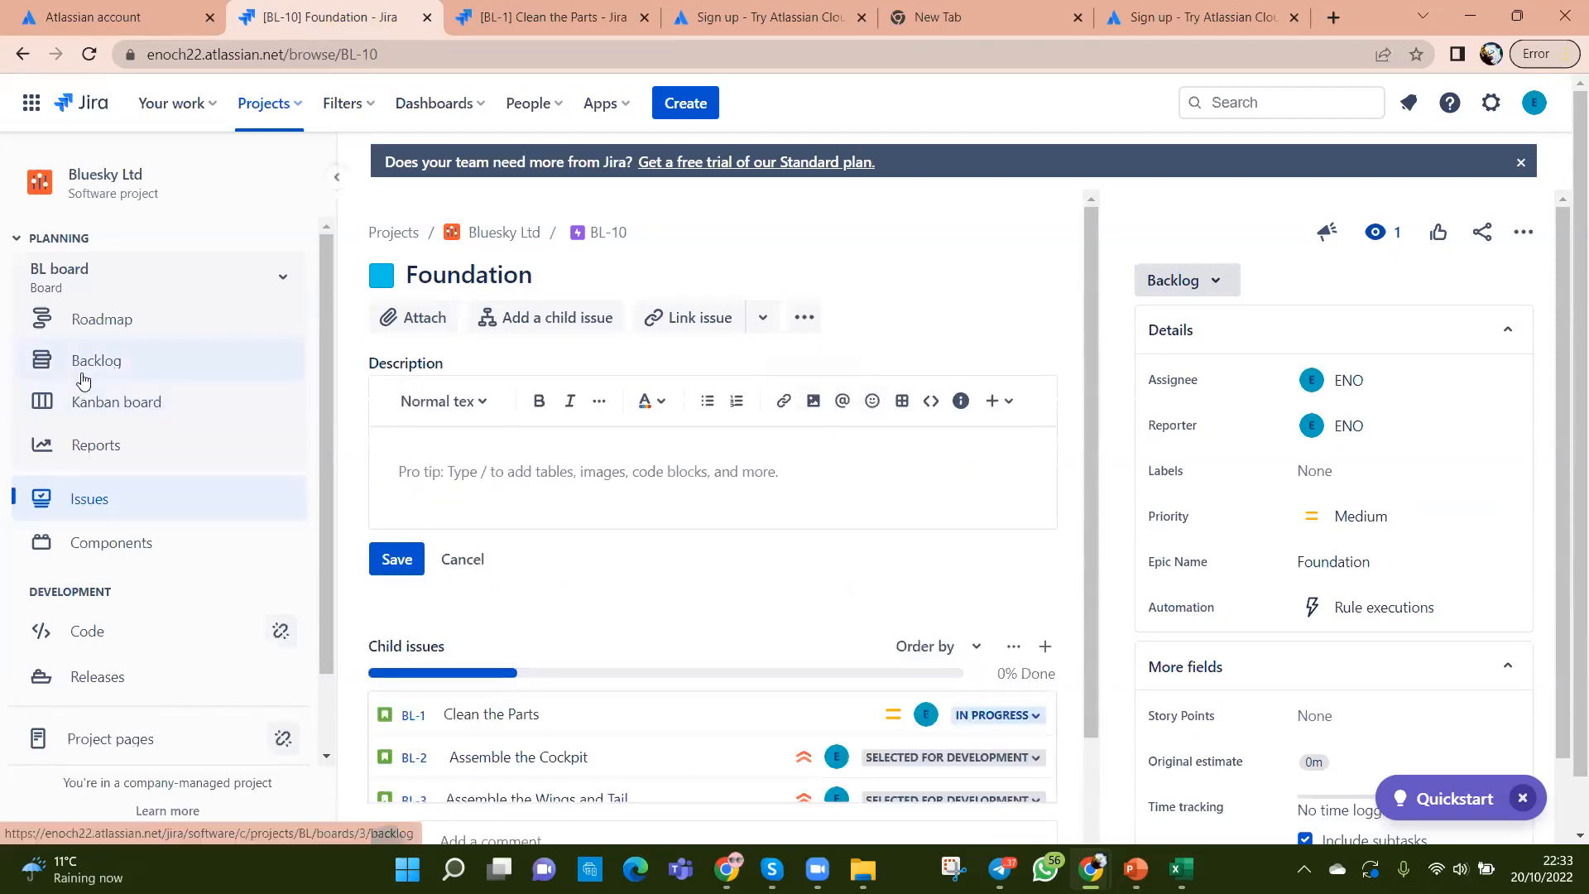
Step: Go via the Kanban board to the Backlog and find BL-8's Foundation epic tag
left_click(196, 402)
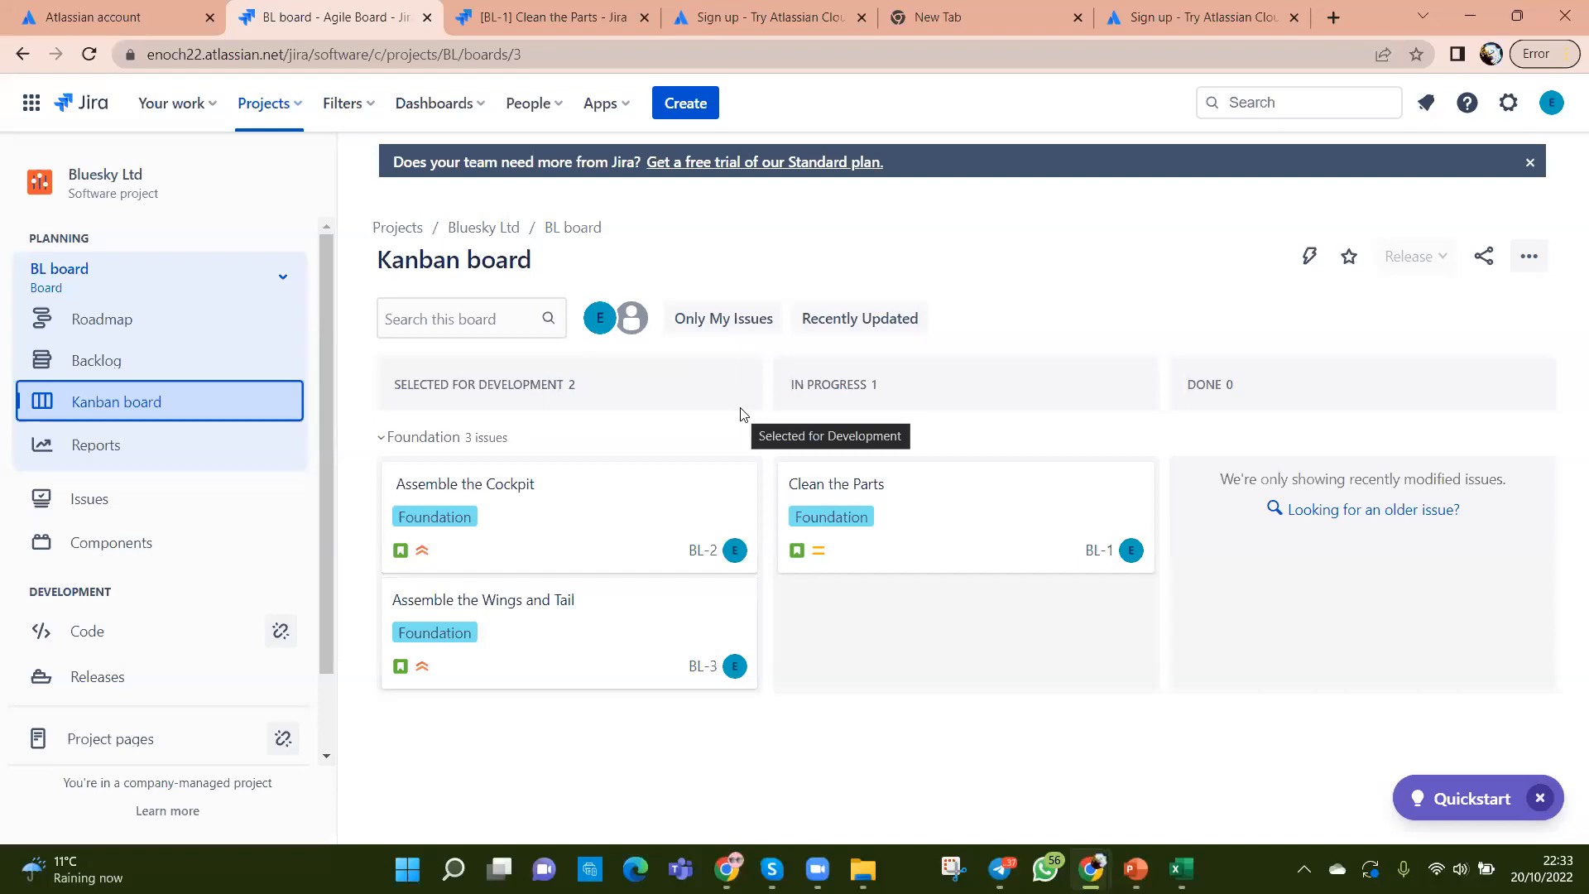
left_click(104, 365)
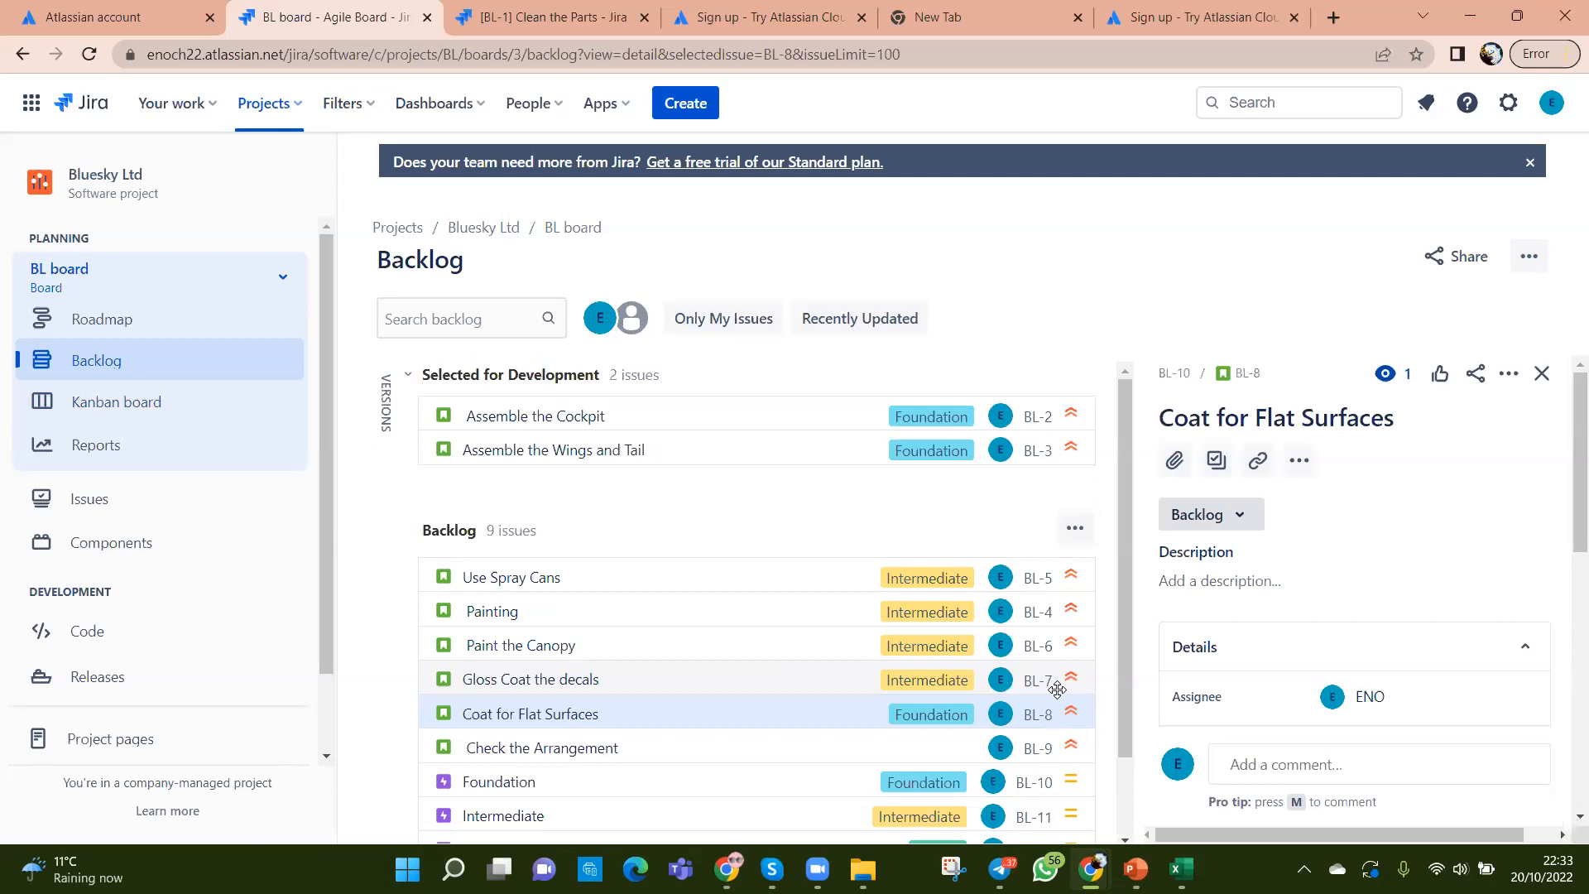
scroll(1057, 690, "down", 1)
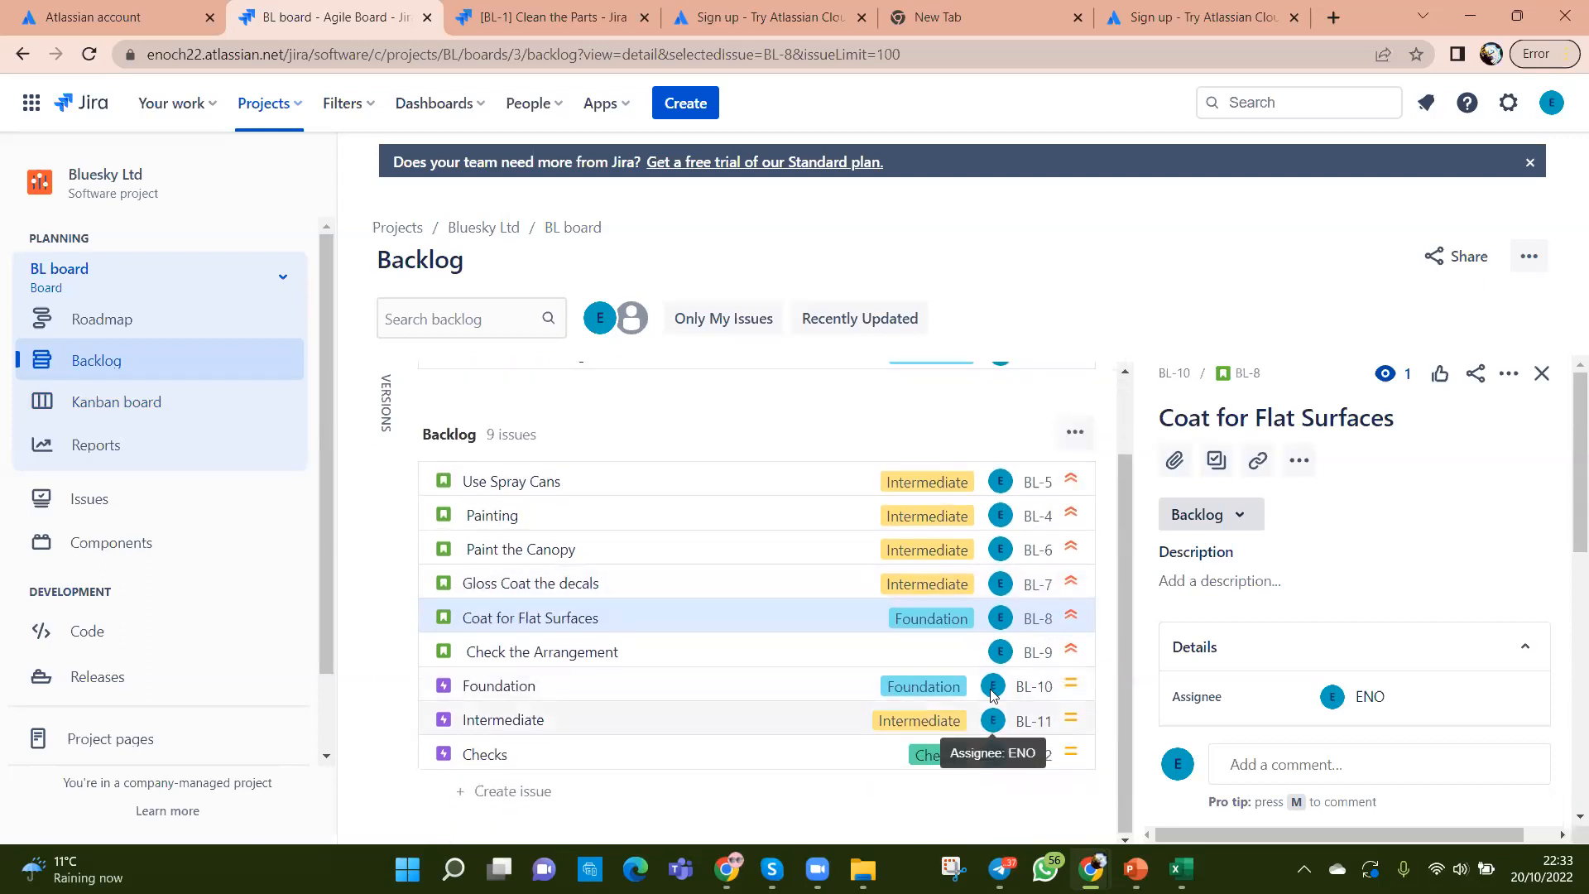
scroll(993, 718, "up", 1)
scroll(1007, 667, "up", 1)
scroll(1007, 667, "down", 2)
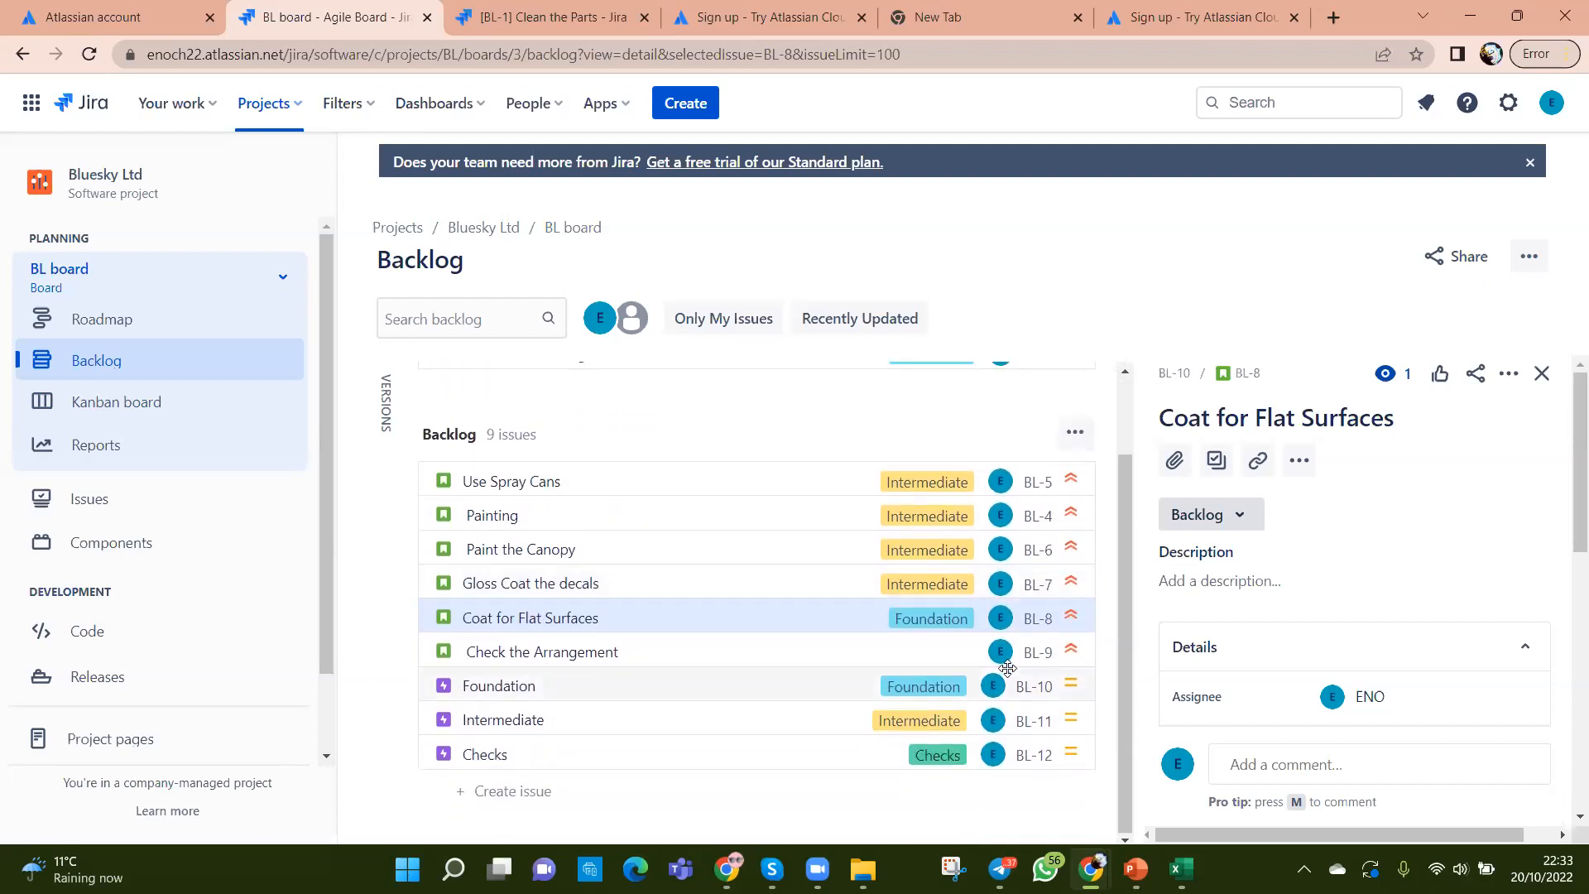
Step: Open BL-8 Coat for Flat Surfaces from the backlog and change its Epic Link to Intermediate
left_click_drag(832, 629, 825, 614)
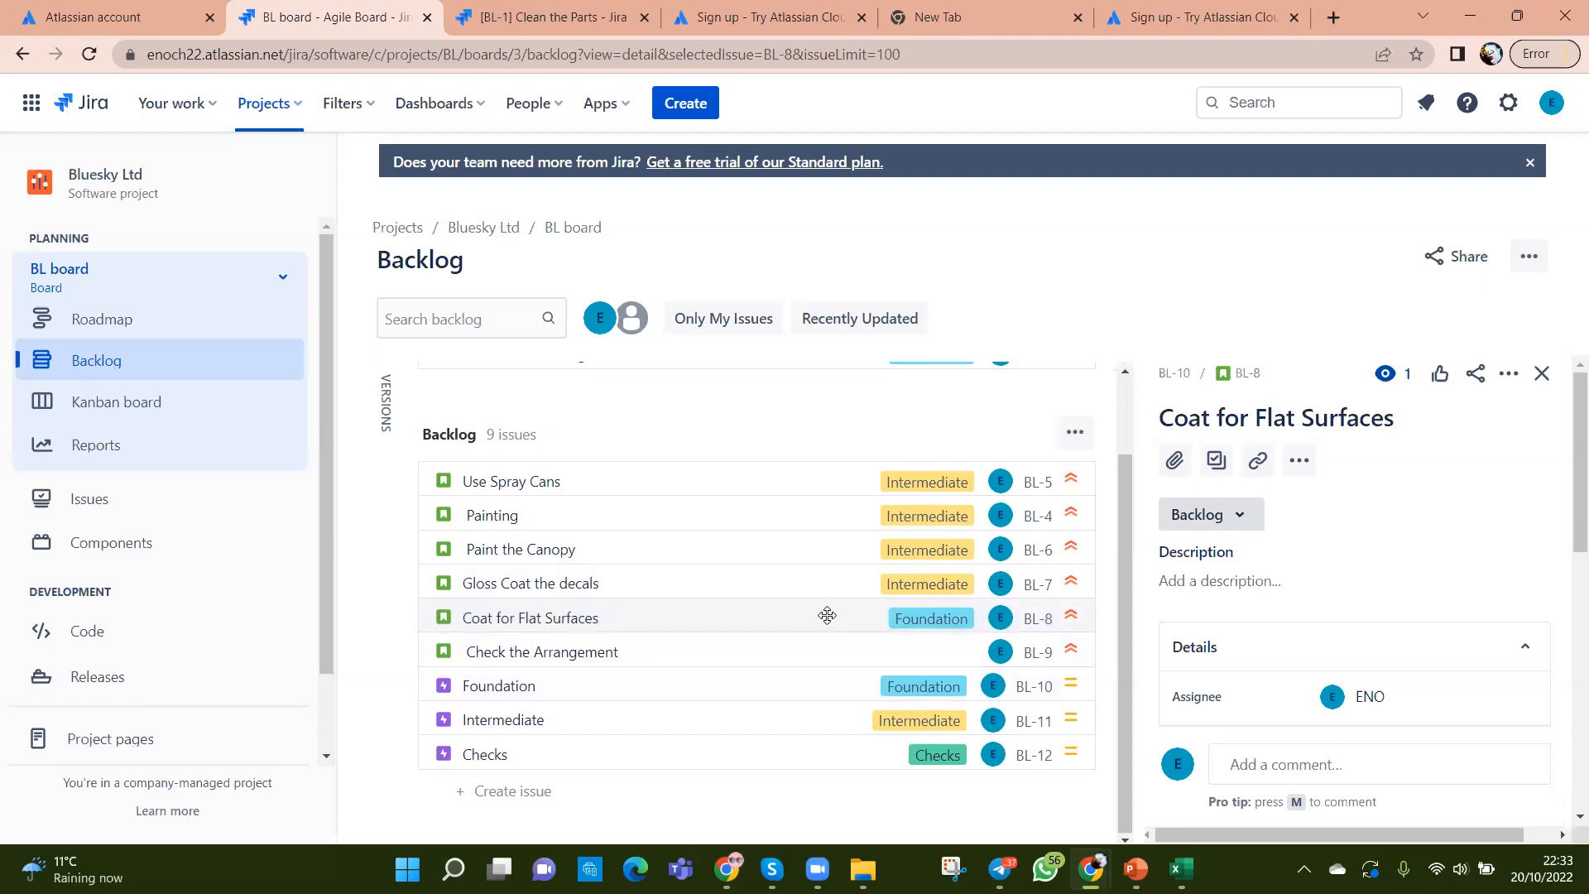
left_click(1183, 871)
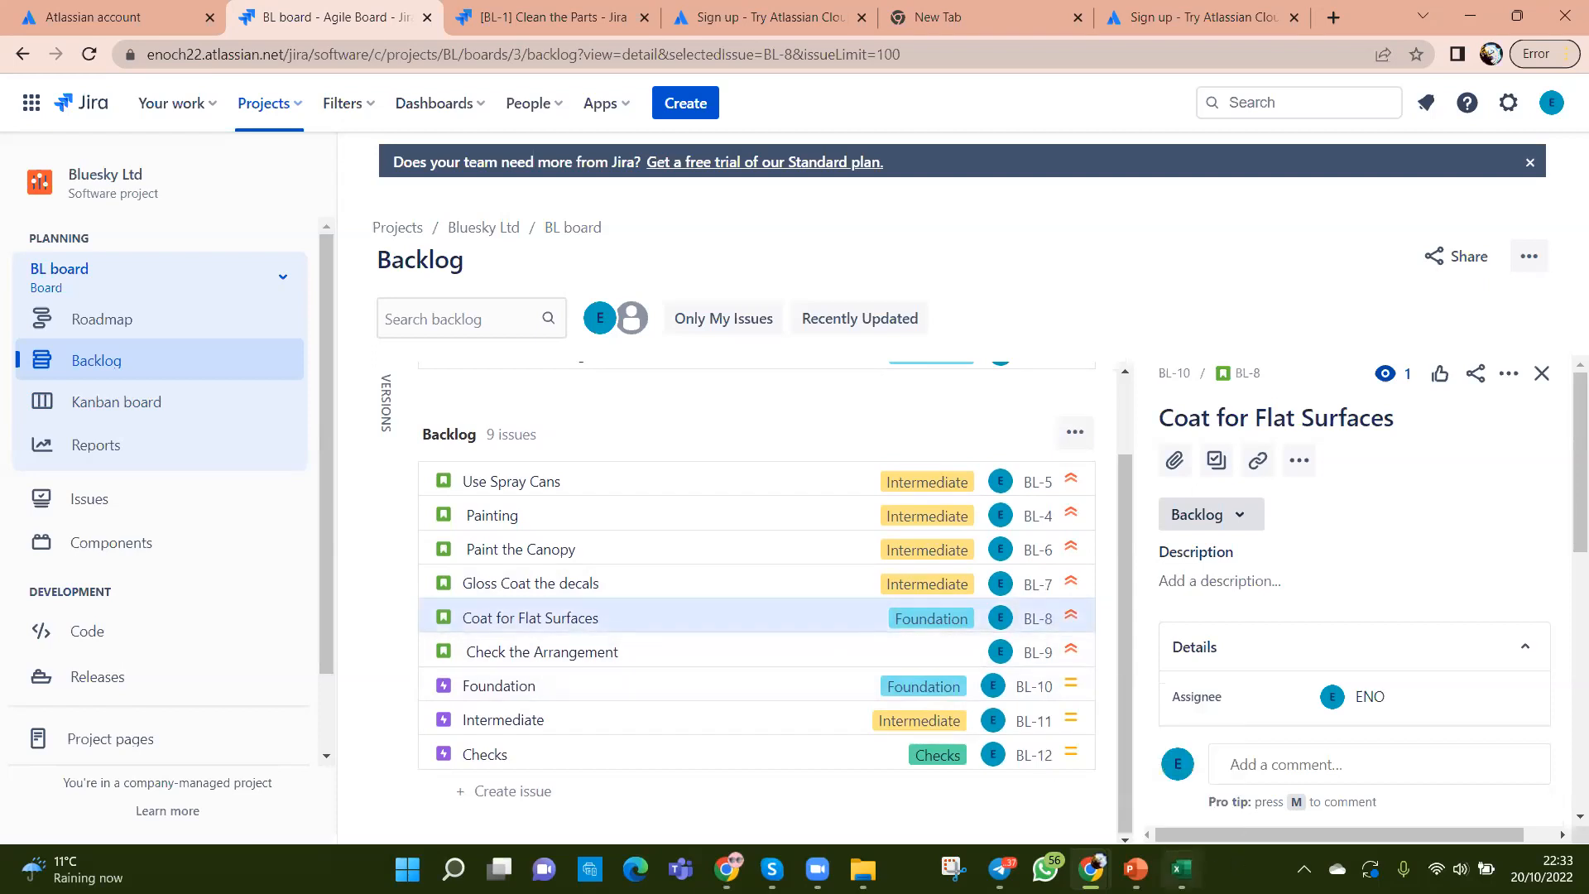
left_click(1182, 870)
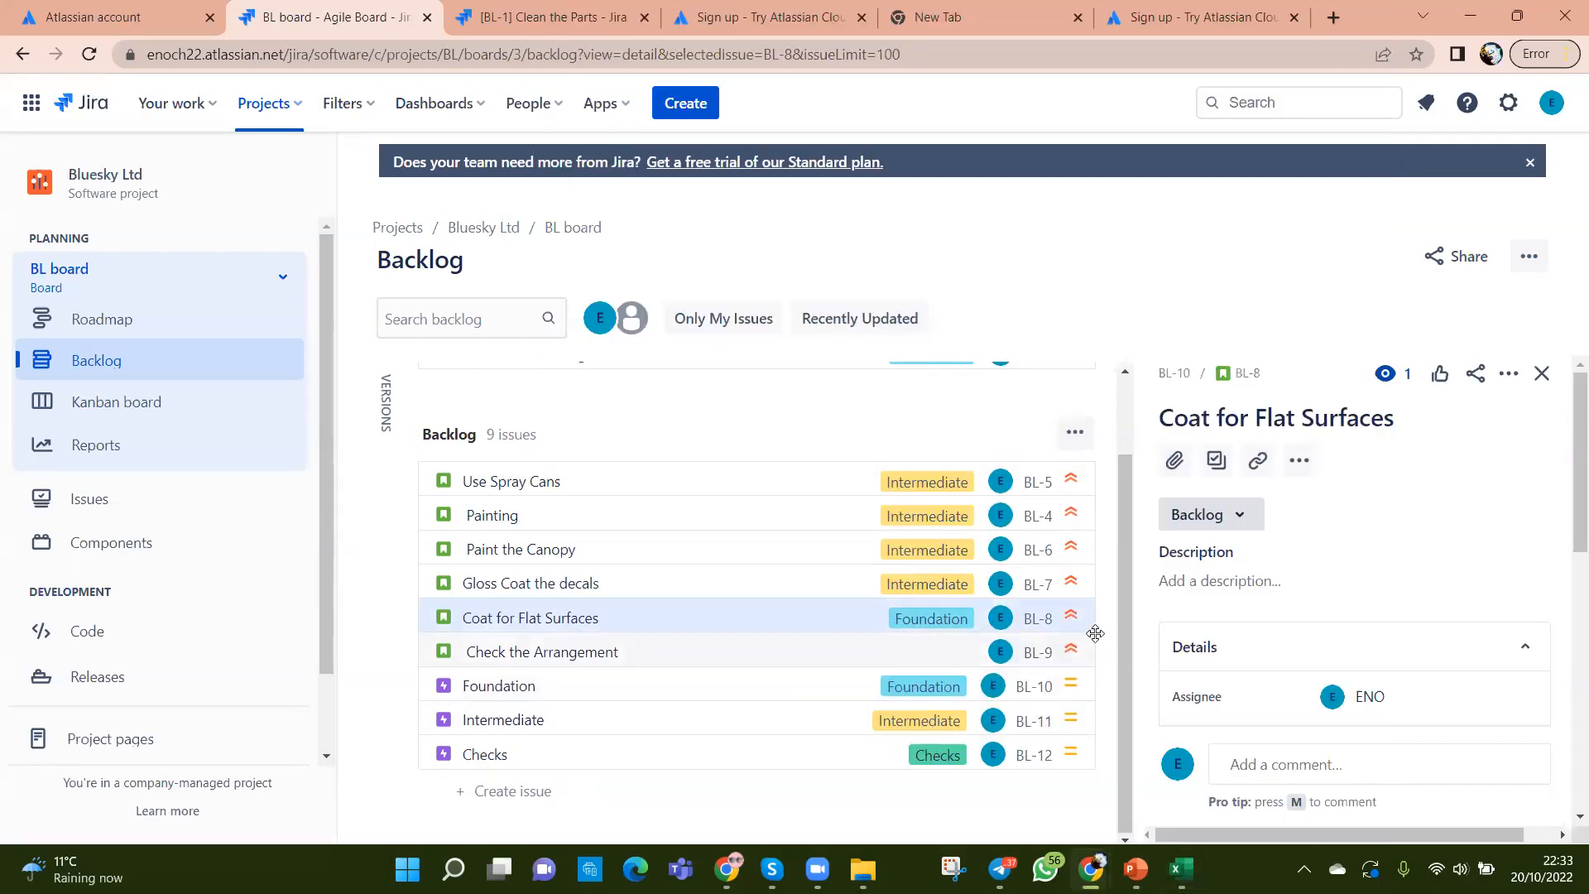
right_click(856, 628)
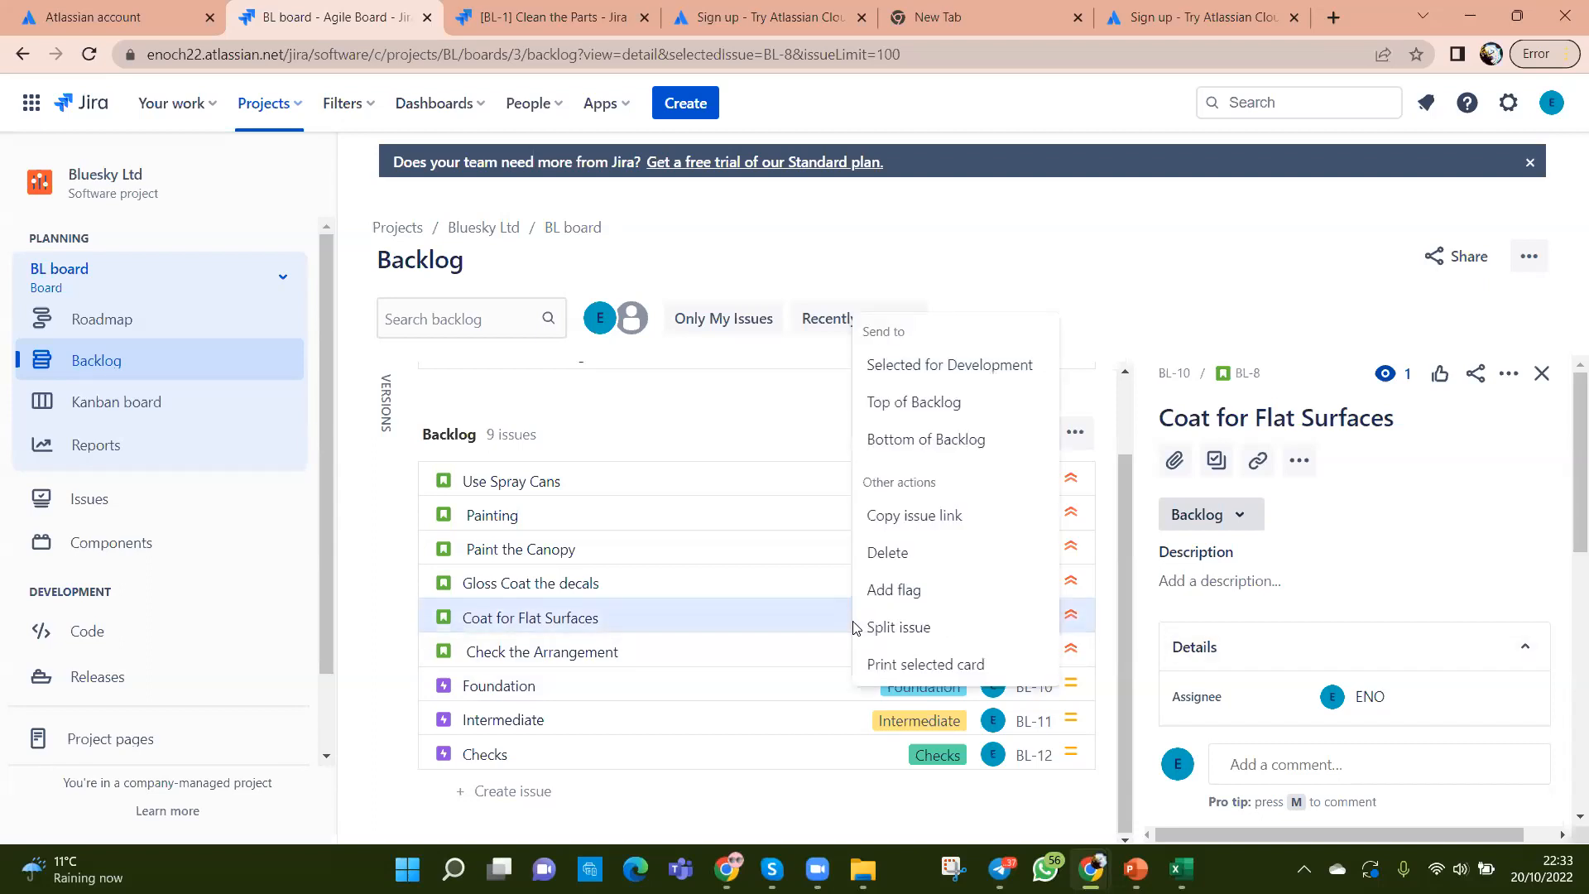
left_click(820, 618)
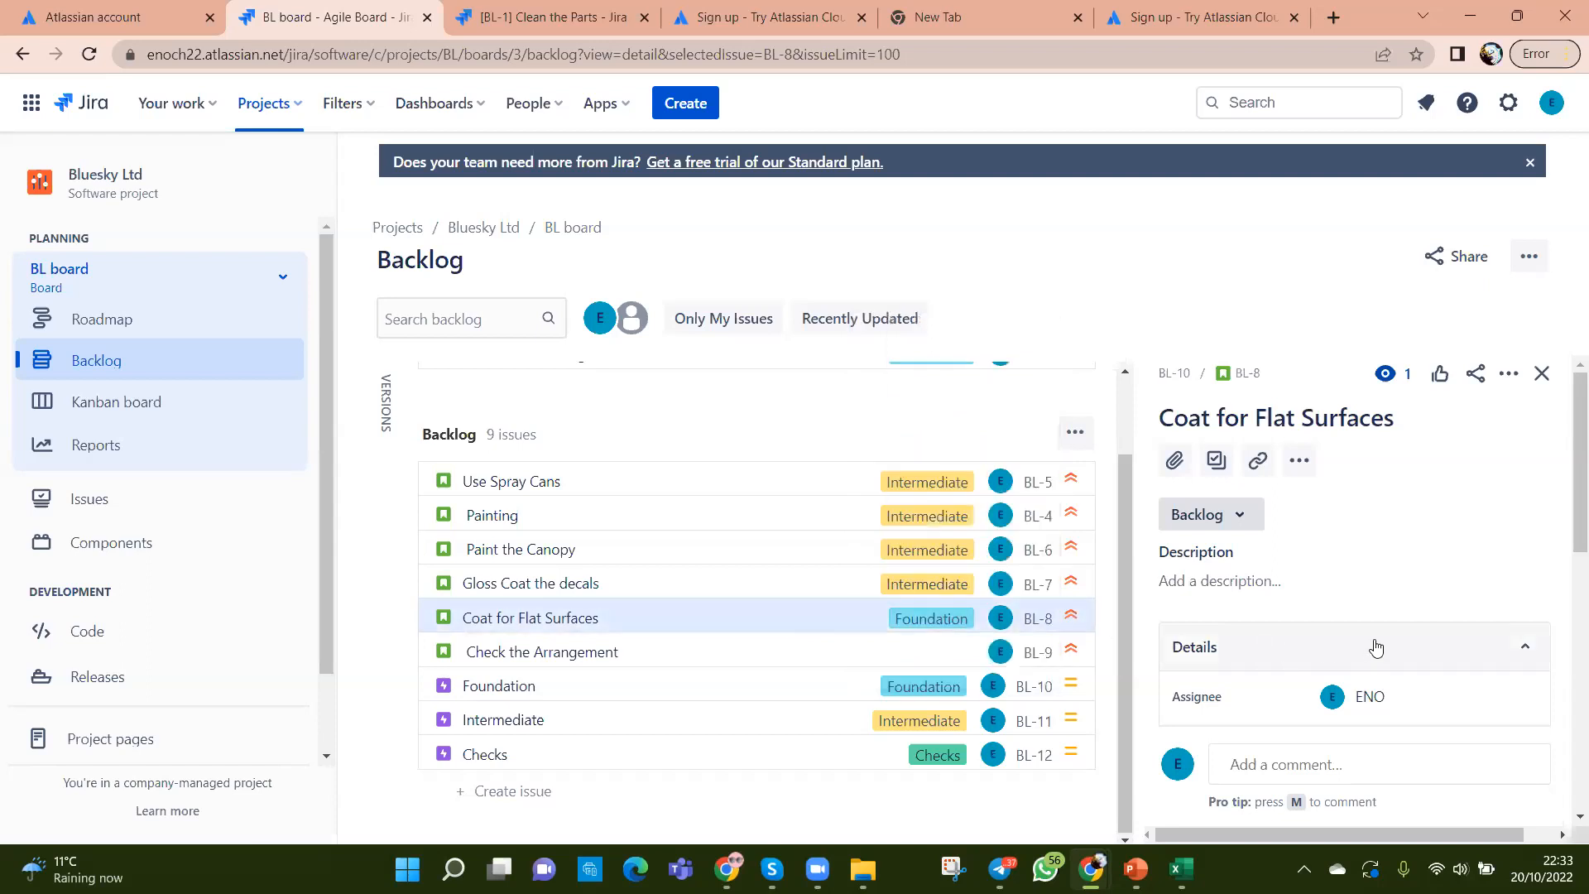
scroll(1376, 647, "down", 2)
left_click(1432, 619)
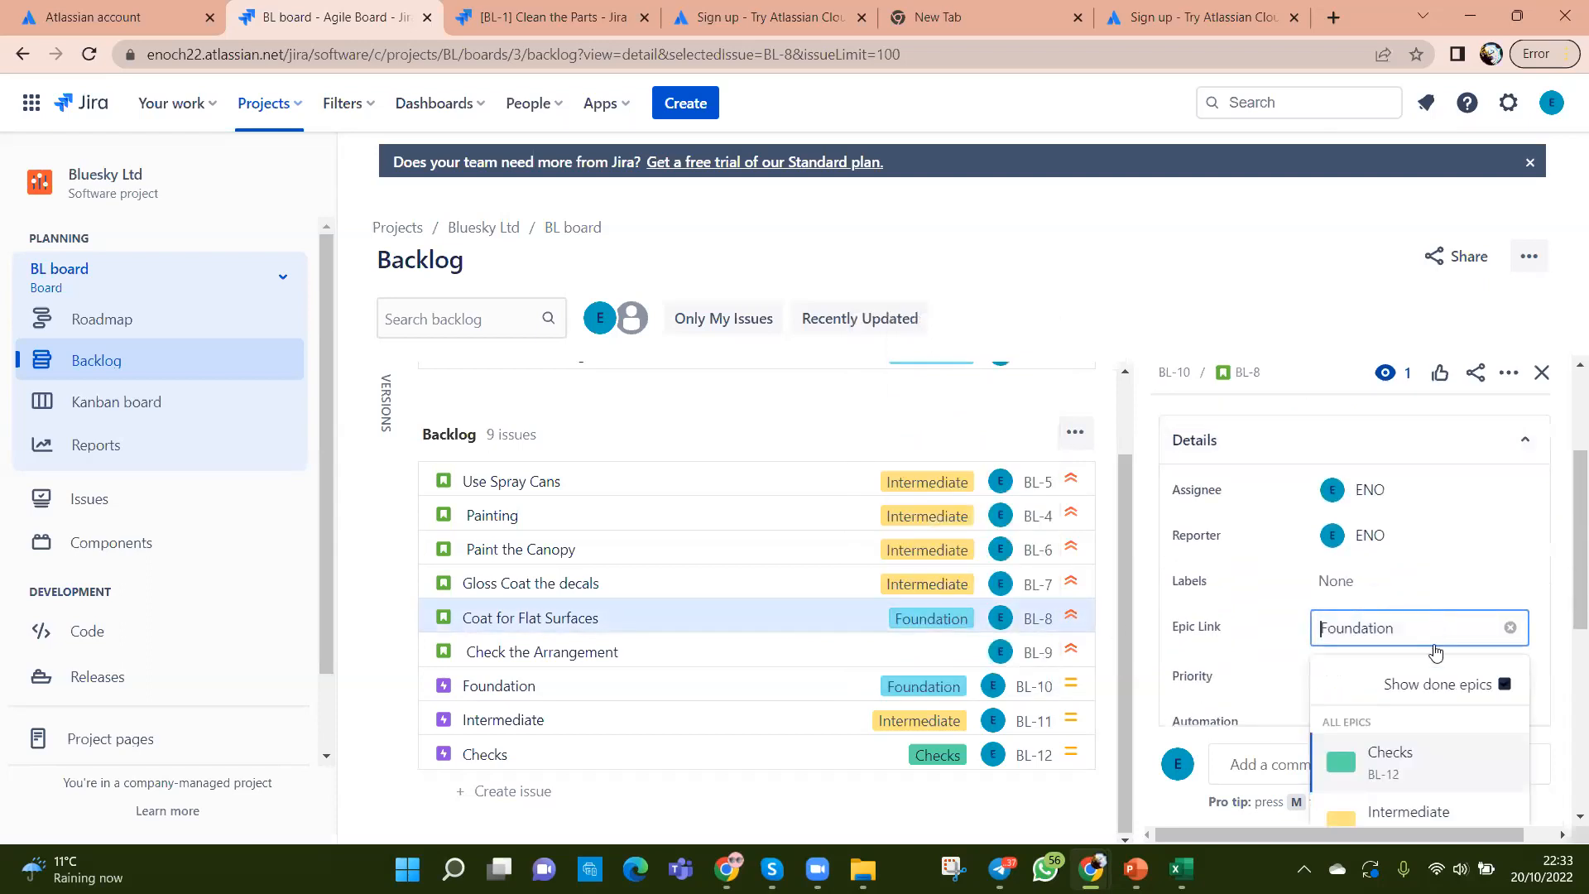
left_click(1431, 815)
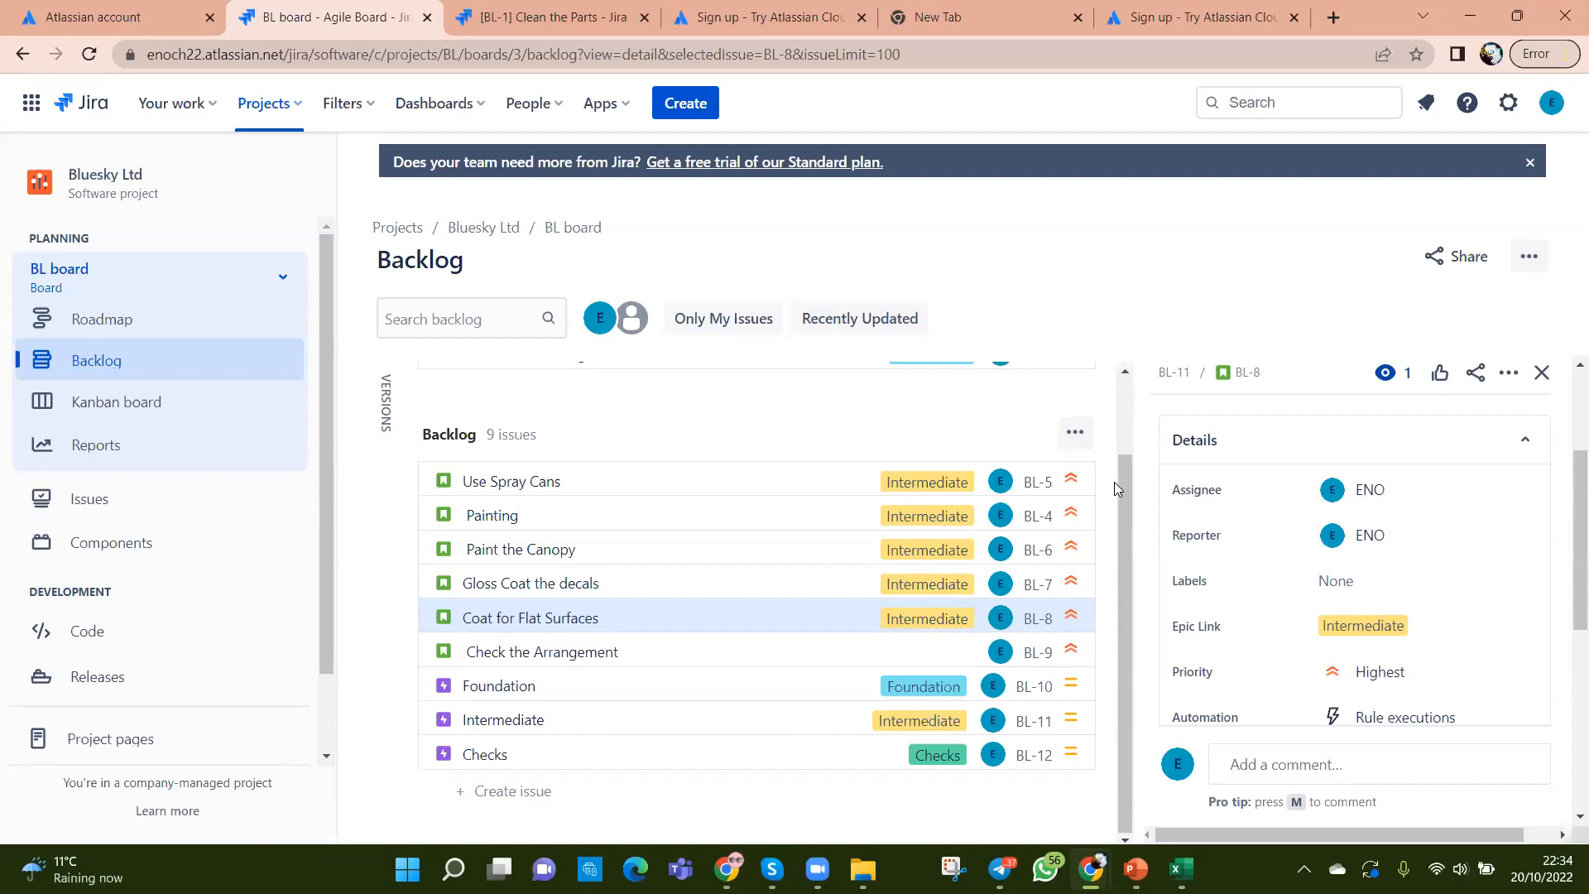
Step: View the Kanban board, then open the Bluesky Ltd All reports page
left_click_drag(1123, 509, 1132, 414)
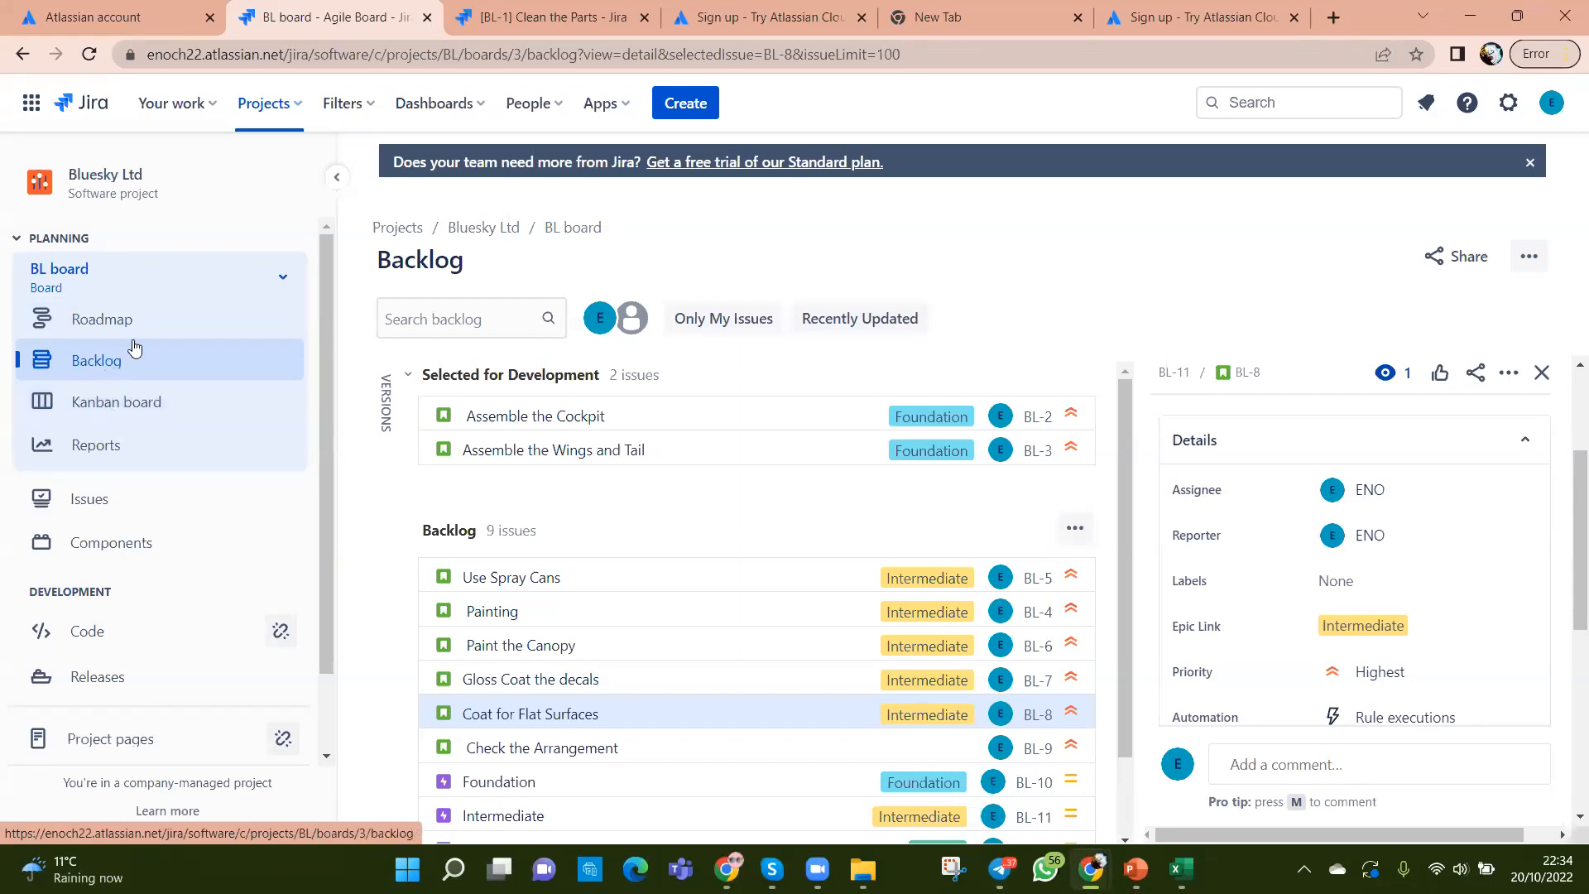
left_click(104, 403)
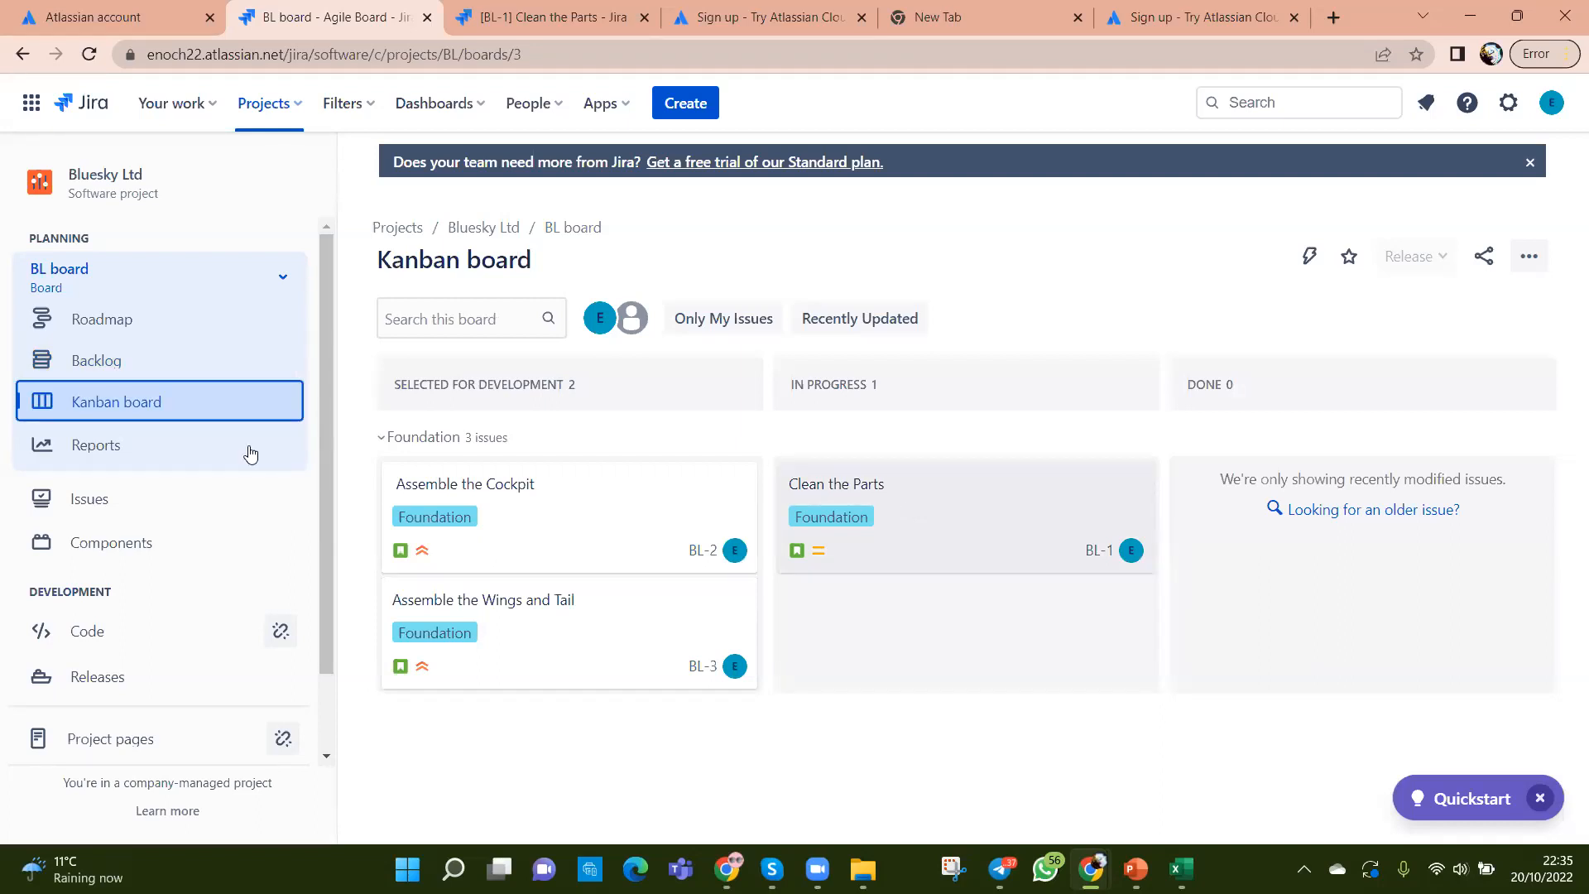
left_click(87, 445)
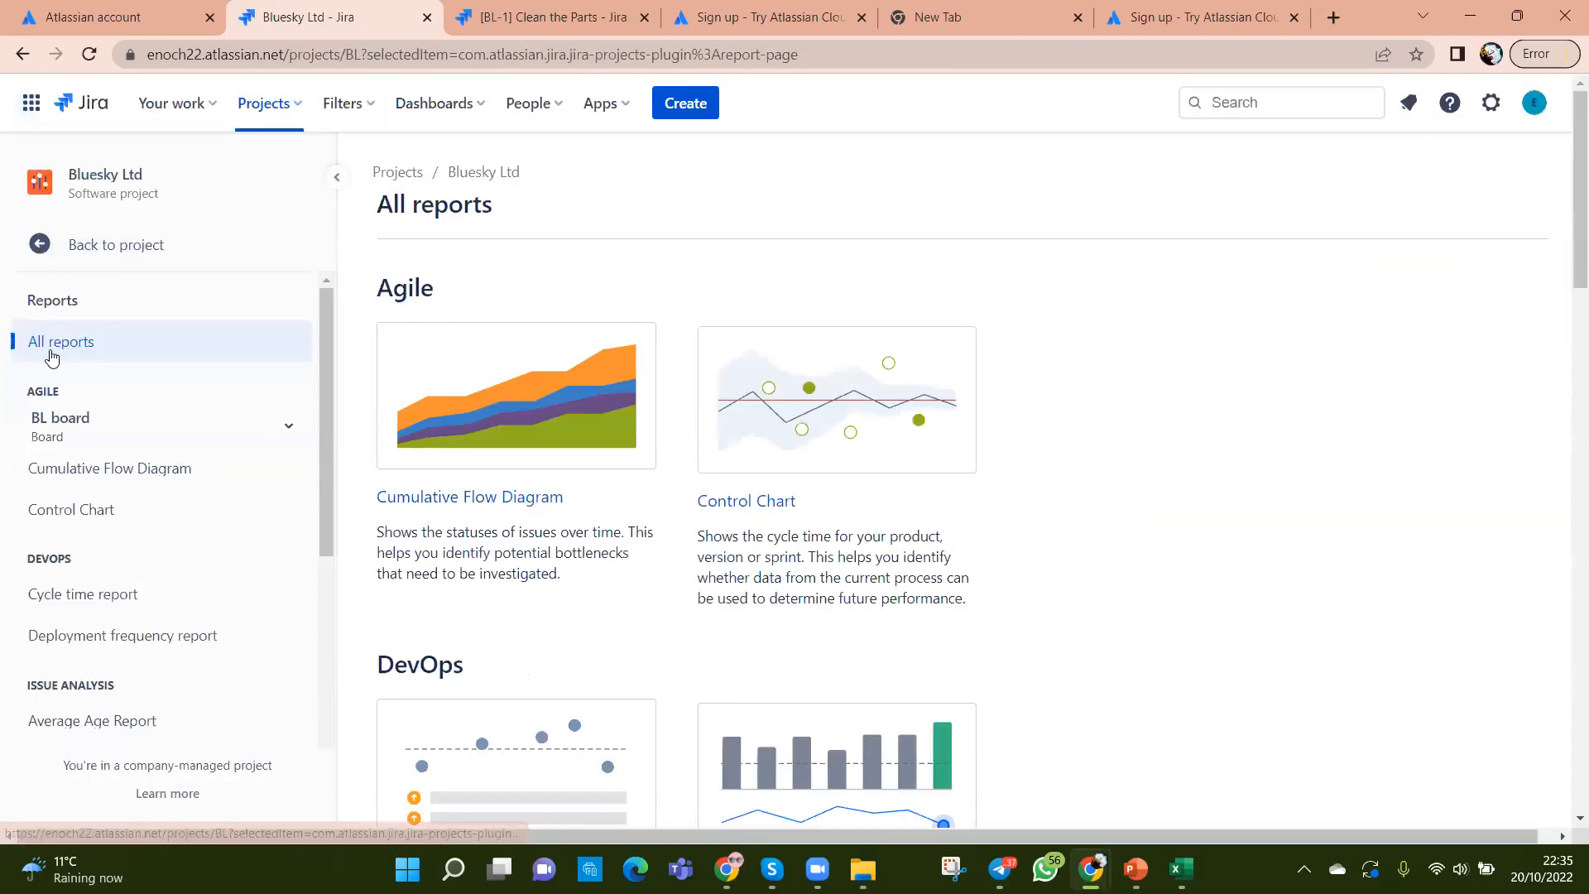
Step: Return to the project navigation and scroll through the available reports
left_click(48, 243)
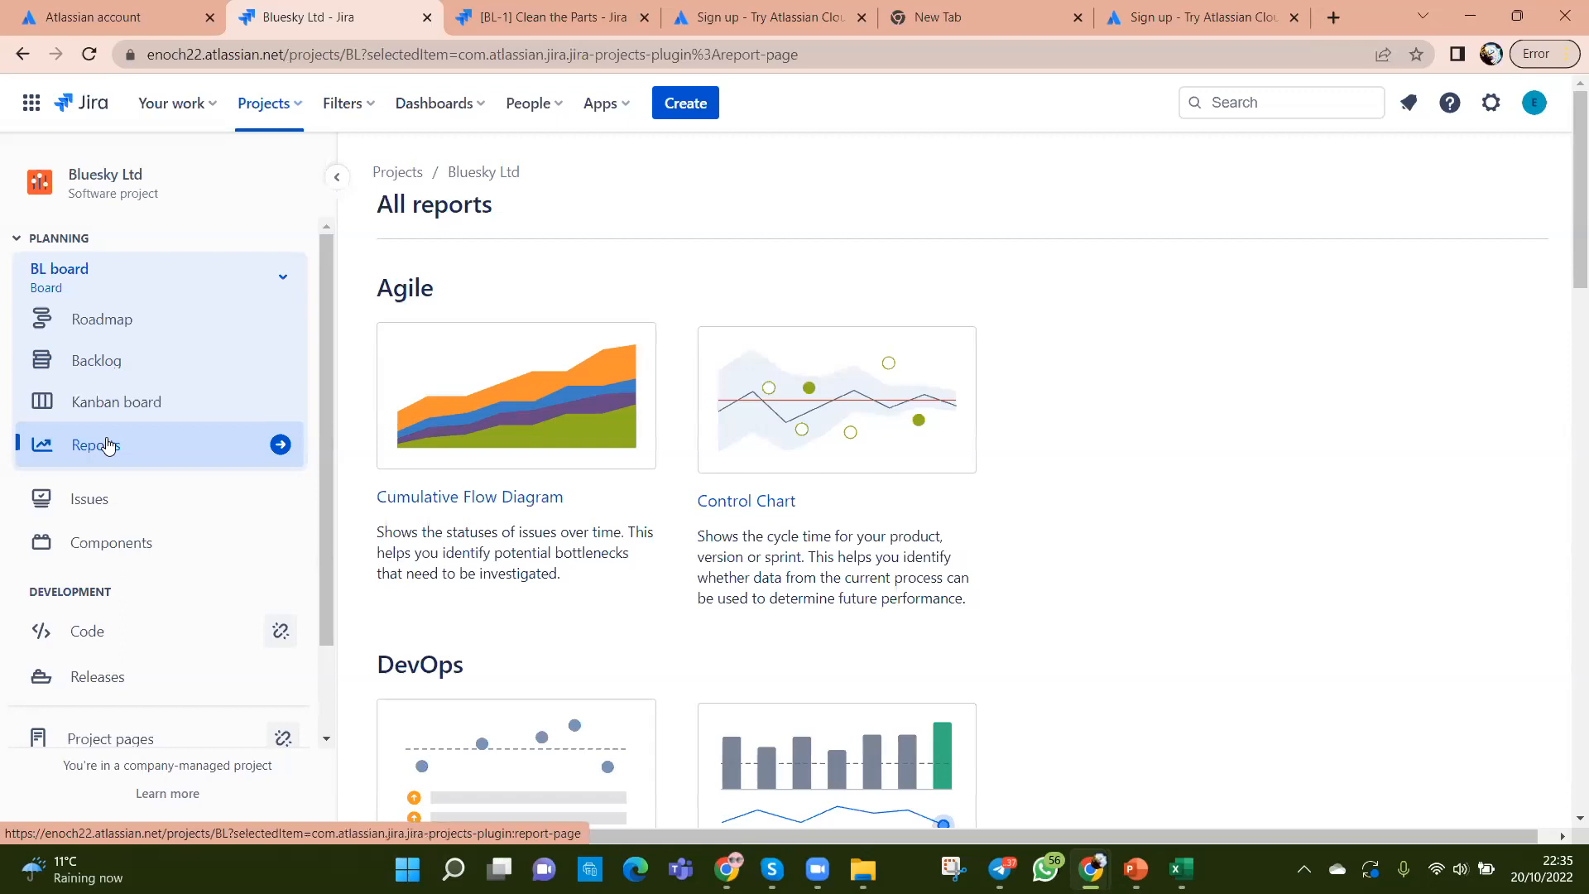
scroll(922, 525, "down", 5)
scroll(926, 529, "down", 9)
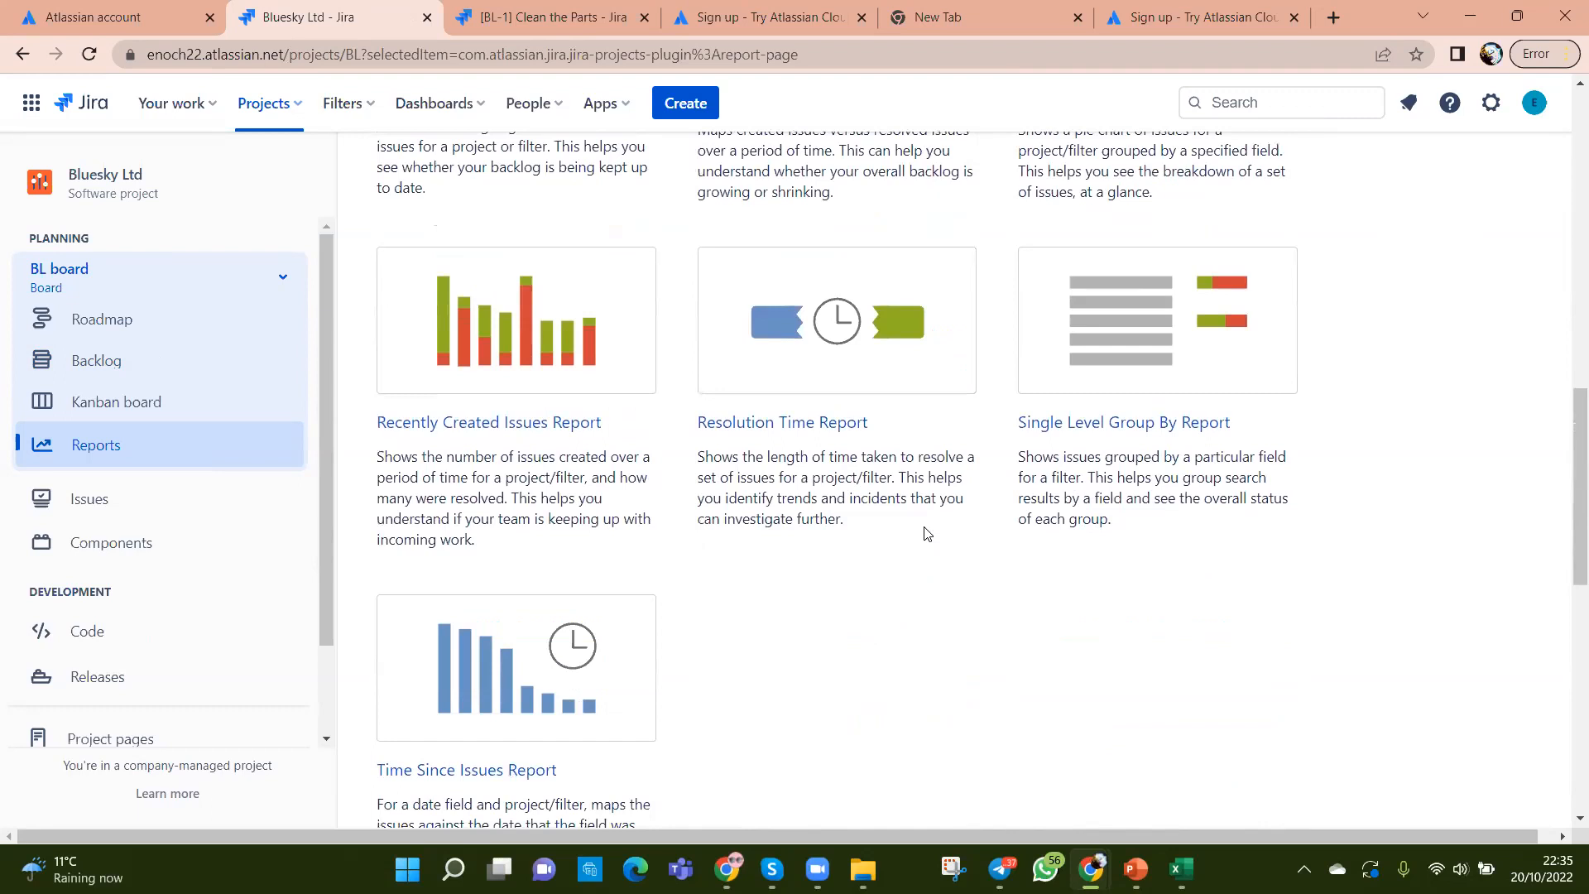
scroll(927, 532, "down", 12)
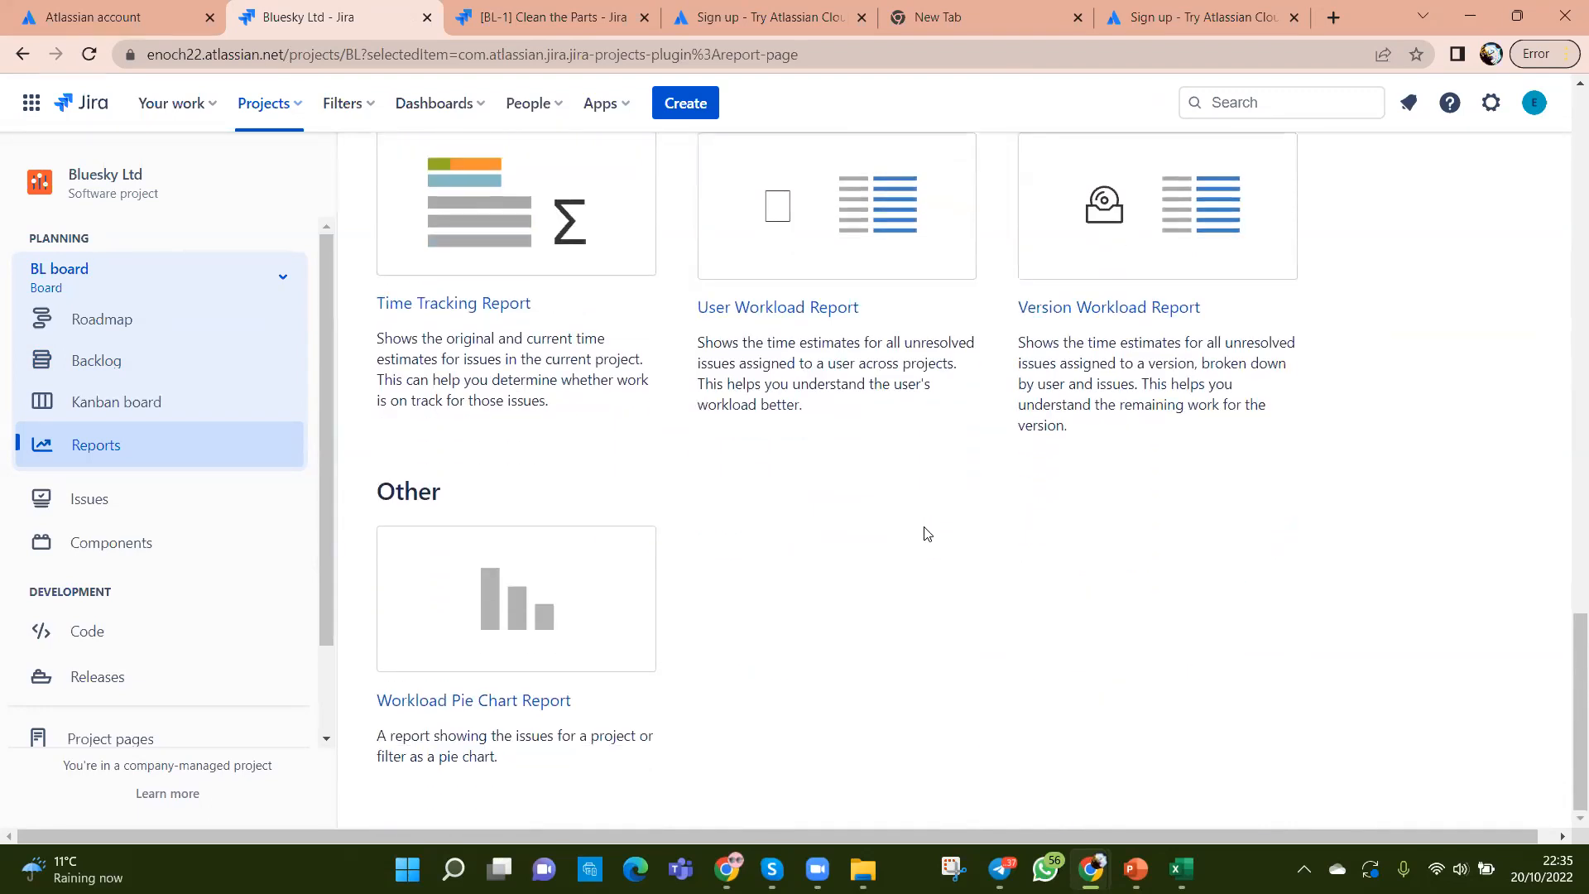
scroll(927, 534, "up", 20)
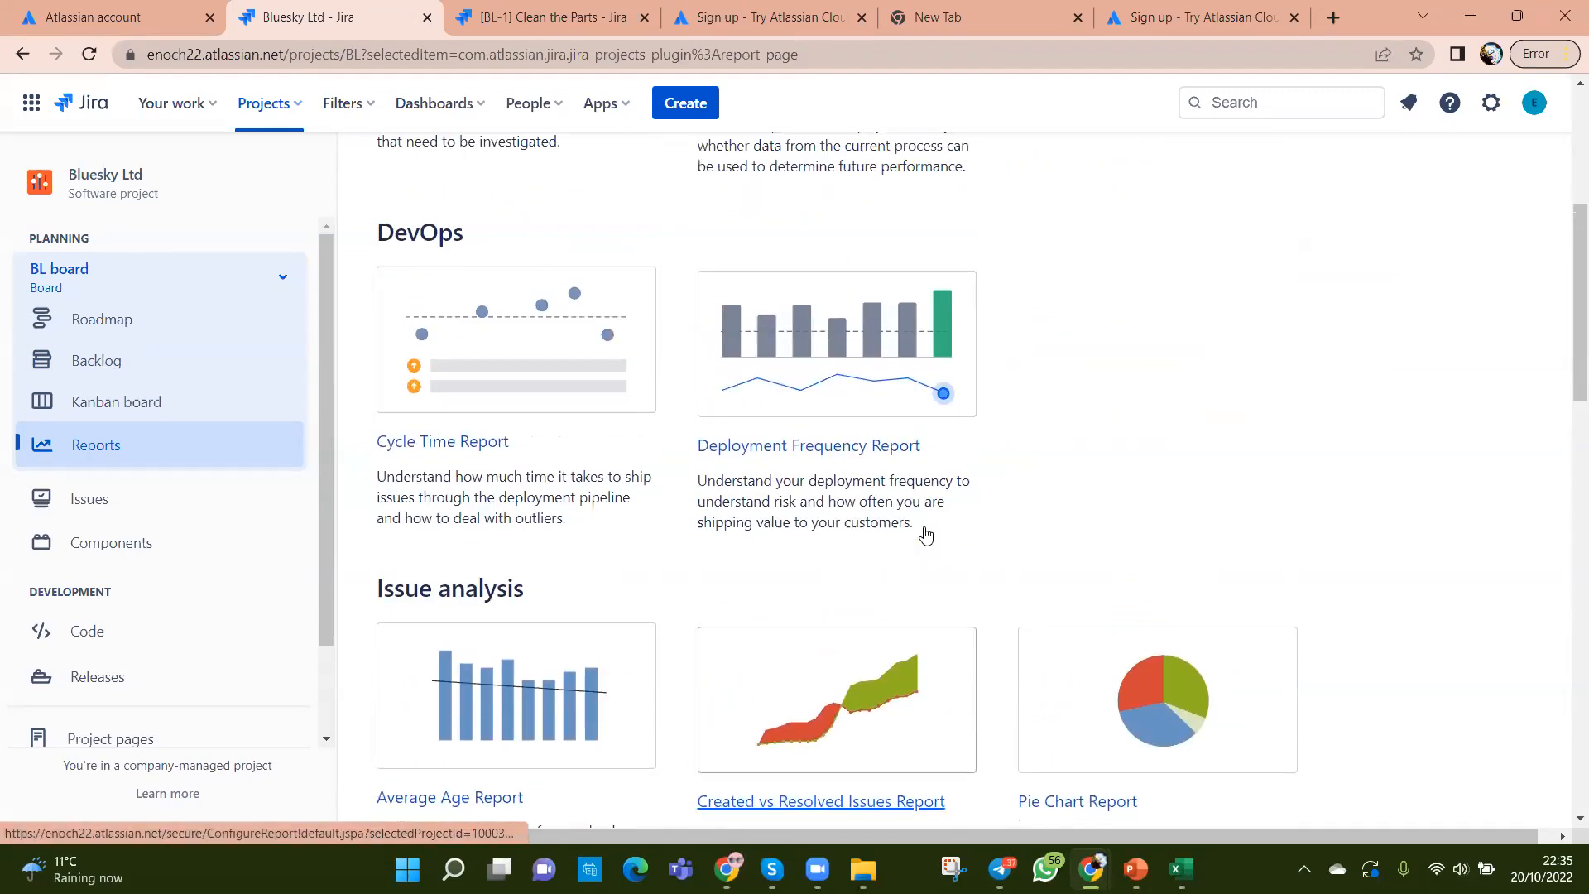
scroll(925, 534, "up", 5)
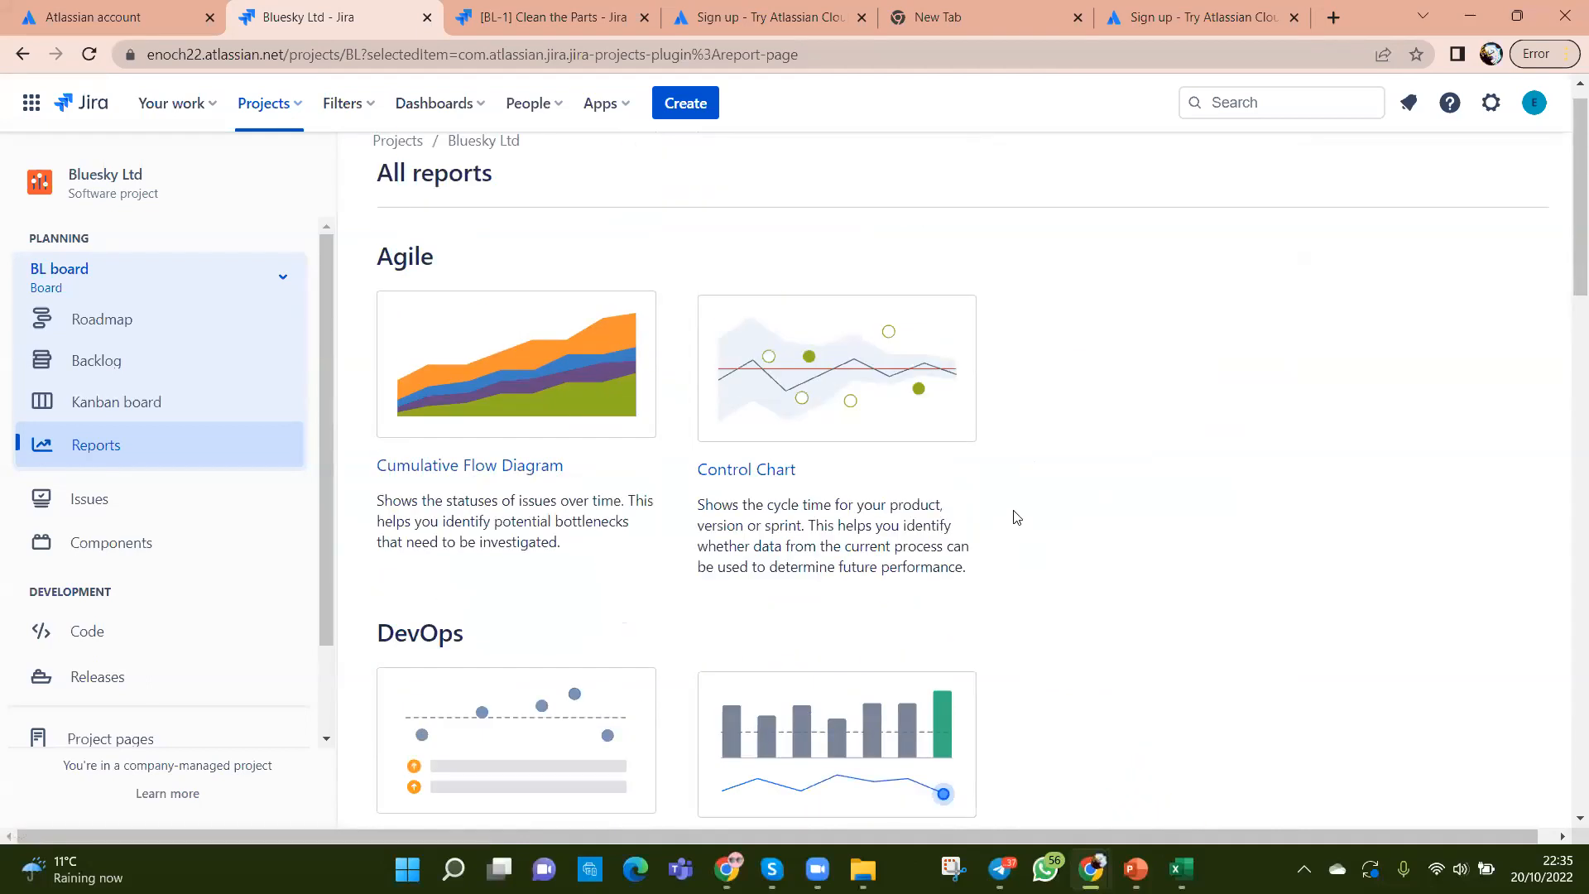
scroll(1006, 493, "up", 1)
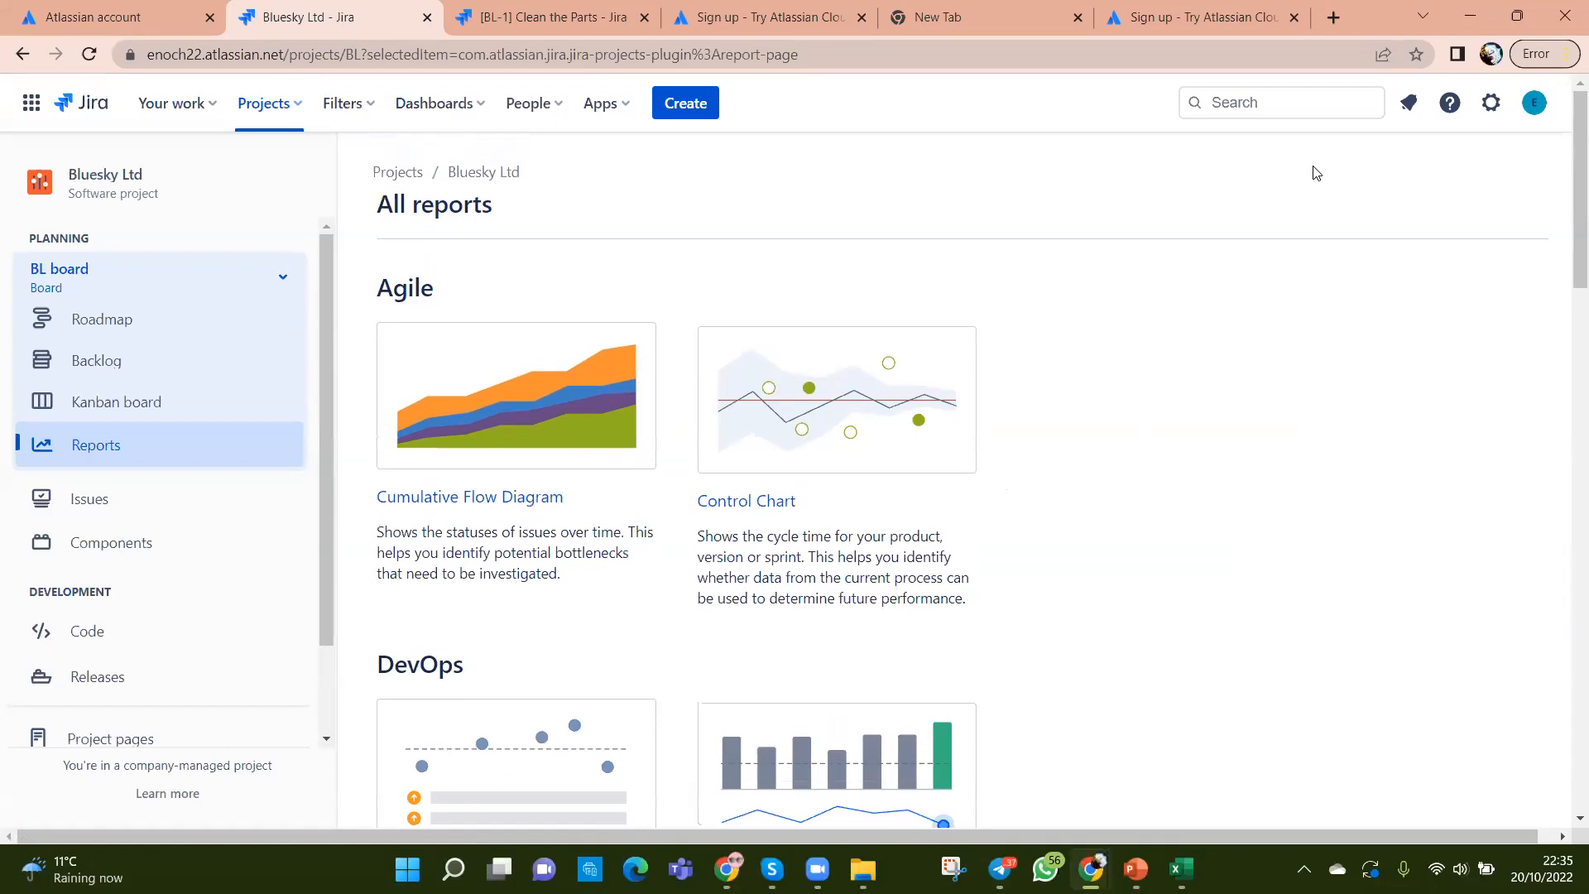
Step: Search Jira for 'burnt' and dismiss the empty results
left_click(1276, 99)
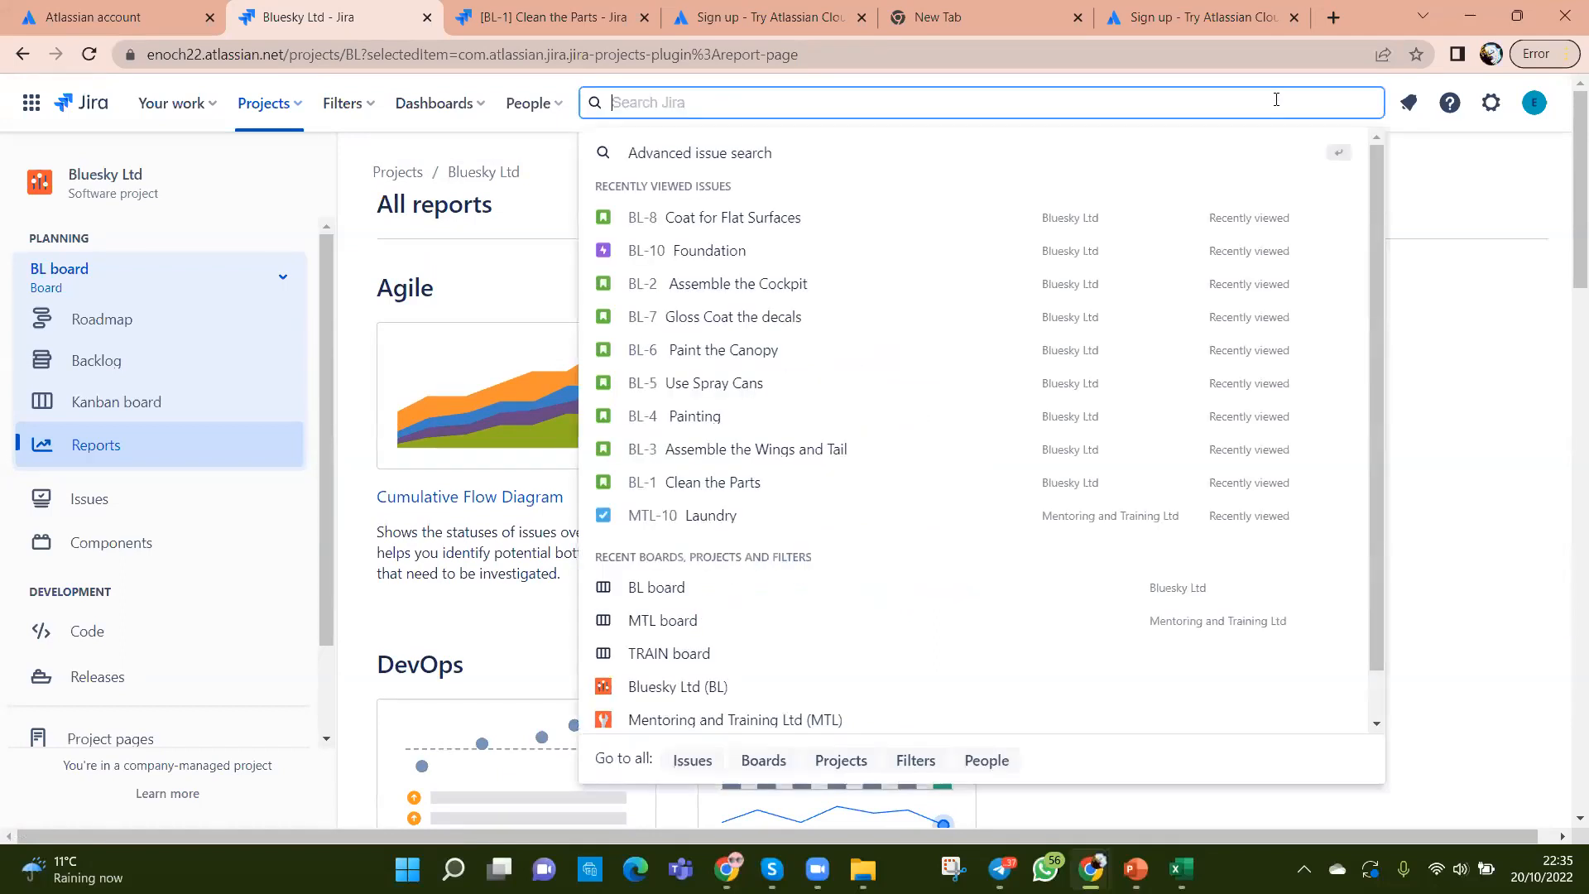
type("burnt")
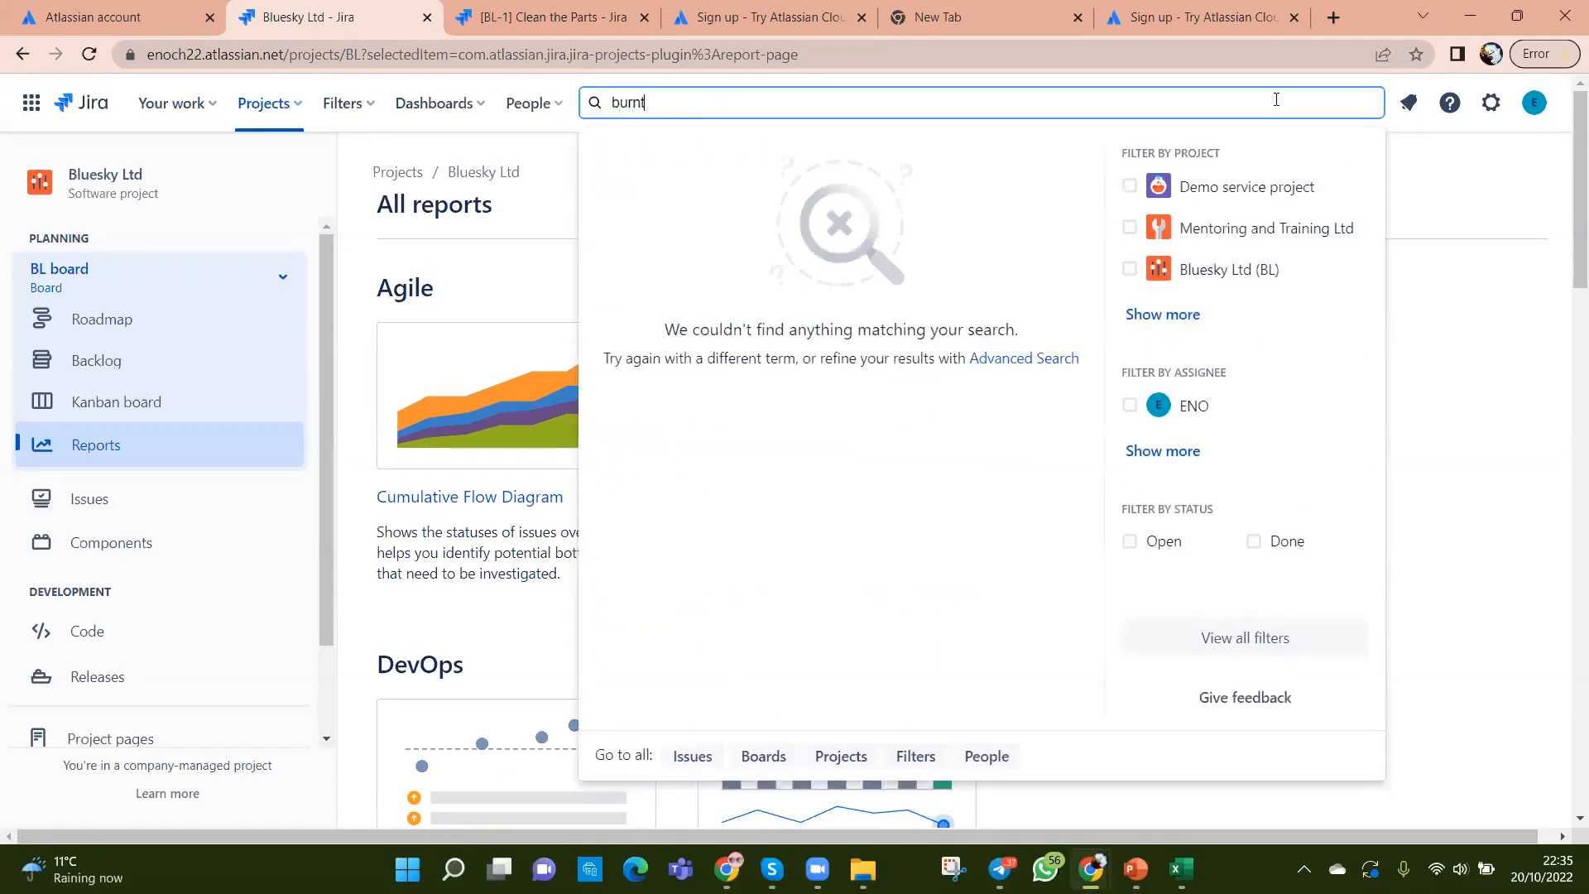
left_click(1432, 368)
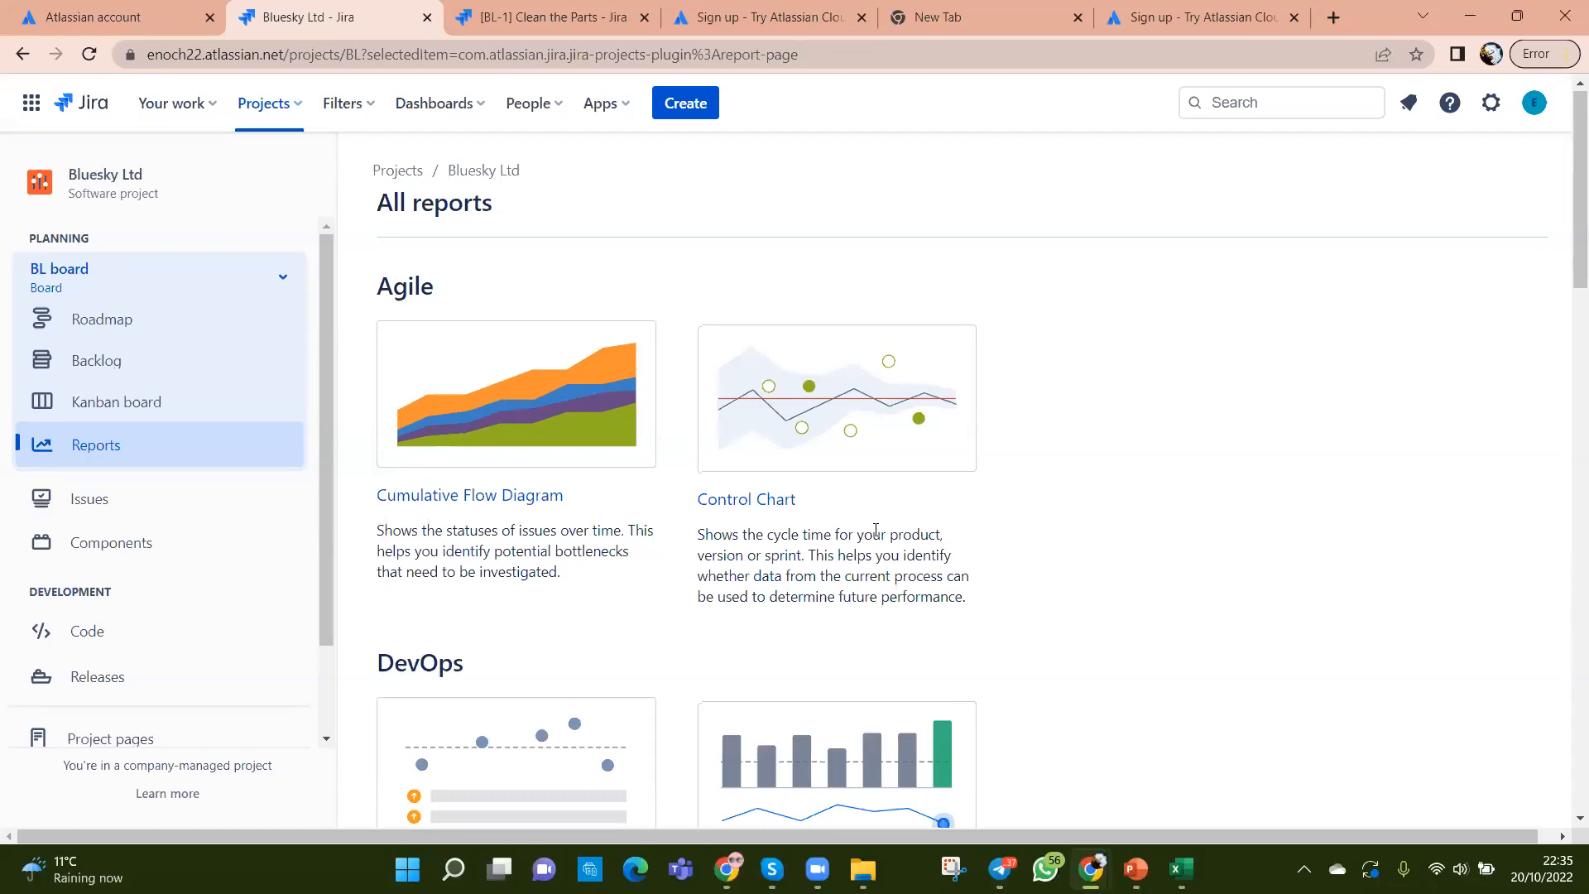
Step: Scroll down the page and return to the BL board Backlog
scroll(1078, 549, "down", 5)
scroll(1091, 558, "down", 3)
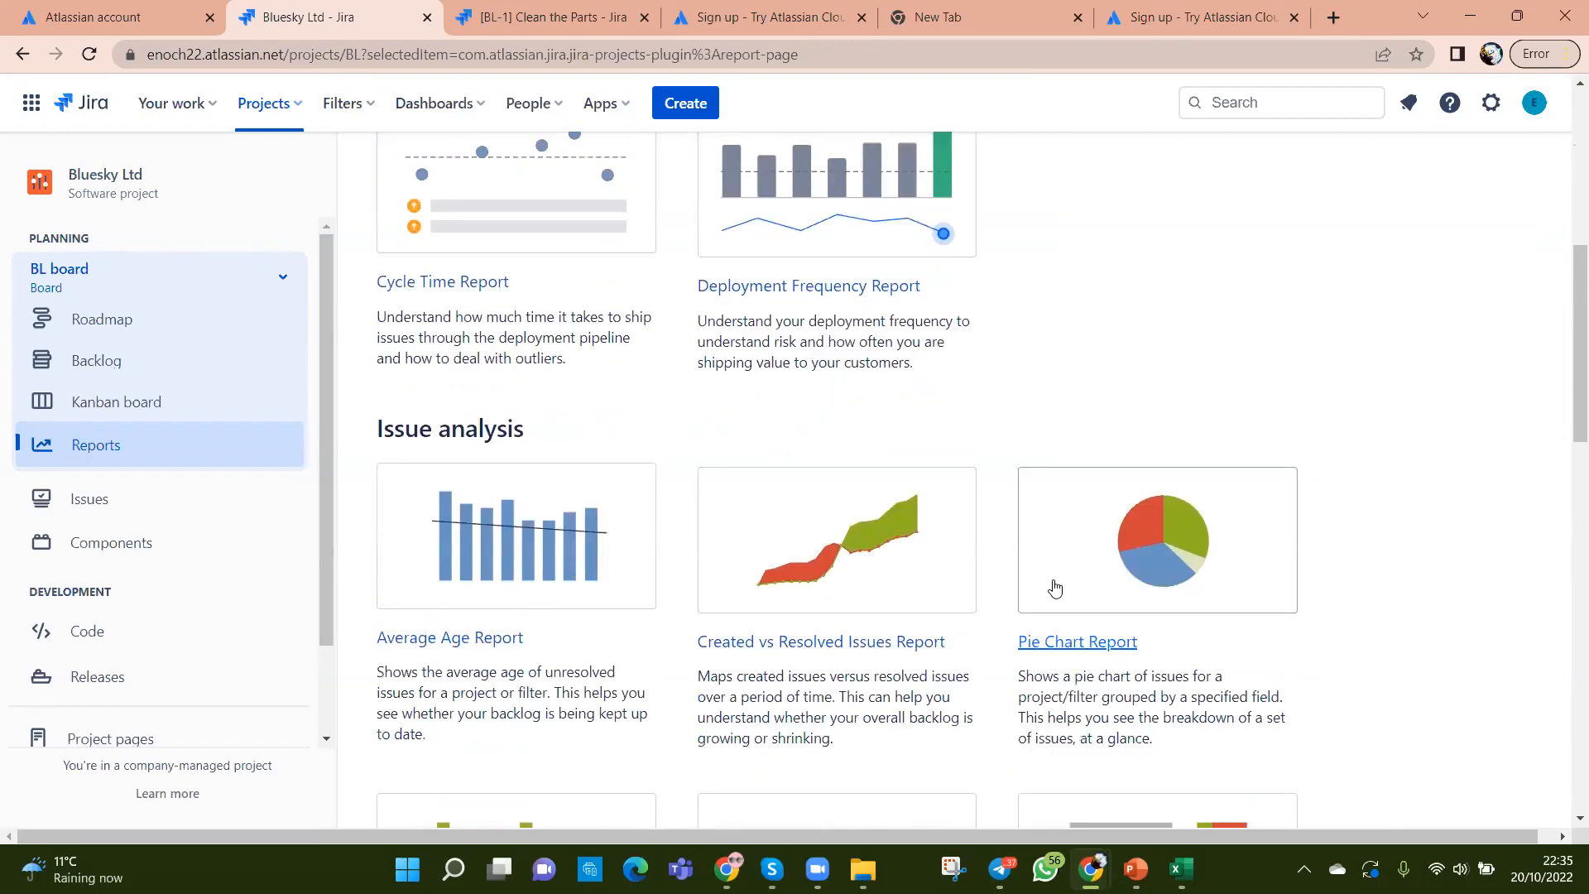
scroll(1020, 638, "down", 2)
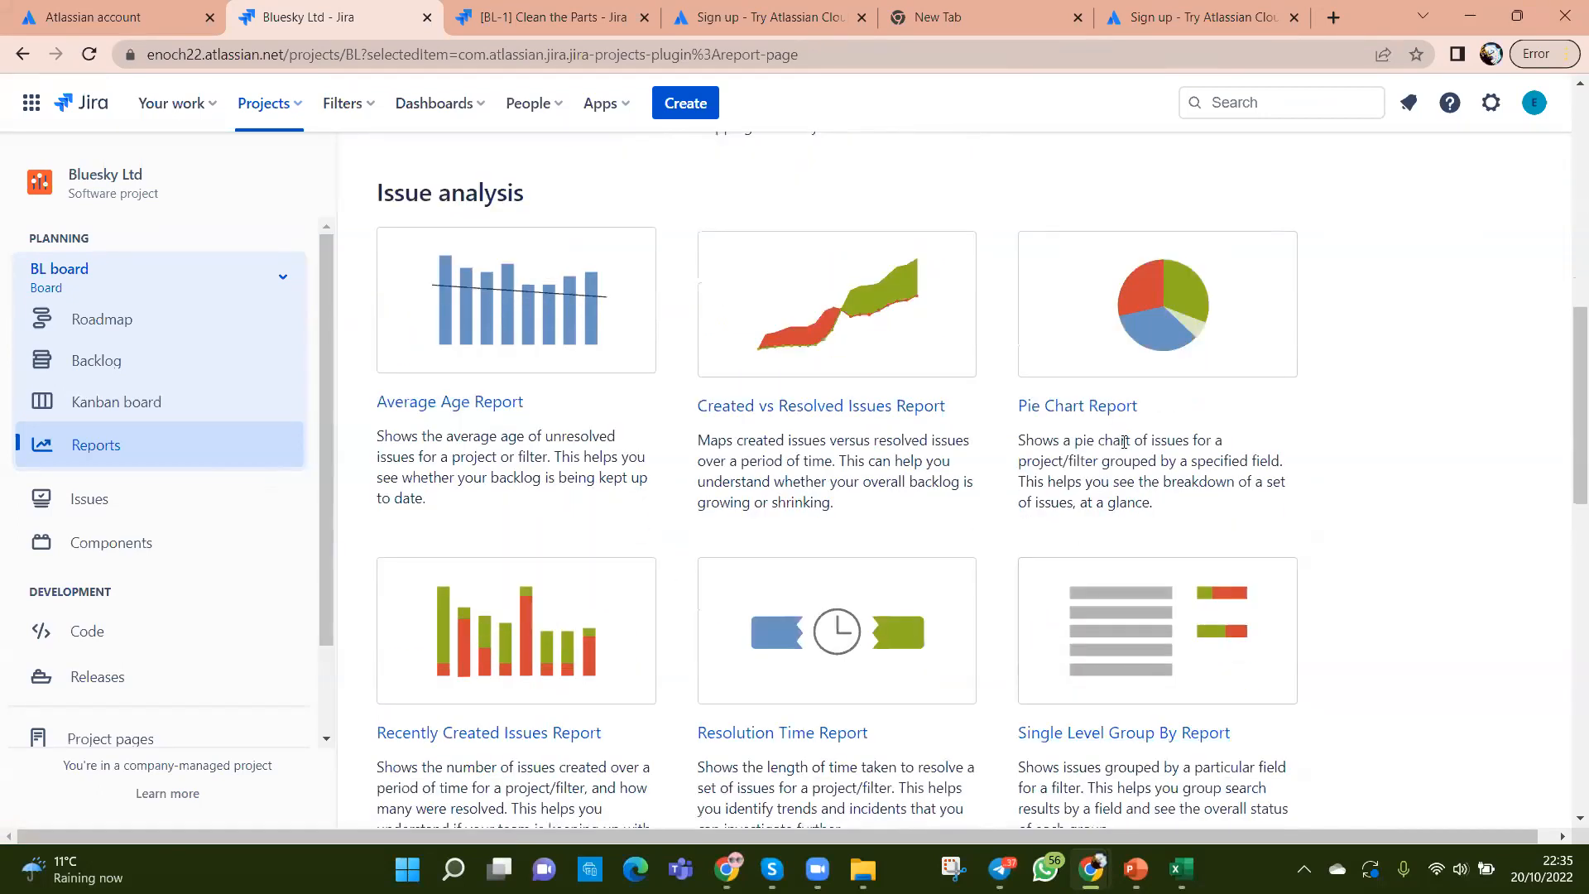
scroll(1118, 451, "down", 3)
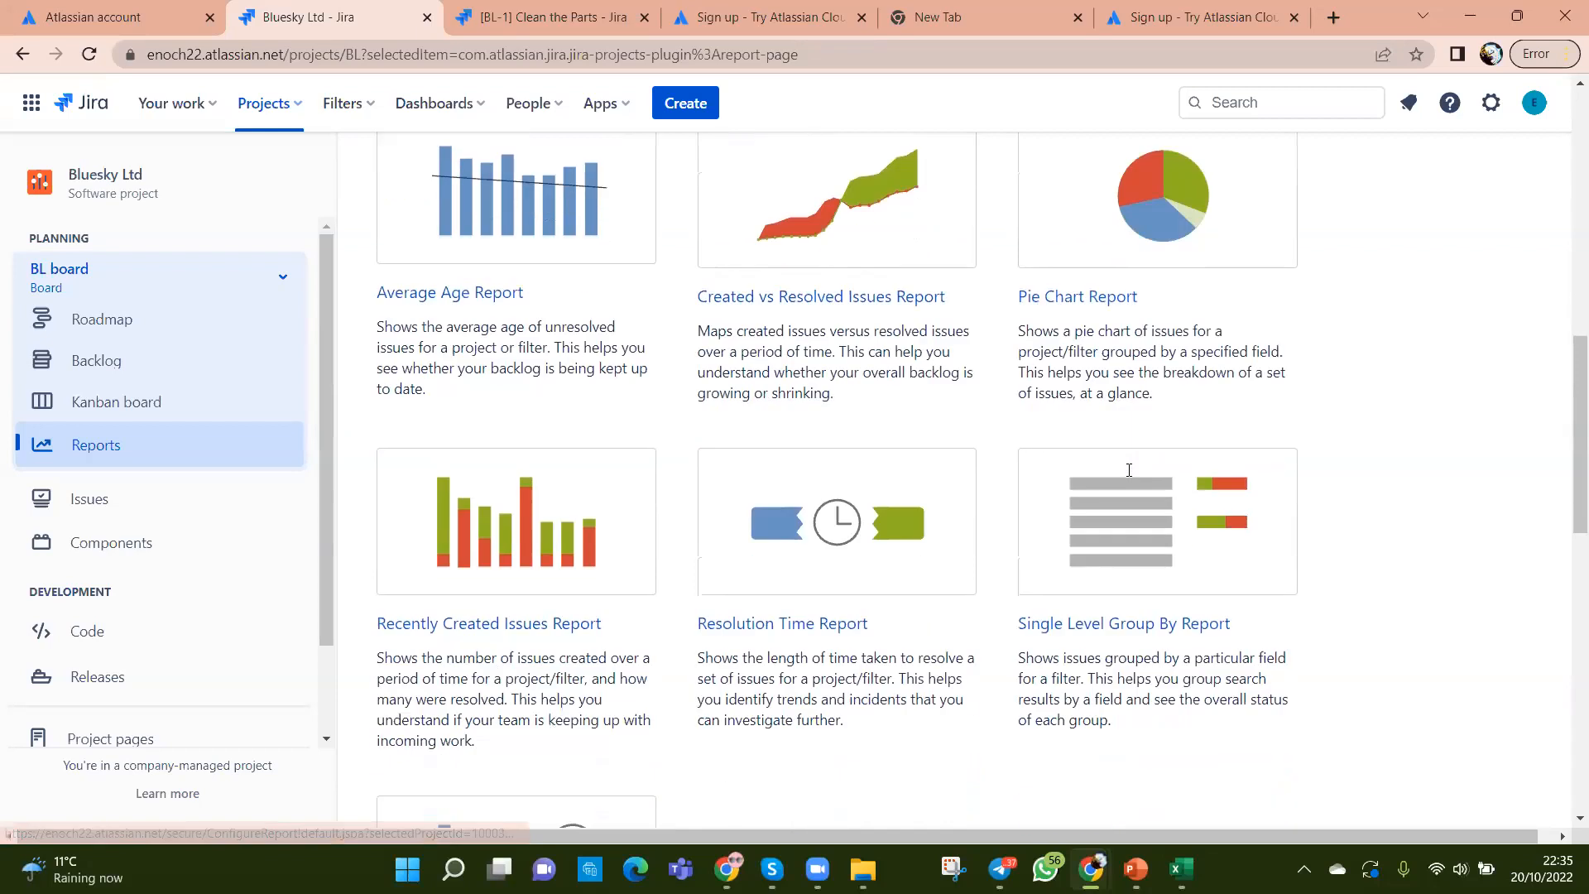
scroll(1030, 603, "down", 3)
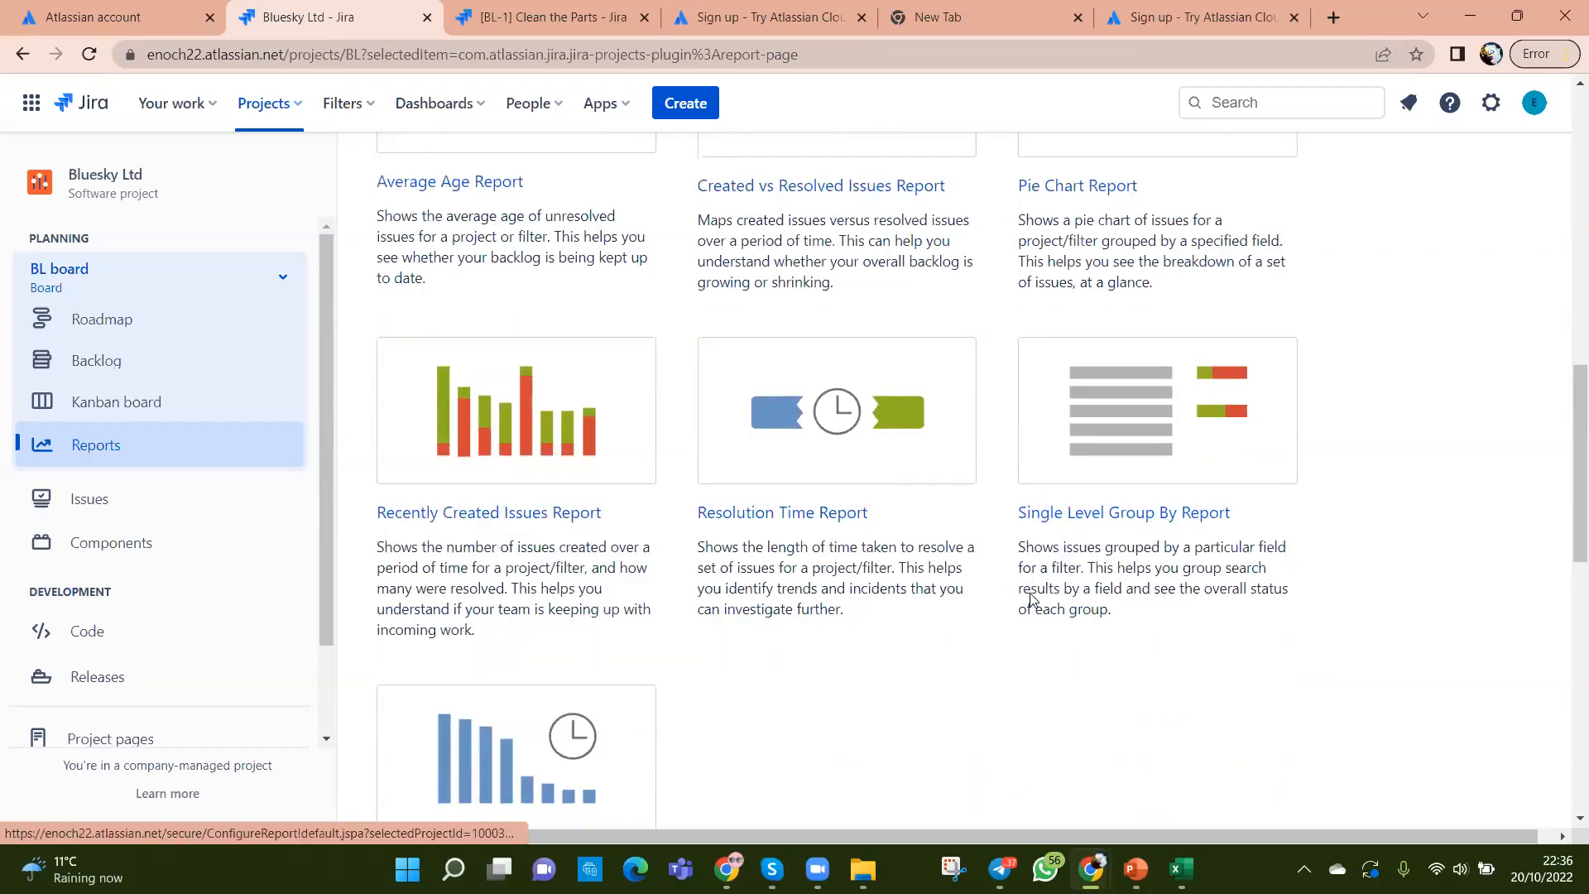
left_click(117, 365)
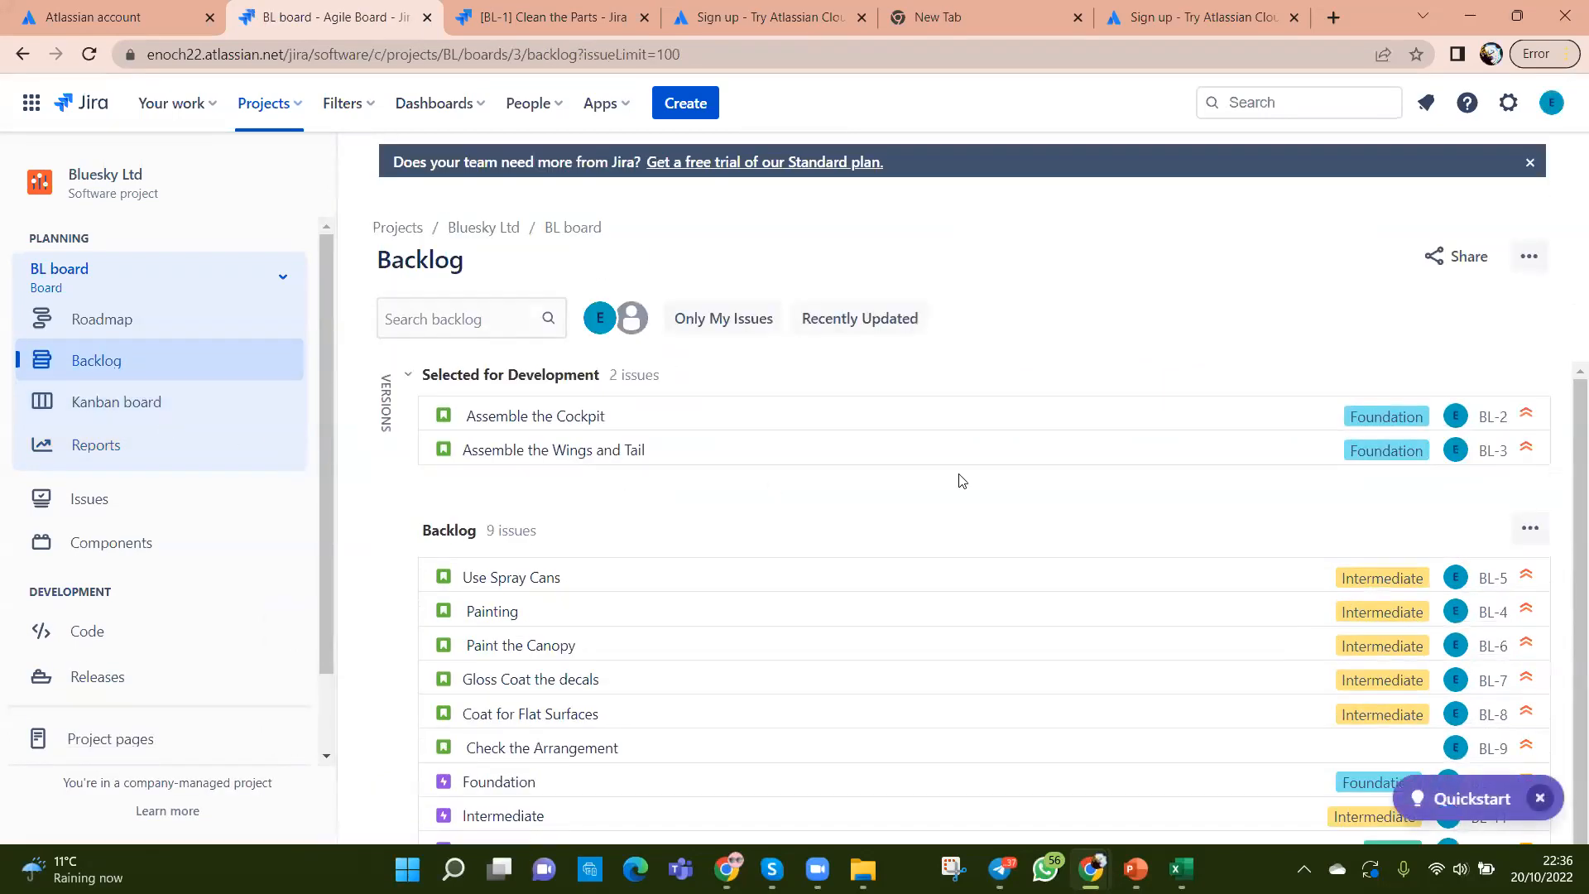
Step: From the Kanban board, open Confluence from the app switcher in a new tab and switch to it
left_click(47, 389)
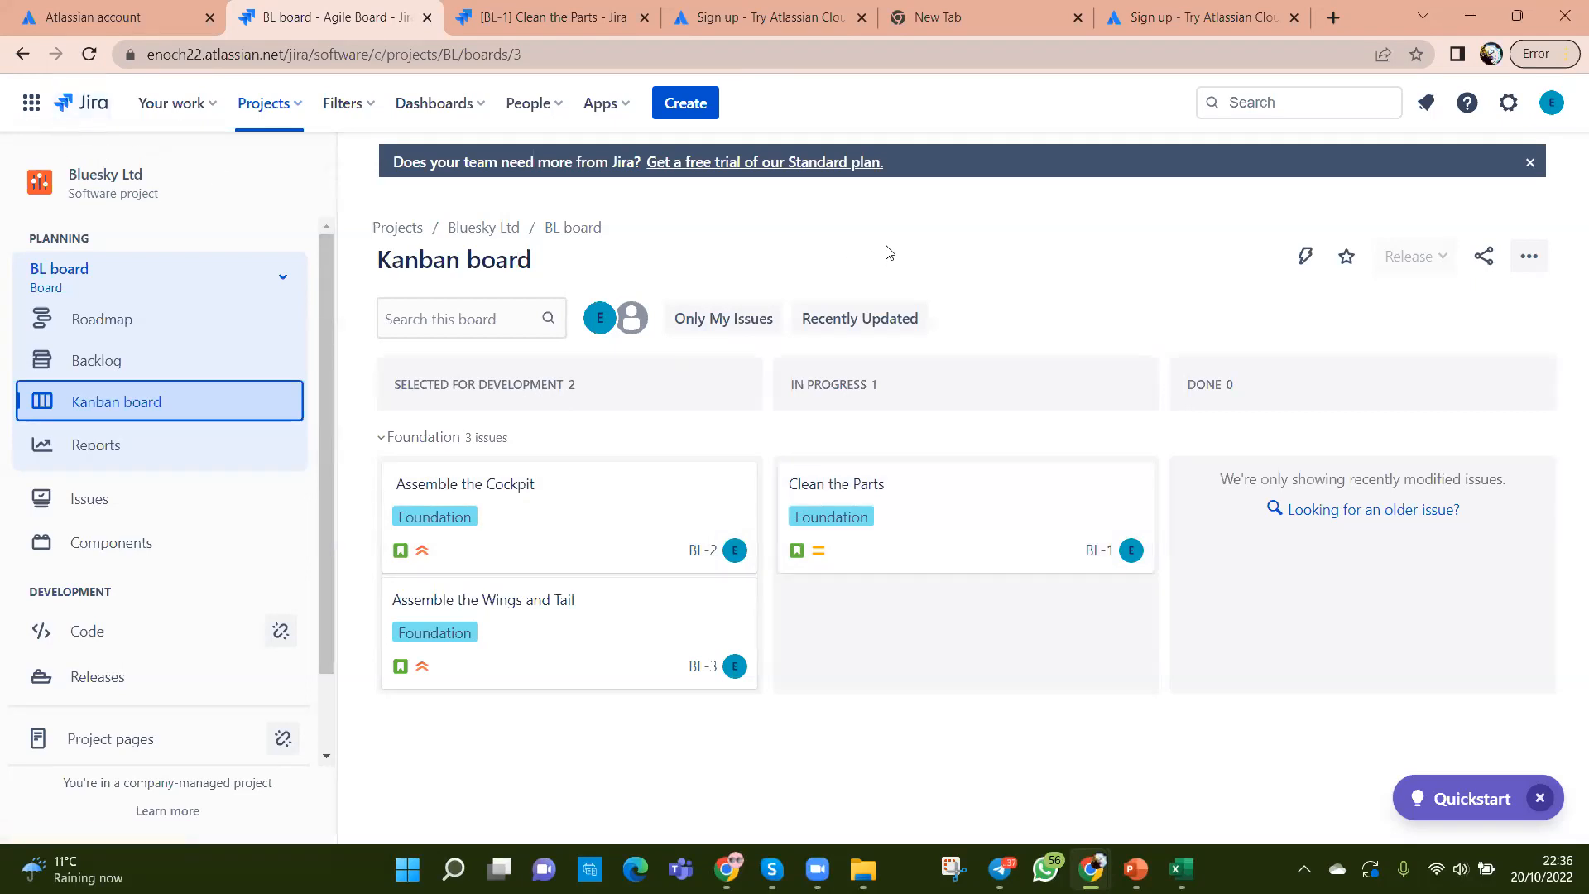
left_click(40, 109)
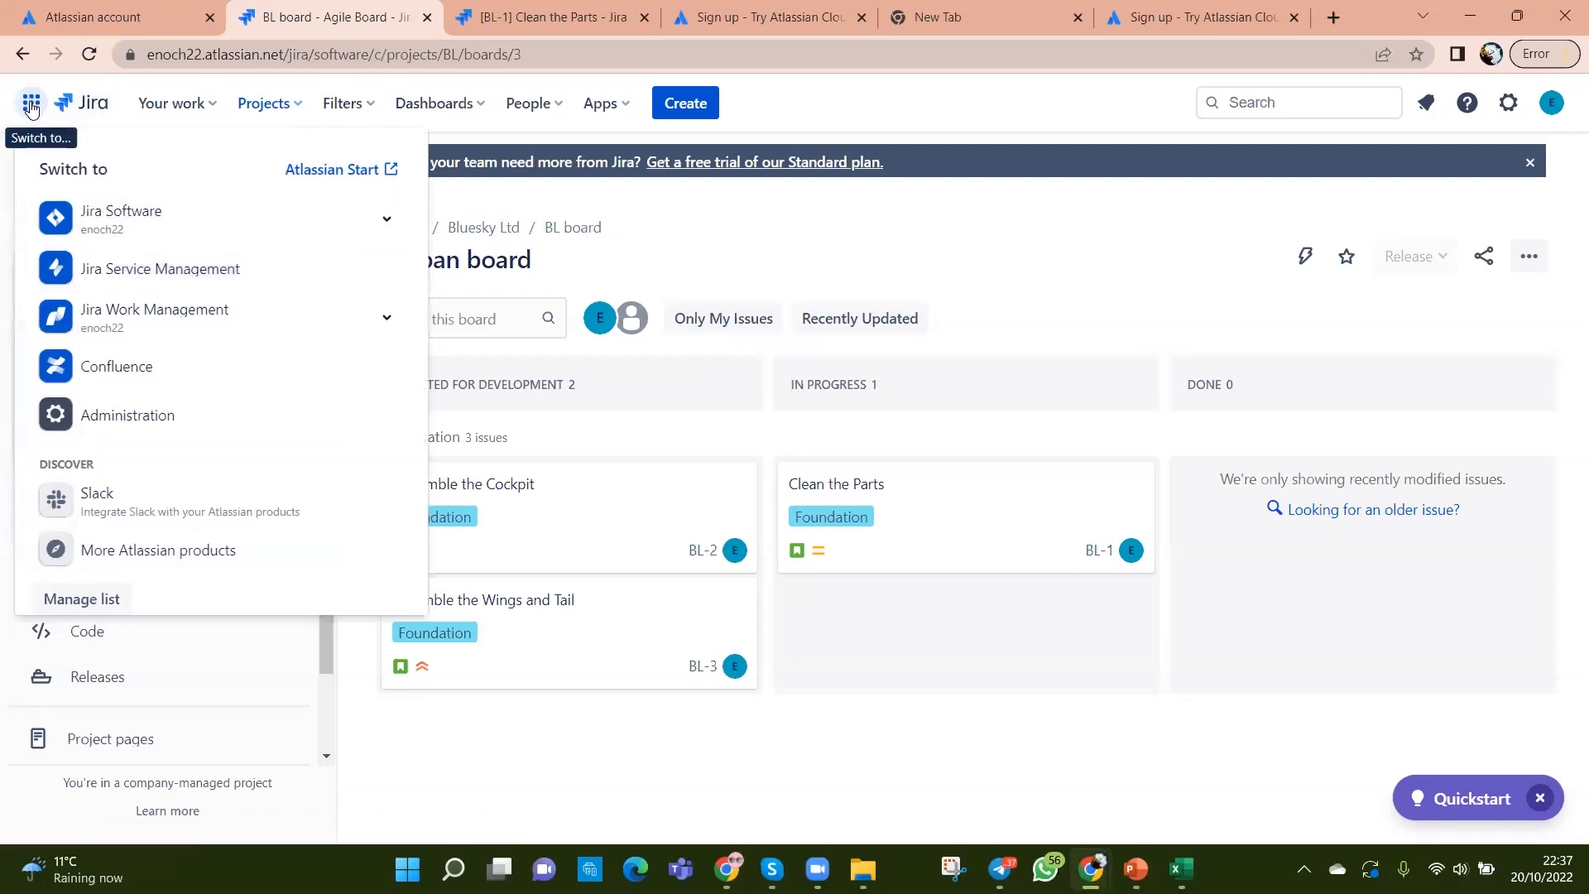
right_click(92, 376)
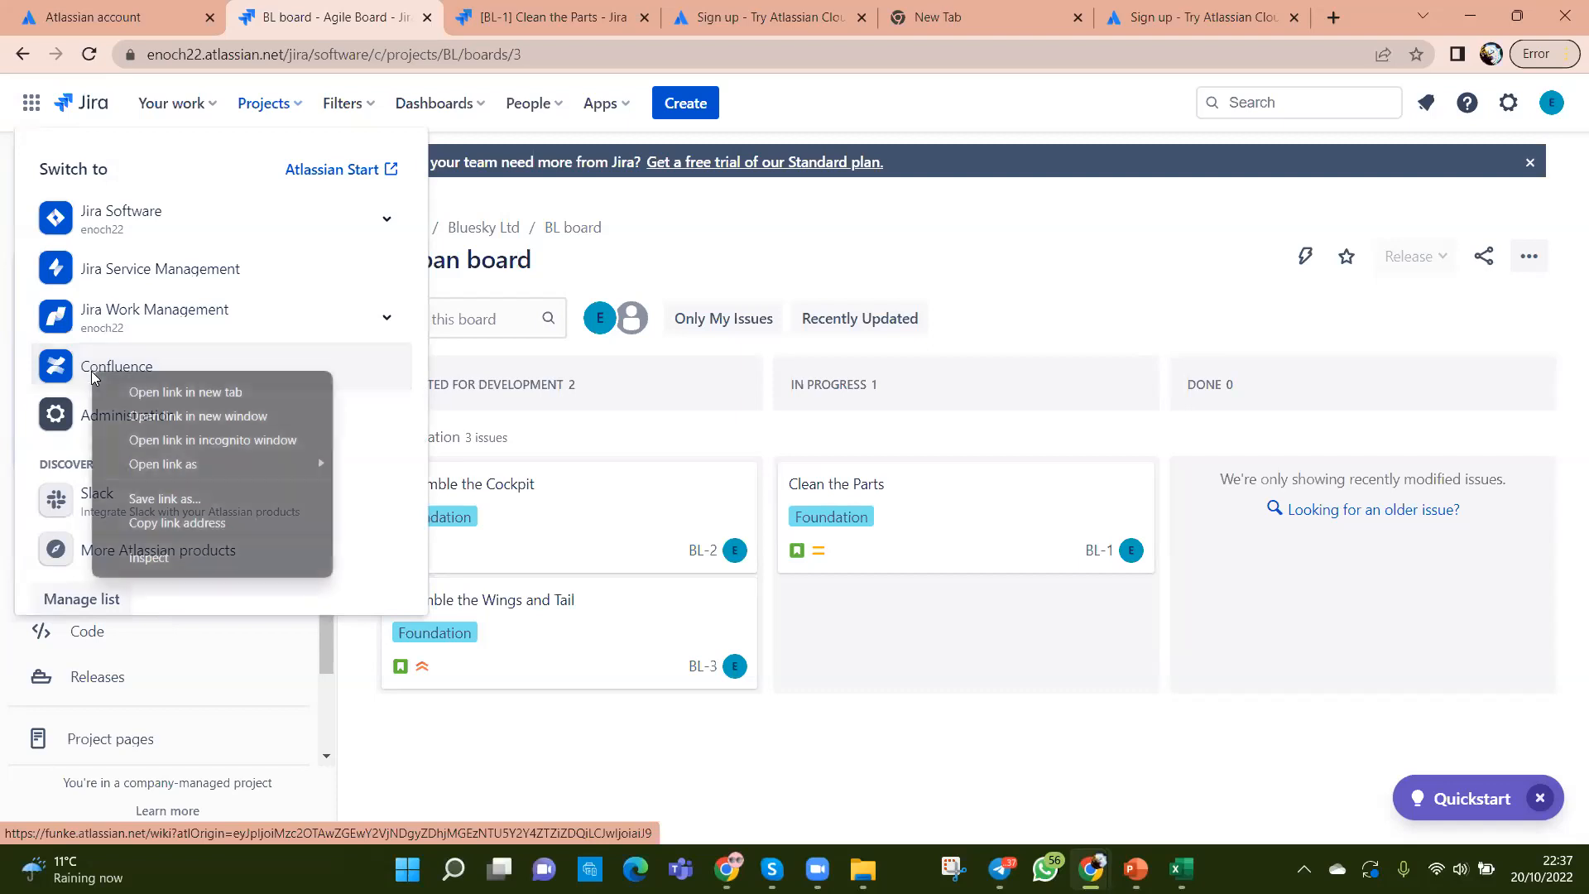
left_click(190, 390)
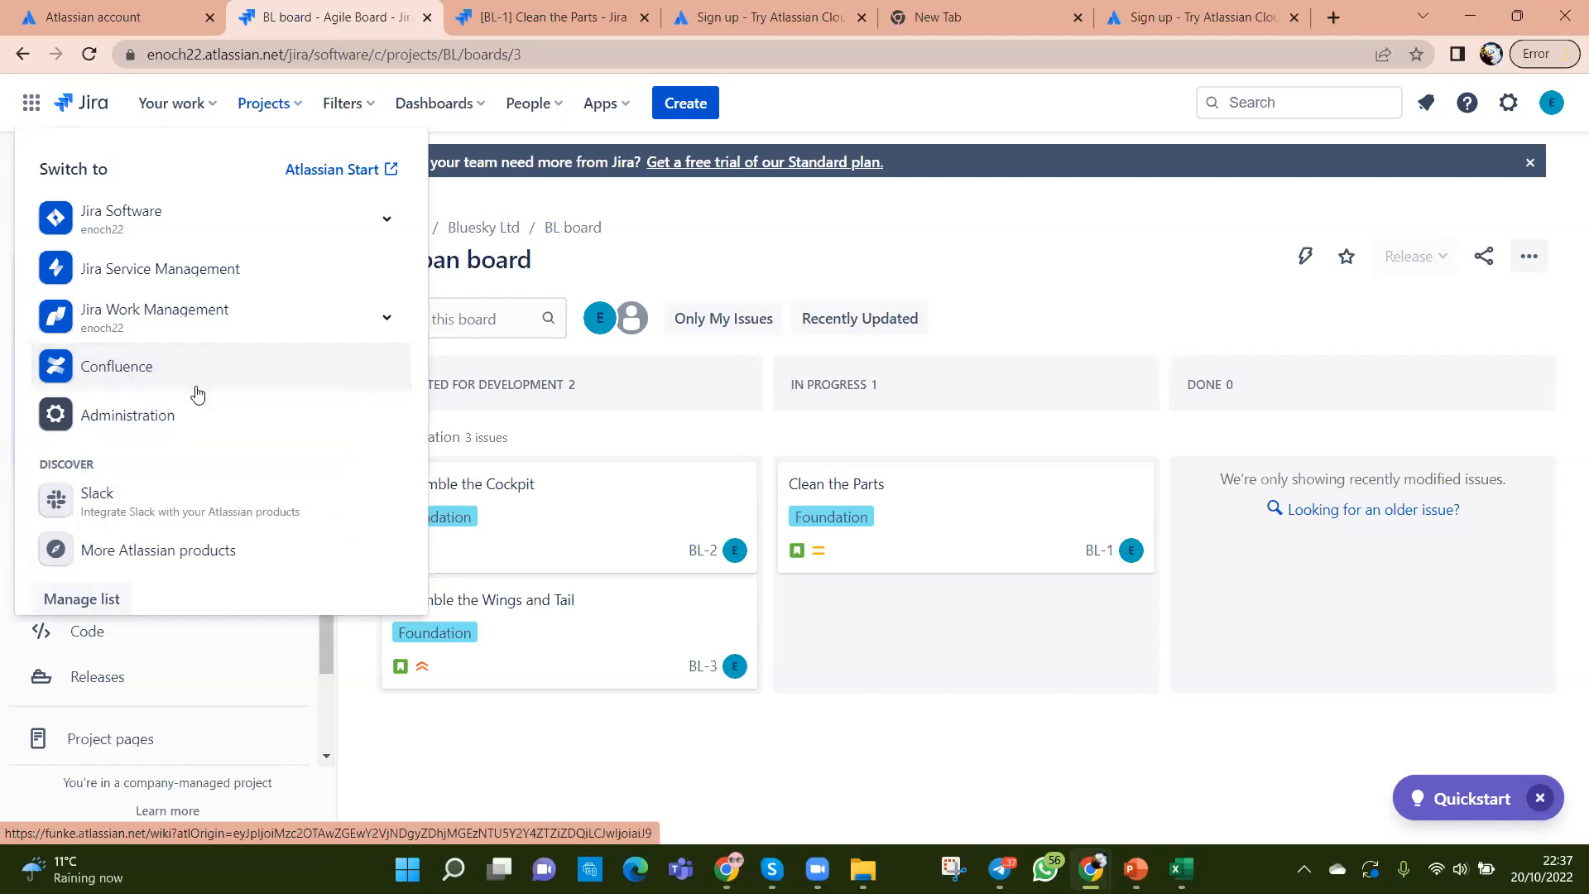
left_click(451, 16)
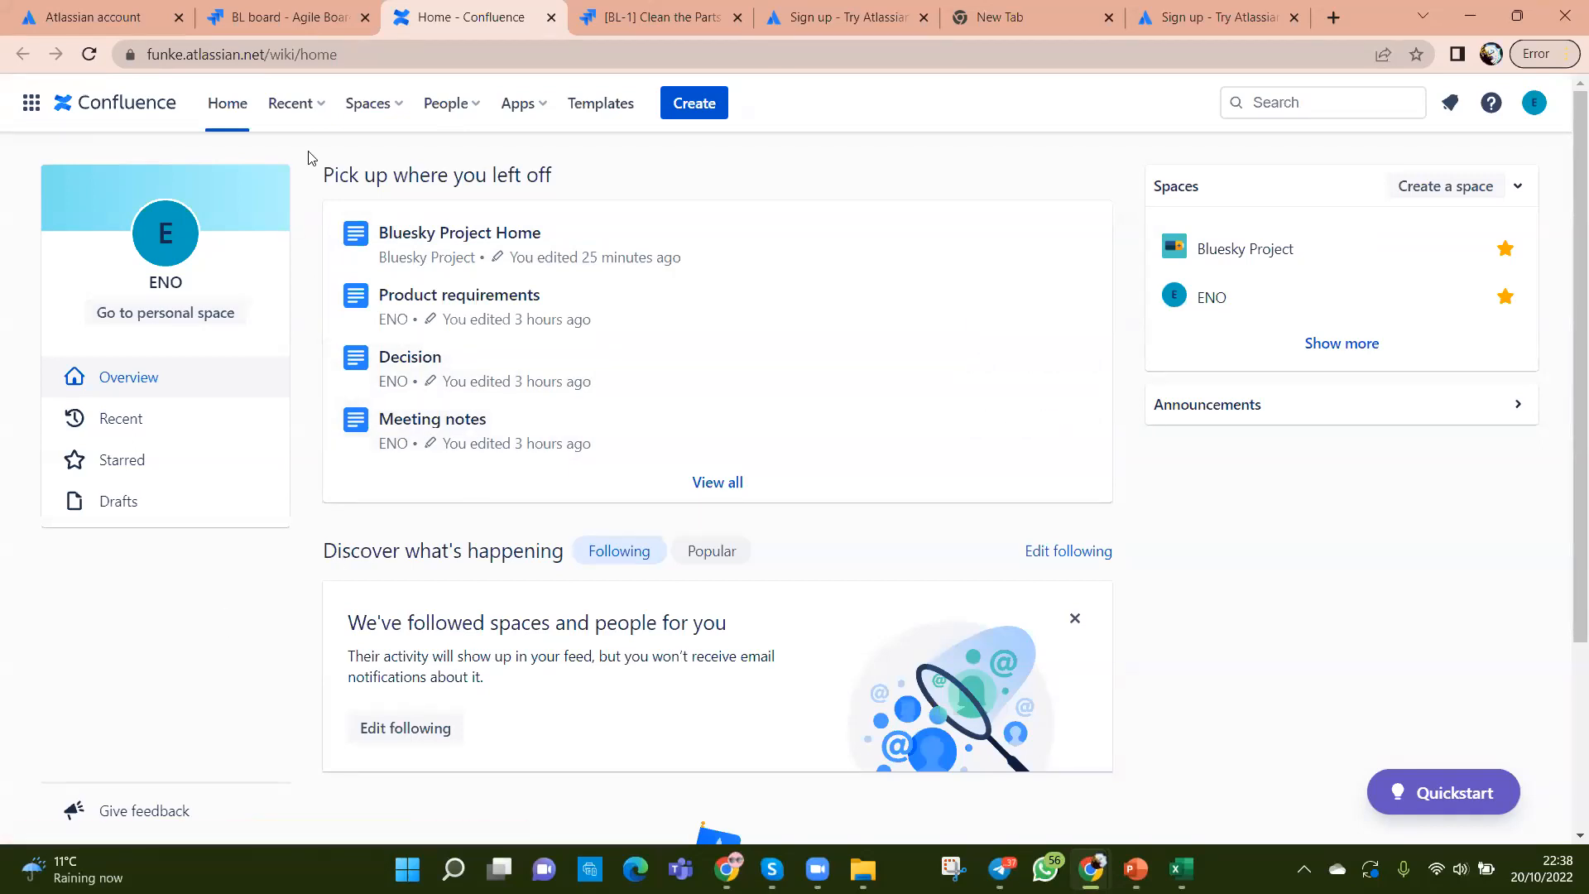
Step: Choose Bluesky Project under Starred in the Spaces dropdown
left_click(390, 111)
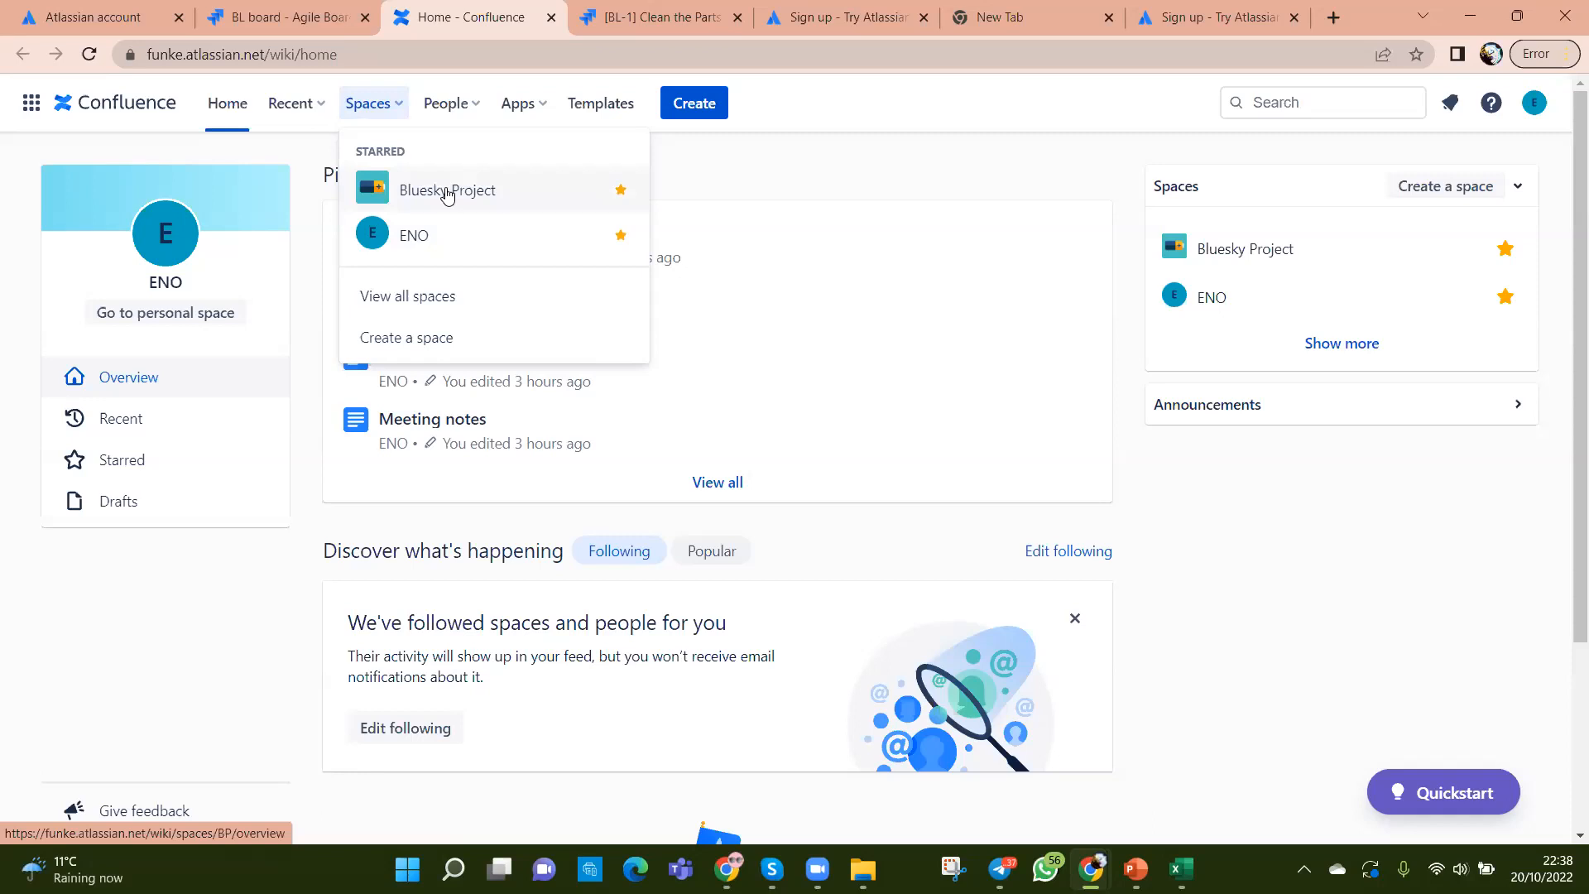
left_click(447, 193)
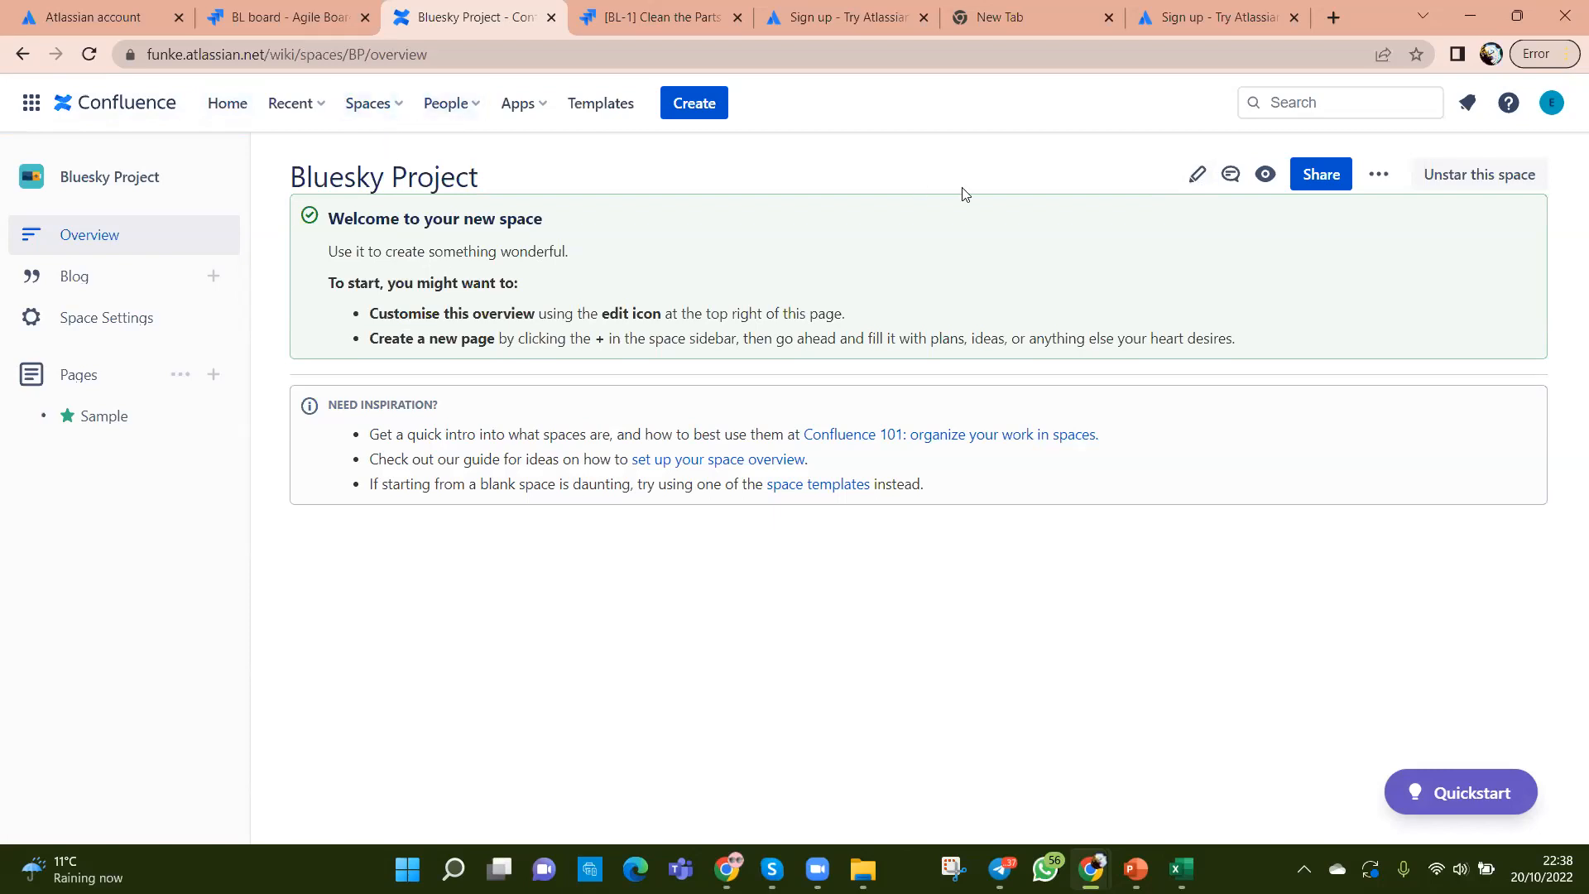
Step: Edit the Bluesky Project overview to add a 'Team Names' line, fixing the 'Namres' typo
left_click(1198, 176)
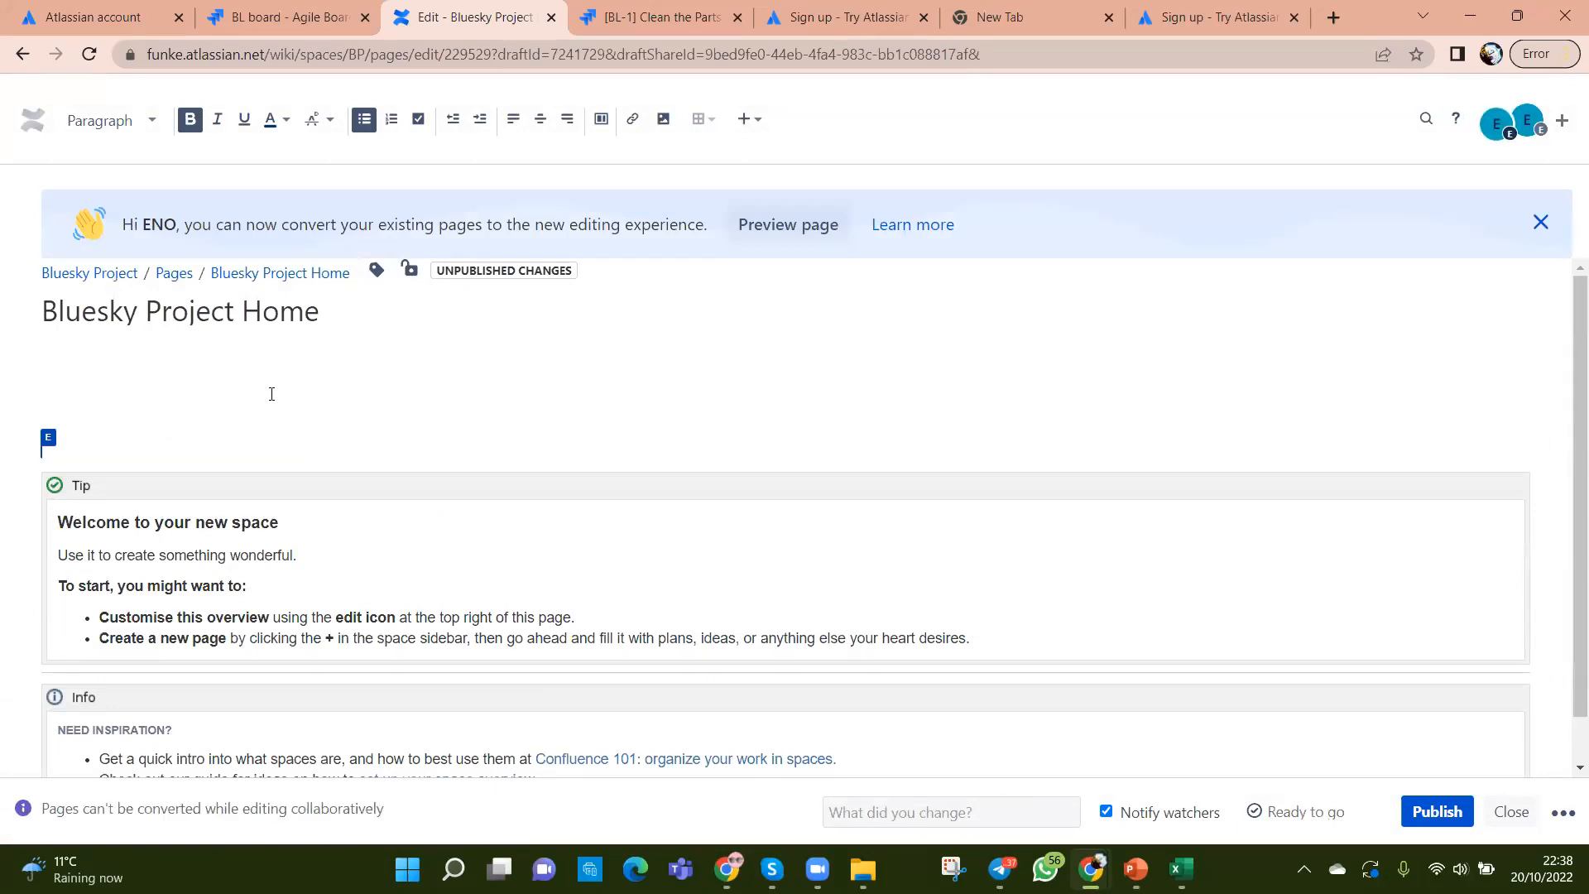
type("Team n")
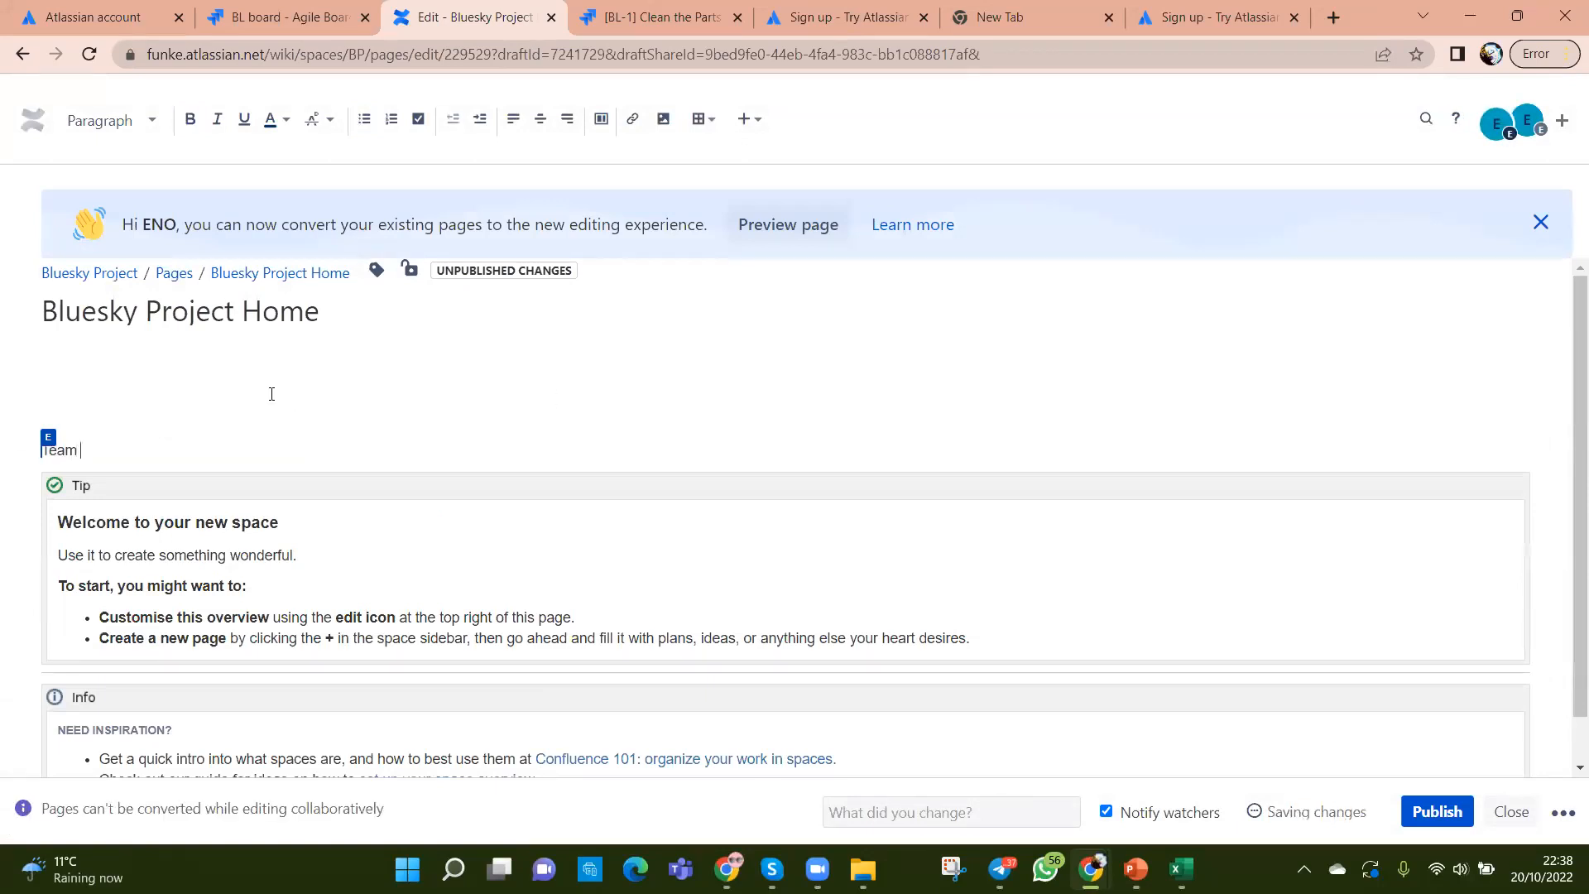
key("BackSpace")
type("Namres")
key("Return")
key("Return")
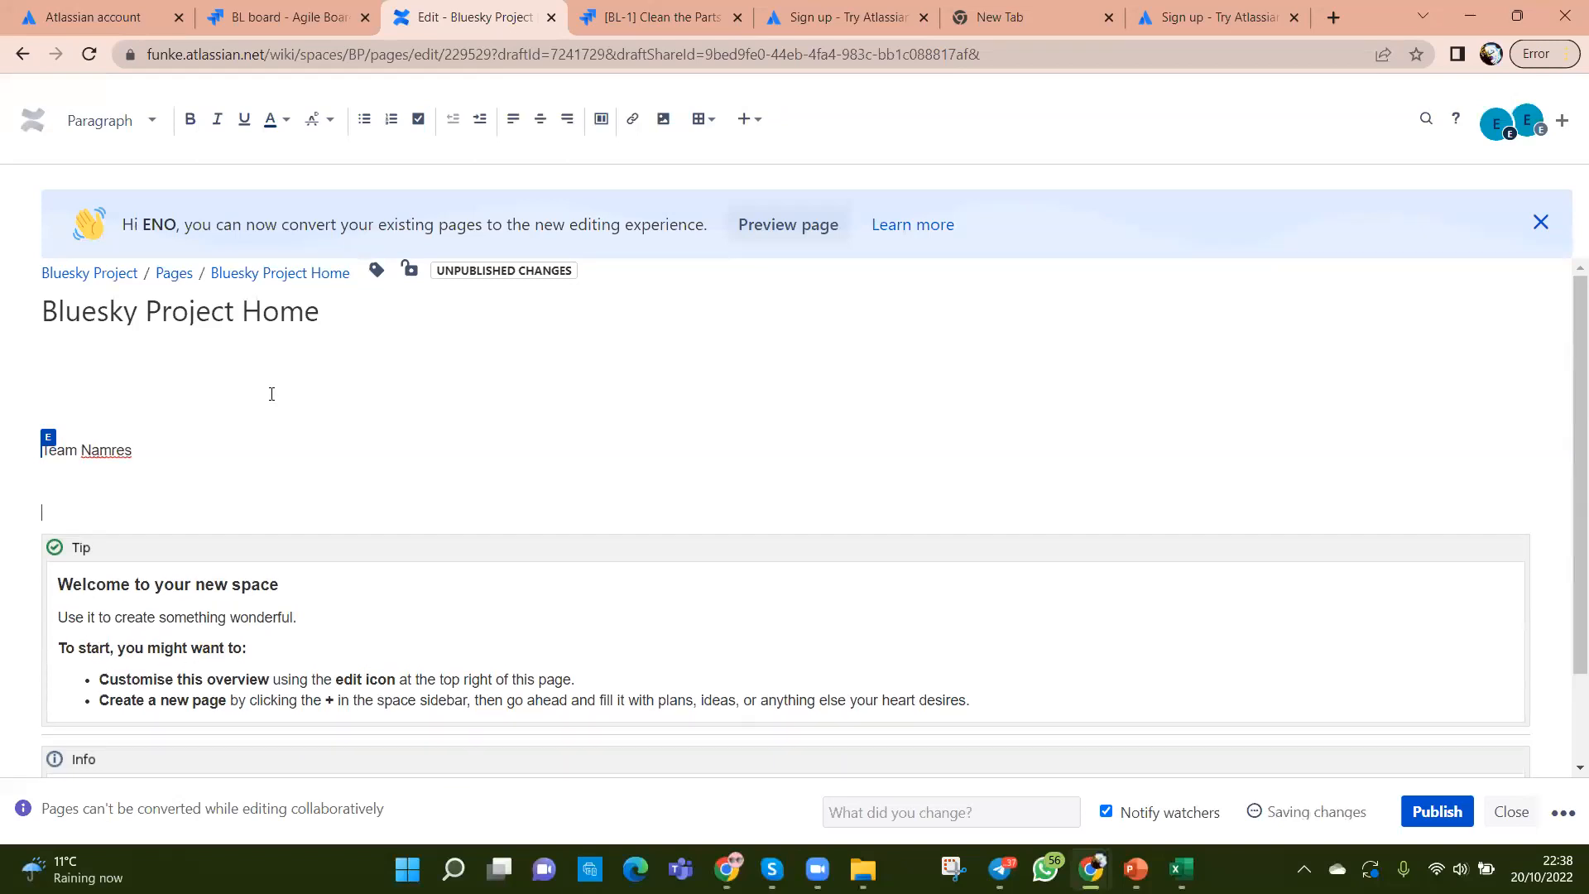
right_click(101, 454)
left_click(124, 480)
Step: Add a bulleted item 'kkkk' below Team Names and publish the page
left_click(368, 121)
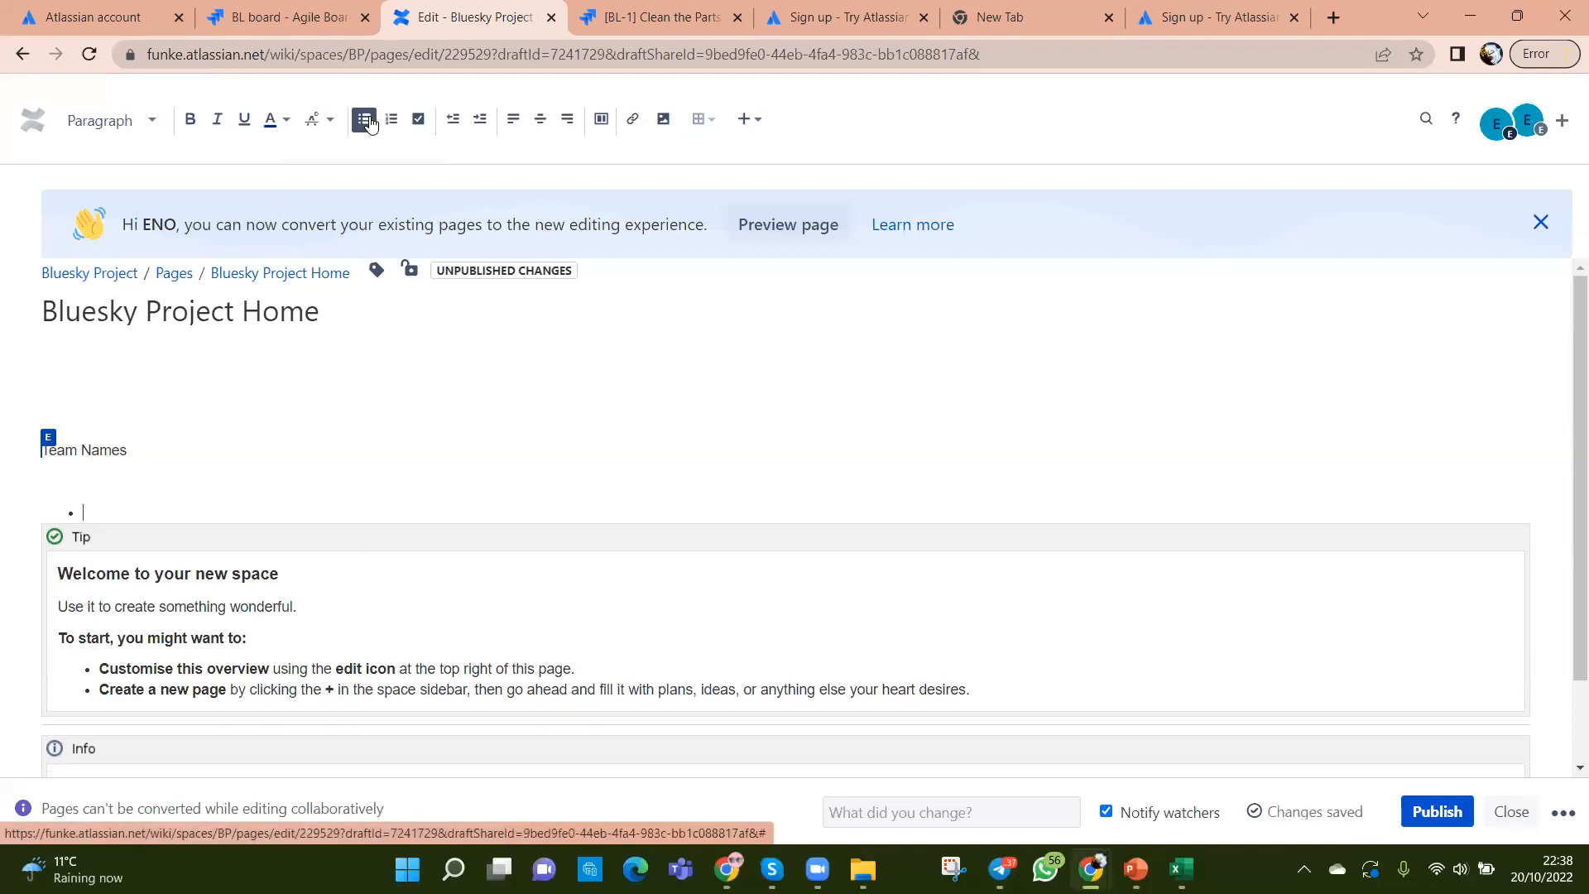
type("kkkk")
key("Return")
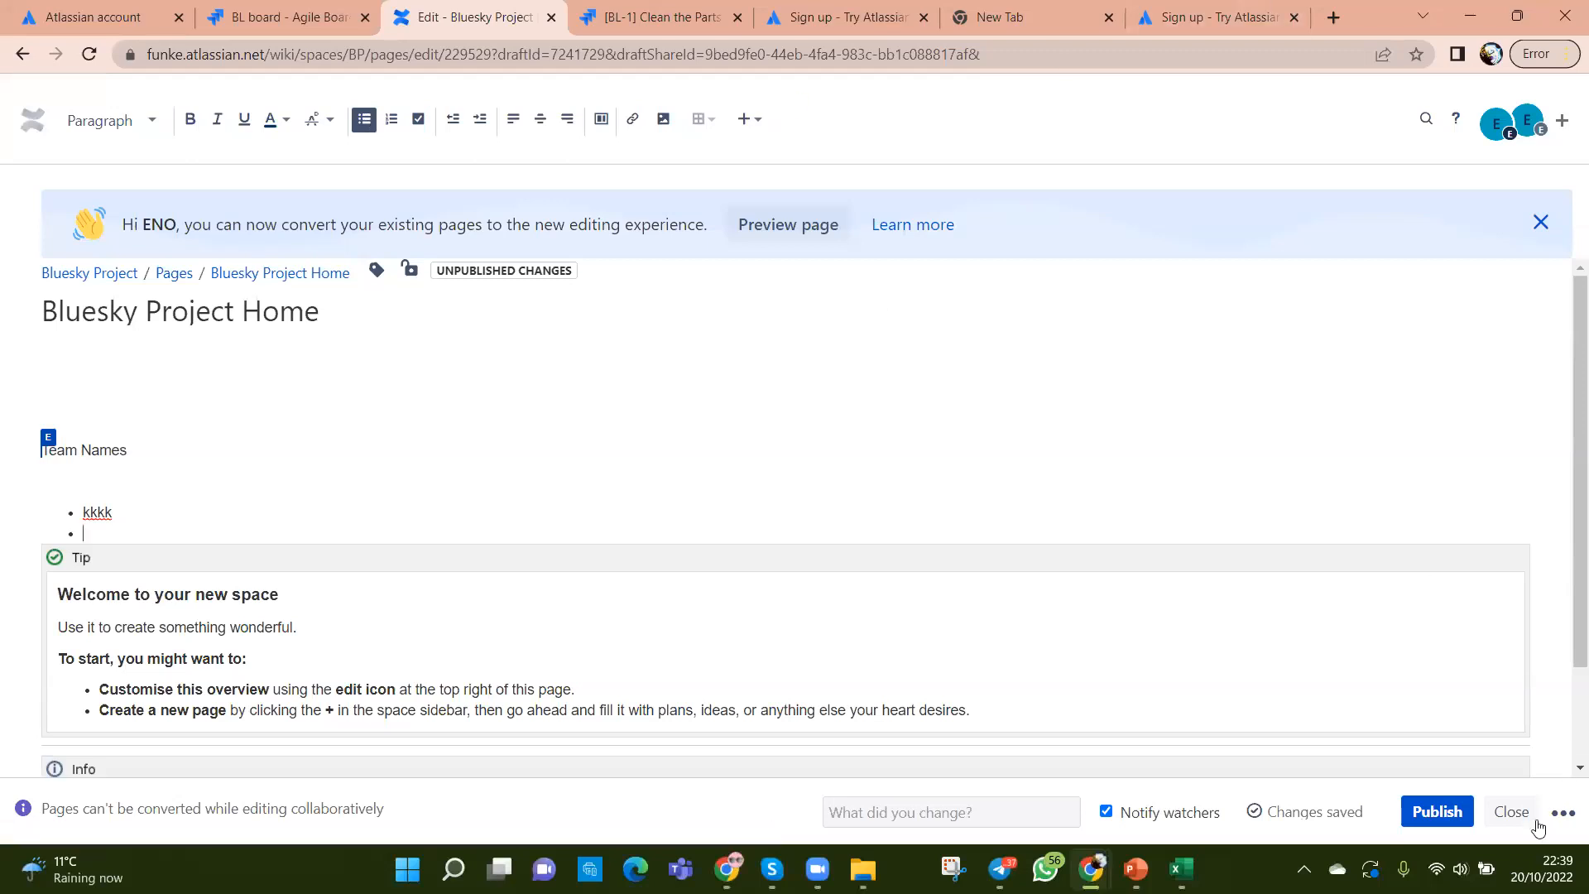
left_click(1438, 813)
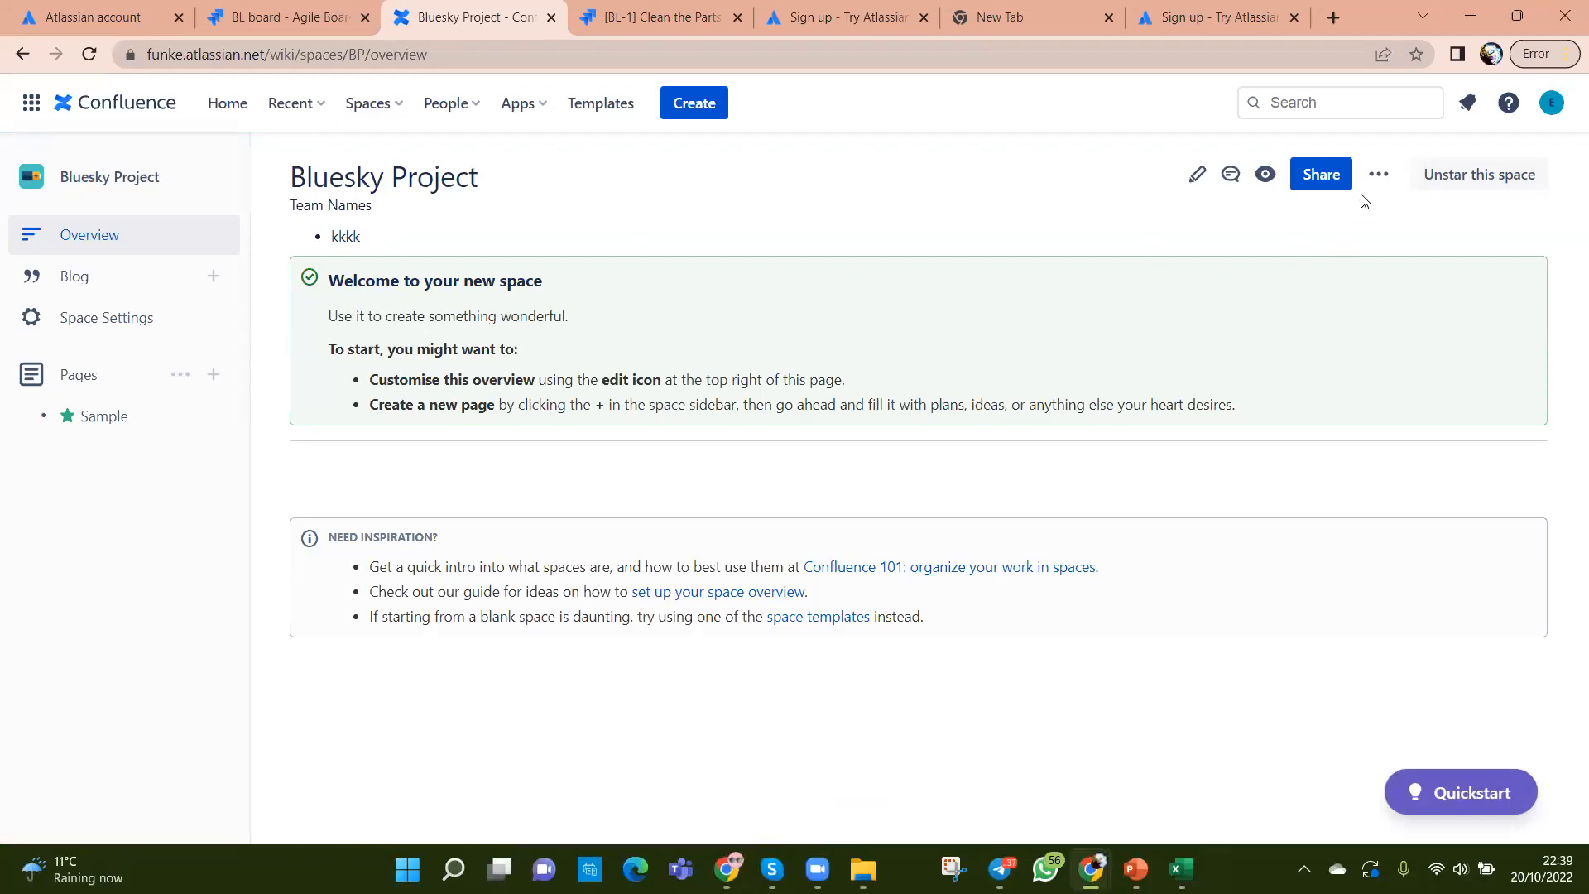
left_click(1379, 177)
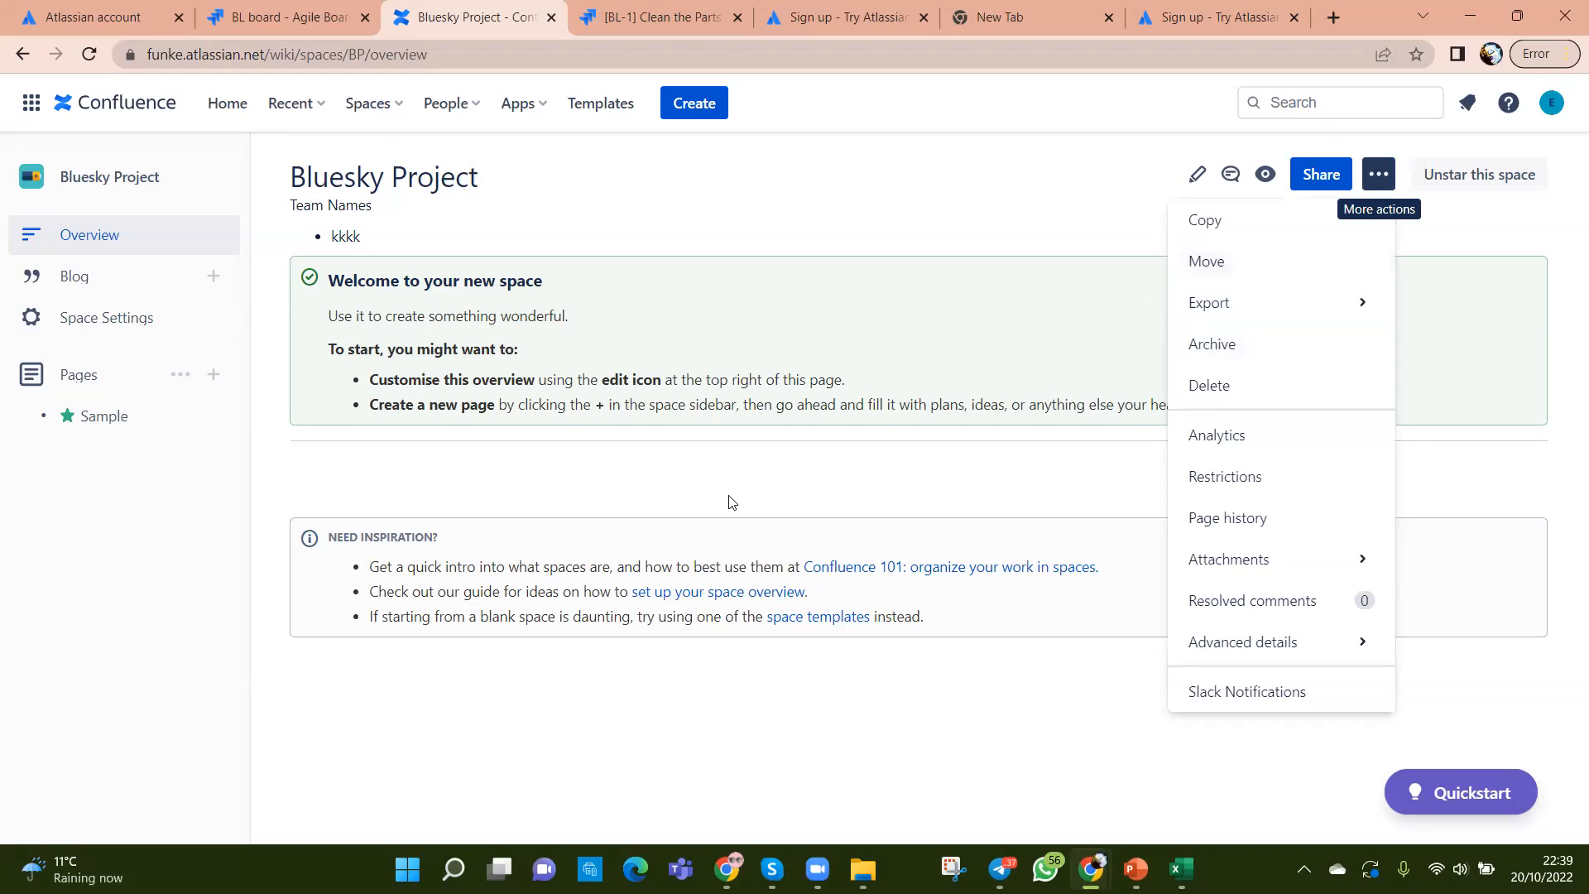
left_click(911, 486)
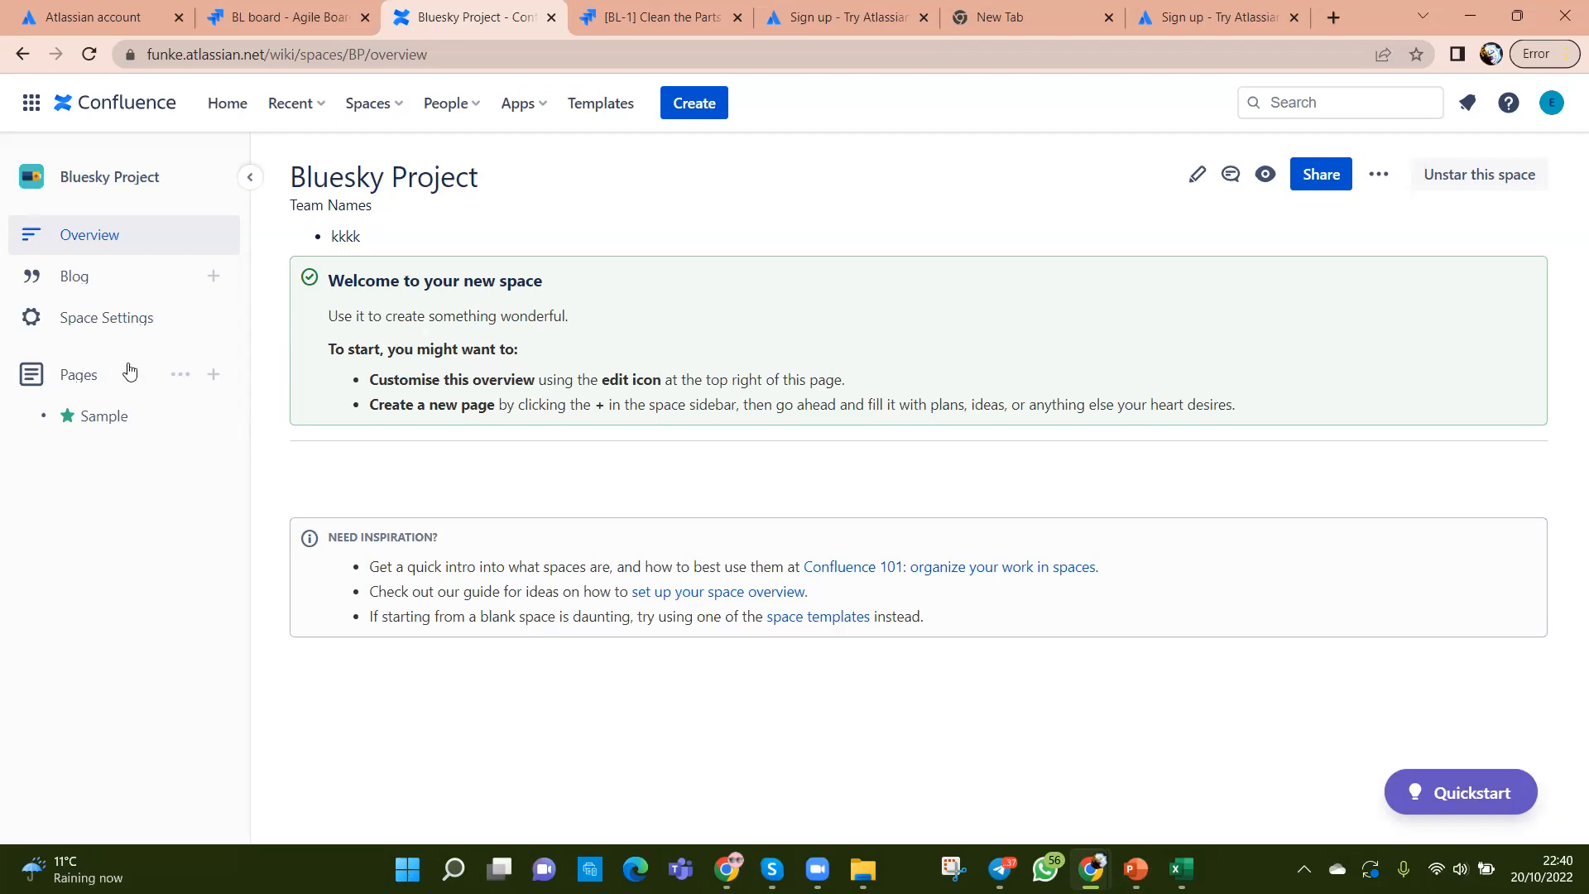
Step: Return to the Jira BL board tab and dismiss the product switcher panel
left_click(281, 16)
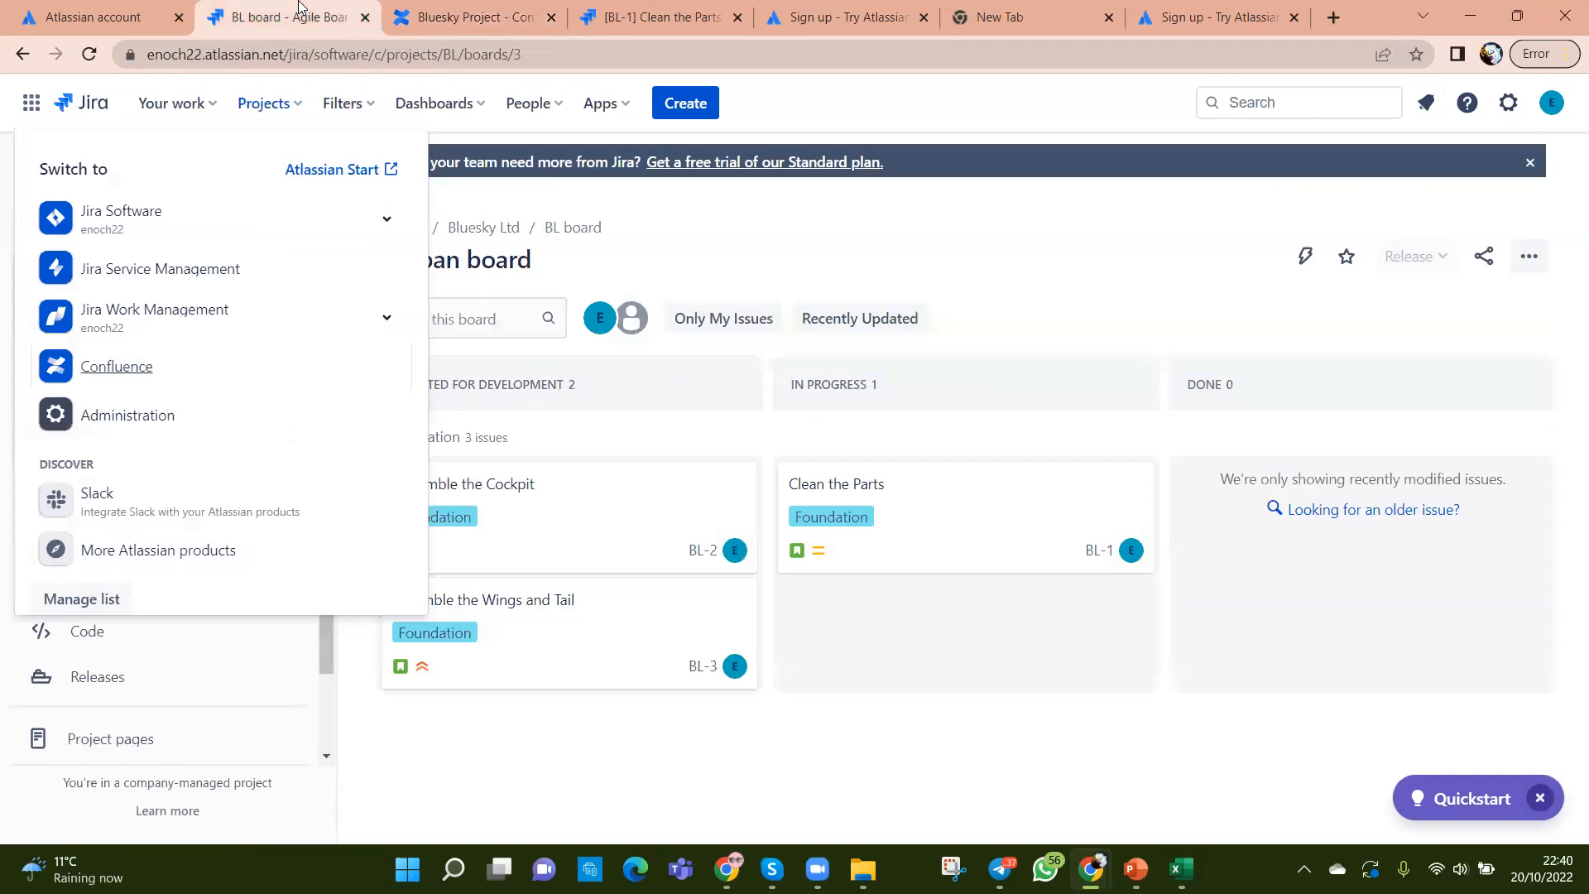
left_click(627, 751)
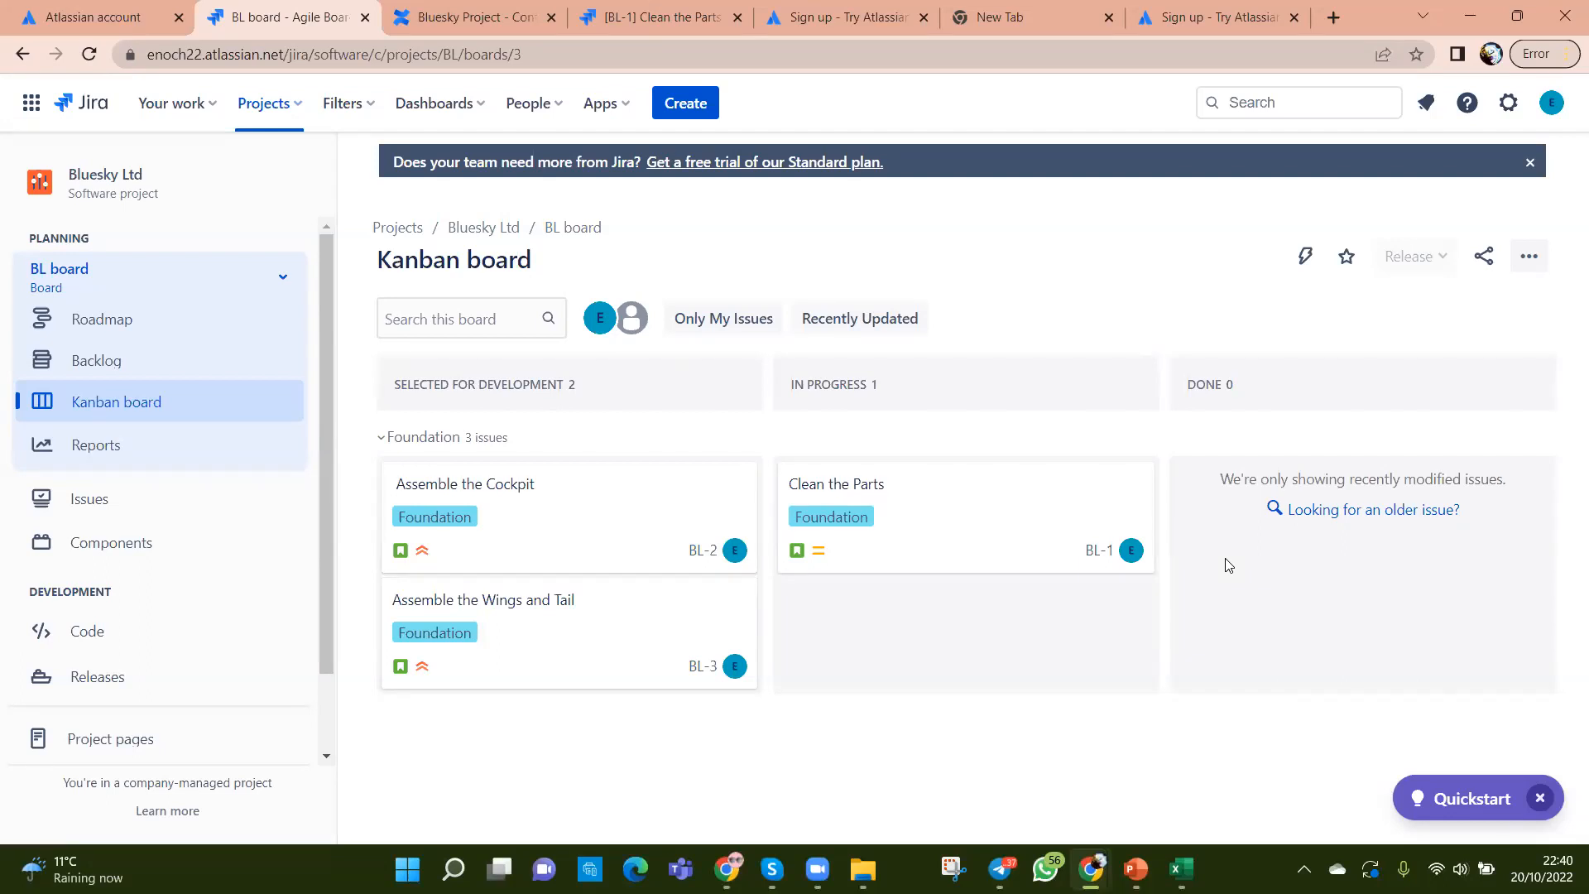
Step: Open the BL board's Columns settings and look over the column layout, then return to the board
left_click(1521, 259)
left_click(1434, 307)
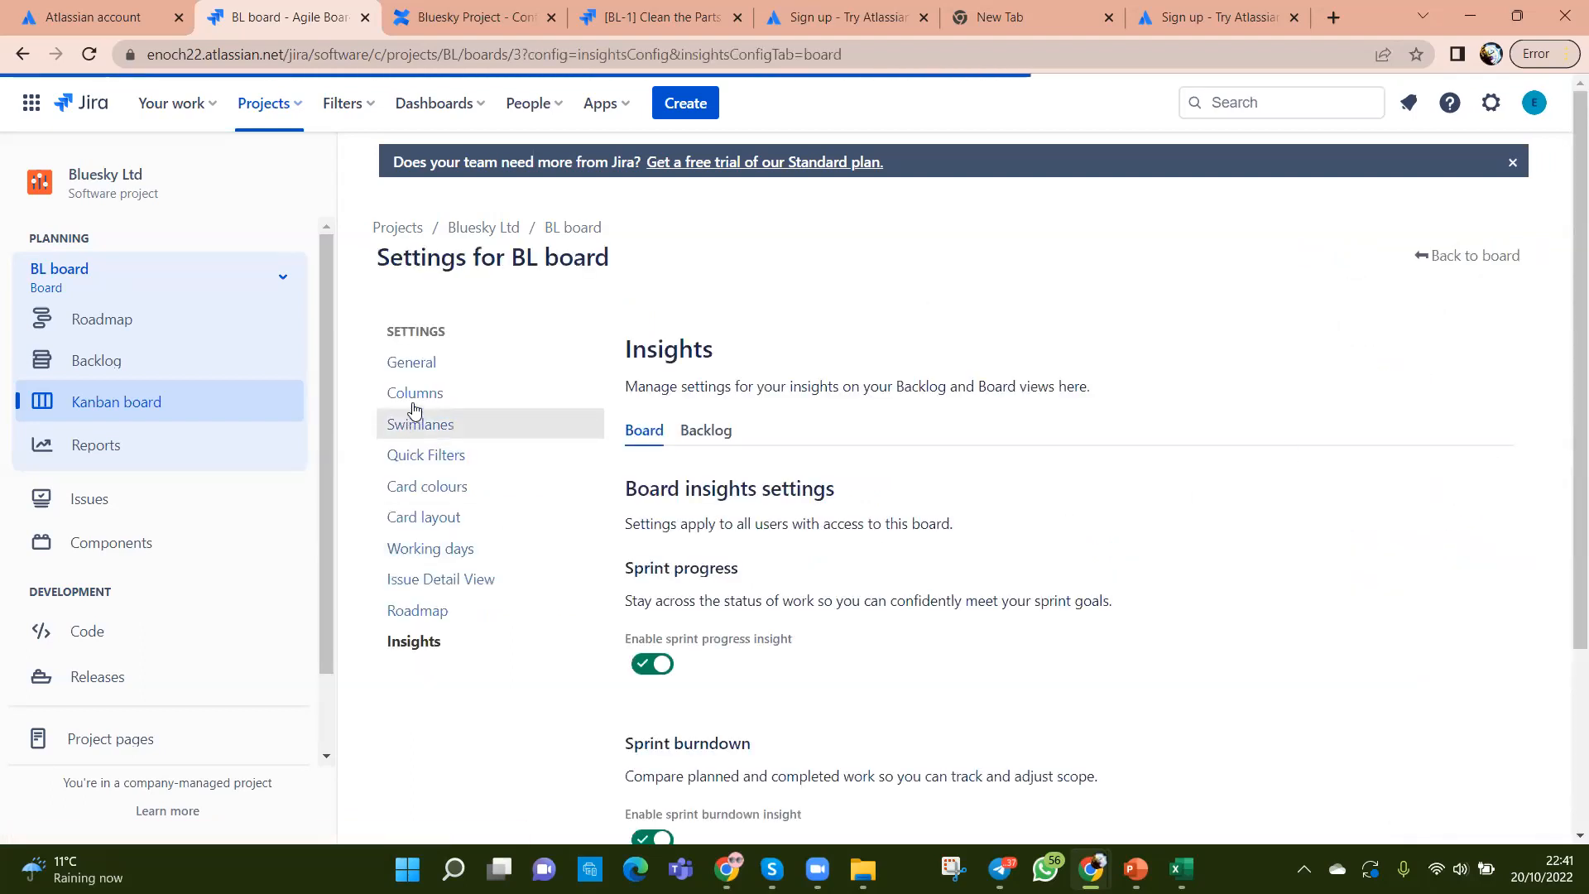
left_click(414, 394)
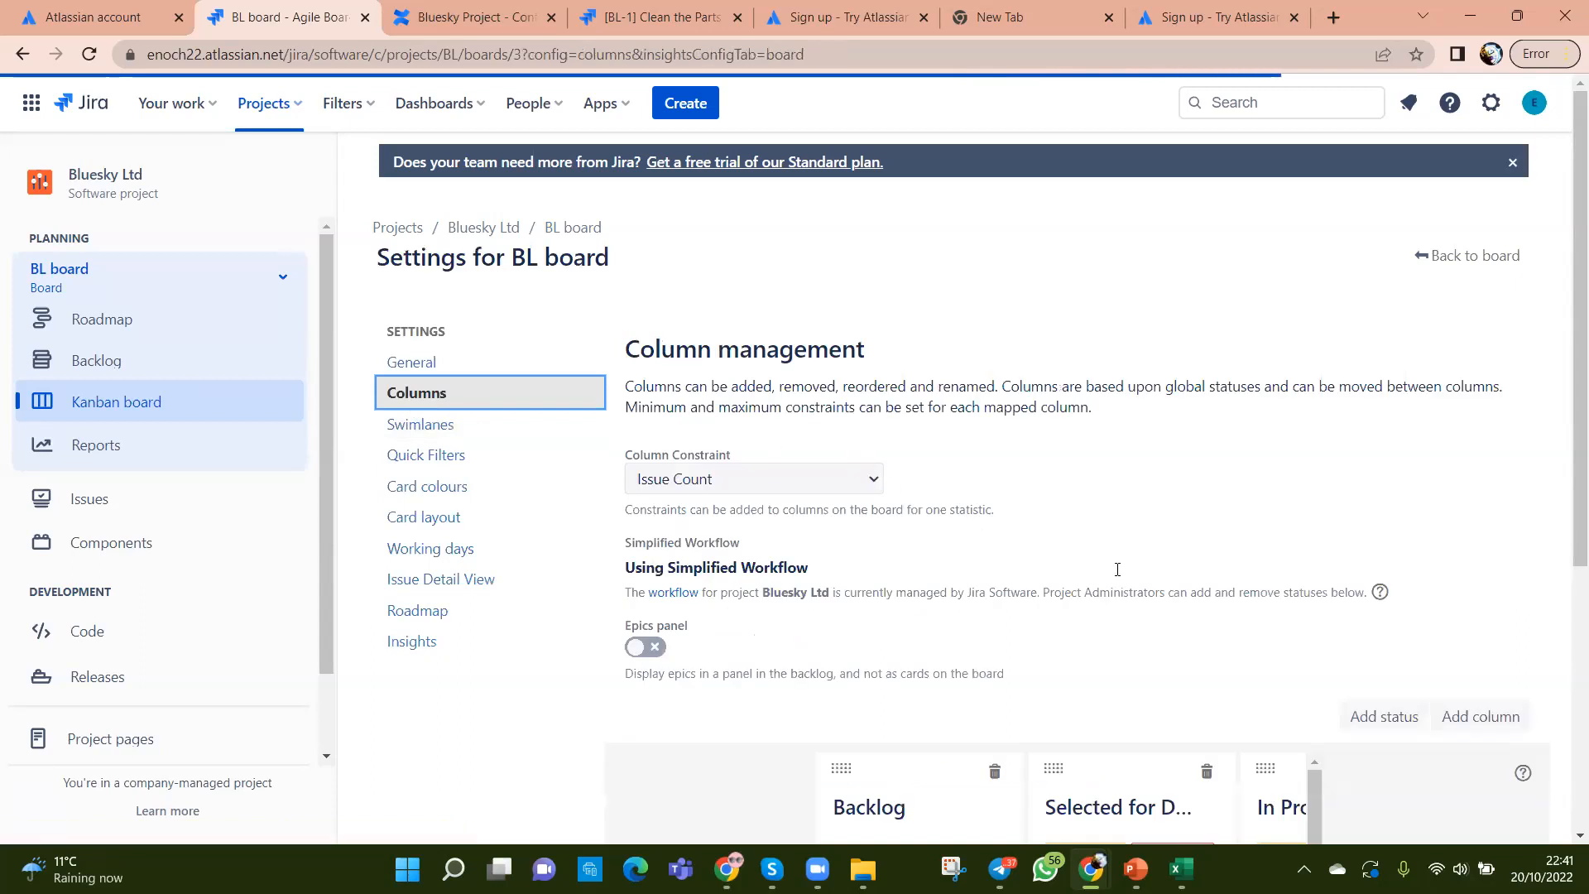
scroll(1118, 569, "down", 3)
scroll(1305, 729, "down", 1)
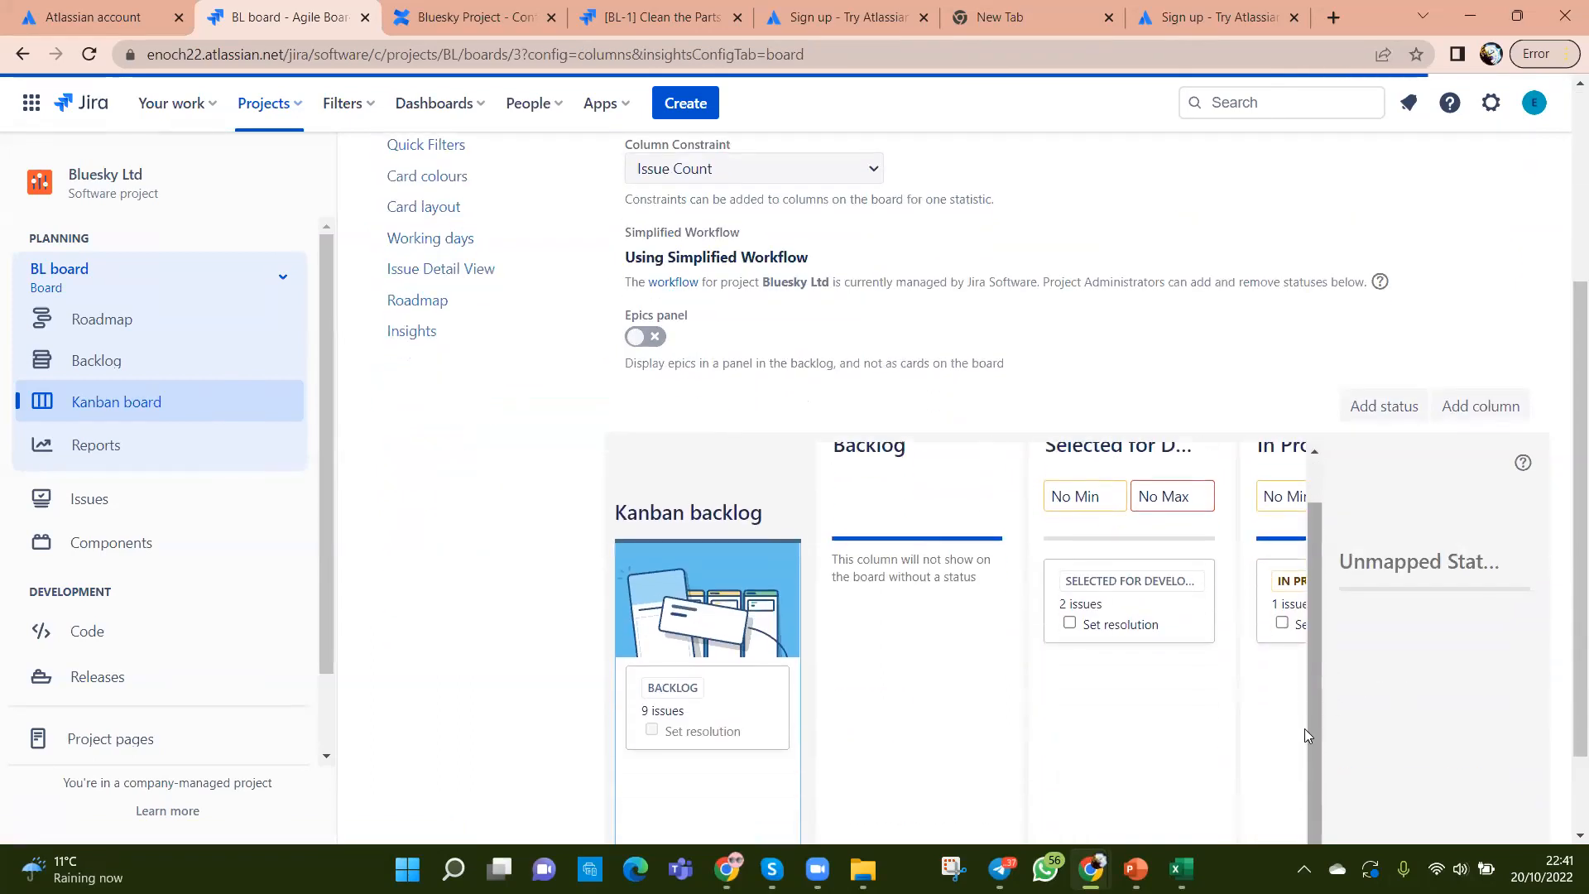
left_click_drag(1311, 742, 1421, 735)
scroll(1070, 708, "up", 1)
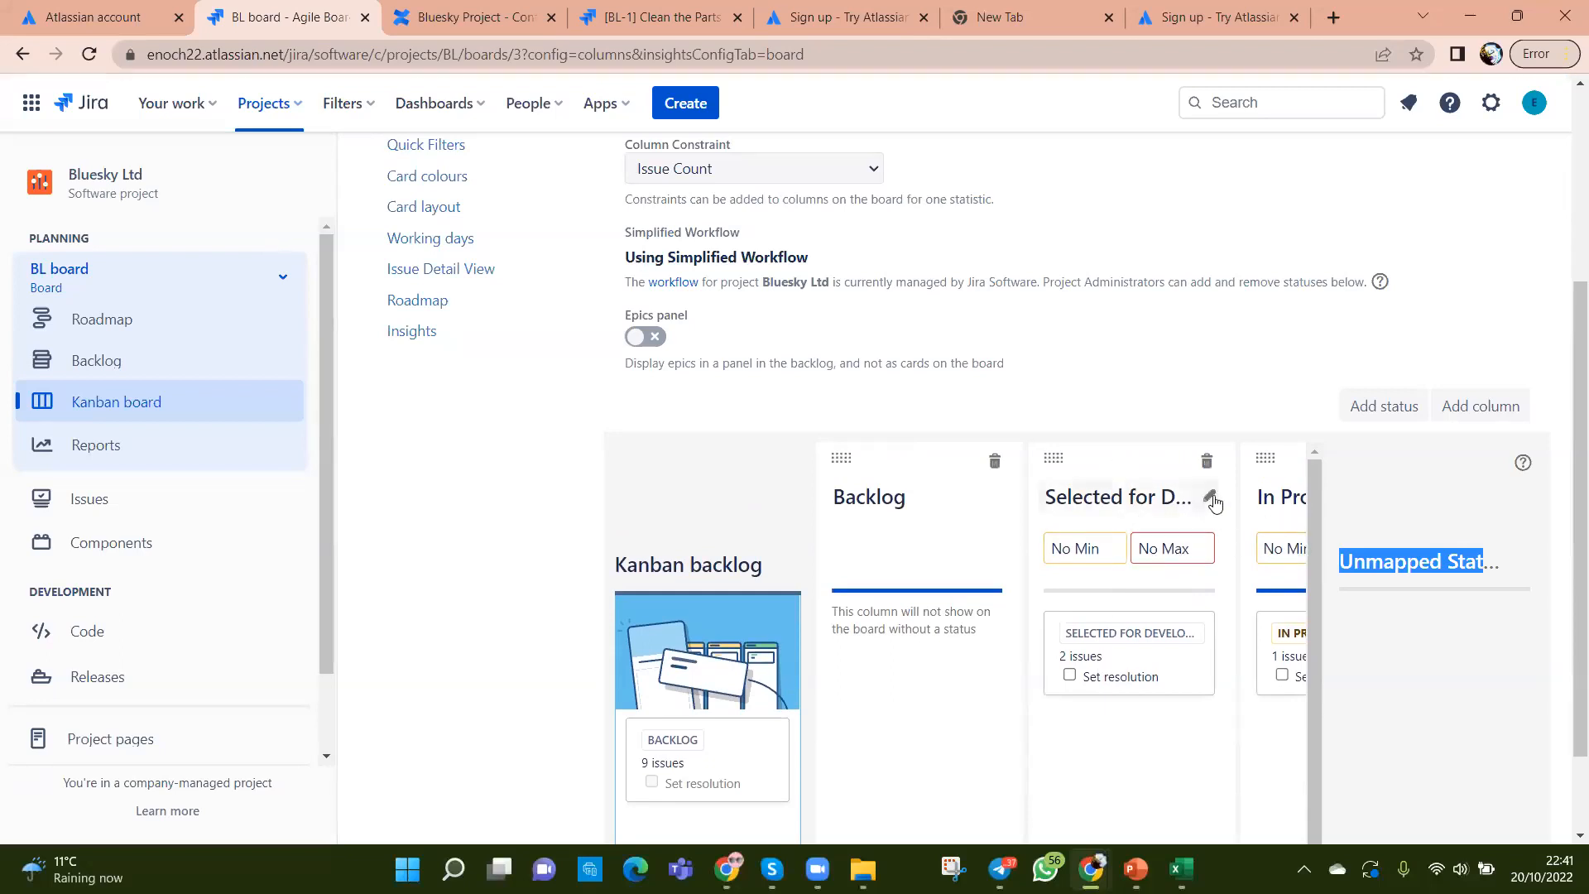
scroll(1248, 415, "up", 4)
left_click(1440, 257)
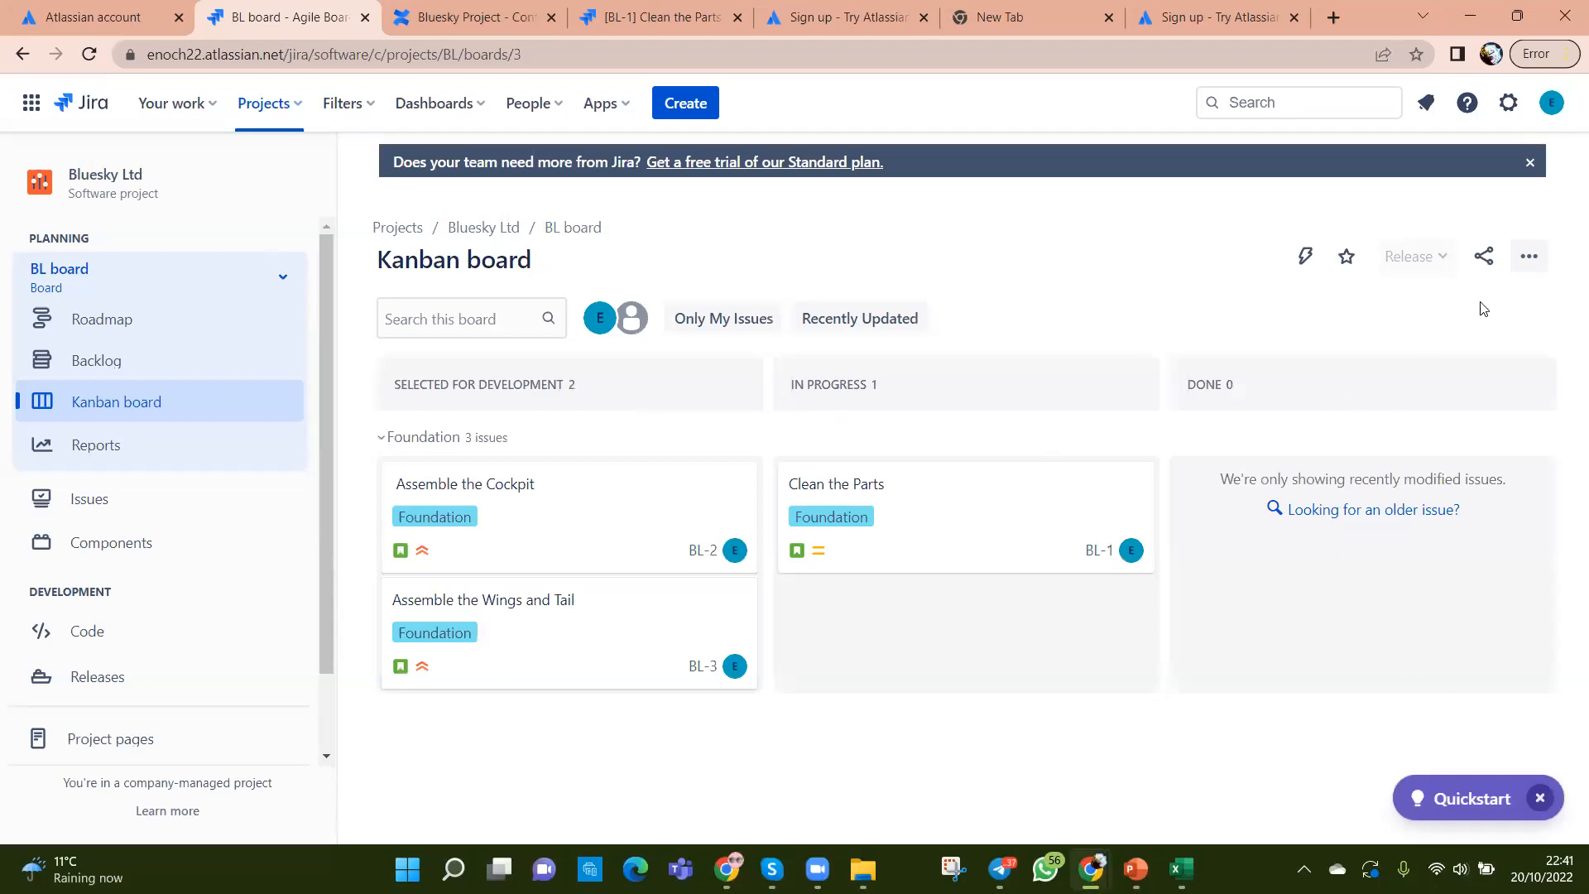
Step: Reopen the BL board settings and scroll down to the column layout
left_click(1528, 255)
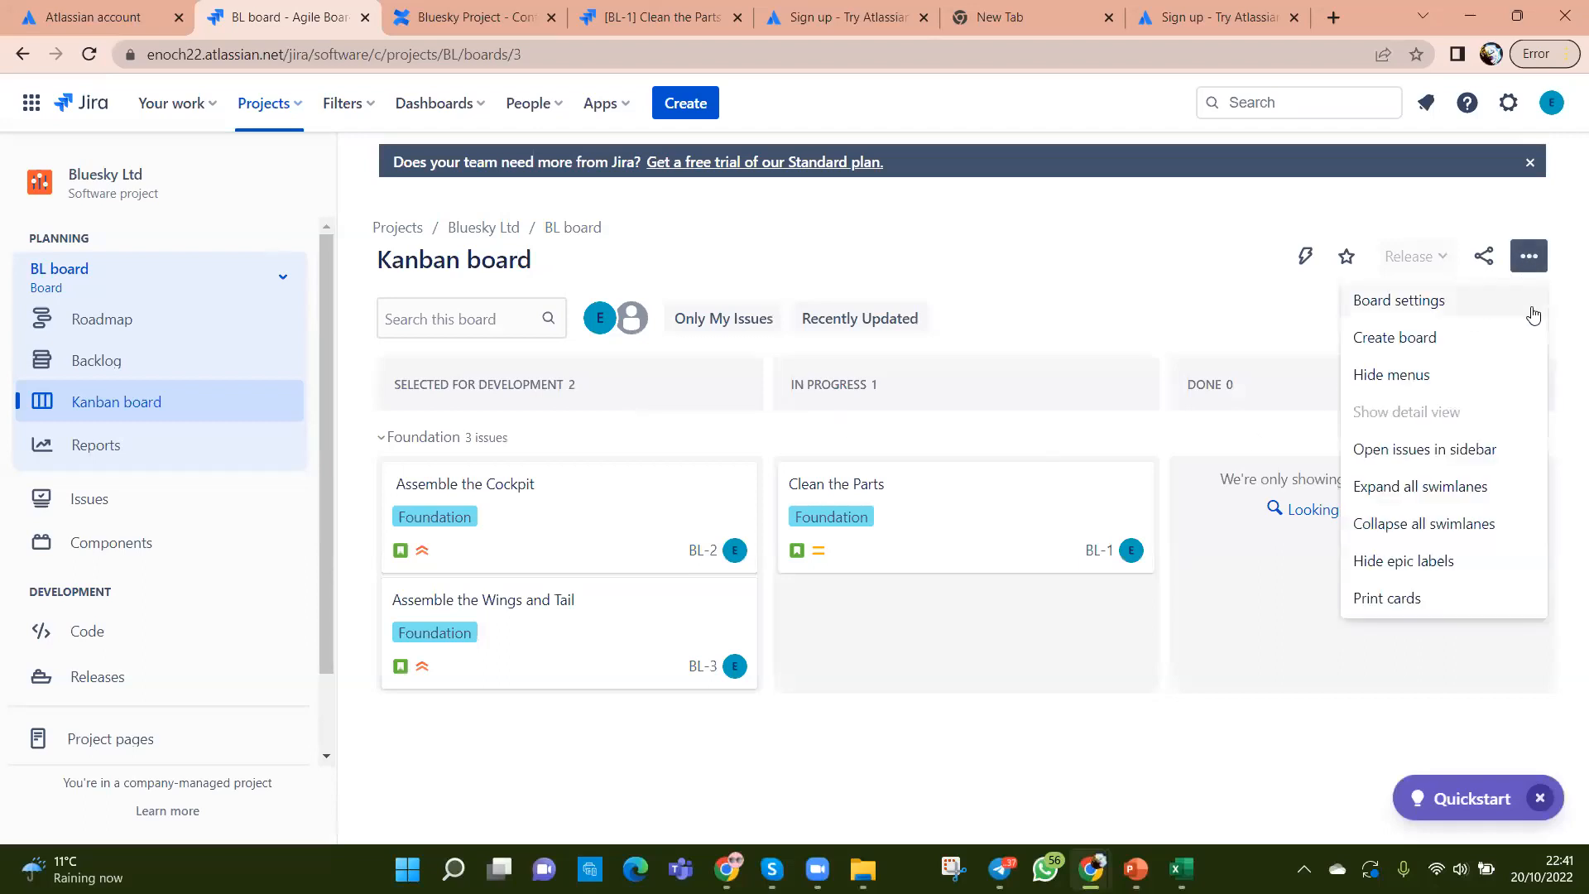
left_click(1402, 303)
scroll(1224, 624, "down", 4)
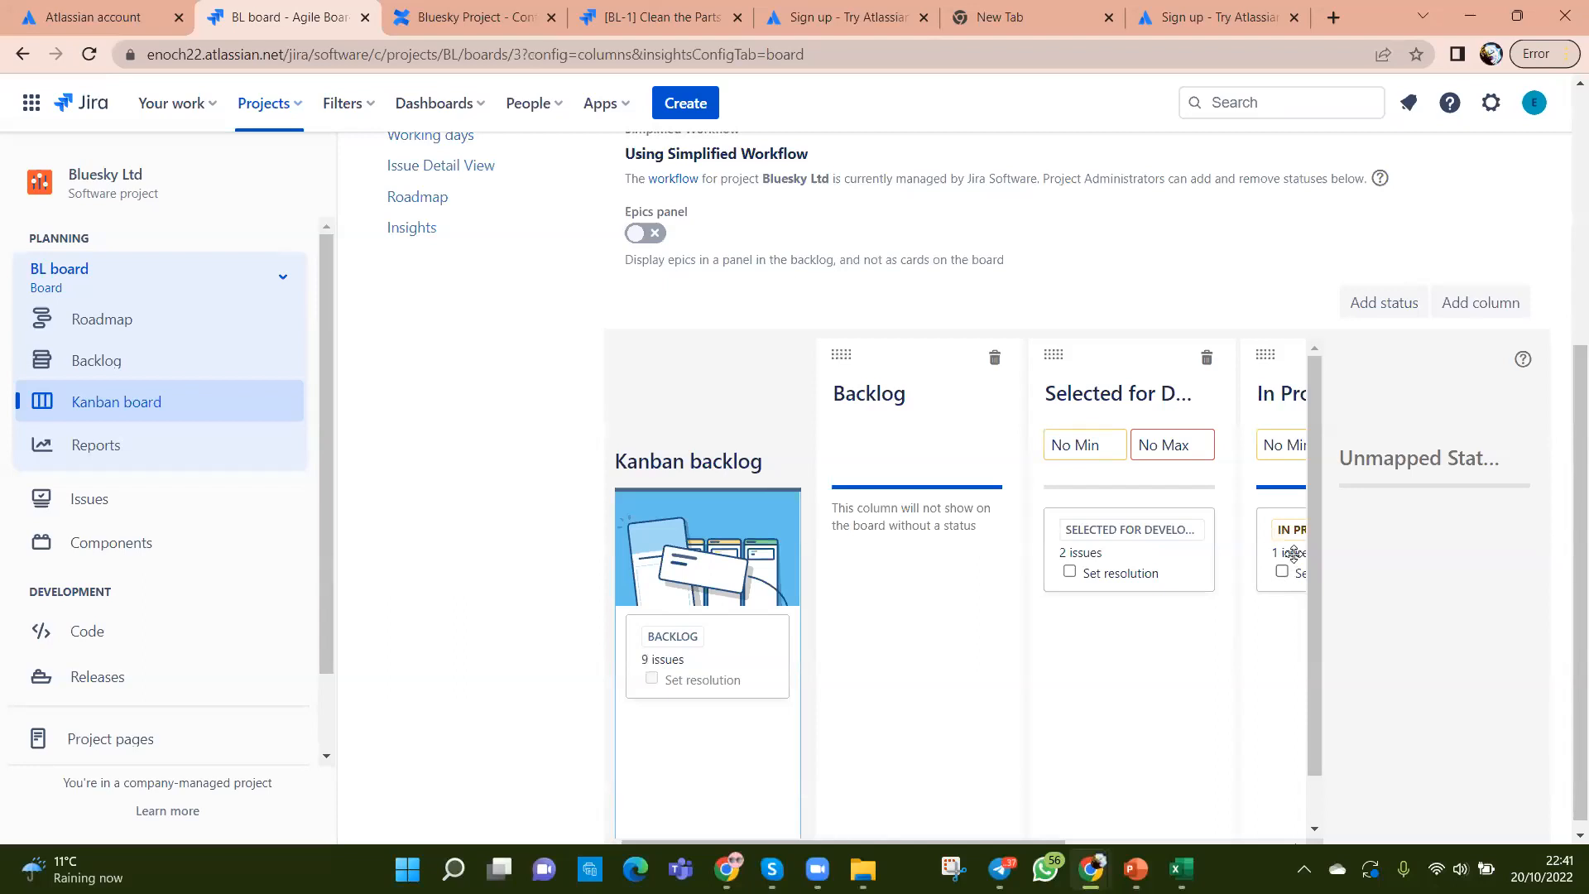
Step: Add an 'In Review' column in the In Progress category, then go back to the board
left_click(1465, 310)
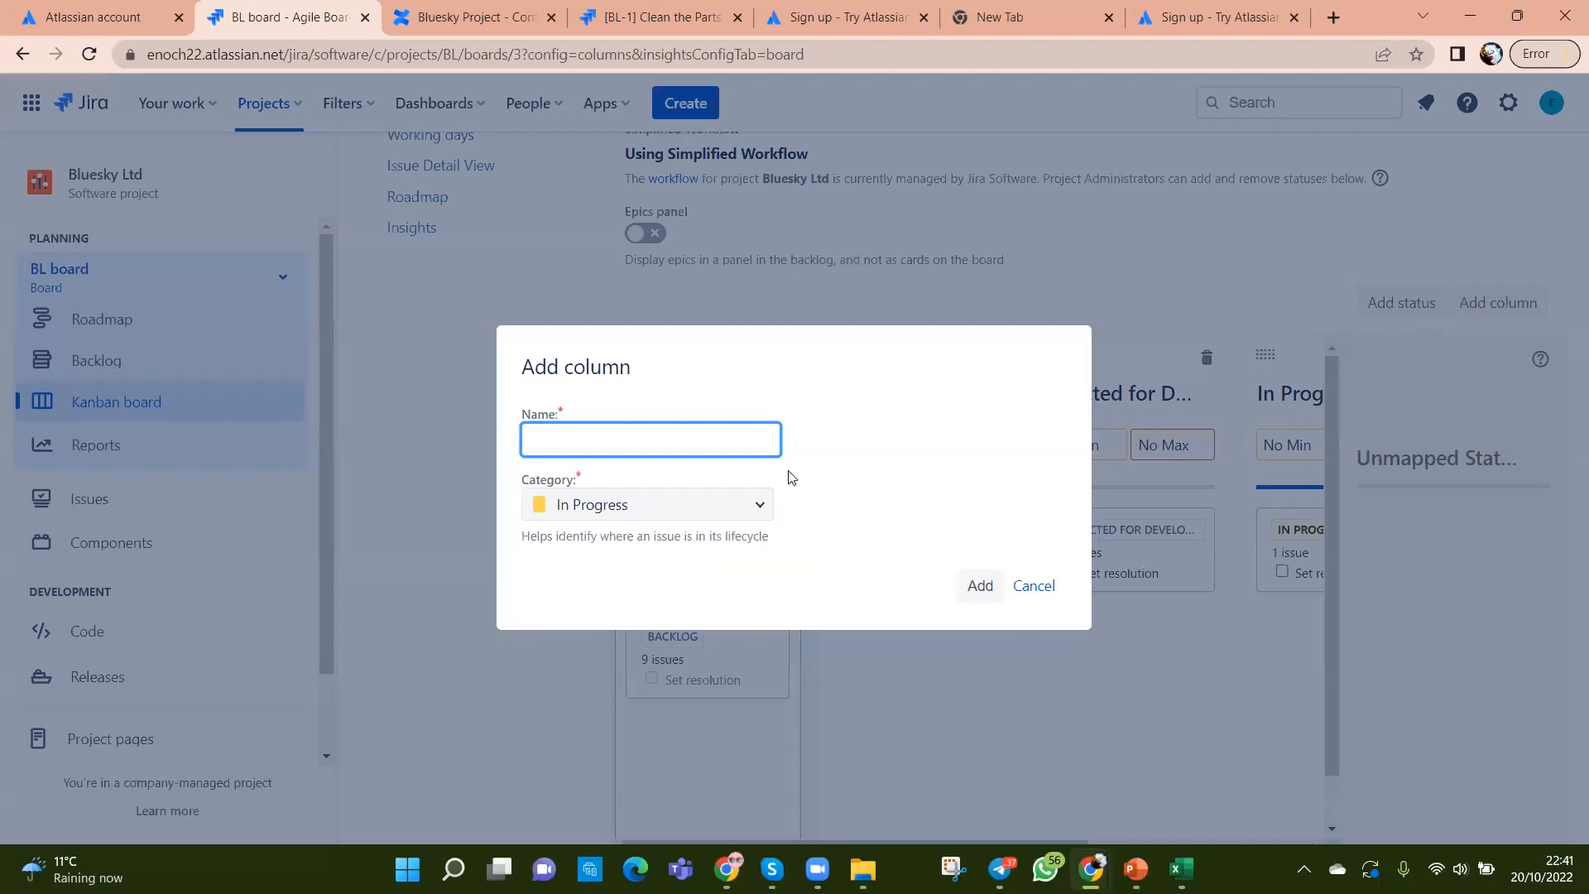
type("In Review")
left_click(759, 513)
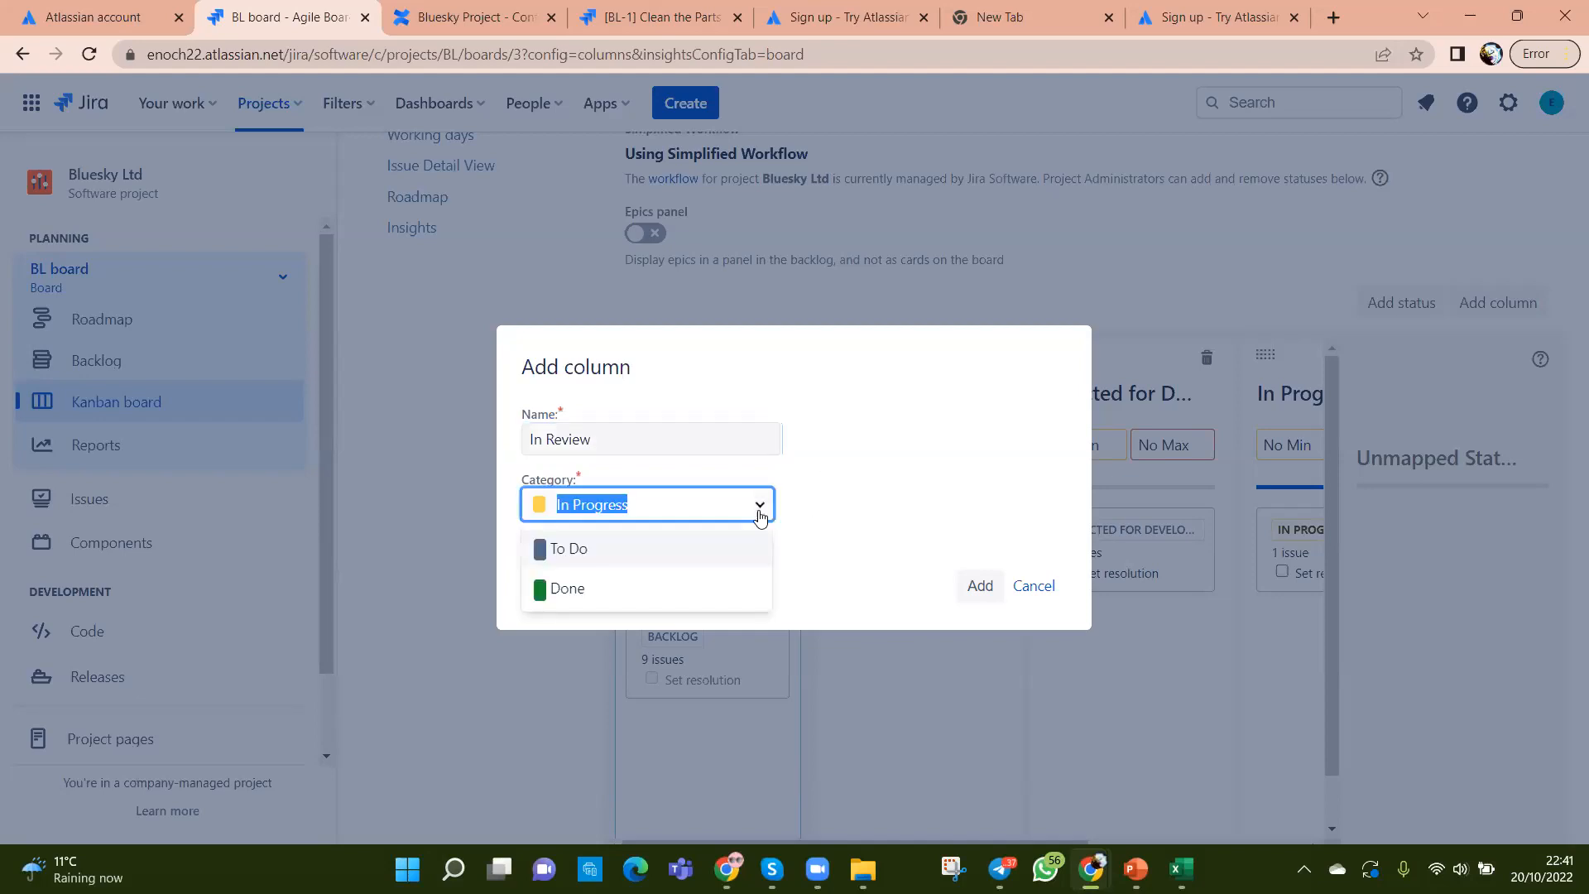
left_click(760, 510)
left_click(982, 586)
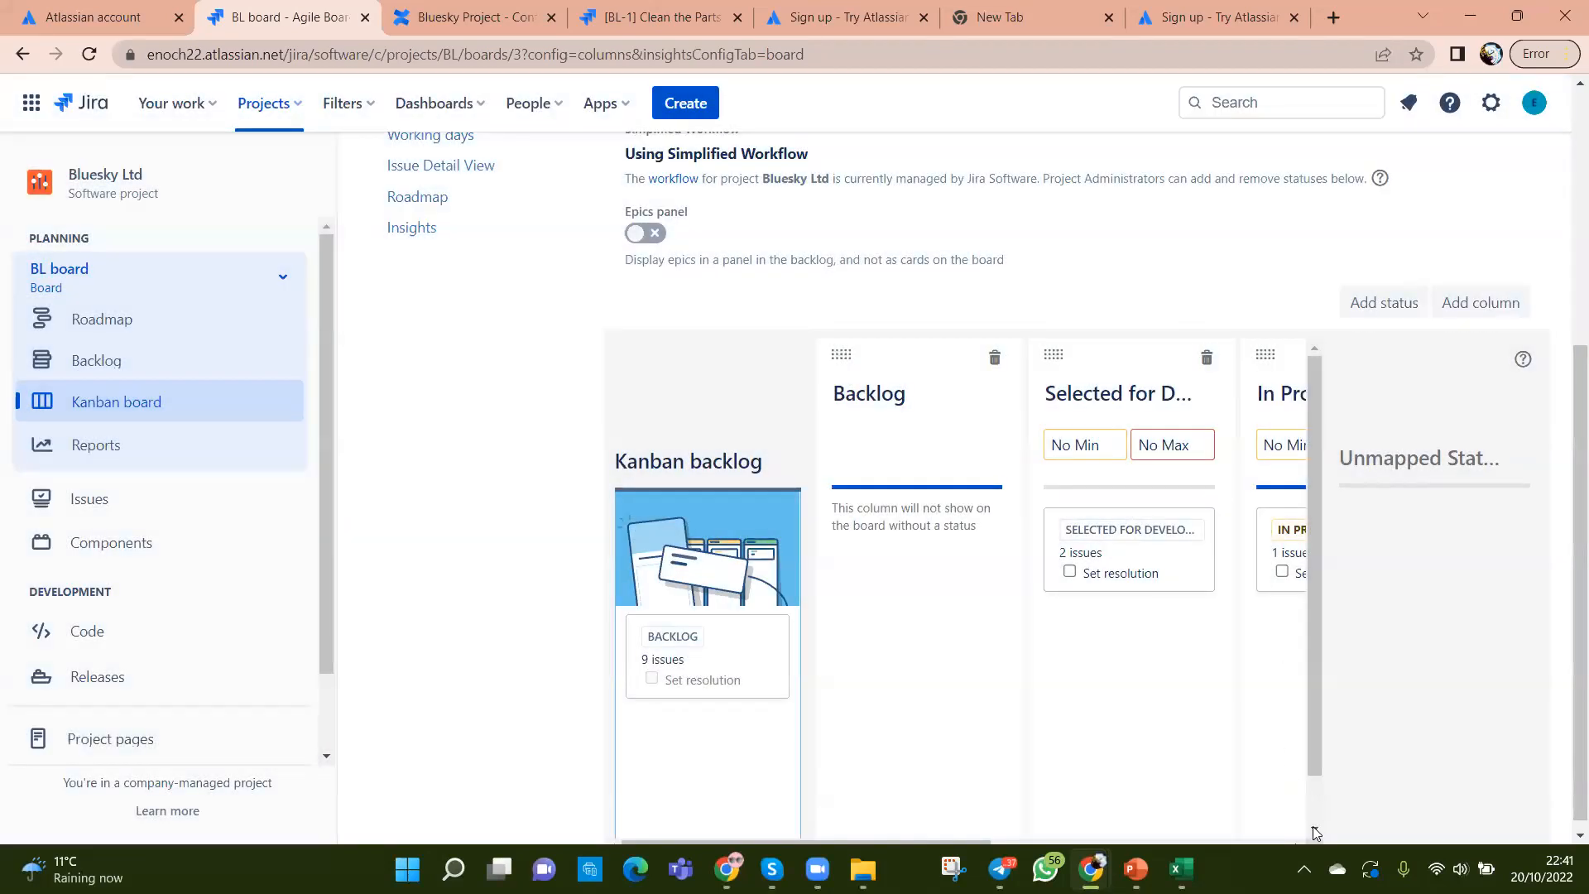
scroll(1316, 831, "down", 1)
left_click_drag(931, 843, 1243, 836)
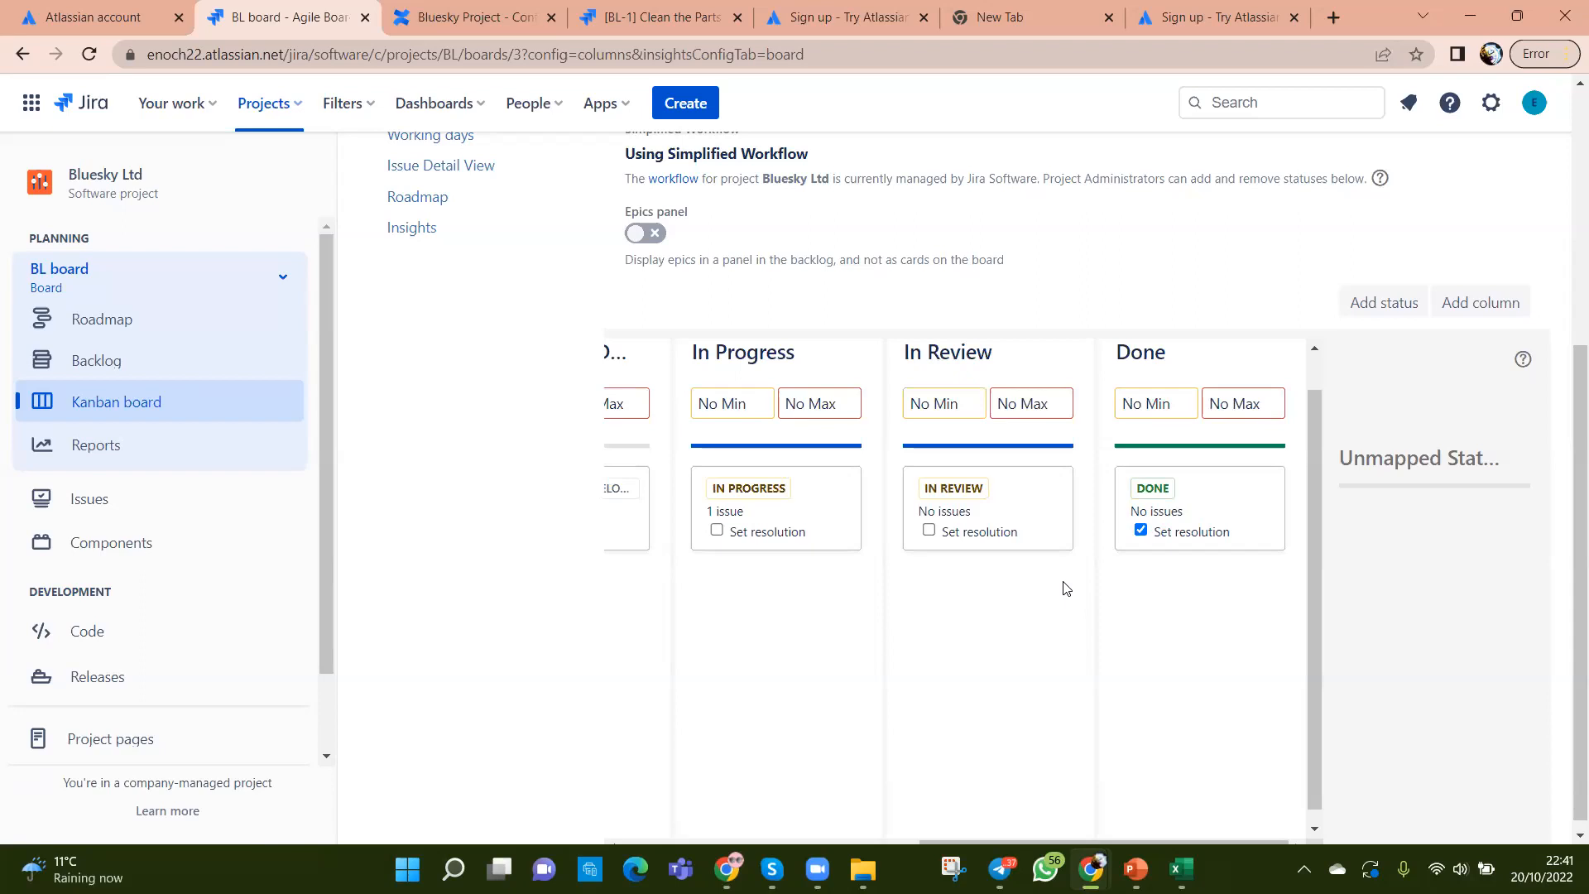
mouse_move(1061, 585)
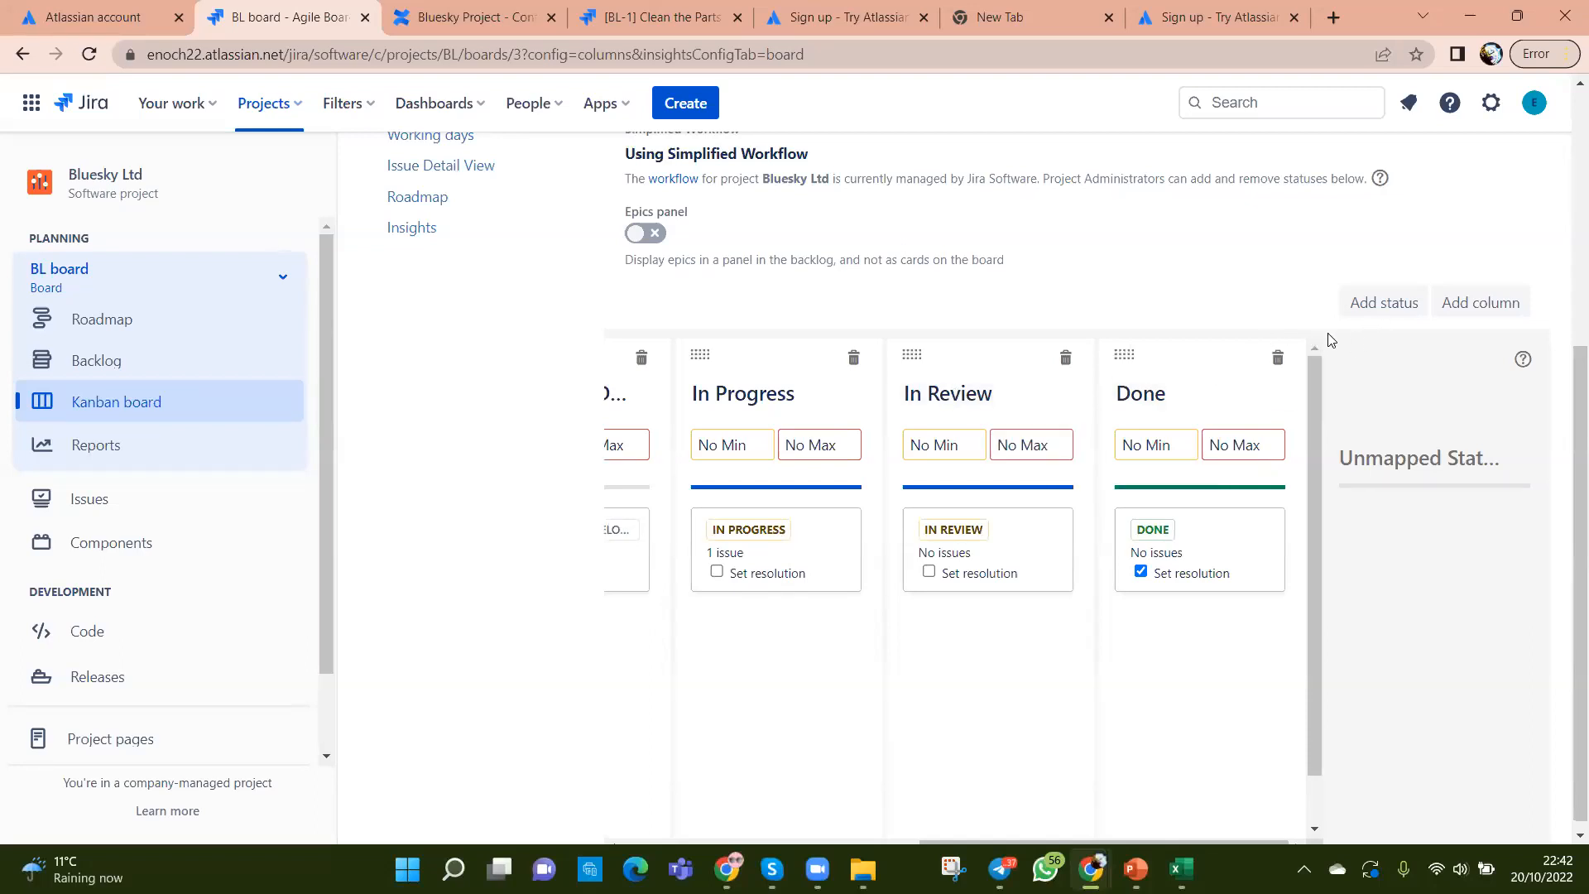
scroll(1330, 337, "up", 5)
left_click(1442, 259)
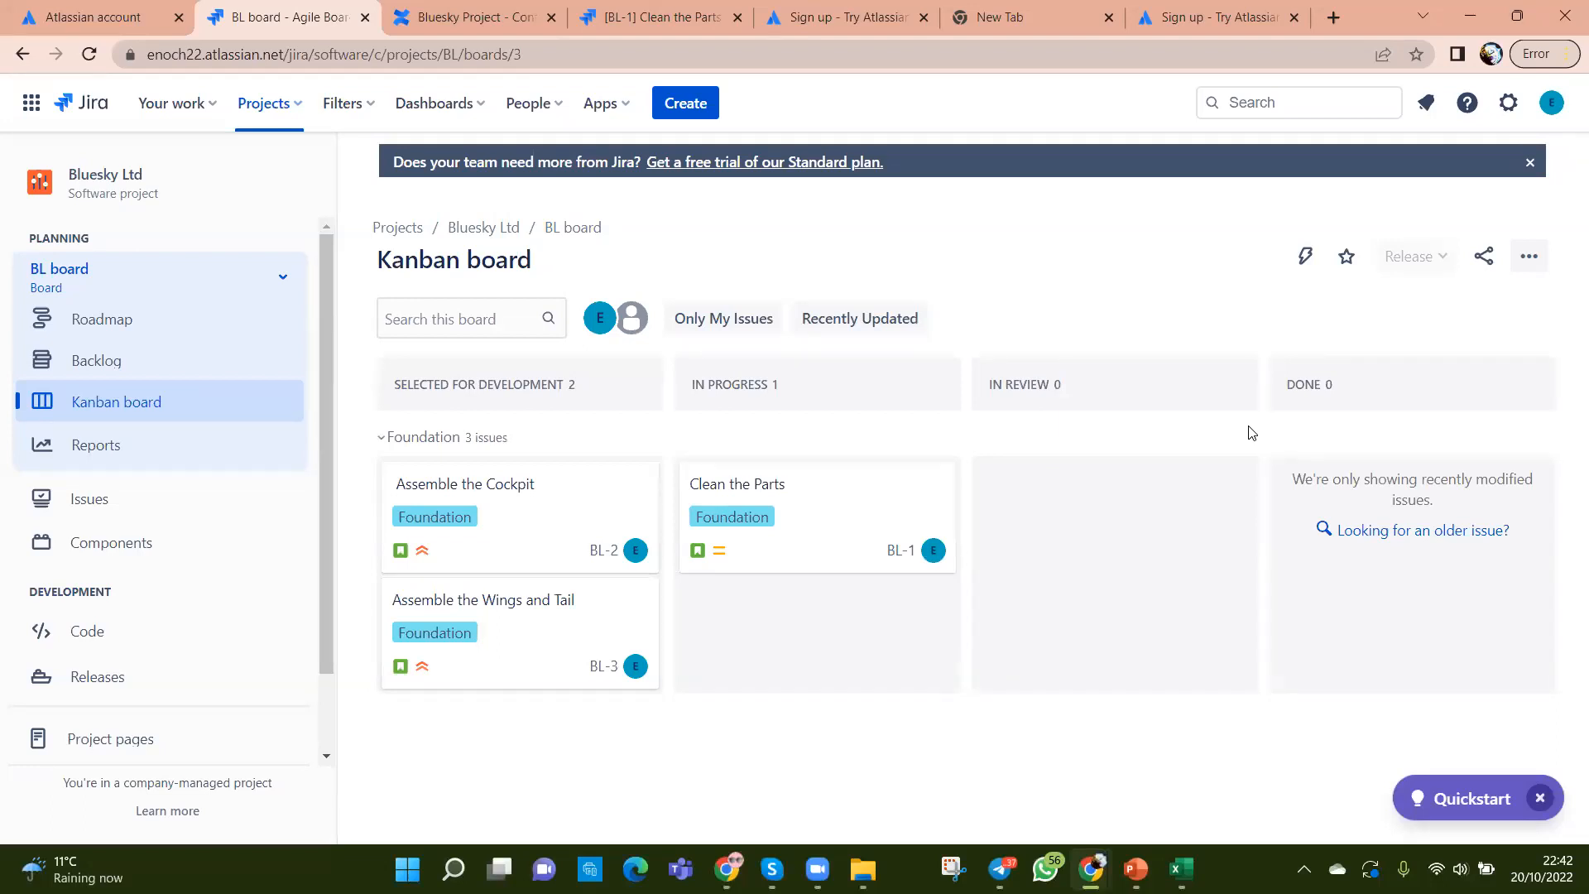
left_click(1530, 263)
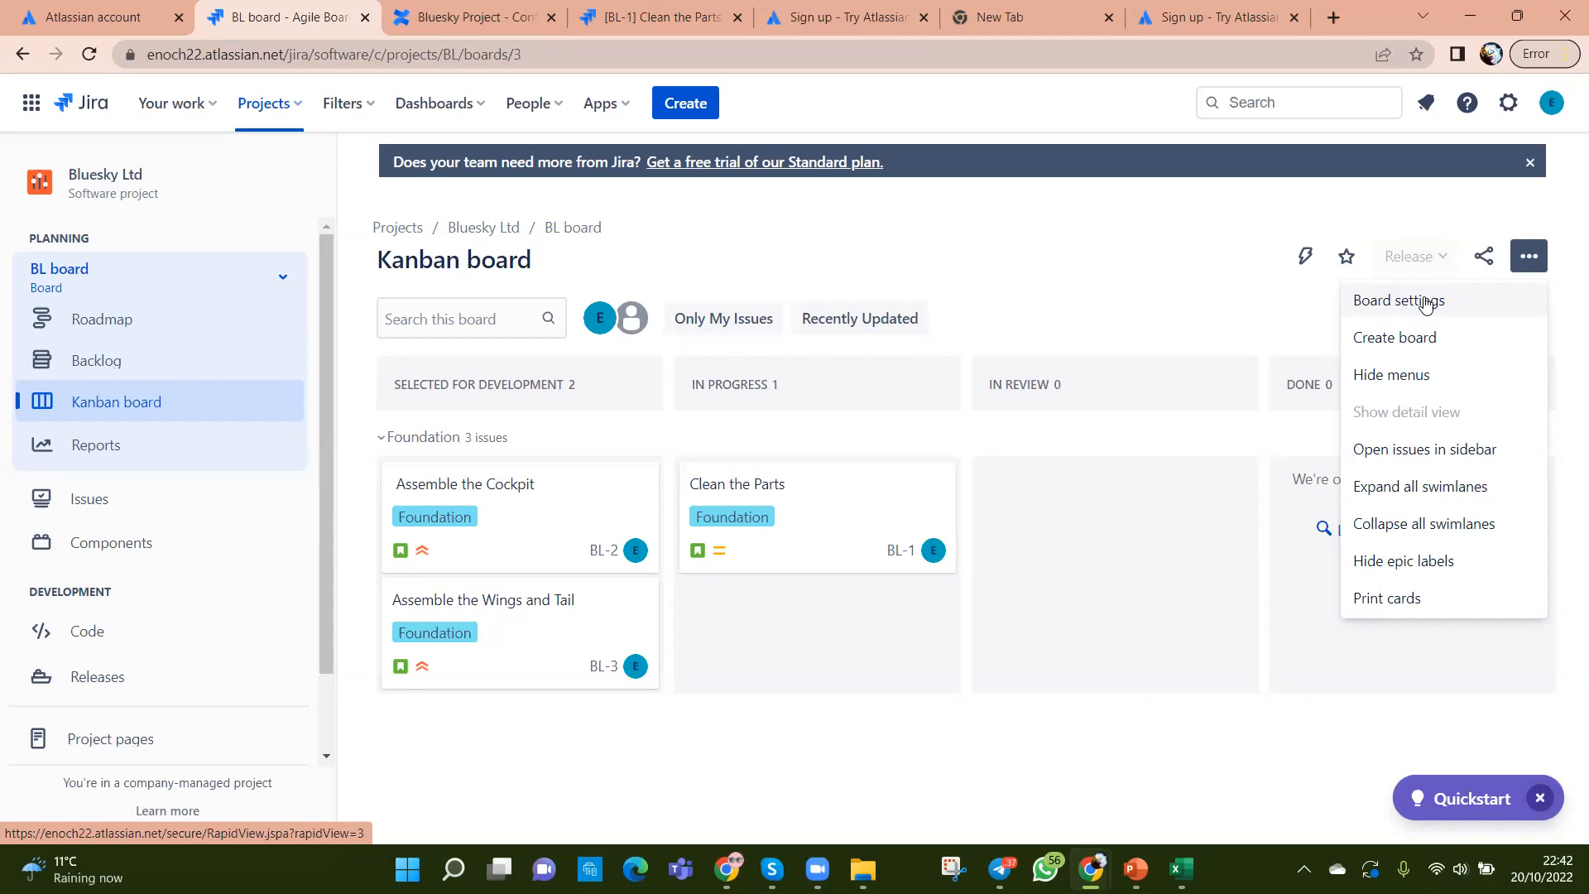
left_click(1084, 785)
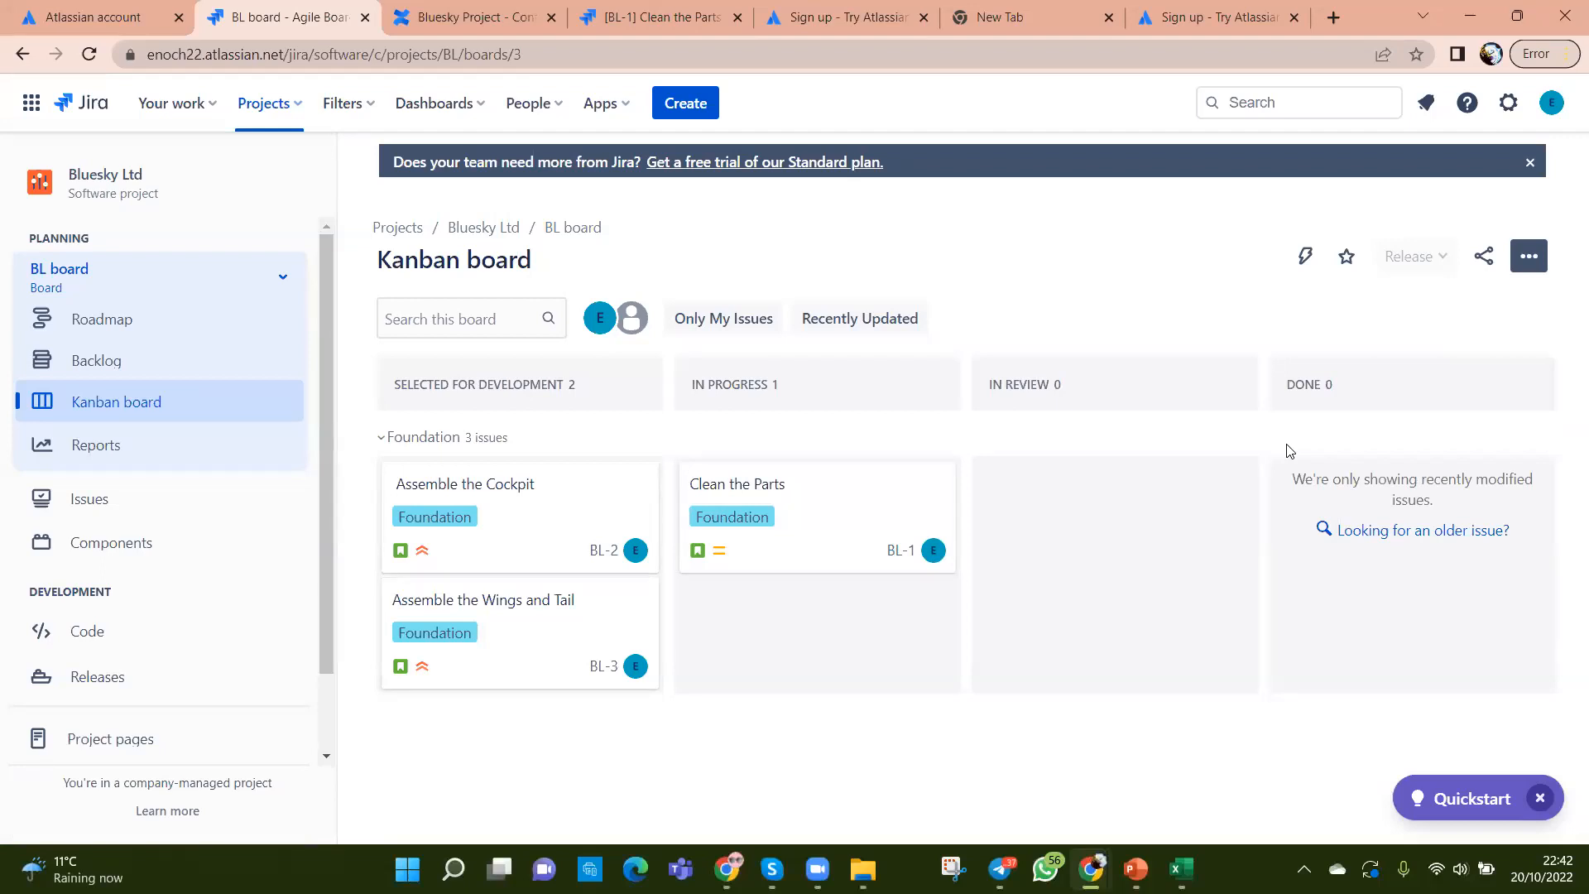
left_click(671, 102)
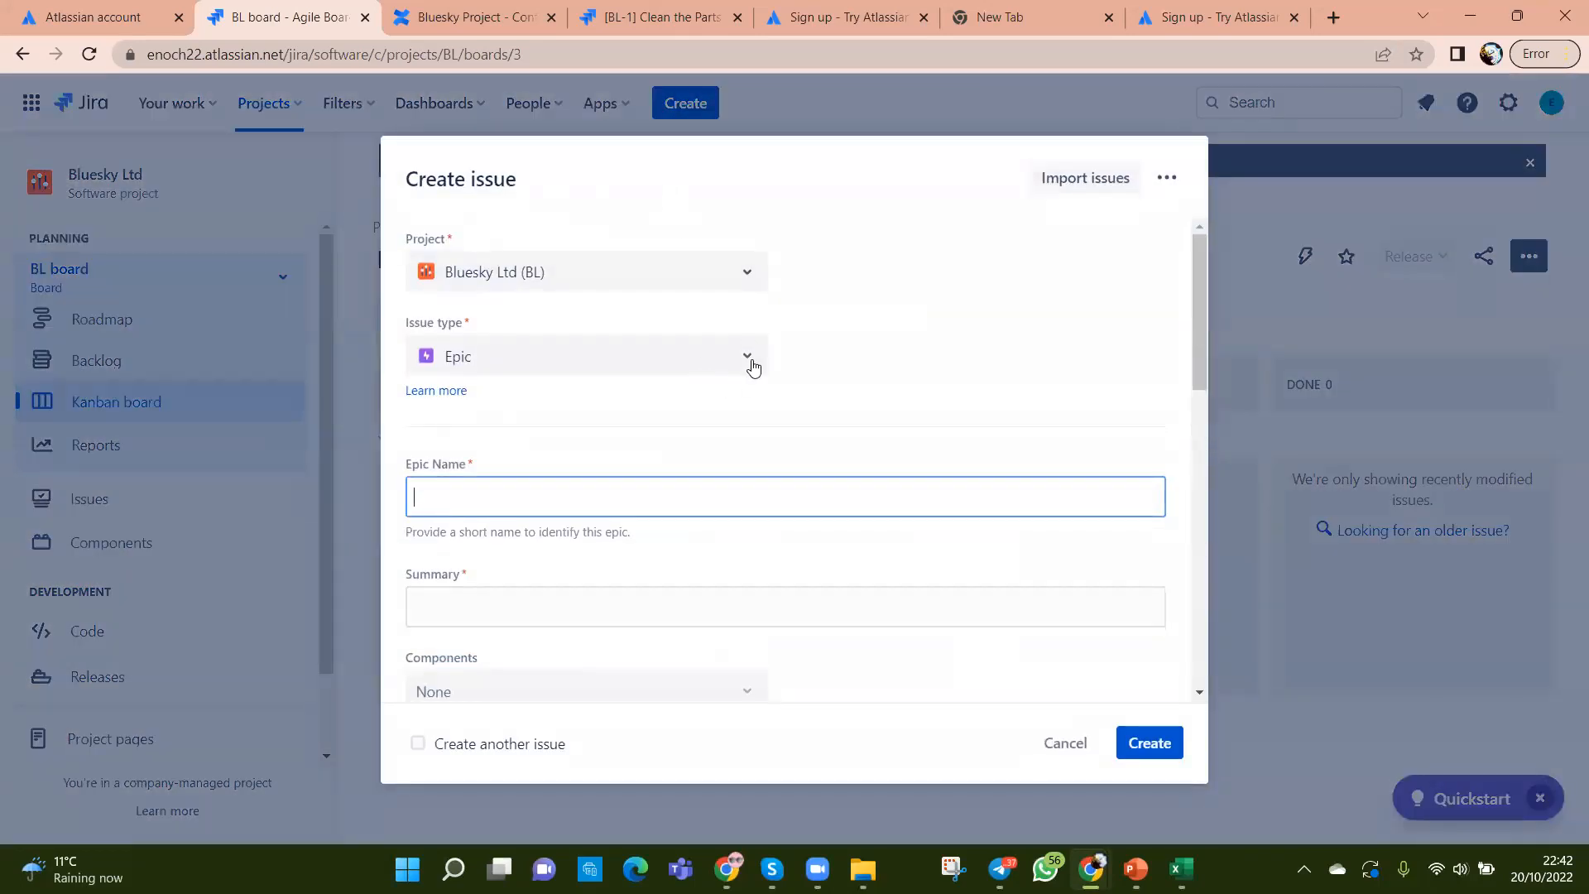
left_click(748, 359)
left_click(454, 478)
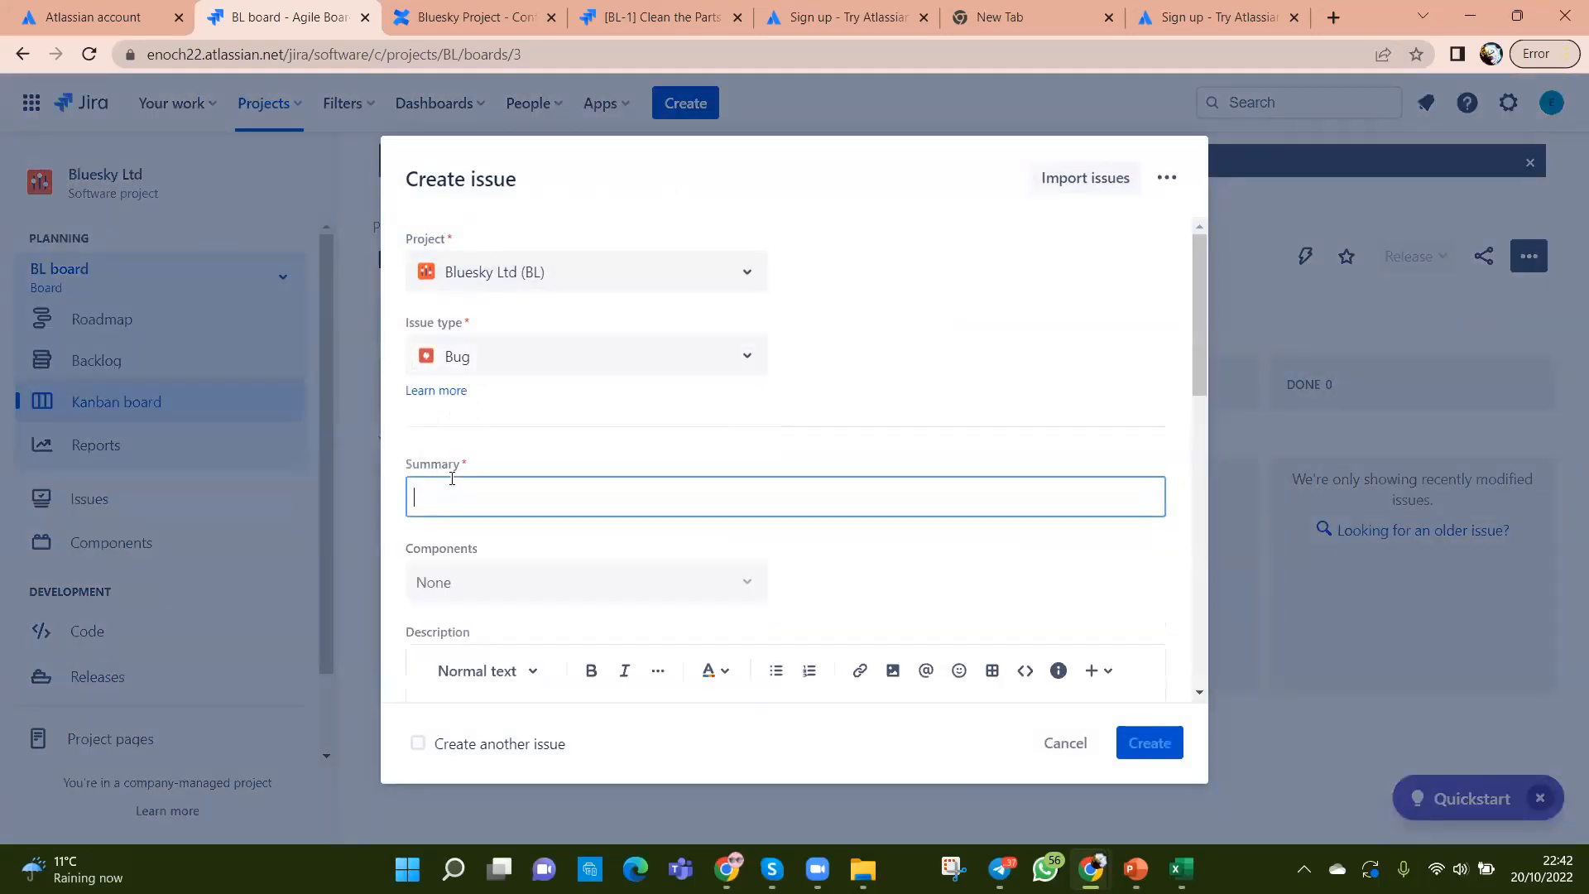
scroll(820, 533, "down", 2)
scroll(824, 533, "down", 7)
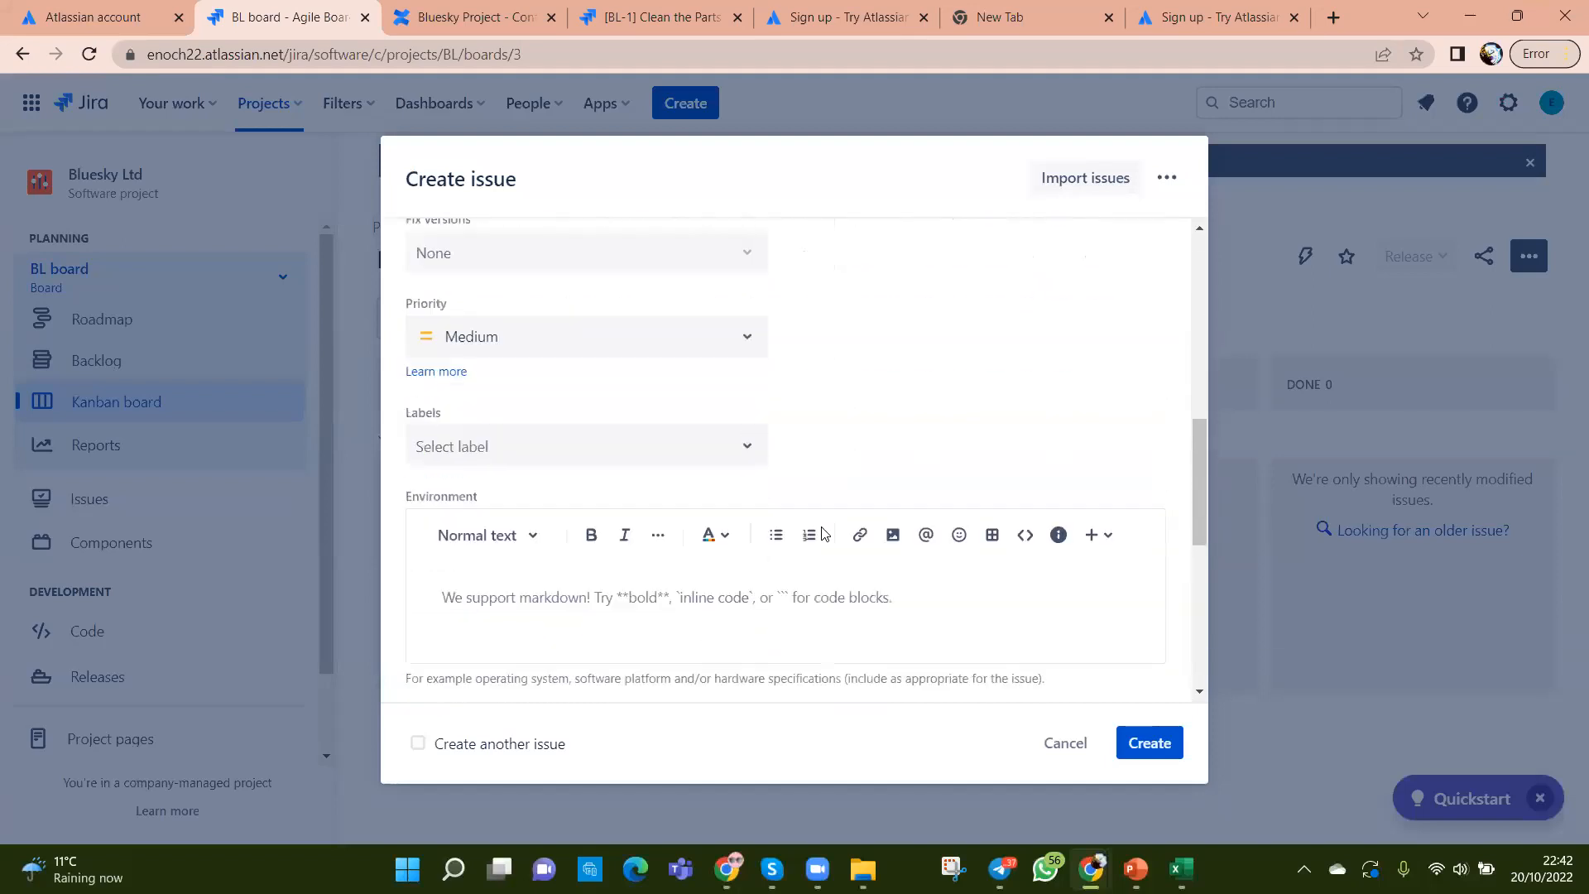
scroll(823, 529, "down", 4)
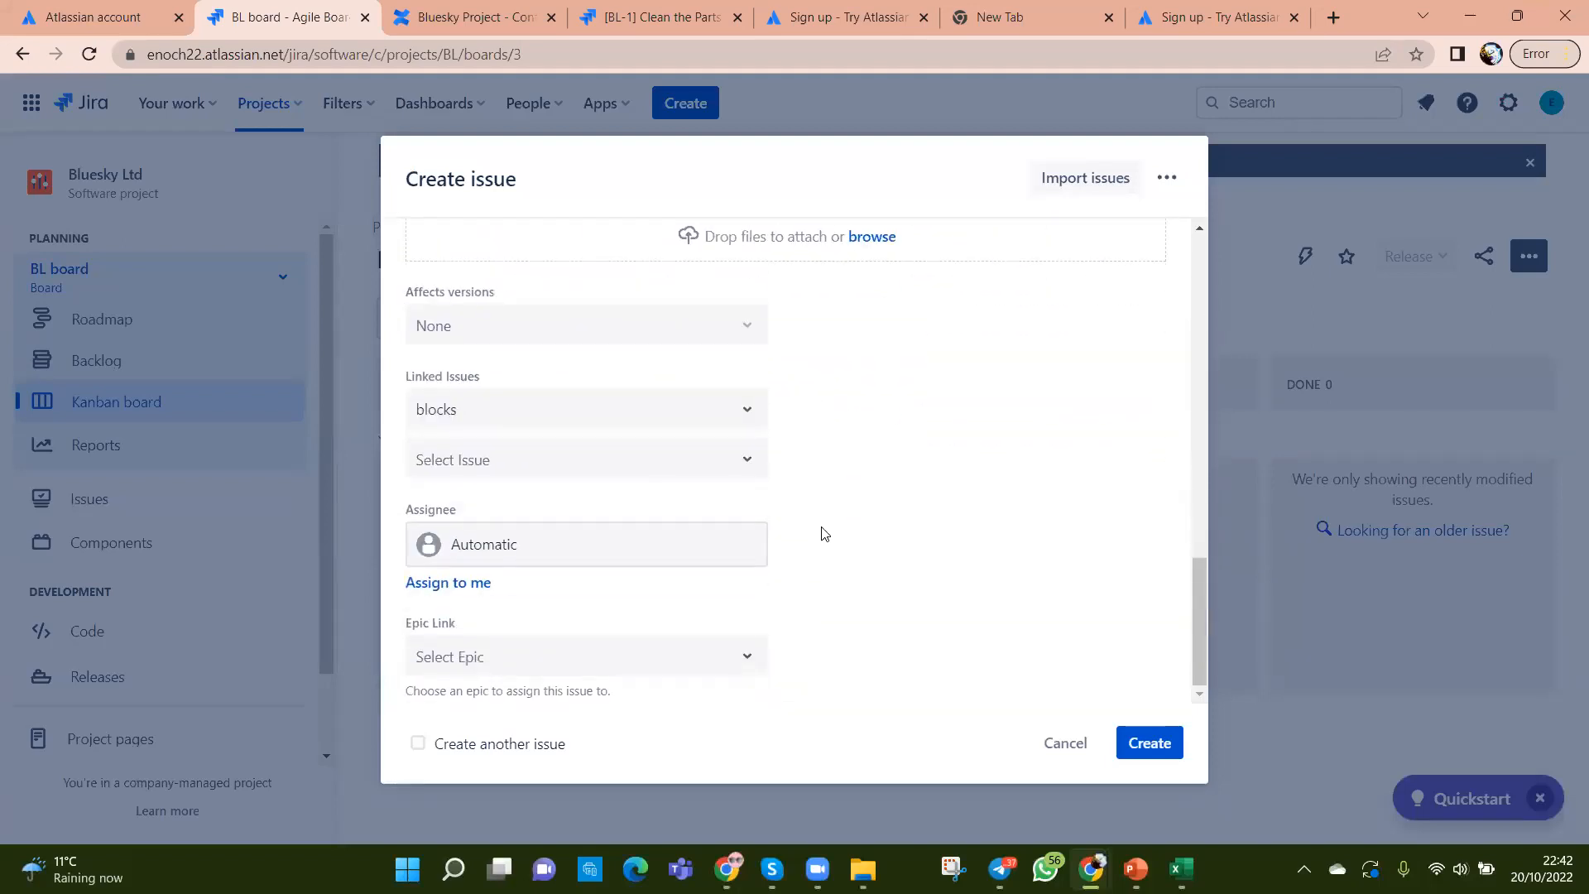
scroll(824, 533, "up", 12)
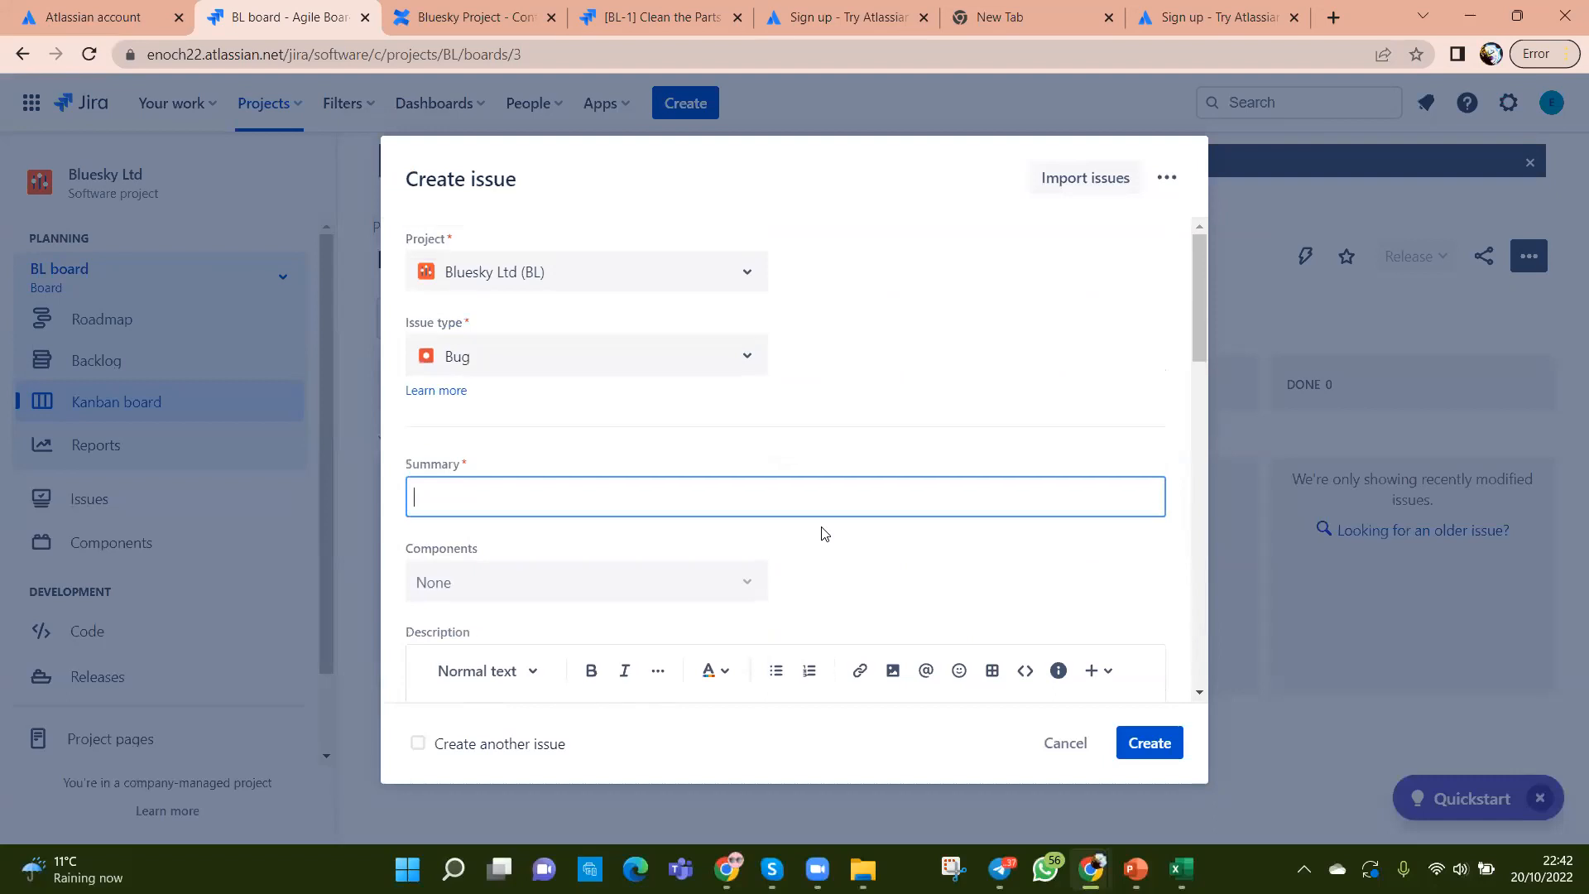
scroll(825, 533, "down", 3)
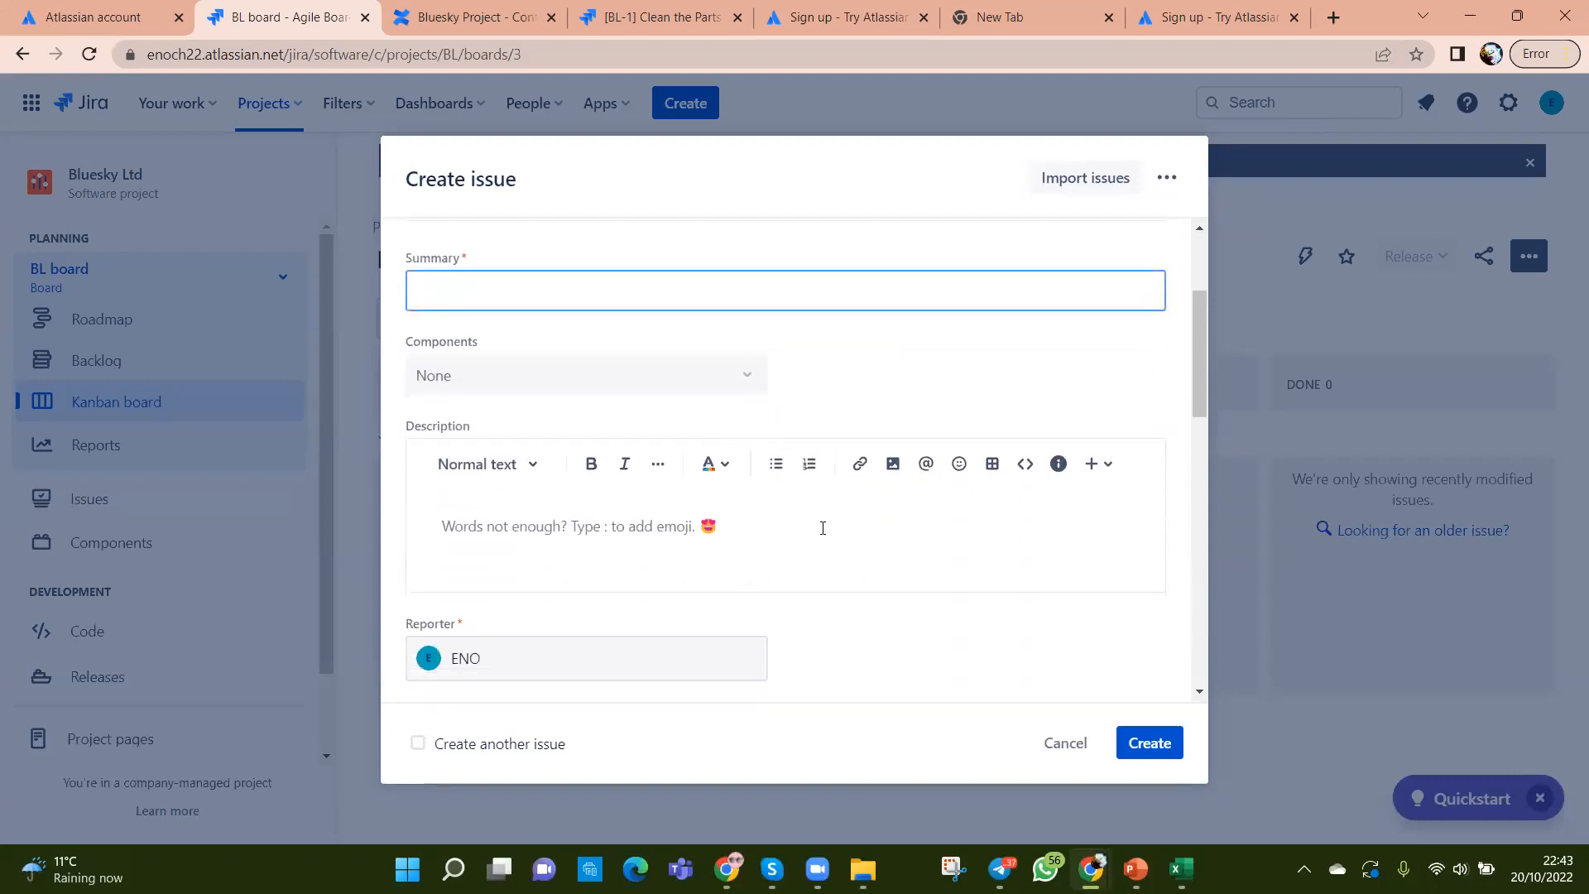
scroll(823, 528, "up", 3)
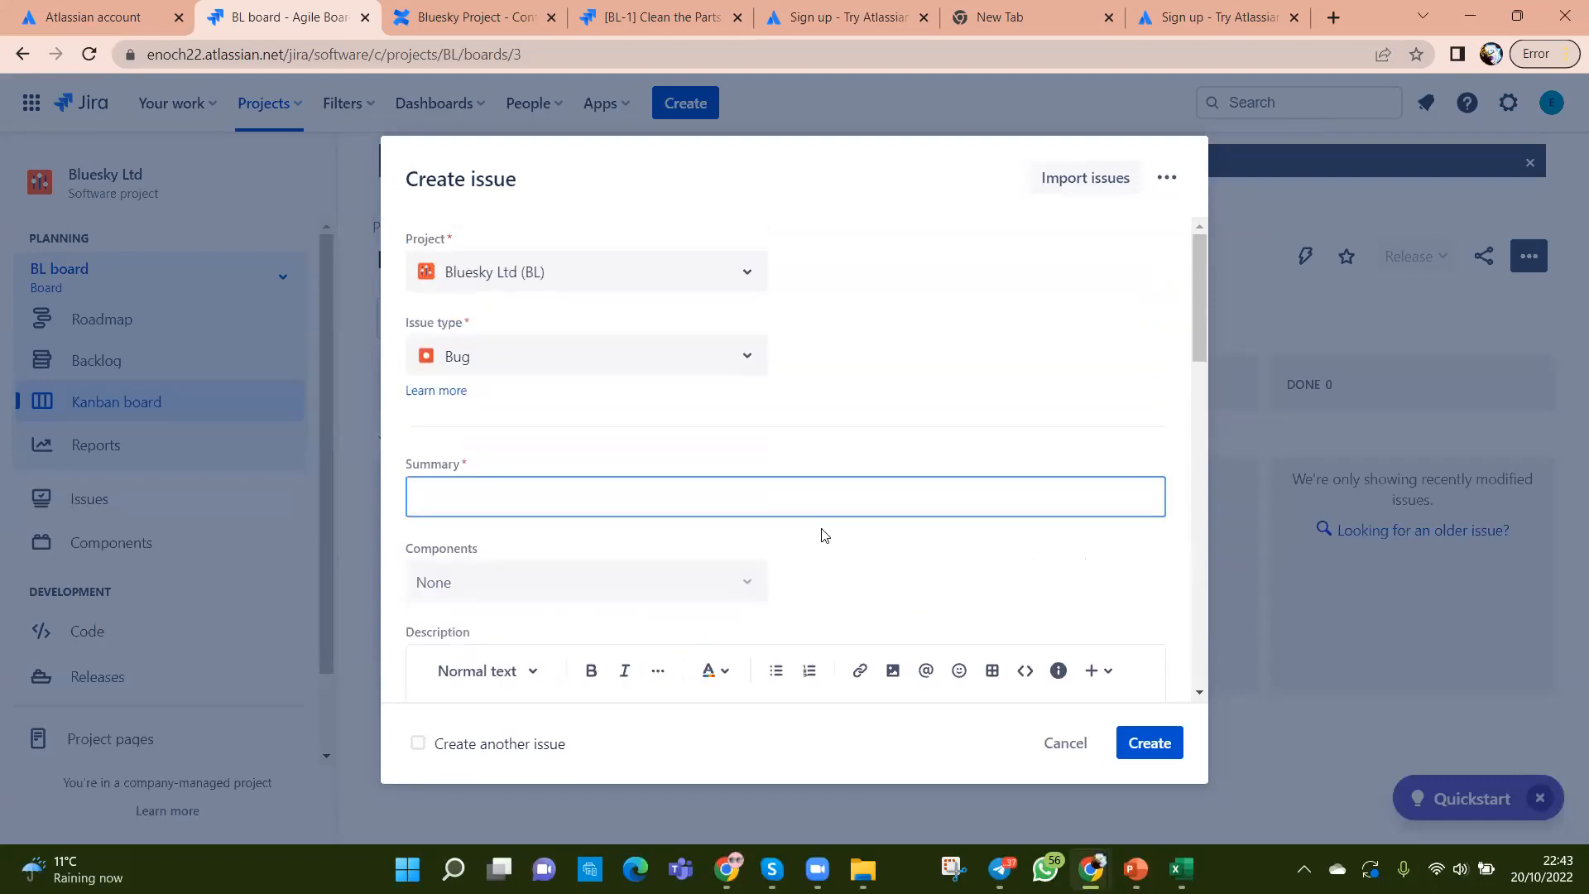
scroll(824, 534, "down", 2)
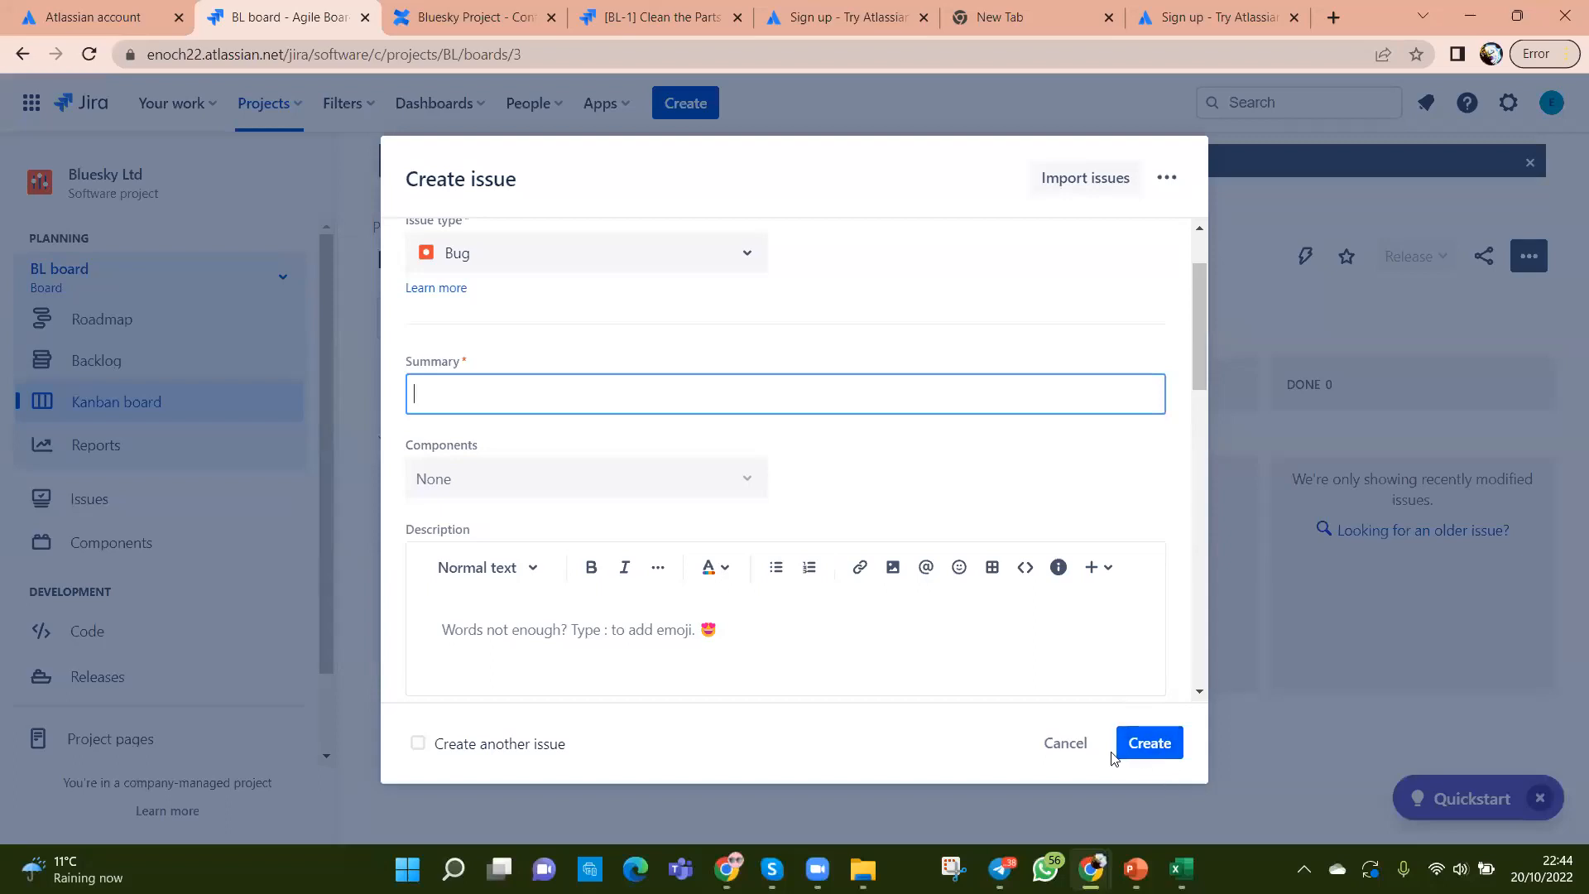
left_click(1066, 744)
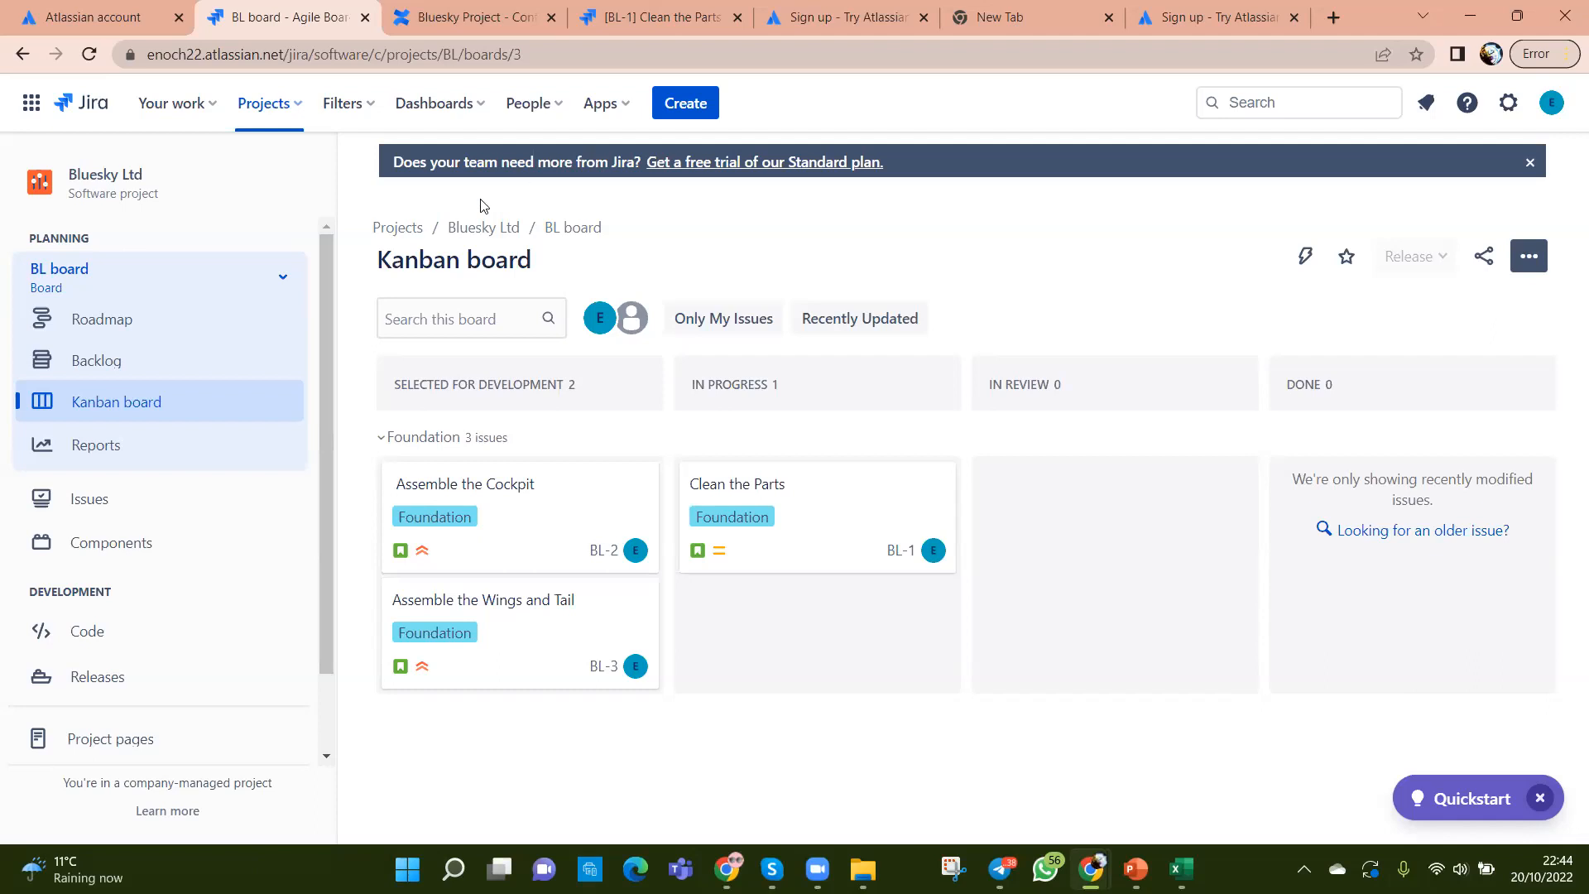
left_click(478, 104)
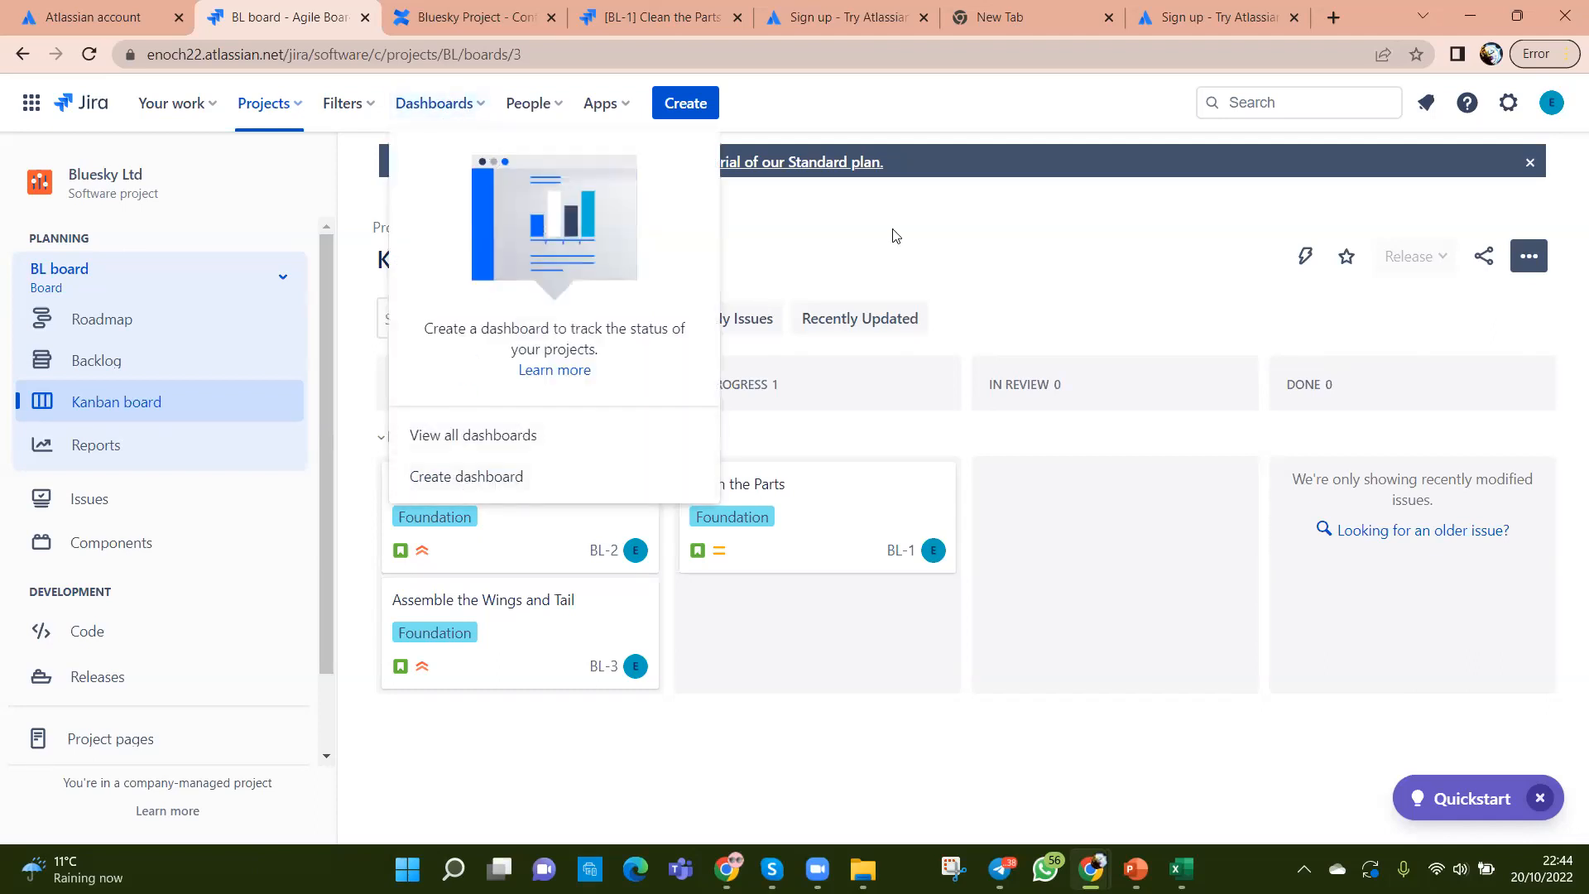
left_click(737, 241)
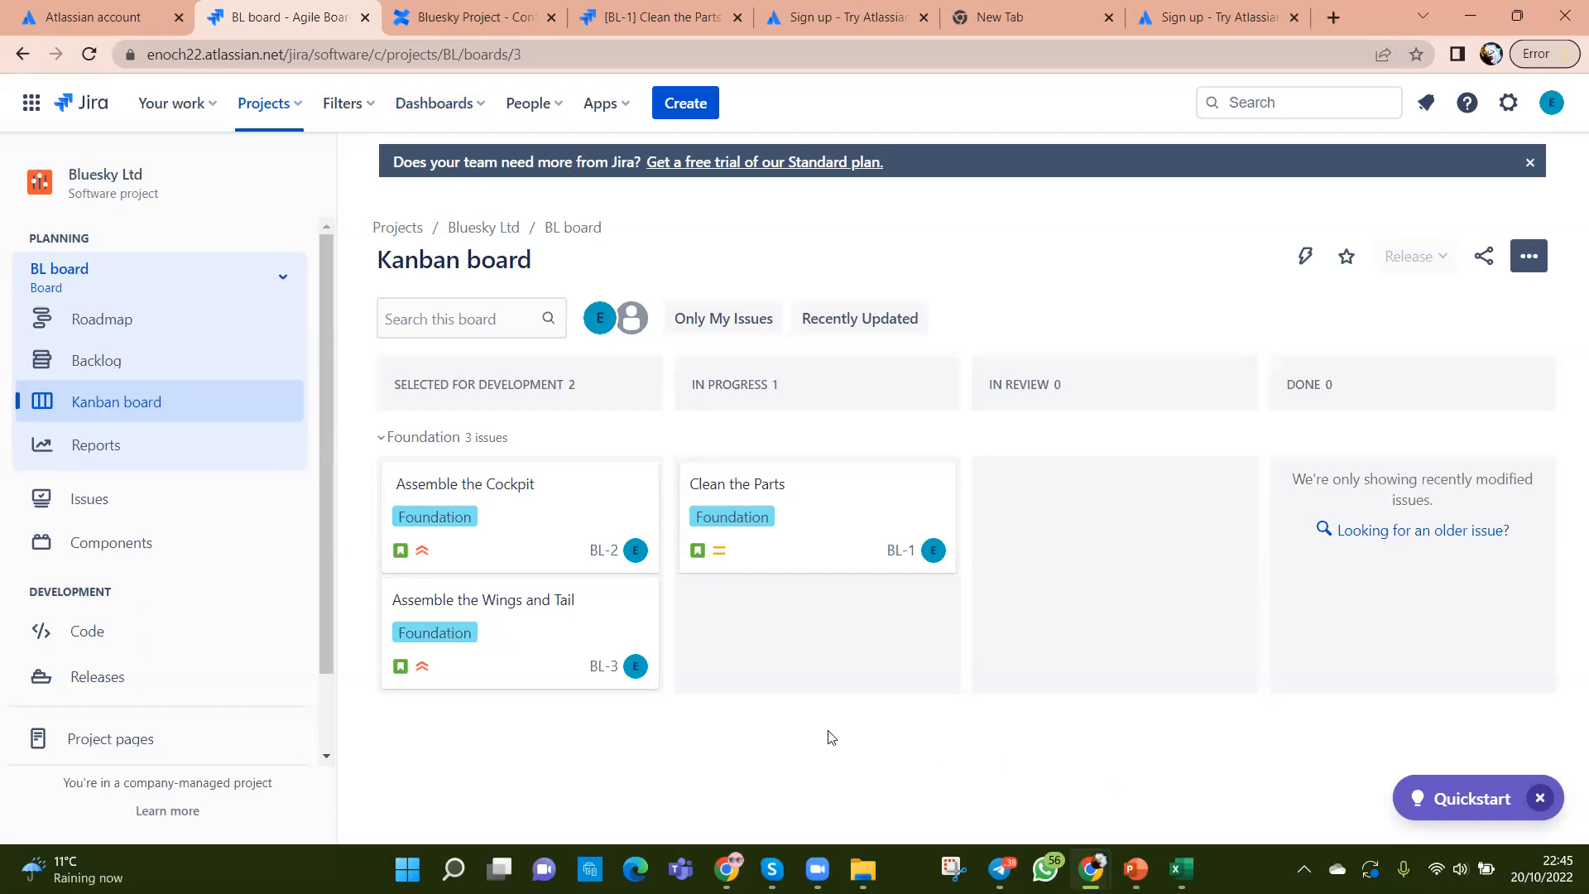
left_click(127, 368)
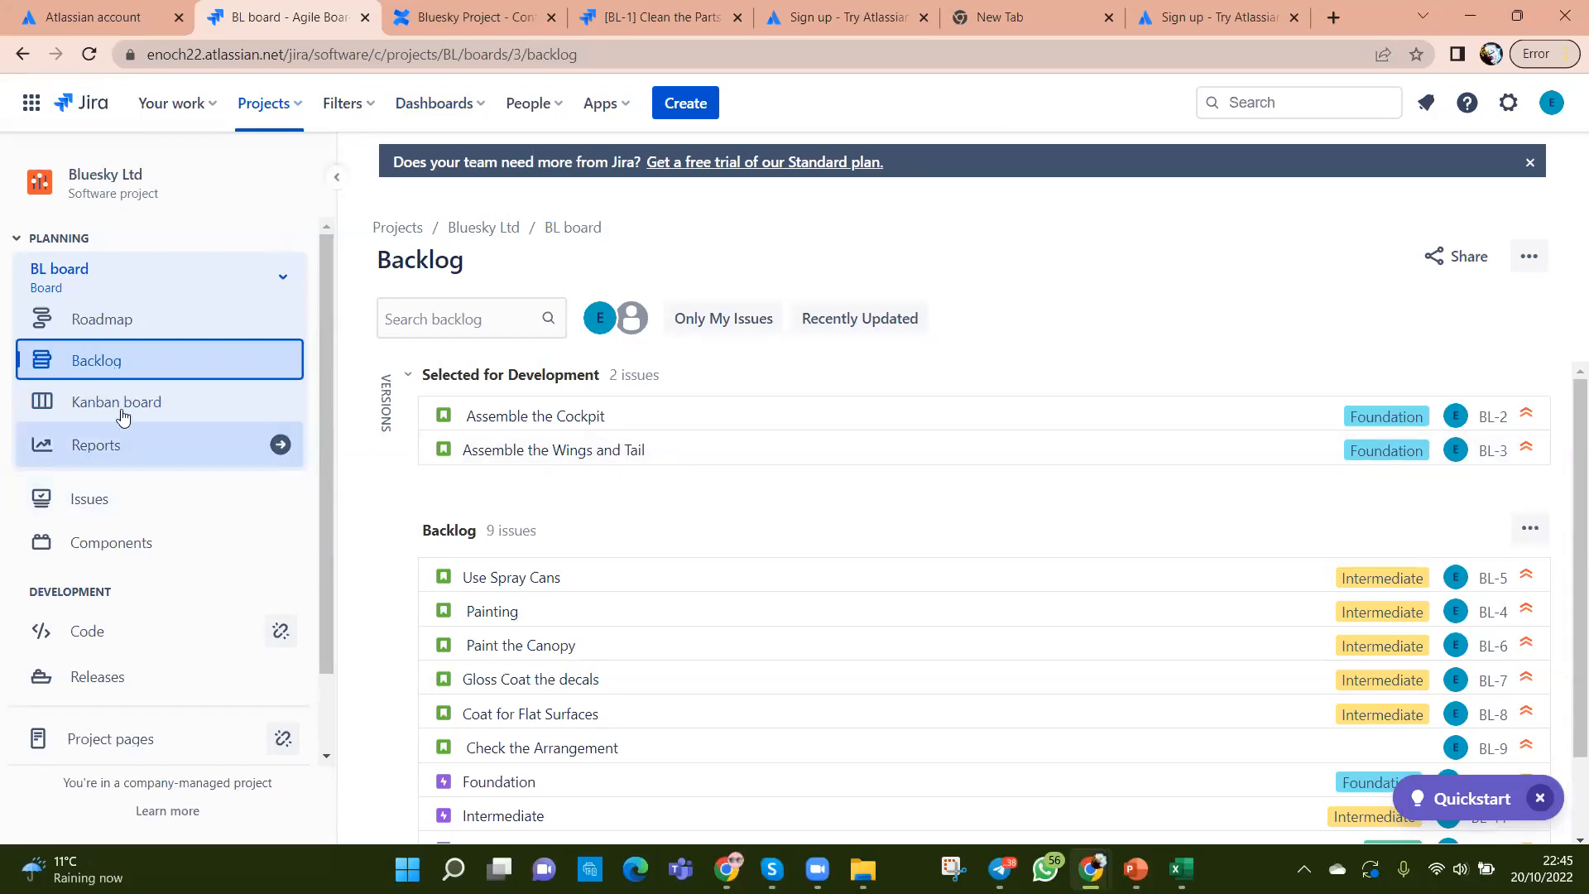
scroll(1167, 606, "down", 2)
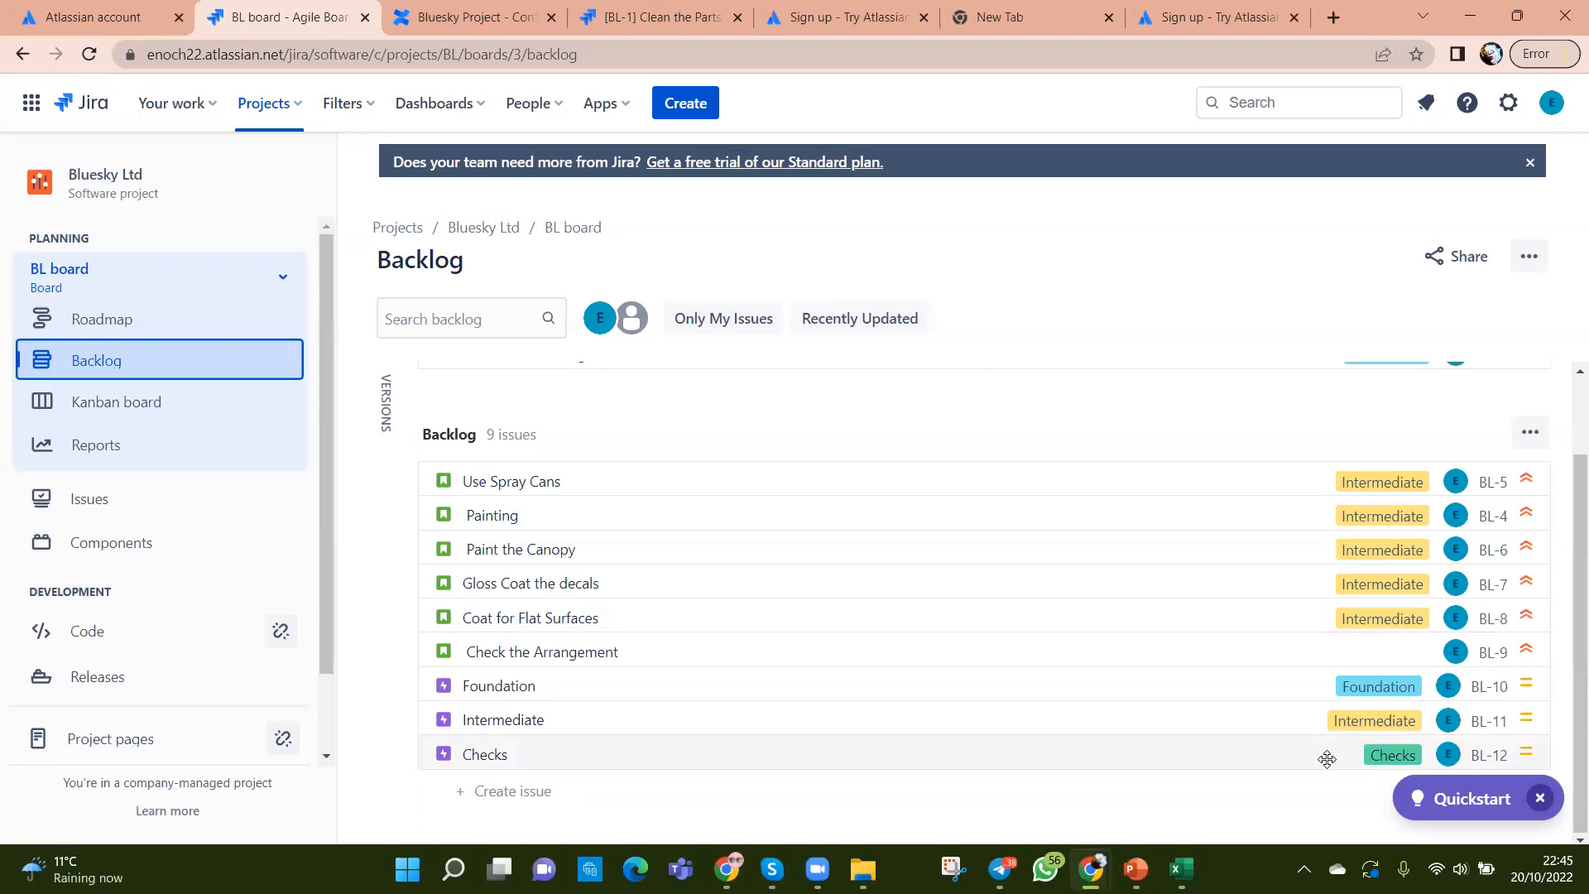
scroll(1162, 460, "up", 1)
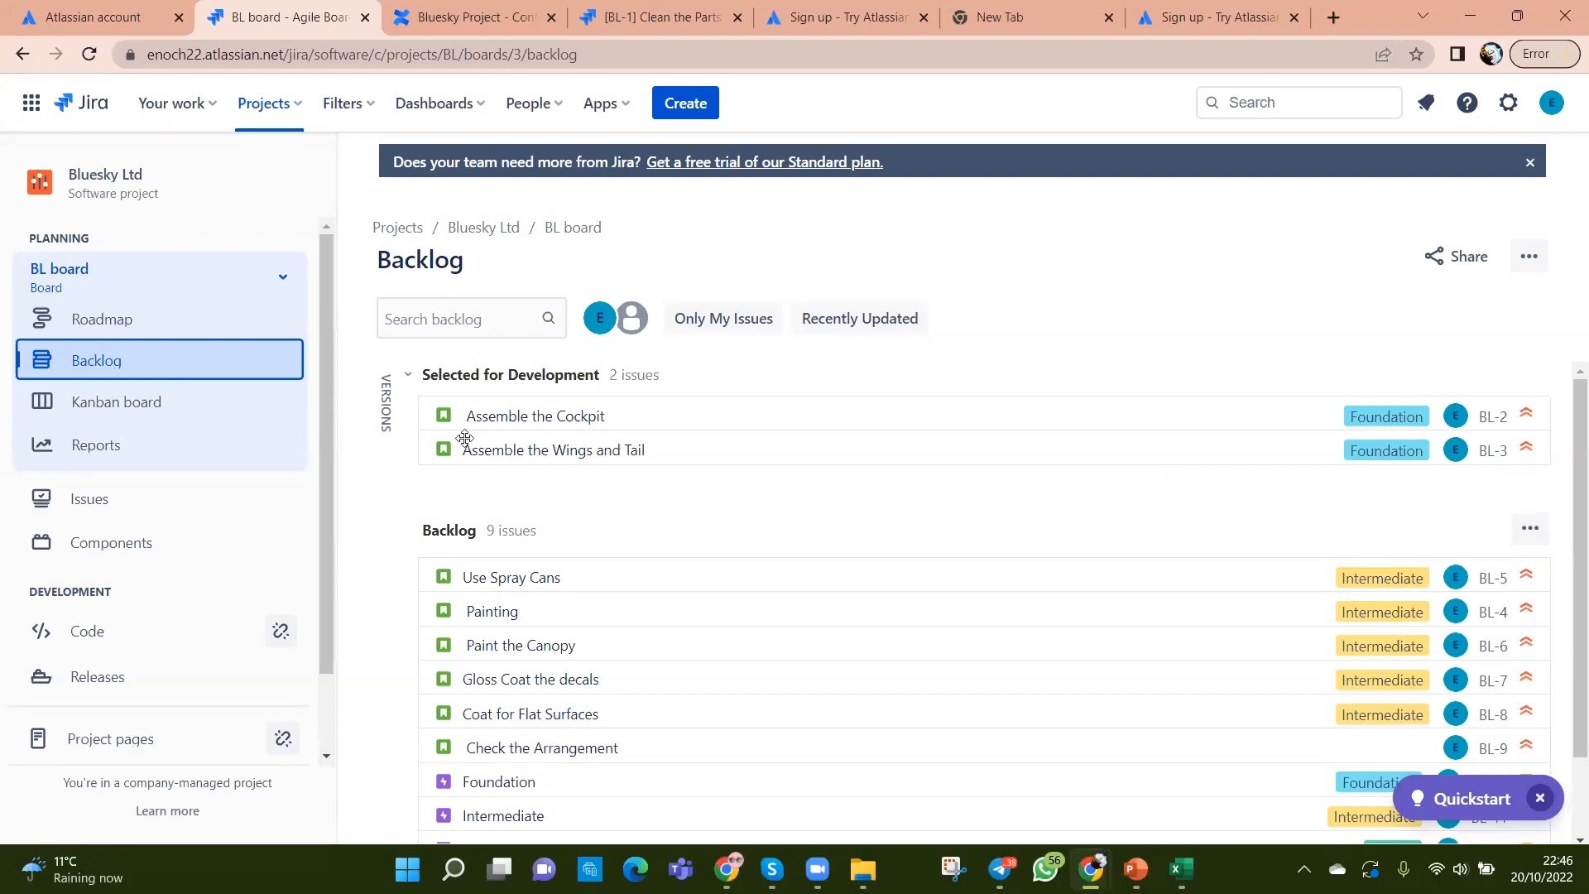
left_click(157, 416)
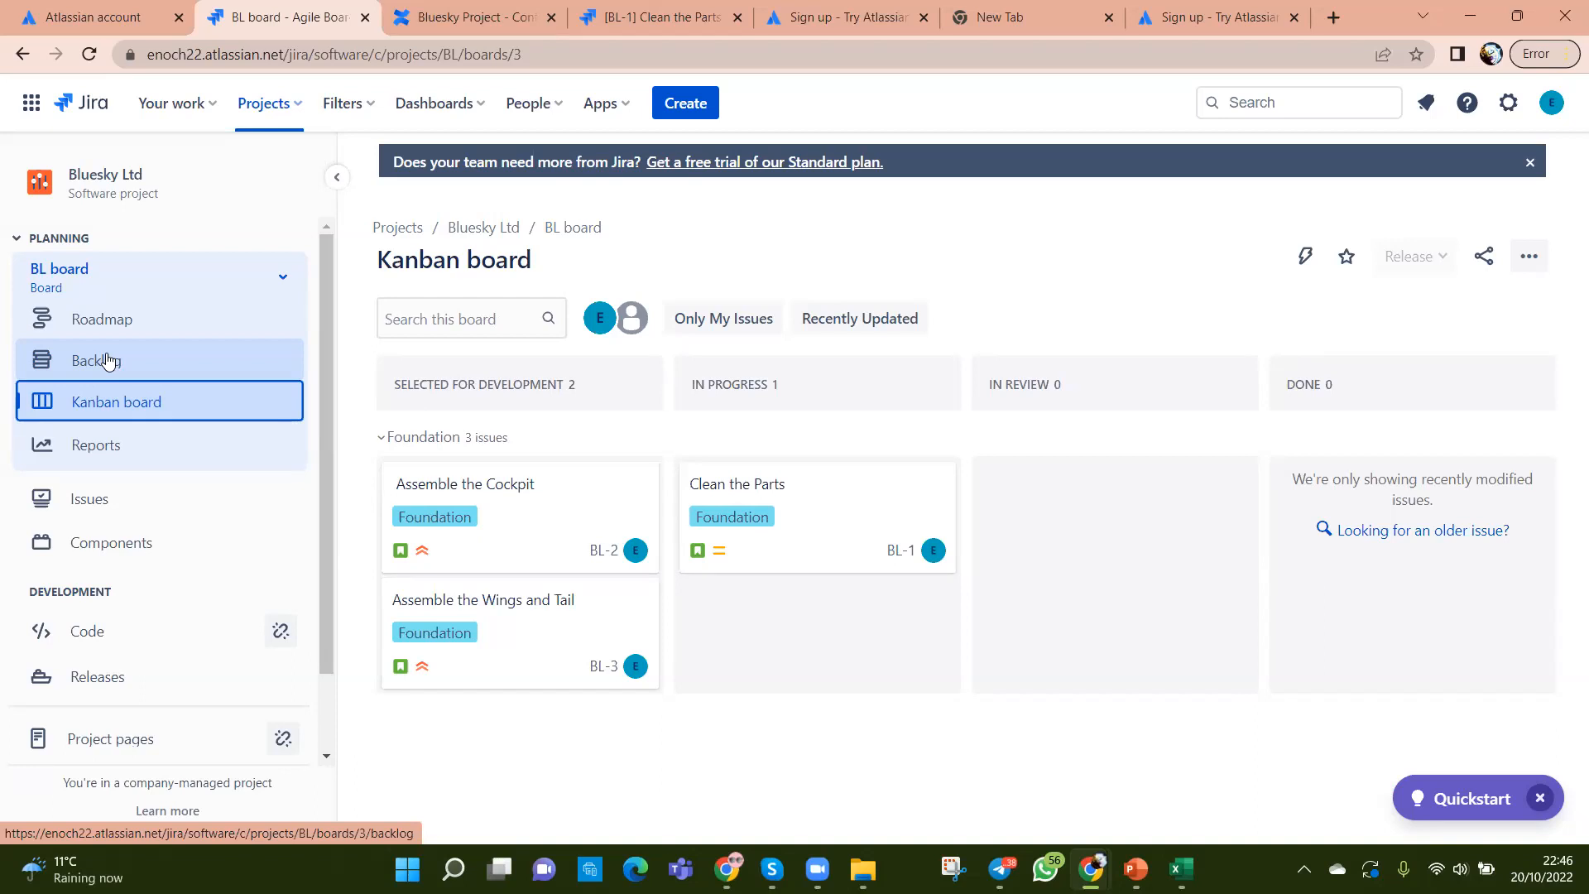
left_click(613, 751)
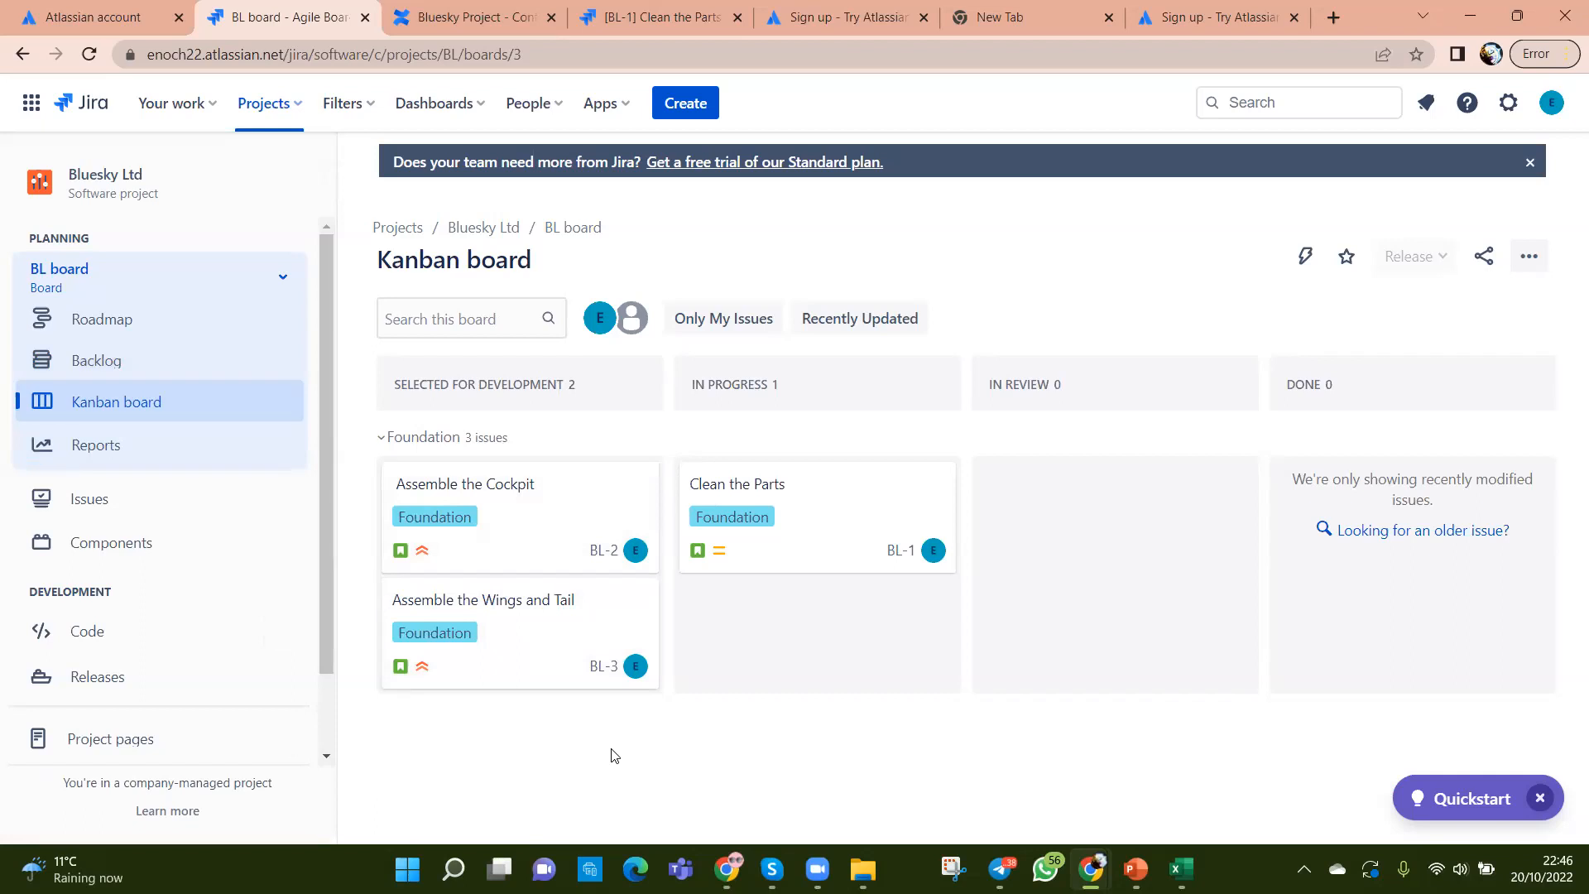
left_click(96, 360)
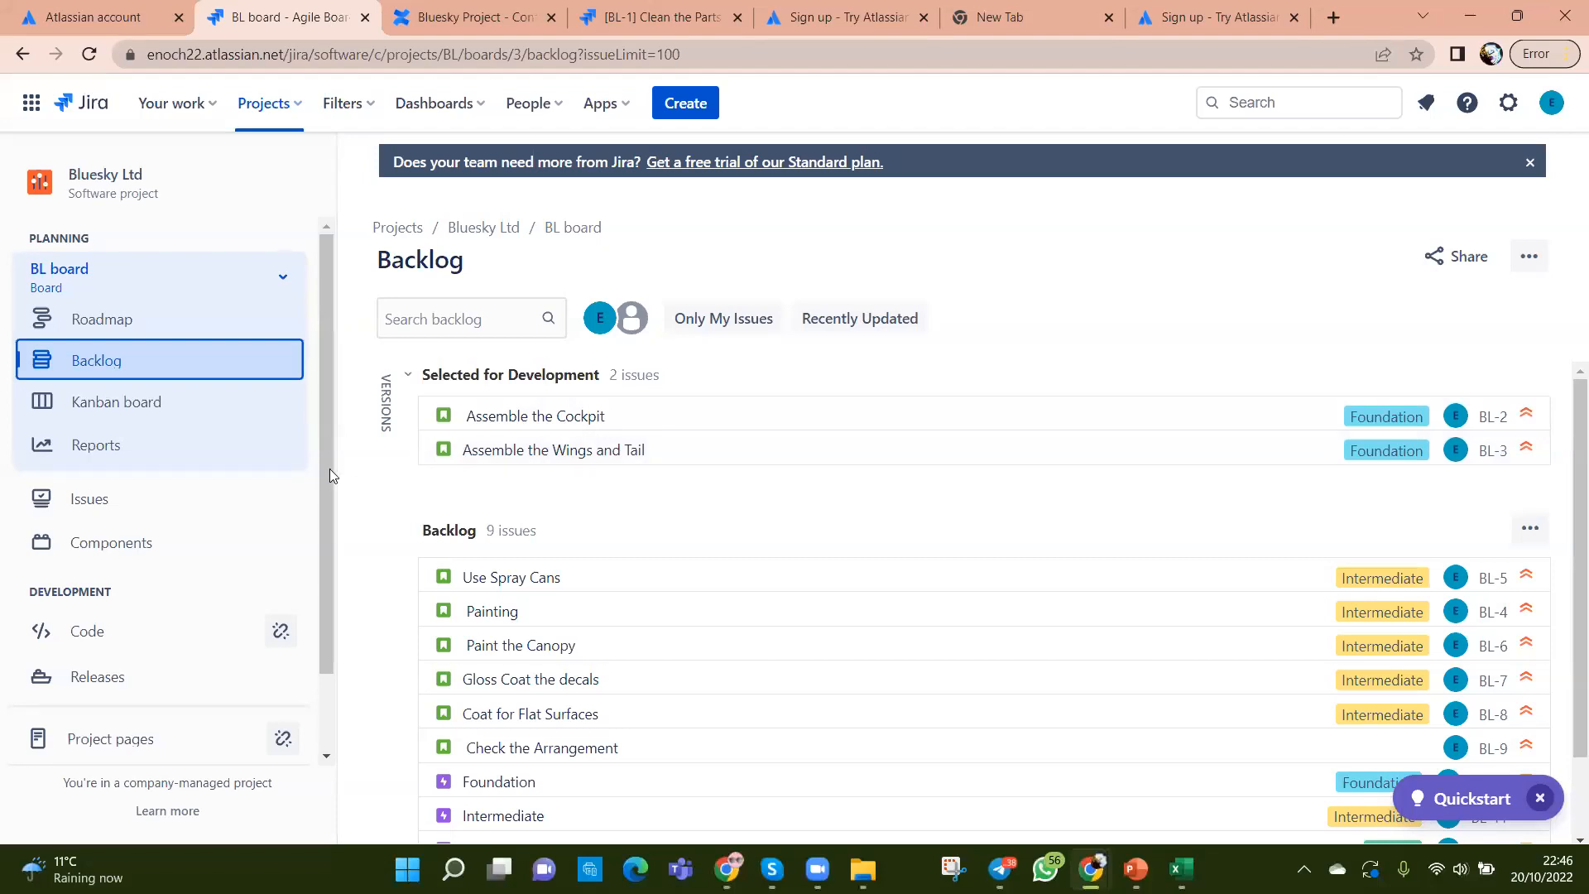
left_click(116, 405)
left_click(96, 361)
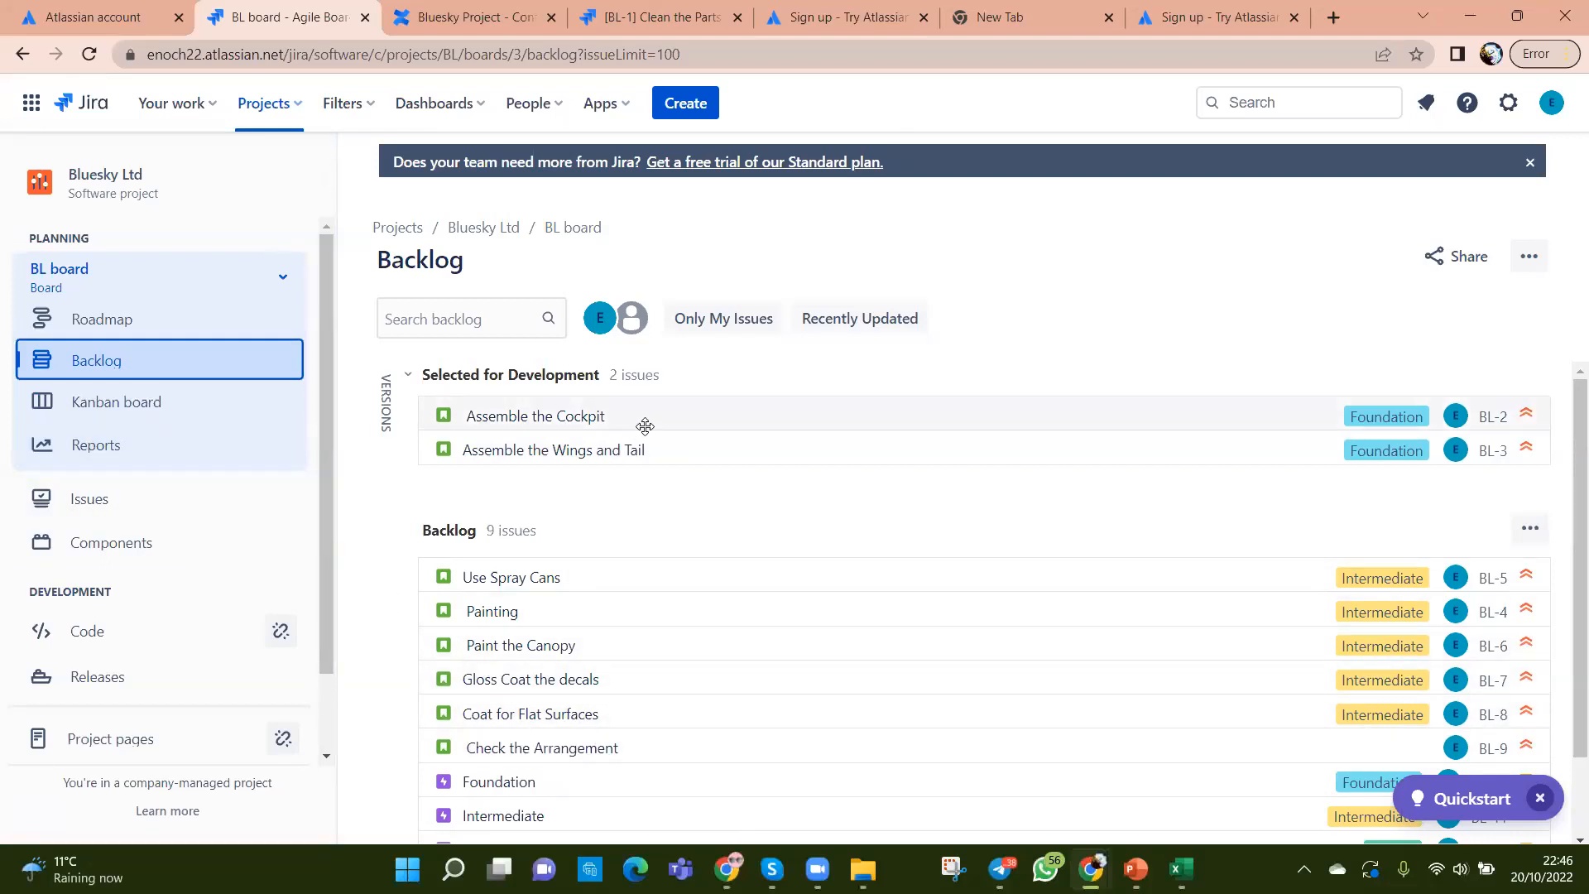
left_click(158, 402)
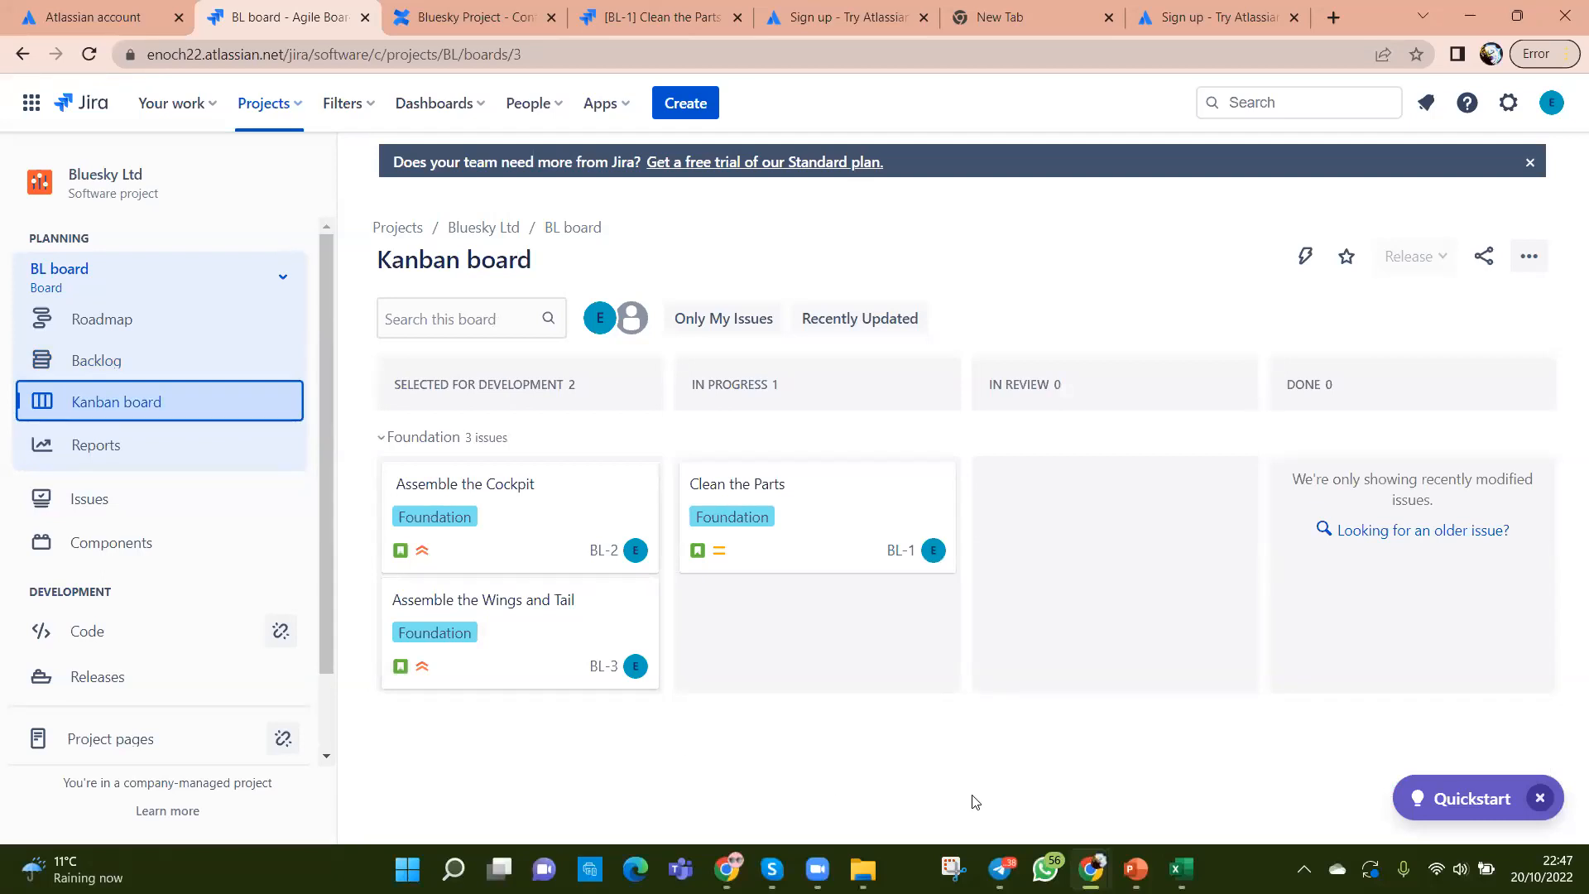
Step: Open the BL backlog and scroll through the nine backlog issues and Selected for Development section
left_click(71, 368)
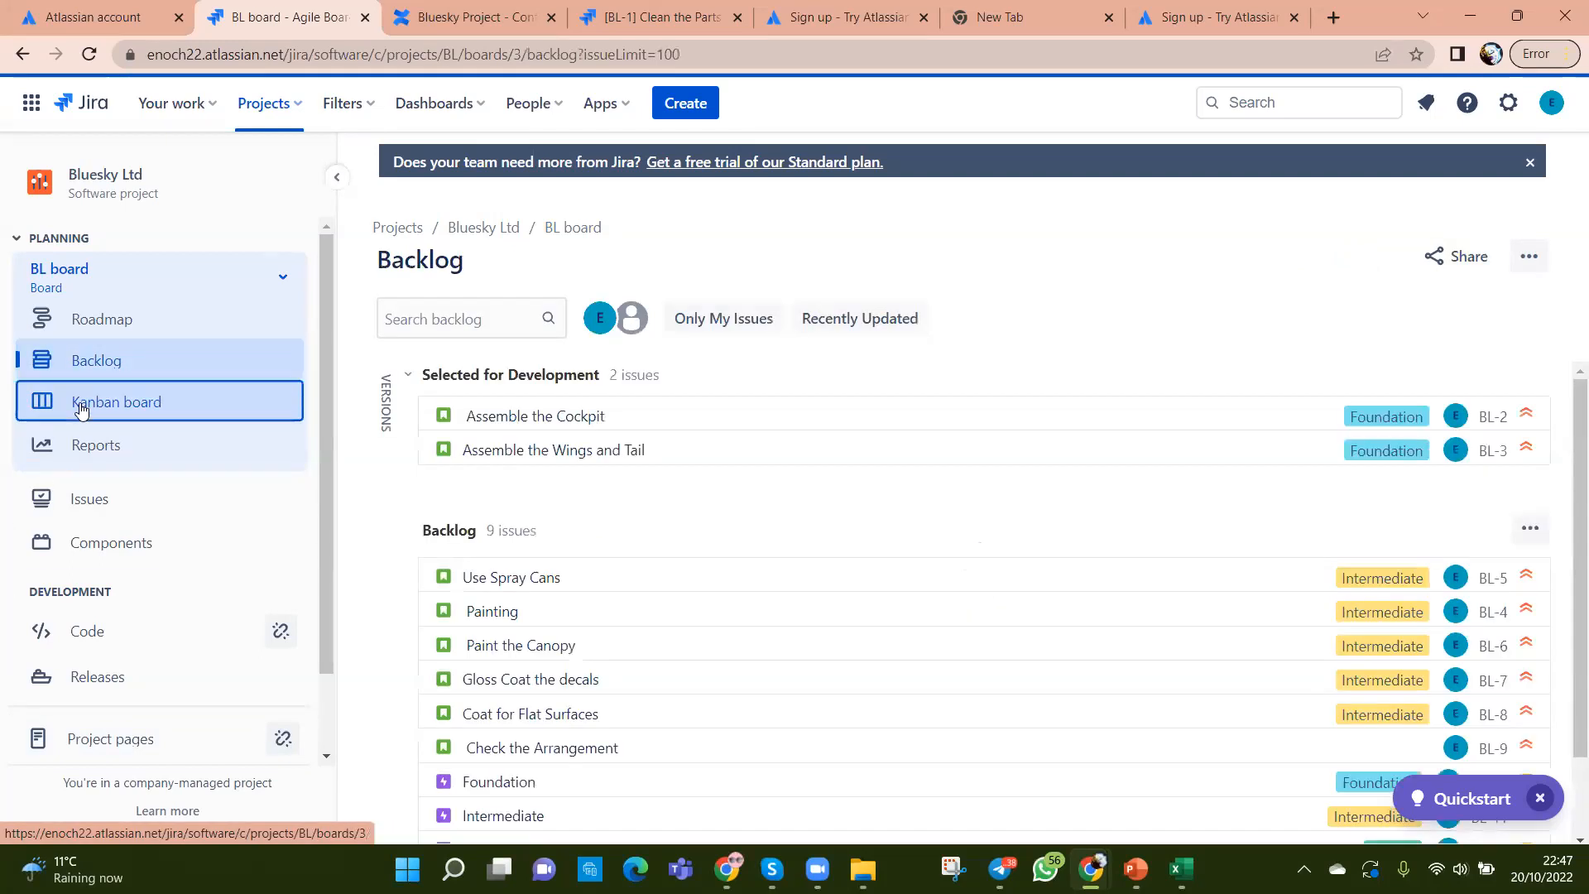
left_click(81, 407)
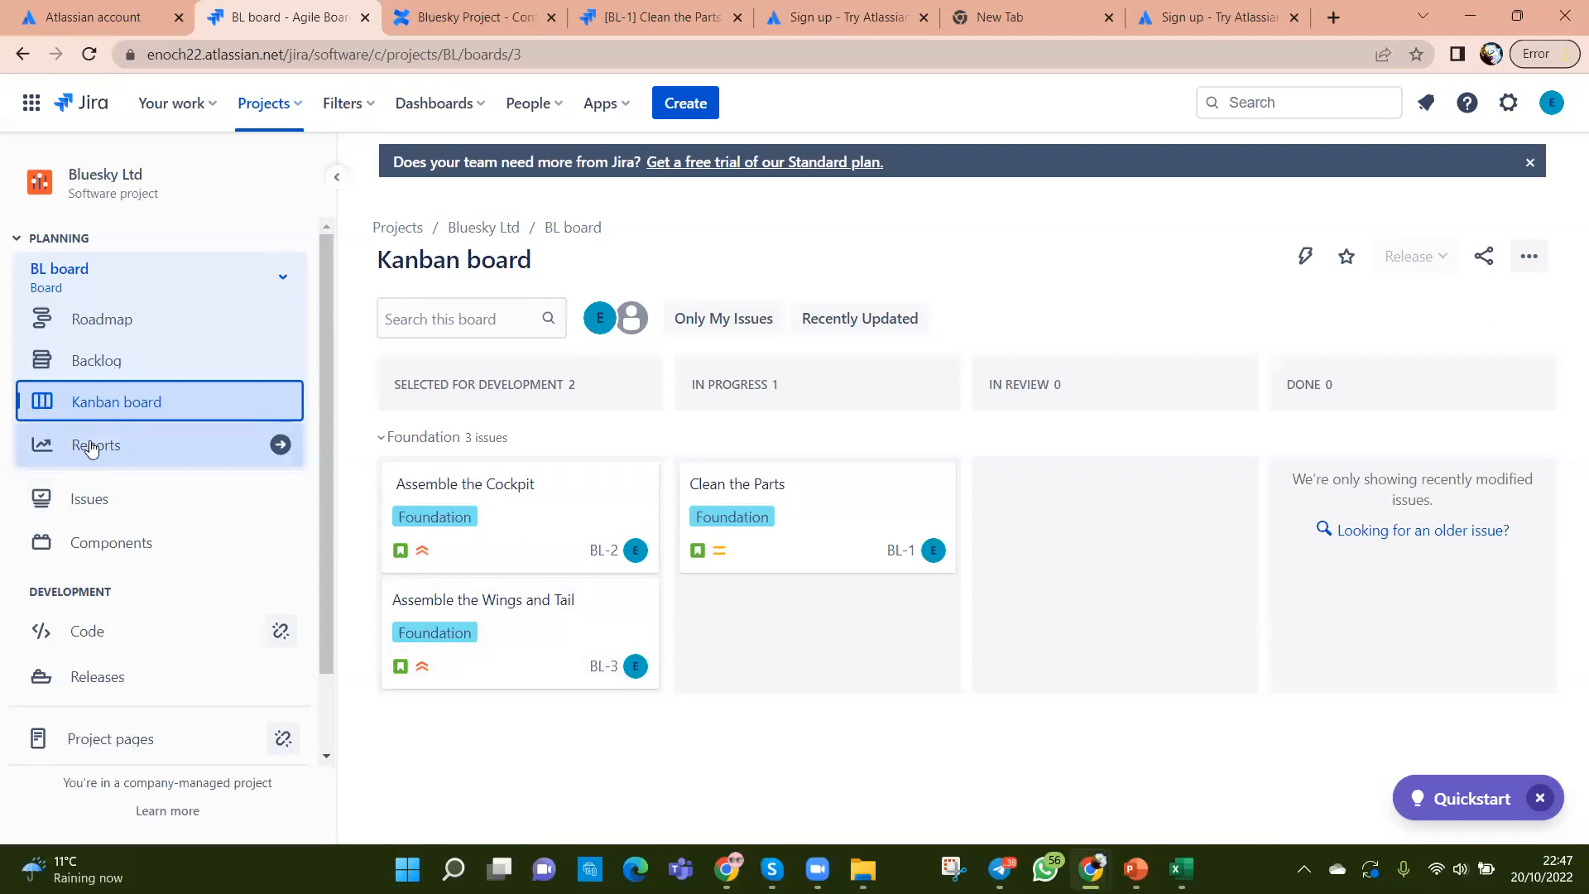
left_click(121, 377)
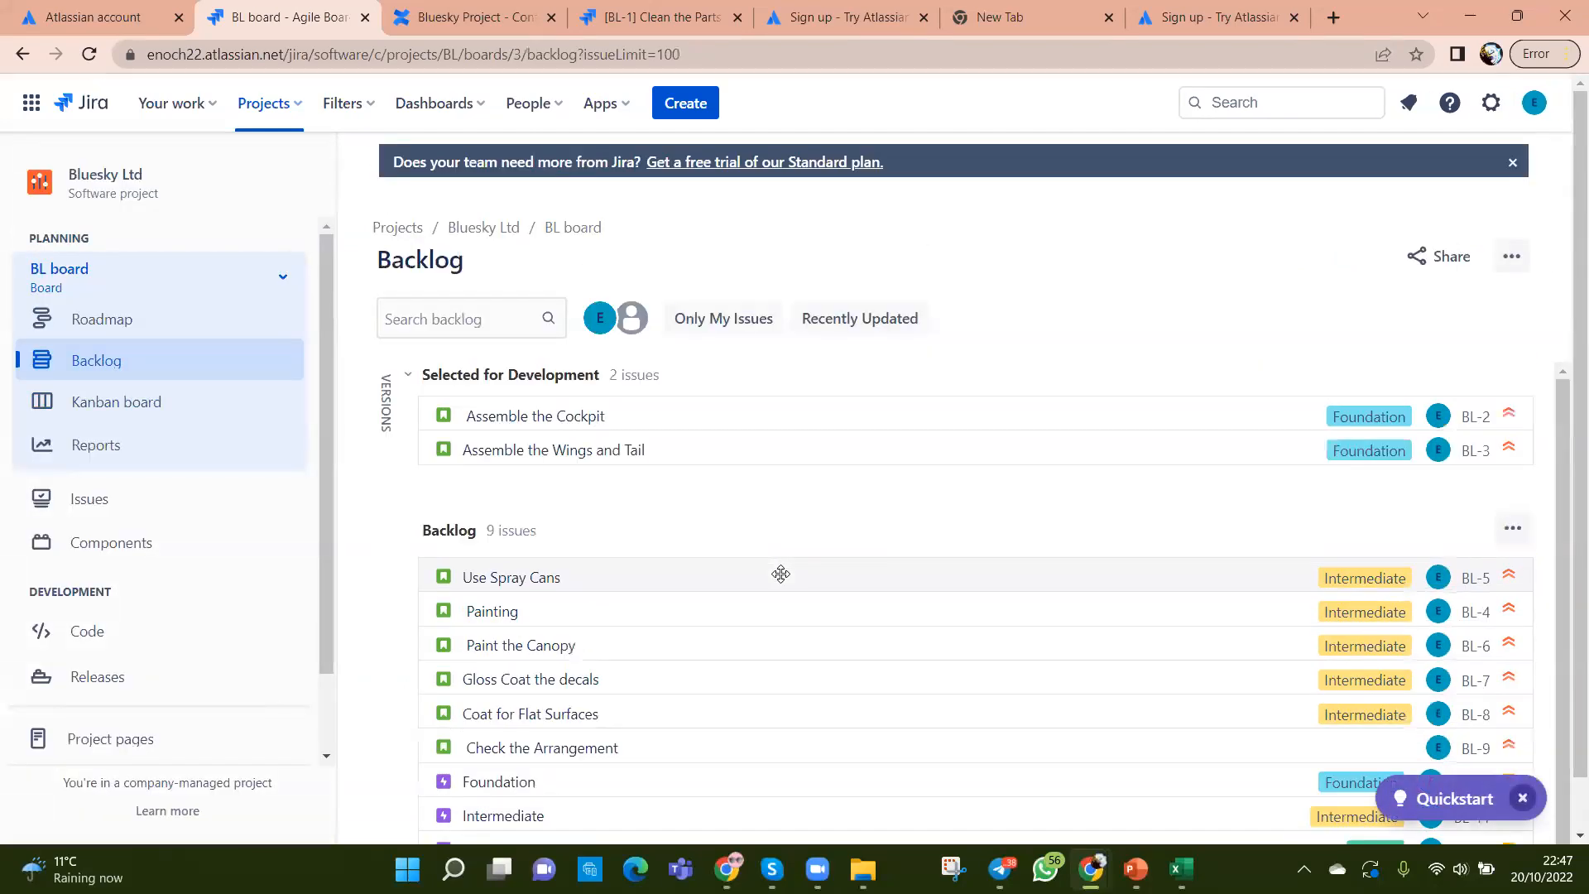
scroll(791, 642, "down", 1)
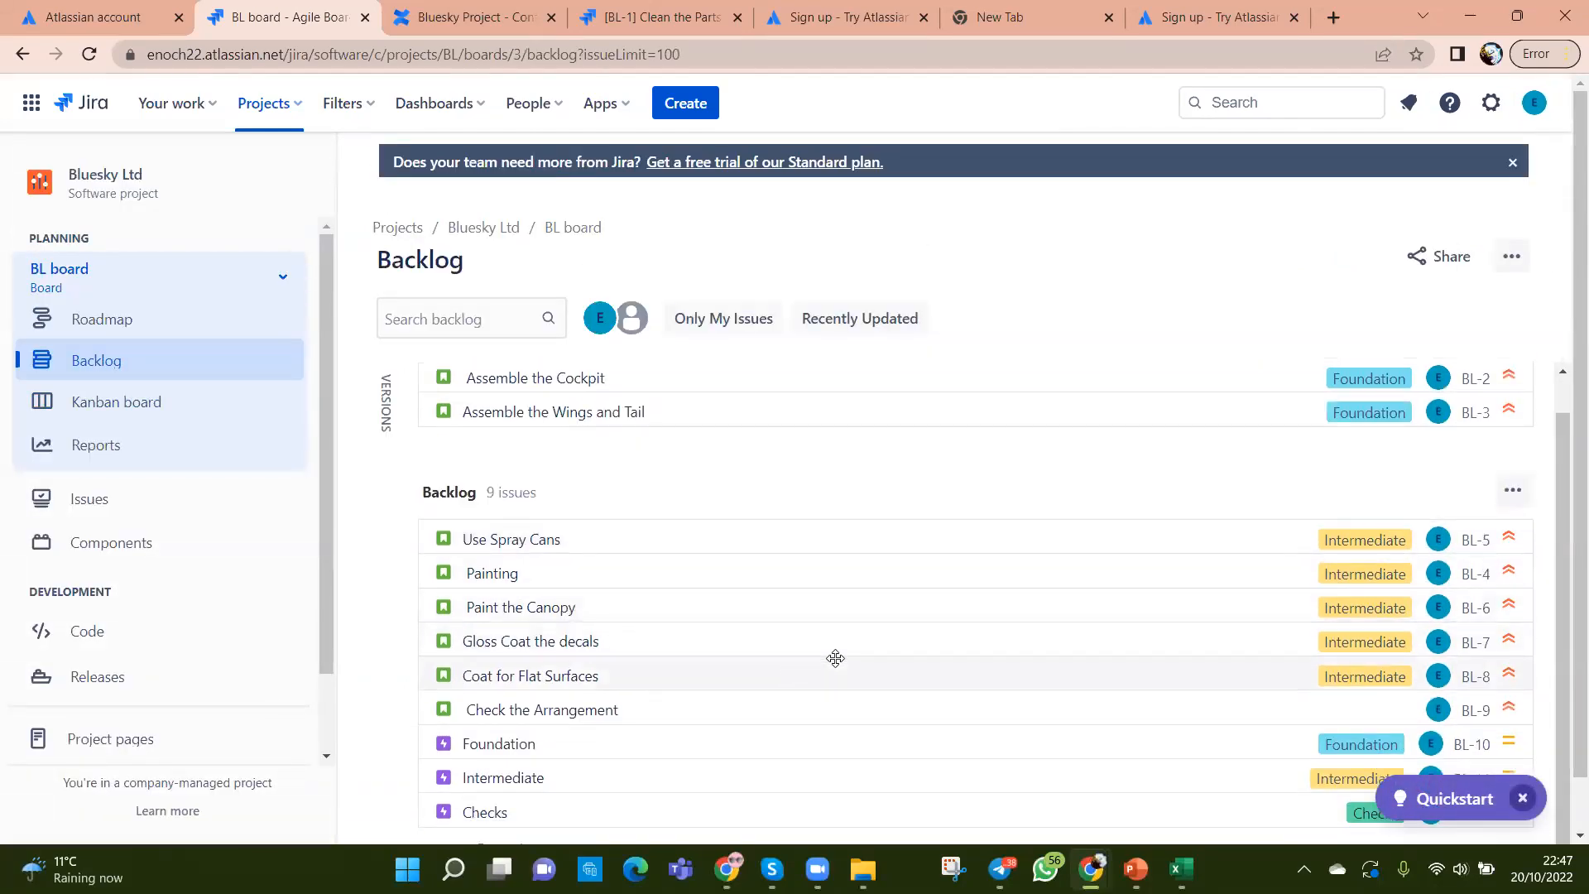
scroll(835, 658, "down", 1)
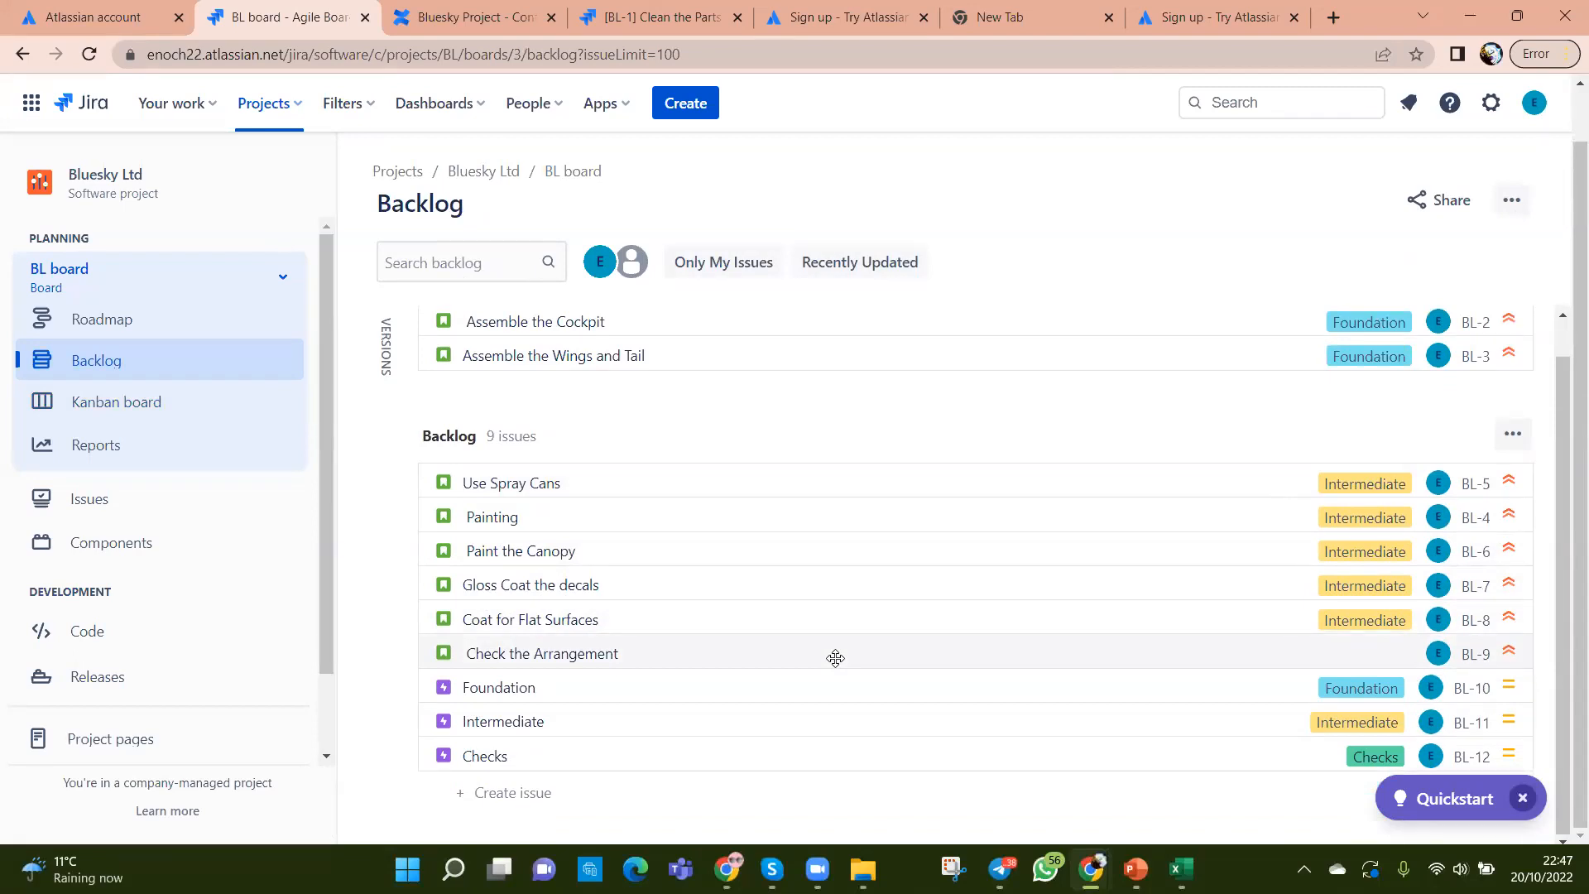
scroll(835, 658, "up", 1)
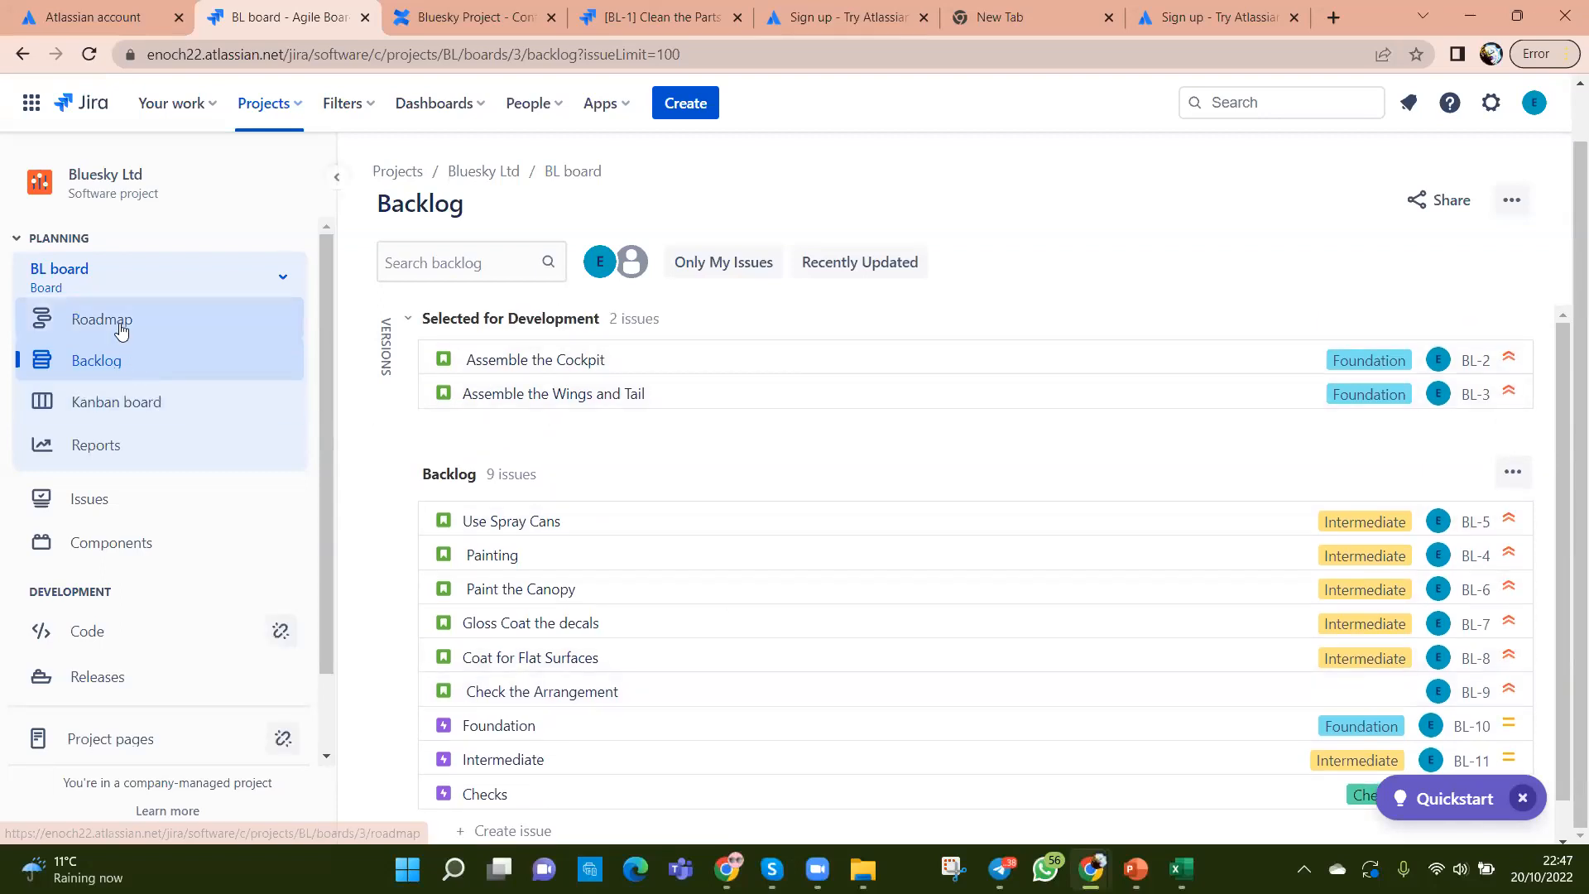
Step: Switch to the BL Kanban board, then bring up the Scrum_Exercise workbook in Excel
left_click(108, 398)
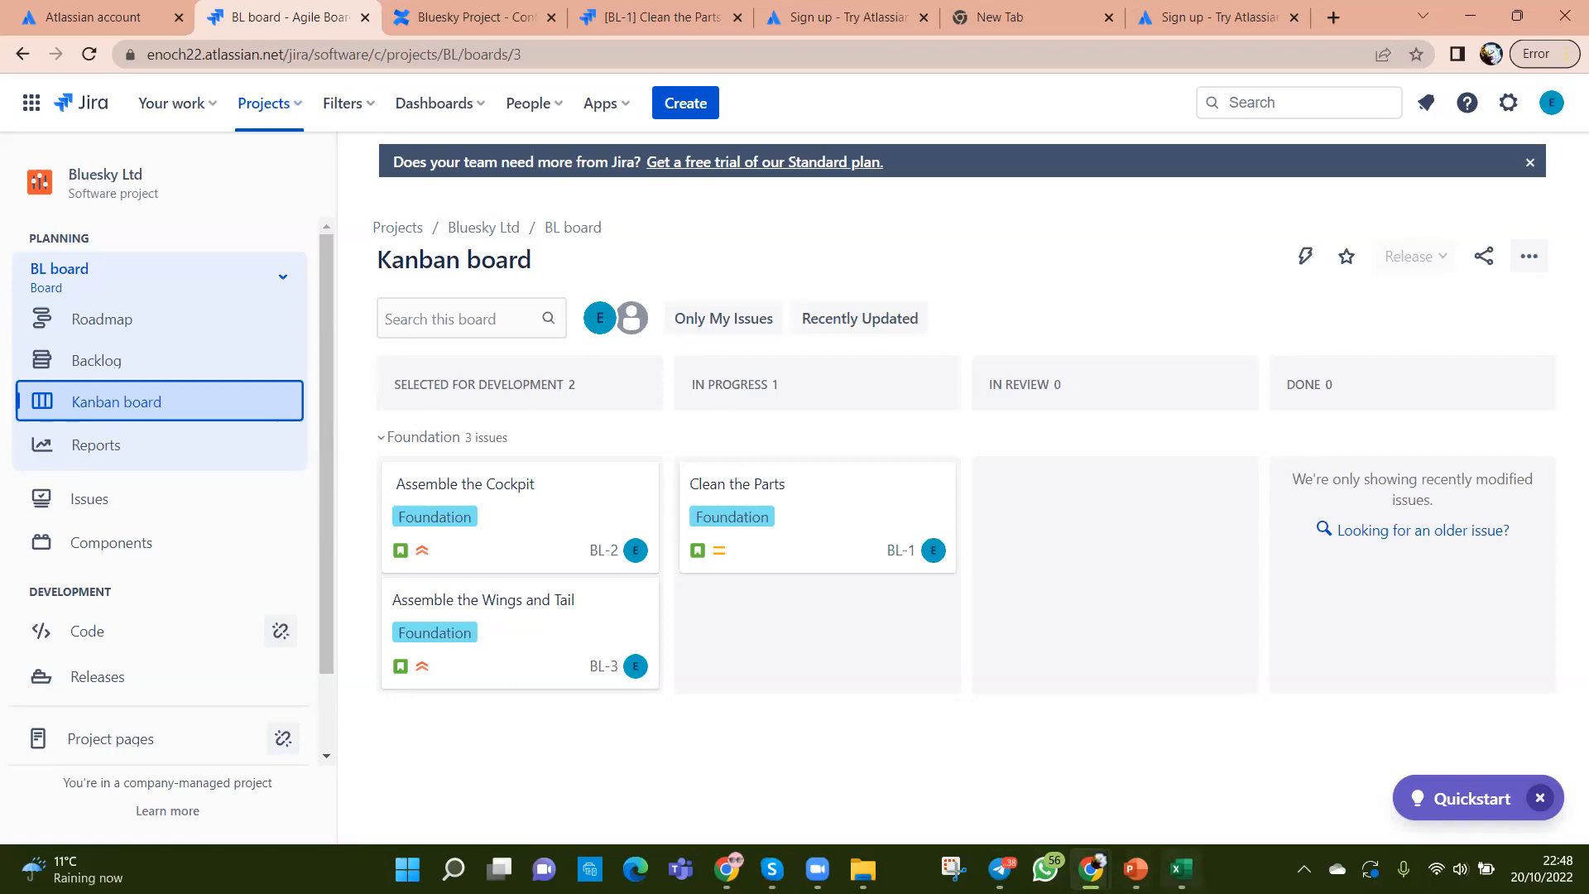
left_click(1181, 868)
left_click(1108, 628)
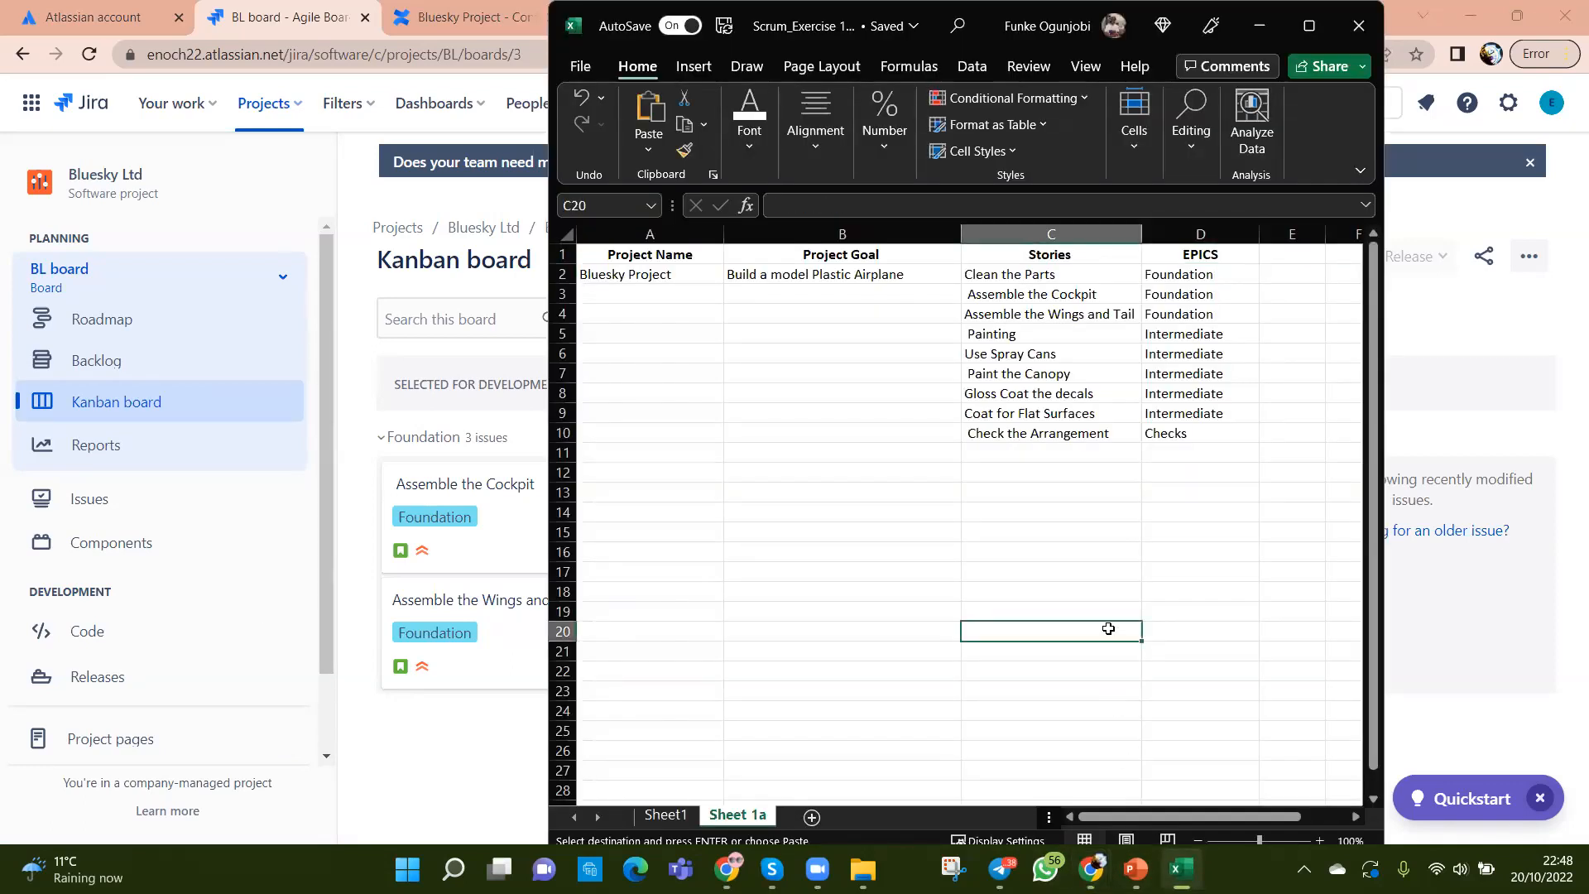
left_click(982, 494)
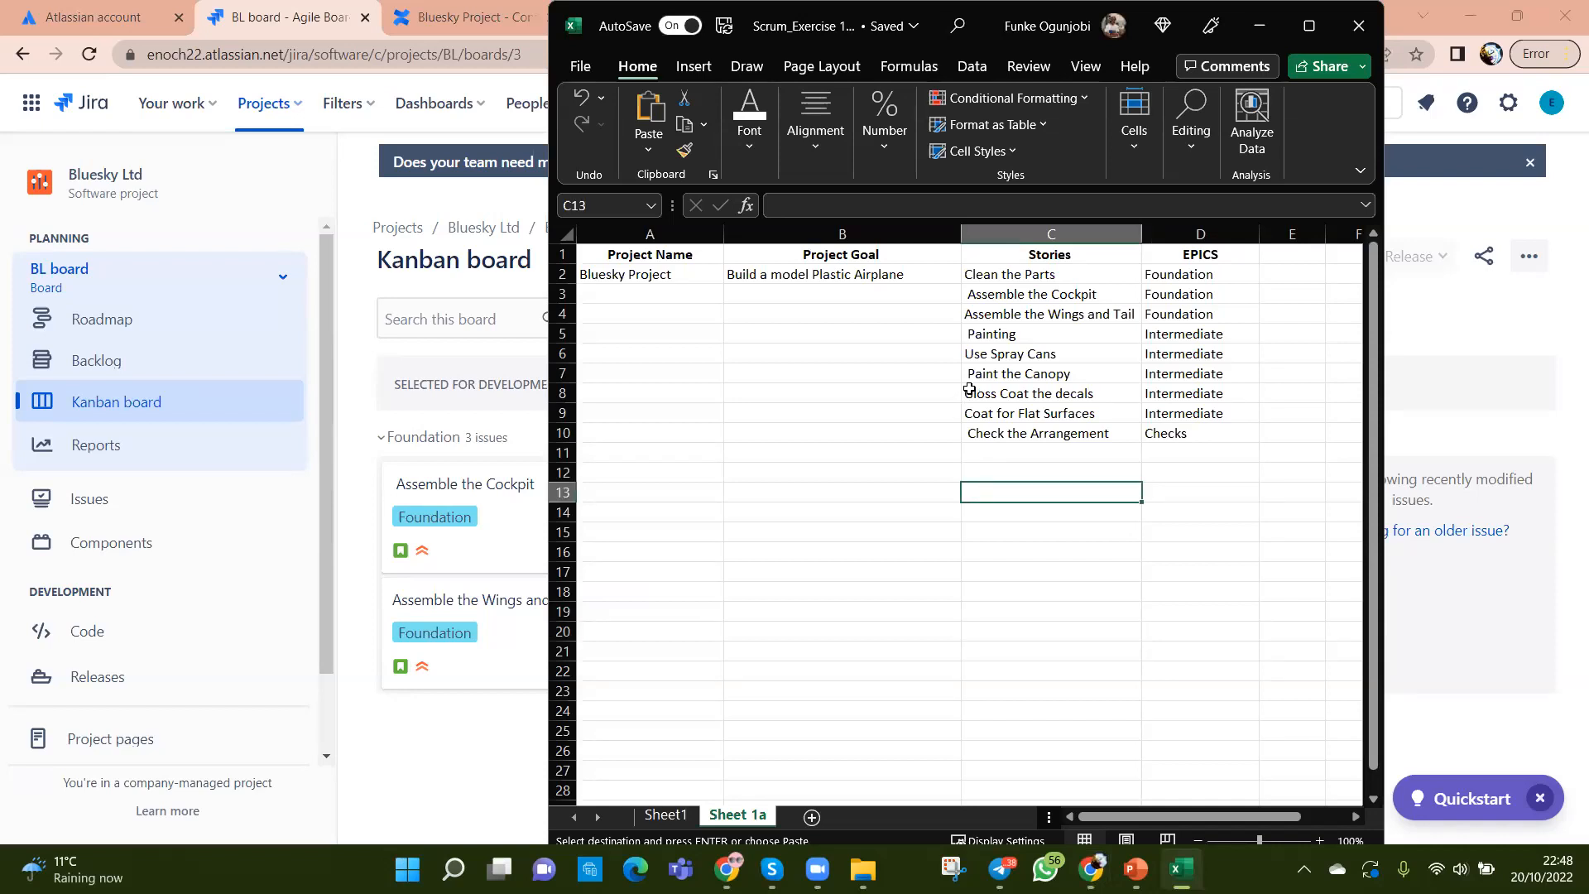
left_click(969, 389)
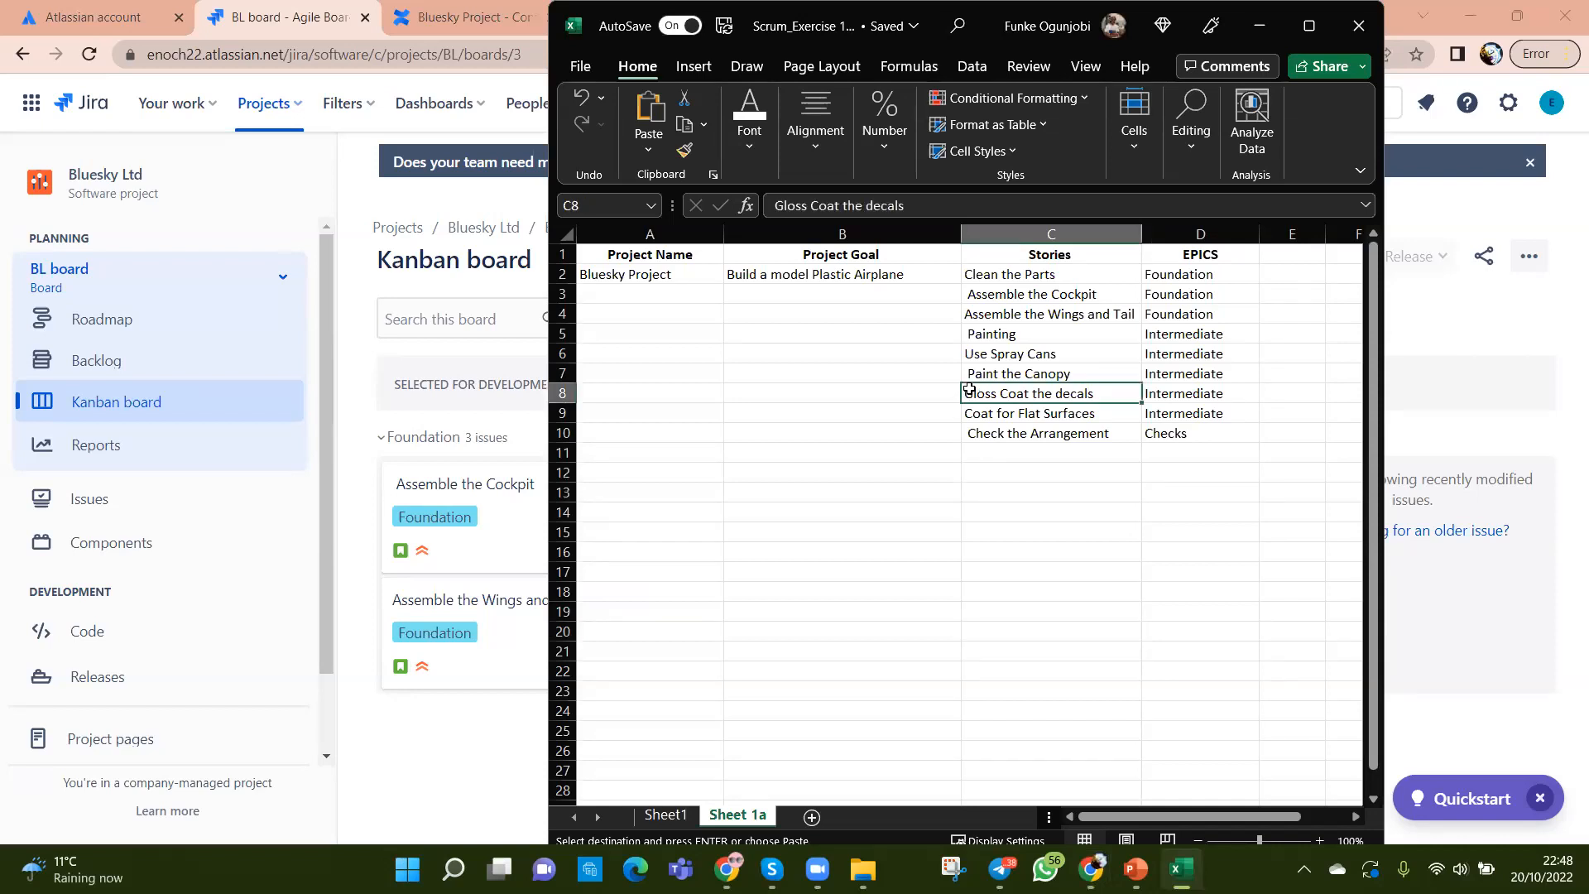
left_click(973, 334)
mouse_move(610, 277)
left_mouse_down()
mouse_move(1033, 311)
mouse_move(1174, 461)
left_mouse_up()
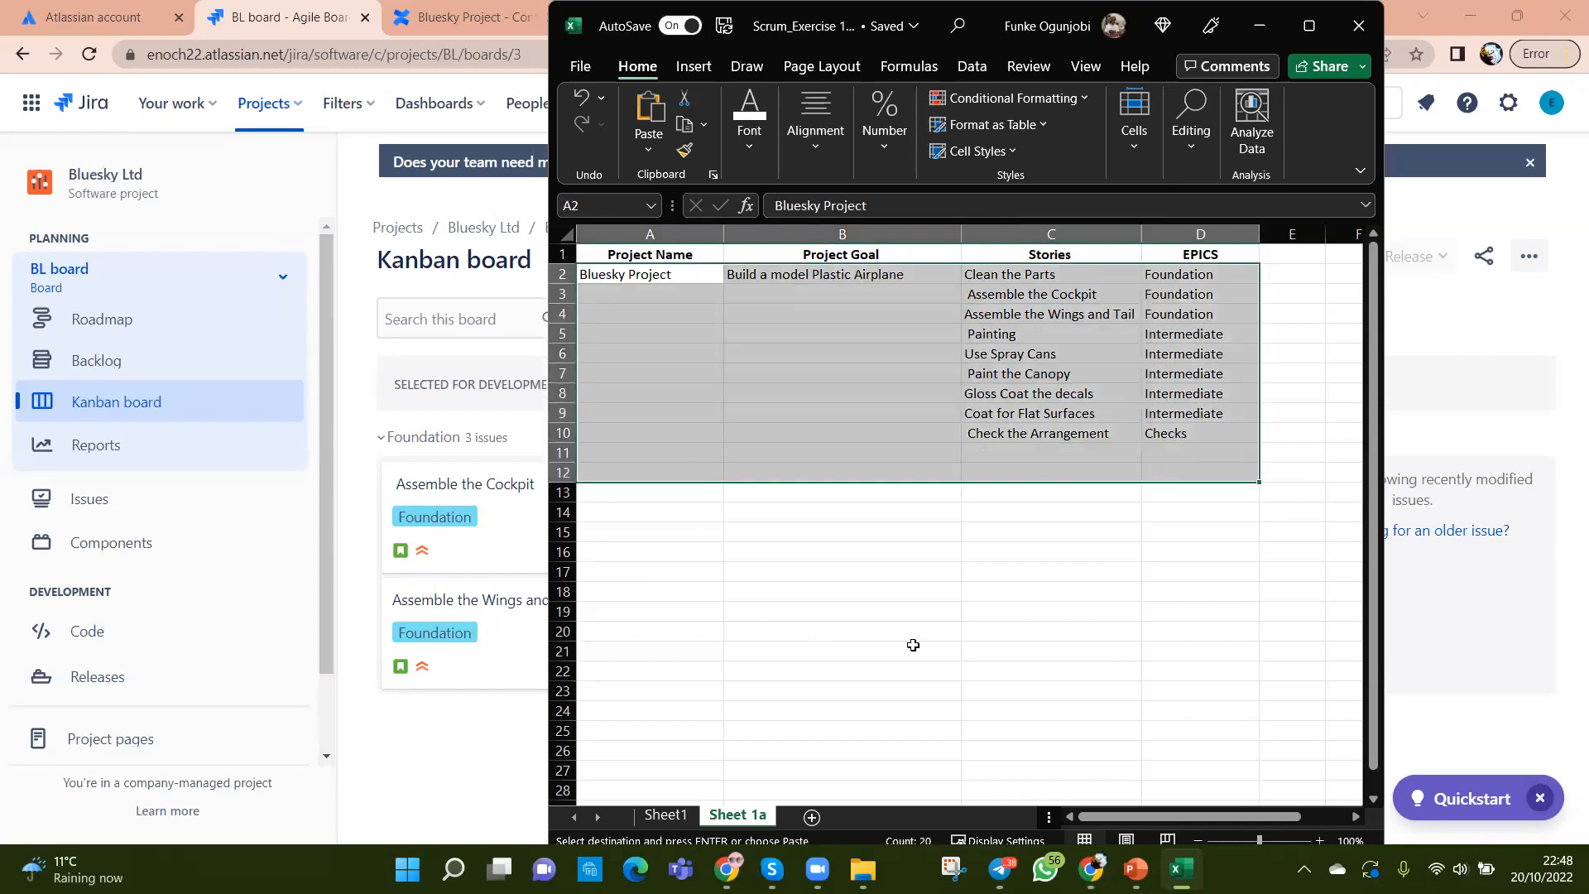
left_click(913, 645)
left_click_drag(629, 274, 1200, 436)
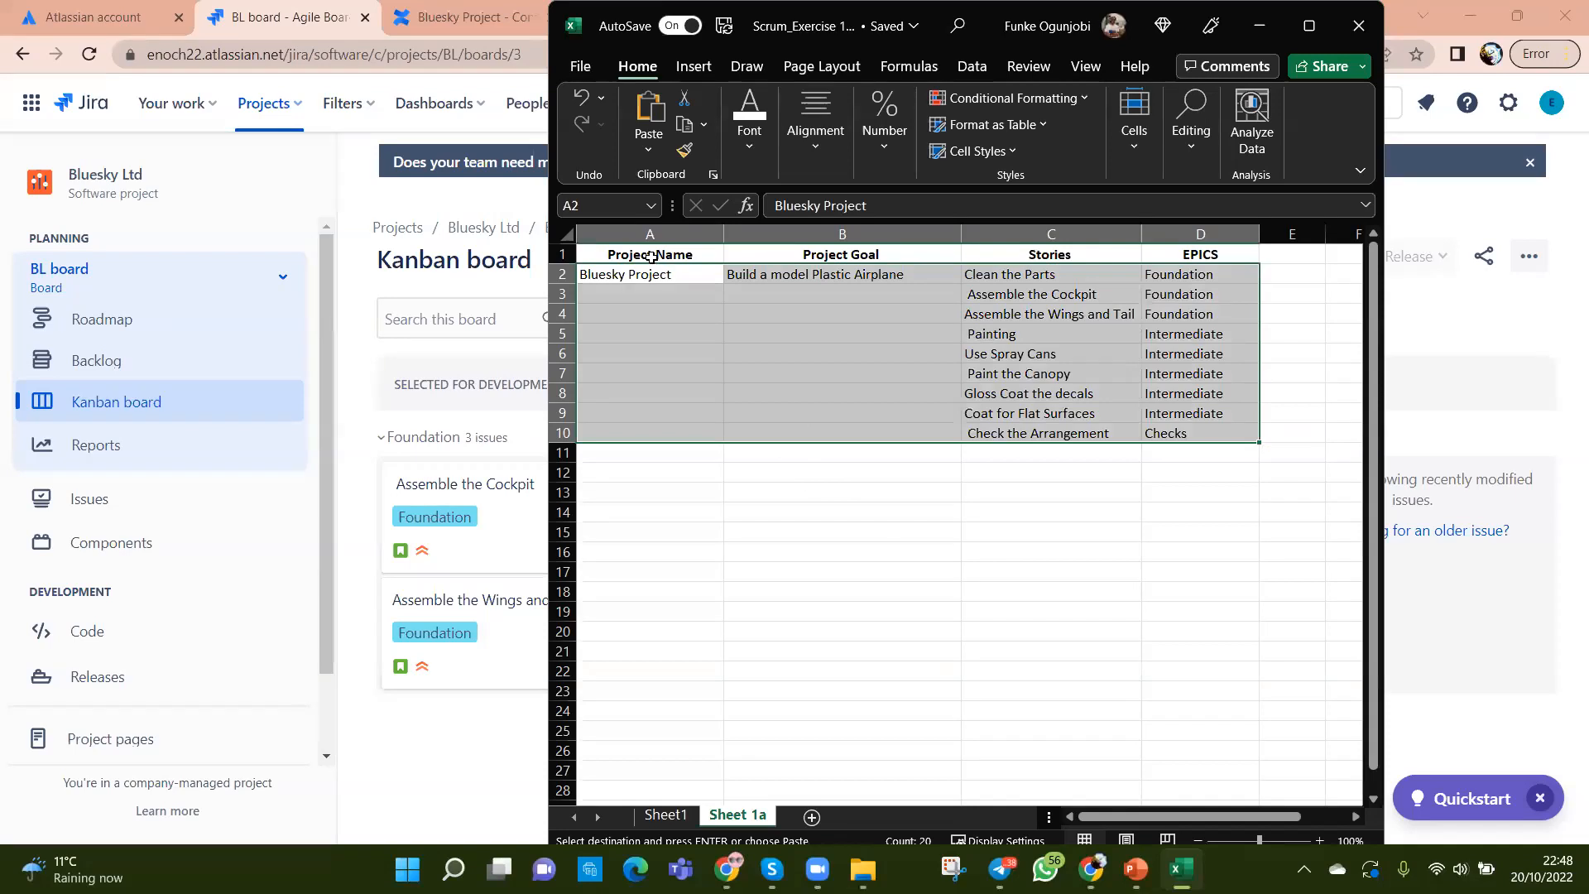
left_click(662, 272)
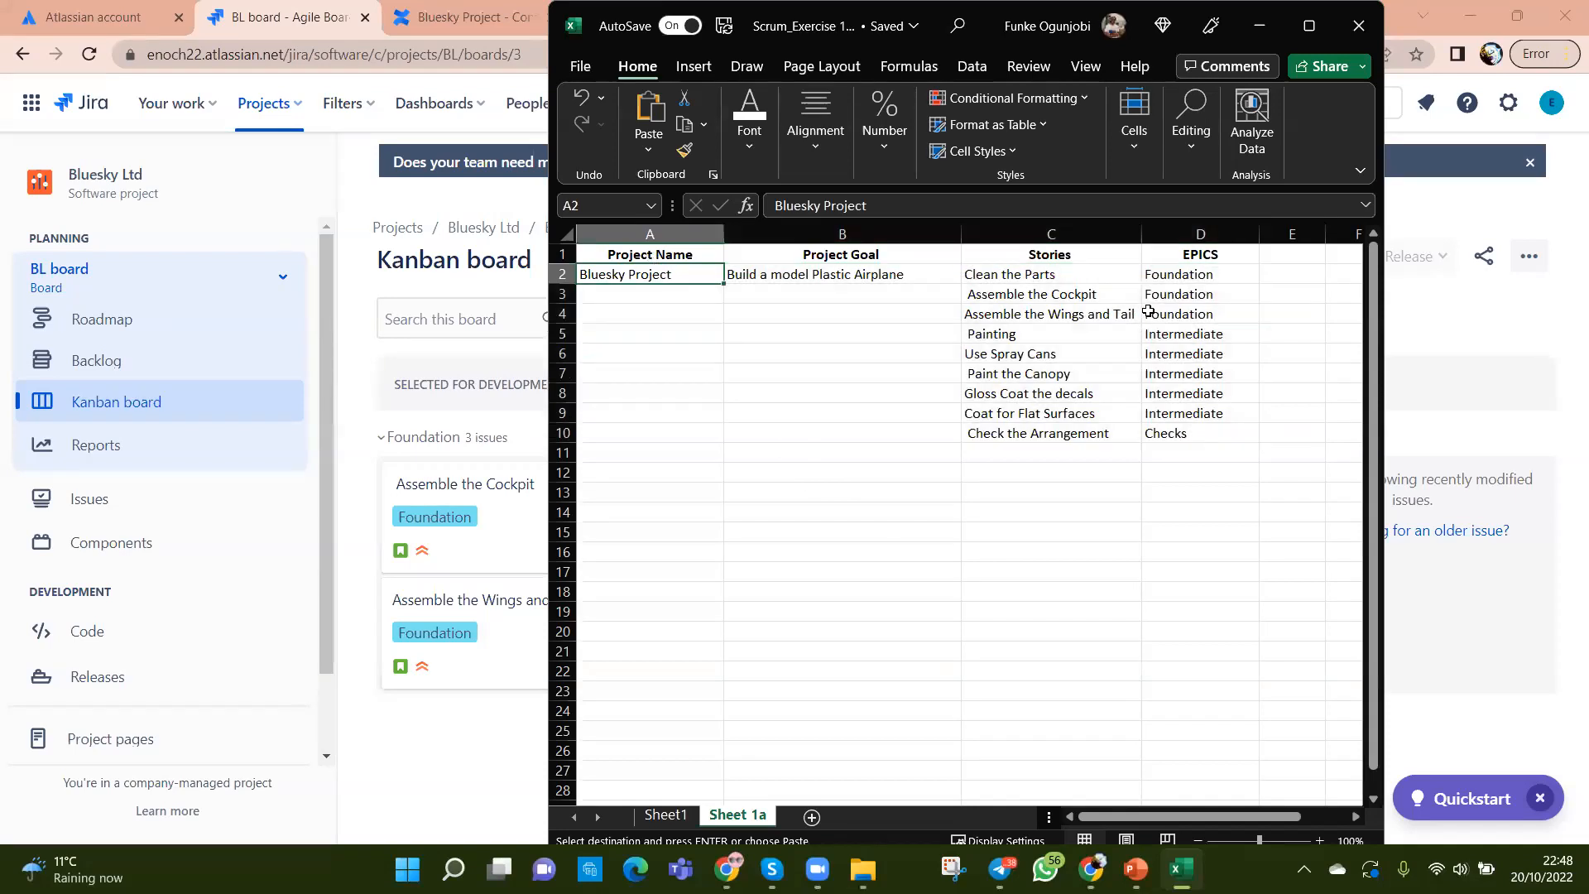
left_click_drag(1166, 273, 1171, 428)
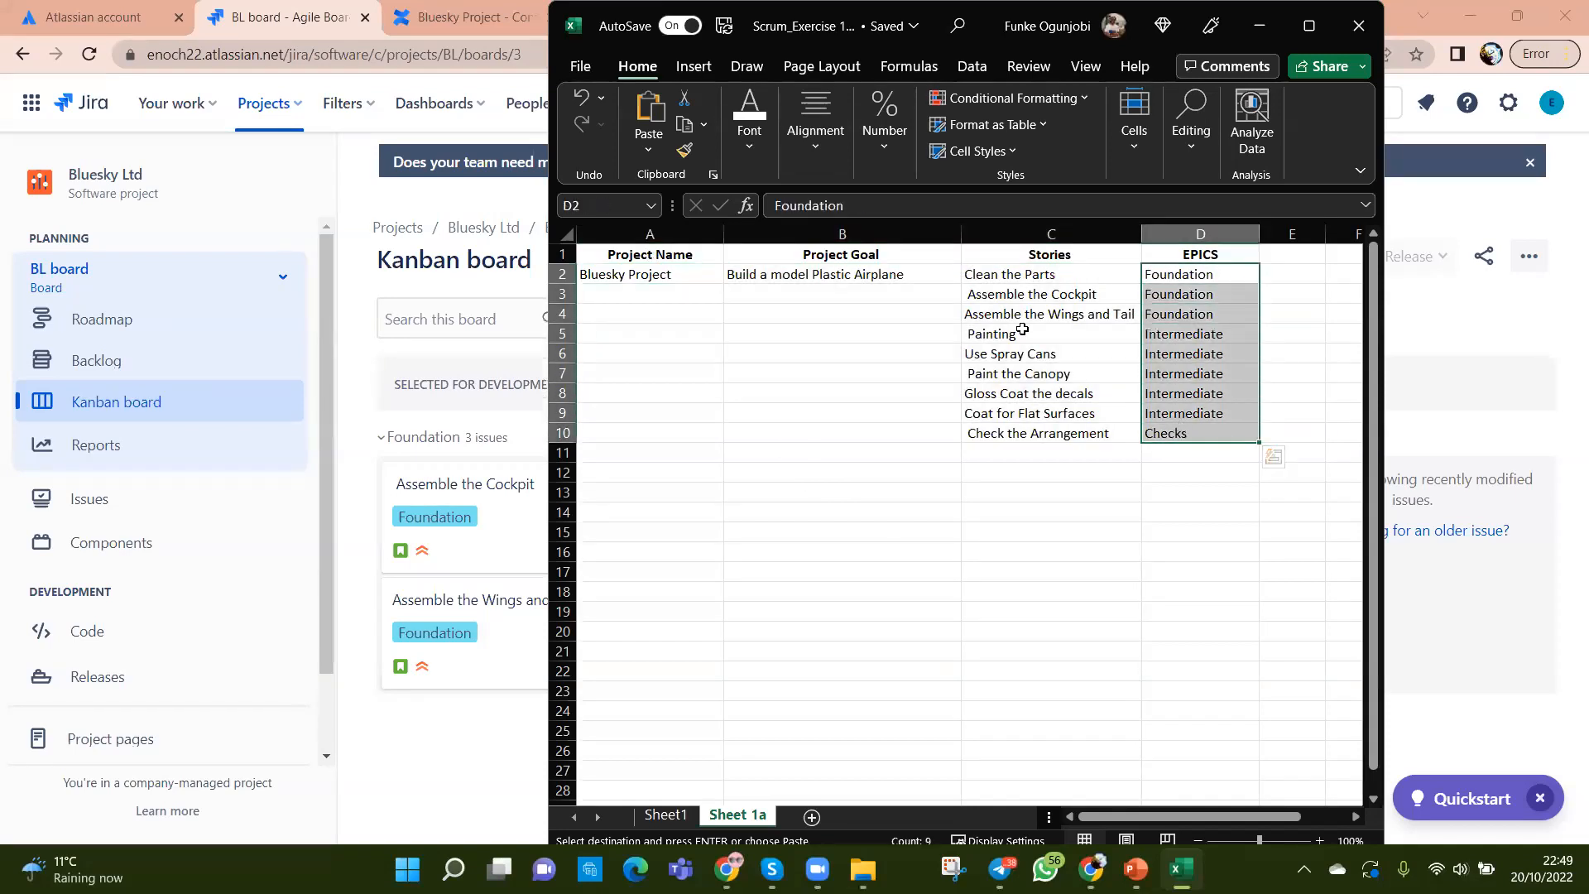
left_click_drag(990, 273, 1002, 434)
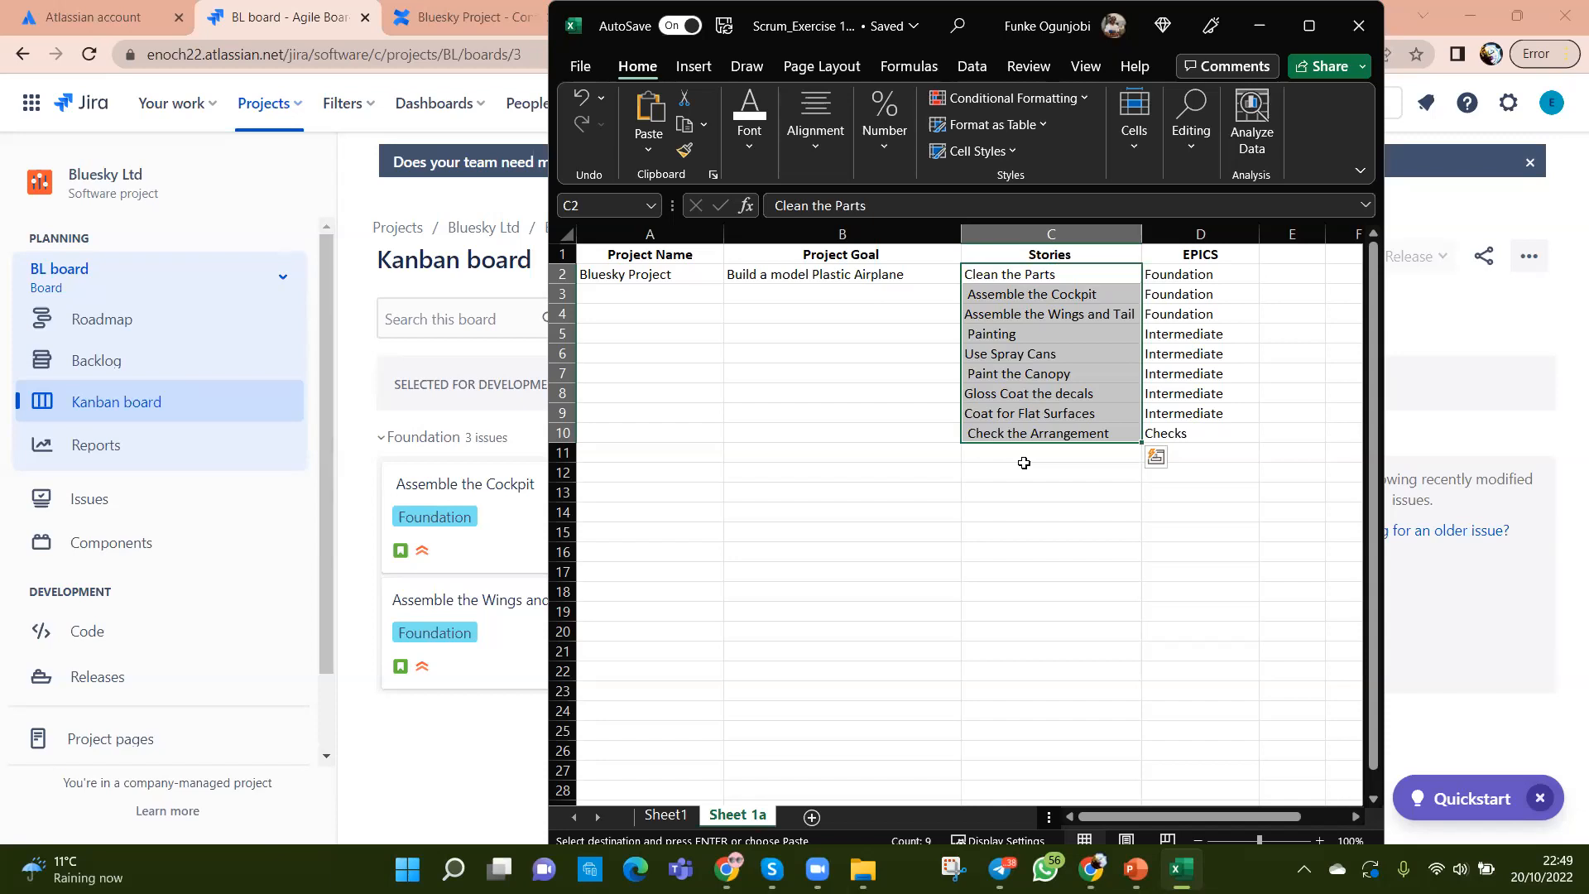
left_click(993, 527)
Step: Bring the Chrome window with the Jira BL Kanban board back in front of Excel
left_click(435, 778)
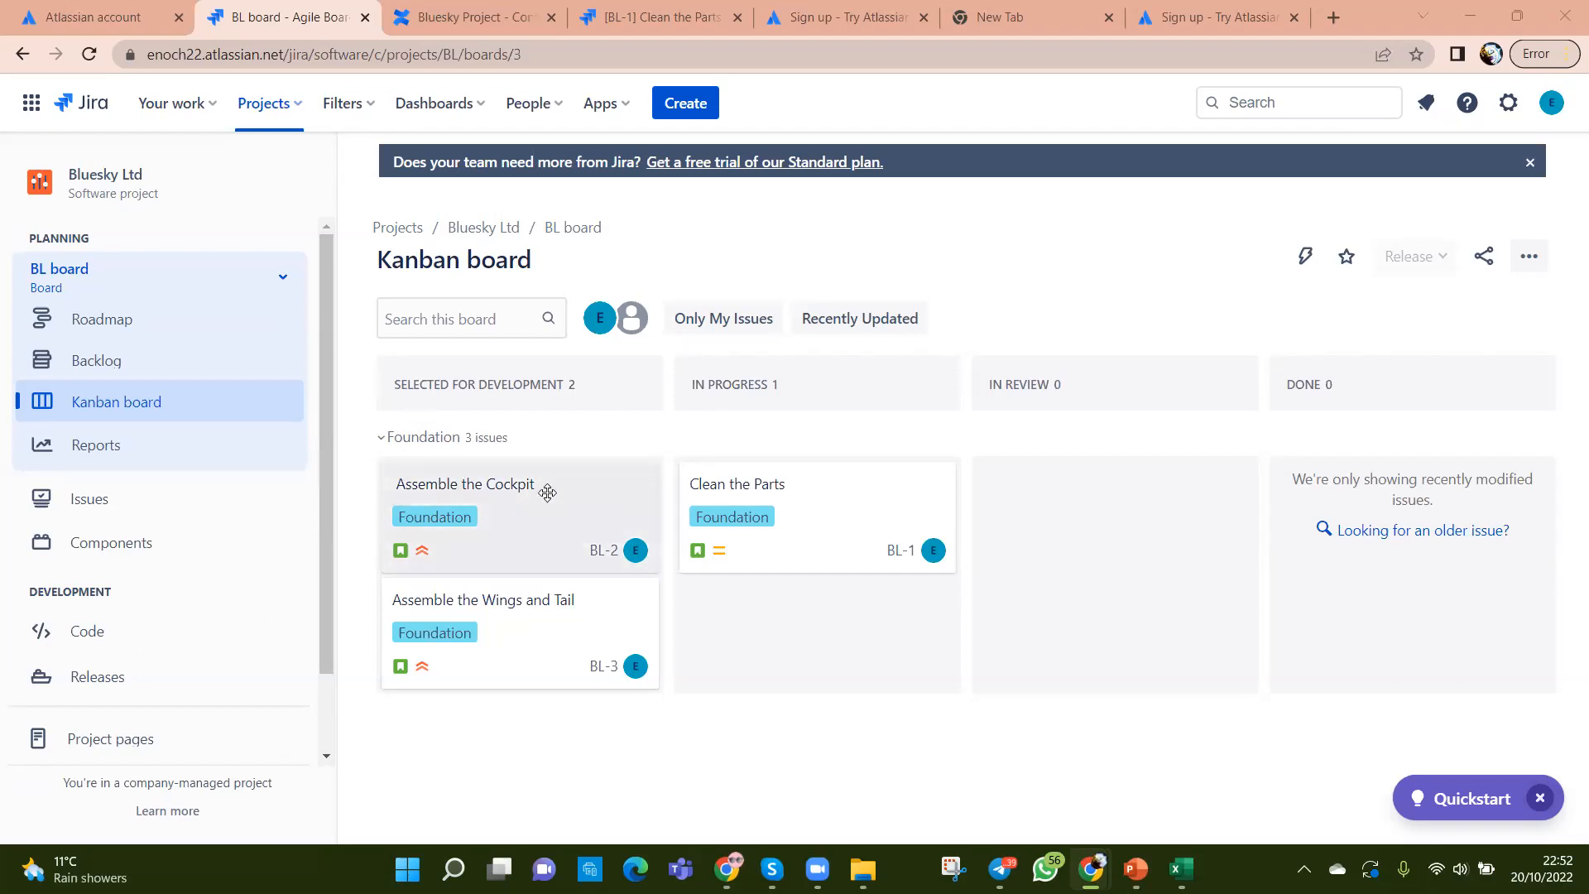
Step: Select the Assemble the Cockpit card and check its right-click actions without choosing any
left_click(469, 489)
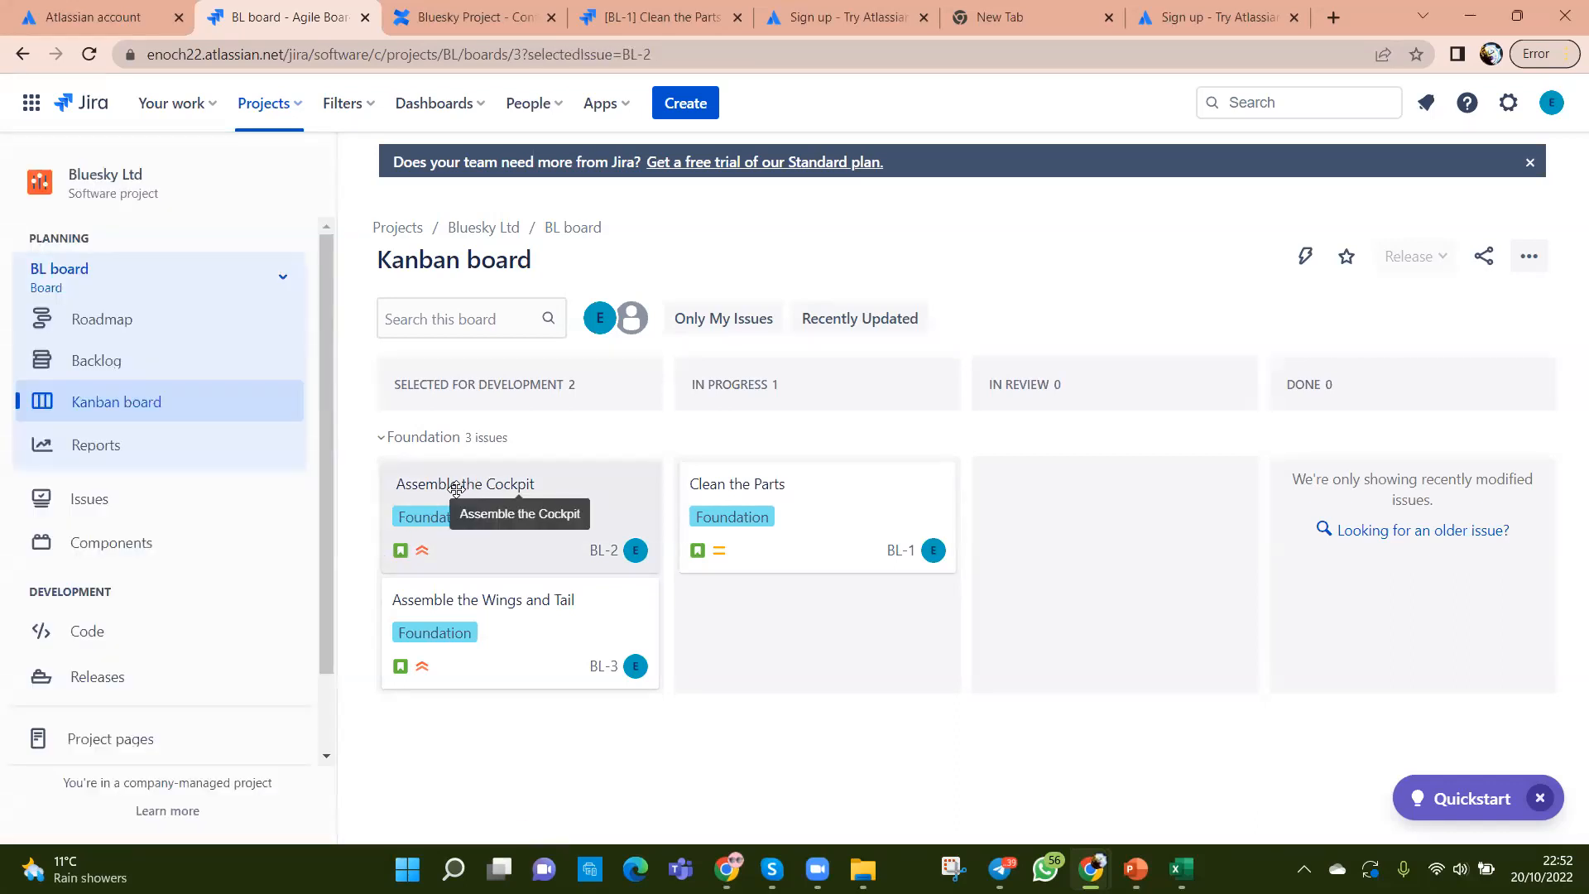
right_click(456, 489)
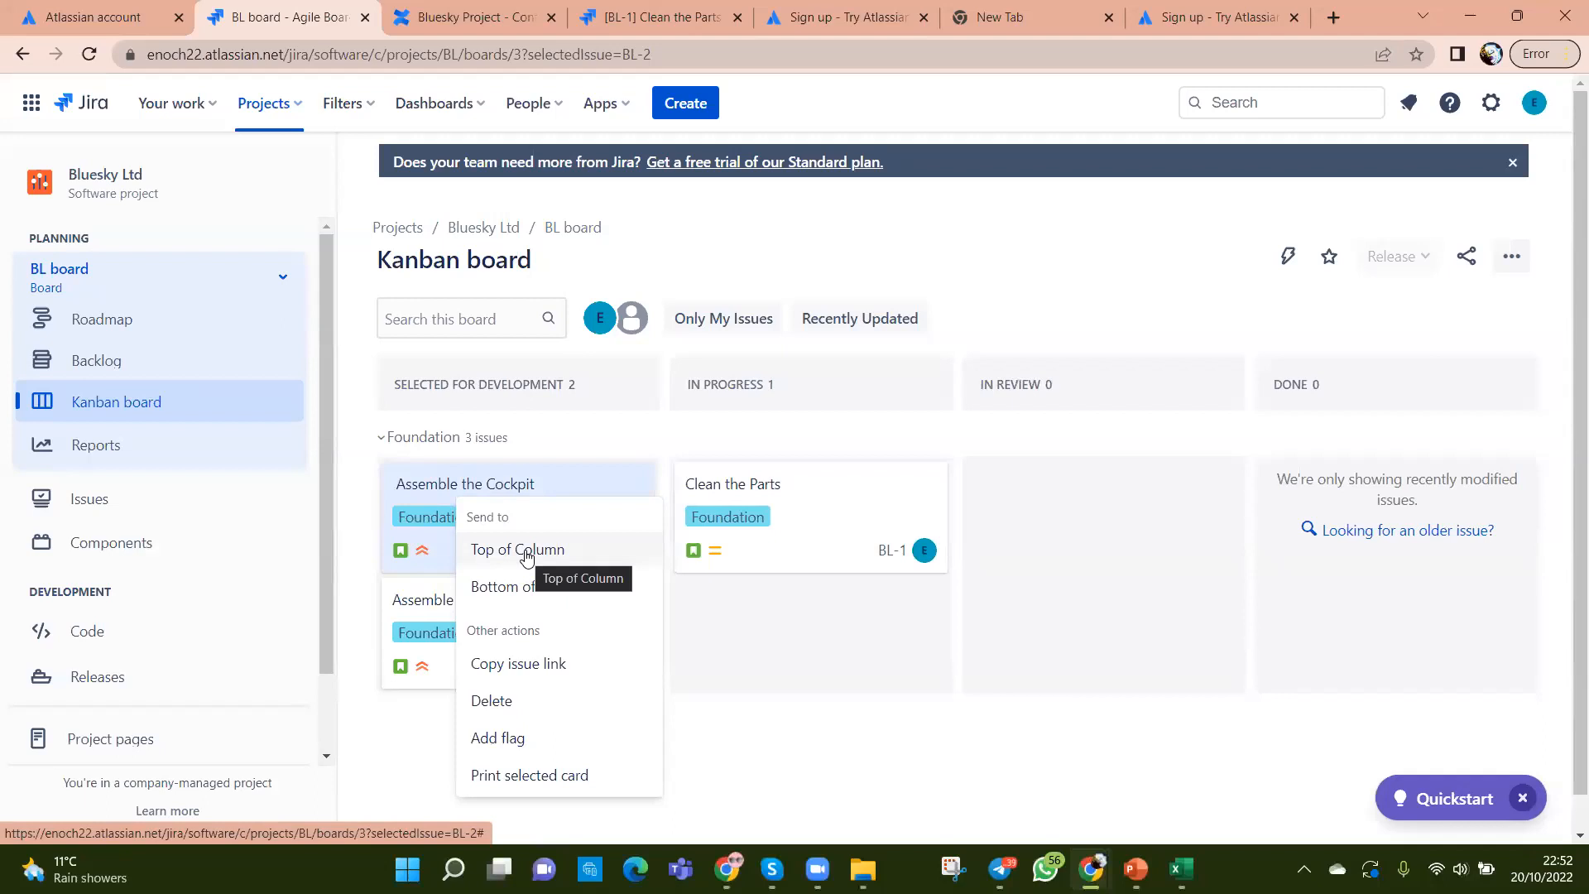
left_click(670, 735)
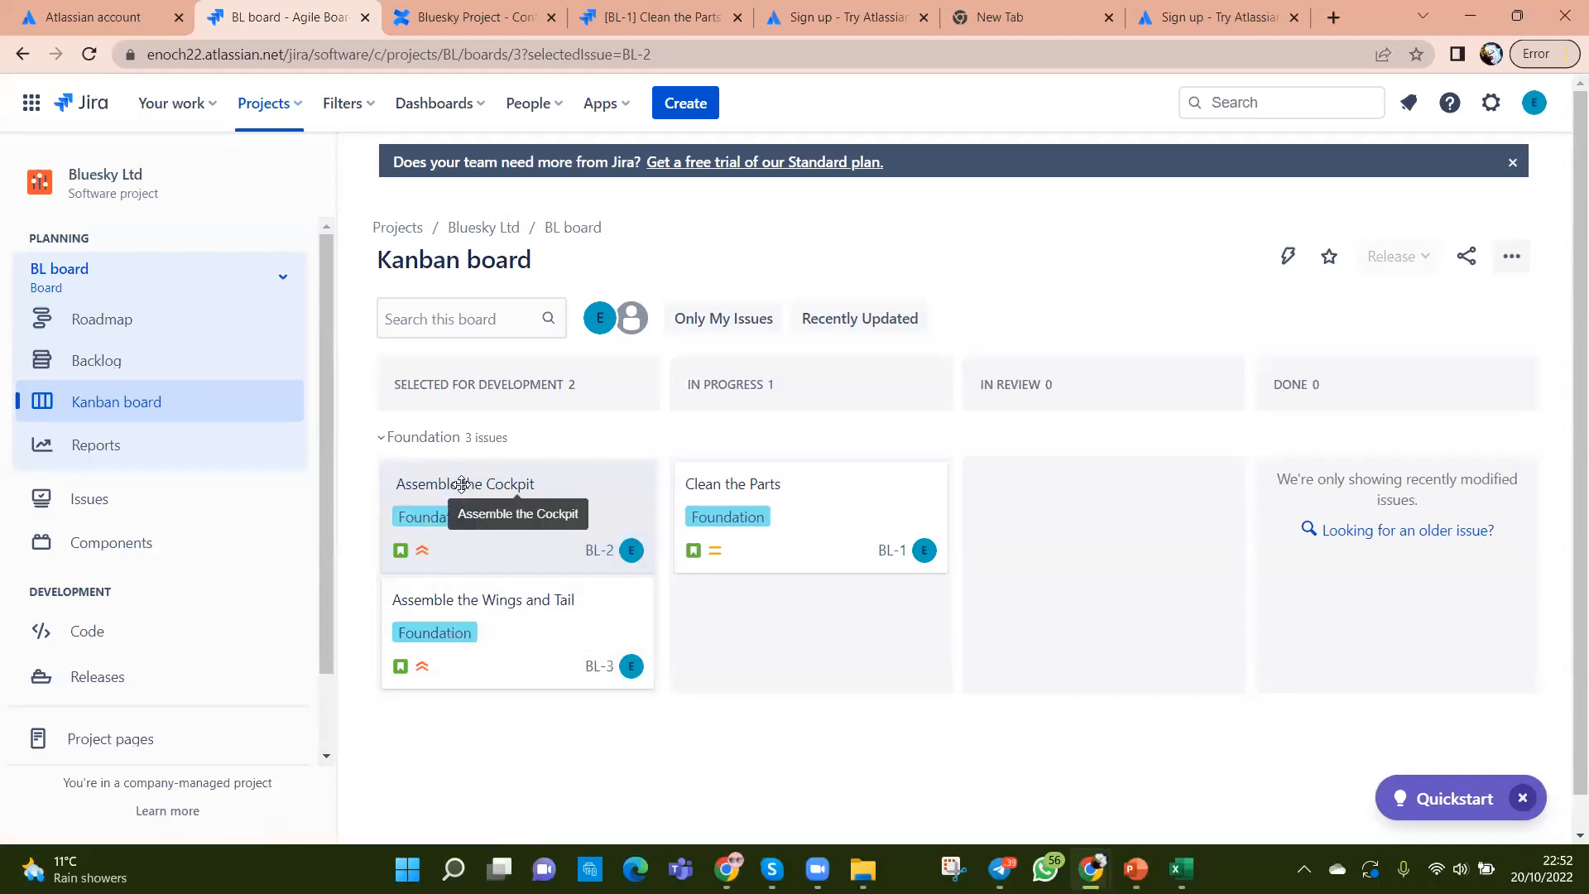
right_click(461, 490)
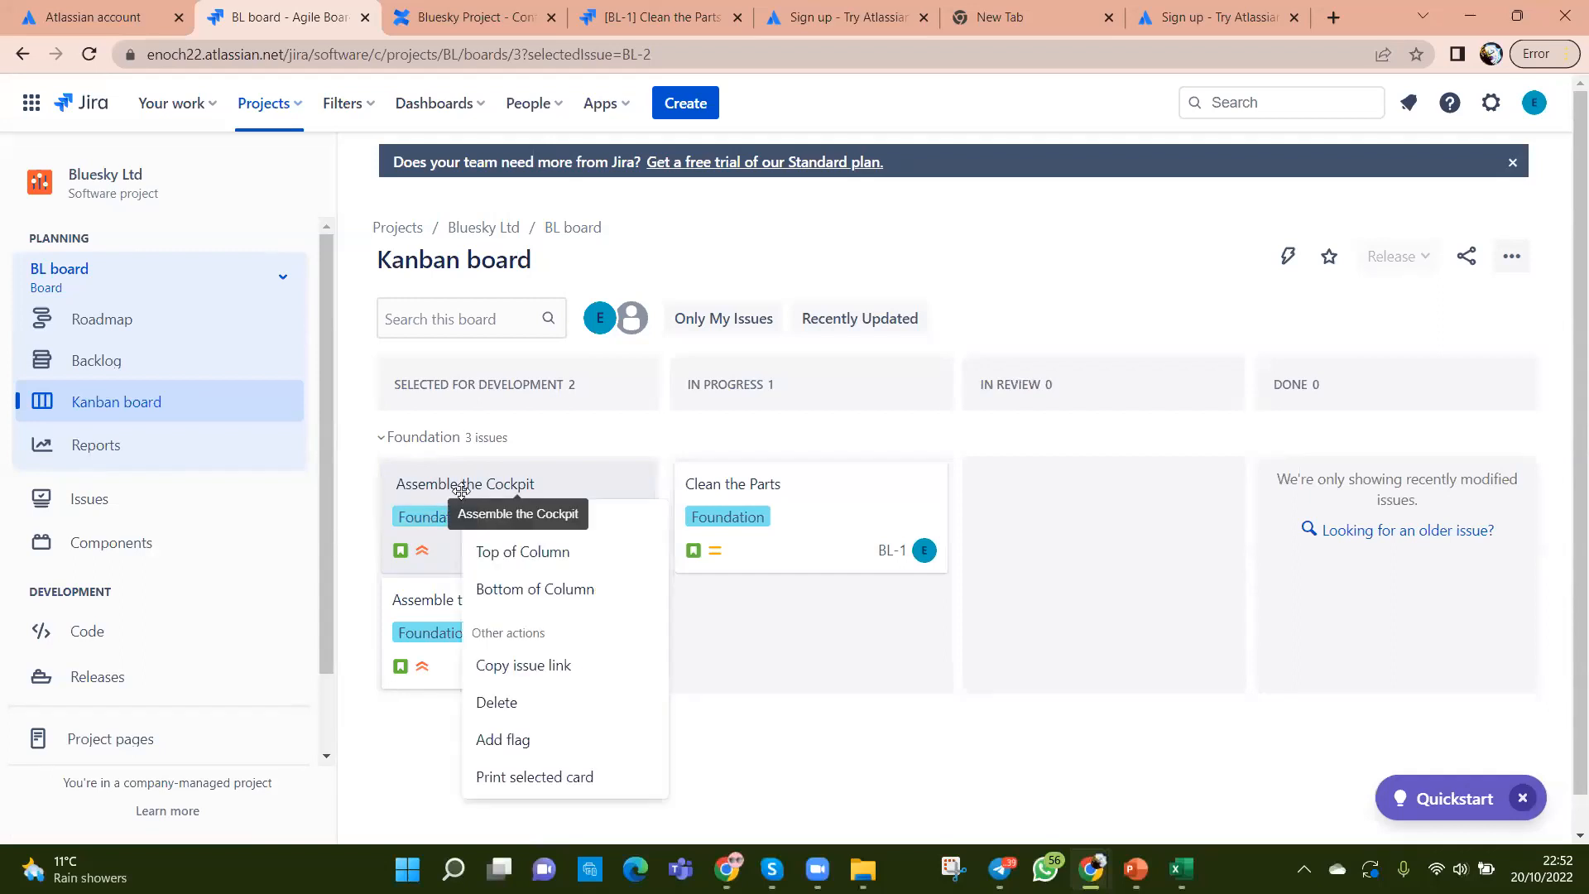
left_click(736, 683)
Step: Open the BL-2 story details and review its linking options and extra fields
left_click(595, 510)
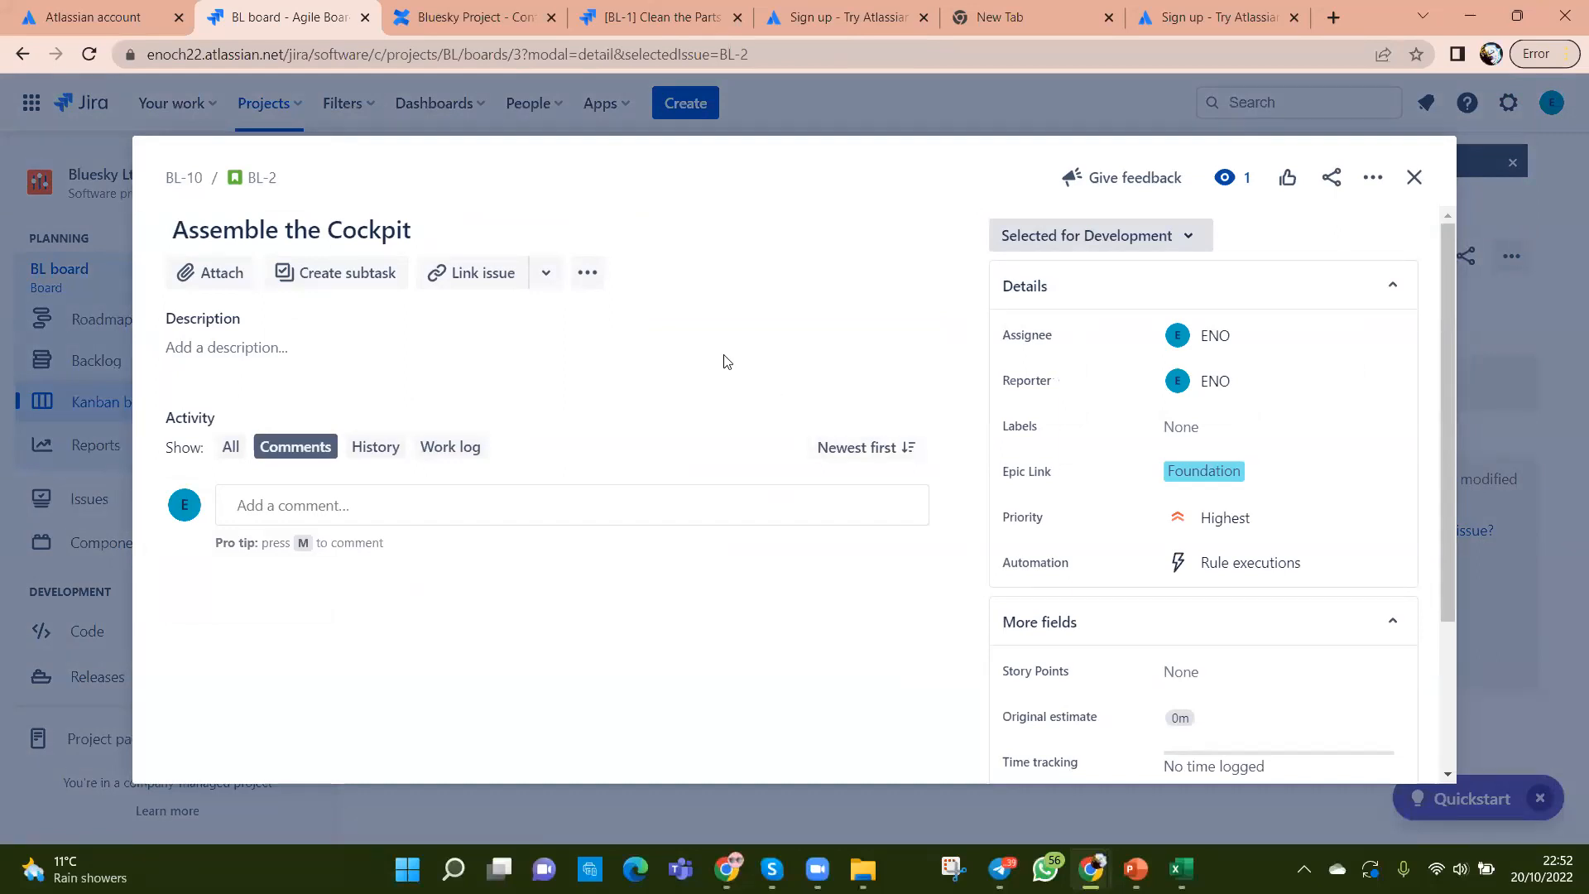
left_click(550, 276)
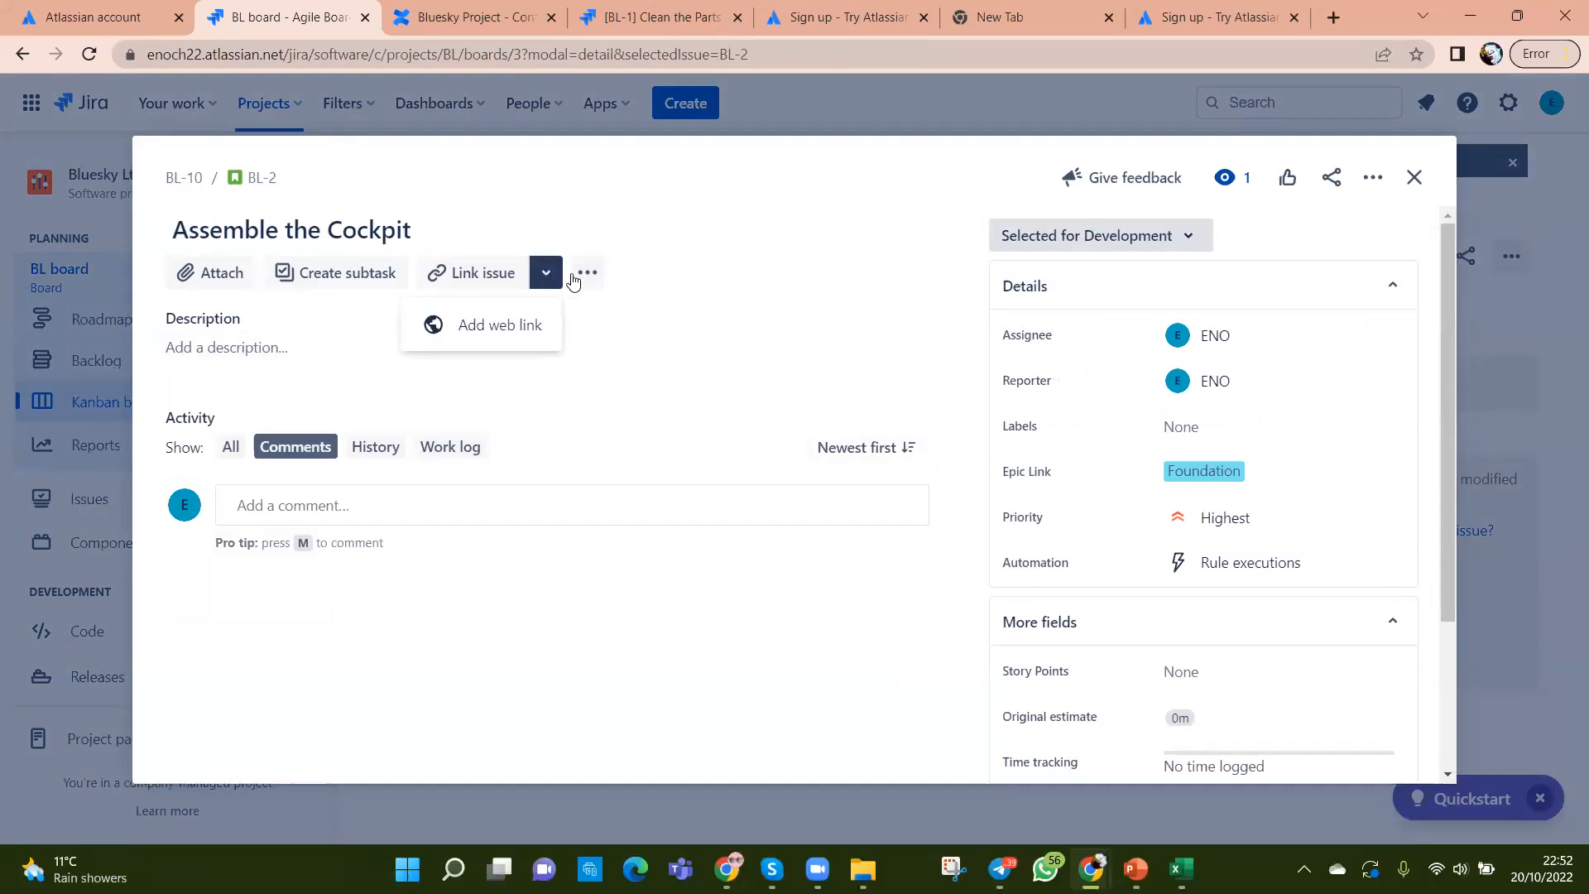
left_click(587, 273)
scroll(1242, 539, "down", 3)
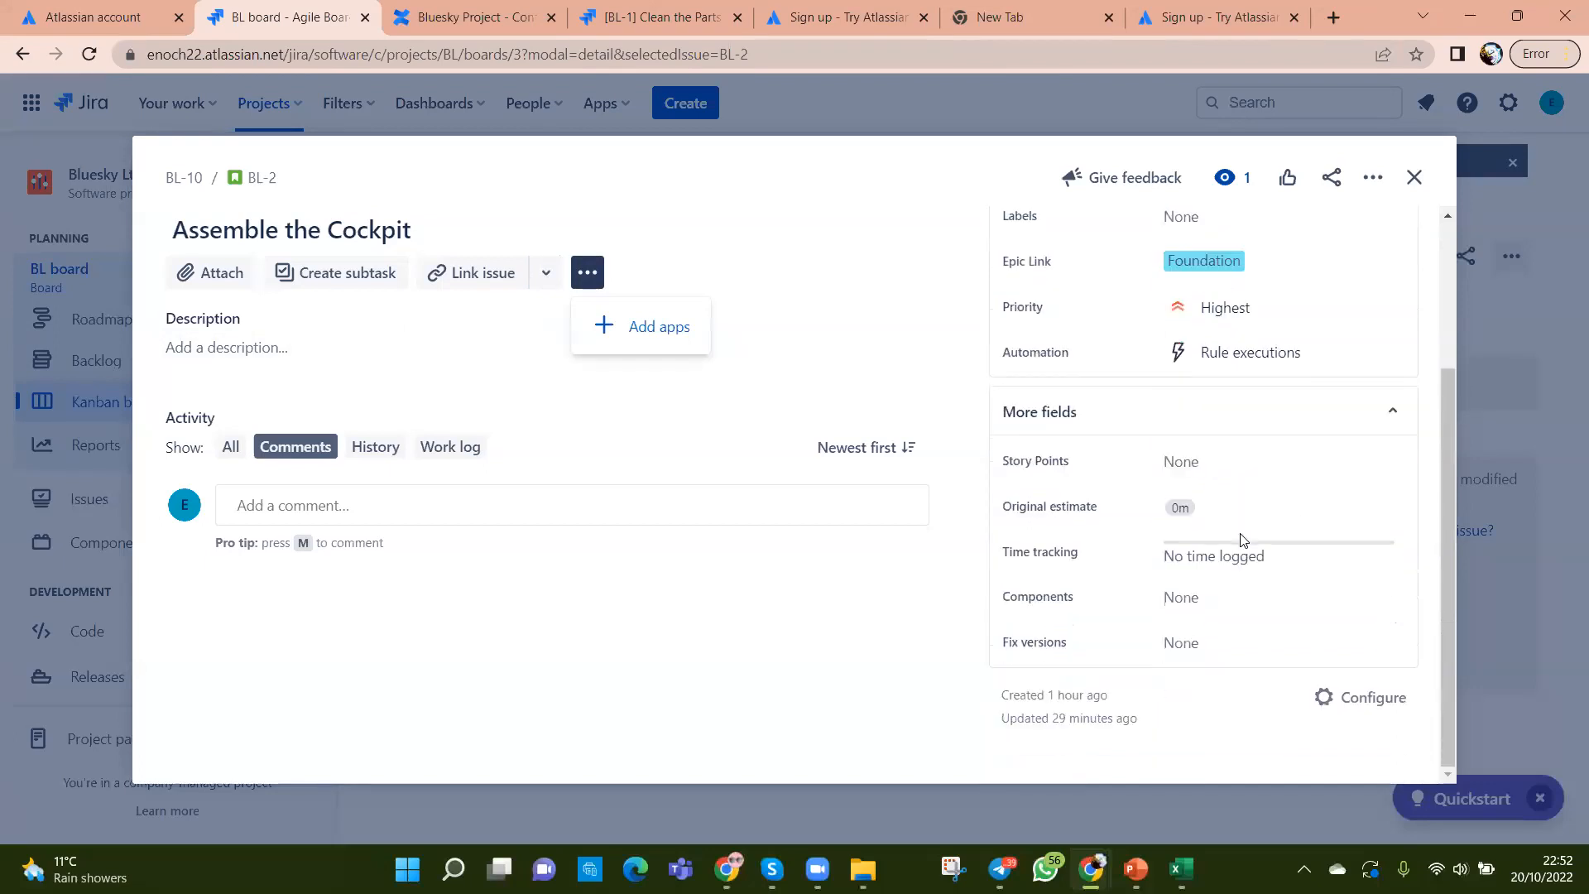
left_click(1385, 413)
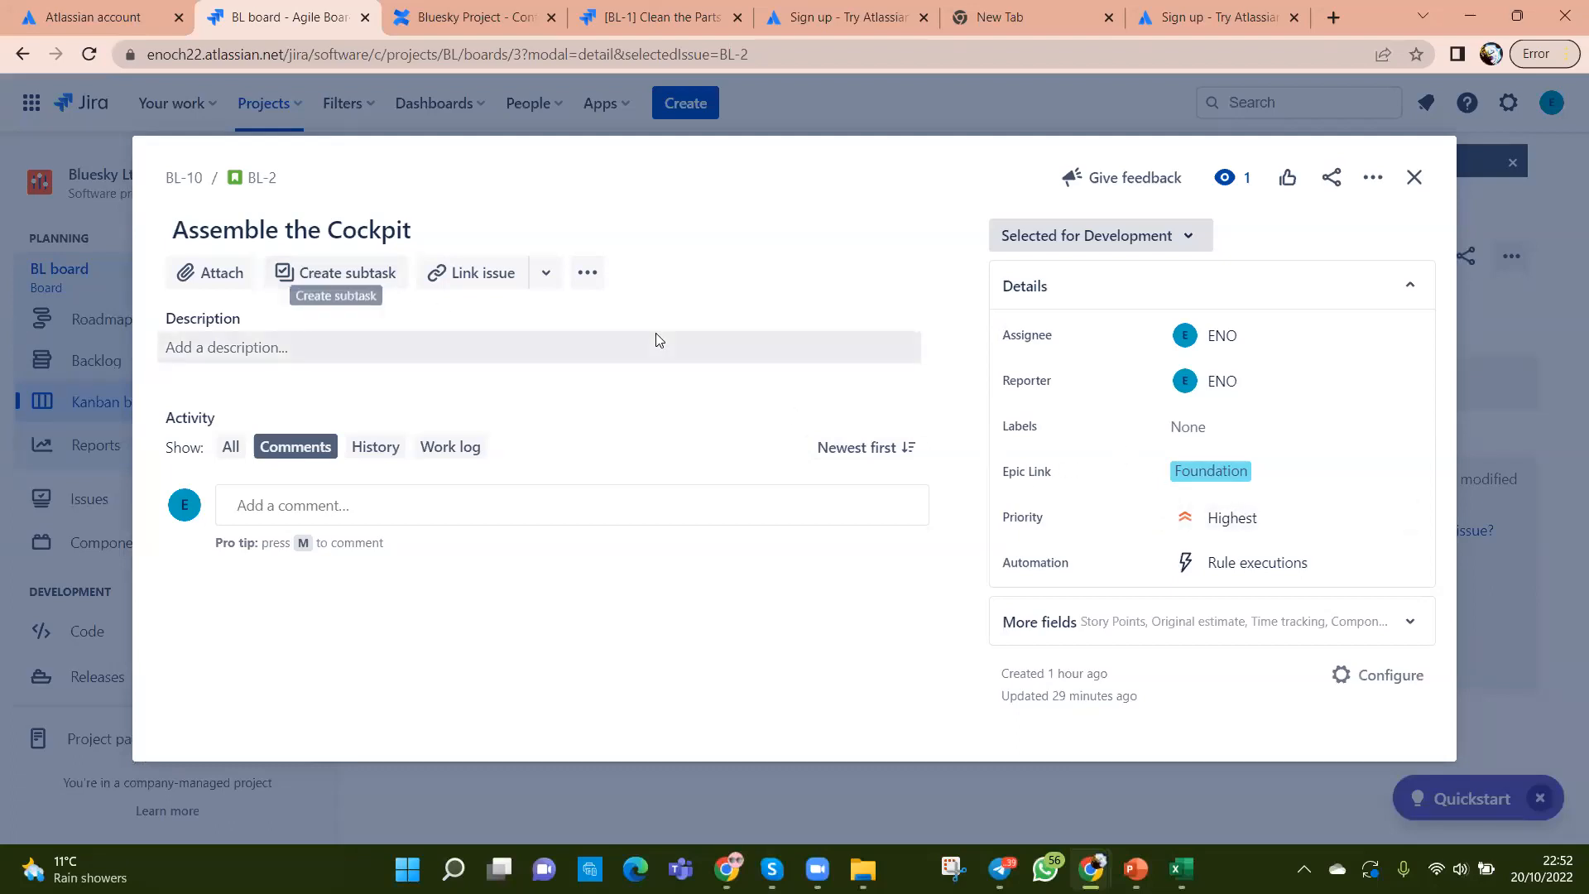
Step: Create the subtask 'Understand Req - BA' under BL-2 and open the new BL-13 issue
left_click(334, 274)
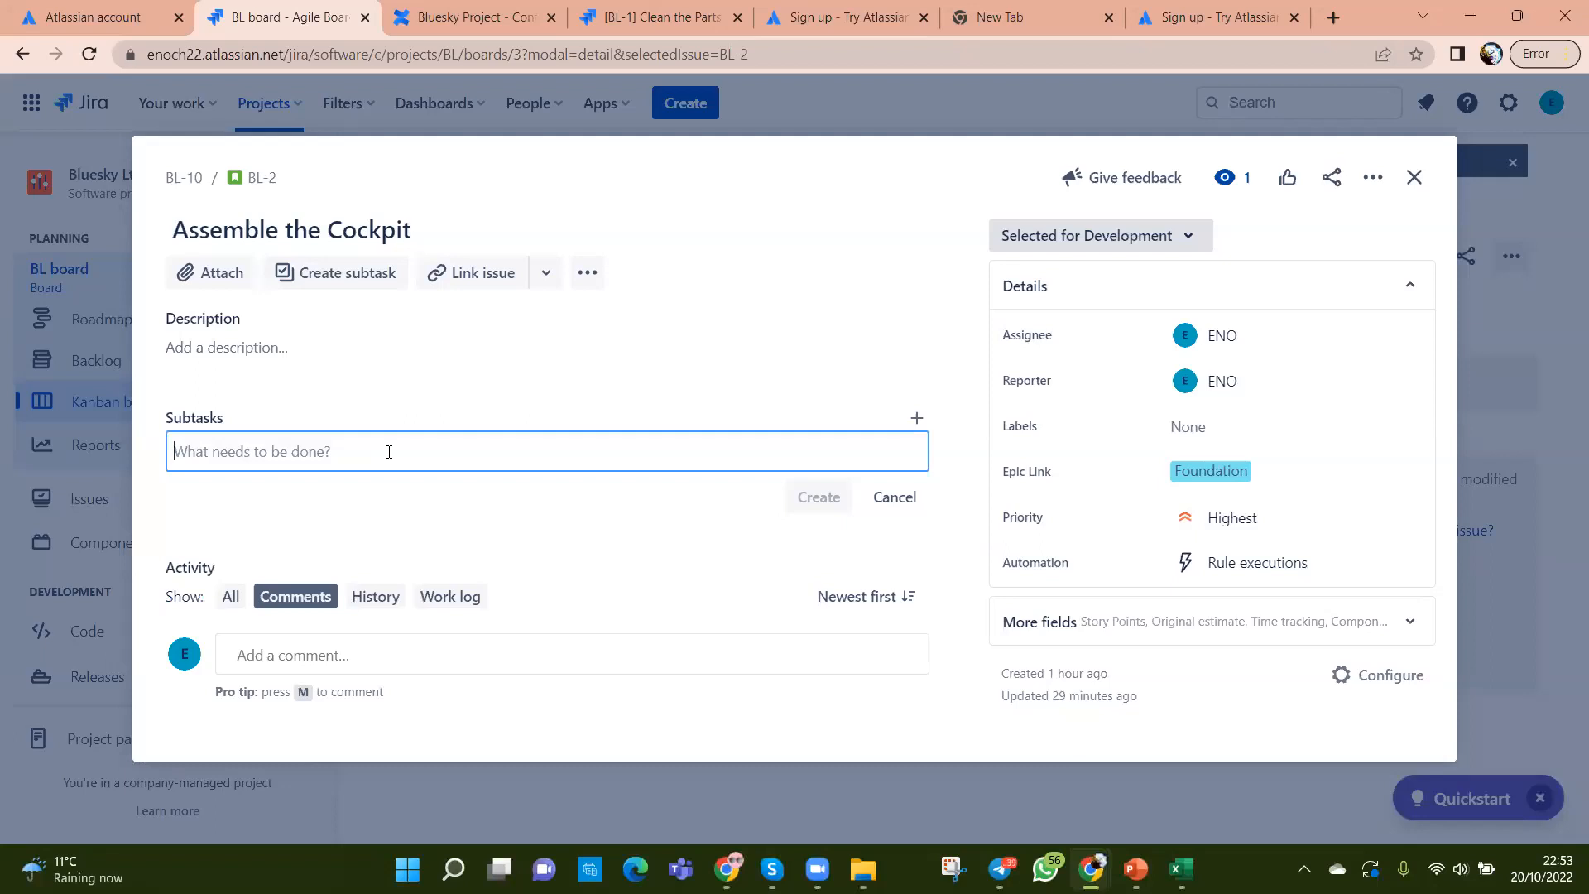
type("Prep")
key("BackSpace")
key("BackSpace")
key("BackSpace")
key("BackSpace")
type("Ub")
key("BackSpace")
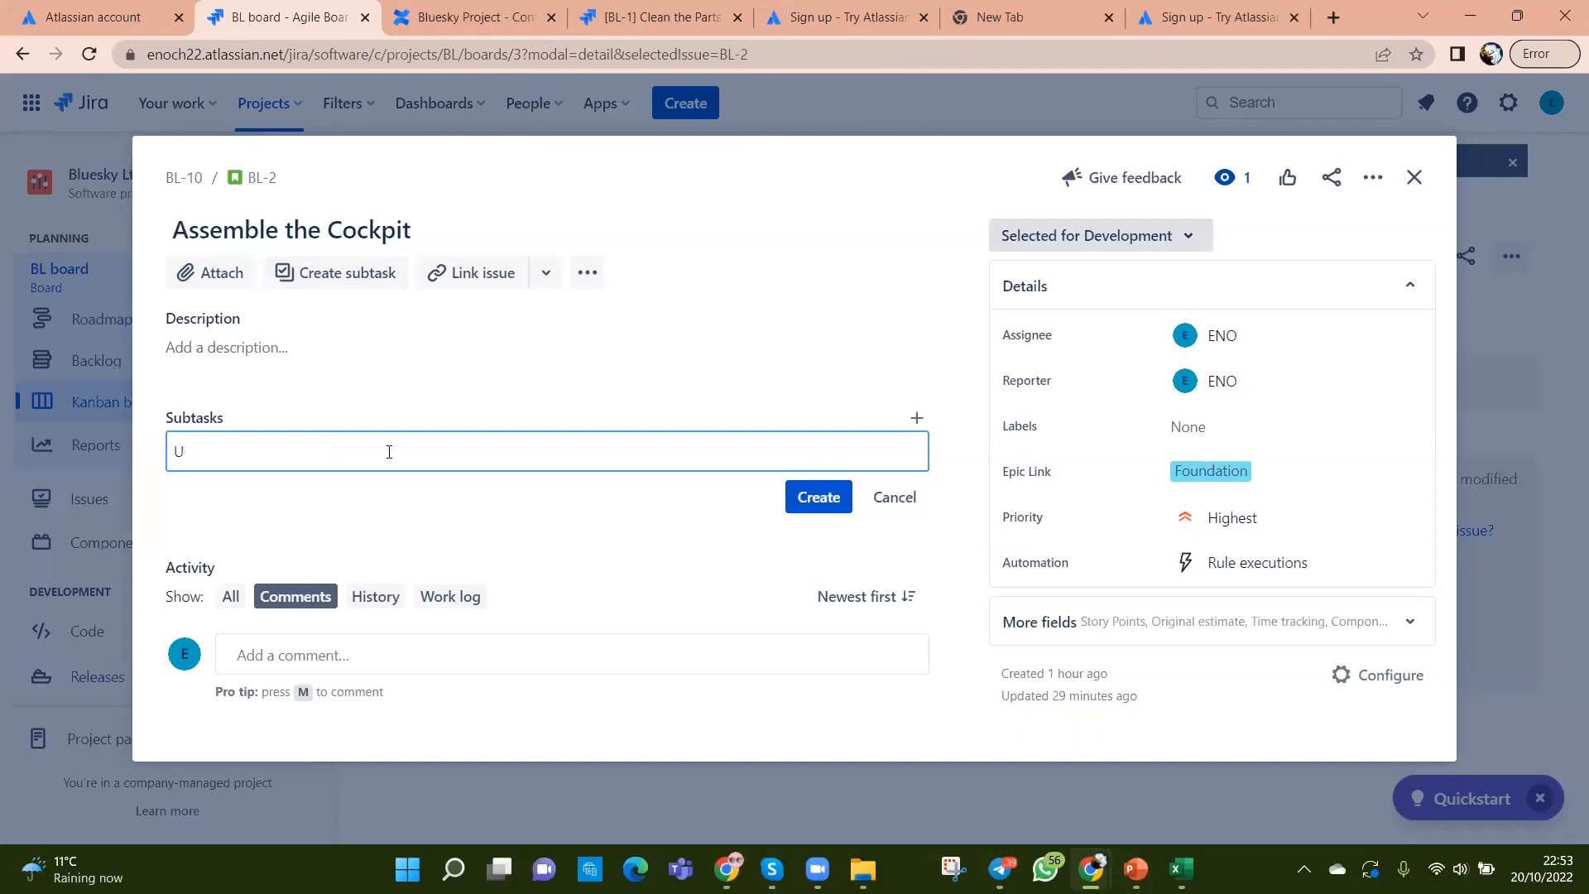
type("nderstand Reg")
key("BackSpace")
type("q - BA")
left_click(818, 499)
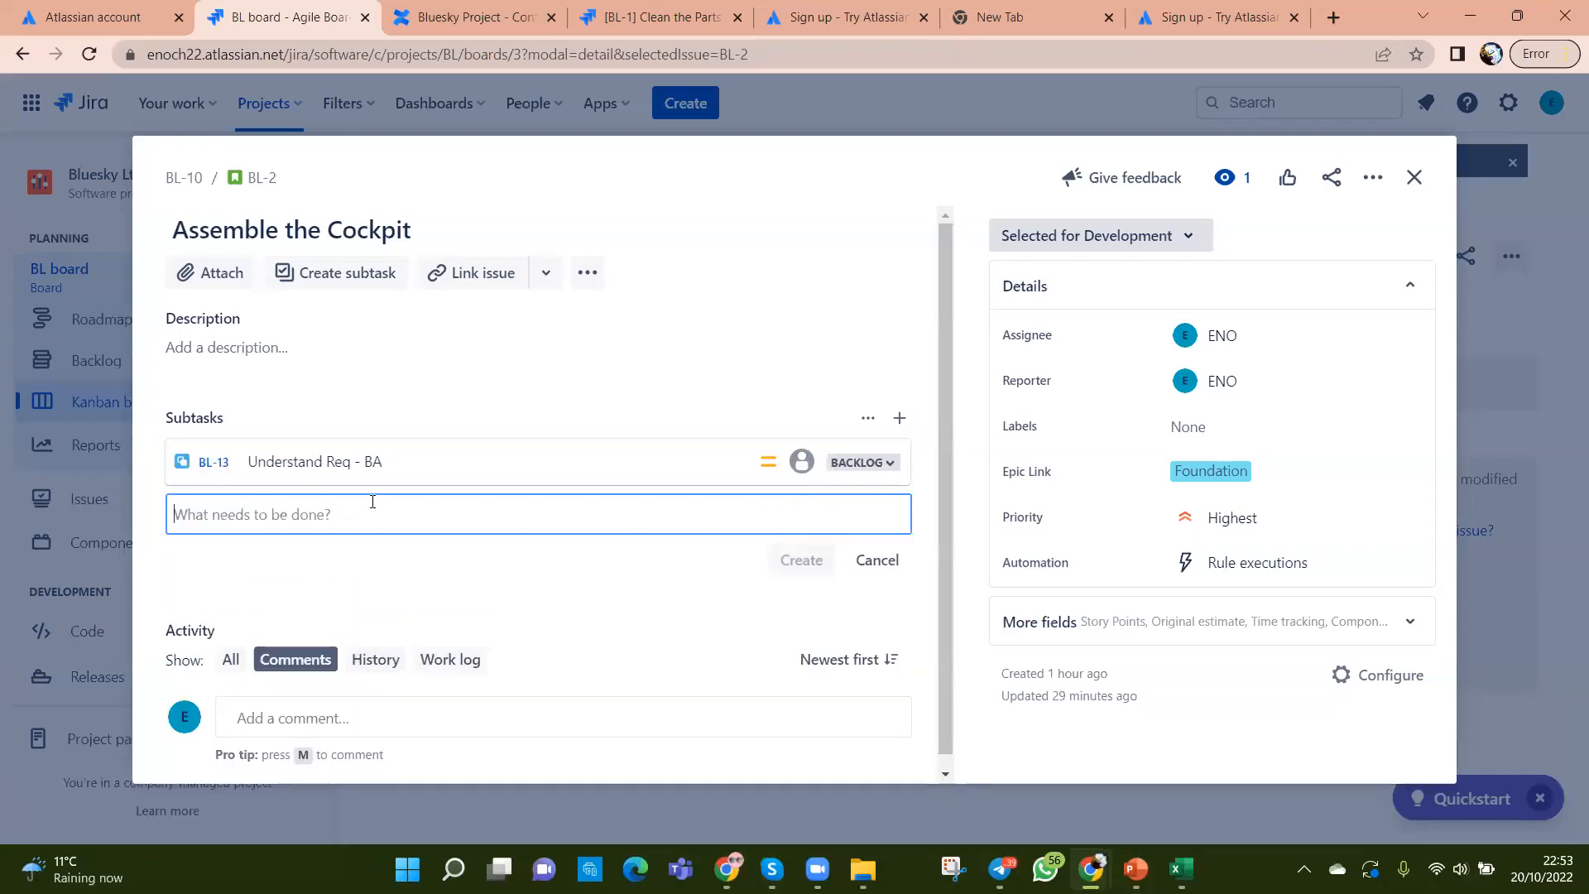
left_click(294, 462)
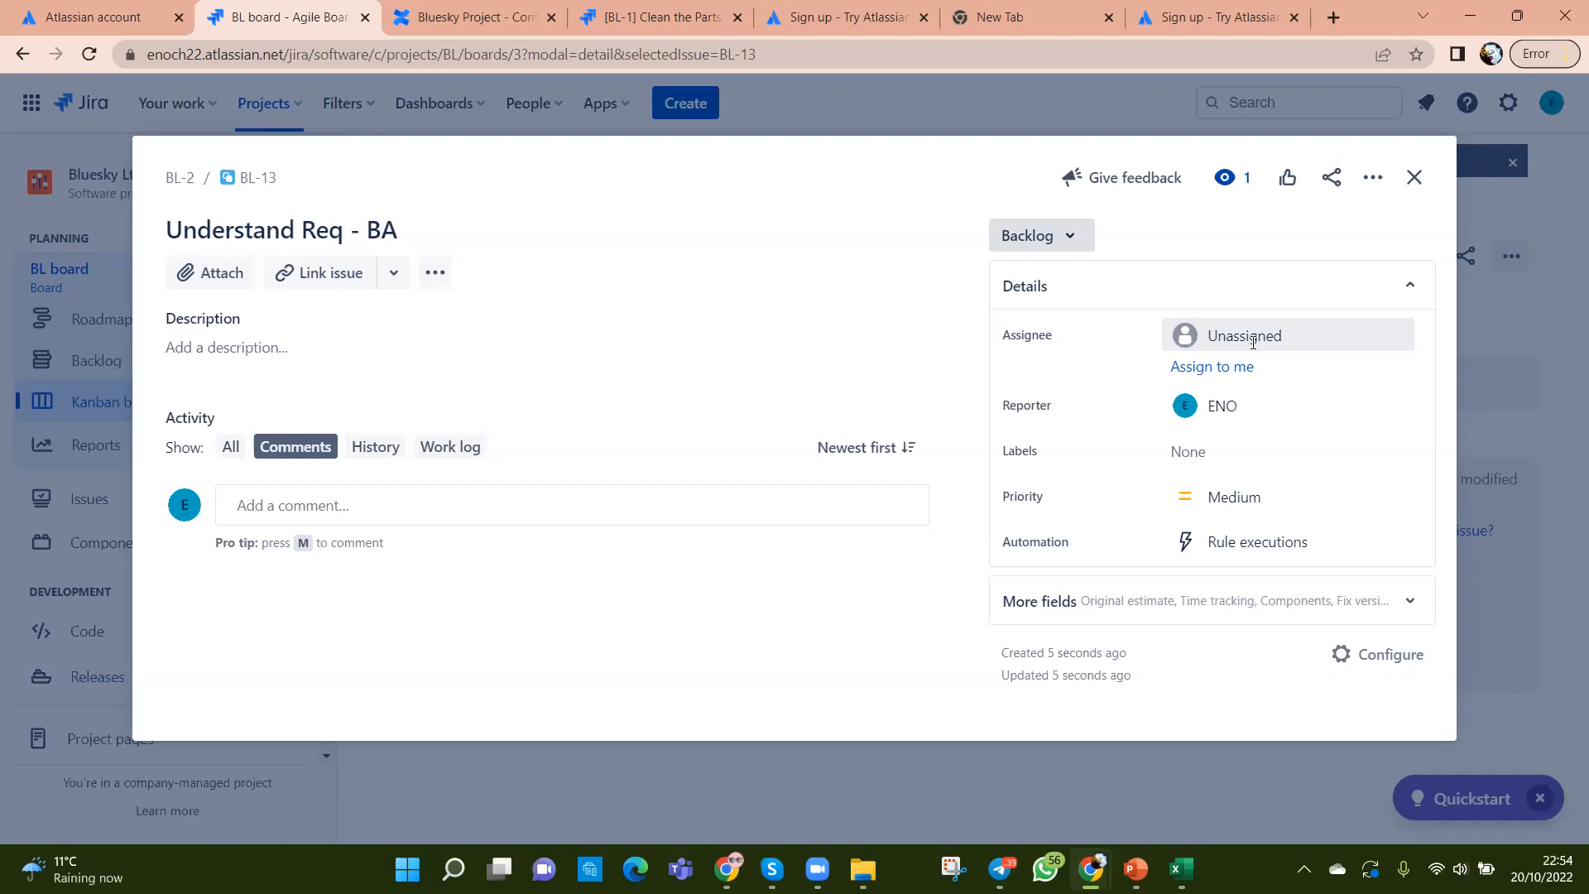
Step: Close the BL-13 issue details to get back to the Kanban board
left_click(1415, 177)
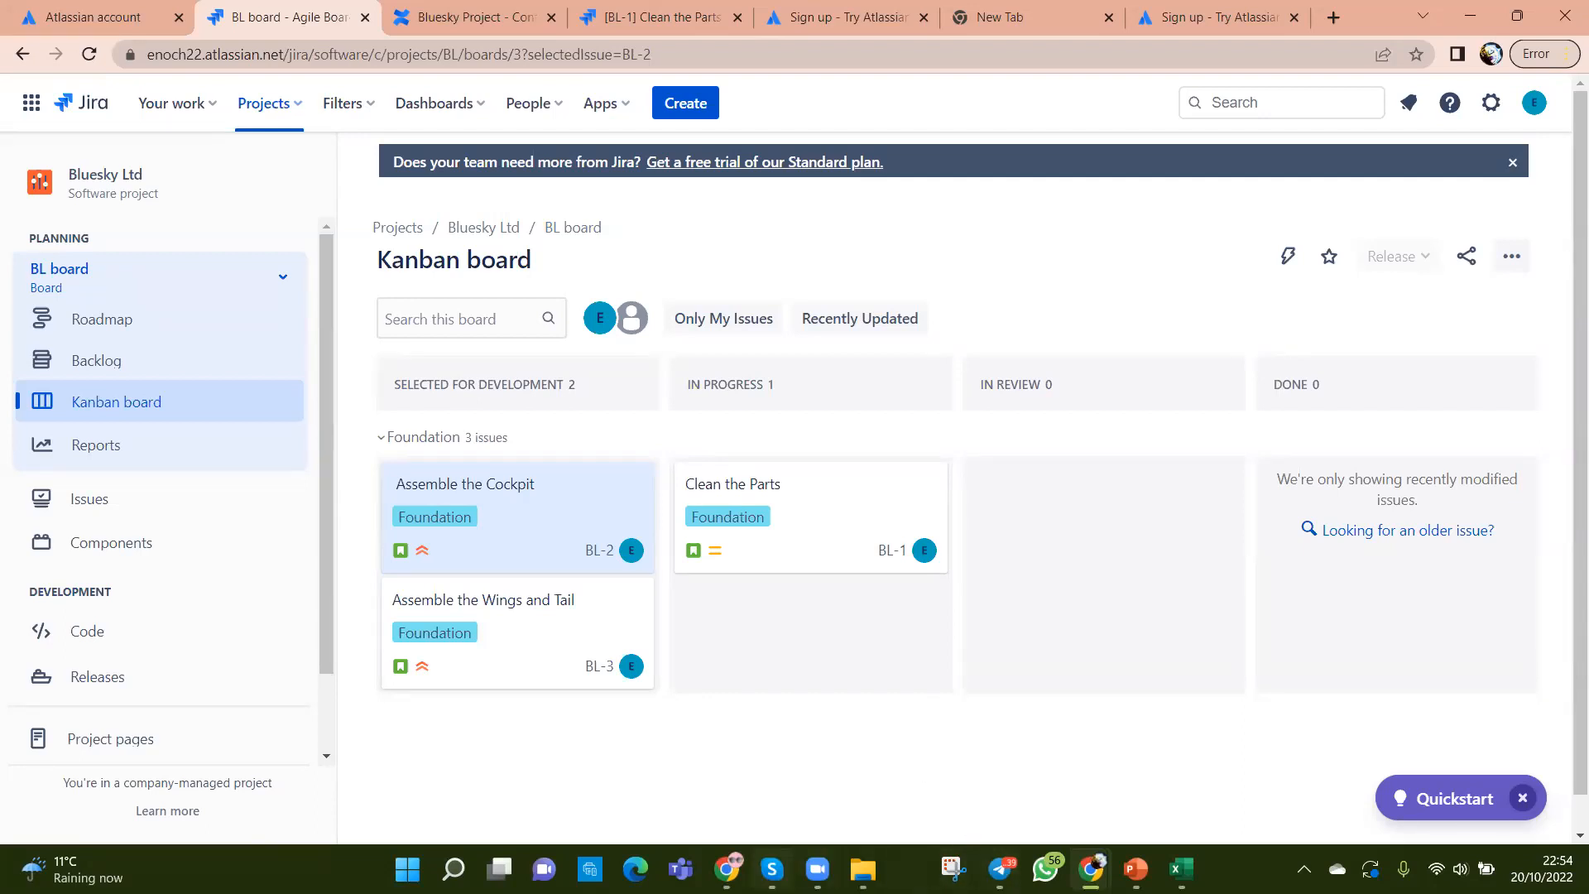
left_click(816, 870)
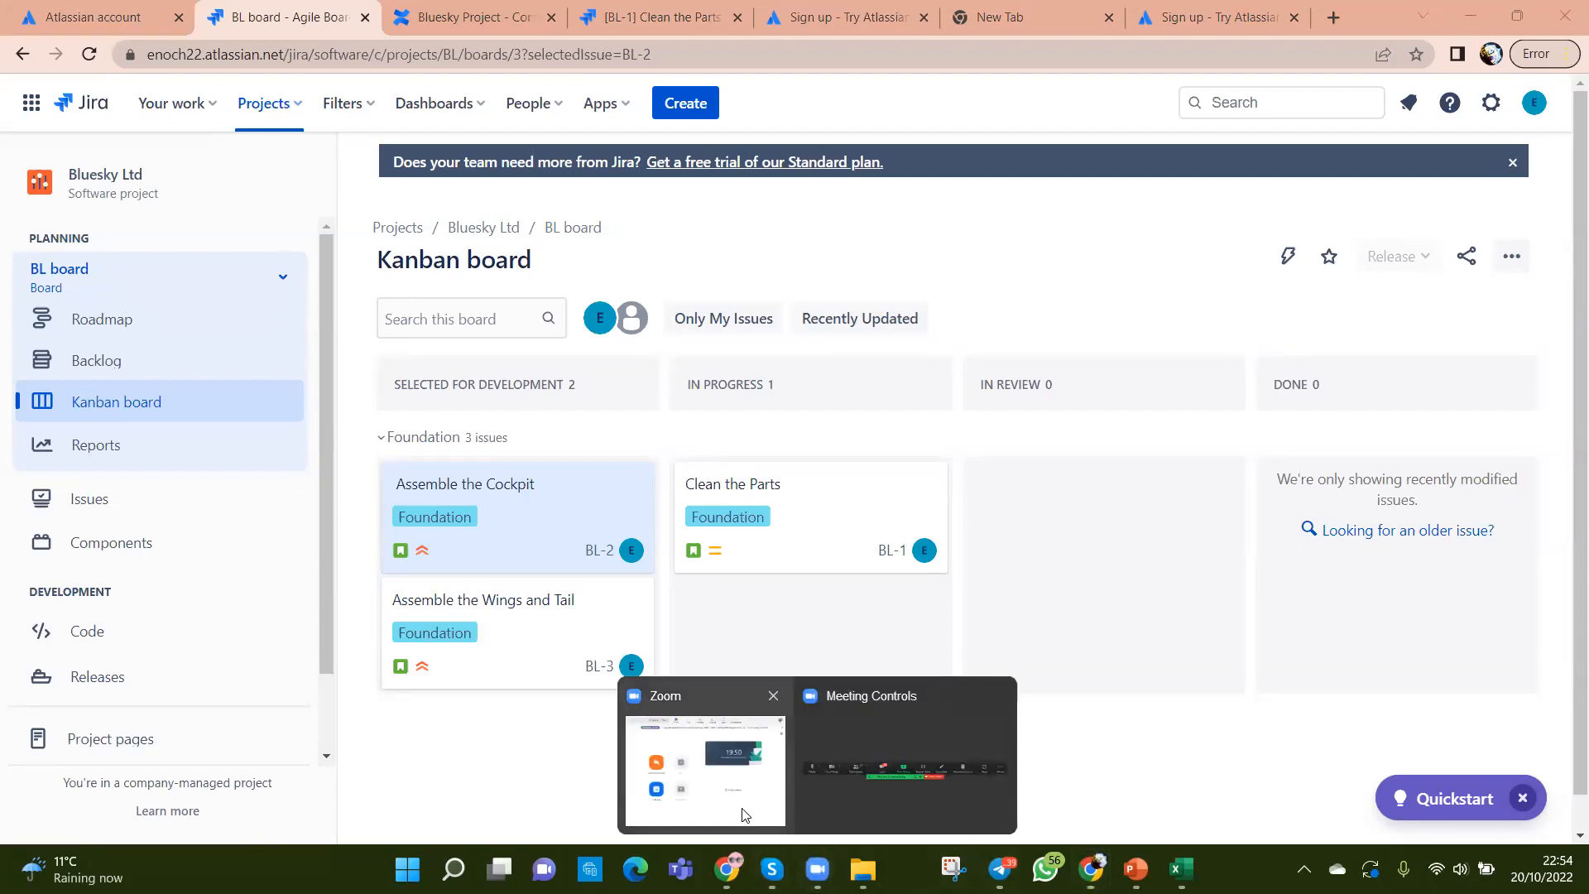
left_click(502, 762)
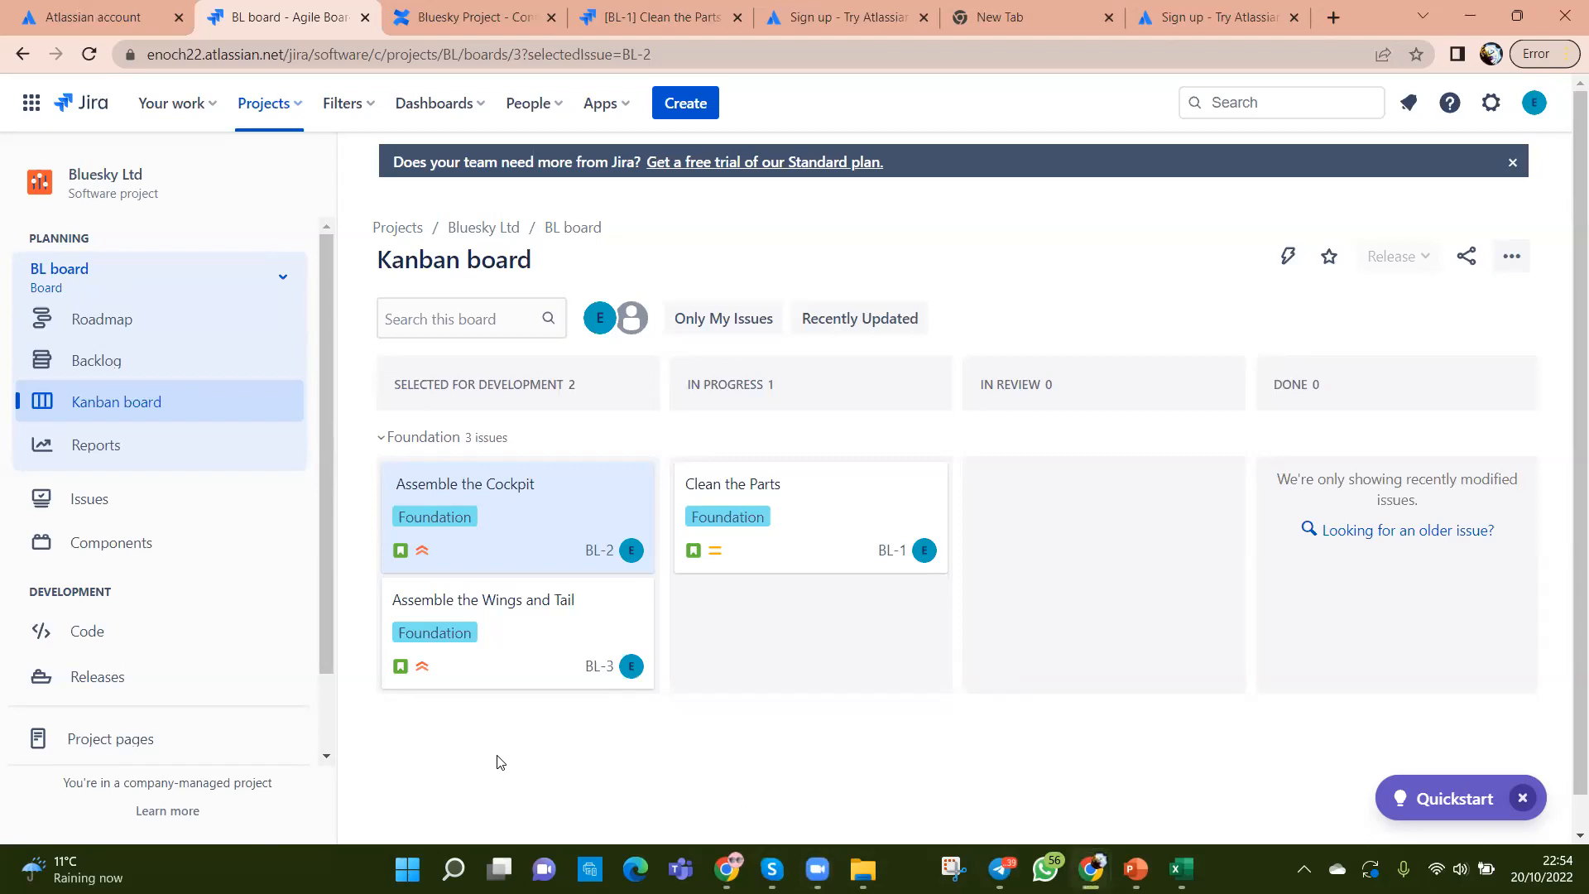
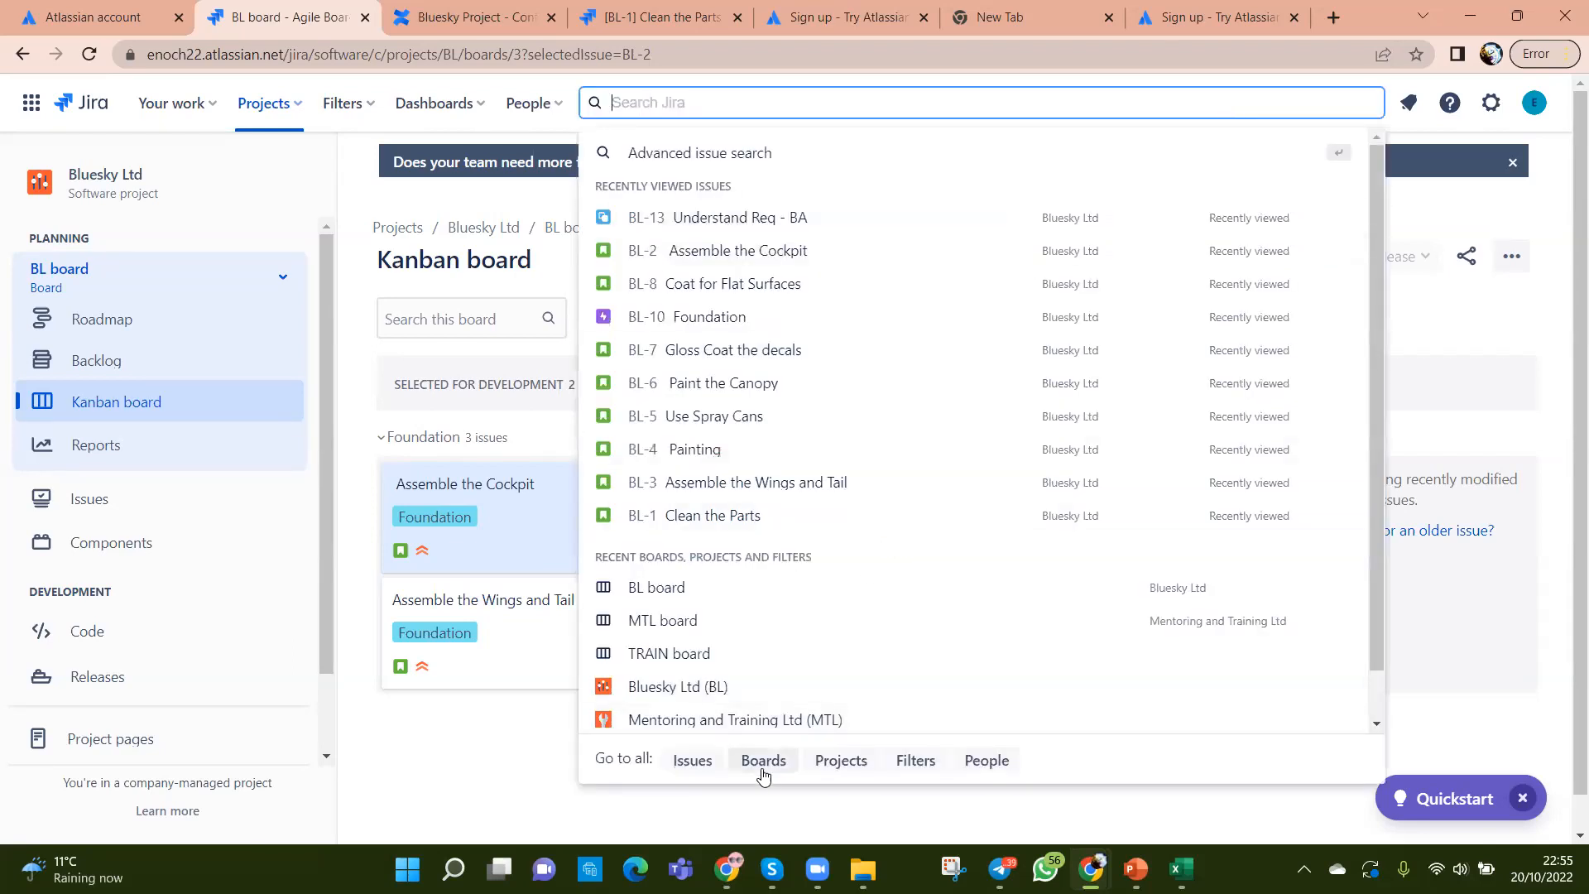
Step: Create a Scrum board with a new software project named BLC
left_click(763, 762)
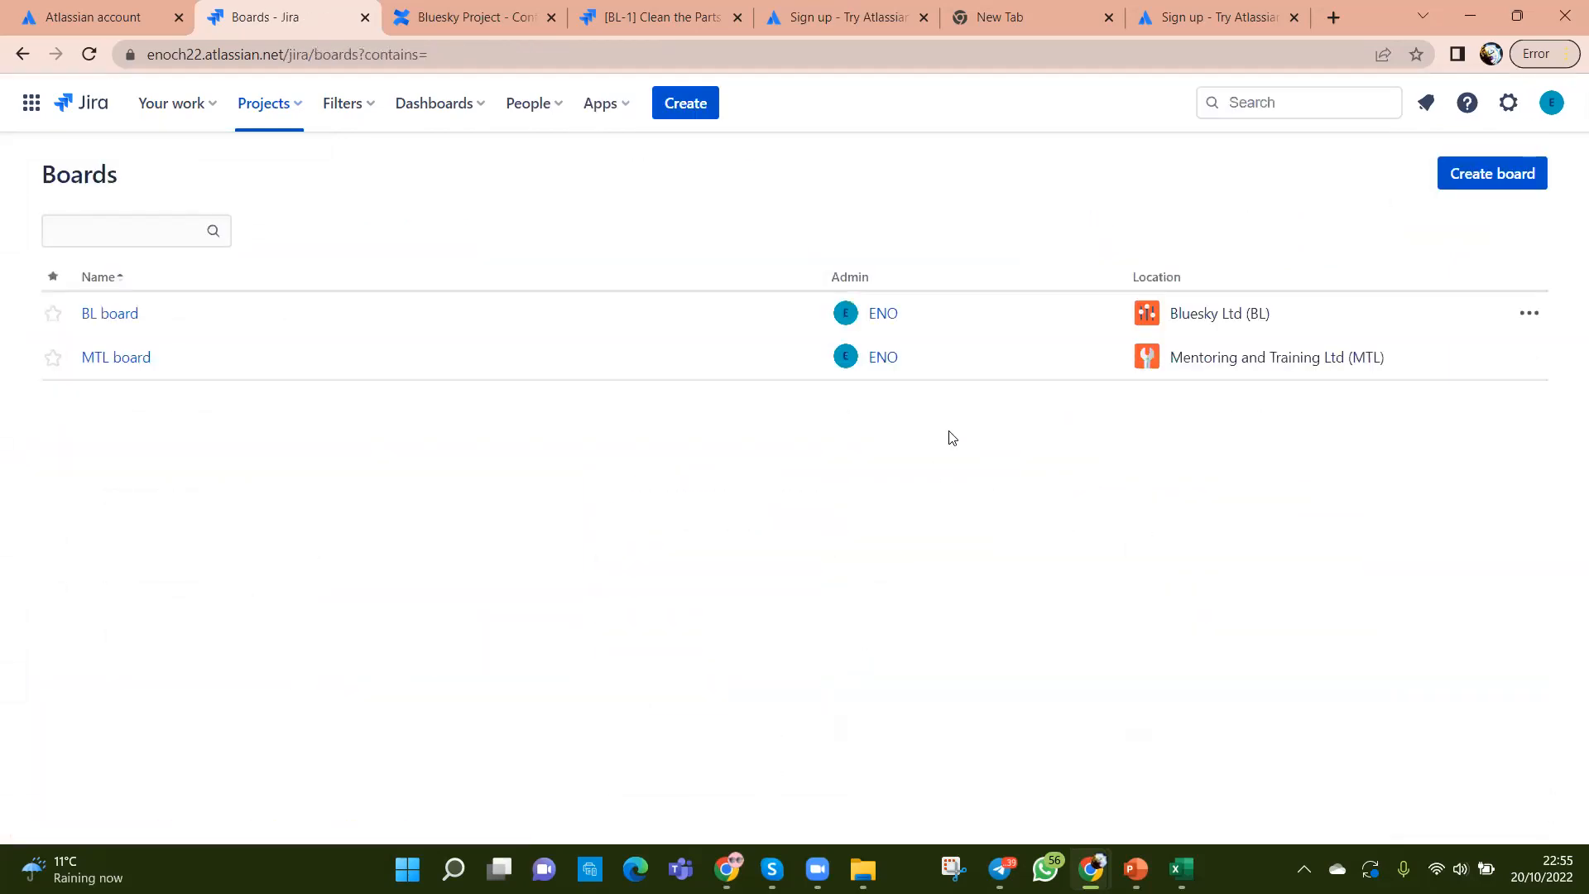
left_click(1458, 172)
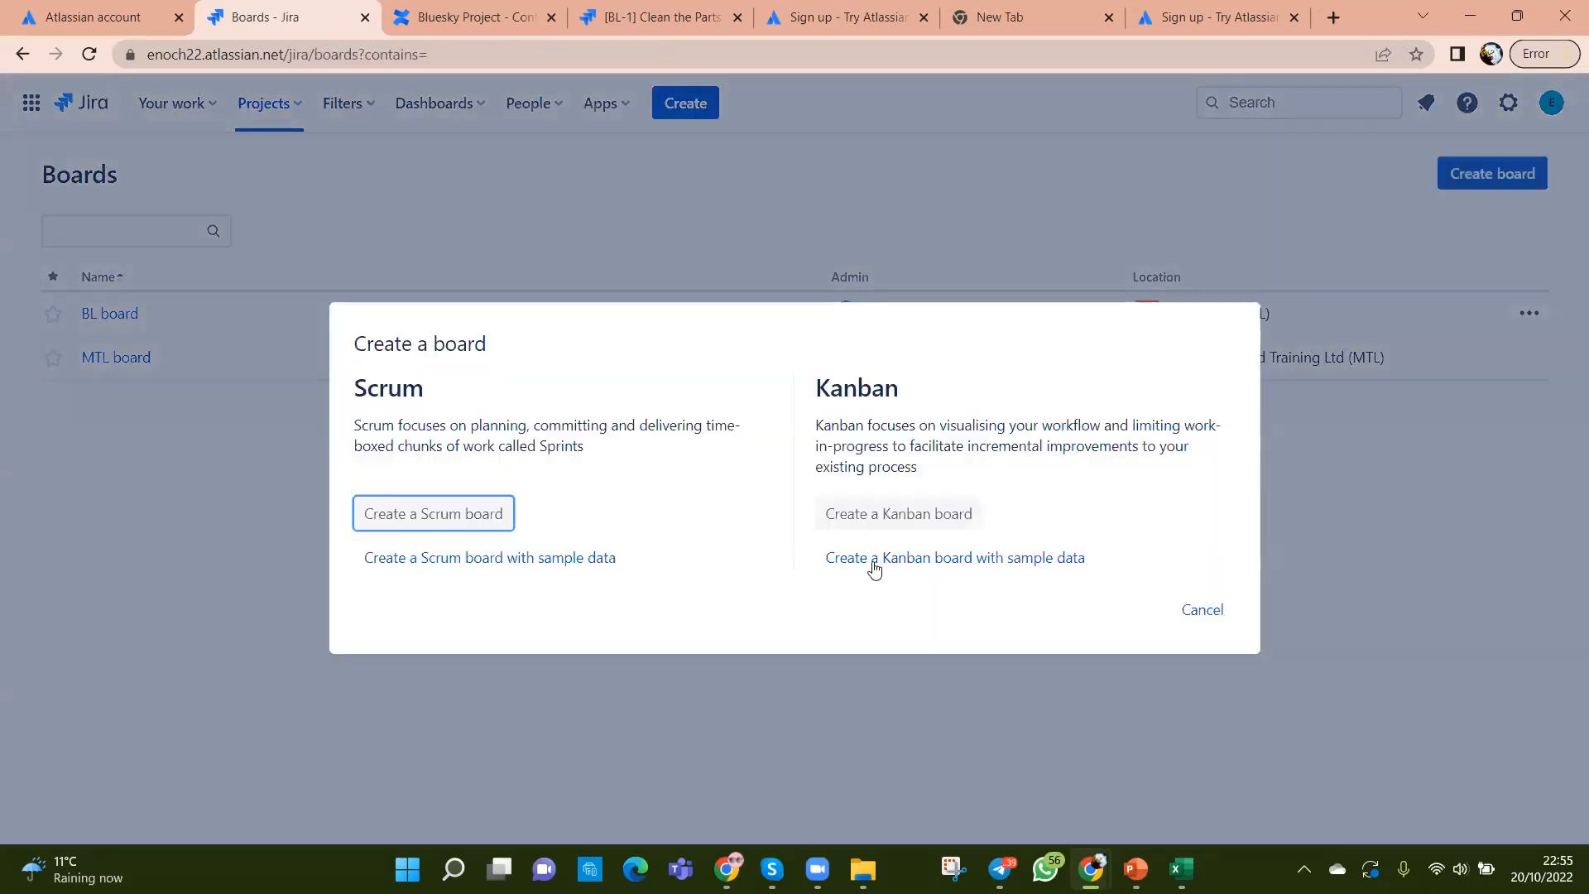
left_click(418, 521)
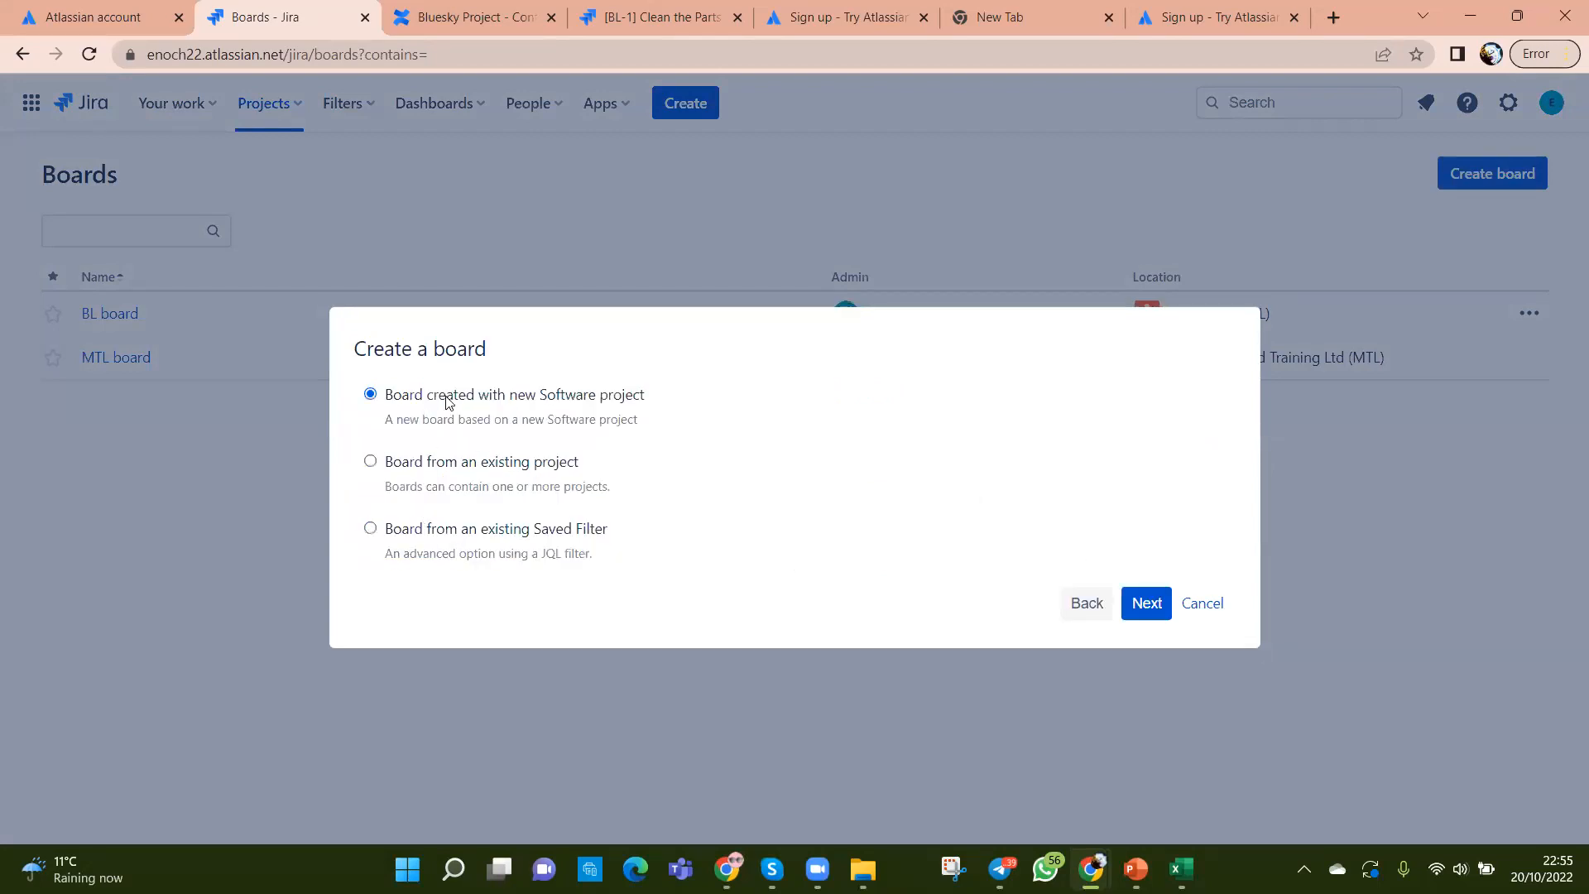
left_click(1147, 604)
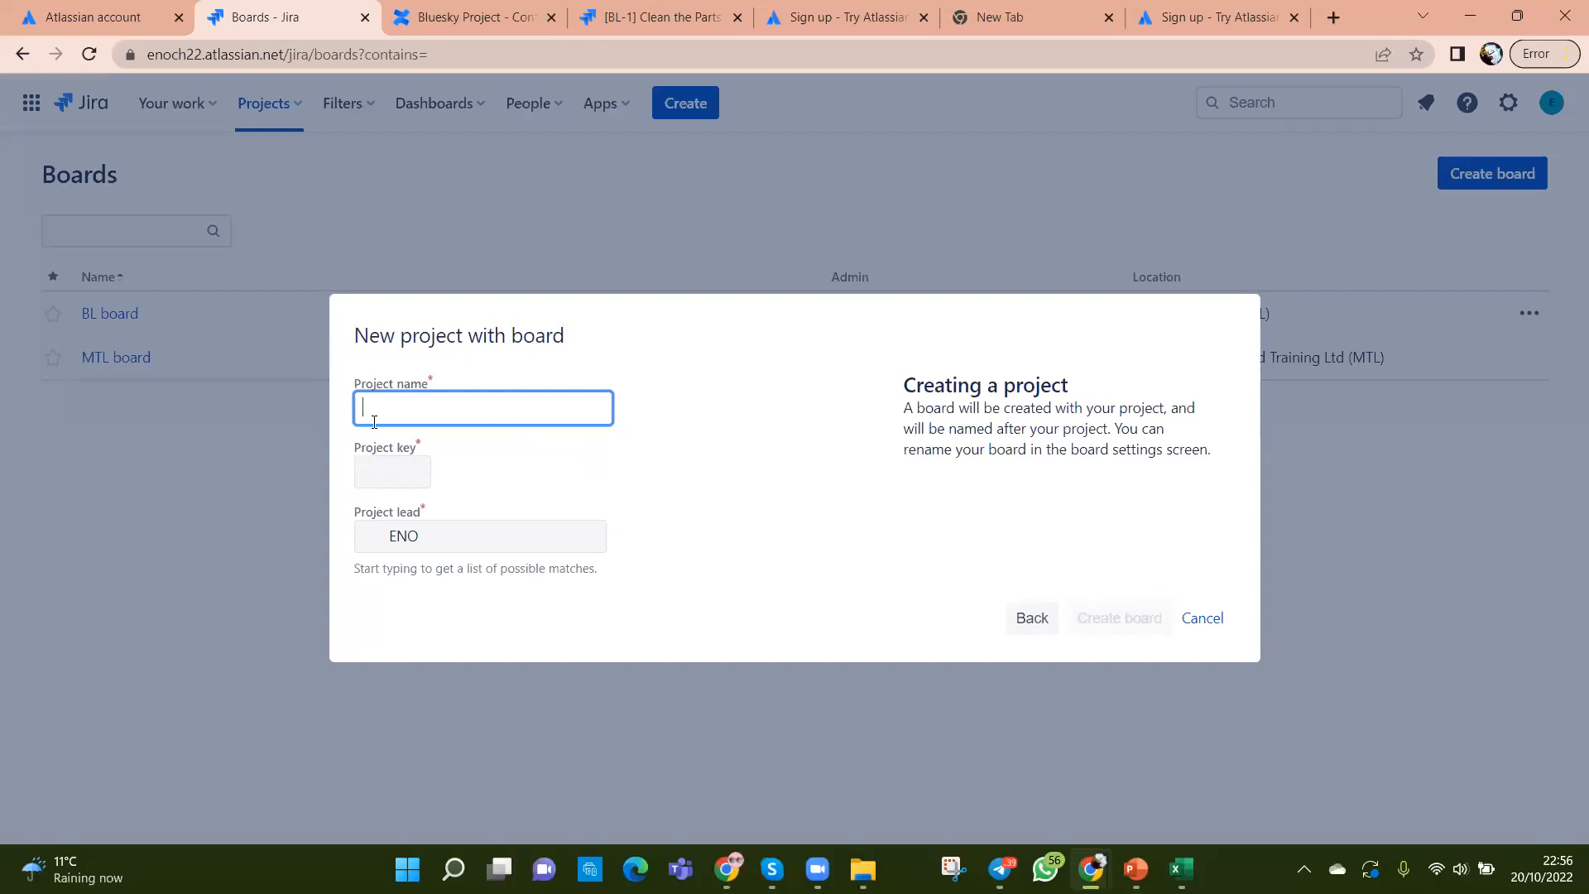
type("B")
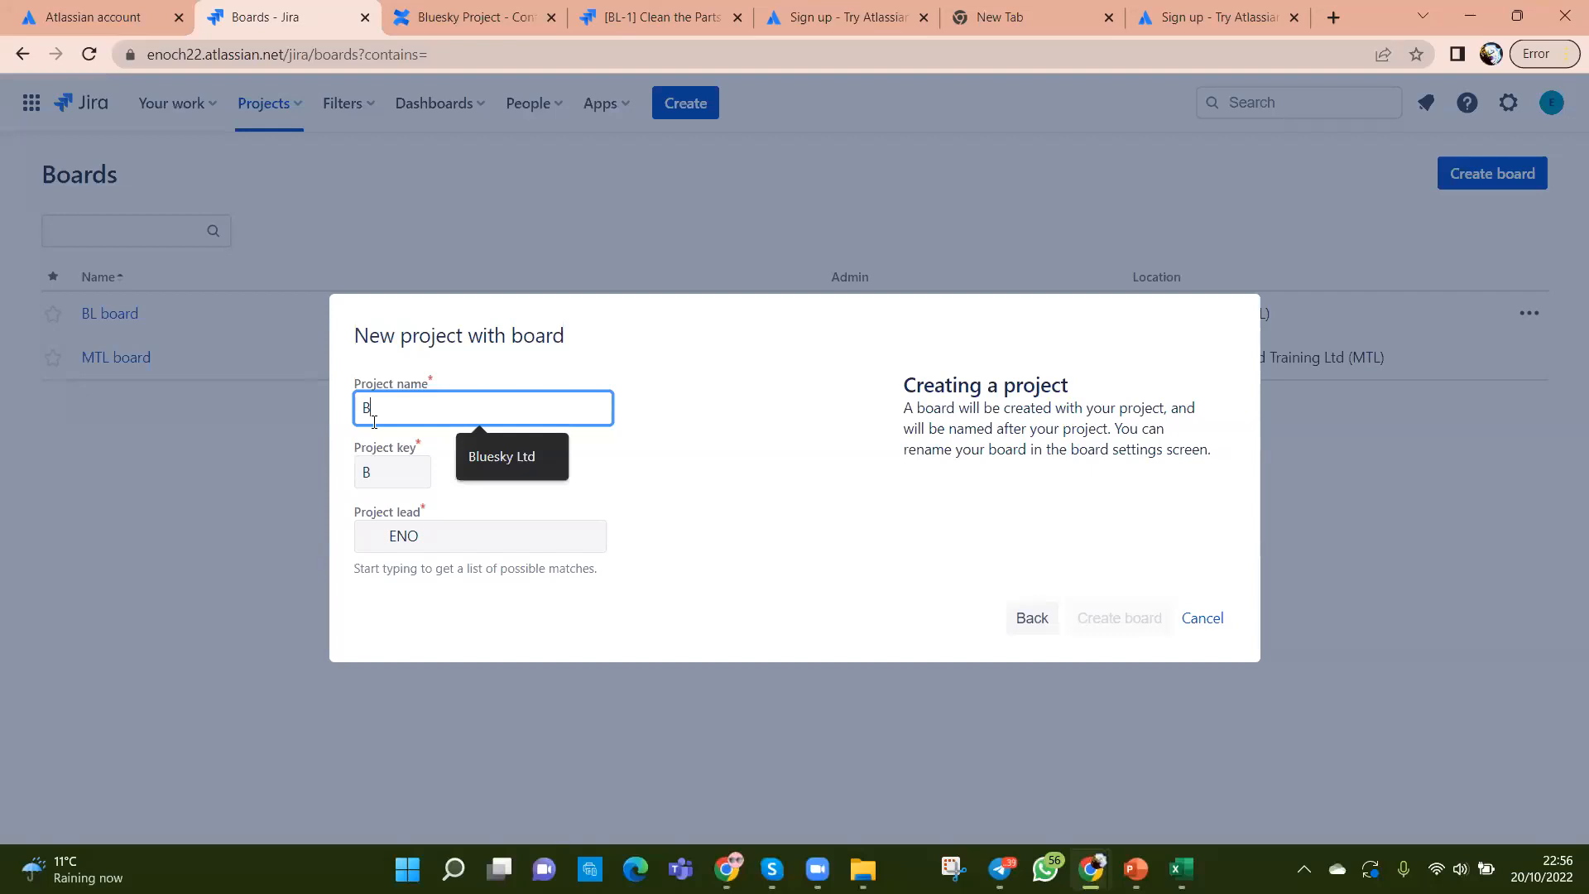
type("LC")
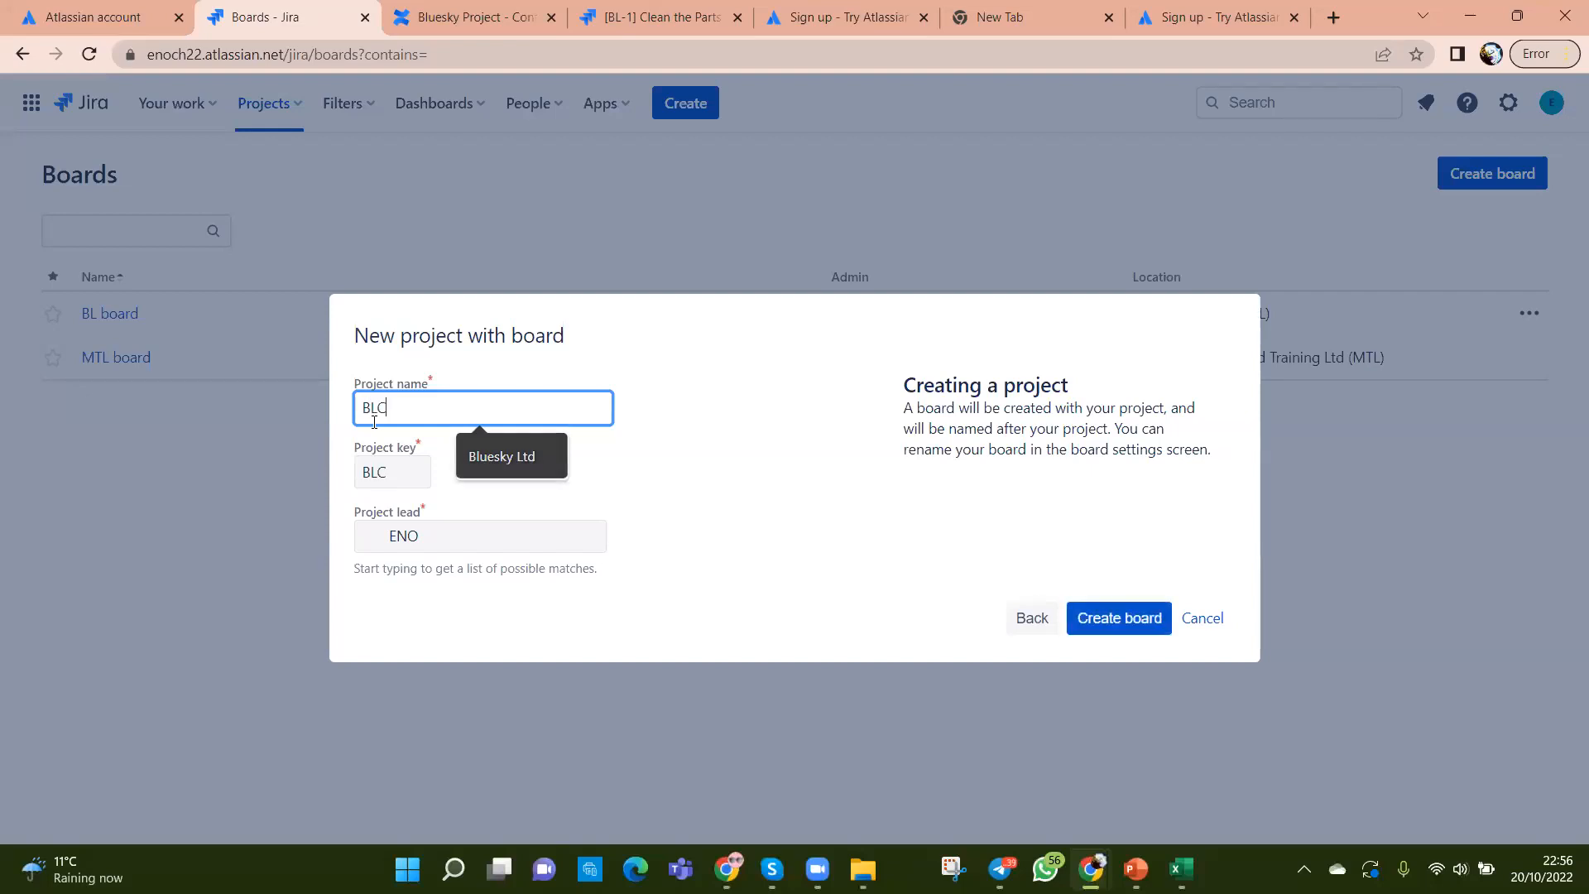
left_click(1115, 618)
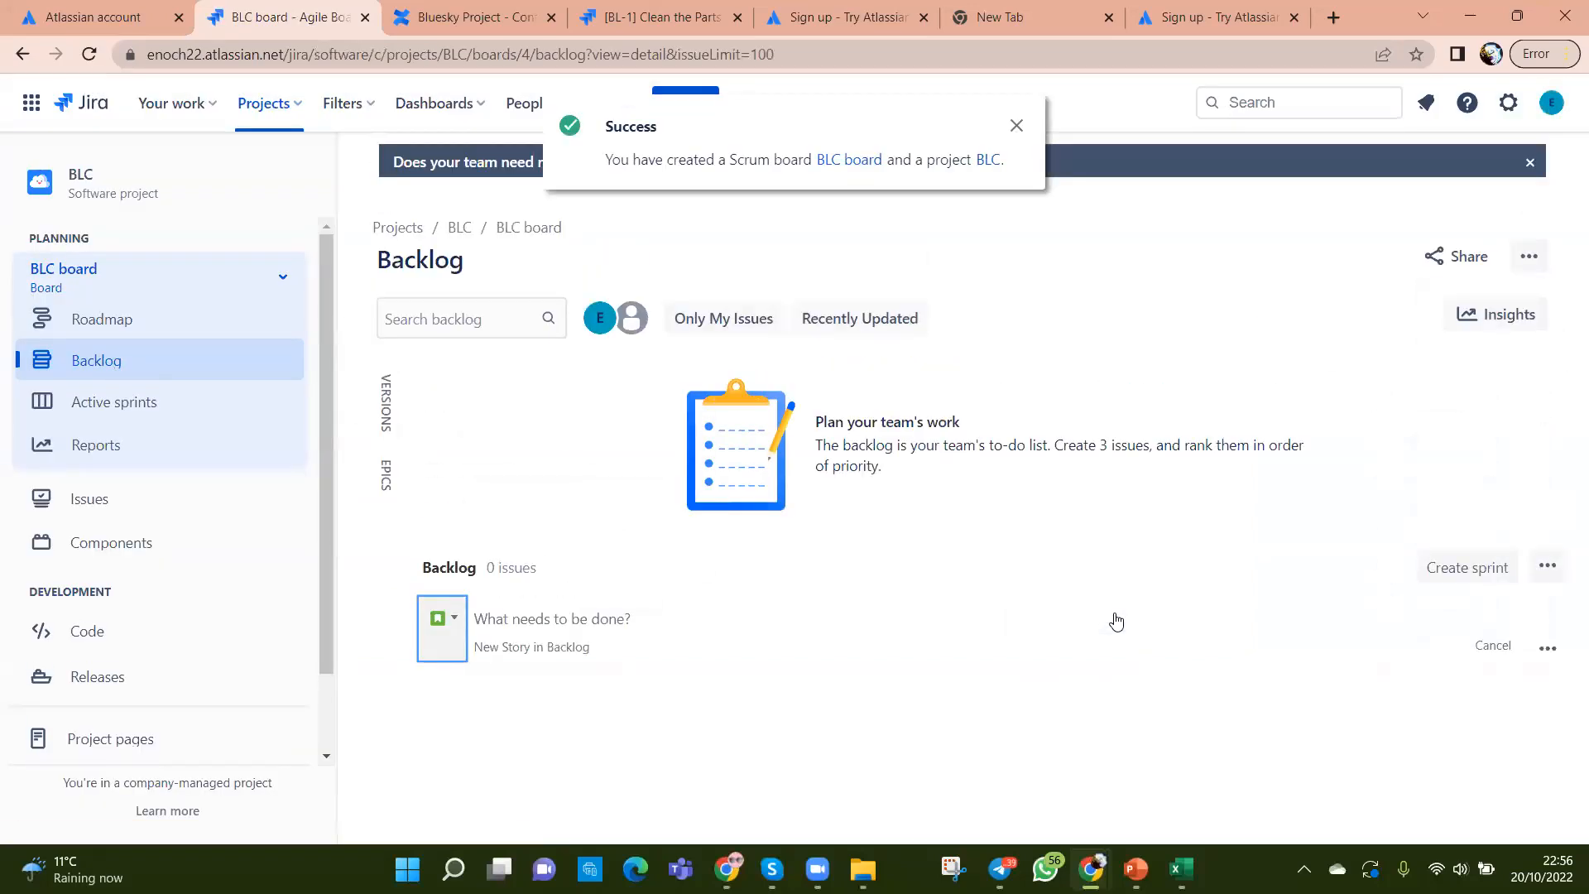
left_click(1016, 125)
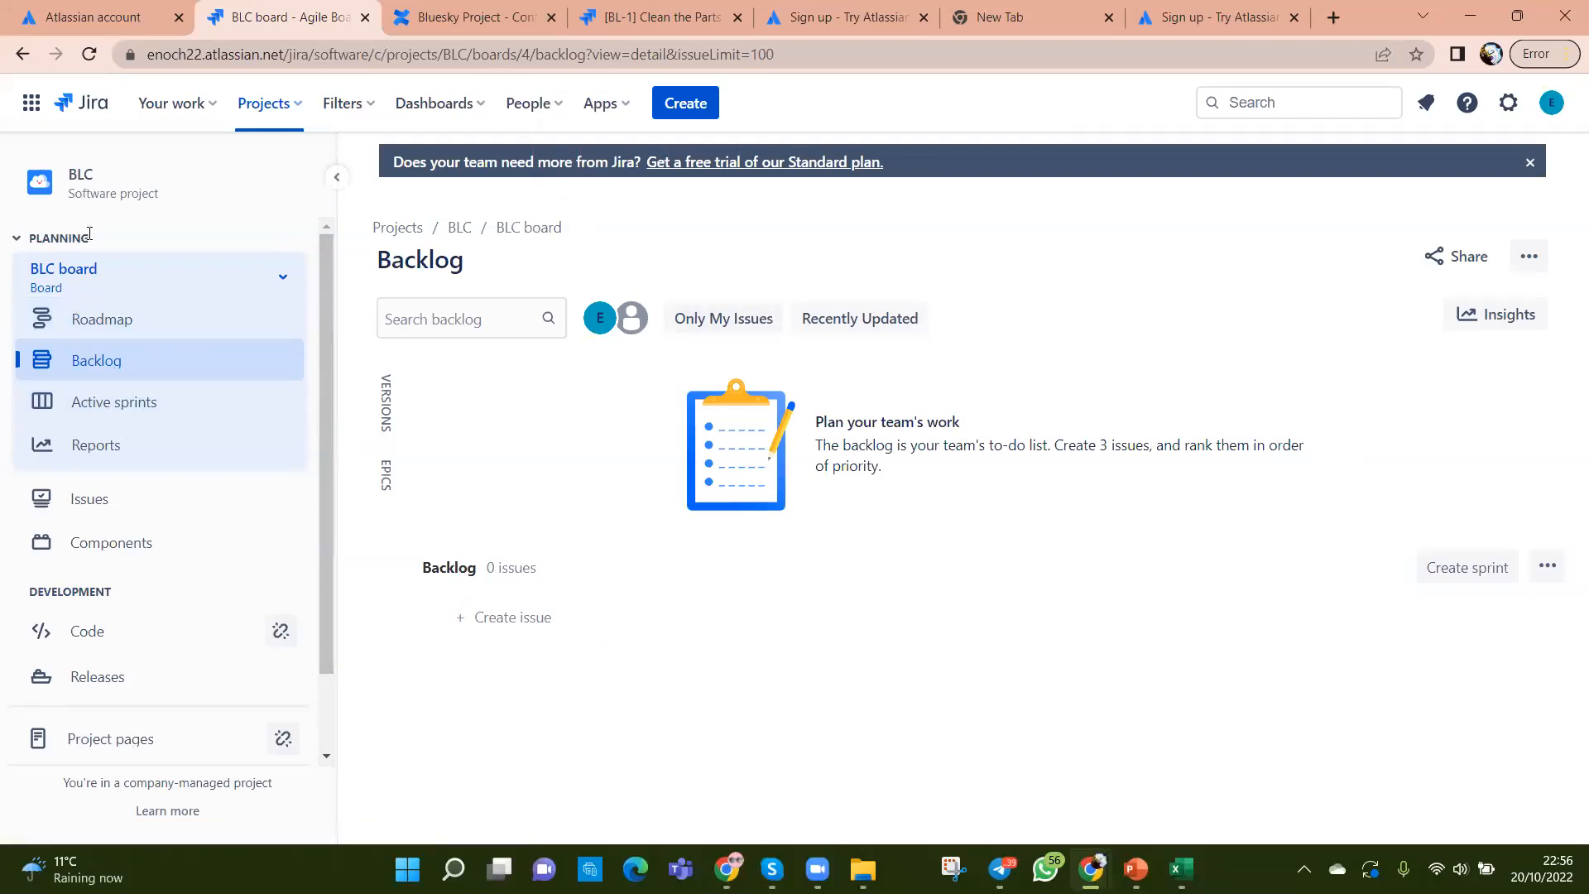
left_click(277, 284)
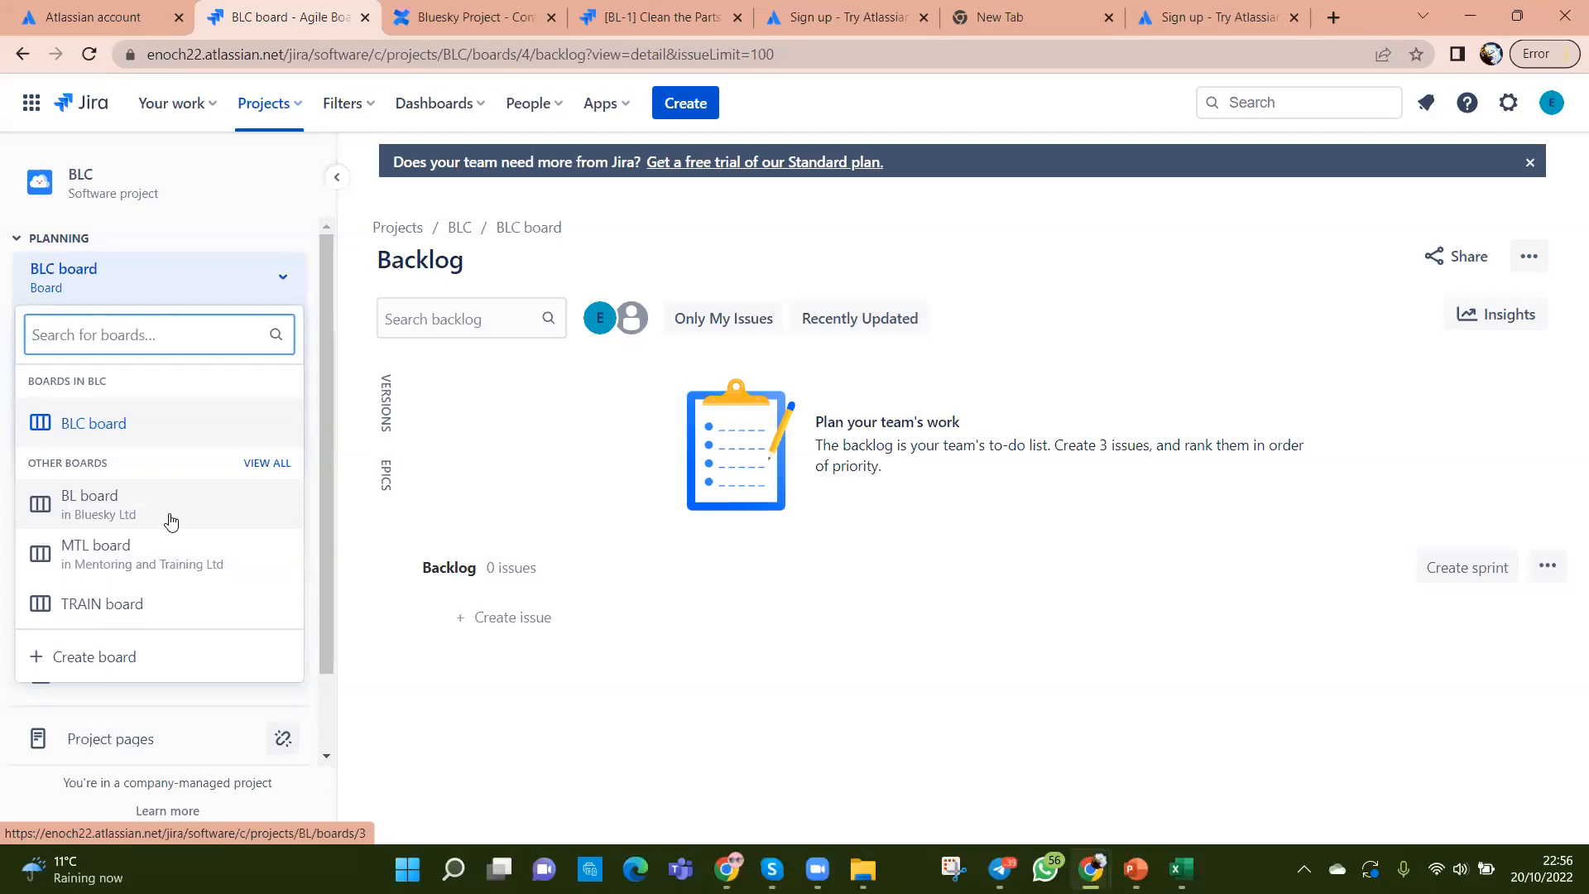
left_click(587, 730)
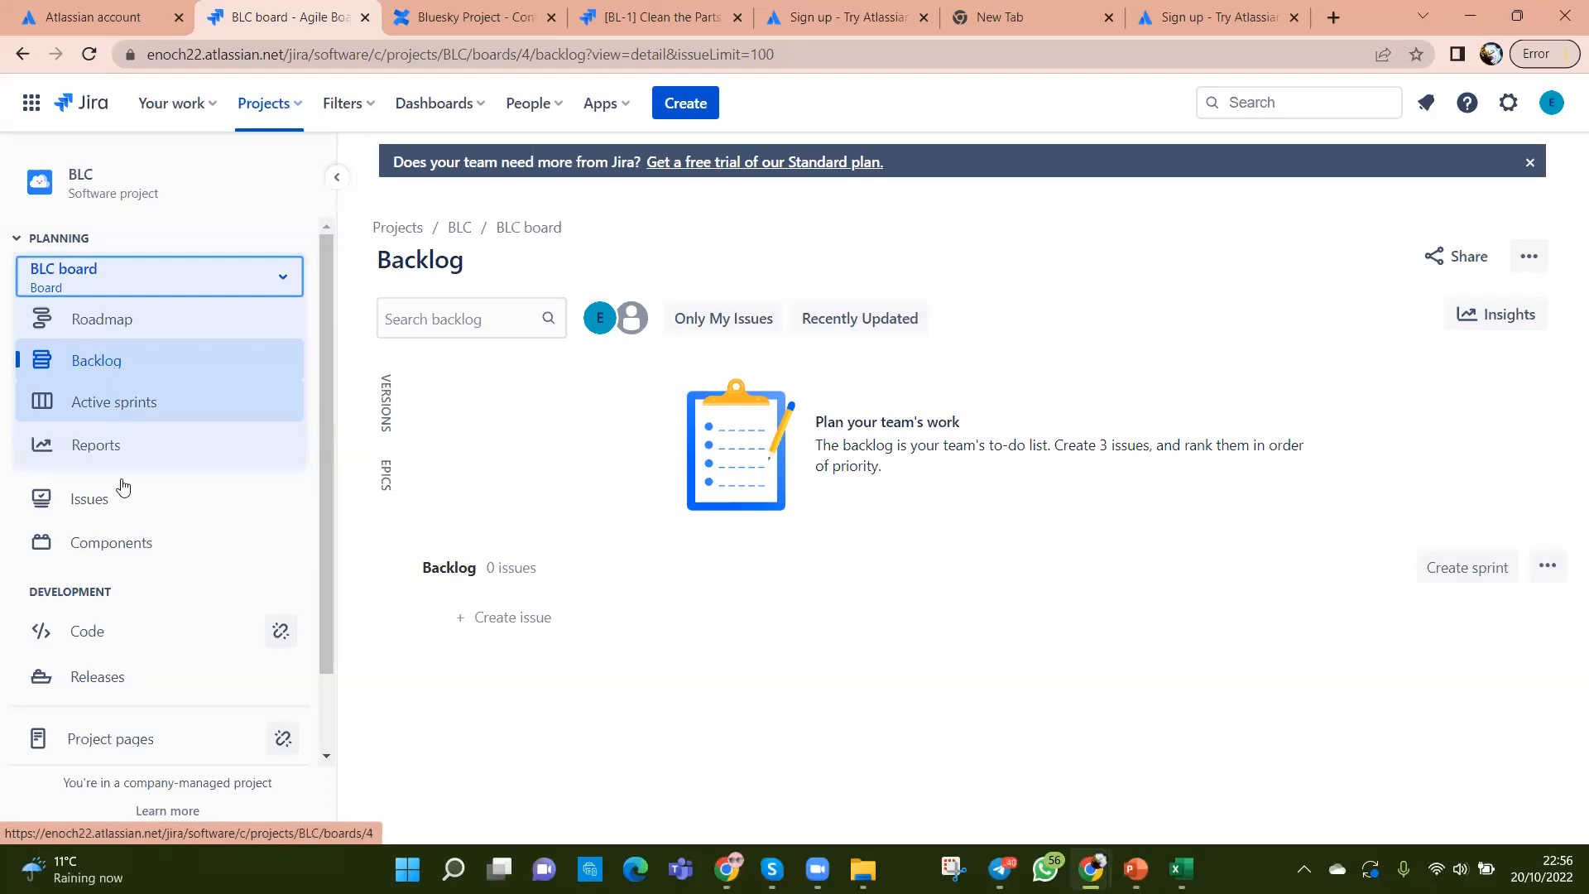
Step: Create the epic SSS (BLC-1) in the BLC project
left_click(682, 105)
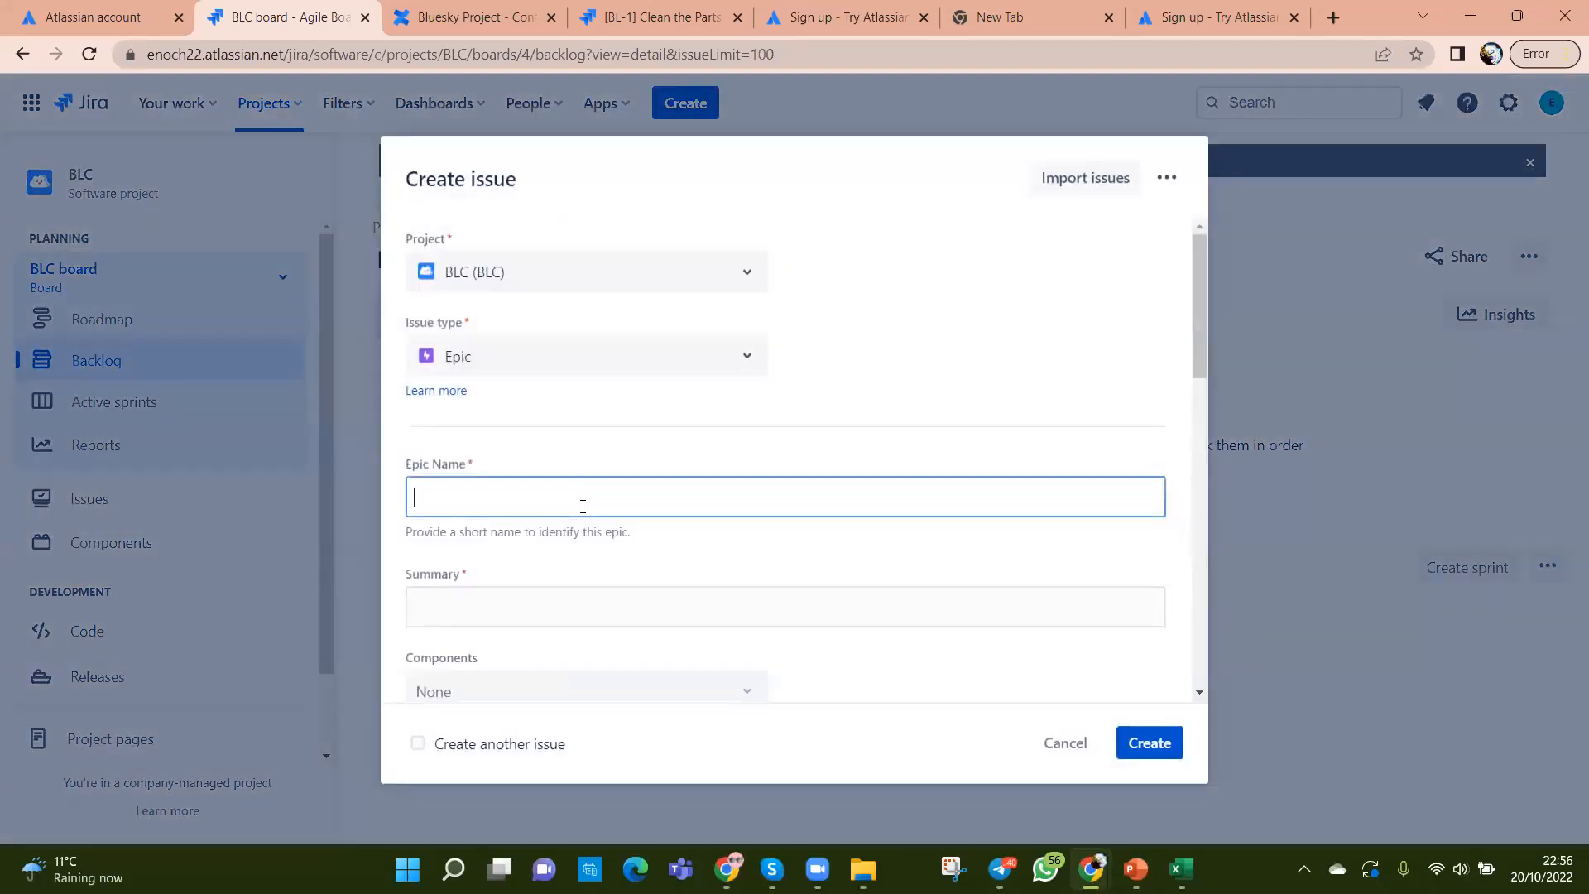
type("SSS")
left_click(582, 607)
type("SSS")
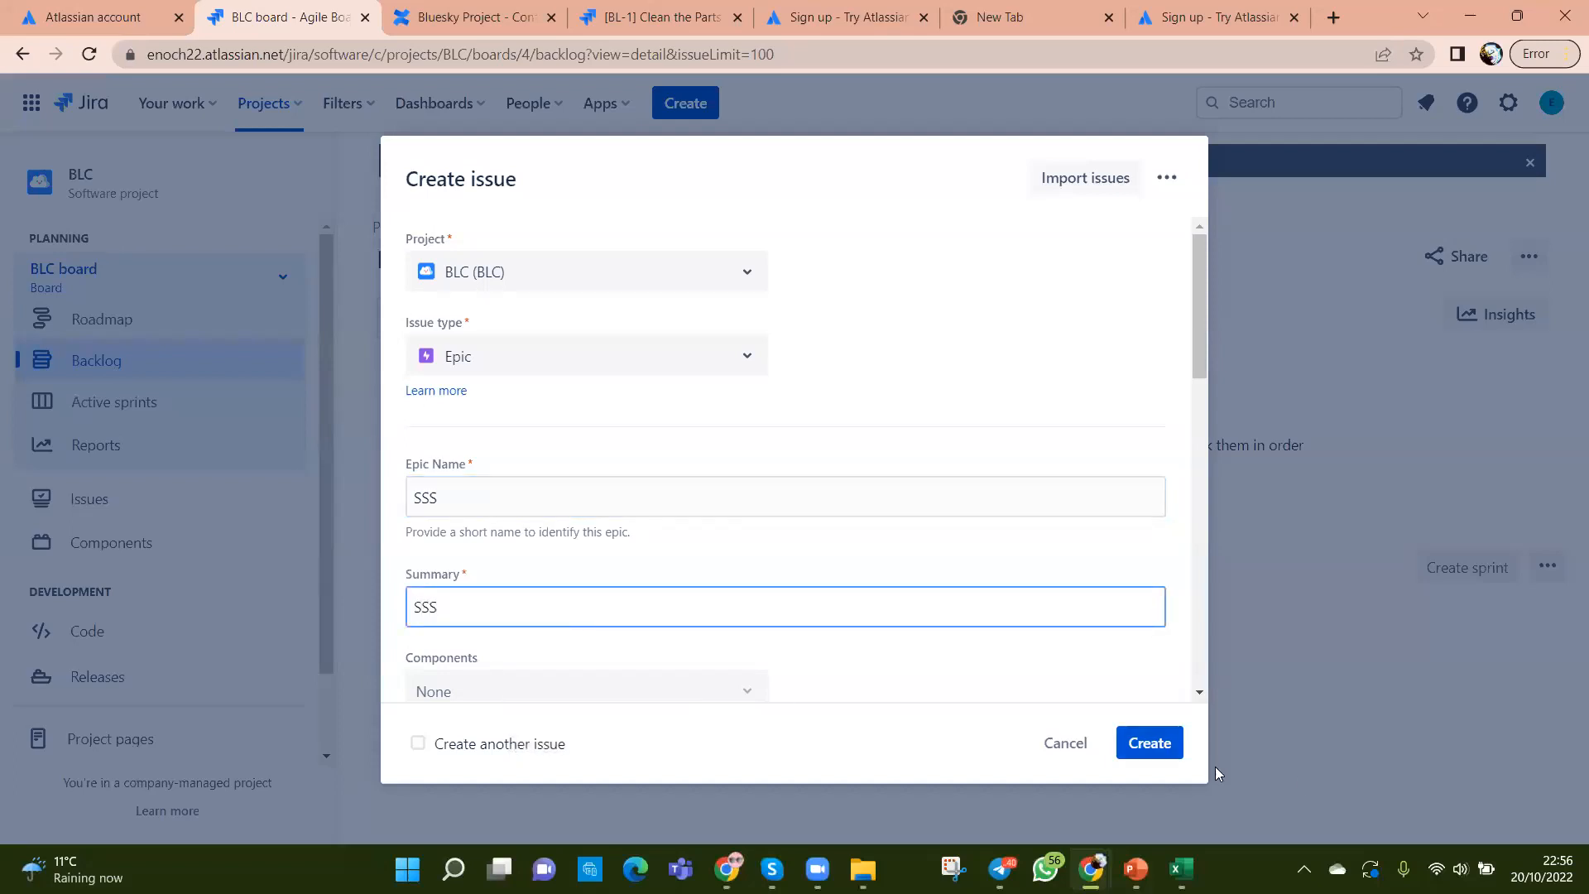
left_click(1156, 747)
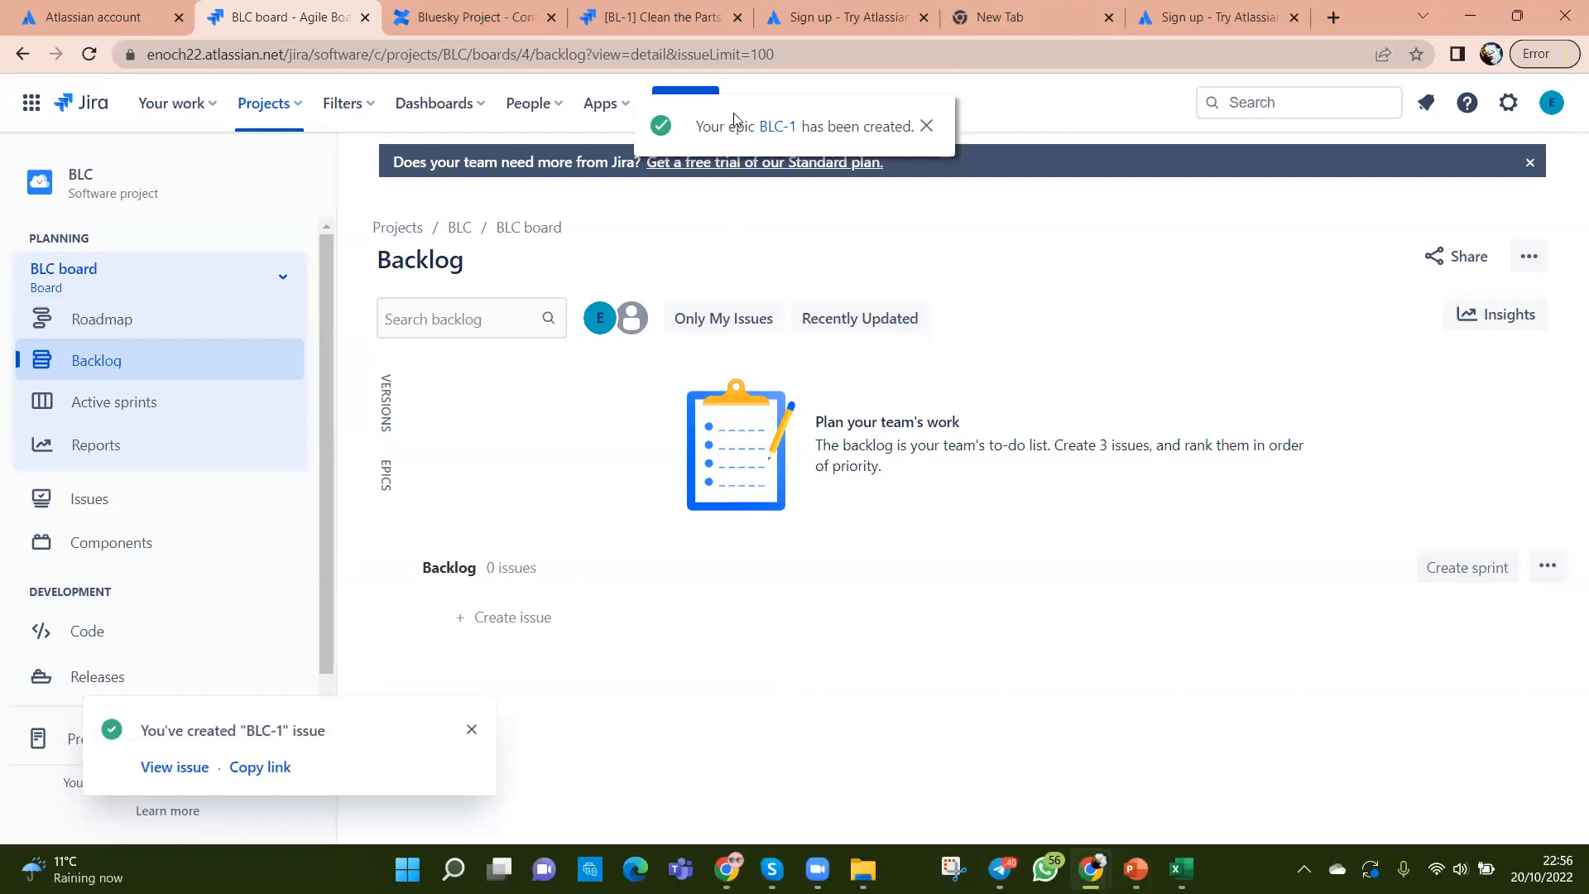
left_click(926, 126)
Step: Create a Story issue with summary SSS4 (BLC-2) in the BLC backlog
left_click(686, 103)
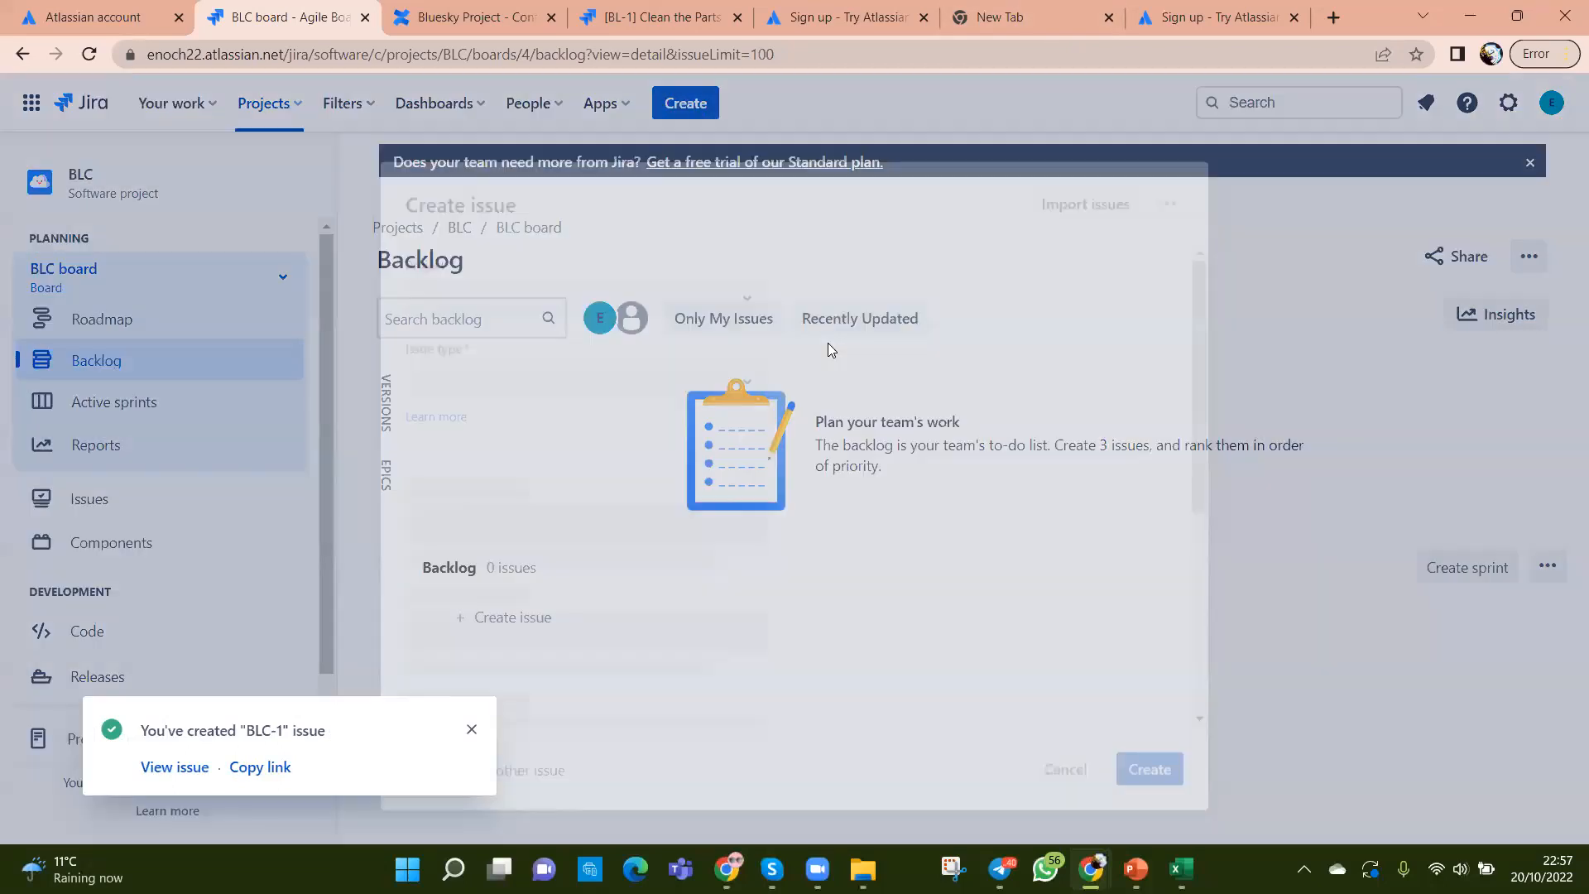
left_click(739, 357)
left_click(530, 444)
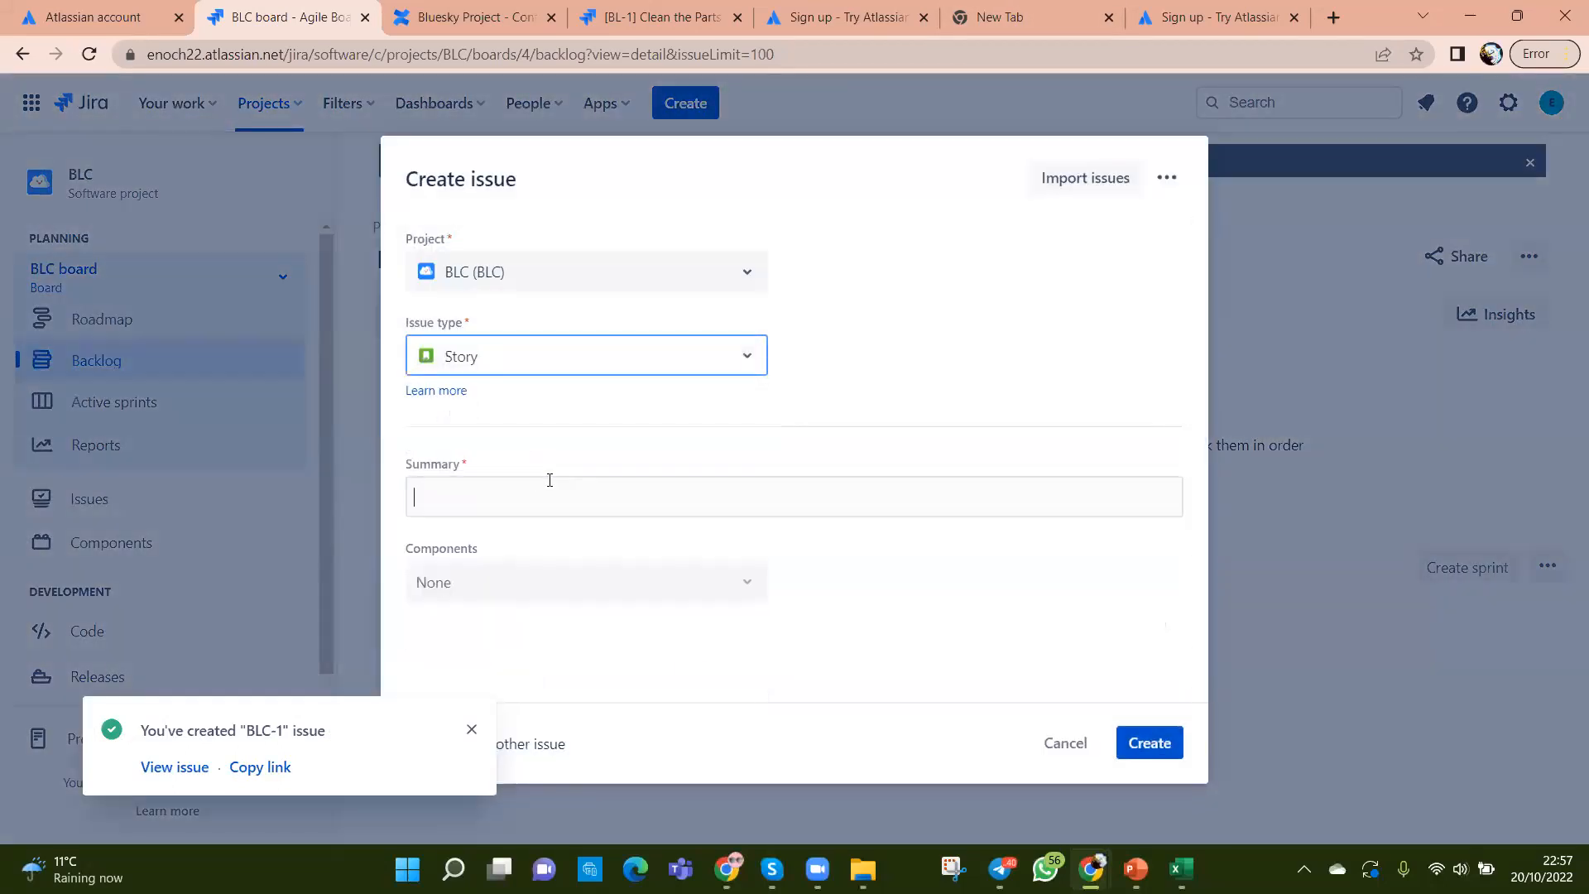
type("SSS")
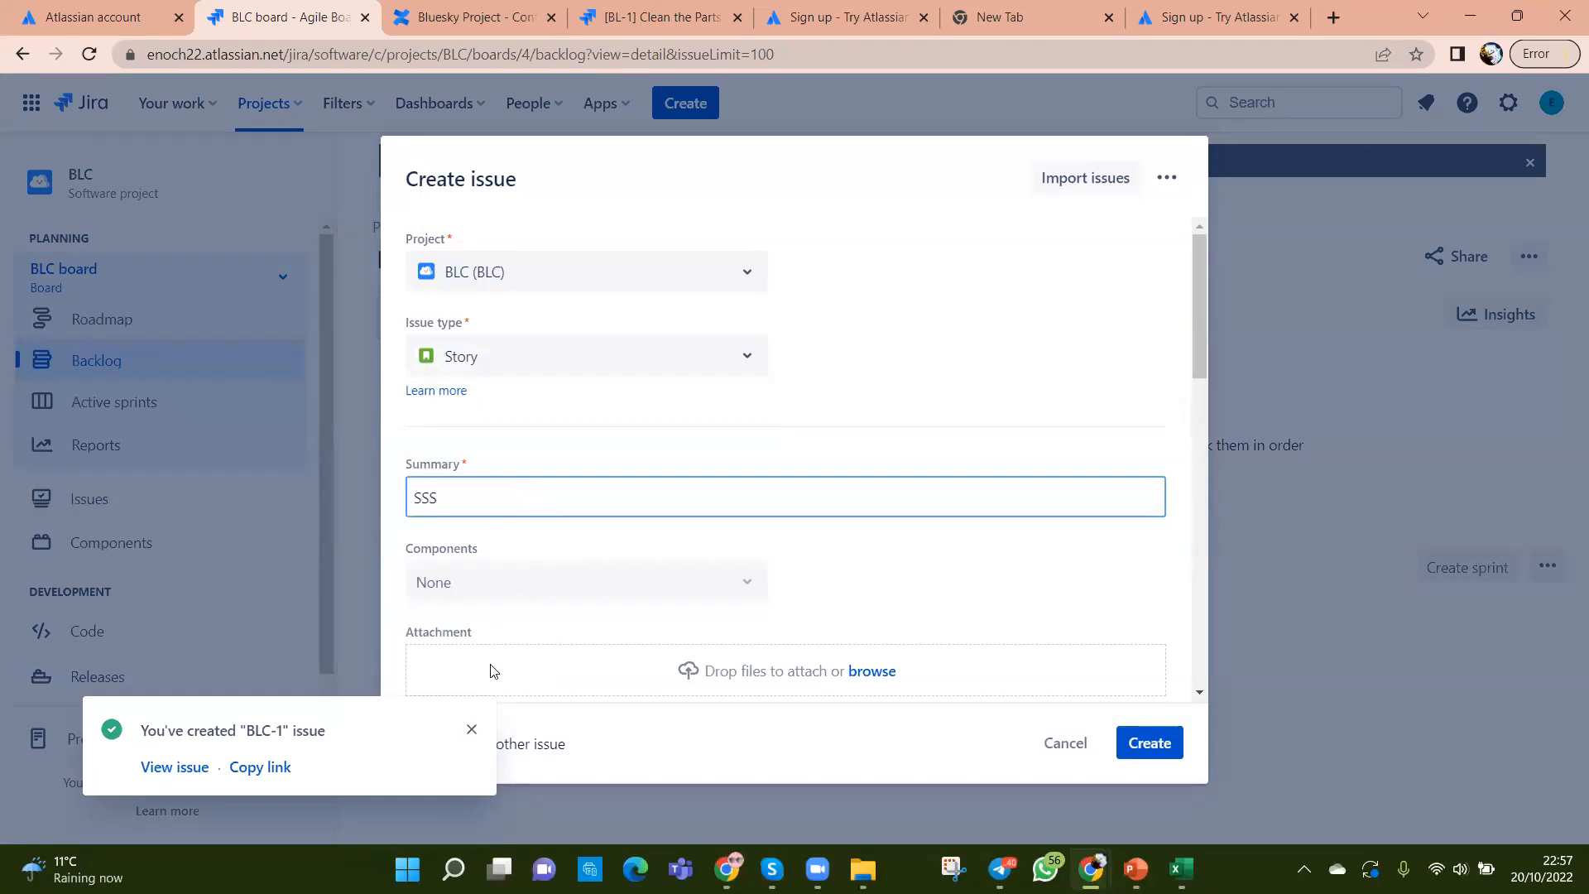
type("4")
left_click(1145, 743)
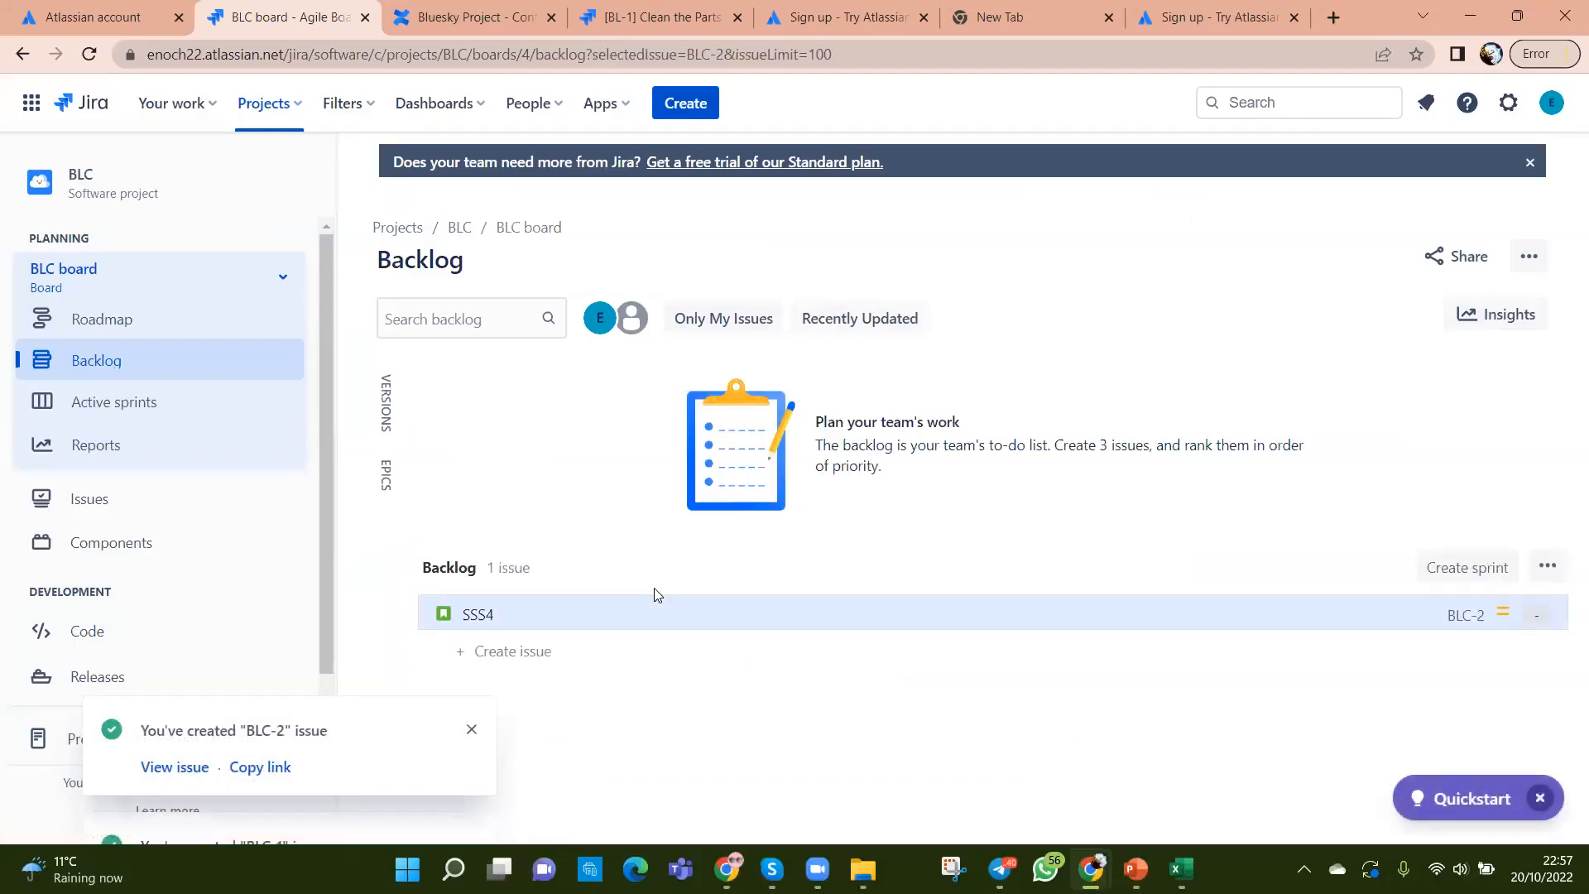
left_click_drag(682, 596, 760, 572)
left_click(1529, 256)
left_click(1390, 302)
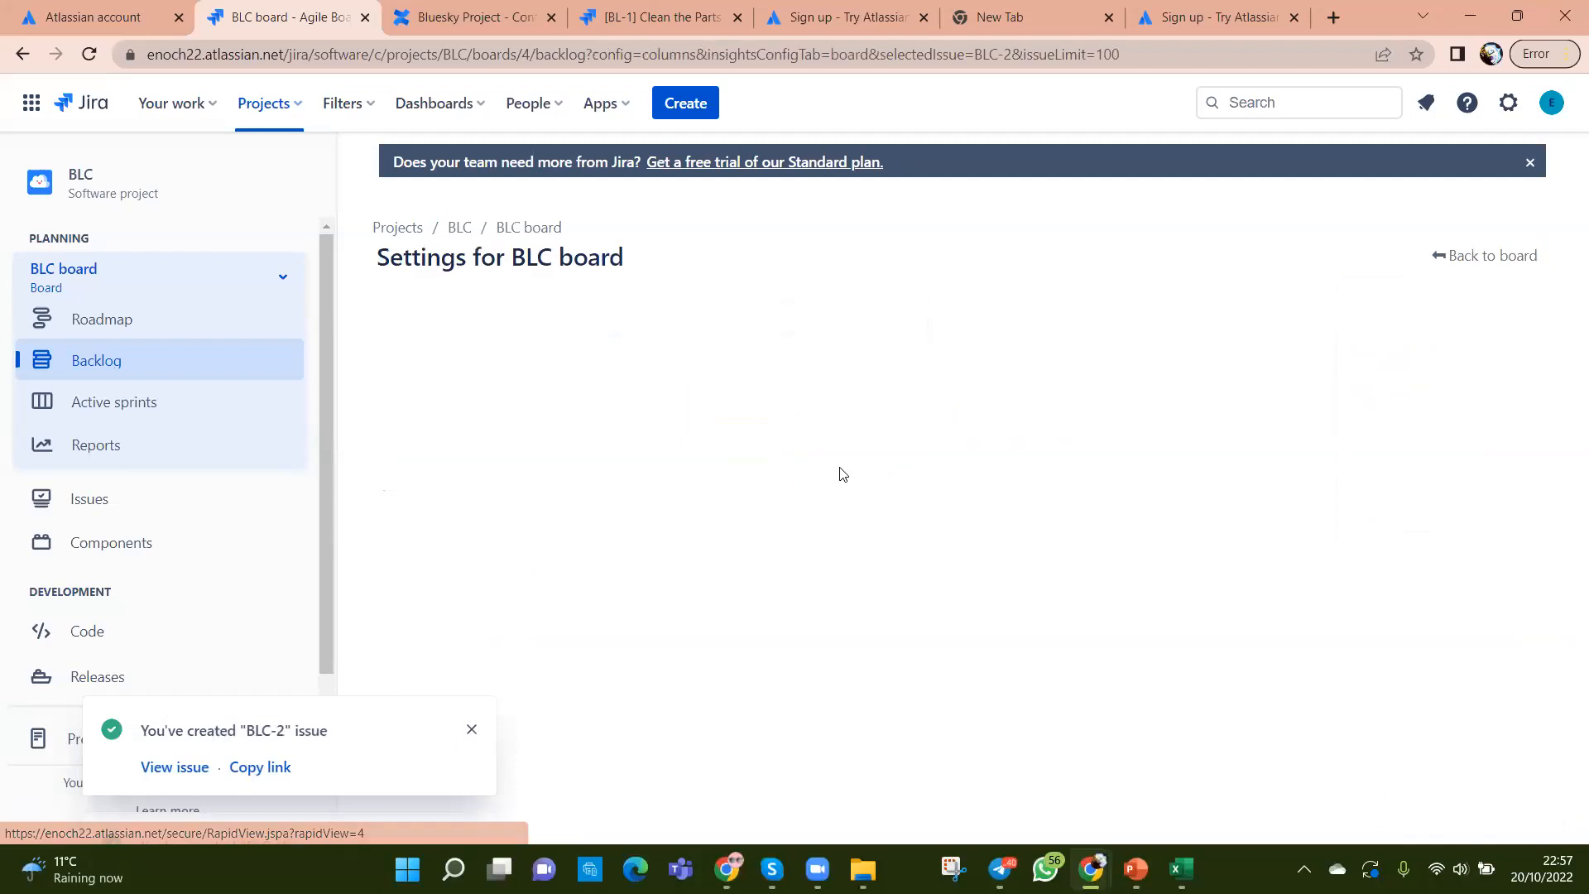
scroll(901, 571, "down", 1)
scroll(901, 571, "down", 3)
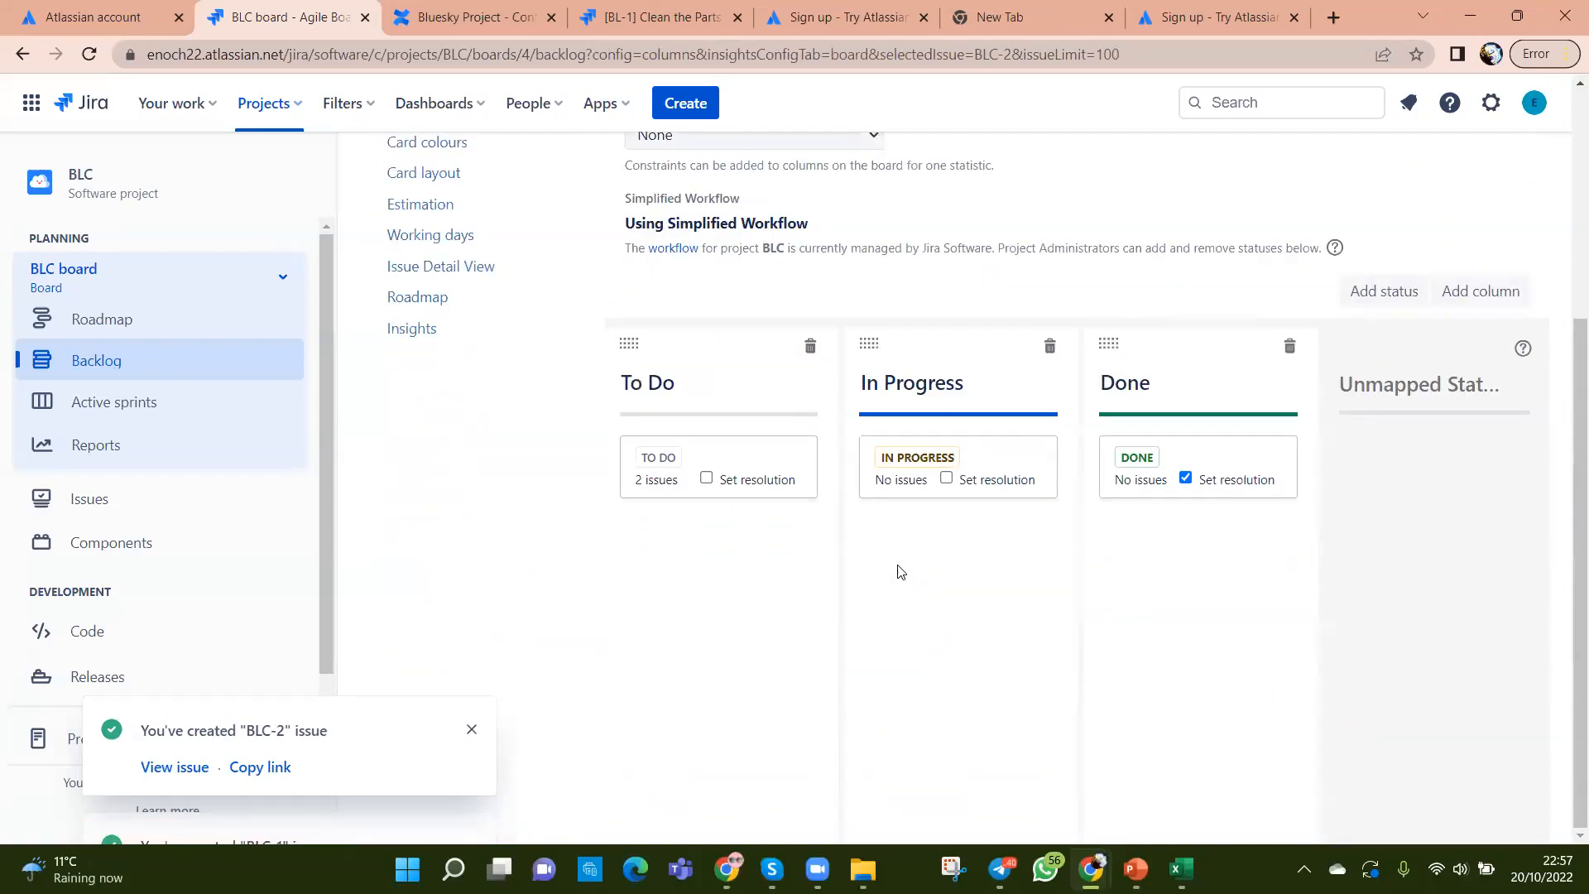
scroll(1253, 398, "up", 4)
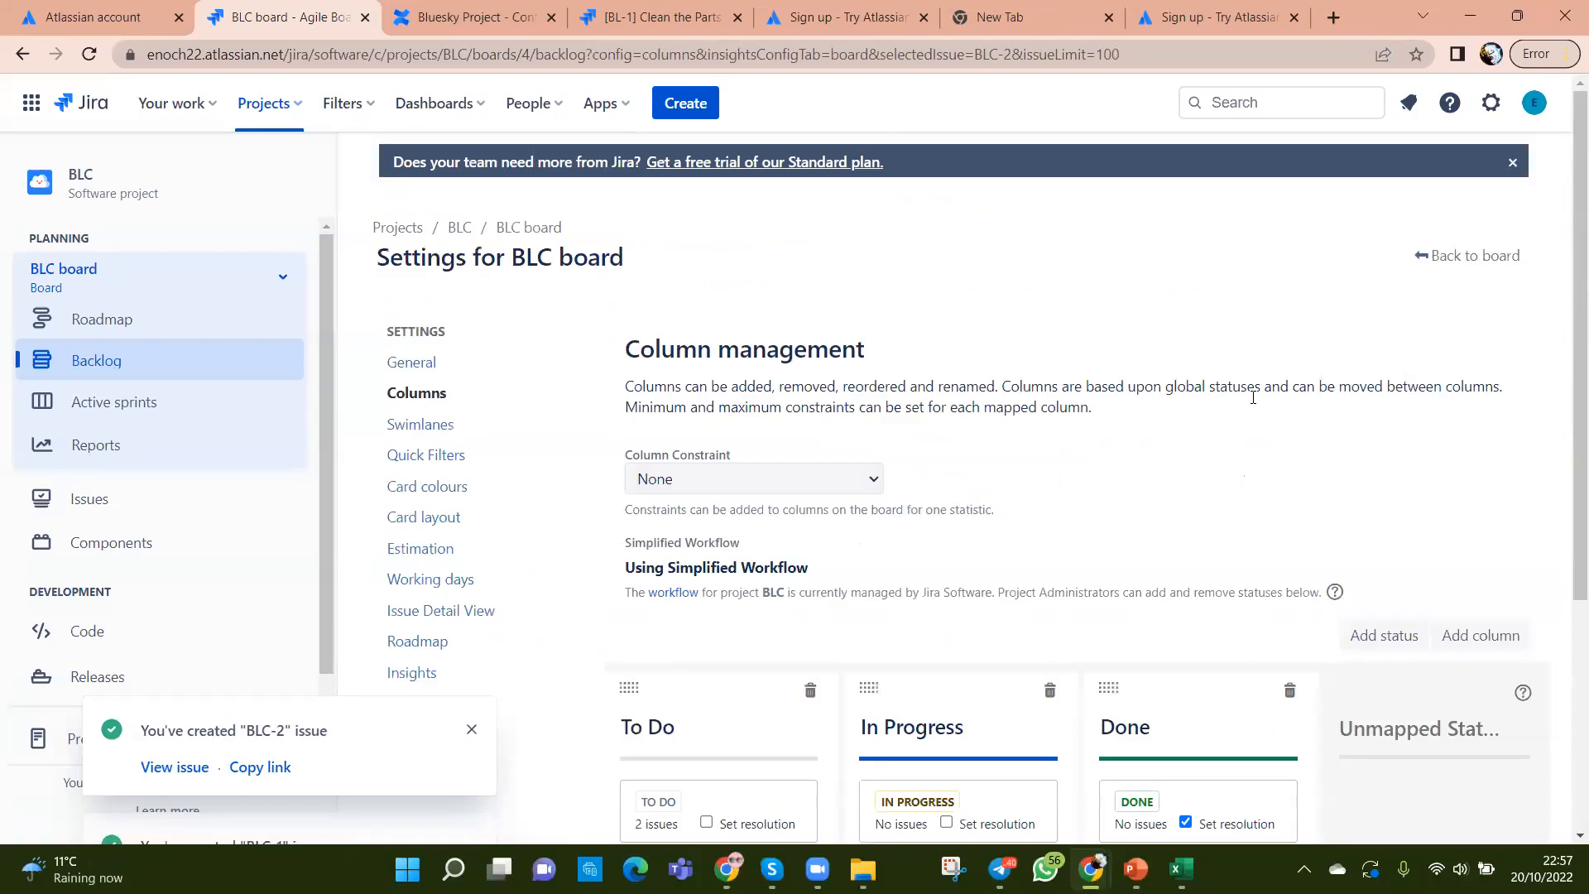
left_click(1466, 255)
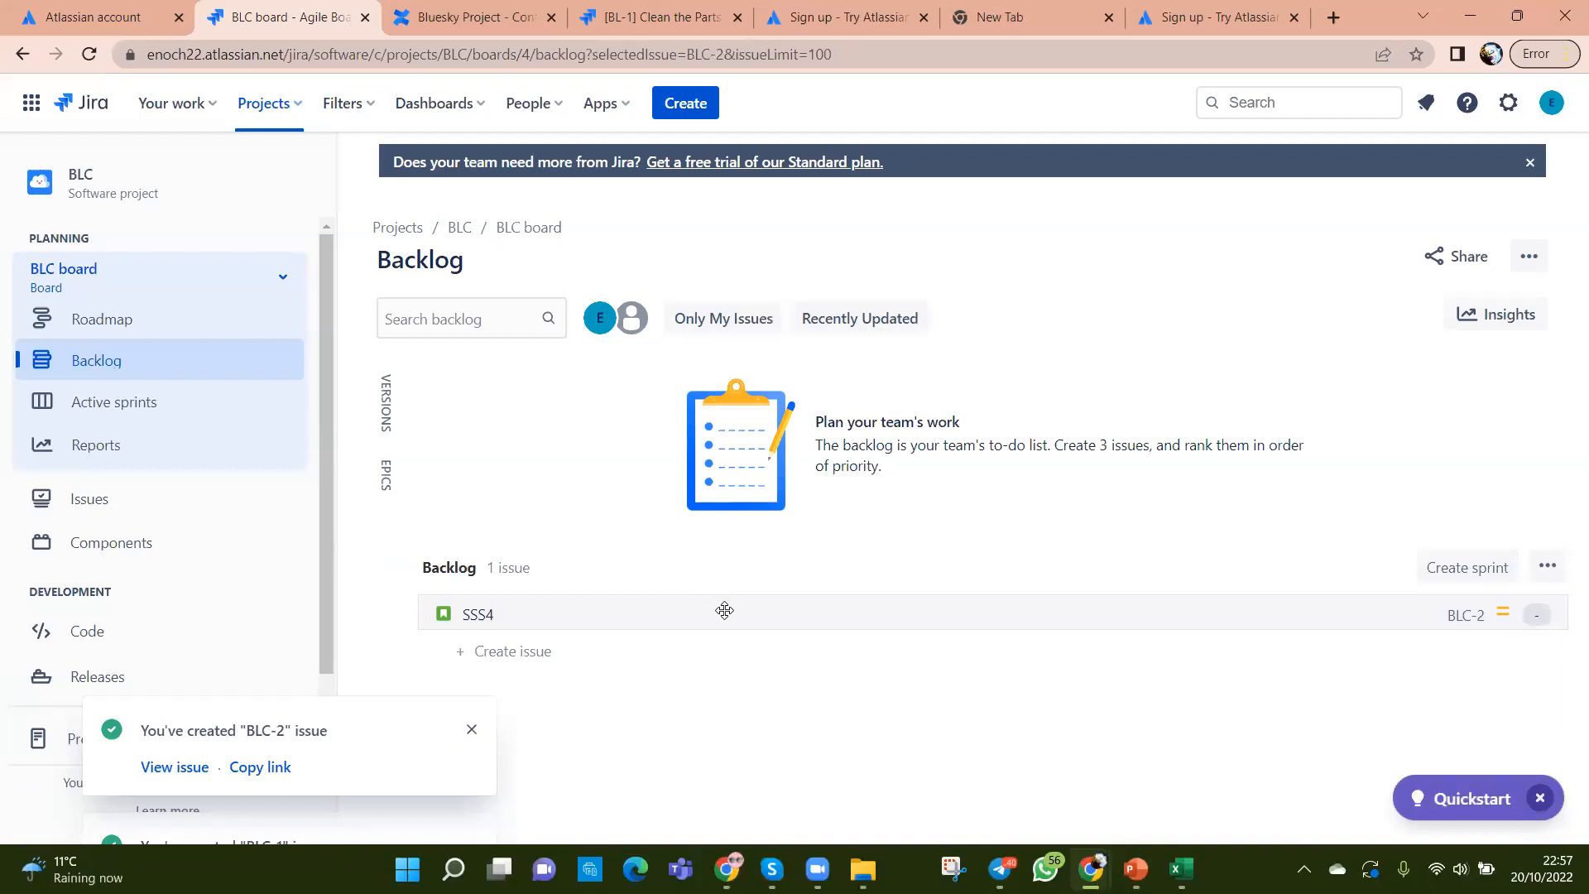
Step: Add BLC Sprint 1, move story SSS4 into it, and bring up Start sprint
left_click(1457, 571)
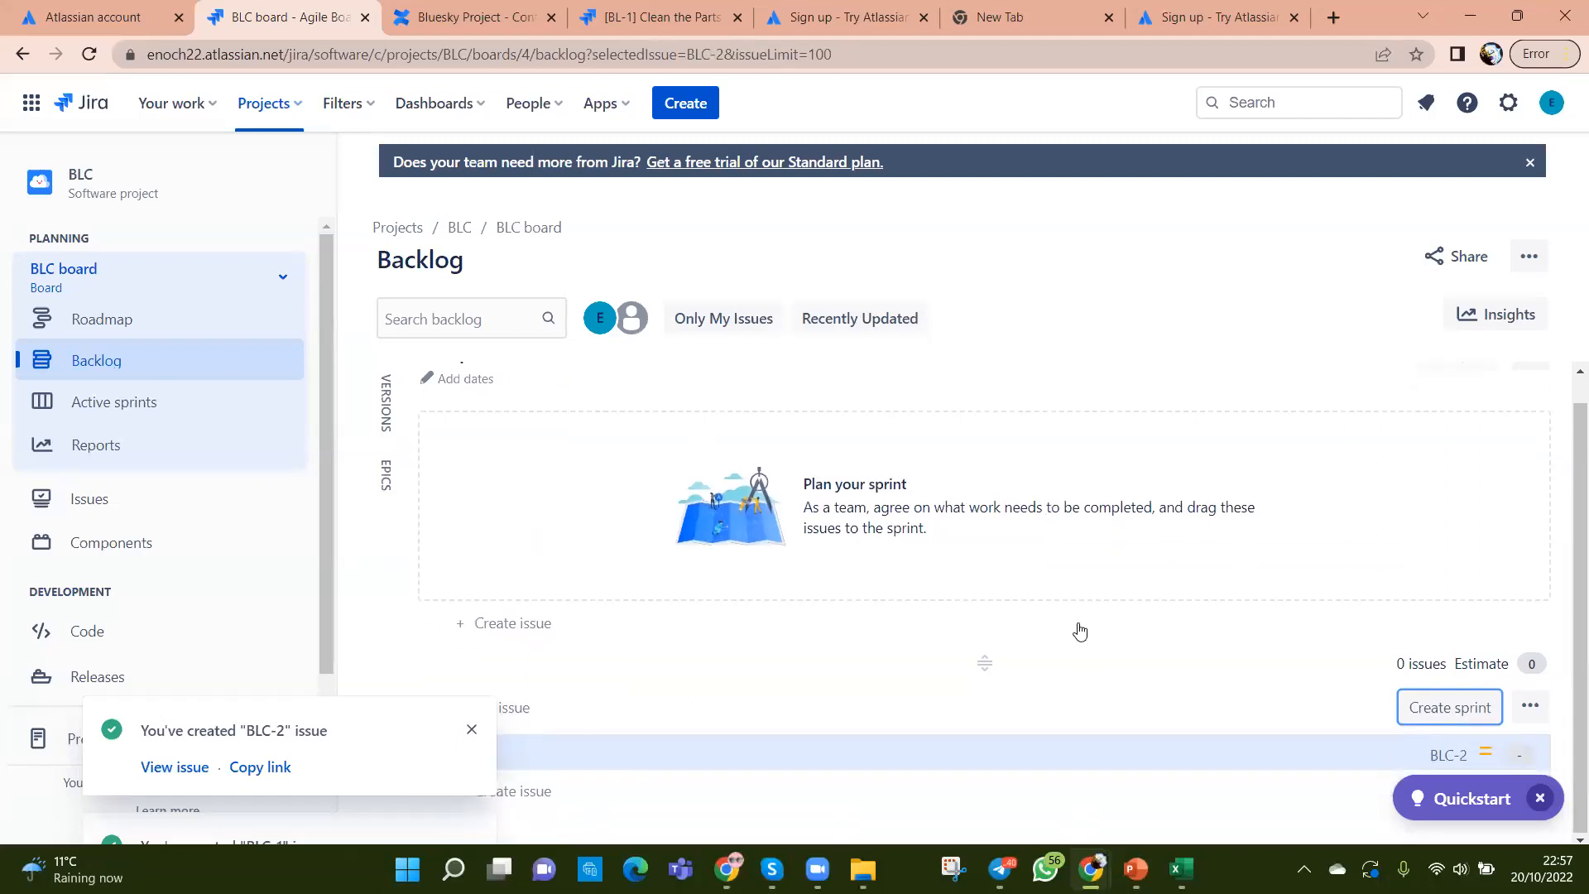
left_click_drag(1057, 752, 1064, 539)
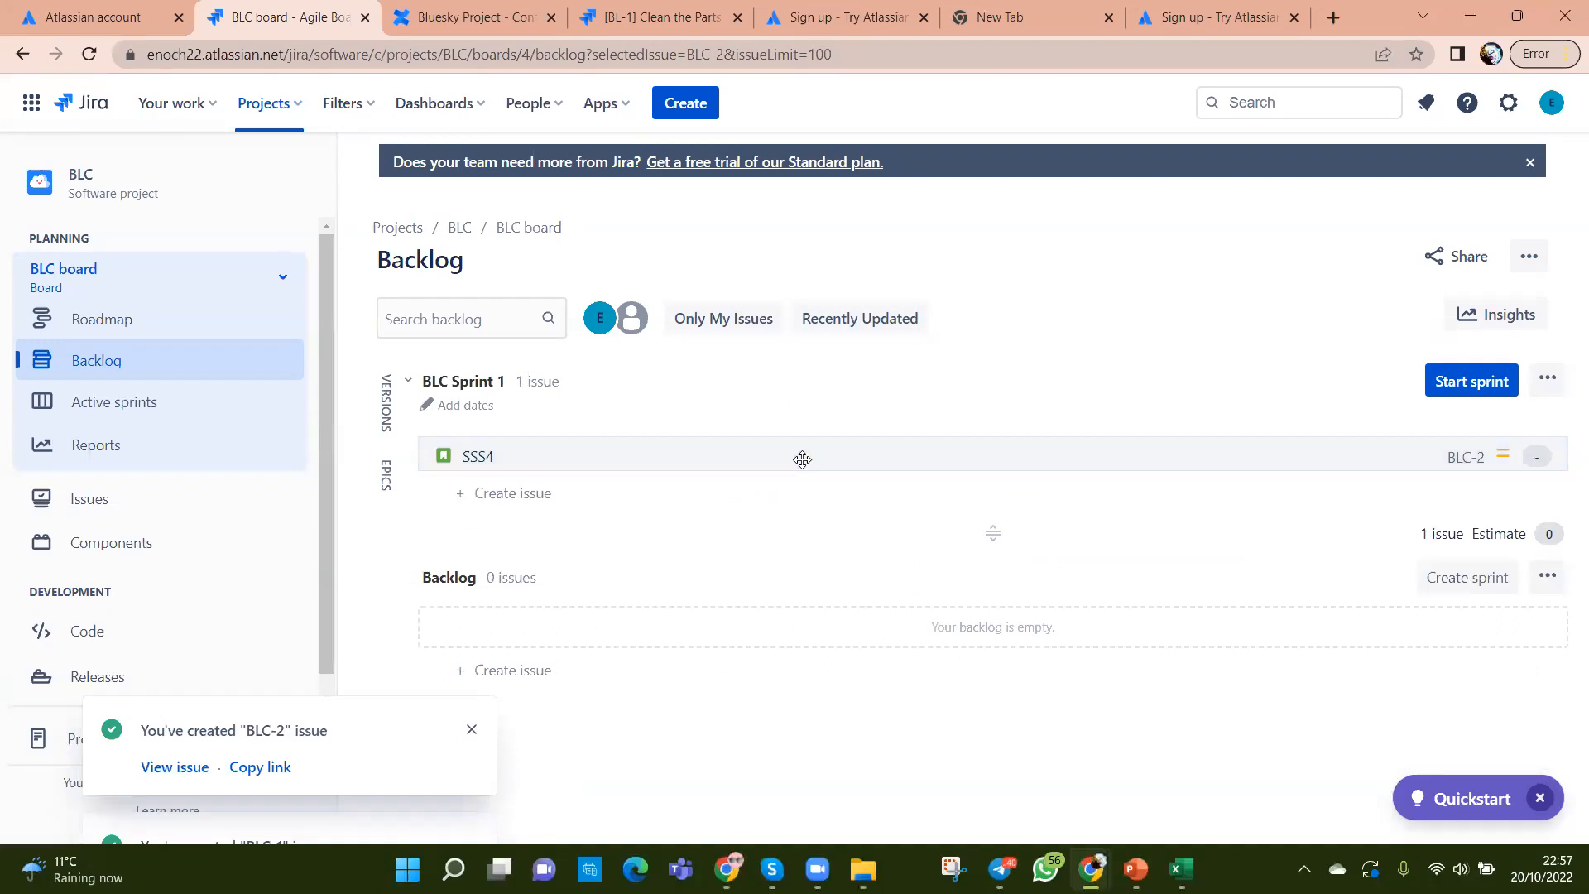
left_click(1487, 382)
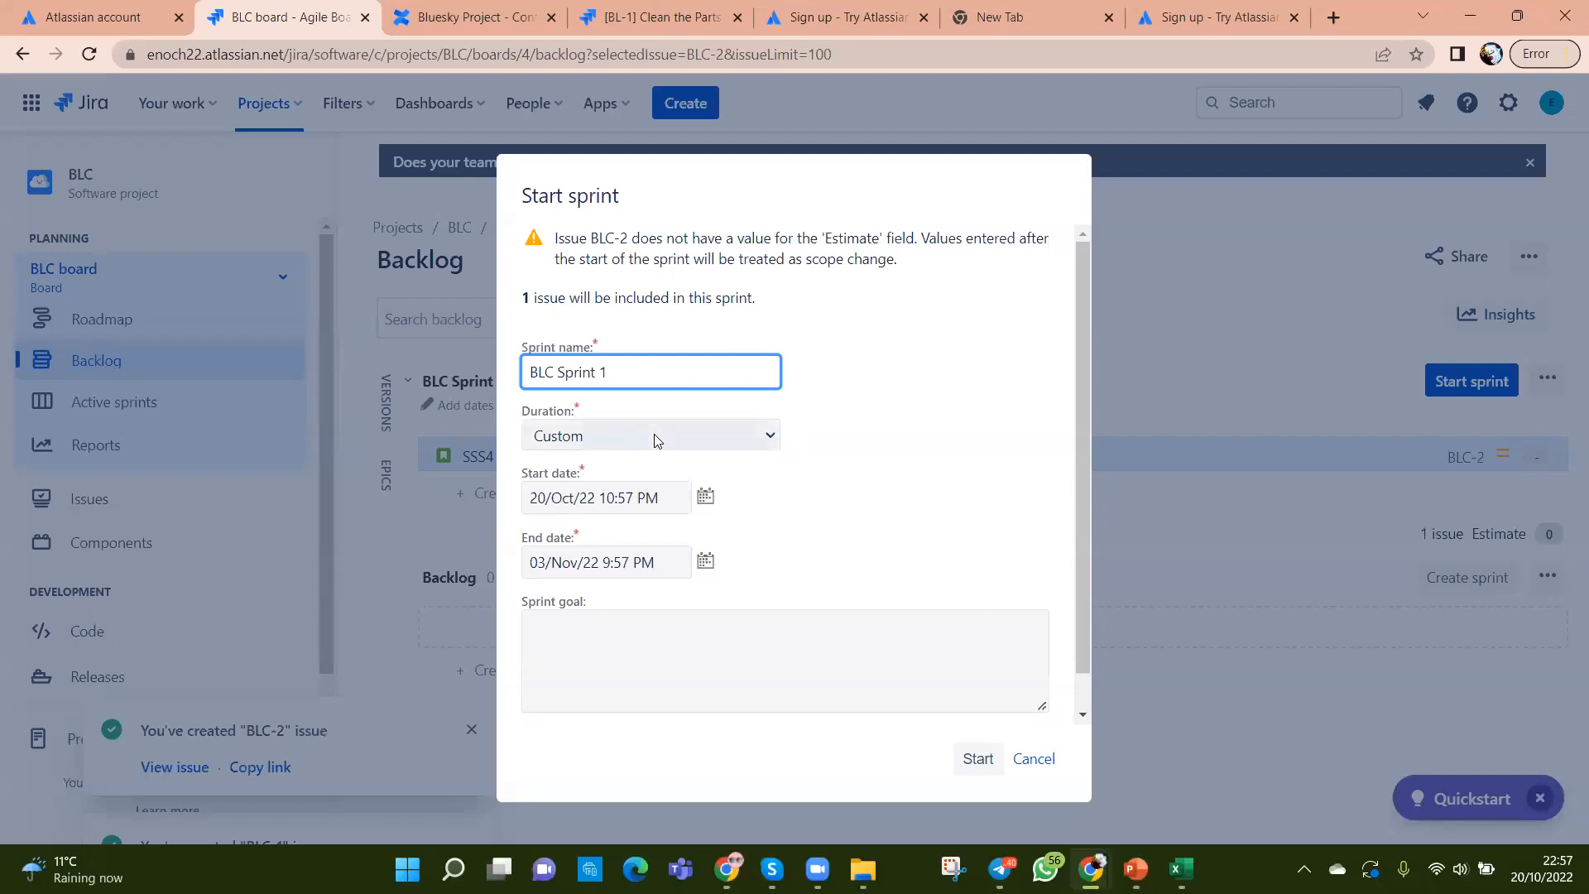
Step: Set the sprint duration to 2 weeks, keeping the default start and end dates
left_click(763, 439)
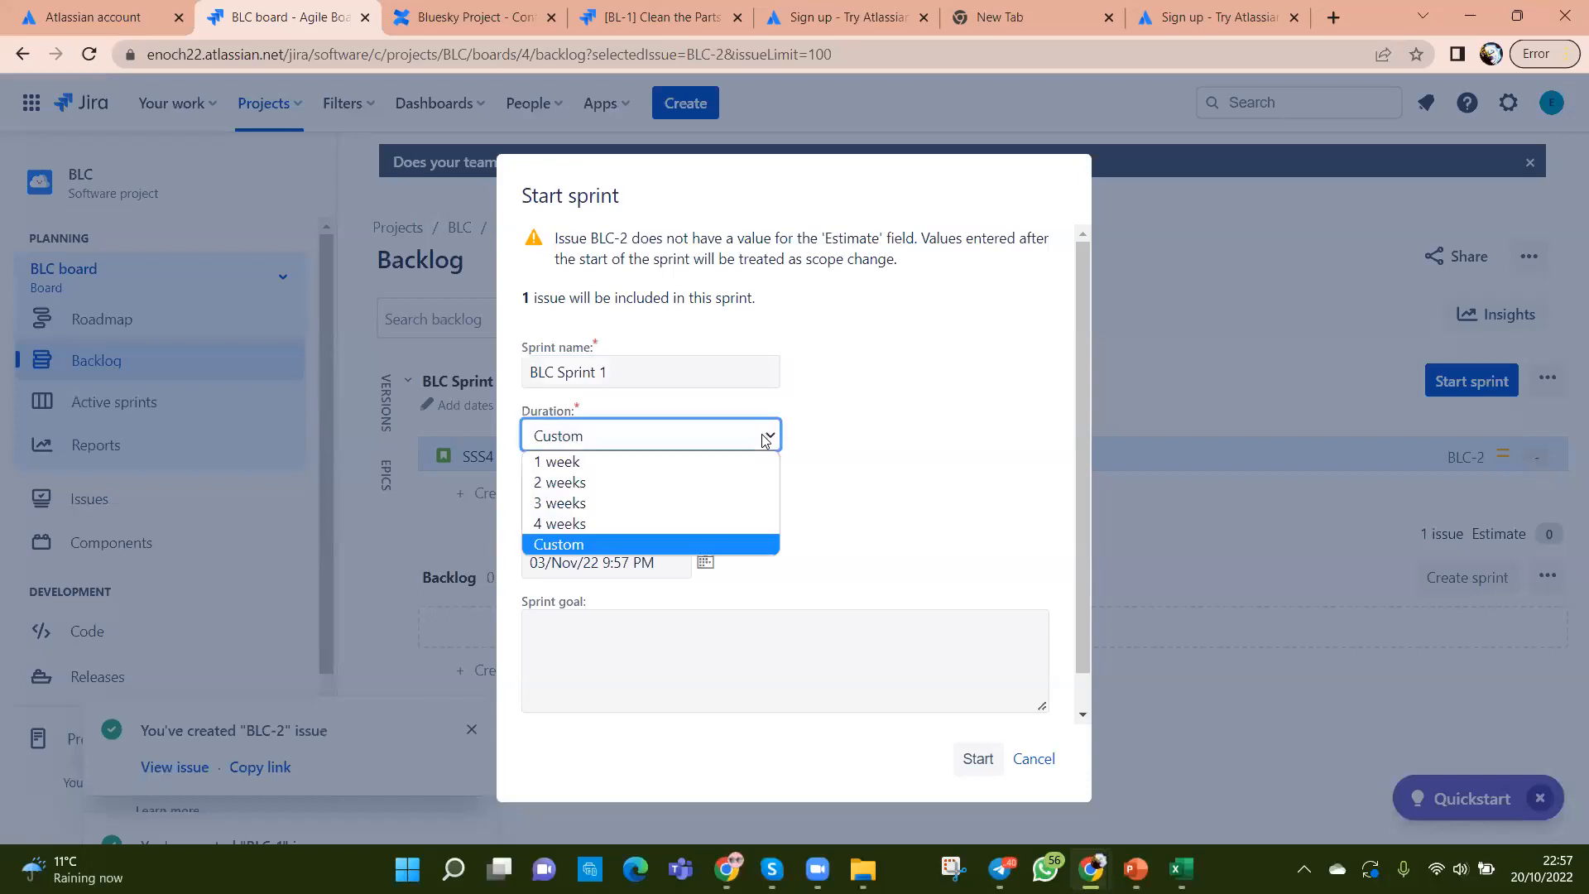
left_click(697, 480)
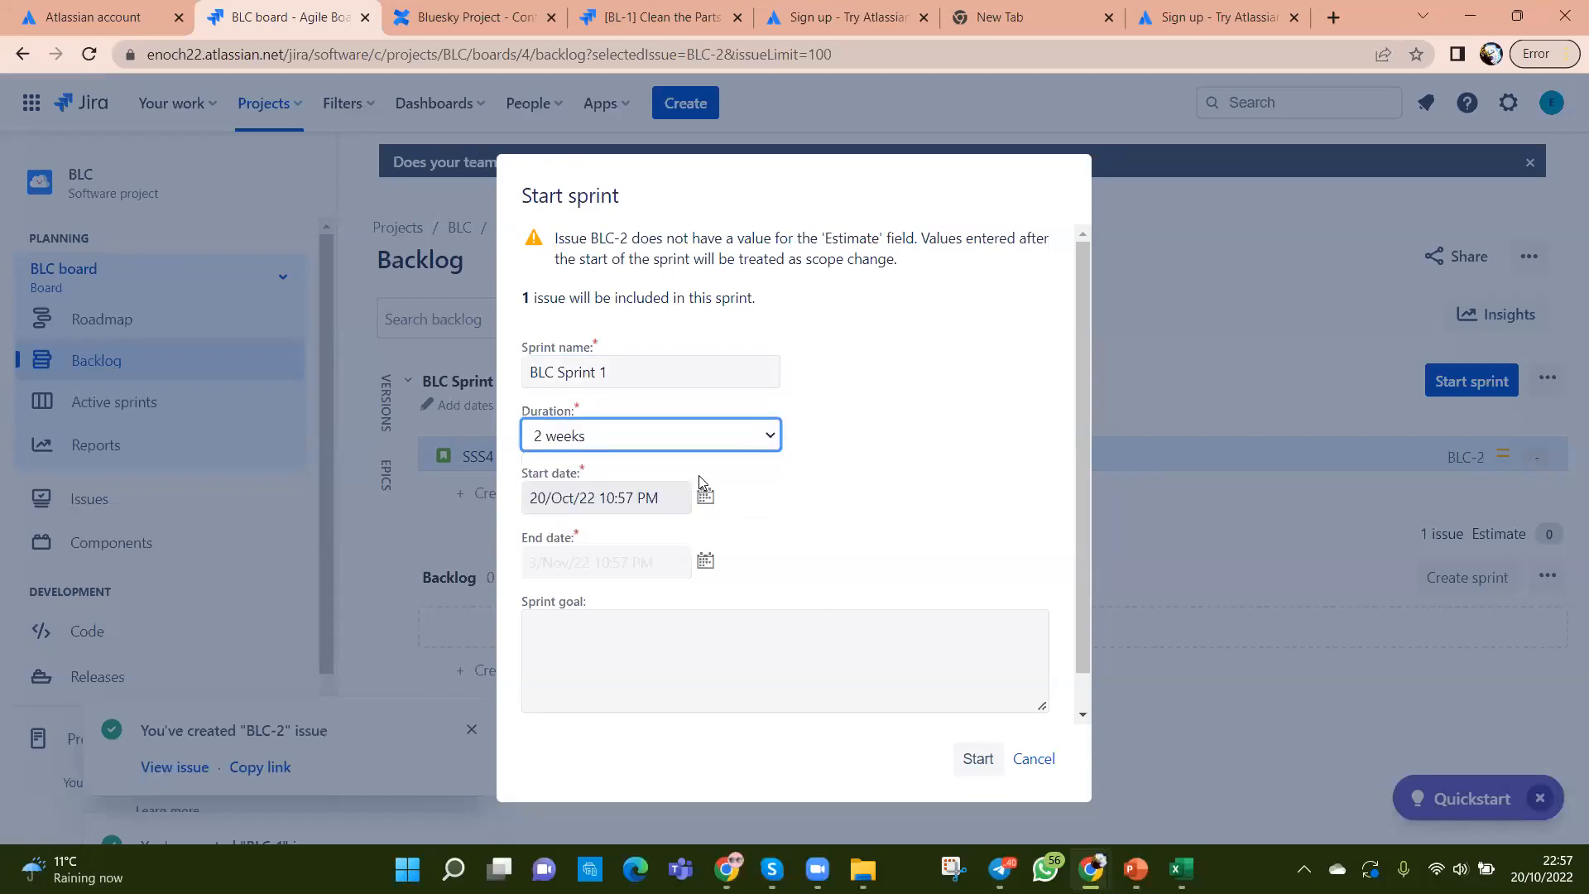
left_click(705, 495)
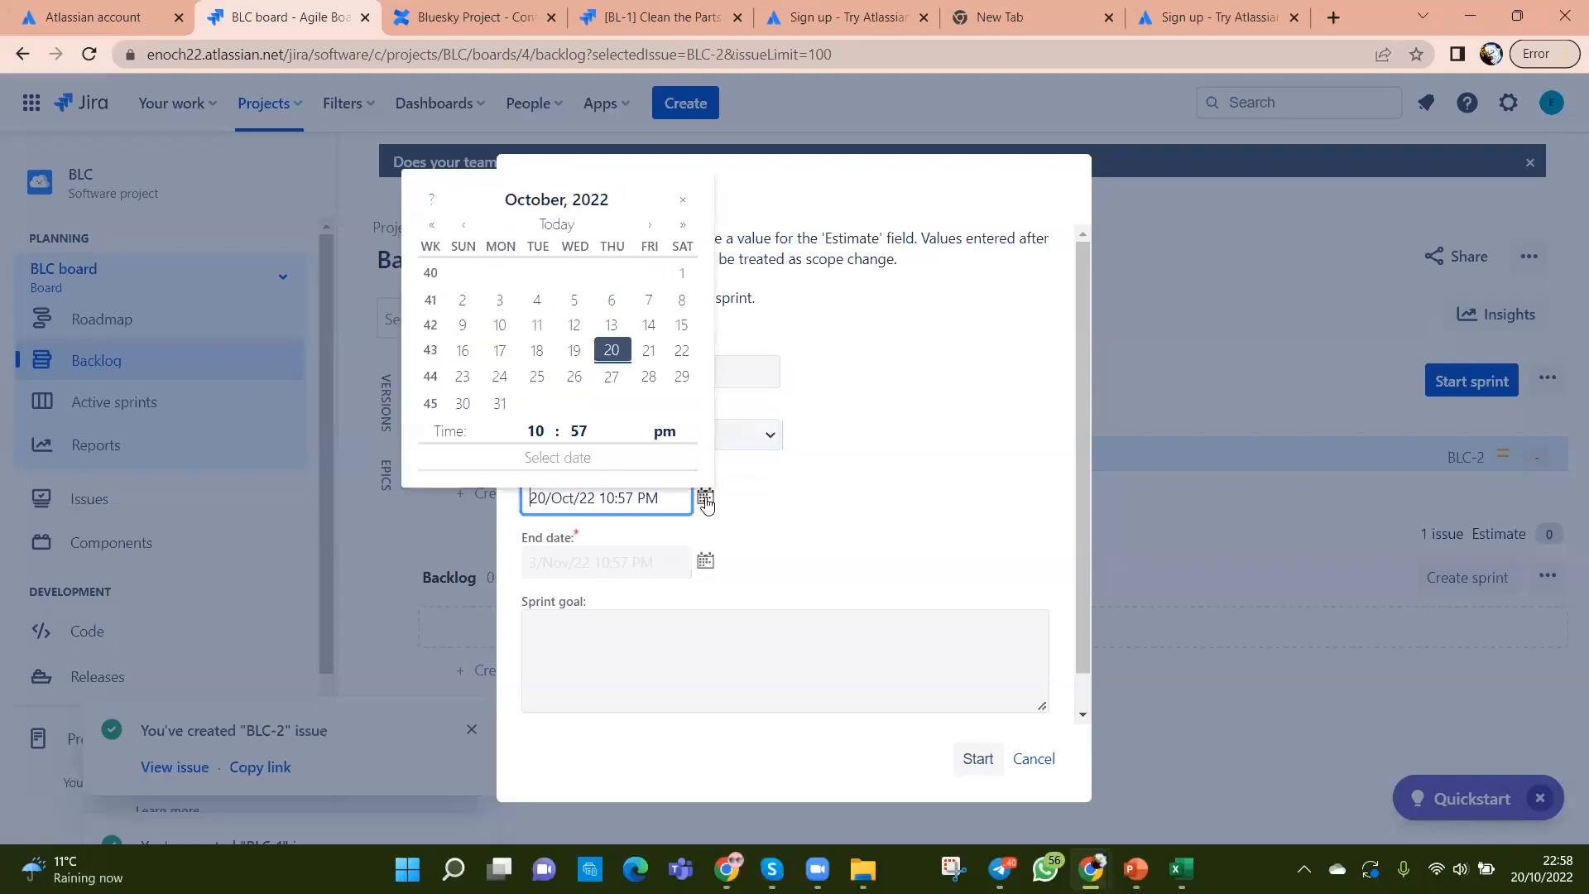
left_click(612, 351)
left_click(703, 561)
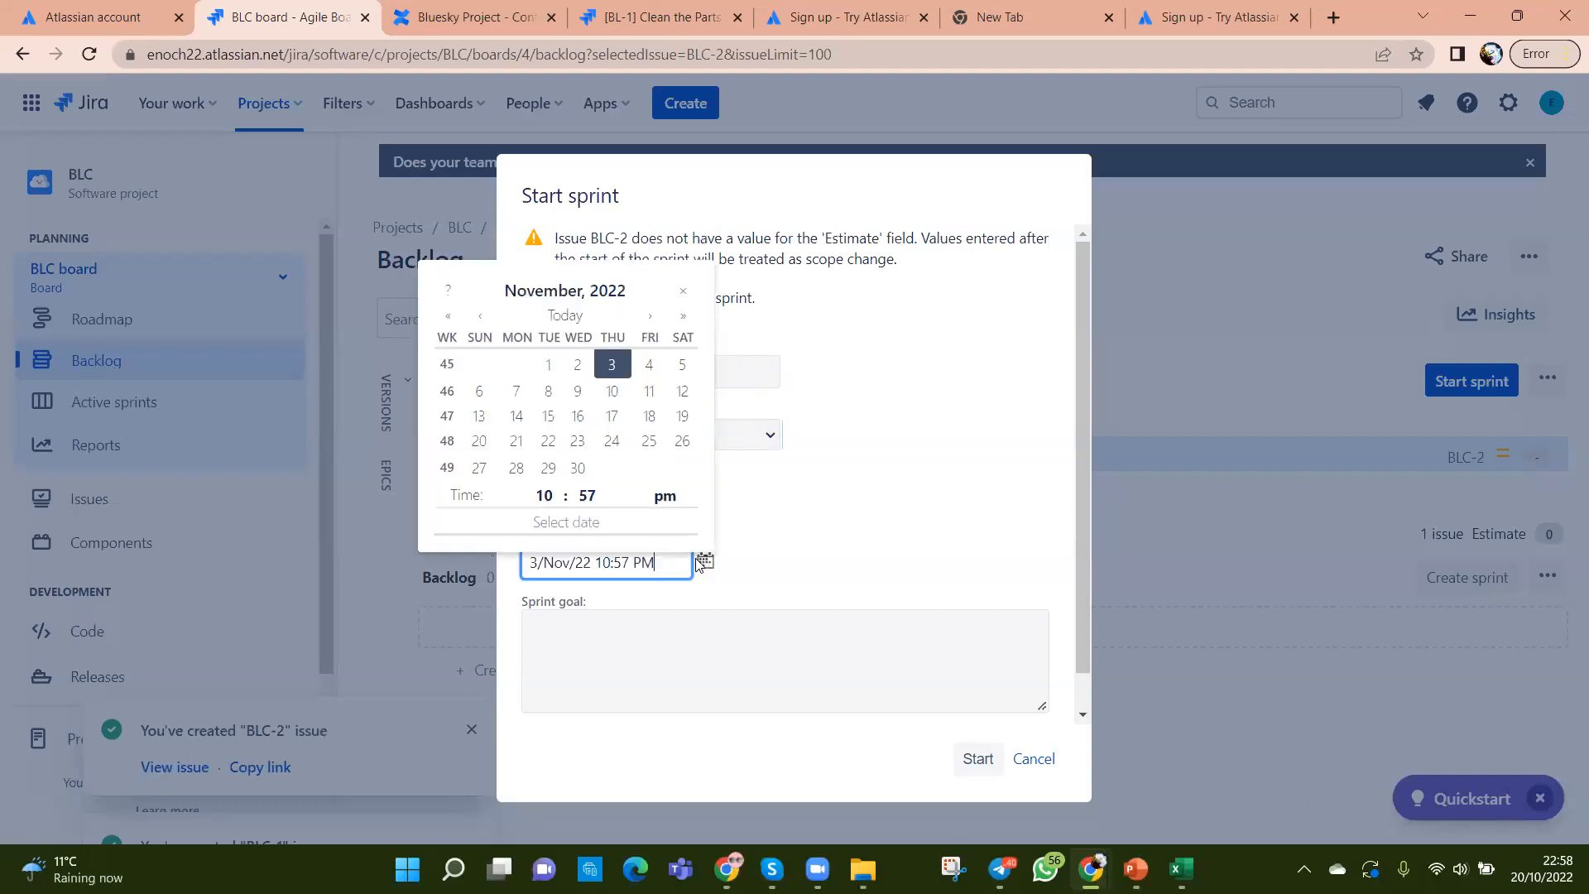
left_click(614, 367)
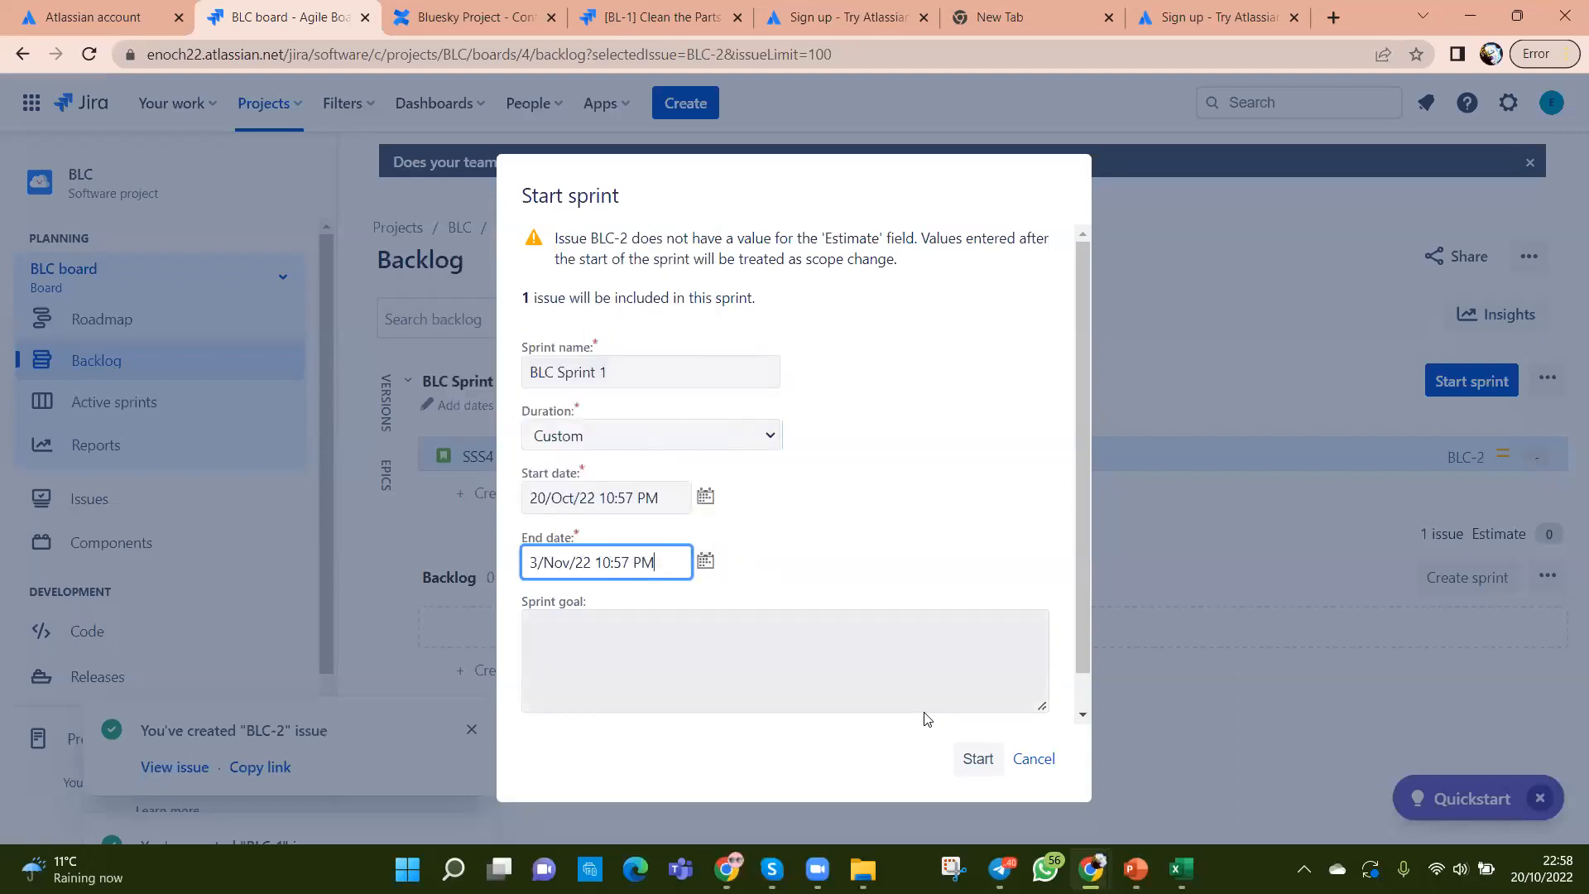
Step: Enter the sprint goal 'Complete Ticket', correcting its typos, and start the sprint
left_click(649, 634)
type("Compertes ")
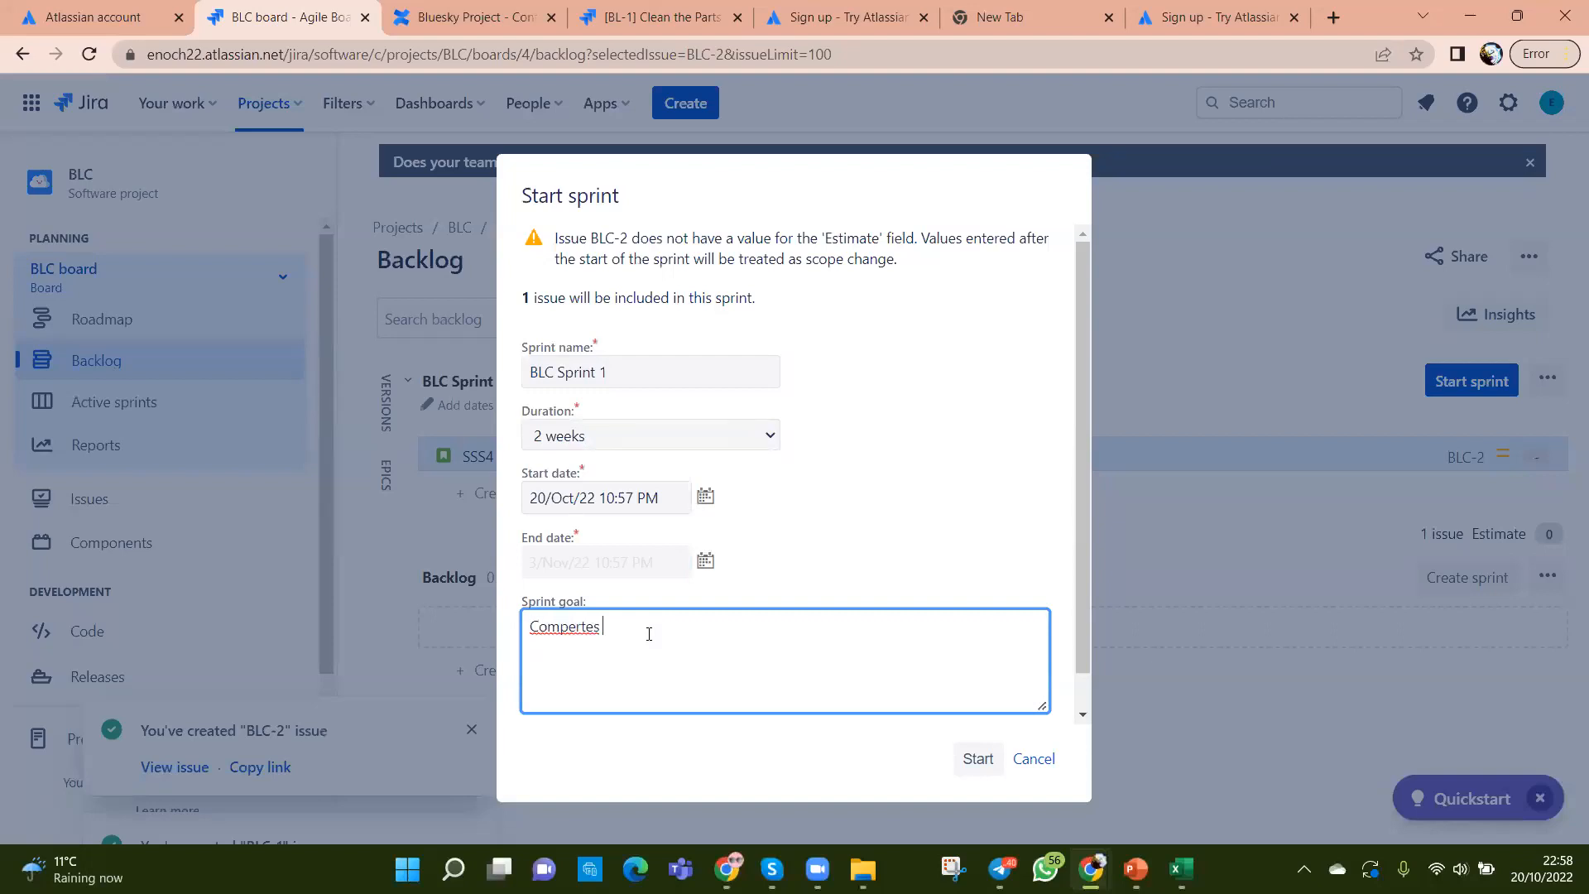
type("Ticvket")
right_click(557, 627)
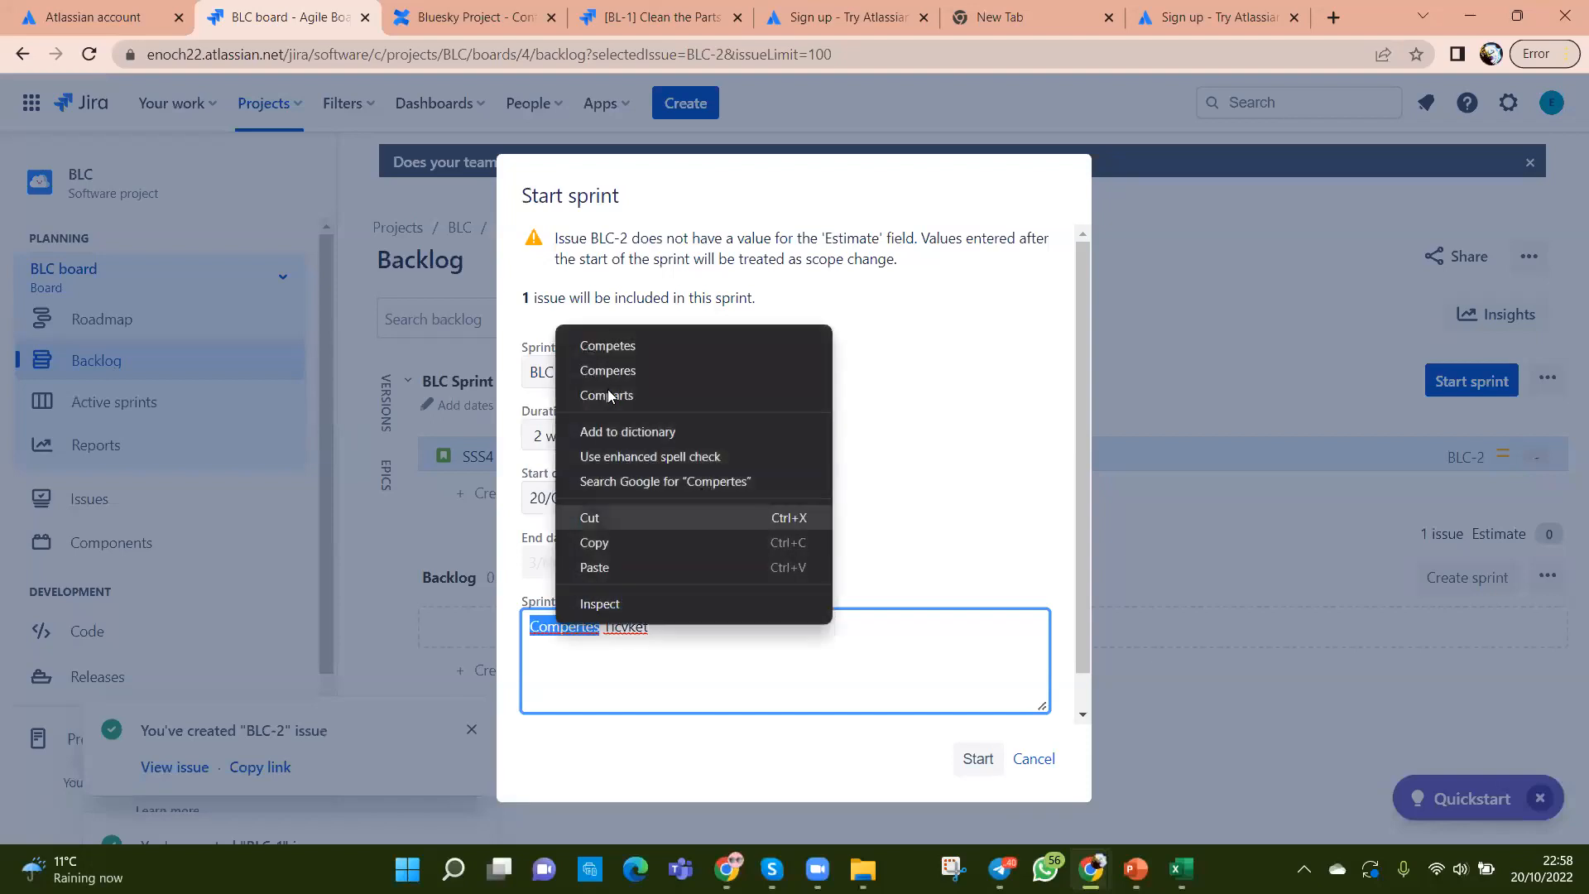
left_click(644, 702)
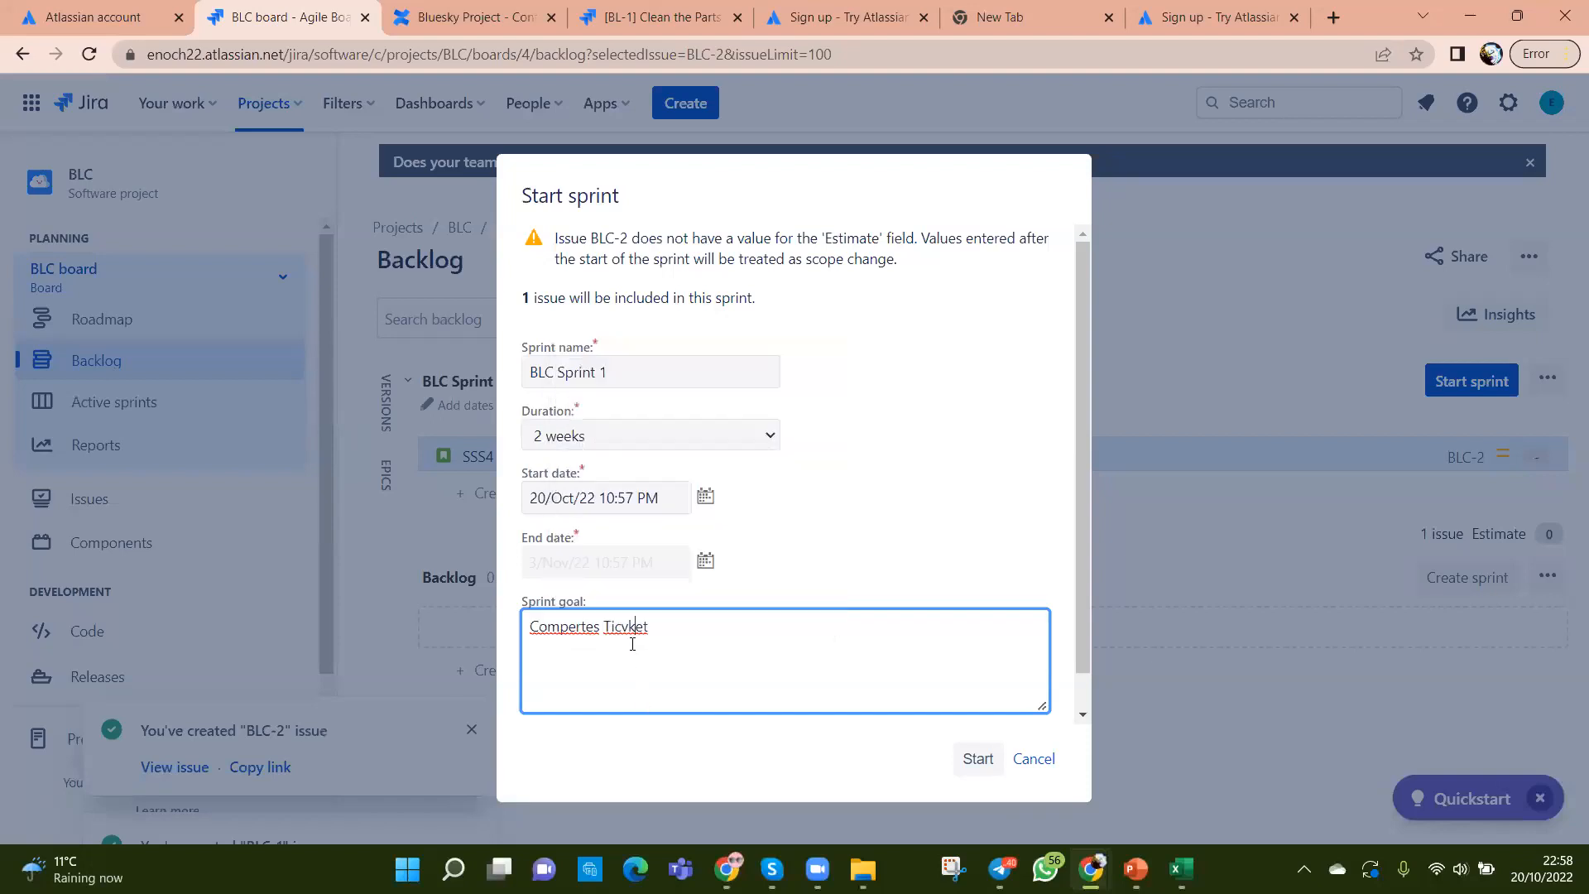
right_click(631, 627)
left_click(685, 374)
left_click(598, 627)
key("BackSpace")
key("BackSpace")
key("BackSpace")
key("BackSpace")
key("BackSpace")
type("lete")
left_click(973, 760)
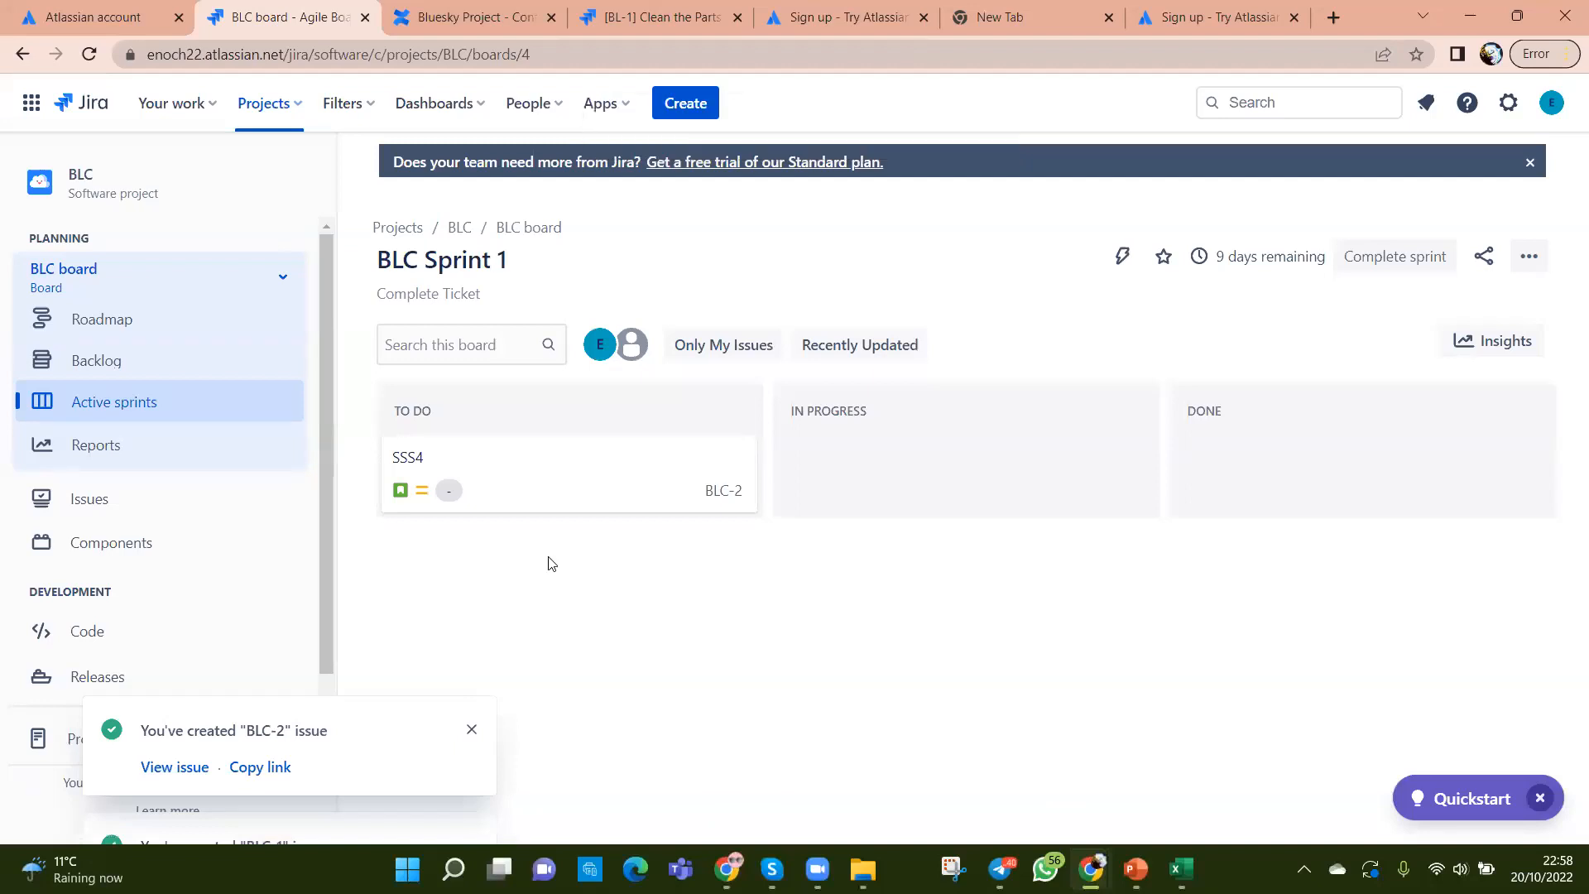
Step: Leave SSS4 in To Do and view the BLC-2 story details
mouse_move(510, 469)
left_mouse_down()
mouse_move(858, 424)
mouse_move(979, 454)
mouse_move(1206, 461)
mouse_move(534, 451)
left_mouse_up()
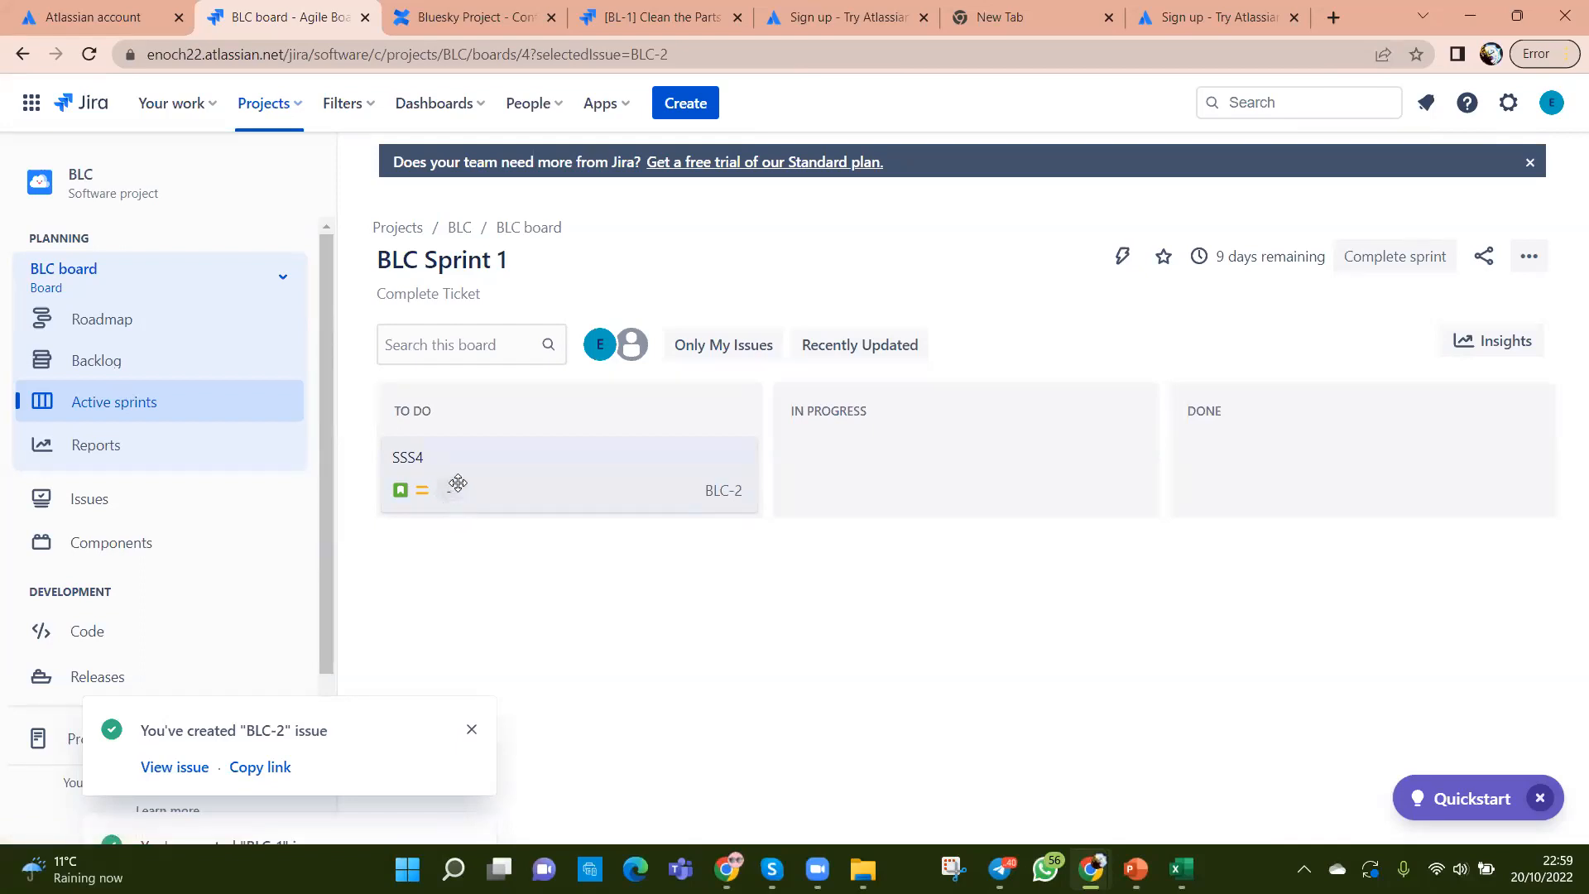
left_click(416, 464)
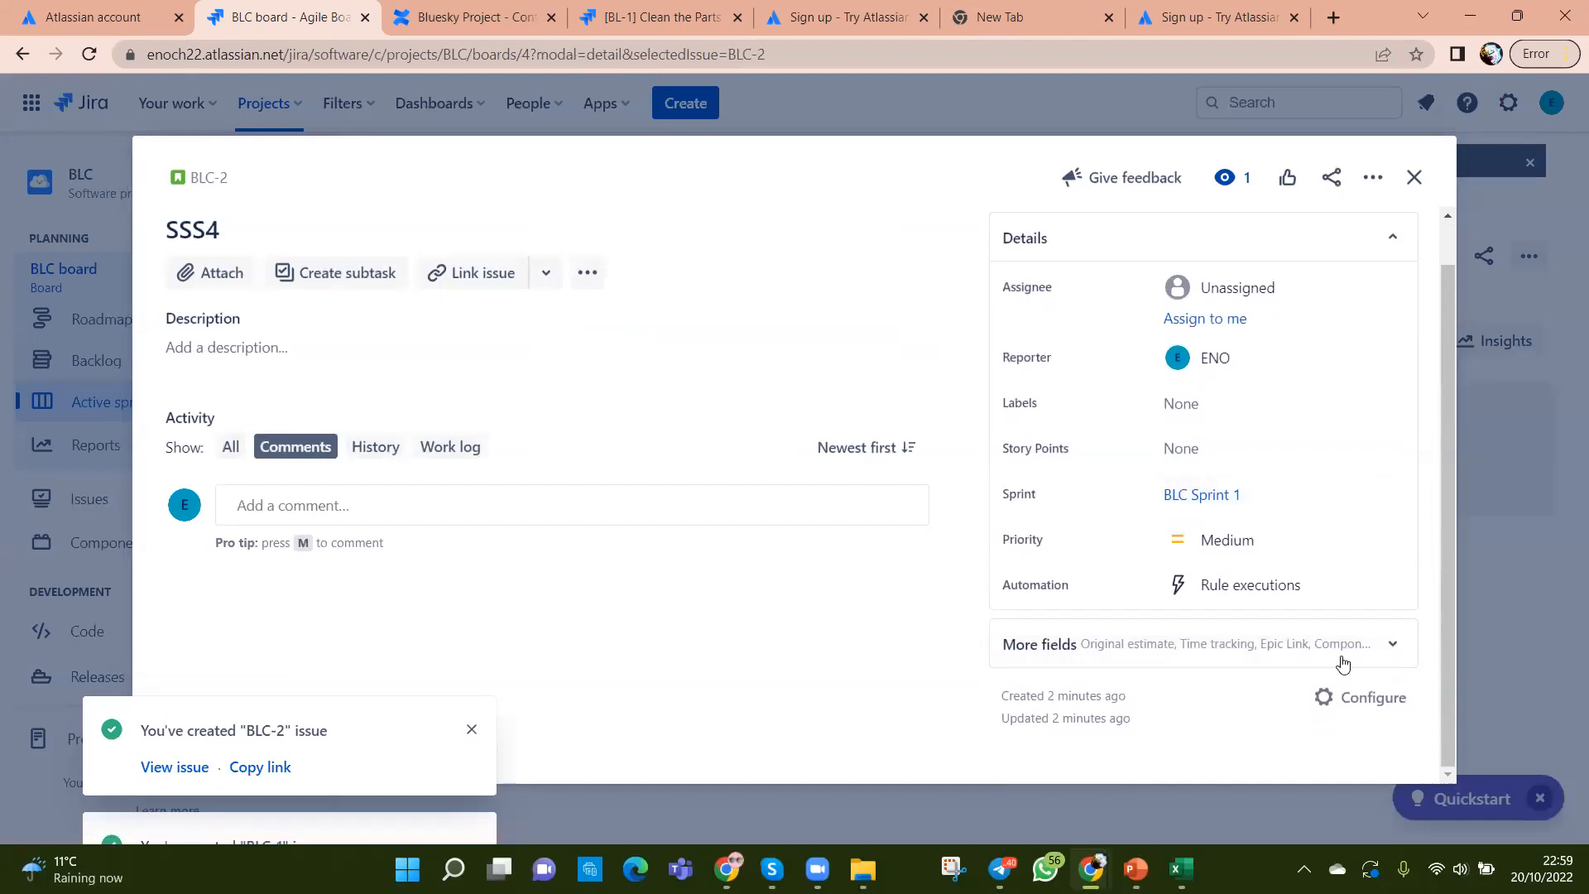
Step: Review SSS4's additional fields, link options and actions menu, then close the issue
left_click(1390, 646)
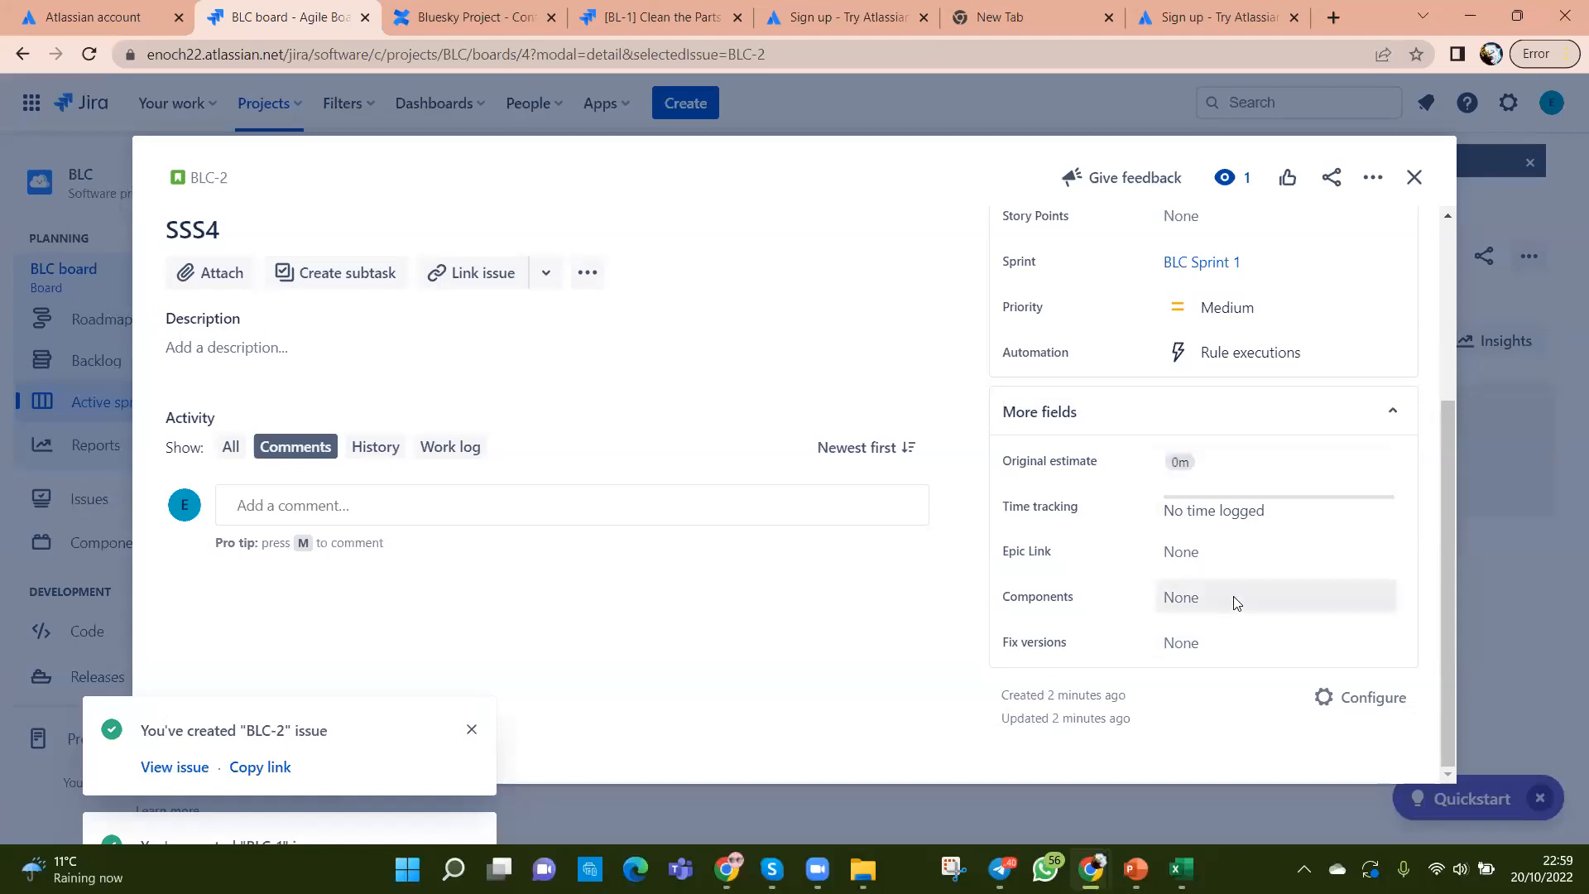
scroll(1234, 602, "up", 4)
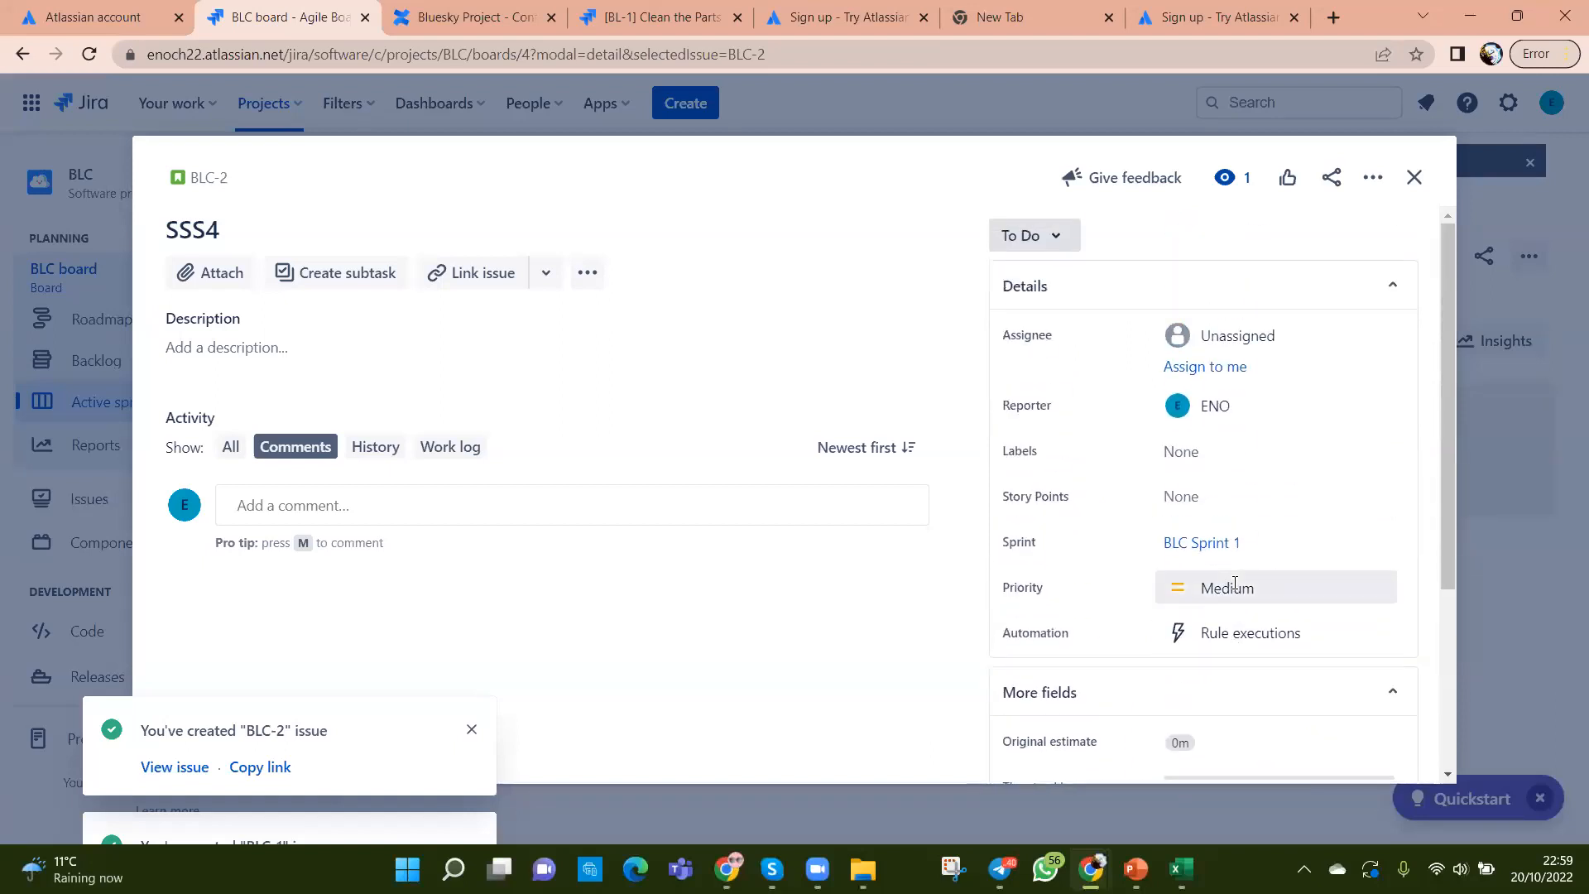
scroll(1234, 583, "down", 3)
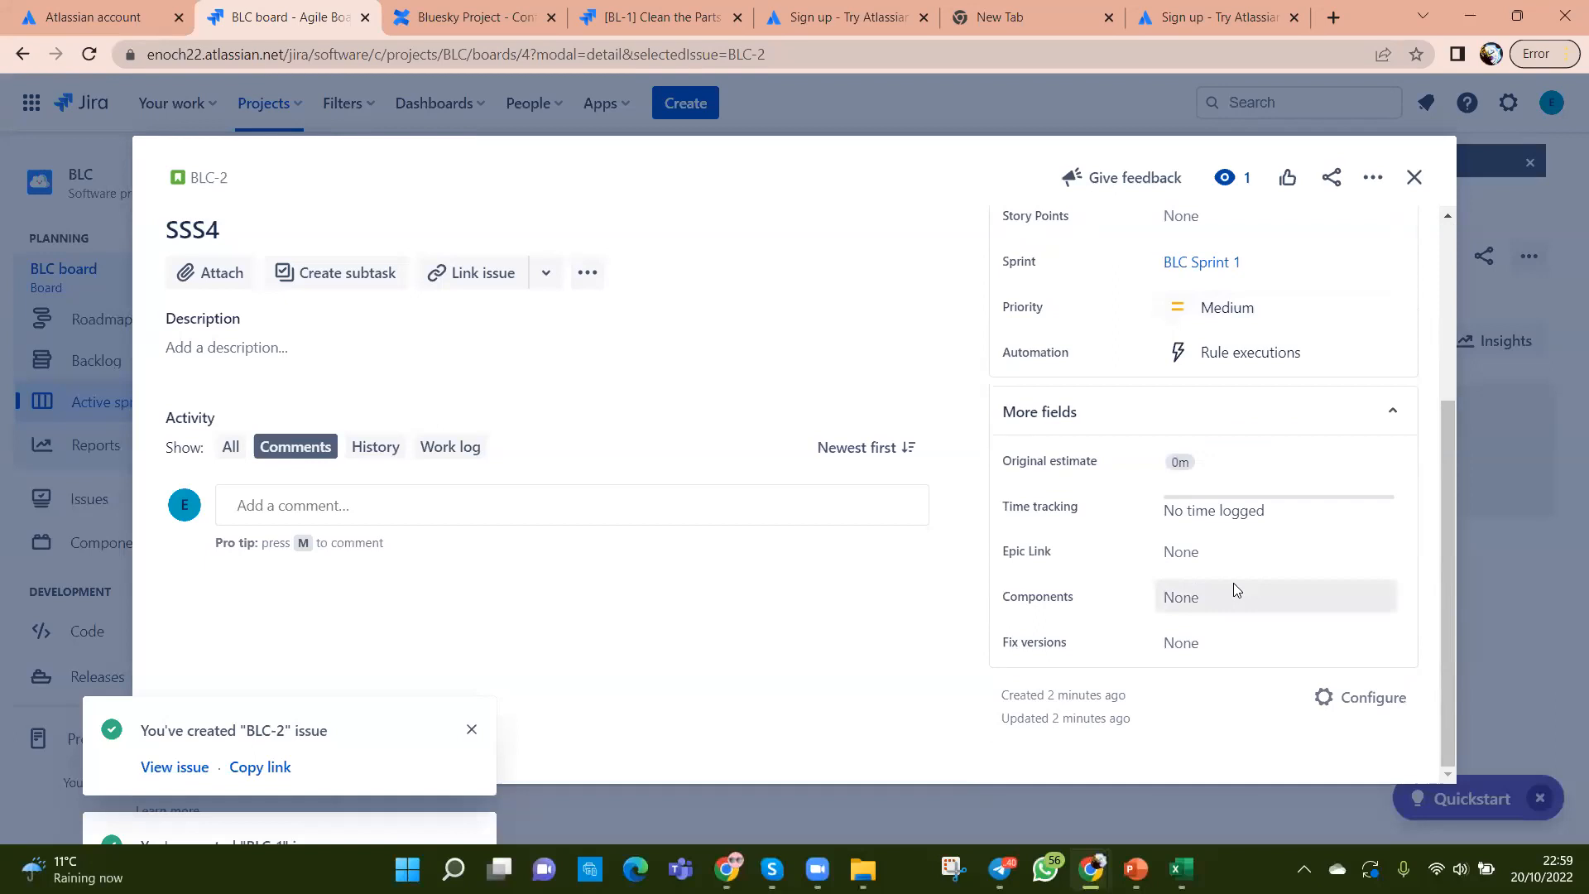
left_click(544, 275)
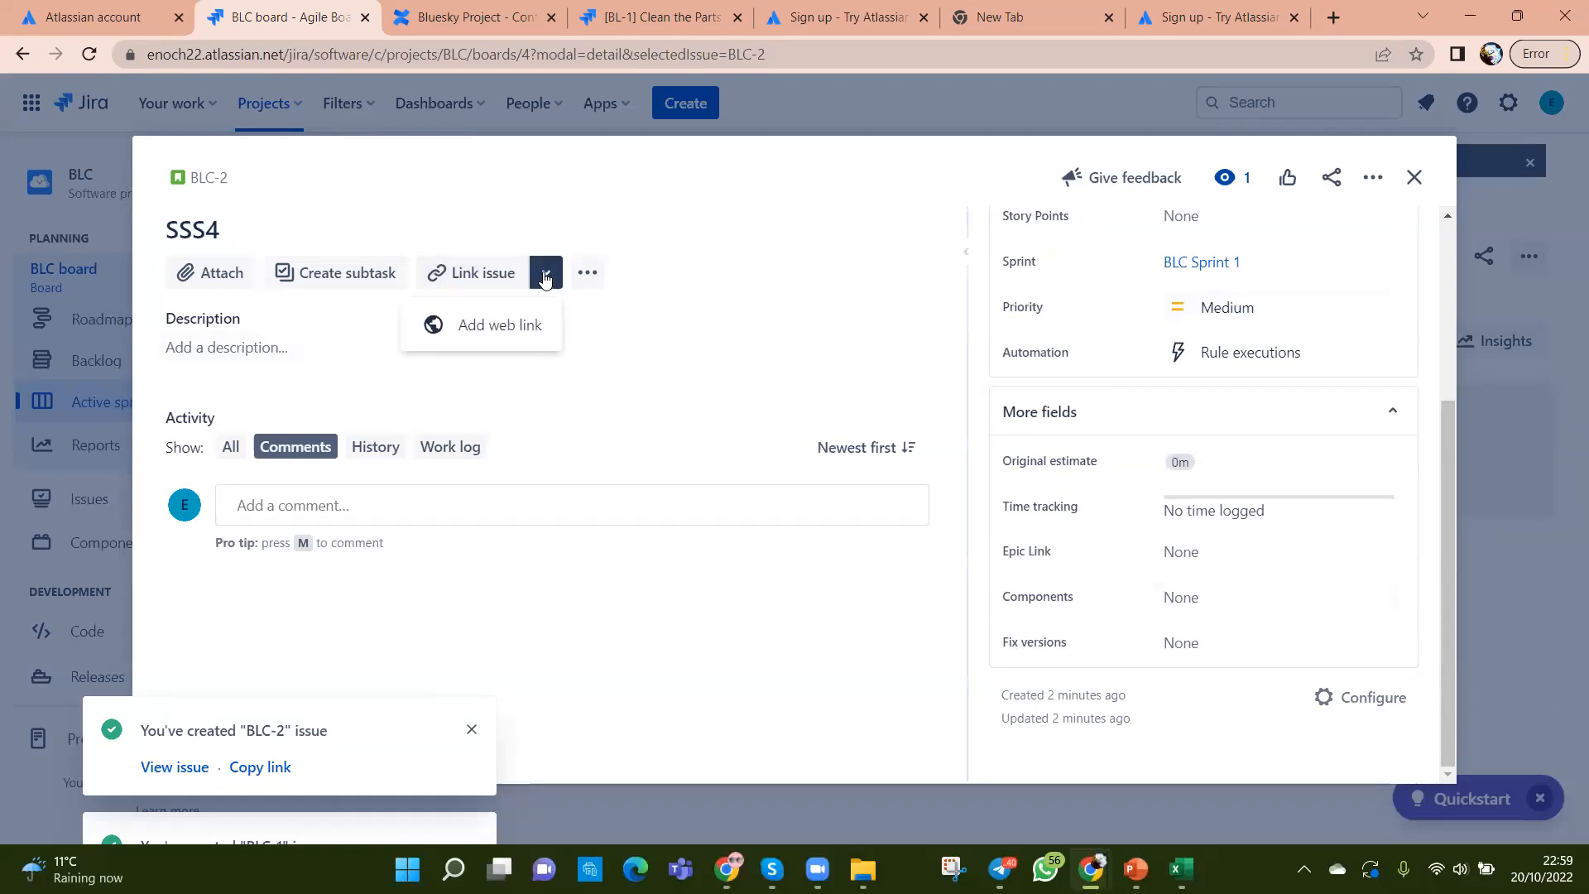
left_click(584, 277)
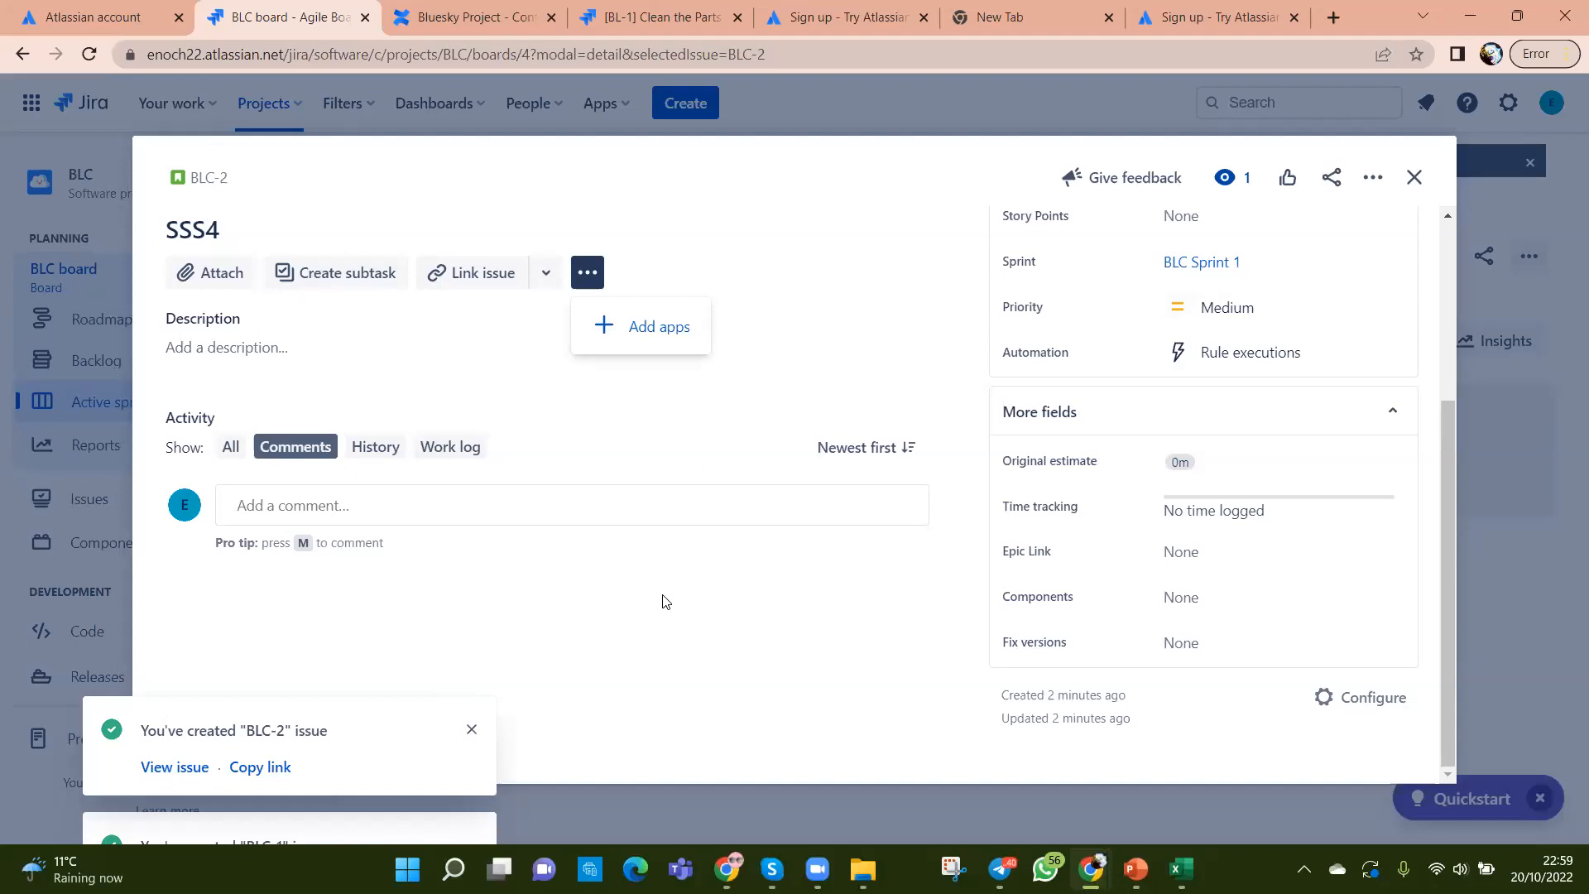
left_click(1413, 177)
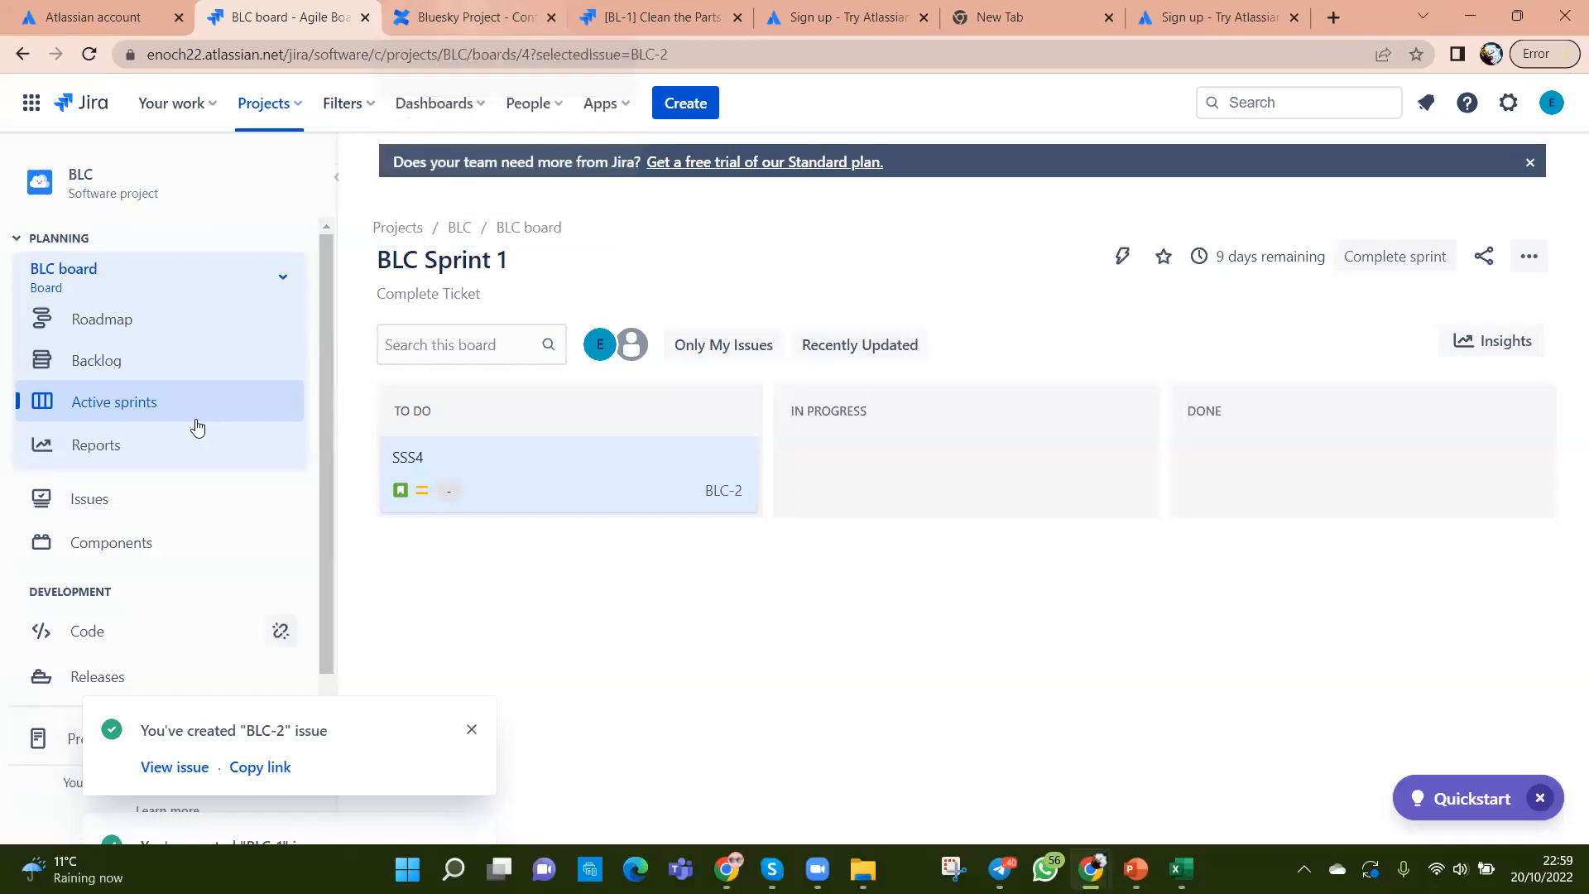
Step: Switch to the BL board and dismiss the BLC-2 and BLC-1 created notifications
key("XF86AudioRaiseVolume")
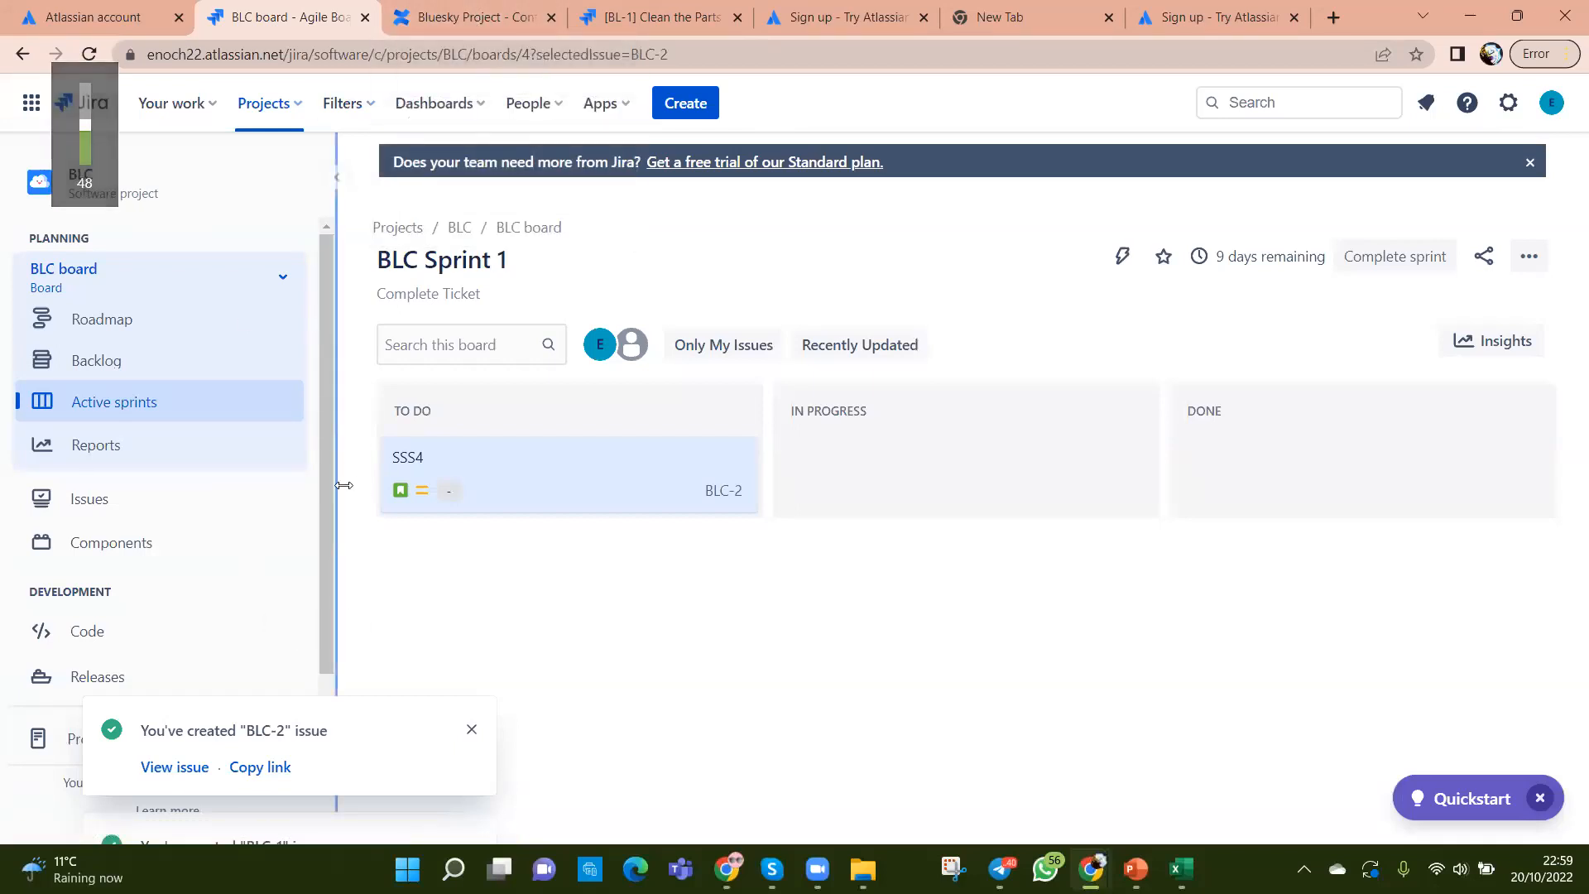
left_click(281, 281)
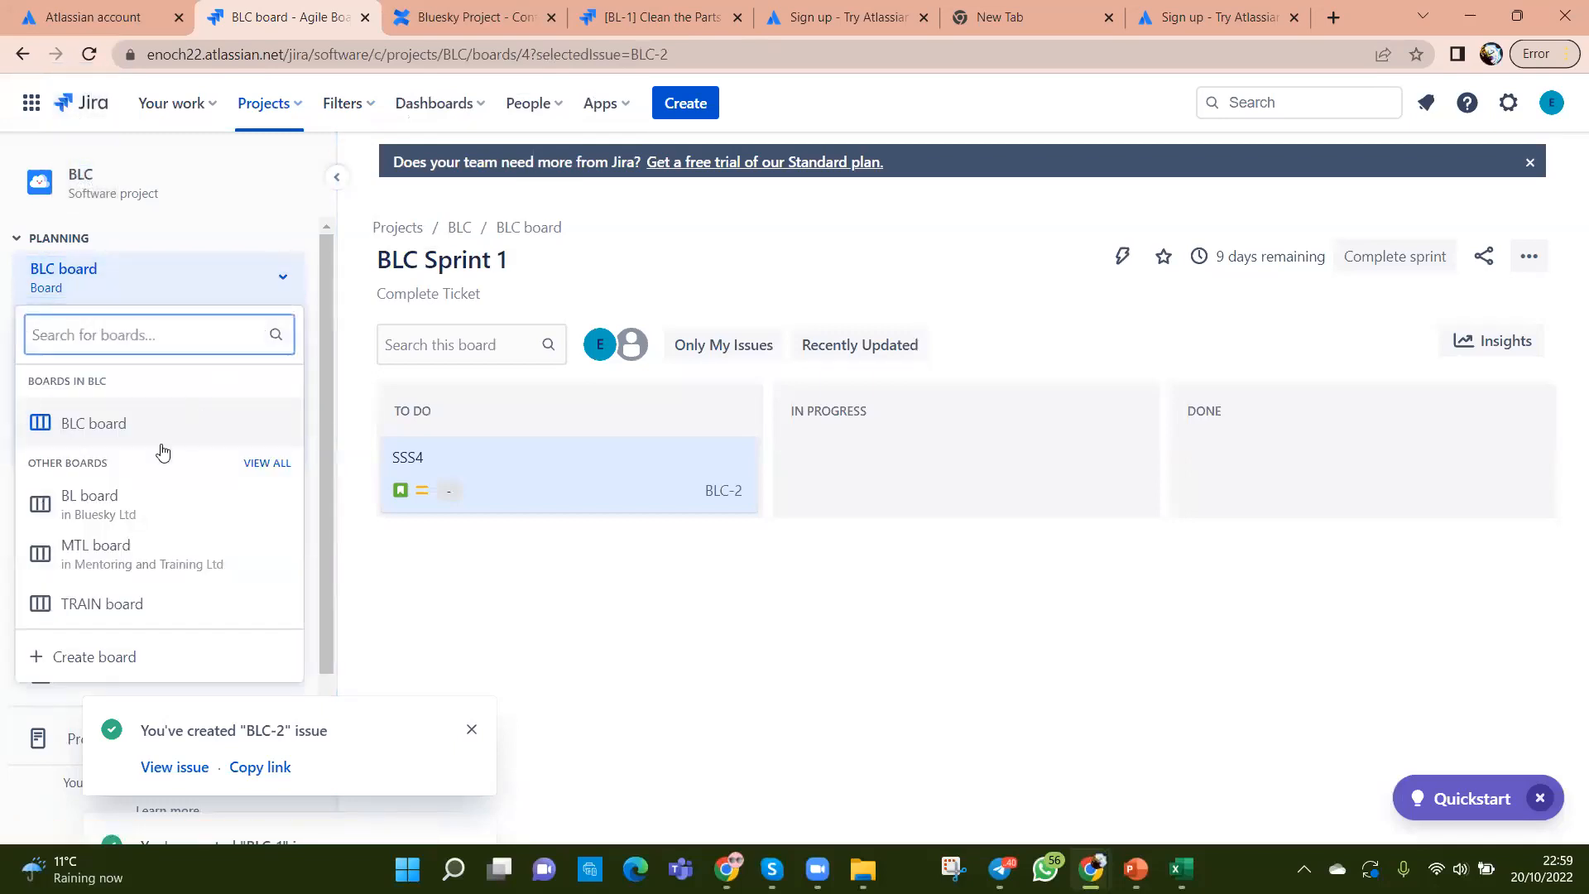
left_click(135, 499)
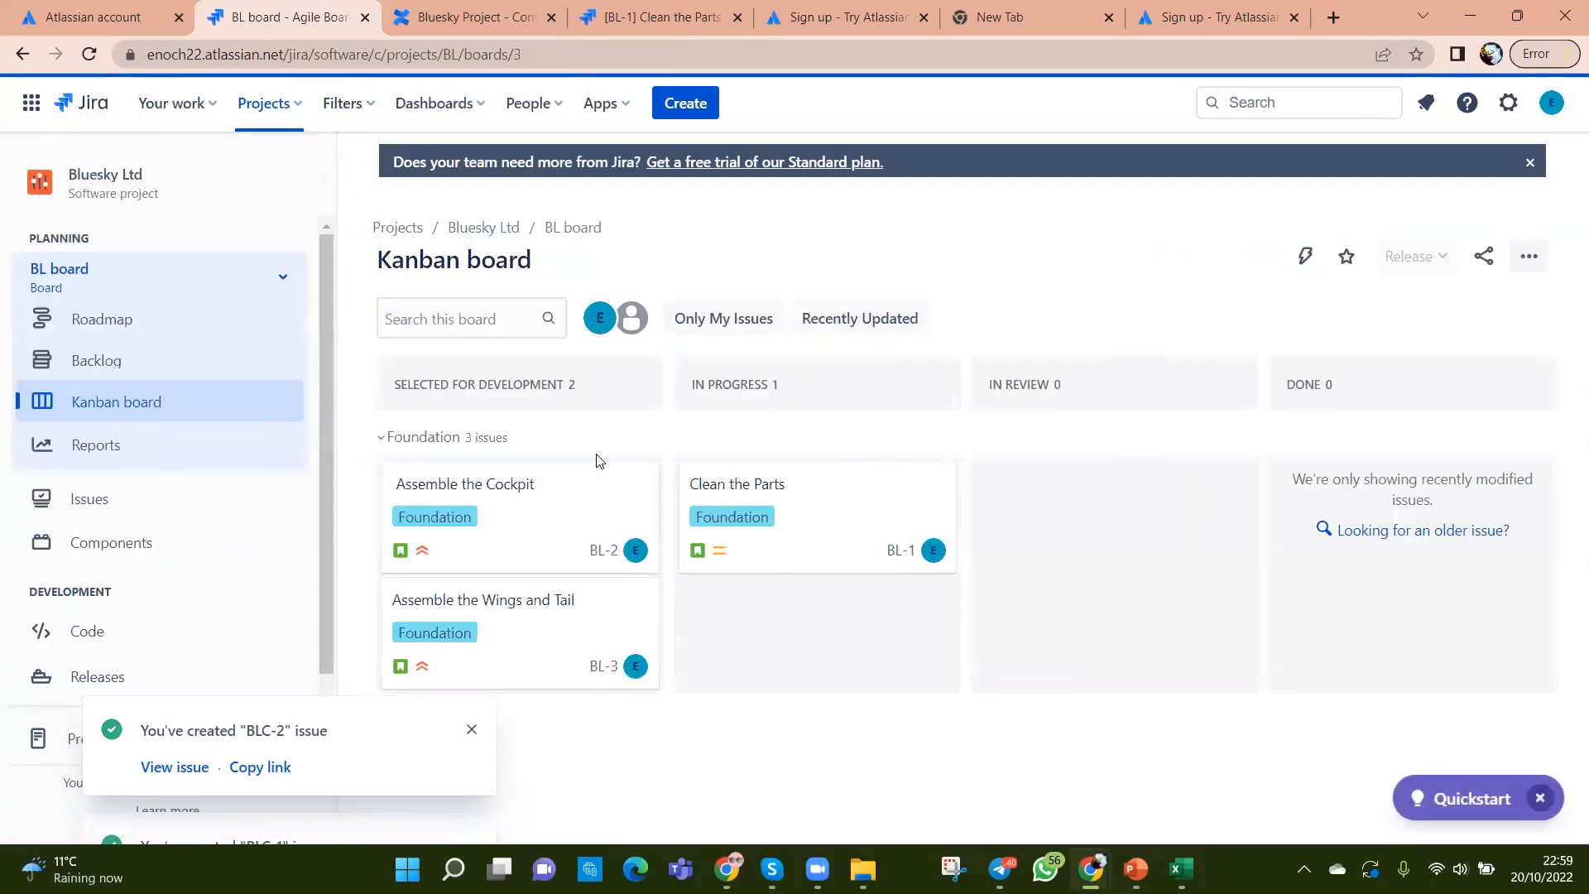
left_click(471, 729)
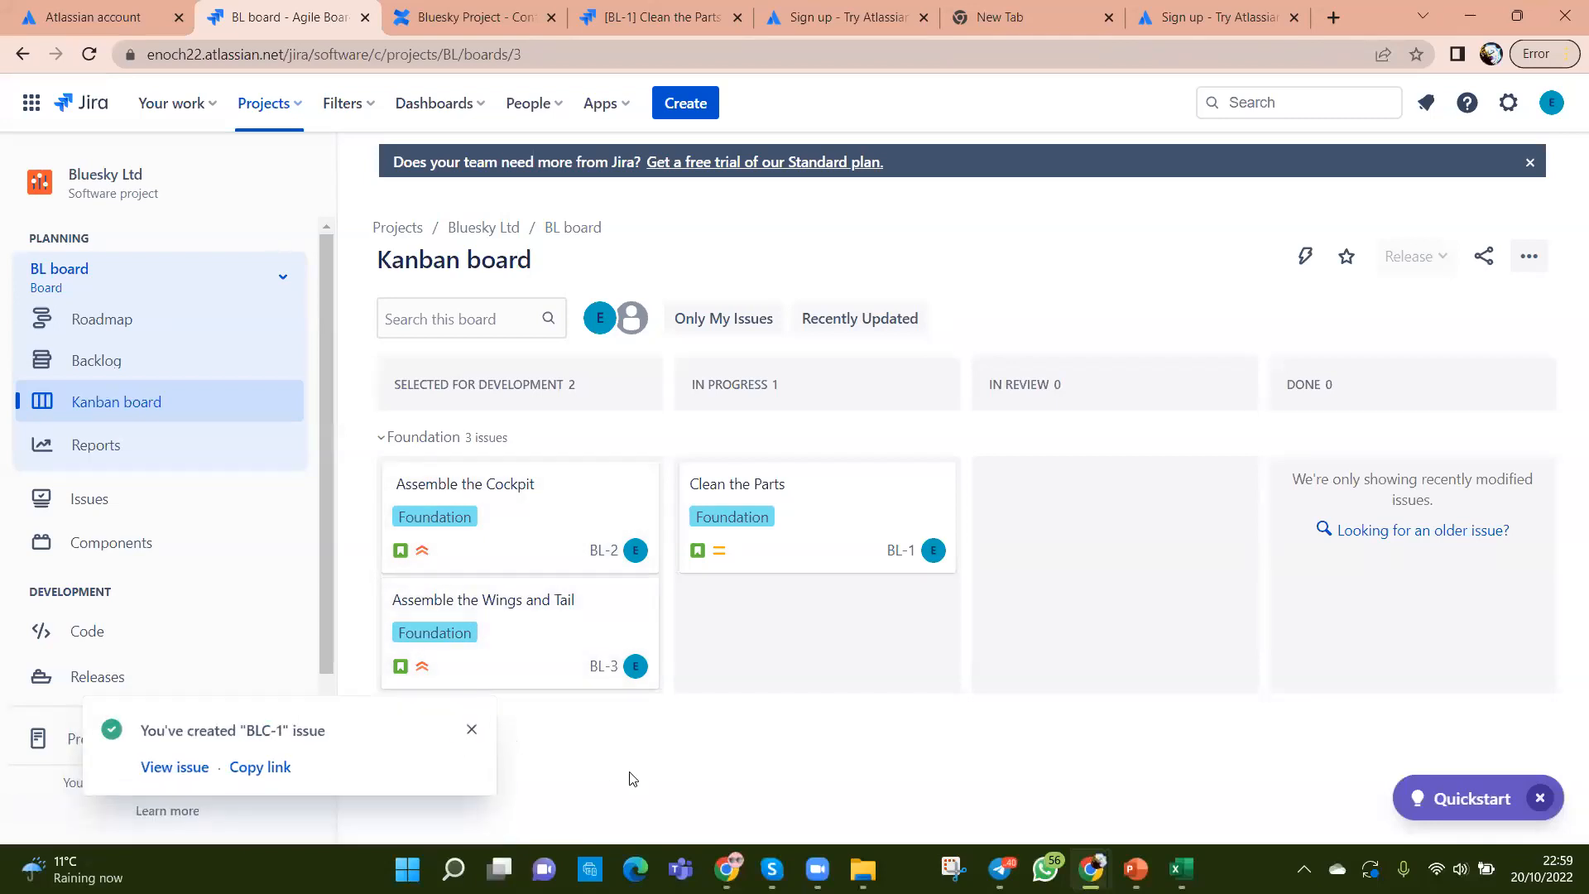
left_click(471, 730)
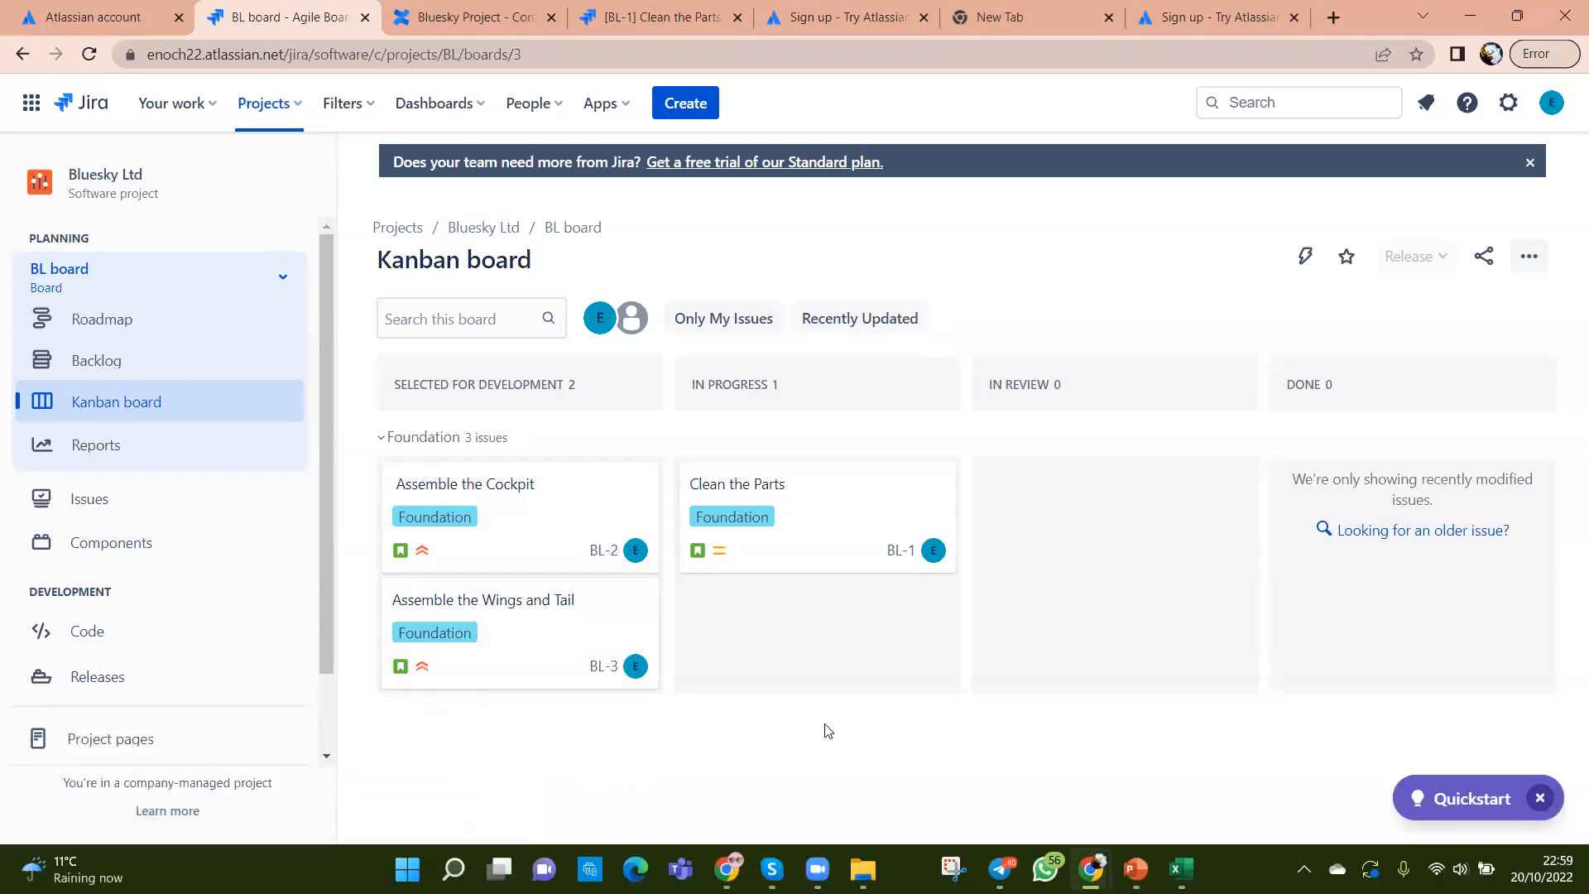